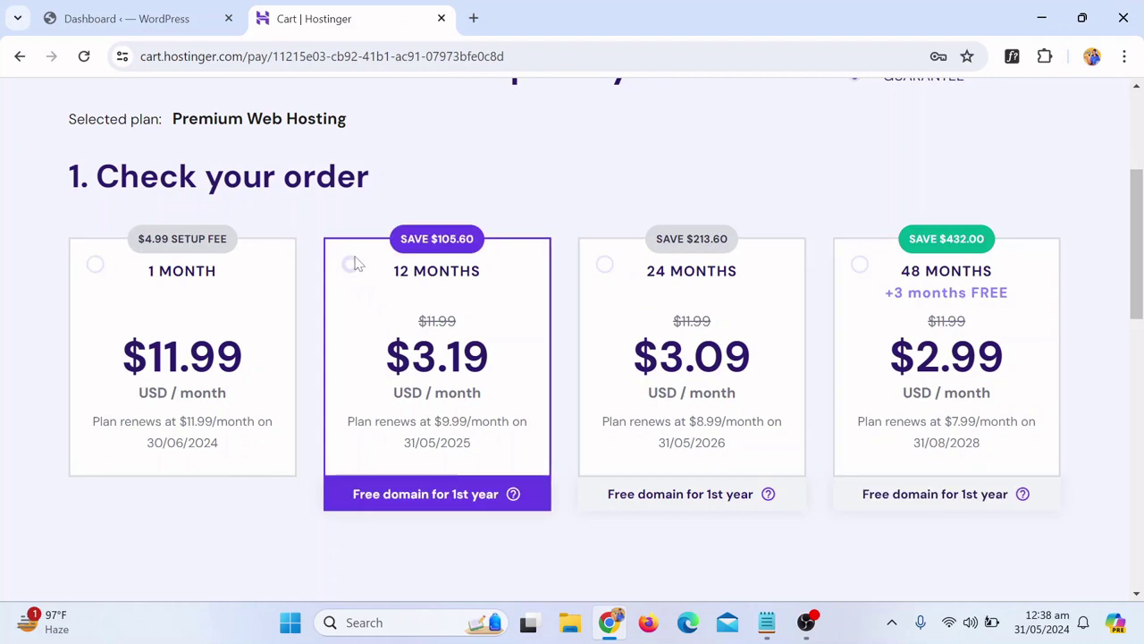
Review the plan durations and the account creation section of the Hostinger Premium Web Hosting order
{"action": "scroll", "coordinate": [472, 361], "scroll_direction": "down", "scroll_amount": 1}
{"action": "scroll", "coordinate": [482, 358], "scroll_direction": "down", "scroll_amount": 2}
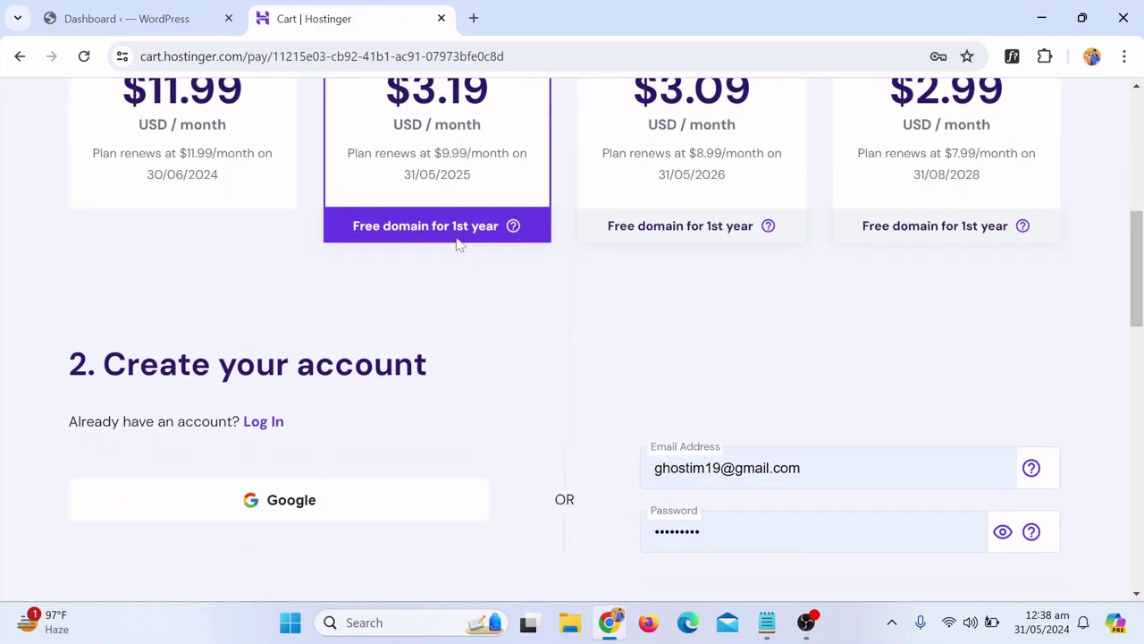
{"action": "scroll", "coordinate": [457, 244], "scroll_direction": "up", "scroll_amount": 1}
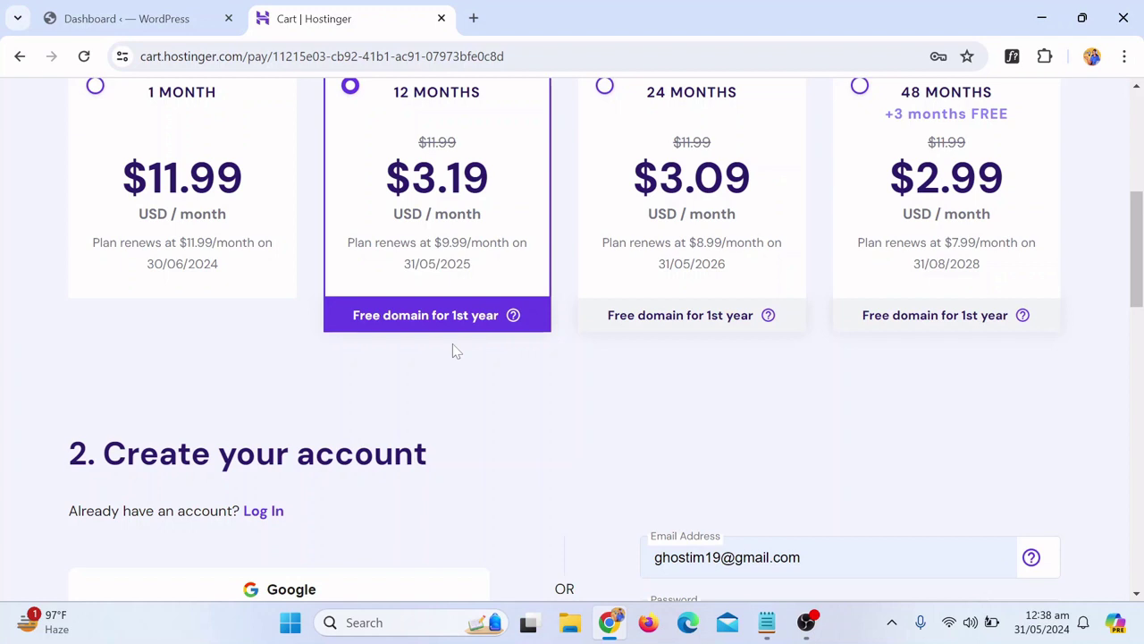
{"action": "scroll", "coordinate": [452, 343], "scroll_direction": "up", "scroll_amount": 1}
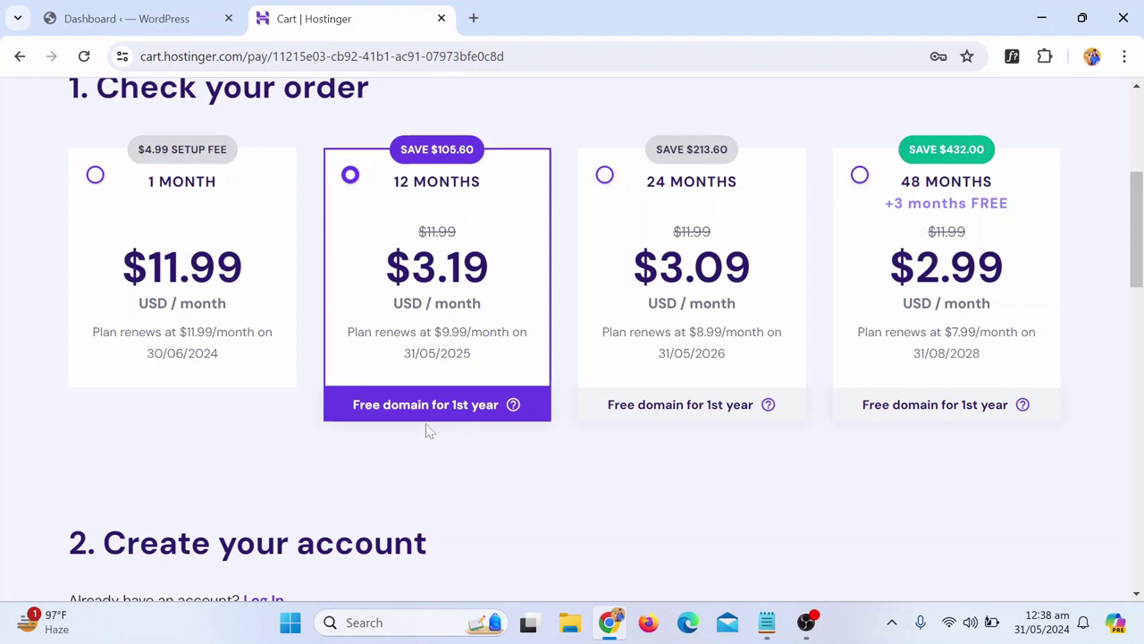
{"action": "scroll", "coordinate": [426, 422], "scroll_direction": "down", "scroll_amount": 3}
{"action": "scroll", "coordinate": [430, 427], "scroll_direction": "down", "scroll_amount": 1}
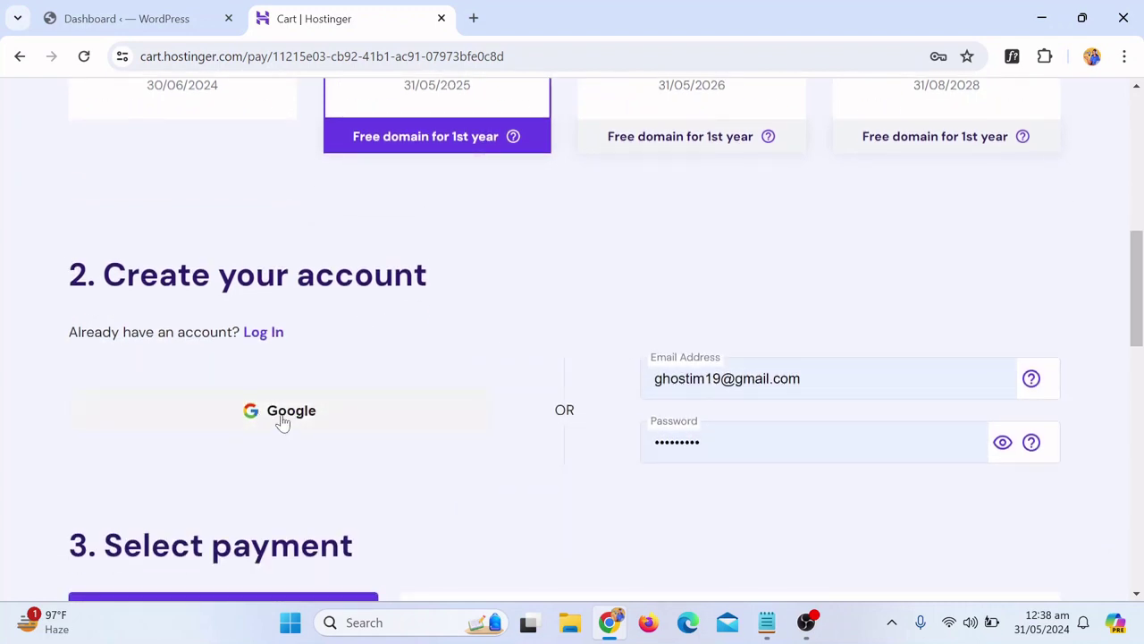
Review the Hostinger payment section, including the 12-month plan summary, plan discount, total and card fields
{"action": "scroll", "coordinate": [720, 391], "scroll_direction": "down", "scroll_amount": 5}
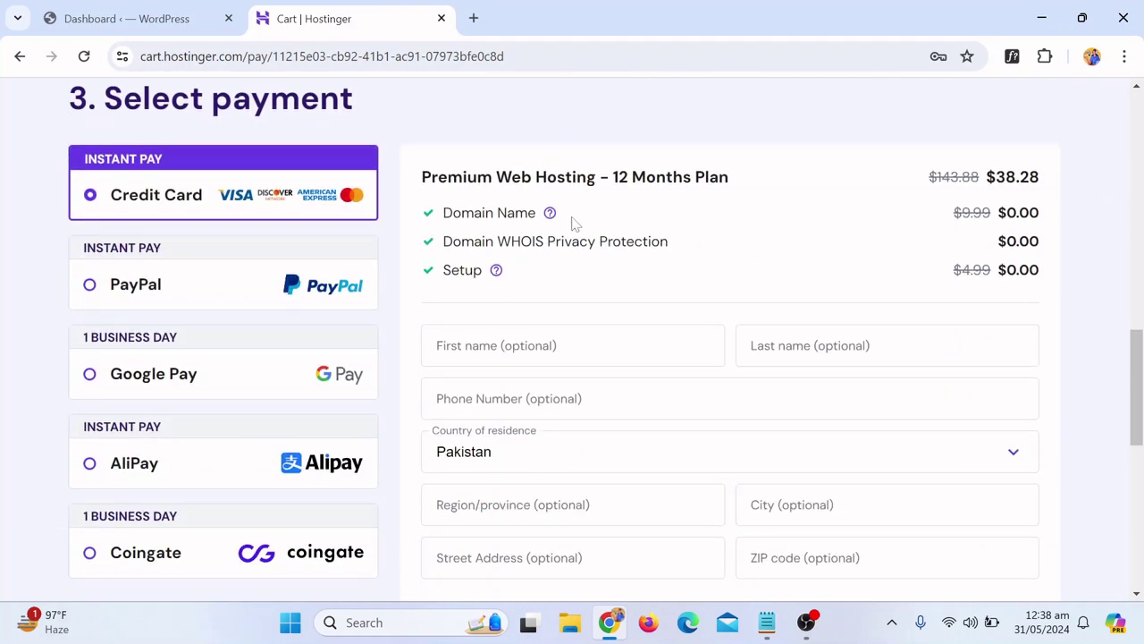
{"action": "left_click_drag", "start_coordinate": [437, 177], "coordinate": [565, 177]}
{"action": "left_click", "coordinate": [588, 159]}
{"action": "scroll", "coordinate": [190, 450], "scroll_direction": "down", "scroll_amount": 1}
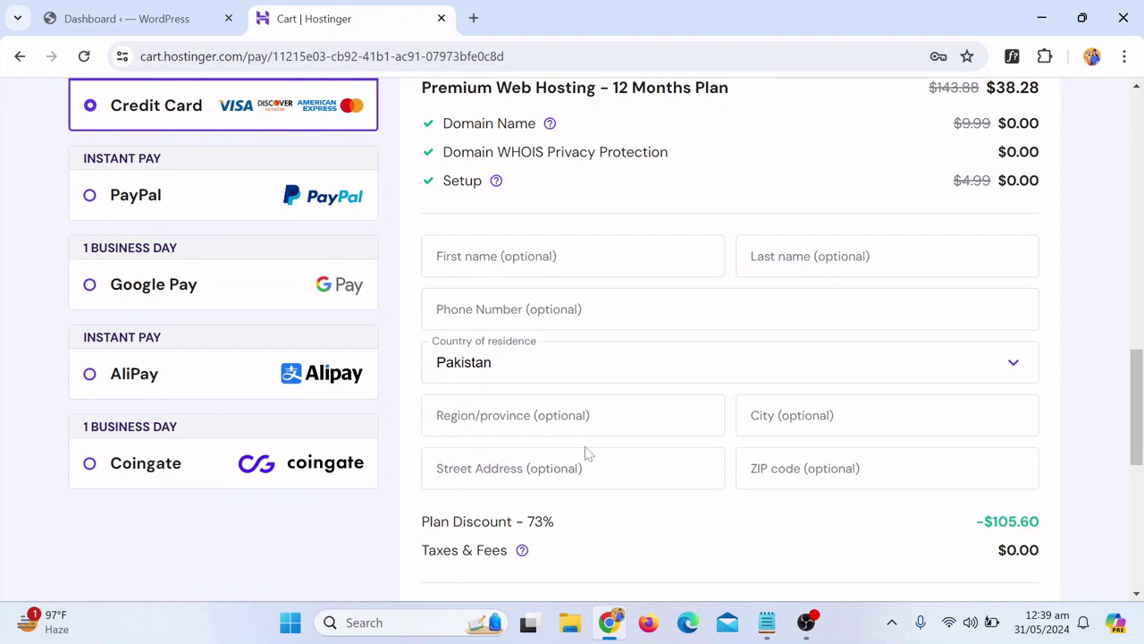
{"action": "scroll", "coordinate": [617, 443], "scroll_direction": "down", "scroll_amount": 2}
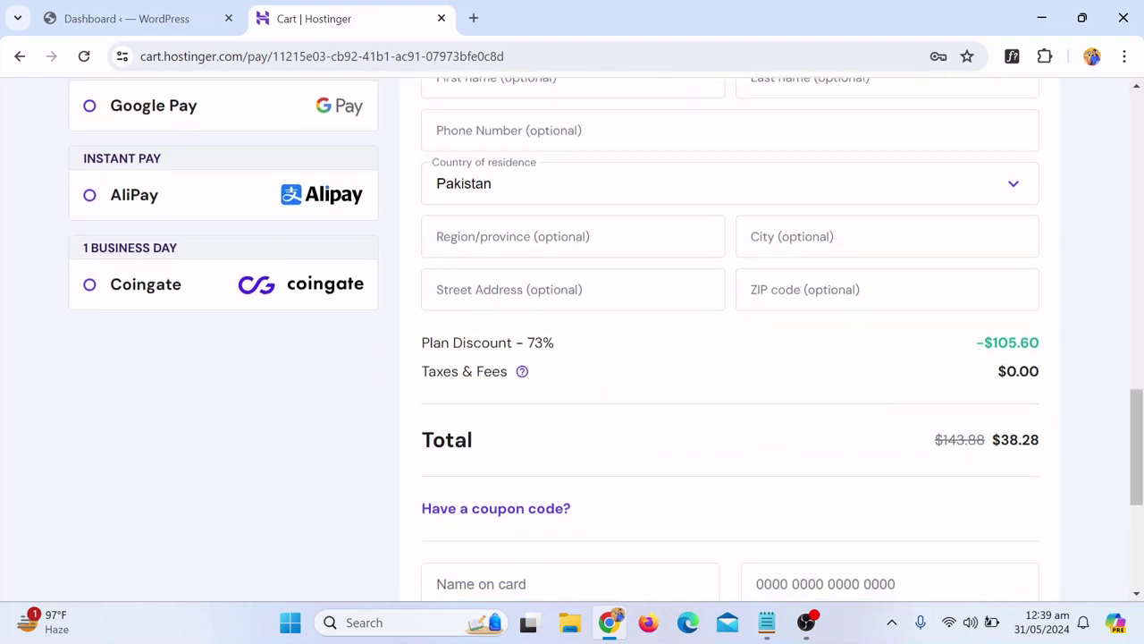
{"action": "left_click_drag", "start_coordinate": [983, 343], "coordinate": [1050, 347]}
{"action": "left_click", "coordinate": [1051, 347]}
{"action": "scroll", "coordinate": [889, 416], "scroll_direction": "down", "scroll_amount": 2}
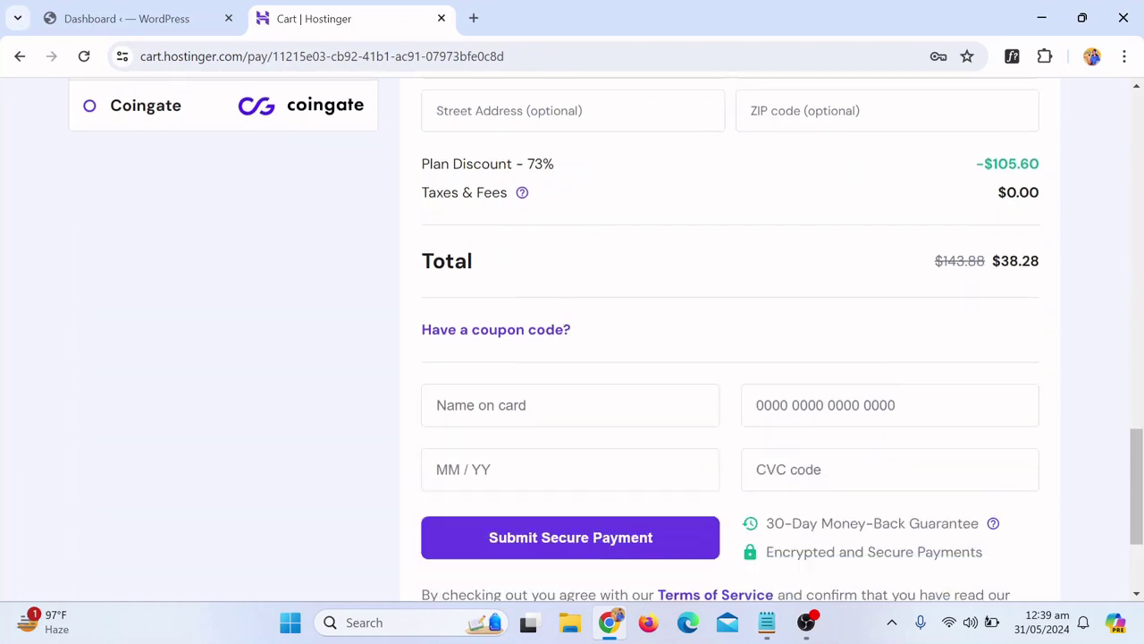
{"action": "scroll", "coordinate": [868, 429], "scroll_direction": "up", "scroll_amount": 9}
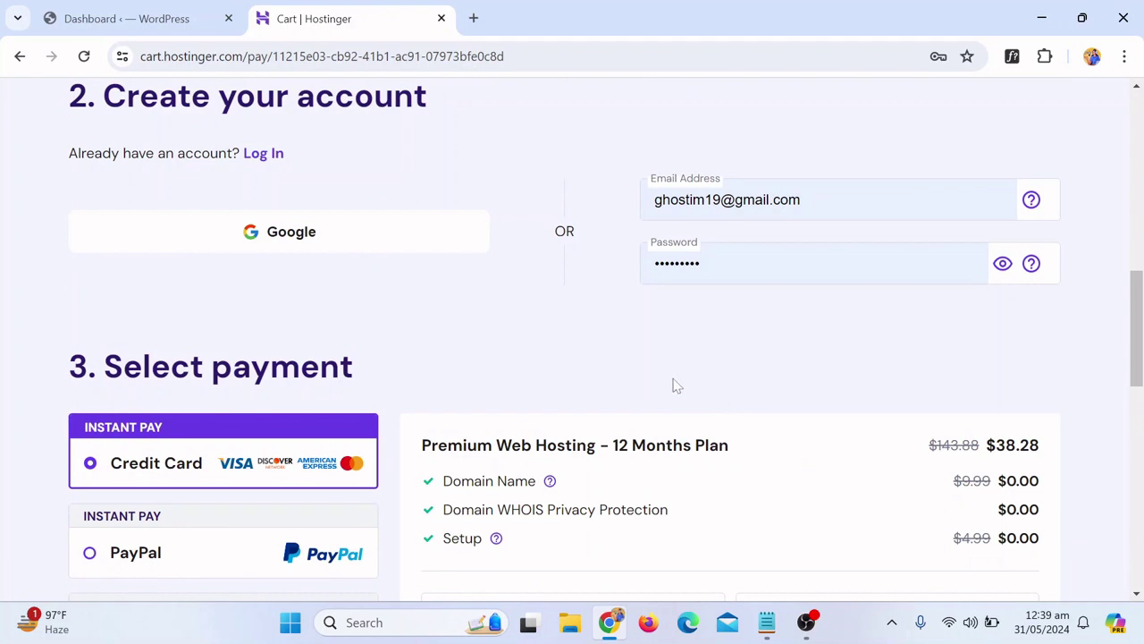
{"action": "scroll", "coordinate": [510, 360], "scroll_direction": "up", "scroll_amount": 5}
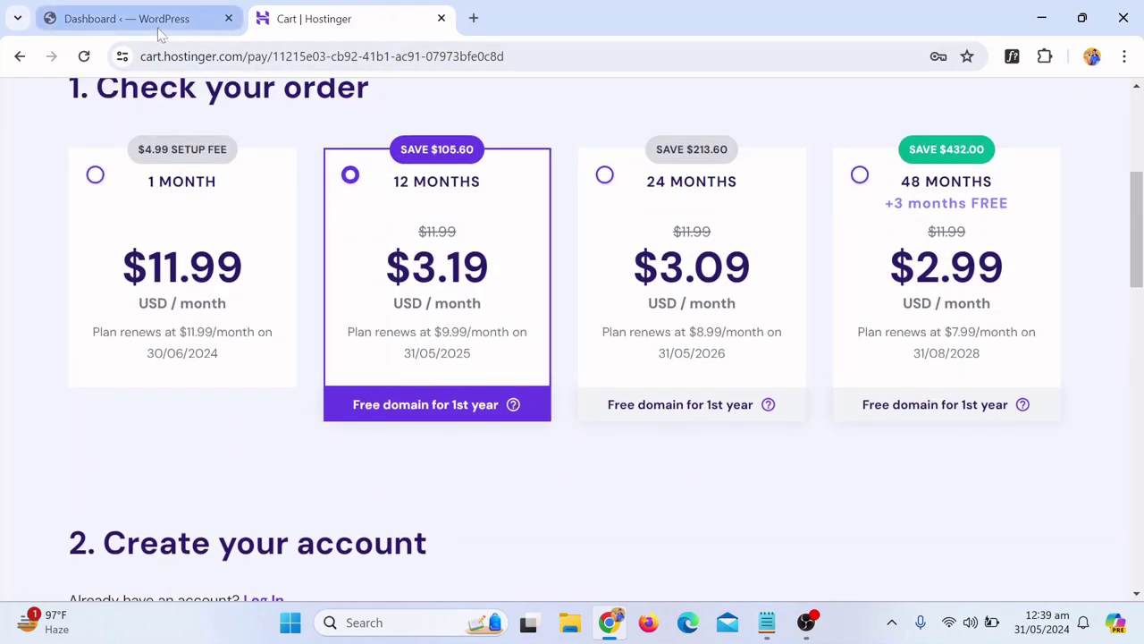
Switch to the WordPress dashboard, open the live site in a separate tab and look through its whole homepage
{"action": "left_click", "coordinate": [157, 28]}
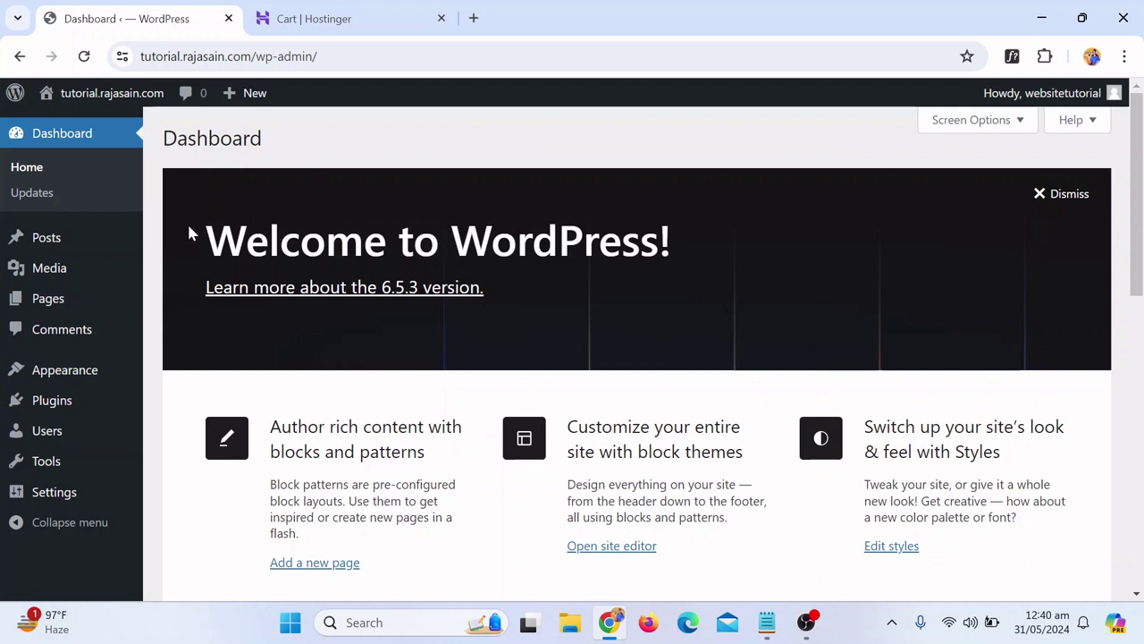
{"action": "mouse_move", "coordinate": [54, 94]}
{"action": "right_click", "coordinate": [76, 131]}
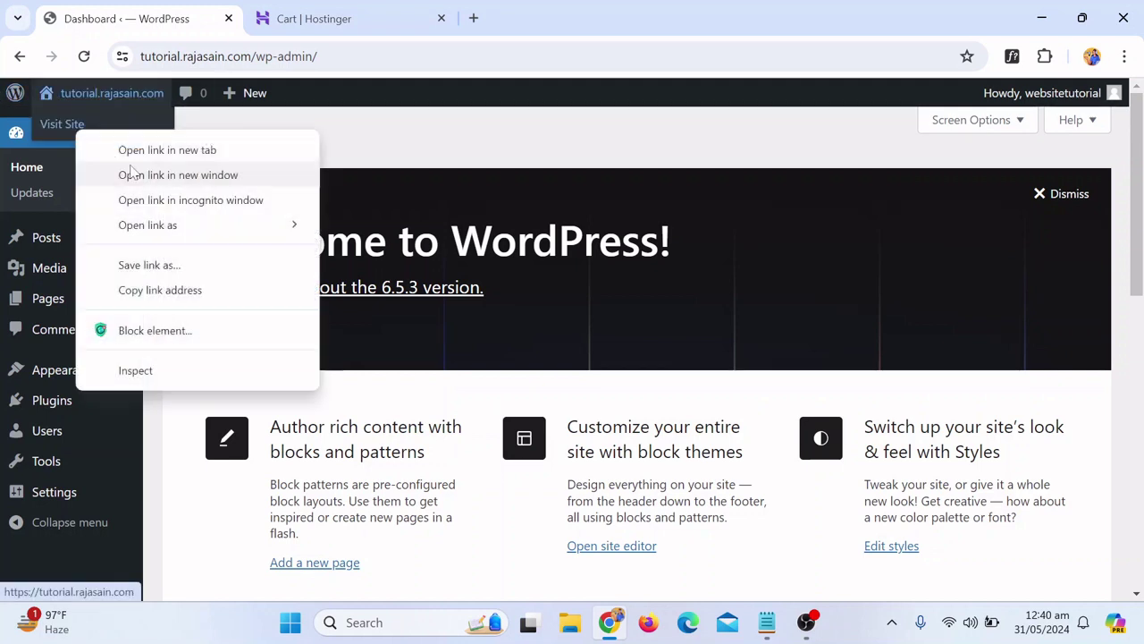
{"action": "left_click", "coordinate": [134, 150]}
{"action": "left_click", "coordinate": [340, 9]}
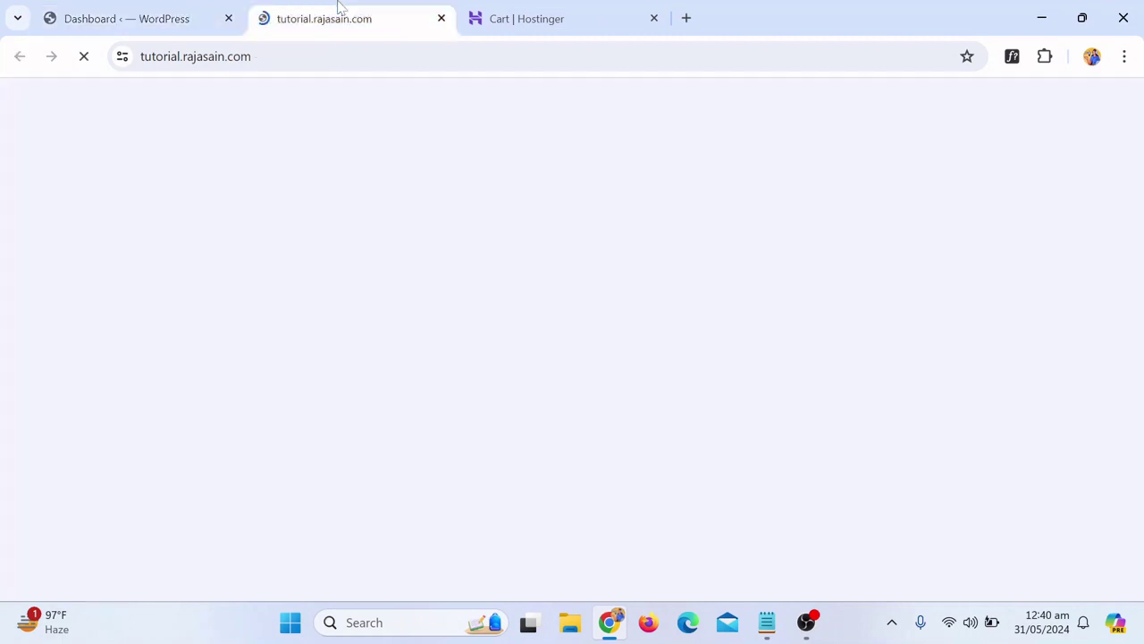
{"action": "scroll", "coordinate": [661, 257], "scroll_direction": "down", "scroll_amount": 15}
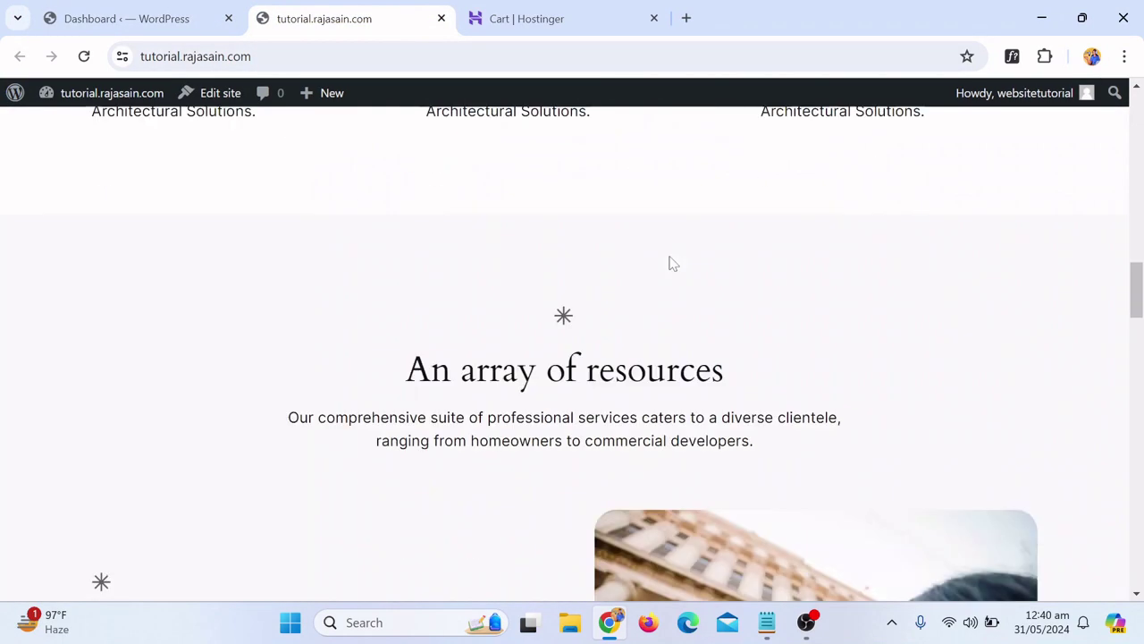
{"action": "scroll", "coordinate": [673, 263], "scroll_direction": "down", "scroll_amount": 20}
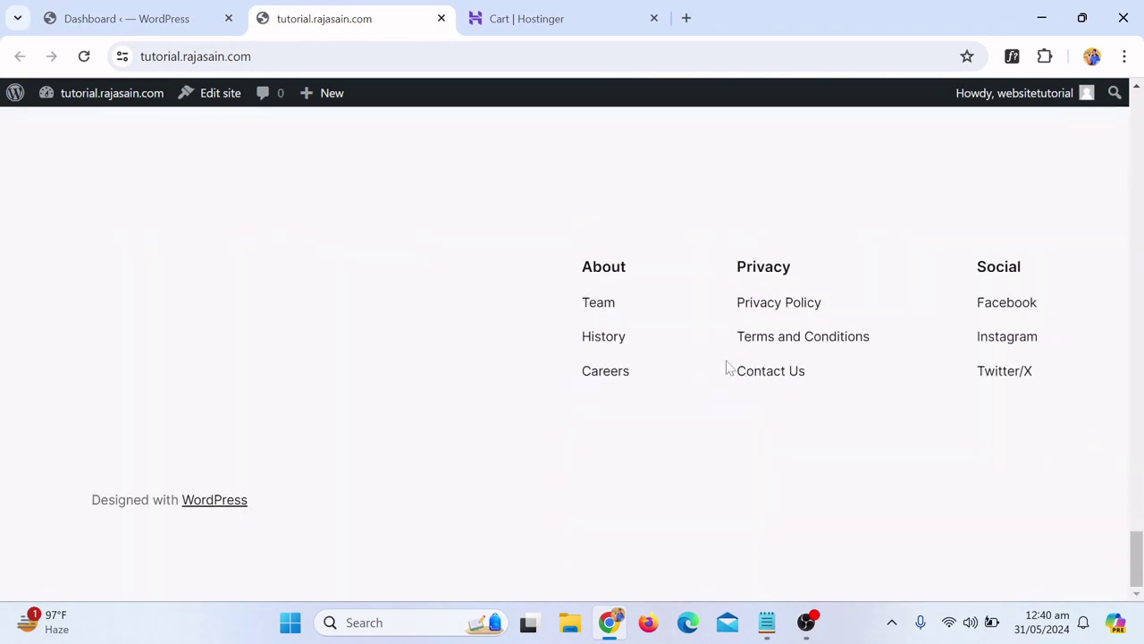
{"action": "scroll", "coordinate": [727, 367], "scroll_direction": "up", "scroll_amount": 12}
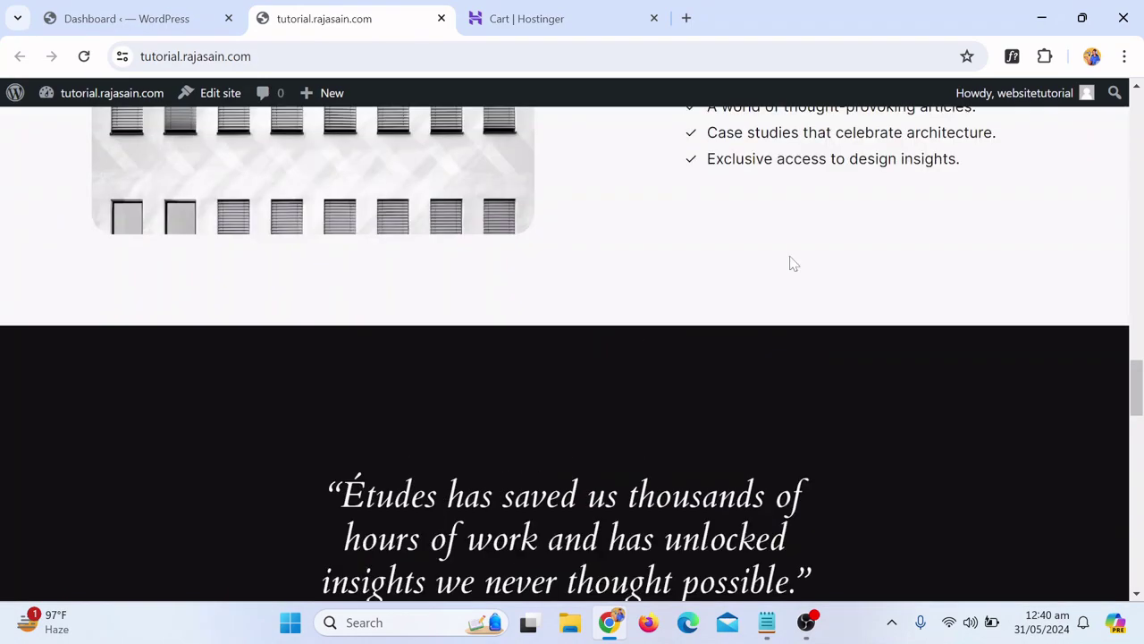
{"action": "scroll", "coordinate": [793, 262], "scroll_direction": "up", "scroll_amount": 12}
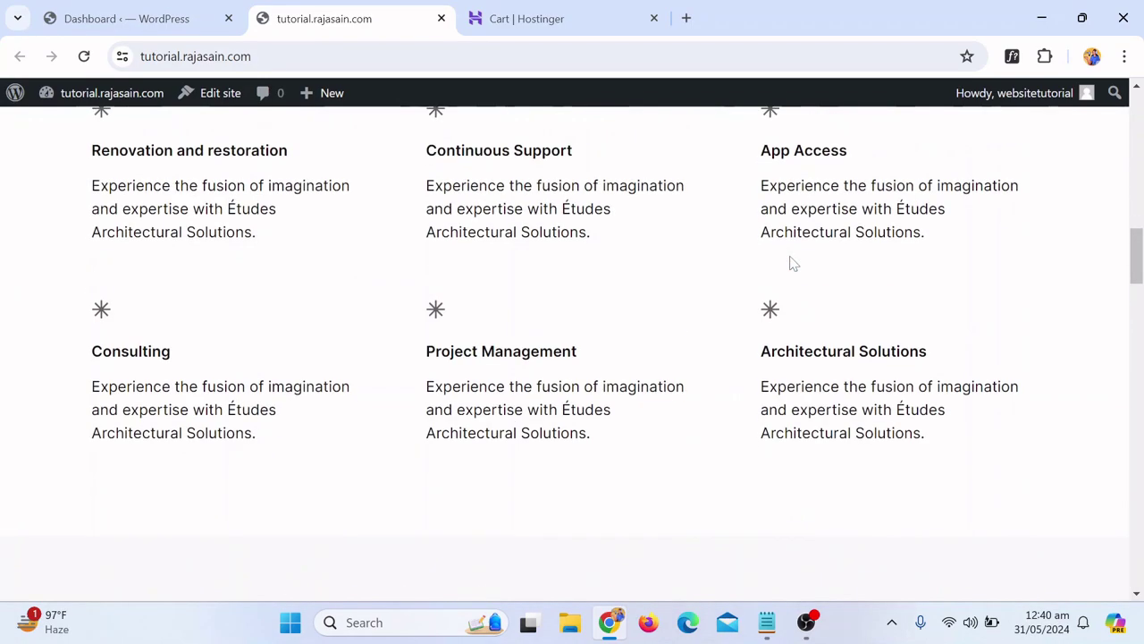
{"action": "scroll", "coordinate": [814, 322], "scroll_direction": "up", "scroll_amount": 10}
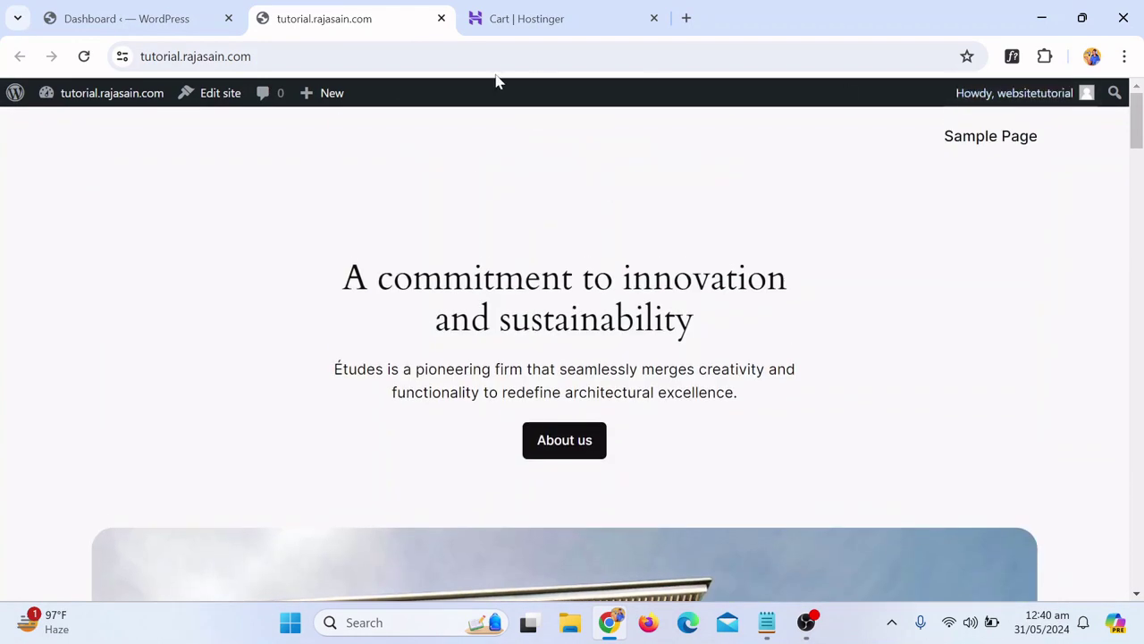
Return from the live site to its WordPress dashboard and close the duplicate dashboard tab
{"action": "mouse_move", "coordinate": [69, 107]}
{"action": "left_click", "coordinate": [62, 132]}
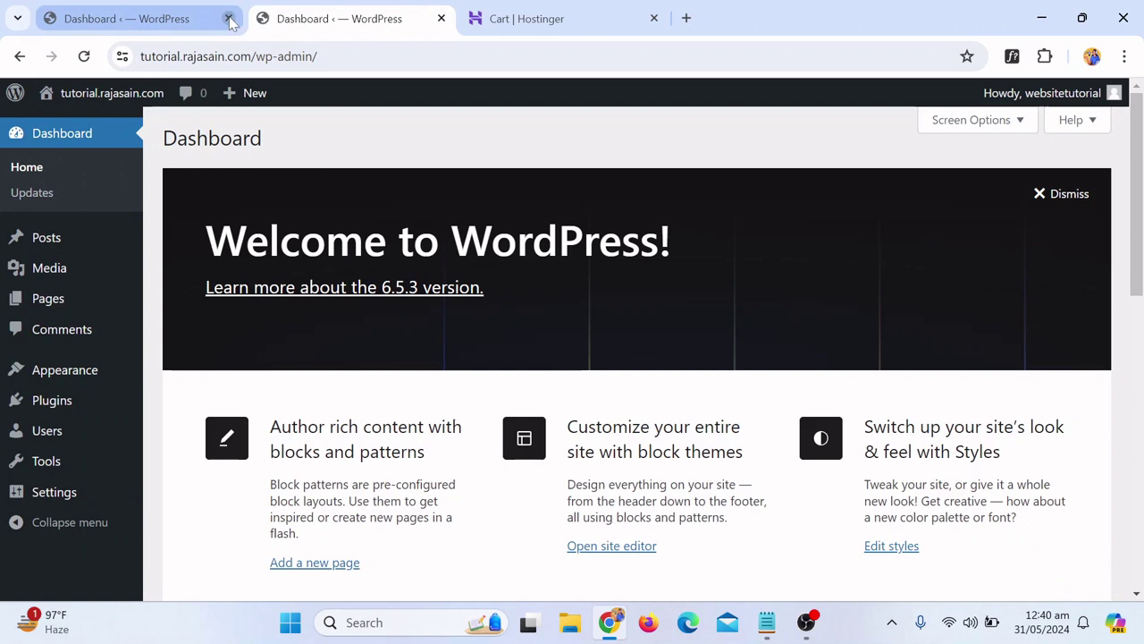
{"action": "left_click", "coordinate": [229, 19]}
Hide Site Health Status, At a Glance, Activity, Quick Draft, WordPress Events and News, and Welcome from the dashboard
{"action": "scroll", "coordinate": [719, 306], "scroll_direction": "down", "scroll_amount": 4}
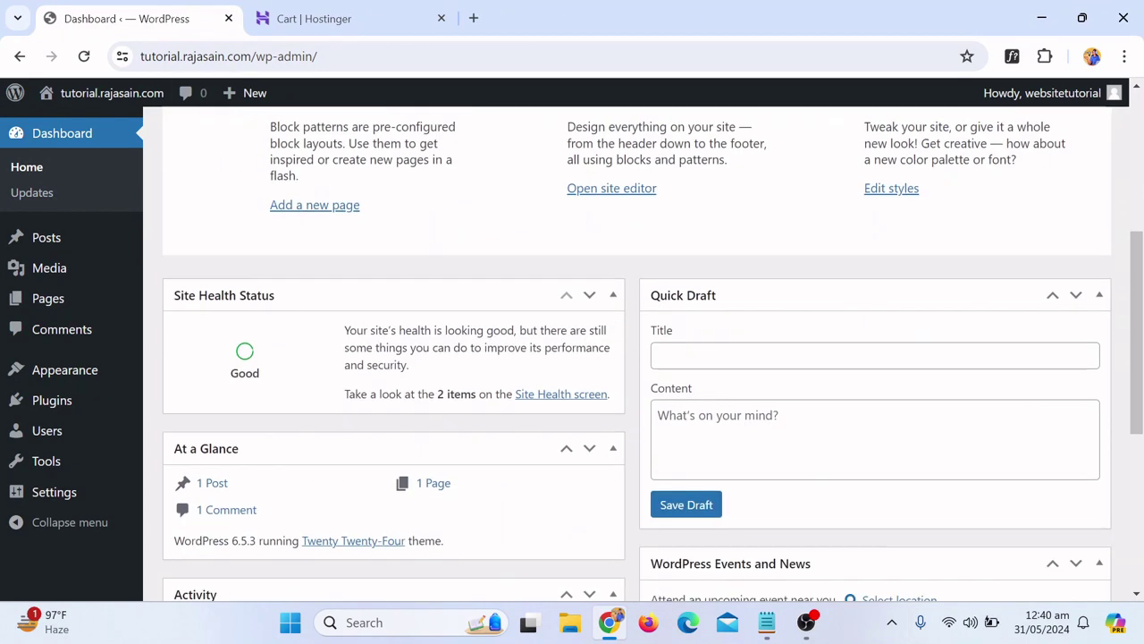
{"action": "scroll", "coordinate": [804, 326], "scroll_direction": "up", "scroll_amount": 5}
{"action": "left_click", "coordinate": [972, 127]}
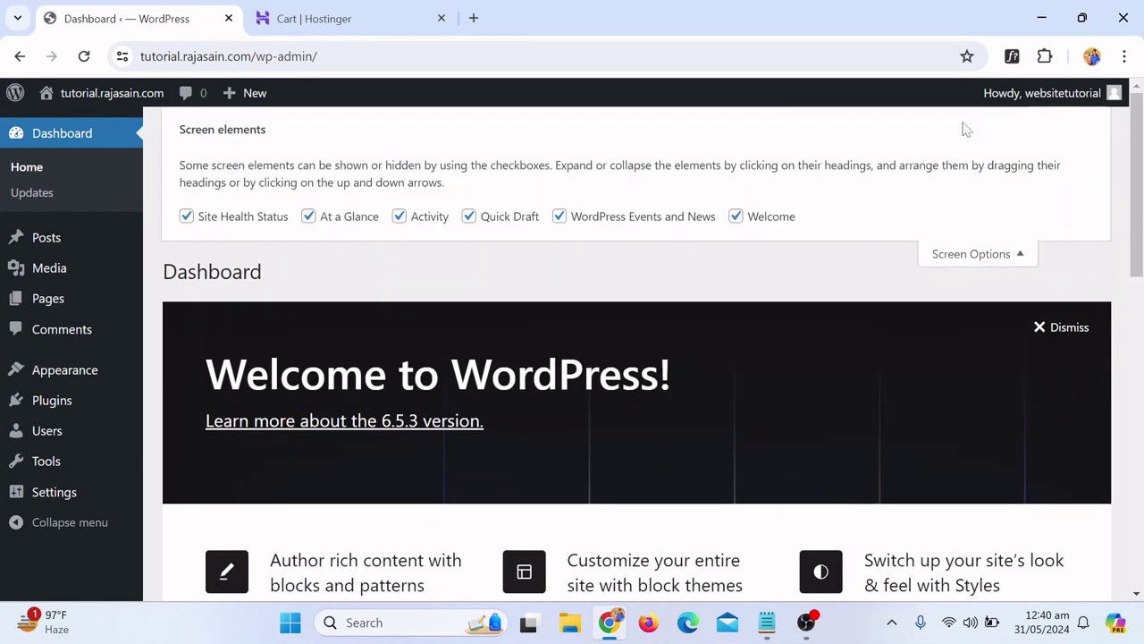
{"action": "left_click", "coordinate": [186, 217]}
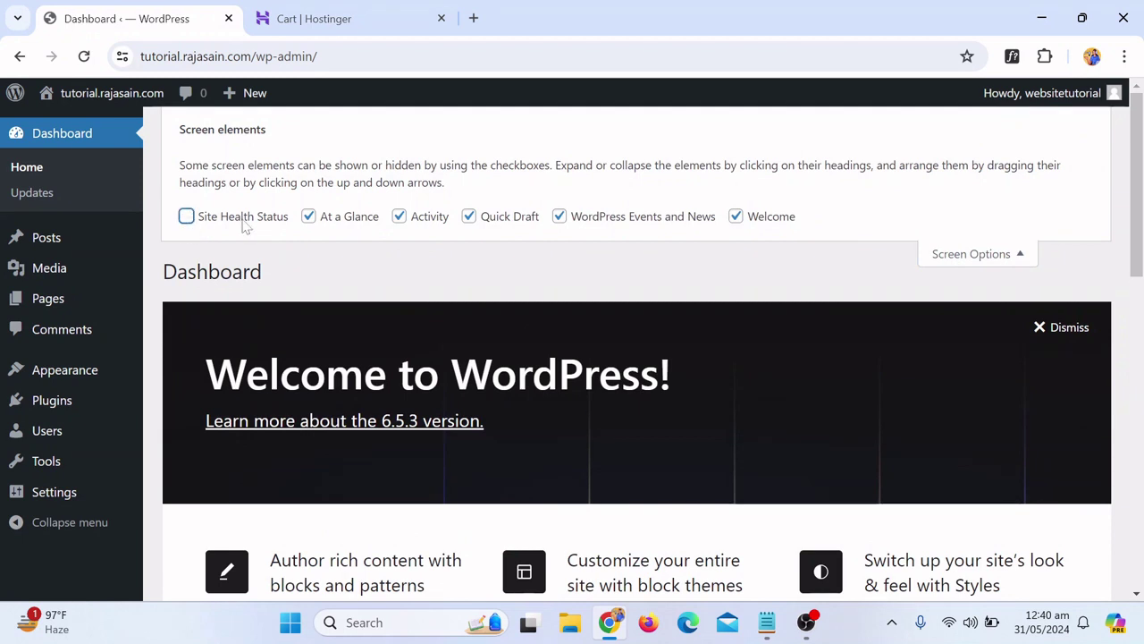
{"action": "left_click", "coordinate": [308, 217]}
{"action": "left_click", "coordinate": [404, 218]}
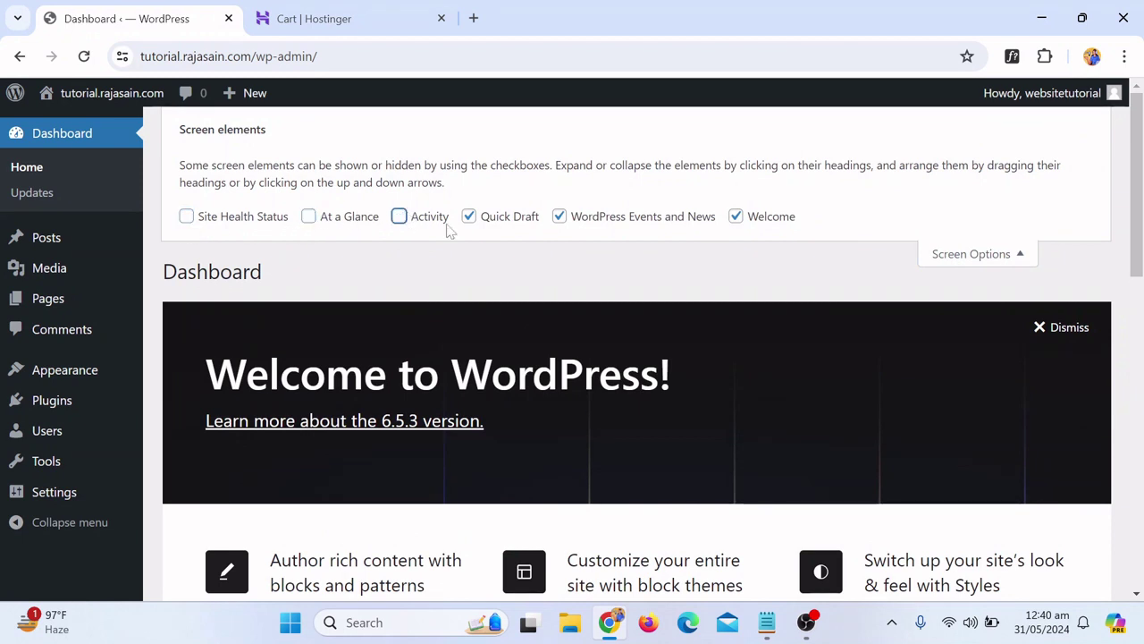
{"action": "left_click", "coordinate": [468, 217]}
{"action": "left_click", "coordinate": [559, 217]}
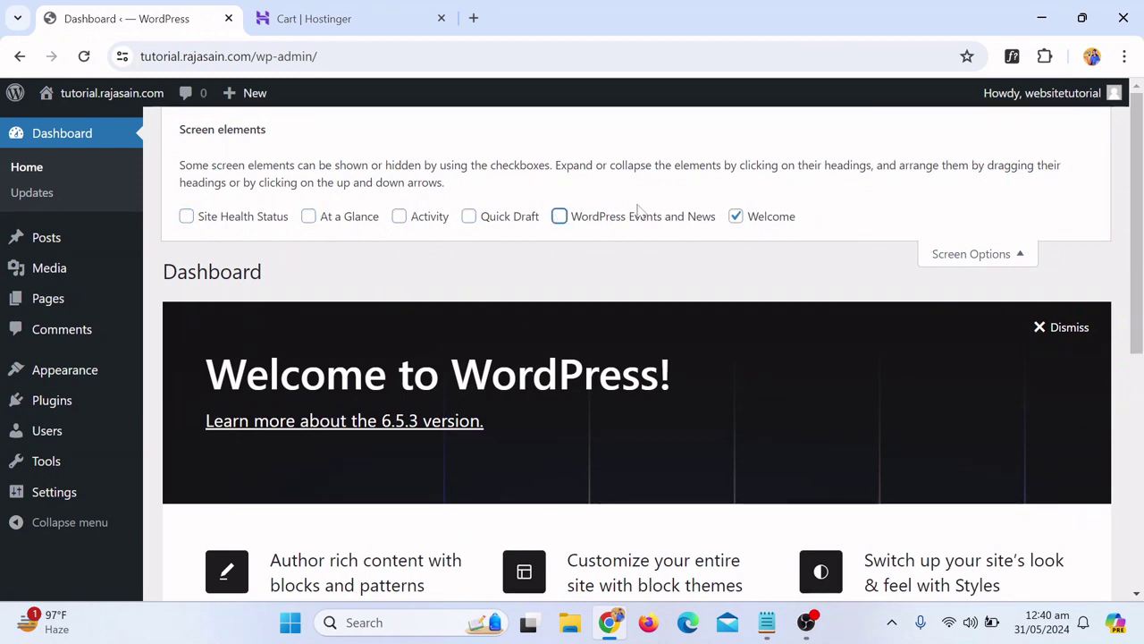
{"action": "left_click", "coordinate": [736, 216]}
{"action": "left_click", "coordinate": [1001, 257]}
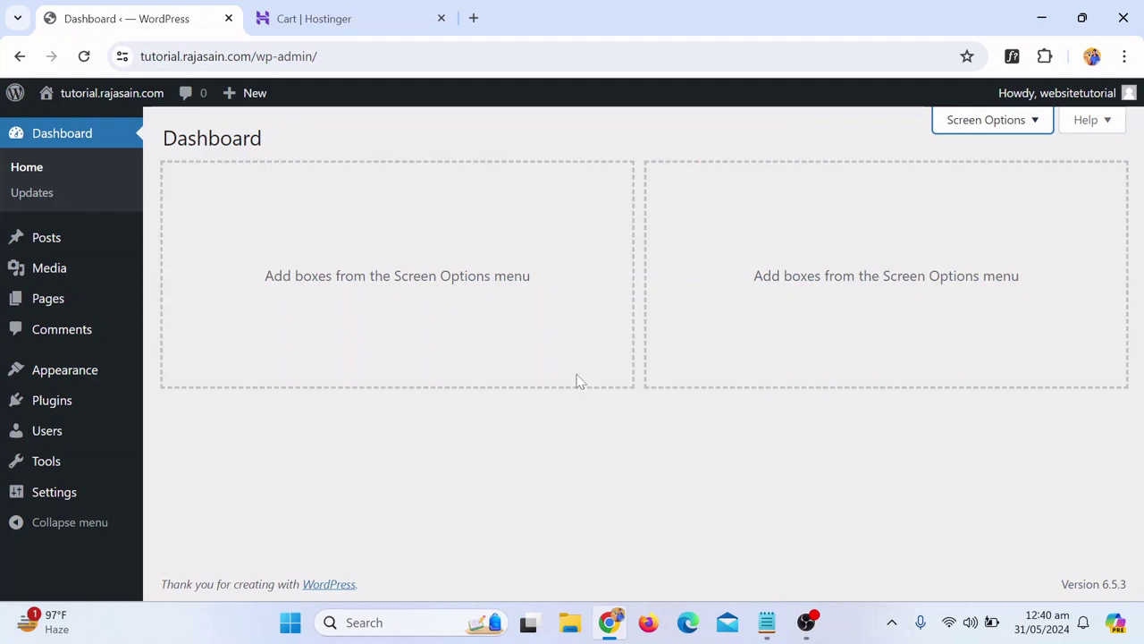
Go to the site's installed themes and start adding a new theme
{"action": "mouse_move", "coordinate": [72, 381]}
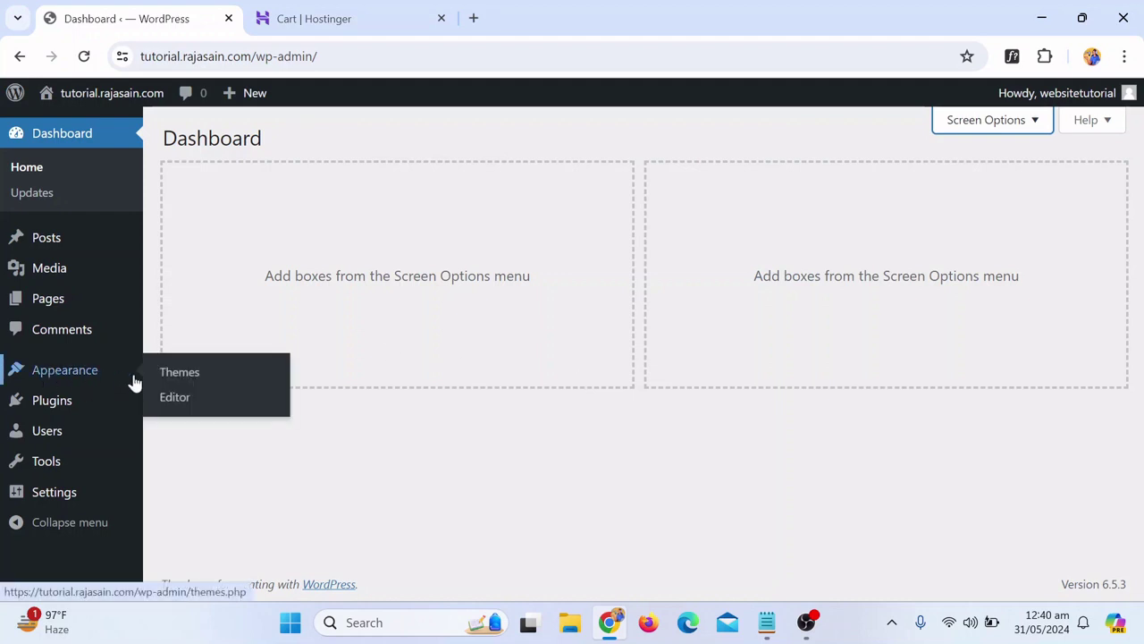
{"action": "left_click", "coordinate": [176, 380]}
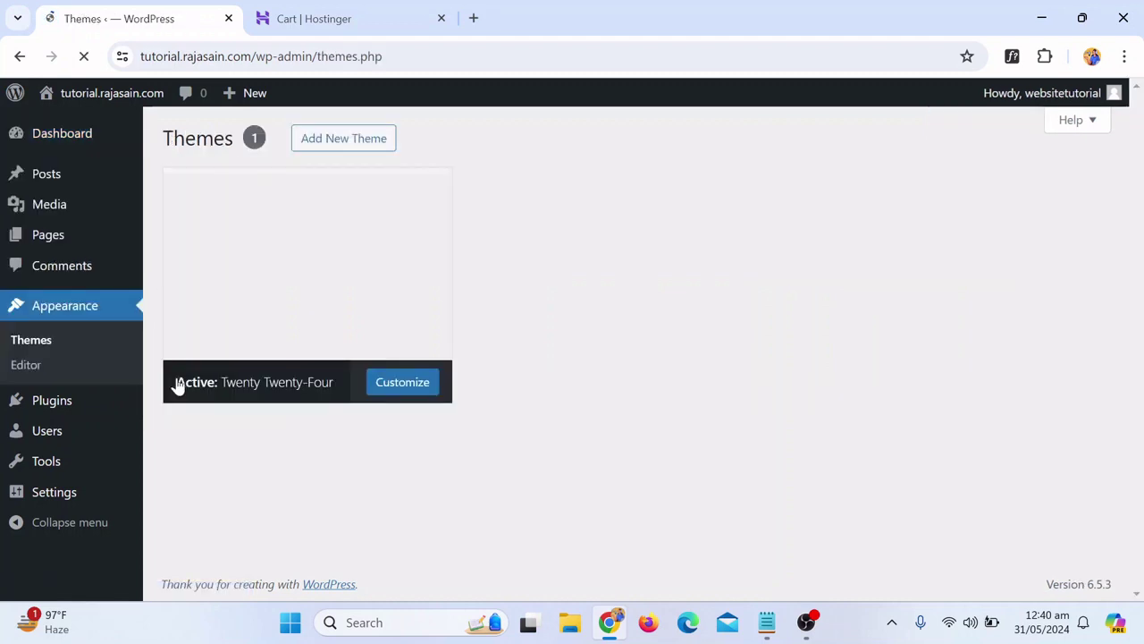
{"action": "left_click", "coordinate": [177, 384]}
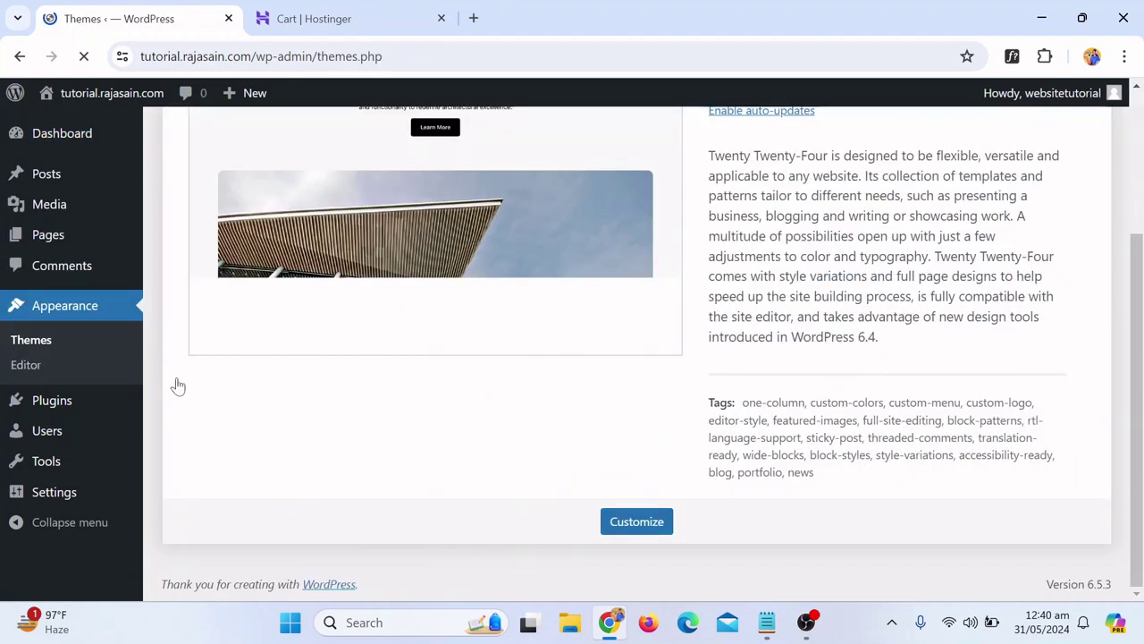
{"action": "scroll", "coordinate": [364, 393], "scroll_direction": "up", "scroll_amount": 3}
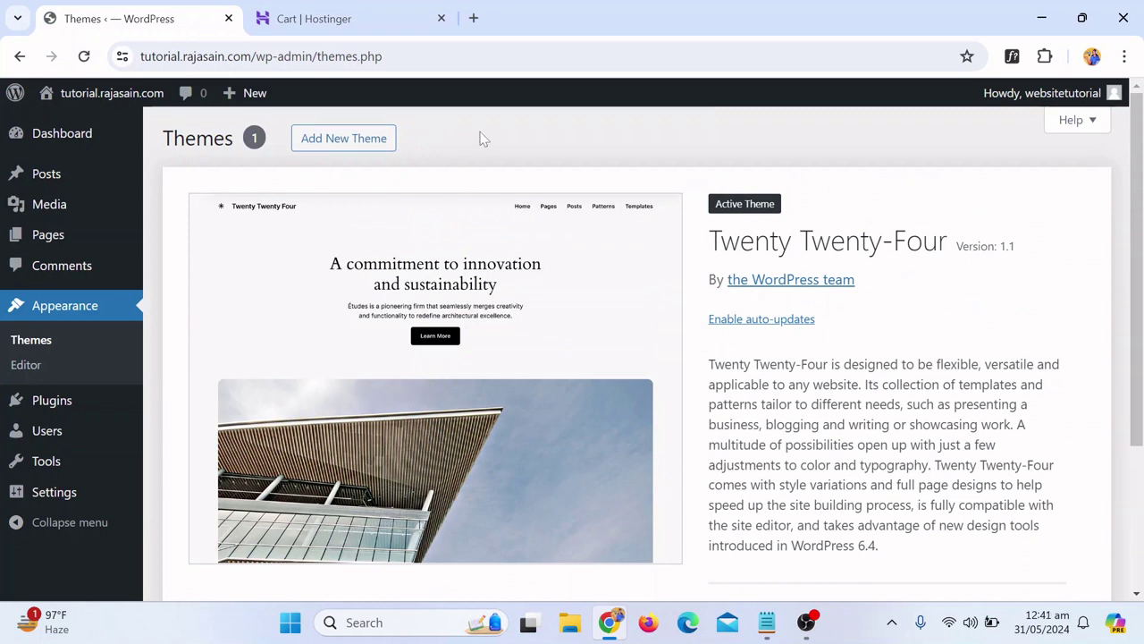
{"action": "left_click", "coordinate": [352, 143]}
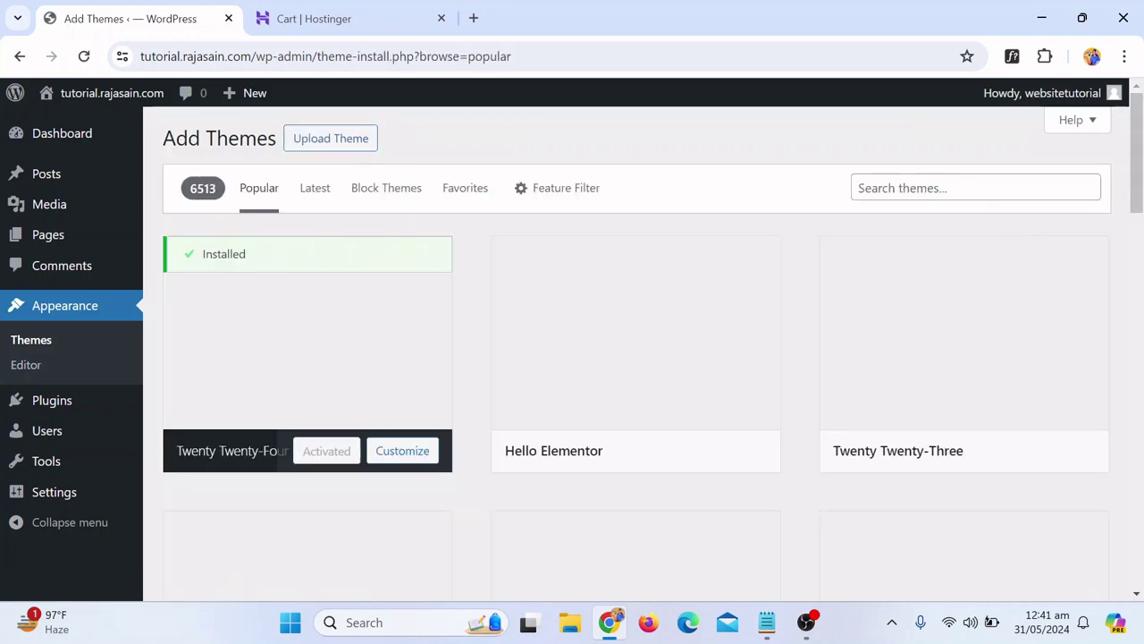
{"action": "left_click", "coordinate": [975, 187]}
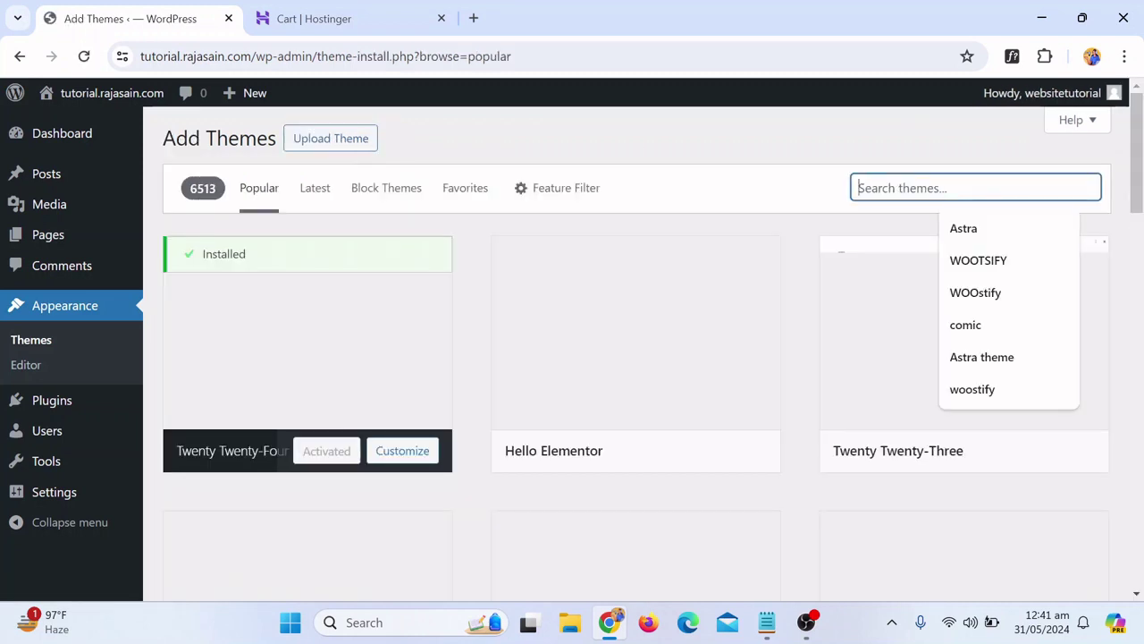
{"action": "left_click", "coordinate": [983, 261]}
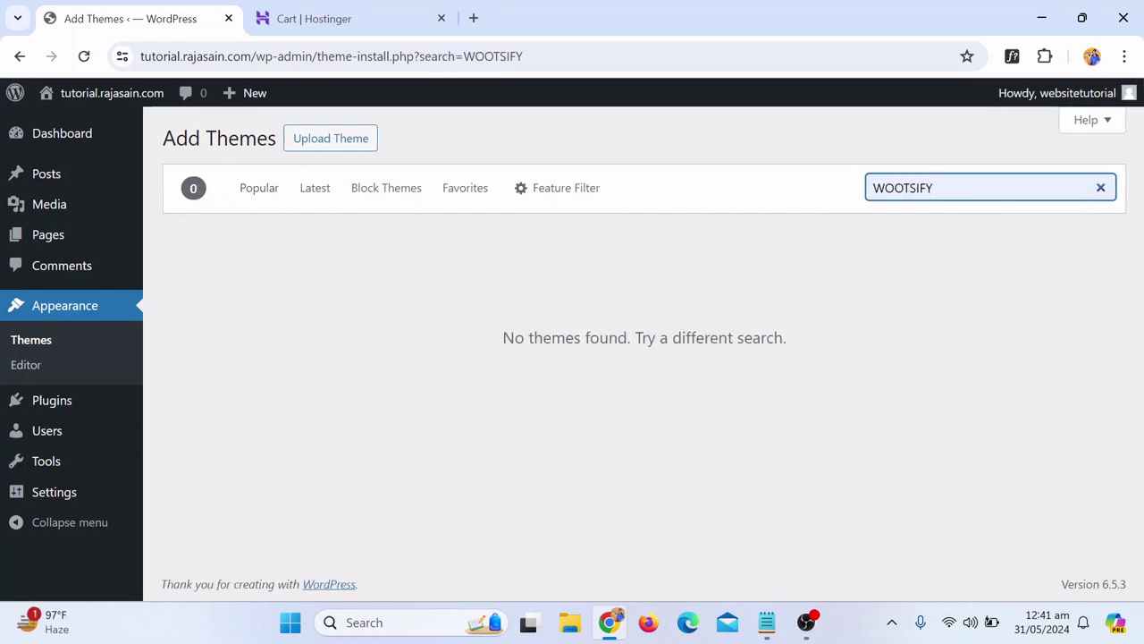
{"action": "key", "text": "BackSpace"}
{"action": "key", "text": "BackSpace"}
{"action": "key", "text": "BackSpace"}
{"action": "key", "text": "BackSpace"}
{"action": "key", "text": "BackSpace"}
{"action": "key", "text": "BackSpace"}
{"action": "key", "text": "BackSpace"}
{"action": "key", "text": "BackSpace"}
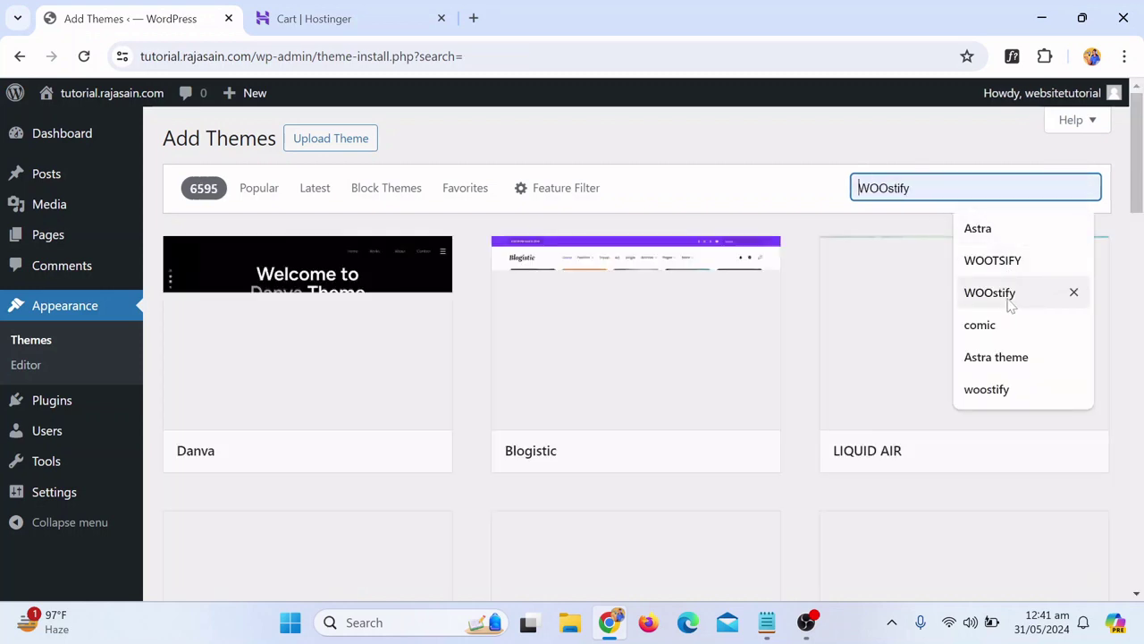
Search the theme directory for WOOstify and locate the Woostify theme's install option
{"action": "left_click", "coordinate": [1009, 302]}
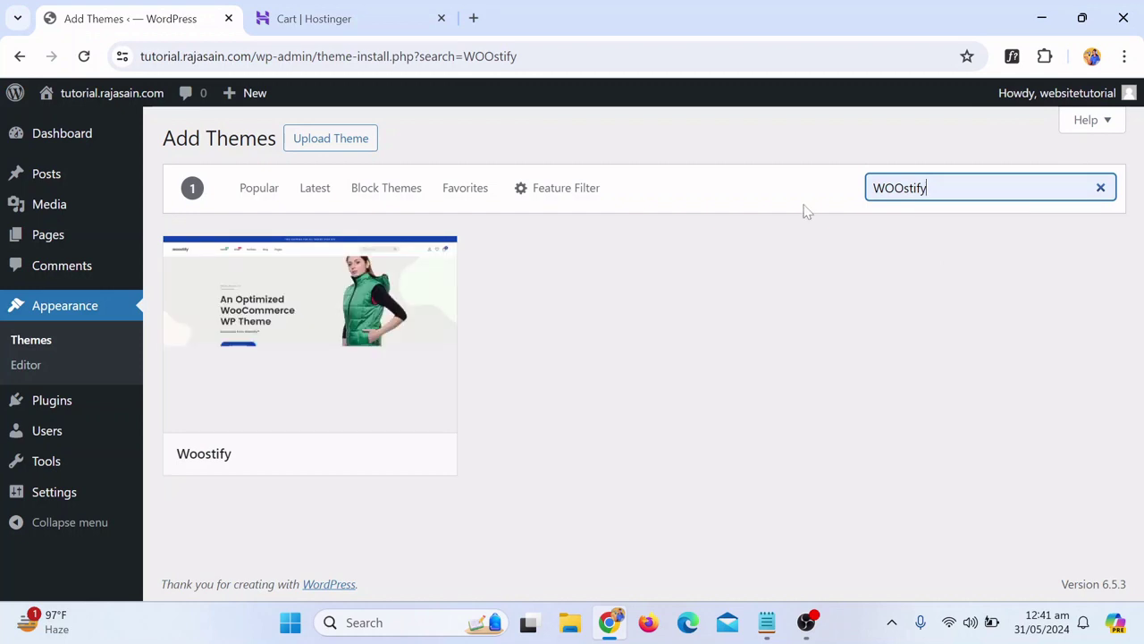
{"action": "mouse_move", "coordinate": [289, 376]}
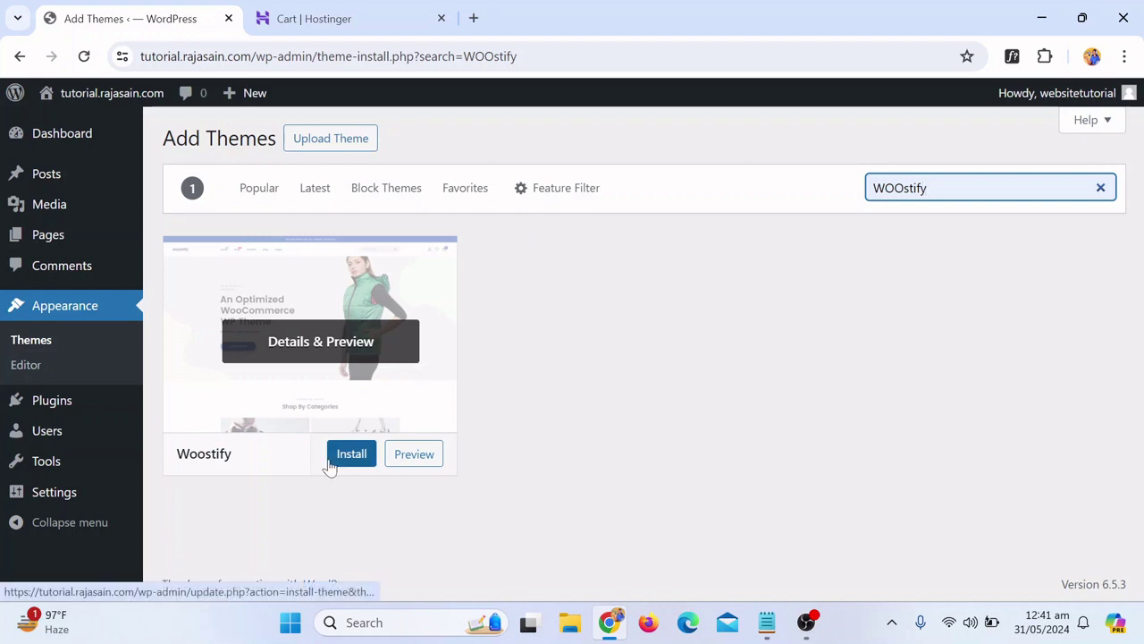
Install the Woostify theme from the search results and activate it on the site
{"action": "mouse_move", "coordinate": [307, 373]}
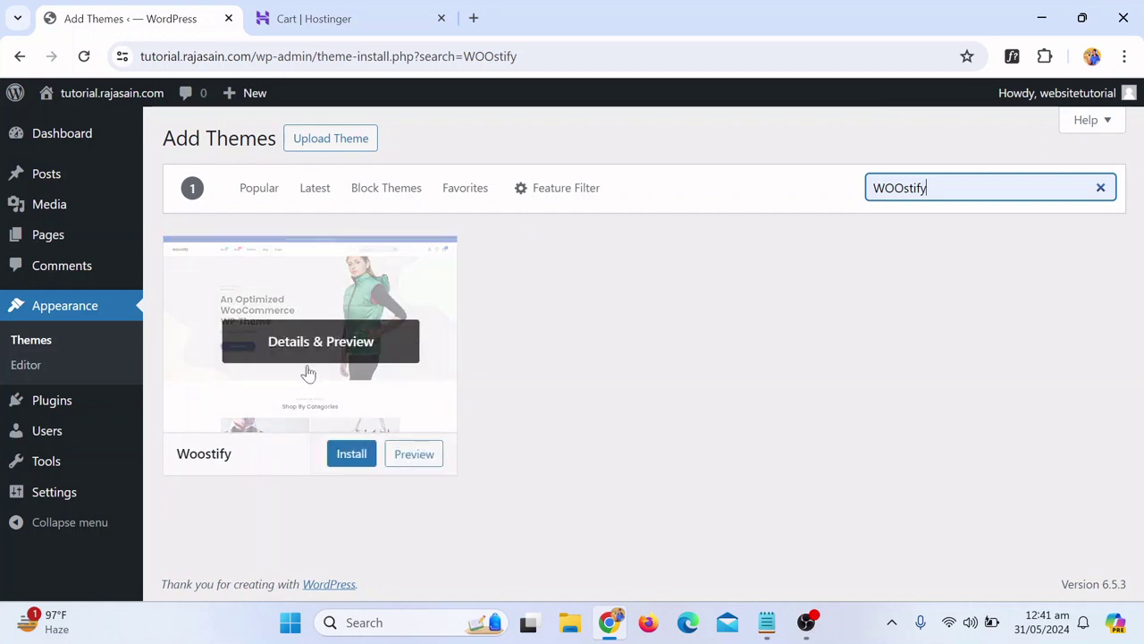
{"action": "left_click", "coordinate": [351, 456]}
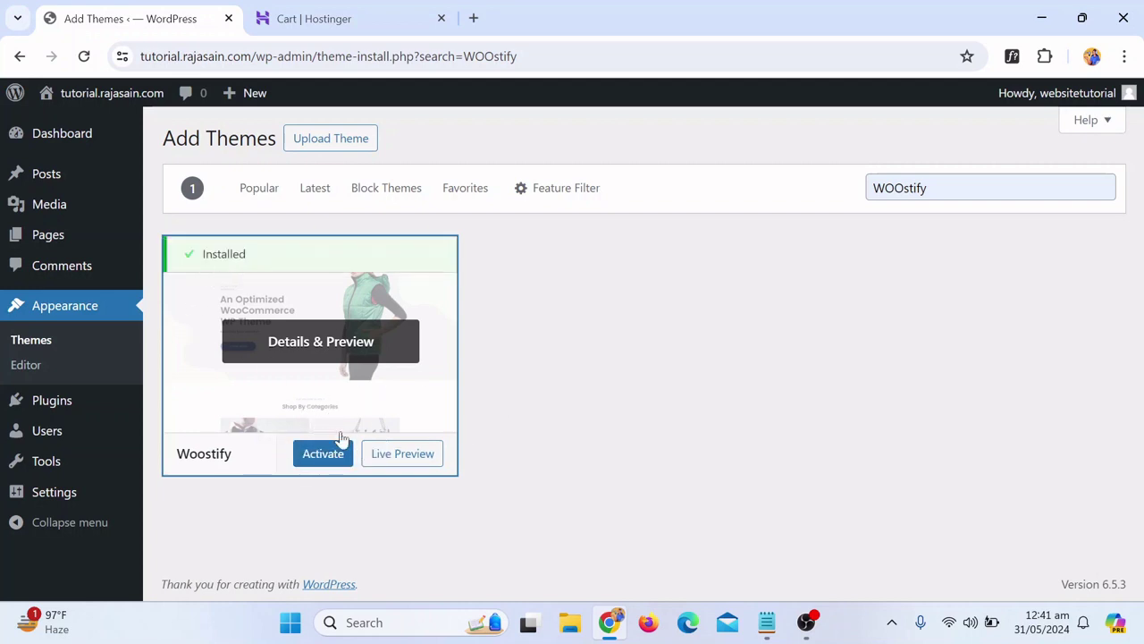
{"action": "left_click", "coordinate": [328, 464]}
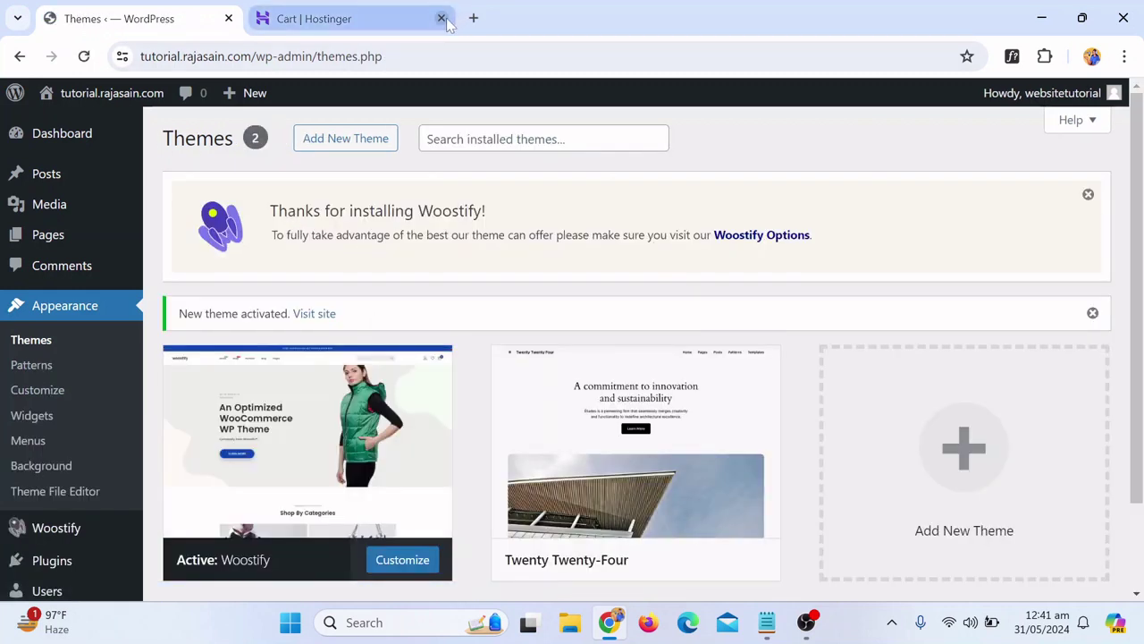
Close the Hostinger cart tab and return to the WordPress dashboard home
{"action": "left_click", "coordinate": [442, 17]}
{"action": "scroll", "coordinate": [367, 320], "scroll_direction": "down", "scroll_amount": 1}
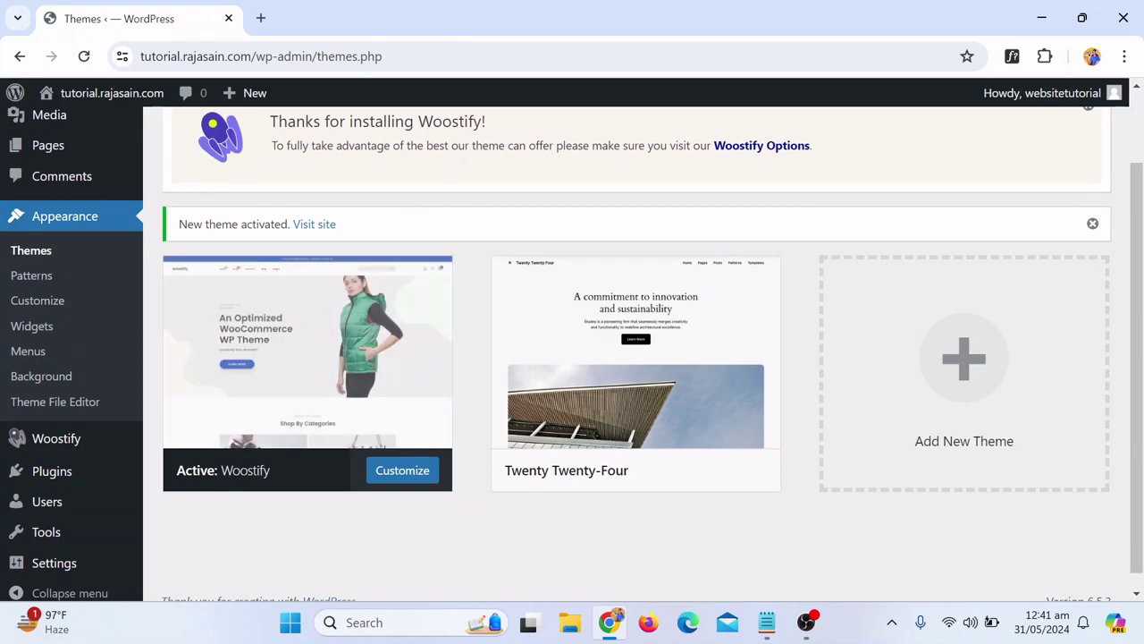
{"action": "scroll", "coordinate": [95, 253], "scroll_direction": "up", "scroll_amount": 1}
{"action": "mouse_move", "coordinate": [113, 142]}
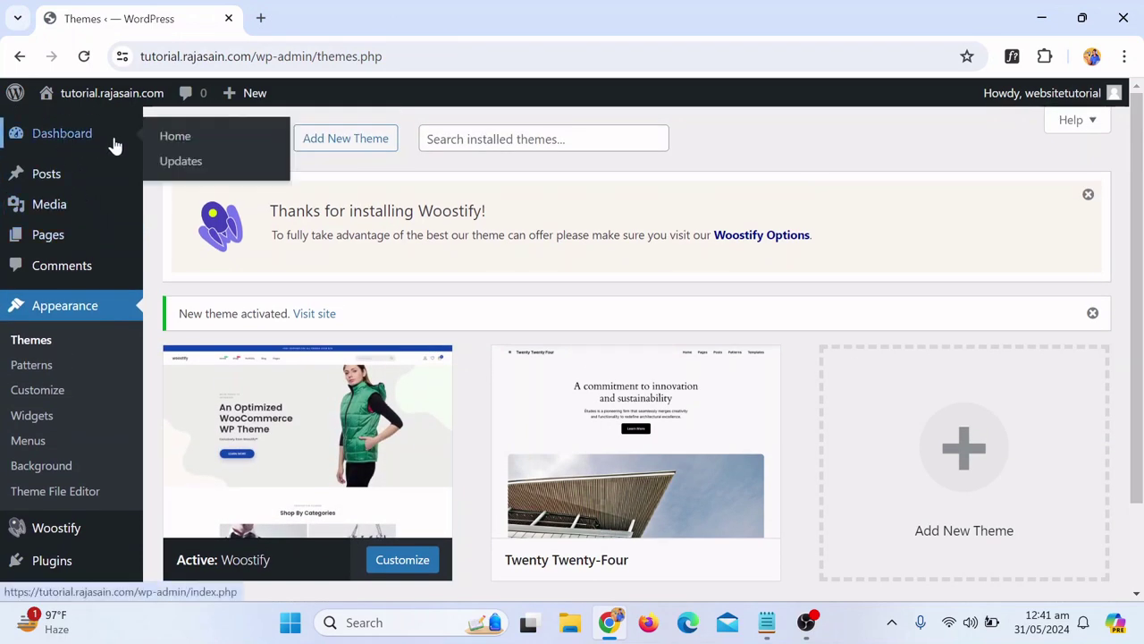
{"action": "left_click", "coordinate": [177, 141]}
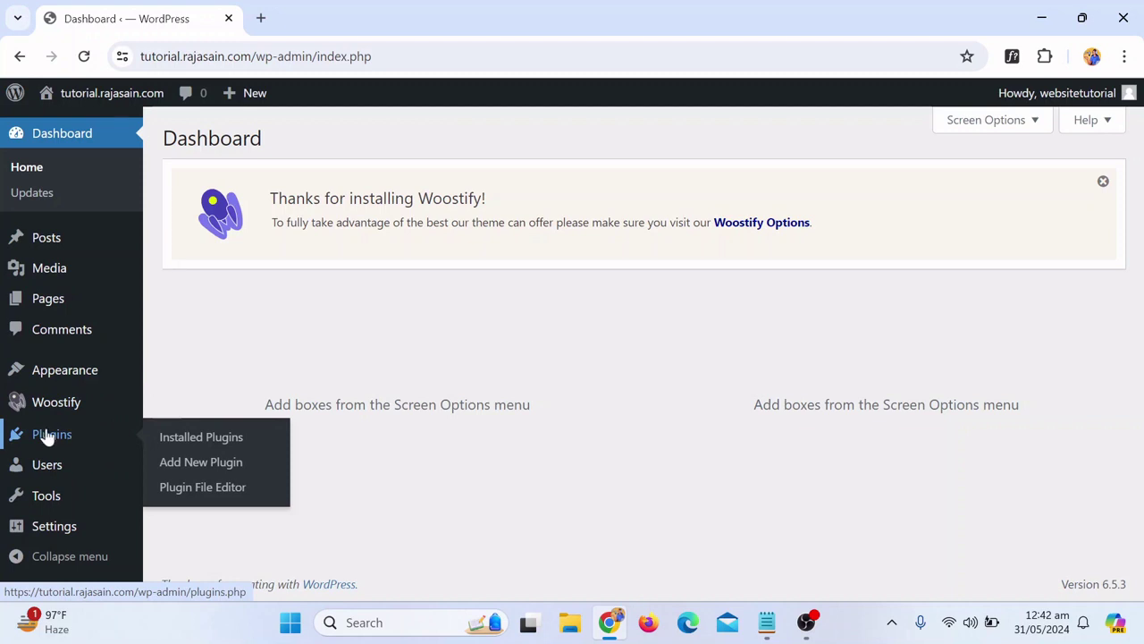
Check the site's installed plugins and go to the page for adding a new plugin
{"action": "mouse_move", "coordinate": [51, 247]}
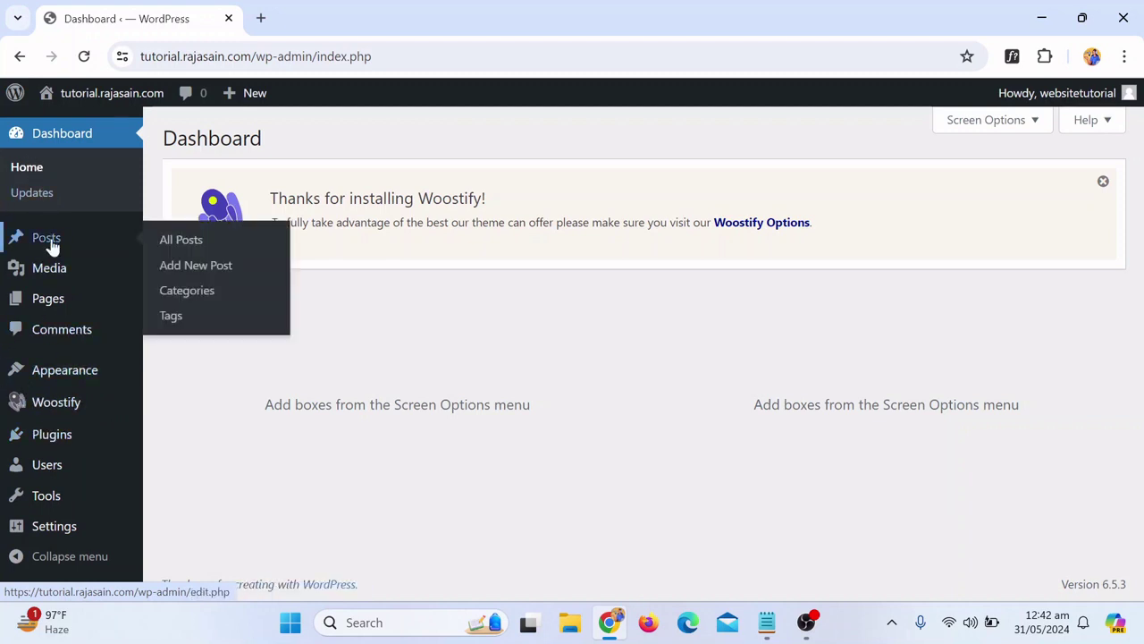
{"action": "mouse_move", "coordinate": [58, 272]}
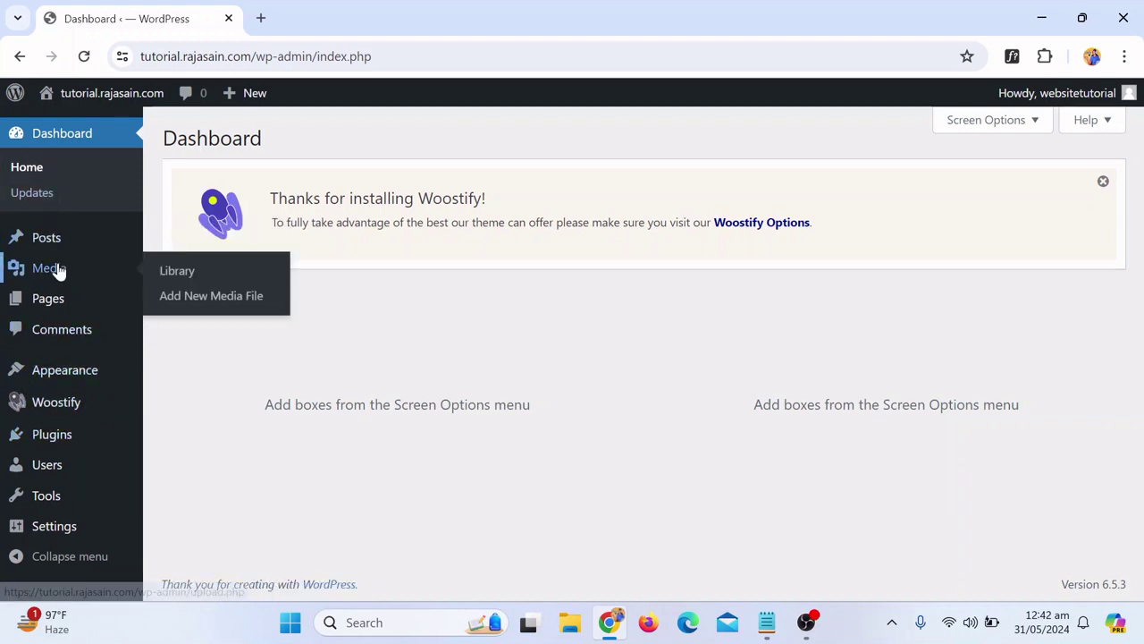
{"action": "mouse_move", "coordinate": [61, 307]}
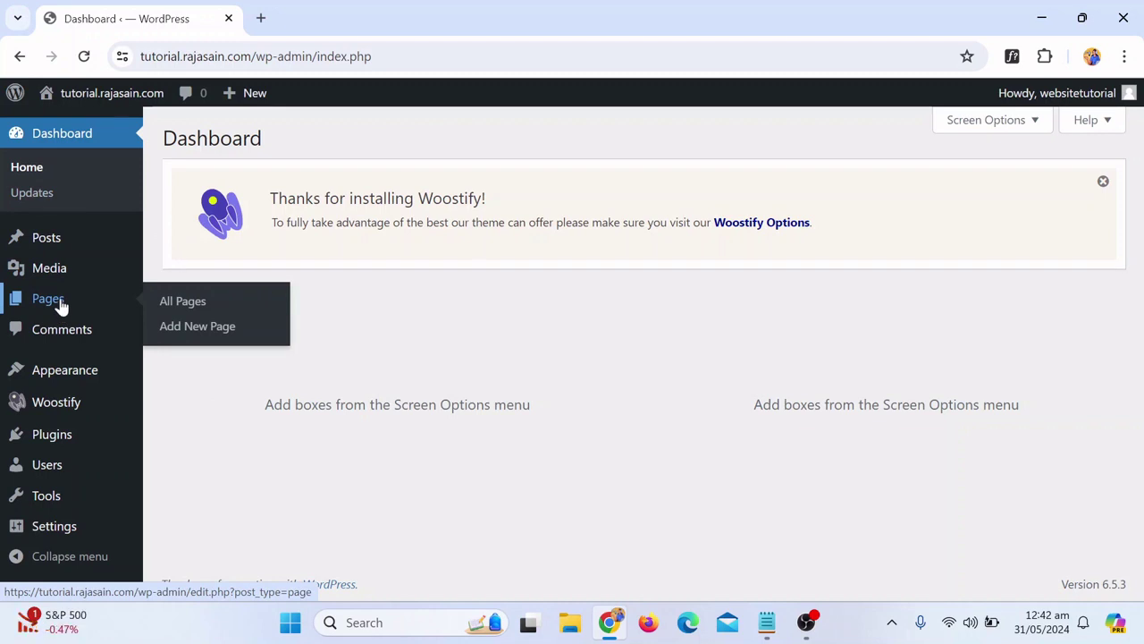
{"action": "mouse_move", "coordinate": [69, 441]}
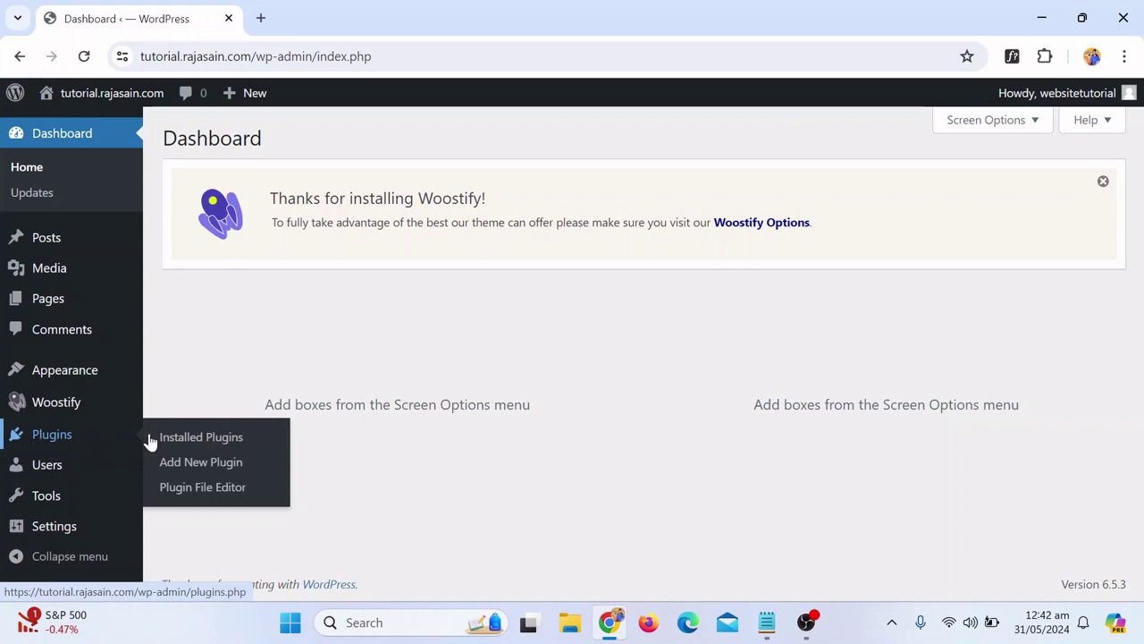
{"action": "left_click", "coordinate": [198, 471]}
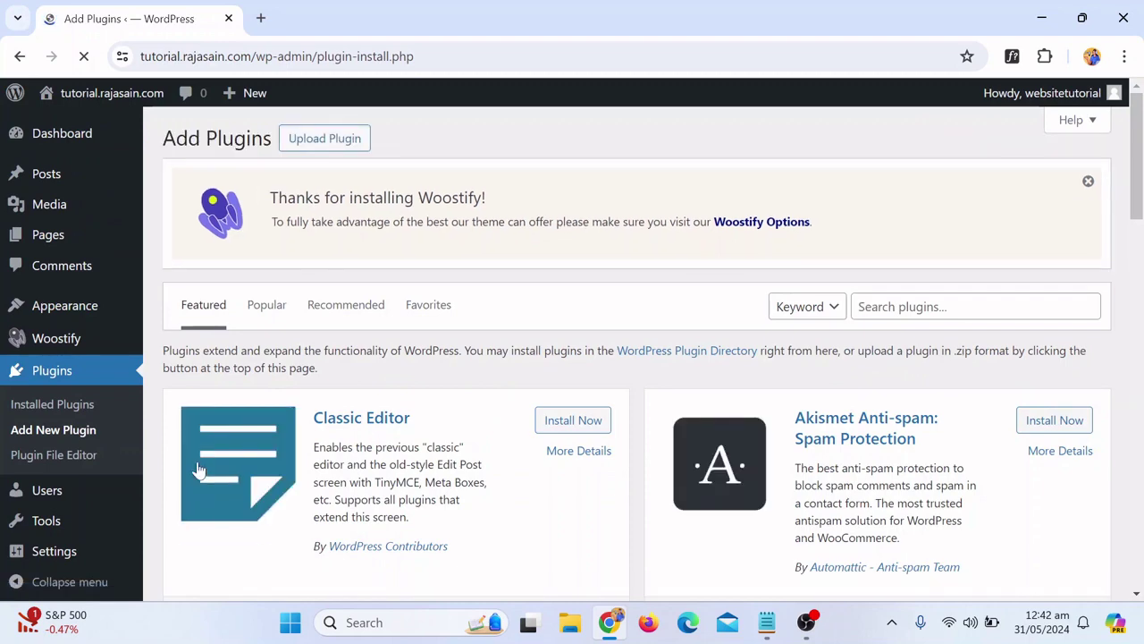
{"action": "left_click", "coordinate": [78, 407]}
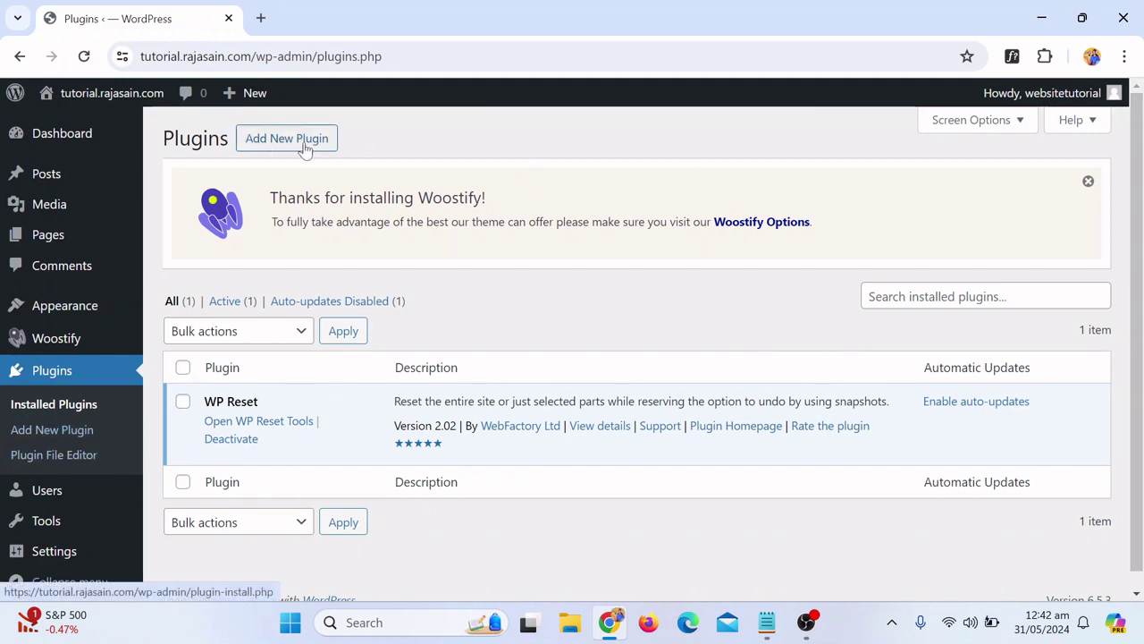
{"action": "left_click", "coordinate": [54, 432]}
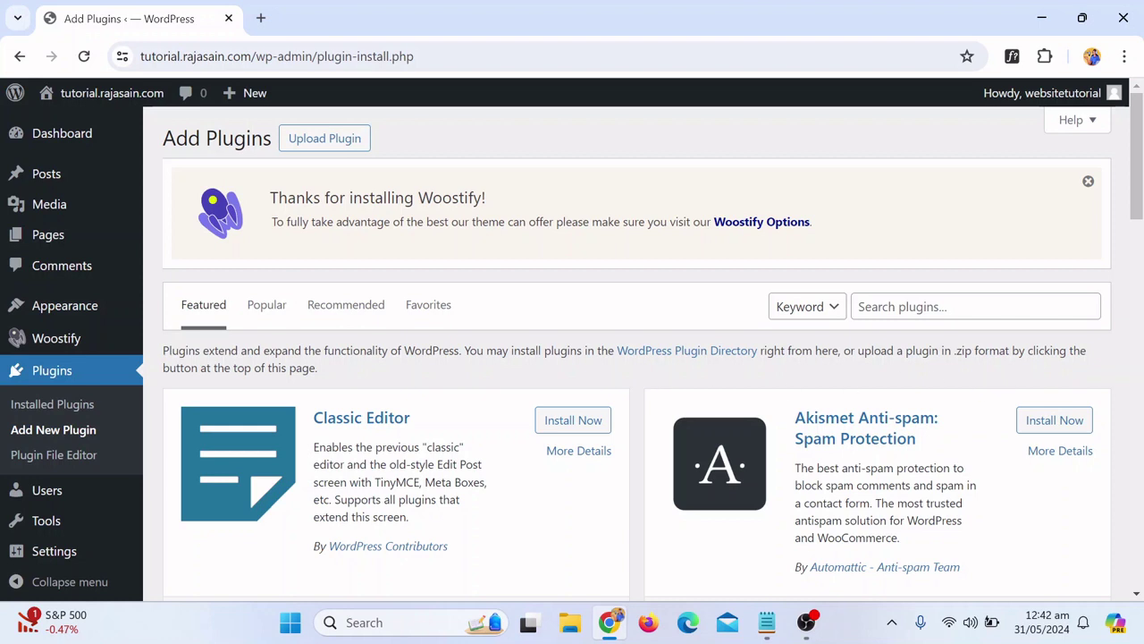
Search the plugin directory for elementor and install Elementor Website Builder
{"action": "left_click", "coordinate": [975, 306]}
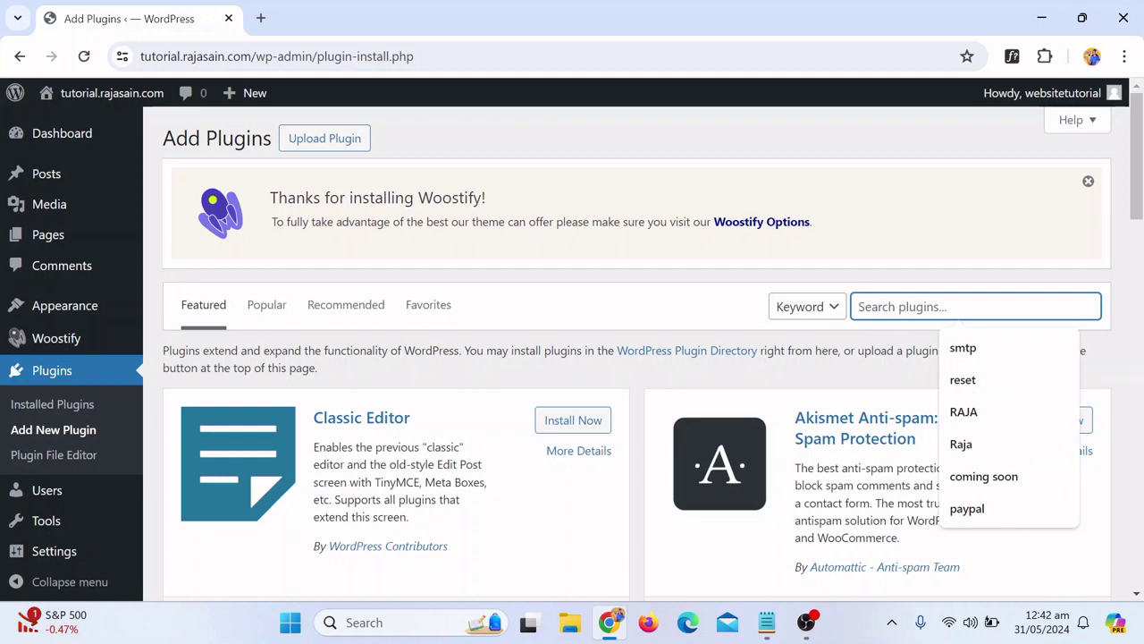
{"action": "type", "text": "elementor"}
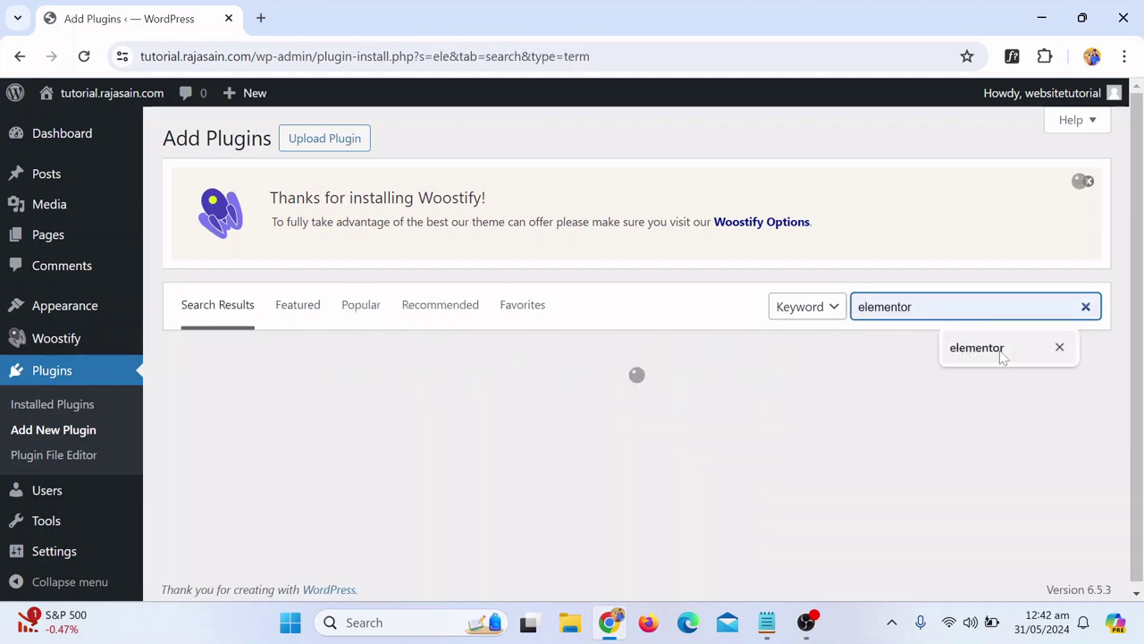
{"action": "left_click", "coordinate": [997, 349]}
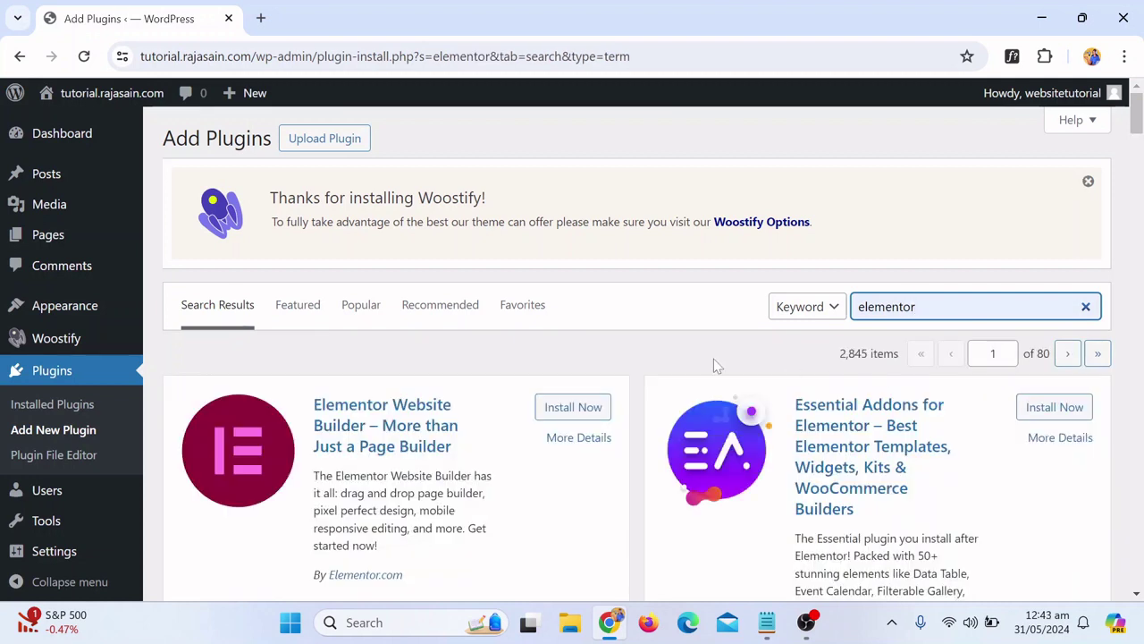
{"action": "scroll", "coordinate": [640, 398], "scroll_direction": "down", "scroll_amount": 1}
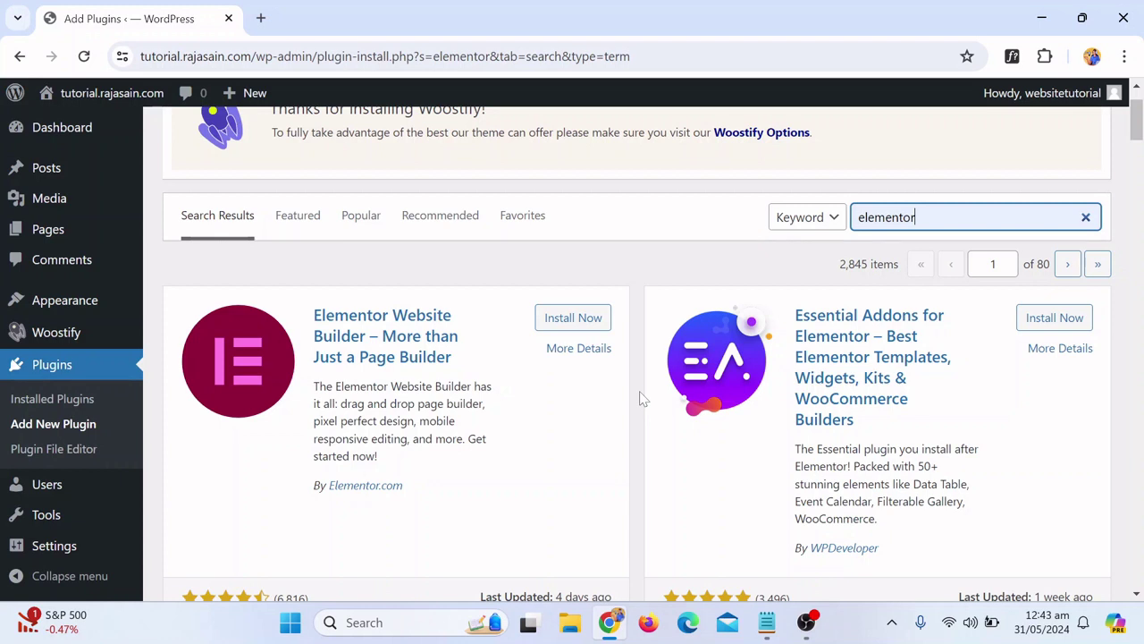
{"action": "left_click", "coordinate": [590, 320]}
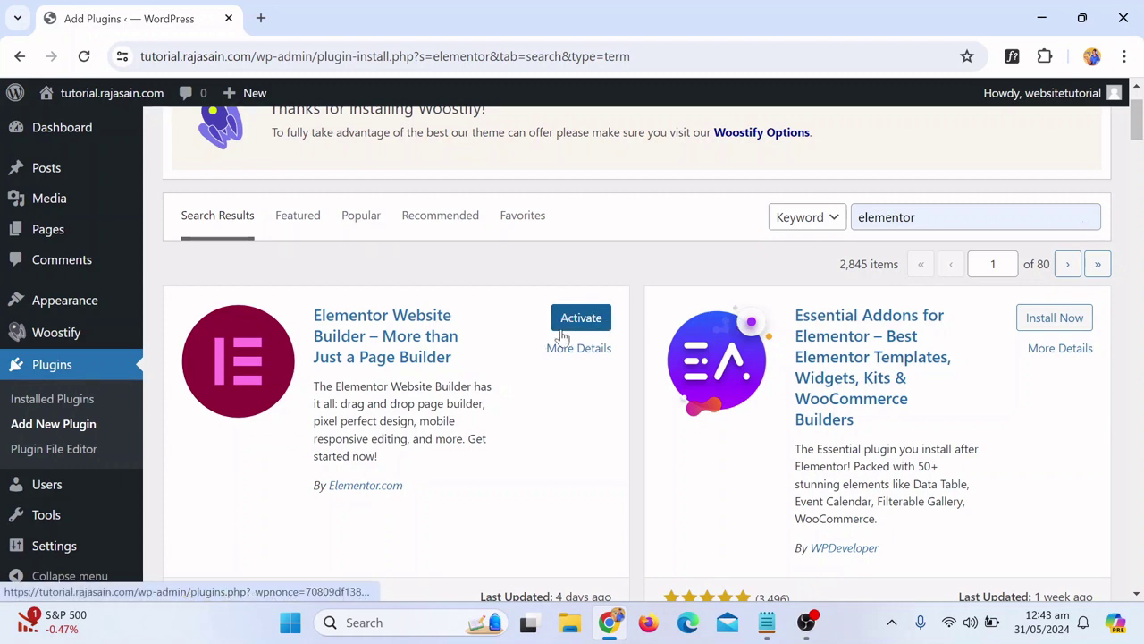
Replace the plugin search term with woocommerce and install the WooCommerce plugin by Automattic
{"action": "left_click", "coordinate": [947, 217]}
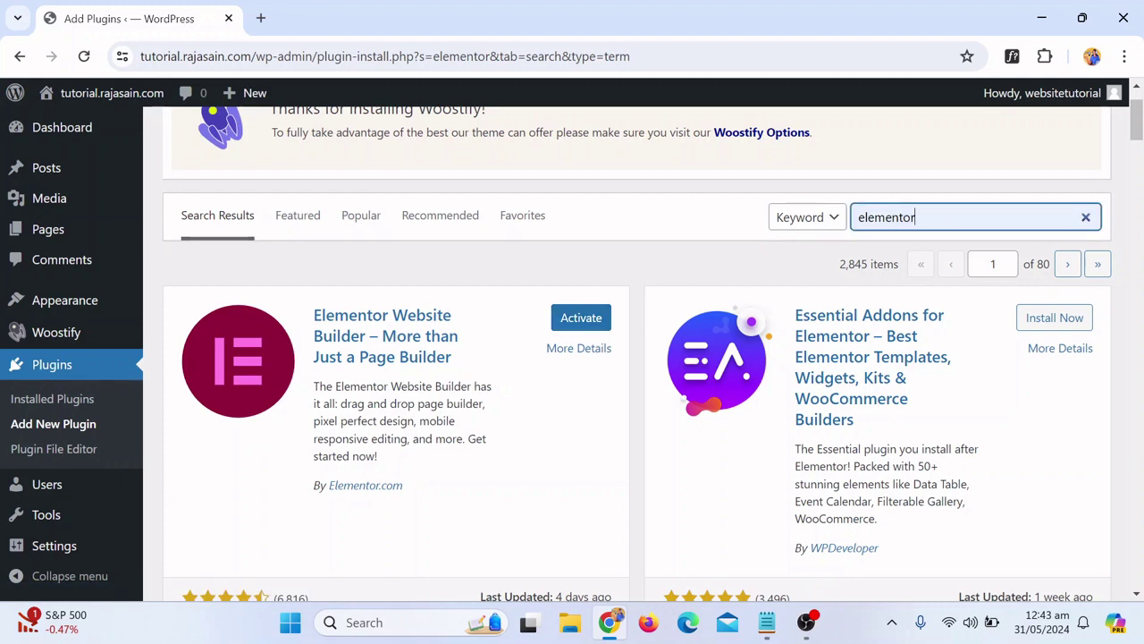
{"action": "key", "text": "BackSpace"}
{"action": "key", "text": "BackSpace"}
{"action": "key", "text": "BackSpace"}
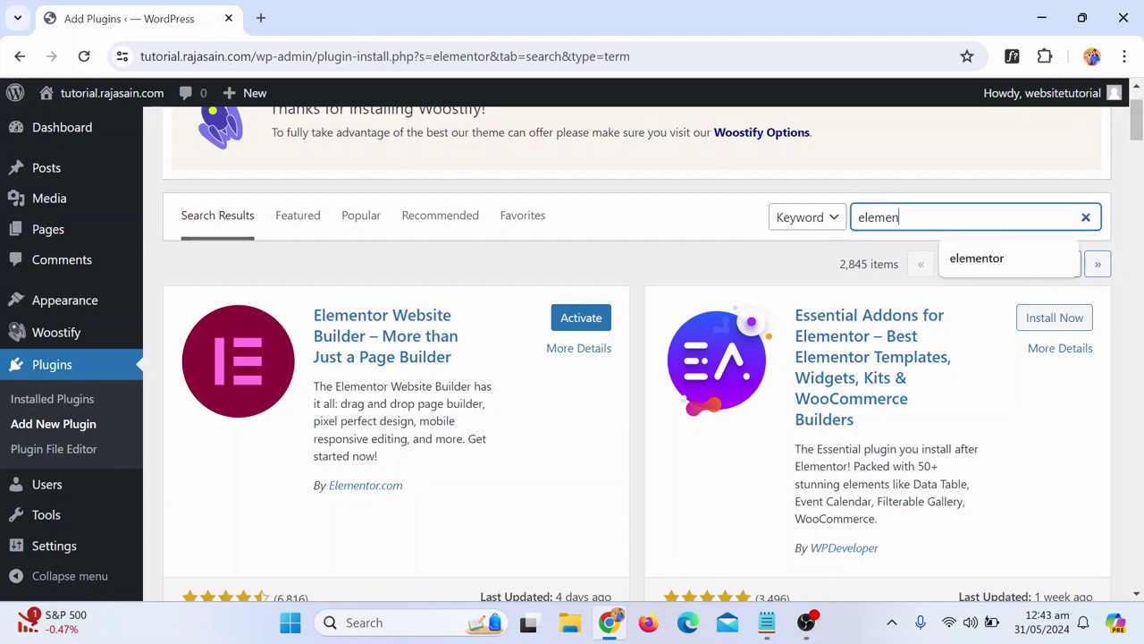
{"action": "key", "text": "BackSpace"}
{"action": "key", "text": "BackSpace"}
{"action": "type", "text": "woo"}
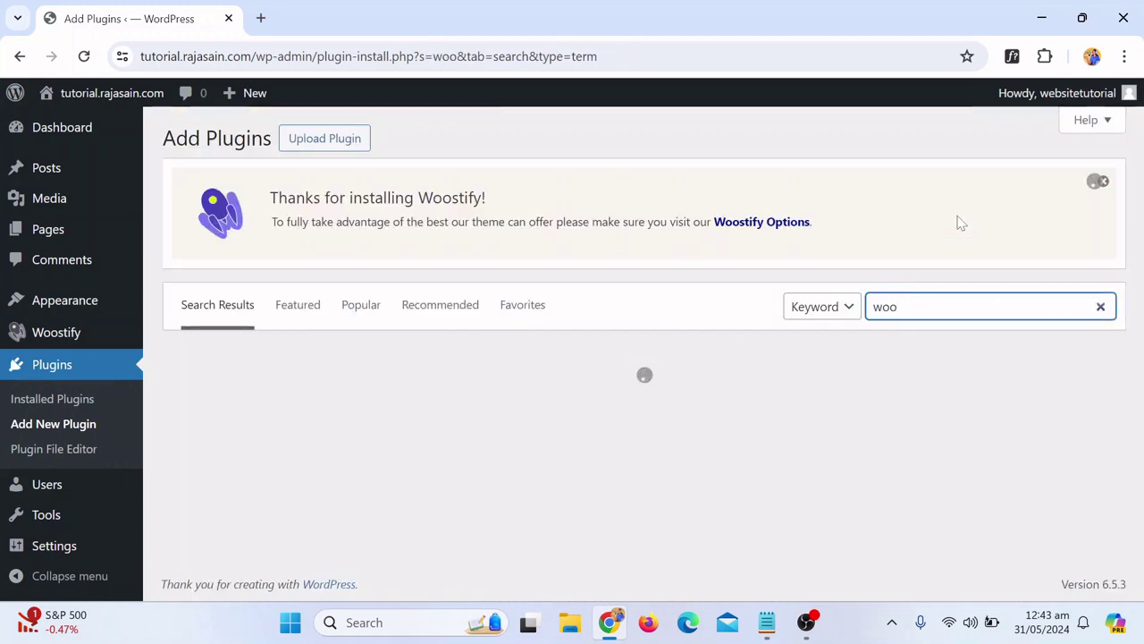
{"action": "type", "text": "c"}
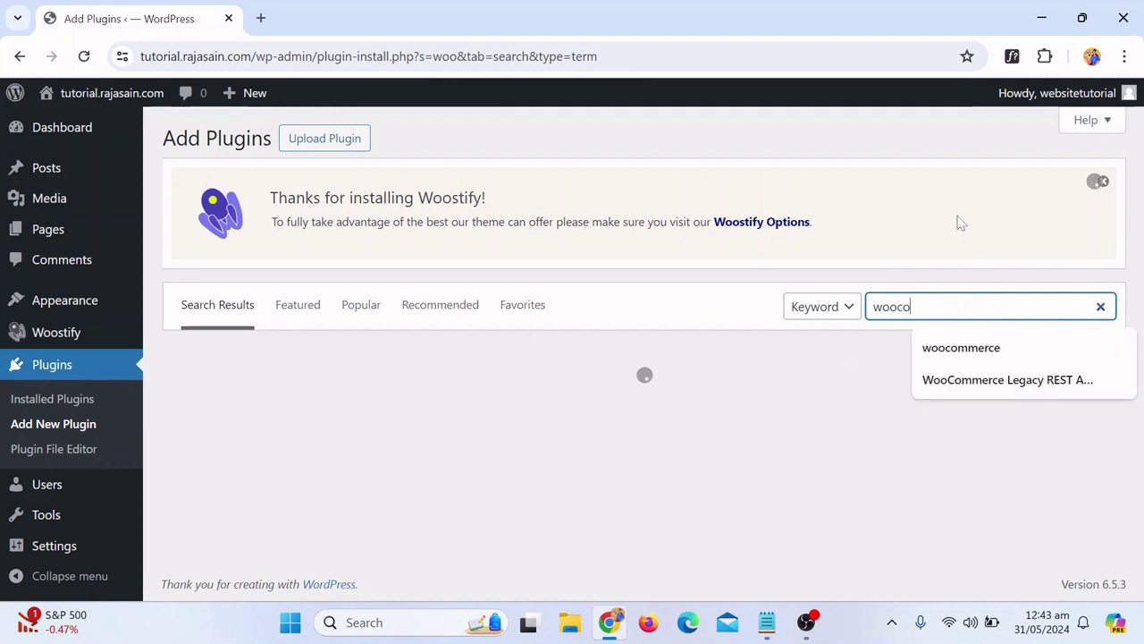
{"action": "type", "text": "ommerce"}
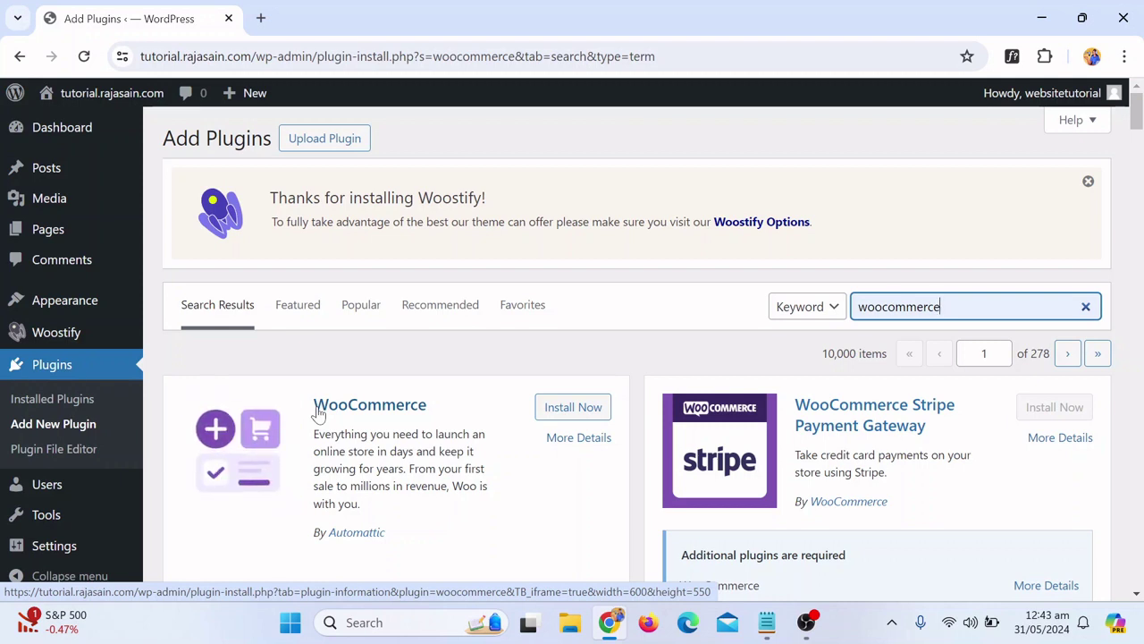
{"action": "left_click", "coordinate": [567, 411]}
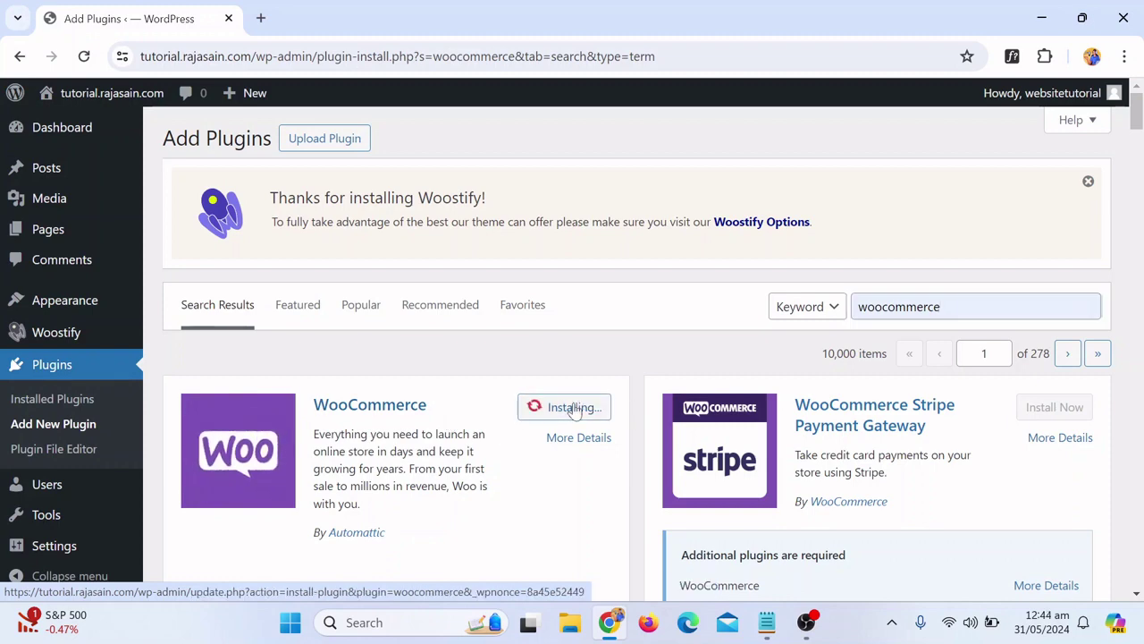
{"action": "scroll", "coordinate": [573, 430], "scroll_direction": "down", "scroll_amount": 2}
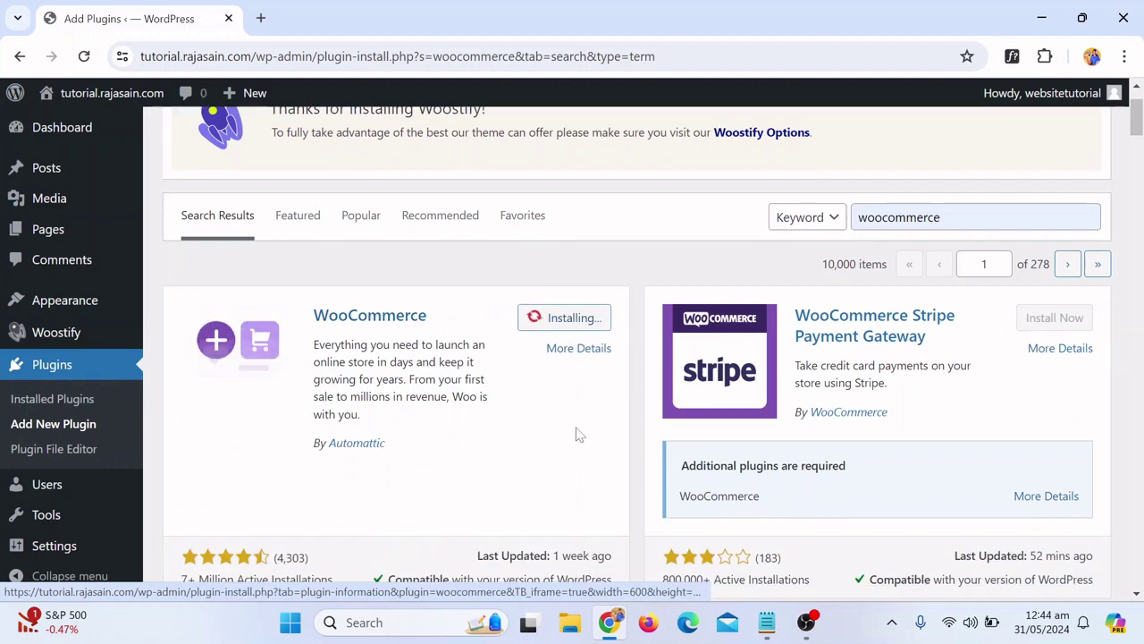
{"action": "scroll", "coordinate": [597, 437], "scroll_direction": "up", "scroll_amount": 2}
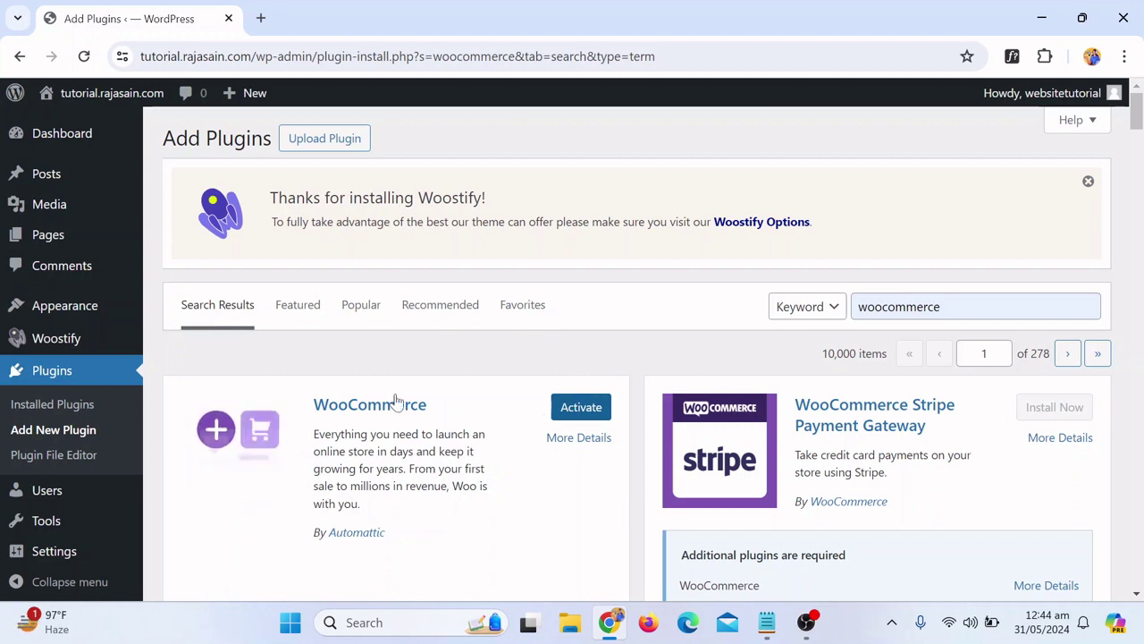
Search the plugin directory for WISHLIST and install TI WooCommerce Wishlist by TemplateInvaders
{"action": "left_click", "coordinate": [953, 307]}
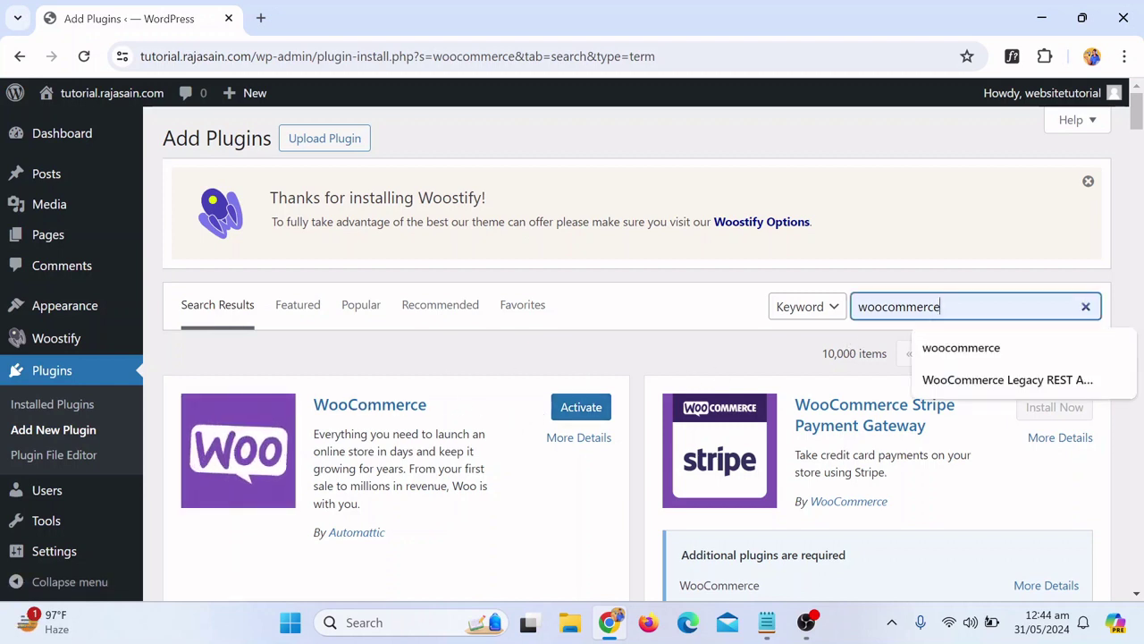
{"action": "key", "text": "ctrl+a"}
{"action": "key", "text": "BackSpace"}
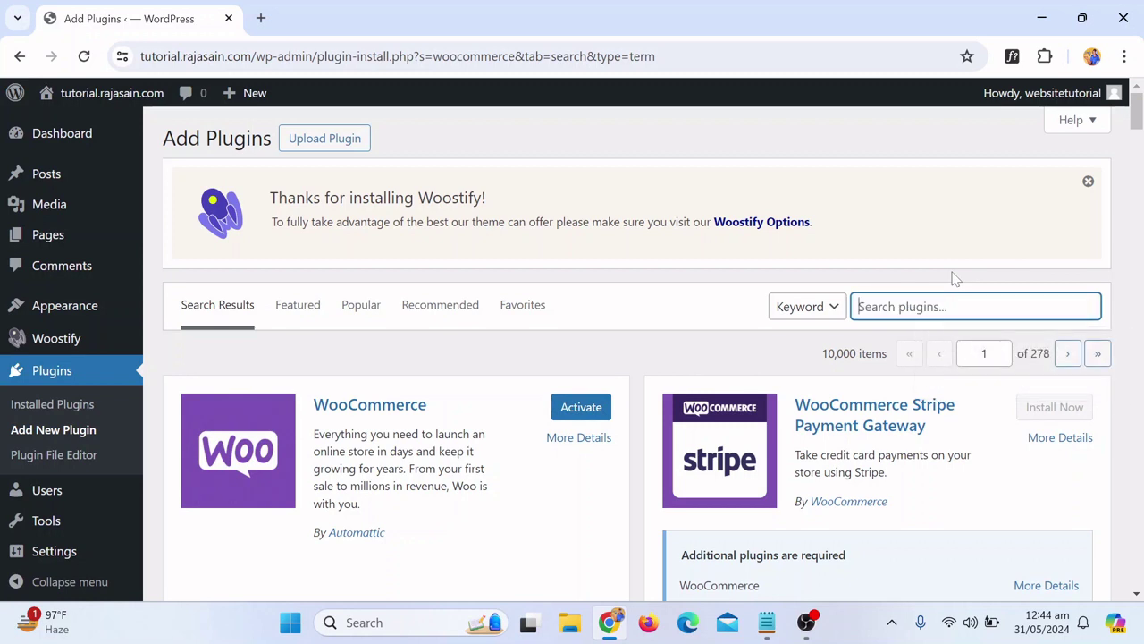
{"action": "type", "text": "wi"}
{"action": "key", "text": "Down"}
{"action": "key", "text": "Down"}
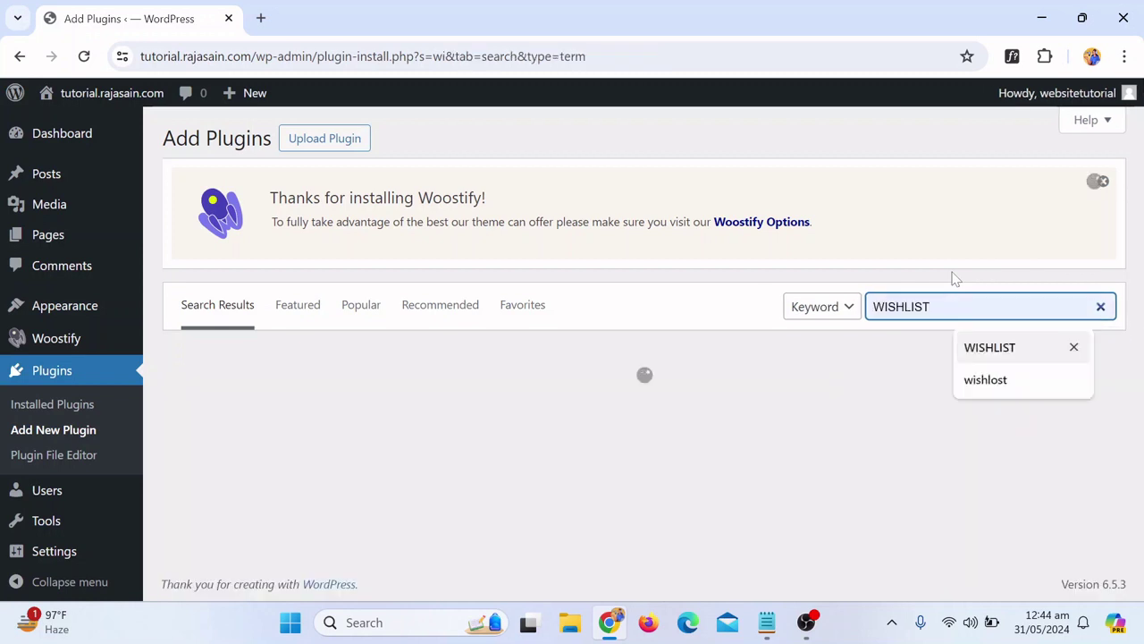
{"action": "key", "text": "Up"}
{"action": "key", "text": "Return"}
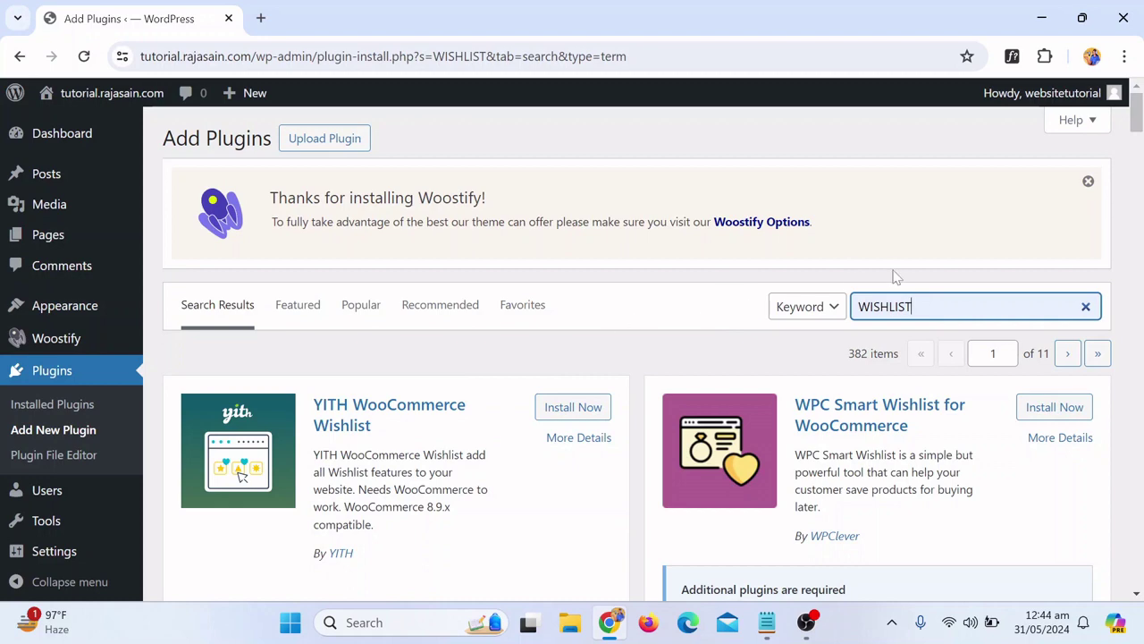
{"action": "scroll", "coordinate": [897, 278], "scroll_direction": "down", "scroll_amount": 4}
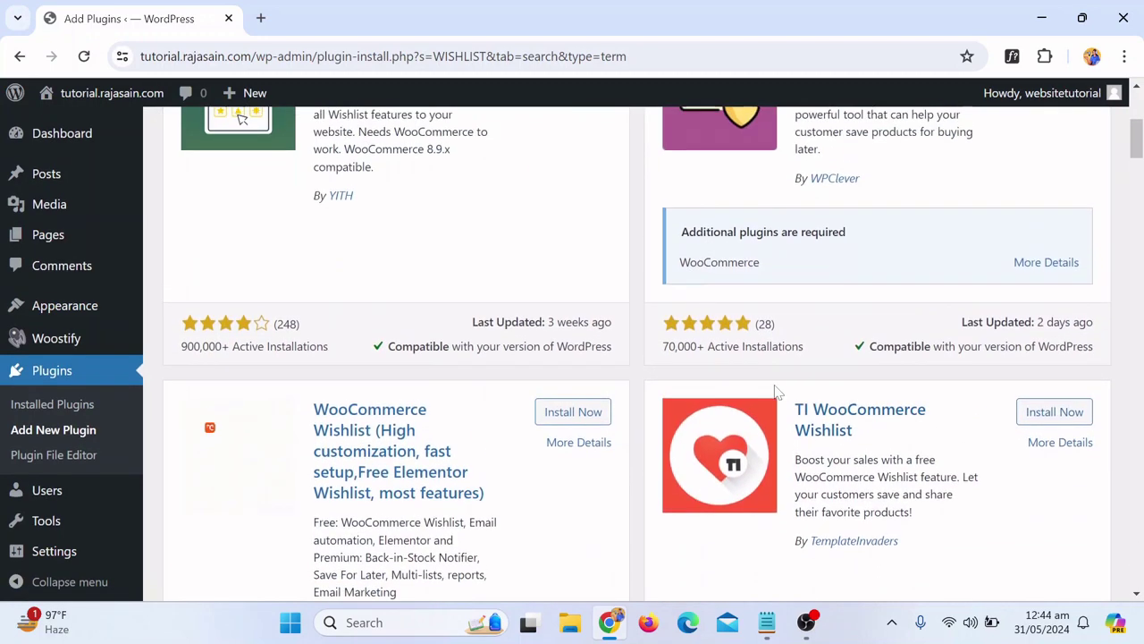
{"action": "left_click", "coordinate": [1037, 413]}
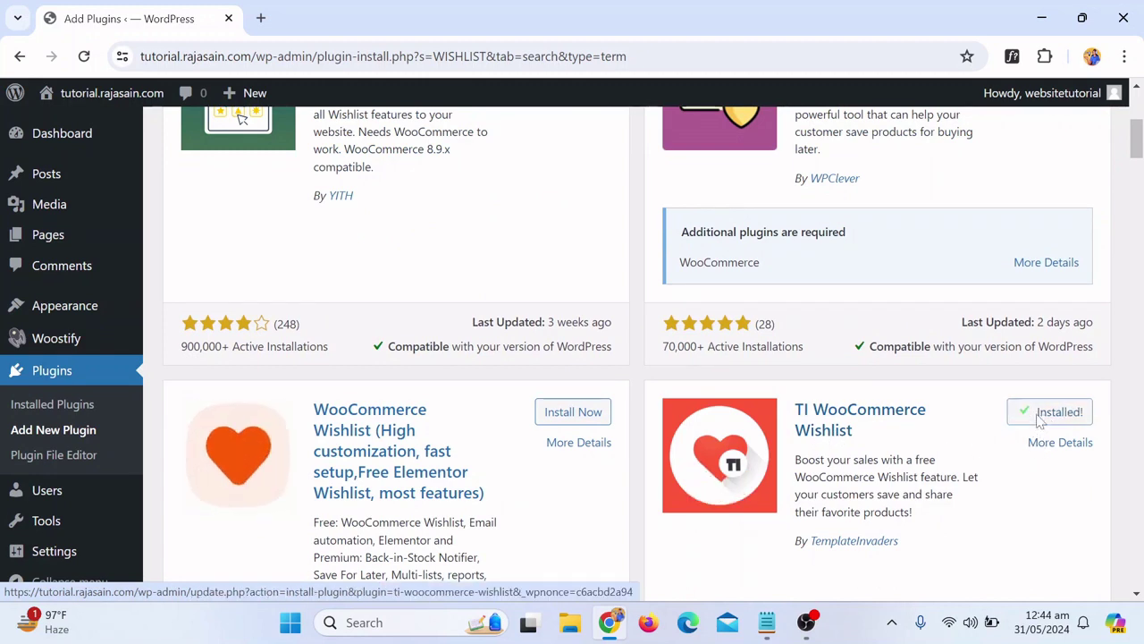
Bulk-activate the Elementor, TI WooCommerce Wishlist and WooCommerce plugins from the installed plugins list
{"action": "left_click", "coordinate": [49, 407]}
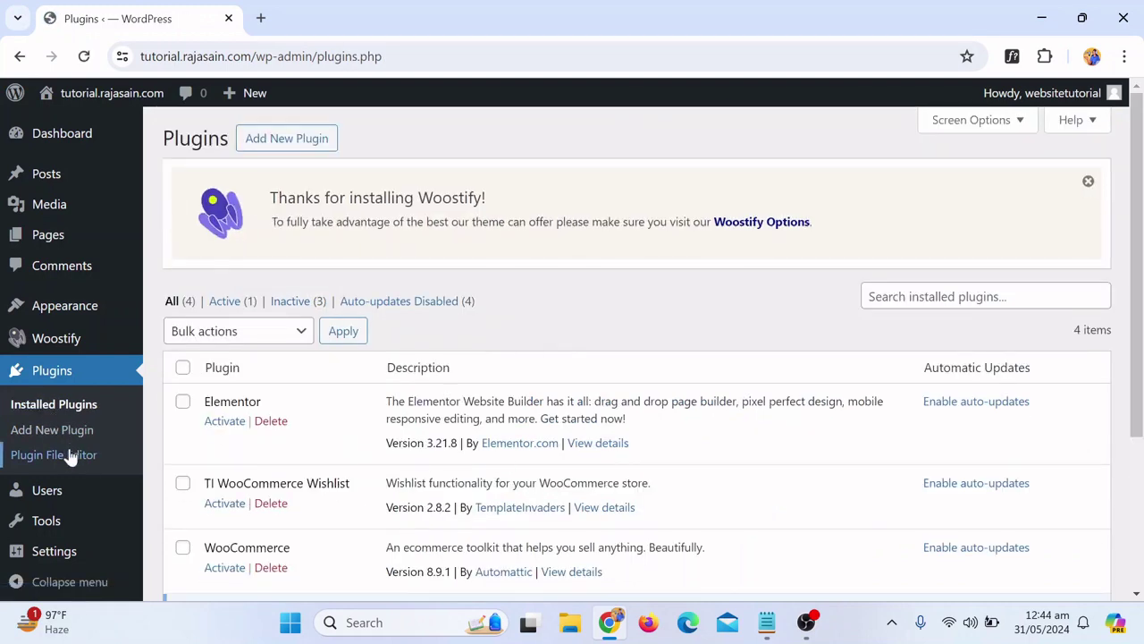
{"action": "scroll", "coordinate": [313, 457], "scroll_direction": "down", "scroll_amount": 2}
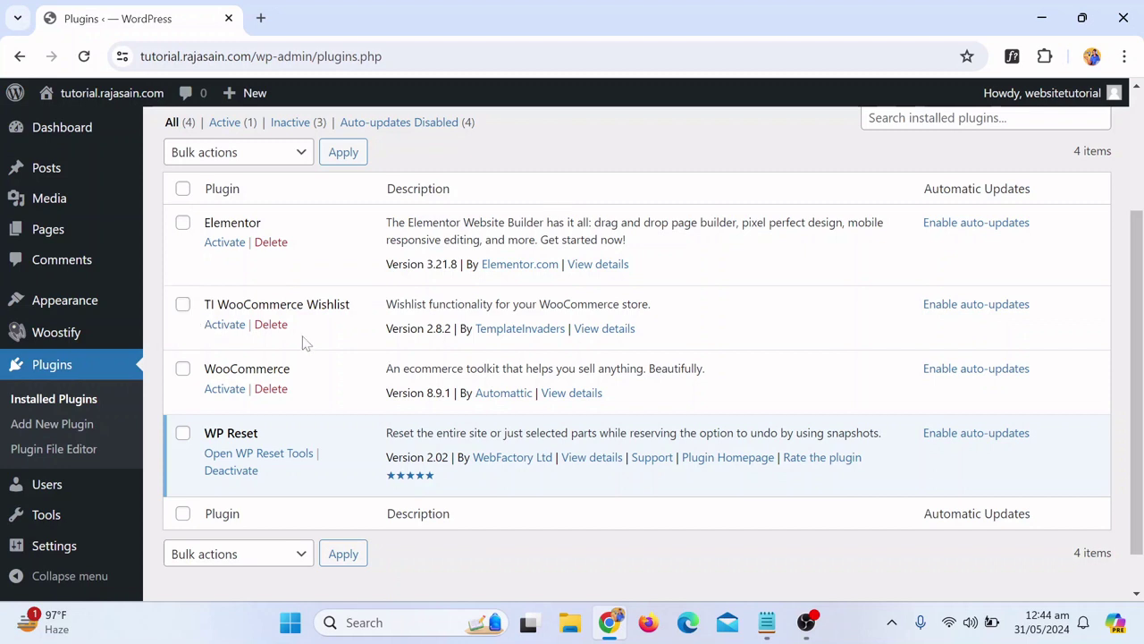
{"action": "left_click", "coordinate": [183, 368]}
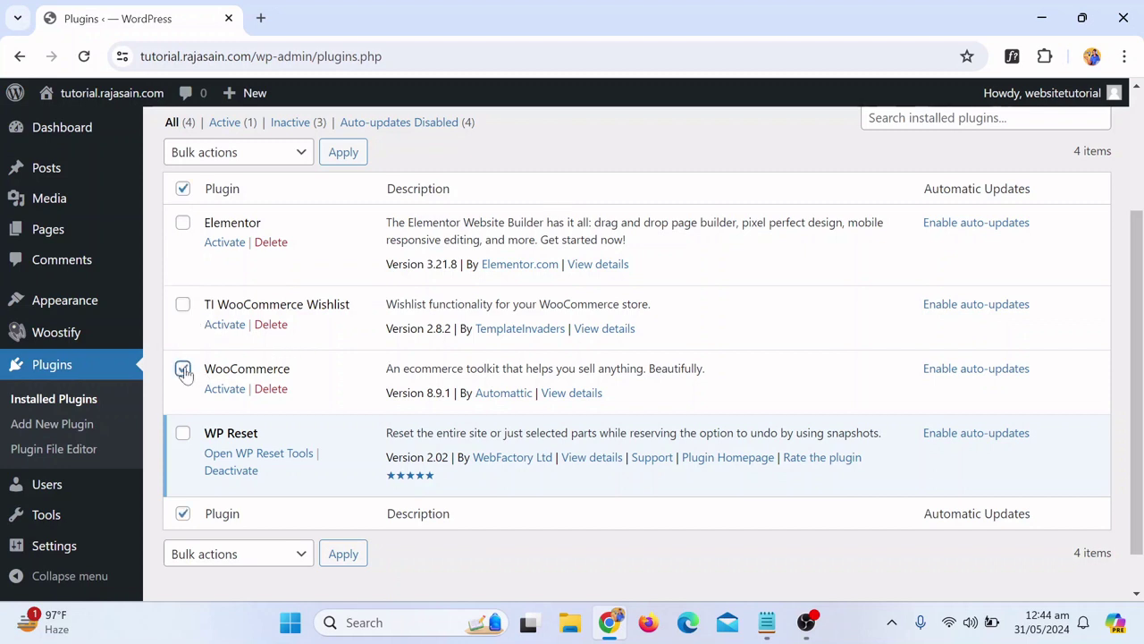
{"action": "left_click", "coordinate": [182, 304]}
{"action": "left_click", "coordinate": [183, 222]}
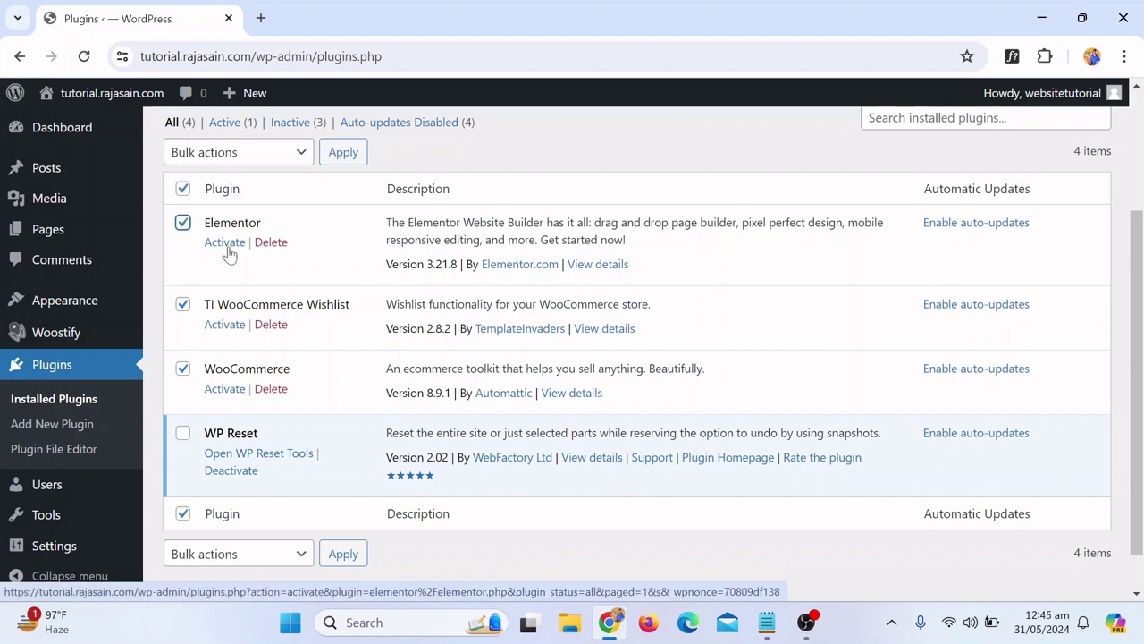
{"action": "left_click", "coordinate": [247, 154]}
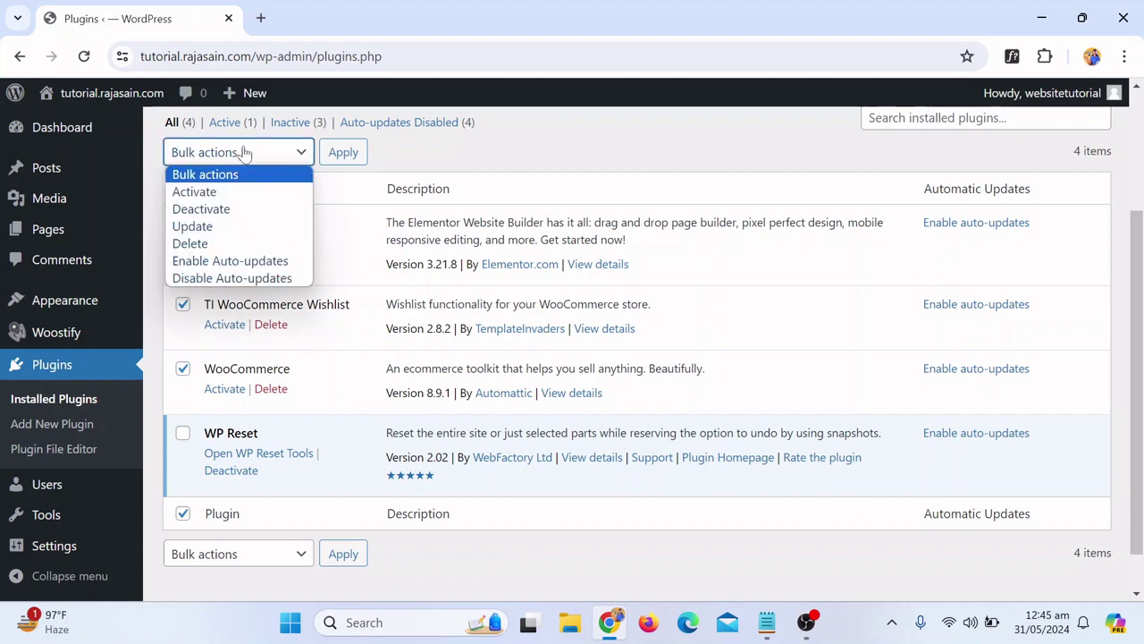
{"action": "left_click", "coordinate": [206, 192]}
{"action": "left_click", "coordinate": [339, 165]}
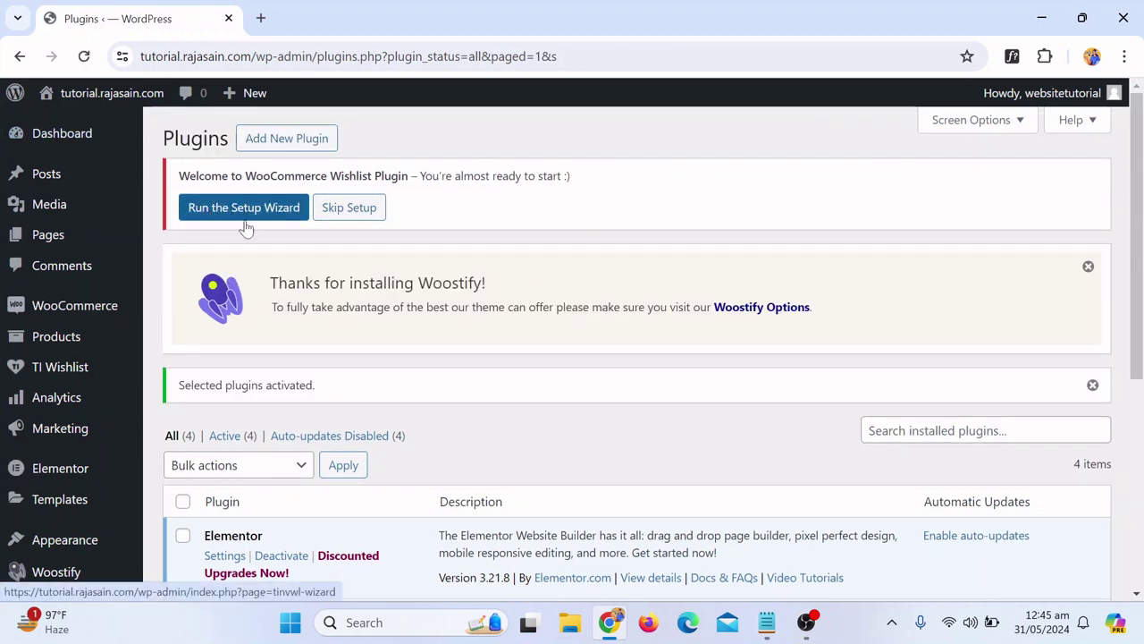
Run the TI Wishlist setup wizard and accept its default page setup and button options
{"action": "left_click", "coordinate": [249, 207]}
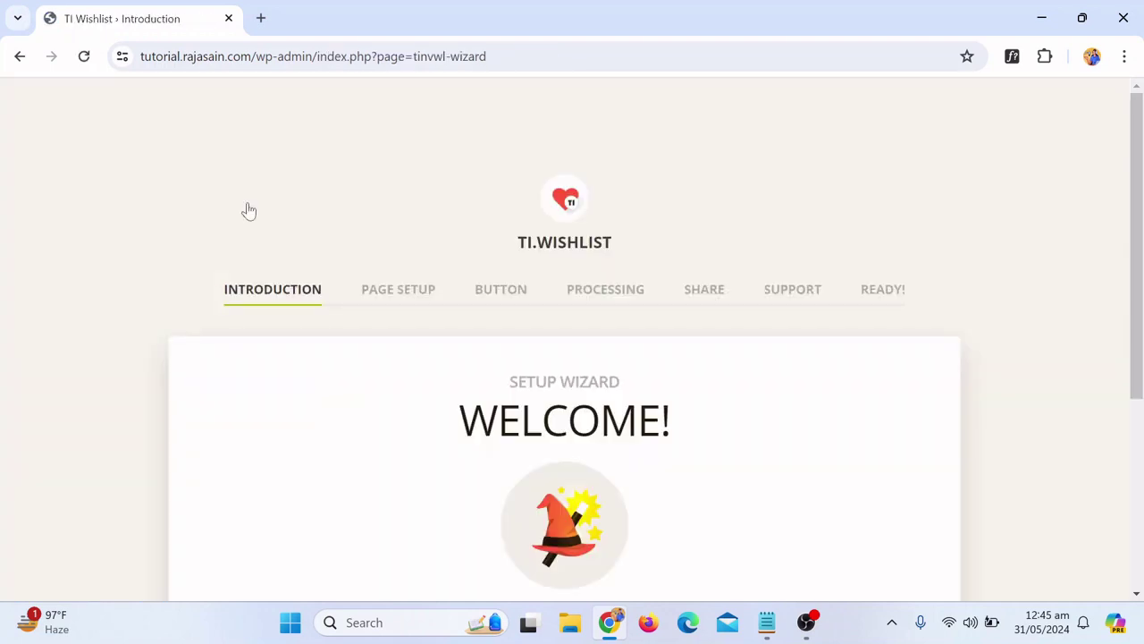
{"action": "scroll", "coordinate": [674, 331], "scroll_direction": "down", "scroll_amount": 4}
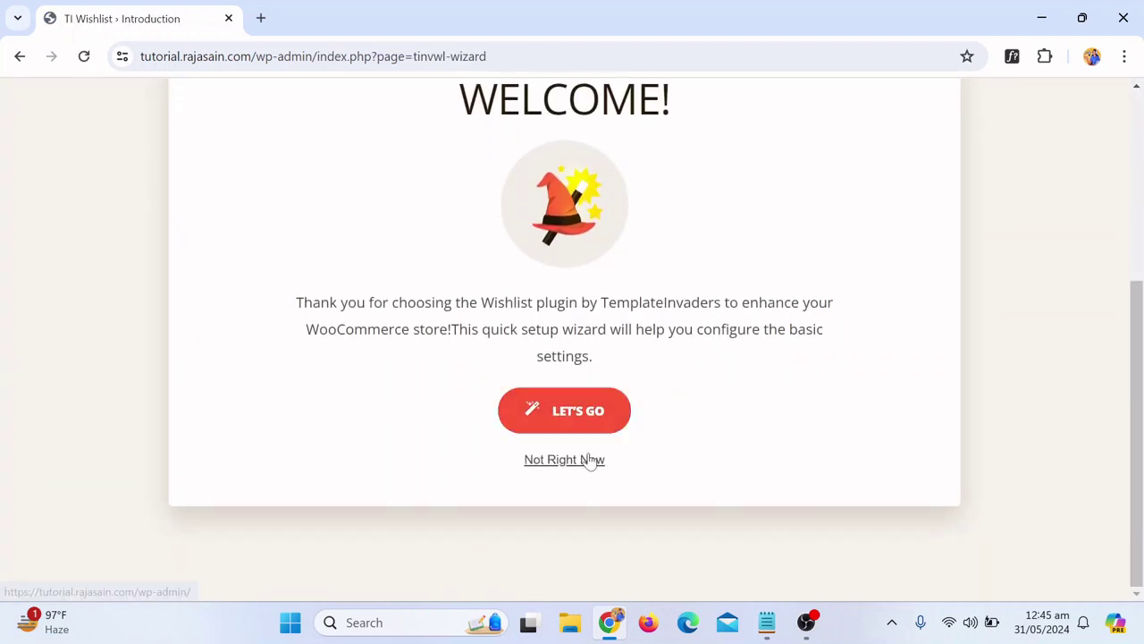
{"action": "left_click", "coordinate": [583, 427]}
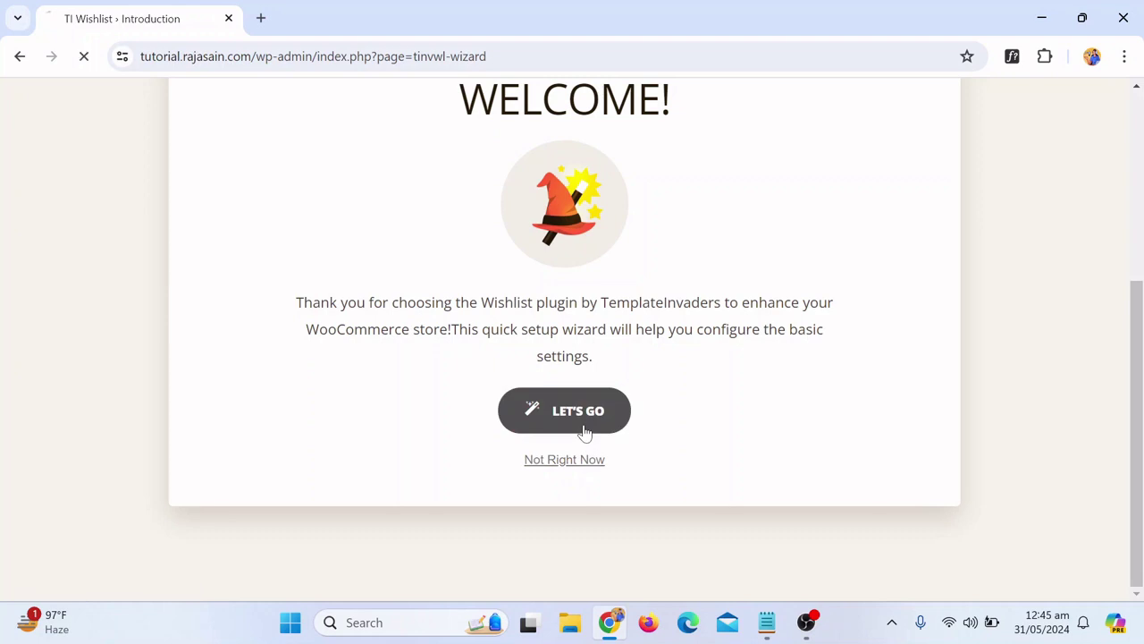
{"action": "scroll", "coordinate": [627, 418], "scroll_direction": "down", "scroll_amount": 3}
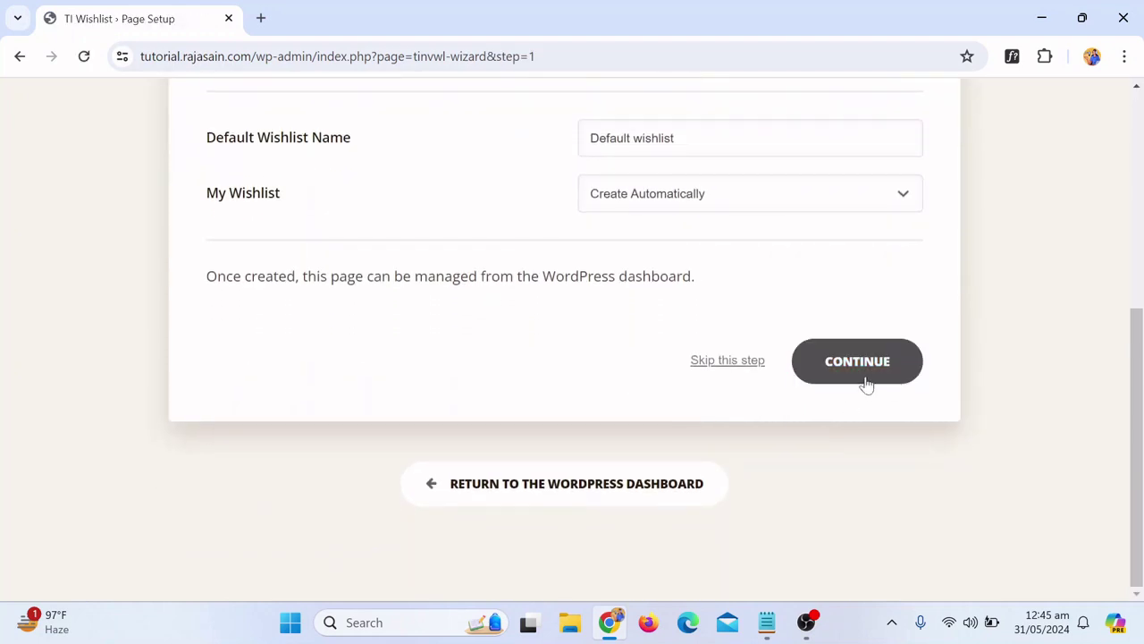
{"action": "left_click", "coordinate": [841, 364]}
{"action": "scroll", "coordinate": [991, 365], "scroll_direction": "down", "scroll_amount": 8}
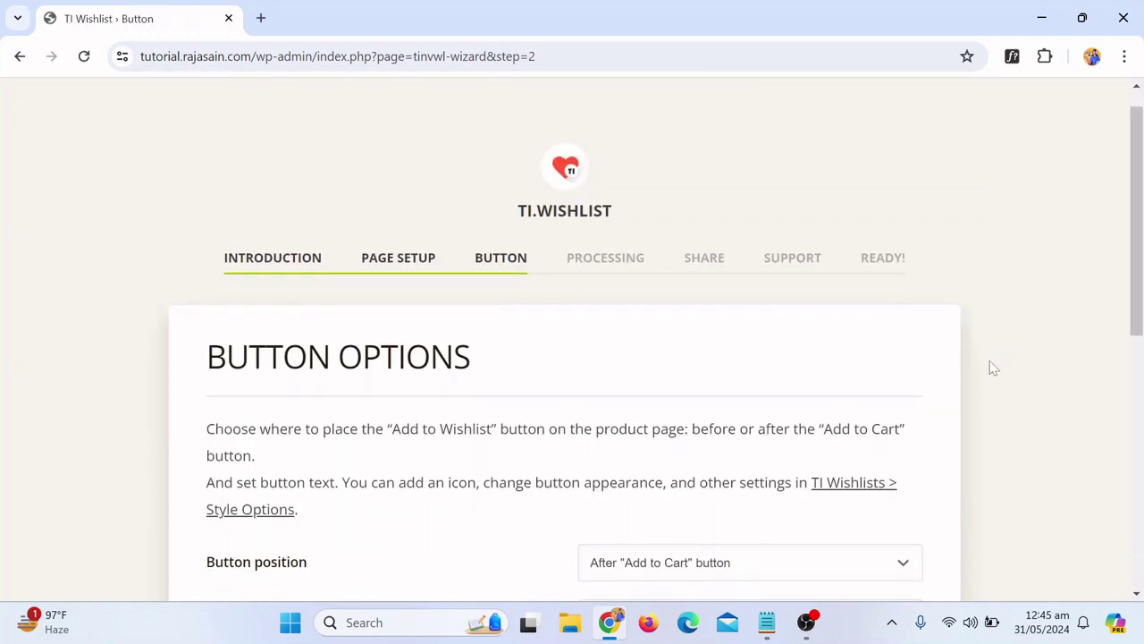
{"action": "left_click", "coordinate": [866, 379]}
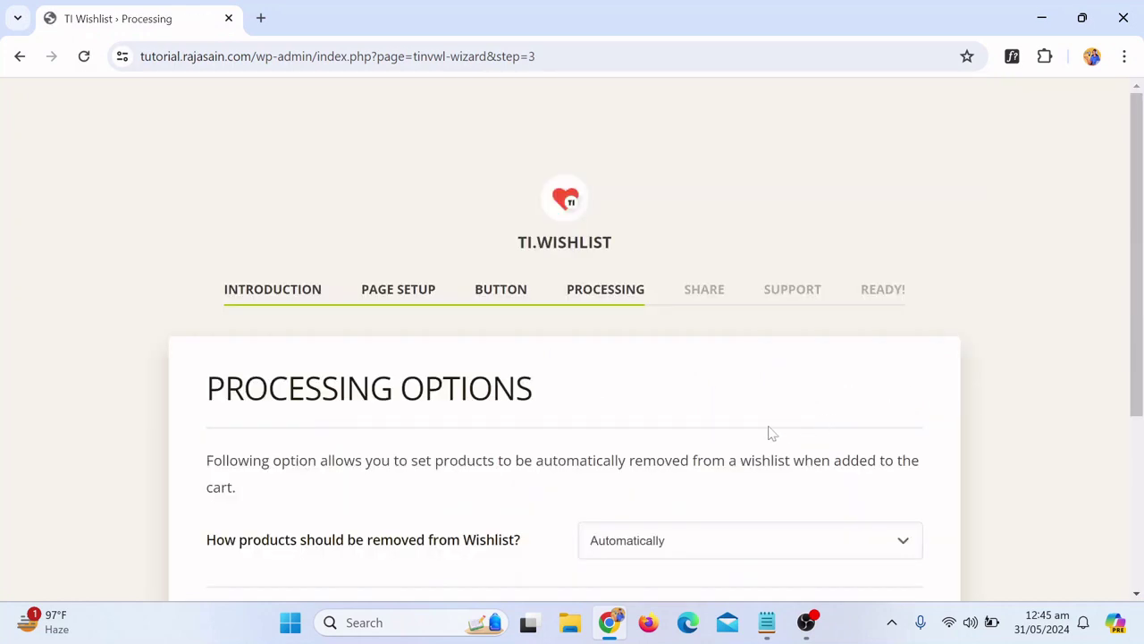
Complete the wishlist wizard with its default processing, share and support settings and return to the WordPress dashboard
{"action": "scroll", "coordinate": [786, 429], "scroll_direction": "down", "scroll_amount": 3}
{"action": "left_click", "coordinate": [874, 361]}
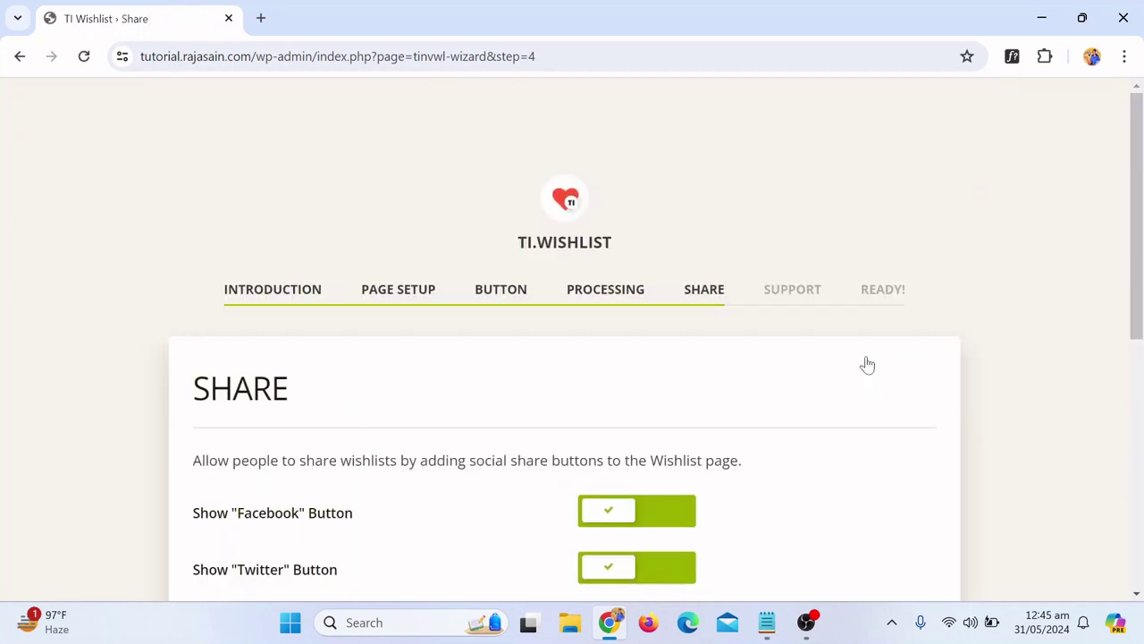
{"action": "scroll", "coordinate": [865, 367], "scroll_direction": "down", "scroll_amount": 6}
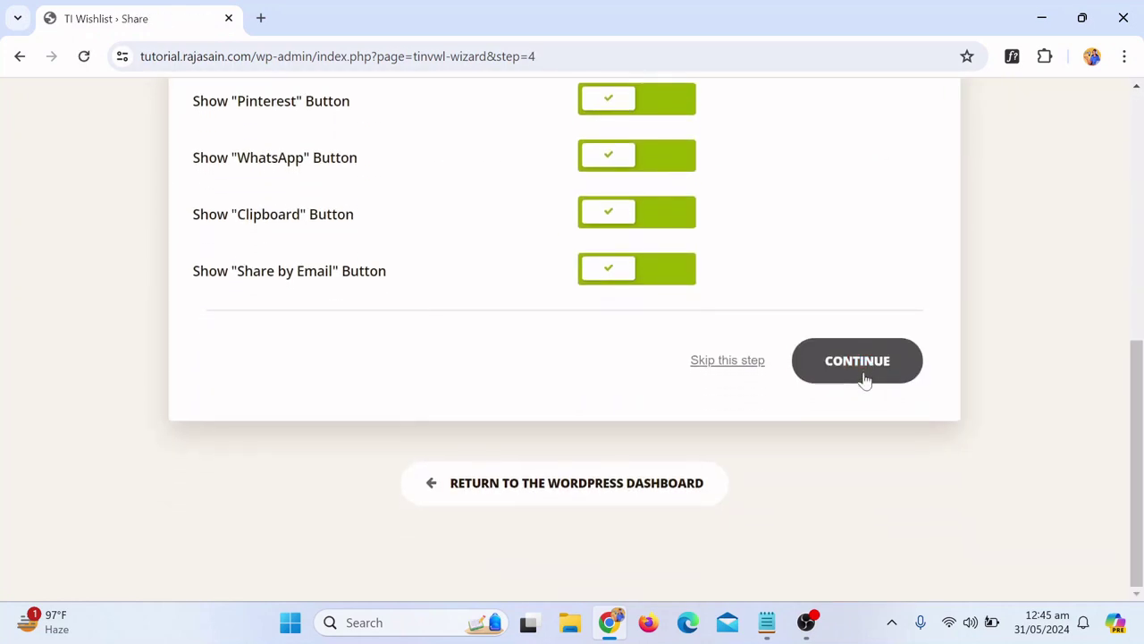
{"action": "left_click", "coordinate": [865, 379]}
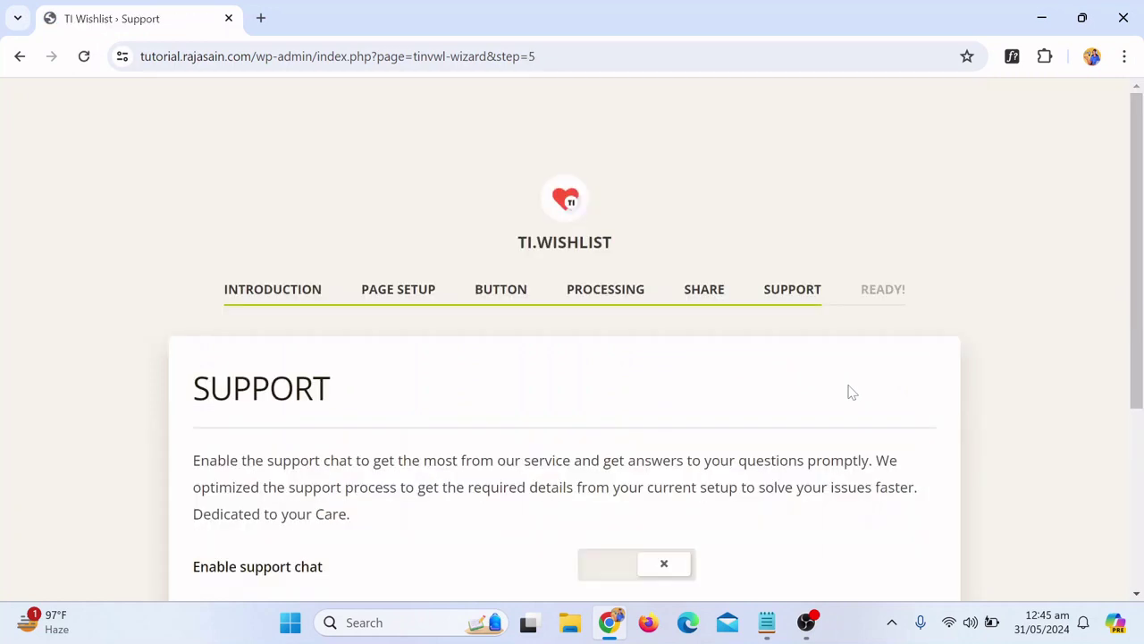
{"action": "scroll", "coordinate": [851, 392], "scroll_direction": "down", "scroll_amount": 3}
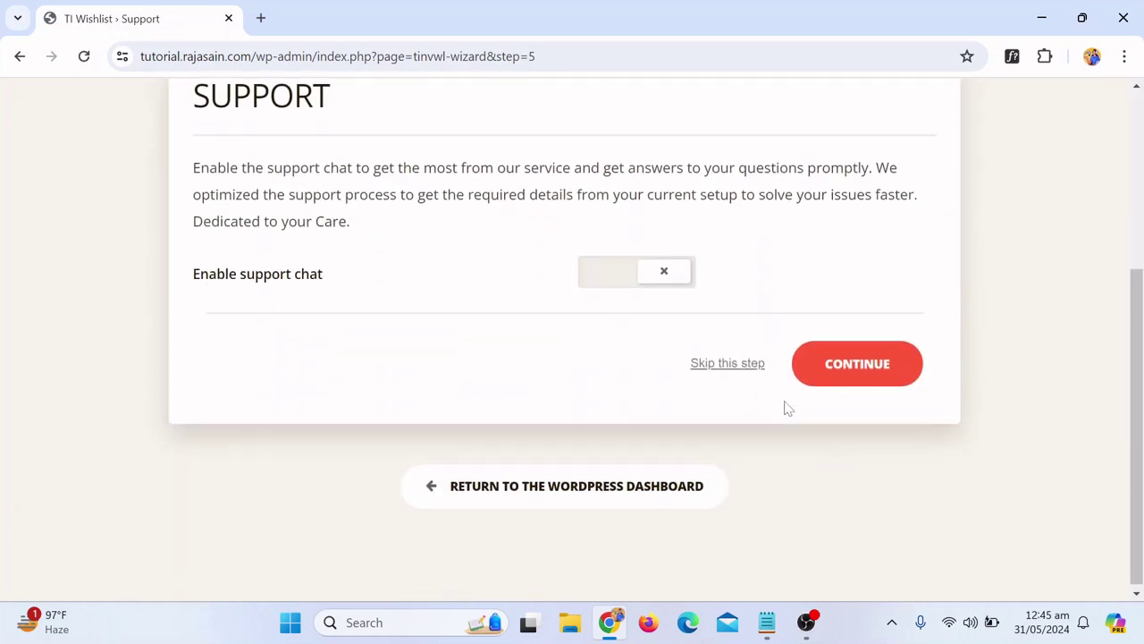
{"action": "left_click", "coordinate": [851, 374]}
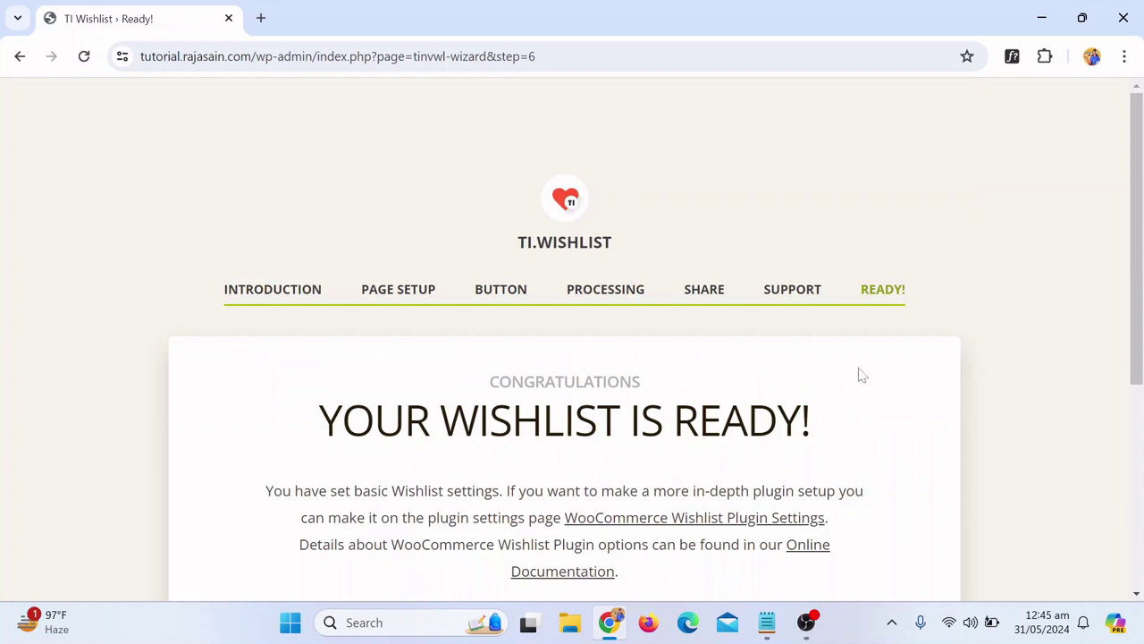
{"action": "scroll", "coordinate": [804, 398], "scroll_direction": "down", "scroll_amount": 4}
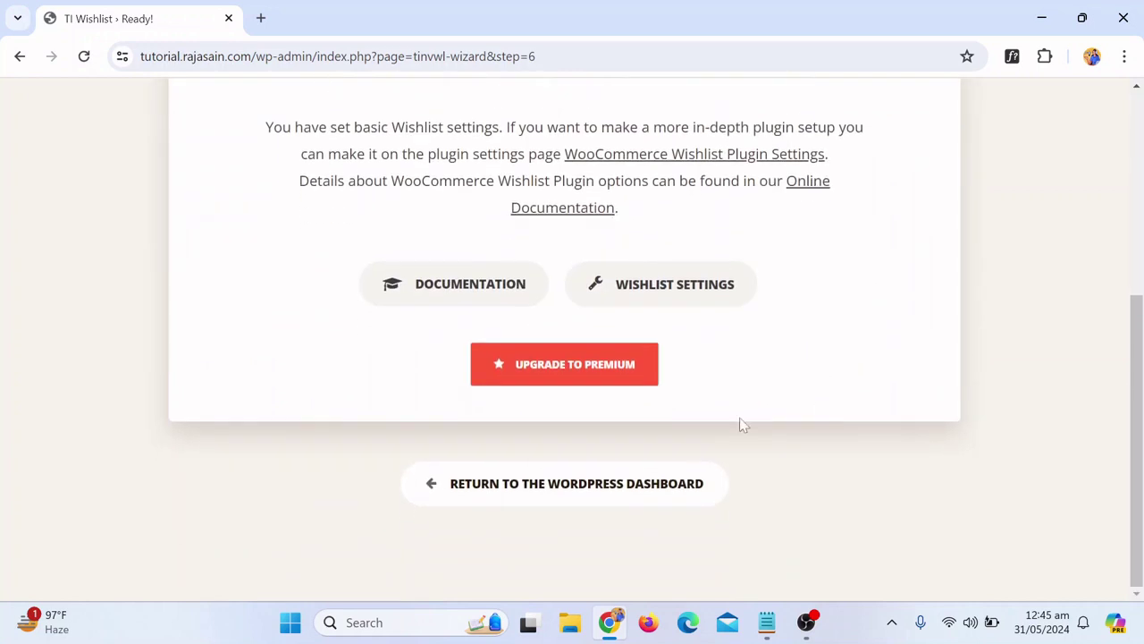
{"action": "left_click", "coordinate": [542, 493]}
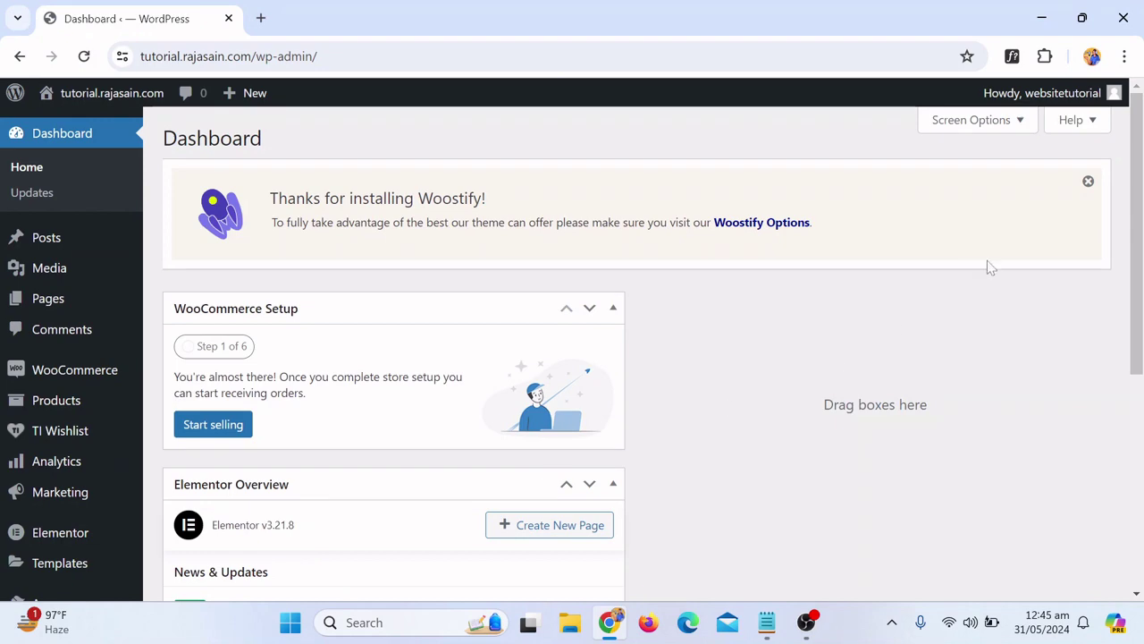
Hide the WooCommerce Setup and Elementor Overview boxes on the dashboard and dismiss the Woostify notice
{"action": "scroll", "coordinate": [518, 346], "scroll_direction": "down", "scroll_amount": 3}
{"action": "scroll", "coordinate": [859, 385], "scroll_direction": "up", "scroll_amount": 3}
{"action": "scroll", "coordinate": [545, 416], "scroll_direction": "down", "scroll_amount": 4}
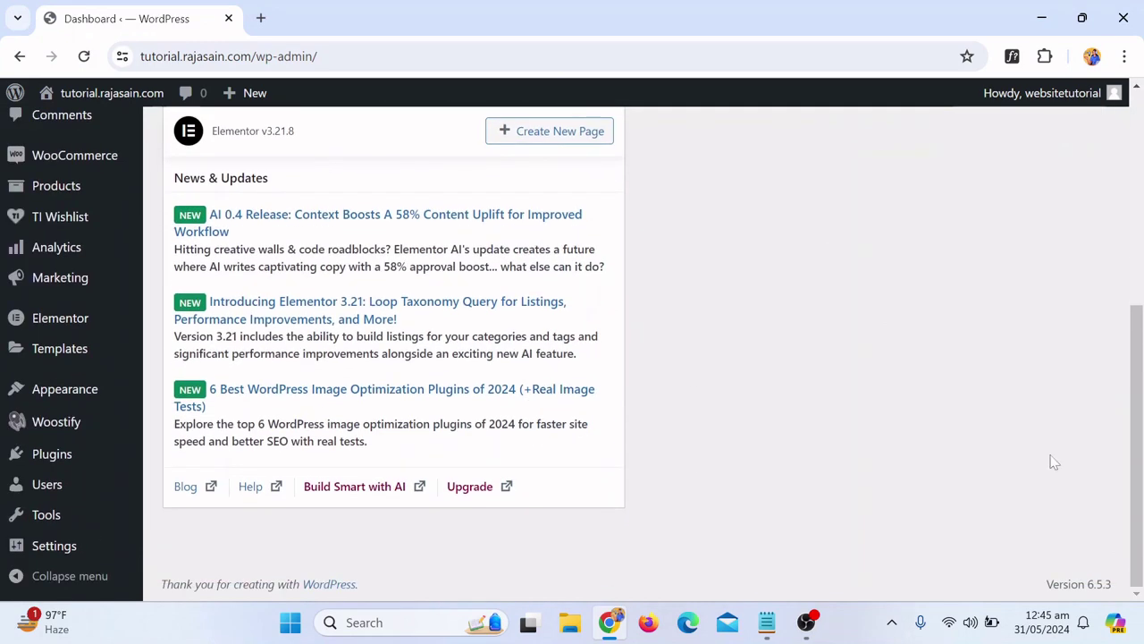
{"action": "scroll", "coordinate": [1049, 460], "scroll_direction": "up", "scroll_amount": 5}
{"action": "left_click", "coordinate": [950, 127]}
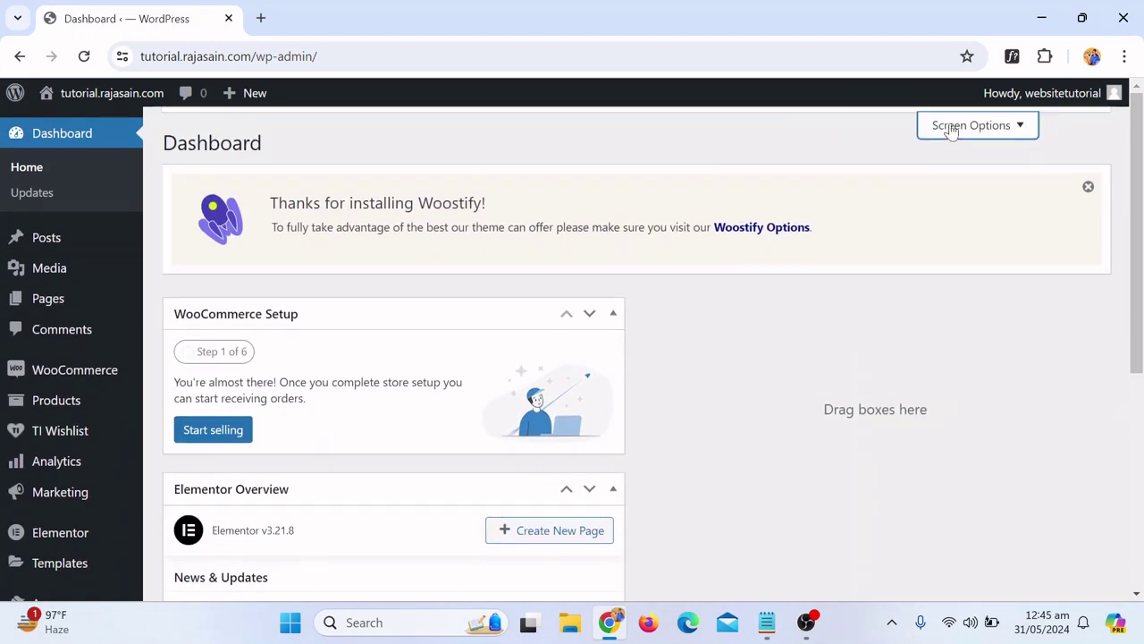
{"action": "left_click", "coordinate": [186, 217]}
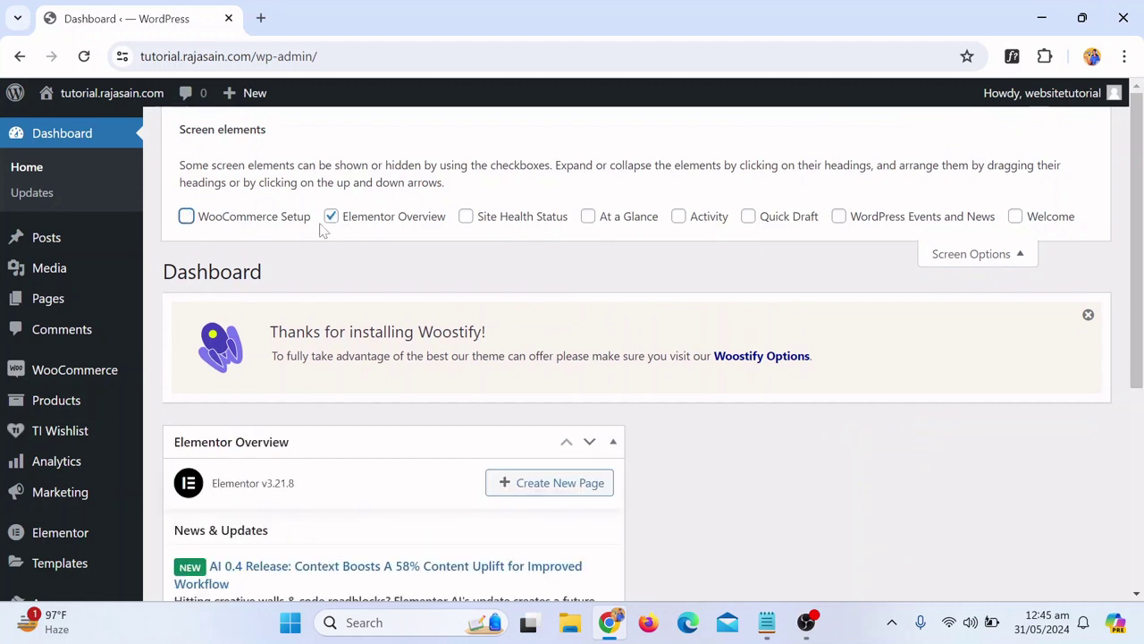
{"action": "left_click", "coordinate": [330, 217]}
{"action": "left_click", "coordinate": [992, 255]}
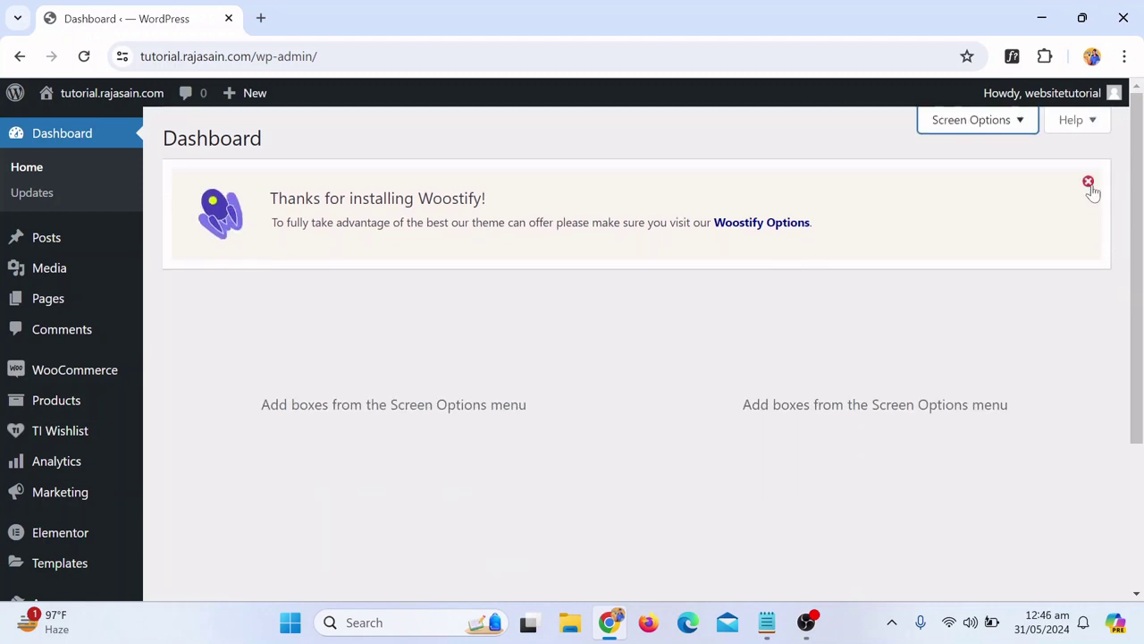
{"action": "left_click", "coordinate": [1089, 181]}
Examine the live site's header search, account options and page content in a new tab, closing the tab when done
{"action": "mouse_move", "coordinate": [98, 93]}
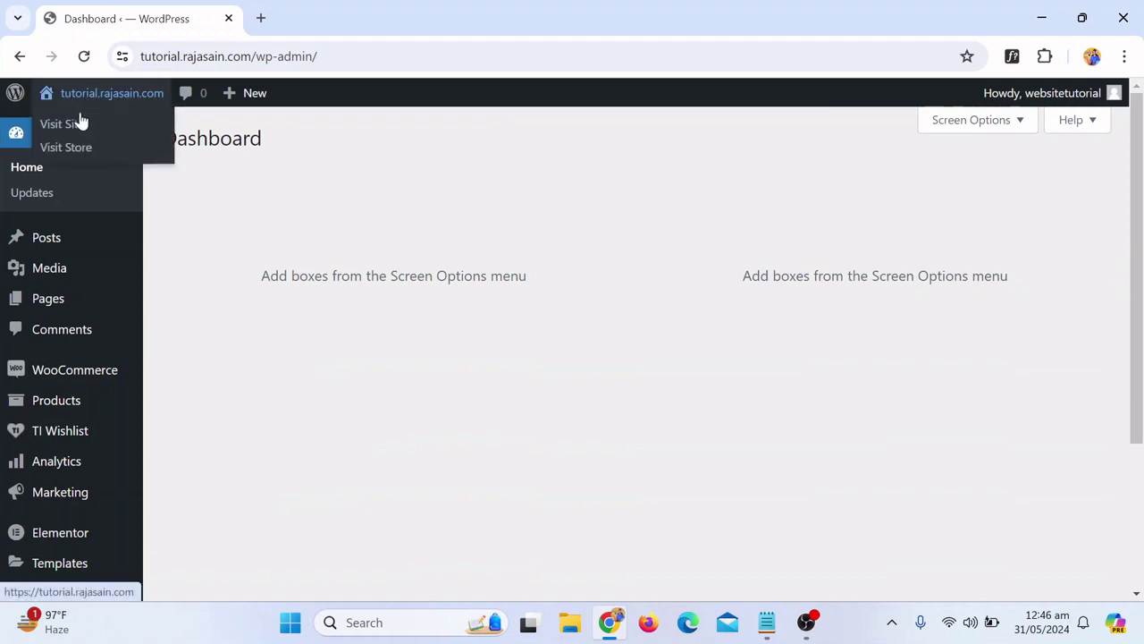
{"action": "right_click", "coordinate": [66, 128]}
{"action": "left_click", "coordinate": [125, 144]}
{"action": "left_click", "coordinate": [293, 20]}
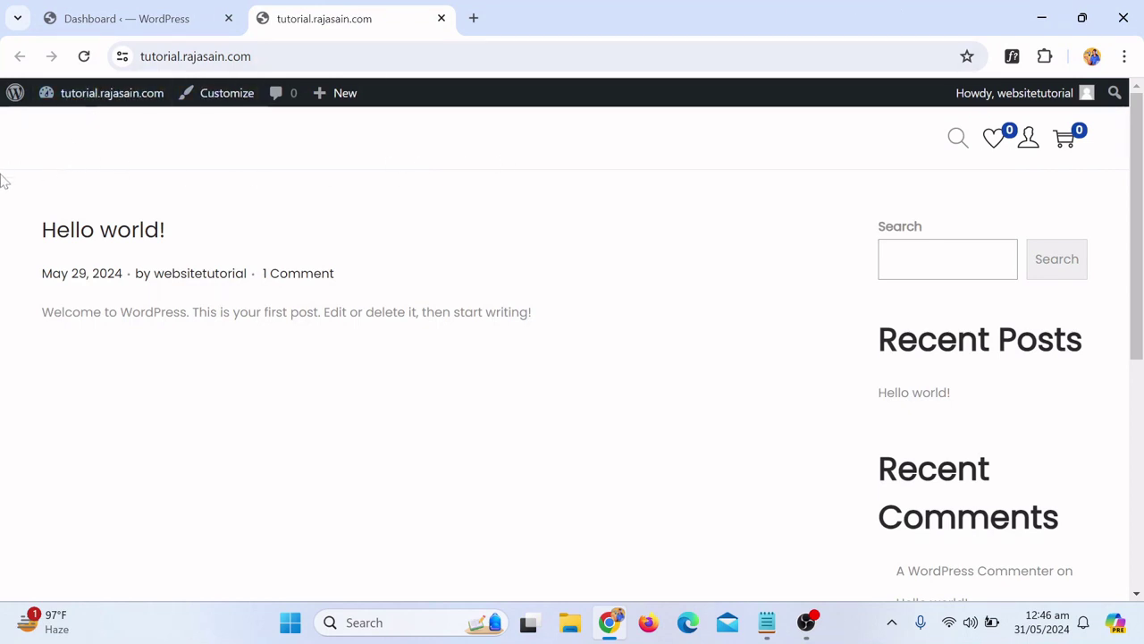
{"action": "left_click", "coordinate": [958, 139]}
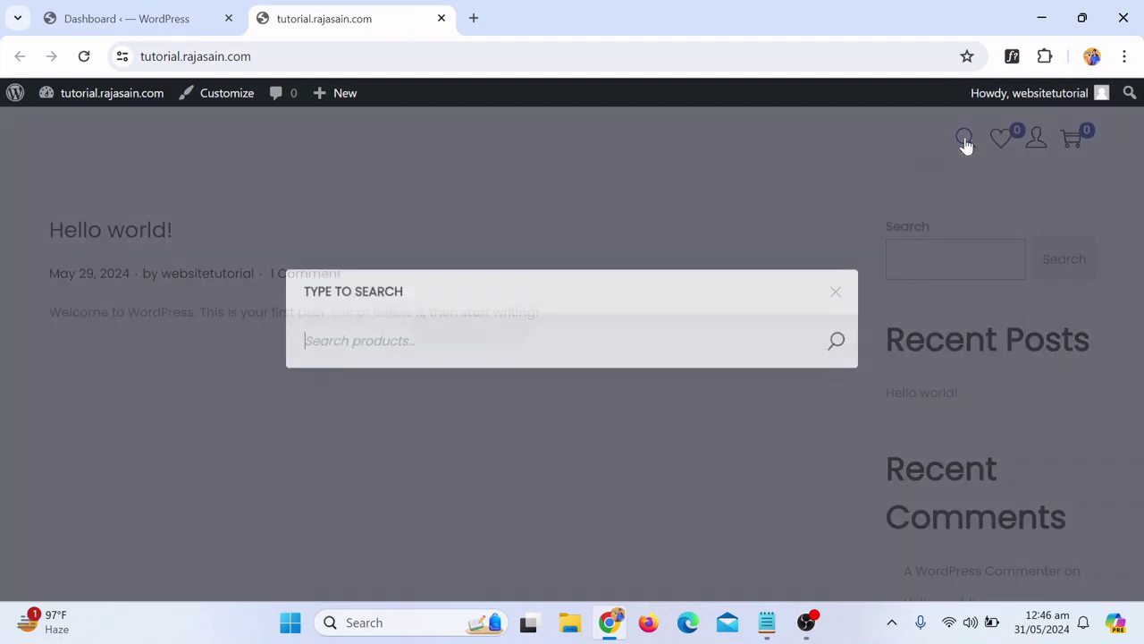
{"action": "left_click", "coordinate": [787, 179]}
{"action": "mouse_move", "coordinate": [1033, 149]}
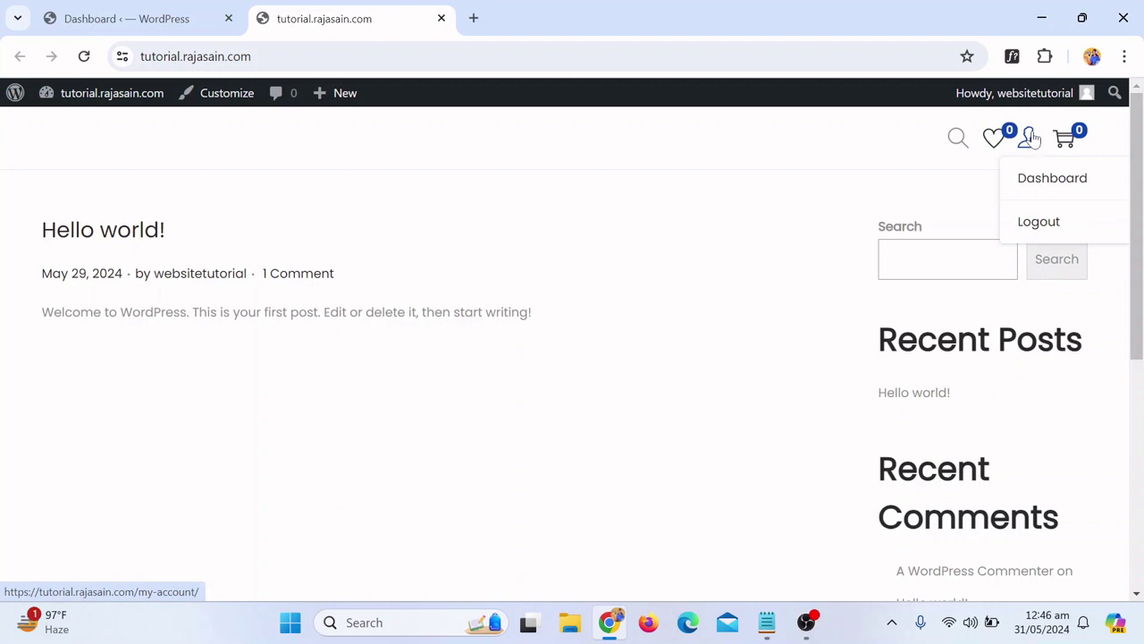
{"action": "scroll", "coordinate": [379, 323], "scroll_direction": "down", "scroll_amount": 1}
{"action": "scroll", "coordinate": [379, 322], "scroll_direction": "up", "scroll_amount": 1}
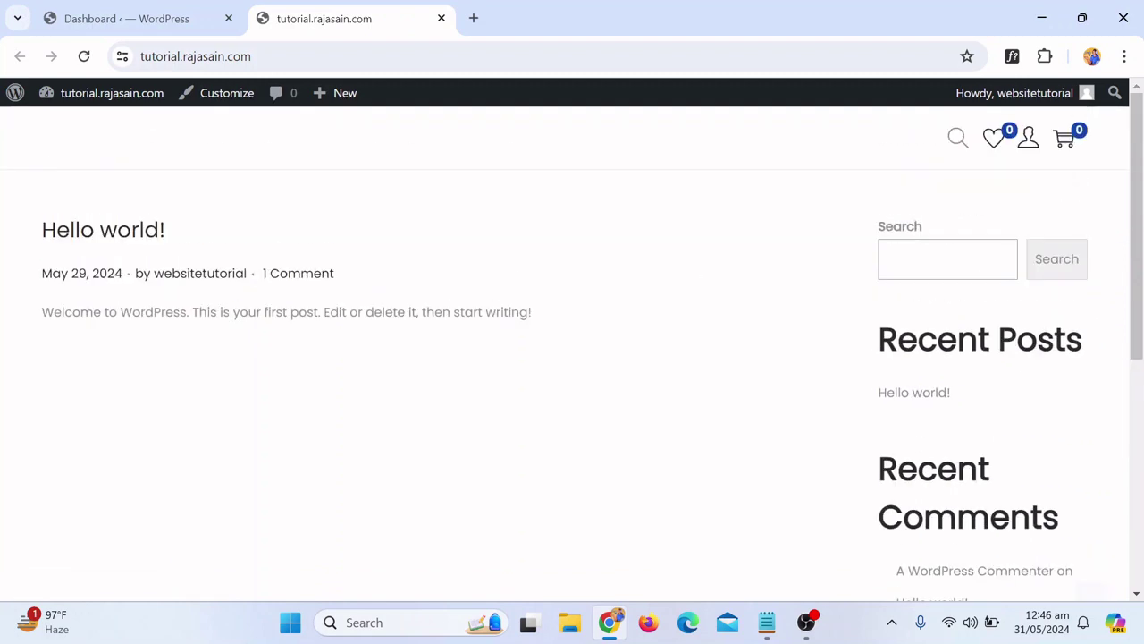
{"action": "scroll", "coordinate": [449, 327], "scroll_direction": "down", "scroll_amount": 4}
{"action": "scroll", "coordinate": [491, 327], "scroll_direction": "up", "scroll_amount": 4}
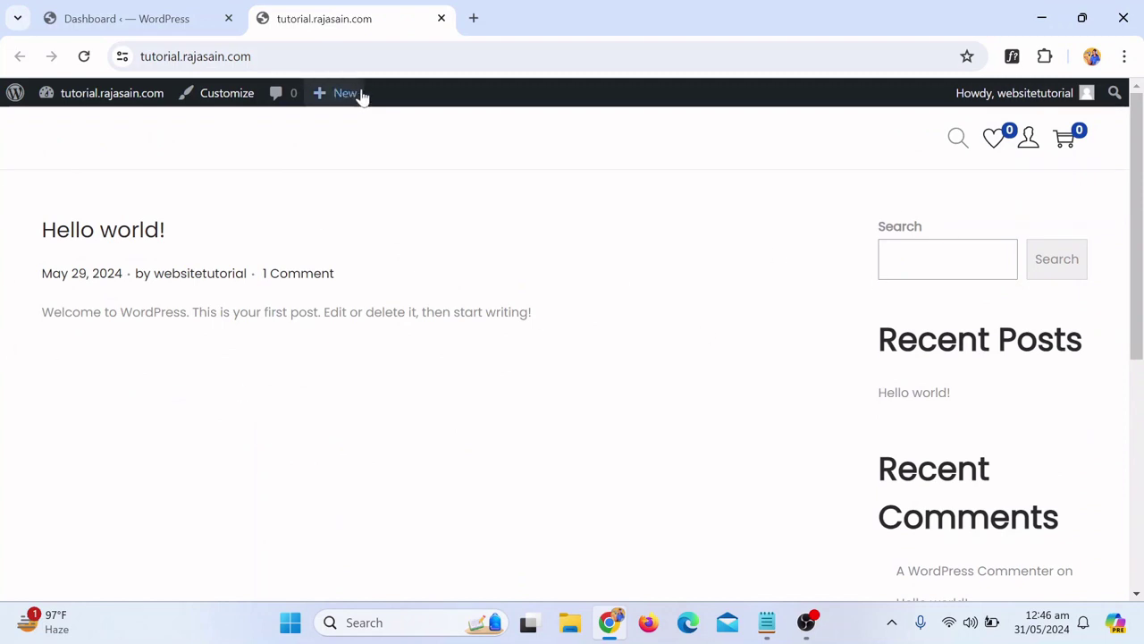
{"action": "left_click", "coordinate": [441, 18]}
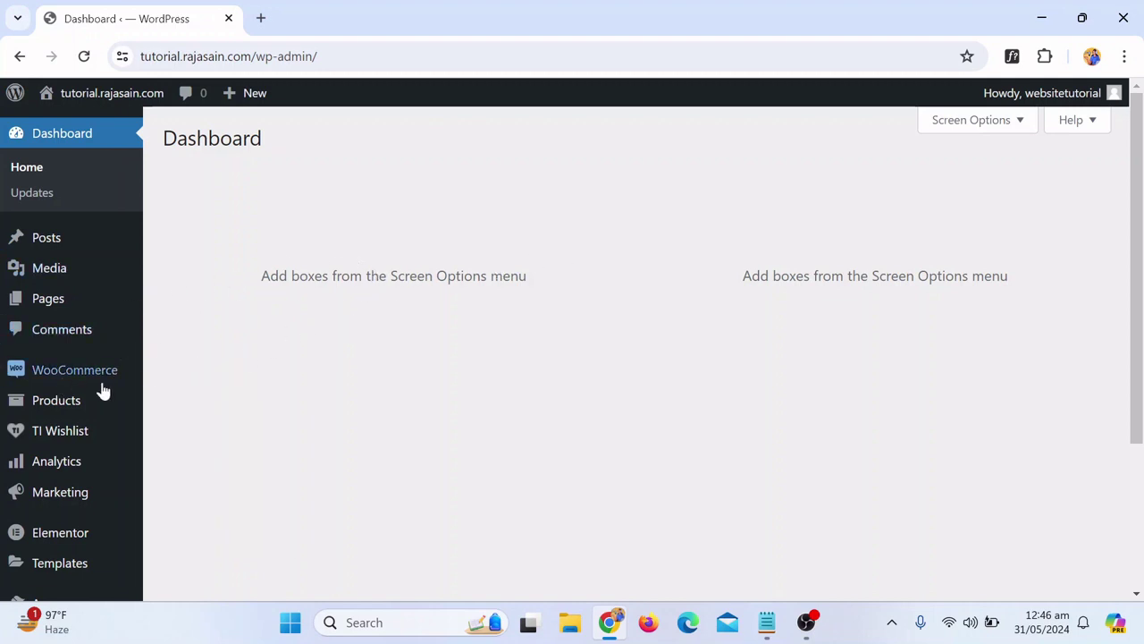
{"action": "mouse_move", "coordinate": [59, 384]}
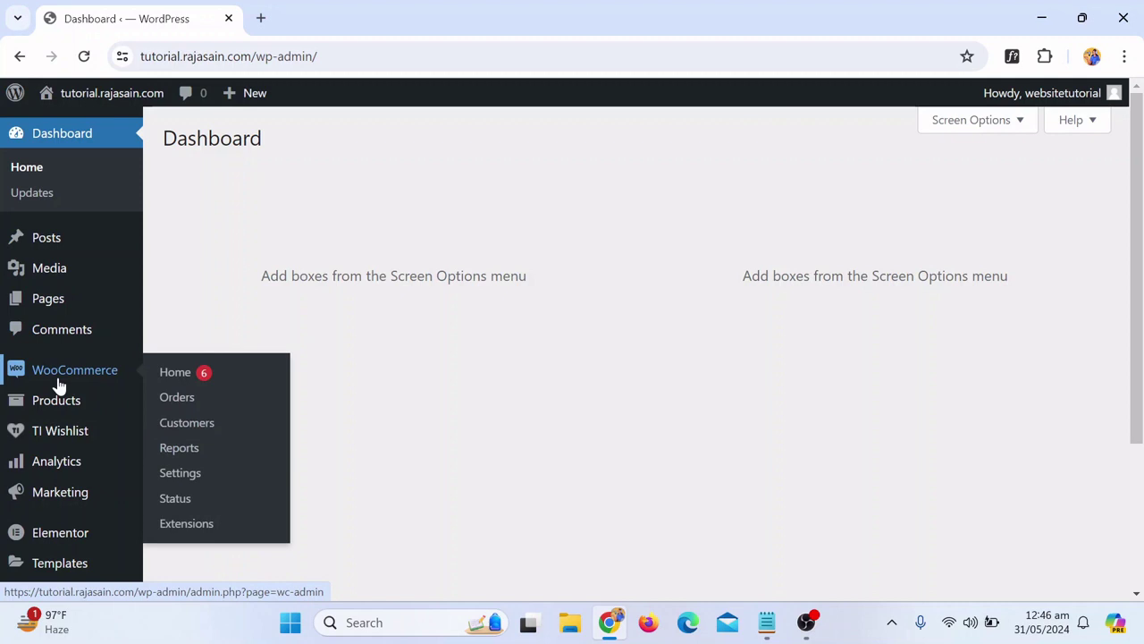
{"action": "scroll", "coordinate": [459, 286], "scroll_direction": "down", "scroll_amount": 1}
{"action": "mouse_move", "coordinate": [79, 436]}
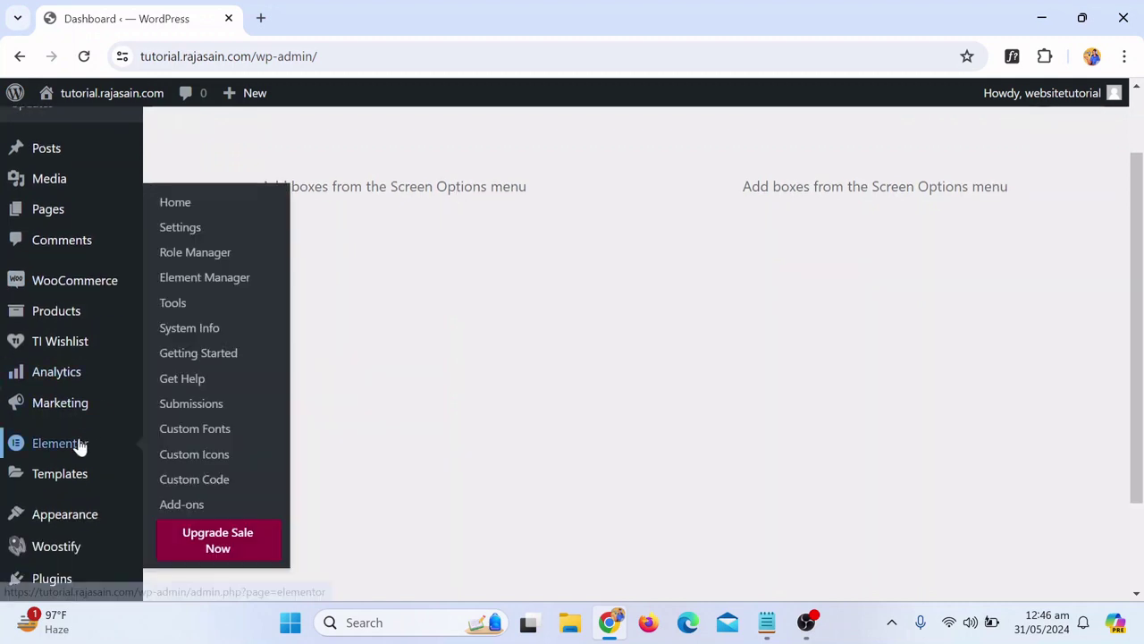
{"action": "scroll", "coordinate": [427, 339], "scroll_direction": "down", "scroll_amount": 2}
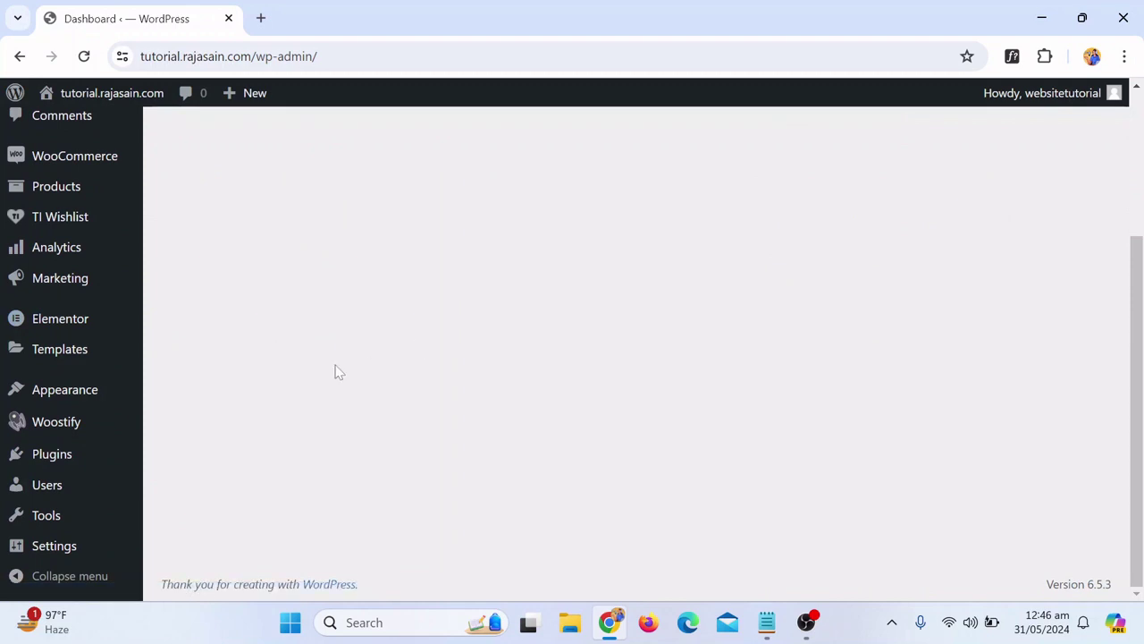
{"action": "scroll", "coordinate": [468, 229], "scroll_direction": "up", "scroll_amount": 1}
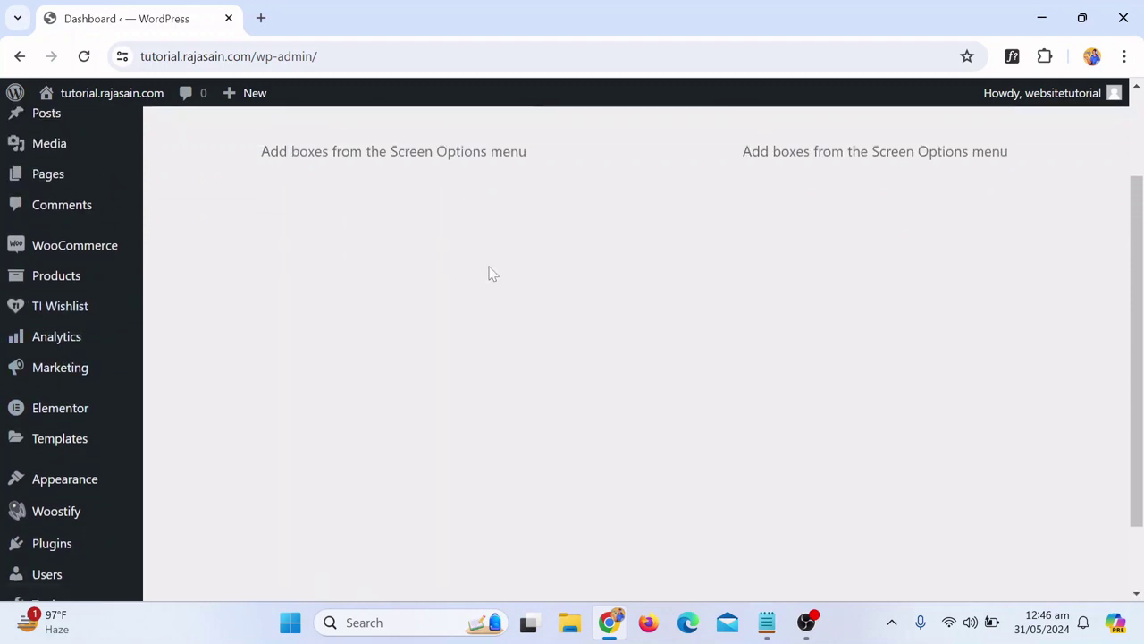
{"action": "scroll", "coordinate": [489, 274], "scroll_direction": "up", "scroll_amount": 1}
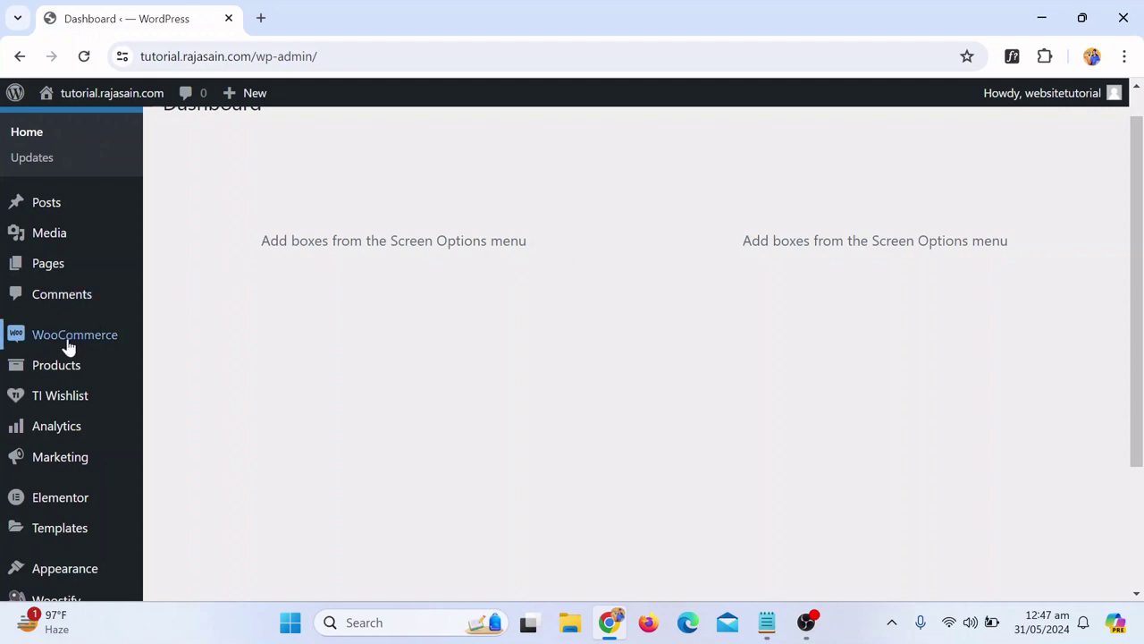
Add a product category named Bracelets, copying the name from the open Notepad note
{"action": "mouse_move", "coordinate": [64, 347]}
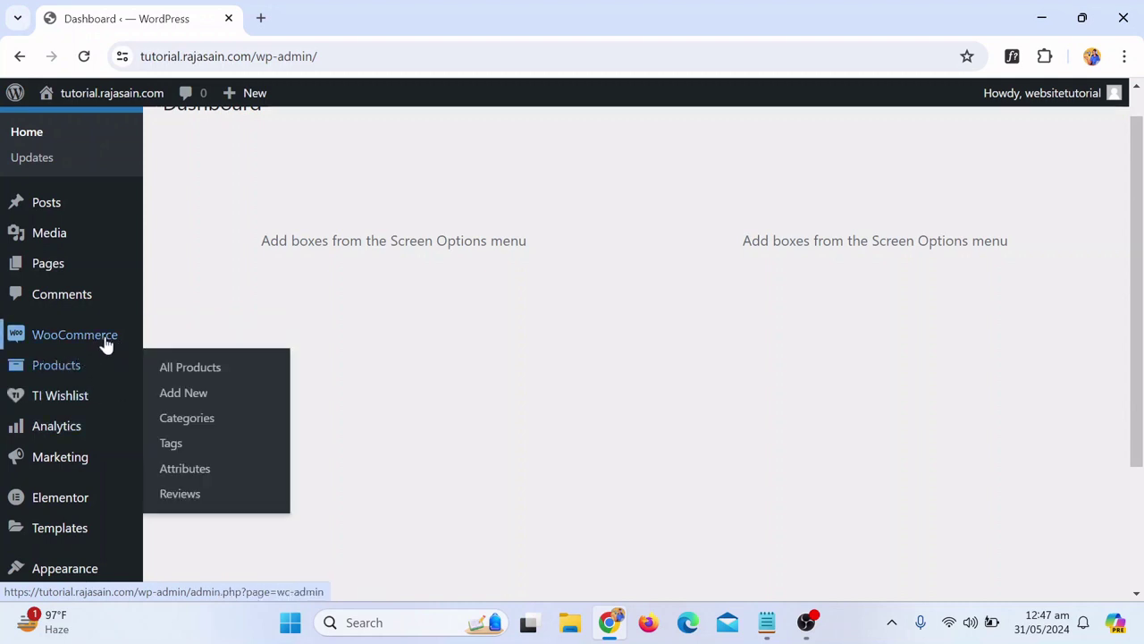
{"action": "mouse_move", "coordinate": [44, 367]}
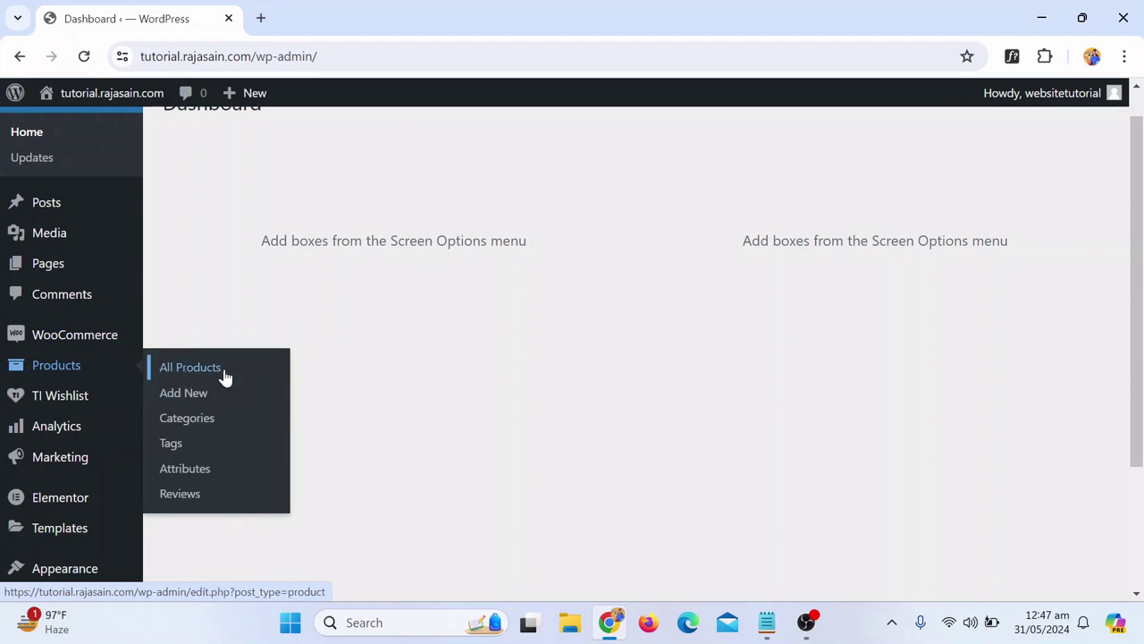
{"action": "left_click", "coordinate": [210, 423]}
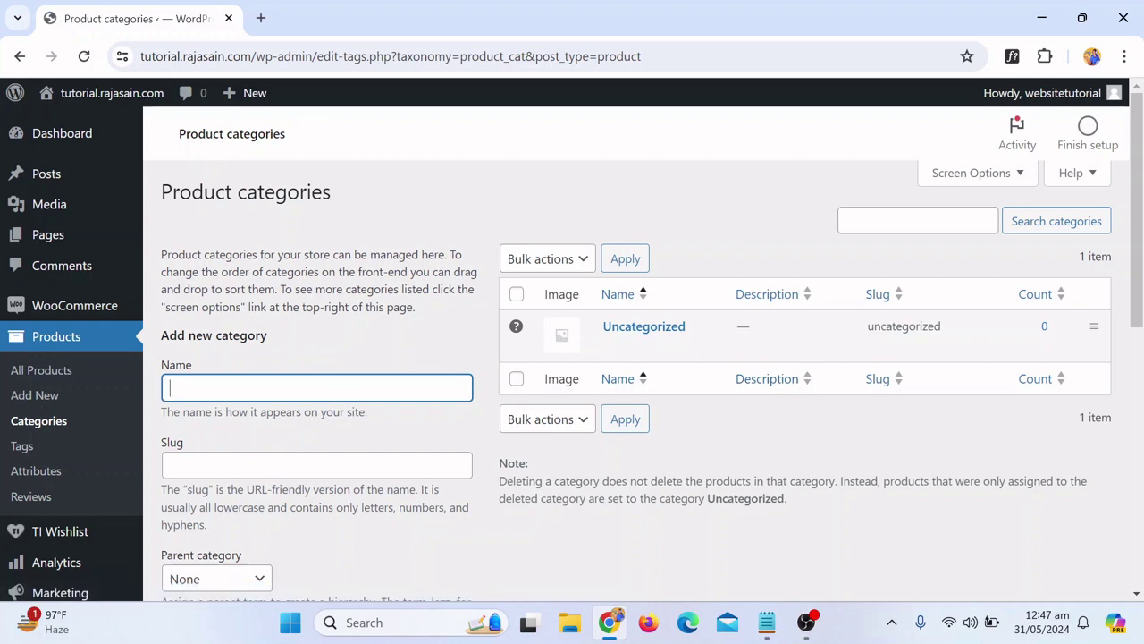
{"action": "left_click", "coordinate": [766, 622]}
{"action": "double_click", "coordinate": [321, 452]}
{"action": "key", "text": "ctrl+c"}
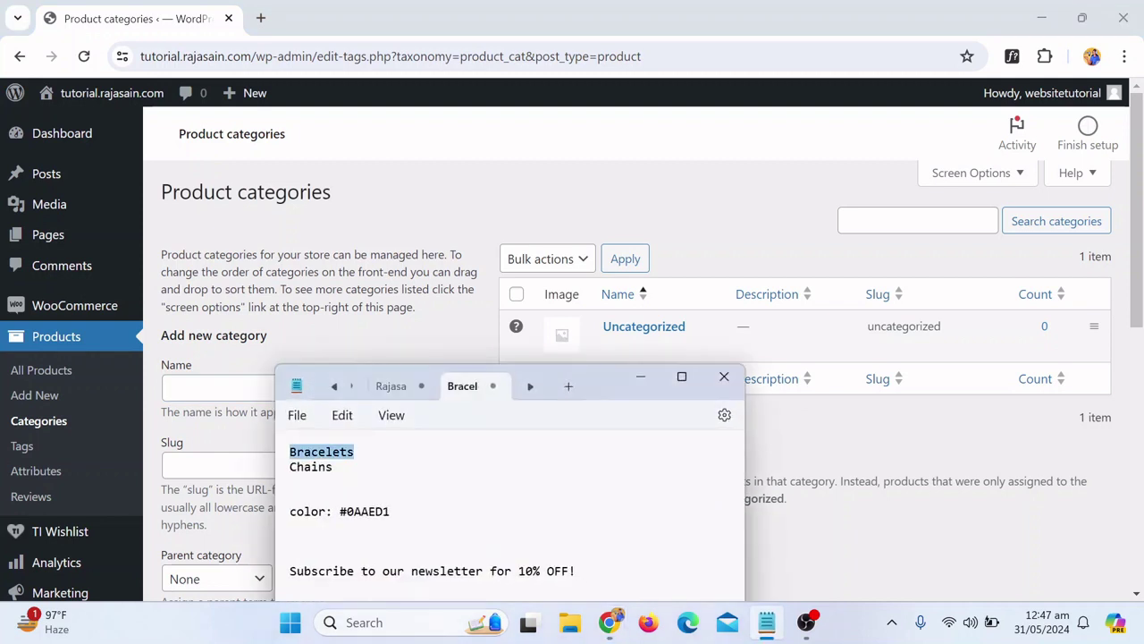
{"action": "left_click", "coordinate": [640, 376]}
{"action": "key", "text": "ctrl+v"}
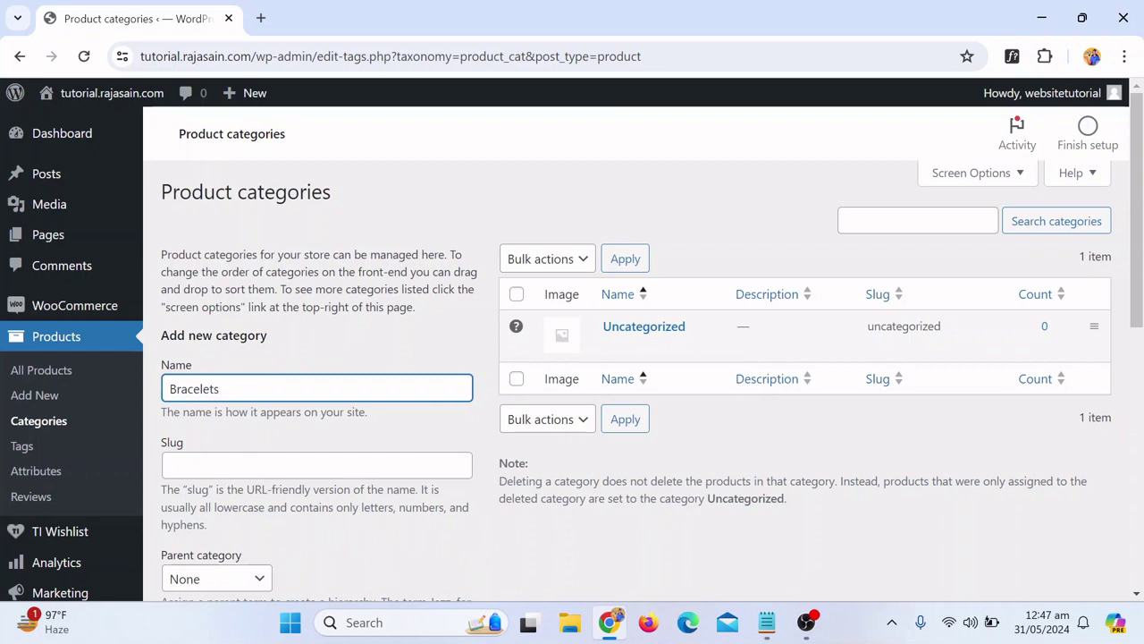
{"action": "scroll", "coordinate": [352, 507], "scroll_direction": "down", "scroll_amount": 6}
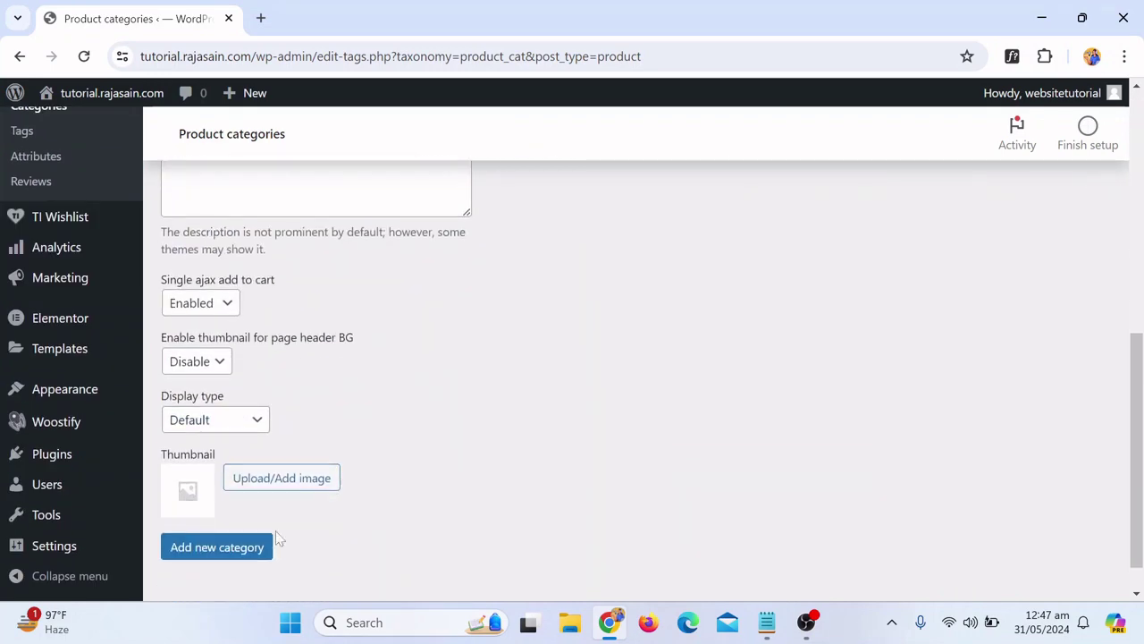
{"action": "left_click", "coordinate": [267, 503]}
{"action": "scroll", "coordinate": [584, 427], "scroll_direction": "up", "scroll_amount": 3}
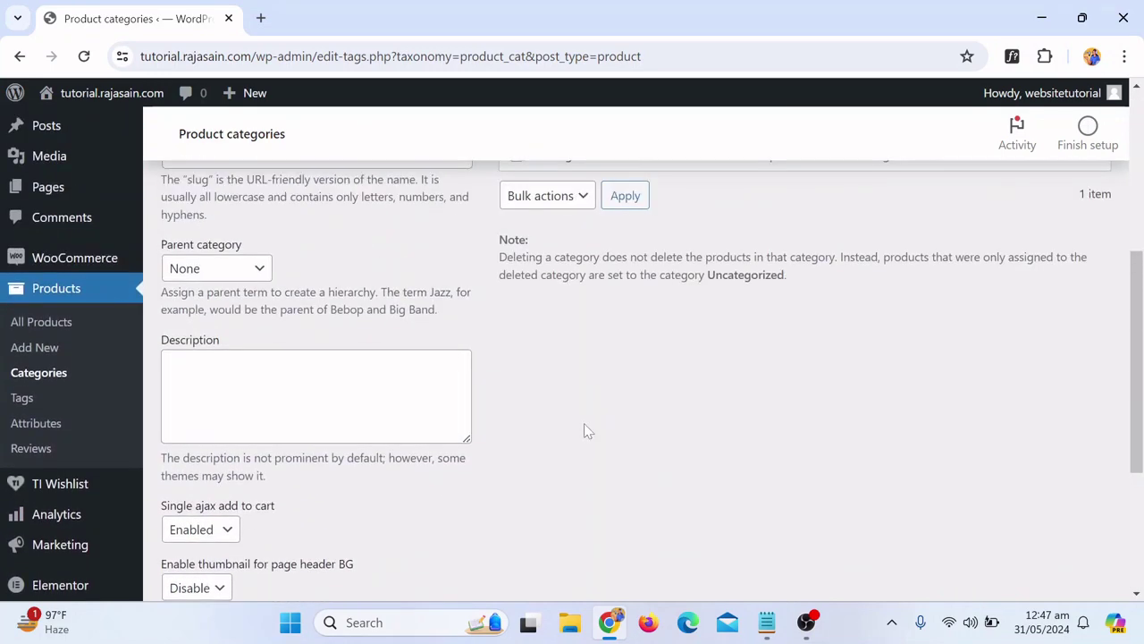
{"action": "scroll", "coordinate": [584, 430], "scroll_direction": "up", "scroll_amount": 3}
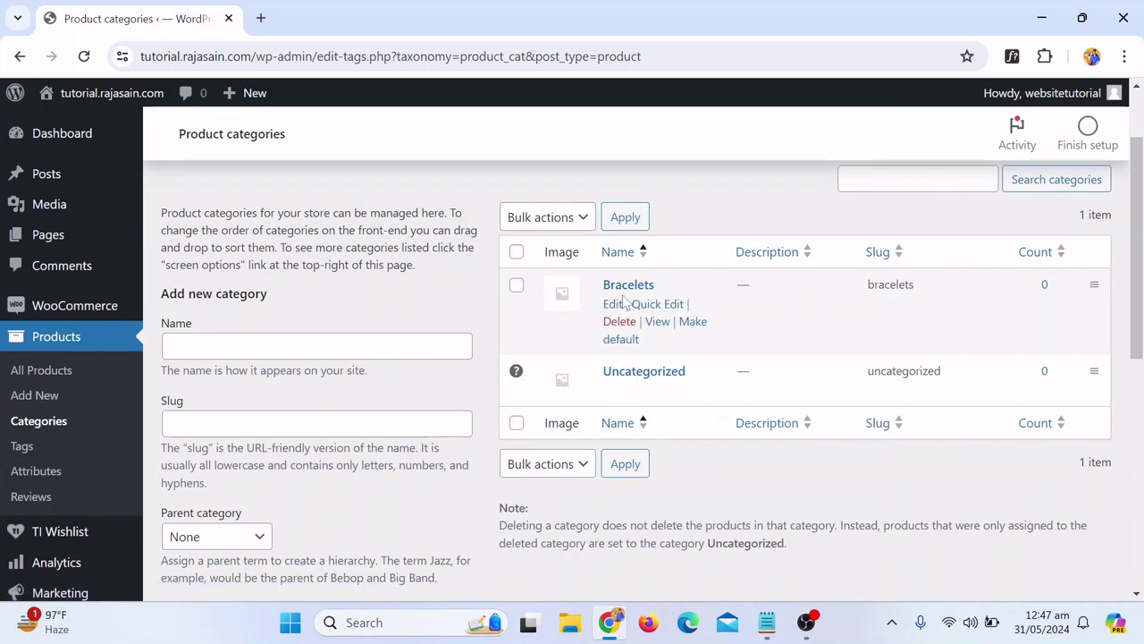
Add a second product category named Chains with the default category options
{"action": "left_click", "coordinate": [286, 346]}
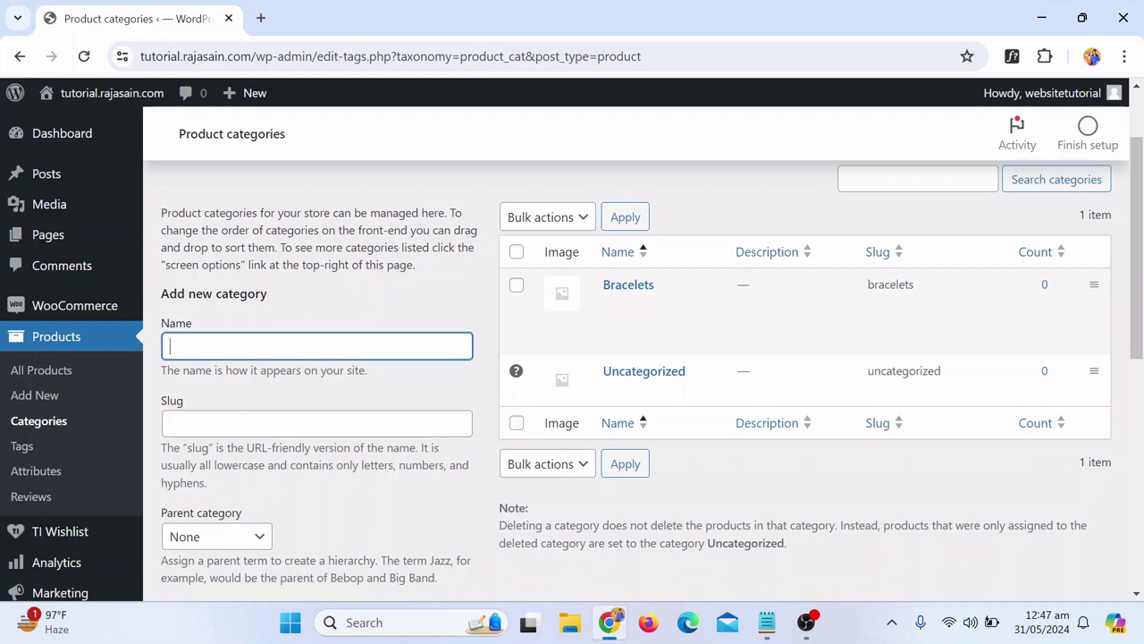
{"action": "type", "text": "C"}
{"action": "key", "text": "Caps_Lock"}
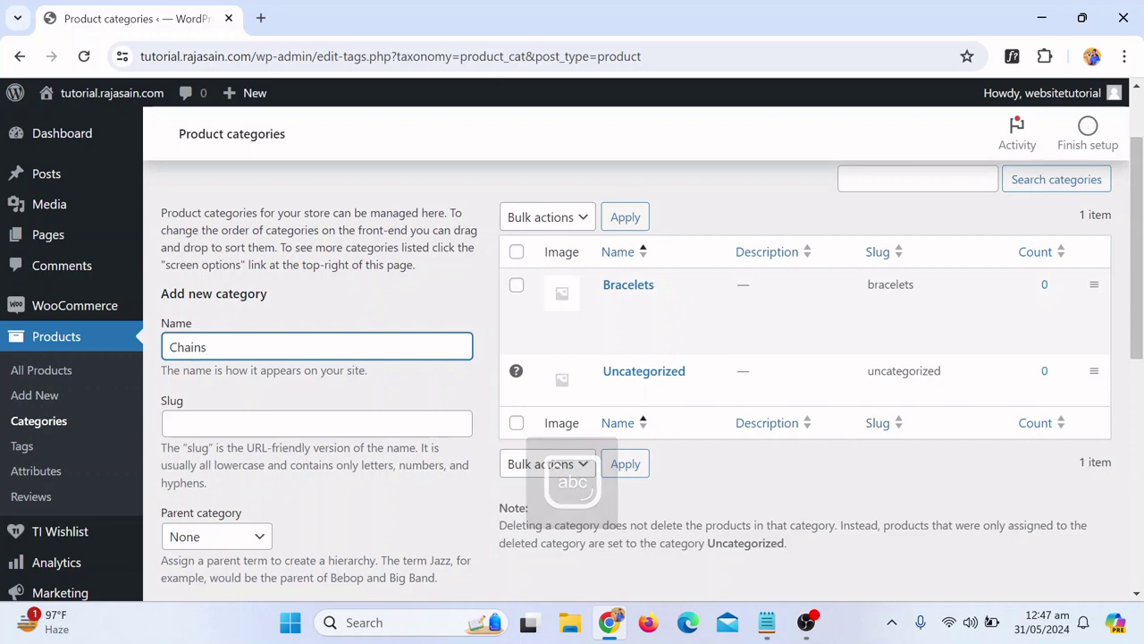
{"action": "left_click", "coordinate": [442, 307]}
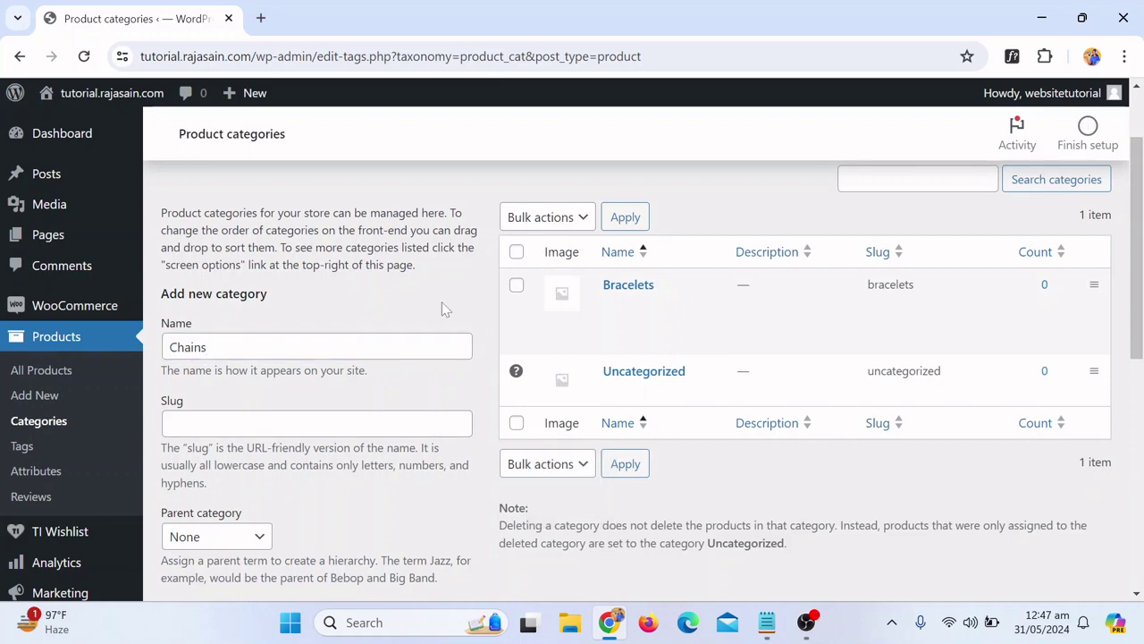
{"action": "scroll", "coordinate": [445, 308], "scroll_direction": "down", "scroll_amount": 6}
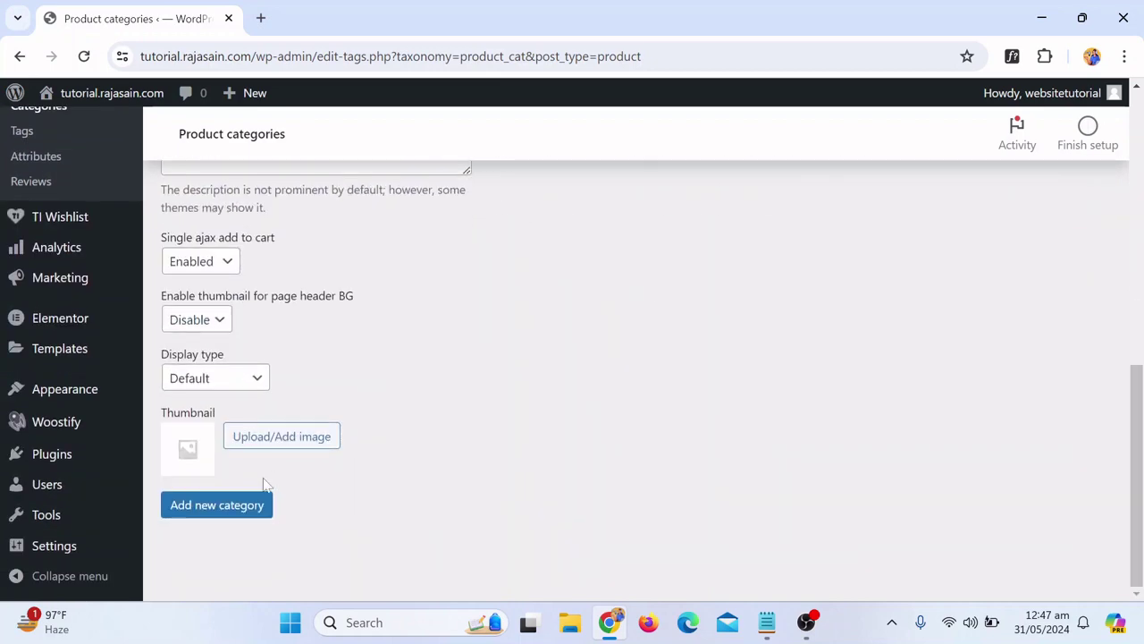
{"action": "left_click", "coordinate": [220, 507]}
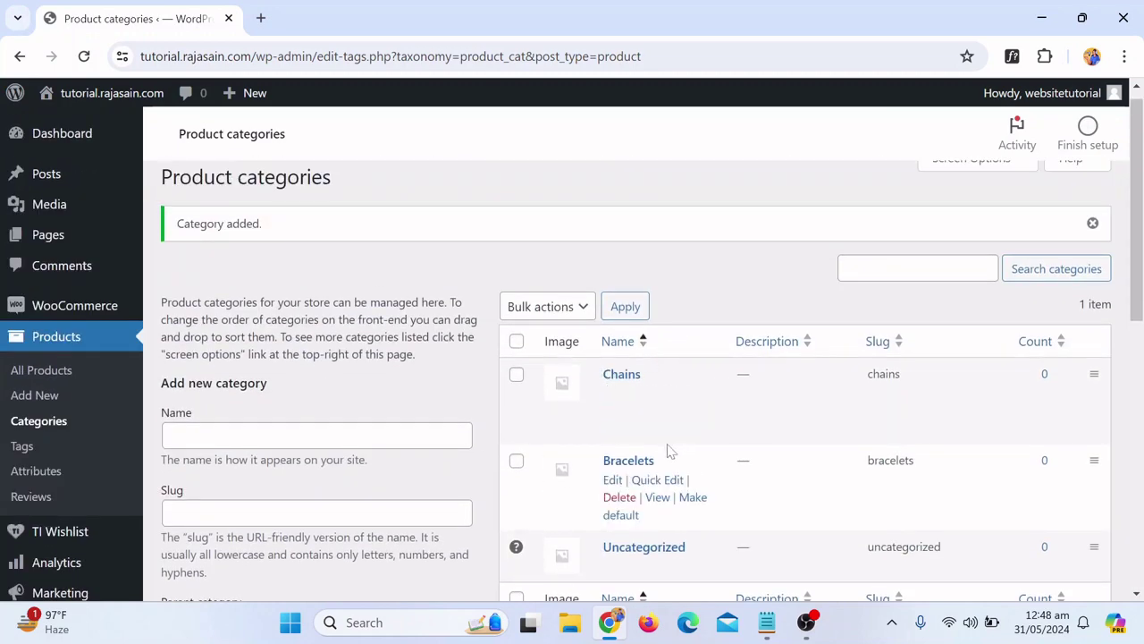
{"action": "scroll", "coordinate": [669, 452], "scroll_direction": "down", "scroll_amount": 1}
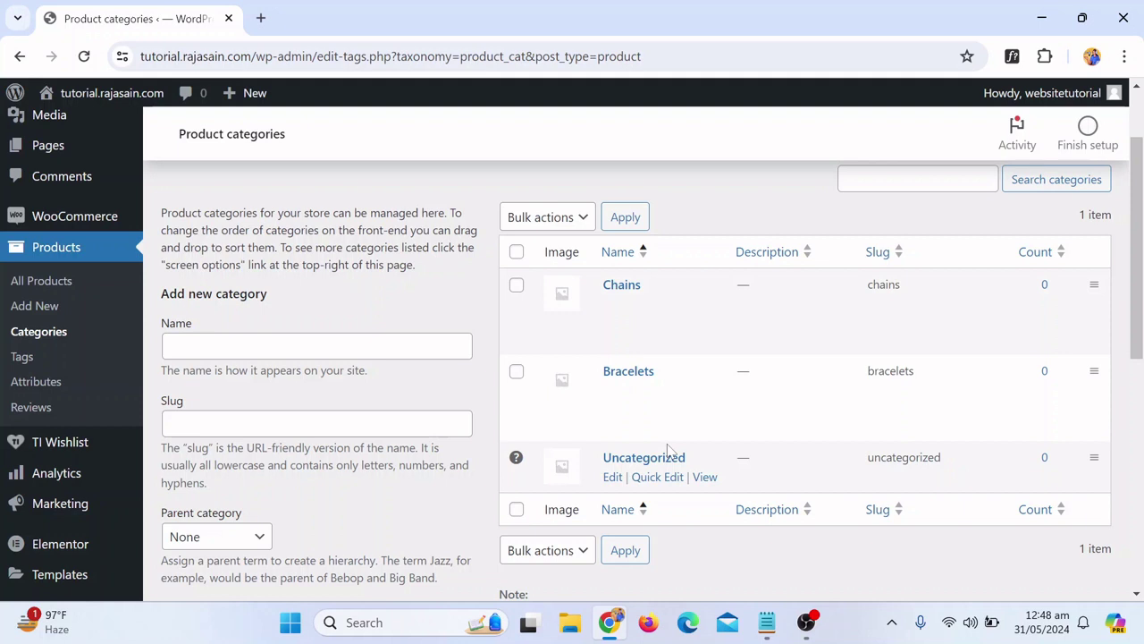
Go to the product attributes page and examine the form for adding a new attribute
{"action": "left_click", "coordinate": [43, 390]}
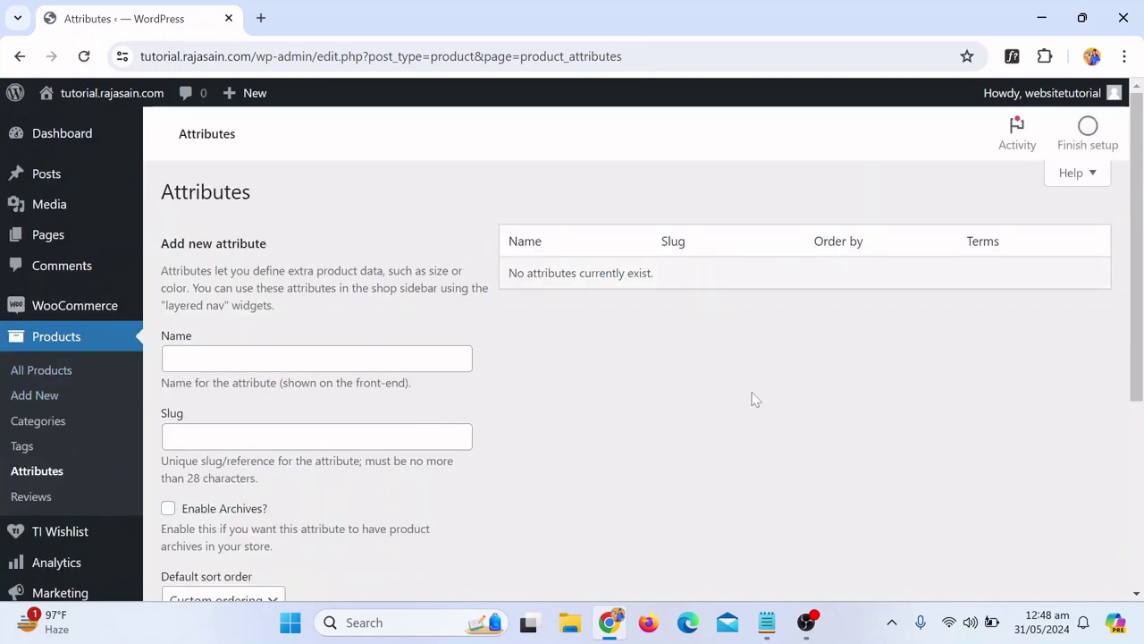
{"action": "scroll", "coordinate": [733, 420], "scroll_direction": "down", "scroll_amount": 1}
{"action": "scroll", "coordinate": [697, 465], "scroll_direction": "down", "scroll_amount": 1}
{"action": "scroll", "coordinate": [802, 447], "scroll_direction": "up", "scroll_amount": 2}
{"action": "left_click", "coordinate": [317, 357]}
{"action": "left_click", "coordinate": [580, 401]}
{"action": "left_click", "coordinate": [471, 365]}
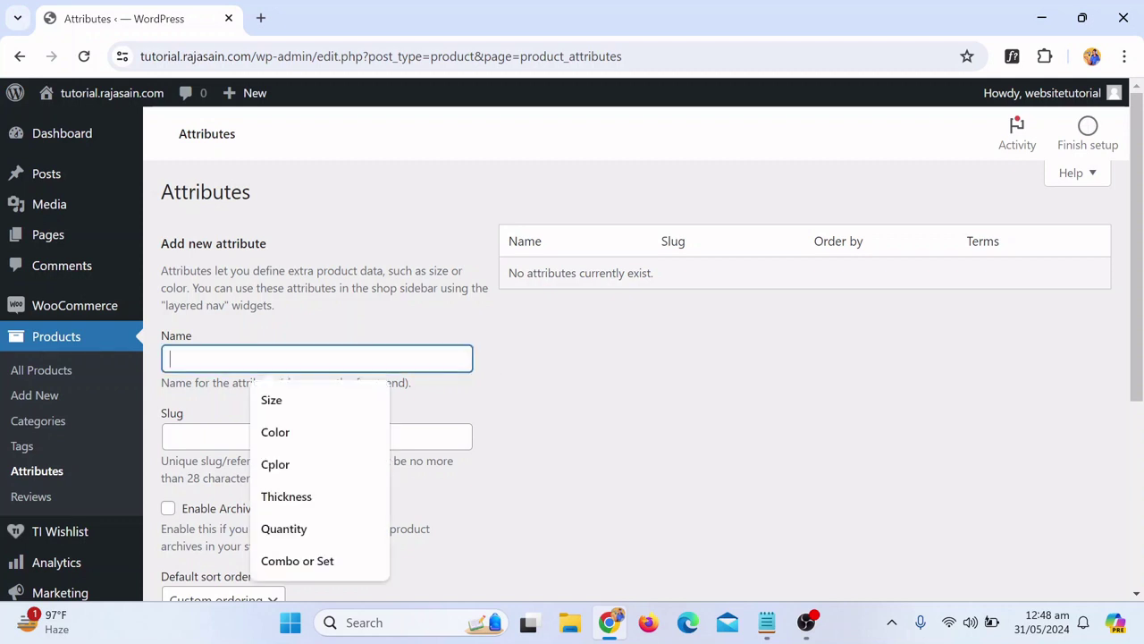
{"action": "left_click", "coordinate": [576, 395]}
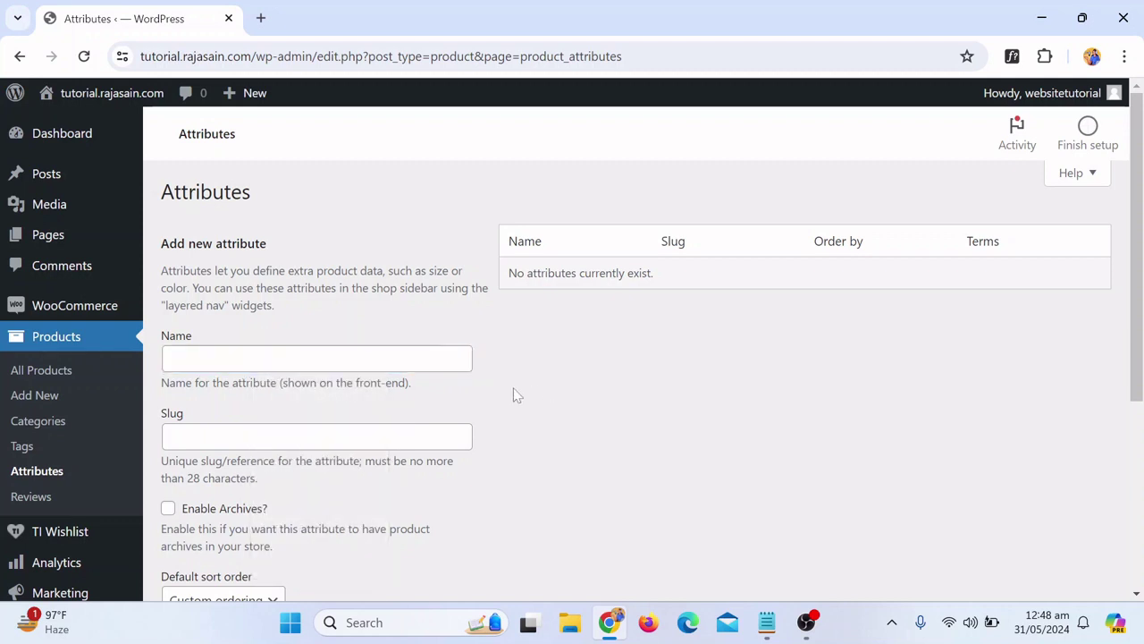
{"action": "left_click", "coordinate": [447, 359]}
{"action": "left_click", "coordinate": [559, 404]}
Add a product attribute named Size, keeping Custom ordering as its default sort order
{"action": "left_click", "coordinate": [429, 358]}
{"action": "type", "text": "Si"}
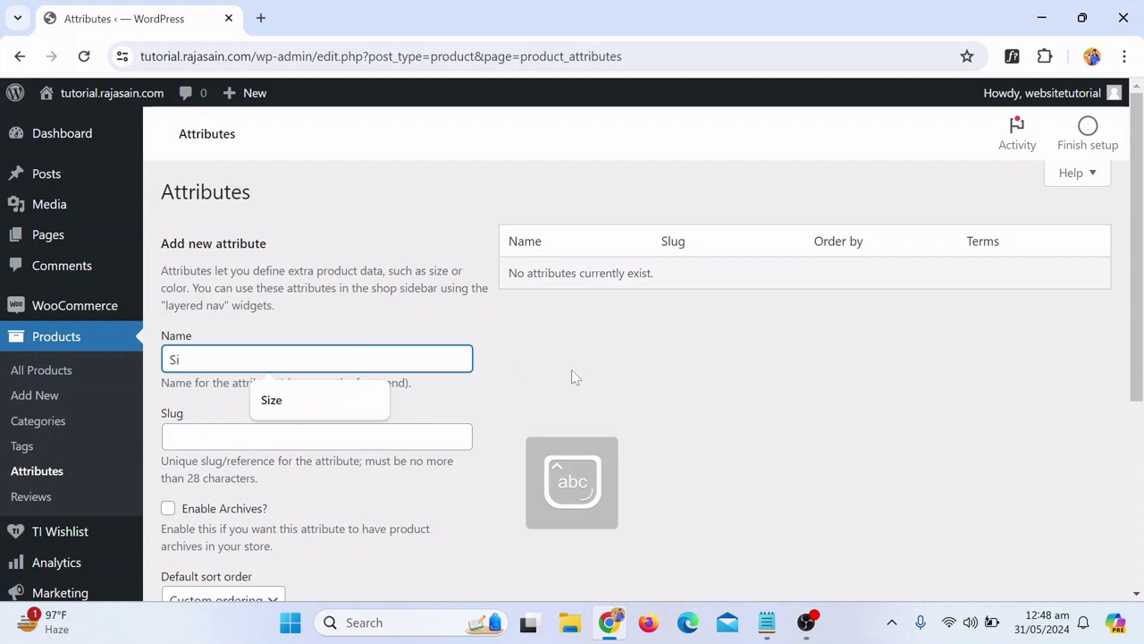
{"action": "type", "text": "ze"}
{"action": "left_click", "coordinate": [812, 423]}
{"action": "scroll", "coordinate": [796, 420], "scroll_direction": "down", "scroll_amount": 2}
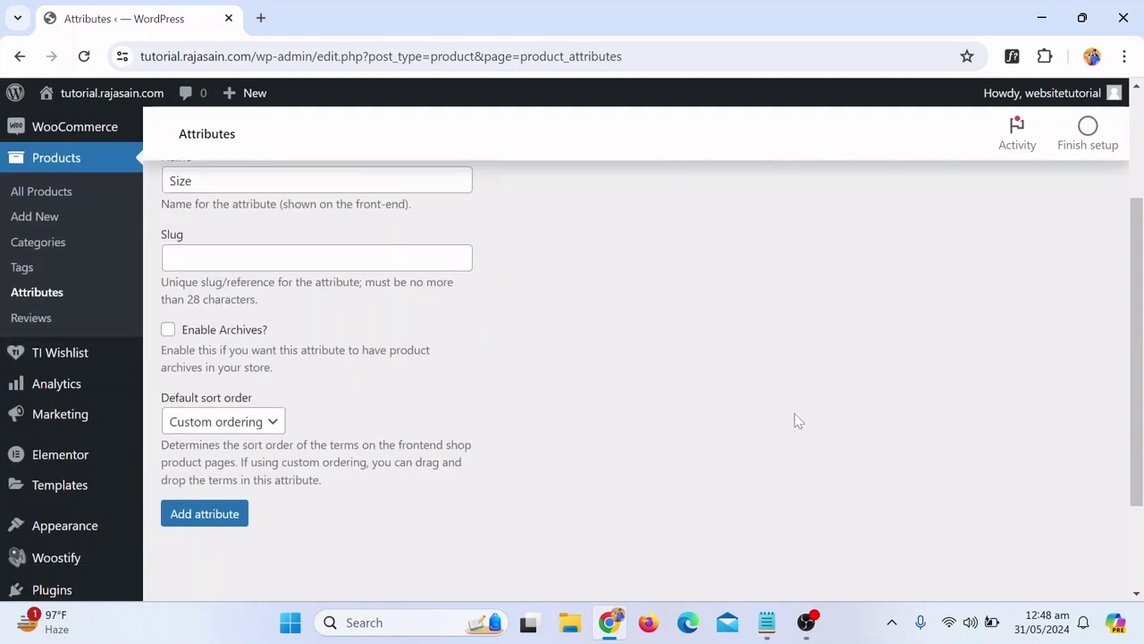
{"action": "left_click", "coordinate": [232, 424]}
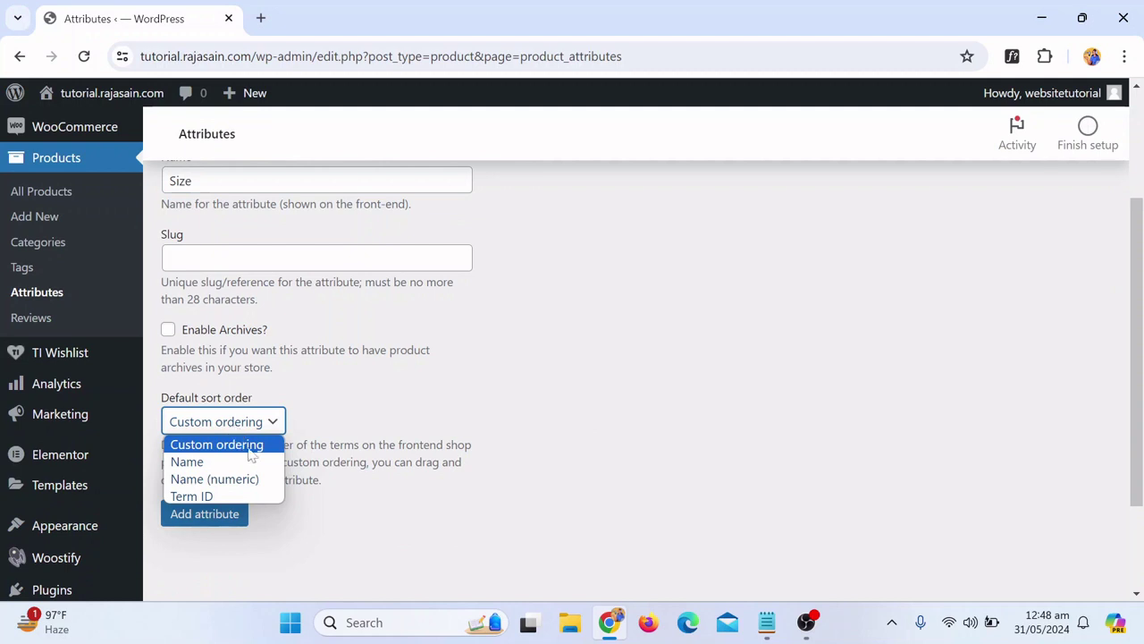
{"action": "left_click", "coordinate": [563, 428]}
{"action": "left_click", "coordinate": [204, 521]}
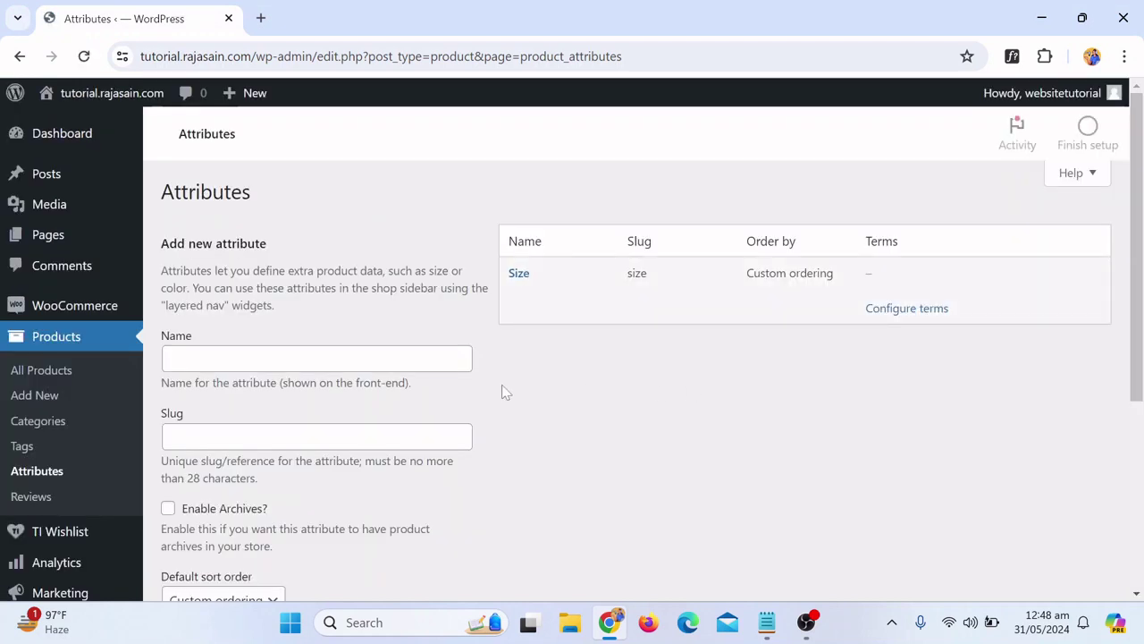
Add a second product attribute named Color with the default Custom ordering
{"action": "mouse_move", "coordinate": [511, 303]}
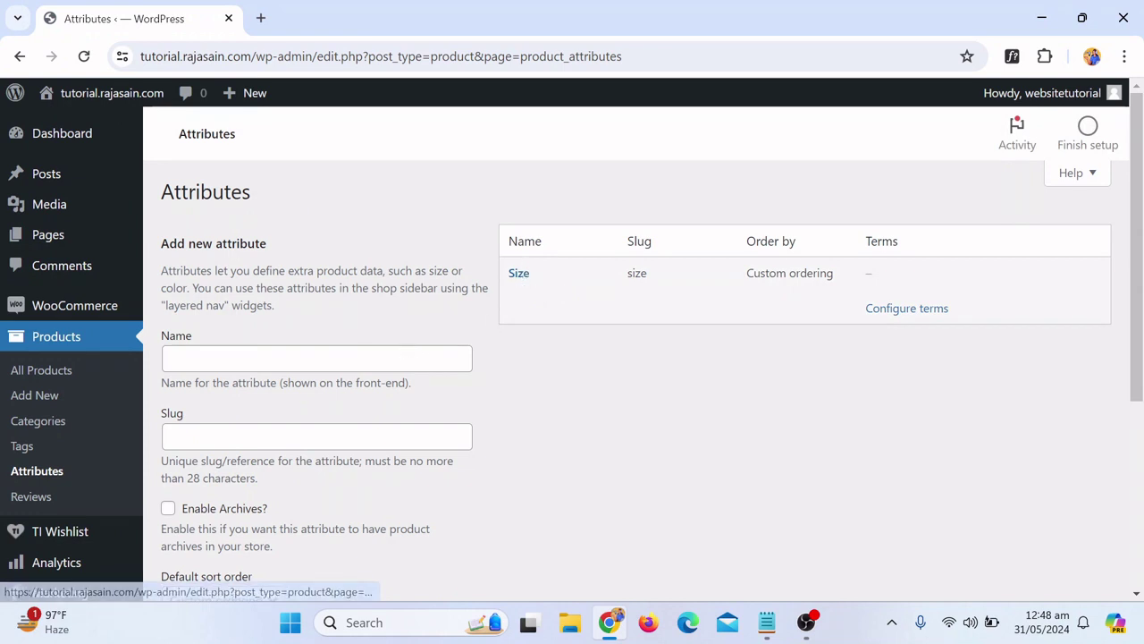
{"action": "left_click", "coordinate": [269, 358]}
{"action": "left_click", "coordinate": [613, 440]}
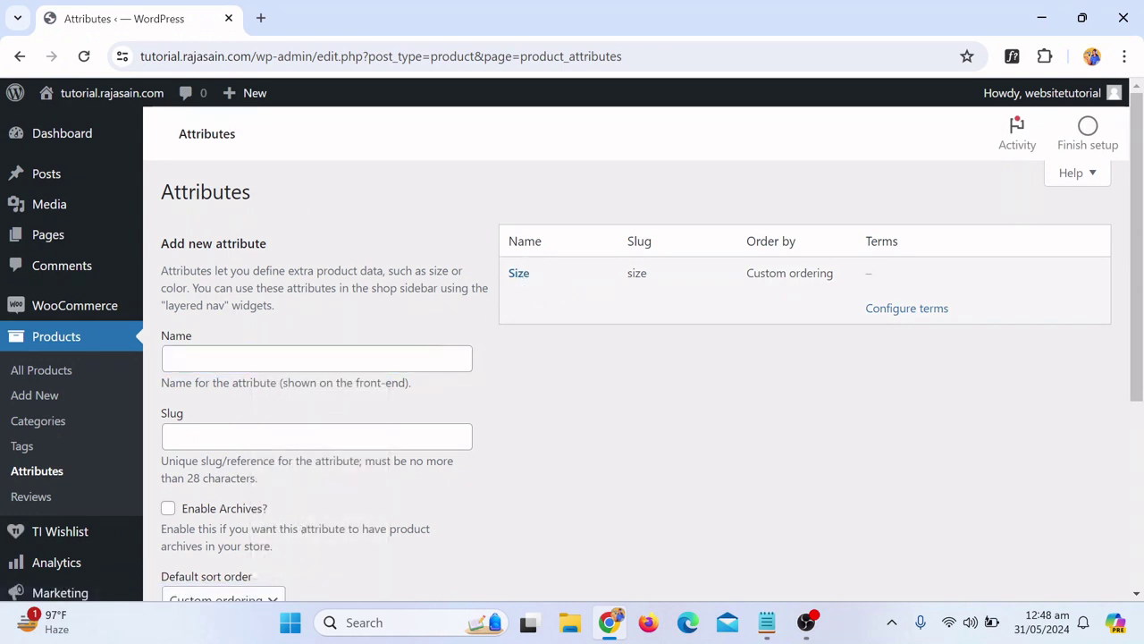
{"action": "left_click", "coordinate": [269, 359]}
{"action": "type", "text": "Color"}
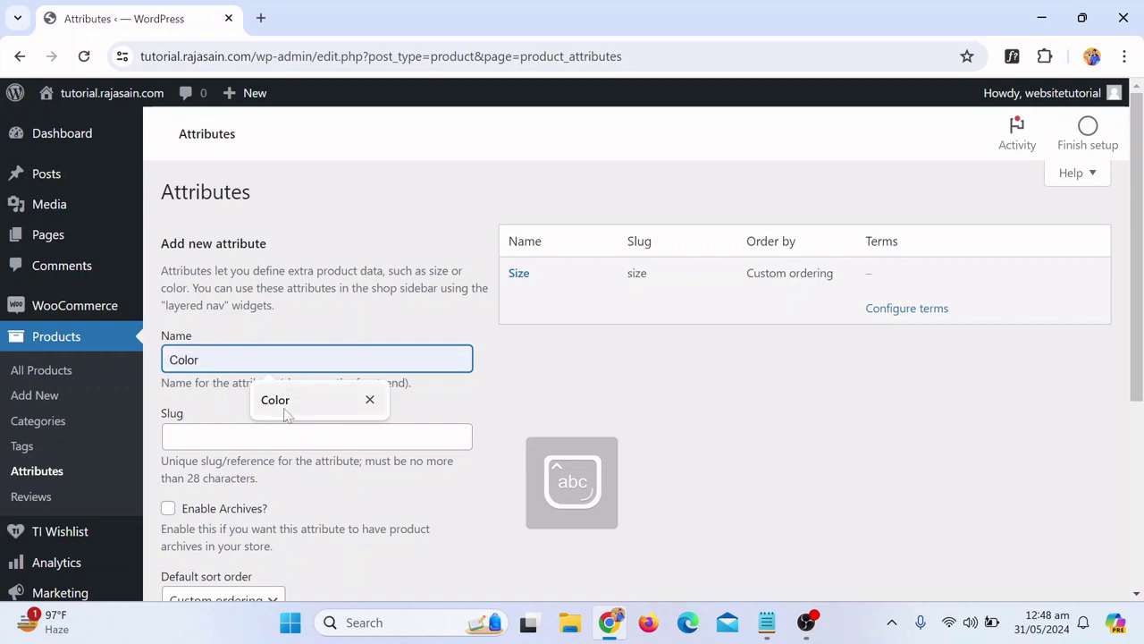
{"action": "key", "text": "Tab"}
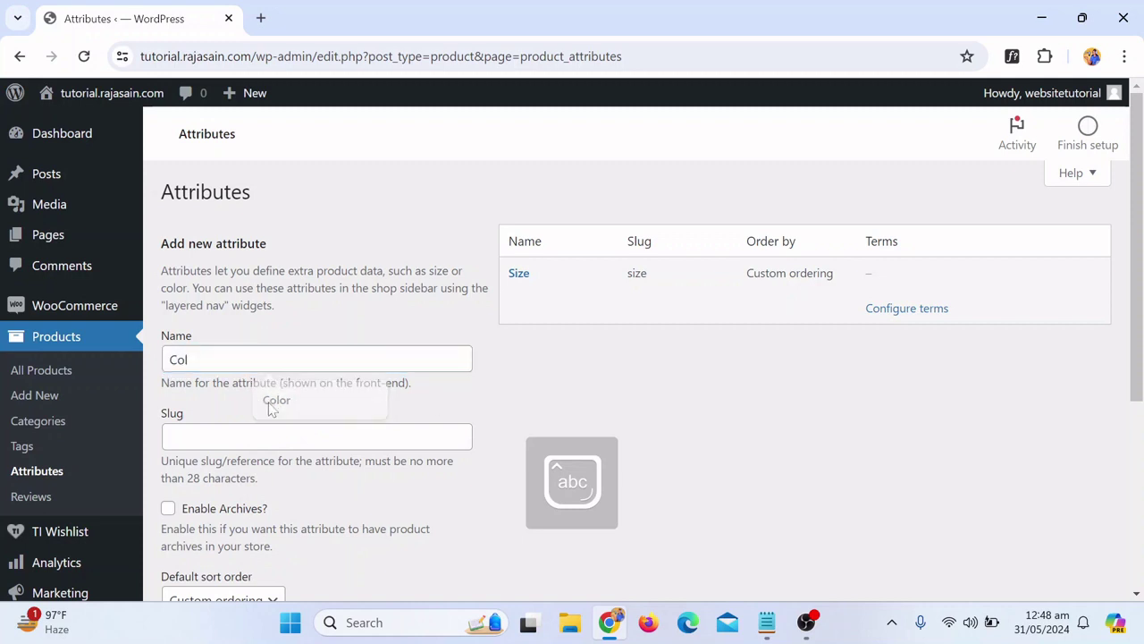
{"action": "left_click", "coordinate": [265, 366]}
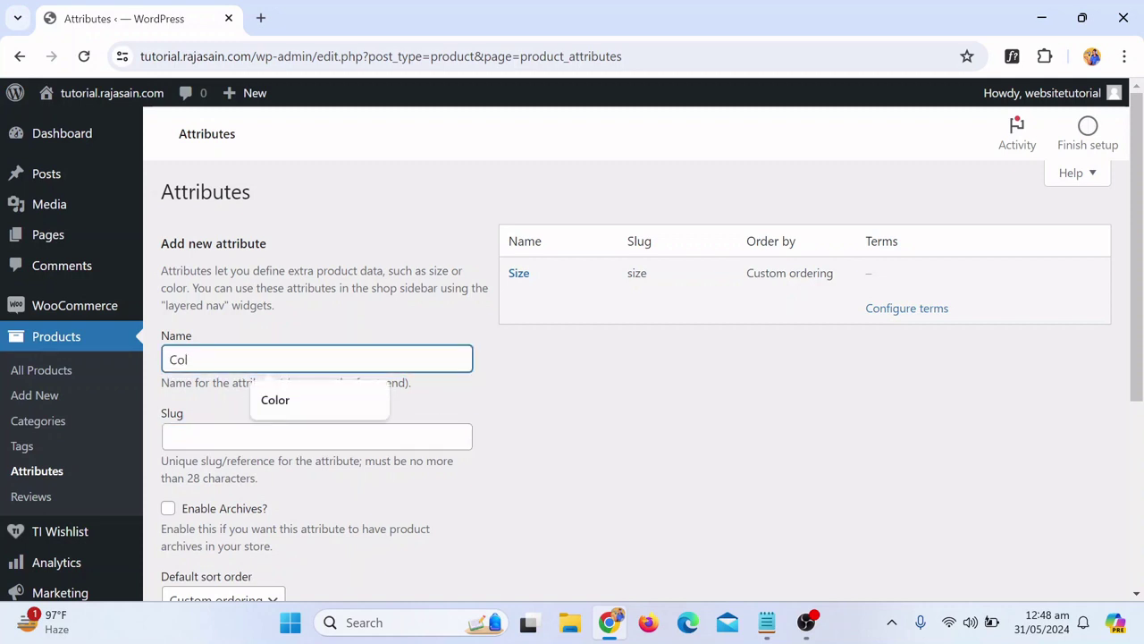
{"action": "left_click", "coordinate": [291, 402]}
{"action": "left_click", "coordinate": [597, 416]}
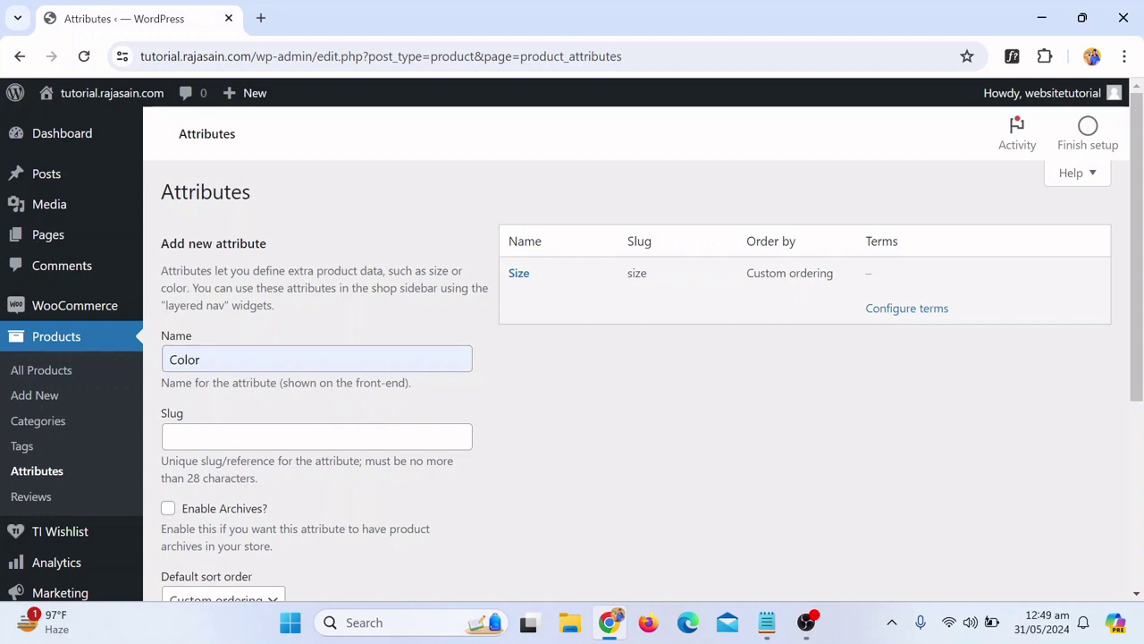
{"action": "scroll", "coordinate": [536, 420], "scroll_direction": "down", "scroll_amount": 3}
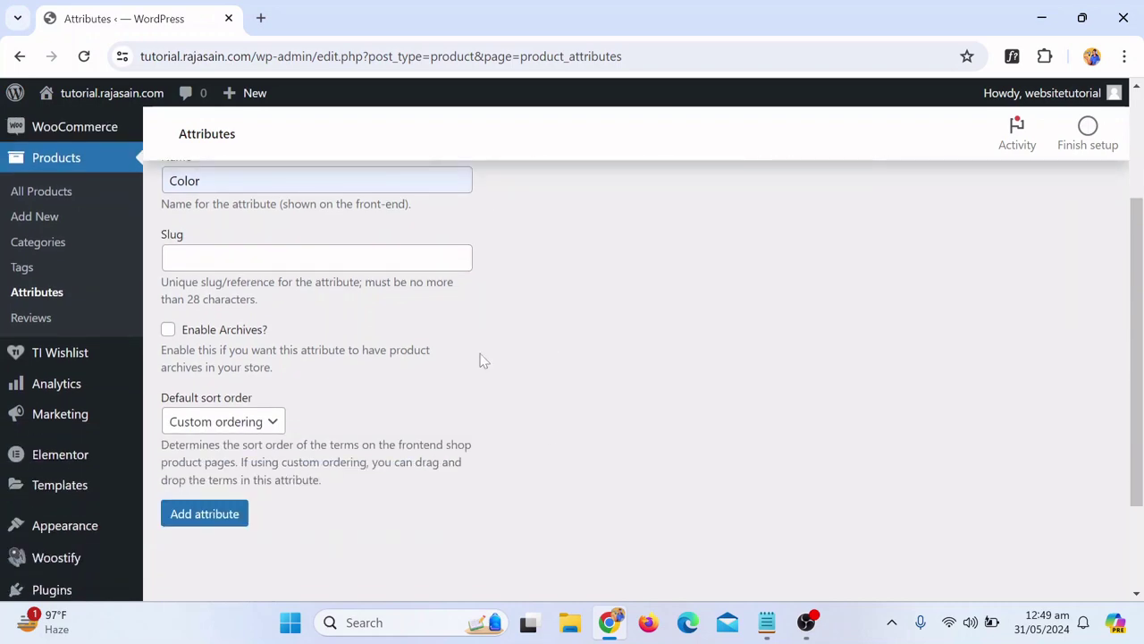
{"action": "scroll", "coordinate": [492, 340], "scroll_direction": "up", "scroll_amount": 3}
{"action": "scroll", "coordinate": [491, 398], "scroll_direction": "down", "scroll_amount": 3}
{"action": "left_click", "coordinate": [235, 434]}
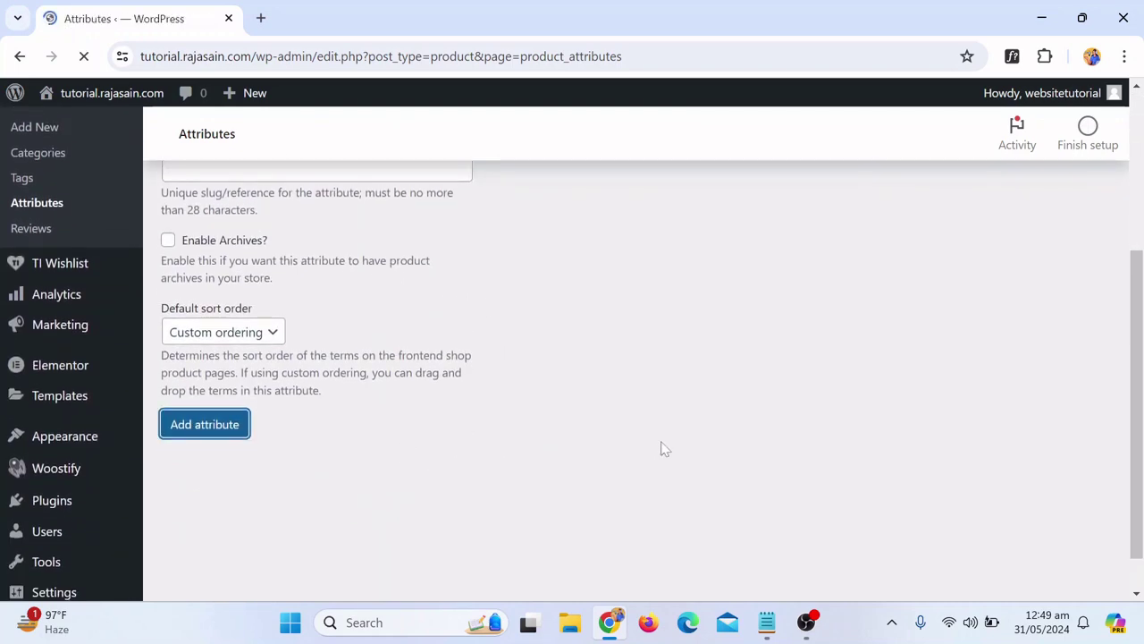
Configure the Color attribute's terms by adding a new color named Black
{"action": "mouse_move", "coordinate": [542, 284]}
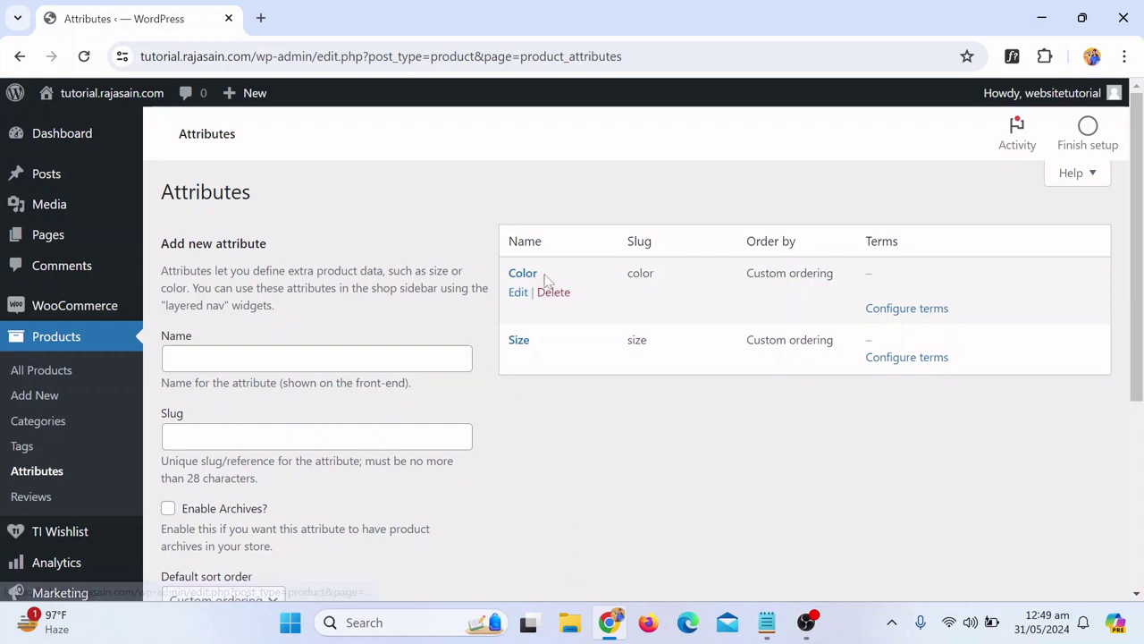
{"action": "mouse_move", "coordinate": [521, 356]}
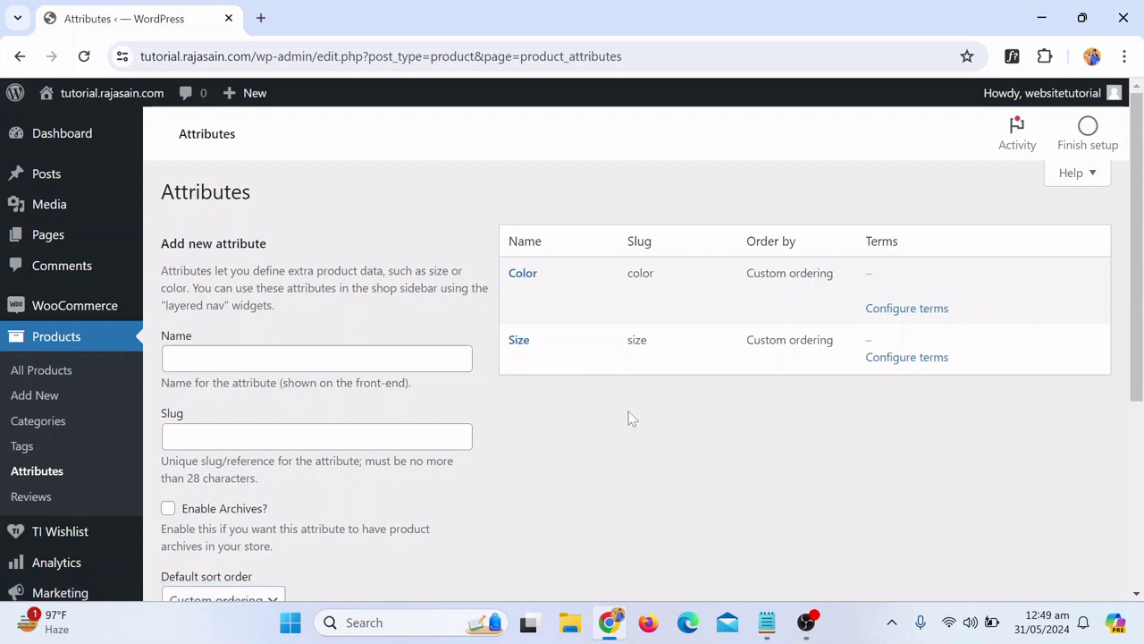
{"action": "left_click", "coordinate": [897, 313]}
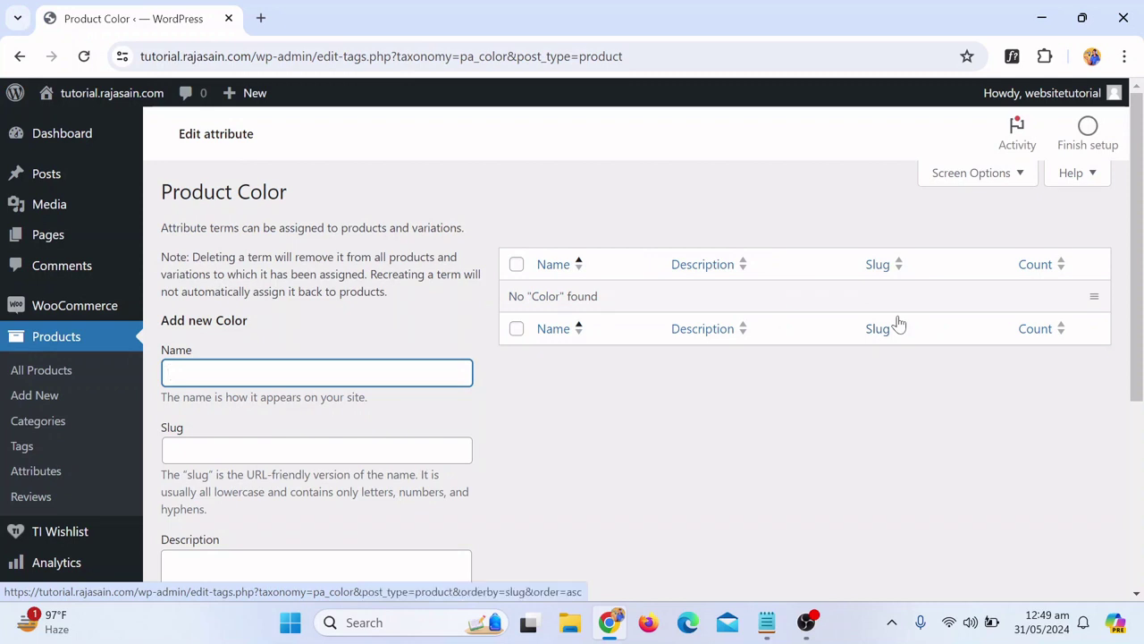
{"action": "key", "text": "Caps_Lock"}
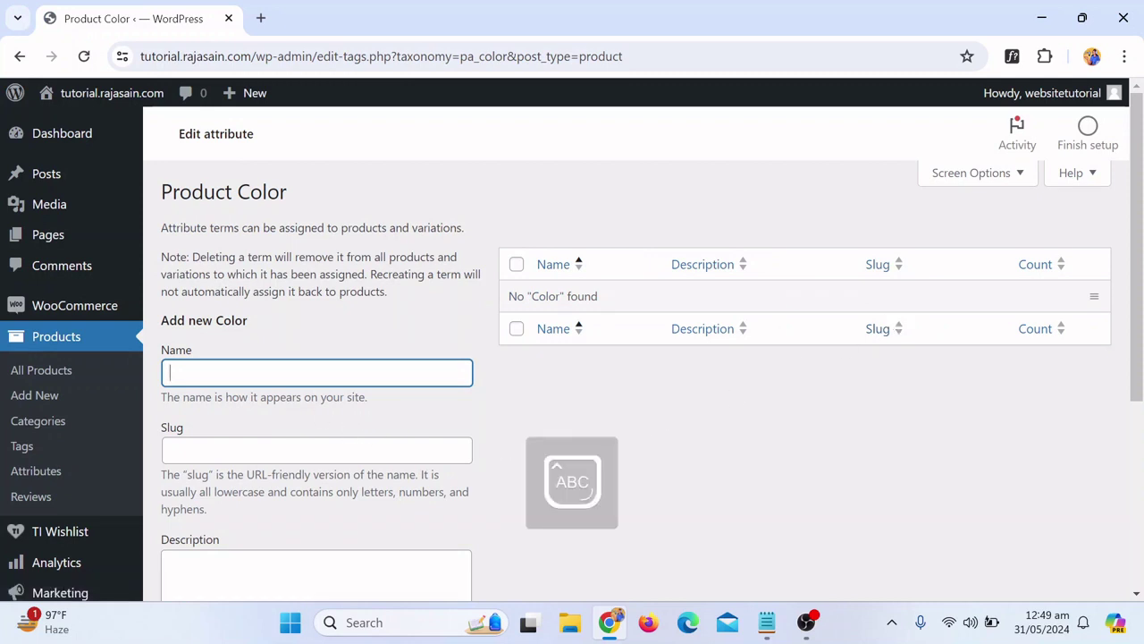
{"action": "key", "text": "Caps_Lock"}
{"action": "scroll", "coordinate": [511, 362], "scroll_direction": "down", "scroll_amount": 3}
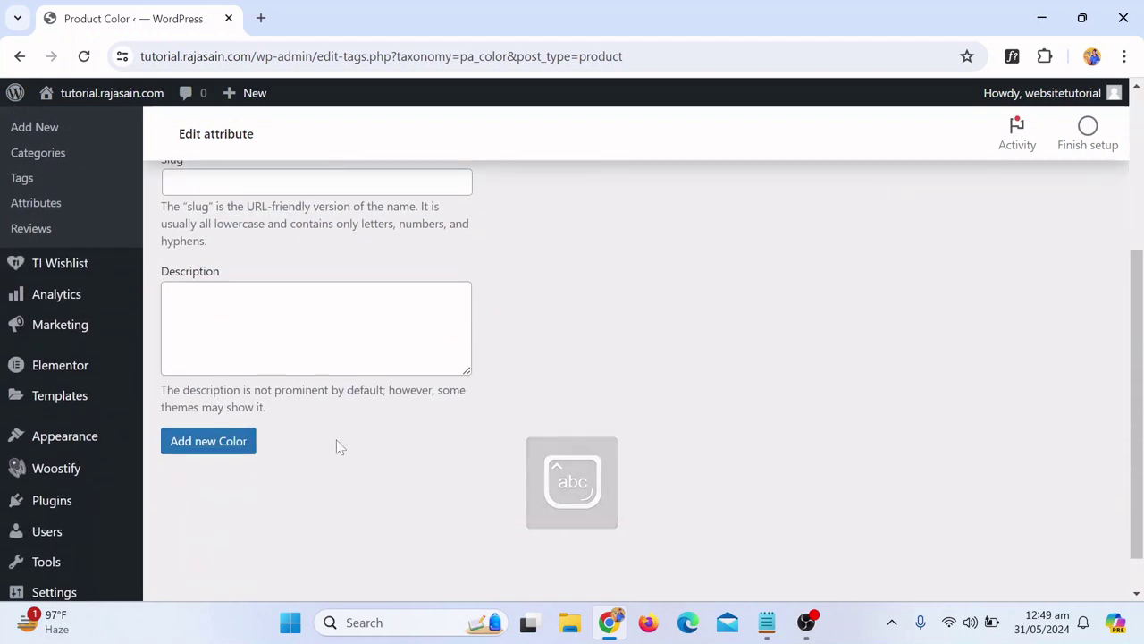
{"action": "left_click", "coordinate": [219, 450]}
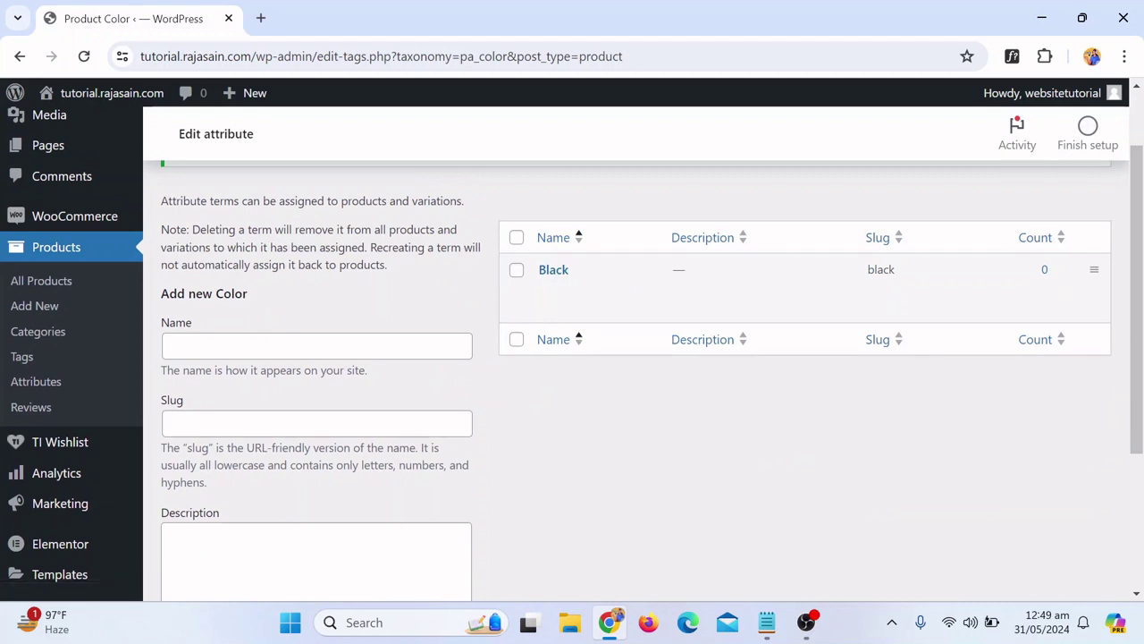
Add another term named White to the Color attribute
{"action": "left_click", "coordinate": [316, 346]}
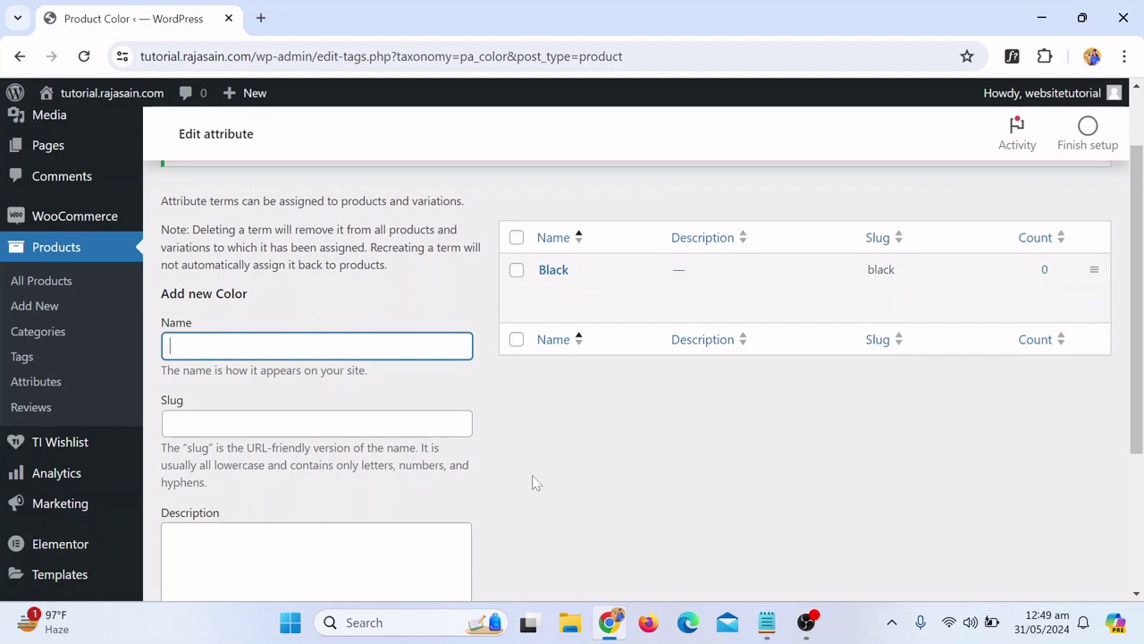
{"action": "type", "text": "White"}
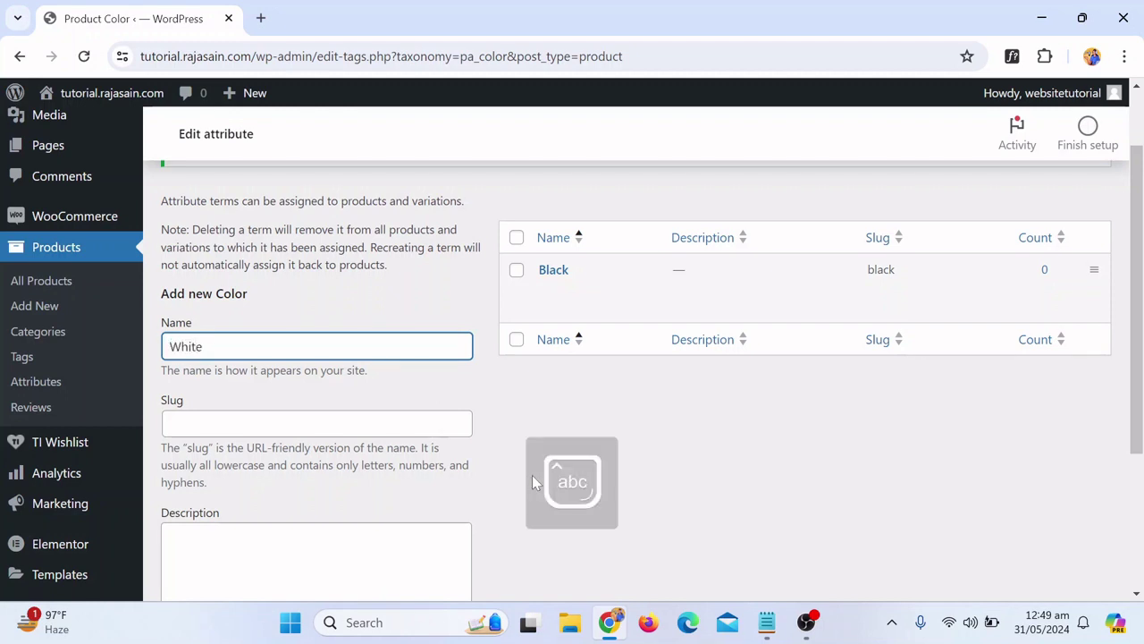
{"action": "scroll", "coordinate": [581, 394], "scroll_direction": "down", "scroll_amount": 3}
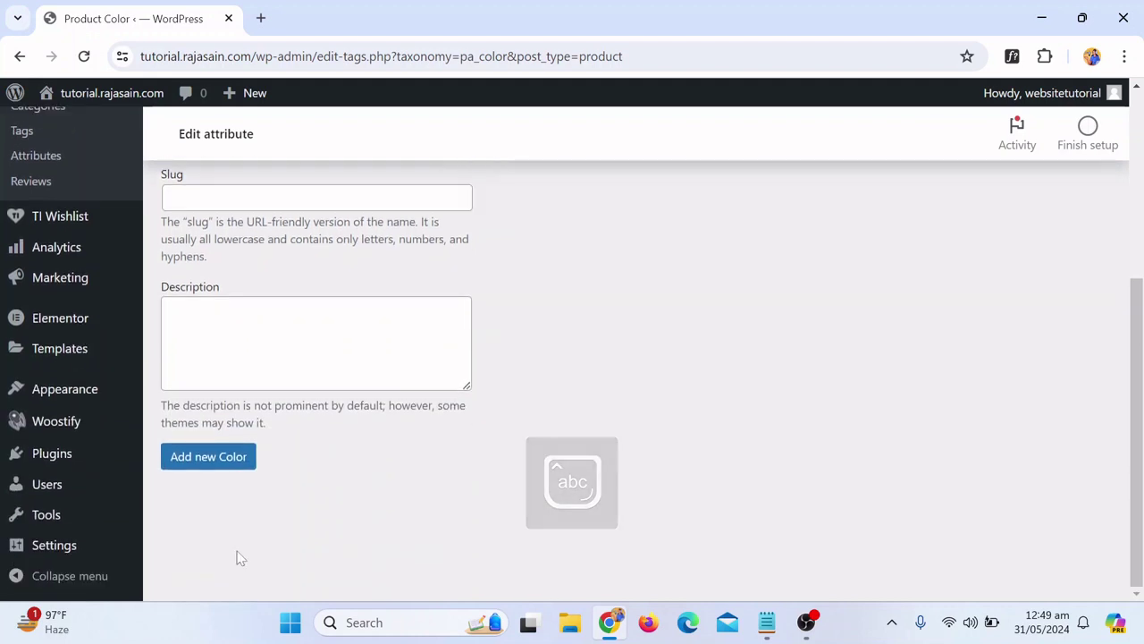
{"action": "left_click", "coordinate": [235, 455]}
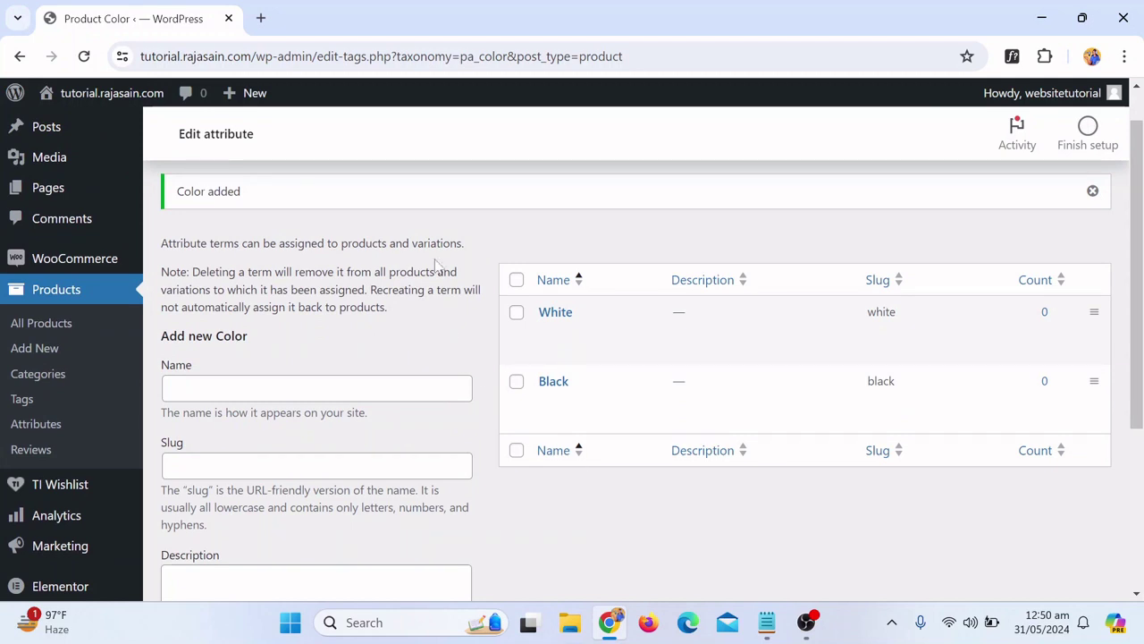
{"action": "double_click", "coordinate": [436, 243]}
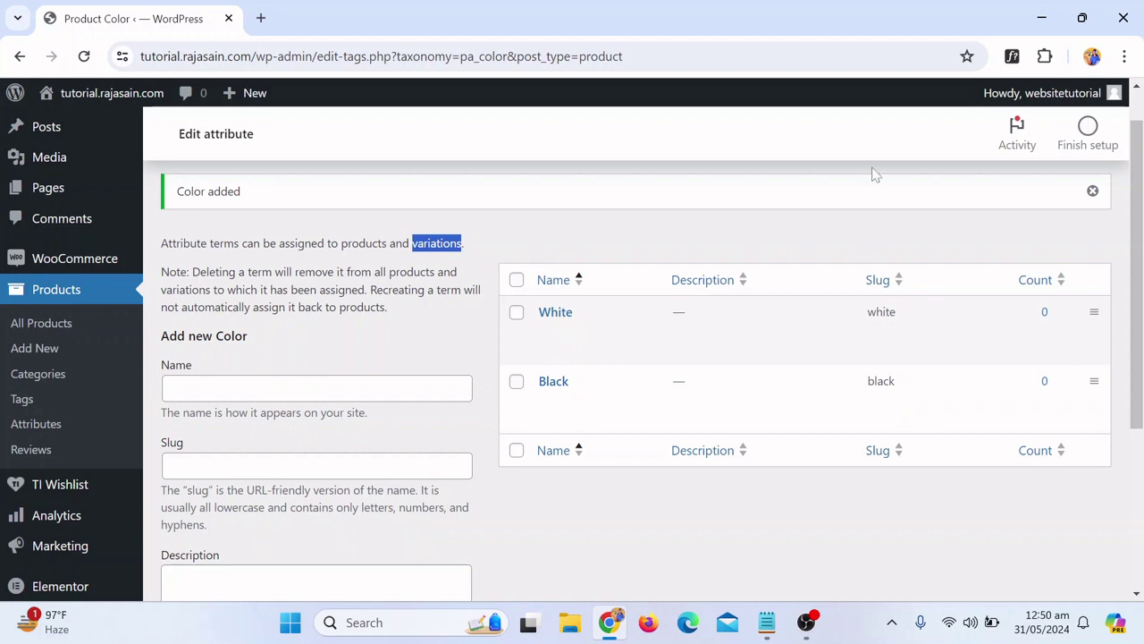
{"action": "left_click", "coordinate": [764, 200]}
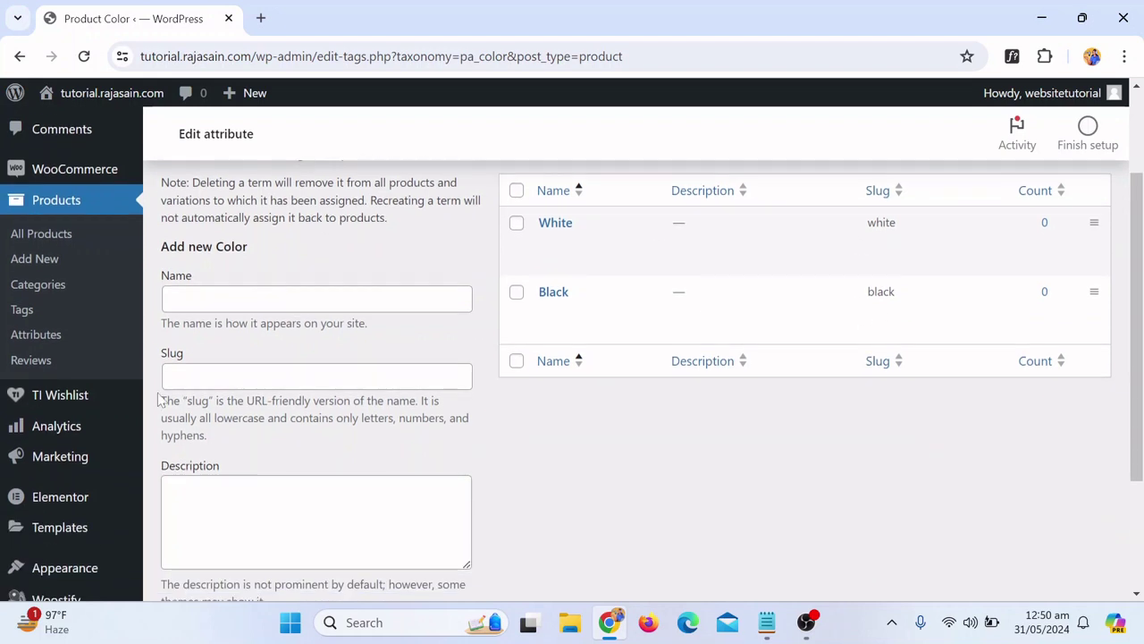
Go to the page for adding new plugins and search the plugin directory for "variation"
{"action": "scroll", "coordinate": [996, 250], "scroll_direction": "down", "scroll_amount": 1}
{"action": "scroll", "coordinate": [26, 434], "scroll_direction": "down", "scroll_amount": 2}
{"action": "mouse_move", "coordinate": [59, 462]}
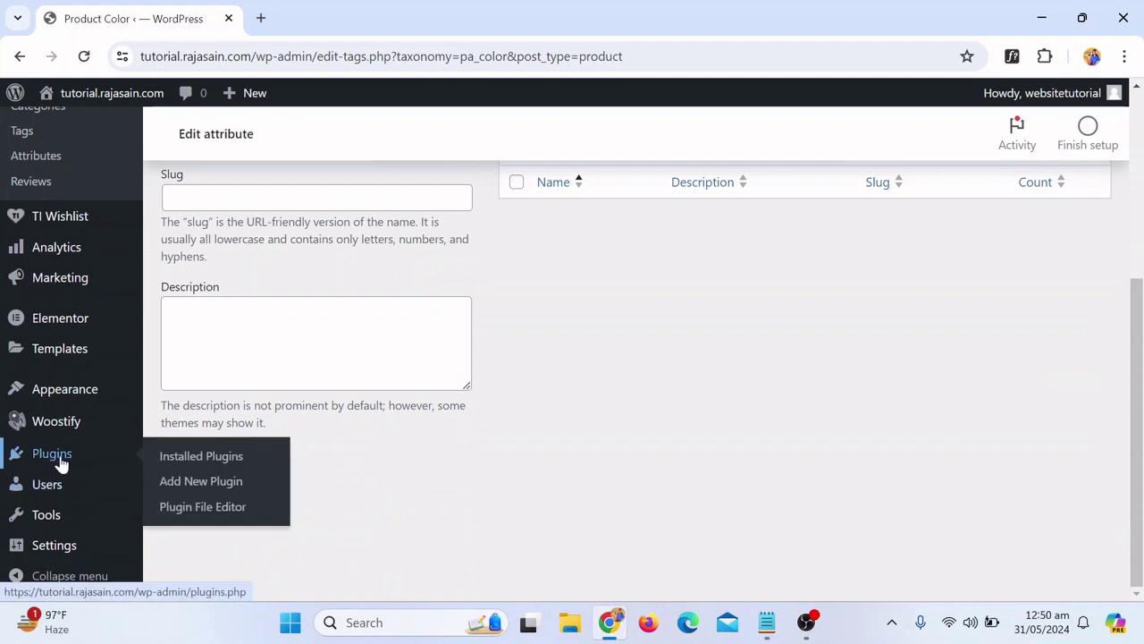
{"action": "left_click", "coordinate": [166, 490]}
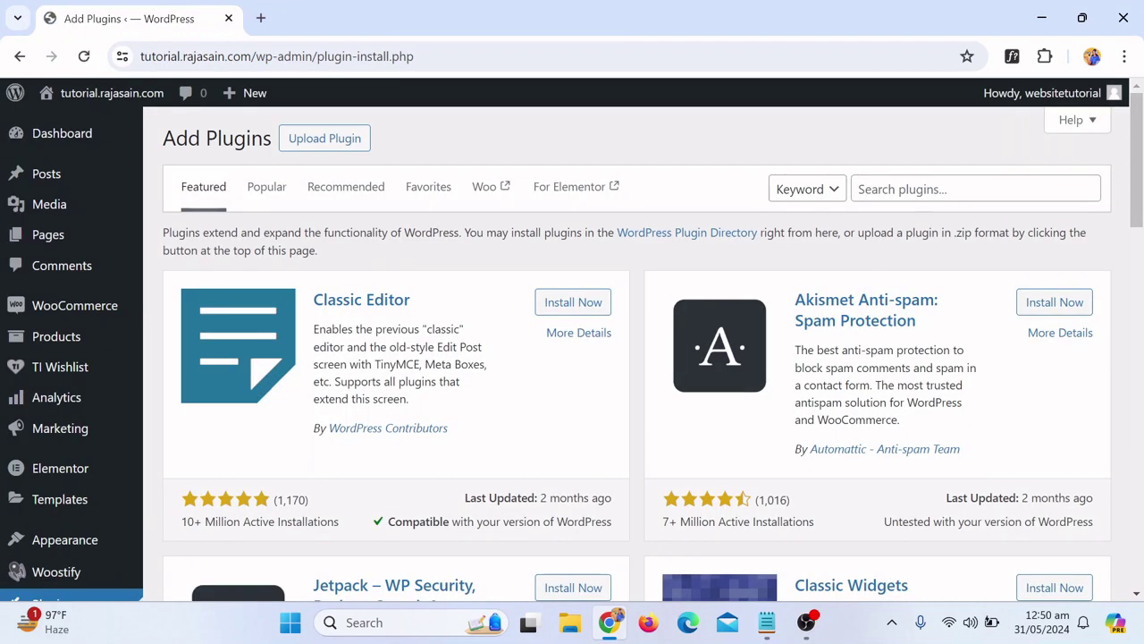
{"action": "left_click", "coordinate": [859, 188]}
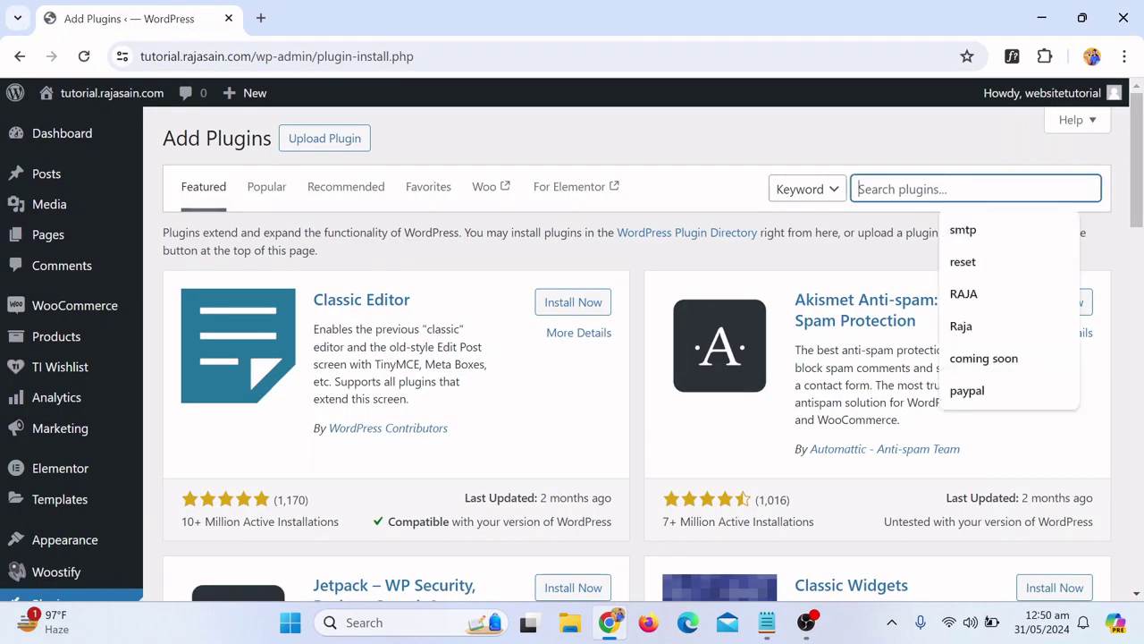
{"action": "type", "text": "Bracelets"}
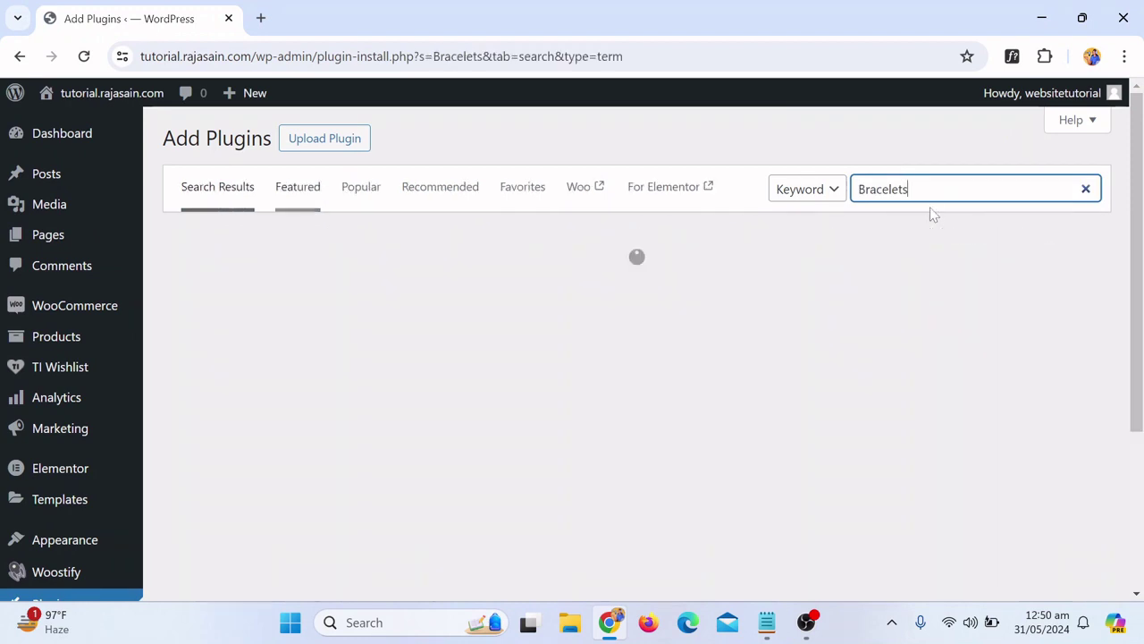
{"action": "key", "text": "ctrl+a"}
{"action": "key", "text": "BackSpace"}
{"action": "type", "text": "var"}
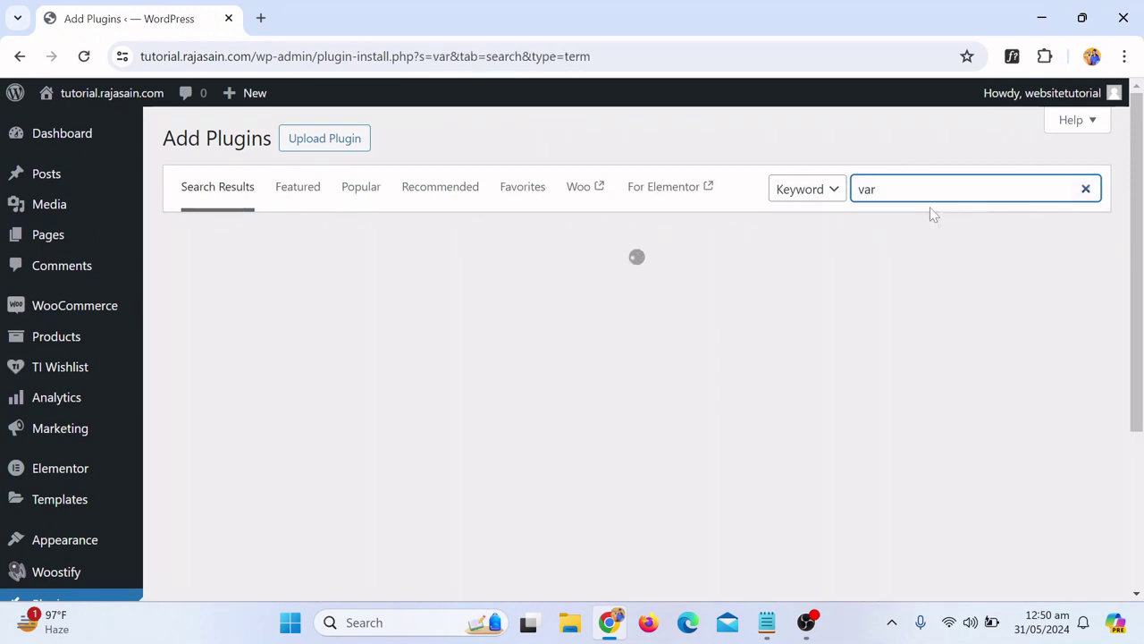
{"action": "key", "text": "Down"}
{"action": "key", "text": "Return"}
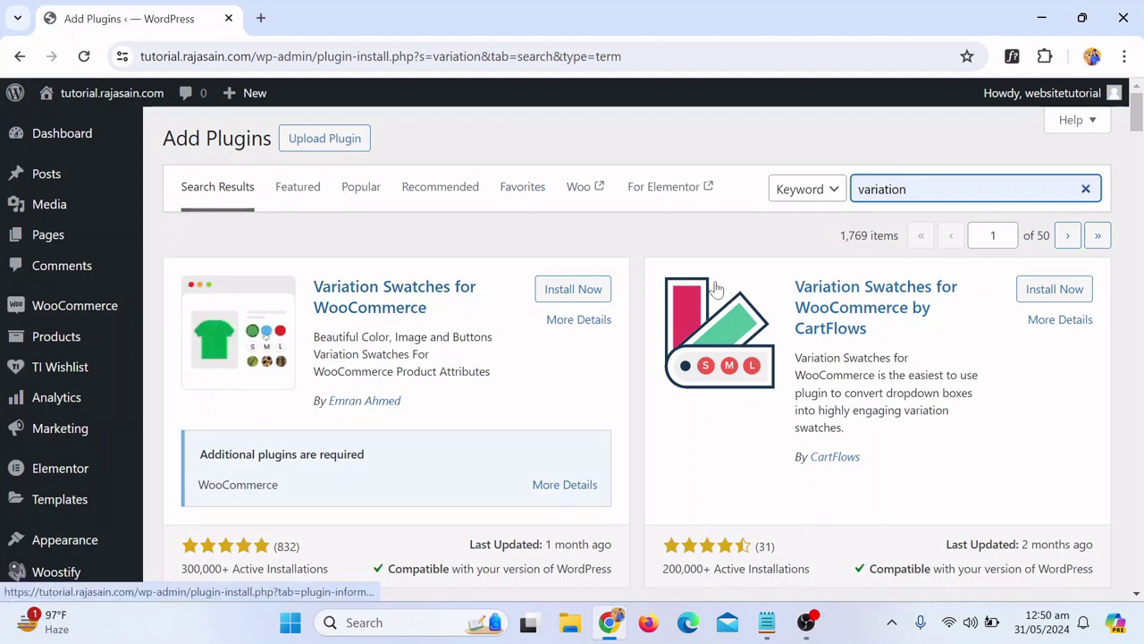
Install and activate the Variation Swatches for WooCommerce plugin, the version that is not by CartFlows
{"action": "left_click", "coordinate": [559, 295]}
{"action": "scroll", "coordinate": [547, 321], "scroll_direction": "down", "scroll_amount": 1}
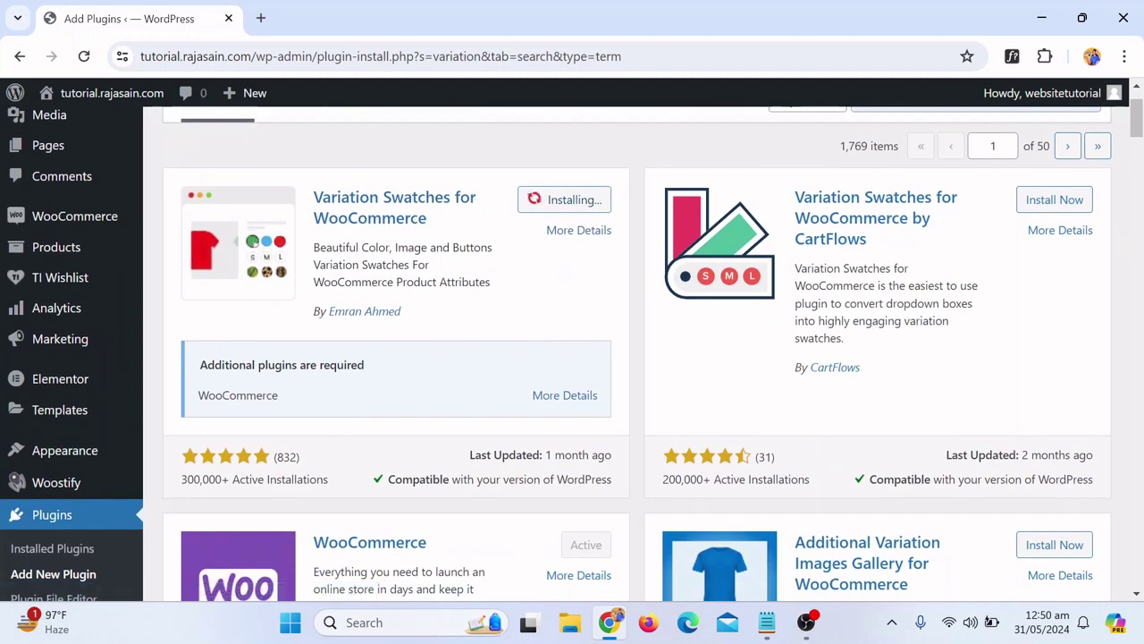
{"action": "scroll", "coordinate": [263, 439], "scroll_direction": "down", "scroll_amount": 1}
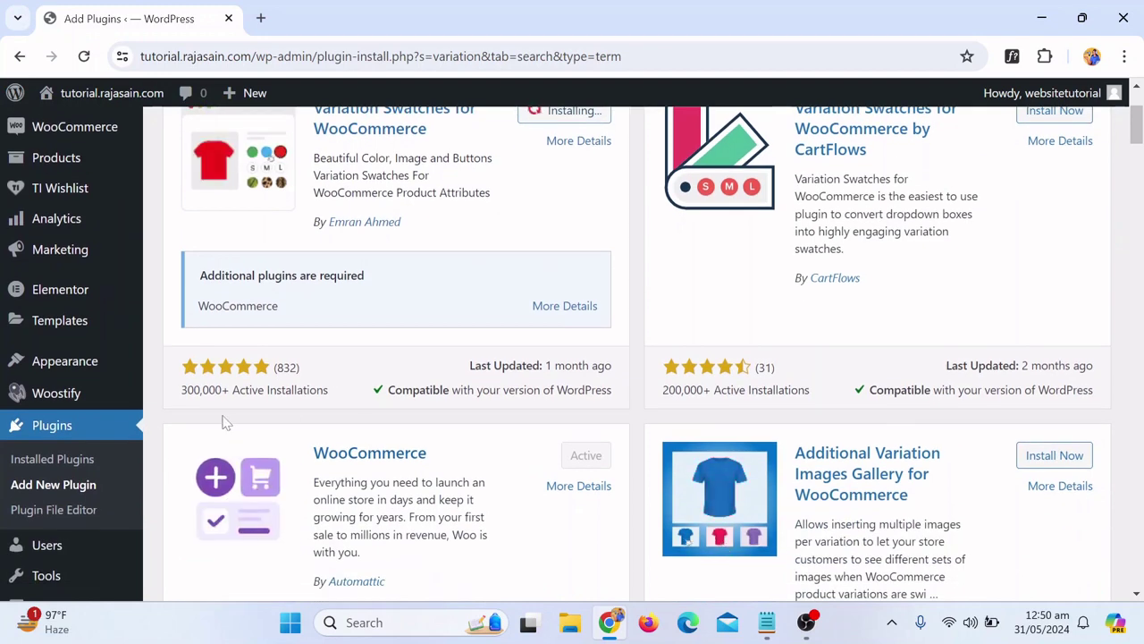
{"action": "scroll", "coordinate": [225, 423], "scroll_direction": "up", "scroll_amount": 1}
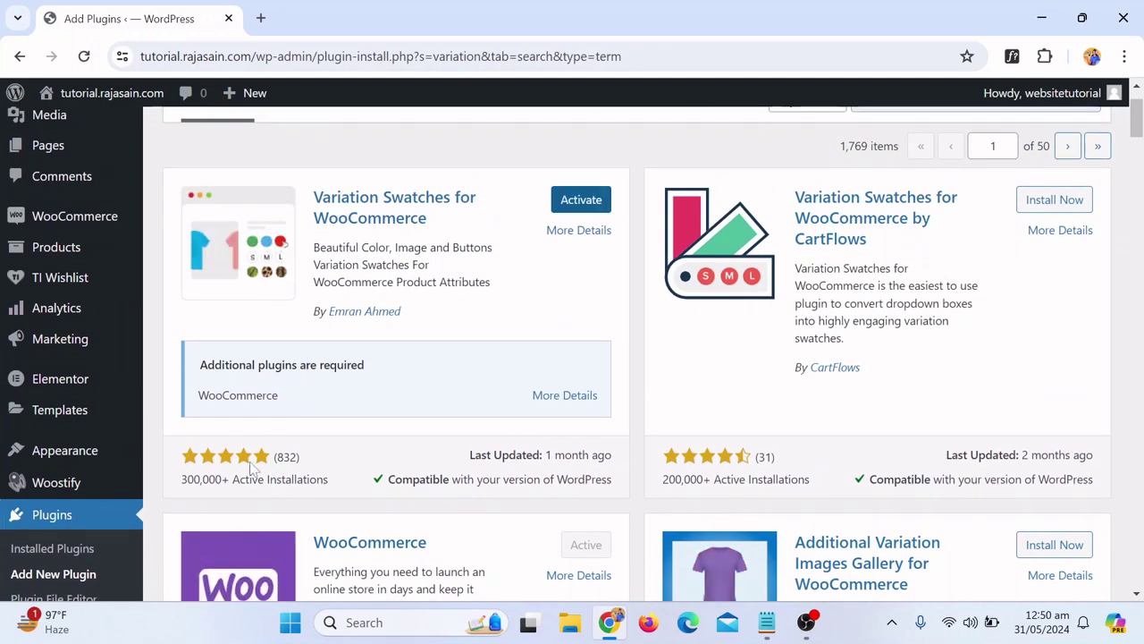
{"action": "left_click", "coordinate": [583, 206]}
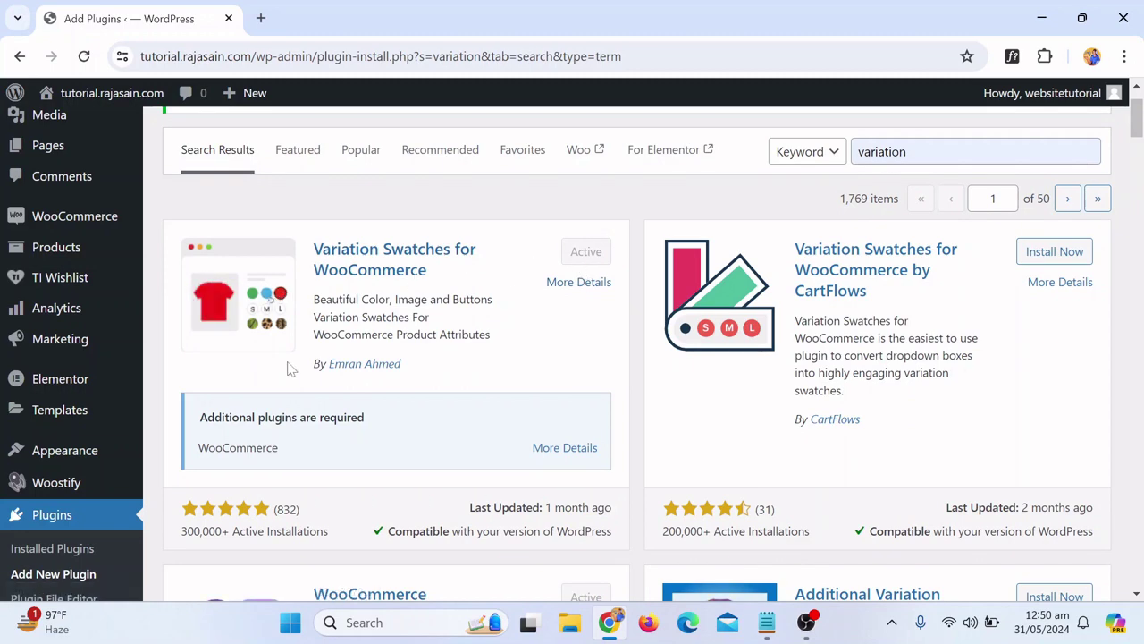
Return to the product attributes page and examine the display types offered for a new attribute
{"action": "scroll", "coordinate": [179, 362], "scroll_direction": "up", "scroll_amount": 1}
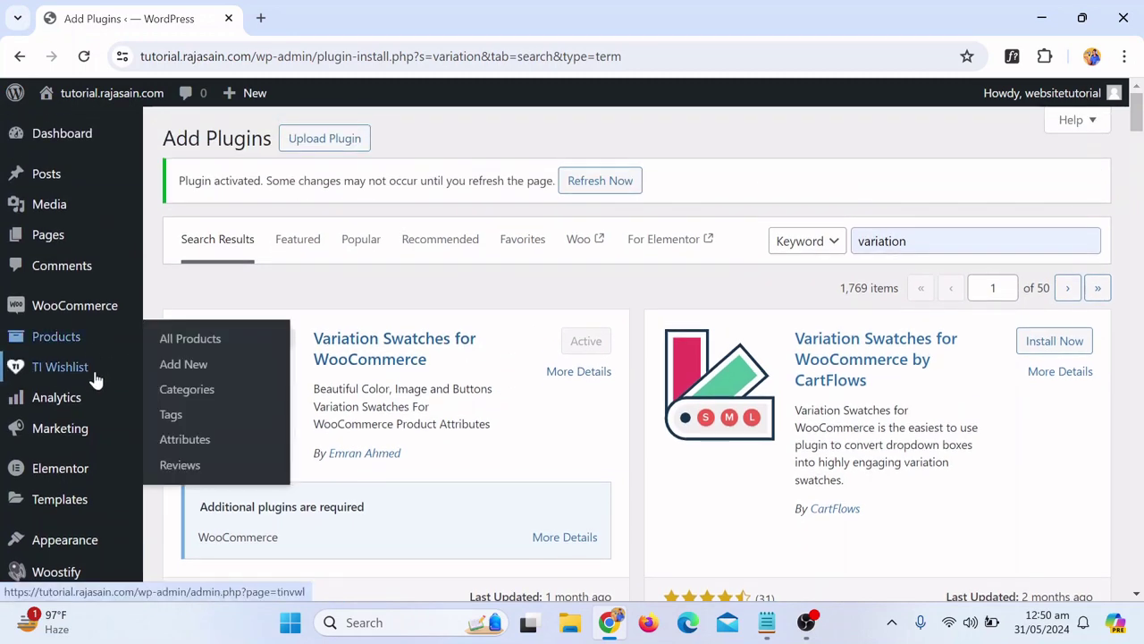
{"action": "scroll", "coordinate": [98, 411], "scroll_direction": "down", "scroll_amount": 1}
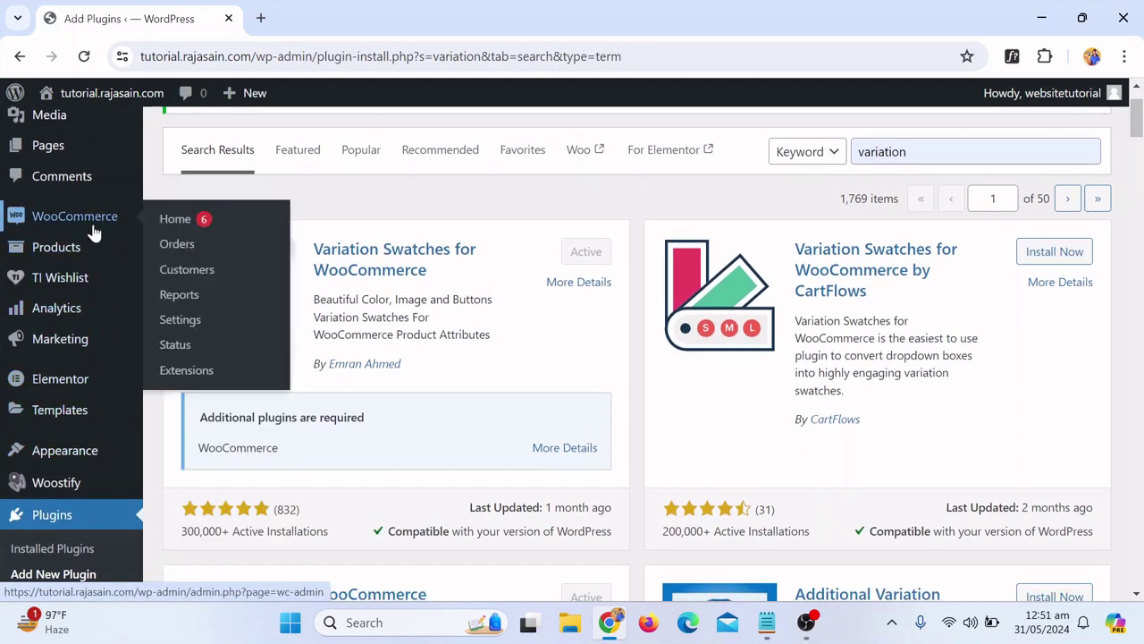
{"action": "mouse_move", "coordinate": [56, 257]}
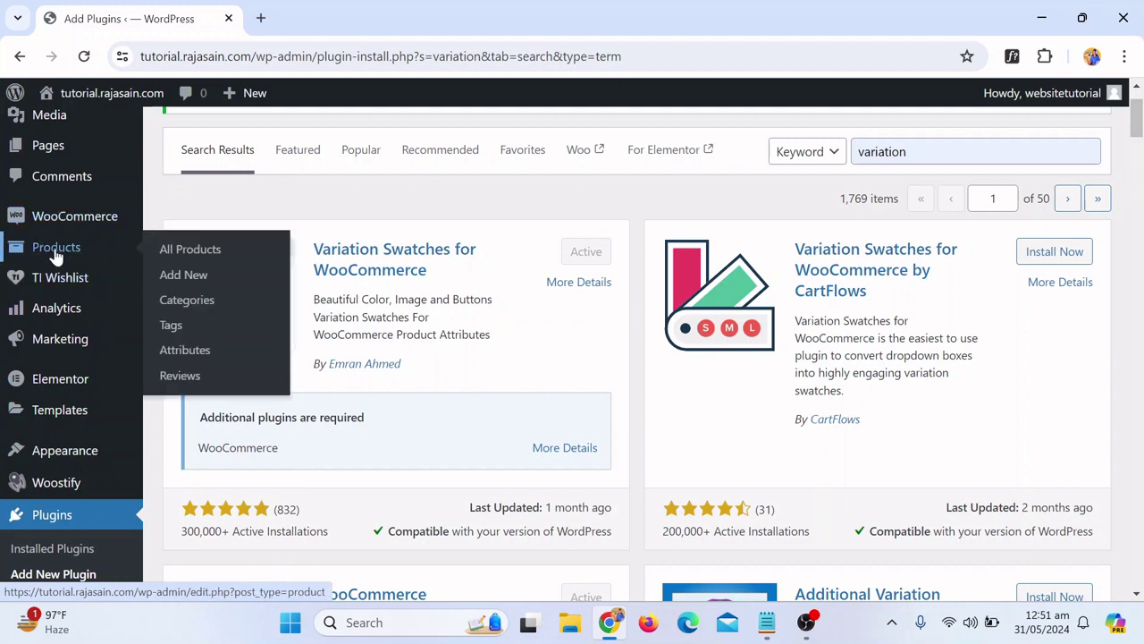
{"action": "left_click", "coordinate": [199, 358]}
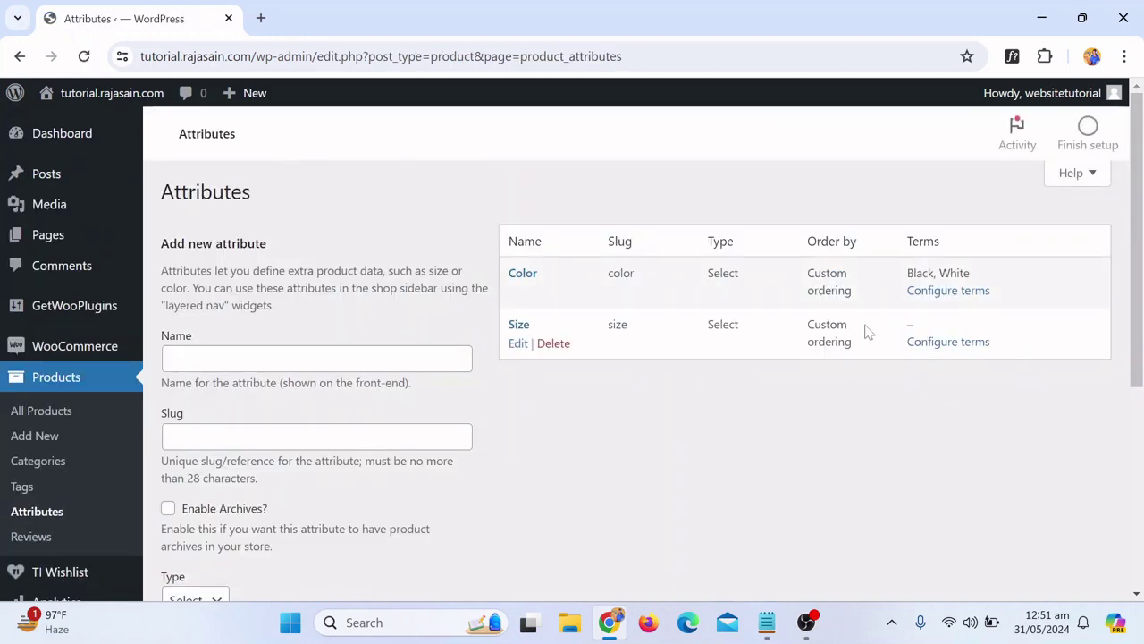
{"action": "scroll", "coordinate": [866, 333], "scroll_direction": "down", "scroll_amount": 1}
{"action": "scroll", "coordinate": [403, 374], "scroll_direction": "down", "scroll_amount": 2}
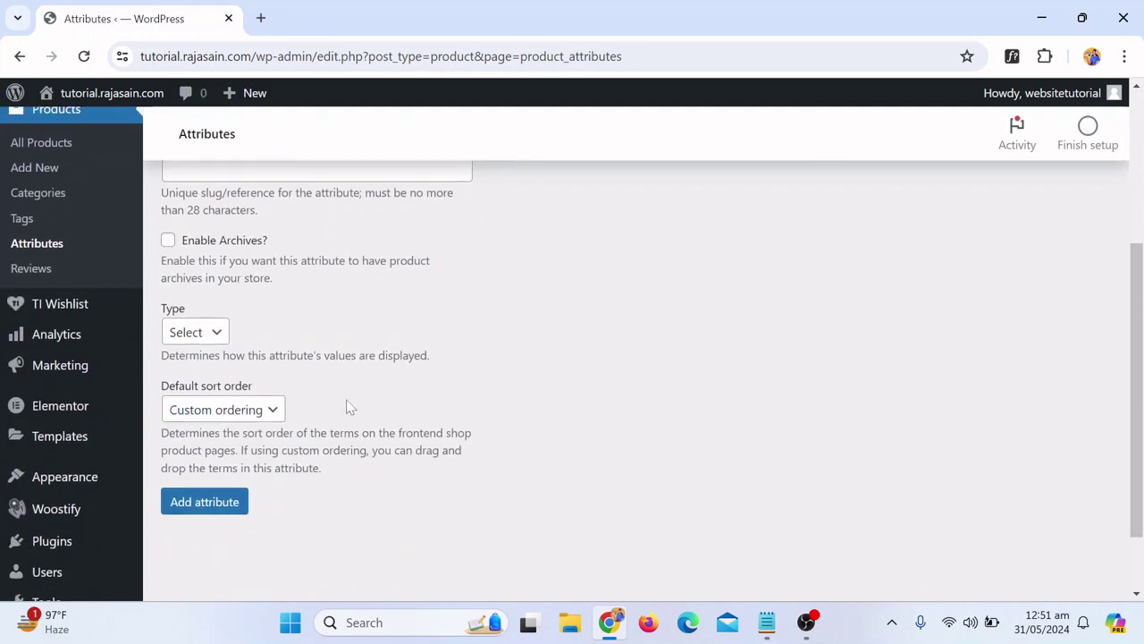
{"action": "left_click", "coordinate": [202, 332]}
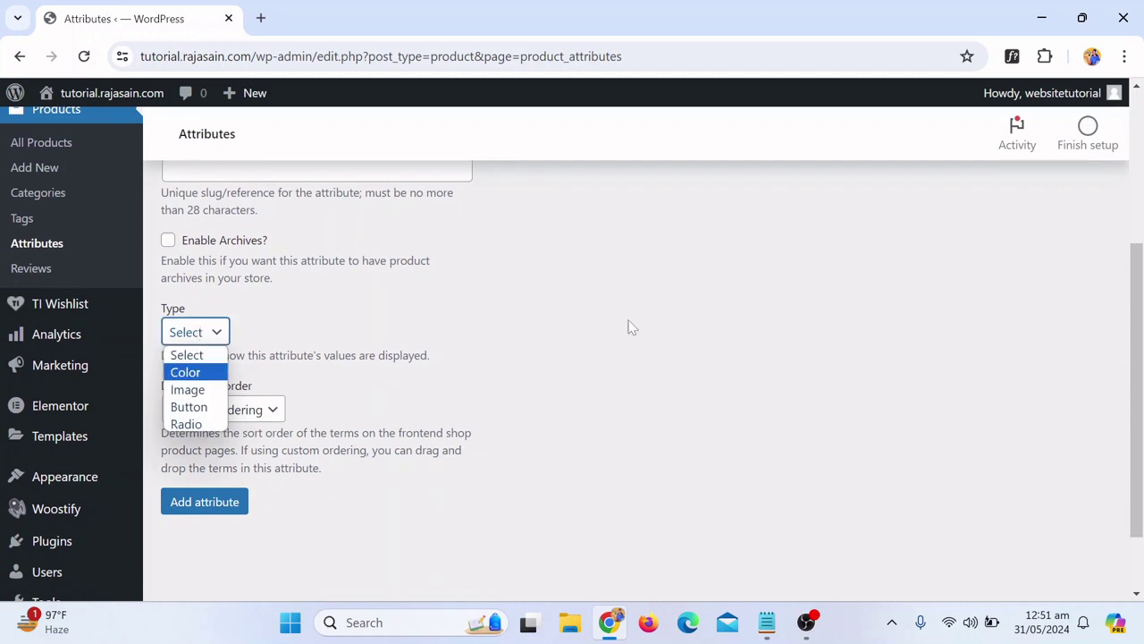
{"action": "scroll", "coordinate": [628, 327], "scroll_direction": "up", "scroll_amount": 3}
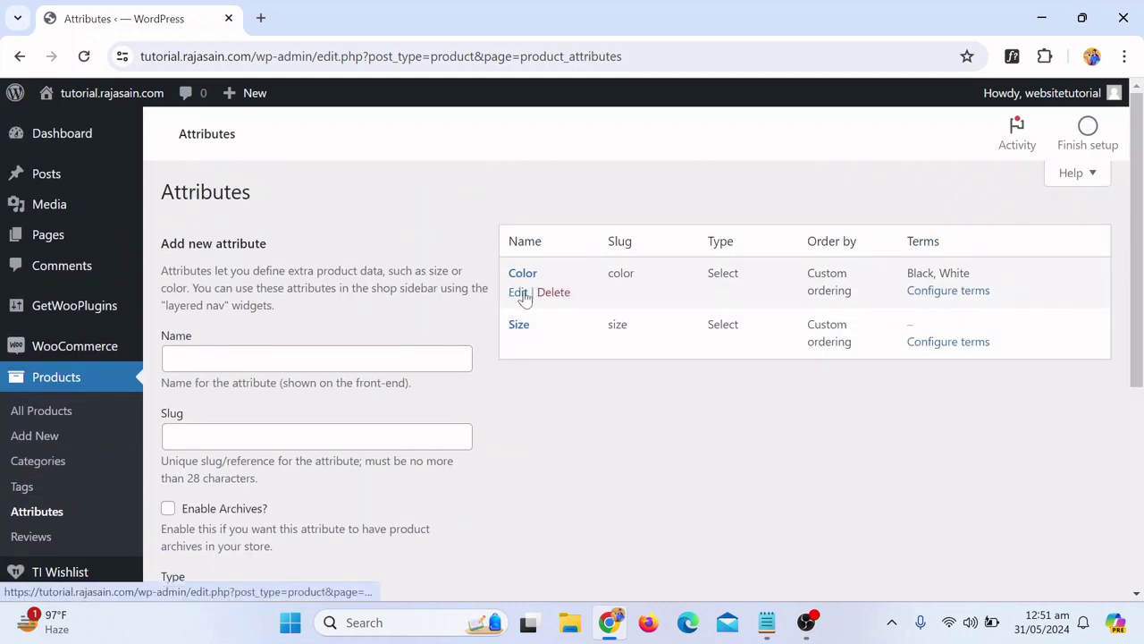
Edit the existing Color attribute to set its type to Color, and update it
{"action": "left_click", "coordinate": [519, 292]}
{"action": "scroll", "coordinate": [525, 297], "scroll_direction": "down", "scroll_amount": 1}
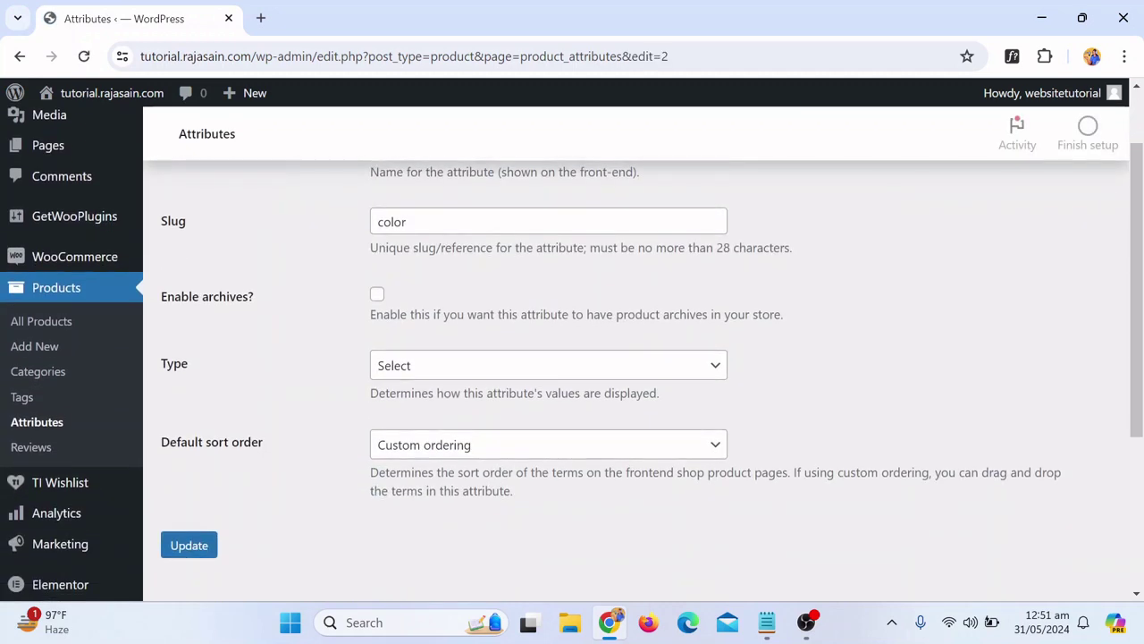
{"action": "scroll", "coordinate": [590, 281], "scroll_direction": "up", "scroll_amount": 1}
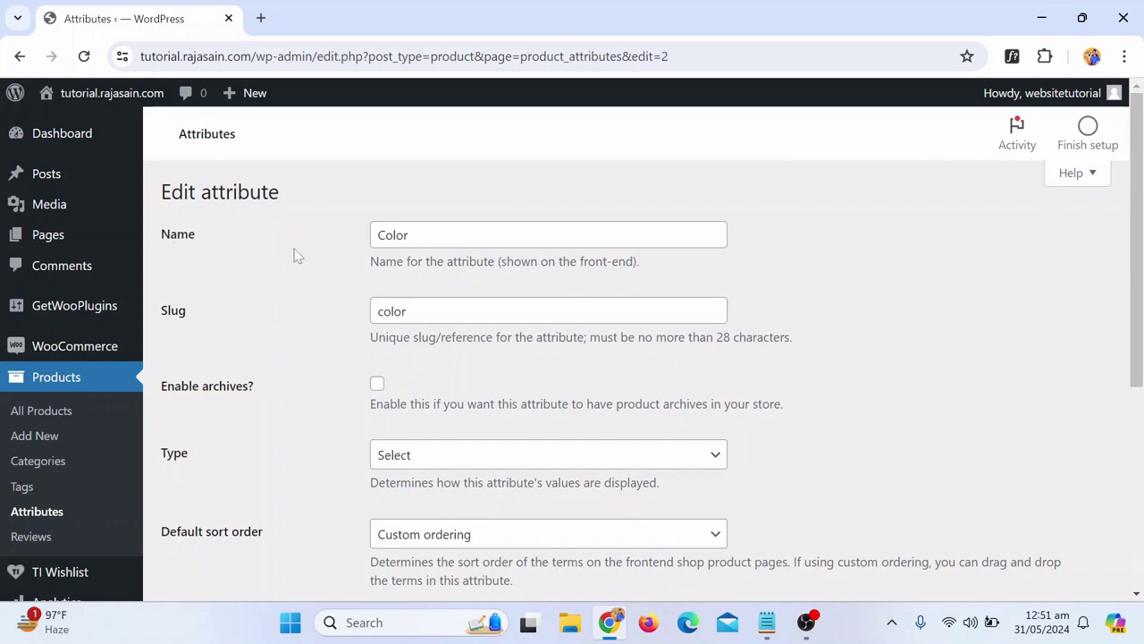
{"action": "scroll", "coordinate": [370, 445], "scroll_direction": "down", "scroll_amount": 2}
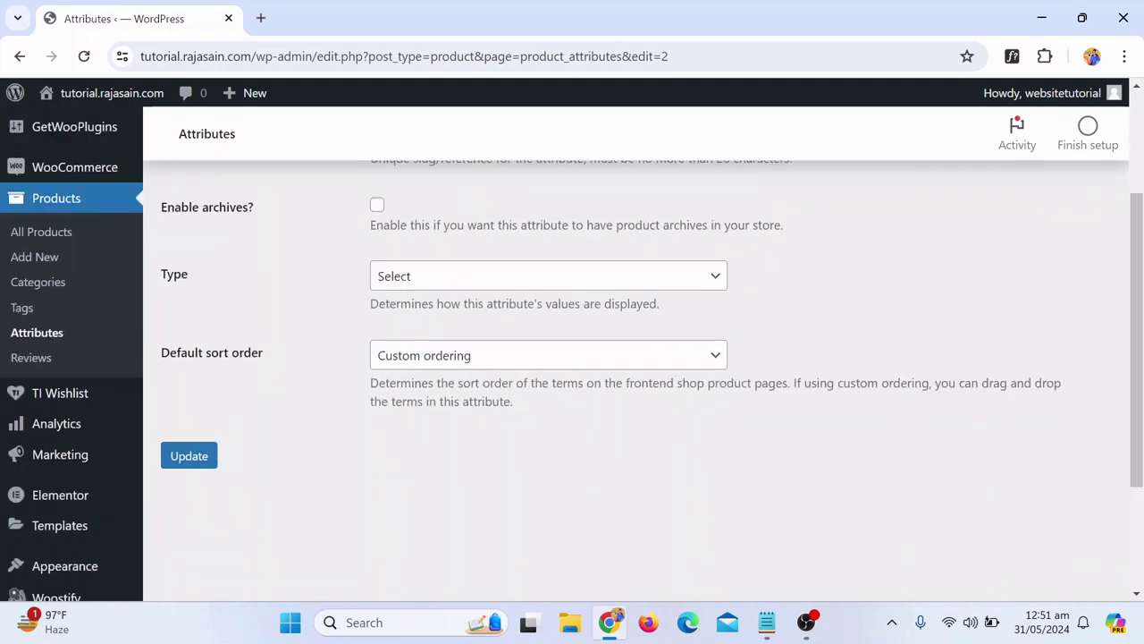
{"action": "left_click", "coordinate": [575, 281]}
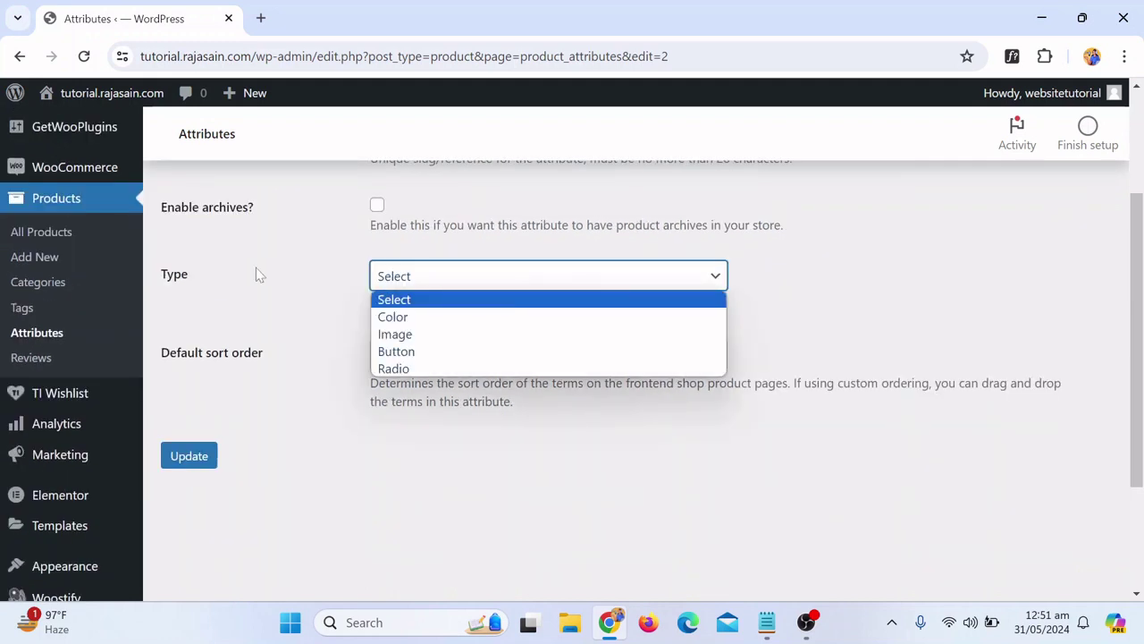
{"action": "left_click", "coordinate": [256, 274]}
{"action": "left_click", "coordinate": [549, 275]}
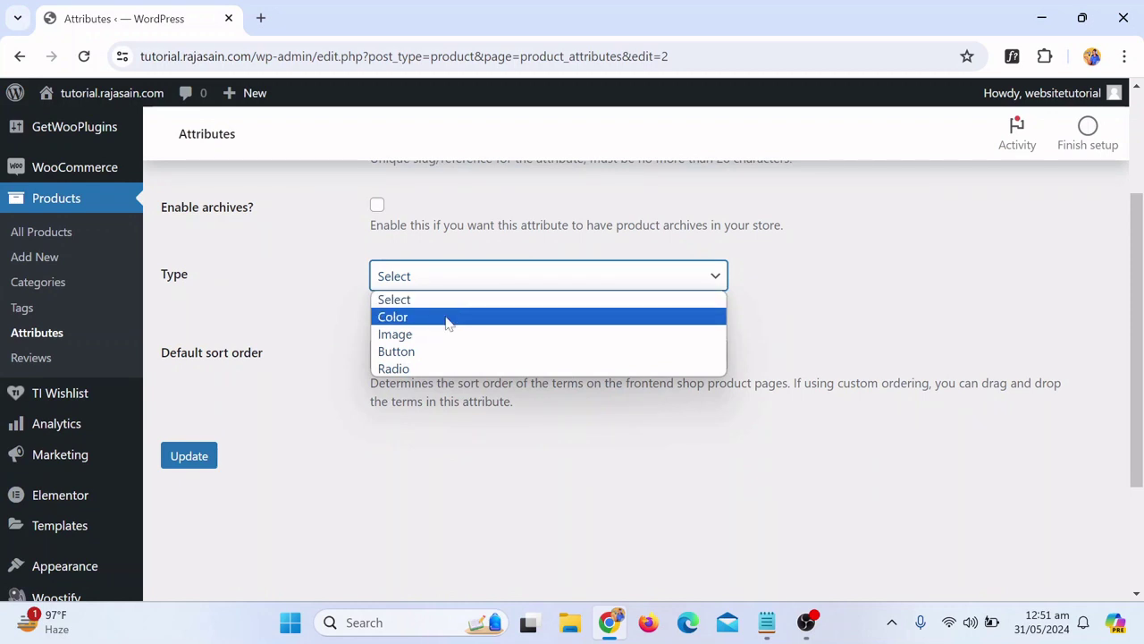
{"action": "left_click", "coordinate": [448, 318]}
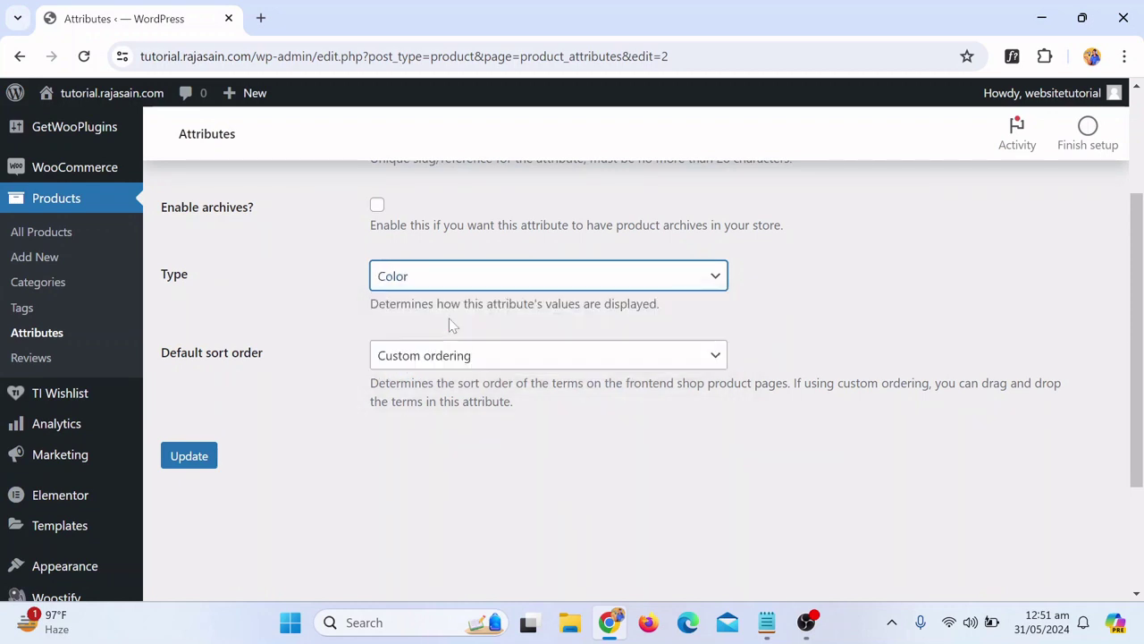
{"action": "left_click", "coordinate": [202, 457]}
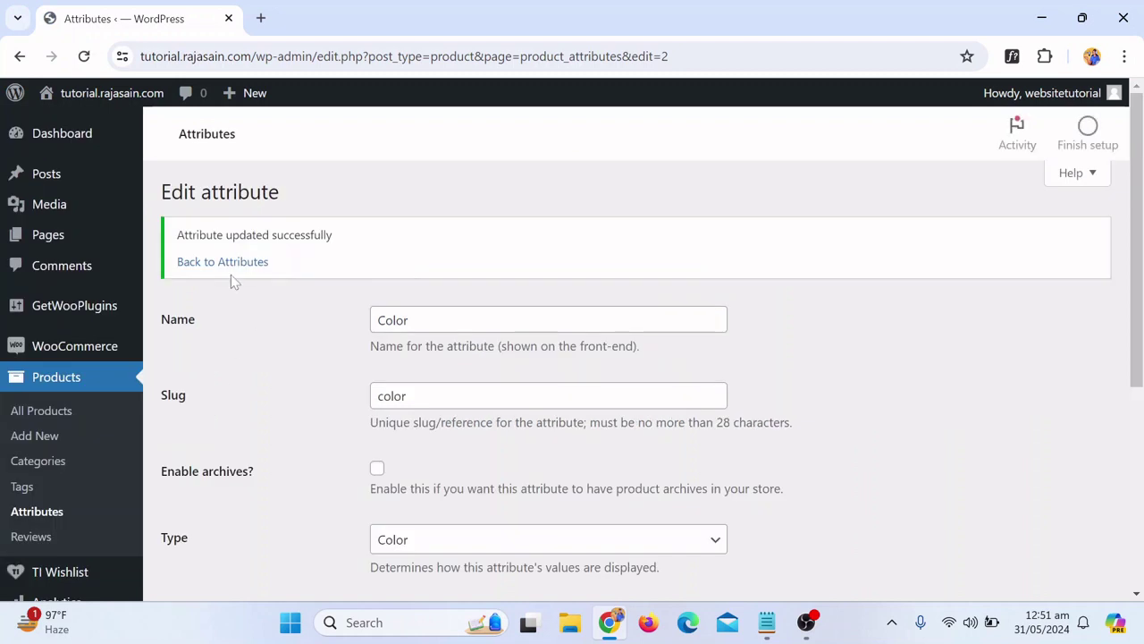
Open the Color attribute's terms, assign the black preset swatch color to the Black term, and update it
{"action": "left_click", "coordinate": [243, 261]}
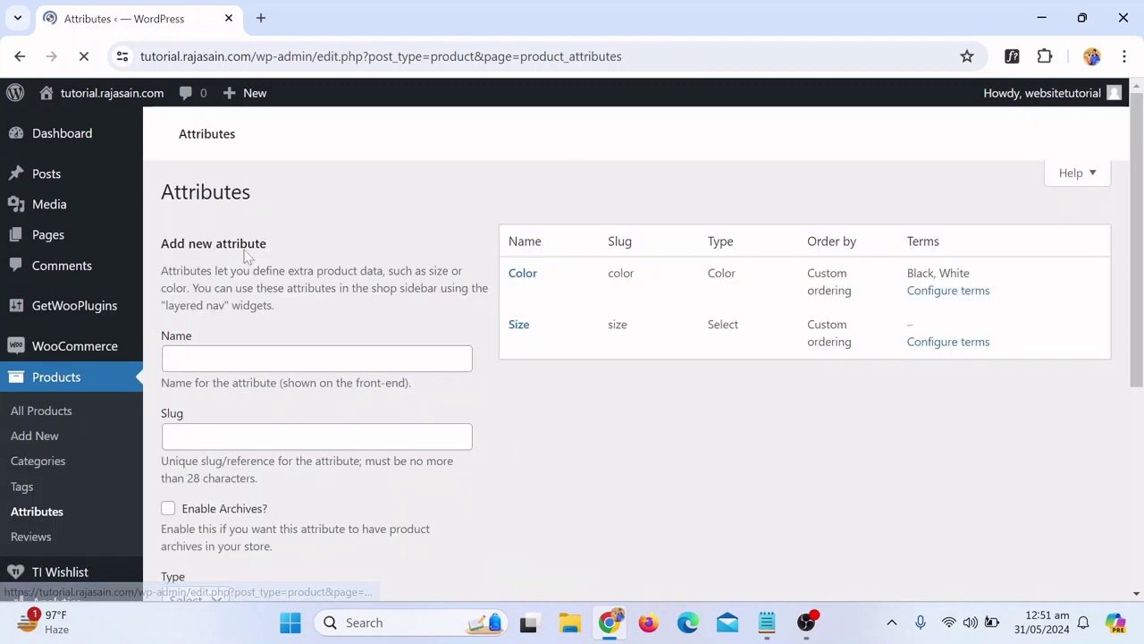
{"action": "left_click", "coordinate": [944, 295]}
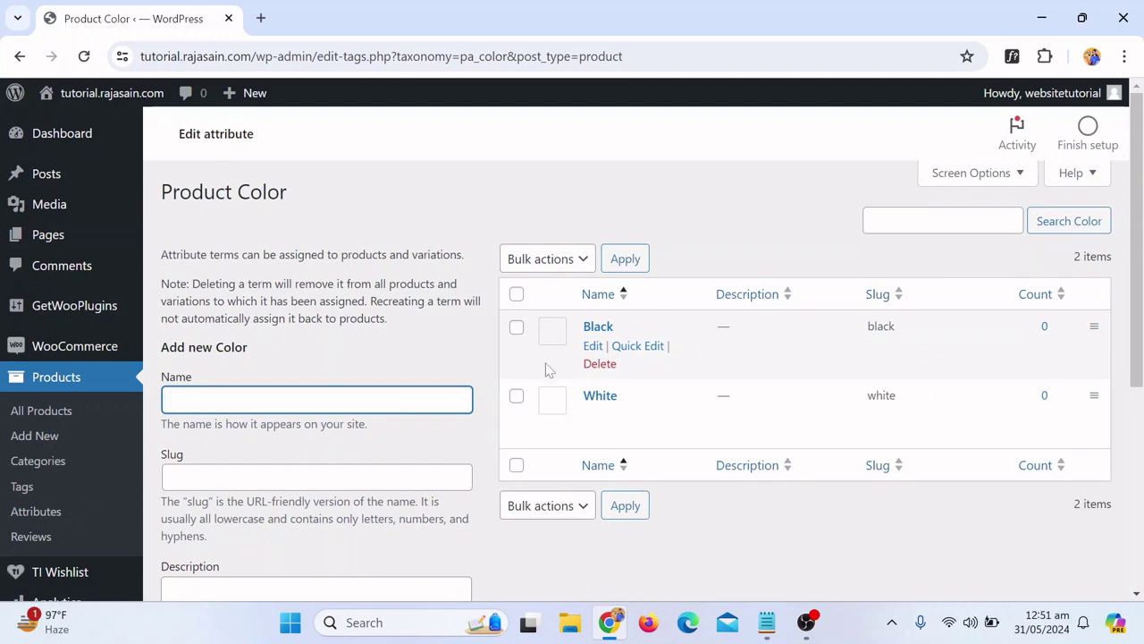
{"action": "left_click", "coordinate": [593, 347]}
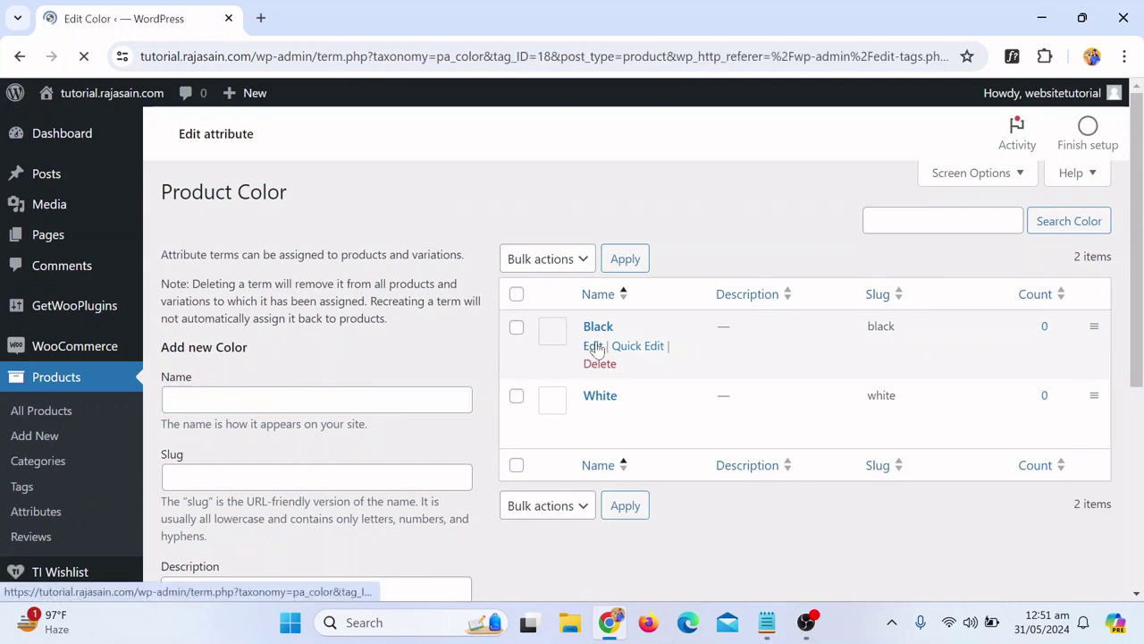
{"action": "scroll", "coordinate": [635, 358], "scroll_direction": "down", "scroll_amount": 1}
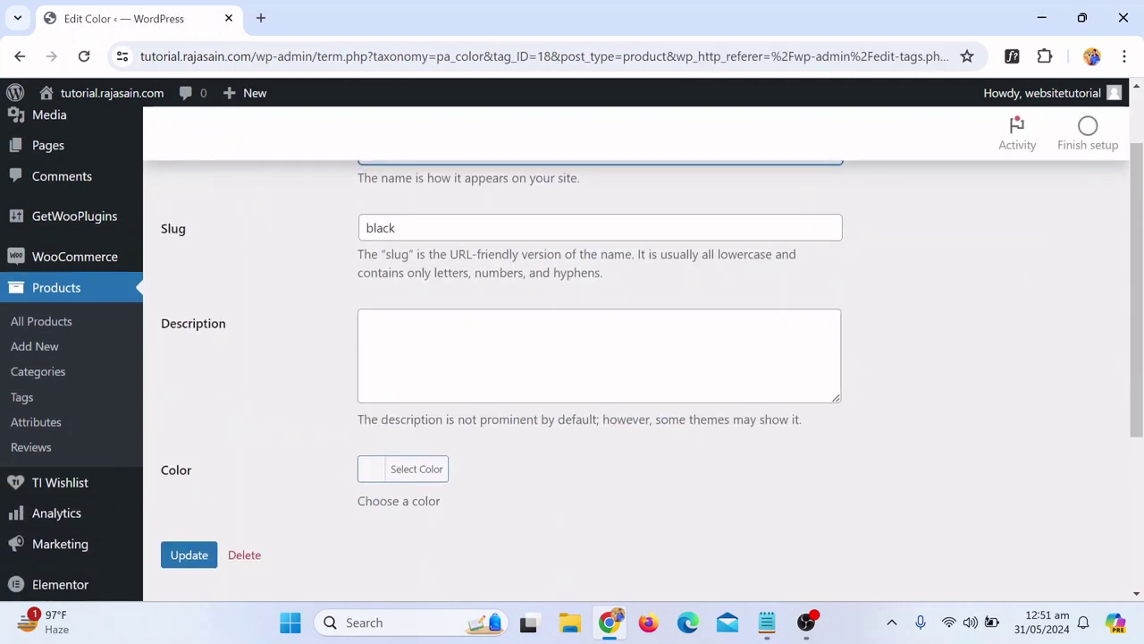
{"action": "scroll", "coordinate": [635, 358], "scroll_direction": "up", "scroll_amount": 1}
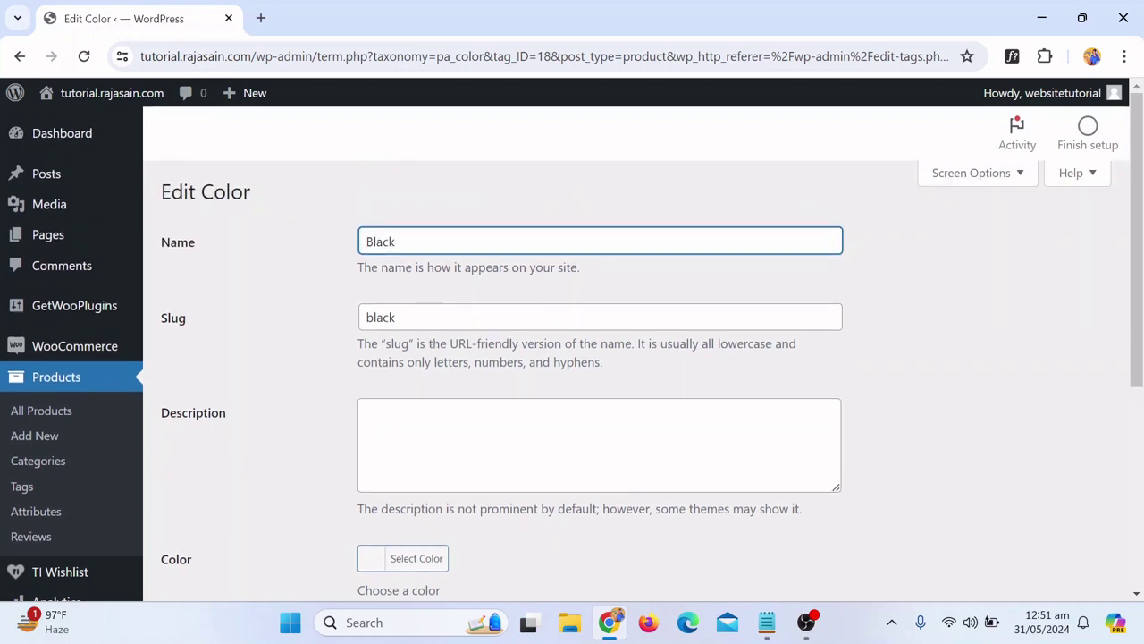
{"action": "scroll", "coordinate": [223, 545], "scroll_direction": "down", "scroll_amount": 1}
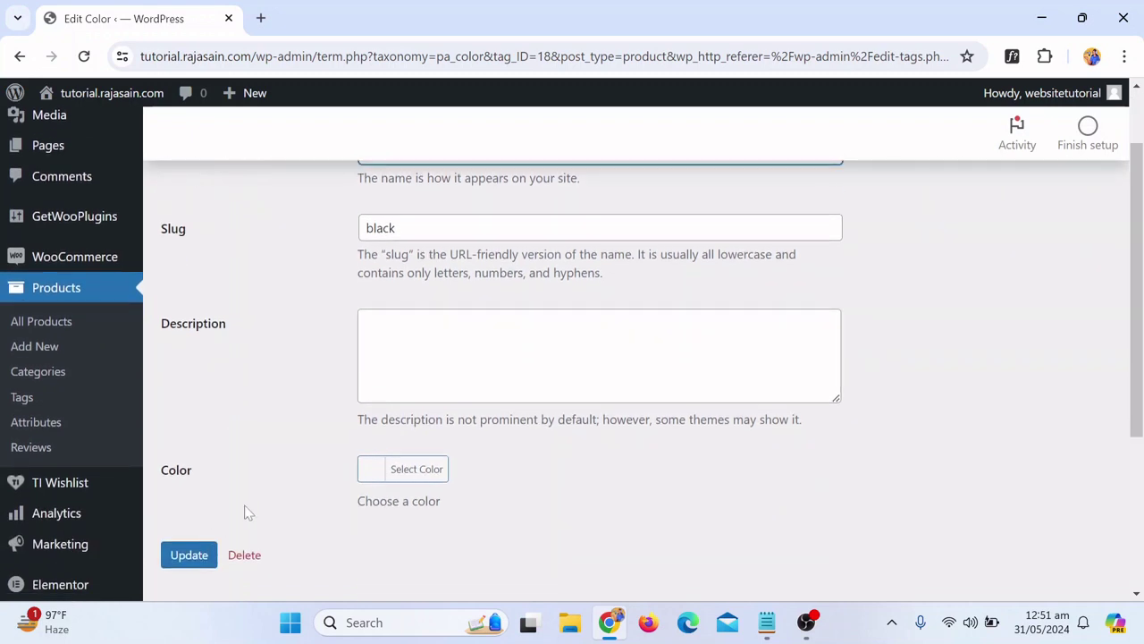
{"action": "left_click", "coordinate": [427, 466]}
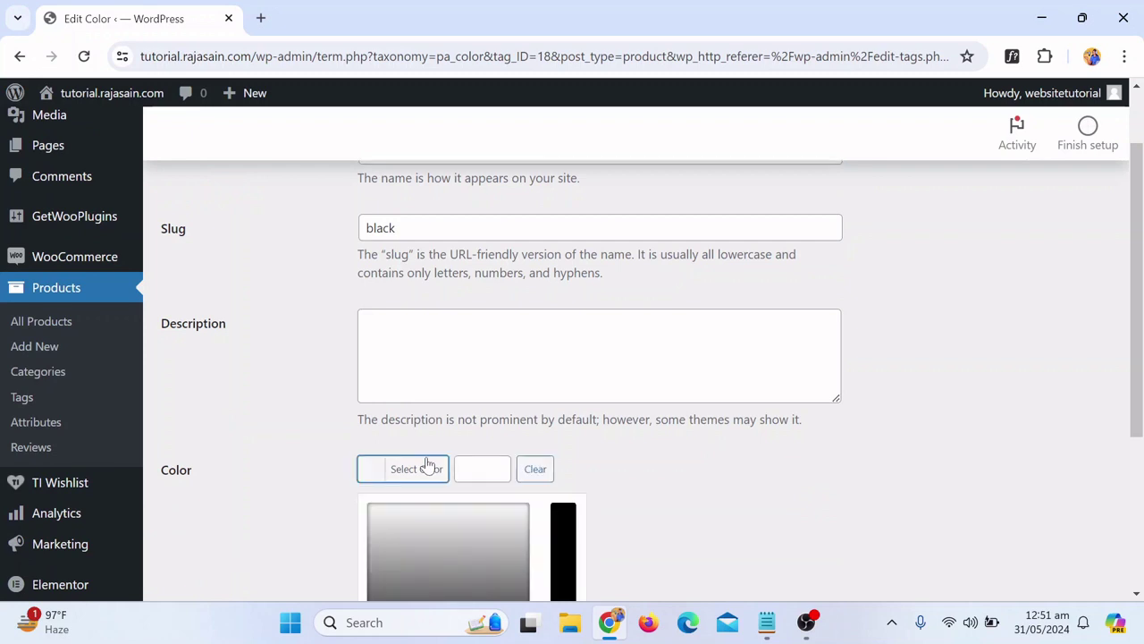
{"action": "scroll", "coordinate": [552, 438], "scroll_direction": "down", "scroll_amount": 2}
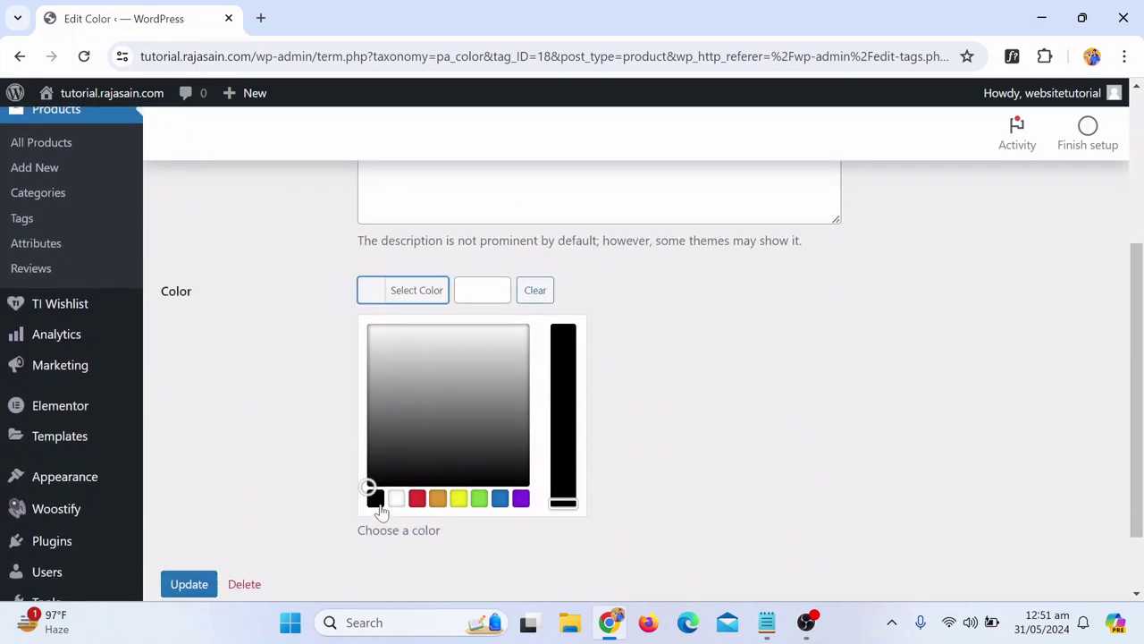
{"action": "left_click", "coordinate": [376, 499]}
{"action": "left_click", "coordinate": [741, 419]}
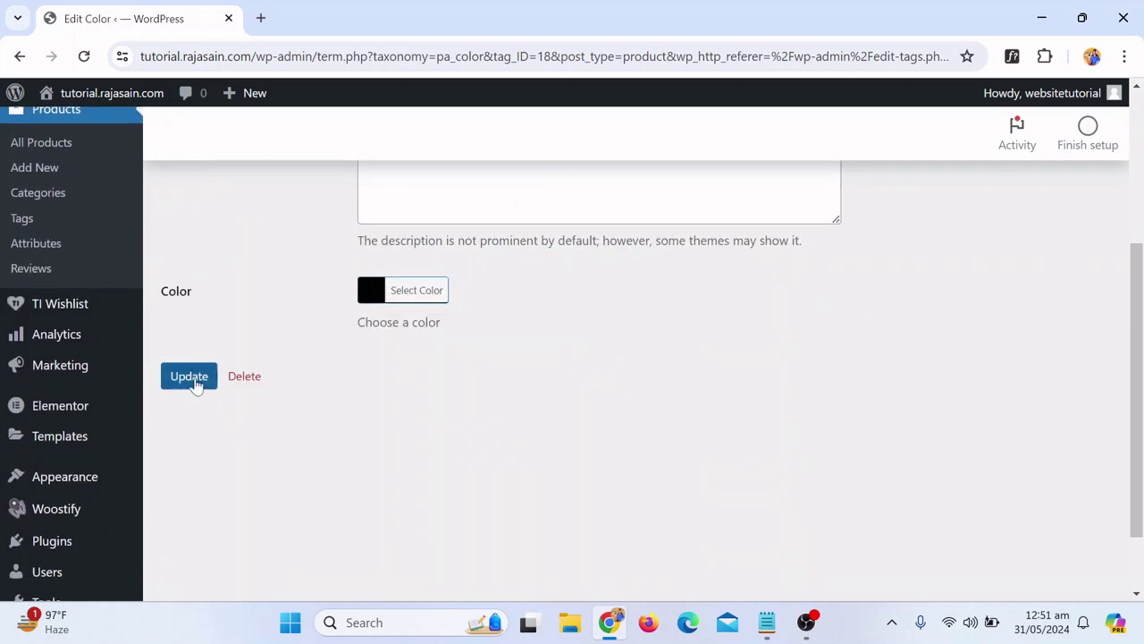
{"action": "left_click", "coordinate": [190, 377]}
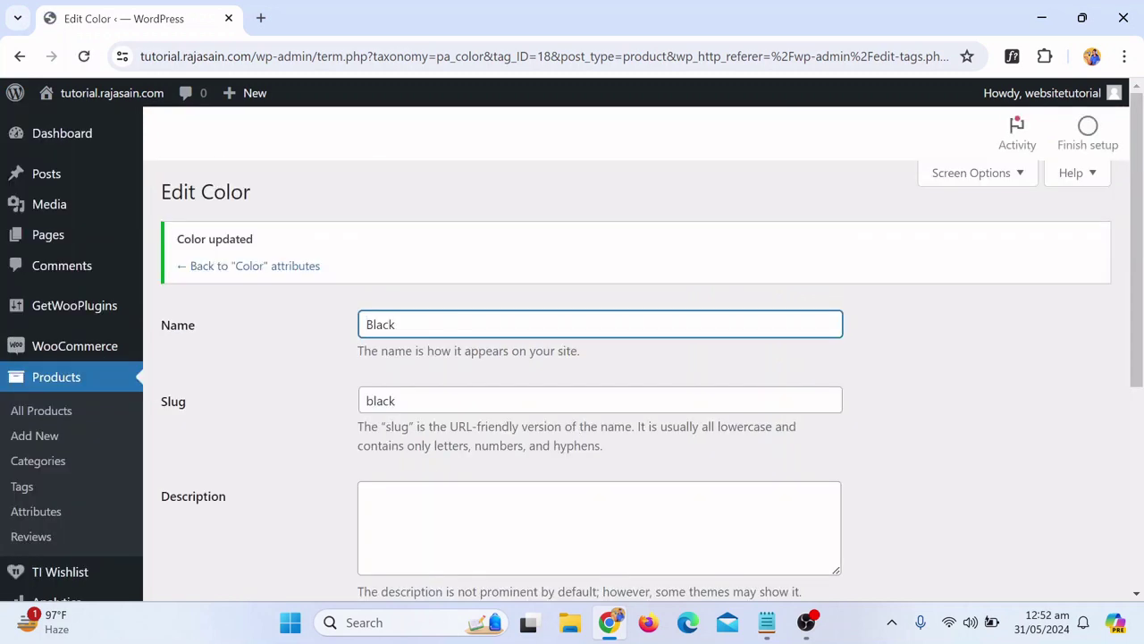
Return to the Color terms list, assign the swatch color #ffffff to the White term, and update it
{"action": "left_click", "coordinate": [238, 272]}
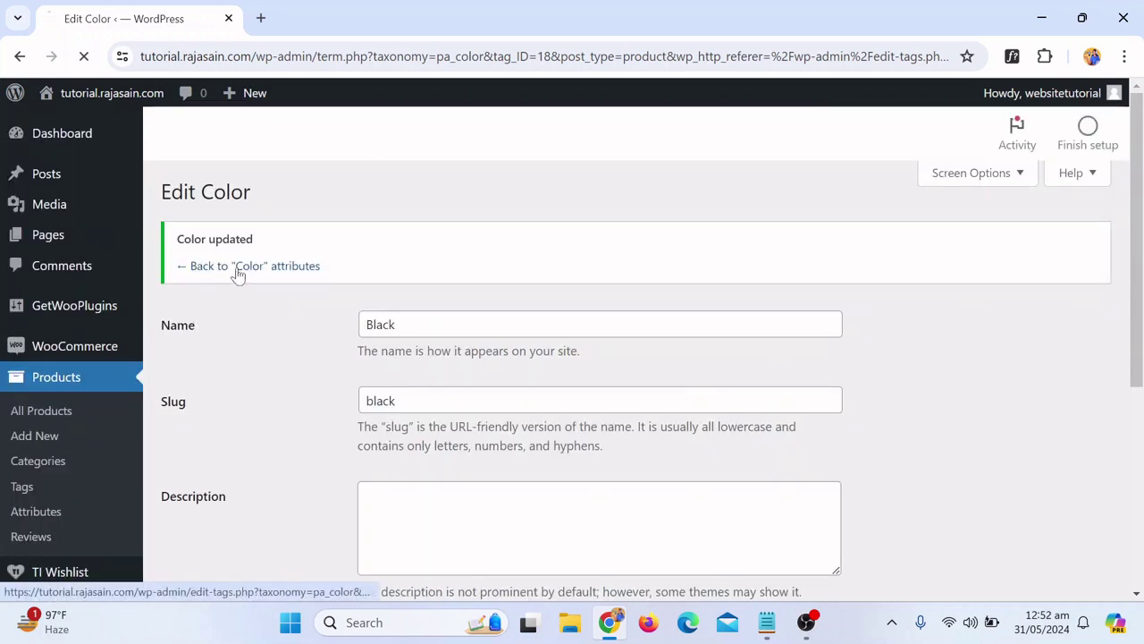
{"action": "mouse_move", "coordinate": [558, 331]}
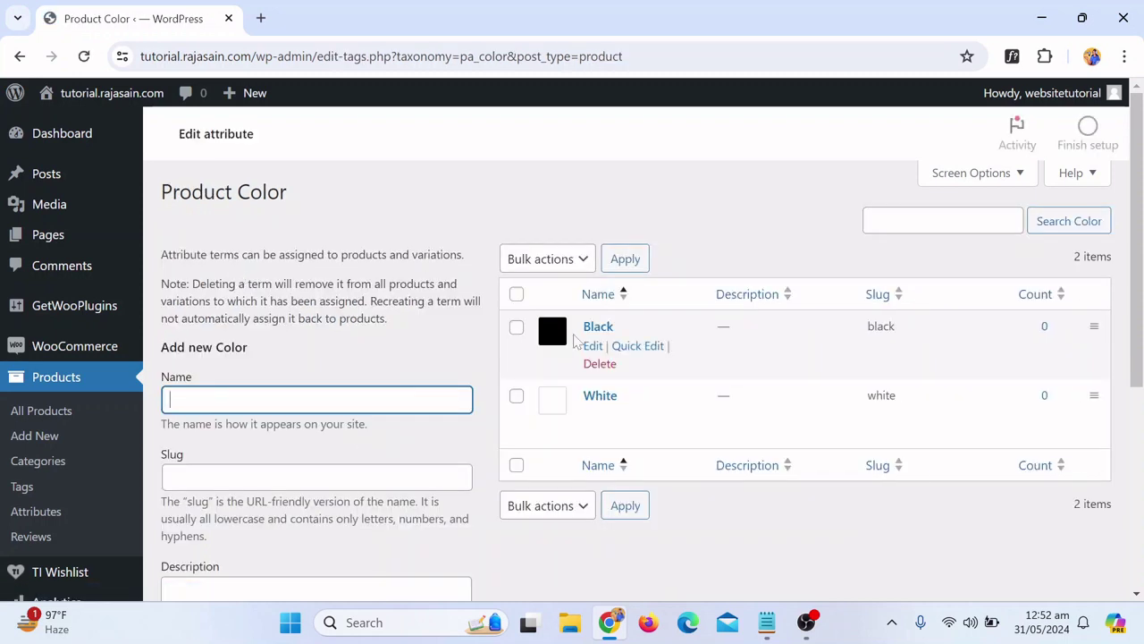
{"action": "mouse_move", "coordinate": [547, 397]}
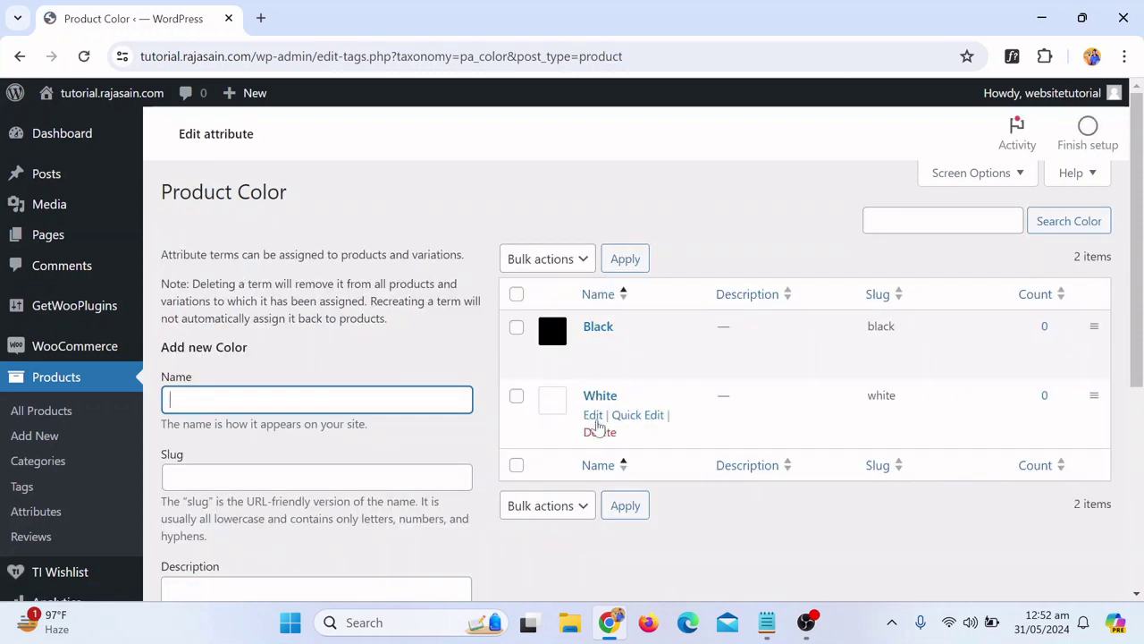
{"action": "left_click", "coordinate": [593, 417]}
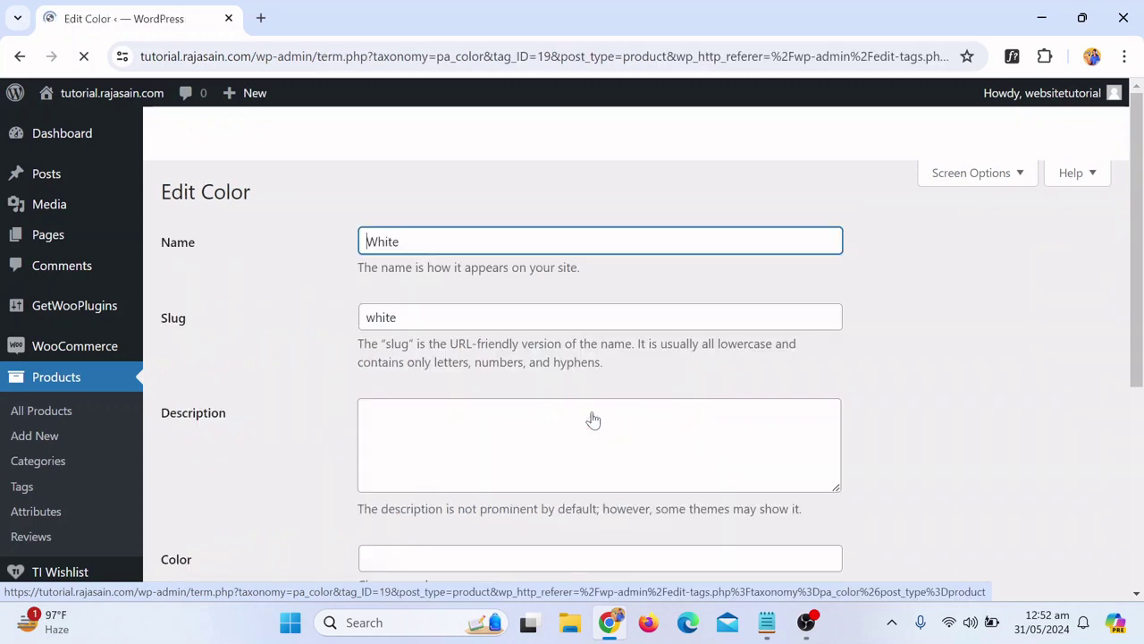
{"action": "scroll", "coordinate": [554, 414], "scroll_direction": "down", "scroll_amount": 3}
{"action": "left_click", "coordinate": [408, 298]}
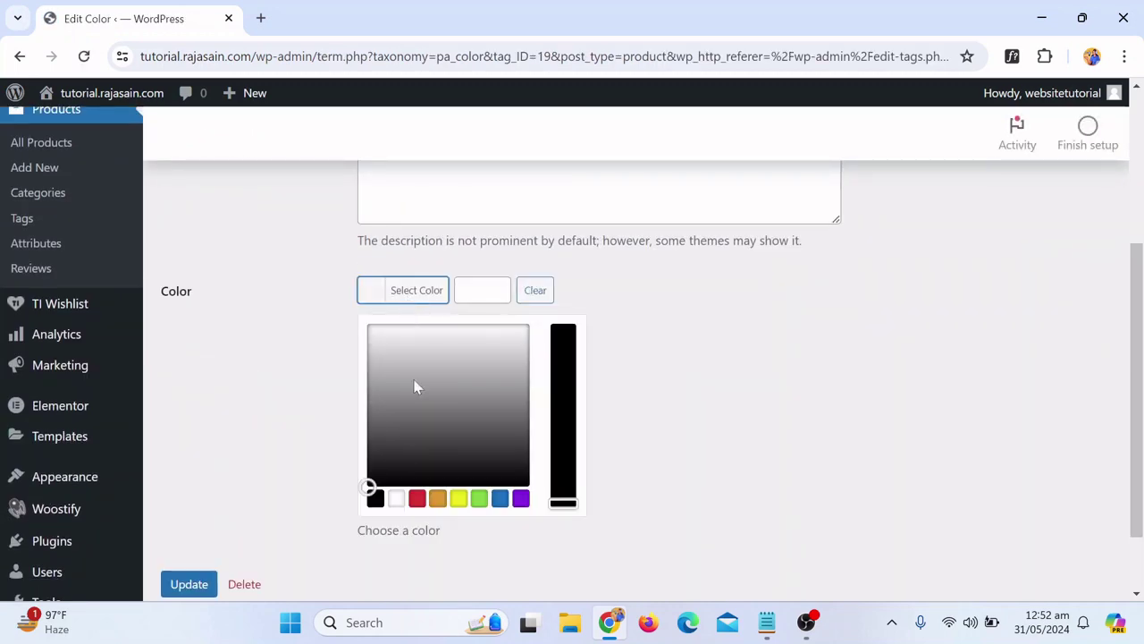
{"action": "left_click", "coordinate": [398, 498]}
{"action": "scroll", "coordinate": [300, 477], "scroll_direction": "down", "scroll_amount": 1}
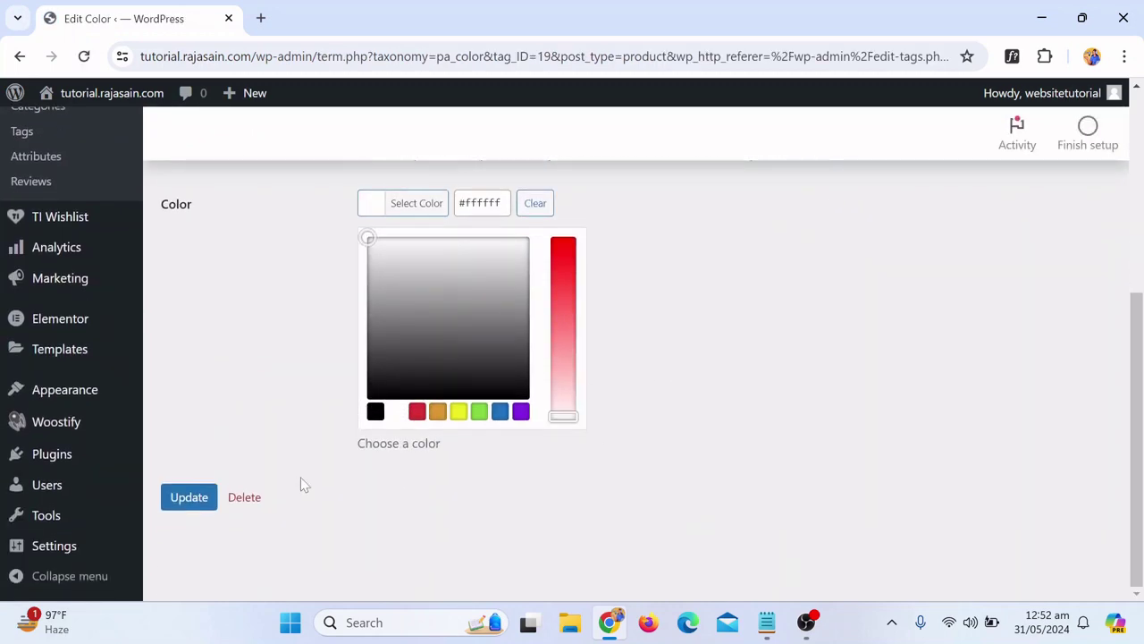
{"action": "left_click", "coordinate": [191, 498]}
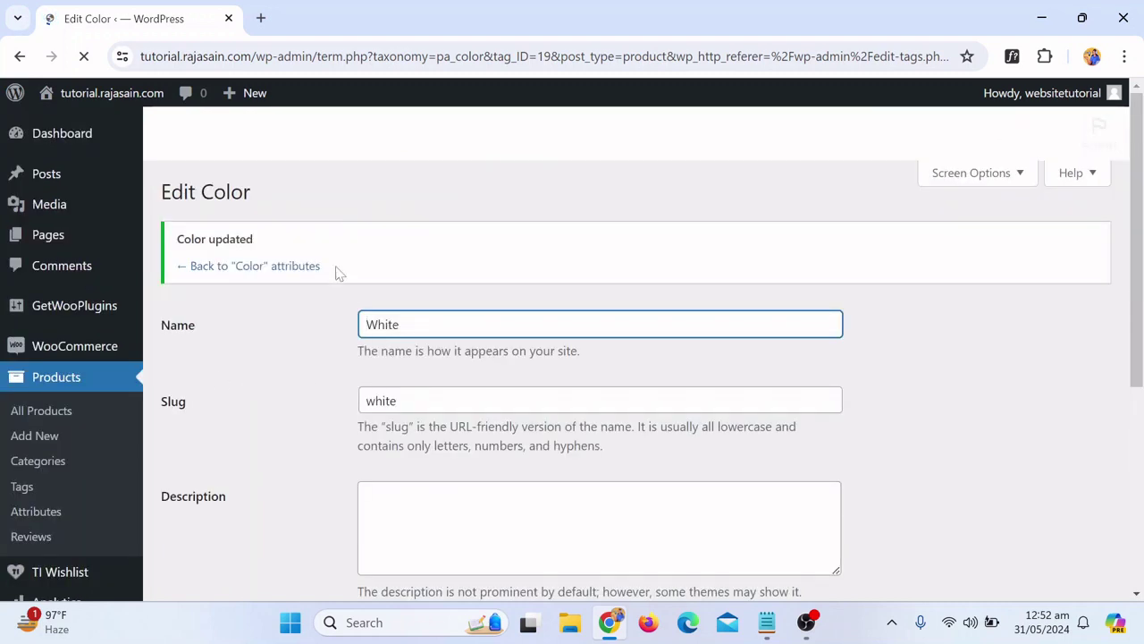
Return to the Color terms list and add a new term named Red with the swatch color #dd3333
{"action": "left_click", "coordinate": [286, 267]}
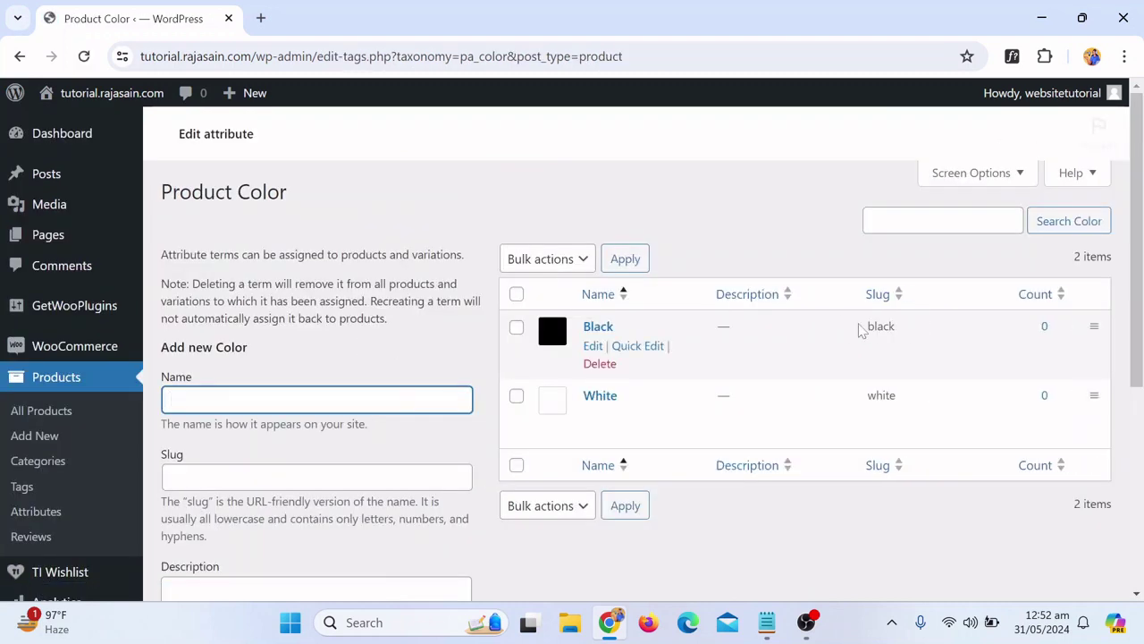
{"action": "scroll", "coordinate": [550, 217], "scroll_direction": "down", "scroll_amount": 1}
{"action": "scroll", "coordinate": [549, 307], "scroll_direction": "up", "scroll_amount": 1}
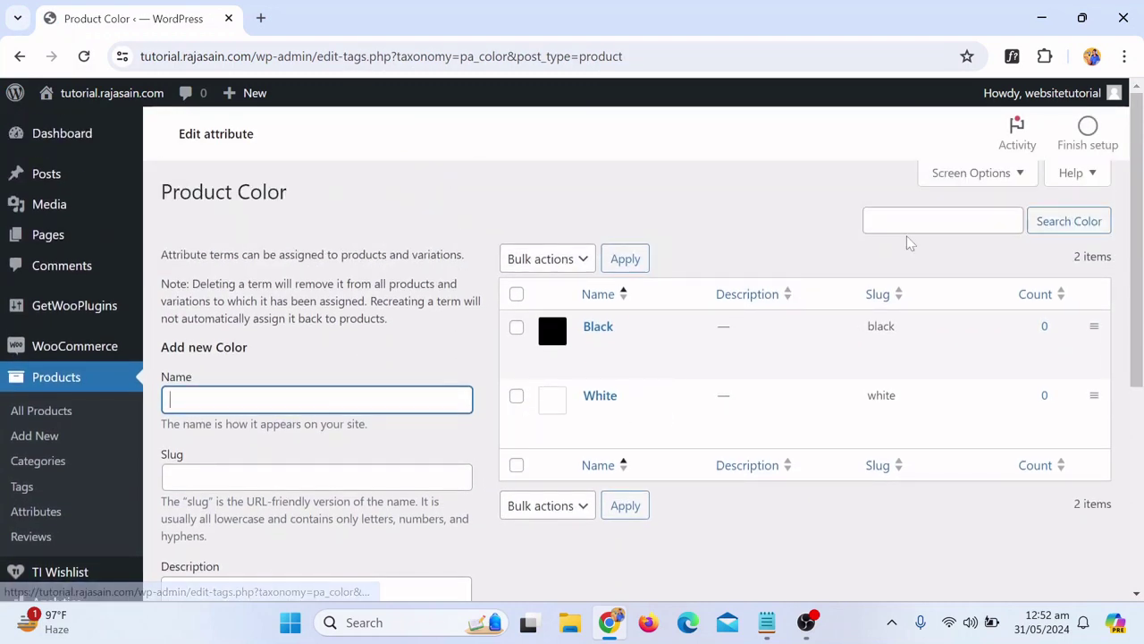
{"action": "scroll", "coordinate": [514, 349], "scroll_direction": "down", "scroll_amount": 3}
{"action": "scroll", "coordinate": [514, 348], "scroll_direction": "down", "scroll_amount": 2}
{"action": "scroll", "coordinate": [448, 411], "scroll_direction": "up", "scroll_amount": 5}
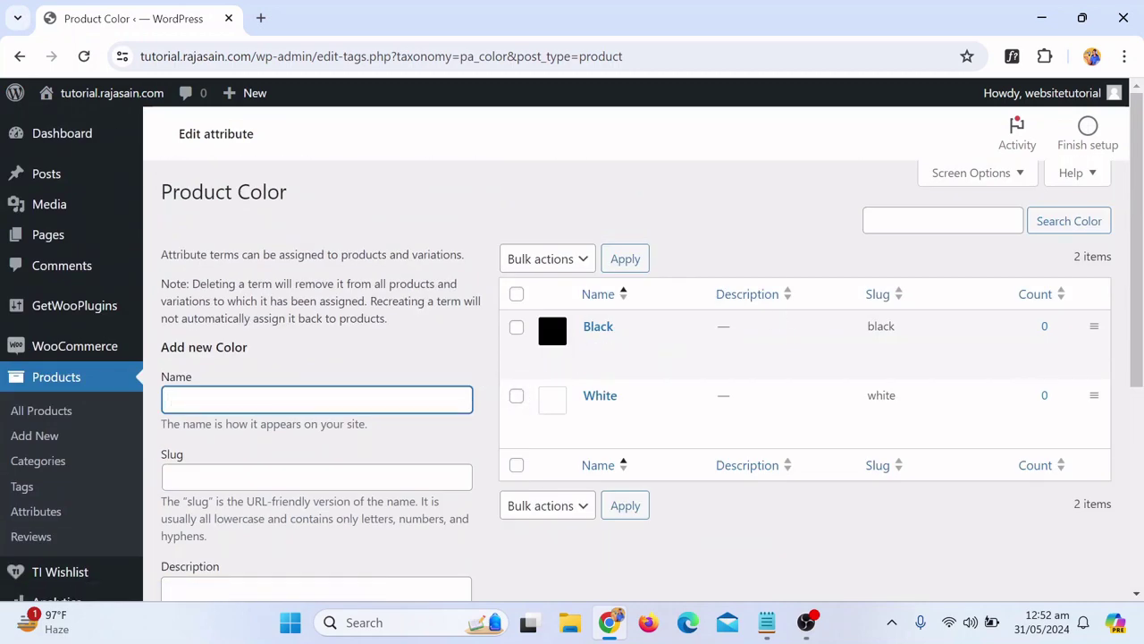
{"action": "type", "text": "Red"}
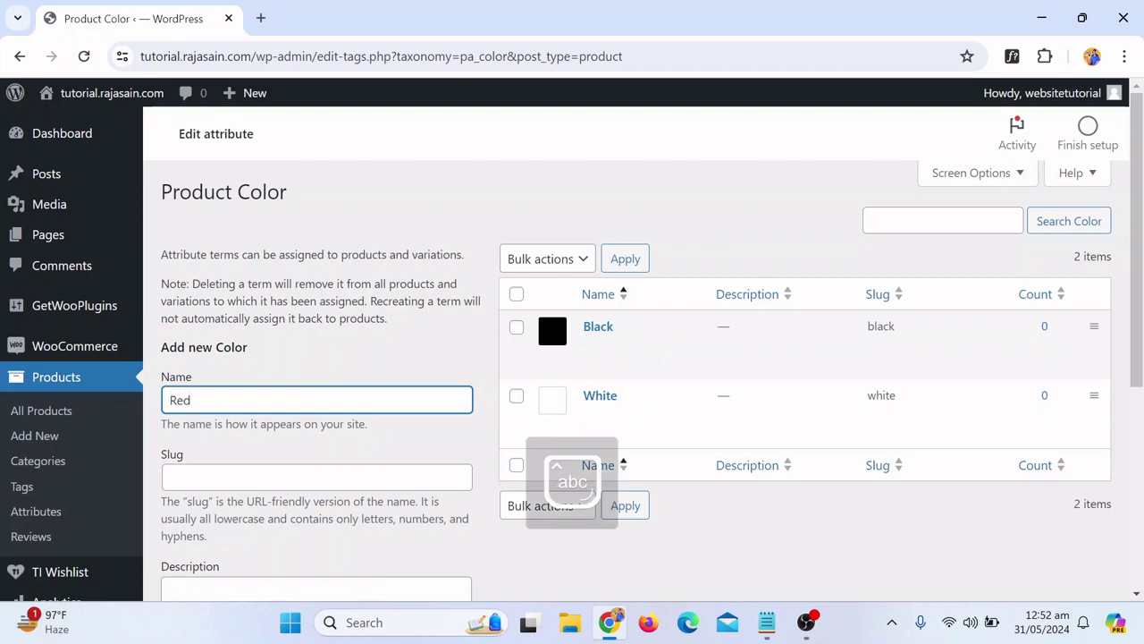
{"action": "scroll", "coordinate": [550, 306], "scroll_direction": "down", "scroll_amount": 3}
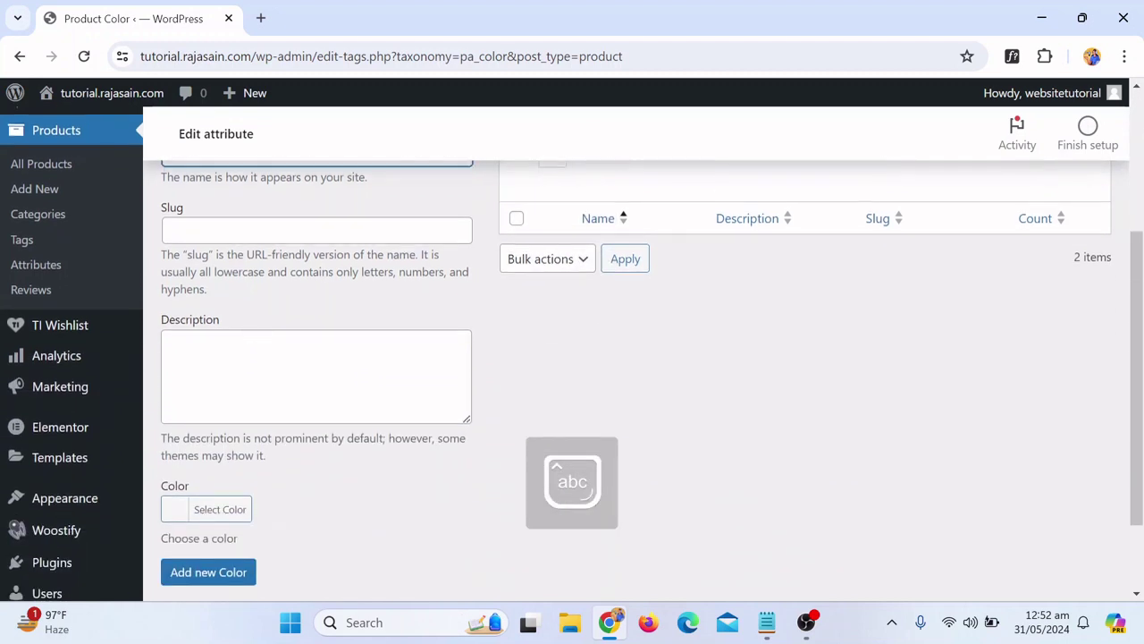
{"action": "left_click", "coordinate": [223, 510]}
{"action": "scroll", "coordinate": [362, 454], "scroll_direction": "down", "scroll_amount": 2}
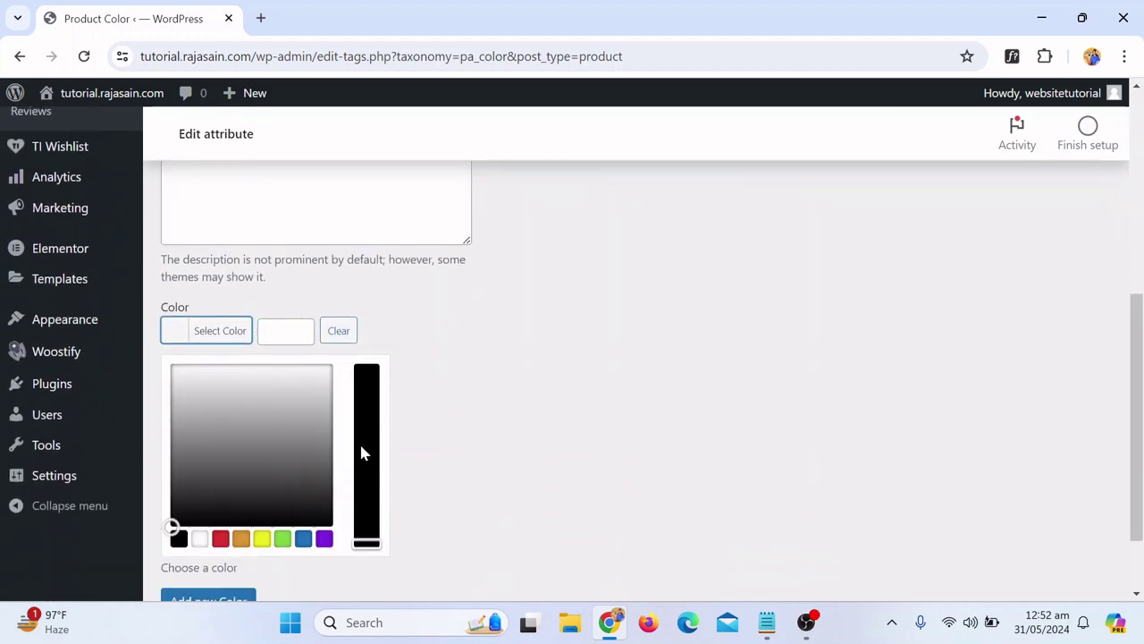
{"action": "left_click", "coordinate": [220, 539]}
{"action": "scroll", "coordinate": [327, 509], "scroll_direction": "down", "scroll_amount": 1}
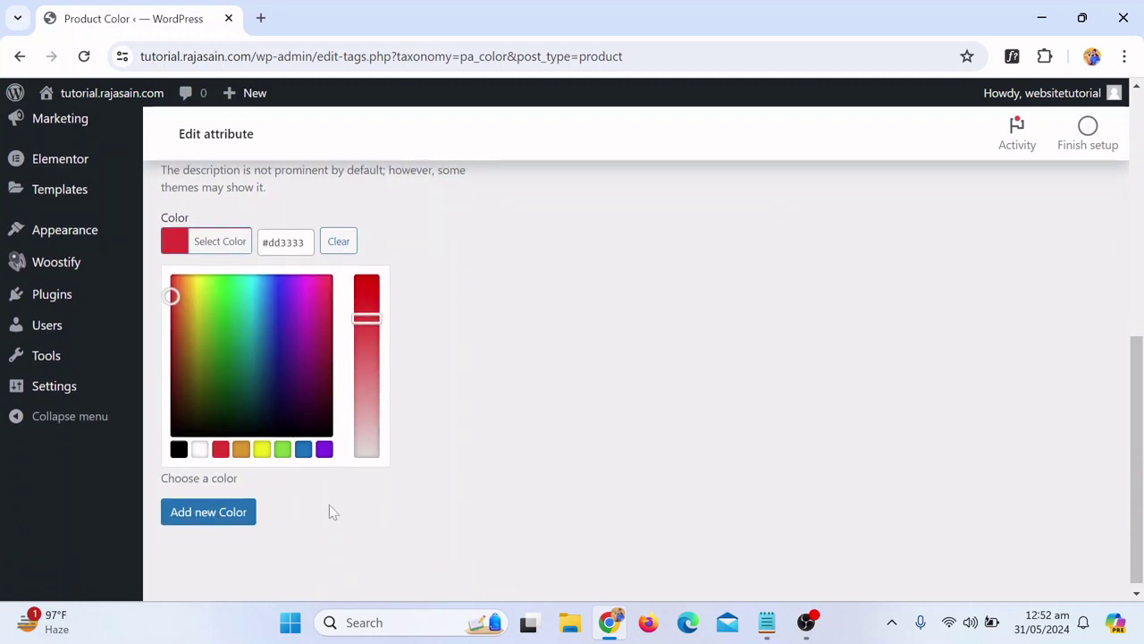
{"action": "left_click", "coordinate": [250, 515]}
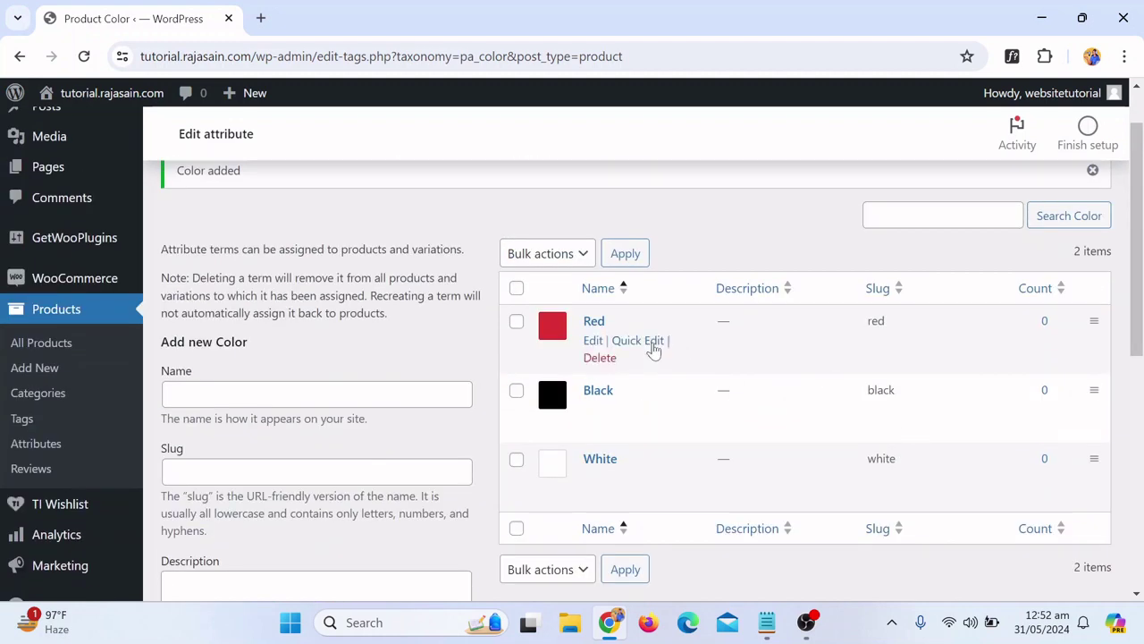
Return to the attributes list, edit the Size attribute to set its type to Radio, and update it
{"action": "scroll", "coordinate": [461, 333], "scroll_direction": "up", "scroll_amount": 1}
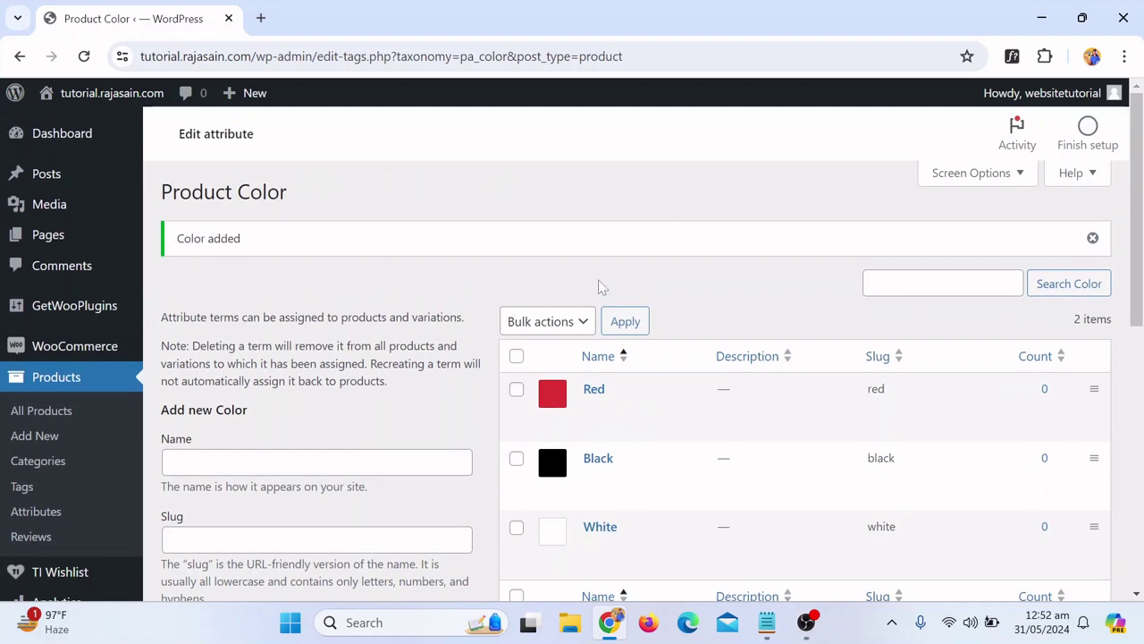
{"action": "scroll", "coordinate": [503, 349], "scroll_direction": "down", "scroll_amount": 7}
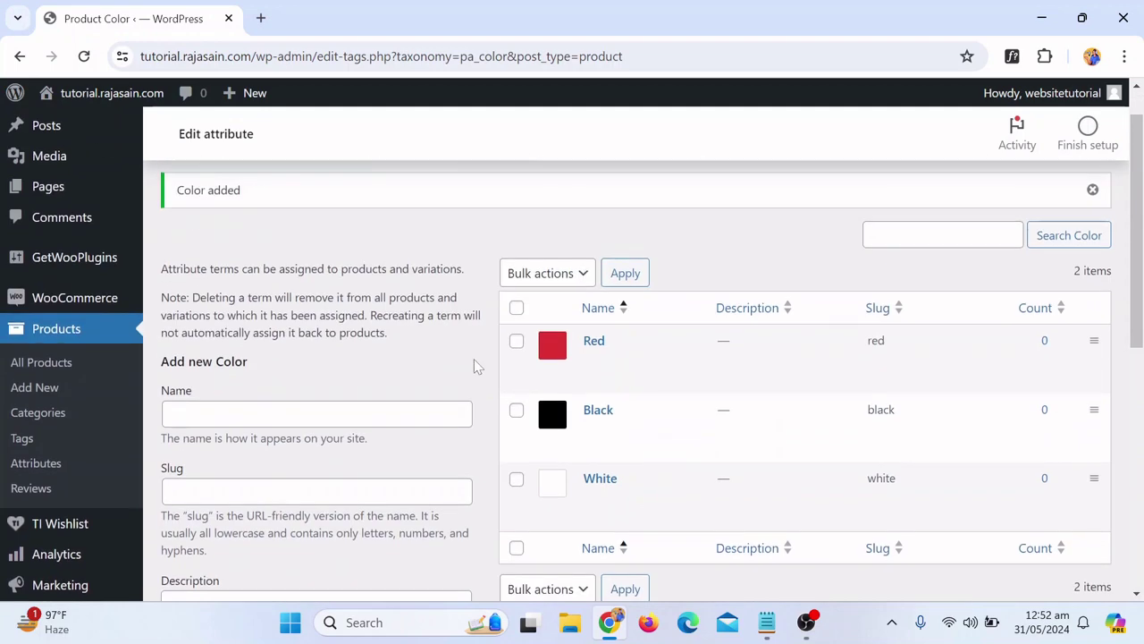
{"action": "left_click", "coordinate": [36, 467]}
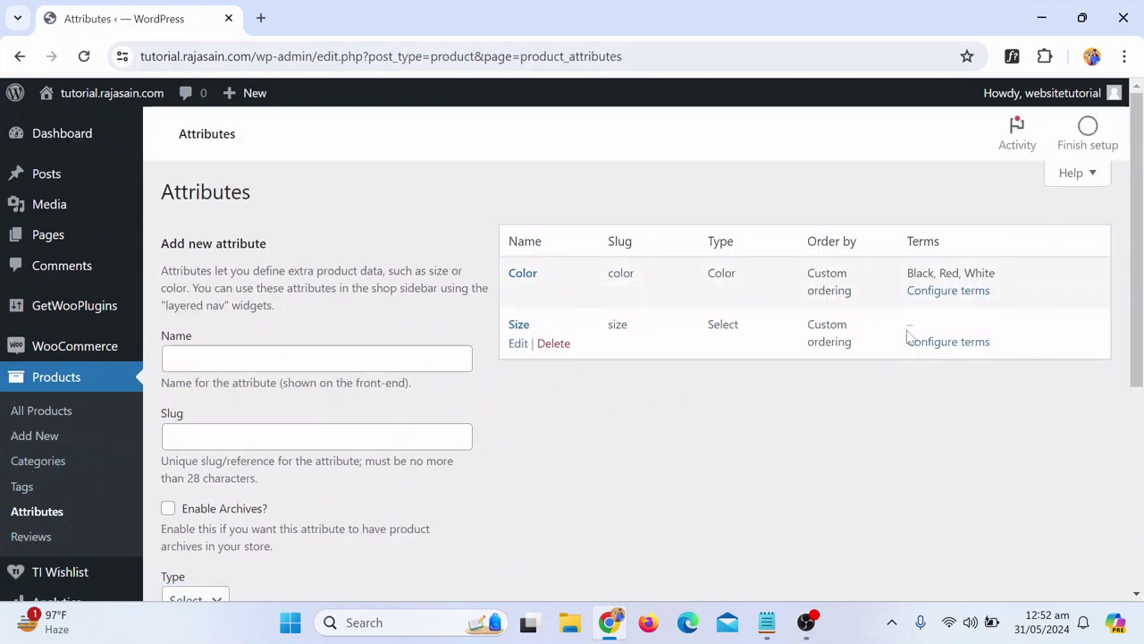
{"action": "left_click", "coordinate": [519, 345]}
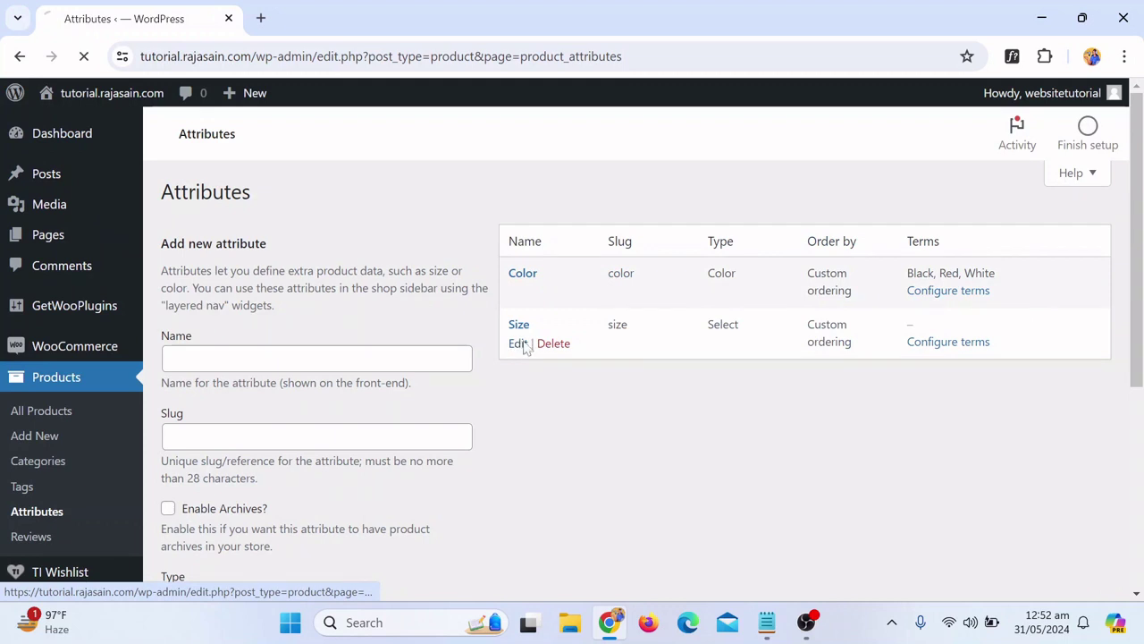
{"action": "scroll", "coordinate": [458, 416], "scroll_direction": "down", "scroll_amount": 1}
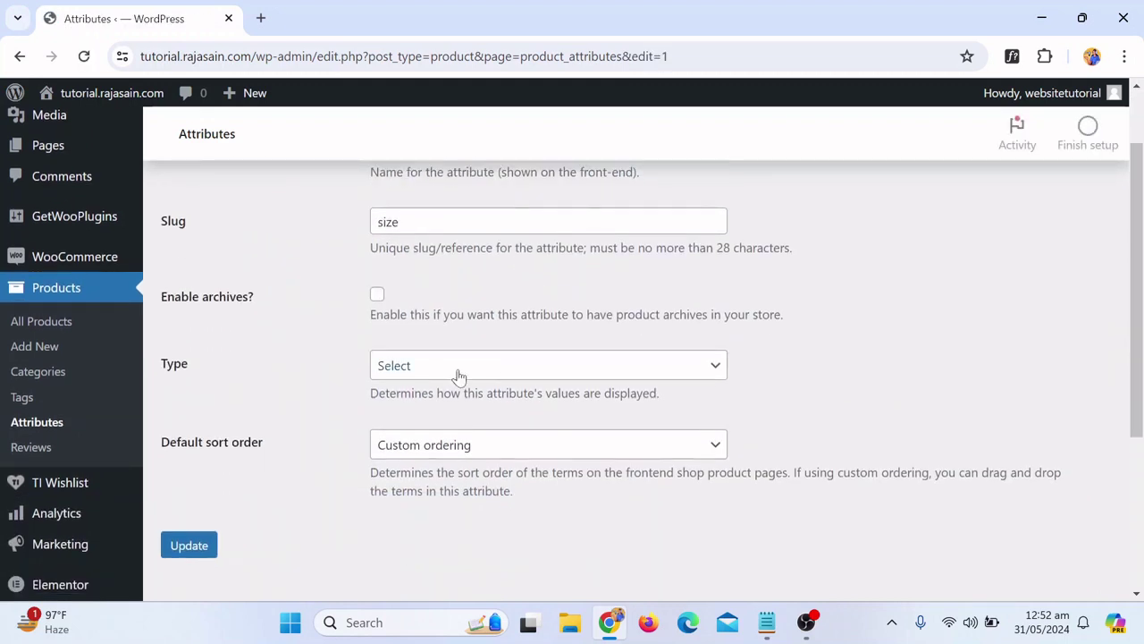
{"action": "left_click", "coordinate": [192, 551]}
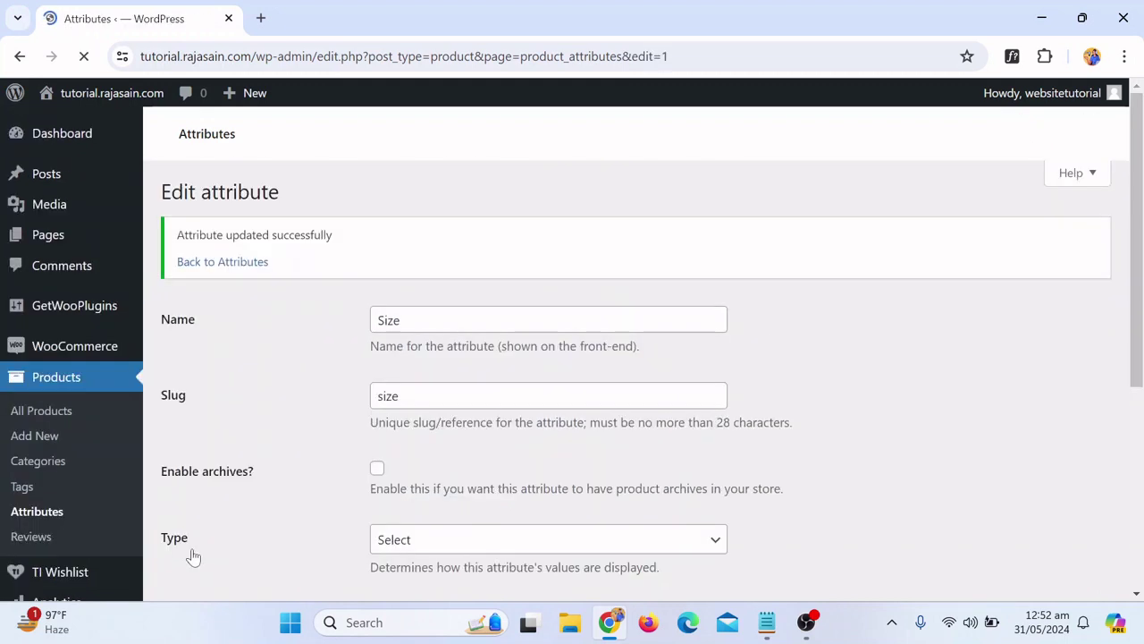
{"action": "scroll", "coordinate": [328, 498], "scroll_direction": "down", "scroll_amount": 2}
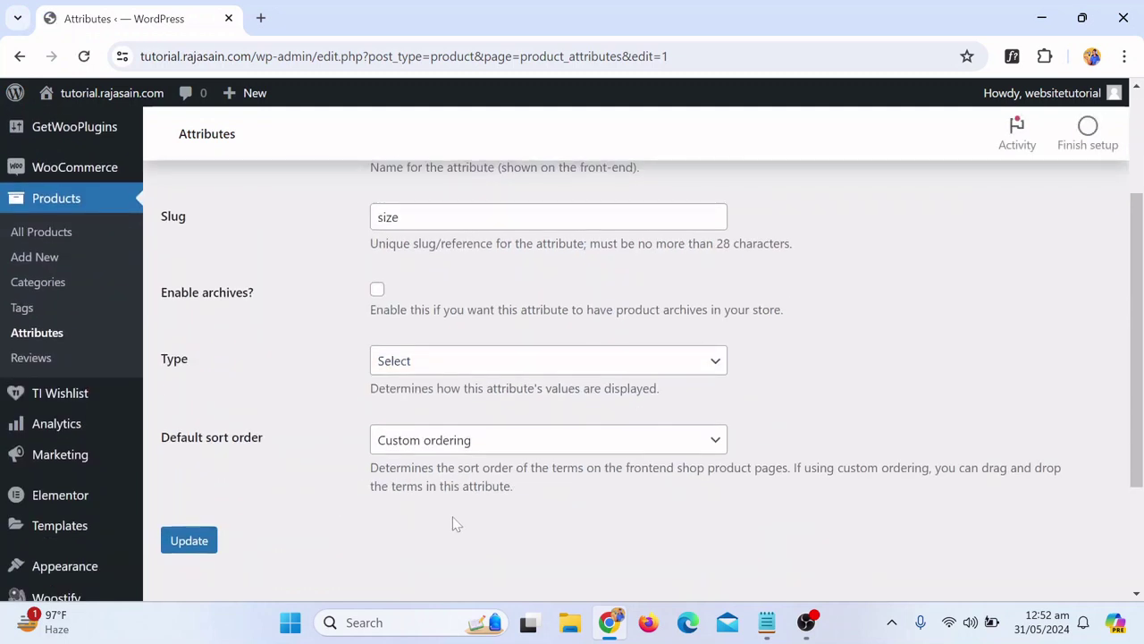
{"action": "left_click_drag", "start_coordinate": [512, 342], "coordinate": [506, 358]}
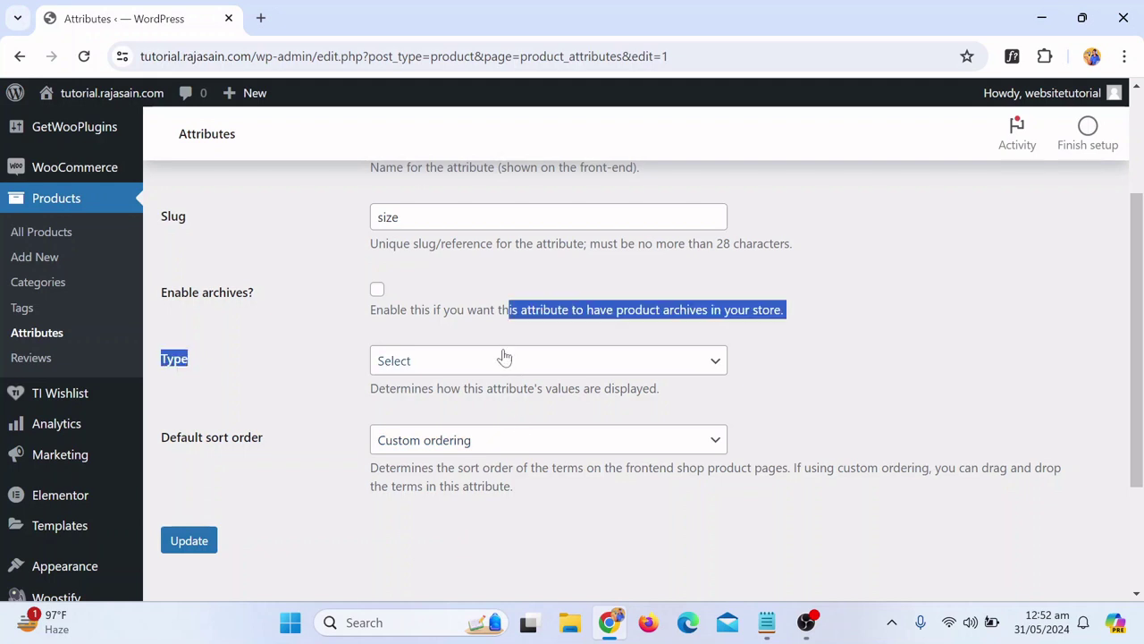
{"action": "left_click", "coordinate": [506, 358]}
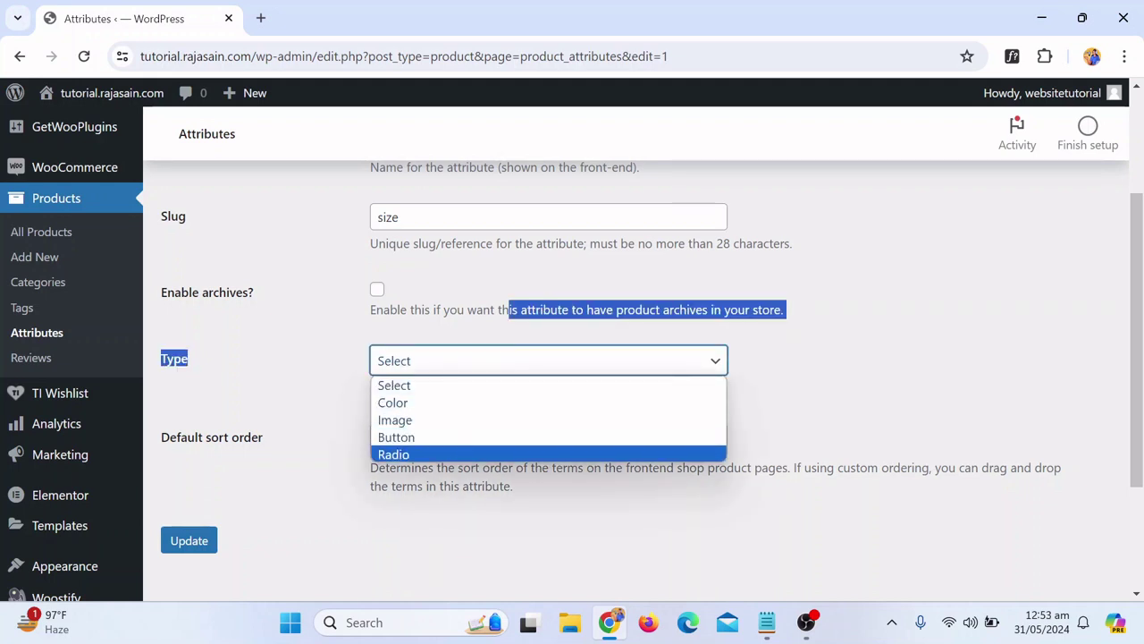
{"action": "left_click", "coordinate": [417, 456]}
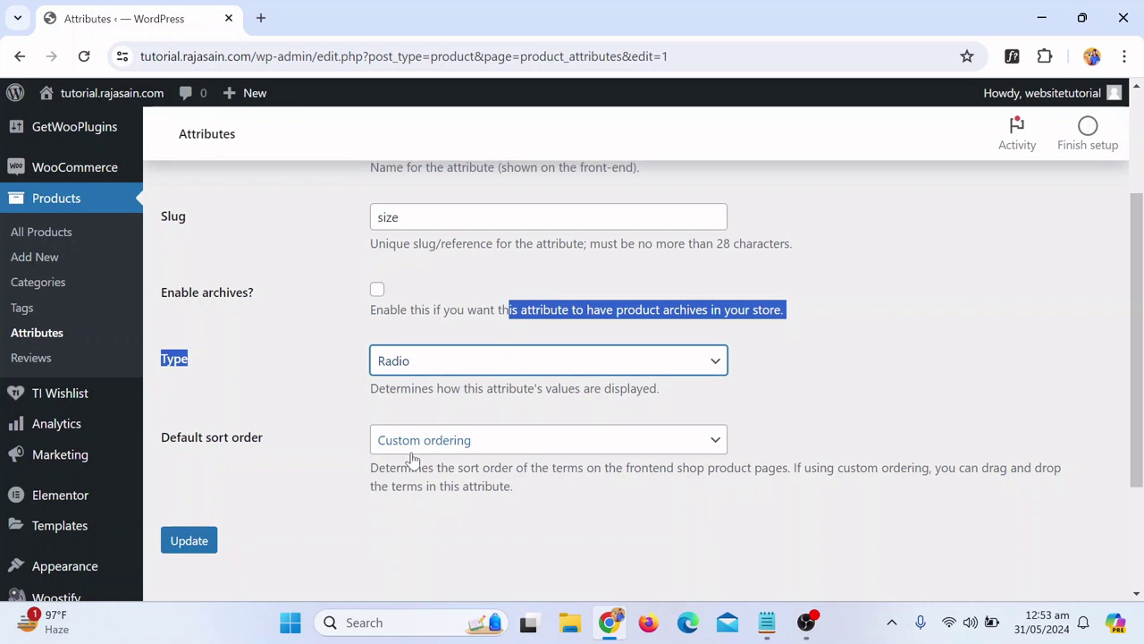
{"action": "left_click", "coordinate": [200, 547]}
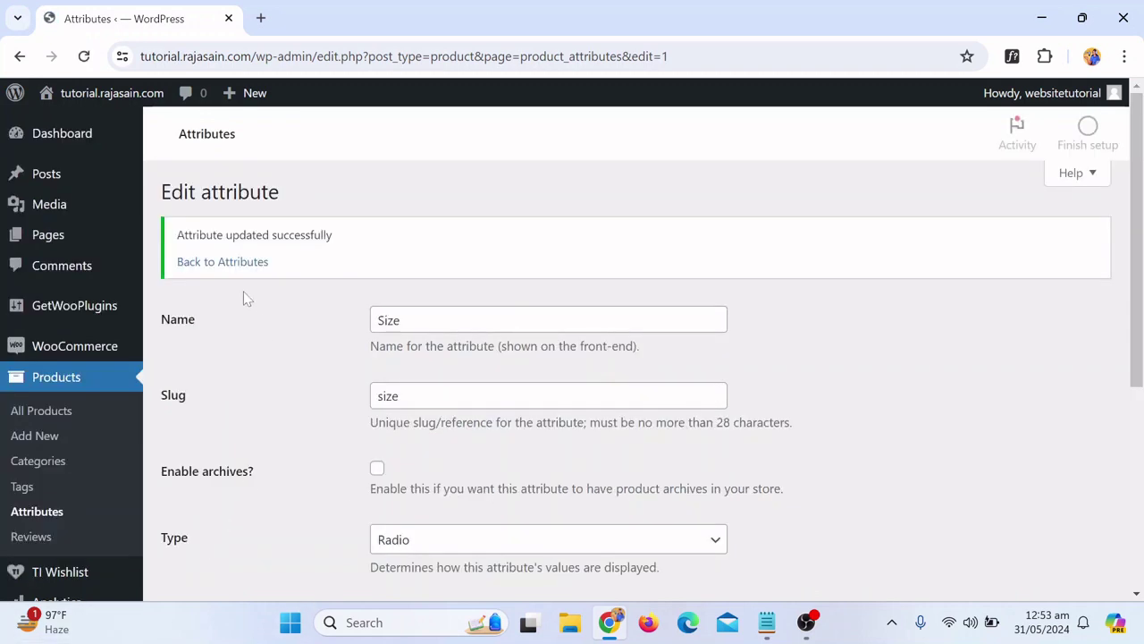
Open the Size attribute's terms from the attributes list and add a new term named S
{"action": "left_click", "coordinate": [240, 262]}
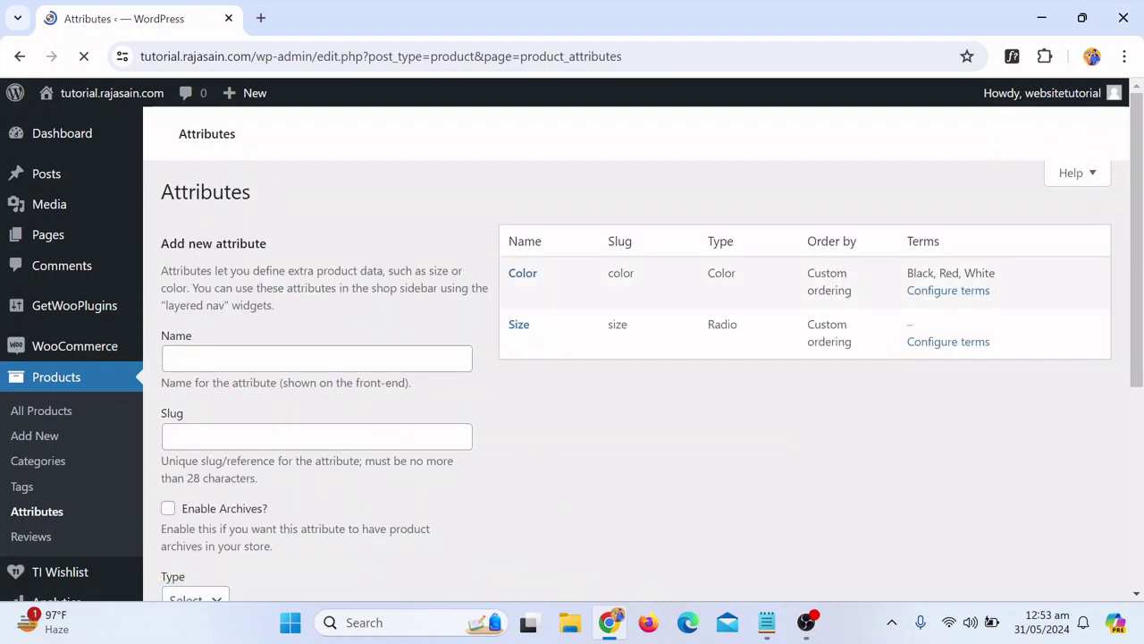
{"action": "left_click", "coordinate": [945, 344]}
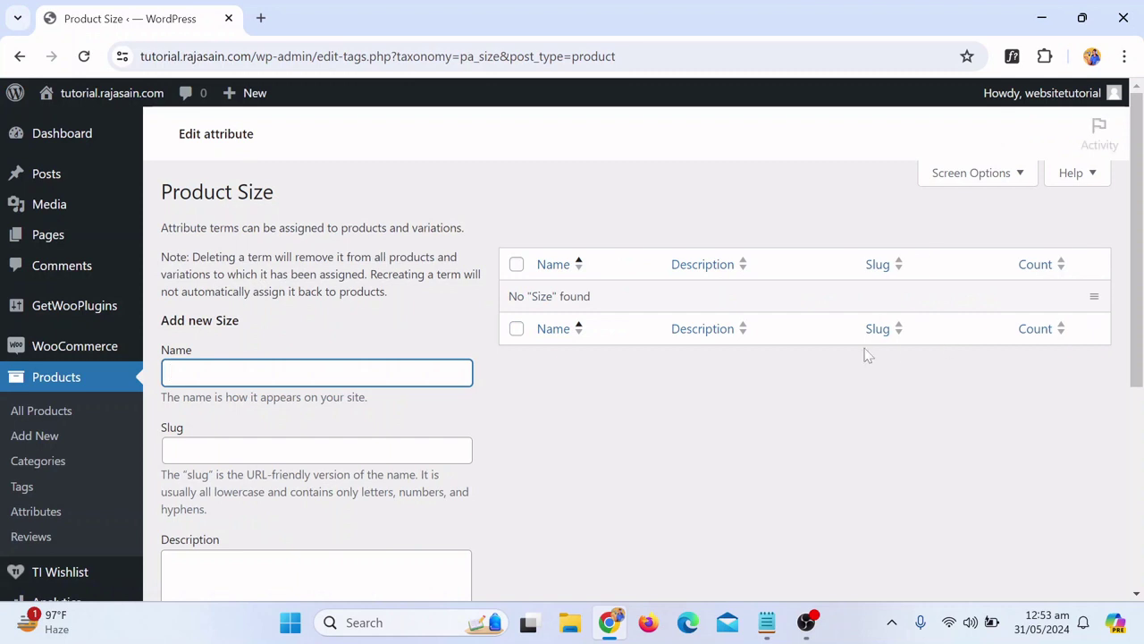
{"action": "type", "text": "S"}
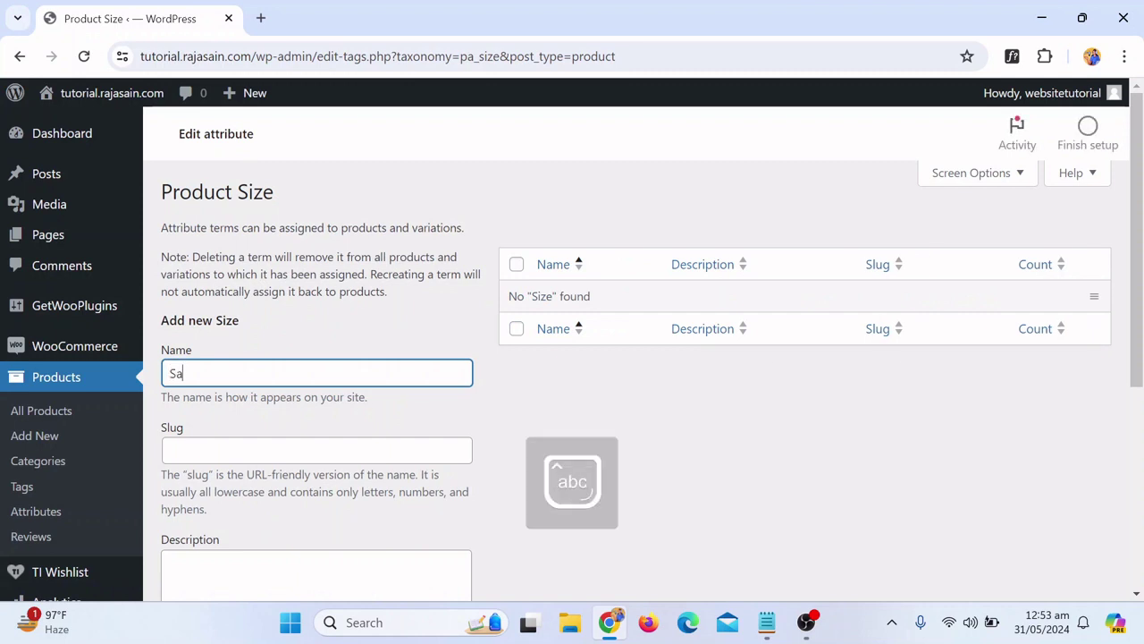
{"action": "left_click", "coordinate": [486, 416]}
{"action": "scroll", "coordinate": [492, 420], "scroll_direction": "down", "scroll_amount": 2}
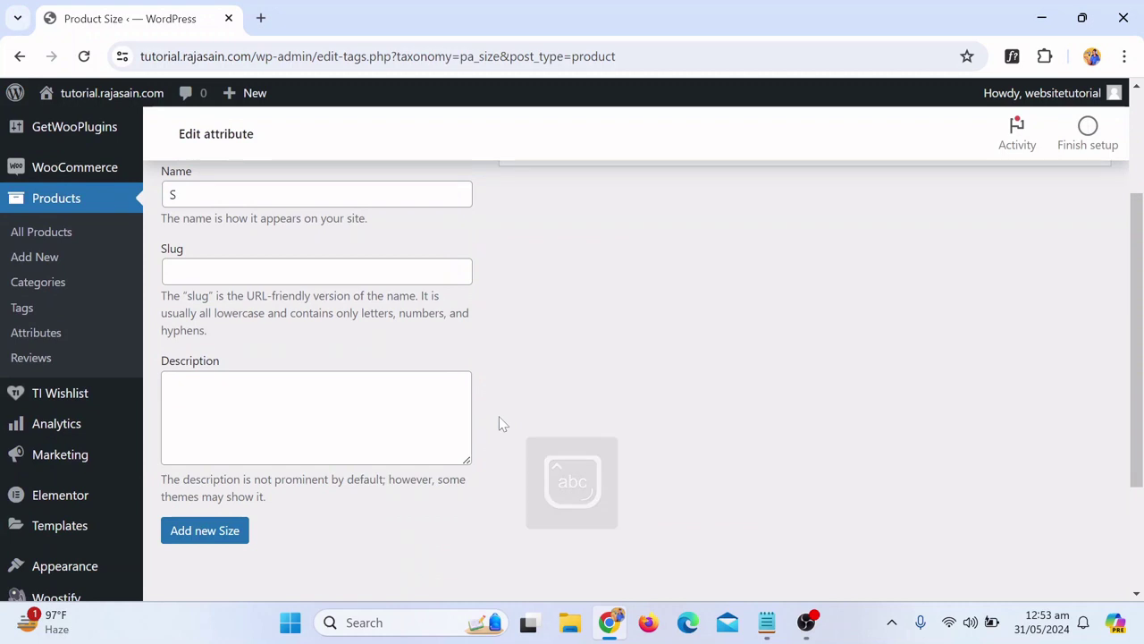
{"action": "left_click", "coordinate": [226, 537]}
Add a second term named M to the Size attribute
{"action": "scroll", "coordinate": [710, 460], "scroll_direction": "up", "scroll_amount": 1}
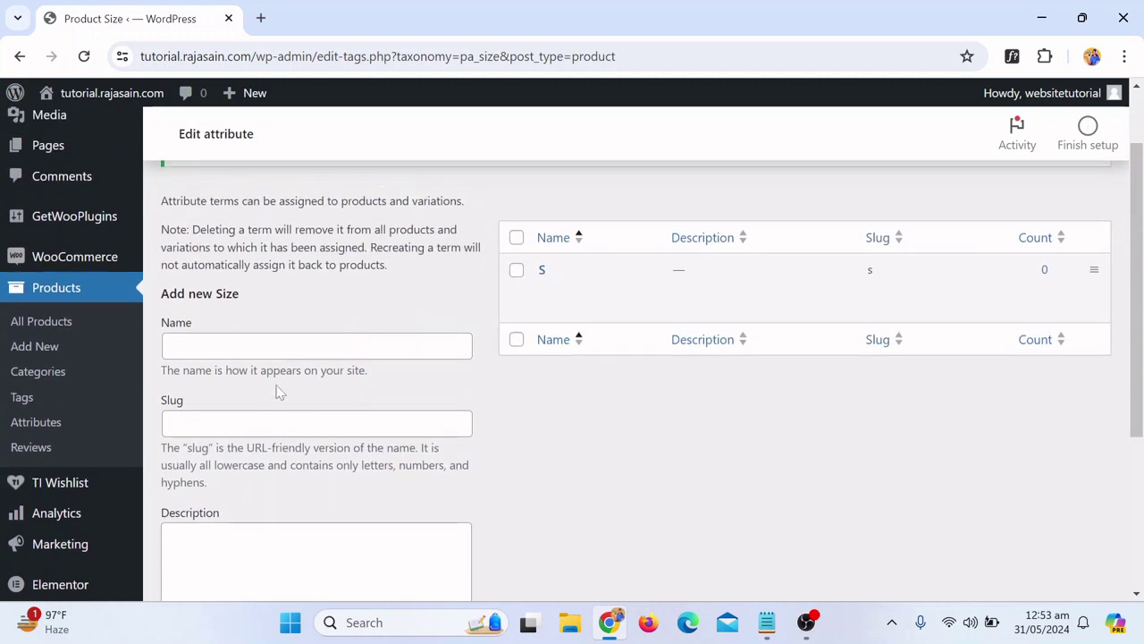
{"action": "left_click", "coordinate": [279, 346]}
{"action": "key", "text": "Caps_Lock"}
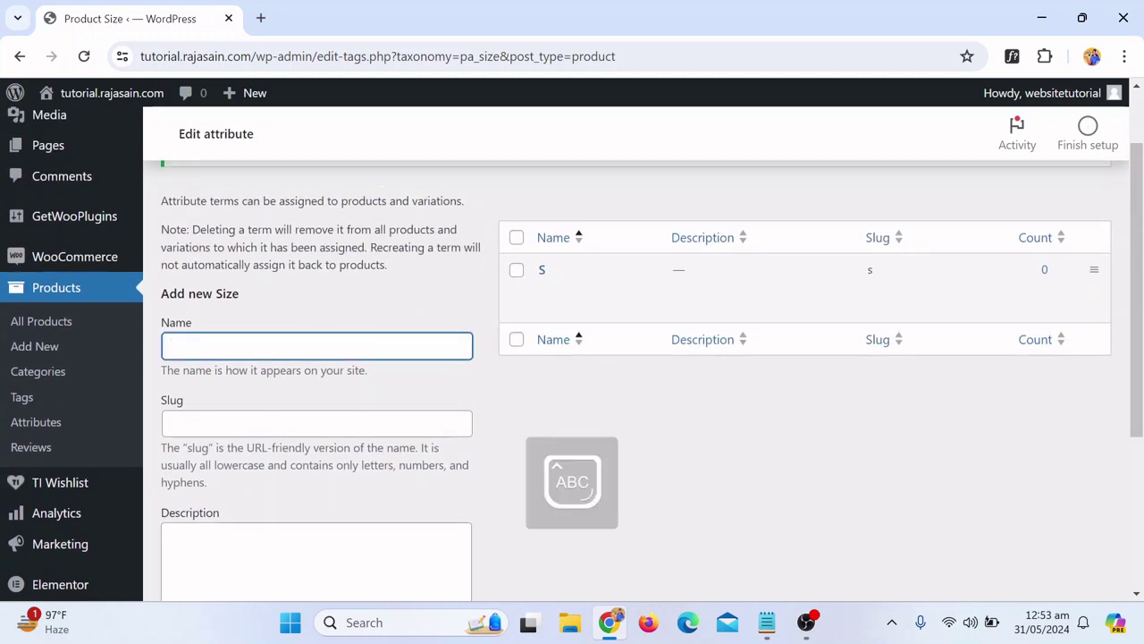
{"action": "type", "text": "M"}
{"action": "key", "text": "Caps_Lock"}
{"action": "scroll", "coordinate": [503, 442], "scroll_direction": "down", "scroll_amount": 3}
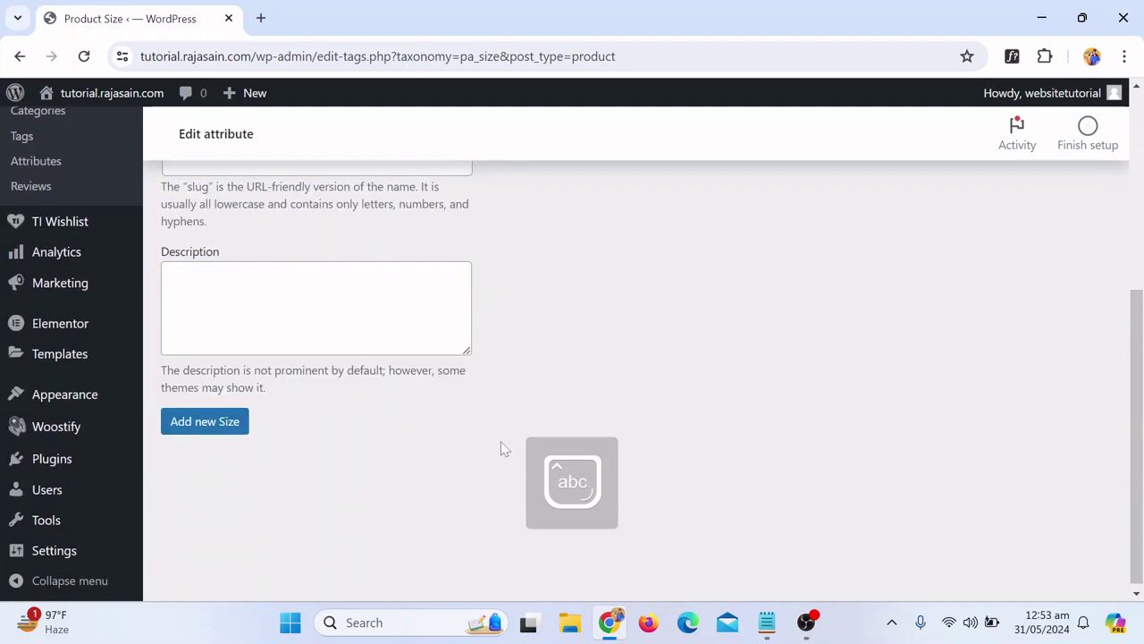
{"action": "left_click", "coordinate": [228, 418]}
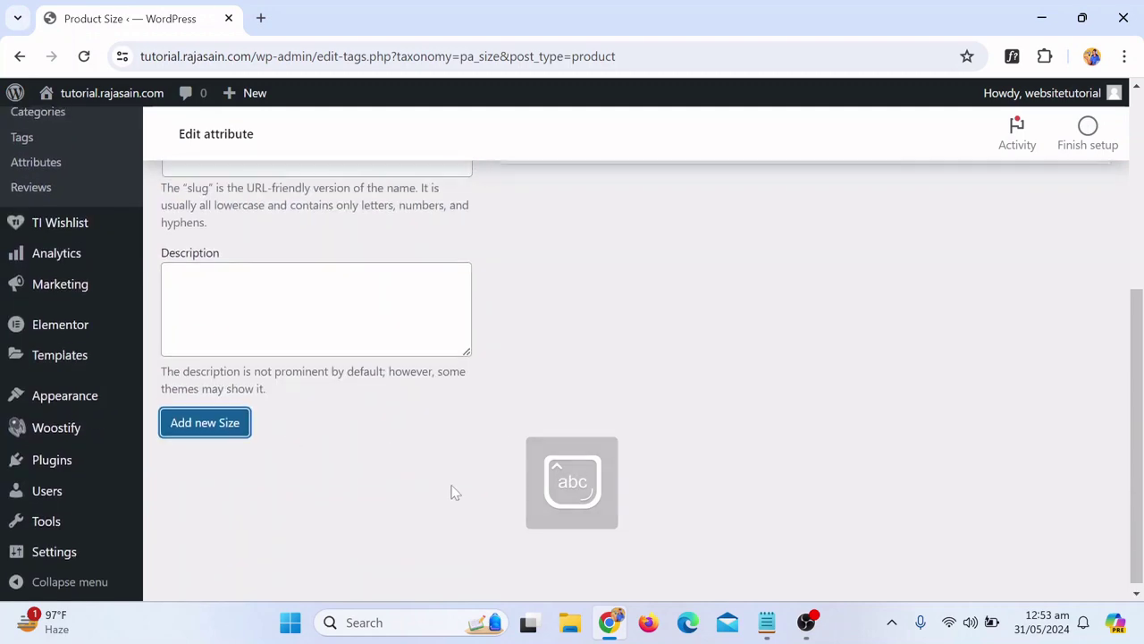
Add a third term named L to the Size attribute
{"action": "key", "text": "Caps_Lock"}
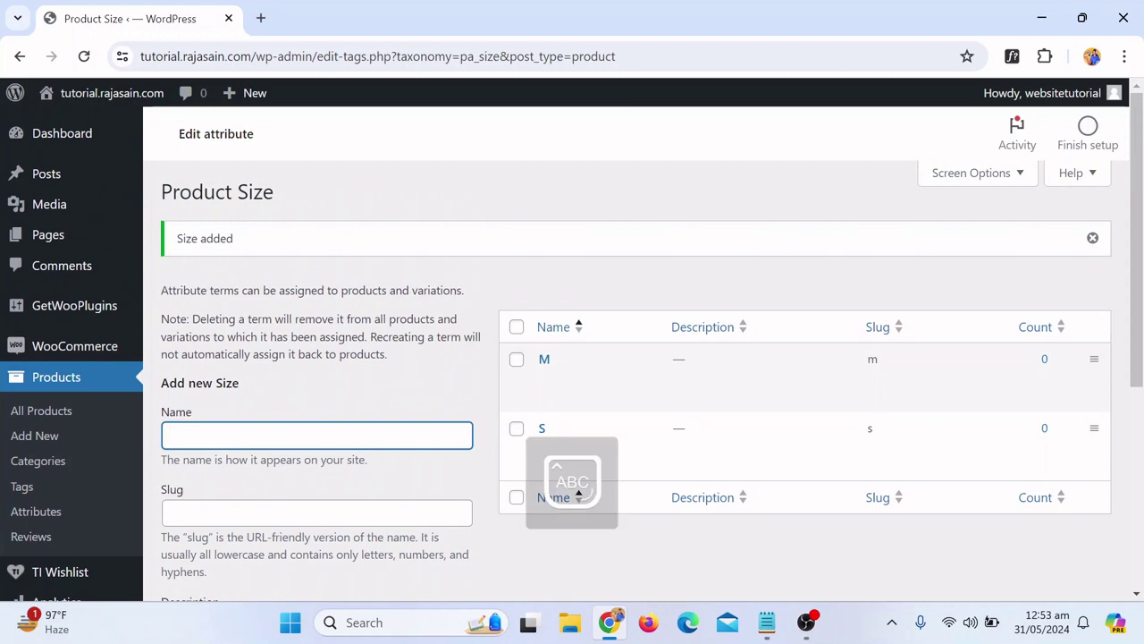
{"action": "type", "text": "L"}
{"action": "scroll", "coordinate": [80, 551], "scroll_direction": "down", "scroll_amount": 5}
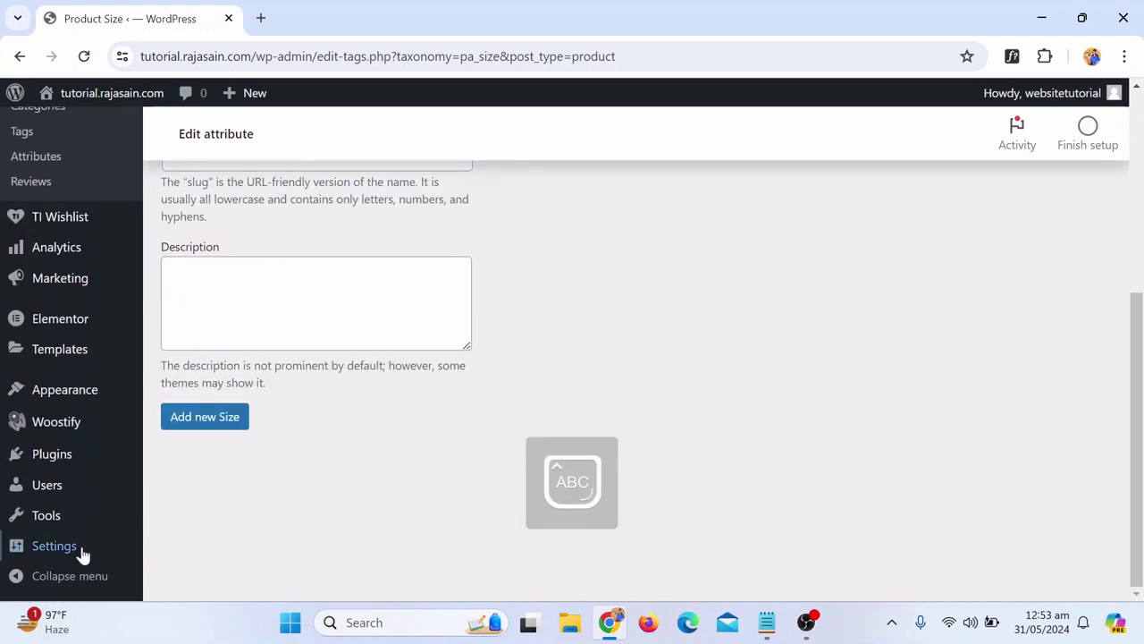
{"action": "left_click", "coordinate": [205, 418]}
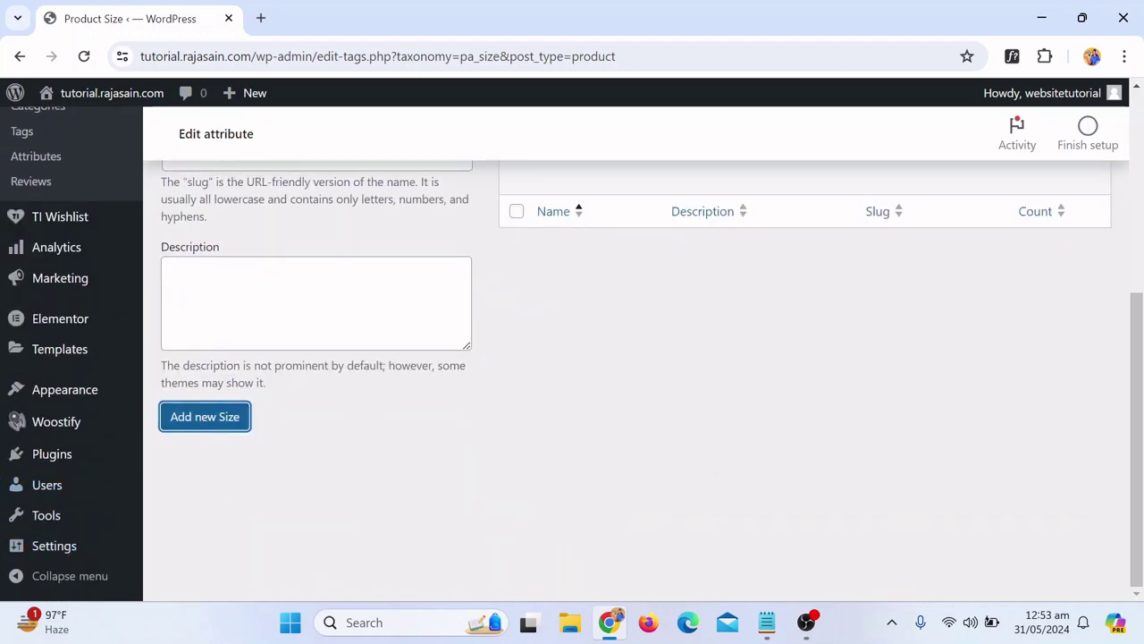
{"action": "scroll", "coordinate": [598, 258], "scroll_direction": "up", "scroll_amount": 3}
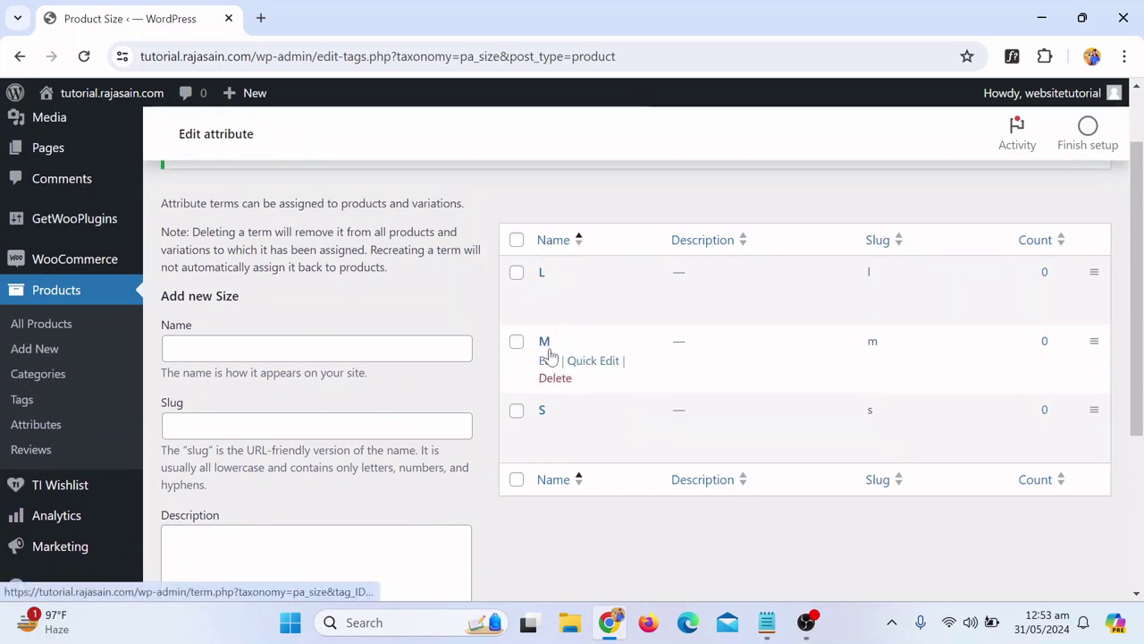
Open the list of all products, start creating a new product, and dismiss the guided product tour
{"action": "scroll", "coordinate": [536, 286], "scroll_direction": "up", "scroll_amount": 1}
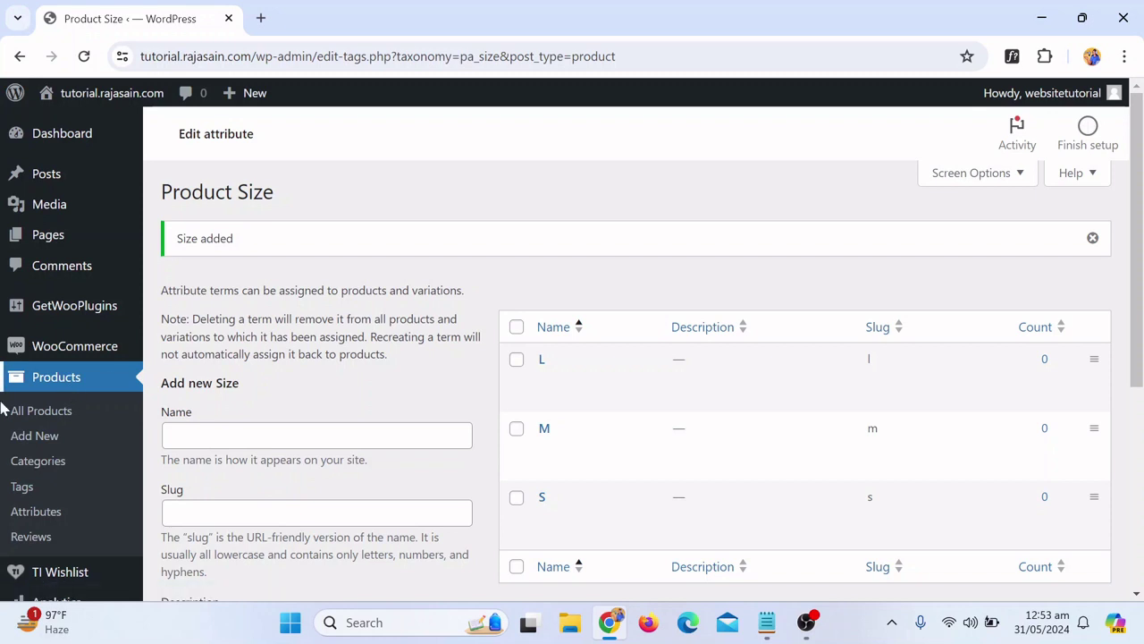
{"action": "left_click", "coordinate": [51, 412]}
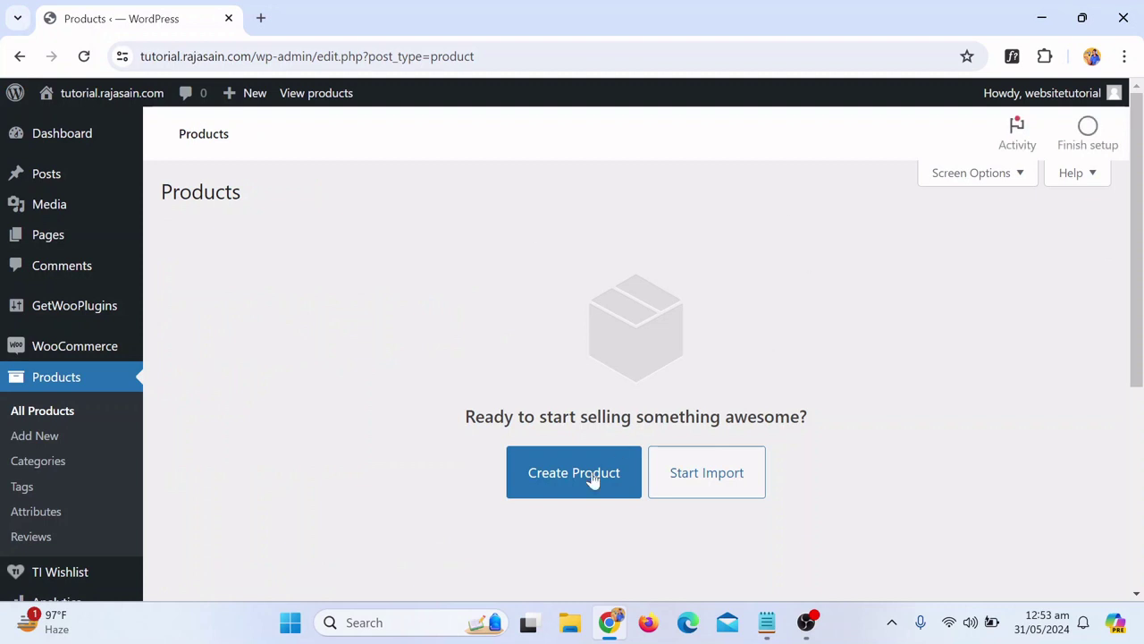
{"action": "scroll", "coordinate": [63, 351], "scroll_direction": "down", "scroll_amount": 2}
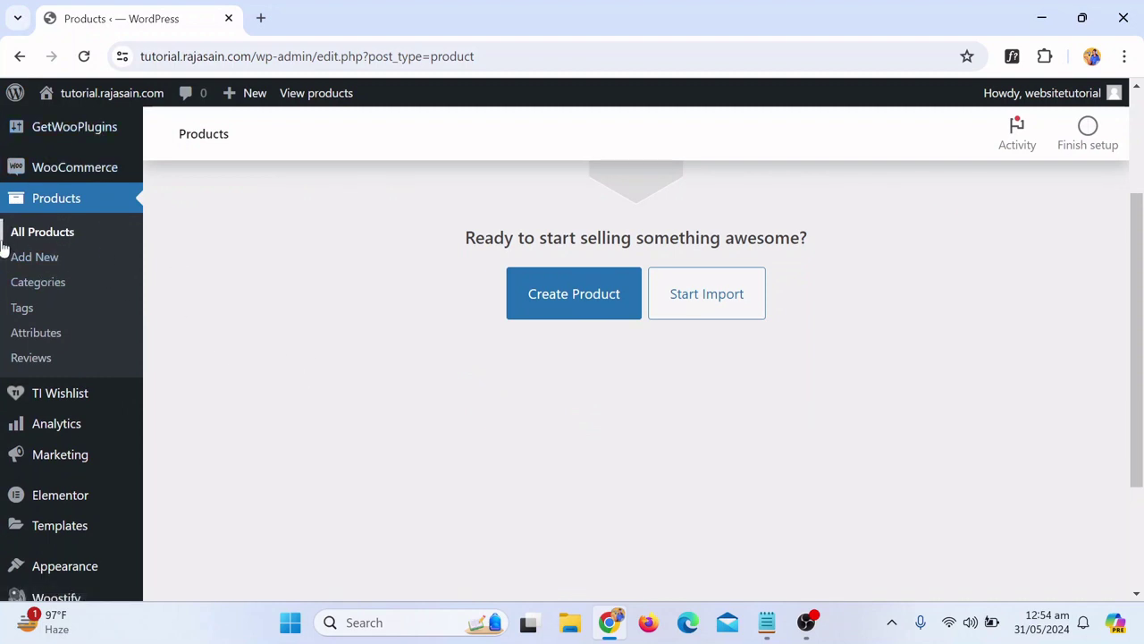
{"action": "scroll", "coordinate": [200, 292], "scroll_direction": "up", "scroll_amount": 2}
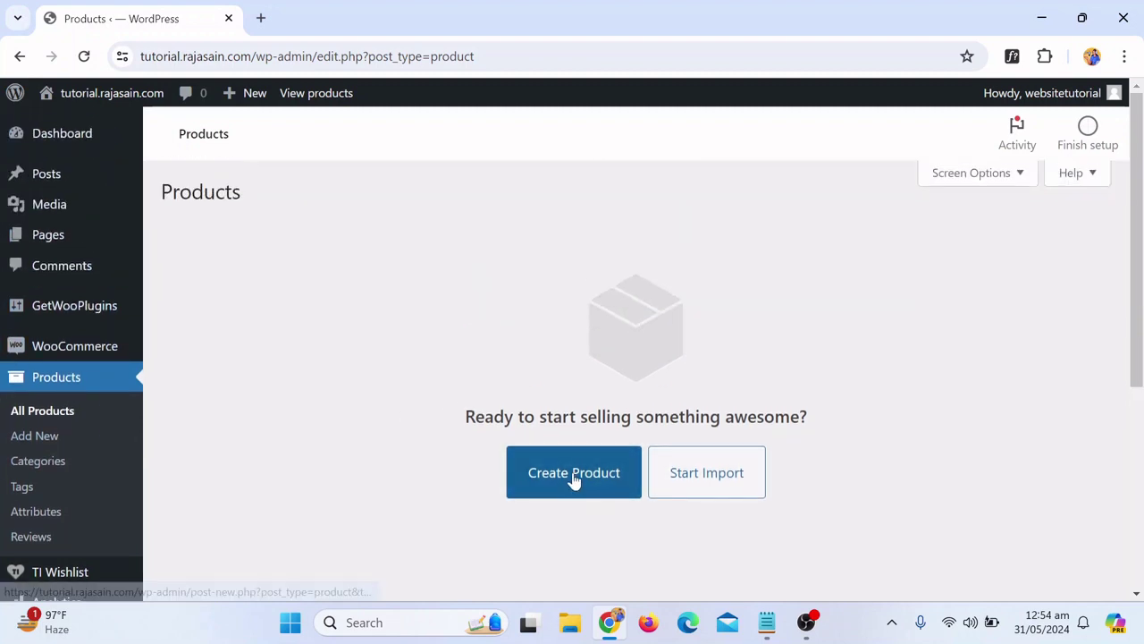
{"action": "left_click", "coordinate": [575, 477]}
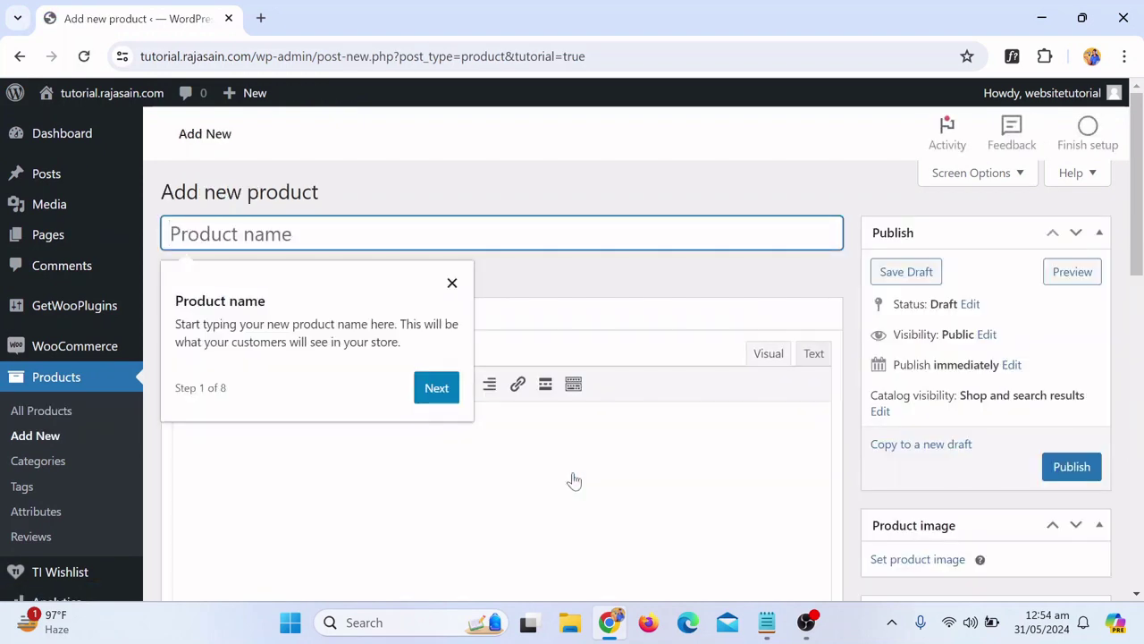
{"action": "left_click", "coordinate": [451, 283]}
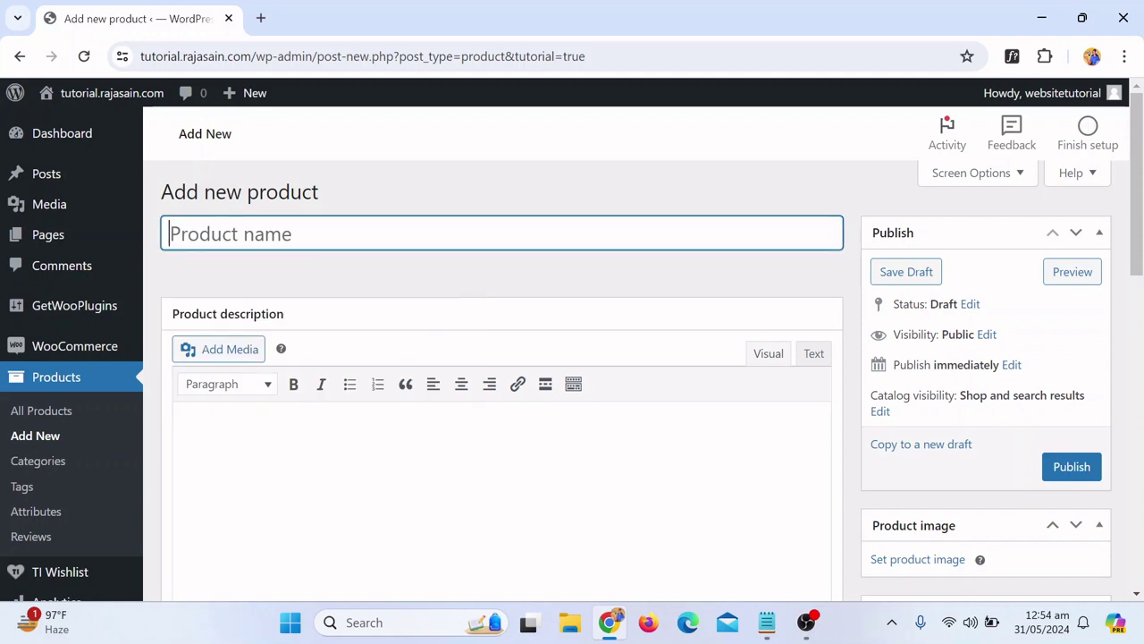
Name the new product White Chain and move on to its product description
{"action": "type", "text": "W"}
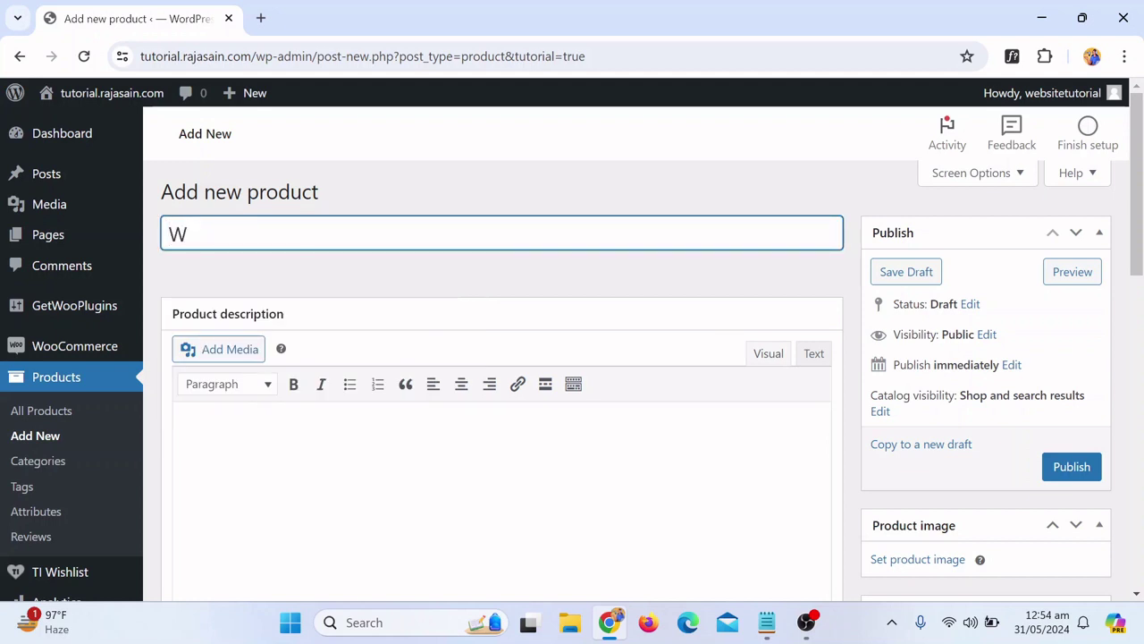
{"action": "key", "text": "BackSpace"}
{"action": "key", "text": "Caps_Lock"}
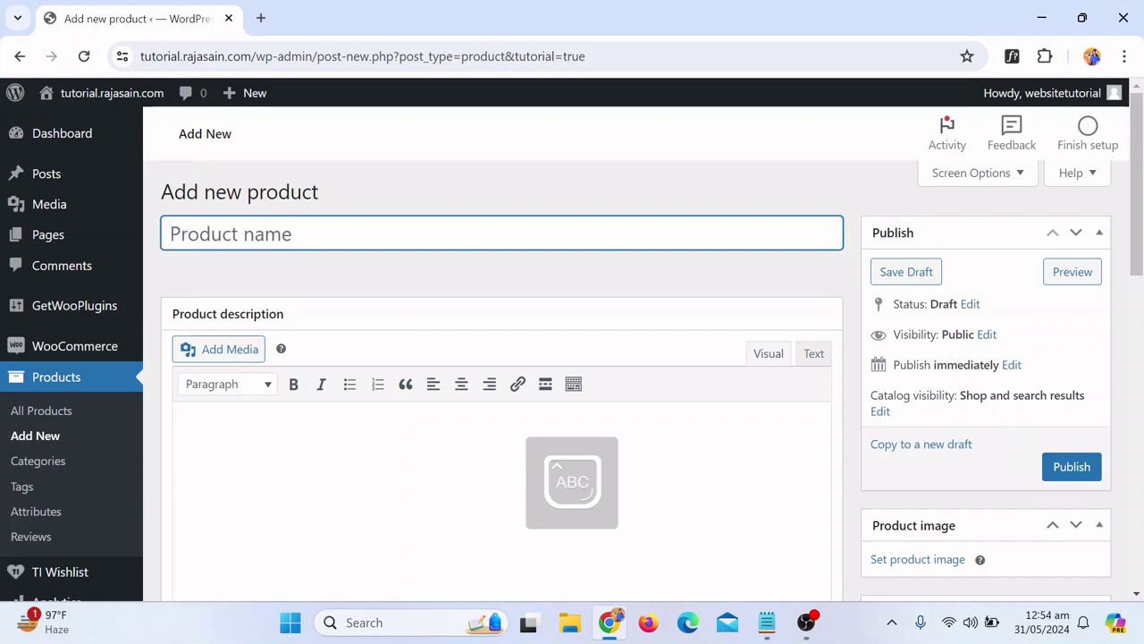
{"action": "type", "text": "W"}
{"action": "key", "text": "BackSpace"}
{"action": "key", "text": "Caps_Lock"}
{"action": "type", "text": "C"}
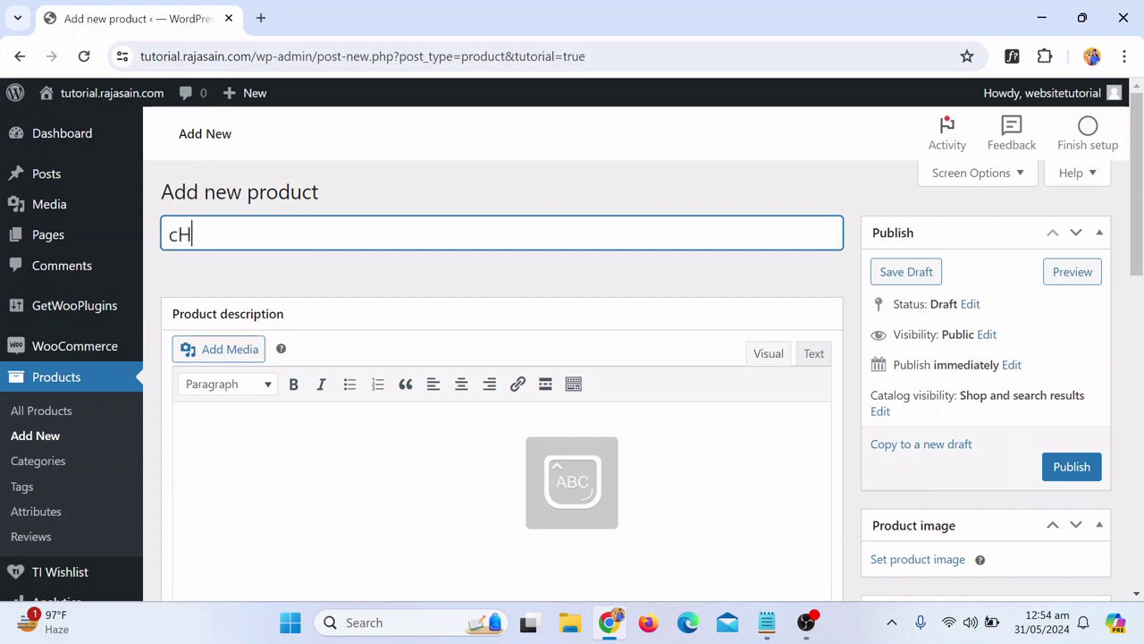
{"action": "key", "text": "BackSpace"}
{"action": "type", "text": "White Chain"}
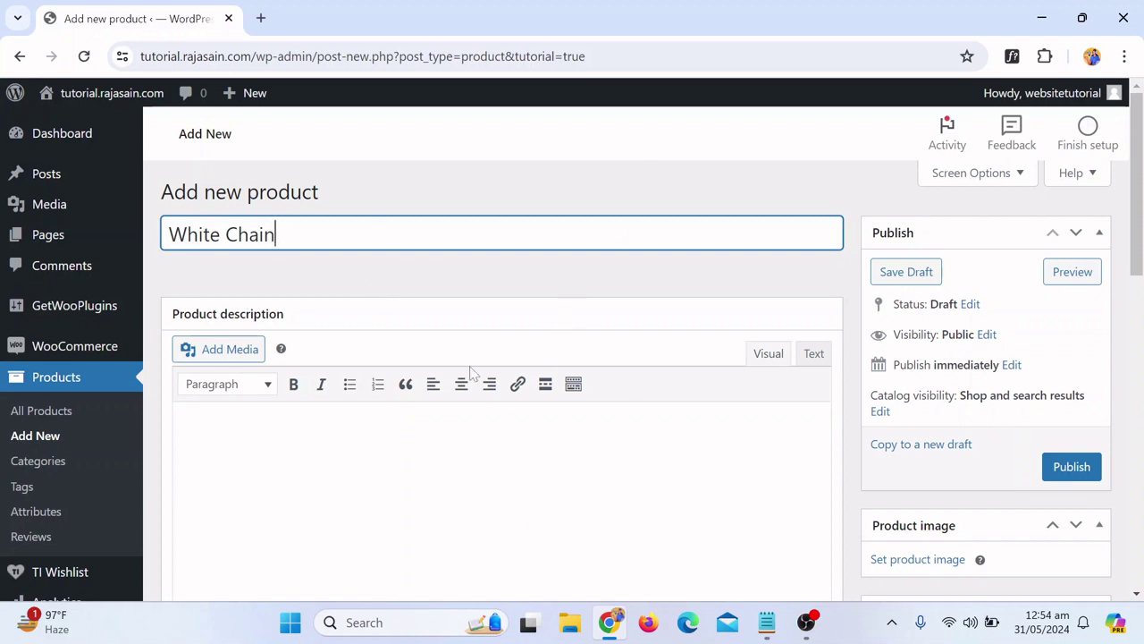
{"action": "key", "text": "Tab"}
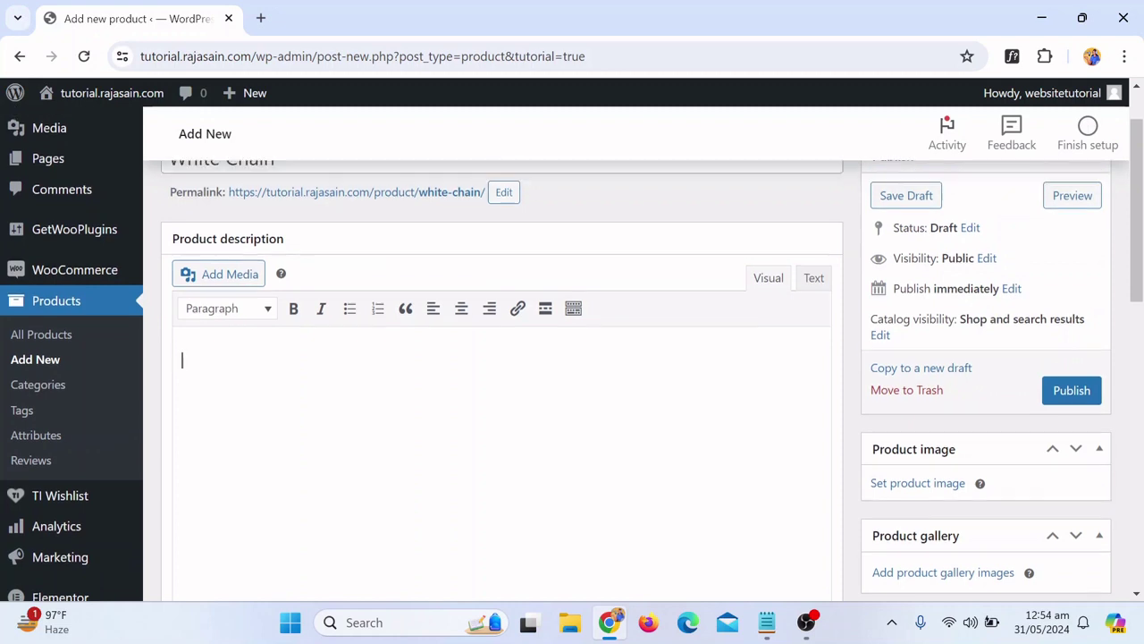
{"action": "scroll", "coordinate": [880, 416], "scroll_direction": "up", "scroll_amount": 1}
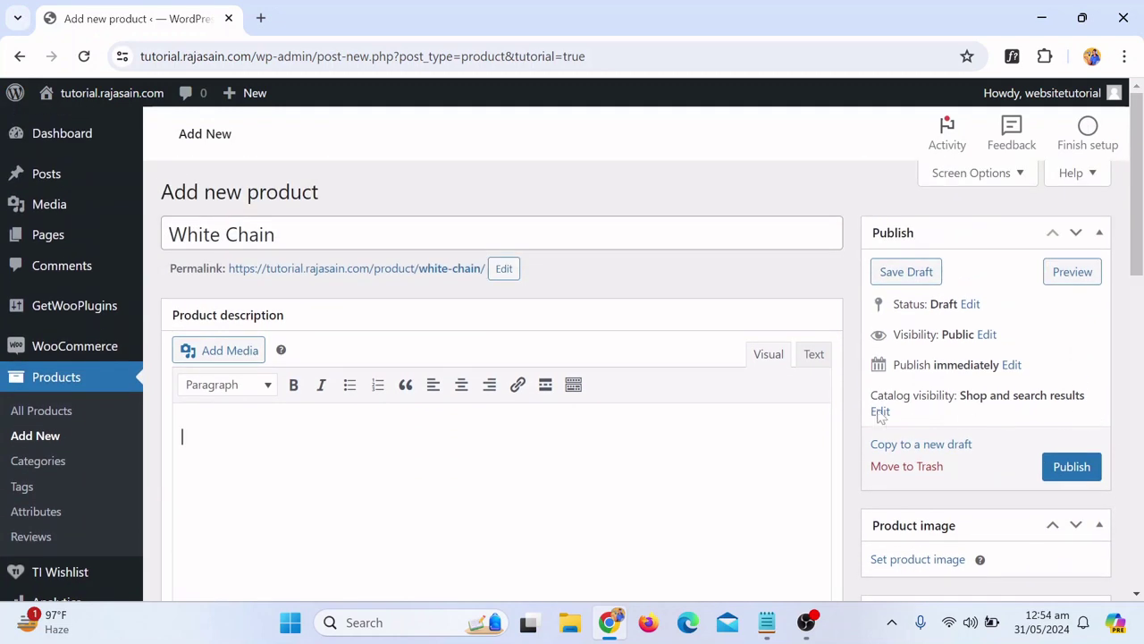
Upload EA139-300x300 from the products folder inside the desktop website folder and set it as the product image
{"action": "scroll", "coordinate": [969, 450], "scroll_direction": "down", "scroll_amount": 1}
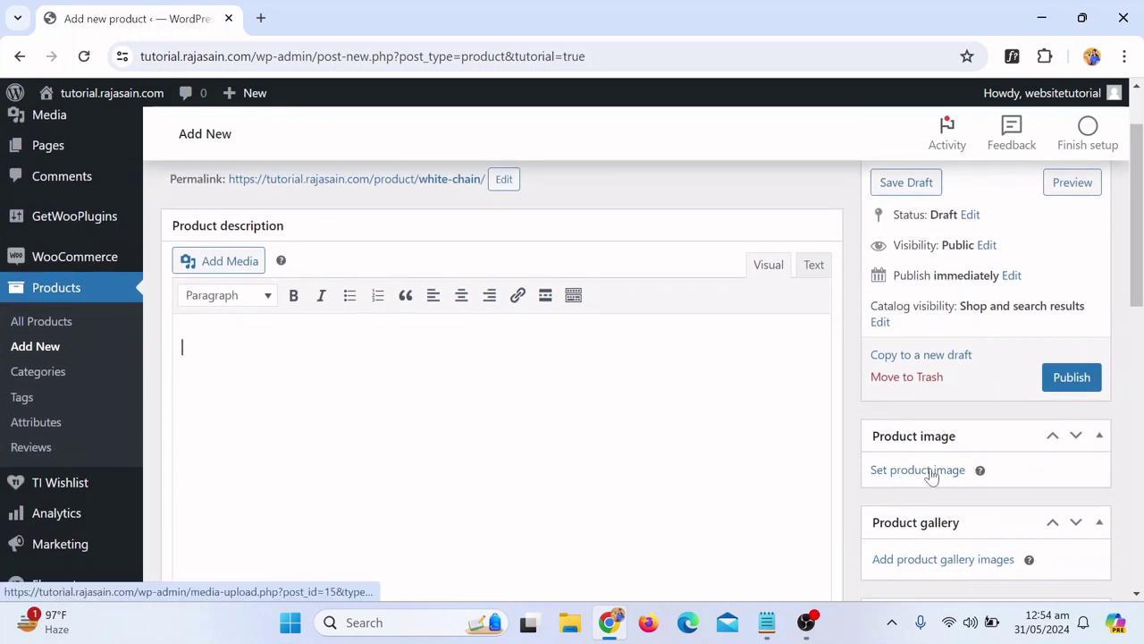
{"action": "scroll", "coordinate": [916, 479], "scroll_direction": "down", "scroll_amount": 1}
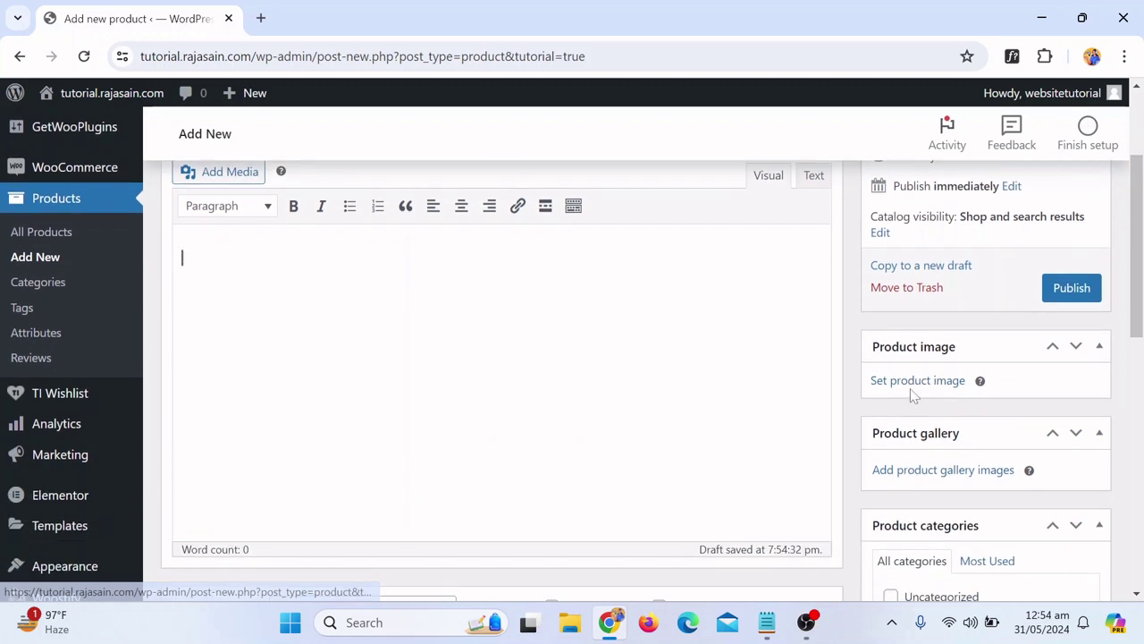
{"action": "left_click", "coordinate": [917, 382]}
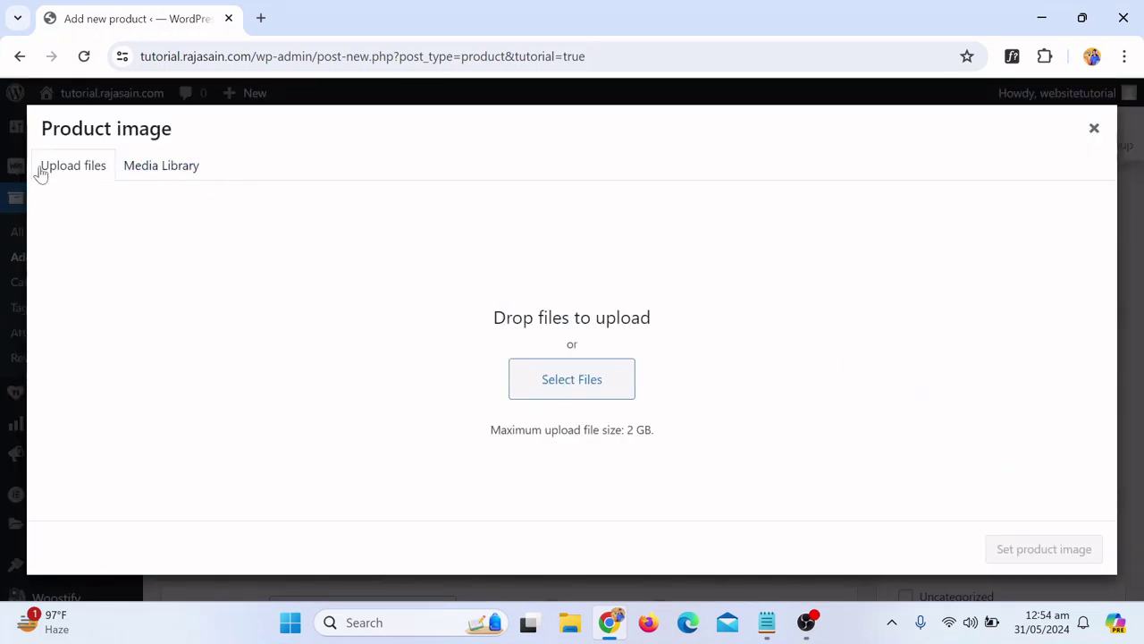
{"action": "left_click", "coordinate": [587, 383]}
{"action": "left_click", "coordinate": [63, 132]}
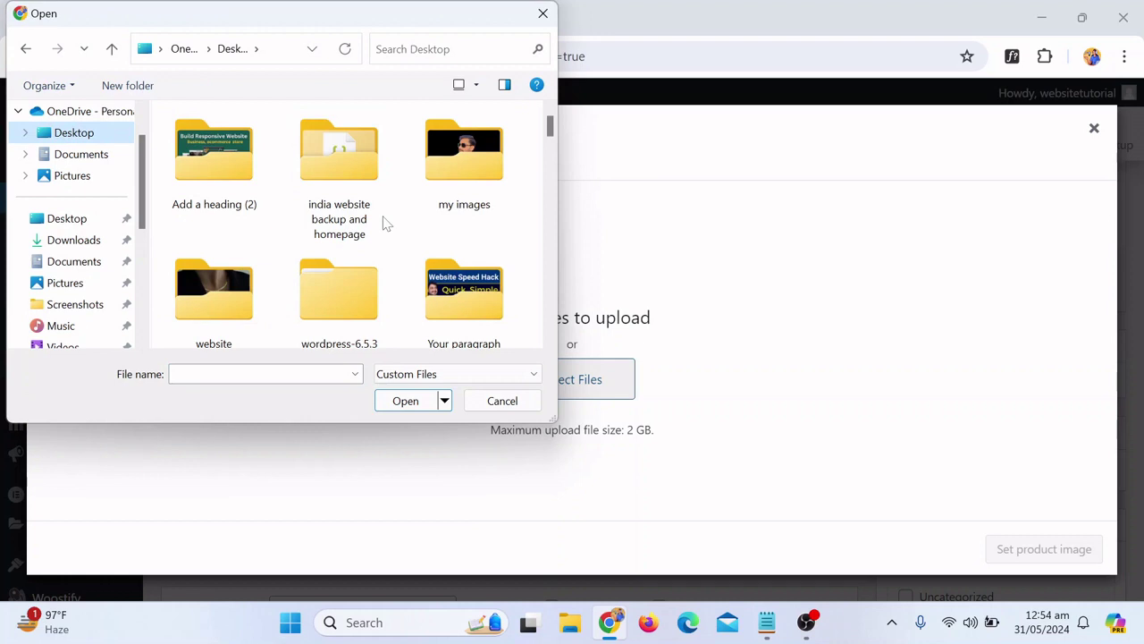
{"action": "double_click", "coordinate": [209, 277]}
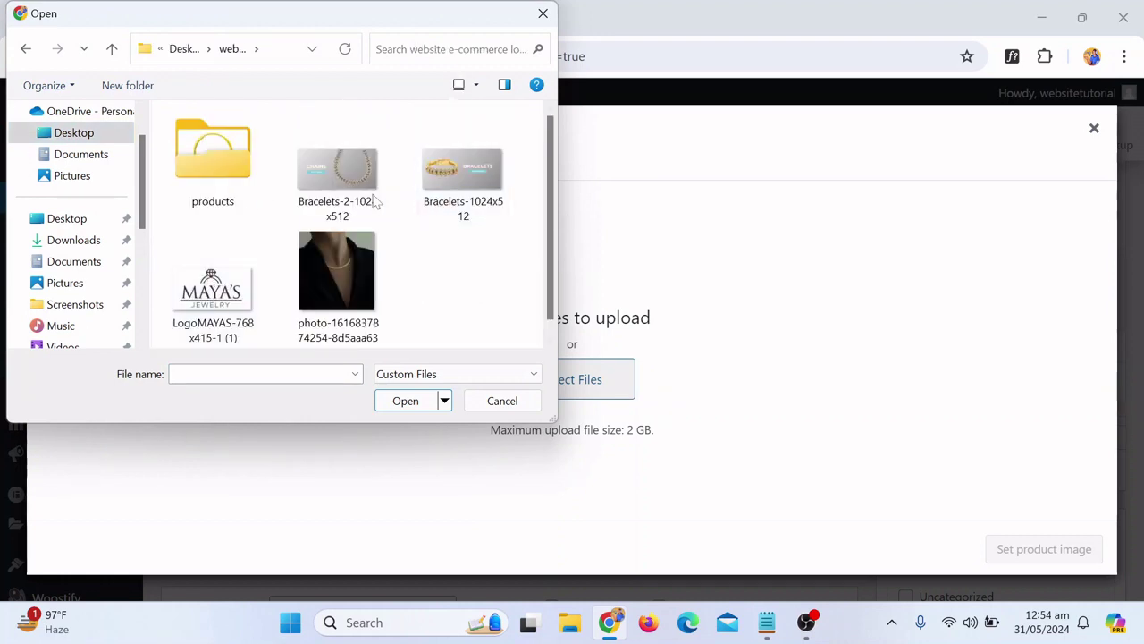
{"action": "double_click", "coordinate": [213, 150]}
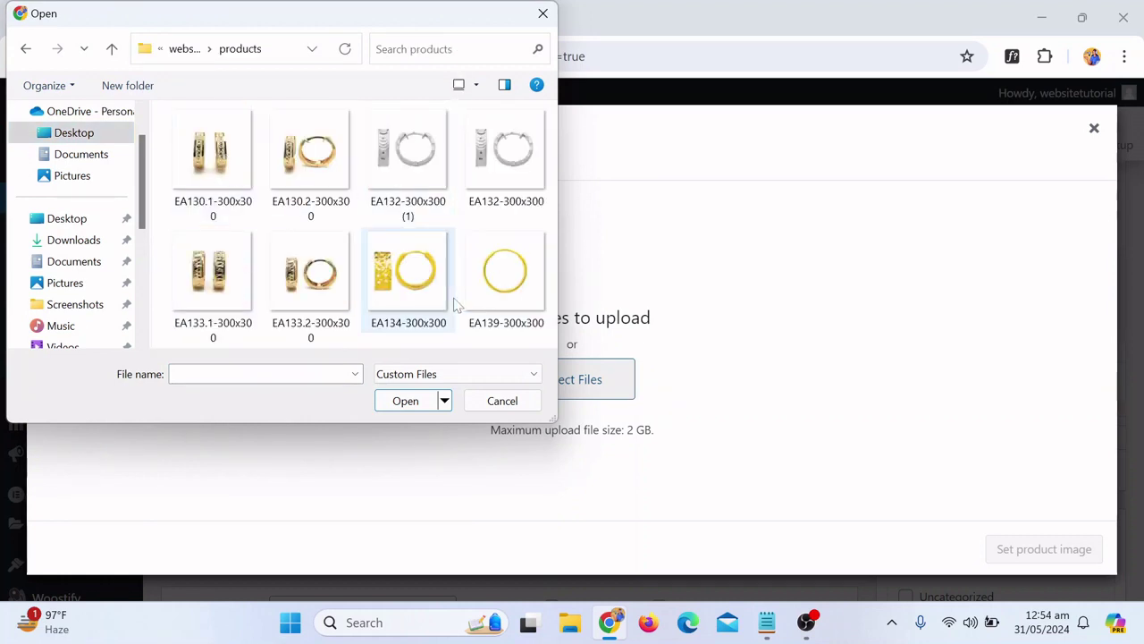
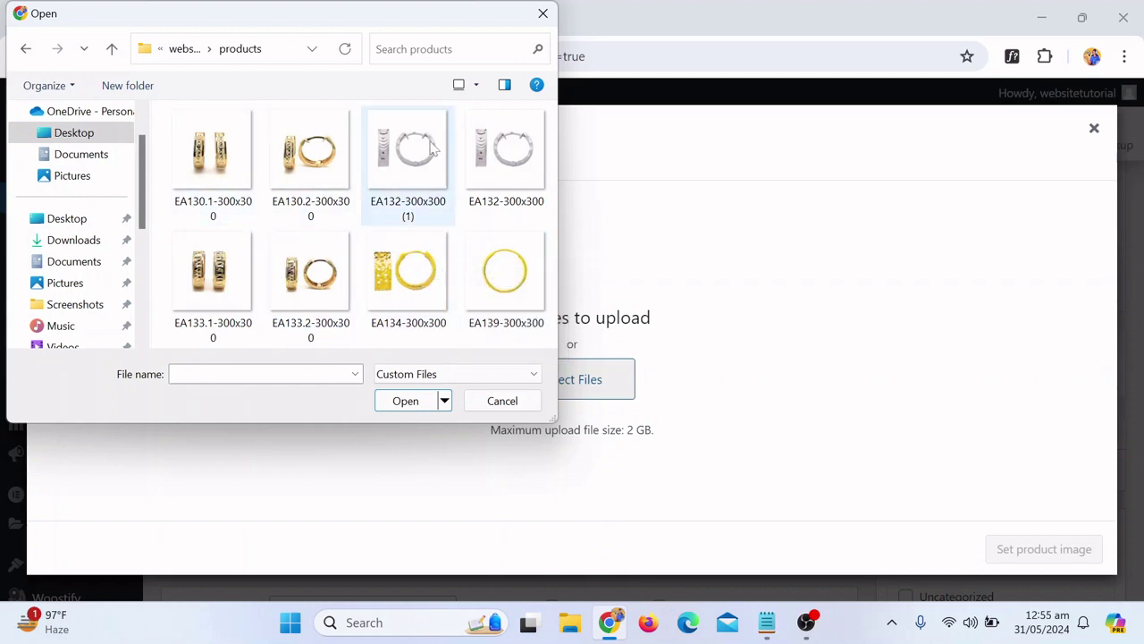
{"action": "left_click", "coordinate": [506, 275]}
{"action": "left_click", "coordinate": [405, 401]}
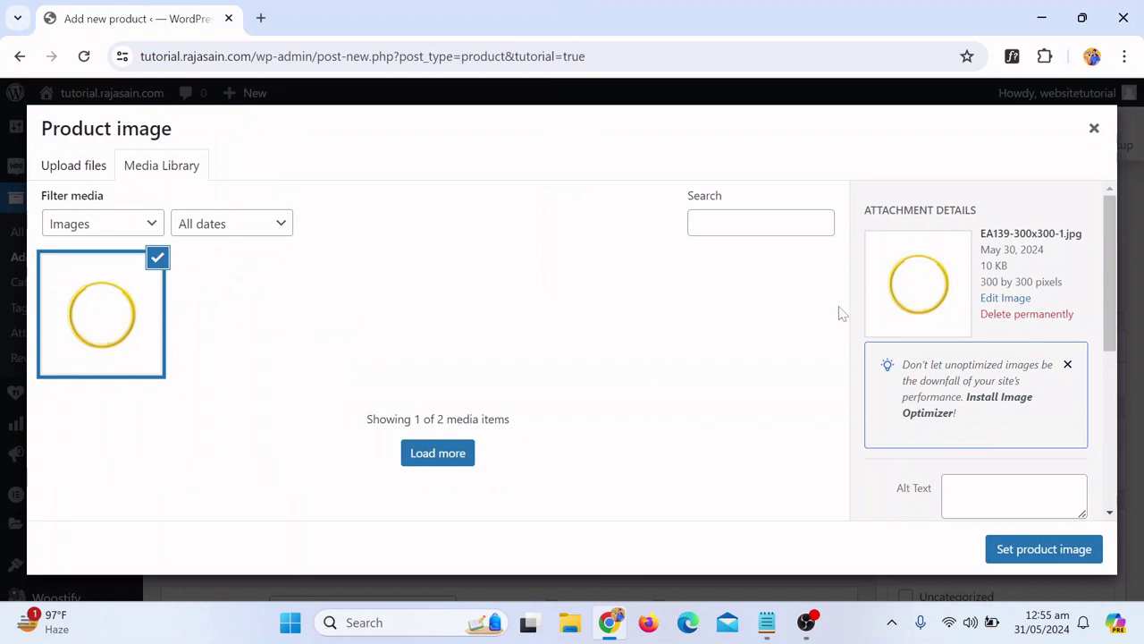
{"action": "left_click", "coordinate": [1037, 551]}
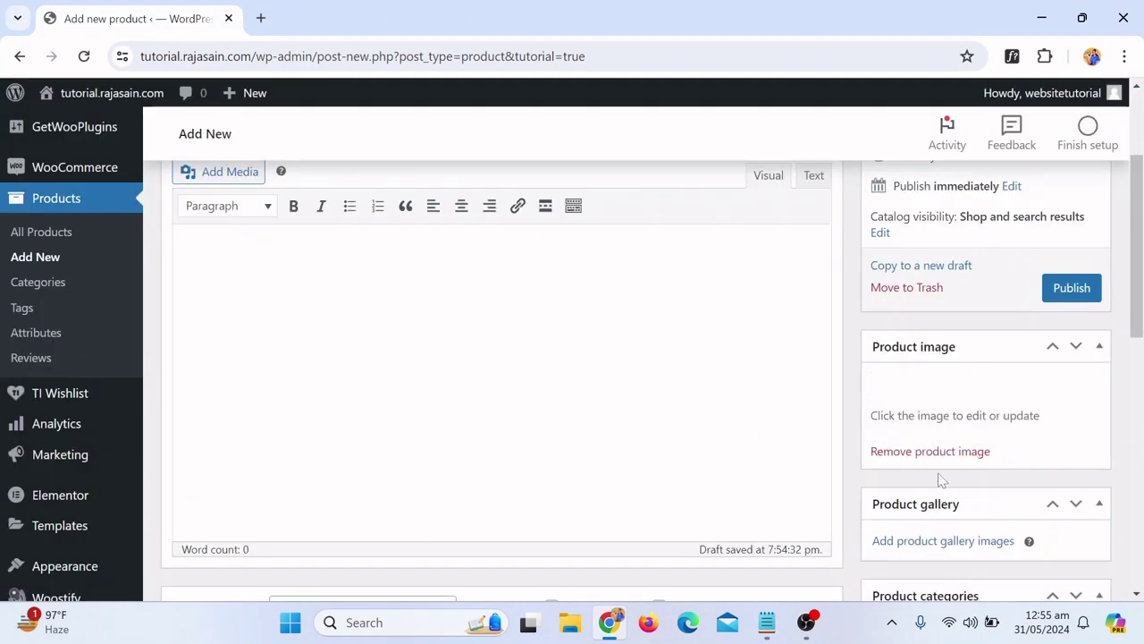
Upload EA132-300x300 and EA132-300x300 (1) and add both to the product gallery
{"action": "scroll", "coordinate": [975, 437], "scroll_direction": "down", "scroll_amount": 2}
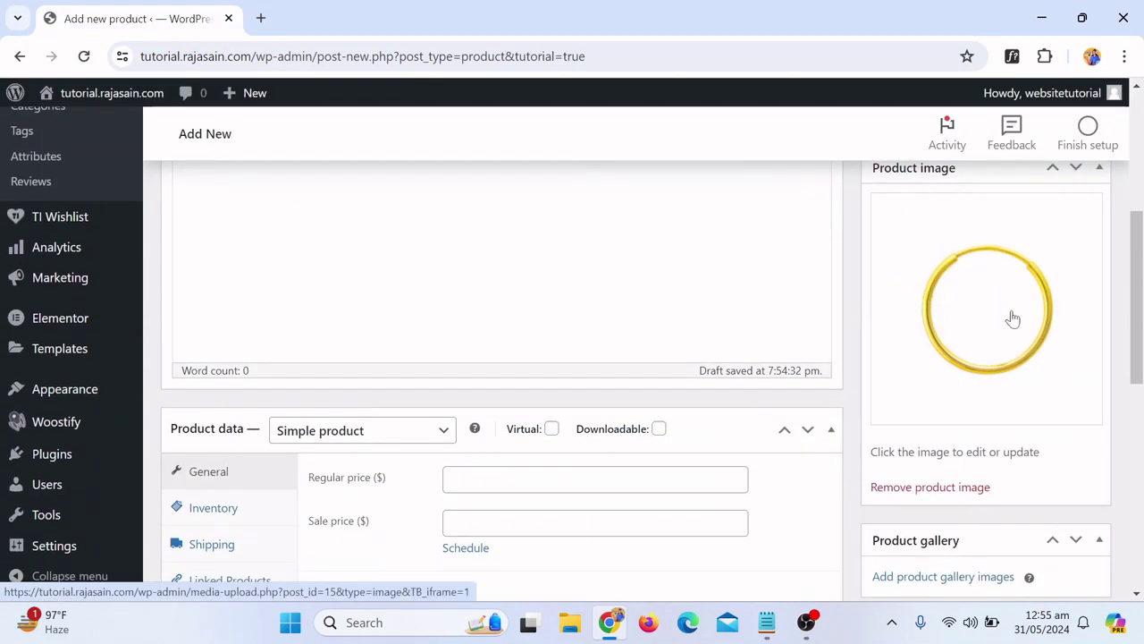
{"action": "scroll", "coordinate": [939, 393], "scroll_direction": "down", "scroll_amount": 1}
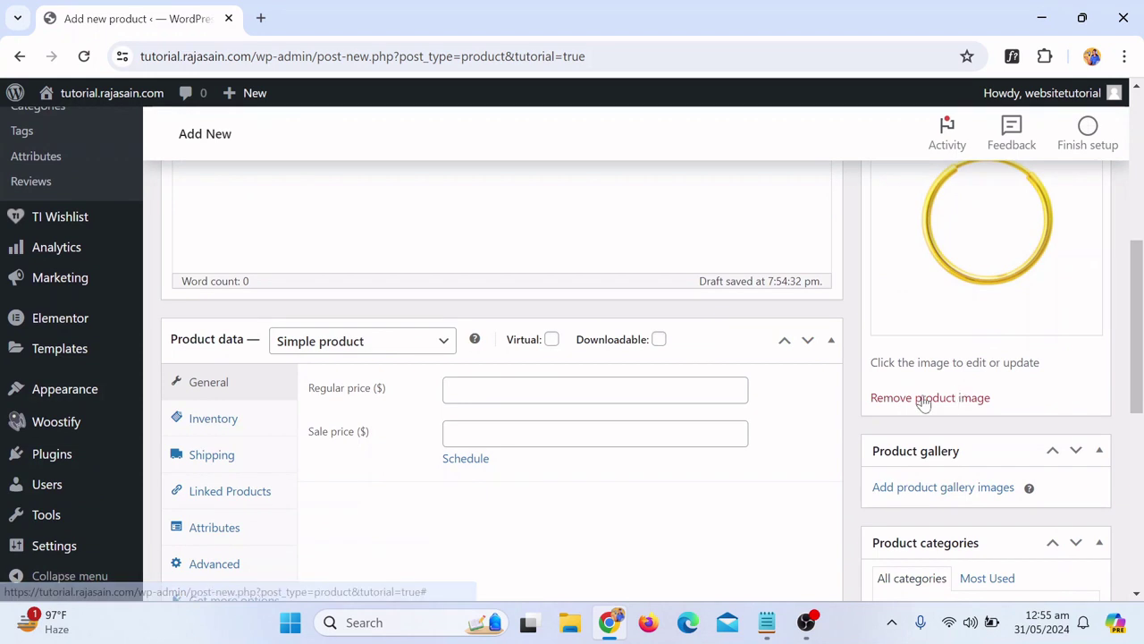
{"action": "left_click", "coordinate": [935, 491]}
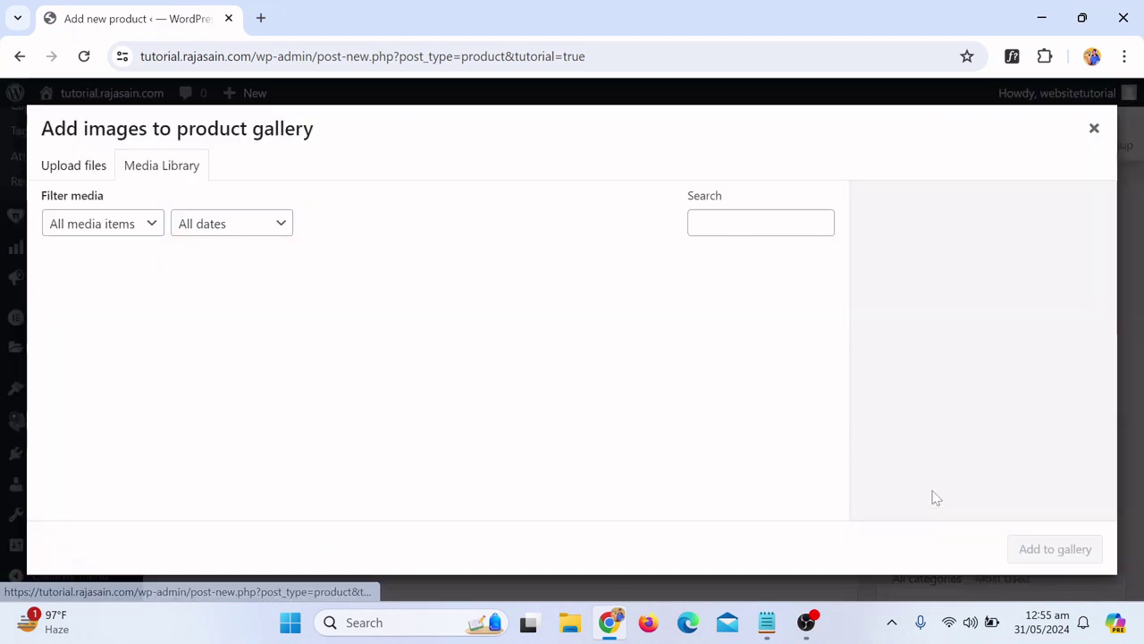
{"action": "left_click", "coordinate": [93, 166]}
{"action": "left_click", "coordinate": [577, 374]}
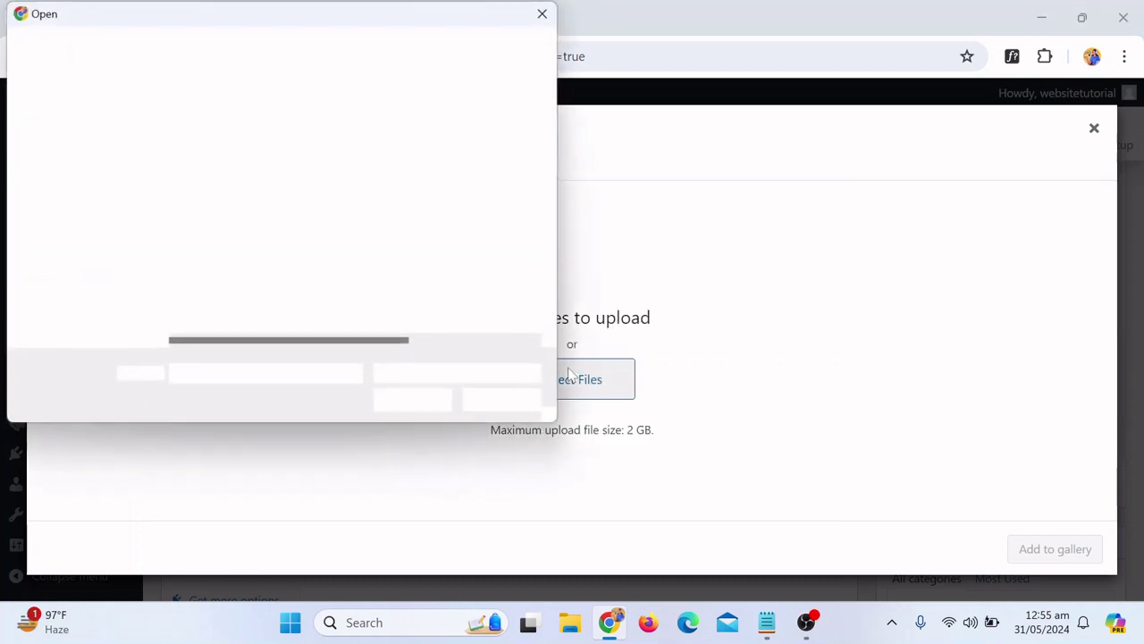
{"action": "left_click", "coordinate": [412, 169]}
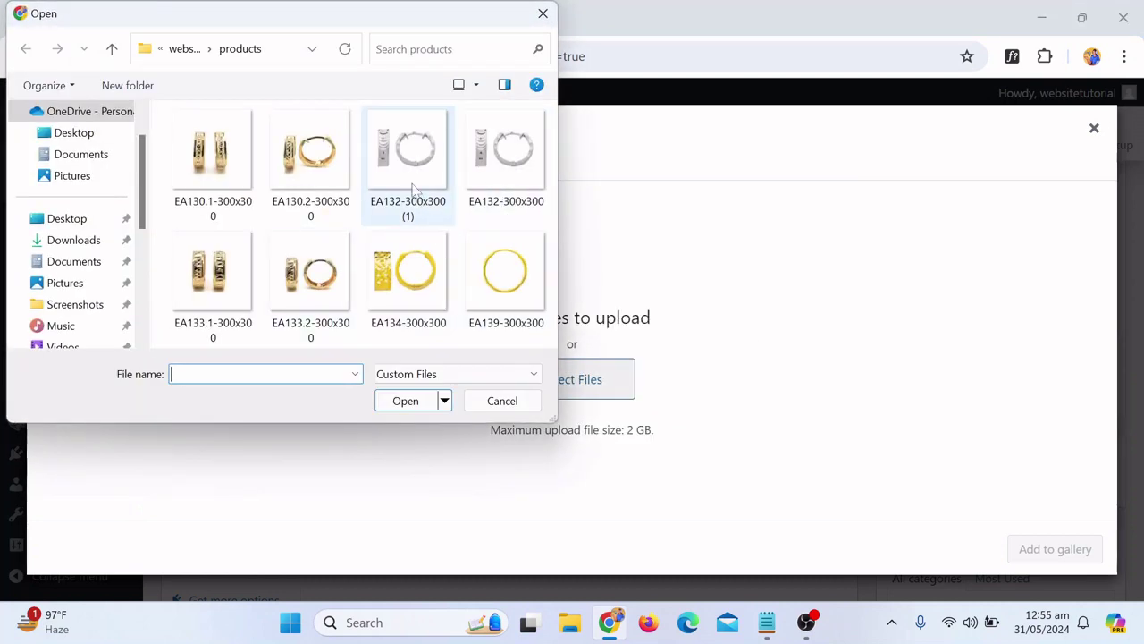
{"action": "left_click", "coordinate": [506, 143], "text": "ctrl"}
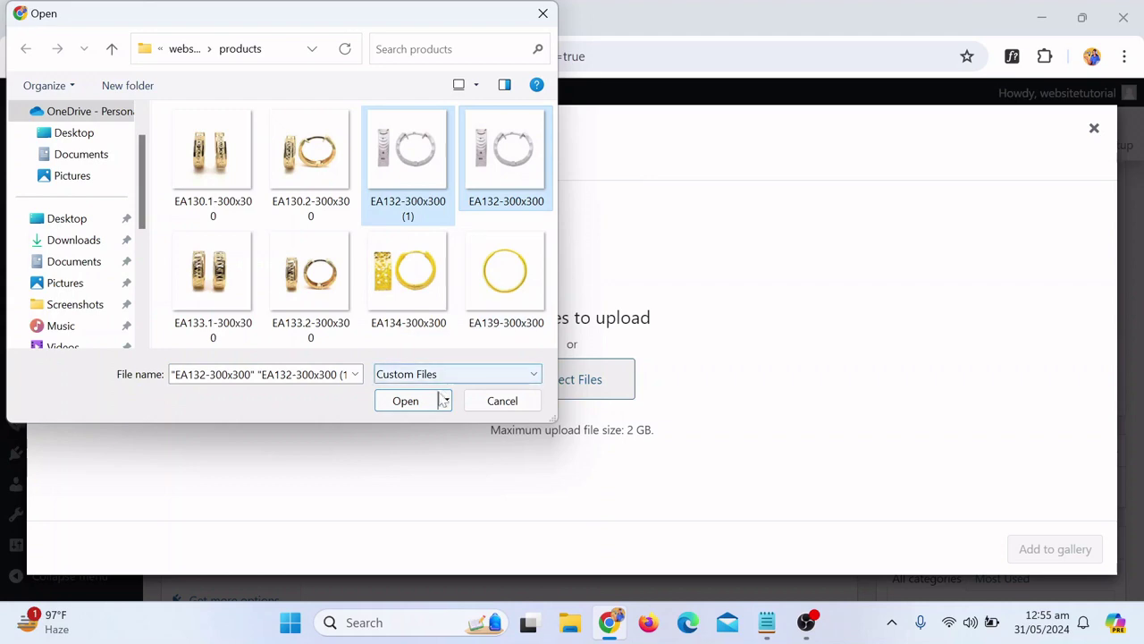
{"action": "left_click", "coordinate": [405, 401]}
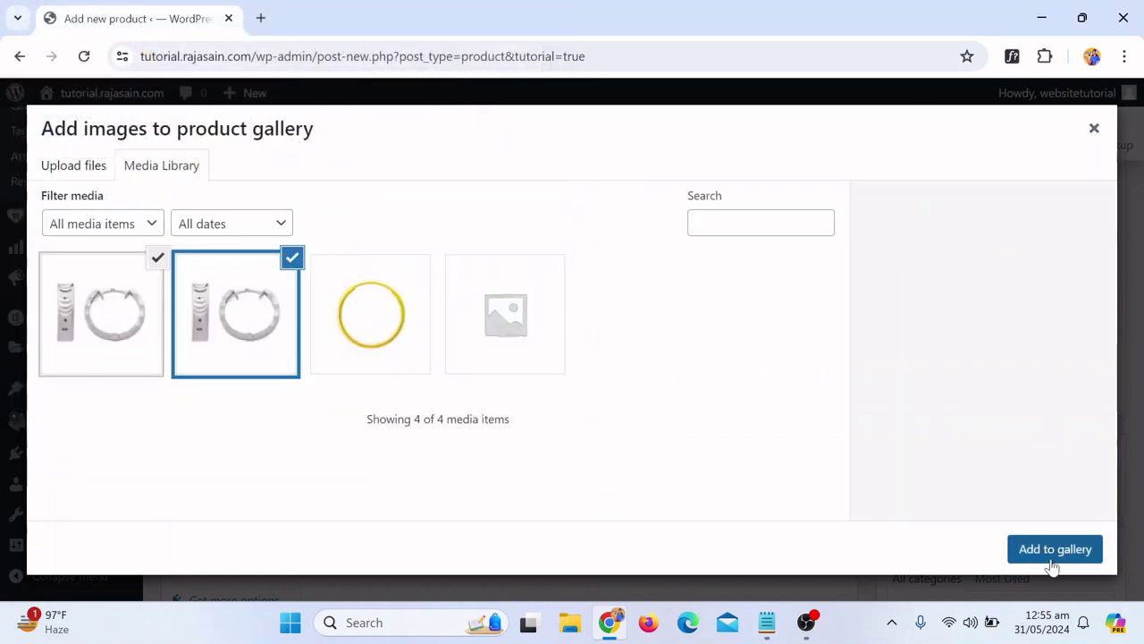
{"action": "left_click", "coordinate": [1051, 548]}
{"action": "scroll", "coordinate": [830, 461], "scroll_direction": "up", "scroll_amount": 2}
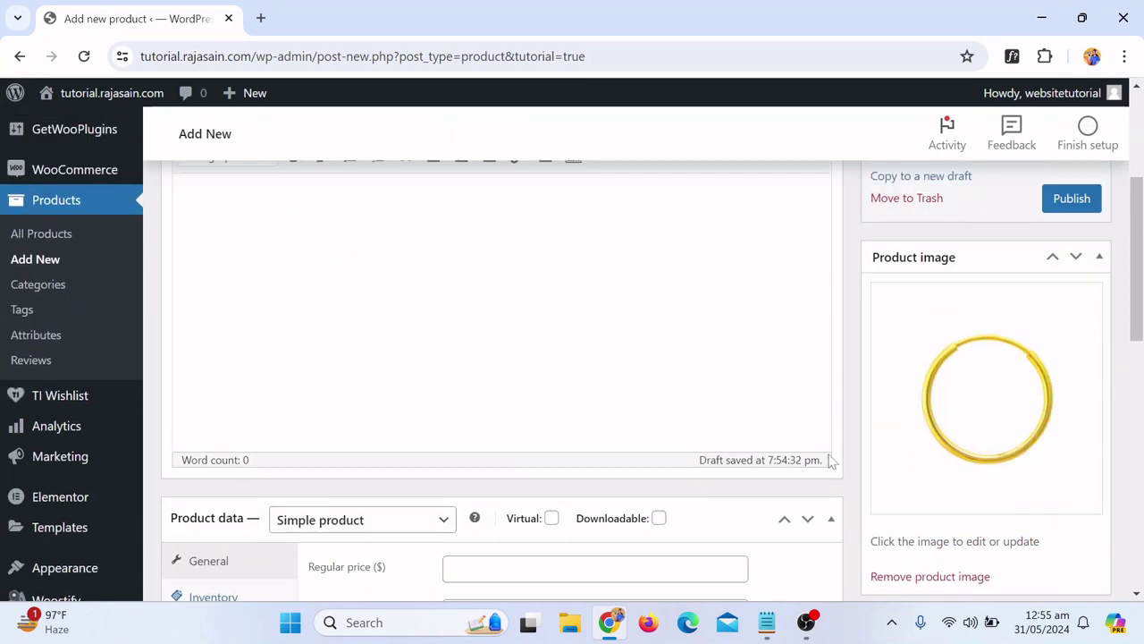
{"action": "scroll", "coordinate": [839, 461], "scroll_direction": "down", "scroll_amount": 5}
{"action": "scroll", "coordinate": [1007, 260], "scroll_direction": "up", "scroll_amount": 4}
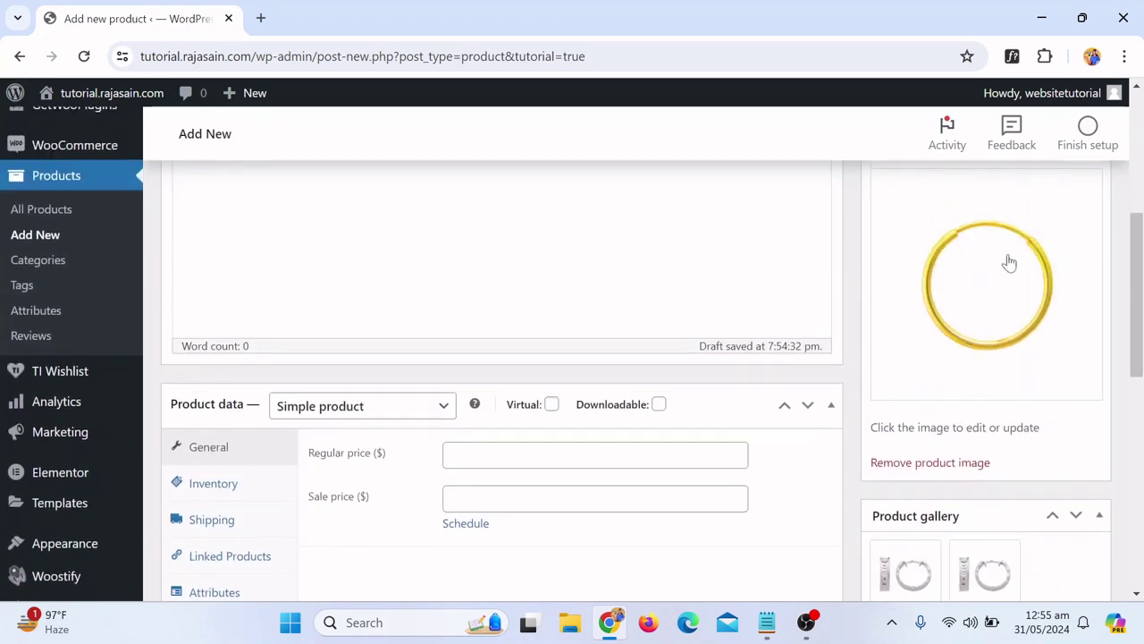
{"action": "scroll", "coordinate": [987, 268], "scroll_direction": "down", "scroll_amount": 1}
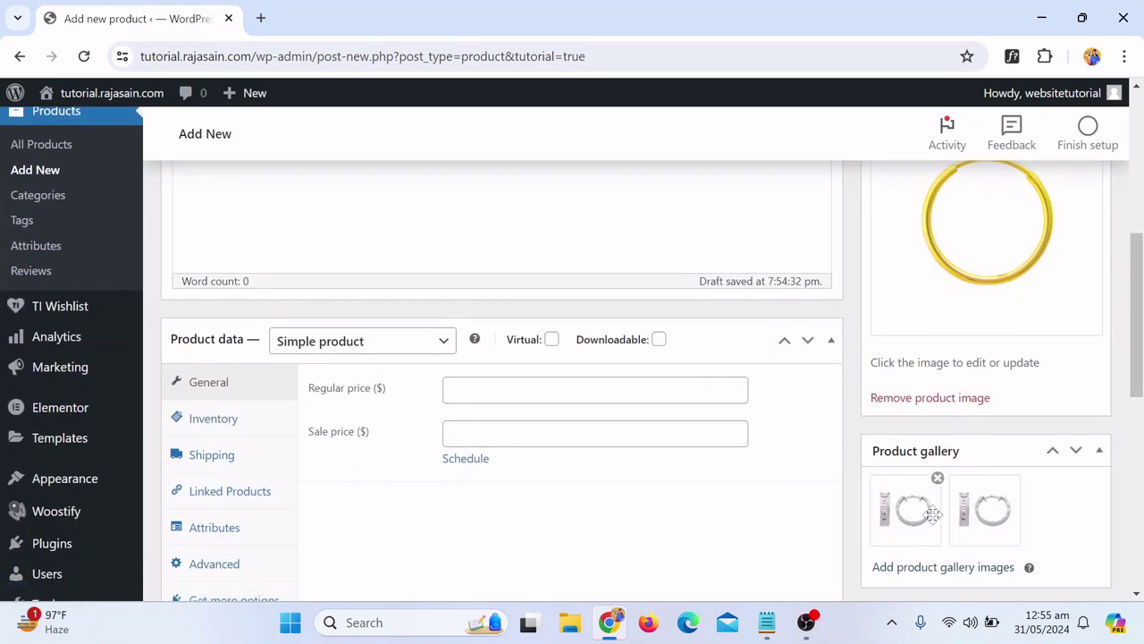
Choose Simple product as the product type in the product data
{"action": "scroll", "coordinate": [731, 481], "scroll_direction": "down", "scroll_amount": 1}
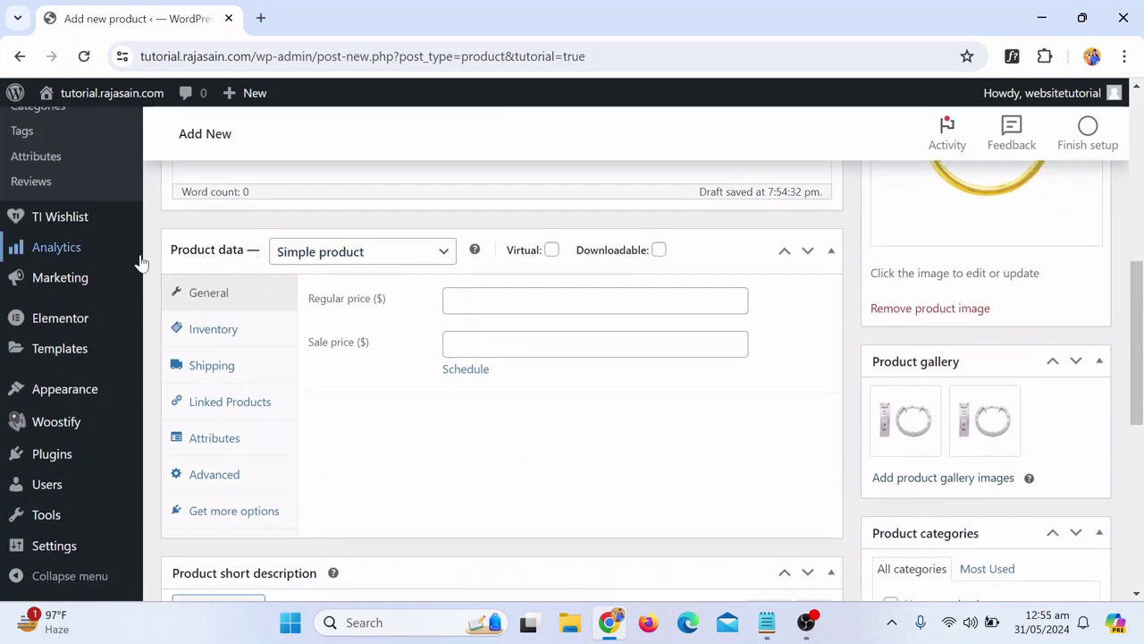
{"action": "left_click", "coordinate": [326, 258]}
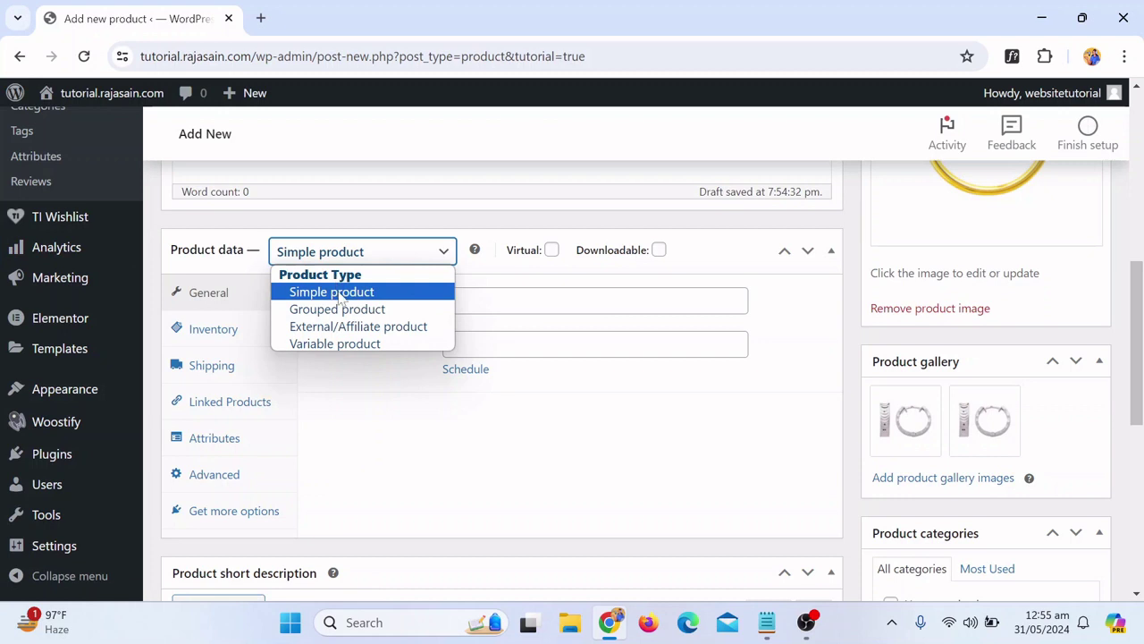
{"action": "left_click", "coordinate": [340, 295]}
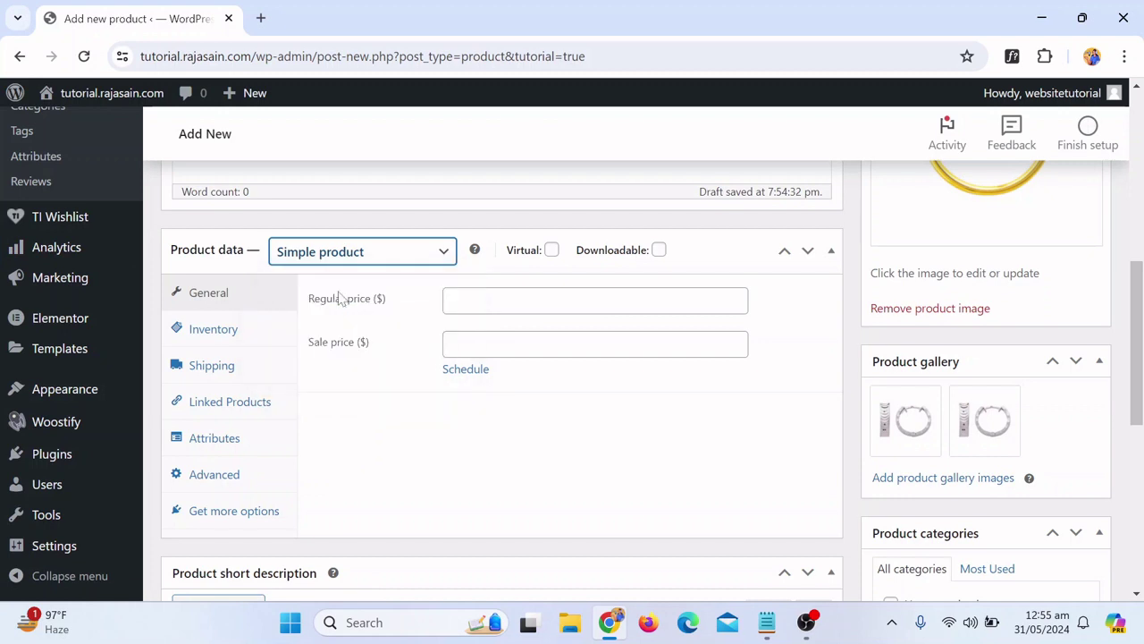
{"action": "left_click", "coordinate": [386, 260]}
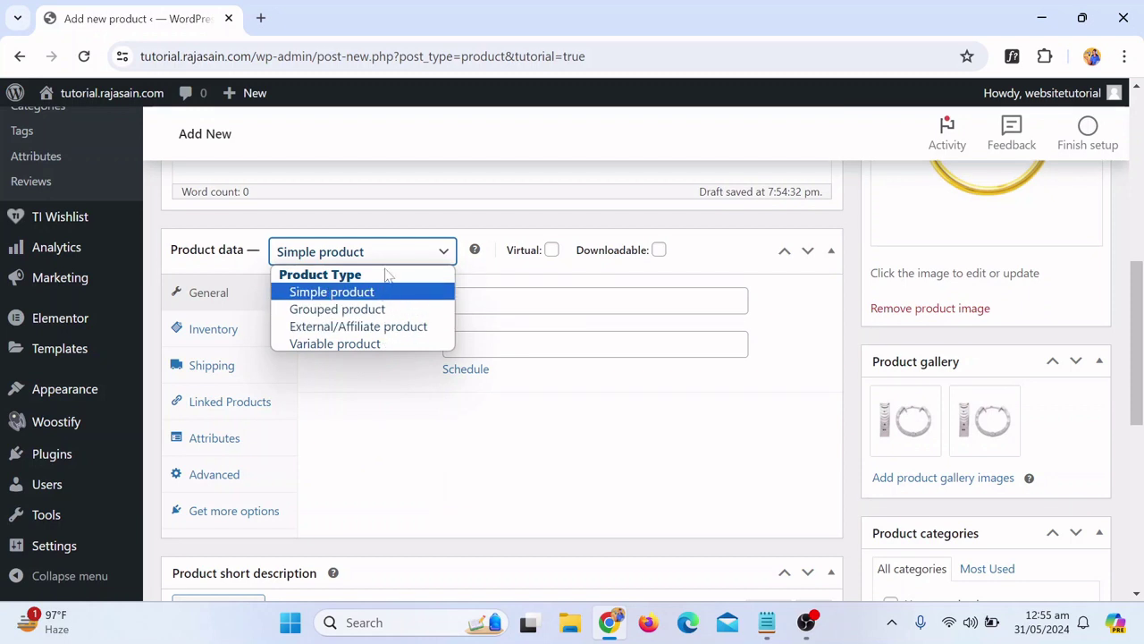
{"action": "left_click", "coordinate": [360, 295]}
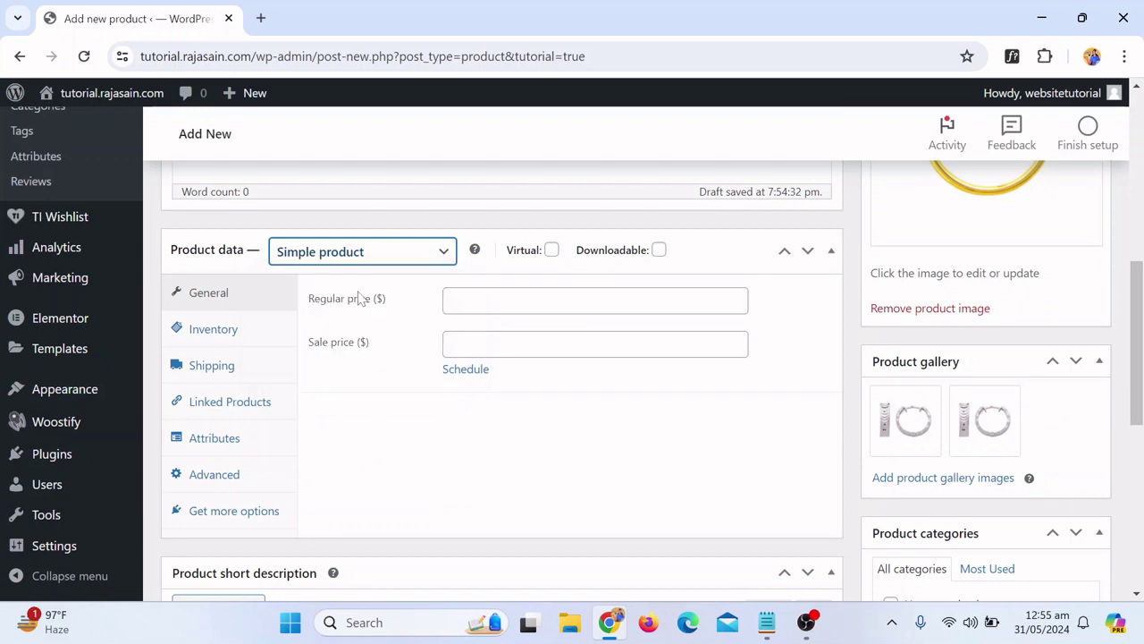
Set the product's regular price to 50 dollars
{"action": "left_click", "coordinate": [396, 358]}
{"action": "left_click", "coordinate": [594, 301]}
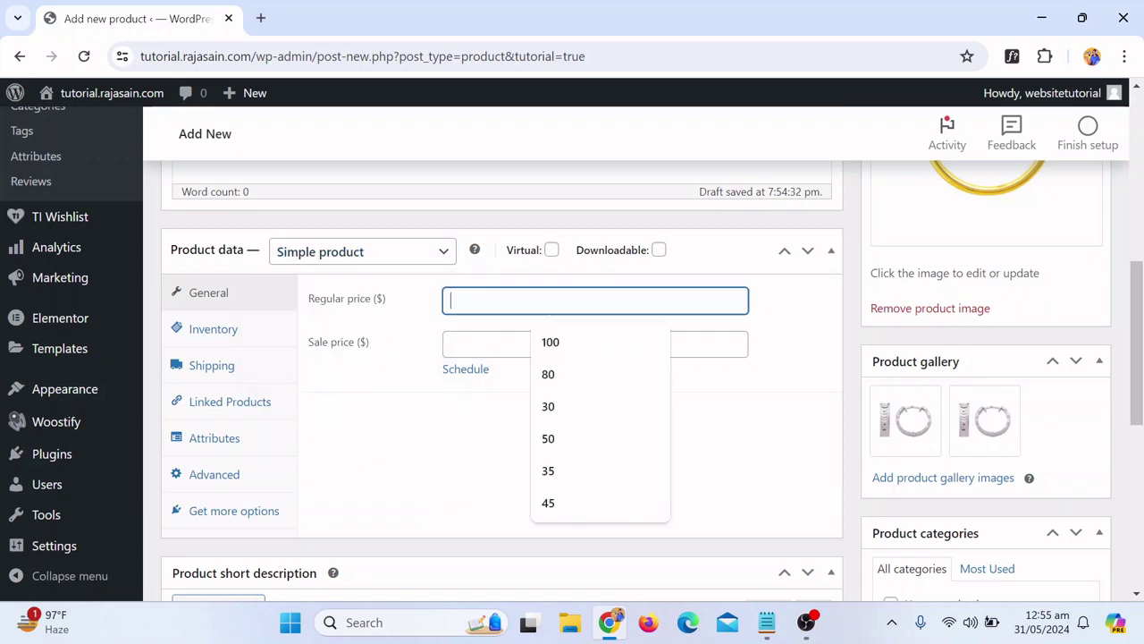
{"action": "scroll", "coordinate": [715, 273], "scroll_direction": "up", "scroll_amount": 3}
{"action": "scroll", "coordinate": [498, 447], "scroll_direction": "down", "scroll_amount": 2}
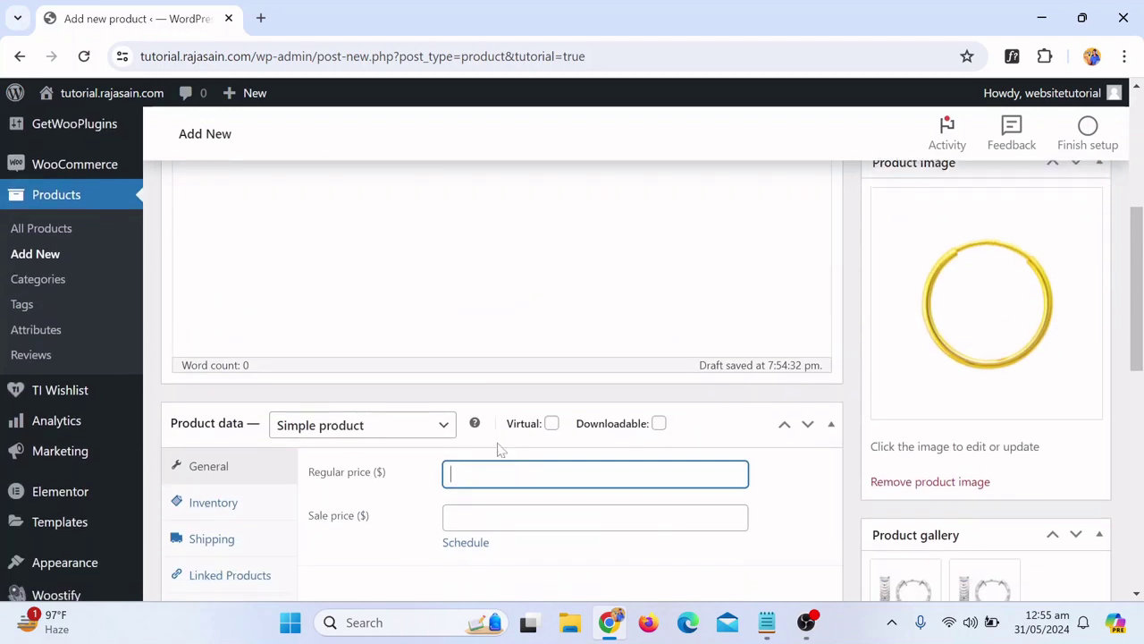
{"action": "key", "text": "Down"}
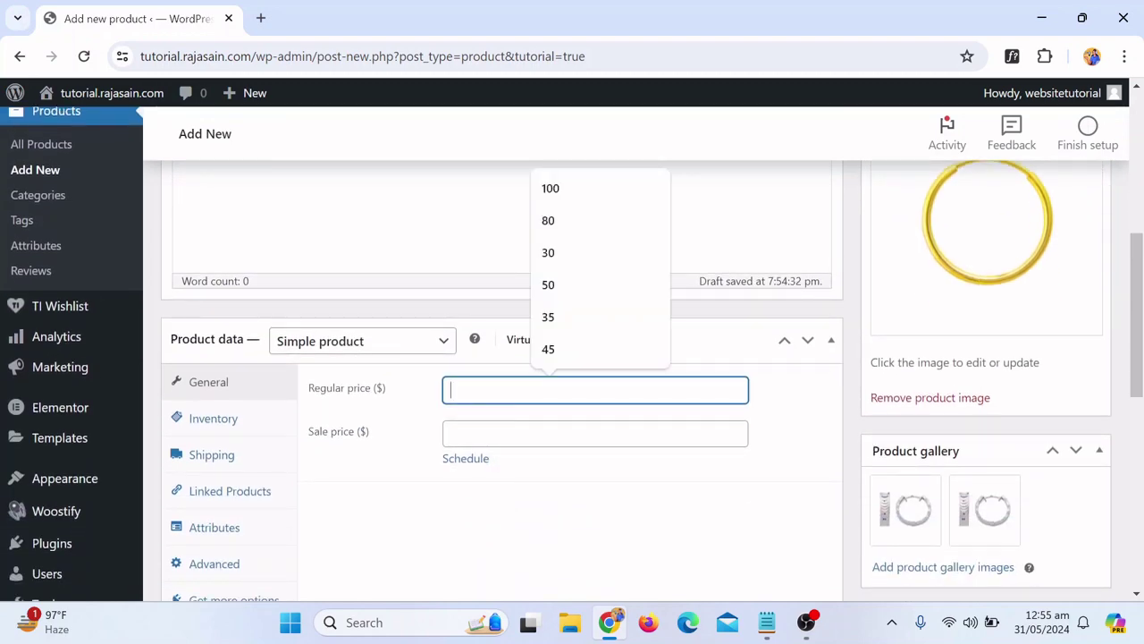
{"action": "type", "text": "50"}
{"action": "left_click", "coordinate": [398, 481]}
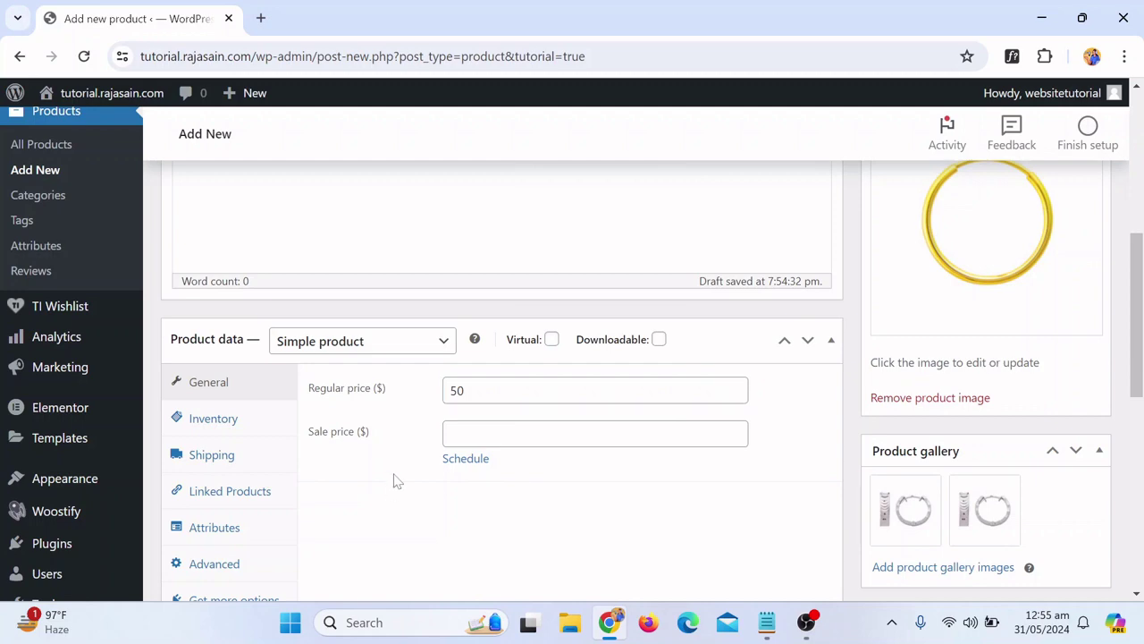
{"action": "scroll", "coordinate": [654, 439], "scroll_direction": "up", "scroll_amount": 6}
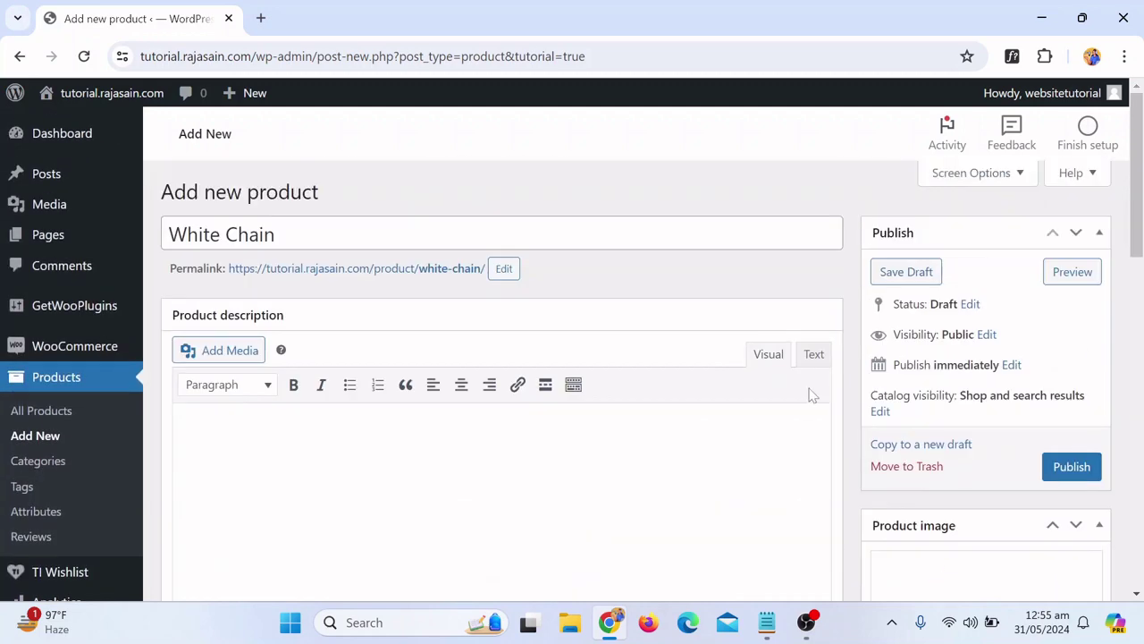
{"action": "scroll", "coordinate": [584, 283], "scroll_direction": "down", "scroll_amount": 2}
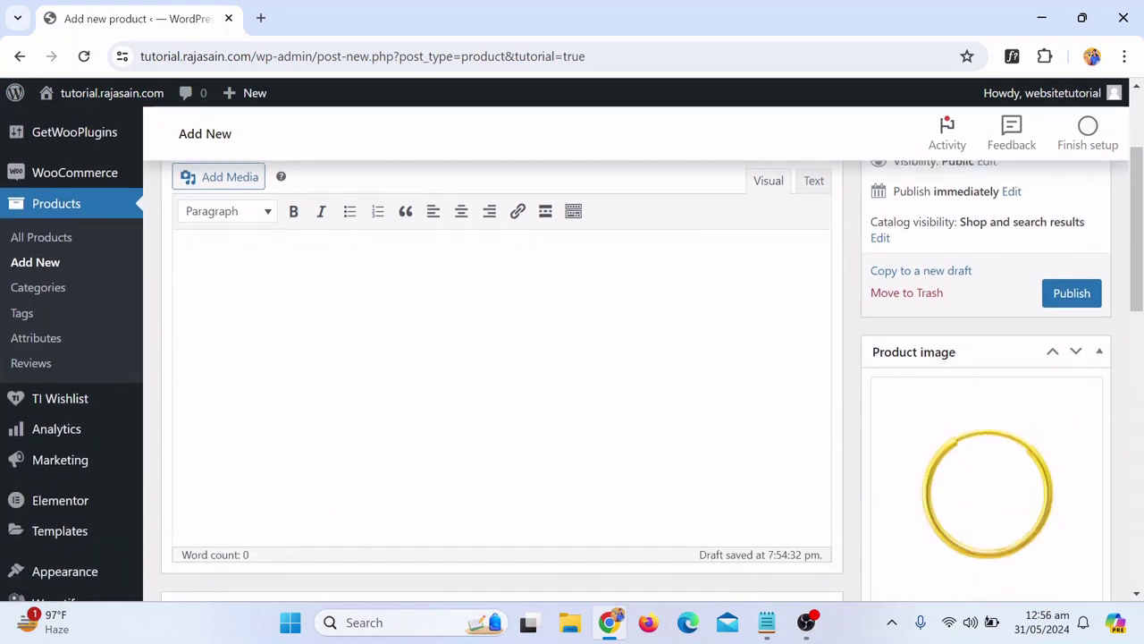
{"action": "scroll", "coordinate": [970, 466], "scroll_direction": "down", "scroll_amount": 4}
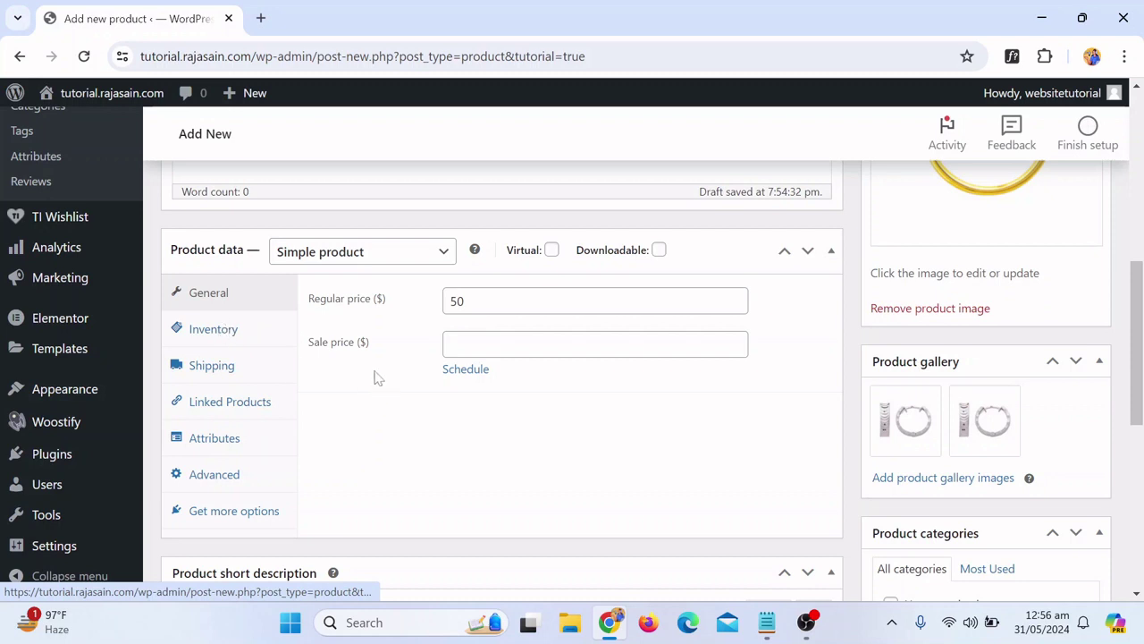
{"action": "left_click", "coordinate": [451, 344]}
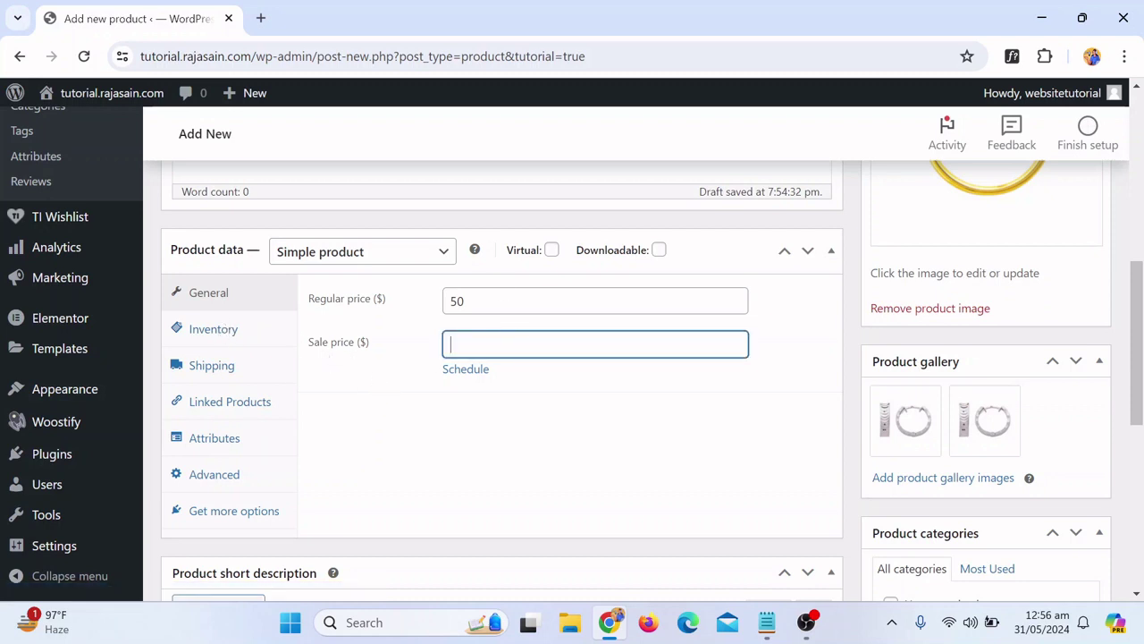
Enable stock quantity tracking in the product's inventory settings and set the quantity to 3
{"action": "left_click", "coordinate": [220, 336]}
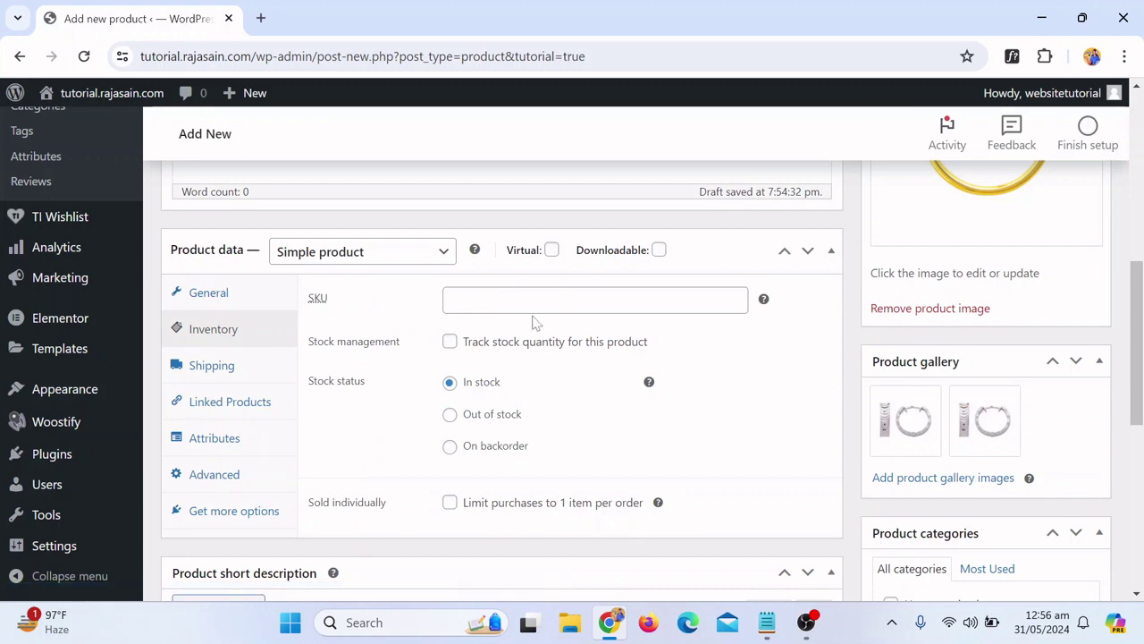
{"action": "left_click", "coordinate": [451, 342]}
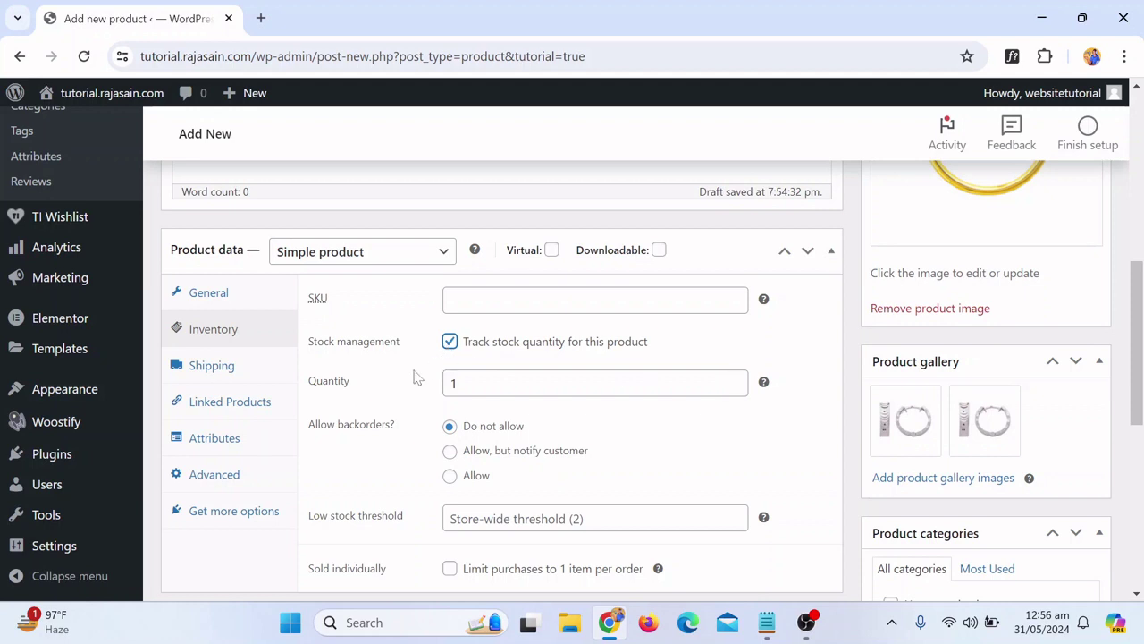
{"action": "left_click", "coordinate": [457, 382]}
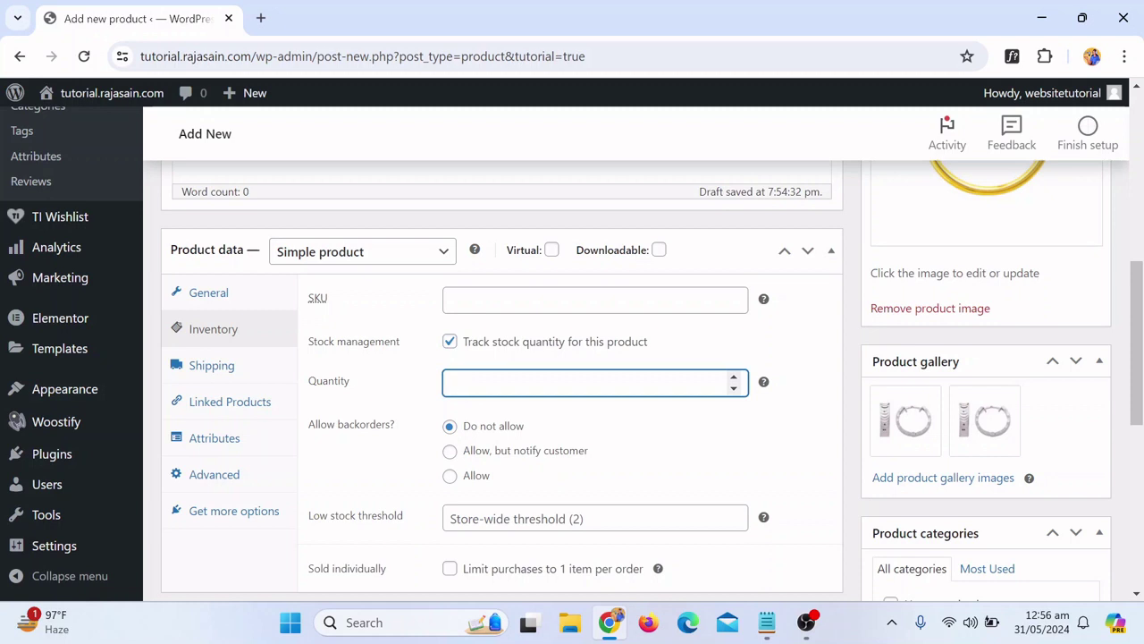
{"action": "left_click", "coordinate": [351, 404]}
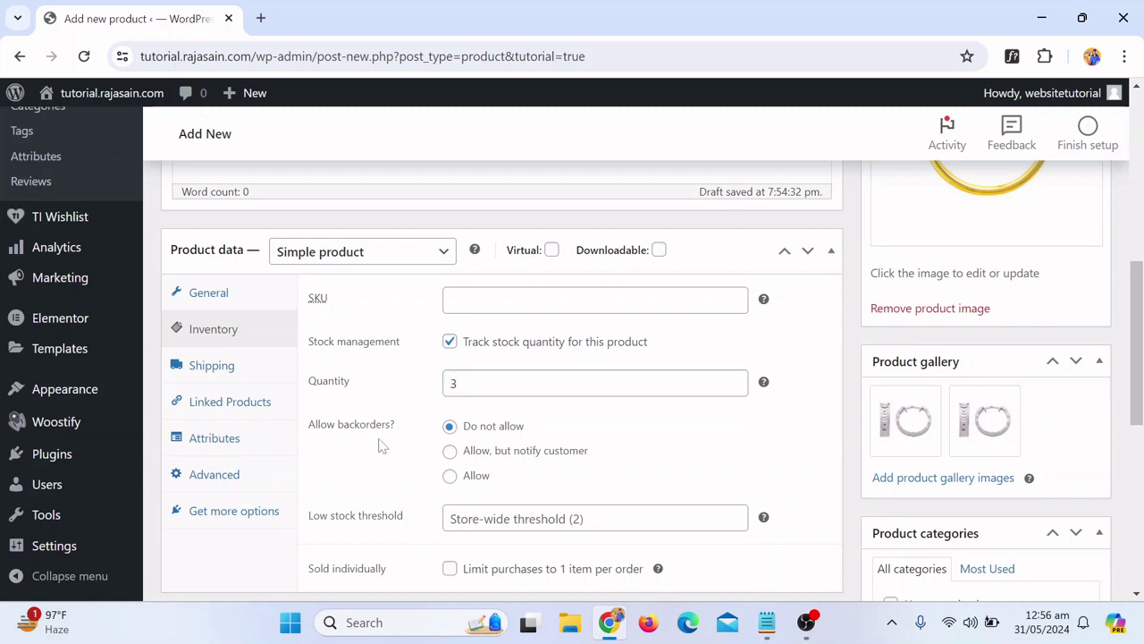
Assign the product to the Bracelets category
{"action": "scroll", "coordinate": [521, 486], "scroll_direction": "down", "scroll_amount": 1}
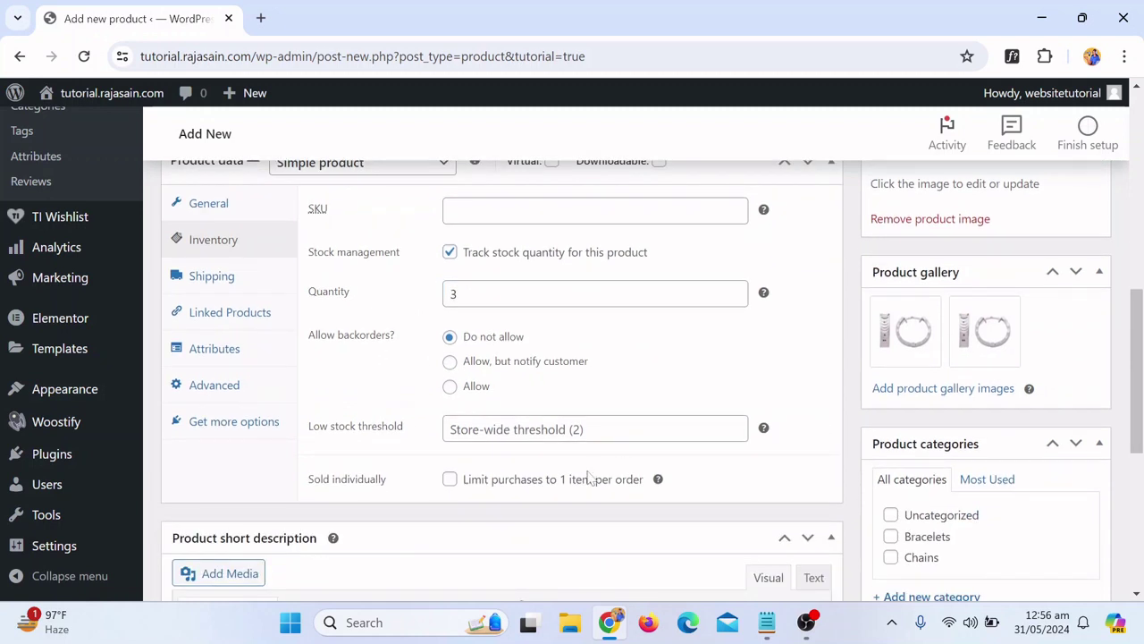
{"action": "scroll", "coordinate": [599, 456], "scroll_direction": "up", "scroll_amount": 1}
{"action": "scroll", "coordinate": [921, 366], "scroll_direction": "down", "scroll_amount": 4}
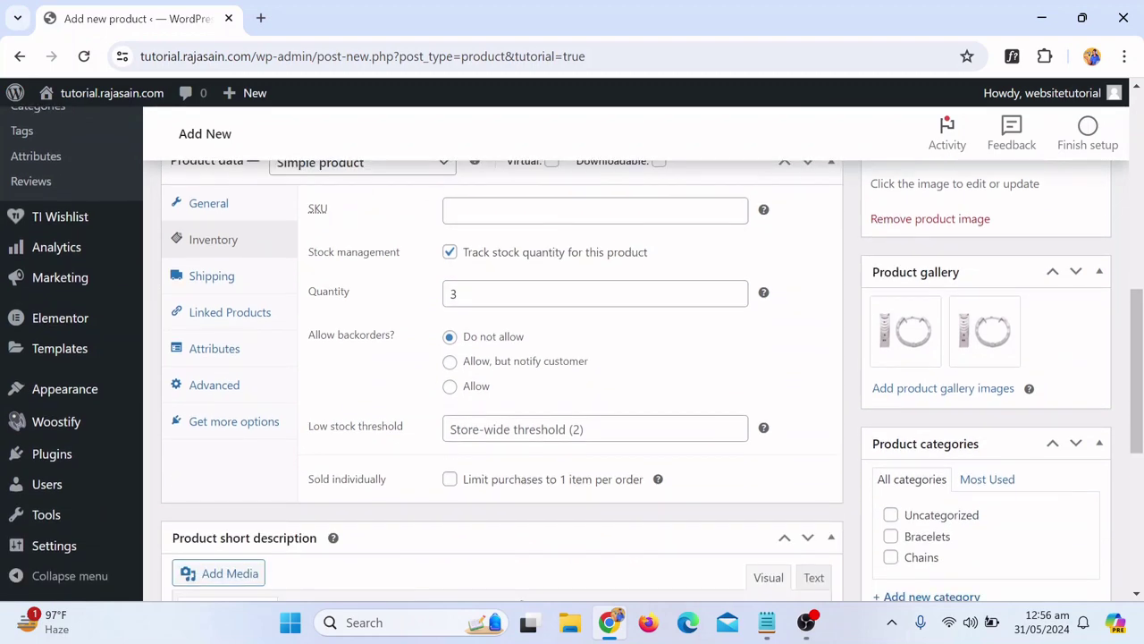
{"action": "scroll", "coordinate": [915, 320], "scroll_direction": "up", "scroll_amount": 1}
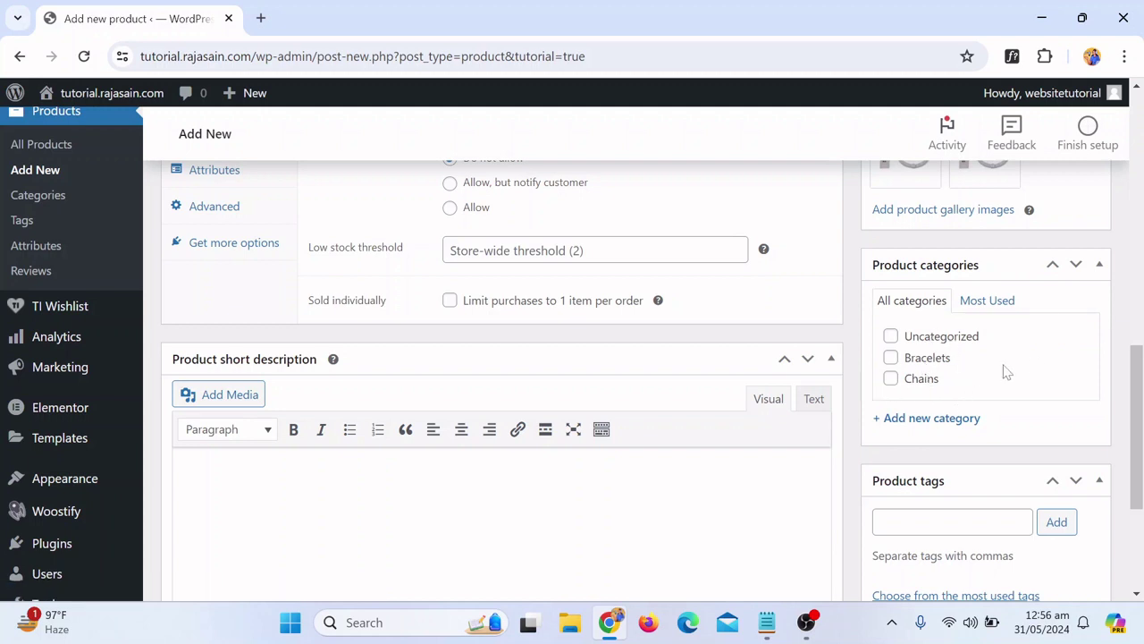
{"action": "left_click", "coordinate": [892, 358]}
Replace the product name White Chain with Gold Bracelet, reusing the copied category name
{"action": "left_click_drag", "start_coordinate": [953, 362], "coordinate": [908, 374]}
{"action": "key", "text": "ctrl+c"}
{"action": "scroll", "coordinate": [664, 331], "scroll_direction": "up", "scroll_amount": 15}
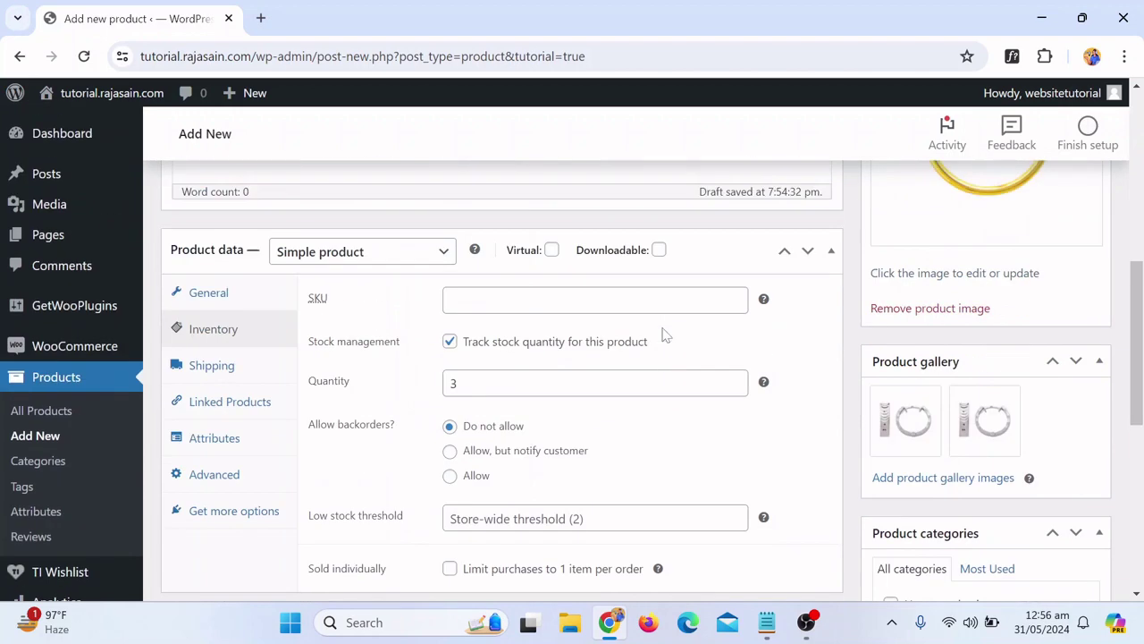
{"action": "left_click", "coordinate": [276, 233]}
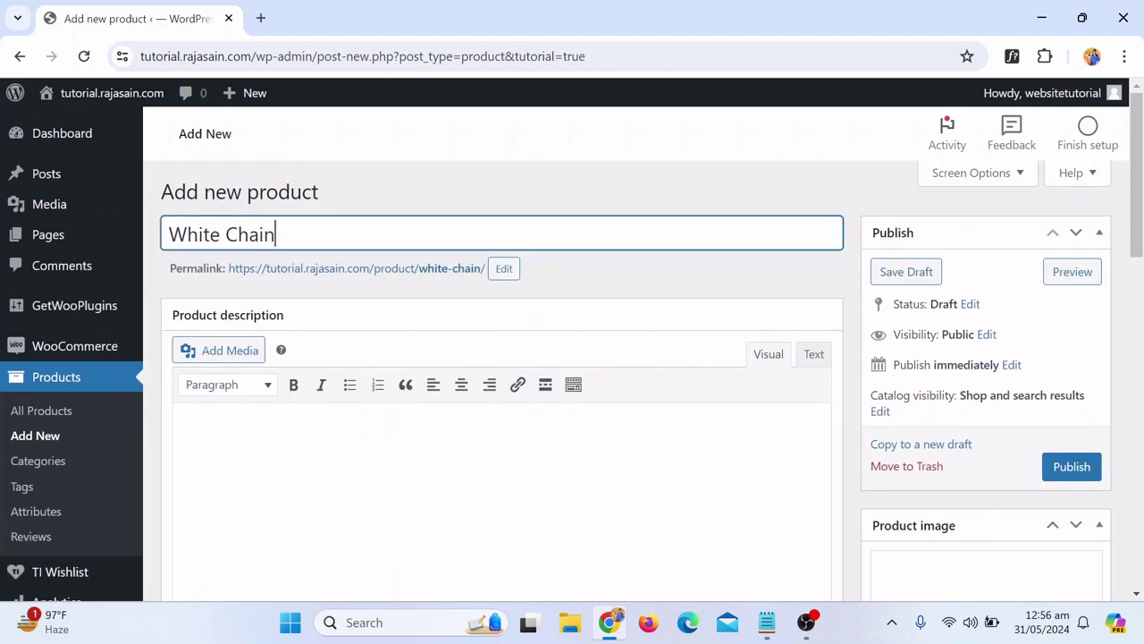
{"action": "key", "text": "ctrl+a"}
{"action": "key", "text": "BackSpace"}
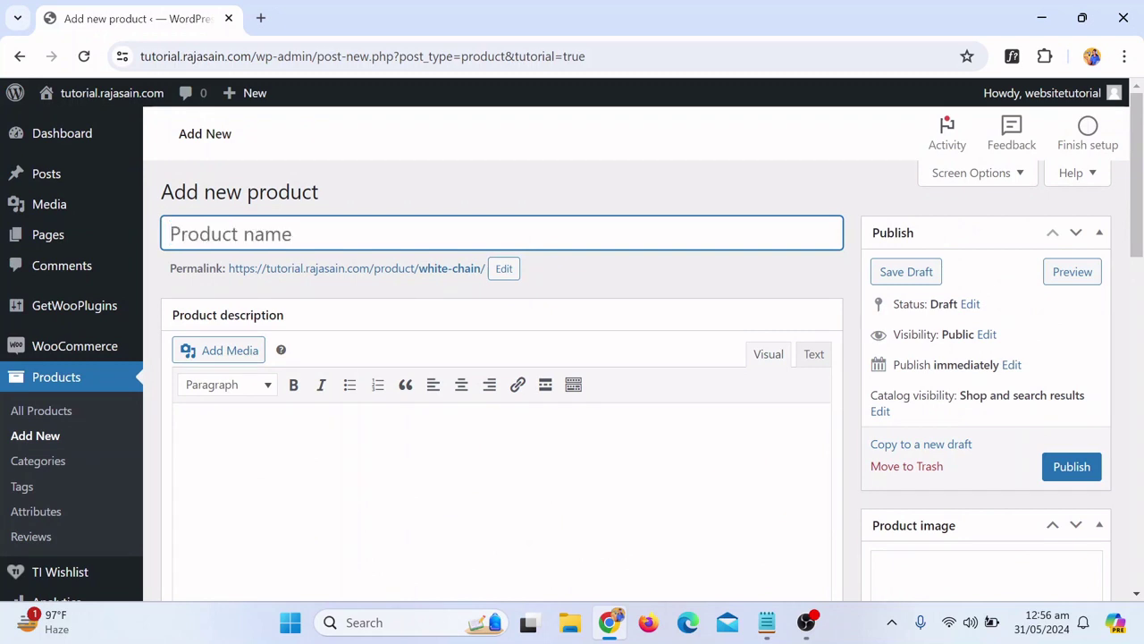
{"action": "key", "text": "ctrl+v"}
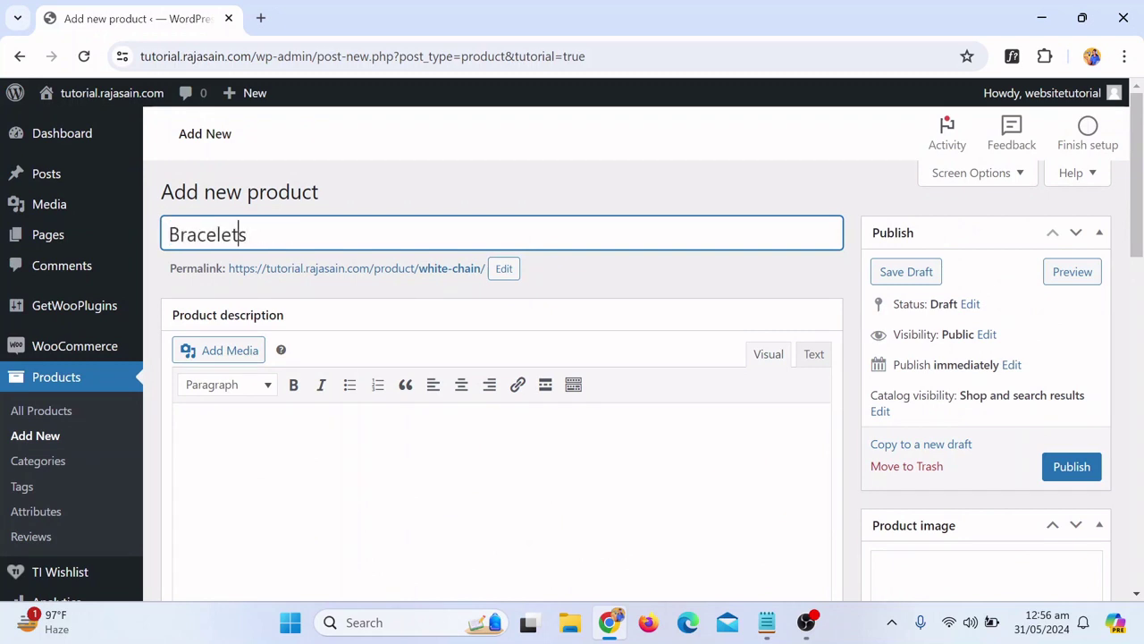
{"action": "key", "text": "Caps_Lock"}
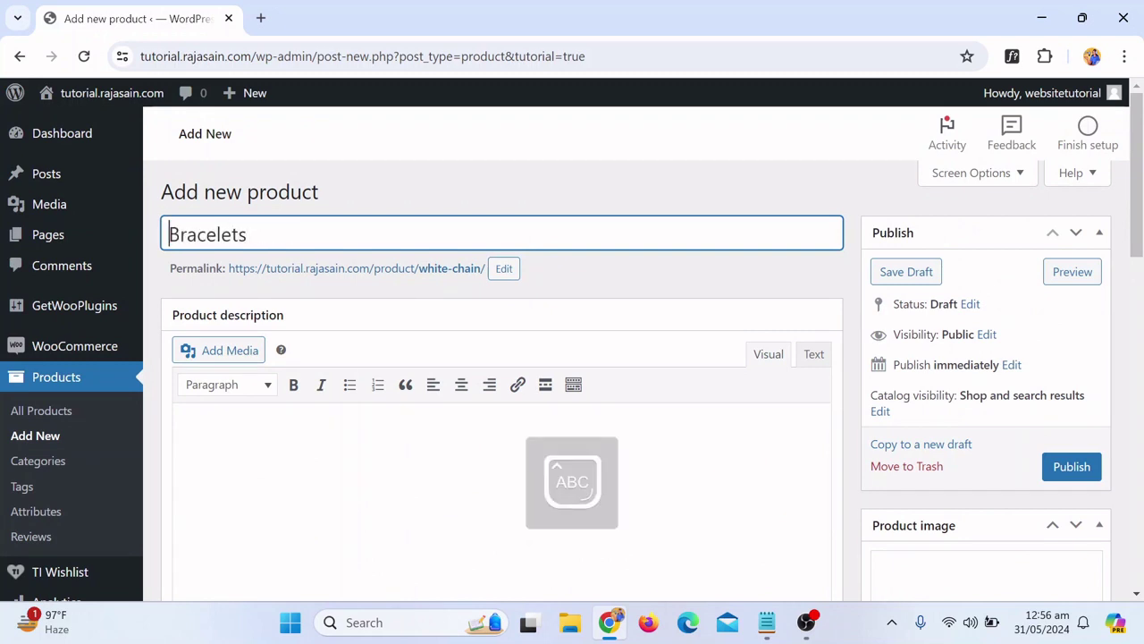
{"action": "type", "text": "G"}
{"action": "key", "text": "Caps_Lock"}
{"action": "type", "text": "old"}
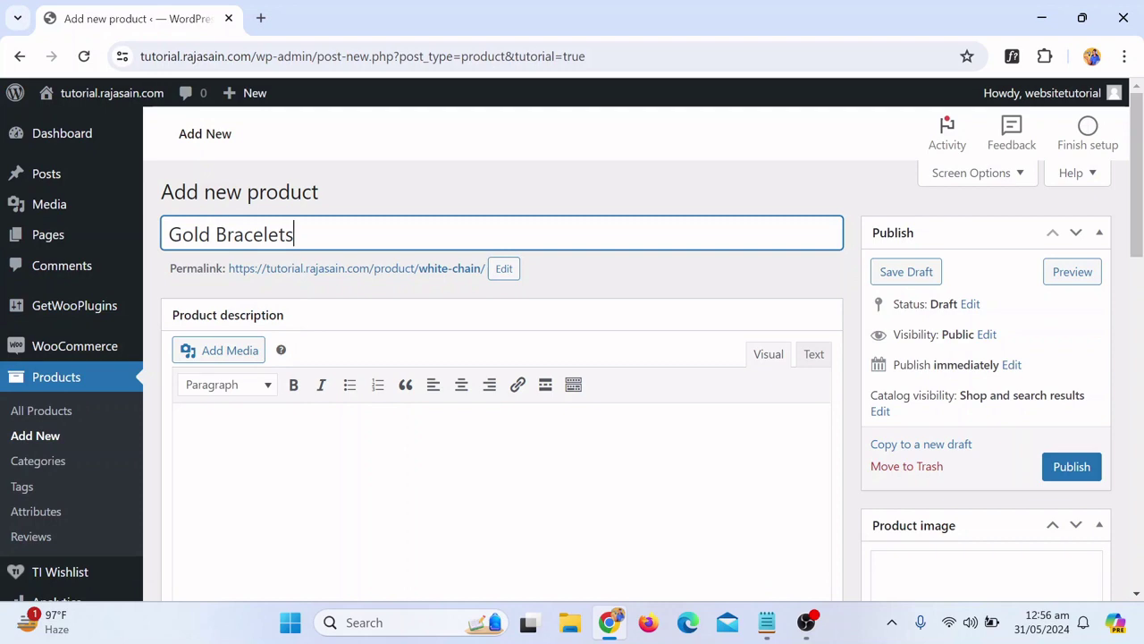
Write "This is our Premium Bracelet" in the product short description and make it bold
{"action": "scroll", "coordinate": [459, 301], "scroll_direction": "down", "scroll_amount": 6}
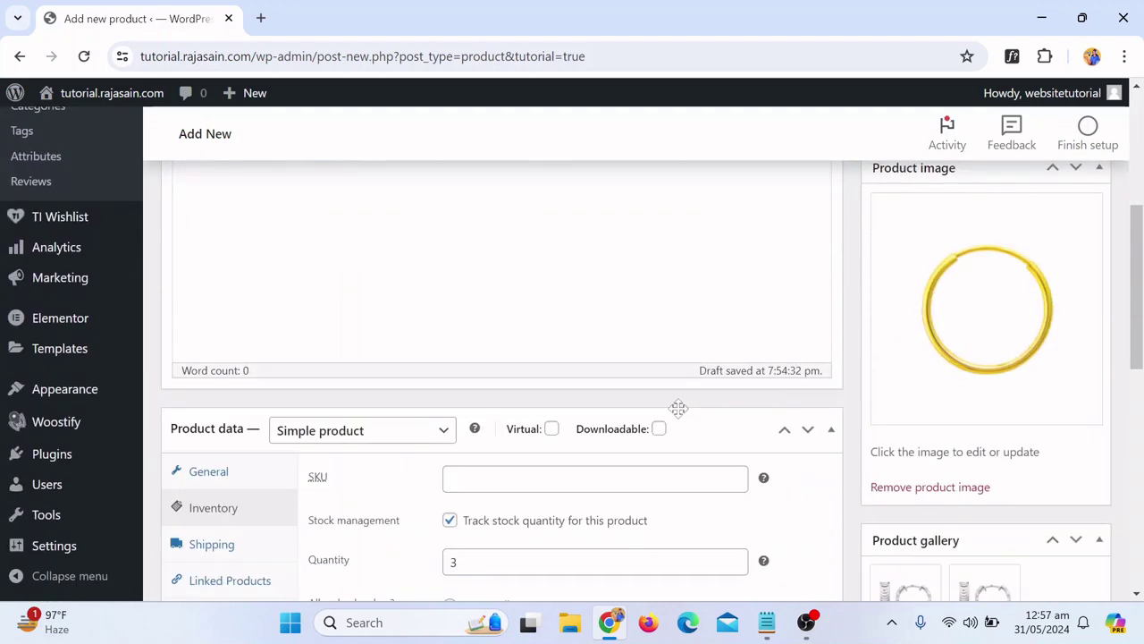
{"action": "scroll", "coordinate": [663, 458], "scroll_direction": "down", "scroll_amount": 2}
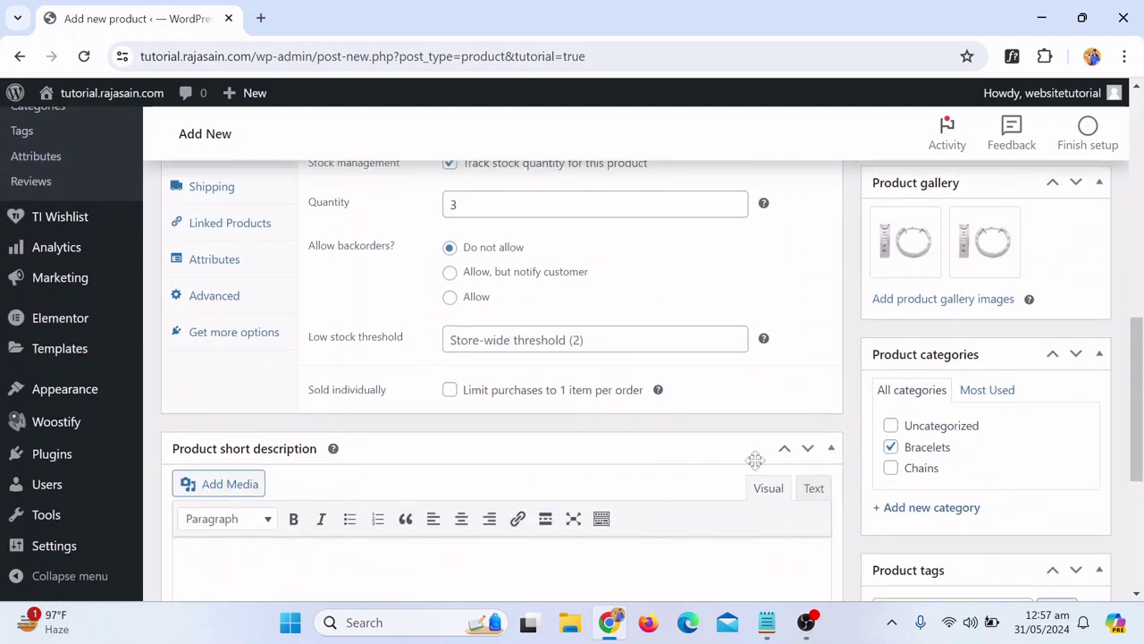
{"action": "scroll", "coordinate": [638, 503], "scroll_direction": "down", "scroll_amount": 2}
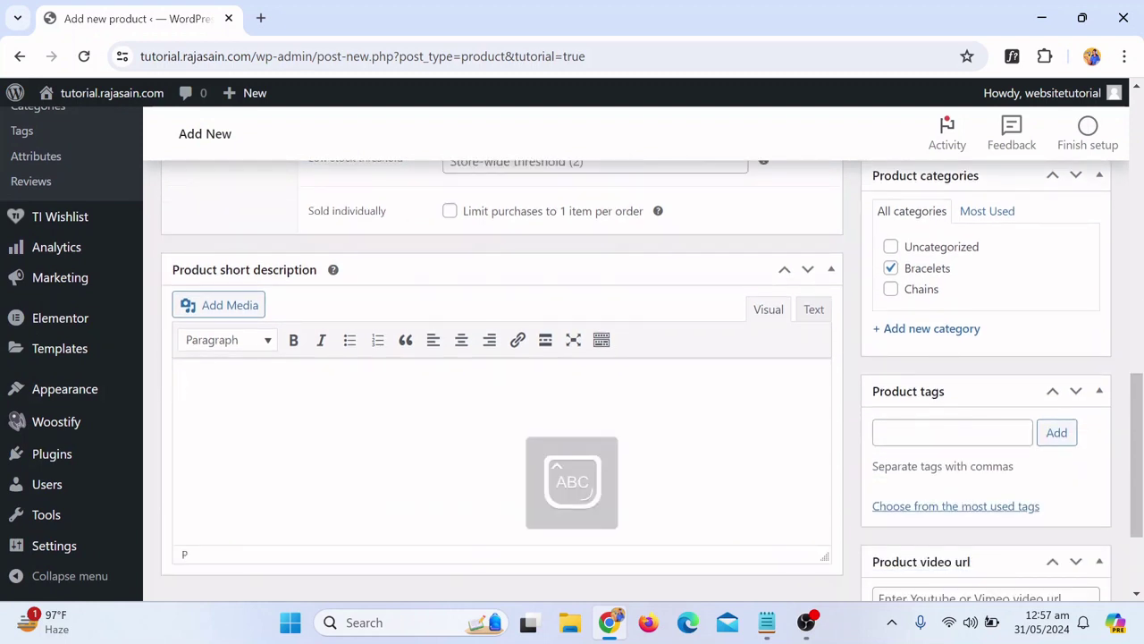
{"action": "key", "text": "BackSpace"}
{"action": "type", "text": "This is our P"}
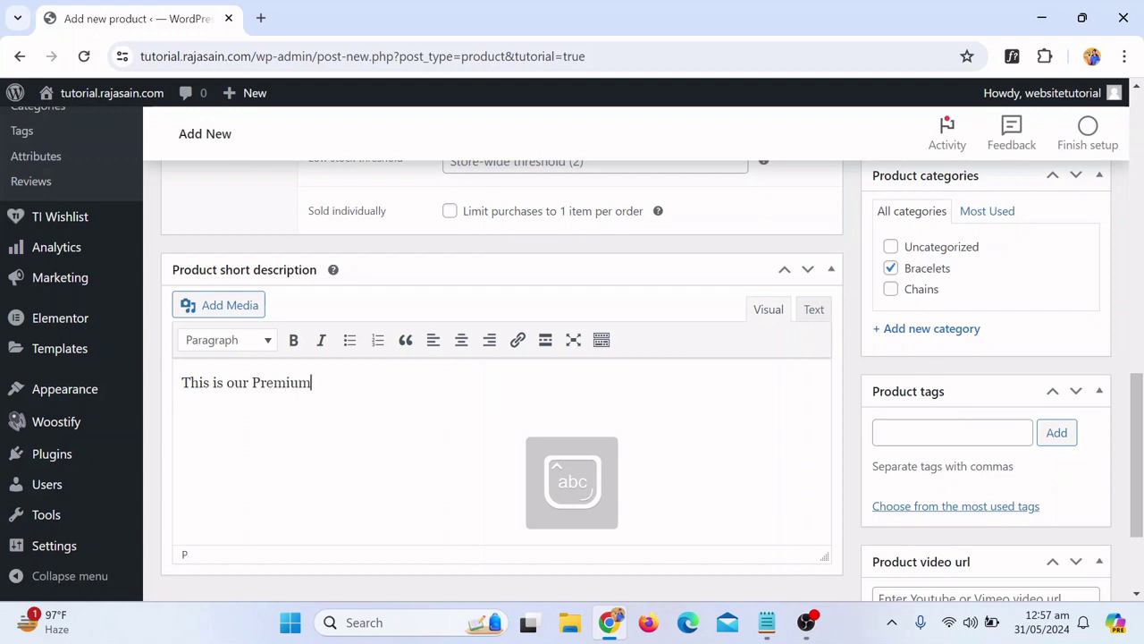
{"action": "type", "text": "remium "}
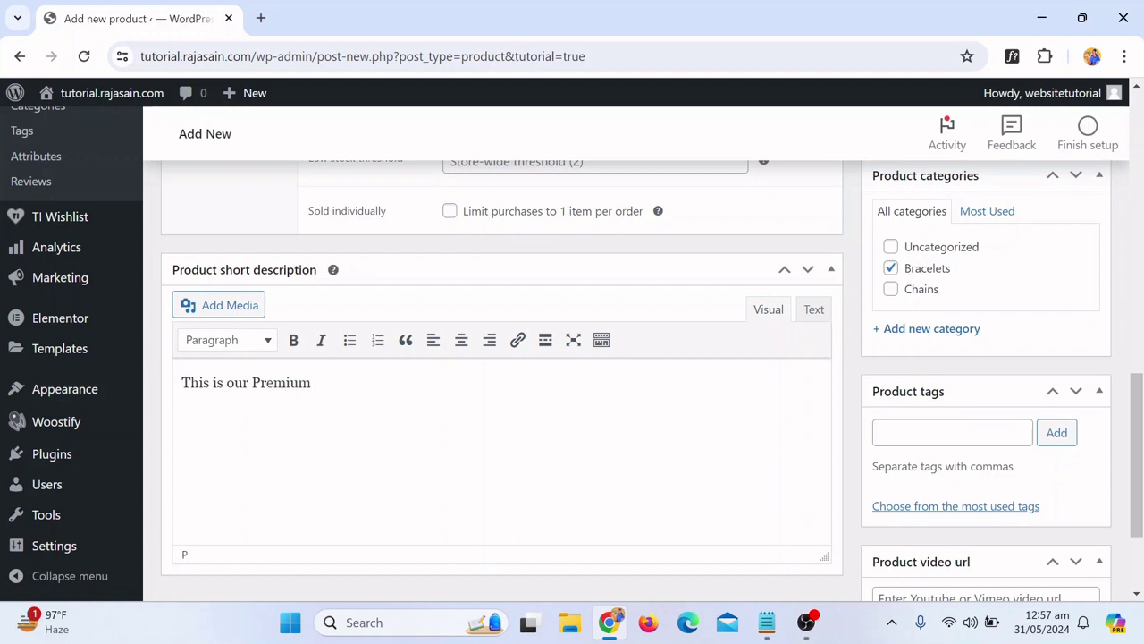
{"action": "type", "text": "Bracelets"}
{"action": "key", "text": "ctrl+a"}
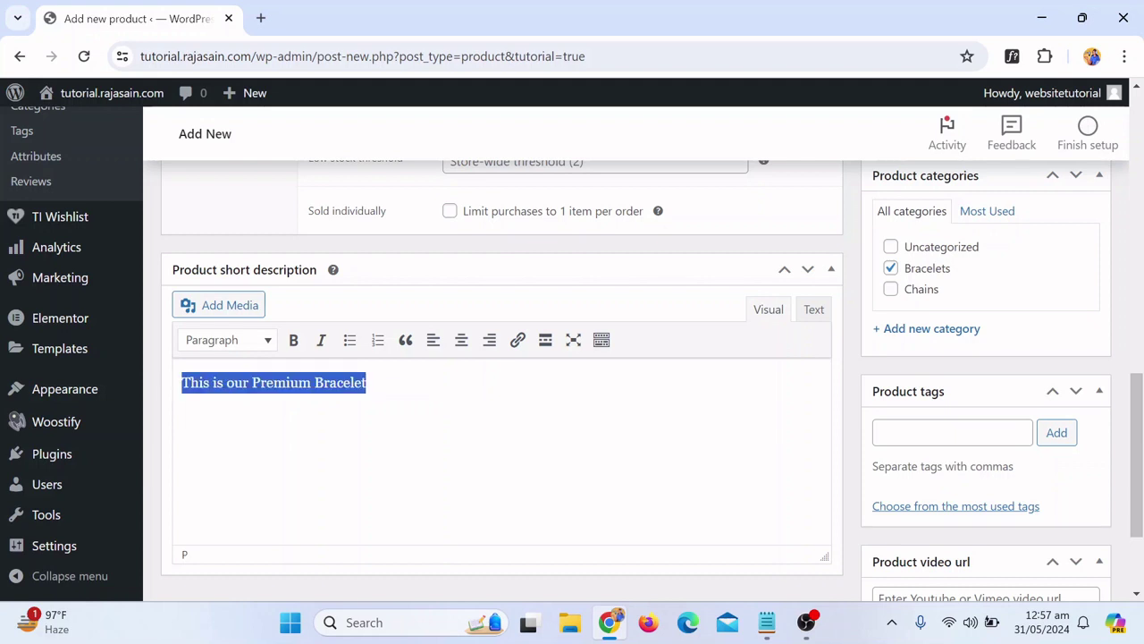
{"action": "left_click", "coordinate": [293, 340]}
{"action": "key", "text": "Right"}
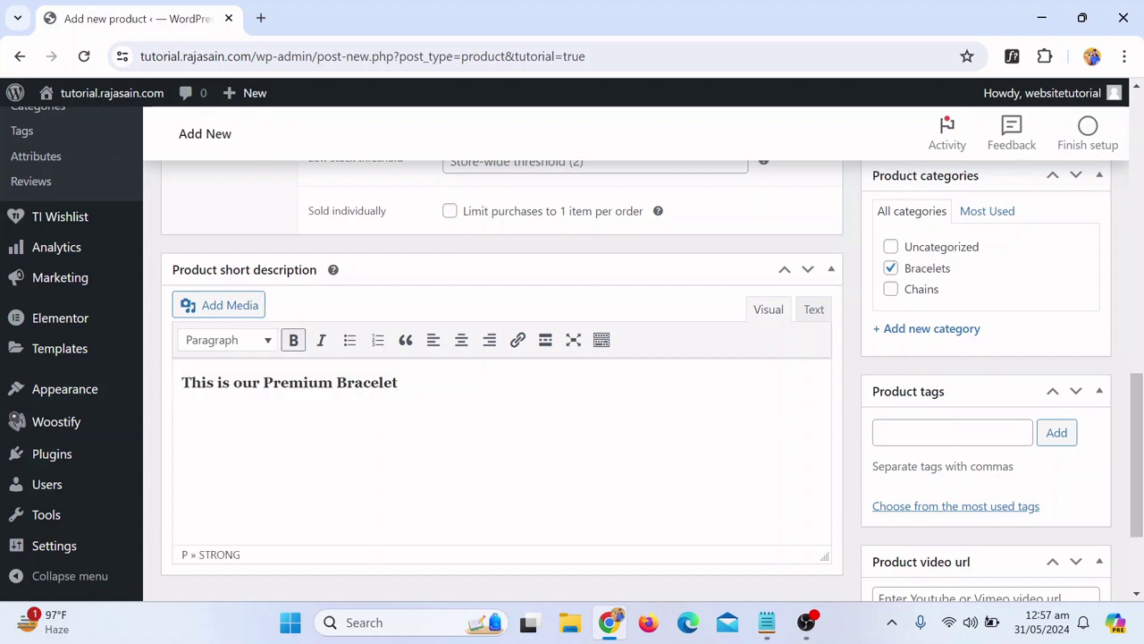
Add a numbered list with the items "water proof" and "Pure gold" below the bold line in the short description
{"action": "key", "text": "Return"}
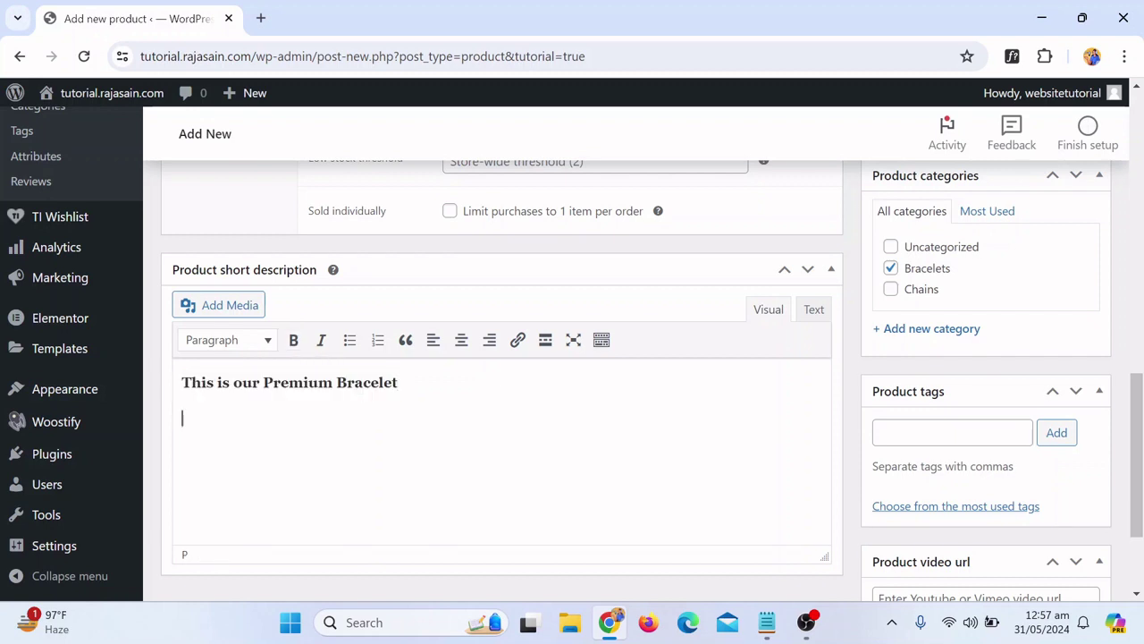
{"action": "left_click", "coordinate": [378, 340]}
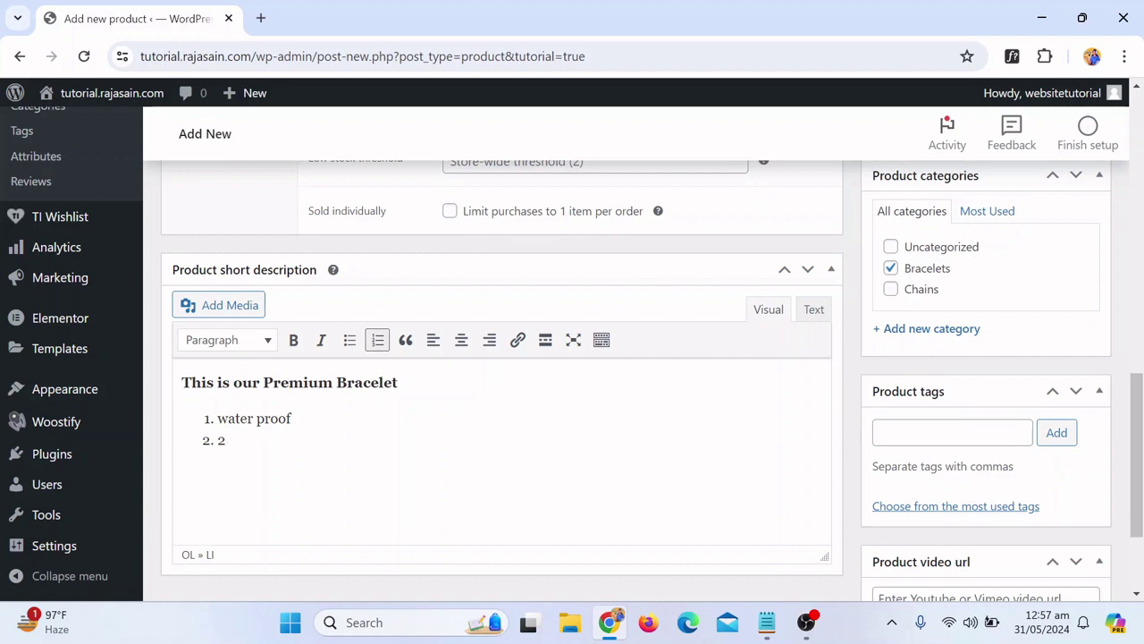
{"action": "key", "text": "BackSpace"}
{"action": "type", "text": "Pur"}
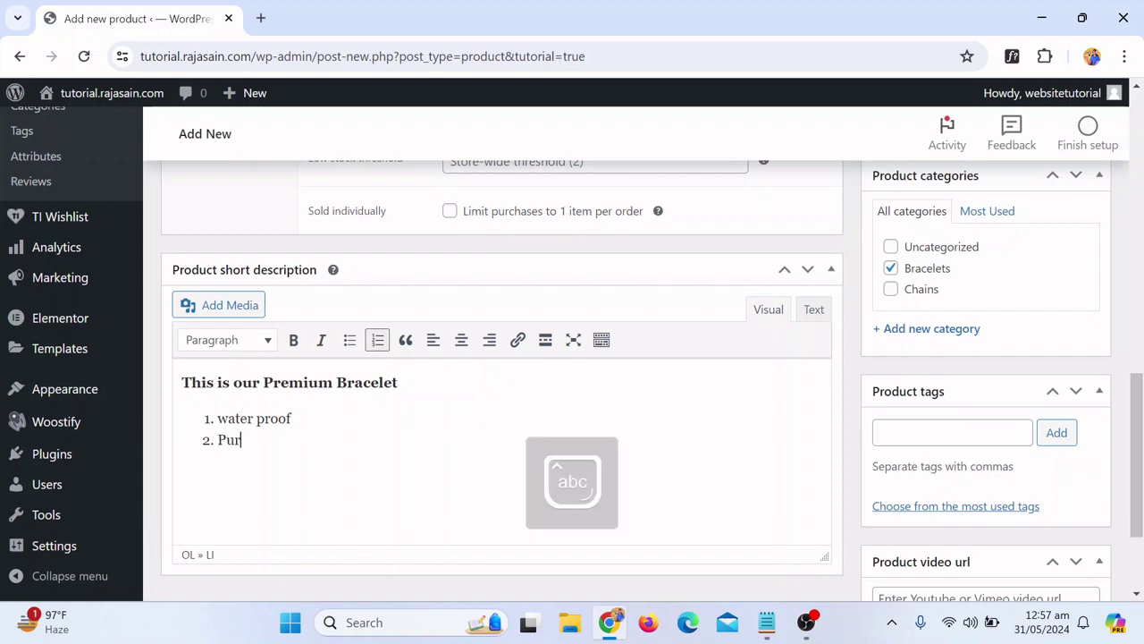
{"action": "type", "text": "e B"}
{"action": "key", "text": "BackSpace"}
{"action": "key", "text": "Caps_Lock"}
{"action": "key", "text": "BackSpace"}
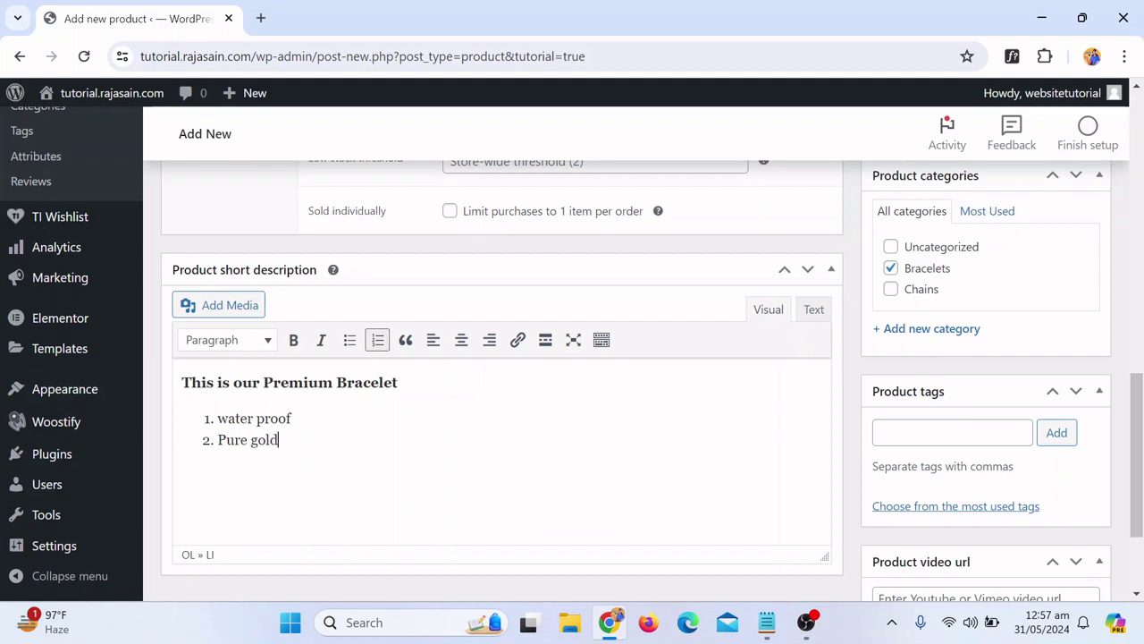
Leave the product video URL empty and publish the Gold Bracelet product
{"action": "scroll", "coordinate": [463, 501], "scroll_direction": "down", "scroll_amount": 2}
{"action": "scroll", "coordinate": [462, 499], "scroll_direction": "up", "scroll_amount": 2}
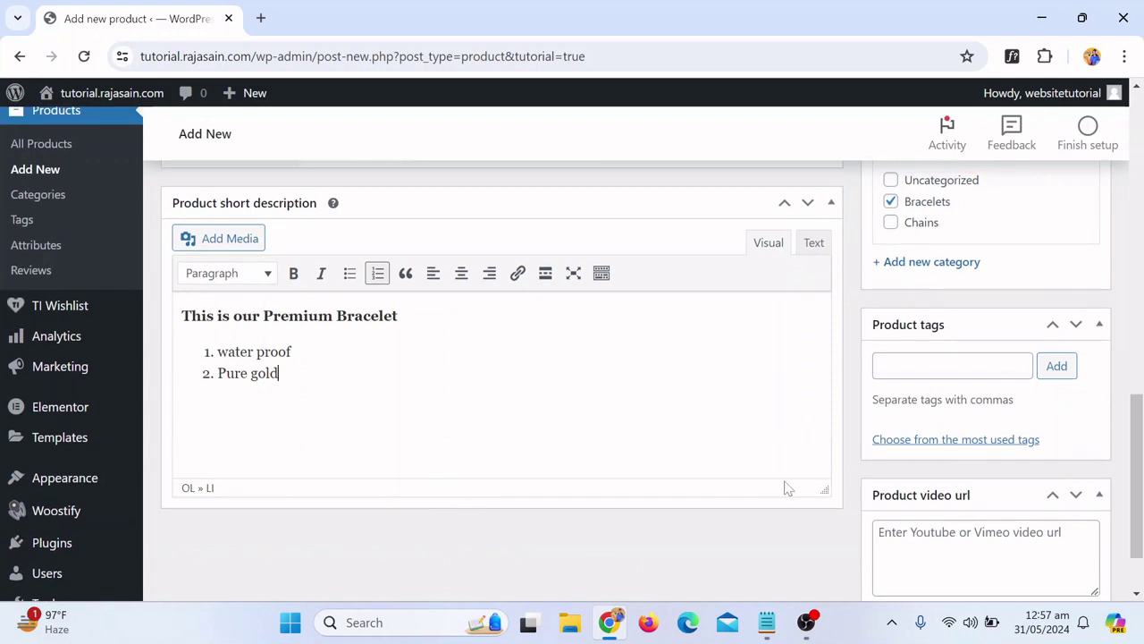
{"action": "scroll", "coordinate": [974, 524], "scroll_direction": "down", "scroll_amount": 2}
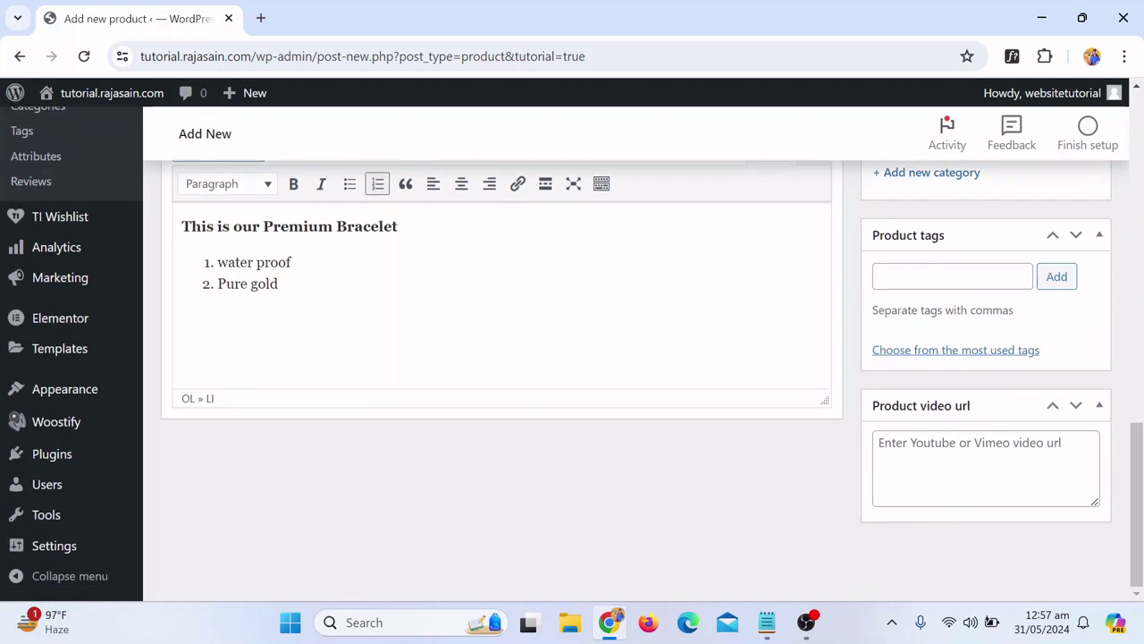
{"action": "left_click", "coordinate": [984, 465]}
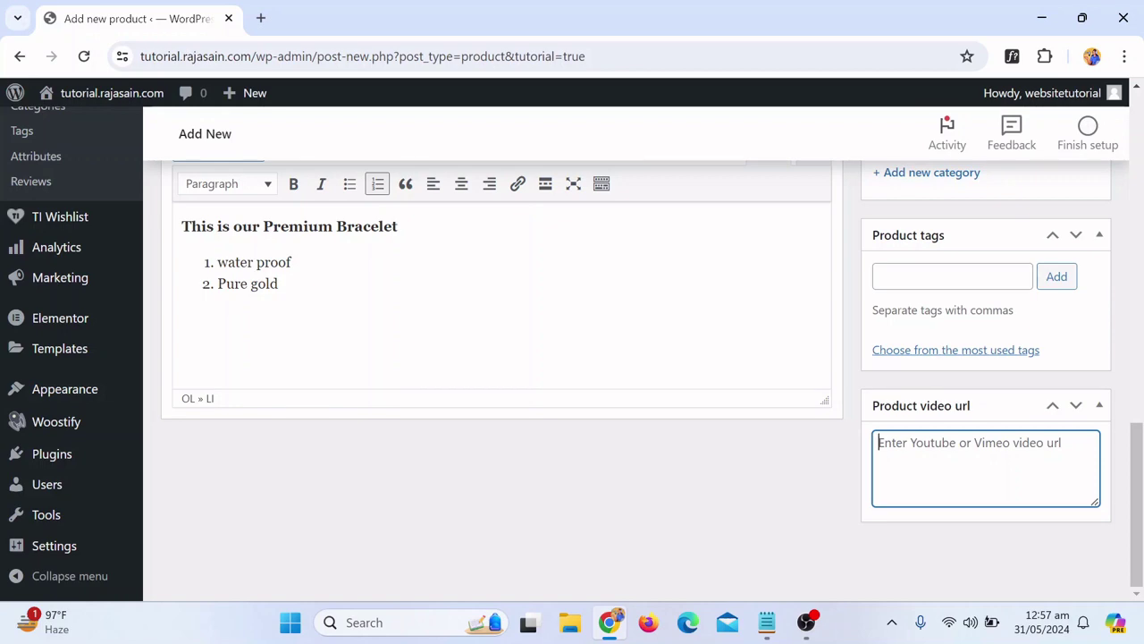
{"action": "scroll", "coordinate": [1022, 503], "scroll_direction": "up", "scroll_amount": 1}
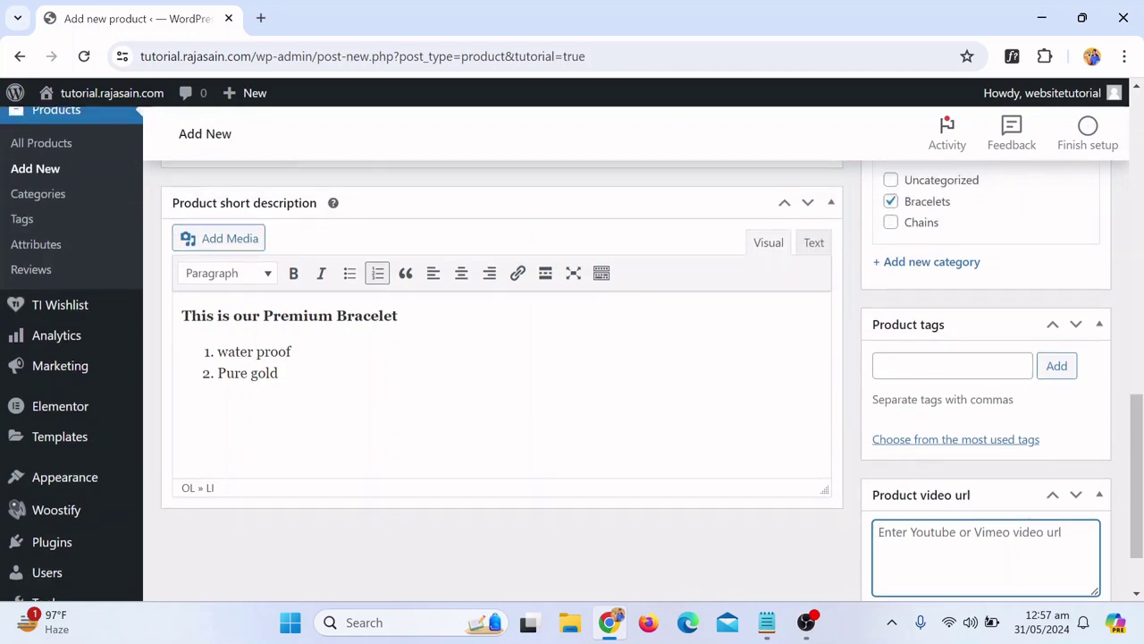
{"action": "scroll", "coordinate": [974, 510], "scroll_direction": "up", "scroll_amount": 10}
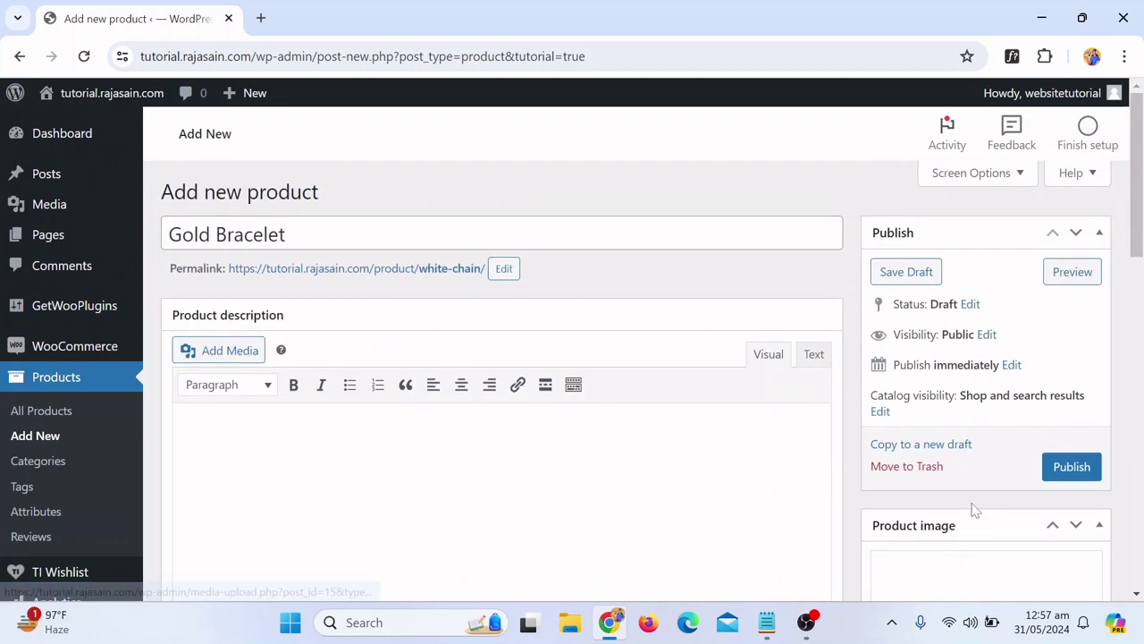
{"action": "left_click", "coordinate": [1070, 468]}
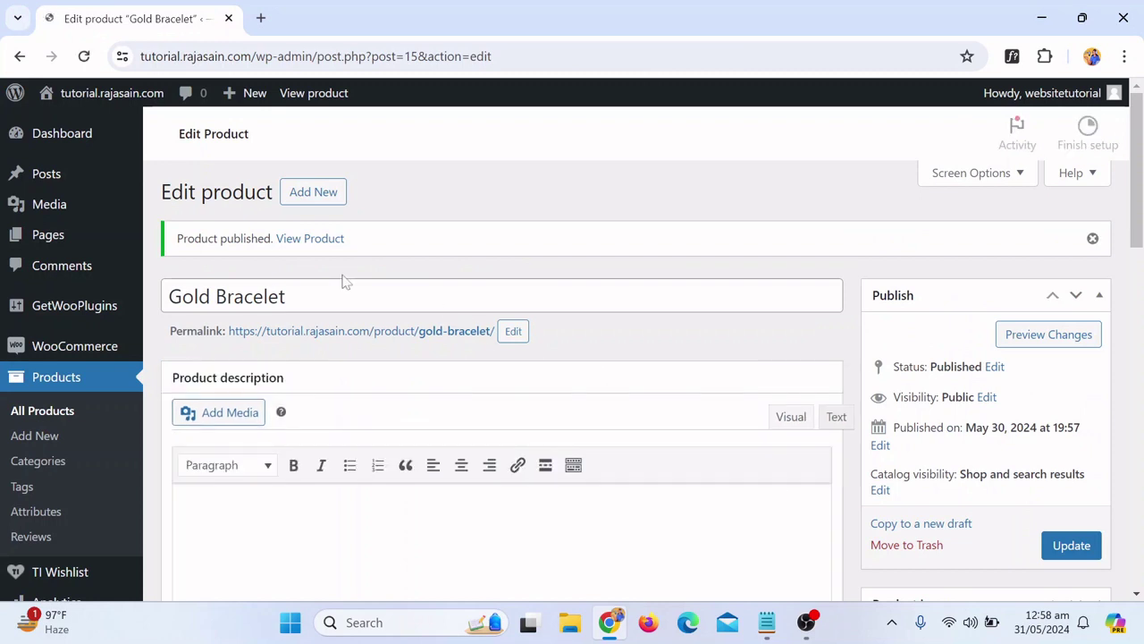
View the published Gold Bracelet page in a new browser tab and look through its details and gallery images
{"action": "right_click", "coordinate": [319, 279]}
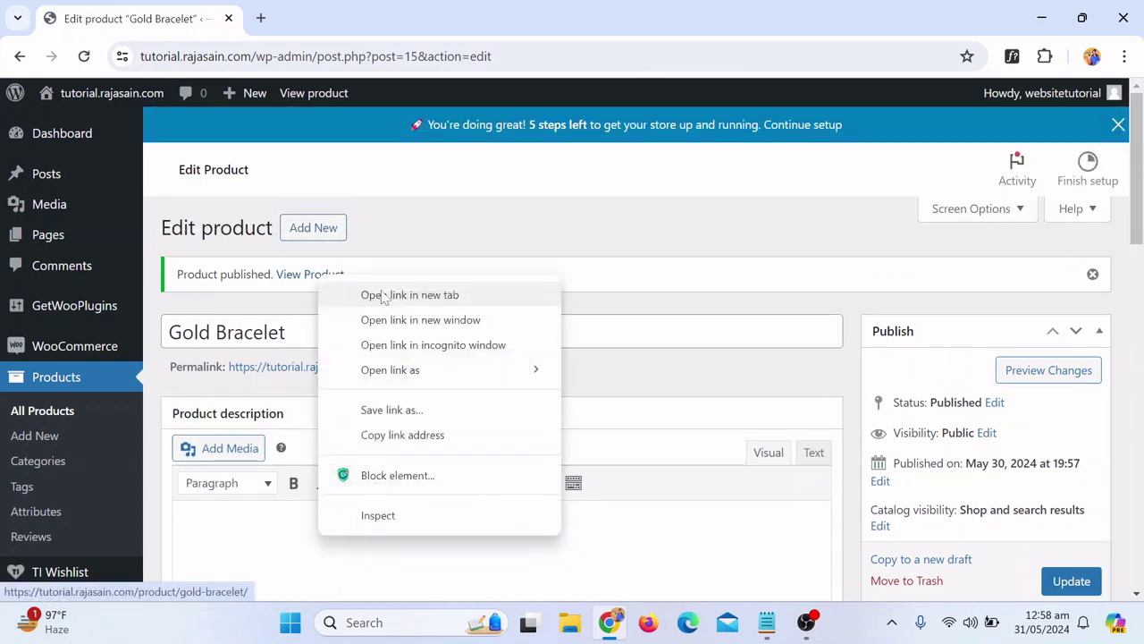
{"action": "left_click", "coordinate": [409, 295]}
{"action": "left_click", "coordinate": [309, 18]}
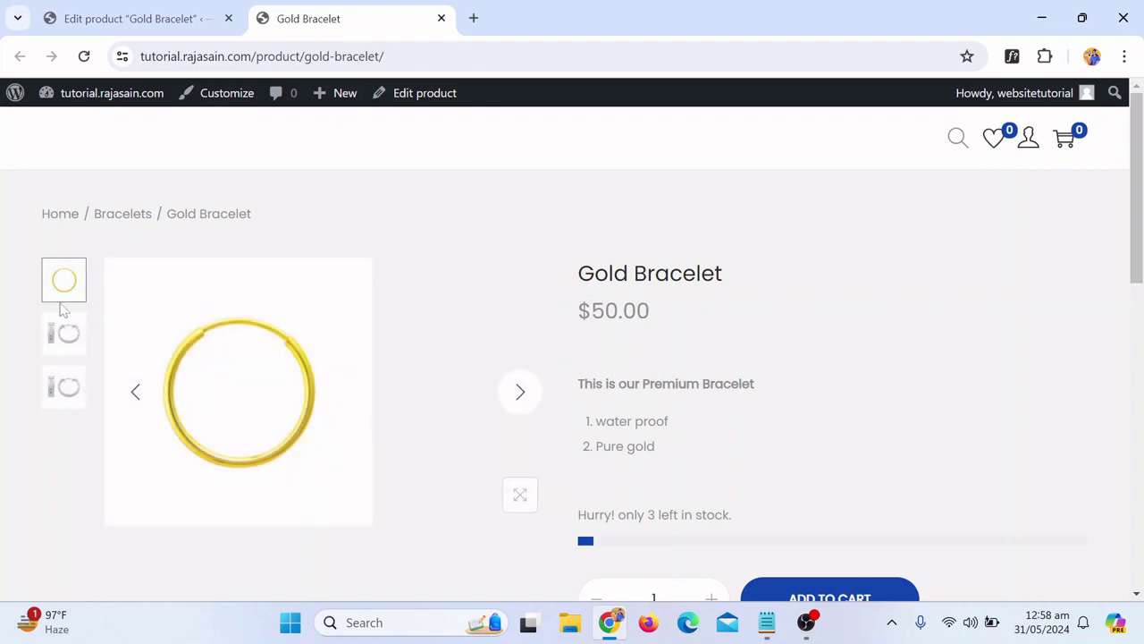
{"action": "scroll", "coordinate": [402, 373], "scroll_direction": "down", "scroll_amount": 3}
{"action": "scroll", "coordinate": [389, 333], "scroll_direction": "up", "scroll_amount": 2}
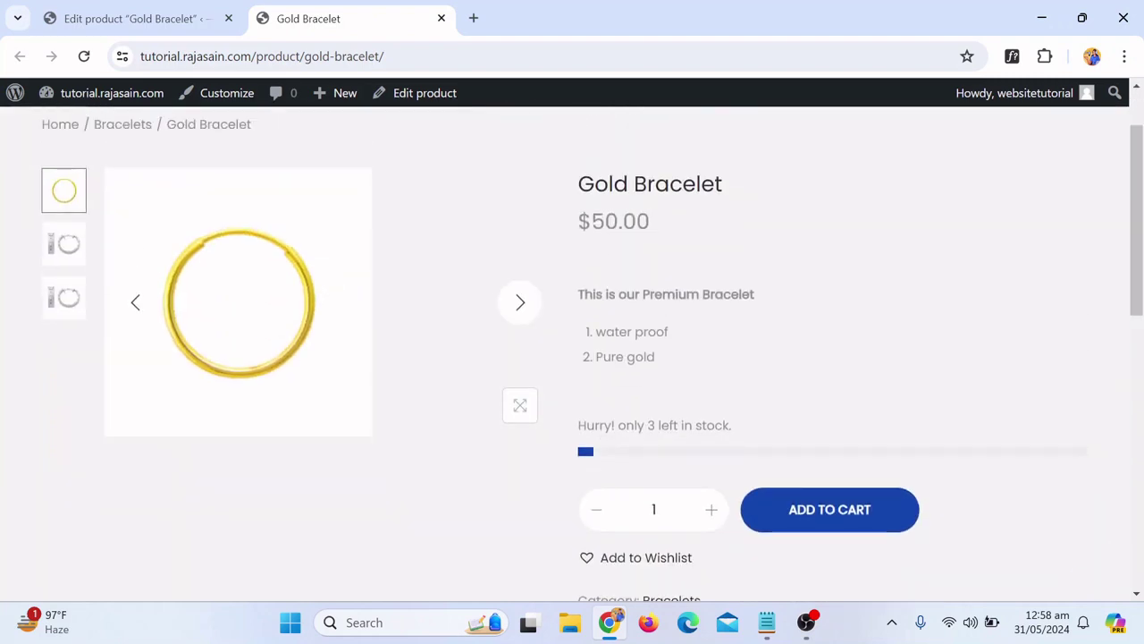
{"action": "left_click", "coordinate": [519, 315]}
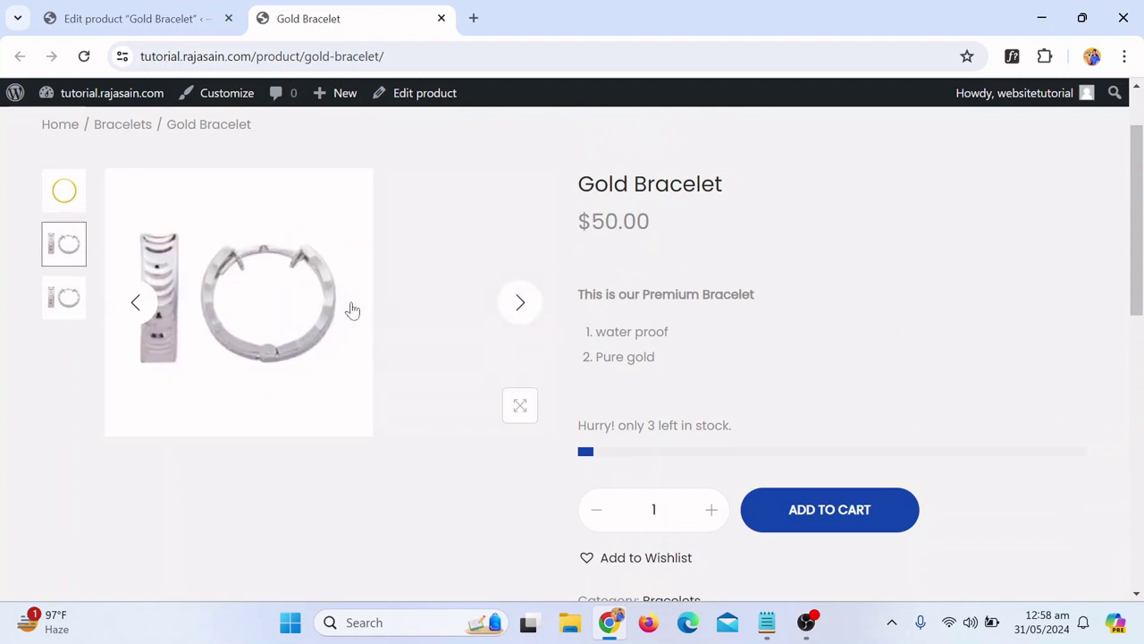
{"action": "left_click", "coordinate": [520, 308]}
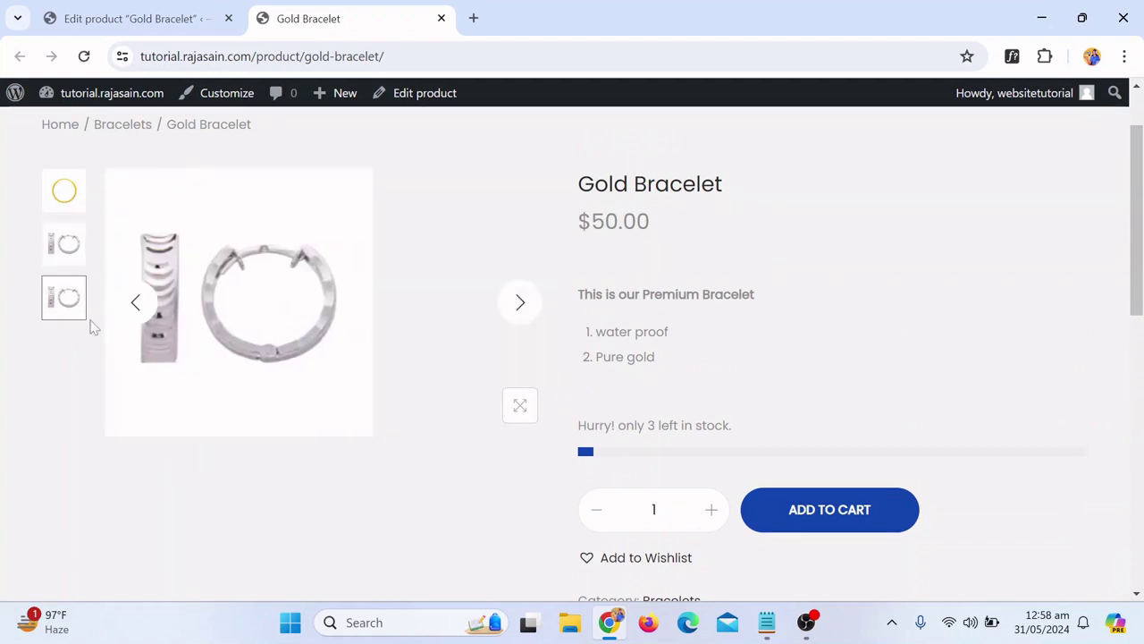
Look through the Gold Bracelet gallery thumbnails back to the gold hoop image, and check the product's title and price
{"action": "left_click", "coordinate": [62, 250]}
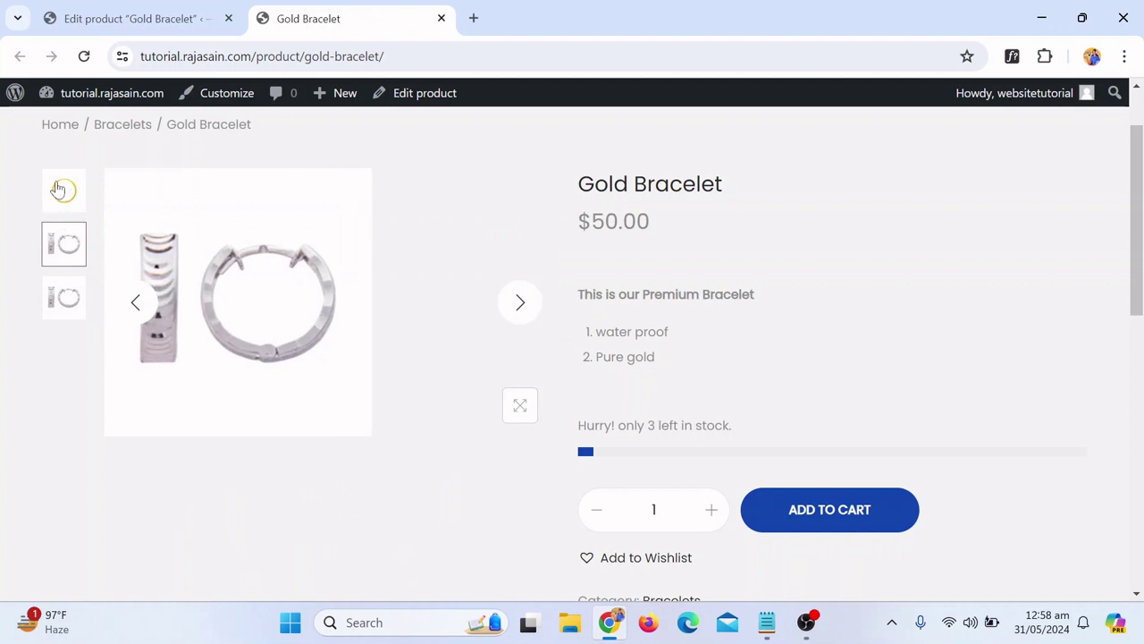
{"action": "left_click", "coordinate": [63, 192]}
{"action": "scroll", "coordinate": [943, 326], "scroll_direction": "up", "scroll_amount": 1}
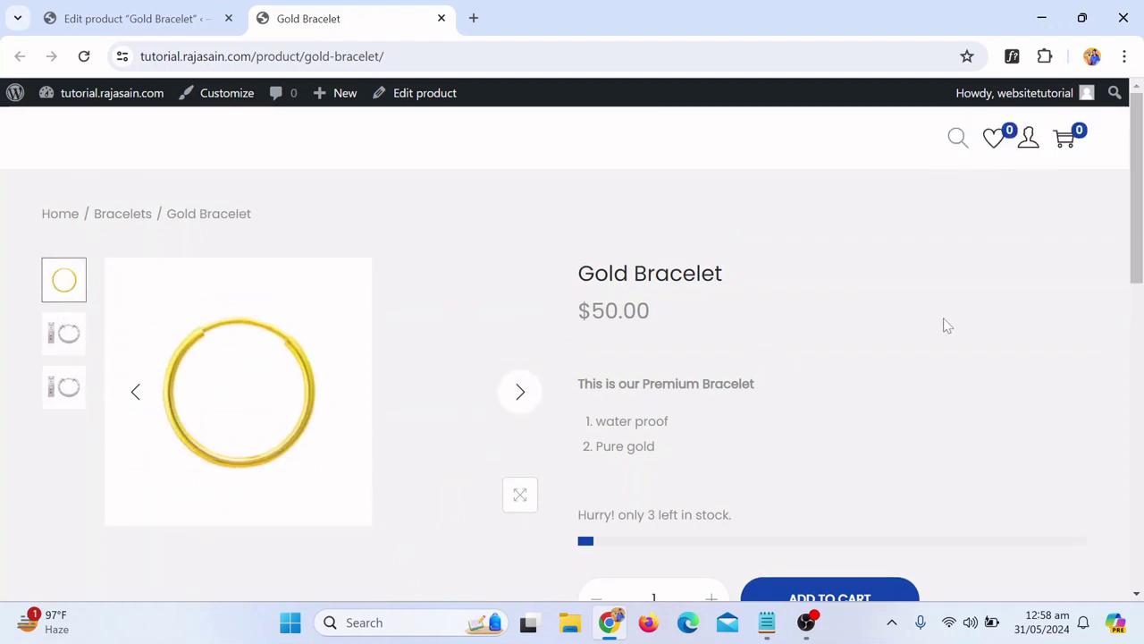
{"action": "left_click_drag", "start_coordinate": [587, 282], "coordinate": [791, 277]}
{"action": "left_click", "coordinate": [790, 276]}
{"action": "left_click_drag", "start_coordinate": [579, 310], "coordinate": [636, 311]}
{"action": "left_click", "coordinate": [673, 320]}
Examine the Gold Bracelet's short description, numbered list and stock notice on the product page
{"action": "left_click_drag", "start_coordinate": [577, 384], "coordinate": [827, 398]}
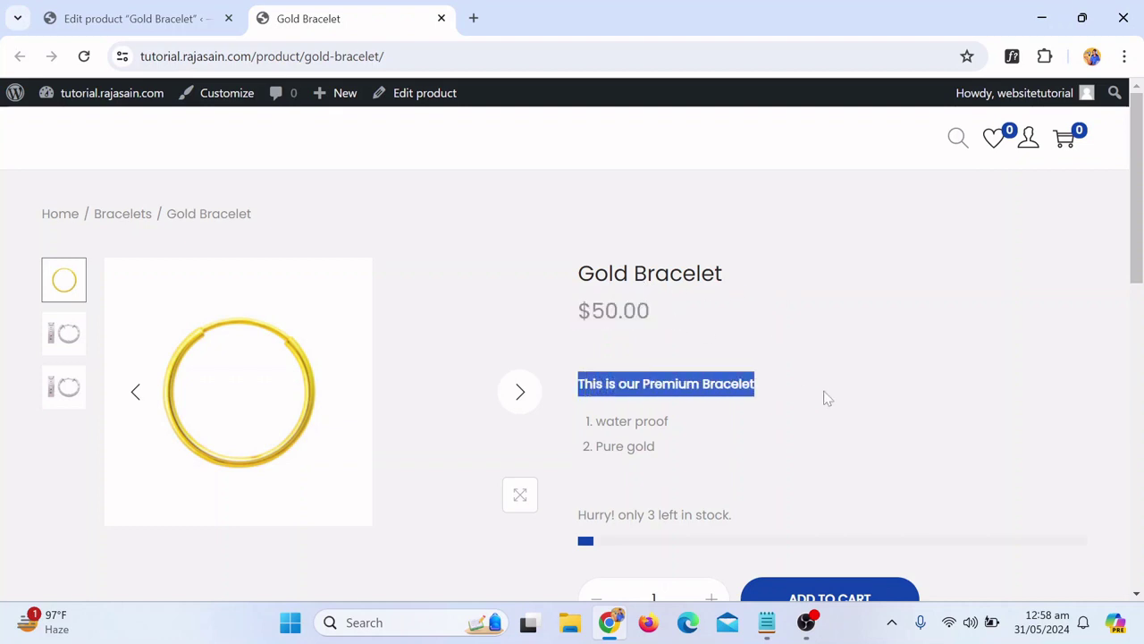
{"action": "left_click", "coordinate": [577, 418]}
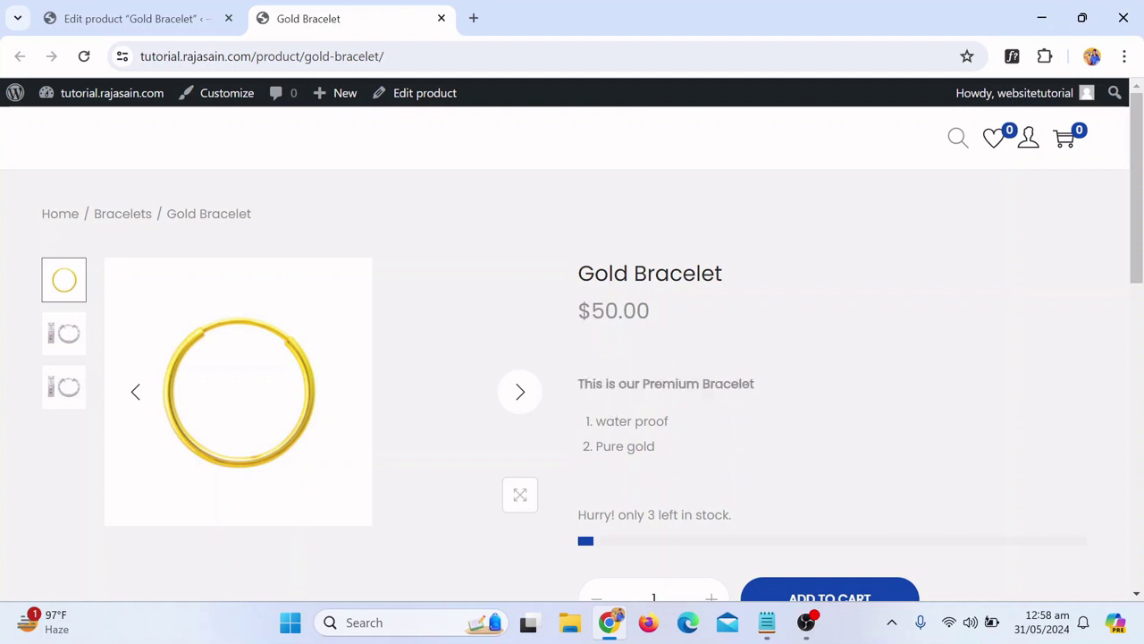
{"action": "left_click_drag", "start_coordinate": [578, 383], "coordinate": [777, 403]}
{"action": "left_click", "coordinate": [762, 414]}
{"action": "mouse_move", "coordinate": [592, 429]}
{"action": "left_mouse_down"}
{"action": "mouse_move", "coordinate": [667, 443]}
{"action": "mouse_move", "coordinate": [617, 445]}
{"action": "mouse_move", "coordinate": [572, 427]}
{"action": "left_mouse_up"}
{"action": "left_click", "coordinate": [666, 454]}
{"action": "left_click", "coordinate": [767, 400]}
{"action": "scroll", "coordinate": [668, 324], "scroll_direction": "down", "scroll_amount": 2}
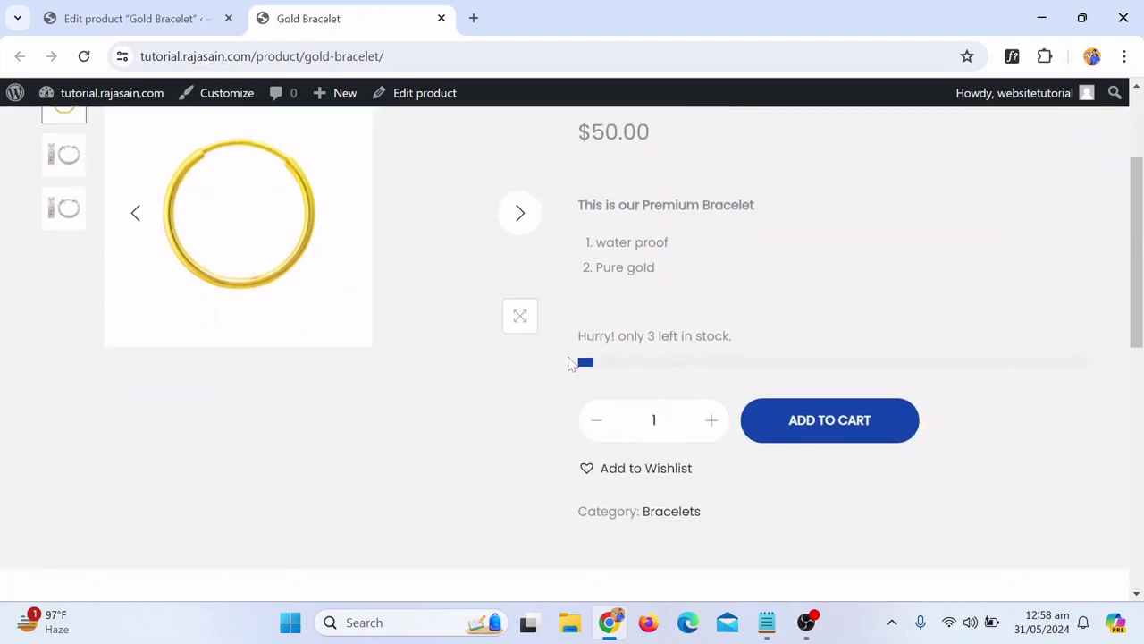
{"action": "left_click_drag", "start_coordinate": [573, 350], "coordinate": [706, 338]}
{"action": "left_click", "coordinate": [774, 327]}
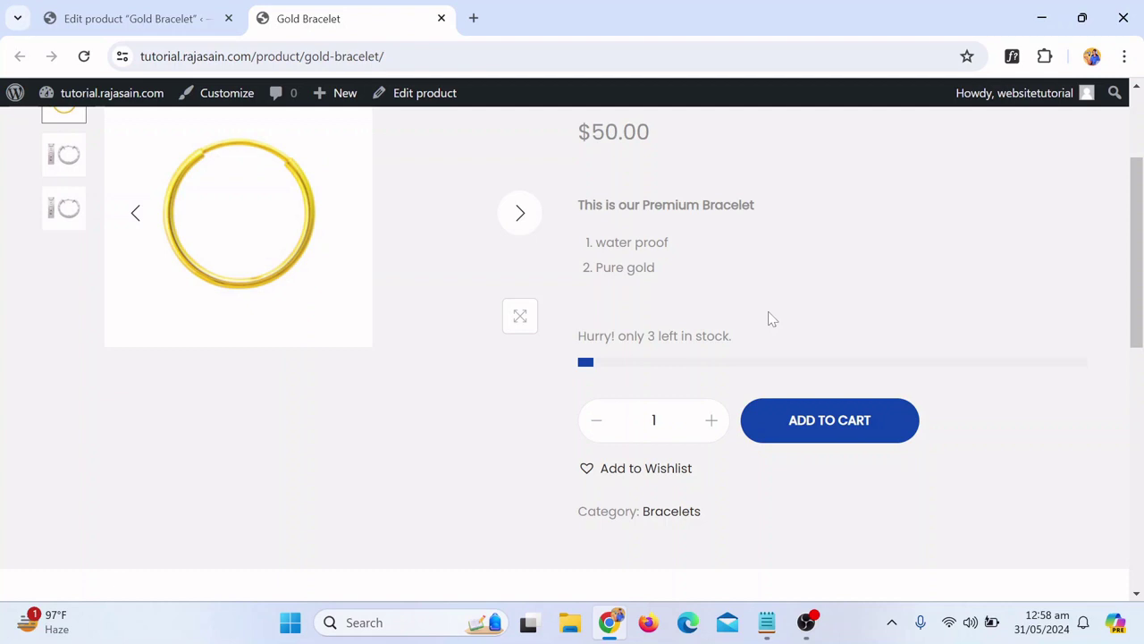
{"action": "left_click_drag", "start_coordinate": [563, 342], "coordinate": [590, 112]}
{"action": "left_click", "coordinate": [822, 317]}
{"action": "scroll", "coordinate": [822, 319], "scroll_direction": "up", "scroll_amount": 2}
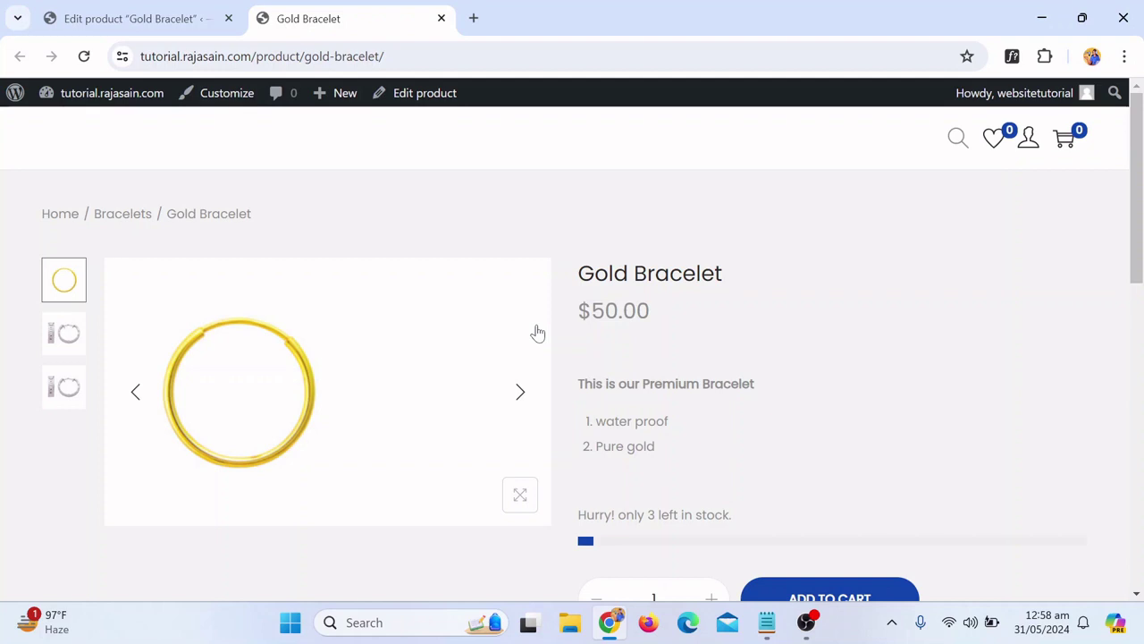
Close the Gold Bracelet editing tab and start adding a new product from the WordPress dashboard
{"action": "left_click", "coordinate": [229, 18]}
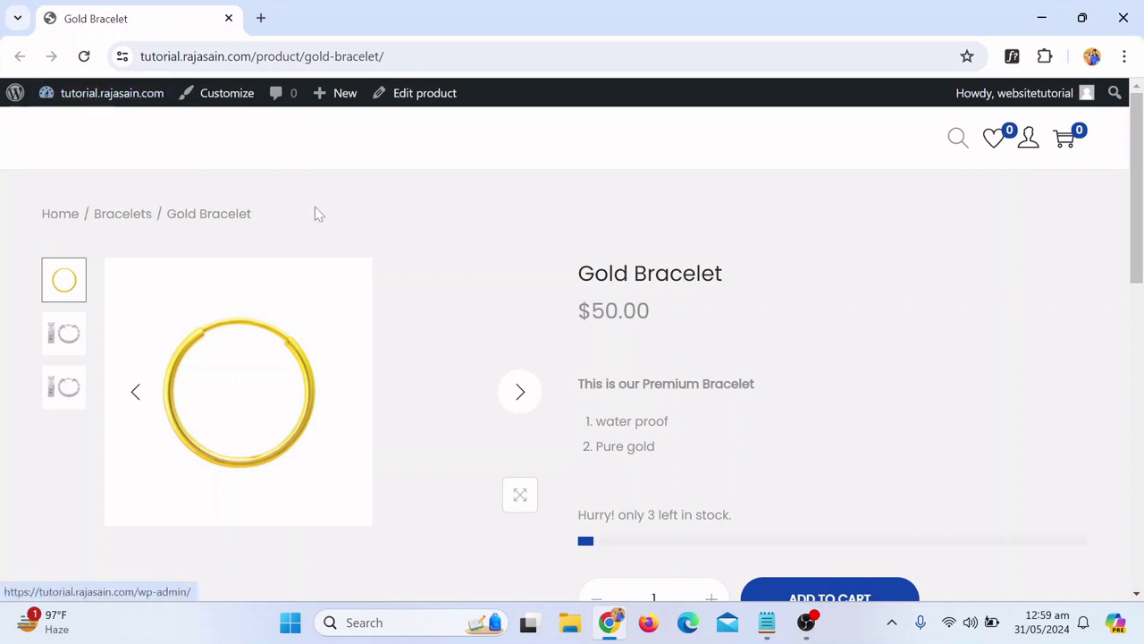
{"action": "mouse_move", "coordinate": [90, 100]}
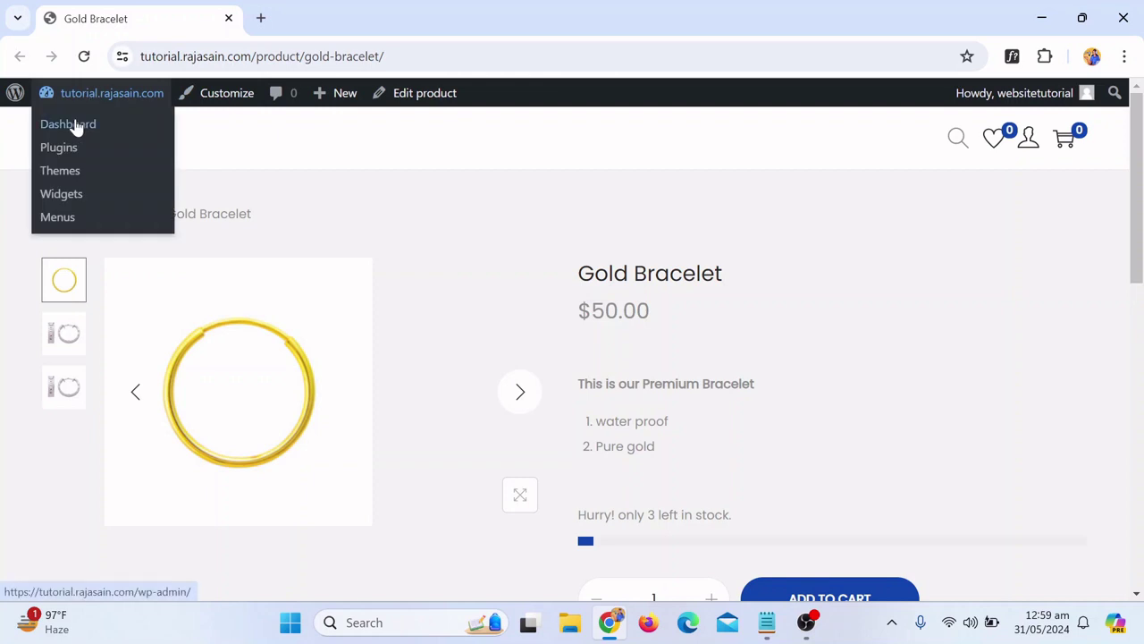
{"action": "left_click", "coordinate": [70, 124]}
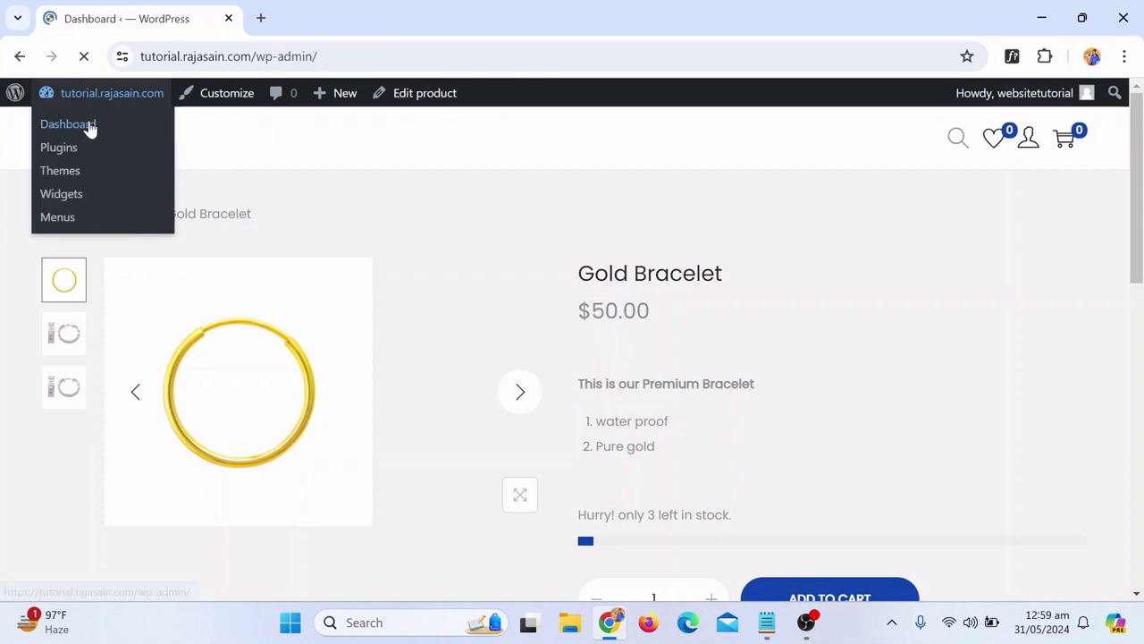
{"action": "mouse_move", "coordinate": [41, 447]}
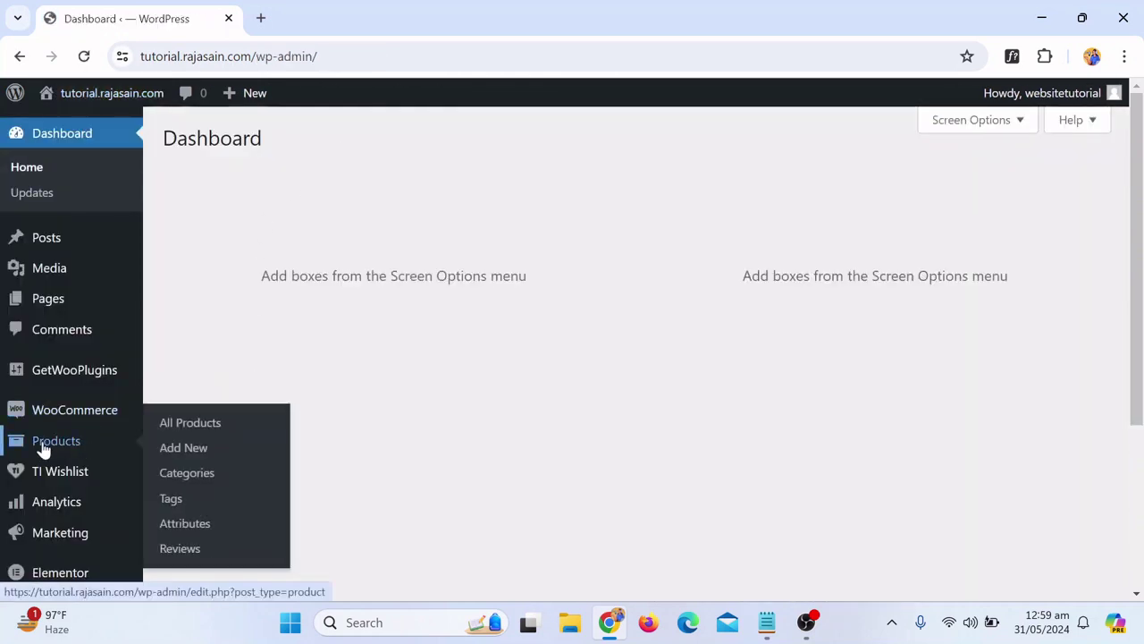
{"action": "left_click", "coordinate": [185, 454]}
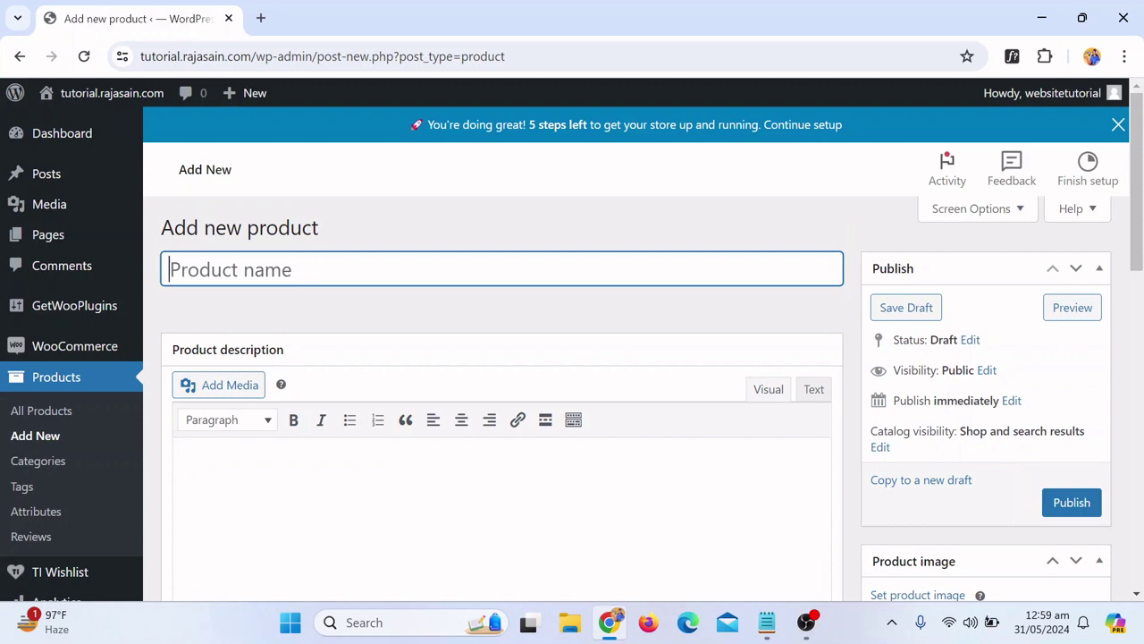
Name the new product "White Bracelet"
{"action": "key", "text": "Caps_Lock"}
{"action": "type", "text": "W"}
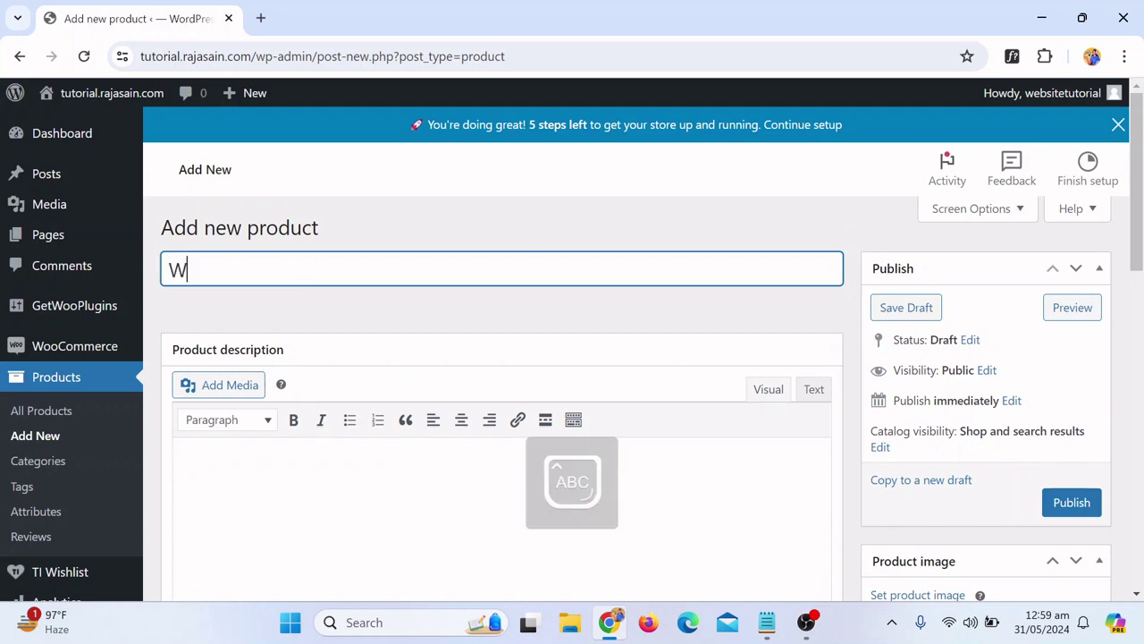
{"action": "type", "text": "hite Bracelets"}
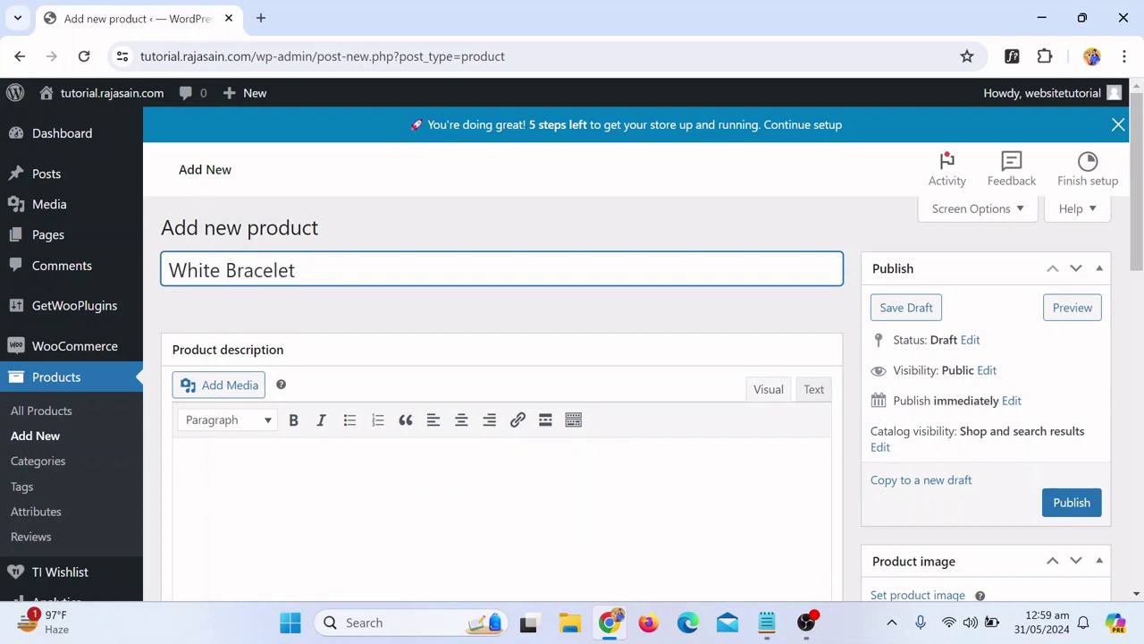
Upload EA132-300x300, EA132-300x300 (1) and EA133.2-300x300 from the products folder to the media library for the product image
{"action": "scroll", "coordinate": [641, 291], "scroll_direction": "down", "scroll_amount": 3}
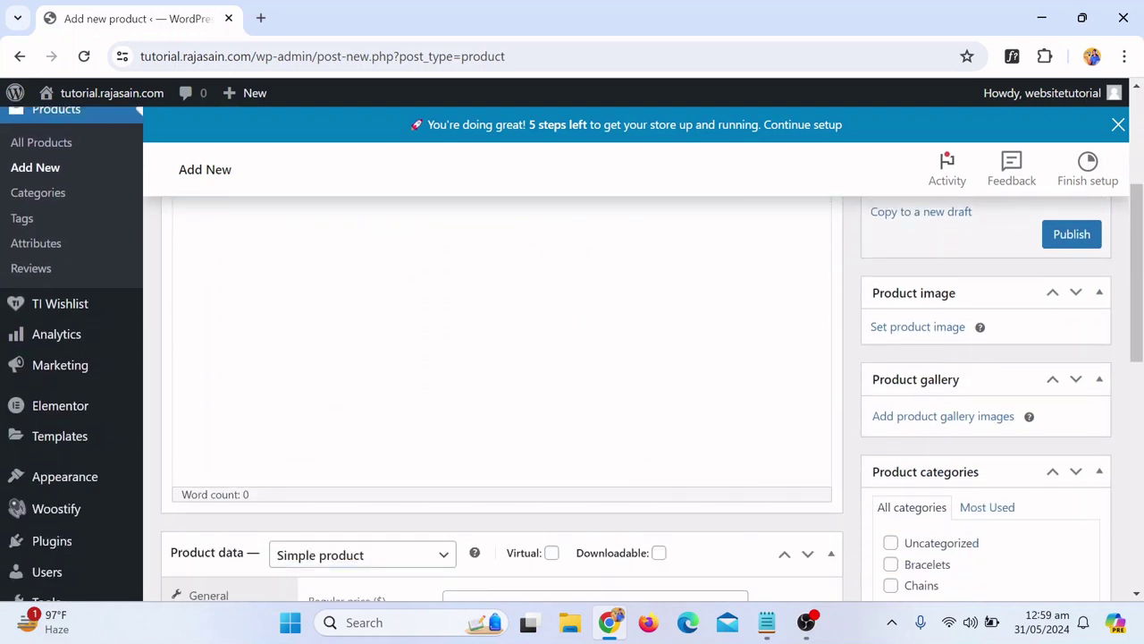
{"action": "scroll", "coordinate": [885, 337], "scroll_direction": "down", "scroll_amount": 1}
{"action": "scroll", "coordinate": [885, 337], "scroll_direction": "up", "scroll_amount": 1}
{"action": "left_click", "coordinate": [887, 329]}
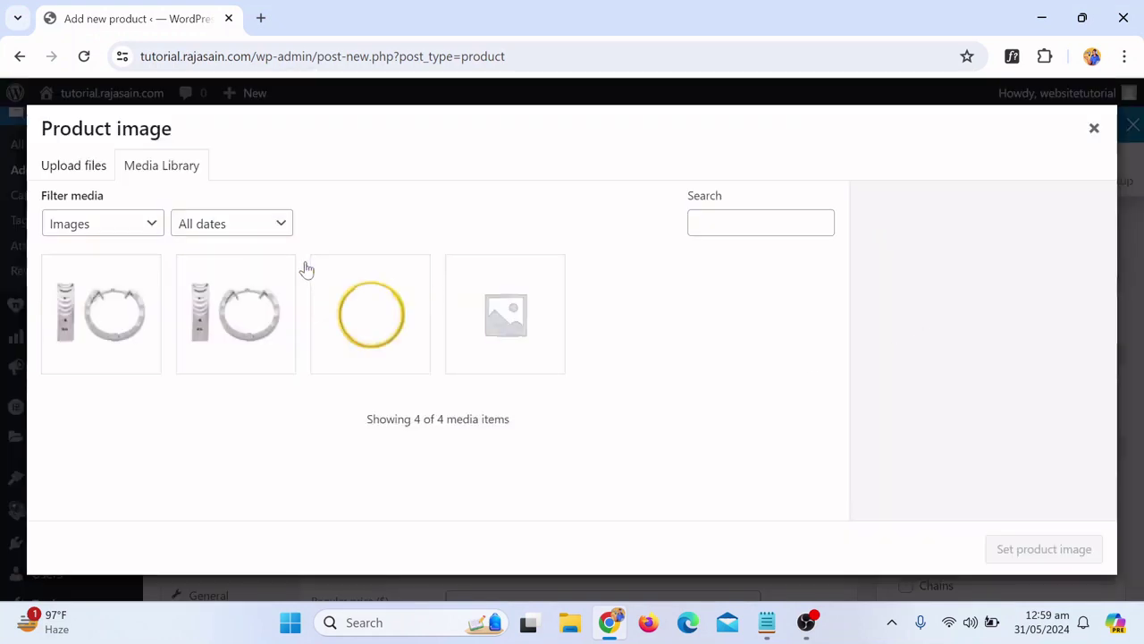
{"action": "left_click", "coordinate": [87, 170]}
{"action": "left_click", "coordinate": [543, 385]}
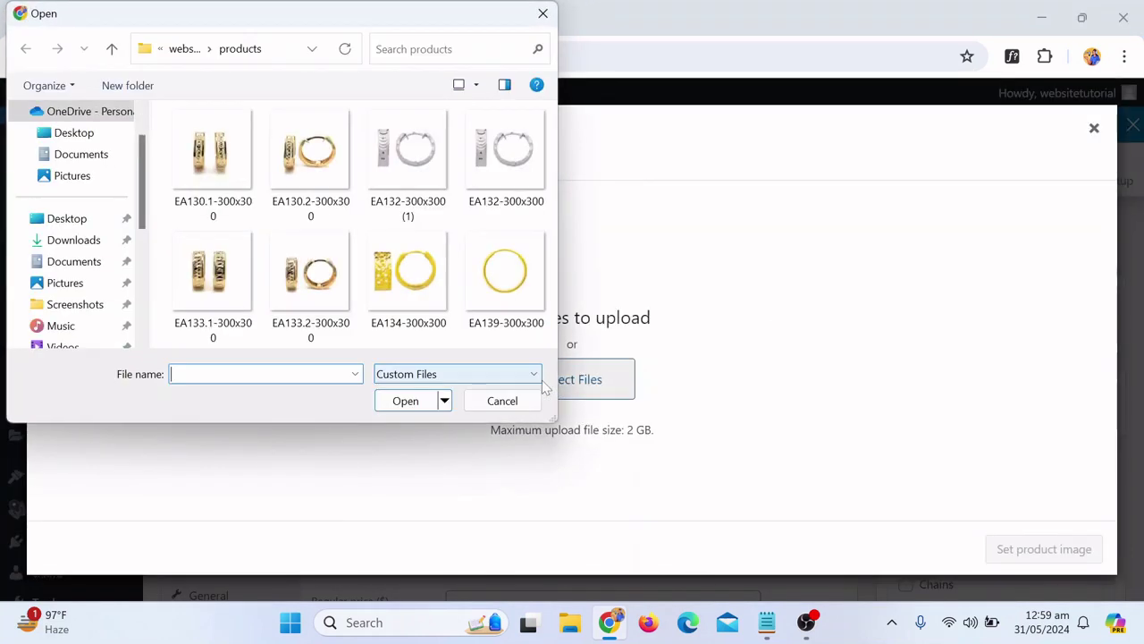
{"action": "left_click", "coordinate": [407, 151]}
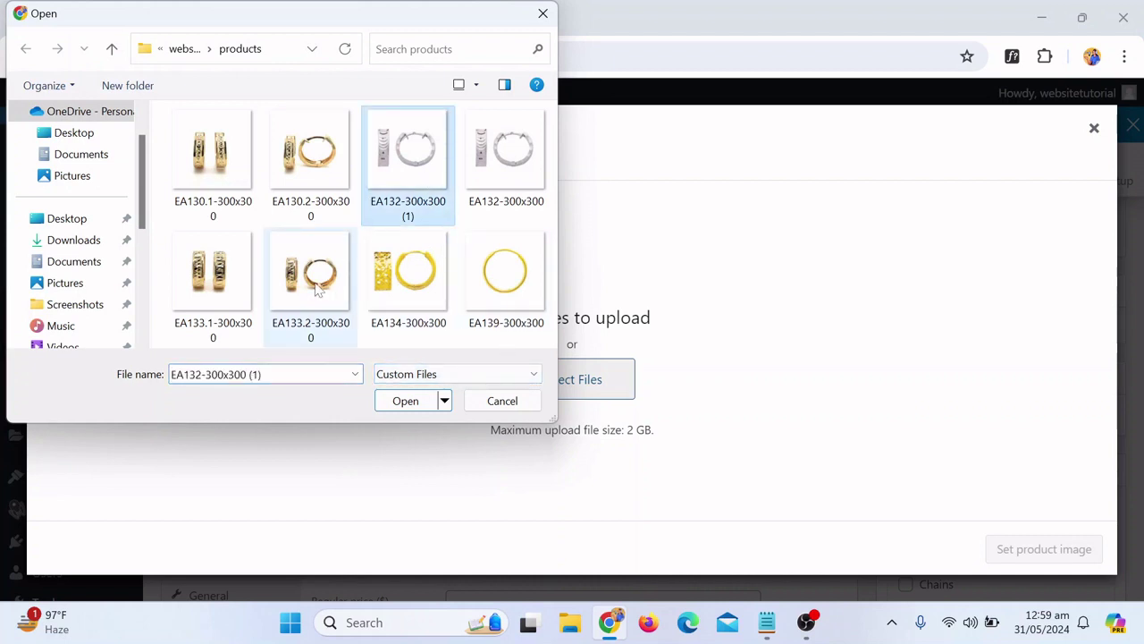
{"action": "left_click", "coordinate": [318, 286], "text": "ctrl"}
{"action": "left_click", "coordinate": [532, 172], "text": "ctrl"}
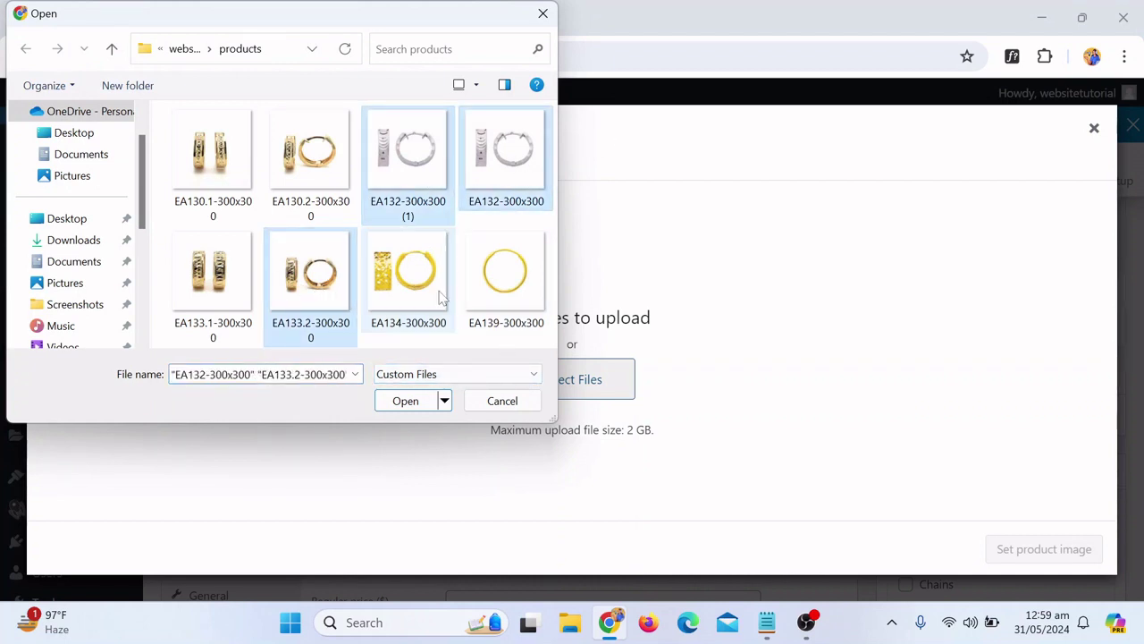
{"action": "left_click", "coordinate": [349, 291]}
{"action": "left_click", "coordinate": [408, 170], "text": "ctrl"}
{"action": "left_click", "coordinate": [505, 157], "text": "ctrl"}
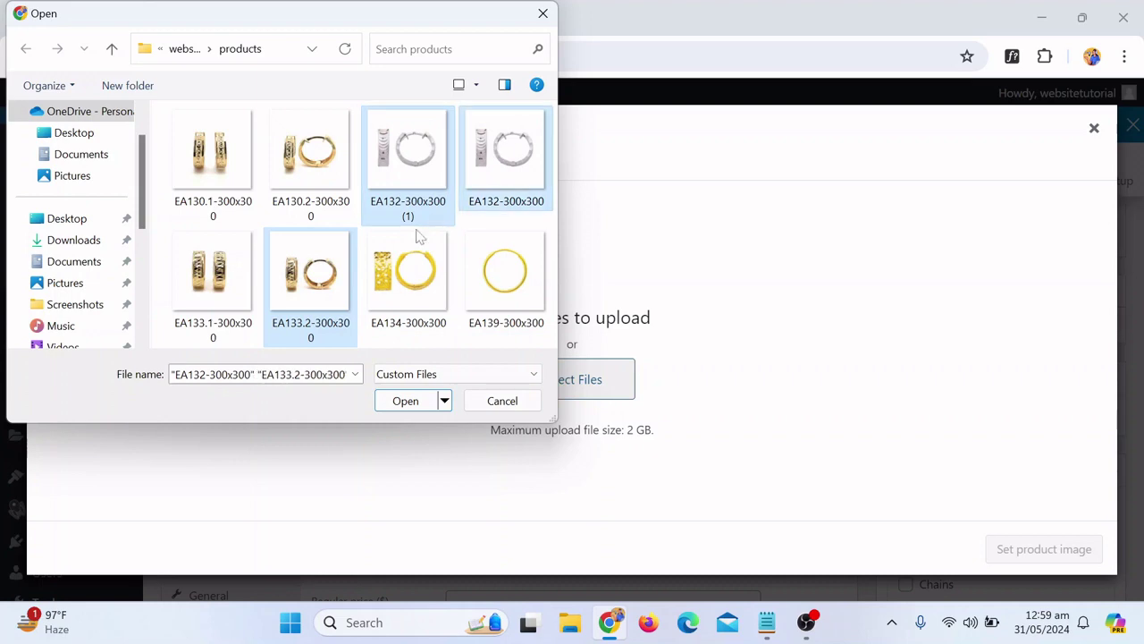
{"action": "left_click", "coordinate": [405, 401]}
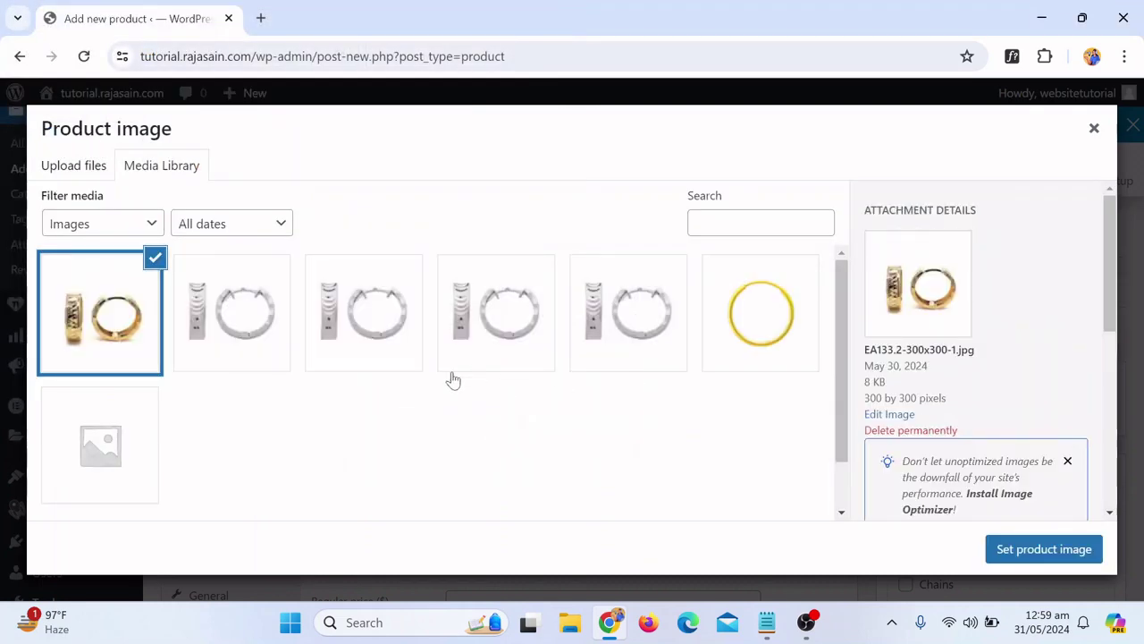
Set one of the uploaded silver hoop images as the White Bracelet's product image
{"action": "left_click", "coordinate": [264, 309]}
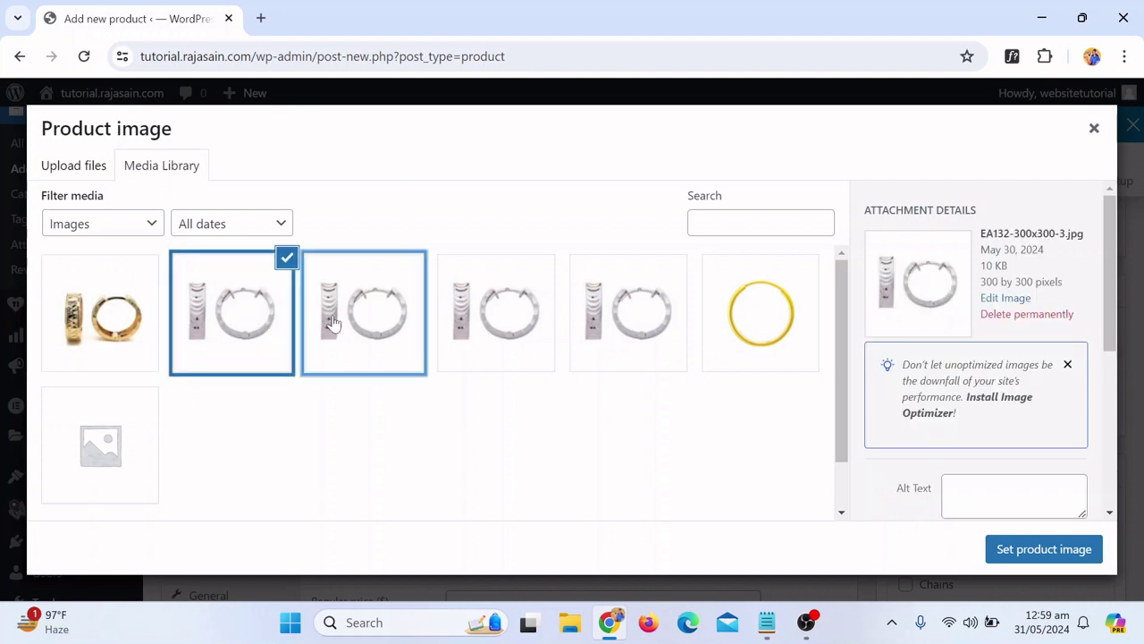
{"action": "left_click", "coordinate": [362, 309]}
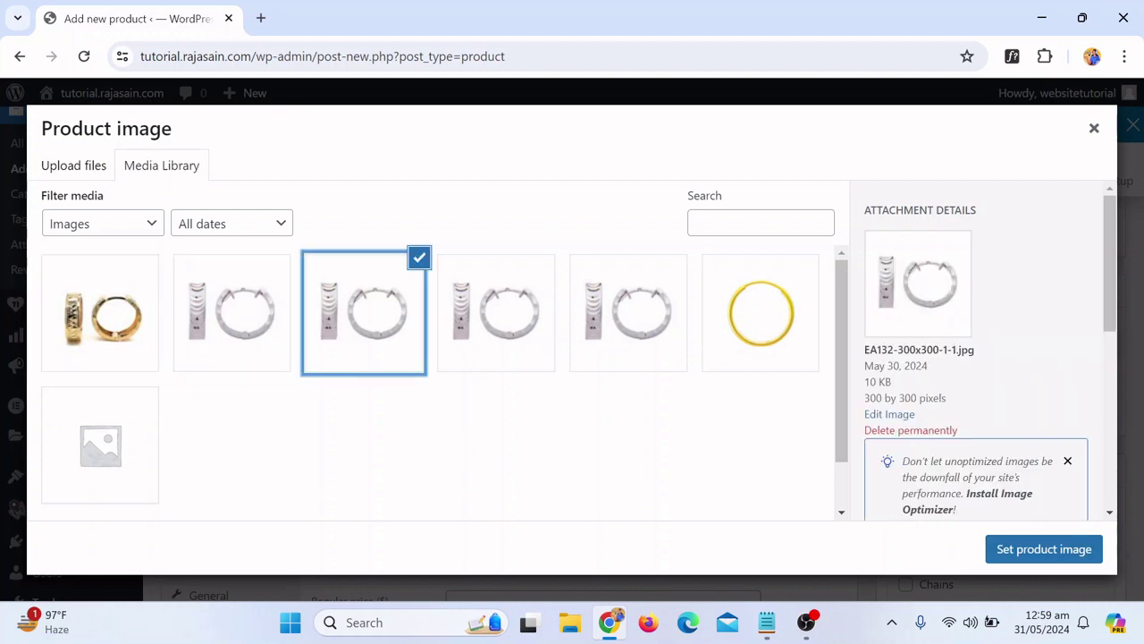
{"action": "left_click", "coordinate": [326, 273]}
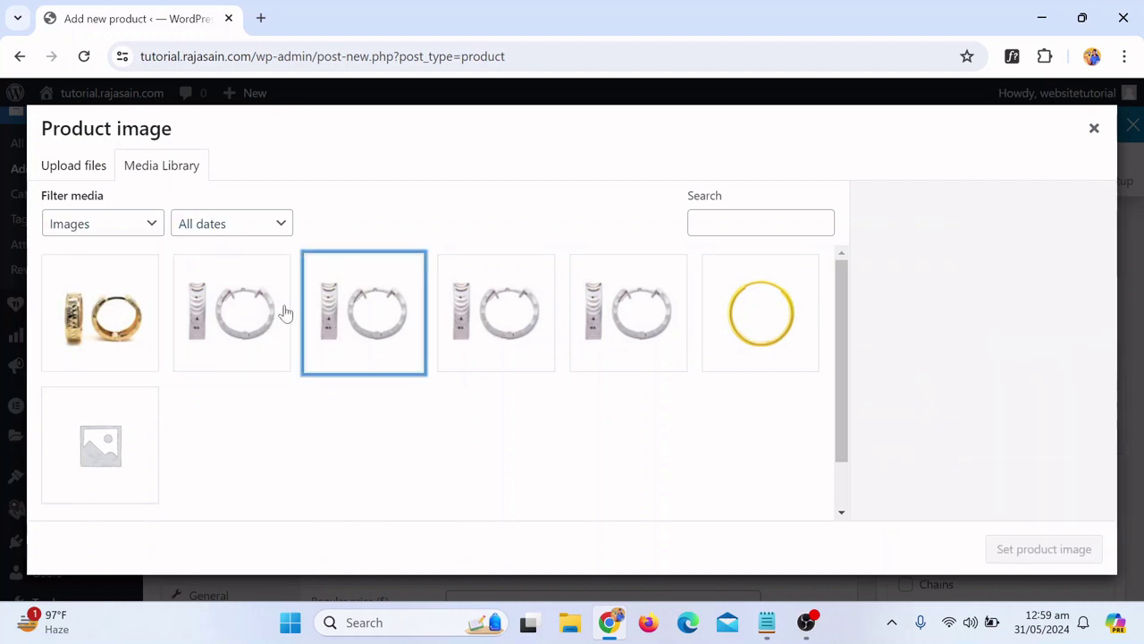
{"action": "left_click", "coordinate": [311, 321]}
{"action": "left_click", "coordinate": [1045, 549]}
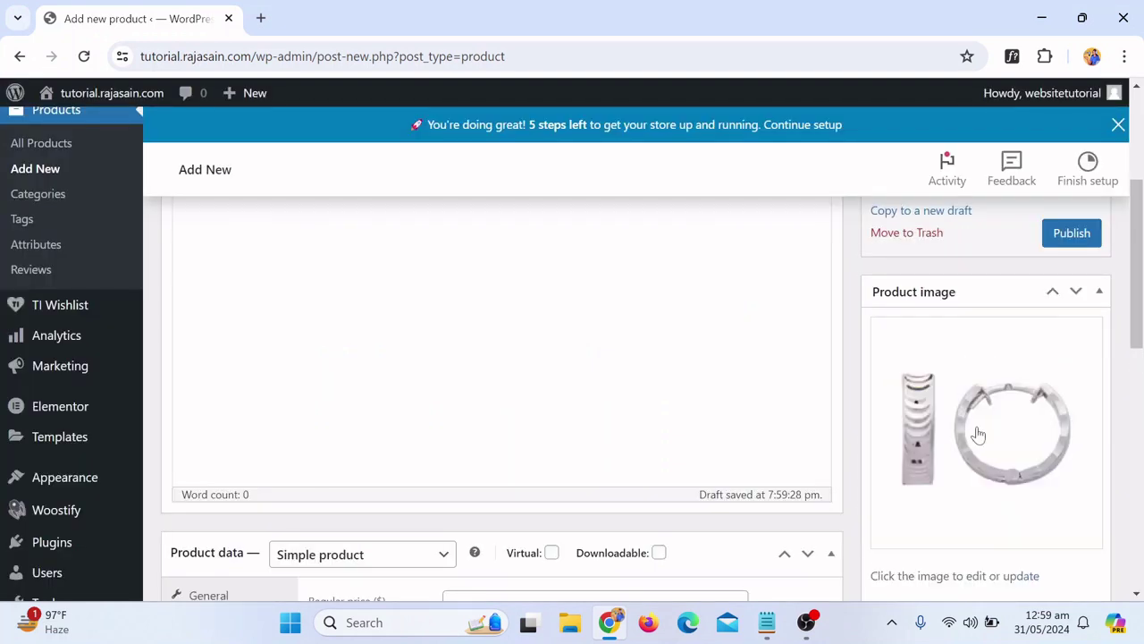
Add two silver hoop images from the media library to the White Bracelet's product gallery
{"action": "scroll", "coordinate": [983, 421], "scroll_direction": "down", "scroll_amount": 3}
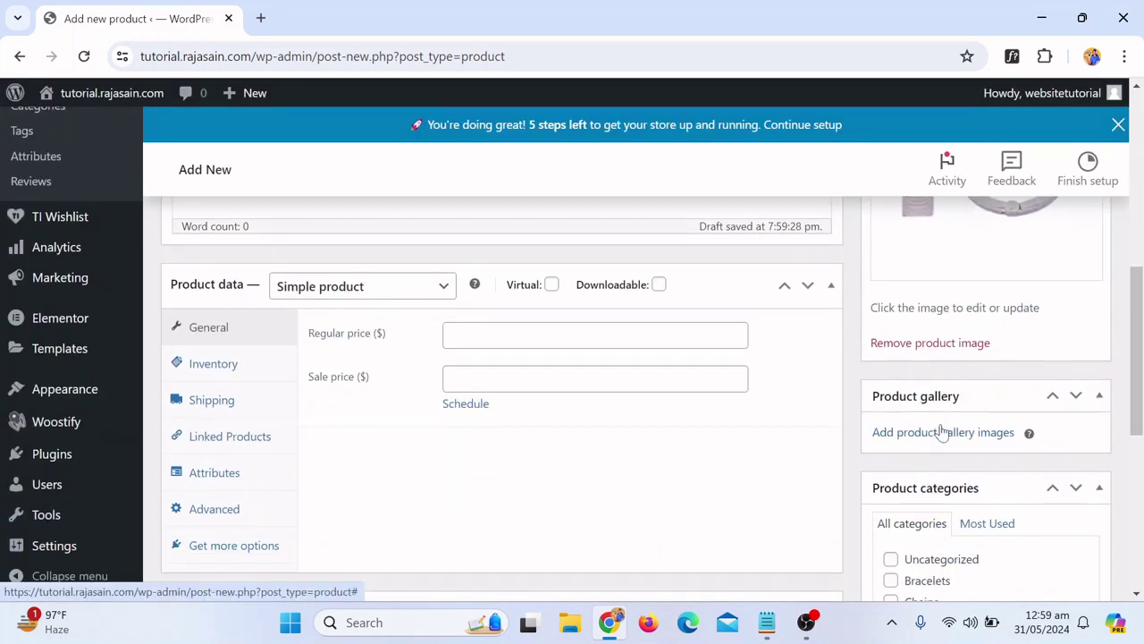
{"action": "left_click", "coordinate": [944, 433]}
{"action": "left_click", "coordinate": [383, 329]}
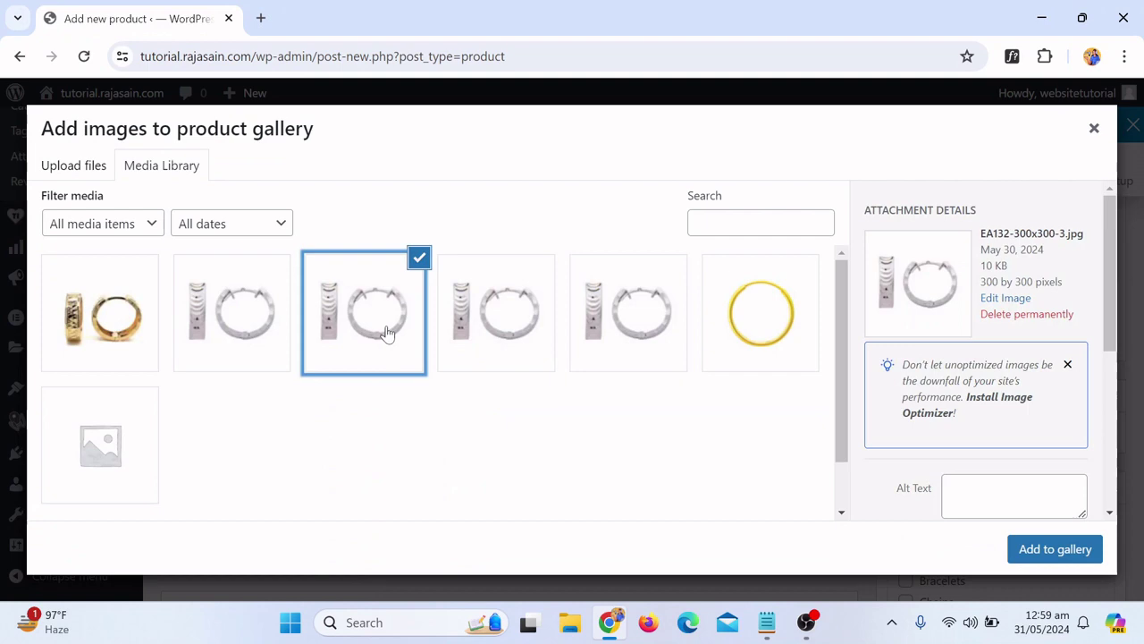
{"action": "left_click", "coordinate": [480, 364]}
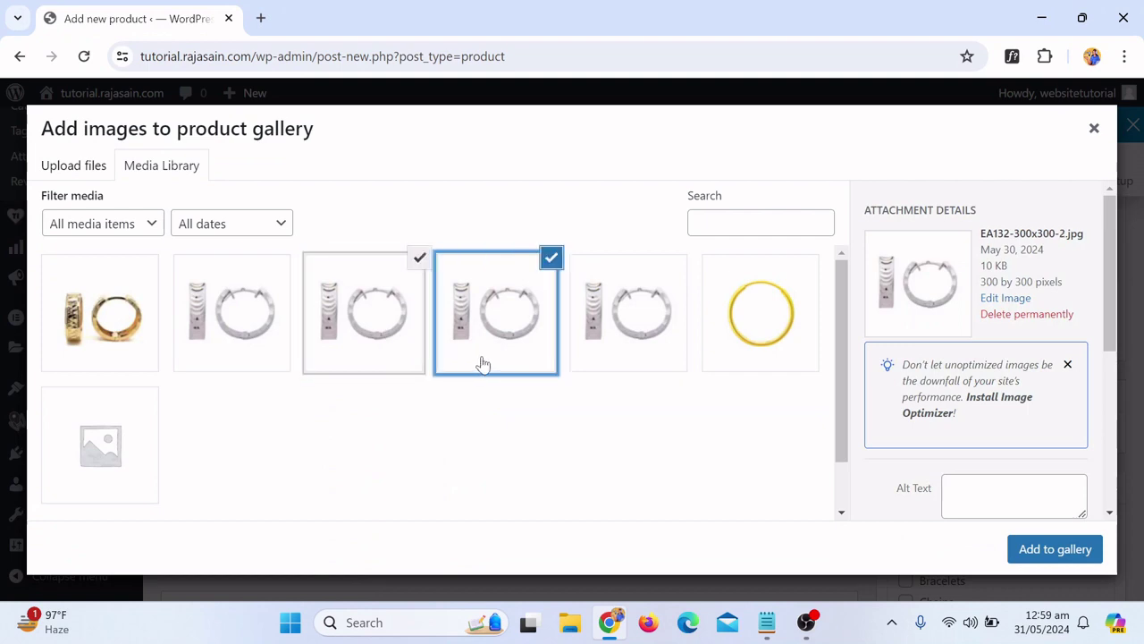
{"action": "left_click", "coordinate": [1055, 548]}
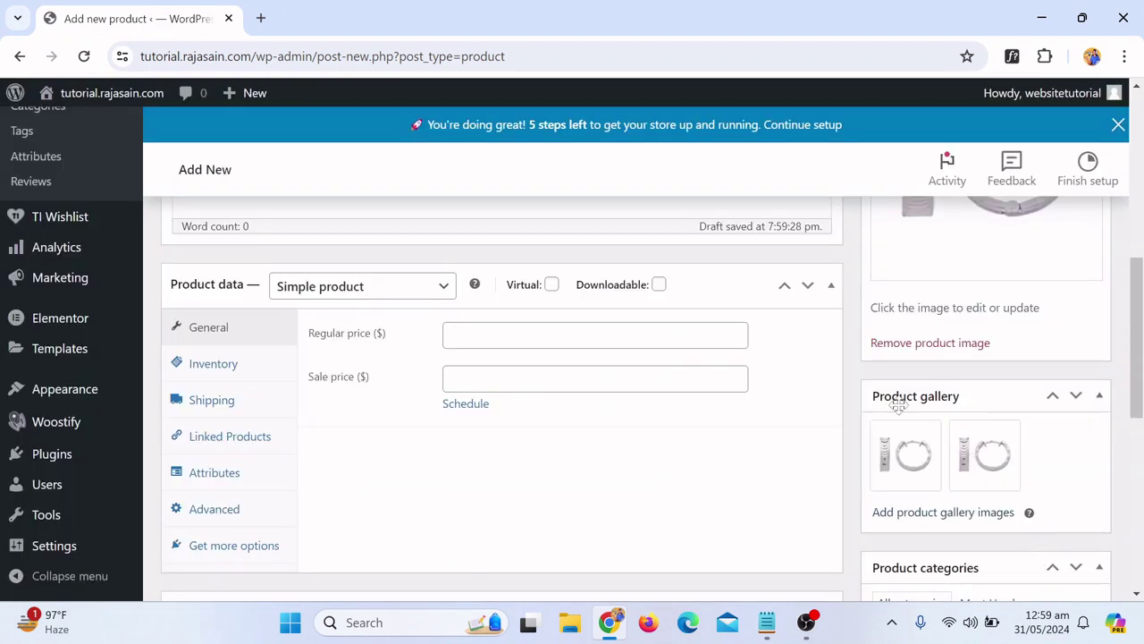
Change the product type to Variable product and open its attribute settings
{"action": "scroll", "coordinate": [899, 404], "scroll_direction": "down", "scroll_amount": 2}
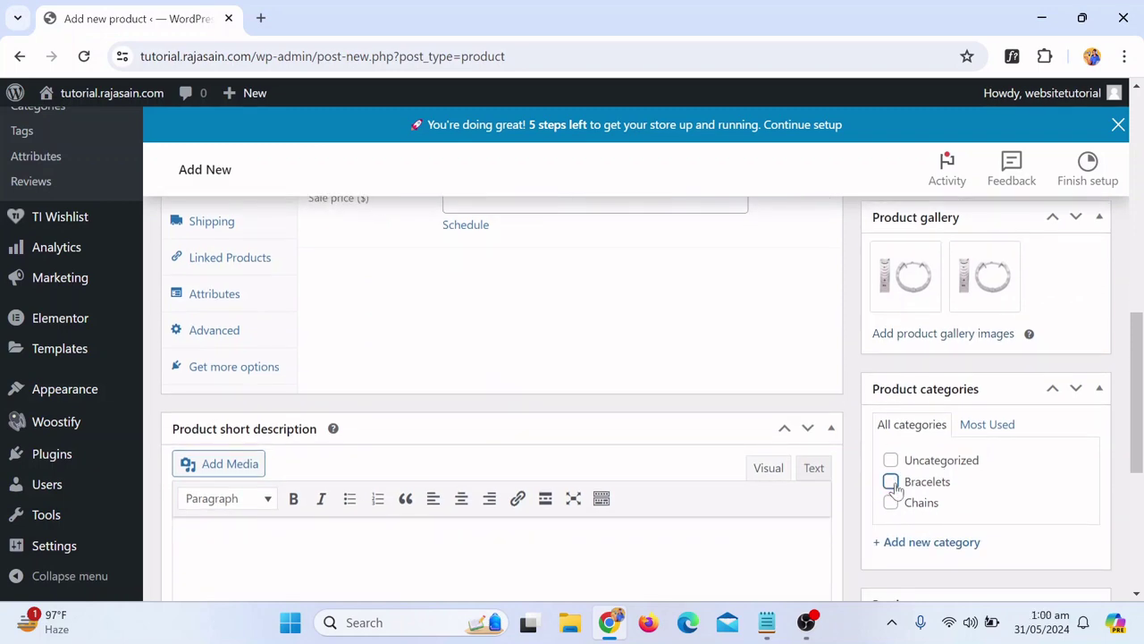
{"action": "scroll", "coordinate": [754, 429], "scroll_direction": "up", "scroll_amount": 3}
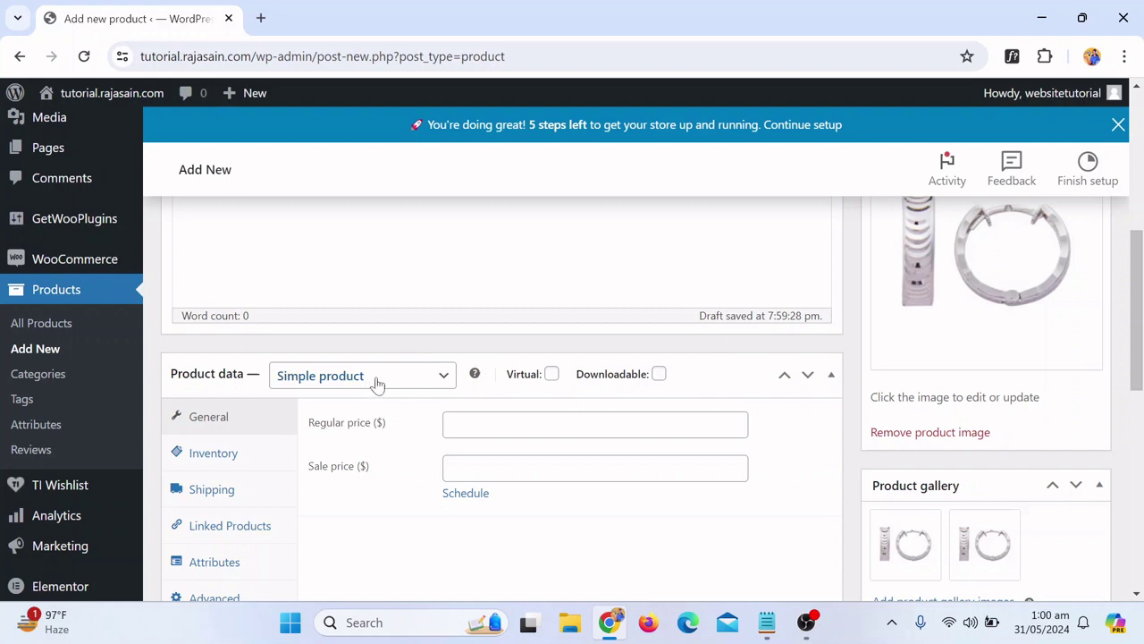
{"action": "left_click", "coordinate": [327, 381]}
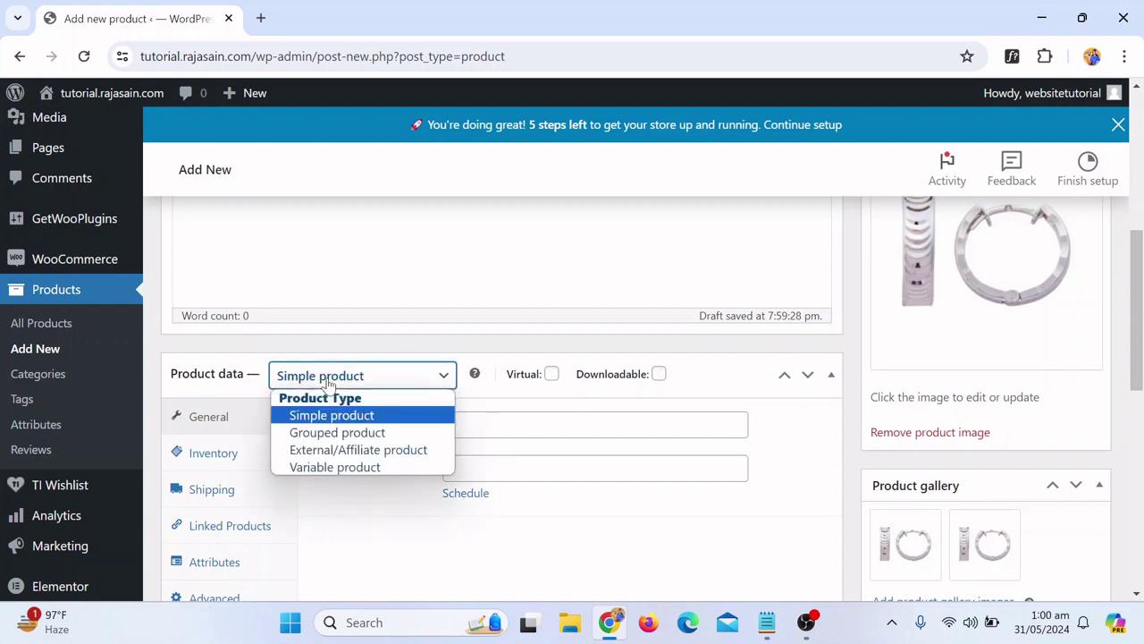
{"action": "left_click", "coordinate": [338, 467]}
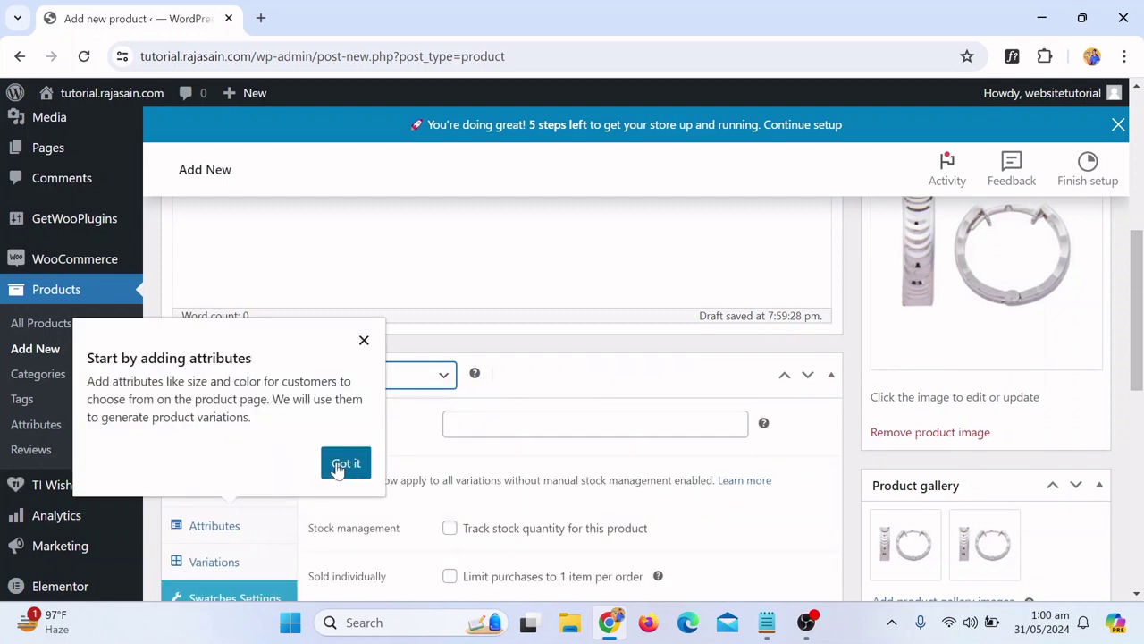
{"action": "left_click", "coordinate": [344, 464]}
{"action": "scroll", "coordinate": [598, 406], "scroll_direction": "down", "scroll_amount": 1}
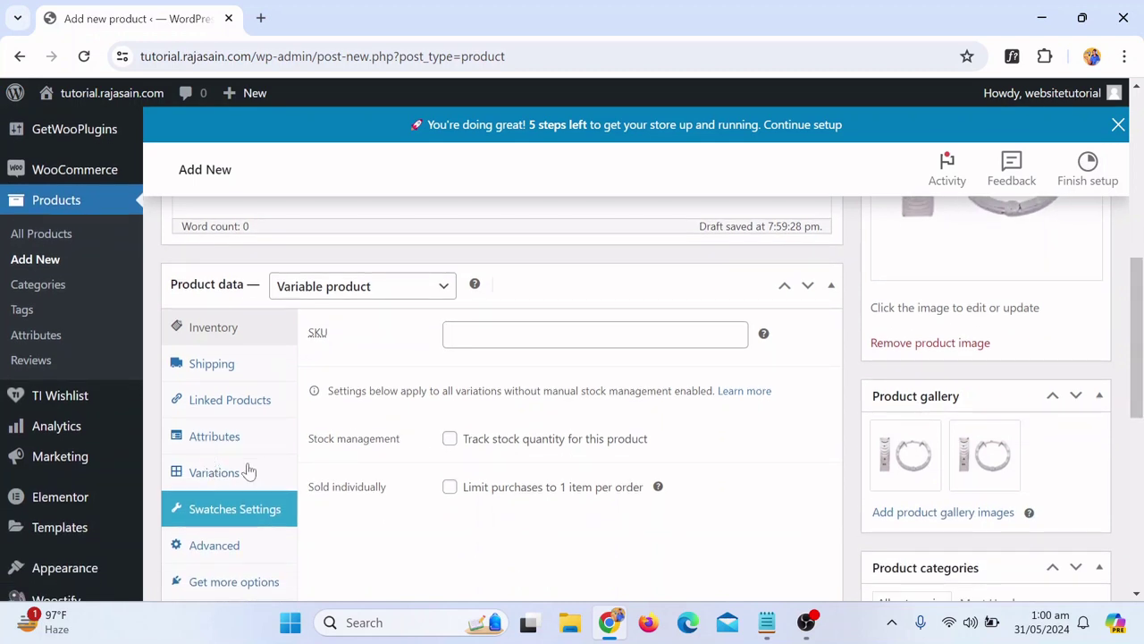
{"action": "left_click", "coordinate": [225, 447]}
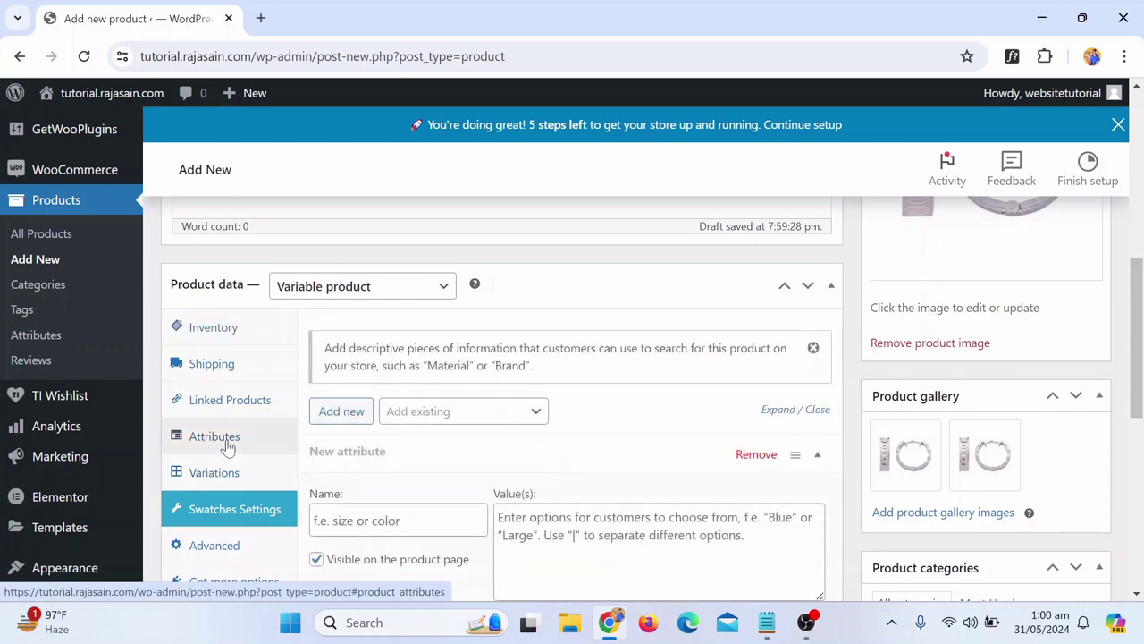
Add the existing Color attribute with all its values, Black, Red and White, and save the attributes
{"action": "scroll", "coordinate": [435, 260], "scroll_direction": "down", "scroll_amount": 2}
{"action": "left_click", "coordinate": [436, 233]}
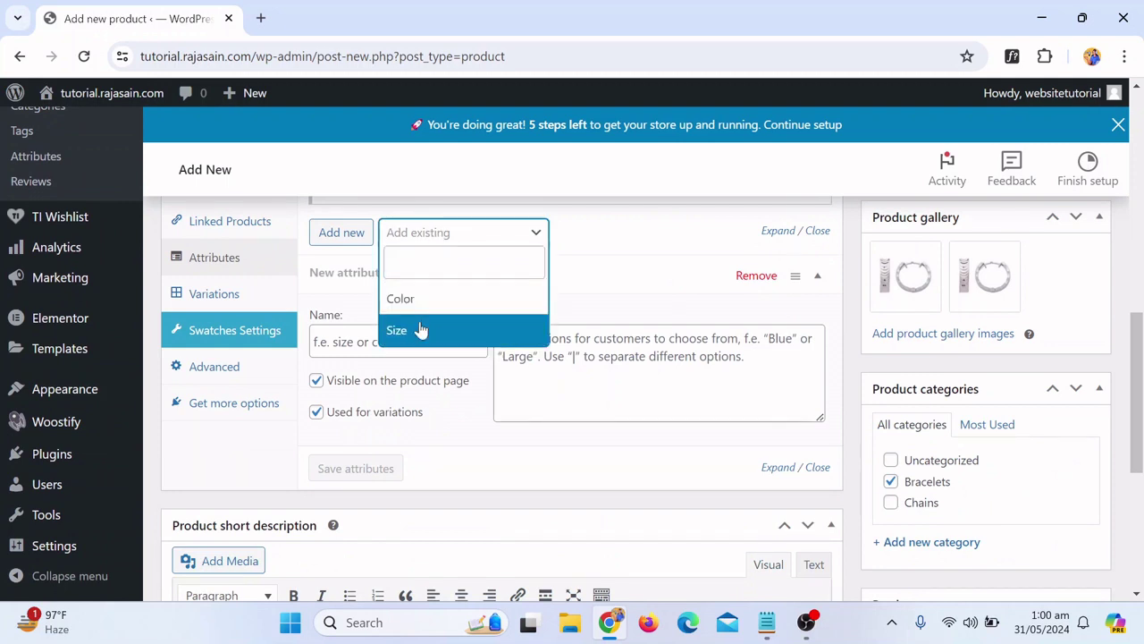
{"action": "left_click", "coordinate": [434, 298]}
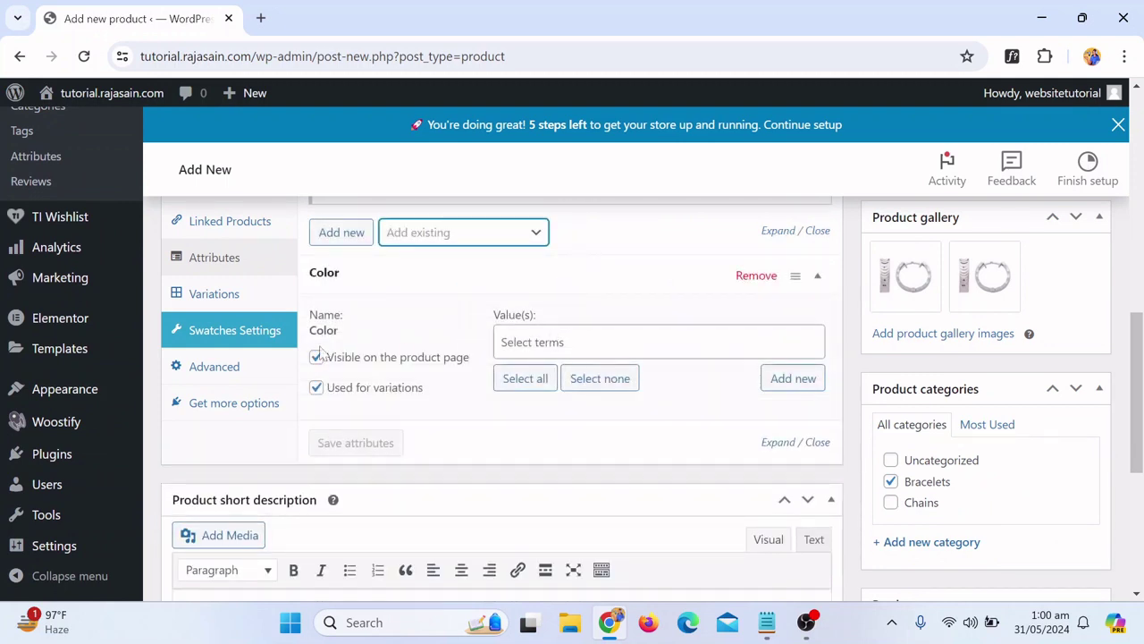
{"action": "left_click", "coordinate": [517, 382]}
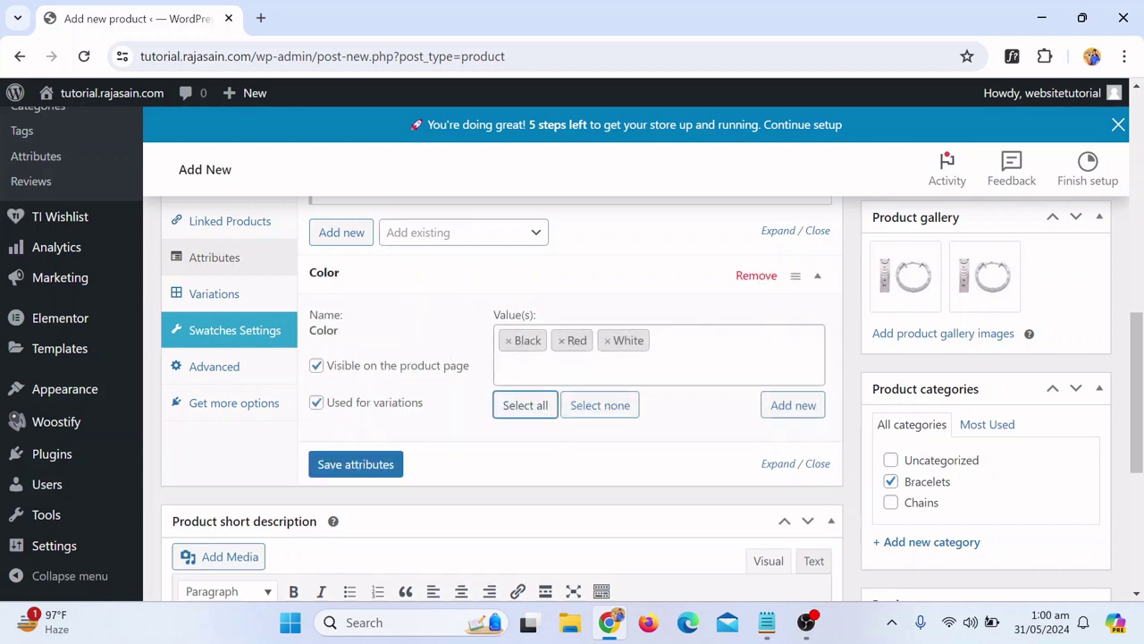
{"action": "left_click", "coordinate": [360, 478]}
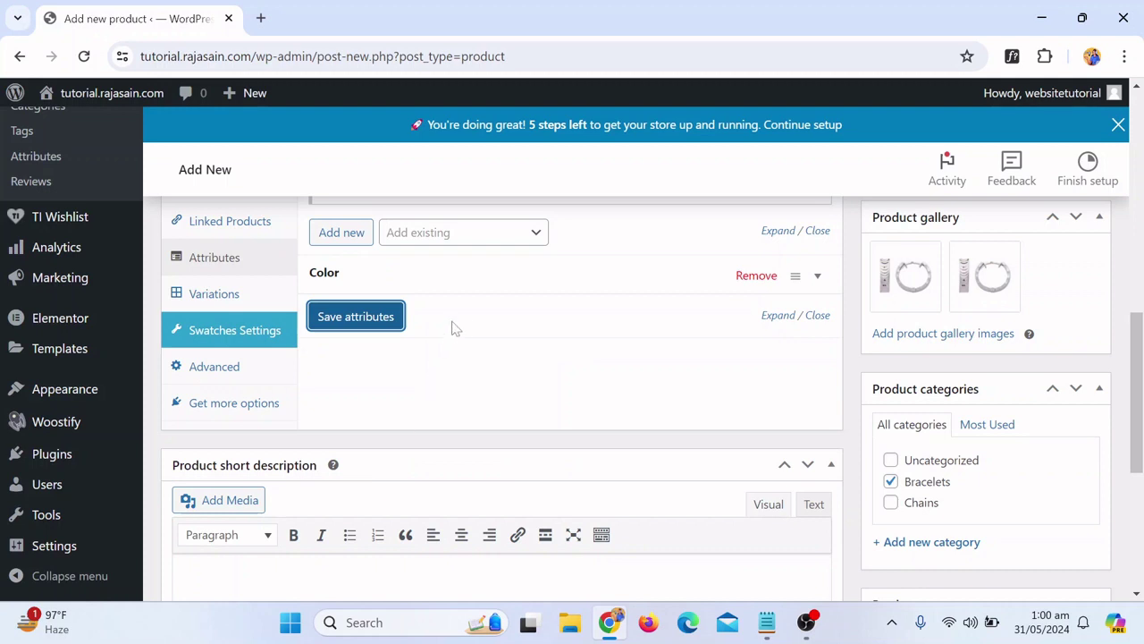
Add the existing Size attribute with all its values, L, M and S, and save the attributes
{"action": "left_click", "coordinate": [468, 237]}
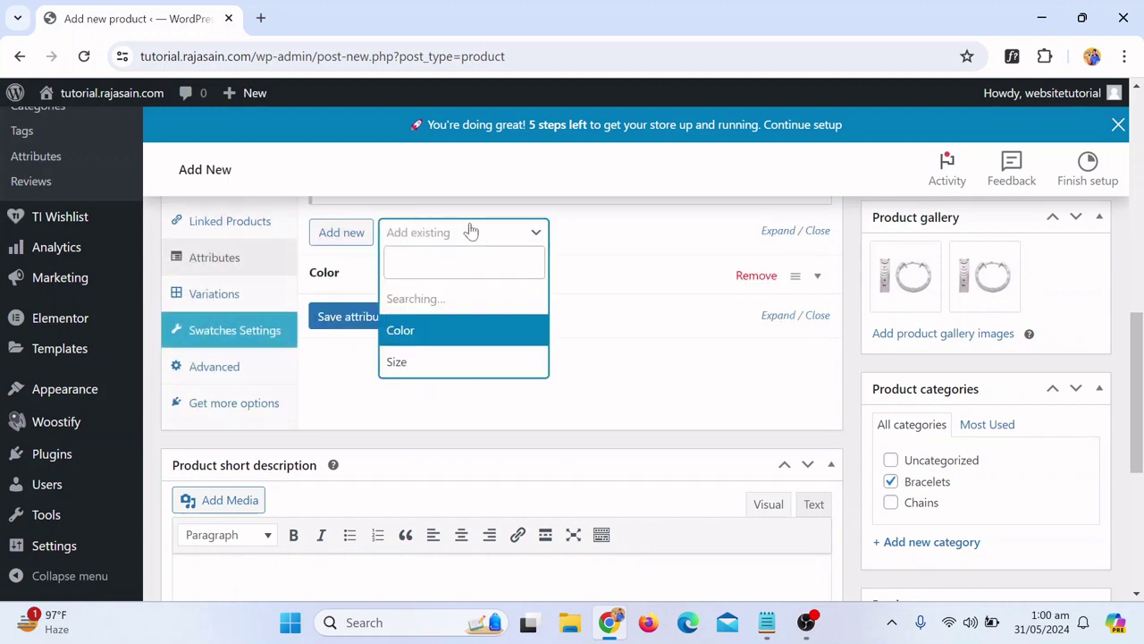
{"action": "left_click", "coordinate": [428, 333]}
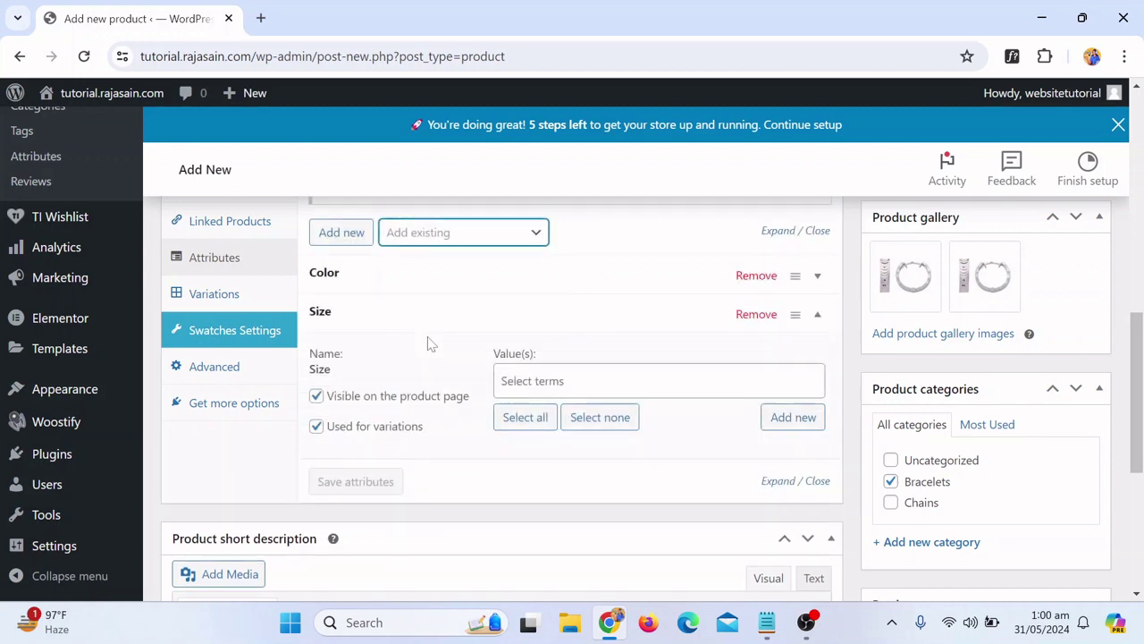
{"action": "left_click", "coordinate": [525, 416]}
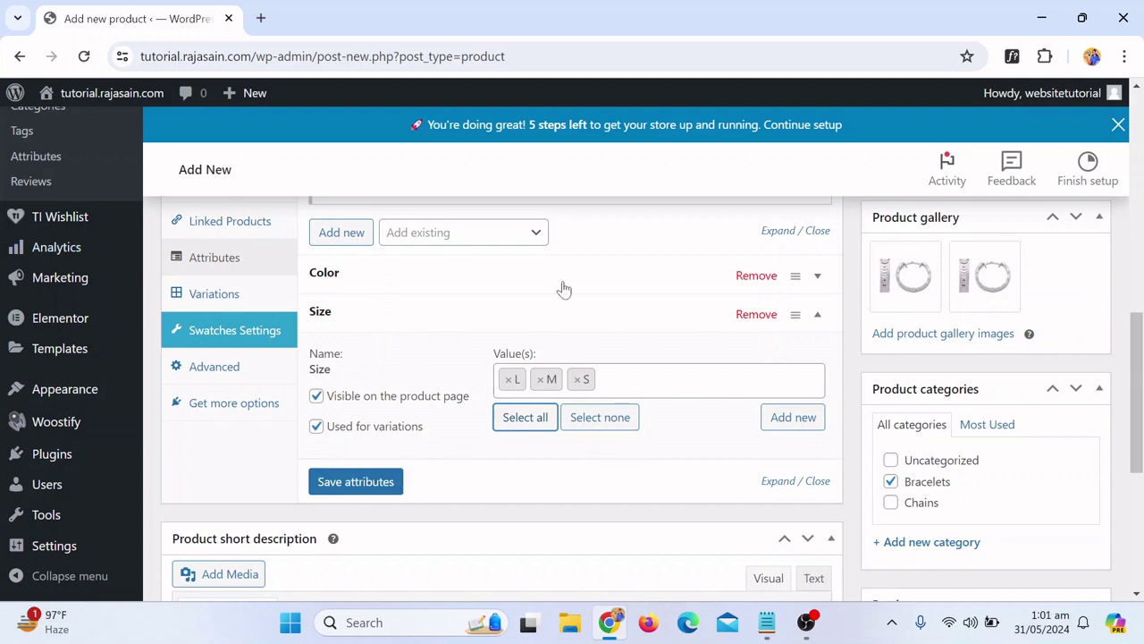
{"action": "left_click", "coordinate": [358, 483]}
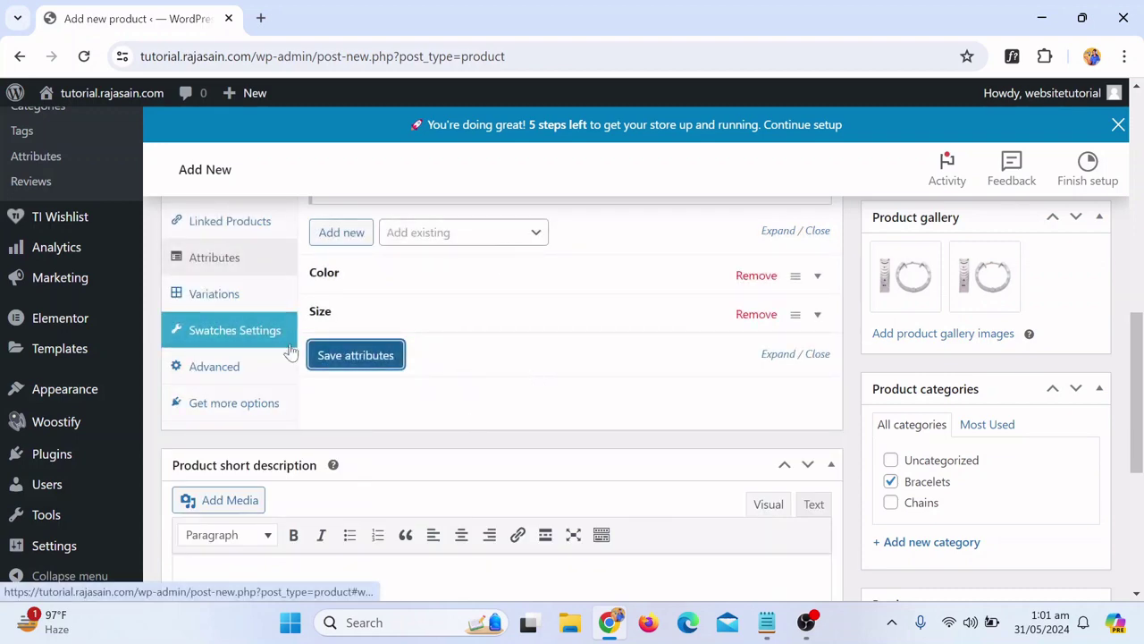
Generate product variations for every combination of the Color and Size attributes
{"action": "scroll", "coordinate": [230, 332], "scroll_direction": "up", "scroll_amount": 1}
{"action": "left_click", "coordinate": [220, 381]}
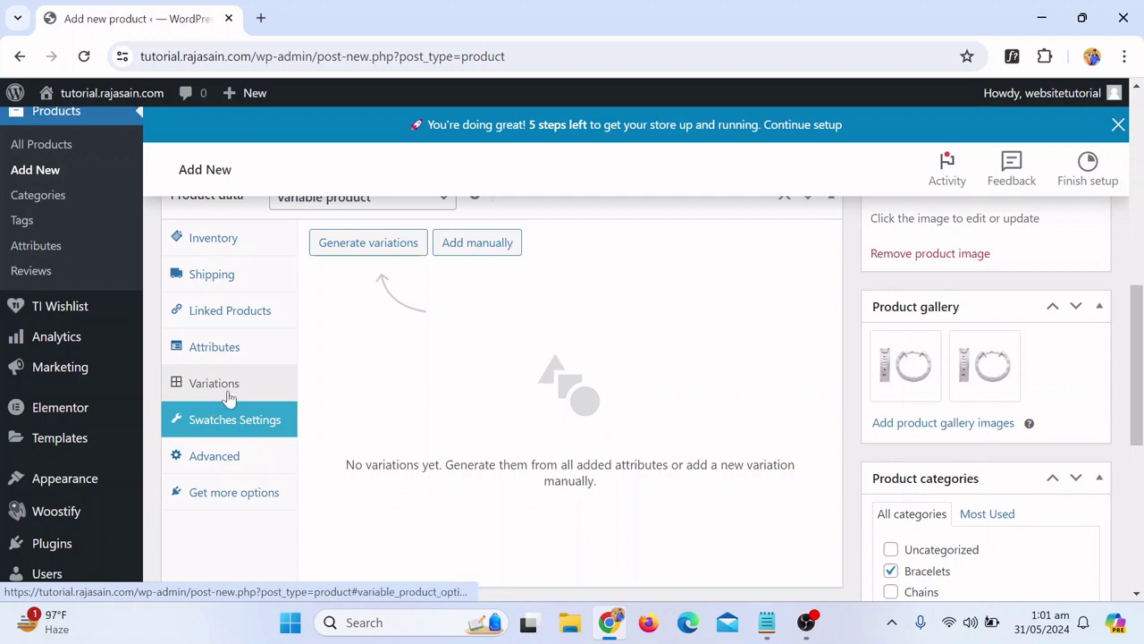
{"action": "scroll", "coordinate": [223, 398], "scroll_direction": "up", "scroll_amount": 1}
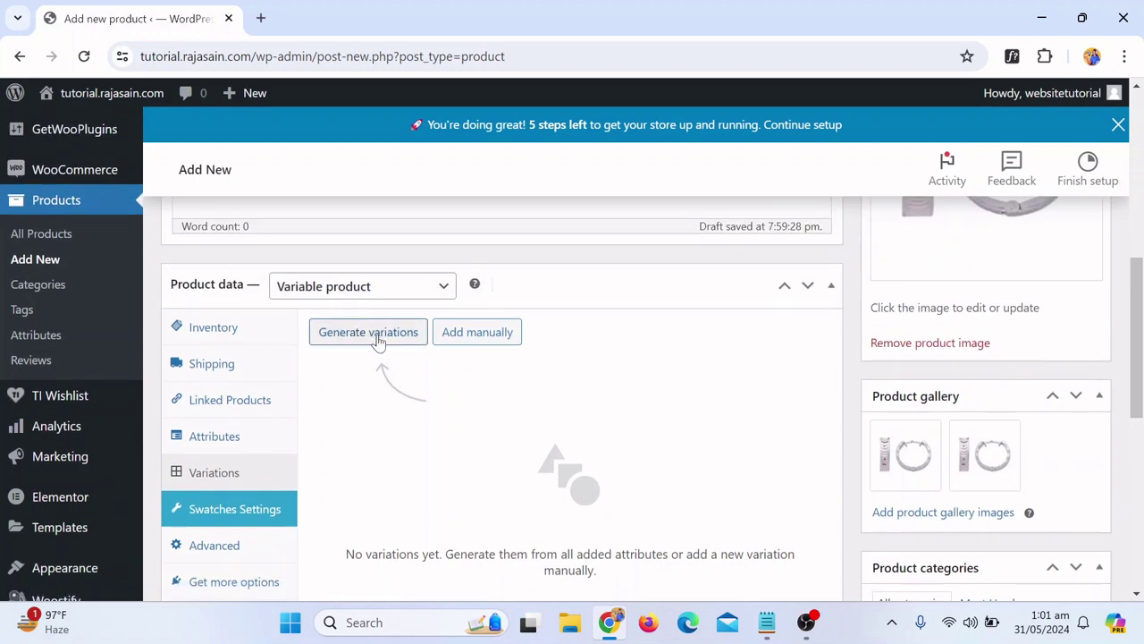
{"action": "left_click", "coordinate": [378, 343]}
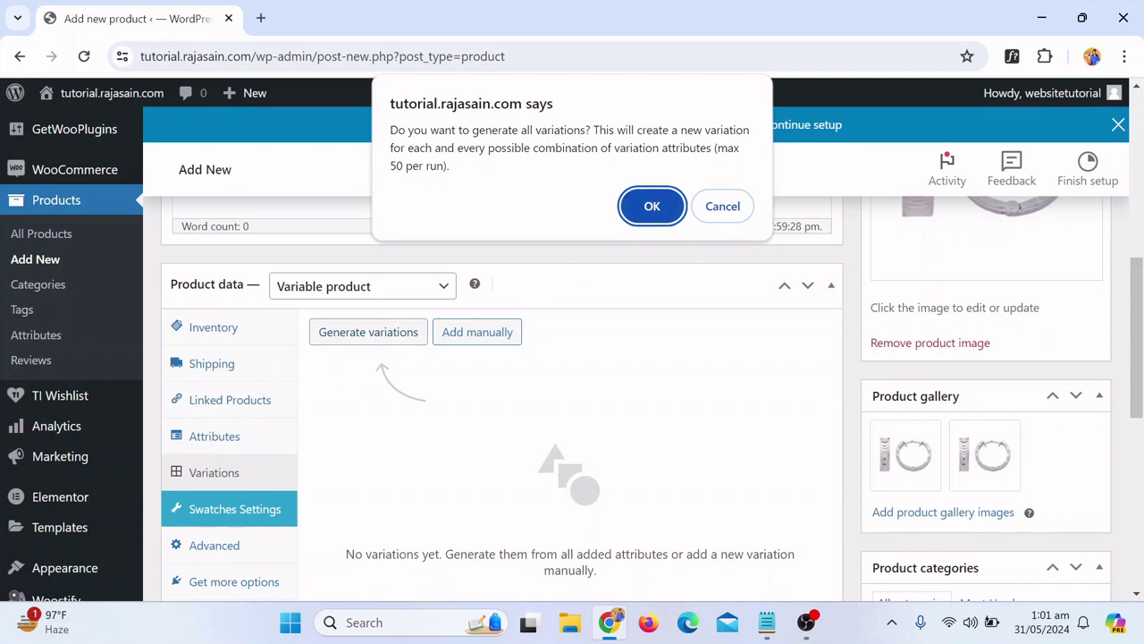
{"action": "left_click", "coordinate": [651, 207]}
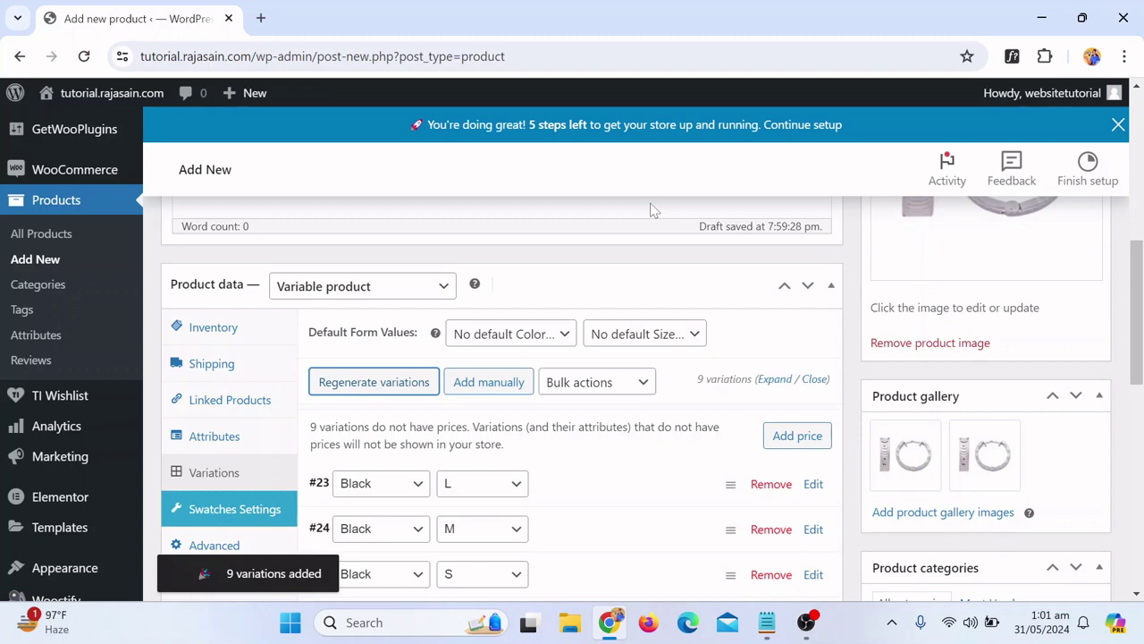
Examine the individual settings and price fields of the Black L and Black M variations
{"action": "scroll", "coordinate": [805, 284], "scroll_direction": "down", "scroll_amount": 1}
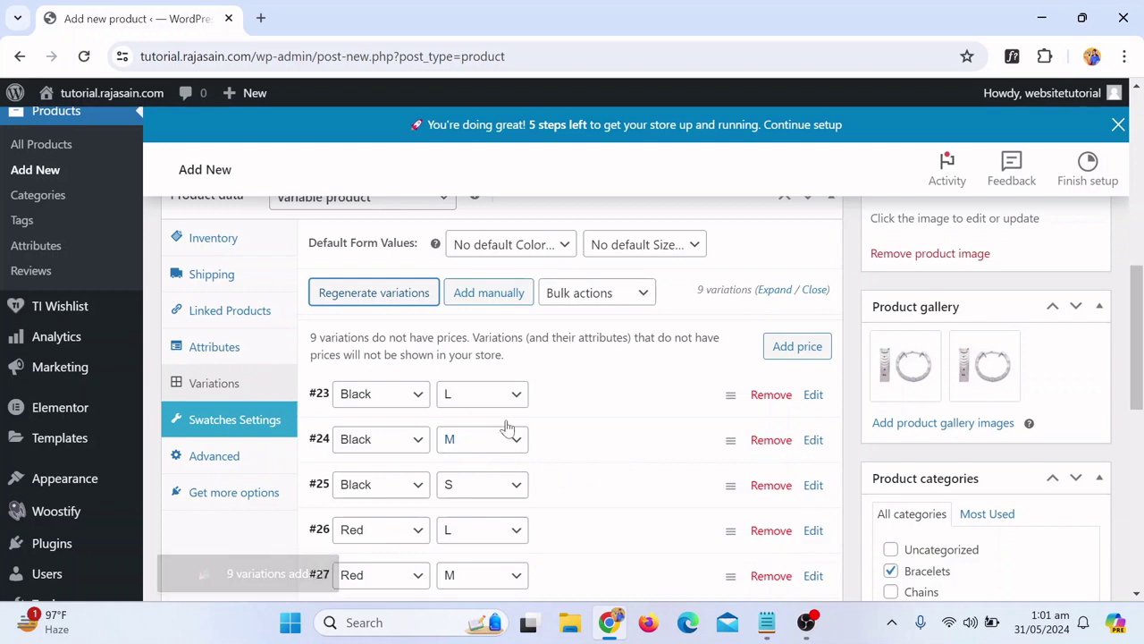
{"action": "left_click", "coordinate": [583, 389]}
{"action": "scroll", "coordinate": [496, 408], "scroll_direction": "down", "scroll_amount": 2}
{"action": "scroll", "coordinate": [408, 486], "scroll_direction": "down", "scroll_amount": 1}
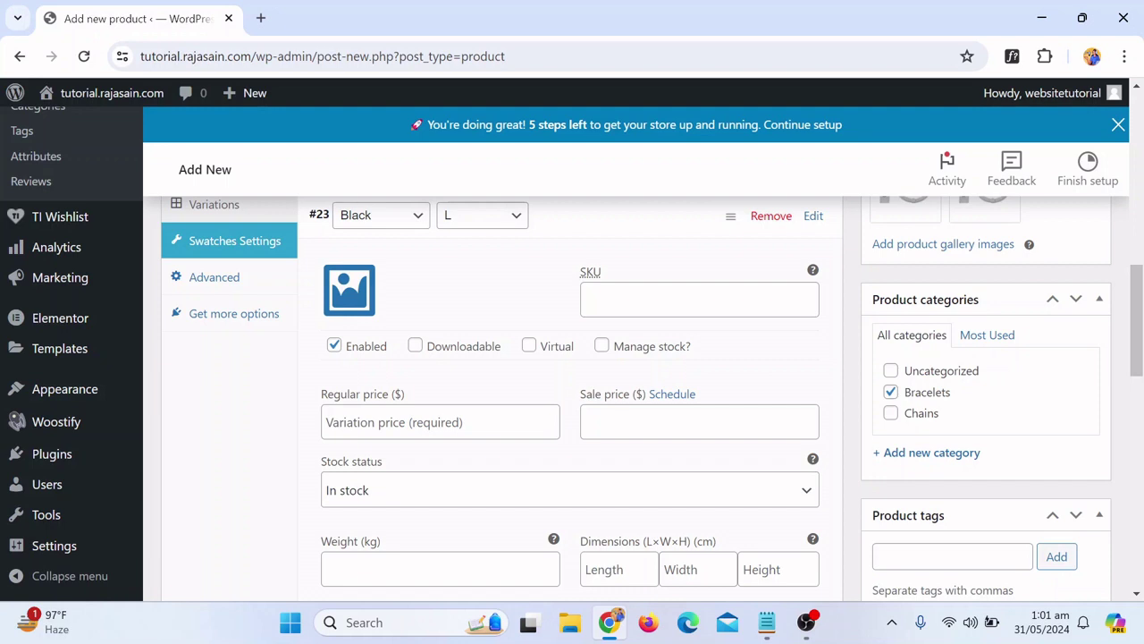
{"action": "scroll", "coordinate": [667, 319], "scroll_direction": "up", "scroll_amount": 1}
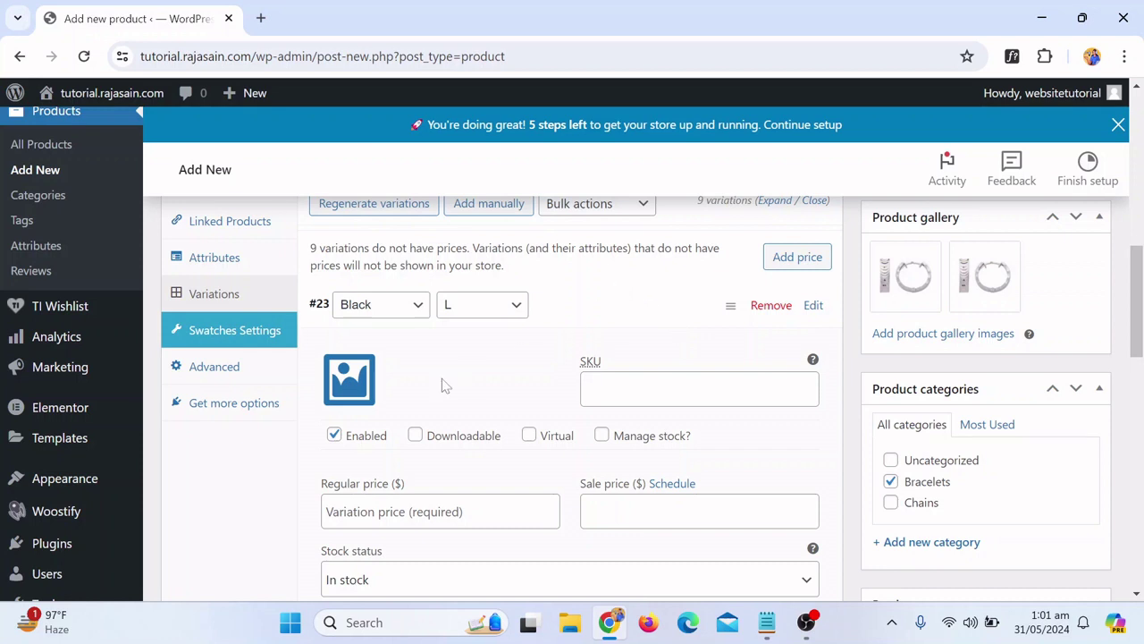
{"action": "left_click", "coordinate": [390, 506]}
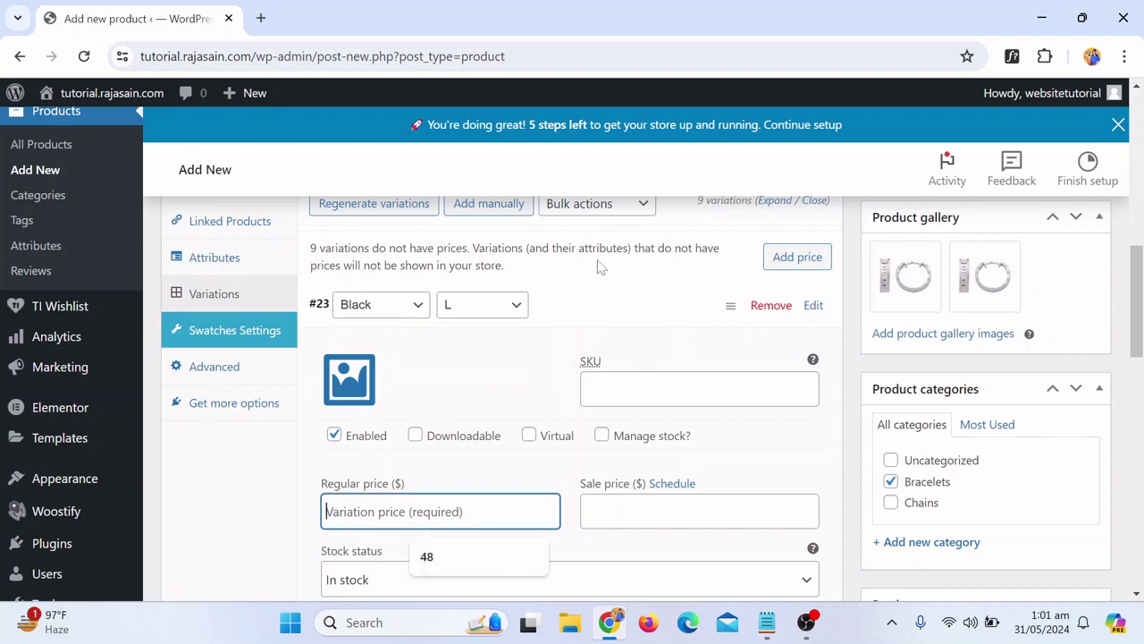
{"action": "left_click", "coordinate": [545, 316]}
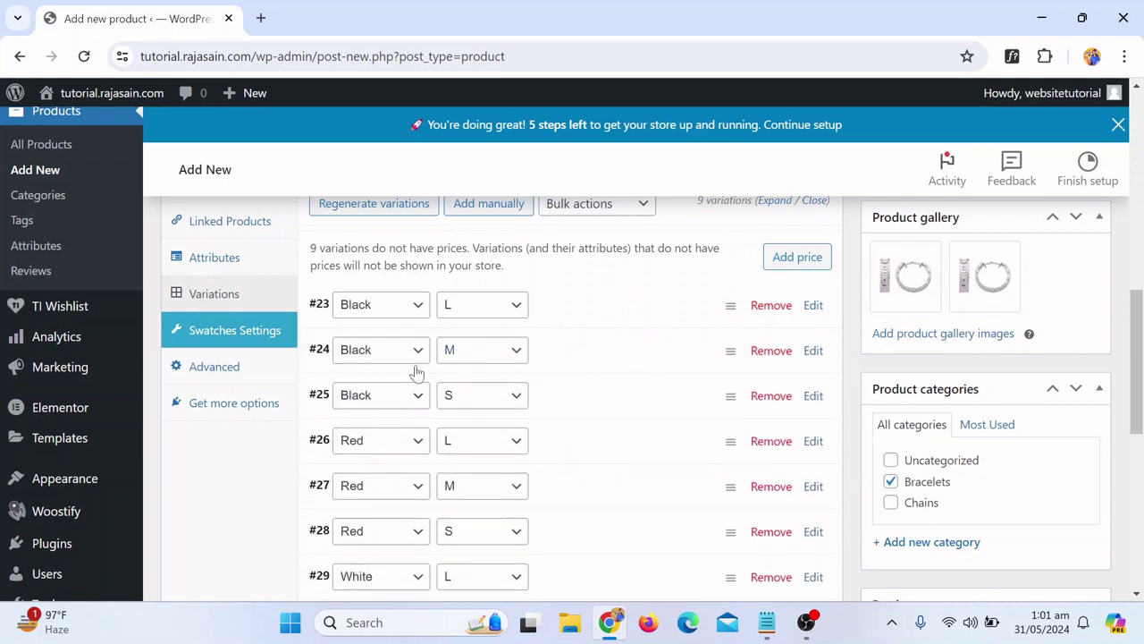
{"action": "left_click", "coordinate": [582, 354]}
{"action": "left_click", "coordinate": [440, 557]}
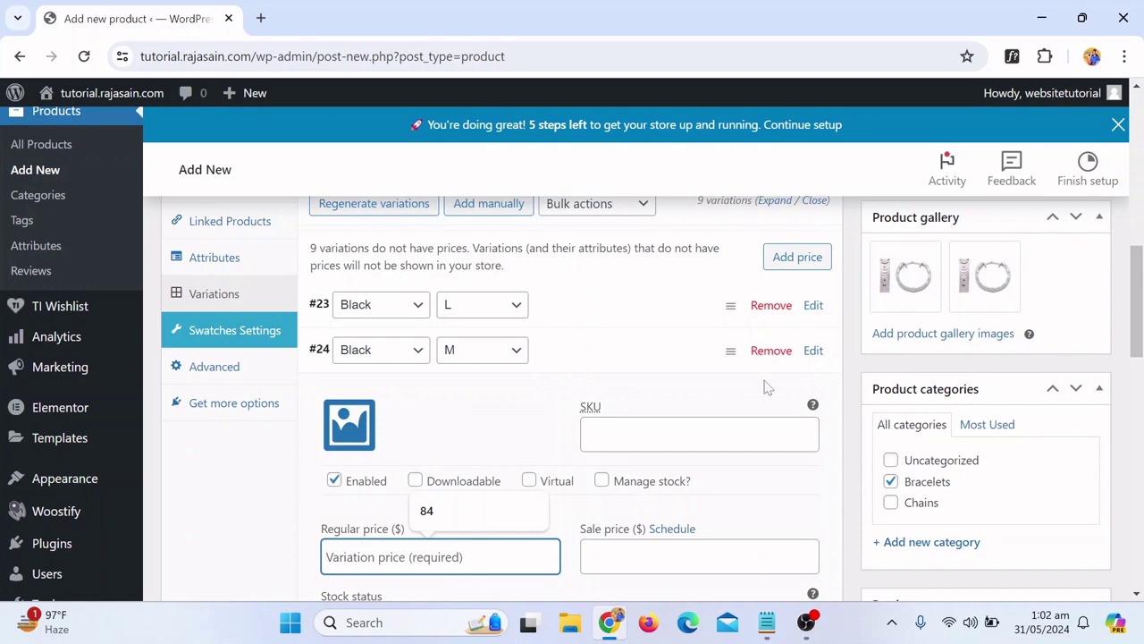
{"action": "scroll", "coordinate": [733, 358], "scroll_direction": "up", "scroll_amount": 1}
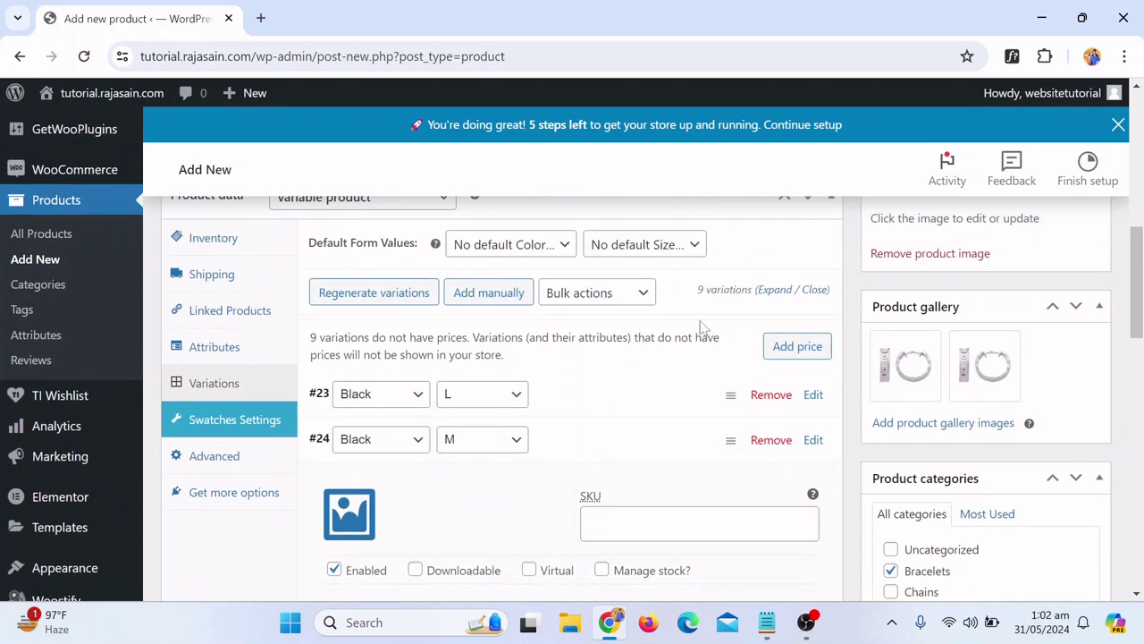
{"action": "left_click", "coordinate": [555, 391]}
{"action": "left_click", "coordinate": [557, 391]}
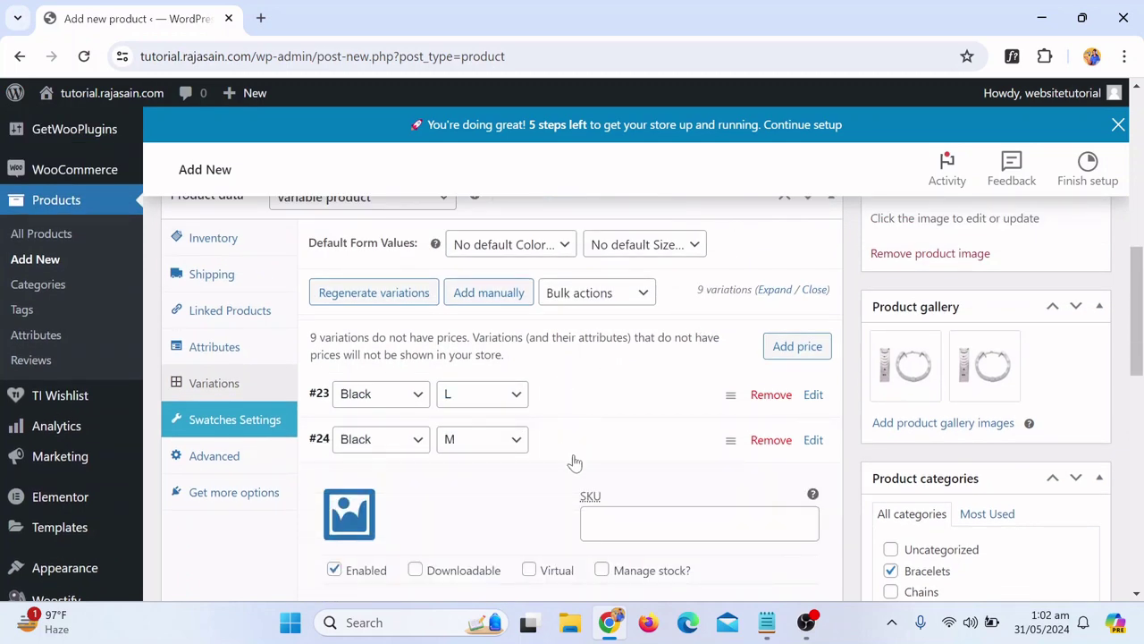
{"action": "left_click", "coordinate": [576, 460]}
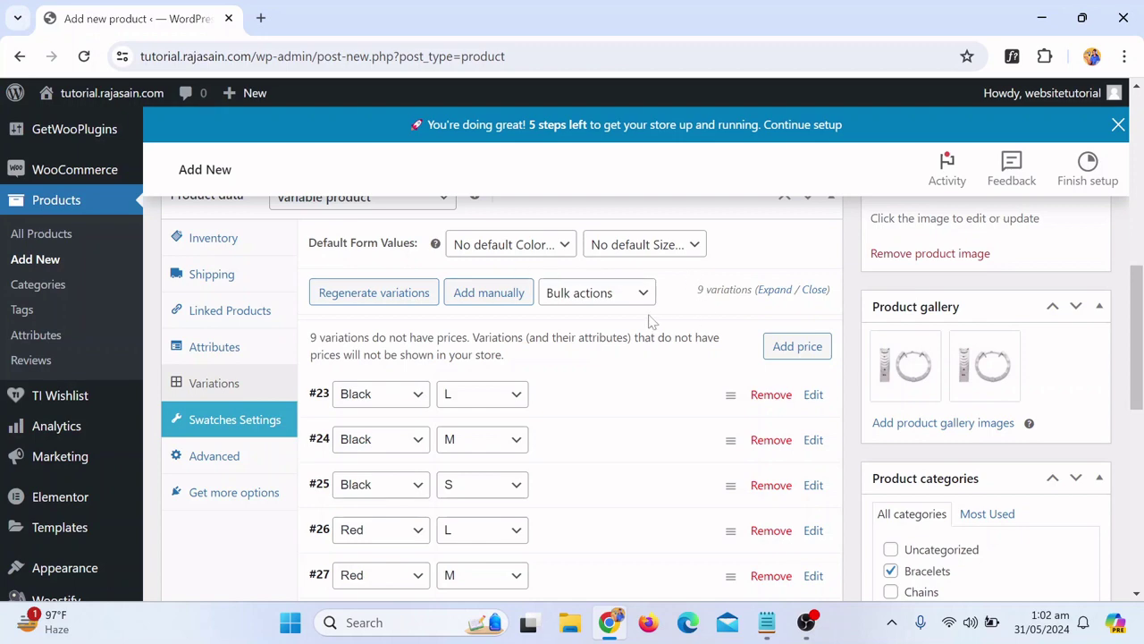
Add a price of 40 USD to all variations that have no price
{"action": "scroll", "coordinate": [645, 313], "scroll_direction": "up", "scroll_amount": 1}
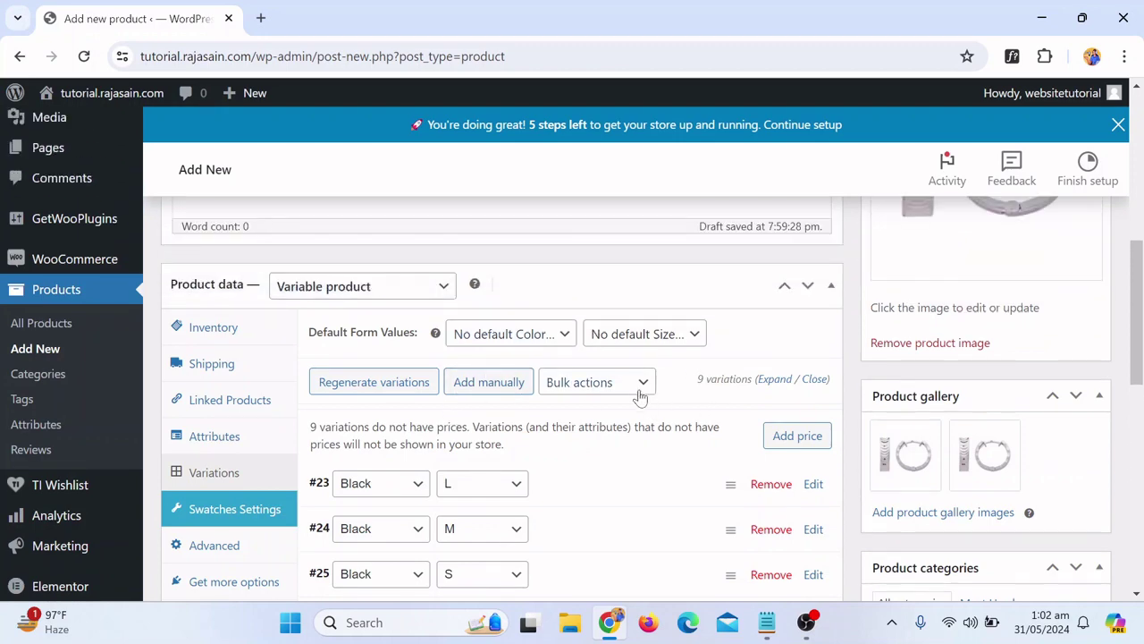
{"action": "left_click", "coordinate": [789, 438]}
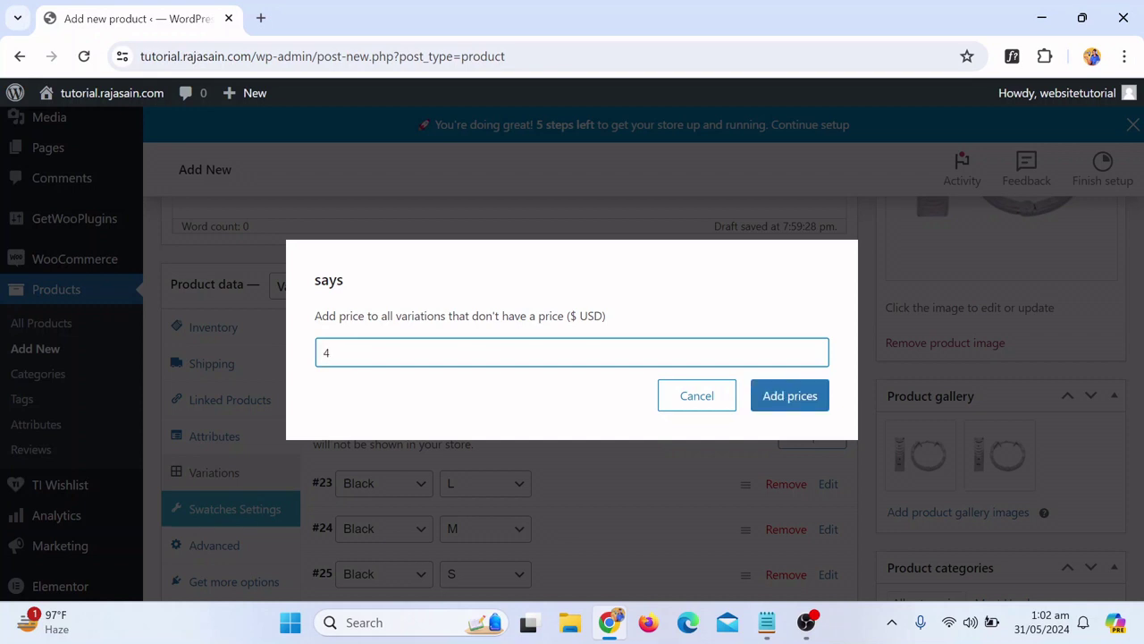
{"action": "left_click", "coordinate": [809, 407]}
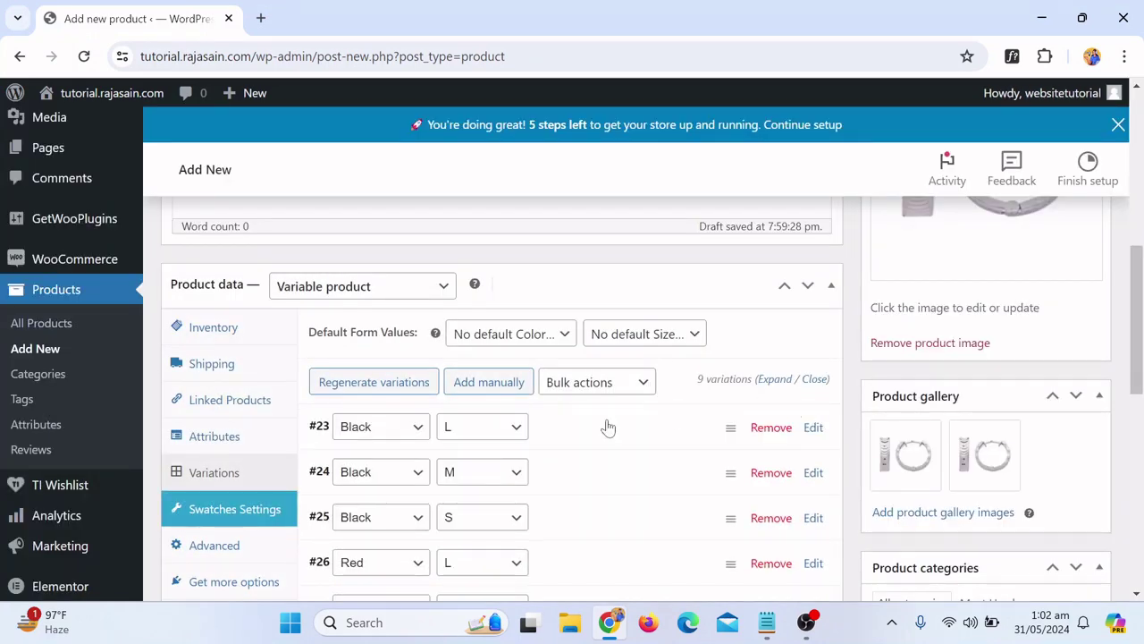
Check the regular price in the details of the Black L, Black M and Black S variations
{"action": "scroll", "coordinate": [608, 427], "scroll_direction": "down", "scroll_amount": 1}
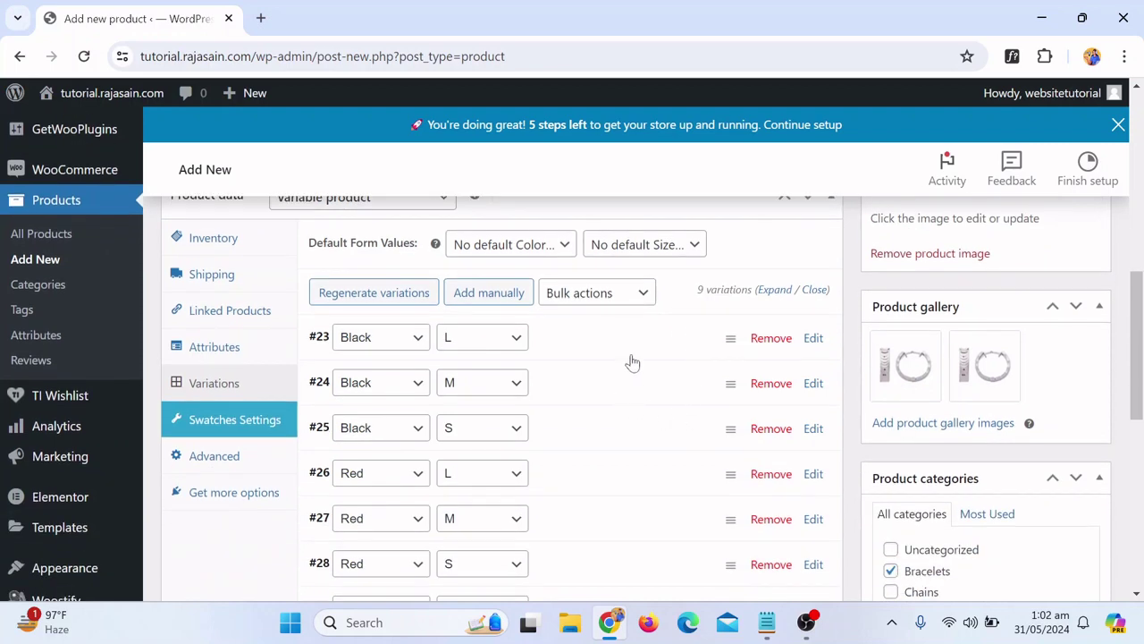
{"action": "left_click", "coordinate": [626, 353]}
{"action": "scroll", "coordinate": [590, 376], "scroll_direction": "down", "scroll_amount": 1}
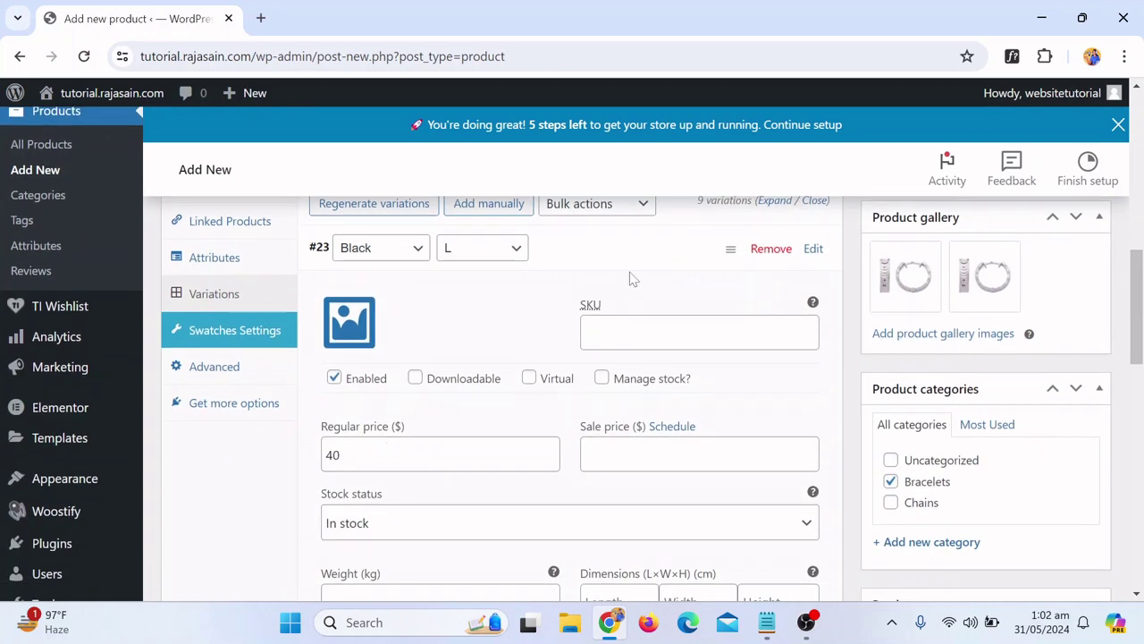
{"action": "left_click", "coordinate": [626, 259]}
{"action": "left_click", "coordinate": [590, 310]}
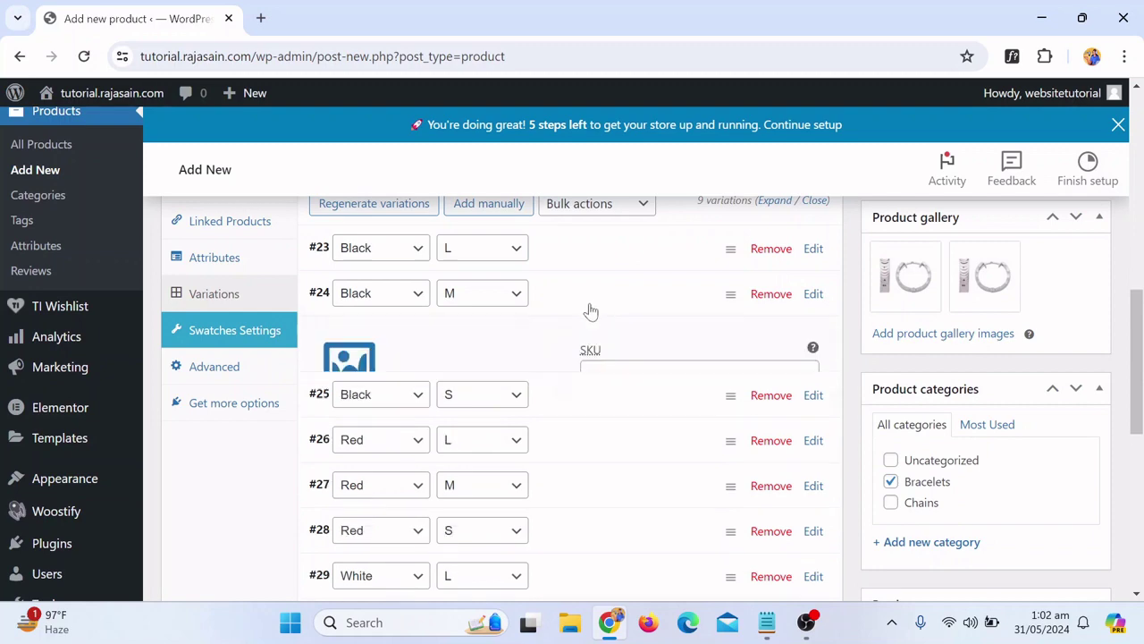
{"action": "scroll", "coordinate": [515, 383], "scroll_direction": "down", "scroll_amount": 1}
{"action": "scroll", "coordinate": [491, 389], "scroll_direction": "up", "scroll_amount": 2}
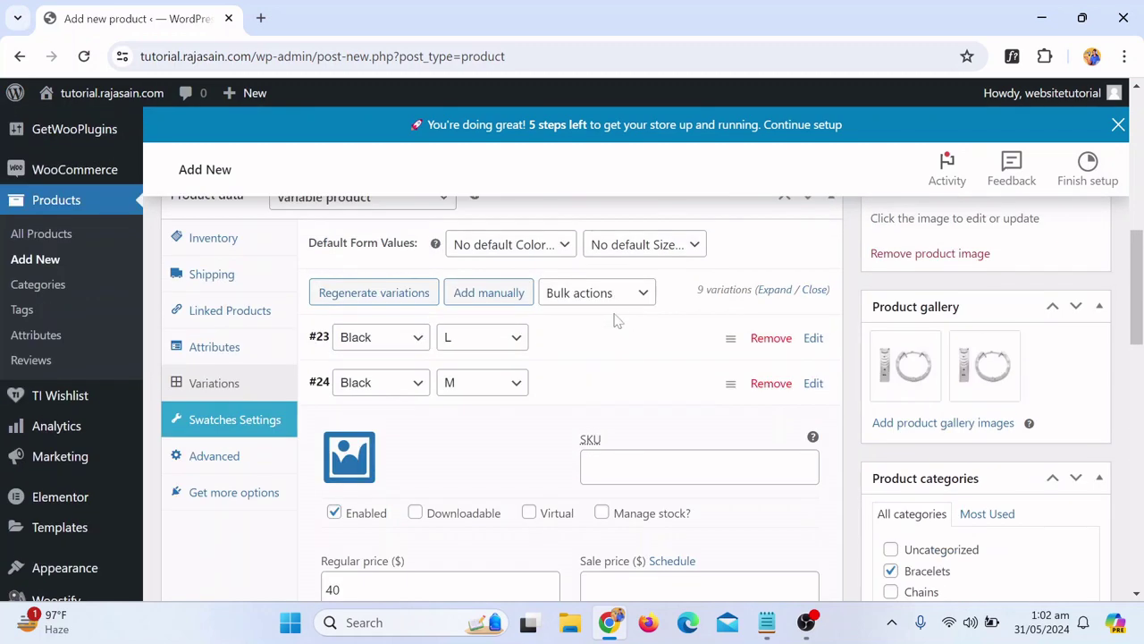
{"action": "left_click", "coordinate": [582, 384]}
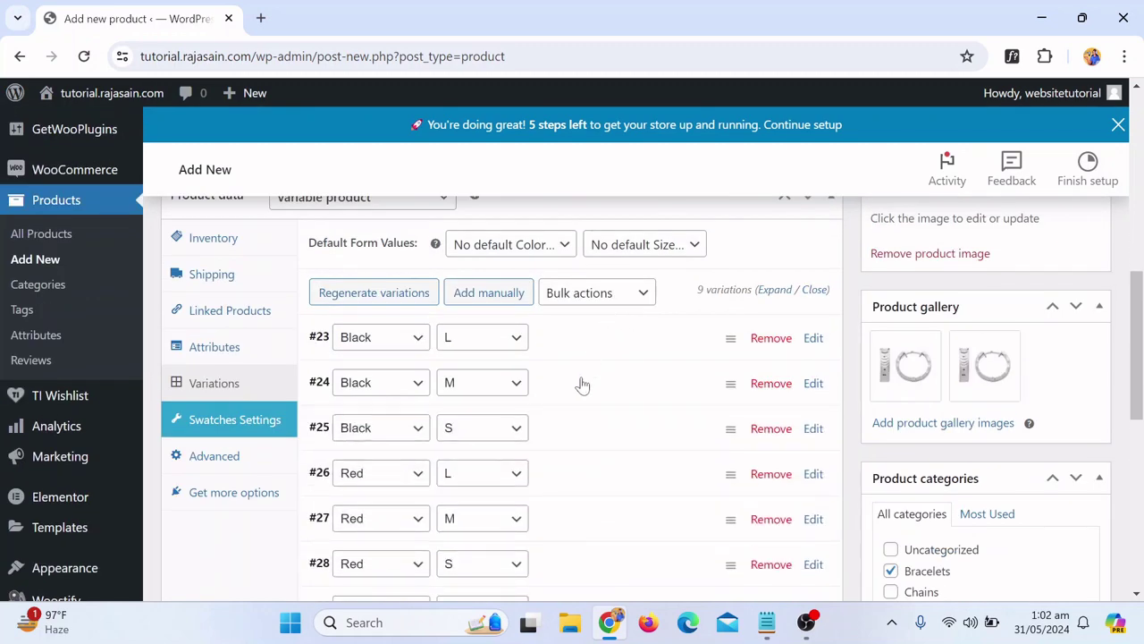
{"action": "left_click", "coordinate": [563, 433]}
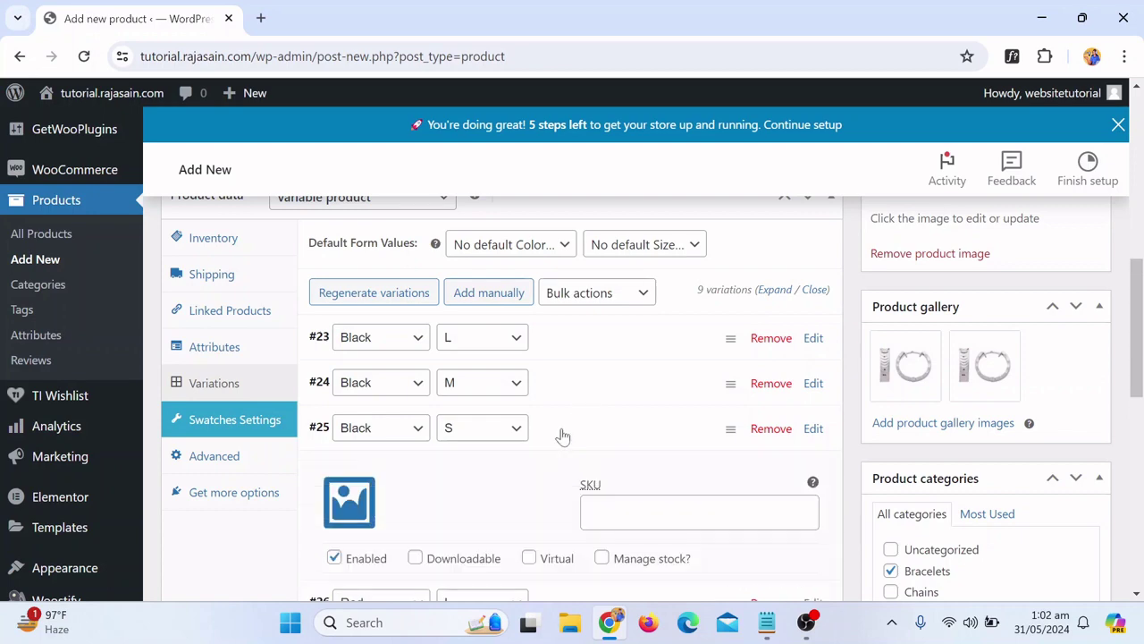
Collapse the Black, size S variation and publish the White Bracelet product
{"action": "scroll", "coordinate": [519, 464], "scroll_direction": "down", "scroll_amount": 1}
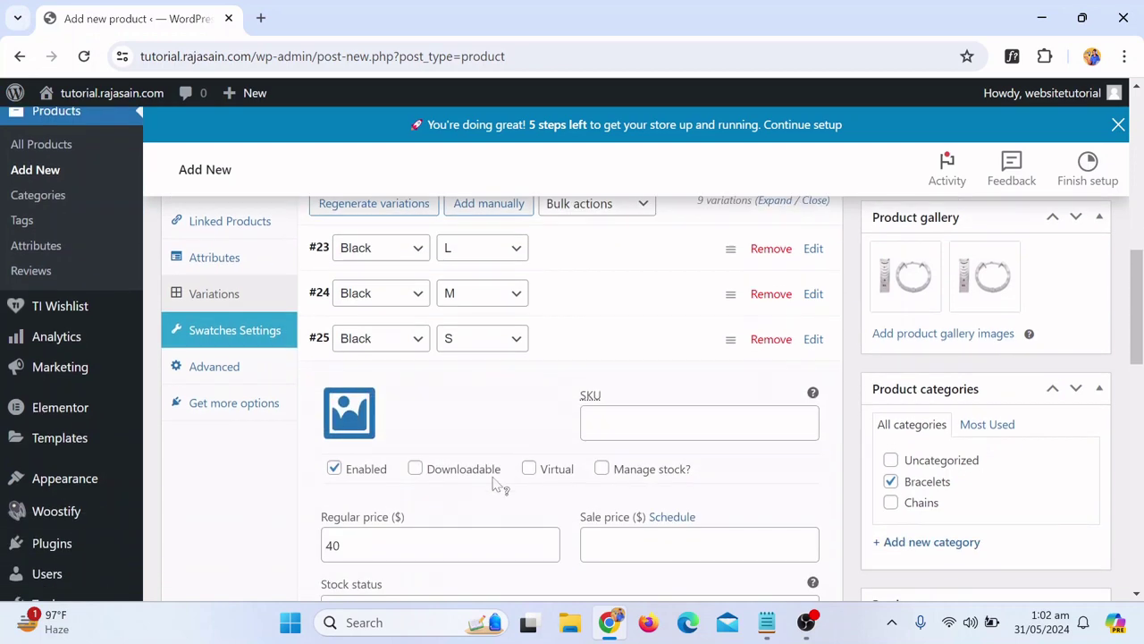
{"action": "left_click", "coordinate": [555, 332]}
{"action": "scroll", "coordinate": [571, 330], "scroll_direction": "up", "scroll_amount": 7}
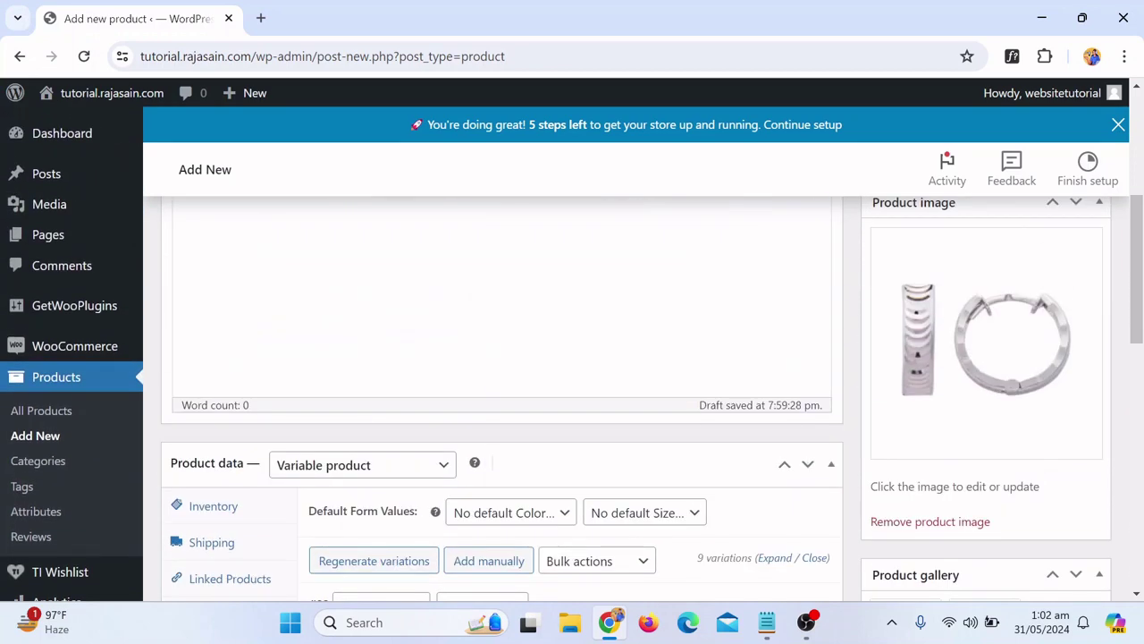
{"action": "left_click", "coordinate": [1072, 412]}
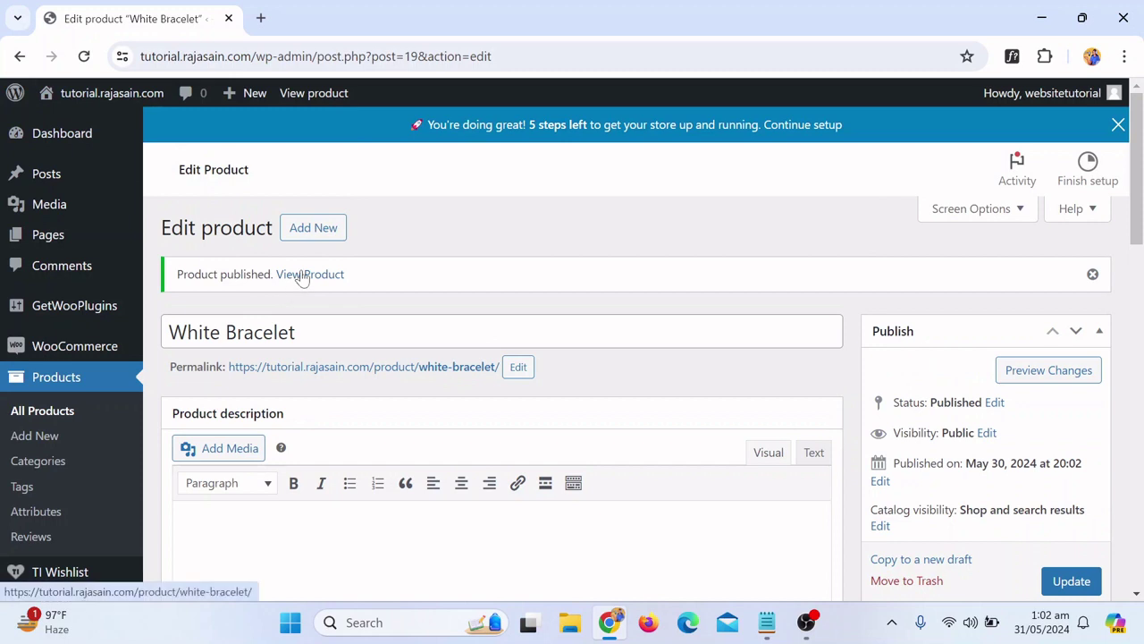
Open the published White Bracelet product page in a new browser tab and switch to it
{"action": "right_click", "coordinate": [303, 279]}
{"action": "left_click", "coordinate": [384, 298]}
{"action": "left_click", "coordinate": [345, 15]}
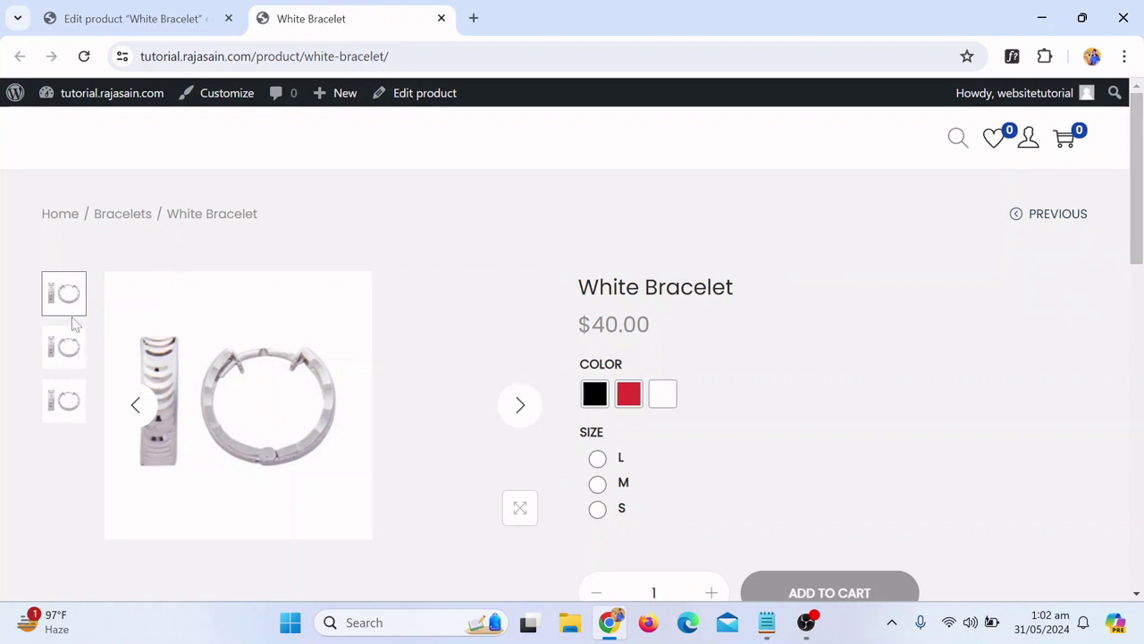
Try the Black, Red and White color swatches and the L, M and S sizes on the White Bracelet product page
{"action": "left_click", "coordinate": [599, 402]}
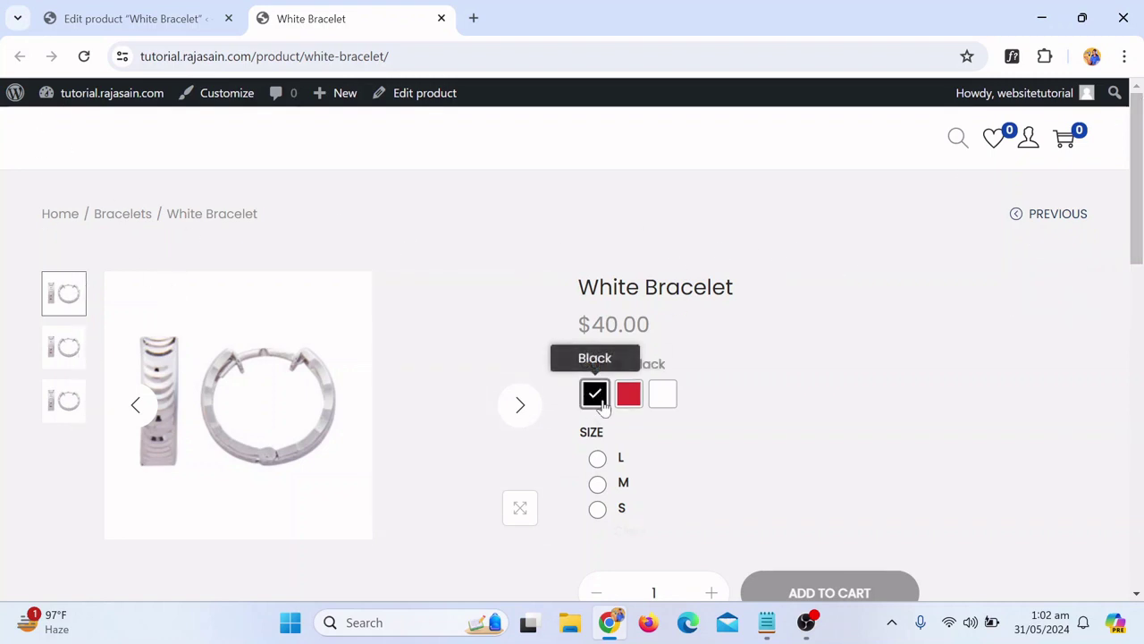
{"action": "left_click", "coordinate": [599, 460]}
{"action": "left_click", "coordinate": [601, 484]}
{"action": "left_click", "coordinate": [621, 506]}
{"action": "scroll", "coordinate": [882, 370], "scroll_direction": "down", "scroll_amount": 1}
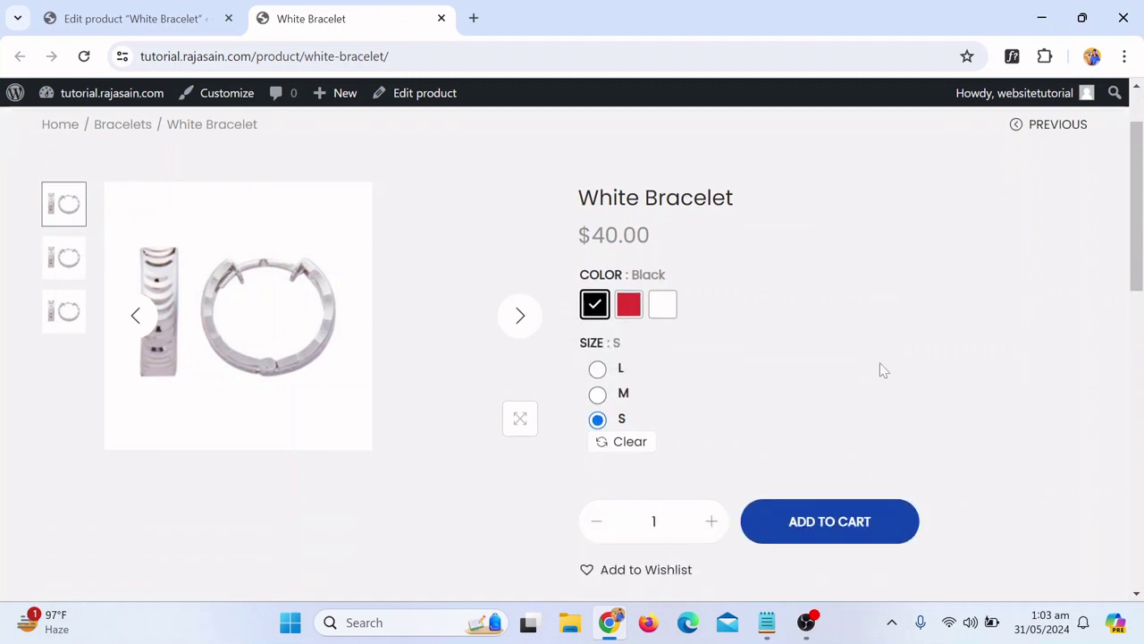
{"action": "left_click", "coordinate": [630, 304]}
{"action": "left_click", "coordinate": [663, 304]}
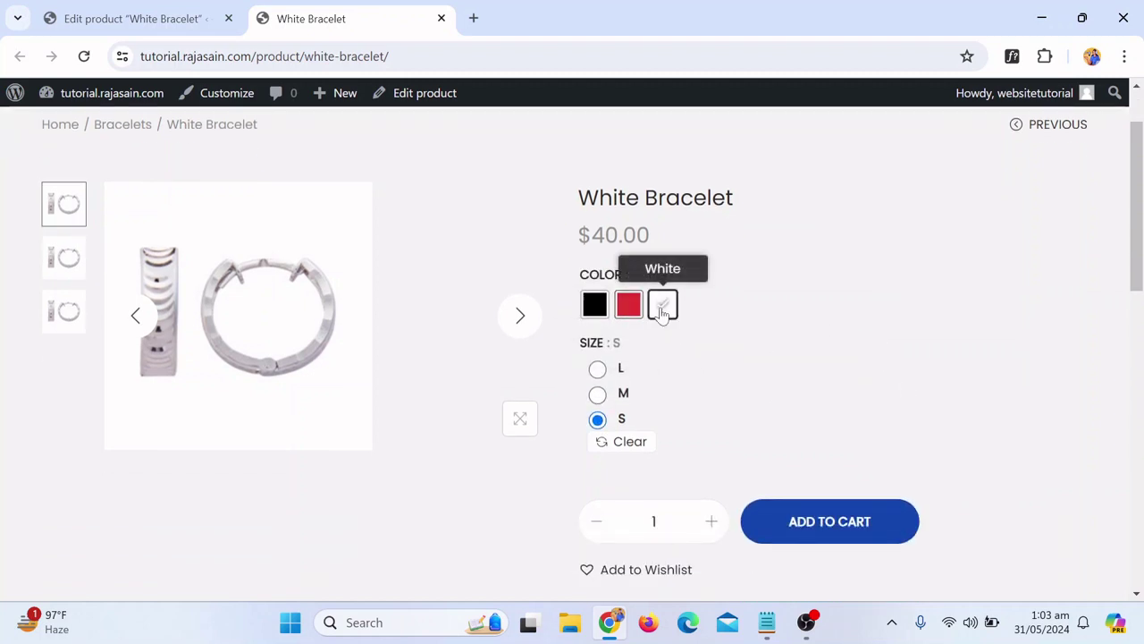
{"action": "left_click", "coordinate": [597, 368]}
{"action": "left_click", "coordinate": [597, 394]}
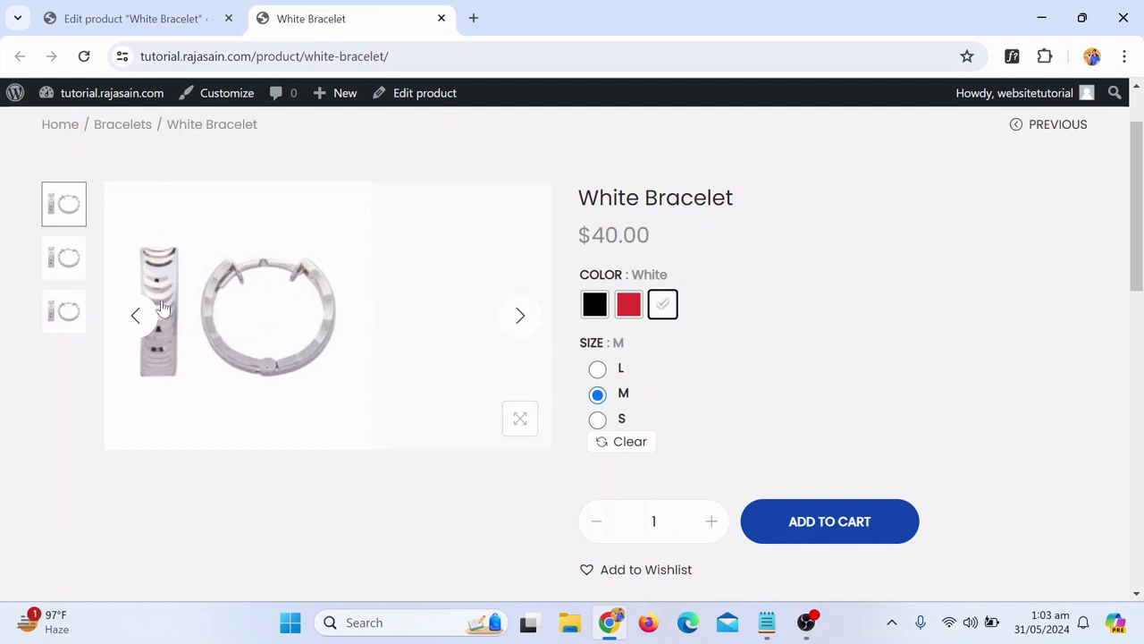
{"action": "left_click", "coordinate": [603, 301]}
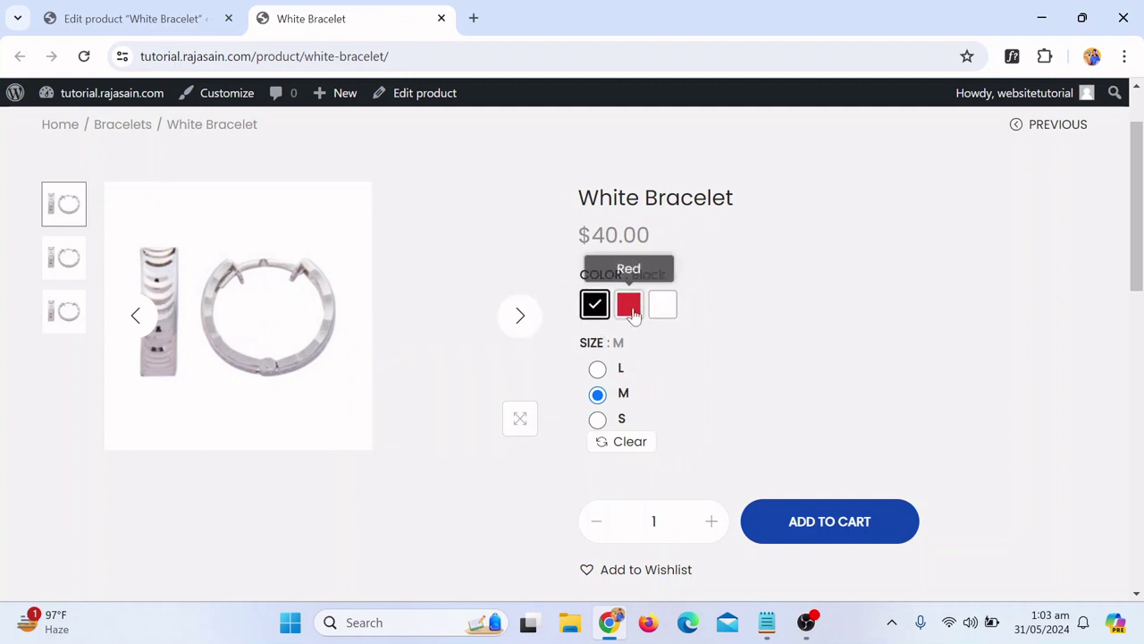
{"action": "left_click", "coordinate": [629, 304]}
{"action": "left_click", "coordinate": [595, 304]}
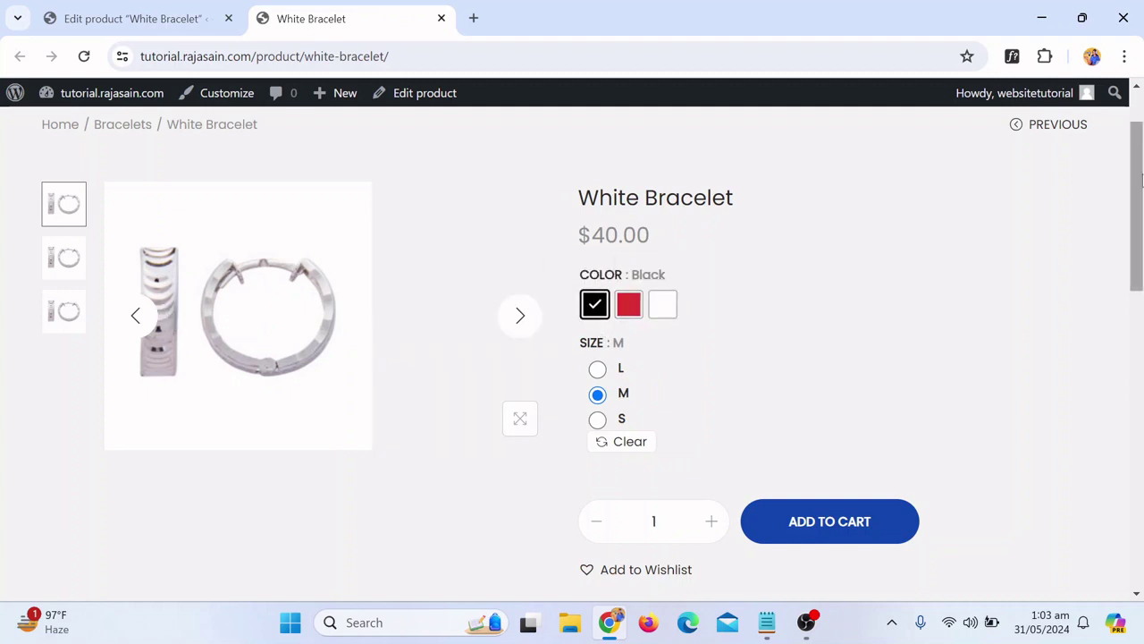
Return to the White Bracelet's product editor and expand the Black, size L variation to inspect its image and price settings
{"action": "left_click", "coordinate": [100, 13]}
{"action": "scroll", "coordinate": [519, 322], "scroll_direction": "down", "scroll_amount": 7}
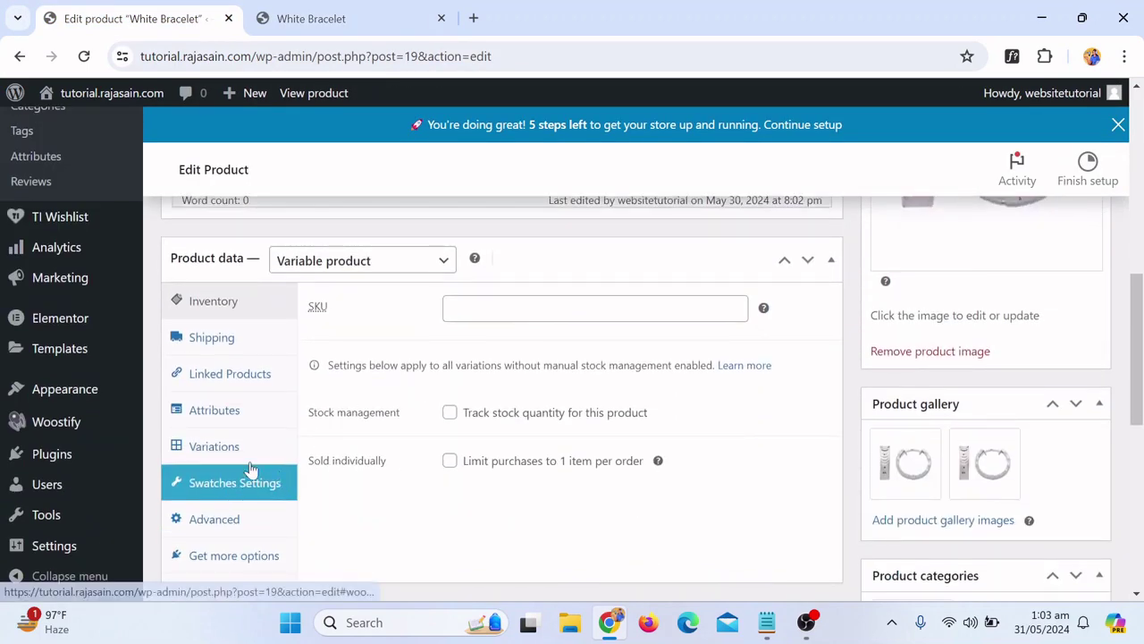
{"action": "left_click", "coordinate": [218, 417]}
{"action": "left_click", "coordinate": [217, 451]}
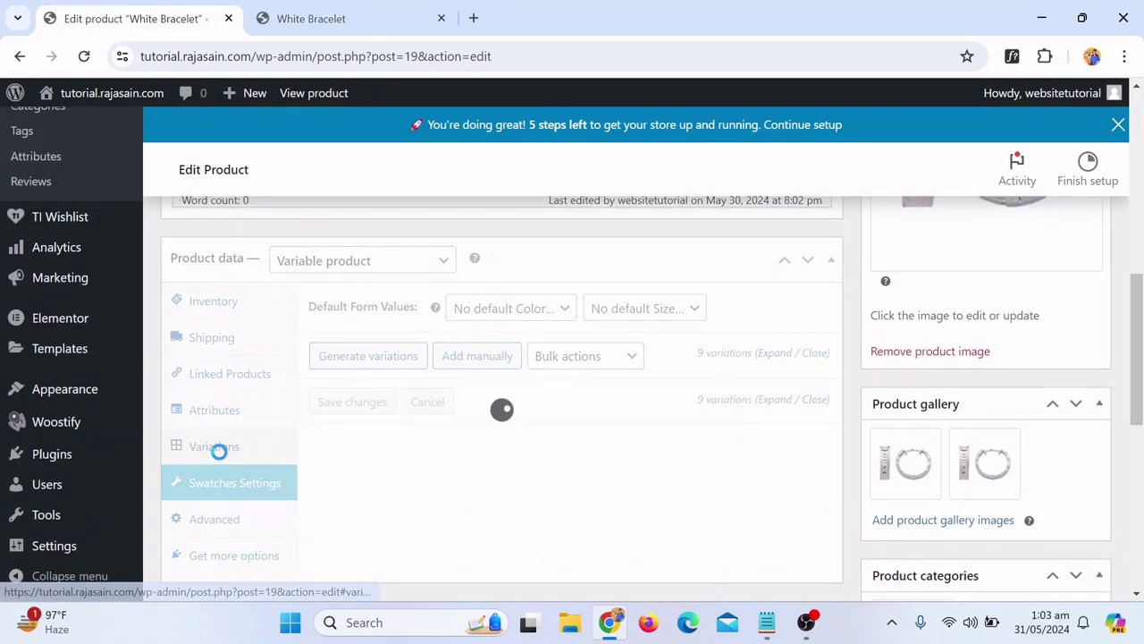
{"action": "scroll", "coordinate": [537, 411], "scroll_direction": "down", "scroll_amount": 1}
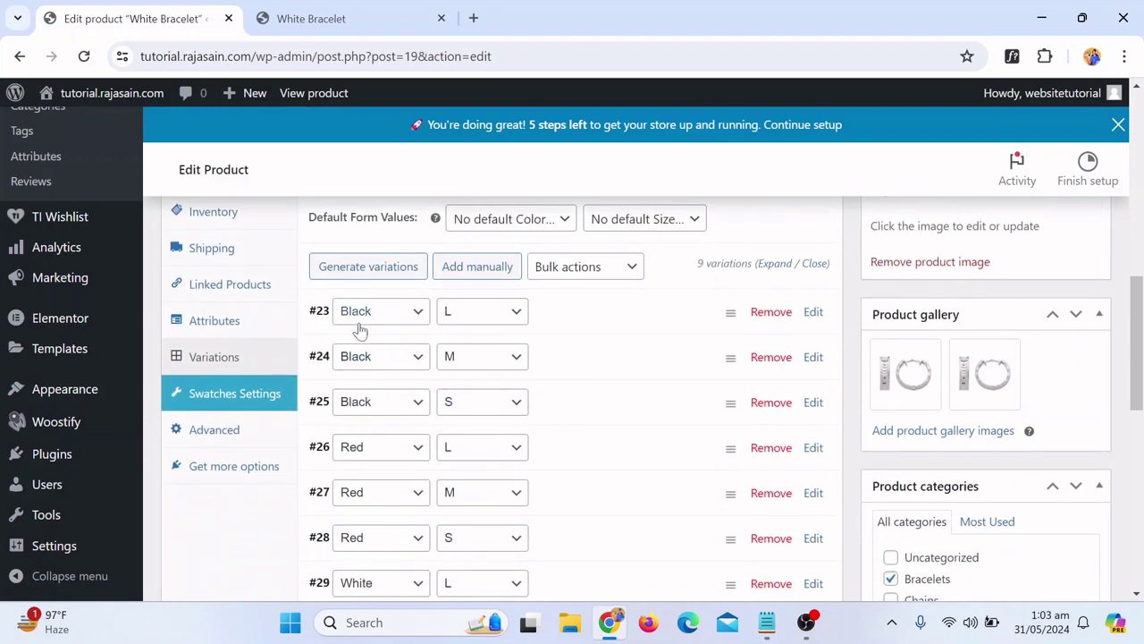
{"action": "left_click", "coordinate": [583, 328]}
{"action": "scroll", "coordinate": [539, 342], "scroll_direction": "down", "scroll_amount": 1}
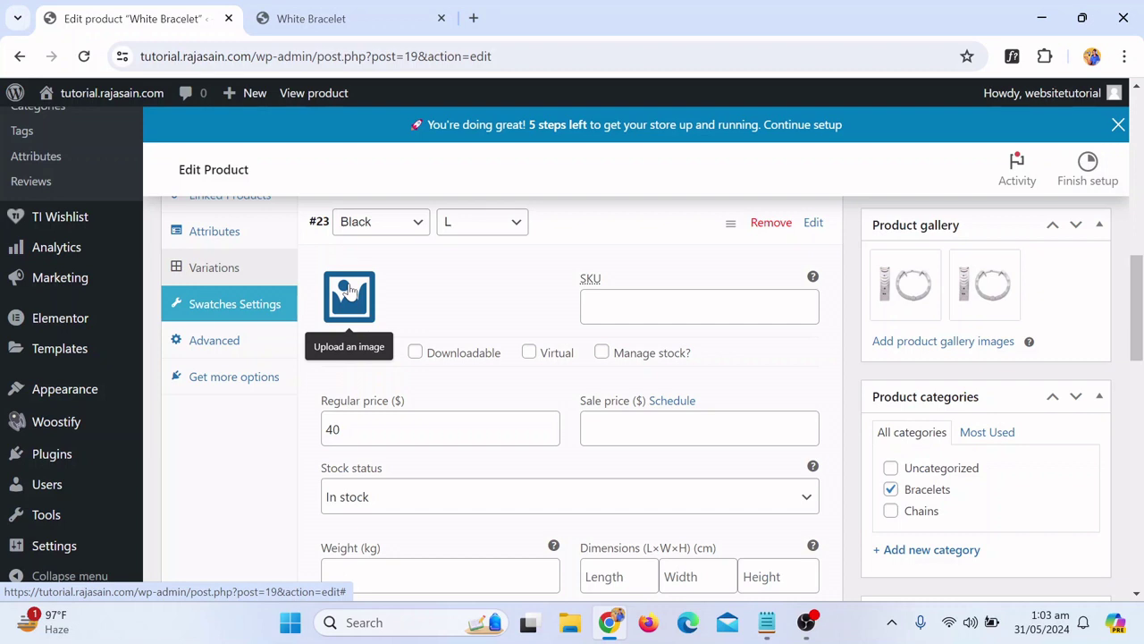
Start adding another new product from the White Bracelet's edit page
{"action": "scroll", "coordinate": [348, 291], "scroll_direction": "up", "scroll_amount": 15}
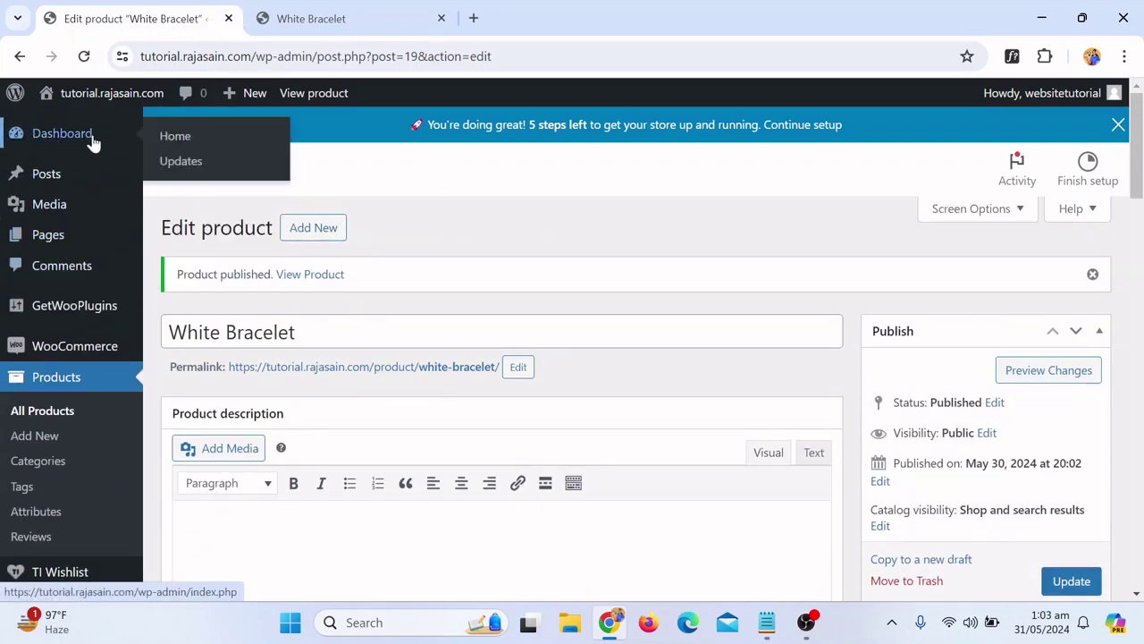
{"action": "left_click", "coordinate": [322, 230]}
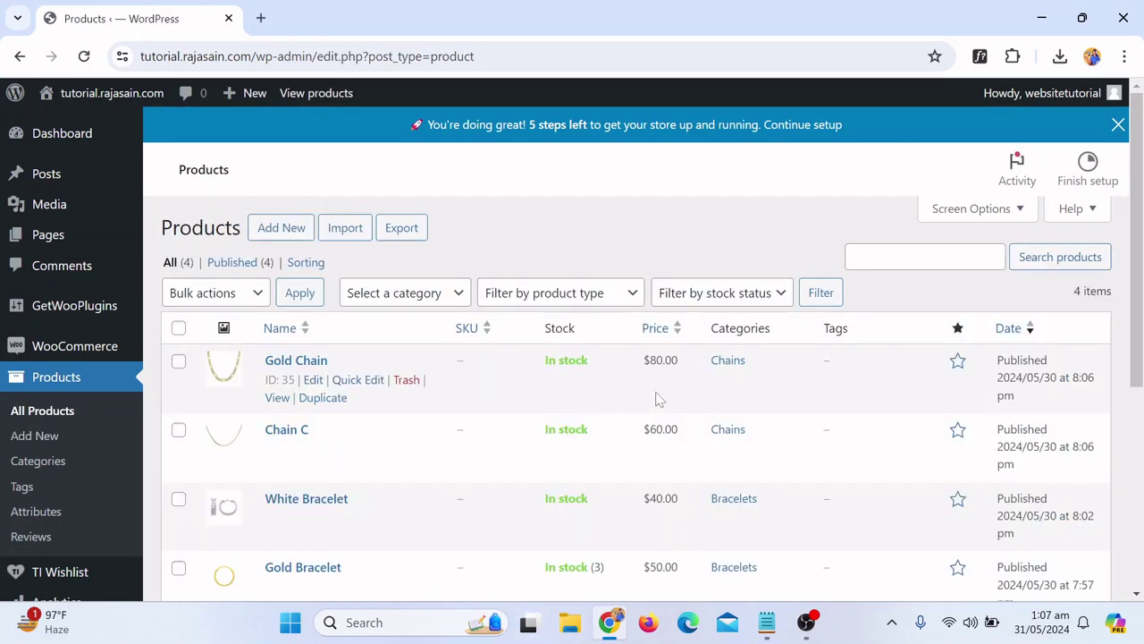
Look through the list of published products and go to the dashboard home
{"action": "scroll", "coordinate": [657, 399], "scroll_direction": "down", "scroll_amount": 2}
{"action": "scroll", "coordinate": [636, 390], "scroll_direction": "up", "scroll_amount": 1}
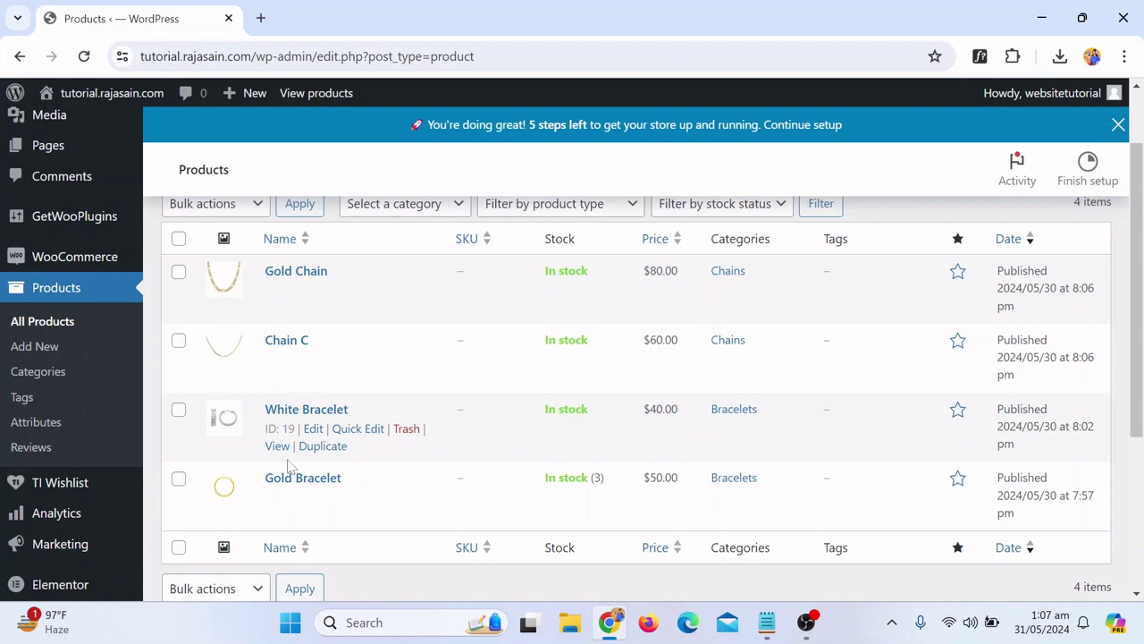
{"action": "scroll", "coordinate": [288, 465], "scroll_direction": "up", "scroll_amount": 2}
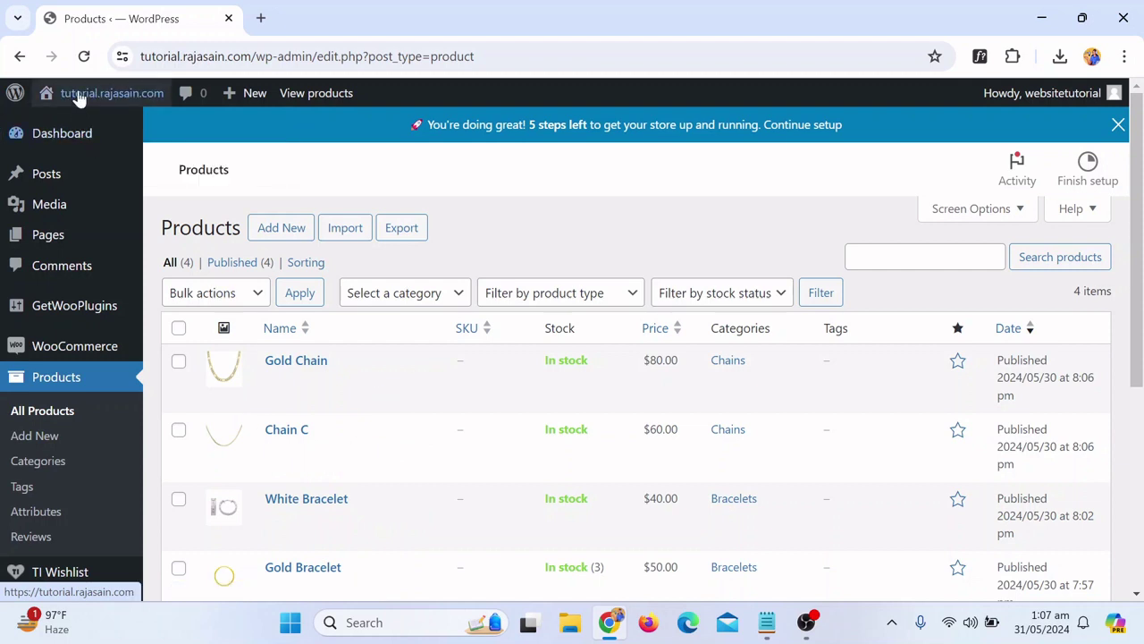
{"action": "mouse_move", "coordinate": [82, 141]}
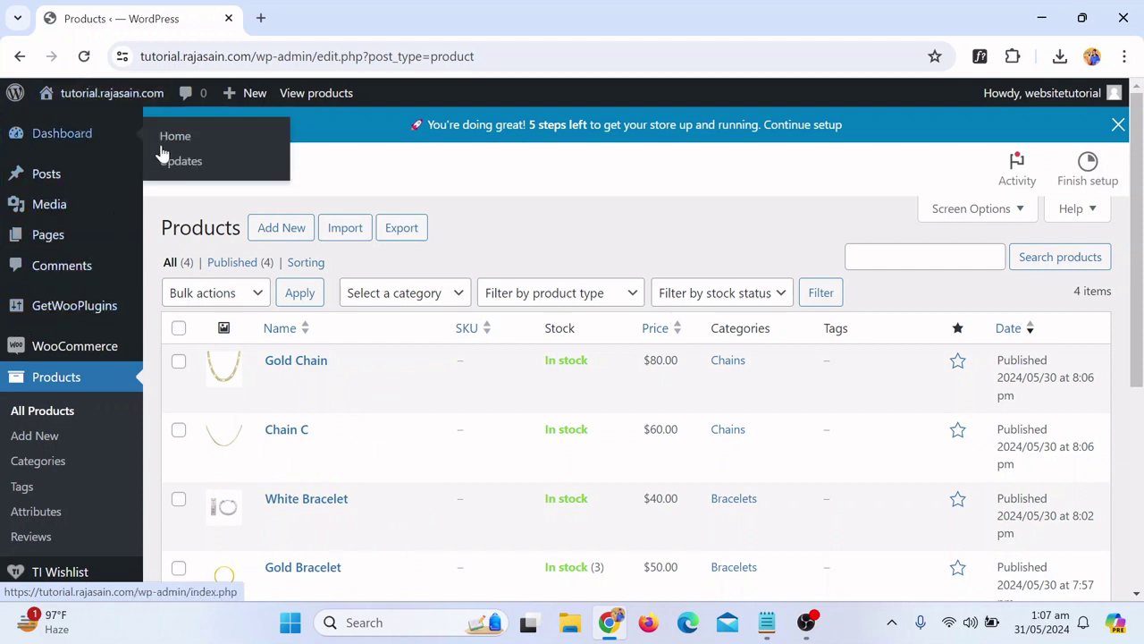
{"action": "left_click", "coordinate": [176, 143]}
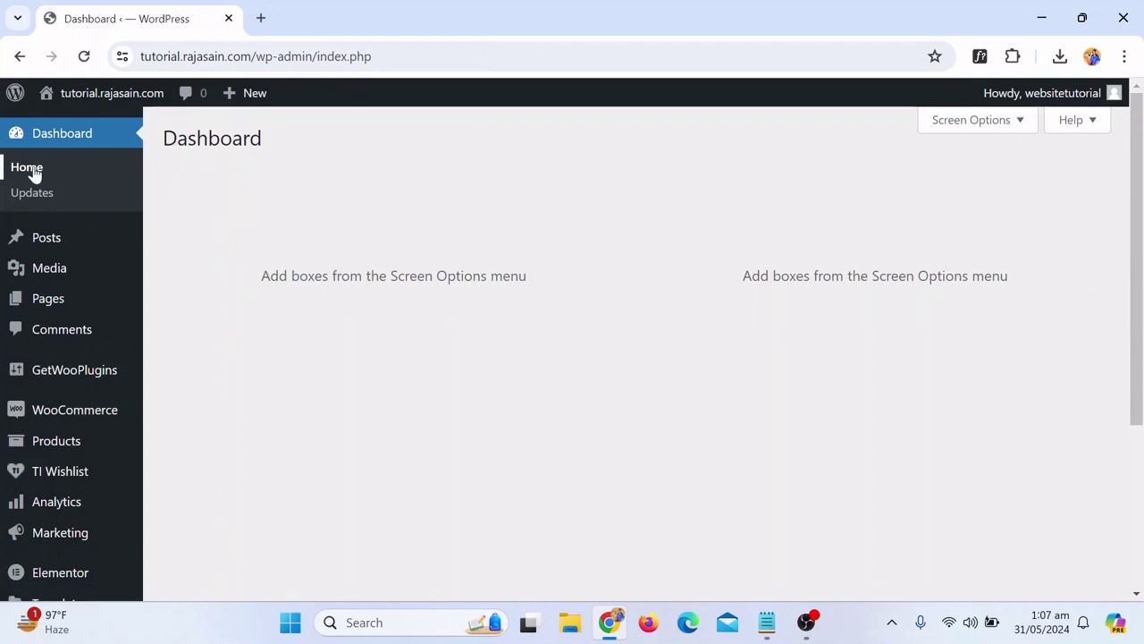
Open the list of all site pages and look through the existing pages
{"action": "mouse_move", "coordinate": [62, 250]}
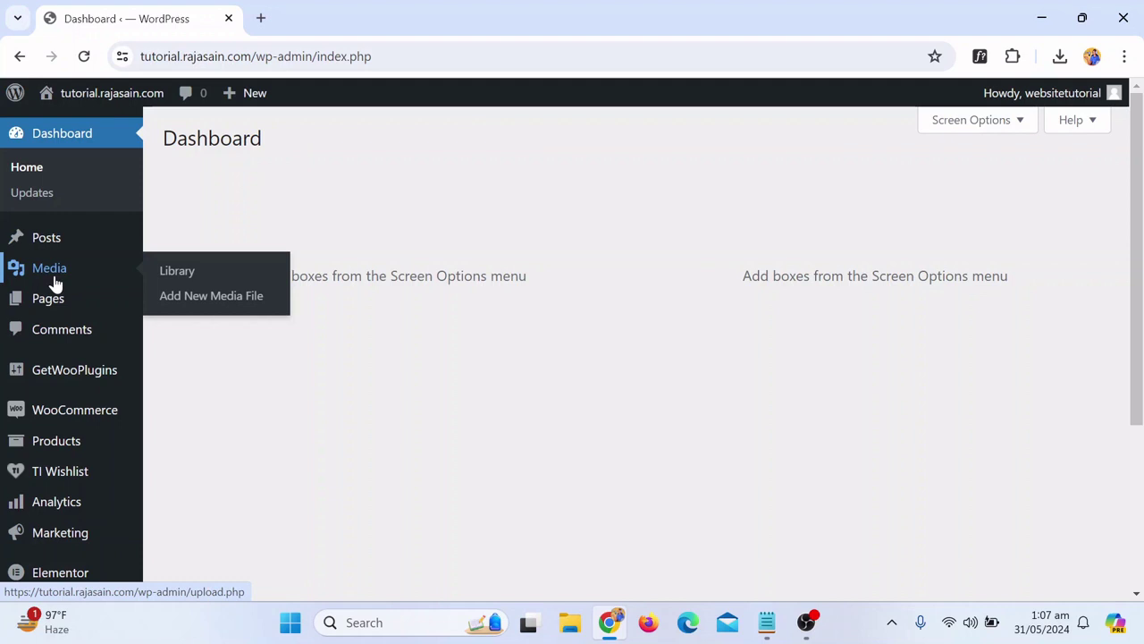
{"action": "mouse_move", "coordinate": [77, 305]}
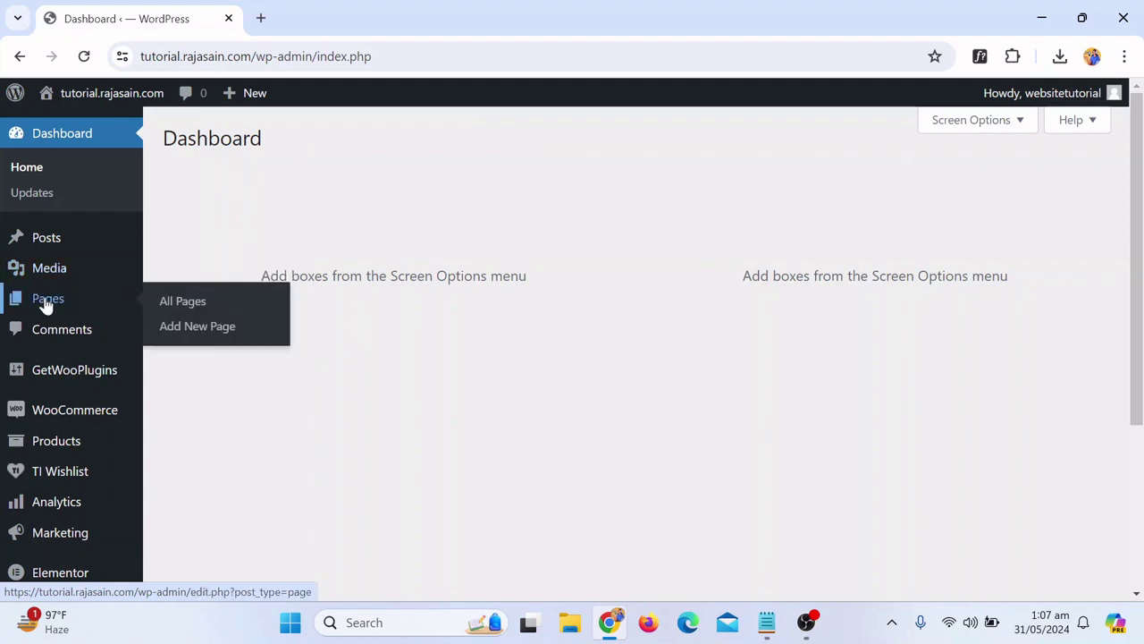
{"action": "left_click", "coordinate": [212, 311]}
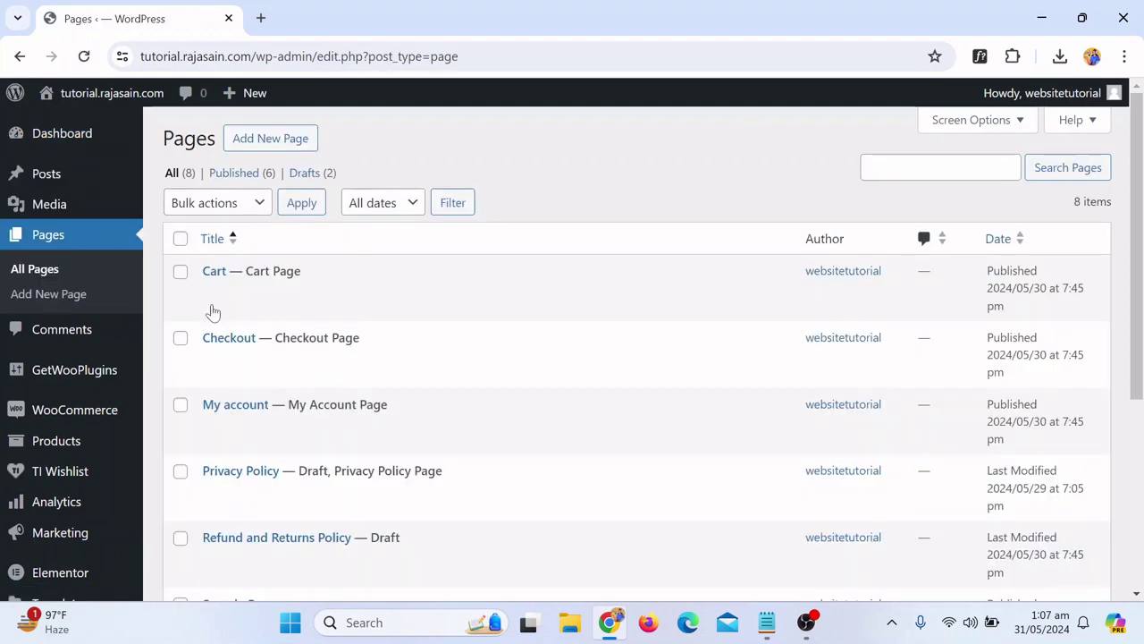
{"action": "mouse_move", "coordinate": [227, 309]}
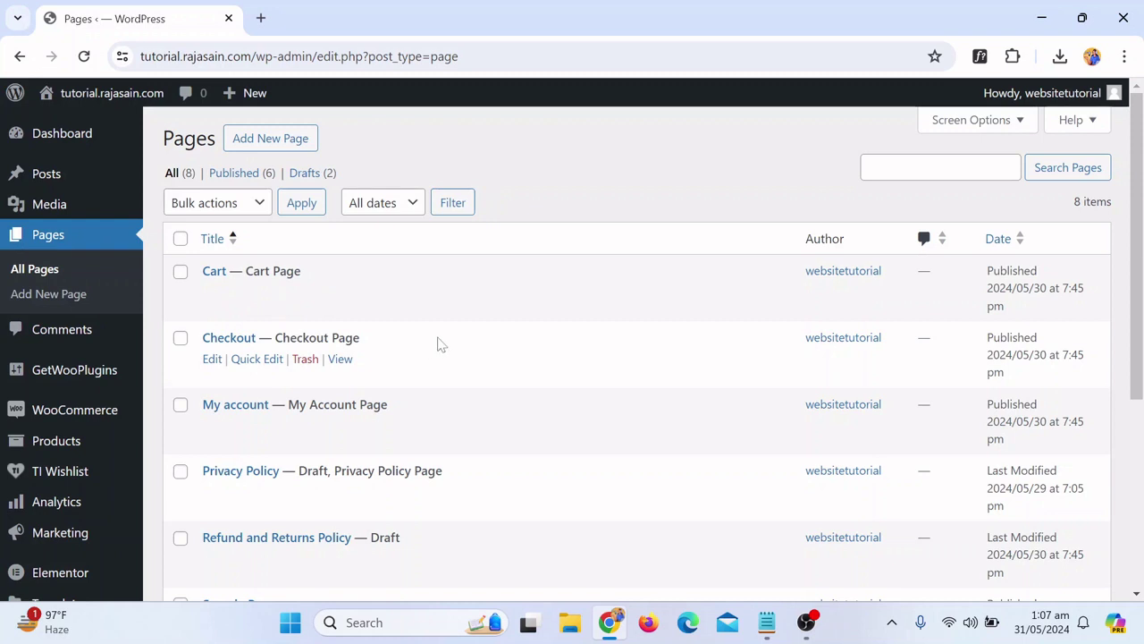
{"action": "scroll", "coordinate": [436, 337], "scroll_direction": "down", "scroll_amount": 1}
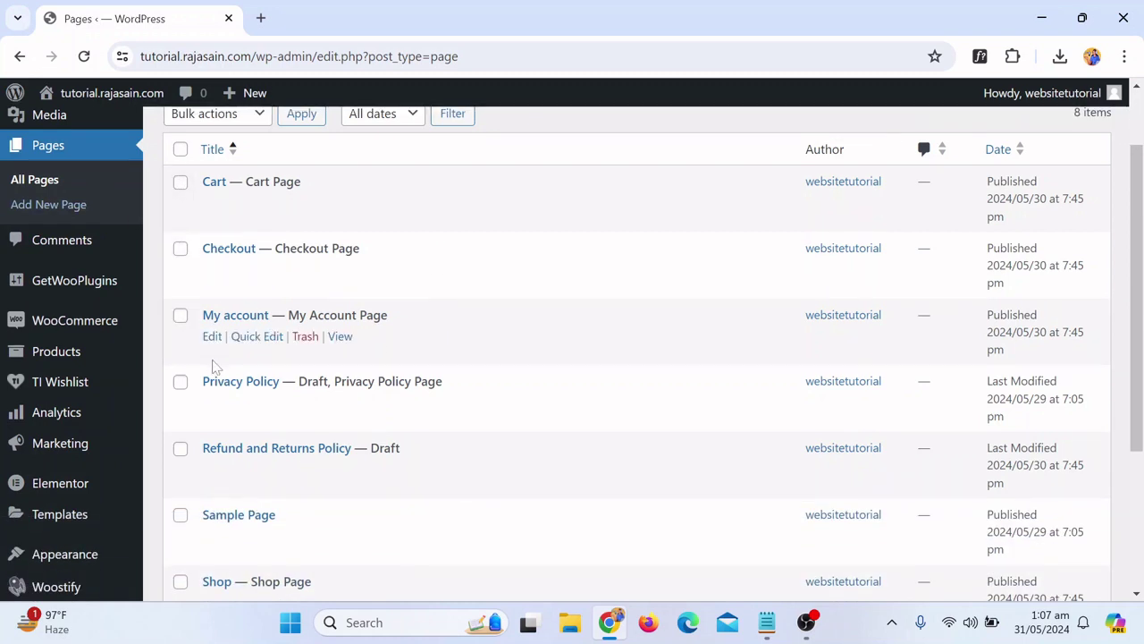
{"action": "scroll", "coordinate": [238, 472], "scroll_direction": "down", "scroll_amount": 1}
{"action": "scroll", "coordinate": [257, 488], "scroll_direction": "down", "scroll_amount": 1}
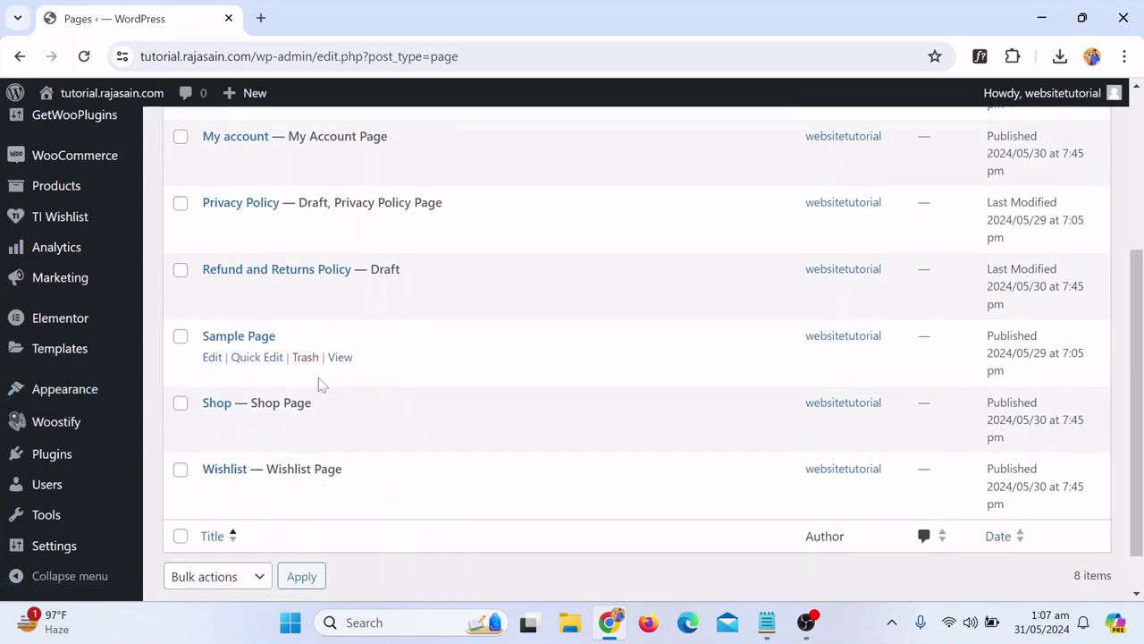
{"action": "scroll", "coordinate": [318, 377], "scroll_direction": "up", "scroll_amount": 3}
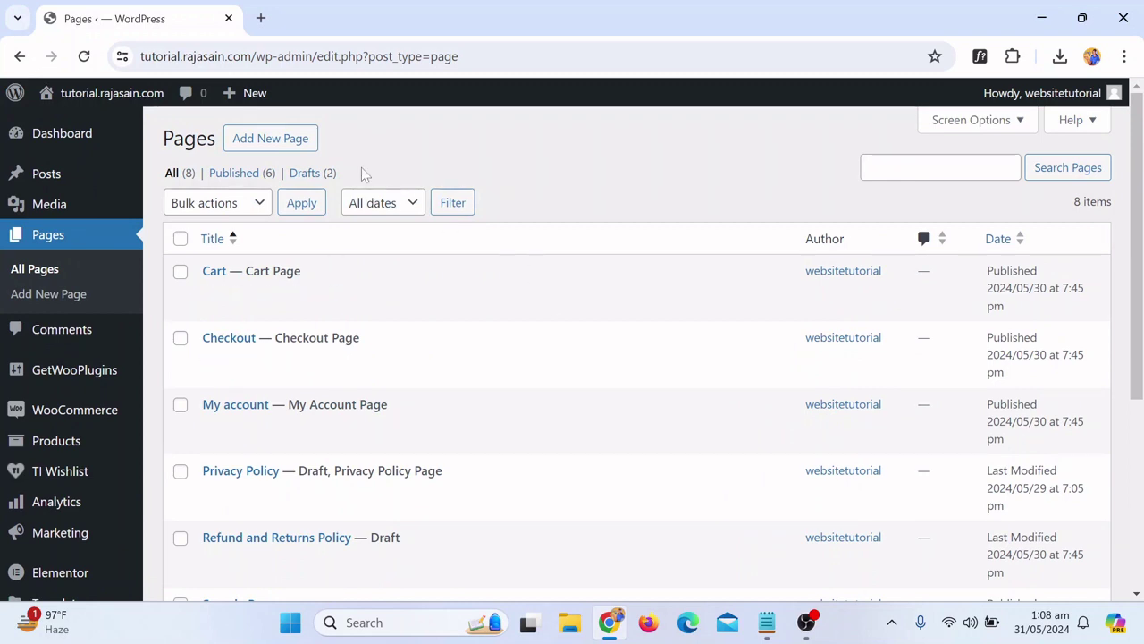
Create a new page titled "Home" and publish it
{"action": "left_click", "coordinate": [251, 152]}
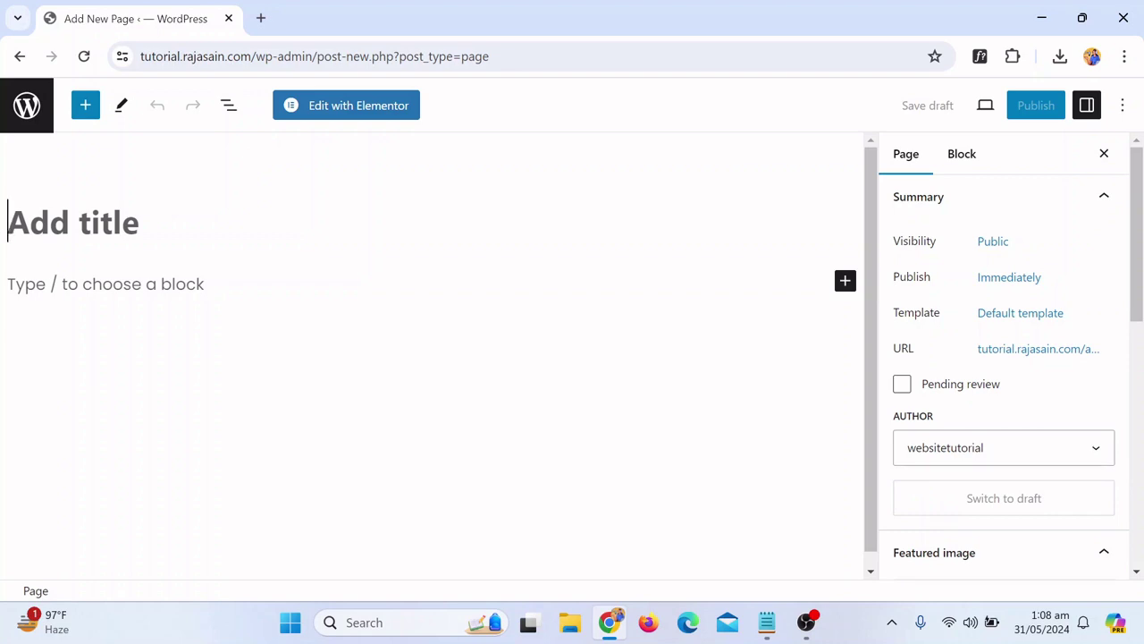
{"action": "type", "text": "Ho"}
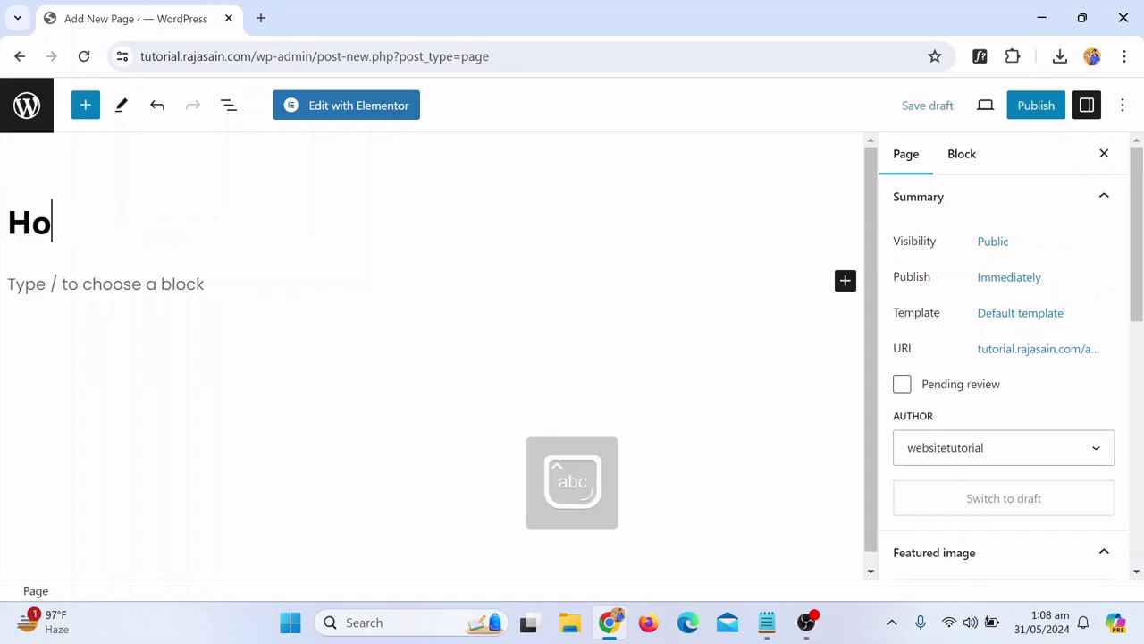
{"action": "type", "text": "me"}
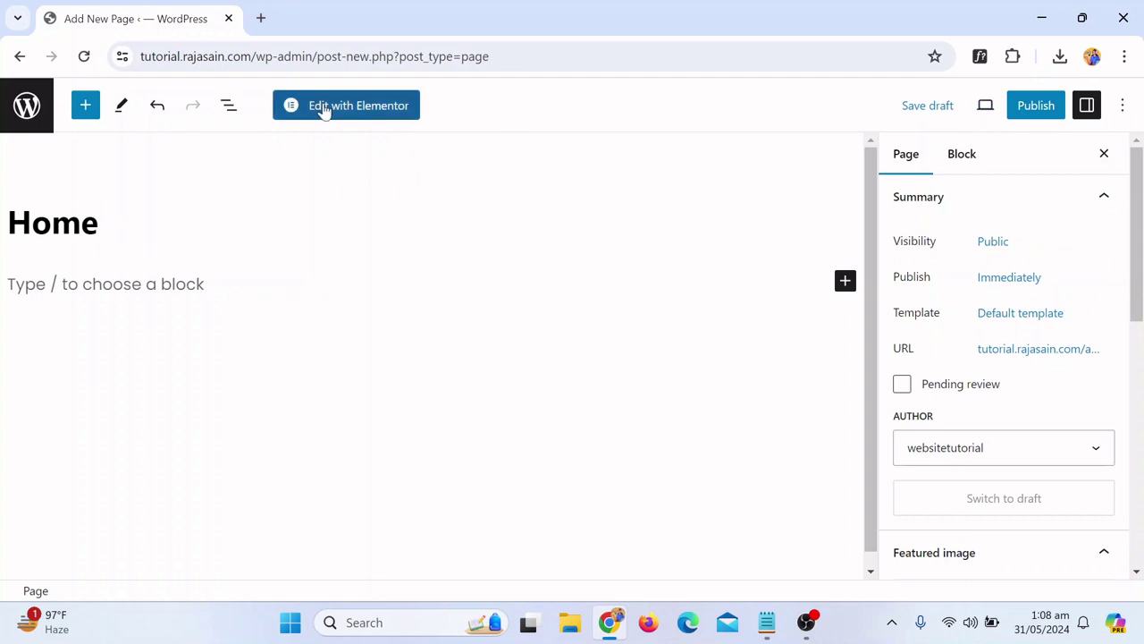
{"action": "left_click", "coordinate": [1041, 111]}
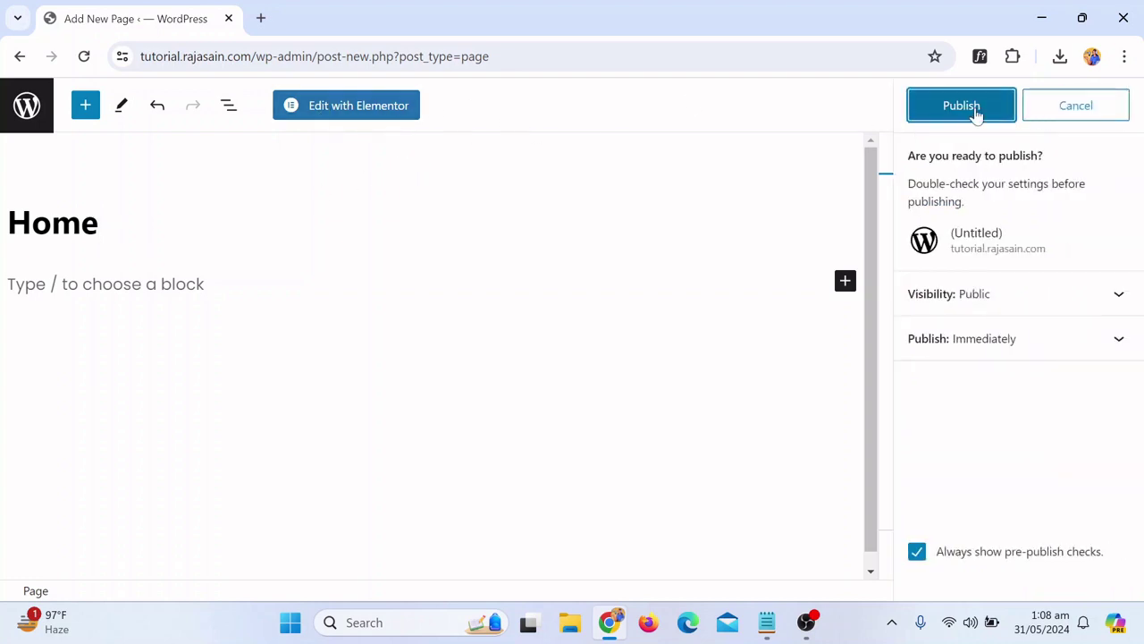
{"action": "left_click", "coordinate": [973, 111]}
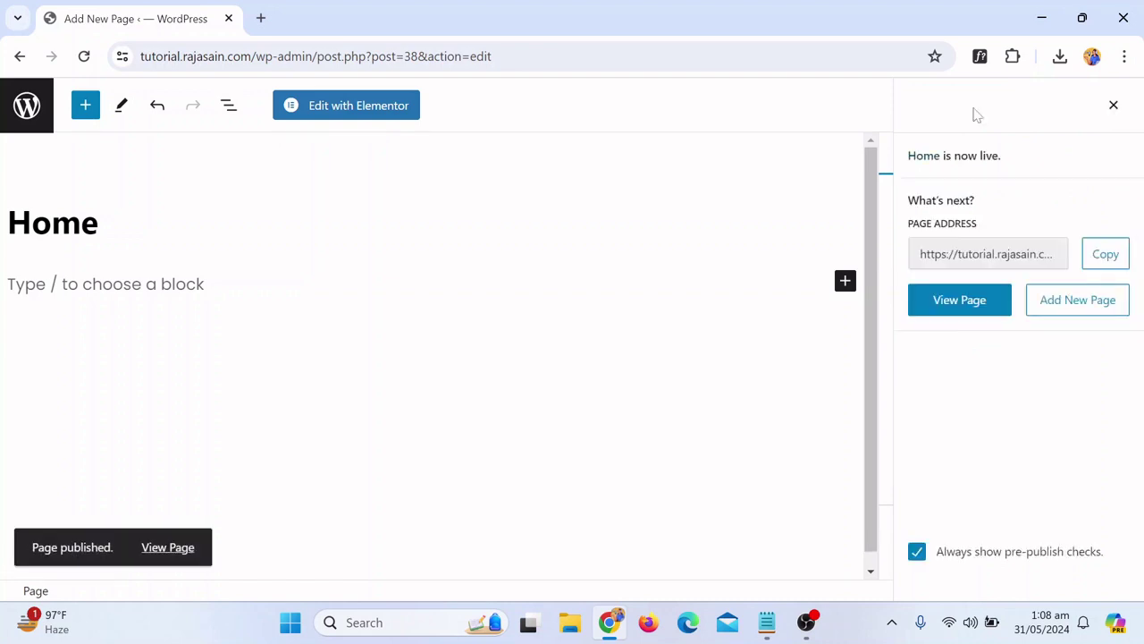
View the published Home page in a new browser tab, and close that tab to return to the page editor
{"action": "right_click", "coordinate": [168, 549]}
{"action": "left_click", "coordinate": [282, 310]}
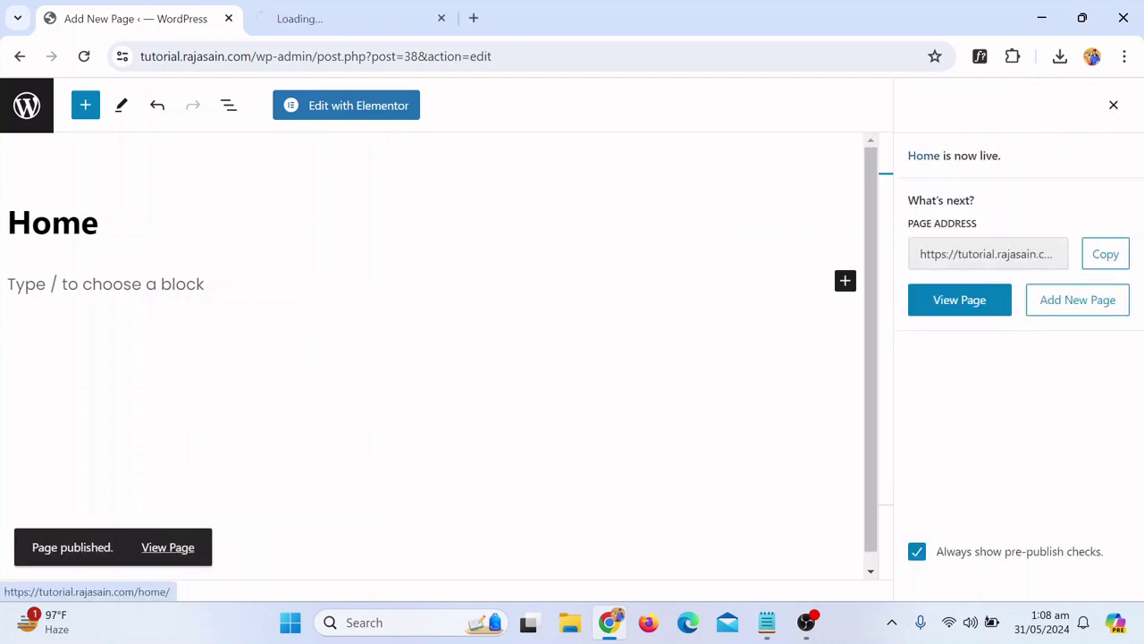
{"action": "left_click", "coordinate": [349, 19]}
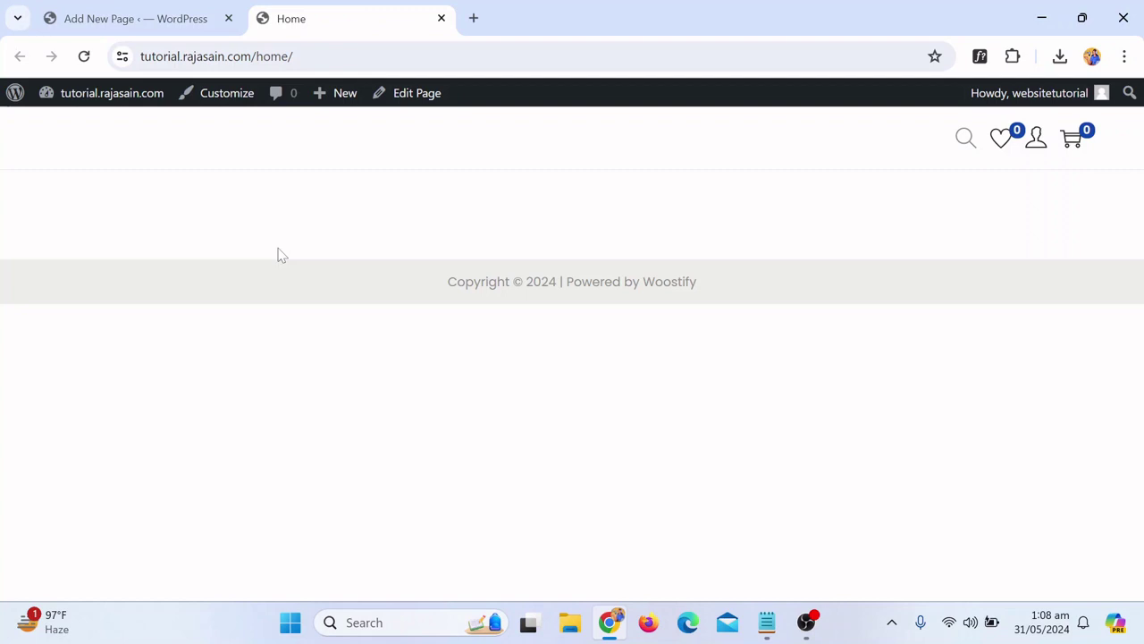
{"action": "left_click", "coordinate": [441, 18]}
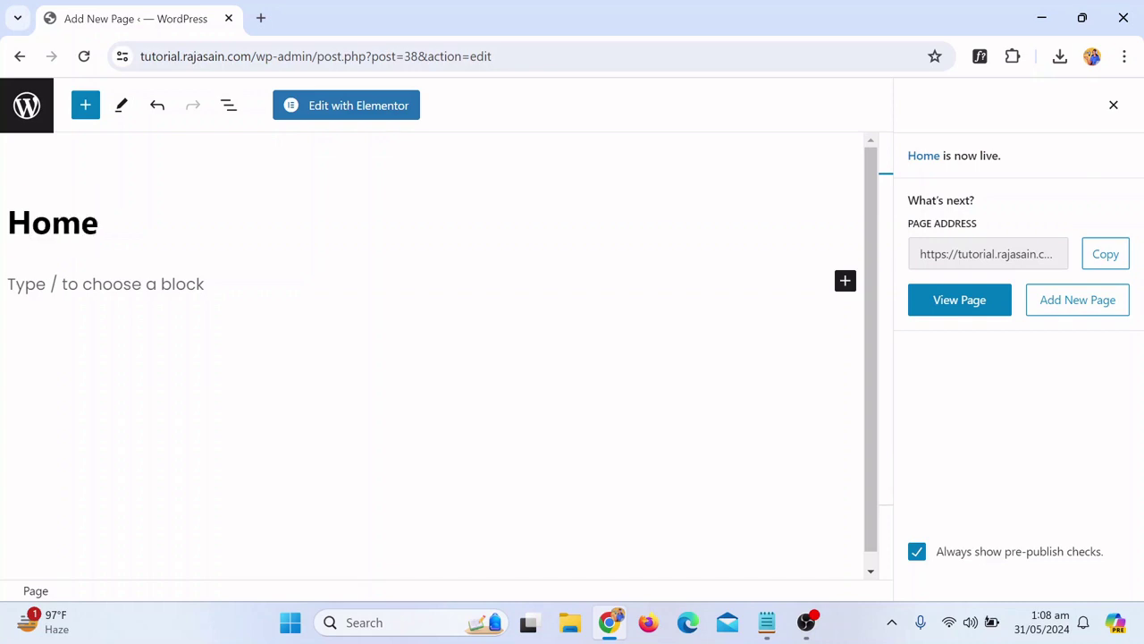
Open the Home page in the Elementor editor and, with browser zoom reduced to 75%, dismiss the Elementor AI notification
{"action": "left_click", "coordinate": [366, 116]}
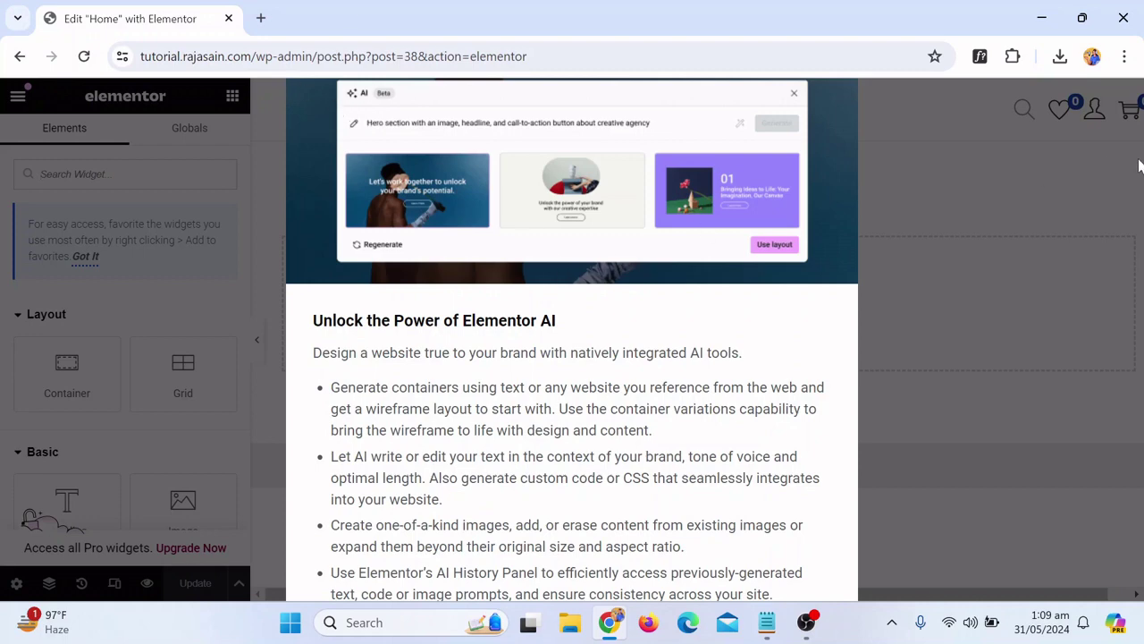
{"action": "left_click", "coordinate": [1126, 59]}
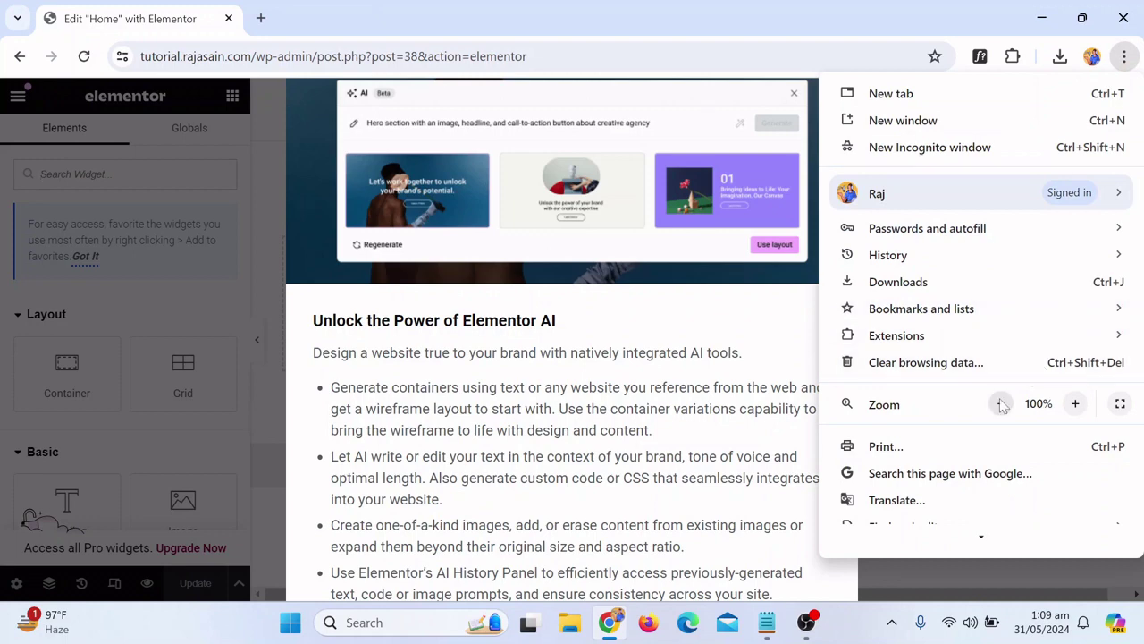
{"action": "left_click", "coordinate": [1002, 404]}
{"action": "left_click", "coordinate": [1002, 404]}
{"action": "left_click", "coordinate": [1002, 404]}
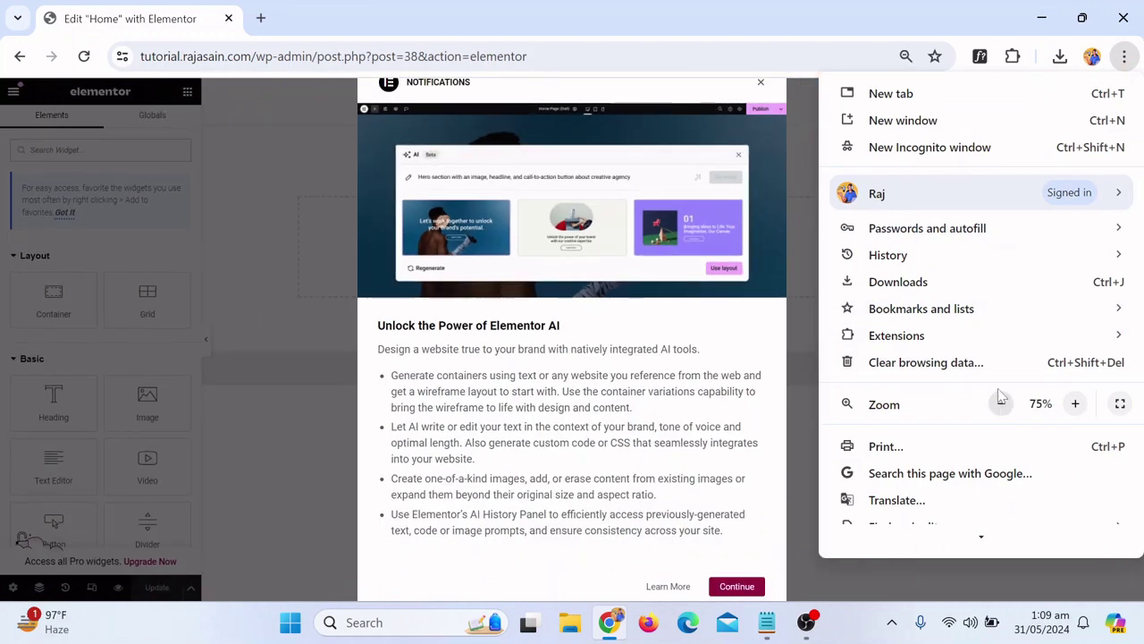
{"action": "left_click", "coordinate": [760, 82]}
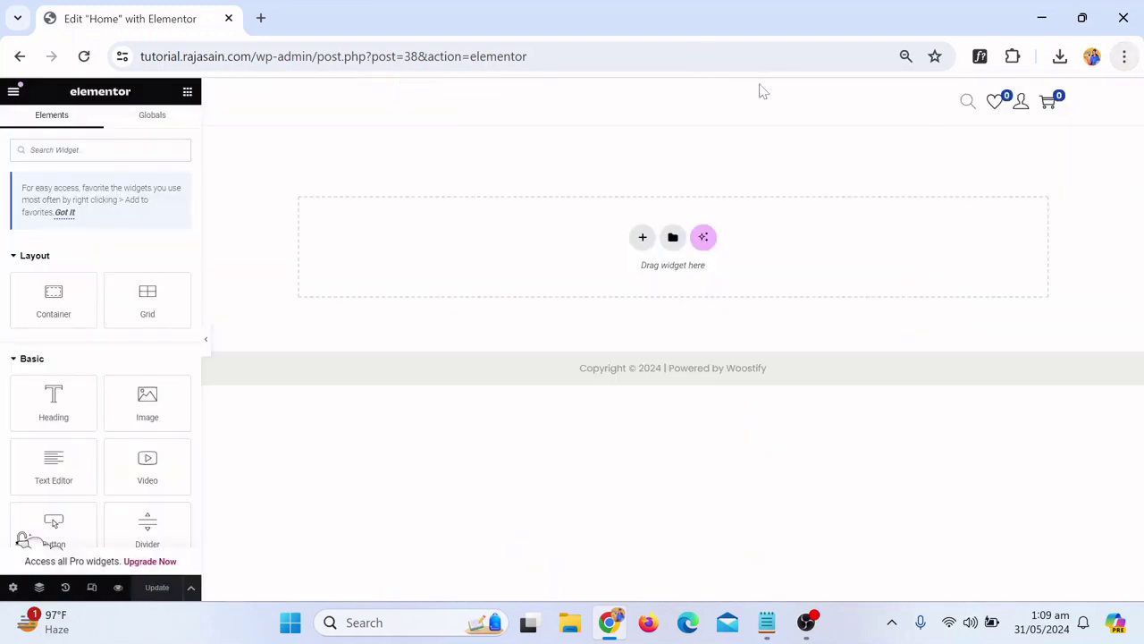
Set the browser zoom to 90% for the Elementor editor
{"action": "left_click", "coordinate": [905, 55]}
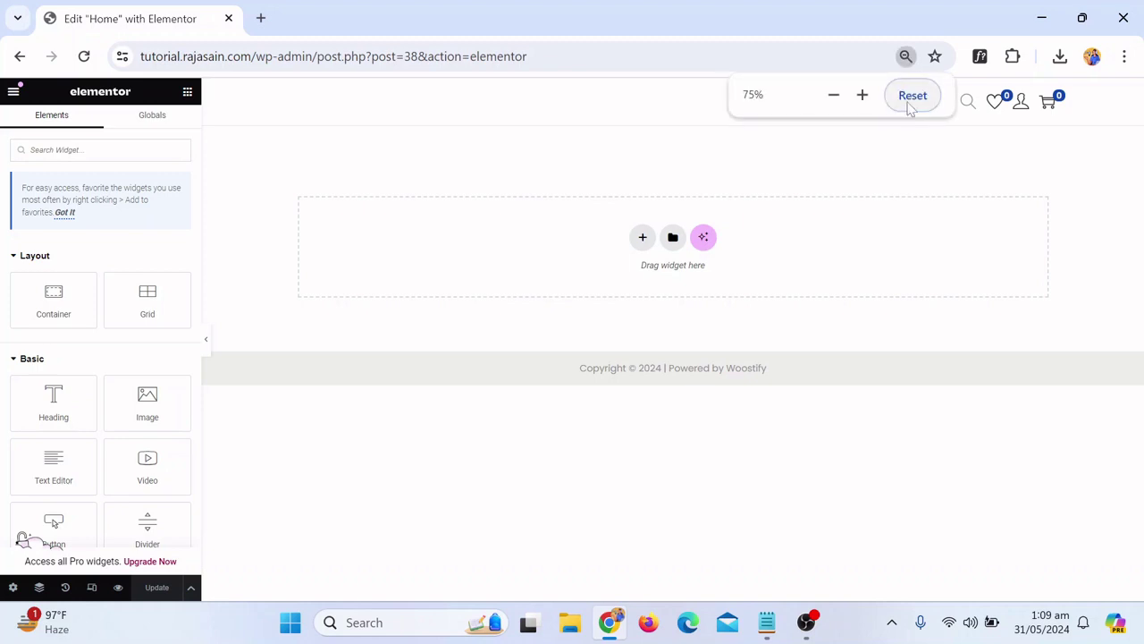
{"action": "left_click", "coordinate": [910, 103]}
{"action": "left_click", "coordinate": [834, 94]}
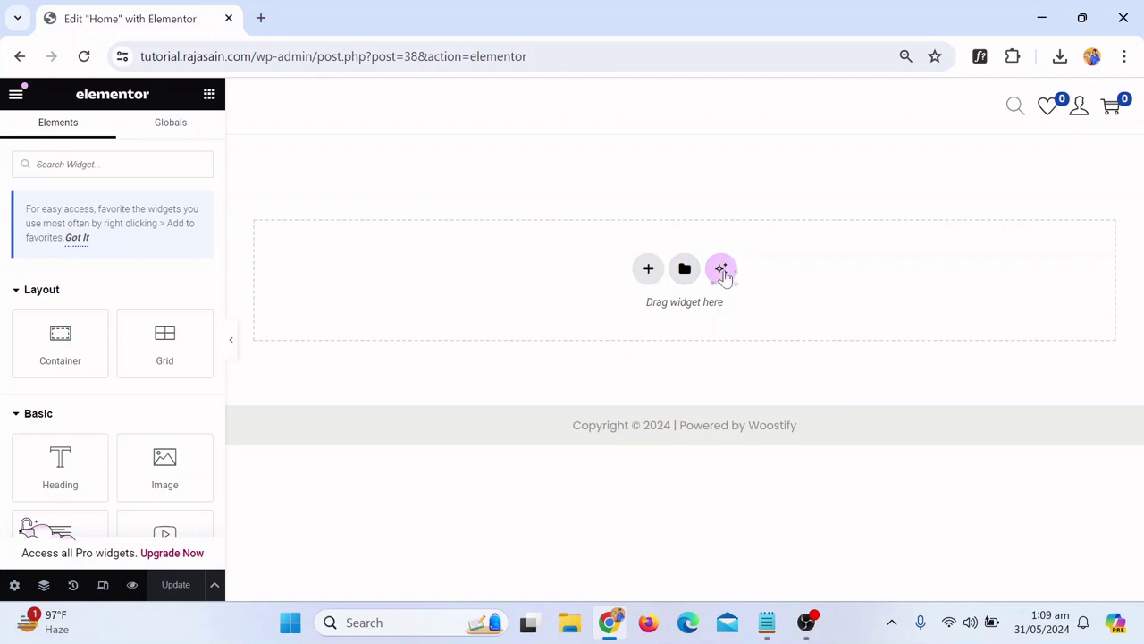
Add a Flexbox container with the single-column, downward structure to the page and decline the Elementor AI offer
{"action": "left_click", "coordinate": [648, 268]}
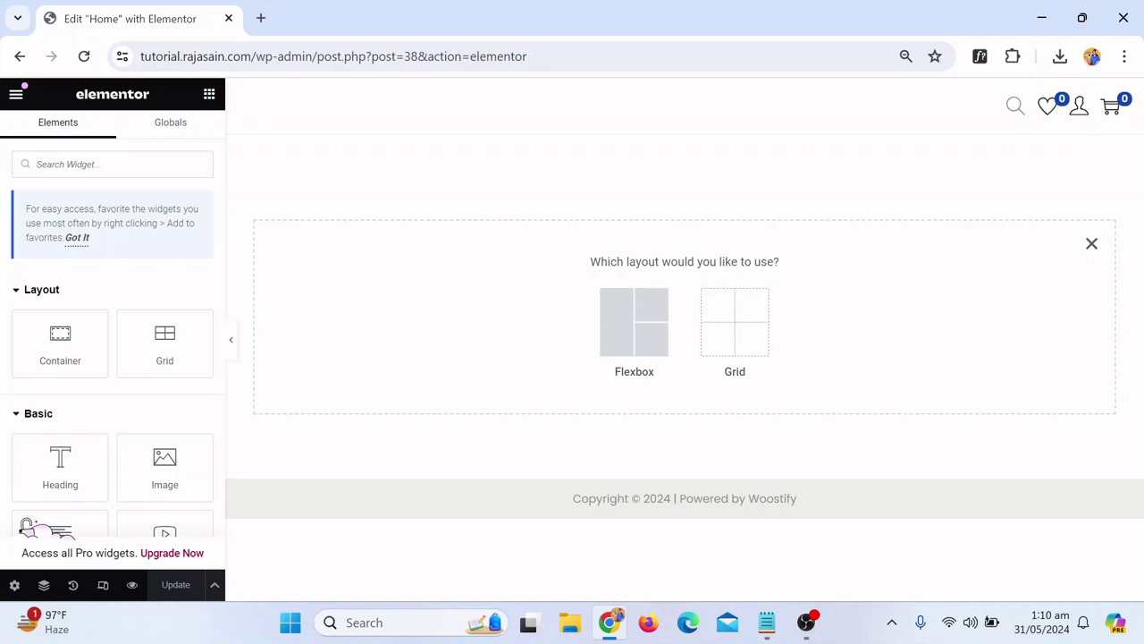
{"action": "left_click", "coordinate": [644, 331]}
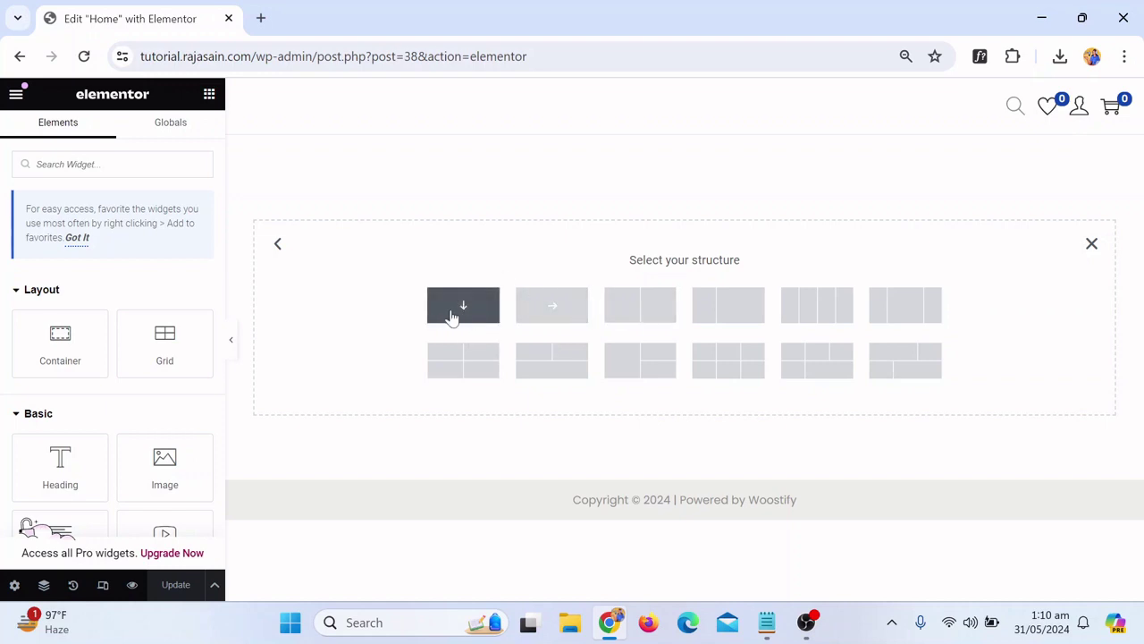
{"action": "left_click", "coordinate": [489, 303]}
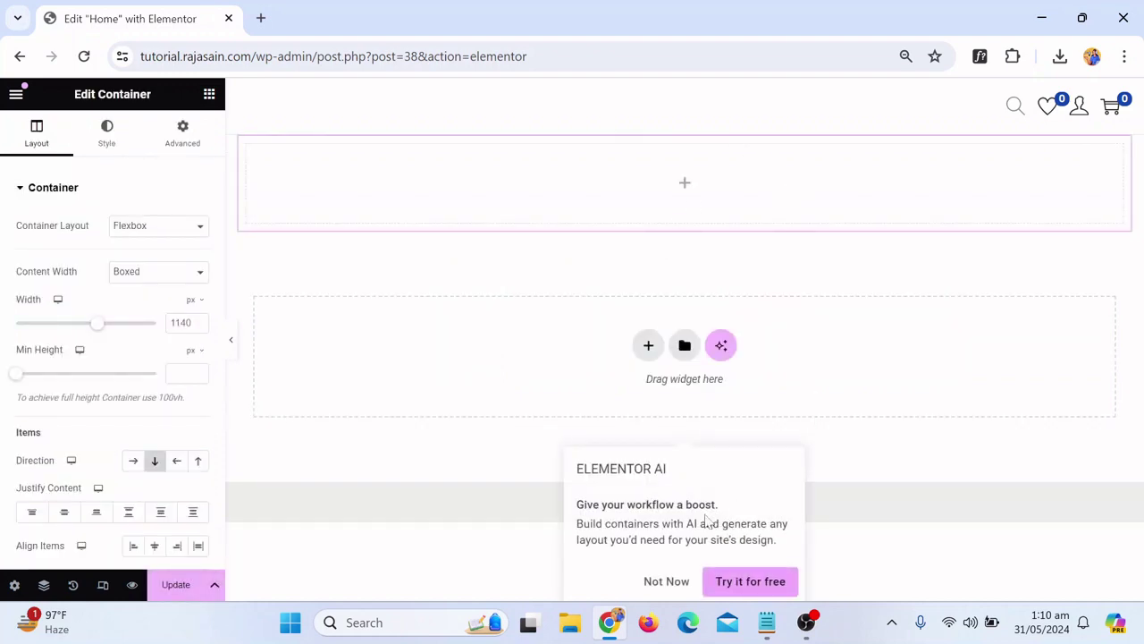
{"action": "left_click", "coordinate": [662, 583]}
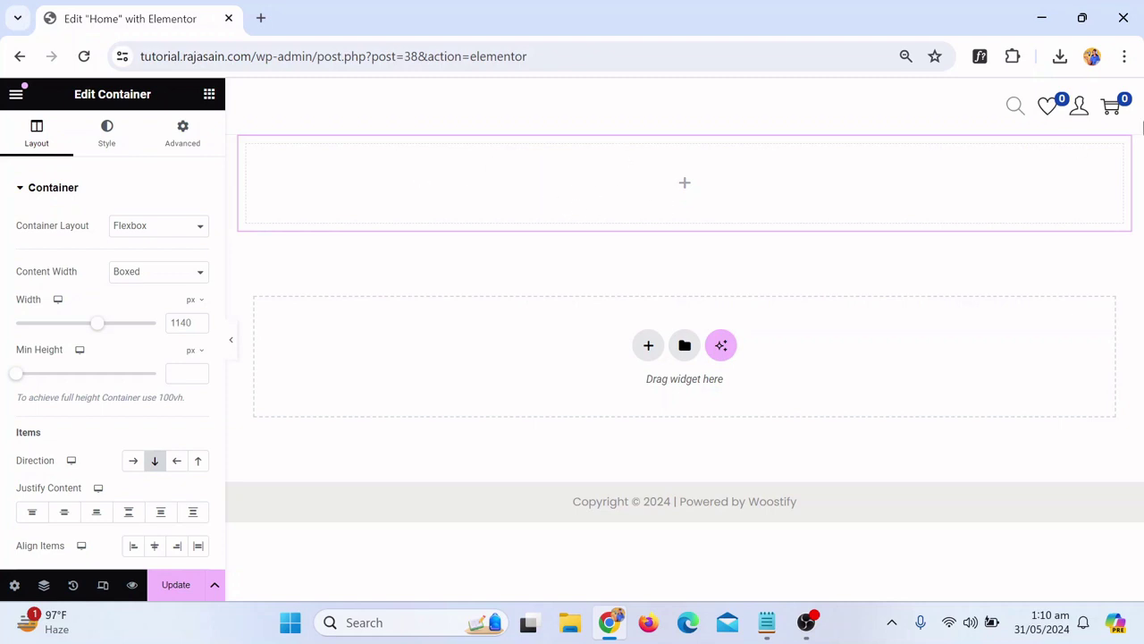
{"action": "left_click", "coordinate": [1125, 56]}
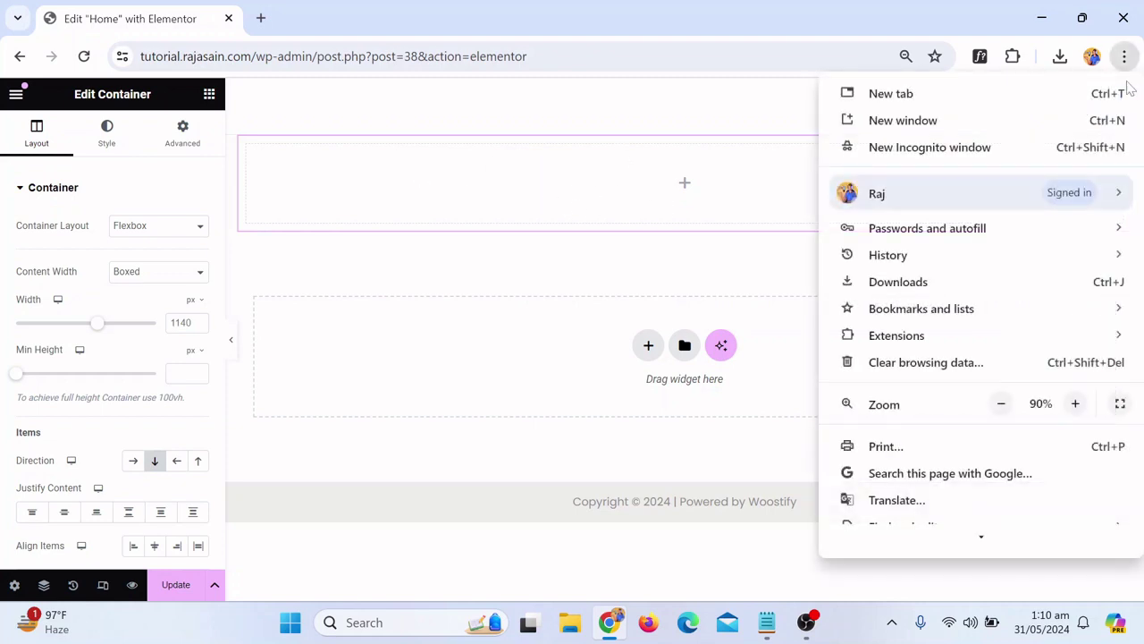
{"action": "left_click", "coordinate": [1001, 404]}
{"action": "left_click", "coordinate": [539, 265]}
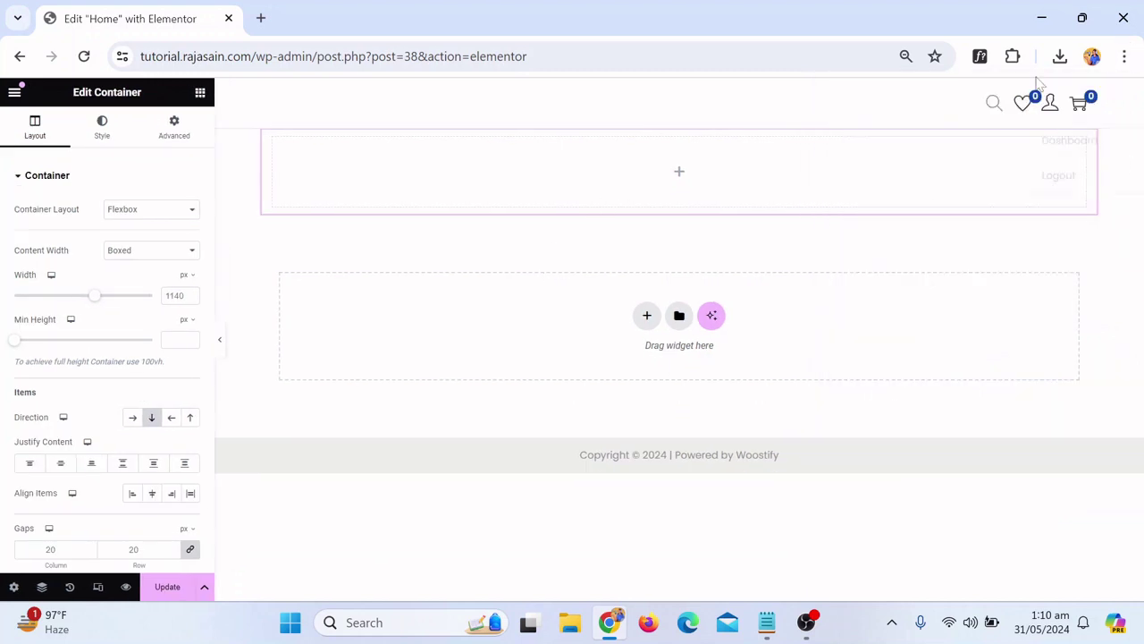
{"action": "left_click", "coordinate": [905, 57]}
{"action": "left_click", "coordinate": [912, 96]}
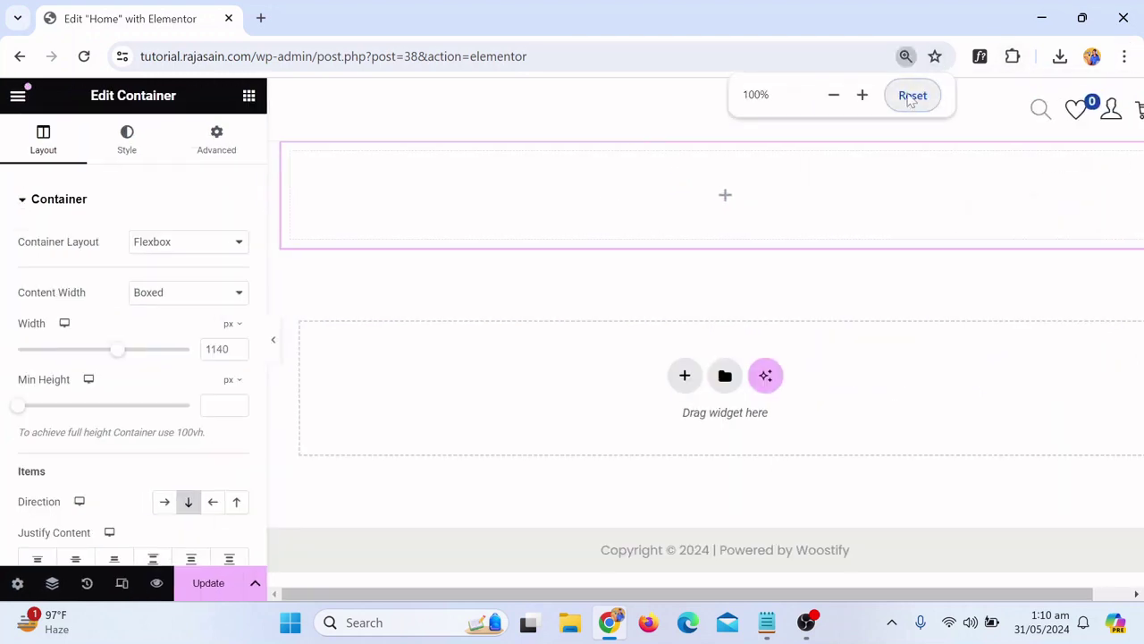
{"action": "left_click", "coordinate": [834, 95]}
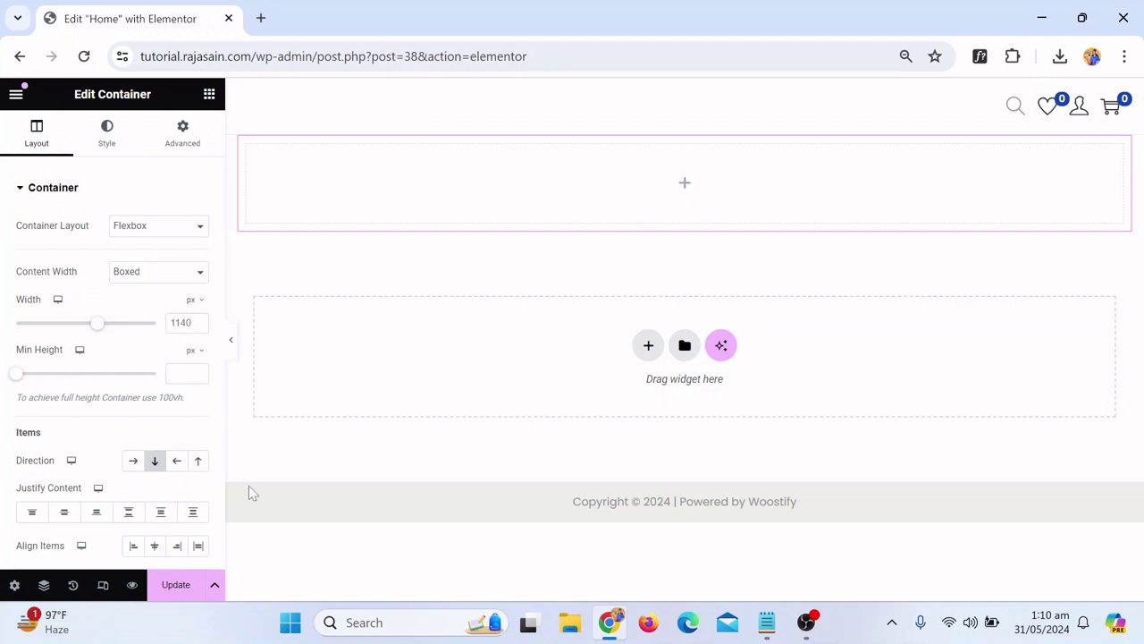
Set the Home page's layout to Elementor Full Width and preview the page with the editing panel hidden
{"action": "left_click", "coordinate": [14, 585]}
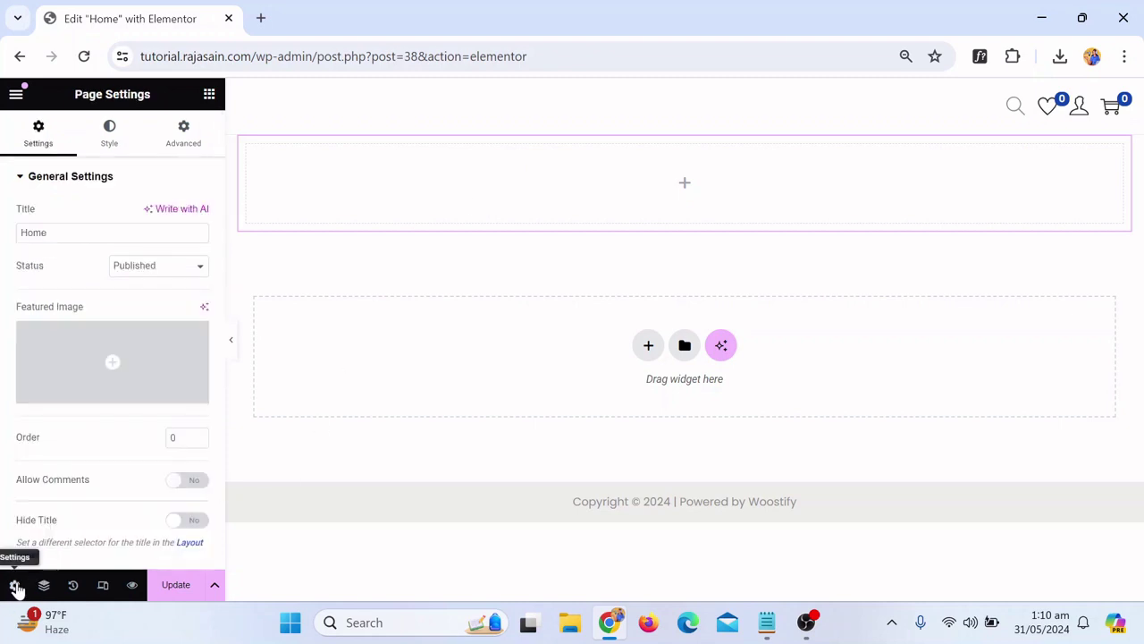
{"action": "scroll", "coordinate": [165, 474], "scroll_direction": "down", "scroll_amount": 1}
{"action": "left_click", "coordinate": [183, 499]}
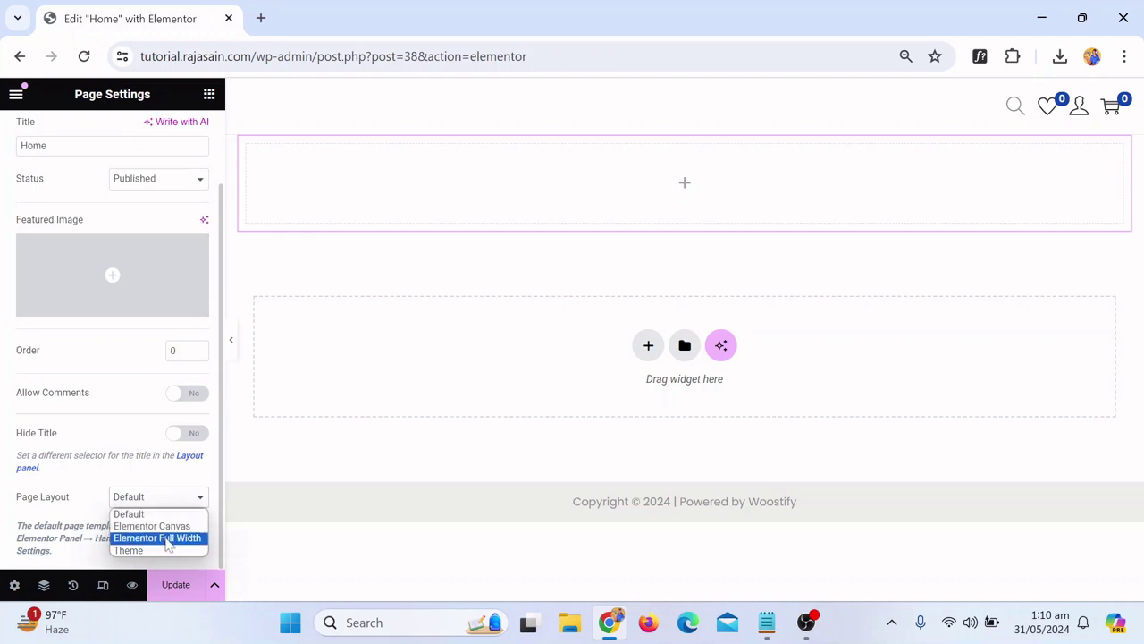
{"action": "left_click", "coordinate": [158, 539]}
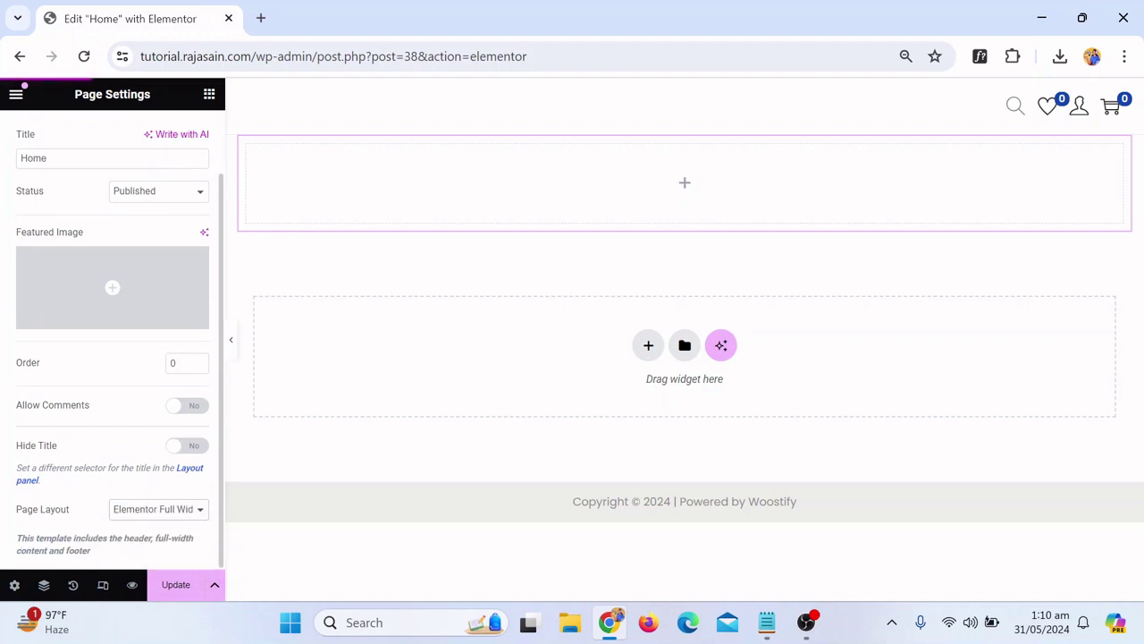
{"action": "left_click", "coordinate": [234, 348]}
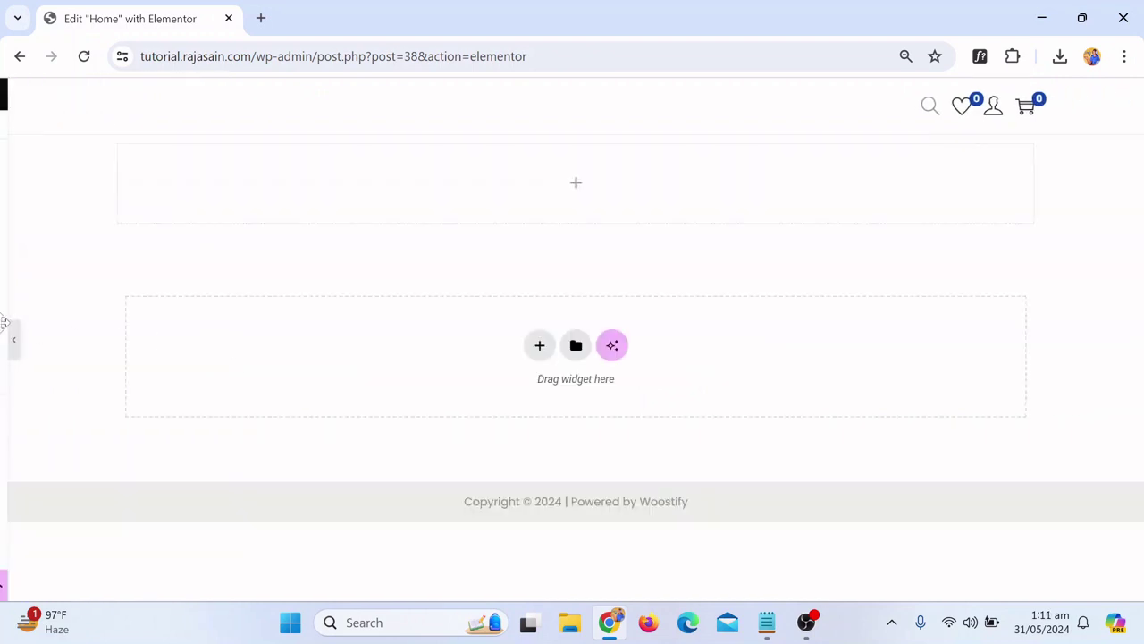
{"action": "left_click", "coordinate": [13, 338]}
Set the Home page's layout back to Default in the page settings
{"action": "left_click", "coordinate": [15, 586]}
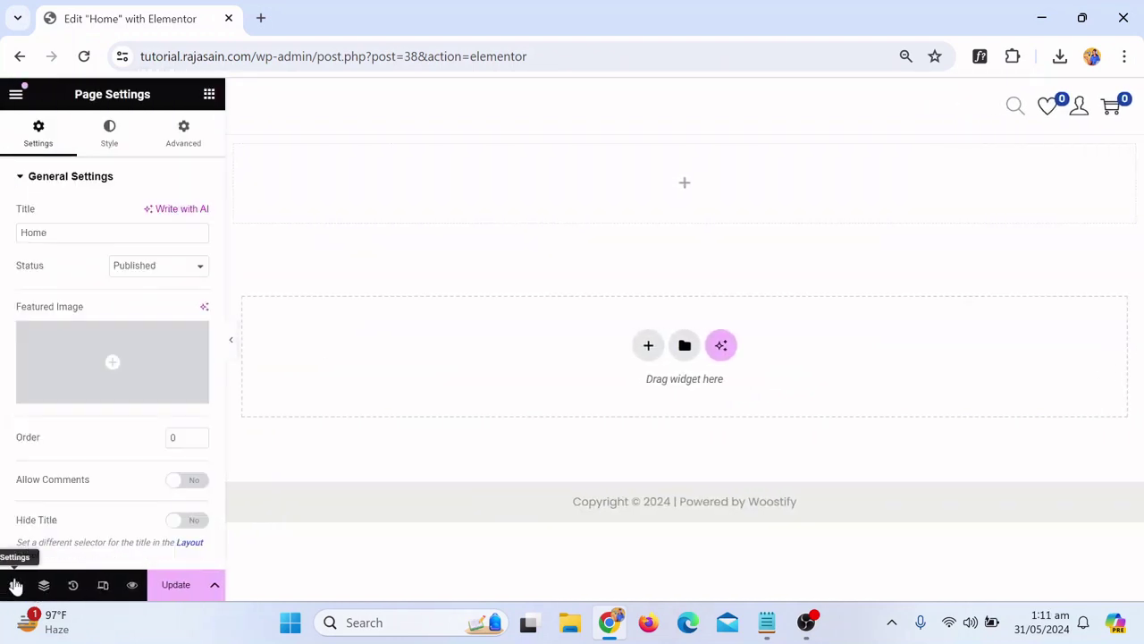
{"action": "scroll", "coordinate": [149, 500], "scroll_direction": "down", "scroll_amount": 1}
{"action": "left_click", "coordinate": [157, 510]}
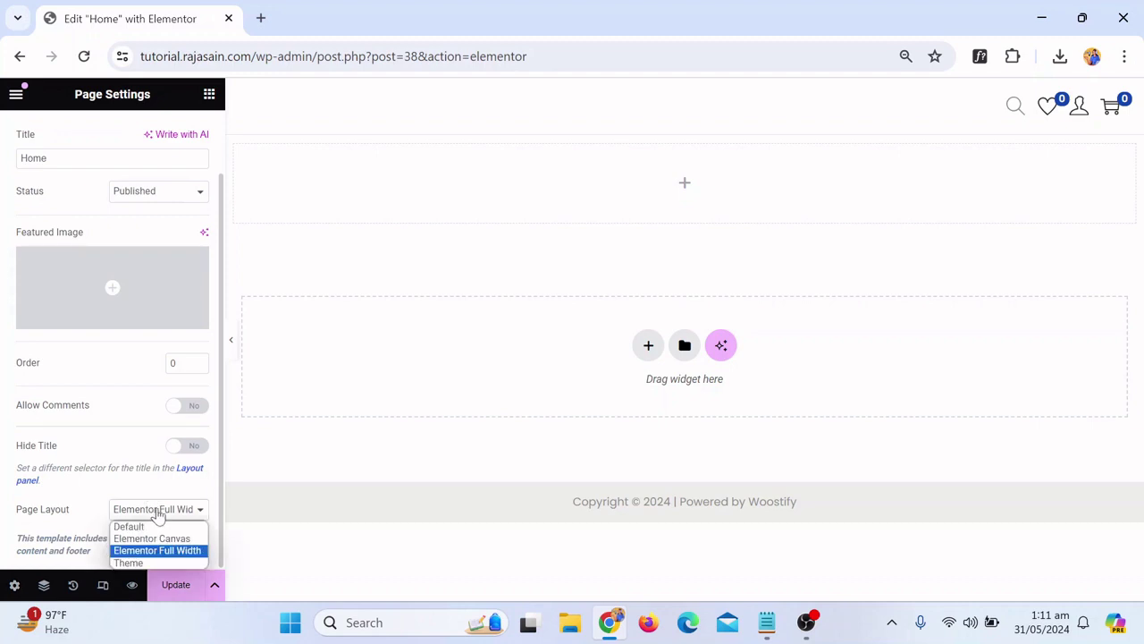
{"action": "left_click", "coordinate": [174, 526]}
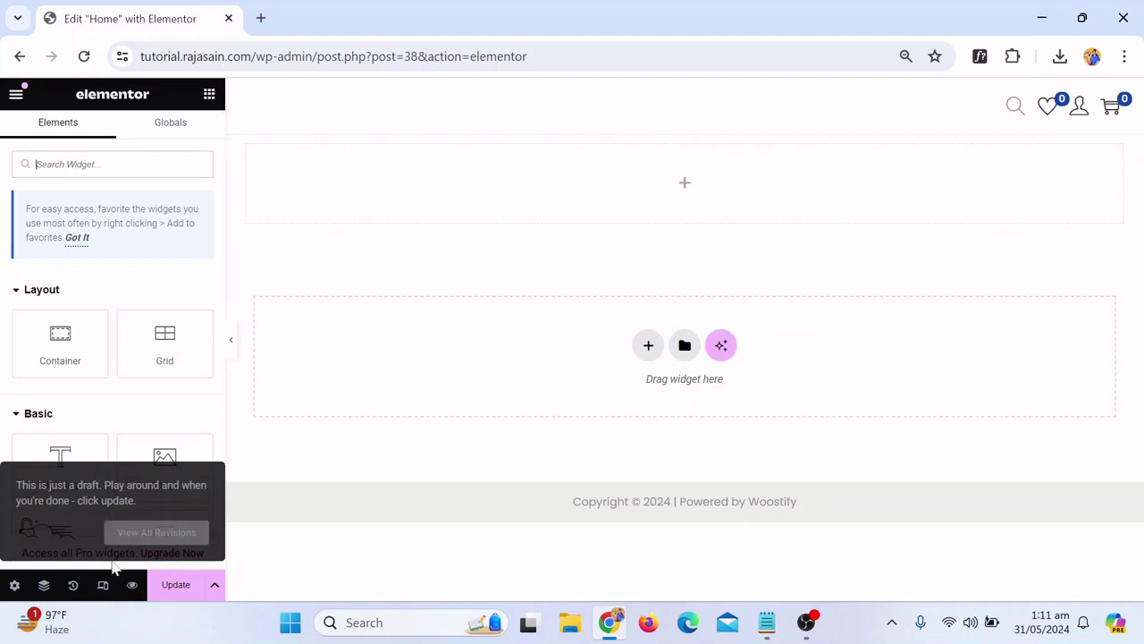
Select the container through the Navigator and set its content width to Full Width
{"action": "left_click", "coordinate": [43, 587]}
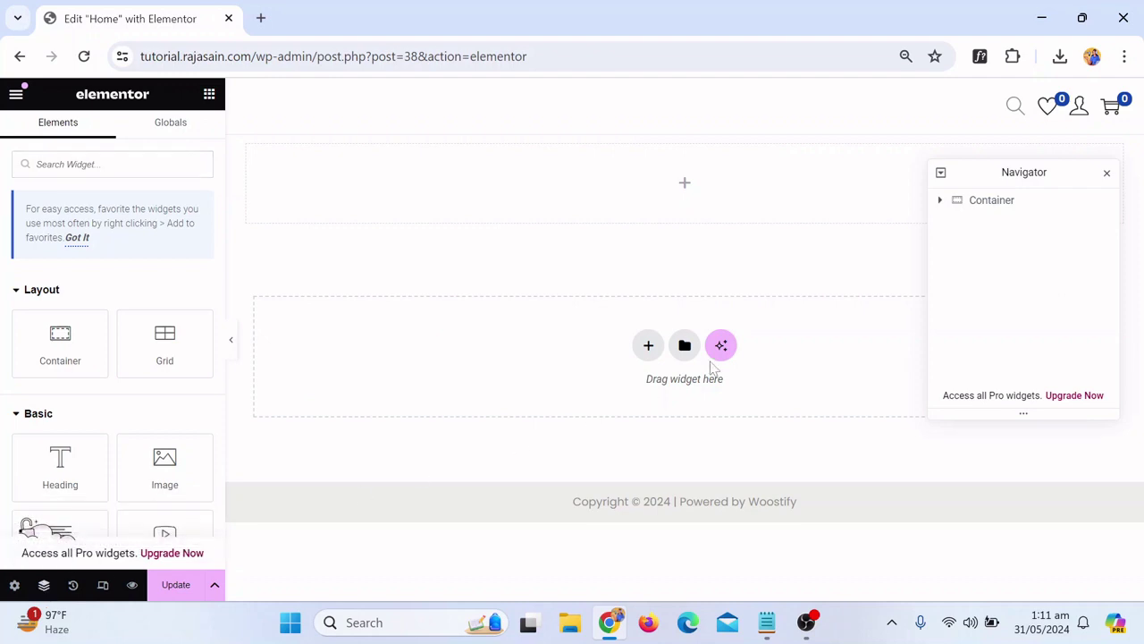
{"action": "left_click", "coordinate": [982, 209]}
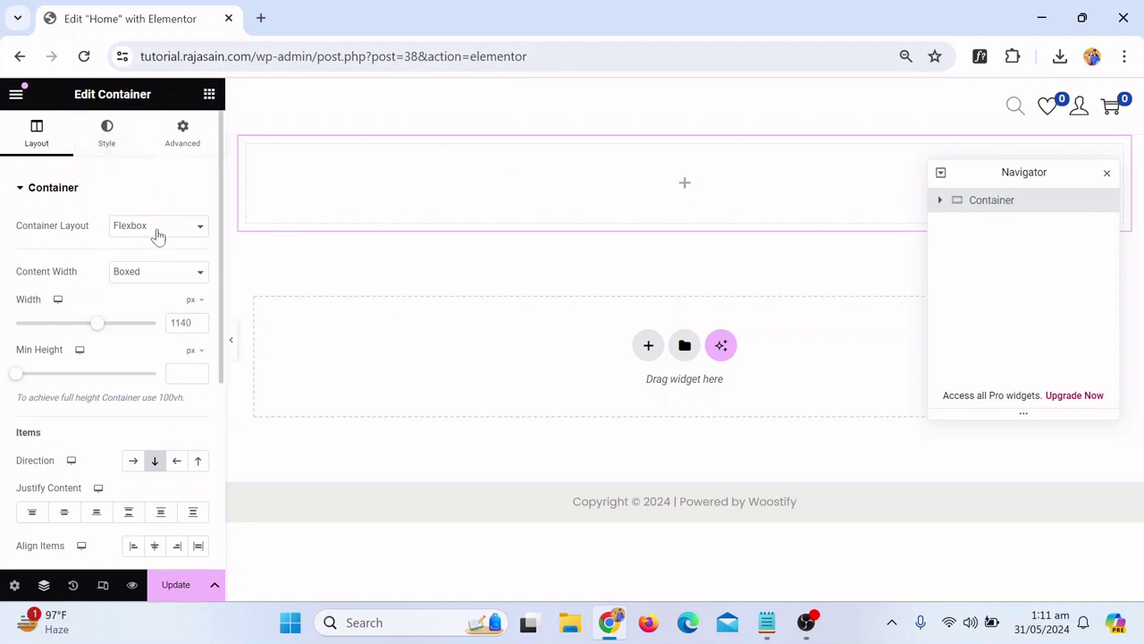
{"action": "left_click", "coordinate": [148, 279]}
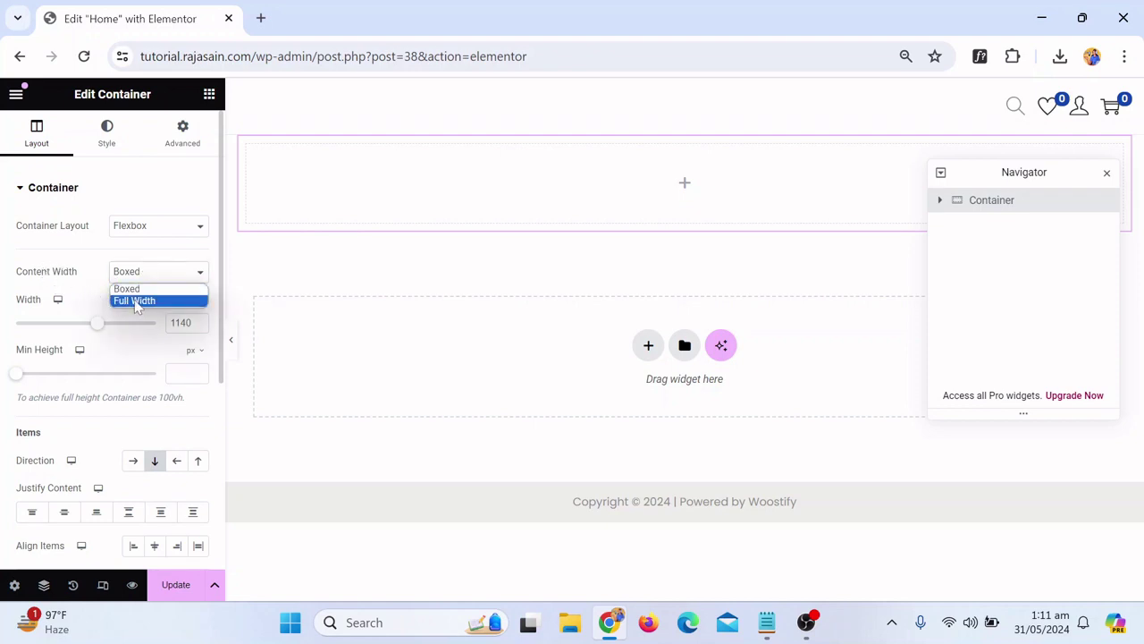
{"action": "left_click", "coordinate": [136, 303]}
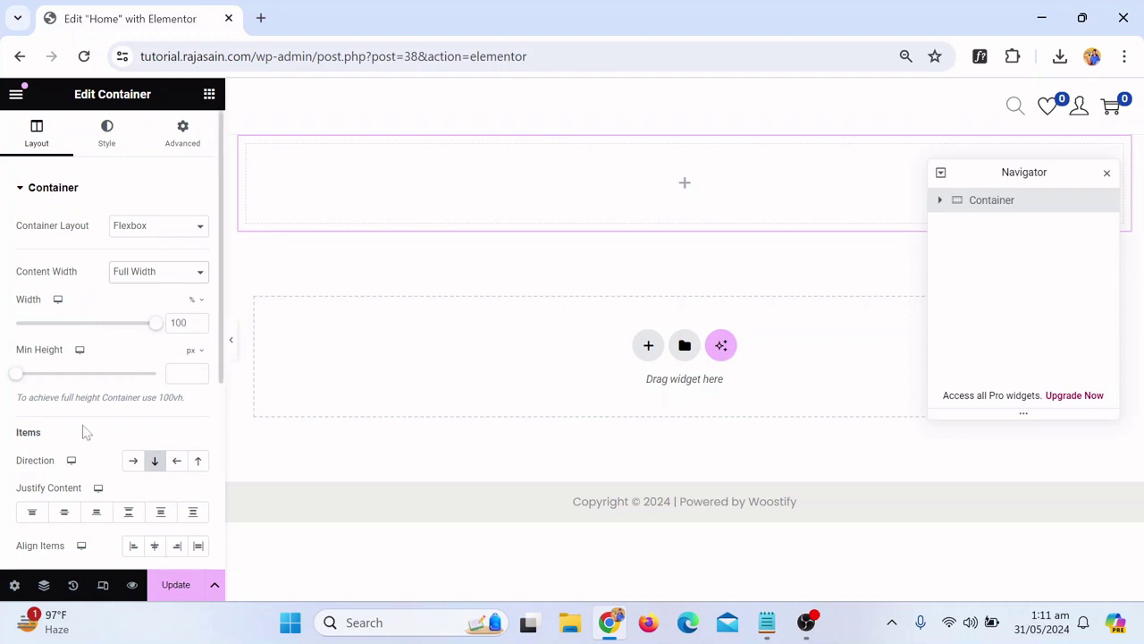
{"action": "scroll", "coordinate": [99, 440], "scroll_direction": "down", "scroll_amount": 1}
{"action": "scroll", "coordinate": [117, 373], "scroll_direction": "up", "scroll_amount": 1}
{"action": "left_click", "coordinate": [106, 133]}
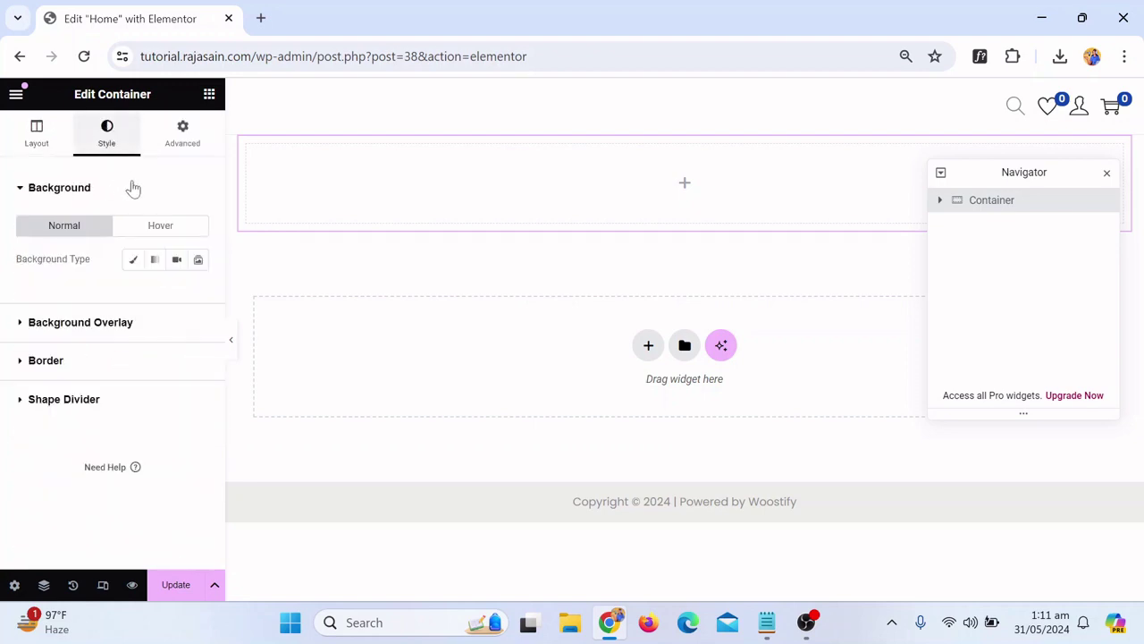
{"action": "left_click", "coordinate": [133, 261]}
{"action": "left_click", "coordinate": [125, 383]}
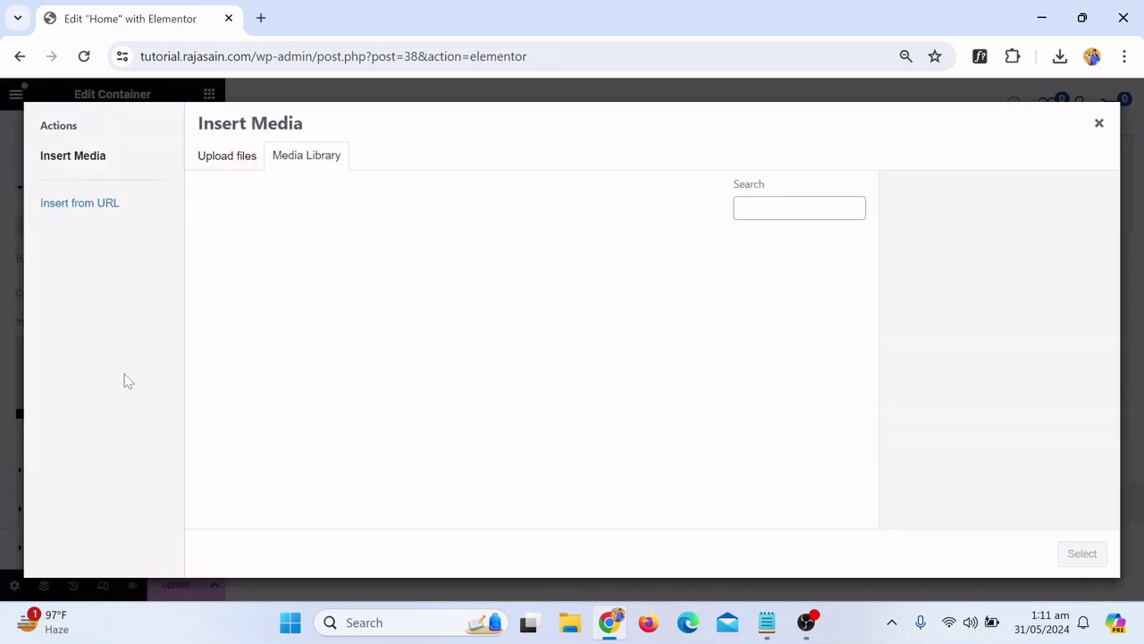
{"action": "left_click", "coordinate": [234, 156]}
{"action": "left_click", "coordinate": [678, 367]}
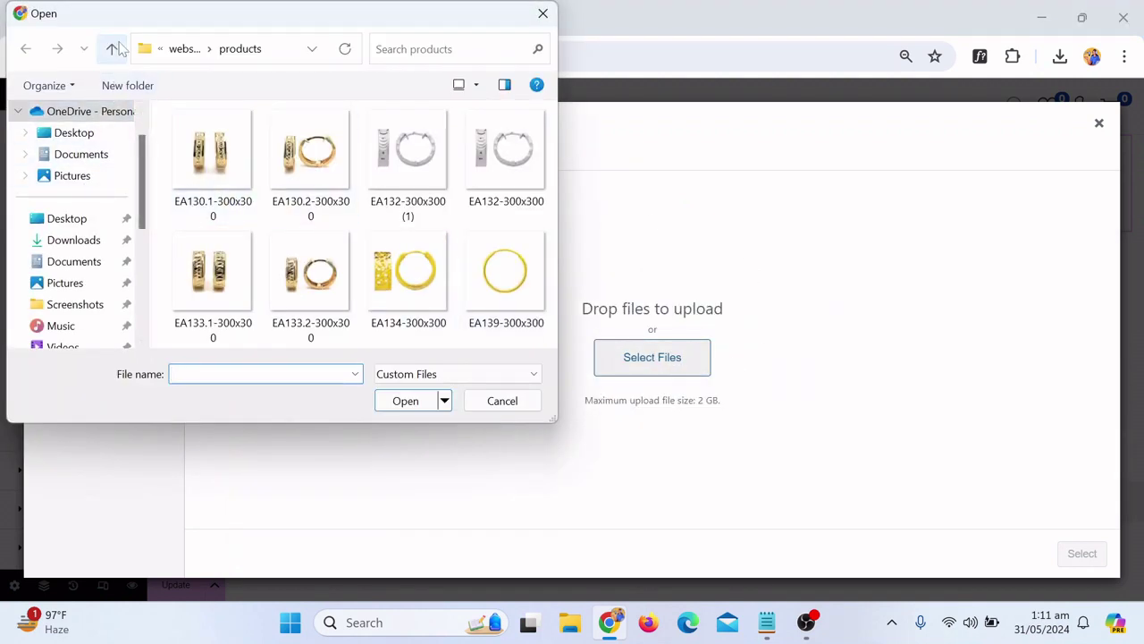
{"action": "left_click", "coordinate": [111, 49]}
{"action": "left_click", "coordinate": [337, 259]}
{"action": "left_click", "coordinate": [412, 402]}
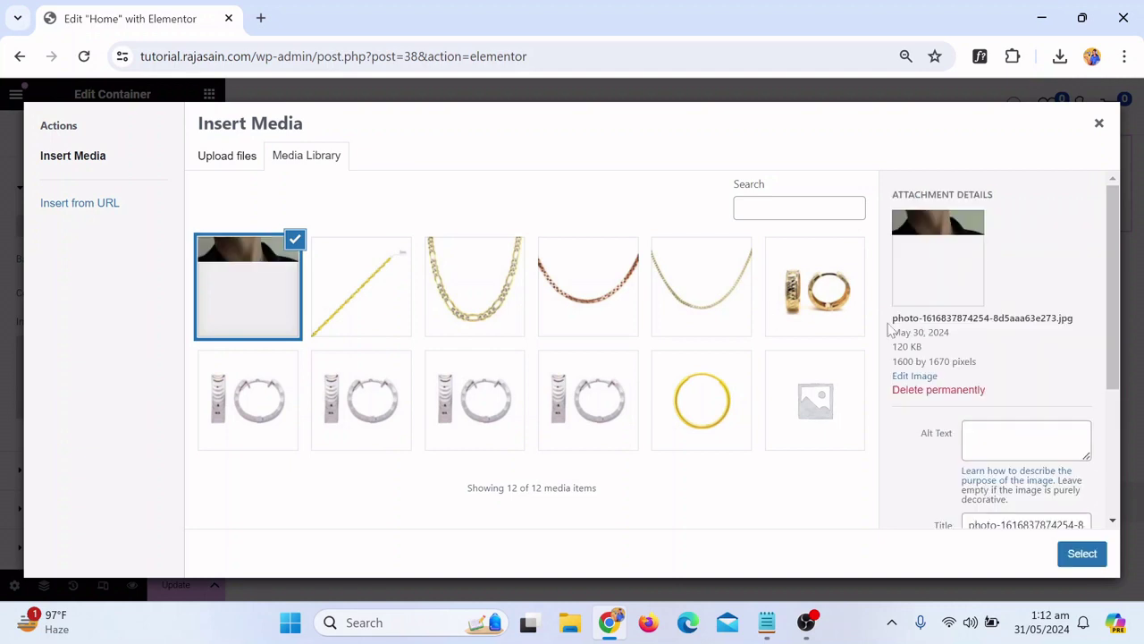
{"action": "left_click", "coordinate": [1080, 556]}
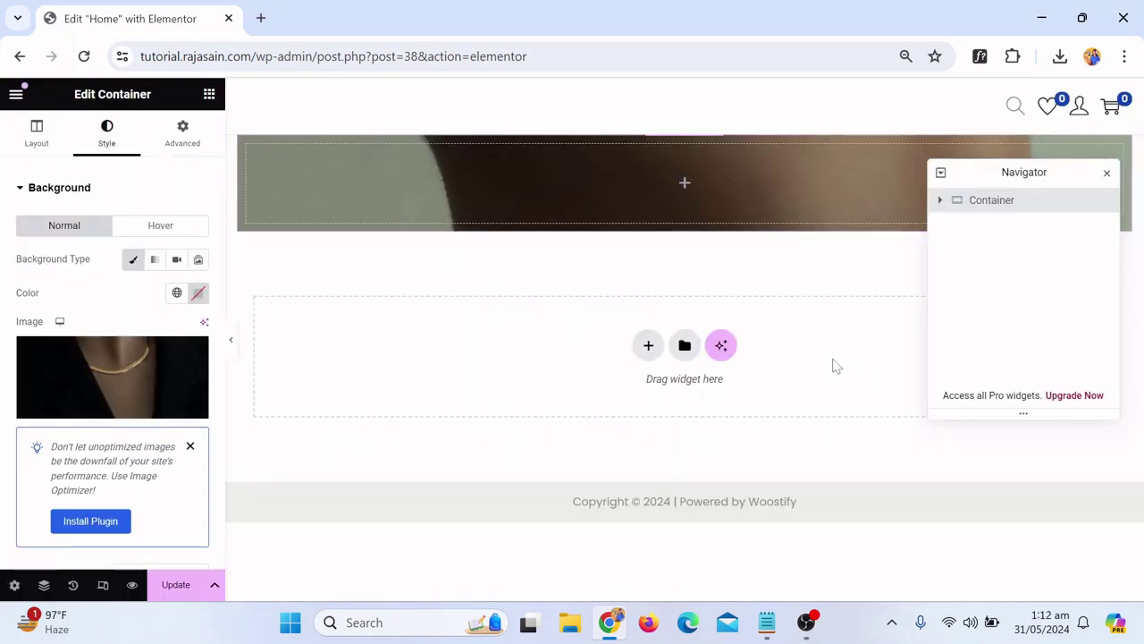
Preview the container background with the editing panel hidden, then reselect the container and check its layout type, keeping Flexbox
{"action": "left_click", "coordinate": [232, 340]}
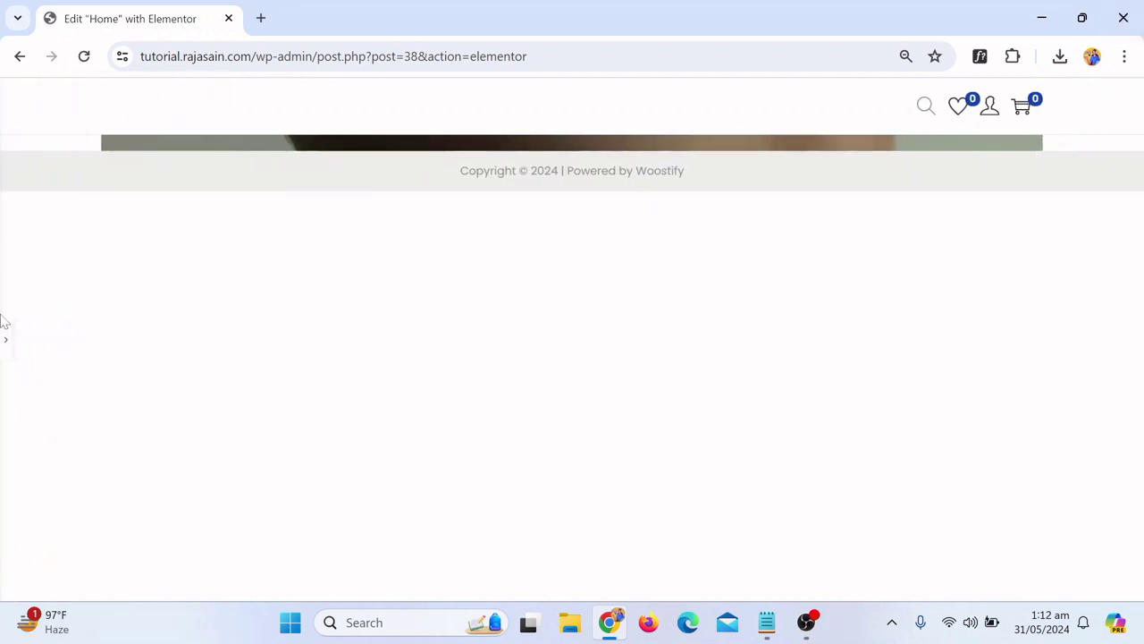
{"action": "left_click", "coordinate": [4, 342]}
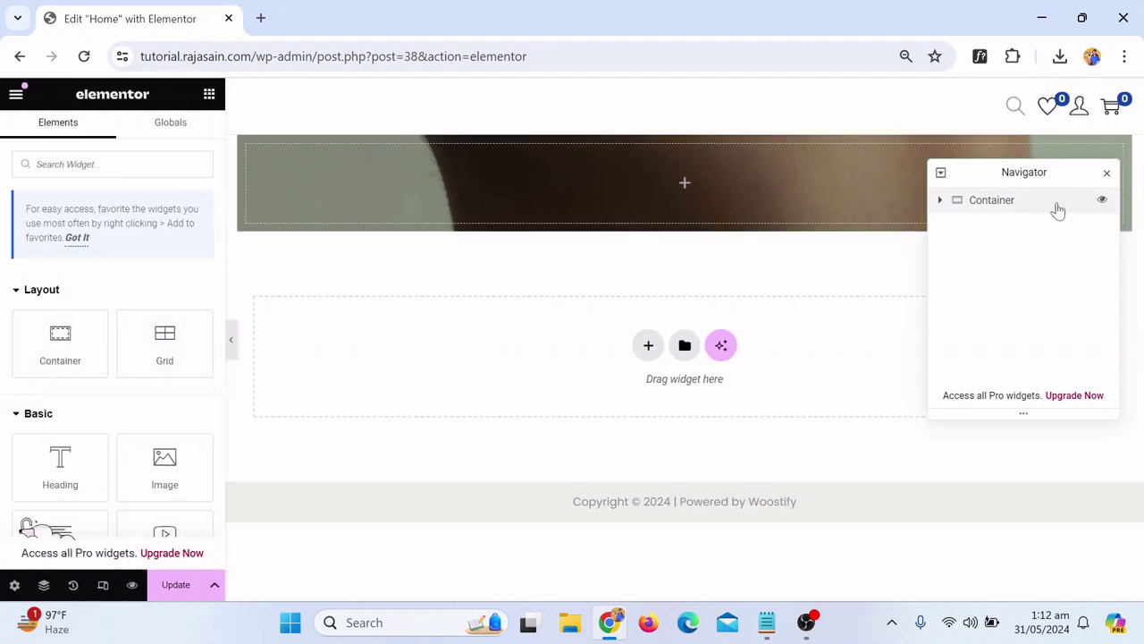
{"action": "left_click", "coordinate": [1014, 204]}
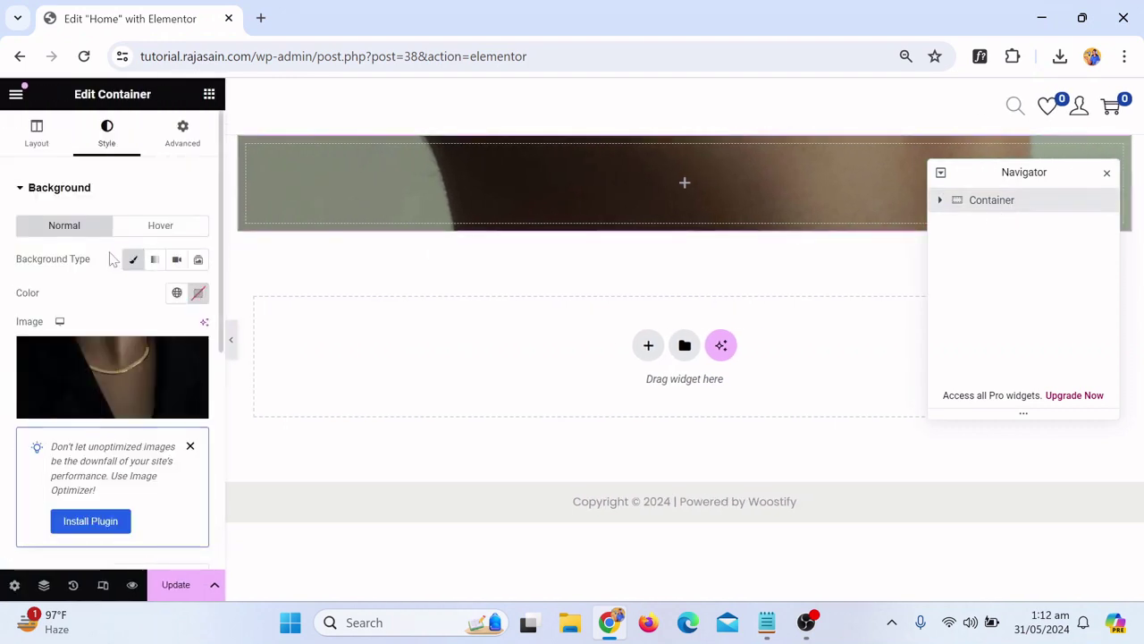
{"action": "left_click", "coordinate": [16, 146]}
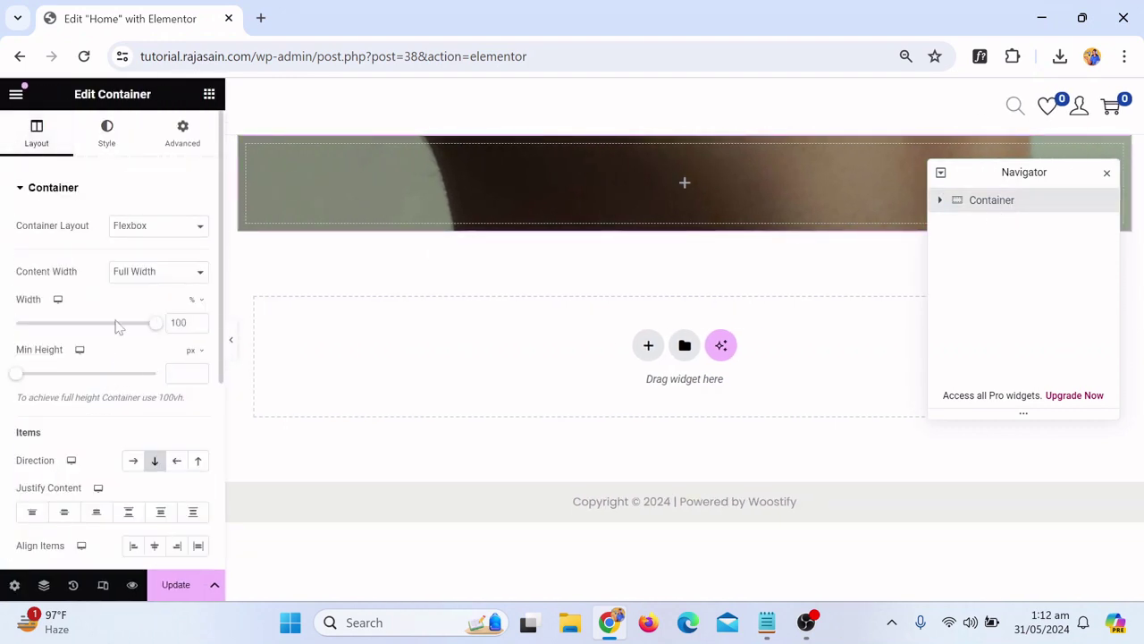
{"action": "left_click", "coordinate": [168, 226]}
{"action": "left_click", "coordinate": [161, 244]}
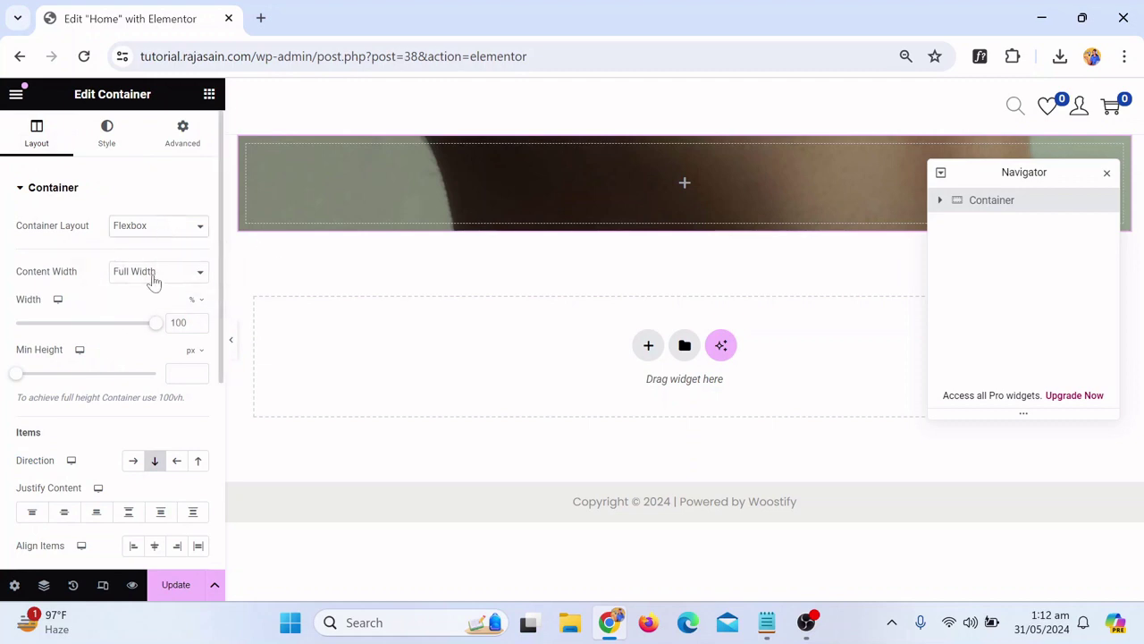
Set the Home page's layout to Elementor Full Width in the page settings and update the page
{"action": "left_click", "coordinate": [14, 585]}
{"action": "scroll", "coordinate": [76, 497], "scroll_direction": "down", "scroll_amount": 1}
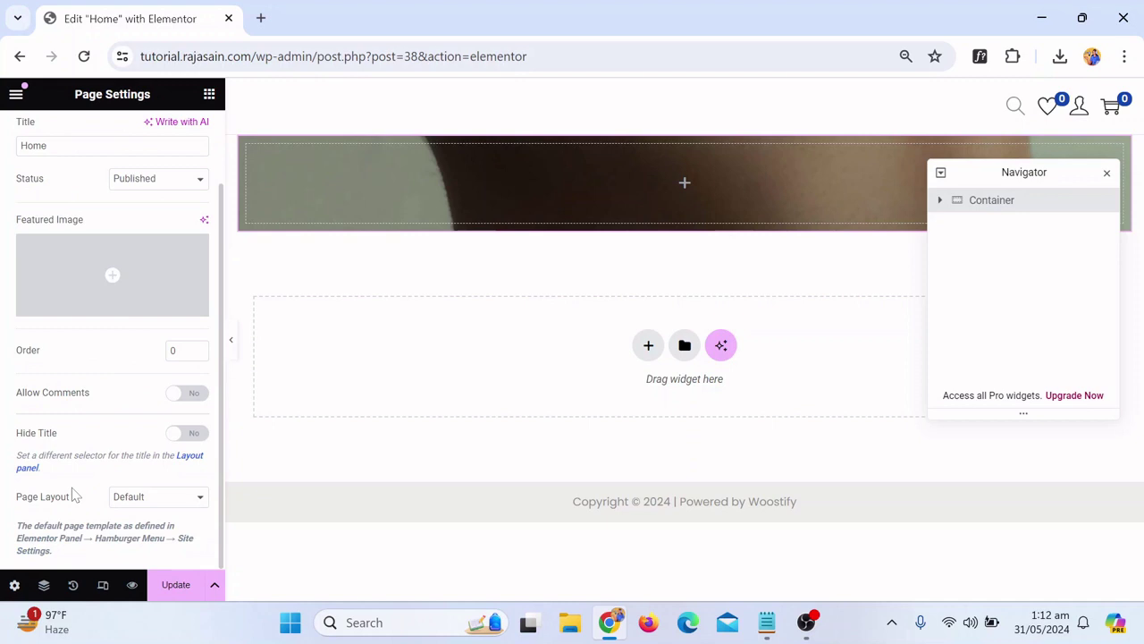
{"action": "left_click", "coordinate": [132, 498]}
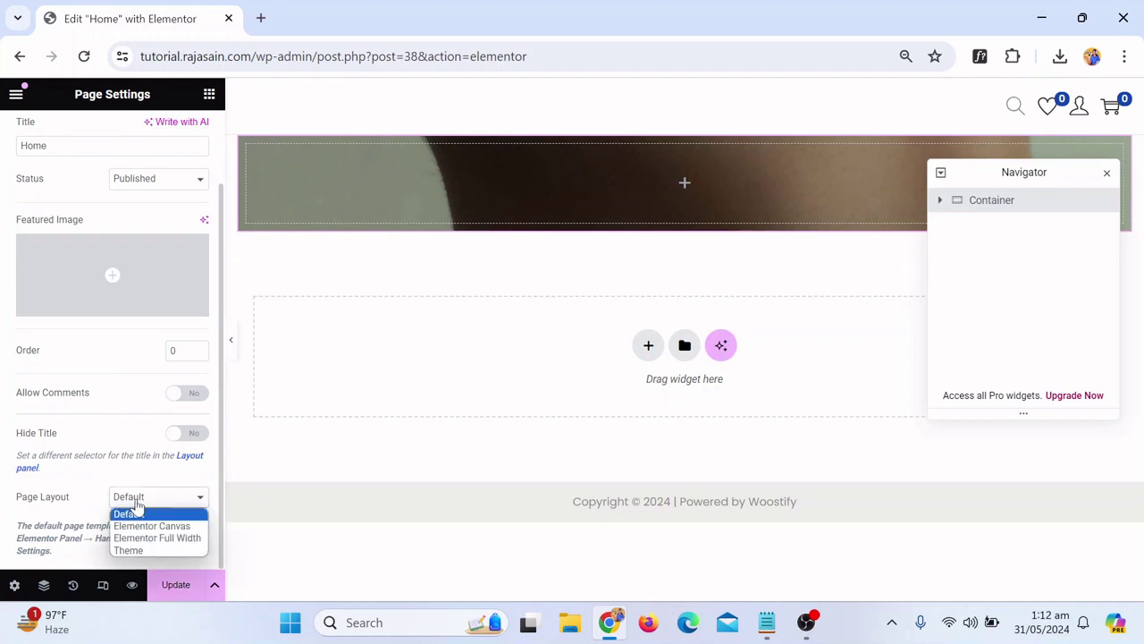
{"action": "left_click", "coordinate": [160, 538]}
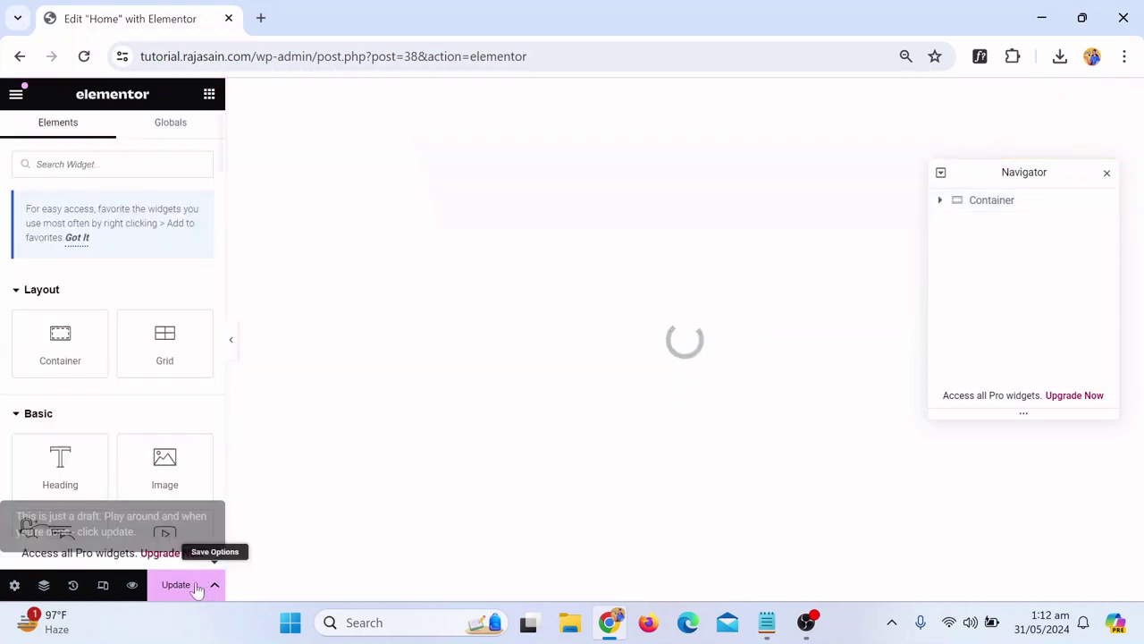
{"action": "left_click", "coordinate": [178, 586]}
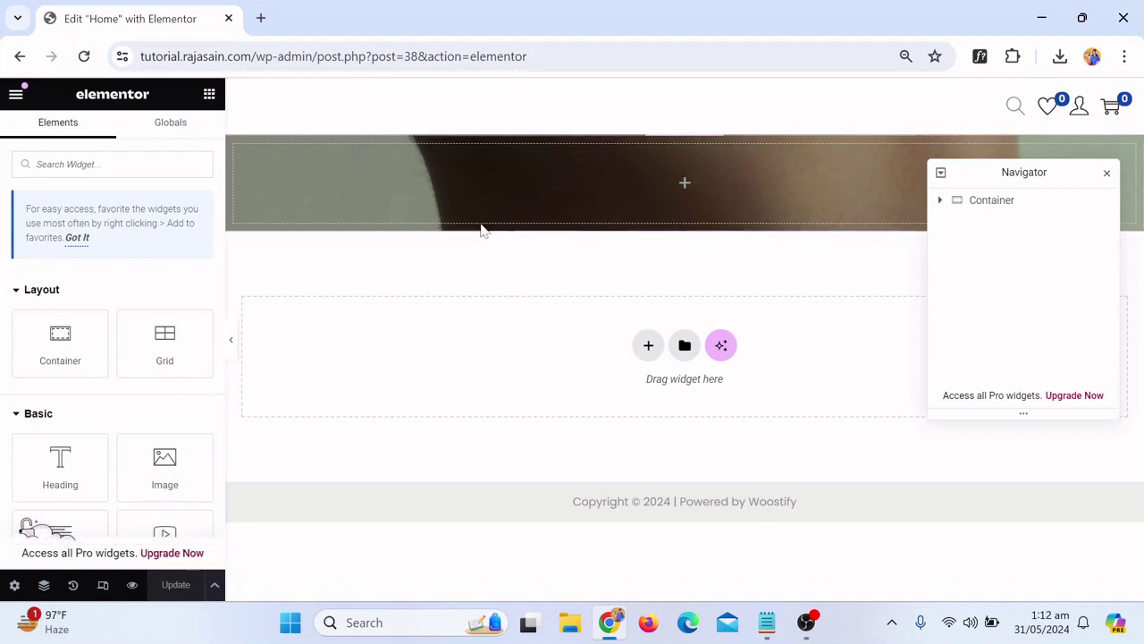
Set the hero container's minimum height to 654 px and preview it with the editing panel hidden
{"action": "left_click", "coordinate": [991, 213]}
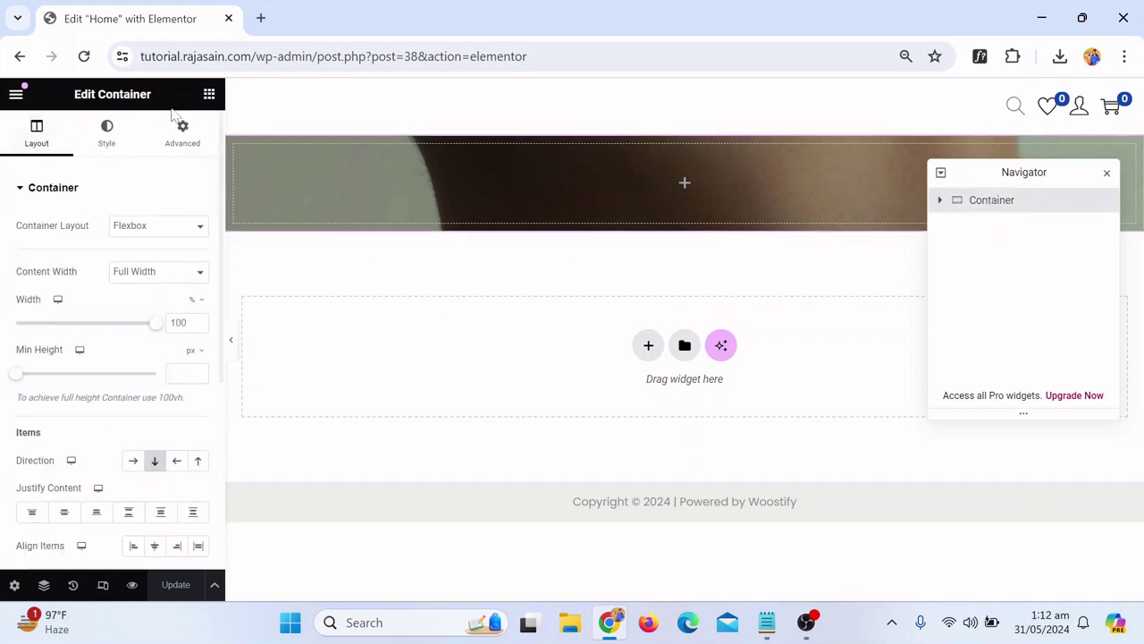
{"action": "left_click", "coordinate": [106, 145]}
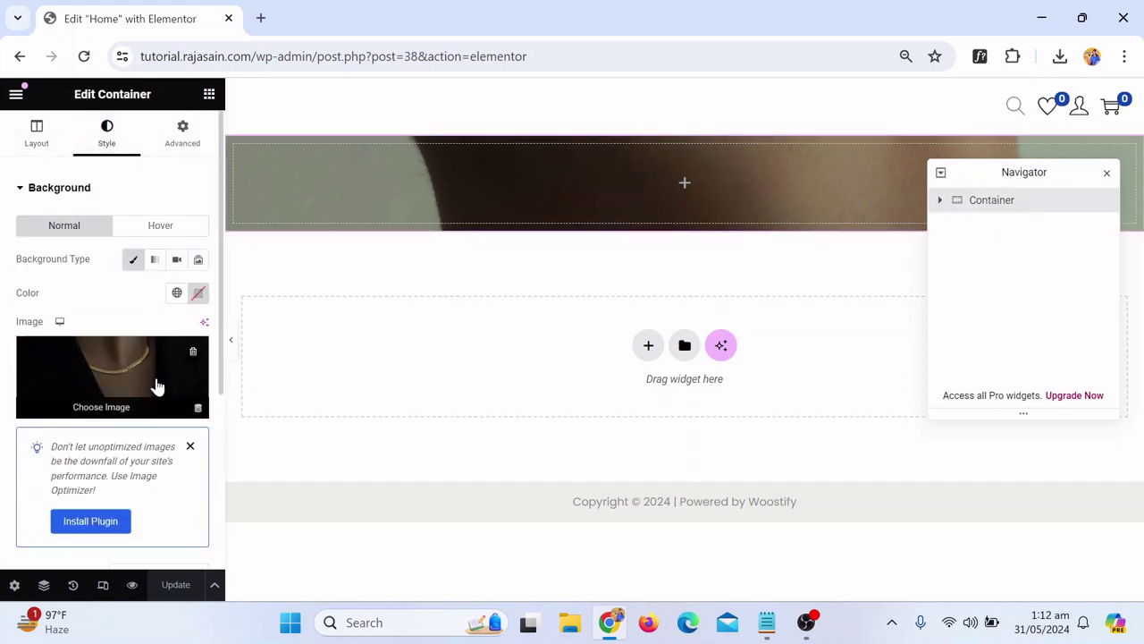
{"action": "scroll", "coordinate": [154, 390], "scroll_direction": "down", "scroll_amount": 2}
{"action": "scroll", "coordinate": [154, 390], "scroll_direction": "up", "scroll_amount": 2}
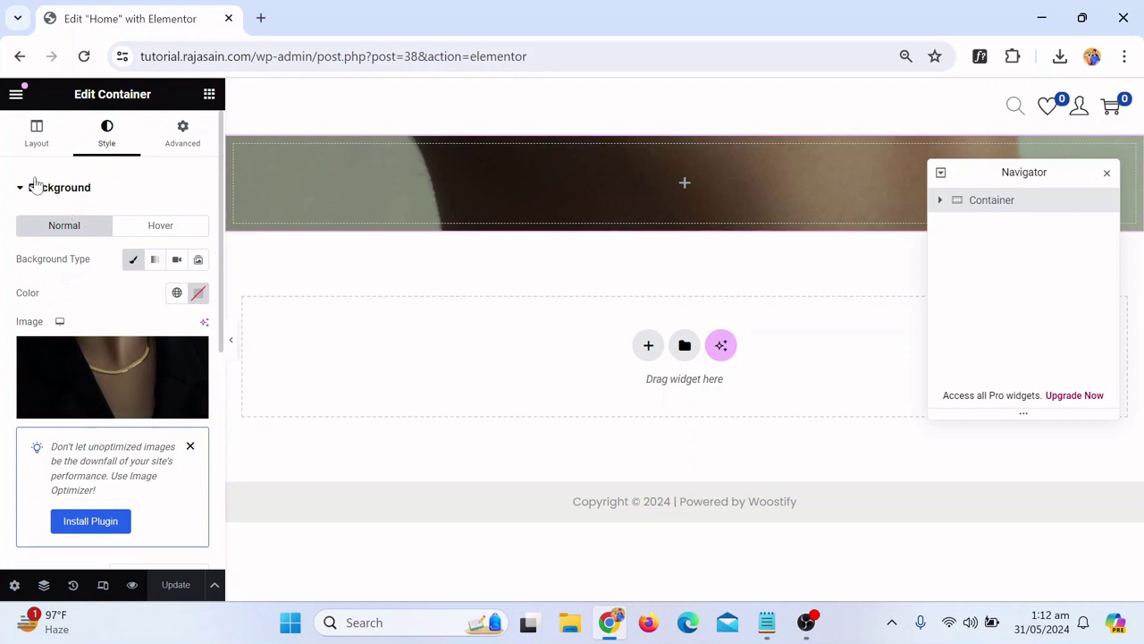
{"action": "left_click", "coordinate": [36, 139]}
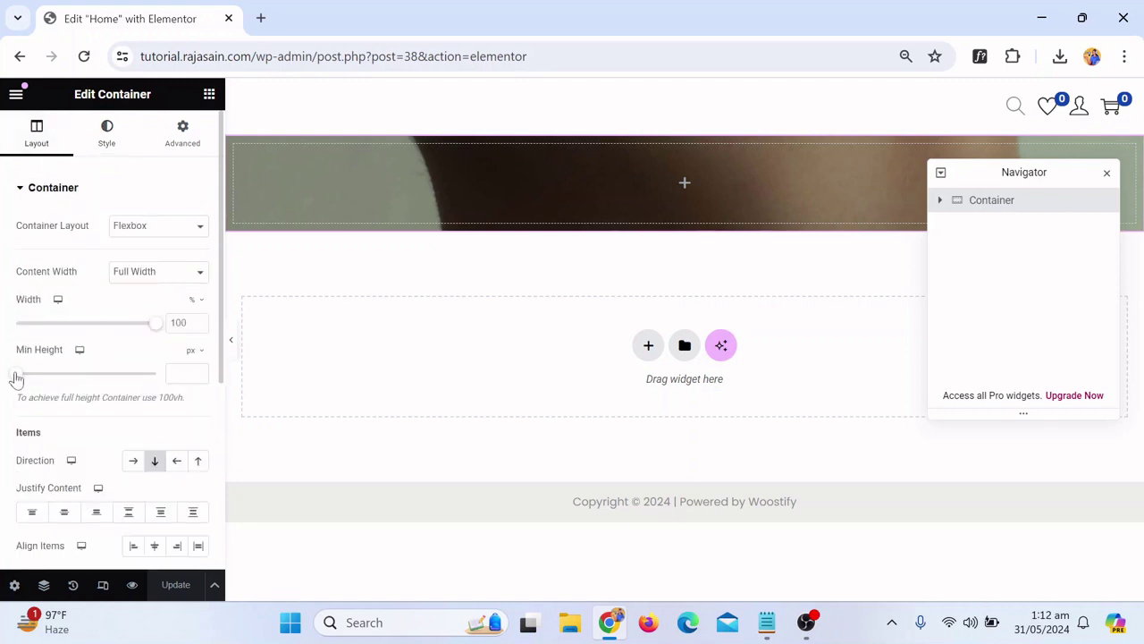
{"action": "left_click_drag", "start_coordinate": [16, 378], "coordinate": [79, 413]}
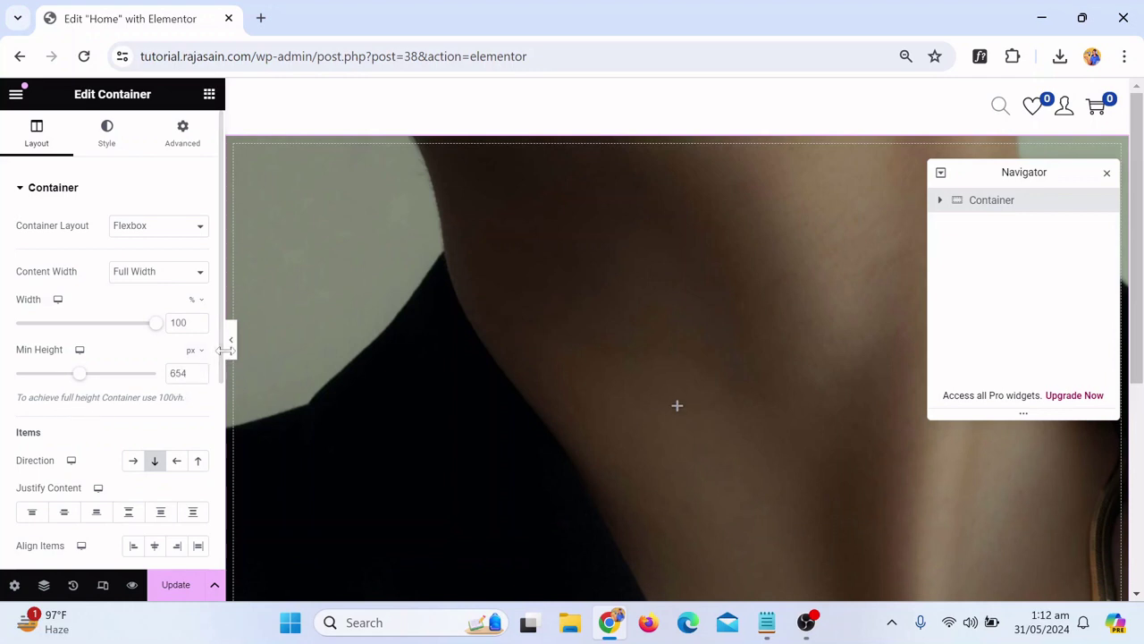
{"action": "left_click", "coordinate": [231, 349]}
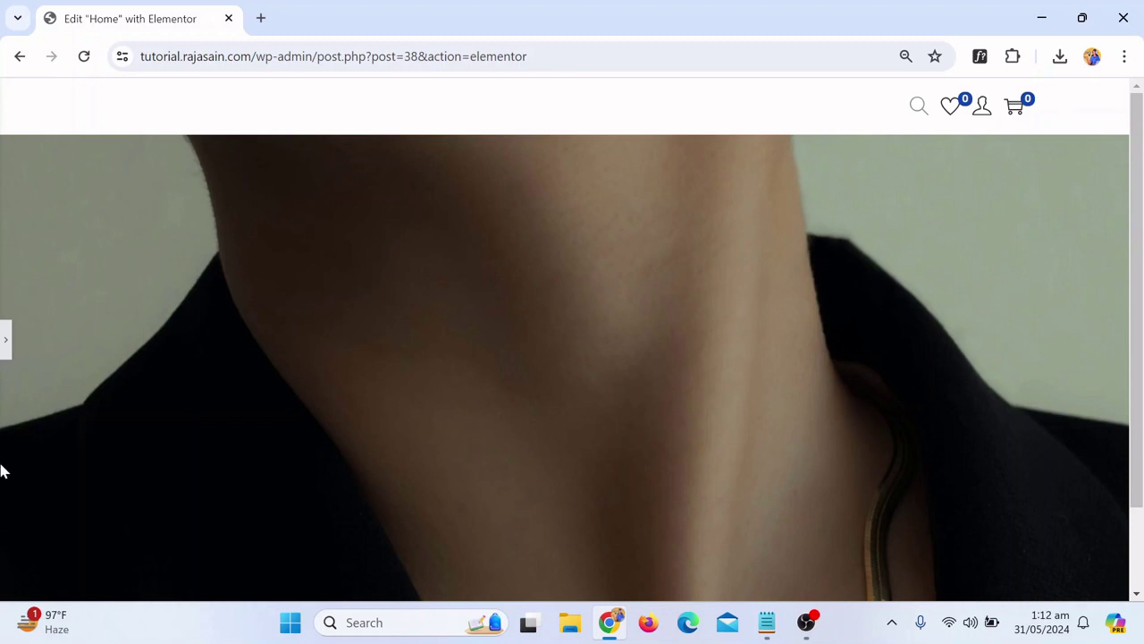
{"action": "left_click", "coordinate": [4, 350]}
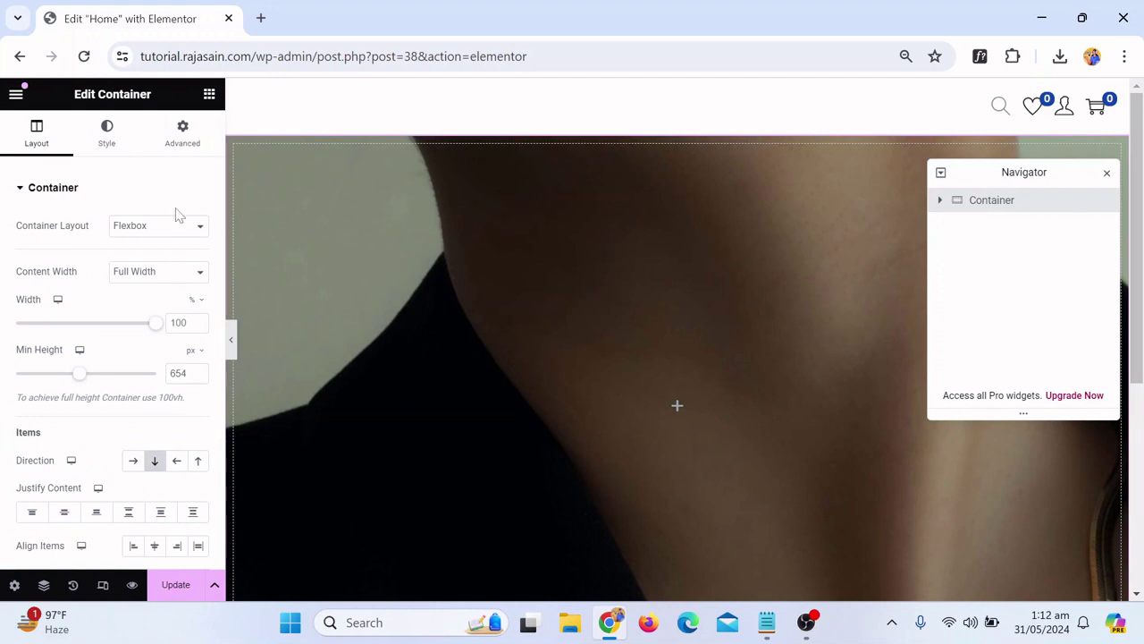
Check the container's current background photo in the media library, leaving the selection as it is
{"action": "left_click", "coordinate": [108, 136]}
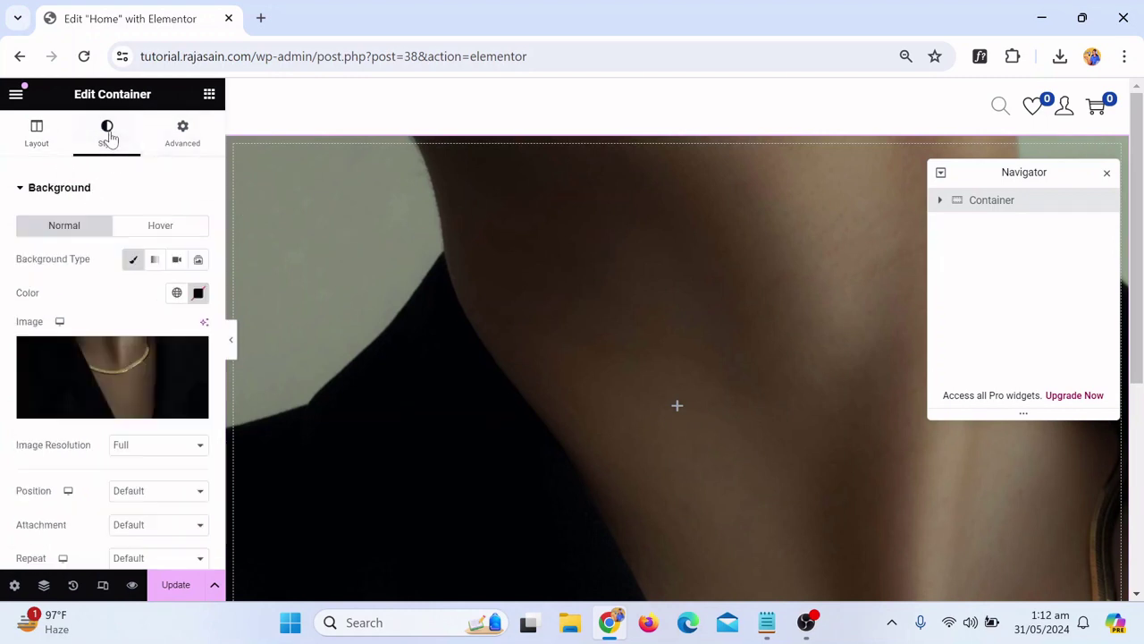
{"action": "left_click", "coordinate": [123, 399]}
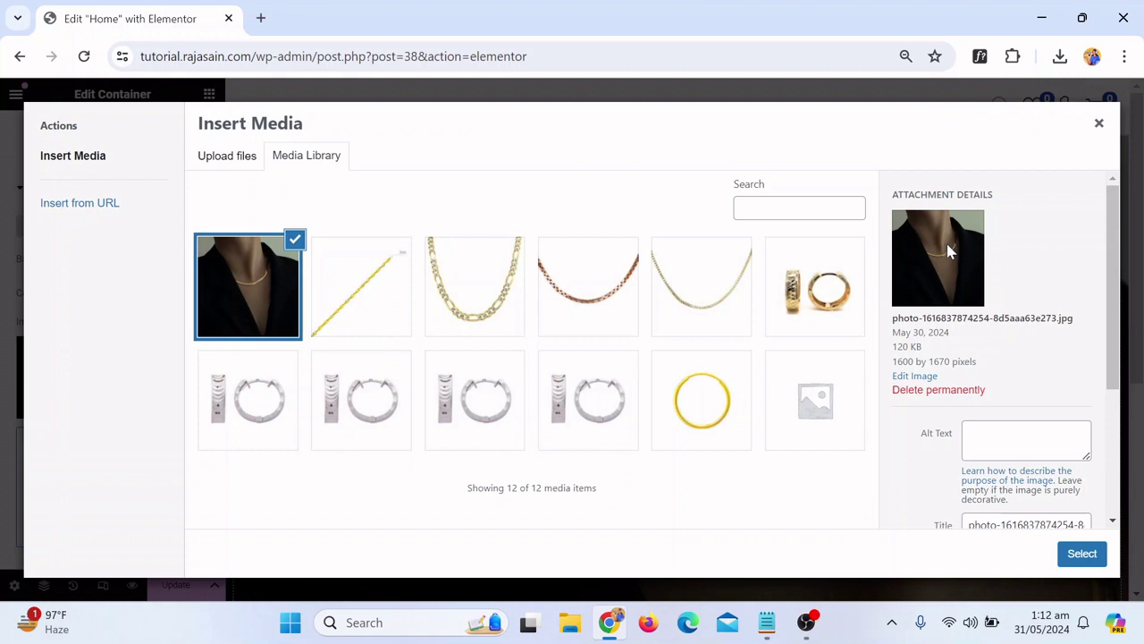
{"action": "left_click", "coordinate": [1099, 125]}
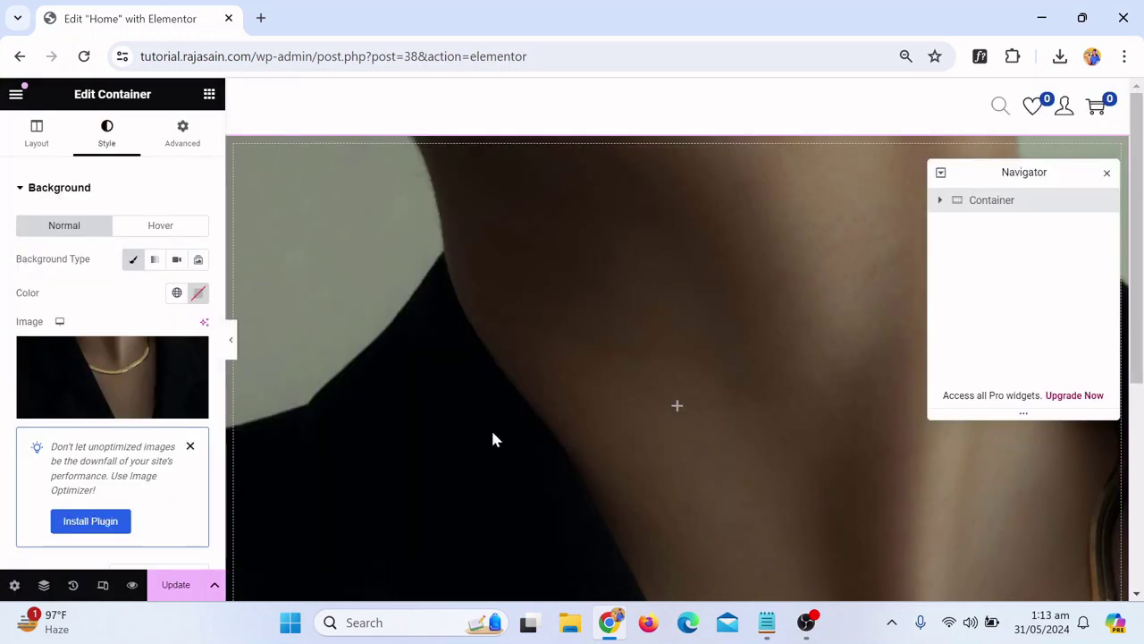
Switch the container's background type to Video and review the video background options
{"action": "left_click", "coordinate": [177, 264]}
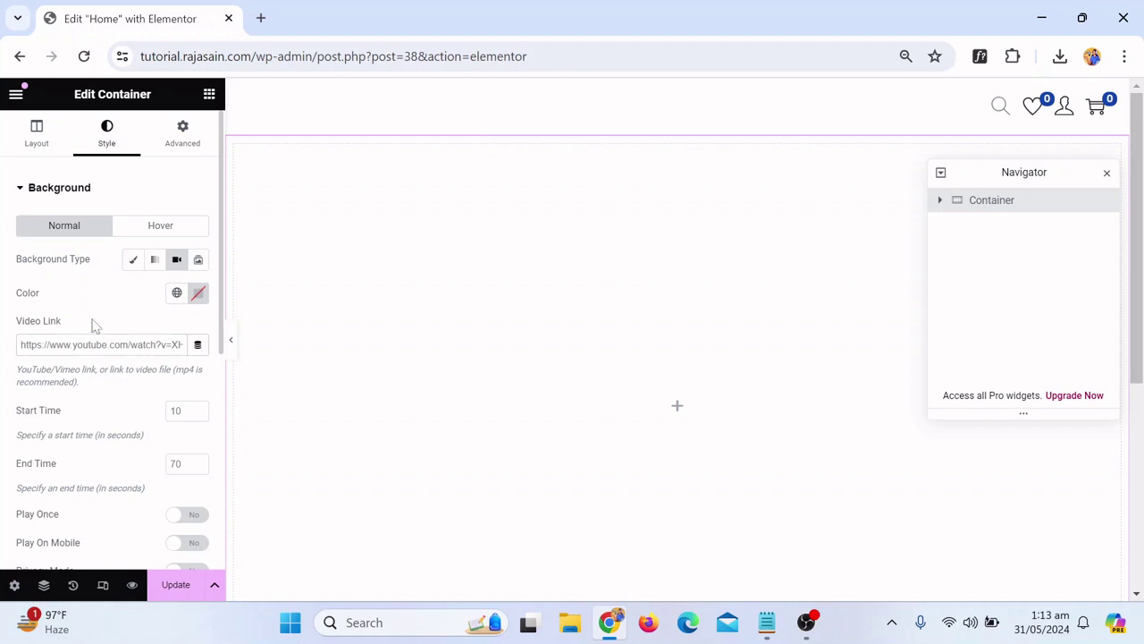
{"action": "scroll", "coordinate": [110, 379], "scroll_direction": "down", "scroll_amount": 2}
{"action": "scroll", "coordinate": [110, 380], "scroll_direction": "up", "scroll_amount": 2}
{"action": "scroll", "coordinate": [109, 383], "scroll_direction": "down", "scroll_amount": 3}
{"action": "scroll", "coordinate": [110, 382], "scroll_direction": "up", "scroll_amount": 3}
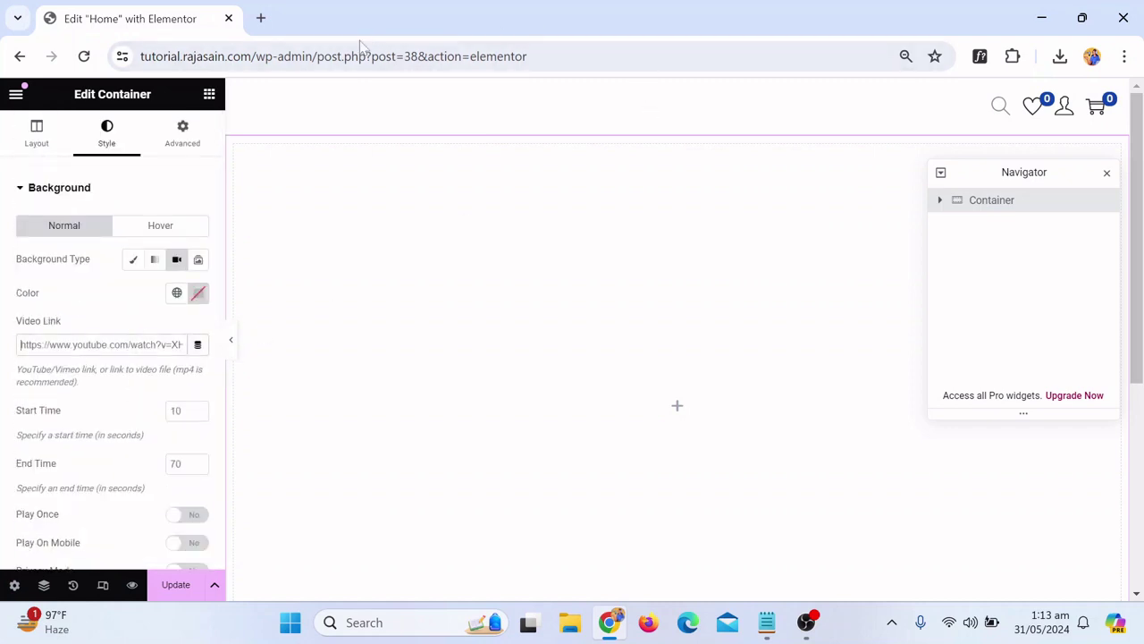
Open pexels.com in a new browser tab and dismiss the Google sign-in prompt
{"action": "left_click", "coordinate": [256, 21]}
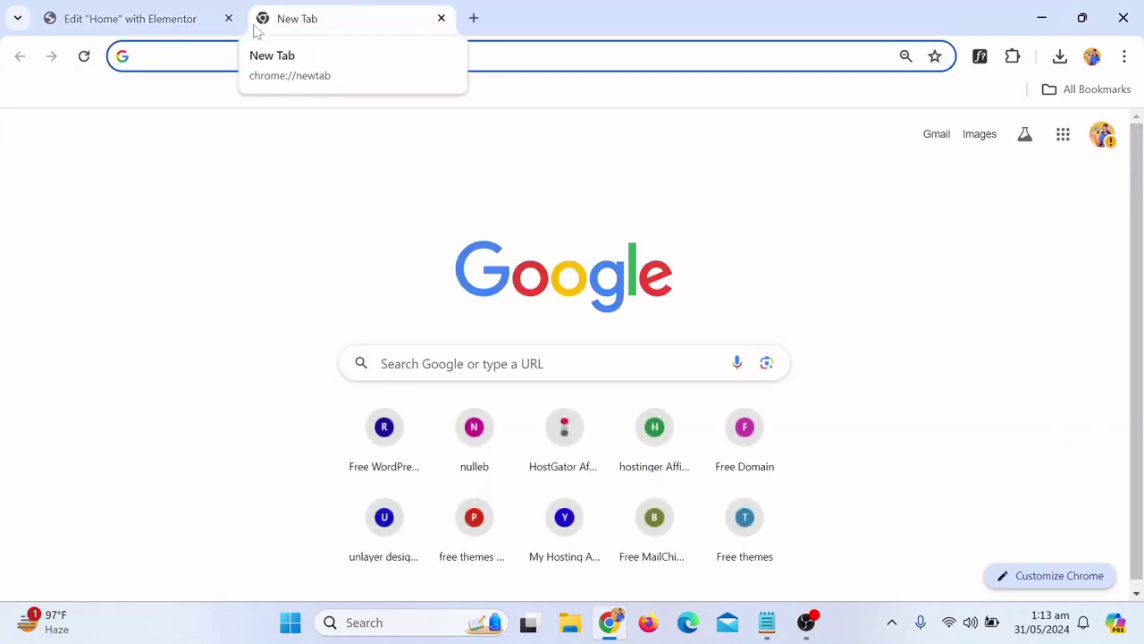
{"action": "type", "text": "p"}
{"action": "key", "text": "BackSpace"}
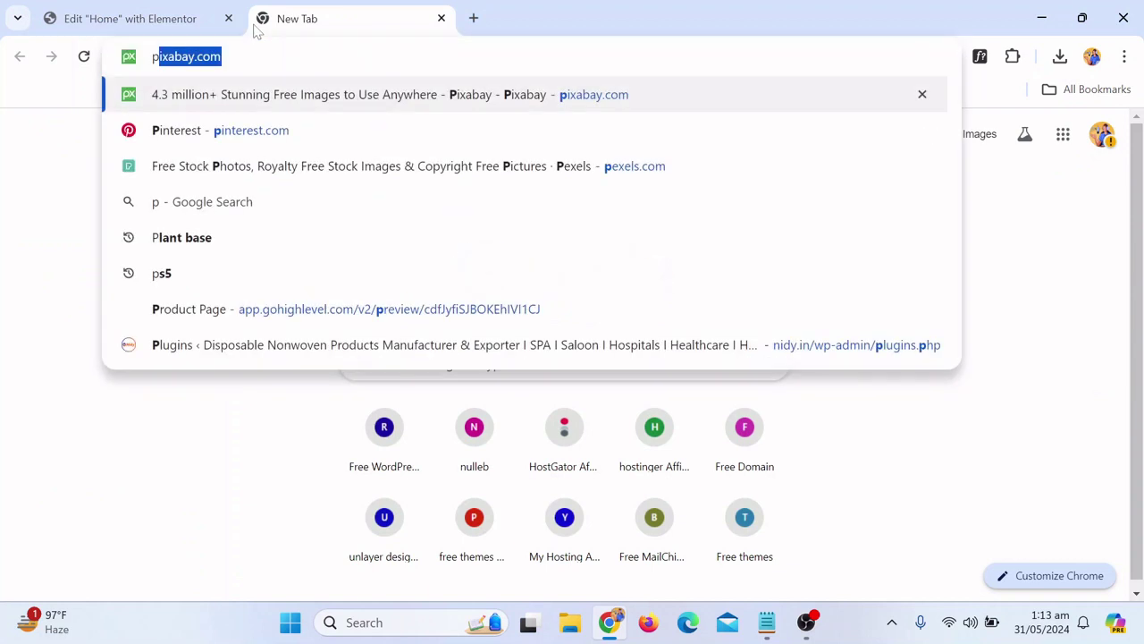
{"action": "type", "text": "i"}
{"action": "key", "text": "BackSpace"}
{"action": "key", "text": "BackSpace"}
{"action": "key", "text": "BackSpace"}
{"action": "type", "text": "pe"}
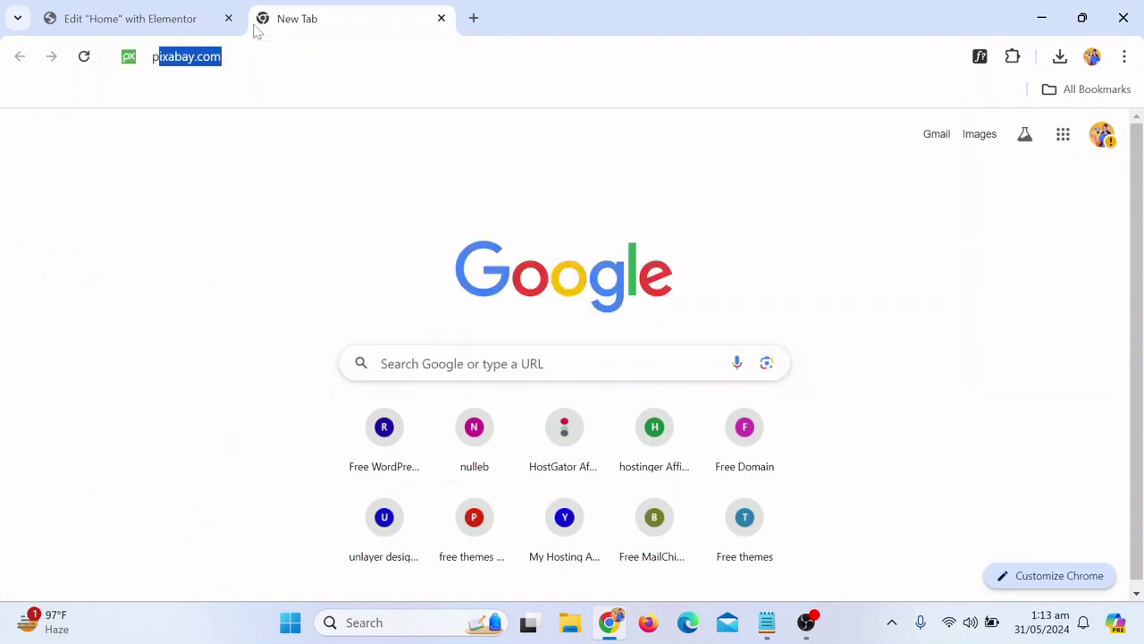
{"action": "key", "text": "Return"}
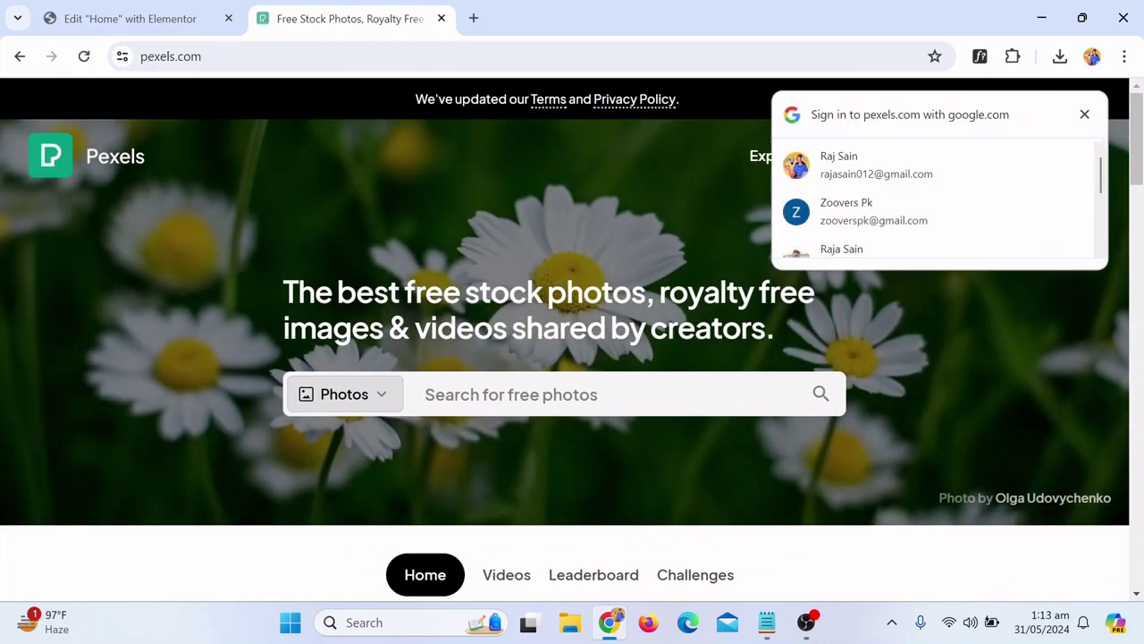
{"action": "left_click", "coordinate": [1084, 115]}
Run the recent Summer Fashion search on Pexels and browse the resulting photos
{"action": "scroll", "coordinate": [657, 333], "scroll_direction": "down", "scroll_amount": 1}
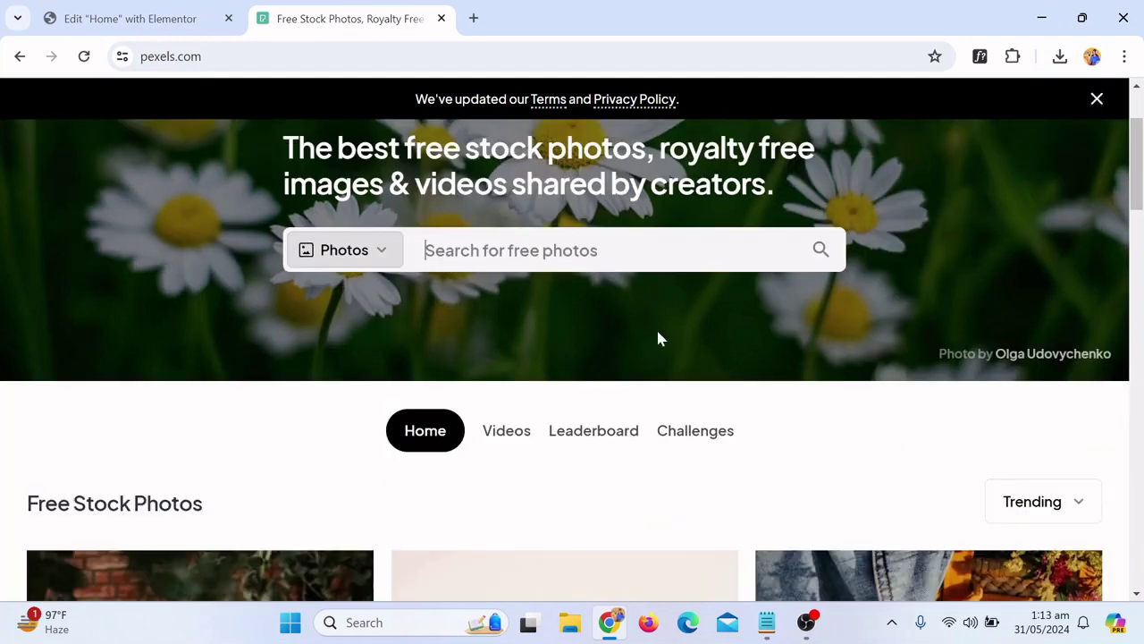
{"action": "scroll", "coordinate": [581, 342], "scroll_direction": "up", "scroll_amount": 1}
{"action": "left_click", "coordinate": [467, 407]}
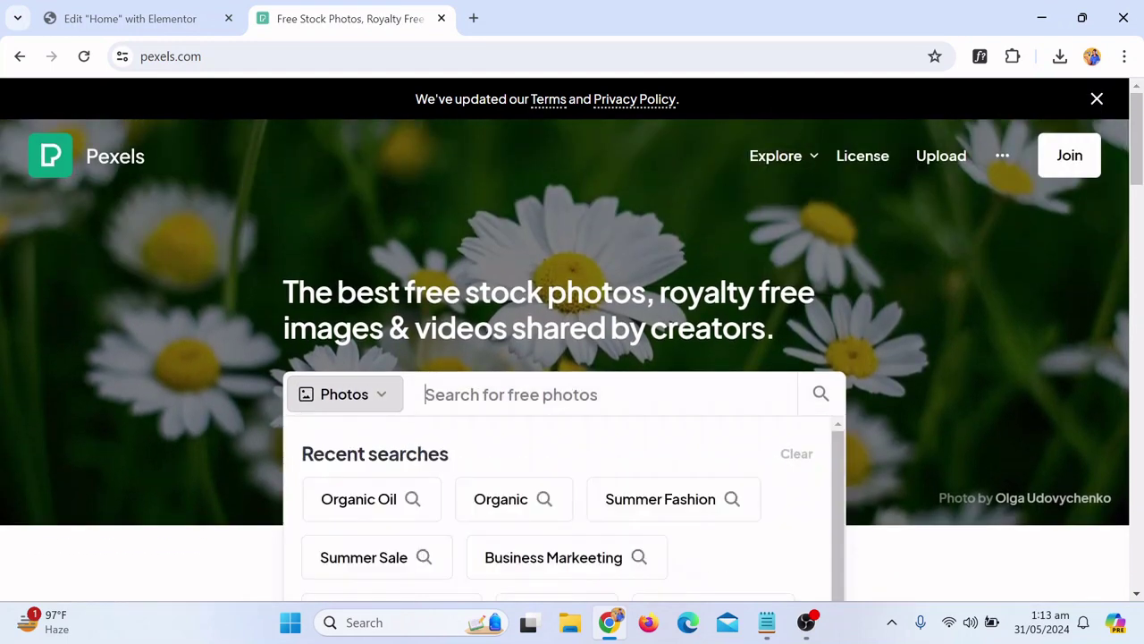
{"action": "scroll", "coordinate": [587, 393], "scroll_direction": "down", "scroll_amount": 1}
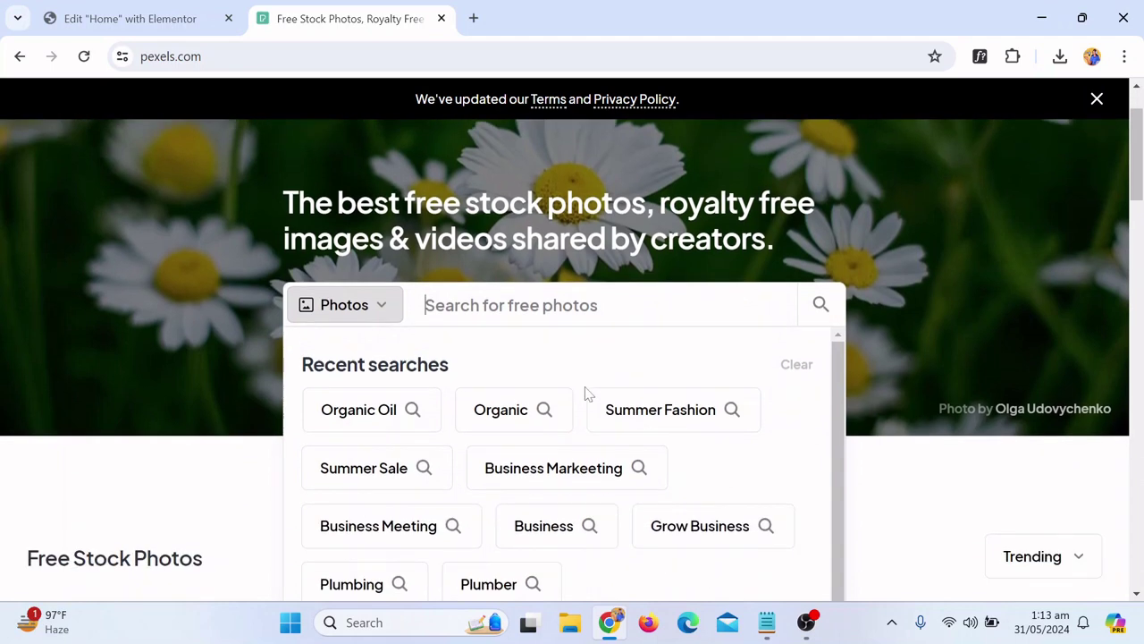
{"action": "scroll", "coordinate": [623, 384], "scroll_direction": "down", "scroll_amount": 1}
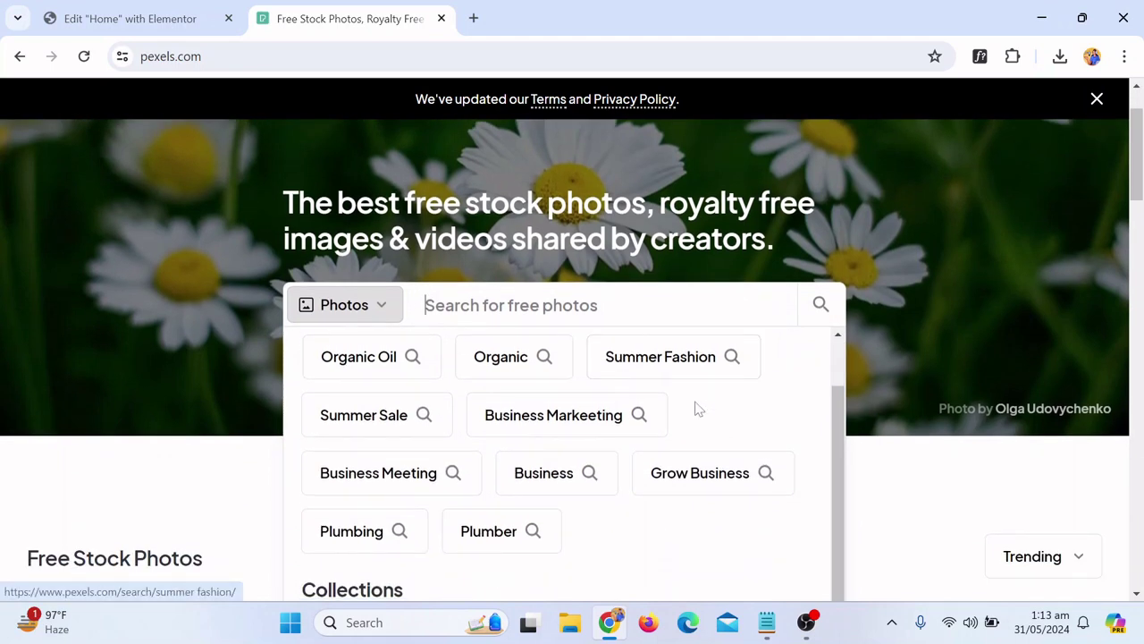
{"action": "left_click", "coordinate": [653, 374]}
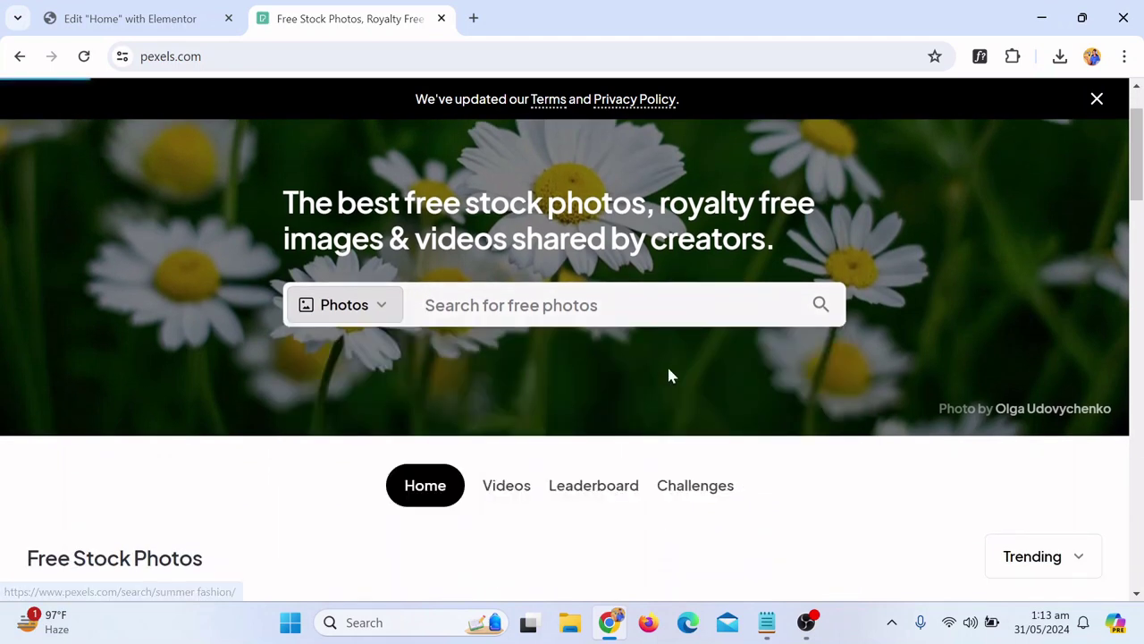
{"action": "scroll", "coordinate": [706, 382], "scroll_direction": "down", "scroll_amount": 10}
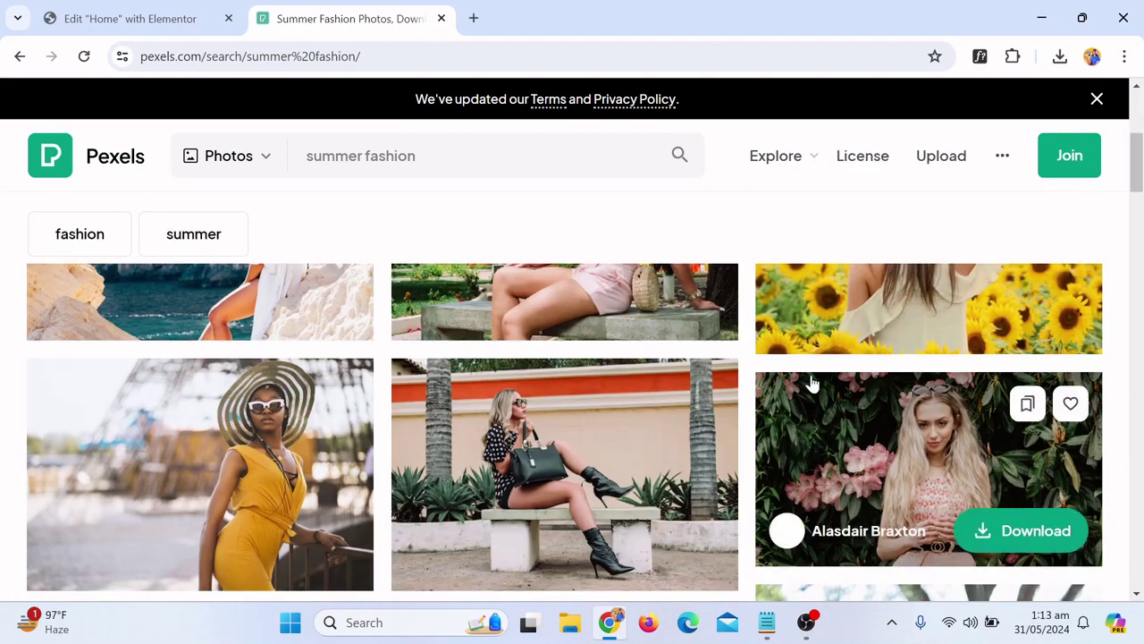
{"action": "scroll", "coordinate": [823, 414], "scroll_direction": "down", "scroll_amount": 2}
{"action": "scroll", "coordinate": [805, 388], "scroll_direction": "up", "scroll_amount": 4}
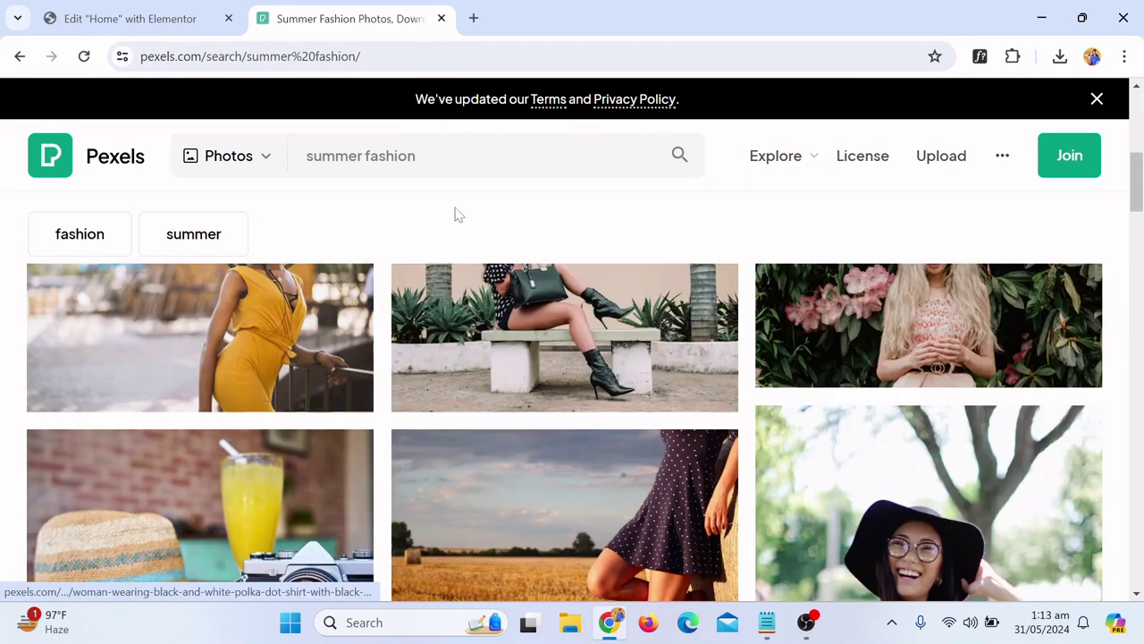
Search Pexels for "gold women" with the media type set to Videos
{"action": "left_click", "coordinate": [458, 156]}
{"action": "key", "text": "ctrl+a"}
{"action": "key", "text": "BackSpace"}
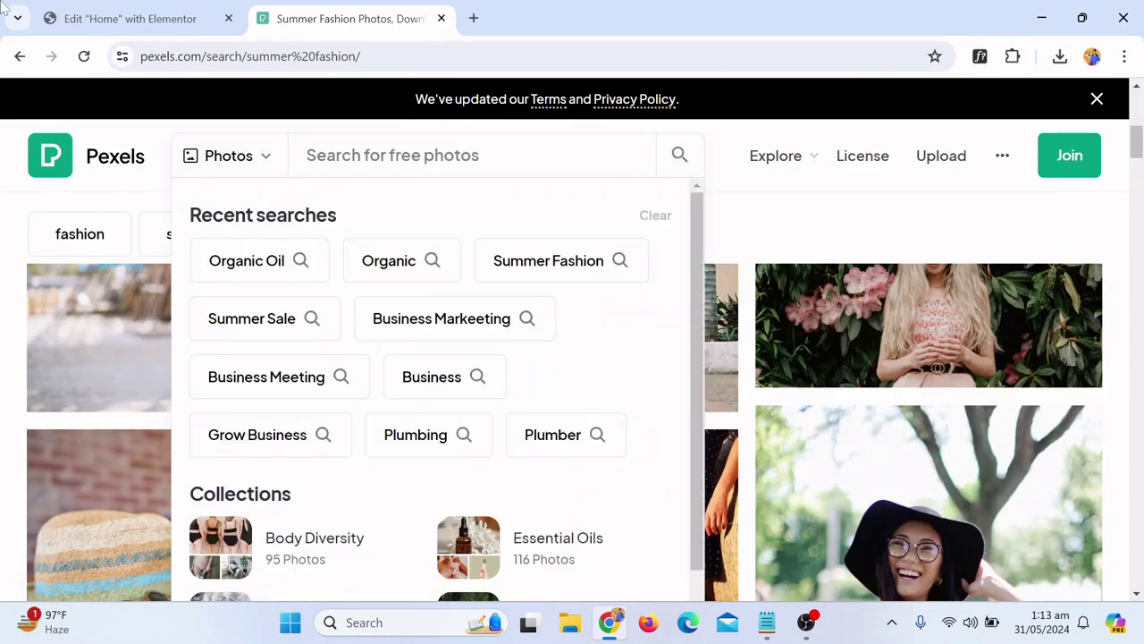
{"action": "type", "text": "gold"}
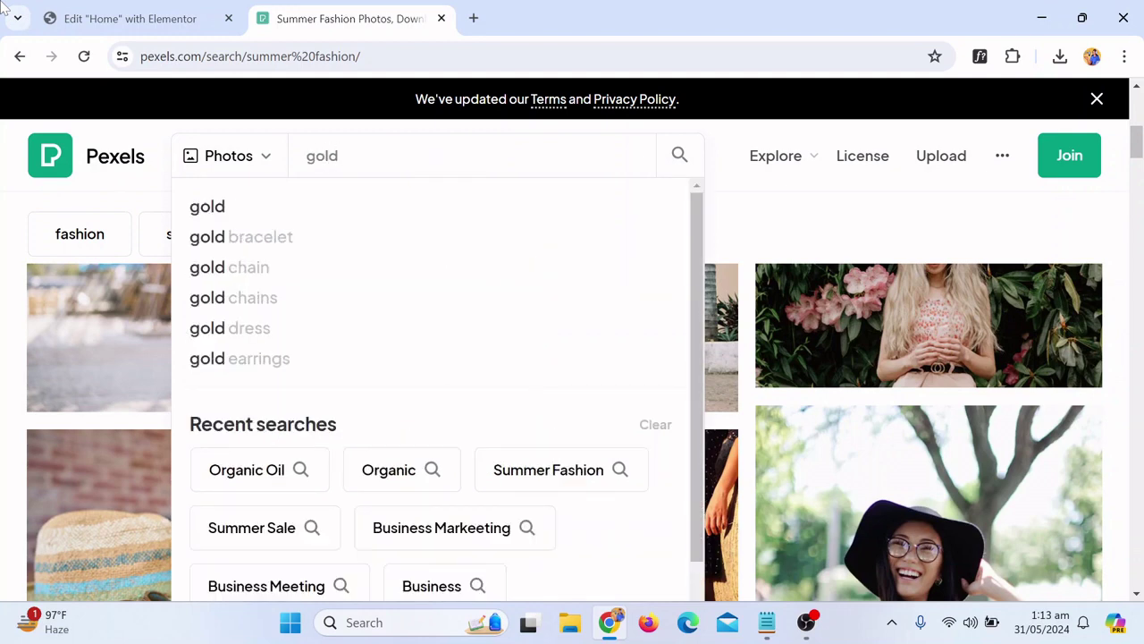
{"action": "type", "text": " women"}
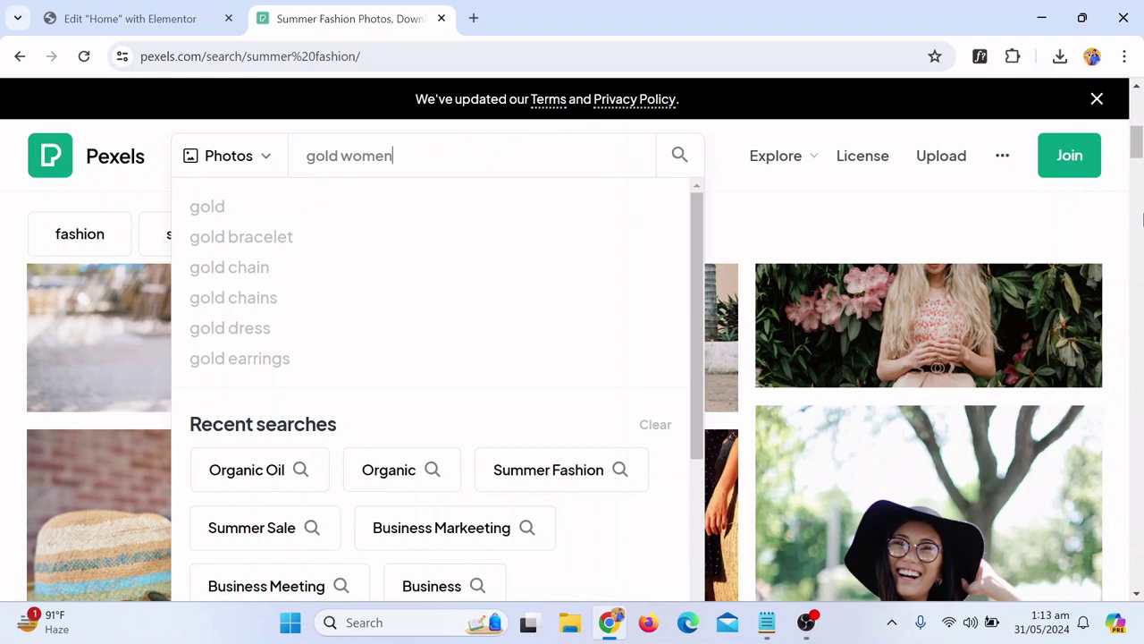
{"action": "left_click", "coordinate": [265, 165]}
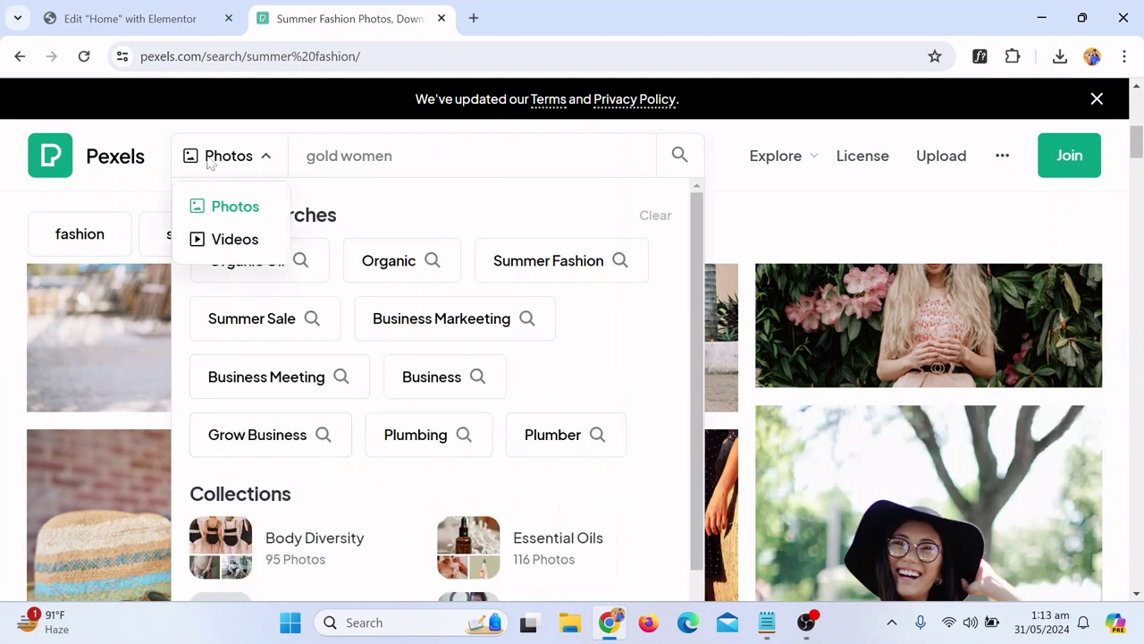
{"action": "left_click", "coordinate": [236, 241]}
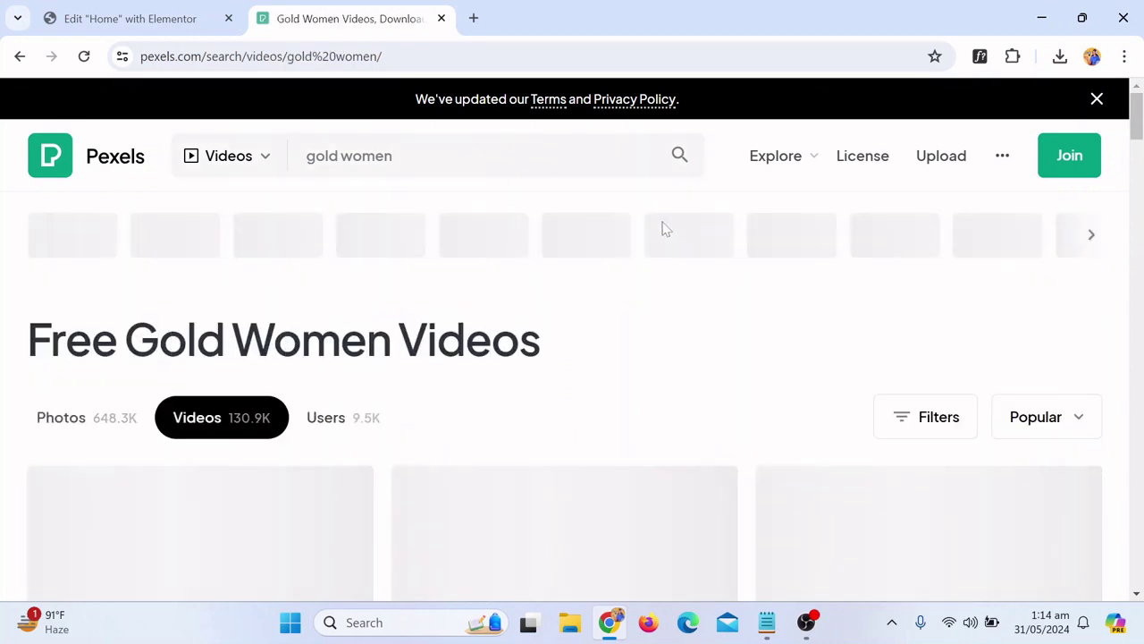
Browse the "gold women" video results for a clip suited to a jewelry store background
{"action": "scroll", "coordinate": [706, 230], "scroll_direction": "down", "scroll_amount": 5}
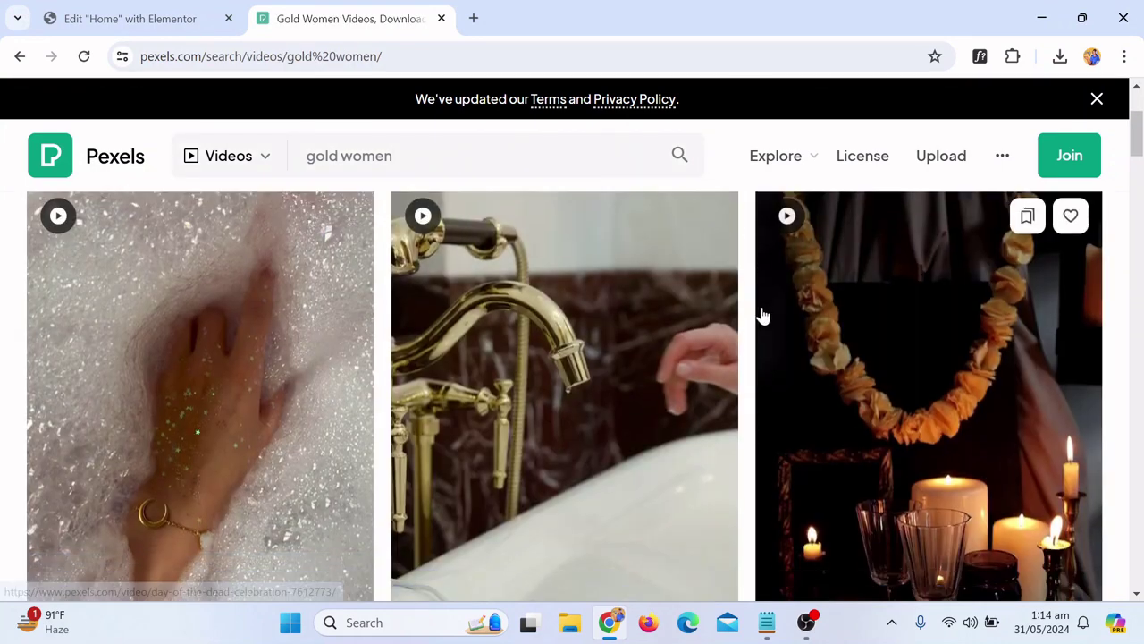
{"action": "scroll", "coordinate": [762, 322], "scroll_direction": "down", "scroll_amount": 10}
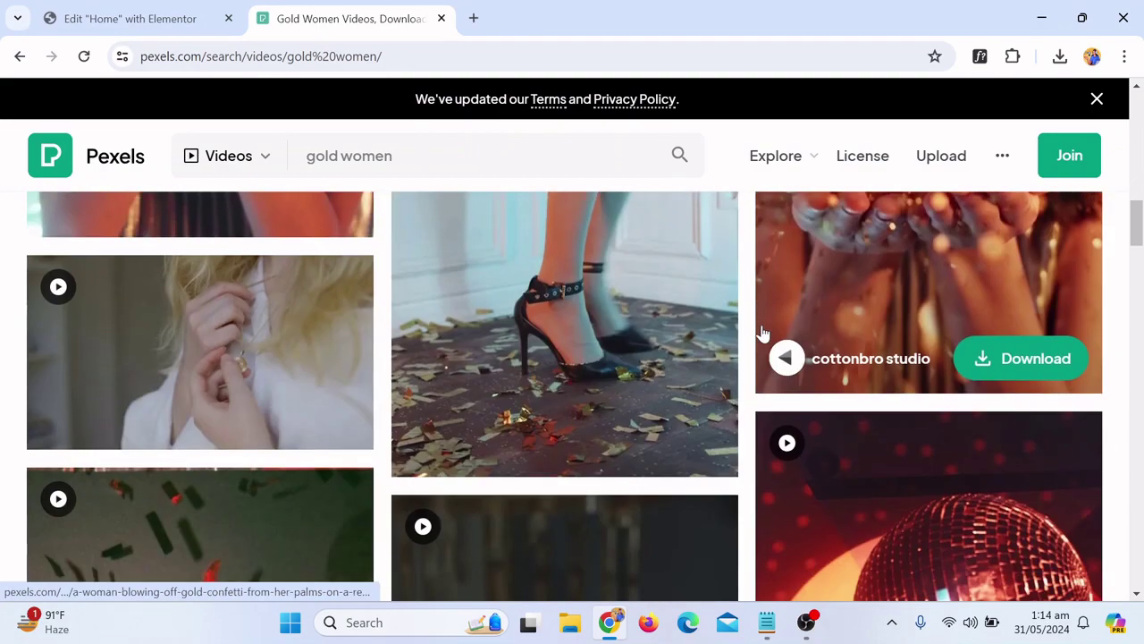
{"action": "scroll", "coordinate": [760, 340], "scroll_direction": "down", "scroll_amount": 5}
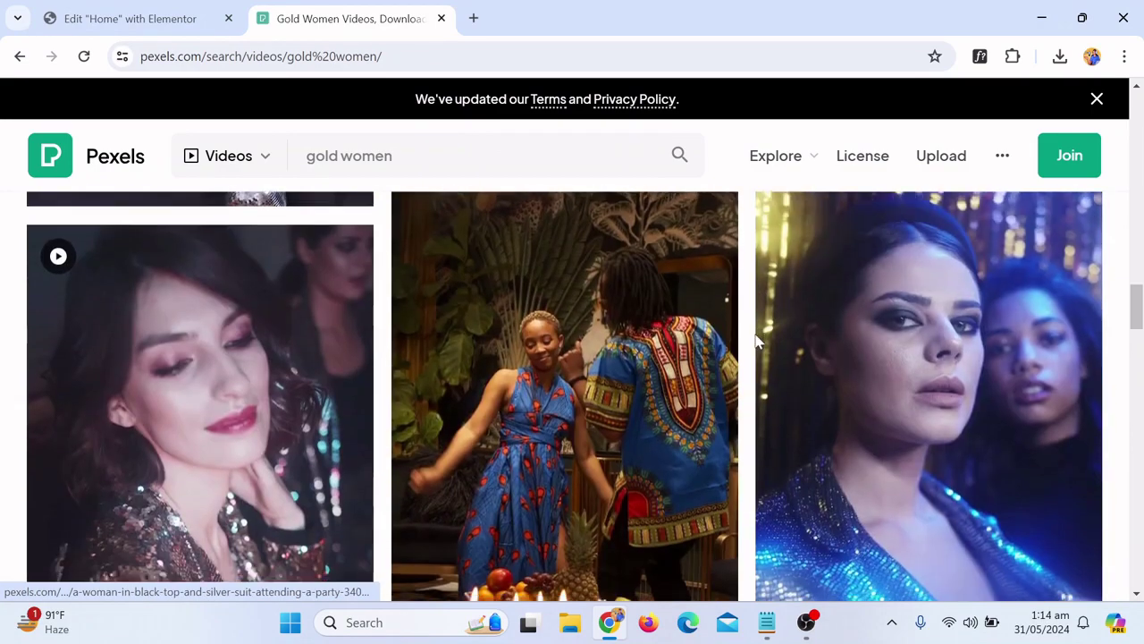
{"action": "scroll", "coordinate": [756, 342], "scroll_direction": "down", "scroll_amount": 2}
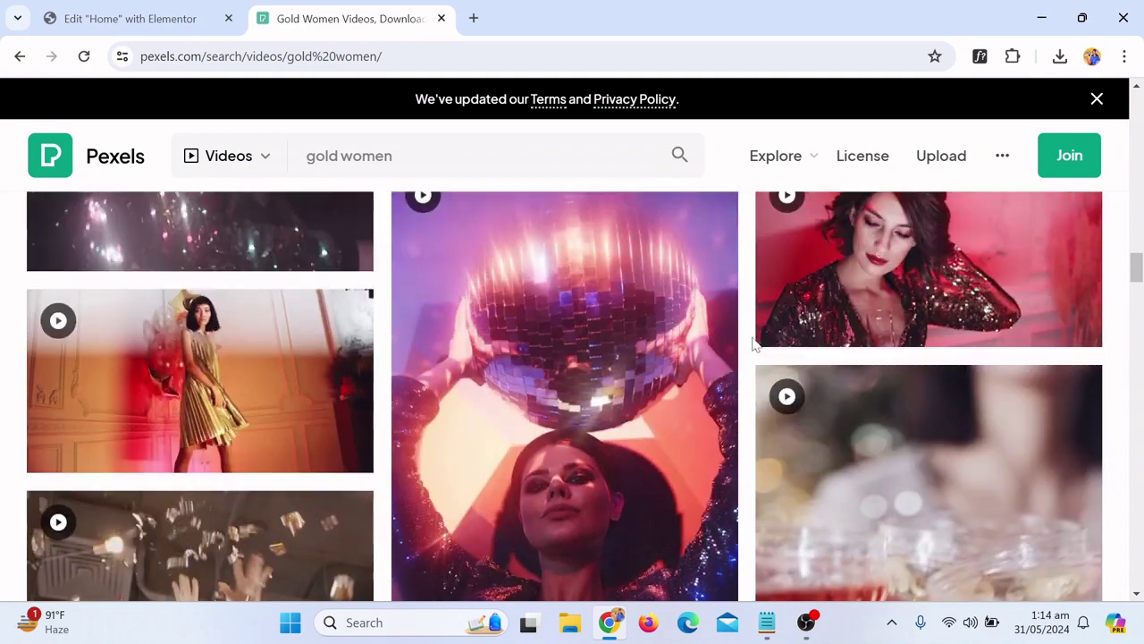
{"action": "scroll", "coordinate": [625, 433], "scroll_direction": "down", "scroll_amount": 6}
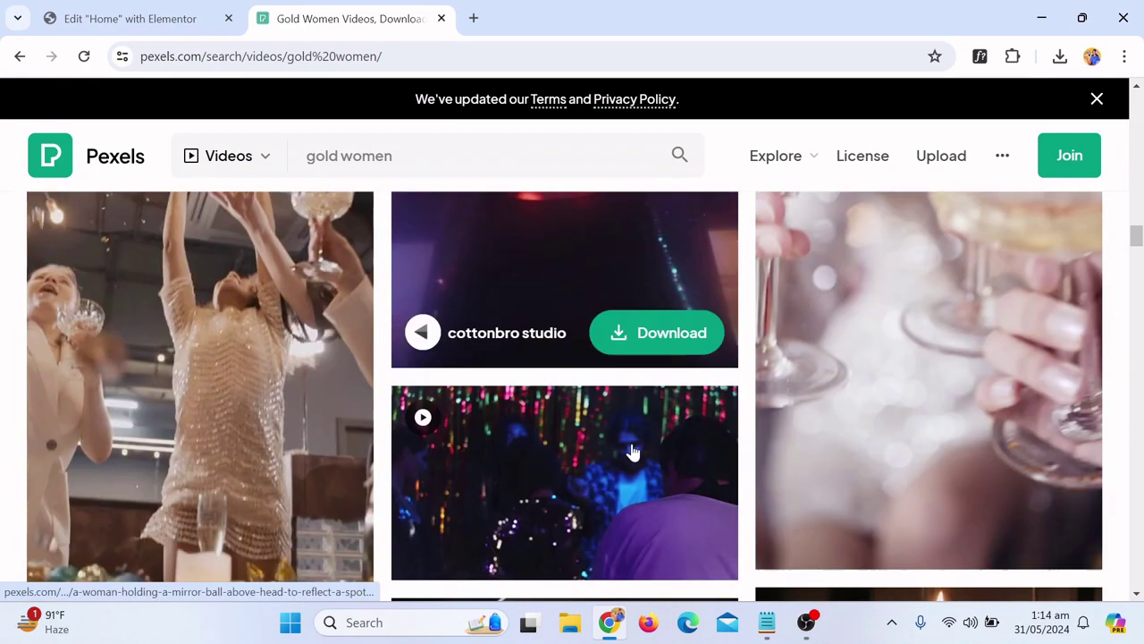
{"action": "scroll", "coordinate": [631, 452], "scroll_direction": "down", "scroll_amount": 10}
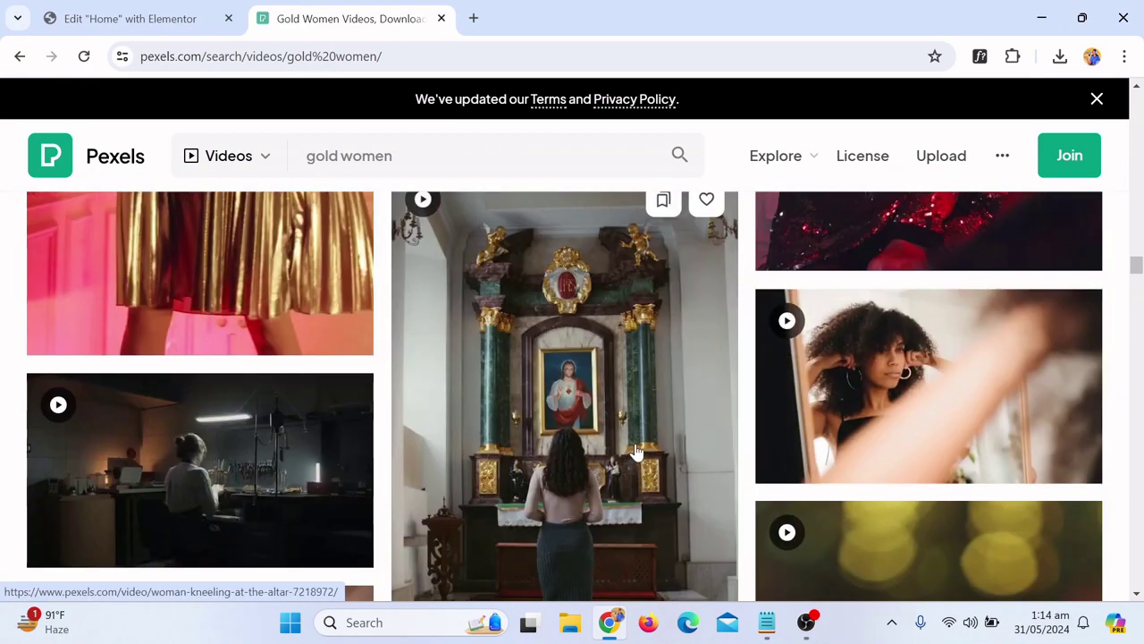
{"action": "scroll", "coordinate": [637, 451], "scroll_direction": "down", "scroll_amount": 3}
{"action": "scroll", "coordinate": [636, 451], "scroll_direction": "up", "scroll_amount": 2}
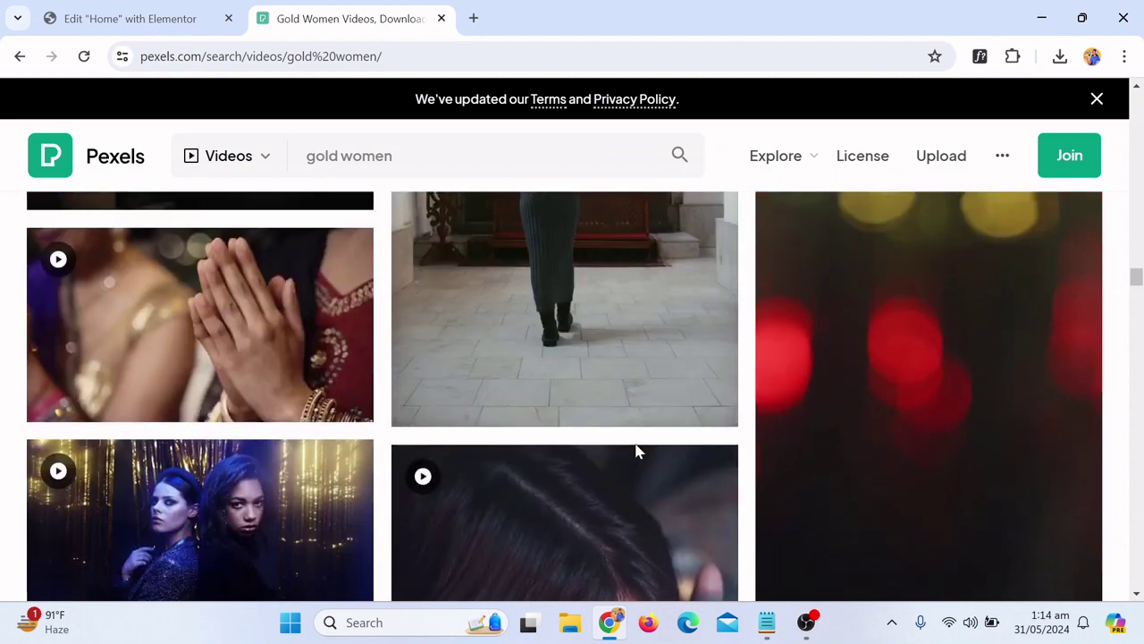
{"action": "scroll", "coordinate": [309, 474], "scroll_direction": "up", "scroll_amount": 1}
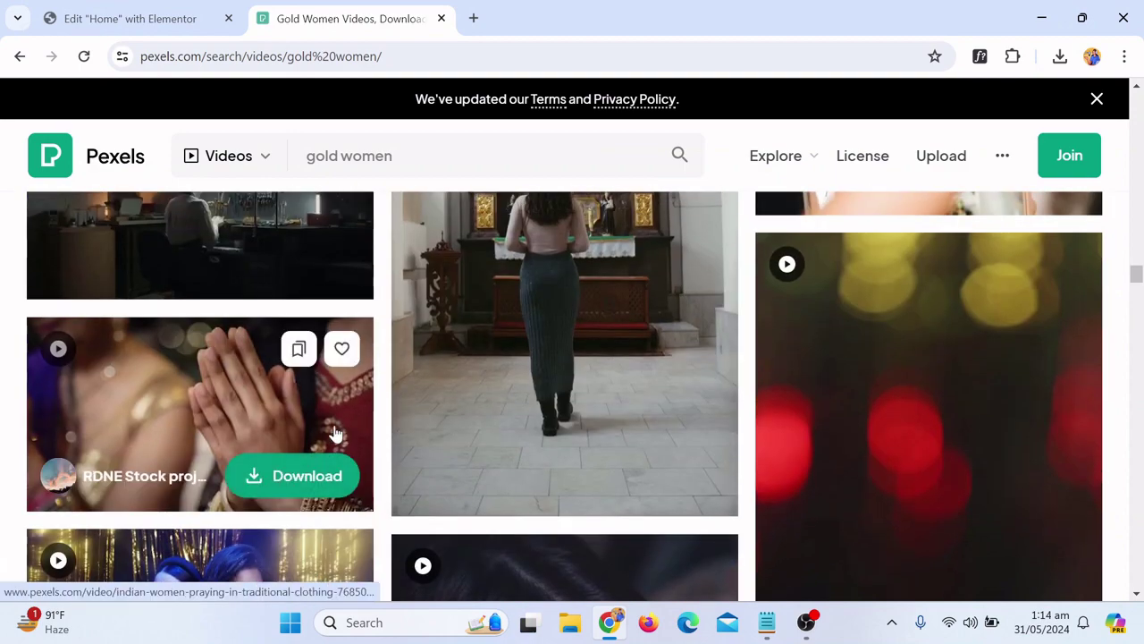
{"action": "scroll", "coordinate": [521, 444], "scroll_direction": "down", "scroll_amount": 2}
{"action": "scroll", "coordinate": [718, 455], "scroll_direction": "down", "scroll_amount": 12}
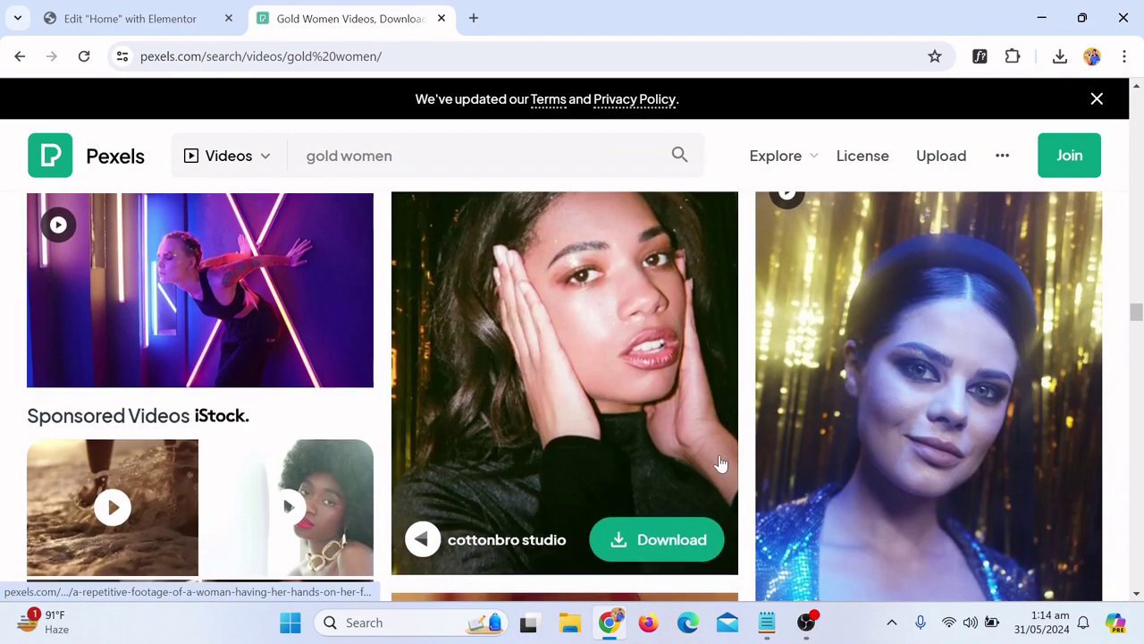
{"action": "scroll", "coordinate": [720, 460], "scroll_direction": "down", "scroll_amount": 8}
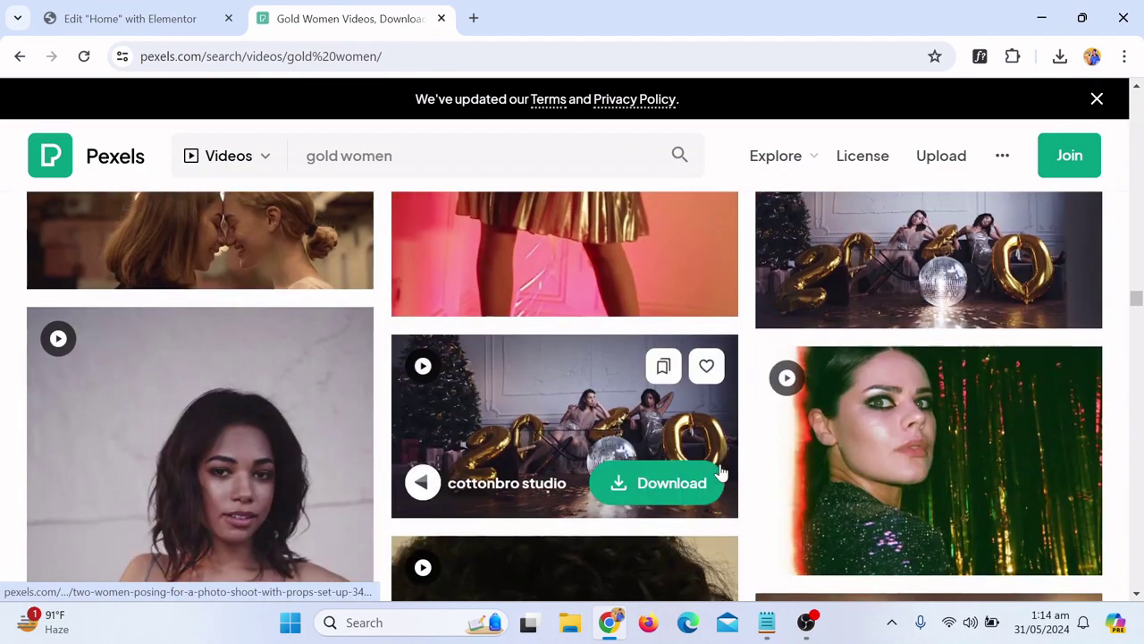
{"action": "scroll", "coordinate": [721, 472], "scroll_direction": "down", "scroll_amount": 12}
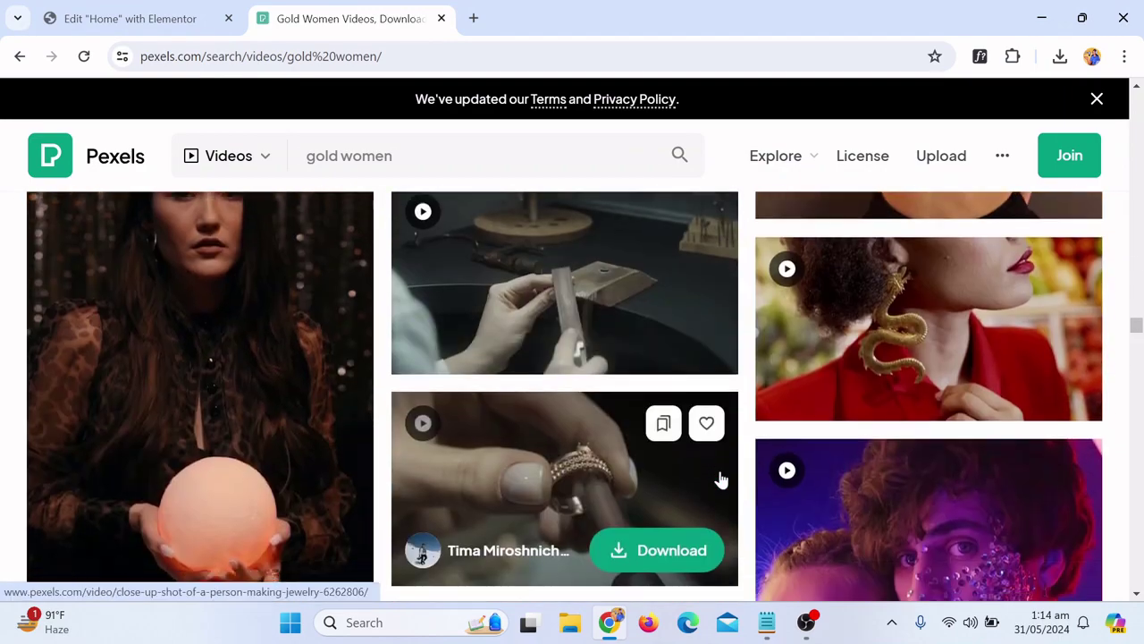
{"action": "scroll", "coordinate": [721, 480], "scroll_direction": "down", "scroll_amount": 3}
{"action": "scroll", "coordinate": [721, 480], "scroll_direction": "up", "scroll_amount": 2}
{"action": "scroll", "coordinate": [704, 465], "scroll_direction": "up", "scroll_amount": 3}
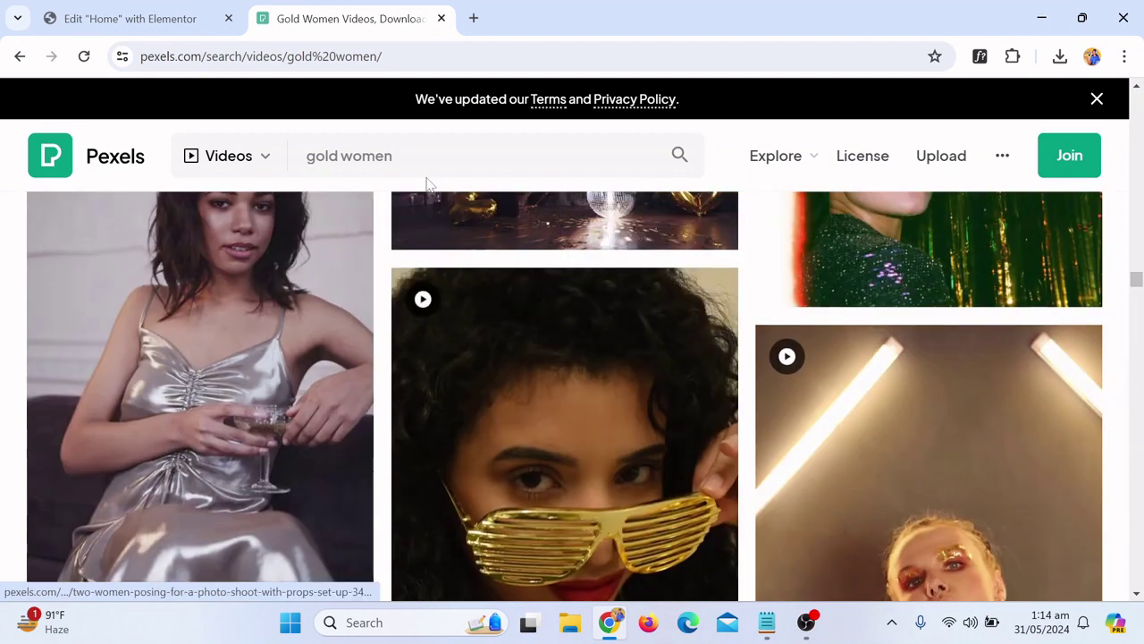
Replace the Pexels video search with "women wear gold" and run it
{"action": "left_click", "coordinate": [429, 159]}
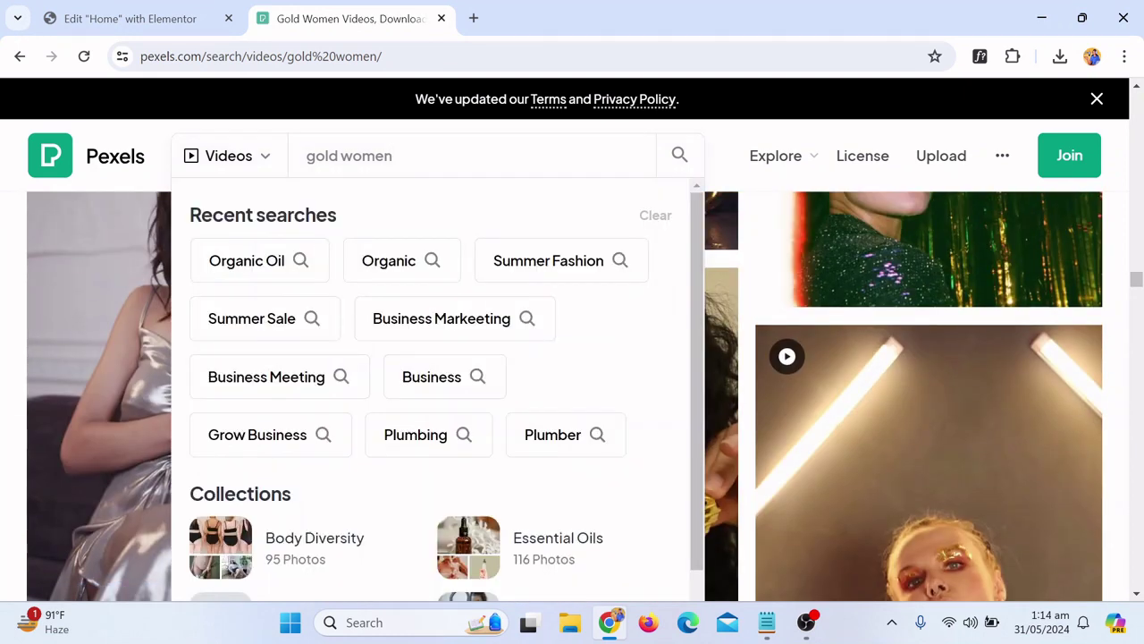
{"action": "type", "text": "woem w"}
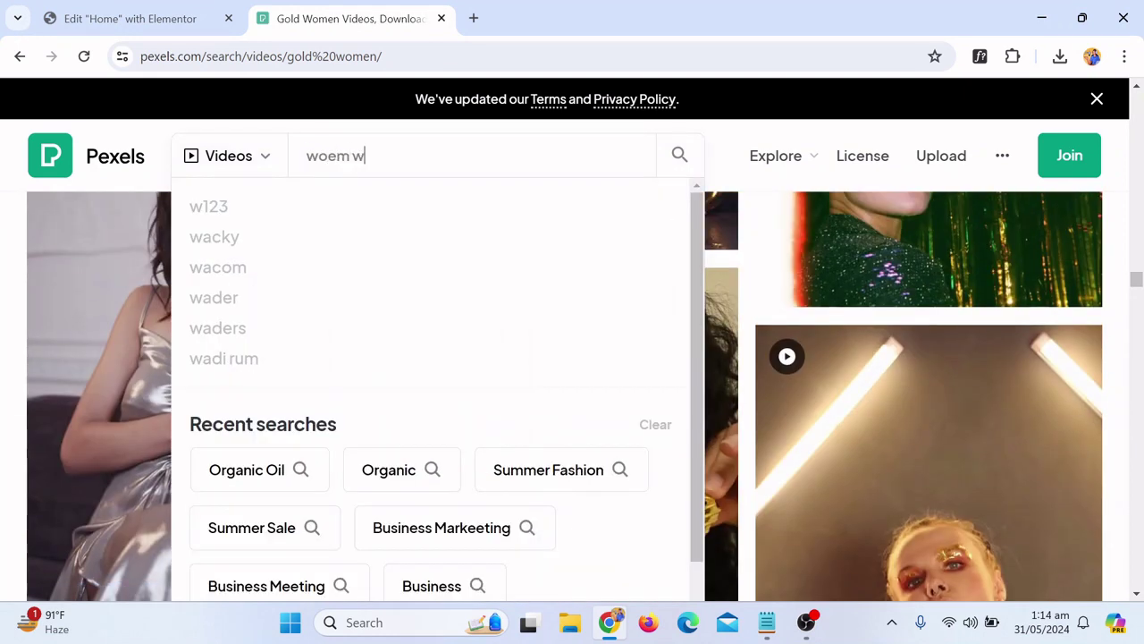
{"action": "key", "text": "BackSpace"}
{"action": "key", "text": "BackSpace"}
{"action": "key", "text": "BackSpace"}
{"action": "key", "text": "BackSpace"}
{"action": "type", "text": "men w"}
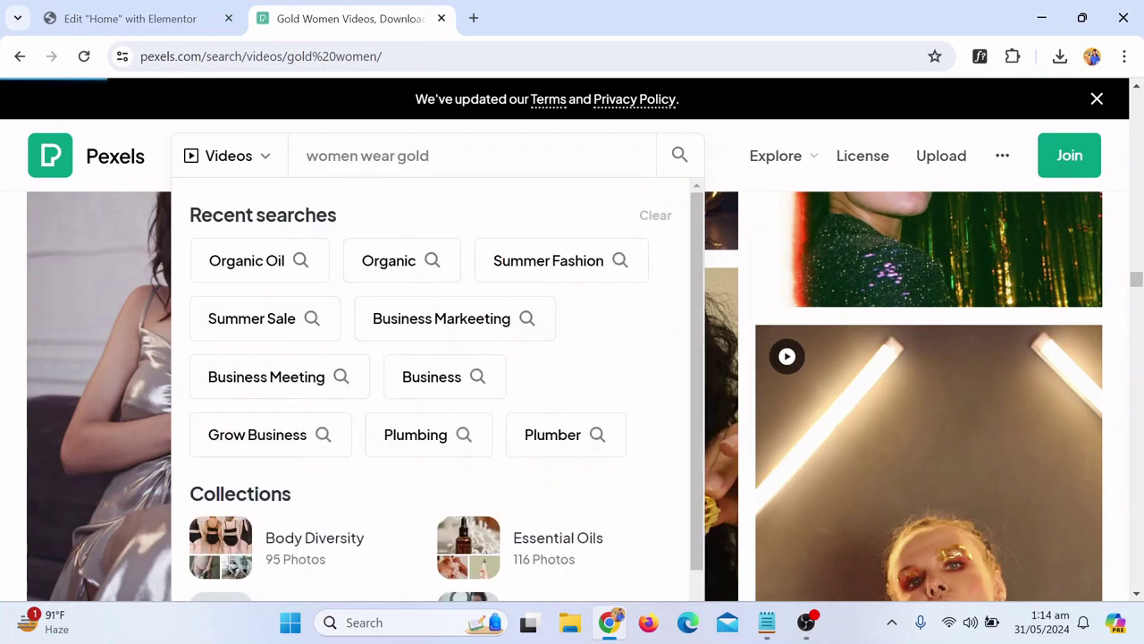
Browse the "women wear gold" video results for footage of women wearing jewelry
{"action": "scroll", "coordinate": [567, 417], "scroll_direction": "down", "scroll_amount": 2}
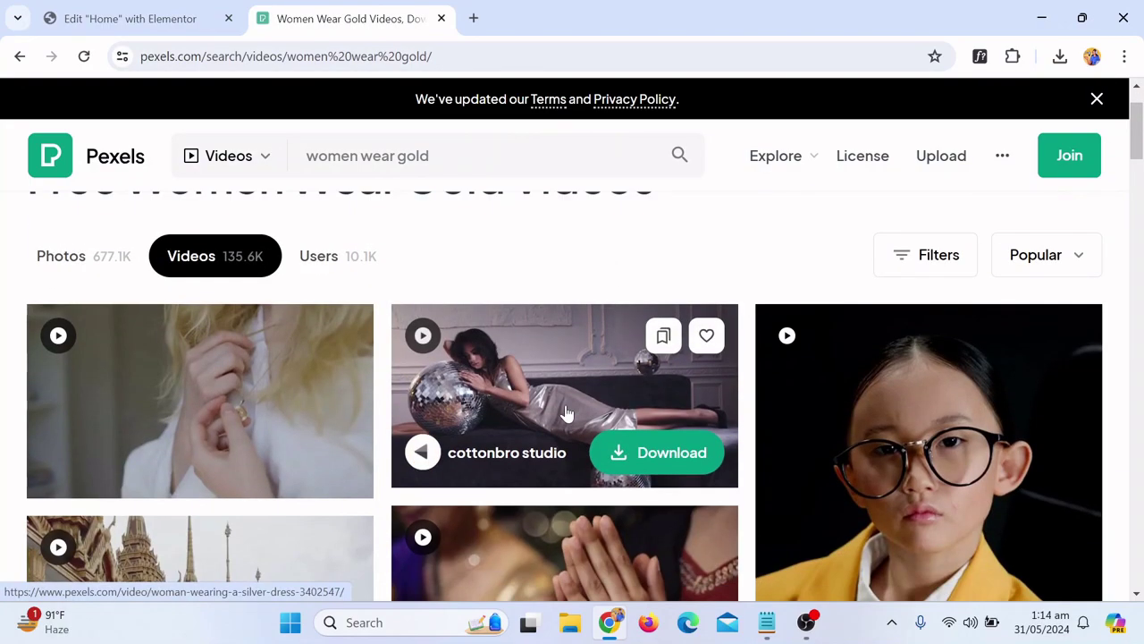
{"action": "scroll", "coordinate": [572, 408], "scroll_direction": "down", "scroll_amount": 9}
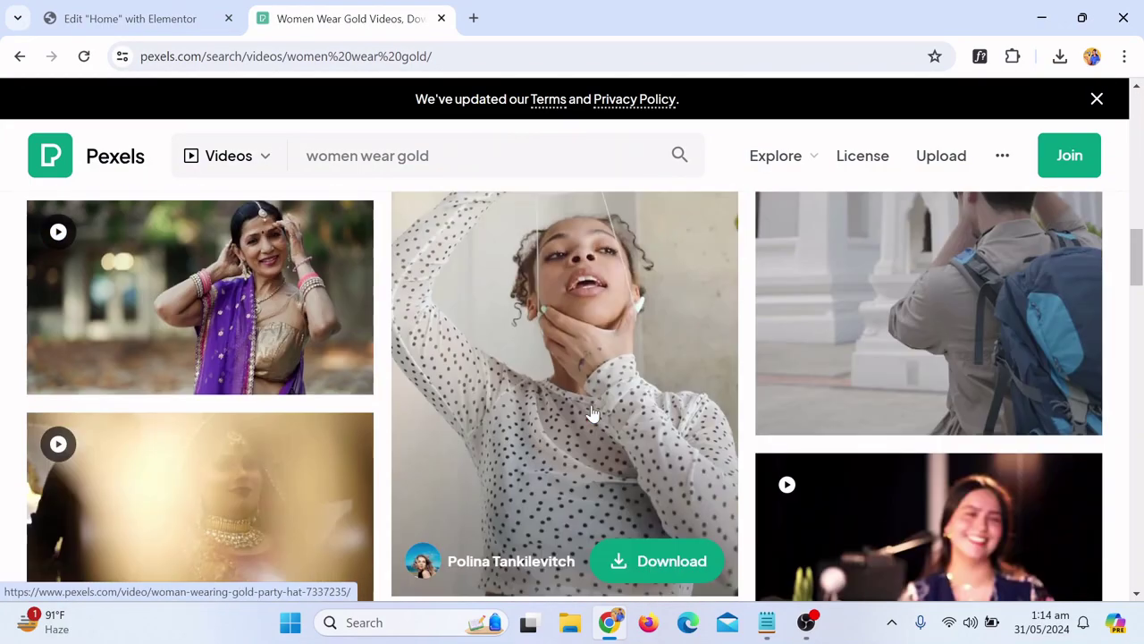
{"action": "scroll", "coordinate": [657, 410], "scroll_direction": "down", "scroll_amount": 10}
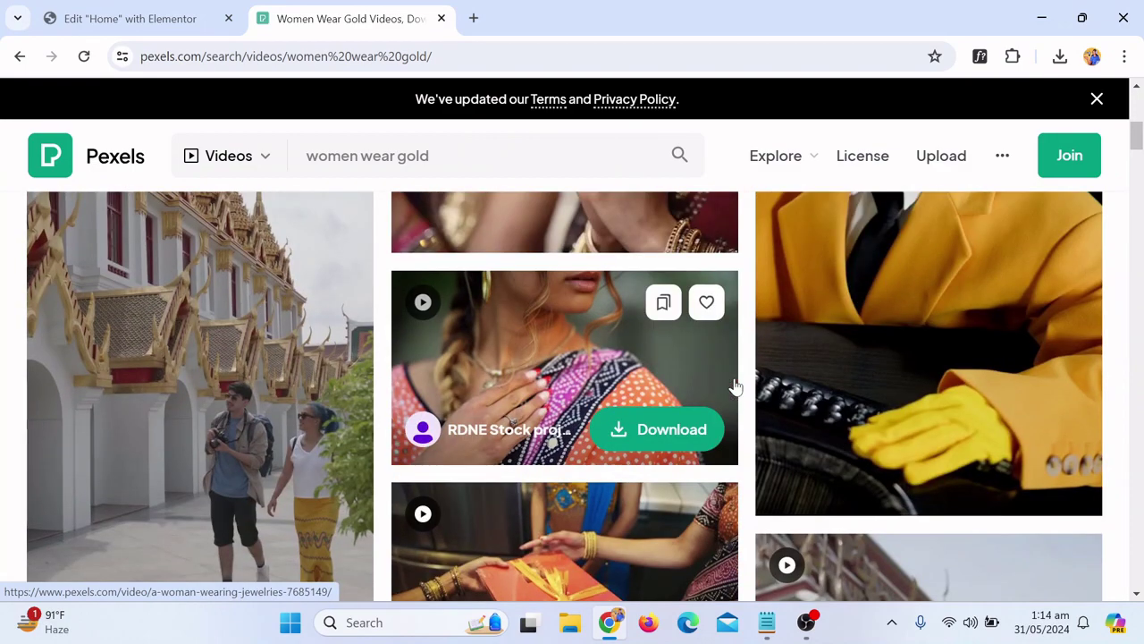
{"action": "scroll", "coordinate": [733, 386], "scroll_direction": "down", "scroll_amount": 5}
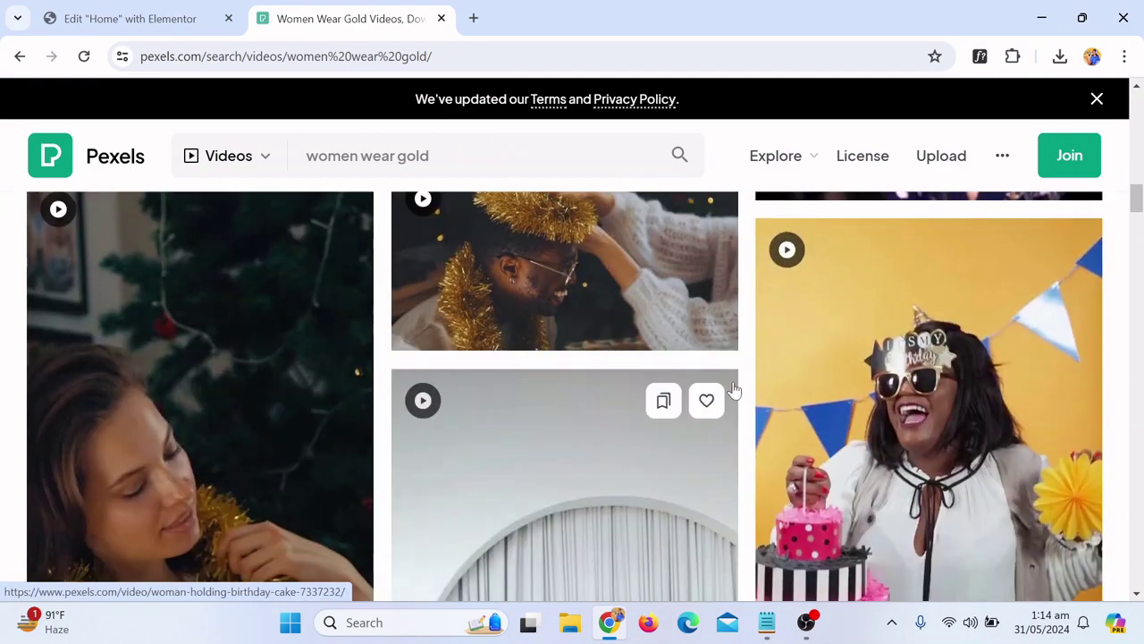
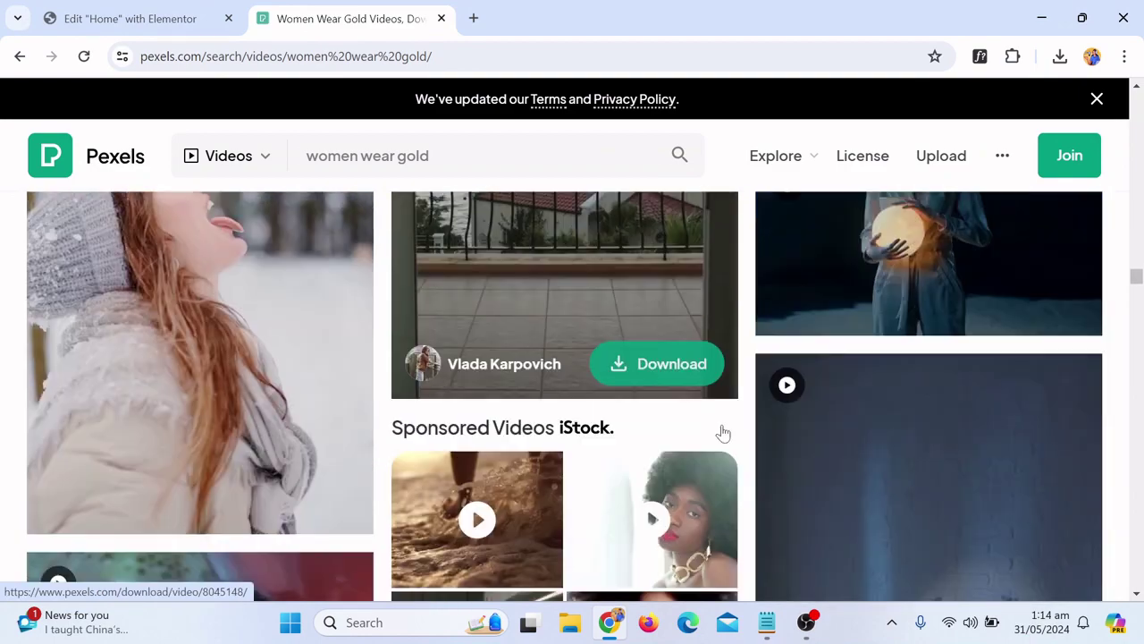
{"action": "scroll", "coordinate": [724, 434], "scroll_direction": "down", "scroll_amount": 10}
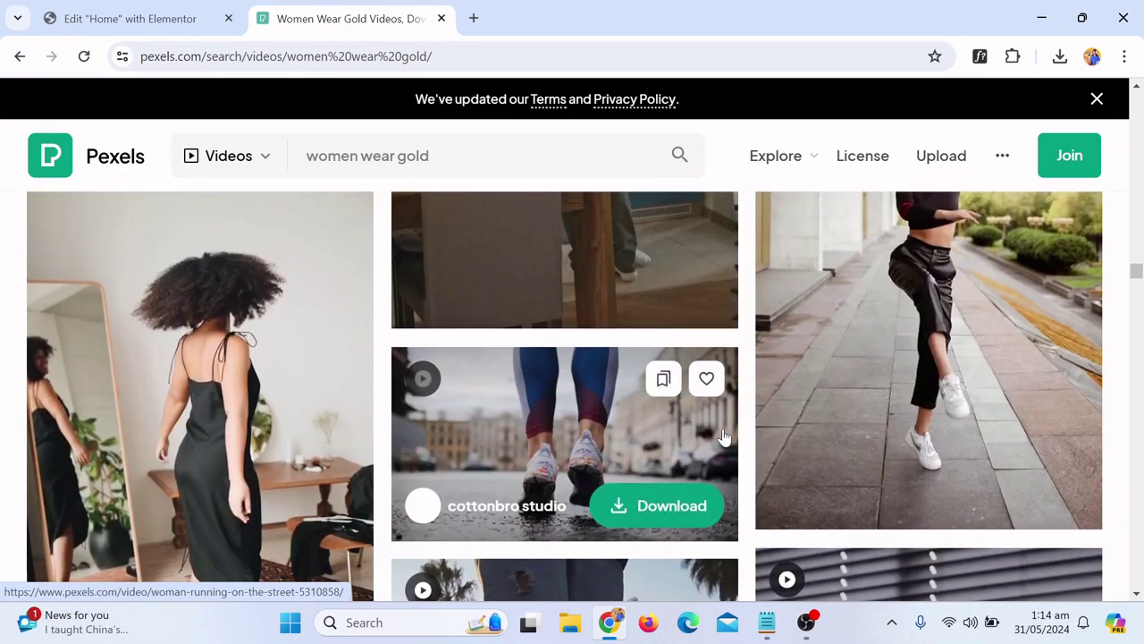
{"action": "scroll", "coordinate": [724, 437], "scroll_direction": "down", "scroll_amount": 10}
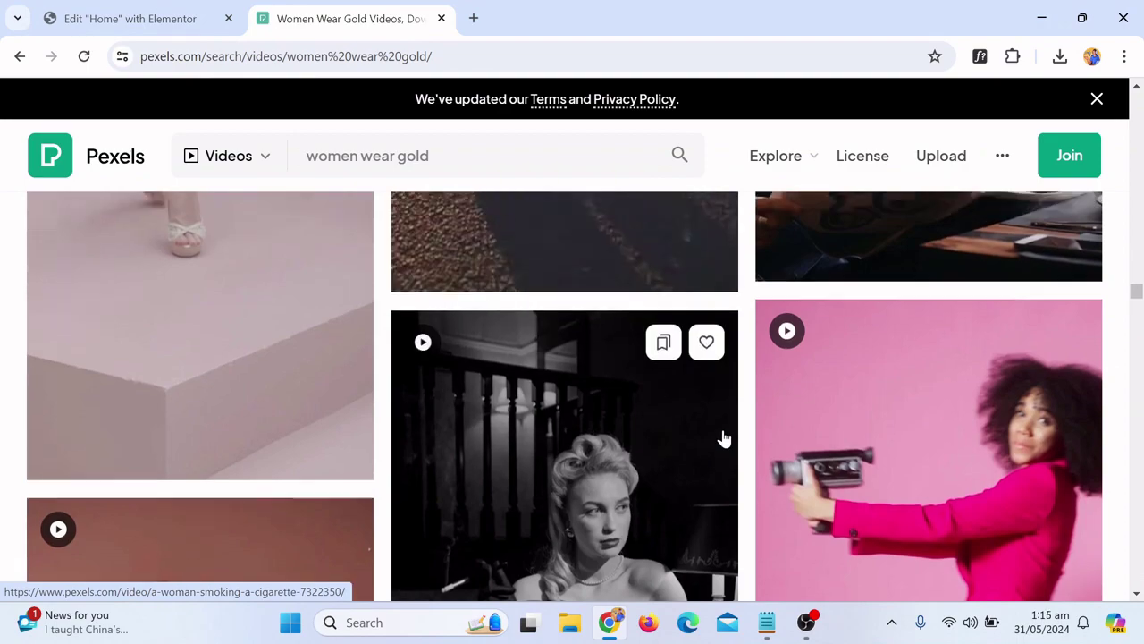
{"action": "scroll", "coordinate": [724, 437], "scroll_direction": "down", "scroll_amount": 10}
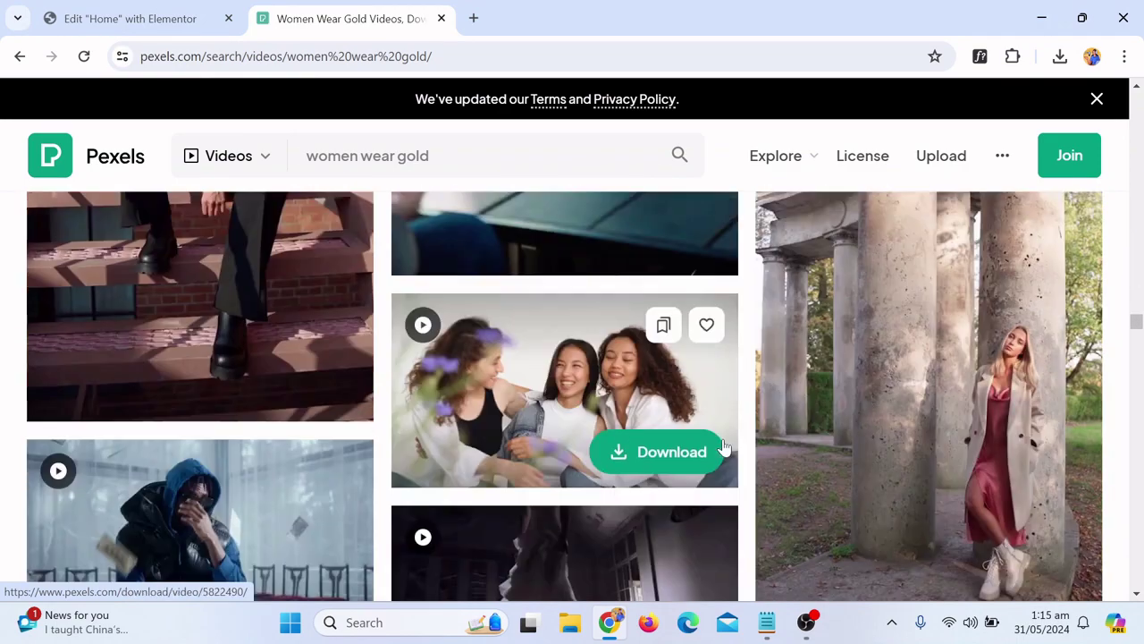
{"action": "scroll", "coordinate": [723, 443], "scroll_direction": "down", "scroll_amount": 5}
{"action": "scroll", "coordinate": [720, 438], "scroll_direction": "up", "scroll_amount": 5}
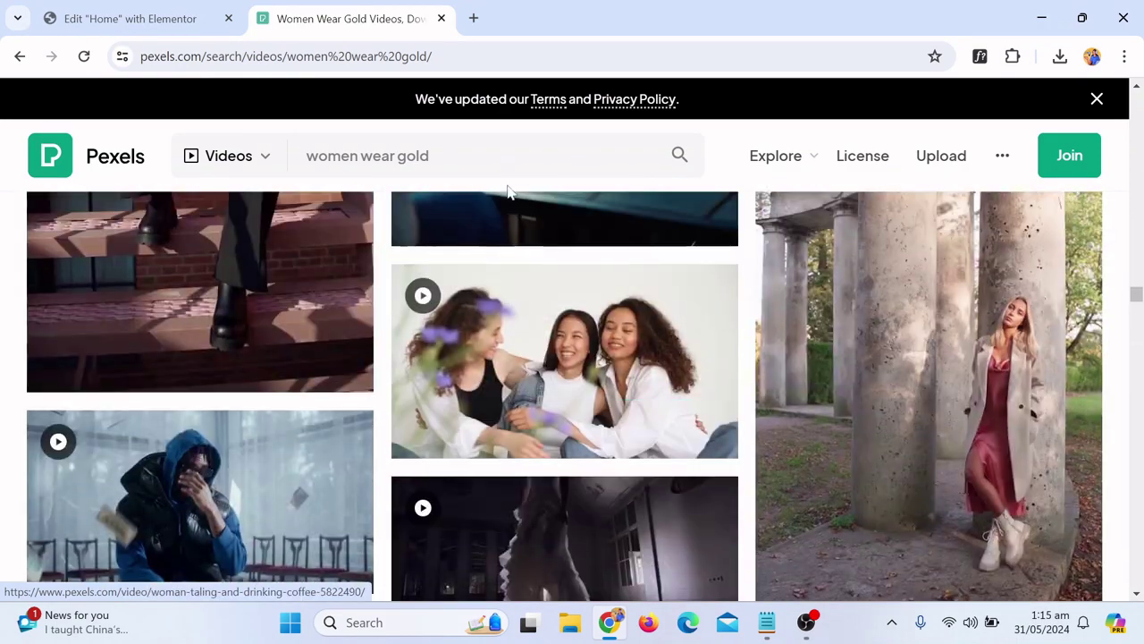
Copy the search phrase "women wear gold" and open pixabay.com in a new browser tab
{"action": "left_click", "coordinate": [505, 157]}
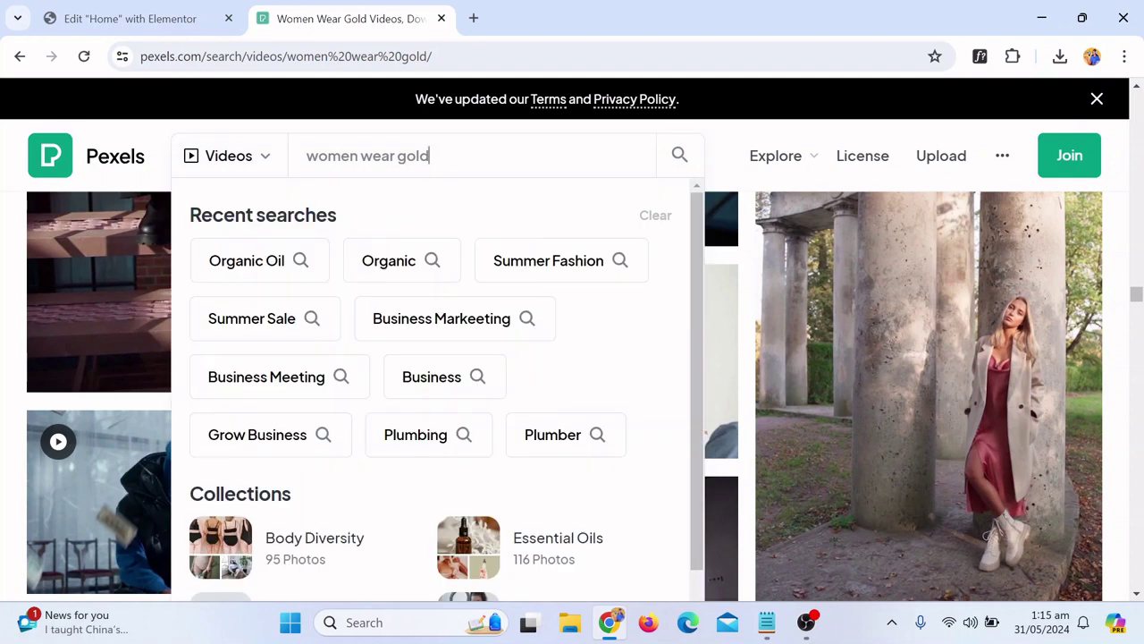
{"action": "key", "text": "ctrl+a"}
{"action": "key", "text": "ctrl+c"}
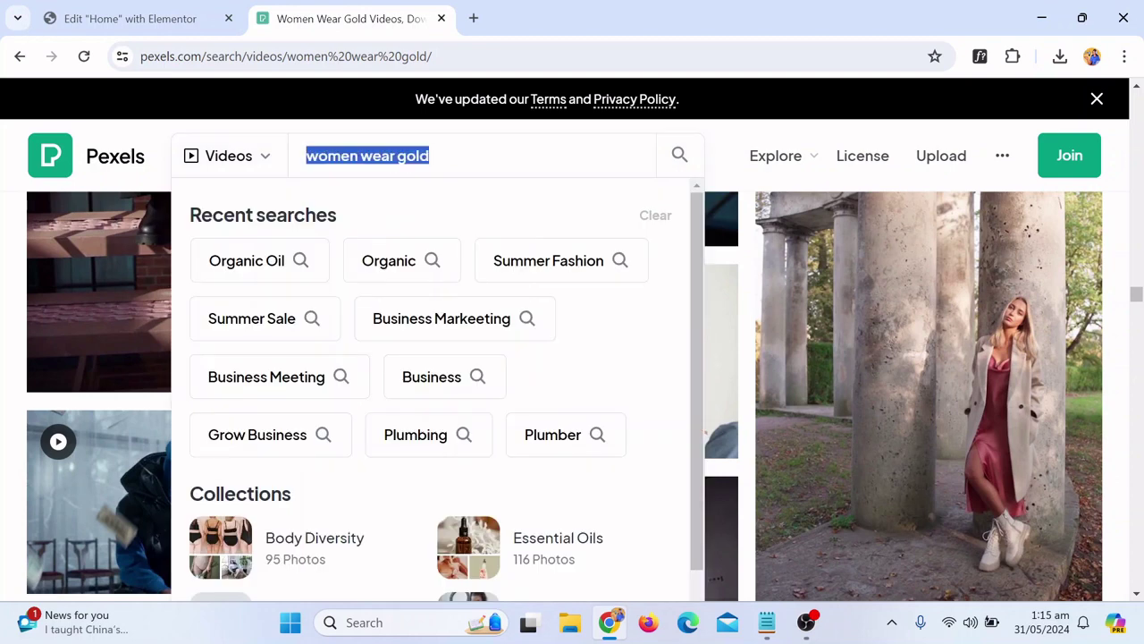
{"action": "left_click", "coordinate": [473, 18]}
{"action": "type", "text": "pixabay.com"}
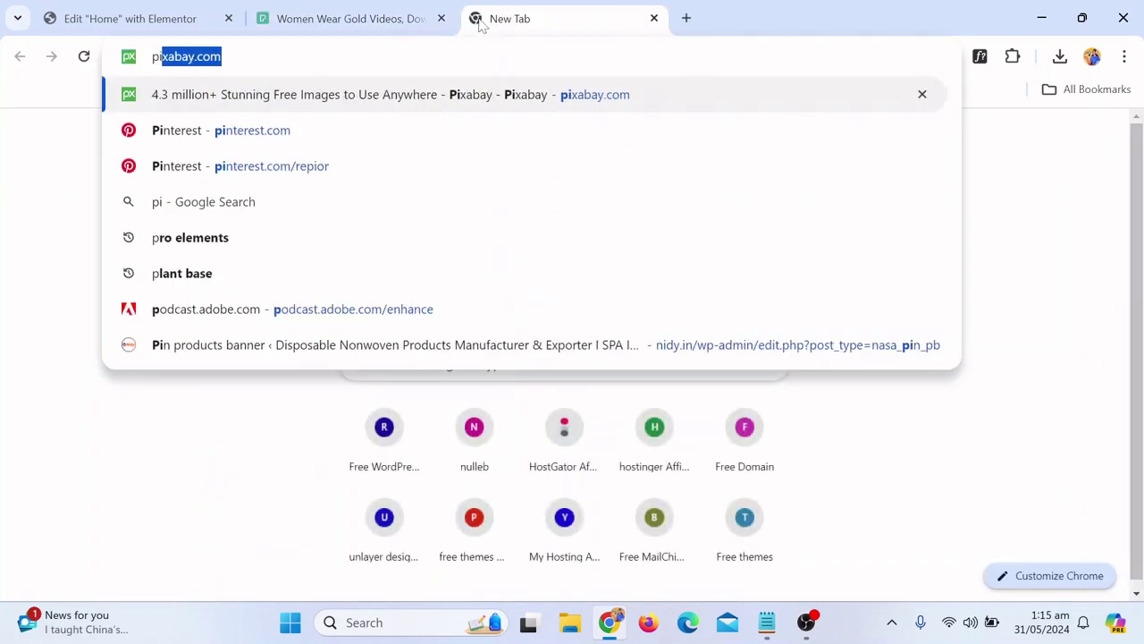
{"action": "key", "text": "Return"}
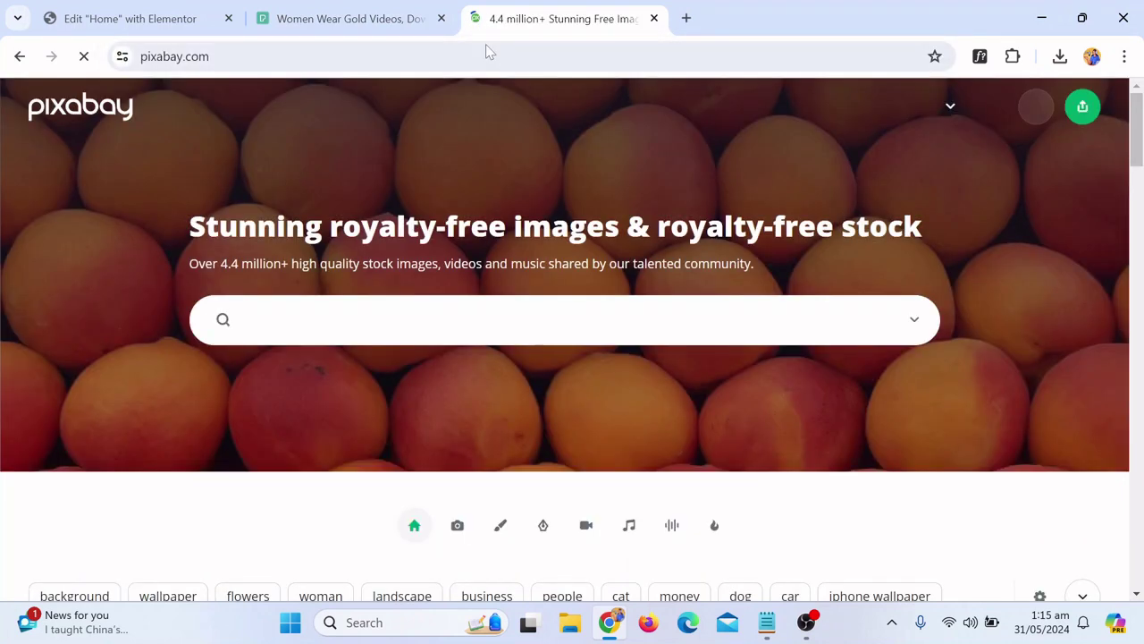
Search Pixabay for the copied phrase "women wear gold" and browse the resulting images
{"action": "left_click", "coordinate": [336, 319]}
{"action": "key", "text": "ctrl+v"}
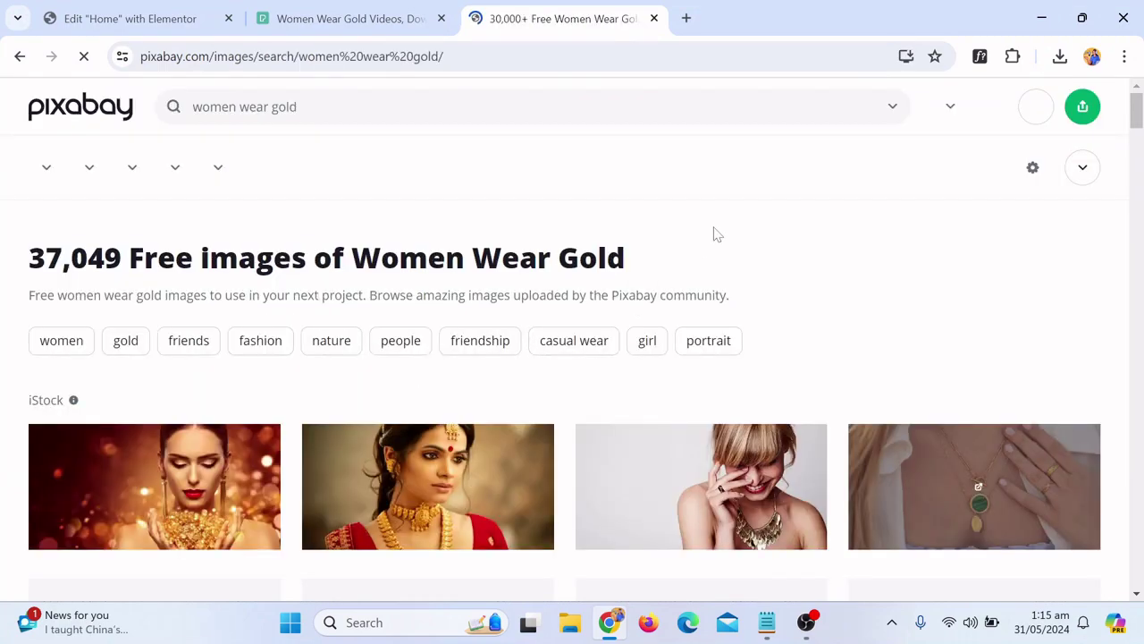
{"action": "scroll", "coordinate": [662, 361], "scroll_direction": "down", "scroll_amount": 12}
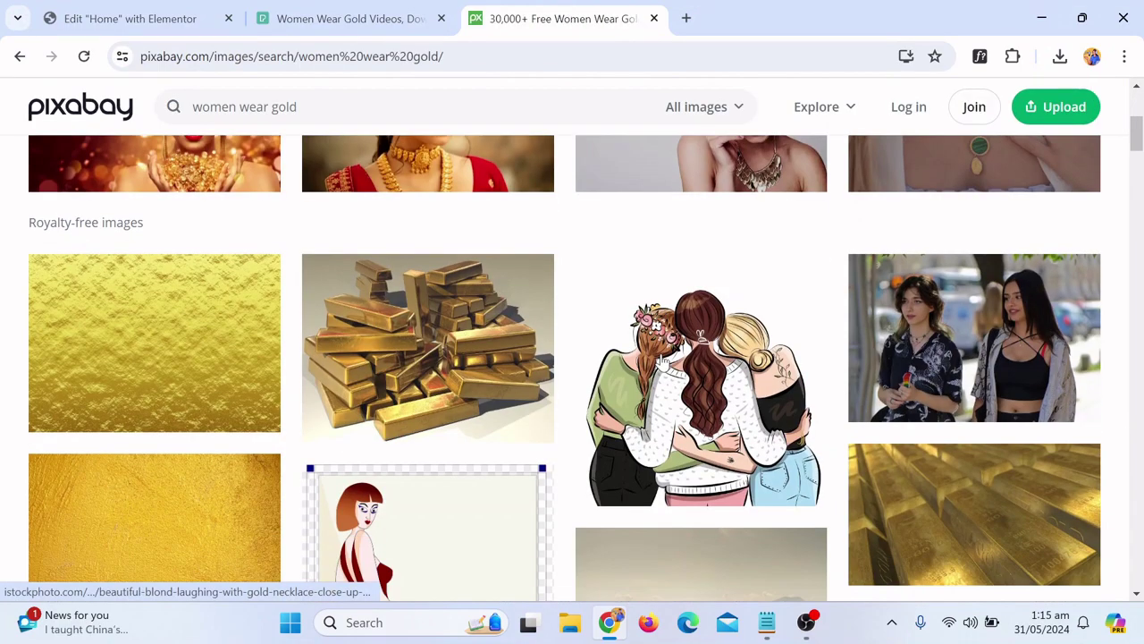
Look through more "women wear gold" images on Pixabay, and replace the search with "jewelry wear"
{"action": "scroll", "coordinate": [726, 357], "scroll_direction": "down", "scroll_amount": 12}
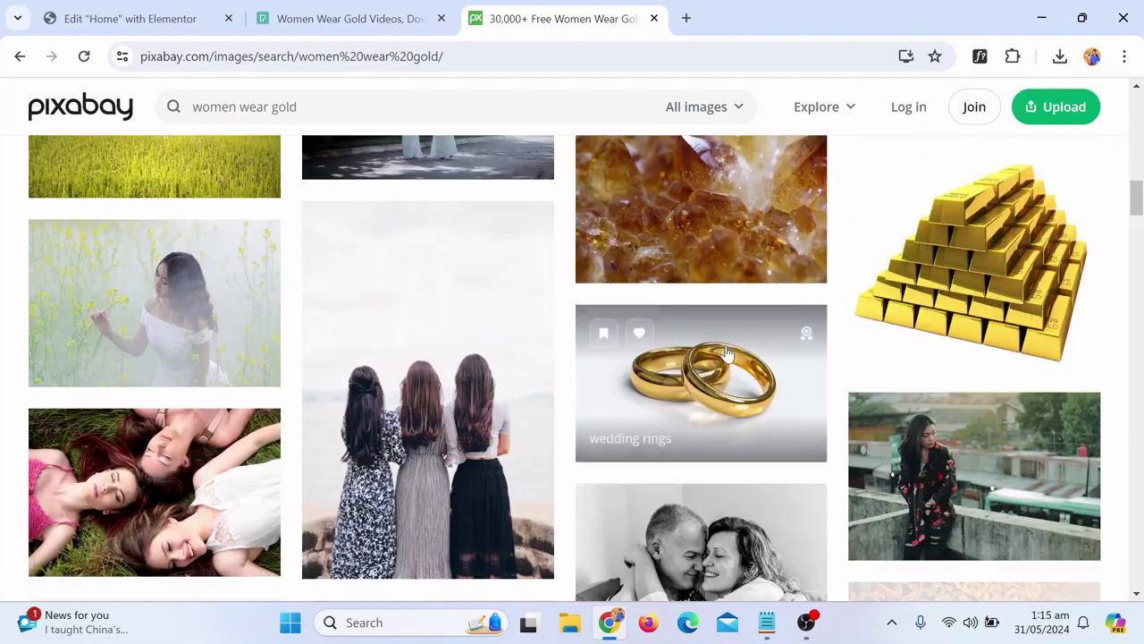
{"action": "scroll", "coordinate": [724, 370], "scroll_direction": "down", "scroll_amount": 5}
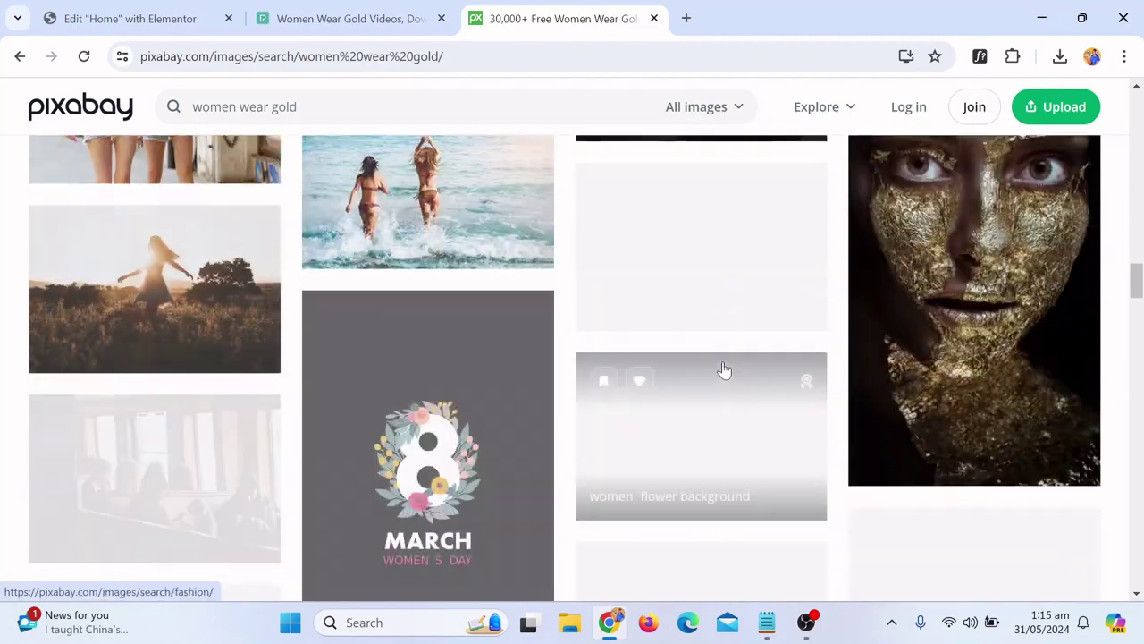
{"action": "scroll", "coordinate": [724, 370], "scroll_direction": "up", "scroll_amount": 7}
{"action": "left_click", "coordinate": [293, 106]}
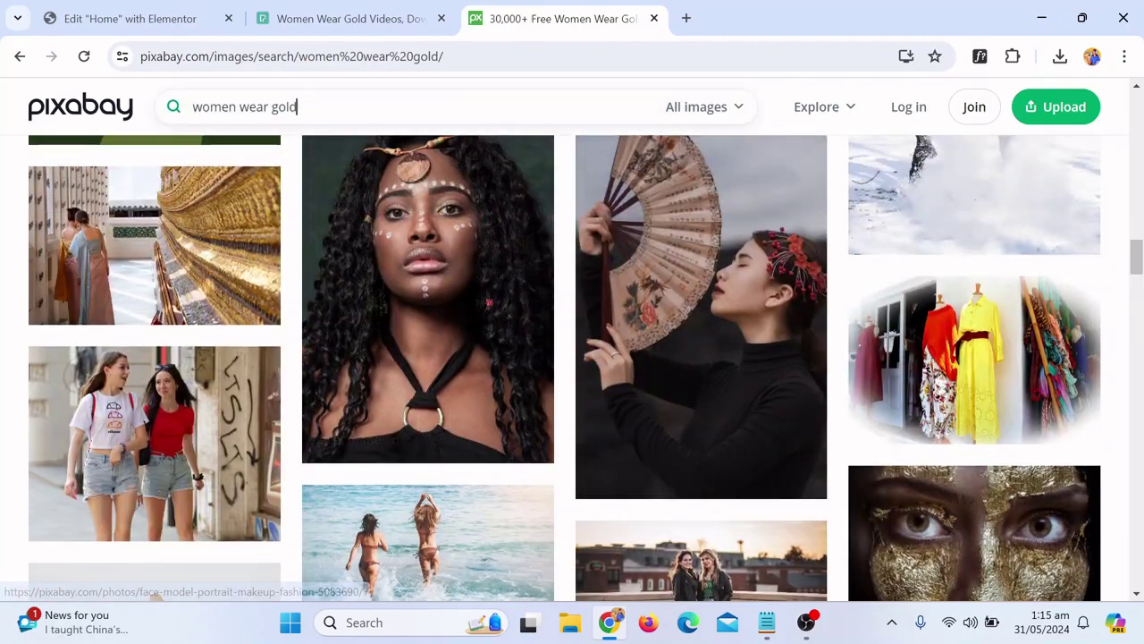
{"action": "key", "text": "ctrl+a"}
{"action": "key", "text": "BackSpace"}
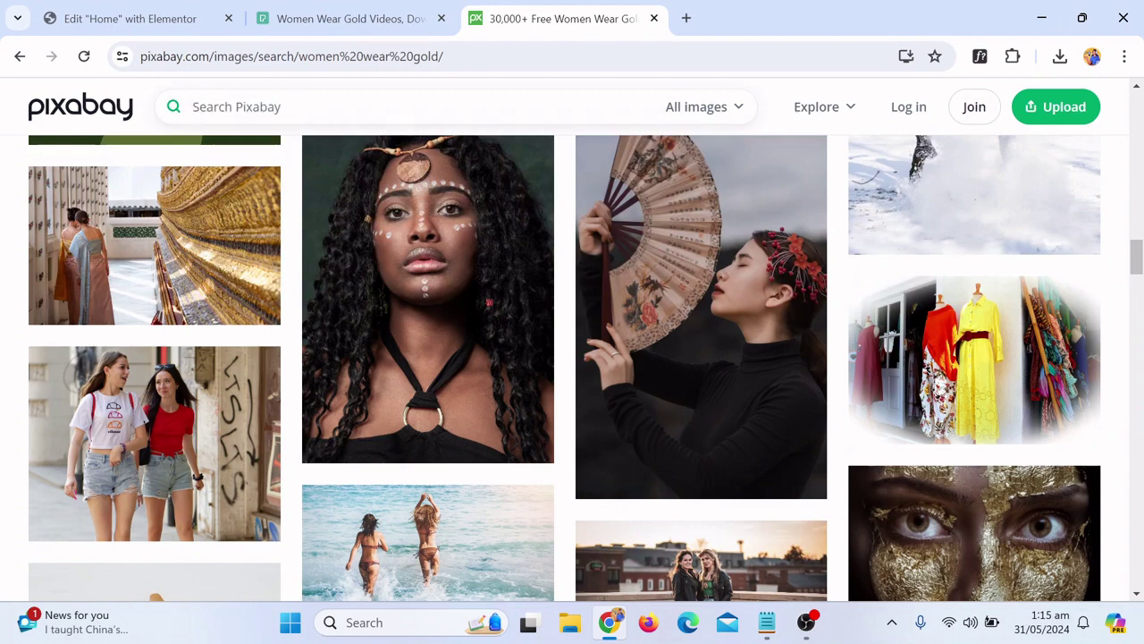
{"action": "type", "text": "gold w"}
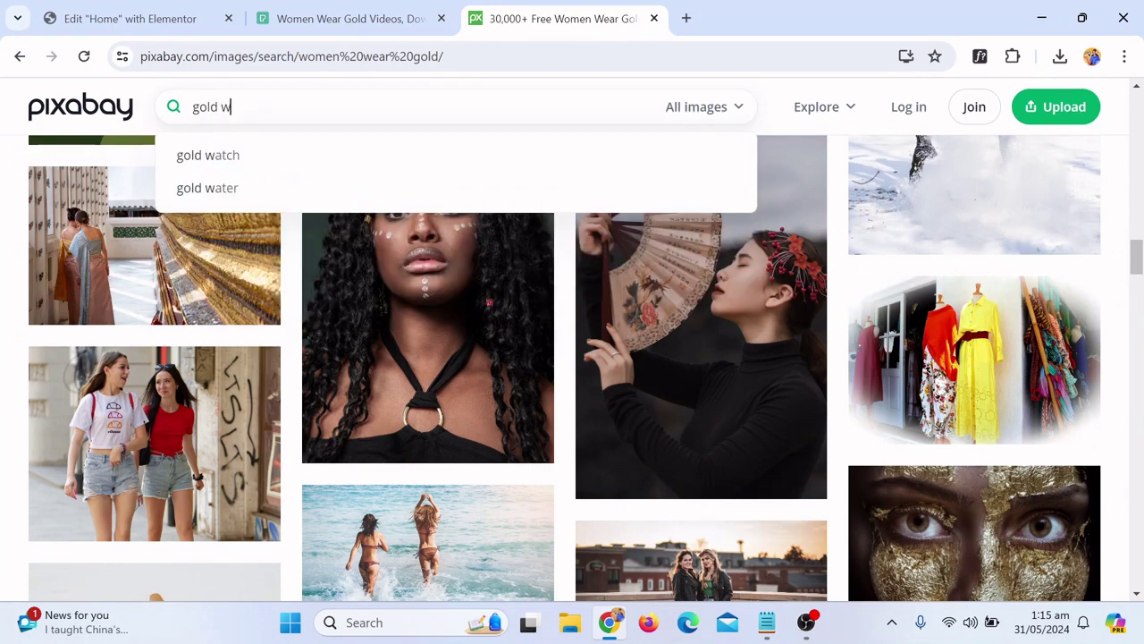
{"action": "key", "text": "BackSpace"}
{"action": "key", "text": "BackSpace"}
{"action": "key", "text": "BackSpace"}
{"action": "key", "text": "BackSpace"}
{"action": "key", "text": "BackSpace"}
{"action": "key", "text": "BackSpace"}
{"action": "type", "text": "jewelry"}
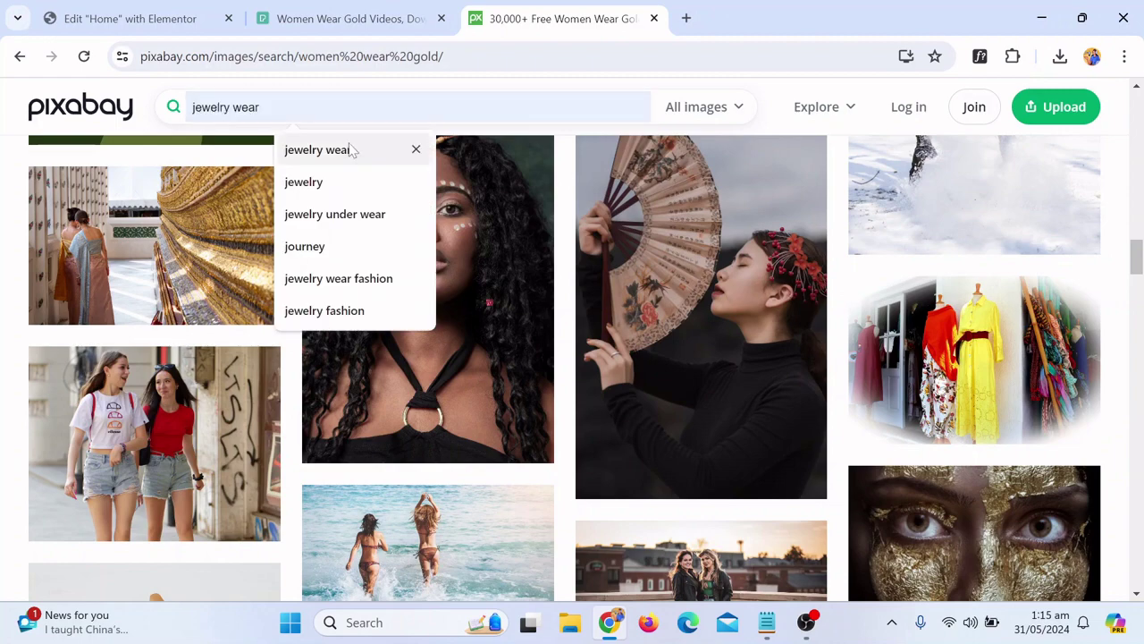
{"action": "left_click", "coordinate": [349, 148]}
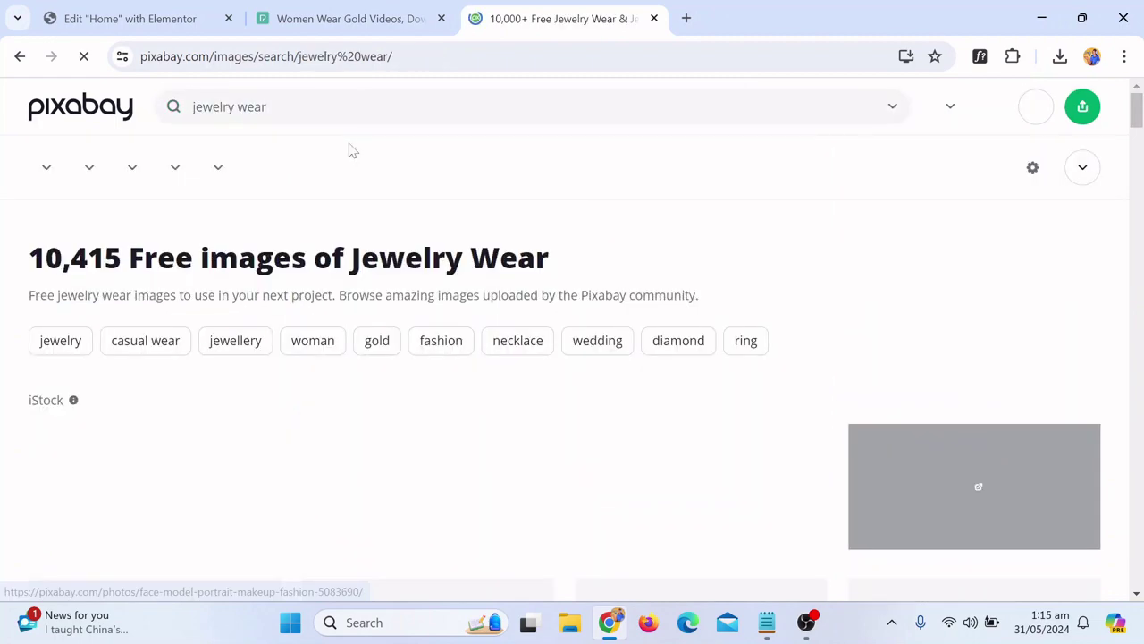
Restrict the Pixabay "jewelry wear" results to videos and browse the clips for suitable background footage
{"action": "scroll", "coordinate": [421, 242], "scroll_direction": "down", "scroll_amount": 9}
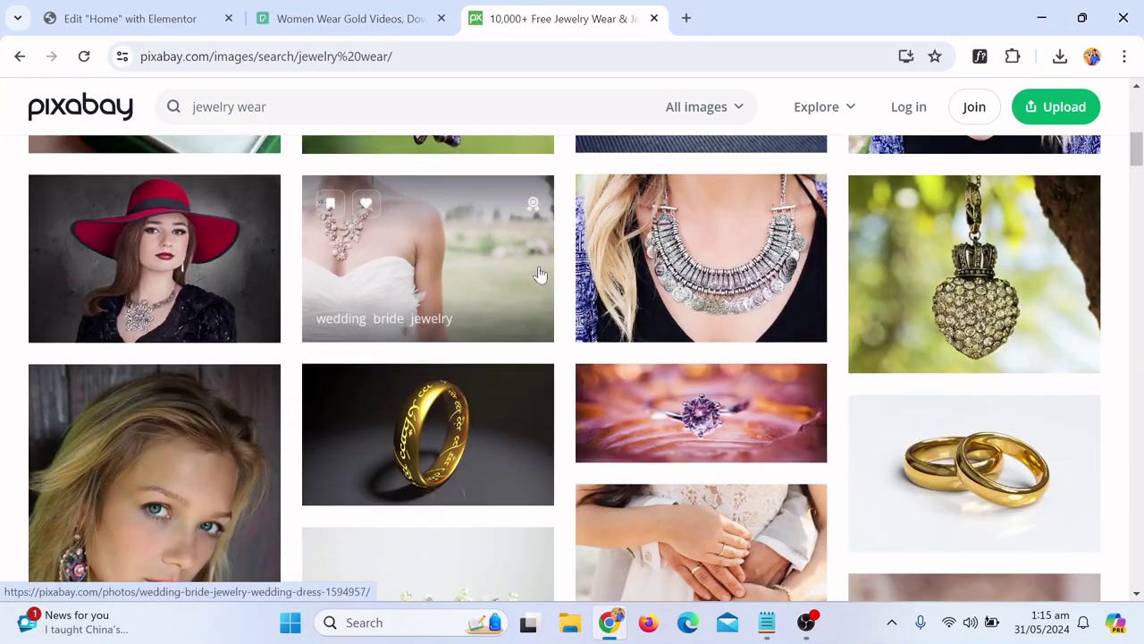
{"action": "scroll", "coordinate": [541, 281], "scroll_direction": "up", "scroll_amount": 9}
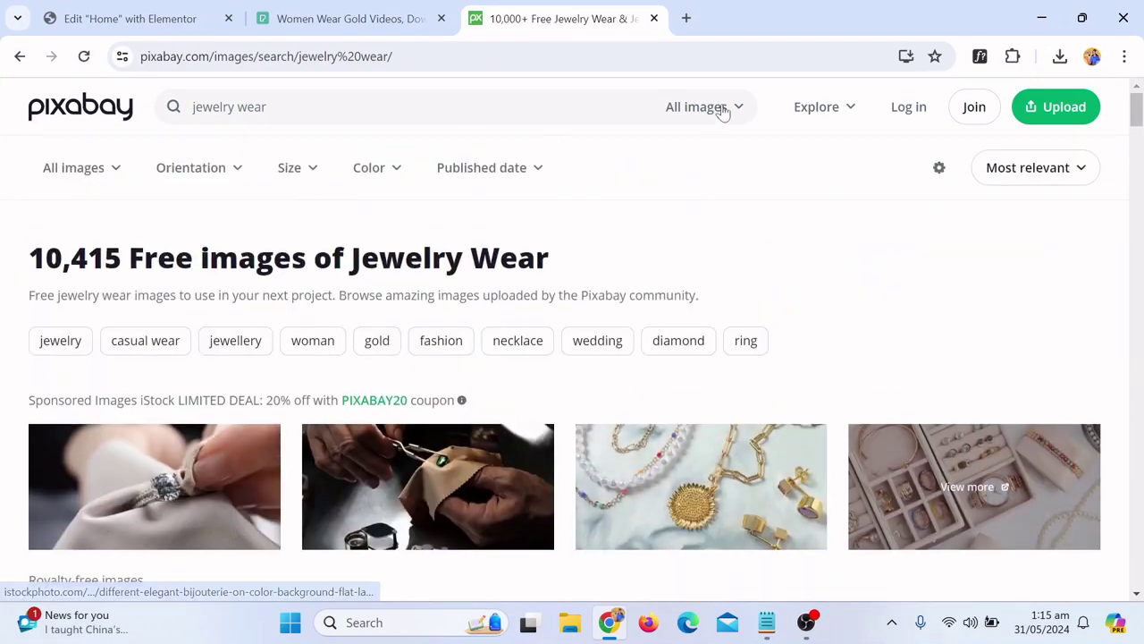
{"action": "left_click", "coordinate": [735, 105]}
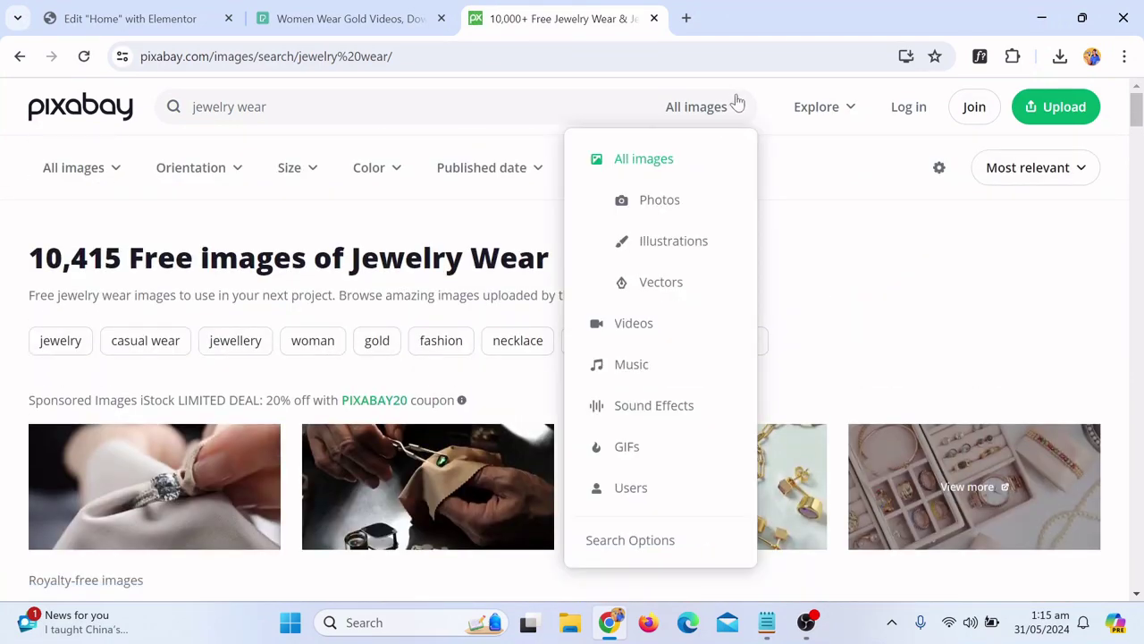
{"action": "left_click", "coordinate": [656, 325]}
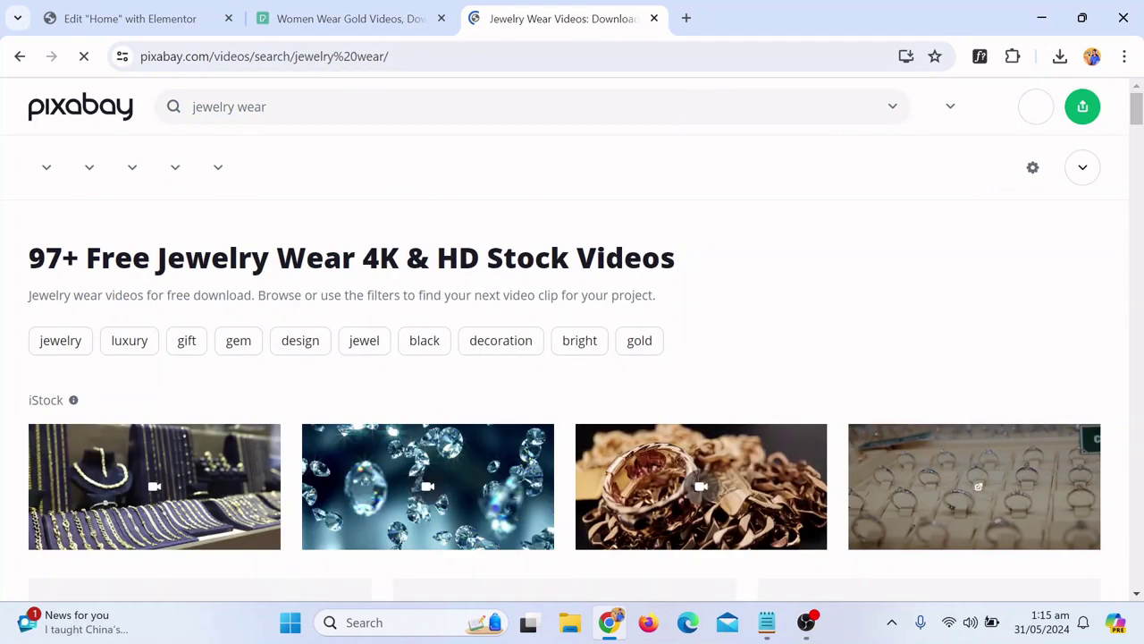
{"action": "key", "text": "ctrl+a"}
{"action": "left_click", "coordinate": [267, 107]}
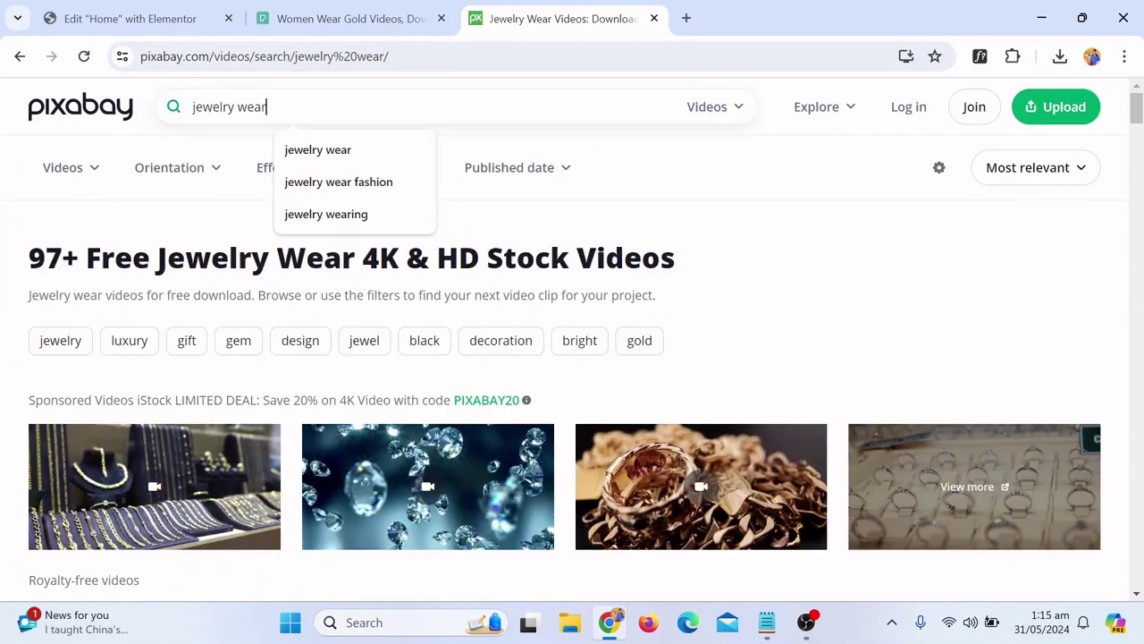
{"action": "left_click", "coordinate": [723, 171]}
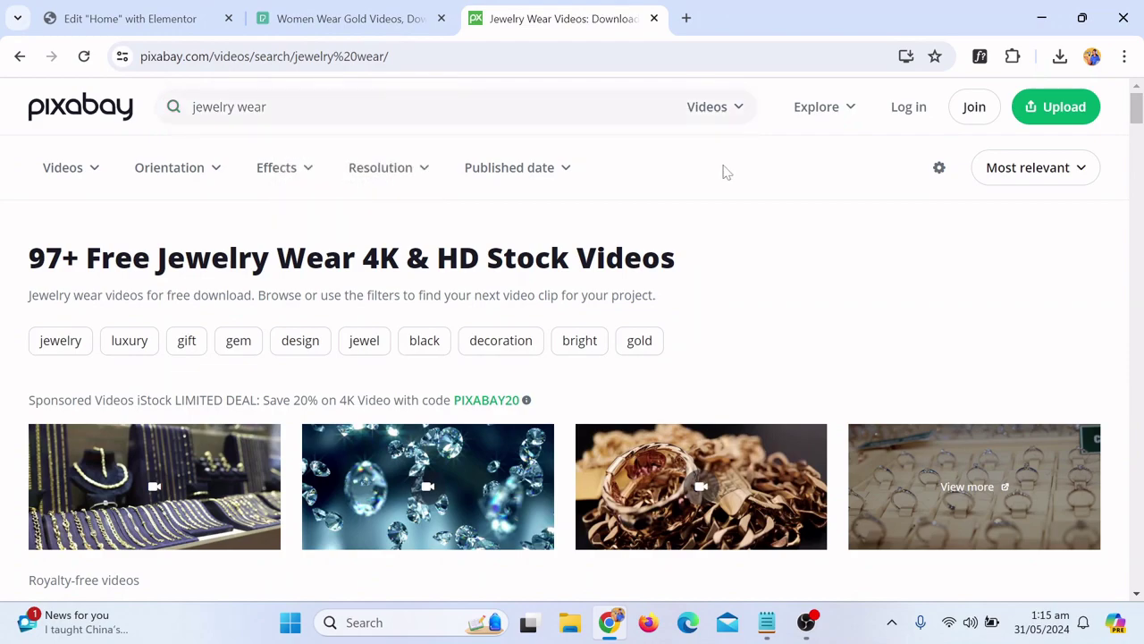
{"action": "scroll", "coordinate": [720, 179], "scroll_direction": "down", "scroll_amount": 10}
{"action": "scroll", "coordinate": [714, 235], "scroll_direction": "down", "scroll_amount": 12}
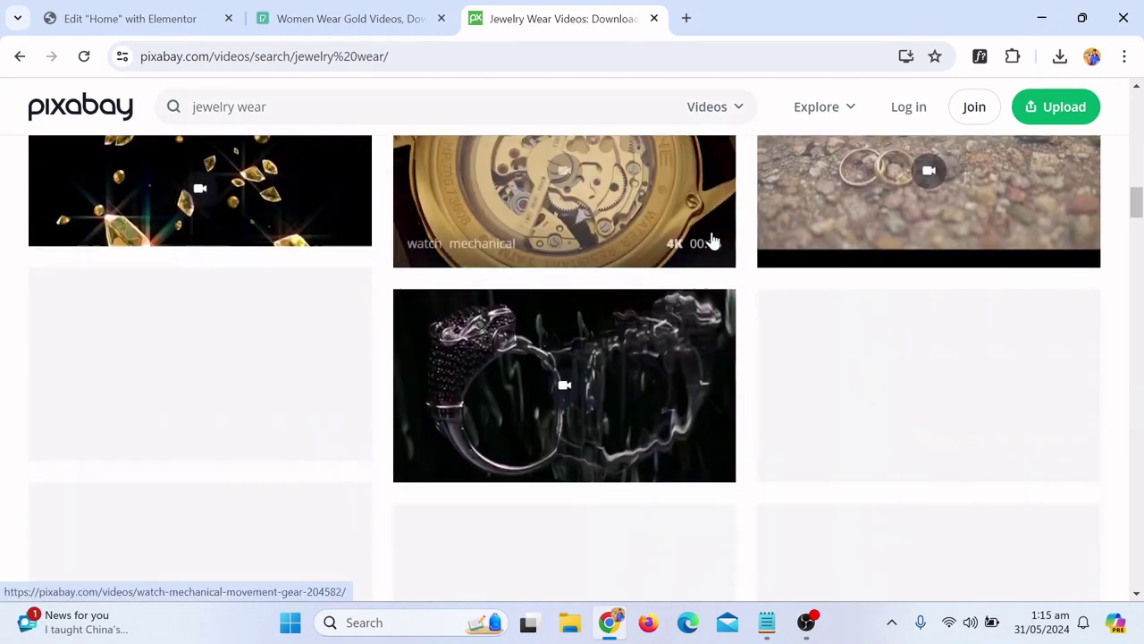
Switch back to Pexels and replace the video search with "jewelry wear"
{"action": "left_click", "coordinate": [411, 20]}
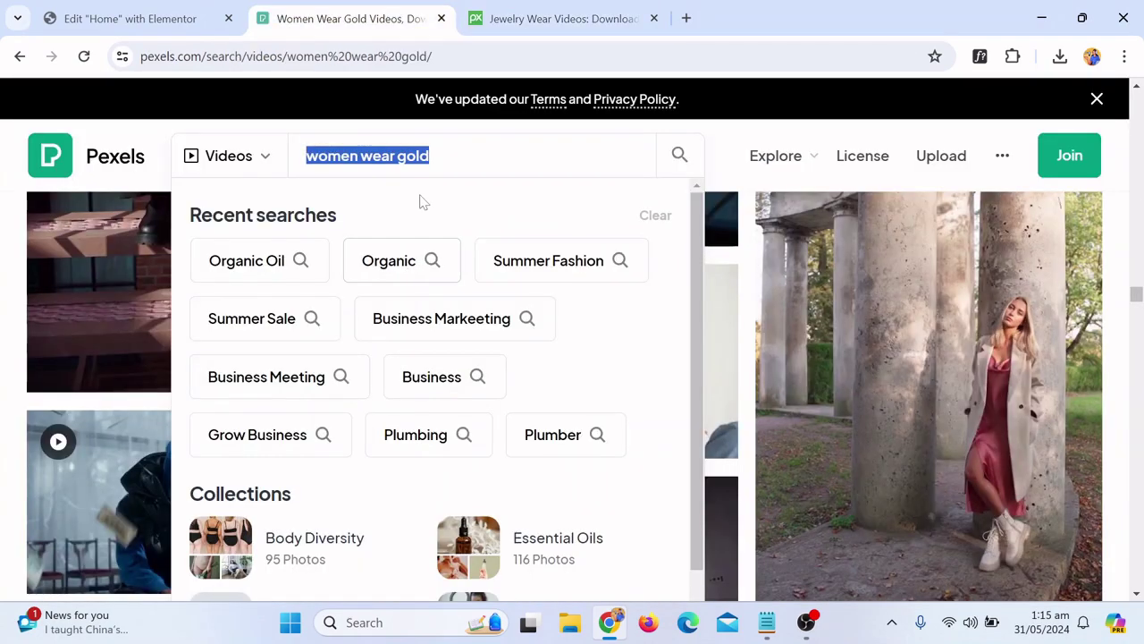
{"action": "key", "text": "BackSpace"}
{"action": "type", "text": "jewelry wear"}
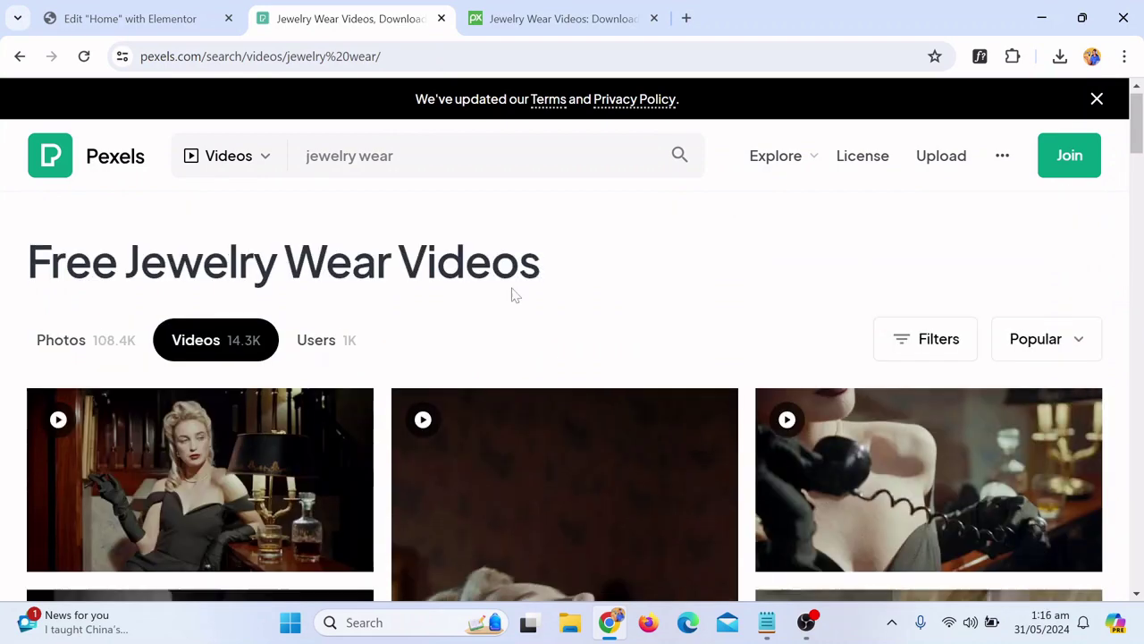
Browse the "jewelry wear" video results on Pexels for footage of women wearing jewelry
{"action": "scroll", "coordinate": [528, 299], "scroll_direction": "down", "scroll_amount": 5}
{"action": "scroll", "coordinate": [532, 306], "scroll_direction": "down", "scroll_amount": 8}
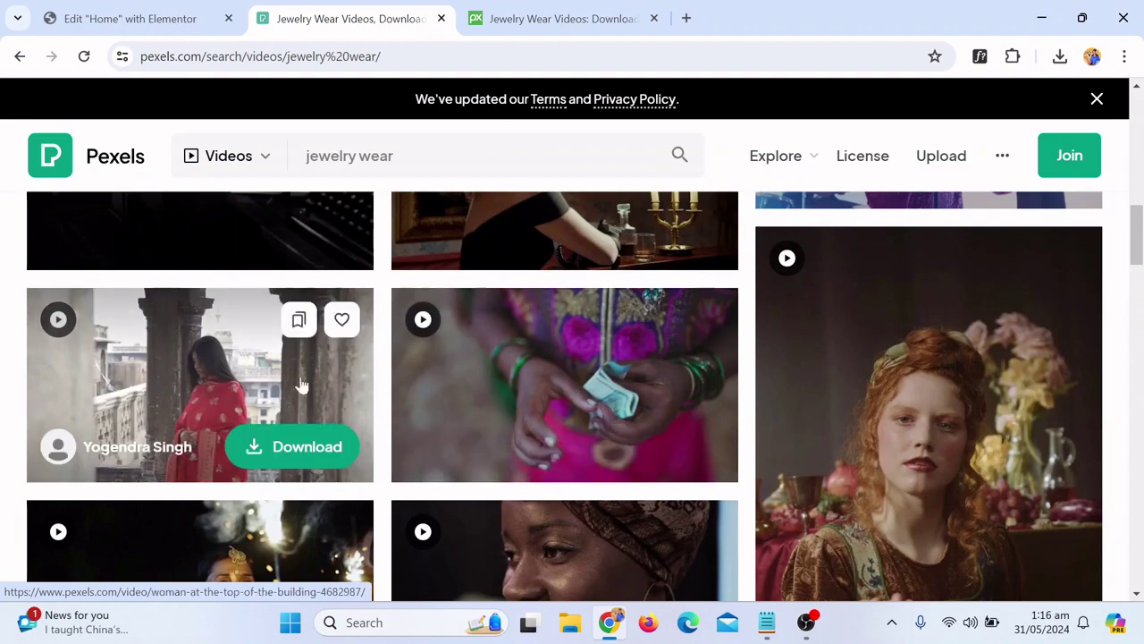
{"action": "scroll", "coordinate": [304, 385], "scroll_direction": "down", "scroll_amount": 4}
{"action": "scroll", "coordinate": [361, 390], "scroll_direction": "down", "scroll_amount": 10}
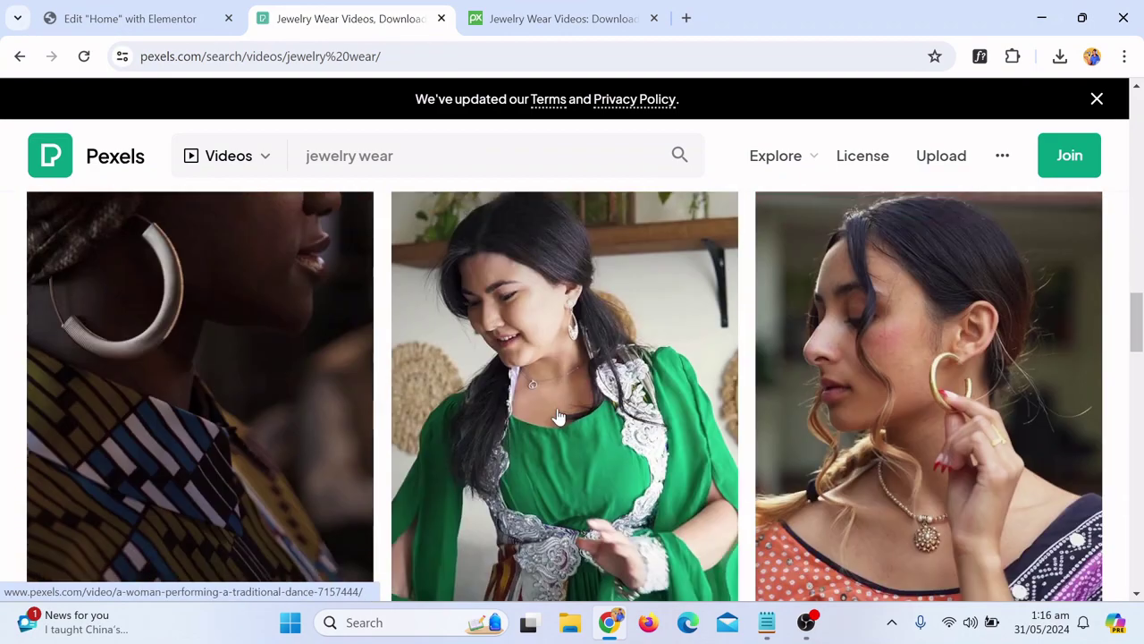
{"action": "scroll", "coordinate": [564, 433], "scroll_direction": "up", "scroll_amount": 2}
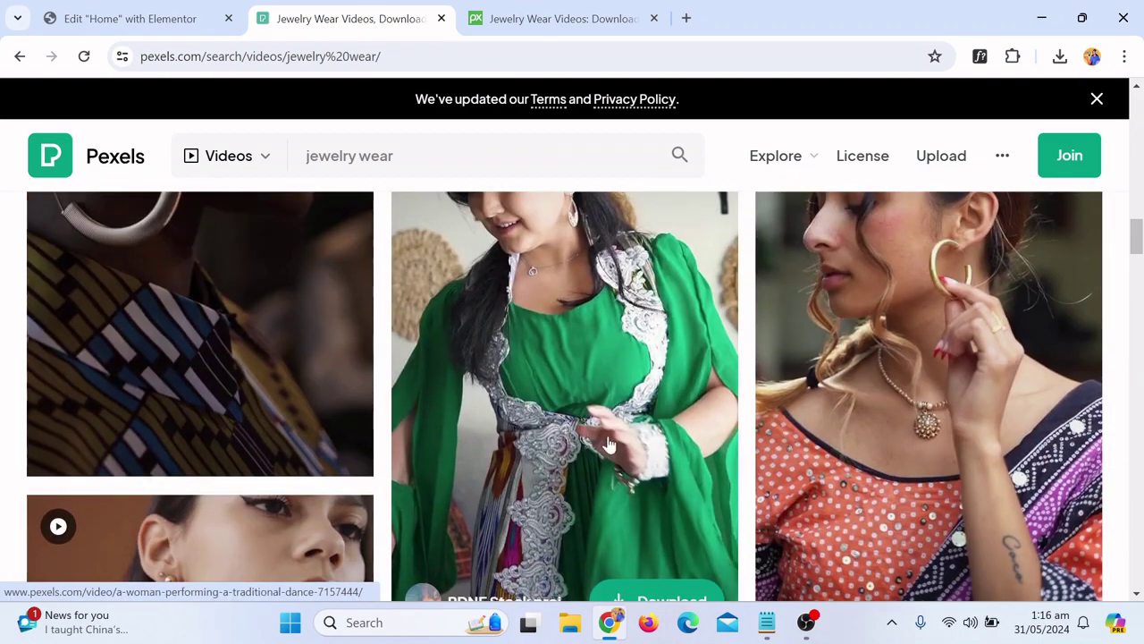
{"action": "scroll", "coordinate": [650, 459], "scroll_direction": "down", "scroll_amount": 6}
{"action": "scroll", "coordinate": [653, 465], "scroll_direction": "down", "scroll_amount": 10}
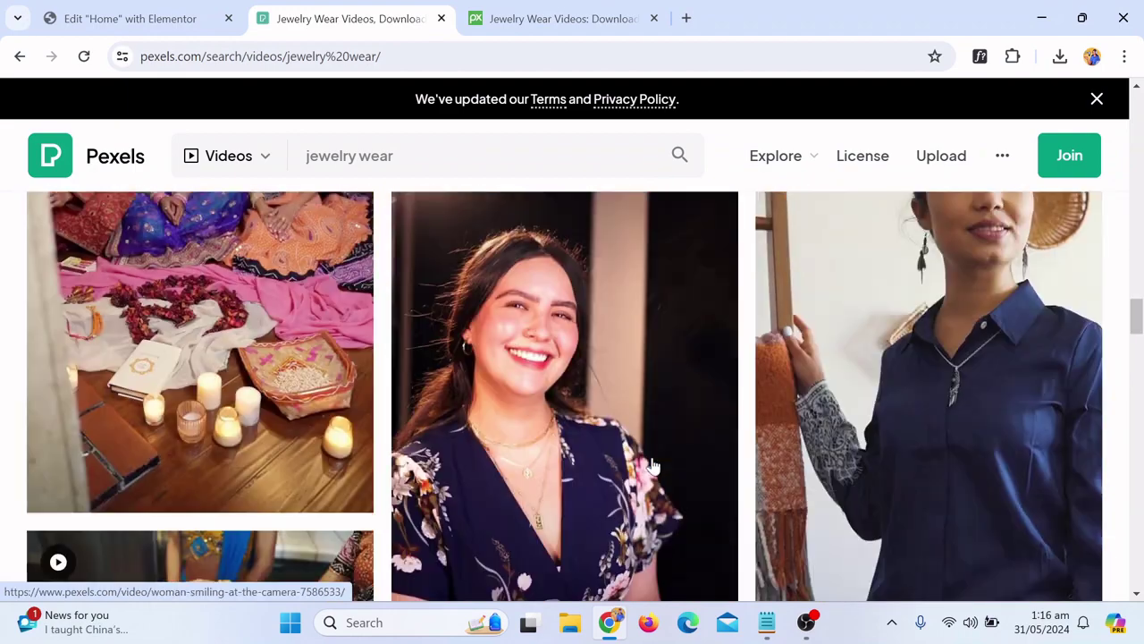
{"action": "scroll", "coordinate": [657, 472], "scroll_direction": "down", "scroll_amount": 10}
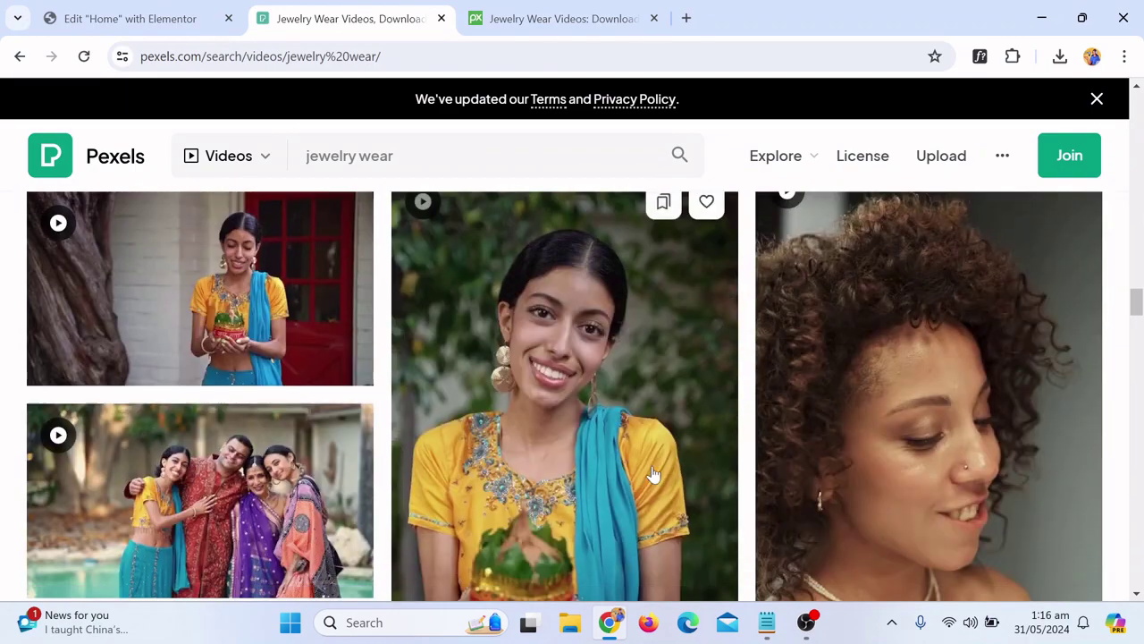
{"action": "scroll", "coordinate": [648, 483], "scroll_direction": "down", "scroll_amount": 10}
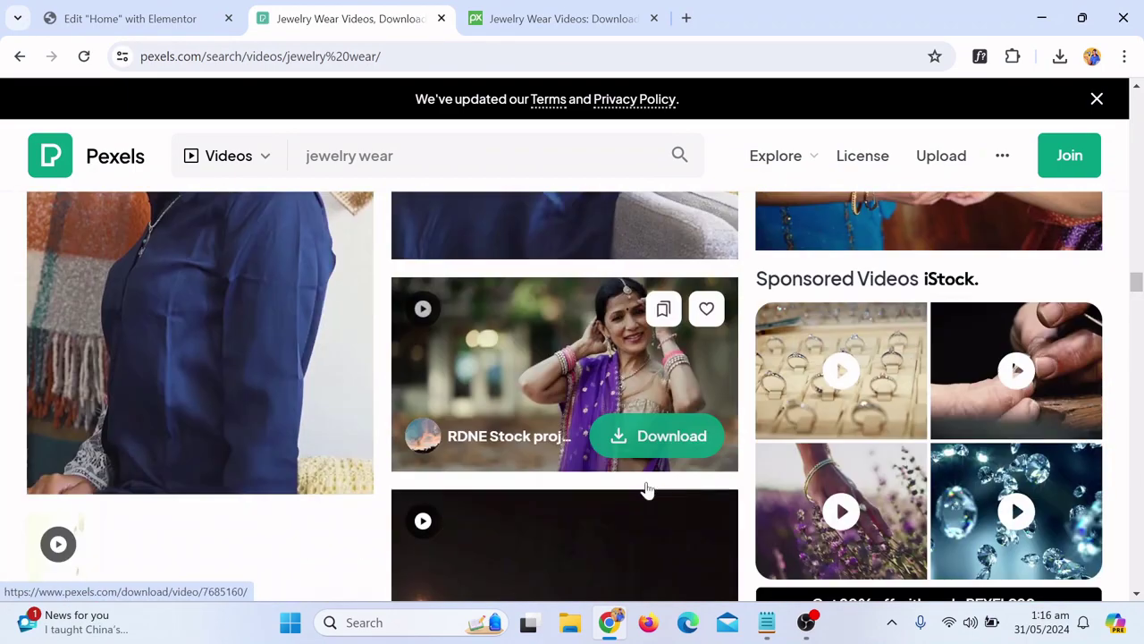
{"action": "scroll", "coordinate": [649, 491], "scroll_direction": "down", "scroll_amount": 5}
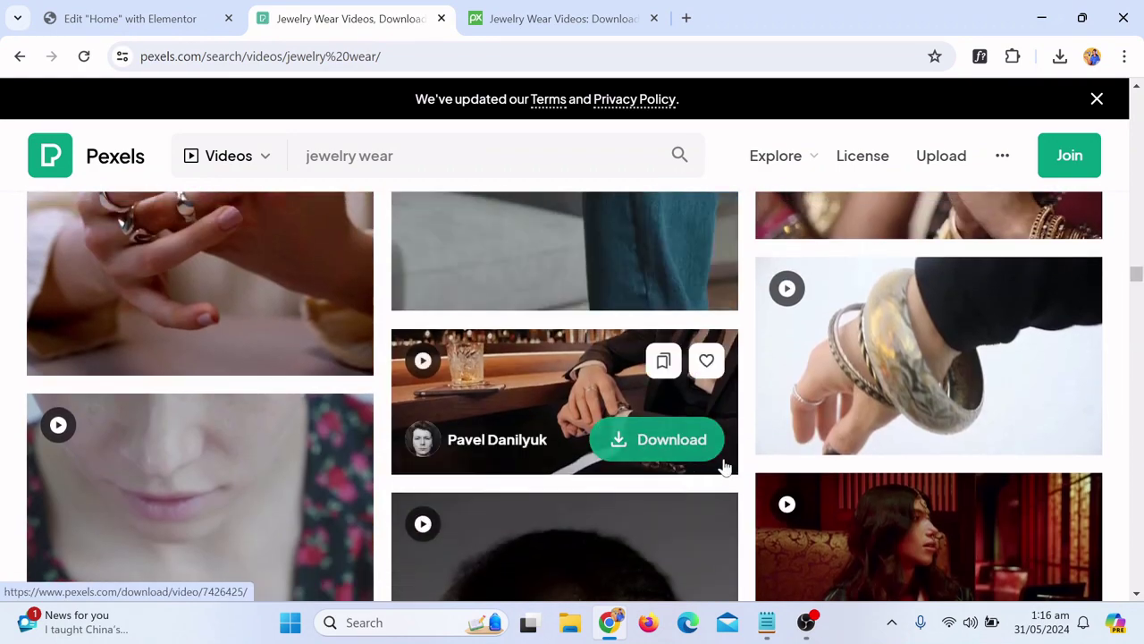
{"action": "scroll", "coordinate": [723, 470], "scroll_direction": "down", "scroll_amount": 5}
{"action": "scroll", "coordinate": [726, 476], "scroll_direction": "up", "scroll_amount": 4}
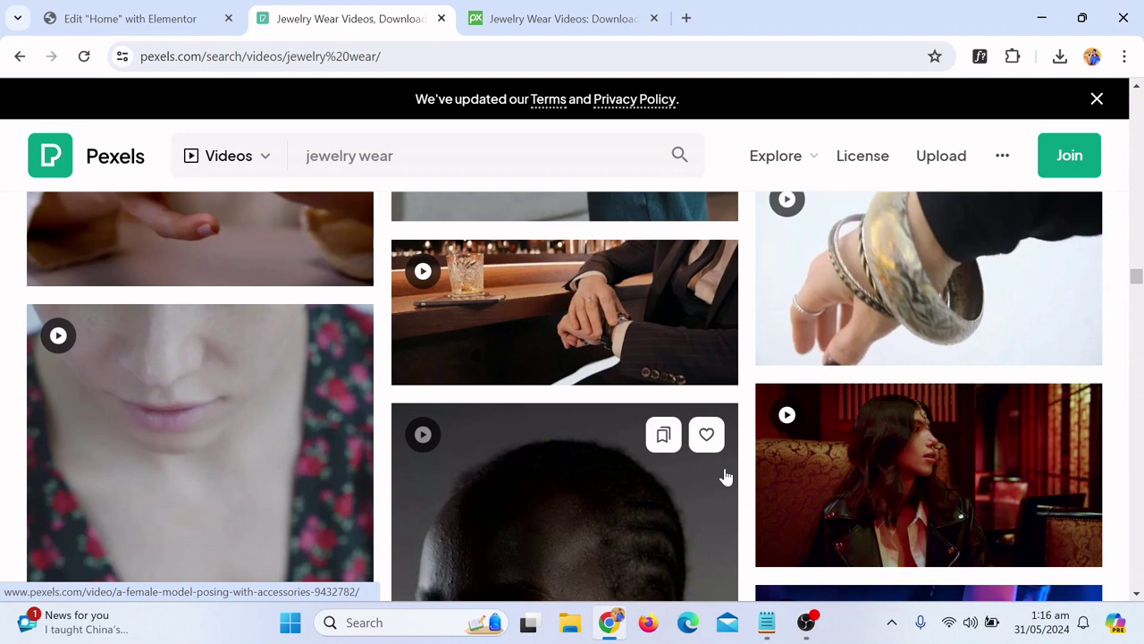
Preview the clip of the female model wearing a black leather jacket and download it in Full HD 2048×1080
{"action": "left_click", "coordinate": [922, 480]}
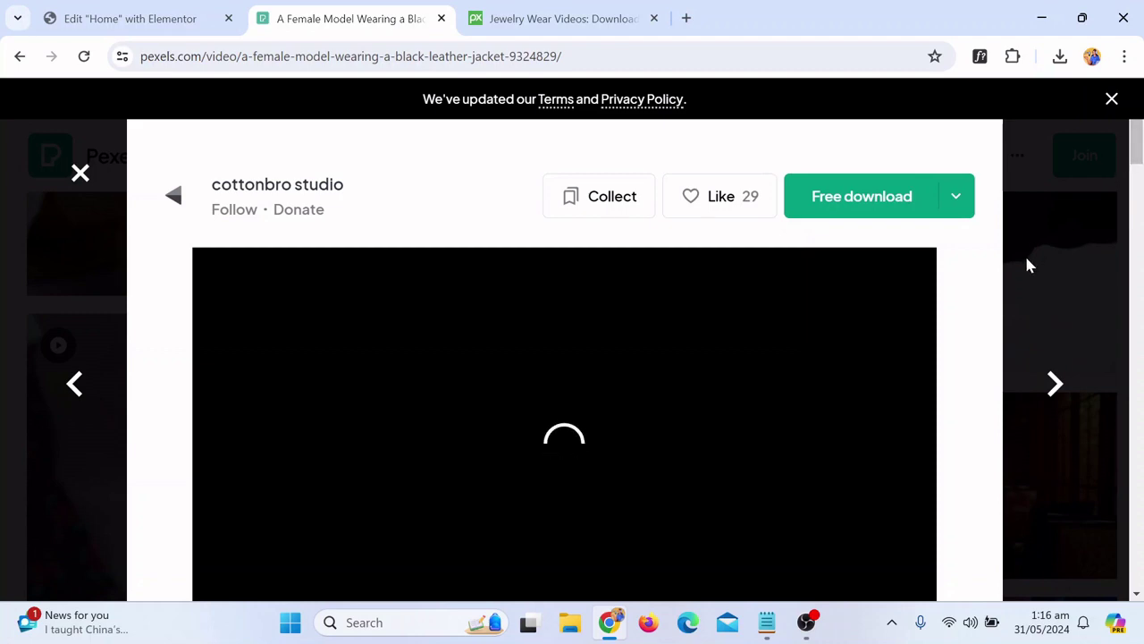
{"action": "scroll", "coordinate": [763, 375], "scroll_direction": "down", "scroll_amount": 1}
{"action": "scroll", "coordinate": [764, 376], "scroll_direction": "down", "scroll_amount": 2}
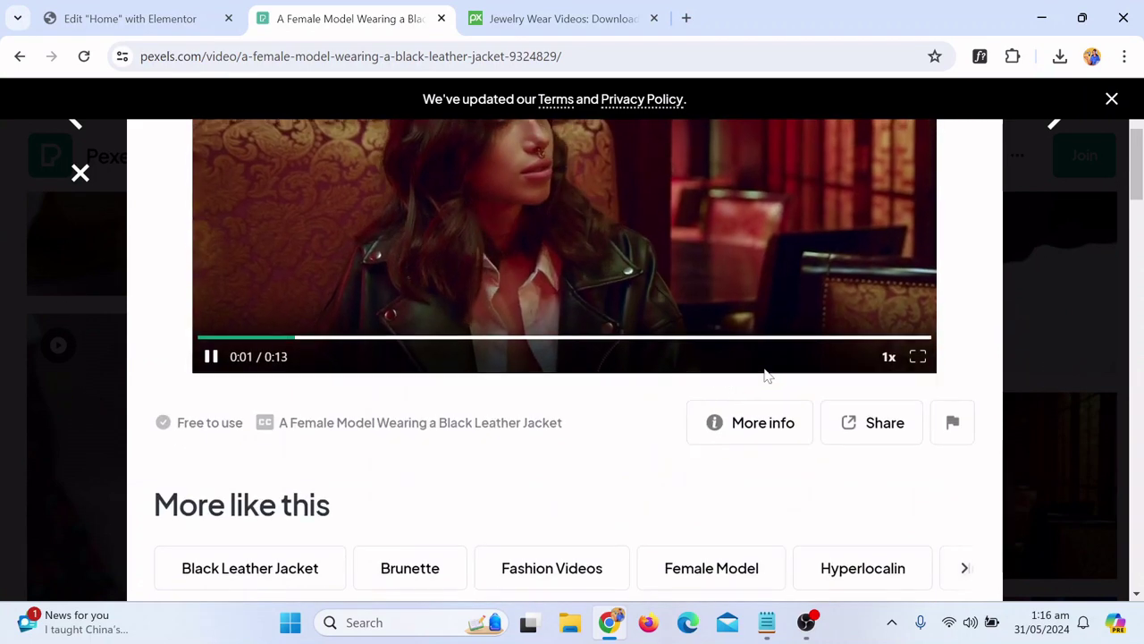
{"action": "scroll", "coordinate": [787, 373], "scroll_direction": "up", "scroll_amount": 3}
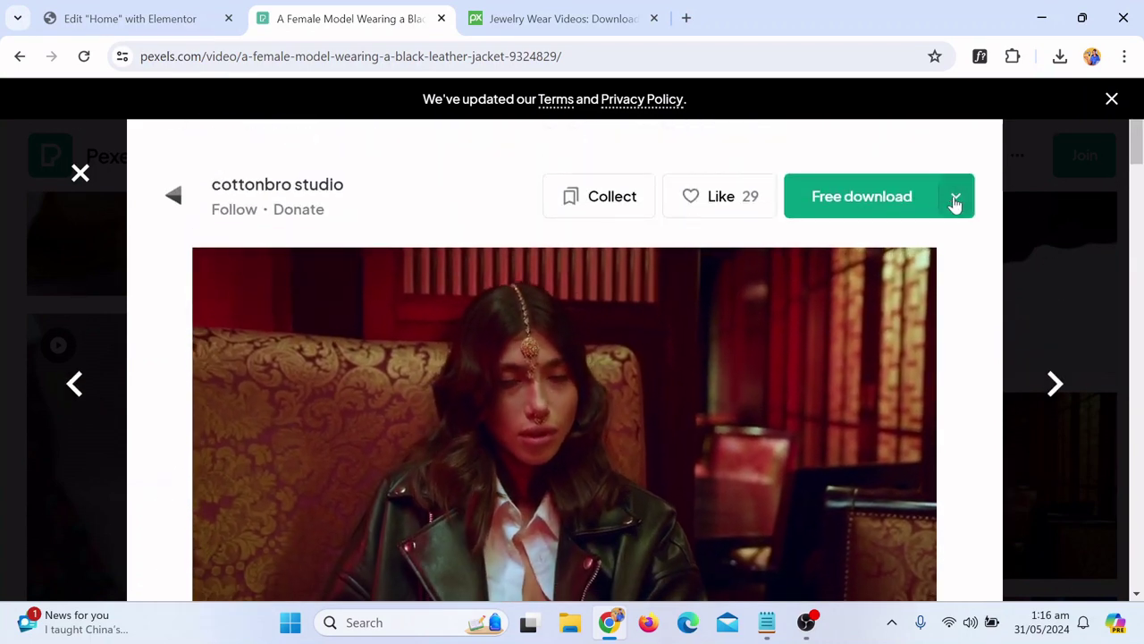
{"action": "left_click", "coordinate": [954, 203]}
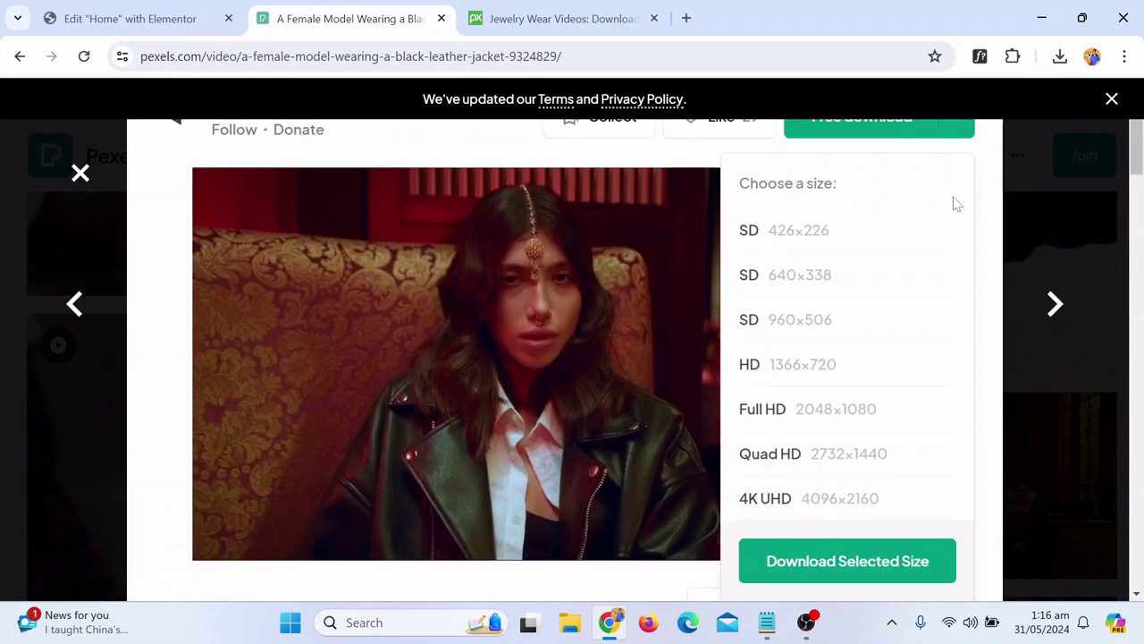
{"action": "left_click", "coordinate": [836, 417]}
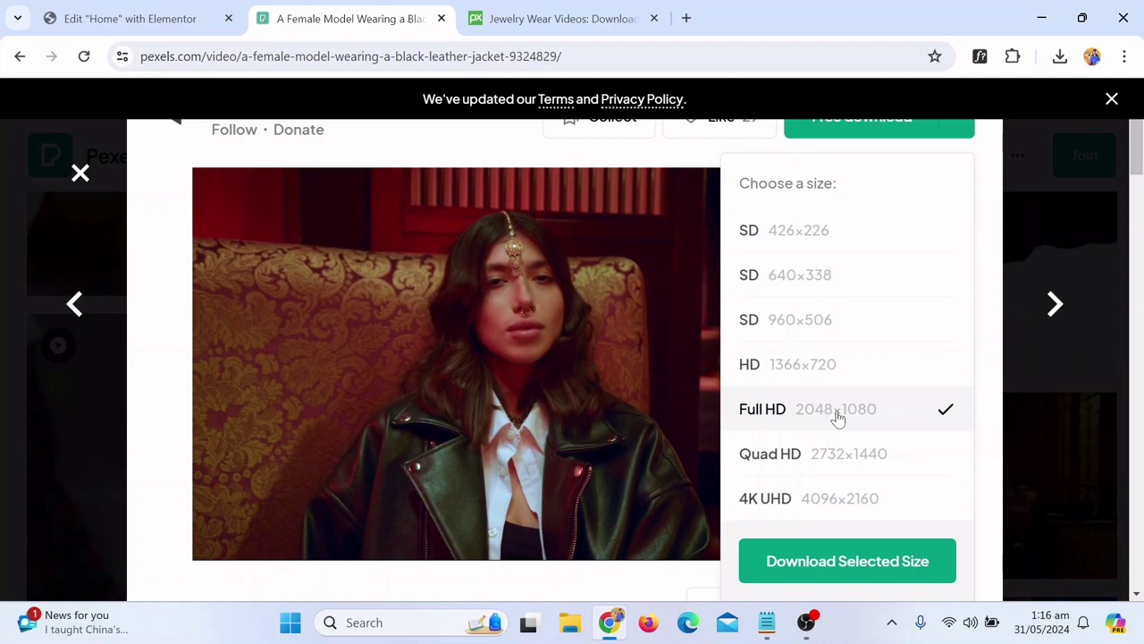
{"action": "left_click", "coordinate": [876, 568]}
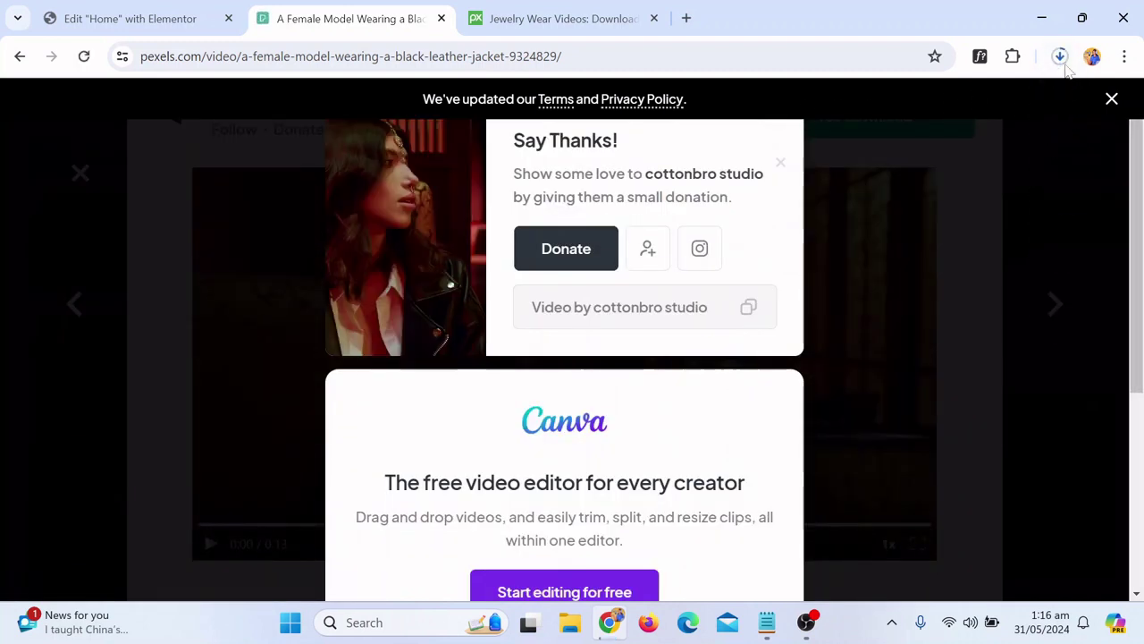
Return to the Elementor editor of the Home page and save the page with an update
{"action": "left_click", "coordinate": [166, 18]}
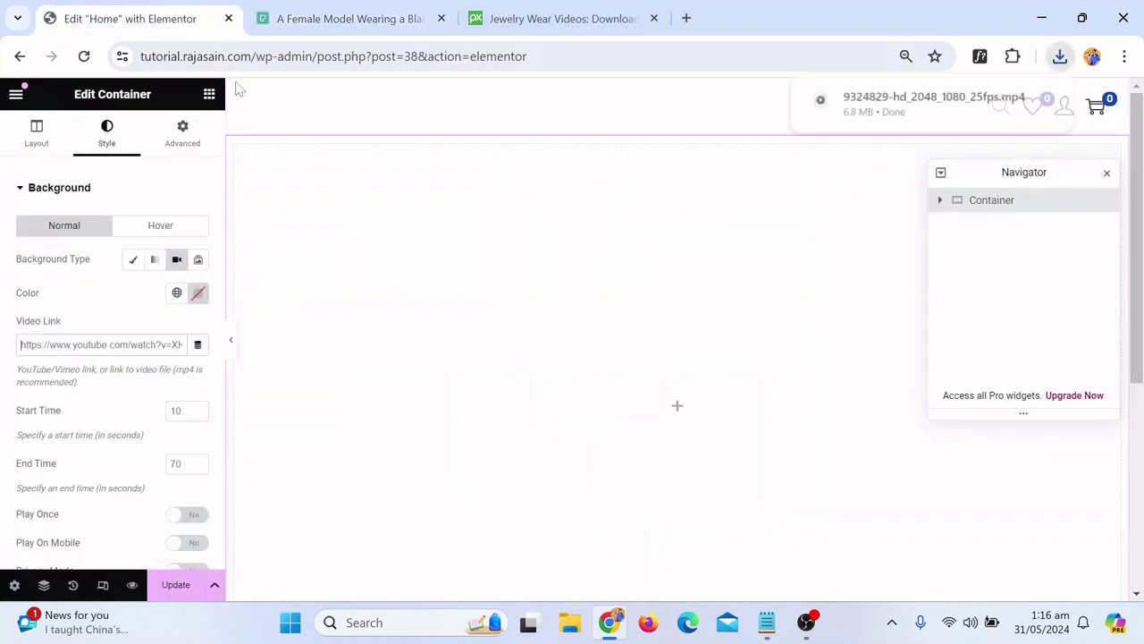
{"action": "left_click", "coordinate": [175, 585]}
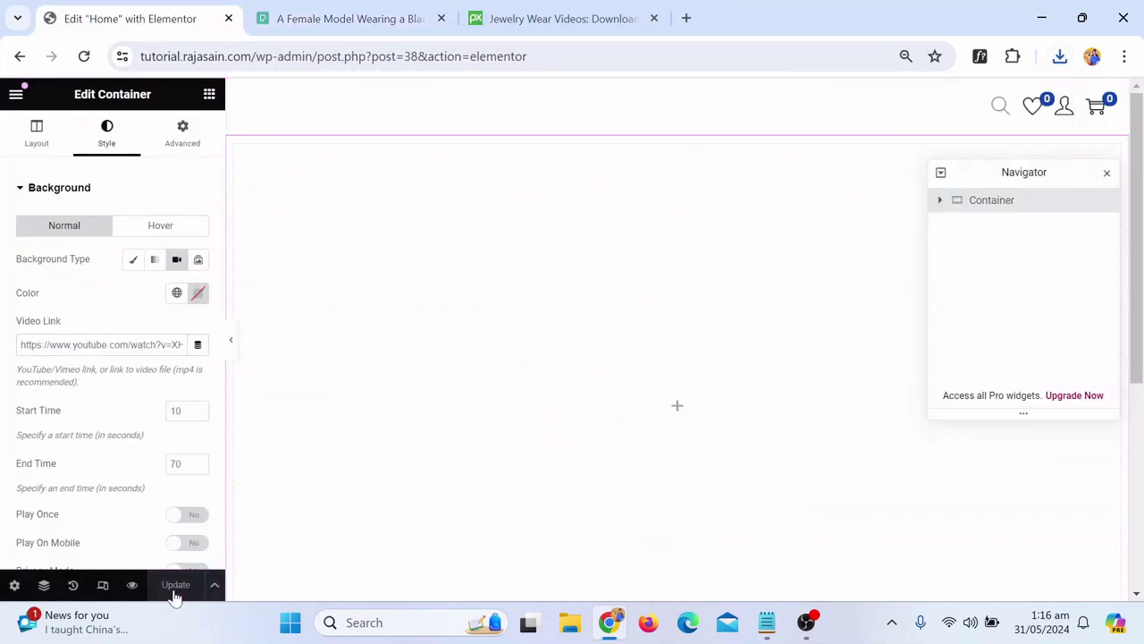
{"action": "left_click_drag", "start_coordinate": [296, 56], "coordinate": [400, 56]}
{"action": "left_click", "coordinate": [358, 56]}
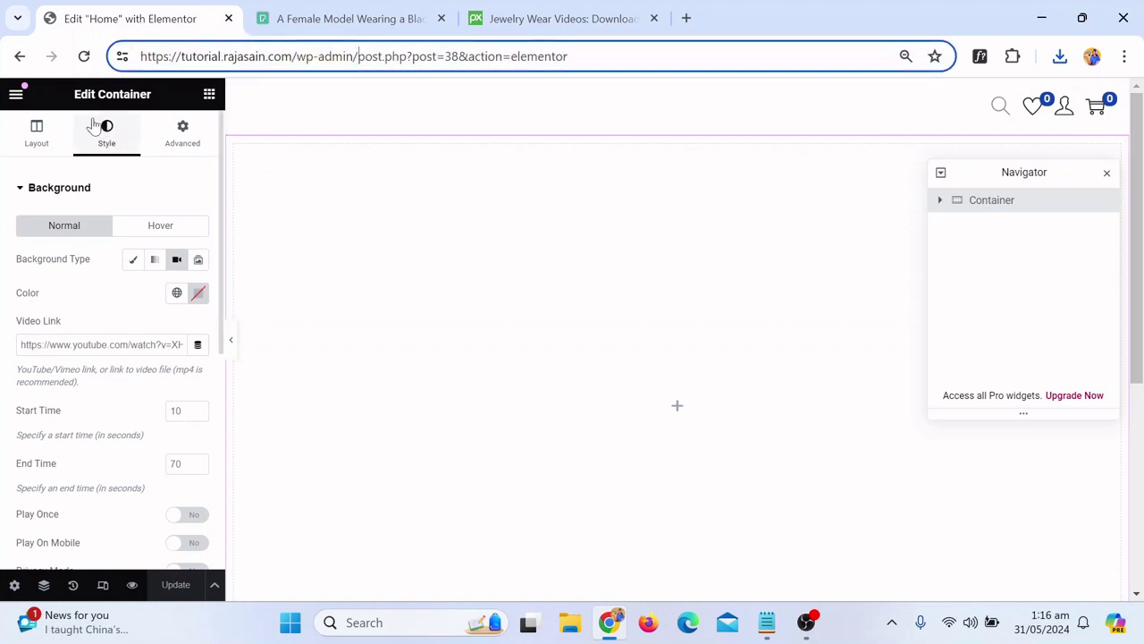
Exit the Elementor editor with WP Dashboard as the exit destination, leaving the page despite unsaved changes
{"action": "left_click", "coordinate": [16, 96]}
{"action": "left_click", "coordinate": [72, 473]}
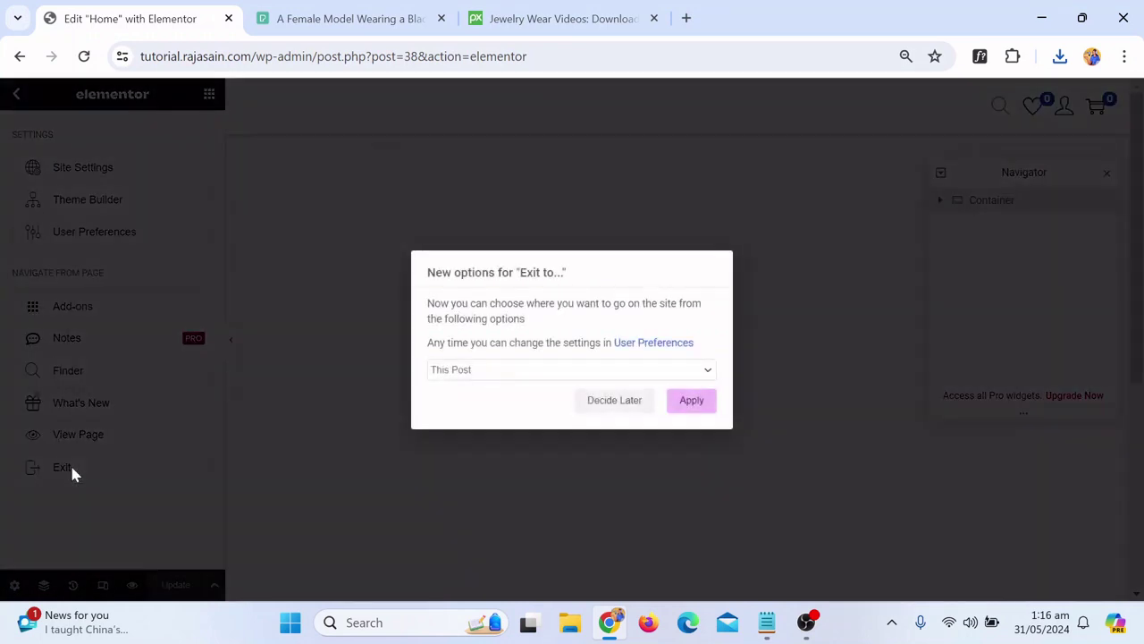
{"action": "left_click", "coordinate": [623, 376]}
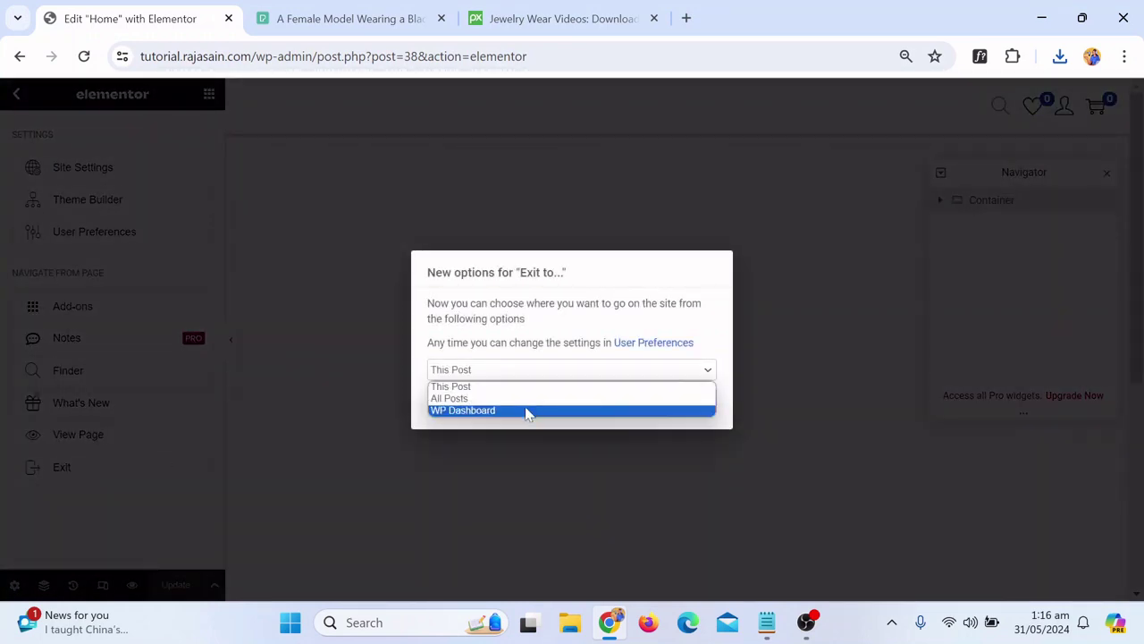
{"action": "left_click", "coordinate": [471, 413]}
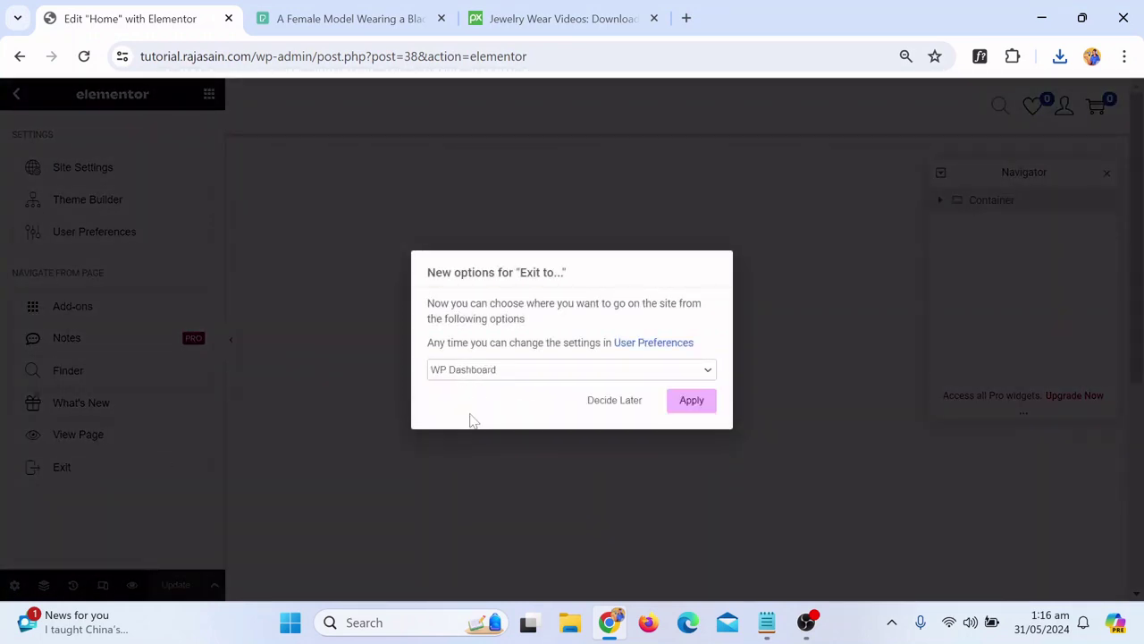
{"action": "left_click", "coordinate": [693, 404]}
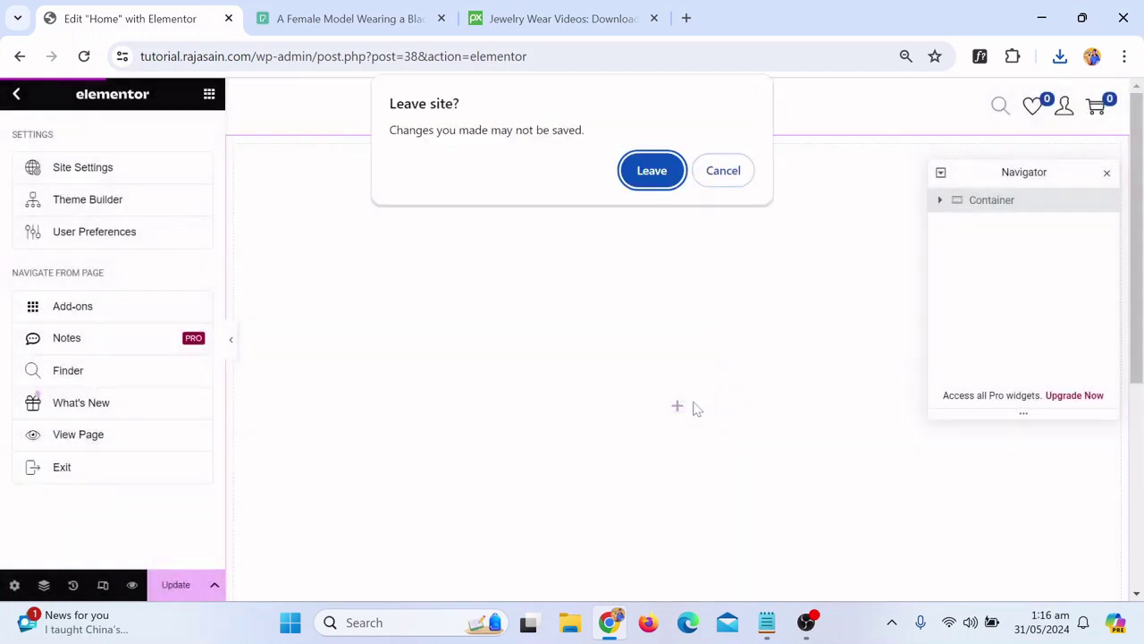
{"action": "left_click", "coordinate": [638, 168]}
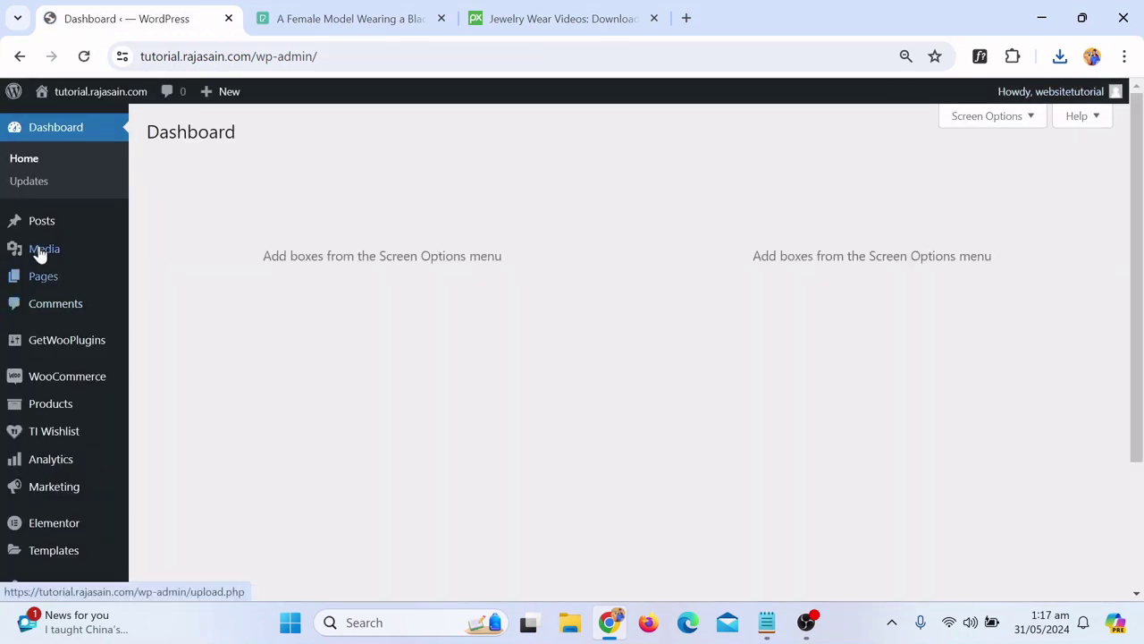
Upload the downloaded Pexels video to the WordPress Media Library
{"action": "mouse_move", "coordinate": [42, 255]}
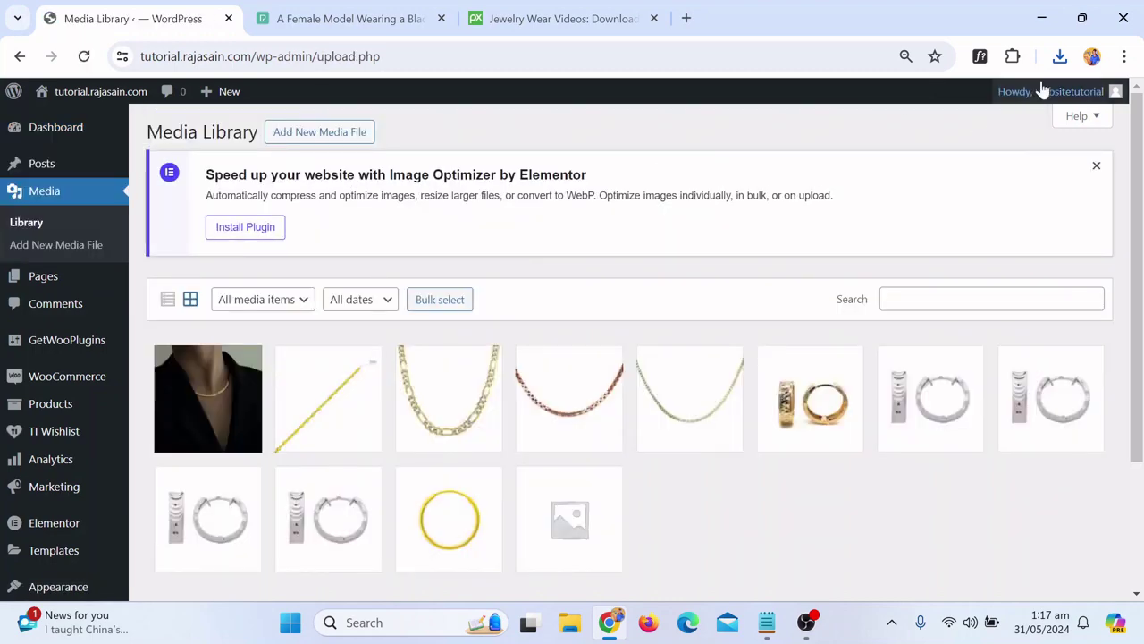
{"action": "left_click", "coordinate": [1060, 56]}
{"action": "left_click_drag", "start_coordinate": [912, 132], "coordinate": [464, 357]}
{"action": "left_click", "coordinate": [567, 141]}
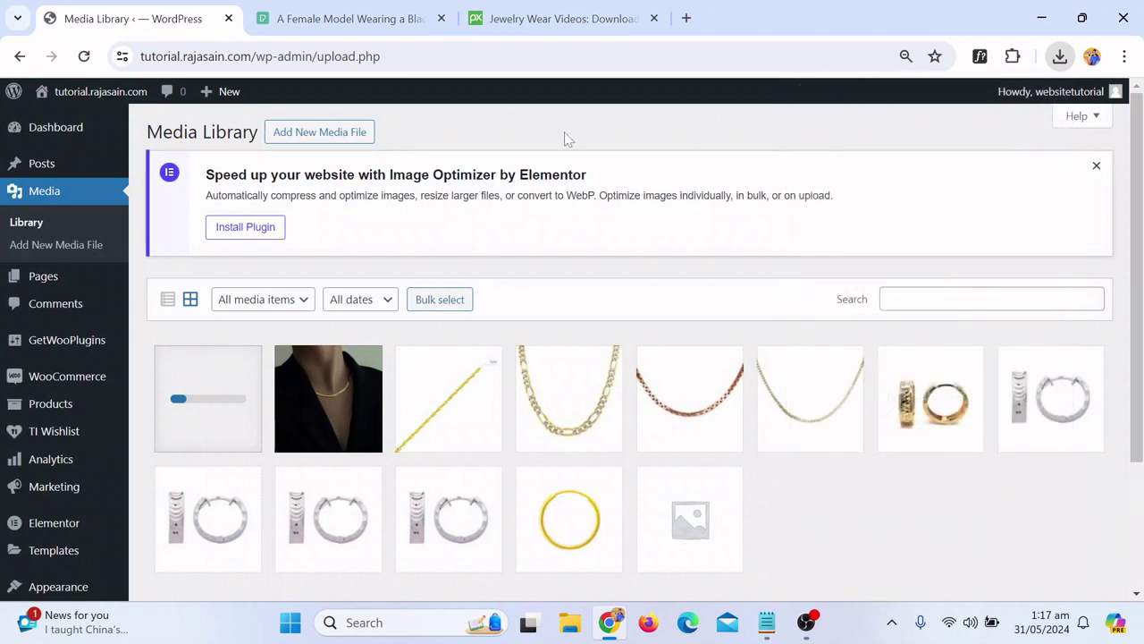
Open the live site in a new tab, close the Pexels tabs, and look over the site's front page
{"action": "mouse_move", "coordinate": [69, 91]}
{"action": "right_click", "coordinate": [63, 117]}
{"action": "left_click", "coordinate": [147, 135]}
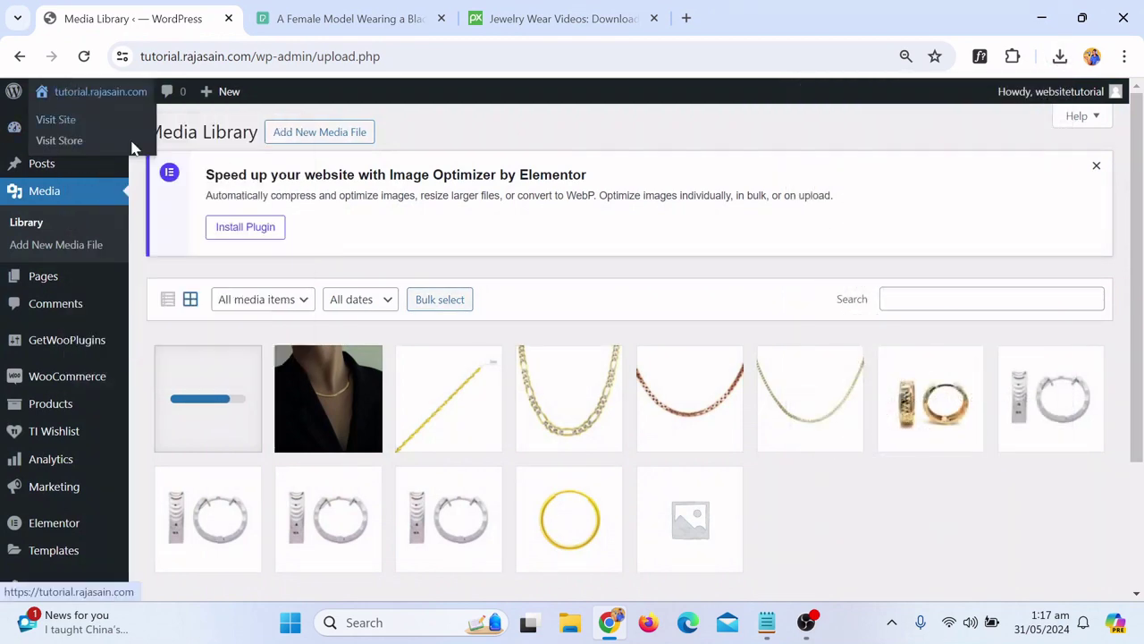
{"action": "left_click", "coordinate": [653, 18]}
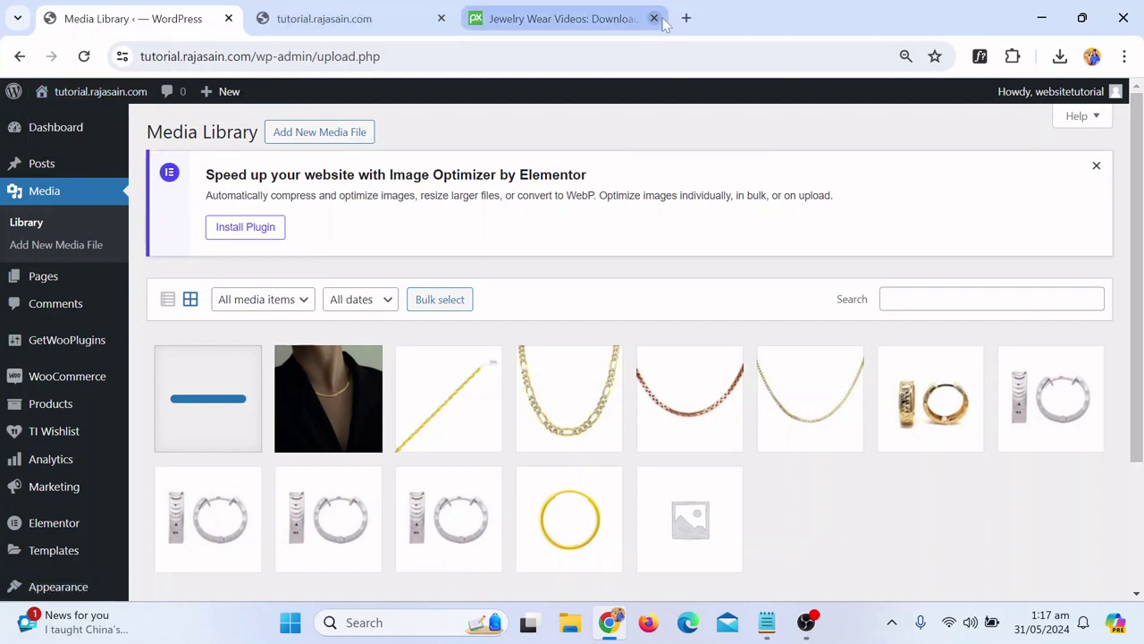
{"action": "left_click", "coordinate": [653, 18]}
{"action": "left_click", "coordinate": [344, 18]}
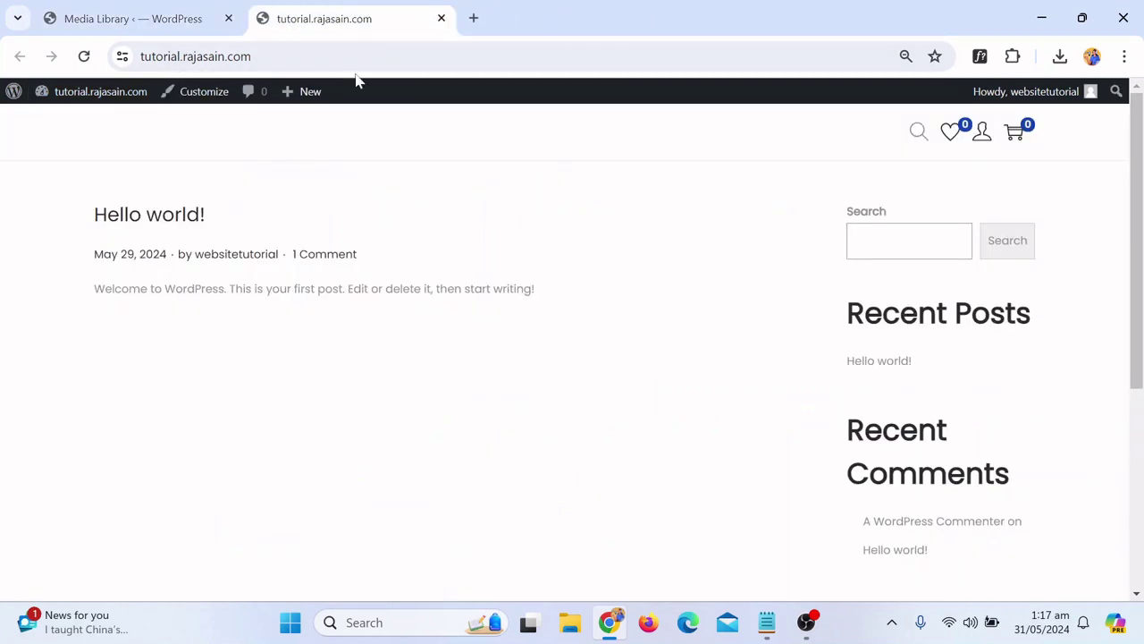
{"action": "scroll", "coordinate": [524, 327], "scroll_direction": "down", "scroll_amount": 2}
{"action": "scroll", "coordinate": [528, 329], "scroll_direction": "up", "scroll_amount": 2}
Open the Home page in the Elementor editor from the list of all pages, and check the video upload in the Media Library
{"action": "mouse_move", "coordinate": [89, 92]}
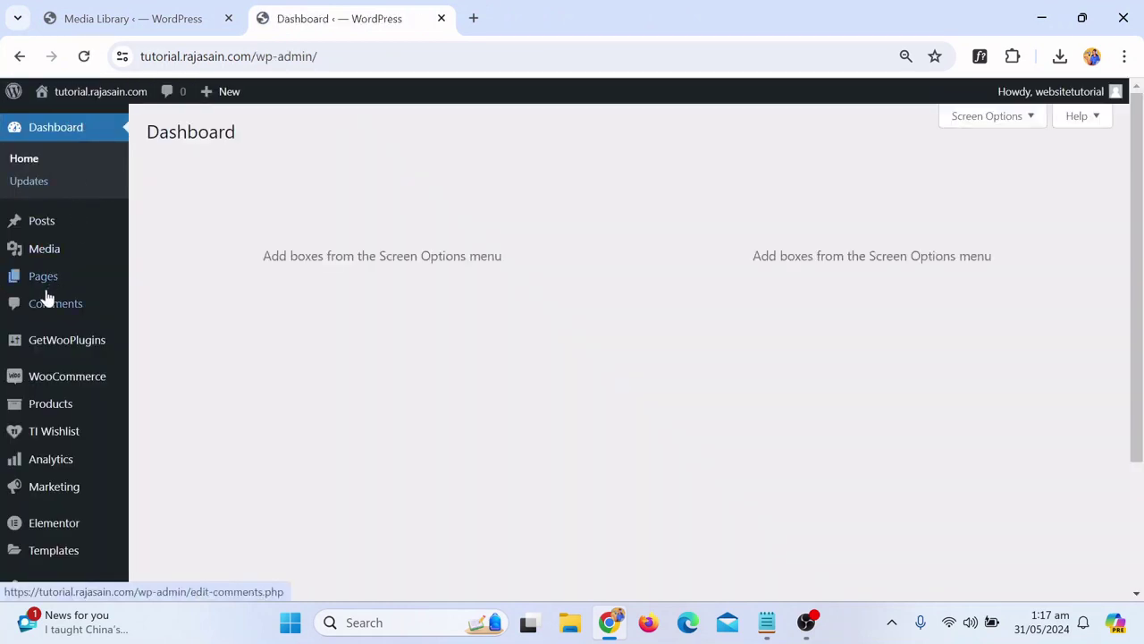
{"action": "mouse_move", "coordinate": [78, 286]}
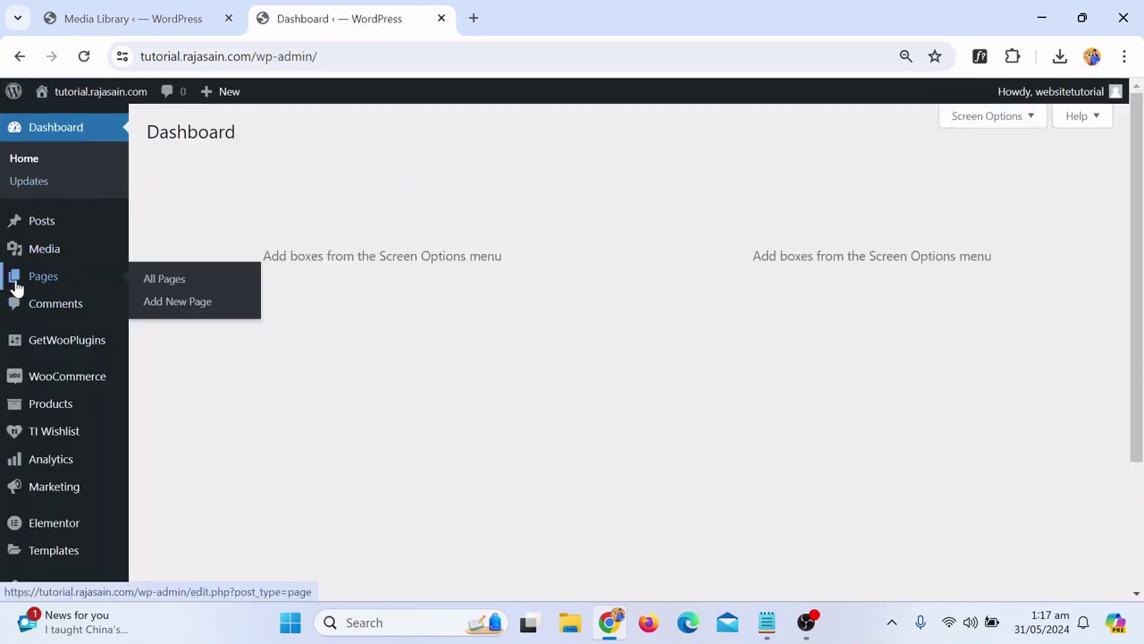
{"action": "left_click", "coordinate": [189, 282]}
{"action": "scroll", "coordinate": [361, 276], "scroll_direction": "down", "scroll_amount": 1}
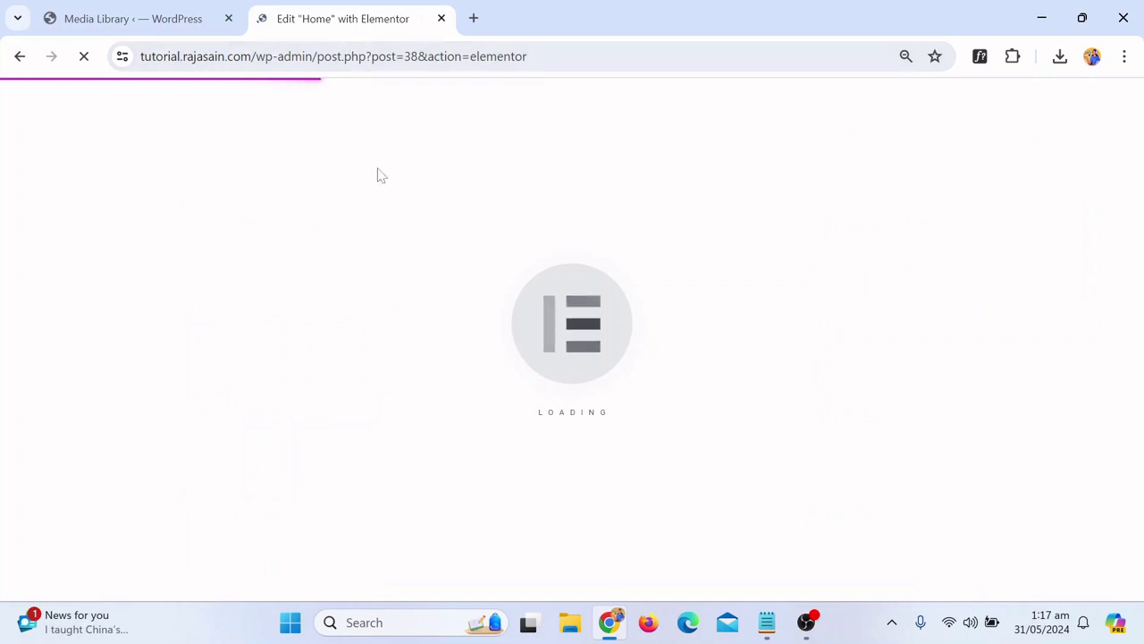
{"action": "left_click", "coordinate": [103, 26]}
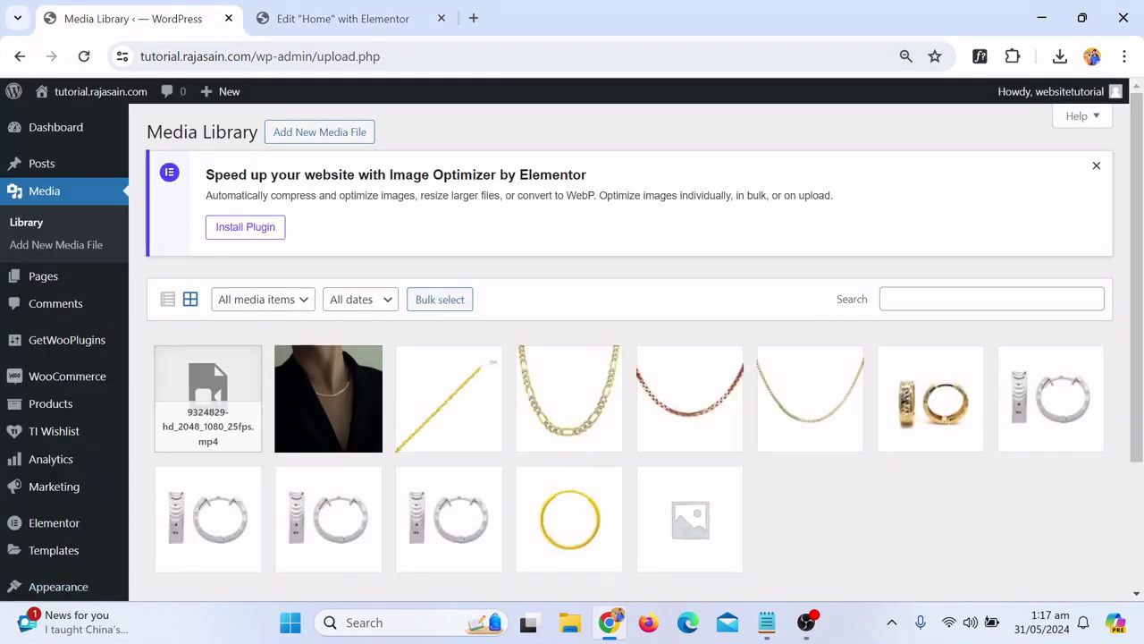
Return to the Home page editor, select the hero container and set its minimum height to 0 px
{"action": "left_click", "coordinate": [330, 16]}
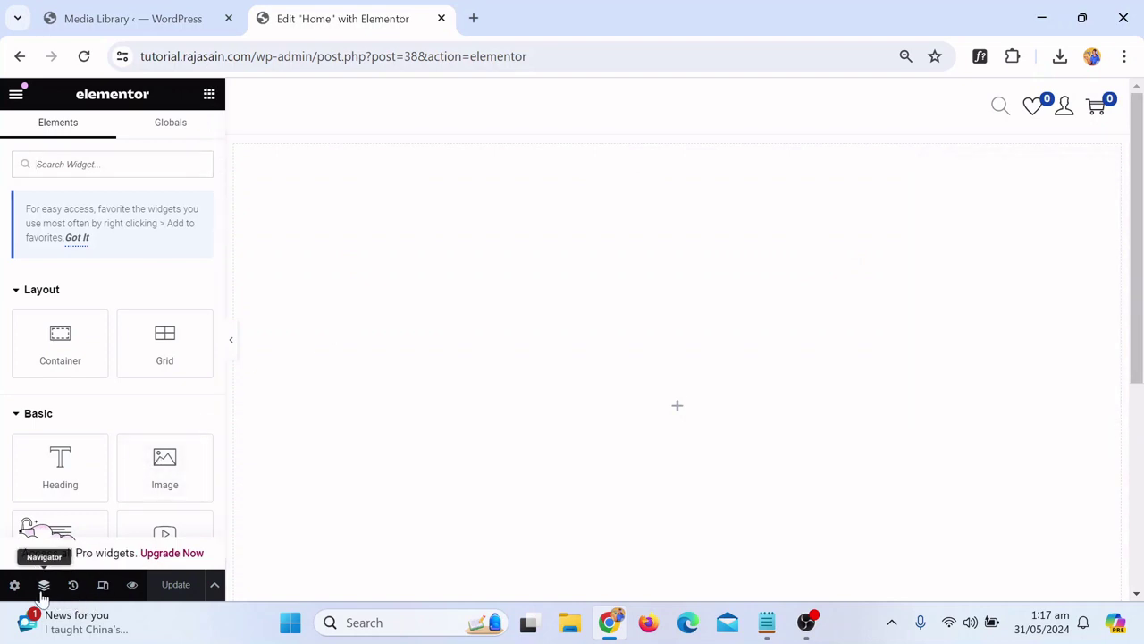
{"action": "left_click", "coordinate": [972, 205]}
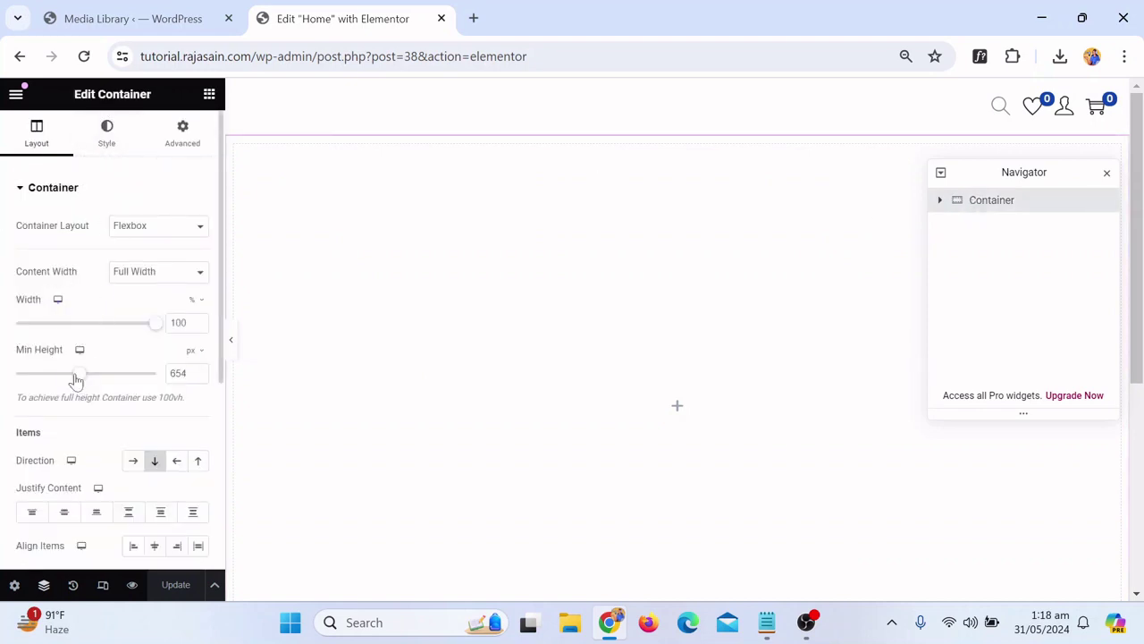
{"action": "left_click_drag", "start_coordinate": [76, 380], "coordinate": [12, 372]}
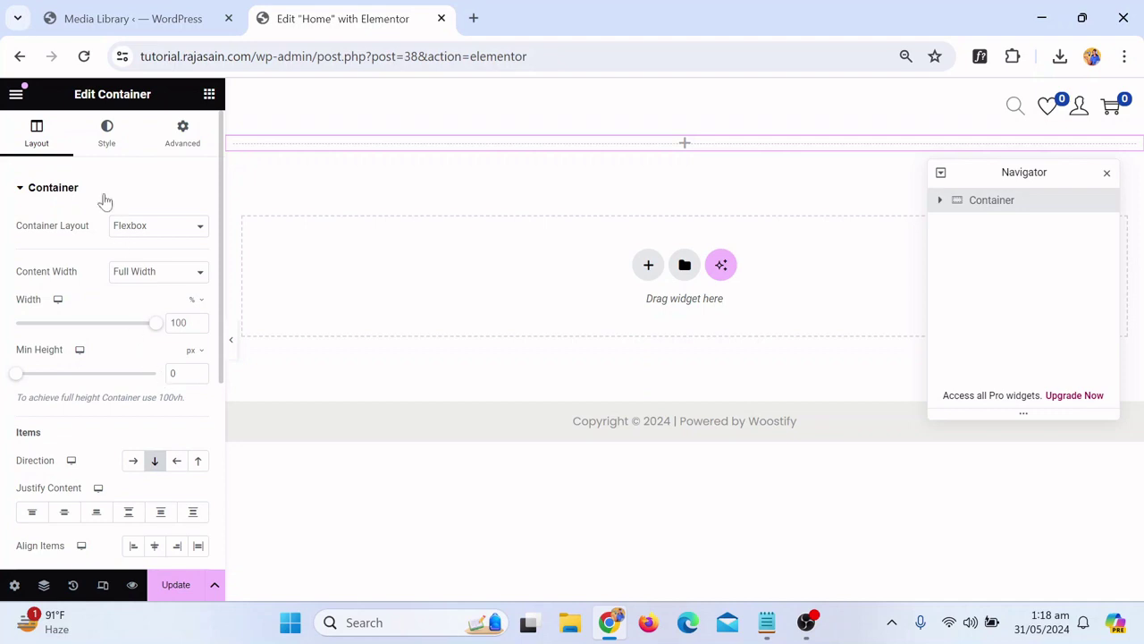
Copy the file URL of 9324829-hd_2048_1080_25fps.mp4 from the Media Library and use it as the container's background video link
{"action": "left_click", "coordinate": [108, 139]}
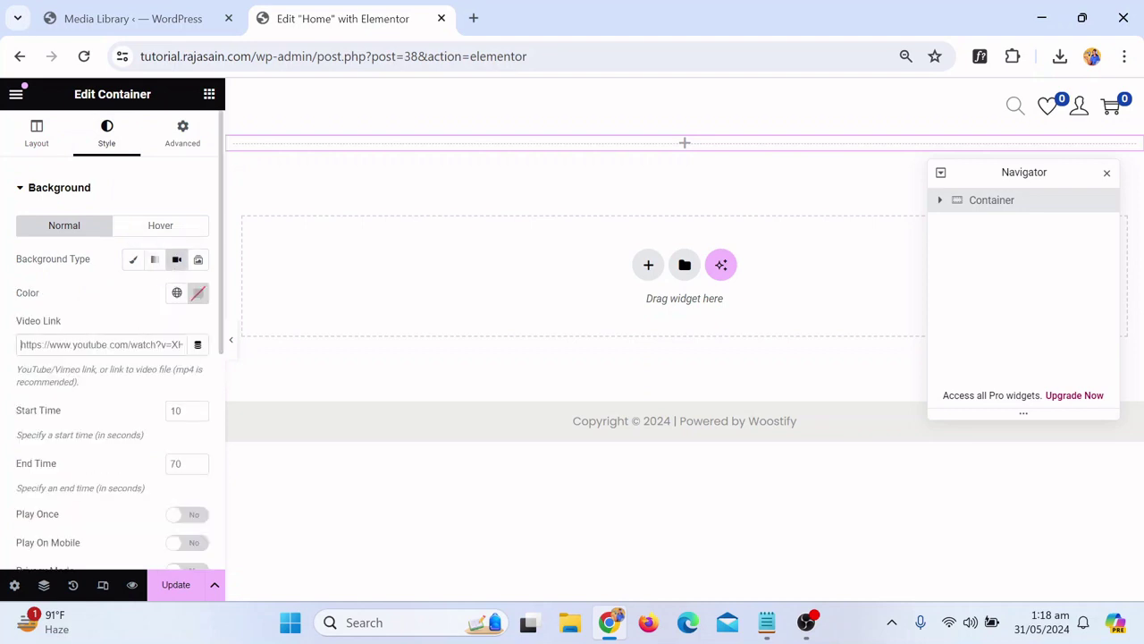
{"action": "left_click", "coordinate": [146, 20]}
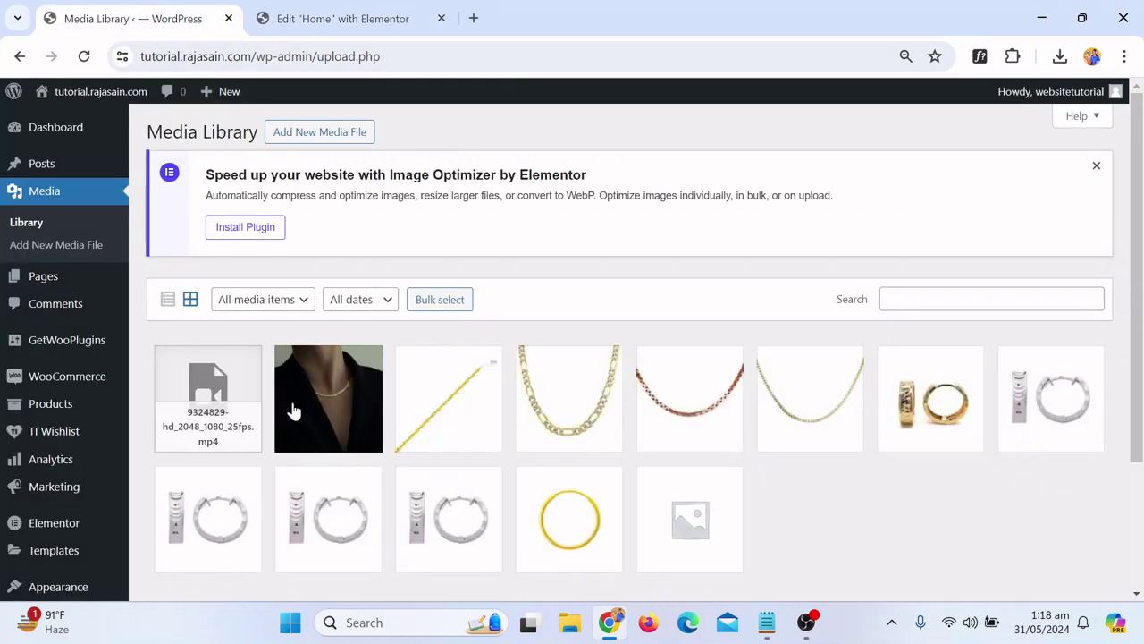
{"action": "left_click", "coordinate": [226, 416]}
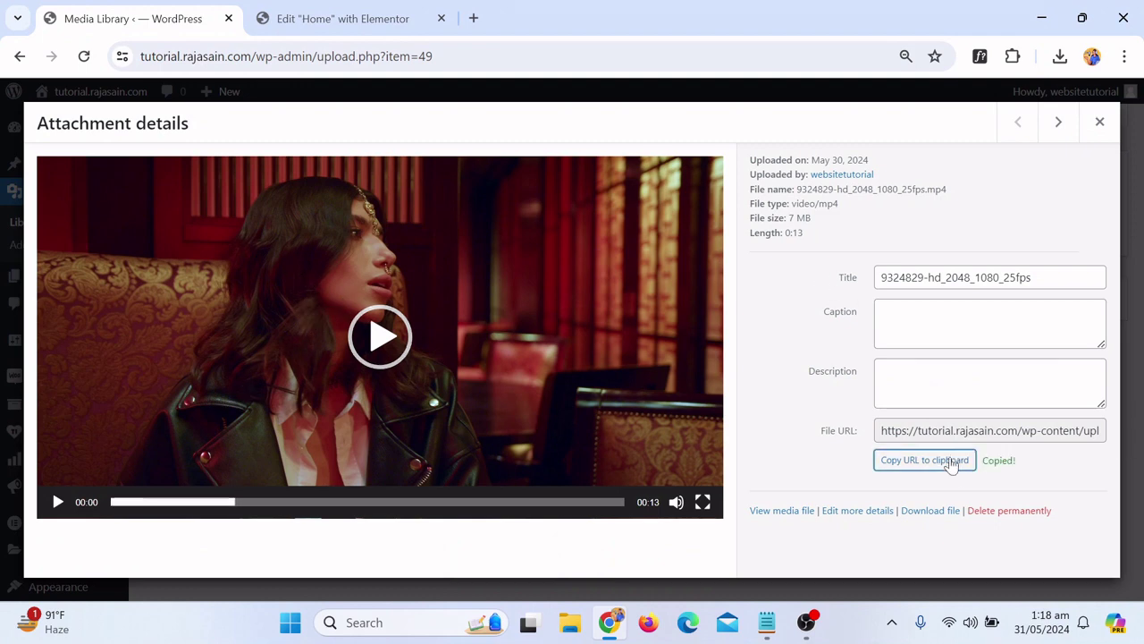
{"action": "left_click", "coordinate": [398, 18]}
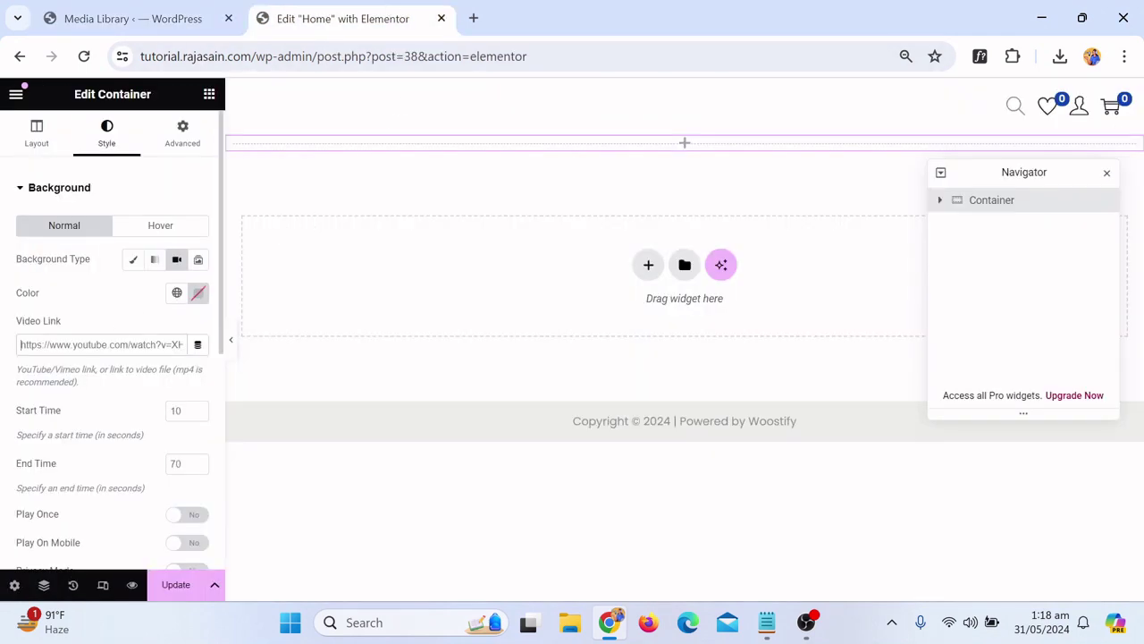
{"action": "key", "text": "ctrl+a"}
{"action": "type", "text": "https://tutorial.rajasain.com/wp-content/uploads/2024/05/9324829-hd_2048_1080_25fps.mp4"}
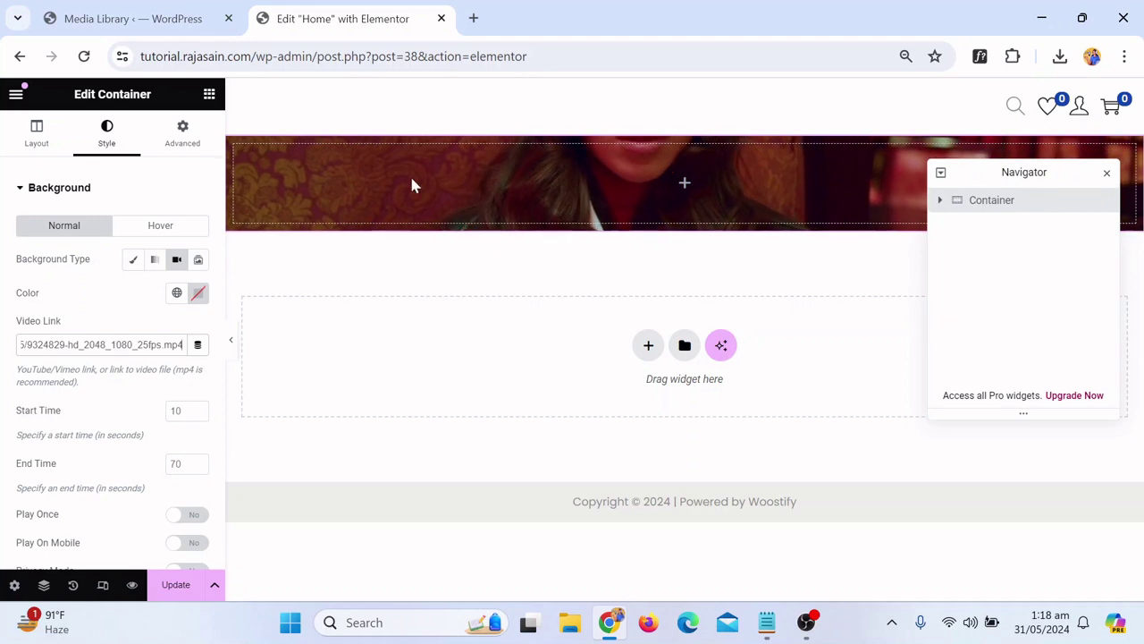
Raise the hero container's minimum height to 654 px and preview the background video at full page width
{"action": "left_click", "coordinate": [37, 136]}
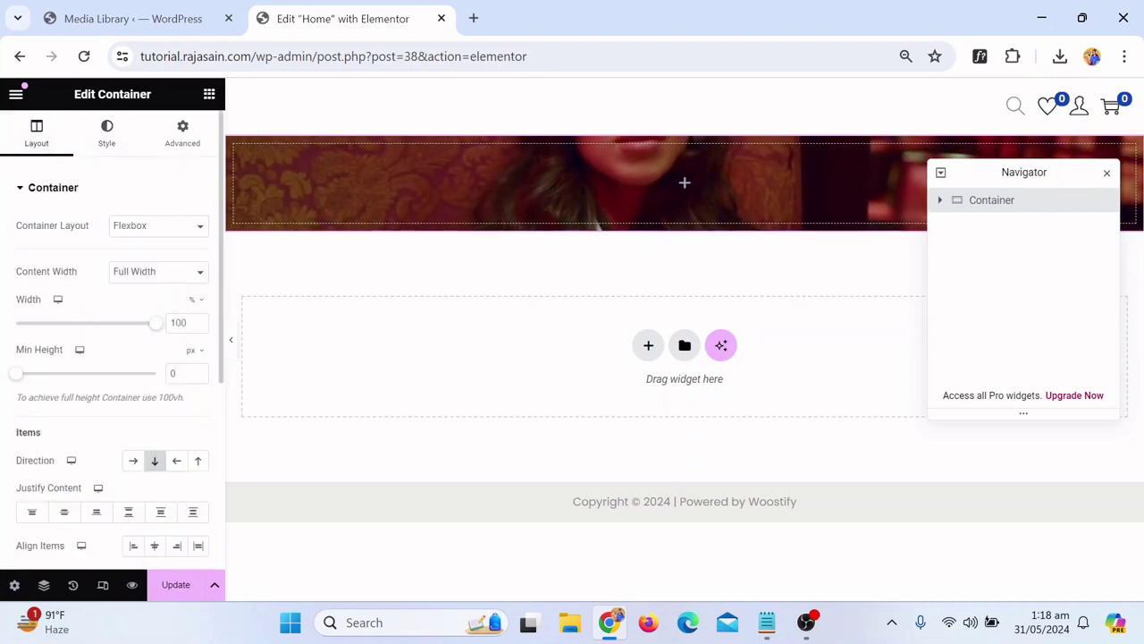
{"action": "left_click_drag", "start_coordinate": [22, 374], "coordinate": [81, 387]}
{"action": "scroll", "coordinate": [391, 381], "scroll_direction": "down", "scroll_amount": 3}
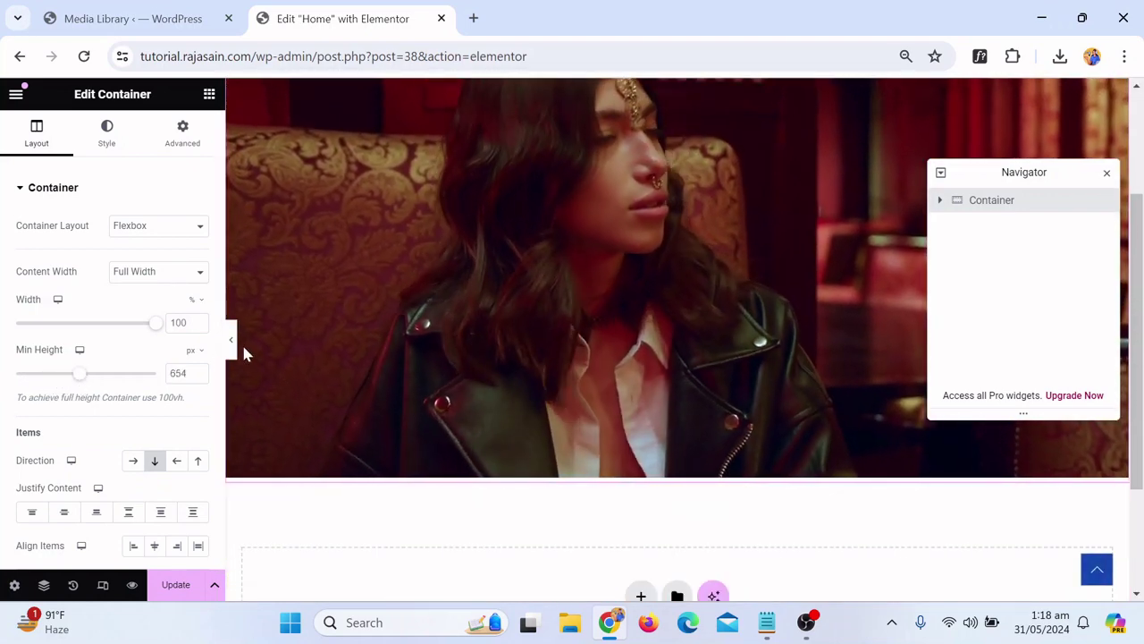
{"action": "left_click", "coordinate": [231, 340]}
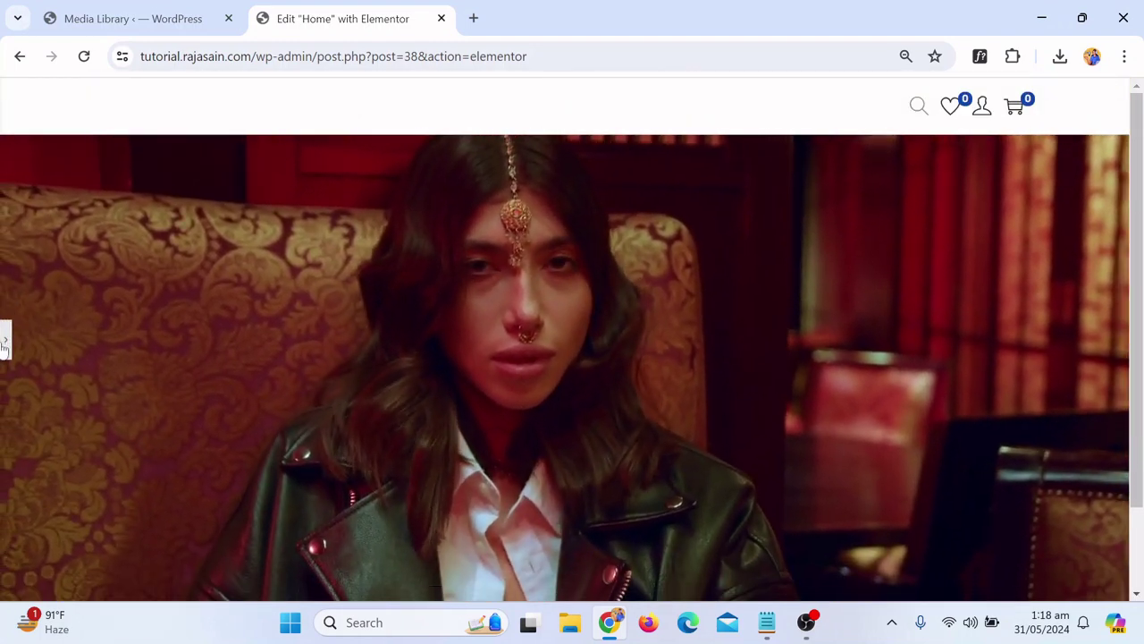
{"action": "left_click", "coordinate": [5, 340]}
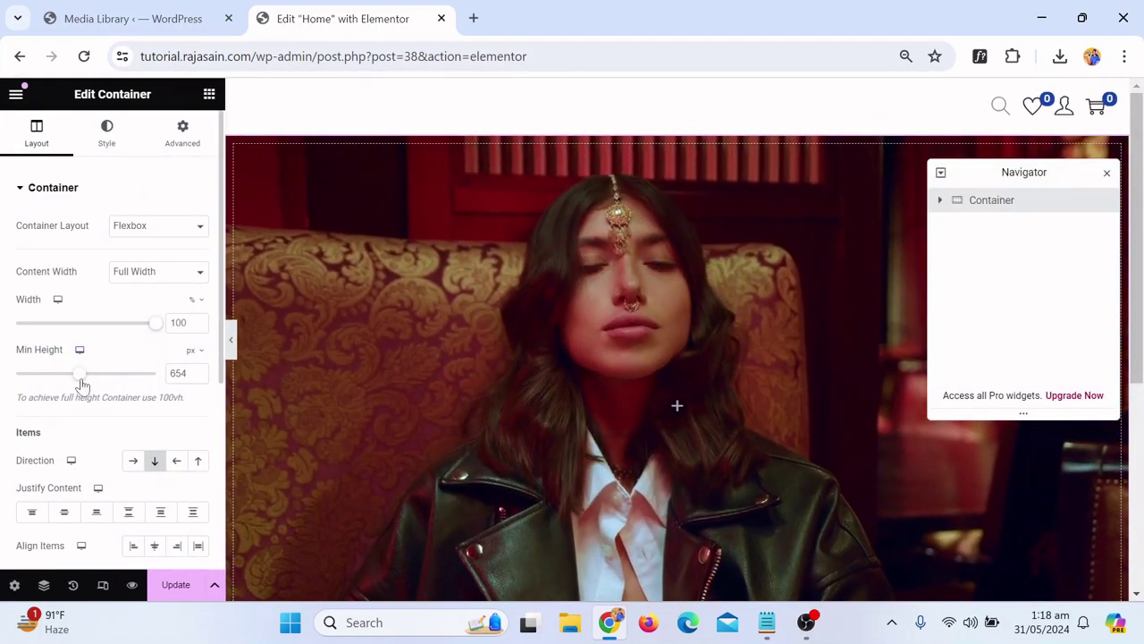
Reduce the hero container's minimum height to 500 px and preview the page at full width
{"action": "left_click_drag", "start_coordinate": [81, 374], "coordinate": [63, 384]}
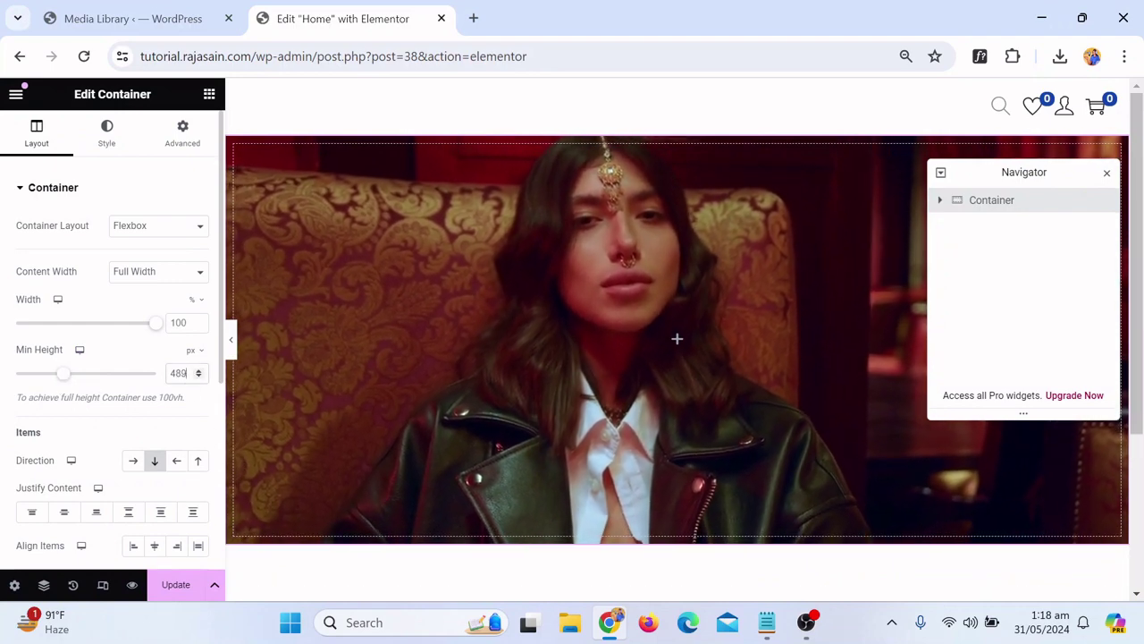
{"action": "key", "text": "BackSpace"}
{"action": "key", "text": "BackSpace"}
{"action": "key", "text": "BackSpace"}
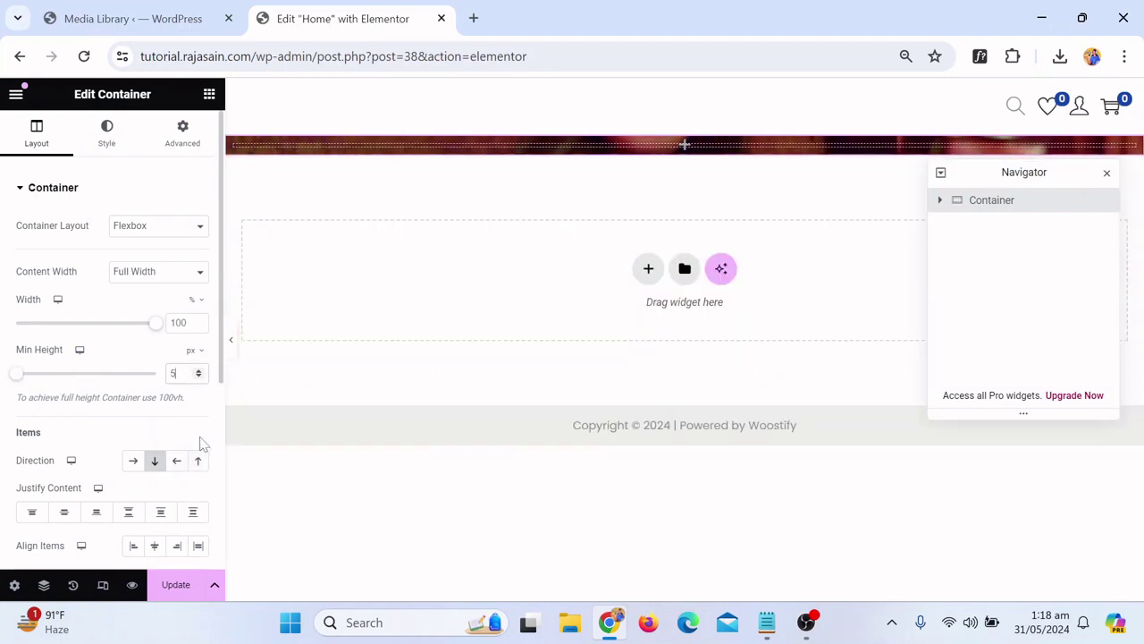
{"action": "type", "text": "500"}
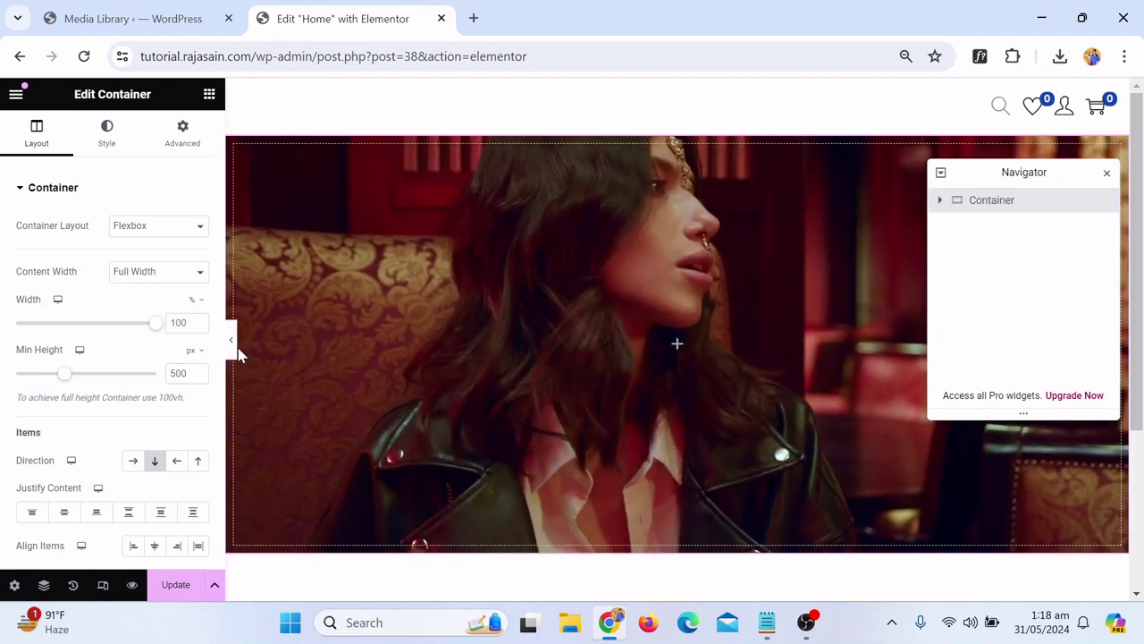
{"action": "left_click", "coordinate": [233, 340]}
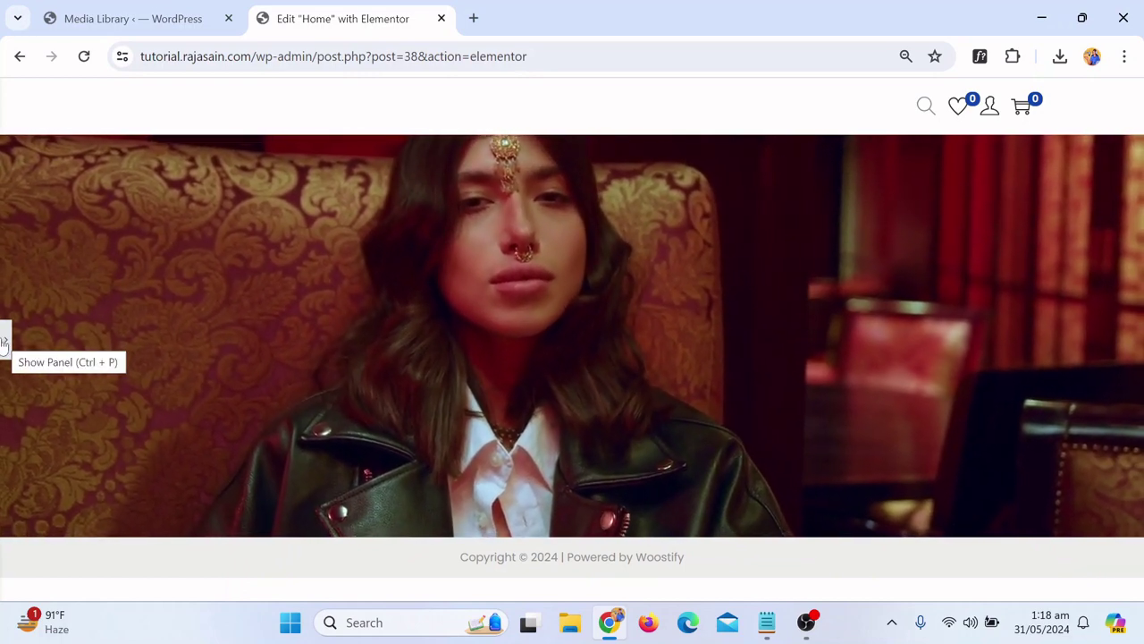
{"action": "left_click", "coordinate": [4, 343]}
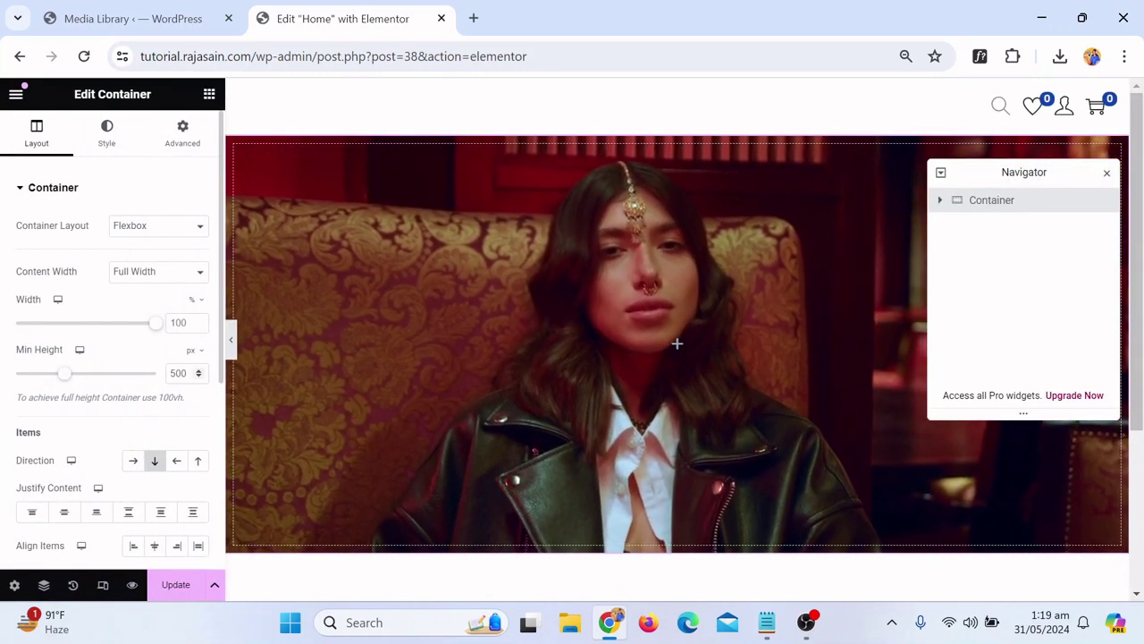
Set the hero container's minimum height to 560 px and review the page at full width
{"action": "left_click", "coordinate": [182, 372]}
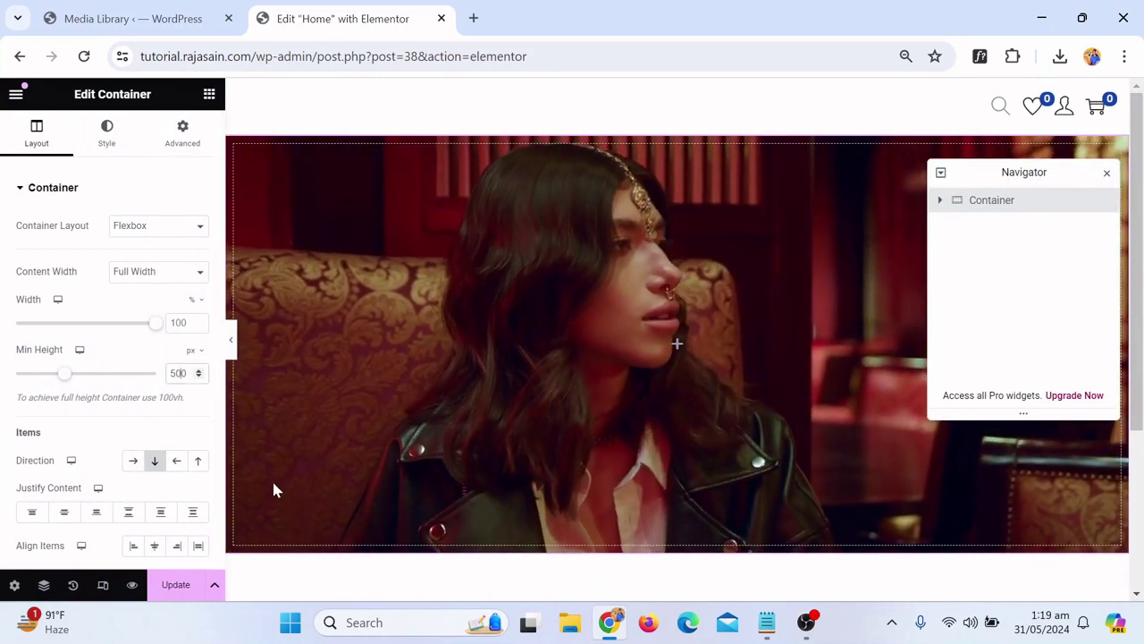
{"action": "key", "text": "BackSpace"}
{"action": "type", "text": "6"}
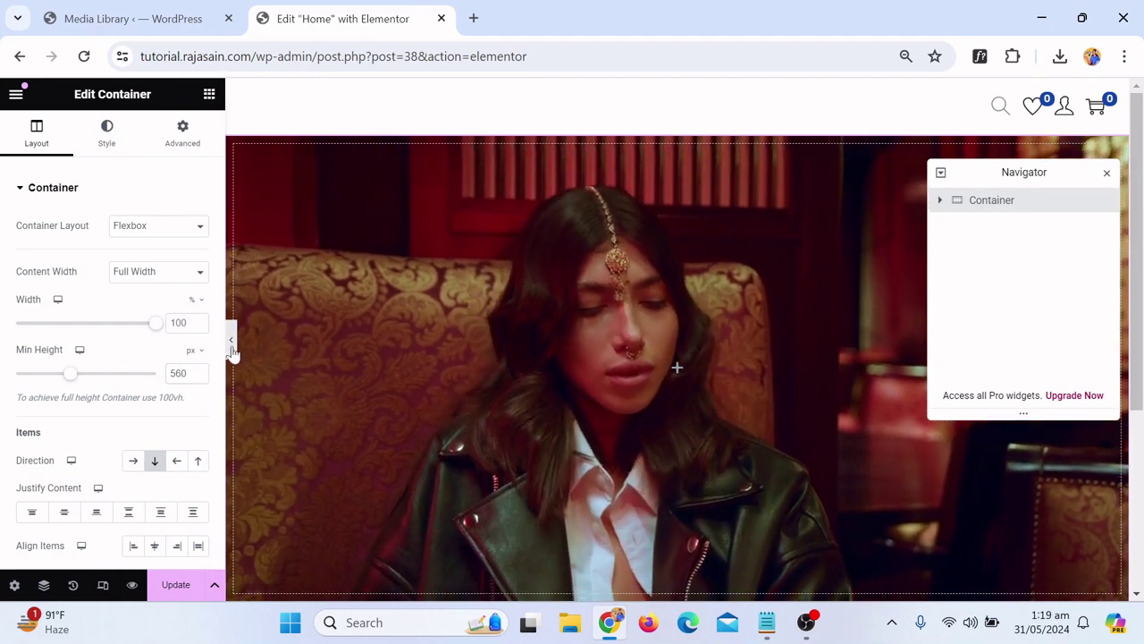
{"action": "left_click", "coordinate": [230, 342]}
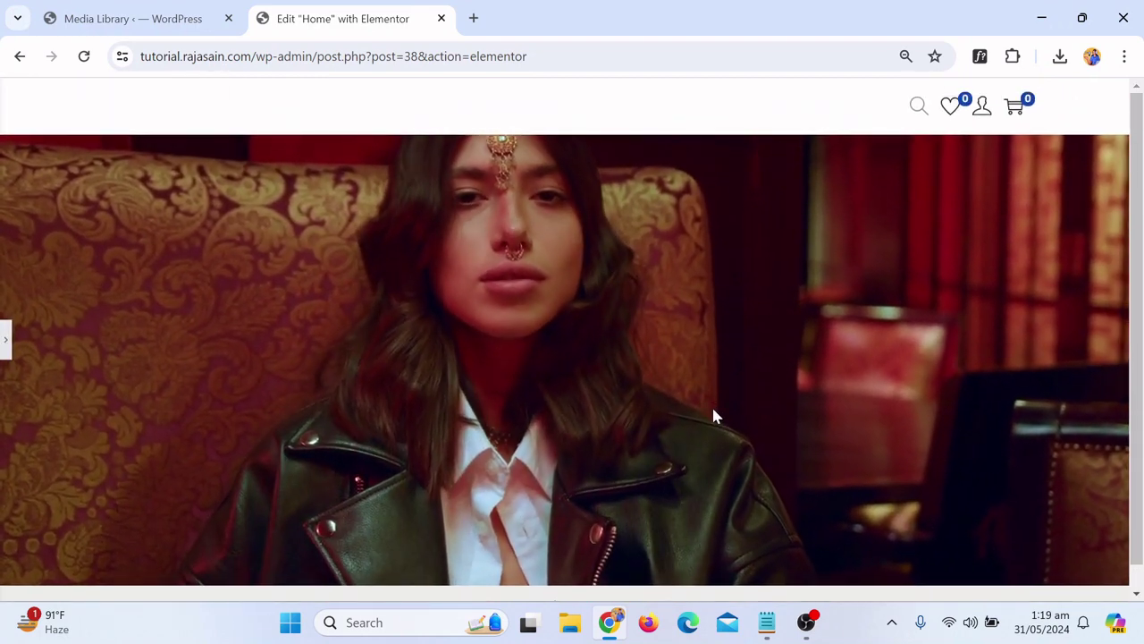
{"action": "scroll", "coordinate": [729, 416], "scroll_direction": "down", "scroll_amount": 2}
{"action": "scroll", "coordinate": [746, 422], "scroll_direction": "up", "scroll_amount": 2}
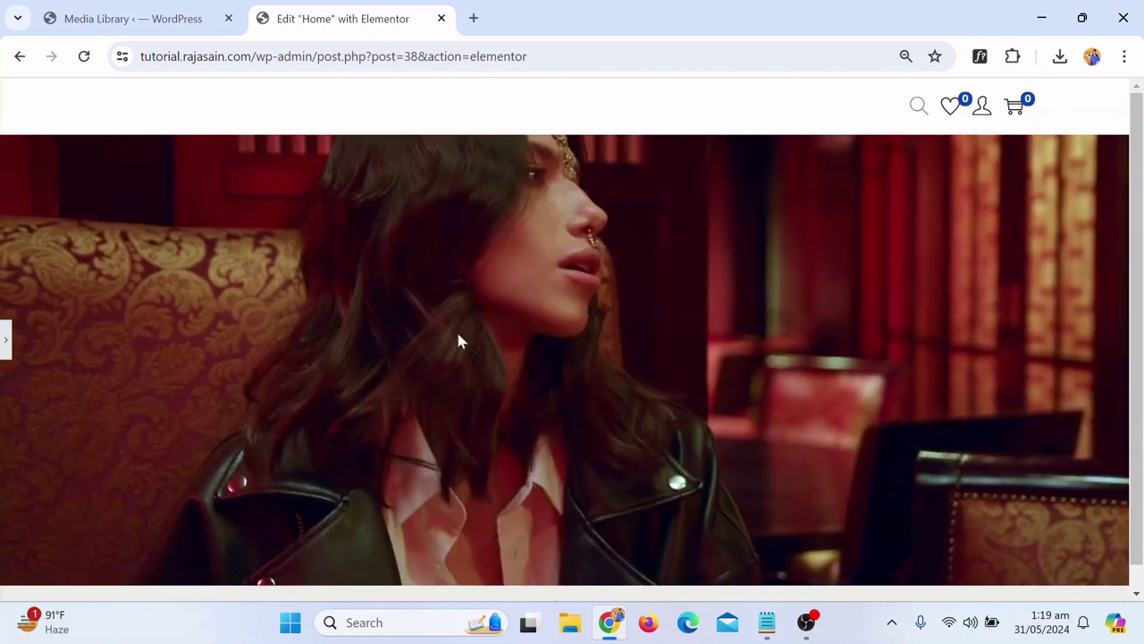
Close the Navigator, save the Home page changes and review the hero container on the page
{"action": "left_click", "coordinate": [7, 339]}
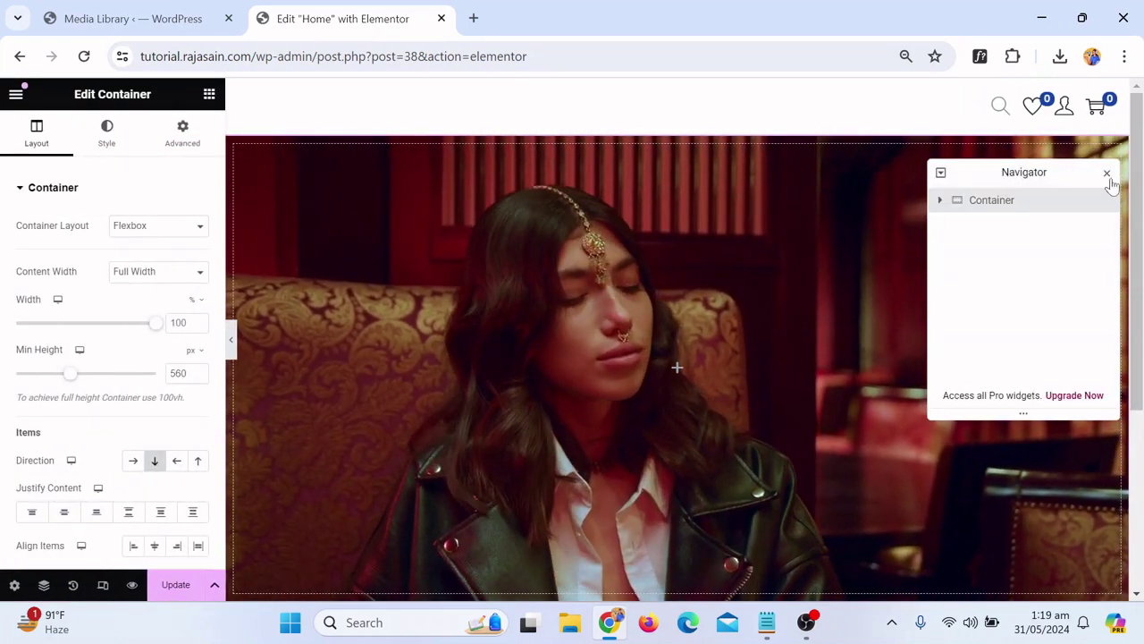
{"action": "left_click", "coordinate": [1108, 175]}
{"action": "left_click", "coordinate": [176, 586]}
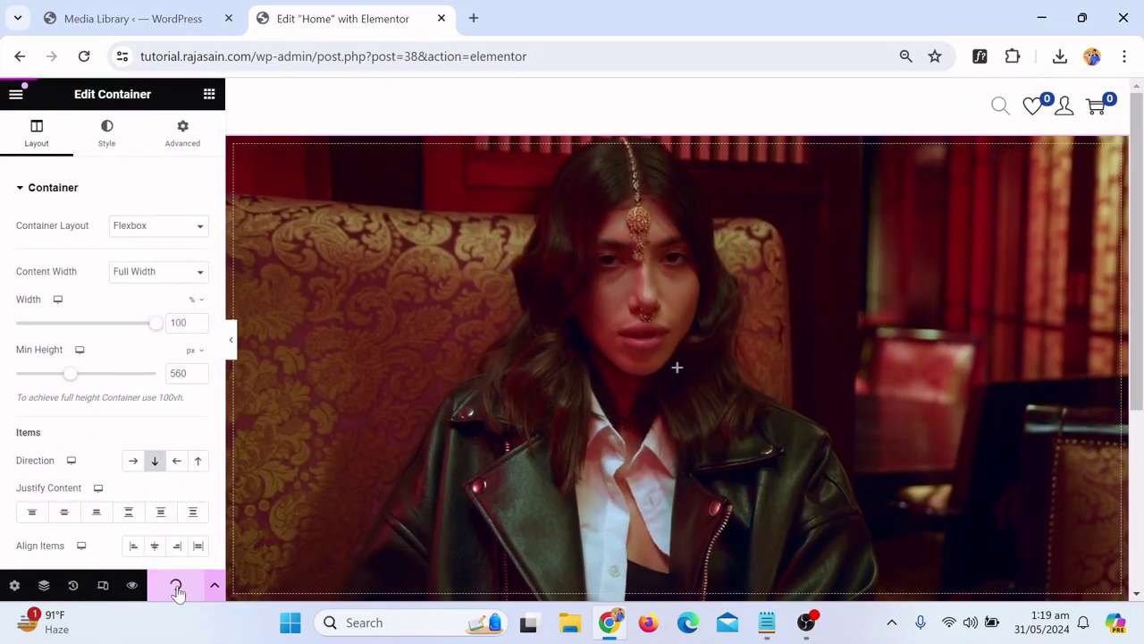
{"action": "scroll", "coordinate": [694, 348], "scroll_direction": "down", "scroll_amount": 2}
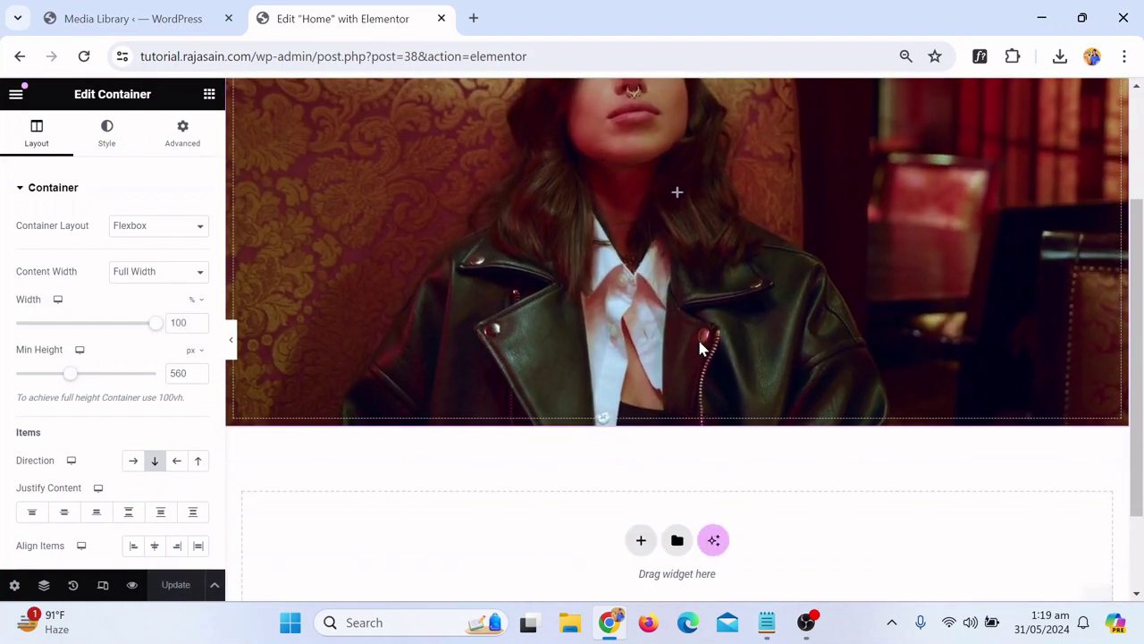
{"action": "scroll", "coordinate": [700, 347], "scroll_direction": "up", "scroll_amount": 3}
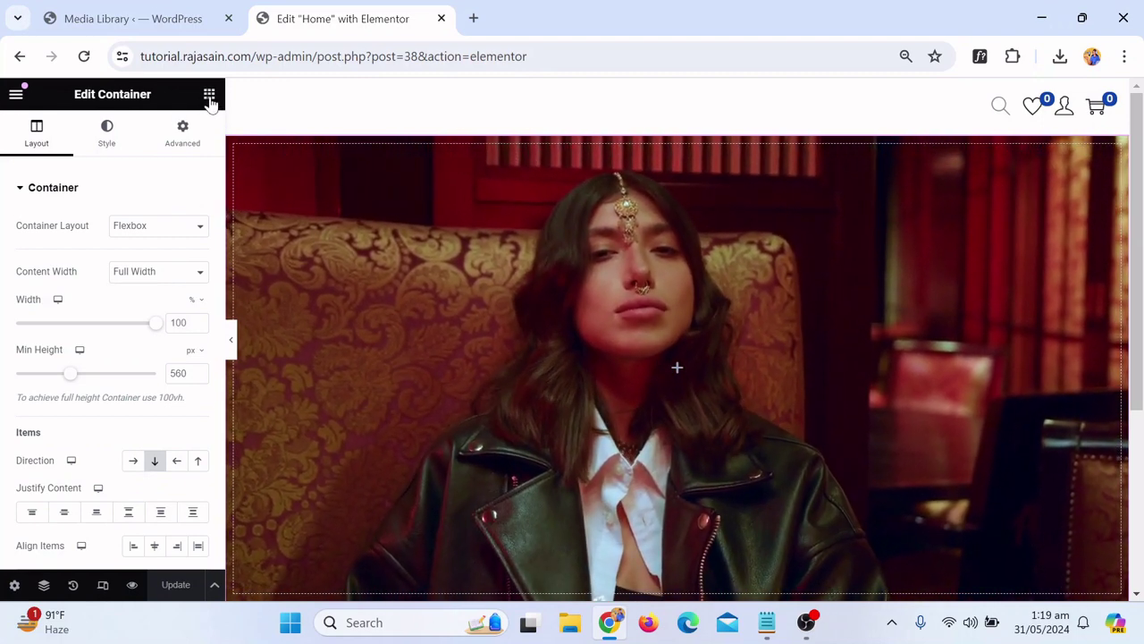
Add a Heading widget inside the hero container and clear its placeholder title
{"action": "left_click", "coordinate": [209, 95]}
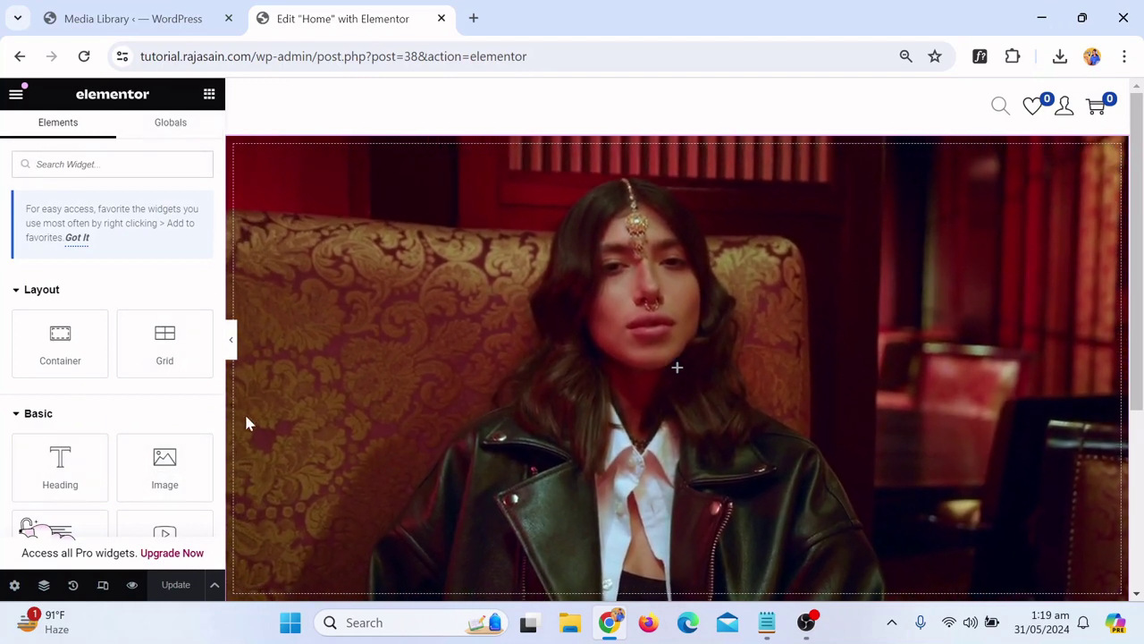
{"action": "left_click_drag", "start_coordinate": [480, 372], "coordinate": [668, 353]}
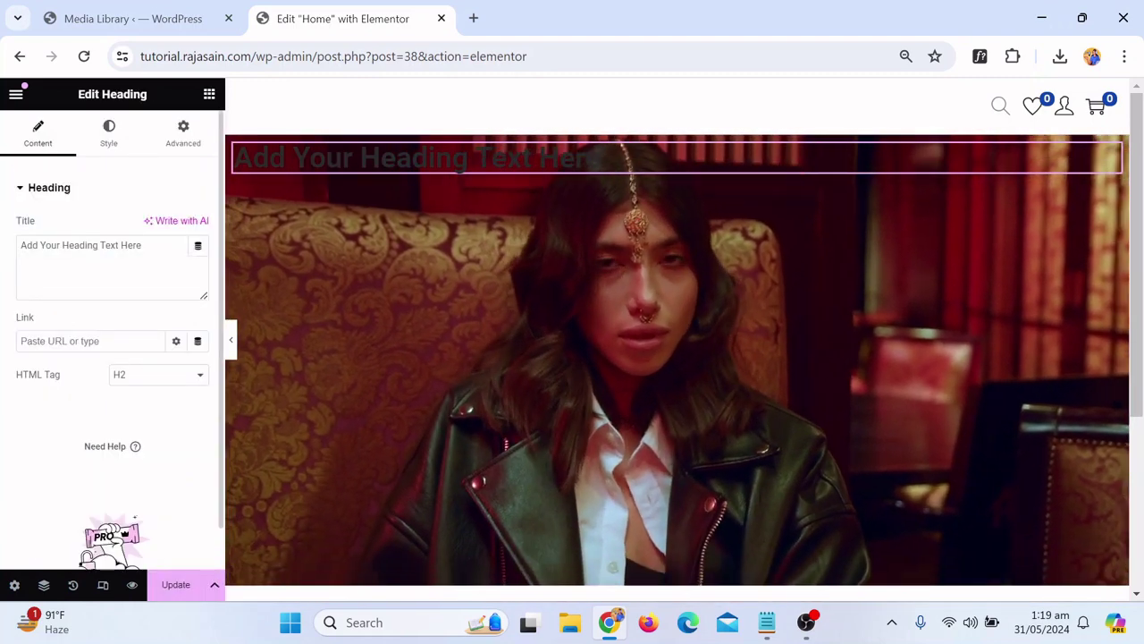
{"action": "key", "text": "ctrl+a"}
{"action": "key", "text": "BackSpace"}
{"action": "key", "text": "Caps_Lock"}
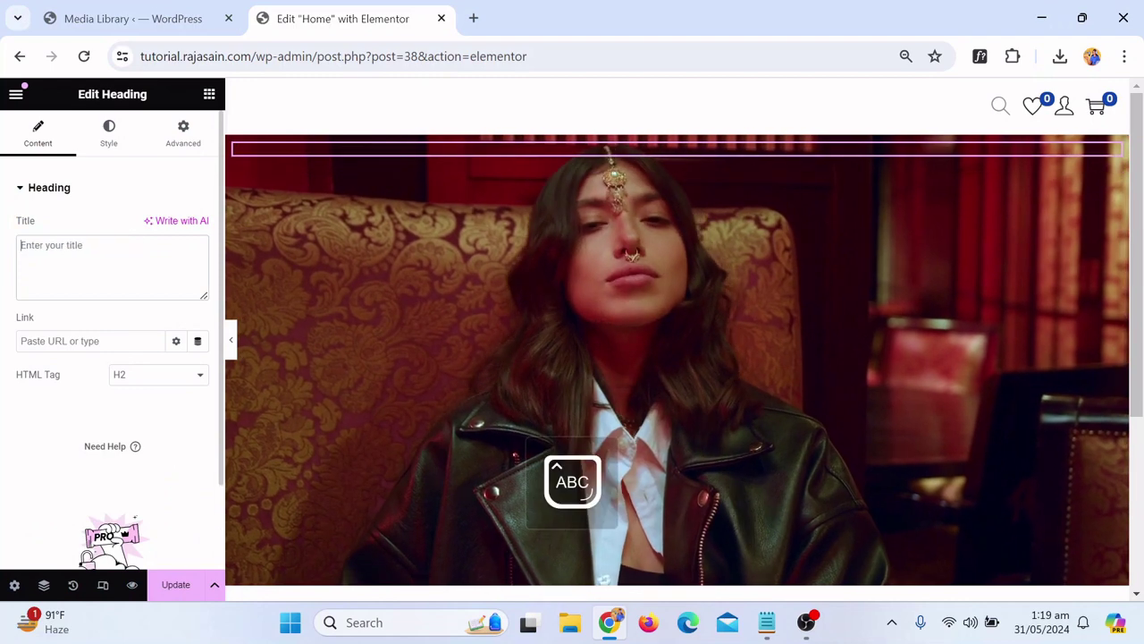
{"action": "type", "text": "B"}
{"action": "key", "text": "Caps_Lock"}
{"action": "type", "text": "es"}
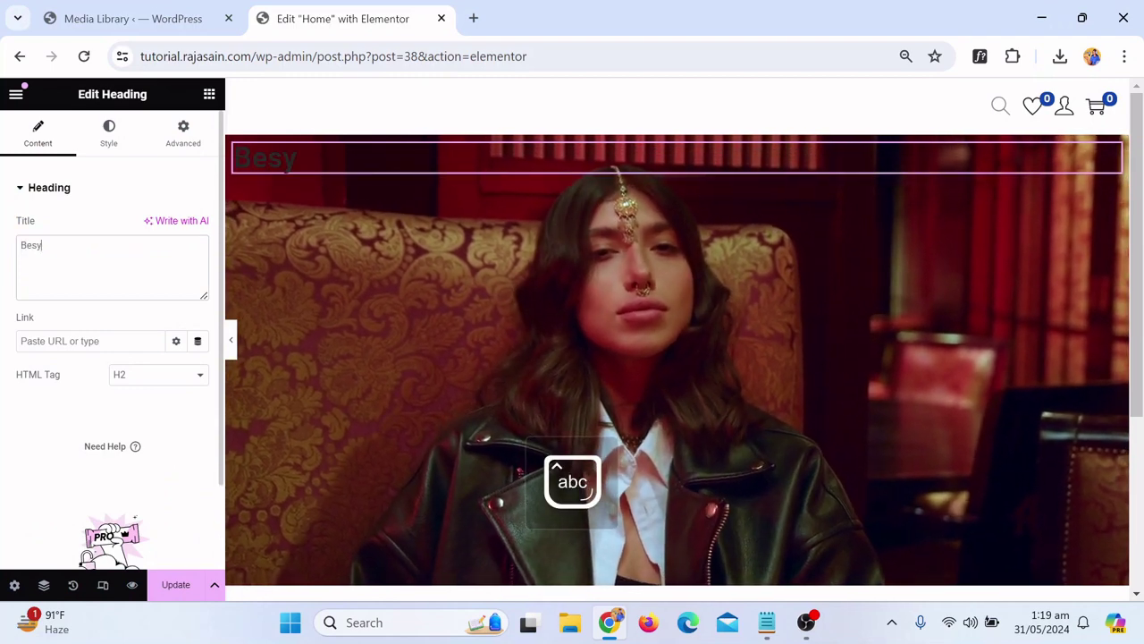
{"action": "type", "text": "t"}
{"action": "key", "text": "Caps_Lock"}
{"action": "type", "text": "S"}
{"action": "key", "text": "Caps_Lock"}
{"action": "type", "text": "e"}
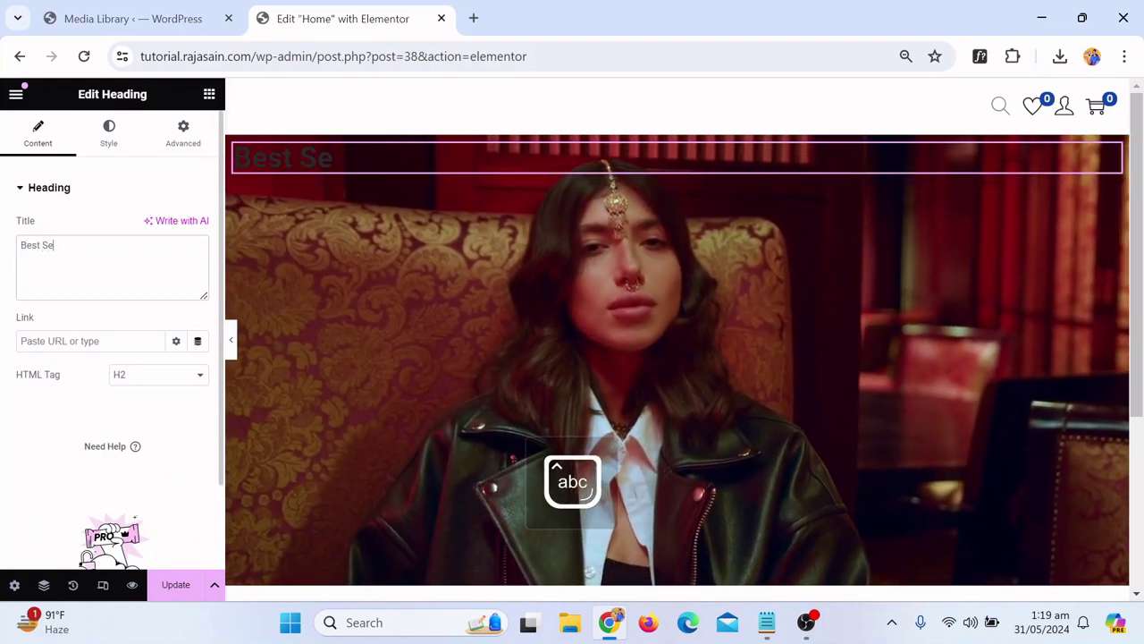
{"action": "type", "text": "lling"}
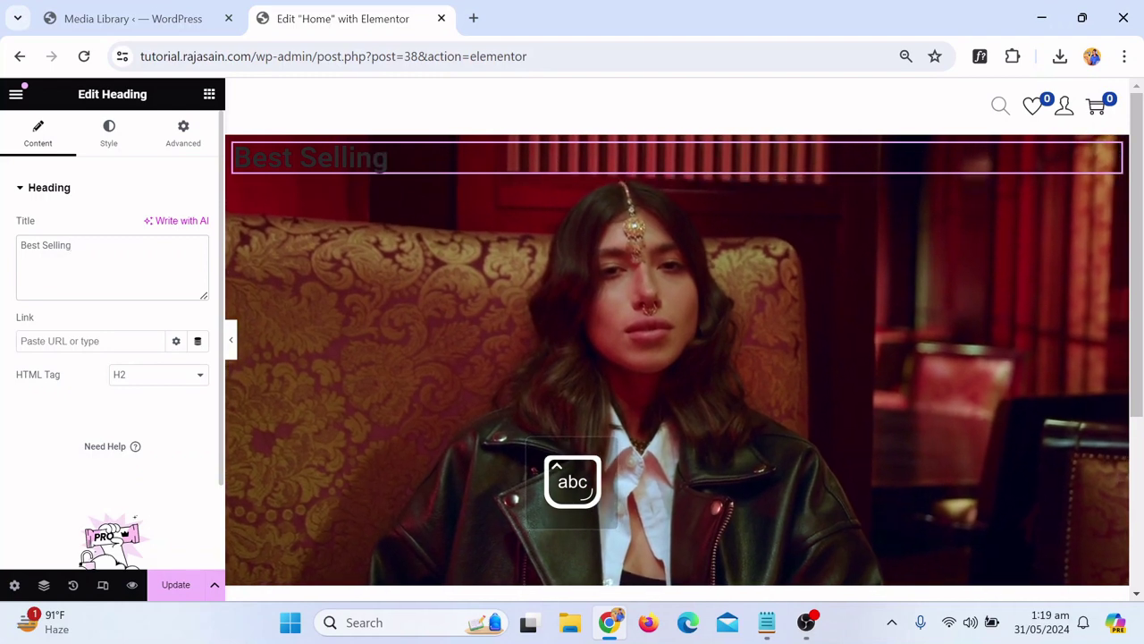
{"action": "key", "text": "Caps_Lock"}
{"action": "type", "text": "G"}
{"action": "key", "text": "Caps_Lock"}
{"action": "key", "text": "BackSpace"}
Enter "Get Premium Gold Stuff Here" as the heading's title, removing any stray pasted video URL
{"action": "key", "text": "Caps_Lock"}
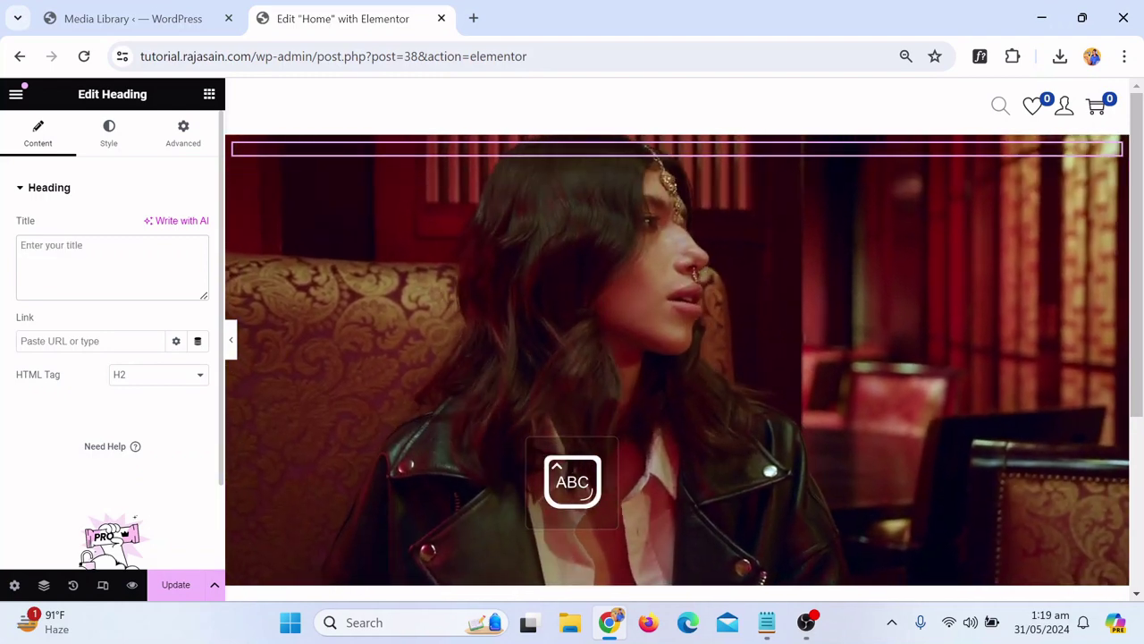
{"action": "type", "text": "G"}
{"action": "key", "text": "Caps_Lock"}
{"action": "type", "text": "et P"}
{"action": "key", "text": "Caps_Lock"}
{"action": "type", "text": "remium"}
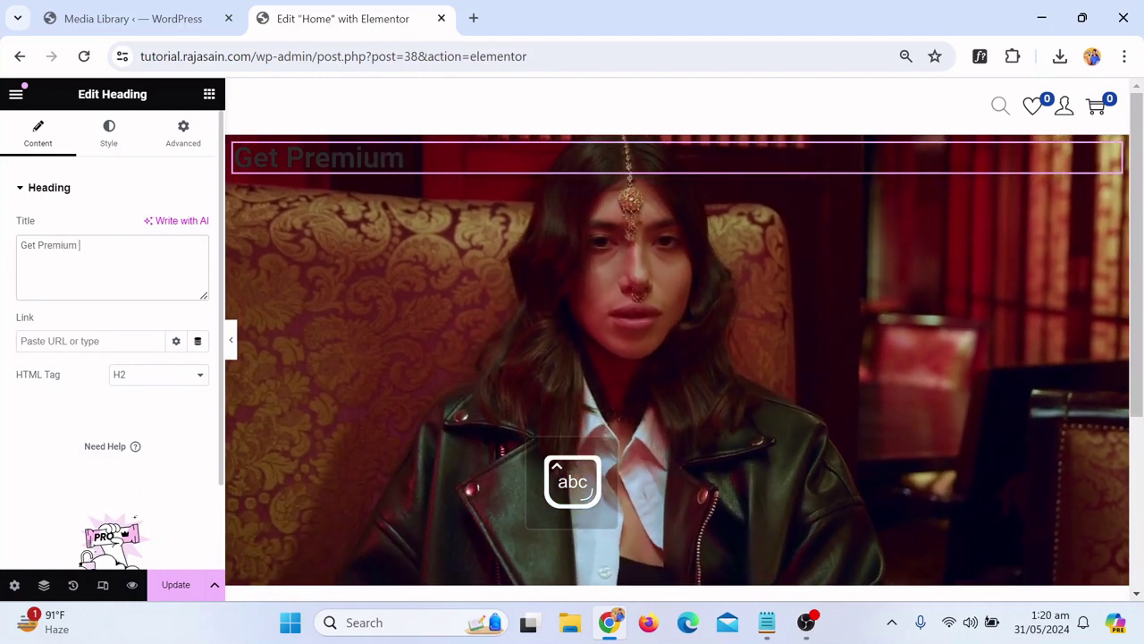
{"action": "key", "text": "ctrl+v"}
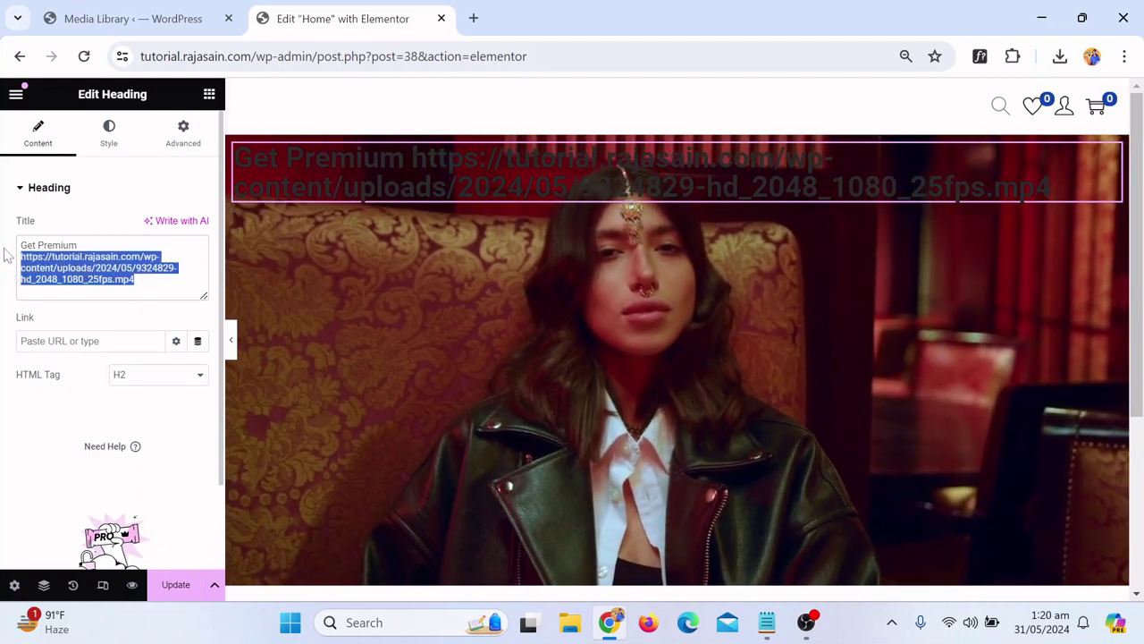
{"action": "key", "text": "BackSpace"}
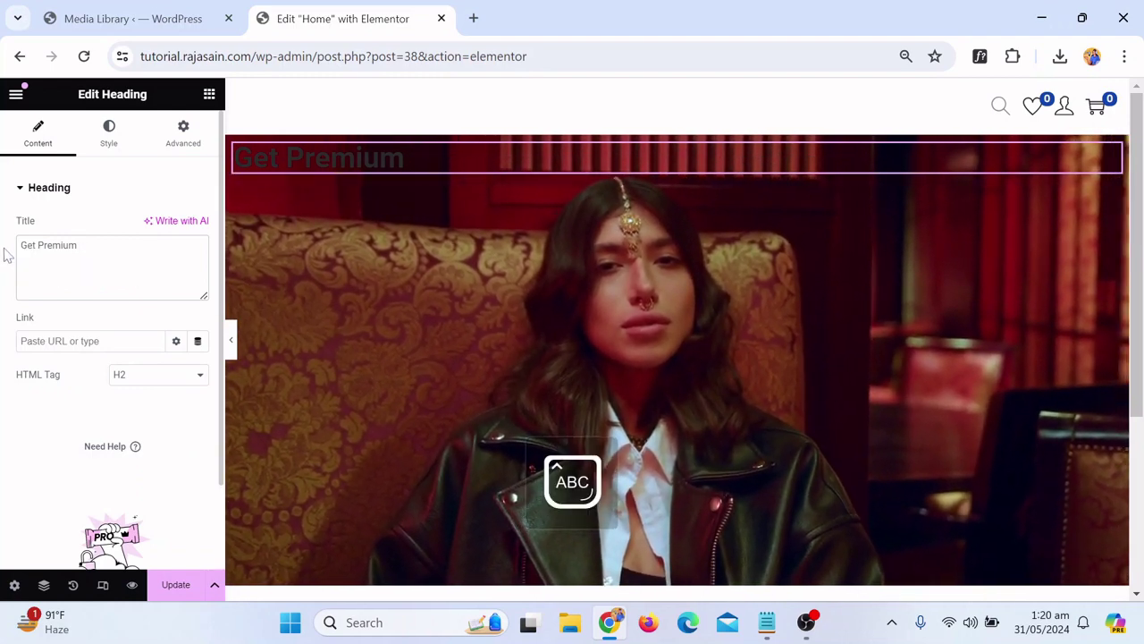
{"action": "type", "text": "G"}
{"action": "key", "text": "Caps_Lock"}
{"action": "type", "text": "old"}
{"action": "key", "text": "Caps_Lock"}
{"action": "type", "text": "S"}
{"action": "key", "text": "Caps_Lock"}
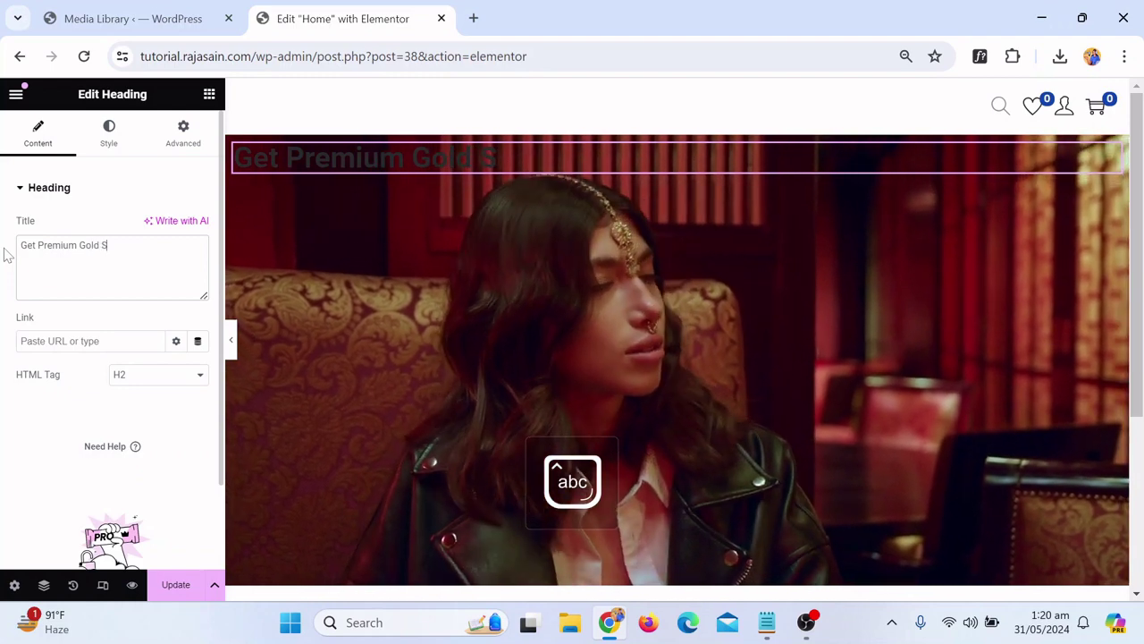
{"action": "type", "text": "tuff"}
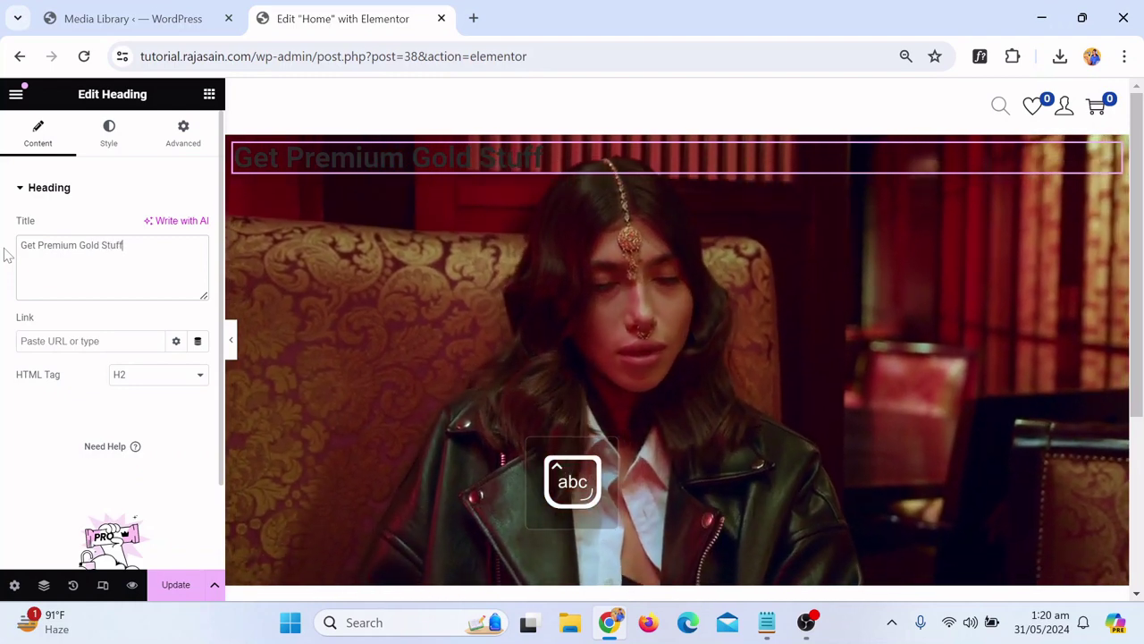
{"action": "key", "text": "Caps_Lock"}
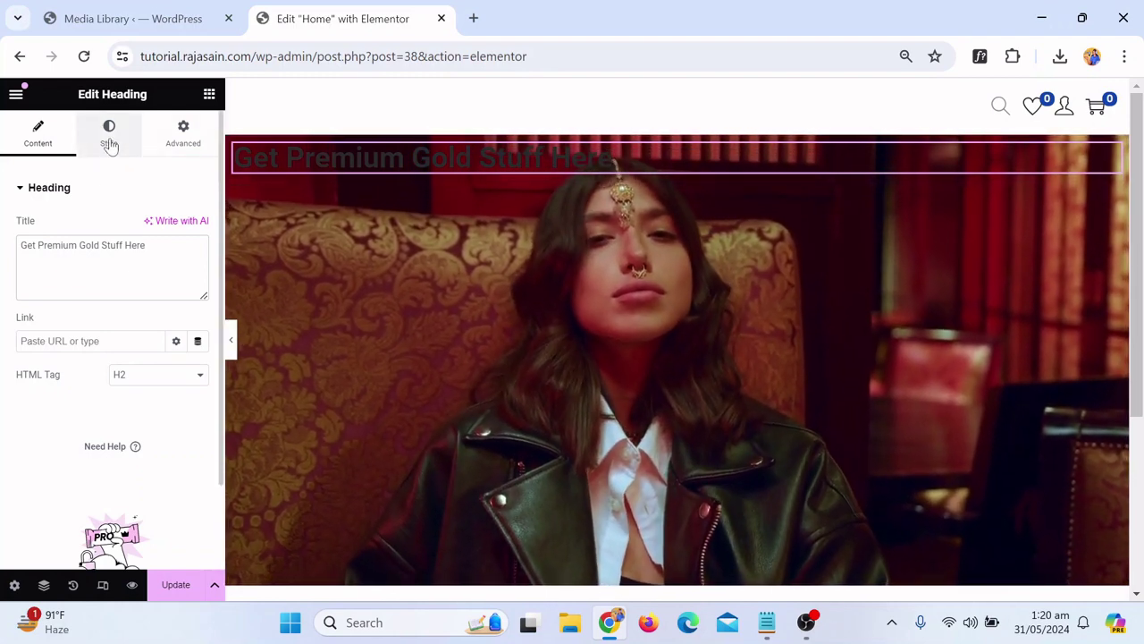
Set the heading's text color to #fff and save that white as a new global color
{"action": "left_click", "coordinate": [110, 143]}
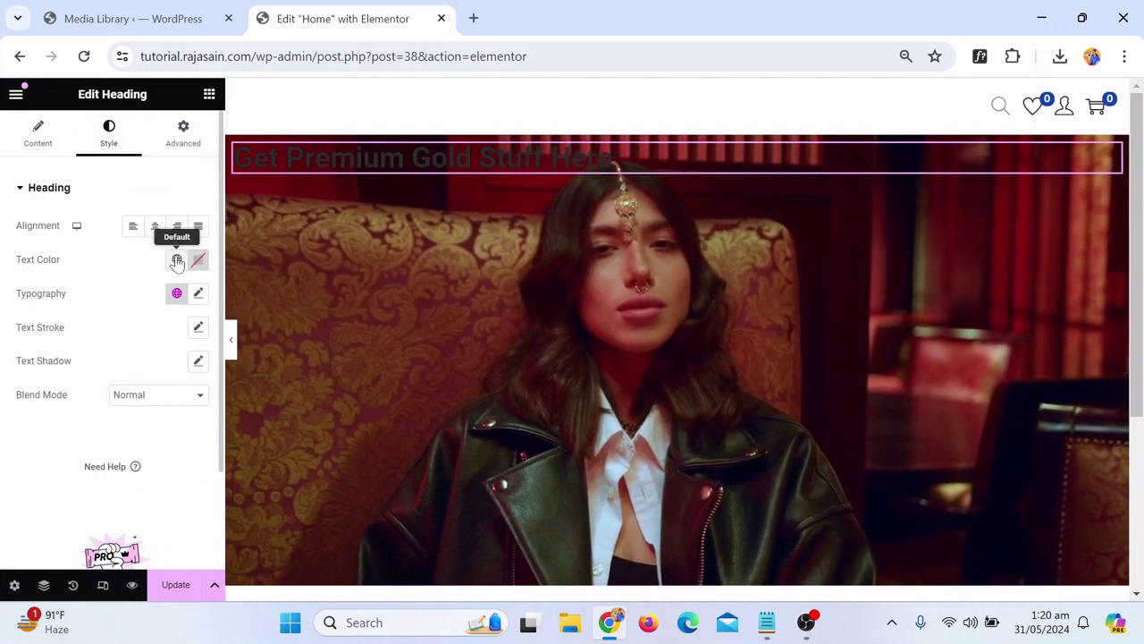
{"action": "left_click", "coordinate": [177, 259]}
{"action": "scroll", "coordinate": [125, 367], "scroll_direction": "down", "scroll_amount": 4}
{"action": "scroll", "coordinate": [117, 403], "scroll_direction": "up", "scroll_amount": 4}
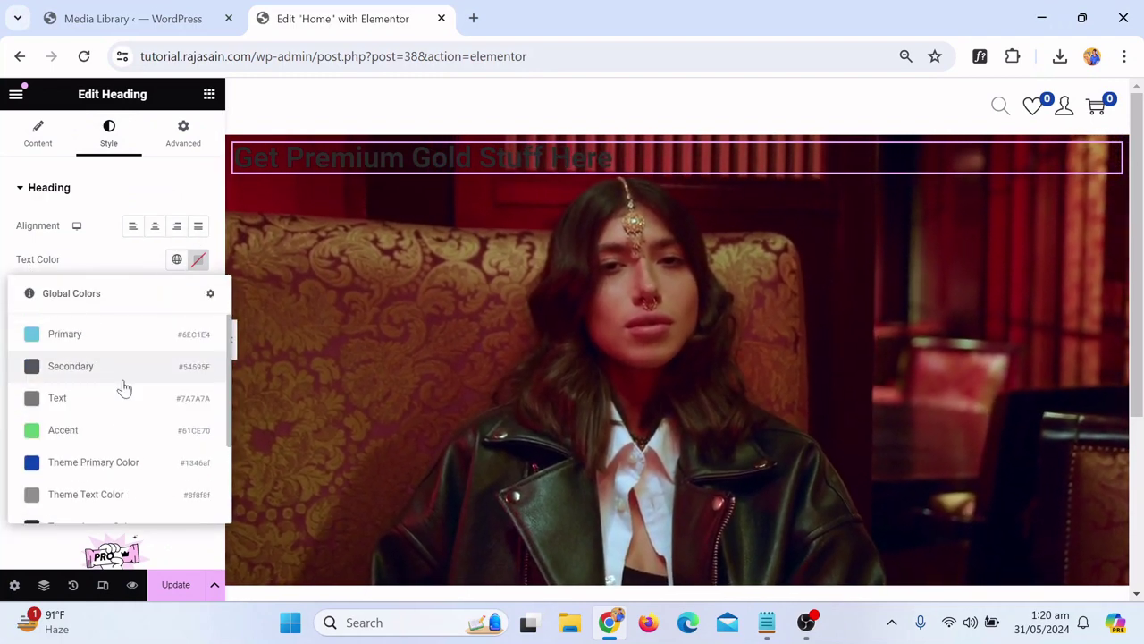
{"action": "left_click", "coordinate": [107, 266]}
{"action": "left_click", "coordinate": [198, 259]}
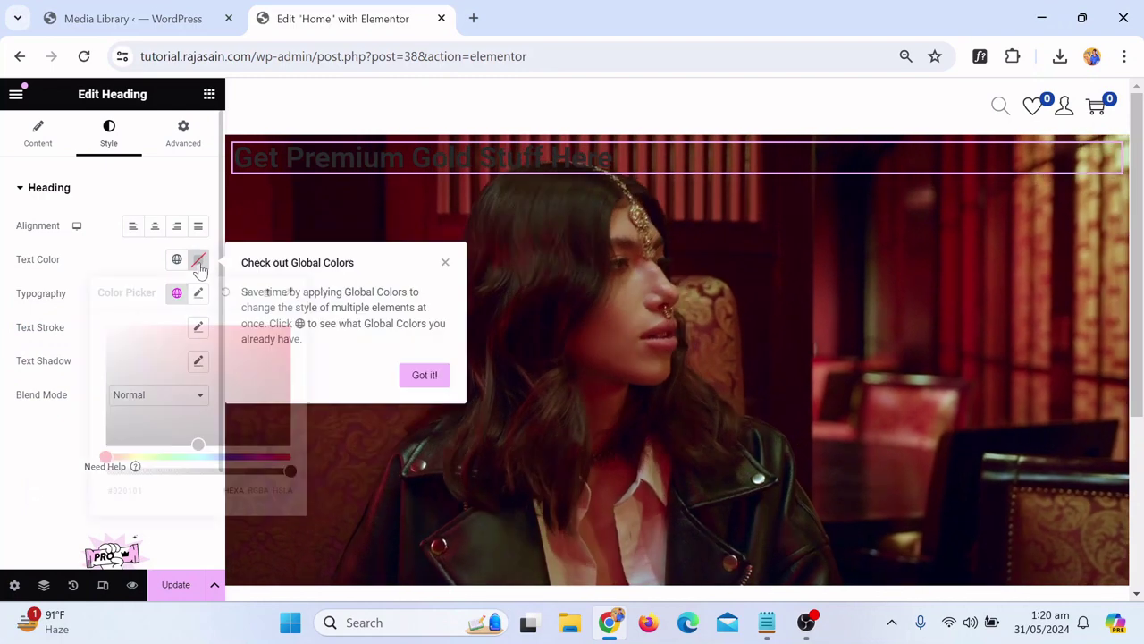
{"action": "left_click", "coordinate": [198, 259]}
{"action": "left_click", "coordinate": [199, 259]}
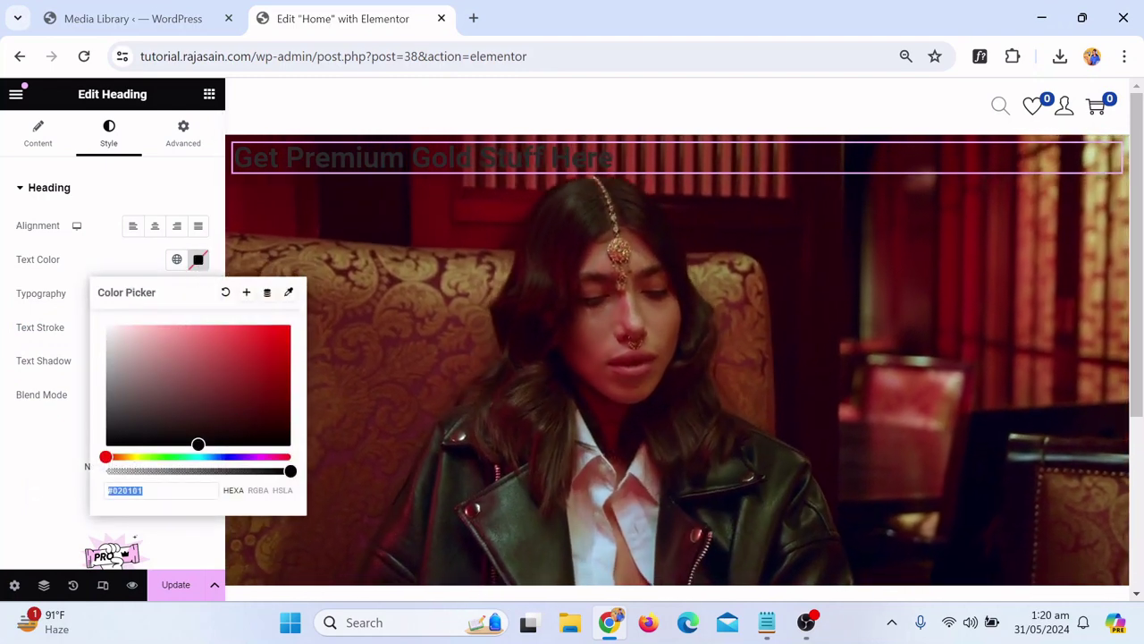
{"action": "key", "text": "BackSpace"}
{"action": "key", "text": "BackSpace"}
{"action": "key", "text": "BackSpace"}
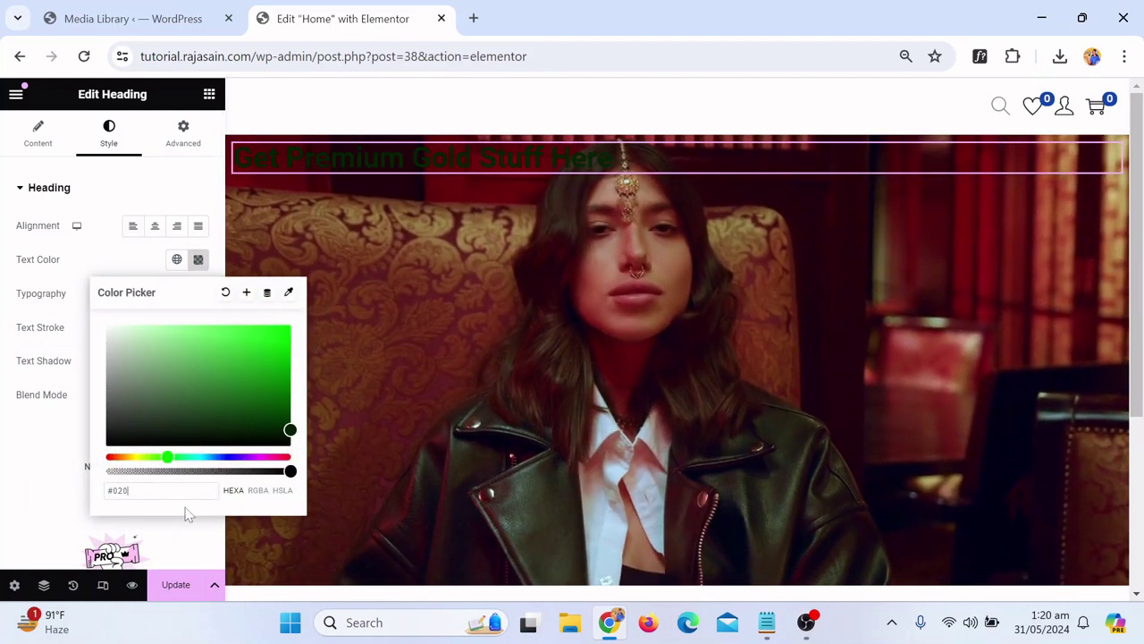
{"action": "key", "text": "BackSpace"}
{"action": "type", "text": "fff"}
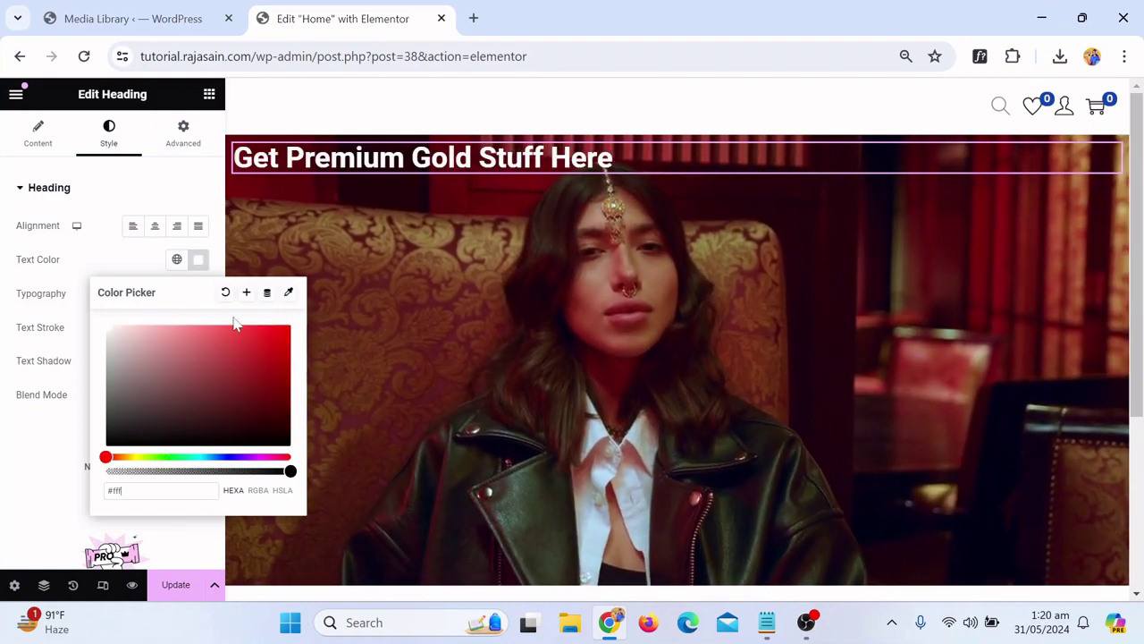
{"action": "left_click", "coordinate": [247, 294]}
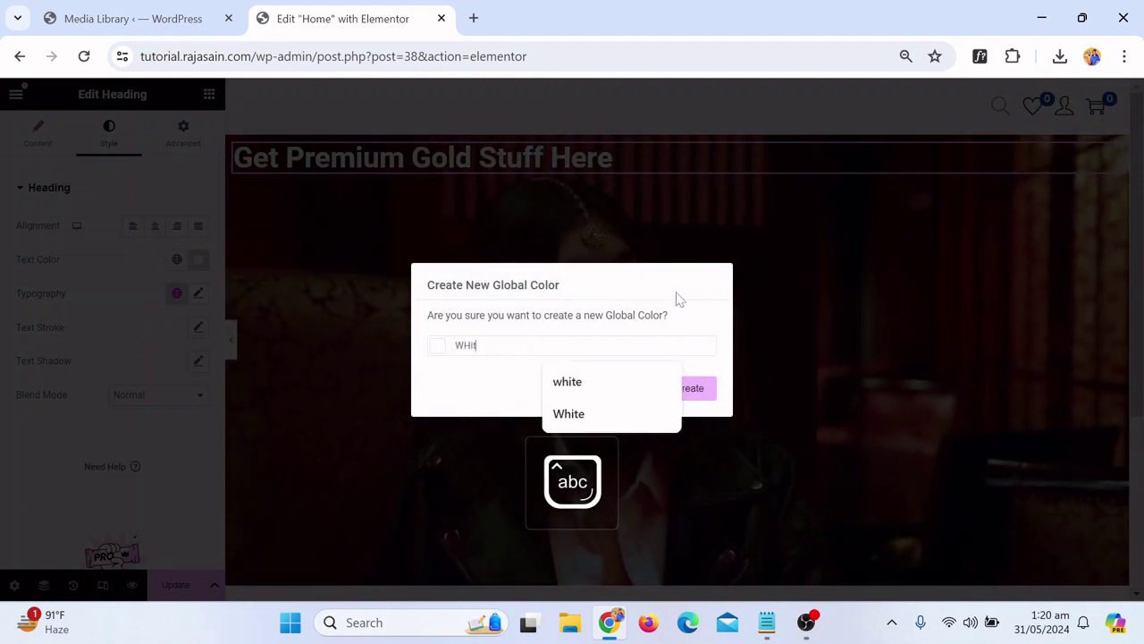
{"action": "left_click", "coordinate": [703, 392]}
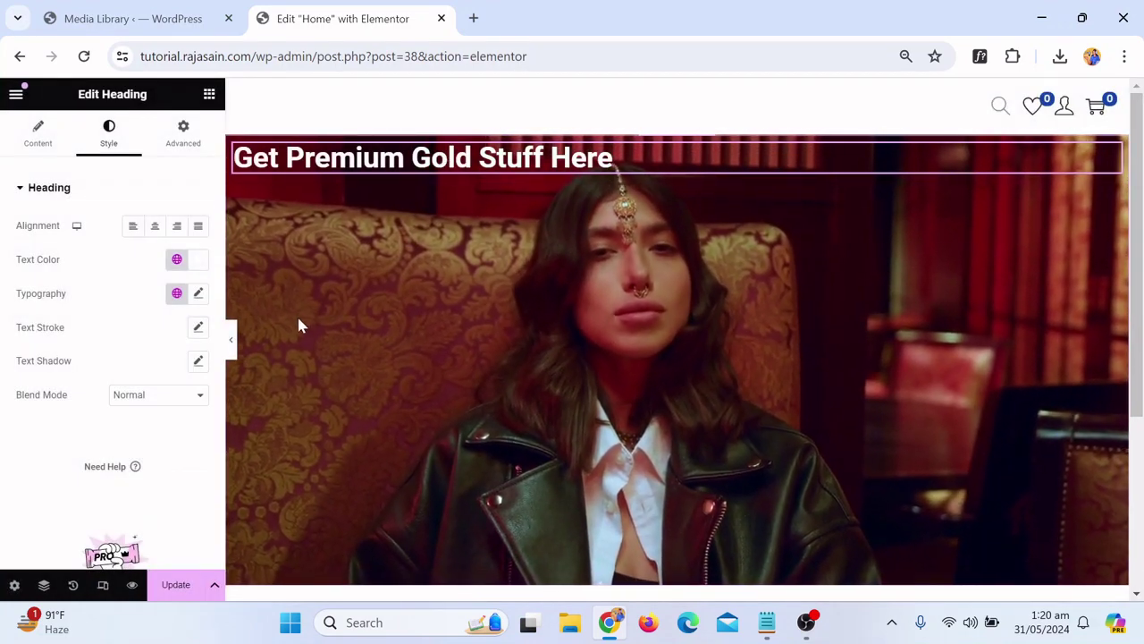
Set the hero container's Justify Content to Center, comparing it with End, and preview the page at full width
{"action": "left_click", "coordinate": [232, 339]}
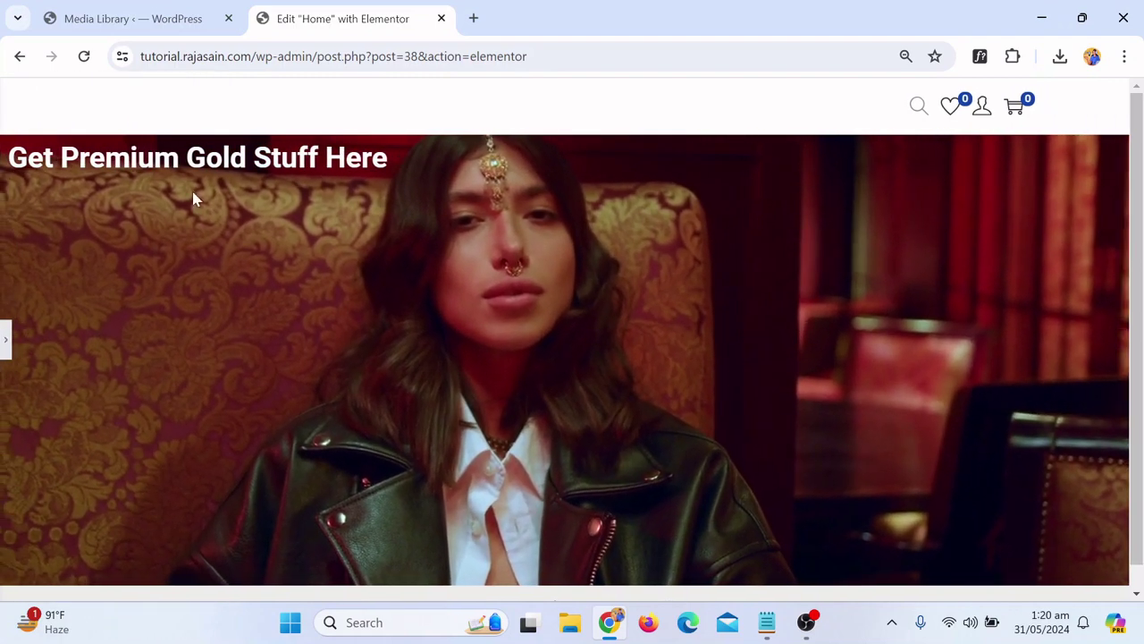
{"action": "left_click", "coordinate": [555, 156]}
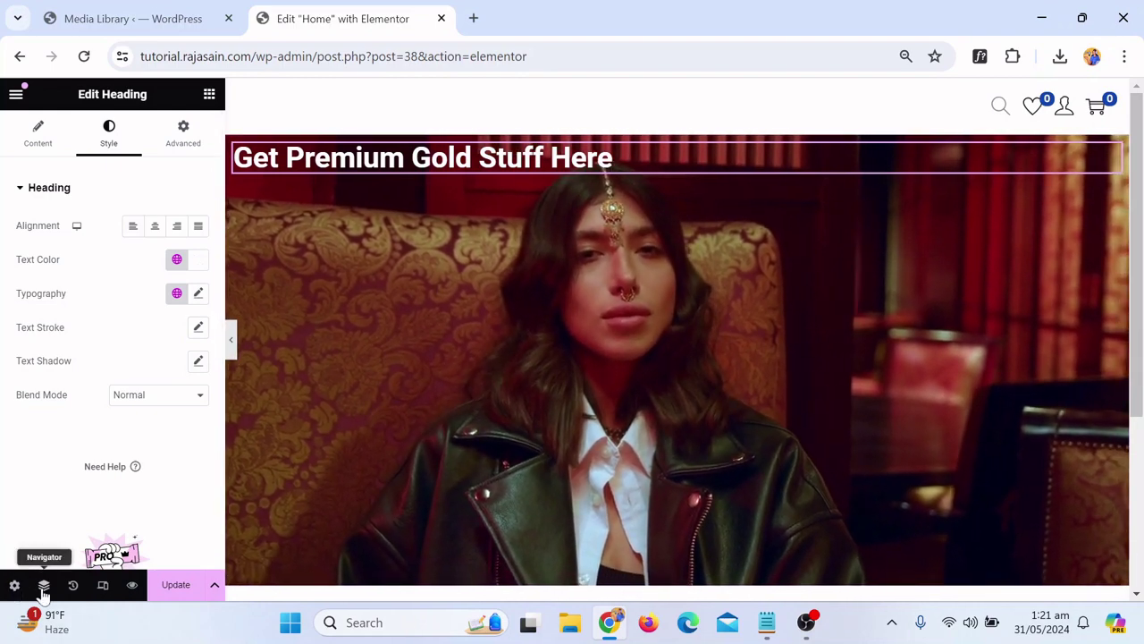
{"action": "left_click", "coordinate": [43, 586]}
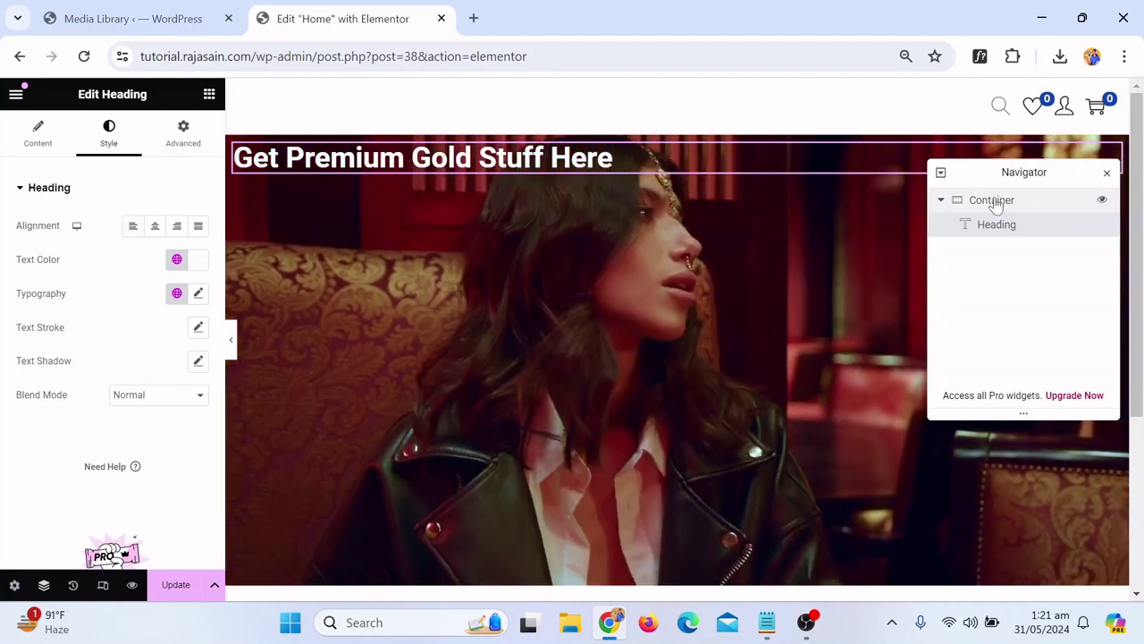
{"action": "left_click", "coordinate": [995, 200]}
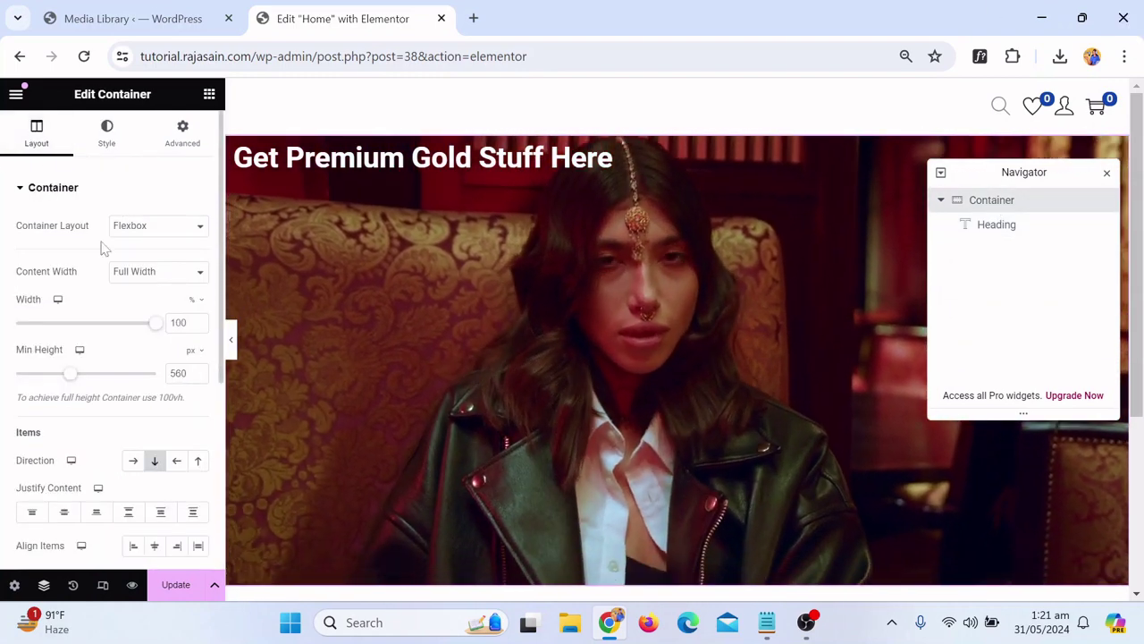
{"action": "scroll", "coordinate": [98, 326], "scroll_direction": "down", "scroll_amount": 1}
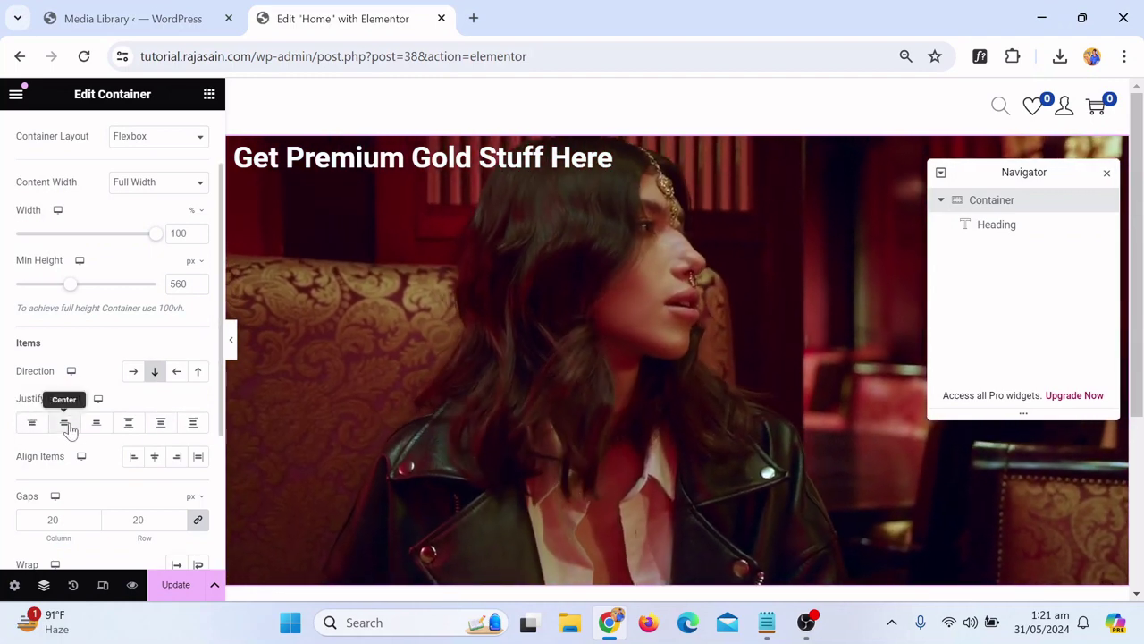
{"action": "left_click", "coordinate": [65, 427]}
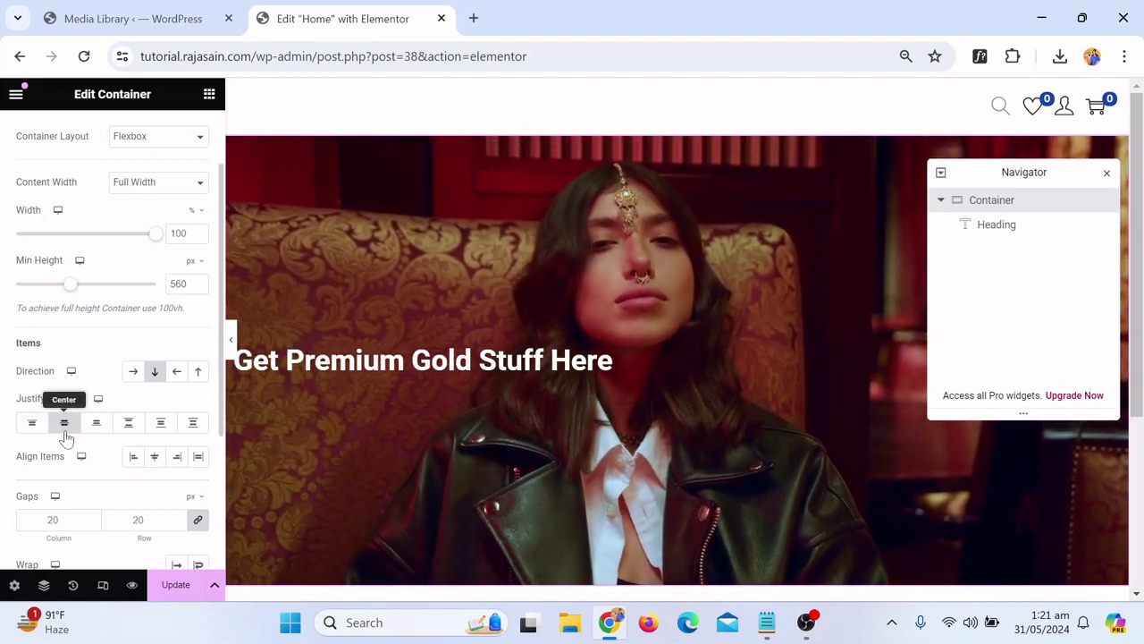
{"action": "left_click", "coordinate": [98, 423]}
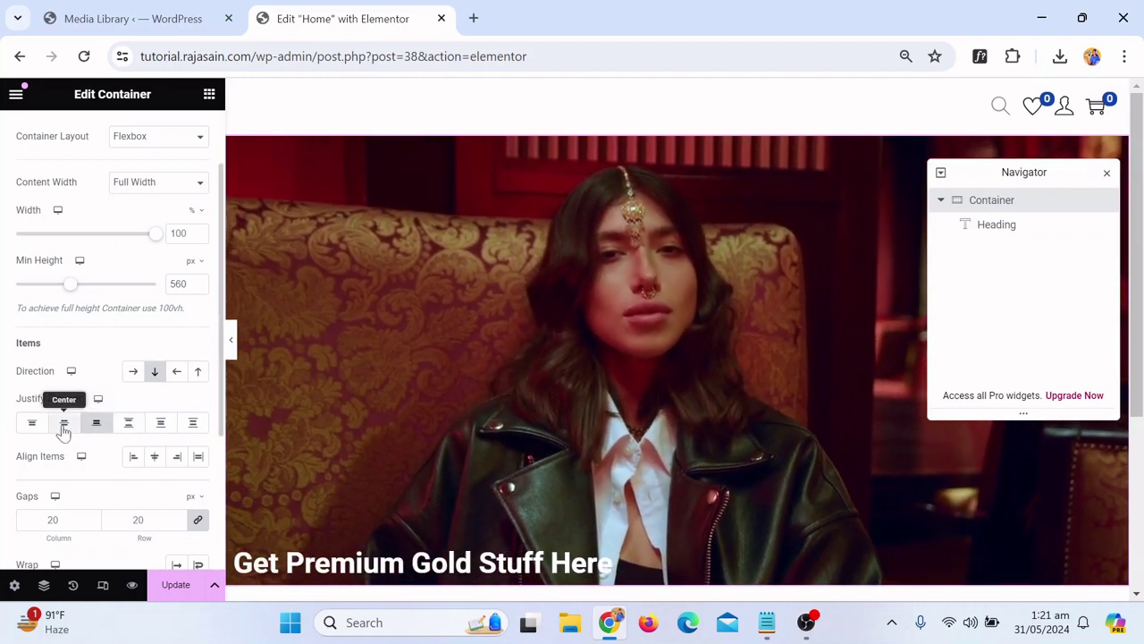
{"action": "left_click", "coordinate": [64, 422]}
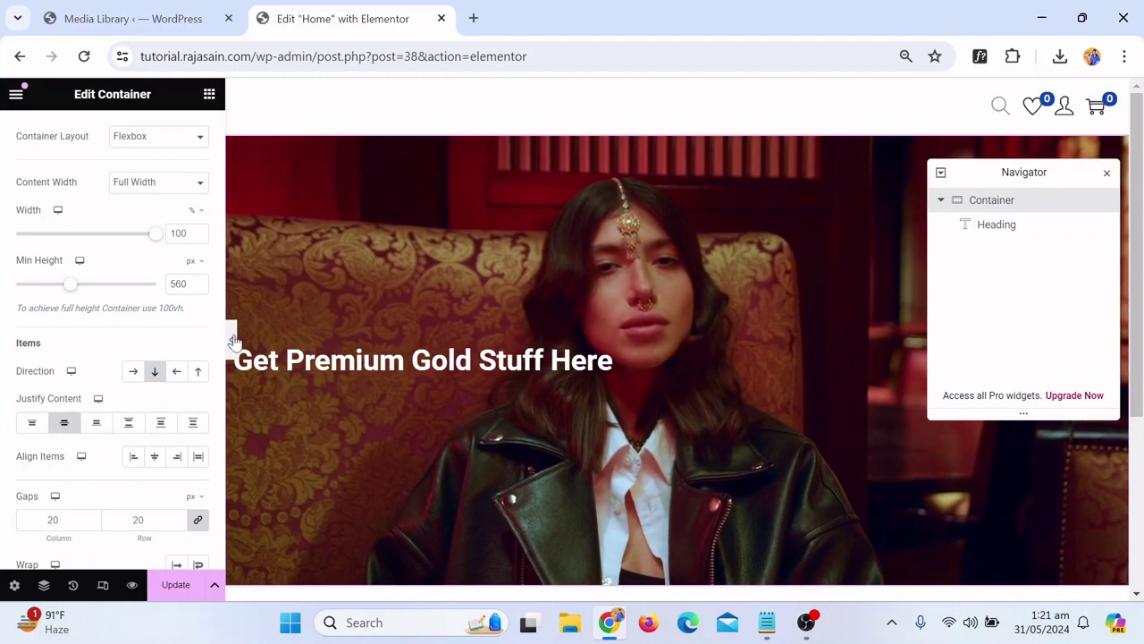
{"action": "left_click", "coordinate": [230, 340]}
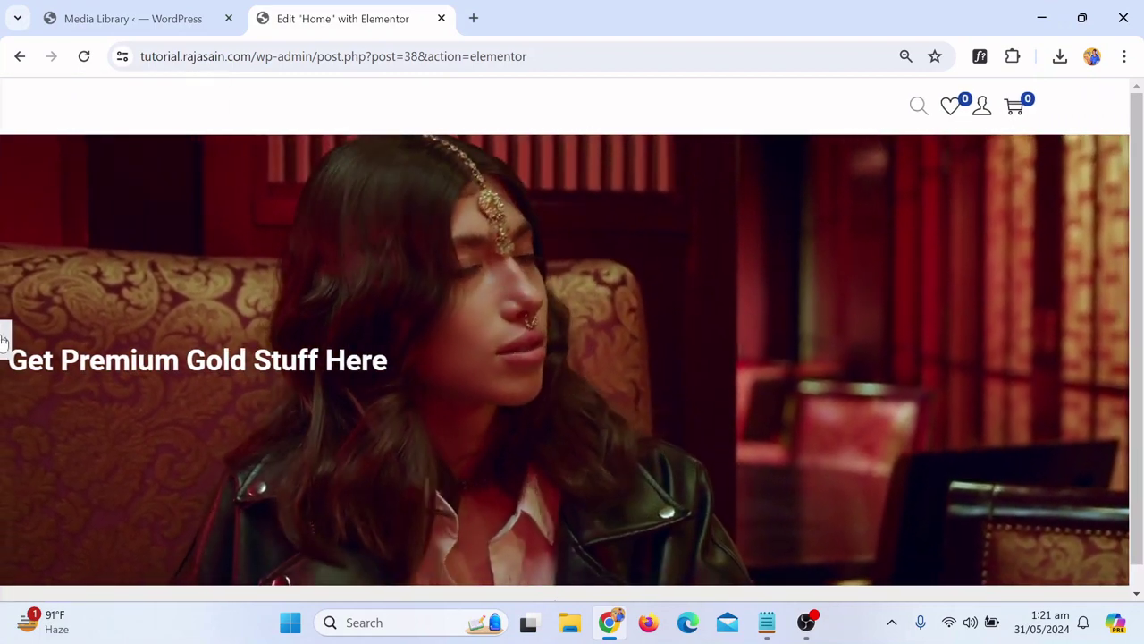
{"action": "left_click", "coordinate": [5, 338]}
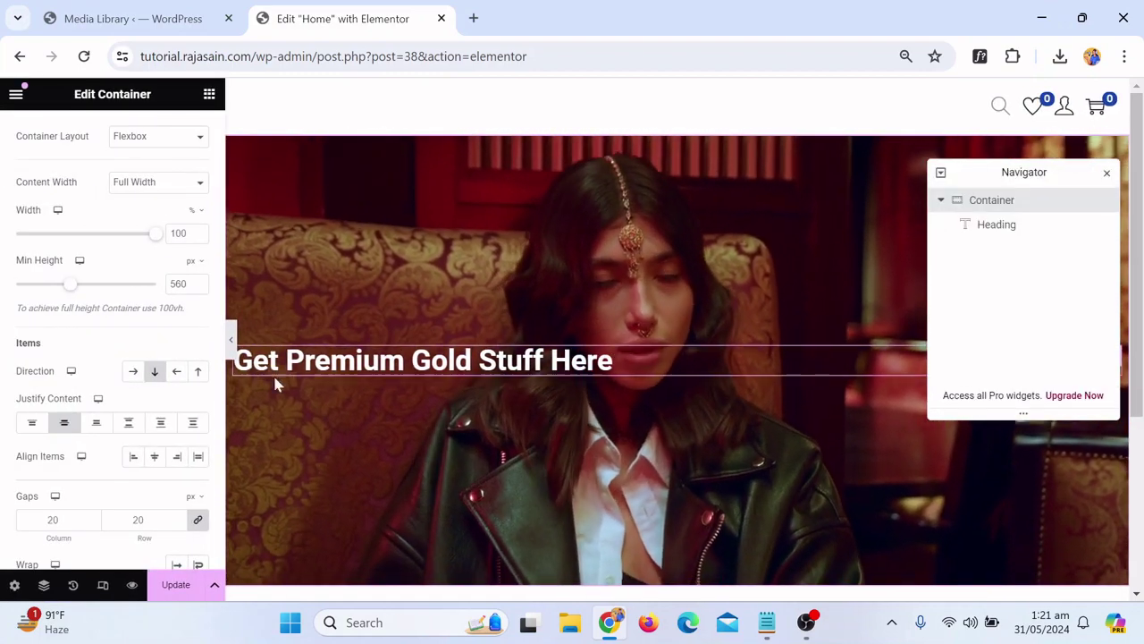
Try Space Between against Center justification on the hero container, and try Center for Align Items with a full-width preview
{"action": "left_click", "coordinate": [129, 423]}
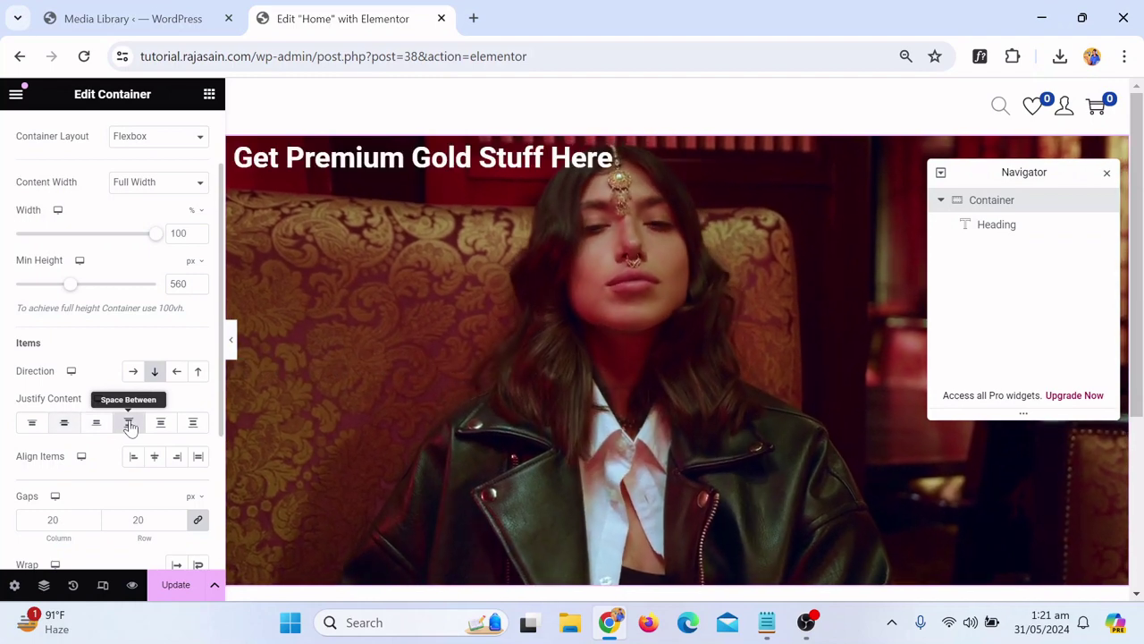
{"action": "left_click", "coordinate": [64, 423]}
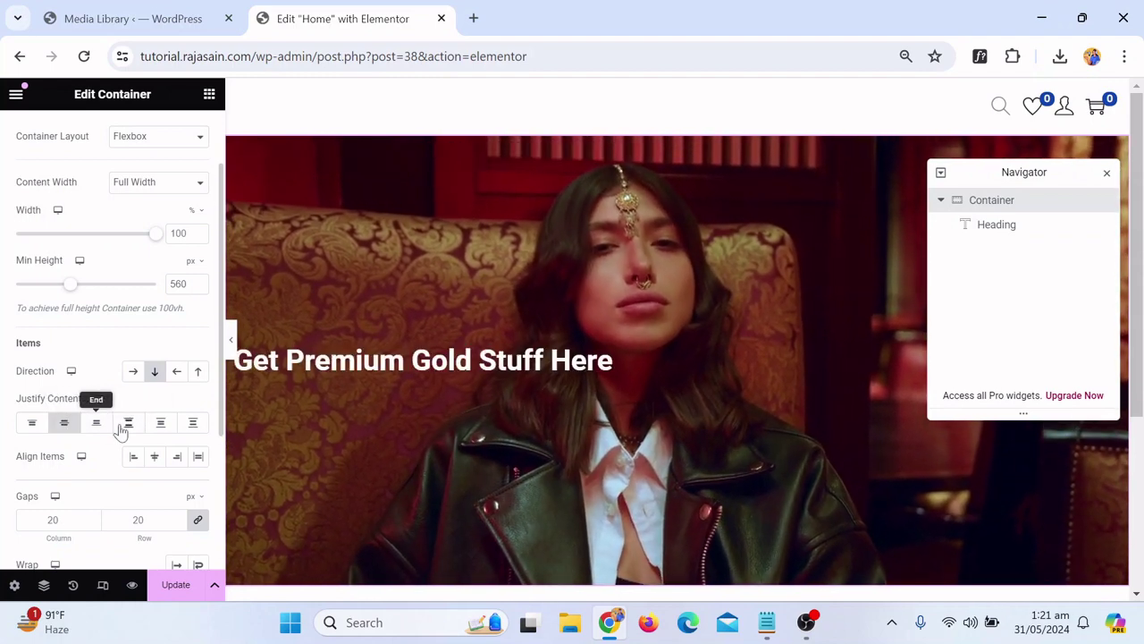
{"action": "left_click", "coordinate": [155, 455]}
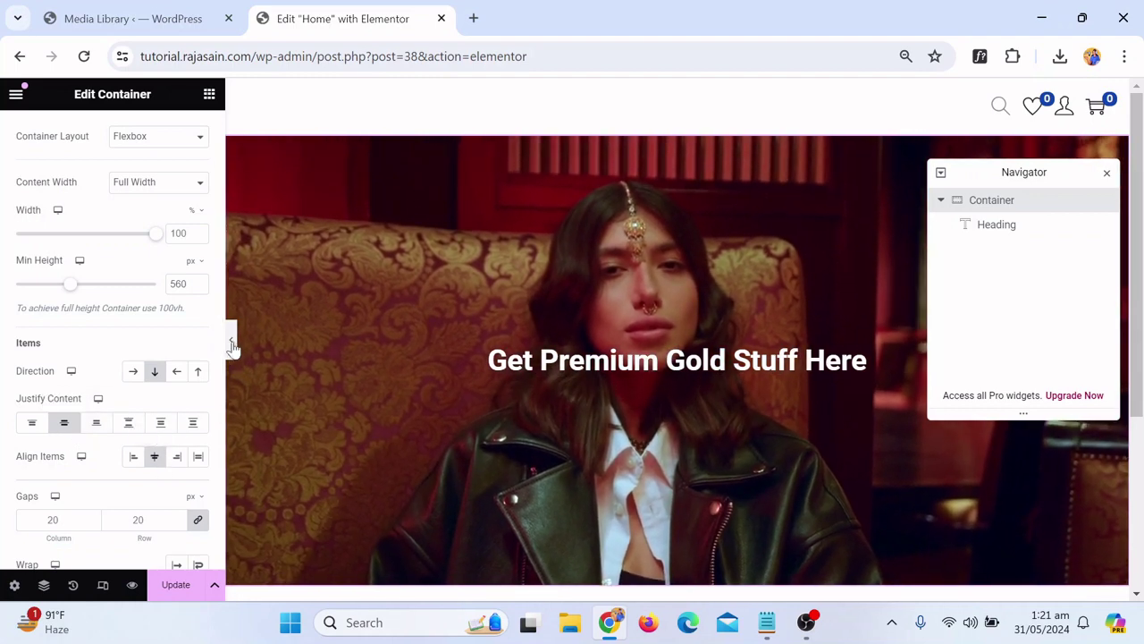
{"action": "left_click", "coordinate": [231, 340]}
{"action": "scroll", "coordinate": [590, 349], "scroll_direction": "down", "scroll_amount": 1}
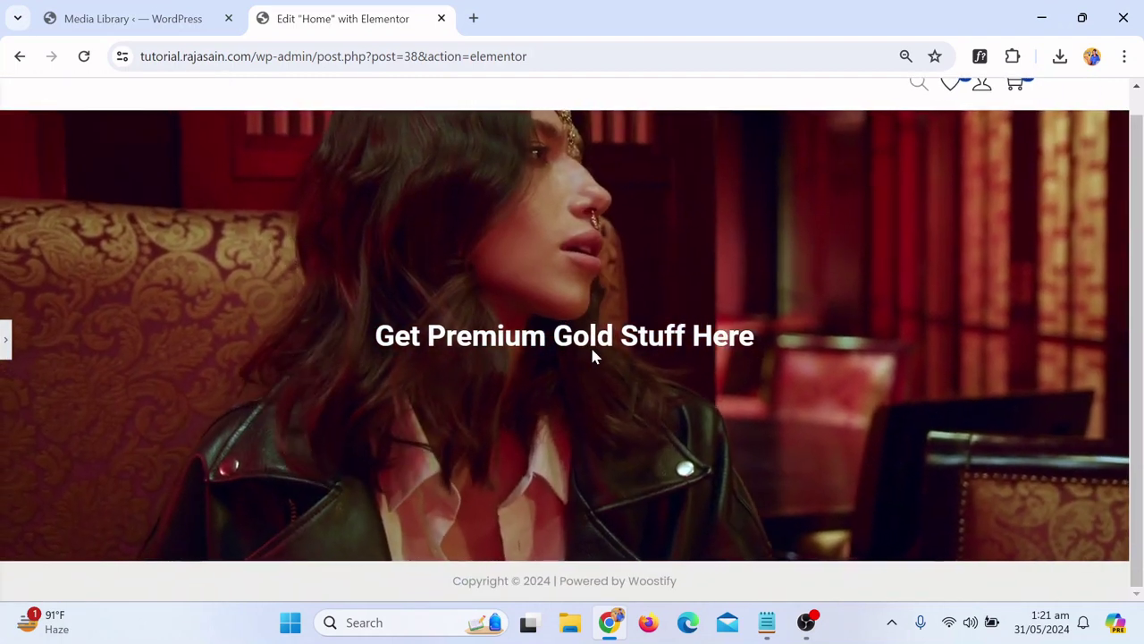
{"action": "scroll", "coordinate": [592, 350], "scroll_direction": "up", "scroll_amount": 1}
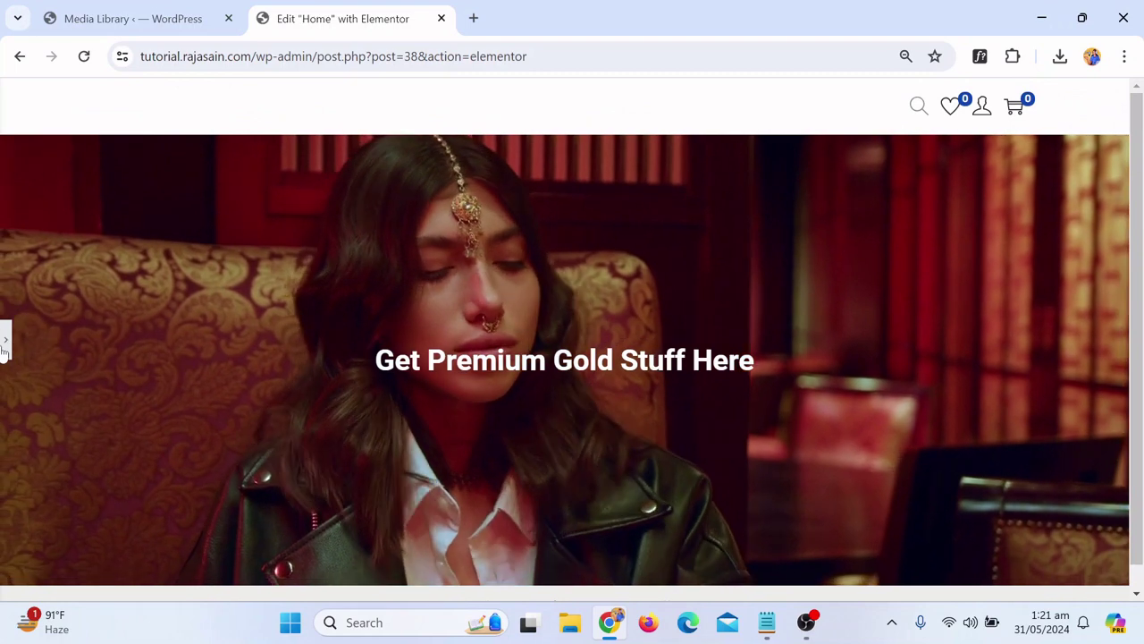
{"action": "left_click", "coordinate": [5, 338]}
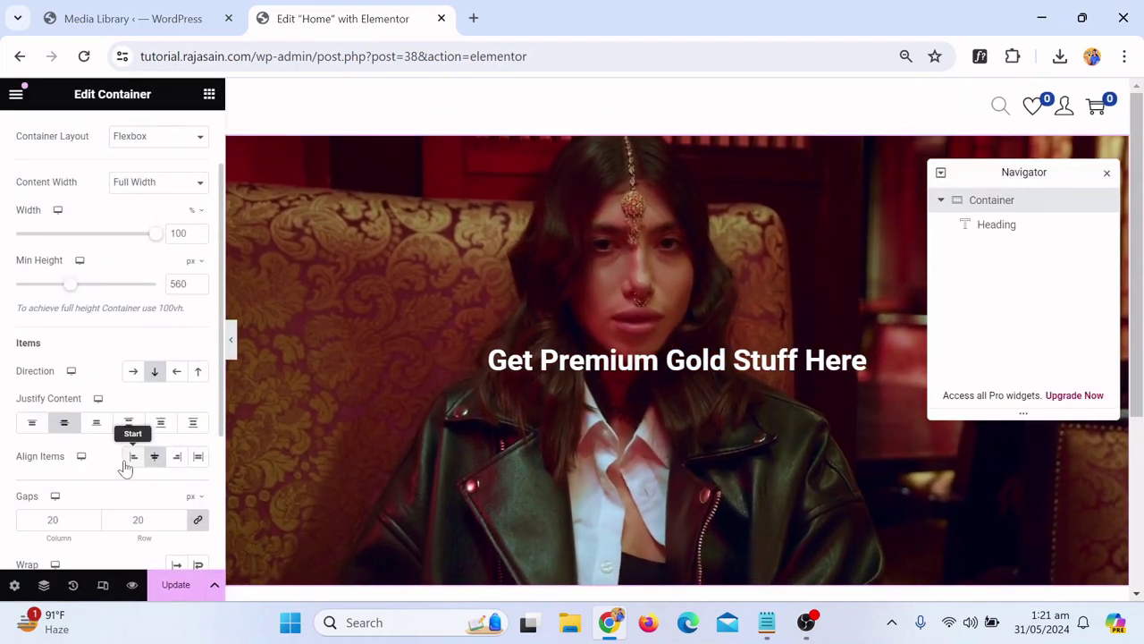
Set the hero container's Align Items to Start and preview the page at full width
{"action": "left_click", "coordinate": [132, 456]}
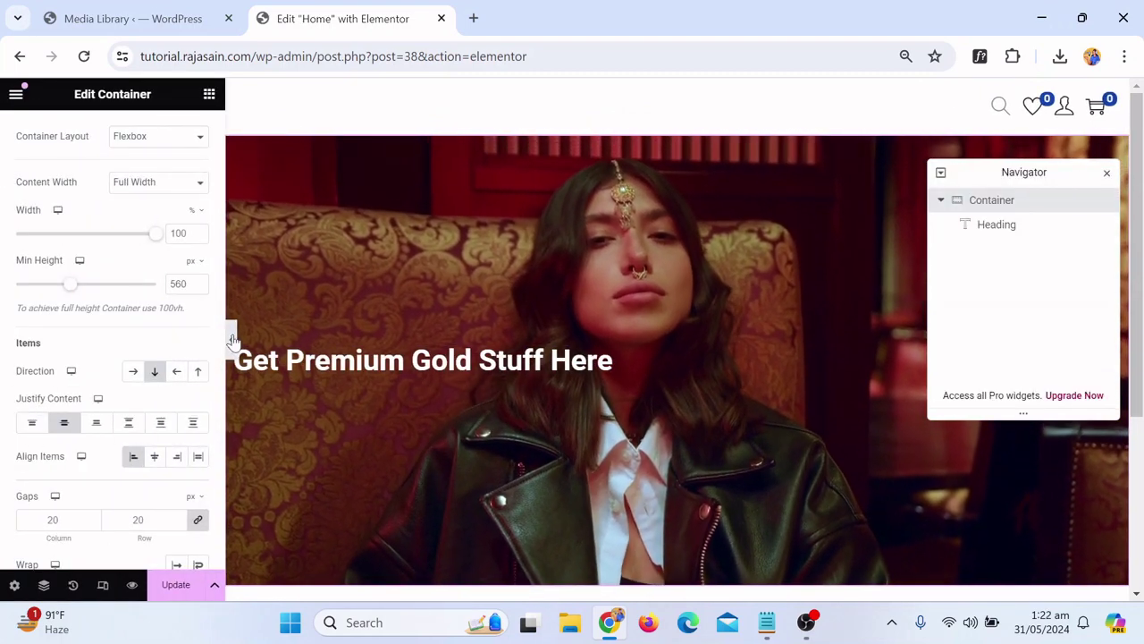
{"action": "left_click", "coordinate": [231, 340]}
{"action": "scroll", "coordinate": [500, 344], "scroll_direction": "down", "scroll_amount": 1}
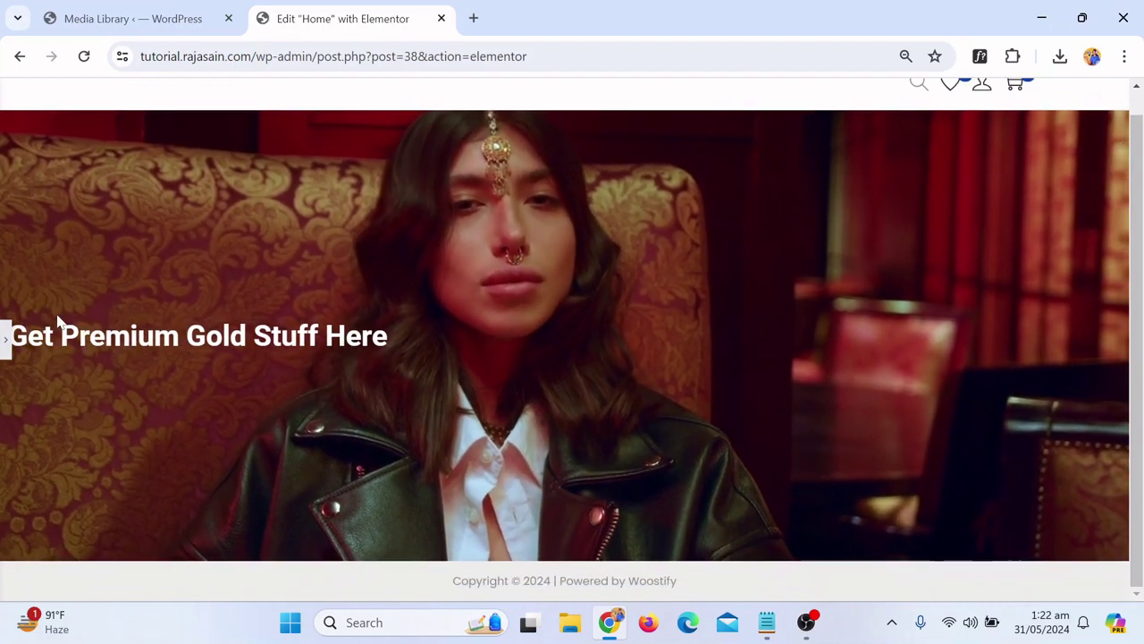
{"action": "left_click", "coordinate": [3, 339]}
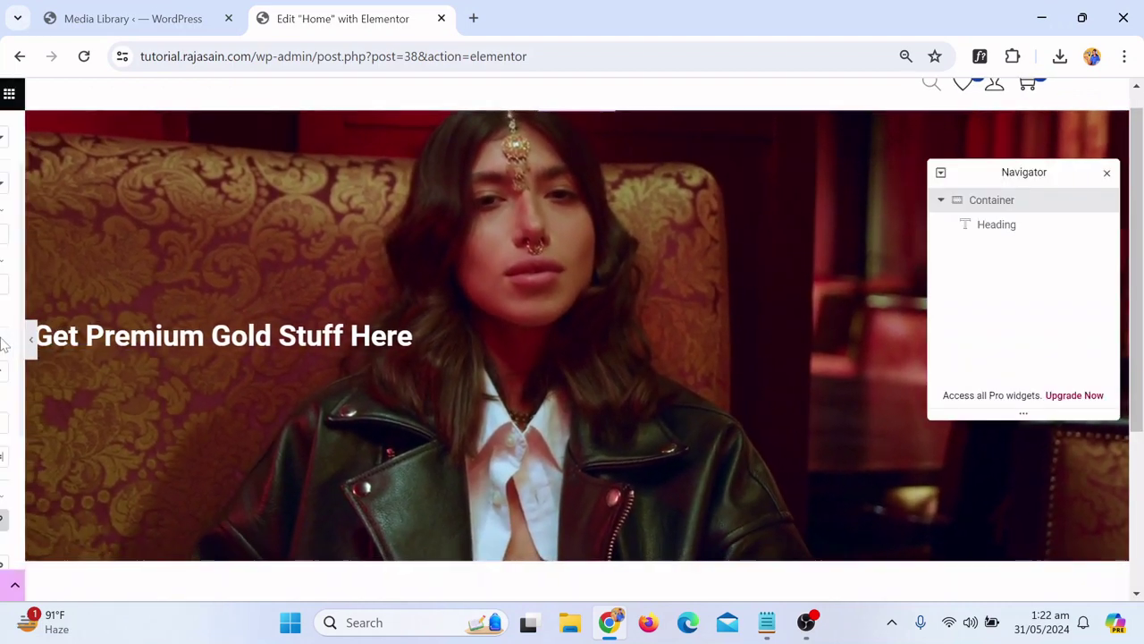
Enlarge the heading's typography size until the title wraps onto two lines, and preview it at full width
{"action": "left_click", "coordinate": [603, 334]}
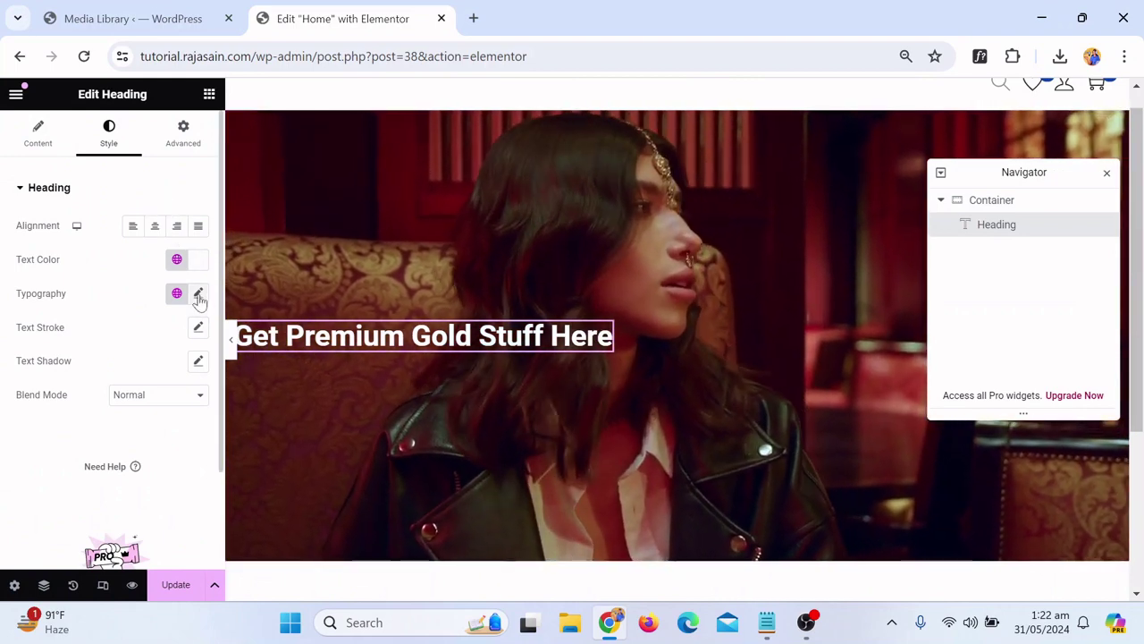
{"action": "left_click", "coordinate": [198, 295]}
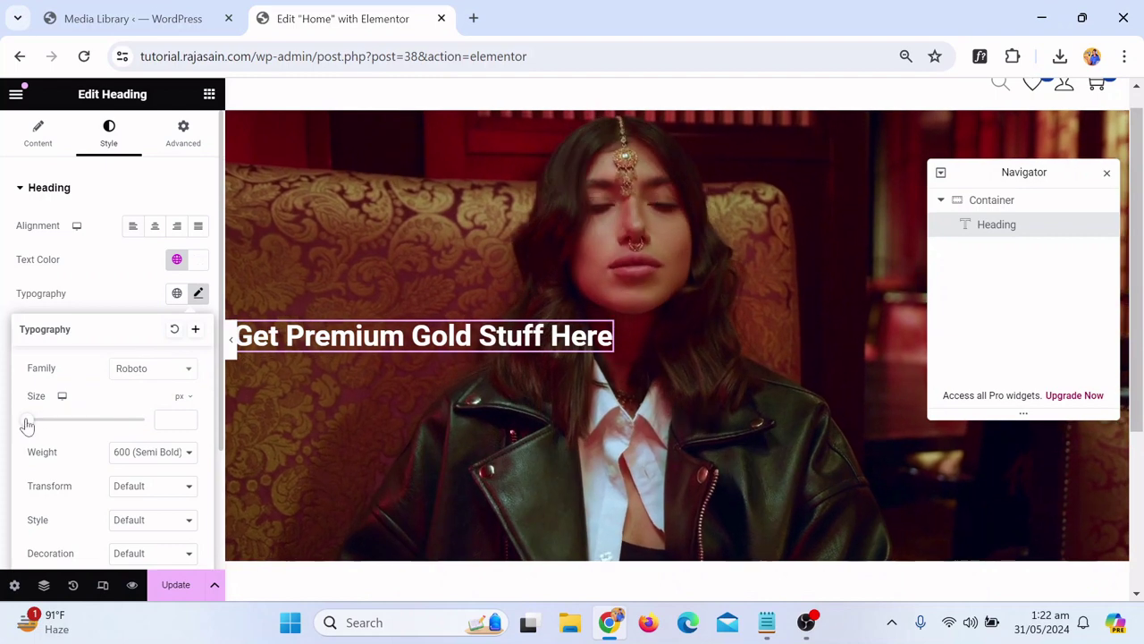
{"action": "left_click_drag", "start_coordinate": [29, 422], "coordinate": [94, 423]}
{"action": "left_click", "coordinate": [231, 344]}
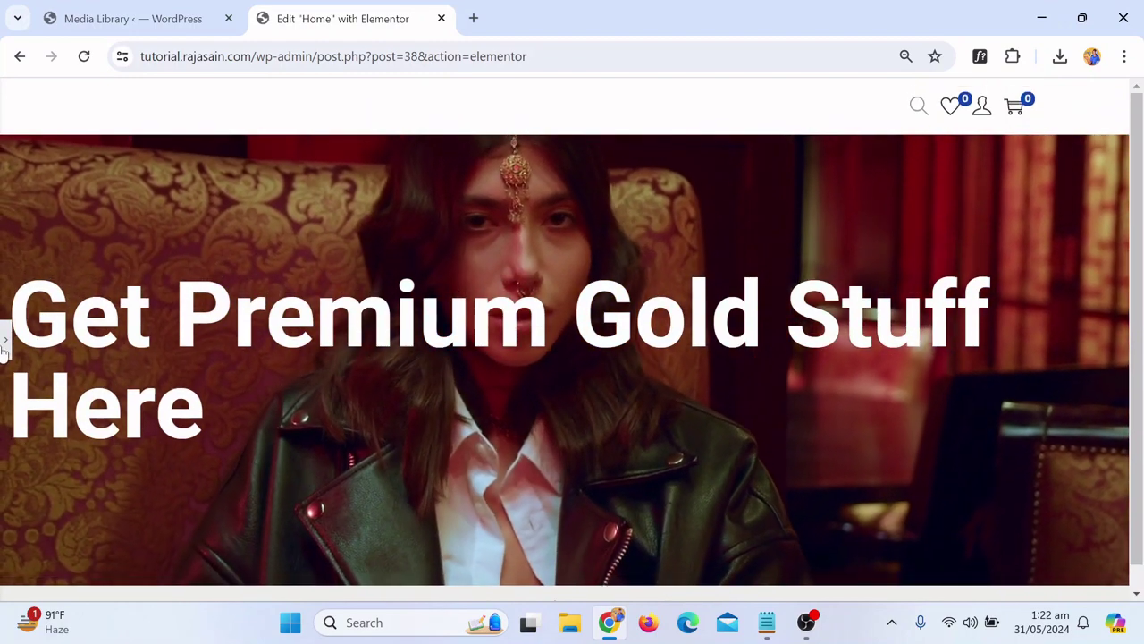
{"action": "left_click", "coordinate": [6, 341]}
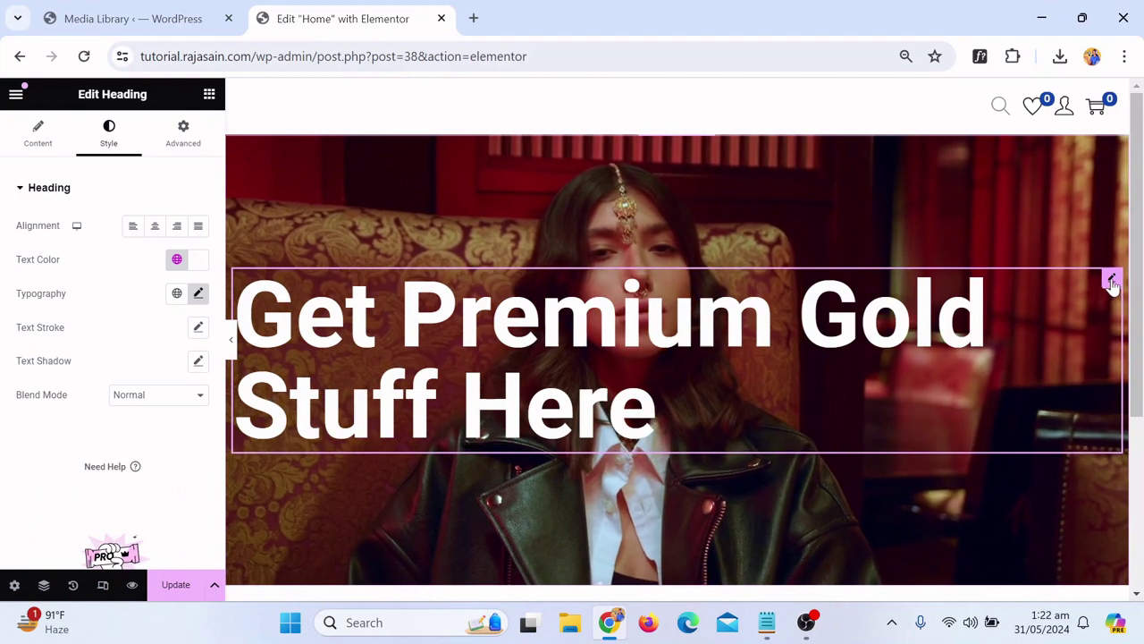
Unlink the heading's padding values, set the right padding to 120 px, and preview the page at full width
{"action": "left_click", "coordinate": [176, 150]}
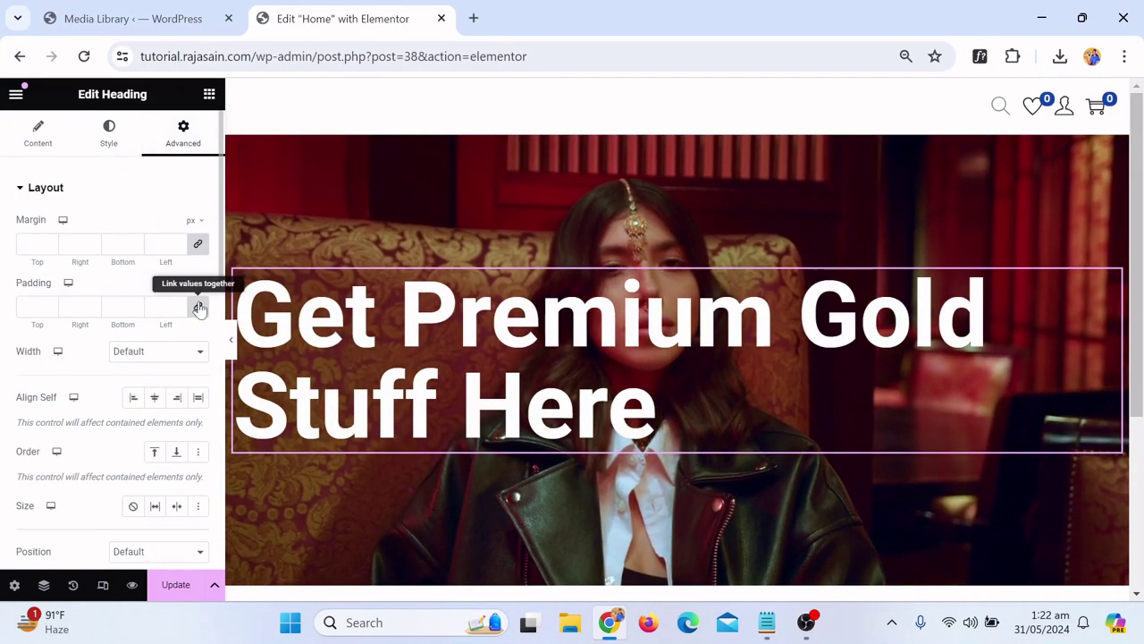
{"action": "left_click", "coordinate": [198, 306]}
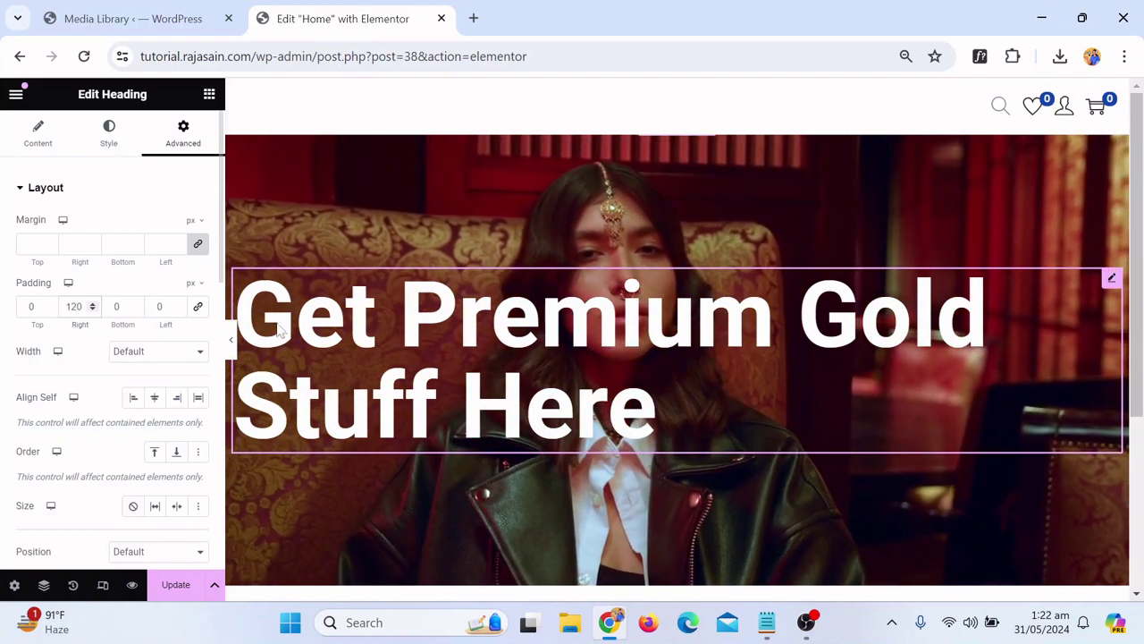
{"action": "left_click", "coordinate": [233, 349]}
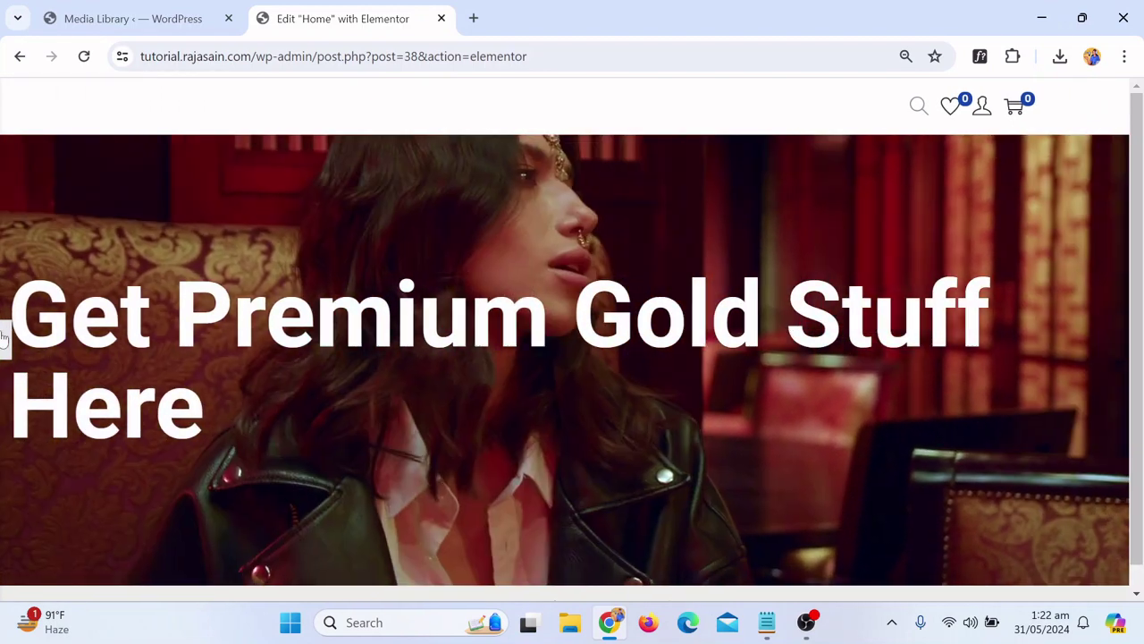
{"action": "left_click", "coordinate": [5, 342]}
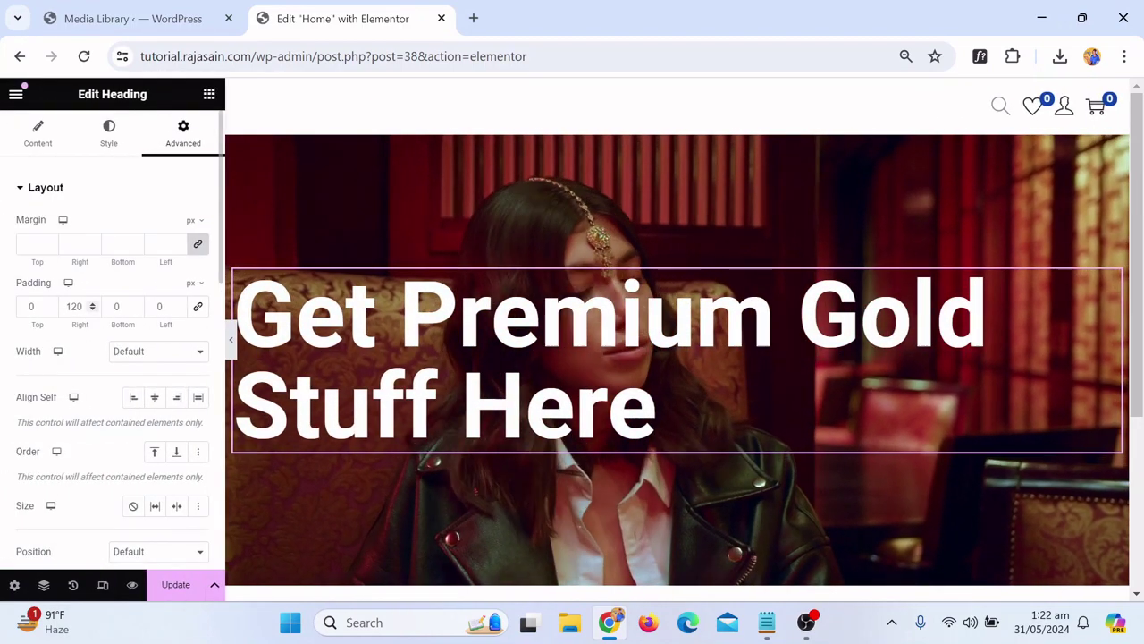
Set the heading's right padding to 250 px and check the line break in a full-width preview
{"action": "double_click", "coordinate": [75, 306]}
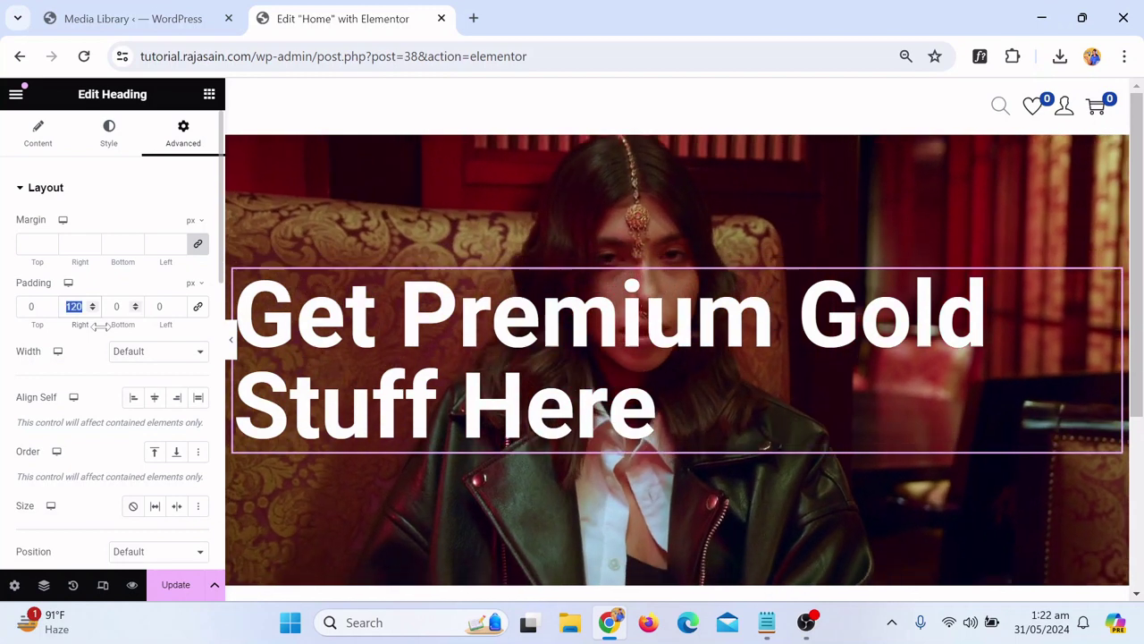
{"action": "type", "text": "025"}
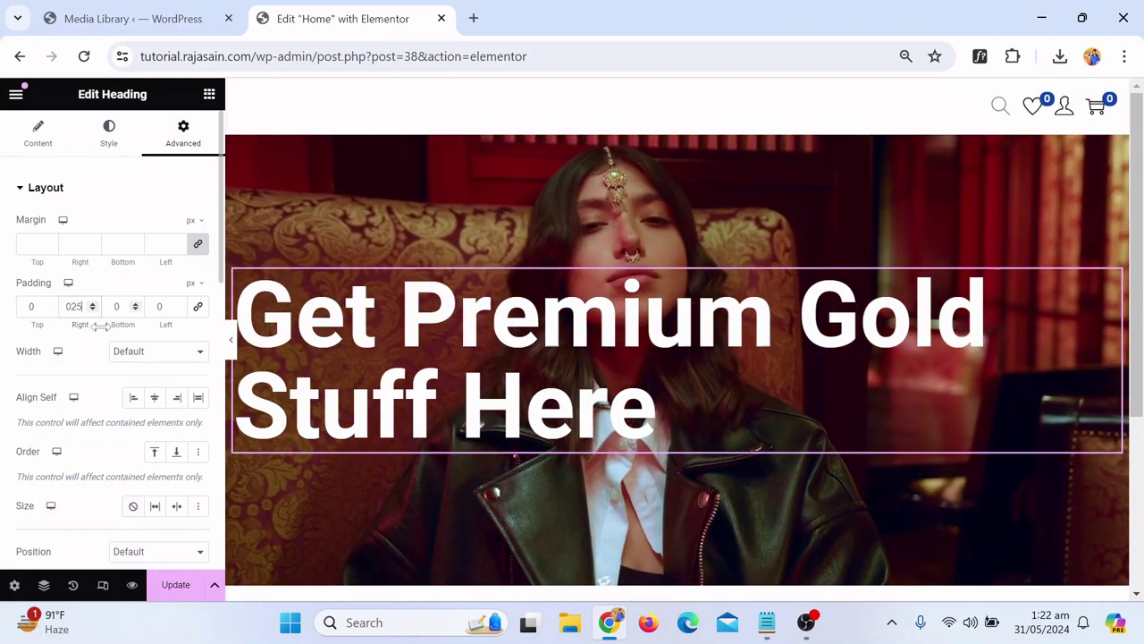
{"action": "type", "text": "0"}
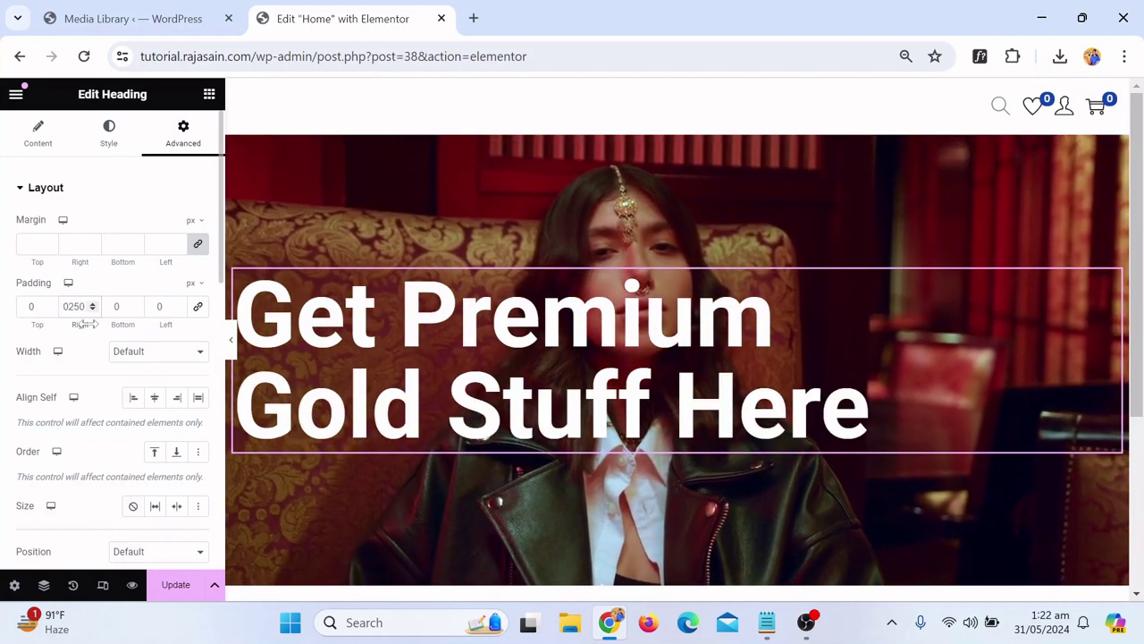
{"action": "left_click", "coordinate": [233, 341]}
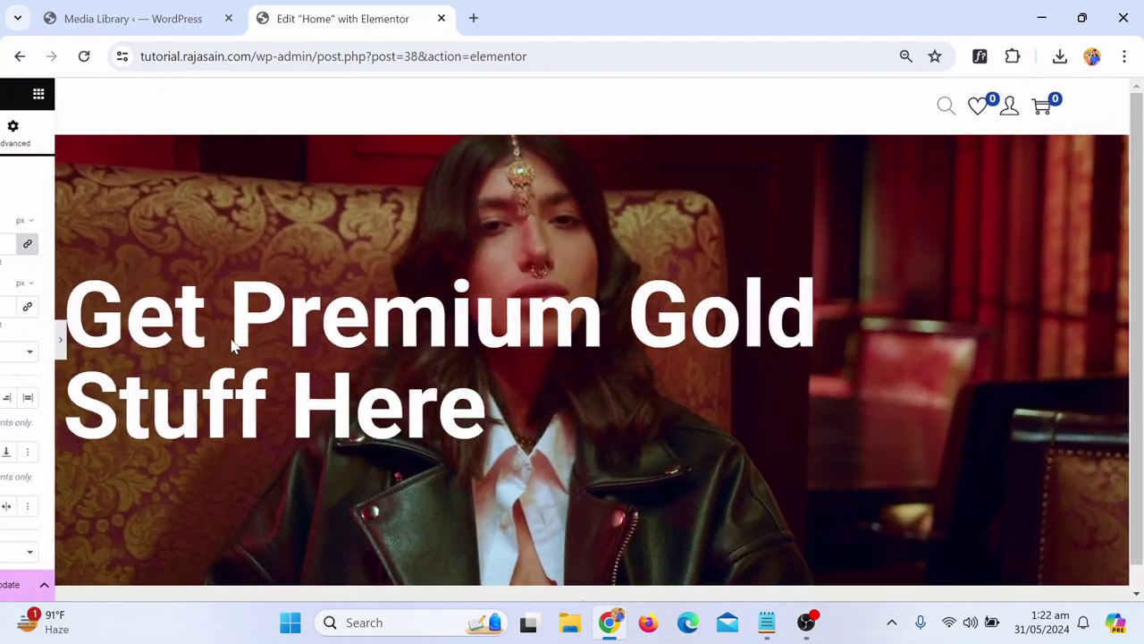
{"action": "scroll", "coordinate": [653, 345], "scroll_direction": "down", "scroll_amount": 1}
{"action": "scroll", "coordinate": [698, 325], "scroll_direction": "up", "scroll_amount": 1}
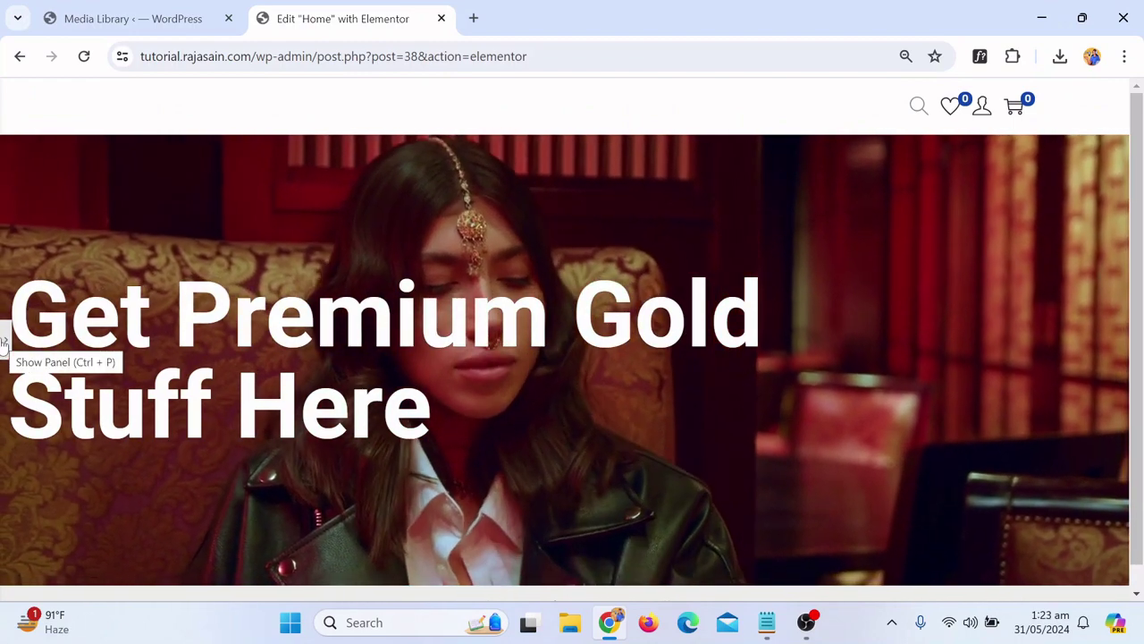
{"action": "left_click", "coordinate": [5, 342]}
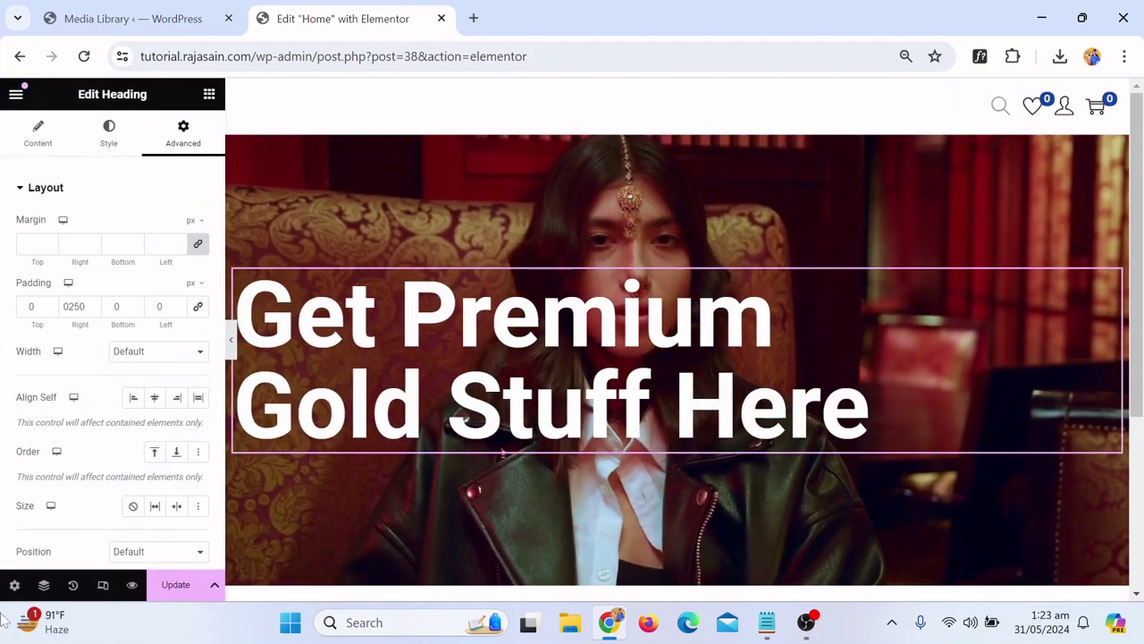
Select the hero container and give it a background overlay of the Classic type
{"action": "left_click", "coordinate": [45, 587]}
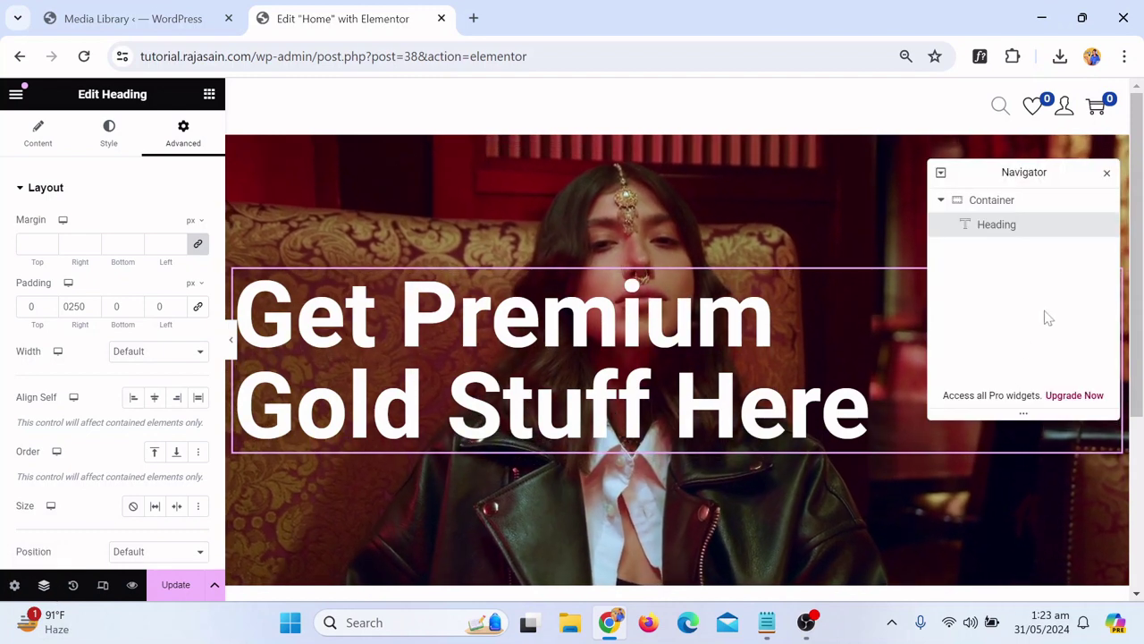
{"action": "left_click", "coordinate": [1028, 202]}
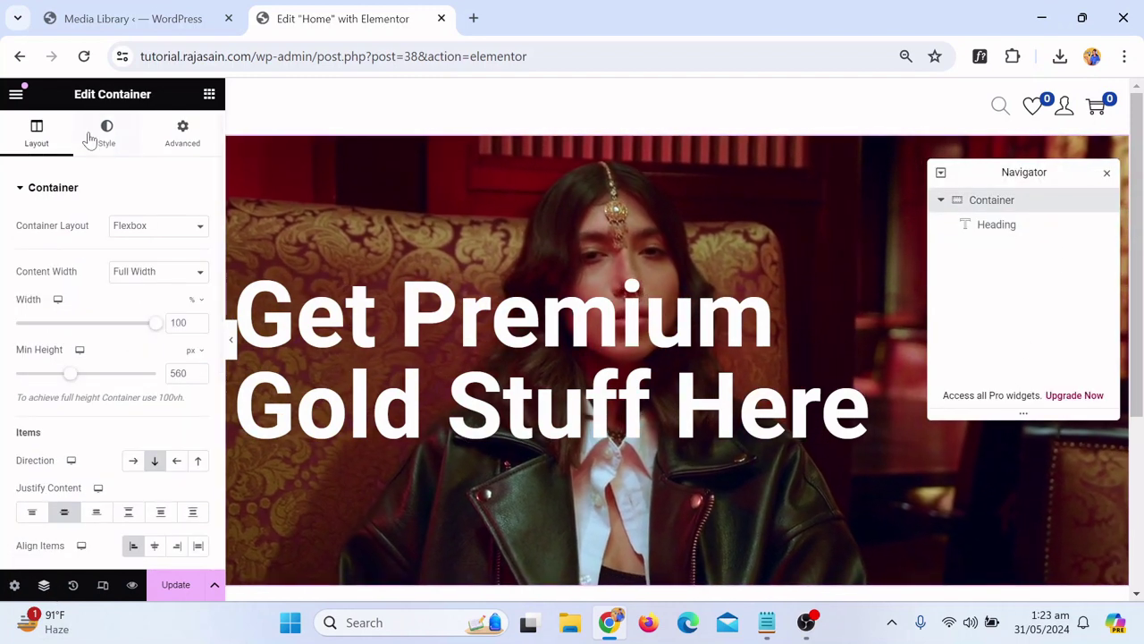
{"action": "left_click", "coordinate": [105, 143]}
{"action": "scroll", "coordinate": [128, 388], "scroll_direction": "down", "scroll_amount": 1}
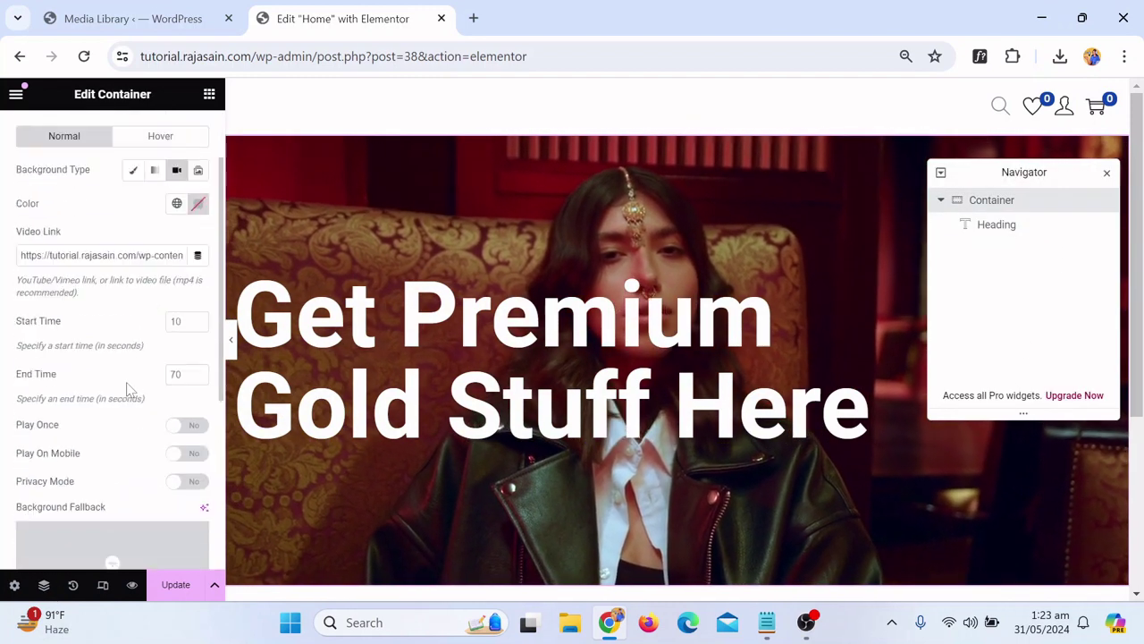
{"action": "scroll", "coordinate": [128, 388], "scroll_direction": "up", "scroll_amount": 1}
{"action": "scroll", "coordinate": [128, 383], "scroll_direction": "down", "scroll_amount": 5}
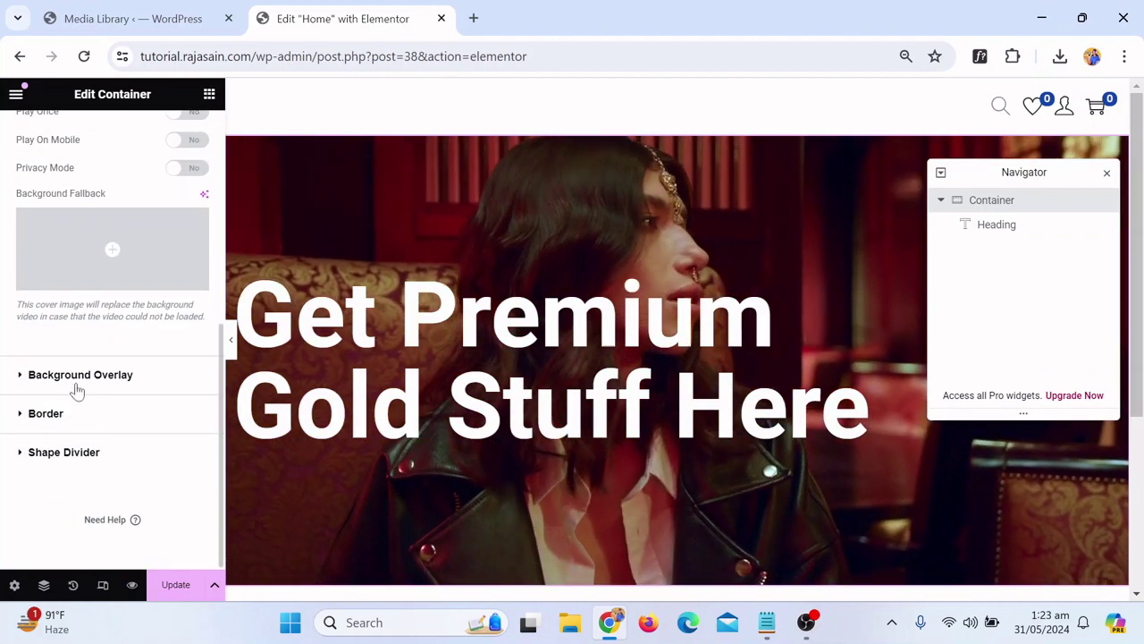
{"action": "left_click", "coordinate": [77, 386]}
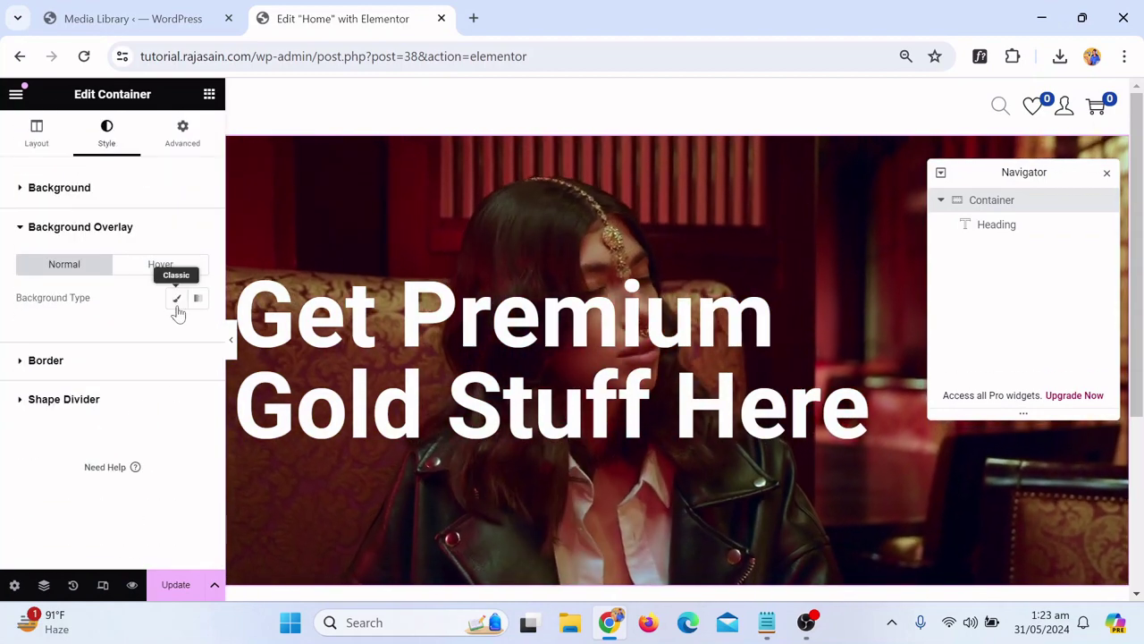
{"action": "left_click", "coordinate": [176, 302]}
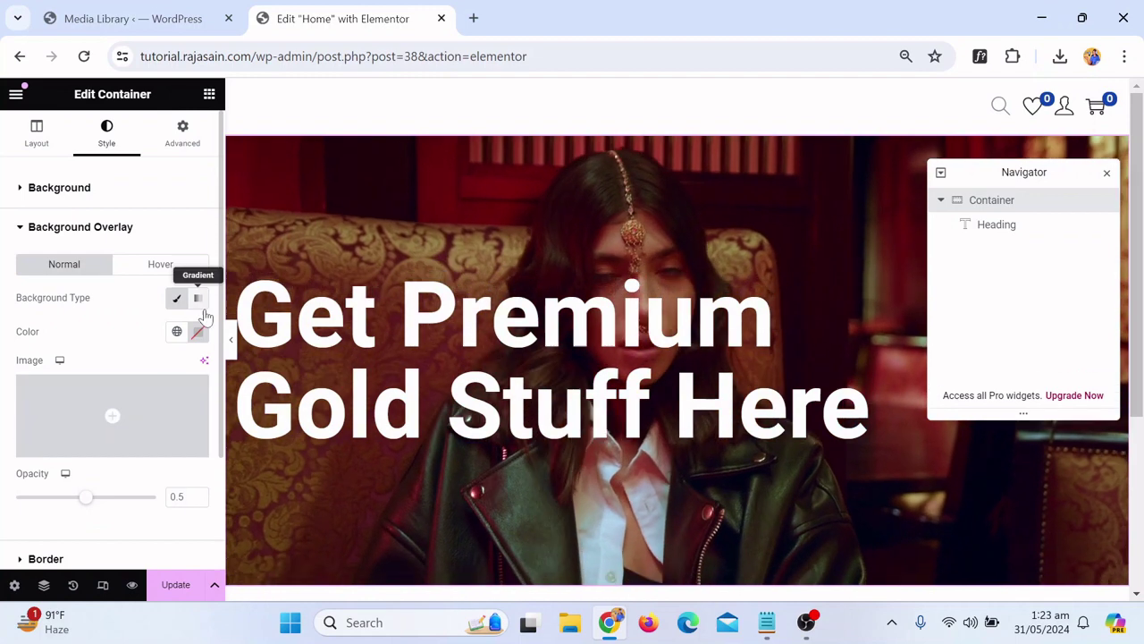
Set the background overlay color to semi-transparent near-black #090909BF and preview the hero section at full width
{"action": "left_click", "coordinate": [197, 333]}
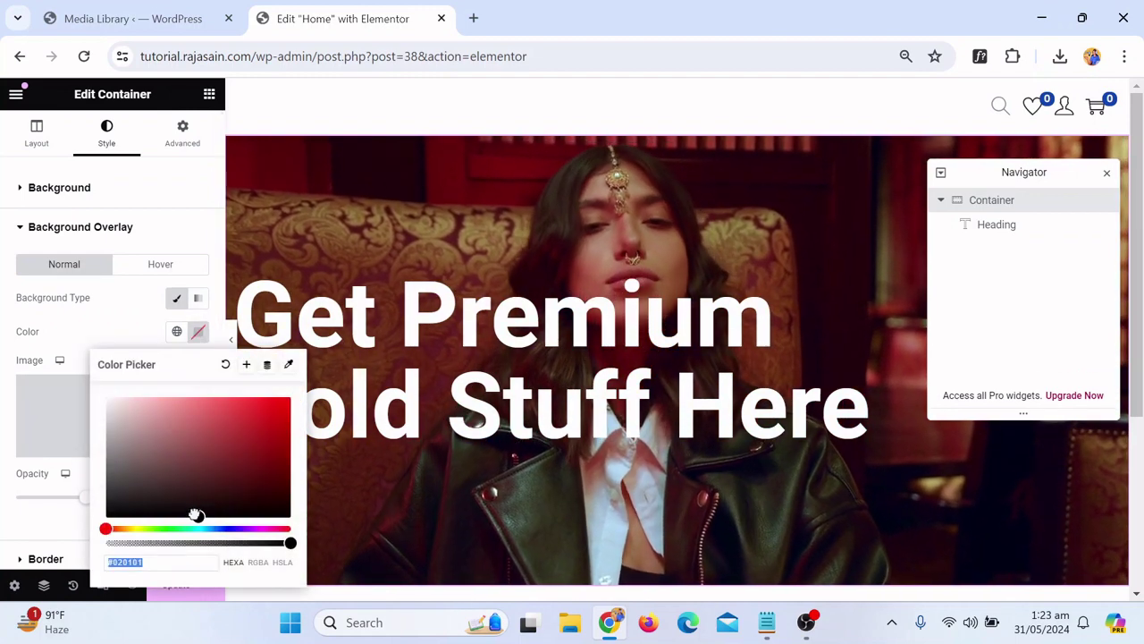
{"action": "left_click_drag", "start_coordinate": [196, 515], "coordinate": [159, 508]}
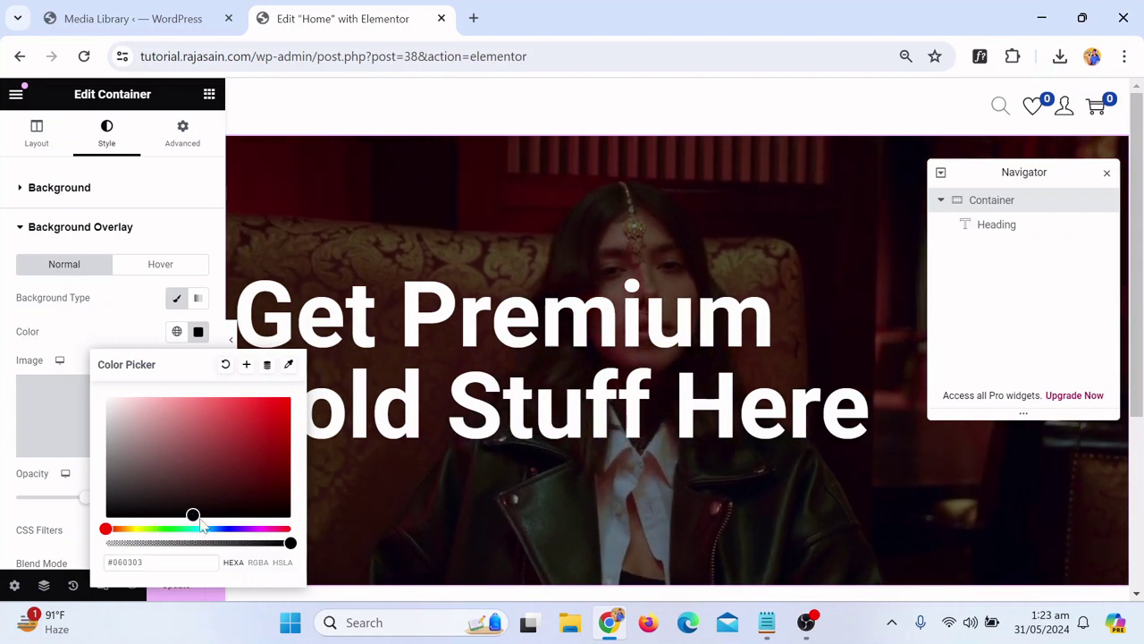
{"action": "left_click_drag", "start_coordinate": [178, 515], "coordinate": [101, 509]}
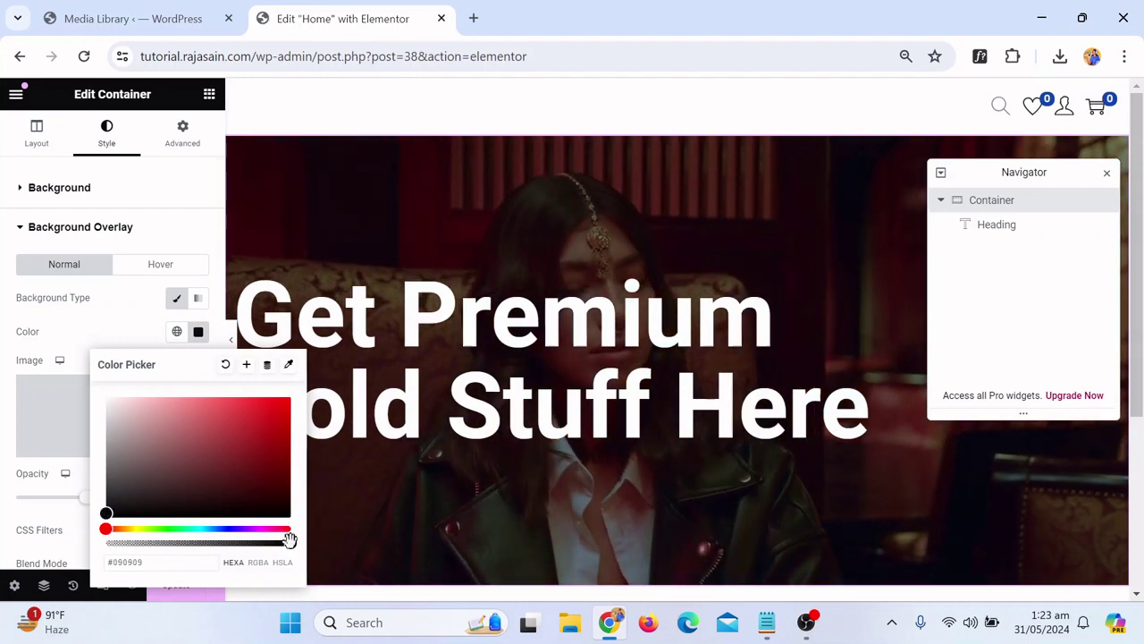
{"action": "left_click_drag", "start_coordinate": [291, 543], "coordinate": [250, 543]}
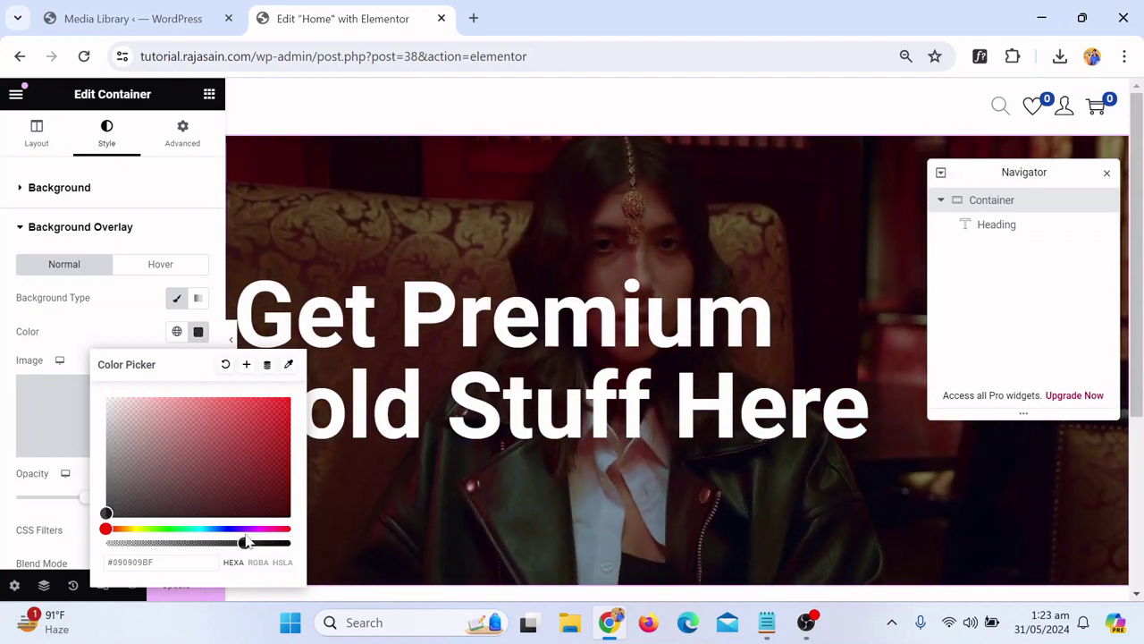
{"action": "left_click", "coordinate": [4, 378]}
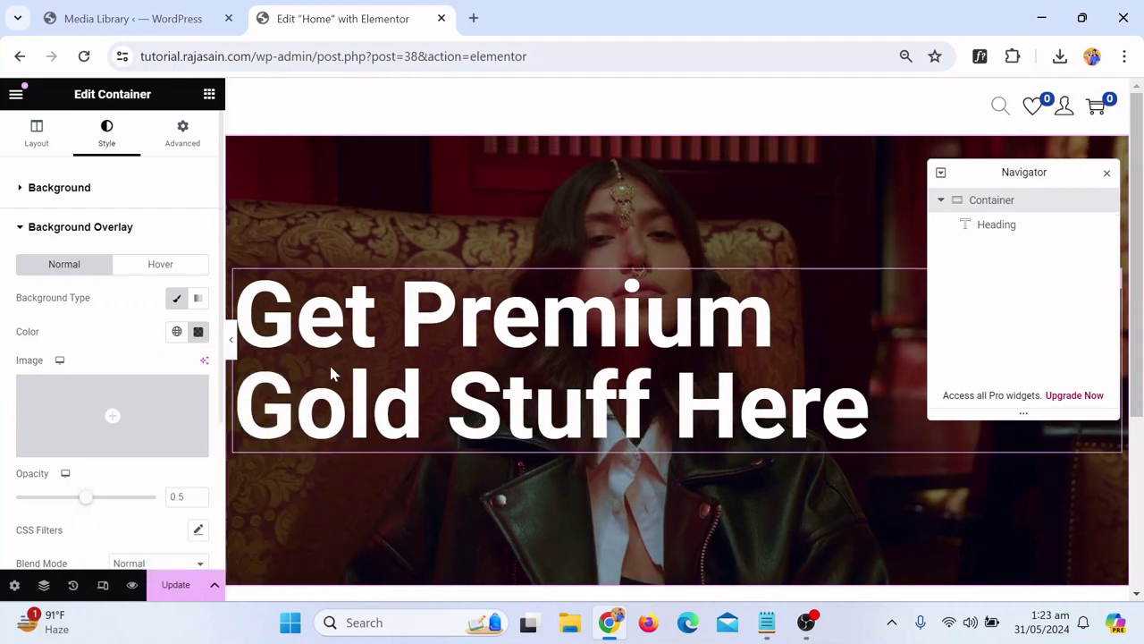
{"action": "left_click", "coordinate": [232, 343]}
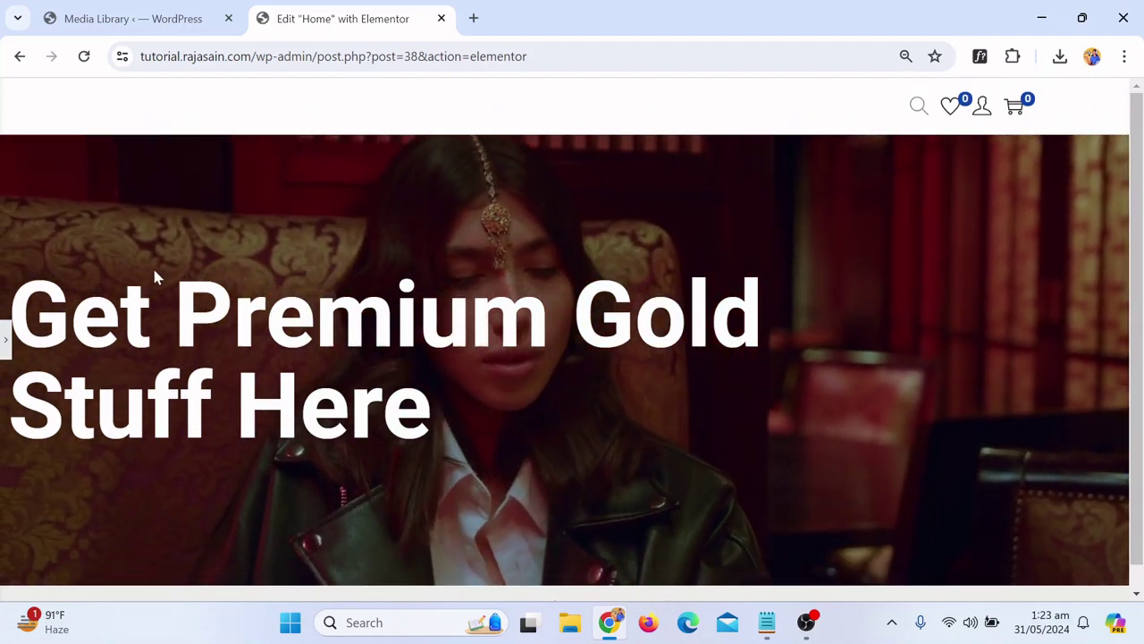
{"action": "left_click", "coordinate": [6, 339]}
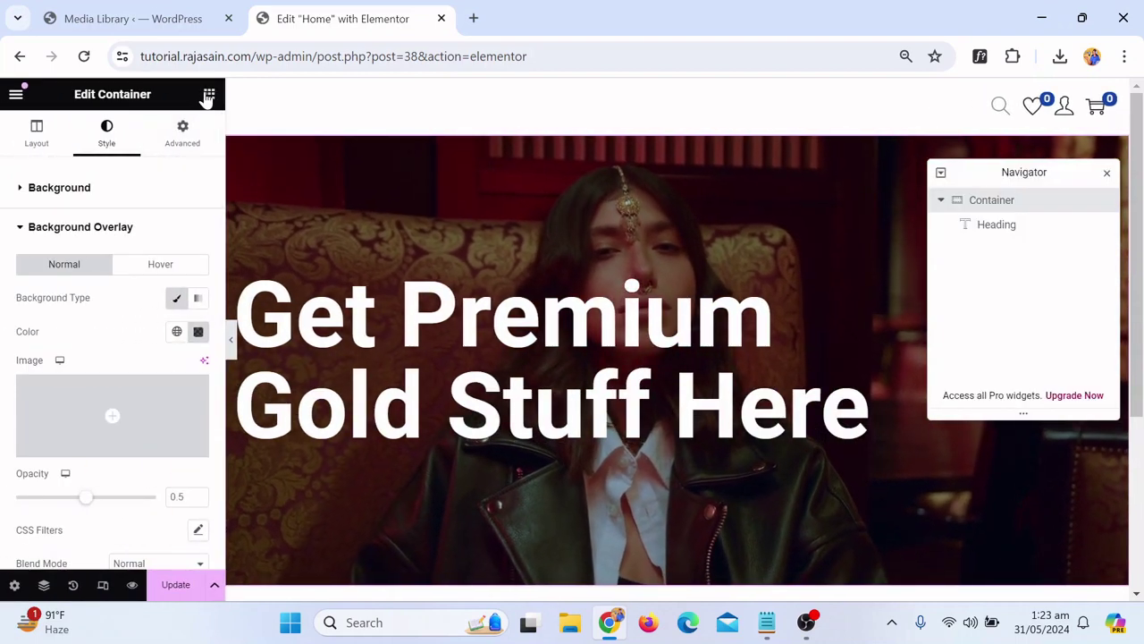
{"action": "left_click", "coordinate": [209, 94]}
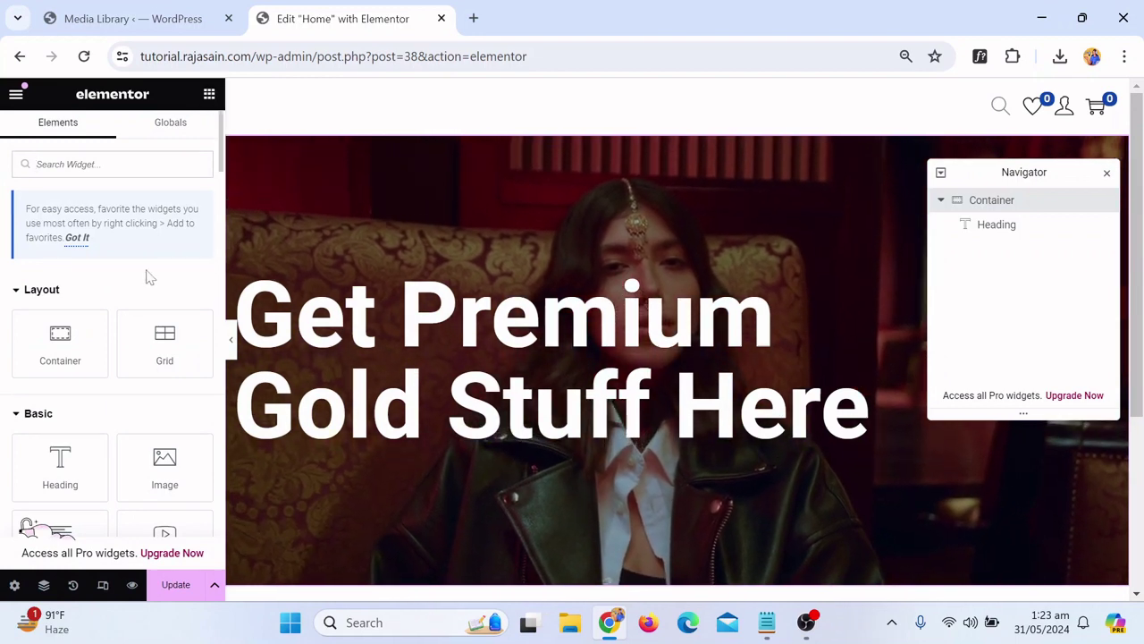
{"action": "scroll", "coordinate": [140, 284], "scroll_direction": "down", "scroll_amount": 3}
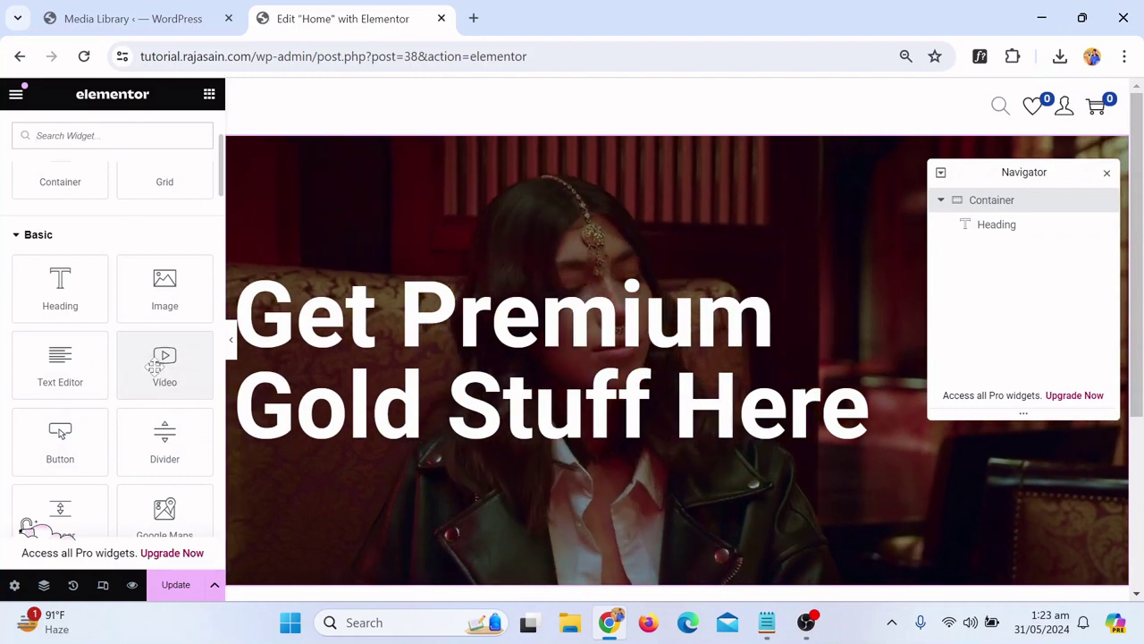
{"action": "left_click", "coordinate": [78, 450]}
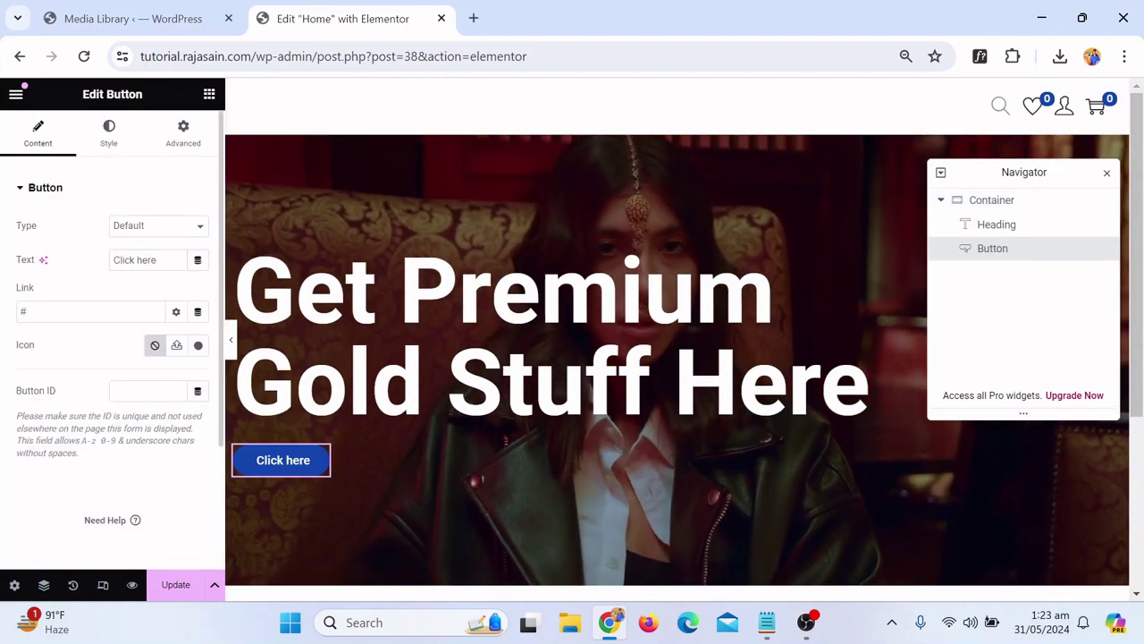
{"action": "left_click", "coordinate": [209, 95]}
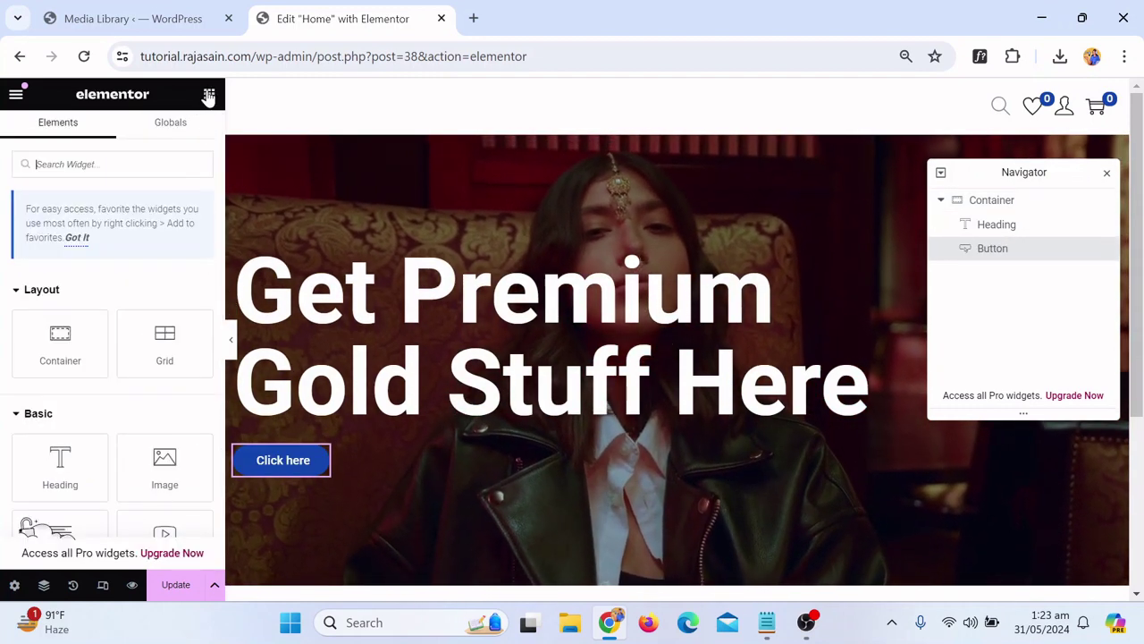
{"action": "right_click", "coordinate": [306, 458]}
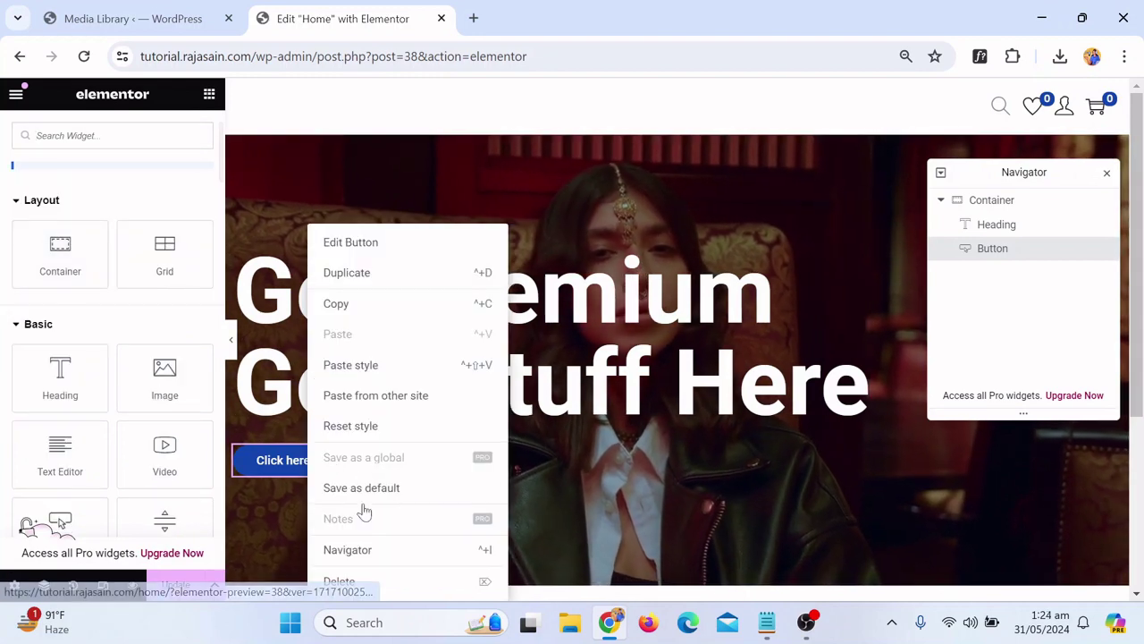
{"action": "left_click", "coordinate": [339, 581]}
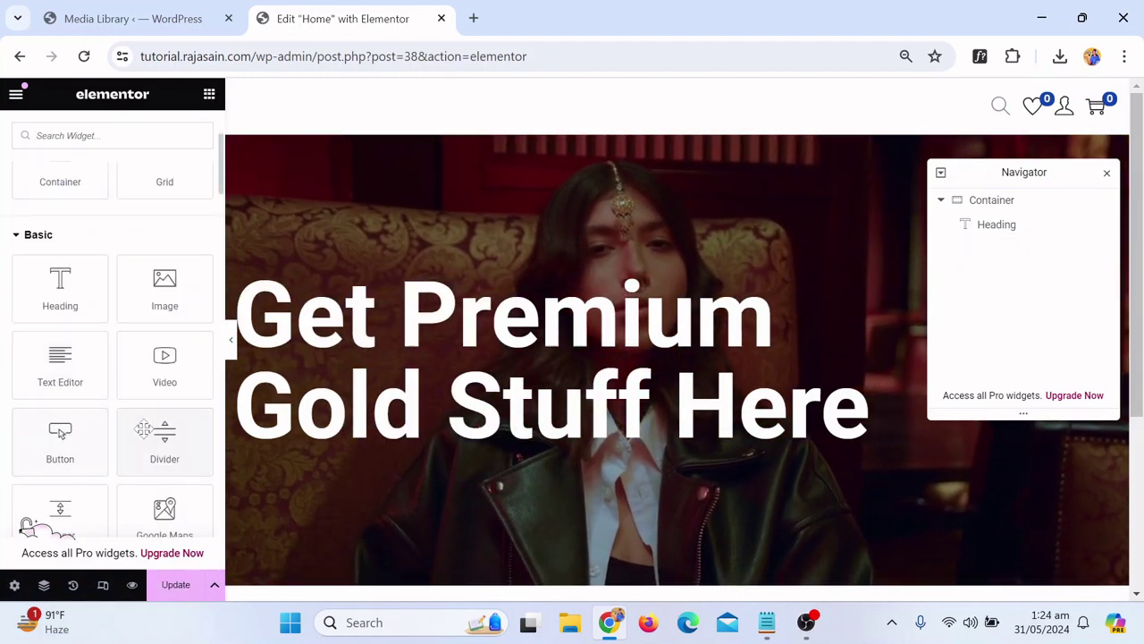
Add a Button widget below the hero heading and preview the page at full width
{"action": "left_click_drag", "start_coordinate": [385, 433], "coordinate": [382, 420]}
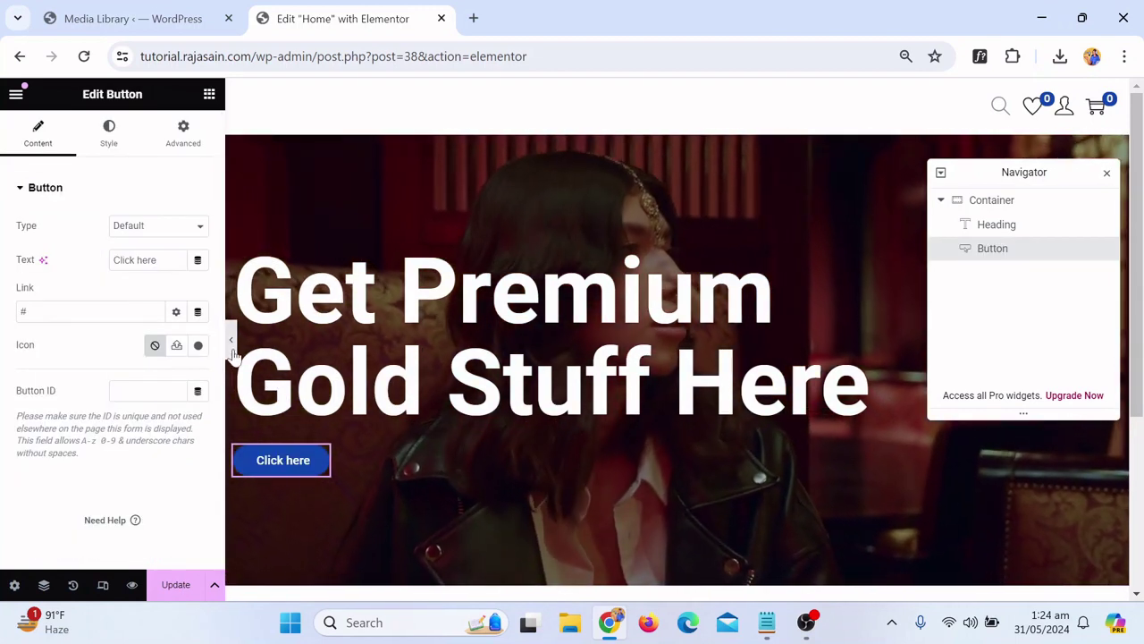
{"action": "left_click", "coordinate": [231, 344]}
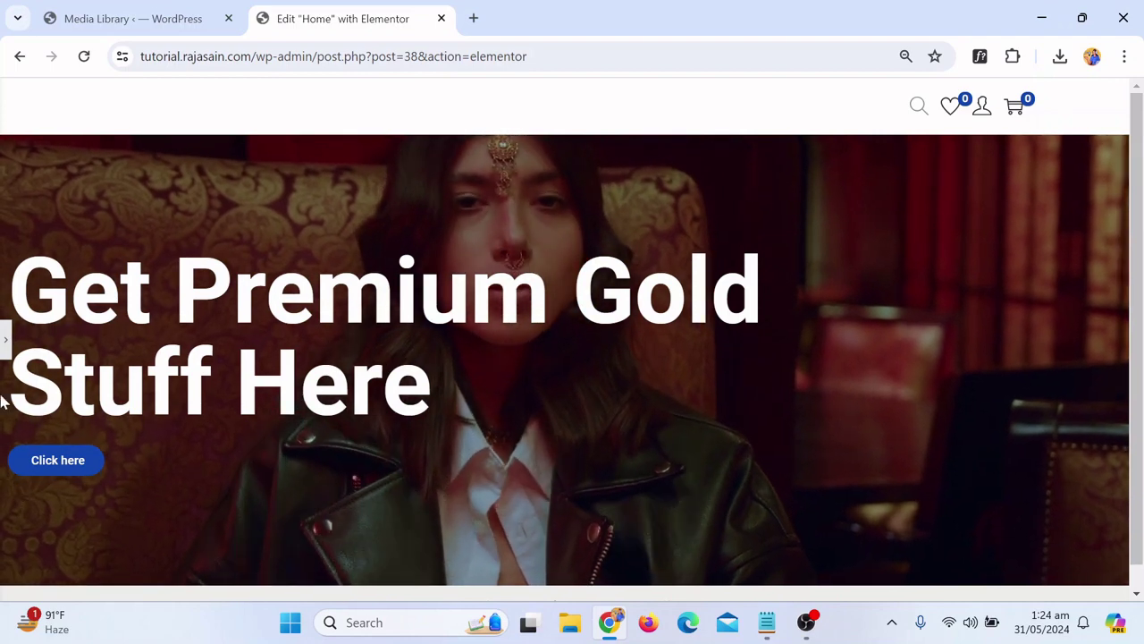
{"action": "left_click", "coordinate": [5, 342]}
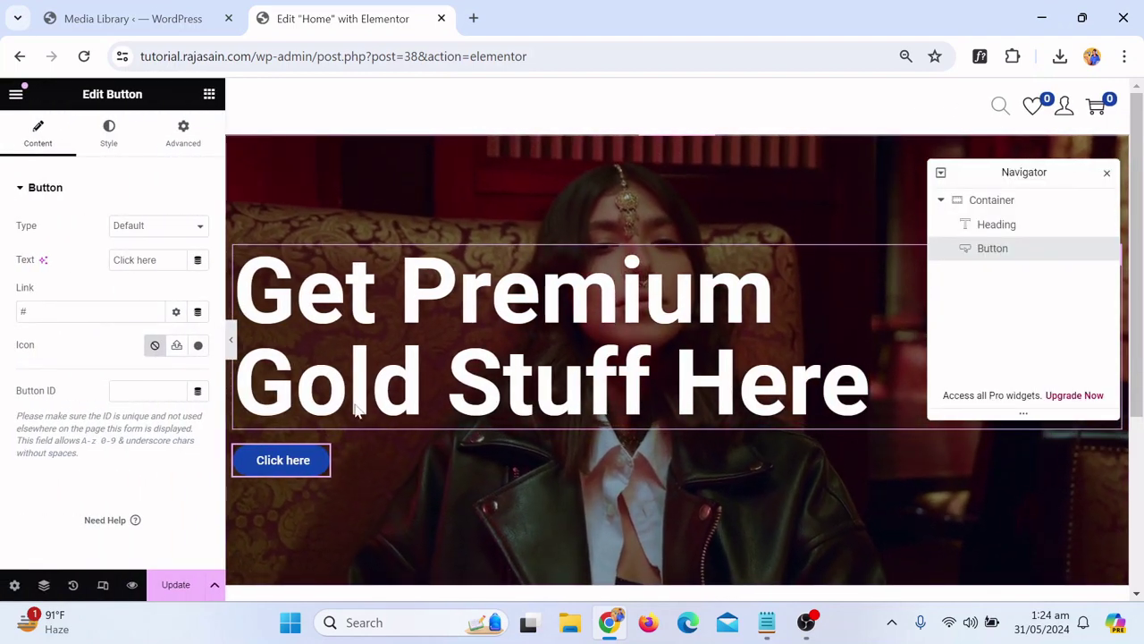
{"action": "left_click", "coordinate": [373, 358]}
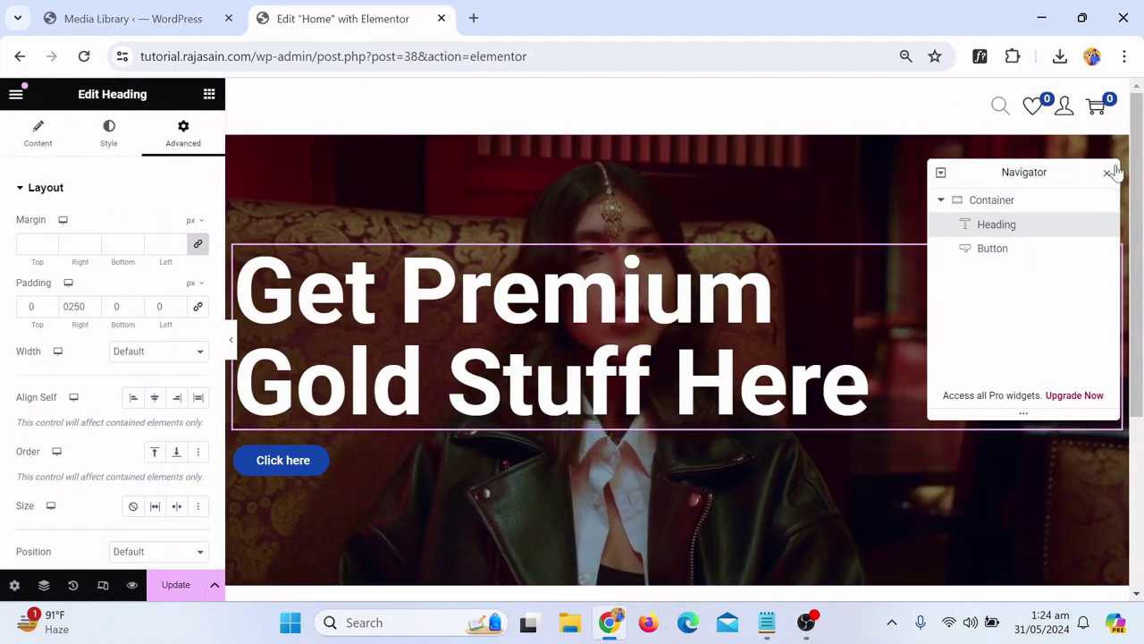
Set the button's text to "Shop From Here" and preview the hero section at full width
{"action": "left_click", "coordinate": [313, 463]}
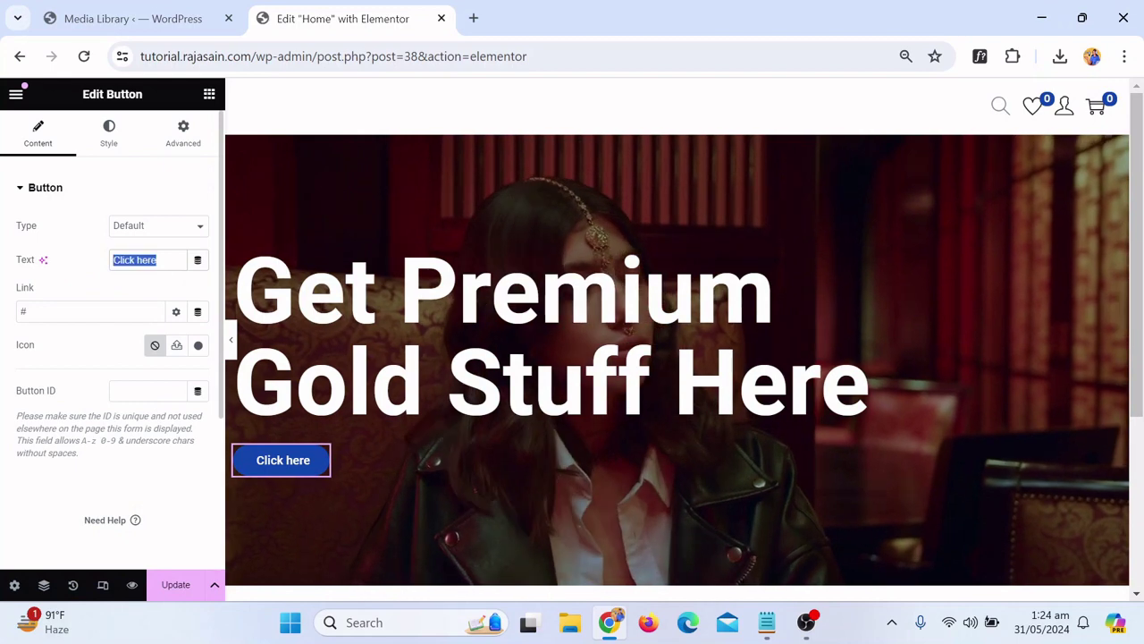
{"action": "type", "text": "Shop From Here"}
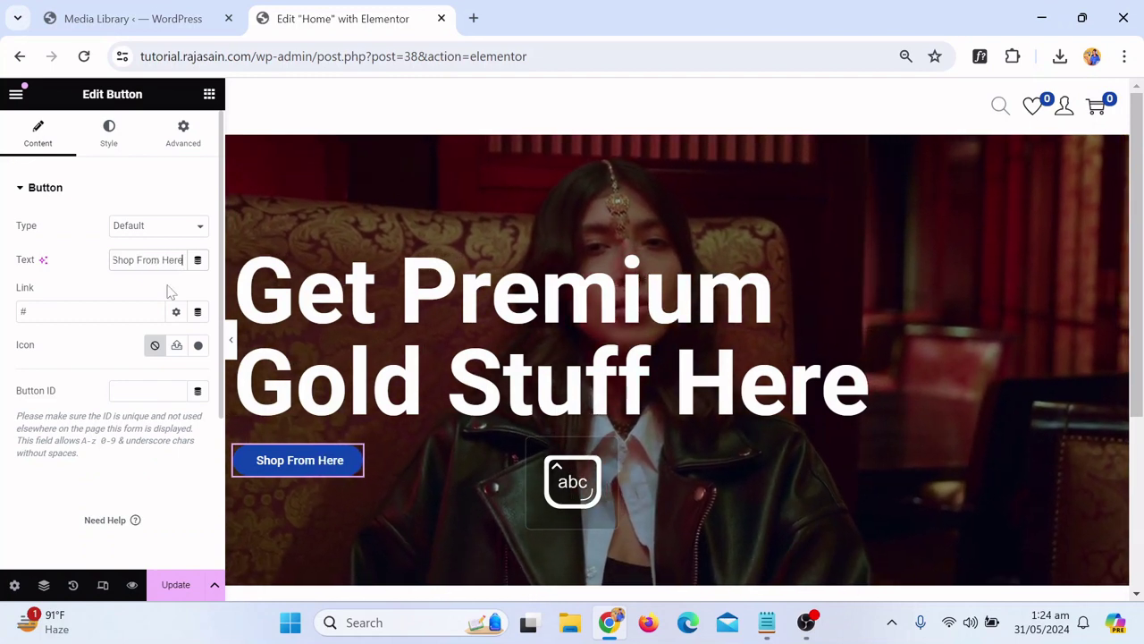
{"action": "left_click", "coordinate": [231, 350]}
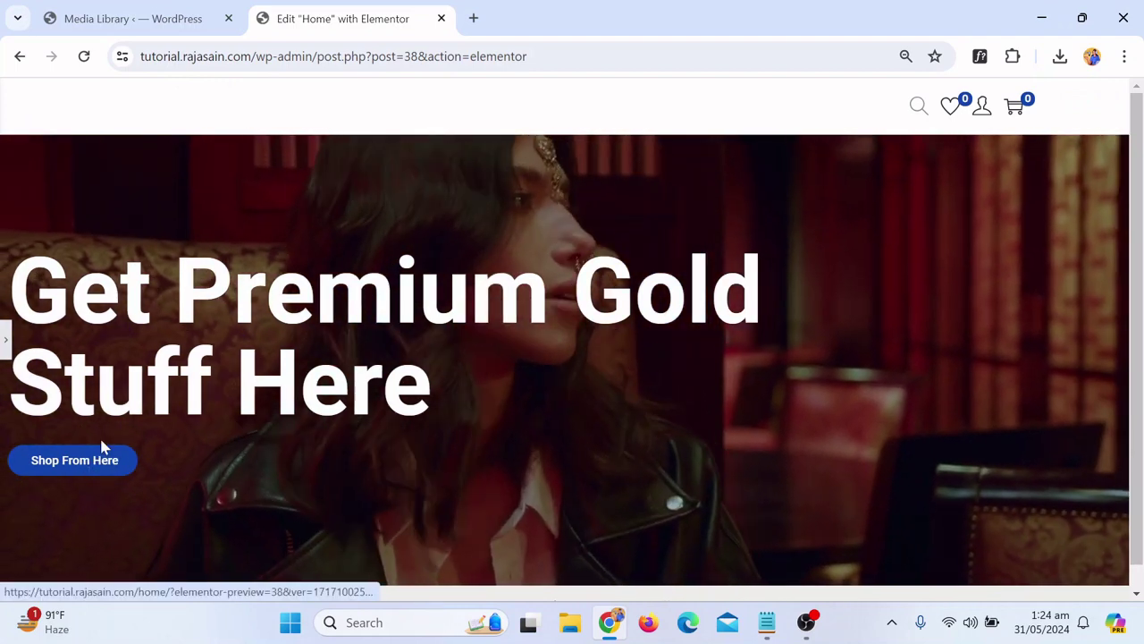
{"action": "left_click", "coordinate": [4, 340]}
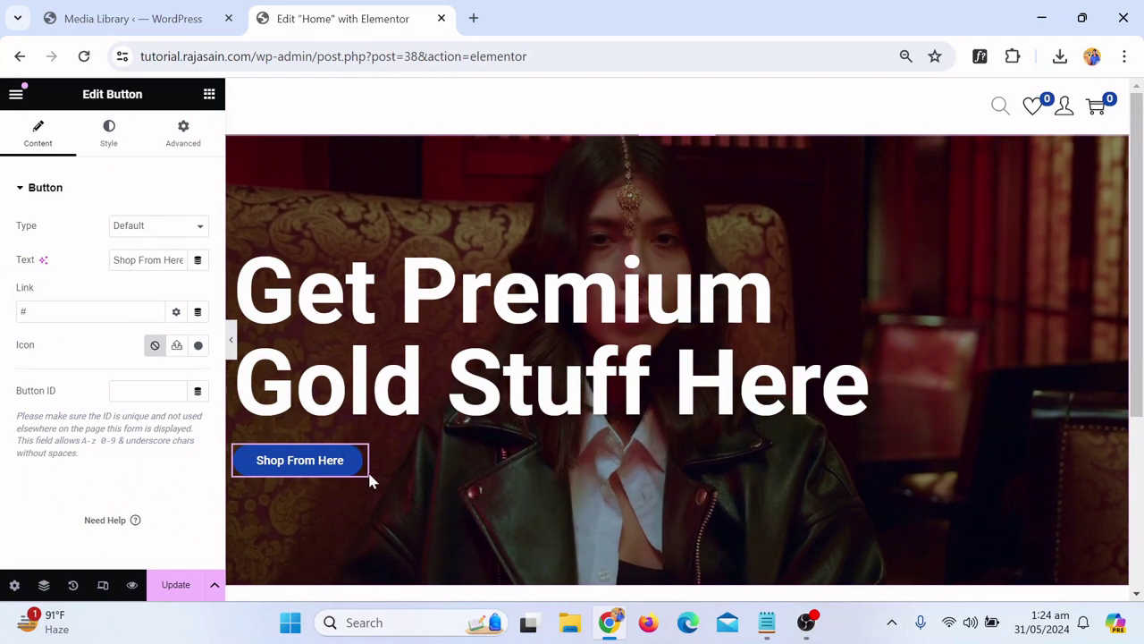
Widen the button widget to about two-fifths of the container's width, center-align the button, and preview it at full width
{"action": "left_click_drag", "start_coordinate": [362, 473], "coordinate": [577, 465]}
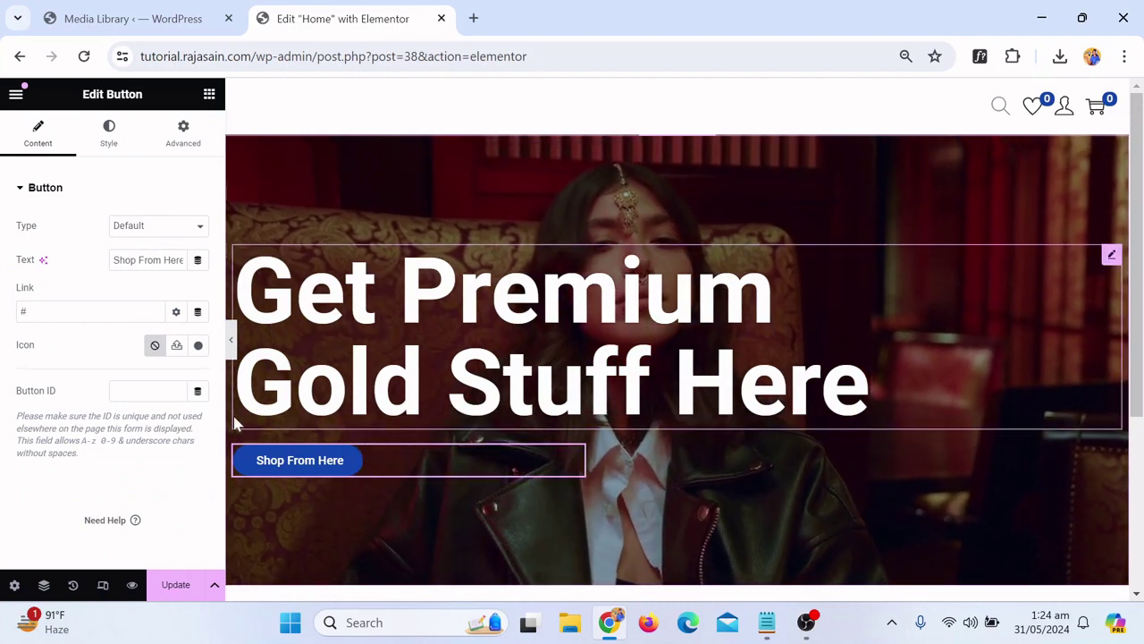
{"action": "left_click", "coordinate": [99, 148]}
{"action": "left_click", "coordinate": [150, 227]}
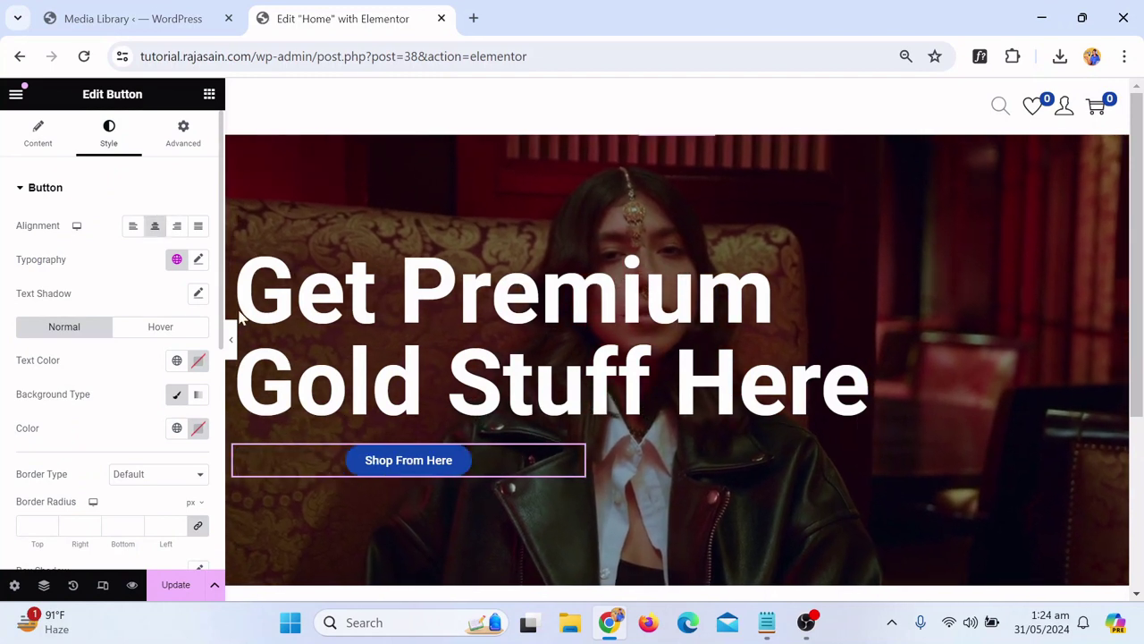
{"action": "left_click", "coordinate": [231, 342]}
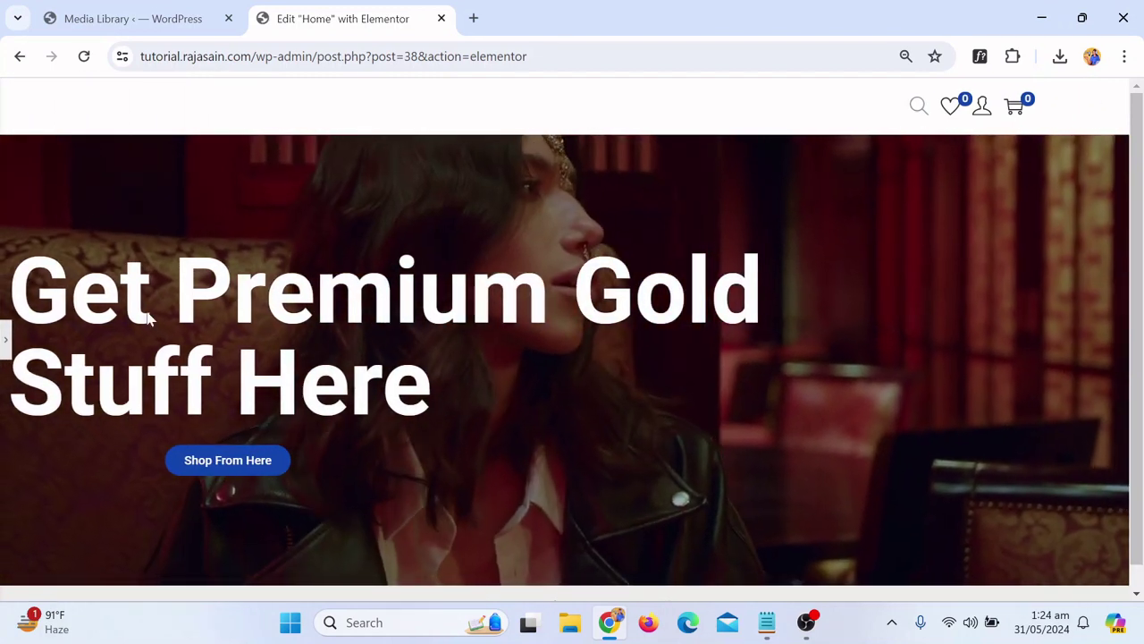
{"action": "left_click", "coordinate": [6, 339]}
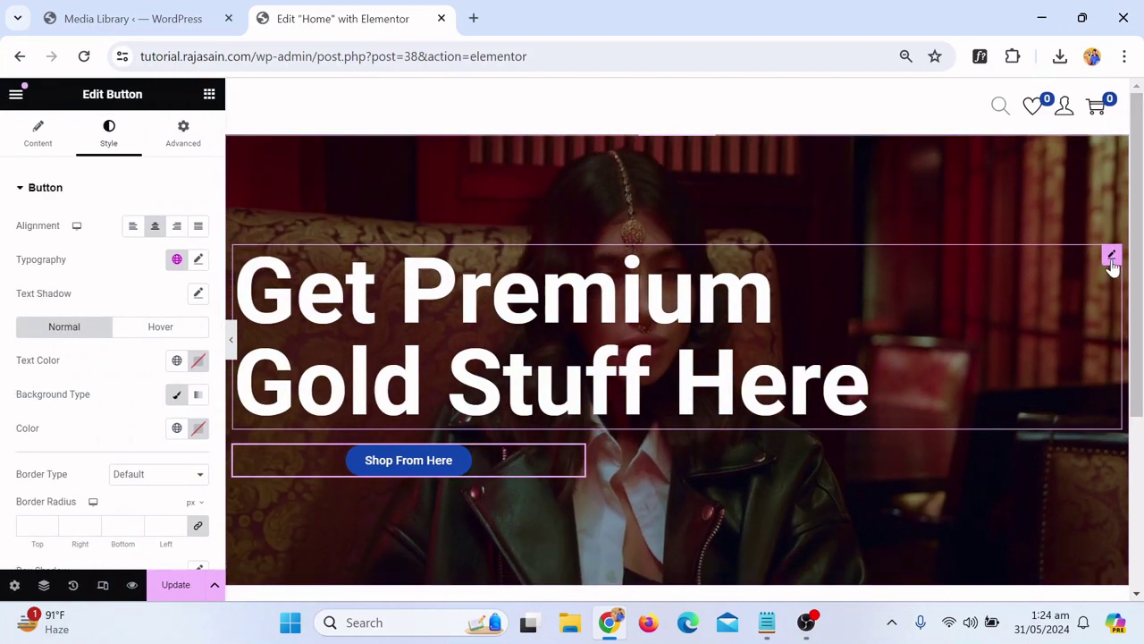
Delete the heading and the Shop From Here button from the hero container and preview the page at full width
{"action": "right_click", "coordinate": [1113, 261]}
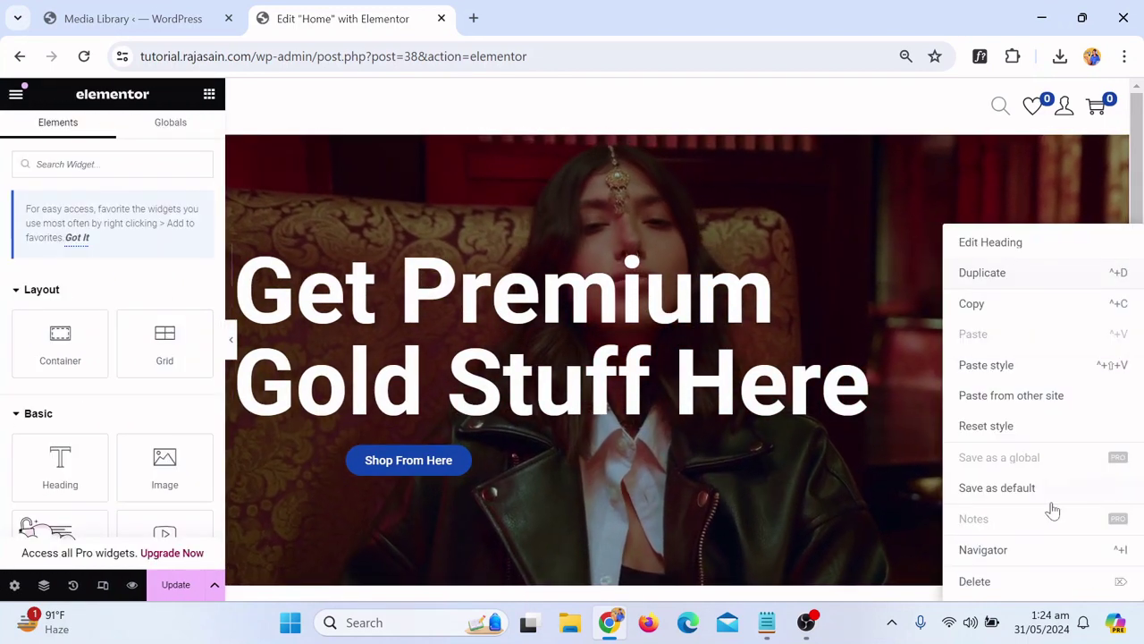
{"action": "left_click", "coordinate": [1055, 579]}
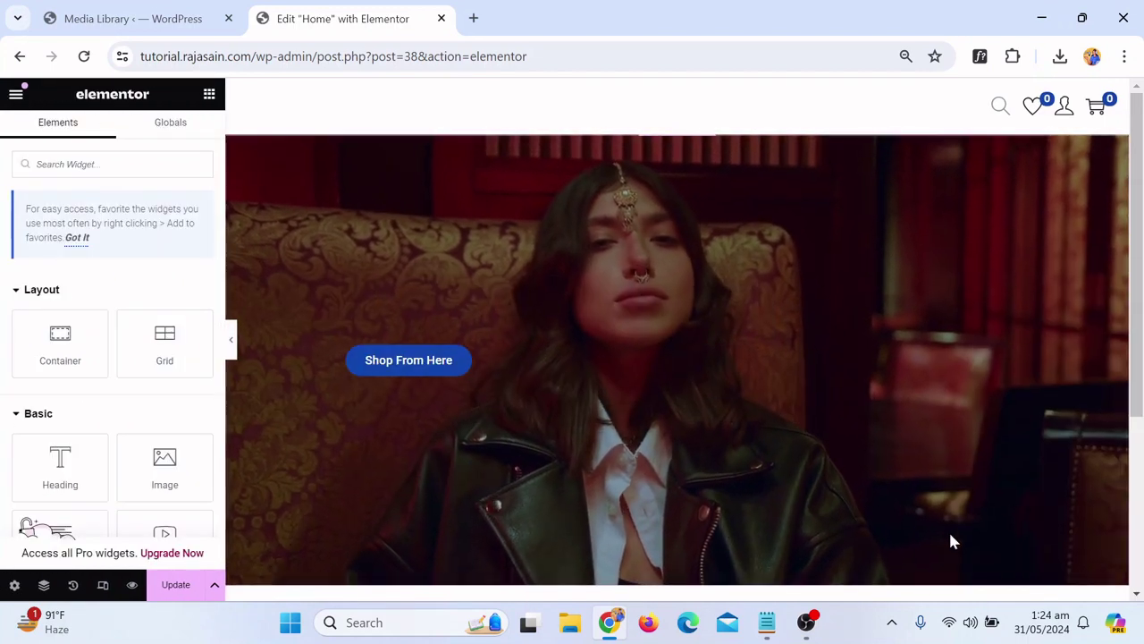
{"action": "right_click", "coordinate": [449, 359]}
{"action": "left_click", "coordinate": [517, 583]}
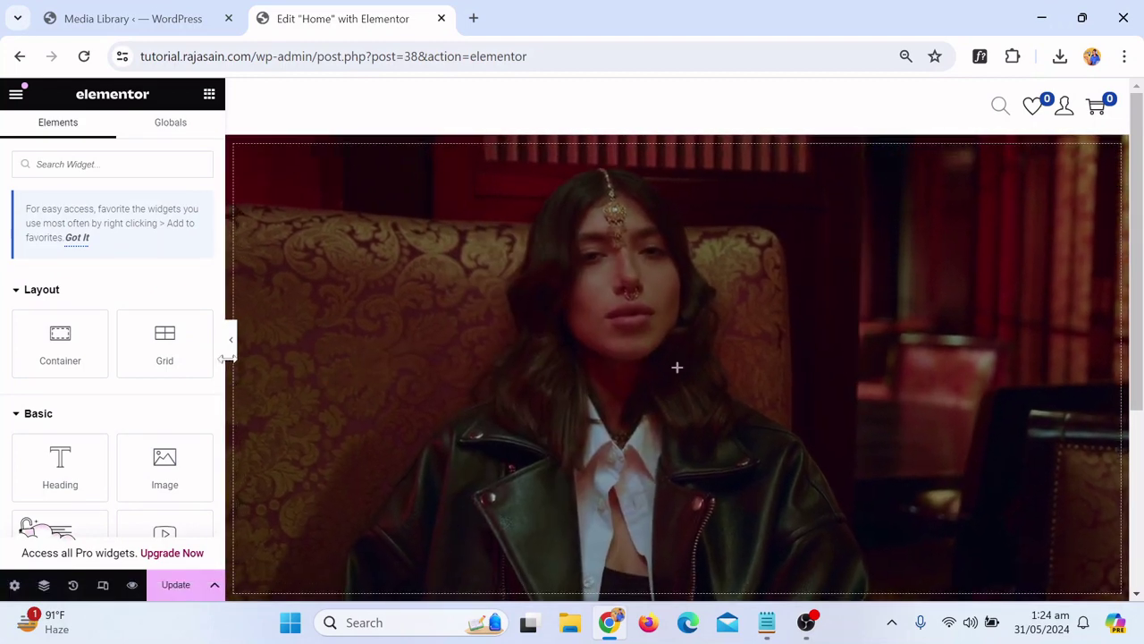
{"action": "left_click", "coordinate": [230, 349]}
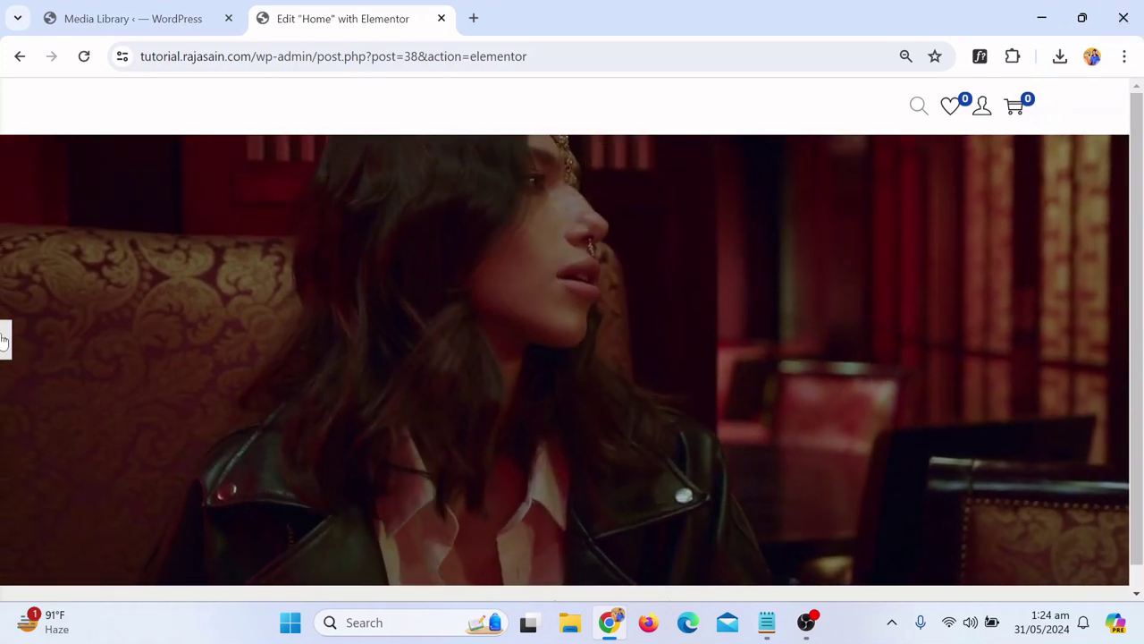
{"action": "left_click", "coordinate": [6, 340]}
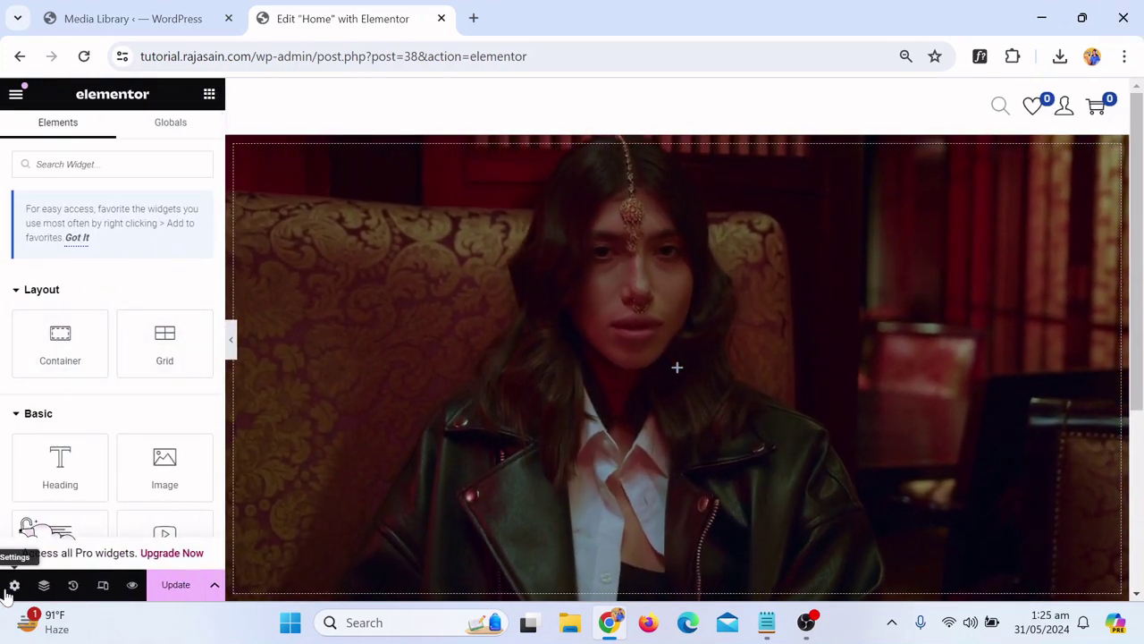
Make the hero container's background overlay color fully transparent and save the updated page
{"action": "left_click", "coordinate": [44, 587]}
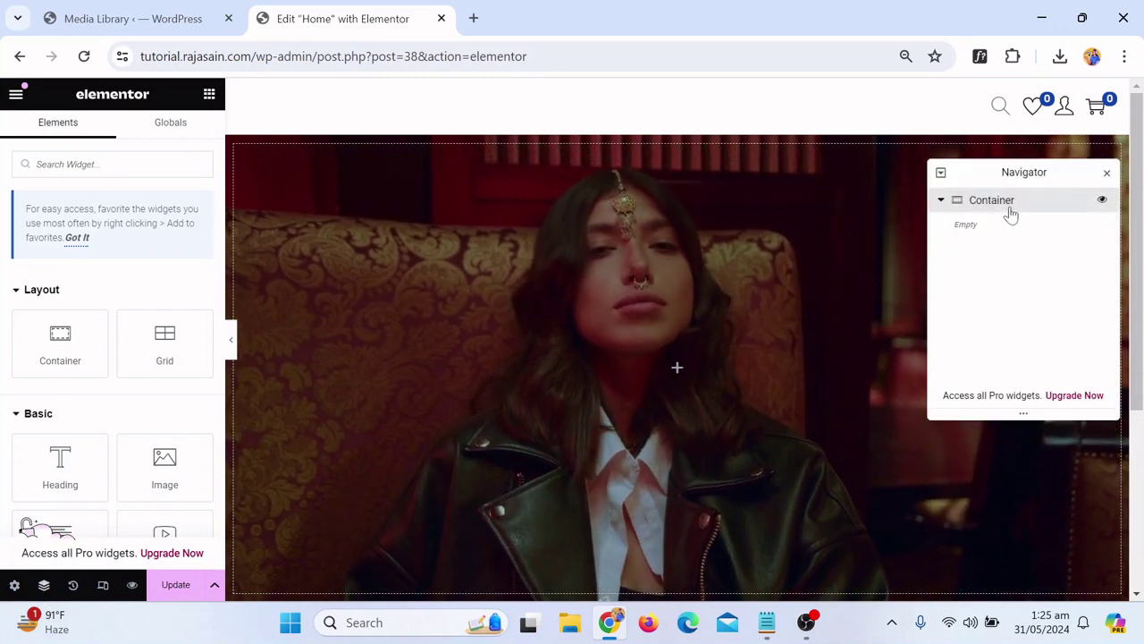
{"action": "left_click", "coordinate": [993, 205]}
{"action": "scroll", "coordinate": [89, 416], "scroll_direction": "down", "scroll_amount": 4}
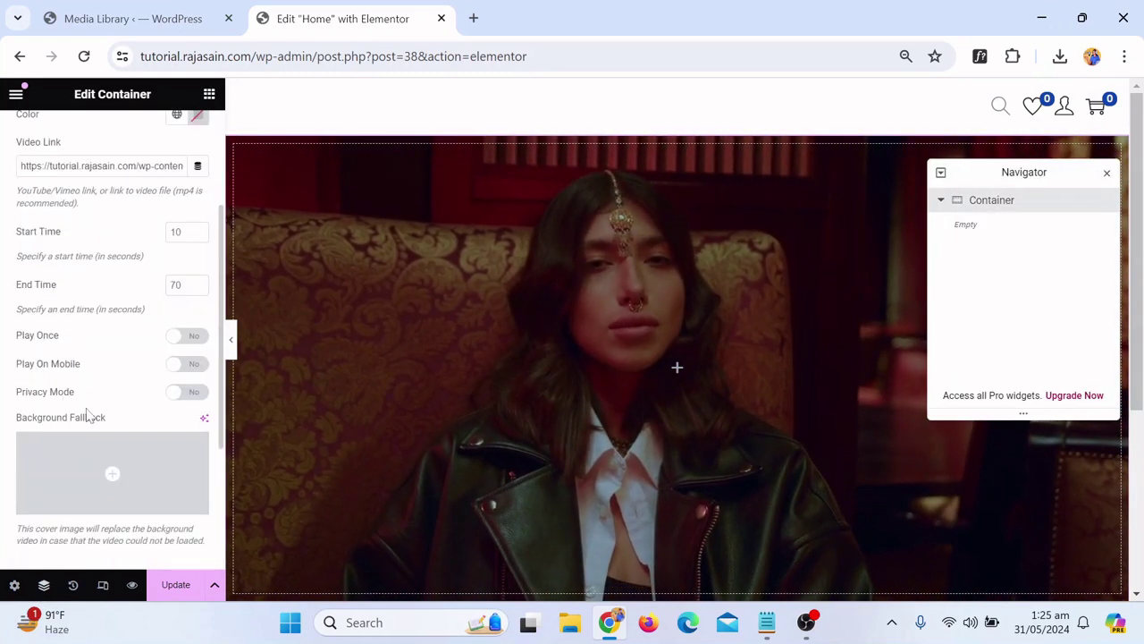
{"action": "left_click", "coordinate": [109, 434]}
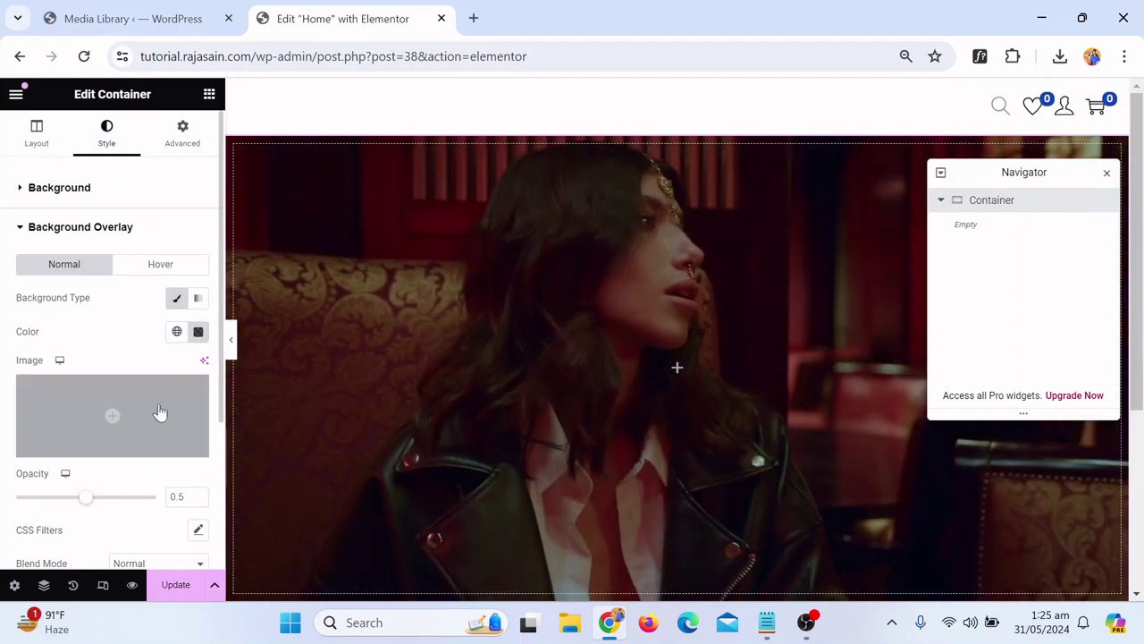
{"action": "mouse_move", "coordinate": [172, 378]}
{"action": "left_click", "coordinate": [198, 331]}
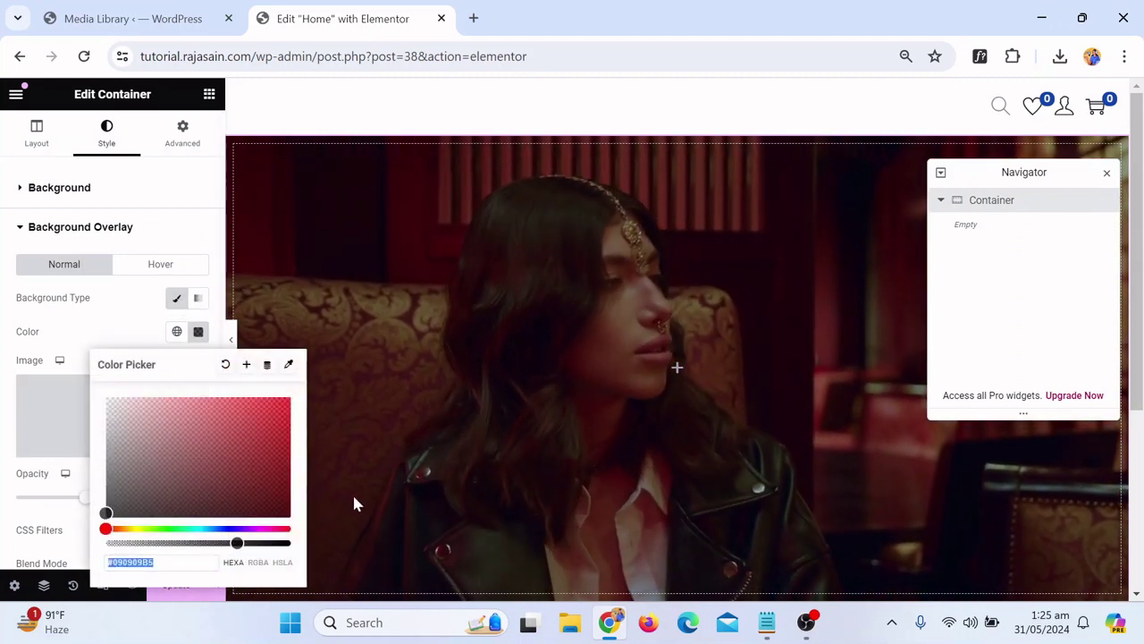
{"action": "left_click_drag", "start_coordinate": [235, 542], "coordinate": [75, 547]}
{"action": "left_click", "coordinate": [76, 547]}
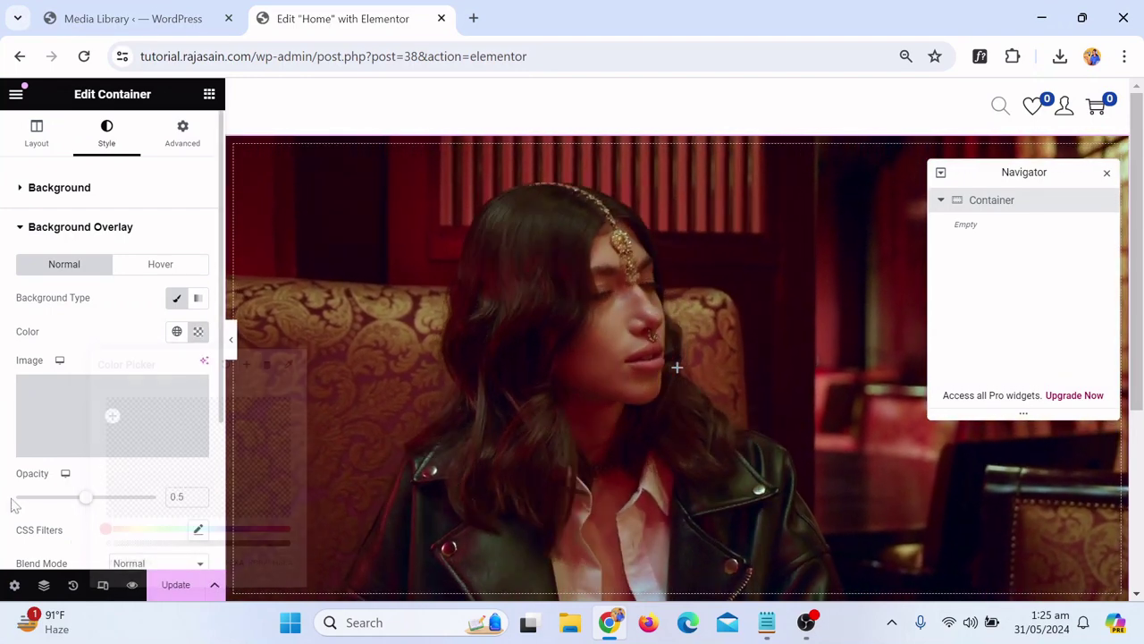
{"action": "left_click", "coordinate": [166, 590]}
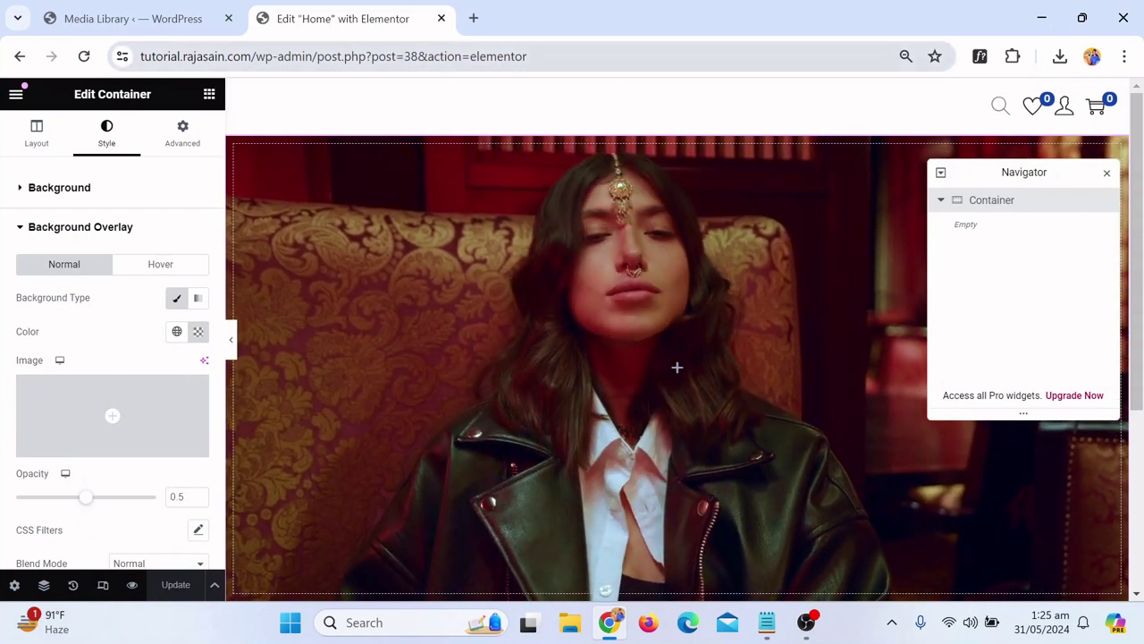
Open the site's root address tutorial.rajasain.com to check its front page
{"action": "left_click_drag", "start_coordinate": [292, 56], "coordinate": [894, 92]}
{"action": "key", "text": "BackSpace"}
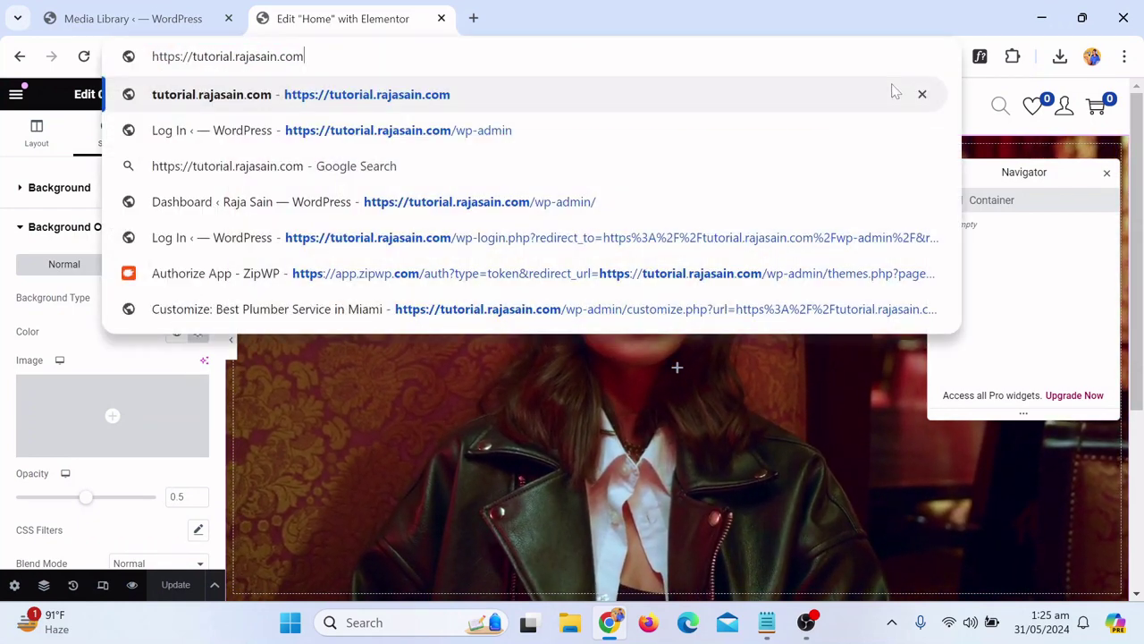
{"action": "key", "text": "Return"}
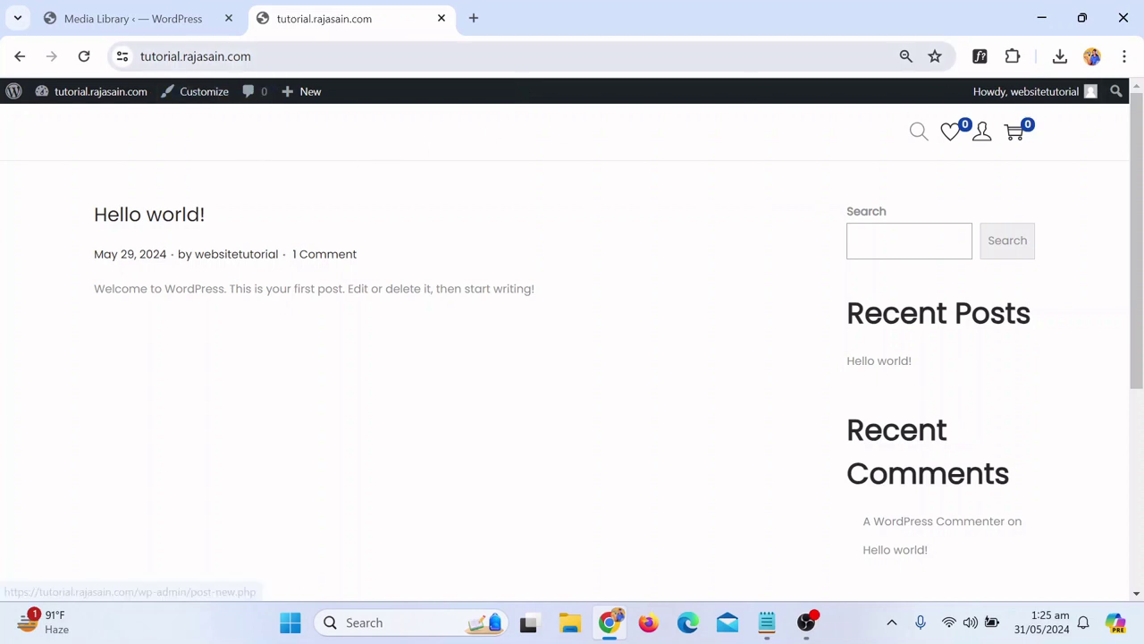
Set the static homepage to Home in the WordPress Reading settings, save the change, and view the site's front page
{"action": "mouse_move", "coordinate": [81, 108]}
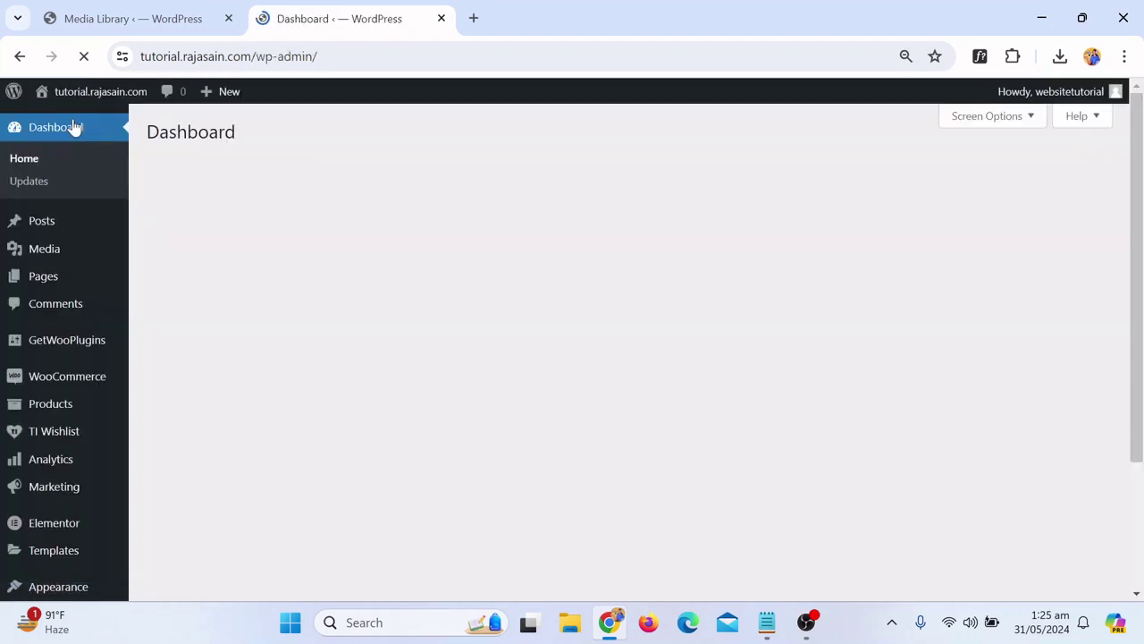
{"action": "scroll", "coordinate": [119, 315], "scroll_direction": "down", "scroll_amount": 2}
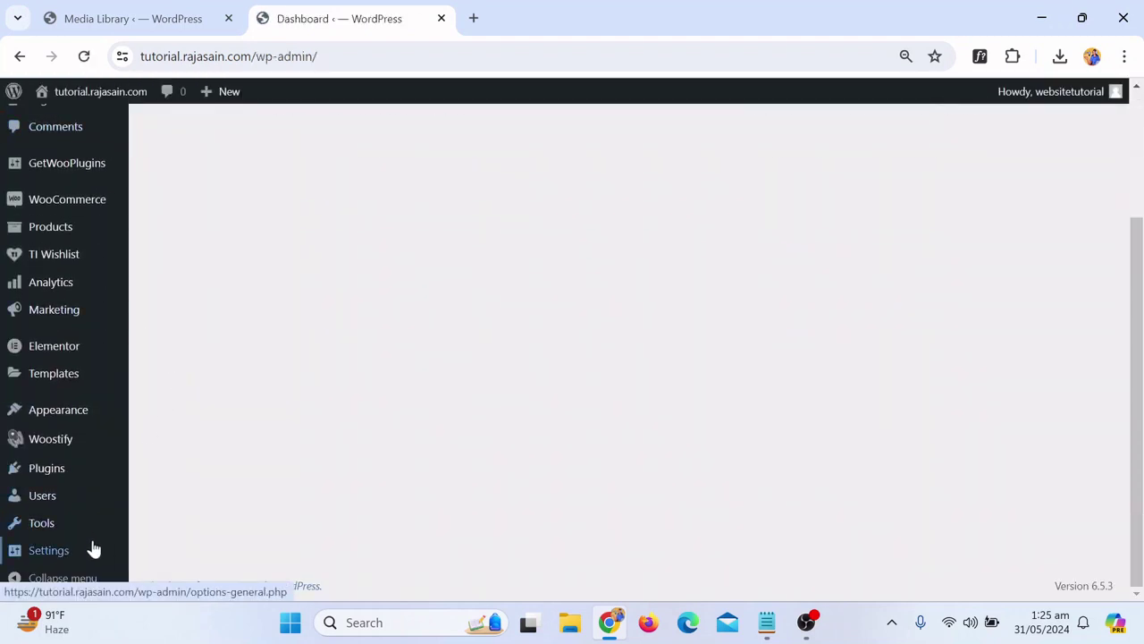
{"action": "mouse_move", "coordinate": [54, 560]}
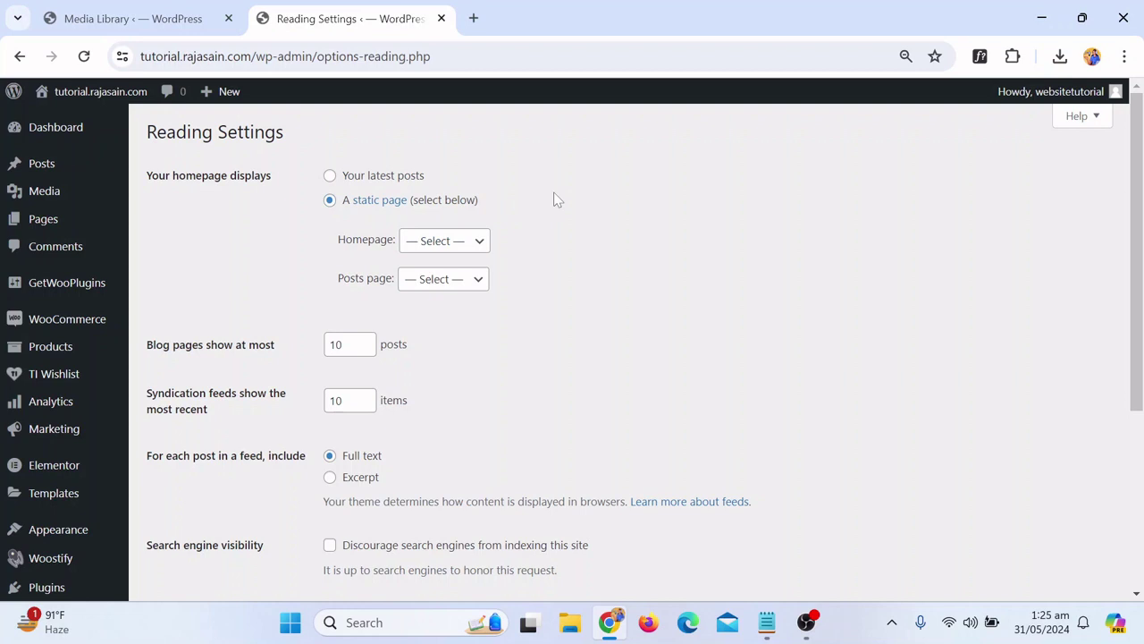
{"action": "left_click", "coordinate": [423, 248]}
{"action": "left_click", "coordinate": [444, 311]}
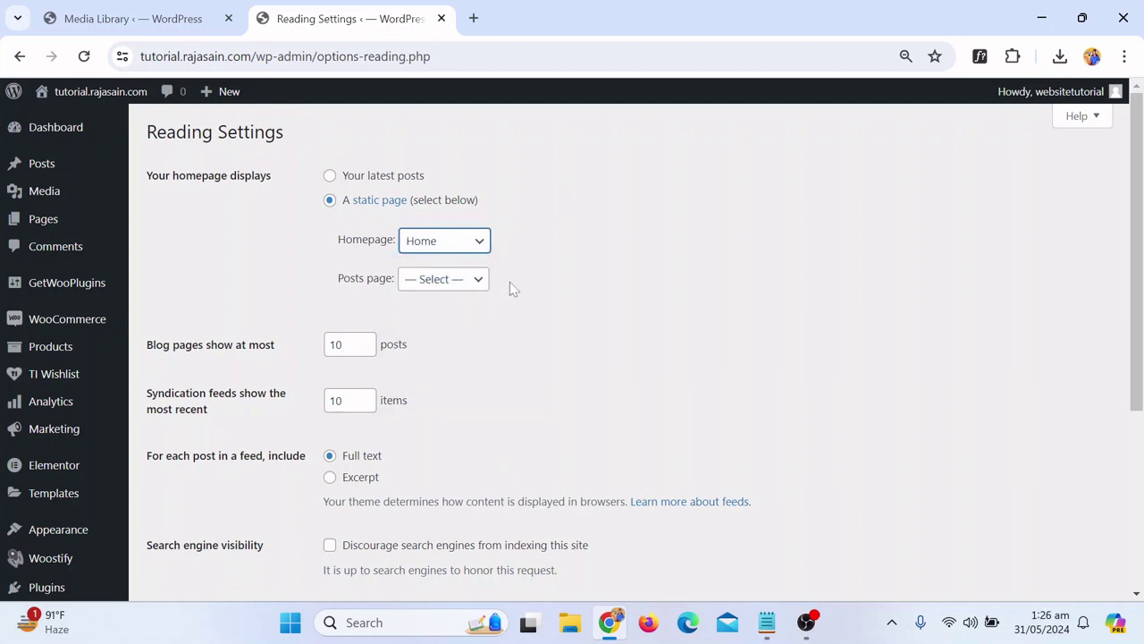
{"action": "scroll", "coordinate": [665, 278], "scroll_direction": "down", "scroll_amount": 3}
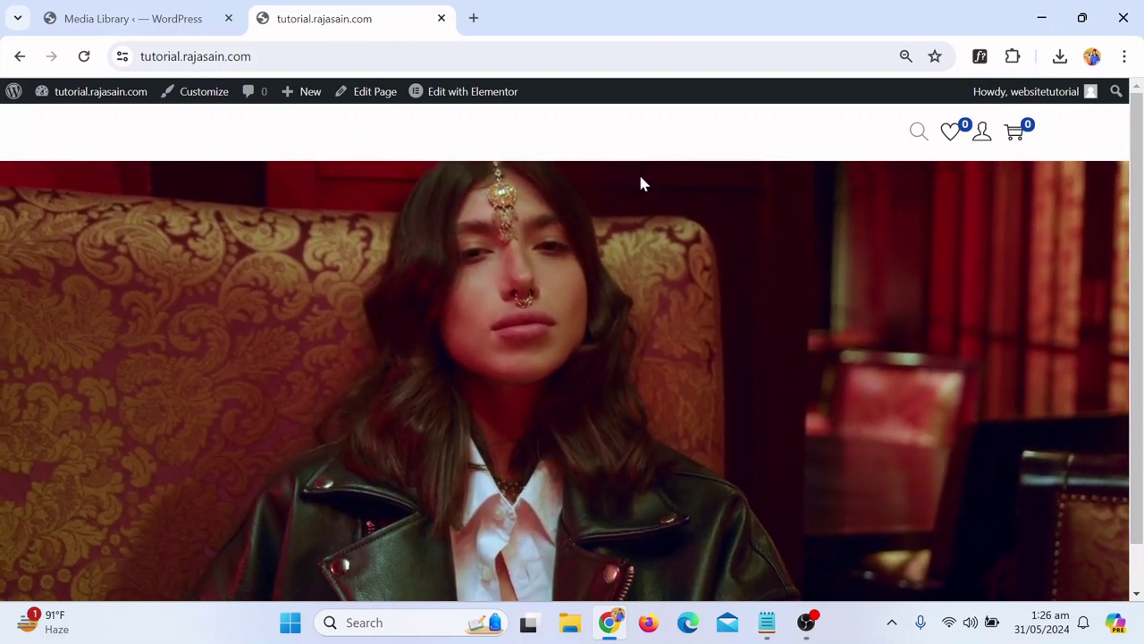
{"action": "scroll", "coordinate": [652, 214], "scroll_direction": "down", "scroll_amount": 1}
{"action": "scroll", "coordinate": [680, 357], "scroll_direction": "up", "scroll_amount": 1}
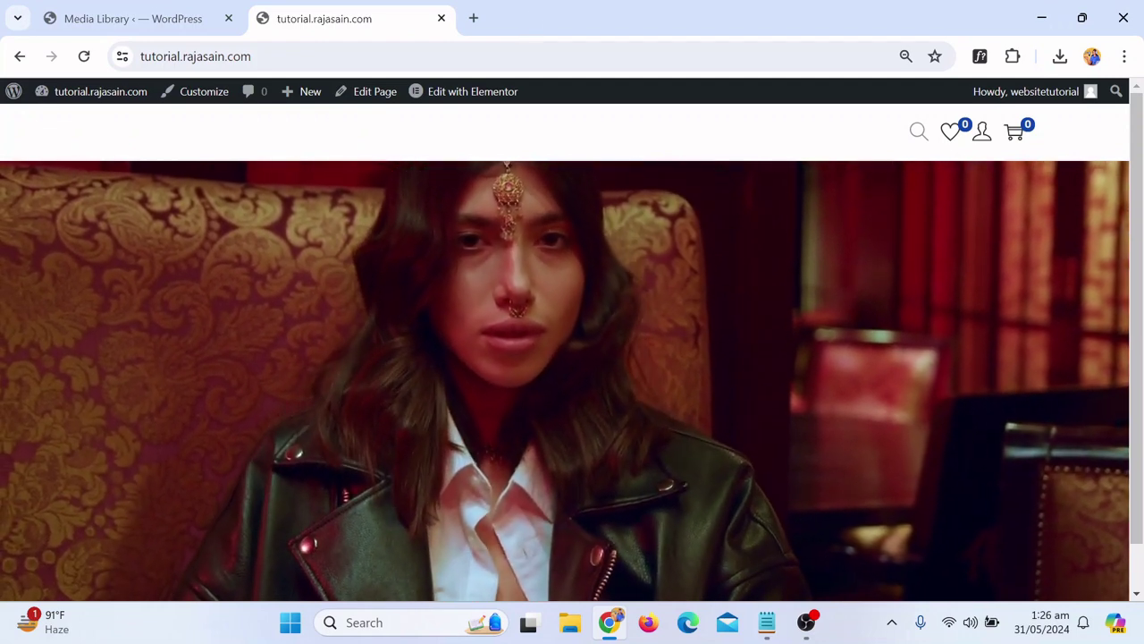
Open the Home page in the Elementor editor and look through the Pro section of the widget list
{"action": "left_click", "coordinate": [453, 93]}
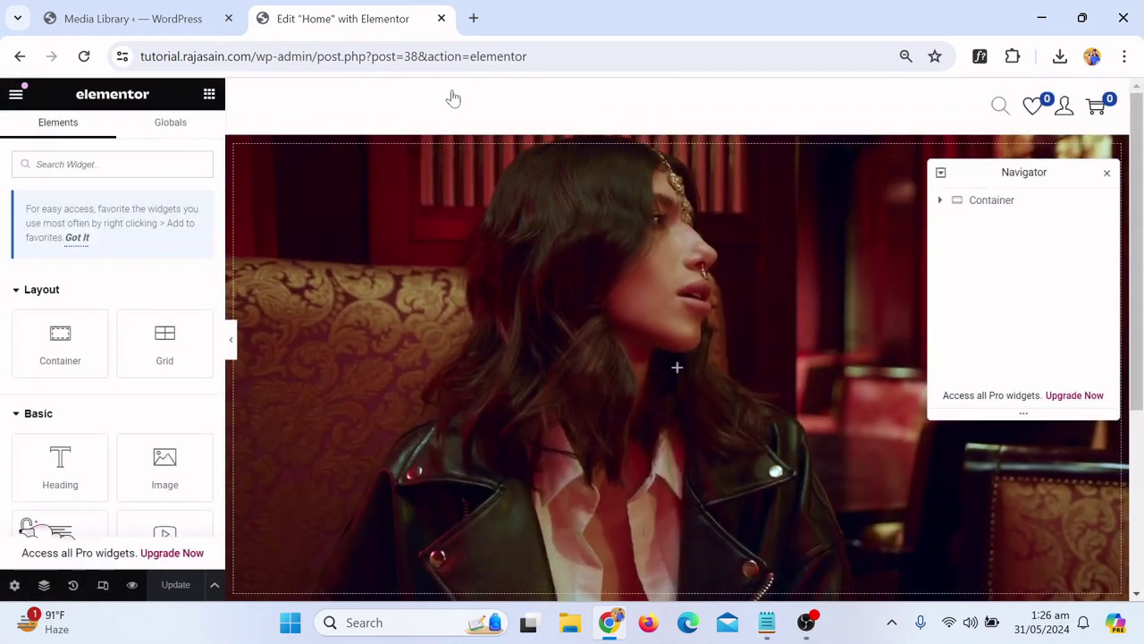
{"action": "scroll", "coordinate": [85, 344], "scroll_direction": "down", "scroll_amount": 10}
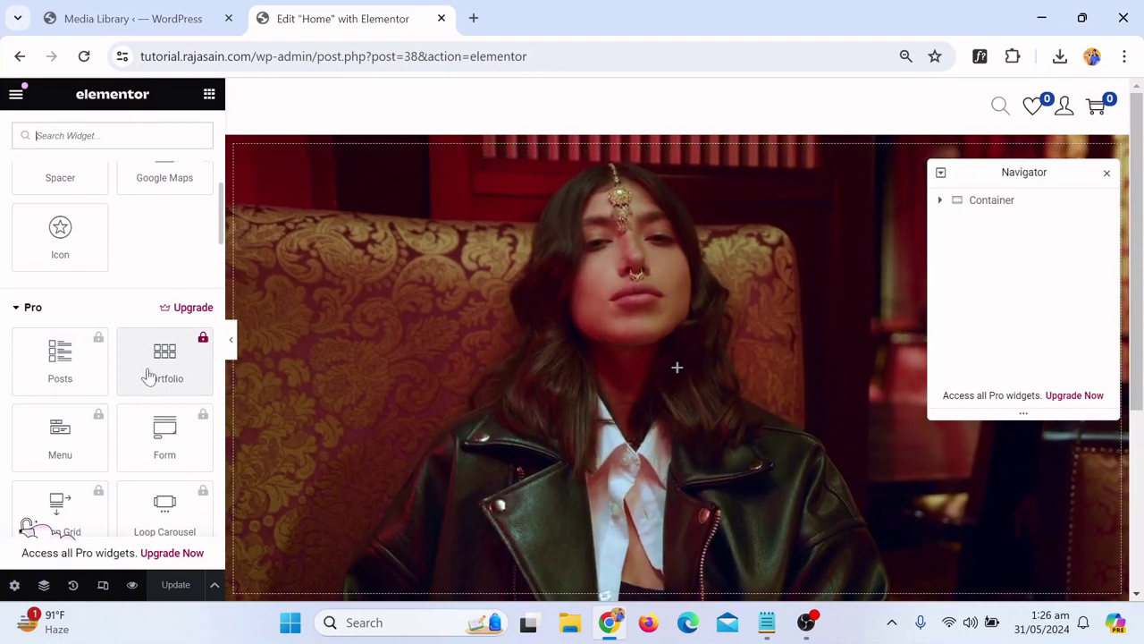
{"action": "scroll", "coordinate": [150, 380], "scroll_direction": "down", "scroll_amount": 1}
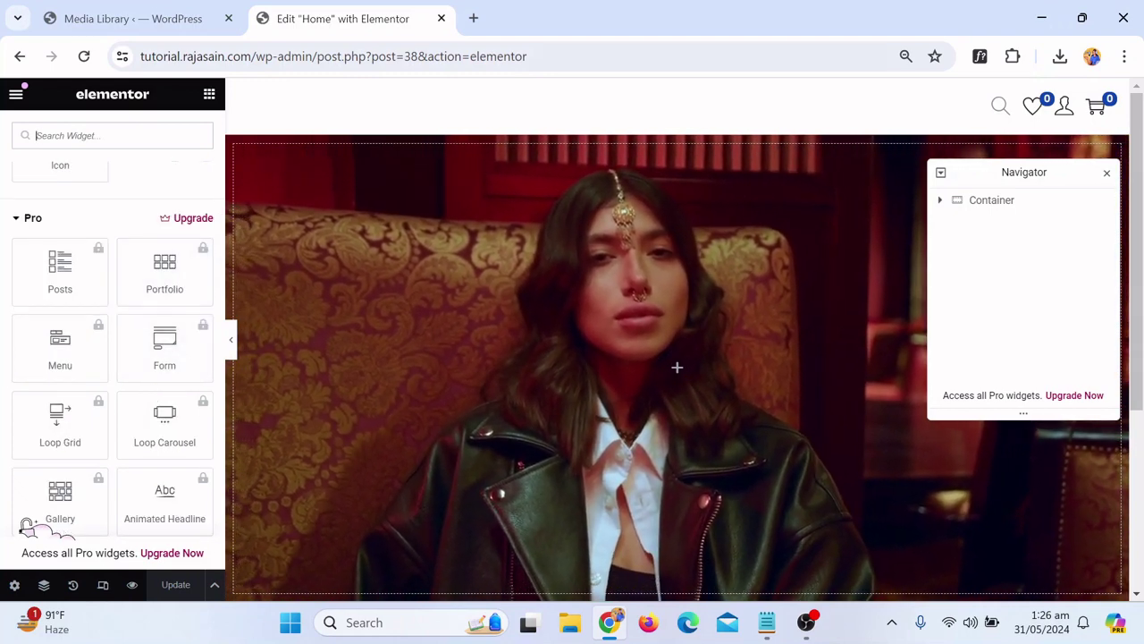
Search Google for "pro elements" in a new tab and open the PRO Elements site at proelements.org
{"action": "left_click", "coordinate": [474, 18]}
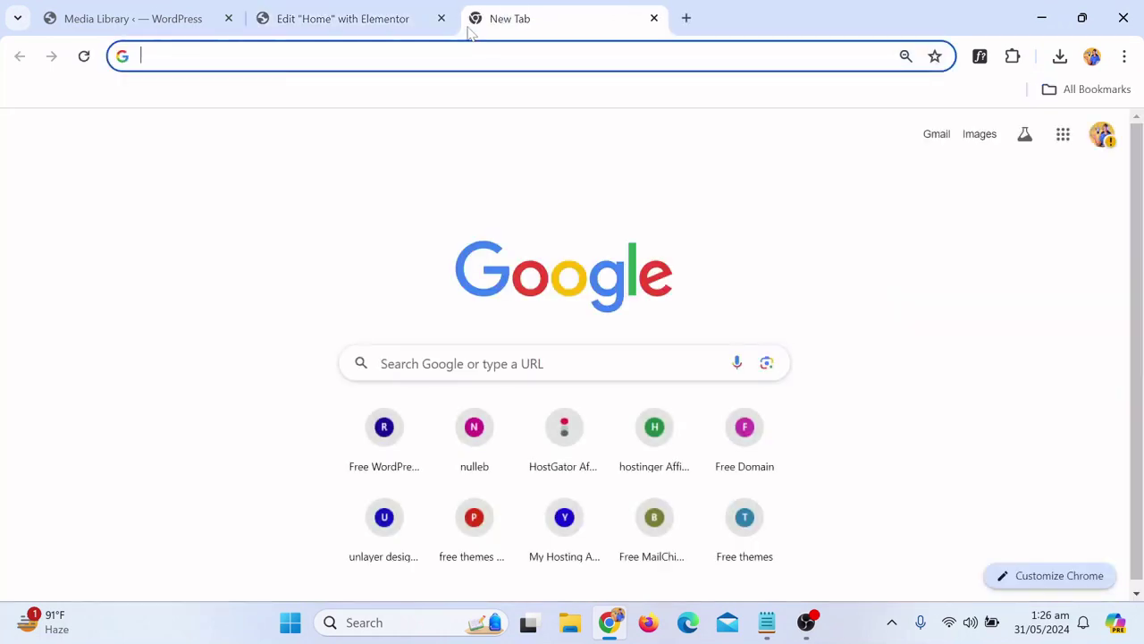
{"action": "type", "text": "pro "}
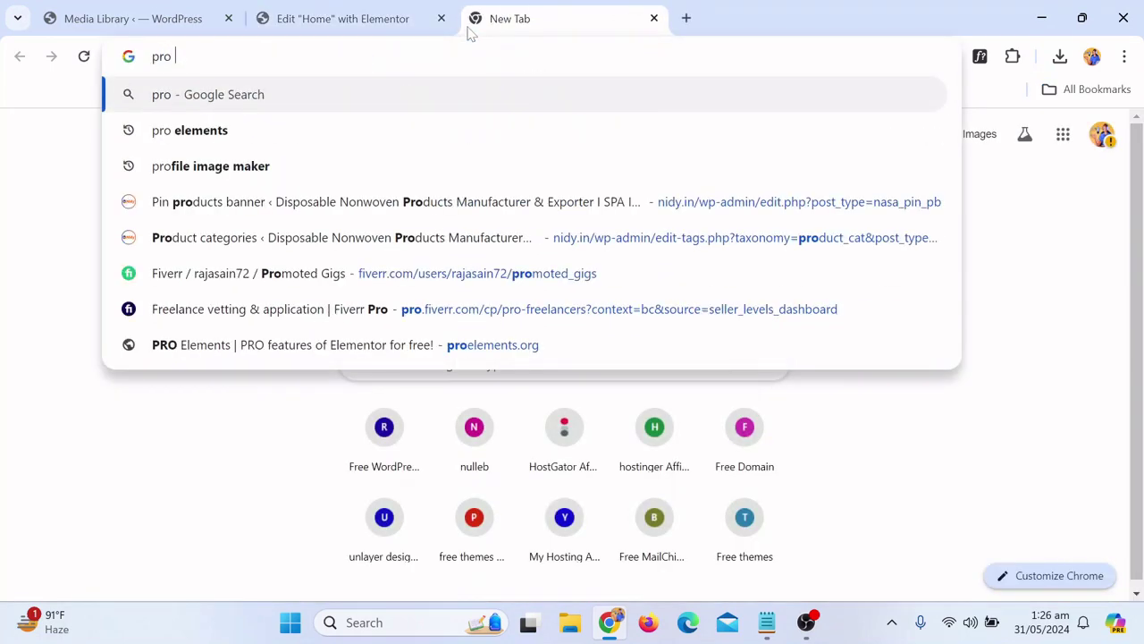
{"action": "type", "text": "elem"}
{"action": "key", "text": "Down"}
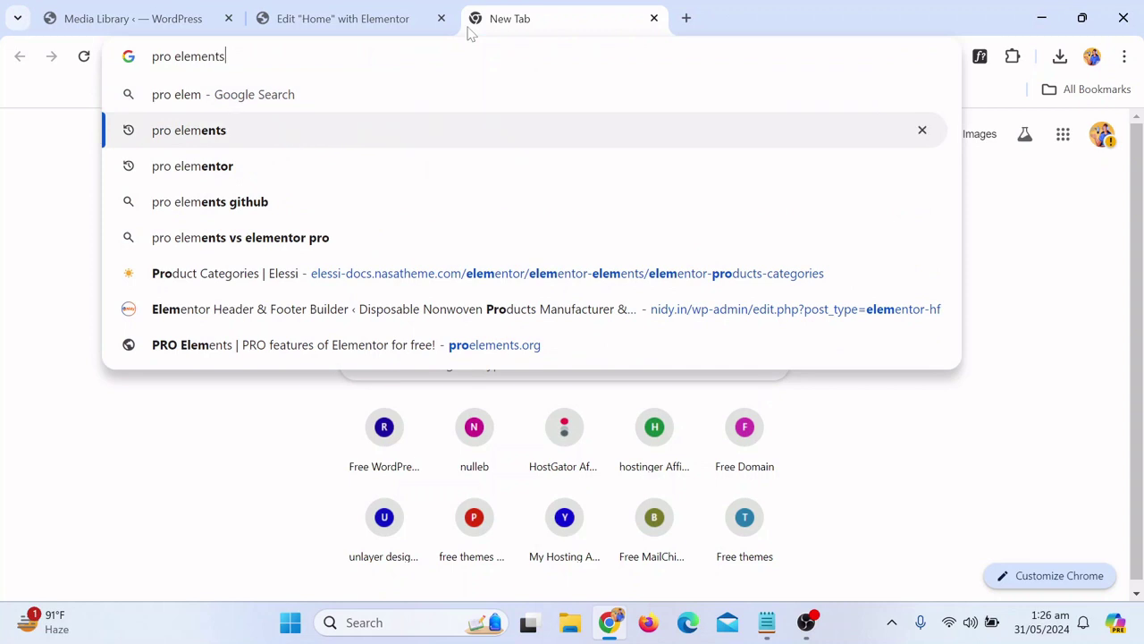
{"action": "key", "text": "Return"}
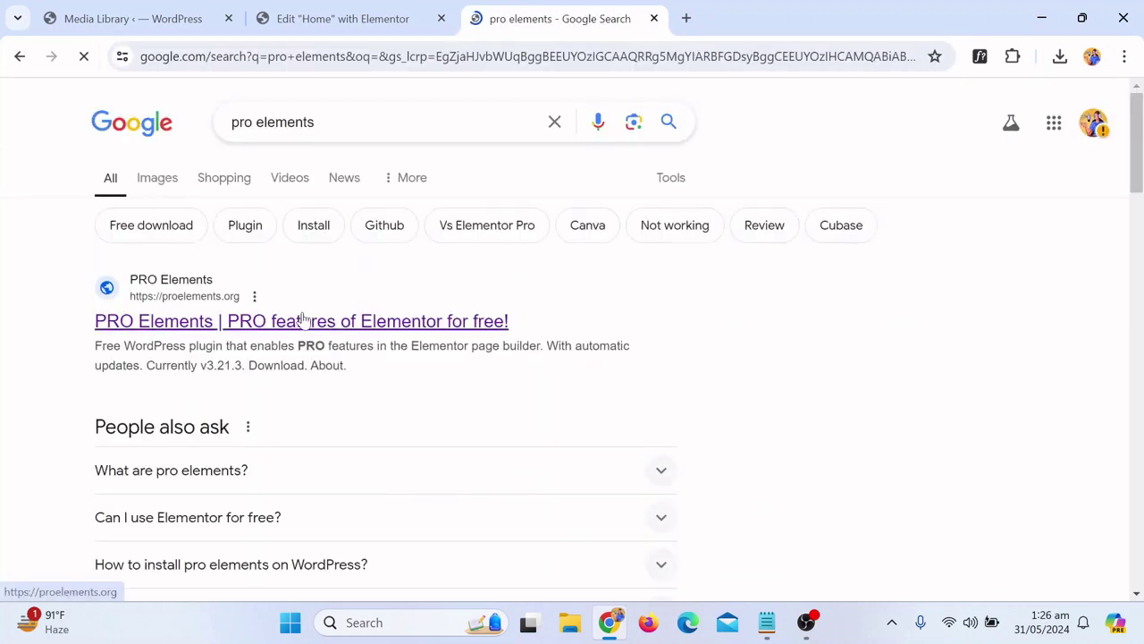
{"action": "left_click", "coordinate": [251, 329]}
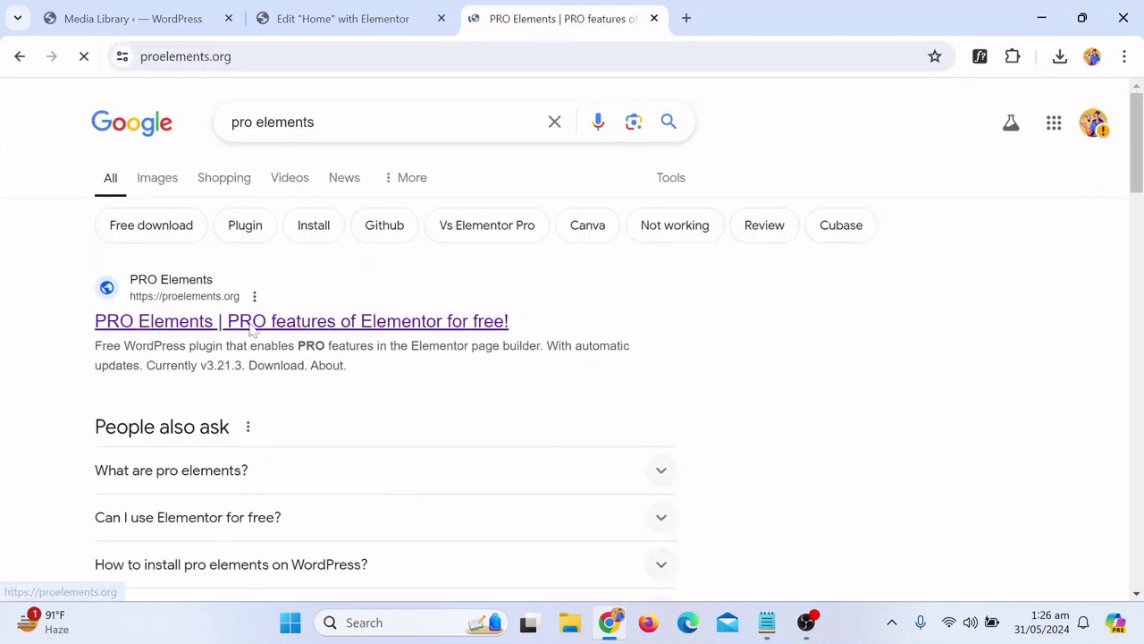
Download the PRO Elements plugin zip from its site and read through the plugin's description
{"action": "scroll", "coordinate": [581, 346], "scroll_direction": "down", "scroll_amount": 3}
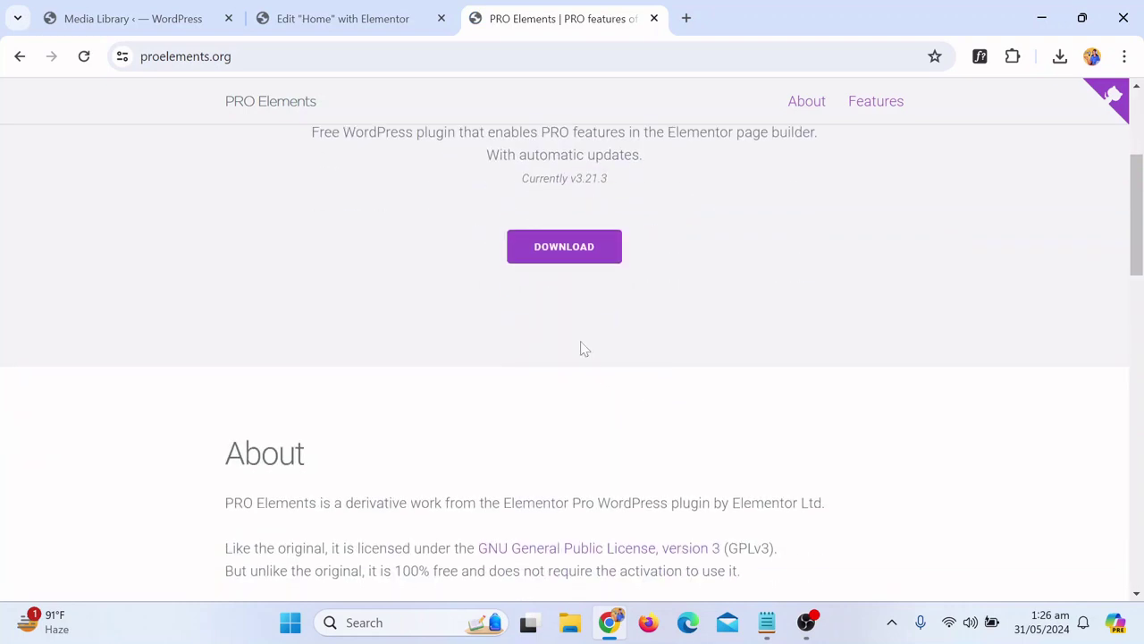
{"action": "left_click", "coordinate": [577, 250]}
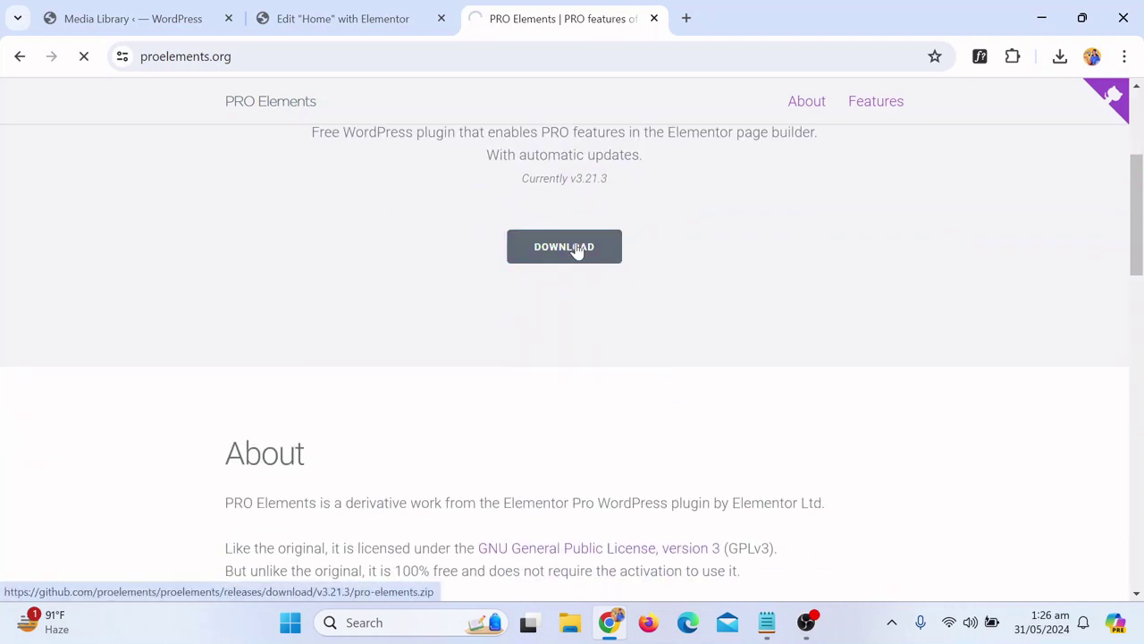
{"action": "scroll", "coordinate": [581, 253], "scroll_direction": "up", "scroll_amount": 3}
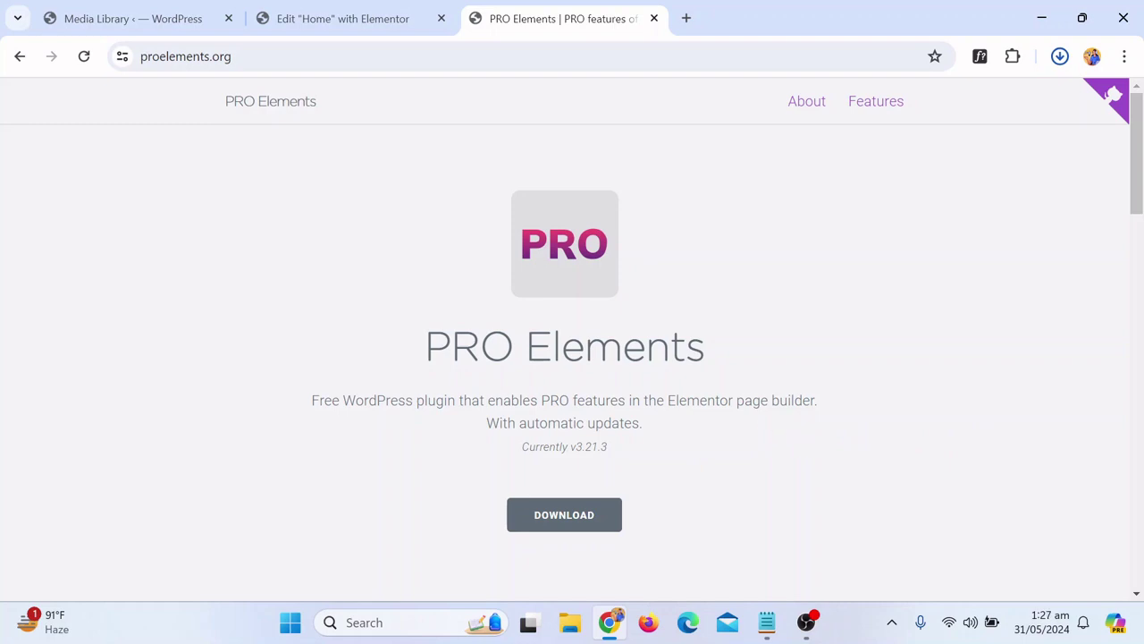
{"action": "scroll", "coordinate": [679, 393], "scroll_direction": "down", "scroll_amount": 5}
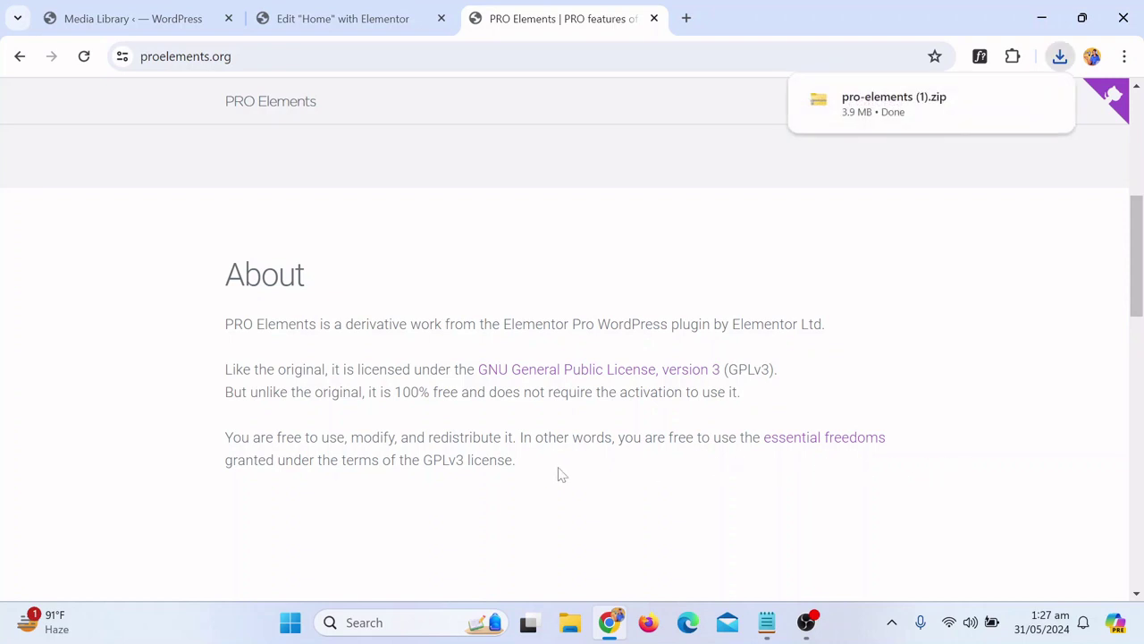
{"action": "scroll", "coordinate": [573, 443], "scroll_direction": "up", "scroll_amount": 1}
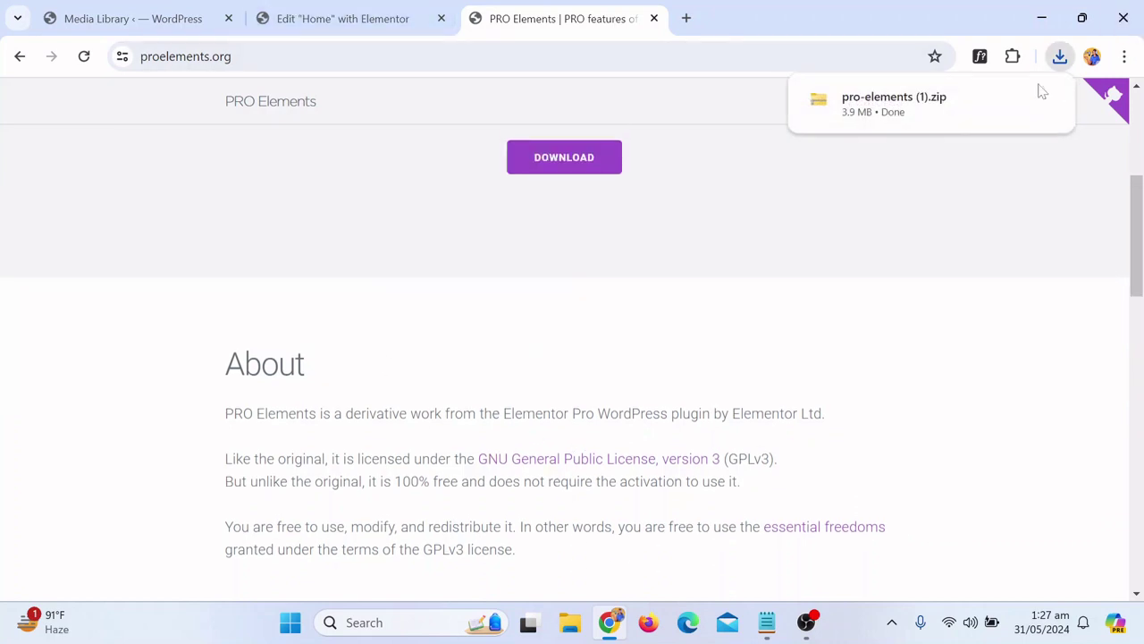
Exit the Elementor editor for the Home page and open the upload form for adding a new WordPress plugin
{"action": "left_click", "coordinate": [321, 9]}
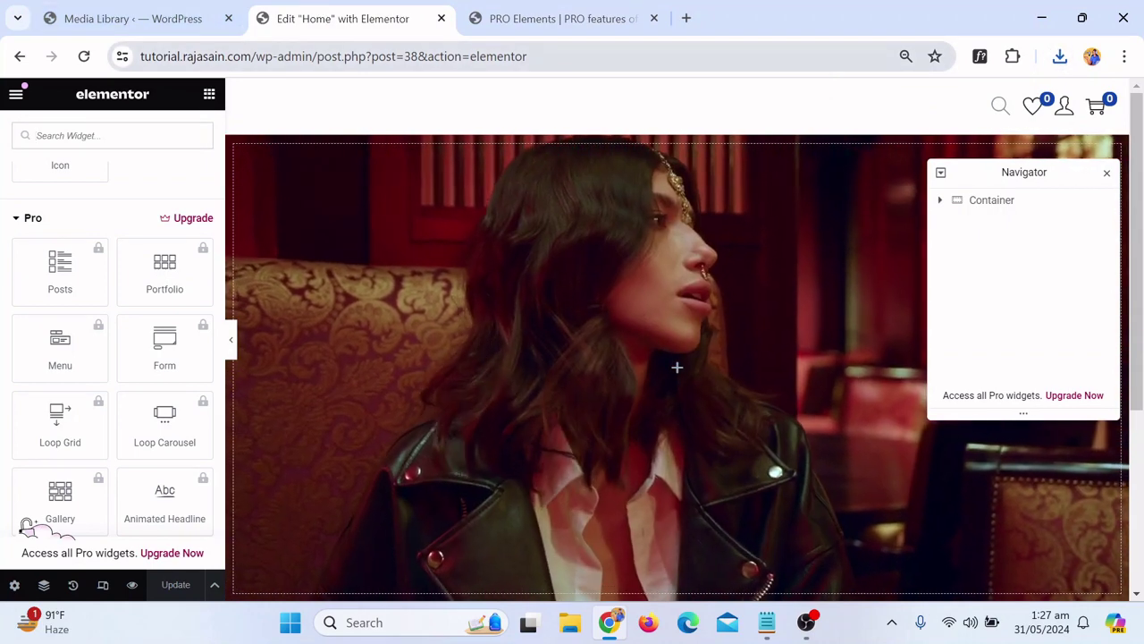
{"action": "left_click", "coordinate": [15, 95]}
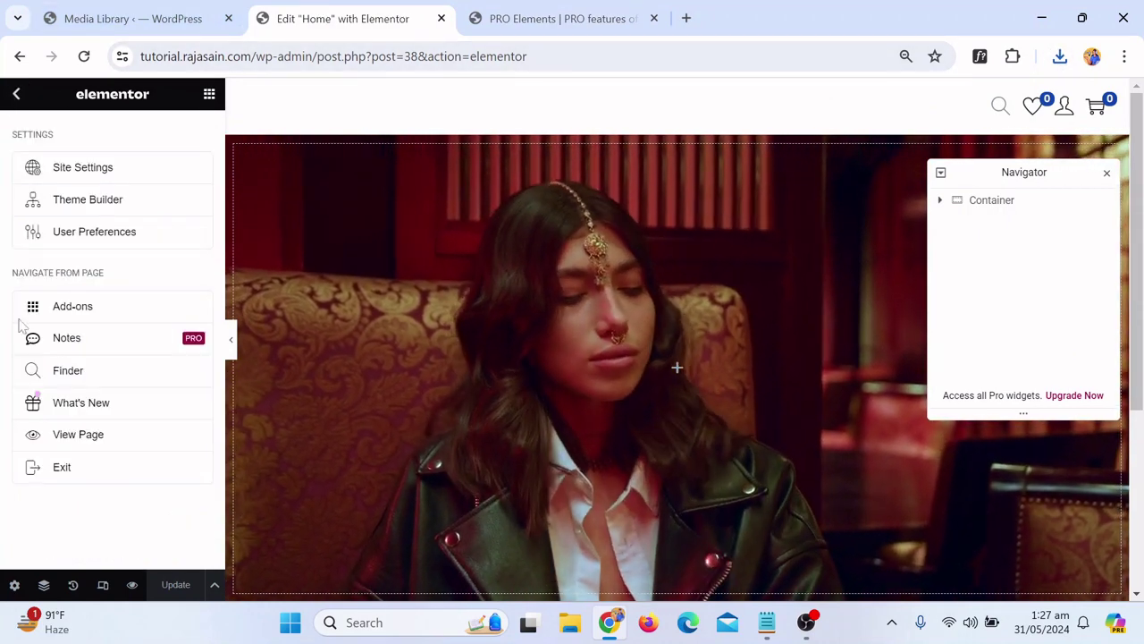
{"action": "left_click", "coordinate": [56, 465]}
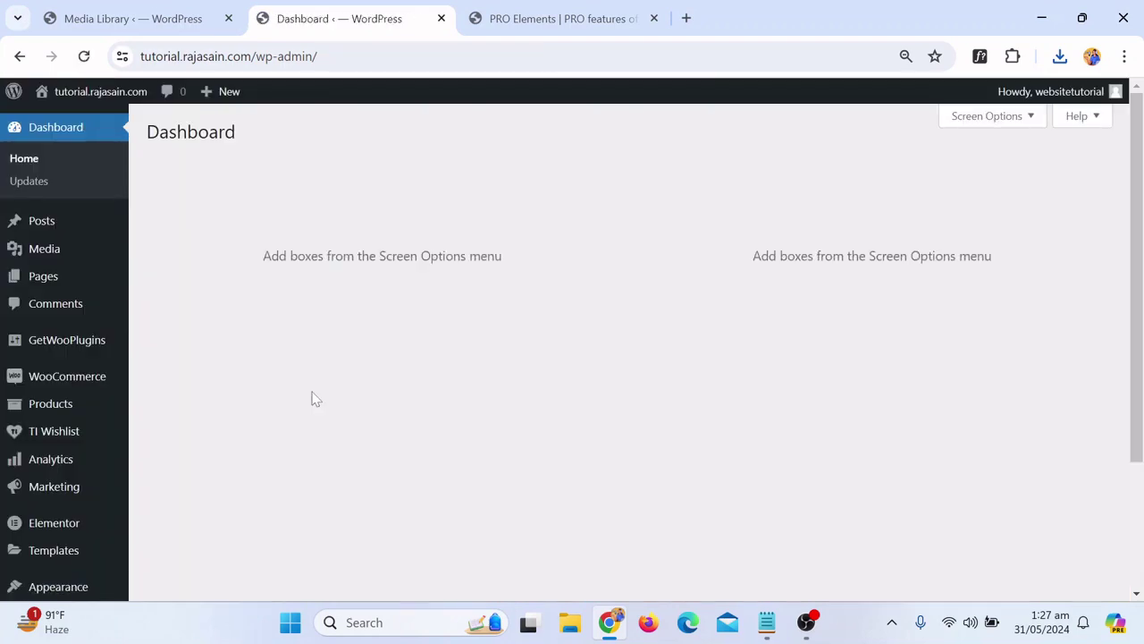
{"action": "scroll", "coordinate": [80, 496], "scroll_direction": "down", "scroll_amount": 3}
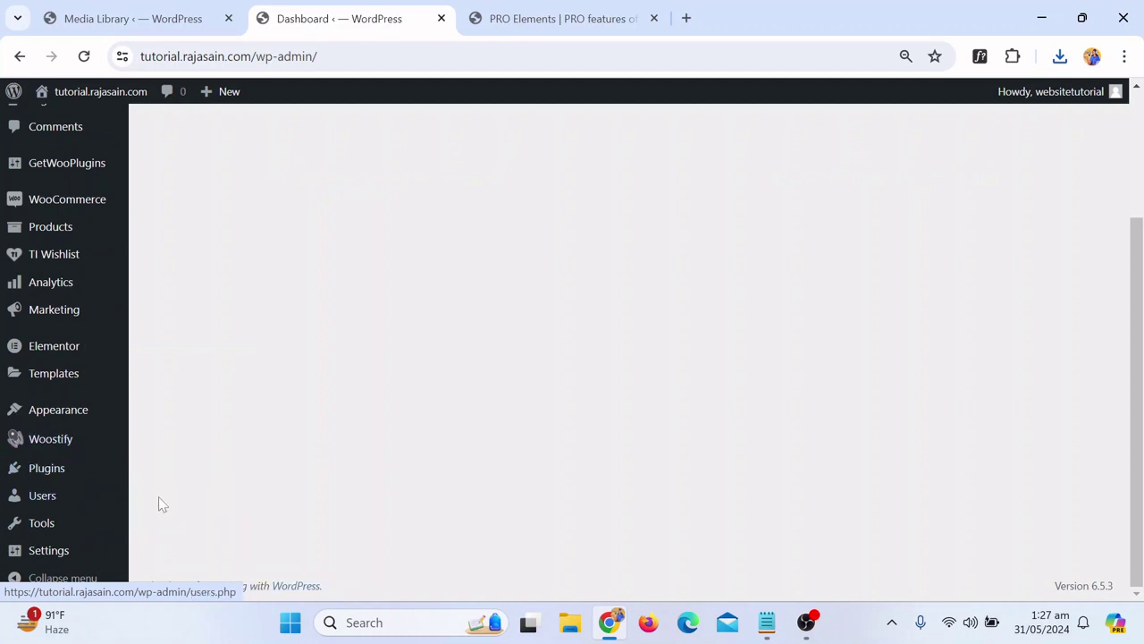
{"action": "mouse_move", "coordinate": [53, 480]}
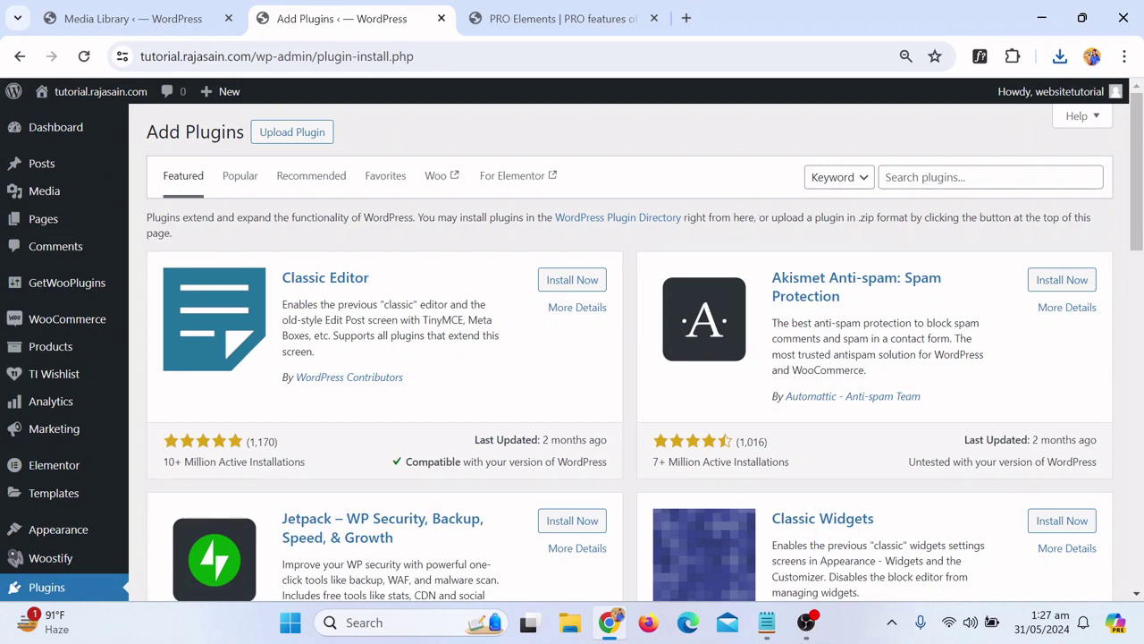
{"action": "left_click", "coordinate": [279, 140]}
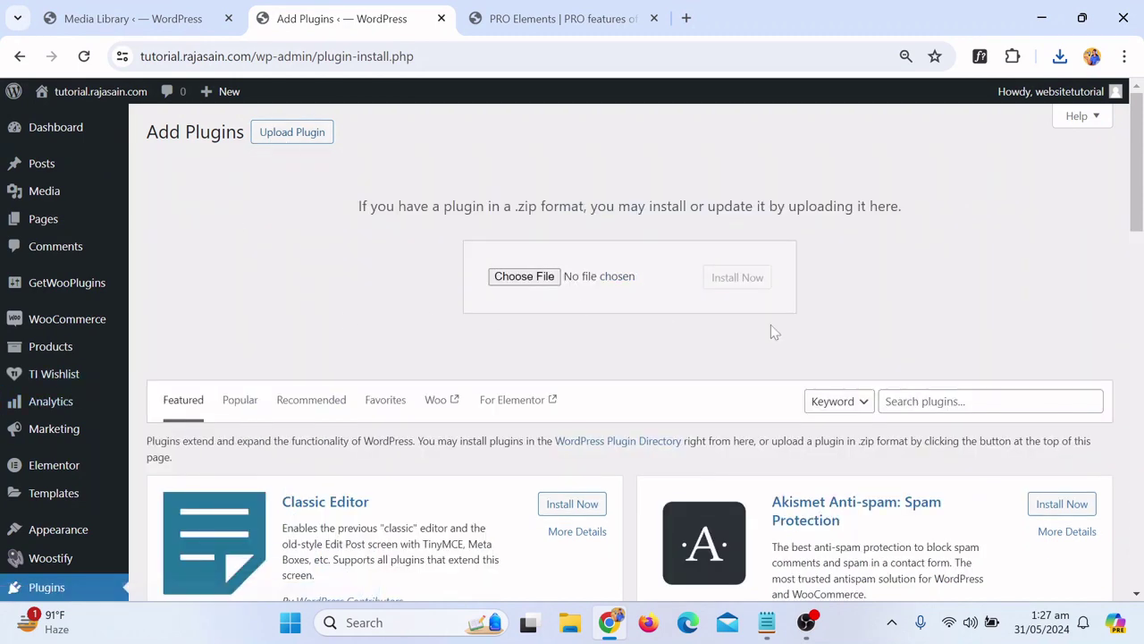
Upload the downloaded pro-elements (1).zip, install and activate the plugin, and check it in the installed plugins list
{"action": "left_click", "coordinate": [1061, 56]}
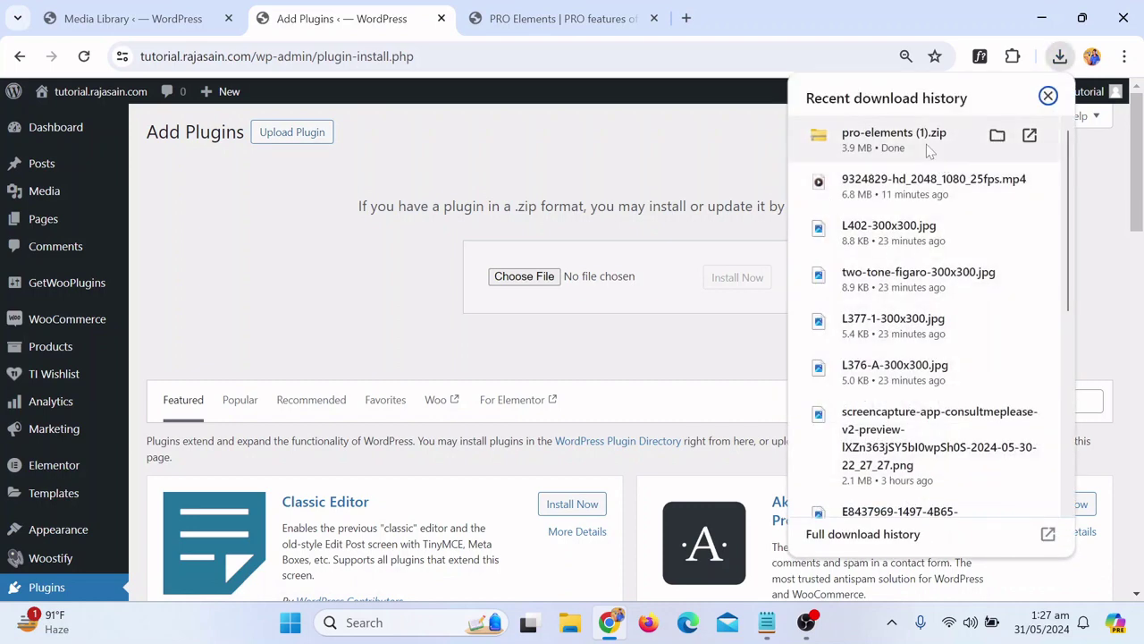
{"action": "left_click_drag", "start_coordinate": [925, 147], "coordinate": [529, 279]}
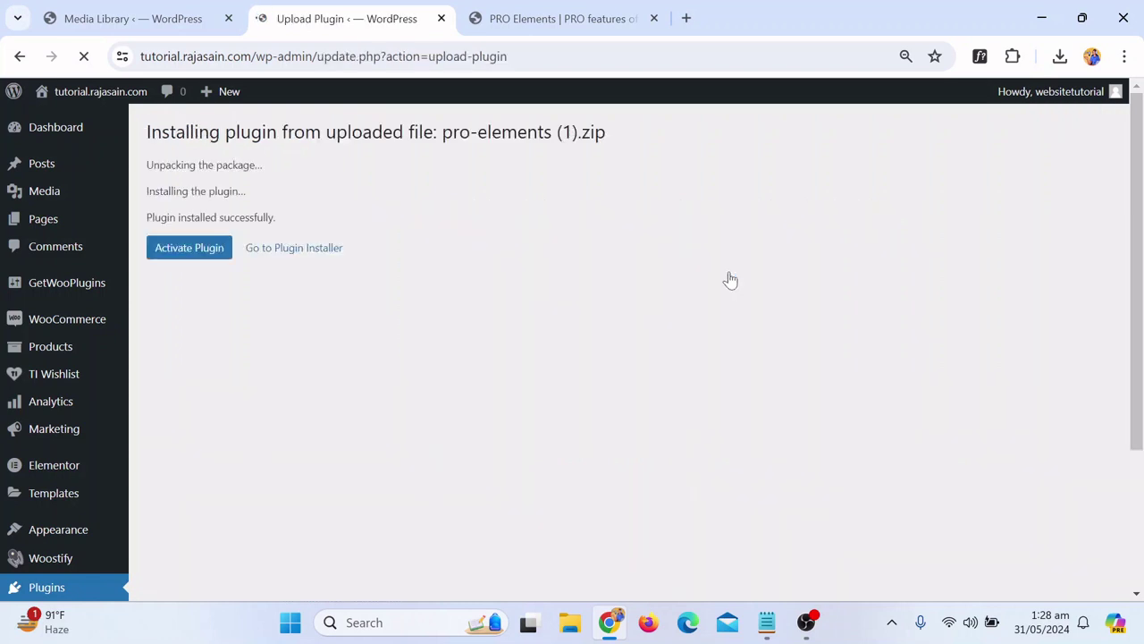
{"action": "left_click", "coordinate": [203, 250]}
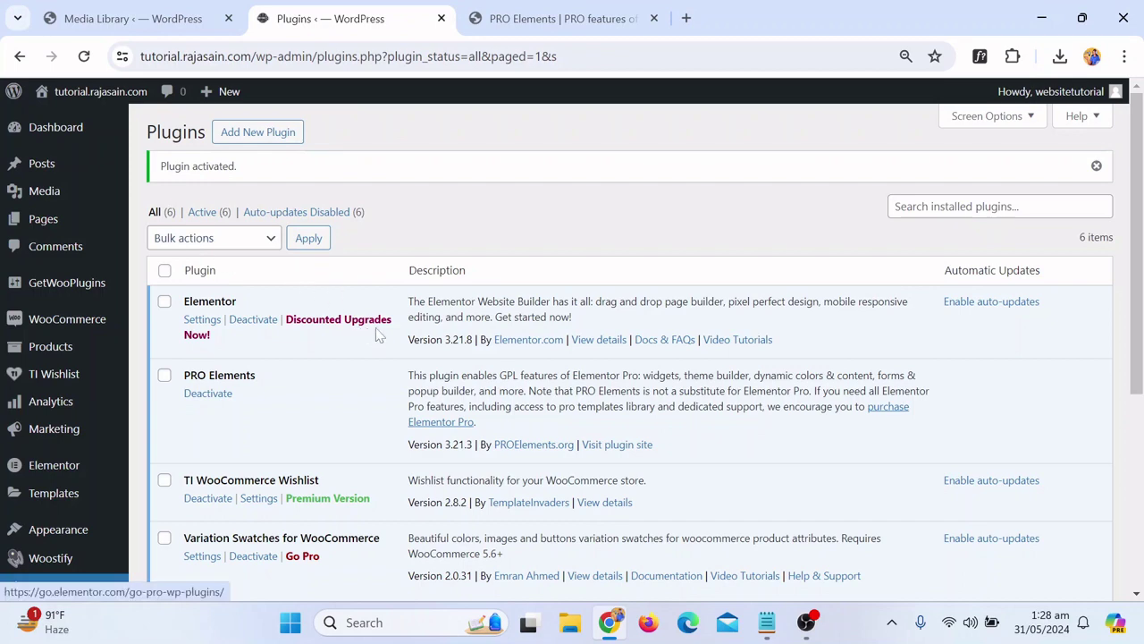
{"action": "scroll", "coordinate": [432, 293], "scroll_direction": "down", "scroll_amount": 3}
{"action": "scroll", "coordinate": [184, 309], "scroll_direction": "up", "scroll_amount": 2}
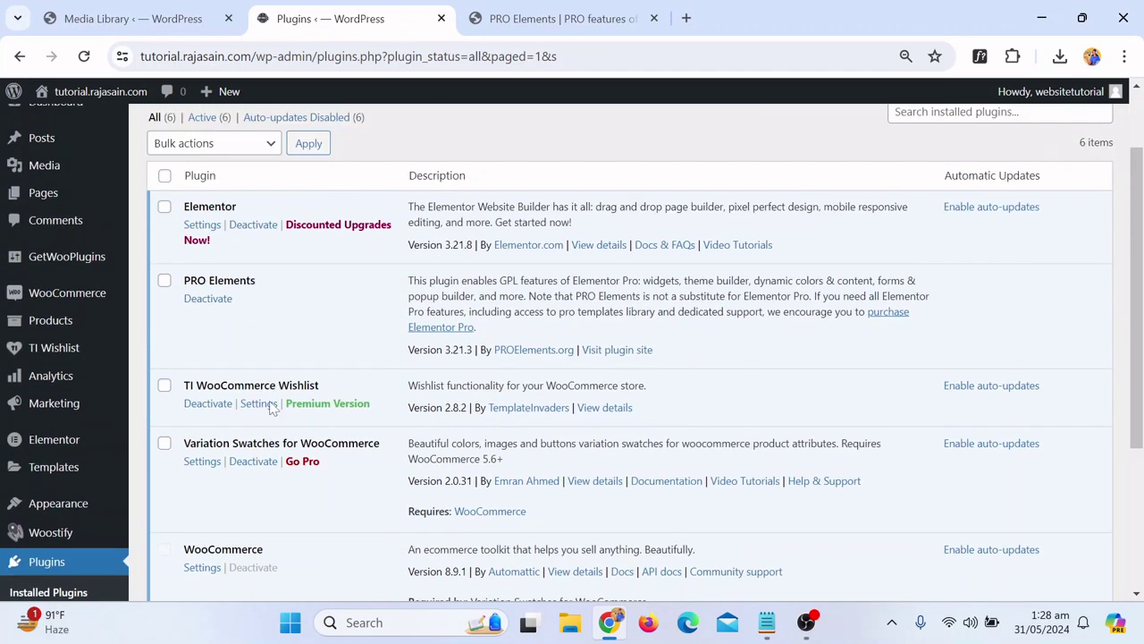
Open the site's front page in a new tab and close the PRO Elements, Plugins and Media Library tabs
{"action": "mouse_move", "coordinate": [89, 92]}
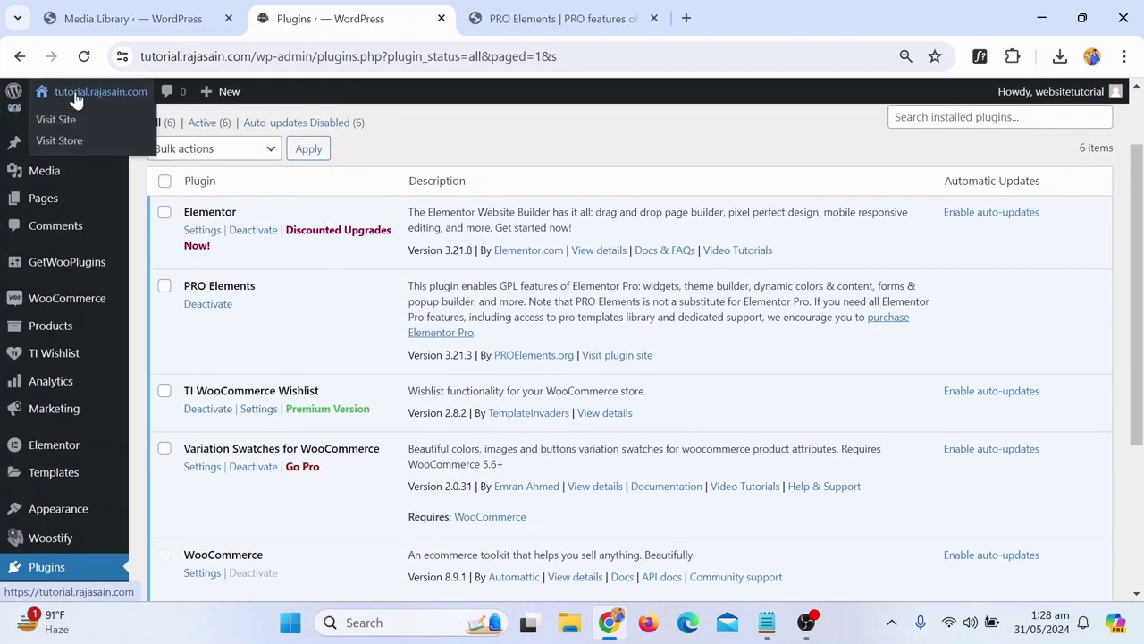
{"action": "right_click", "coordinate": [59, 139]}
{"action": "left_click", "coordinate": [125, 143]}
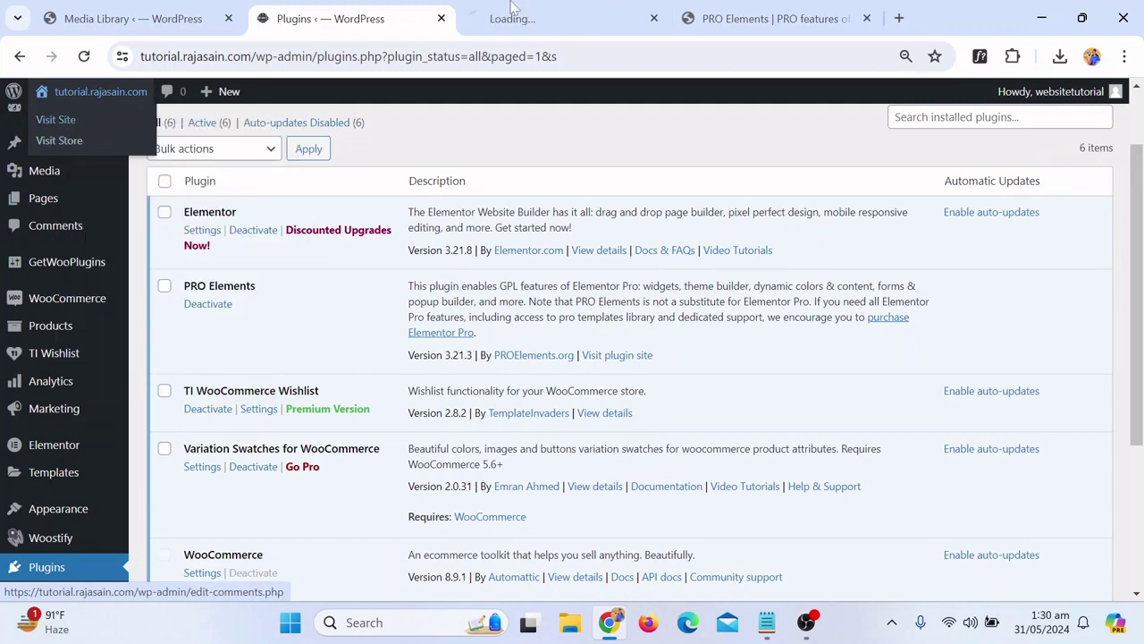
{"action": "left_click", "coordinate": [867, 18]}
{"action": "left_click", "coordinate": [205, 20]}
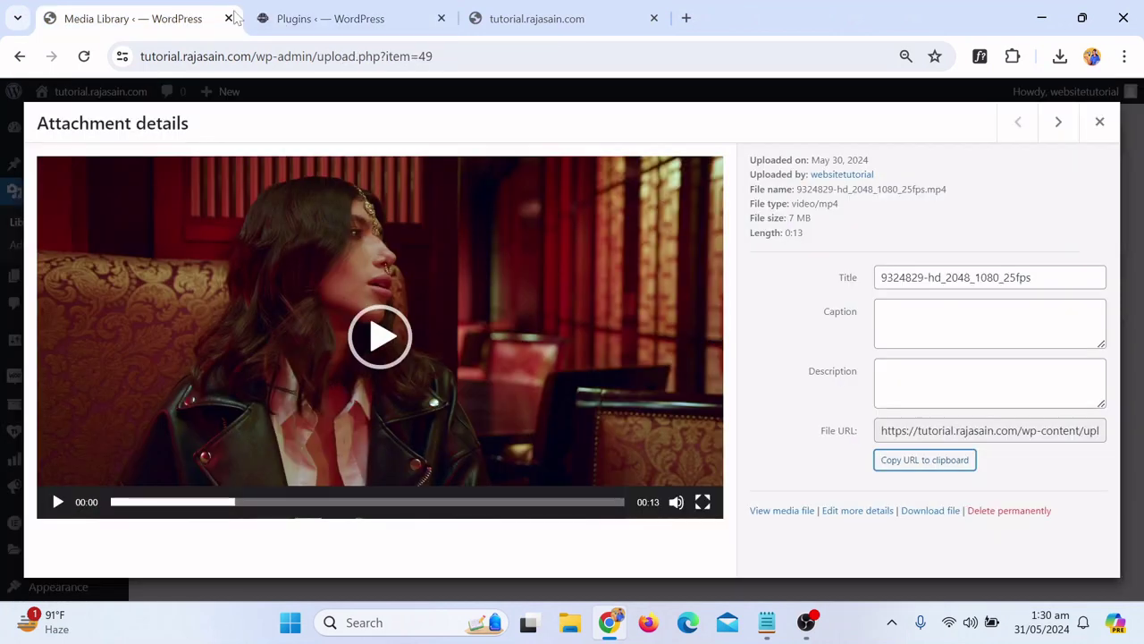
{"action": "left_click", "coordinate": [441, 18]}
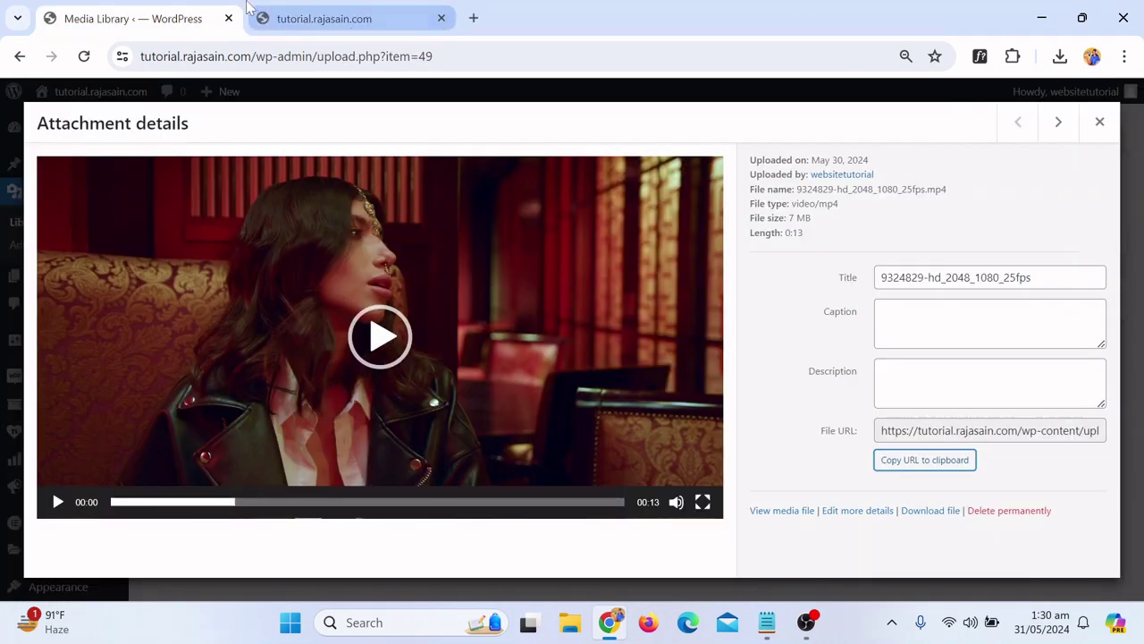
{"action": "left_click", "coordinate": [360, 19]}
{"action": "left_click", "coordinate": [229, 18]}
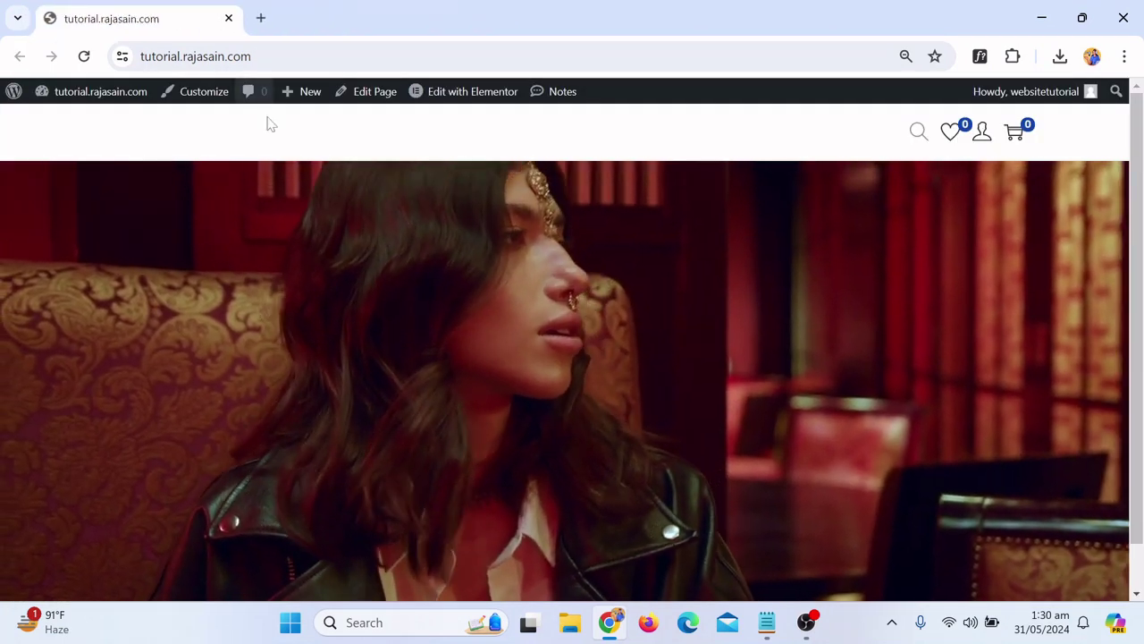
{"action": "scroll", "coordinate": [391, 262], "scroll_direction": "up", "scroll_amount": 1}
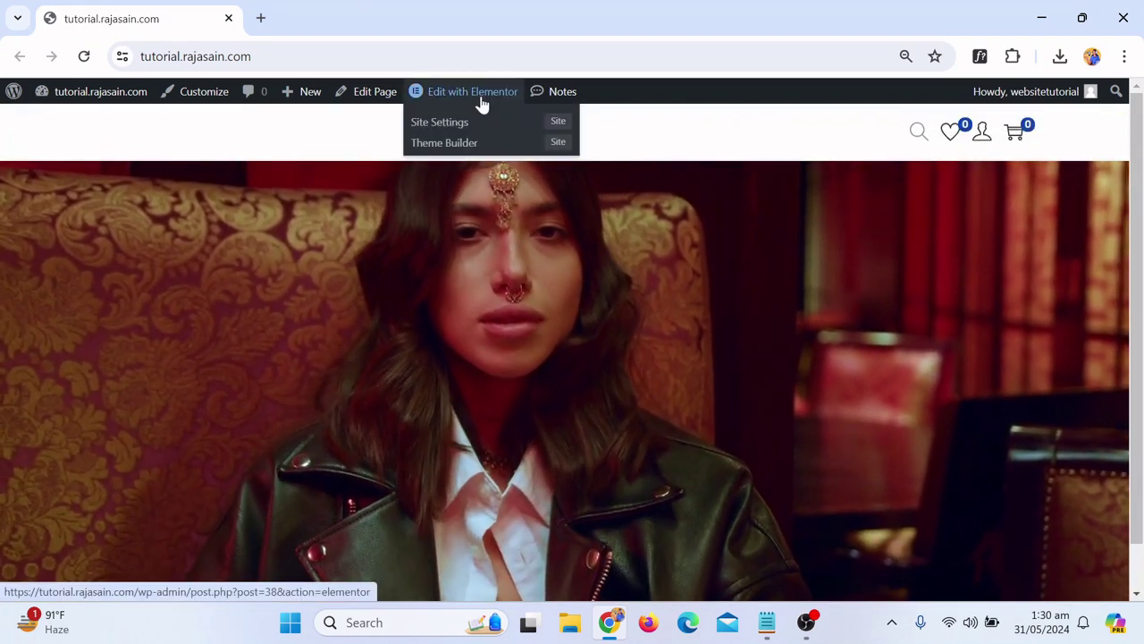
Open the Home page for editing in Elementor, dismiss the Navigator and add a row-direction Flexbox container below the video hero
{"action": "left_click", "coordinate": [474, 93]}
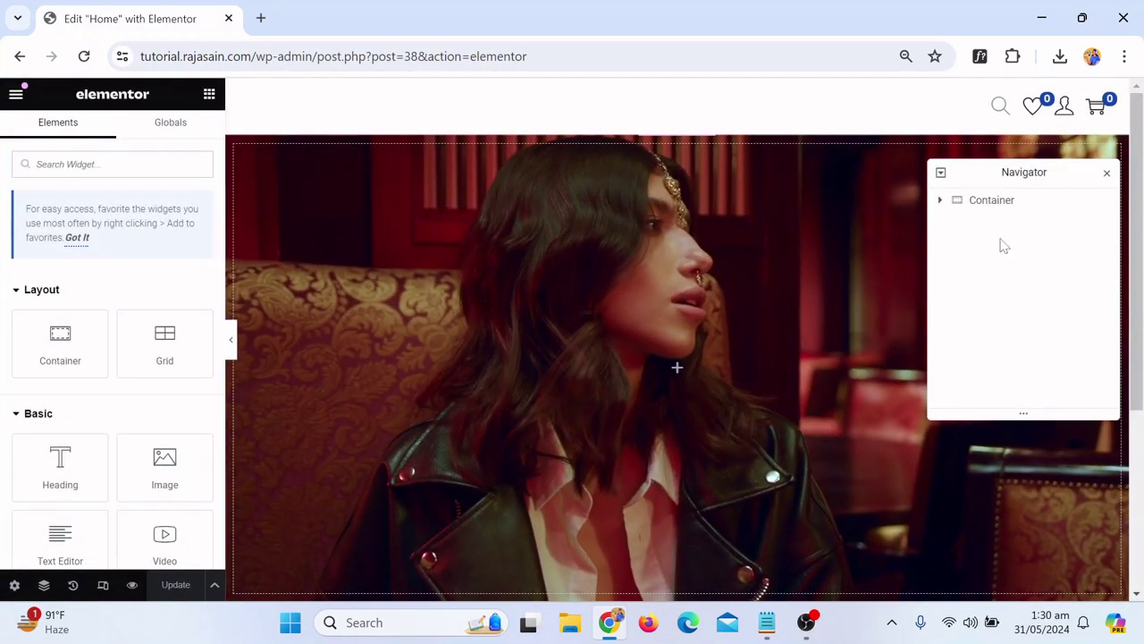
{"action": "left_click", "coordinate": [1107, 173]}
{"action": "scroll", "coordinate": [874, 214], "scroll_direction": "down", "scroll_amount": 5}
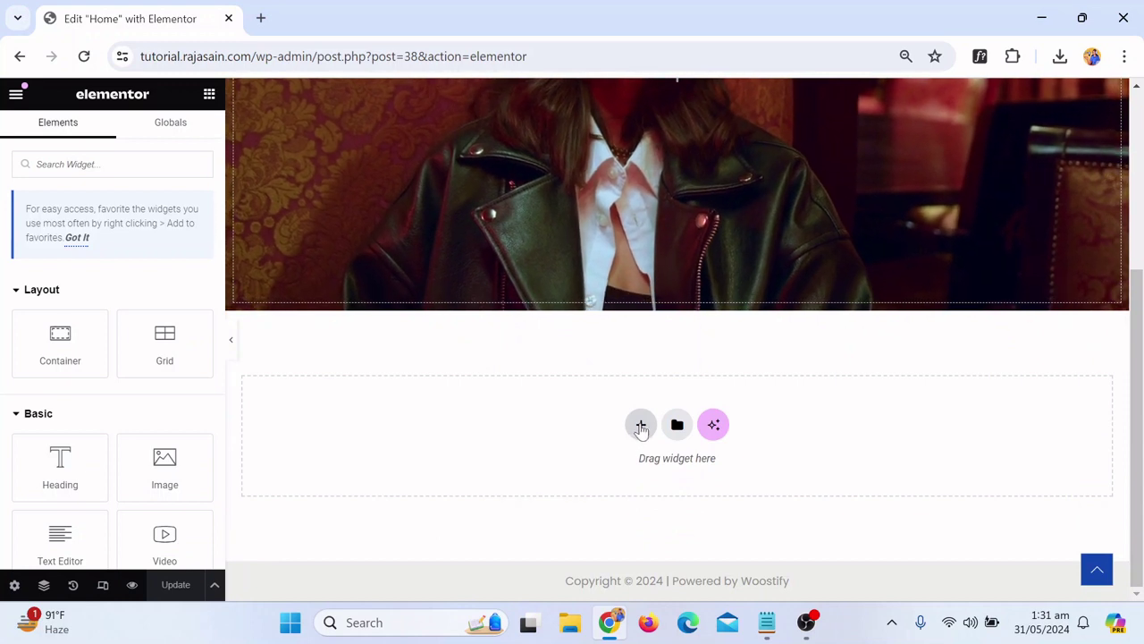
{"action": "left_click", "coordinate": [640, 427]}
{"action": "left_click", "coordinate": [643, 479]}
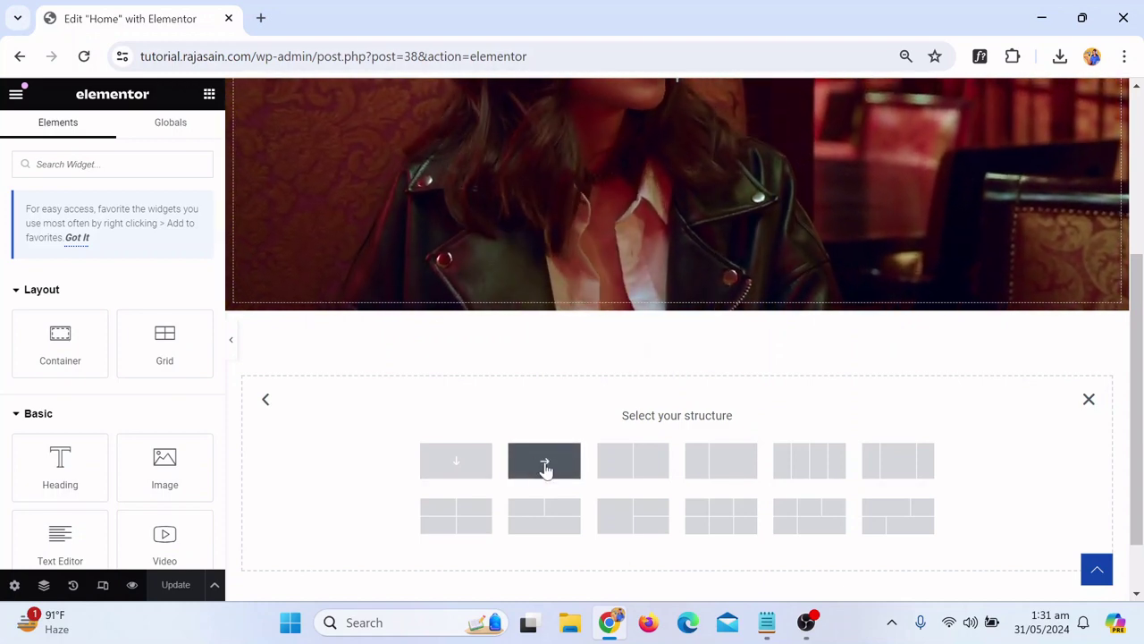
{"action": "left_click", "coordinate": [545, 464]}
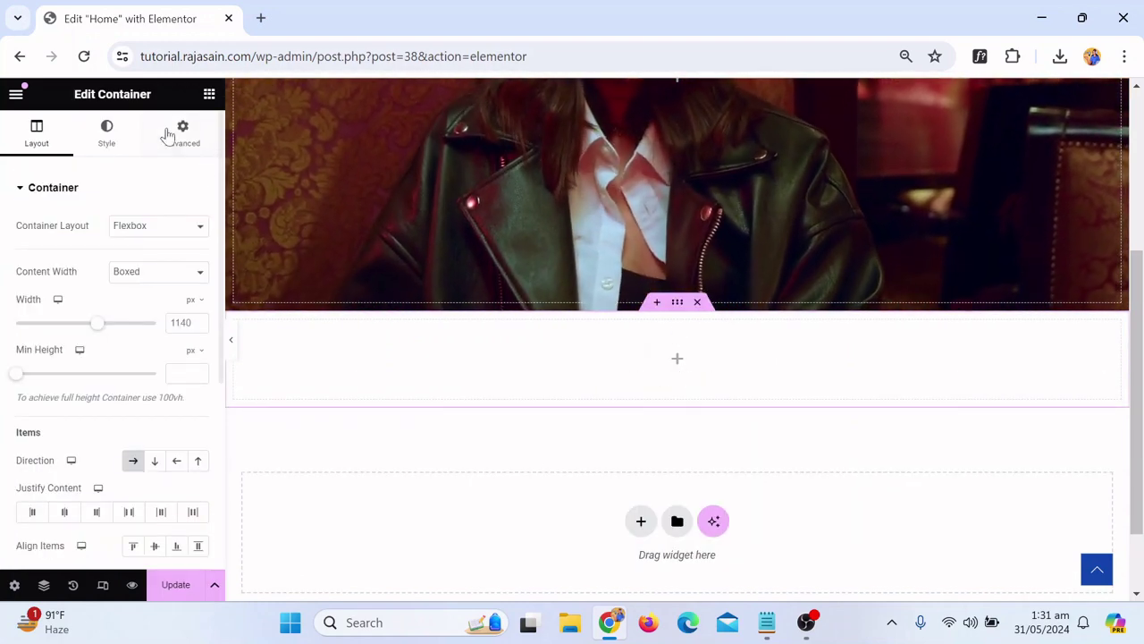
Browse the Pro widgets and place an Animated Headline widget in the new empty container below the hero
{"action": "left_click", "coordinate": [209, 94]}
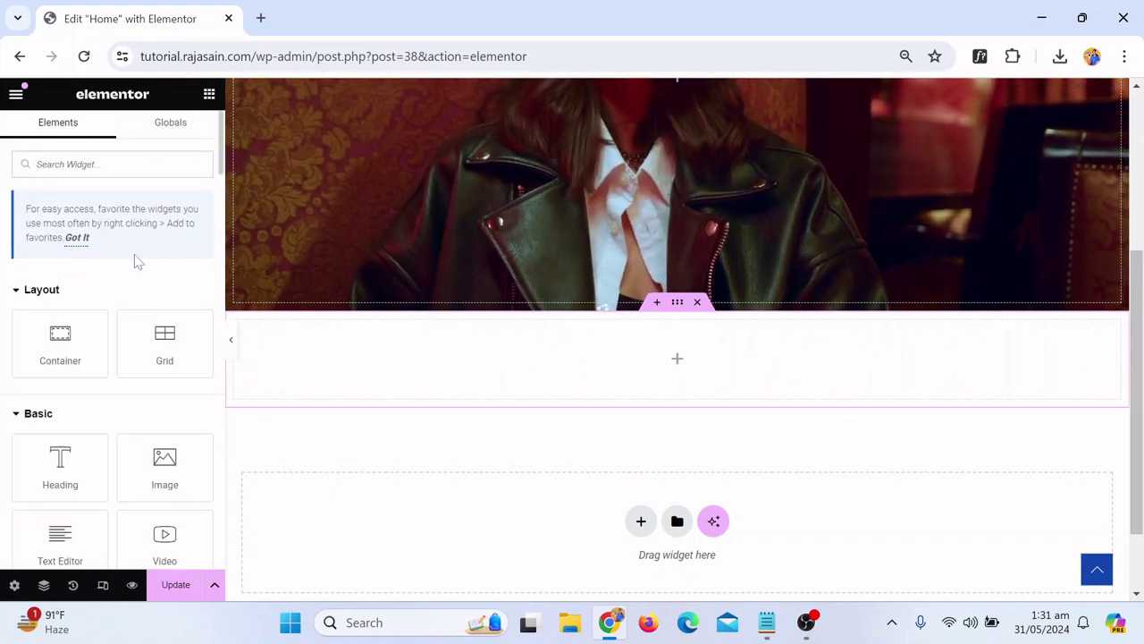
{"action": "scroll", "coordinate": [139, 264], "scroll_direction": "down", "scroll_amount": 2}
{"action": "scroll", "coordinate": [152, 282], "scroll_direction": "down", "scroll_amount": 4}
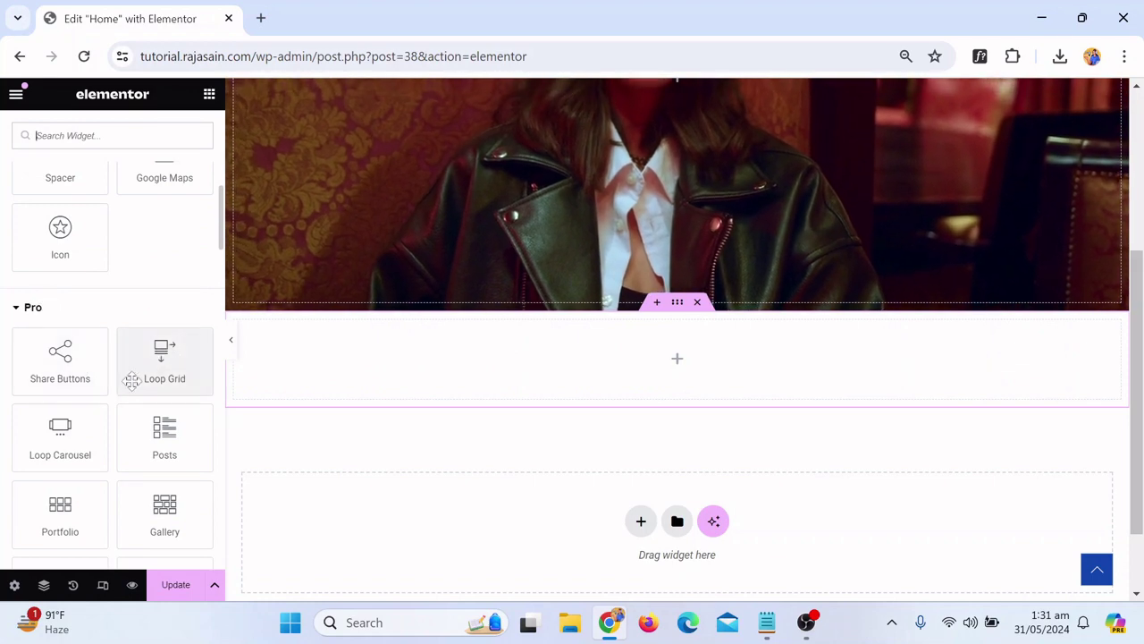
{"action": "scroll", "coordinate": [129, 397], "scroll_direction": "down", "scroll_amount": 1}
{"action": "scroll", "coordinate": [128, 396], "scroll_direction": "down", "scroll_amount": 2}
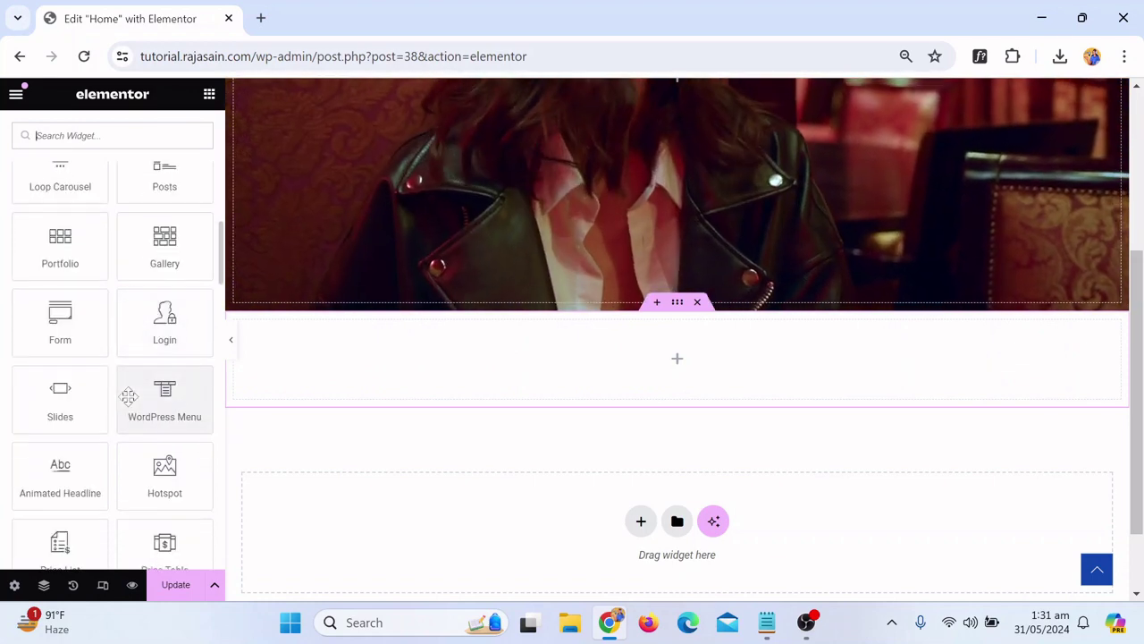
{"action": "scroll", "coordinate": [111, 269], "scroll_direction": "up", "scroll_amount": 1}
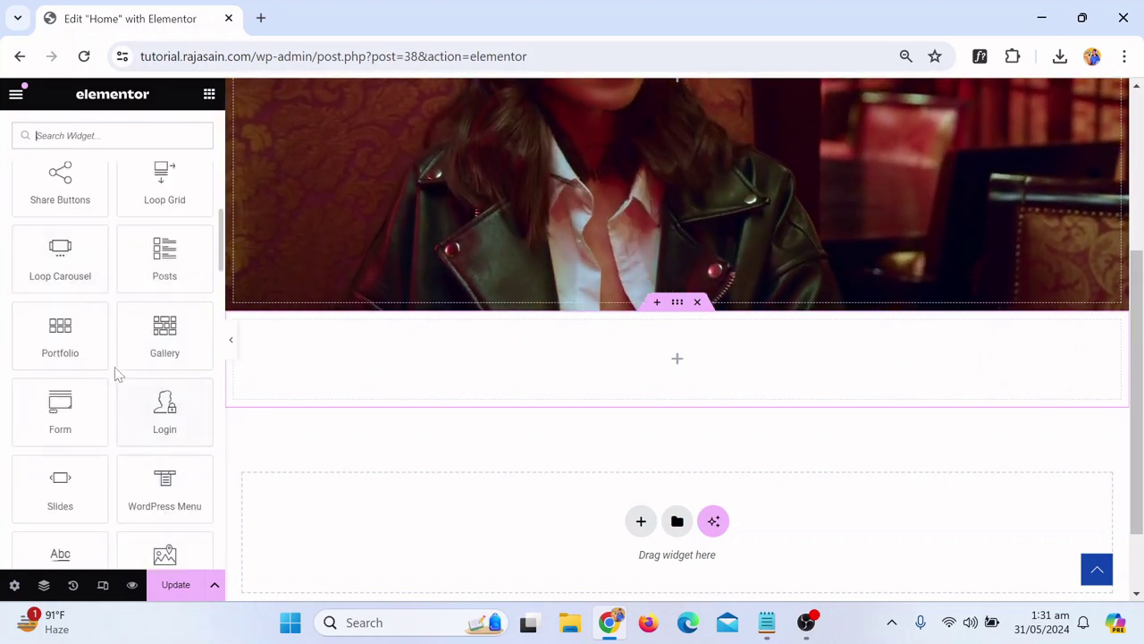
{"action": "scroll", "coordinate": [114, 377], "scroll_direction": "down", "scroll_amount": 1}
{"action": "scroll", "coordinate": [115, 375], "scroll_direction": "down", "scroll_amount": 1}
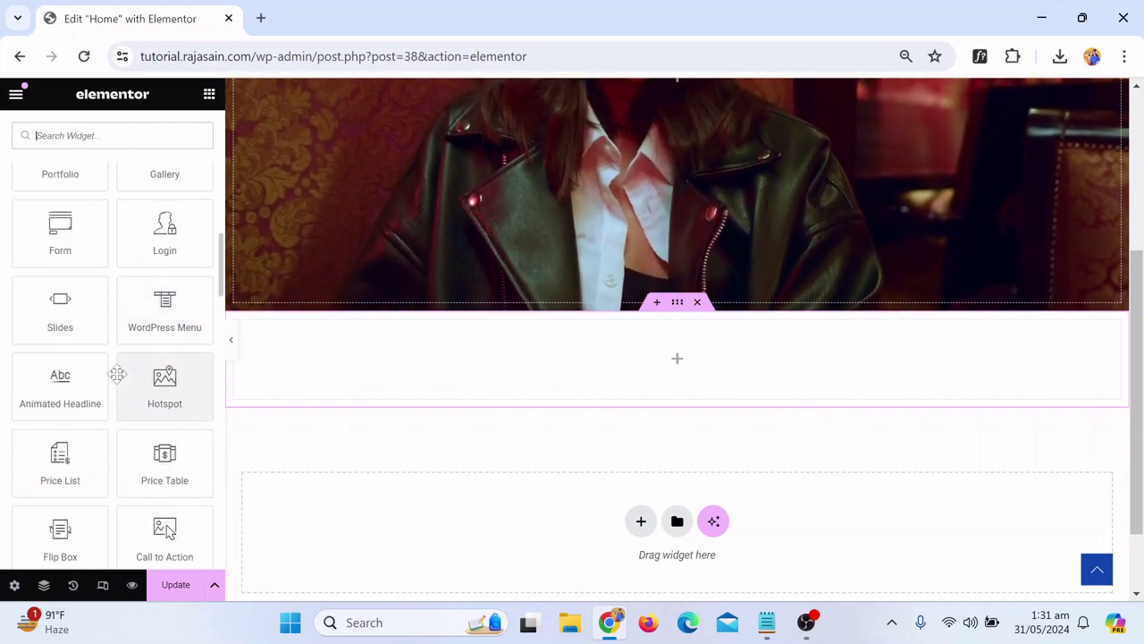
{"action": "left_click_drag", "start_coordinate": [42, 394], "coordinate": [537, 358]}
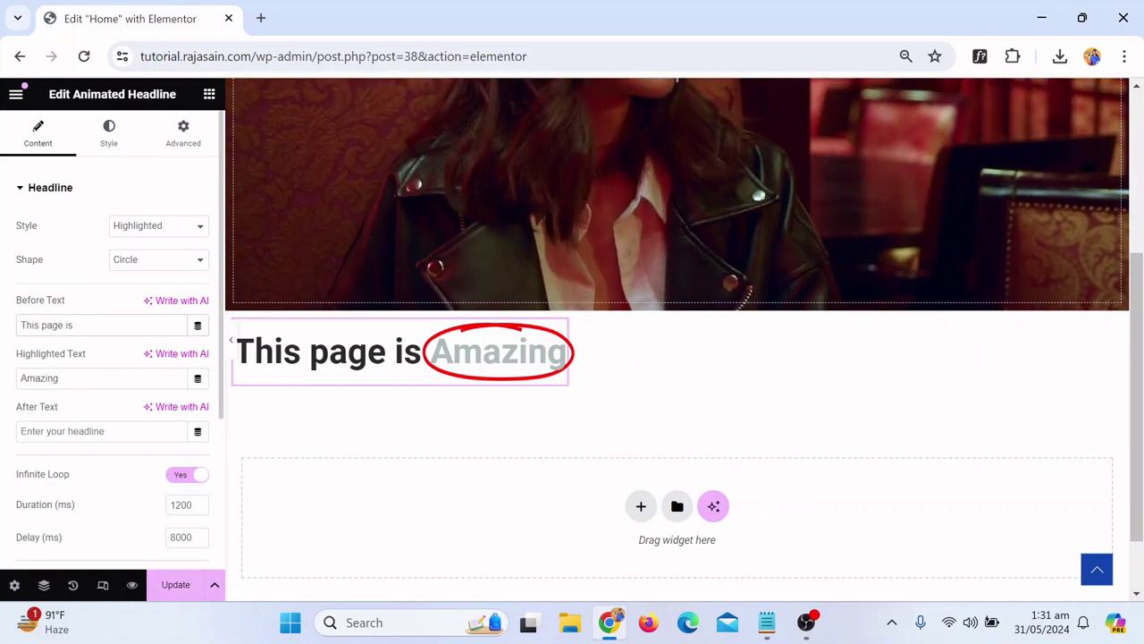
Set the animated headline's before text to "Latest"
{"action": "triple_click", "coordinate": [47, 325]}
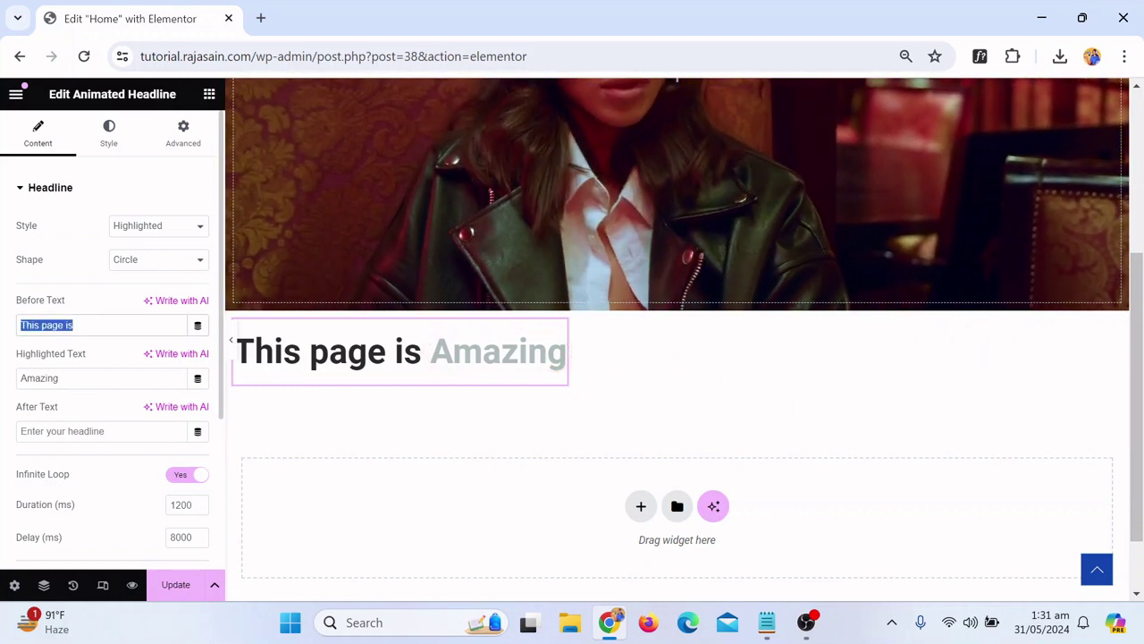
{"action": "key", "text": "BackSpace"}
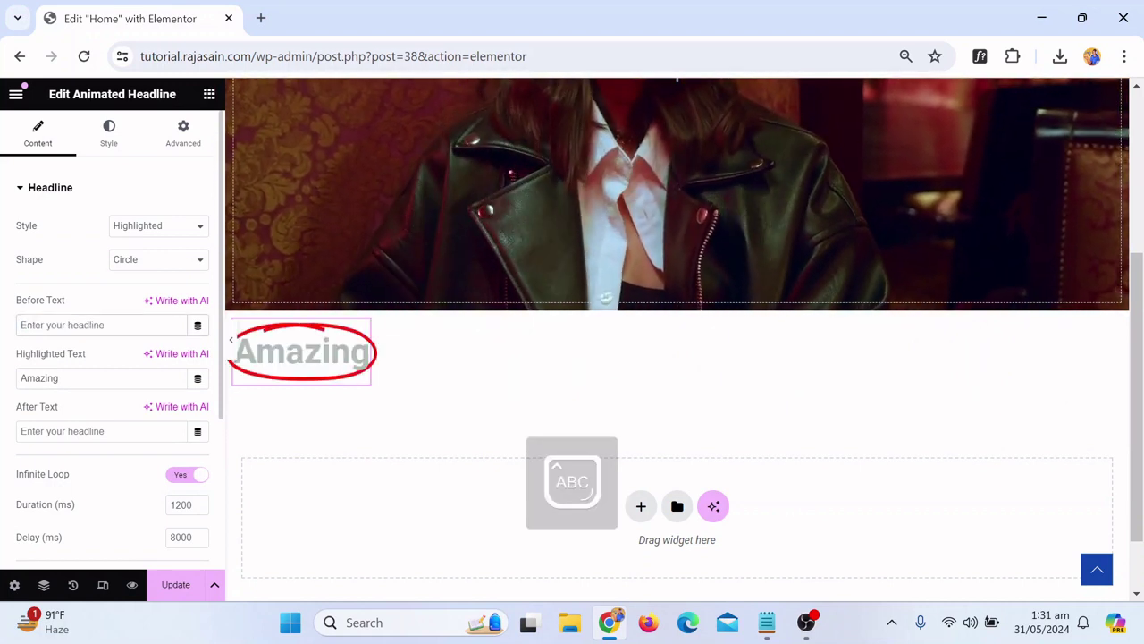
{"action": "type", "text": "Or"}
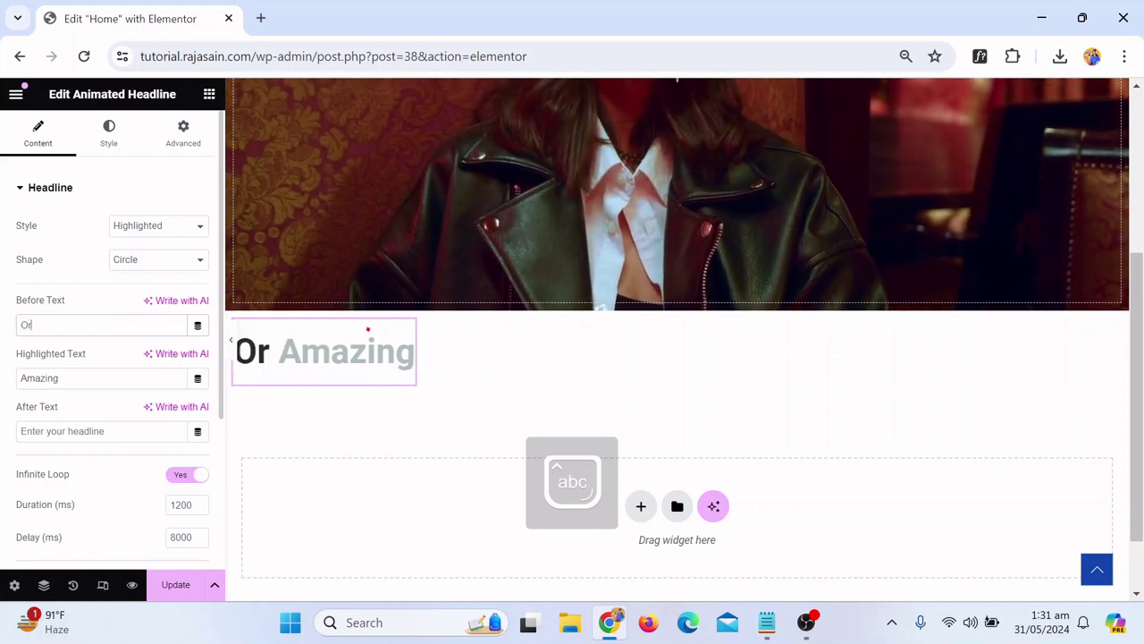
{"action": "key", "text": "BackSpace"}
{"action": "key", "text": "BackSpace"}
{"action": "type", "text": "L"}
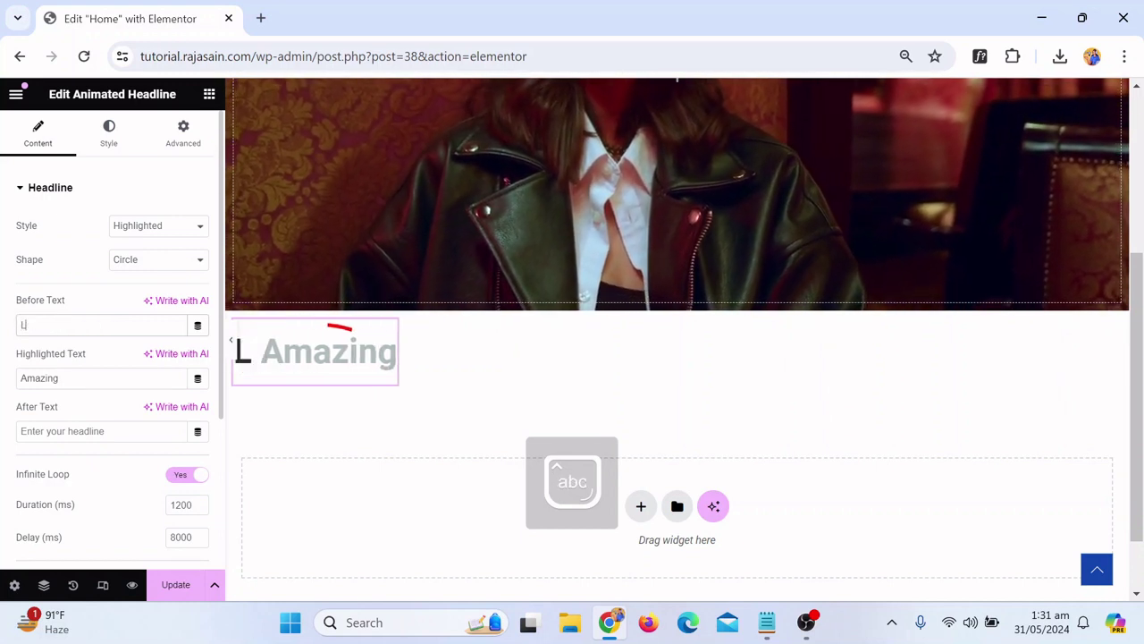
{"action": "type", "text": "est"}
{"action": "key", "text": "BackSpace"}
{"action": "key", "text": "BackSpace"}
{"action": "key", "text": "BackSpace"}
{"action": "key", "text": "BackSpace"}
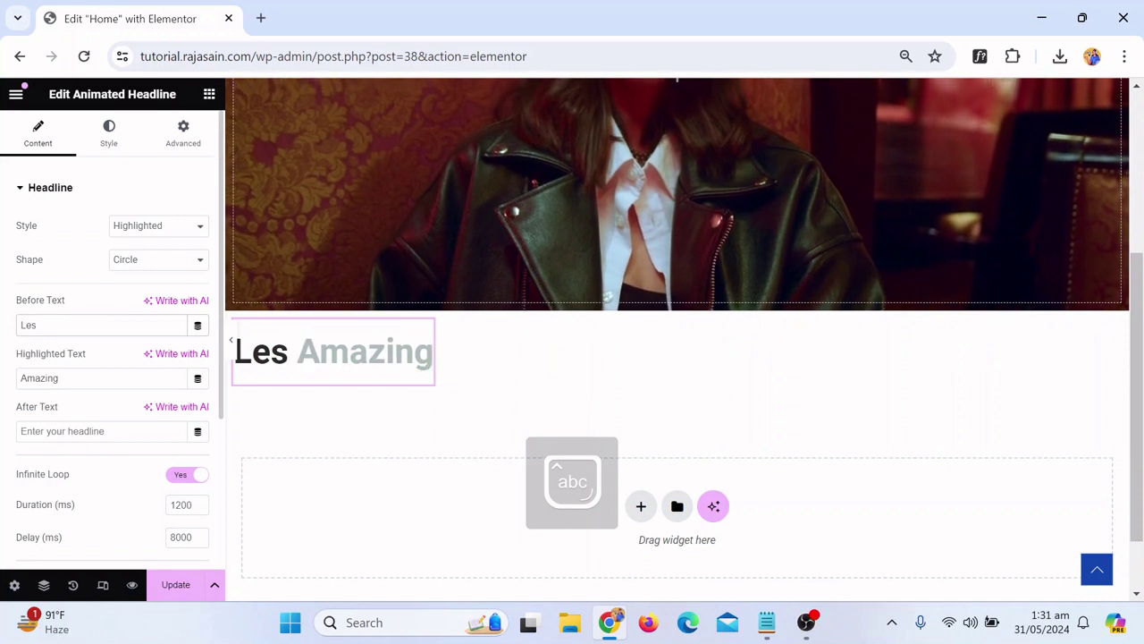
{"action": "type", "text": "La"}
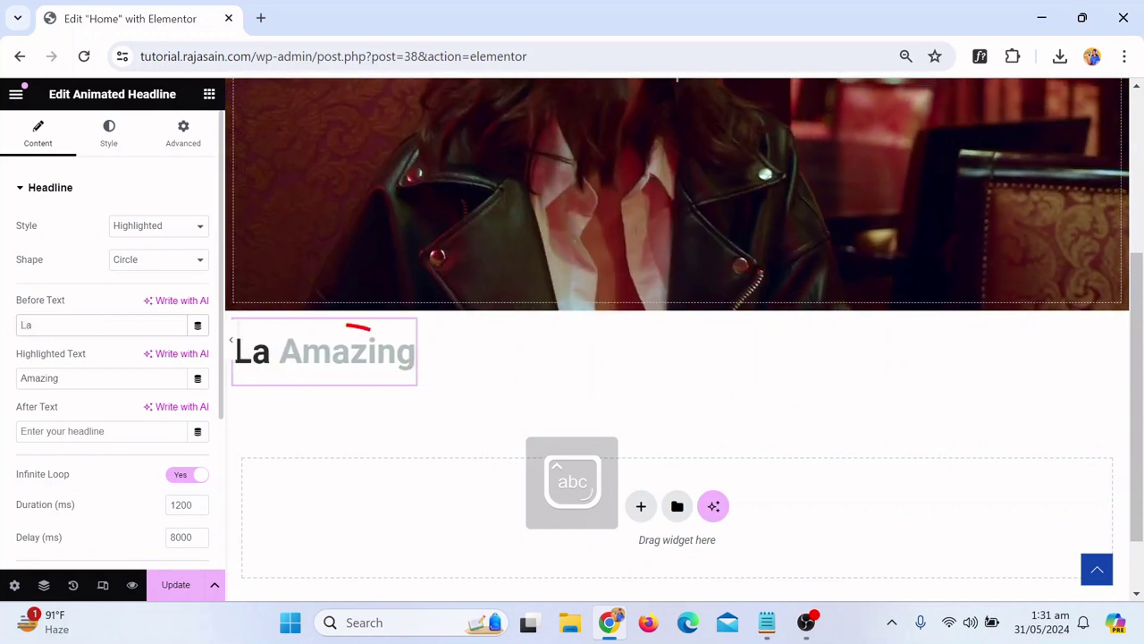
{"action": "key", "text": "BackSpace"}
{"action": "type", "text": "ate"}
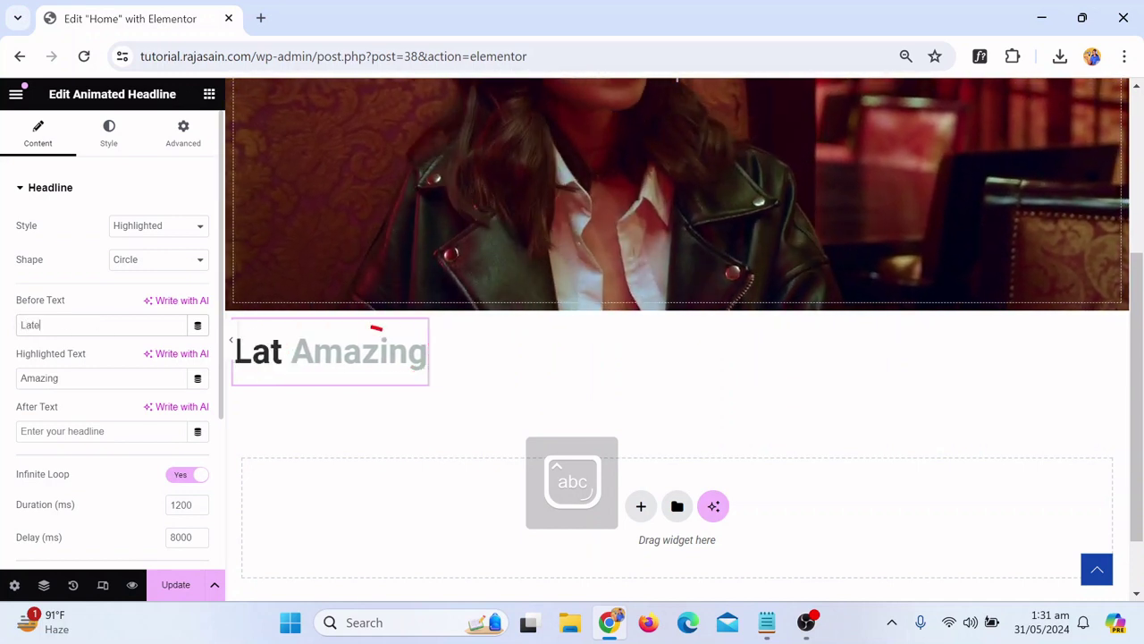
{"action": "type", "text": "st P"}
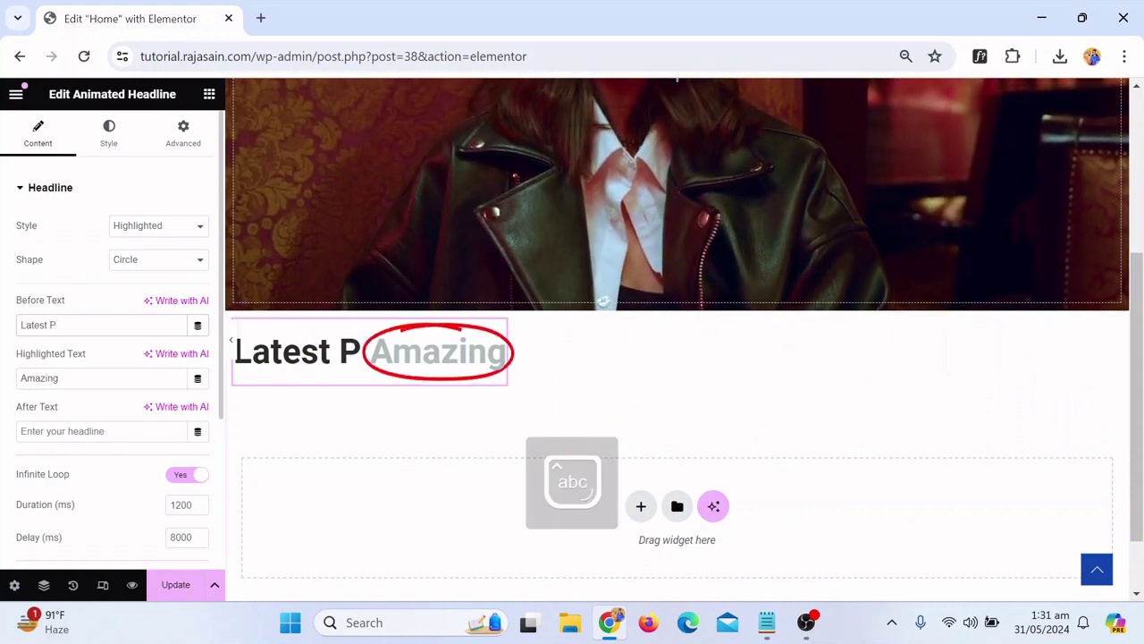
{"action": "type", "text": "ro"}
{"action": "key", "text": "BackSpace"}
{"action": "key", "text": "BackSpace"}
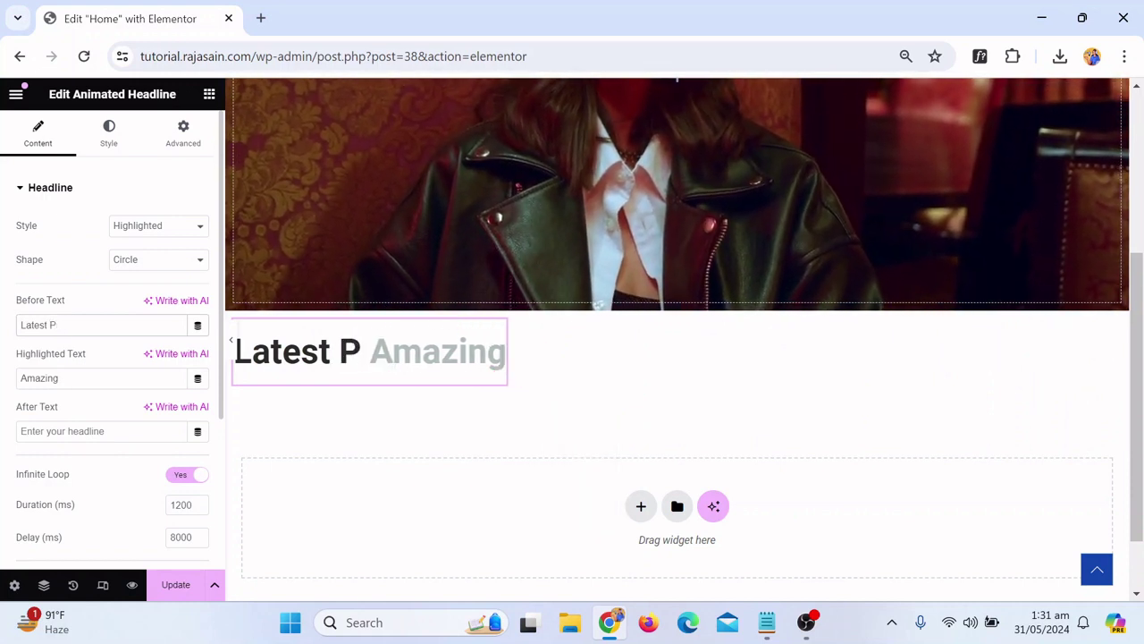
{"action": "key", "text": "BackSpace"}
{"action": "key", "text": "BackSpace"}
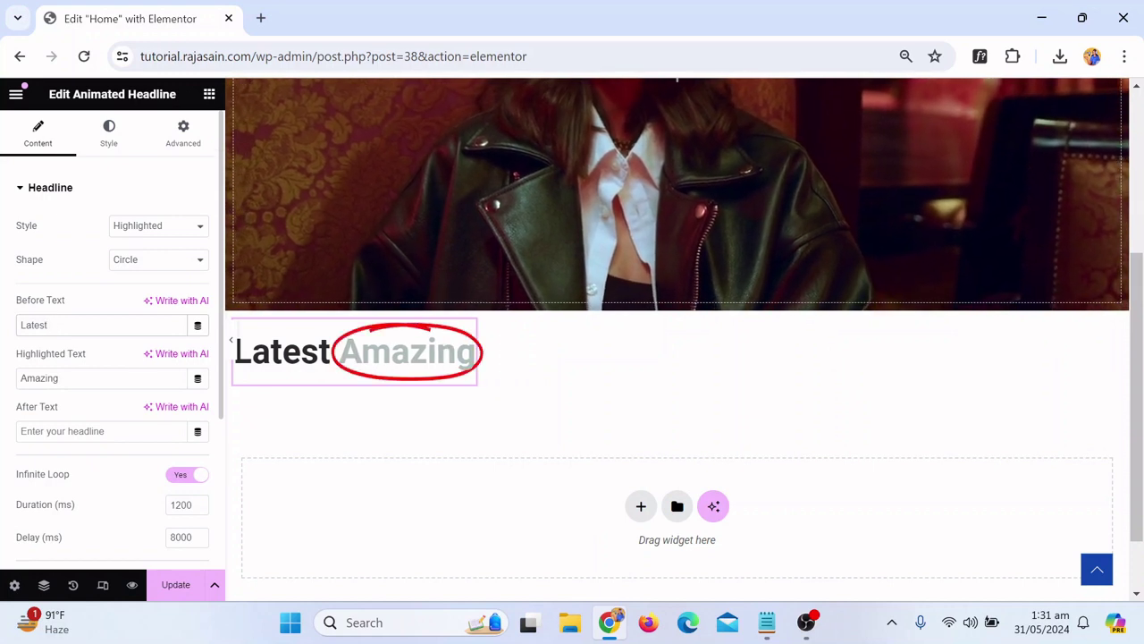
Replace the animated headline's highlighted text with wording that starts with "Produc"
{"action": "left_click", "coordinate": [103, 377]}
{"action": "key", "text": "ctrl+a"}
{"action": "key", "text": "BackSpace"}
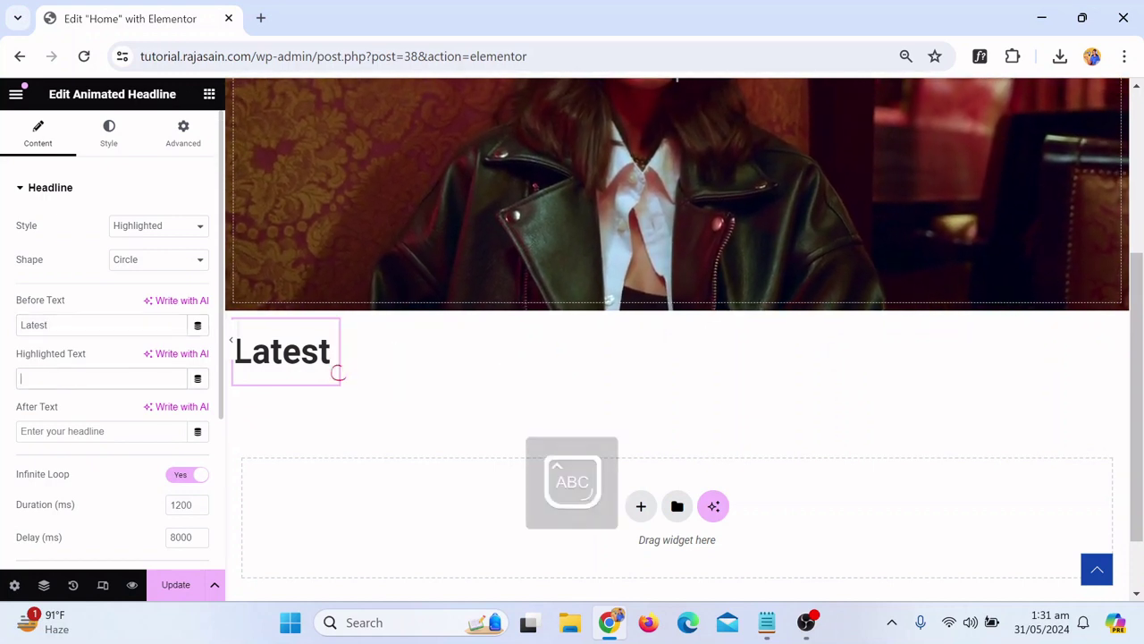
{"action": "type", "text": "Produc"}
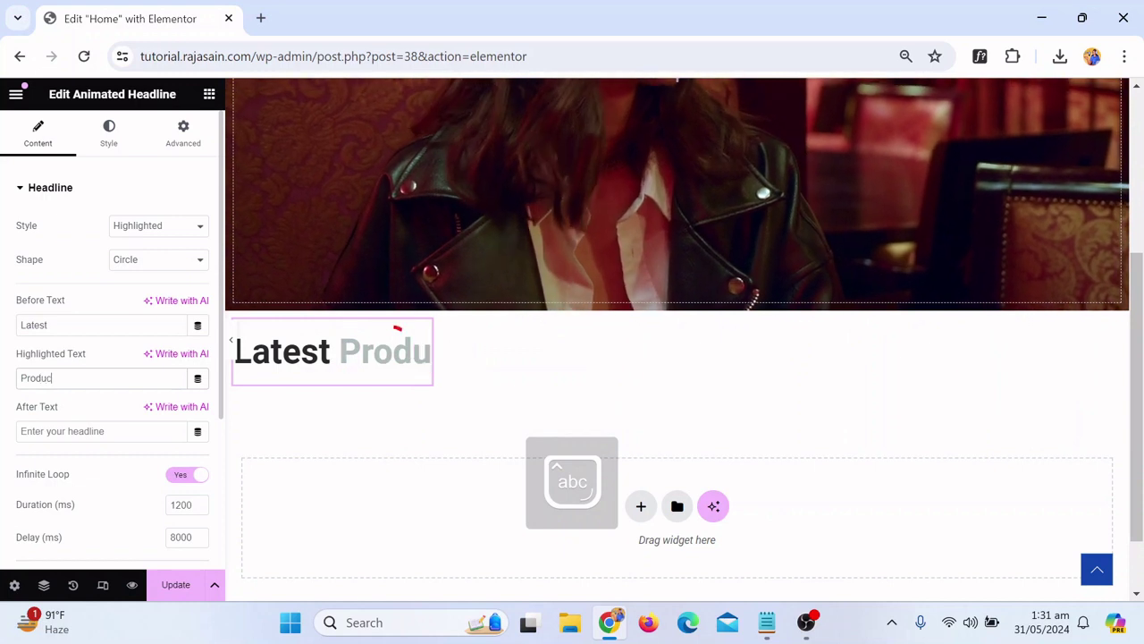
Complete the highlighted text as Products, leave the after text empty, and set the highlight shape to Double Underline
{"action": "type", "text": "ts"}
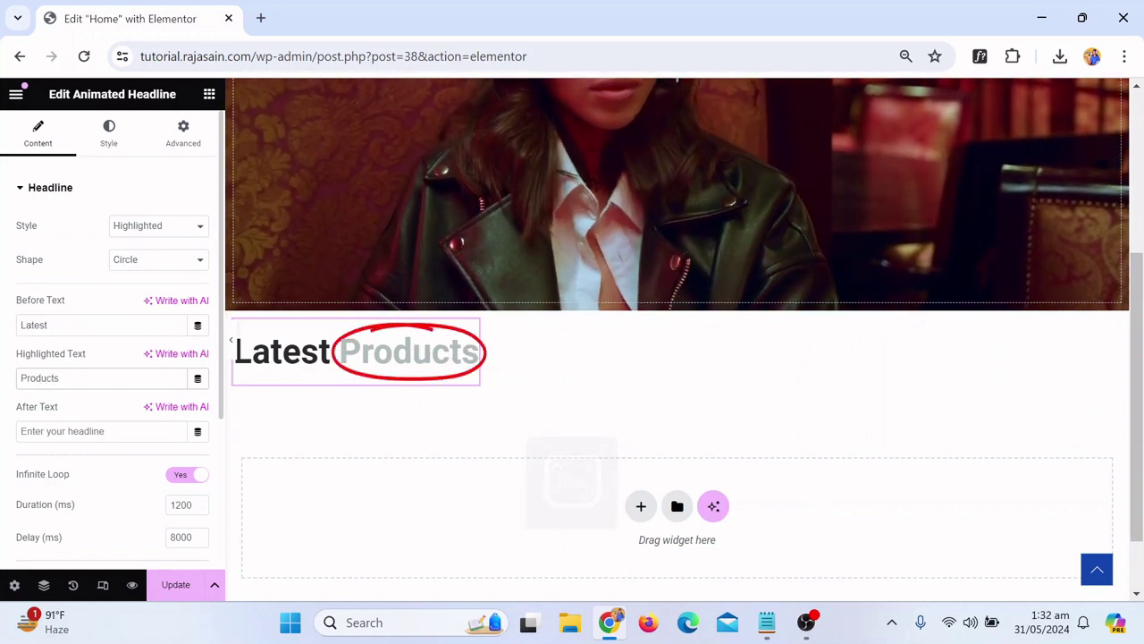
{"action": "left_click", "coordinate": [99, 431]}
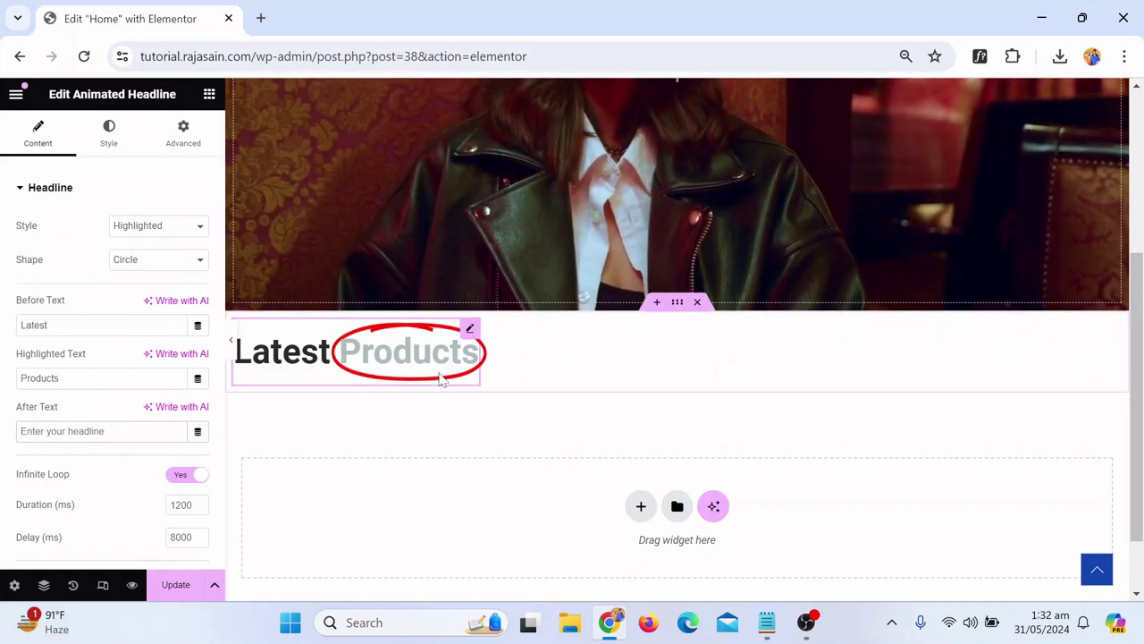
{"action": "left_click", "coordinate": [141, 259]}
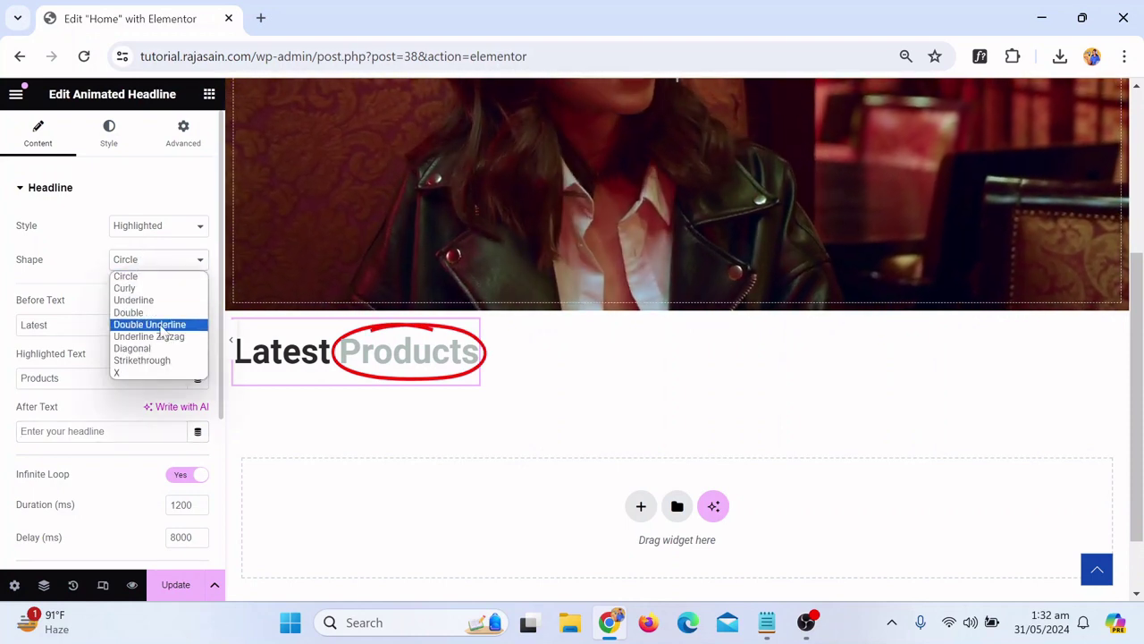
{"action": "left_click", "coordinate": [149, 323]}
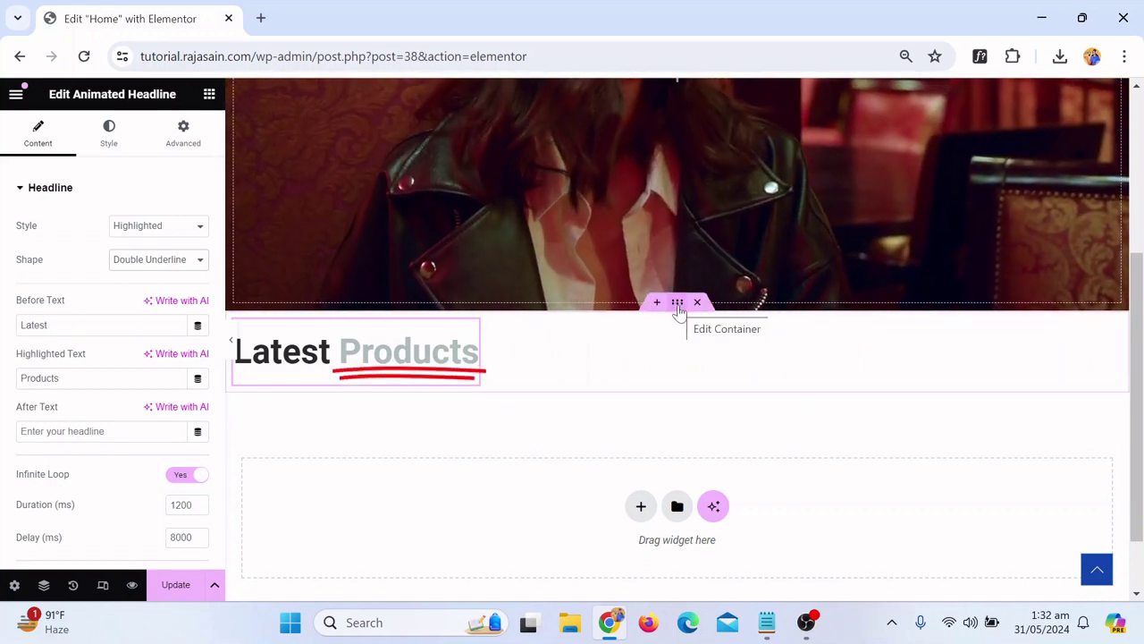
Center the content of the container that holds the Latest Products headline using Justify Content
{"action": "left_click", "coordinate": [678, 304]}
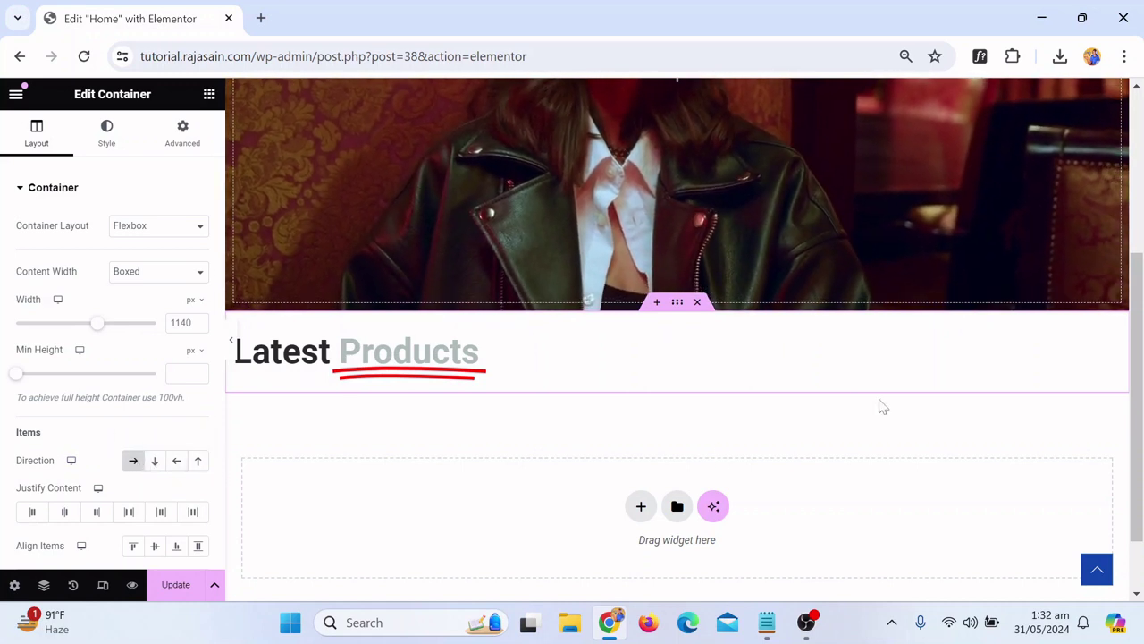
{"action": "scroll", "coordinate": [121, 428], "scroll_direction": "down", "scroll_amount": 1}
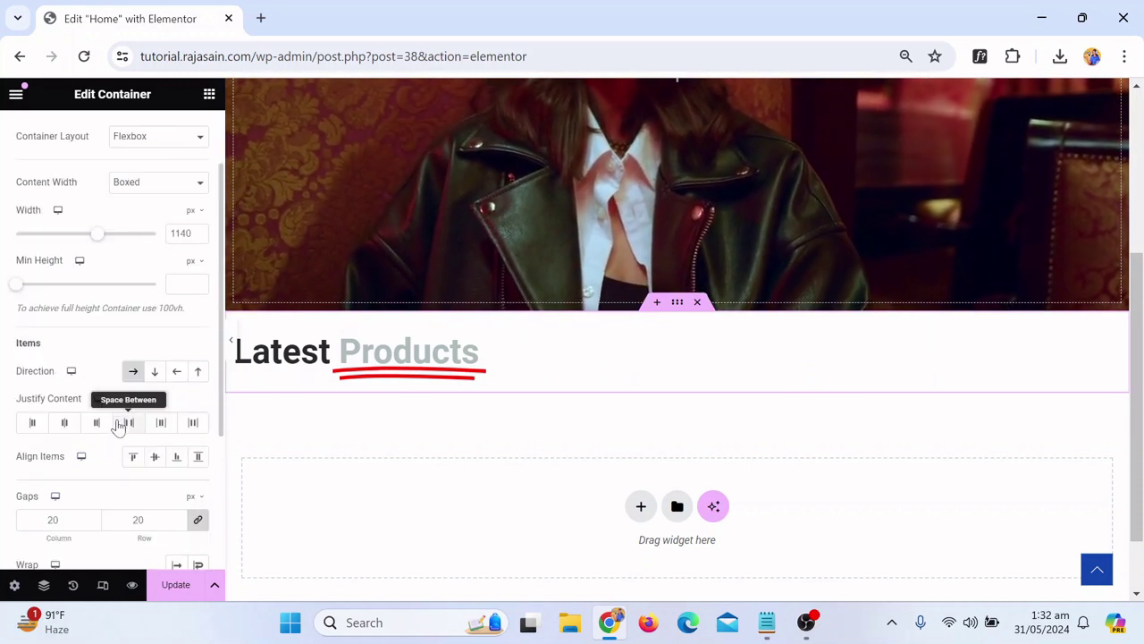
{"action": "left_click", "coordinate": [65, 424]}
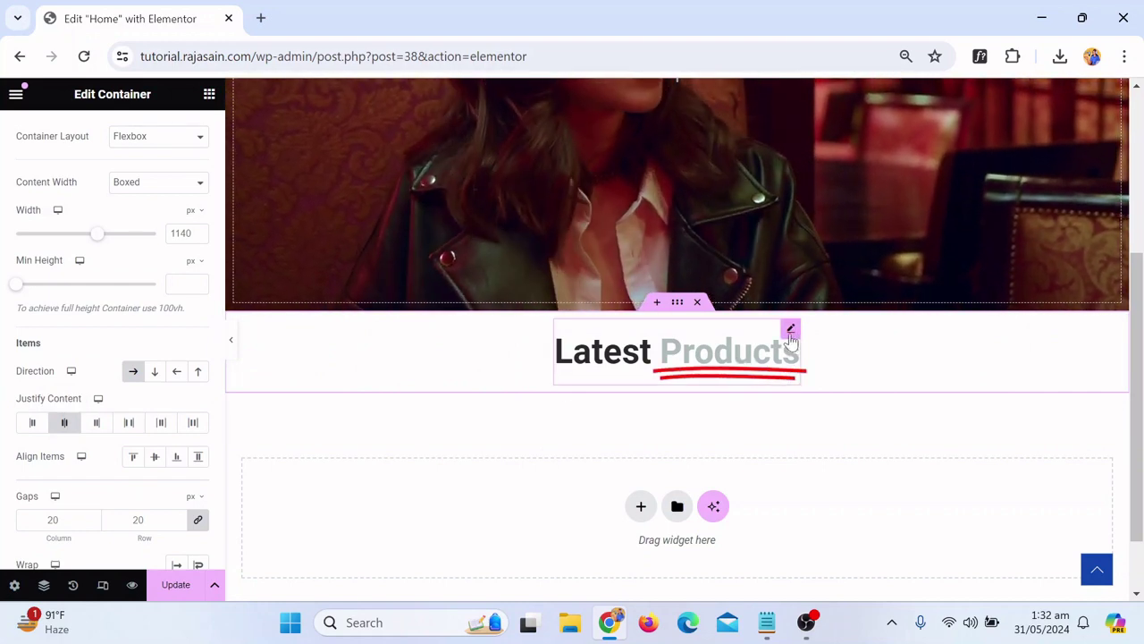
Open the headline text styling options of the Latest Products animated headline
{"action": "left_click", "coordinate": [790, 331]}
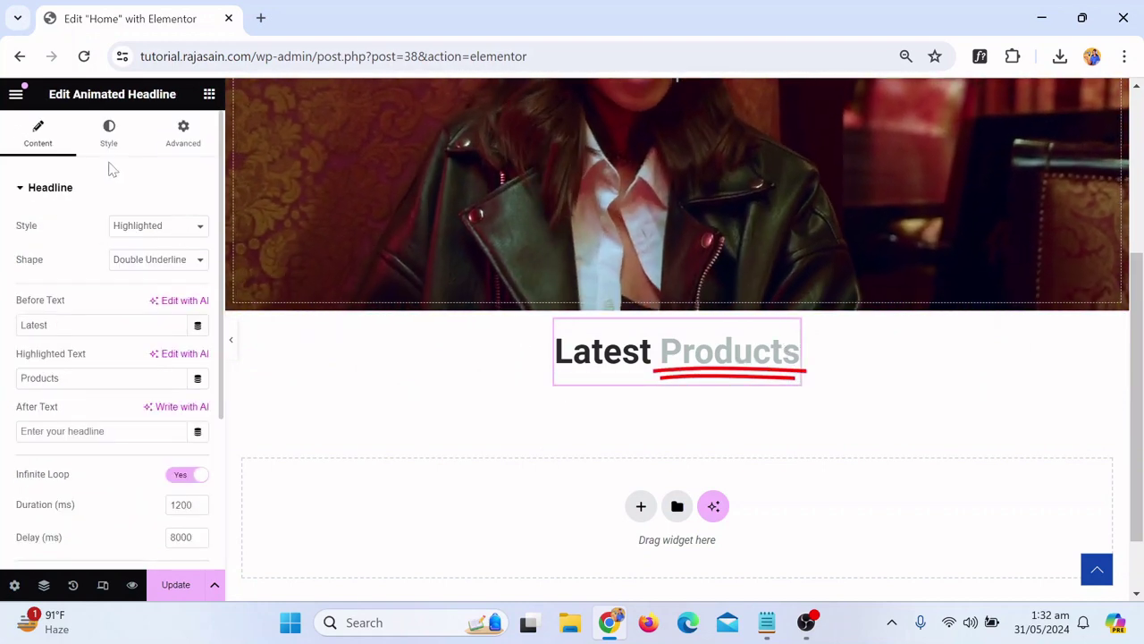
{"action": "left_click", "coordinate": [109, 132]}
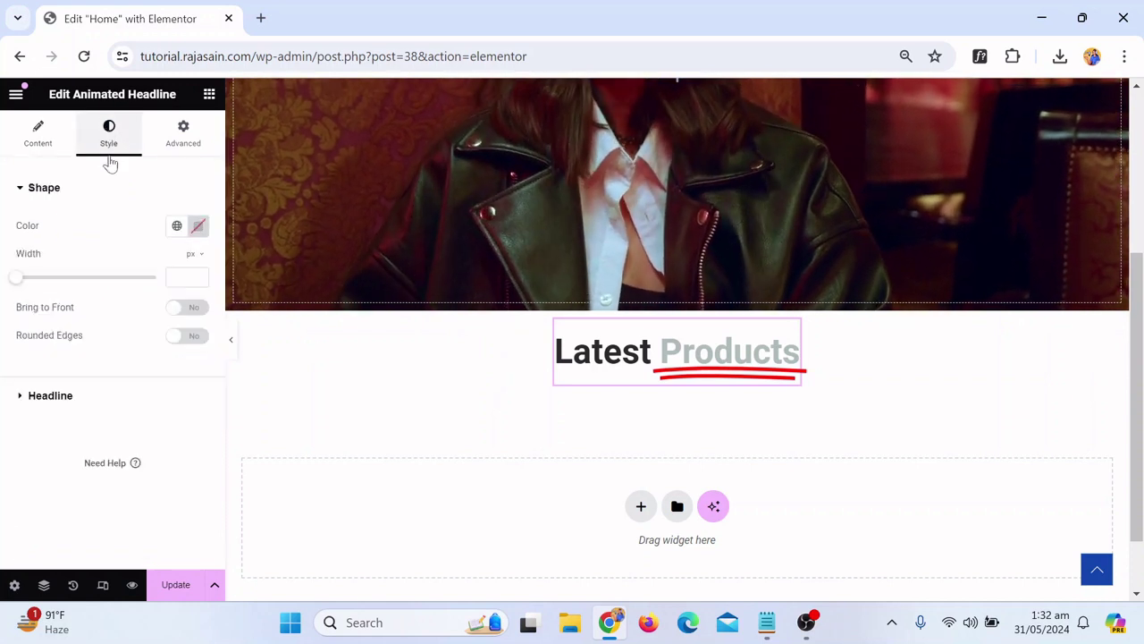
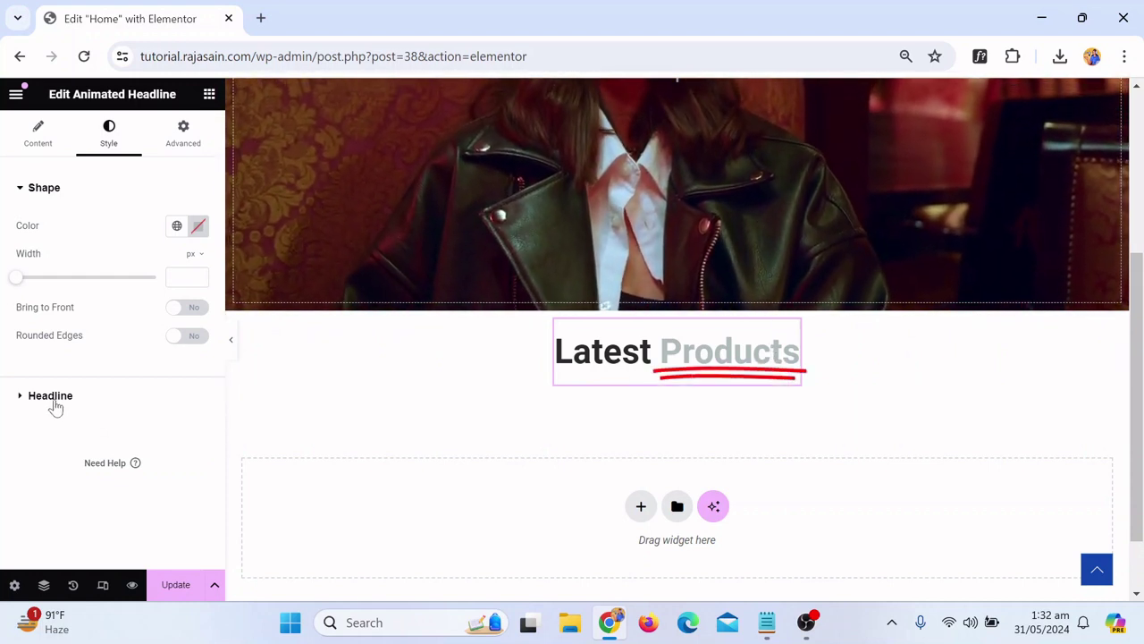
{"action": "left_click", "coordinate": [50, 396]}
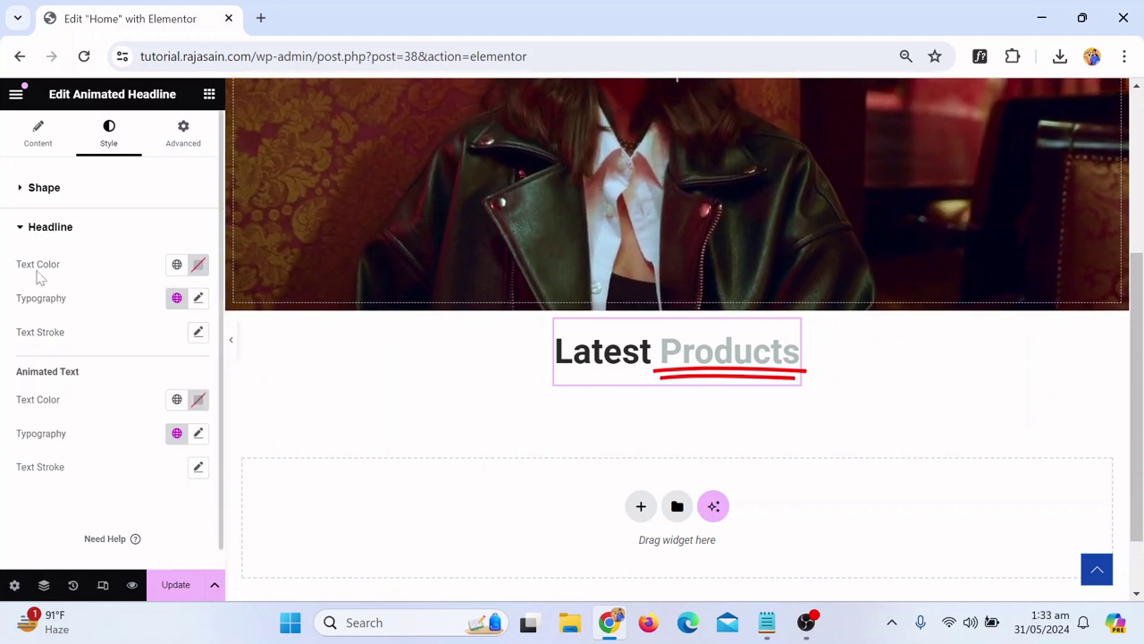
Try the Primary global color on the word Latest and preview the page without the editing controls
{"action": "left_click", "coordinate": [177, 264]}
{"action": "scroll", "coordinate": [141, 403], "scroll_direction": "down", "scroll_amount": 2}
{"action": "scroll", "coordinate": [139, 405], "scroll_direction": "up", "scroll_amount": 2}
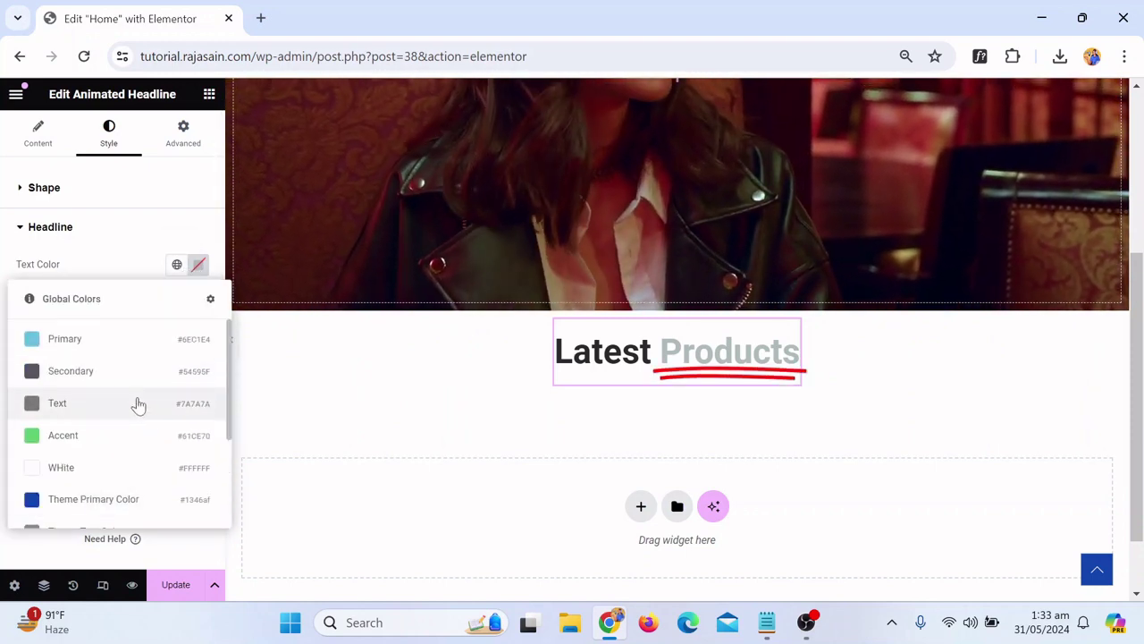
{"action": "left_click", "coordinate": [99, 339]}
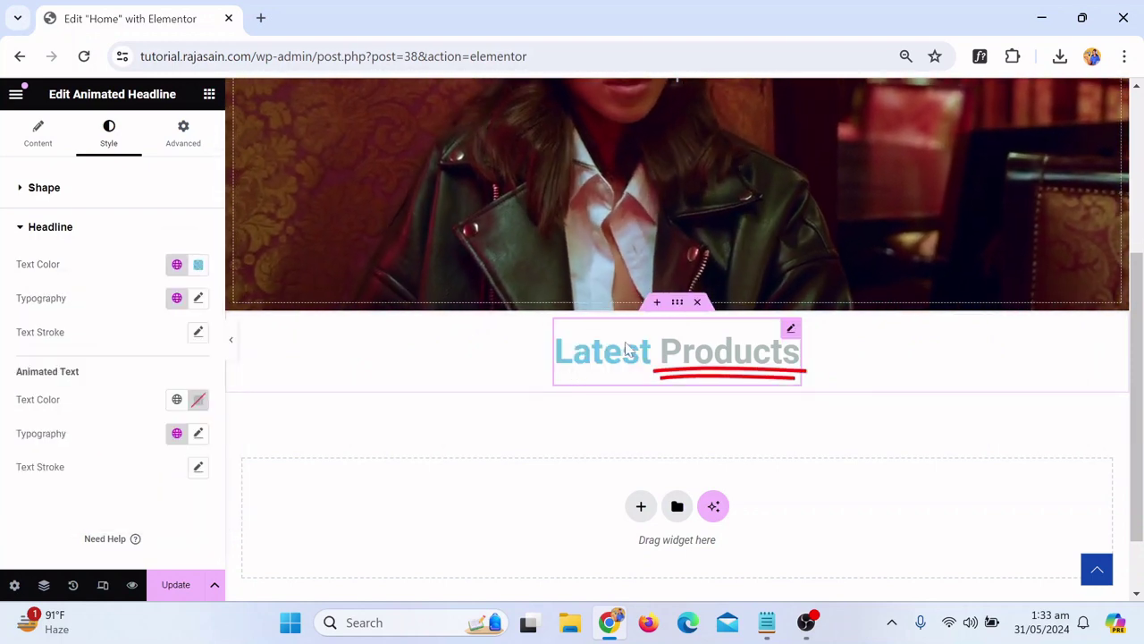
{"action": "left_click", "coordinate": [232, 343]}
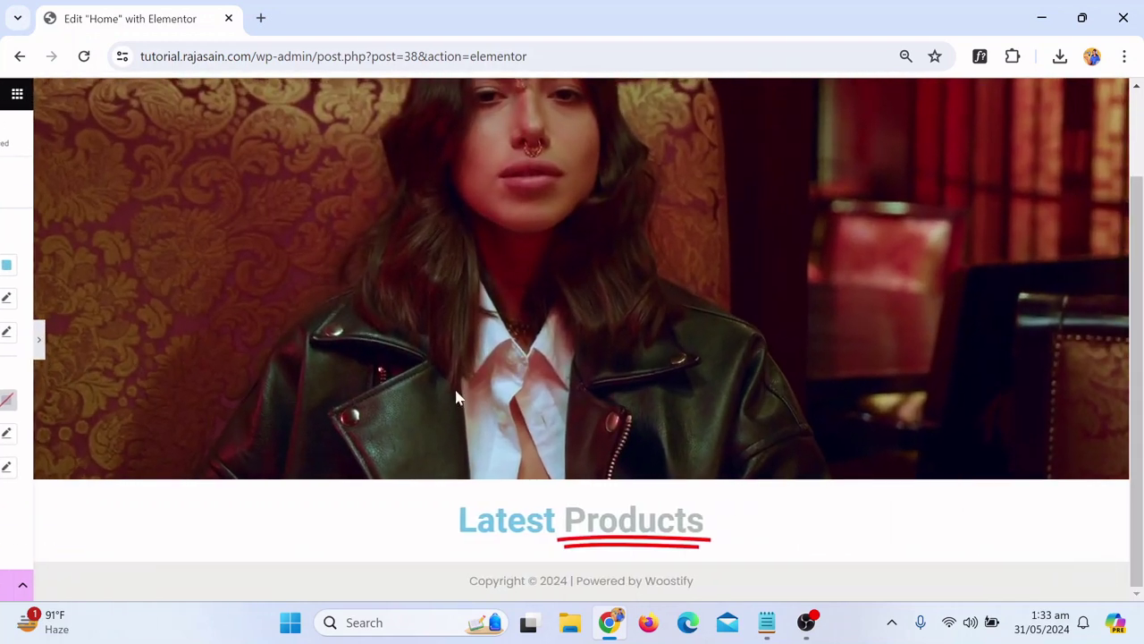
{"action": "left_click", "coordinate": [6, 345]}
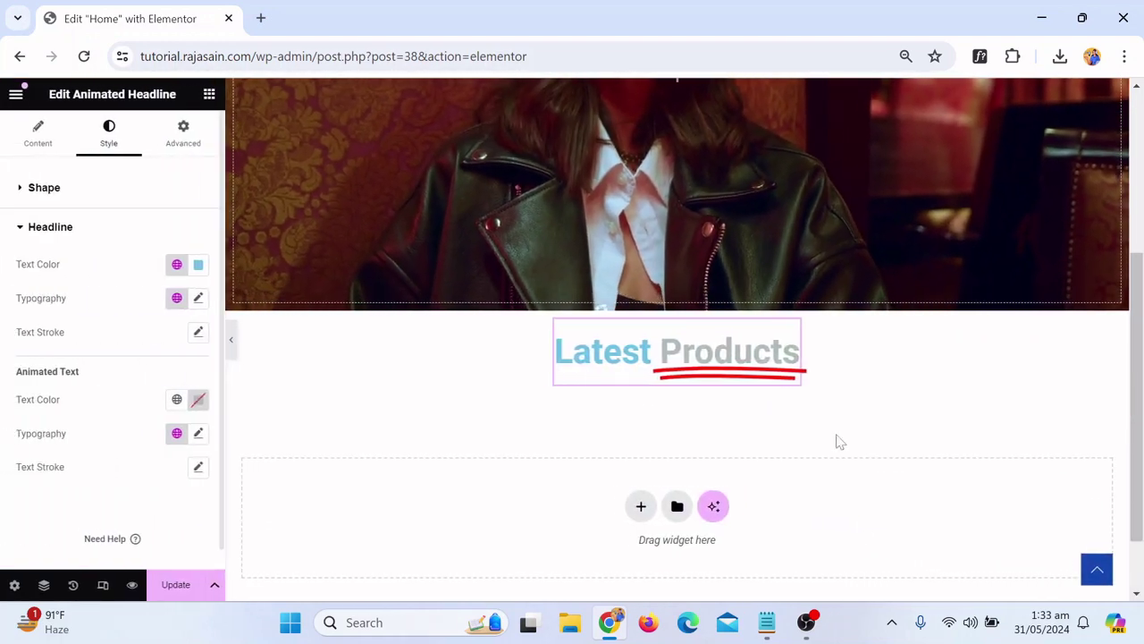
Switch to Notepad, copy the color code 0AAED1 from the notes, and return to the page editor
{"action": "left_click", "coordinate": [766, 623]}
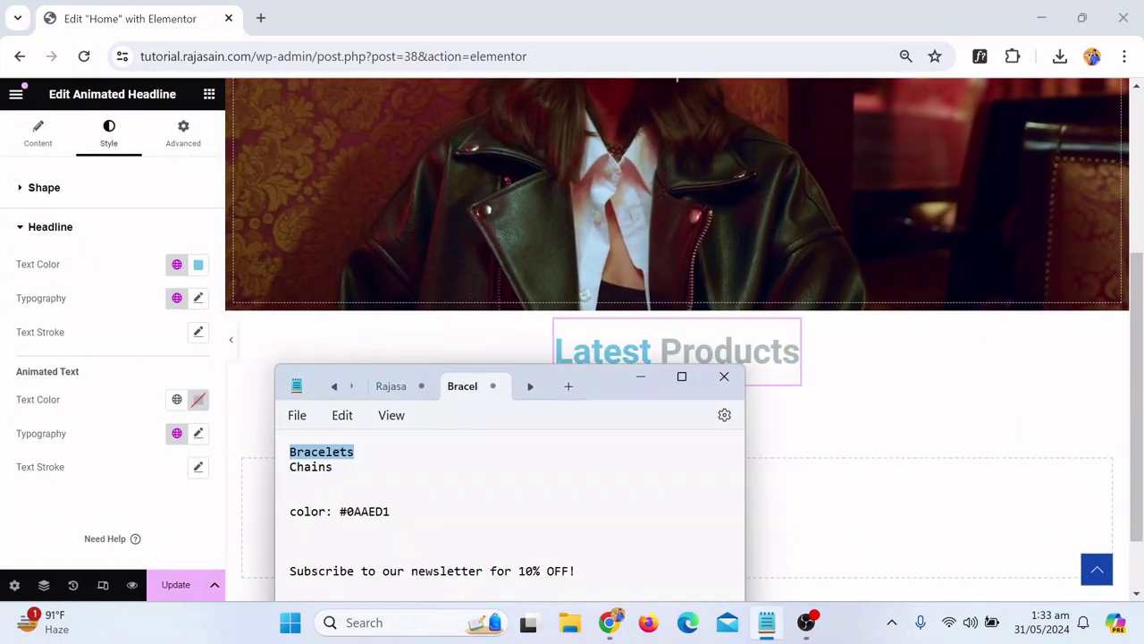
{"action": "left_click_drag", "start_coordinate": [332, 512], "coordinate": [294, 526]}
{"action": "key", "text": "ctrl+c"}
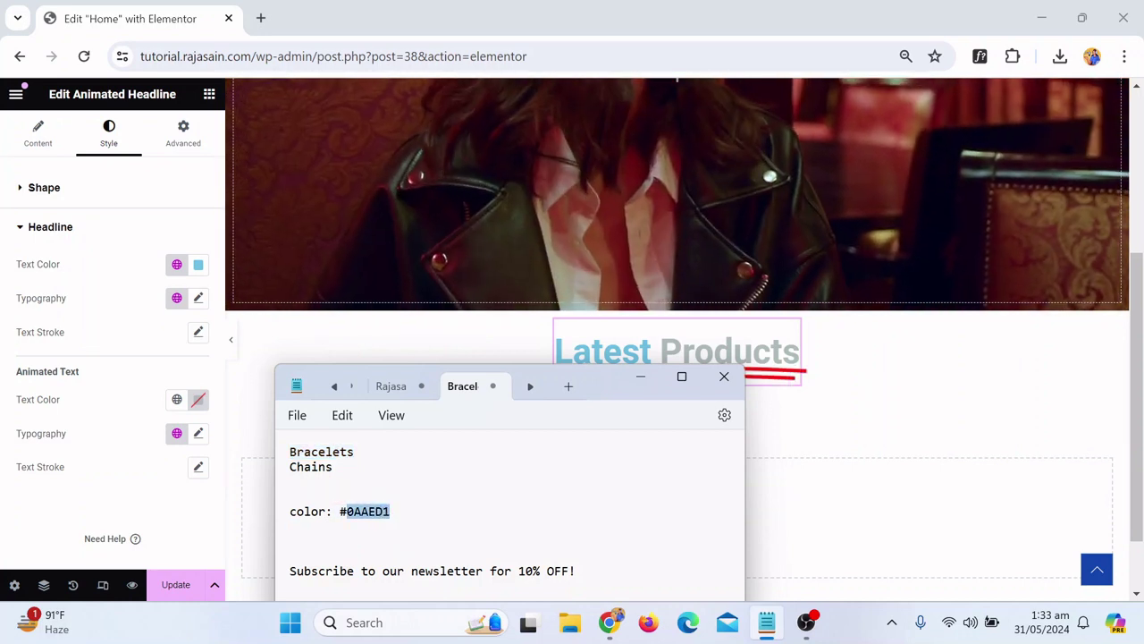
{"action": "left_click", "coordinate": [641, 378]}
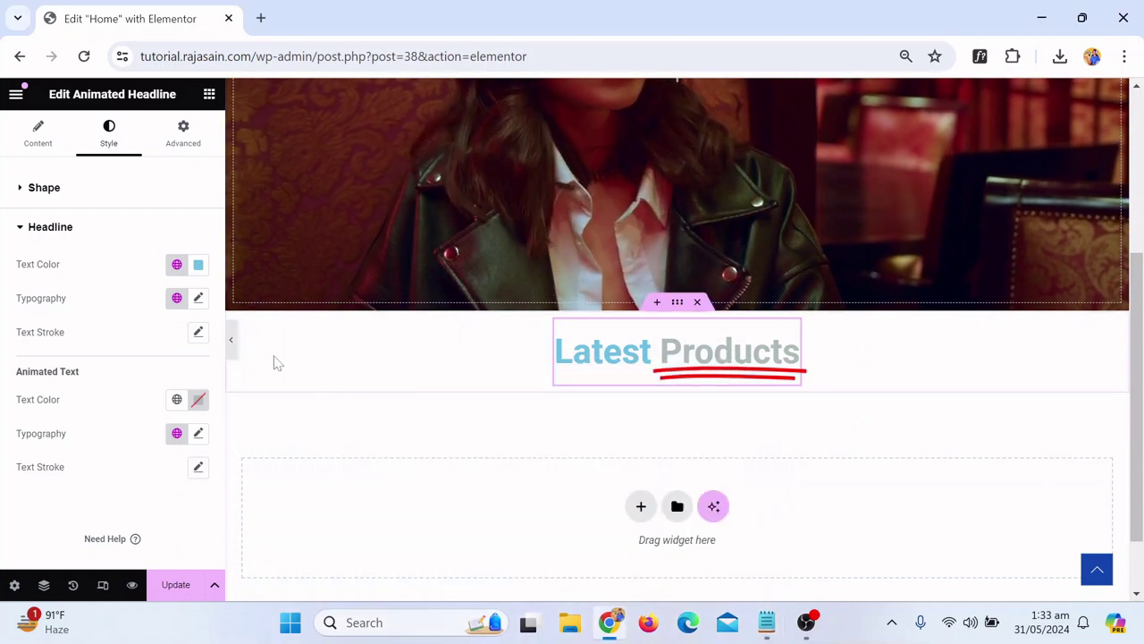
Set the headline's text color to 0AAED1 and save it as a new global color named Fav color
{"action": "left_click", "coordinate": [198, 265]}
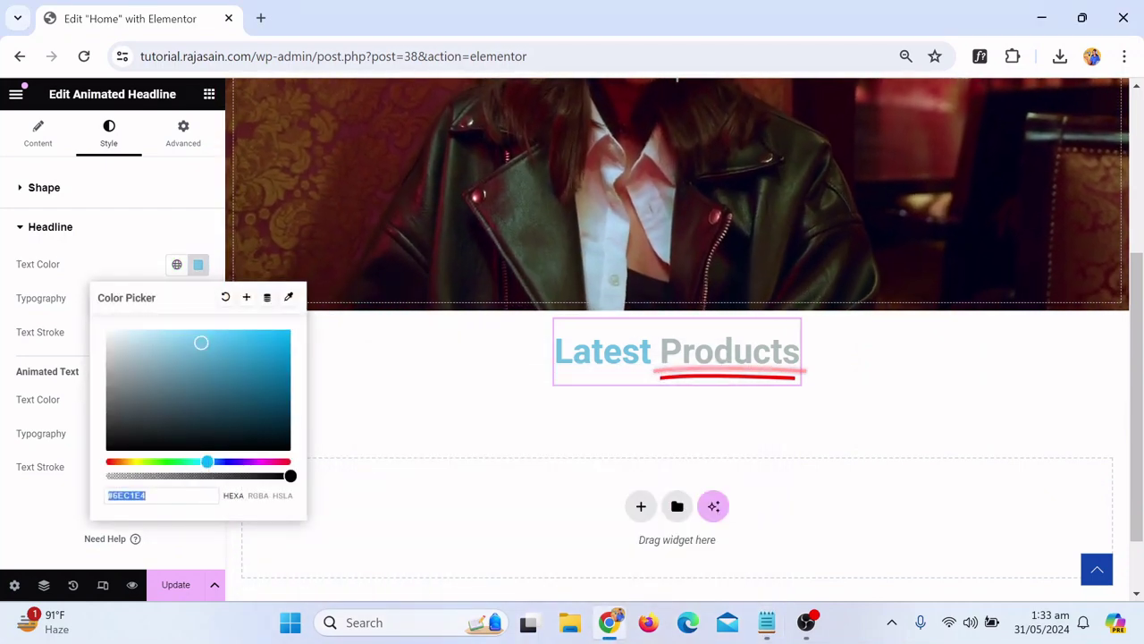
{"action": "key", "text": "ctrl+v"}
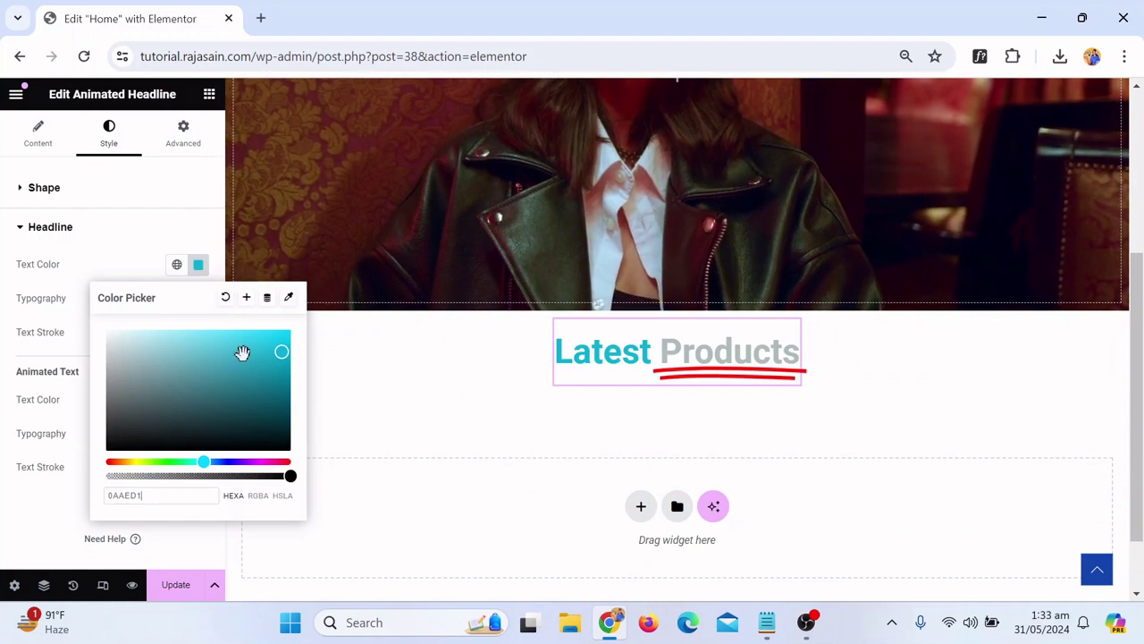
{"action": "left_click", "coordinate": [247, 298]}
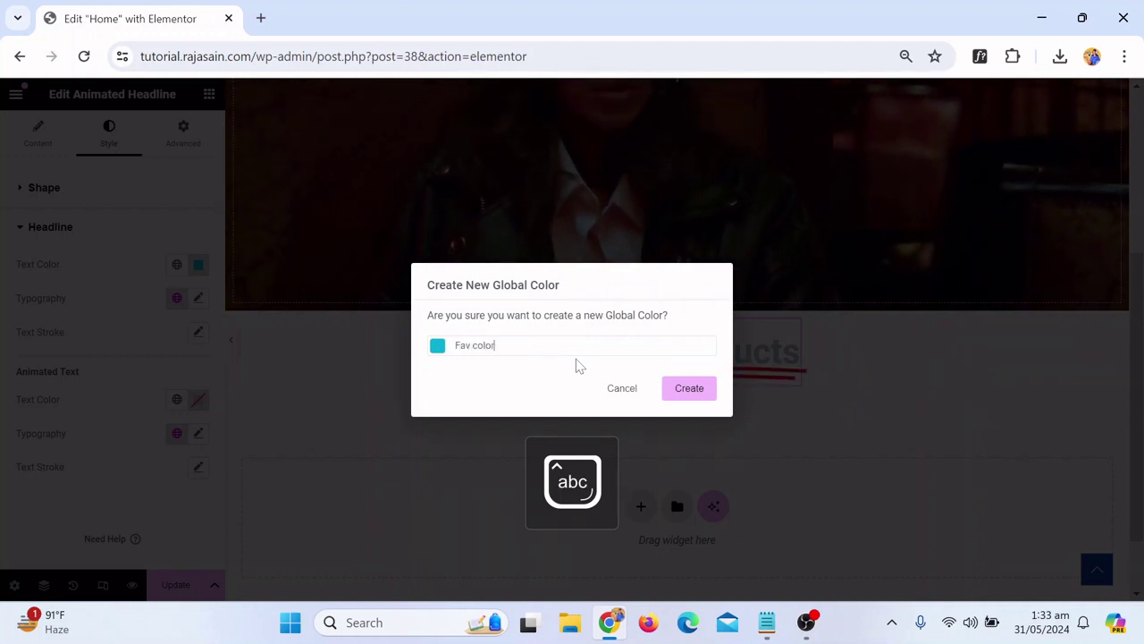
{"action": "left_click", "coordinate": [697, 388]}
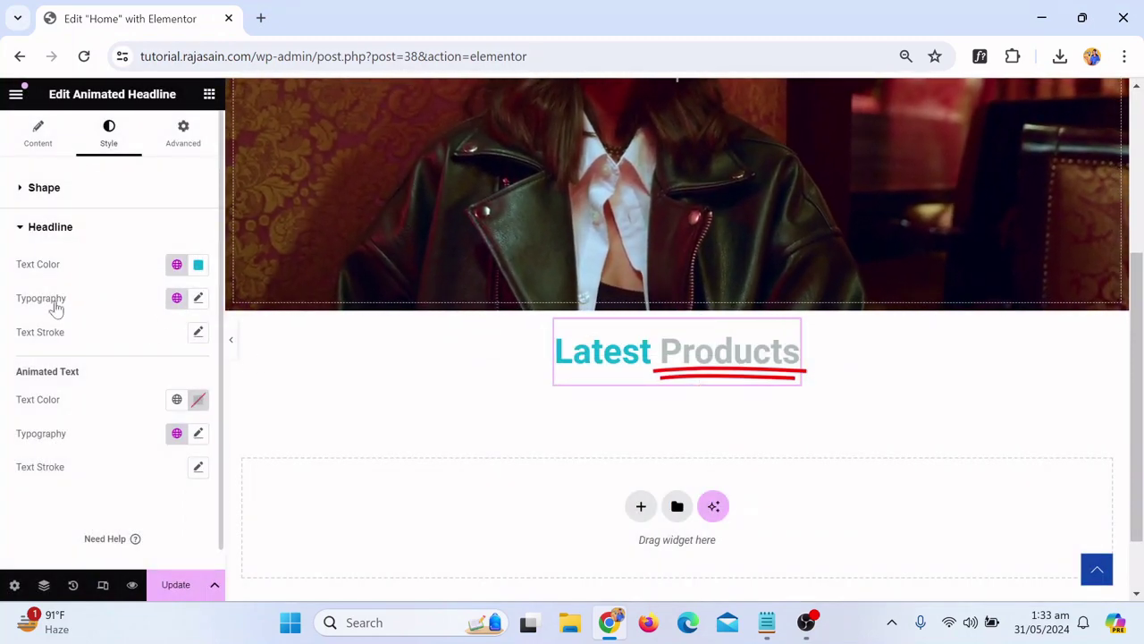
Set the font family of the headline's non-animated text to Montserrat
{"action": "left_click", "coordinate": [198, 300]}
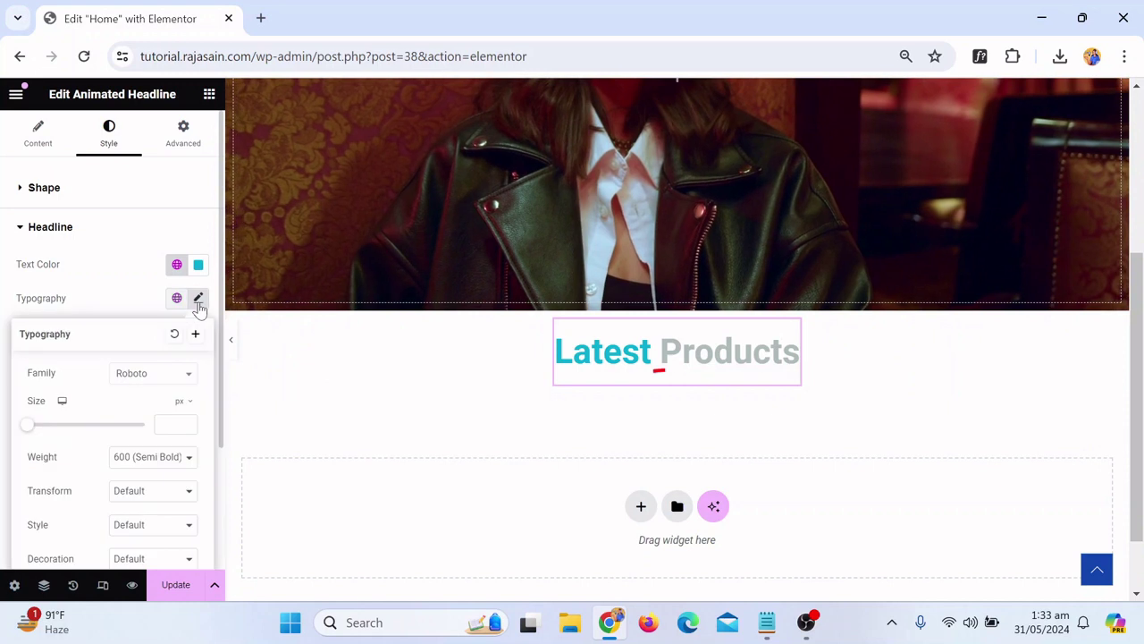
{"action": "left_click", "coordinate": [156, 373]}
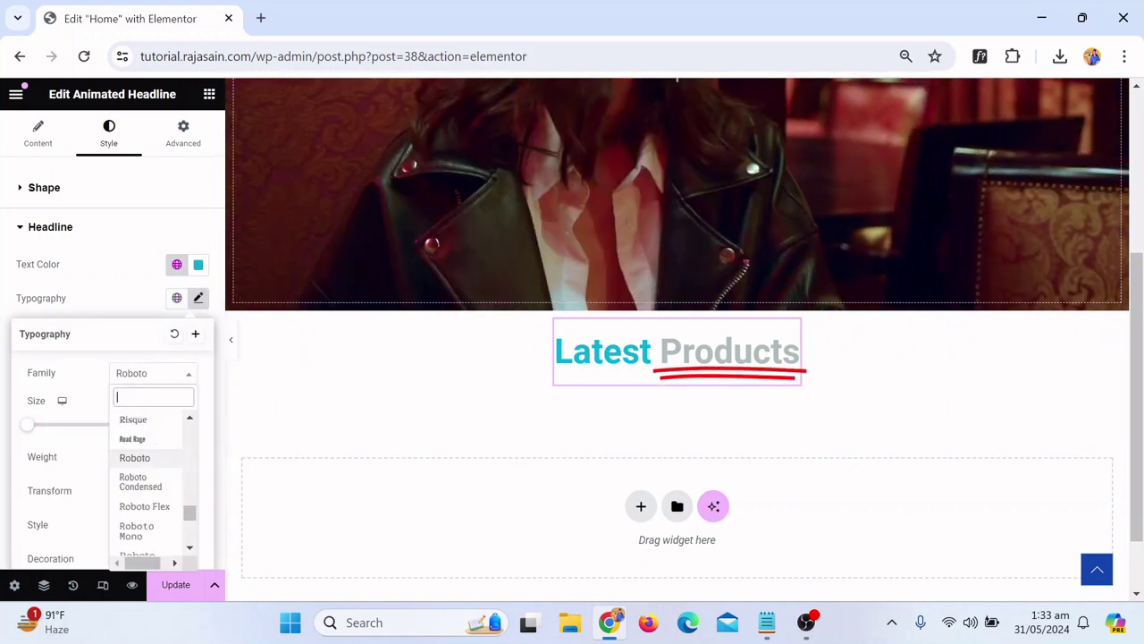
{"action": "type", "text": "mont"}
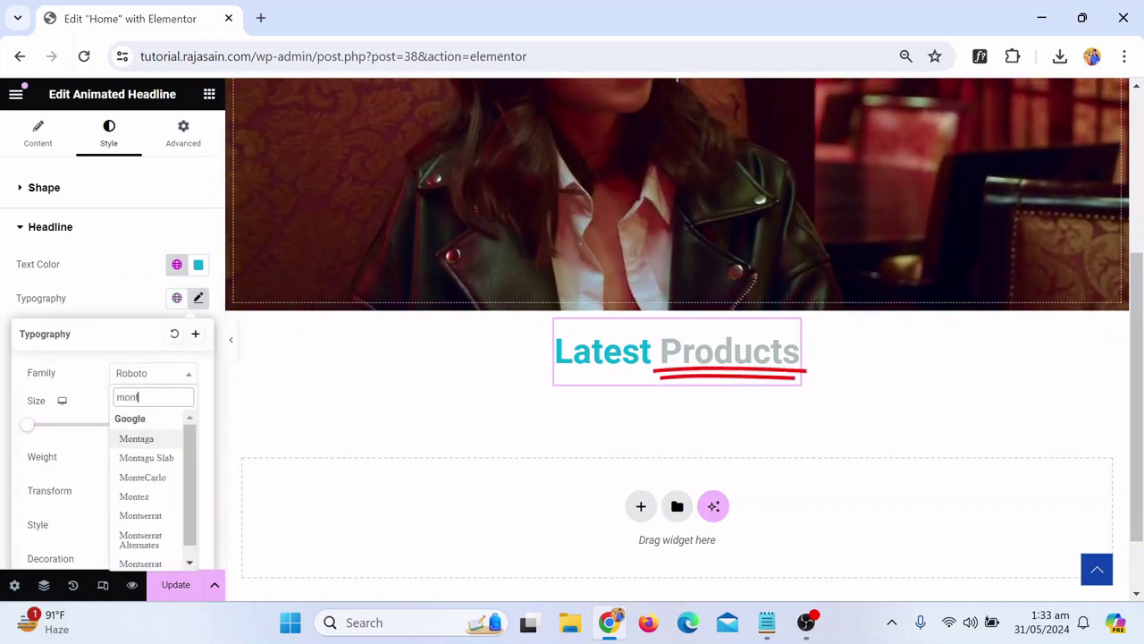
{"action": "left_click", "coordinate": [159, 516]}
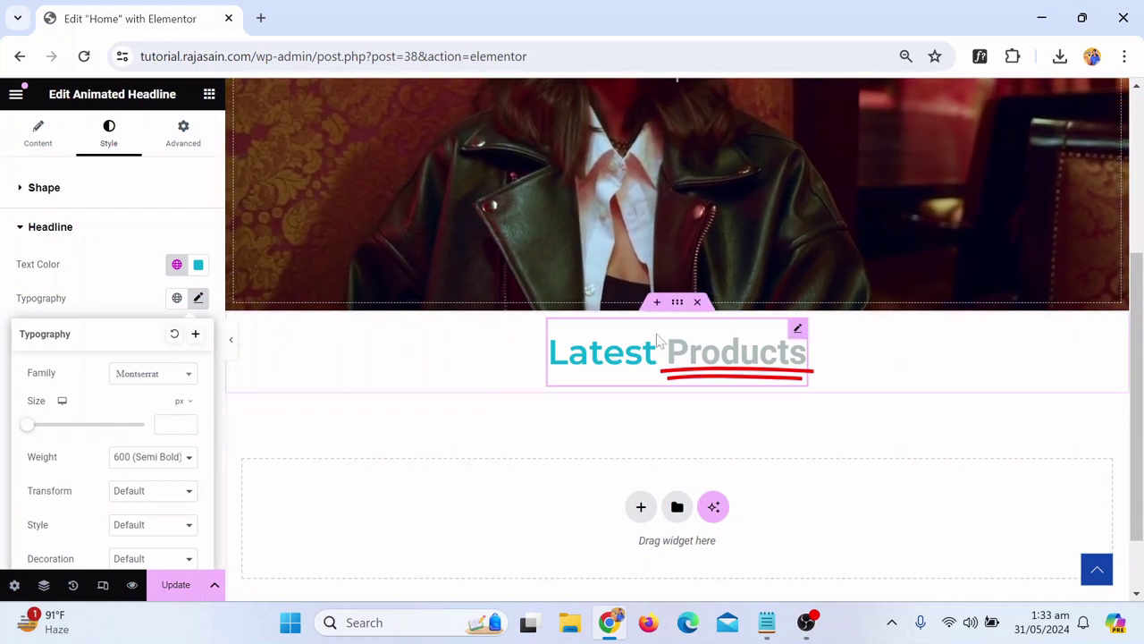
{"action": "left_click", "coordinate": [64, 291]}
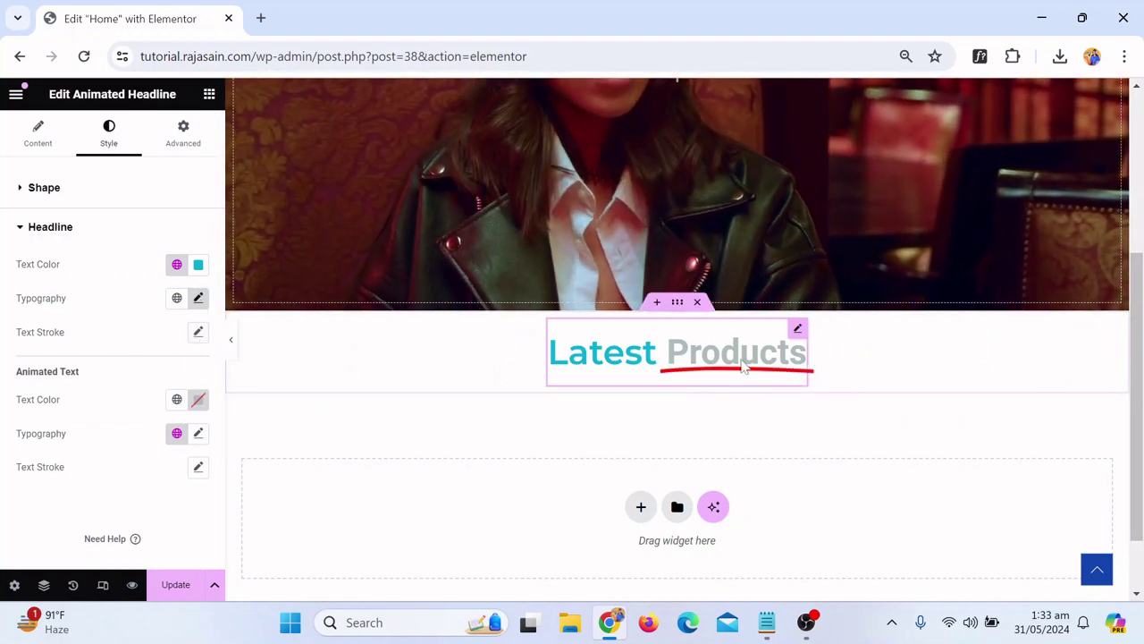
Apply the global Theme Accent Color to the animated text Products
{"action": "left_click", "coordinate": [181, 403]}
{"action": "scroll", "coordinate": [112, 322], "scroll_direction": "down", "scroll_amount": 4}
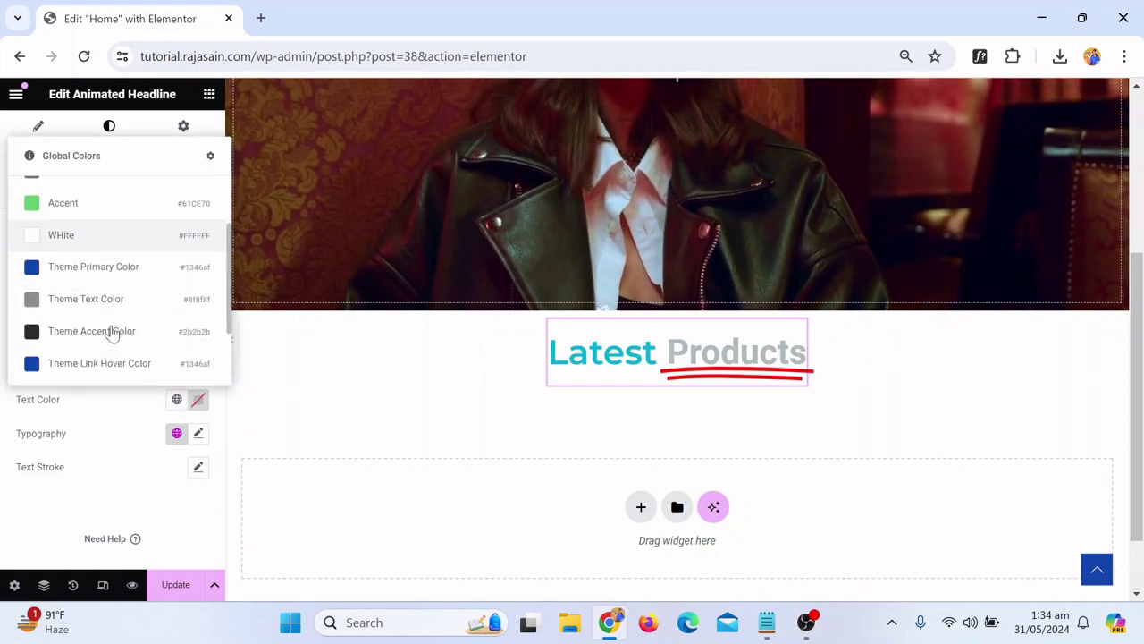
{"action": "left_click", "coordinate": [106, 241]}
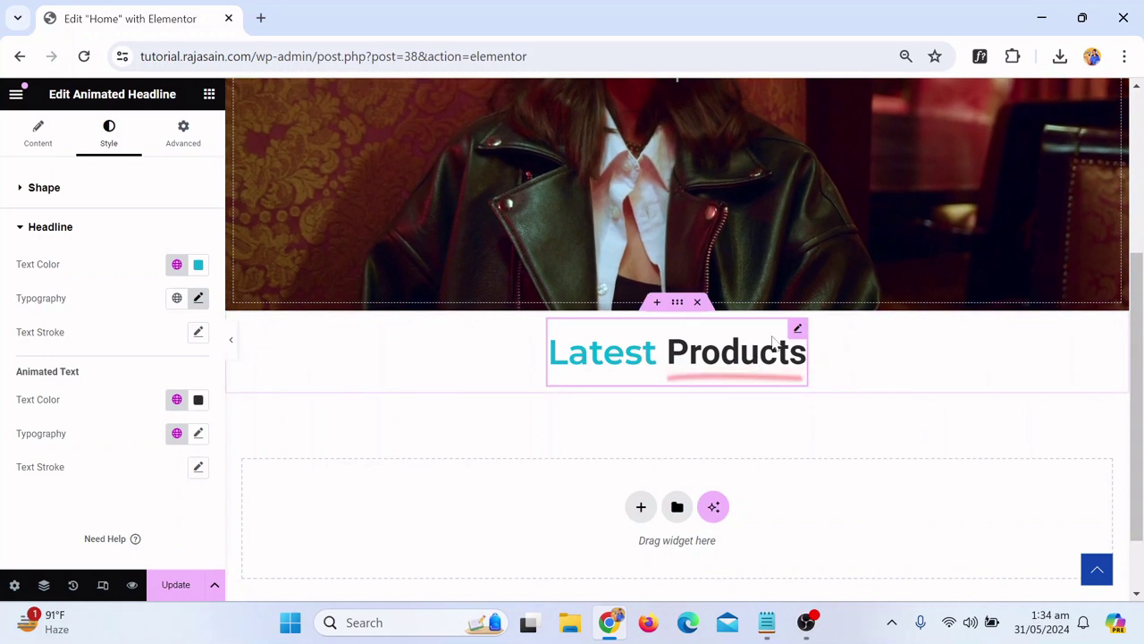
Set the font family of the animated text Products to Montserrat
{"action": "left_click", "coordinate": [198, 433]}
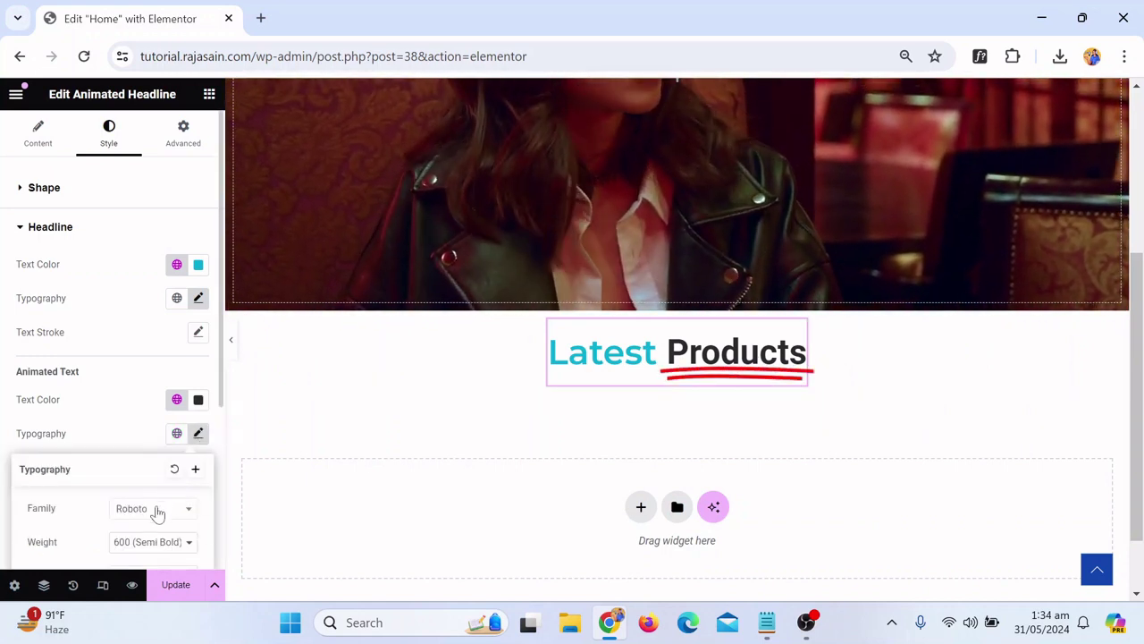
{"action": "left_click", "coordinate": [154, 509]}
{"action": "type", "text": "m"}
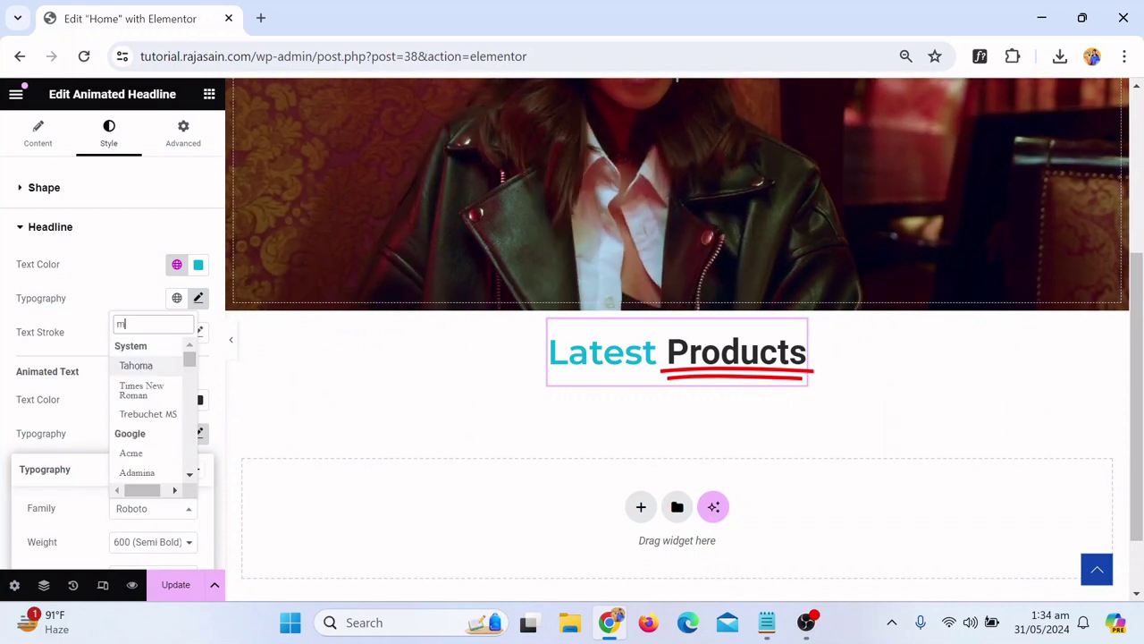
{"action": "type", "text": "ont"}
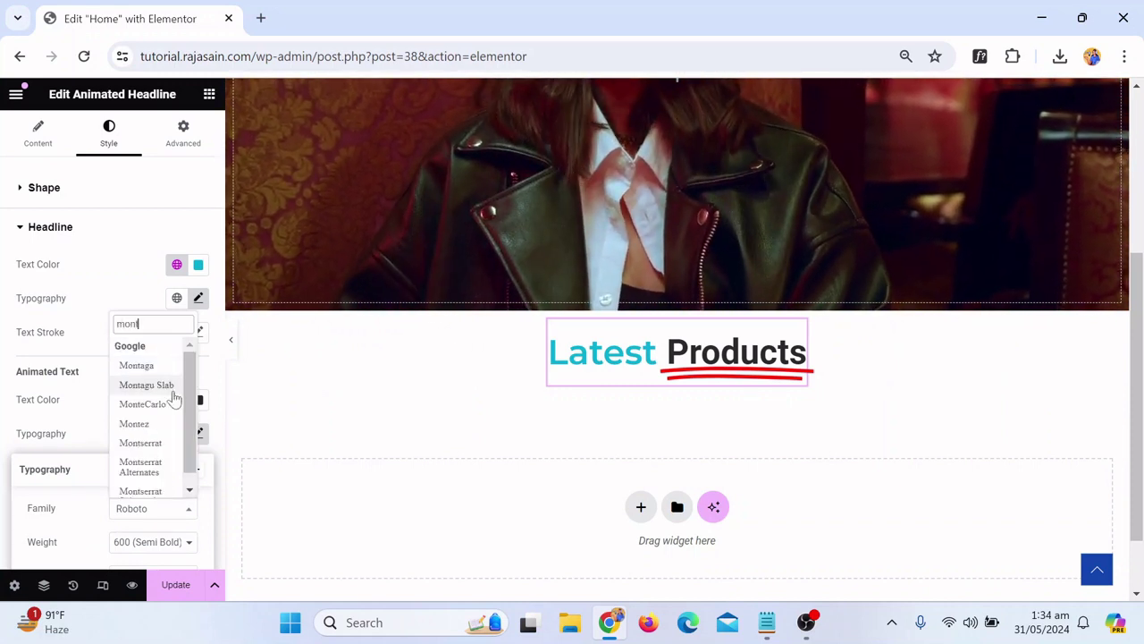
{"action": "left_click", "coordinate": [154, 443]}
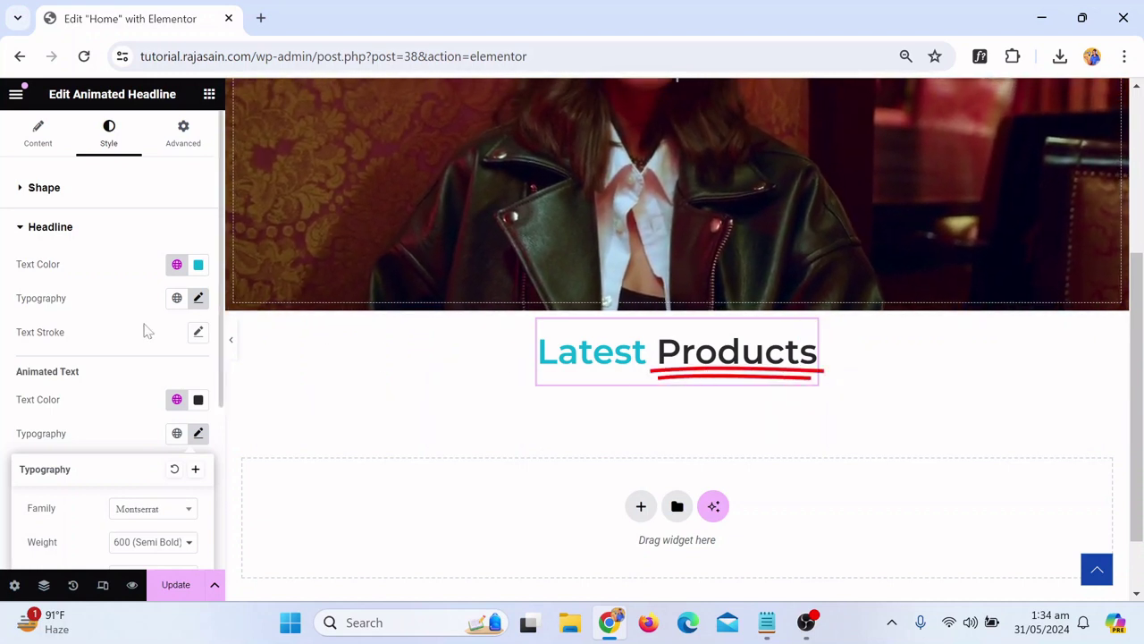
{"action": "left_click", "coordinate": [39, 196]}
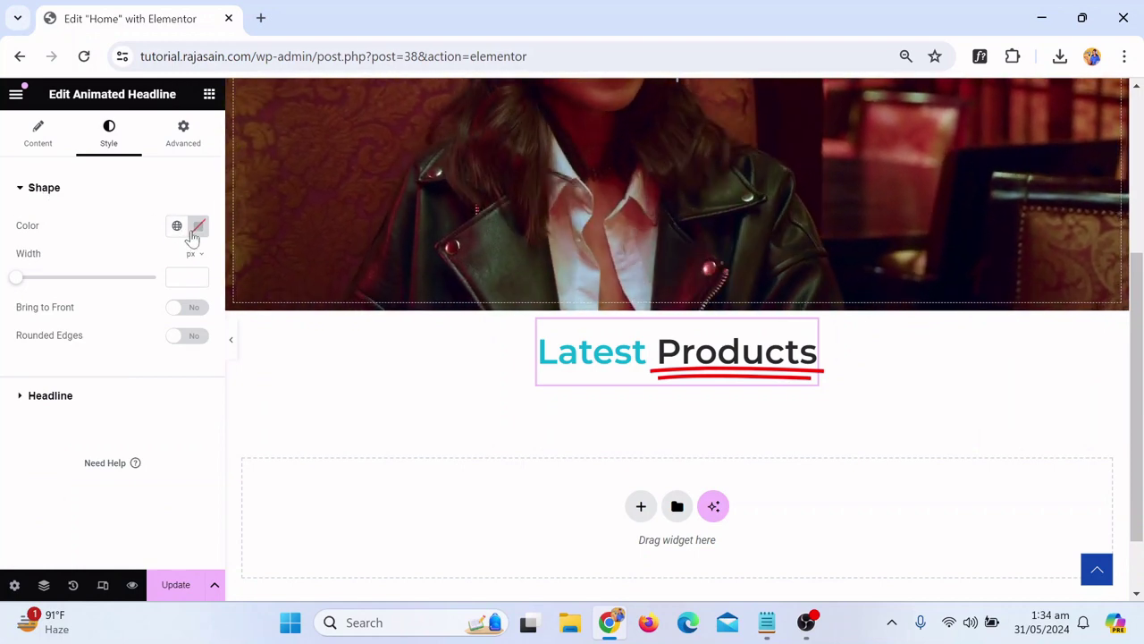
{"action": "left_click", "coordinate": [194, 229]}
{"action": "left_click", "coordinate": [184, 190]}
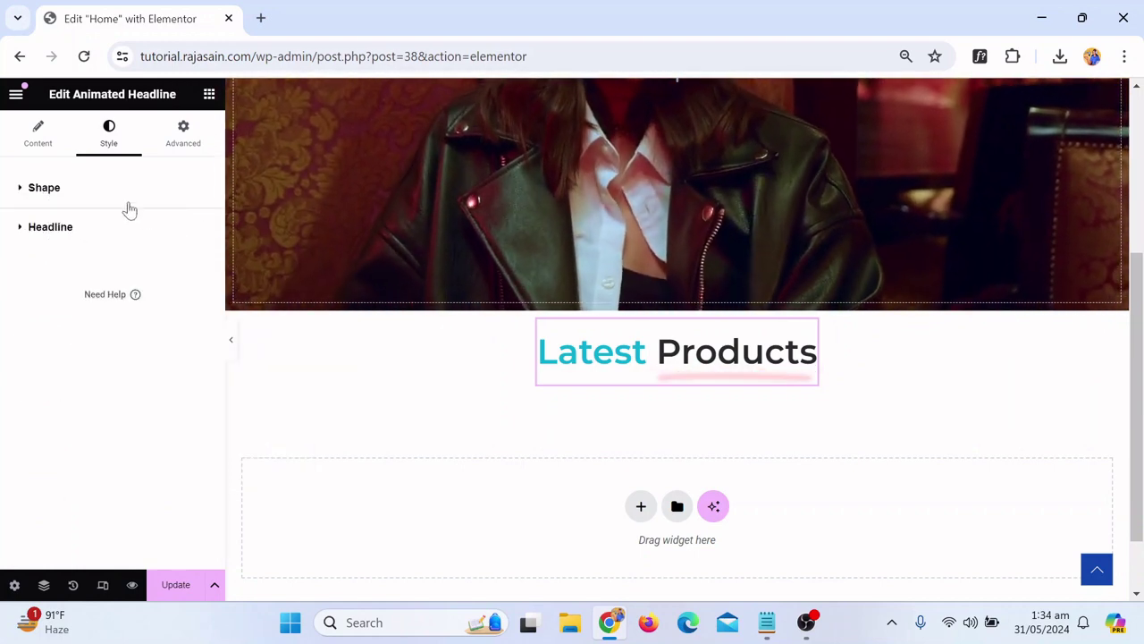
Apply the global Fav color to the underline shape beneath the animated text Products
{"action": "left_click", "coordinate": [130, 205]}
{"action": "left_click", "coordinate": [176, 228]}
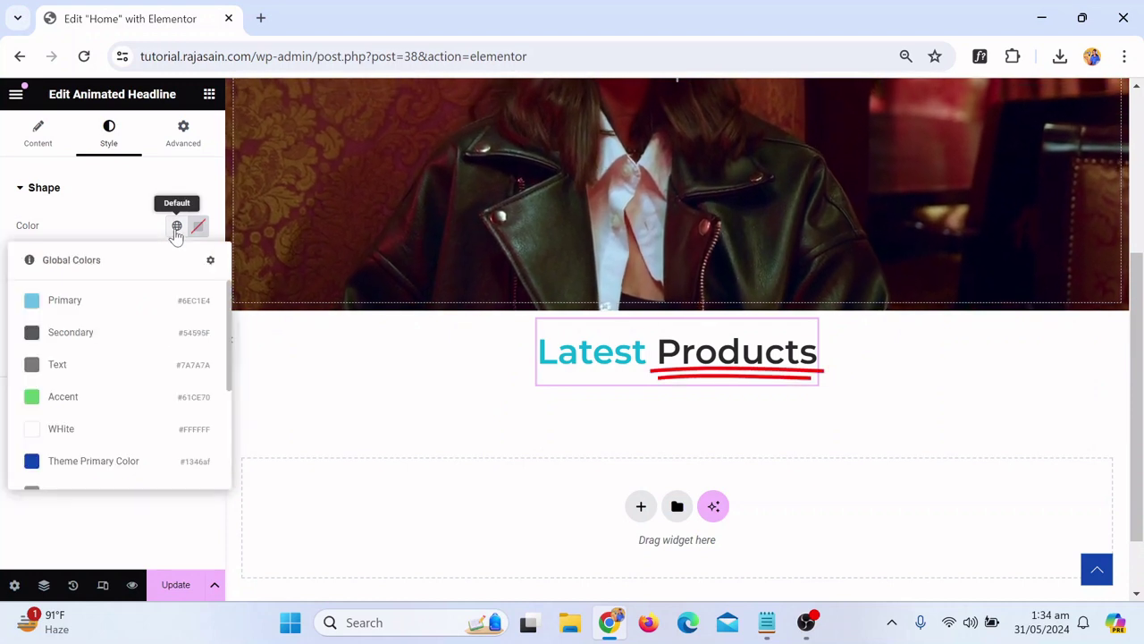
{"action": "scroll", "coordinate": [98, 386], "scroll_direction": "down", "scroll_amount": 3}
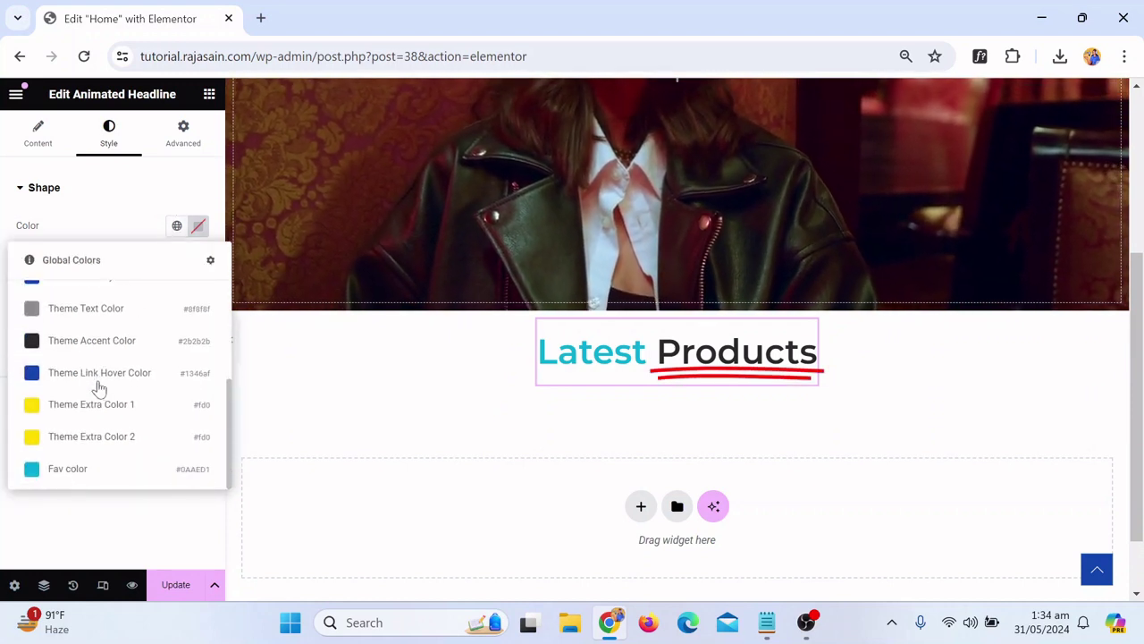
{"action": "left_click", "coordinate": [81, 471]}
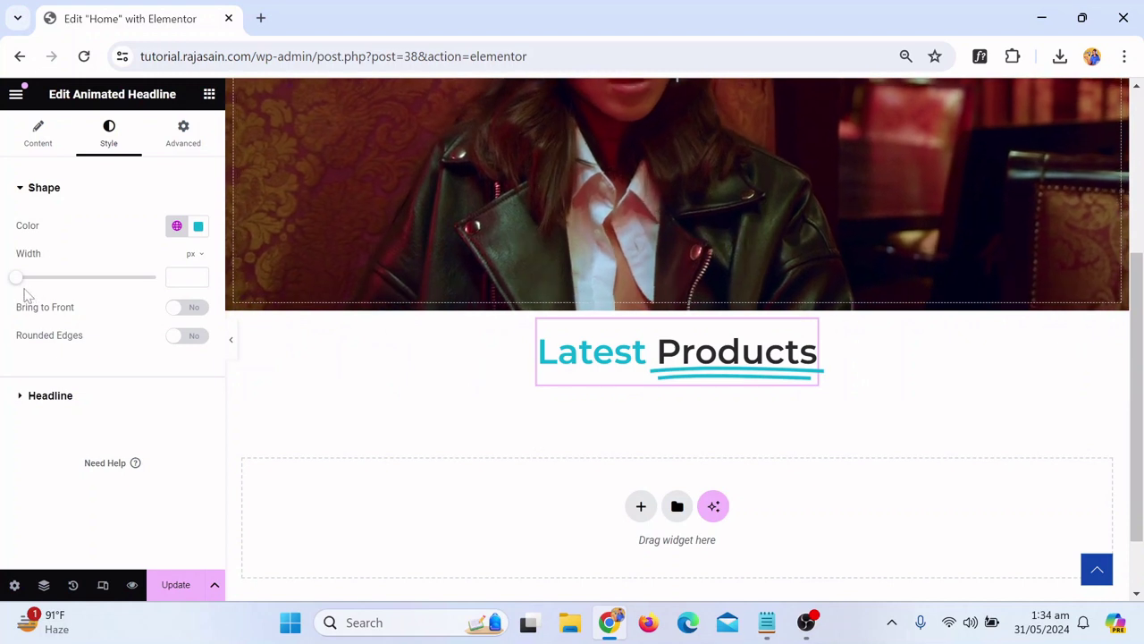
Set the underline shape's width to 2 px and preview the headline at full page width
{"action": "left_click_drag", "start_coordinate": [15, 283], "coordinate": [25, 288]}
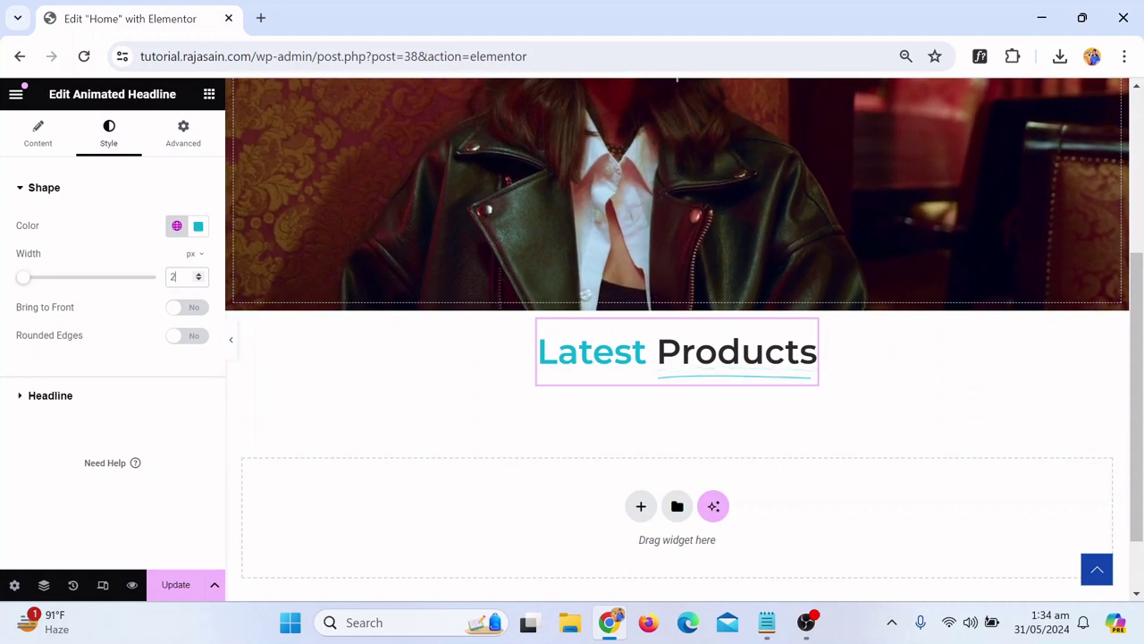
{"action": "key", "text": "Down"}
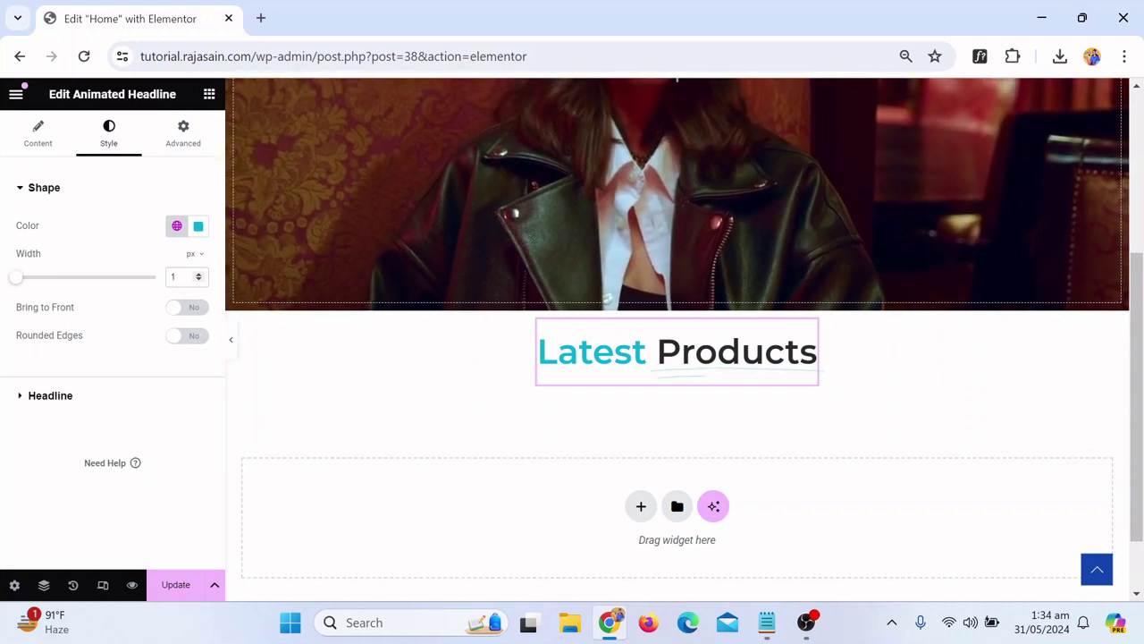
{"action": "key", "text": "Up"}
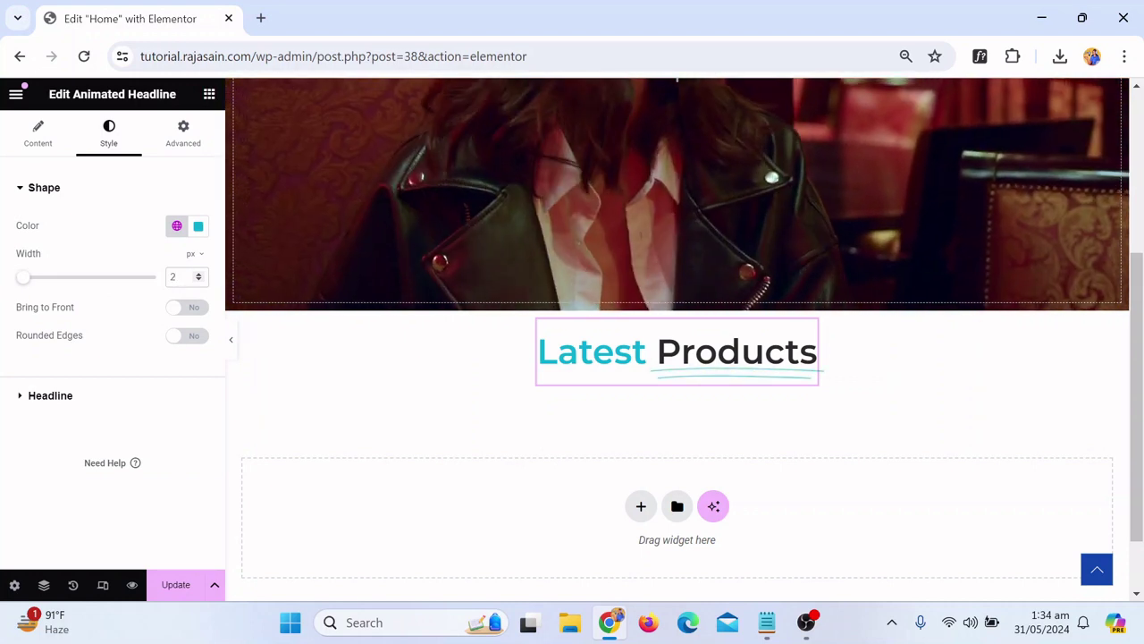
{"action": "left_click", "coordinate": [230, 342]}
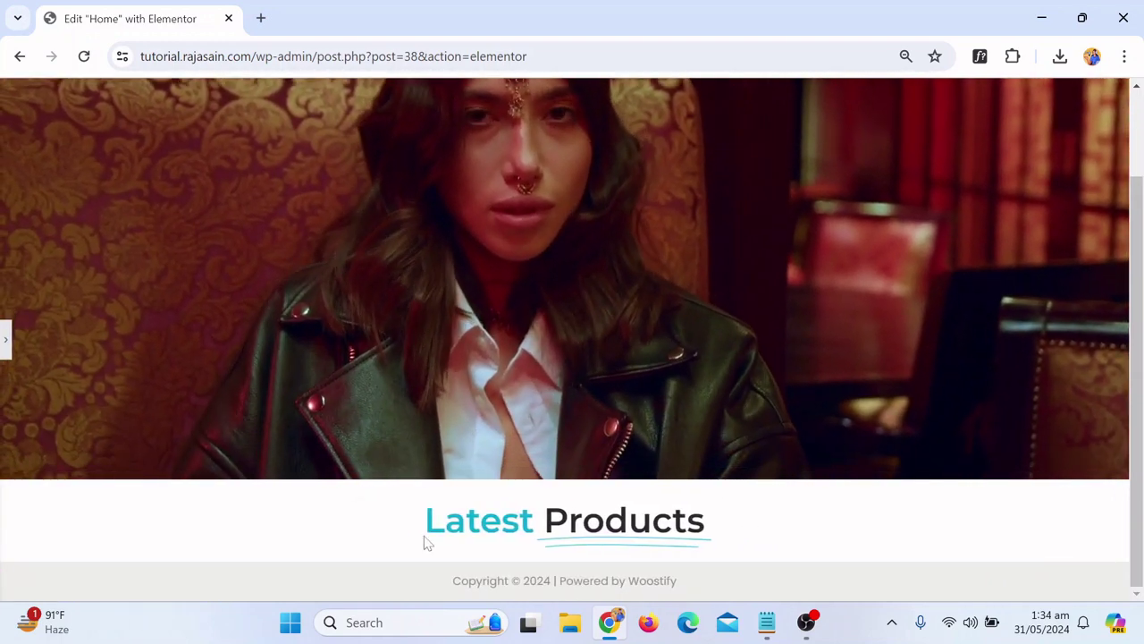
{"action": "left_click", "coordinate": [5, 337]}
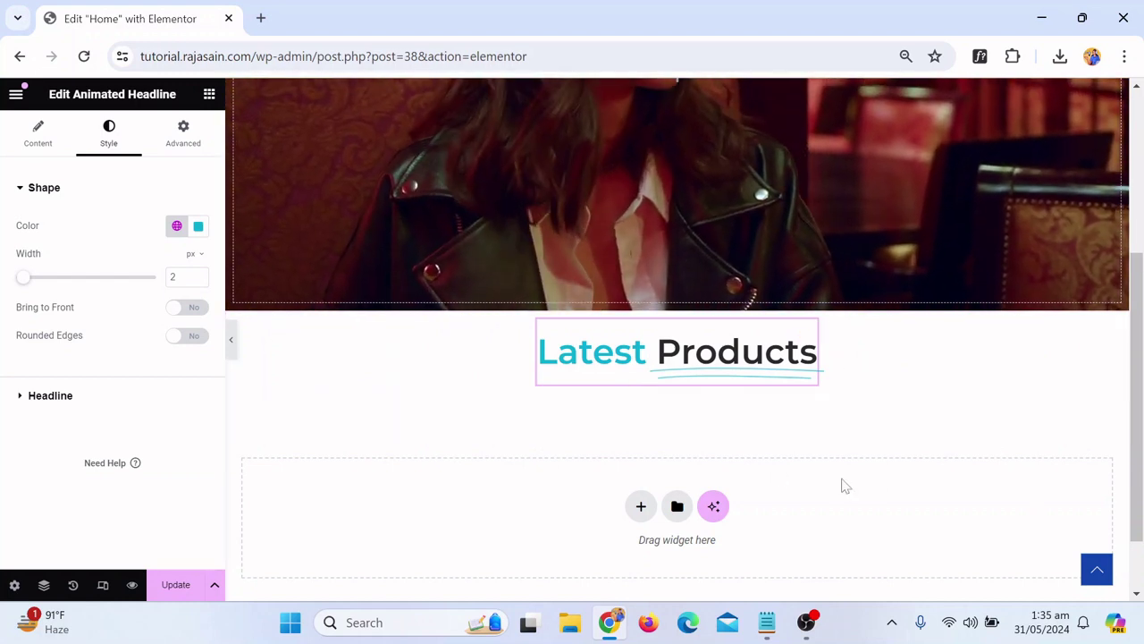
Update the Home page to save the headline styling and preview it at full page width
{"action": "left_click", "coordinate": [172, 586]}
{"action": "left_click", "coordinate": [232, 340]}
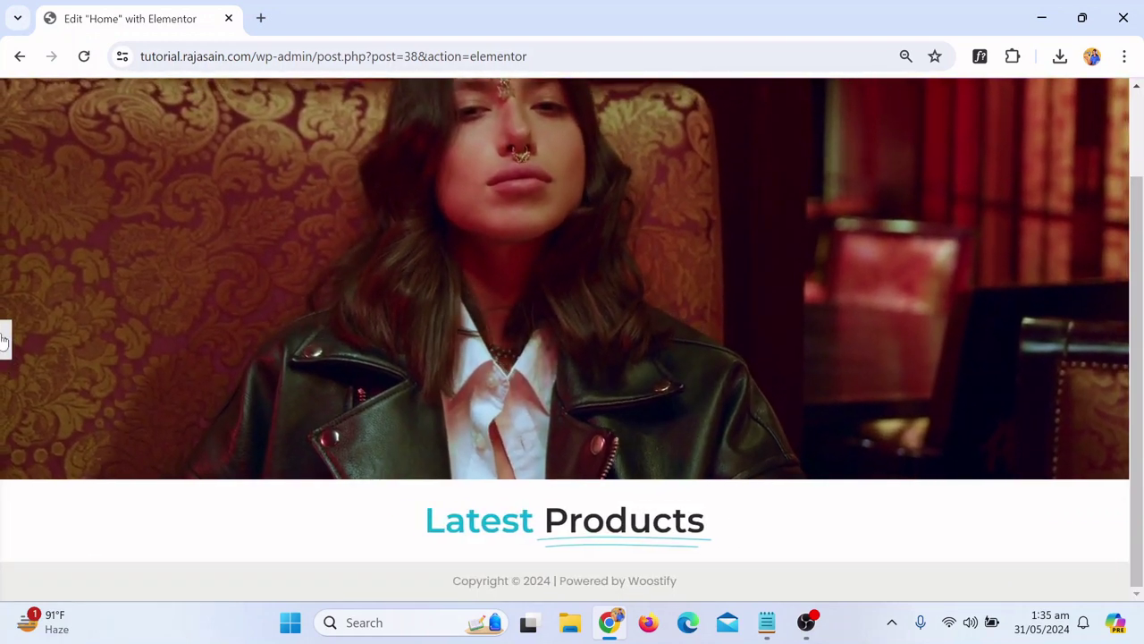
{"action": "left_click", "coordinate": [5, 340]}
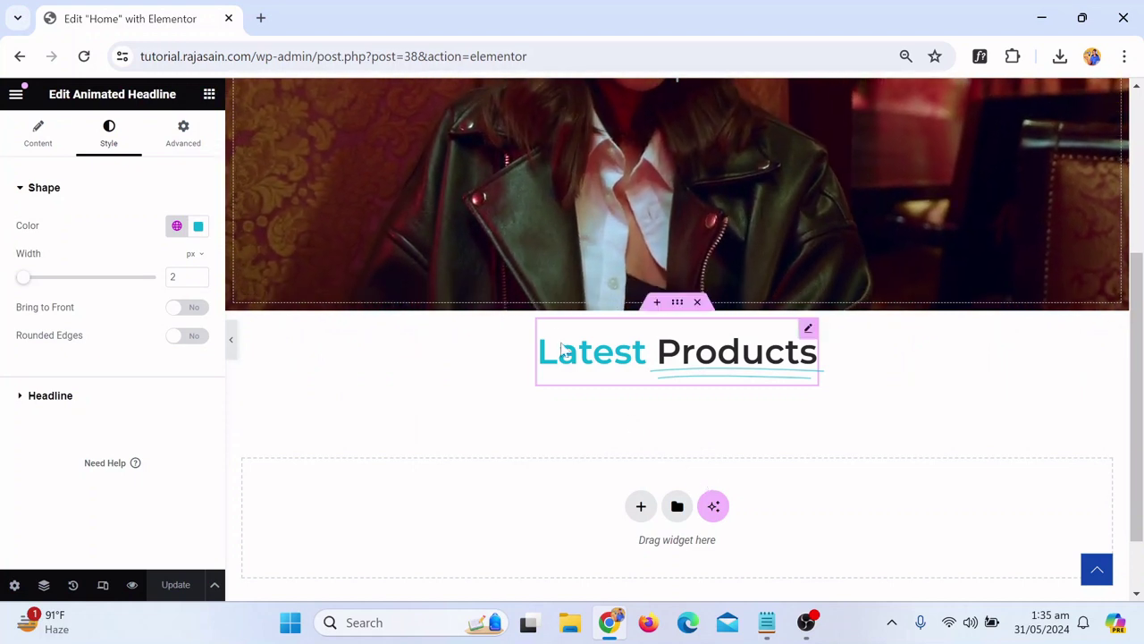
Add a new Flexbox container with a horizontal row structure below the Latest Products headline
{"action": "left_click", "coordinate": [209, 96]}
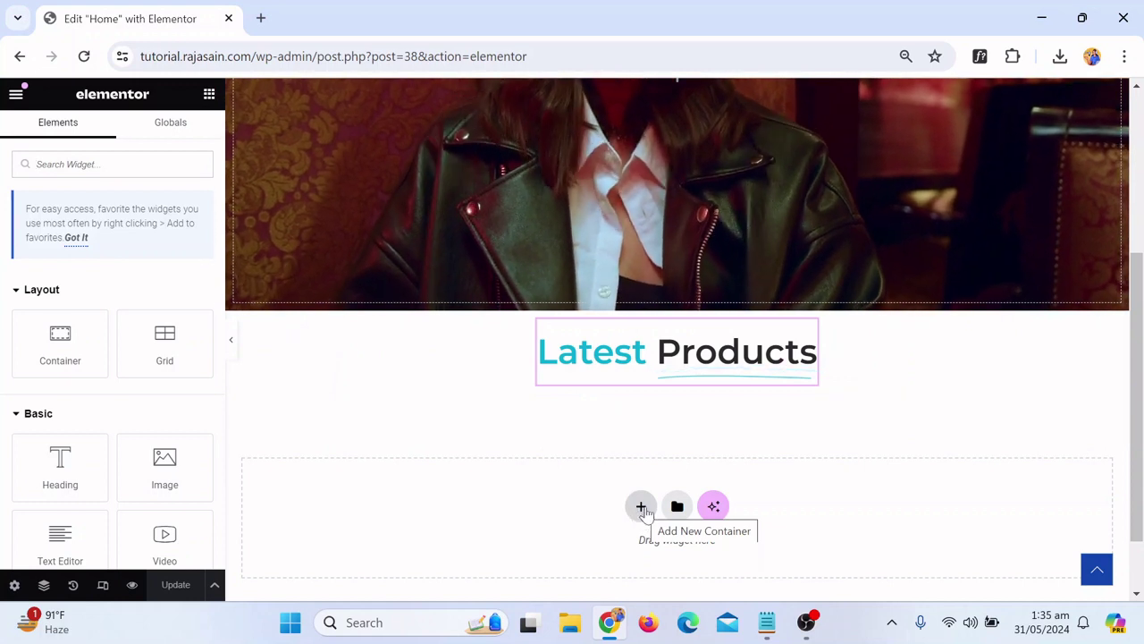
{"action": "left_click", "coordinate": [641, 507]}
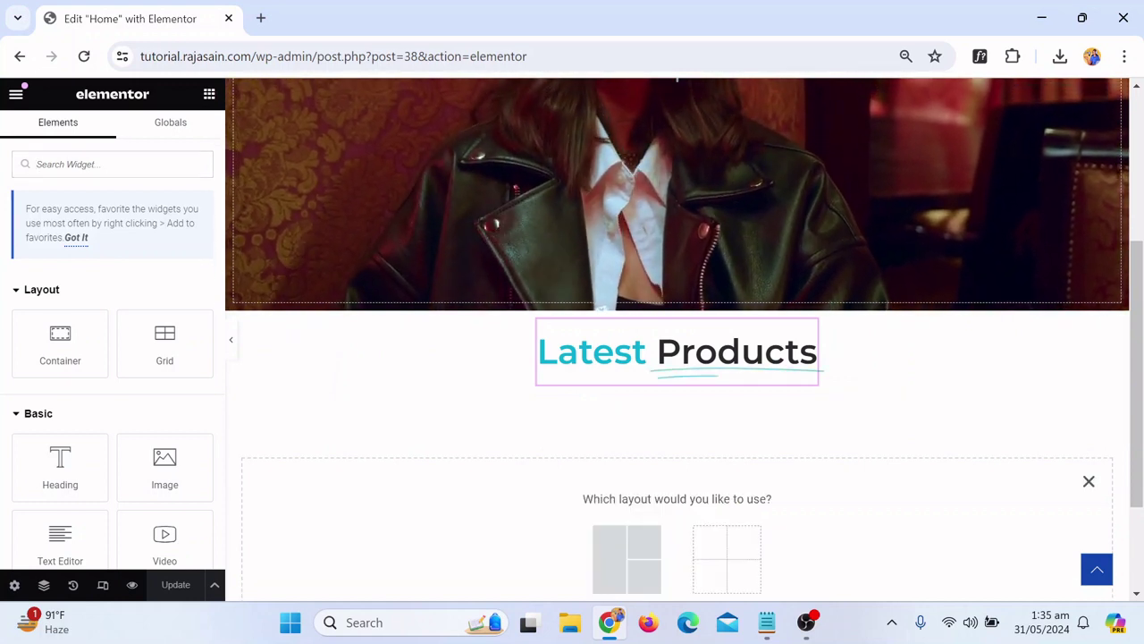
{"action": "scroll", "coordinate": [677, 516], "scroll_direction": "down", "scroll_amount": 1}
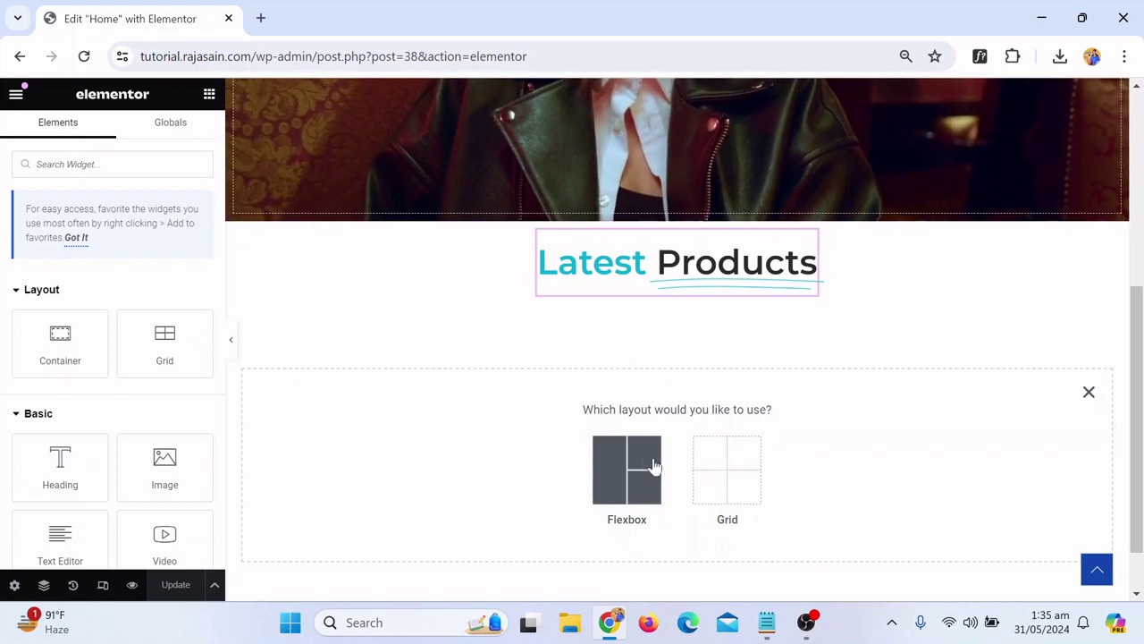
{"action": "left_click", "coordinate": [631, 480]}
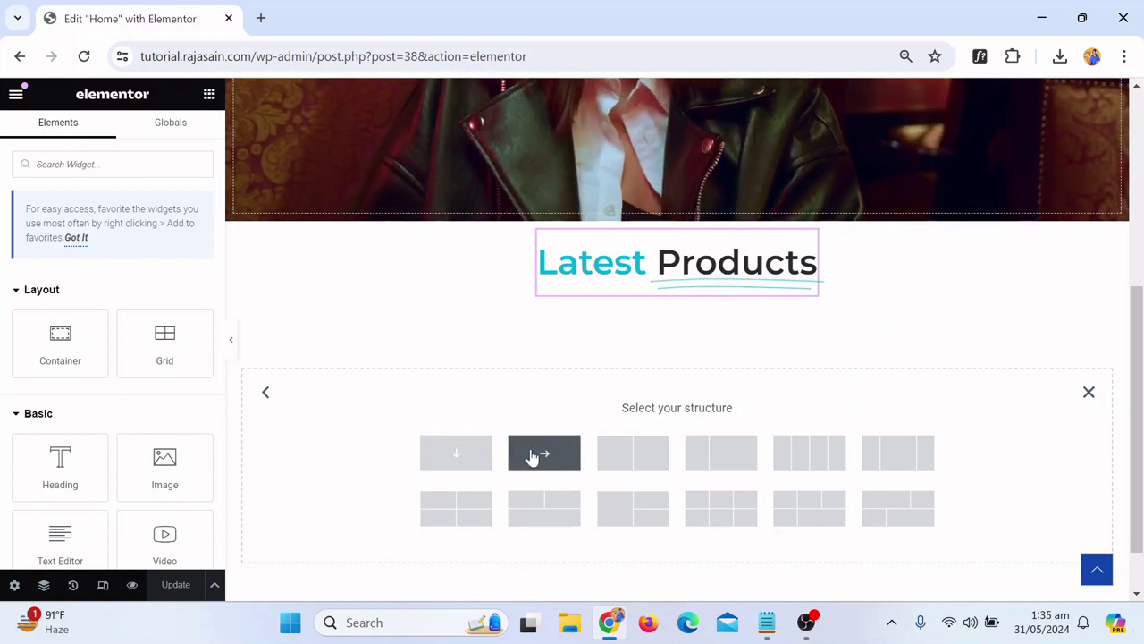
{"action": "left_click", "coordinate": [548, 454]}
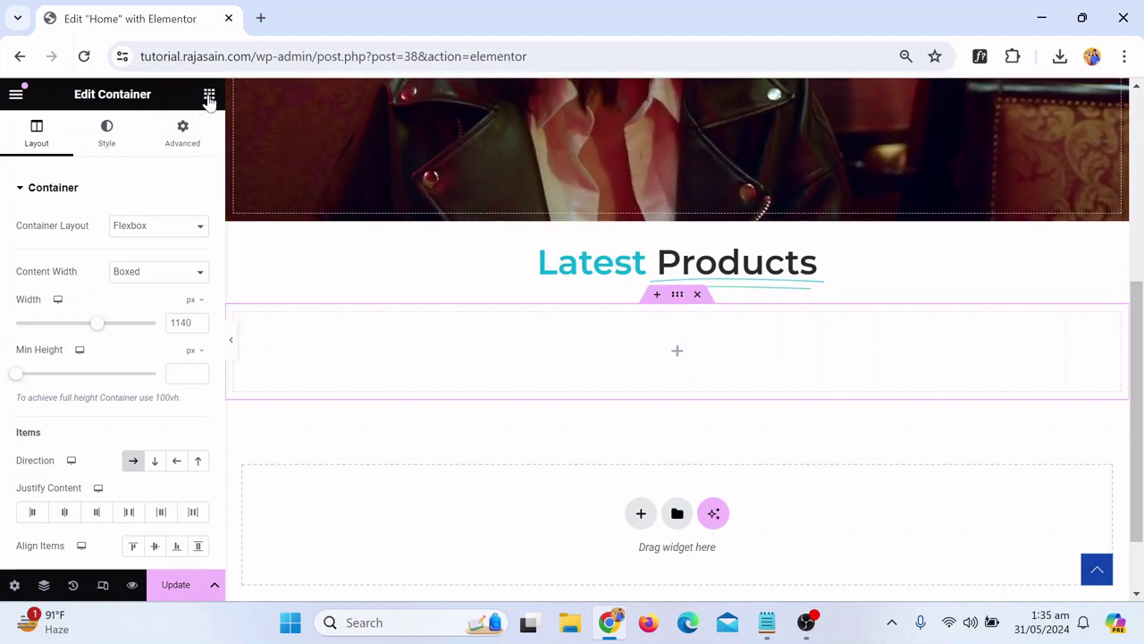
Find the Products widget by searching prod, place it in the new container and preview the product grid at full page width
{"action": "left_click", "coordinate": [210, 94]}
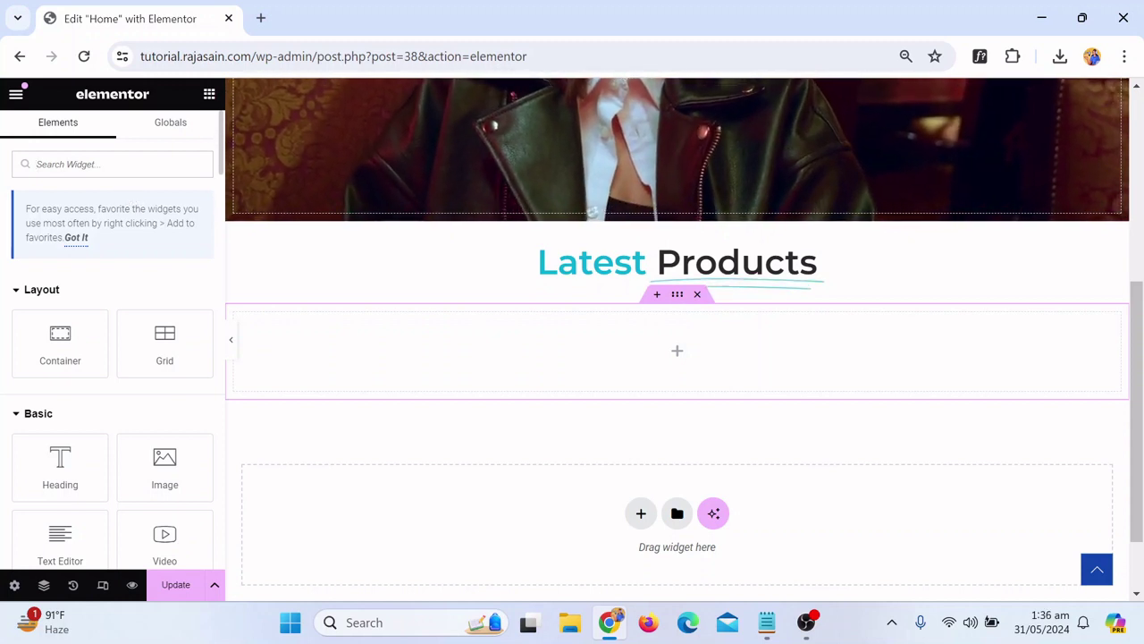
{"action": "type", "text": "pro"}
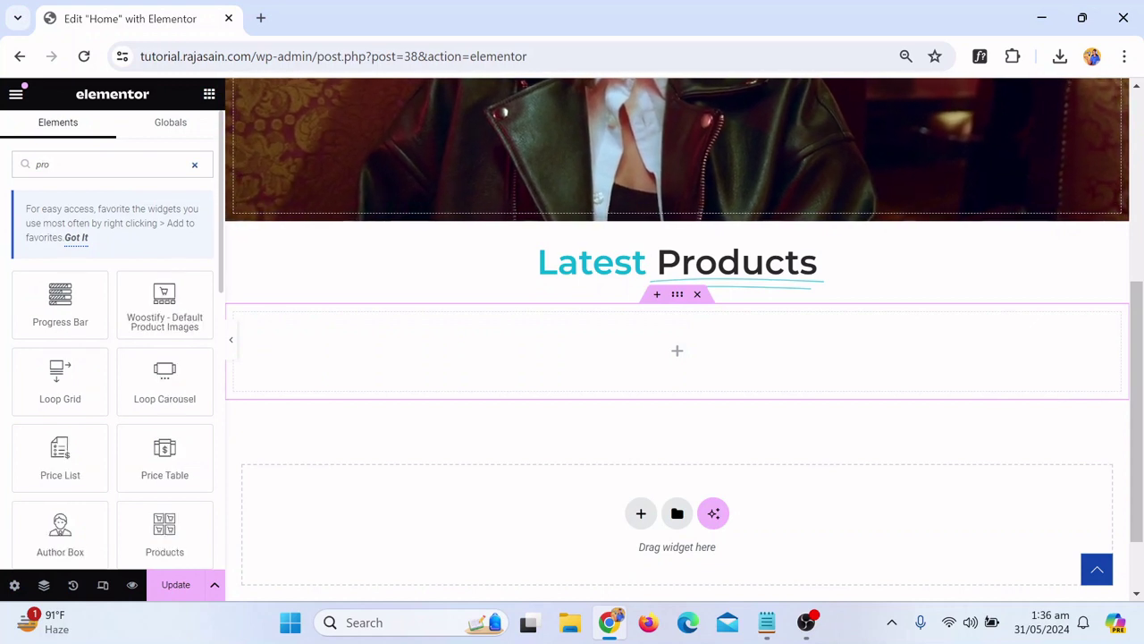
{"action": "type", "text": "d"}
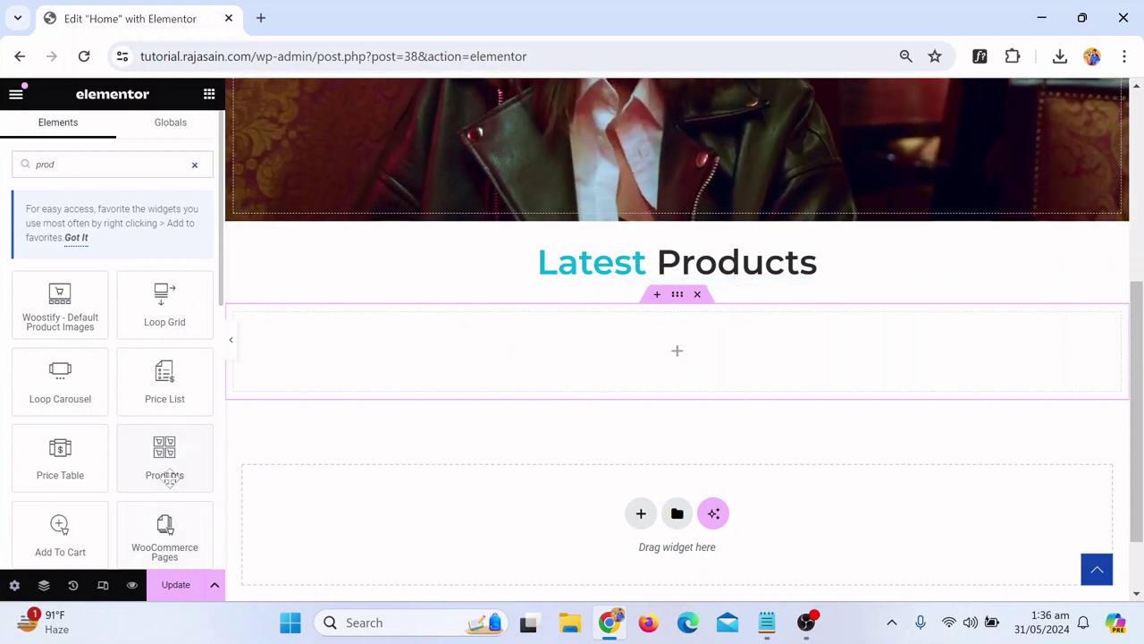
{"action": "left_click_drag", "start_coordinate": [165, 456], "coordinate": [669, 341]}
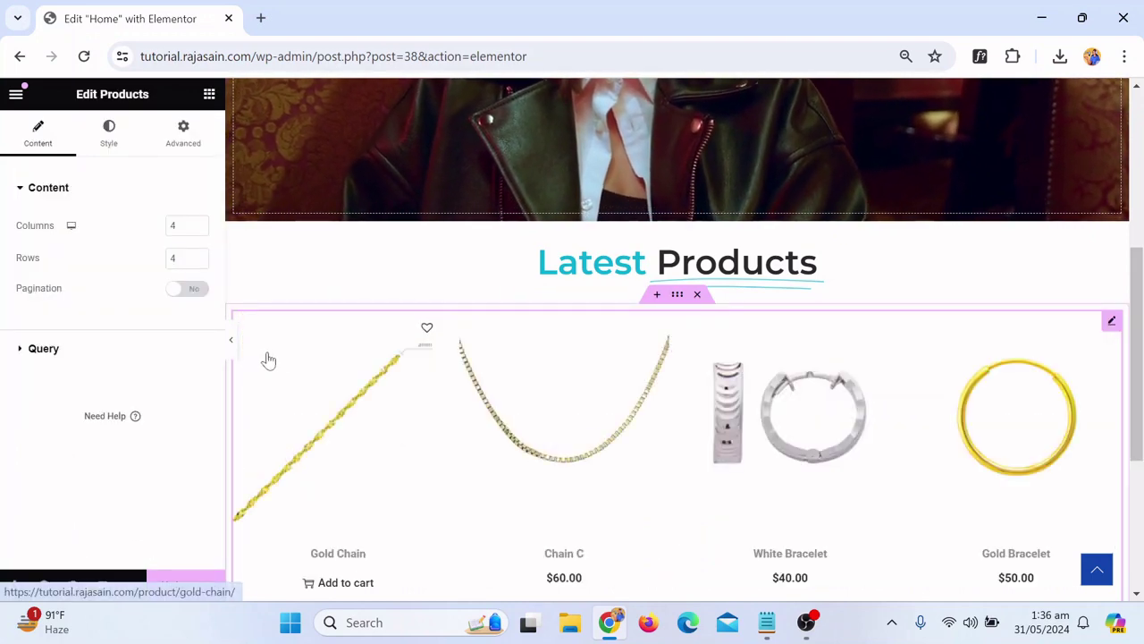
{"action": "left_click", "coordinate": [231, 342]}
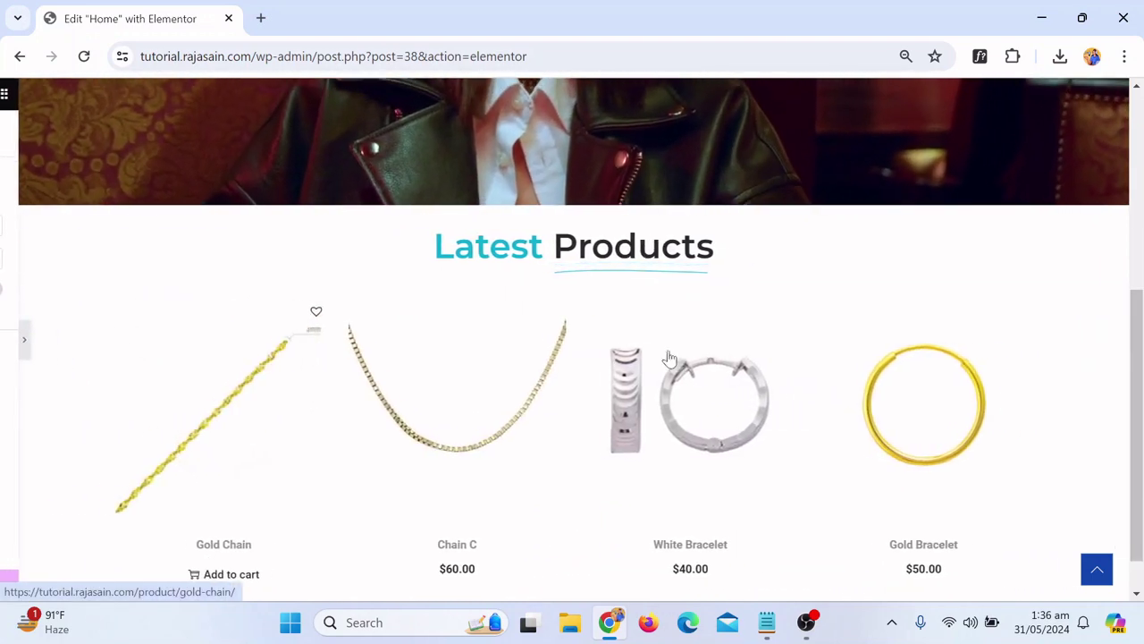
{"action": "scroll", "coordinate": [1007, 477], "scroll_direction": "down", "scroll_amount": 1}
{"action": "scroll", "coordinate": [1093, 312], "scroll_direction": "up", "scroll_amount": 1}
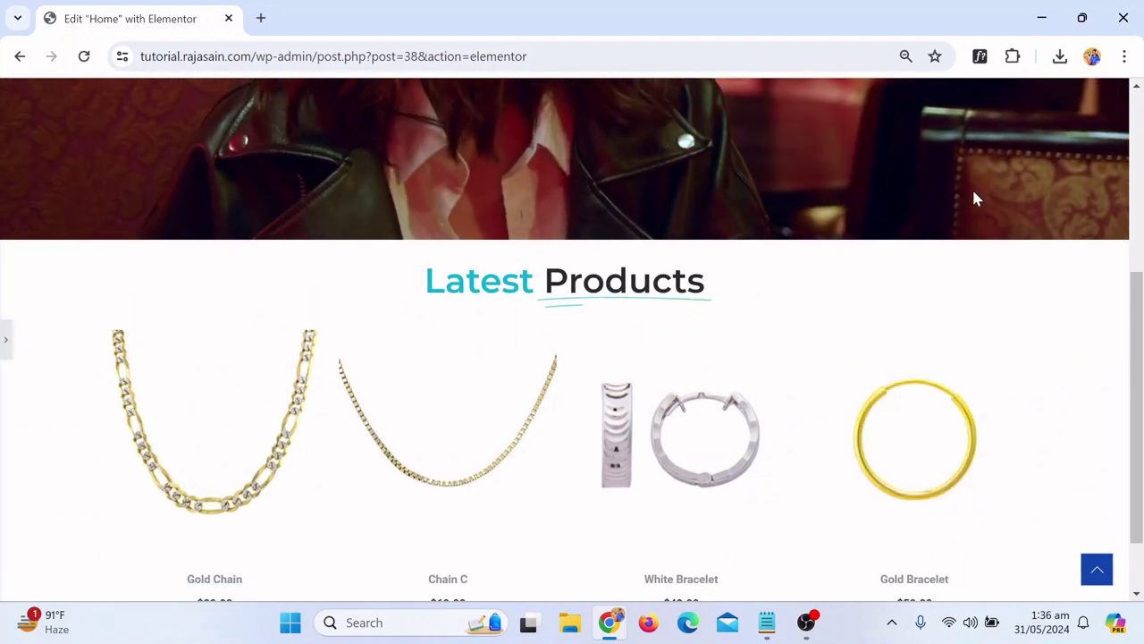
{"action": "scroll", "coordinate": [975, 195], "scroll_direction": "down", "scroll_amount": 1}
{"action": "scroll", "coordinate": [975, 196], "scroll_direction": "up", "scroll_amount": 1}
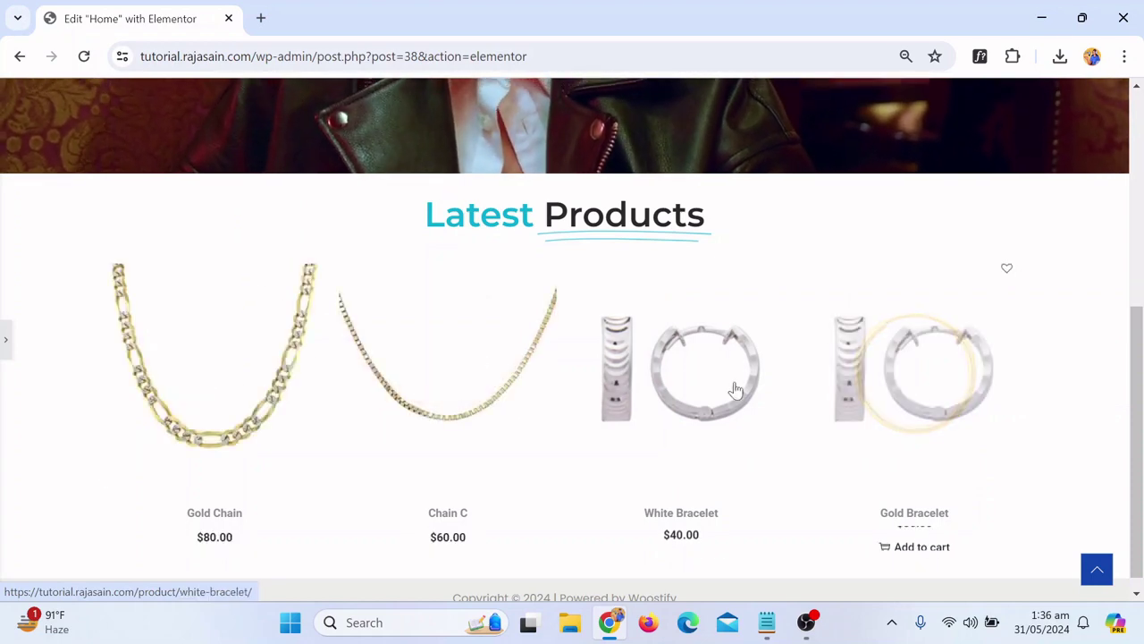
{"action": "left_click", "coordinate": [4, 339]}
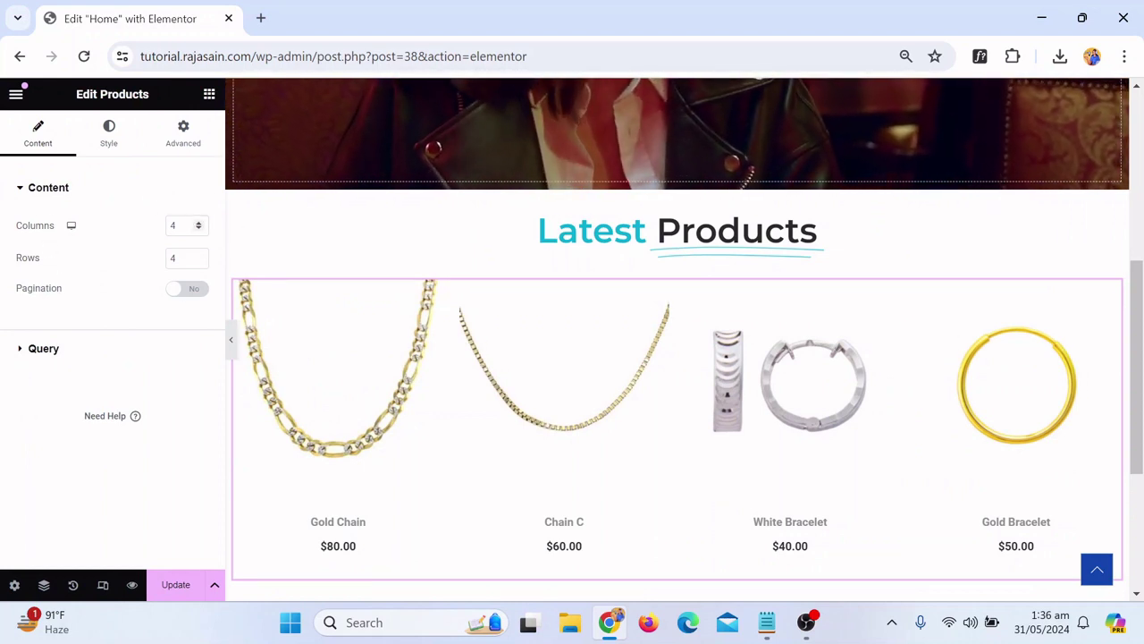
Try 3 columns in the Products widget, set the columns back to 4 and preview the grid
{"action": "left_click", "coordinate": [198, 227]}
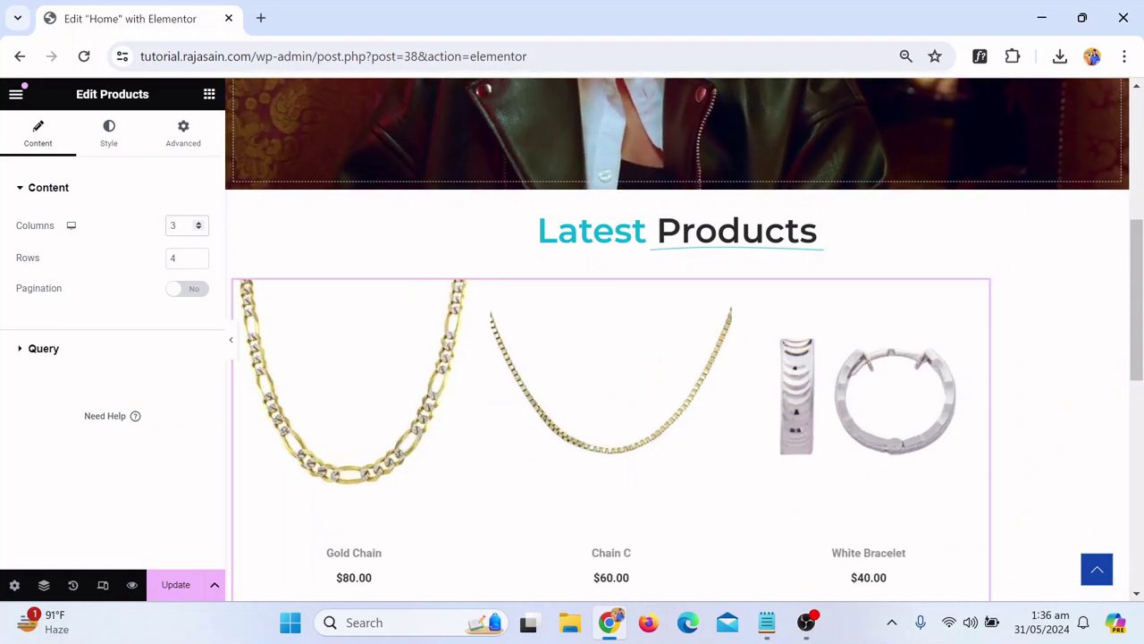
{"action": "scroll", "coordinate": [554, 396], "scroll_direction": "down", "scroll_amount": 3}
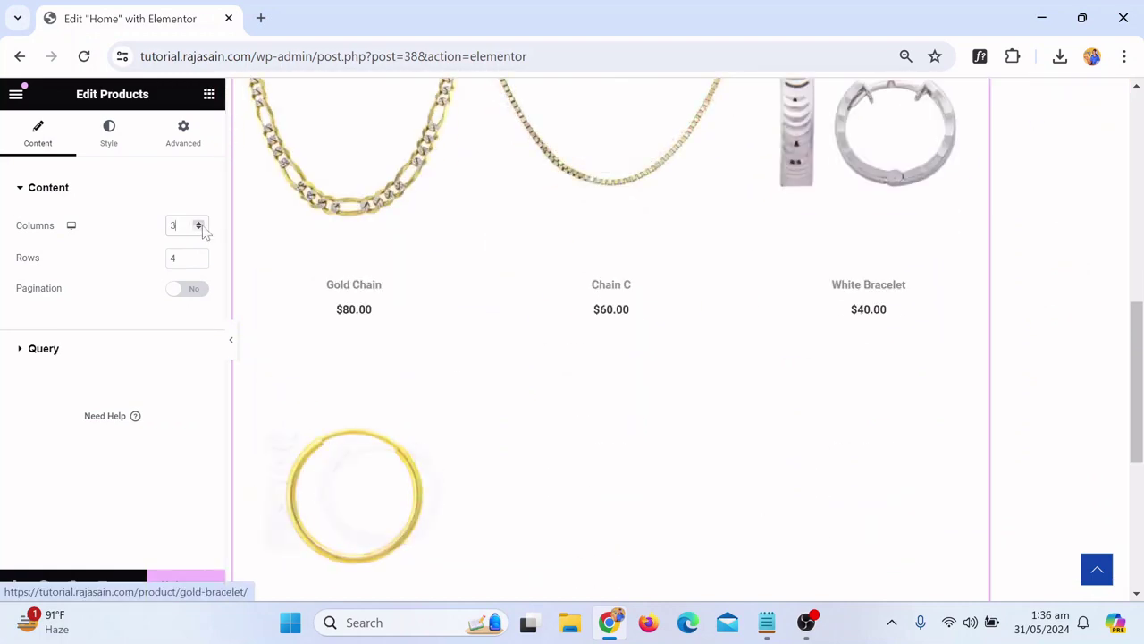
{"action": "scroll", "coordinate": [353, 361], "scroll_direction": "up", "scroll_amount": 2}
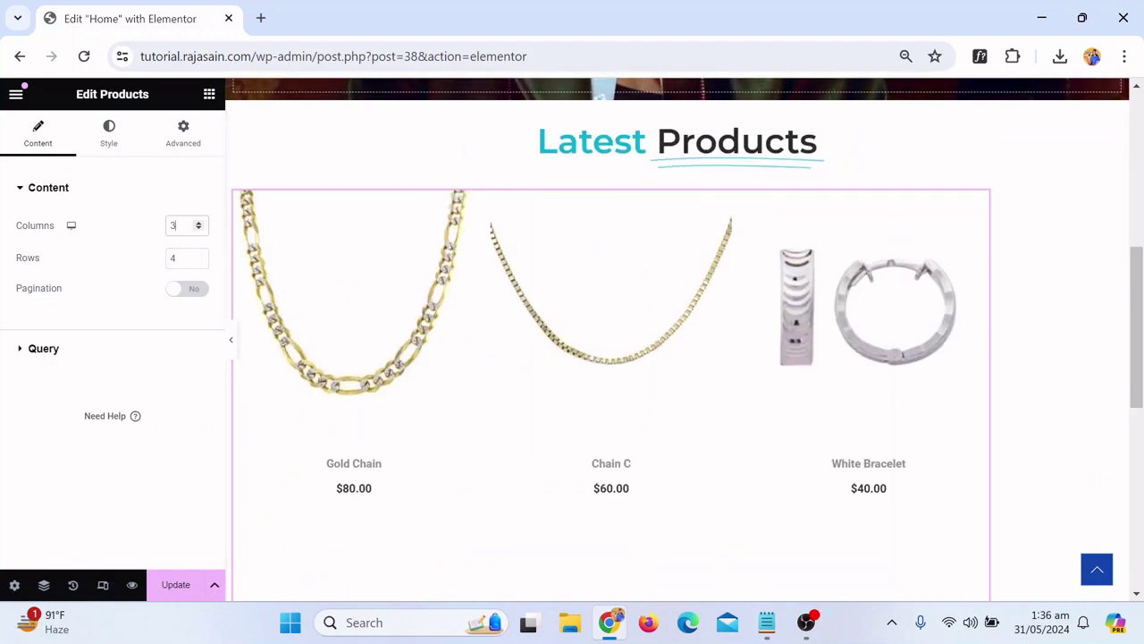
{"action": "type", "text": "4"}
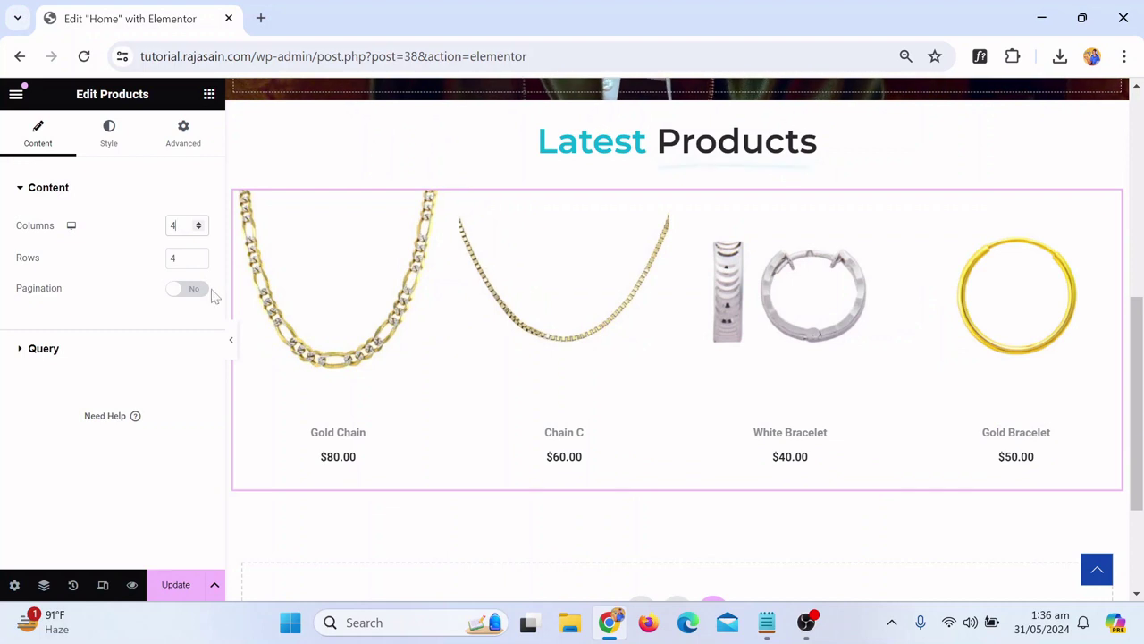
{"action": "left_click", "coordinate": [232, 346]}
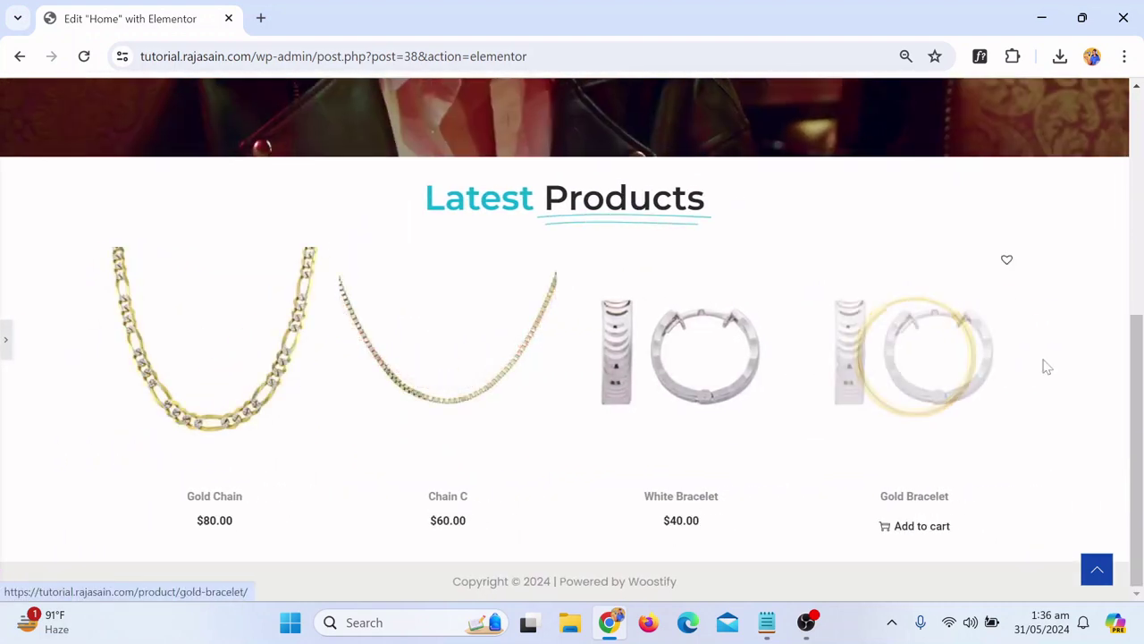
{"action": "left_click", "coordinate": [5, 344]}
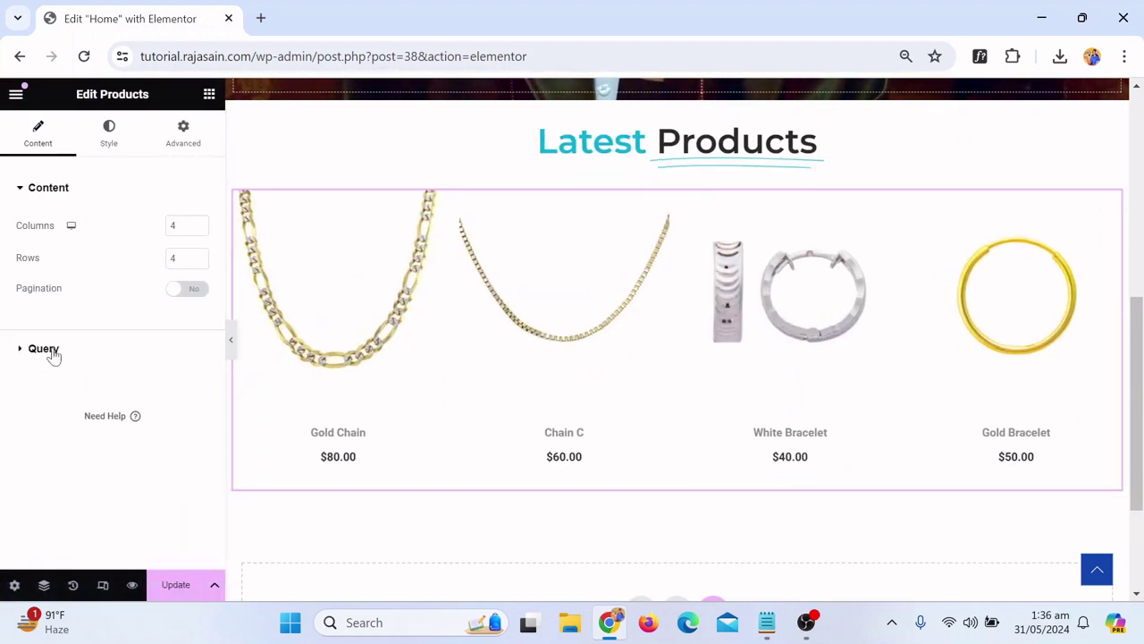
Examine the Products widget's query settings and the available source options against the displayed product grid
{"action": "left_click", "coordinate": [42, 351]}
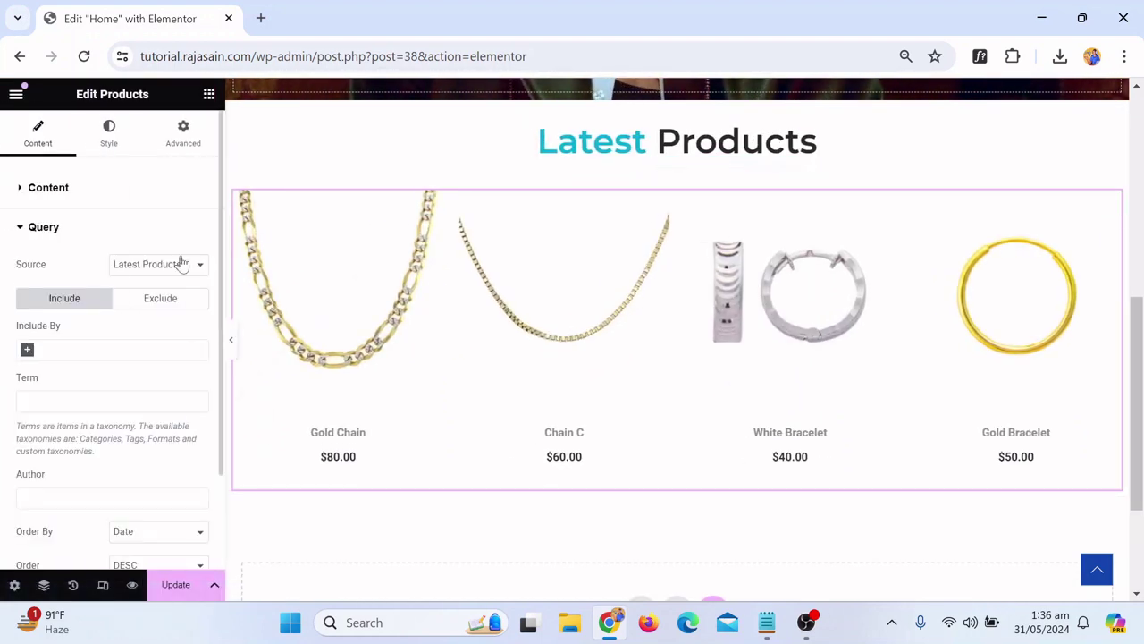
{"action": "left_click", "coordinate": [131, 268]}
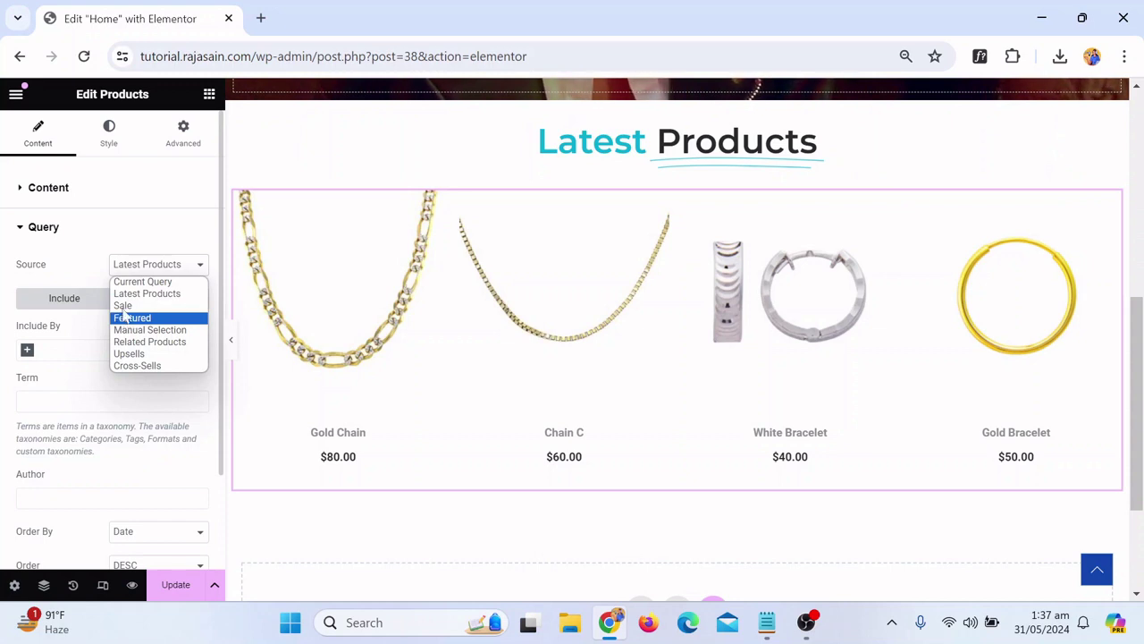
{"action": "left_click", "coordinate": [94, 260]}
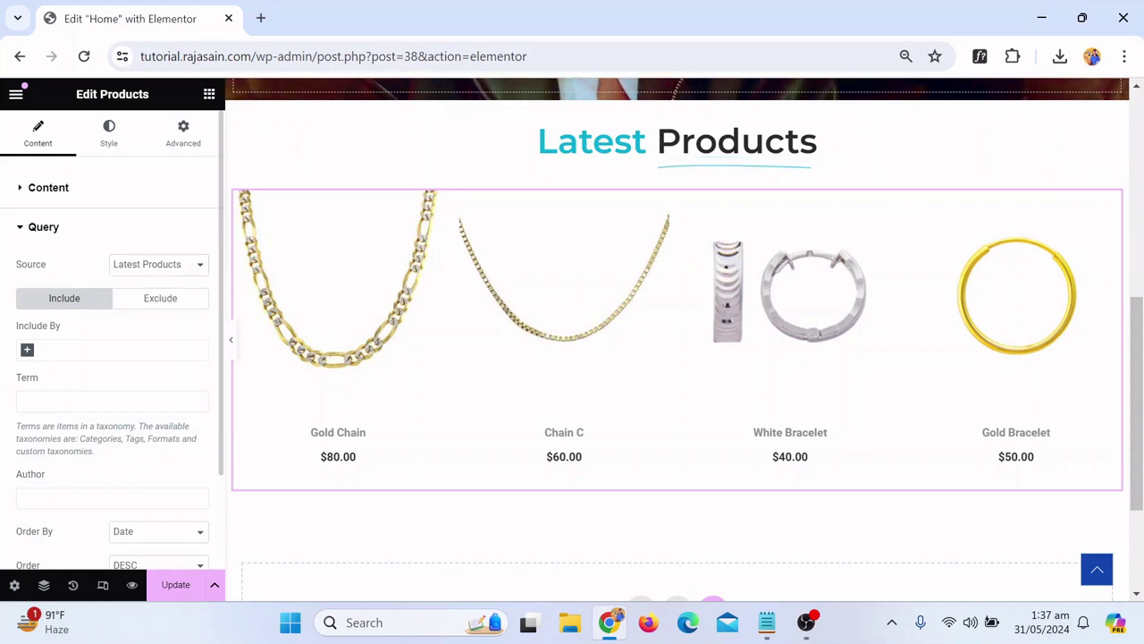
{"action": "scroll", "coordinate": [126, 394], "scroll_direction": "down", "scroll_amount": 2}
{"action": "scroll", "coordinate": [126, 394], "scroll_direction": "up", "scroll_amount": 2}
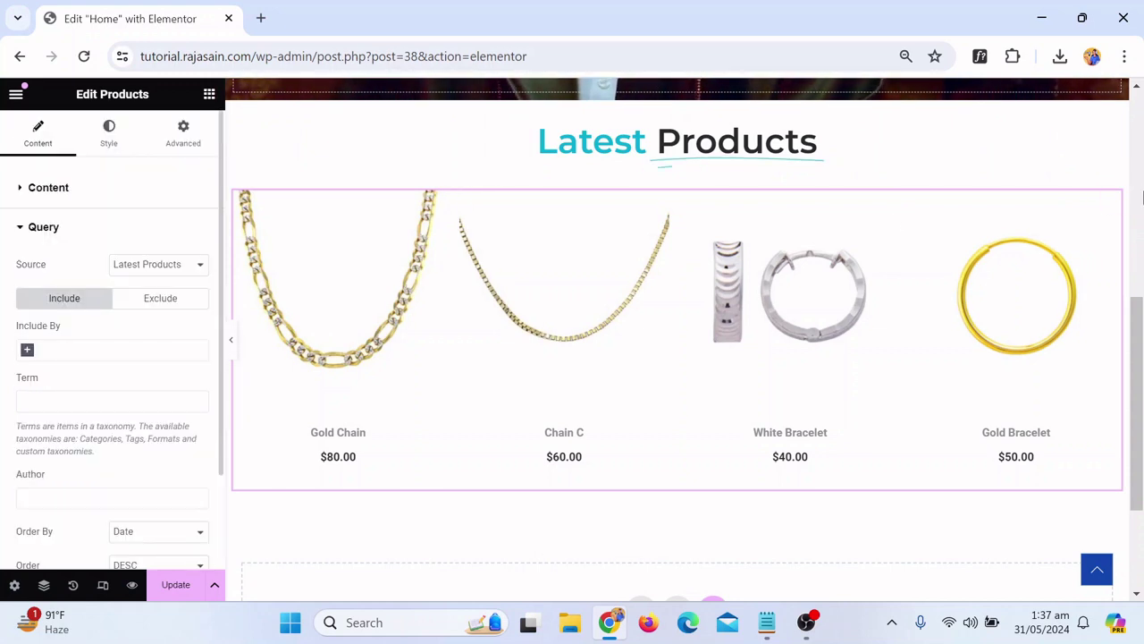
{"action": "scroll", "coordinate": [1004, 232], "scroll_direction": "up", "scroll_amount": 2}
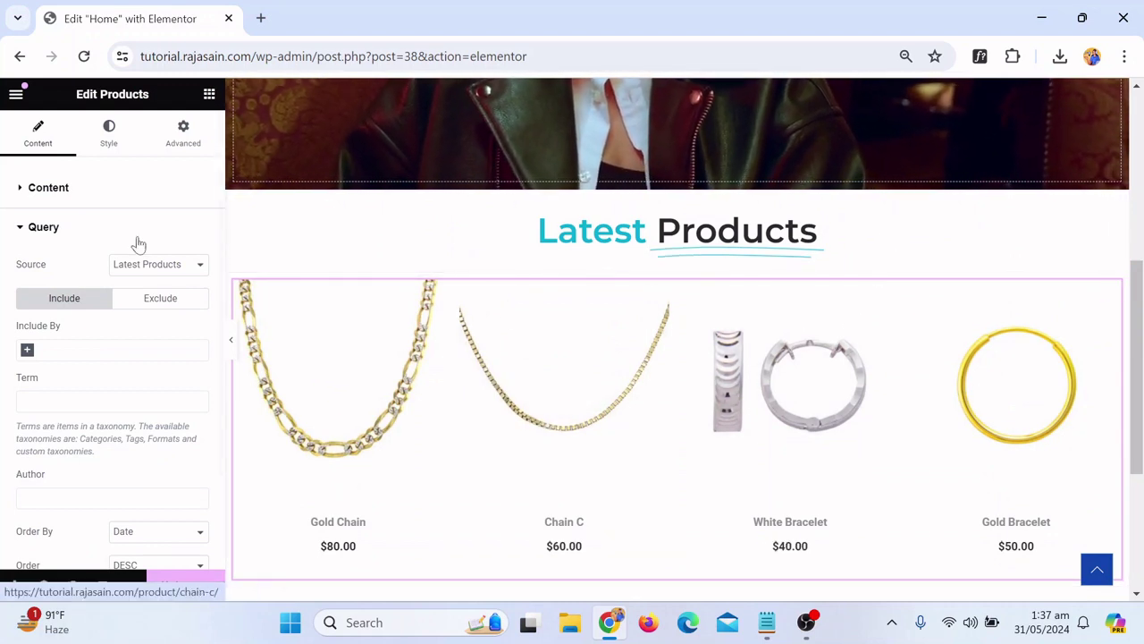
{"action": "scroll", "coordinate": [522, 424], "scroll_direction": "down", "scroll_amount": 1}
{"action": "scroll", "coordinate": [522, 424], "scroll_direction": "down", "scroll_amount": 2}
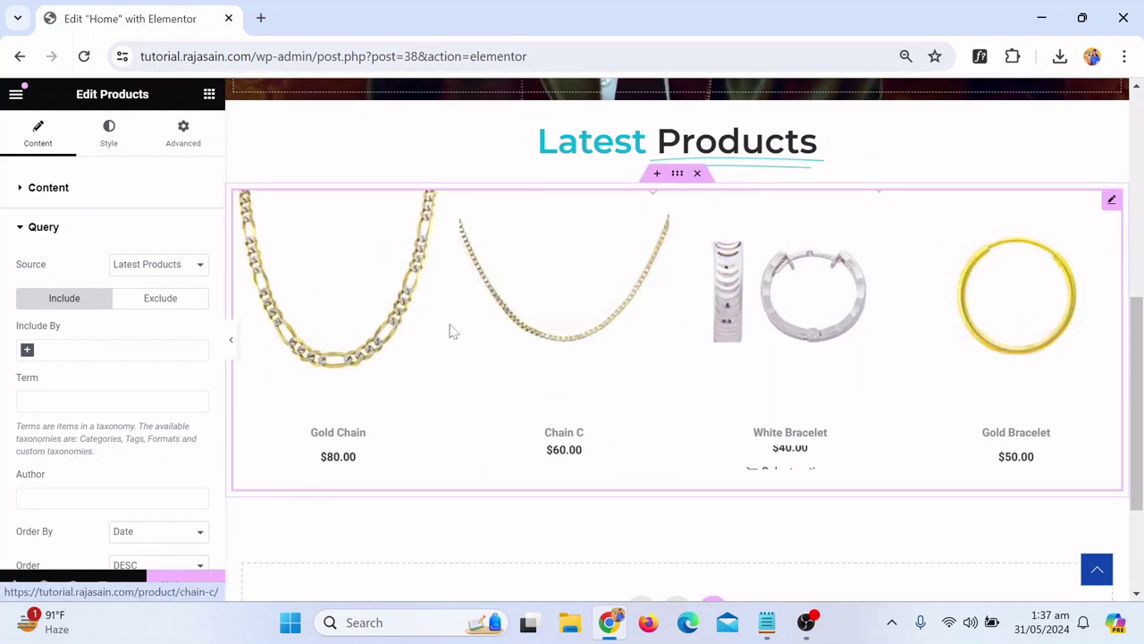
Try a single row in the Products widget, set the rows to 2, and try pagination before switching it back off
{"action": "left_click", "coordinate": [70, 195]}
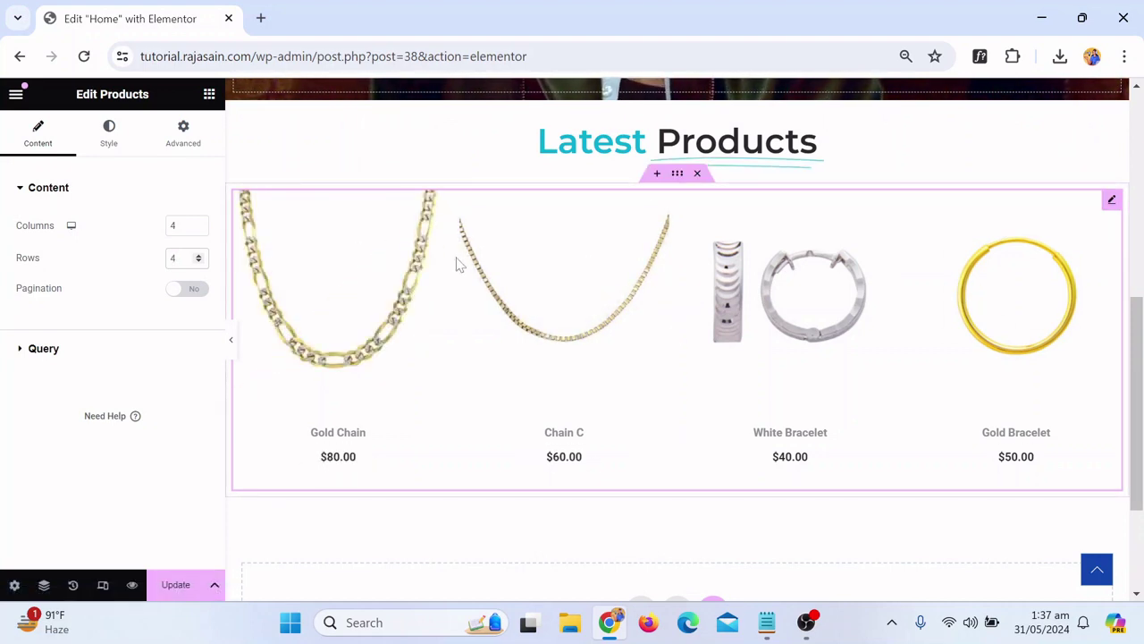
{"action": "key", "text": "BackSpace"}
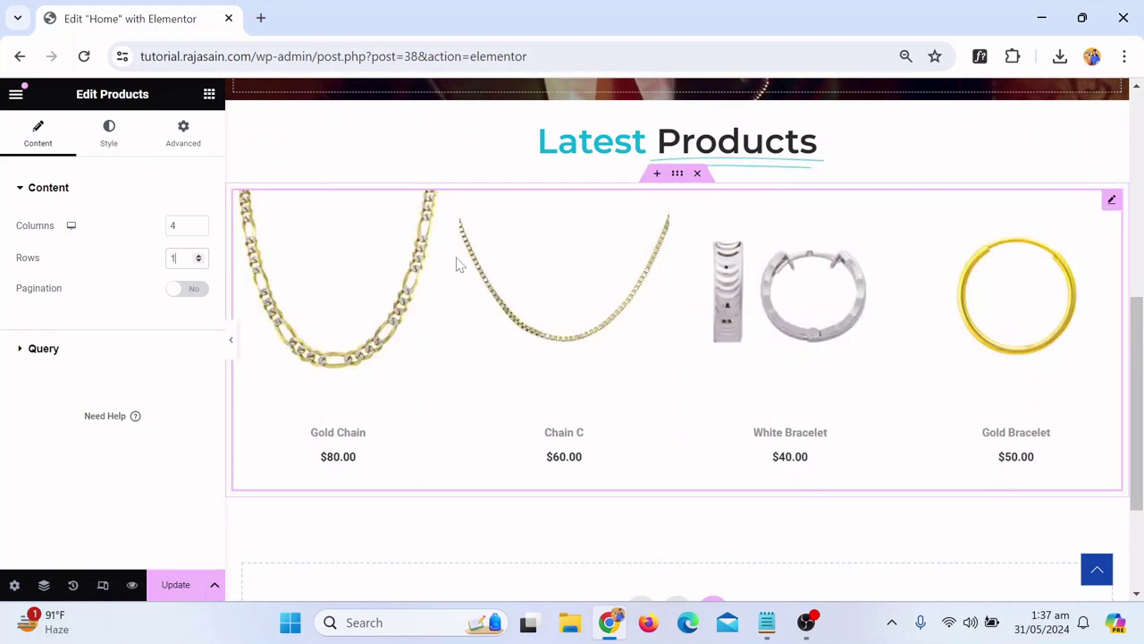
{"action": "type", "text": "1"}
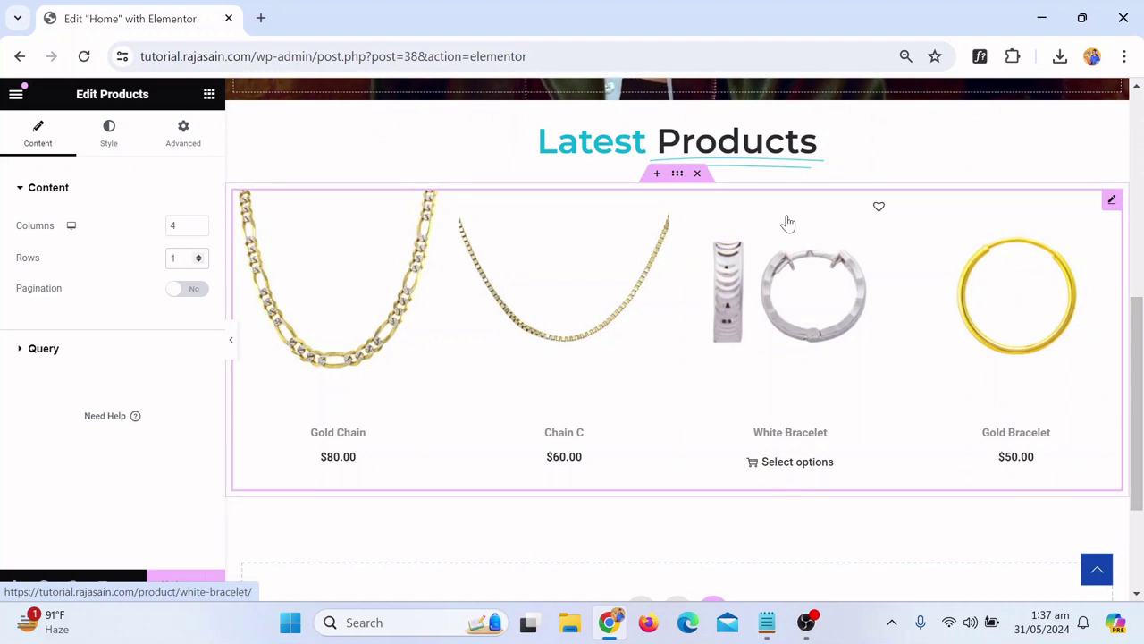
{"action": "key", "text": "Up"}
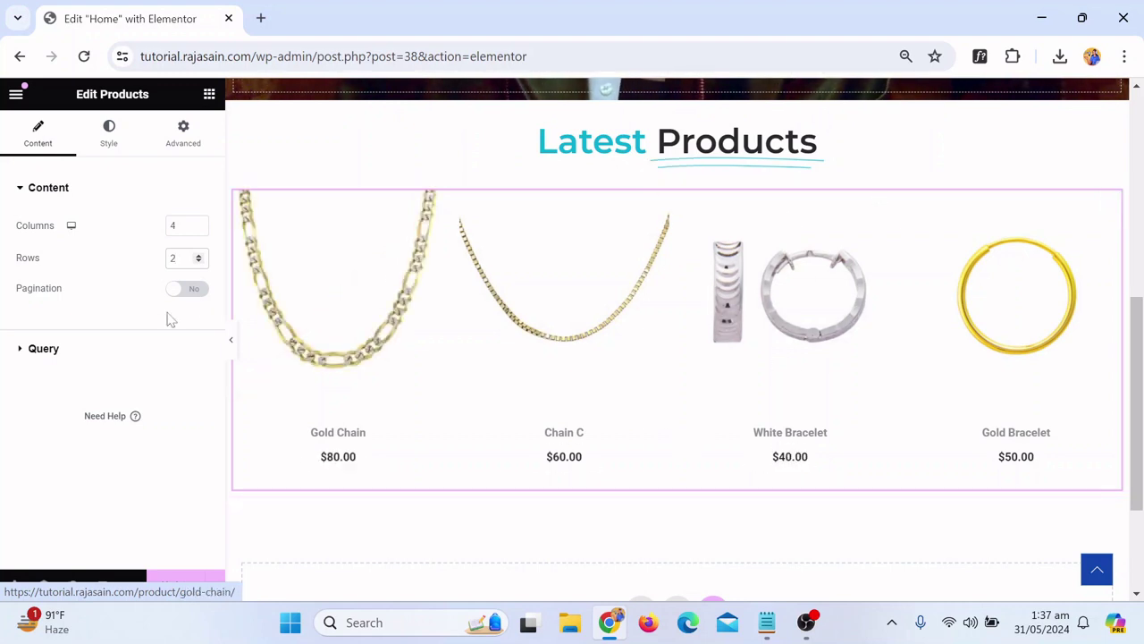
{"action": "left_click", "coordinate": [188, 289]}
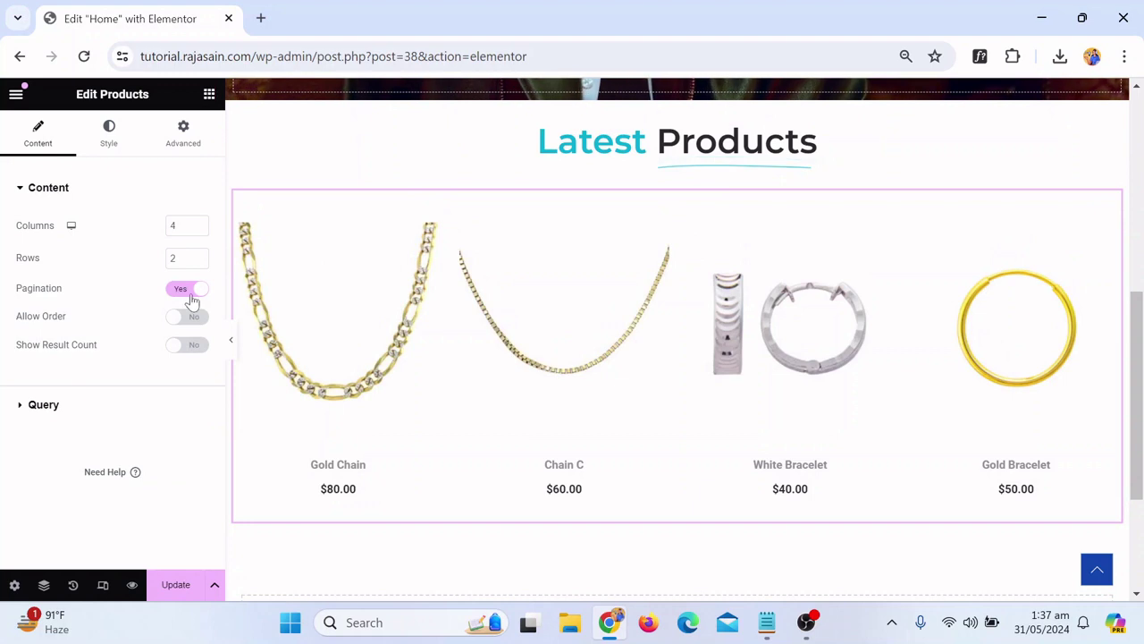
{"action": "left_click", "coordinate": [187, 295]}
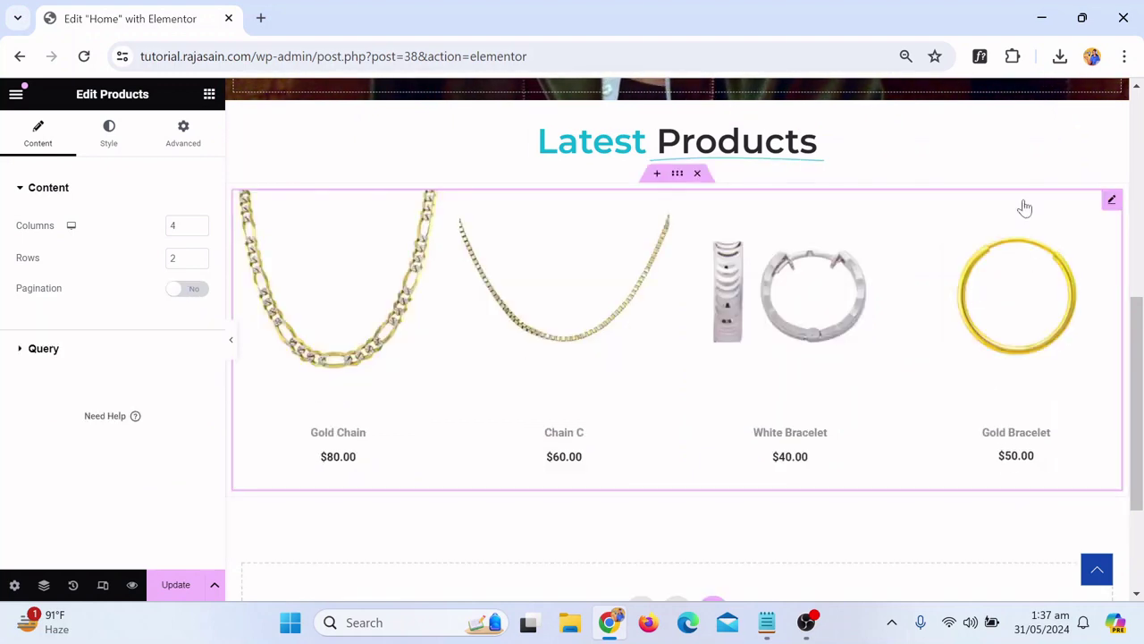
Update the page and check the Latest Products section in the live page preview
{"action": "left_click", "coordinate": [176, 586]}
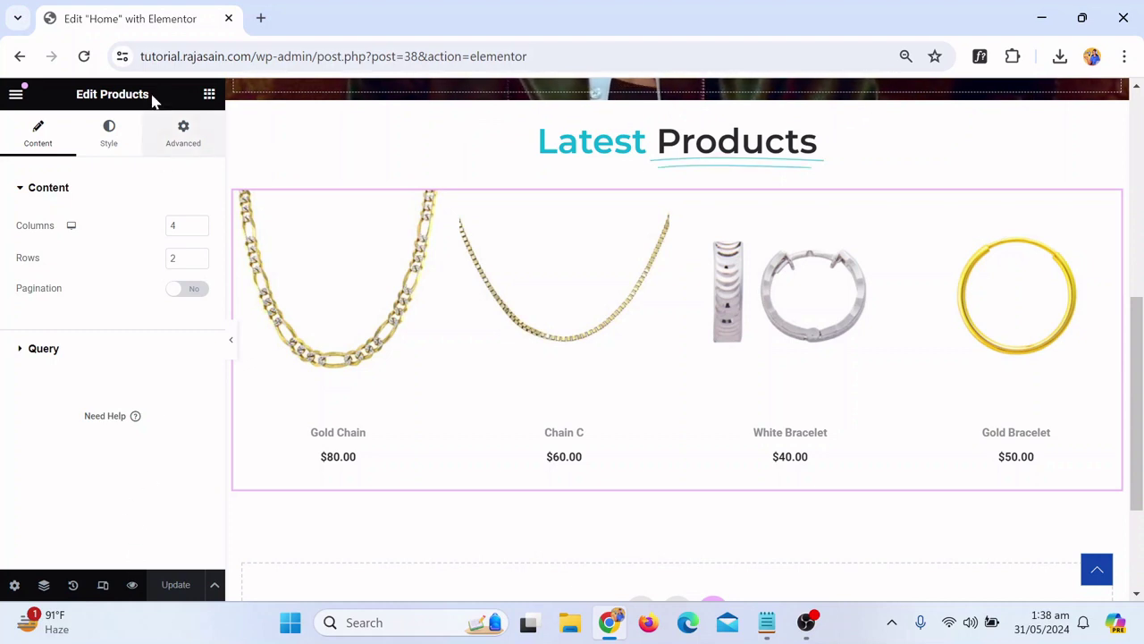
{"action": "left_click", "coordinate": [132, 585]}
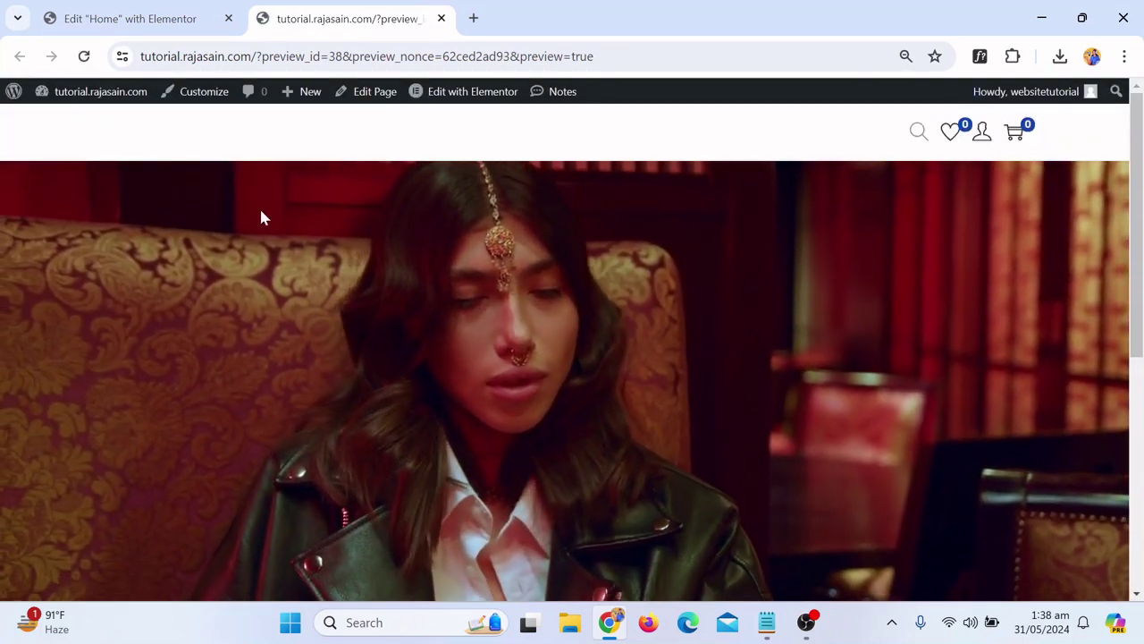
{"action": "scroll", "coordinate": [434, 245], "scroll_direction": "down", "scroll_amount": 5}
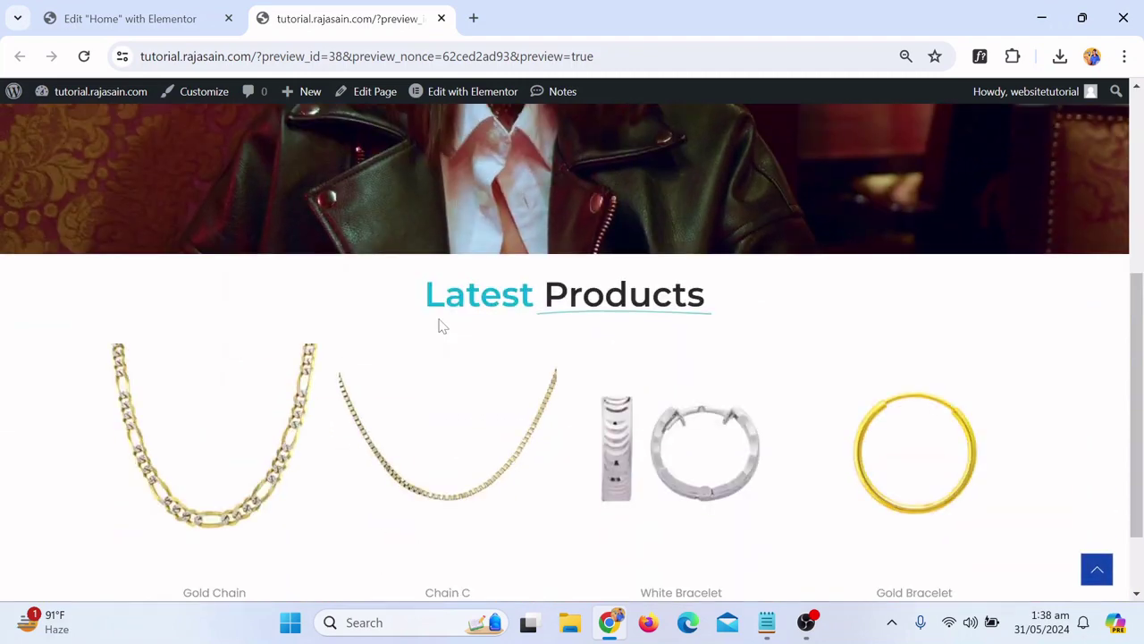
{"action": "left_click_drag", "start_coordinate": [417, 299], "coordinate": [729, 324]}
{"action": "left_click", "coordinate": [641, 334]}
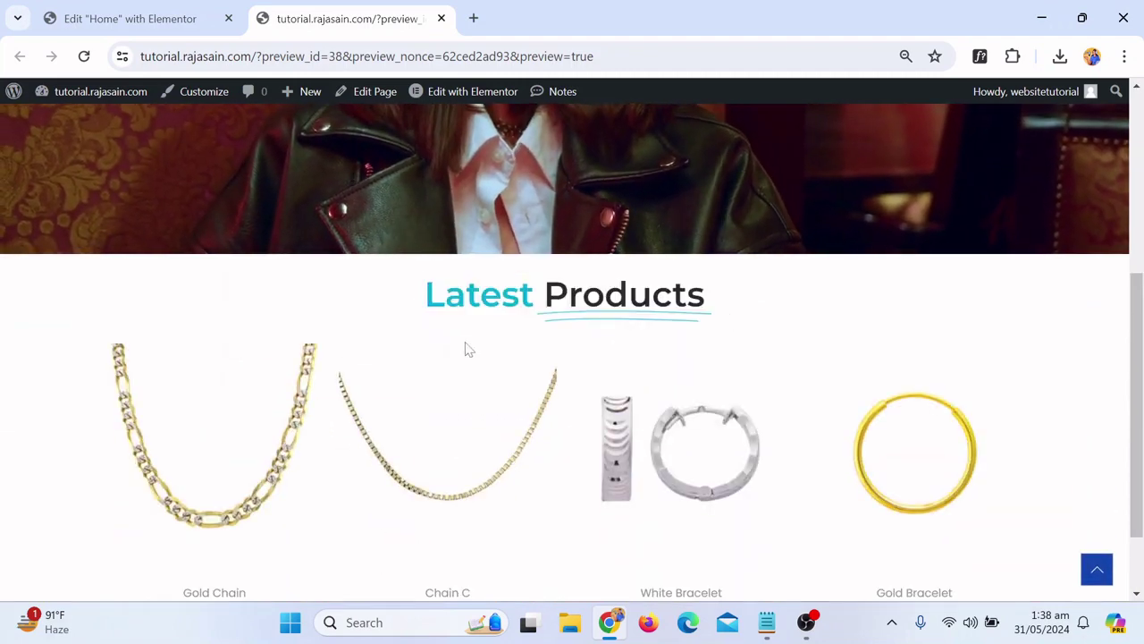
{"action": "scroll", "coordinate": [465, 347], "scroll_direction": "down", "scroll_amount": 1}
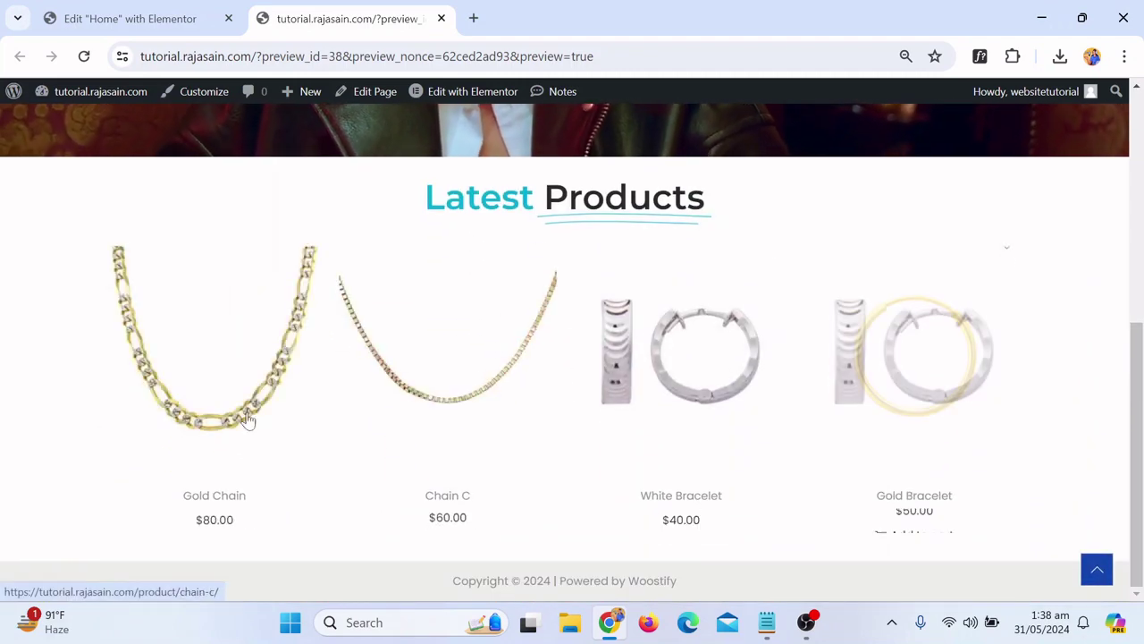
Back in the editor, set the Latest Products headline container's padding to 50 px top, 20 px bottom and 0 on the sides, and update the page
{"action": "key", "text": "ctrl+shift+Tab"}
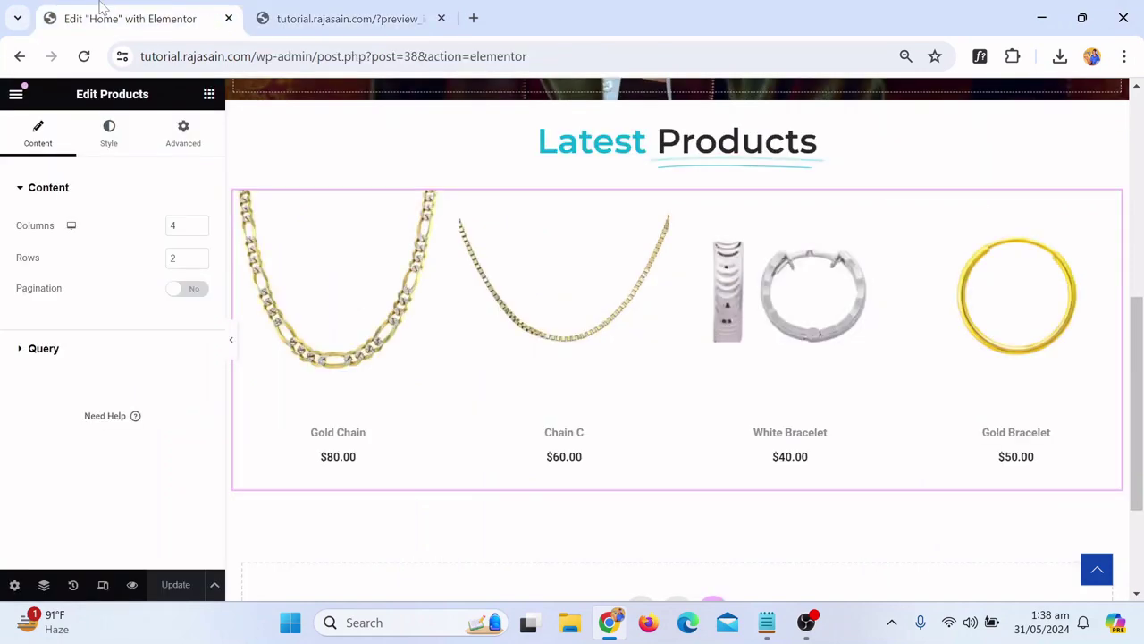
{"action": "scroll", "coordinate": [682, 171], "scroll_direction": "up", "scroll_amount": 2}
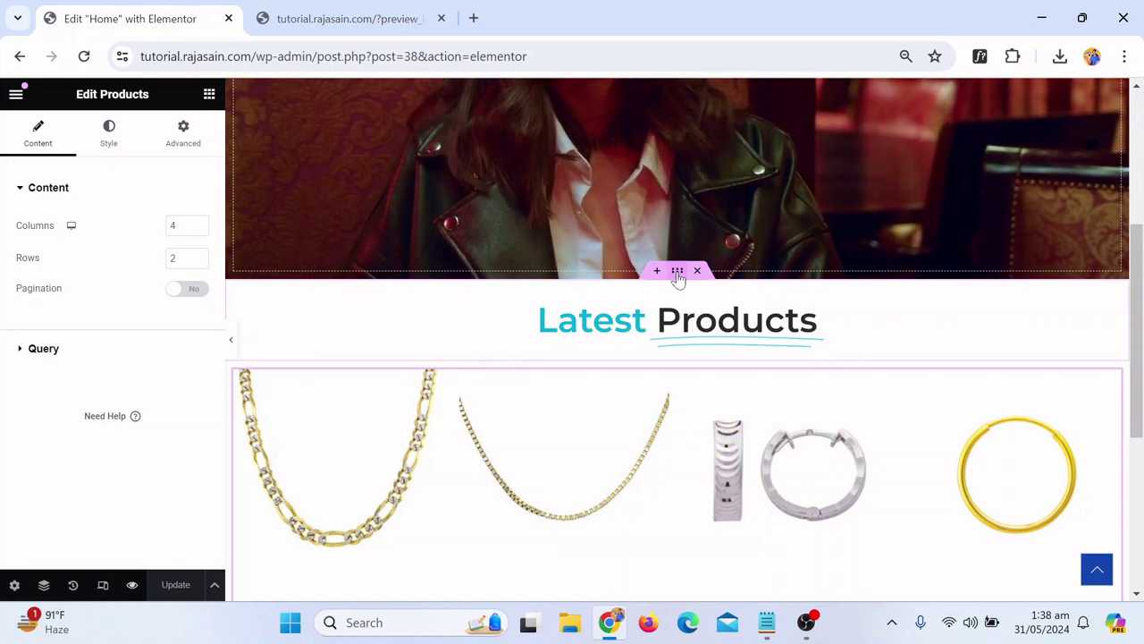
{"action": "left_click", "coordinate": [678, 271]}
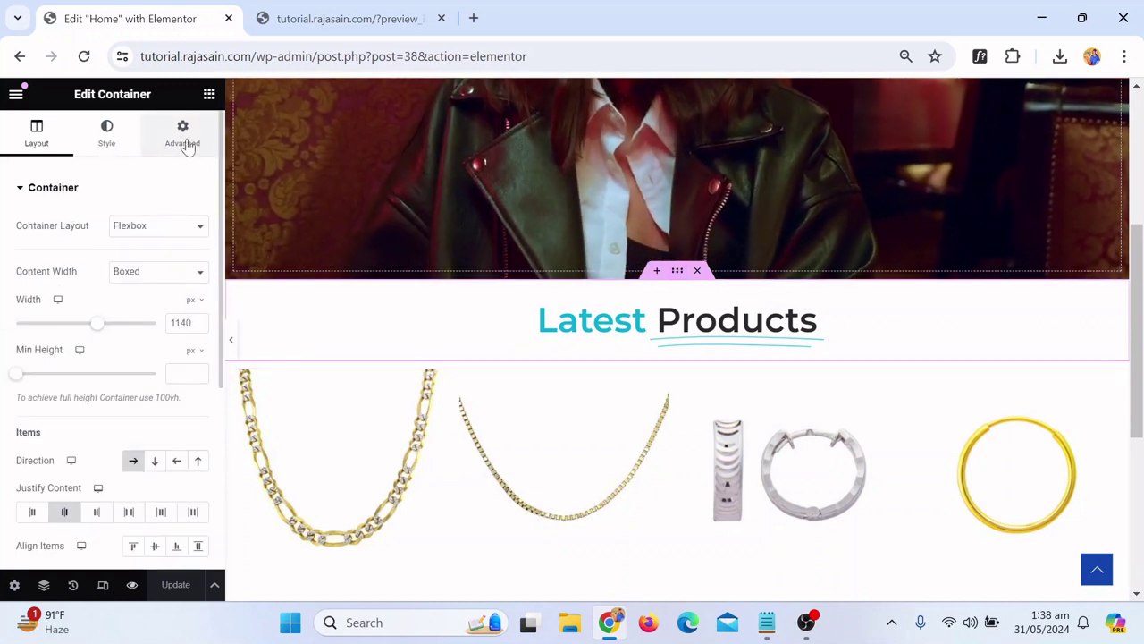
{"action": "left_click", "coordinate": [184, 139]}
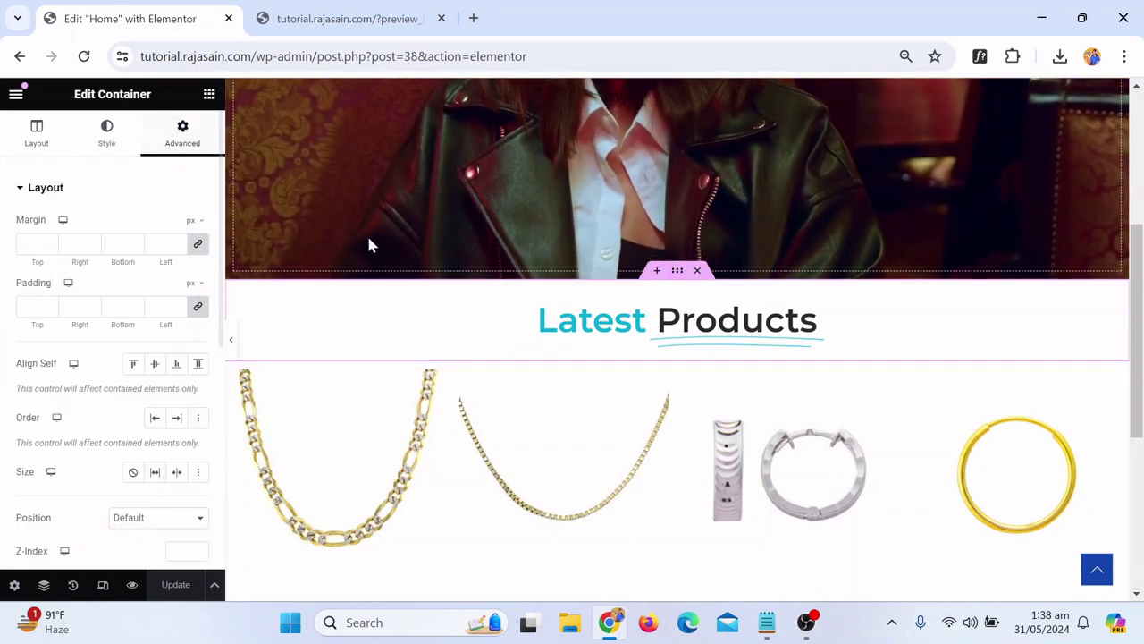
{"action": "left_click", "coordinate": [198, 305]}
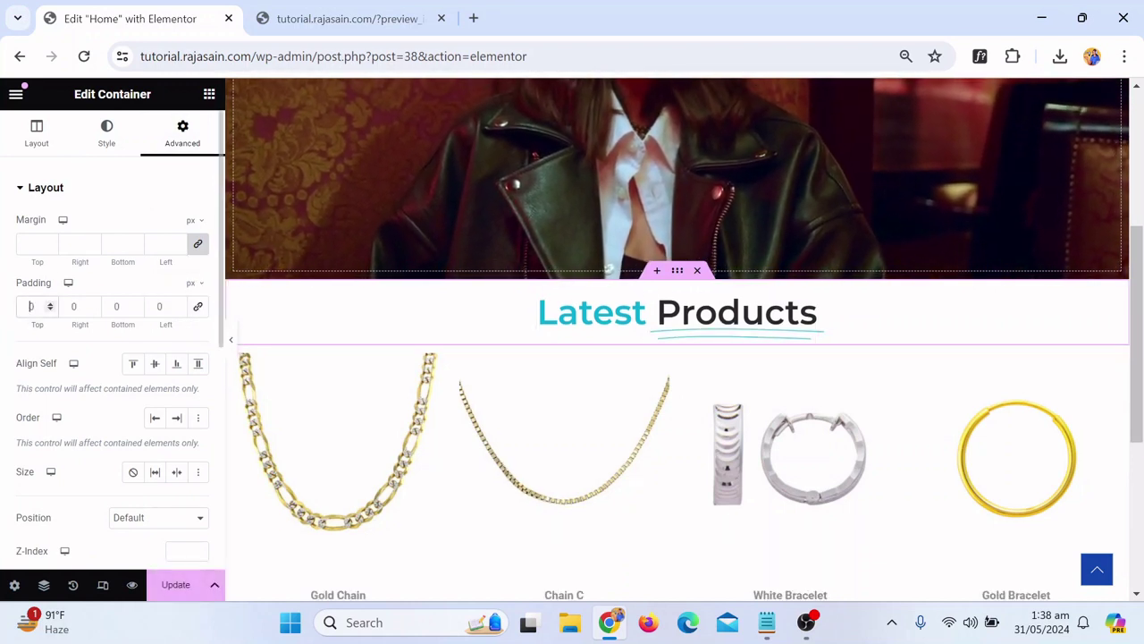
{"action": "type", "text": "5"}
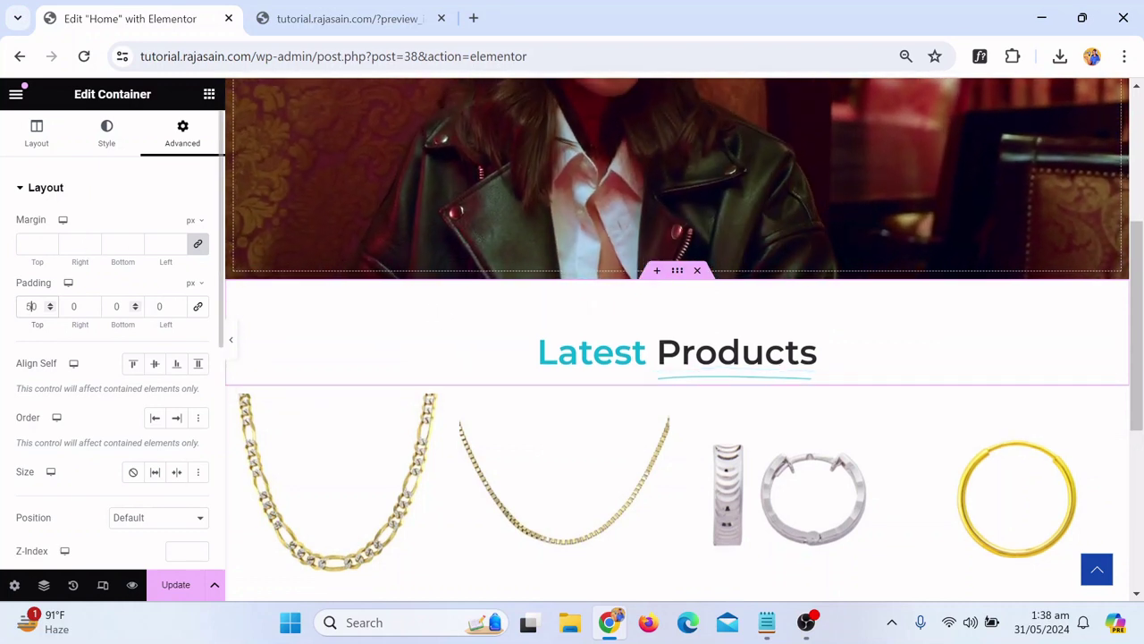
{"action": "left_click", "coordinate": [116, 306]}
{"action": "type", "text": "2"}
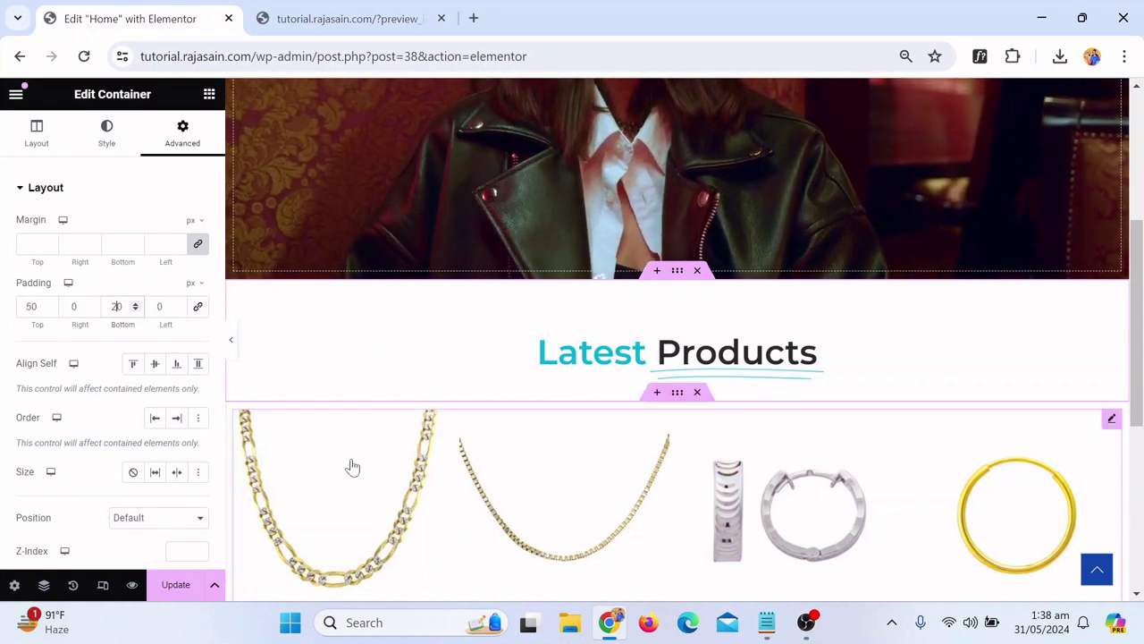
{"action": "left_click", "coordinate": [176, 585]}
Add a new Flexbox container with a vertical column structure below the product grid
{"action": "scroll", "coordinate": [659, 265], "scroll_direction": "down", "scroll_amount": 3}
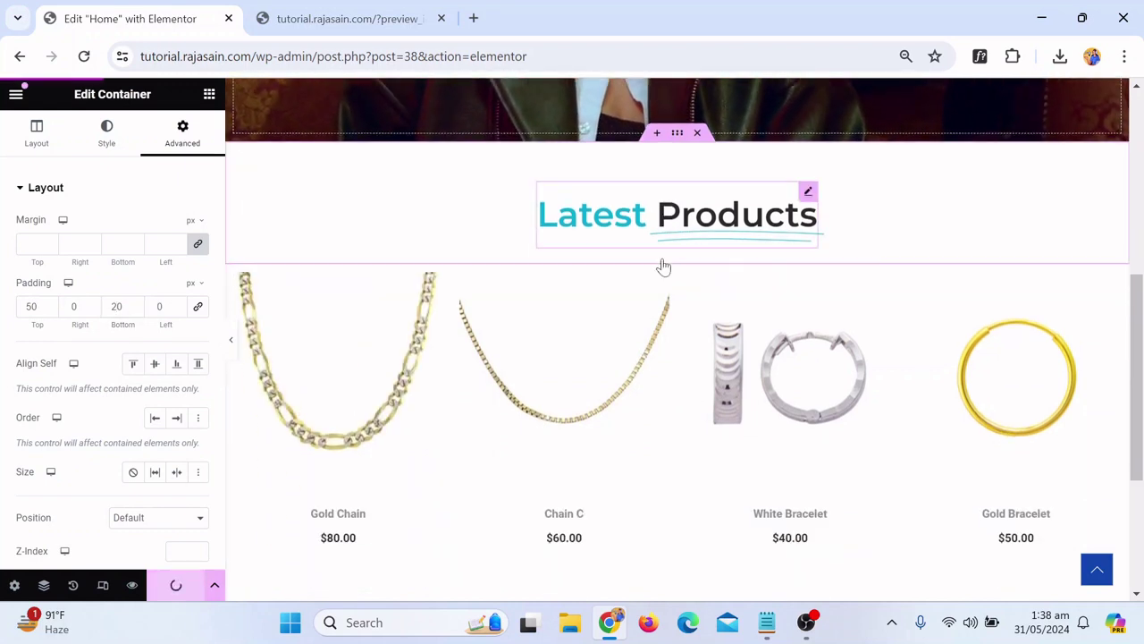
{"action": "scroll", "coordinate": [685, 200], "scroll_direction": "down", "scroll_amount": 2}
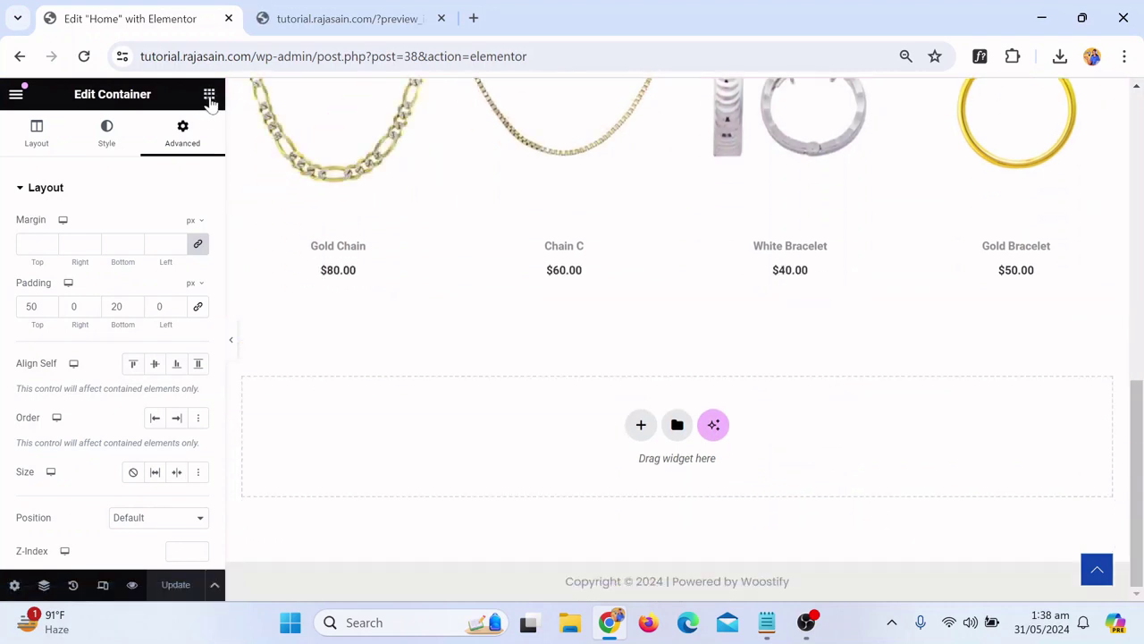
{"action": "left_click", "coordinate": [210, 94]}
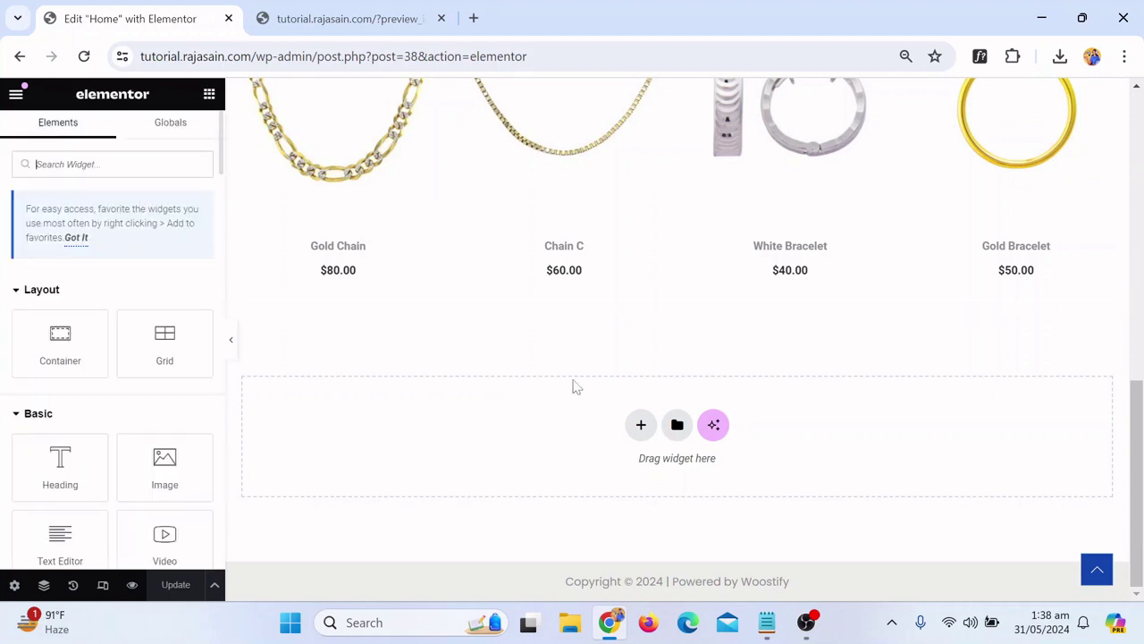
{"action": "left_click", "coordinate": [637, 438]}
{"action": "left_click", "coordinate": [628, 469]}
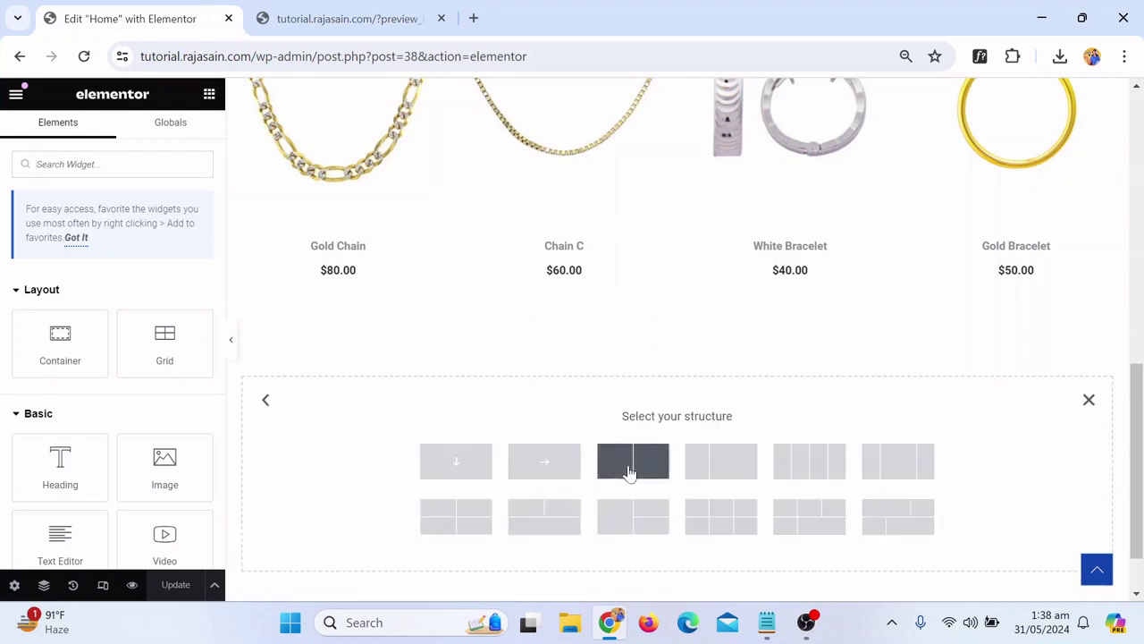
{"action": "left_click", "coordinate": [450, 472]}
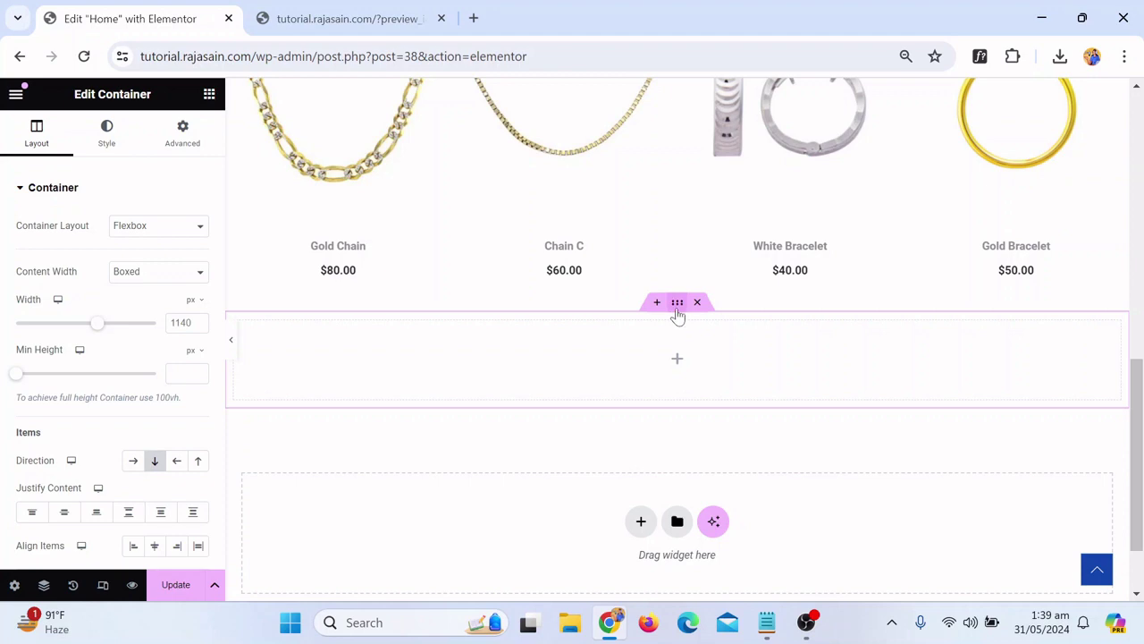
{"action": "scroll", "coordinate": [79, 381], "scroll_direction": "down", "scroll_amount": 2}
{"action": "scroll", "coordinate": [116, 266], "scroll_direction": "up", "scroll_amount": 2}
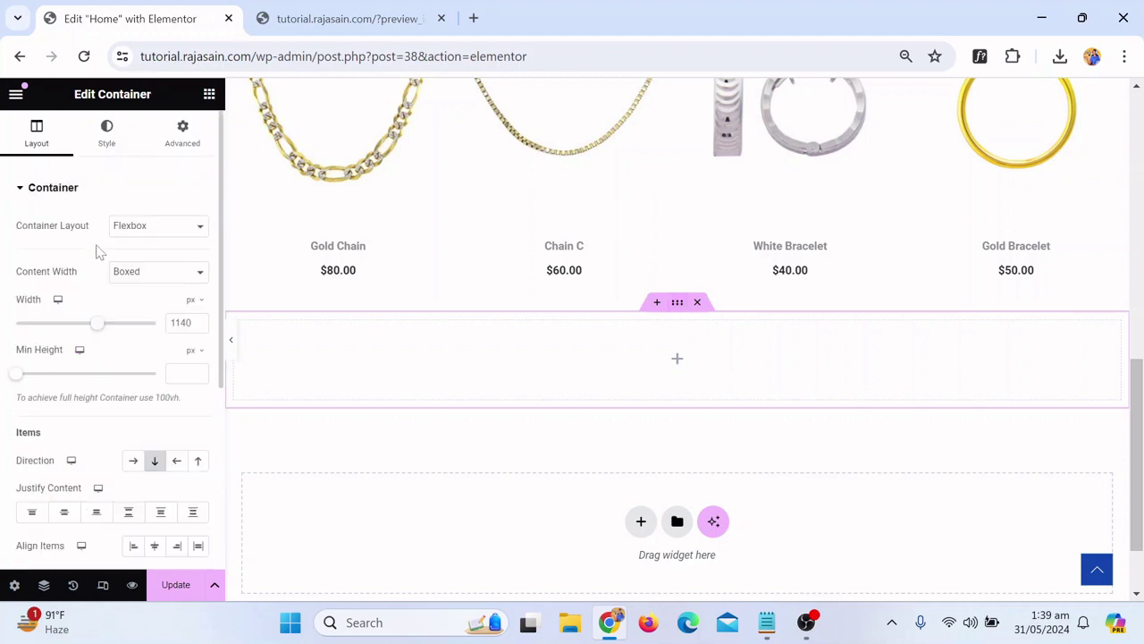
{"action": "left_click", "coordinate": [107, 143]}
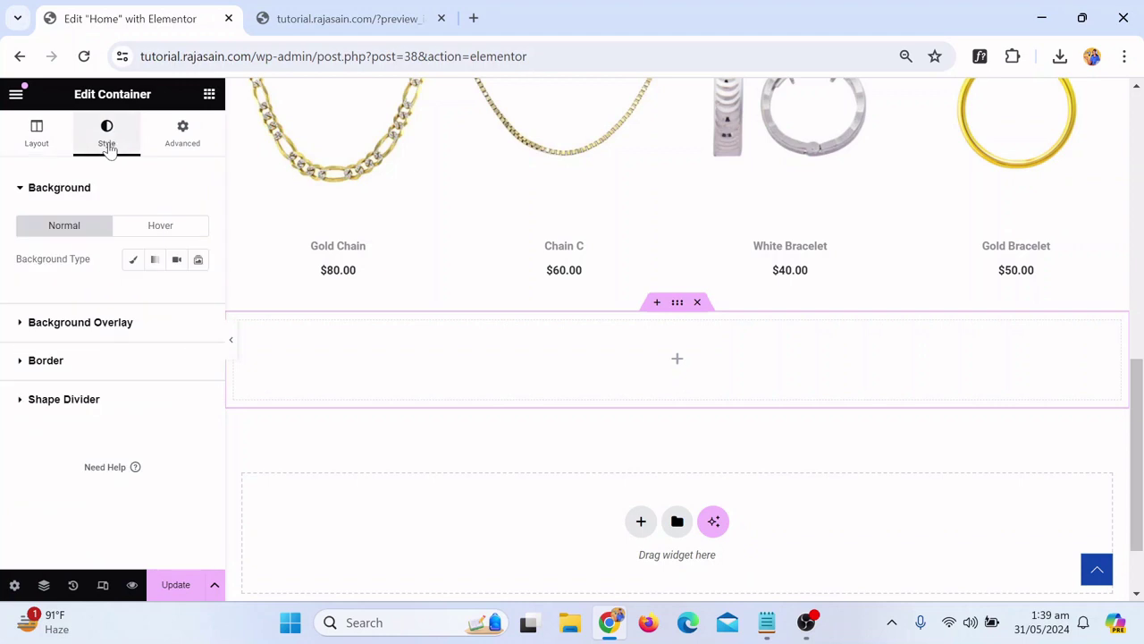
{"action": "left_click", "coordinate": [134, 261]}
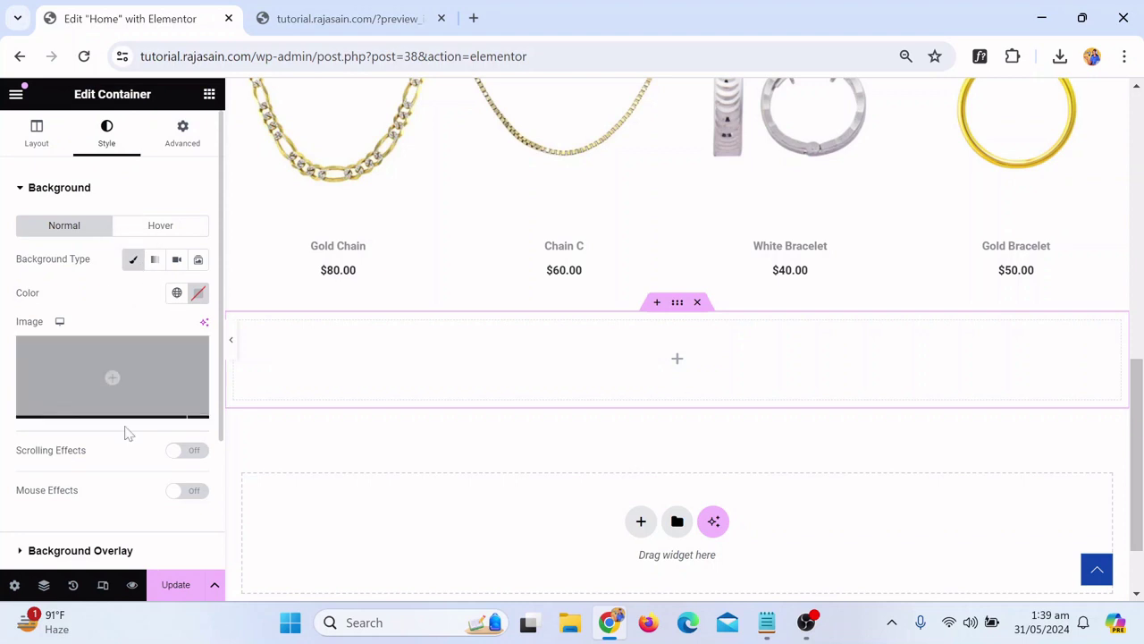
{"action": "left_click", "coordinate": [113, 396]}
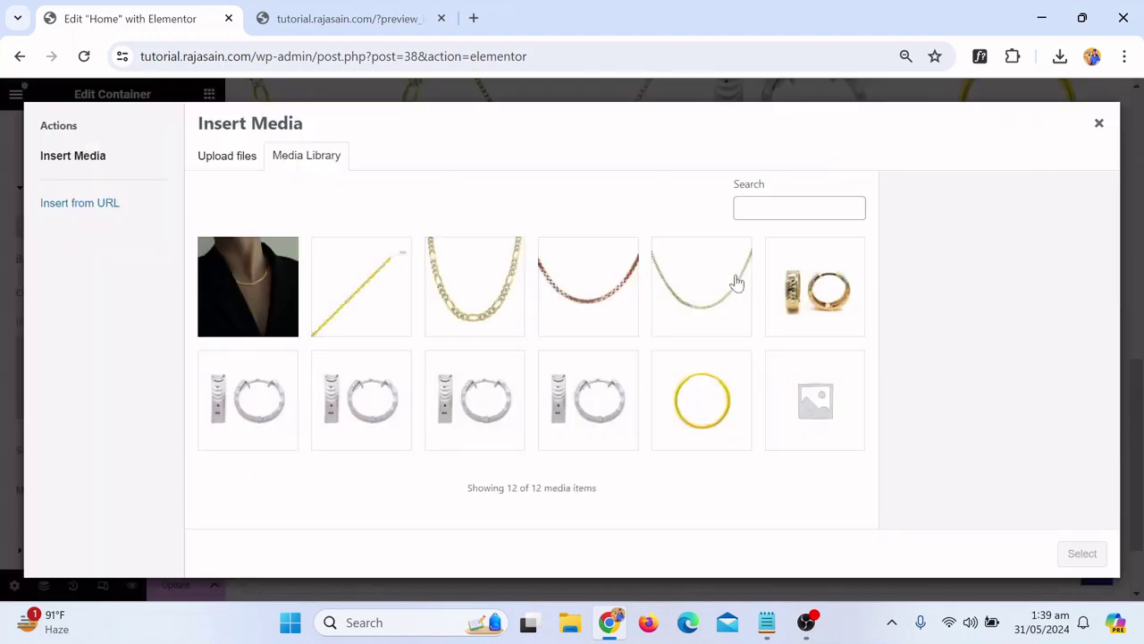
{"action": "left_click", "coordinate": [276, 280]}
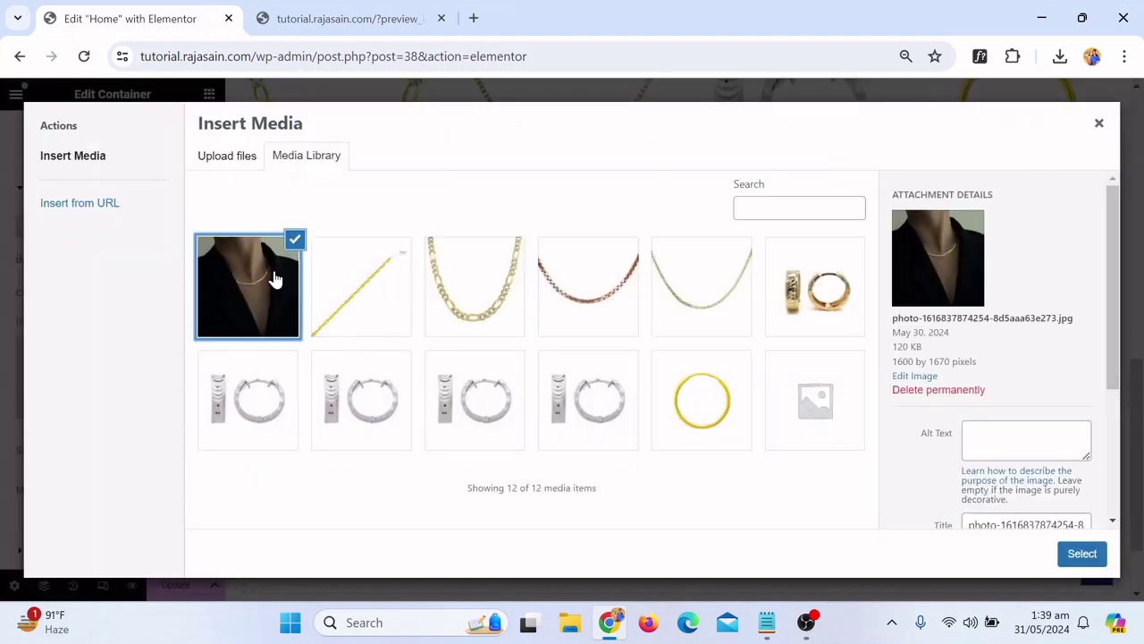
{"action": "left_click", "coordinate": [1087, 555]}
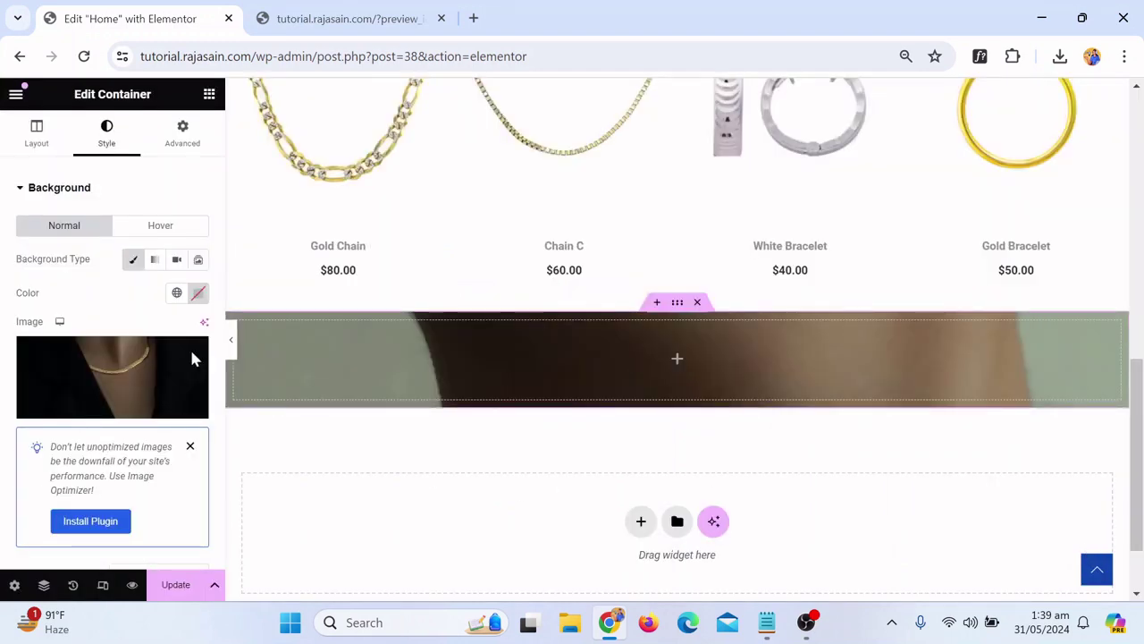
{"action": "left_click", "coordinate": [189, 446]}
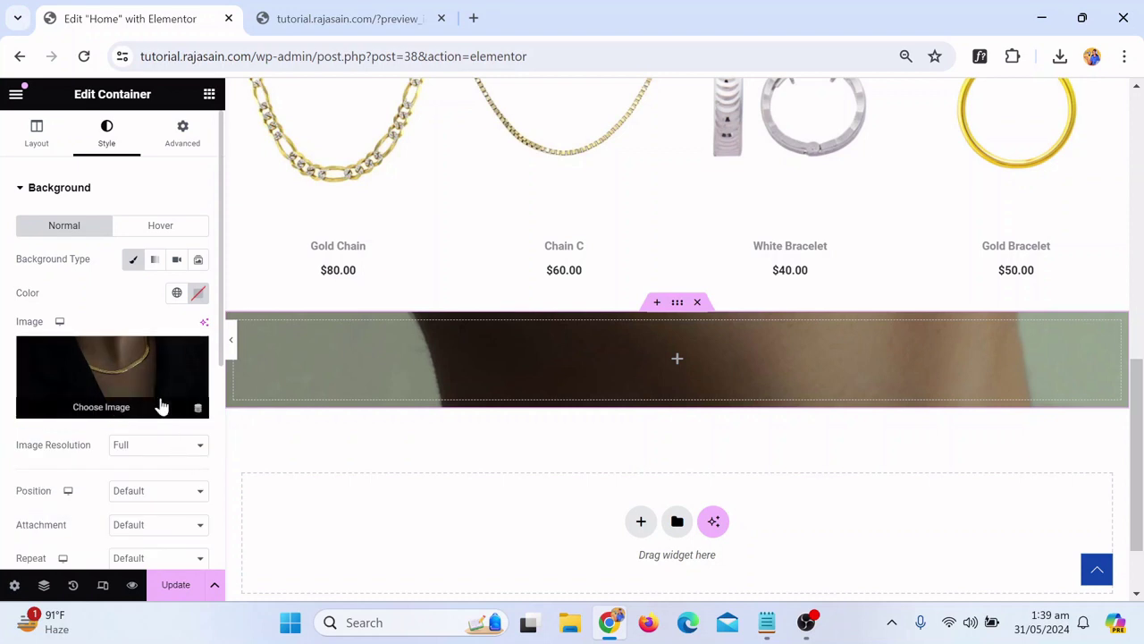
Try the Center Center and Top Left positions for the container's necklace background image
{"action": "left_click", "coordinate": [128, 452]}
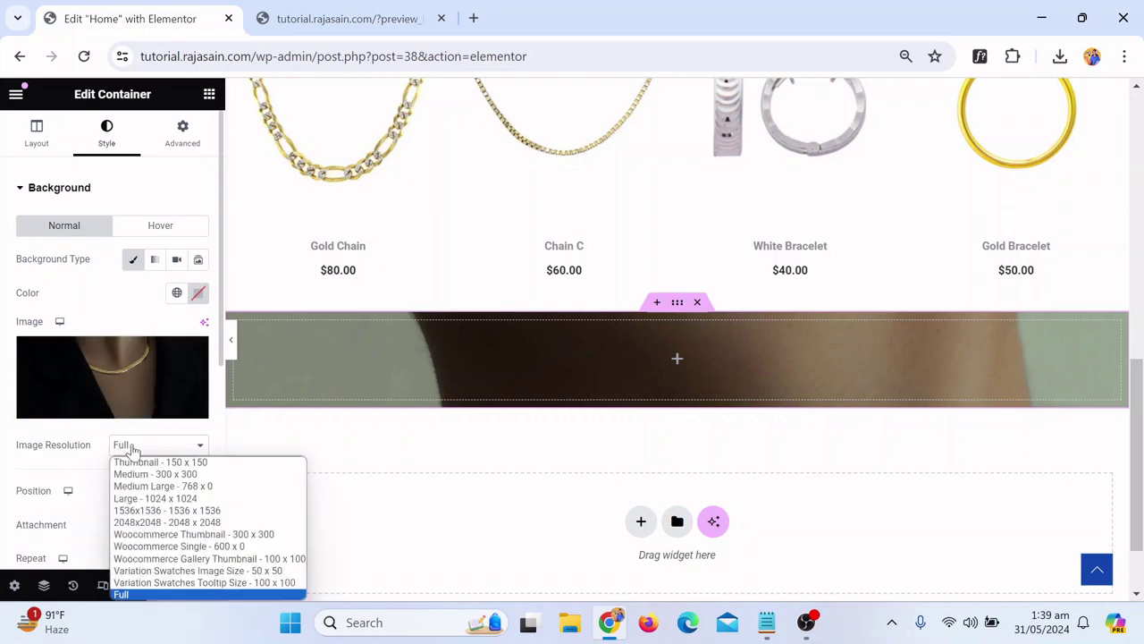
{"action": "left_click", "coordinate": [133, 447]}
{"action": "scroll", "coordinate": [134, 450], "scroll_direction": "down", "scroll_amount": 1}
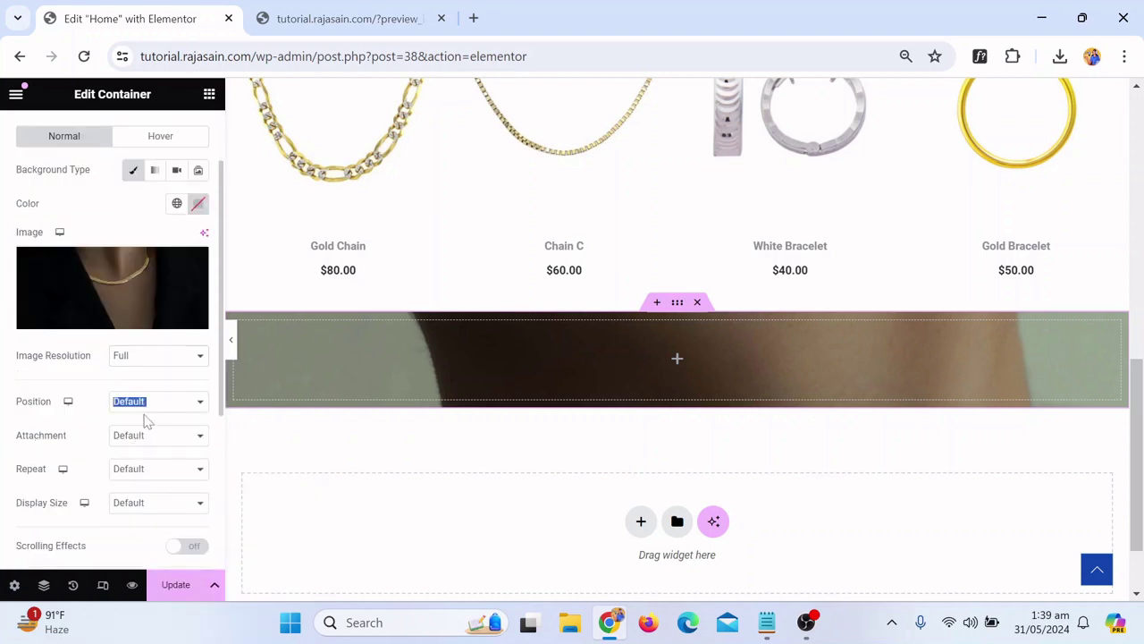
{"action": "left_click", "coordinate": [150, 411]}
{"action": "left_click", "coordinate": [153, 432]}
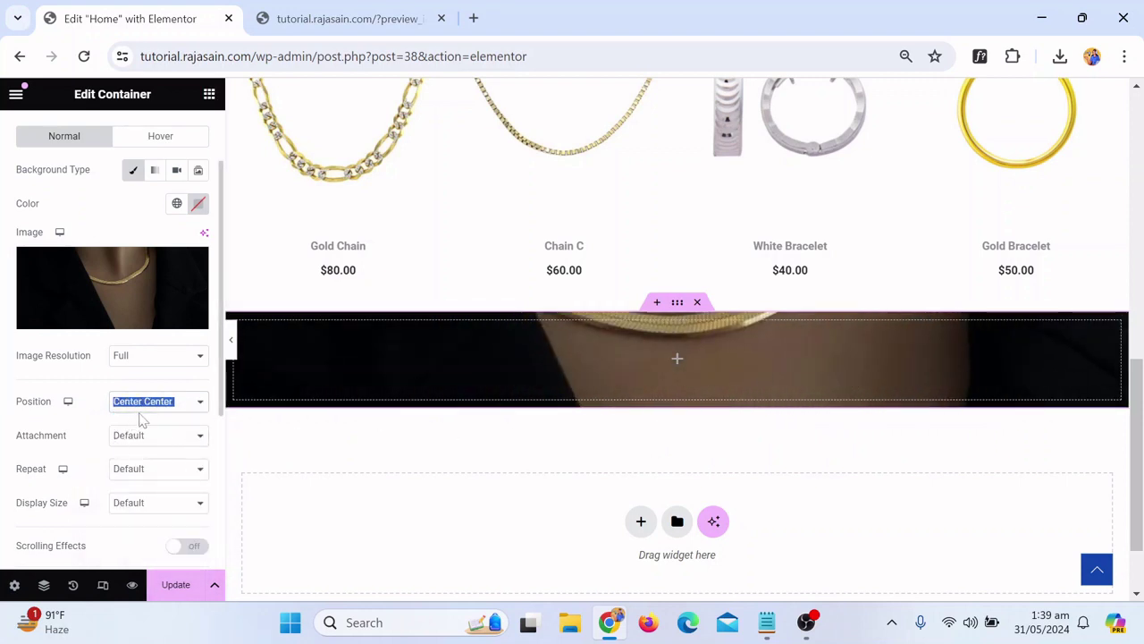
{"action": "left_click", "coordinate": [178, 408]}
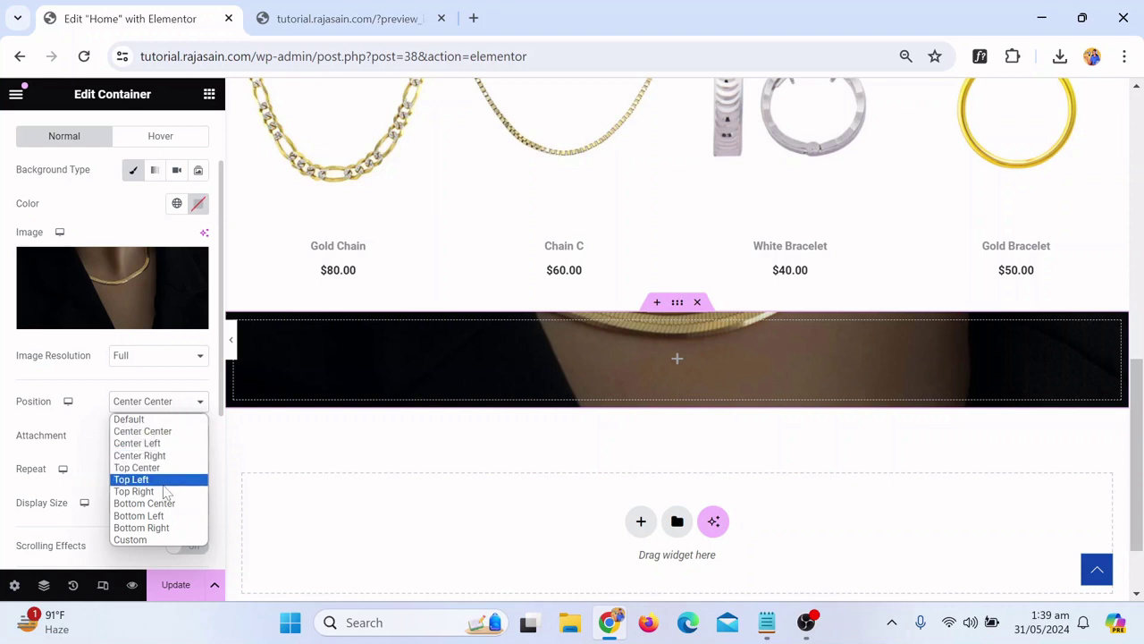
{"action": "left_click", "coordinate": [165, 485]}
Set the necklace background image's position to Center Left
{"action": "left_click", "coordinate": [148, 410]}
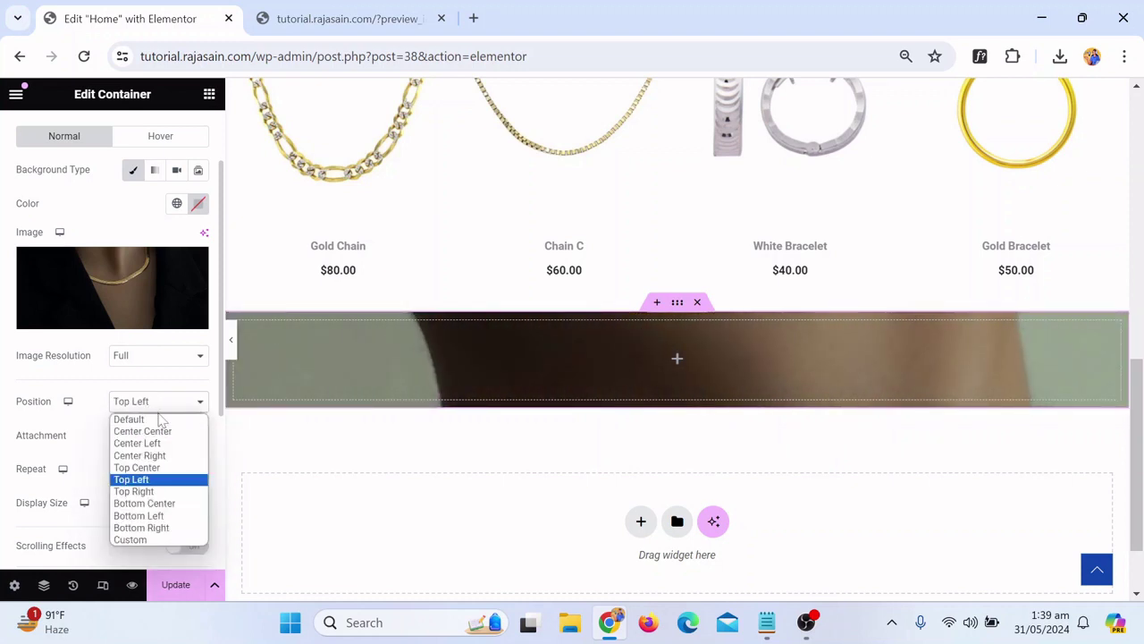
{"action": "left_click", "coordinate": [174, 447]}
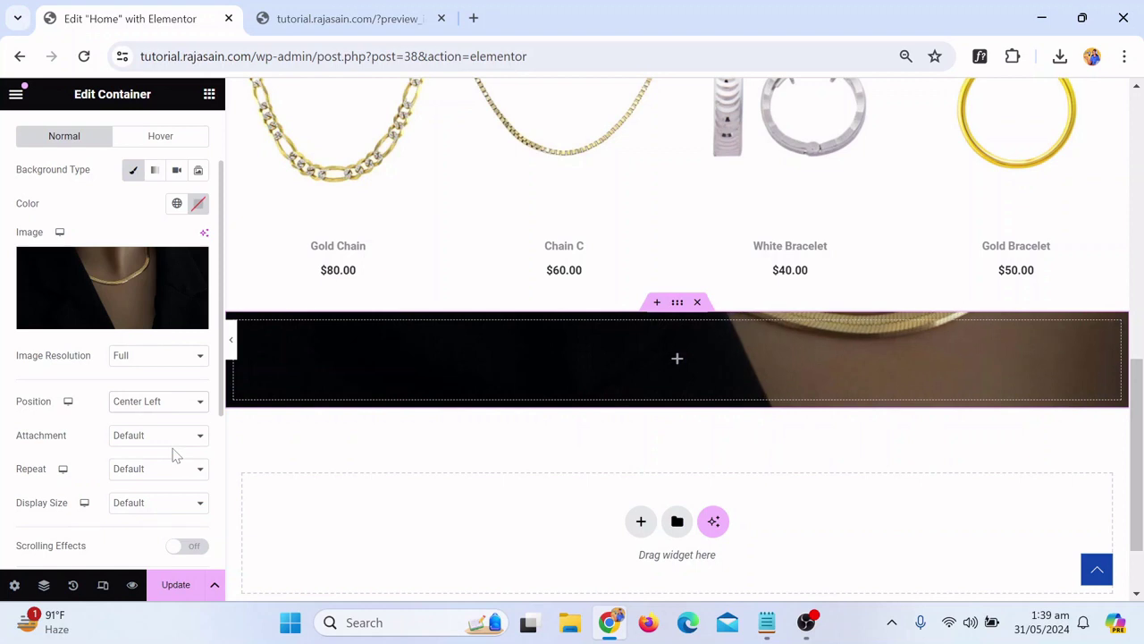
{"action": "left_click", "coordinate": [160, 409]}
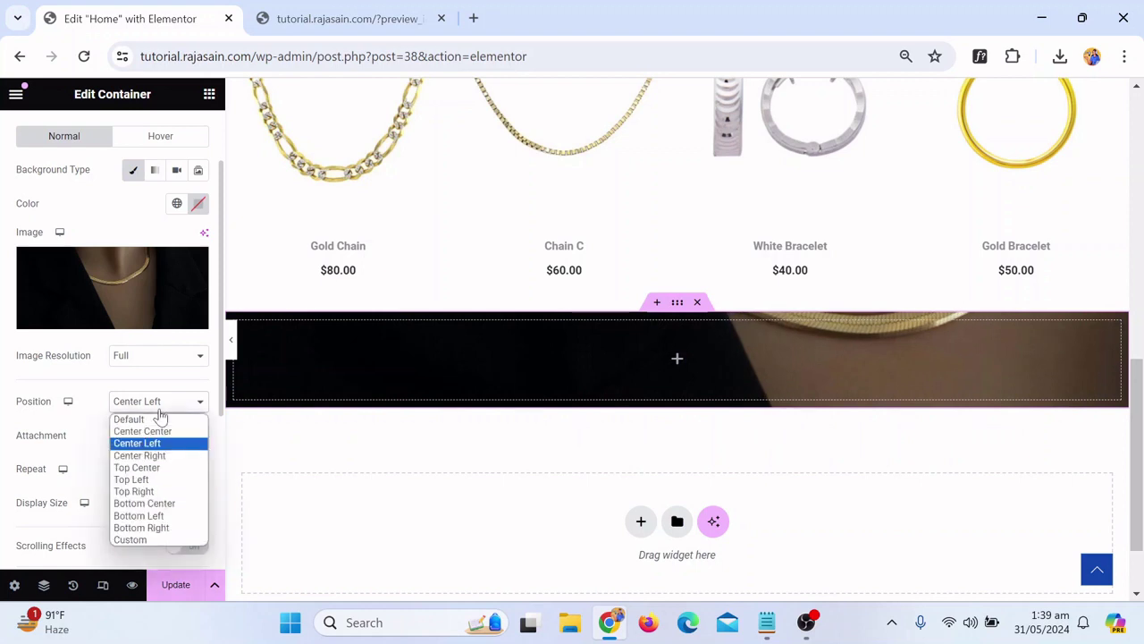
{"action": "left_click", "coordinate": [64, 434]}
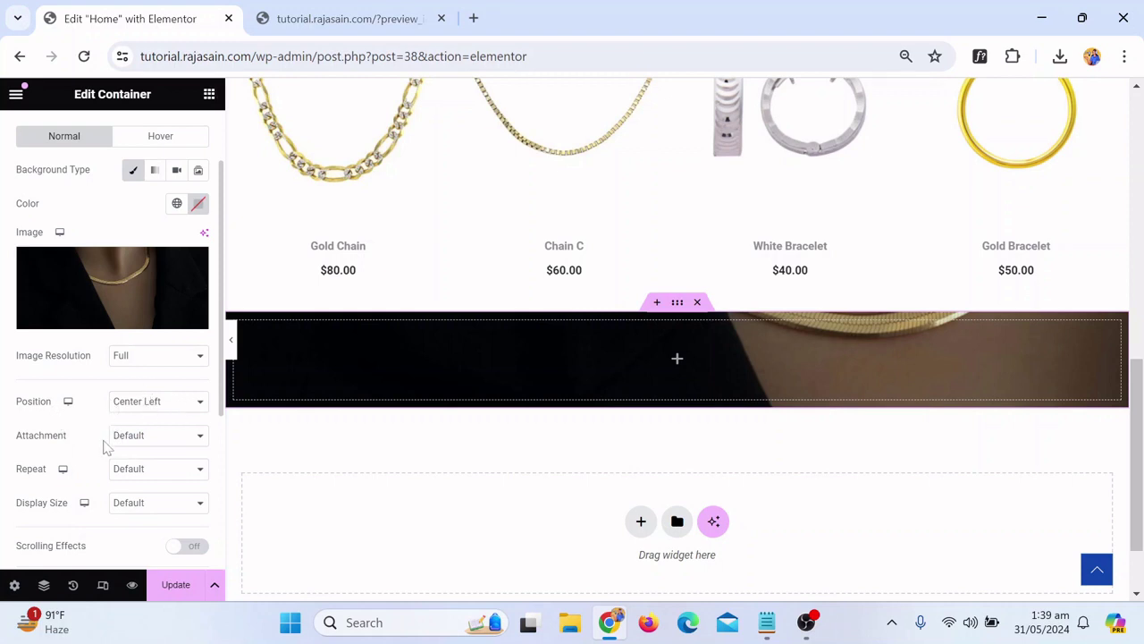
Set the background image's display size to Cover, leaving Attachment and Repeat at Default
{"action": "left_click", "coordinate": [143, 473]}
{"action": "left_click", "coordinate": [135, 469]}
{"action": "left_click", "coordinate": [139, 502]}
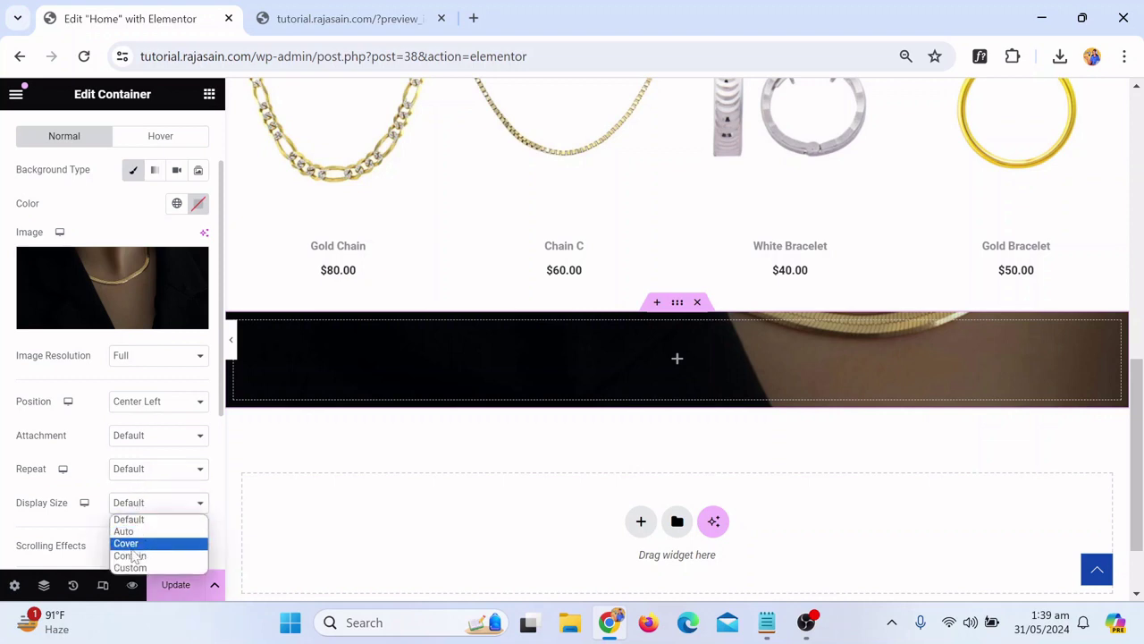
{"action": "left_click", "coordinate": [131, 548]}
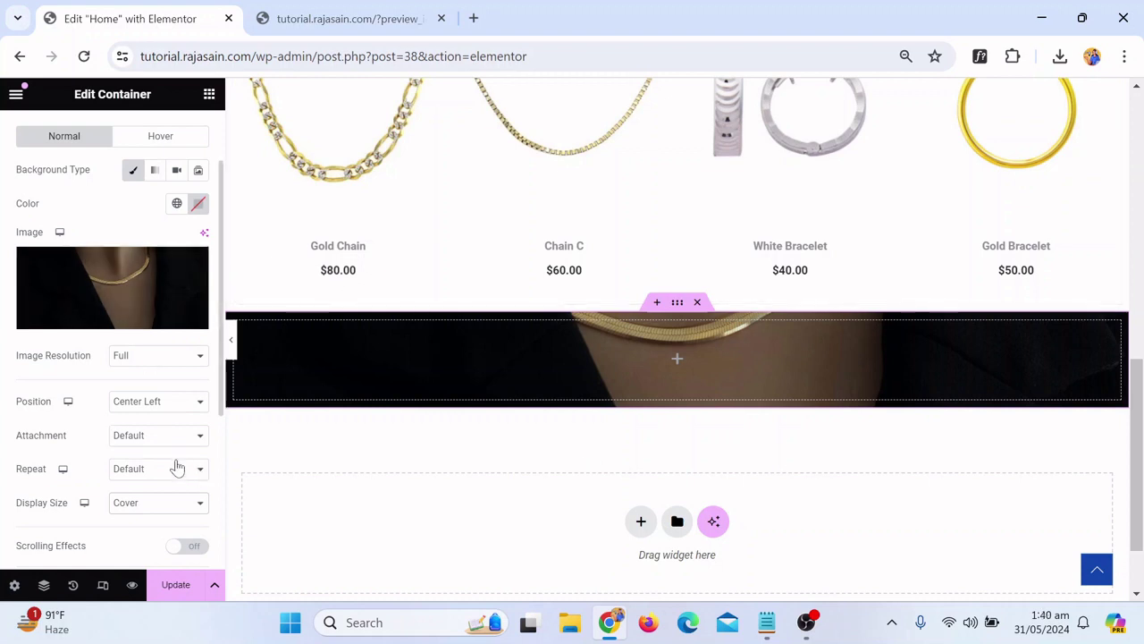
Set the container's minimum height to 538 px and check the taller section with the editing panel hidden
{"action": "scroll", "coordinate": [179, 459], "scroll_direction": "down", "scroll_amount": 1}
{"action": "scroll", "coordinate": [176, 445], "scroll_direction": "up", "scroll_amount": 2}
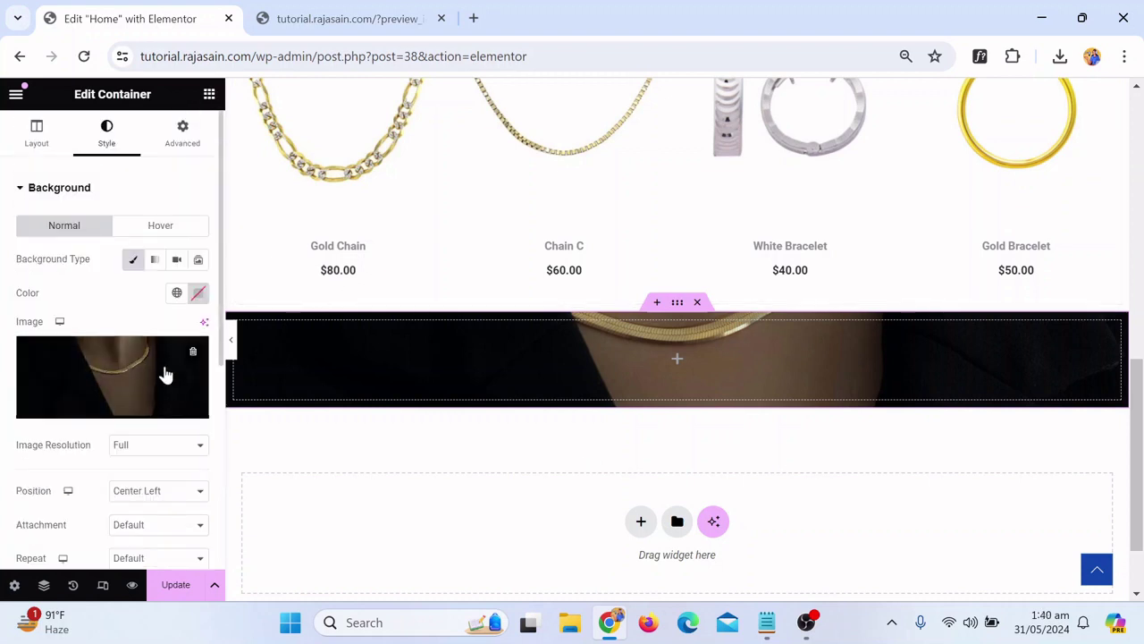
{"action": "left_click", "coordinate": [34, 136]}
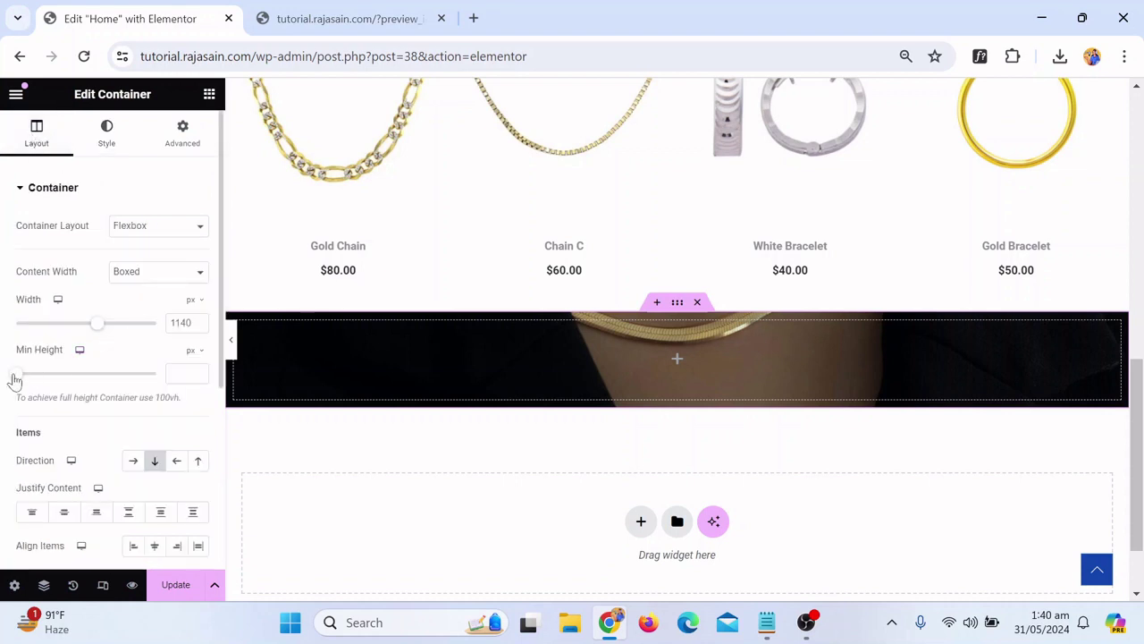
{"action": "left_click_drag", "start_coordinate": [14, 380], "coordinate": [66, 376]}
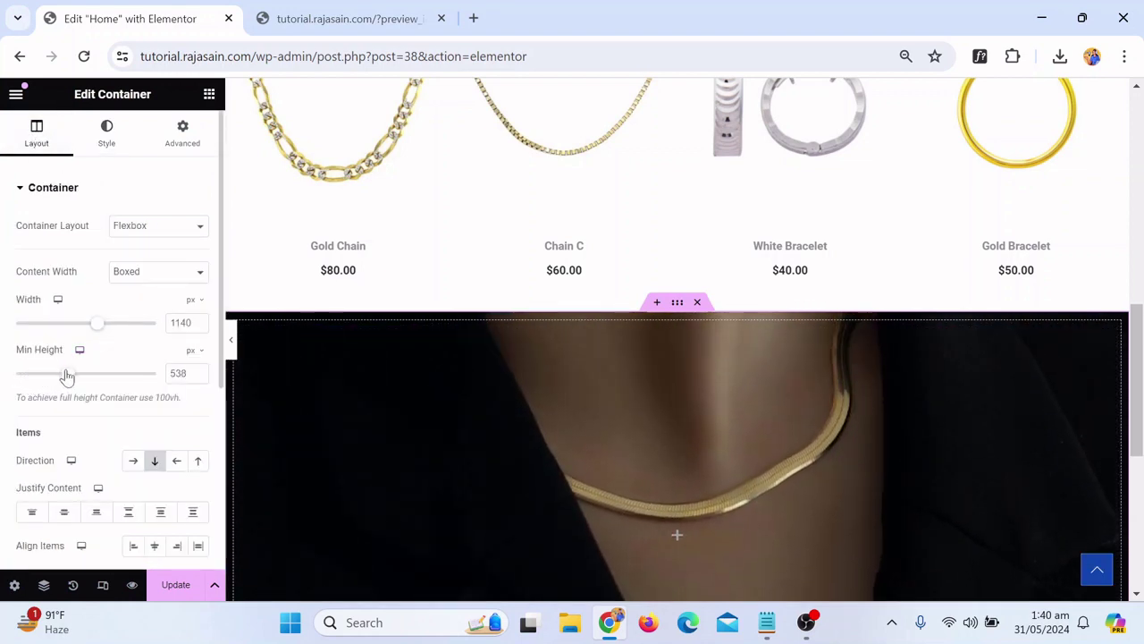
{"action": "left_click", "coordinate": [230, 340]}
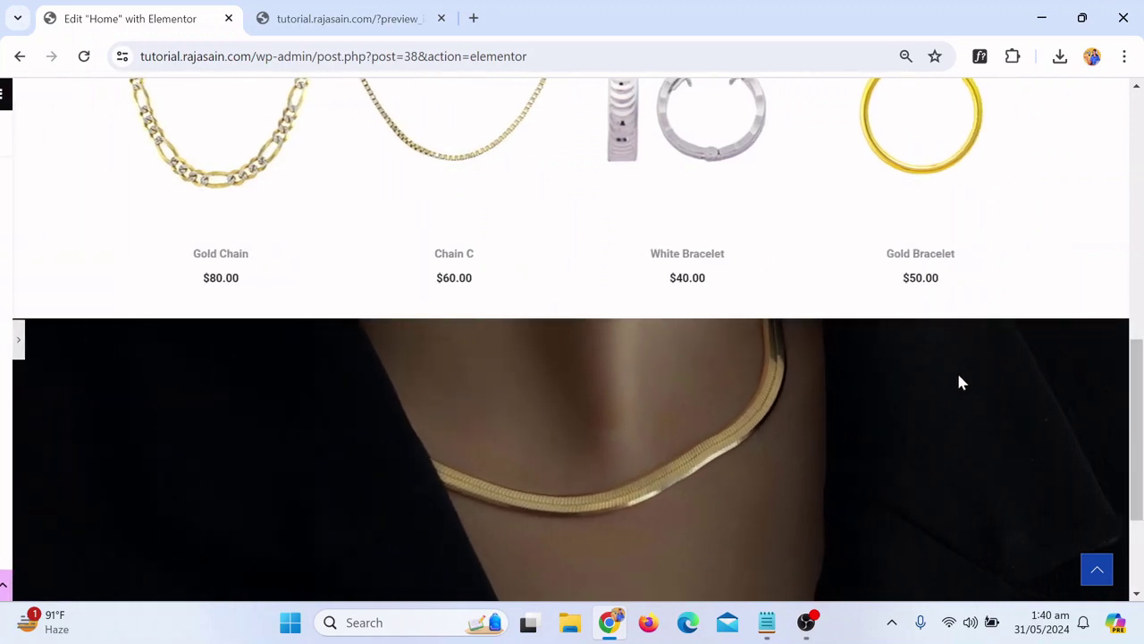
{"action": "scroll", "coordinate": [992, 358], "scroll_direction": "down", "scroll_amount": 2}
{"action": "scroll", "coordinate": [1004, 338], "scroll_direction": "up", "scroll_amount": 2}
{"action": "scroll", "coordinate": [1006, 339], "scroll_direction": "down", "scroll_amount": 2}
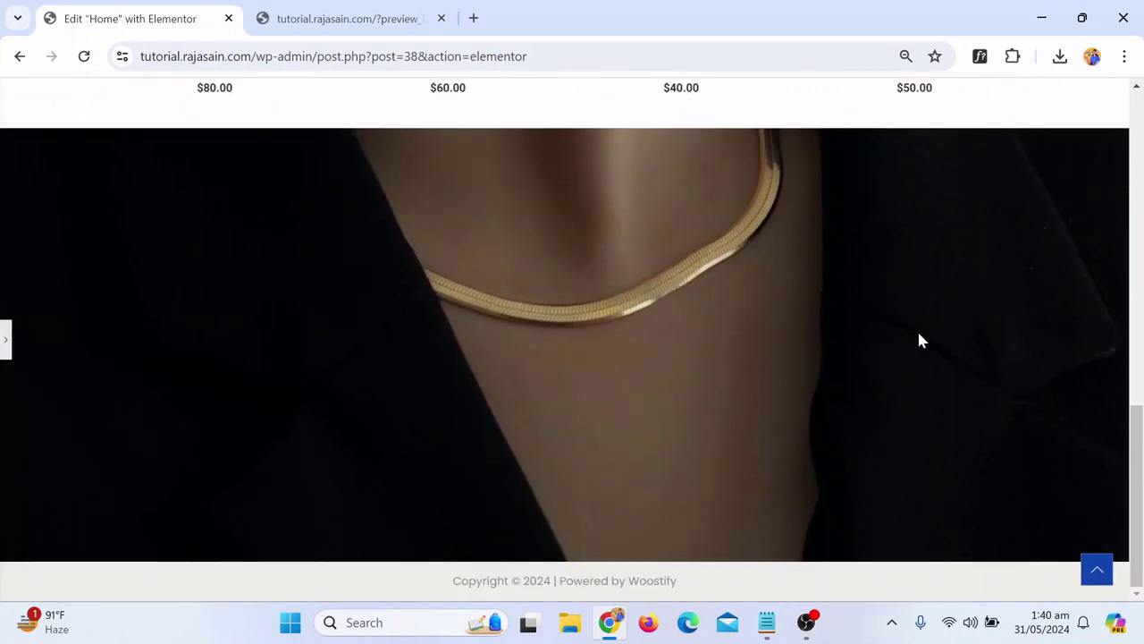
{"action": "left_click", "coordinate": [706, 331]}
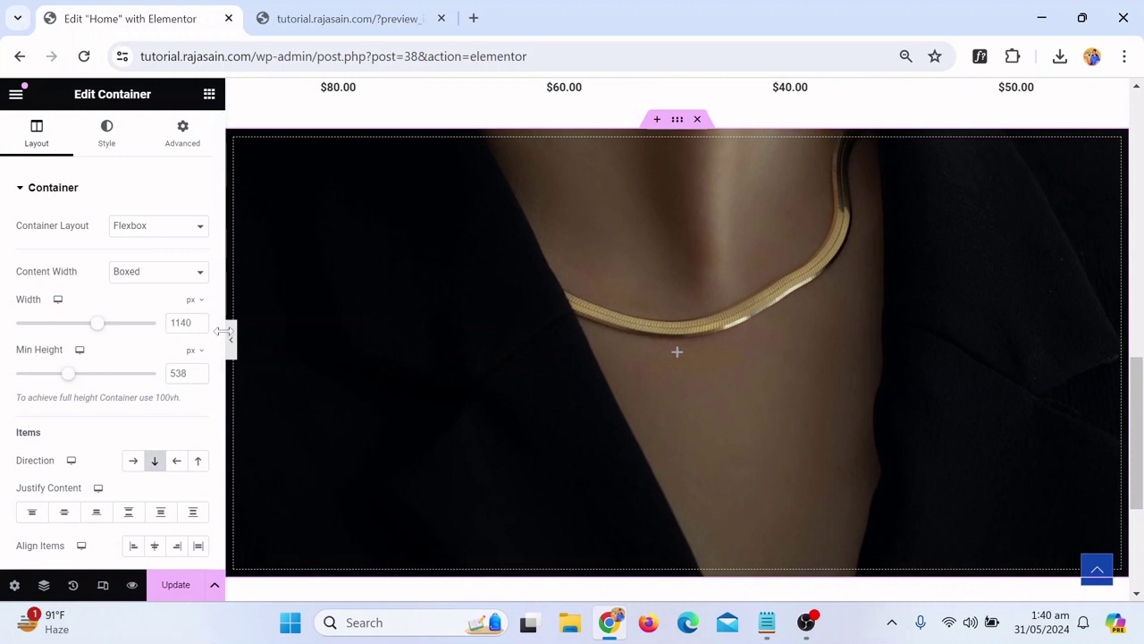
Try the Contain display size for the container's background image
{"action": "left_click", "coordinate": [97, 143]}
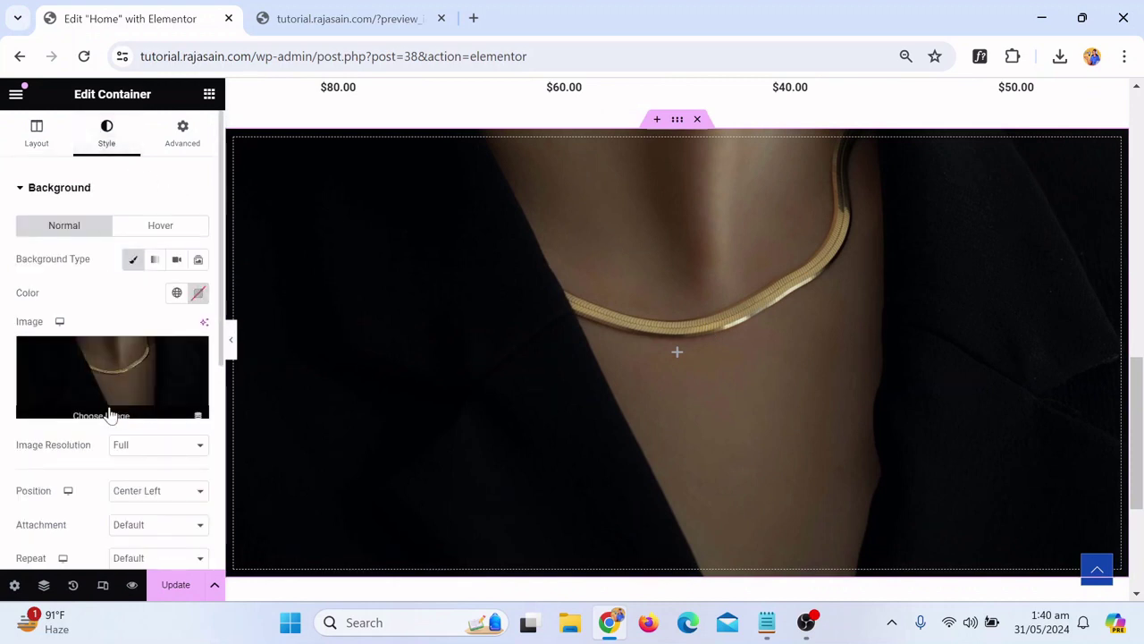
{"action": "scroll", "coordinate": [112, 429], "scroll_direction": "down", "scroll_amount": 1}
{"action": "left_click", "coordinate": [134, 506]}
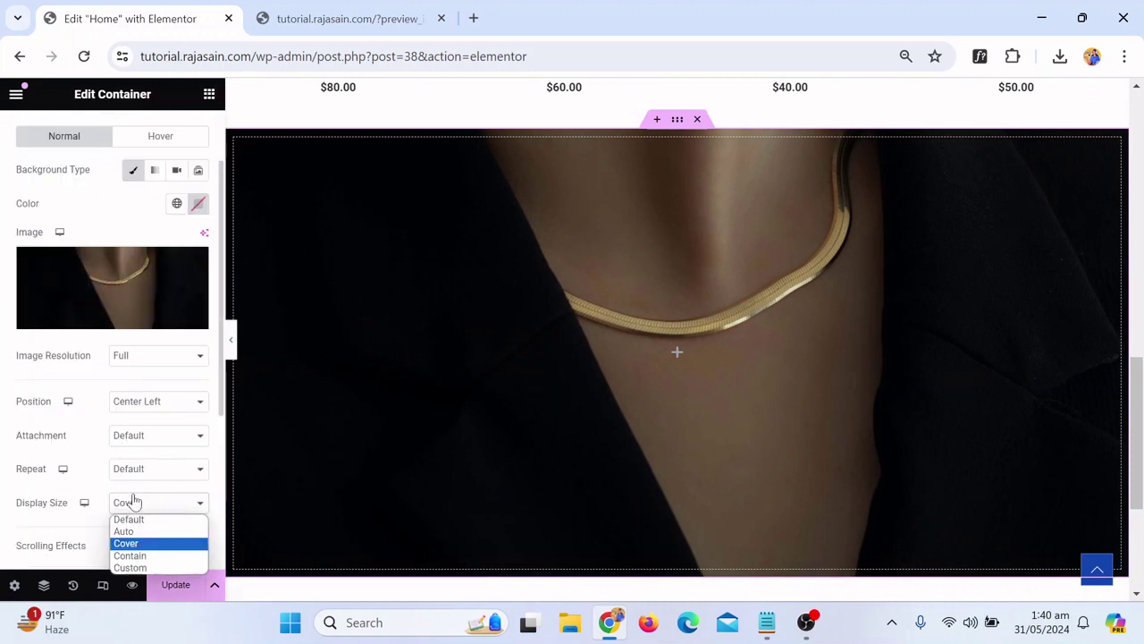
{"action": "left_click", "coordinate": [142, 554]}
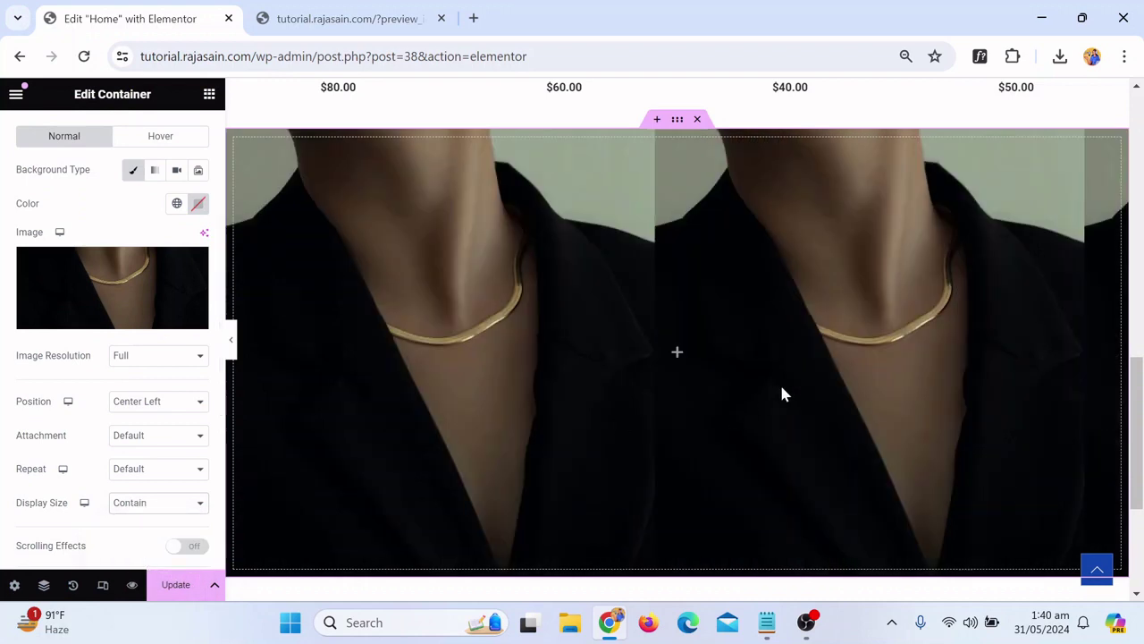
Set the background image's repeat option to No-repeat
{"action": "left_click", "coordinate": [140, 471]}
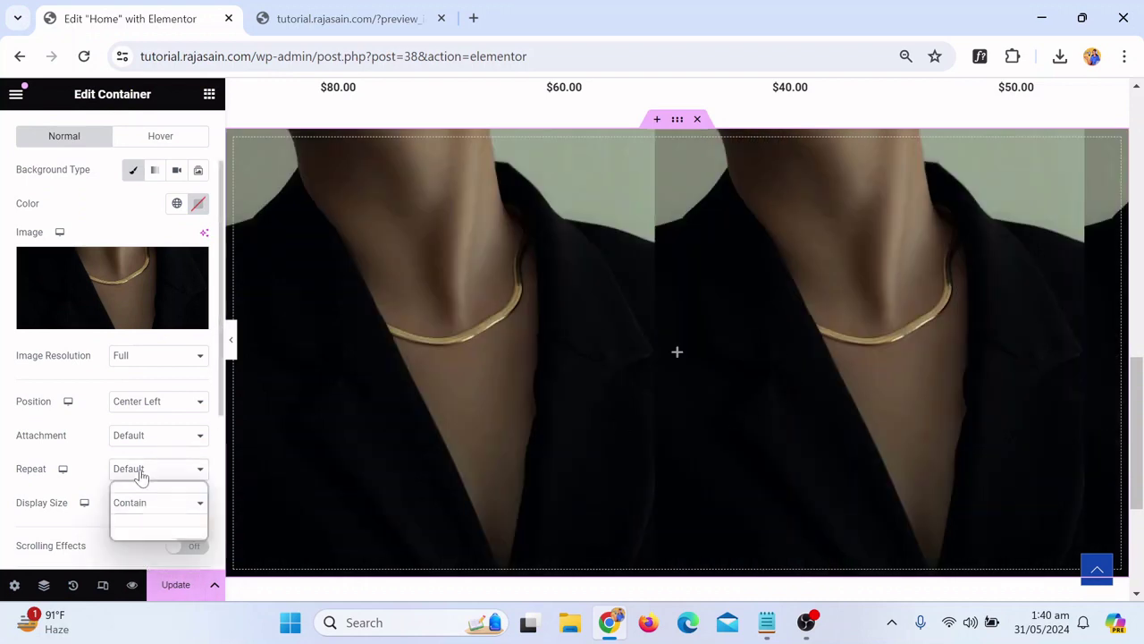
{"action": "left_click", "coordinate": [157, 499]}
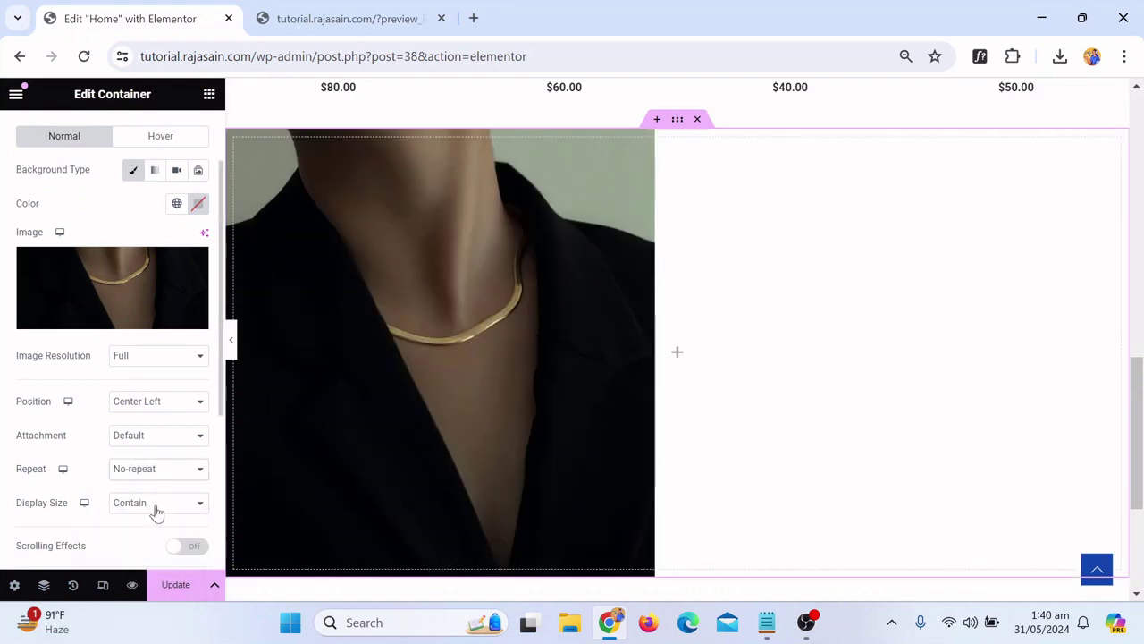
{"action": "left_click", "coordinate": [158, 471]}
{"action": "left_click", "coordinate": [165, 502]}
Try the Auto display size for the background image, and settle on Cover
{"action": "left_click", "coordinate": [159, 504]}
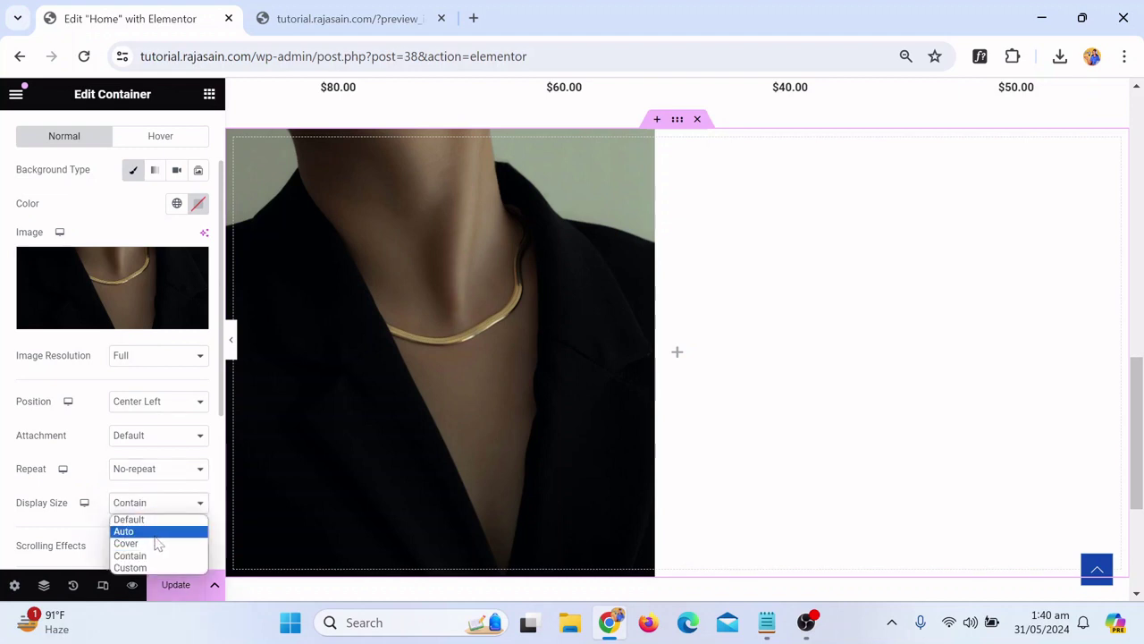
{"action": "left_click", "coordinate": [154, 532]}
{"action": "left_click", "coordinate": [165, 502]}
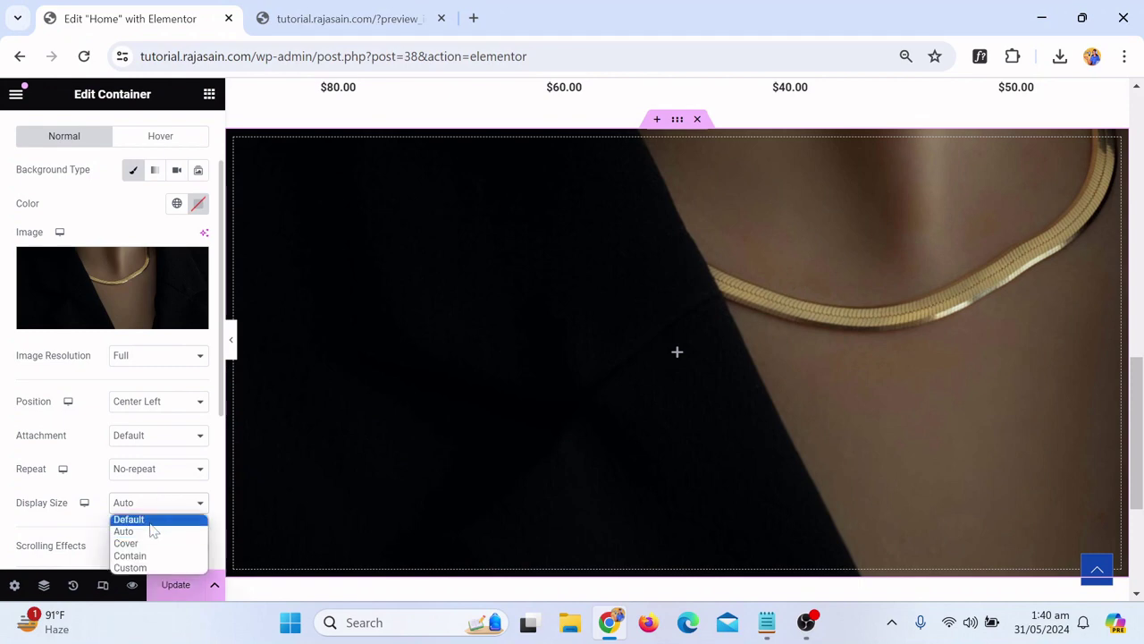
{"action": "left_click", "coordinate": [146, 542]}
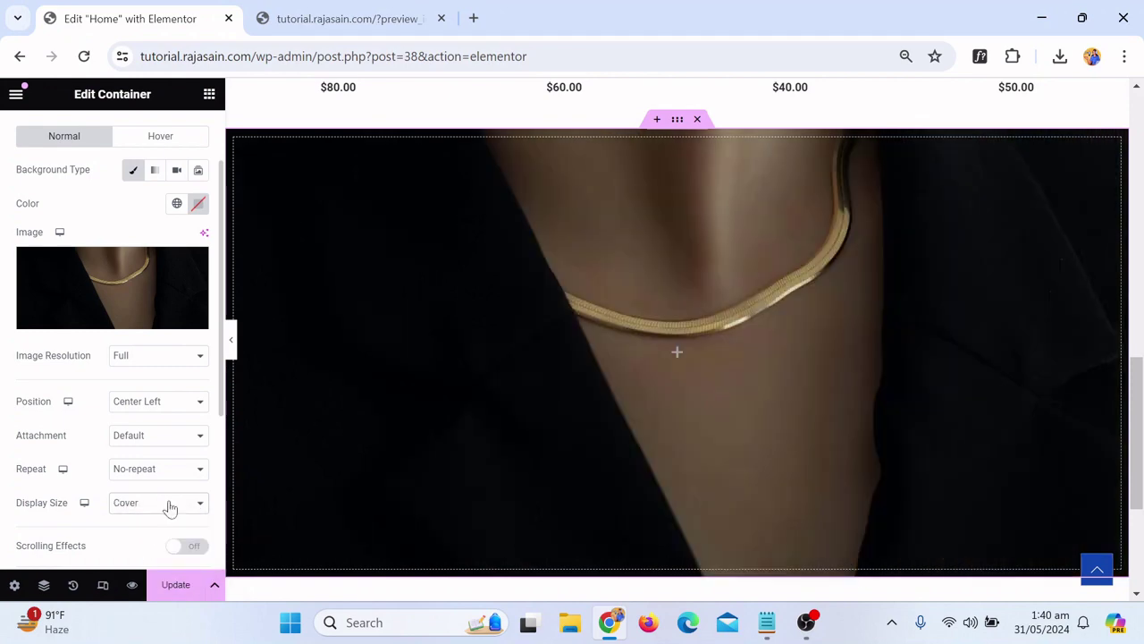
Hide the editing panel to examine the necklace section beneath the product grid across the full page width, and restore it
{"action": "left_click", "coordinate": [231, 342]}
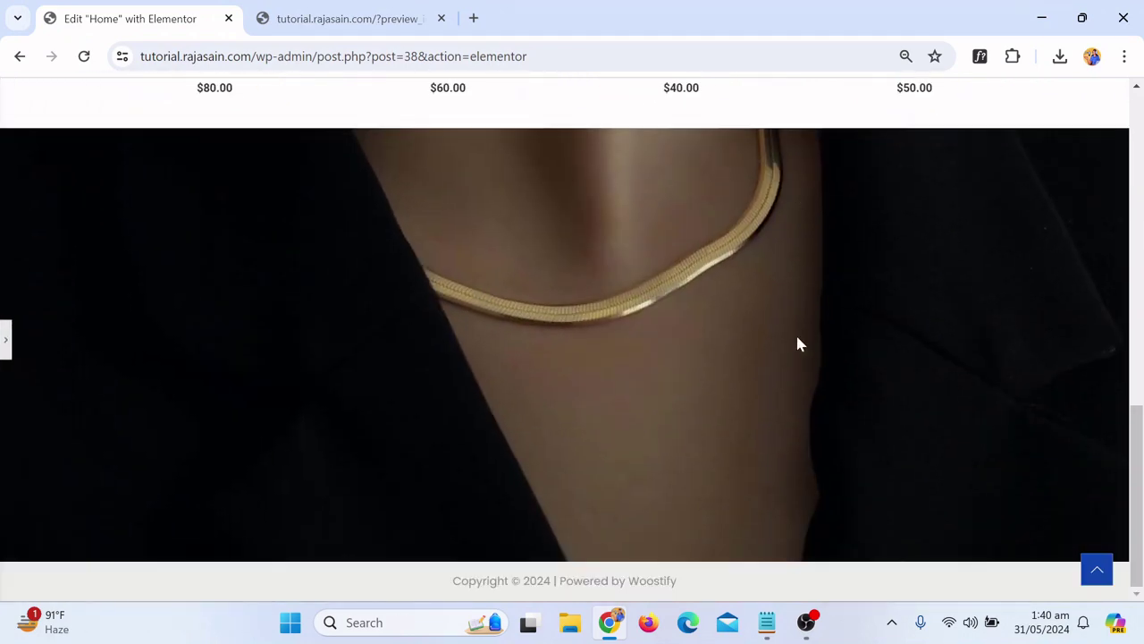
{"action": "scroll", "coordinate": [800, 344], "scroll_direction": "up", "scroll_amount": 2}
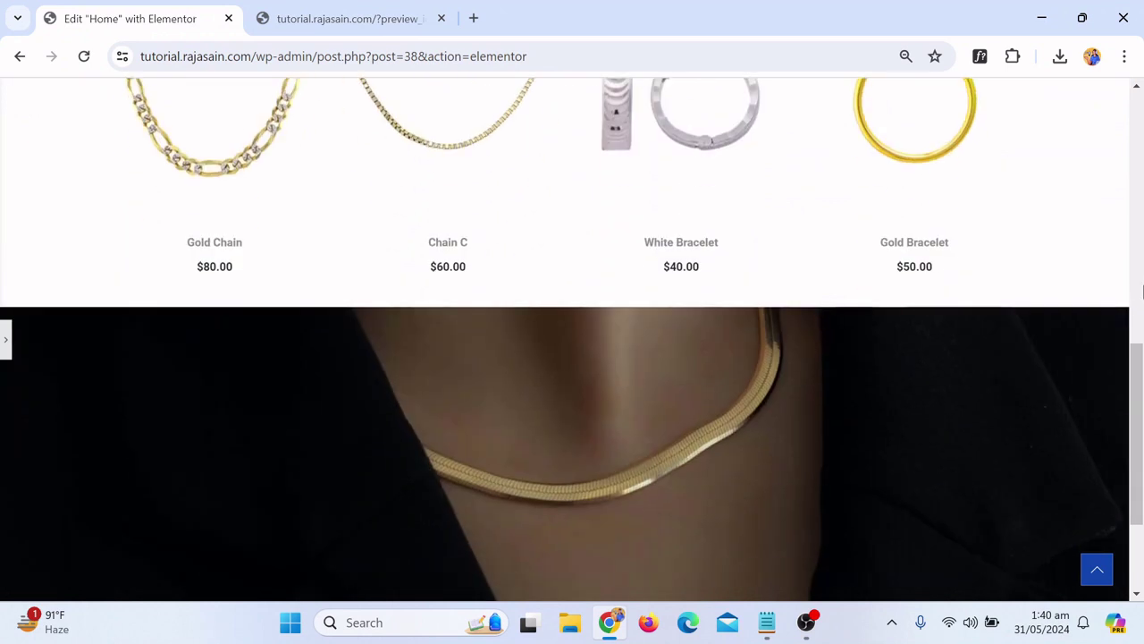
{"action": "left_click", "coordinate": [6, 342]}
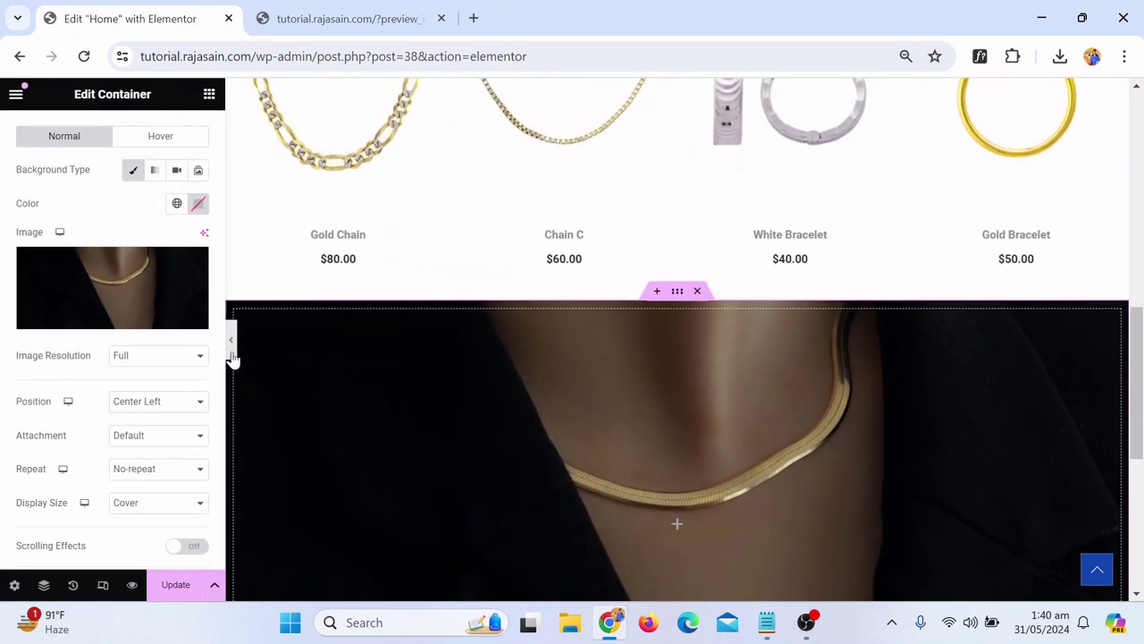
{"action": "left_click", "coordinate": [232, 353]}
{"action": "scroll", "coordinate": [1001, 412], "scroll_direction": "down", "scroll_amount": 2}
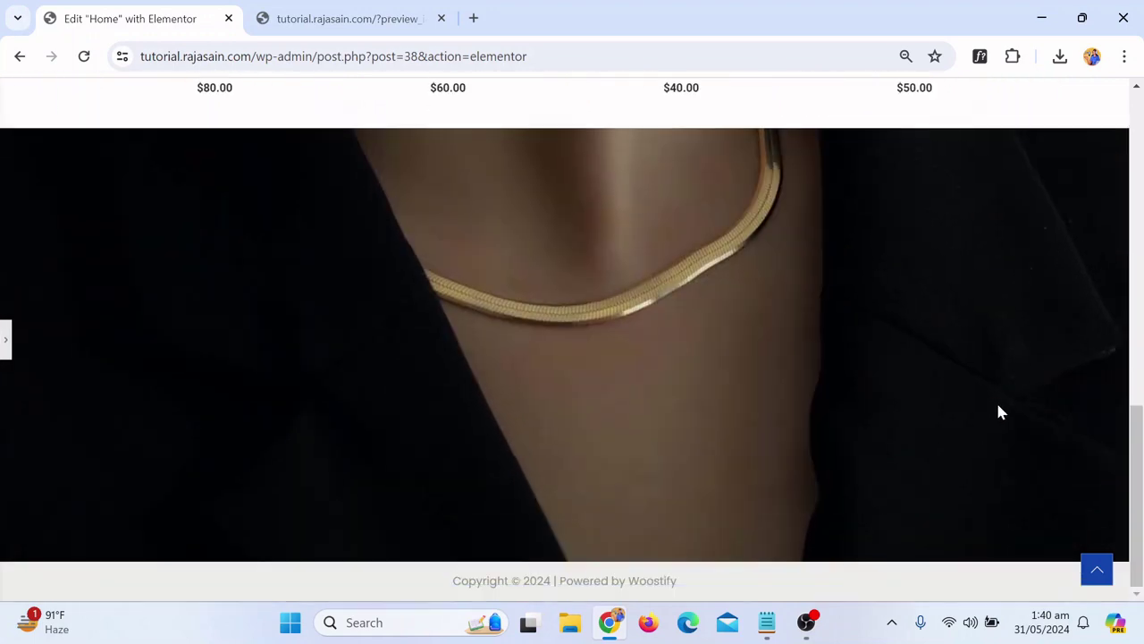
{"action": "left_click", "coordinate": [5, 341]}
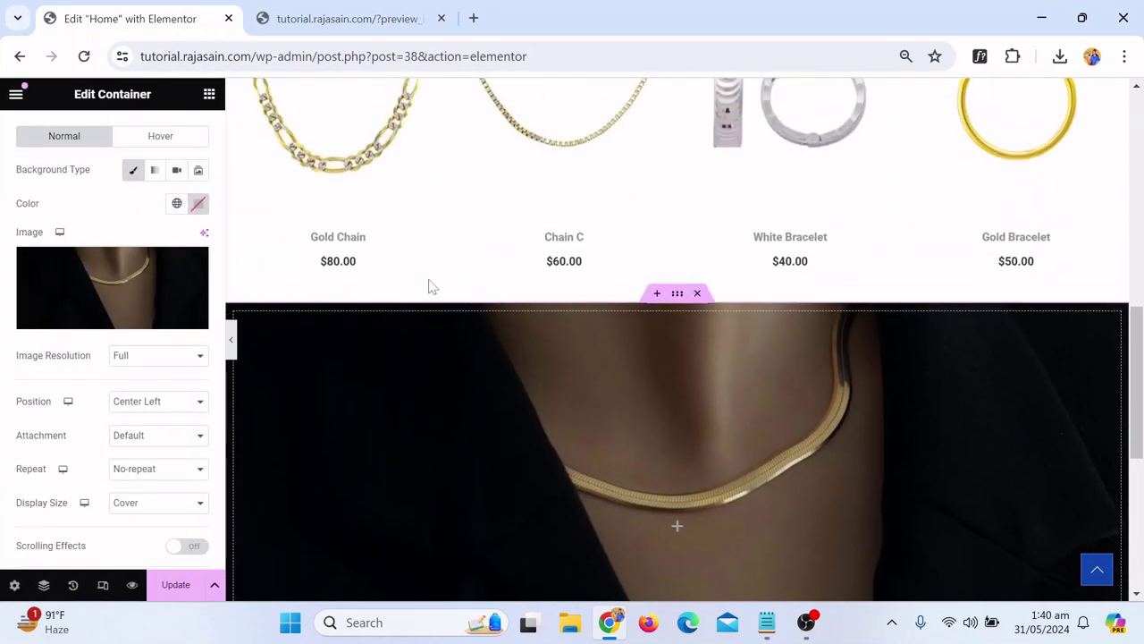
{"action": "scroll", "coordinate": [138, 371], "scroll_direction": "up", "scroll_amount": 1}
Turn on scrolling effects for the container's background and enable Vertical Scroll
{"action": "scroll", "coordinate": [139, 368], "scroll_direction": "down", "scroll_amount": 2}
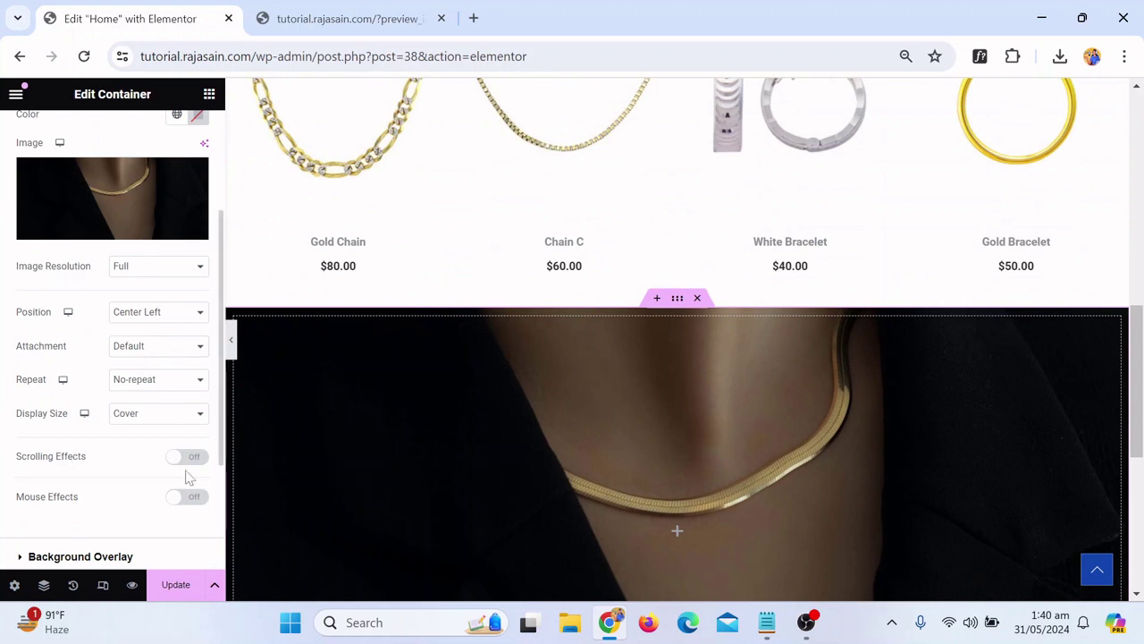
{"action": "left_click", "coordinate": [189, 458]}
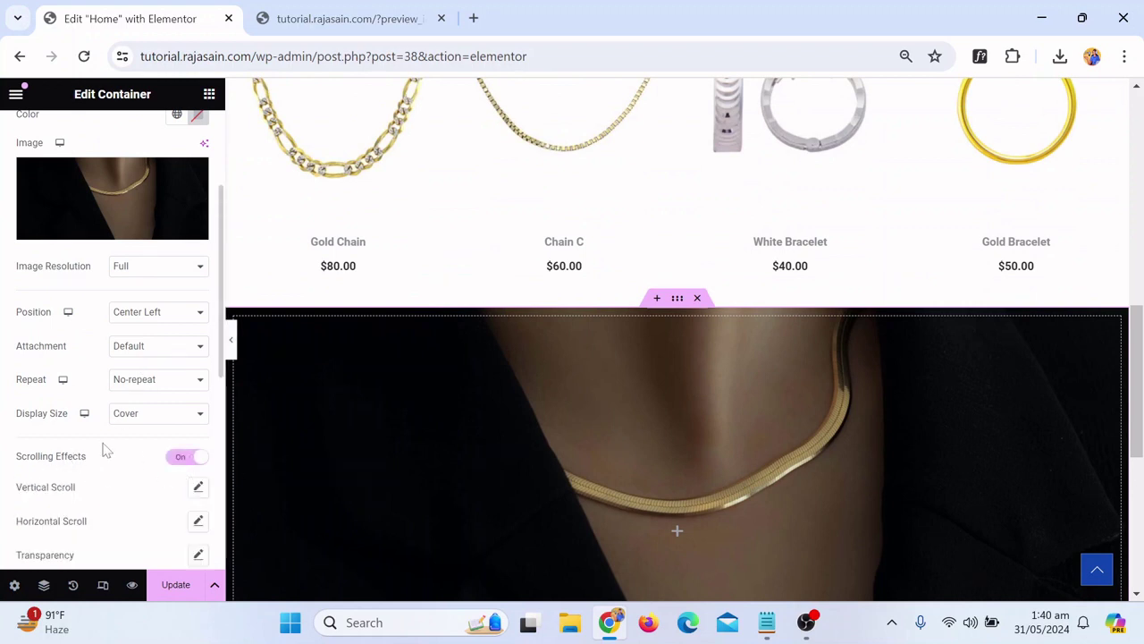
{"action": "scroll", "coordinate": [106, 449], "scroll_direction": "down", "scroll_amount": 1}
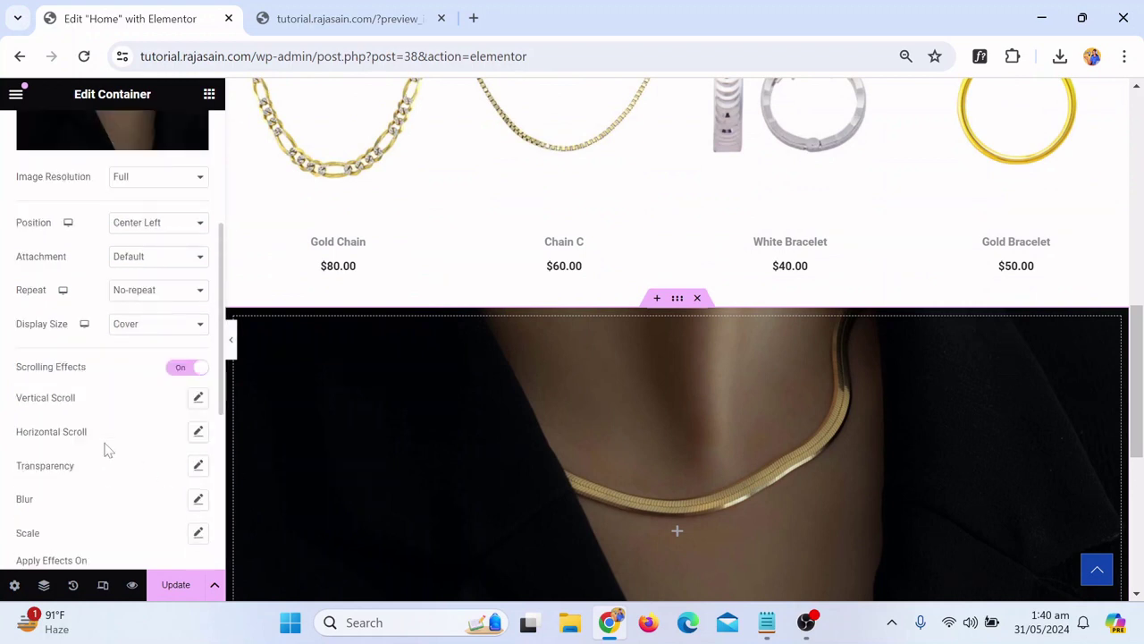
{"action": "left_click", "coordinate": [199, 398]}
Hide the editing panel and examine how the necklace background moves while the page scrolls
{"action": "left_click", "coordinate": [230, 340]}
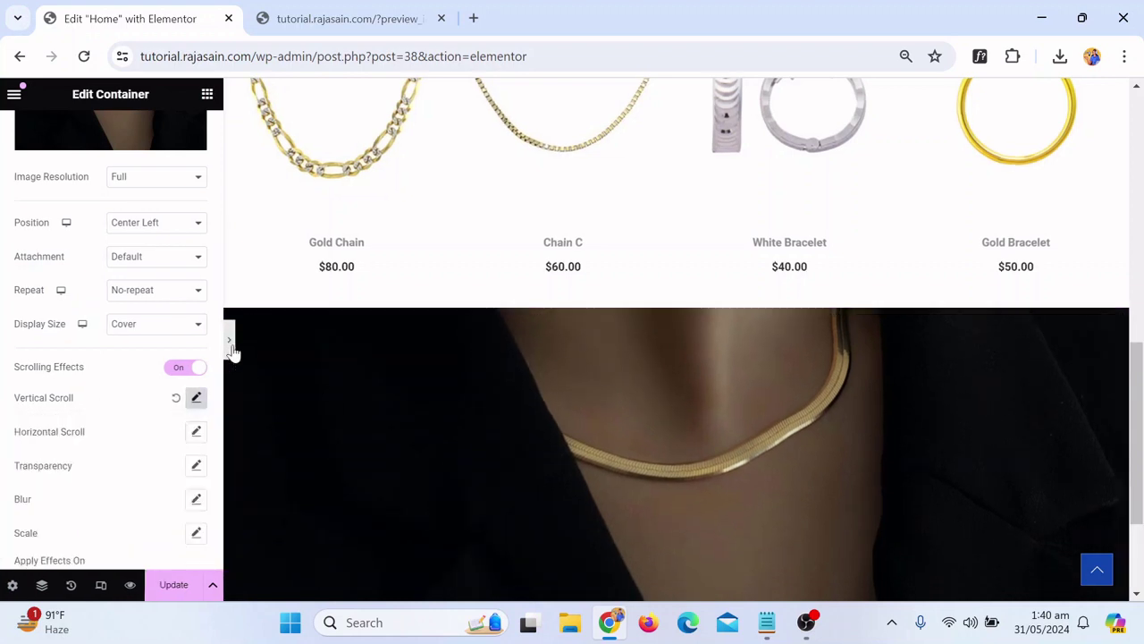
{"action": "scroll", "coordinate": [994, 364], "scroll_direction": "down", "scroll_amount": 2}
{"action": "scroll", "coordinate": [996, 364], "scroll_direction": "up", "scroll_amount": 3}
{"action": "scroll", "coordinate": [998, 364], "scroll_direction": "down", "scroll_amount": 3}
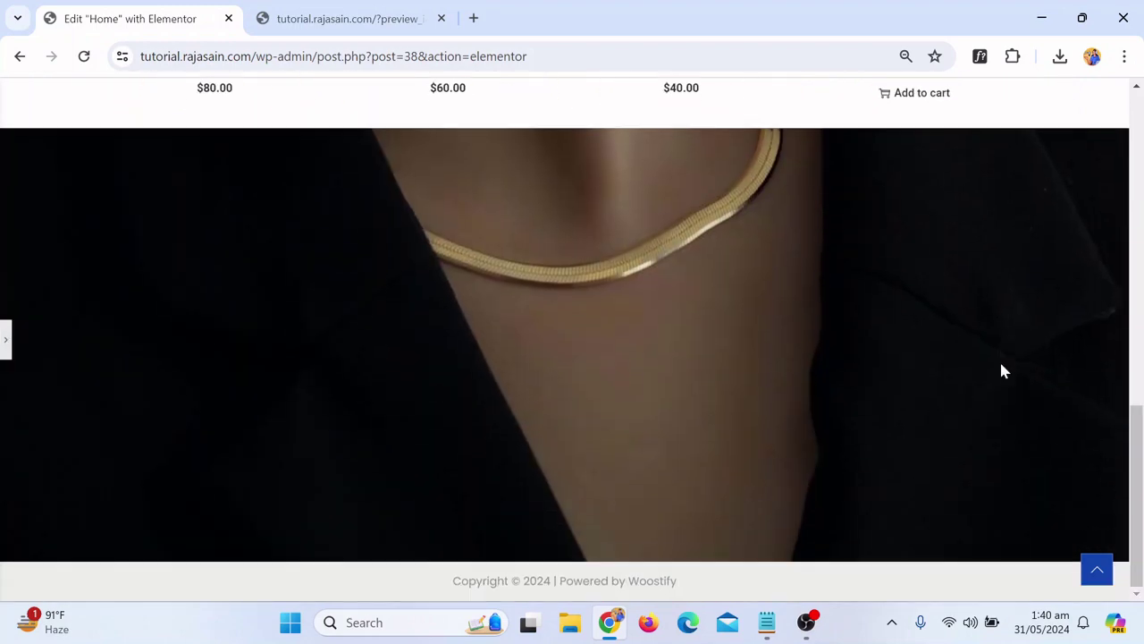
{"action": "scroll", "coordinate": [1001, 365], "scroll_direction": "up", "scroll_amount": 2}
{"action": "scroll", "coordinate": [1002, 370], "scroll_direction": "down", "scroll_amount": 2}
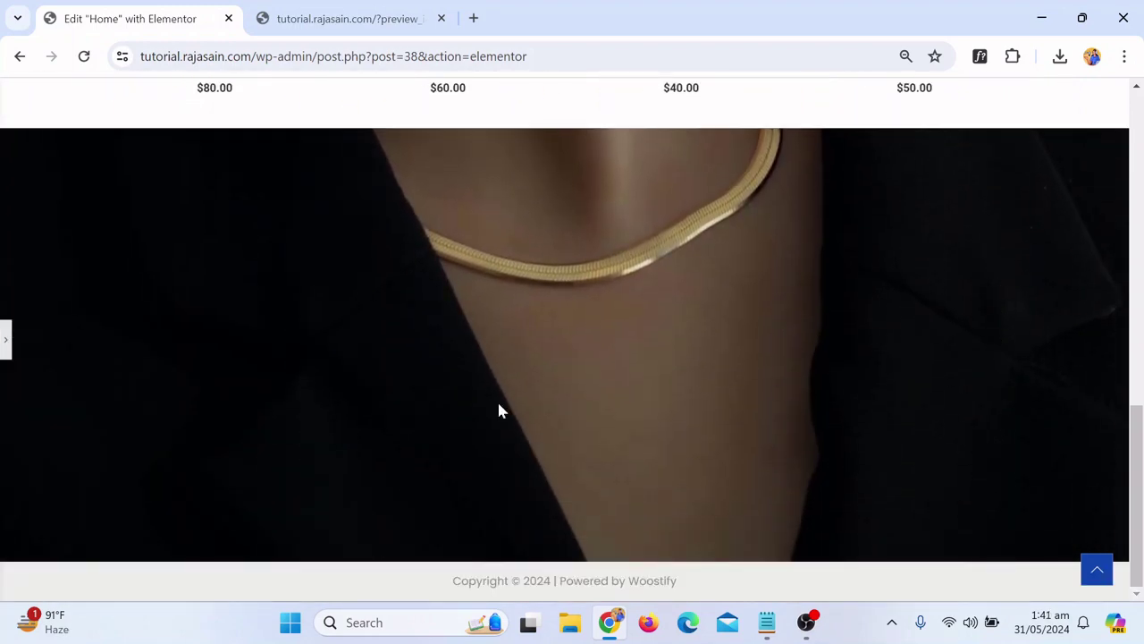
Reset the Vertical Scroll effect on the necklace container's background and enable Horizontal Scroll in its place
{"action": "left_click", "coordinate": [6, 340]}
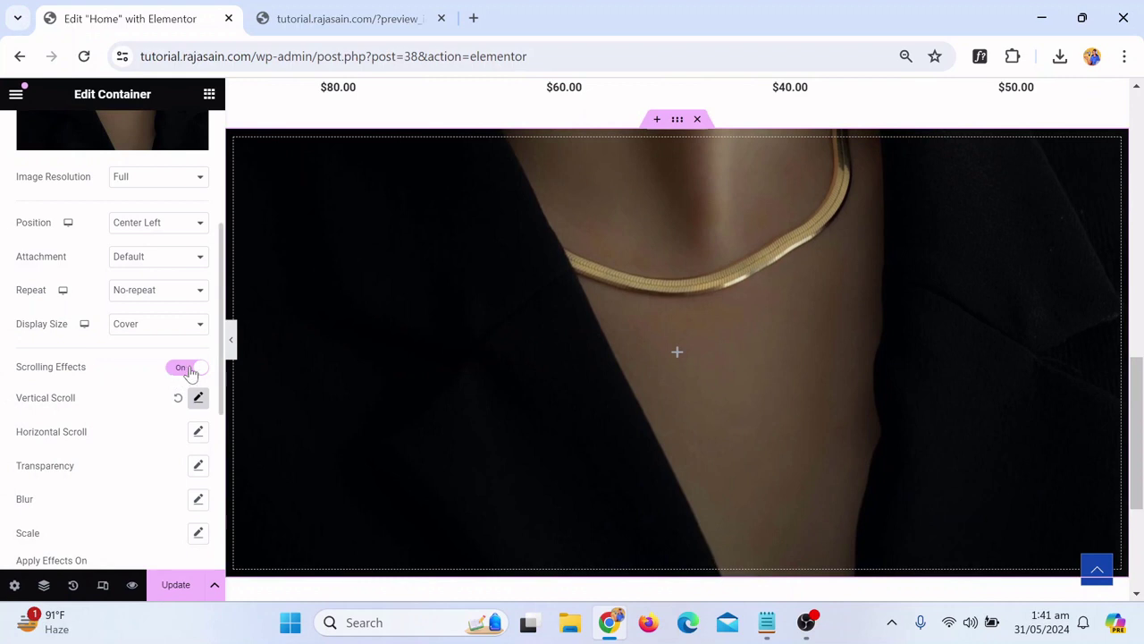
{"action": "left_click", "coordinate": [178, 400]}
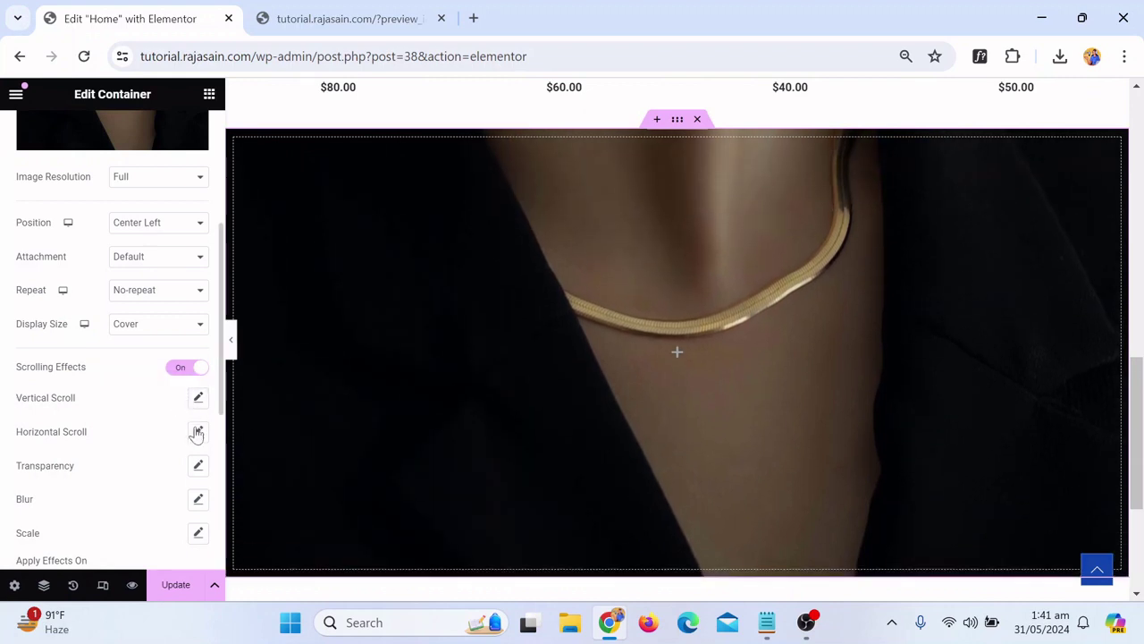
{"action": "left_click", "coordinate": [198, 432]}
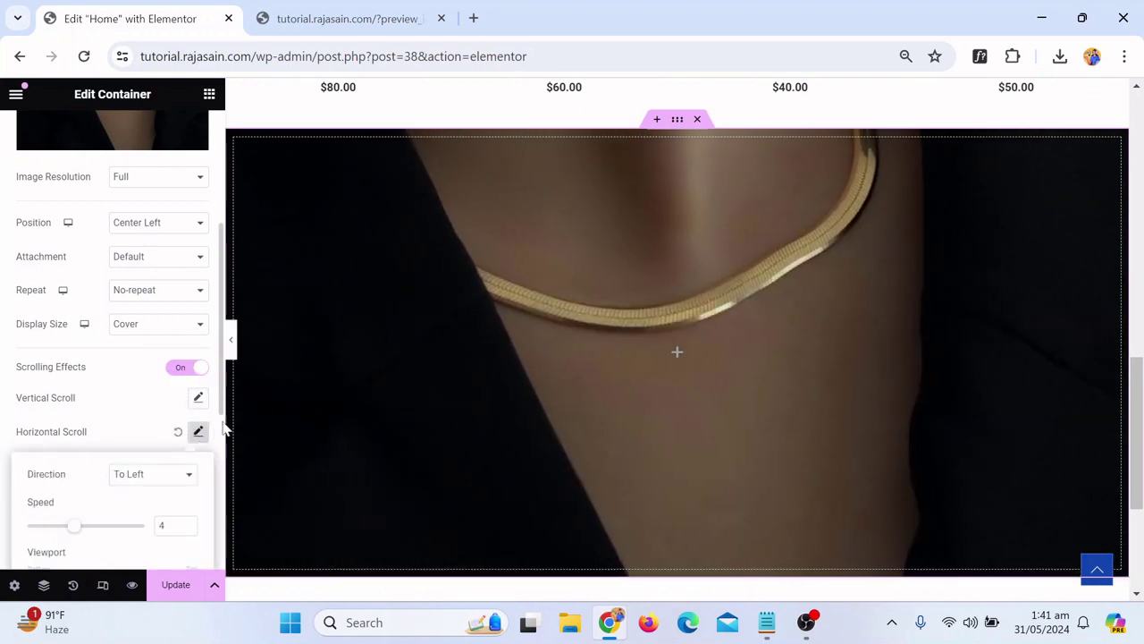
Hide the editing panel, examine how the necklace background moves sideways while the page scrolls, and restore the panel
{"action": "left_click", "coordinate": [230, 340]}
{"action": "scroll", "coordinate": [686, 388], "scroll_direction": "up", "scroll_amount": 2}
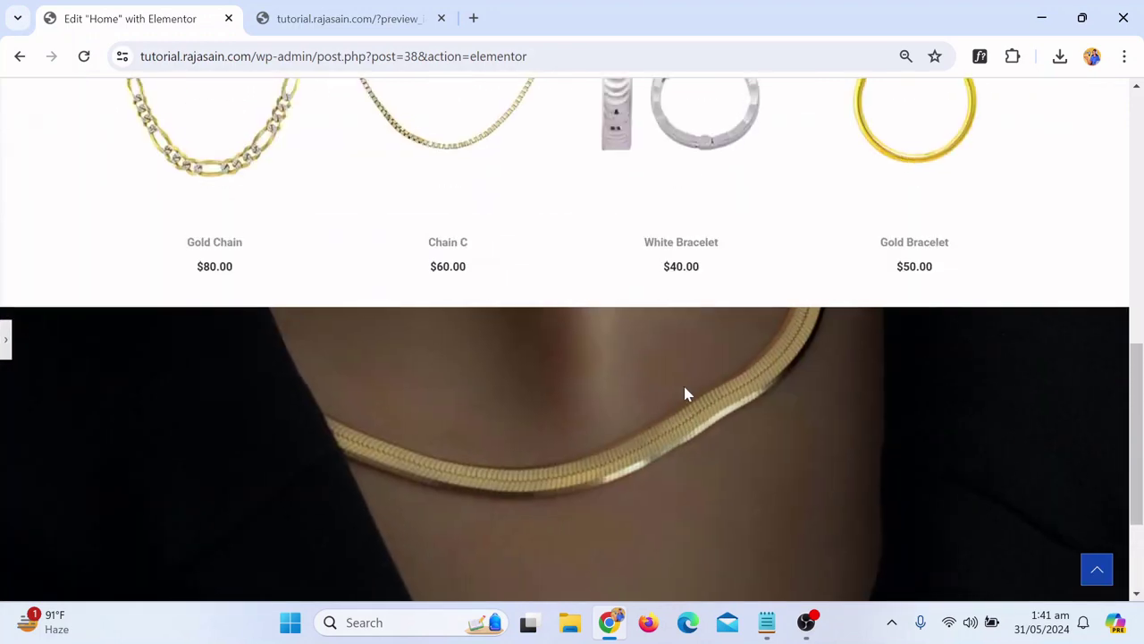
{"action": "scroll", "coordinate": [687, 388], "scroll_direction": "down", "scroll_amount": 2}
{"action": "scroll", "coordinate": [688, 393], "scroll_direction": "up", "scroll_amount": 3}
{"action": "scroll", "coordinate": [689, 394], "scroll_direction": "down", "scroll_amount": 3}
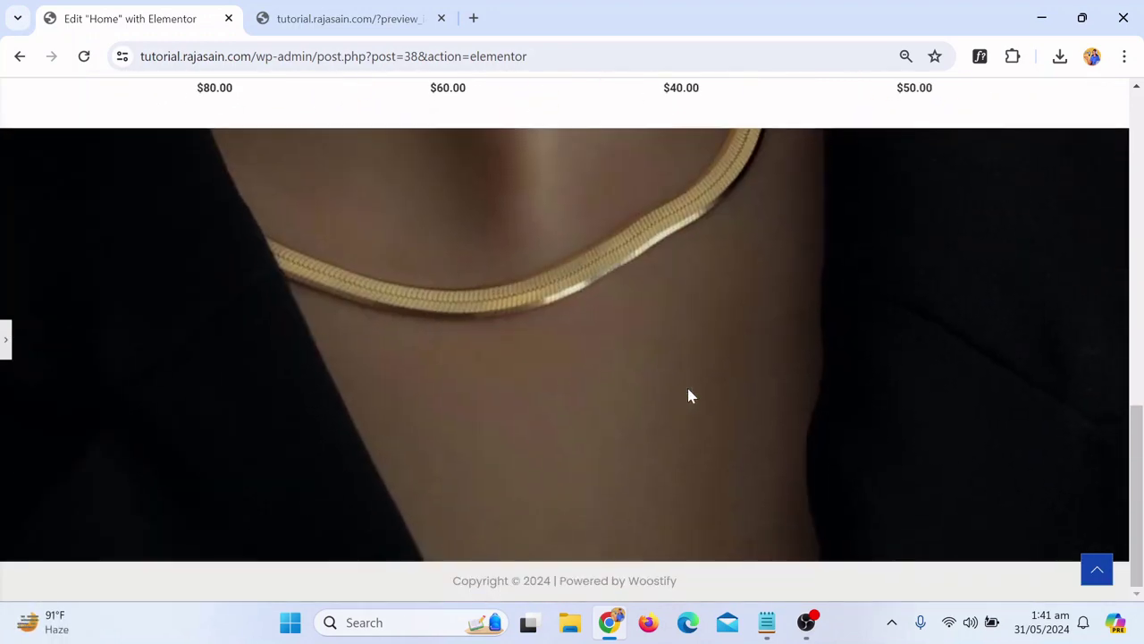
{"action": "scroll", "coordinate": [688, 395], "scroll_direction": "up", "scroll_amount": 4}
{"action": "scroll", "coordinate": [690, 396], "scroll_direction": "down", "scroll_amount": 4}
{"action": "scroll", "coordinate": [691, 396], "scroll_direction": "up", "scroll_amount": 5}
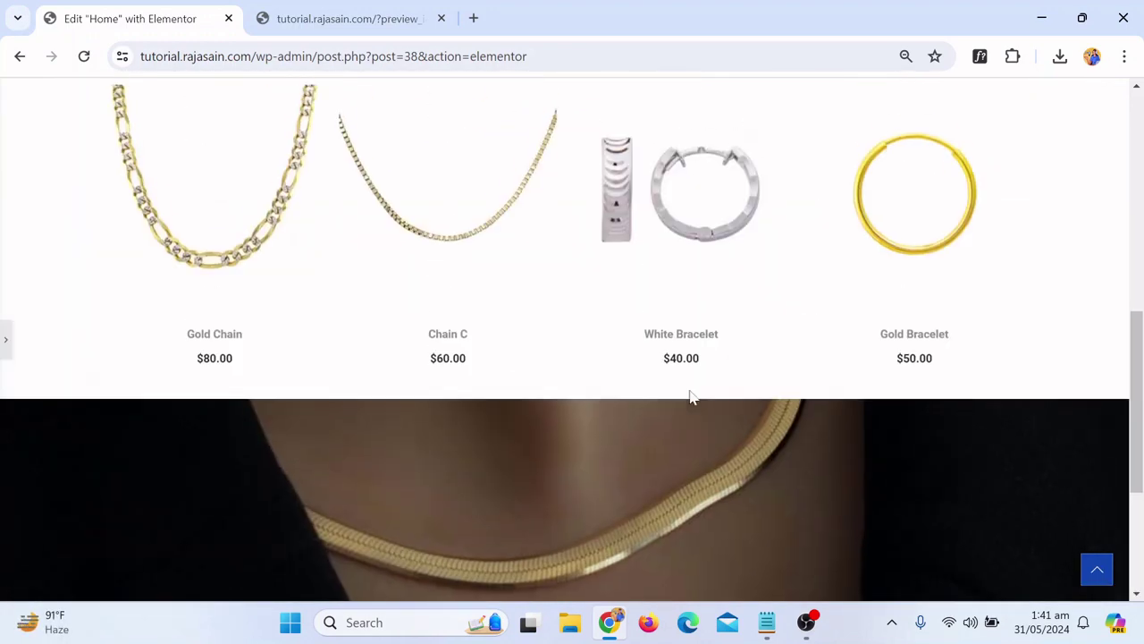
{"action": "scroll", "coordinate": [707, 391], "scroll_direction": "down", "scroll_amount": 2}
{"action": "scroll", "coordinate": [707, 388], "scroll_direction": "down", "scroll_amount": 5}
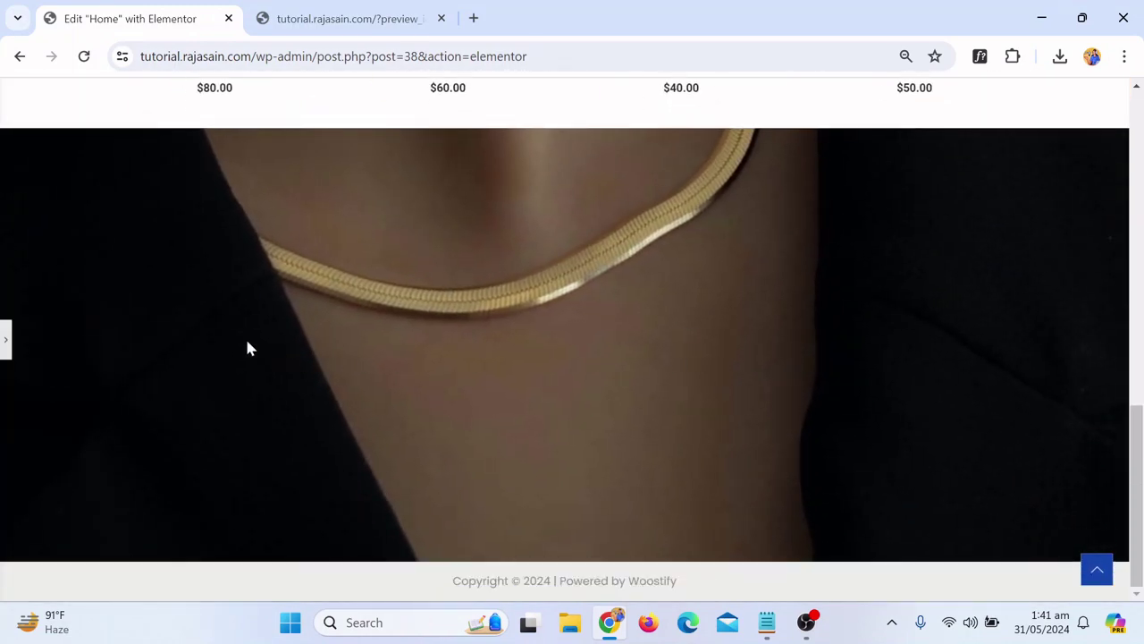
{"action": "left_click", "coordinate": [4, 340]}
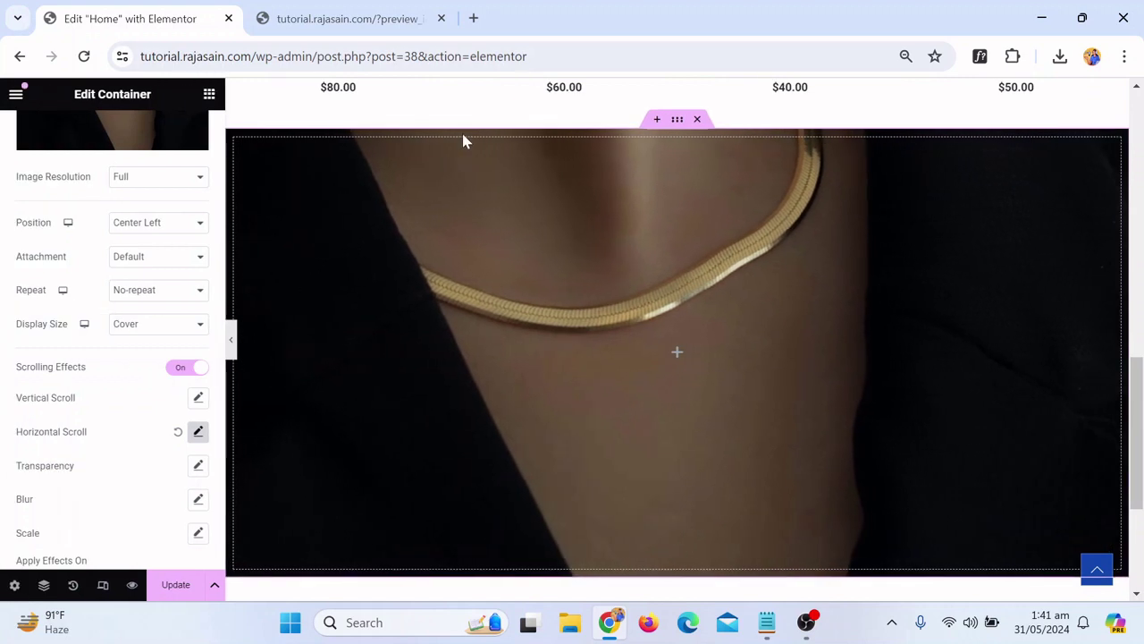
Try the Center Center position for the necklace background image, and settle on Center Right
{"action": "left_click", "coordinate": [167, 224]}
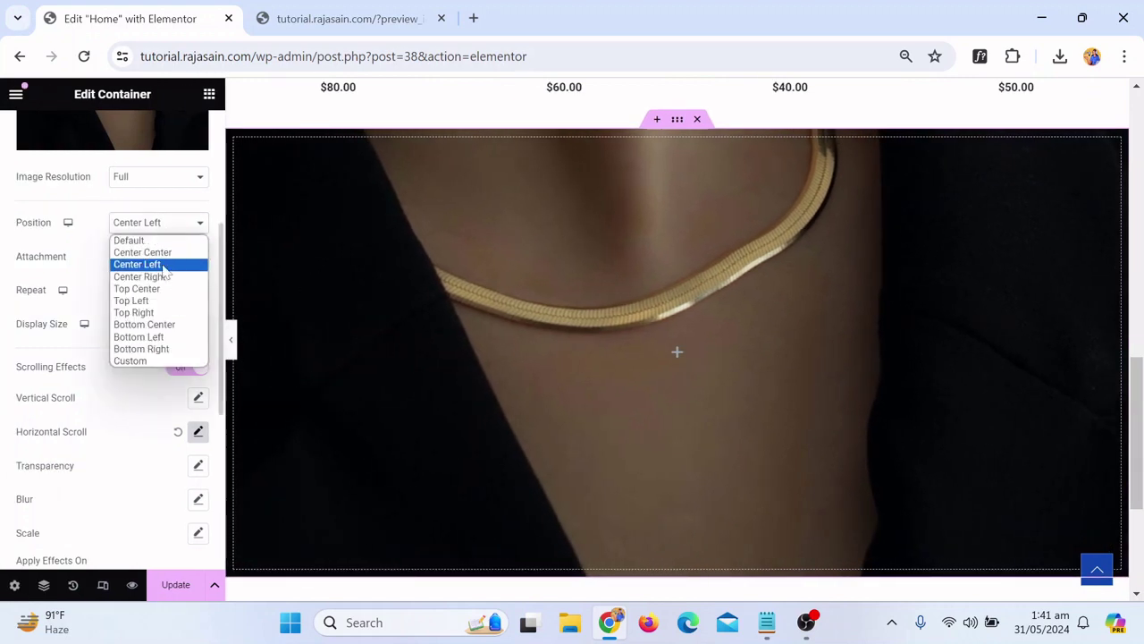
{"action": "left_click", "coordinate": [161, 253]}
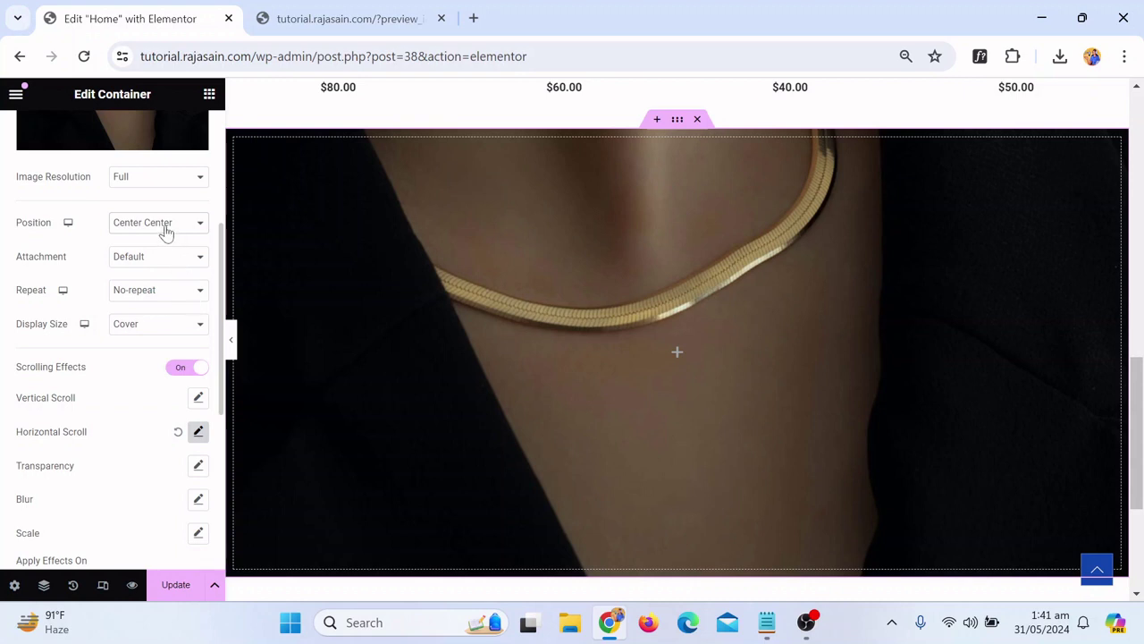
{"action": "left_click", "coordinate": [166, 231]}
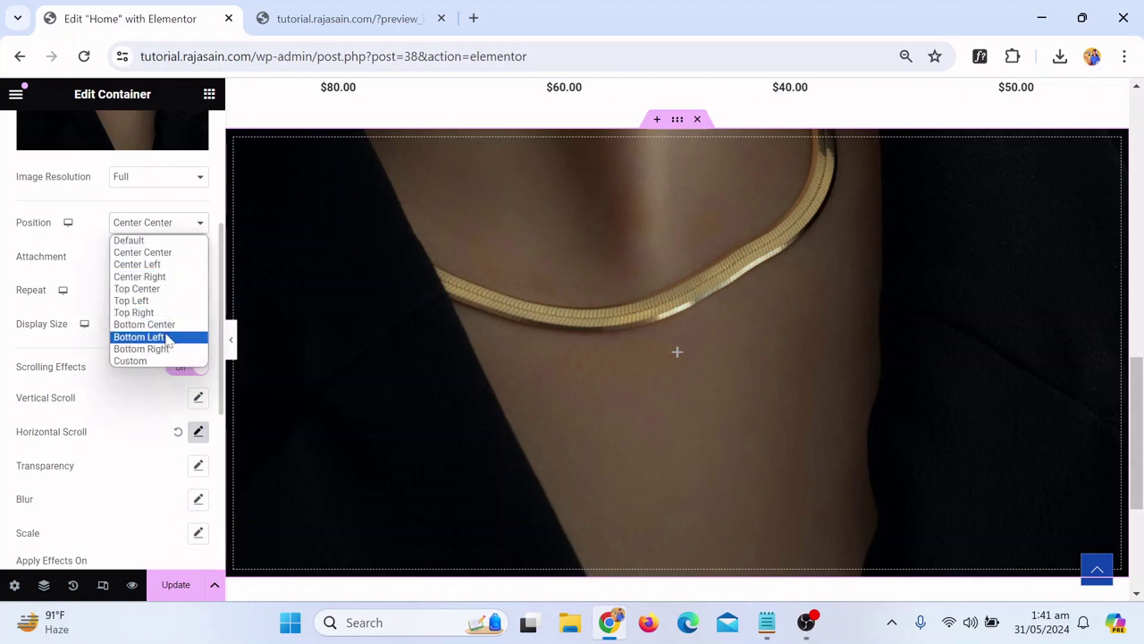
{"action": "left_click", "coordinate": [181, 280]}
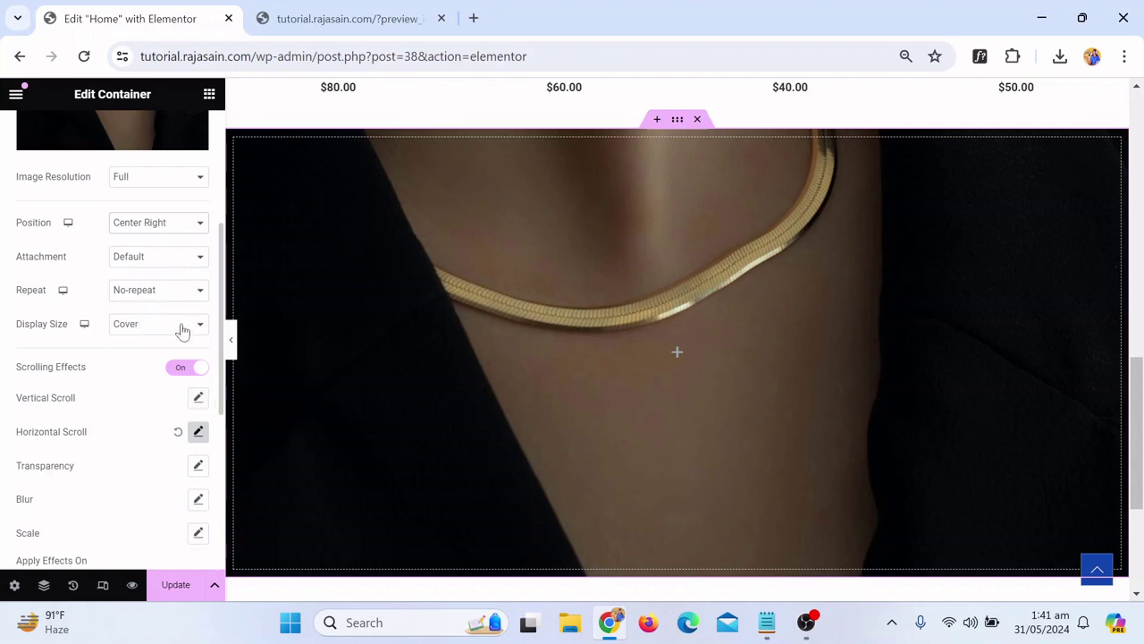
Check the repositioned necklace background at full page width while scrolling, with the editing panel temporarily hidden
{"action": "left_click", "coordinate": [231, 353]}
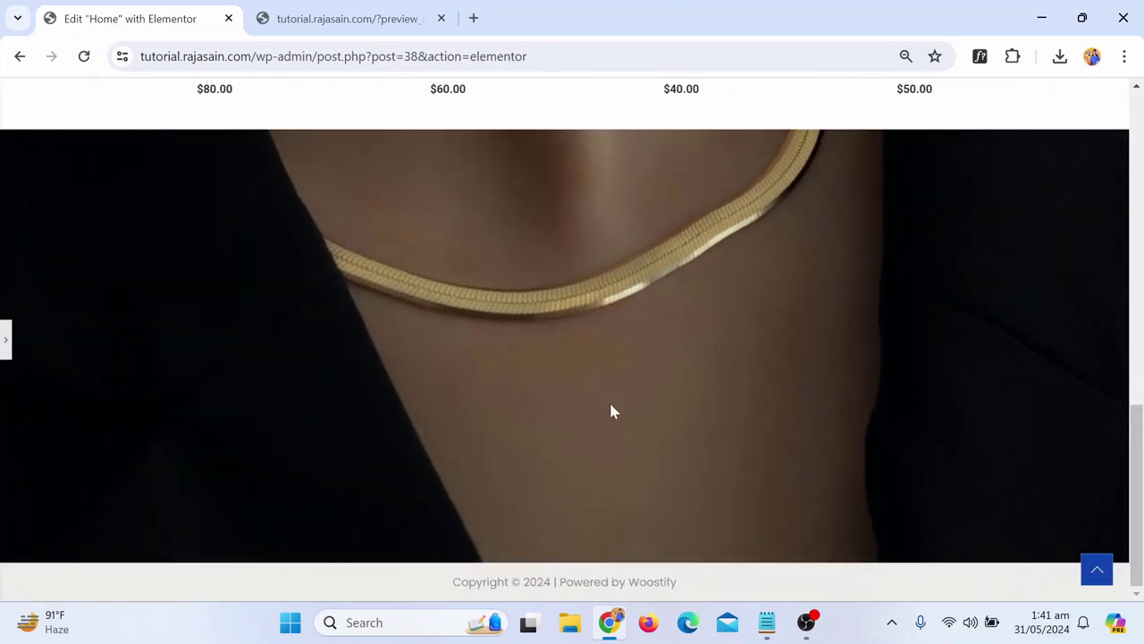
{"action": "scroll", "coordinate": [625, 393], "scroll_direction": "up", "scroll_amount": 3}
{"action": "scroll", "coordinate": [670, 391], "scroll_direction": "down", "scroll_amount": 3}
{"action": "scroll", "coordinate": [885, 357], "scroll_direction": "up", "scroll_amount": 2}
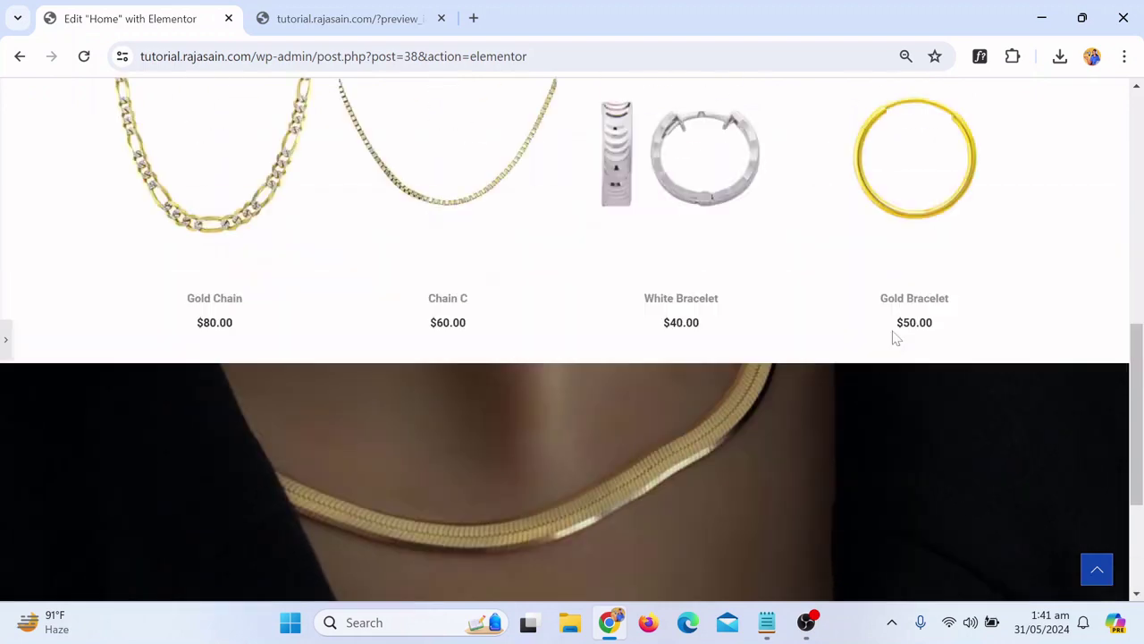
{"action": "scroll", "coordinate": [903, 313], "scroll_direction": "down", "scroll_amount": 3}
{"action": "left_click", "coordinate": [5, 340]}
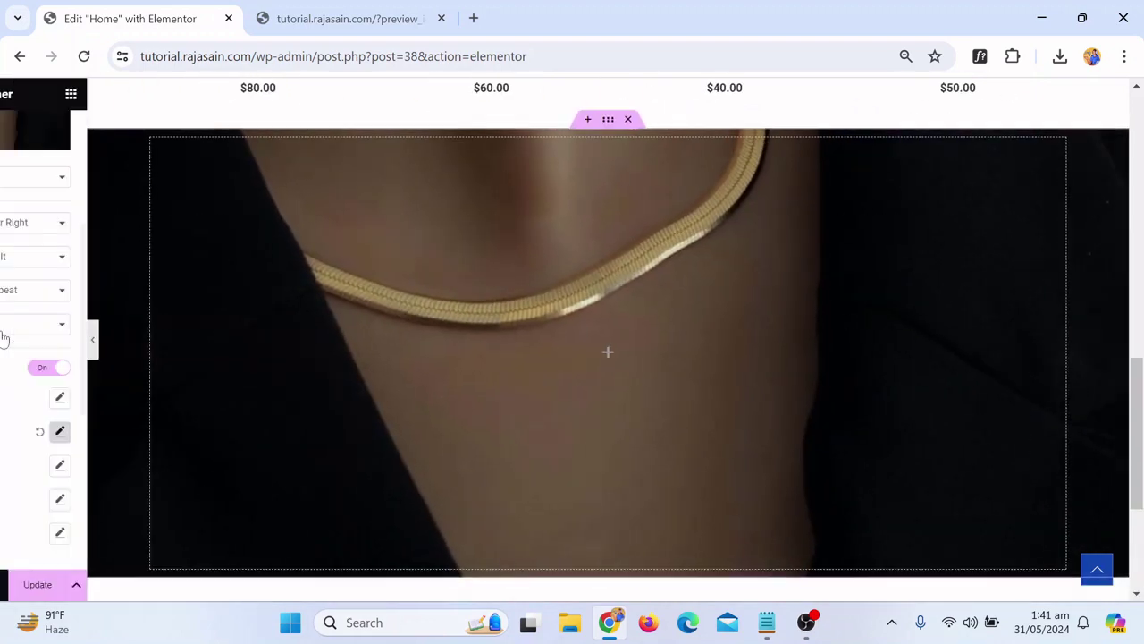
Add a Heading widget to the necklace container and set the container's Justify Content to Center
{"action": "left_click", "coordinate": [208, 94]}
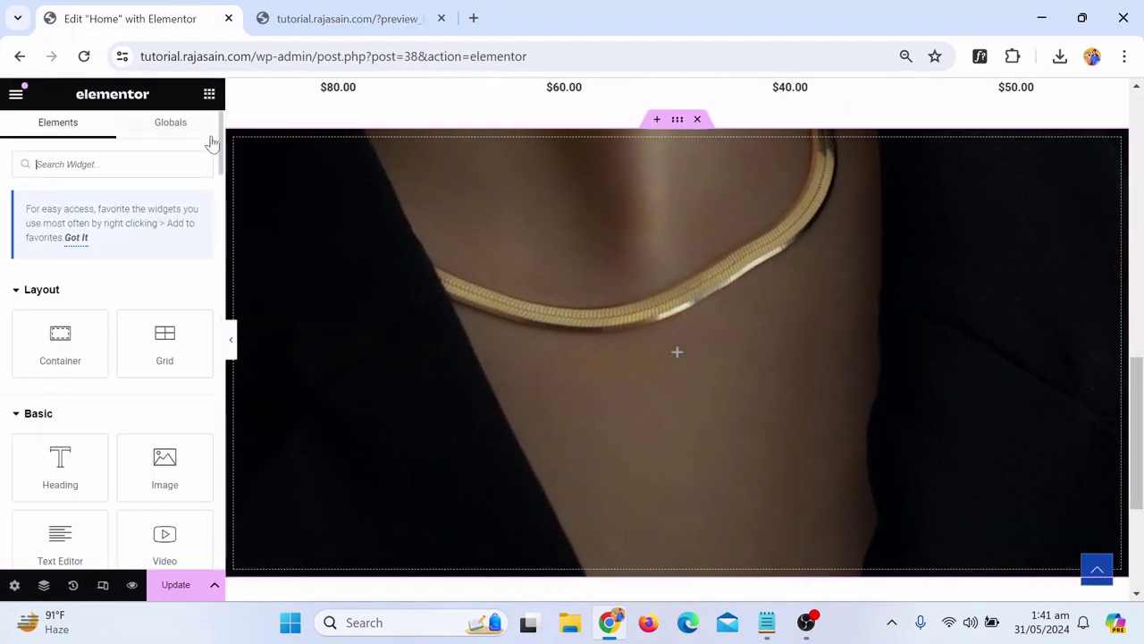
{"action": "left_click_drag", "start_coordinate": [60, 465], "coordinate": [603, 356]}
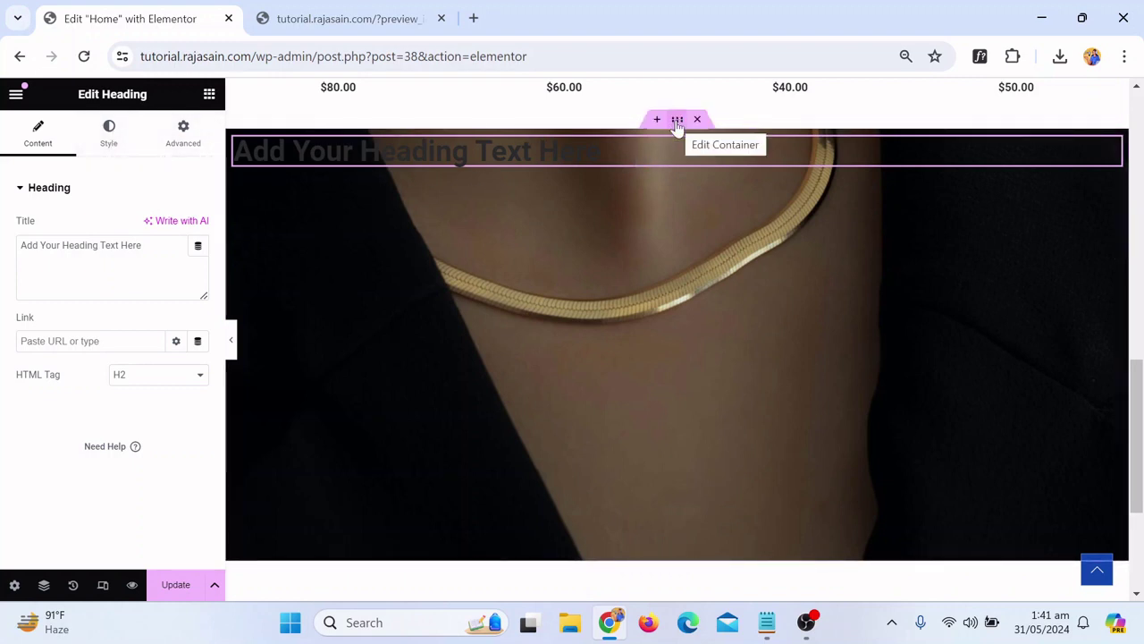
{"action": "left_click", "coordinate": [677, 122]}
{"action": "scroll", "coordinate": [98, 361], "scroll_direction": "down", "scroll_amount": 4}
{"action": "scroll", "coordinate": [97, 304], "scroll_direction": "up", "scroll_amount": 4}
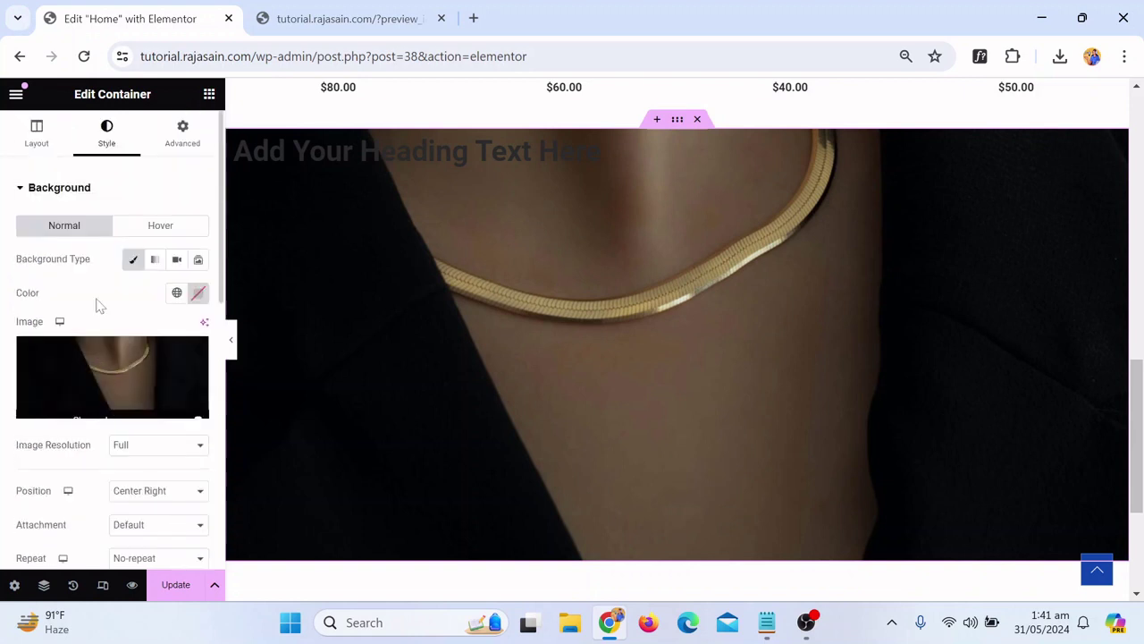
{"action": "left_click", "coordinate": [34, 132]}
{"action": "scroll", "coordinate": [112, 357], "scroll_direction": "down", "scroll_amount": 2}
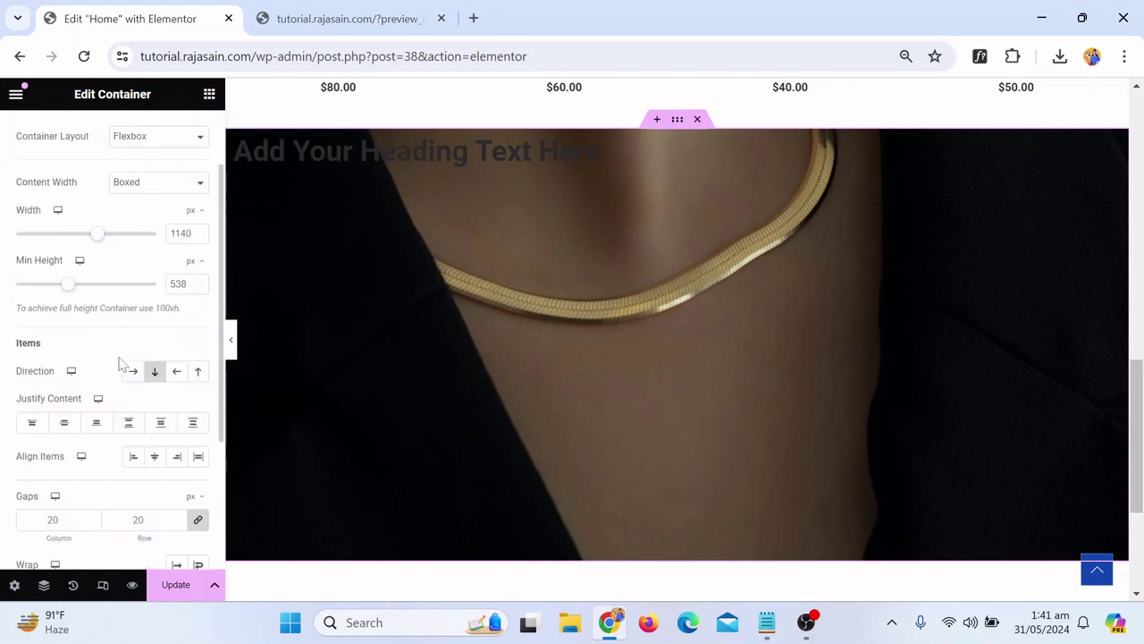
{"action": "left_click", "coordinate": [64, 424]}
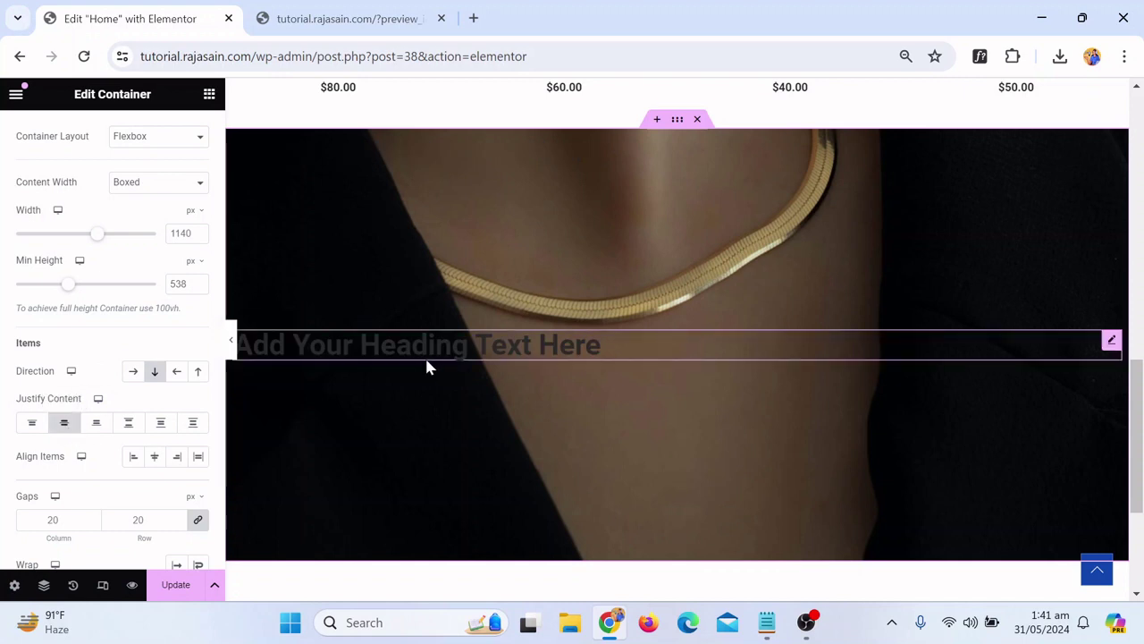
{"action": "left_click", "coordinate": [232, 340]}
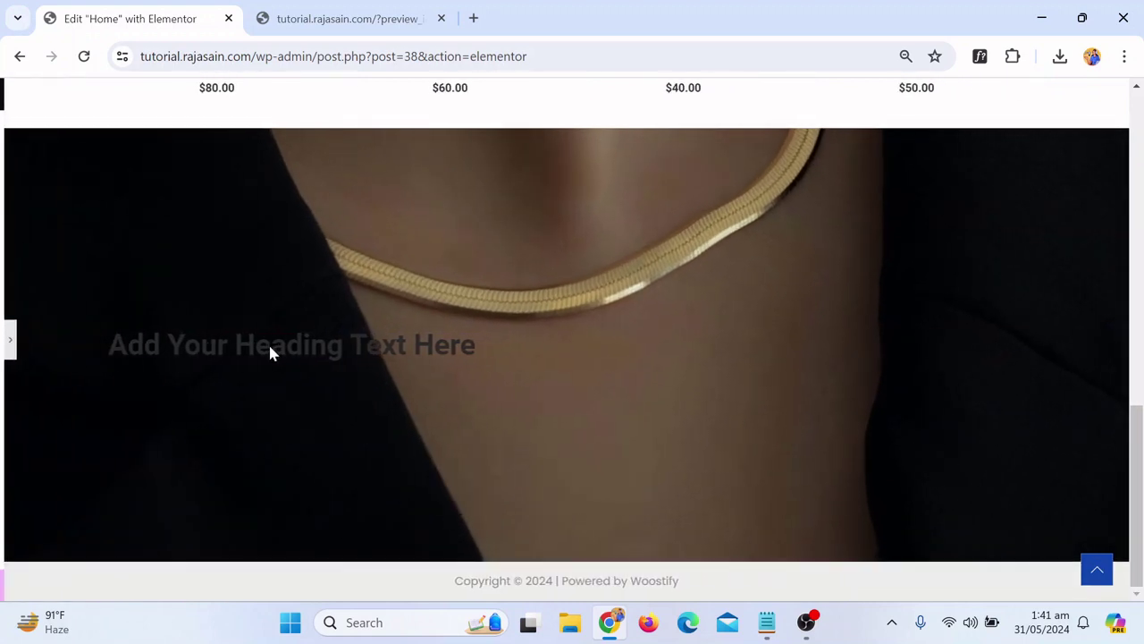
{"action": "left_click", "coordinate": [8, 339]}
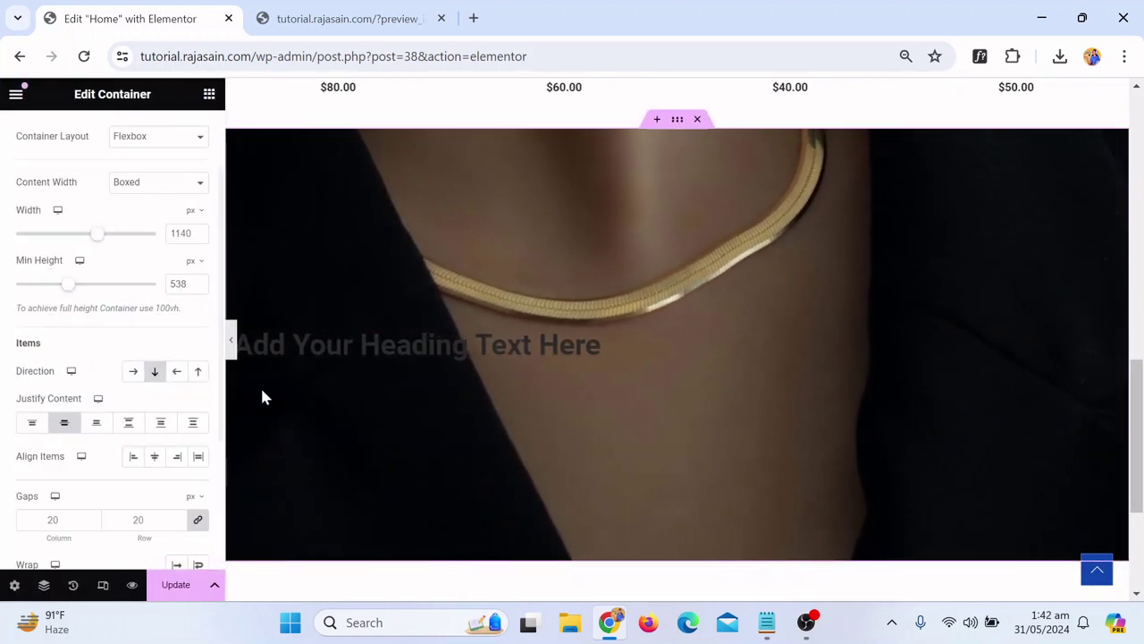
Set the text color of the necklace container's heading to the global color WHite (#FFFFFF)
{"action": "left_click", "coordinate": [425, 354]}
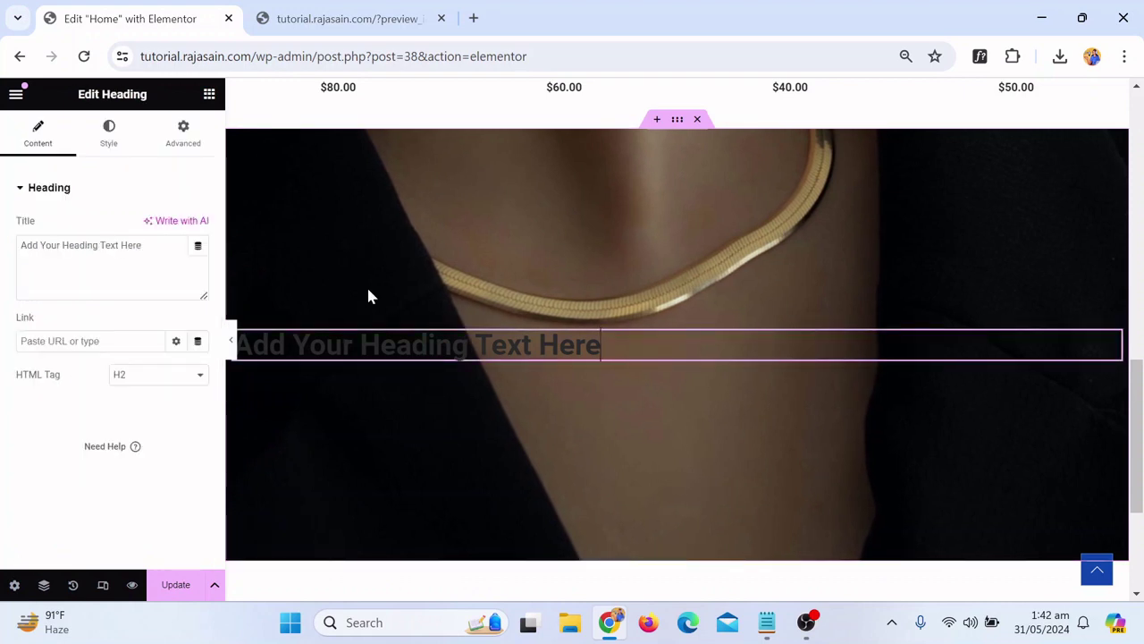
{"action": "left_click", "coordinate": [109, 134]}
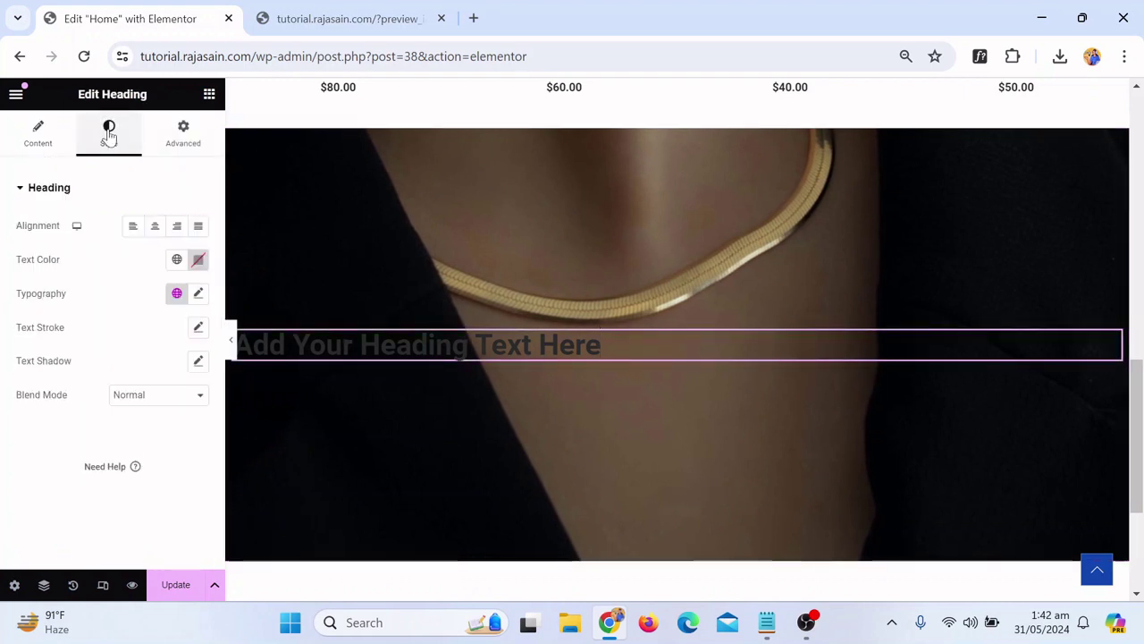
{"action": "left_click", "coordinate": [177, 259]}
{"action": "scroll", "coordinate": [121, 368], "scroll_direction": "down", "scroll_amount": 3}
{"action": "scroll", "coordinate": [121, 375], "scroll_direction": "up", "scroll_amount": 5}
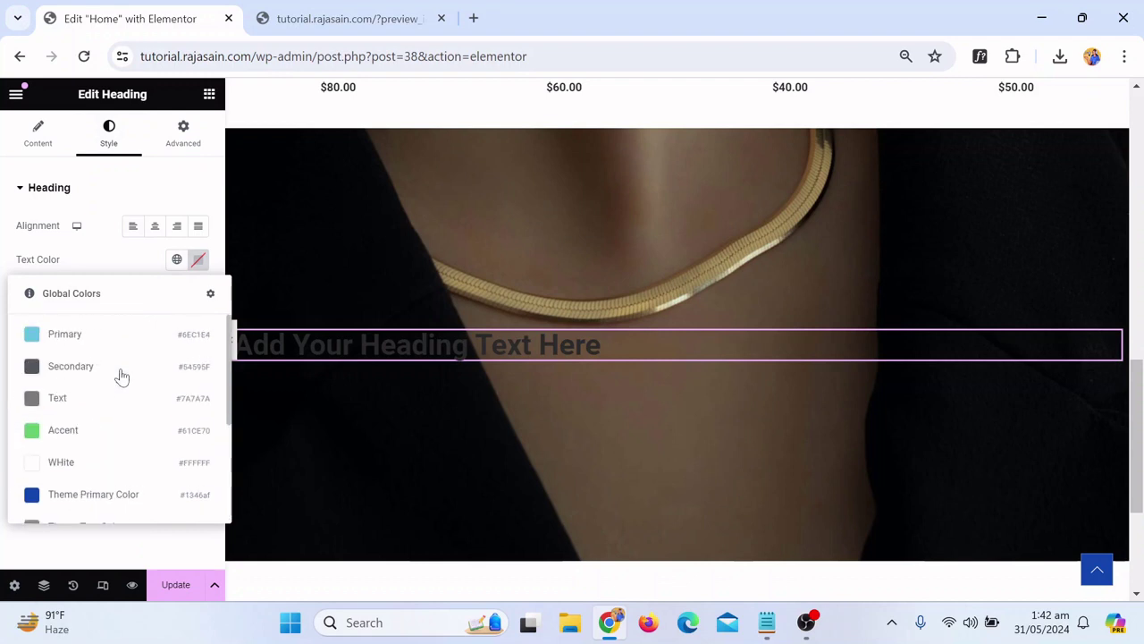
{"action": "left_click", "coordinate": [68, 461]}
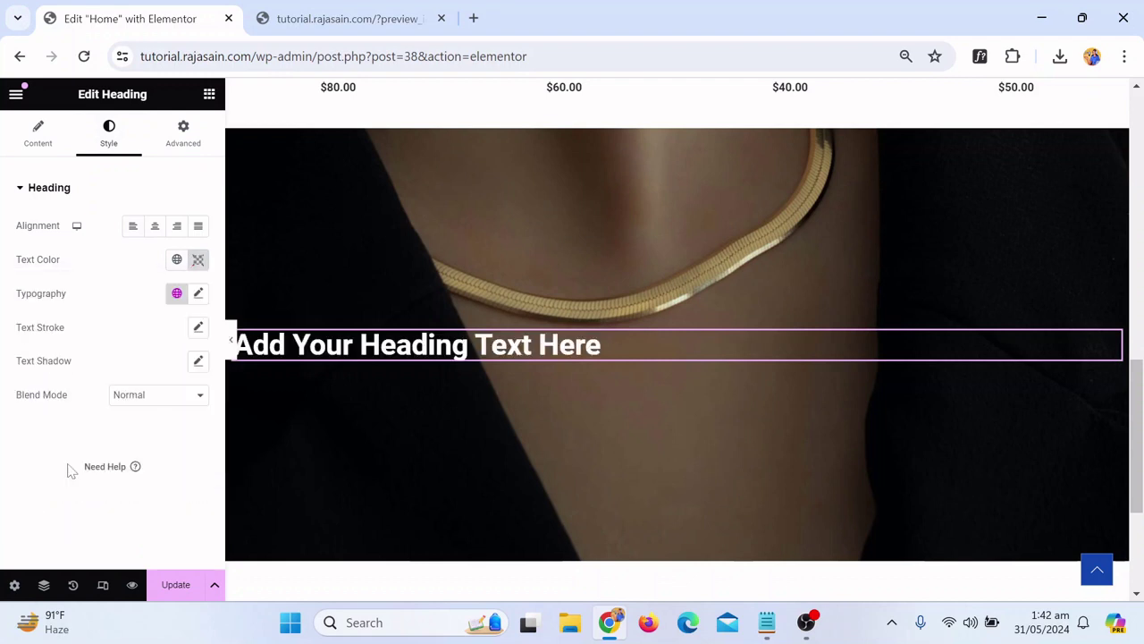
Replace the heading's title with "Discover Premium Products" and check it at full page width
{"action": "left_click", "coordinate": [45, 136]}
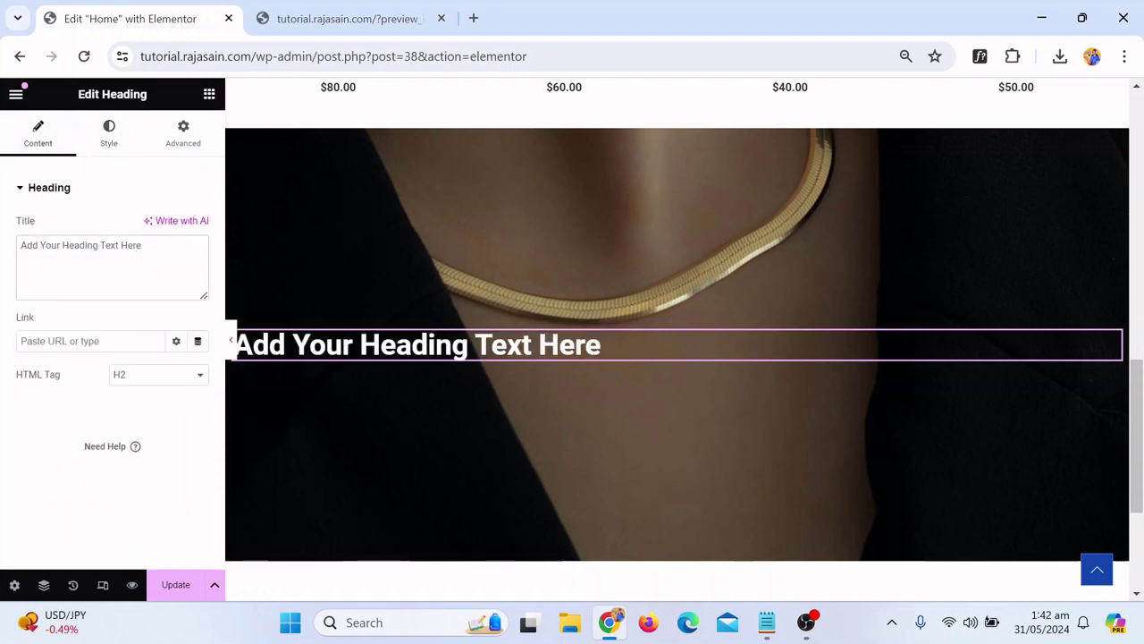
{"action": "key", "text": "ctrl+a"}
{"action": "key", "text": "BackSpace"}
{"action": "type", "text": "D"}
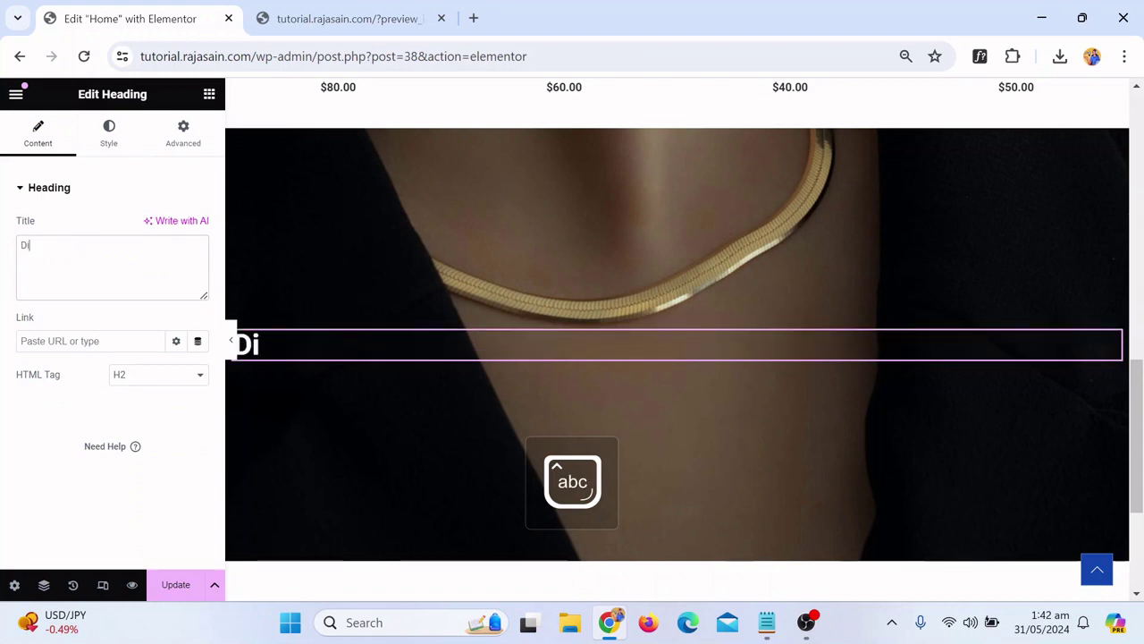
{"action": "type", "text": "isco"}
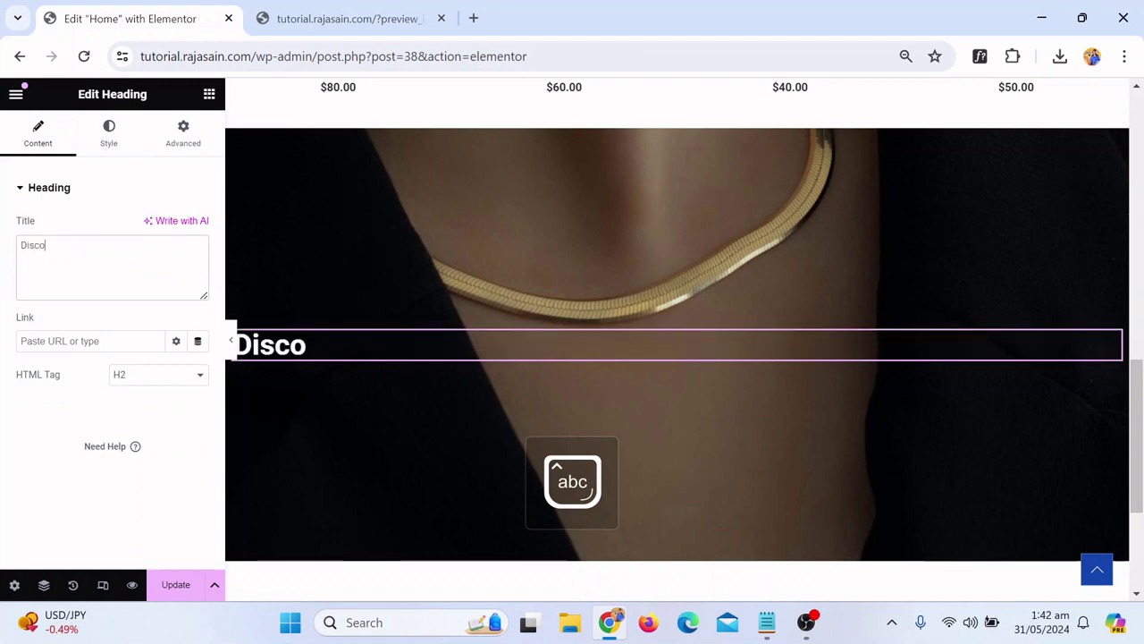
{"action": "type", "text": "ver Prem"}
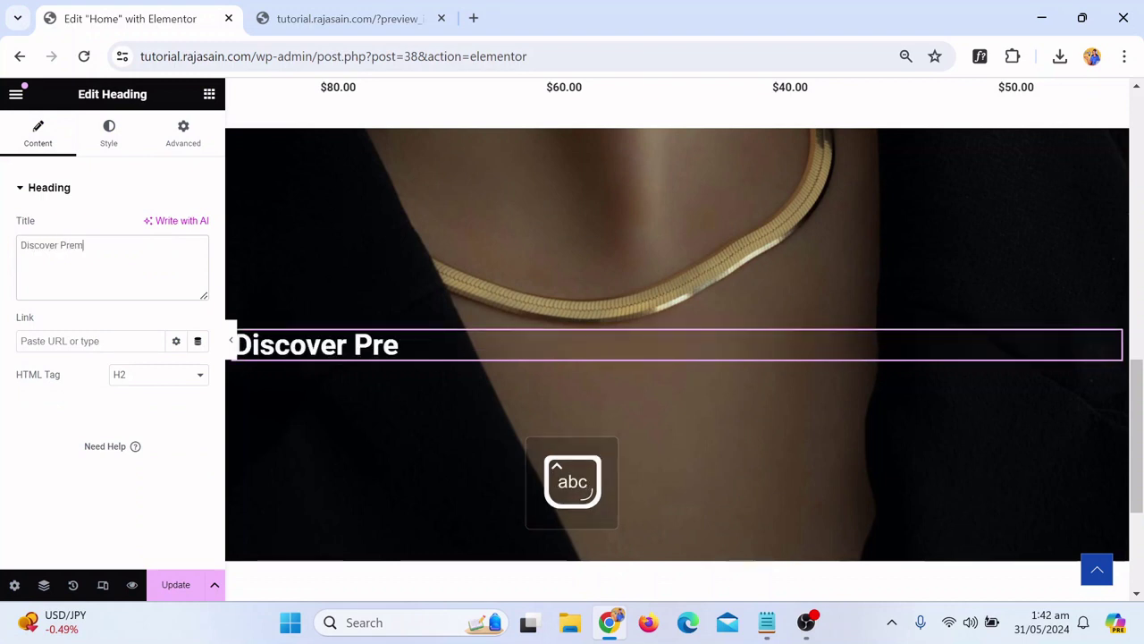
{"action": "type", "text": "ium Producs"}
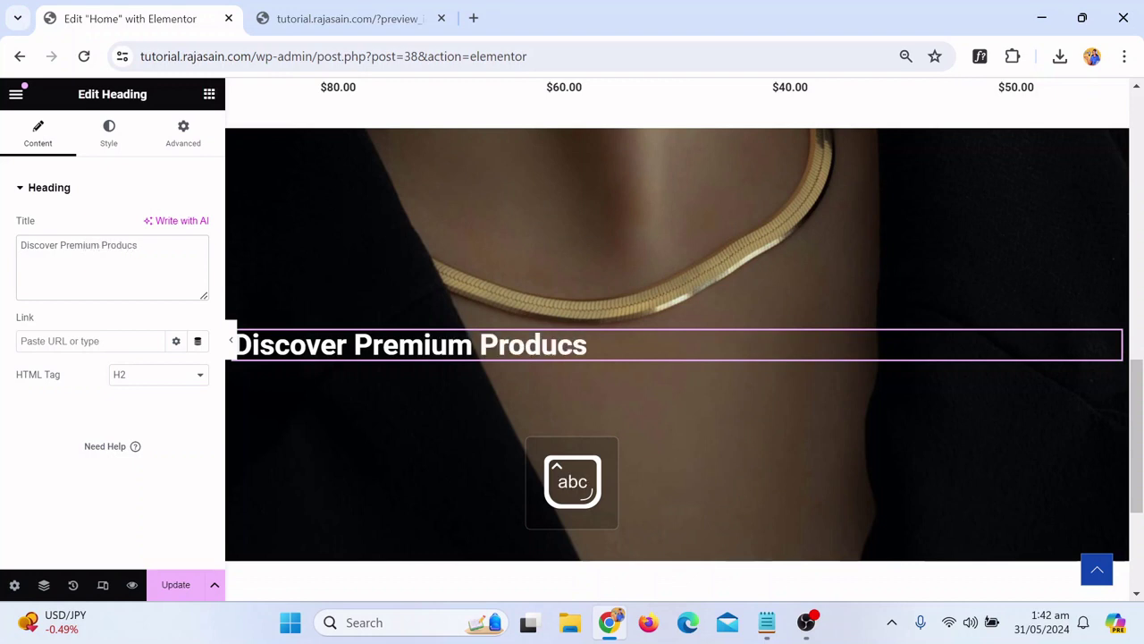
{"action": "key", "text": "BackSpace"}
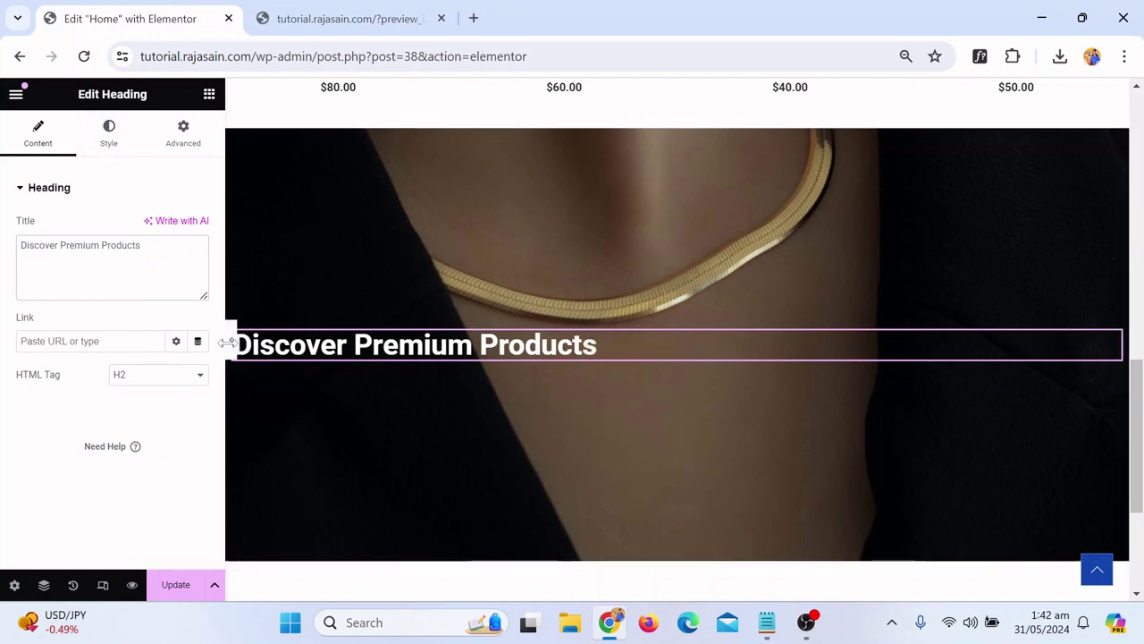
{"action": "left_click", "coordinate": [231, 344]}
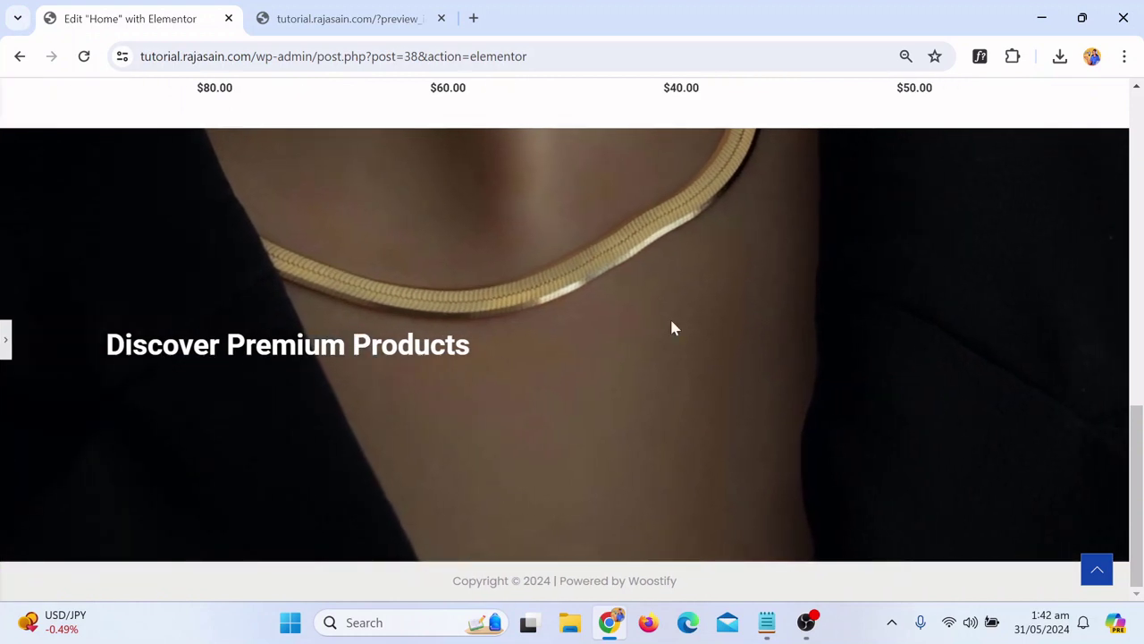
{"action": "left_click", "coordinate": [4, 338]}
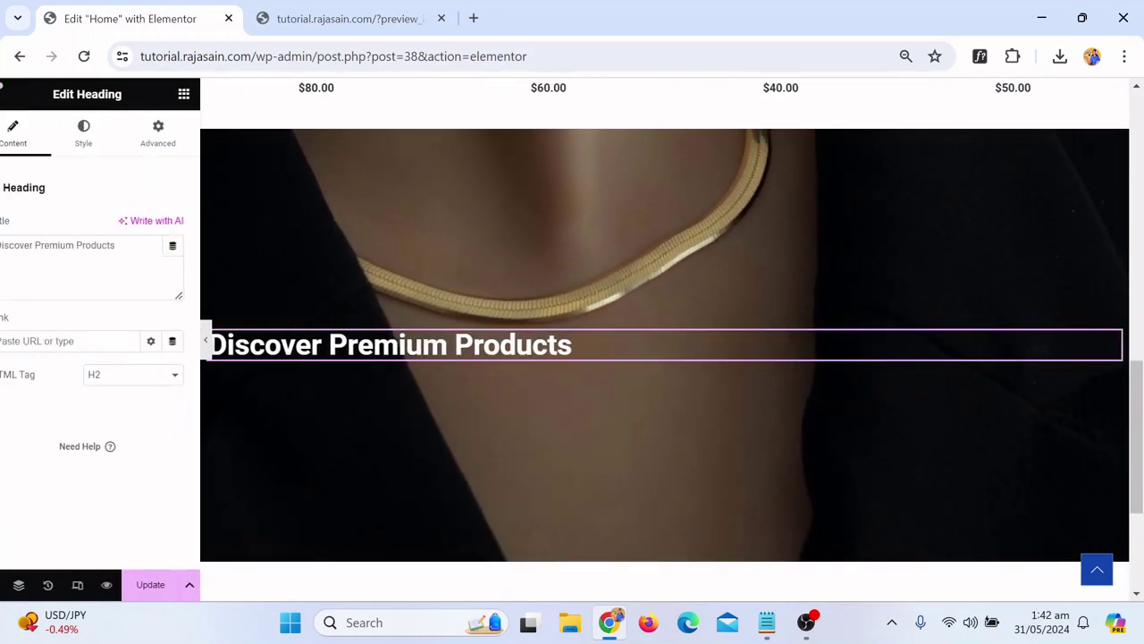
Set the typography size of the "Discover Premium Products" heading to 36 px
{"action": "left_click", "coordinate": [107, 134]}
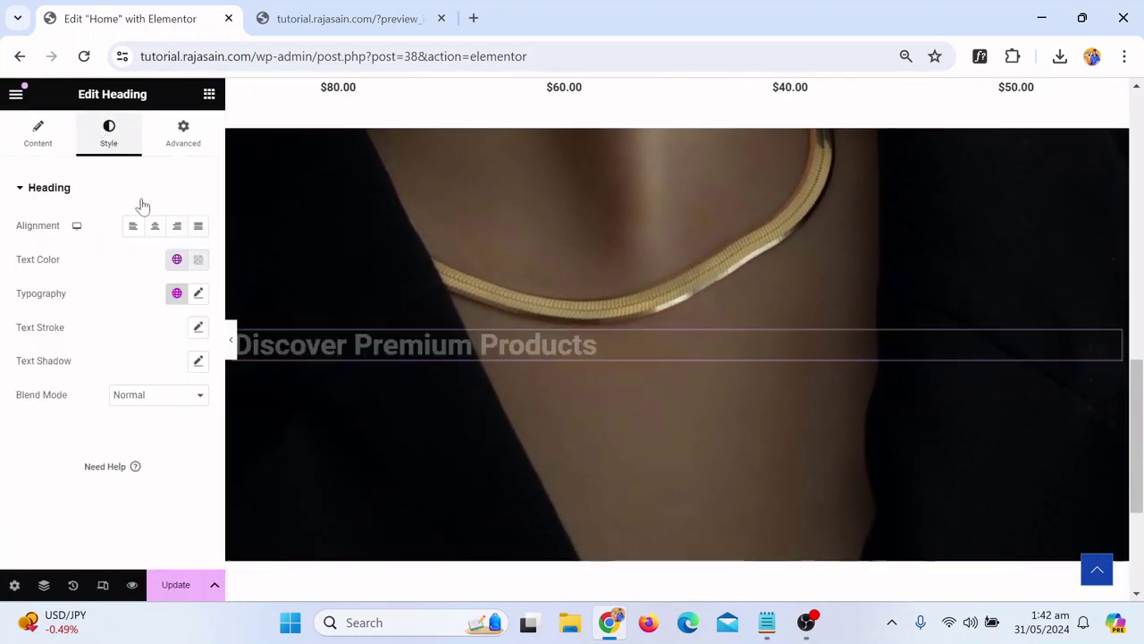
{"action": "left_click", "coordinate": [199, 294]}
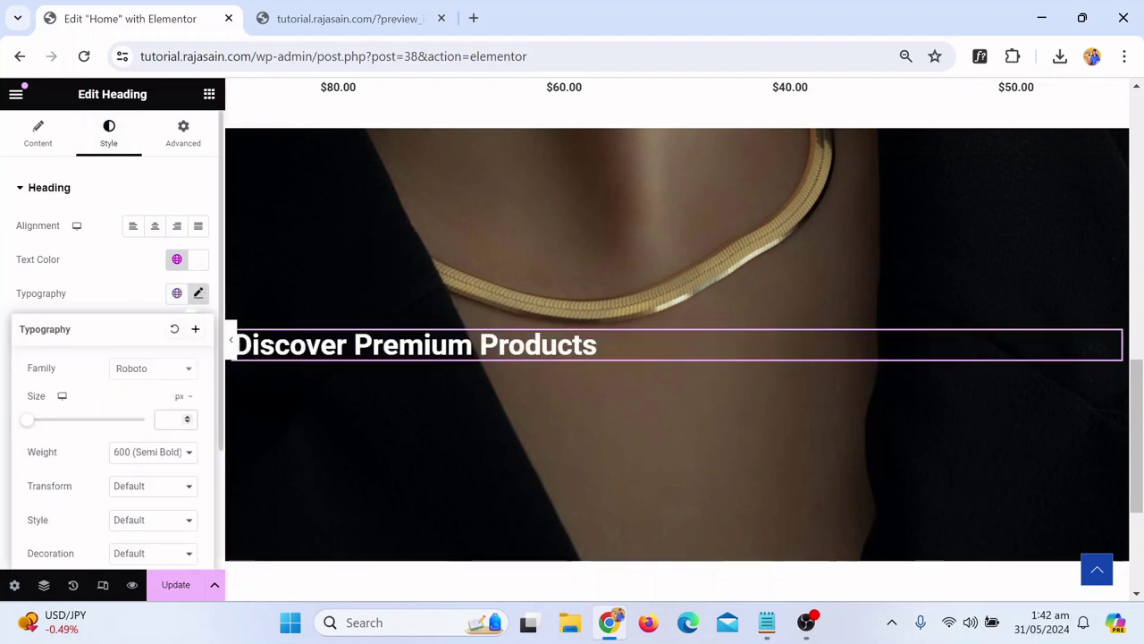
{"action": "left_click", "coordinate": [161, 420]}
{"action": "type", "text": "35"}
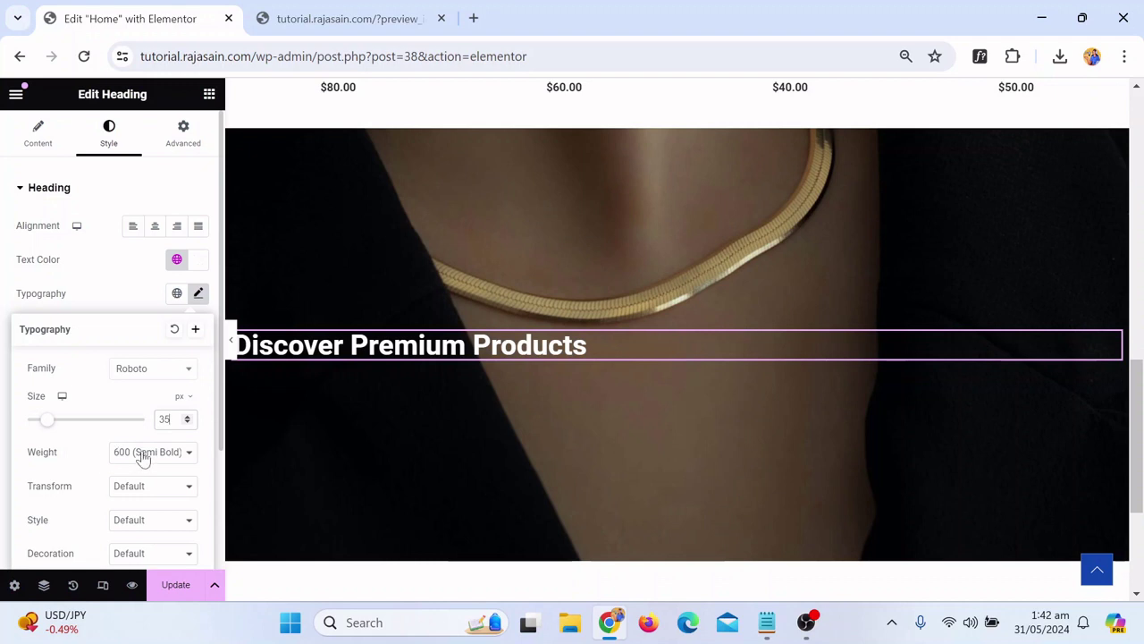
{"action": "key", "text": "Up"}
{"action": "key", "text": "Up"}
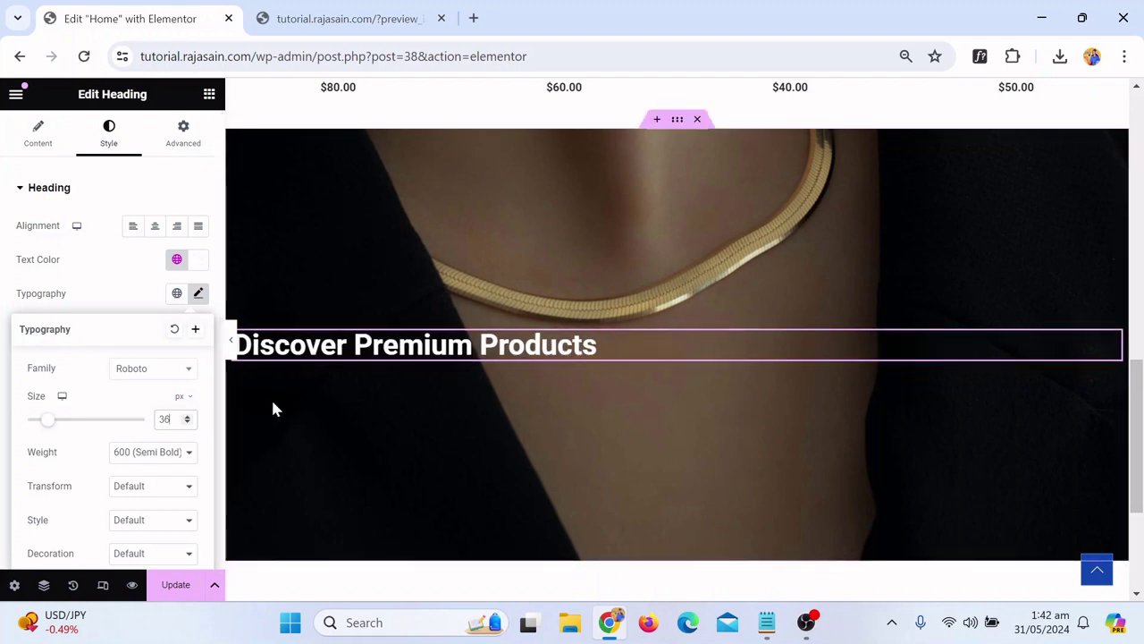
{"action": "key", "text": "Down"}
Give the necklace container a classic background overlay in the global color Theme Accent Color (#2b2b2b)
{"action": "left_click", "coordinate": [678, 120]}
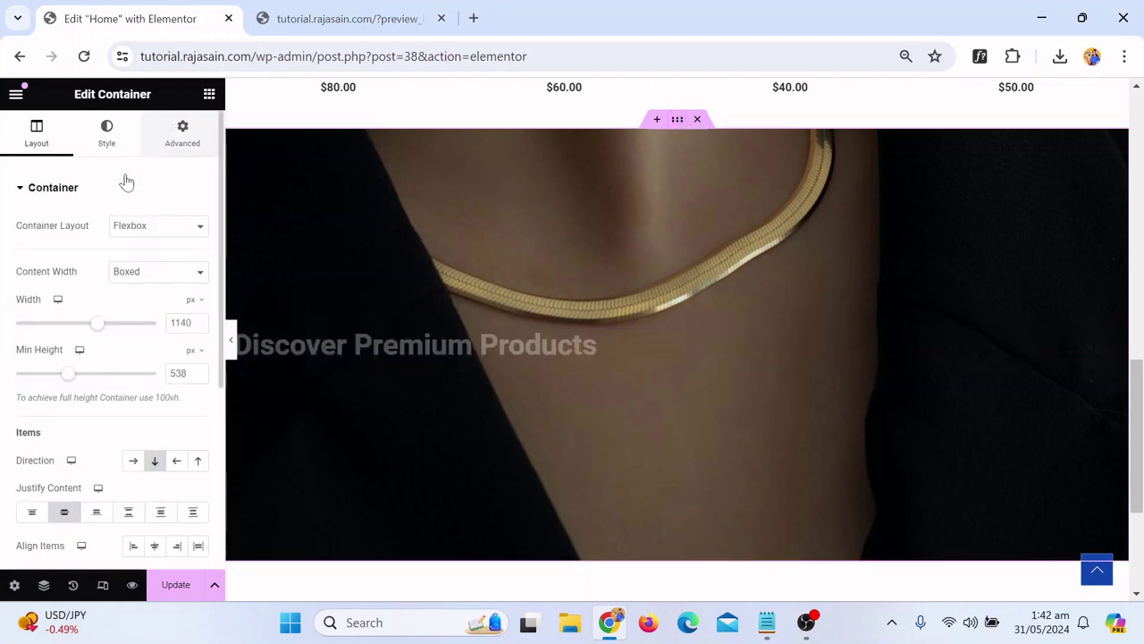
{"action": "left_click", "coordinate": [111, 143]}
{"action": "scroll", "coordinate": [123, 333], "scroll_direction": "down", "scroll_amount": 3}
{"action": "scroll", "coordinate": [75, 484], "scroll_direction": "down", "scroll_amount": 3}
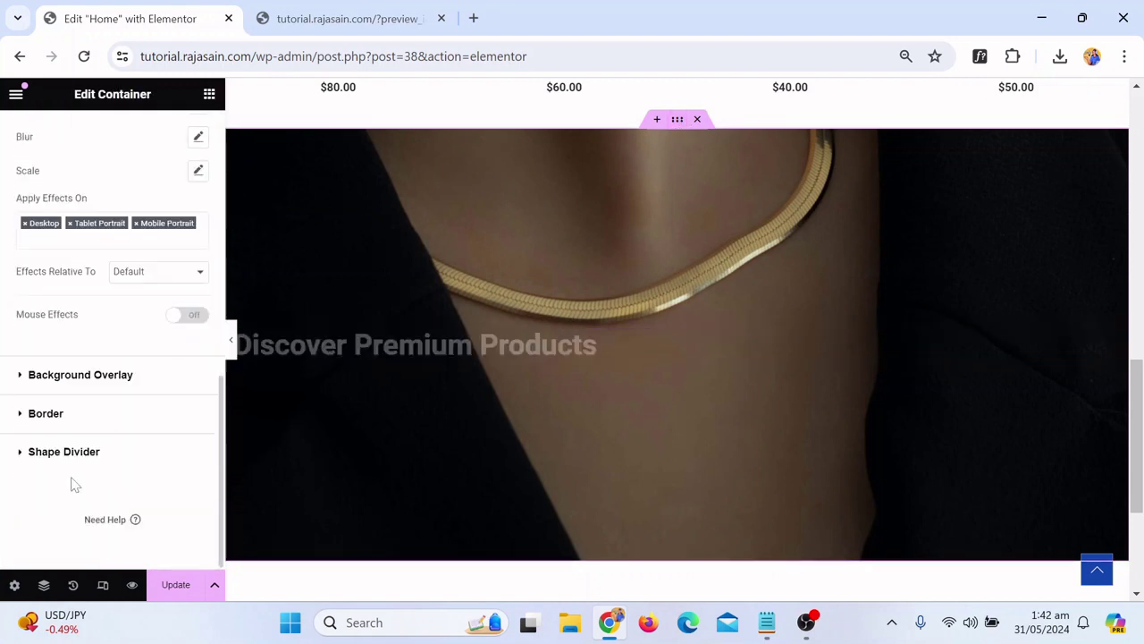
{"action": "left_click", "coordinate": [84, 377]}
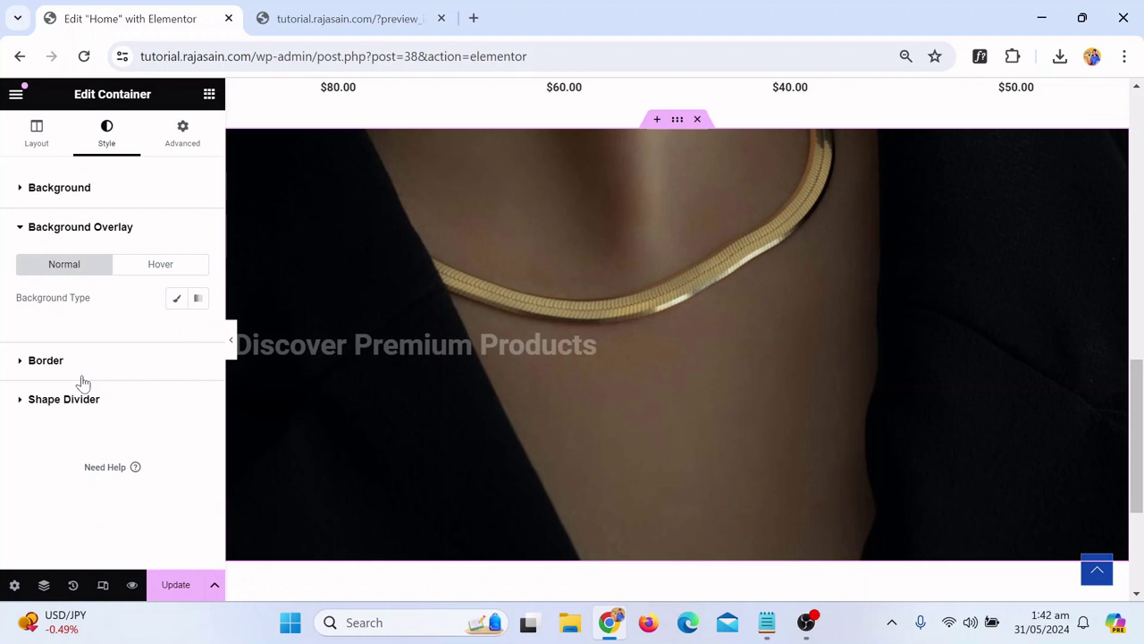
{"action": "left_click", "coordinate": [176, 298]}
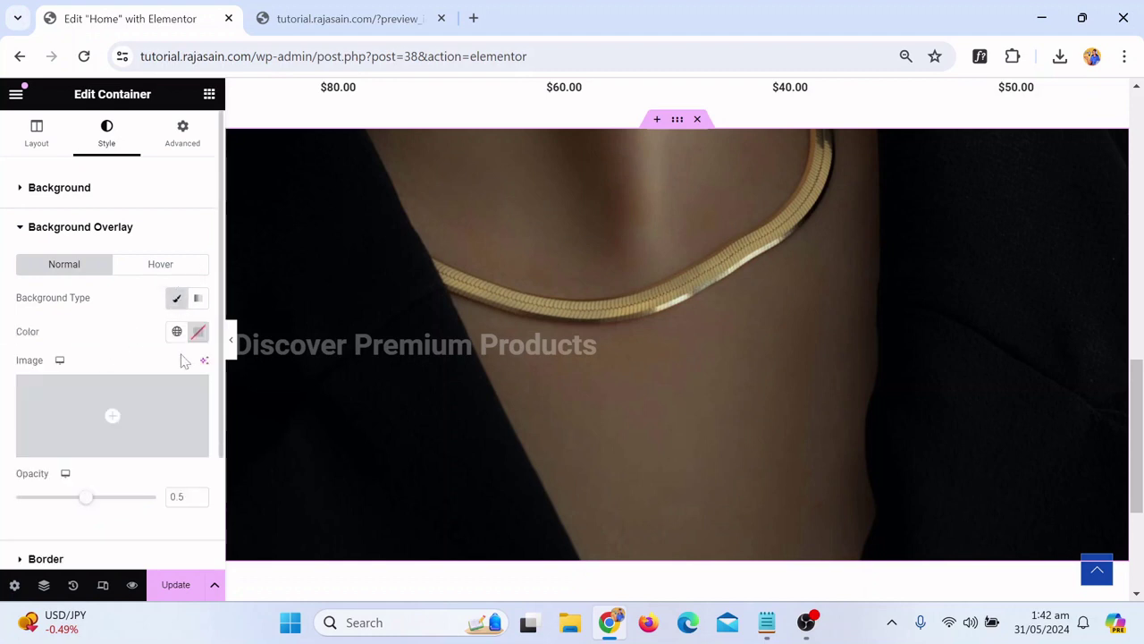
{"action": "left_click", "coordinate": [176, 332]}
{"action": "scroll", "coordinate": [98, 429], "scroll_direction": "down", "scroll_amount": 2}
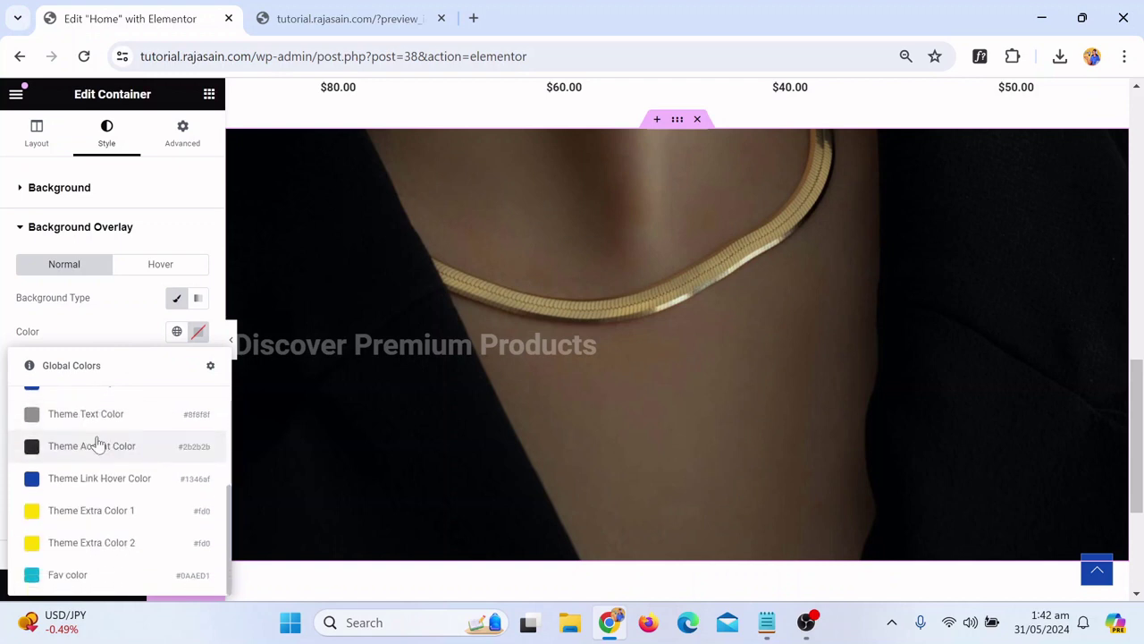
{"action": "left_click", "coordinate": [96, 443]}
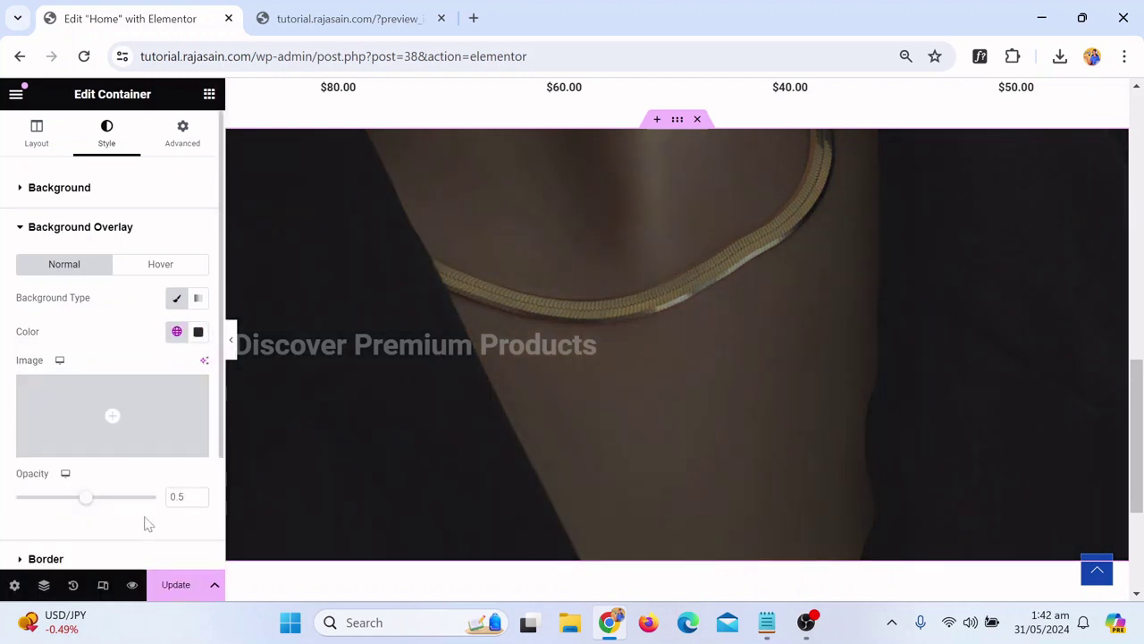
Reduce the necklace container's overlay opacity to 0.27 and check it at full page width
{"action": "left_click_drag", "start_coordinate": [93, 502], "coordinate": [51, 487]}
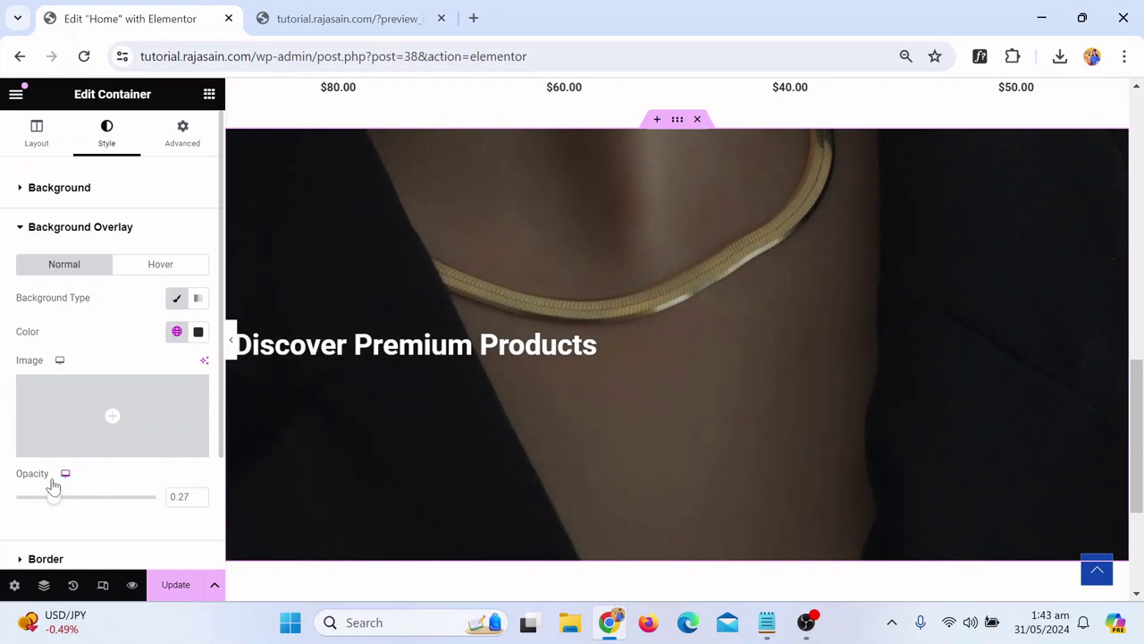
{"action": "left_click", "coordinate": [231, 340]}
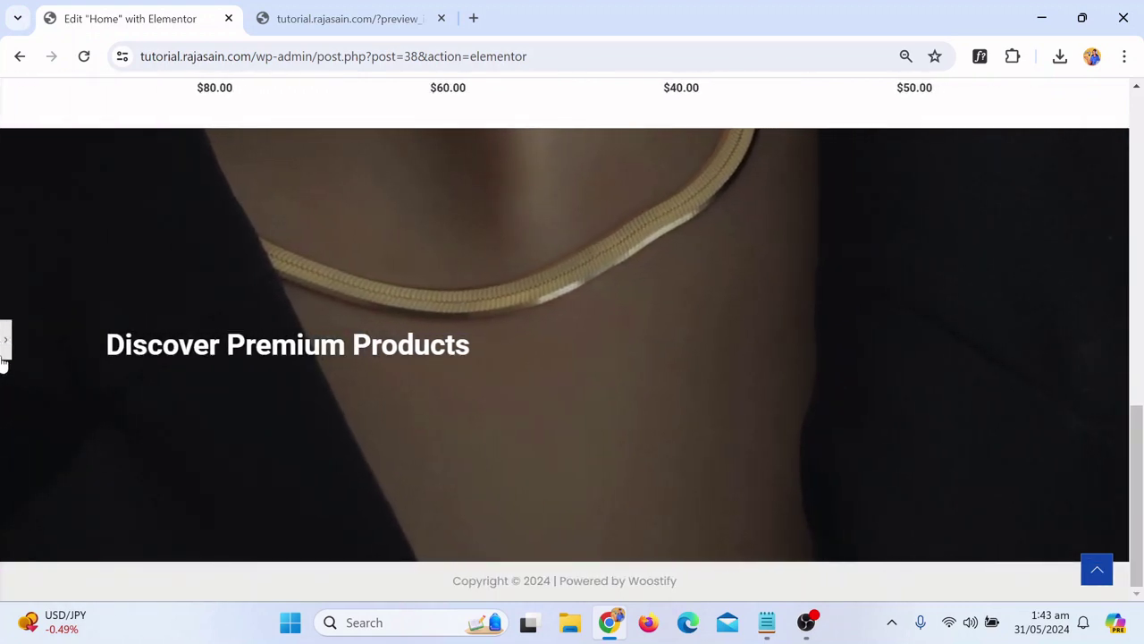
{"action": "left_click", "coordinate": [5, 340]}
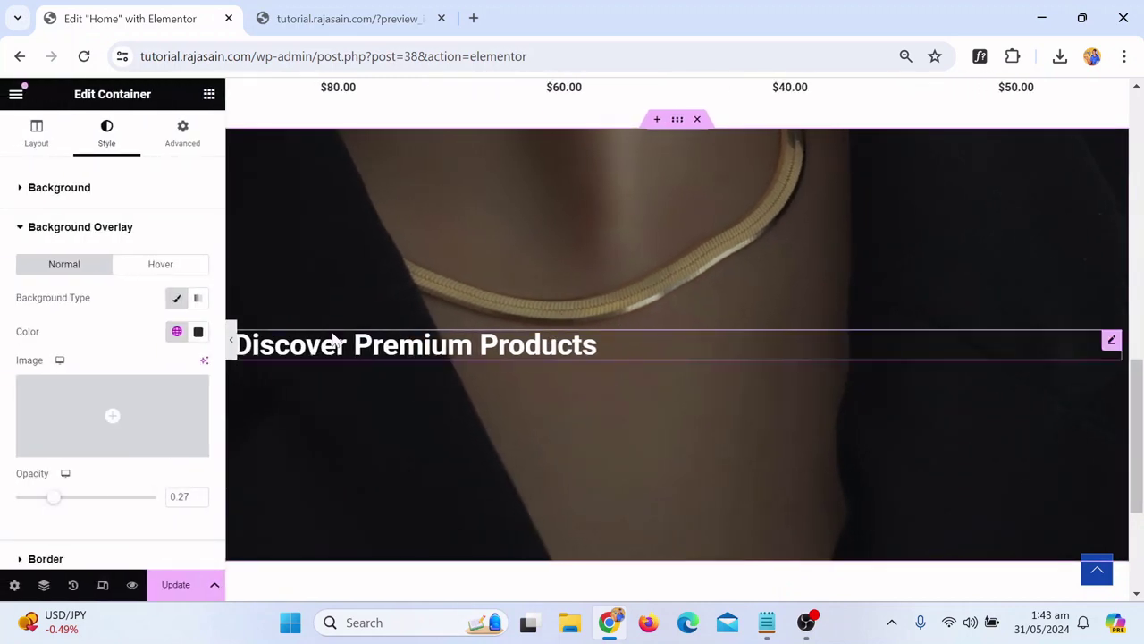
Add a second Heading widget below "Discover Premium Products" and title it "View More Products Here"
{"action": "left_click", "coordinate": [208, 95]}
{"action": "scroll", "coordinate": [76, 414], "scroll_direction": "down", "scroll_amount": 1}
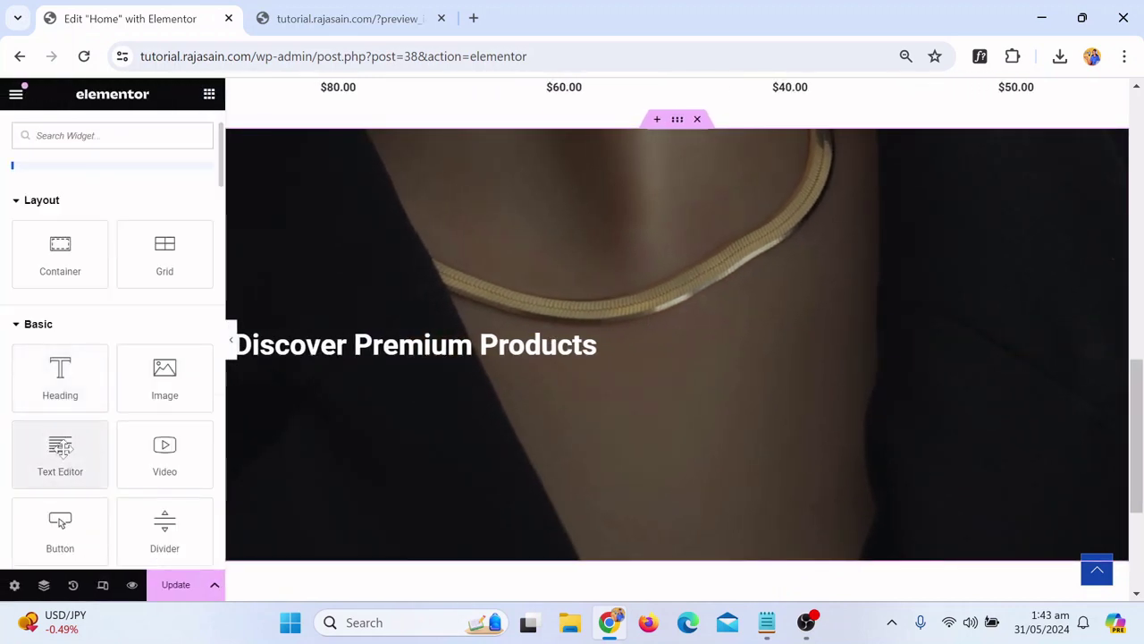
{"action": "left_click_drag", "start_coordinate": [405, 347], "coordinate": [403, 343]}
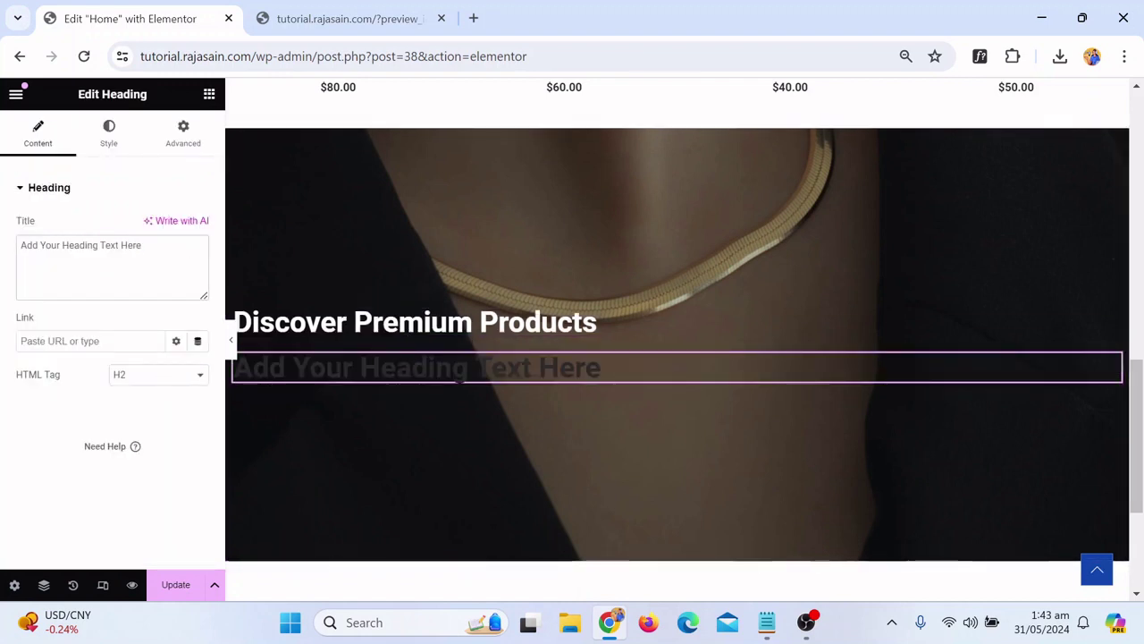
{"action": "key", "text": "ctrl+a"}
{"action": "key", "text": "BackSpace"}
{"action": "type", "text": "V"}
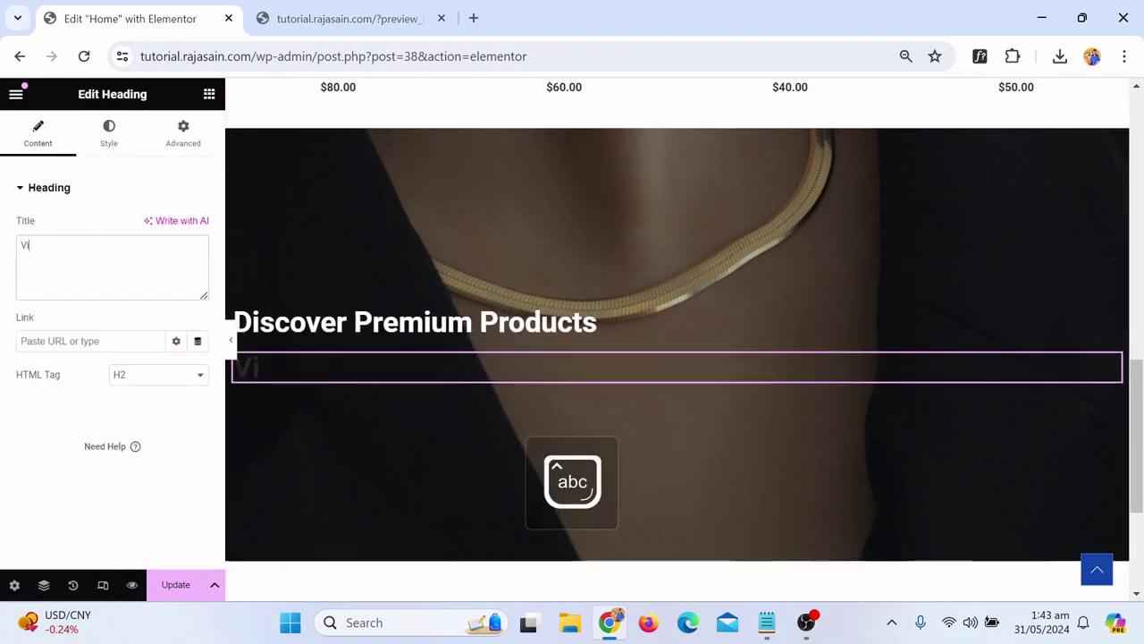
{"action": "type", "text": "iew More"}
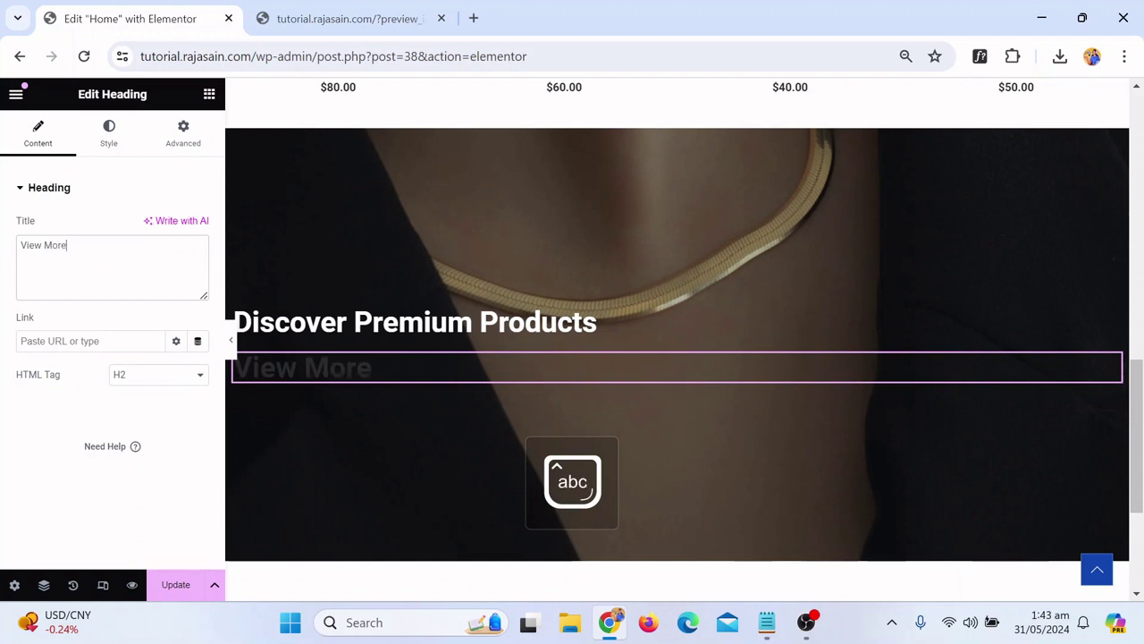
{"action": "type", "text": " Prod"}
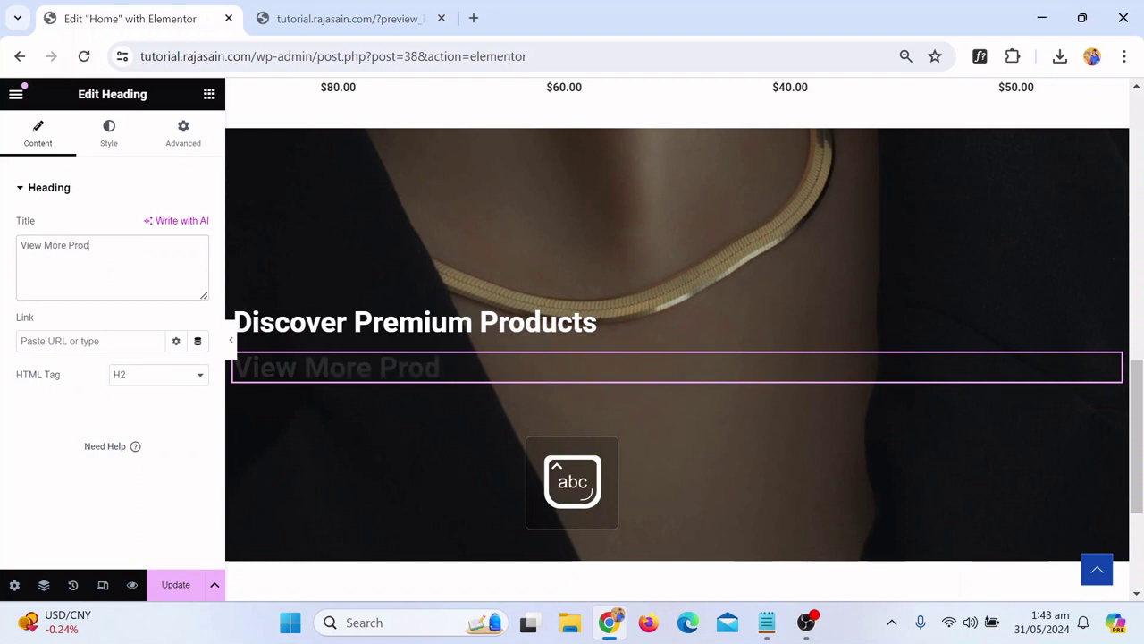
{"action": "type", "text": "ucts Here"}
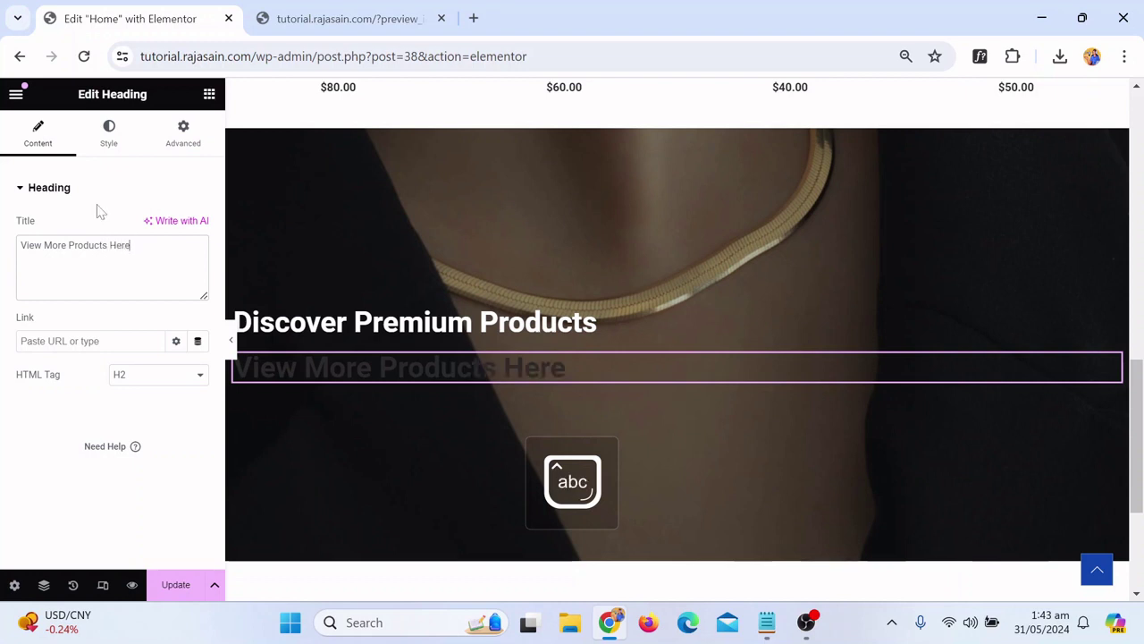
Set the text color of the "View More Products Here" heading to the global color WHite (#FFFFFF)
{"action": "left_click", "coordinate": [109, 134]}
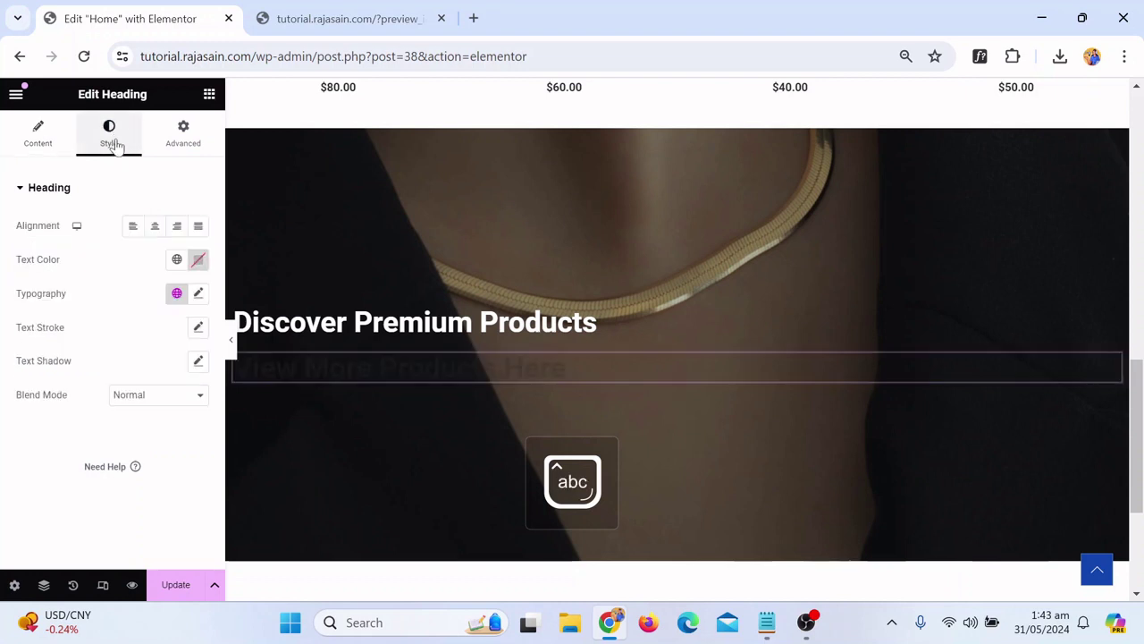
{"action": "left_click", "coordinate": [175, 259]}
{"action": "scroll", "coordinate": [126, 349], "scroll_direction": "down", "scroll_amount": 2}
{"action": "scroll", "coordinate": [116, 362], "scroll_direction": "up", "scroll_amount": 2}
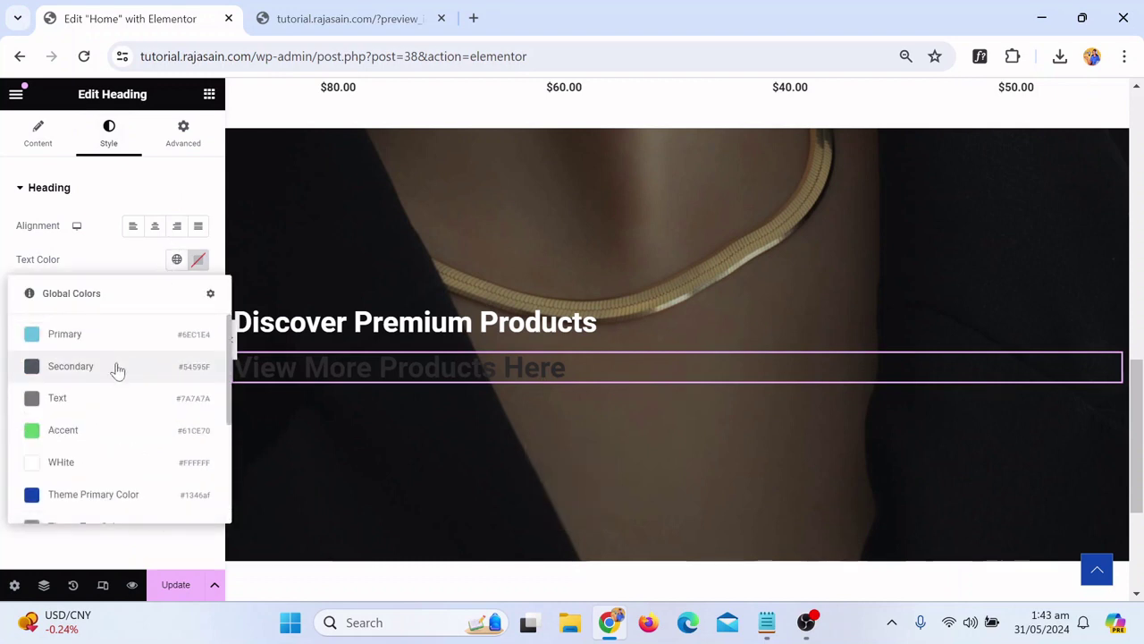
{"action": "left_click", "coordinate": [85, 466]}
Set the "View More Products Here" heading's typography to size 21 px and weight 400 (Normal), and check it at full page width
{"action": "left_click", "coordinate": [198, 295]}
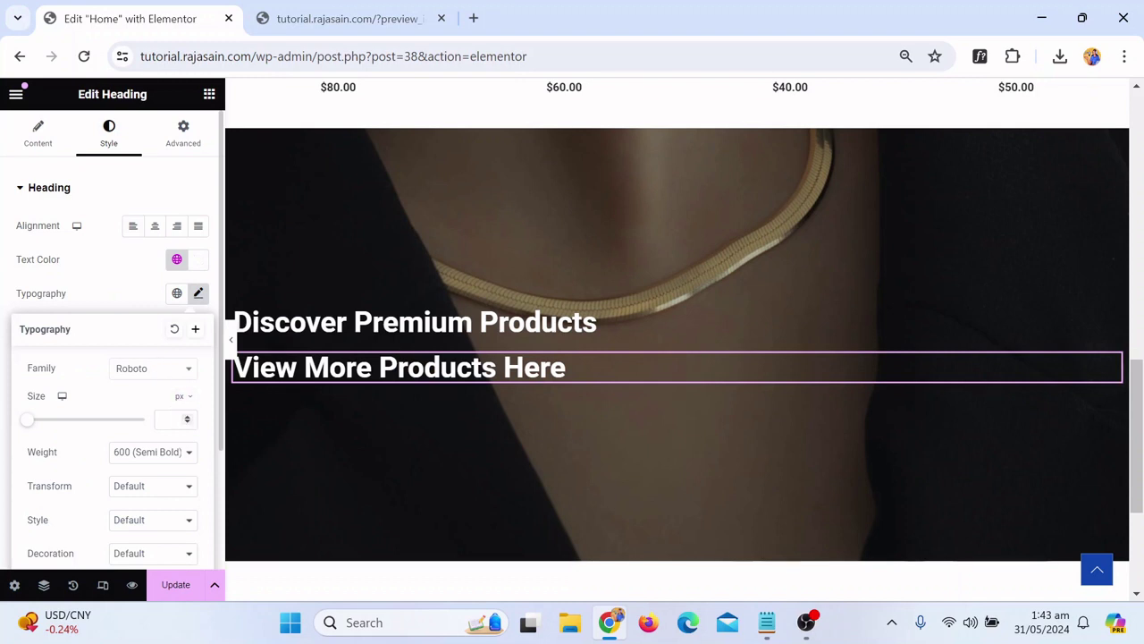
{"action": "type", "text": "21"}
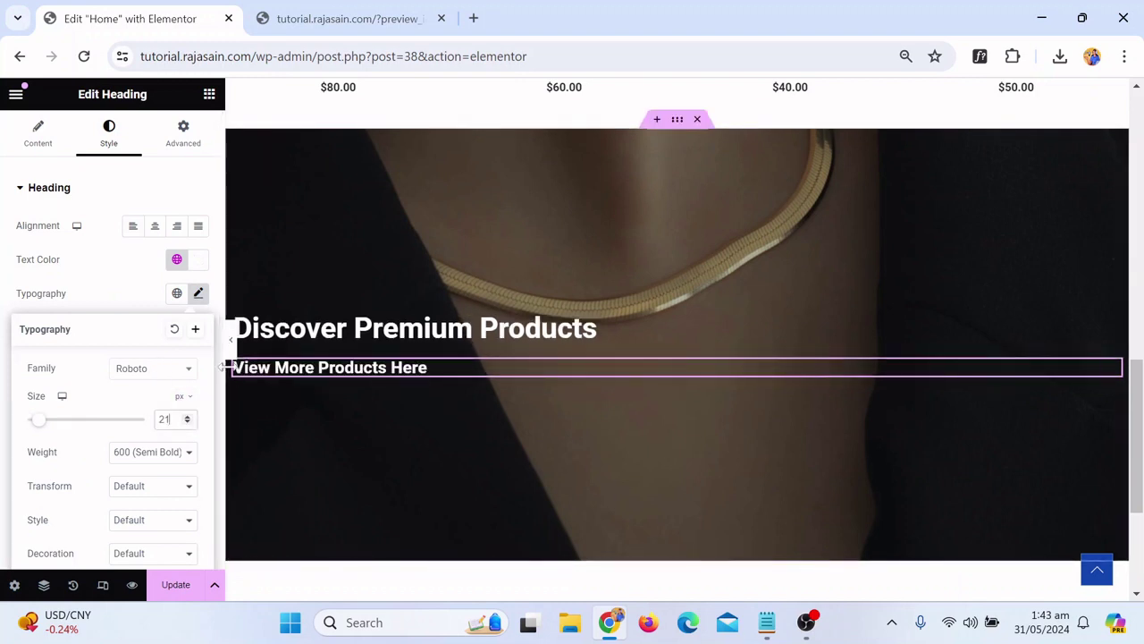
{"action": "left_click", "coordinate": [187, 450]}
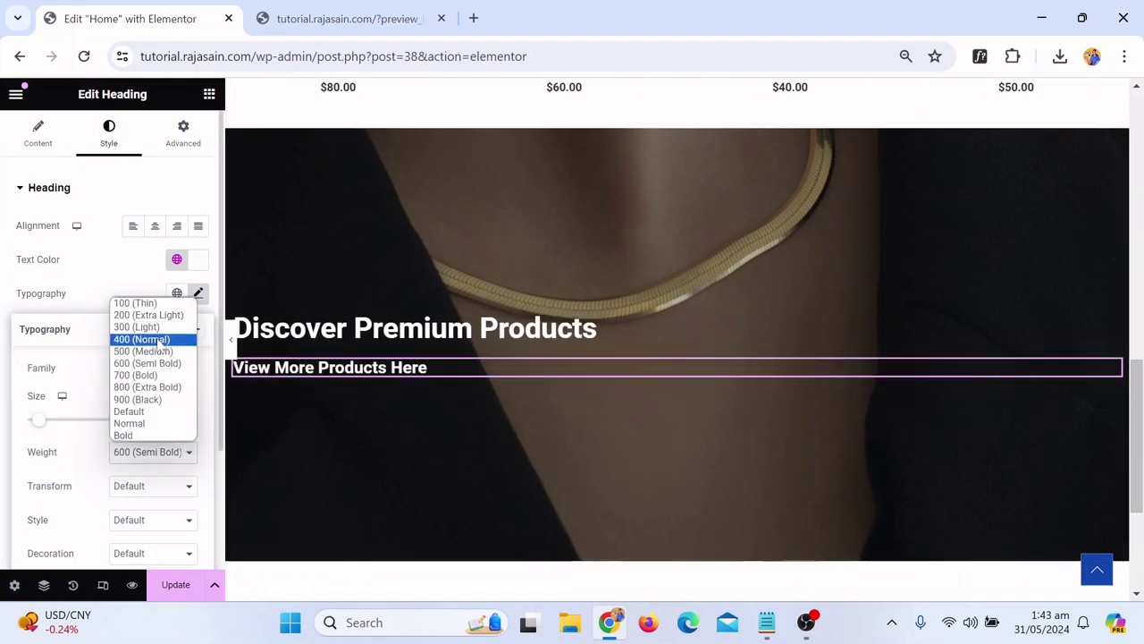
{"action": "left_click", "coordinate": [159, 335]}
{"action": "left_click", "coordinate": [231, 342]}
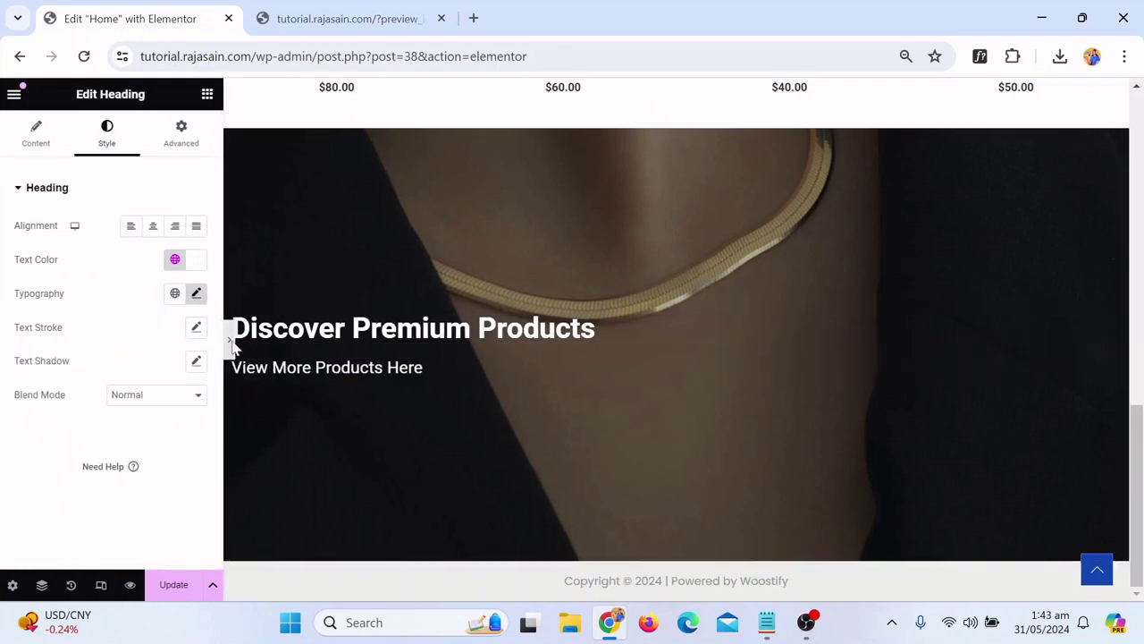
{"action": "left_click", "coordinate": [227, 369]}
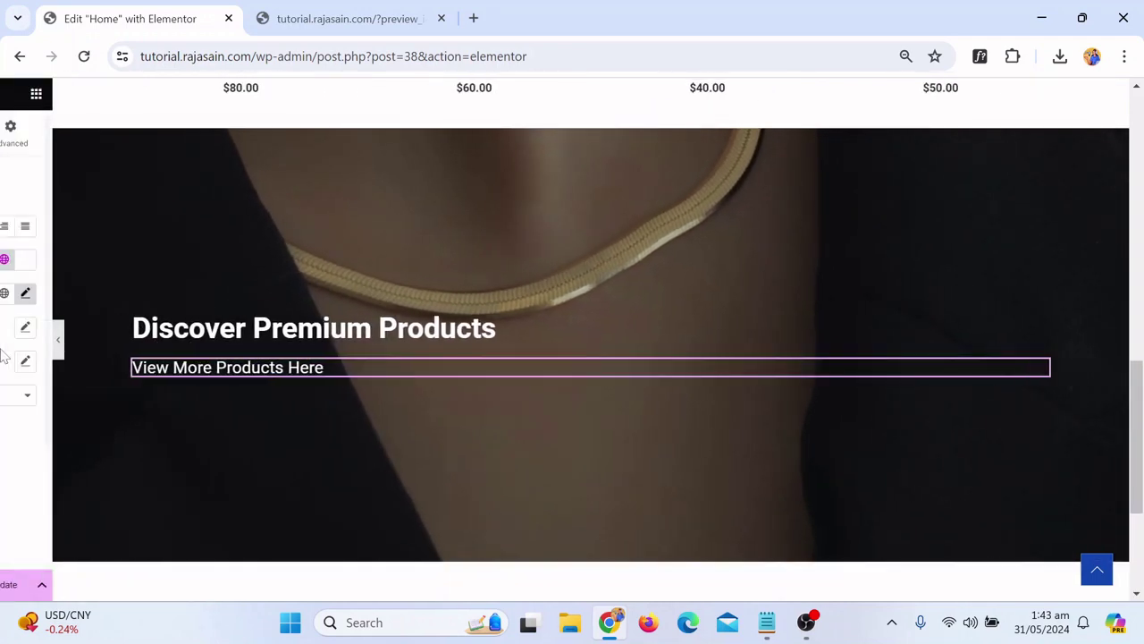
Add a Button widget below the "View More Products Here" heading and check the page at full width
{"action": "left_click", "coordinate": [209, 95]}
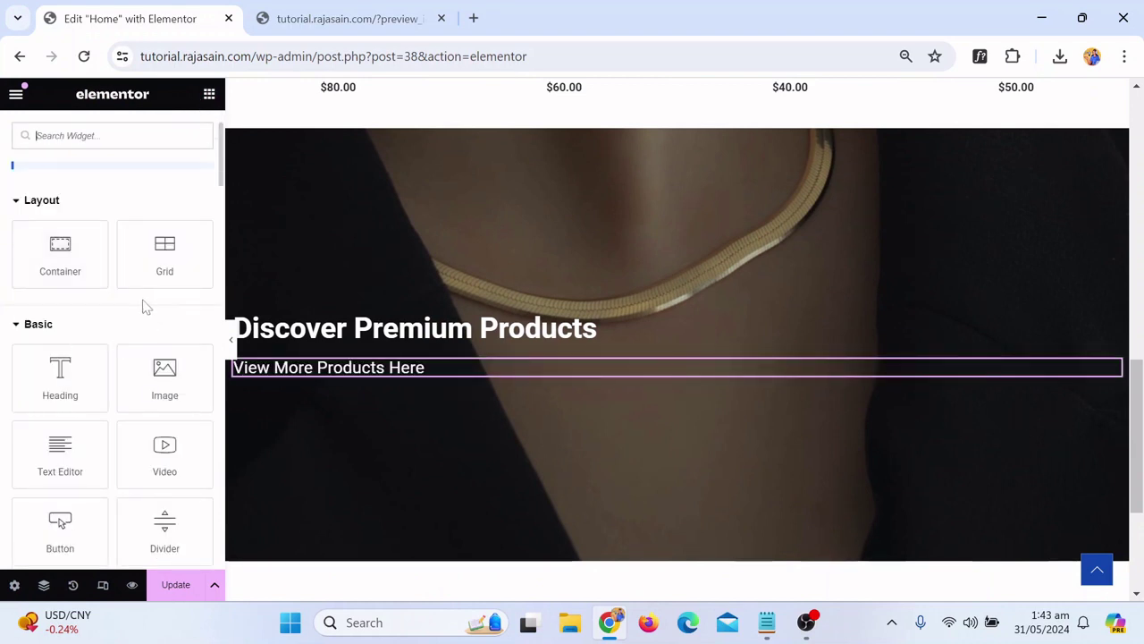
{"action": "scroll", "coordinate": [143, 304], "scroll_direction": "down", "scroll_amount": 1}
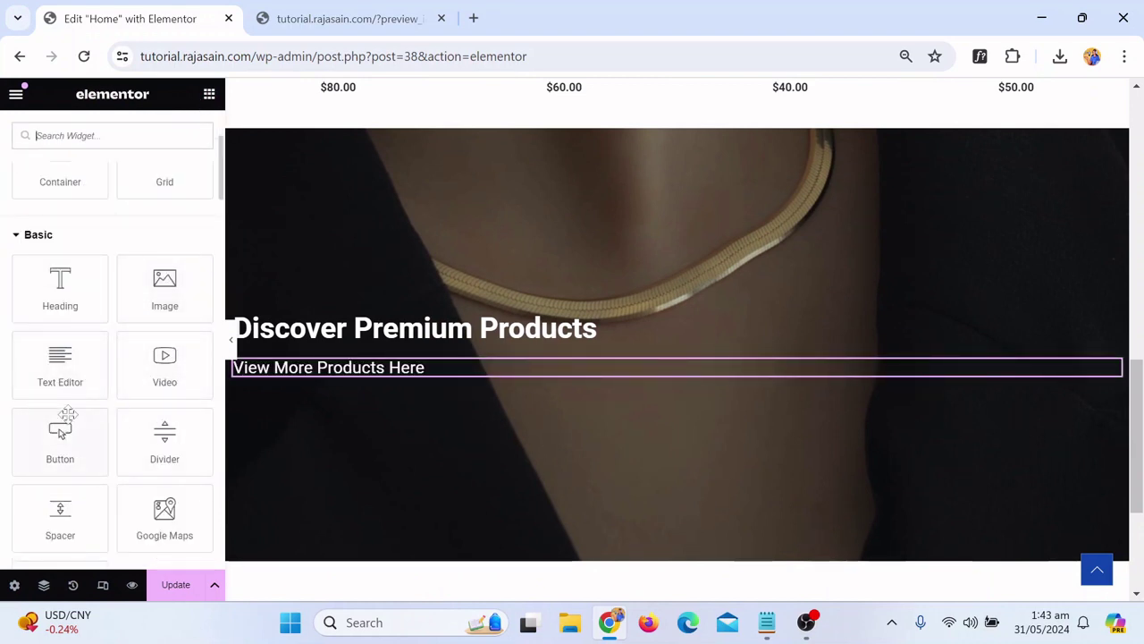
{"action": "left_click_drag", "start_coordinate": [59, 431], "coordinate": [335, 367]}
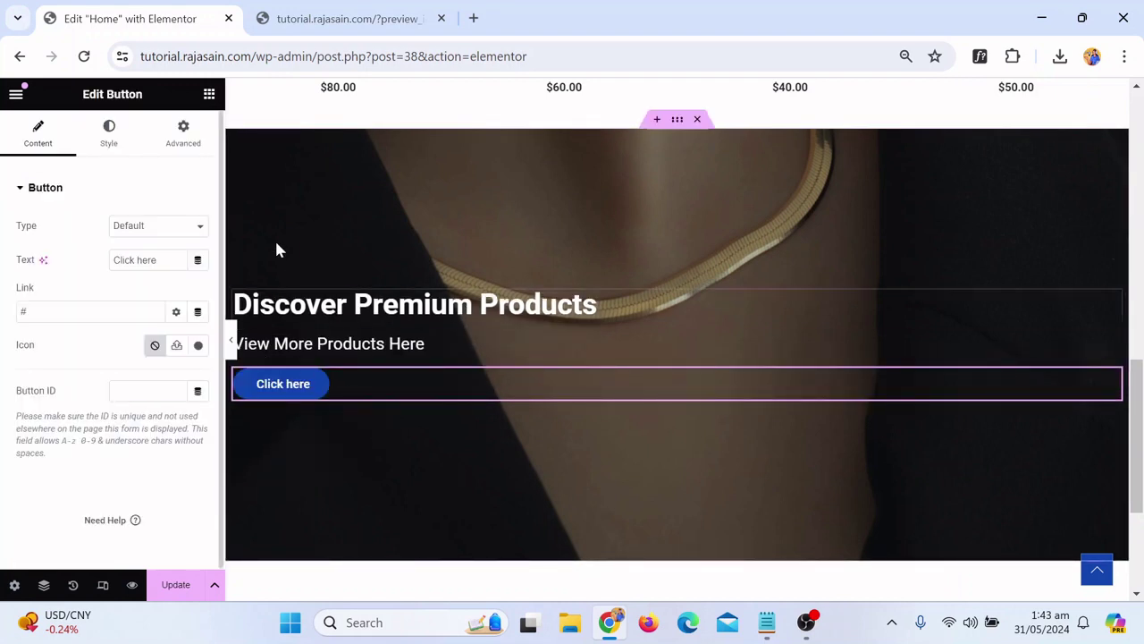
{"action": "left_click", "coordinate": [229, 341]}
{"action": "scroll", "coordinate": [516, 321], "scroll_direction": "up", "scroll_amount": 8}
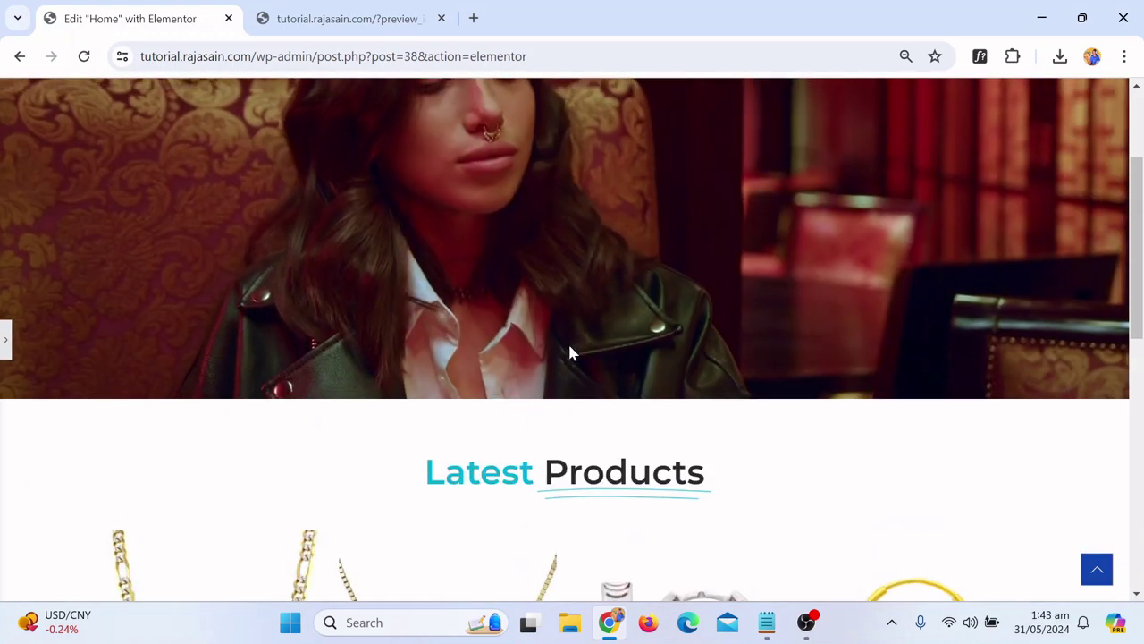
{"action": "scroll", "coordinate": [572, 353], "scroll_direction": "down", "scroll_amount": 8}
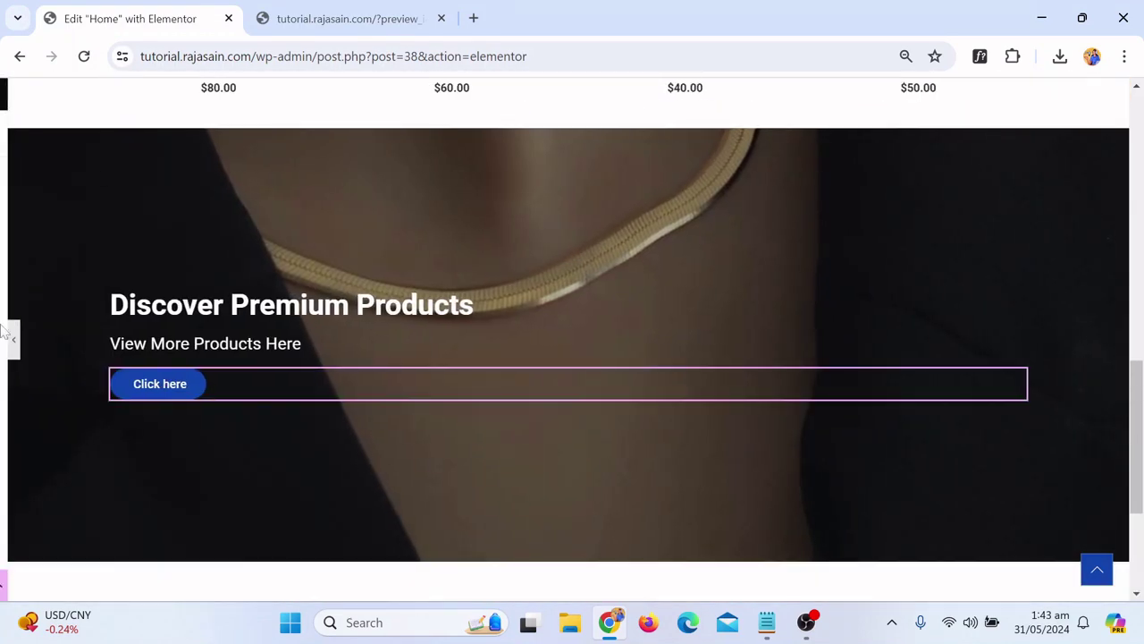
{"action": "left_click", "coordinate": [10, 338]}
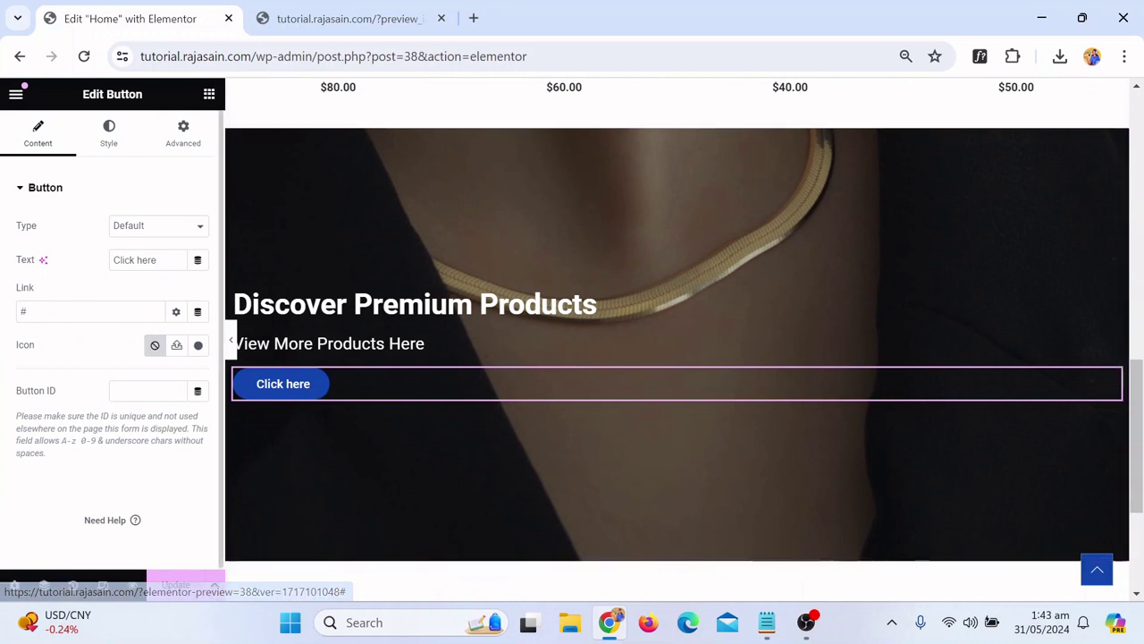
Replace the new button's text with "Discover More"
{"action": "left_click", "coordinate": [169, 260]}
{"action": "key", "text": "ctrl+a"}
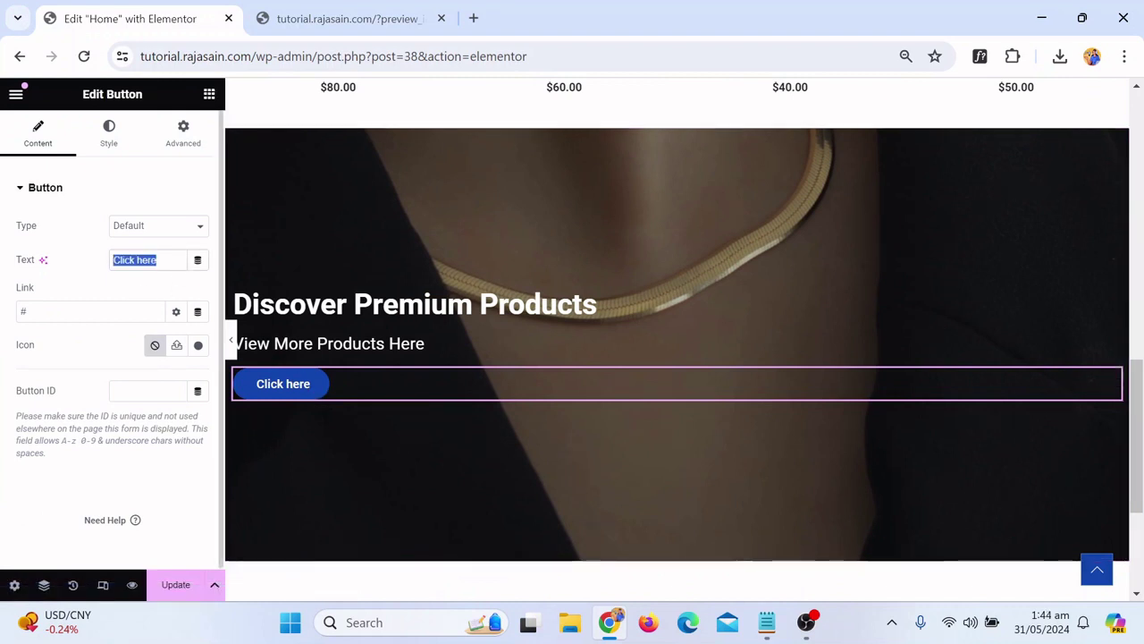
{"action": "key", "text": "BackSpace"}
{"action": "key", "text": "Caps_Lock"}
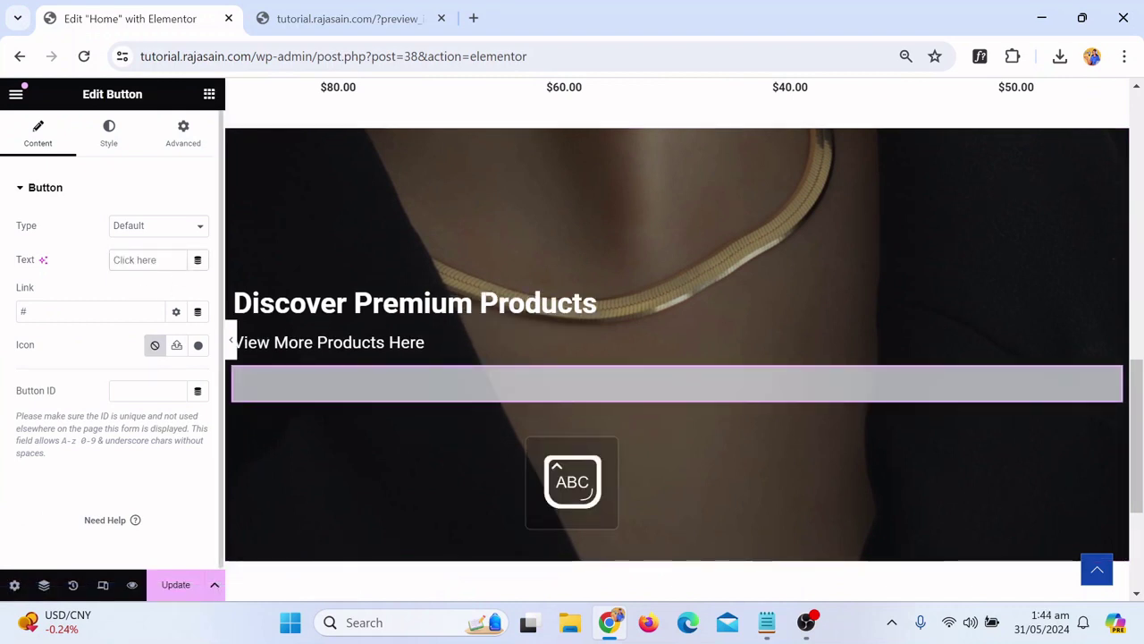
{"action": "type", "text": "SH"}
{"action": "key", "text": "Caps_Lock"}
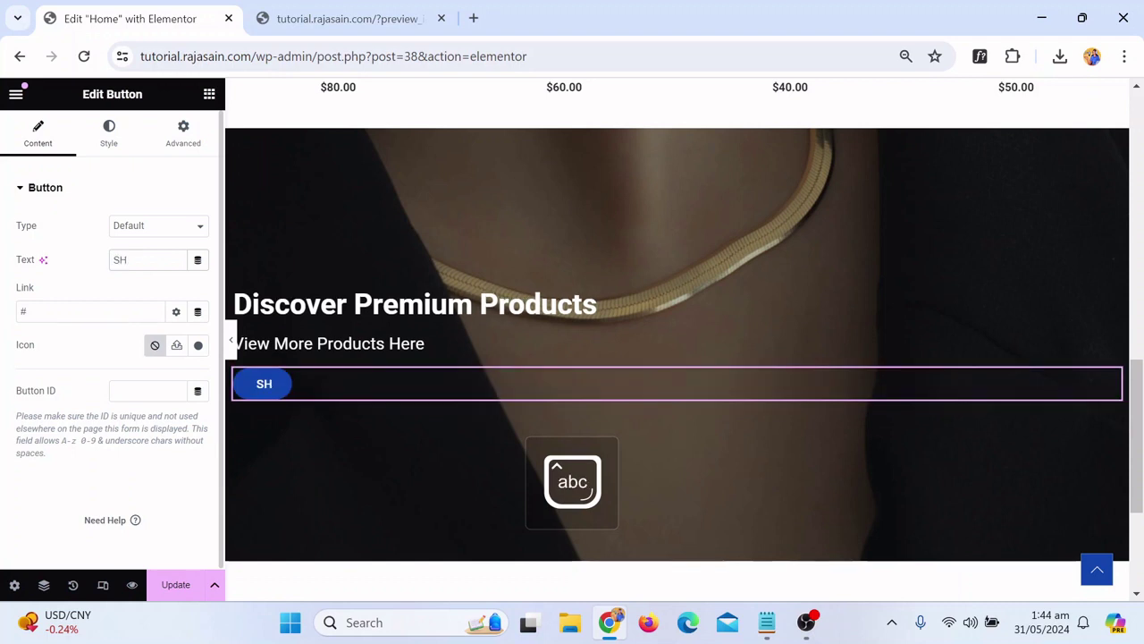
{"action": "type", "text": "o"}
{"action": "key", "text": "BackSpace"}
{"action": "key", "text": "BackSpace"}
{"action": "key", "text": "BackSpace"}
{"action": "key", "text": "Caps_Lock"}
{"action": "type", "text": "D"}
{"action": "key", "text": "Caps_Lock"}
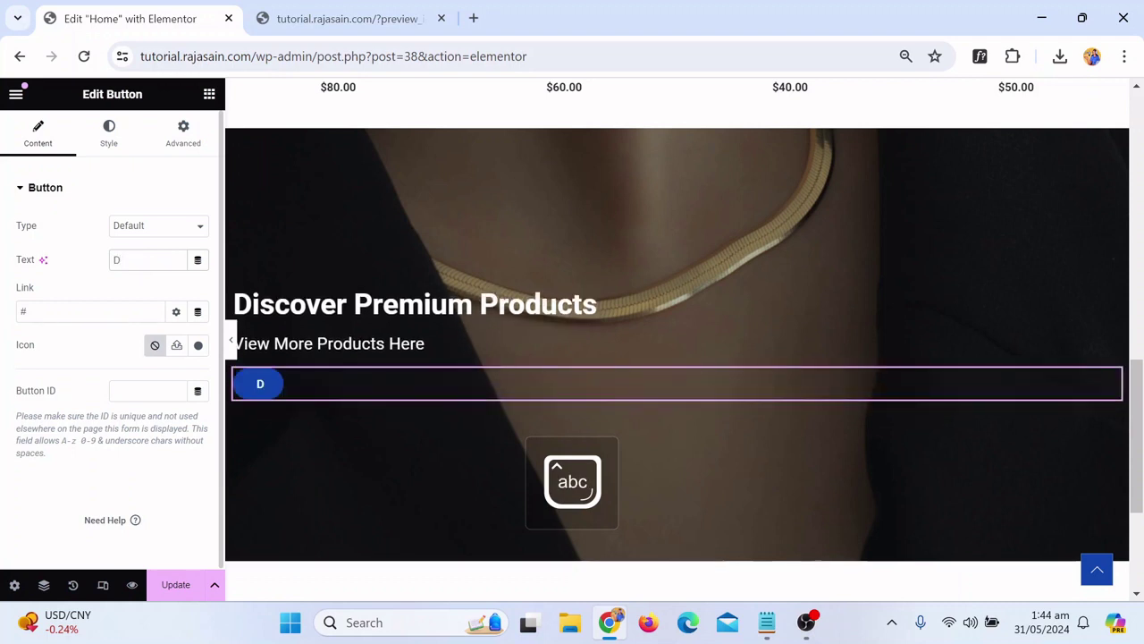
{"action": "type", "text": "is"}
{"action": "key", "text": "BackSpace"}
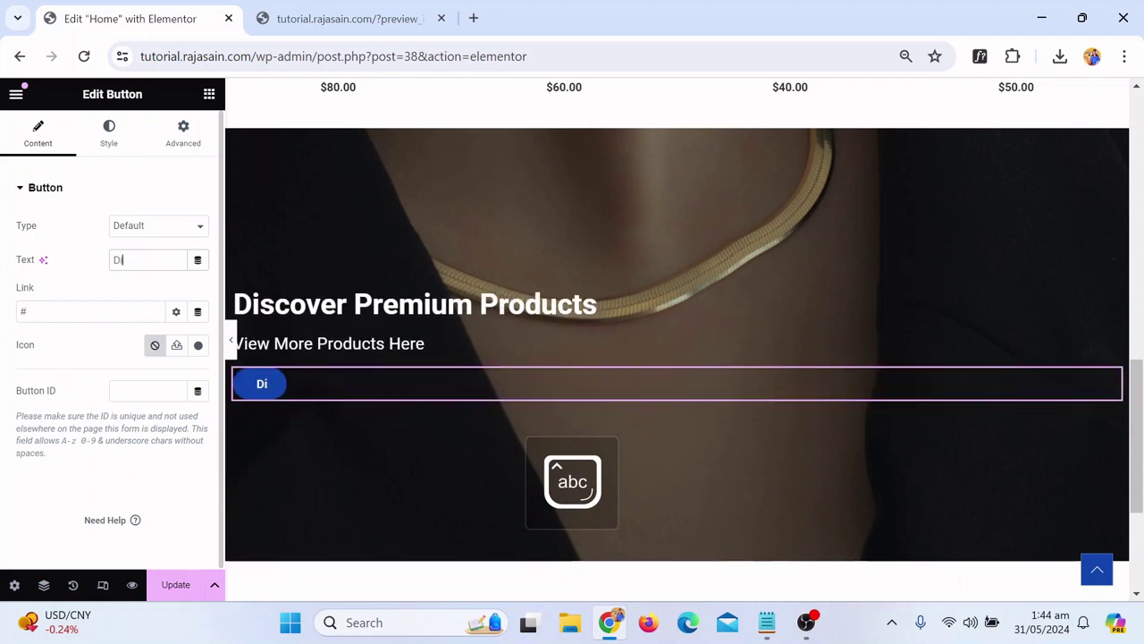
{"action": "type", "text": "scou"}
{"action": "key", "text": "BackSpace"}
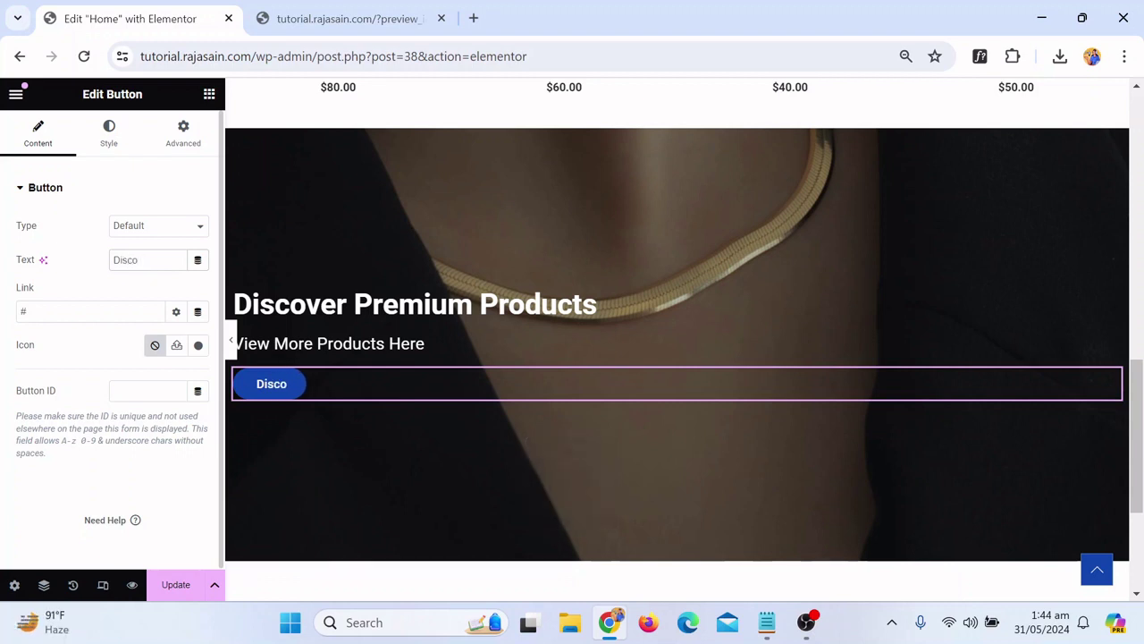
{"action": "type", "text": "ver m"}
{"action": "key", "text": "Caps_Lock"}
{"action": "type", "text": "O"}
{"action": "key", "text": "Caps_Lock"}
{"action": "type", "text": "r"}
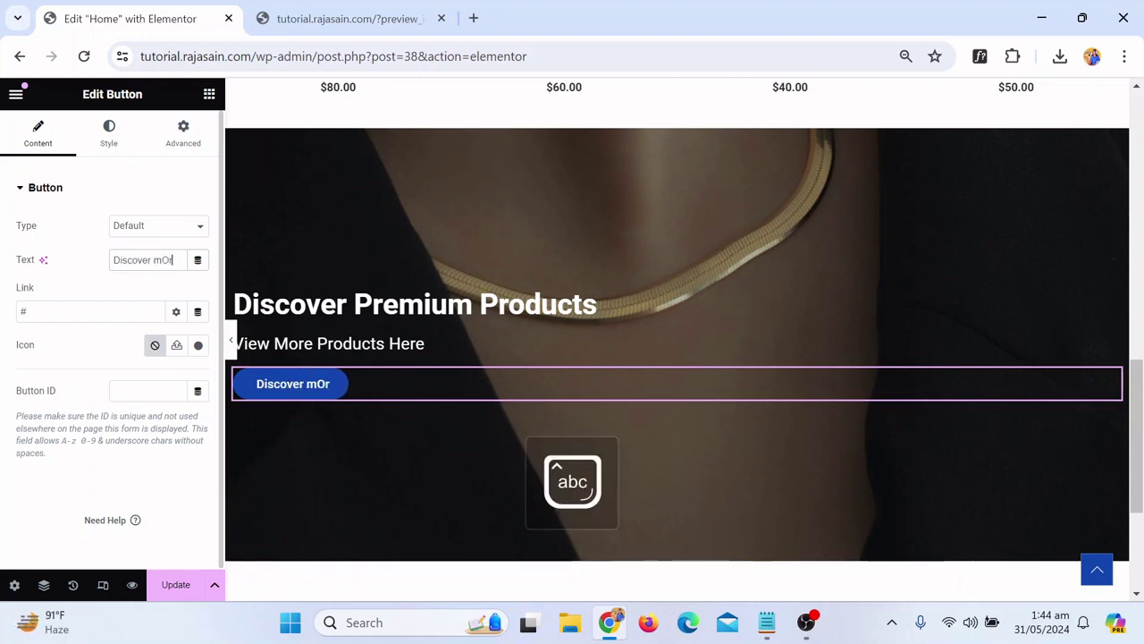
{"action": "key", "text": "BackSpace"}
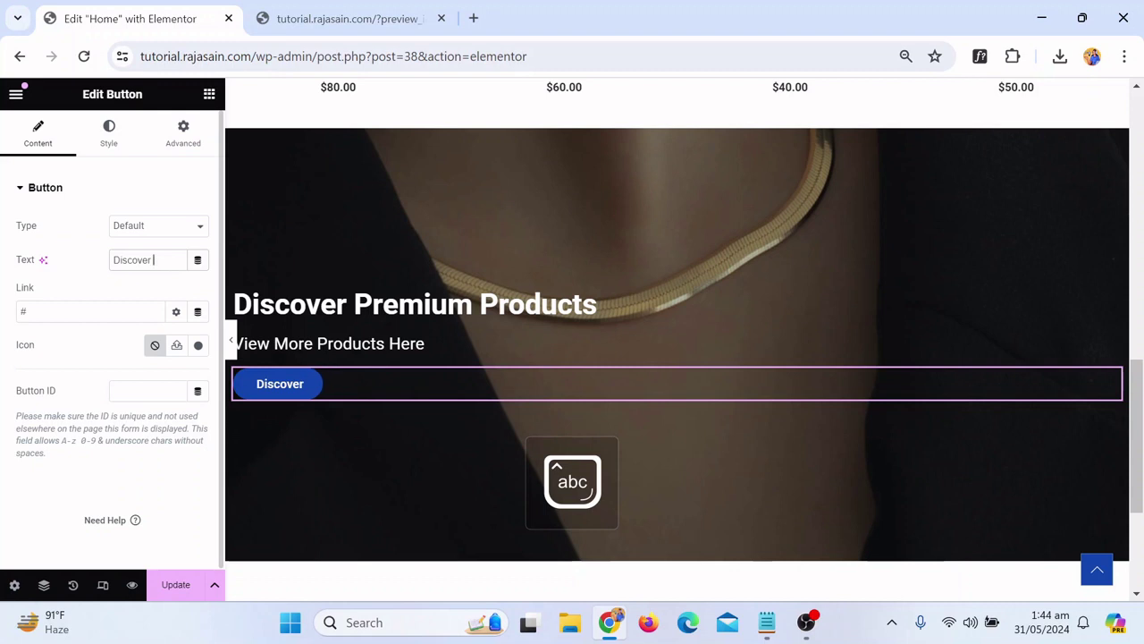
{"action": "type", "text": "More"}
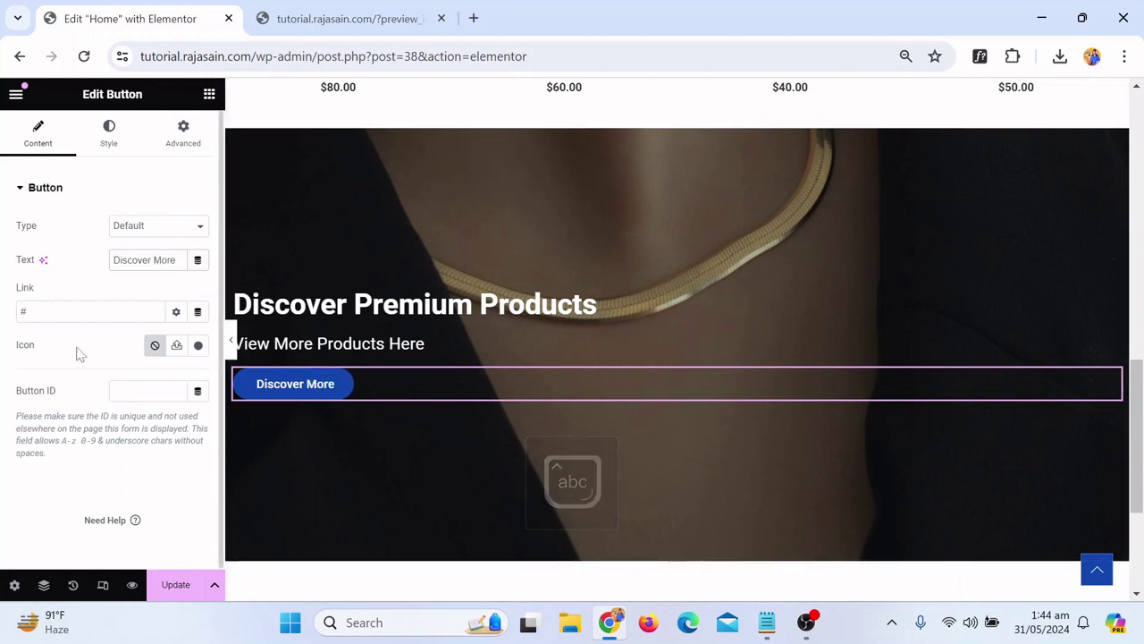
Link the "Discover More" button to the site's Shop page
{"action": "left_click", "coordinate": [72, 311]}
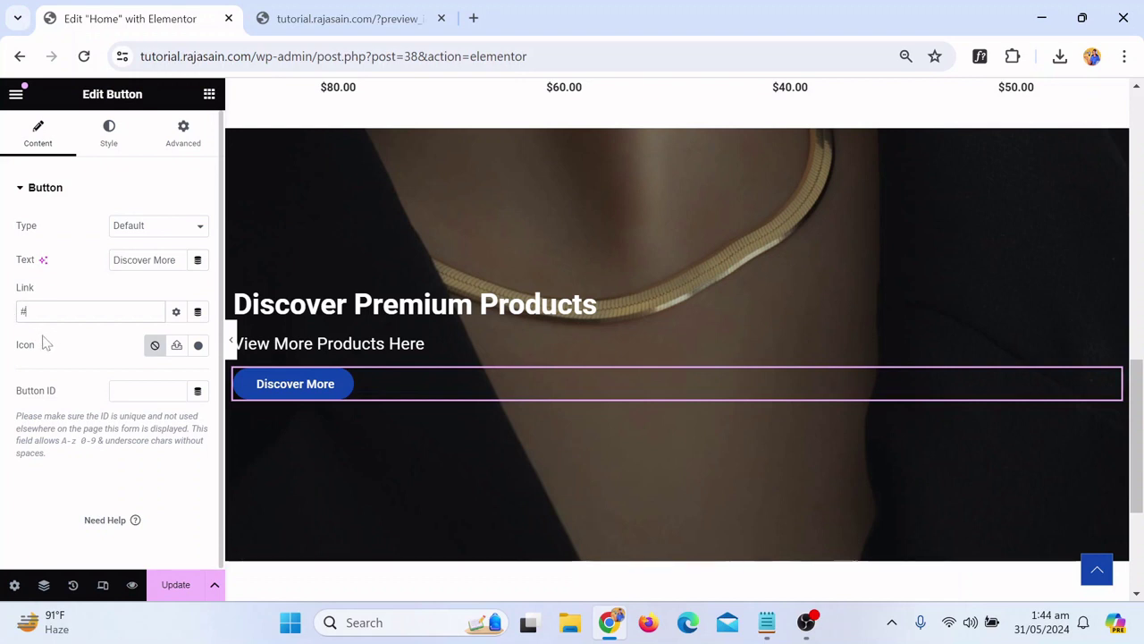
{"action": "key", "text": "BackSpace"}
{"action": "type", "text": "shop"}
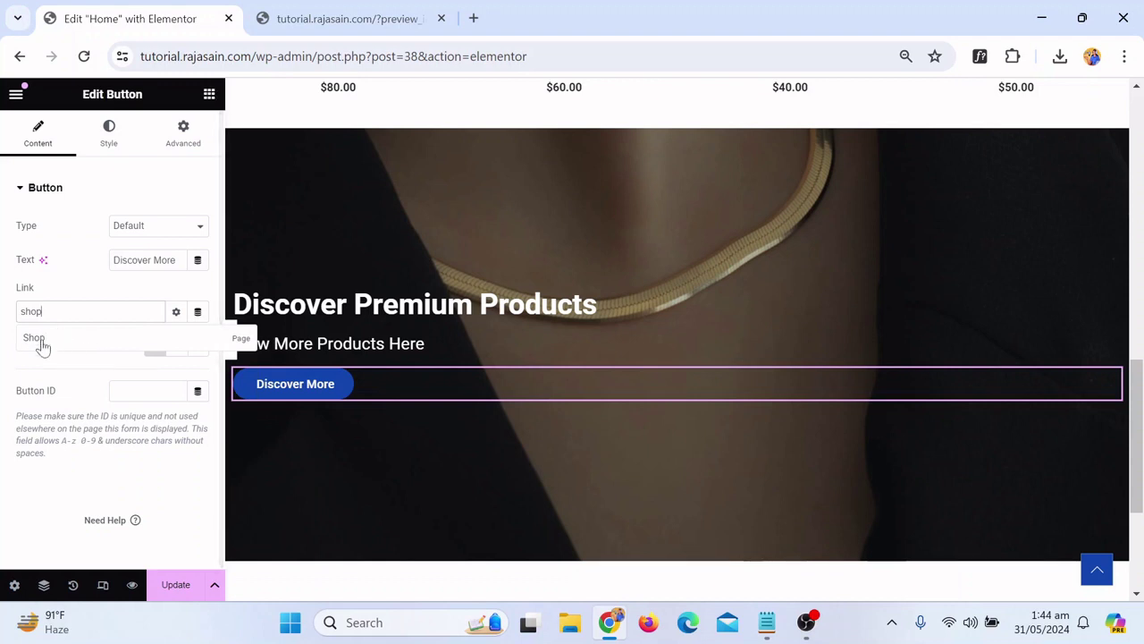
{"action": "left_click", "coordinate": [43, 345]}
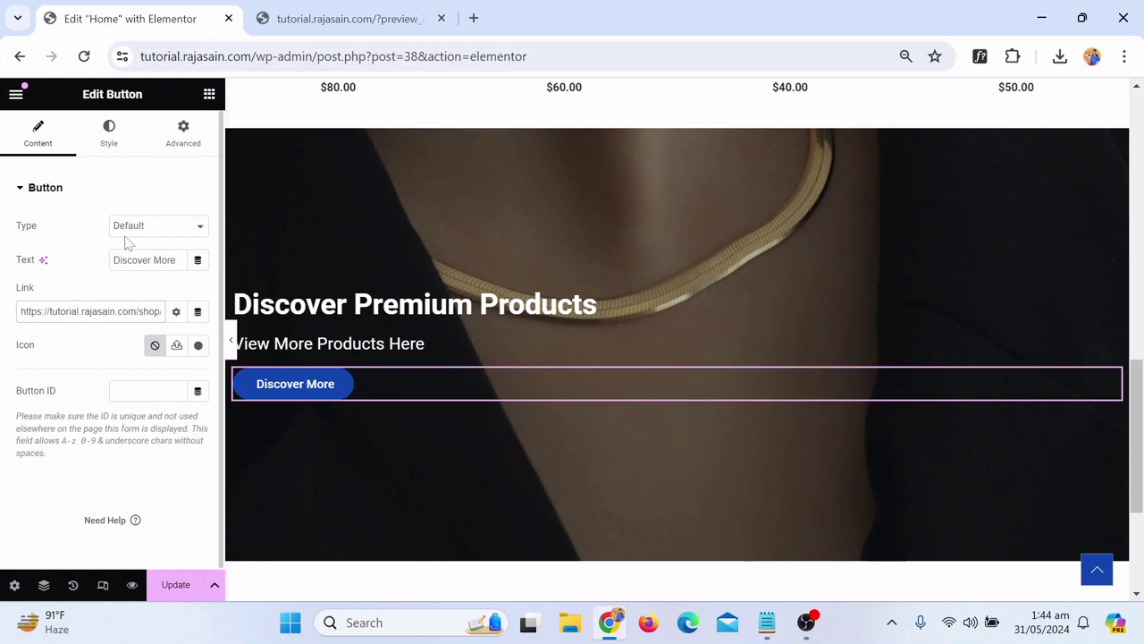
Set the "Discover More" button's typography to size 22 px and weight 400 (Normal)
{"action": "left_click", "coordinate": [109, 130]}
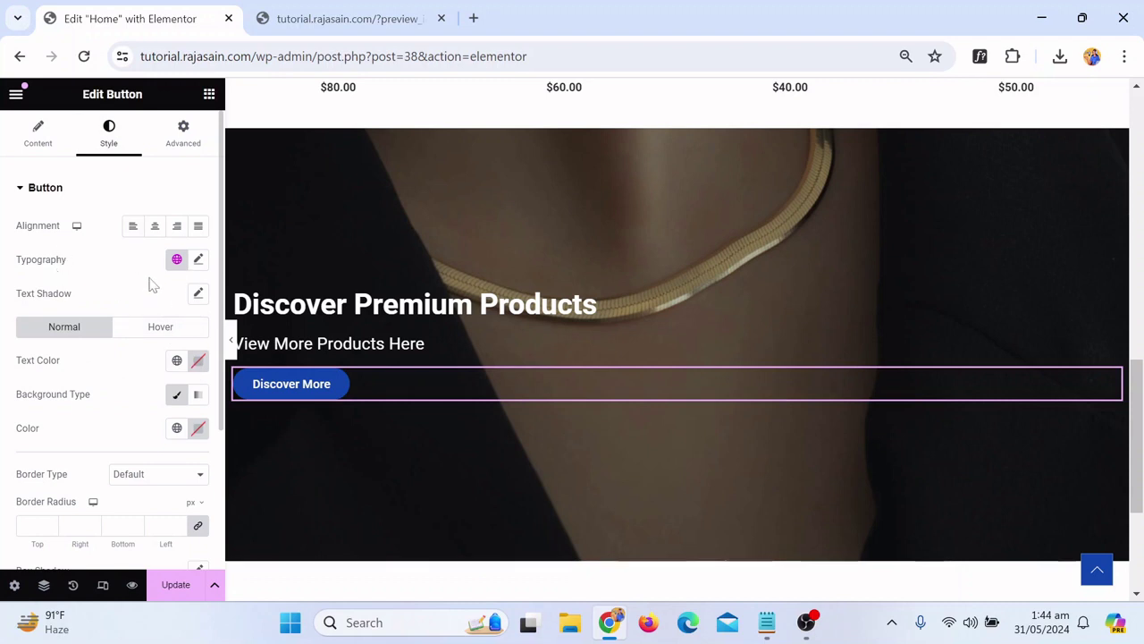
{"action": "left_click", "coordinate": [199, 261]}
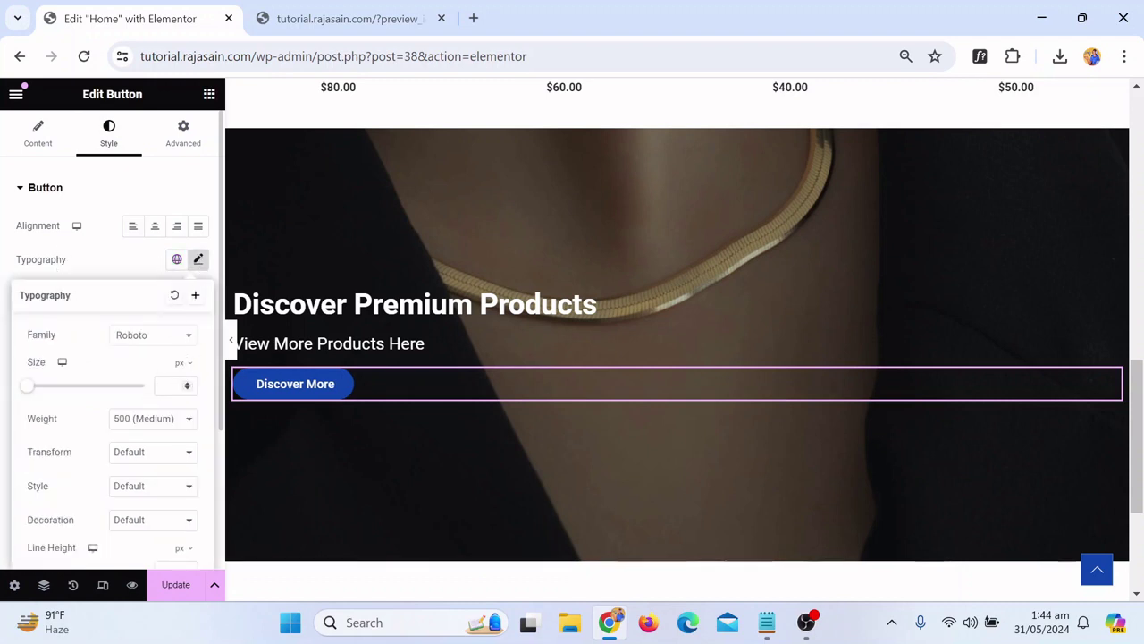
{"action": "type", "text": "21"}
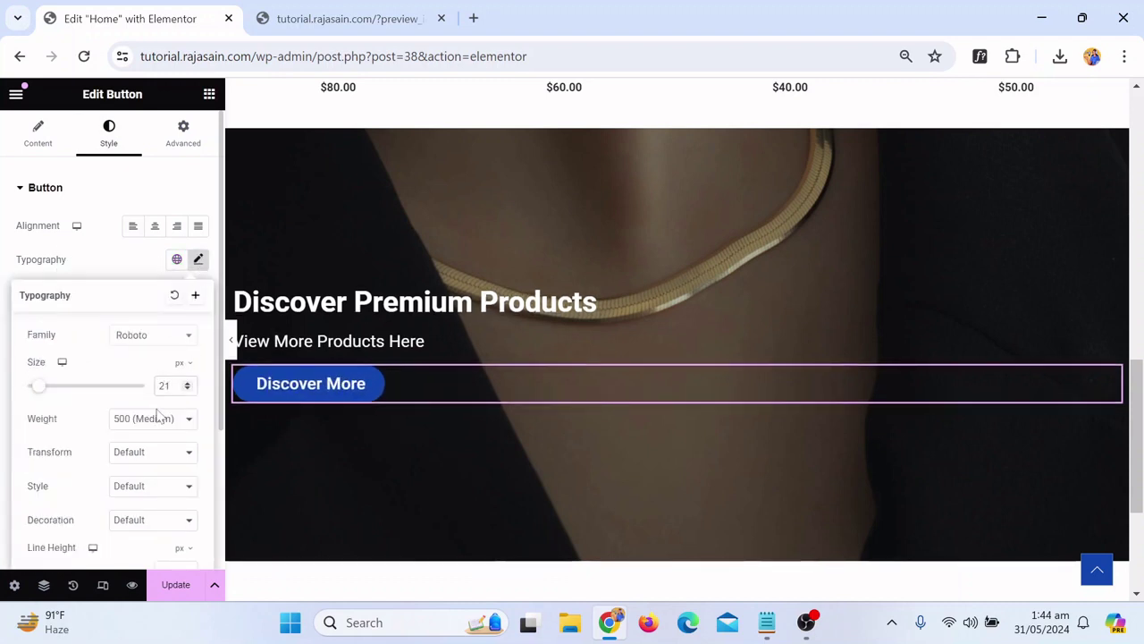
{"action": "key", "text": "Up"}
{"action": "key", "text": "Up"}
{"action": "key", "text": "Down"}
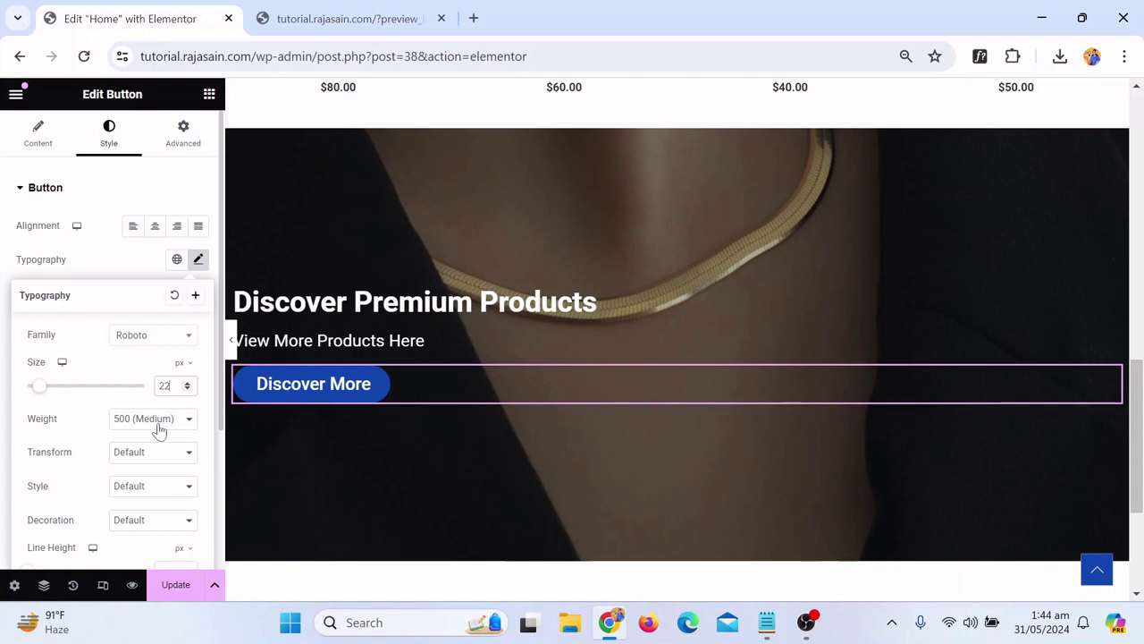
{"action": "left_click", "coordinate": [159, 428]}
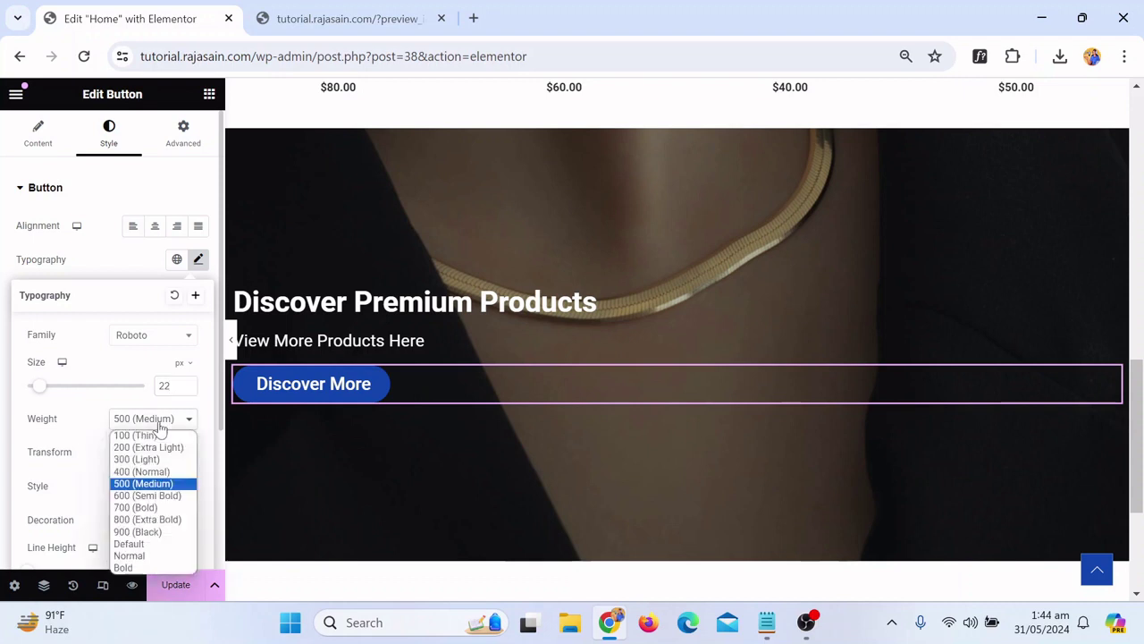
{"action": "left_click", "coordinate": [146, 471]}
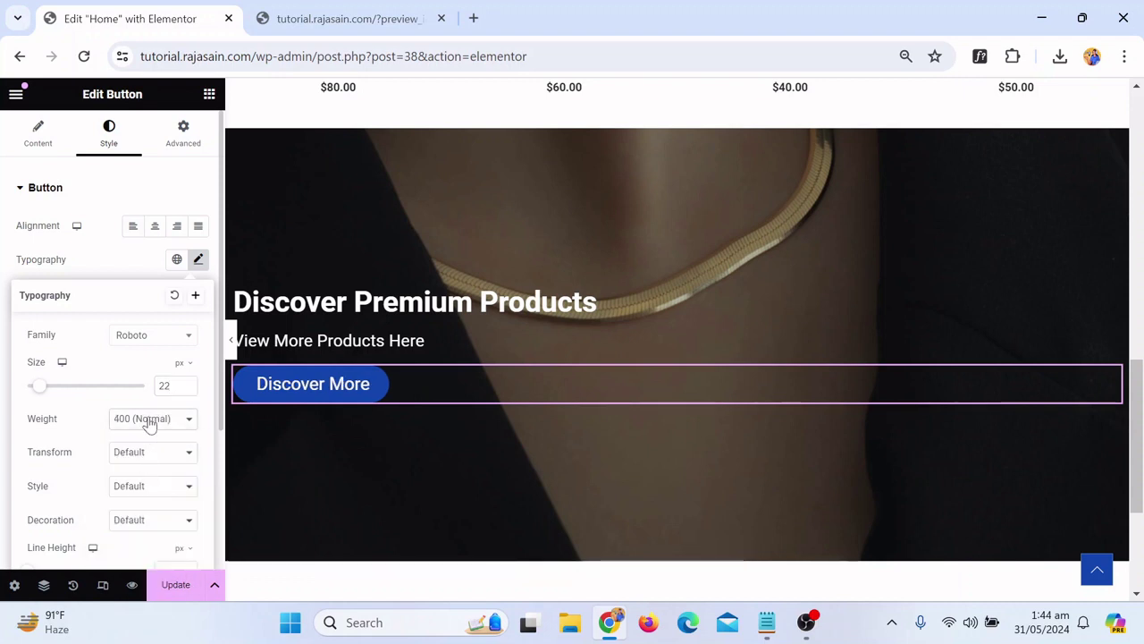
{"action": "left_click", "coordinate": [97, 273]}
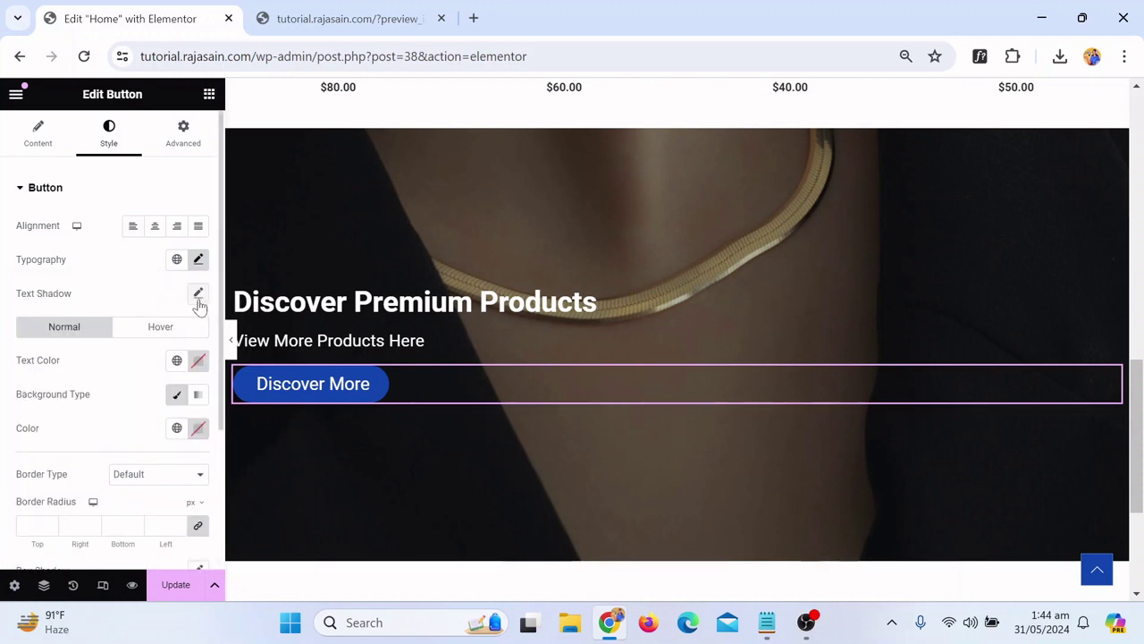
Apply the default text shadow to the "Discover More" button and set its background to the global color Fav color (#0AAED1)
{"action": "left_click", "coordinate": [199, 295]}
{"action": "left_click", "coordinate": [114, 302]}
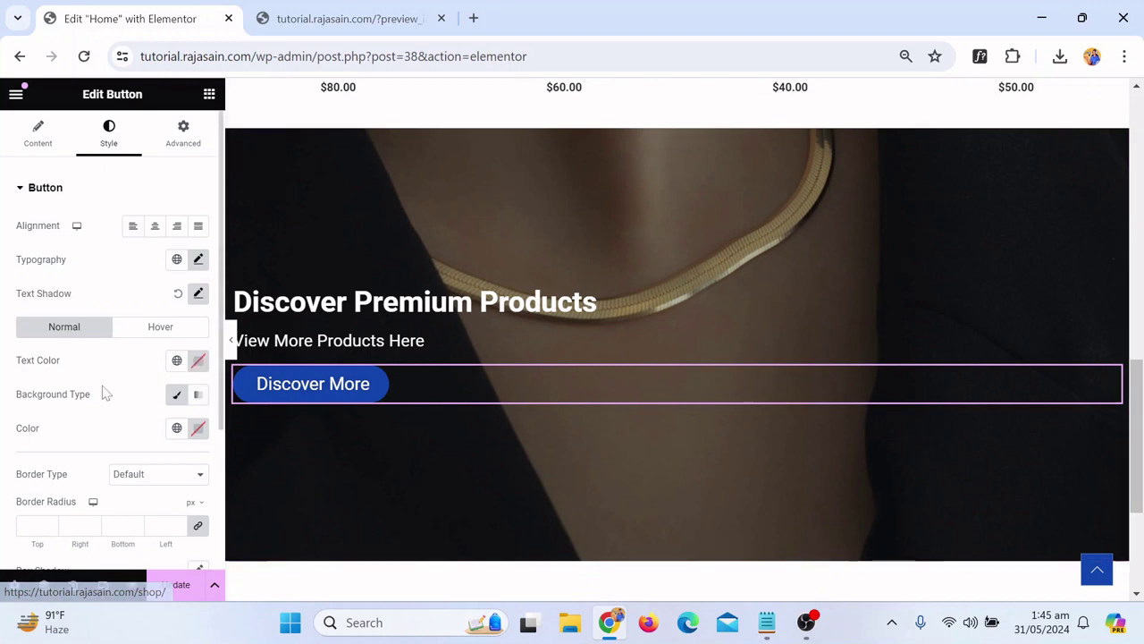
{"action": "left_click", "coordinate": [179, 430]}
{"action": "scroll", "coordinate": [79, 313], "scroll_direction": "down", "scroll_amount": 2}
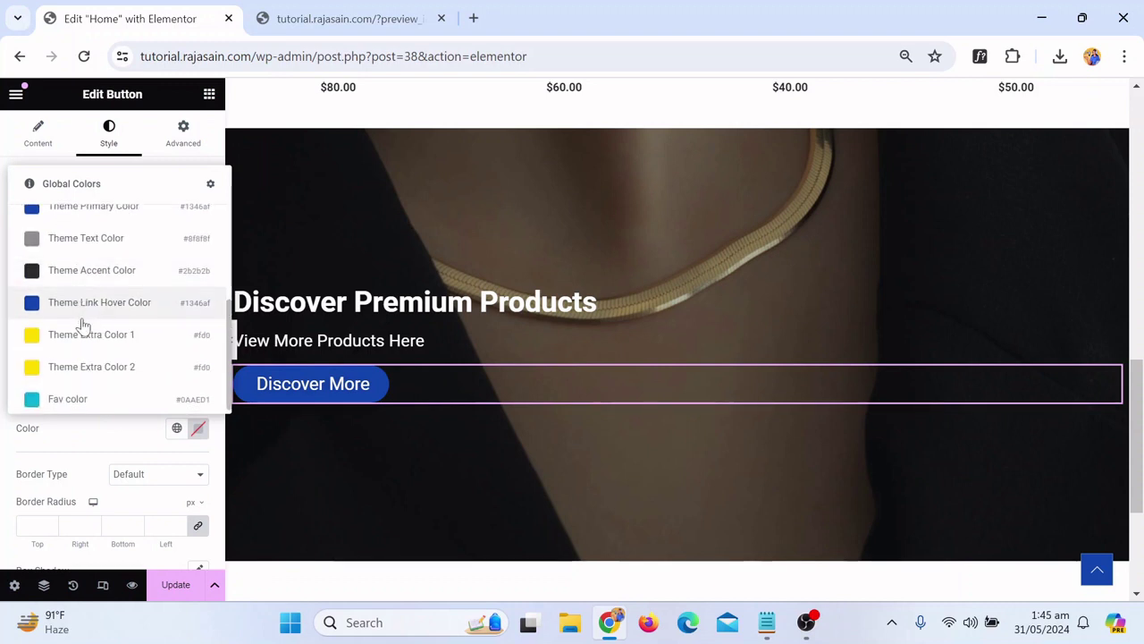
{"action": "left_click", "coordinate": [84, 400]}
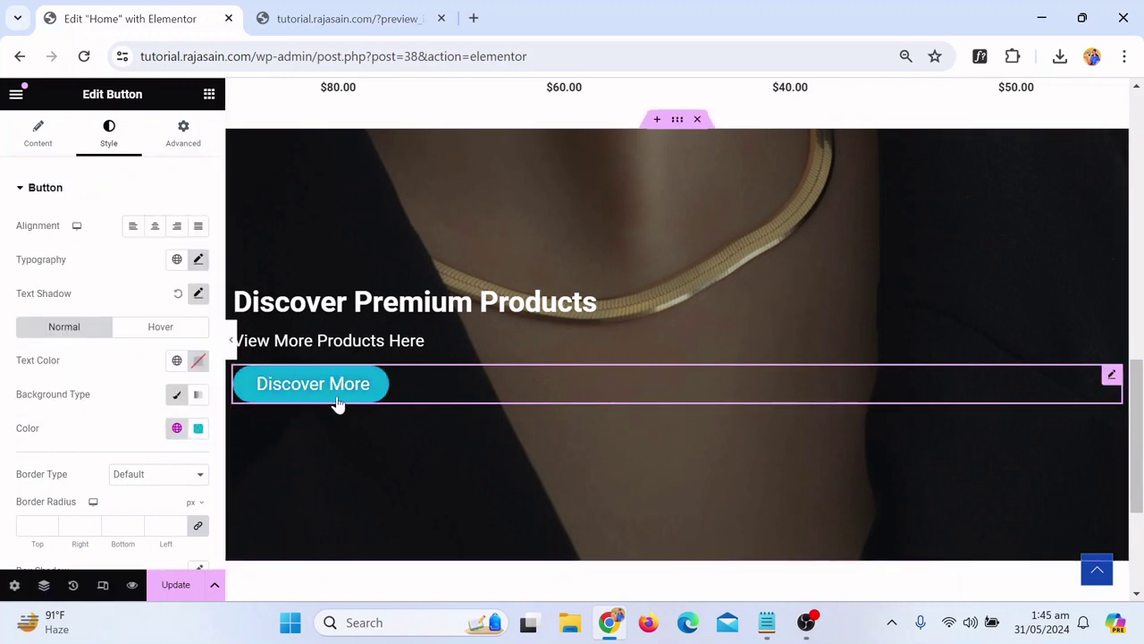
Set the button's hover text color to the global Theme Accent Color (#2b2b2b), and update the page after checking it at full width
{"action": "left_click", "coordinate": [161, 327]}
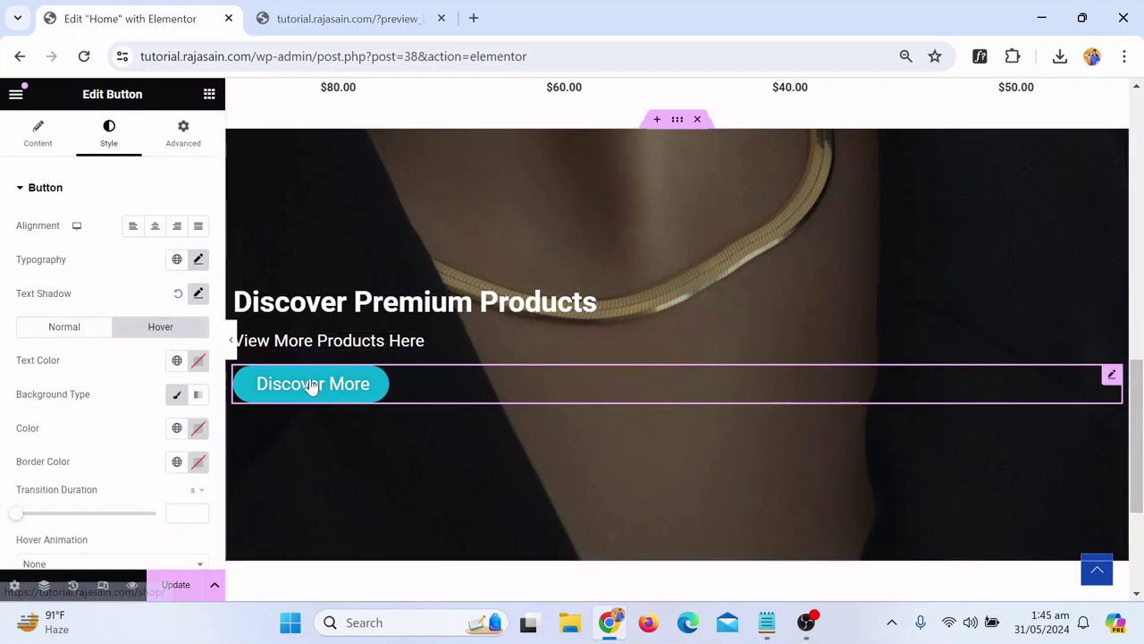
{"action": "left_click", "coordinate": [177, 361]}
{"action": "scroll", "coordinate": [155, 282], "scroll_direction": "down", "scroll_amount": 1}
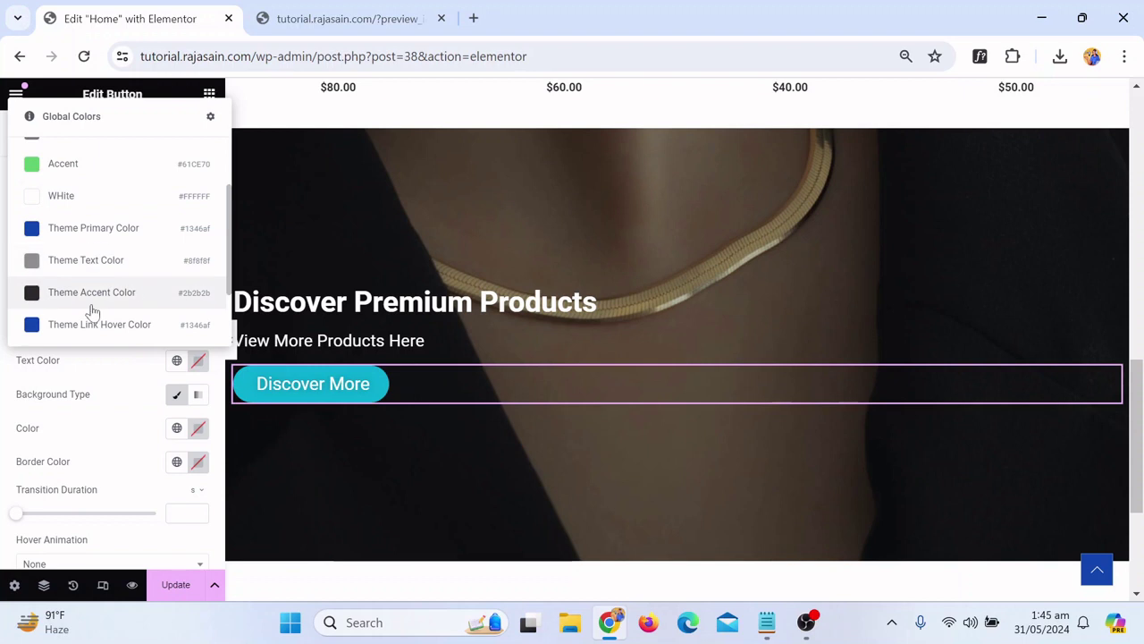
{"action": "left_click", "coordinate": [98, 307]}
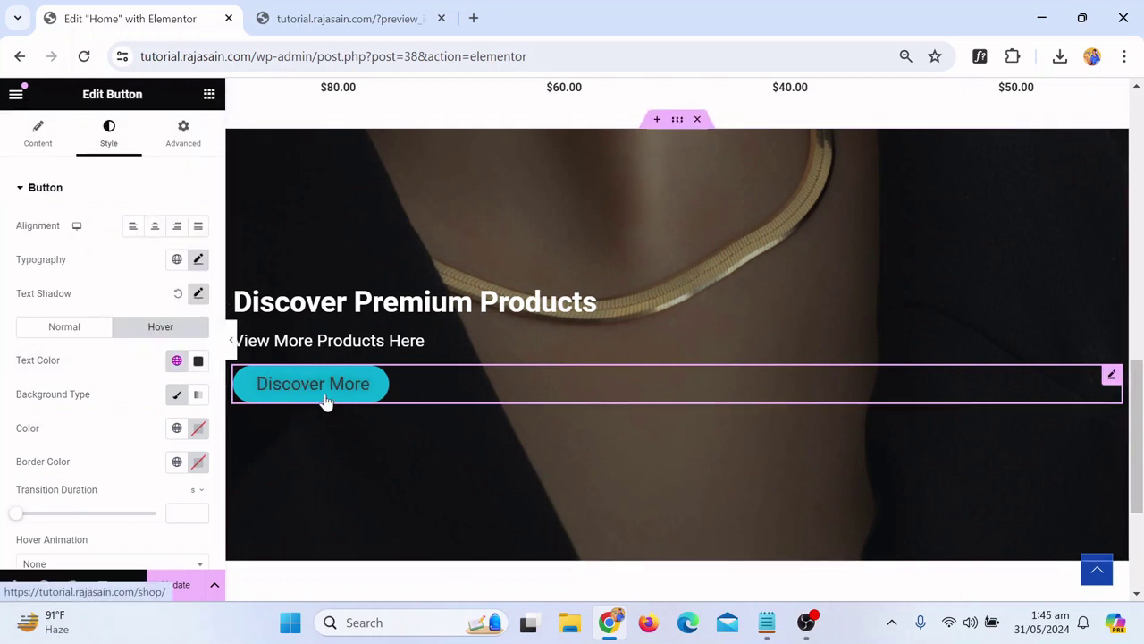
{"action": "left_click", "coordinate": [230, 341]}
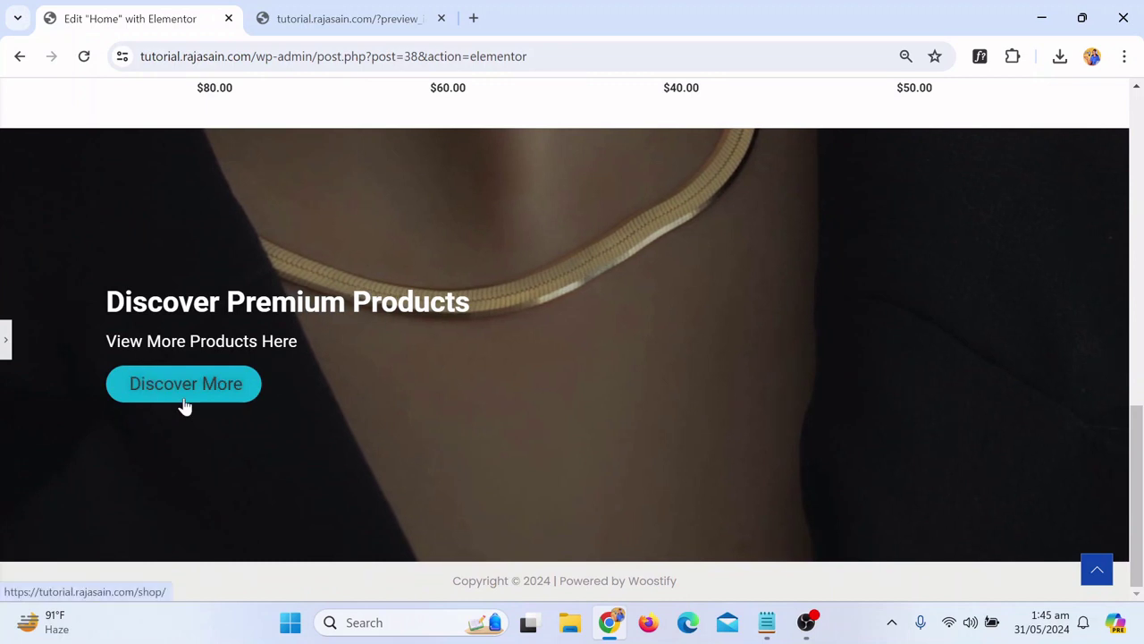
{"action": "left_click", "coordinate": [5, 339]}
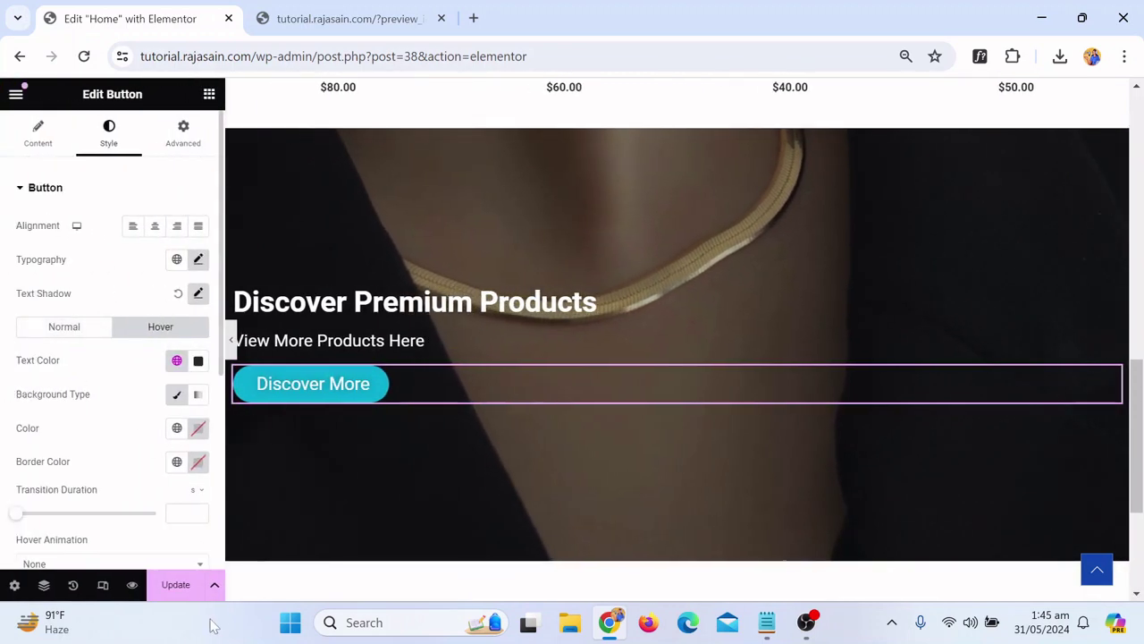
{"action": "left_click", "coordinate": [172, 588]}
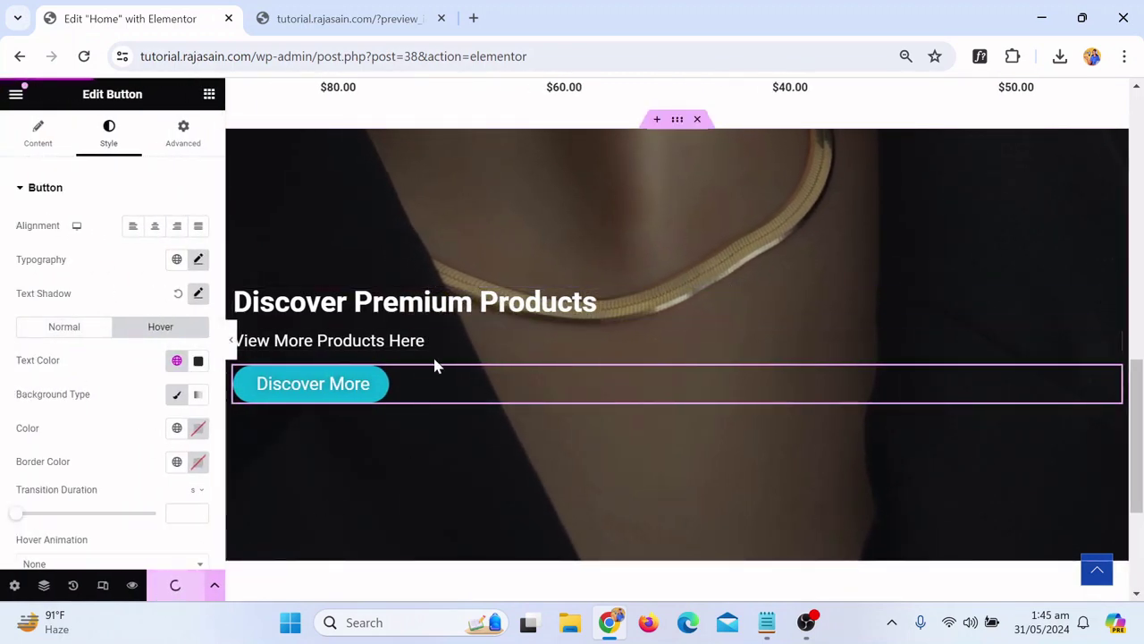
Copy the "Latest Products" heading container and paste it into the empty area below the necklace banner
{"action": "scroll", "coordinate": [621, 355], "scroll_direction": "down", "scroll_amount": 3}
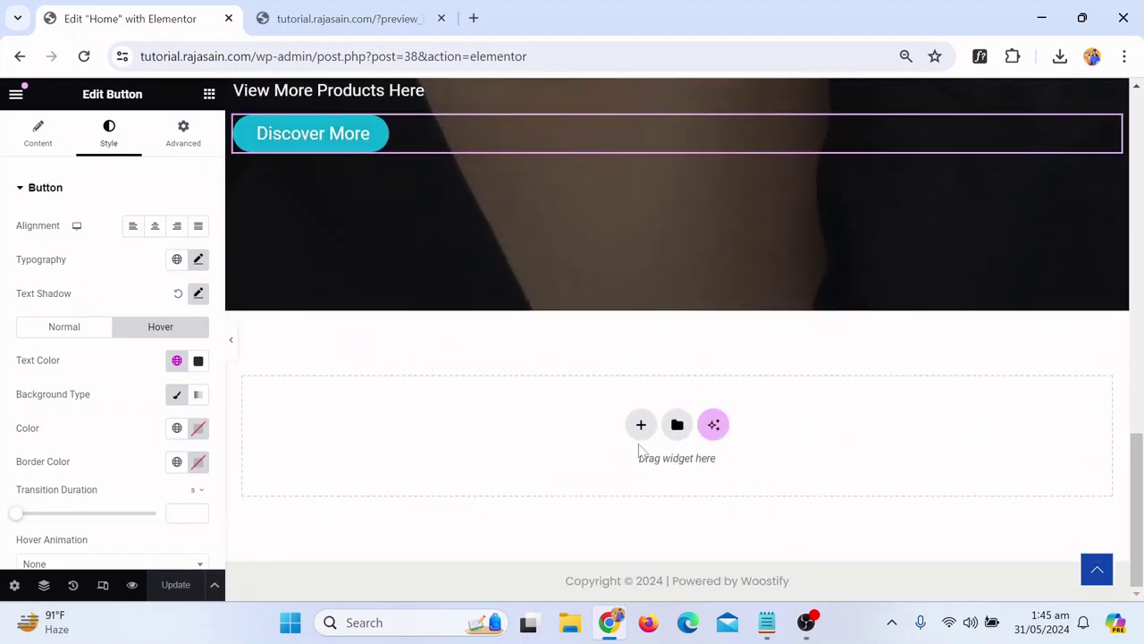
{"action": "scroll", "coordinate": [645, 396], "scroll_direction": "up", "scroll_amount": 8}
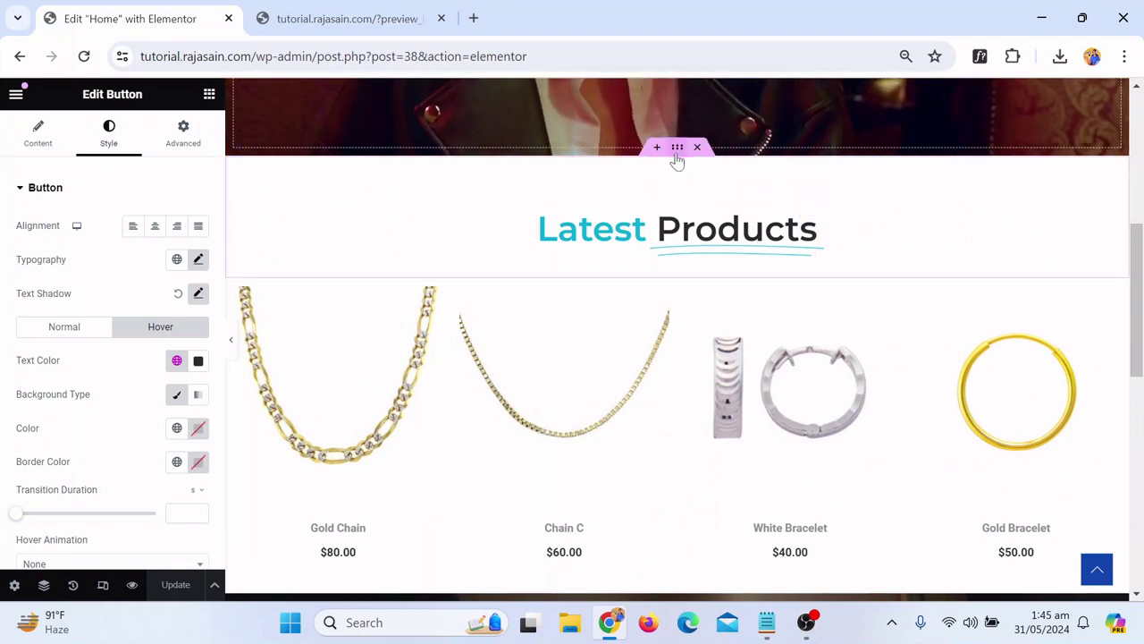
{"action": "right_click", "coordinate": [678, 159]}
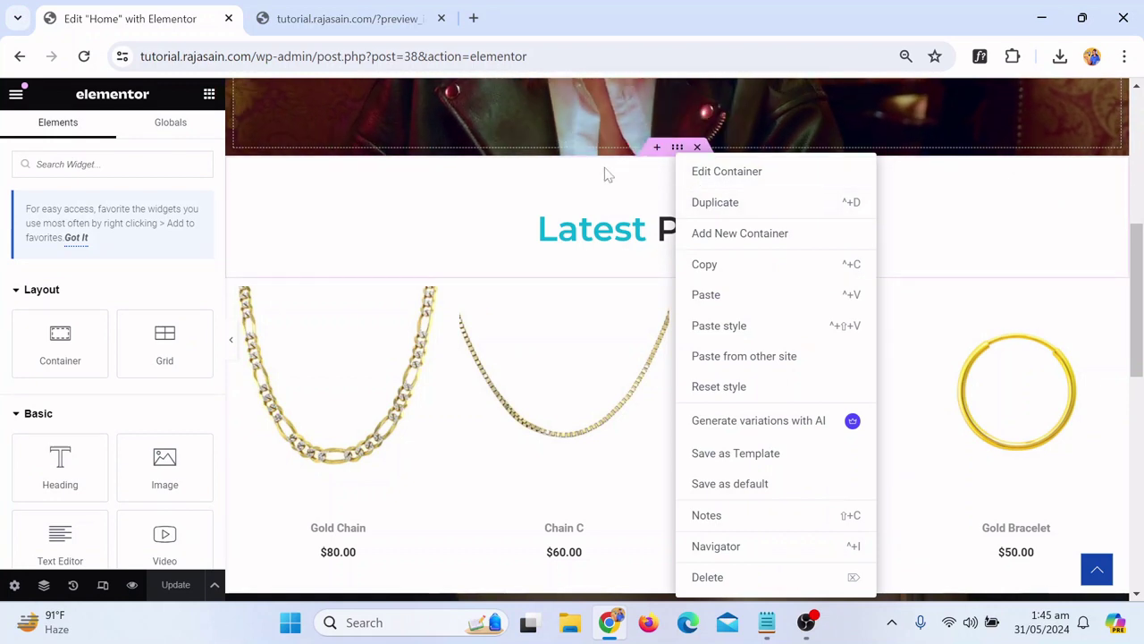
{"action": "key", "text": "Escape"}
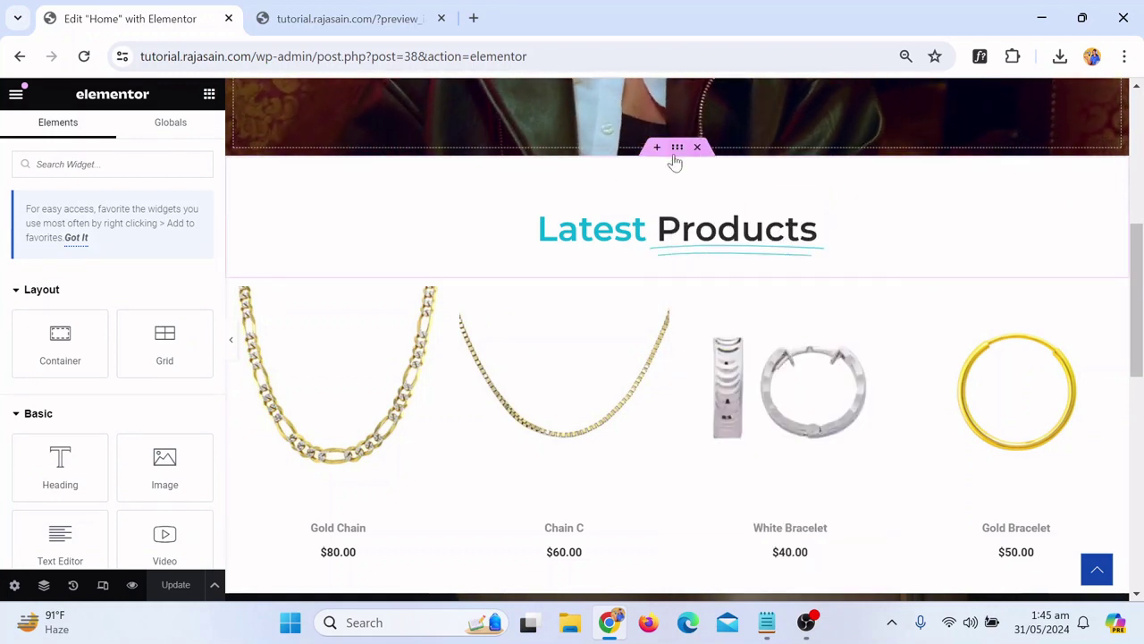
{"action": "left_click", "coordinate": [678, 147]}
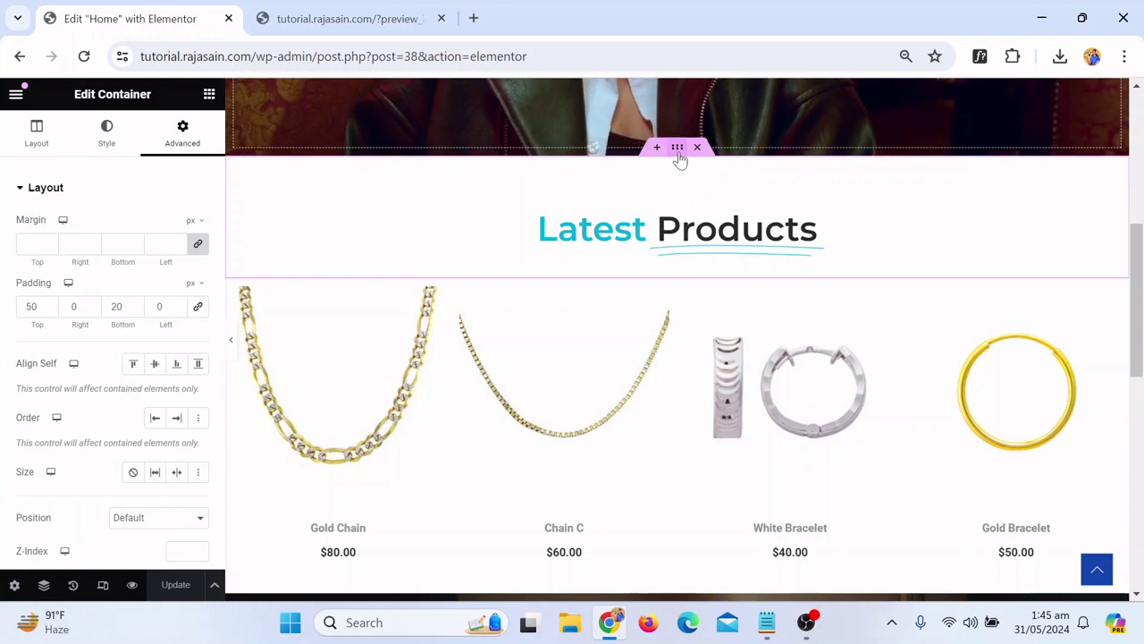
{"action": "right_click", "coordinate": [677, 149]}
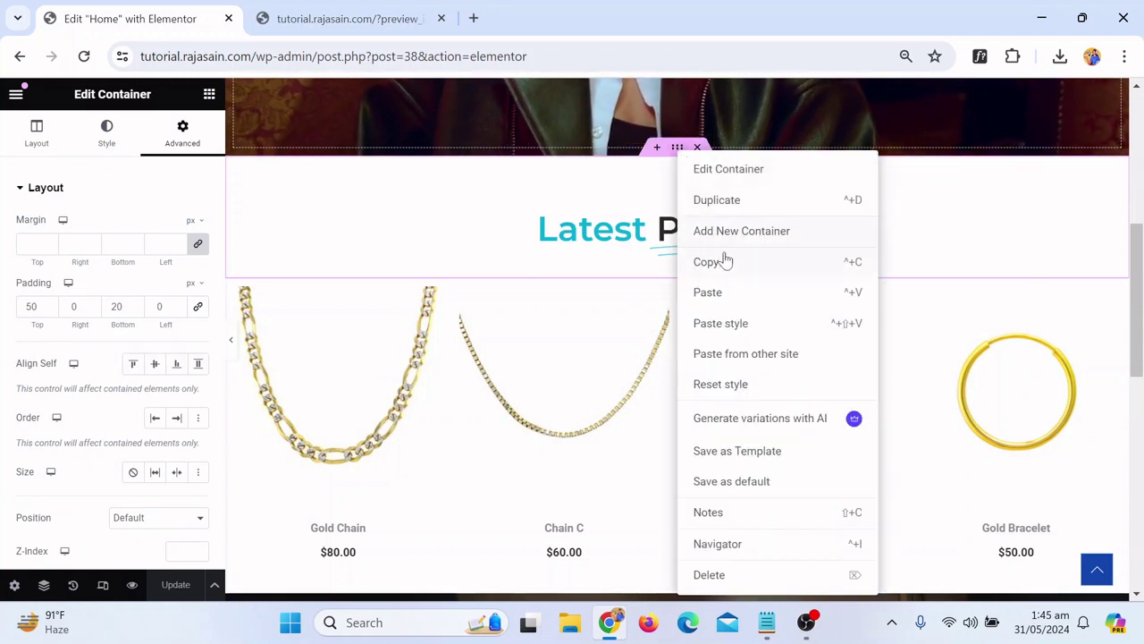
{"action": "left_click", "coordinate": [699, 268]}
{"action": "scroll", "coordinate": [701, 272], "scroll_direction": "down", "scroll_amount": 10}
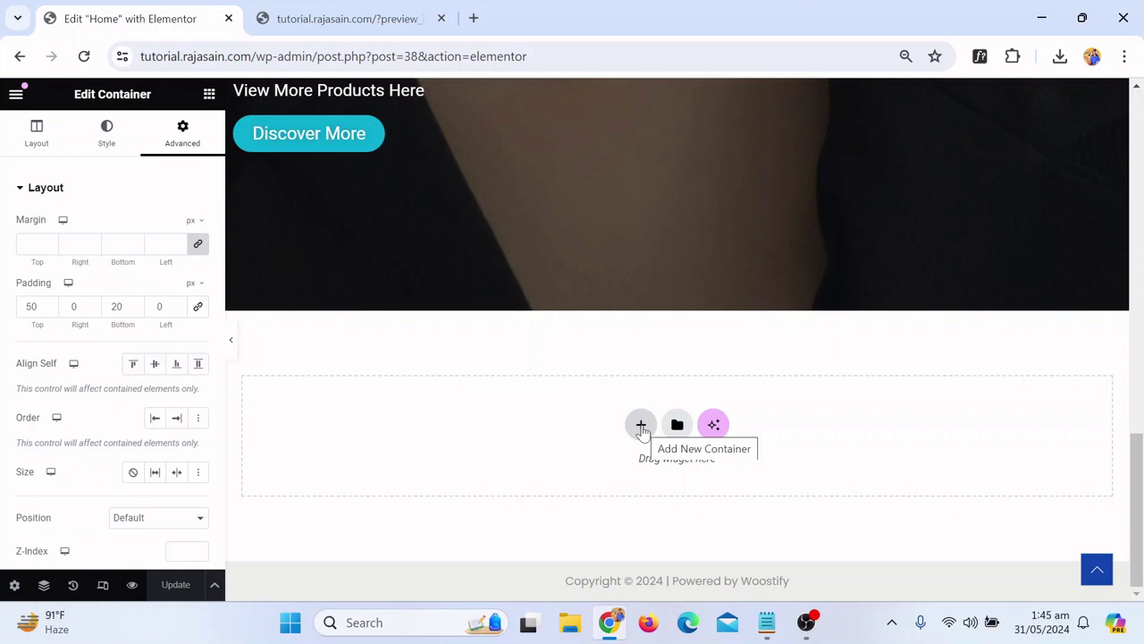
{"action": "right_click", "coordinate": [642, 430]}
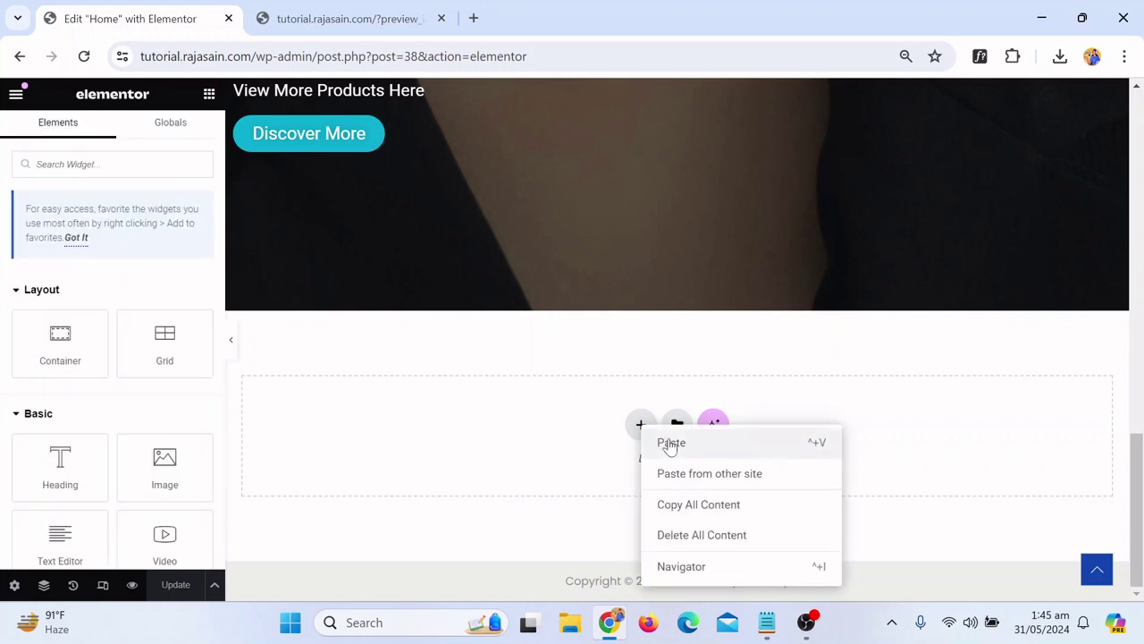
{"action": "left_click", "coordinate": [671, 443]}
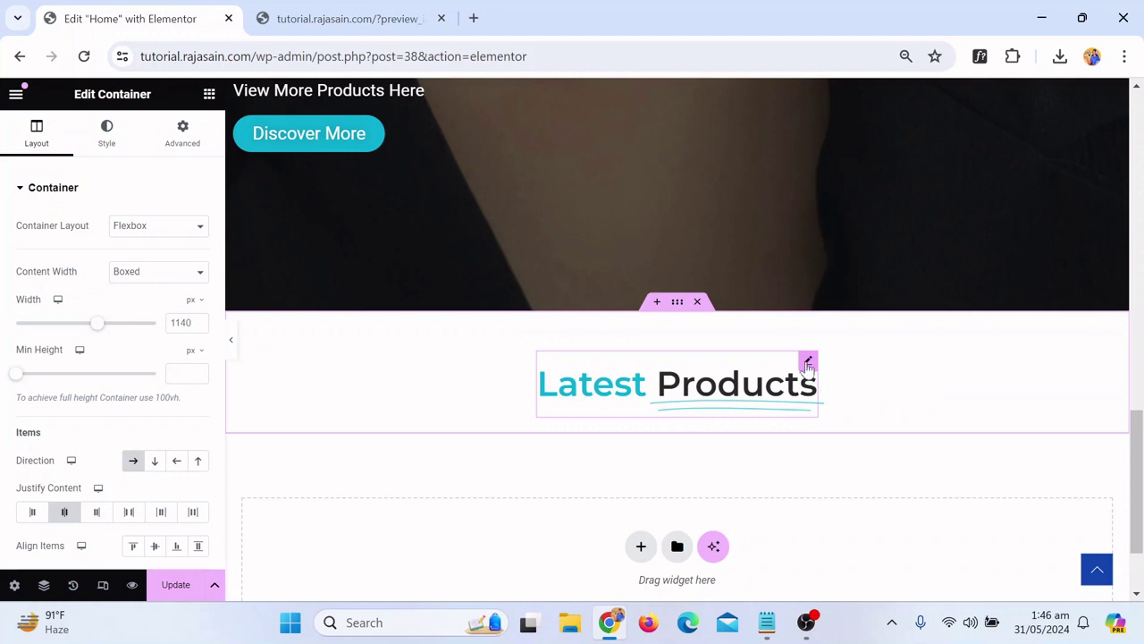
Change the pasted headline's before text to "Our Best" and its highlighted text to "Seller"
{"action": "left_click", "coordinate": [808, 362]}
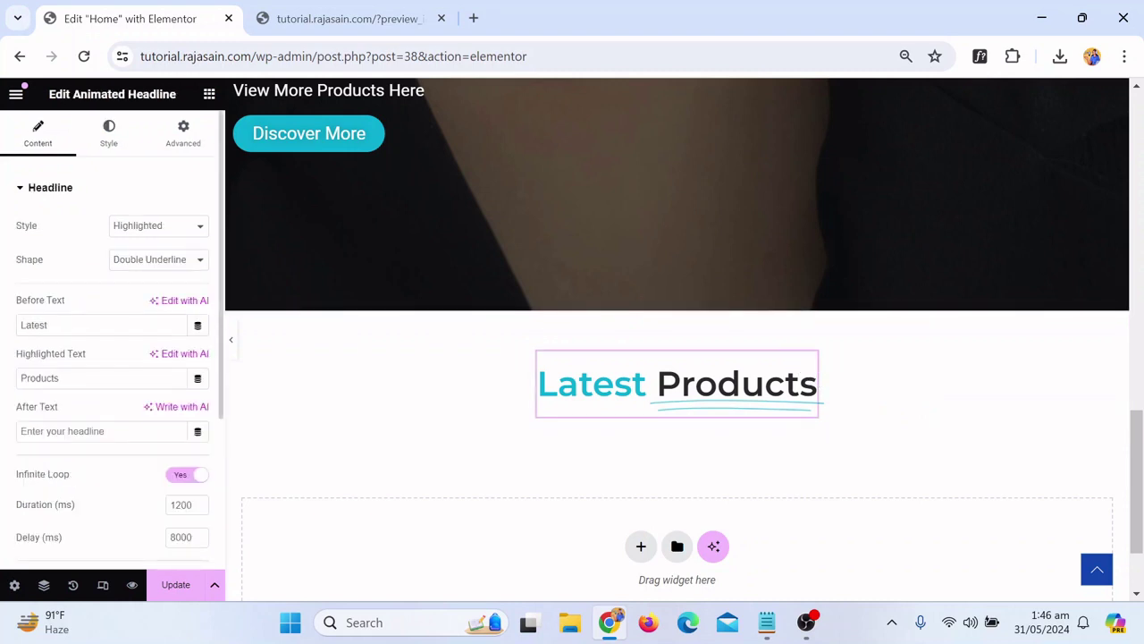
{"action": "double_click", "coordinate": [33, 324]}
{"action": "key", "text": "BackSpace"}
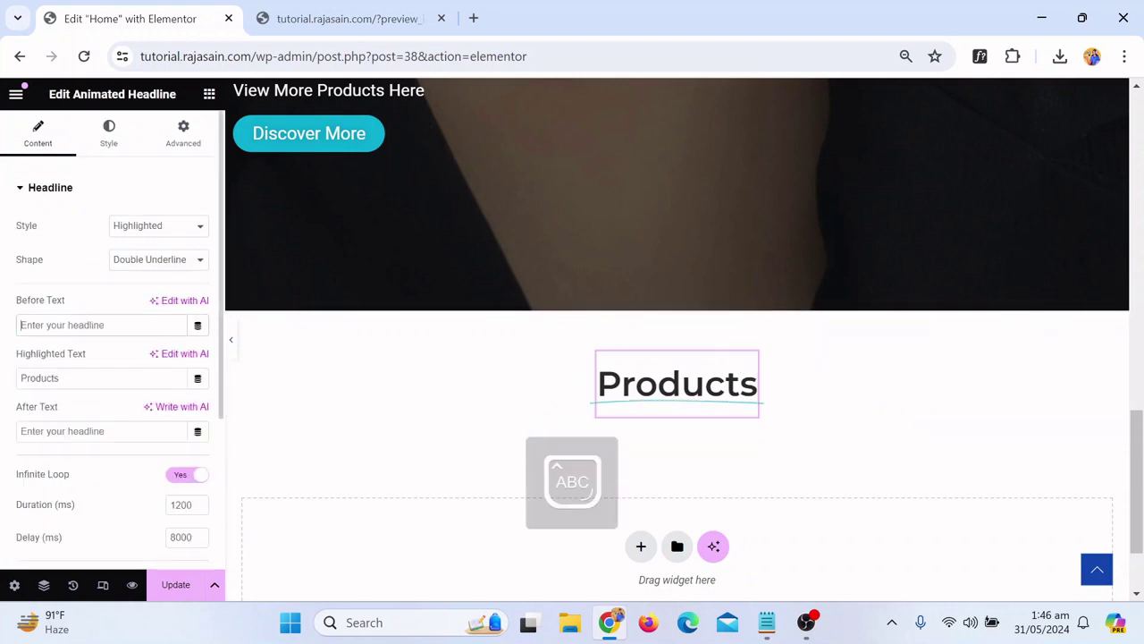
{"action": "type", "text": "Best"}
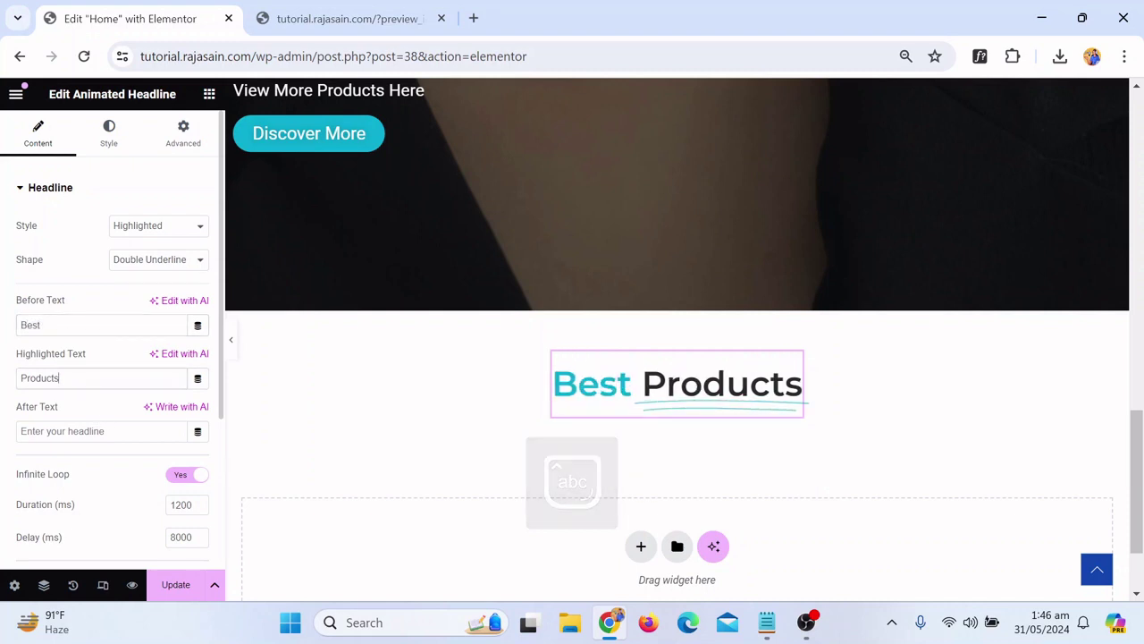
{"action": "double_click", "coordinate": [39, 377]}
{"action": "key", "text": "BackSpace"}
{"action": "type", "text": "Seller"}
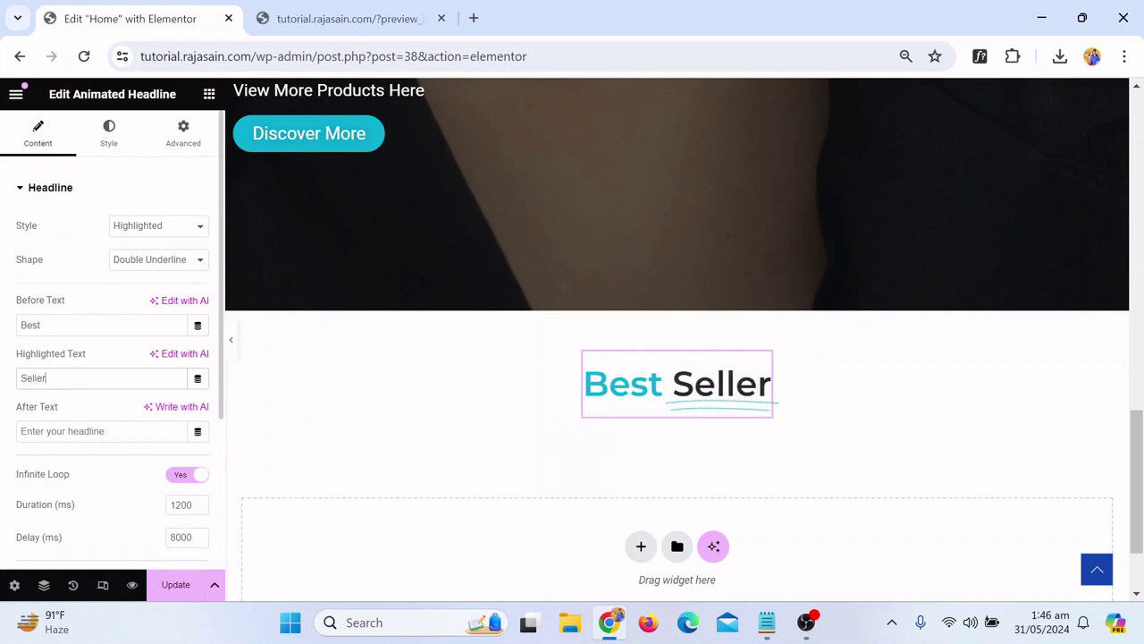
{"action": "left_click", "coordinate": [21, 325]}
{"action": "type", "text": "Ou"}
{"action": "type", "text": "r"}
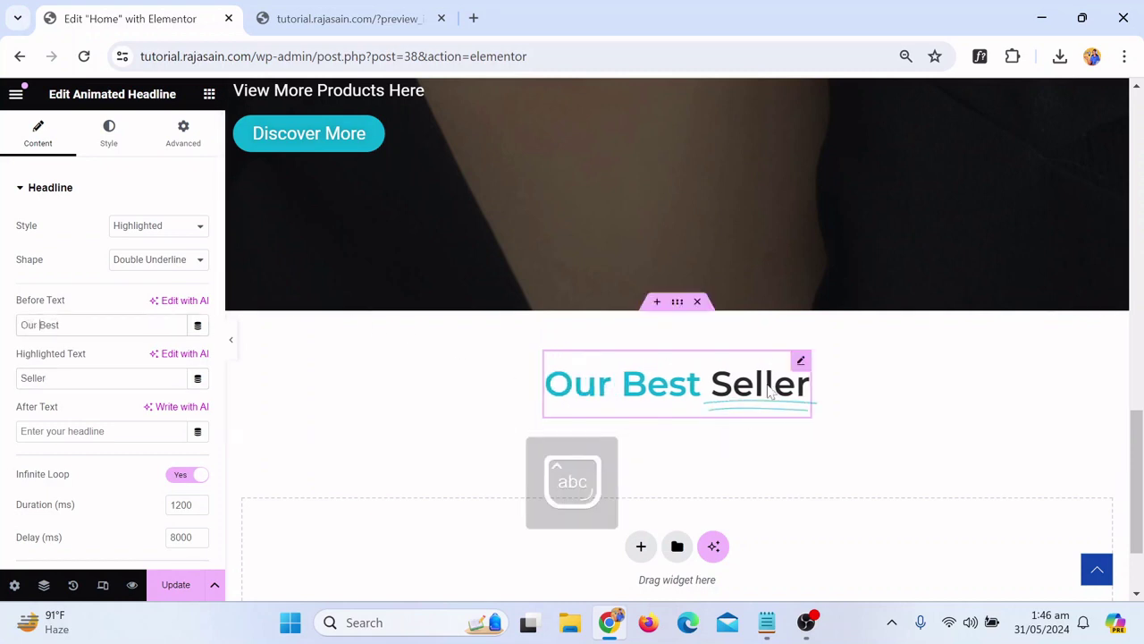
Copy the product grid container under "Latest Products" and paste it below the "Our Best Seller" heading
{"action": "scroll", "coordinate": [758, 375], "scroll_direction": "up", "scroll_amount": 8}
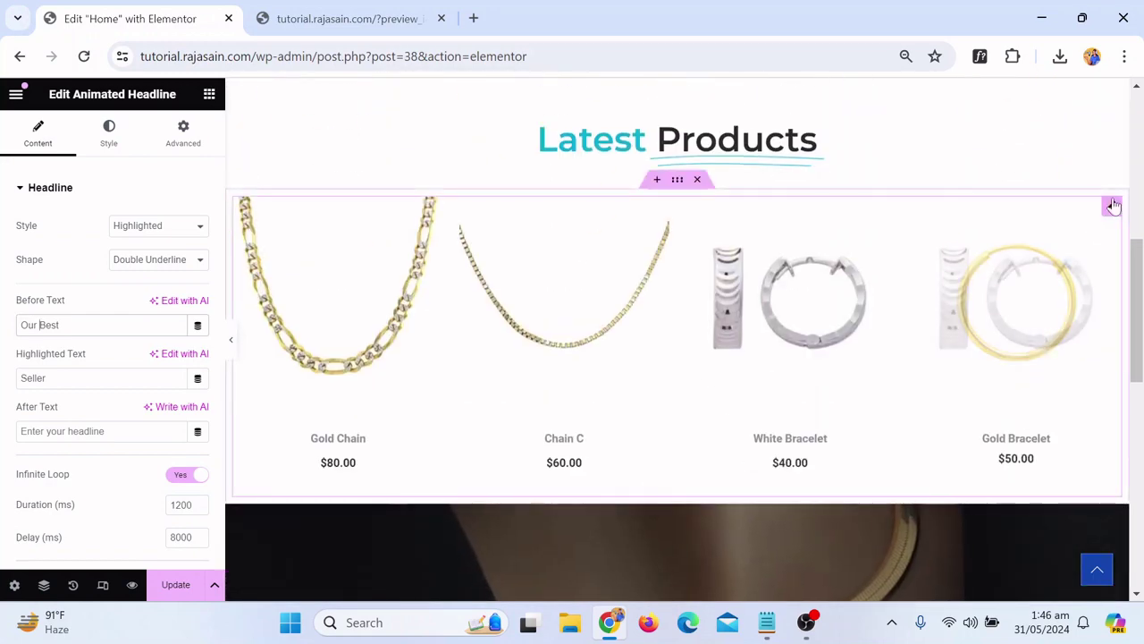
{"action": "right_click", "coordinate": [672, 190]}
{"action": "left_click", "coordinate": [710, 267]}
{"action": "scroll", "coordinate": [693, 250], "scroll_direction": "down", "scroll_amount": 6}
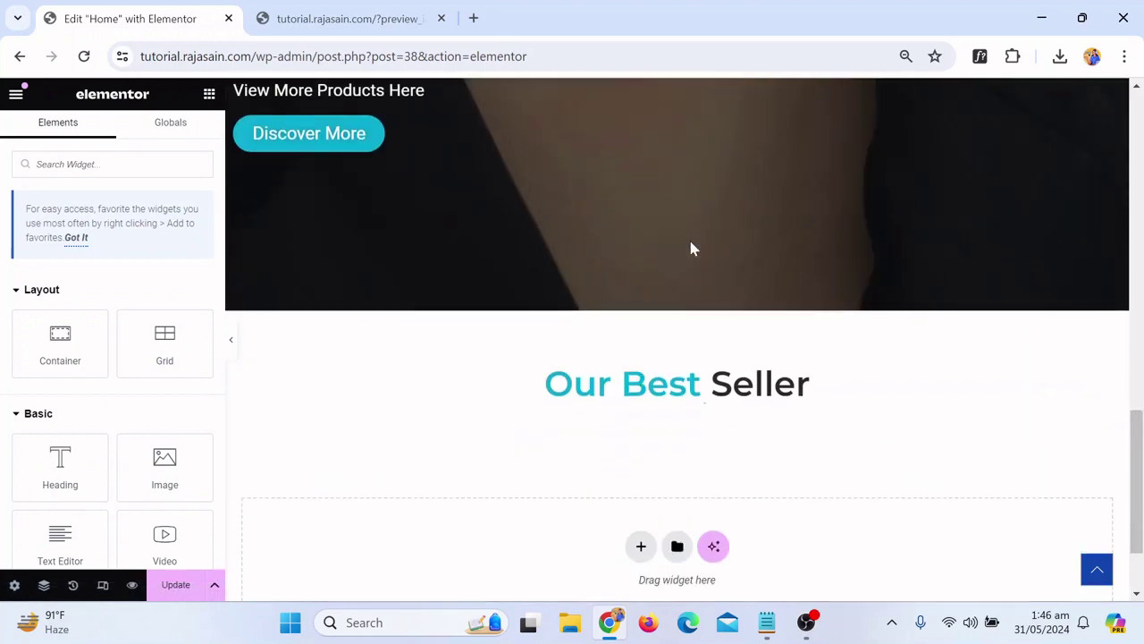
{"action": "scroll", "coordinate": [693, 249], "scroll_direction": "down", "scroll_amount": 2}
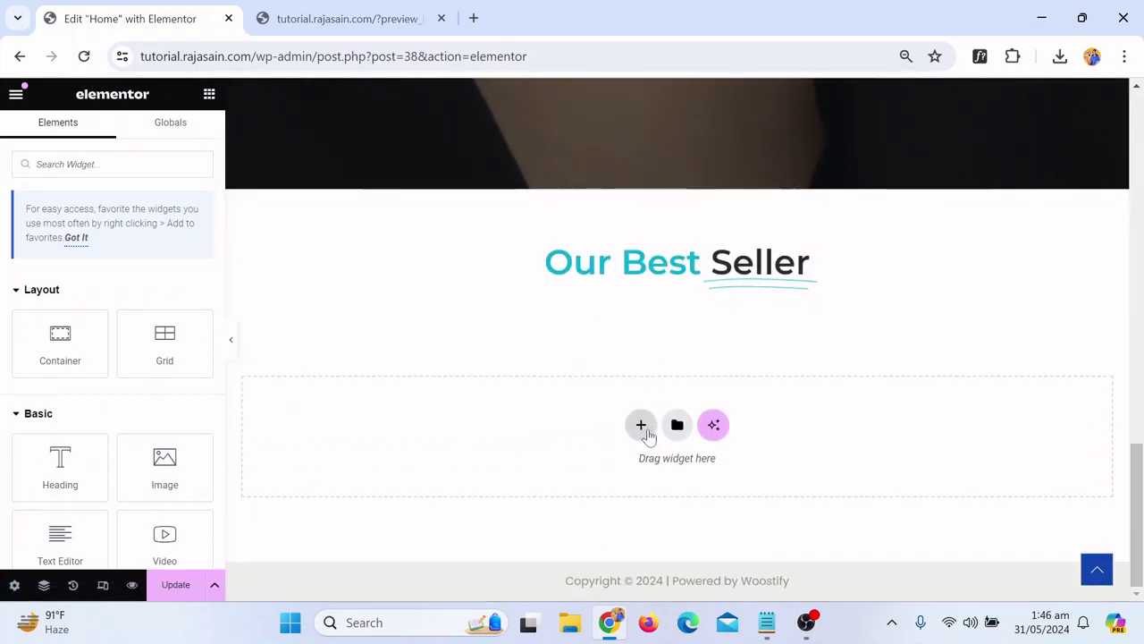
{"action": "right_click", "coordinate": [647, 433]}
{"action": "left_click", "coordinate": [681, 447]}
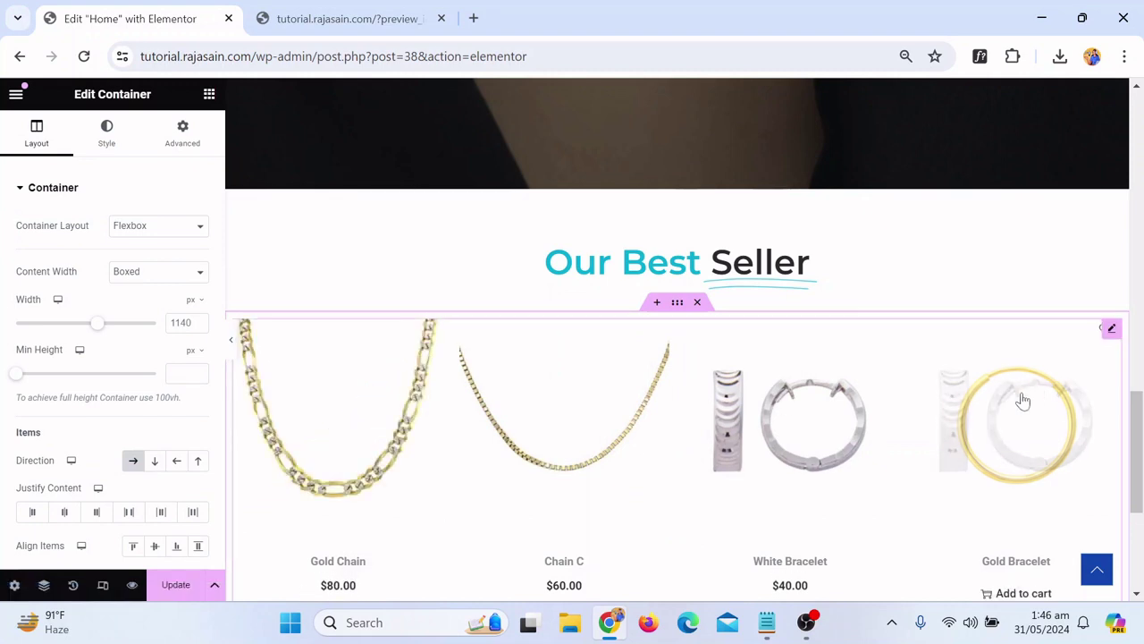
Look at the pasted product grid's query settings and examine the page sections at full width
{"action": "left_click", "coordinate": [1111, 333]}
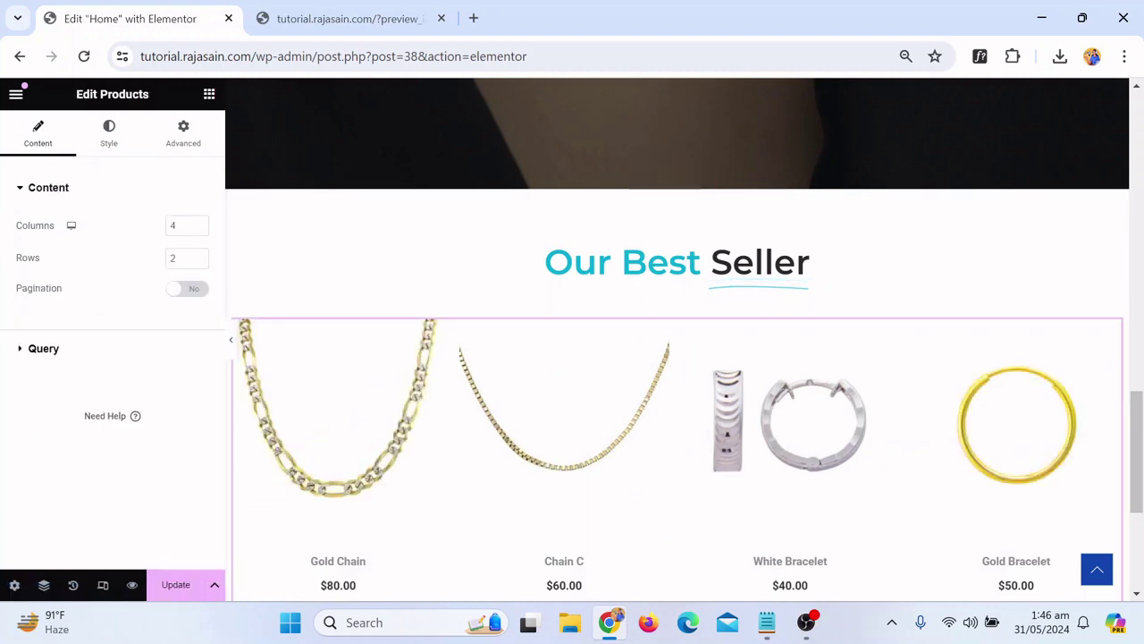
{"action": "left_click", "coordinate": [50, 353]}
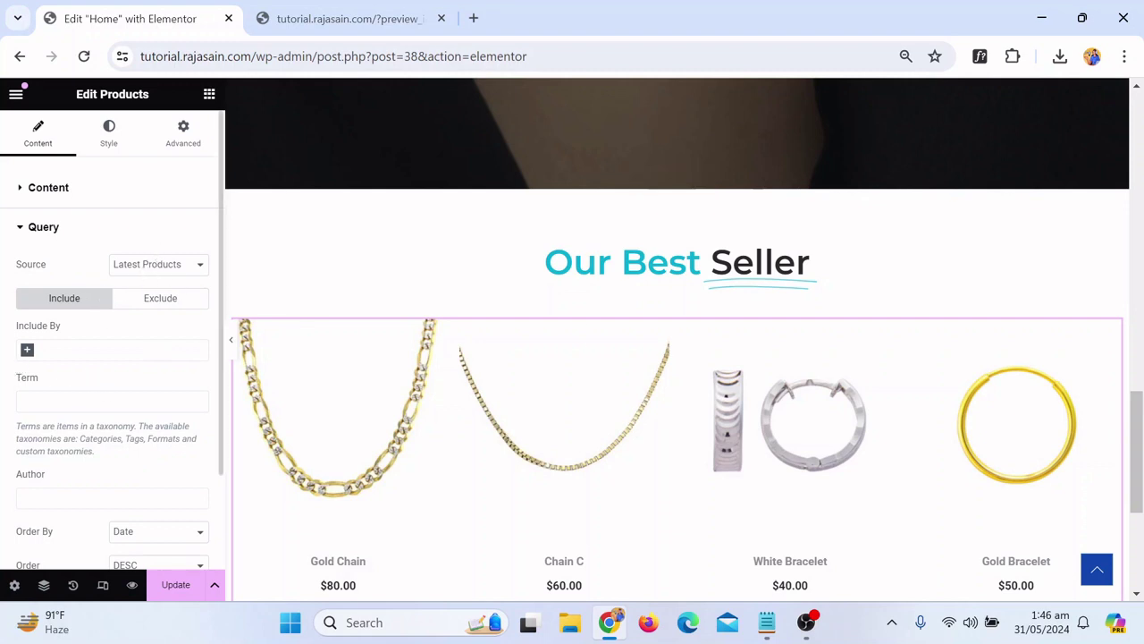
{"action": "scroll", "coordinate": [741, 455], "scroll_direction": "down", "scroll_amount": 3}
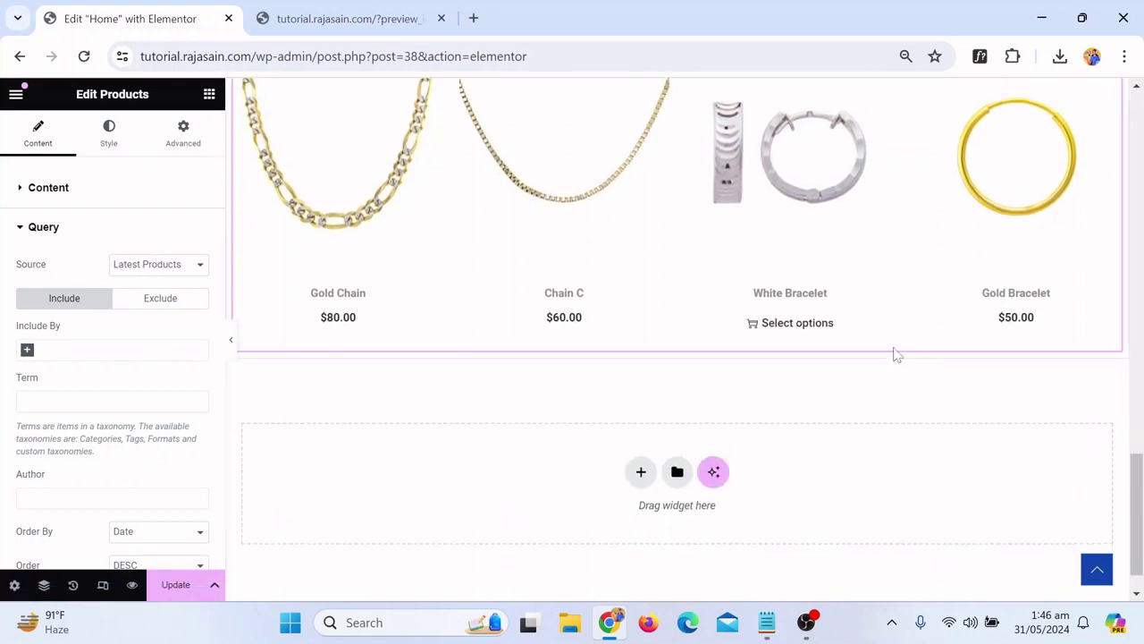
{"action": "left_click", "coordinate": [231, 341]}
{"action": "scroll", "coordinate": [781, 345], "scroll_direction": "up", "scroll_amount": 3}
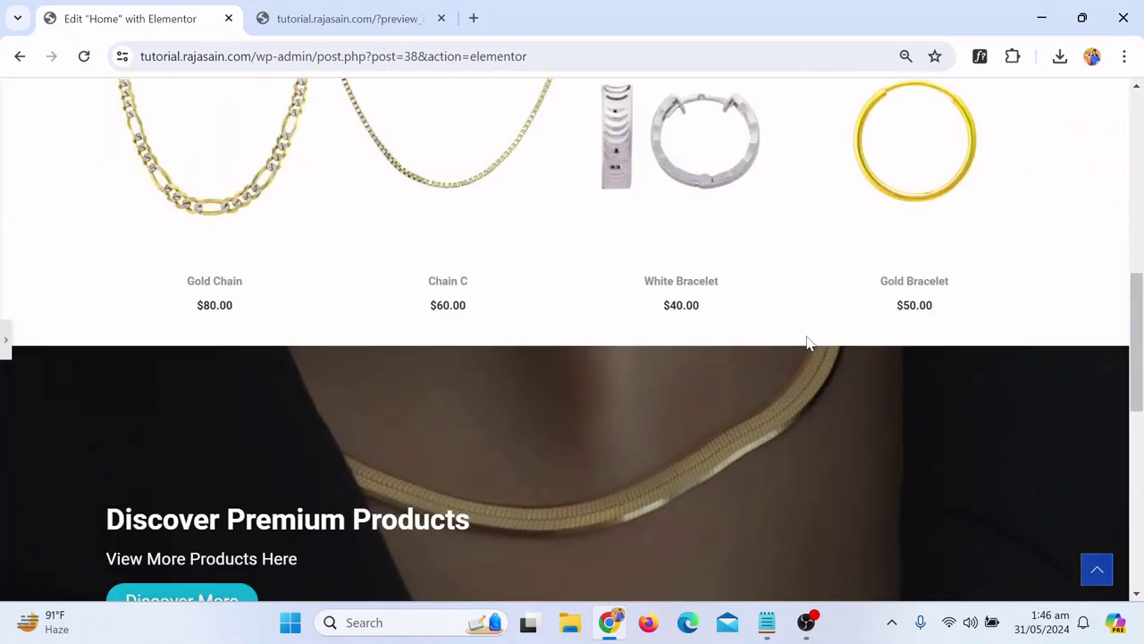
{"action": "scroll", "coordinate": [823, 322], "scroll_direction": "up", "scroll_amount": 7}
{"action": "scroll", "coordinate": [679, 250], "scroll_direction": "down", "scroll_amount": 7}
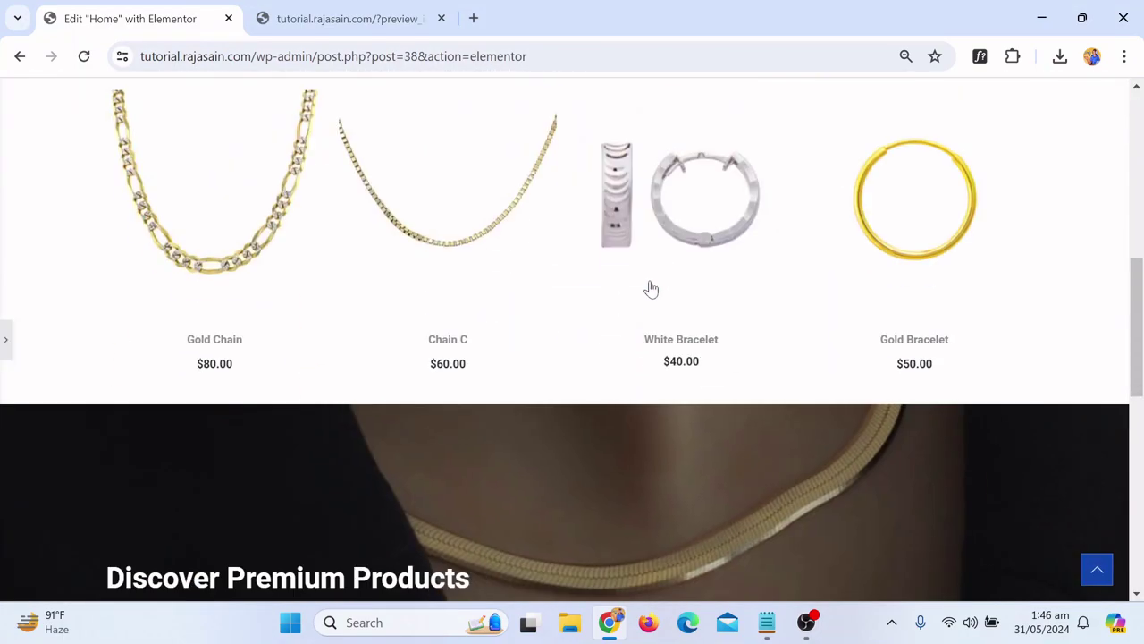
{"action": "scroll", "coordinate": [651, 288], "scroll_direction": "down", "scroll_amount": 6}
{"action": "left_click", "coordinate": [4, 349]}
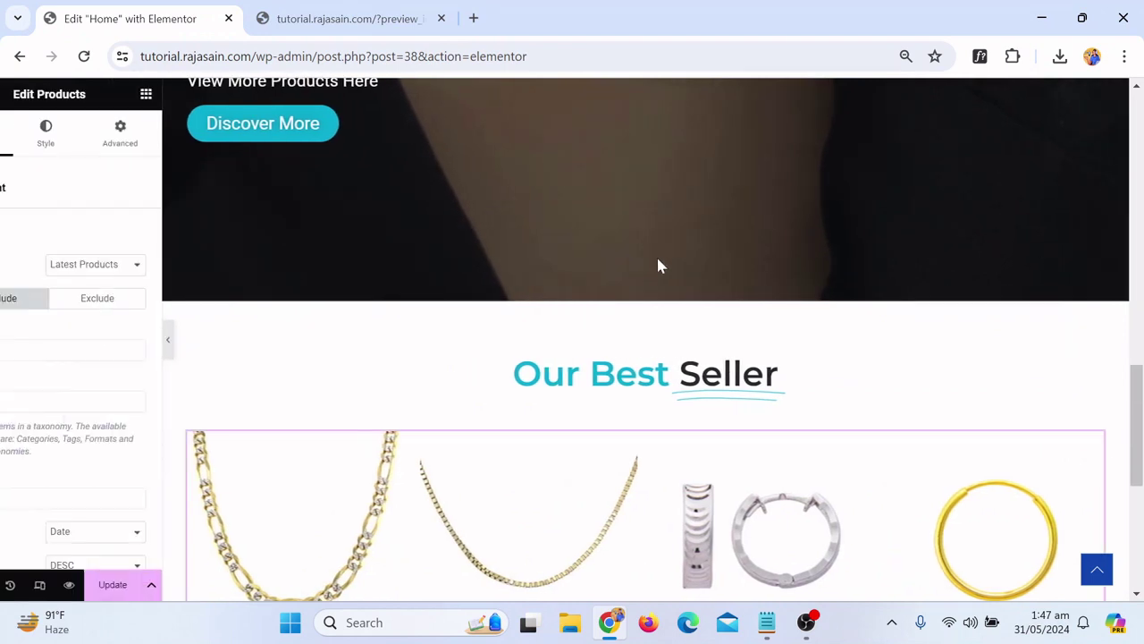
{"action": "scroll", "coordinate": [666, 277], "scroll_direction": "down", "scroll_amount": 5}
{"action": "left_click", "coordinate": [641, 426]}
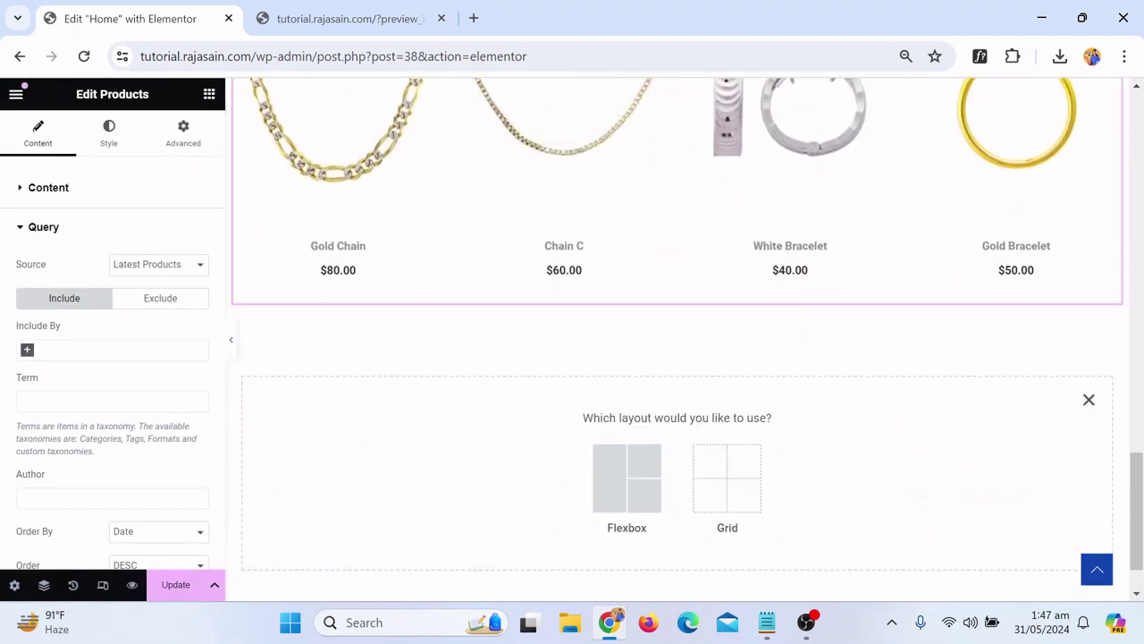
{"action": "left_click", "coordinate": [617, 472]}
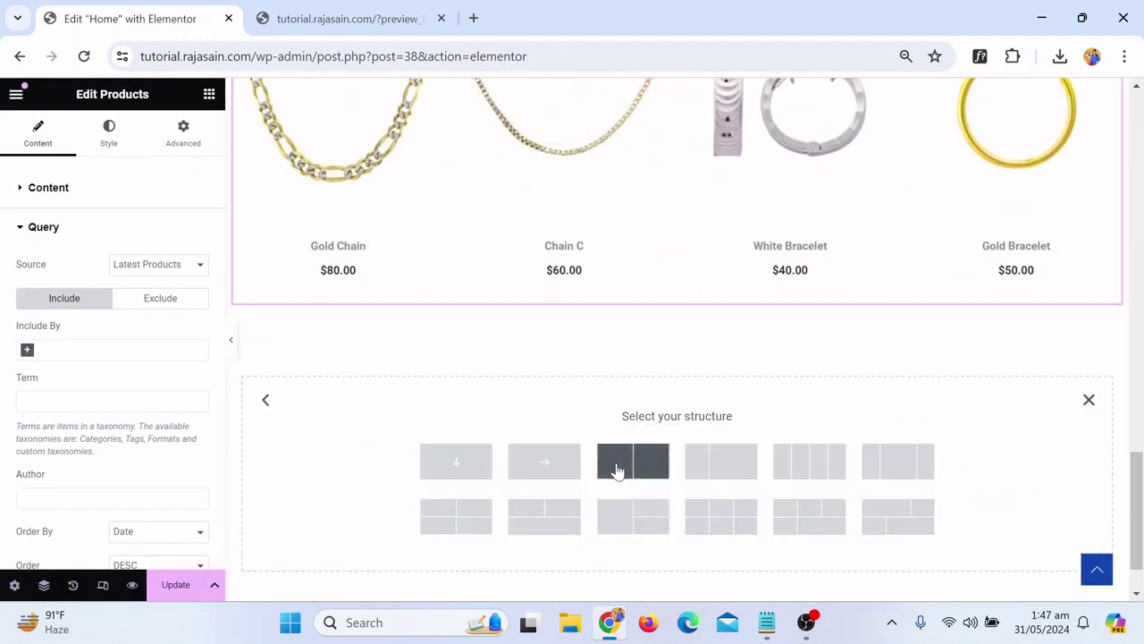
{"action": "left_click", "coordinate": [621, 466]}
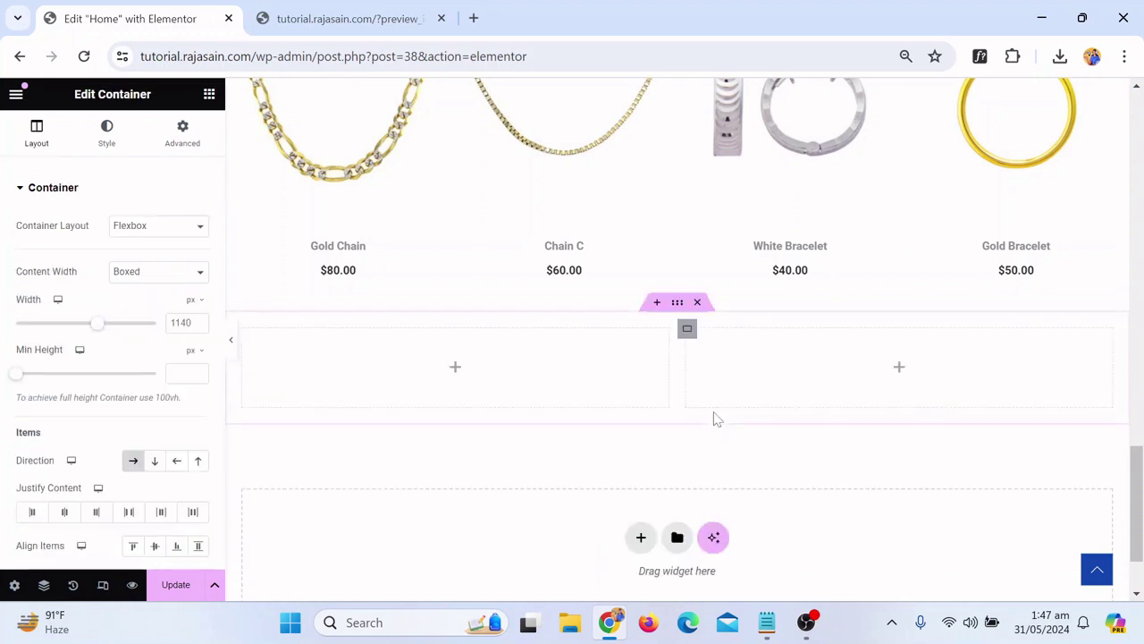
{"action": "left_click", "coordinate": [697, 303]}
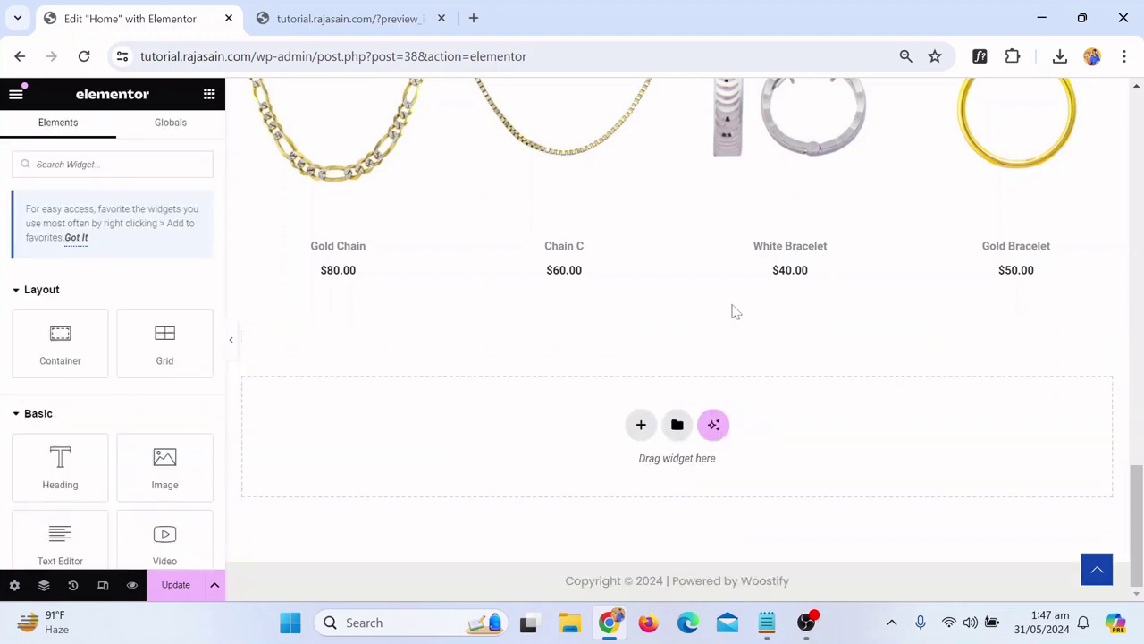
Update the Home page and exit the editor to the WordPress dashboard
{"action": "left_click", "coordinate": [170, 581]}
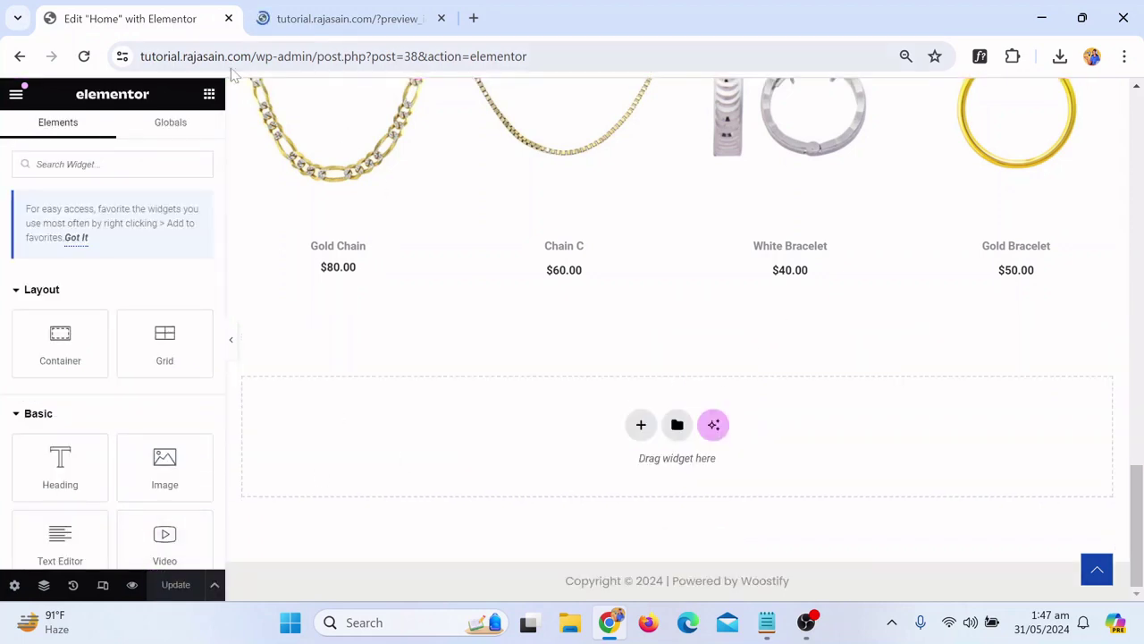
{"action": "left_click", "coordinate": [257, 60]}
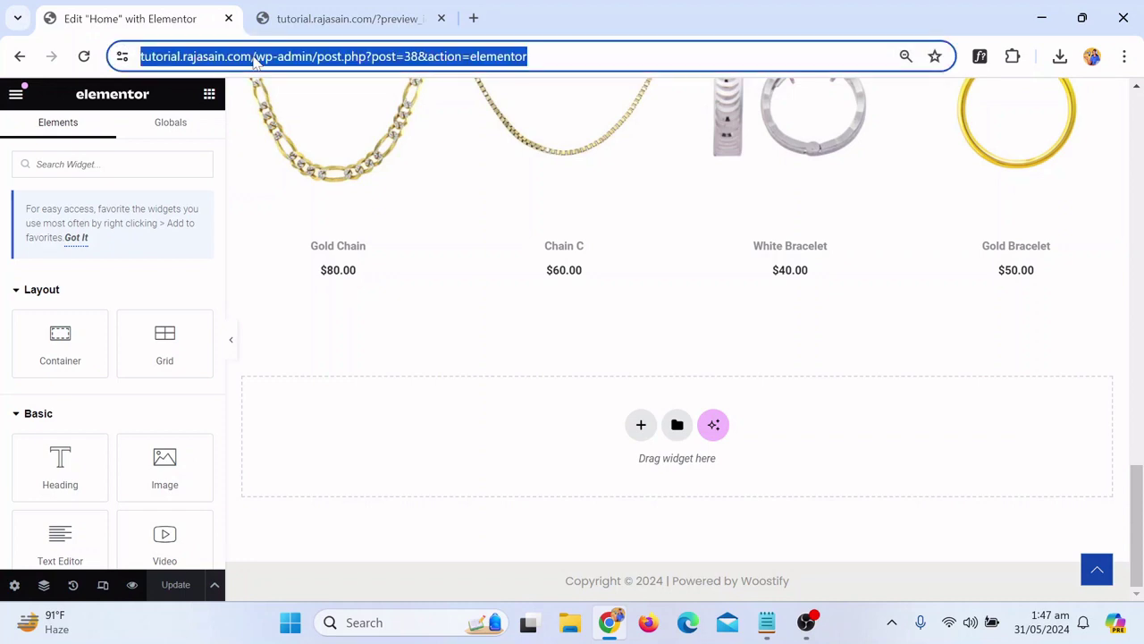
{"action": "left_click", "coordinate": [13, 97]}
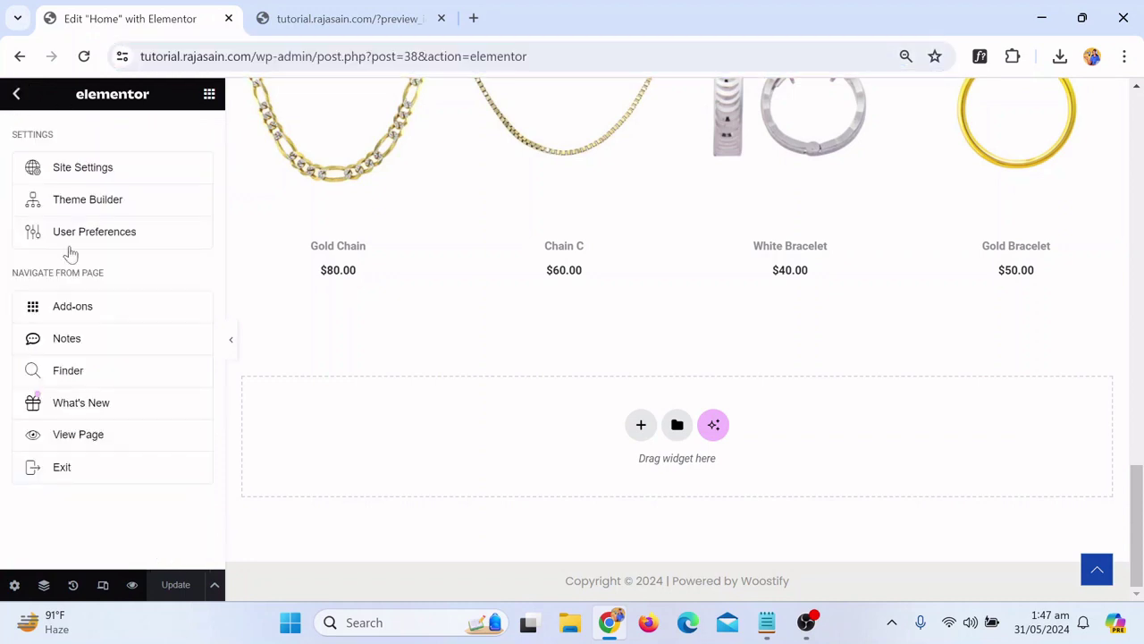
{"action": "left_click", "coordinate": [62, 469]}
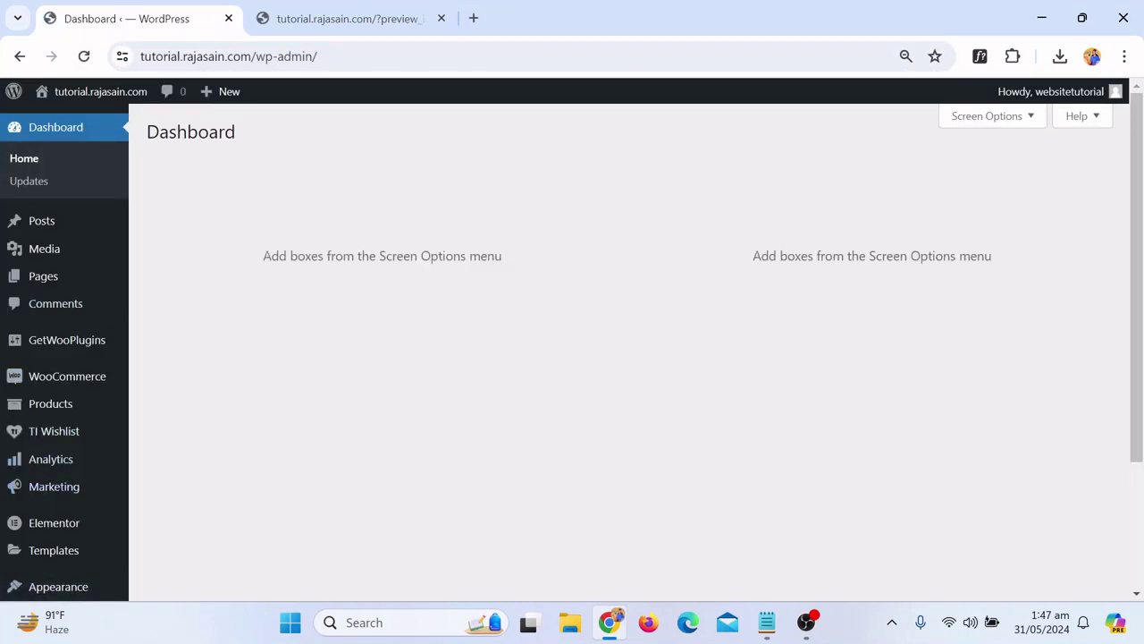
Visit the live site and examine the home page from the header down to the Latest Products section
{"action": "mouse_move", "coordinate": [90, 96]}
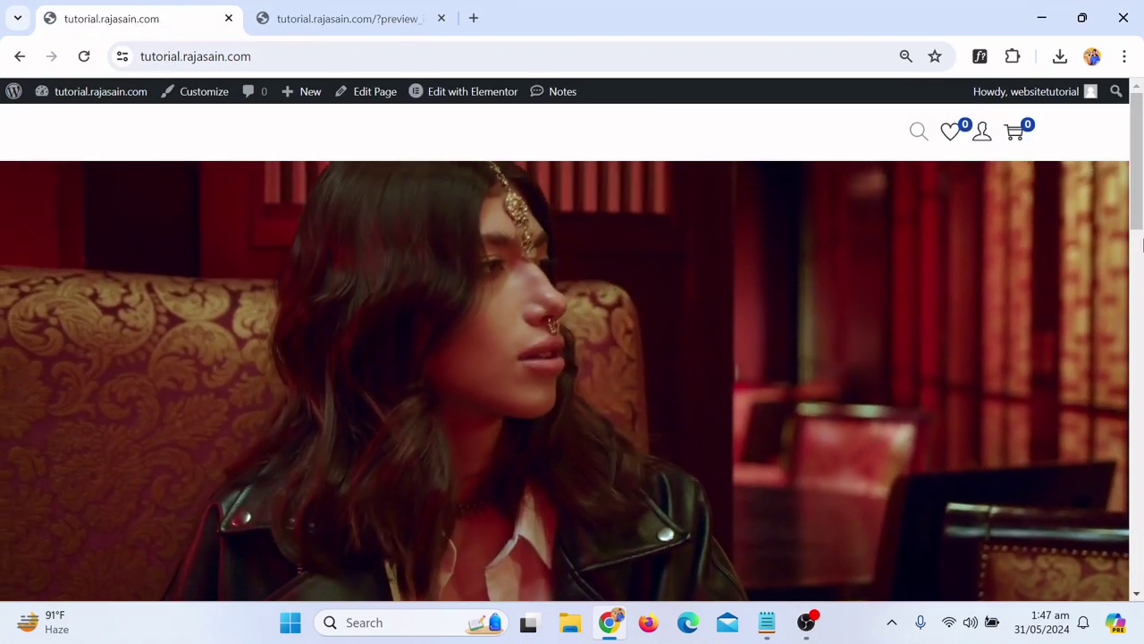
{"action": "scroll", "coordinate": [1142, 241], "scroll_direction": "down", "scroll_amount": 5}
{"action": "scroll", "coordinate": [881, 183], "scroll_direction": "up", "scroll_amount": 5}
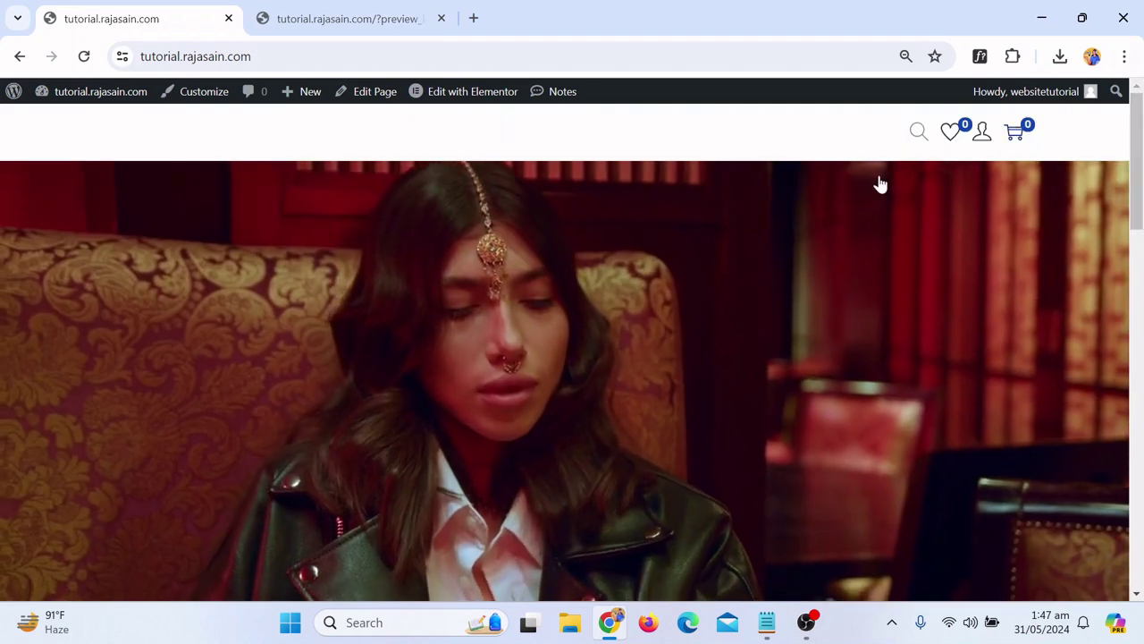
{"action": "left_click_drag", "start_coordinate": [1139, 142], "coordinate": [1140, 237]}
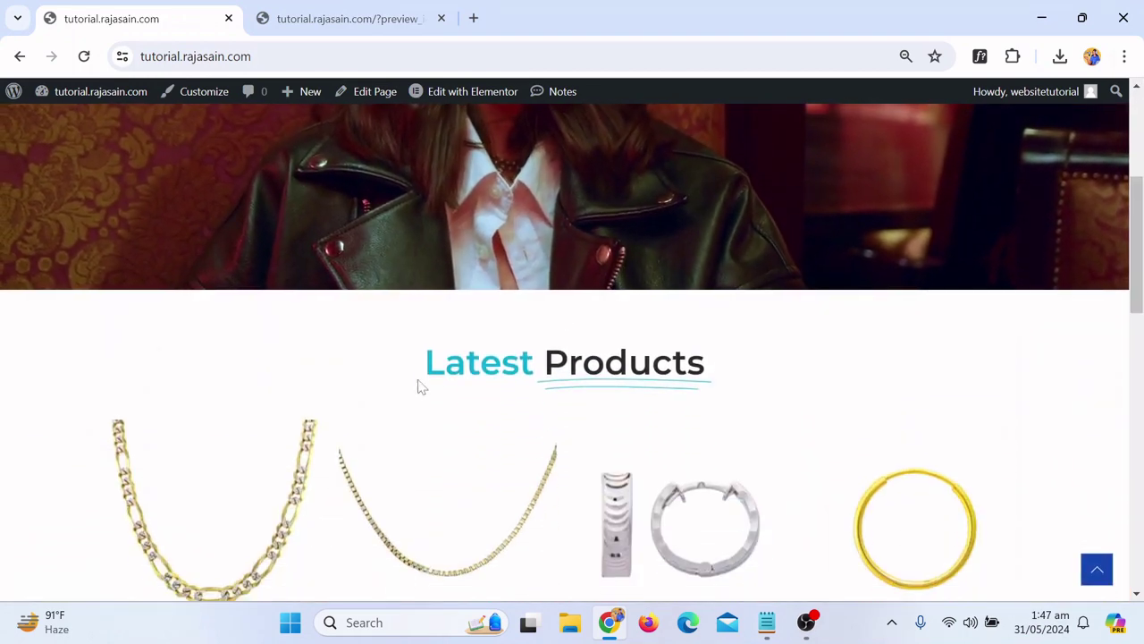
Examine the live home page from Latest Products through the Discover Premium Products banner to the Our Best Seller section
{"action": "left_click_drag", "start_coordinate": [420, 386], "coordinate": [749, 365]}
{"action": "scroll", "coordinate": [1014, 339], "scroll_direction": "down", "scroll_amount": 8}
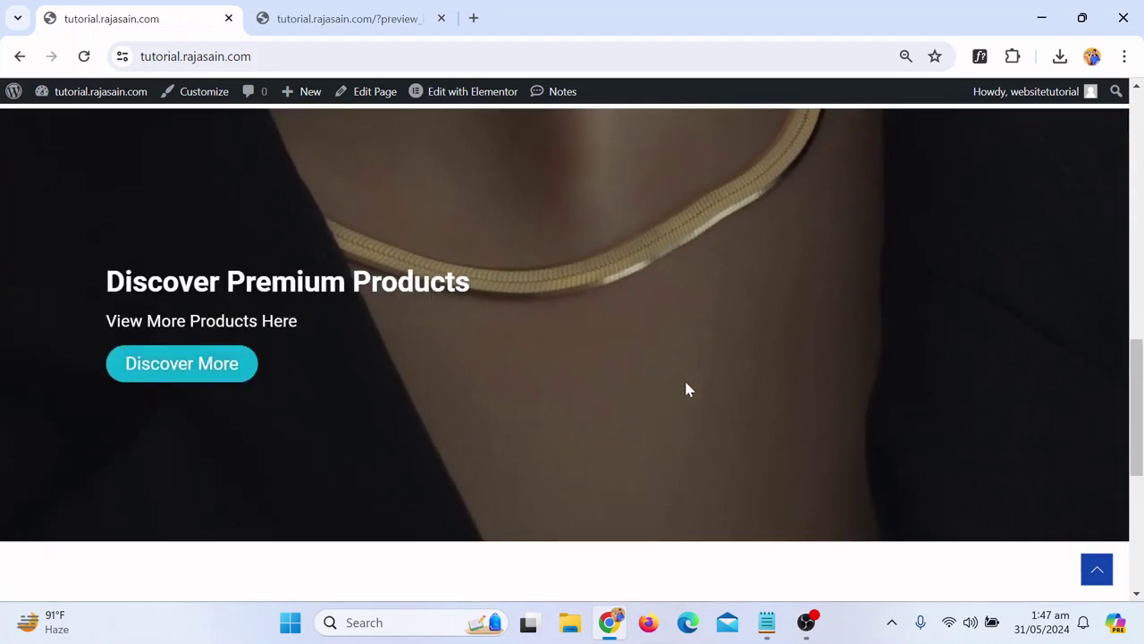
{"action": "scroll", "coordinate": [686, 389], "scroll_direction": "up", "scroll_amount": 4}
{"action": "scroll", "coordinate": [687, 373], "scroll_direction": "down", "scroll_amount": 3}
{"action": "scroll", "coordinate": [697, 352], "scroll_direction": "up", "scroll_amount": 2}
{"action": "scroll", "coordinate": [685, 357], "scroll_direction": "down", "scroll_amount": 3}
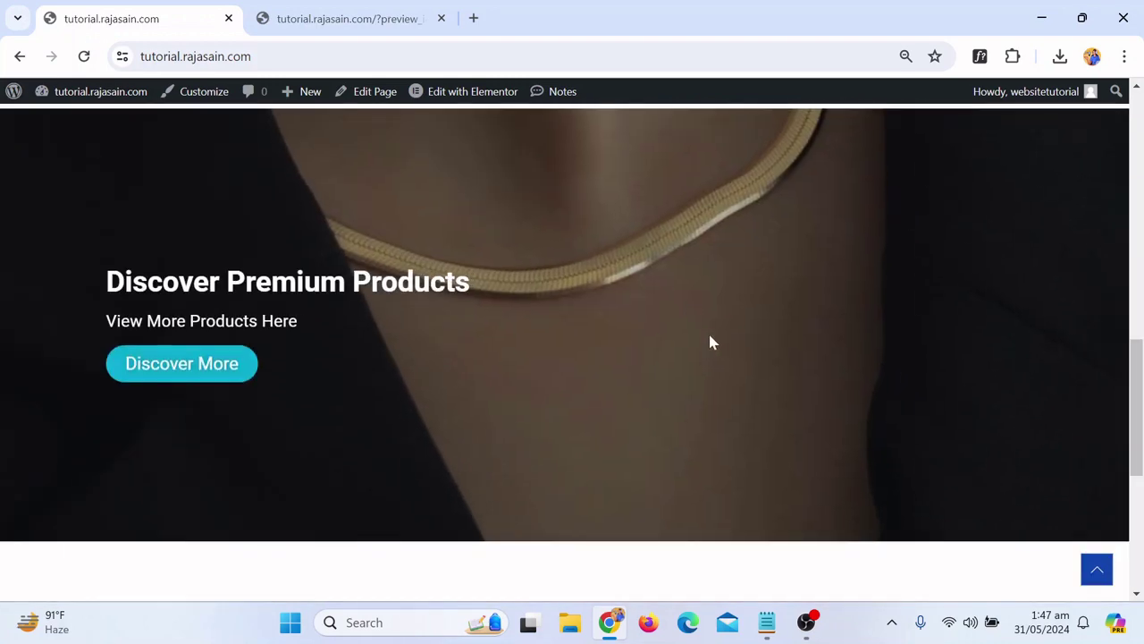
{"action": "scroll", "coordinate": [712, 343], "scroll_direction": "up", "scroll_amount": 4}
{"action": "scroll", "coordinate": [656, 403], "scroll_direction": "down", "scroll_amount": 3}
{"action": "scroll", "coordinate": [656, 402], "scroll_direction": "up", "scroll_amount": 3}
{"action": "scroll", "coordinate": [653, 407], "scroll_direction": "down", "scroll_amount": 2}
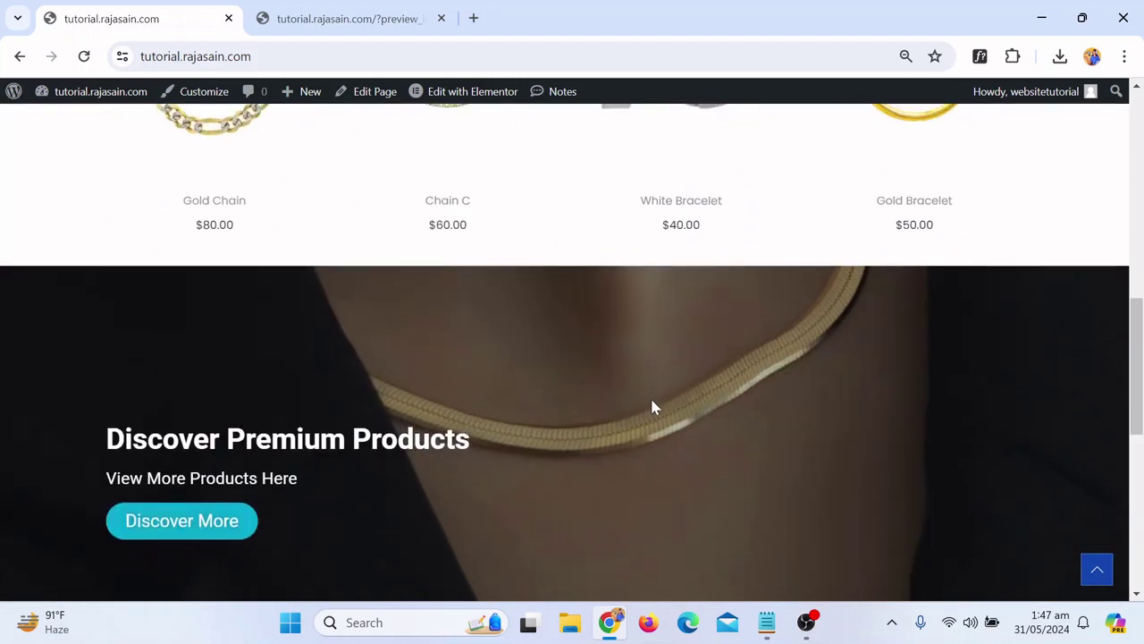
{"action": "scroll", "coordinate": [652, 407], "scroll_direction": "down", "scroll_amount": 2}
{"action": "scroll", "coordinate": [652, 403], "scroll_direction": "up", "scroll_amount": 3}
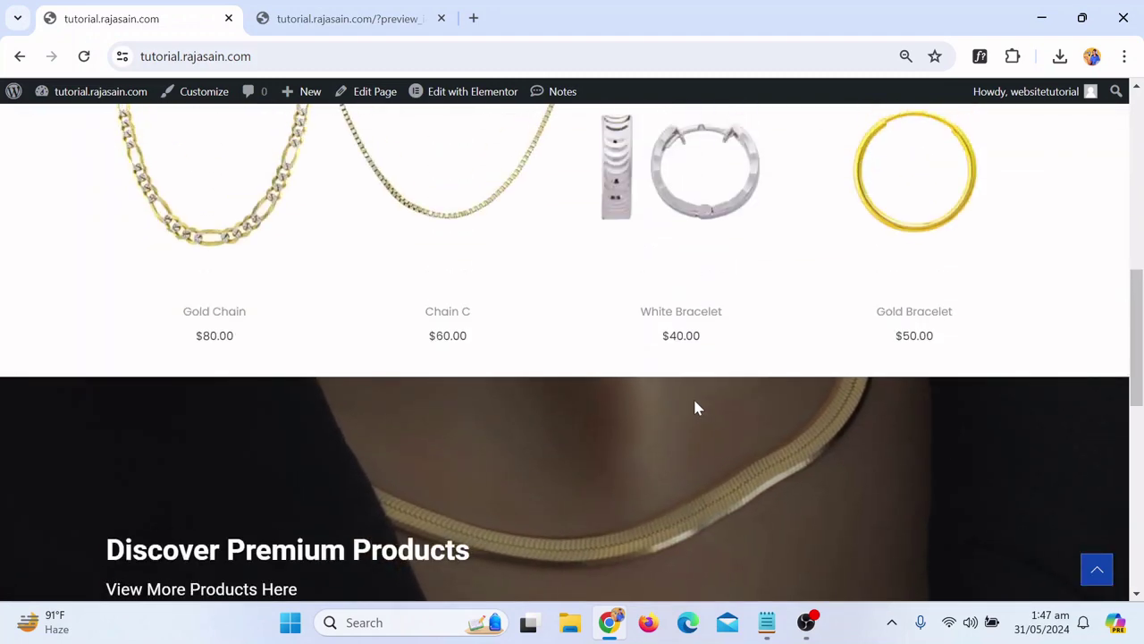
{"action": "scroll", "coordinate": [684, 414], "scroll_direction": "down", "scroll_amount": 1}
{"action": "scroll", "coordinate": [693, 411], "scroll_direction": "down", "scroll_amount": 2}
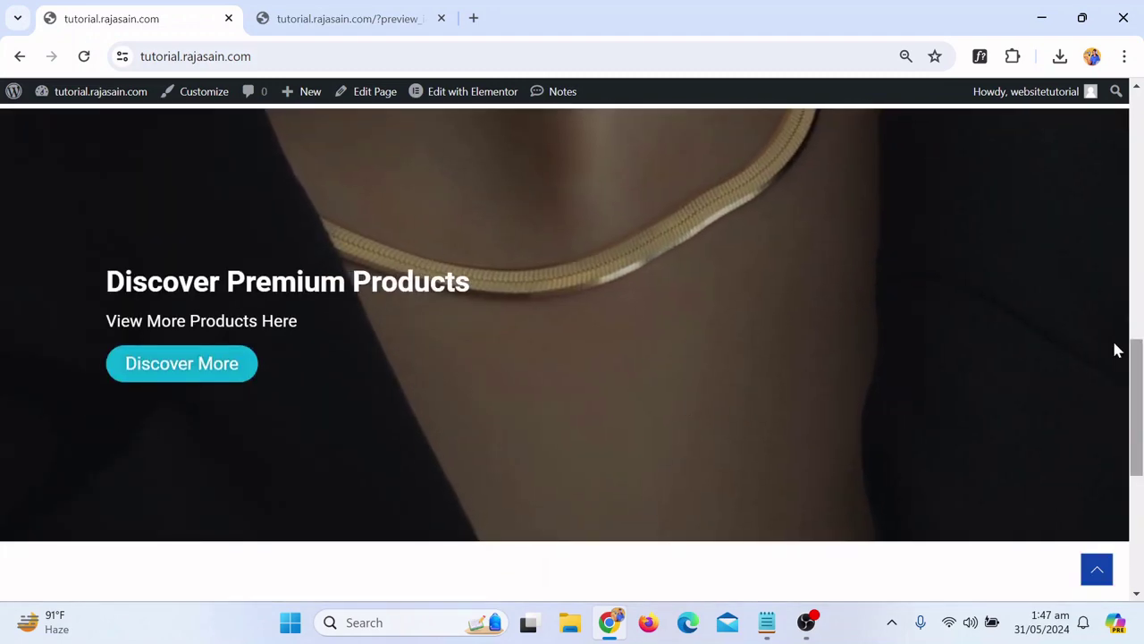
{"action": "scroll", "coordinate": [1115, 350], "scroll_direction": "up", "scroll_amount": 1}
{"action": "scroll", "coordinate": [882, 357], "scroll_direction": "down", "scroll_amount": 4}
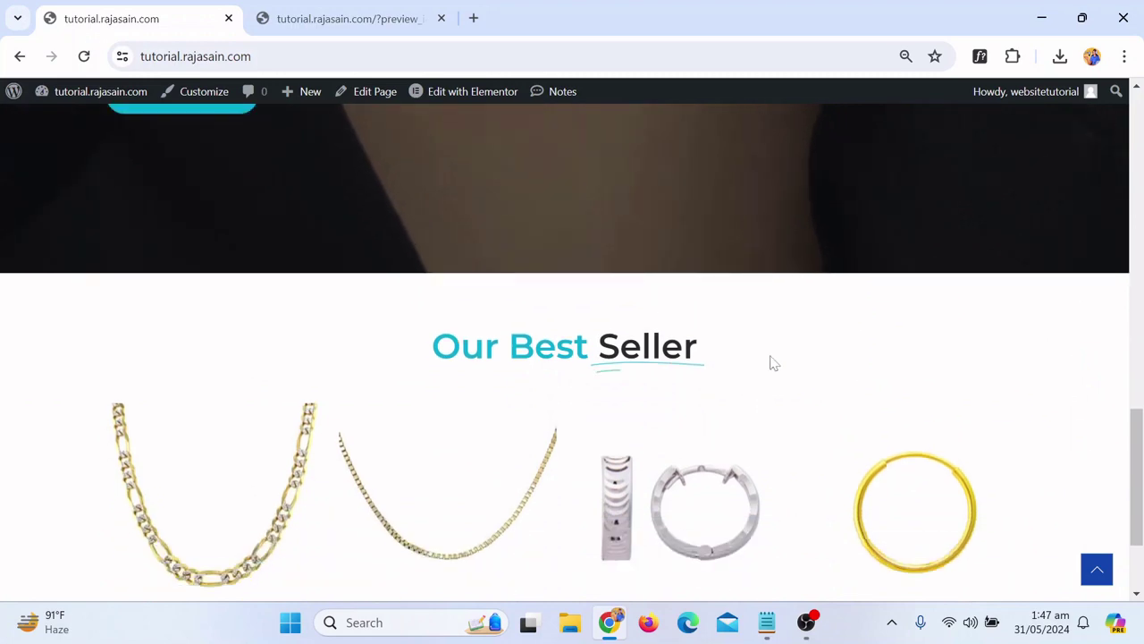
{"action": "scroll", "coordinate": [774, 363], "scroll_direction": "down", "scroll_amount": 2}
{"action": "scroll", "coordinate": [809, 358], "scroll_direction": "down", "scroll_amount": 3}
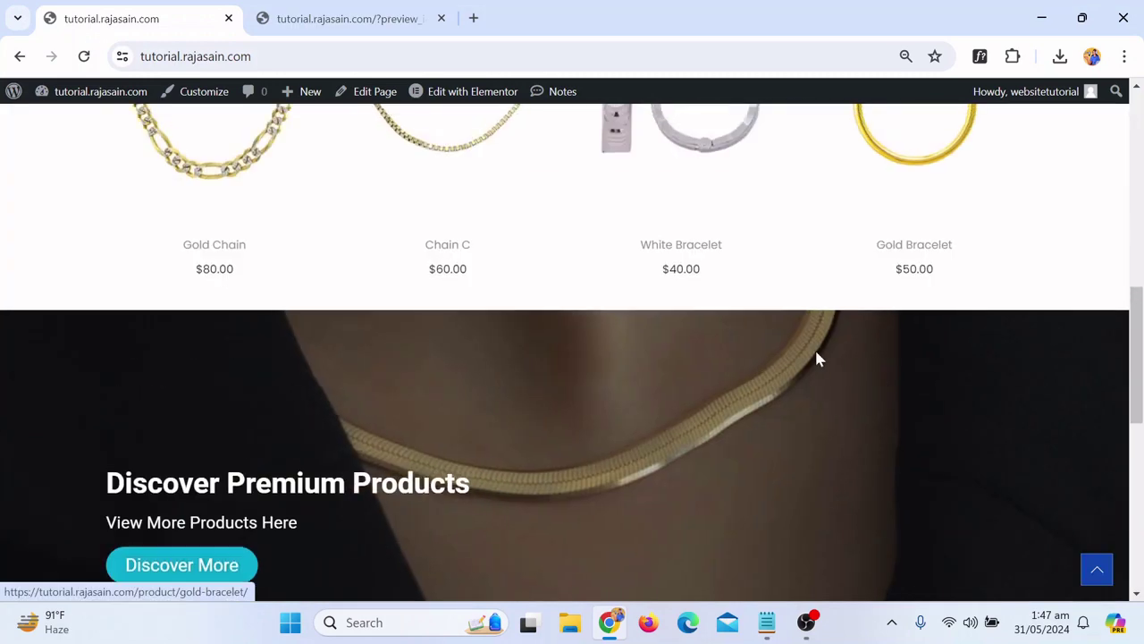
{"action": "scroll", "coordinate": [814, 358], "scroll_direction": "up", "scroll_amount": 6}
{"action": "scroll", "coordinate": [815, 363], "scroll_direction": "down", "scroll_amount": 14}
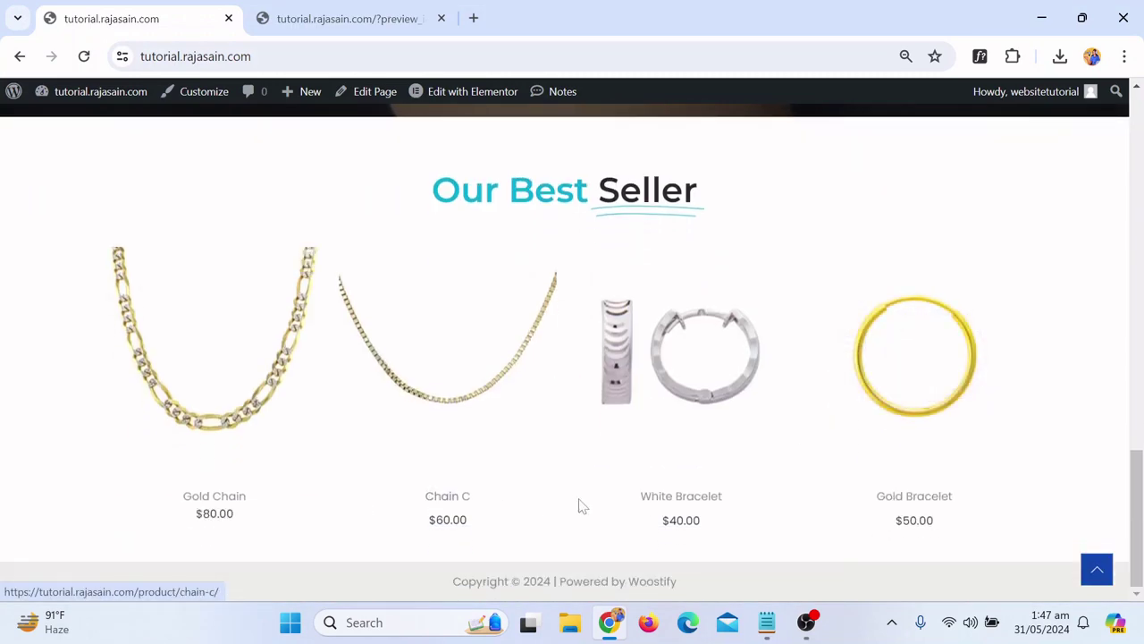
{"action": "mouse_move", "coordinate": [585, 519]}
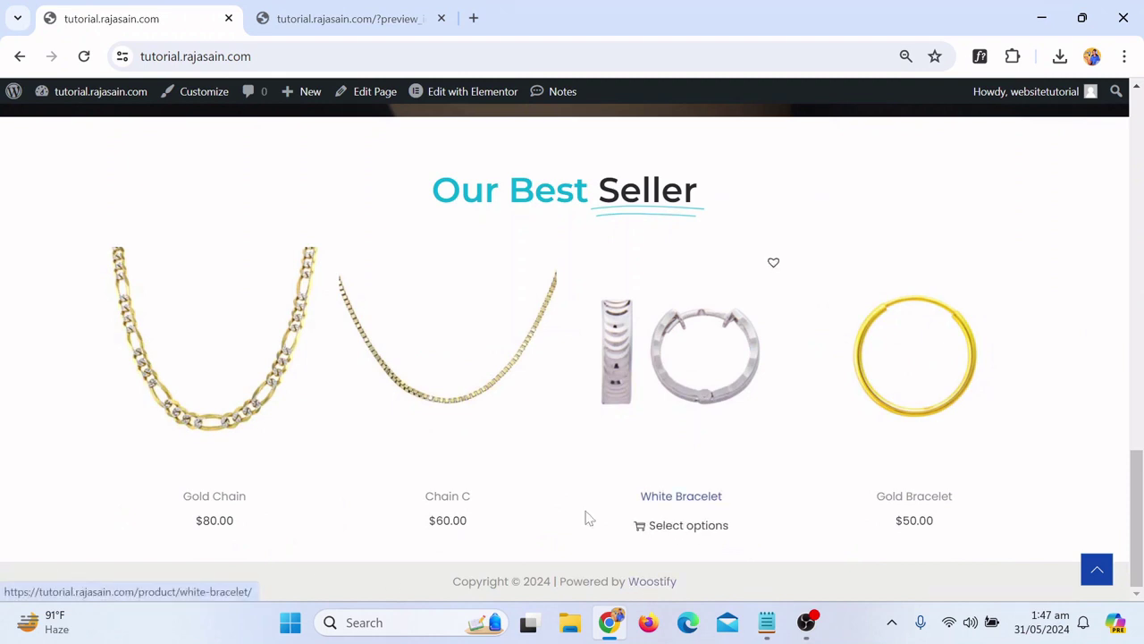
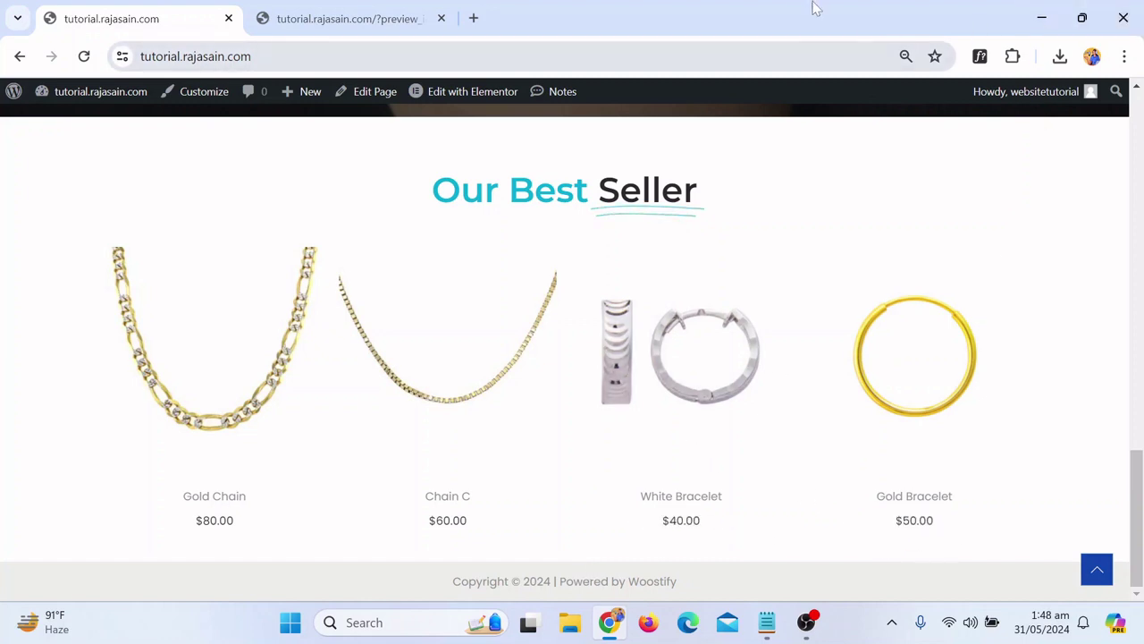
Review the whole live home page once more, from the hero video down to the footer and back up
{"action": "scroll", "coordinate": [503, 307], "scroll_direction": "up", "scroll_amount": 5}
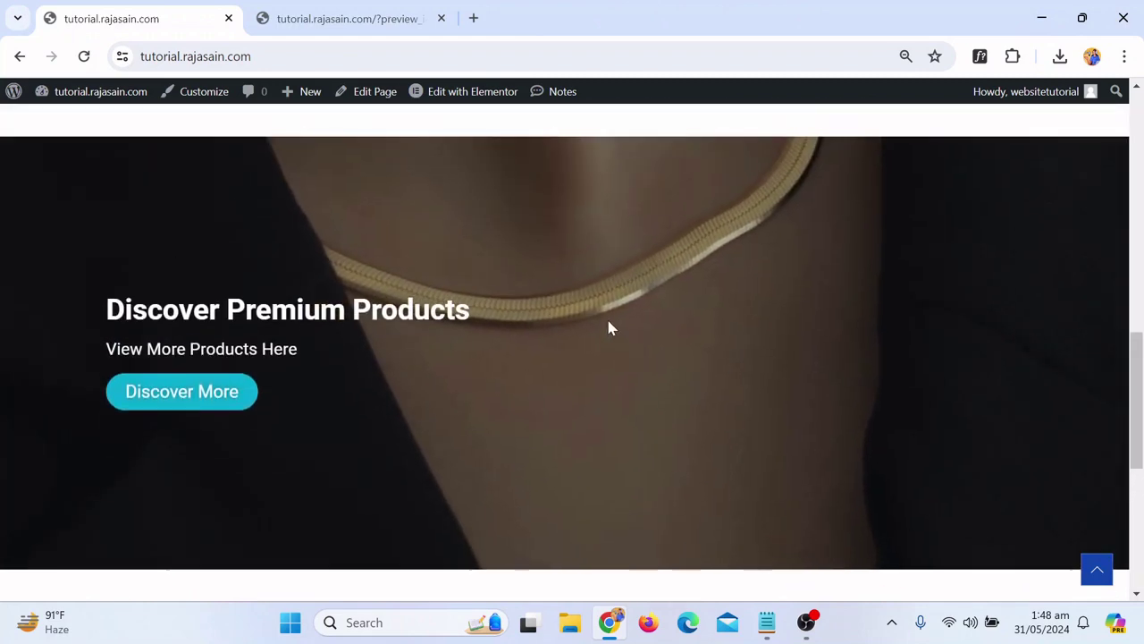
{"action": "scroll", "coordinate": [608, 329], "scroll_direction": "up", "scroll_amount": 10}
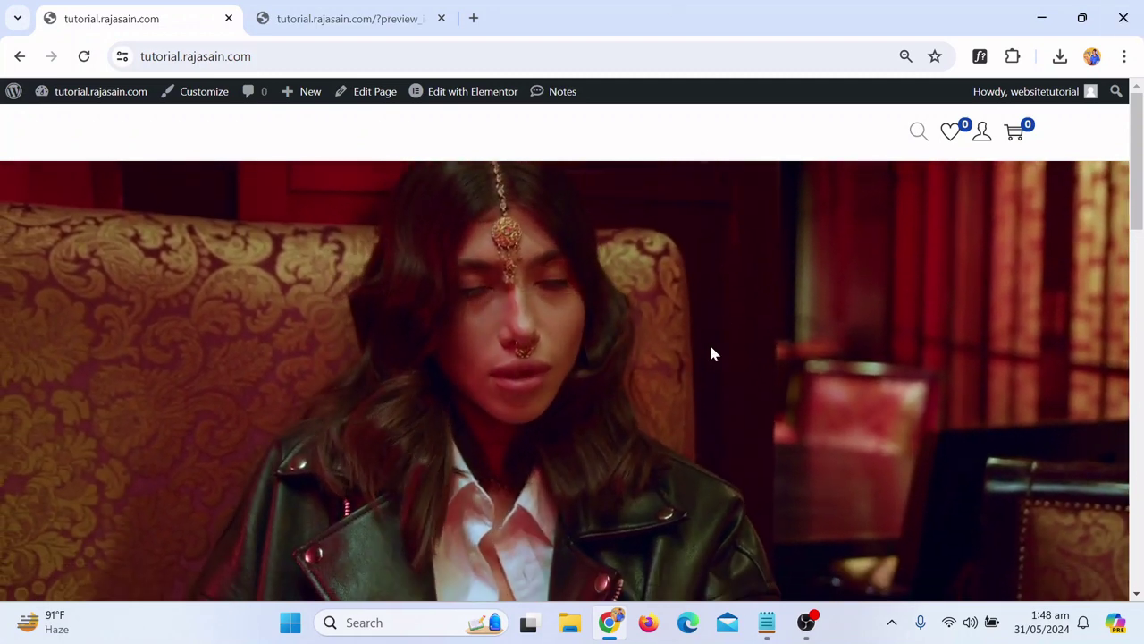
{"action": "scroll", "coordinate": [552, 356], "scroll_direction": "down", "scroll_amount": 1}
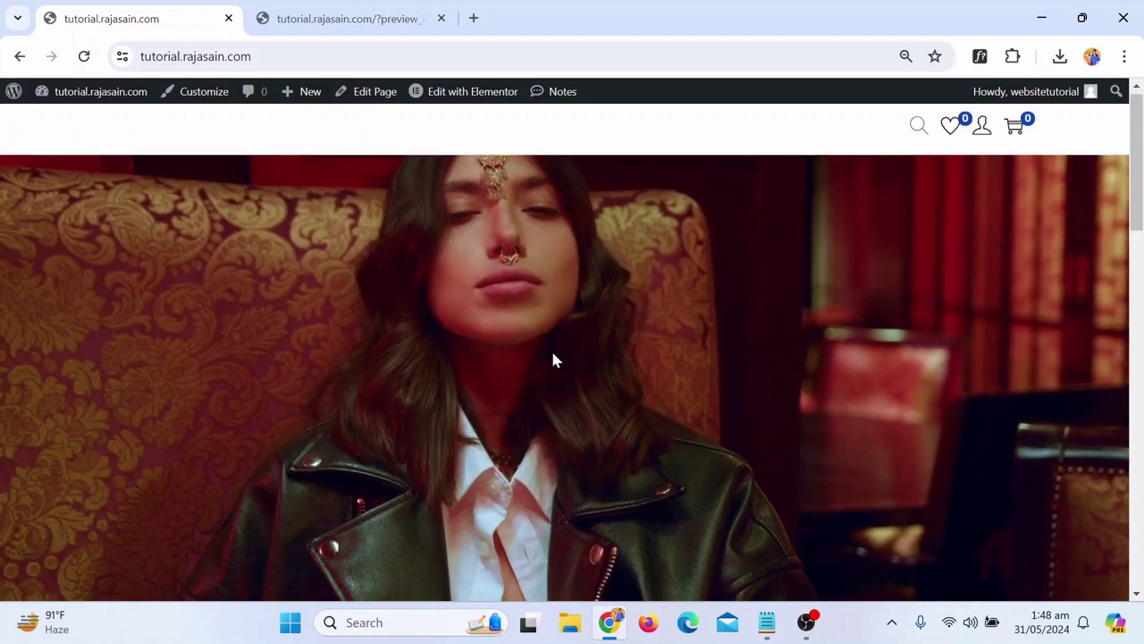
{"action": "scroll", "coordinate": [559, 360], "scroll_direction": "down", "scroll_amount": 12}
{"action": "scroll", "coordinate": [697, 402], "scroll_direction": "up", "scroll_amount": 5}
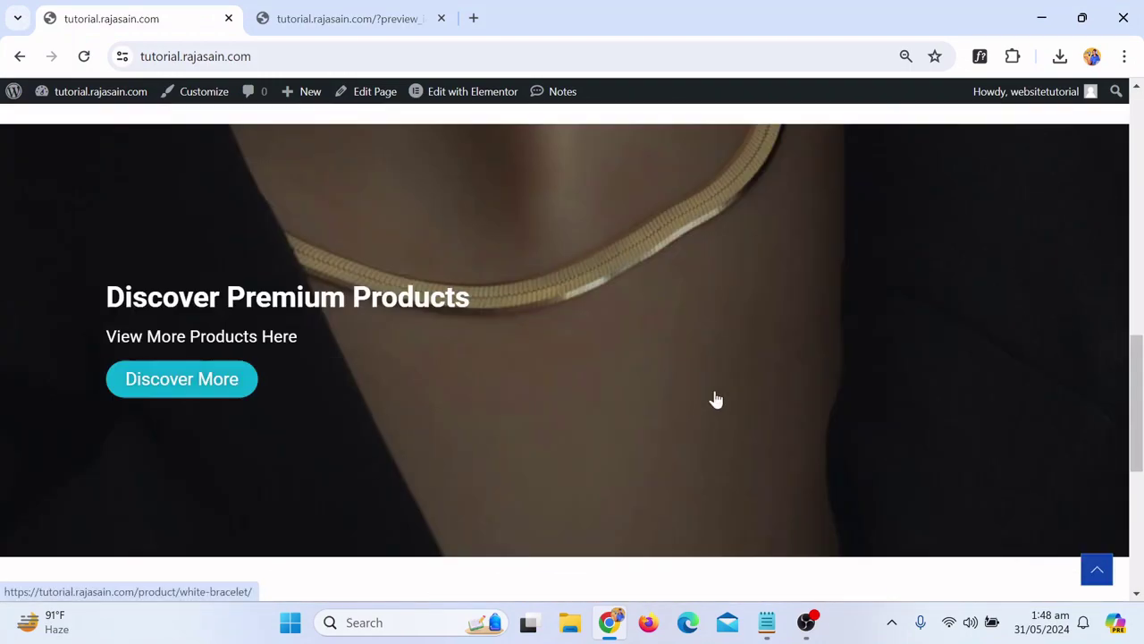
{"action": "scroll", "coordinate": [716, 399], "scroll_direction": "up", "scroll_amount": 3}
{"action": "scroll", "coordinate": [738, 420], "scroll_direction": "down", "scroll_amount": 8}
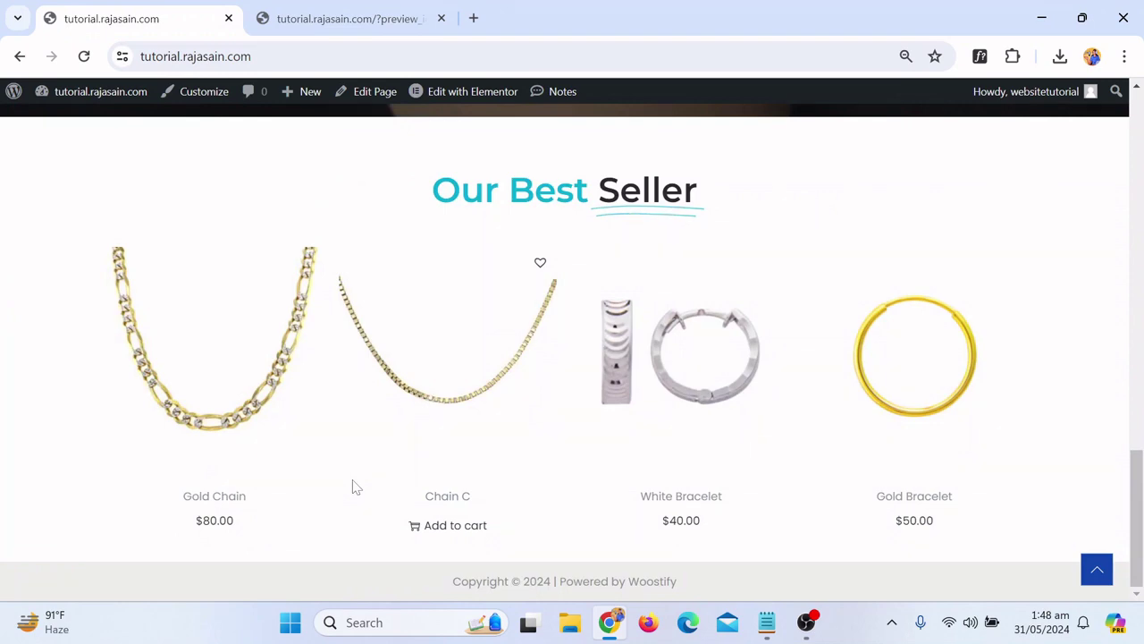
{"action": "scroll", "coordinate": [402, 505], "scroll_direction": "up", "scroll_amount": 10}
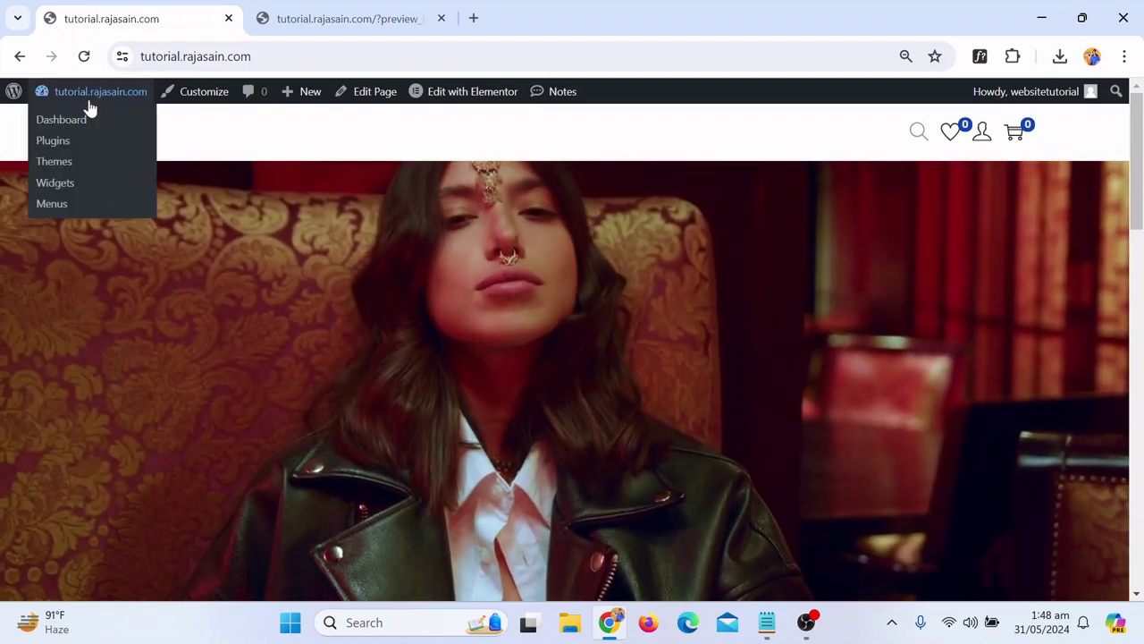
Close the page preview tab, return to the WordPress dashboard and open the site's Menus settings
{"action": "left_click", "coordinate": [79, 120]}
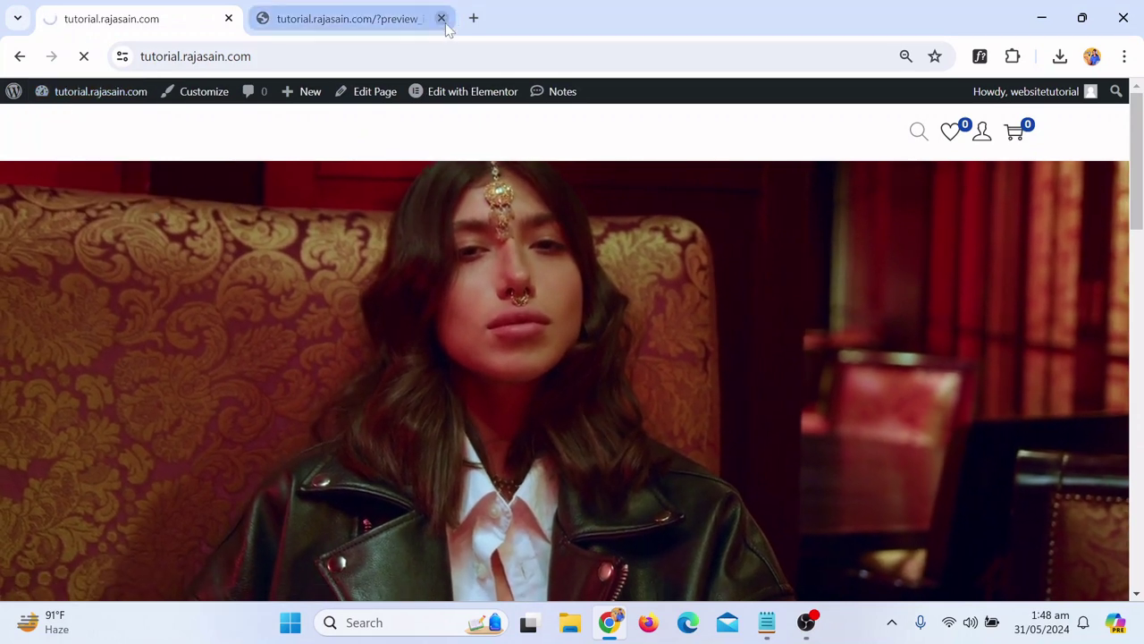
{"action": "left_click", "coordinate": [442, 19]}
{"action": "mouse_move", "coordinate": [56, 107]}
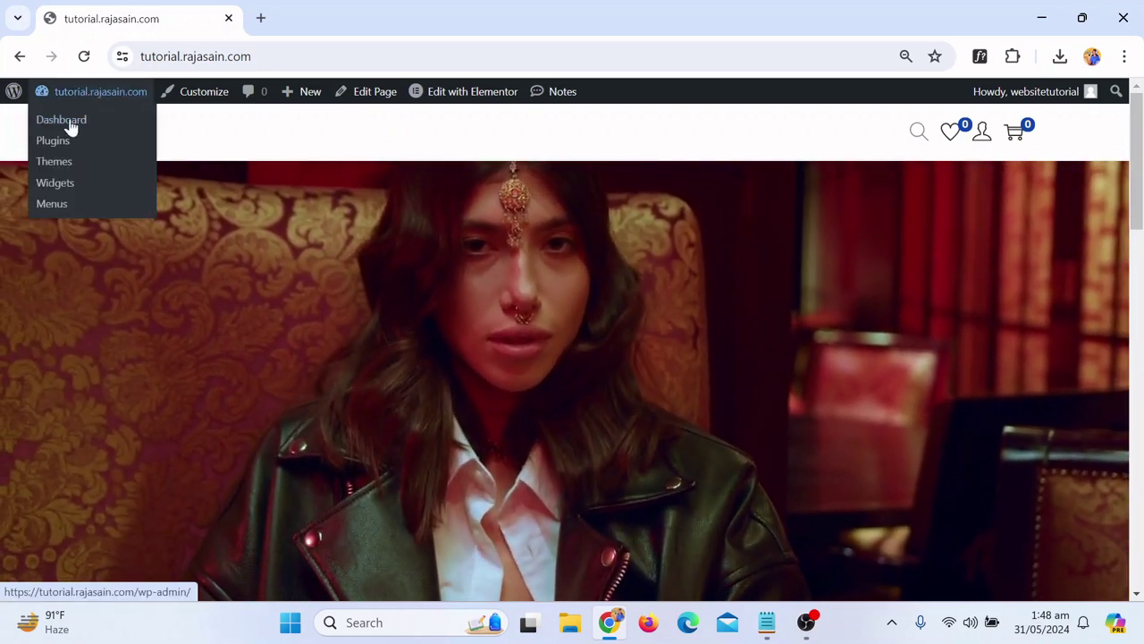
{"action": "left_click", "coordinate": [69, 127]}
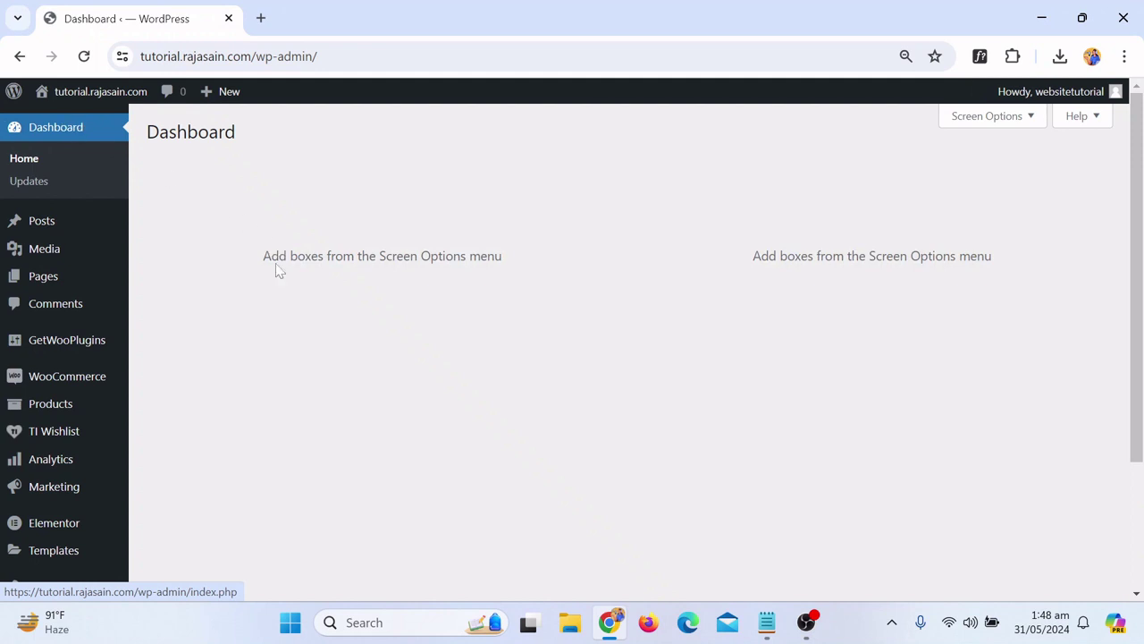
{"action": "scroll", "coordinate": [255, 343], "scroll_direction": "down", "scroll_amount": 1}
{"action": "mouse_move", "coordinate": [64, 507]}
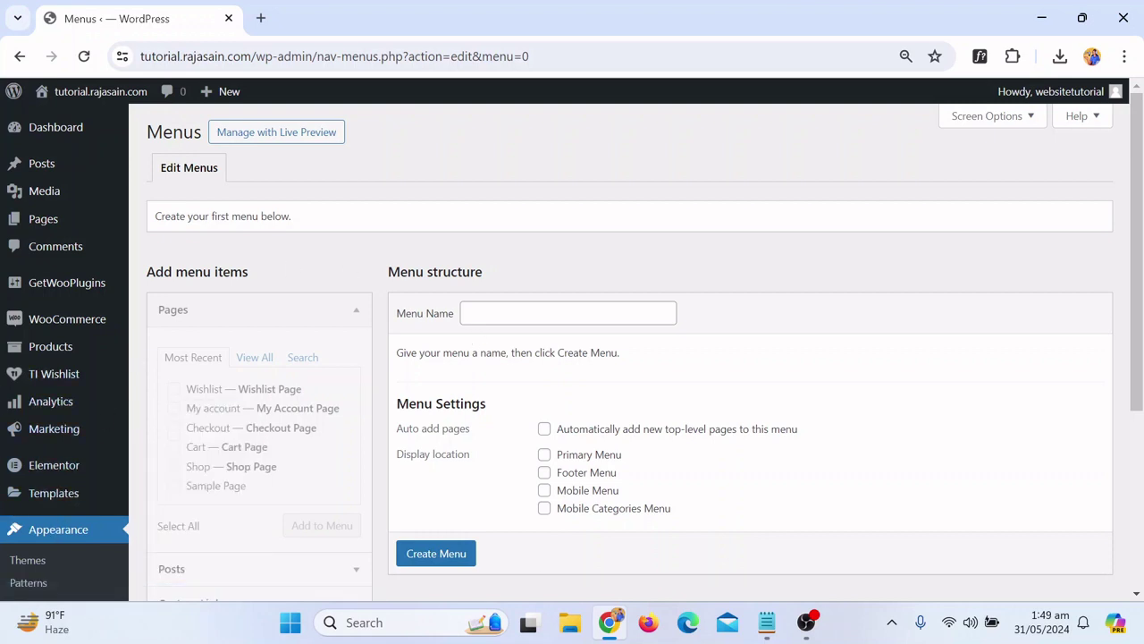
Create a menu named "Primary Menu" and assign it to the Primary Menu display location
{"action": "left_click", "coordinate": [564, 313]}
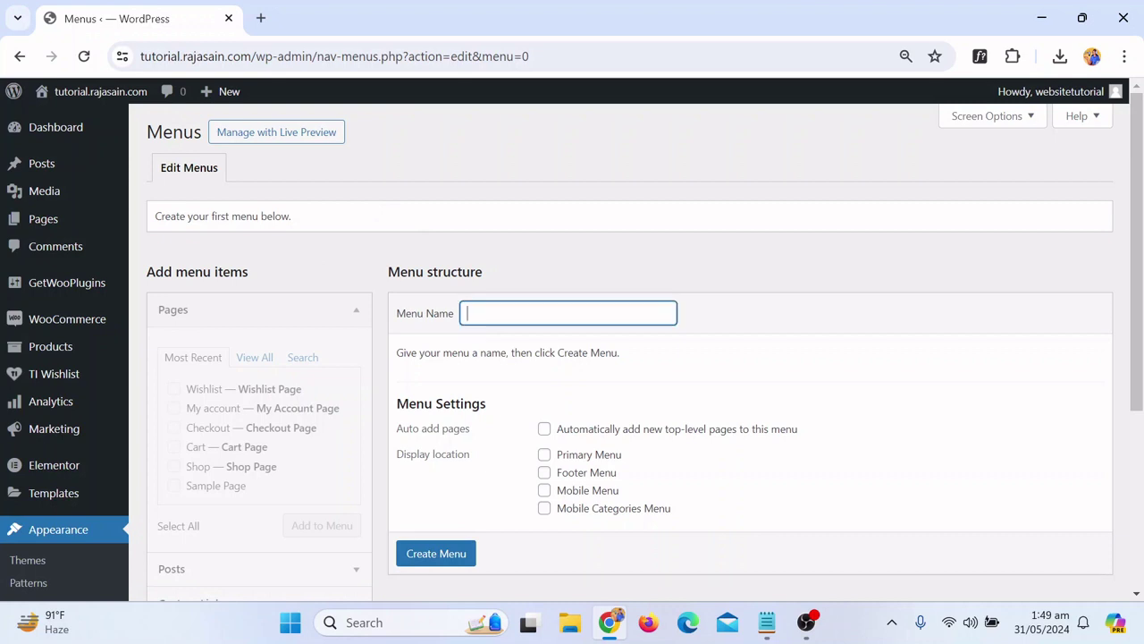
{"action": "left_click", "coordinate": [595, 367]}
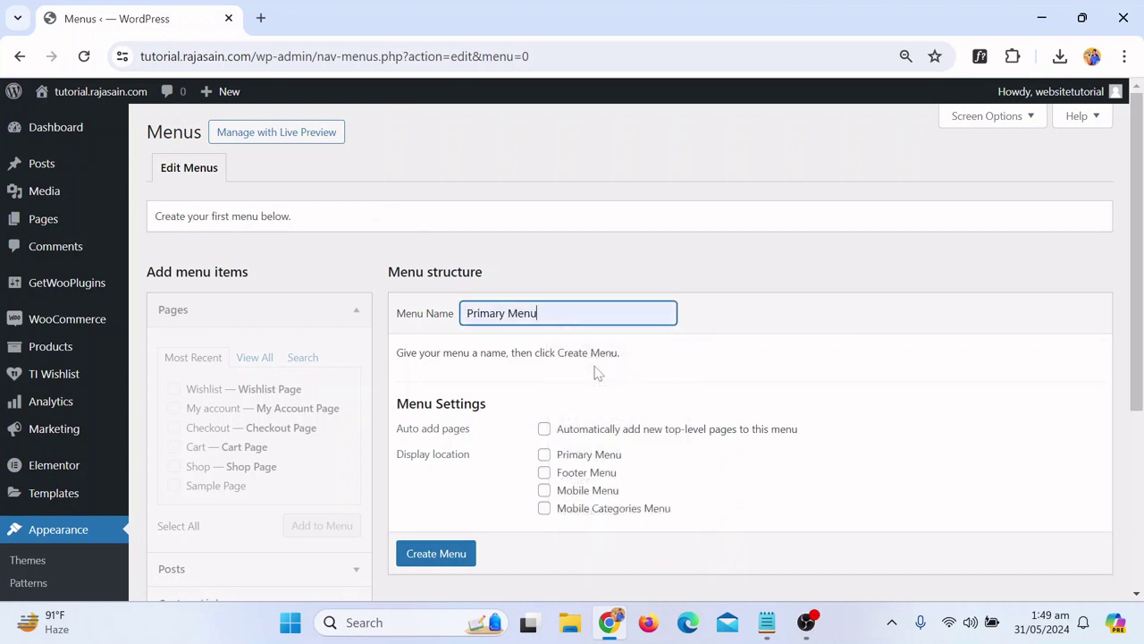
{"action": "left_click", "coordinate": [863, 275]}
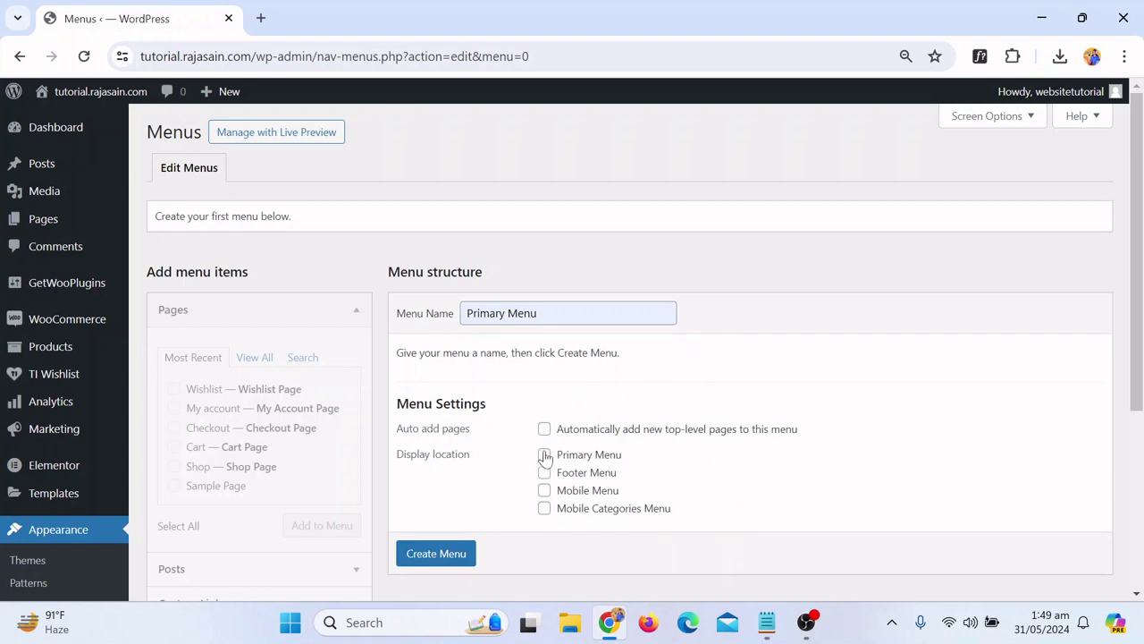
{"action": "scroll", "coordinate": [746, 382], "scroll_direction": "down", "scroll_amount": 2}
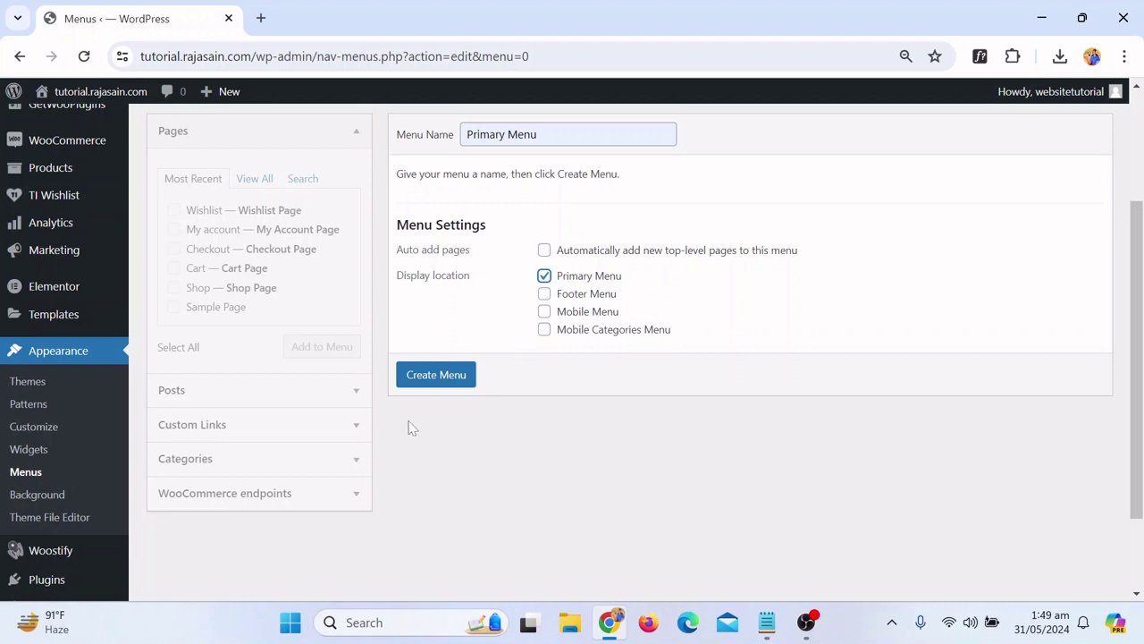
{"action": "left_click", "coordinate": [429, 380]}
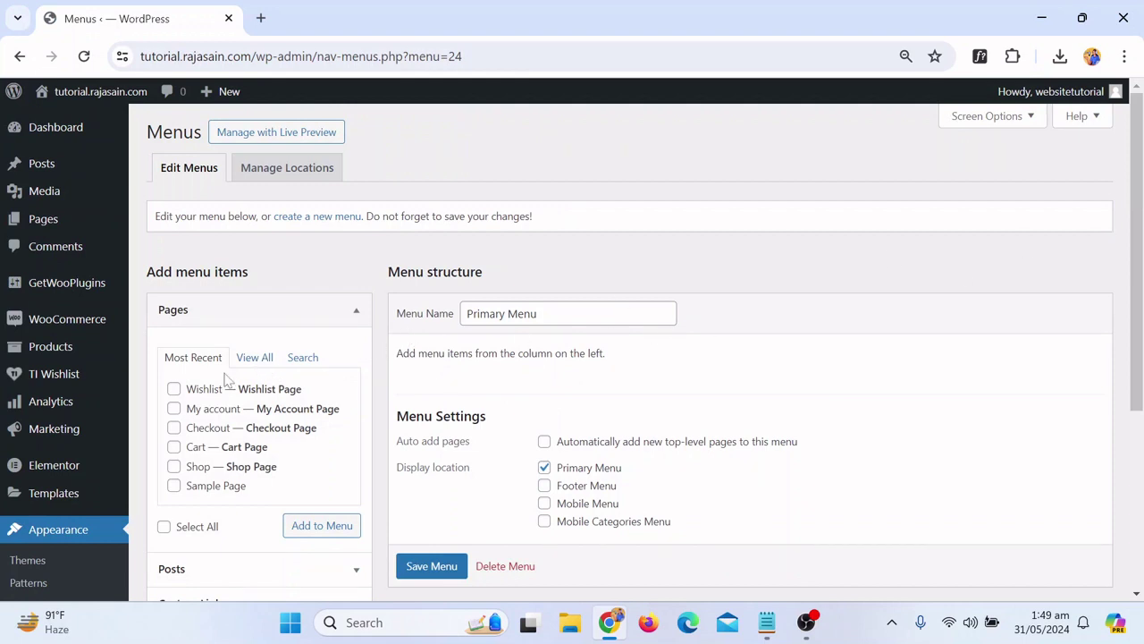
Add the Home and Shop pages to the Primary Menu with Home first, and save the menu
{"action": "left_click", "coordinate": [253, 357]}
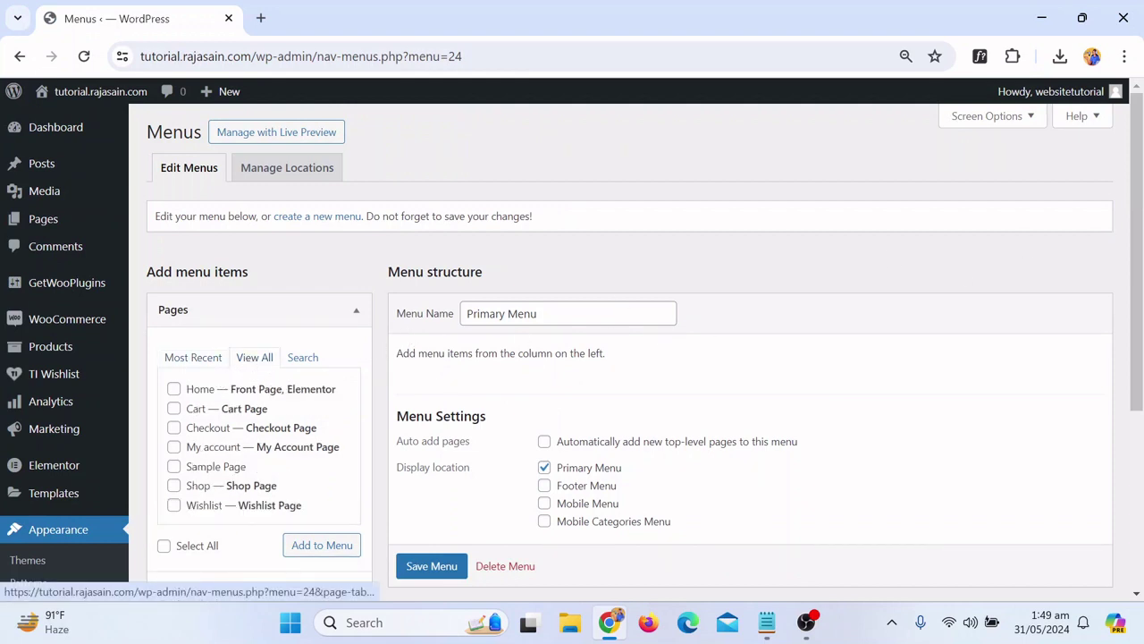
{"action": "scroll", "coordinate": [281, 304], "scroll_direction": "down", "scroll_amount": 1}
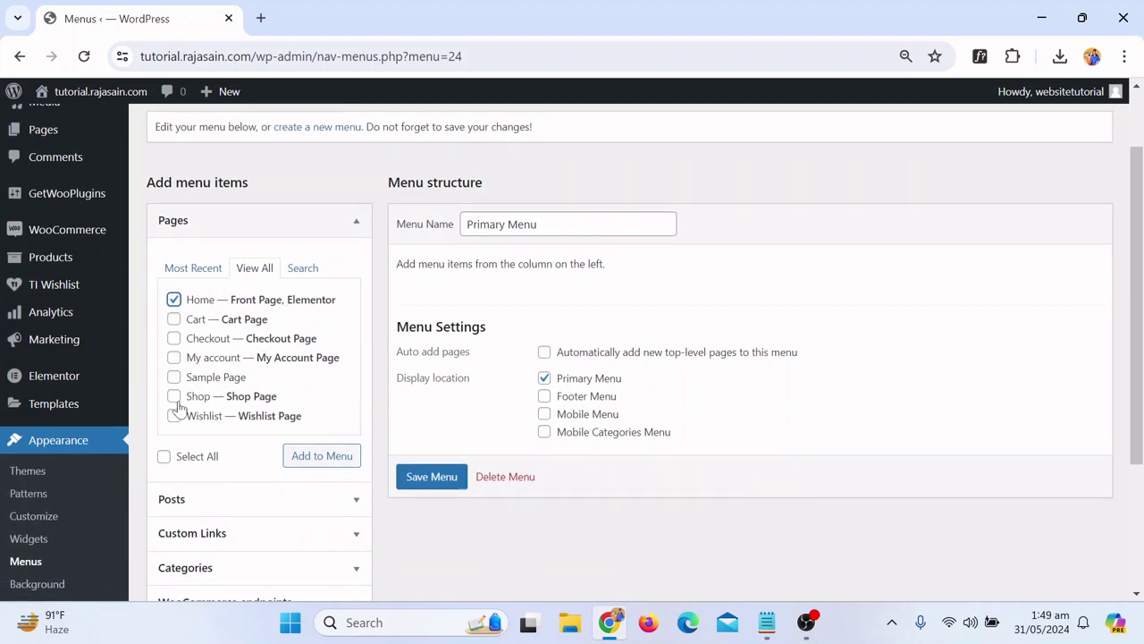
{"action": "left_click", "coordinate": [320, 454]}
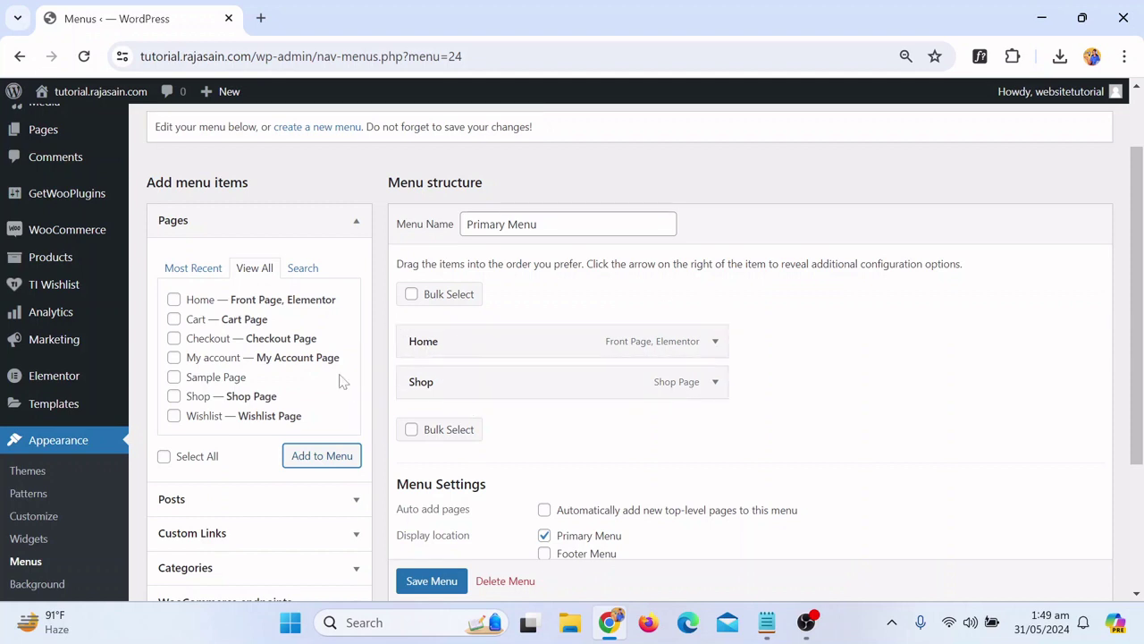
{"action": "left_click_drag", "start_coordinate": [432, 392], "coordinate": [427, 338]}
{"action": "left_click_drag", "start_coordinate": [435, 389], "coordinate": [435, 340]}
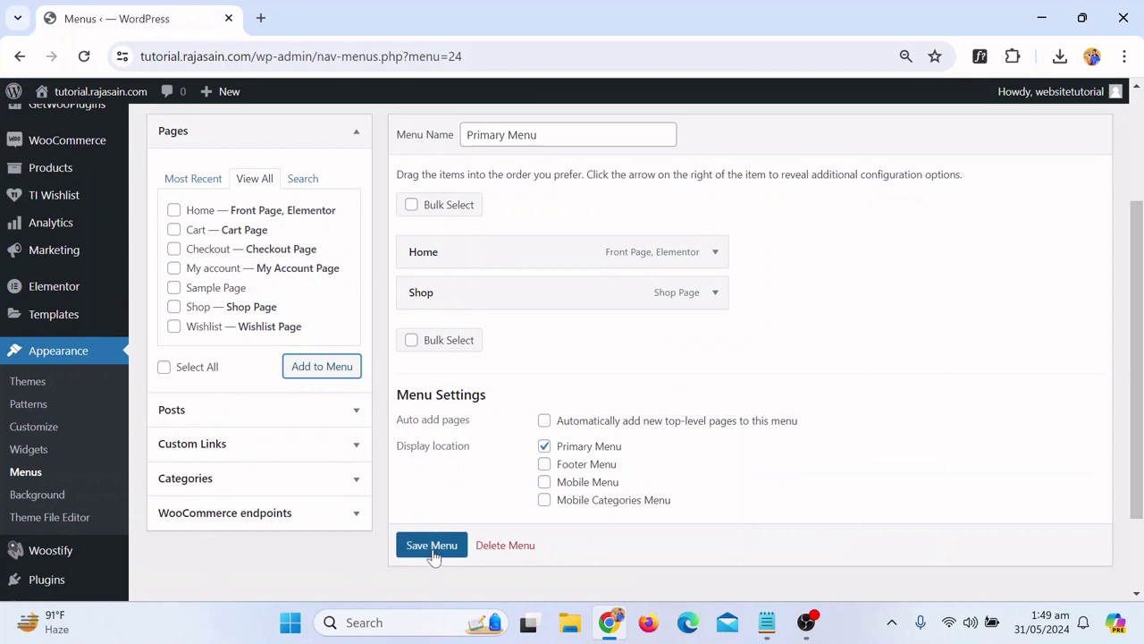
{"action": "left_click", "coordinate": [433, 548]}
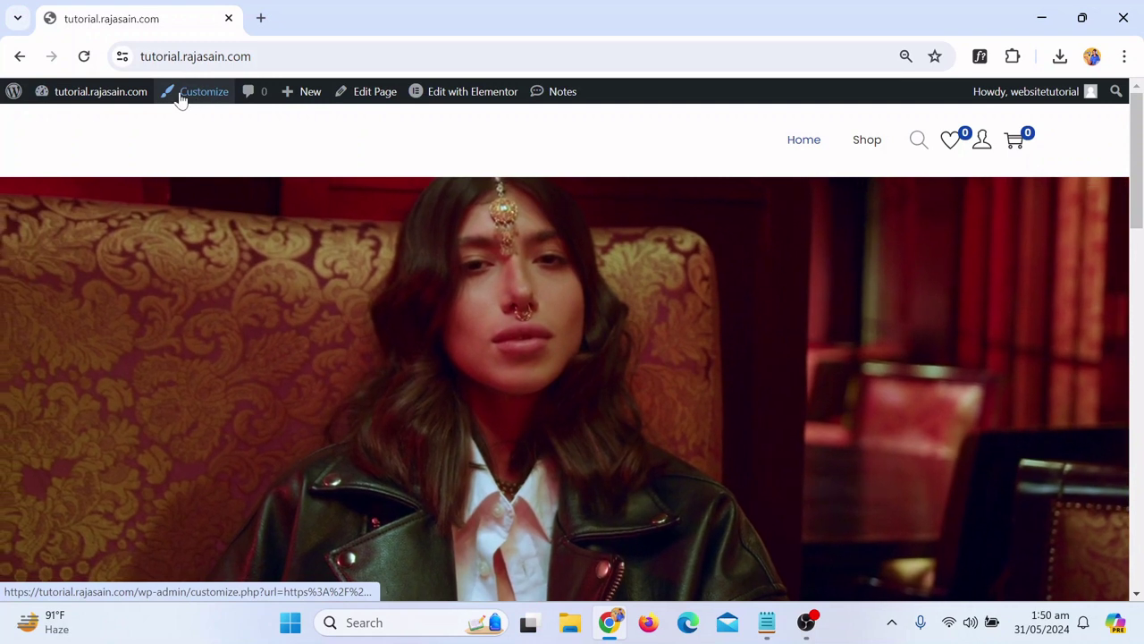
Upload the Maya's Jewelry image LogoMAYAS-768x415-1 (1) in the theme customizer's Site Identity settings and use it uncropped as the site logo
{"action": "left_click", "coordinate": [184, 99]}
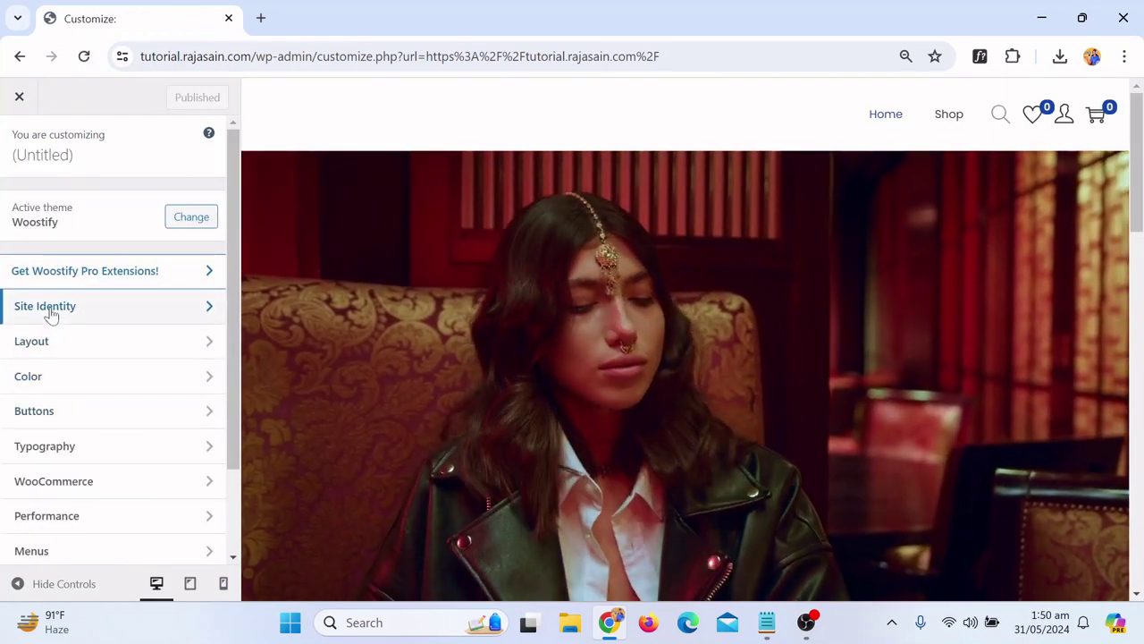
{"action": "left_click", "coordinate": [51, 313]}
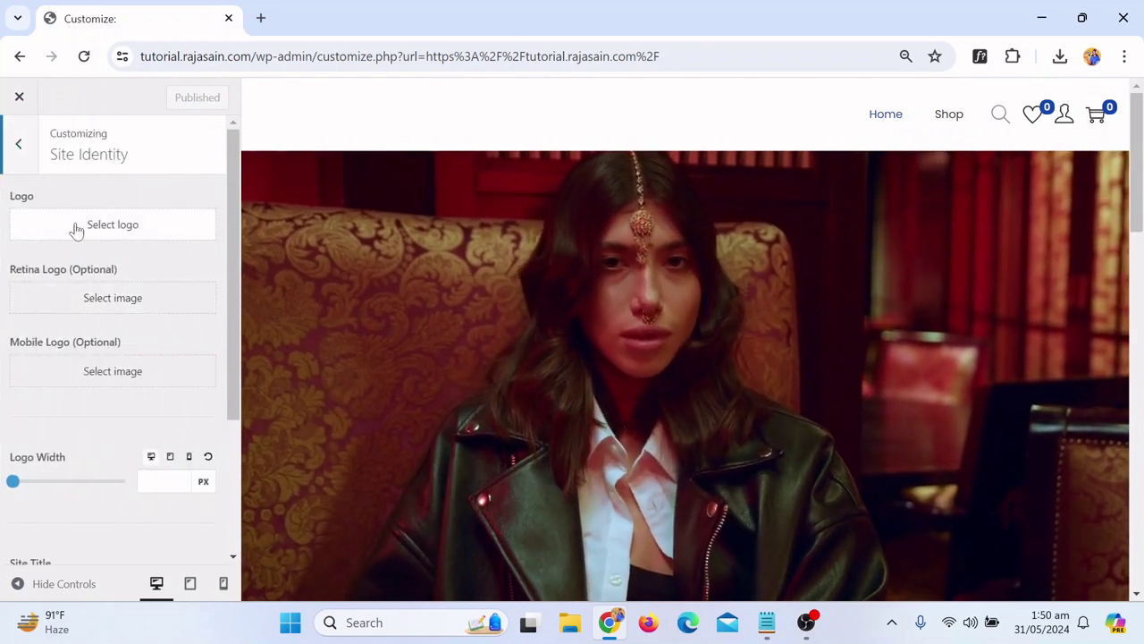
{"action": "left_click", "coordinate": [119, 225]}
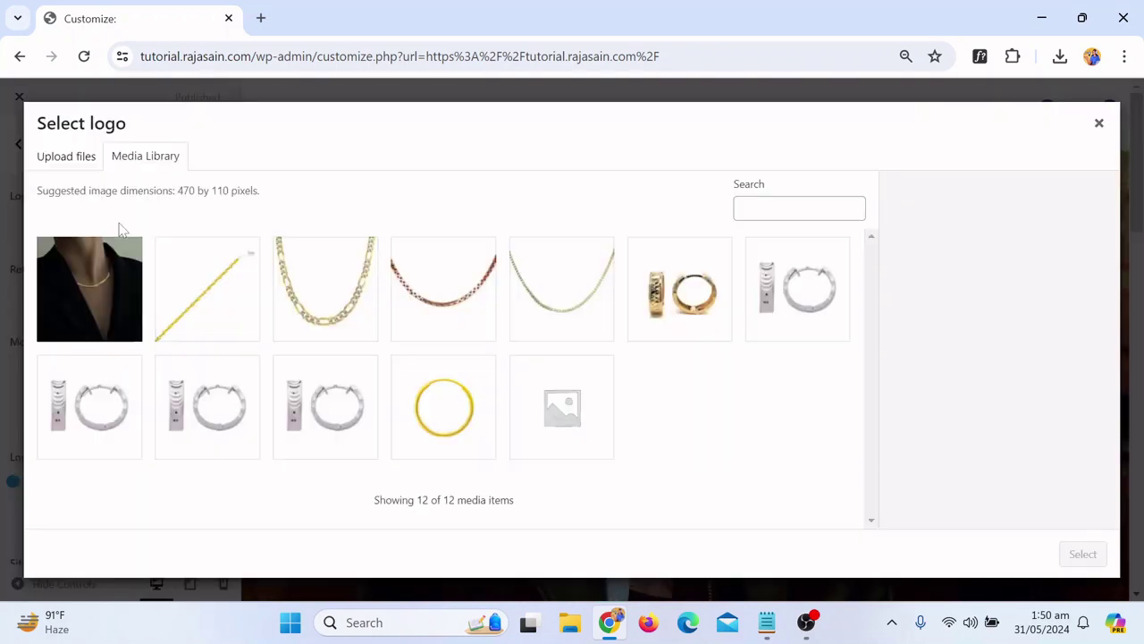
{"action": "left_click", "coordinate": [48, 161]}
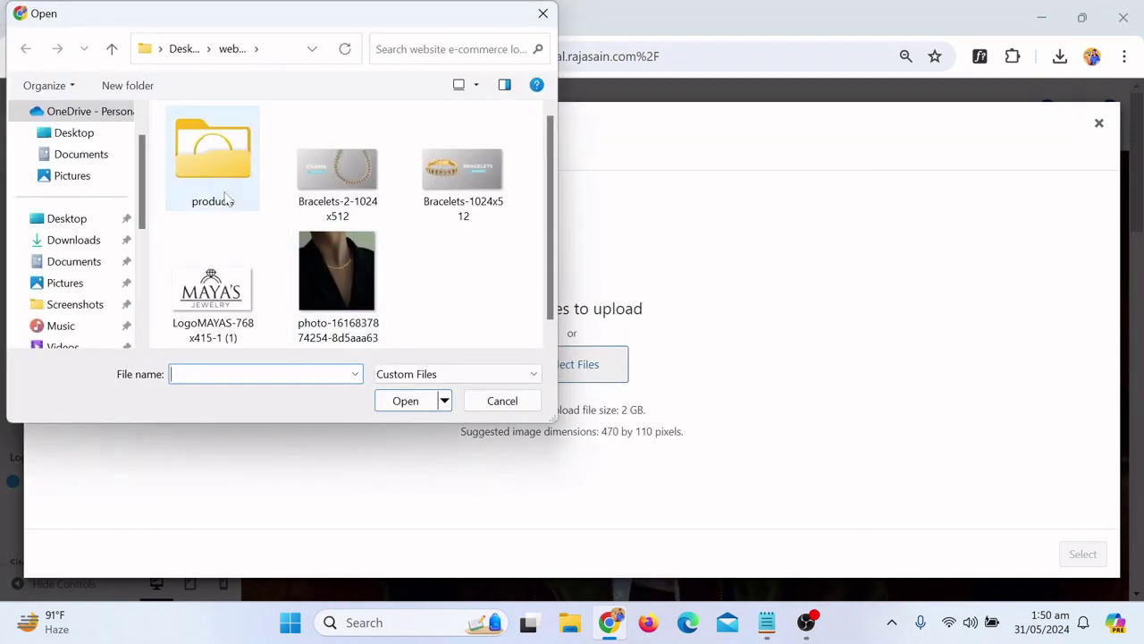
{"action": "left_click", "coordinate": [193, 313]}
{"action": "left_click", "coordinate": [405, 400]}
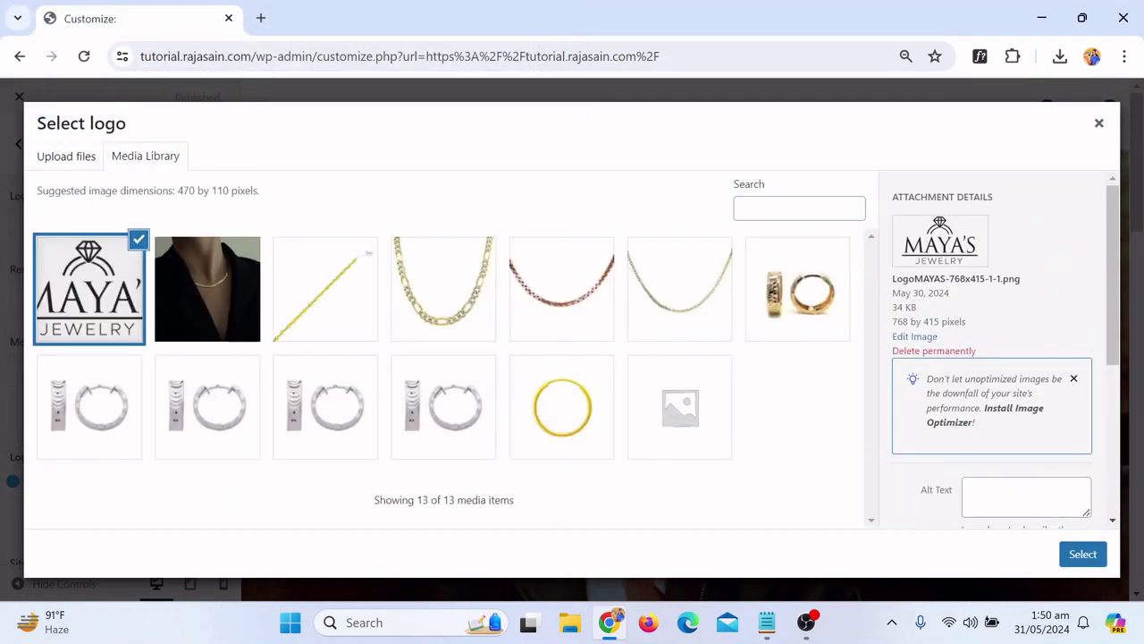
{"action": "left_click", "coordinate": [1074, 570]}
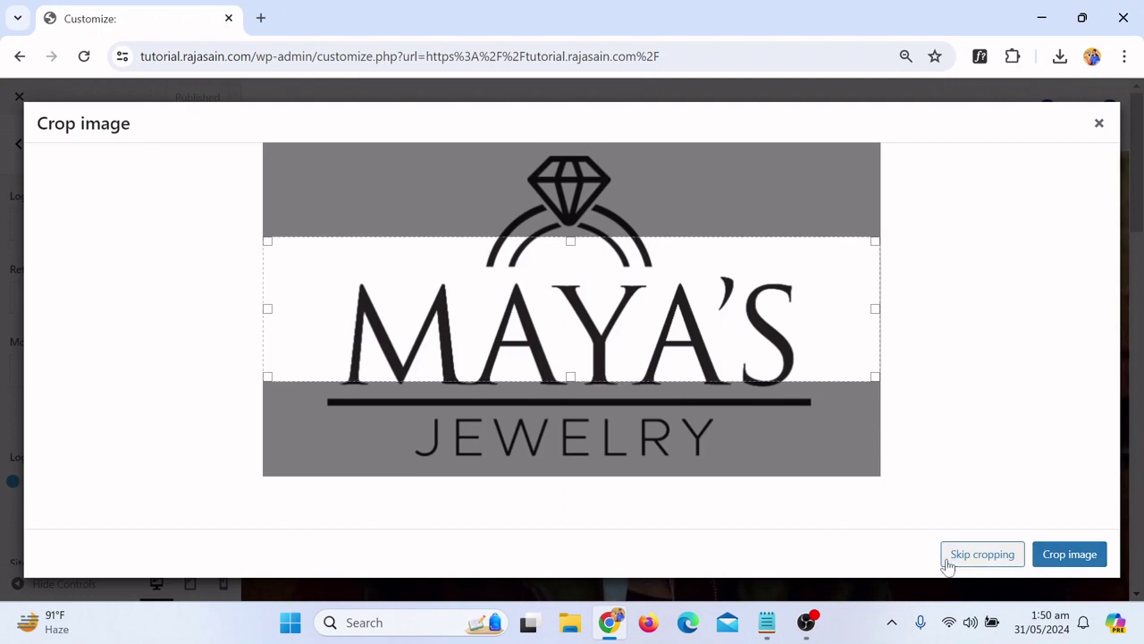
{"action": "left_click", "coordinate": [981, 554]}
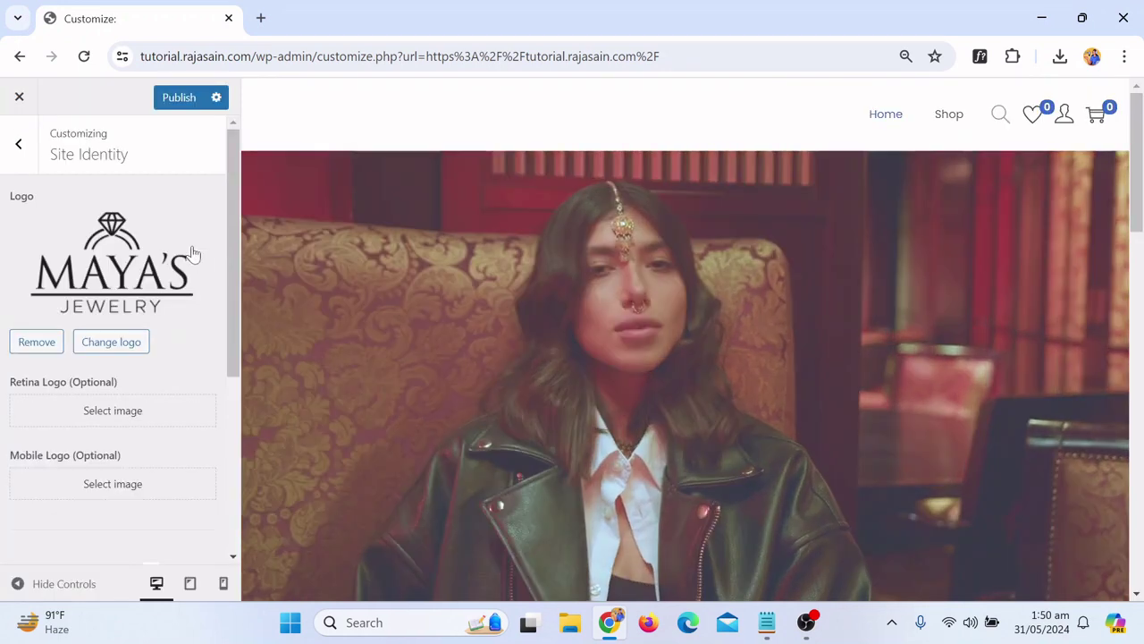
Set the desktop logo width to 182 px and check the header in the full-width preview
{"action": "scroll", "coordinate": [227, 255], "scroll_direction": "down", "scroll_amount": 3}
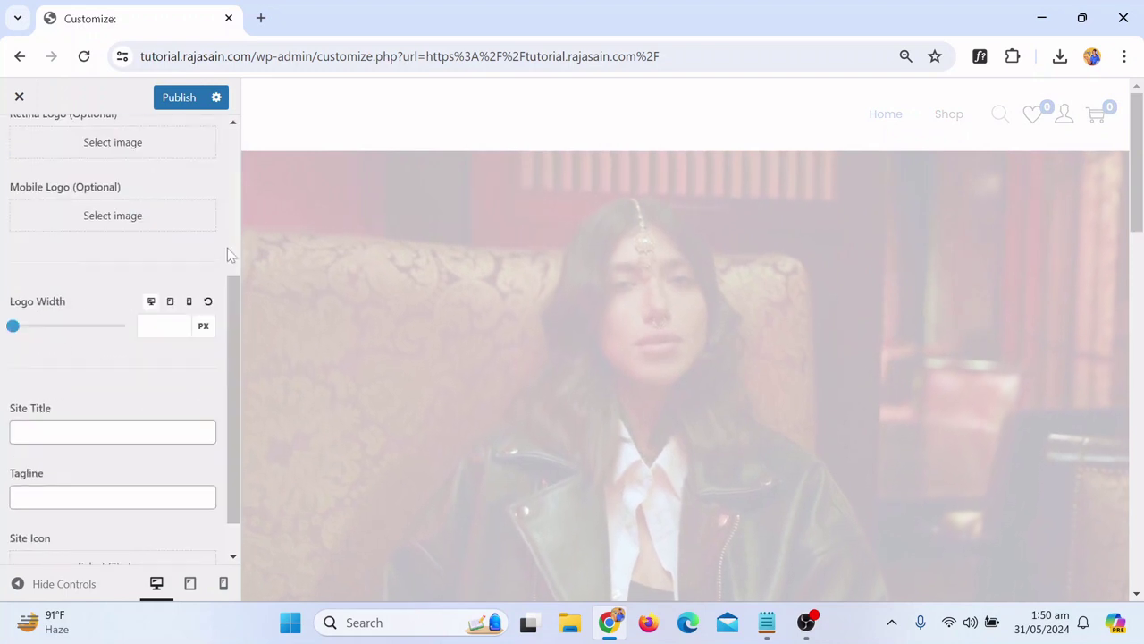
{"action": "scroll", "coordinate": [225, 260], "scroll_direction": "up", "scroll_amount": 2}
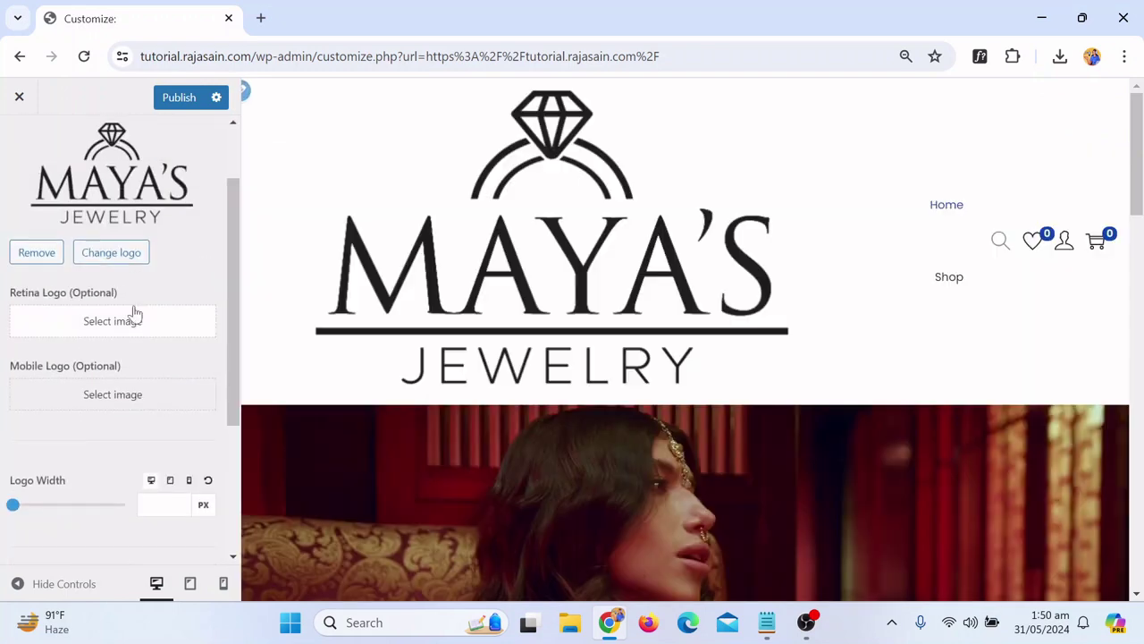
{"action": "left_click", "coordinate": [13, 504]}
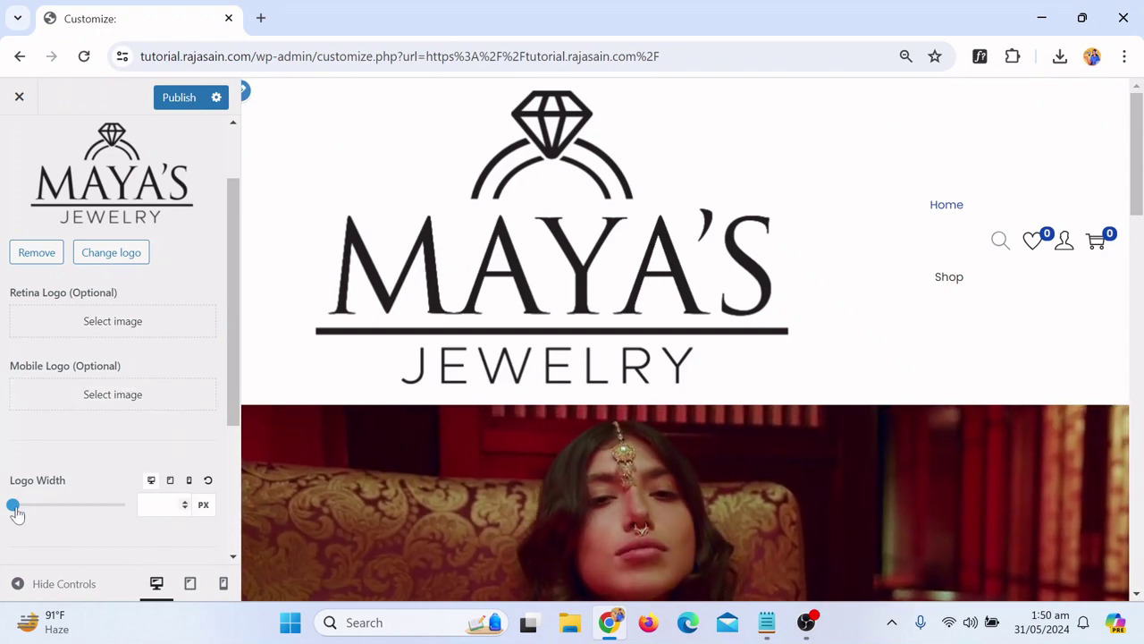
{"action": "left_click_drag", "start_coordinate": [13, 506], "coordinate": [47, 516]}
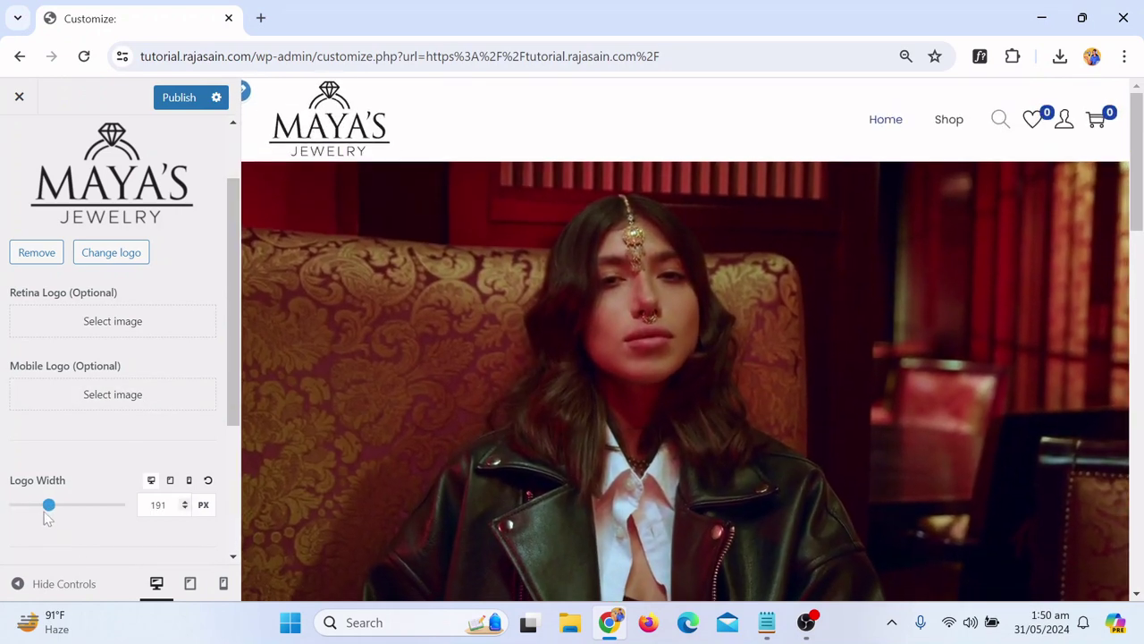
{"action": "left_click", "coordinate": [21, 584]}
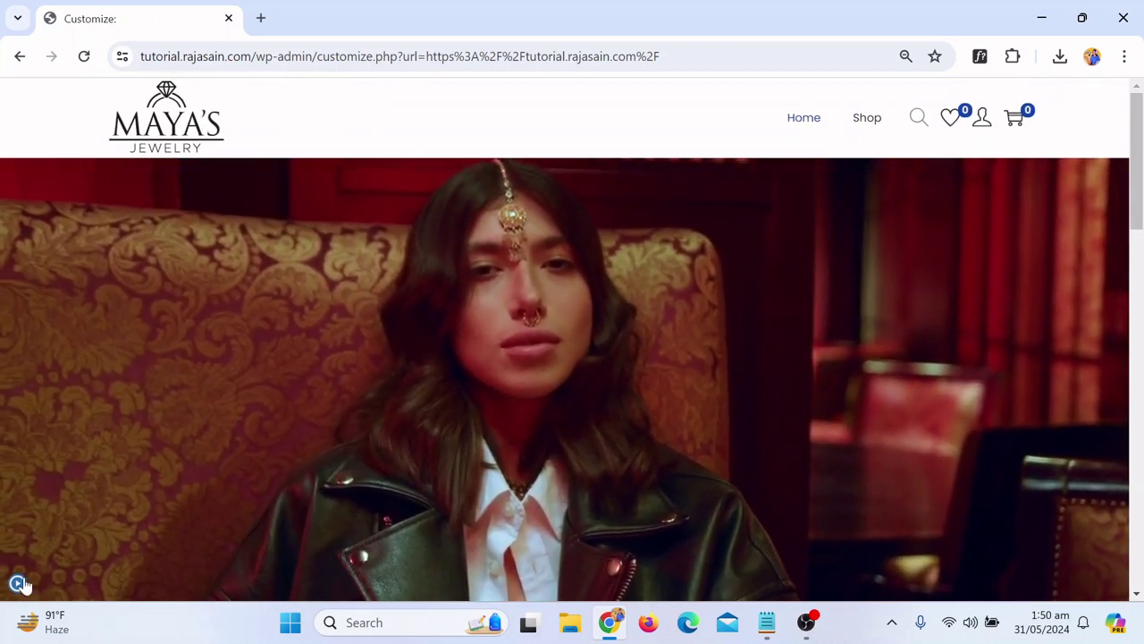
{"action": "left_click", "coordinate": [20, 584]}
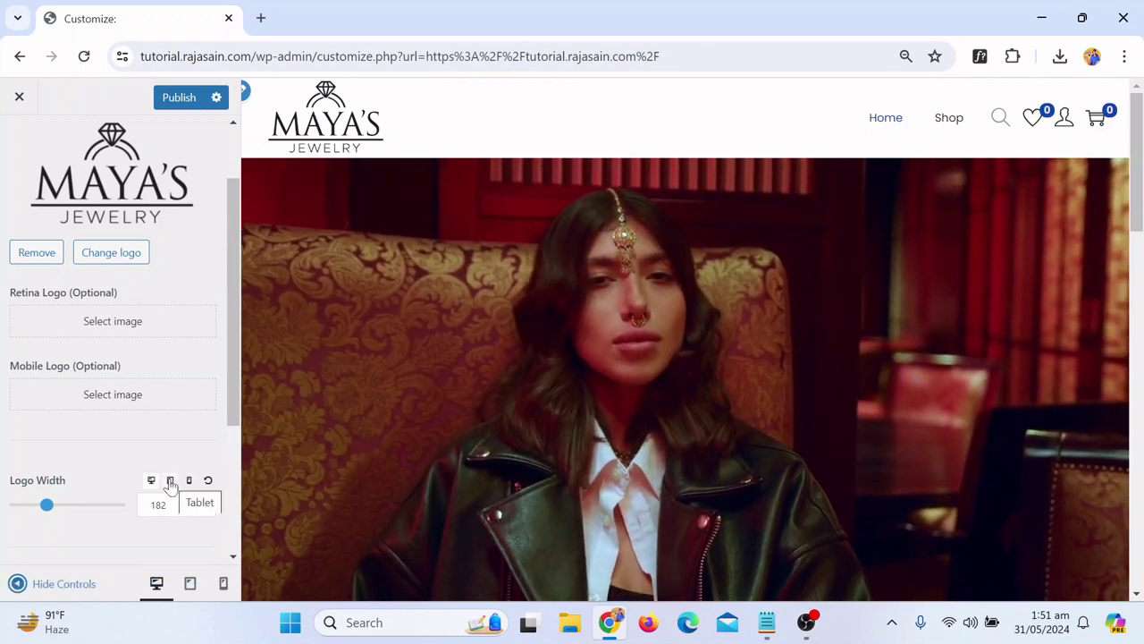
Set the logo width to 150 px for tablet and 100 px for mobile, publish, and return to the desktop preview
{"action": "left_click", "coordinate": [171, 484]}
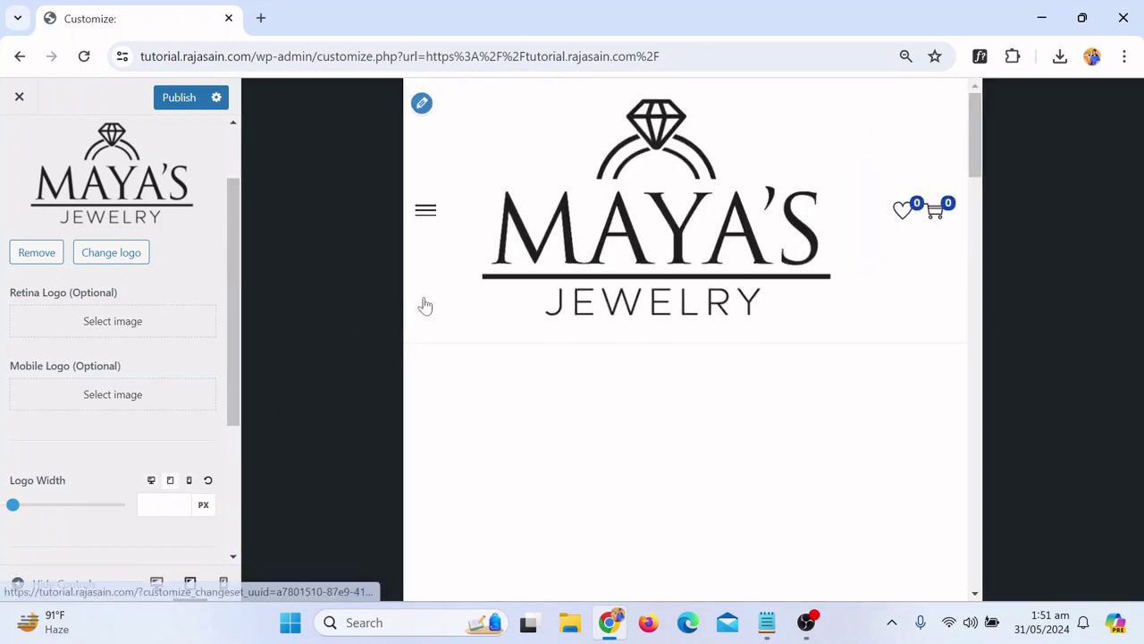
{"action": "left_click_drag", "start_coordinate": [14, 506], "coordinate": [20, 508]}
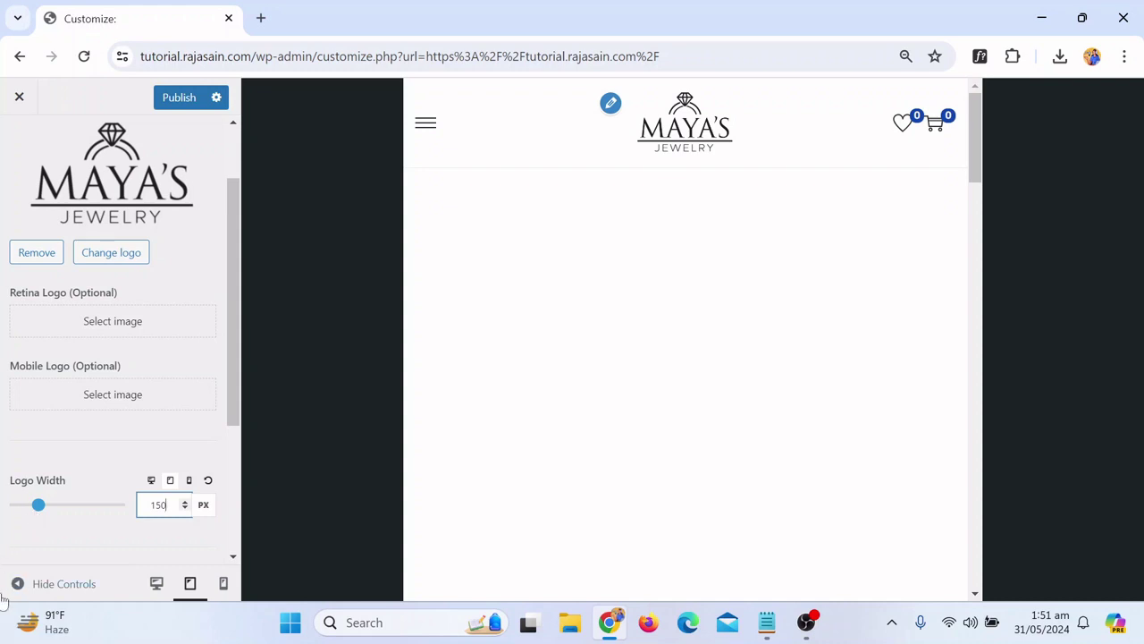
{"action": "left_click", "coordinate": [224, 590]}
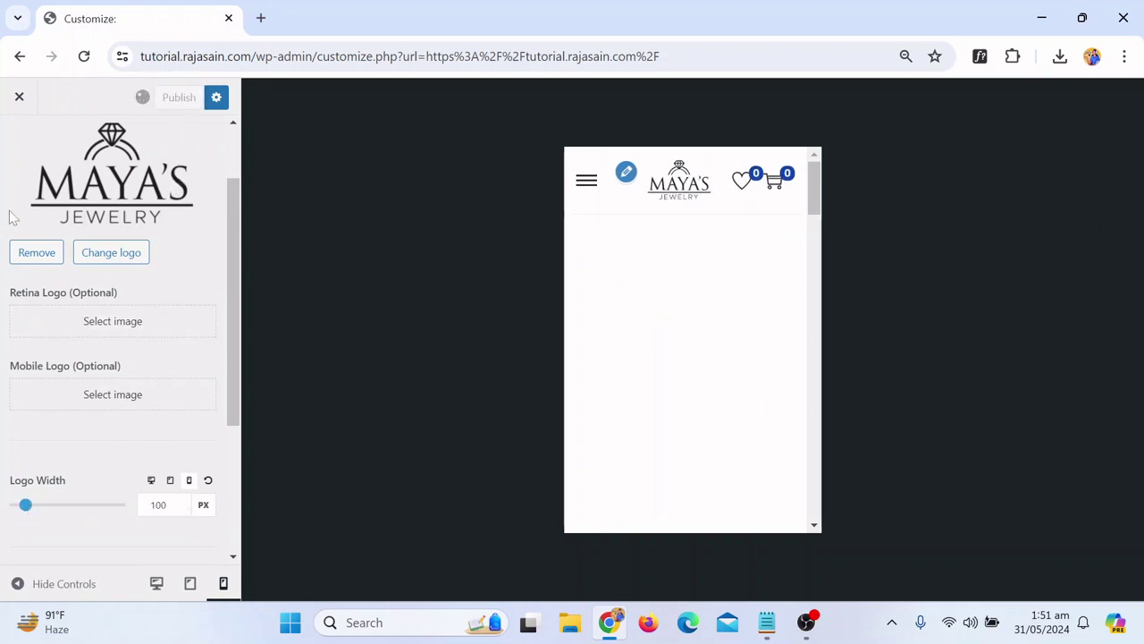
{"action": "left_click", "coordinate": [158, 583]}
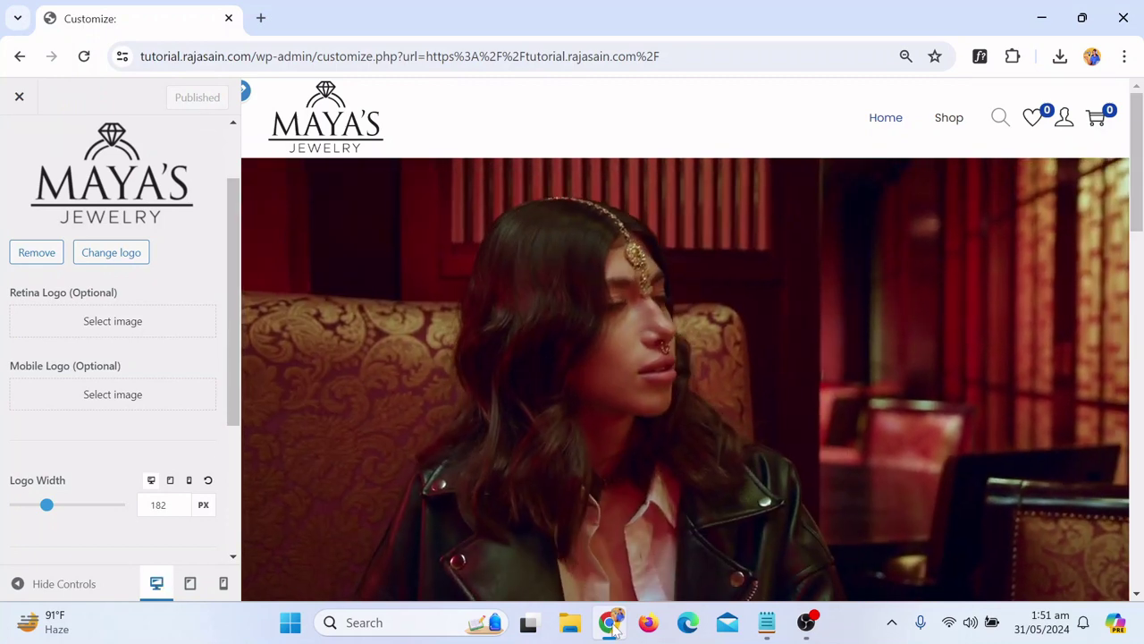
{"action": "scroll", "coordinate": [27, 269], "scroll_direction": "up", "scroll_amount": 2}
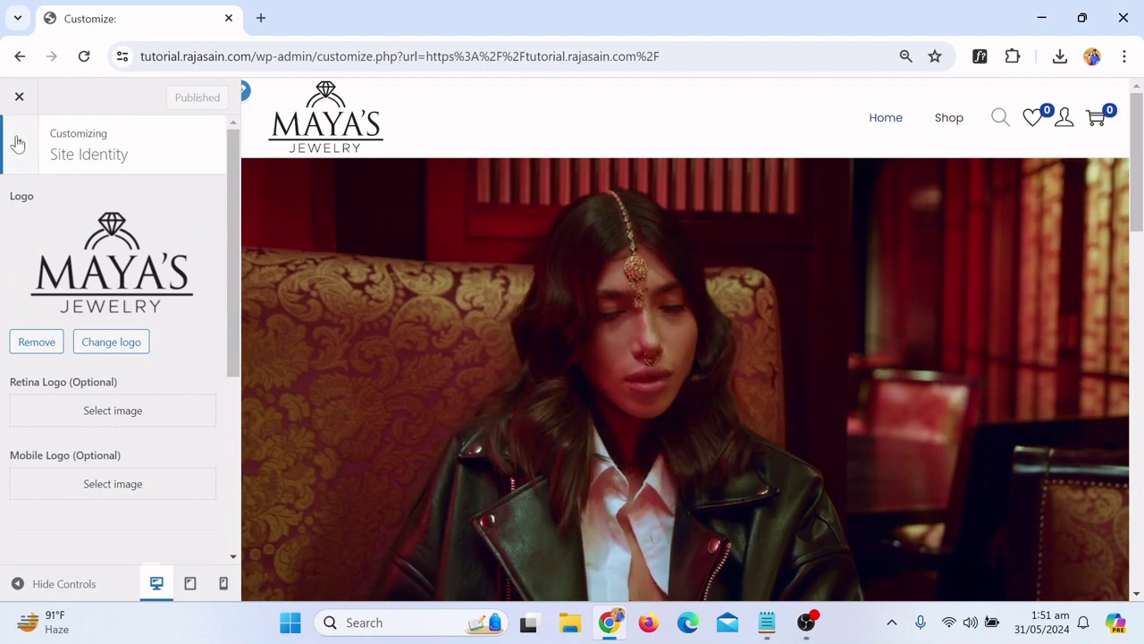
Set the site's Theme Color to #0AAED1, copied from the color note in Notepad
{"action": "left_click", "coordinate": [18, 145]}
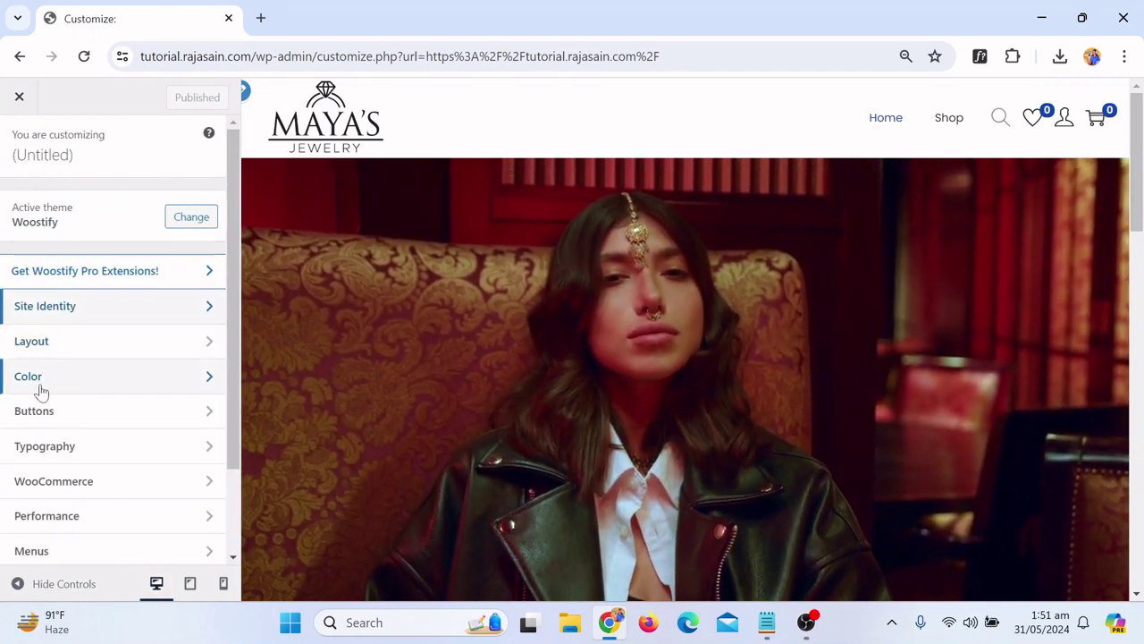
{"action": "left_click", "coordinate": [36, 379]}
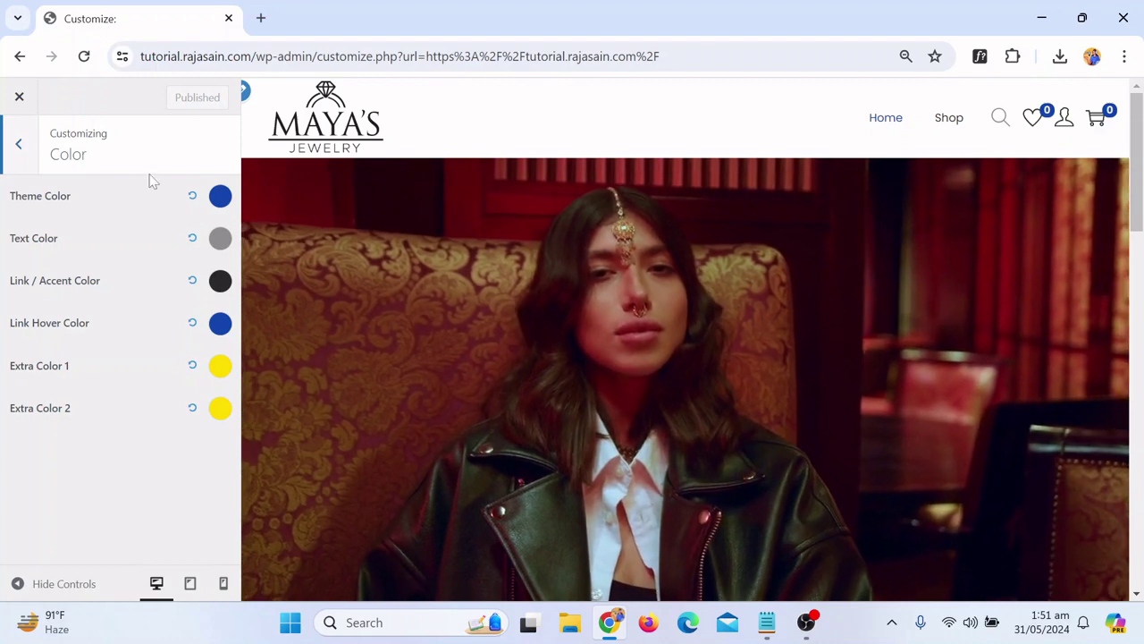
{"action": "left_click", "coordinate": [219, 197]}
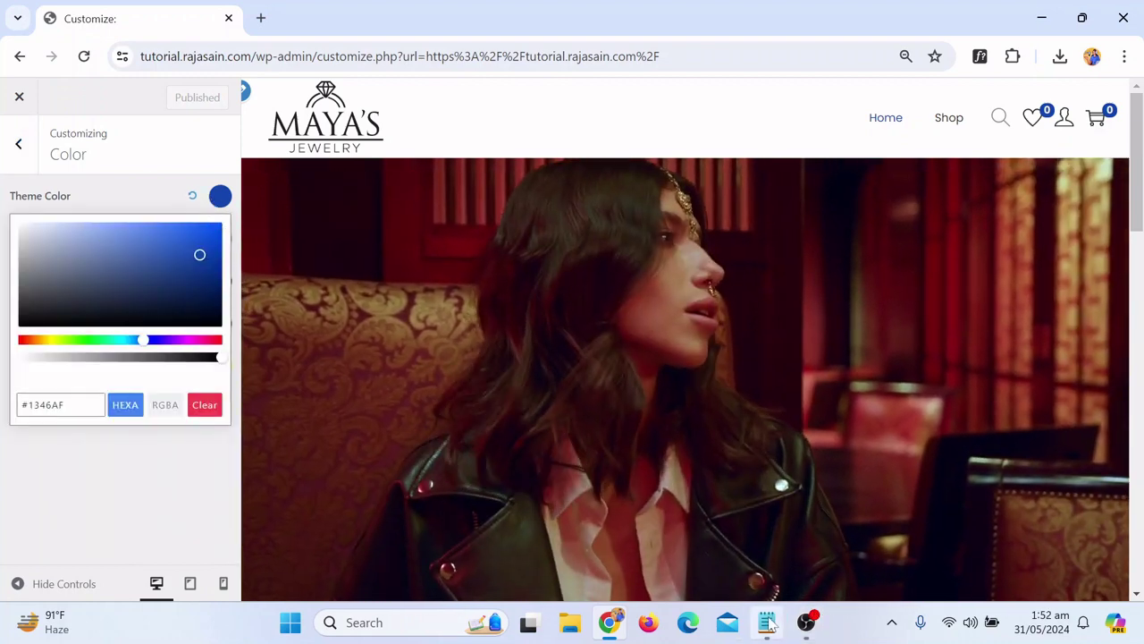
{"action": "left_click", "coordinate": [766, 623]}
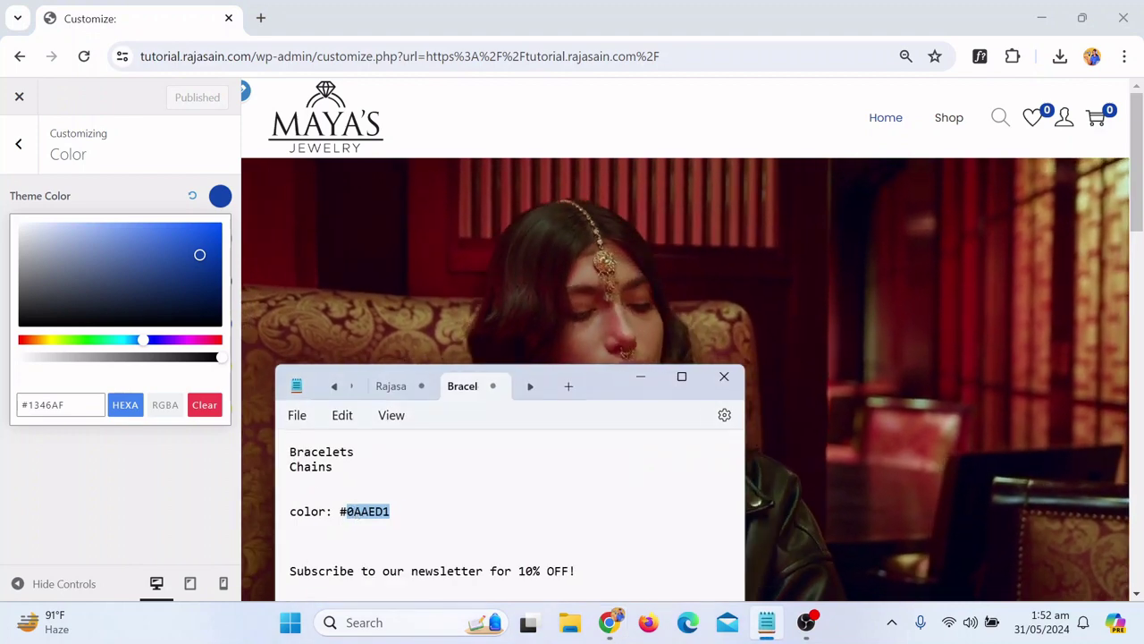
{"action": "left_click_drag", "start_coordinate": [340, 511], "coordinate": [399, 524]}
{"action": "key", "text": "ctrl+c"}
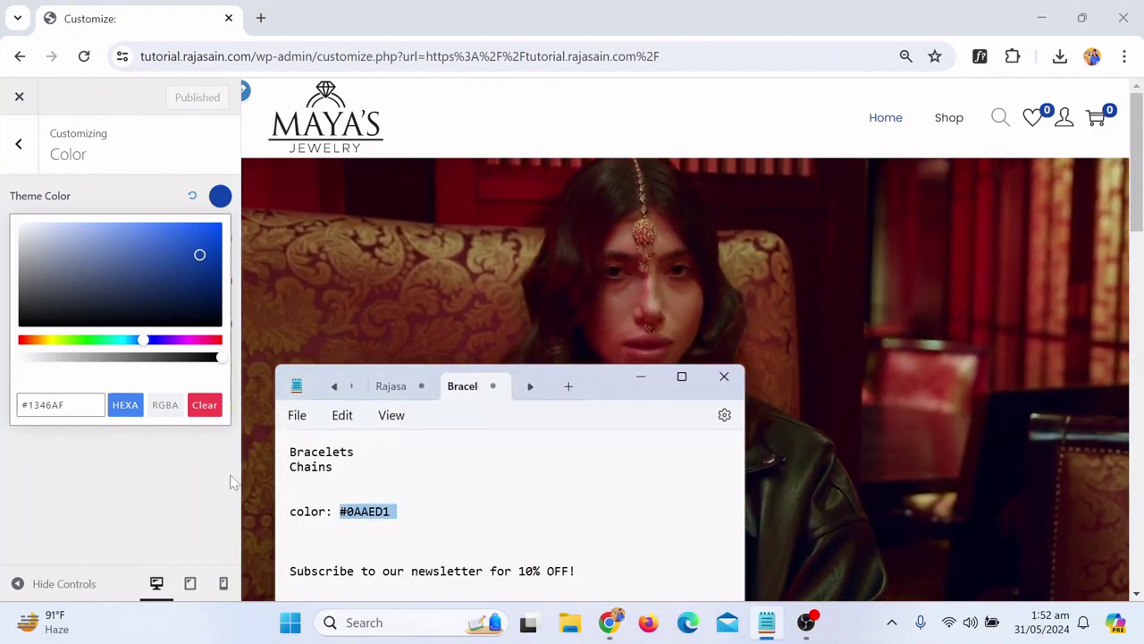
{"action": "key", "text": "ctrl+a"}
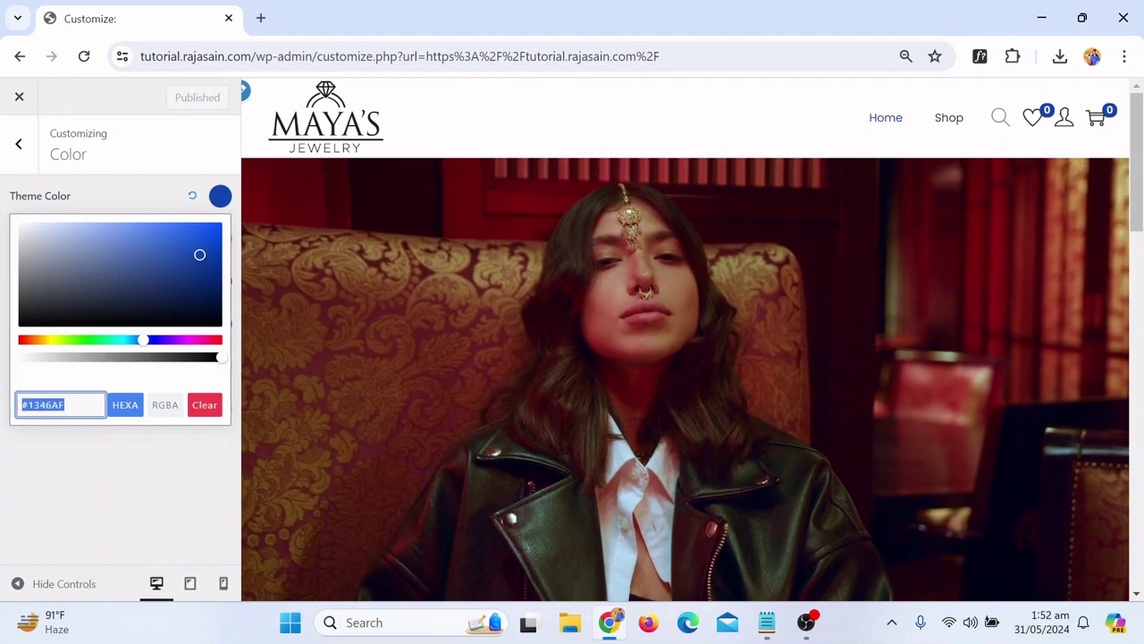
{"action": "key", "text": "BackSpace"}
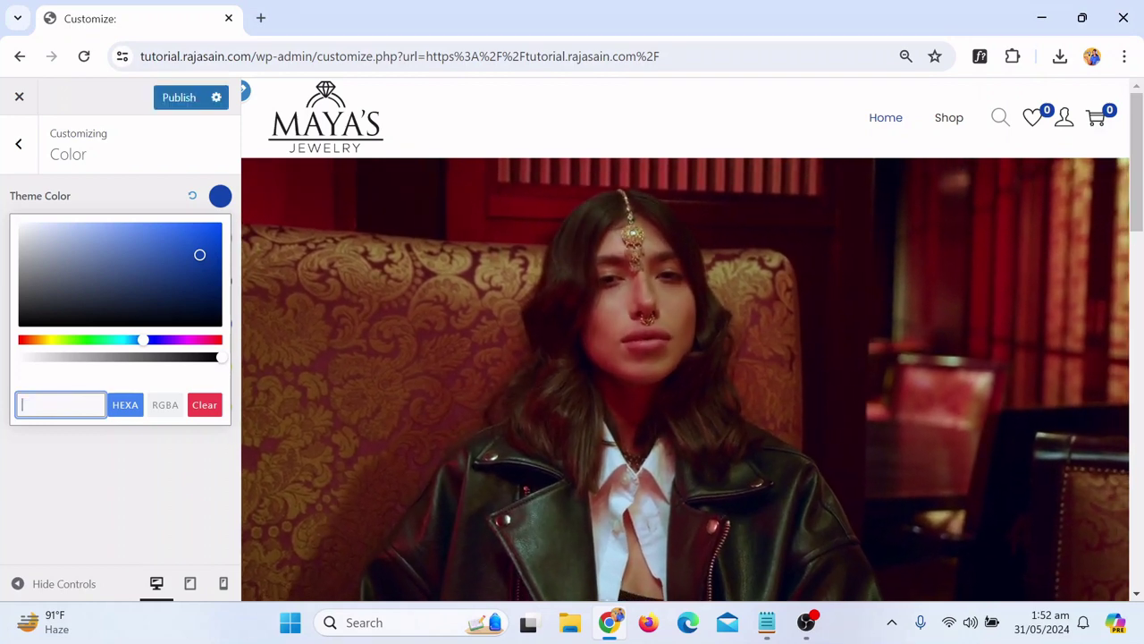
{"action": "key", "text": "ctrl+v"}
{"action": "left_click", "coordinate": [165, 455]}
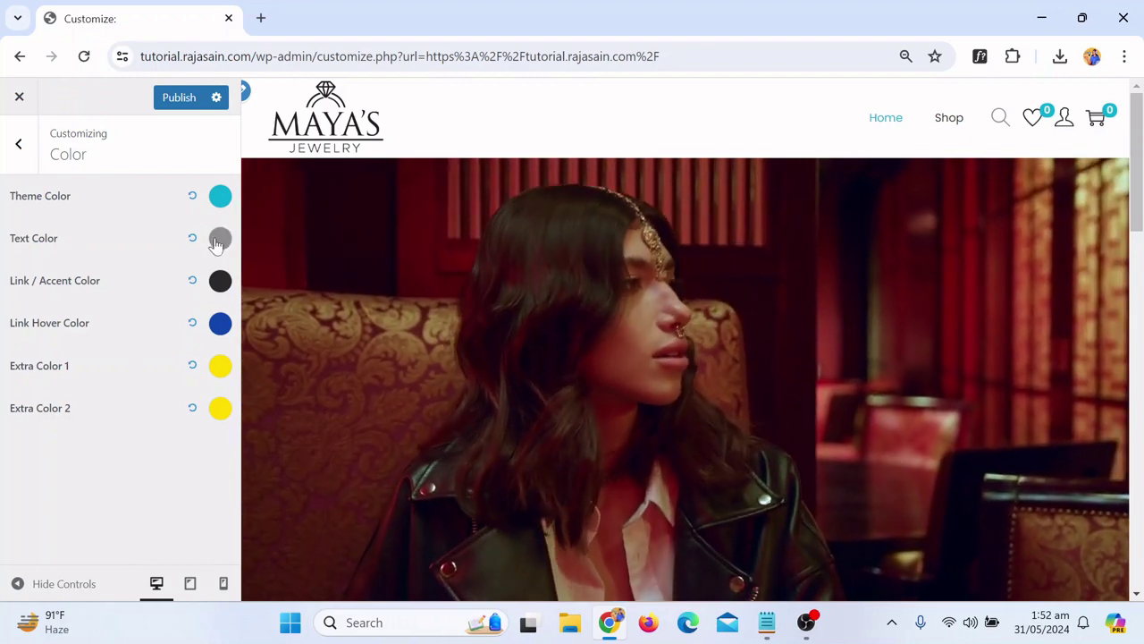
Set the site's Text Color to black and check the new colors on the home page preview
{"action": "left_click", "coordinate": [217, 241]}
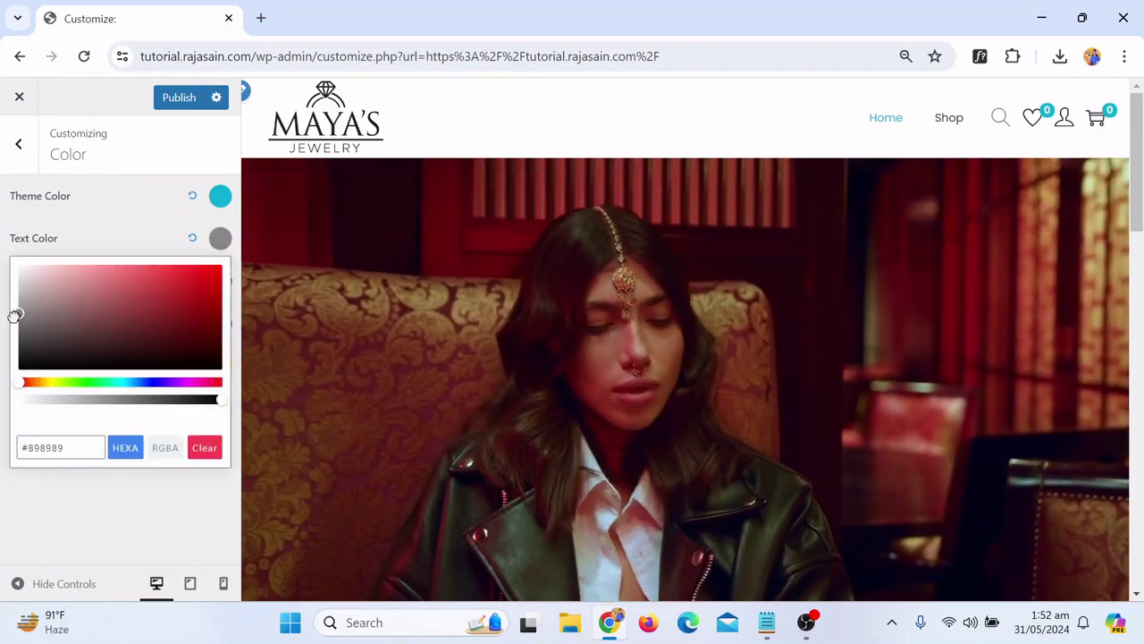
{"action": "left_click_drag", "start_coordinate": [16, 314], "coordinate": [16, 371]}
{"action": "left_click", "coordinate": [7, 523]}
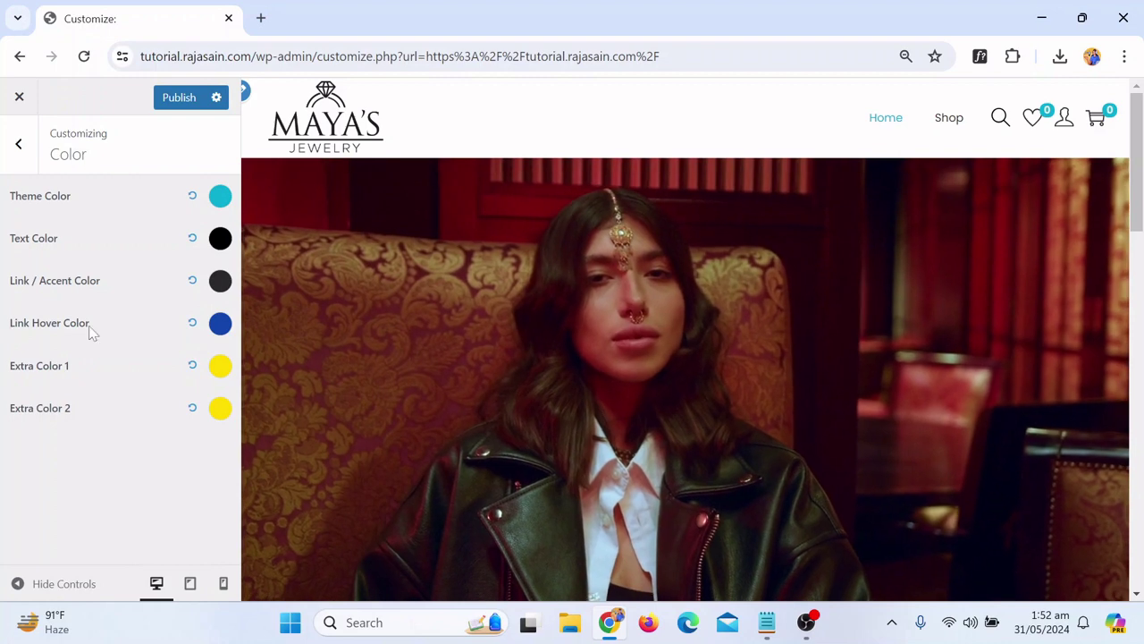
{"action": "scroll", "coordinate": [825, 273], "scroll_direction": "down", "scroll_amount": 5}
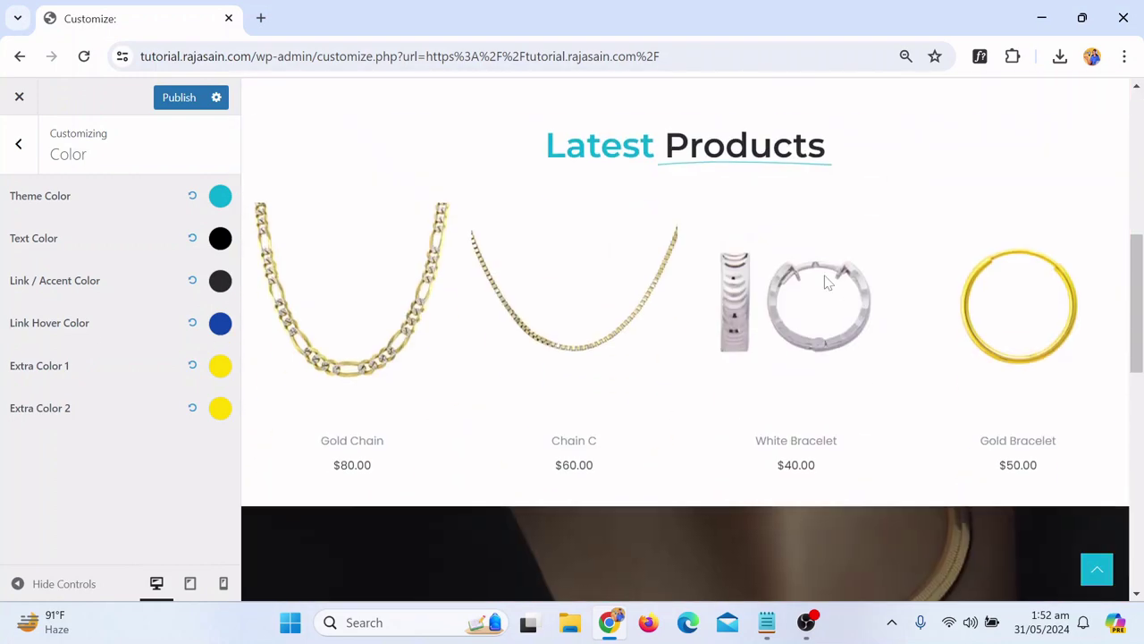
{"action": "scroll", "coordinate": [822, 282], "scroll_direction": "up", "scroll_amount": 5}
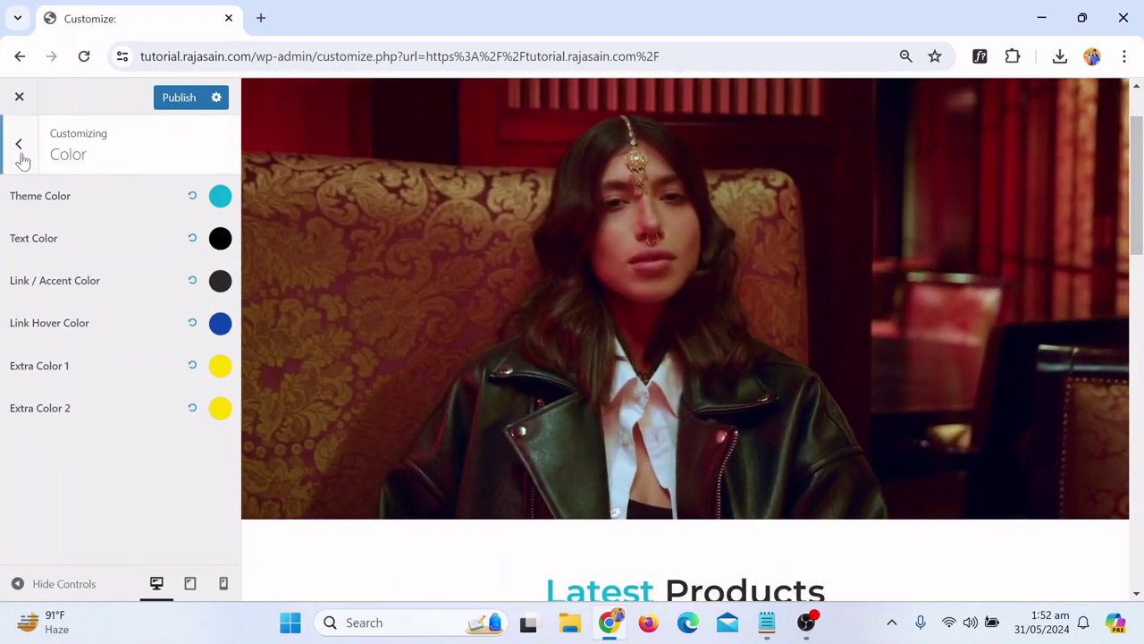
Examine the theme's button settings, the Normal Header's general and design options, and the other layout sections
{"action": "left_click", "coordinate": [19, 145]}
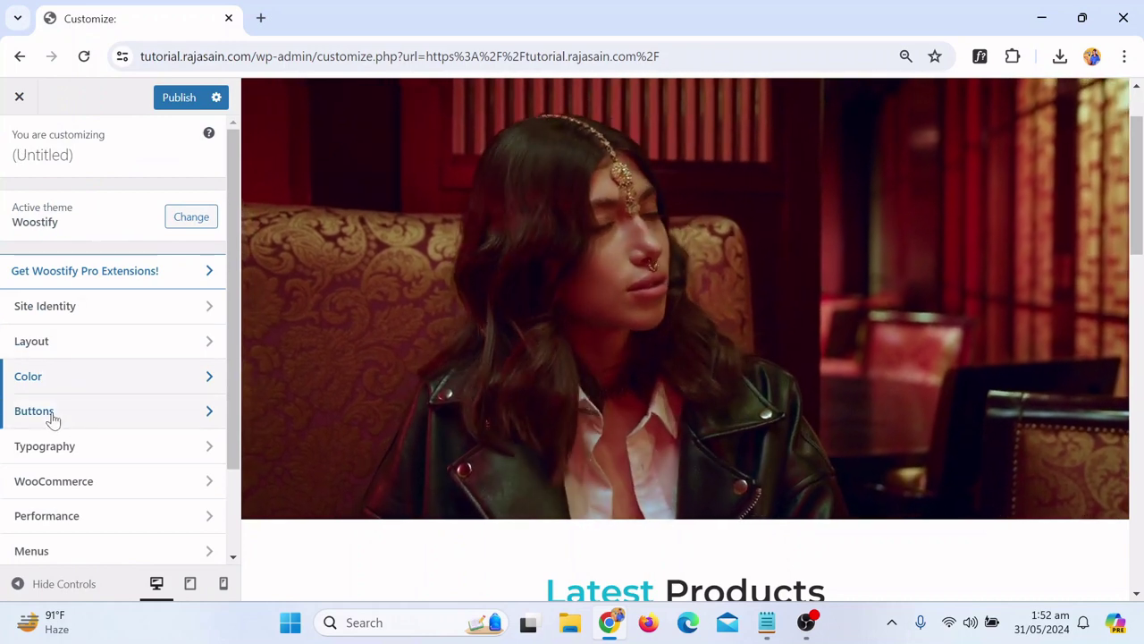
{"action": "left_click", "coordinate": [52, 413]}
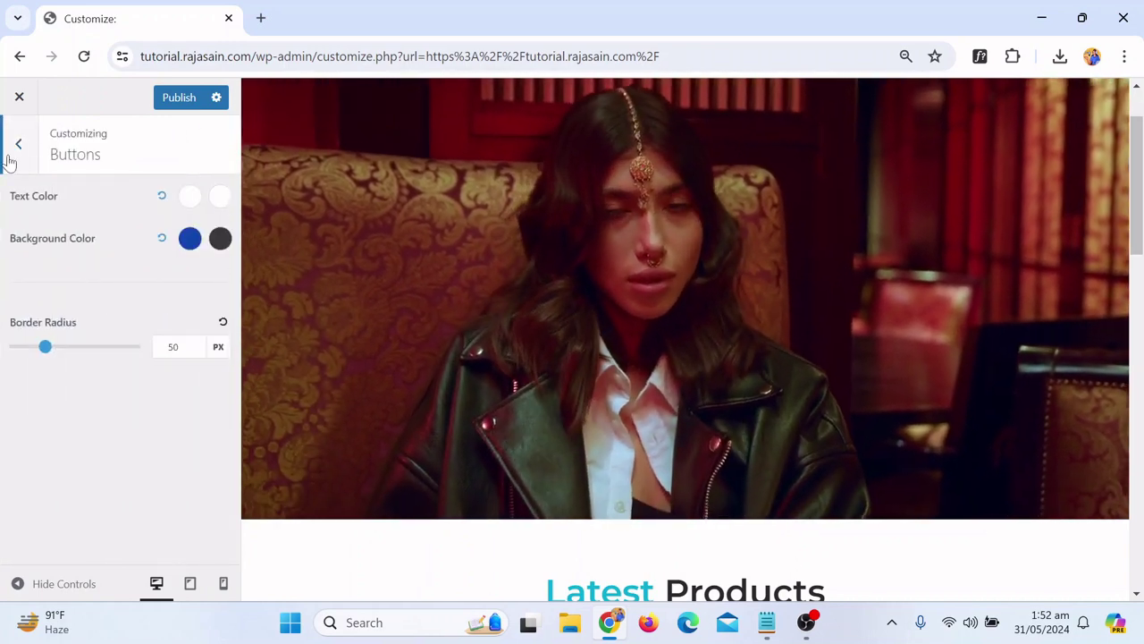
{"action": "left_click", "coordinate": [11, 152]}
{"action": "scroll", "coordinate": [698, 331], "scroll_direction": "up", "scroll_amount": 1}
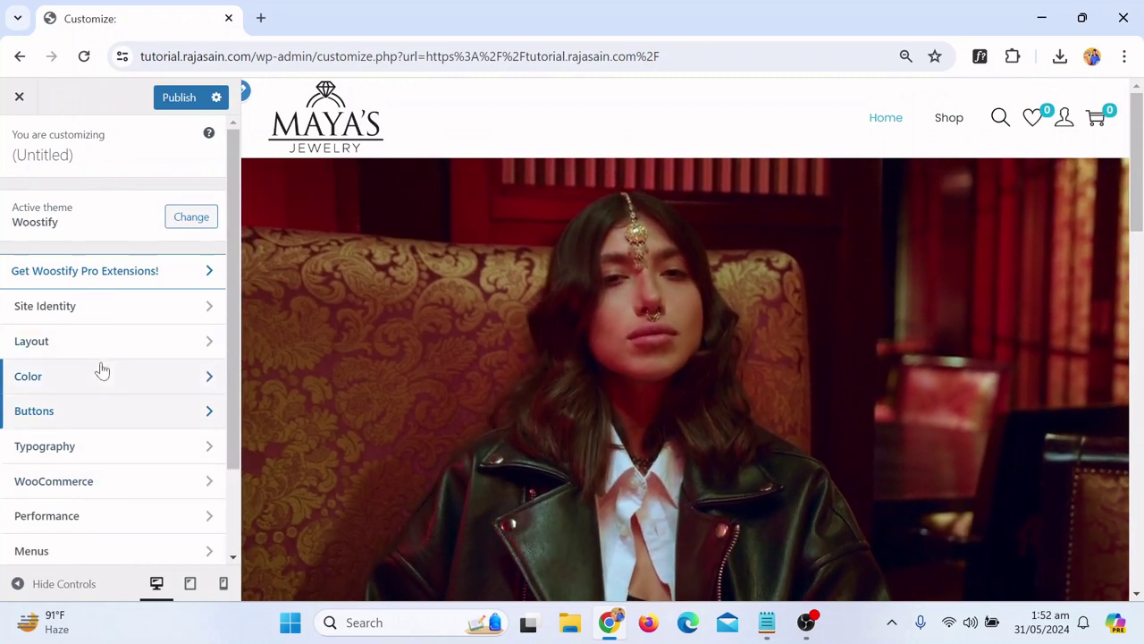
{"action": "left_click", "coordinate": [82, 337]}
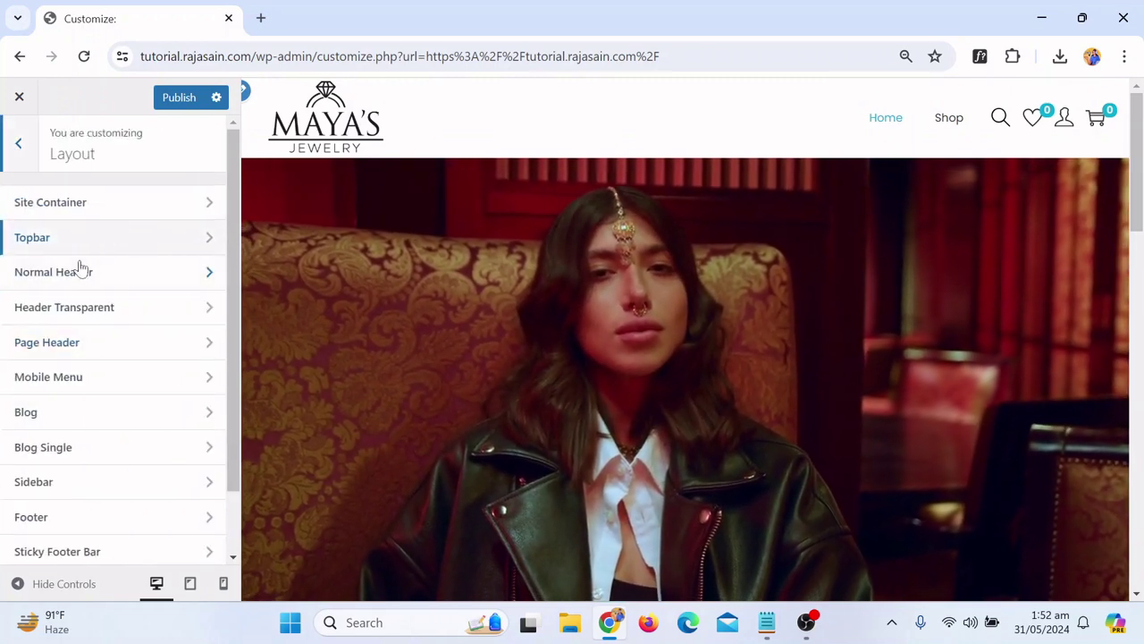
{"action": "left_click", "coordinate": [80, 272]}
{"action": "scroll", "coordinate": [76, 361], "scroll_direction": "down", "scroll_amount": 2}
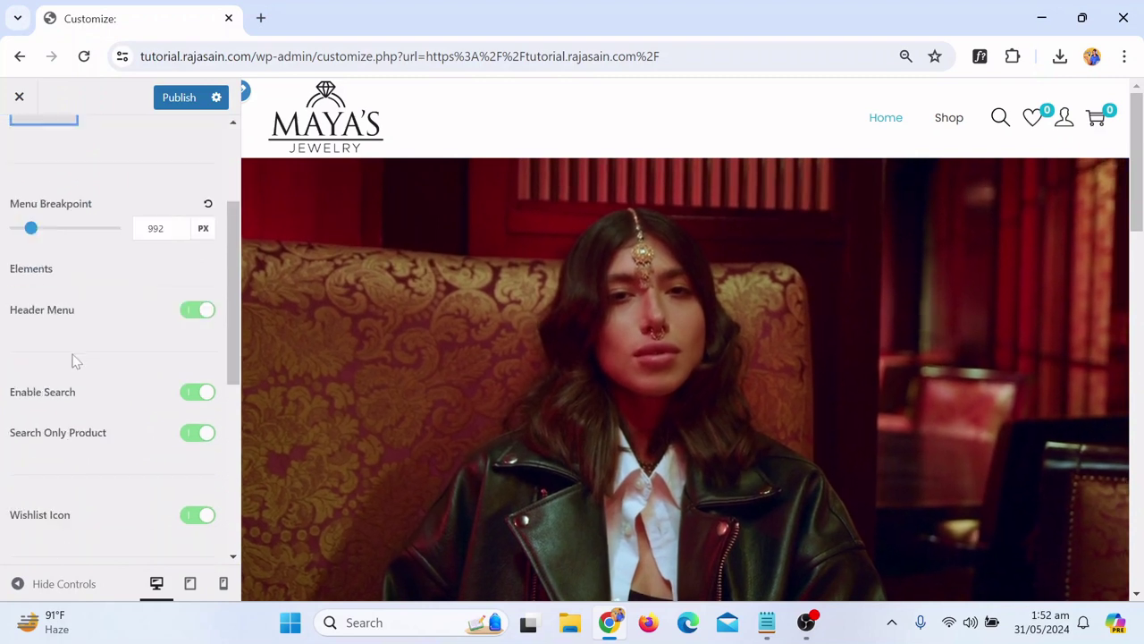
{"action": "scroll", "coordinate": [107, 384], "scroll_direction": "down", "scroll_amount": 5}
{"action": "scroll", "coordinate": [105, 413], "scroll_direction": "up", "scroll_amount": 4}
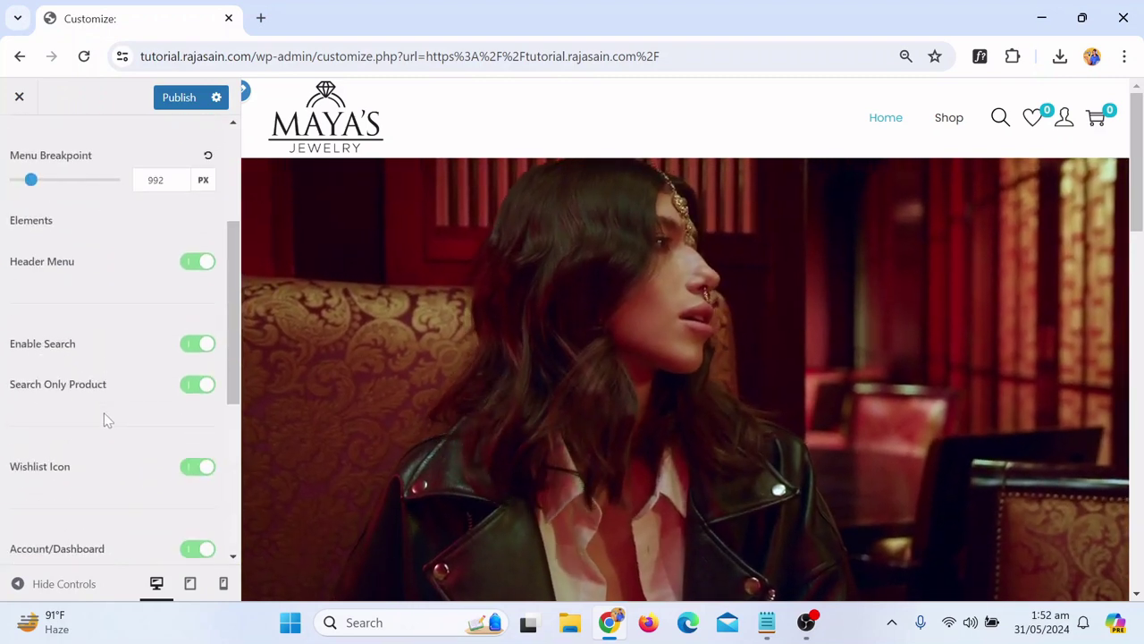
{"action": "scroll", "coordinate": [103, 412], "scroll_direction": "up", "scroll_amount": 5}
{"action": "left_click", "coordinate": [153, 213]}
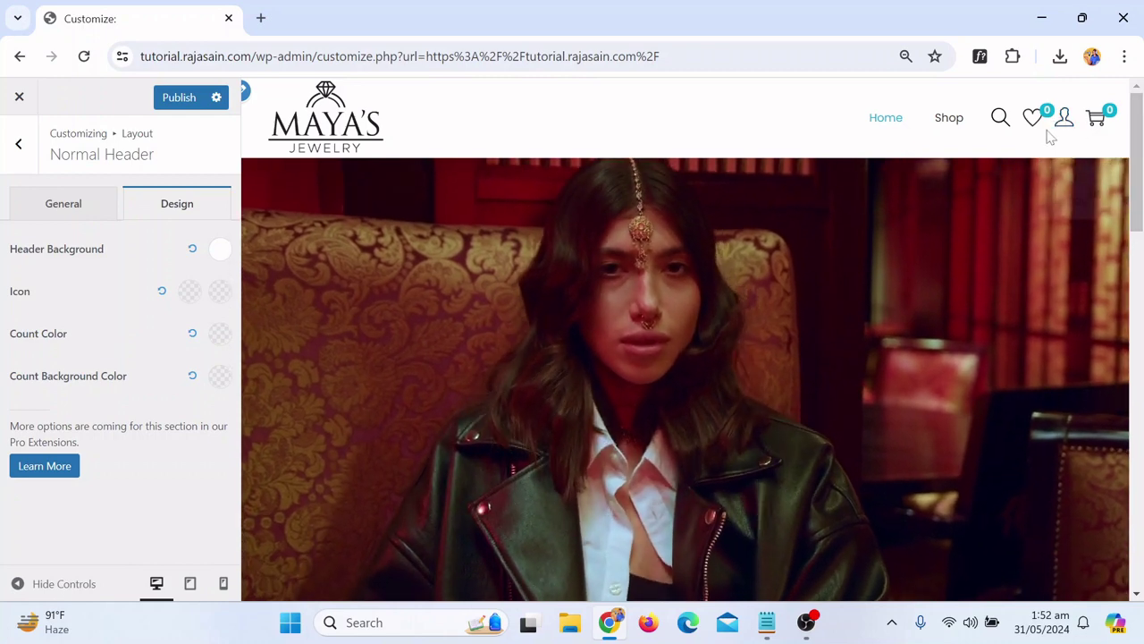
{"action": "left_click", "coordinate": [10, 139]}
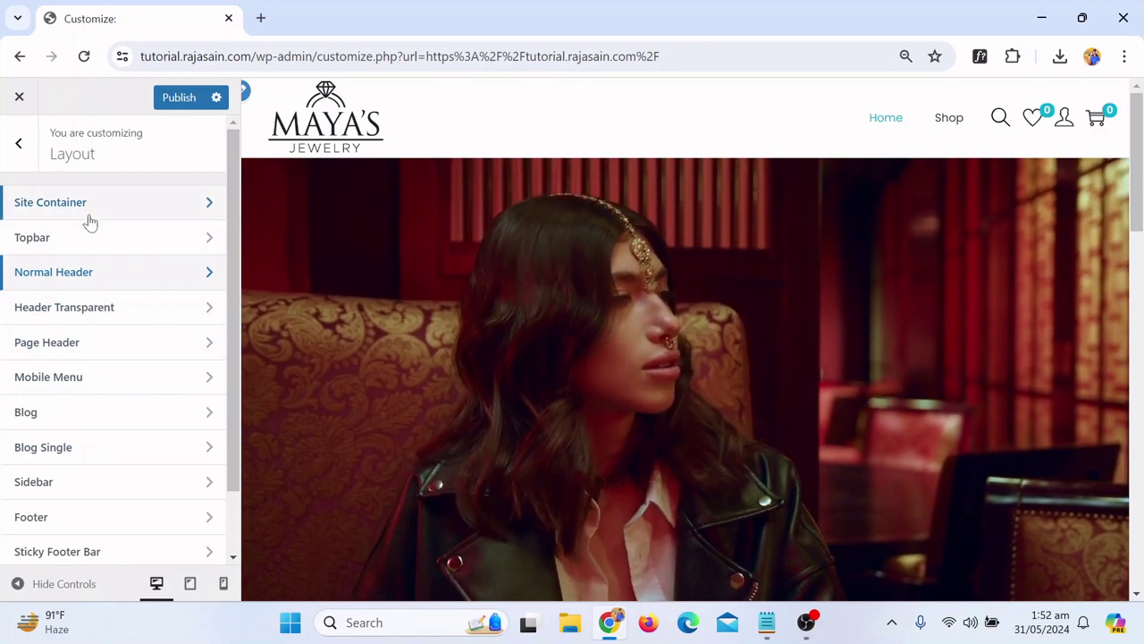
{"action": "left_click", "coordinate": [100, 217]}
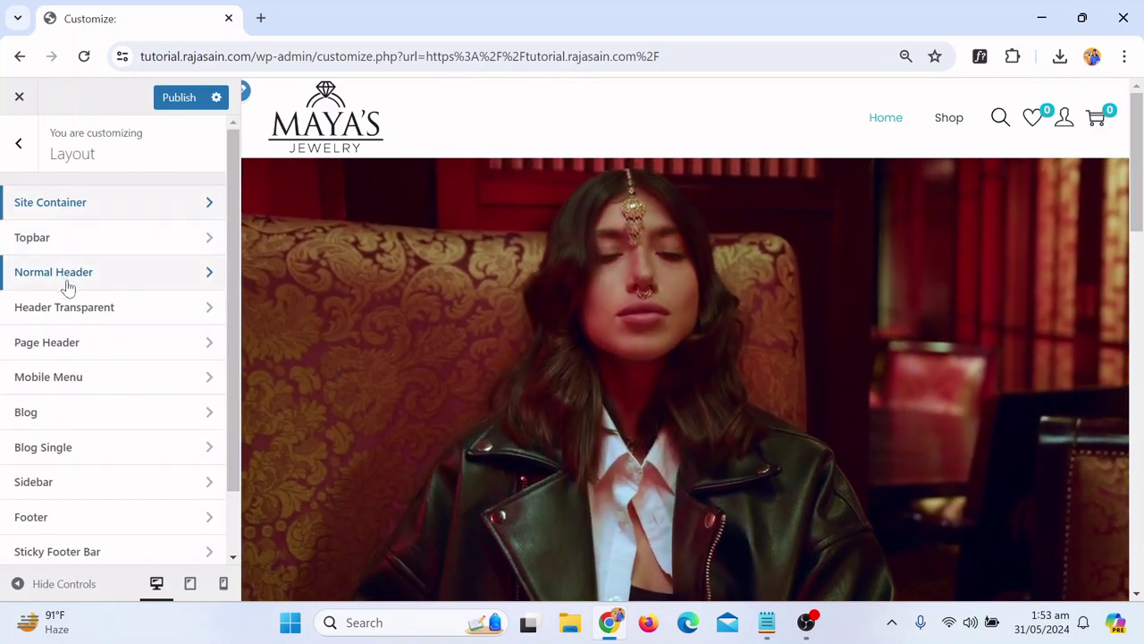
{"action": "scroll", "coordinate": [68, 286], "scroll_direction": "down", "scroll_amount": 2}
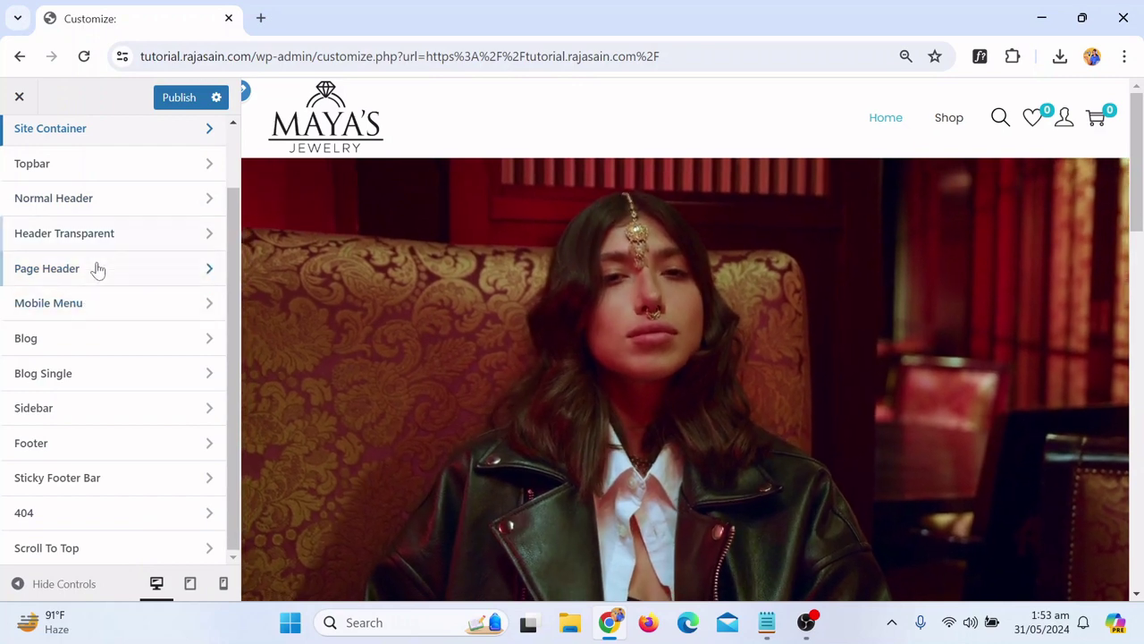
{"action": "scroll", "coordinate": [104, 230], "scroll_direction": "up", "scroll_amount": 2}
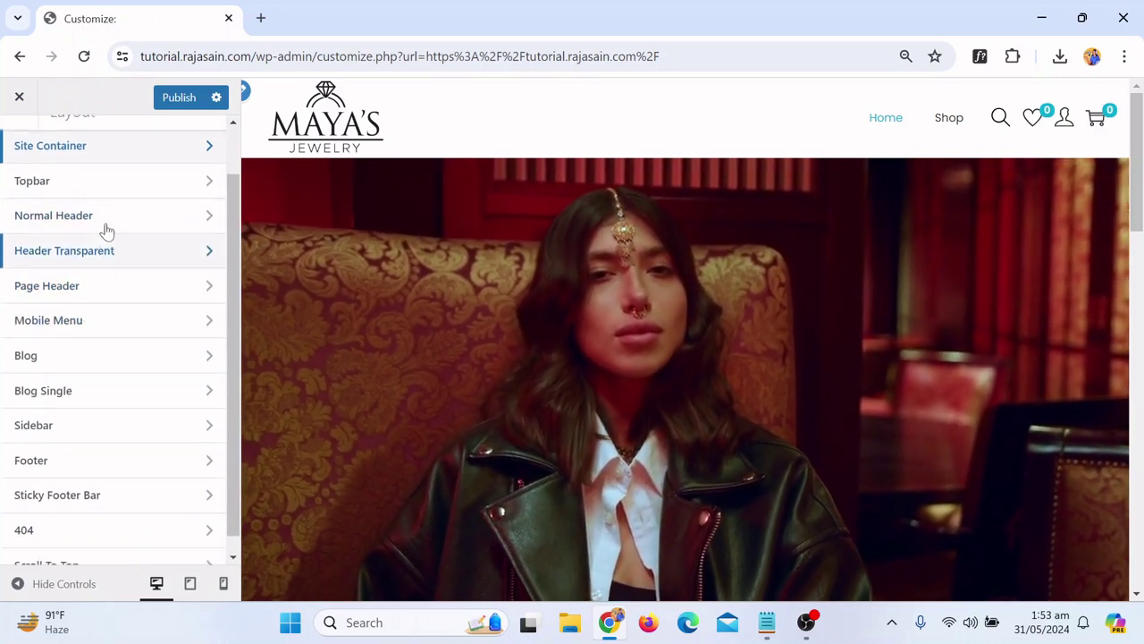
{"action": "left_click", "coordinate": [19, 162]}
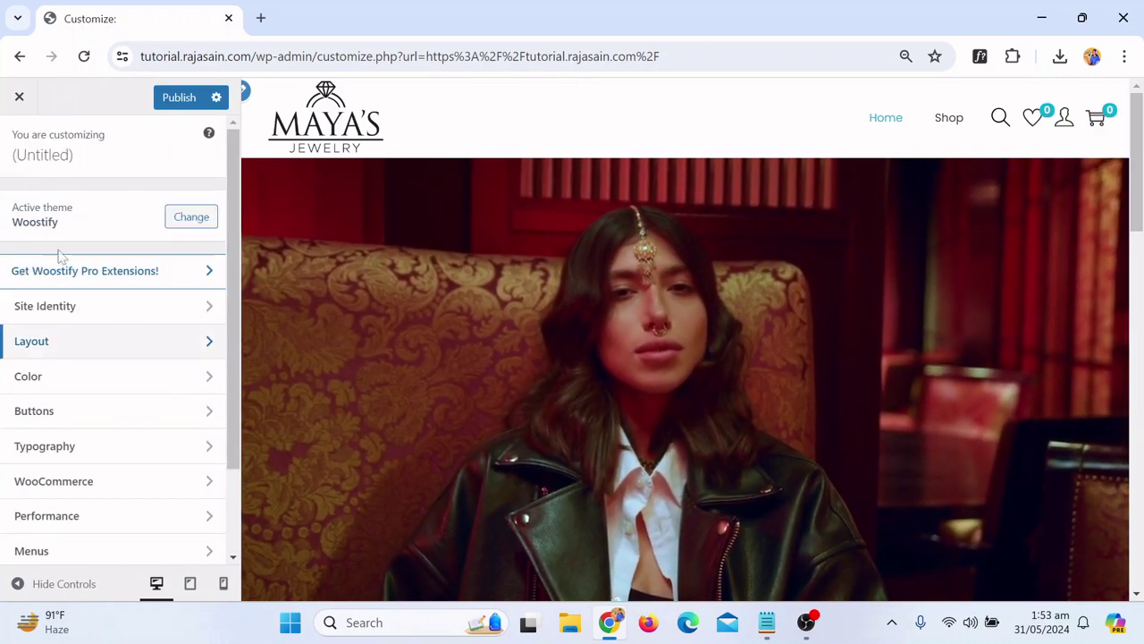
Set the primary menu's font weight to 600 in the typography settings
{"action": "left_click", "coordinate": [65, 459]}
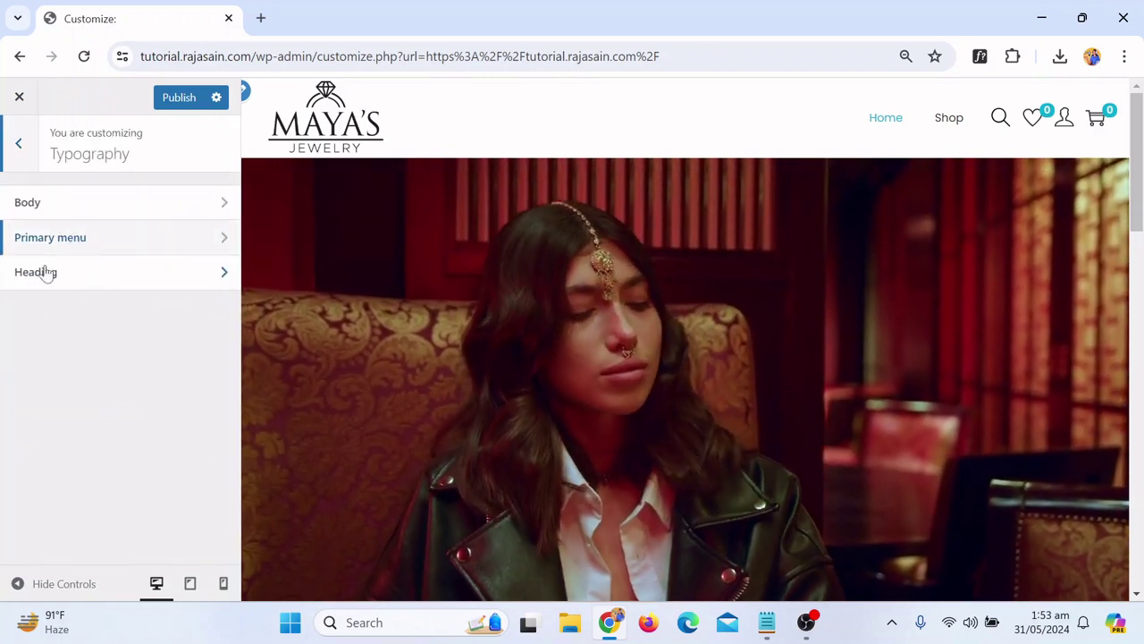
{"action": "left_click", "coordinate": [90, 238]}
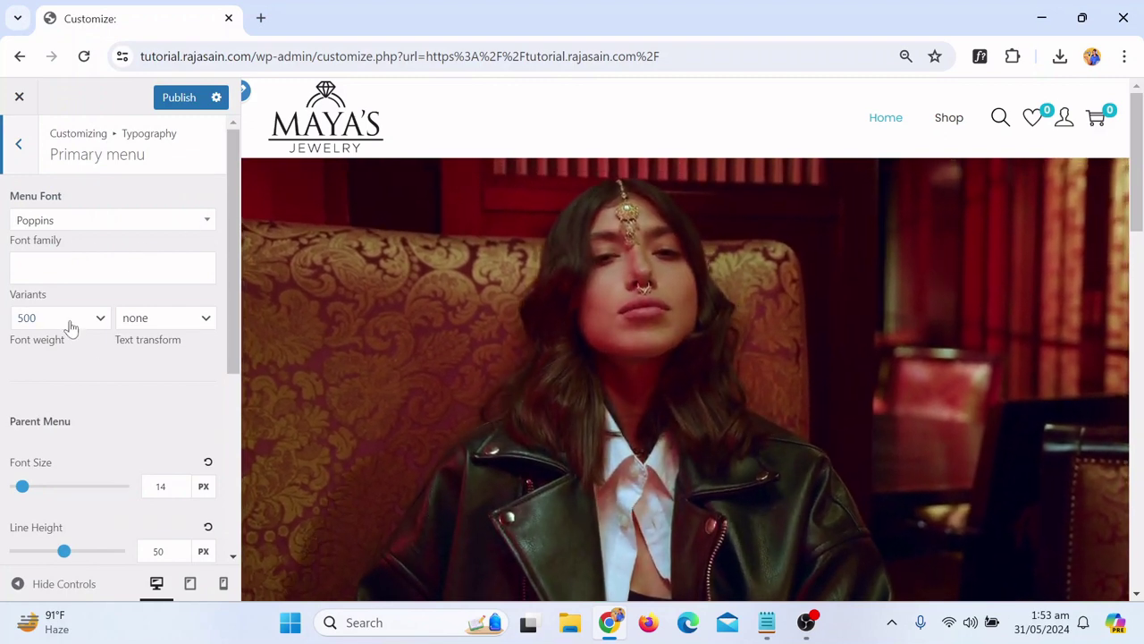
{"action": "left_click", "coordinate": [70, 323]}
{"action": "left_click", "coordinate": [51, 419]}
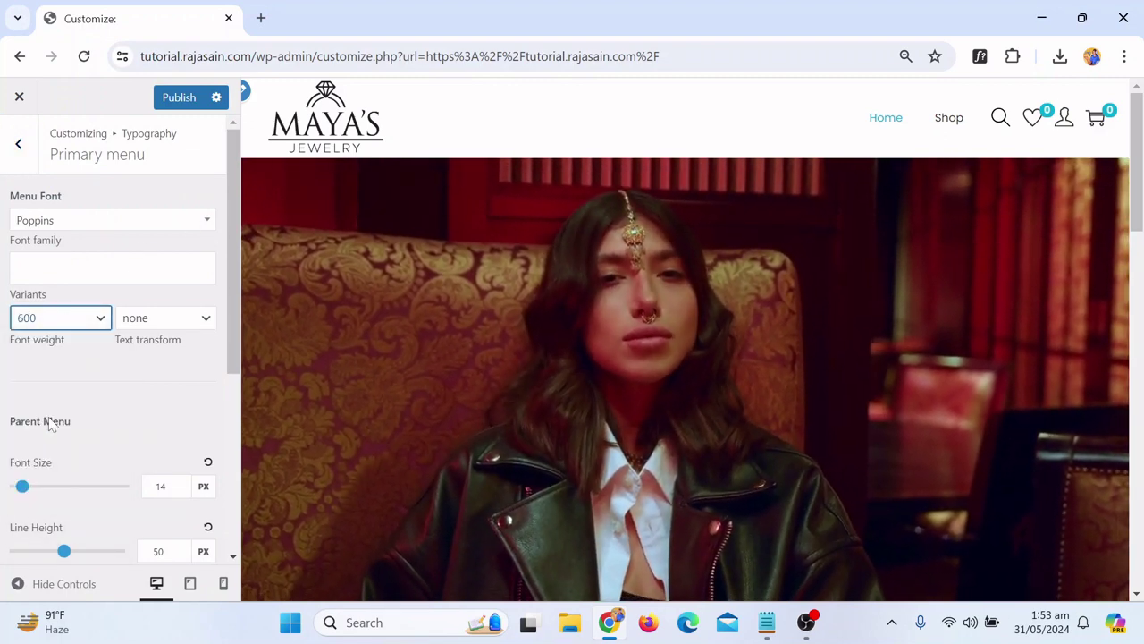
Set the parent menu's font size to 23 px
{"action": "scroll", "coordinate": [107, 402], "scroll_direction": "down", "scroll_amount": 2}
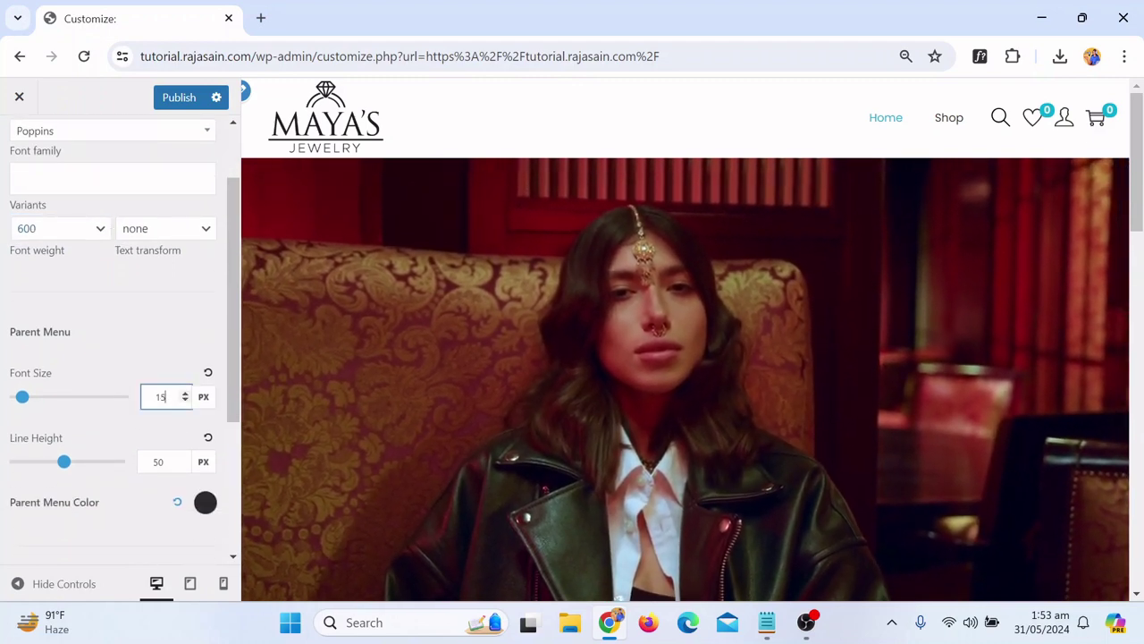
{"action": "key", "text": "Up"}
{"action": "key", "text": "Up"}
{"action": "key", "text": "Up"}
{"action": "key", "text": "Up"}
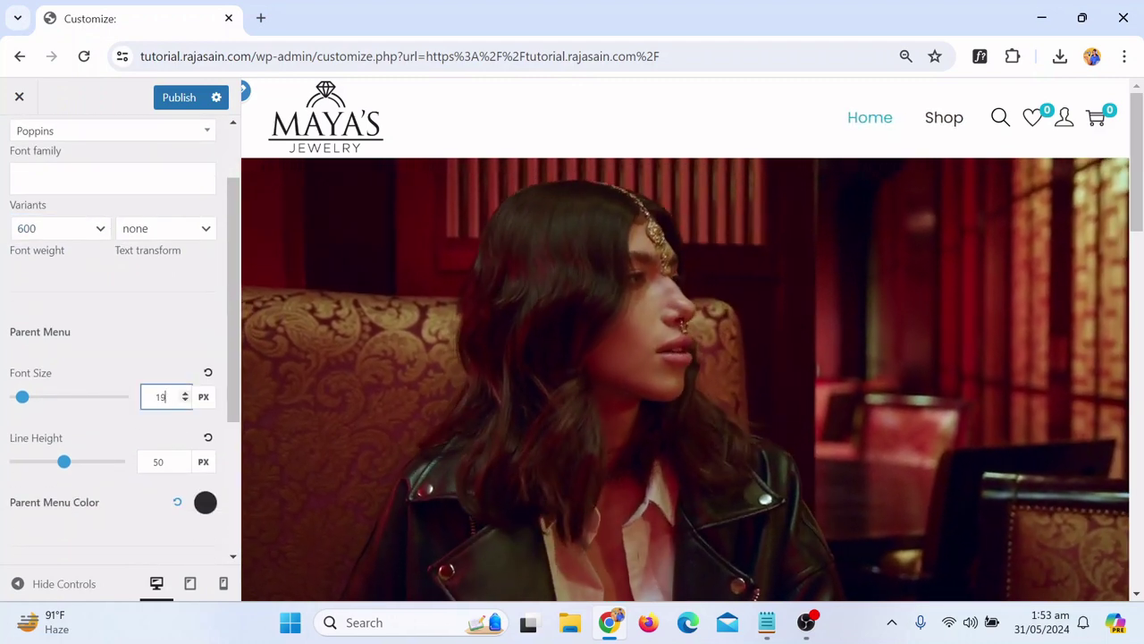
{"action": "key", "text": "Up"}
{"action": "key", "text": "Up"}
{"action": "key", "text": "Up"}
{"action": "key", "text": "Up"}
{"action": "key", "text": "Up"}
{"action": "key", "text": "Up"}
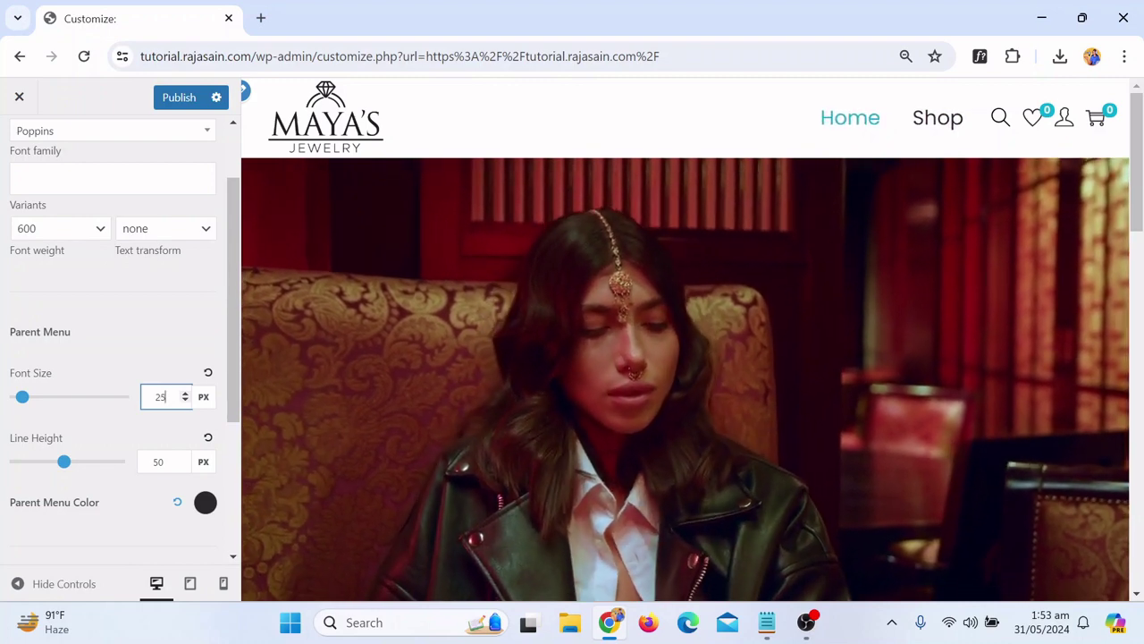
{"action": "key", "text": "Down"}
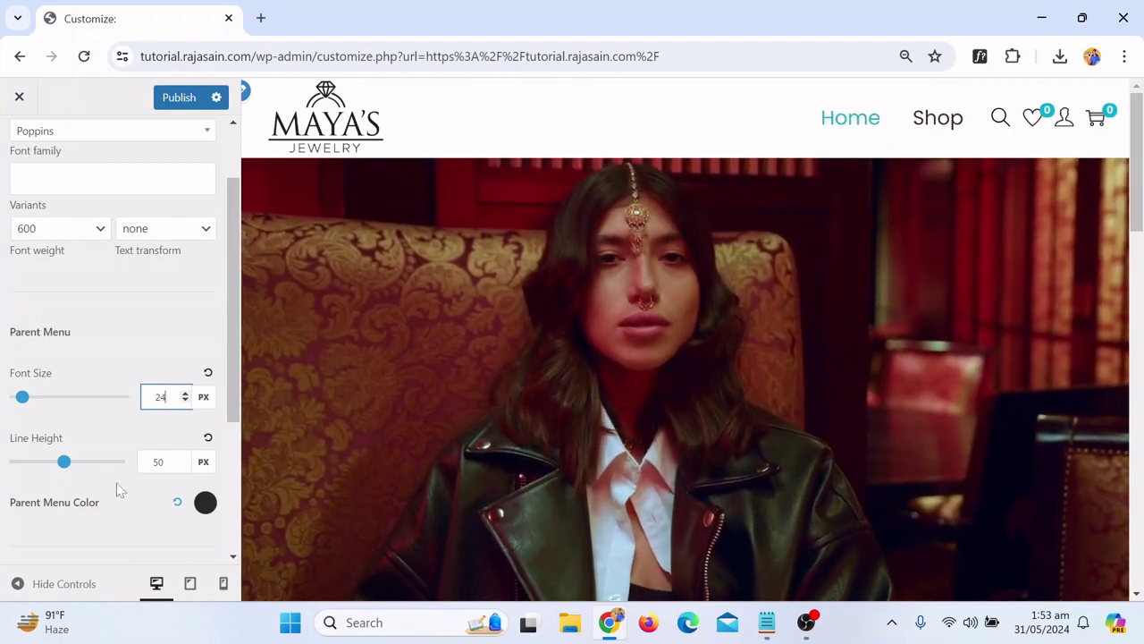
{"action": "key", "text": "Down"}
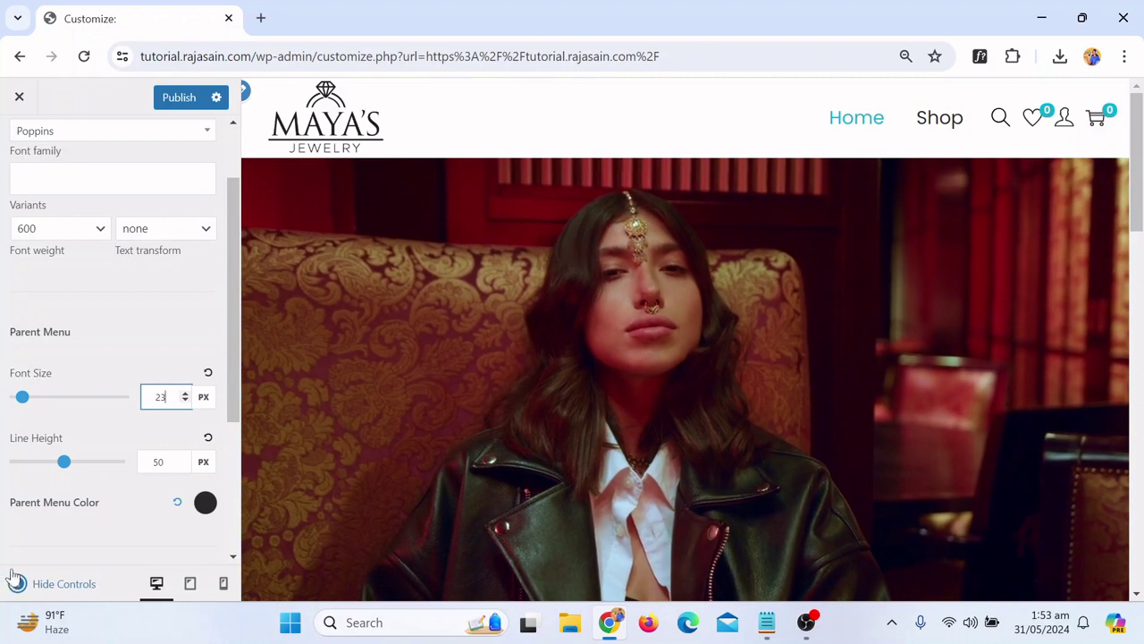
Check the enlarged menu in the full-width preview and publish the customizer changes
{"action": "left_click", "coordinate": [12, 584]}
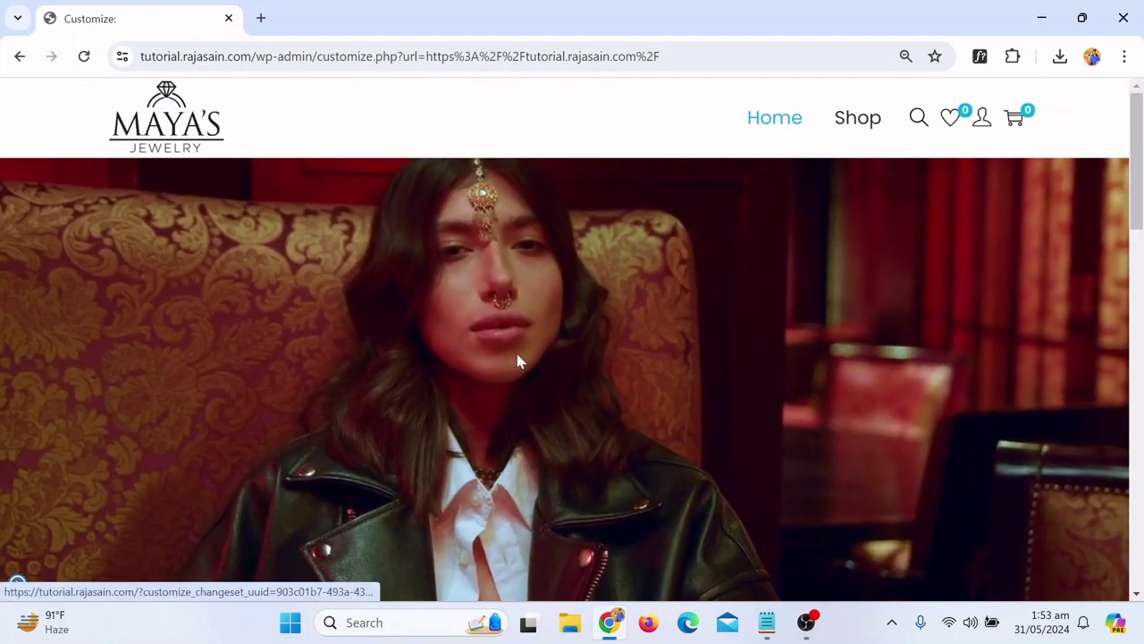
{"action": "left_click", "coordinate": [17, 583]}
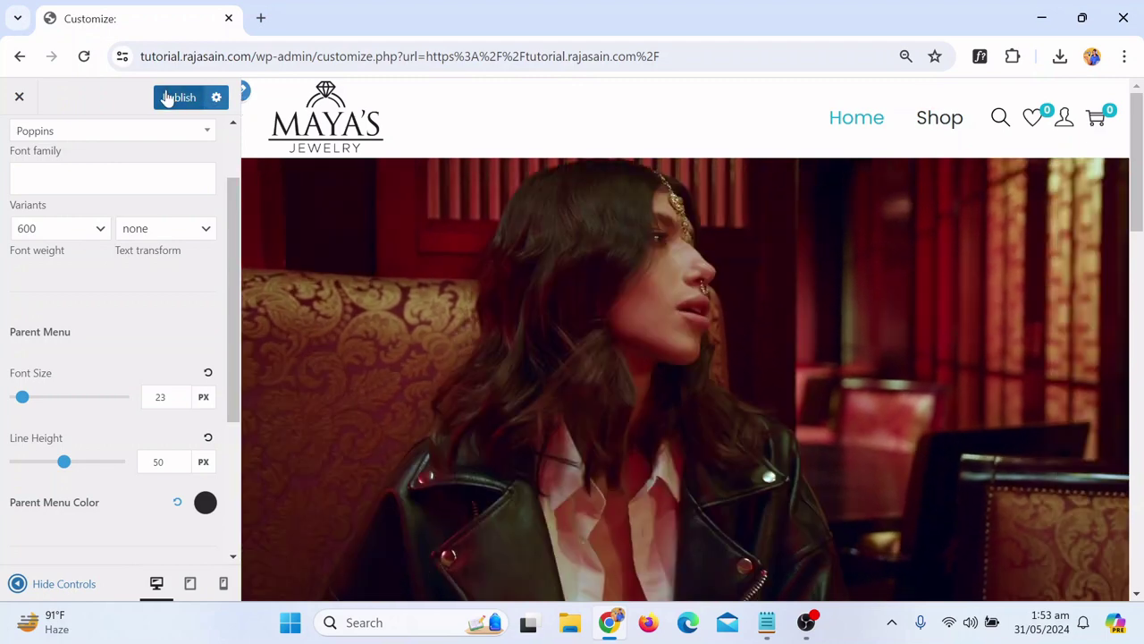
{"action": "left_click", "coordinate": [167, 100]}
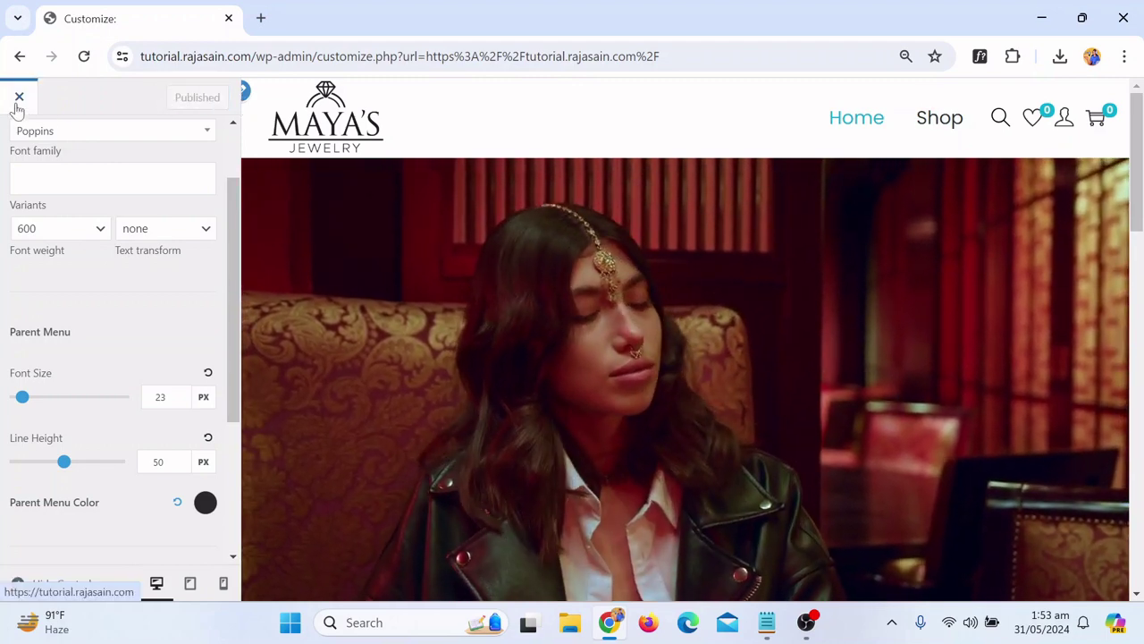
Close the customizer and review the published home page with its new header
{"action": "left_click", "coordinate": [15, 102]}
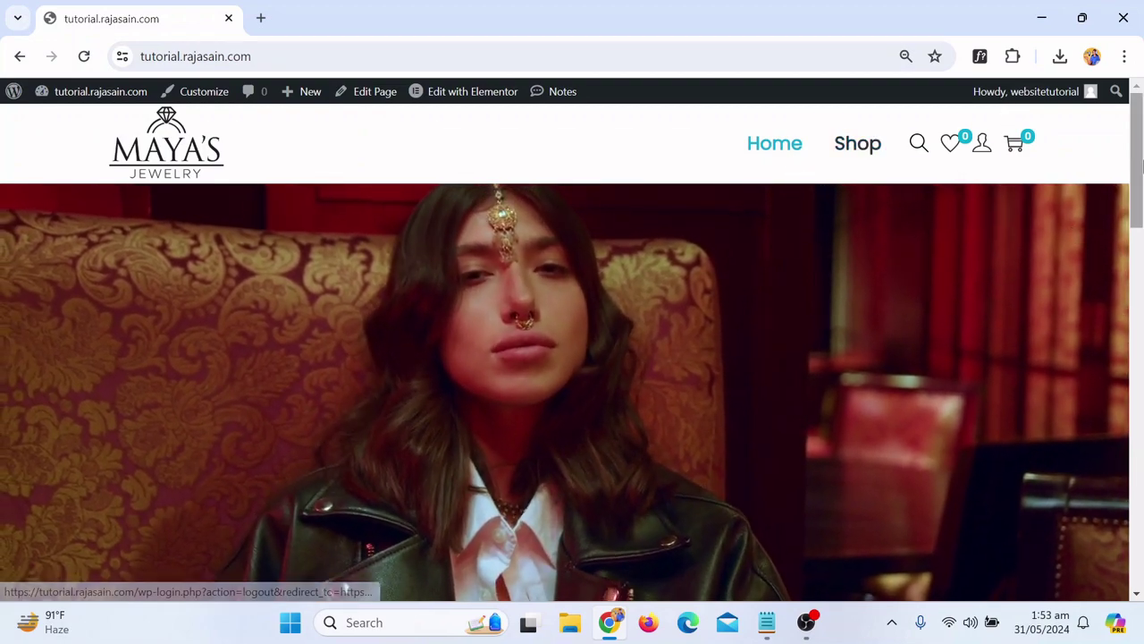
{"action": "scroll", "coordinate": [984, 268], "scroll_direction": "down", "scroll_amount": 1}
{"action": "scroll", "coordinate": [629, 184], "scroll_direction": "up", "scroll_amount": 1}
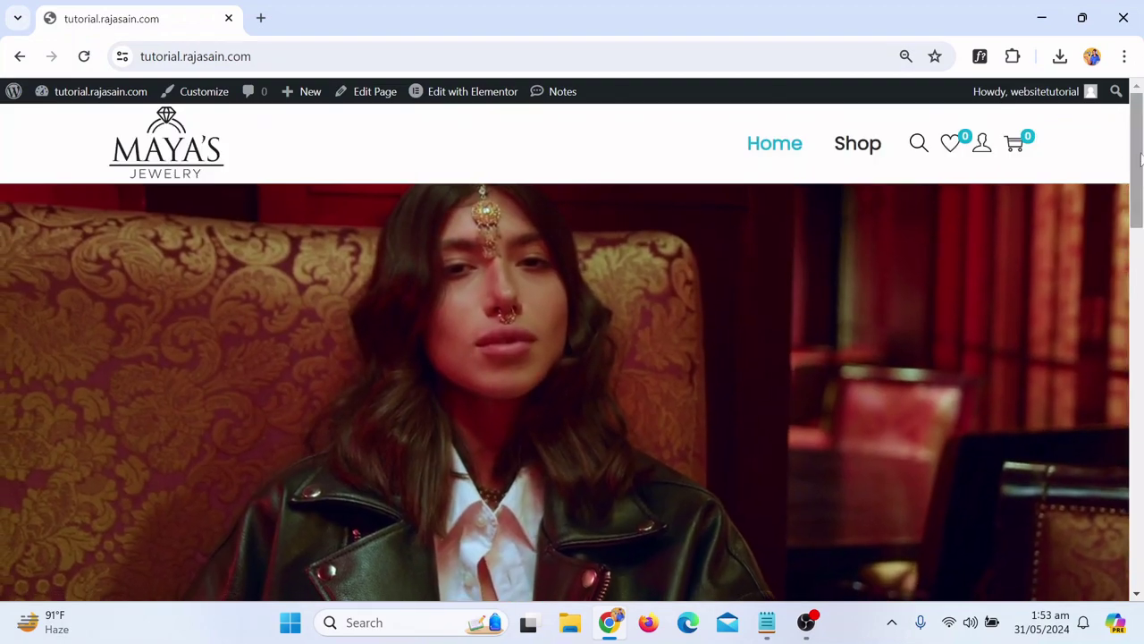
{"action": "scroll", "coordinate": [629, 184], "scroll_direction": "down", "scroll_amount": 6}
{"action": "scroll", "coordinate": [1139, 351], "scroll_direction": "up", "scroll_amount": 7}
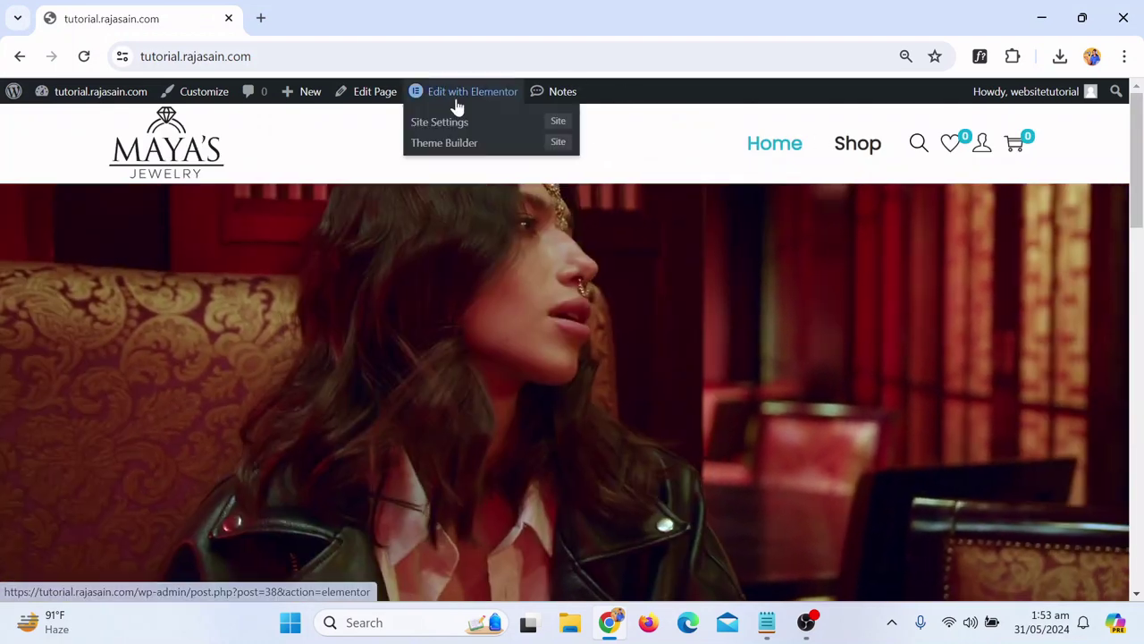
Open the home page in the Elementor editor and switch its responsive preview to Tablet Portrait
{"action": "left_click", "coordinate": [457, 105]}
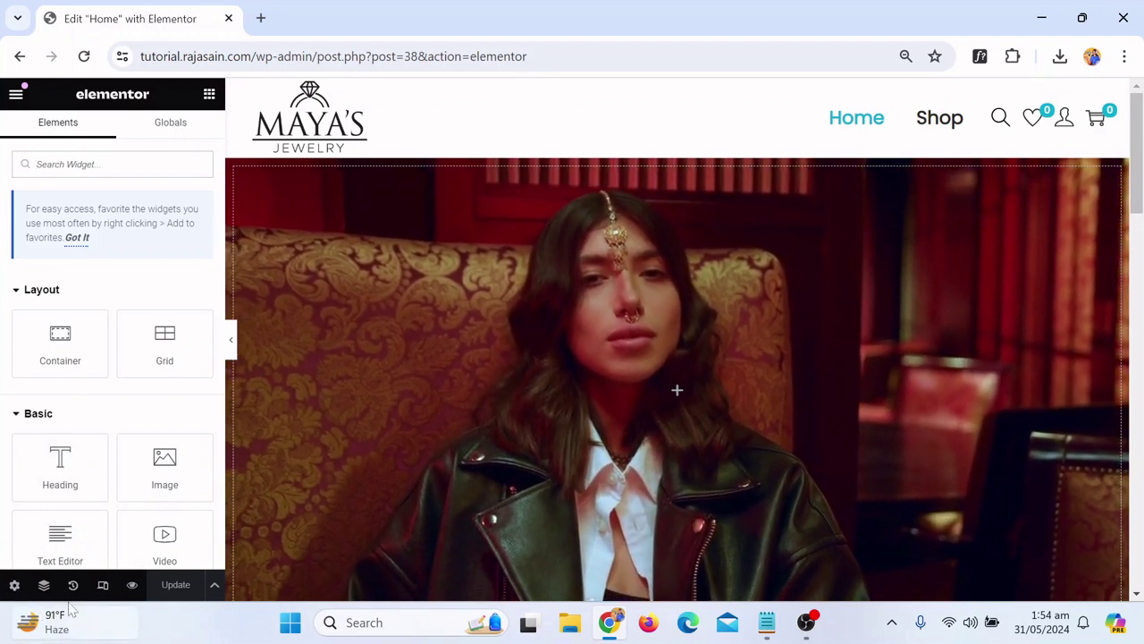
{"action": "left_click", "coordinate": [102, 585]}
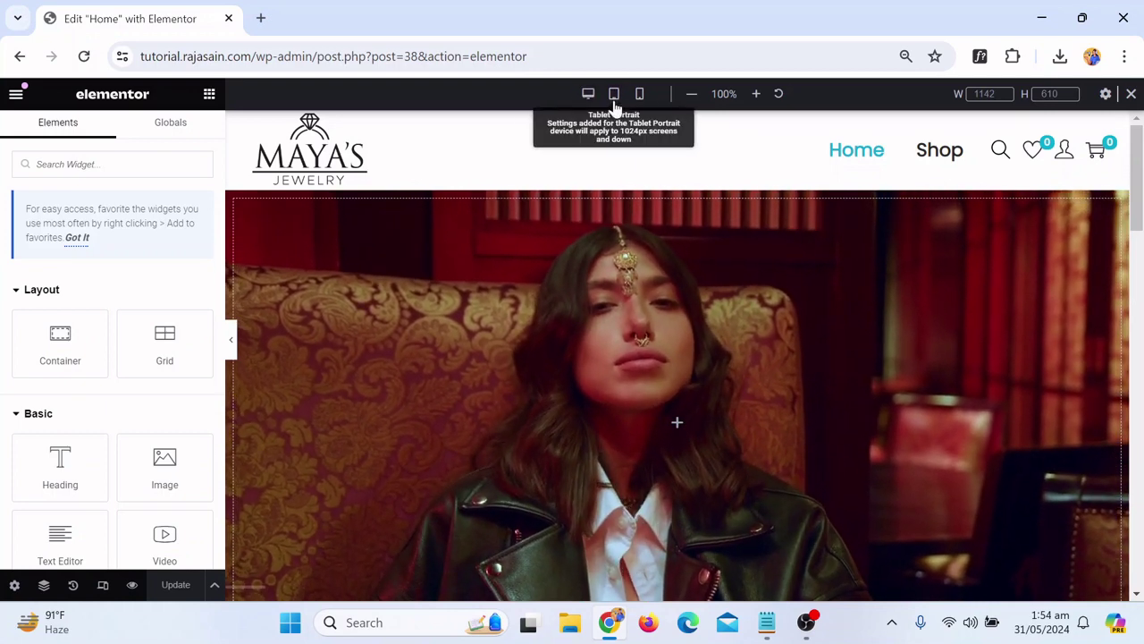
{"action": "left_click", "coordinate": [615, 94]}
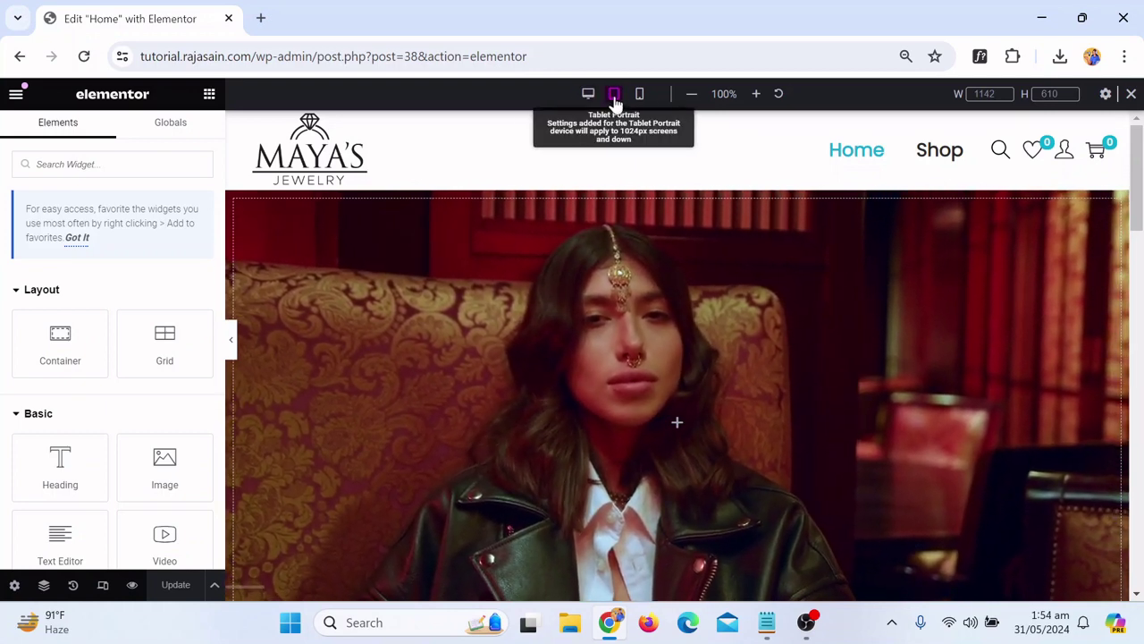
Examine the home page's tablet layout, from the header logo and hero section down to the Latest Products grid
{"action": "scroll", "coordinate": [681, 293], "scroll_direction": "down", "scroll_amount": 2}
{"action": "scroll", "coordinate": [697, 277], "scroll_direction": "up", "scroll_amount": 2}
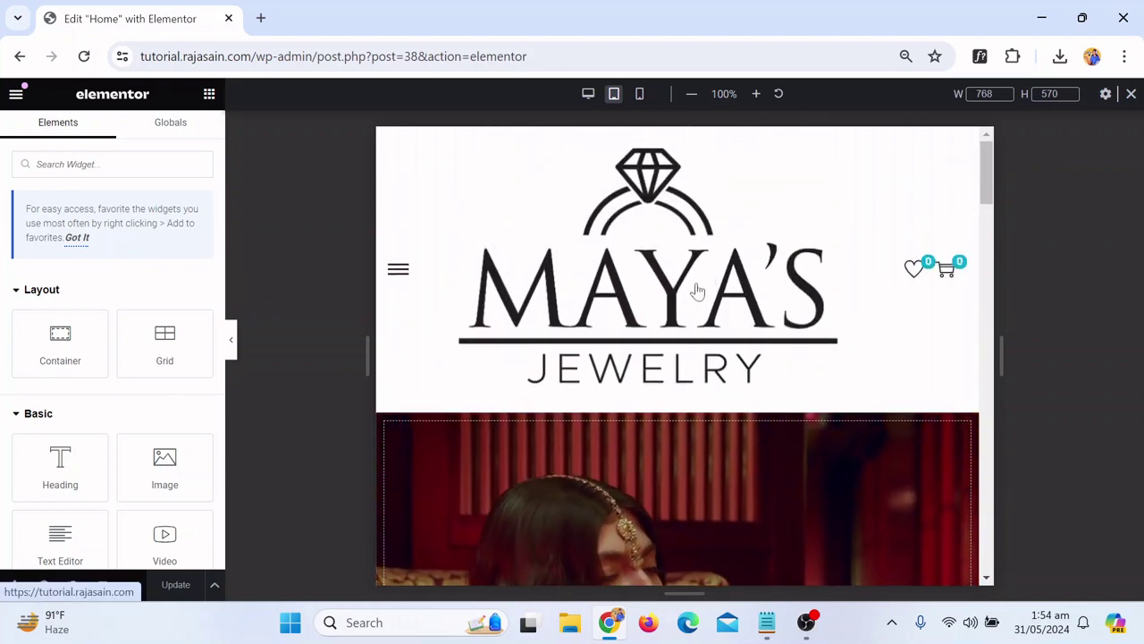
{"action": "scroll", "coordinate": [697, 291], "scroll_direction": "down", "scroll_amount": 4}
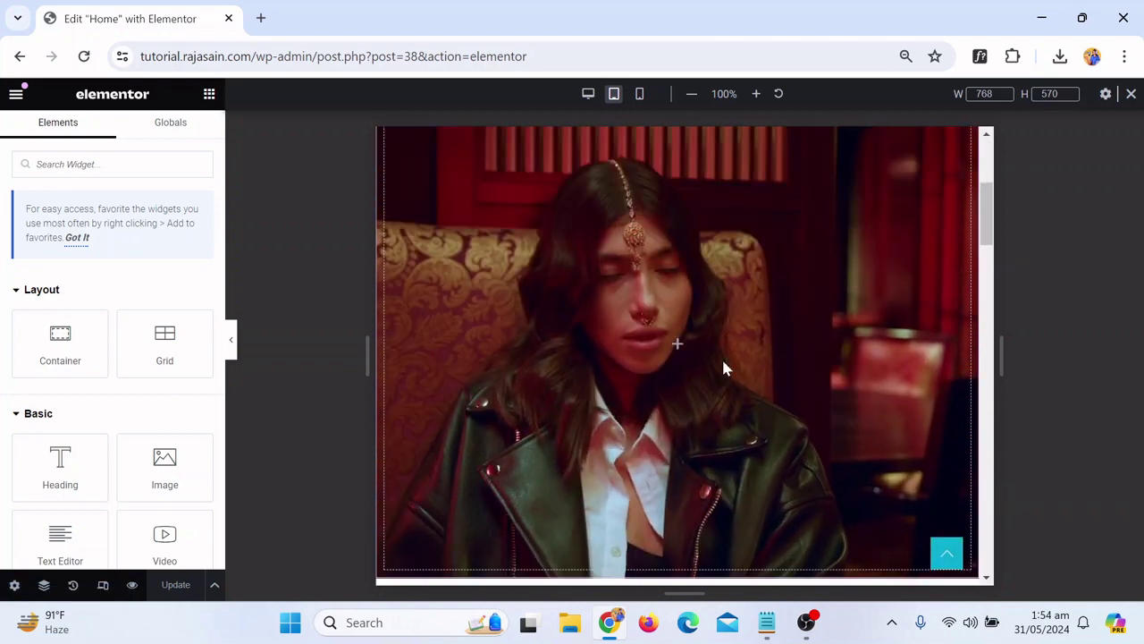
{"action": "scroll", "coordinate": [721, 368], "scroll_direction": "up", "scroll_amount": 1}
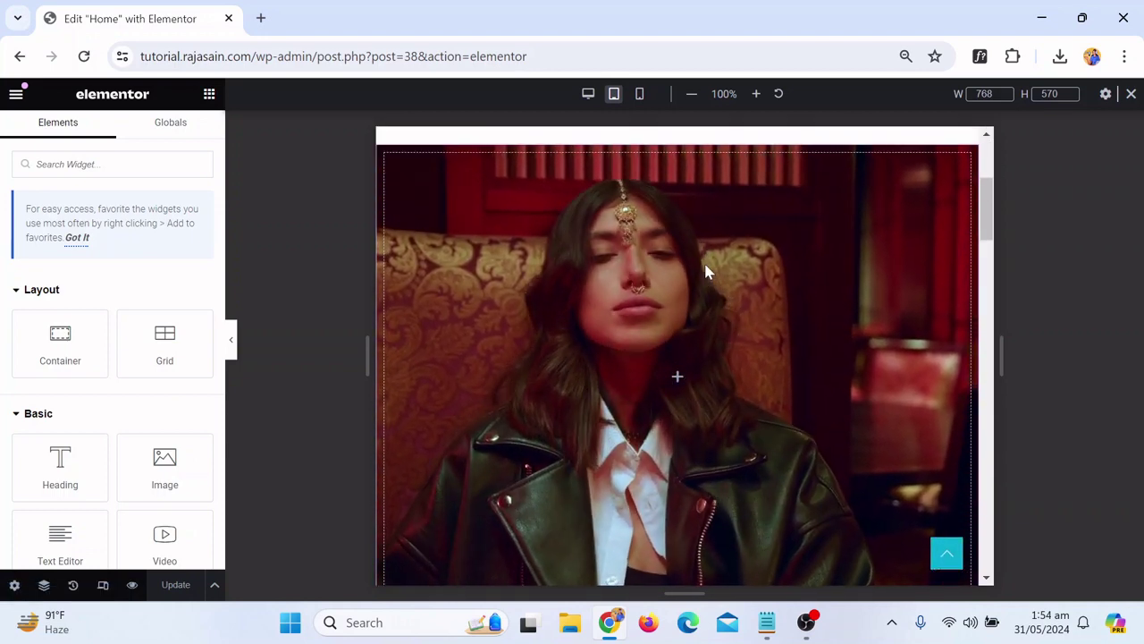
{"action": "scroll", "coordinate": [714, 422], "scroll_direction": "down", "scroll_amount": 3}
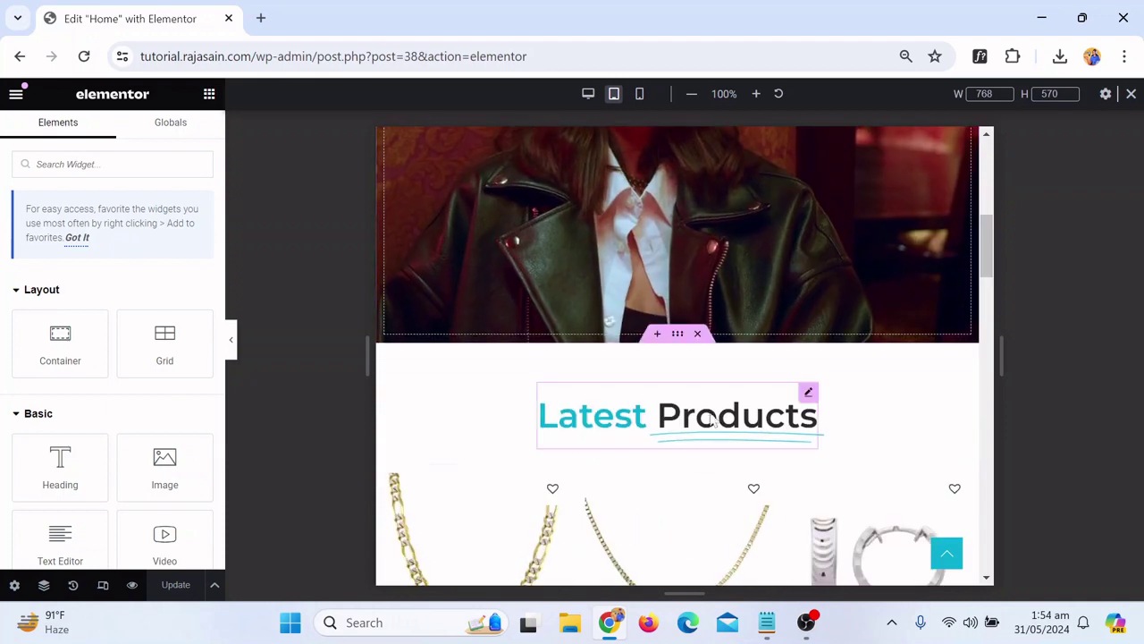
{"action": "scroll", "coordinate": [729, 397], "scroll_direction": "down", "scroll_amount": 3}
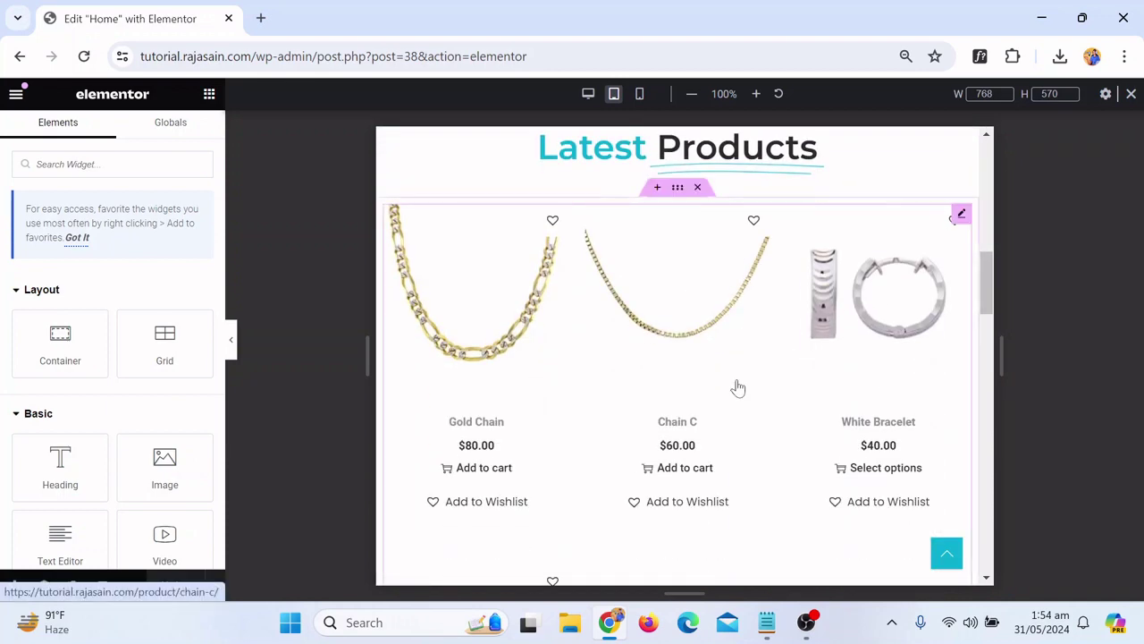
{"action": "scroll", "coordinate": [783, 353], "scroll_direction": "down", "scroll_amount": 4}
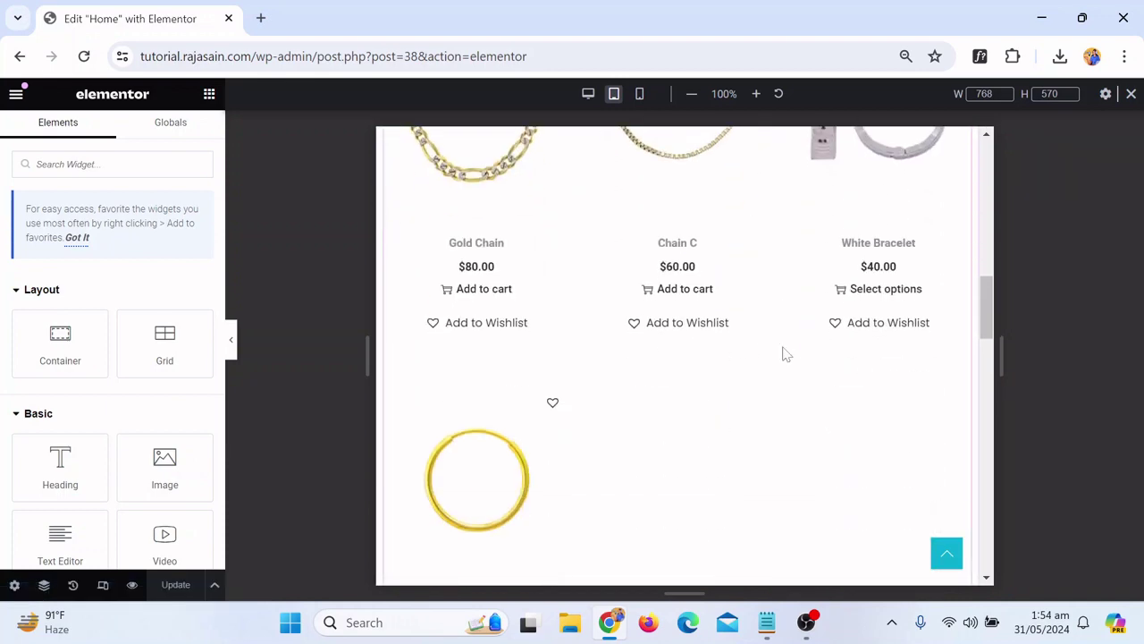
Review the home page's tablet layout, from the product grids and banner through the page end to the header
{"action": "scroll", "coordinate": [786, 358], "scroll_direction": "up", "scroll_amount": 4}
{"action": "scroll", "coordinate": [787, 359], "scroll_direction": "down", "scroll_amount": 1}
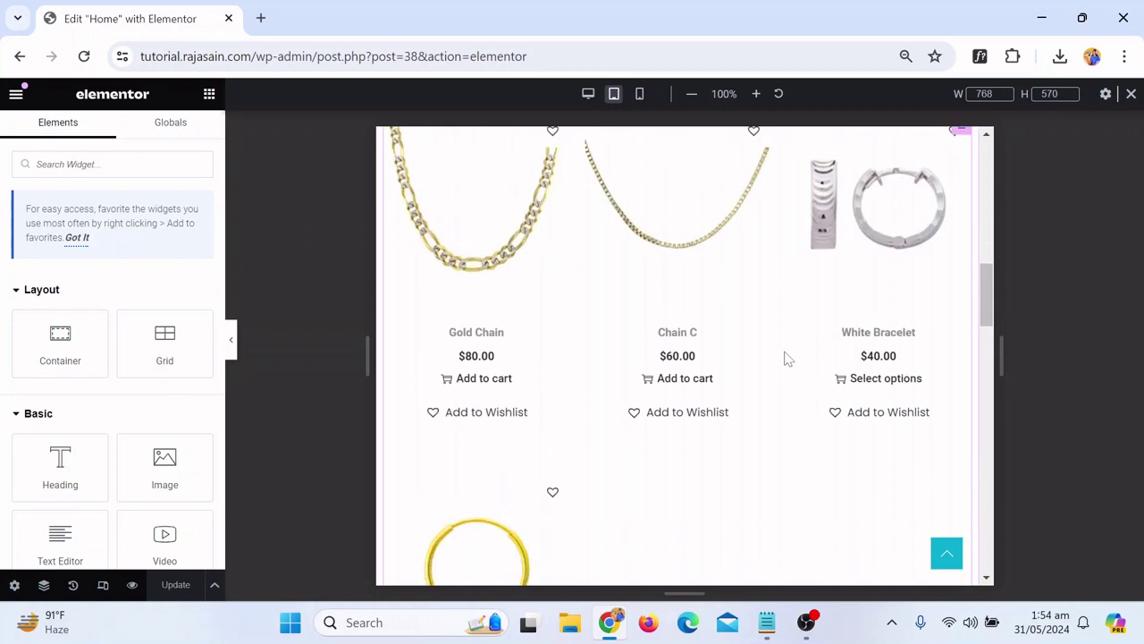
{"action": "scroll", "coordinate": [790, 360], "scroll_direction": "down", "scroll_amount": 8}
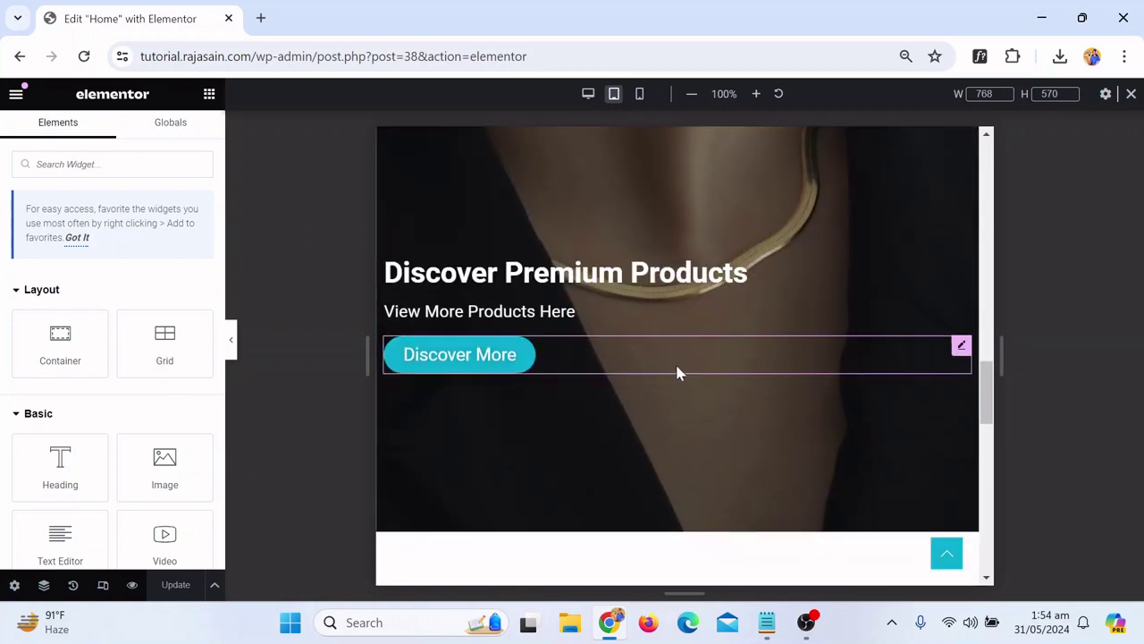
{"action": "scroll", "coordinate": [677, 373], "scroll_direction": "up", "scroll_amount": 1}
{"action": "scroll", "coordinate": [664, 349], "scroll_direction": "down", "scroll_amount": 12}
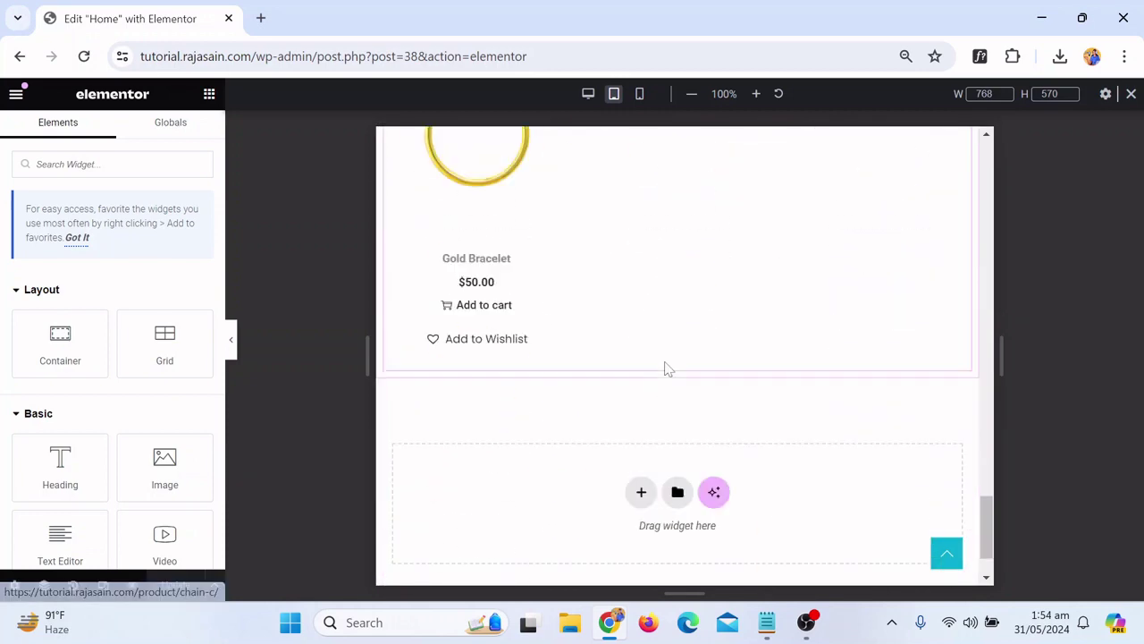
{"action": "scroll", "coordinate": [672, 384], "scroll_direction": "up", "scroll_amount": 10}
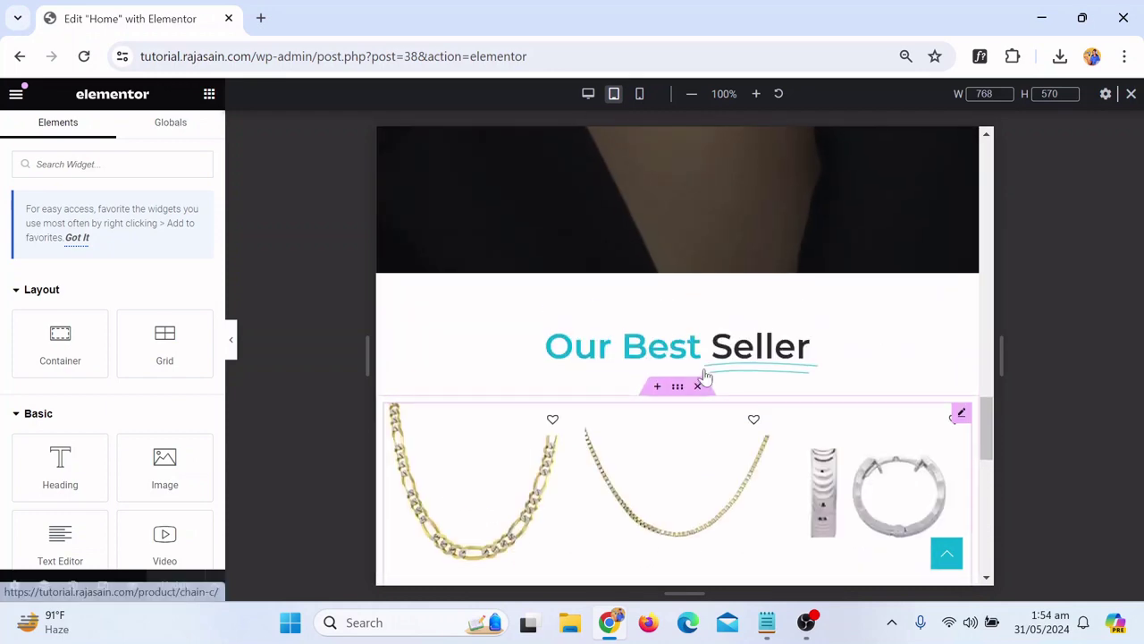
{"action": "scroll", "coordinate": [735, 335], "scroll_direction": "up", "scroll_amount": 10}
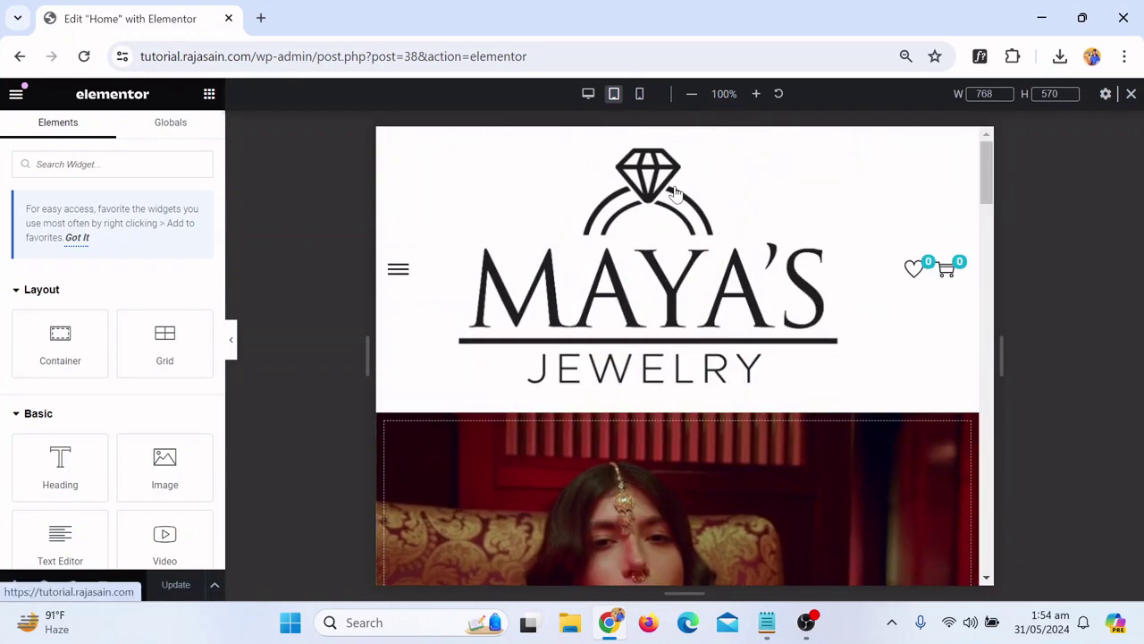
In the mobile layout, enable Play On Mobile for the background video of the page's first container
{"action": "left_click", "coordinate": [641, 95]}
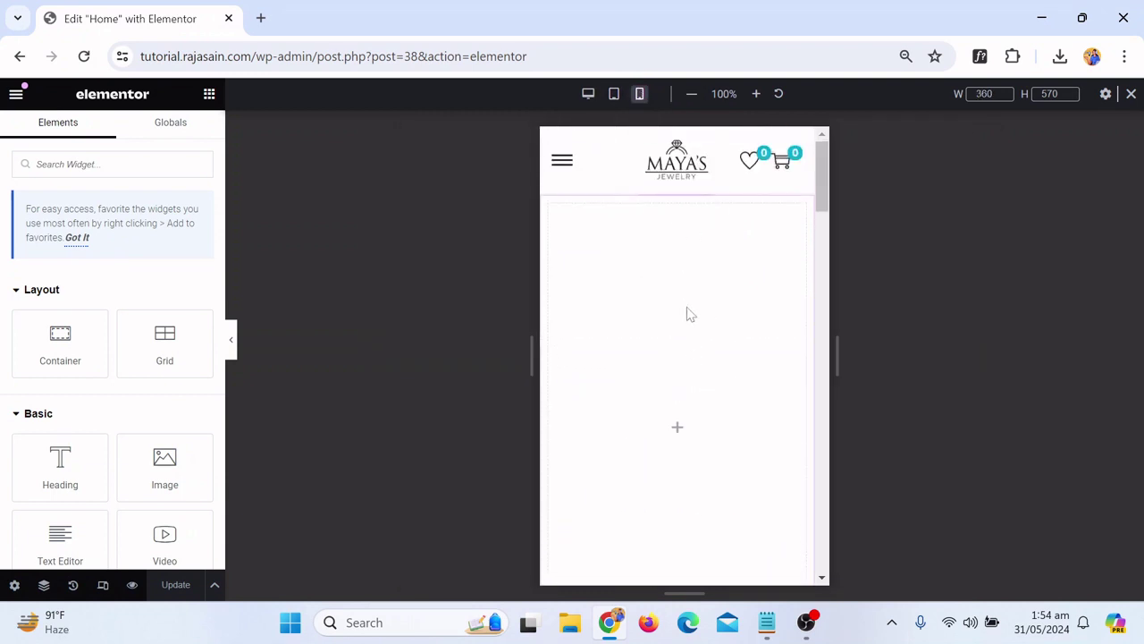
{"action": "left_click", "coordinate": [44, 585]}
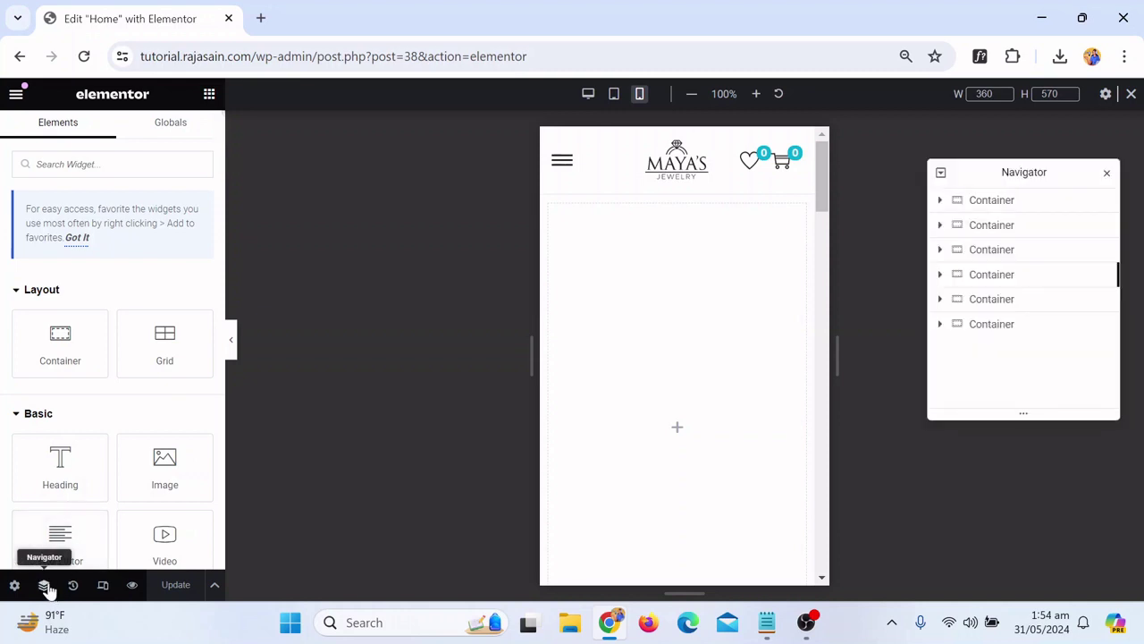
{"action": "left_click", "coordinate": [1002, 206]}
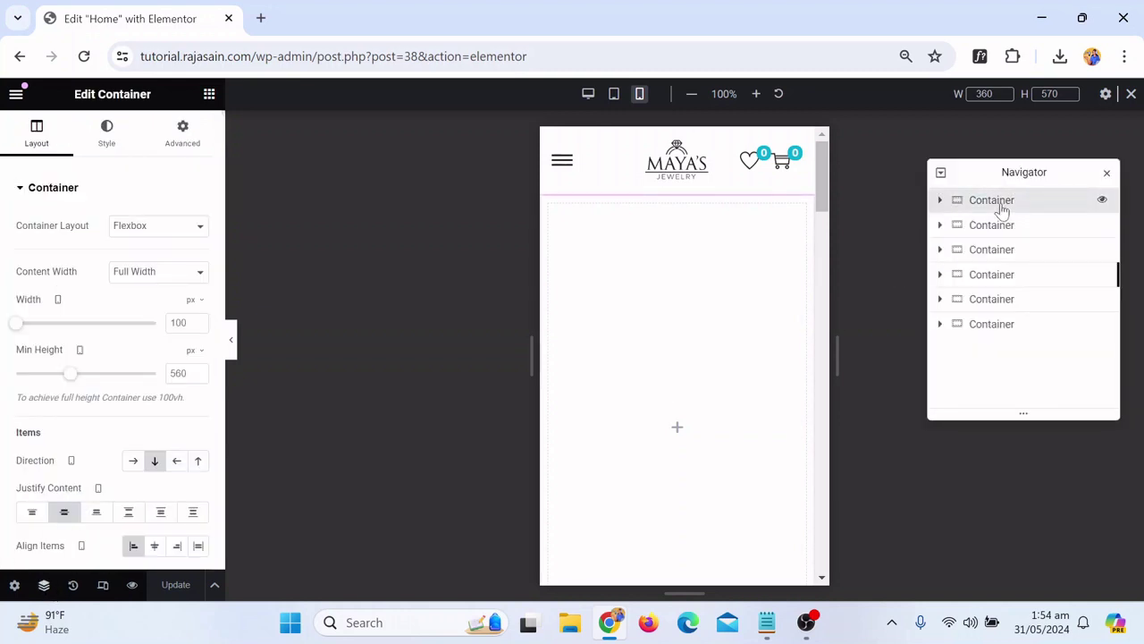
{"action": "left_click", "coordinate": [122, 148]}
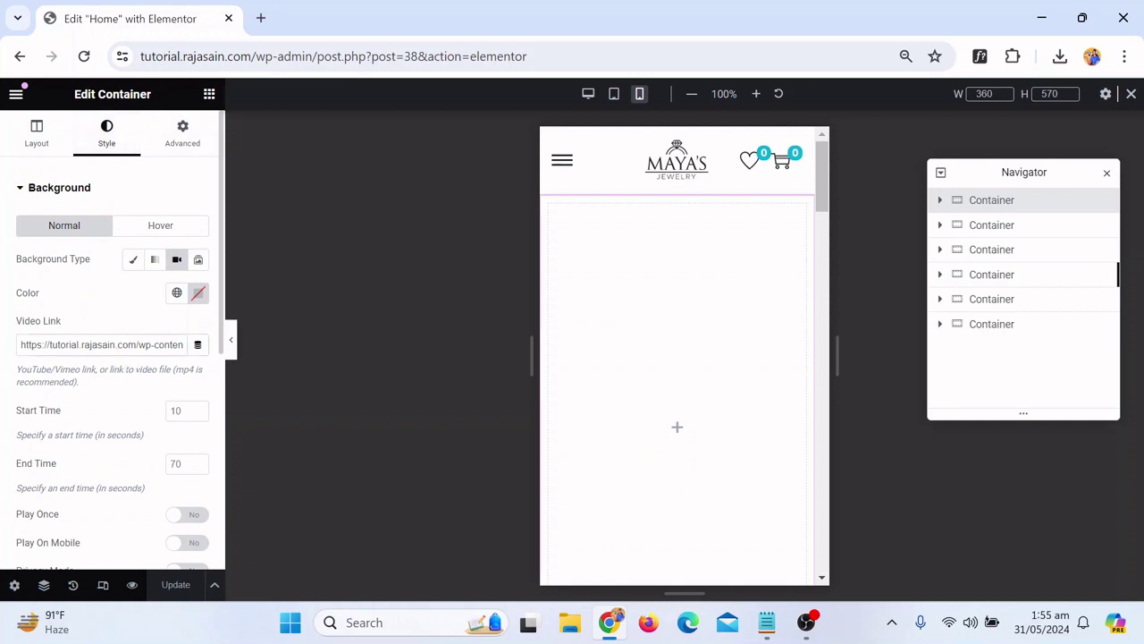
{"action": "scroll", "coordinate": [173, 393], "scroll_direction": "down", "scroll_amount": 2}
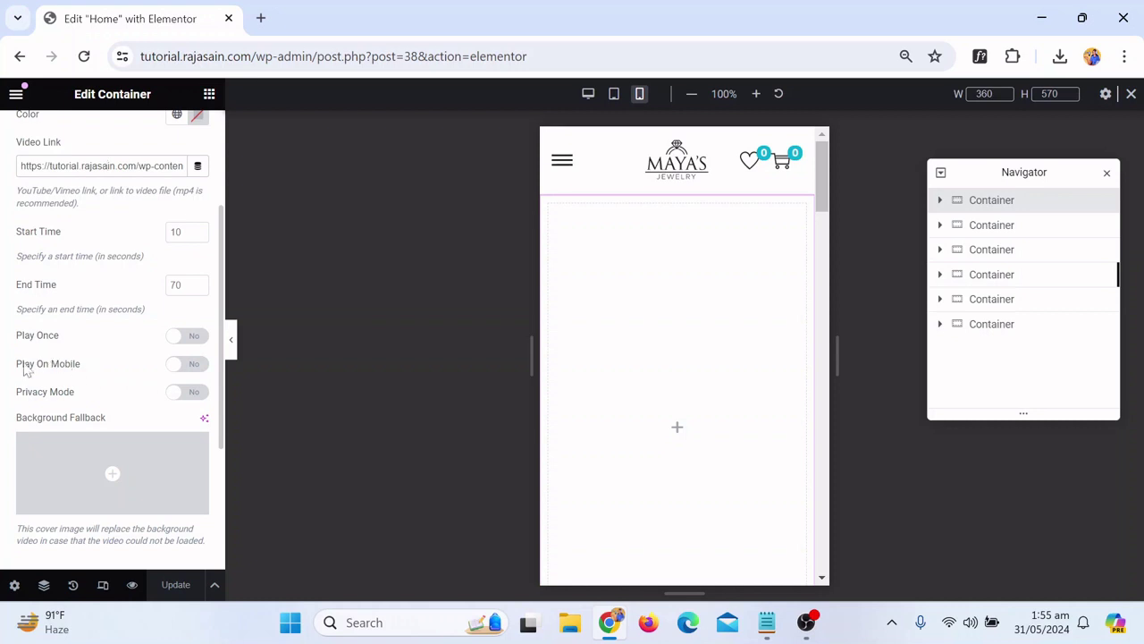
{"action": "left_click", "coordinate": [186, 365]}
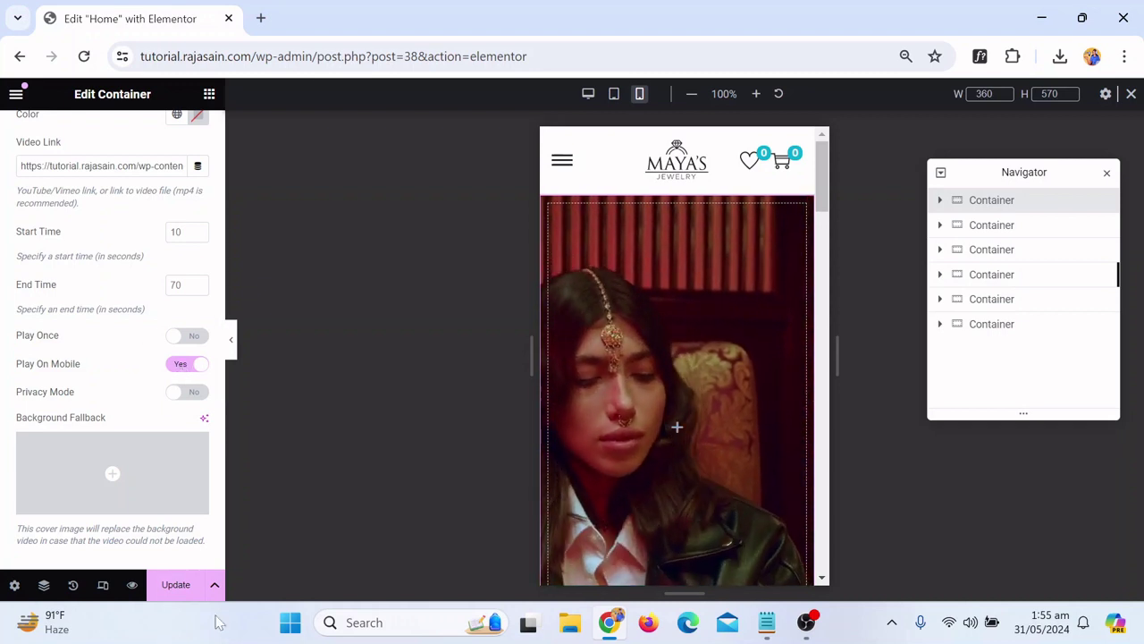
Set the mobile typography size of the "Latest Products" animated headline to 28 px
{"action": "scroll", "coordinate": [676, 311], "scroll_direction": "down", "scroll_amount": 3}
{"action": "scroll", "coordinate": [677, 310], "scroll_direction": "down", "scroll_amount": 2}
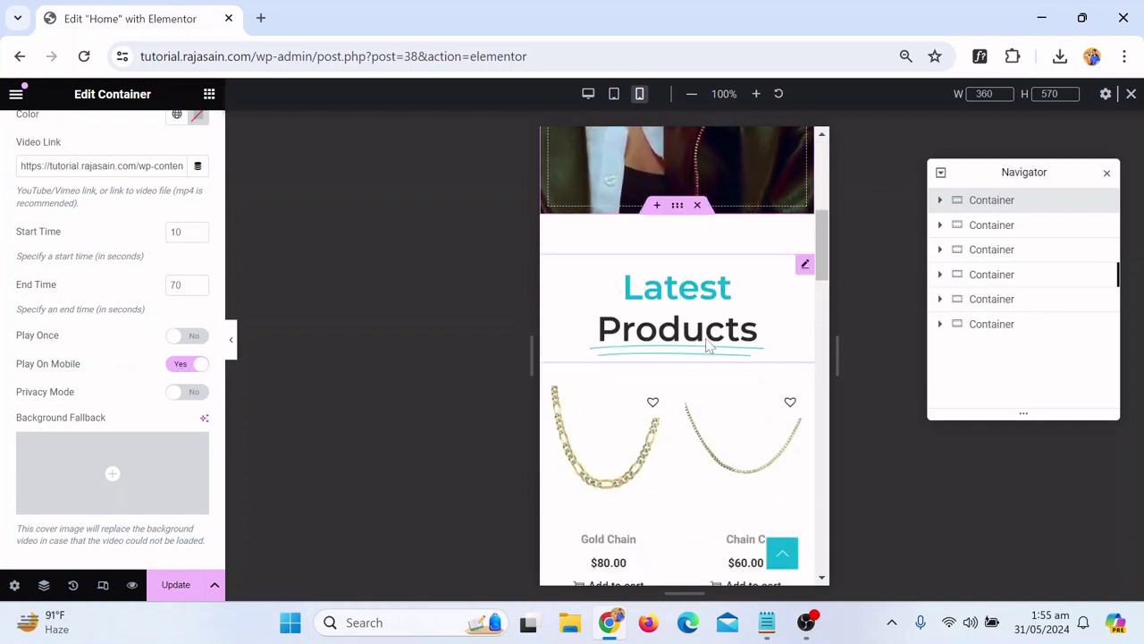
{"action": "left_click", "coordinate": [804, 265]}
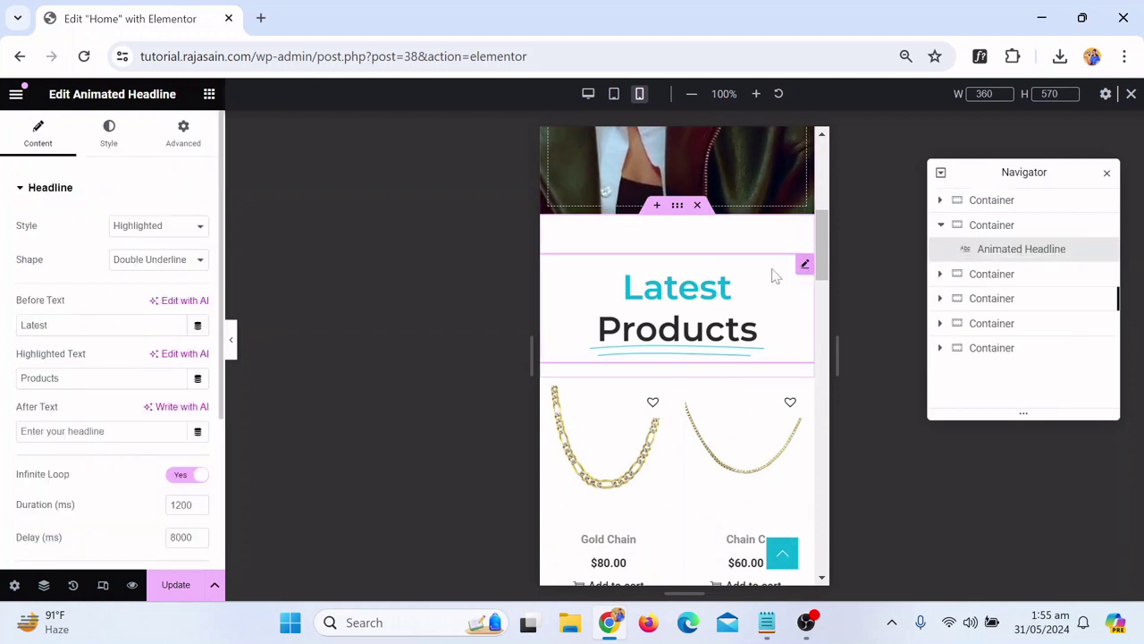
{"action": "left_click", "coordinate": [111, 132]}
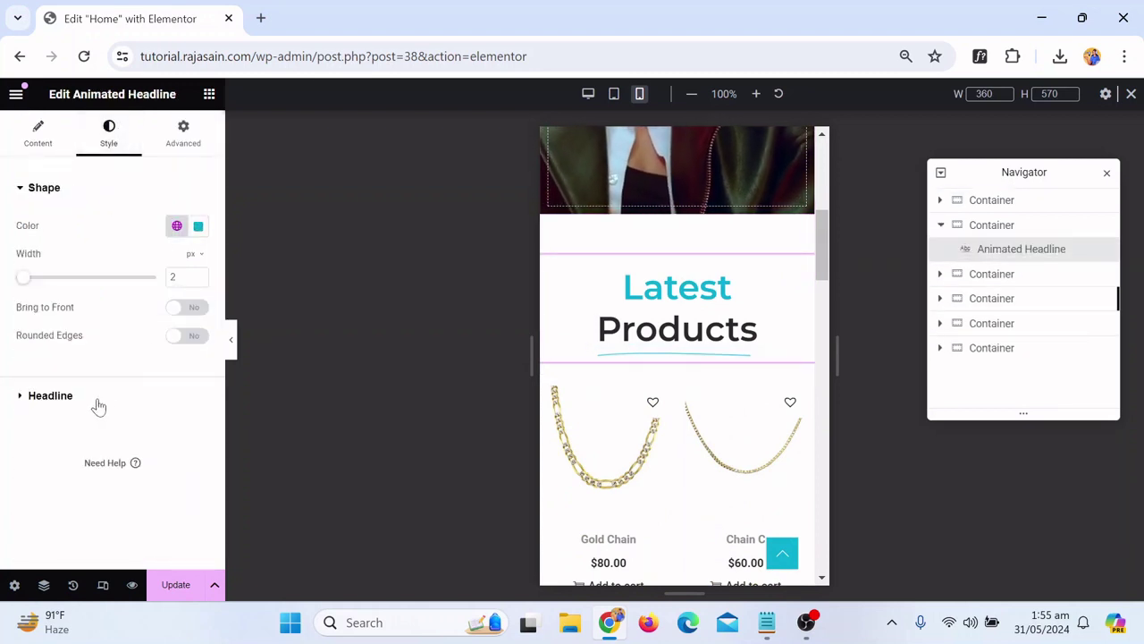
{"action": "left_click", "coordinate": [50, 396]}
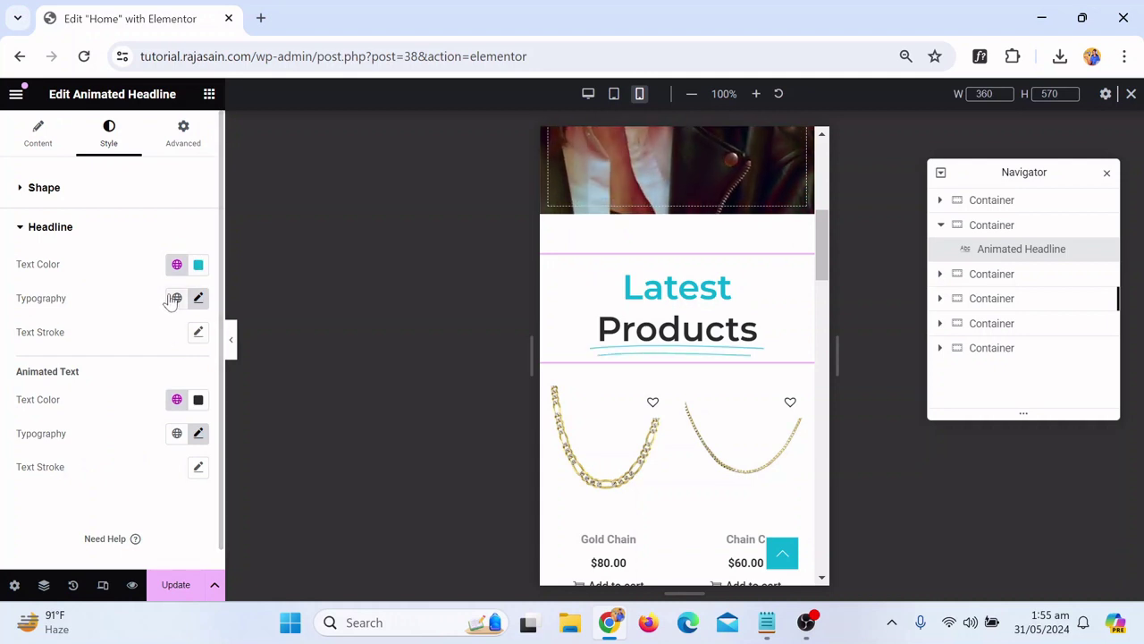
{"action": "left_click", "coordinate": [199, 298]}
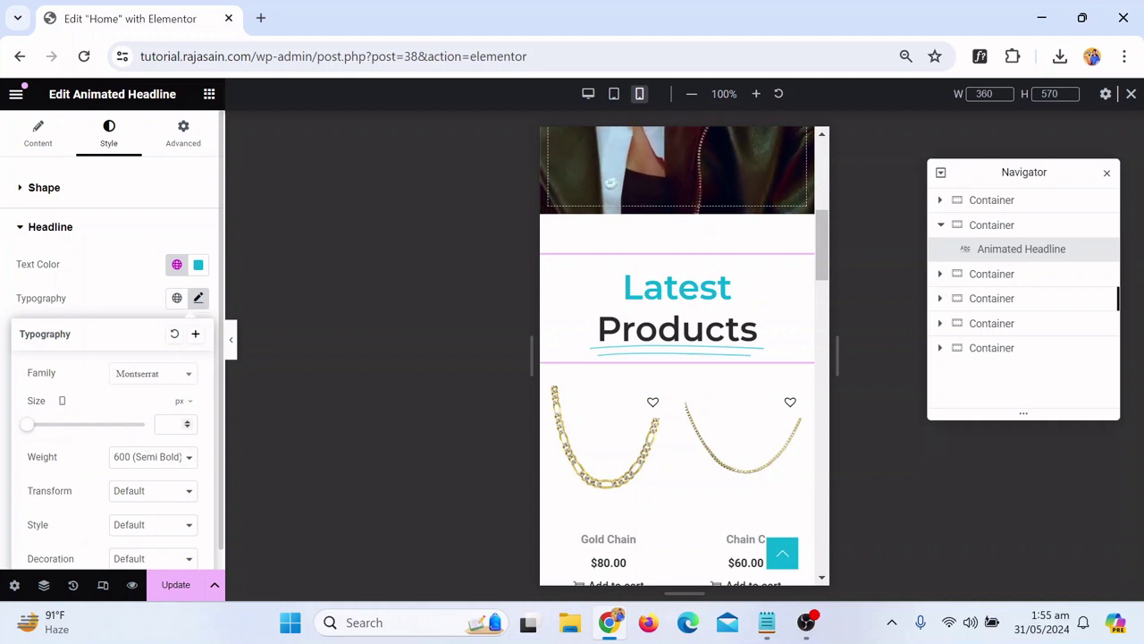
{"action": "type", "text": "21"}
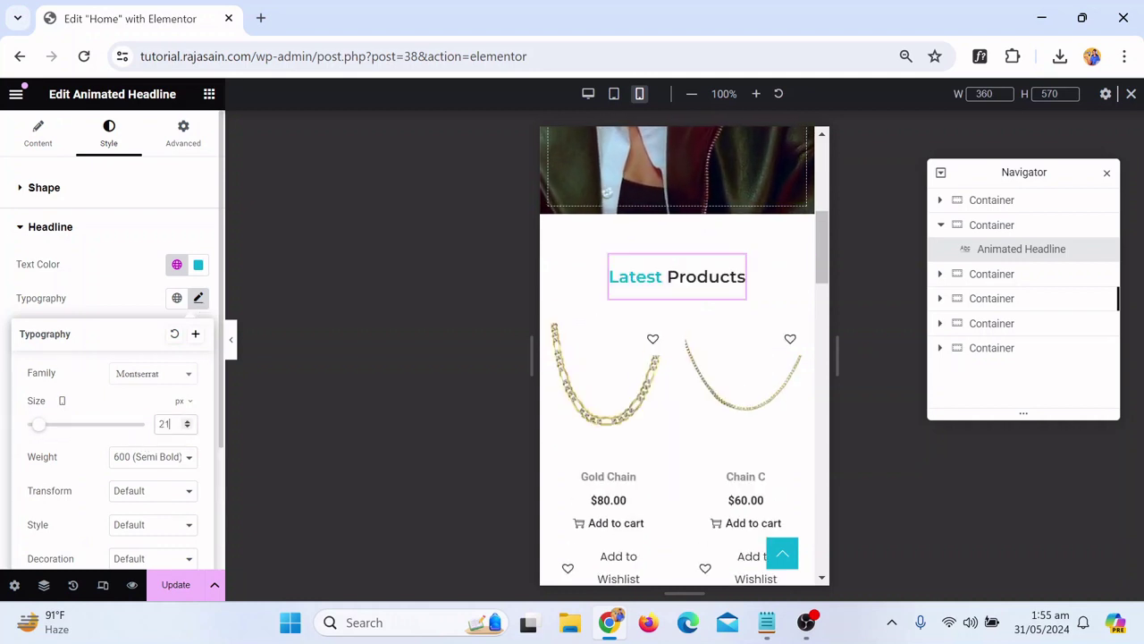
{"action": "key", "text": "Up"}
{"action": "key", "text": "Up"}
{"action": "key", "text": "Up"}
{"action": "key", "text": "Up"}
{"action": "key", "text": "Up"}
{"action": "key", "text": "Up"}
{"action": "key", "text": "Up"}
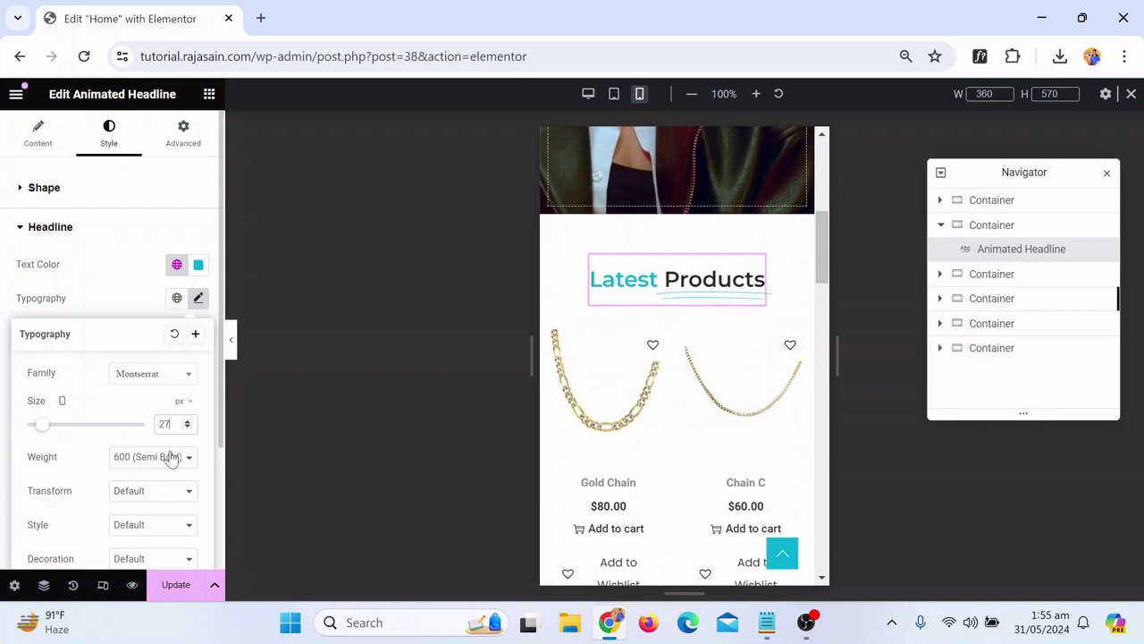
Set the font weight of the "Latest Products" headline typography to 200 (Extra Light)
{"action": "left_click", "coordinate": [170, 457]}
{"action": "key", "text": "Up"}
{"action": "key", "text": "Up"}
{"action": "key", "text": "Up"}
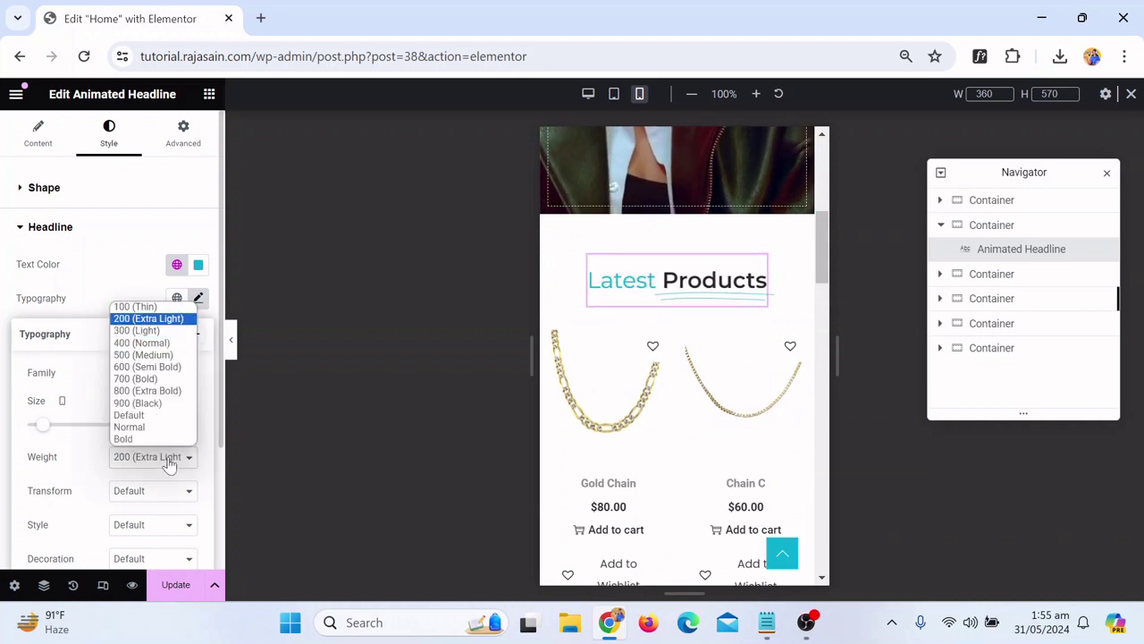
{"action": "left_click", "coordinate": [13, 304]}
{"action": "left_click", "coordinate": [13, 304]}
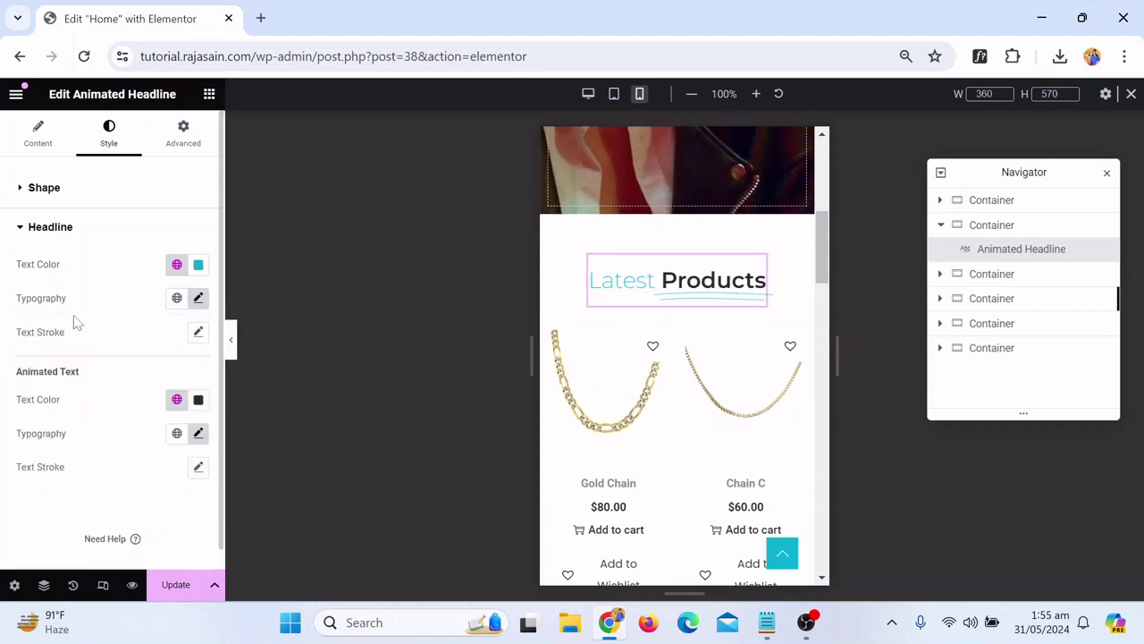
Set the font weight of the "Latest Products" headline typography to 500 (Medium) and update the page
{"action": "scroll", "coordinate": [742, 402], "scroll_direction": "down", "scroll_amount": 4}
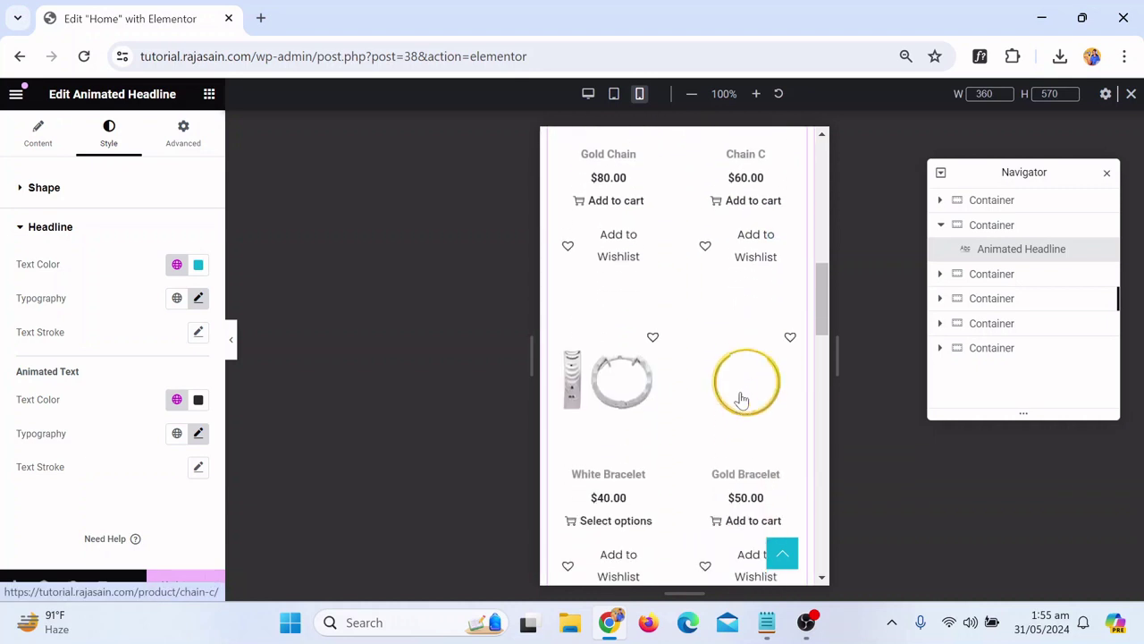
{"action": "scroll", "coordinate": [740, 400], "scroll_direction": "up", "scroll_amount": 5}
{"action": "scroll", "coordinate": [741, 402], "scroll_direction": "down", "scroll_amount": 1}
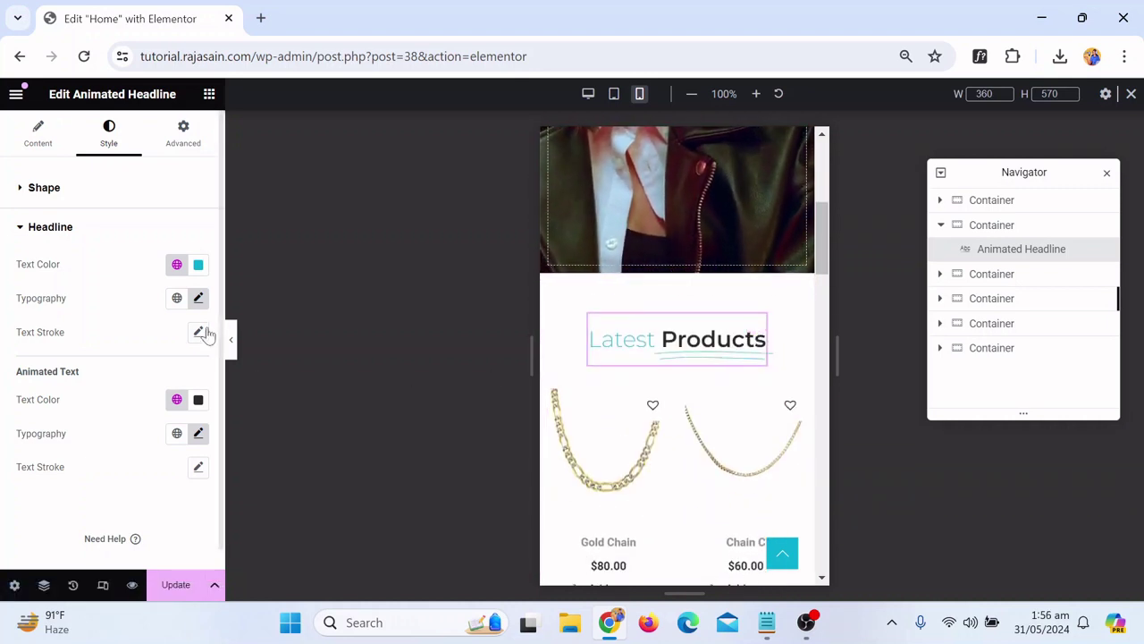
{"action": "left_click", "coordinate": [198, 300]}
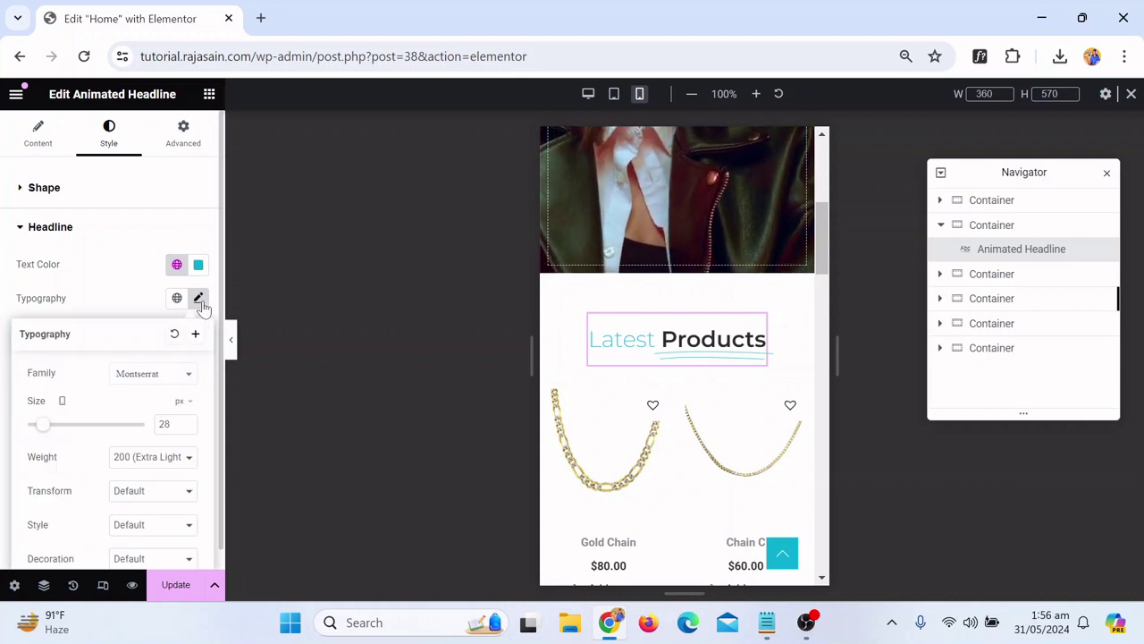
{"action": "left_click", "coordinate": [125, 305]}
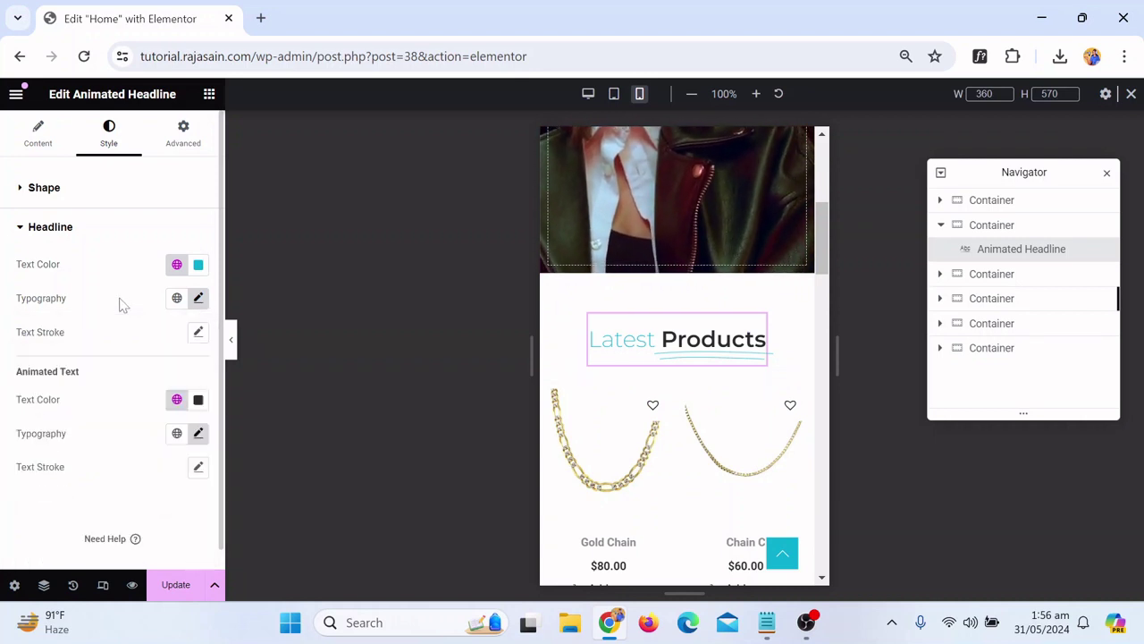
{"action": "left_click", "coordinate": [198, 300]}
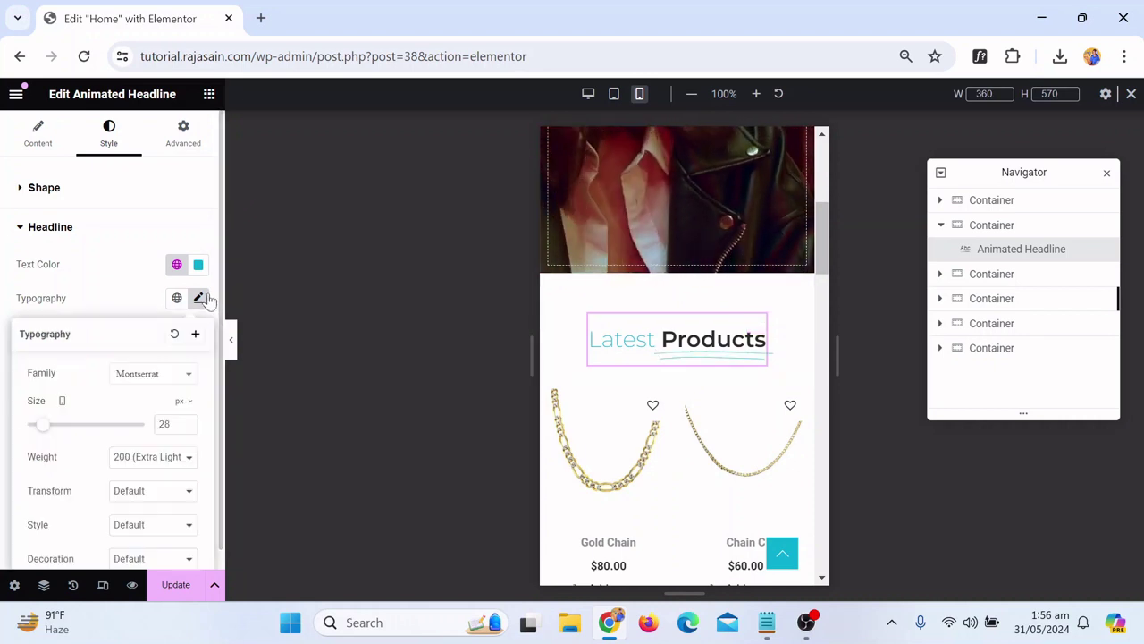
{"action": "left_click", "coordinate": [152, 461]}
{"action": "left_click", "coordinate": [164, 347]}
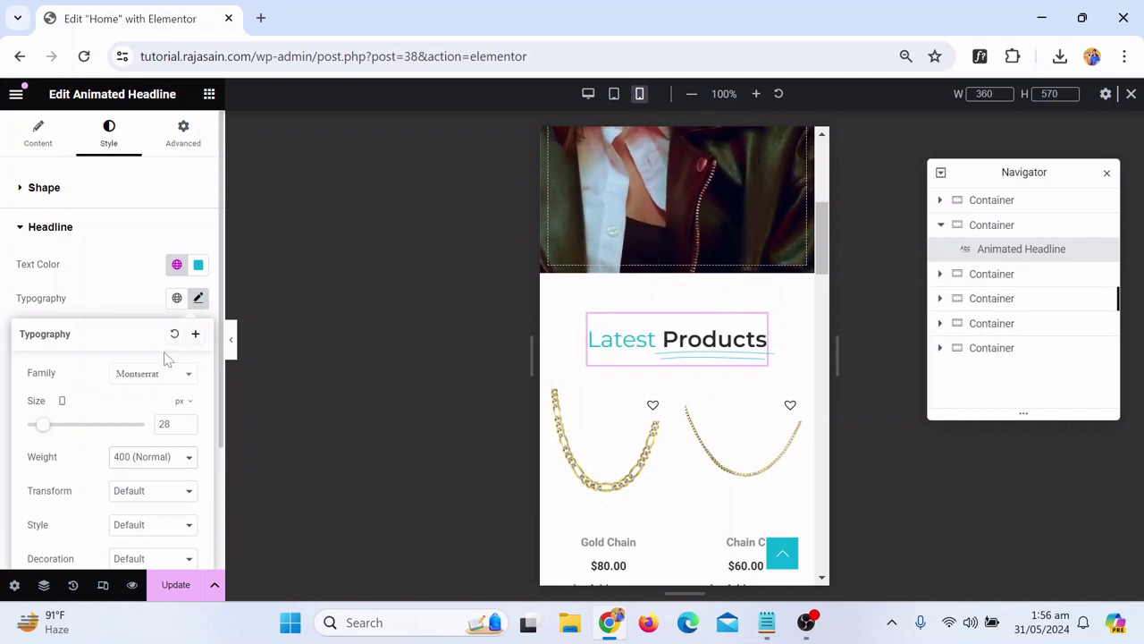
{"action": "left_click", "coordinate": [146, 457]}
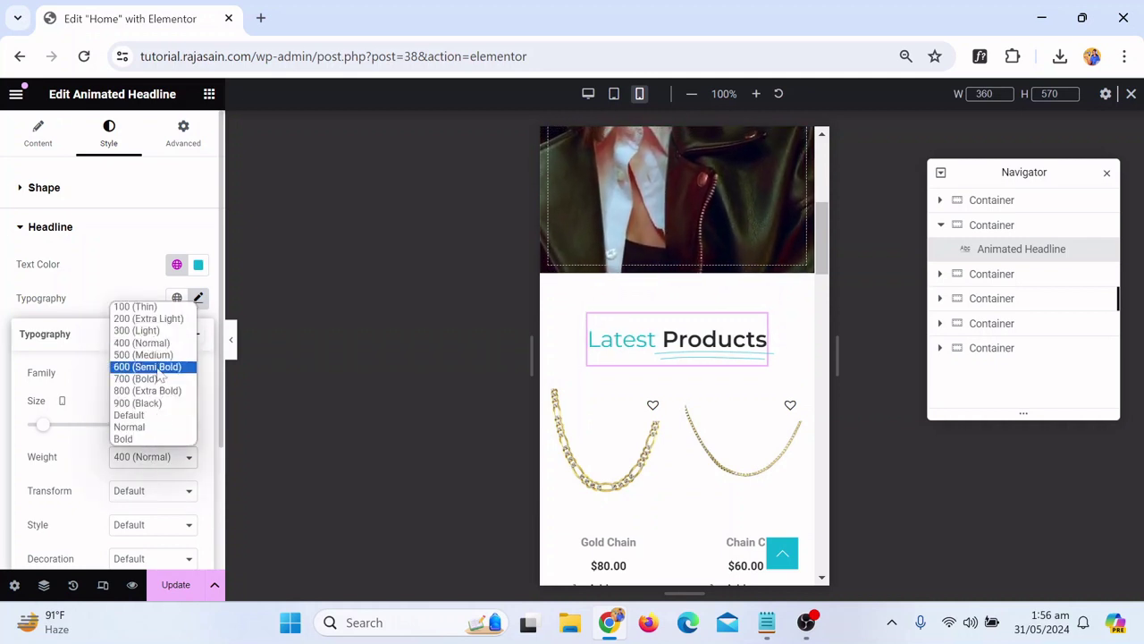
{"action": "key", "text": "Escape"}
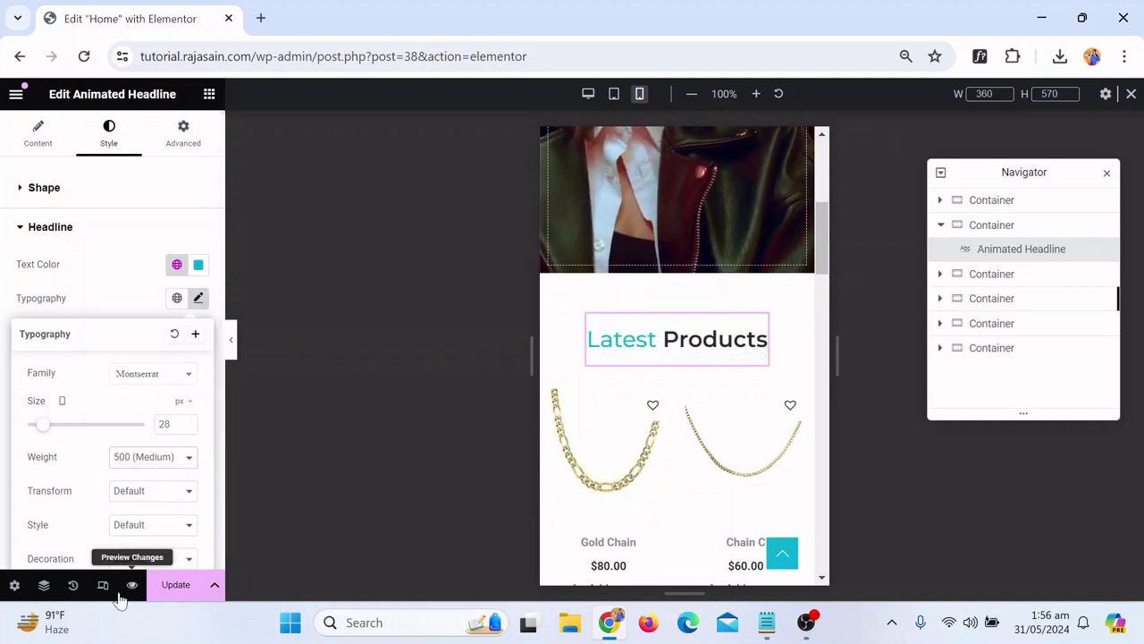
{"action": "left_click", "coordinate": [157, 586]}
Open the headline typography settings of the "Our Best Seller" animated headline in the mobile layout
{"action": "scroll", "coordinate": [647, 407], "scroll_direction": "down", "scroll_amount": 7}
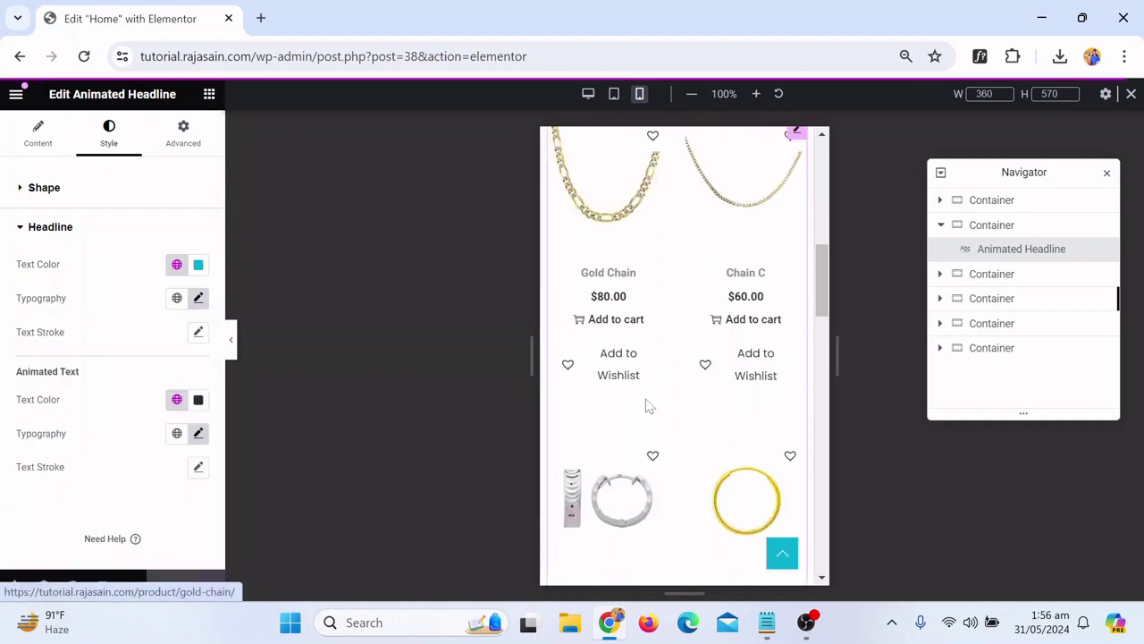
{"action": "scroll", "coordinate": [649, 403], "scroll_direction": "down", "scroll_amount": 3}
{"action": "scroll", "coordinate": [679, 429], "scroll_direction": "up", "scroll_amount": 2}
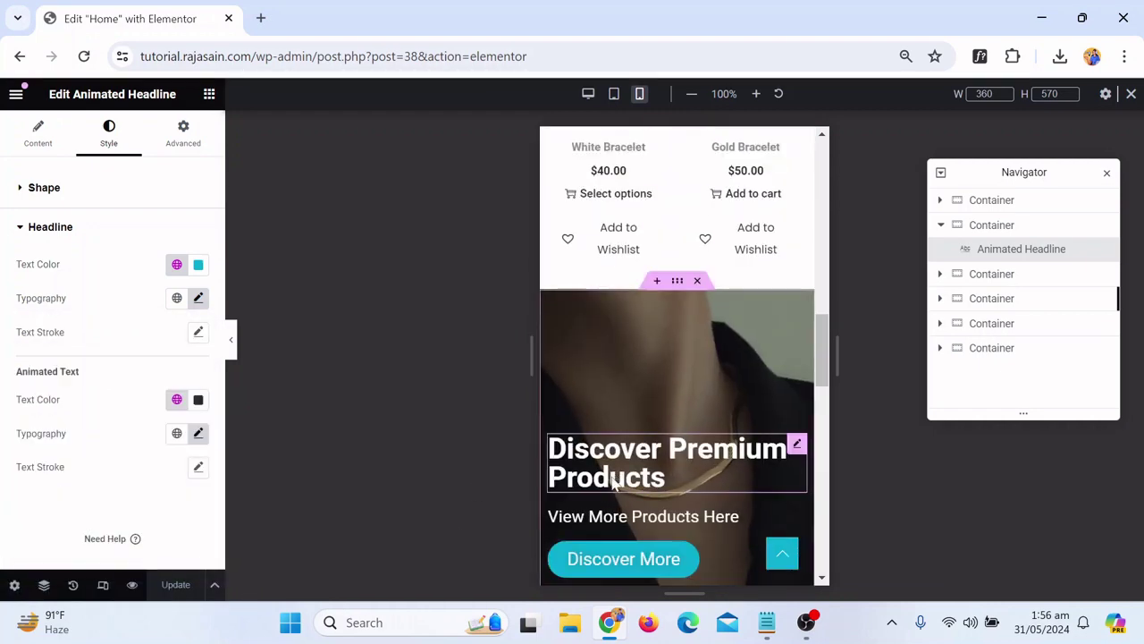
{"action": "scroll", "coordinate": [742, 463], "scroll_direction": "down", "scroll_amount": 3}
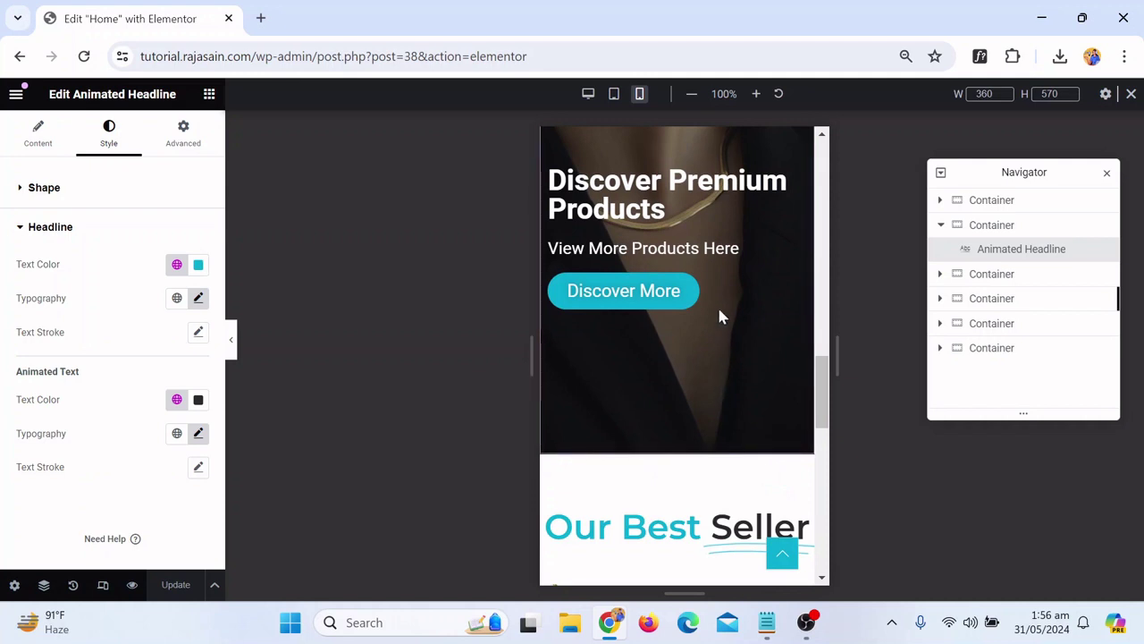
{"action": "scroll", "coordinate": [702, 345], "scroll_direction": "up", "scroll_amount": 1}
{"action": "scroll", "coordinate": [700, 330], "scroll_direction": "down", "scroll_amount": 3}
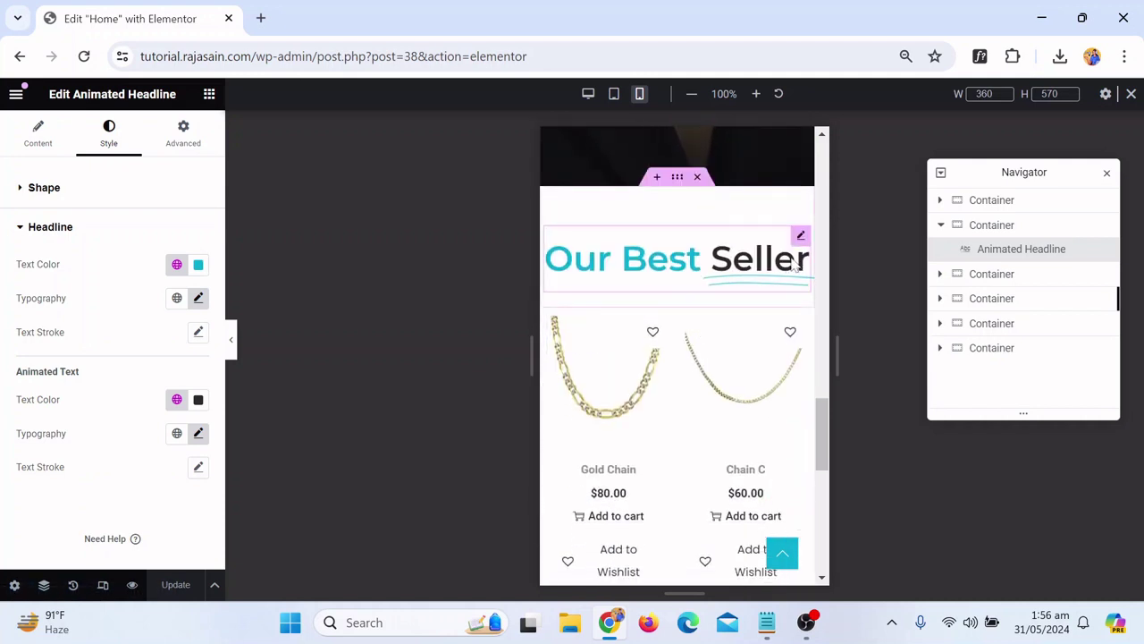
{"action": "left_click", "coordinate": [798, 249]}
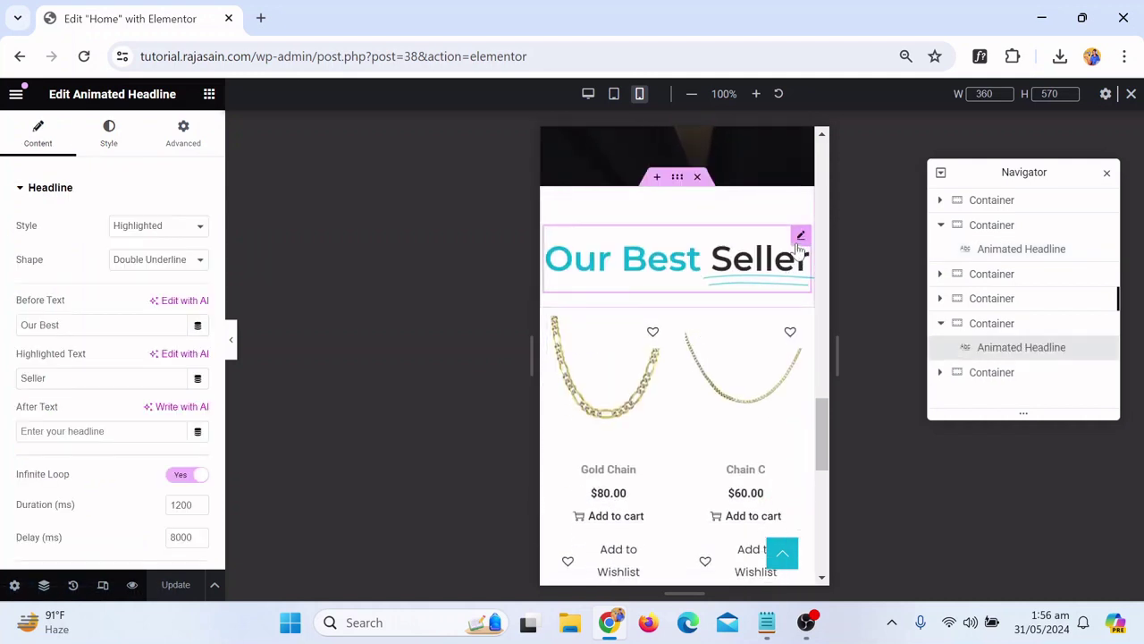
{"action": "left_click", "coordinate": [111, 139]}
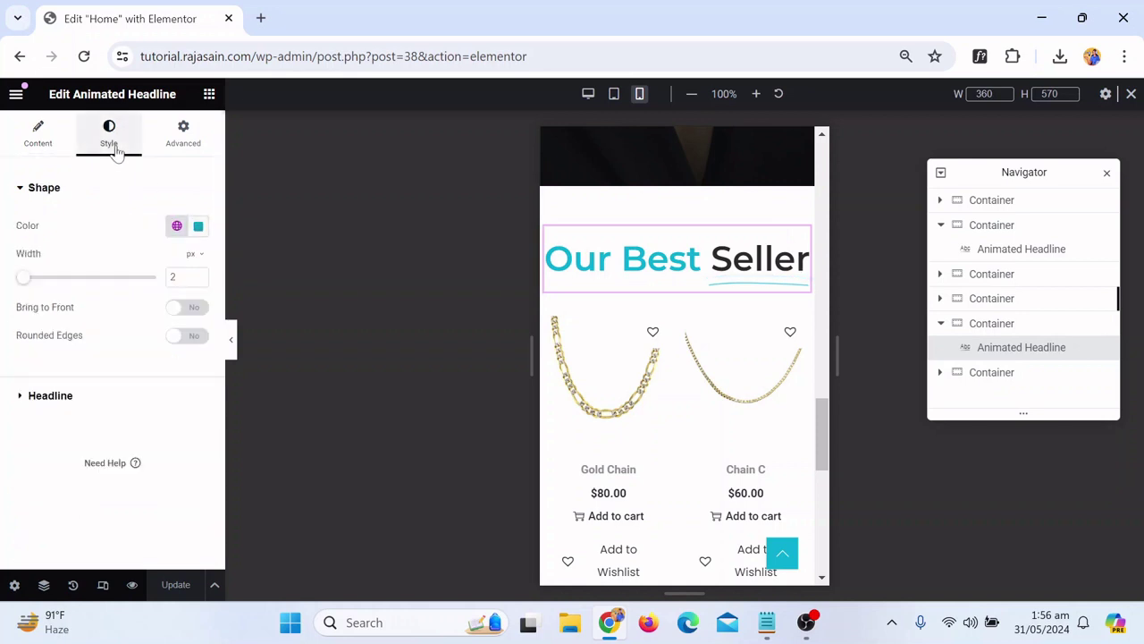
{"action": "left_click", "coordinate": [53, 396]}
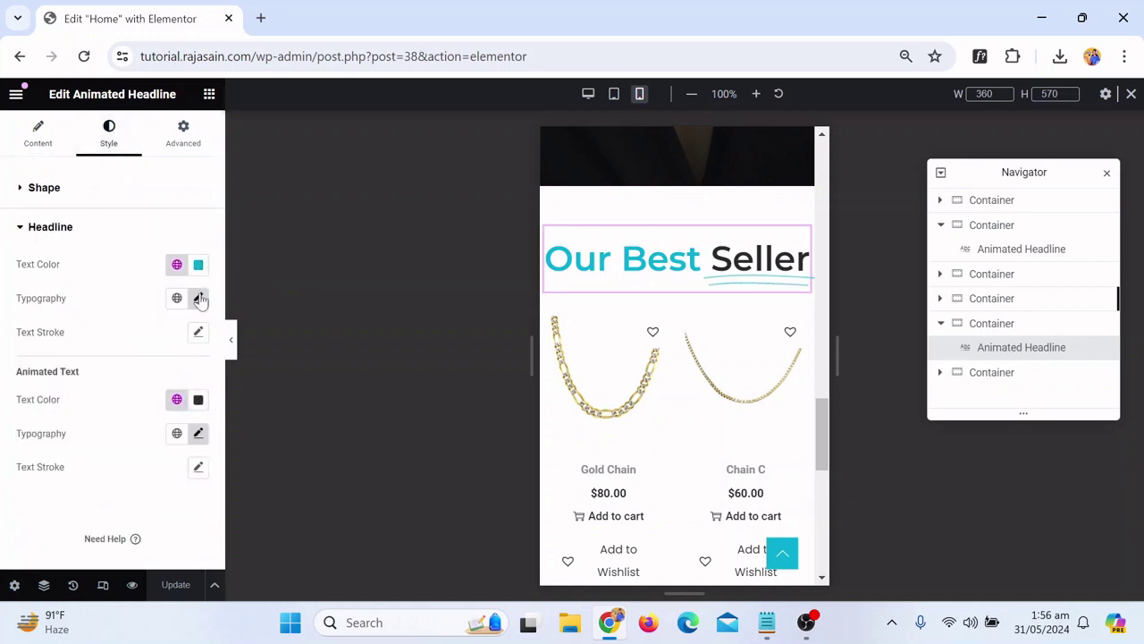
{"action": "left_click", "coordinate": [198, 300]}
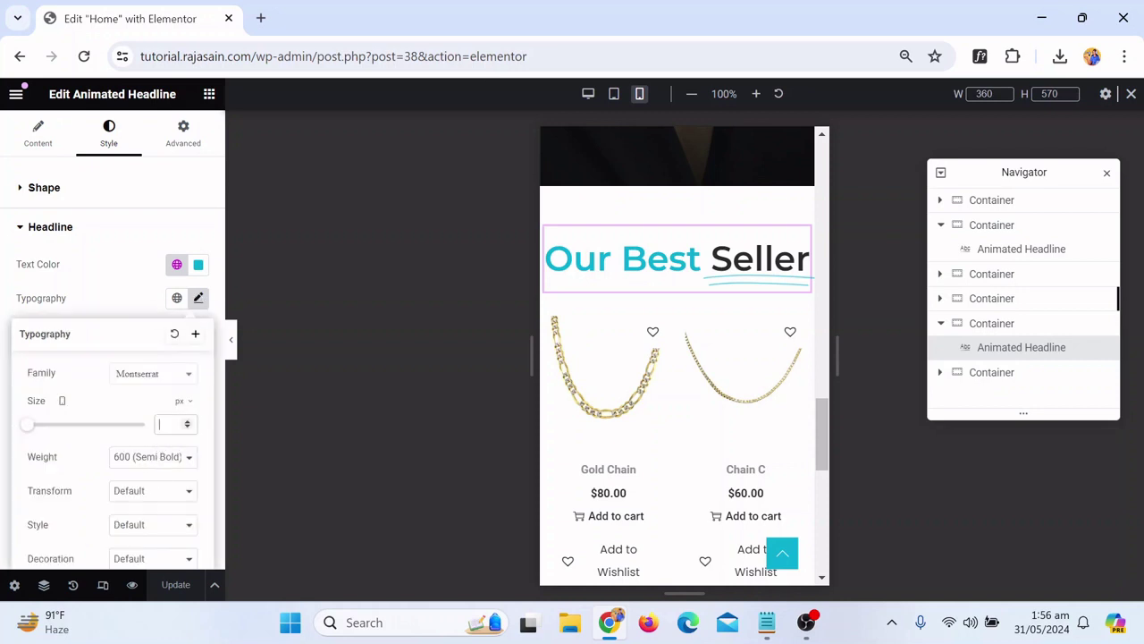
Set the mobile typography size of the "Our Best Seller" headline to 30 px and update the page
{"action": "left_click", "coordinate": [168, 424]}
{"action": "type", "text": "26"}
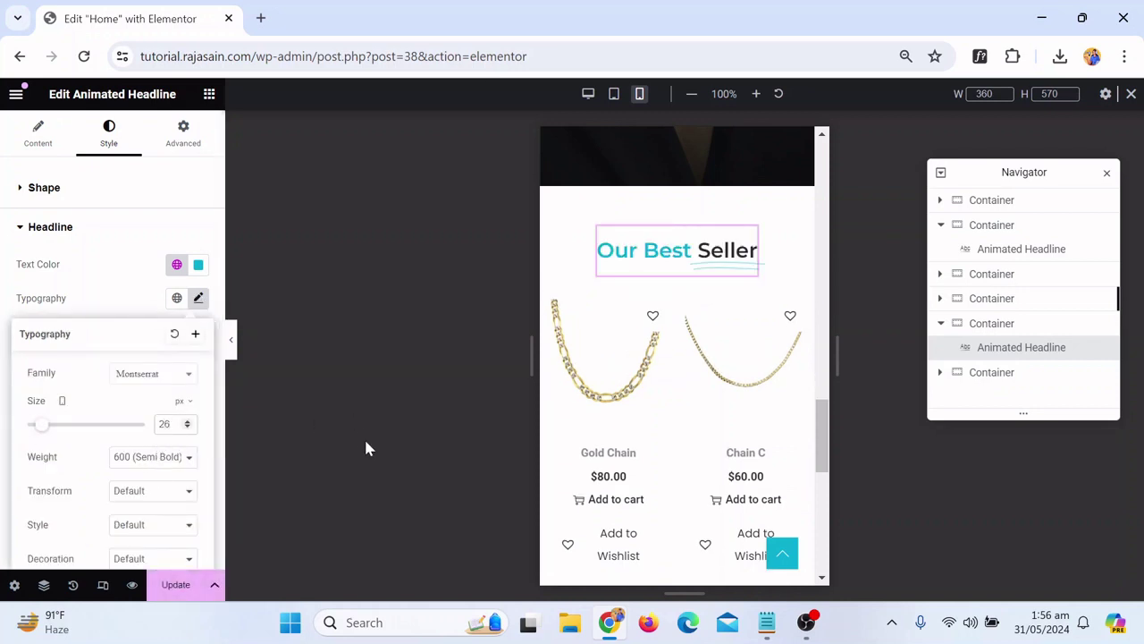
{"action": "key", "text": "Up"}
{"action": "key", "text": "Up"}
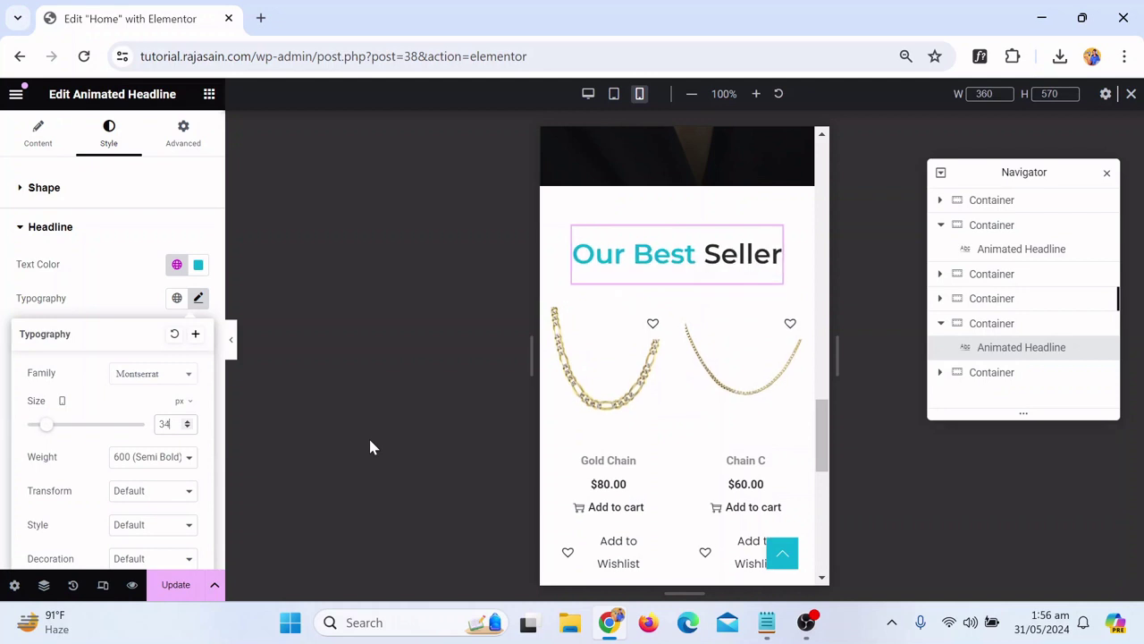
{"action": "key", "text": "Down"}
{"action": "key", "text": "Down"}
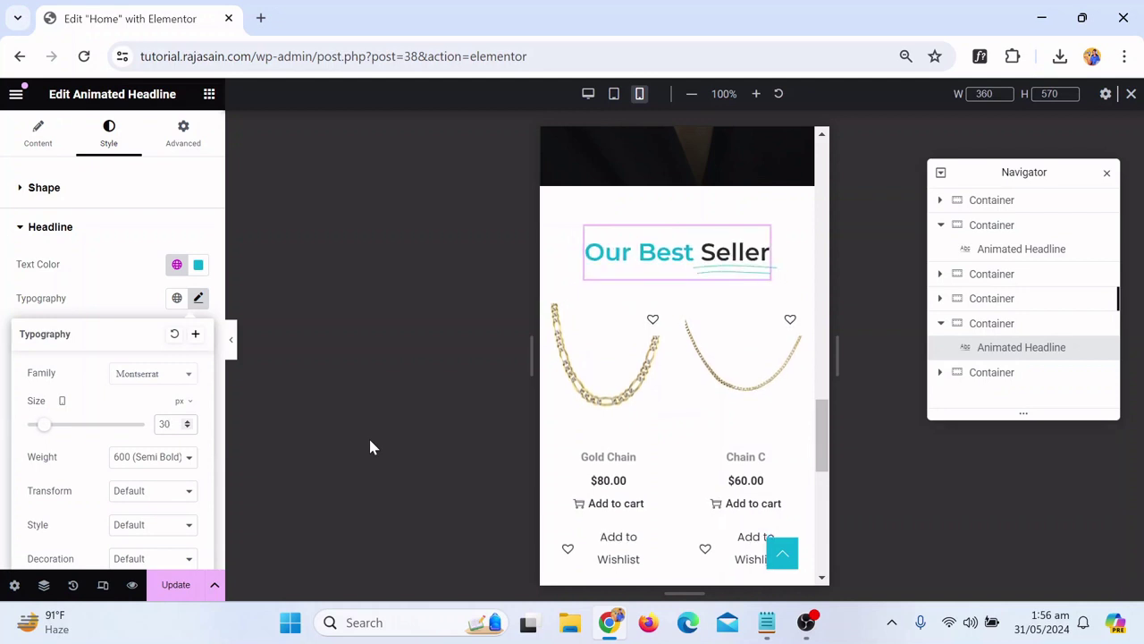
{"action": "scroll", "coordinate": [652, 391], "scroll_direction": "down", "scroll_amount": 6}
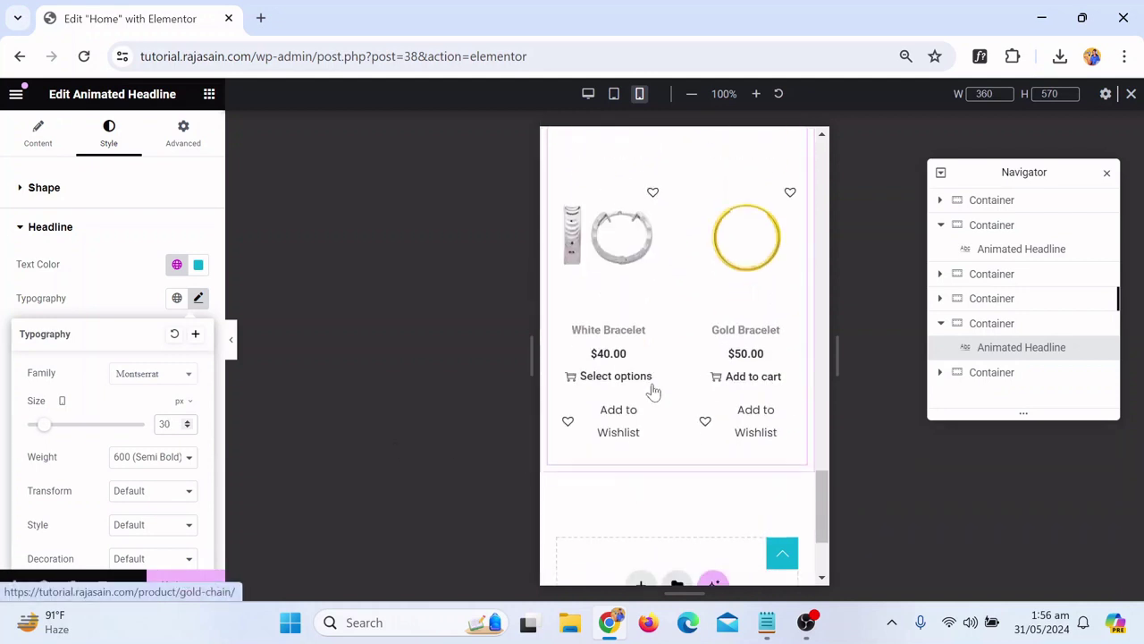
{"action": "scroll", "coordinate": [655, 385], "scroll_direction": "up", "scroll_amount": 6}
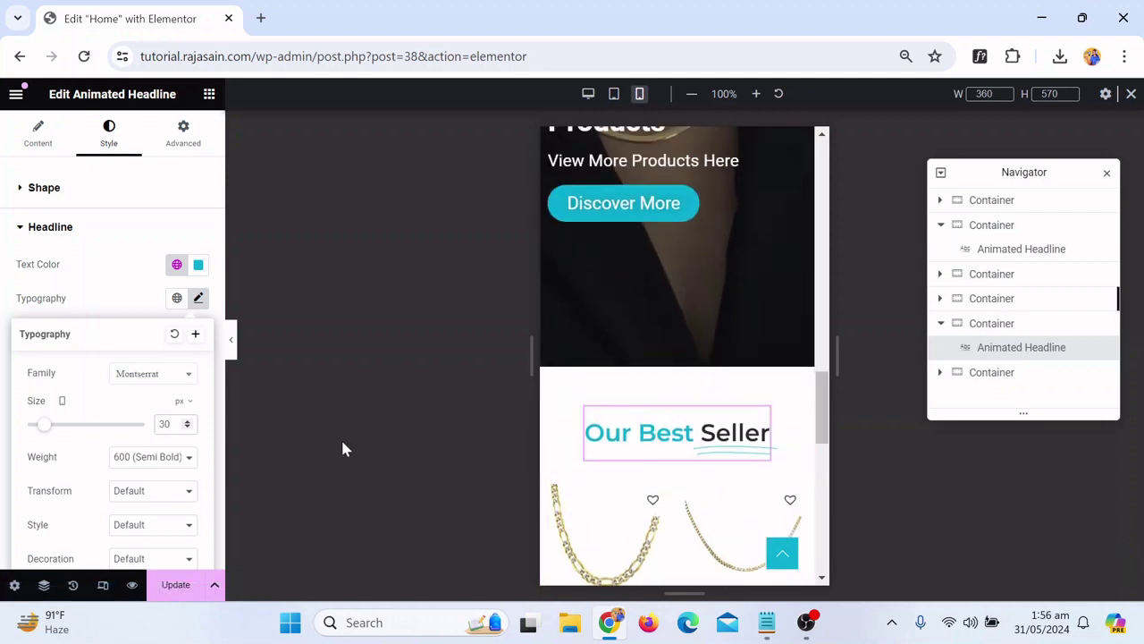
{"action": "left_click", "coordinate": [170, 581]}
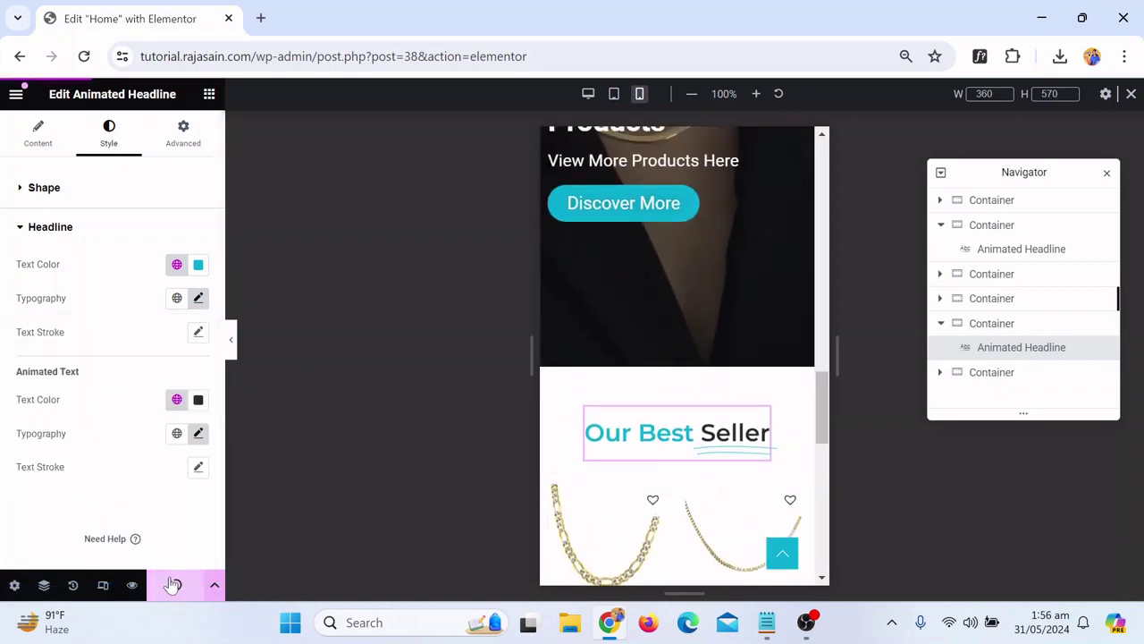
Switch the page editor back to the desktop layout and close the Navigator
{"action": "left_click", "coordinate": [589, 95]}
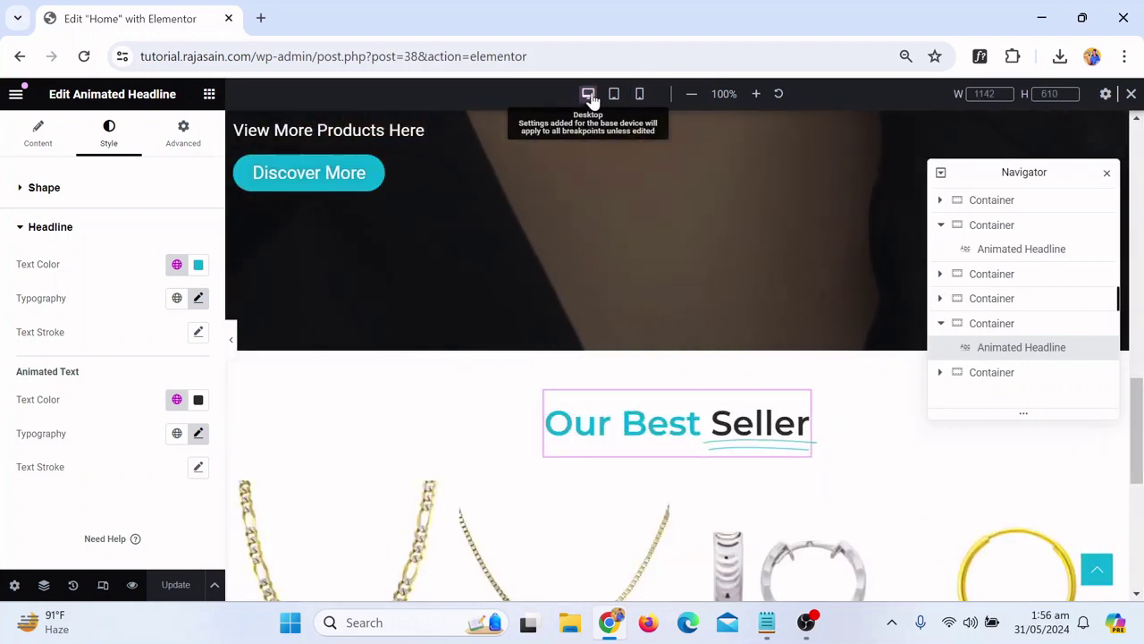
{"action": "scroll", "coordinate": [646, 382], "scroll_direction": "up", "scroll_amount": 10}
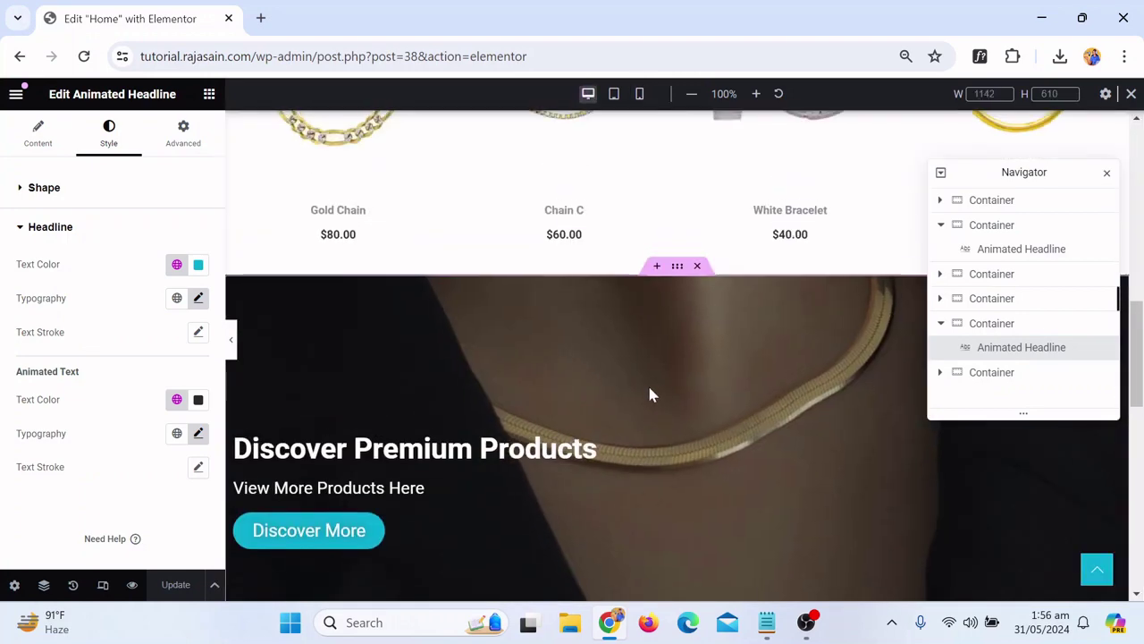
{"action": "scroll", "coordinate": [651, 426], "scroll_direction": "up", "scroll_amount": 5}
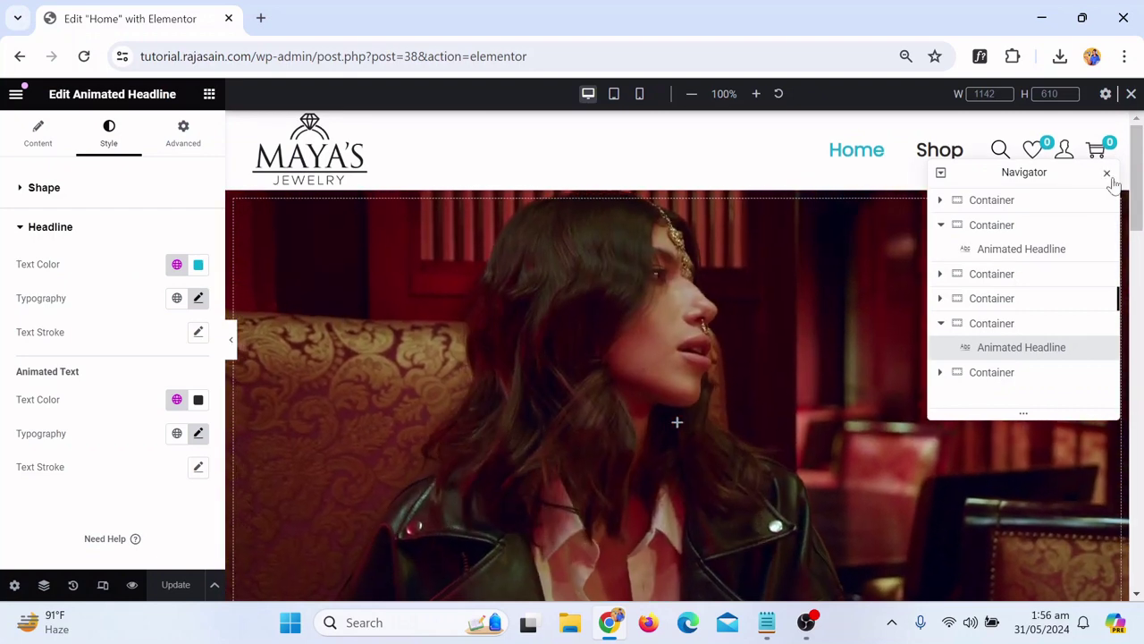
{"action": "left_click", "coordinate": [1107, 172]}
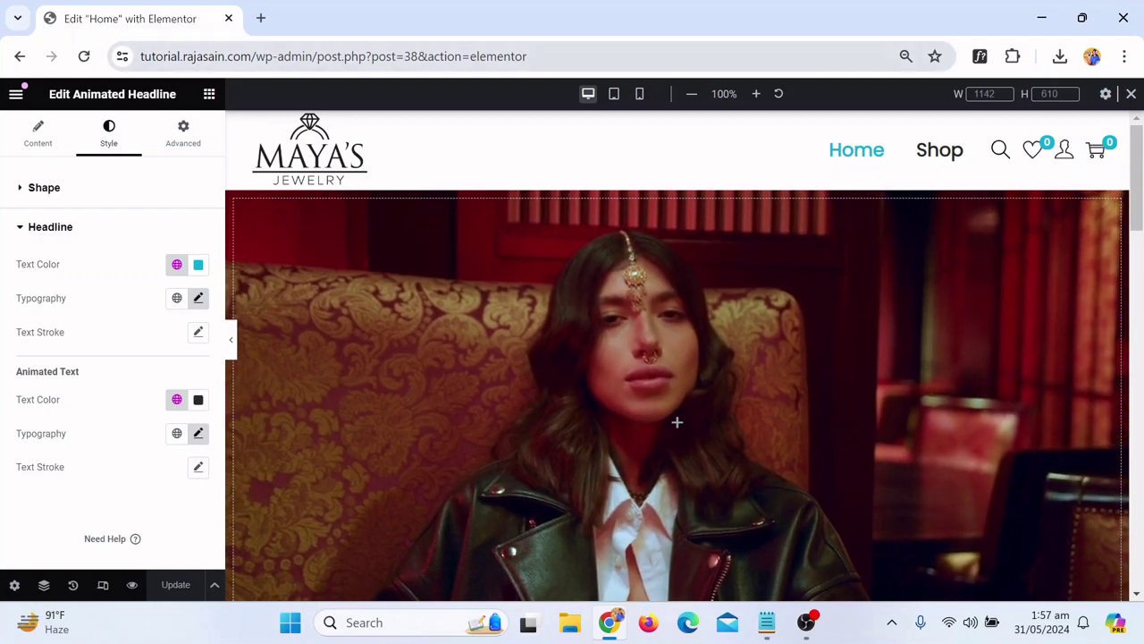
Exit the page editor to the WordPress dashboard and open the live site in a new browser tab
{"action": "left_click", "coordinate": [16, 93]}
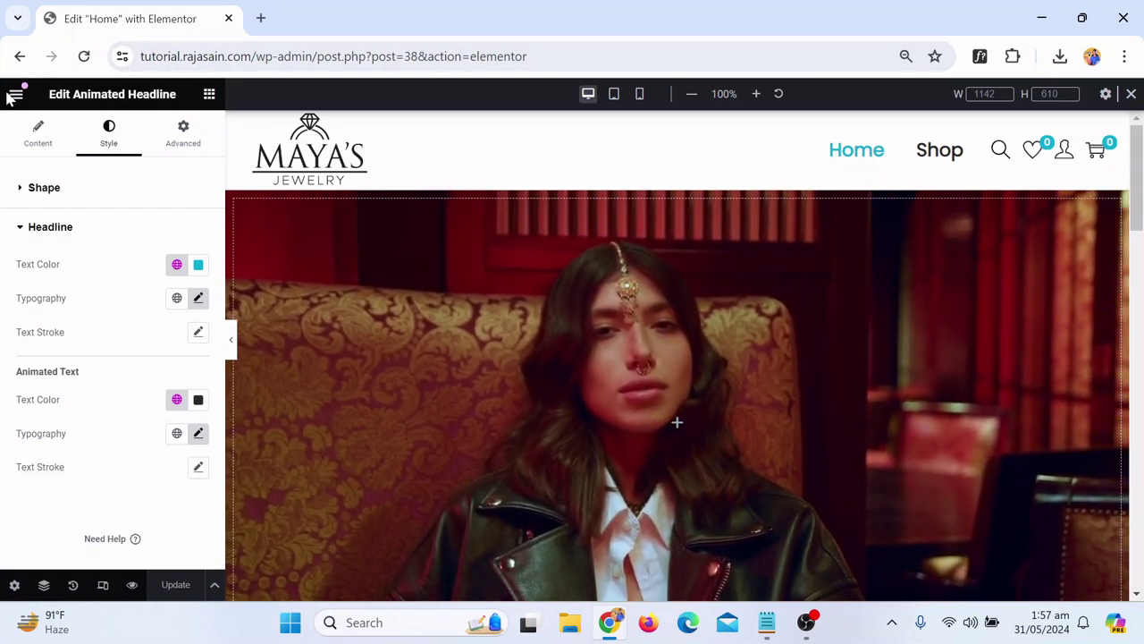
{"action": "left_click", "coordinate": [62, 475]}
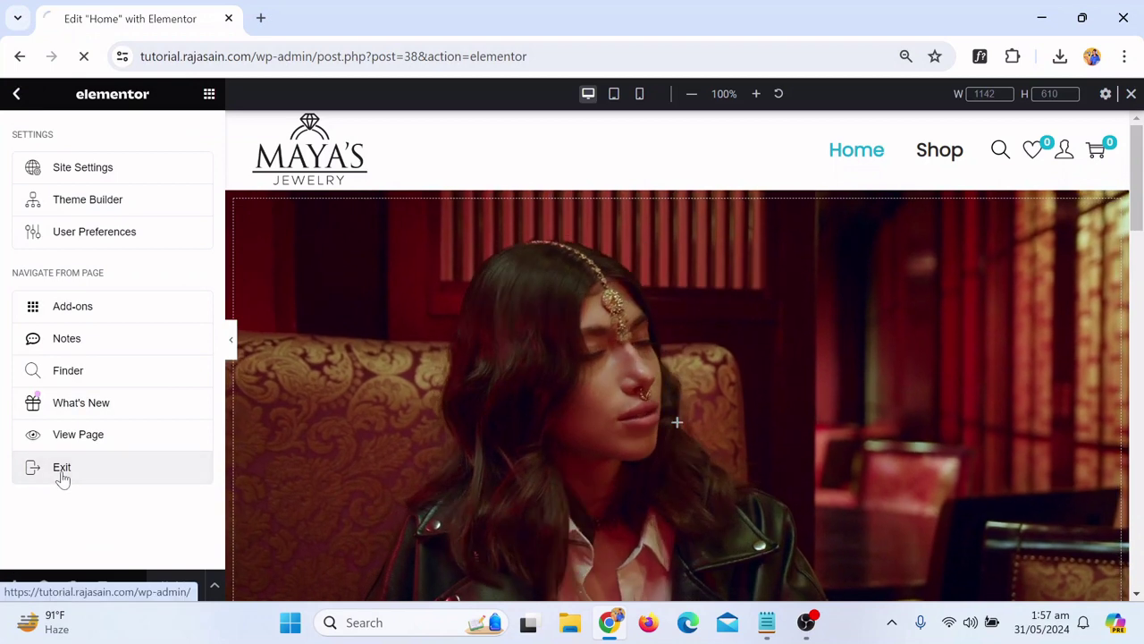
{"action": "mouse_move", "coordinate": [62, 96]}
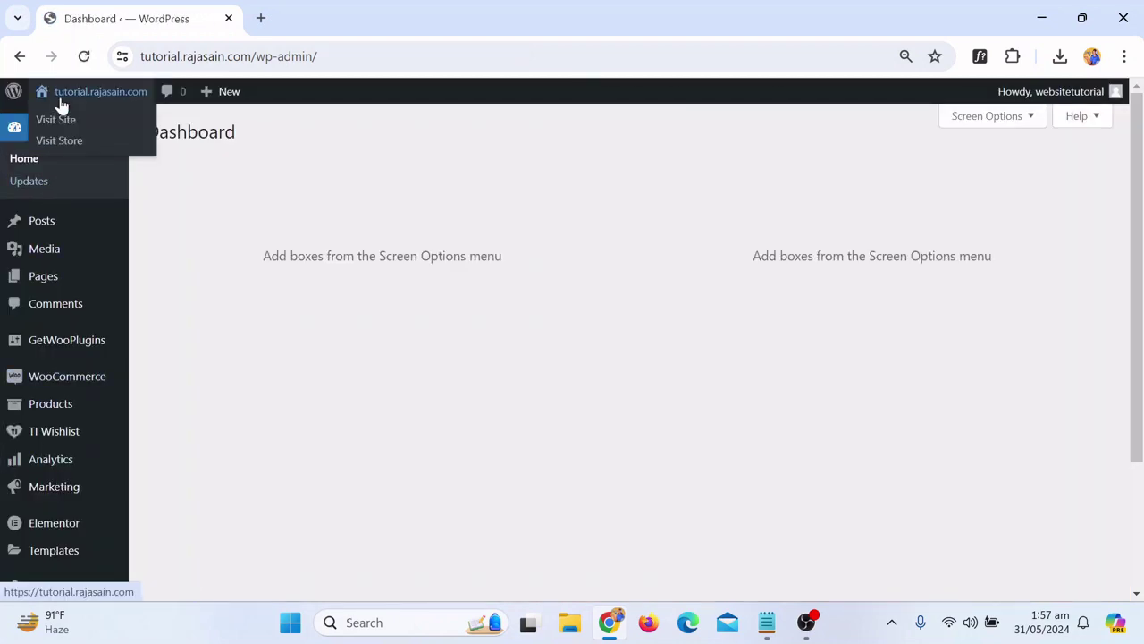
{"action": "right_click", "coordinate": [63, 119]}
{"action": "left_click", "coordinate": [105, 133]}
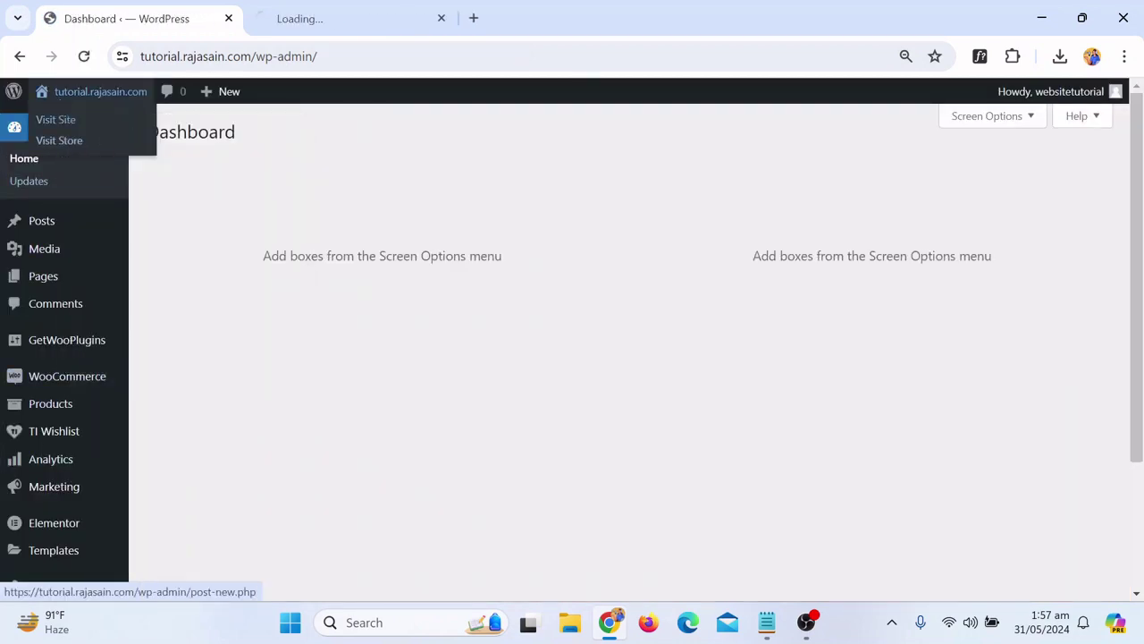
{"action": "left_click", "coordinate": [284, 10]}
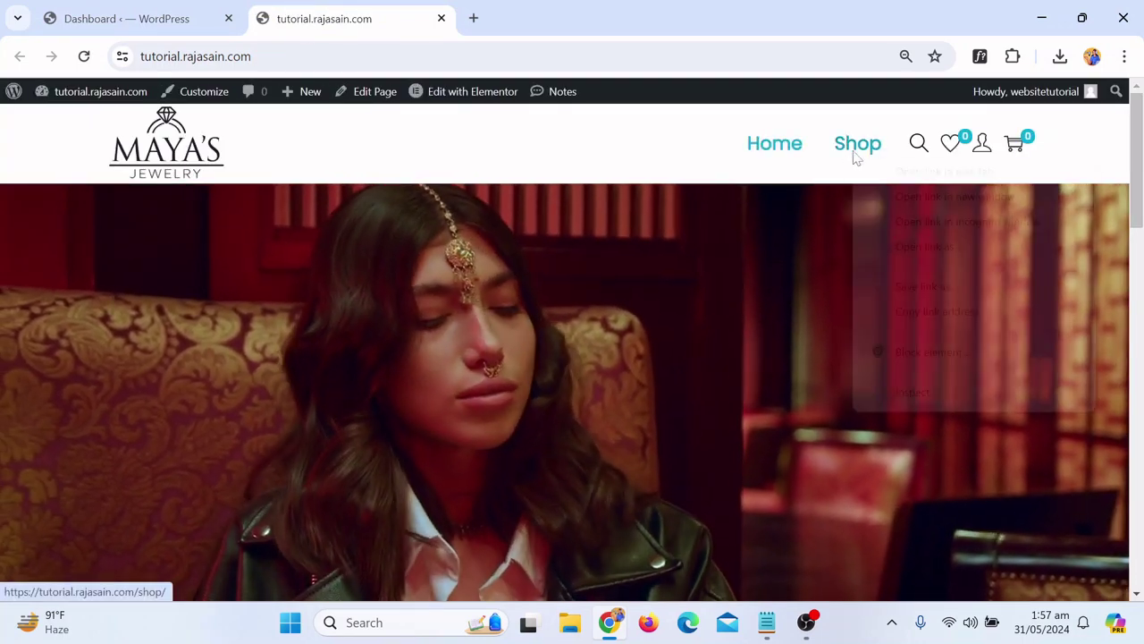
Examine the live Shop page's product list and sidebar widgets in a new browser tab, and look over the home page again
{"action": "right_click", "coordinate": [856, 152]}
{"action": "left_click", "coordinate": [880, 175]}
{"action": "left_click", "coordinate": [547, 9]}
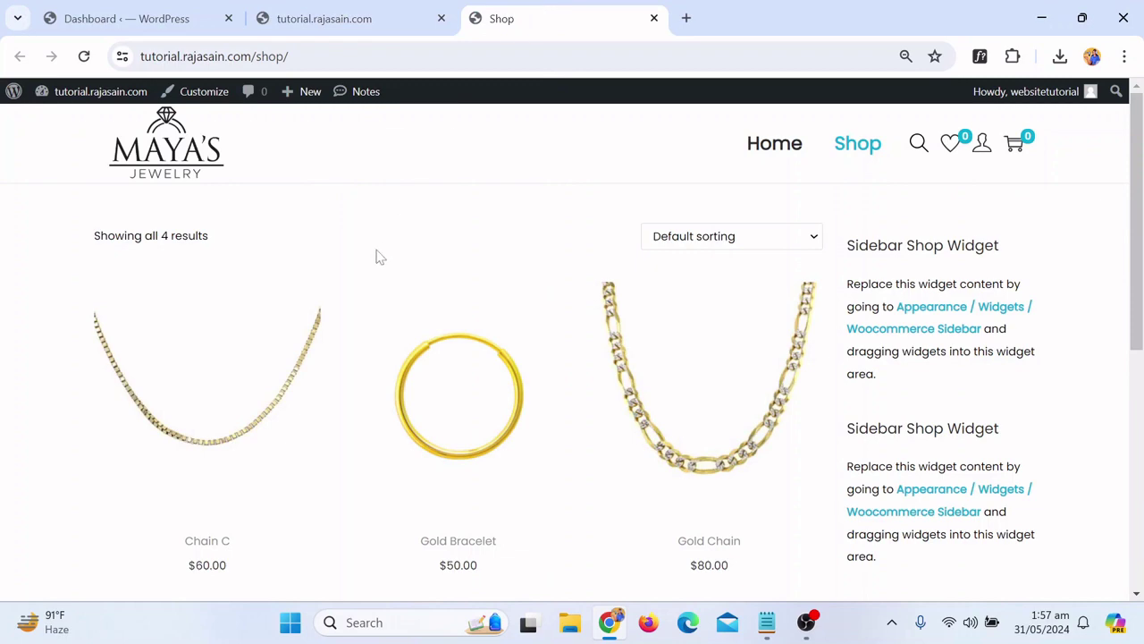
{"action": "scroll", "coordinate": [247, 365], "scroll_direction": "down", "scroll_amount": 5}
{"action": "scroll", "coordinate": [455, 409], "scroll_direction": "up", "scroll_amount": 5}
{"action": "left_click_drag", "start_coordinate": [855, 245], "coordinate": [992, 513]}
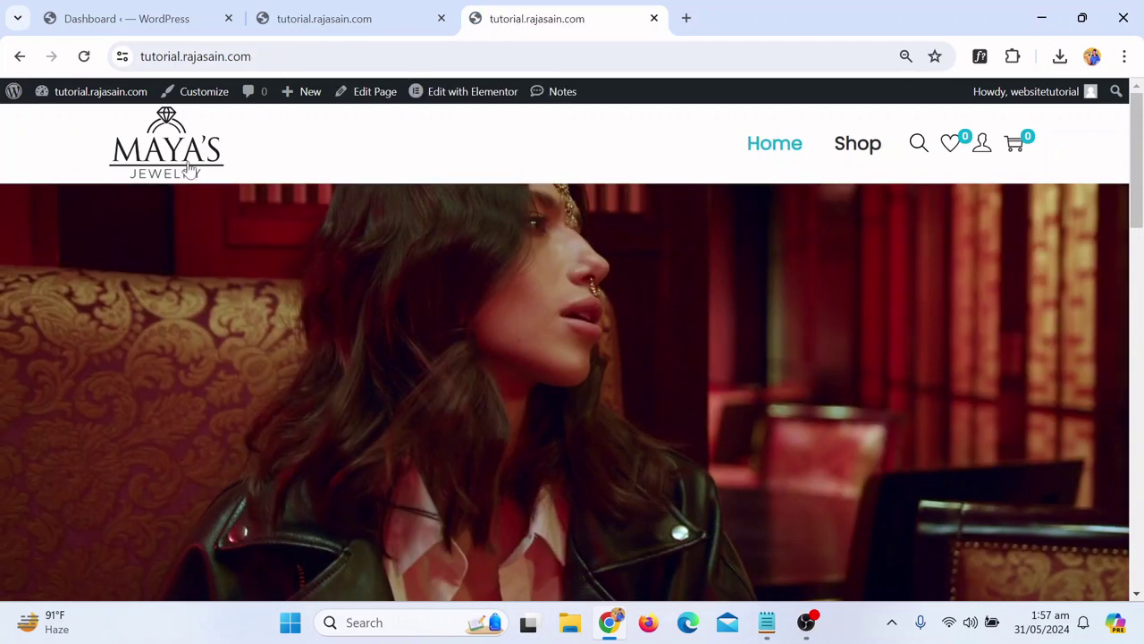
{"action": "scroll", "coordinate": [553, 401], "scroll_direction": "down", "scroll_amount": 10}
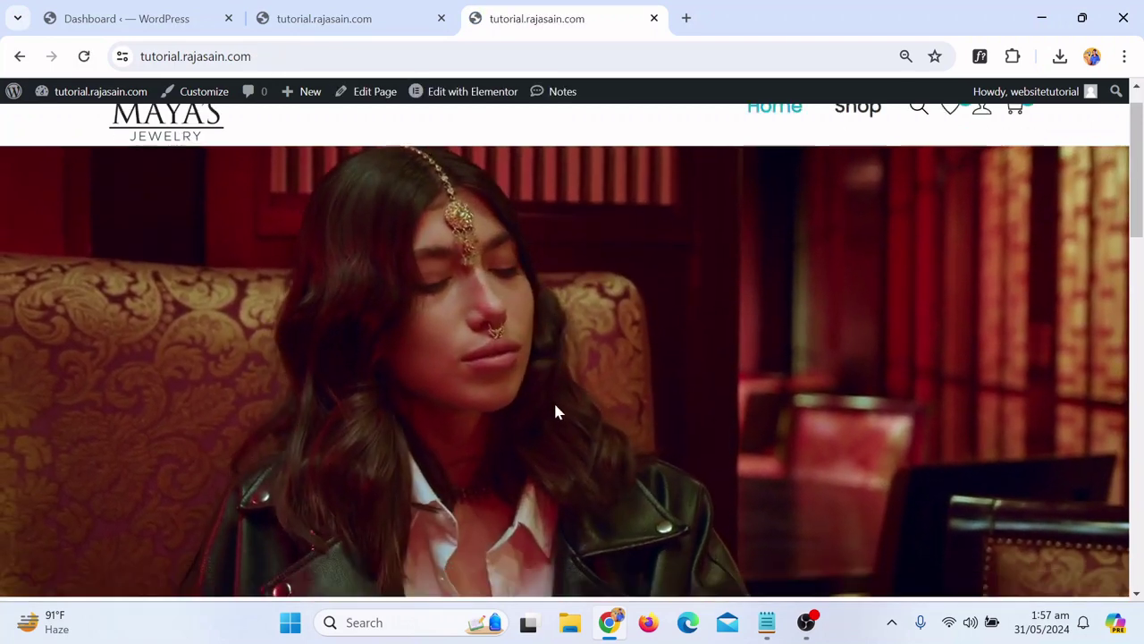
{"action": "scroll", "coordinate": [250, 257], "scroll_direction": "up", "scroll_amount": 8}
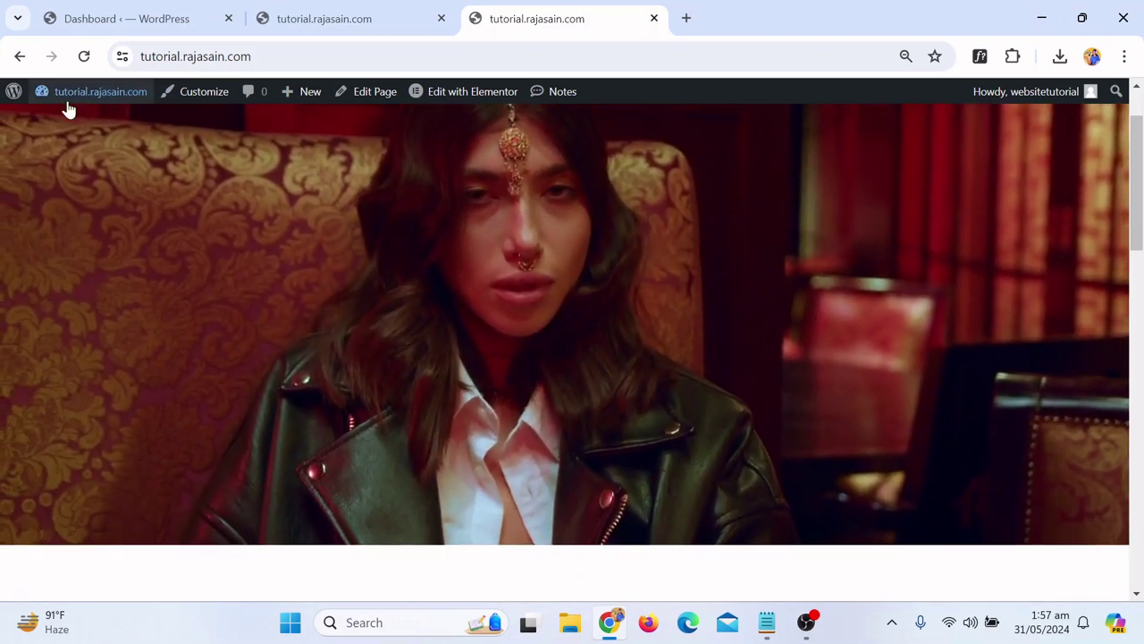
From the WordPress dashboard, create a new Elementor template of type Footer named "Footer for site"
{"action": "left_click", "coordinate": [68, 124]}
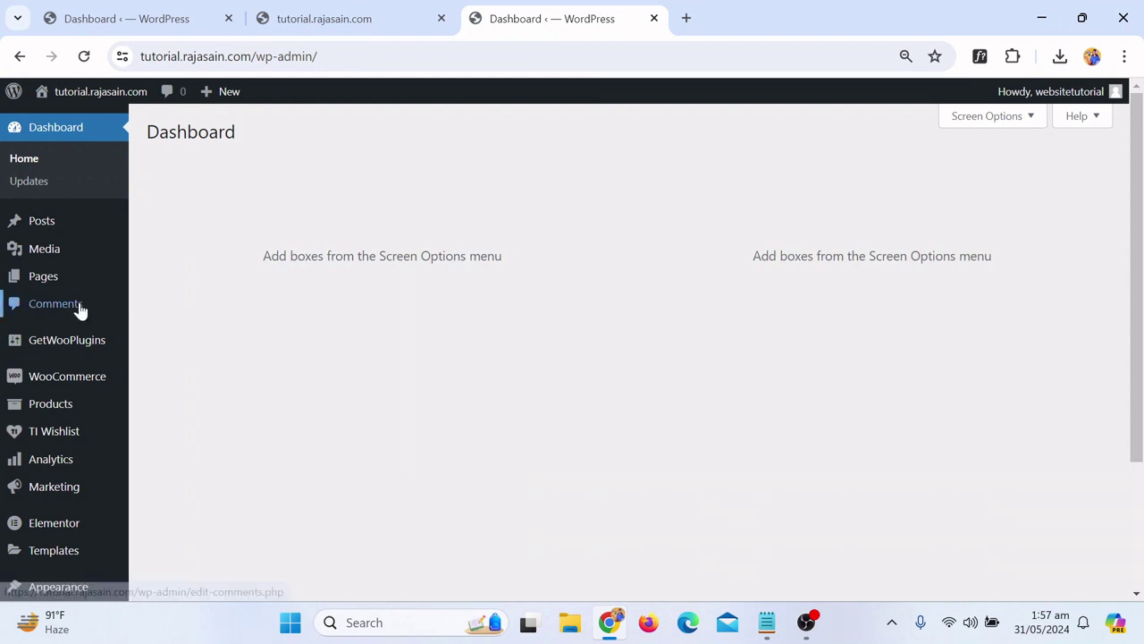
{"action": "scroll", "coordinate": [77, 308], "scroll_direction": "down", "scroll_amount": 2}
{"action": "mouse_move", "coordinate": [75, 357]}
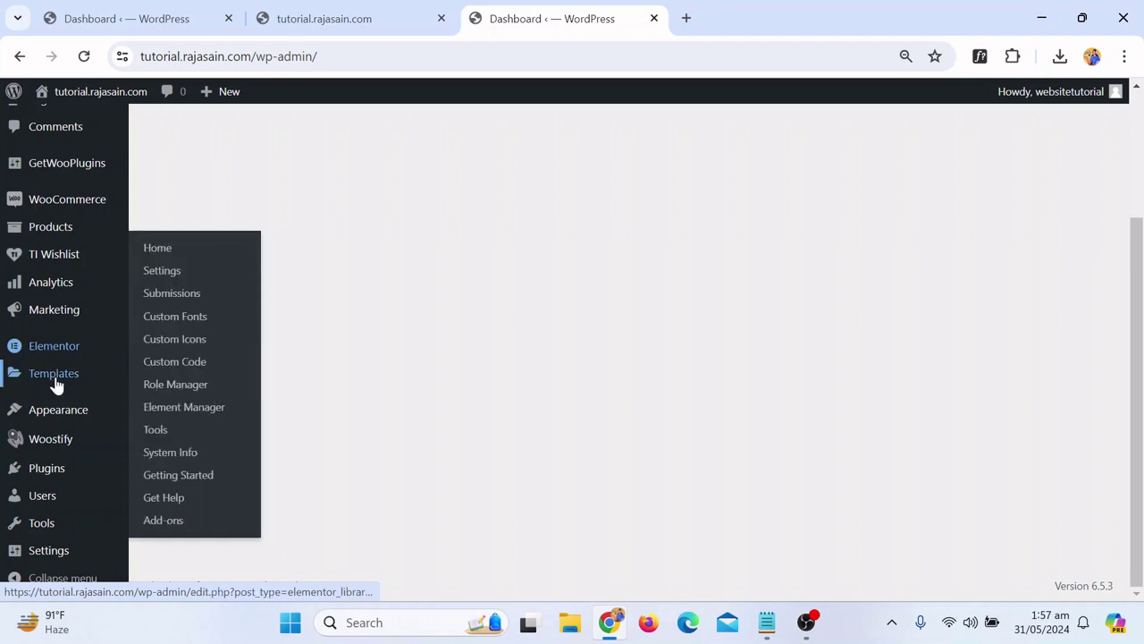
{"action": "mouse_move", "coordinate": [50, 380]}
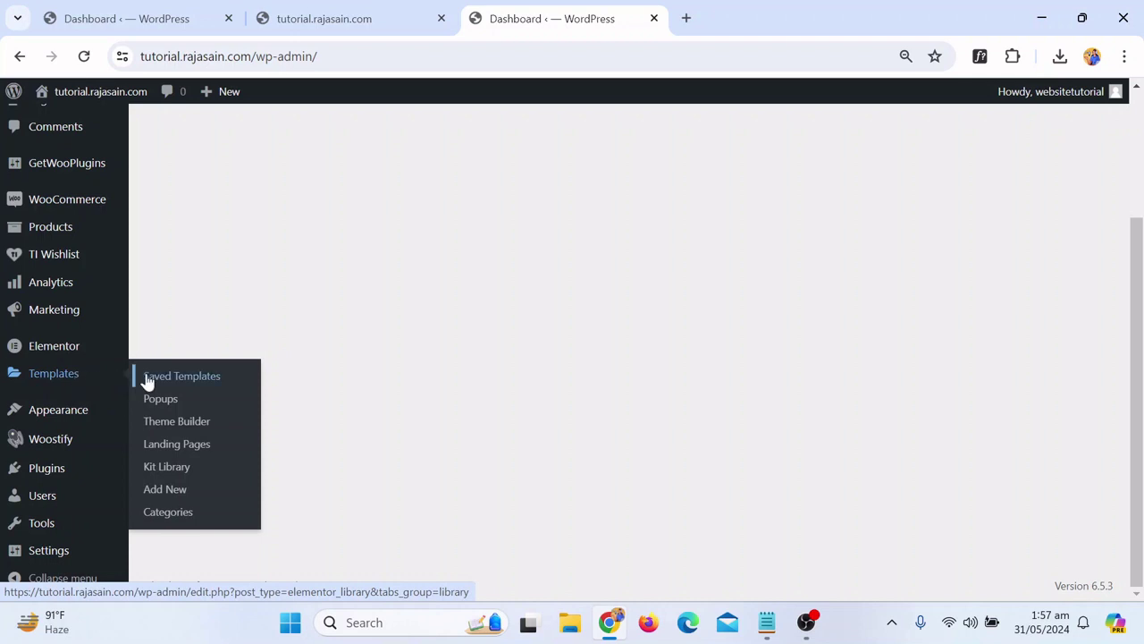
{"action": "left_click", "coordinate": [163, 489]}
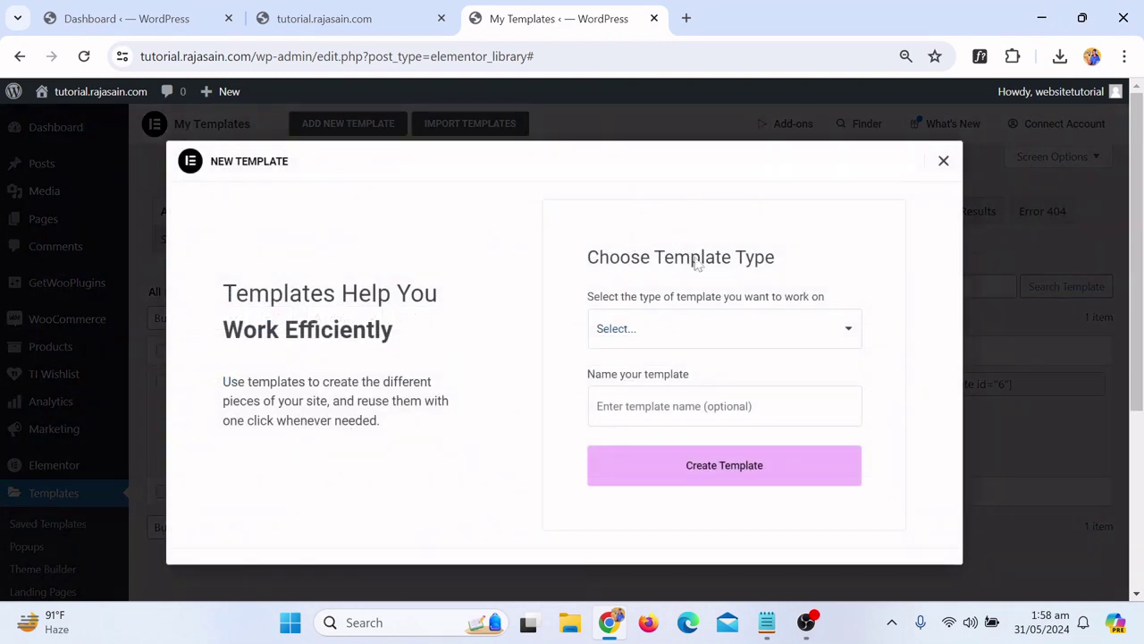
{"action": "left_click", "coordinate": [659, 340]}
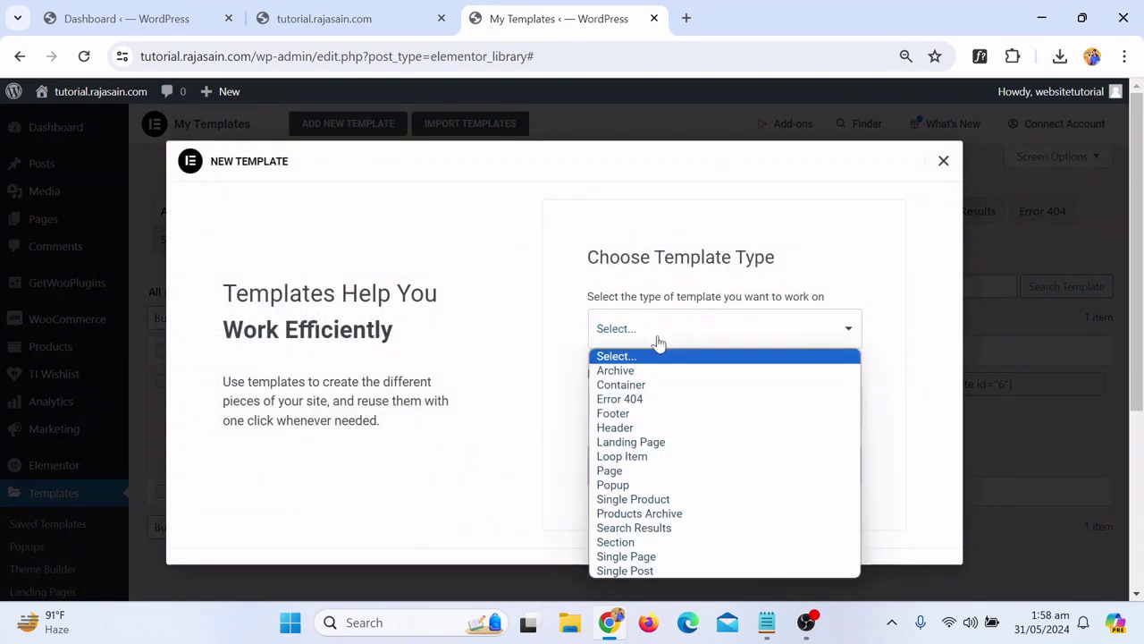
{"action": "left_click", "coordinate": [648, 415]}
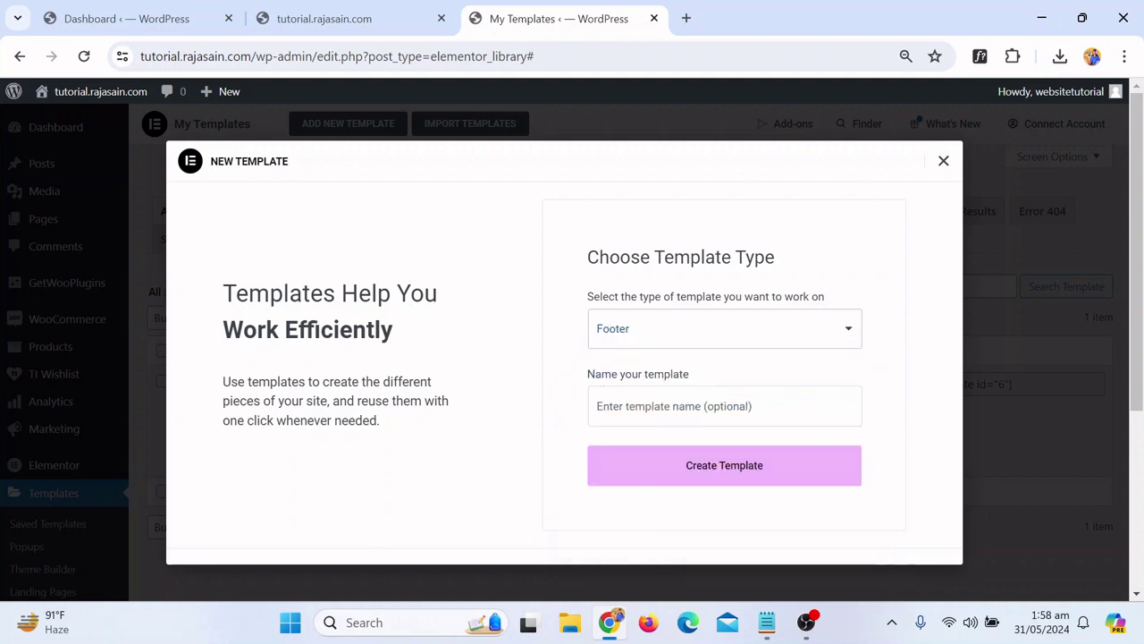
{"action": "left_click", "coordinate": [724, 406]}
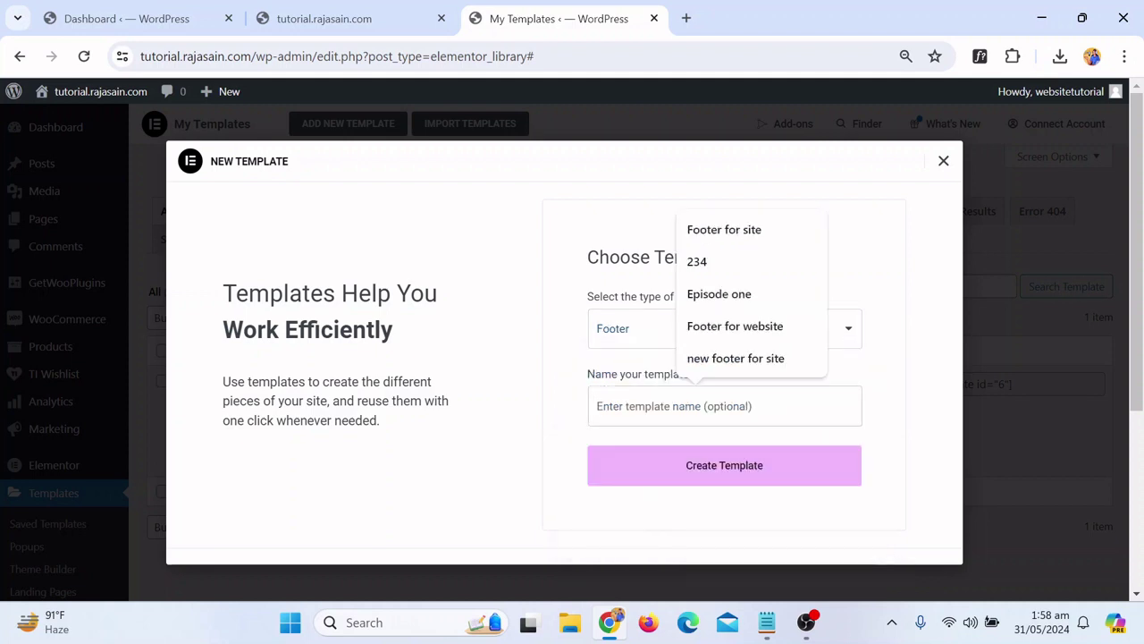
{"action": "left_click", "coordinate": [753, 233]}
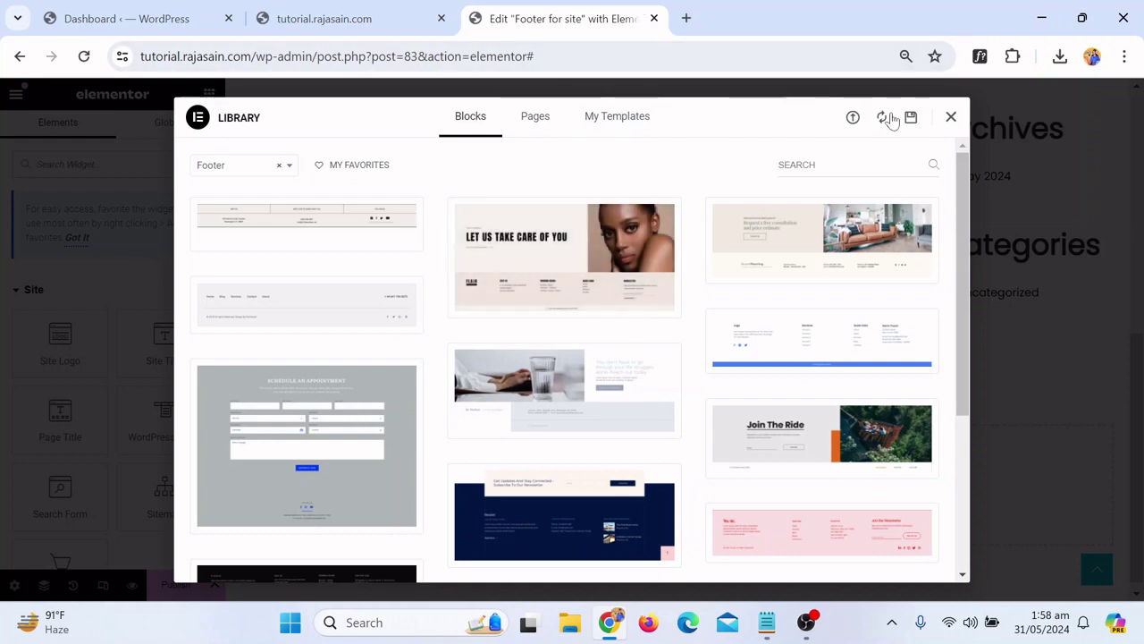
Dismiss the template library, add a two-column Flexbox container to the footer, and duplicate one inner column to make three
{"action": "left_click", "coordinate": [951, 119]}
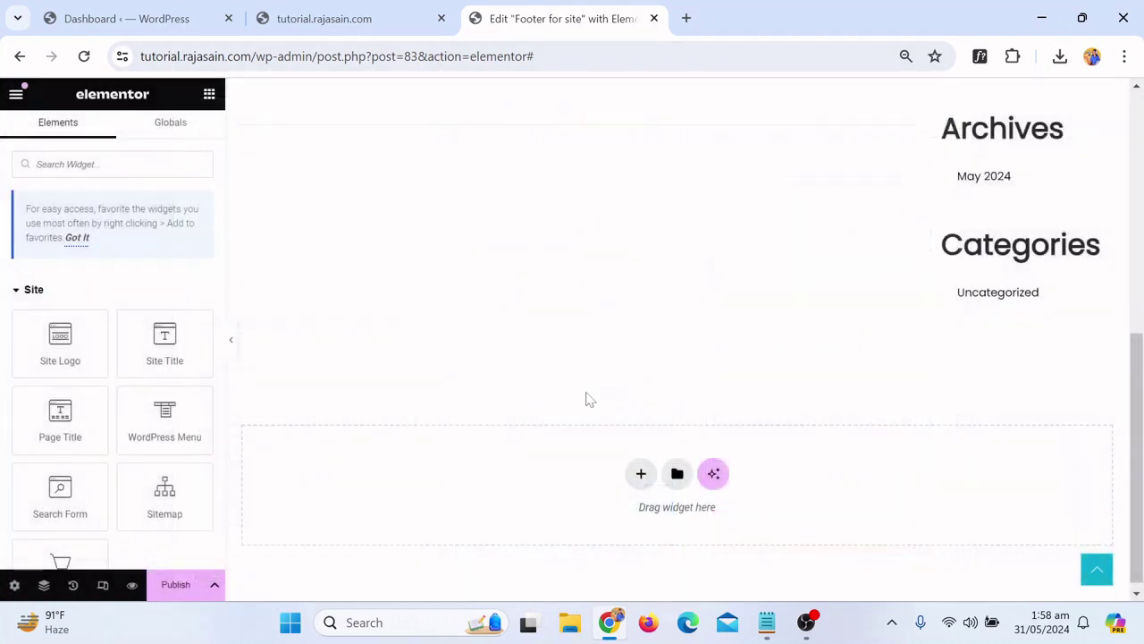
{"action": "left_click", "coordinate": [641, 474]}
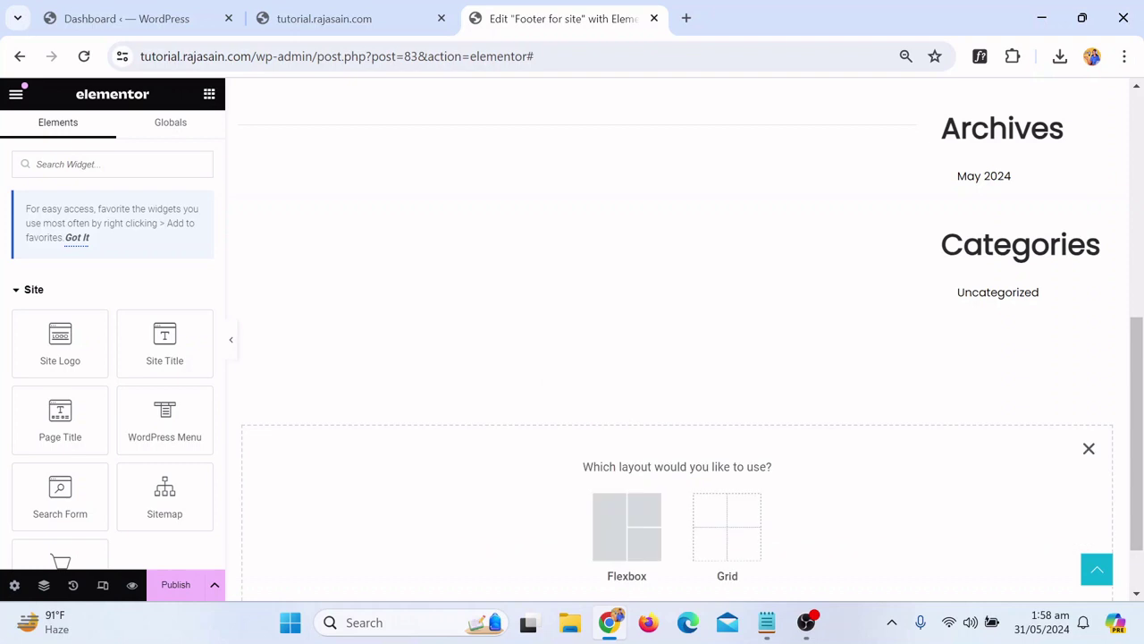
{"action": "left_click", "coordinate": [634, 523]}
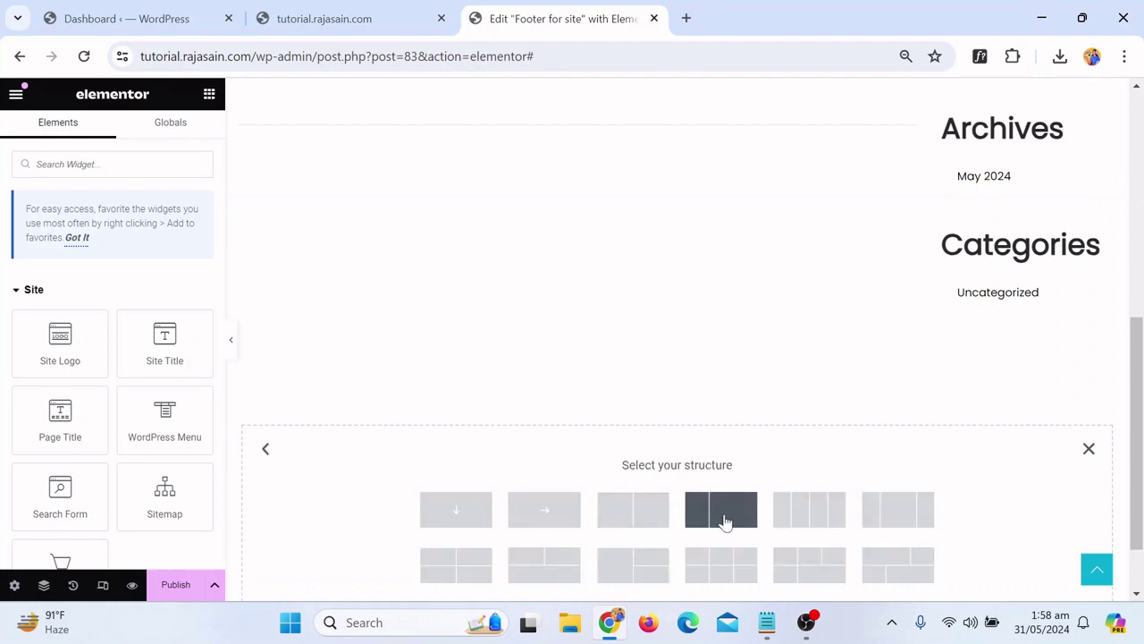
{"action": "left_click", "coordinate": [641, 527]}
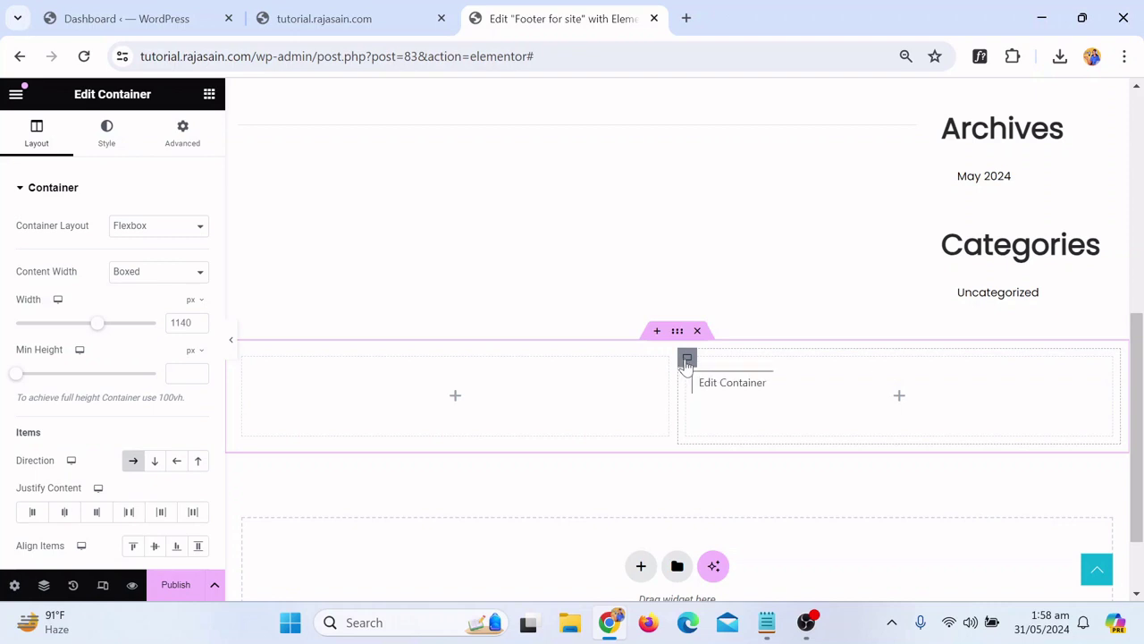
{"action": "right_click", "coordinate": [686, 361]}
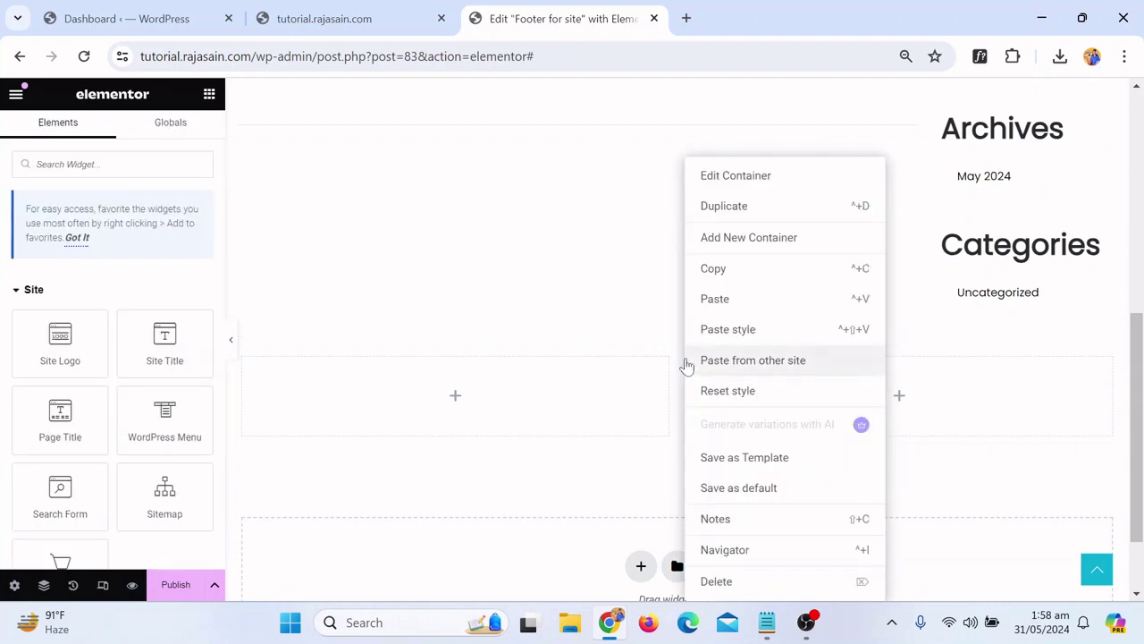
{"action": "left_click", "coordinate": [787, 213]}
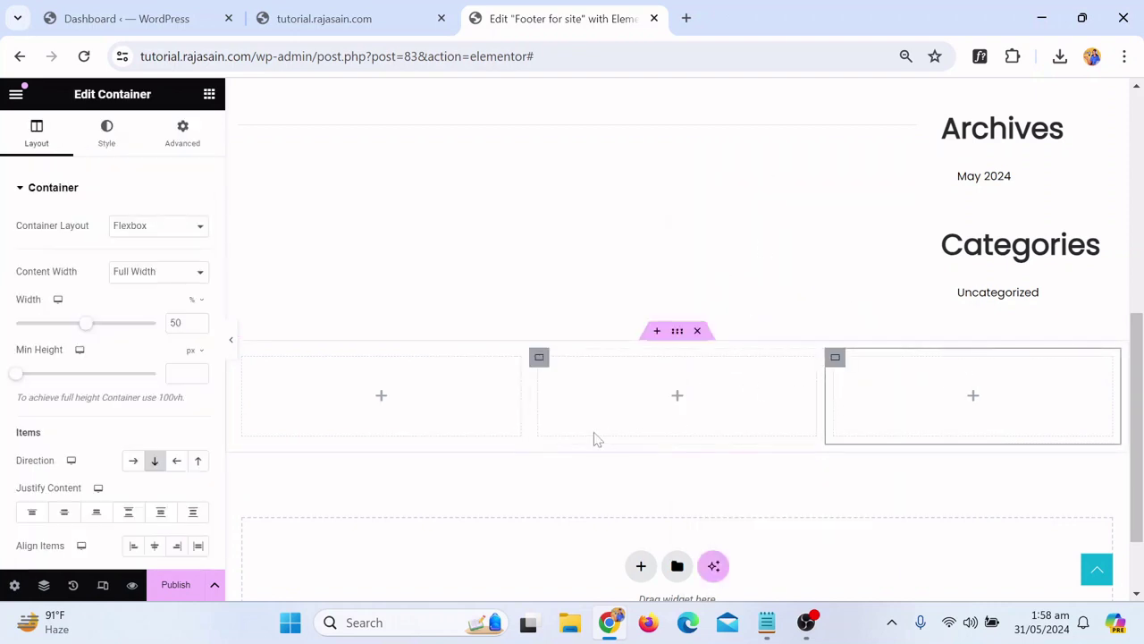
Set the parent footer container's background to the global Theme Text Color (#000000)
{"action": "left_click", "coordinate": [677, 332]}
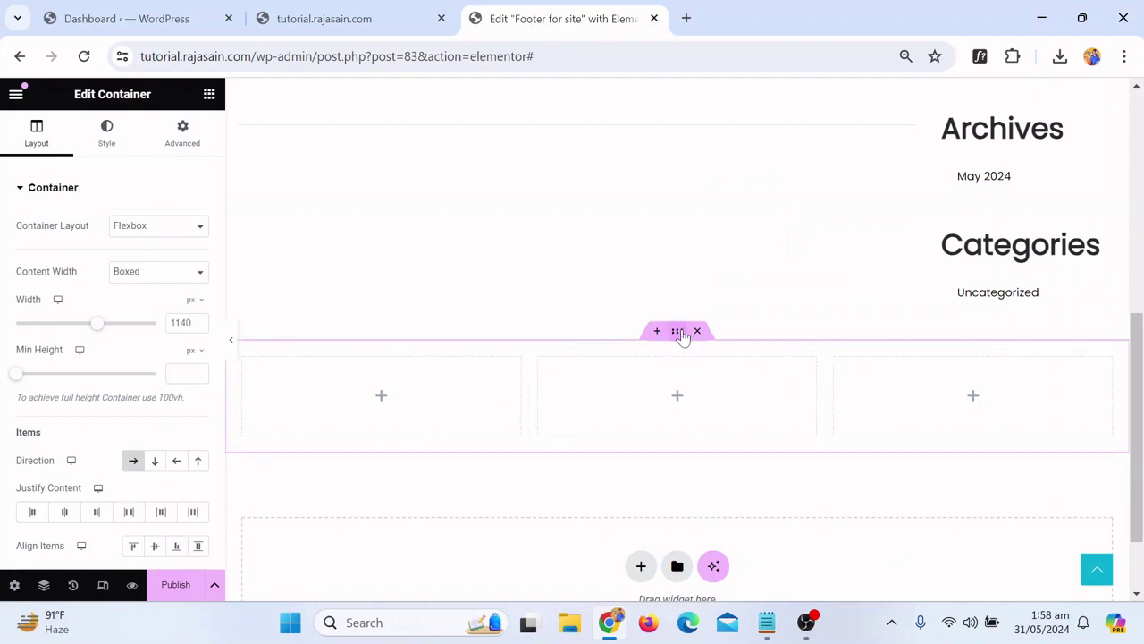
{"action": "left_click", "coordinate": [117, 128]}
{"action": "left_click", "coordinate": [135, 260]}
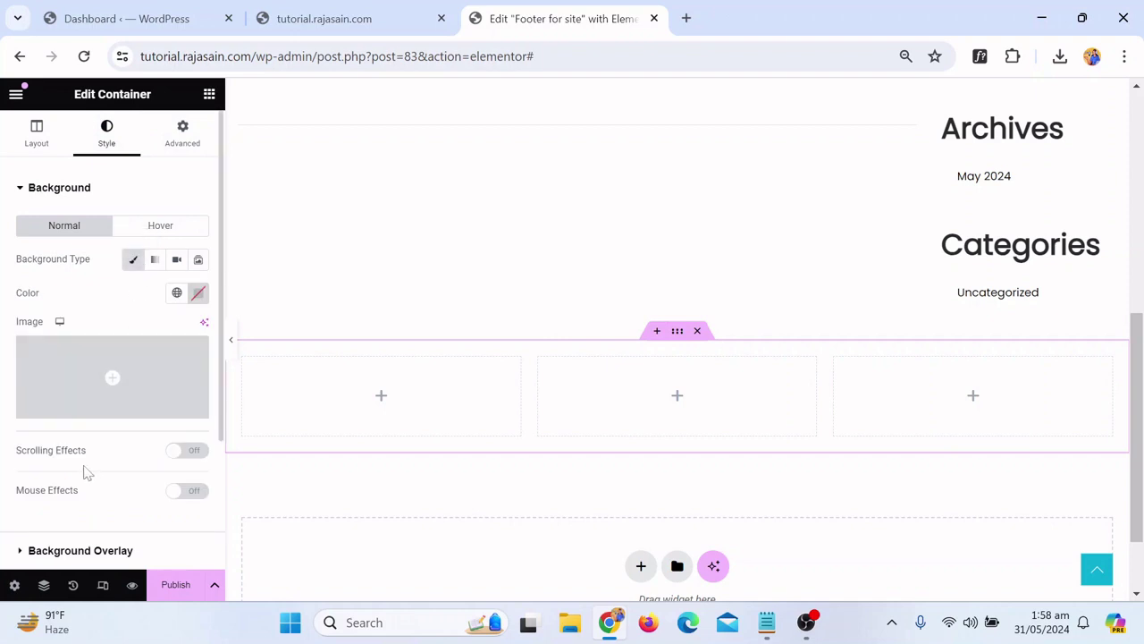
{"action": "left_click", "coordinate": [176, 295]}
{"action": "scroll", "coordinate": [107, 438], "scroll_direction": "down", "scroll_amount": 2}
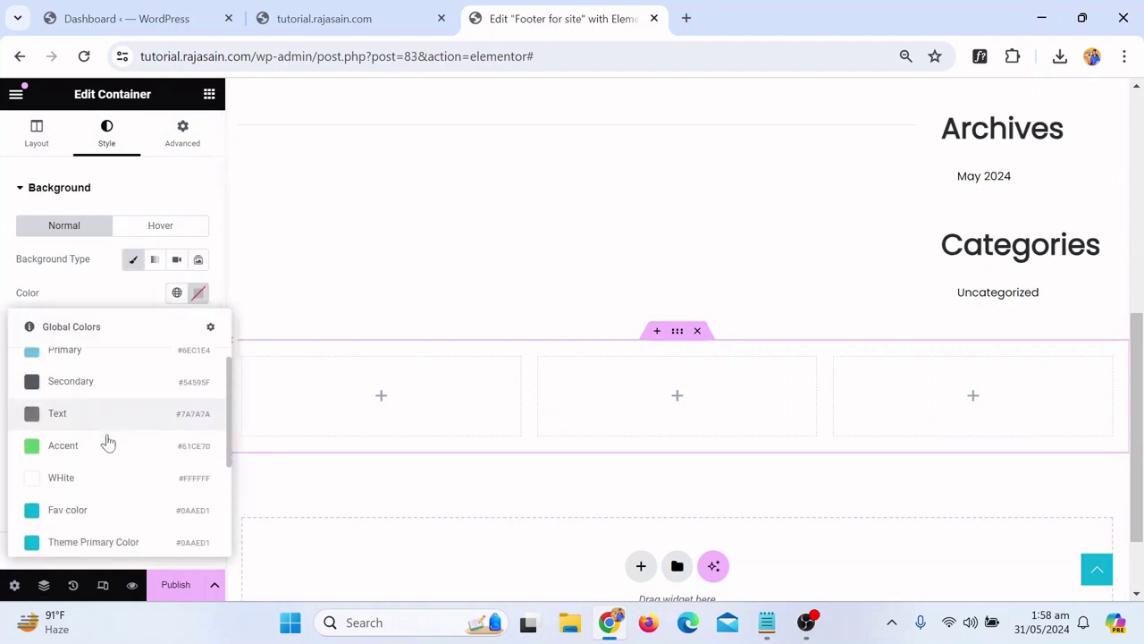
{"action": "scroll", "coordinate": [104, 420], "scroll_direction": "up", "scroll_amount": 2}
{"action": "scroll", "coordinate": [103, 411], "scroll_direction": "down", "scroll_amount": 3}
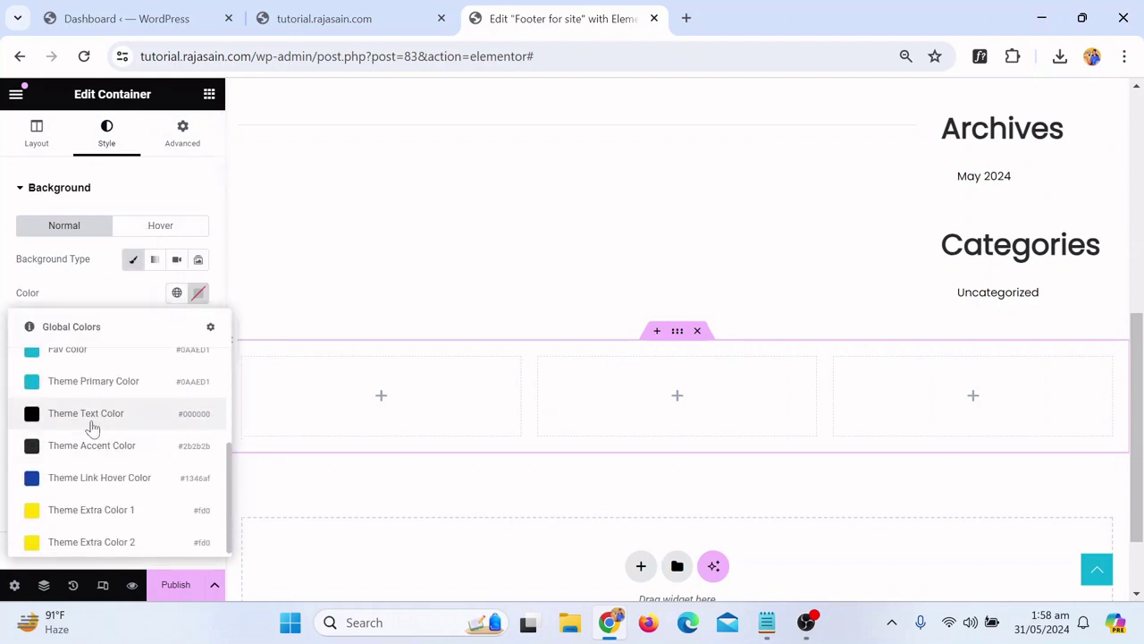
{"action": "left_click", "coordinate": [89, 416]}
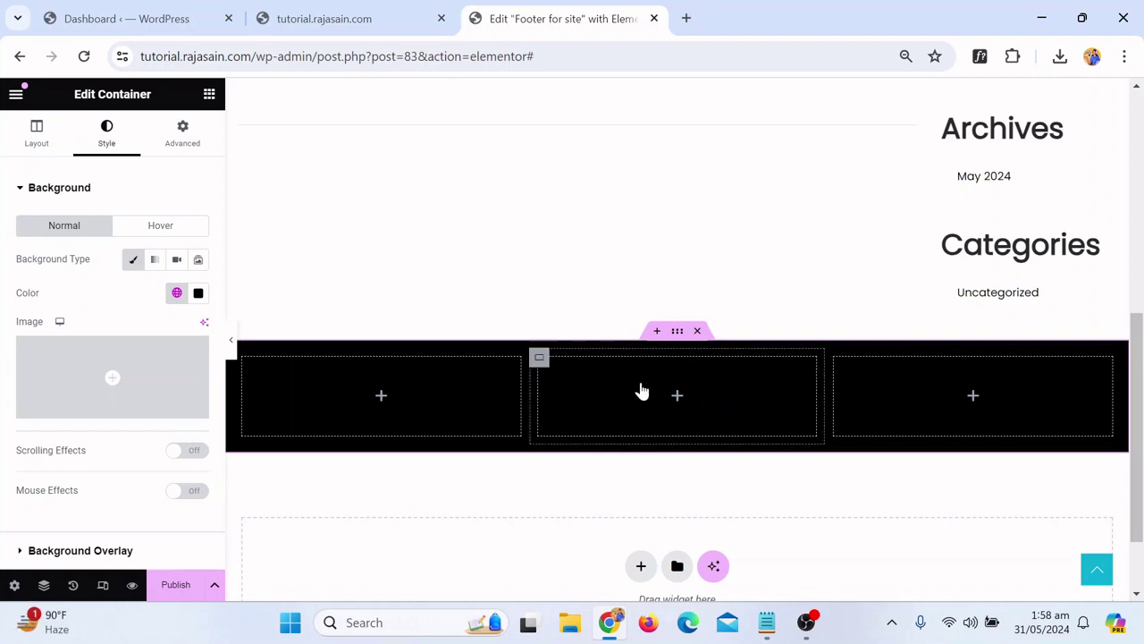
Try a Site Logo widget in the first footer column at Medium and Thumbnail image resolutions, and delete it
{"action": "left_click", "coordinate": [209, 94]}
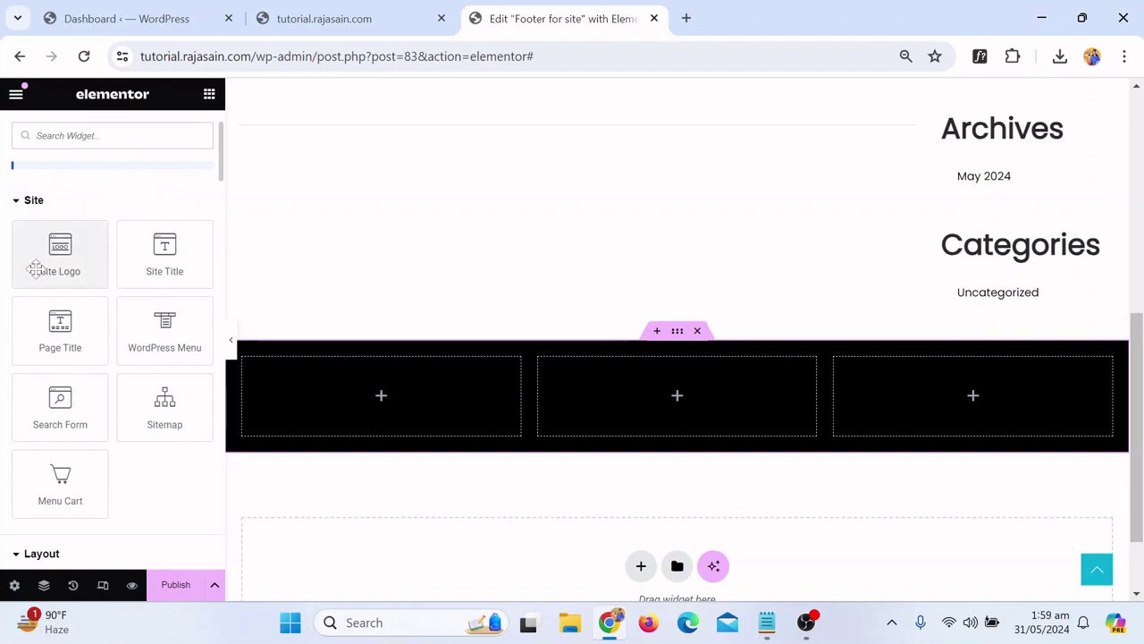
{"action": "left_click_drag", "start_coordinate": [36, 261], "coordinate": [289, 409]}
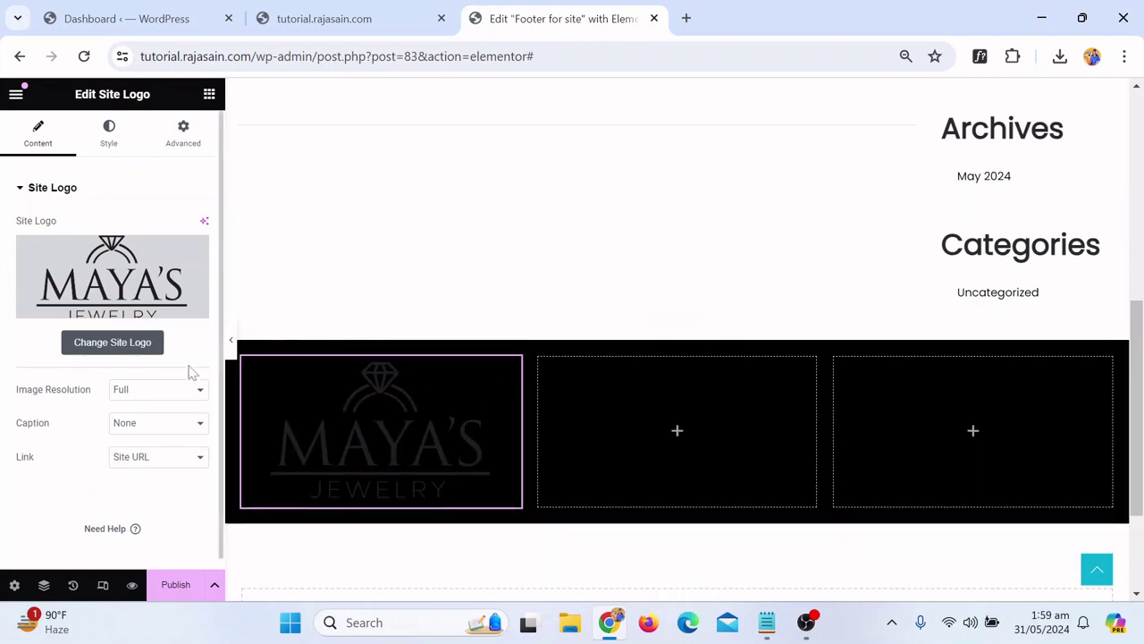
{"action": "left_click", "coordinate": [177, 393]}
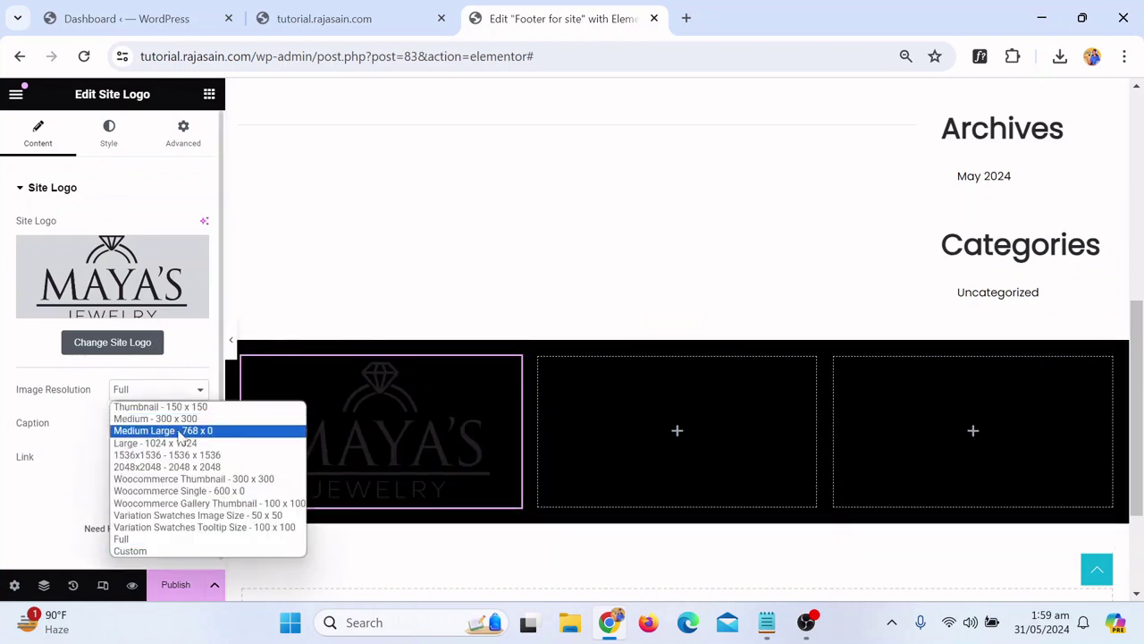
{"action": "left_click", "coordinate": [179, 418]}
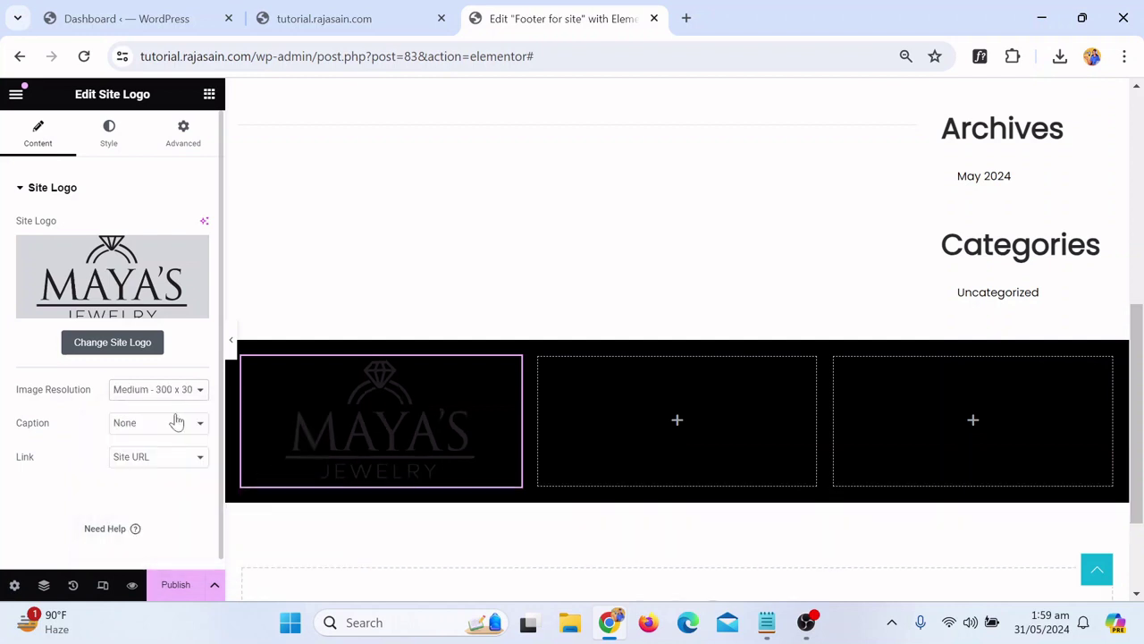
{"action": "left_click", "coordinate": [170, 392]}
{"action": "left_click", "coordinate": [159, 403]}
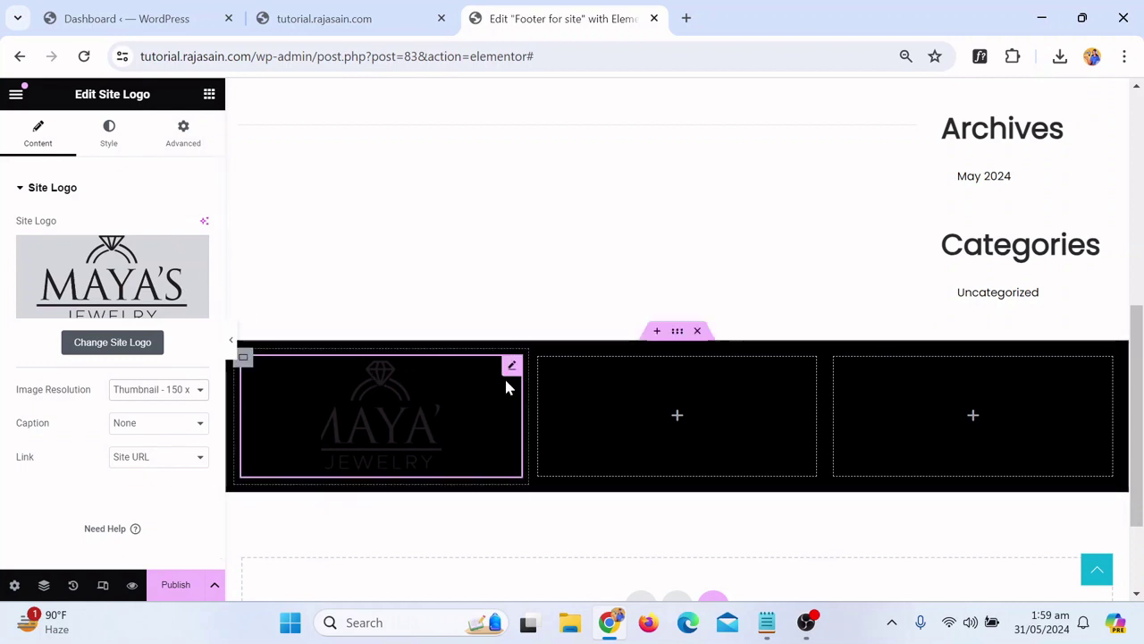
{"action": "right_click", "coordinate": [508, 369]}
{"action": "left_click", "coordinate": [590, 581]}
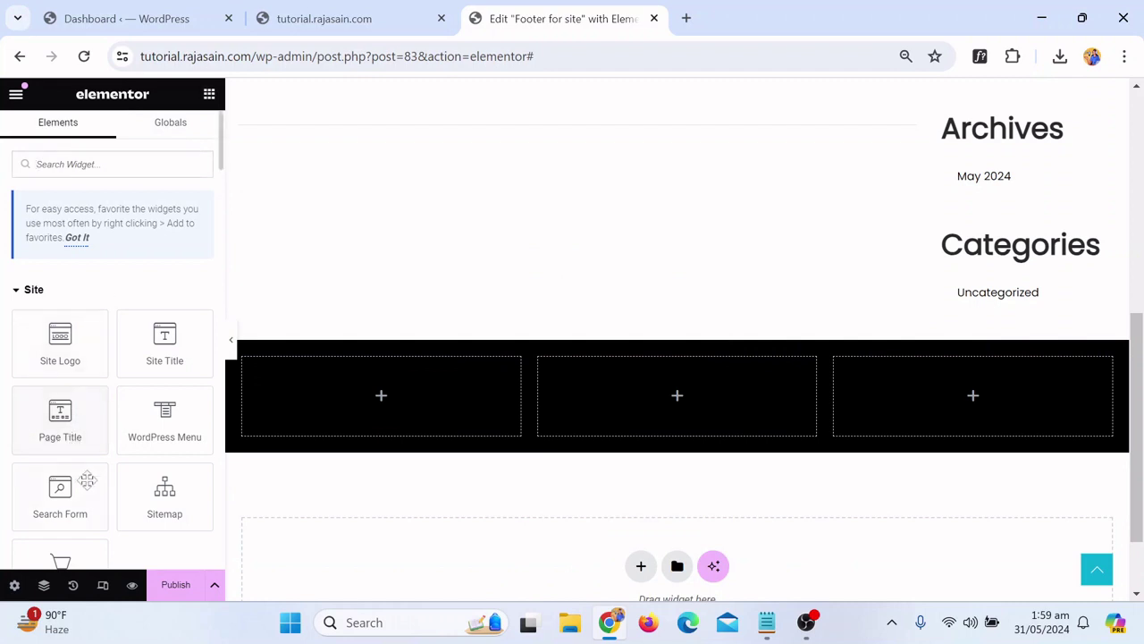
Add a Heading widget to the first footer column with the title "About"
{"action": "scroll", "coordinate": [87, 480], "scroll_direction": "down", "scroll_amount": 2}
{"action": "scroll", "coordinate": [61, 289], "scroll_direction": "up", "scroll_amount": 2}
{"action": "scroll", "coordinate": [56, 291], "scroll_direction": "down", "scroll_amount": 3}
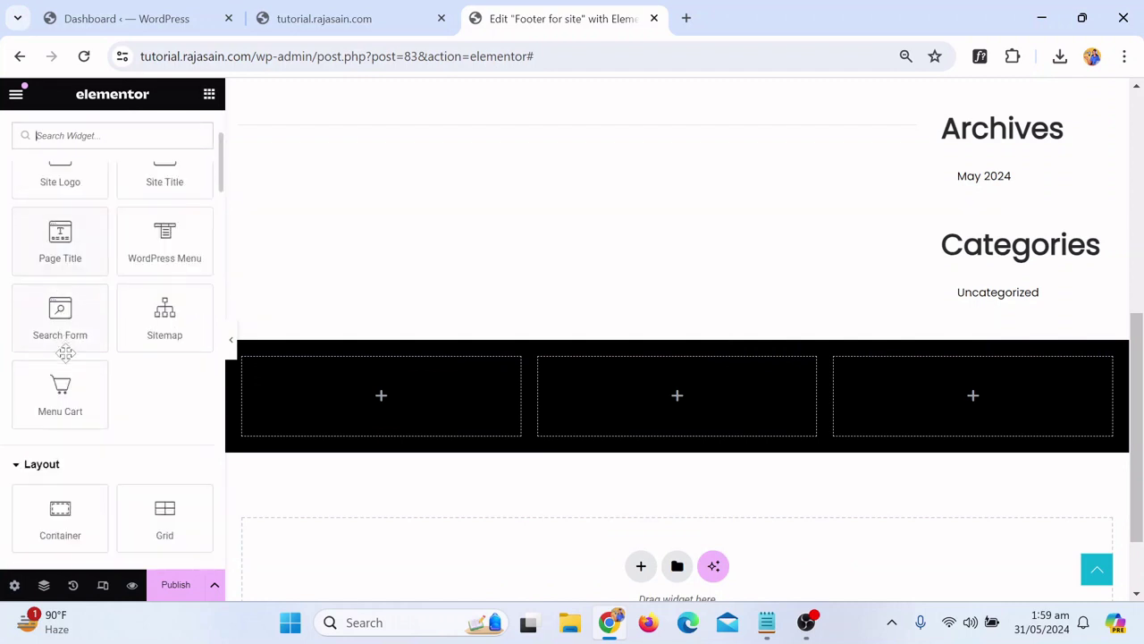
{"action": "scroll", "coordinate": [82, 482], "scroll_direction": "down", "scroll_amount": 3}
{"action": "left_click_drag", "start_coordinate": [81, 483], "coordinate": [375, 413]}
{"action": "triple_click", "coordinate": [125, 245]}
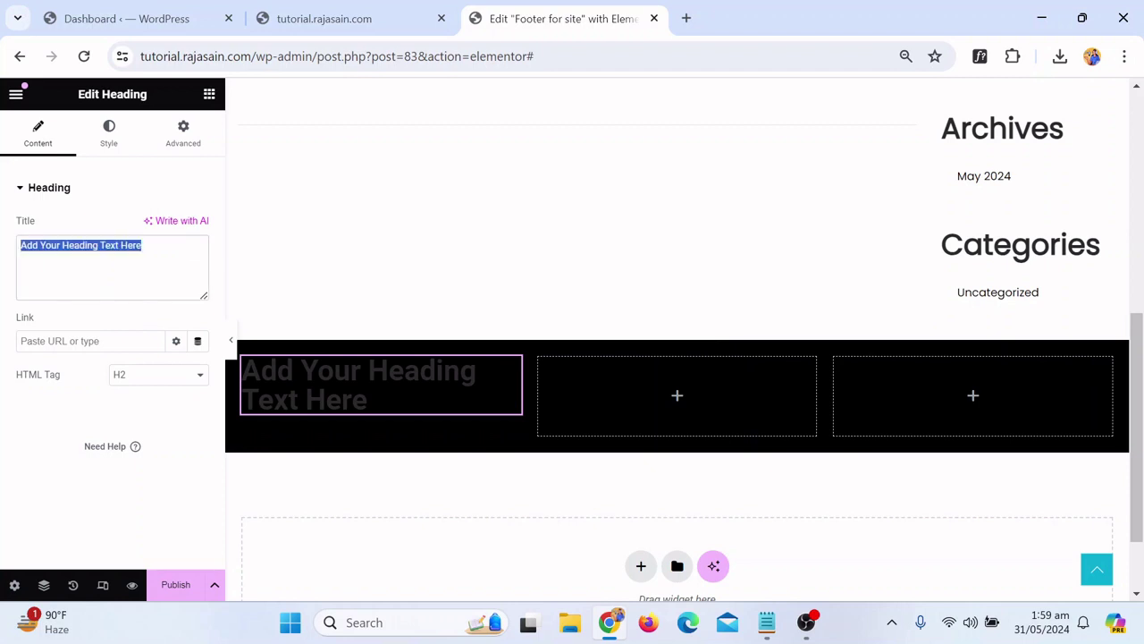
{"action": "key", "text": "BackSpace"}
{"action": "type", "text": "About"}
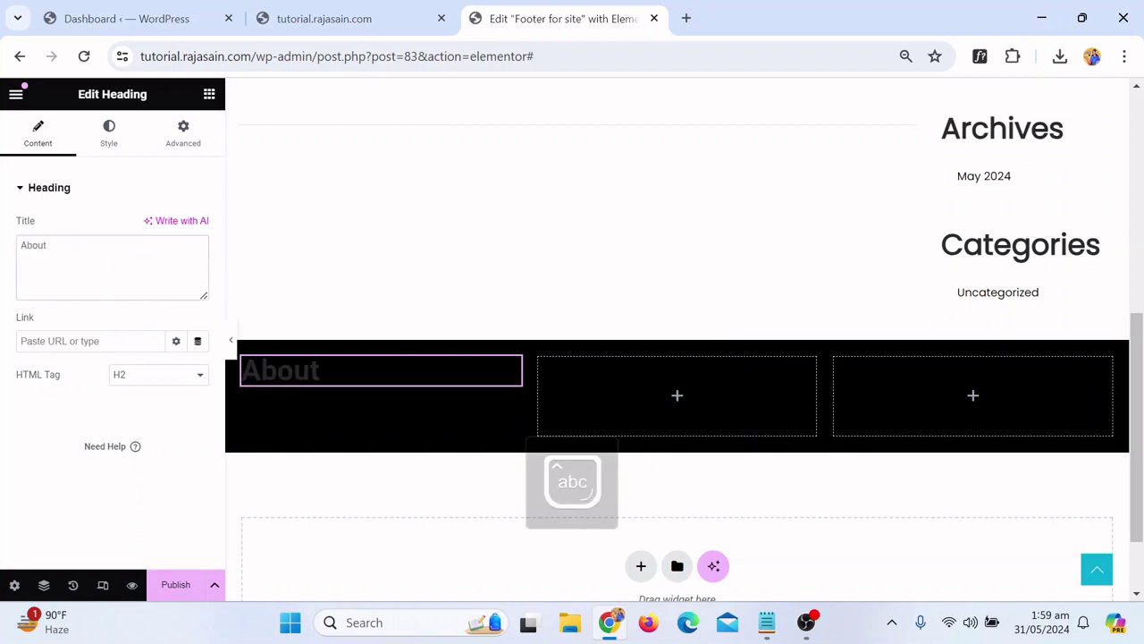
Center the About heading and set its text color to the global WHite color
{"action": "left_click", "coordinate": [93, 143]}
{"action": "left_click", "coordinate": [156, 227]}
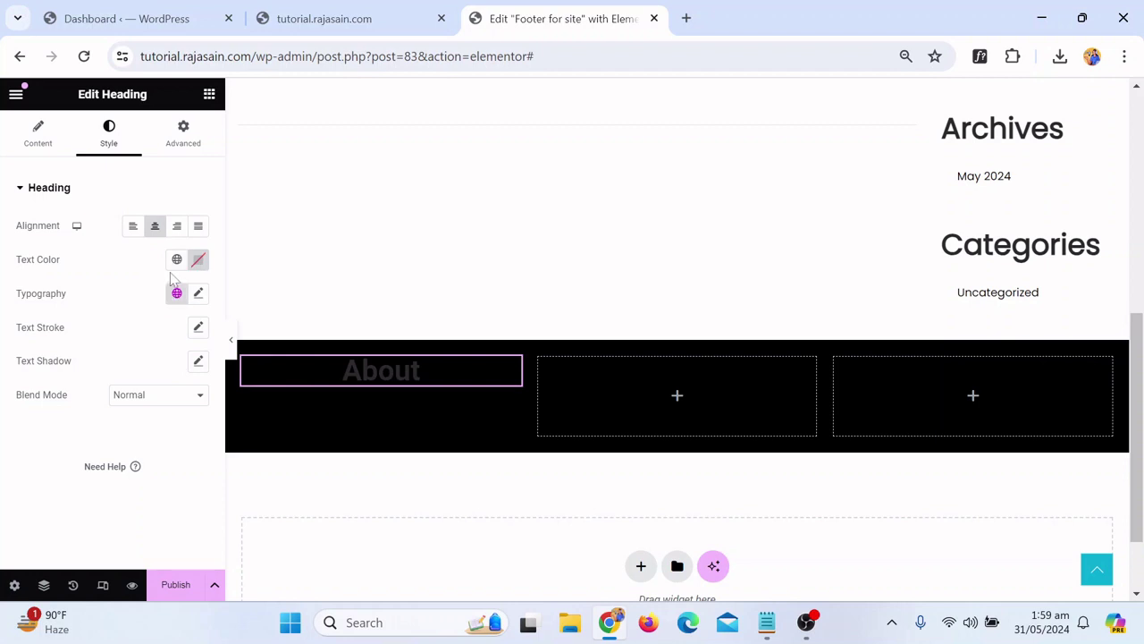
{"action": "left_click", "coordinate": [178, 259]}
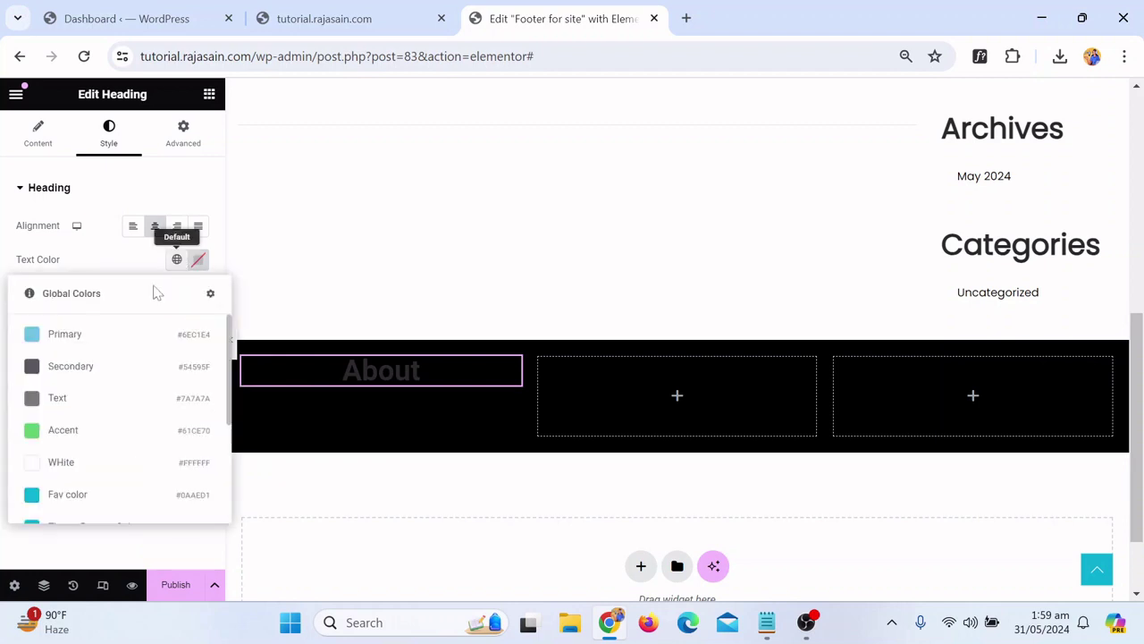
{"action": "left_click", "coordinate": [62, 464]}
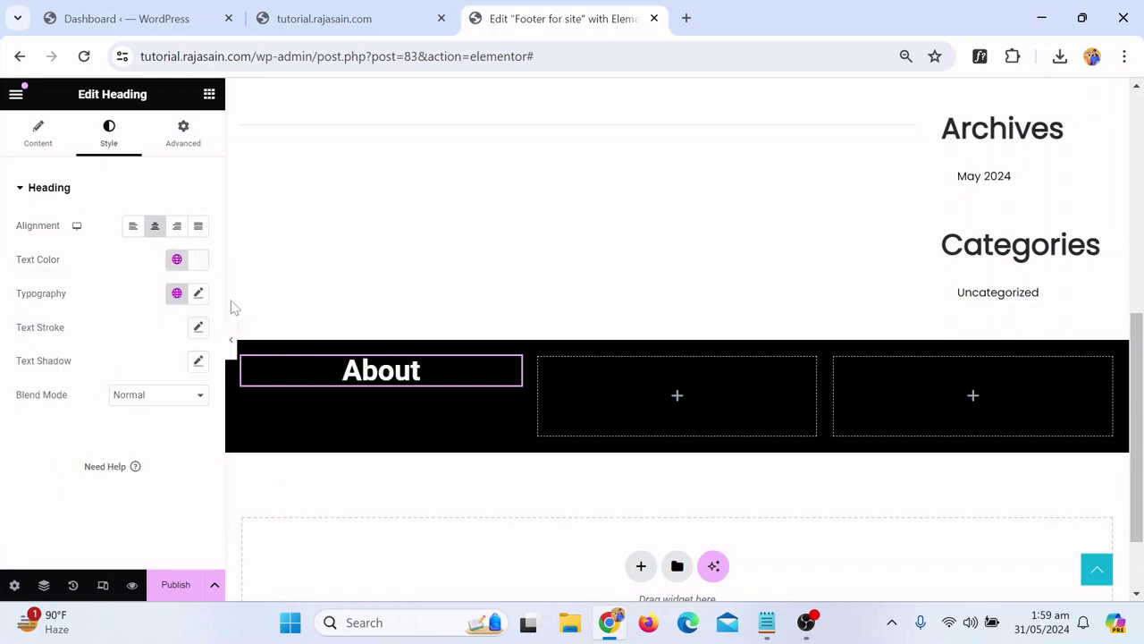
Set the About heading's typography to a 26 px size and 400 (Normal) weight
{"action": "left_click", "coordinate": [198, 294]}
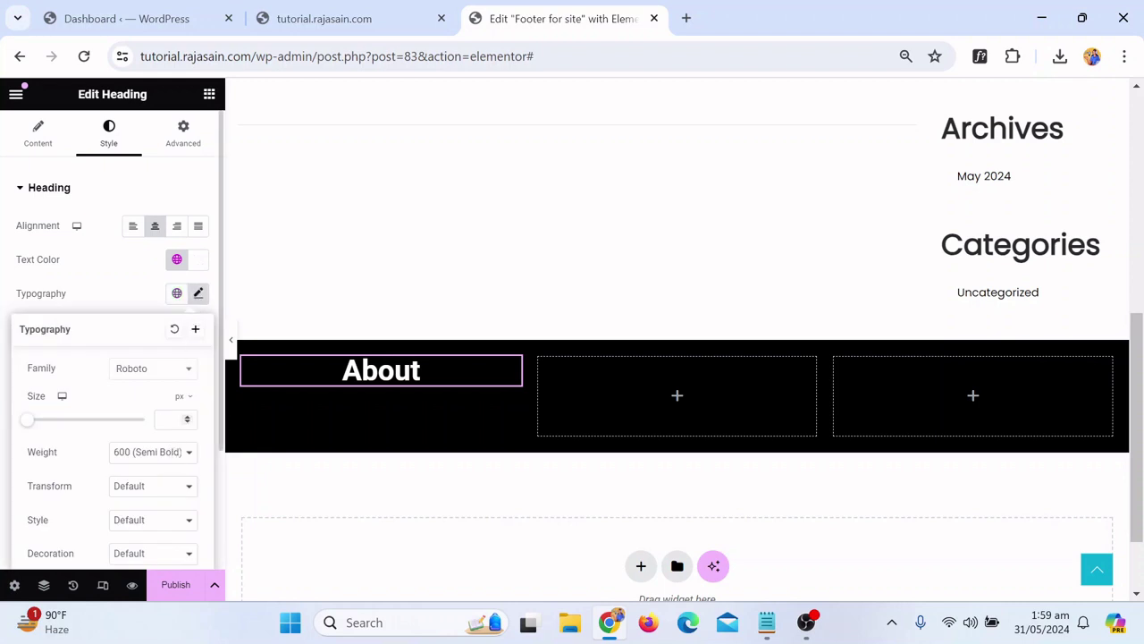
{"action": "left_click", "coordinate": [170, 416]}
{"action": "type", "text": "21"}
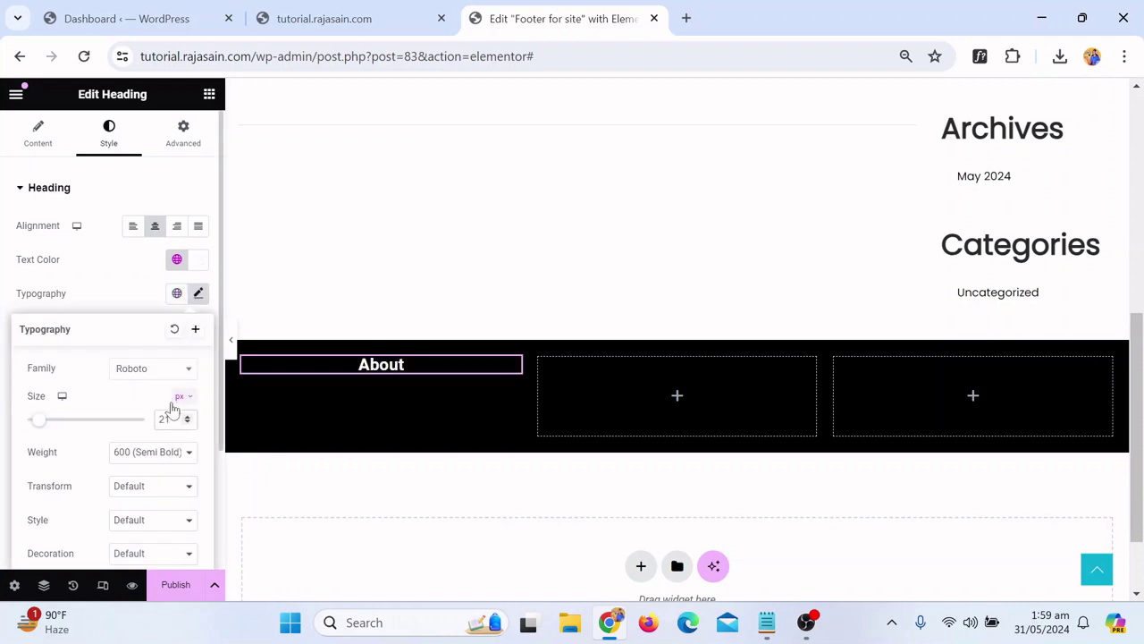
{"action": "key", "text": "BackSpace"}
{"action": "type", "text": "4"}
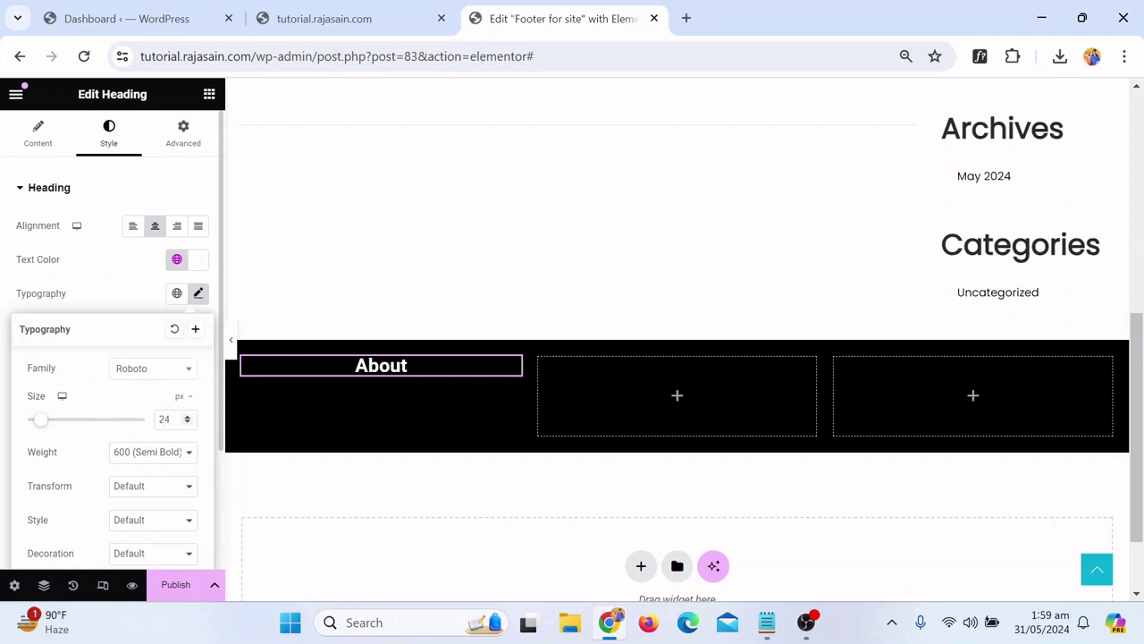
{"action": "key", "text": "Up"}
{"action": "key", "text": "Up"}
{"action": "key", "text": "Up"}
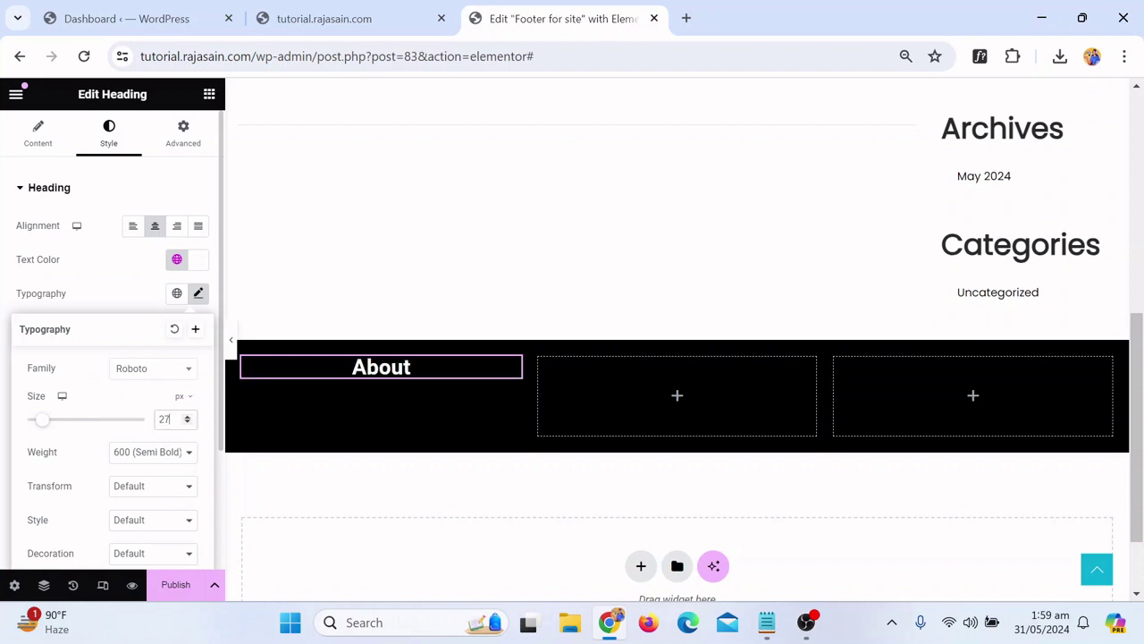
{"action": "key", "text": "Down"}
{"action": "key", "text": "Down"}
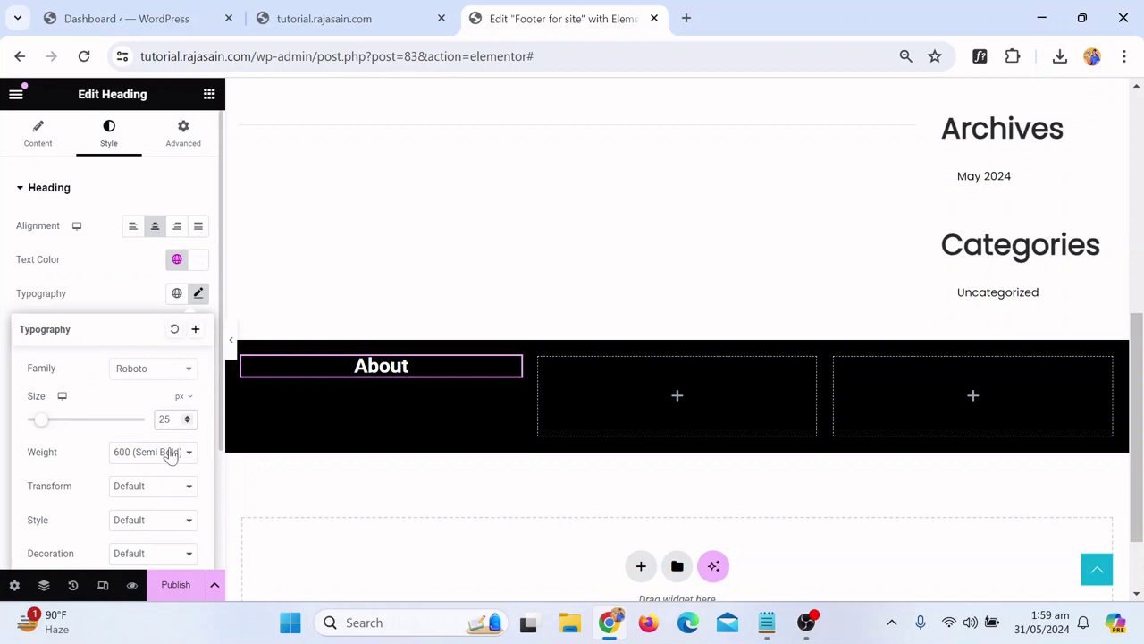
{"action": "key", "text": "Up"}
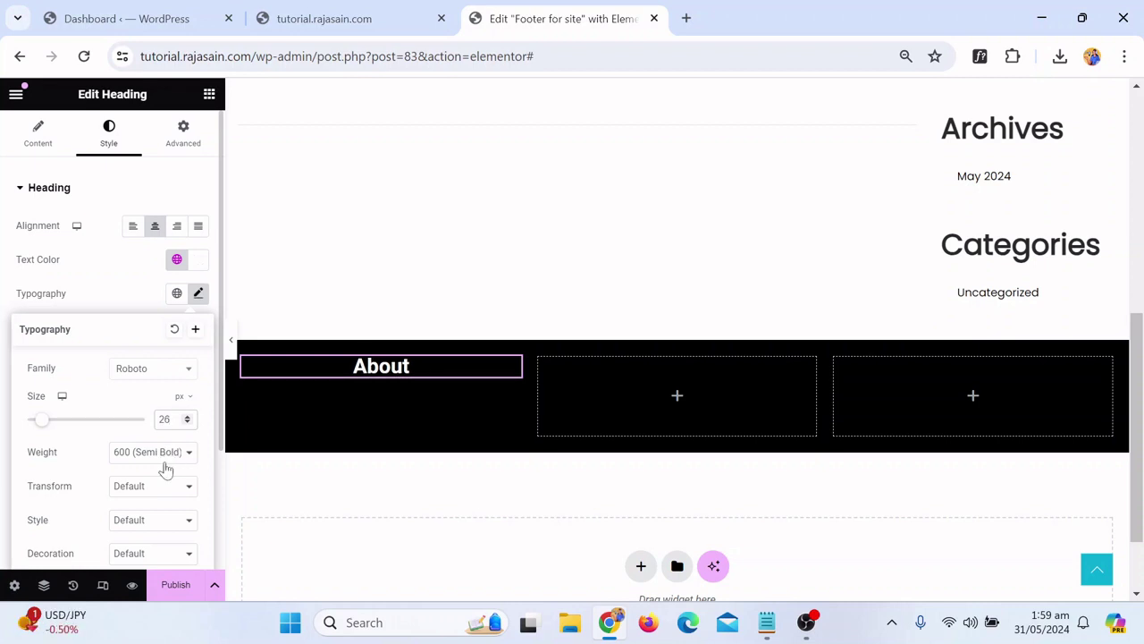
{"action": "left_click", "coordinate": [166, 463]}
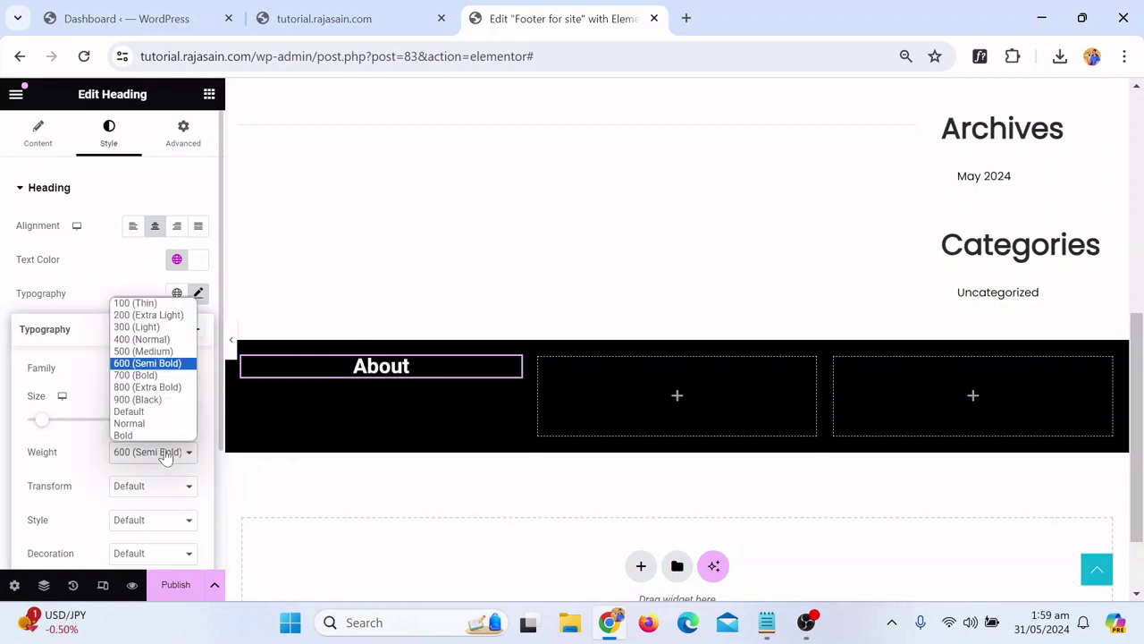
{"action": "left_click", "coordinate": [171, 344]}
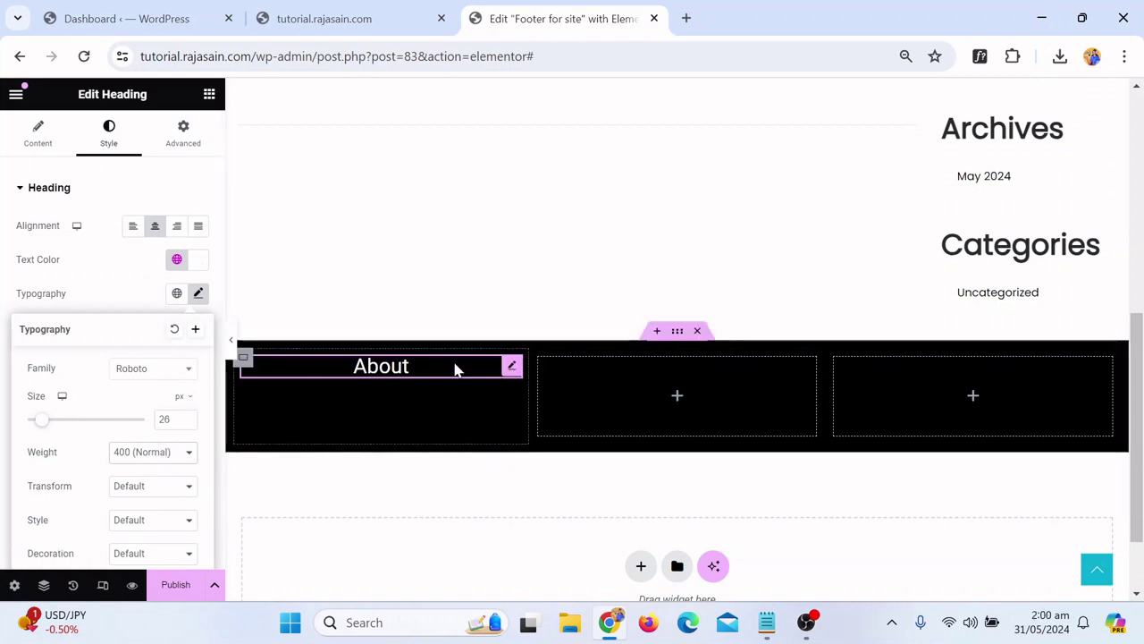
Add a Text Editor widget with the default placeholder text below the About heading in the first footer column
{"action": "left_click", "coordinate": [208, 95]}
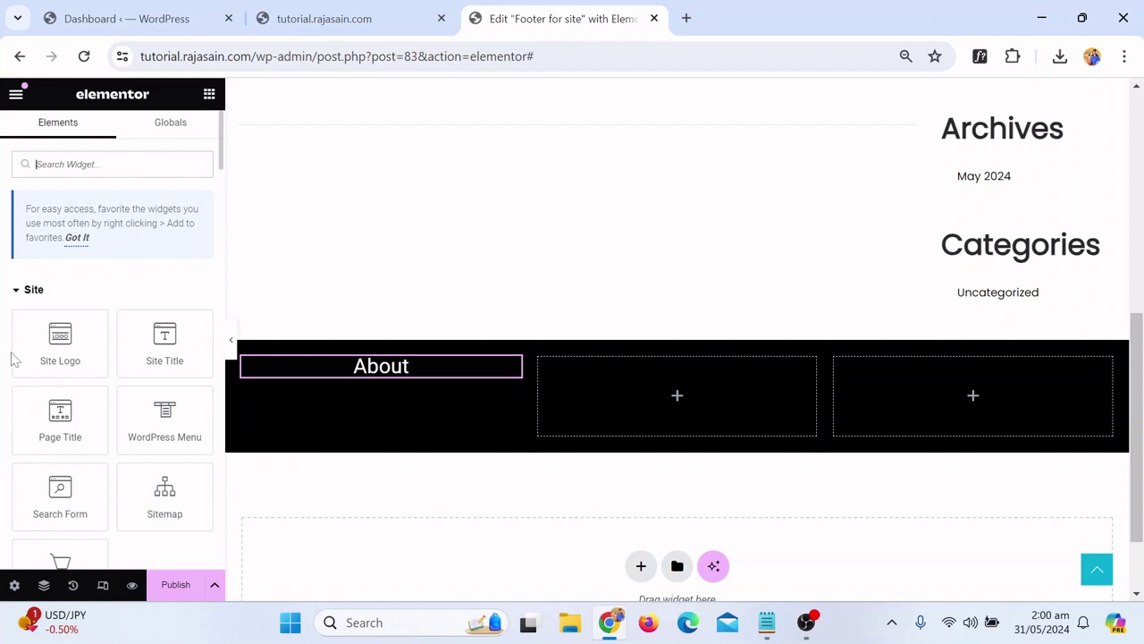
{"action": "scroll", "coordinate": [98, 313], "scroll_direction": "down", "scroll_amount": 5}
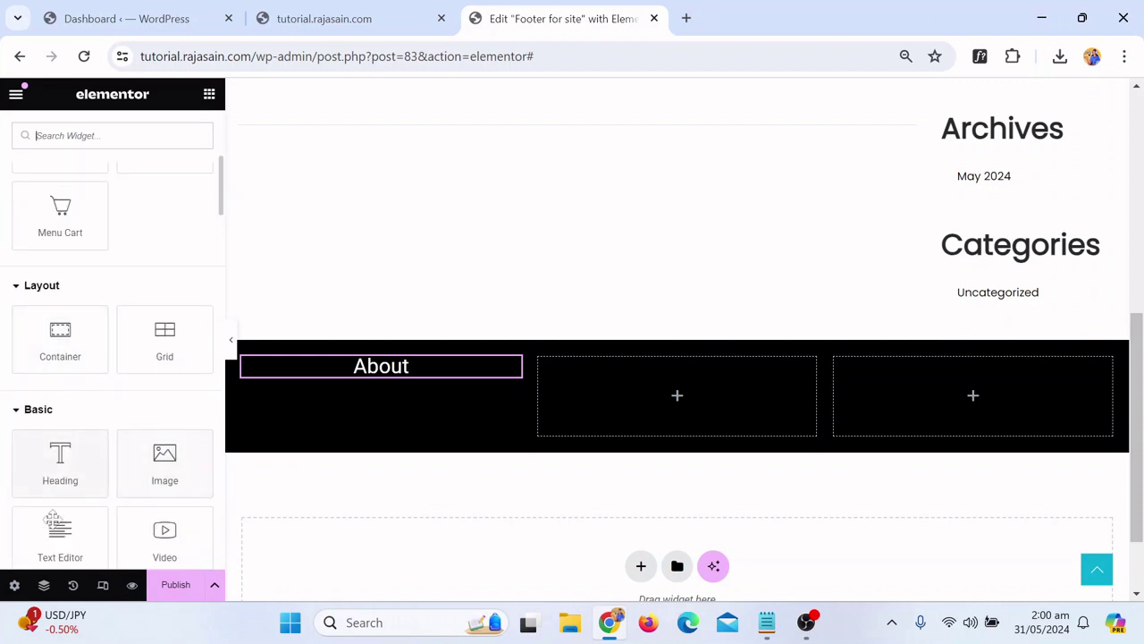
{"action": "left_click_drag", "start_coordinate": [56, 537], "coordinate": [383, 378]}
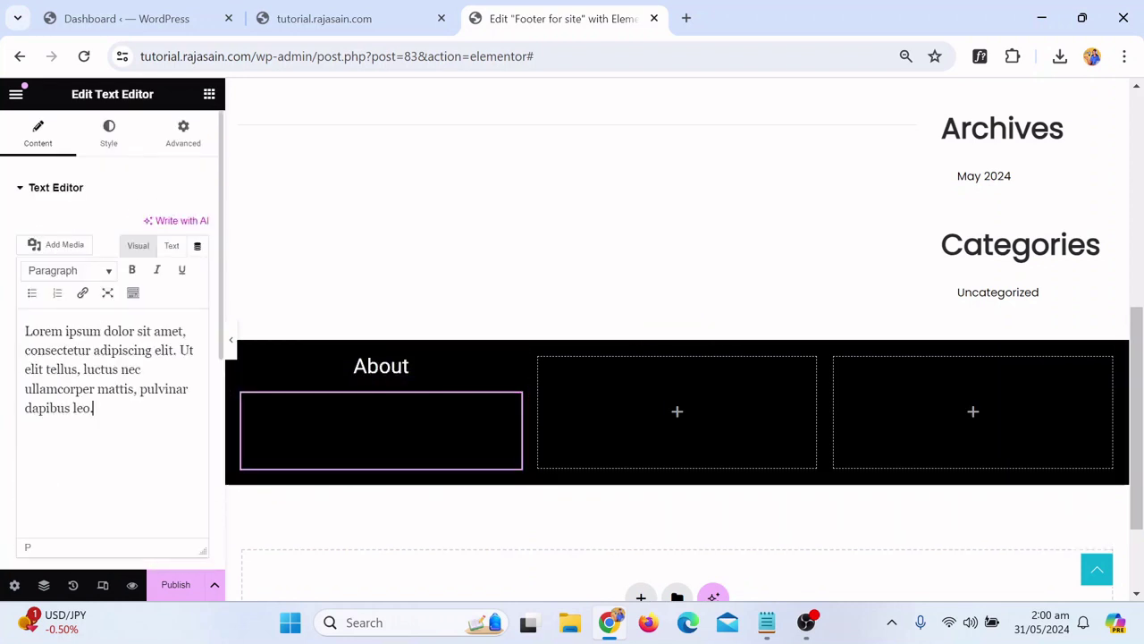
{"action": "key", "text": "ctrl+a"}
{"action": "left_click", "coordinate": [57, 368]}
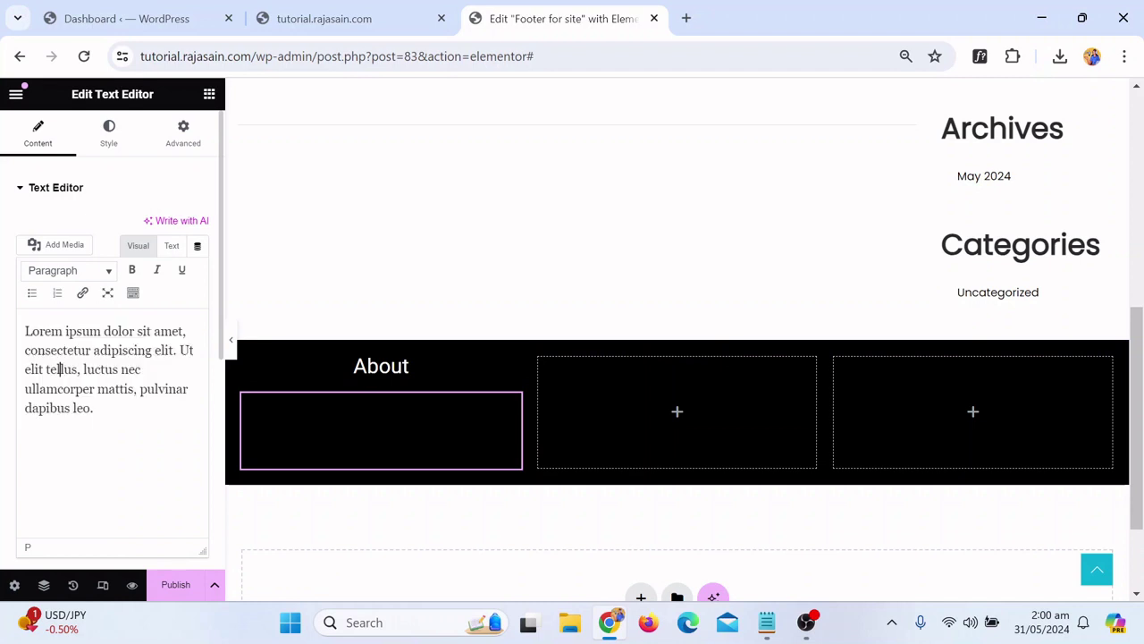
Set the text color of the About paragraph to the global WHite color
{"action": "left_click", "coordinate": [107, 136]}
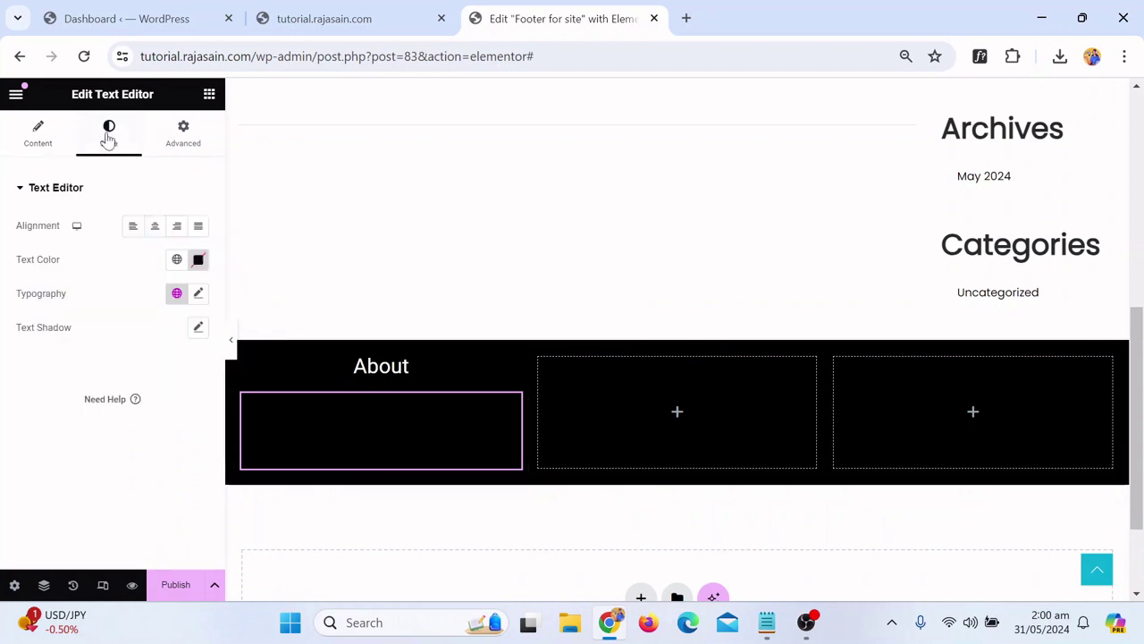
{"action": "left_click", "coordinate": [177, 259]}
{"action": "scroll", "coordinate": [99, 427], "scroll_direction": "down", "scroll_amount": 5}
{"action": "scroll", "coordinate": [93, 393], "scroll_direction": "up", "scroll_amount": 3}
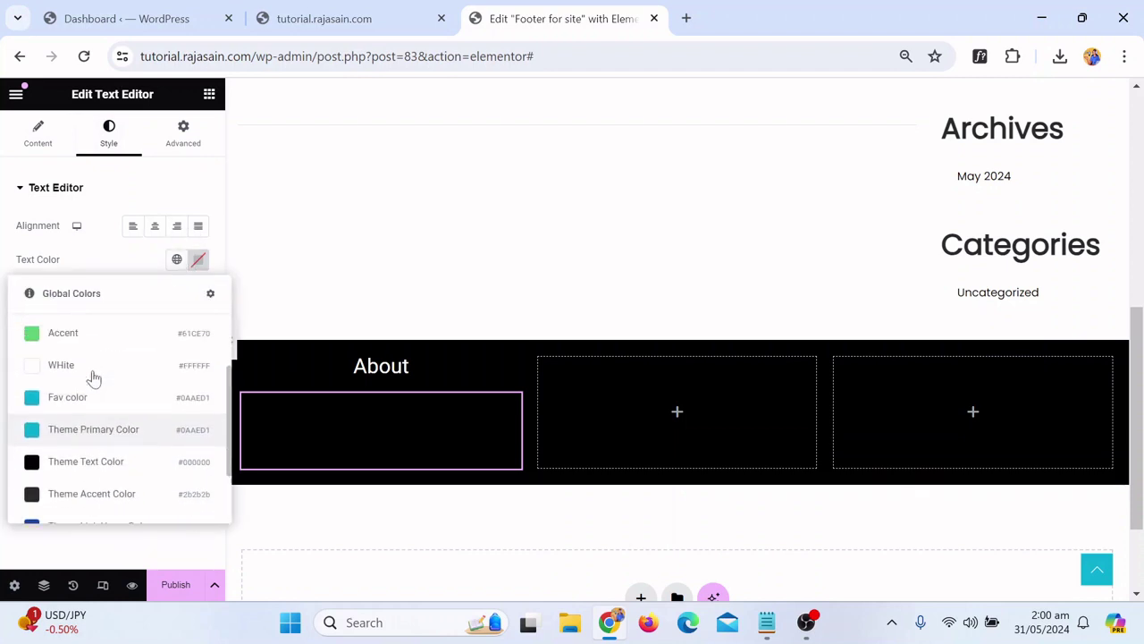
{"action": "left_click", "coordinate": [82, 380]}
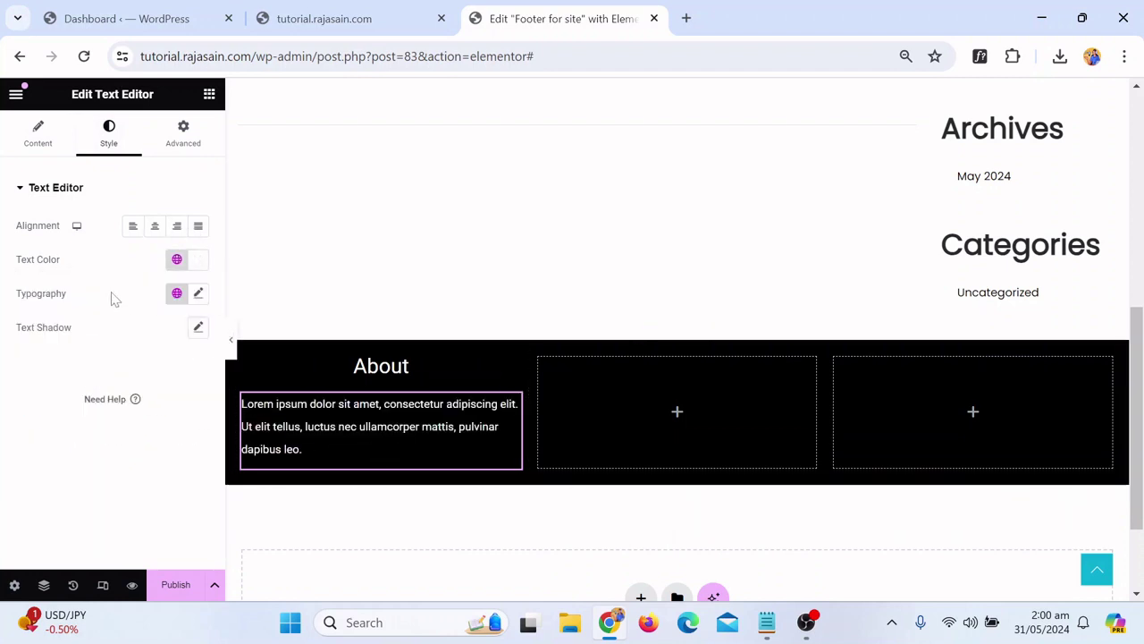
Lengthen the About paragraph by pasting a second copy of its Lorem ipsum text at the end
{"action": "left_click", "coordinate": [38, 134]}
{"action": "triple_click", "coordinate": [81, 408]}
{"action": "key", "text": "ctrl+c"}
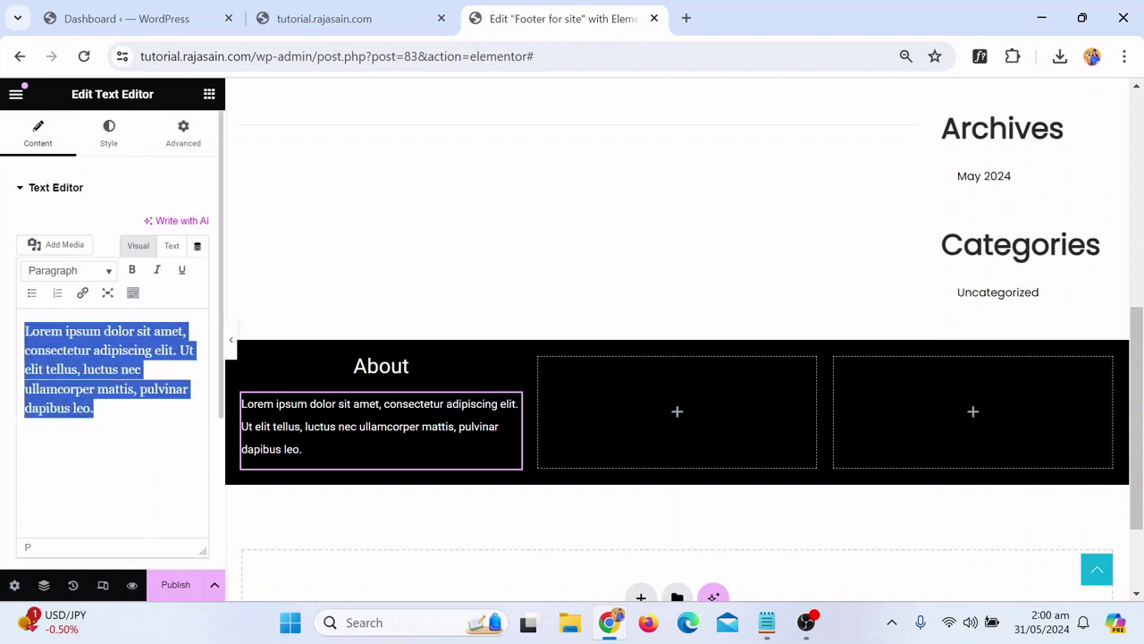
{"action": "left_click", "coordinate": [92, 408]}
{"action": "key", "text": "ctrl+v"}
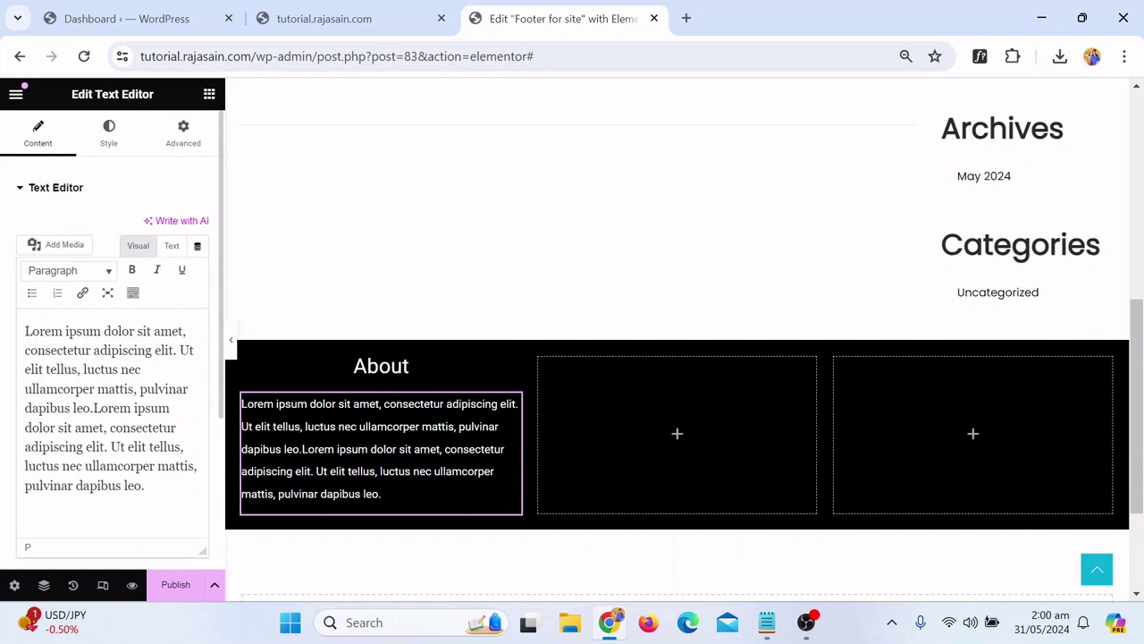
Center the About paragraph and preview the footer at full width
{"action": "left_click", "coordinate": [112, 140]}
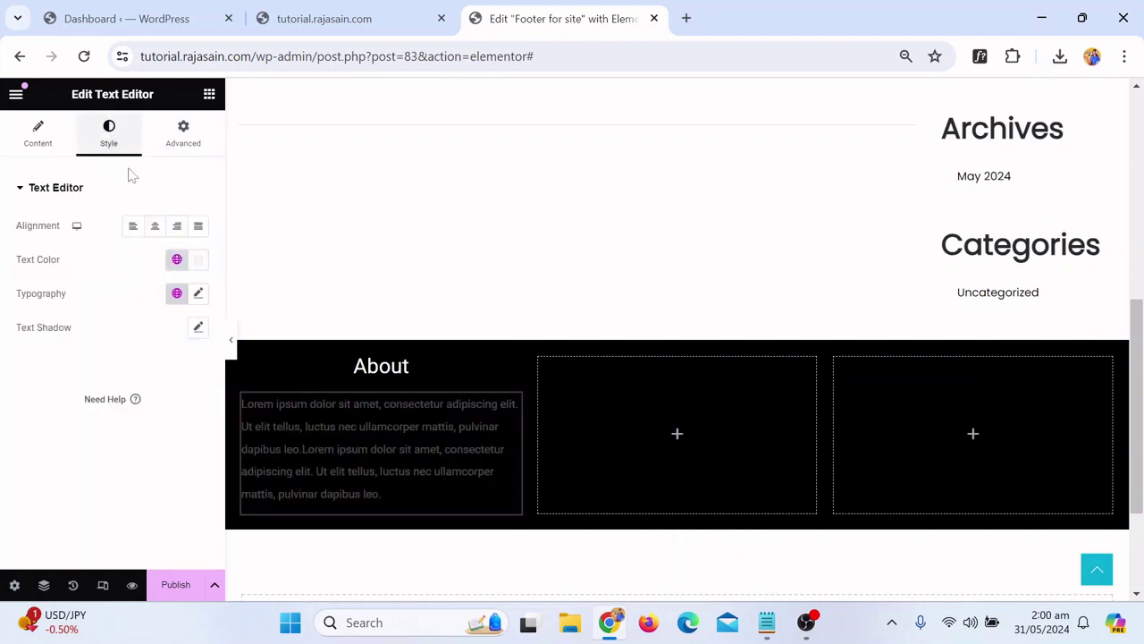
{"action": "left_click", "coordinate": [156, 228]}
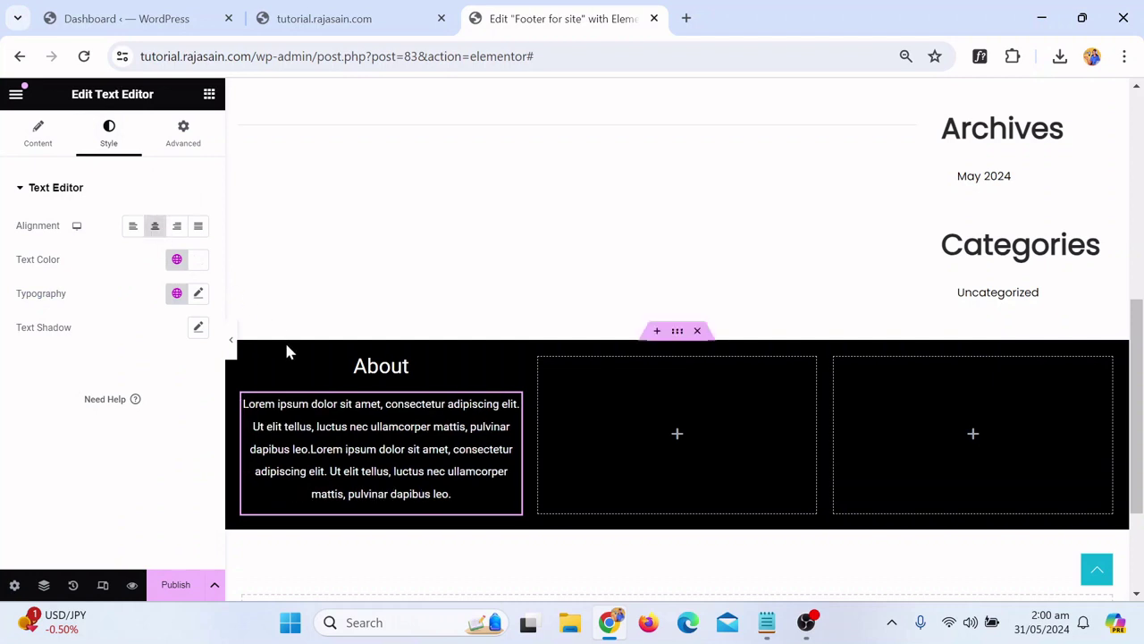
{"action": "left_click", "coordinate": [230, 340]}
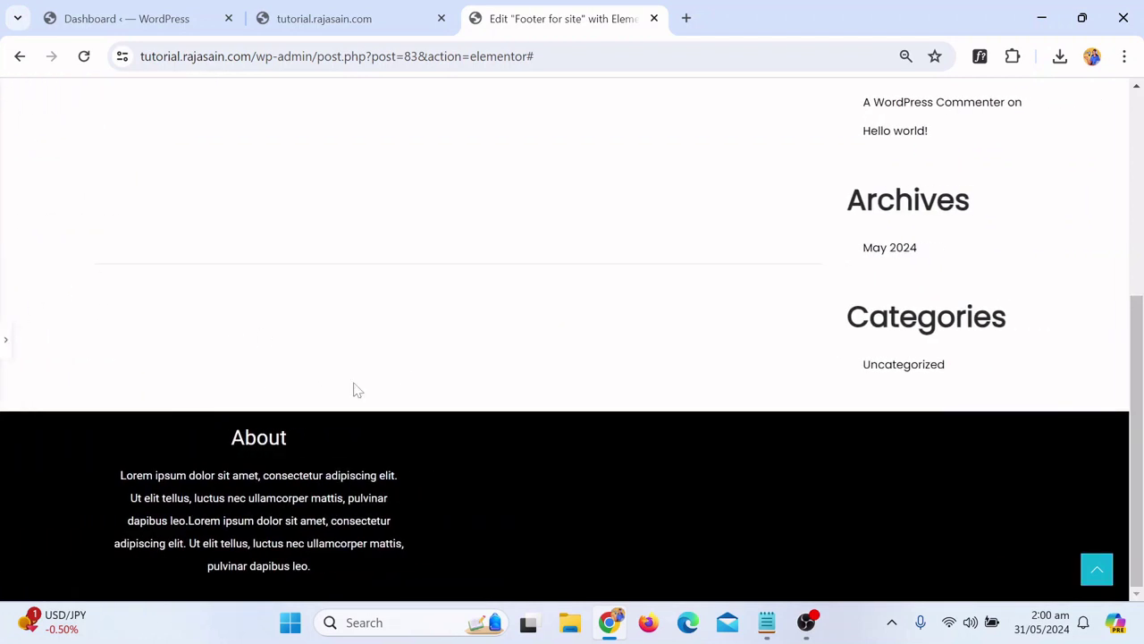
{"action": "left_click", "coordinate": [3, 342]}
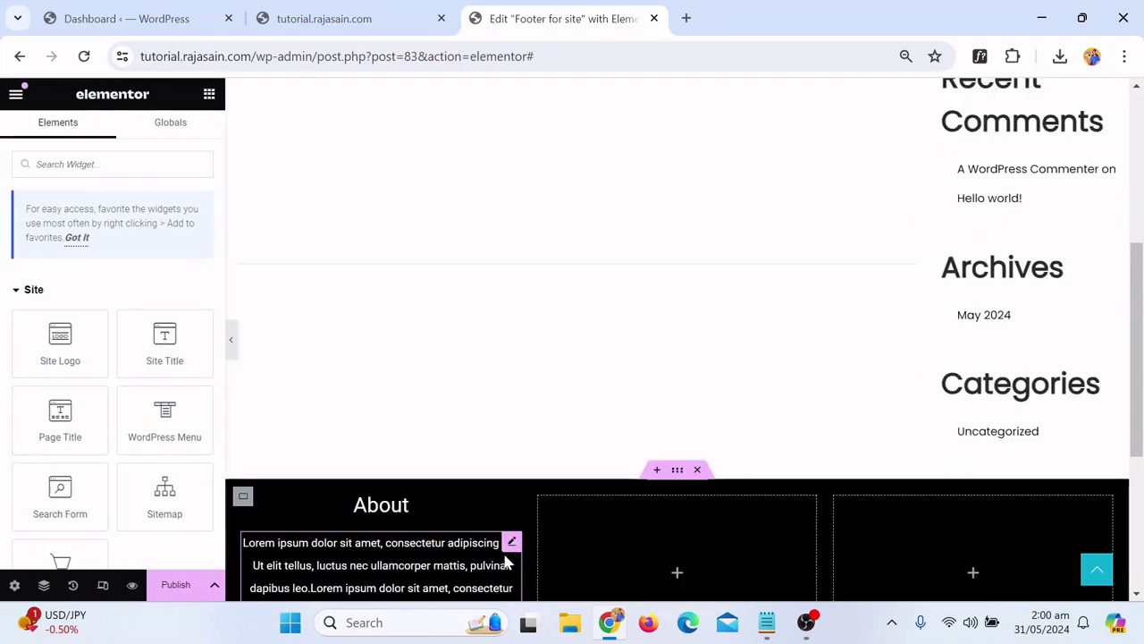
Set the About paragraph's typography size to 16 px, then open and dismiss the publish settings
{"action": "scroll", "coordinate": [522, 507], "scroll_direction": "down", "scroll_amount": 1}
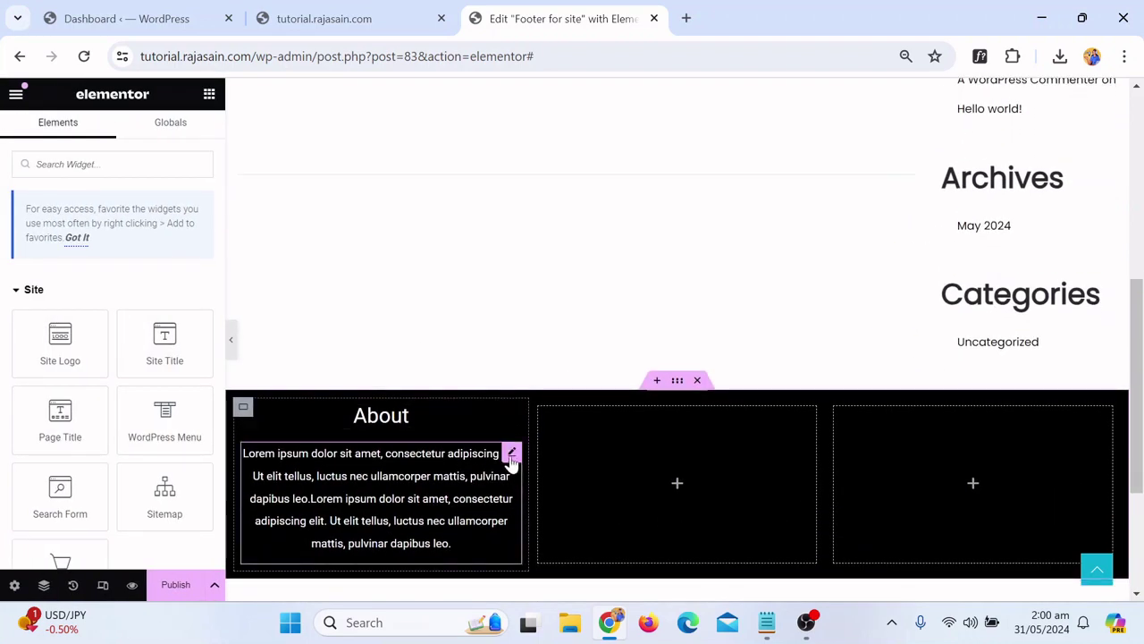
{"action": "left_click", "coordinate": [512, 454]}
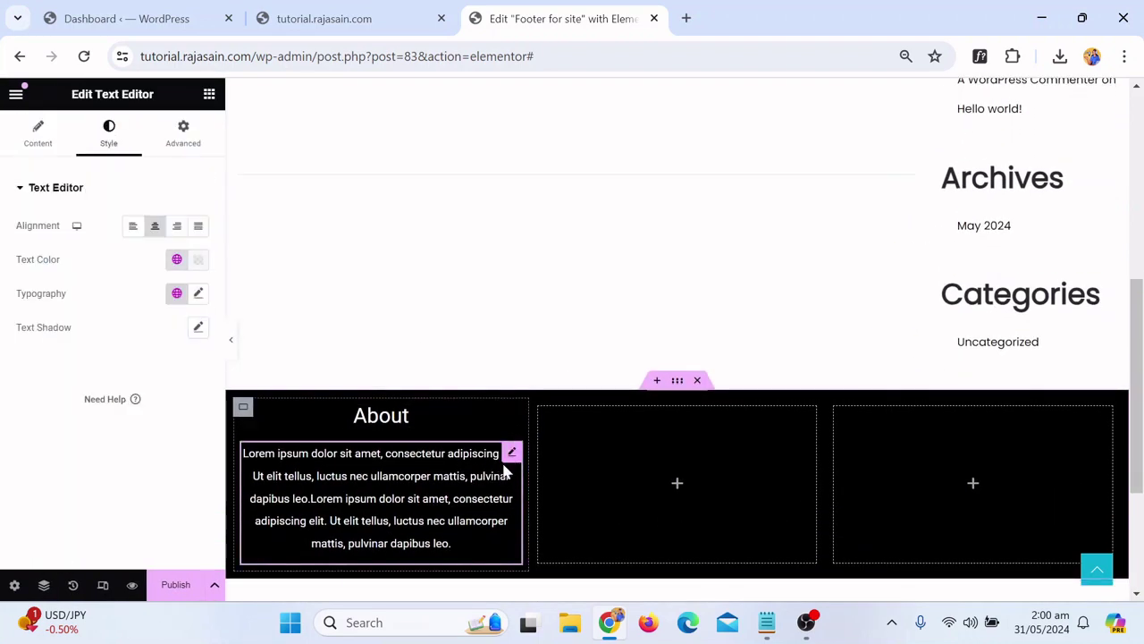
{"action": "left_click", "coordinate": [187, 295]}
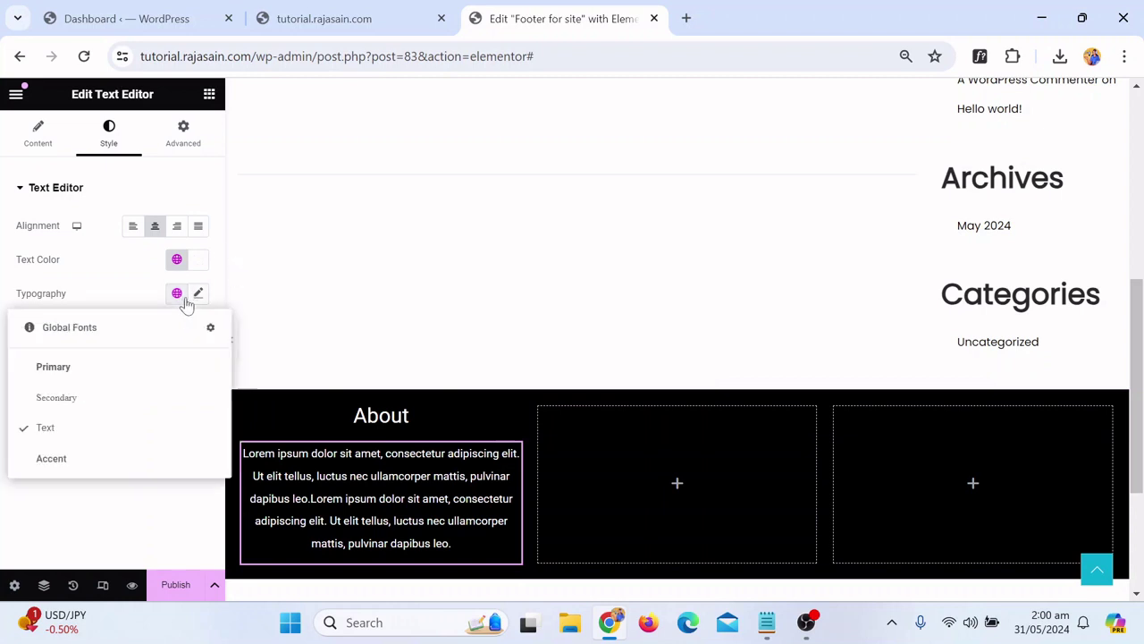
{"action": "left_click", "coordinate": [199, 295]}
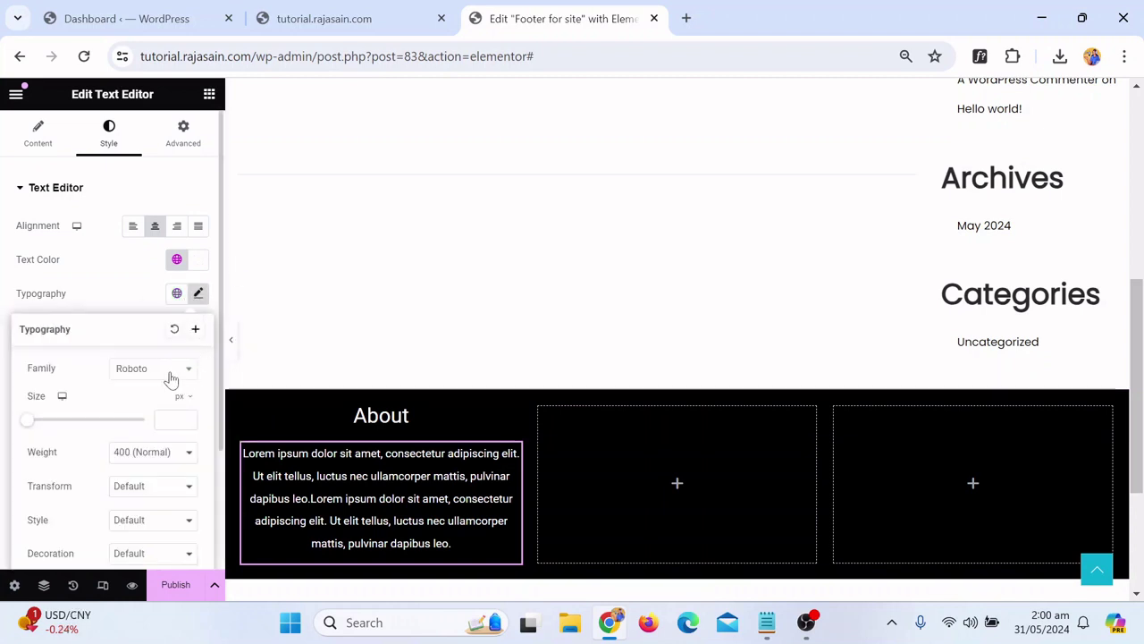
{"action": "left_click", "coordinate": [176, 420]}
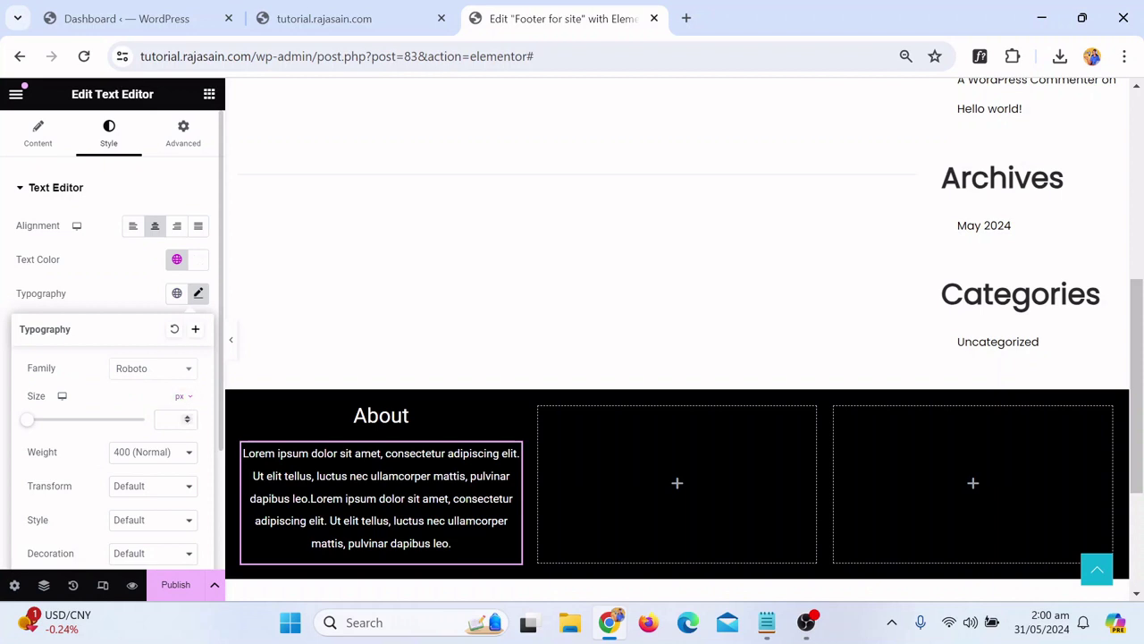
{"action": "type", "text": "21"}
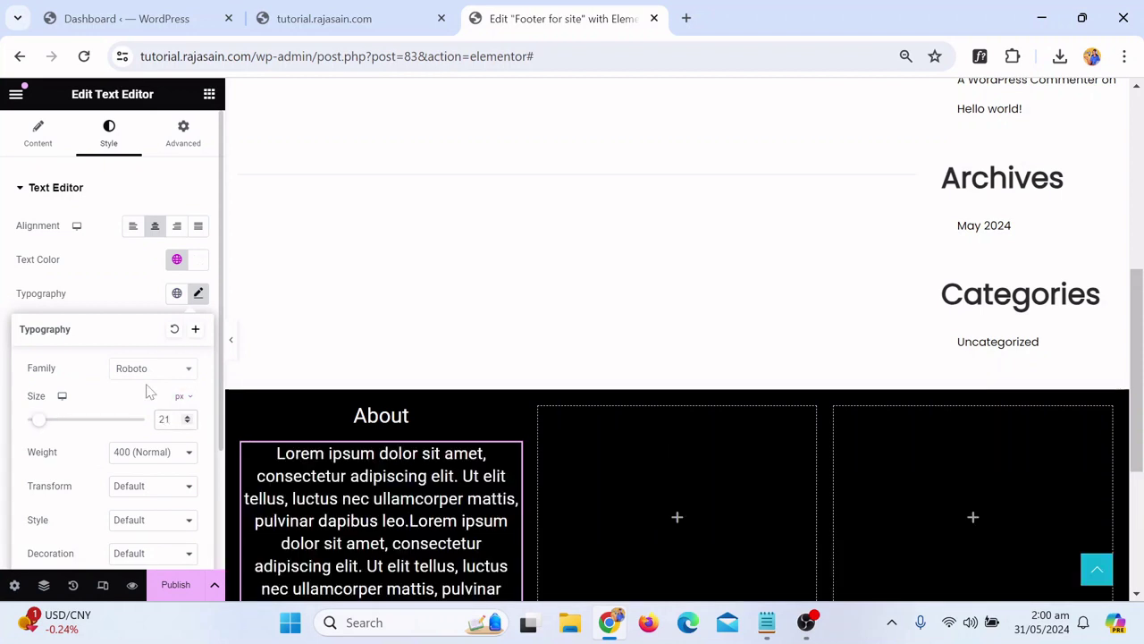
{"action": "key", "text": "Down"}
{"action": "key", "text": "Down"}
{"action": "key", "text": "Down"}
{"action": "key", "text": "Down"}
{"action": "key", "text": "Down"}
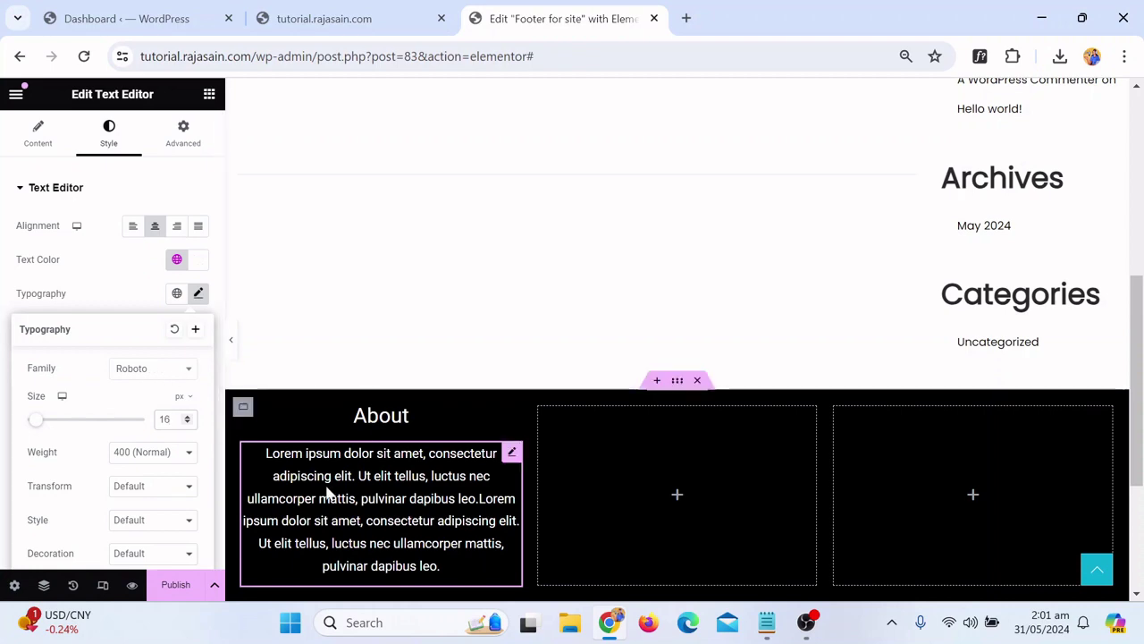
{"action": "left_click", "coordinate": [175, 585]}
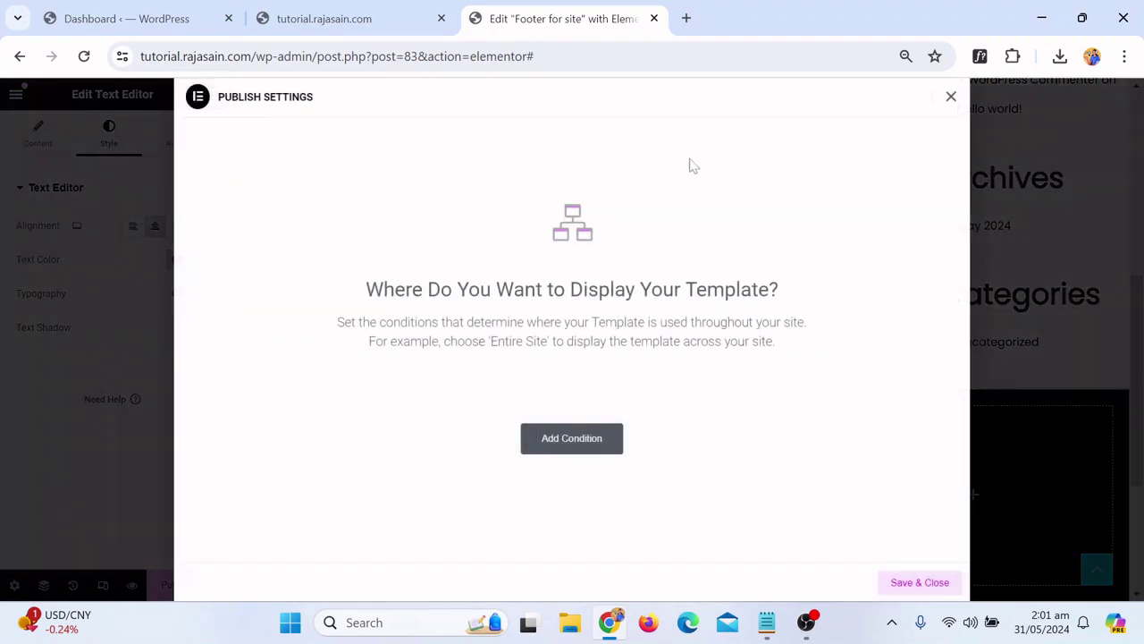
{"action": "left_click", "coordinate": [951, 98]}
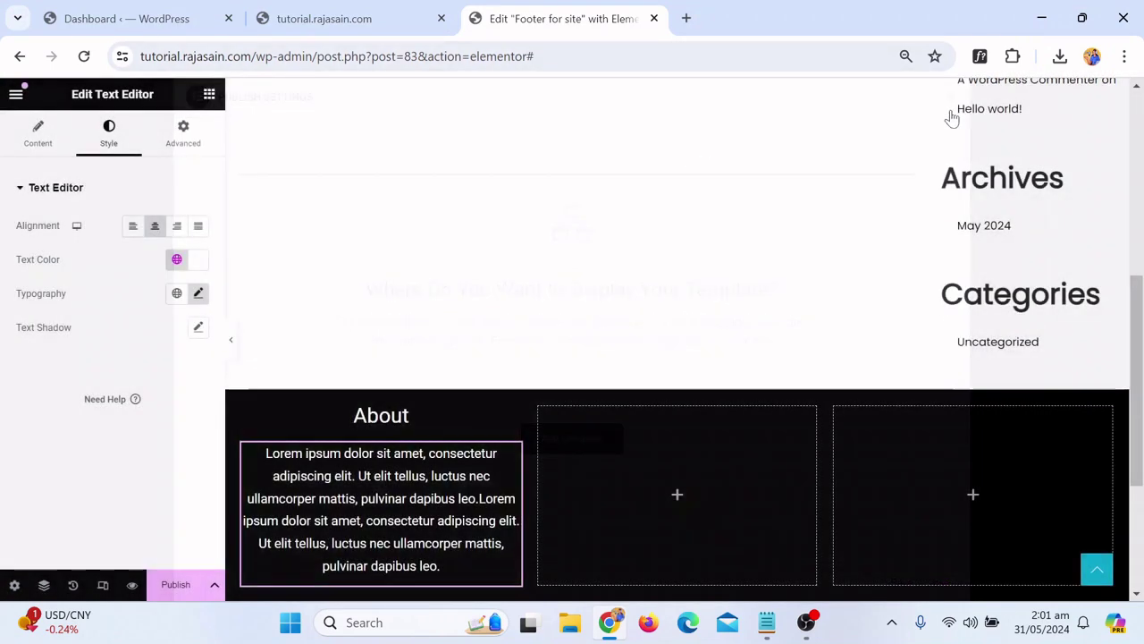
Duplicate the About heading and move the copy into the second footer column
{"action": "right_click", "coordinate": [413, 415]}
{"action": "left_click", "coordinate": [445, 272]}
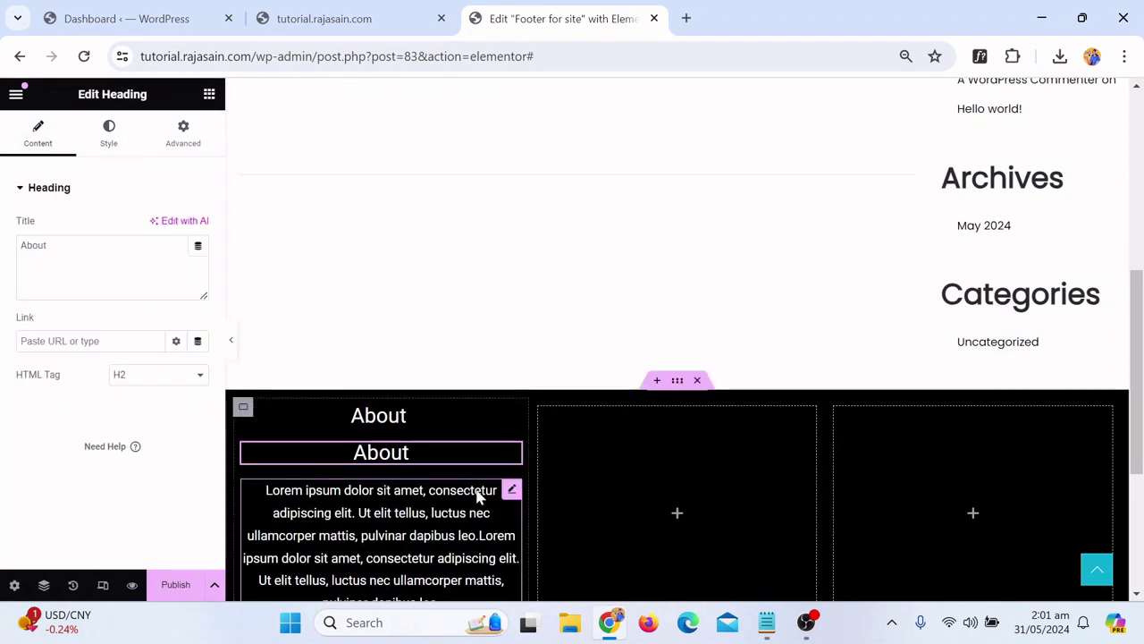
{"action": "left_click_drag", "start_coordinate": [511, 451], "coordinate": [597, 458]}
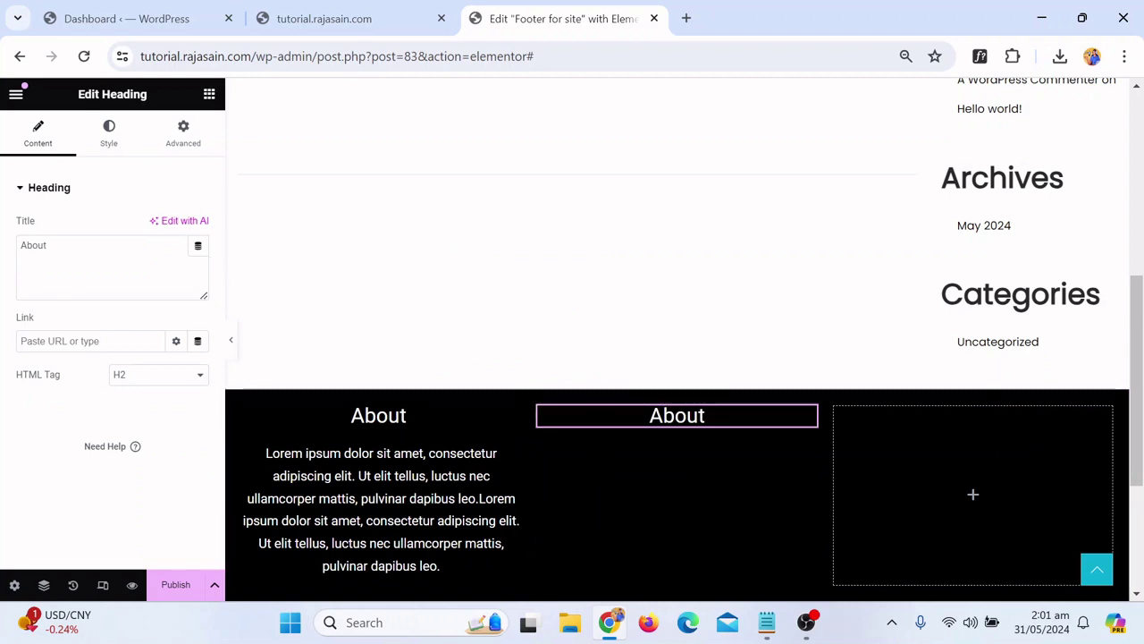
Change the second column heading's title to "Quick Links"
{"action": "type", "text": "A"}
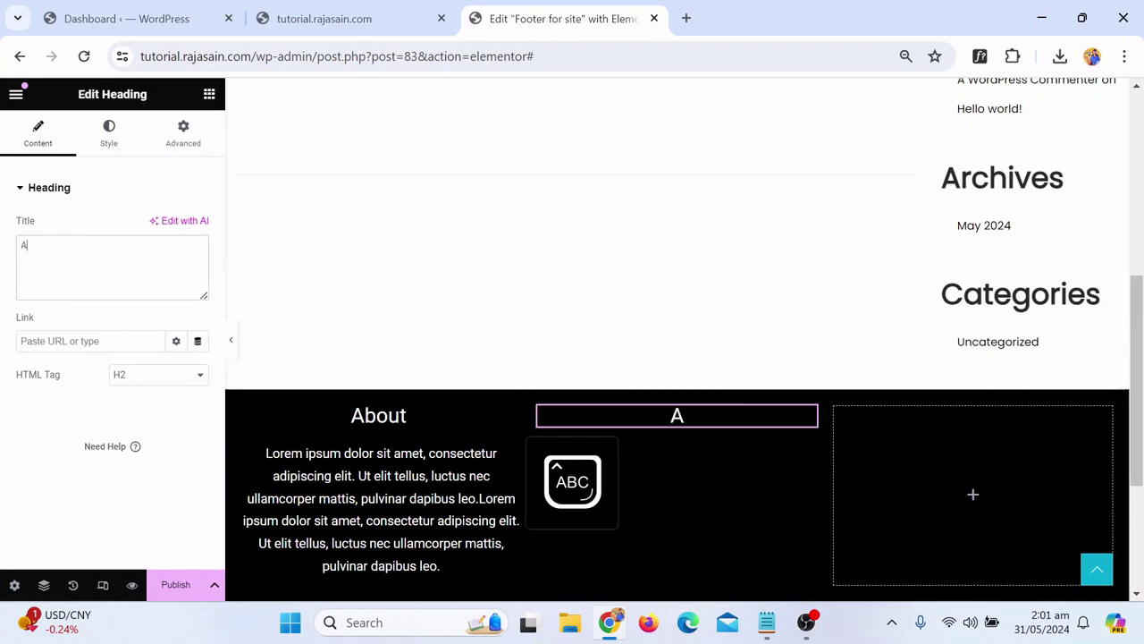
{"action": "type", "text": "Quci"}
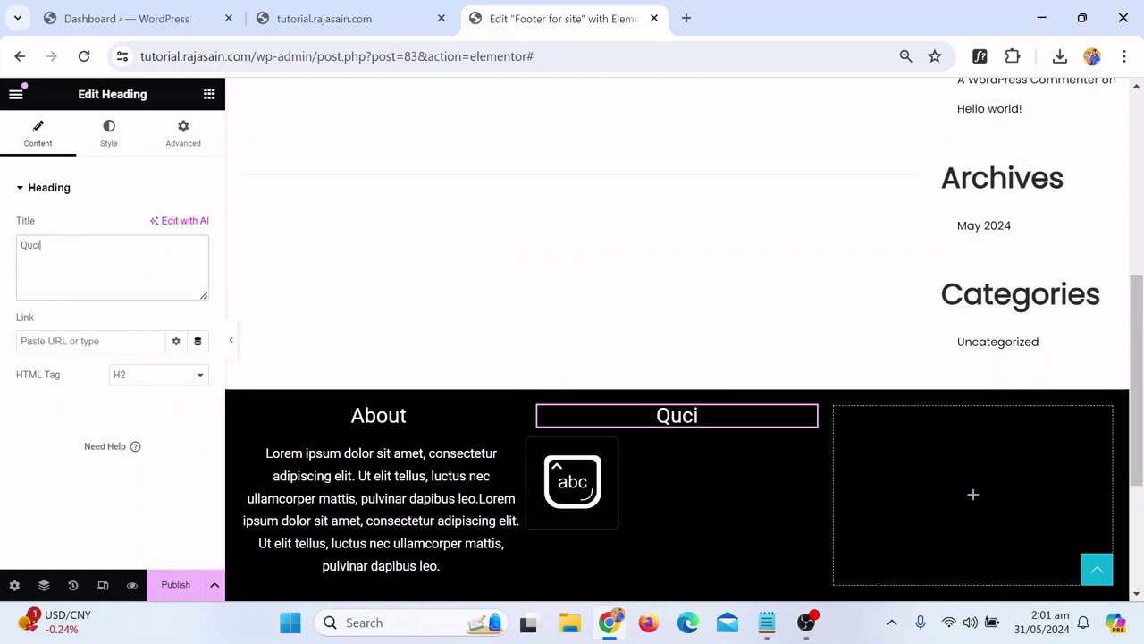
{"action": "key", "text": "Caps_Lock"}
{"action": "key", "text": "BackSpace"}
{"action": "key", "text": "BackSpace"}
{"action": "type", "text": "ICK"}
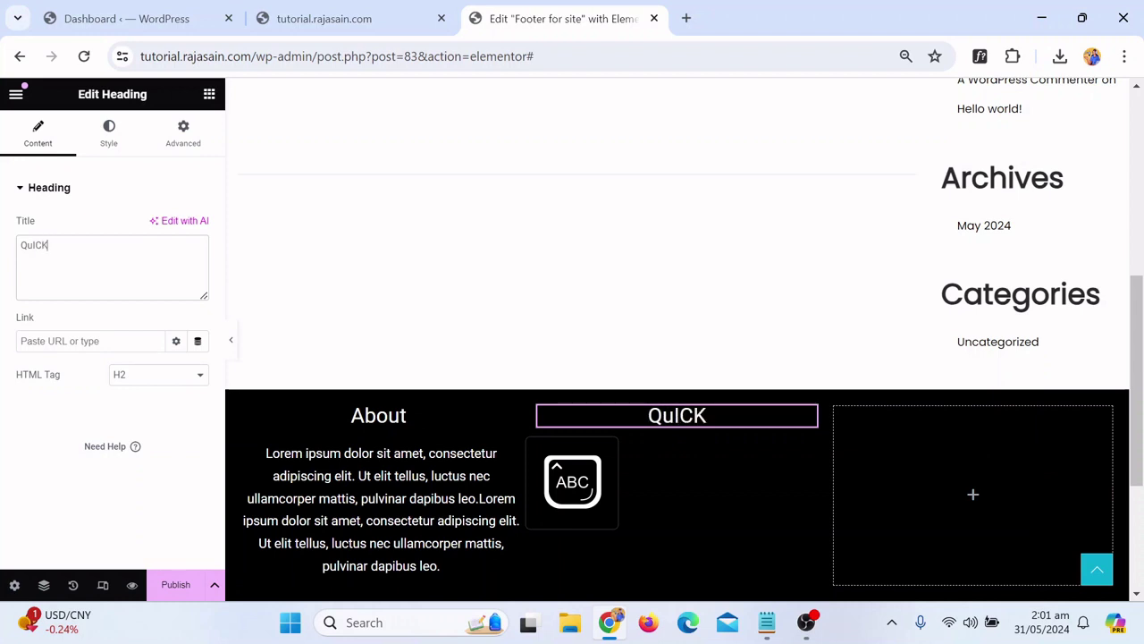
{"action": "key", "text": "BackSpace"}
{"action": "key", "text": "BackSpace"}
{"action": "key", "text": "BackSpace"}
{"action": "key", "text": "Caps_Lock"}
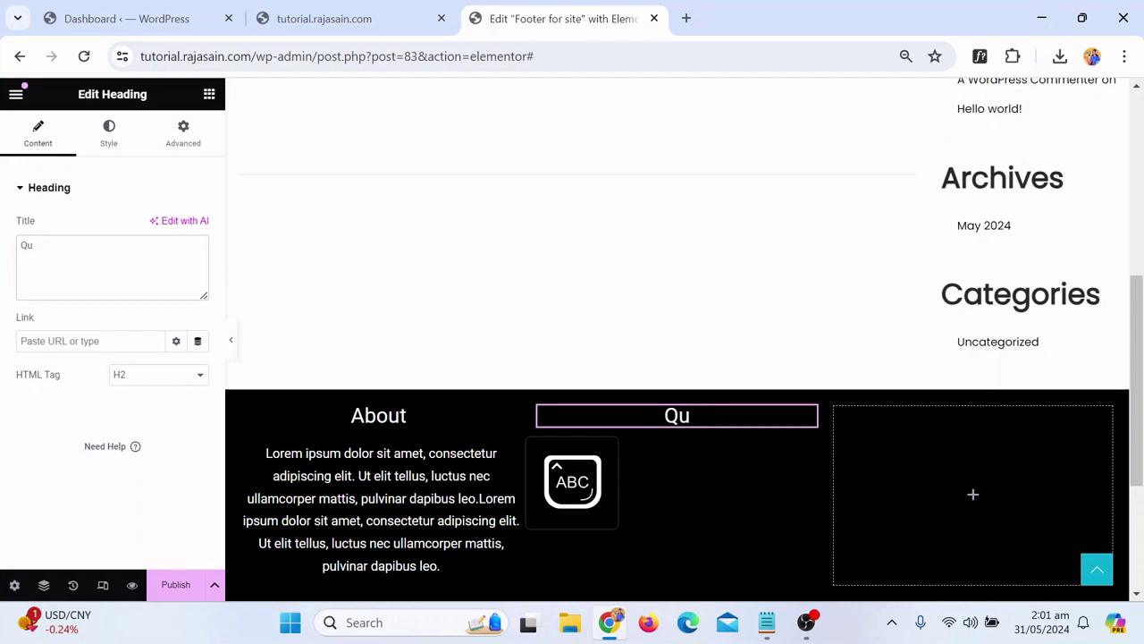
{"action": "type", "text": "IC"}
{"action": "key", "text": "BackSpace"}
{"action": "key", "text": "BackSpace"}
{"action": "key", "text": "Caps_Lock"}
{"action": "type", "text": "ic"}
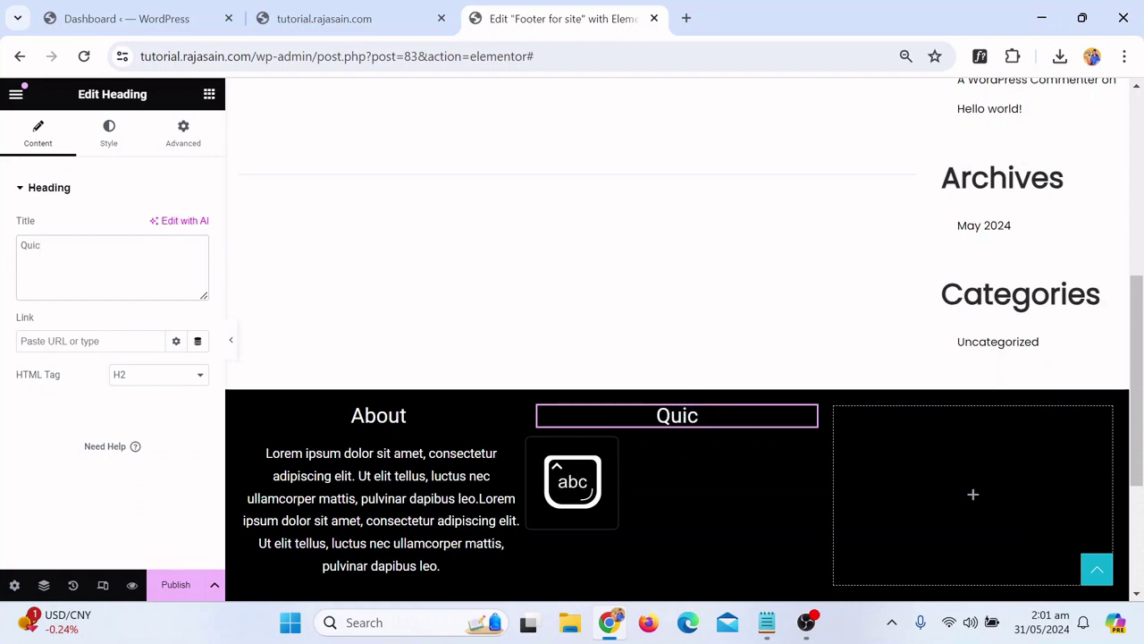
{"action": "type", "text": "k Links"}
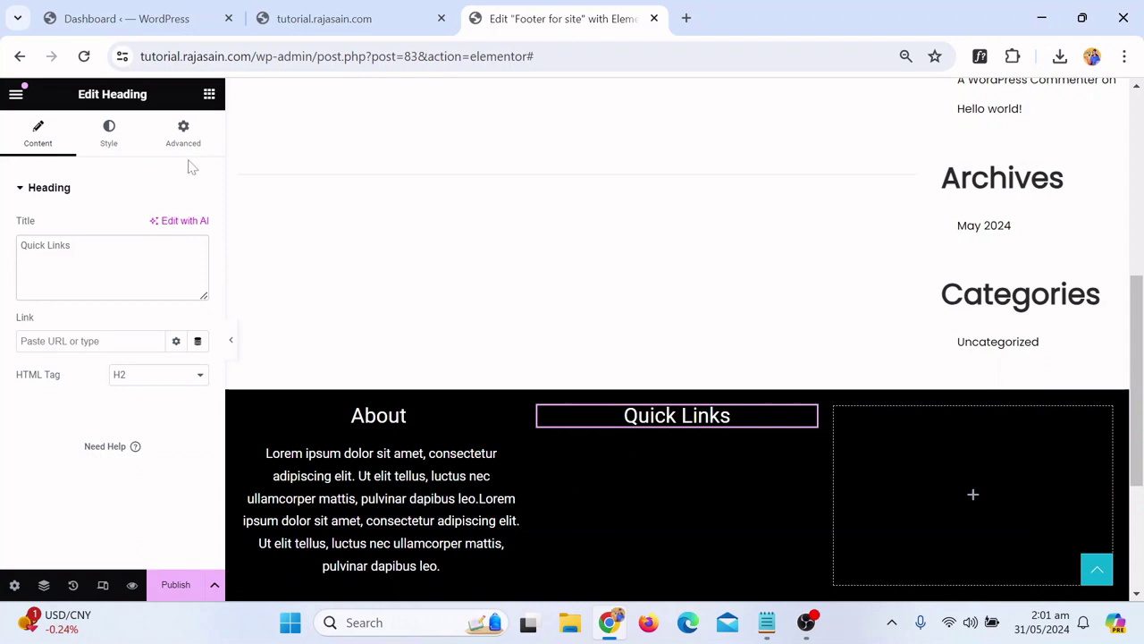
Add a WordPress Menu widget below the Quick Links heading and set its layout to Vertical
{"action": "left_click", "coordinate": [210, 98]}
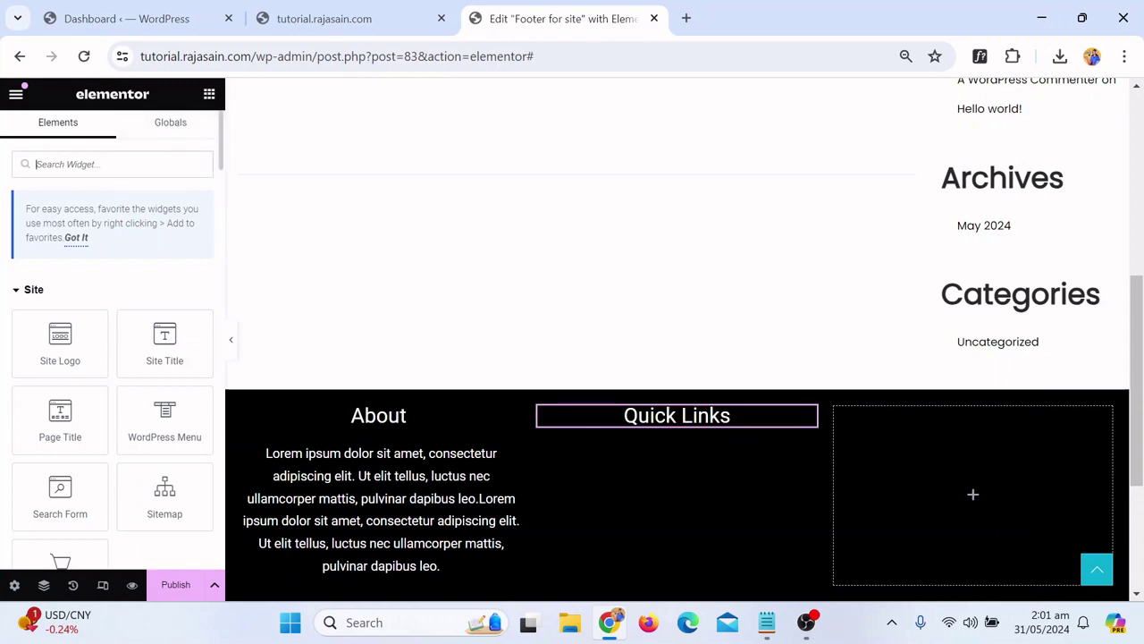
{"action": "type", "text": "menu"}
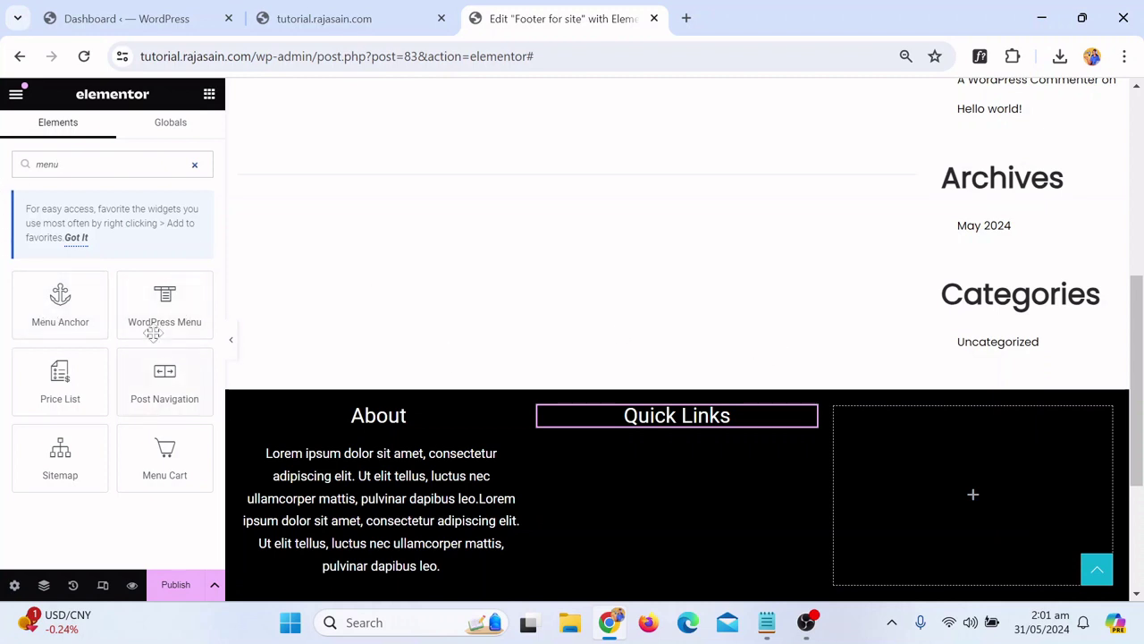
{"action": "left_click_drag", "start_coordinate": [153, 300], "coordinate": [670, 424]}
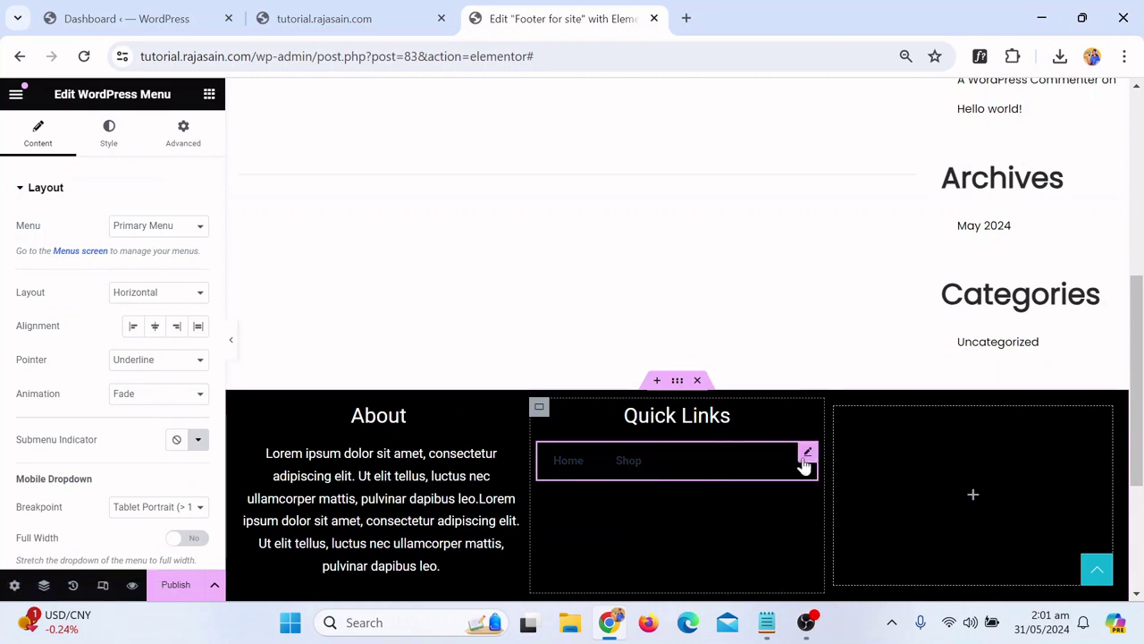
{"action": "left_click", "coordinate": [130, 295]}
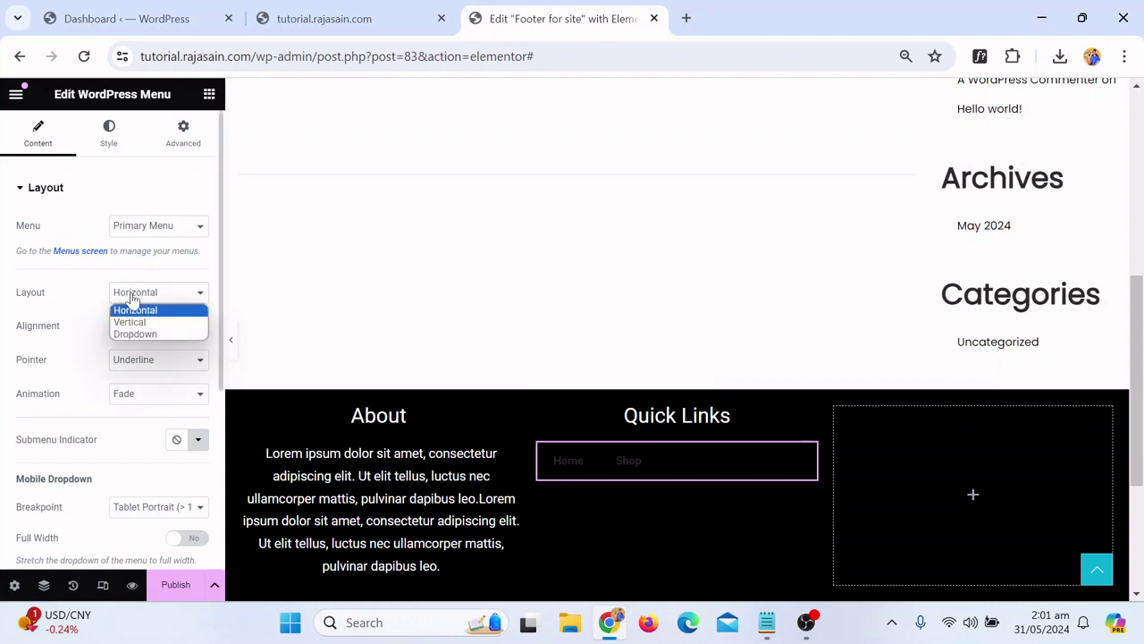
{"action": "left_click", "coordinate": [129, 321]}
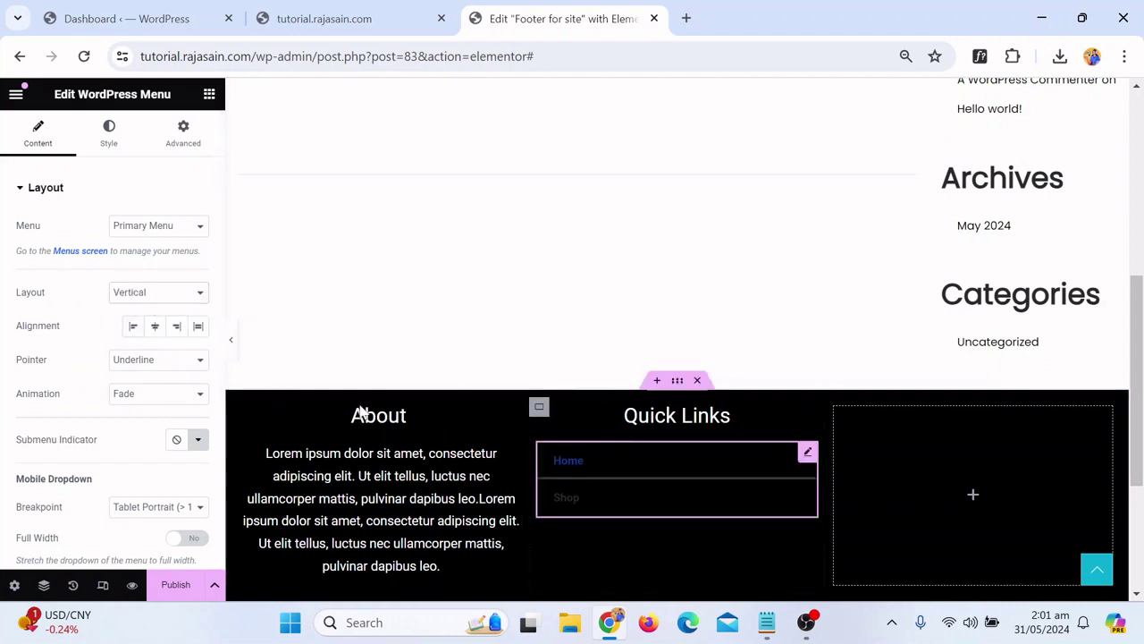
Center the Quick Links menu's alignment and set its pointer to None
{"action": "left_click", "coordinate": [152, 331]}
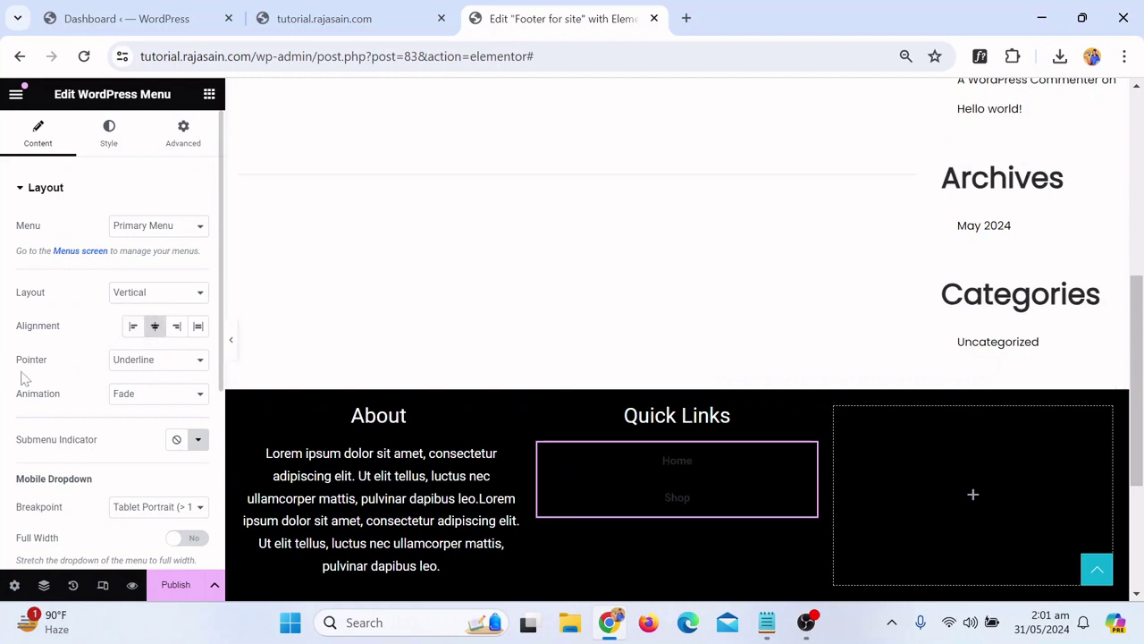
{"action": "left_click", "coordinate": [158, 358]}
{"action": "left_click", "coordinate": [146, 376]}
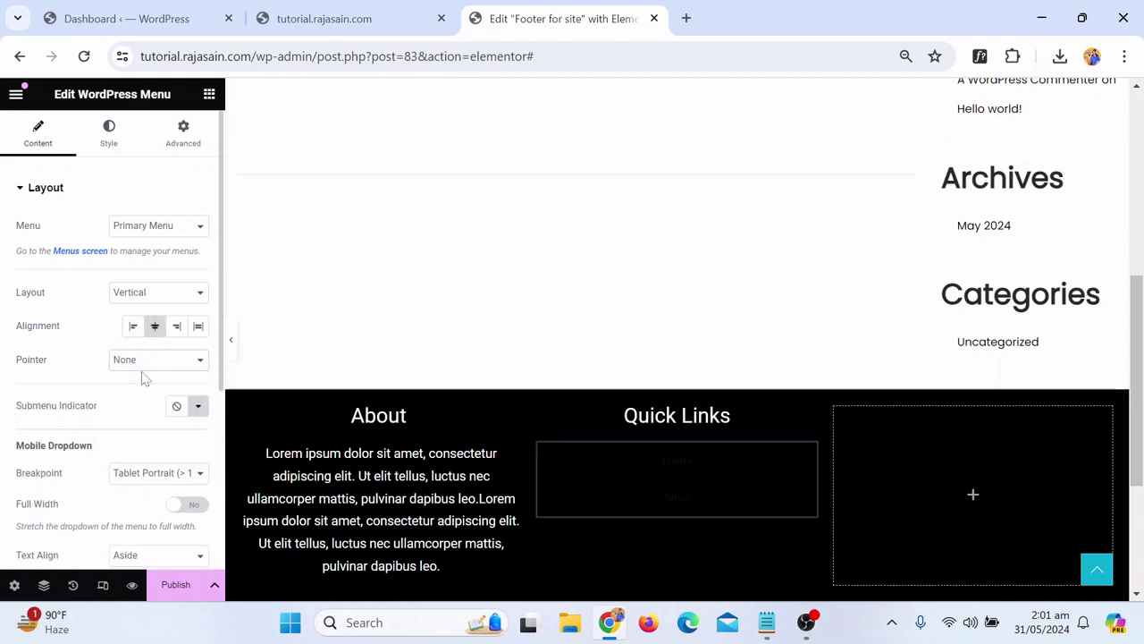
Set the mobile dropdown breakpoint of the Quick Links menu to None
{"action": "scroll", "coordinate": [139, 411], "scroll_direction": "down", "scroll_amount": 1}
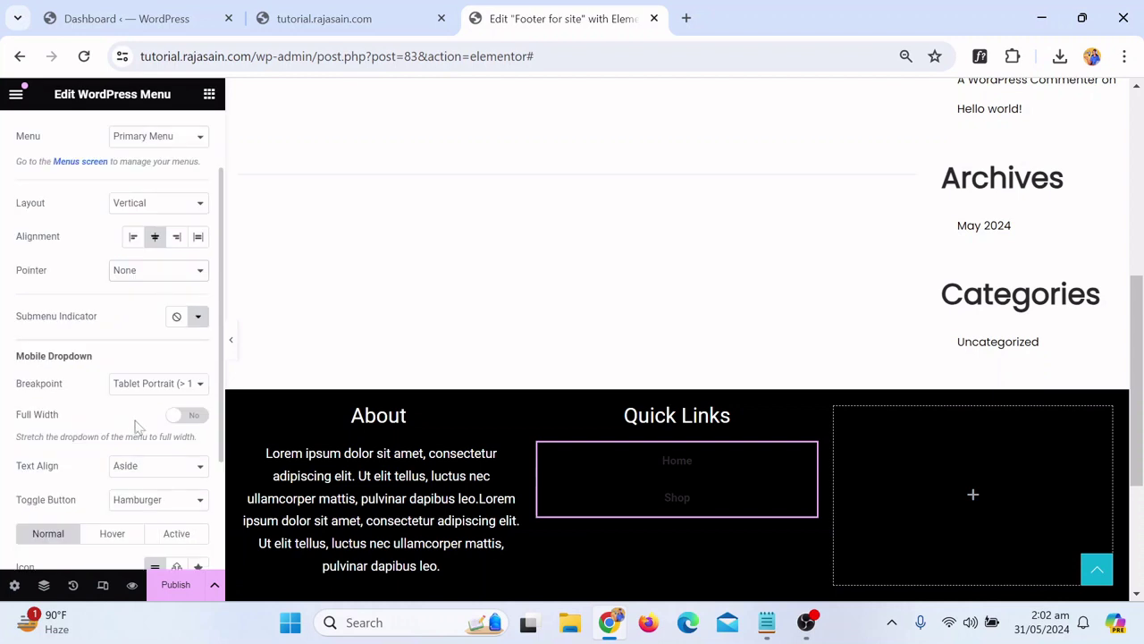
{"action": "left_click", "coordinate": [143, 384]}
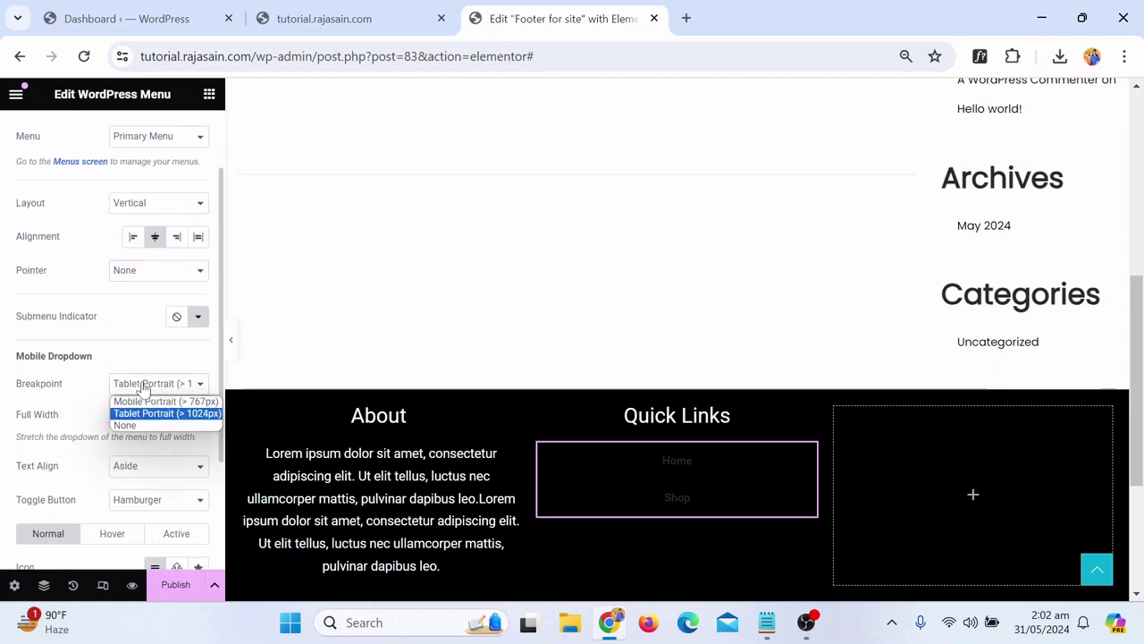
{"action": "left_click", "coordinate": [147, 425]}
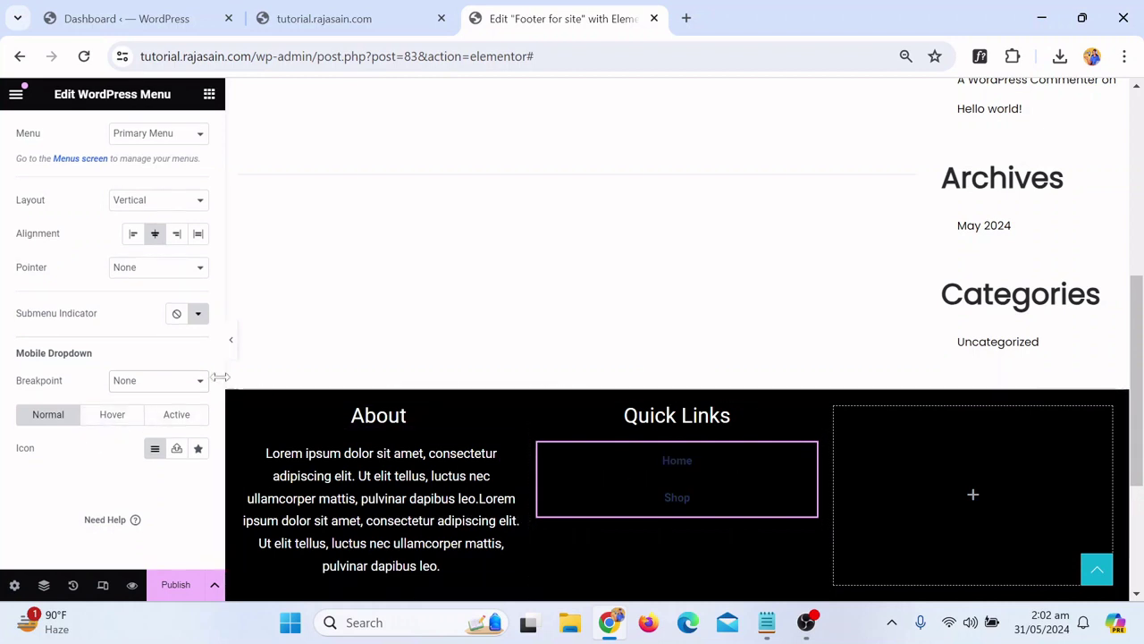
Set the Quick Links menu's normal text color to the global white, #FFFFFF
{"action": "scroll", "coordinate": [128, 352], "scroll_direction": "up", "scroll_amount": 2}
{"action": "left_click", "coordinate": [98, 137]}
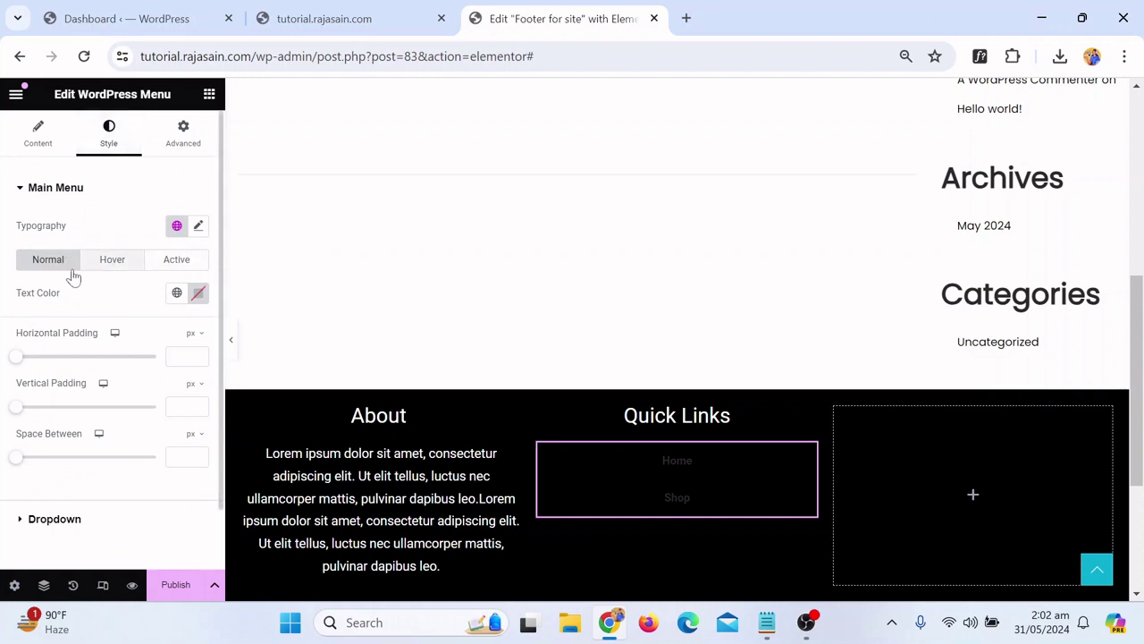
{"action": "left_click", "coordinate": [177, 293]}
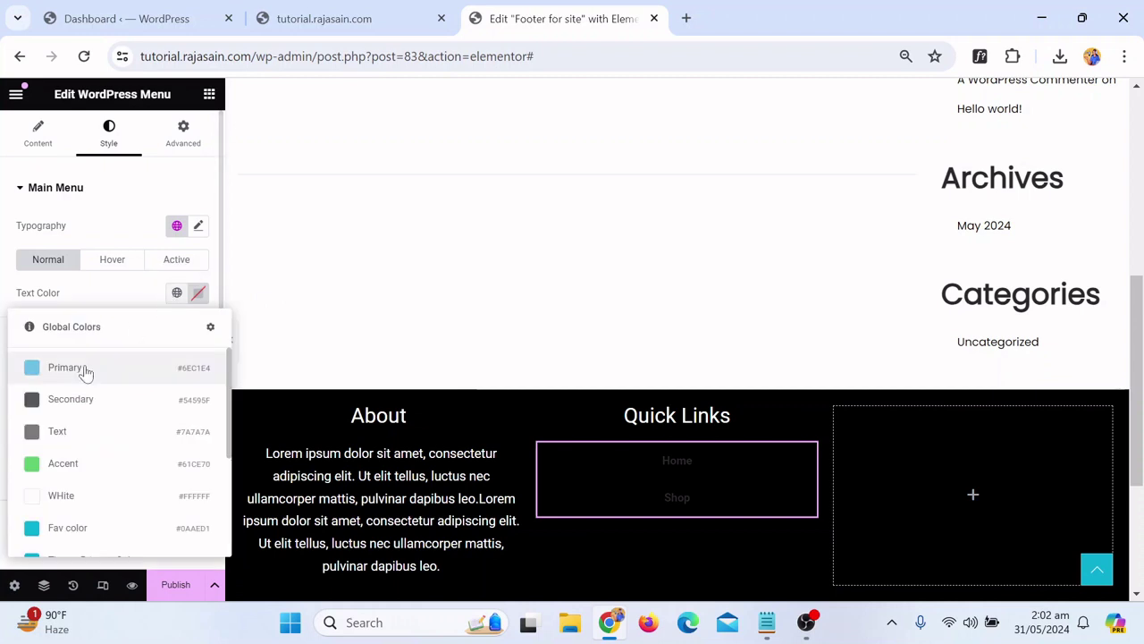
{"action": "left_click", "coordinate": [84, 496]}
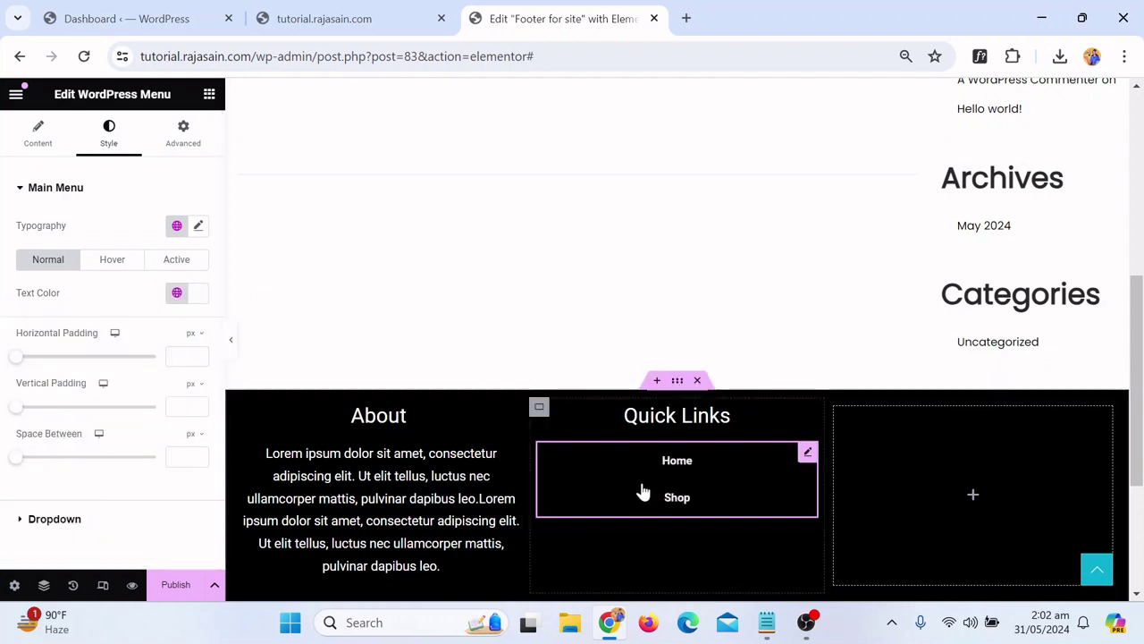
Set the Quick Links menu's typography size to 17 px and its weight to 500 (Medium)
{"action": "left_click", "coordinate": [197, 229]}
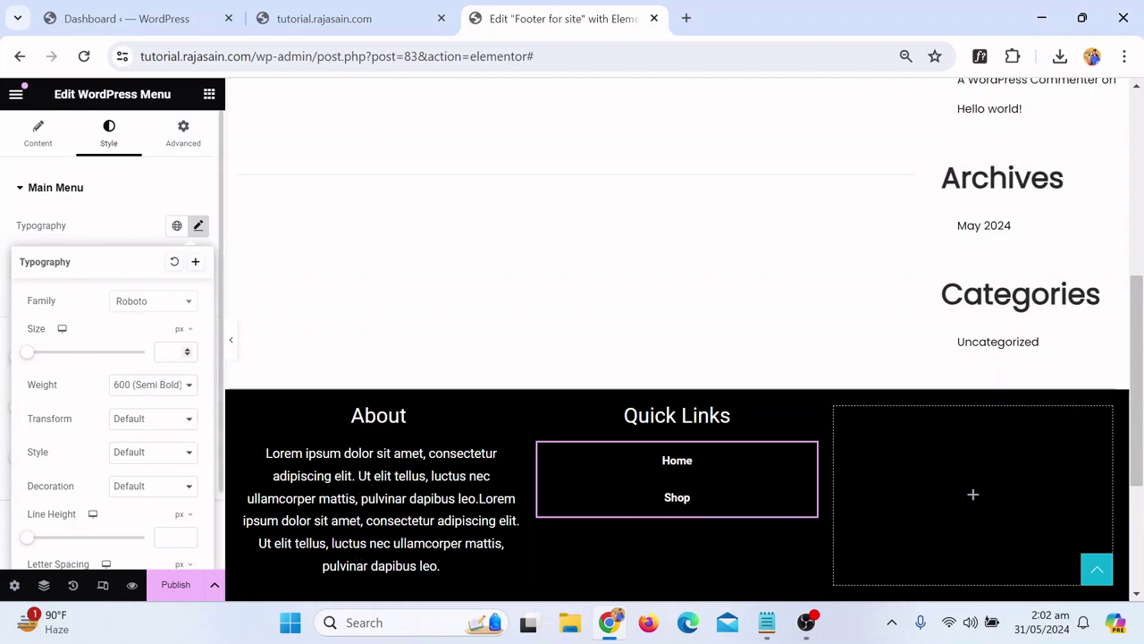
{"action": "left_click", "coordinate": [166, 351]}
{"action": "type", "text": "21"}
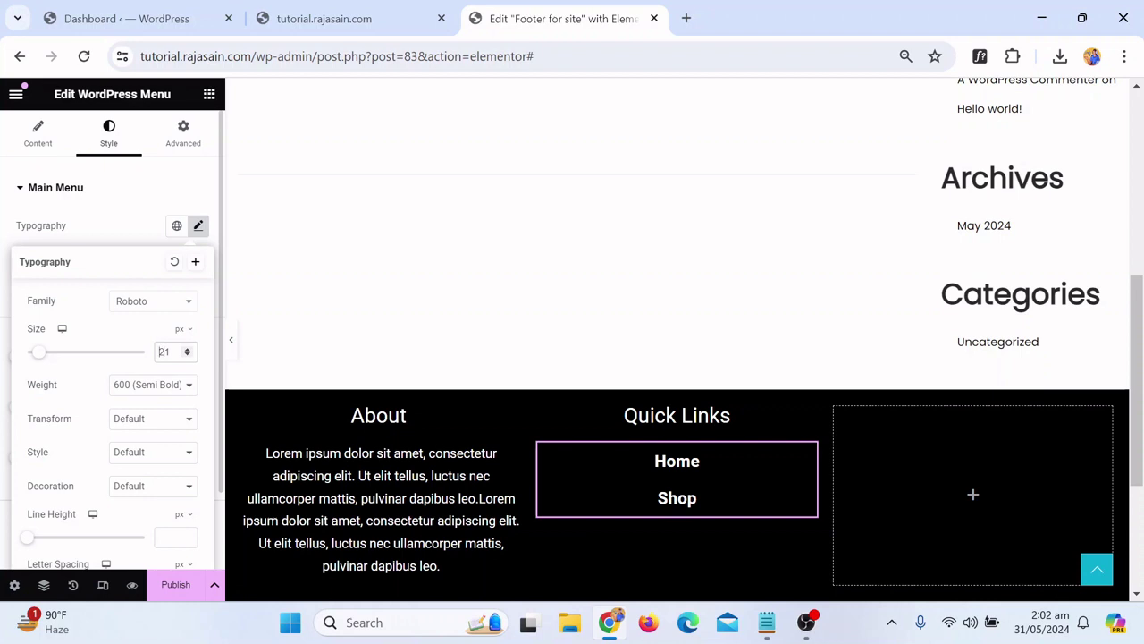
{"action": "type", "text": "1"}
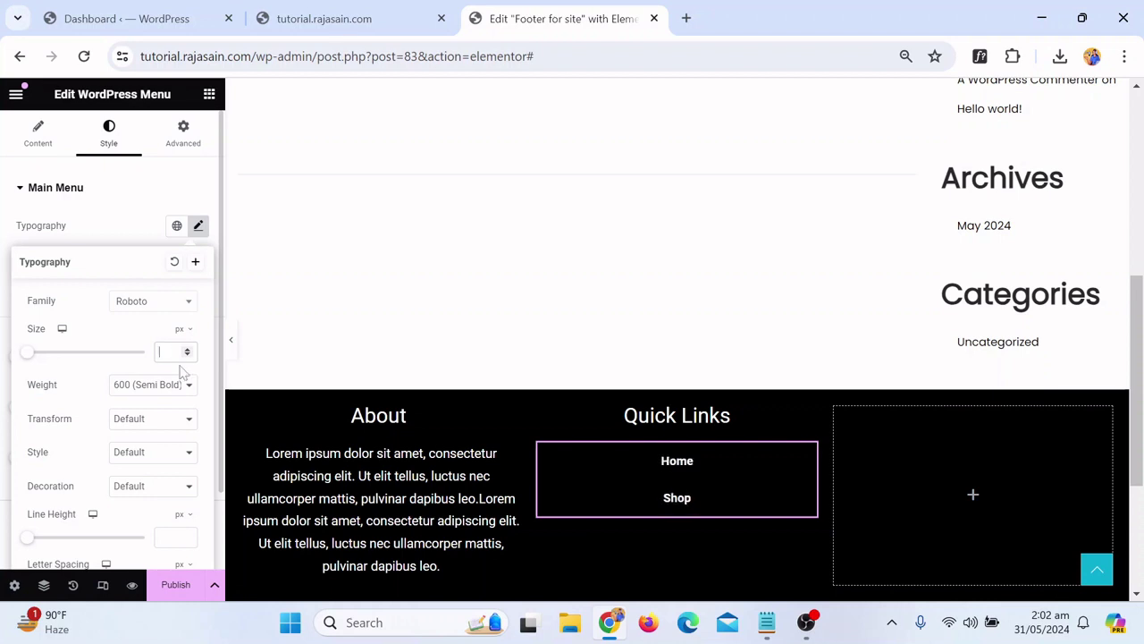
{"action": "type", "text": "7"}
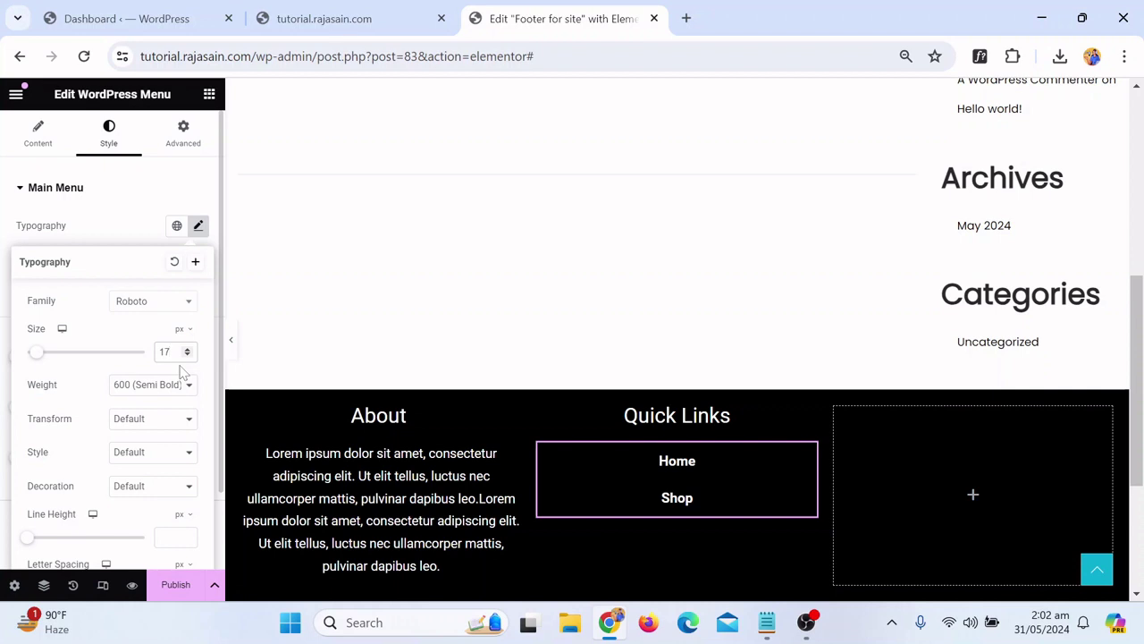
{"action": "left_click", "coordinate": [128, 394]}
{"action": "left_click", "coordinate": [151, 447]}
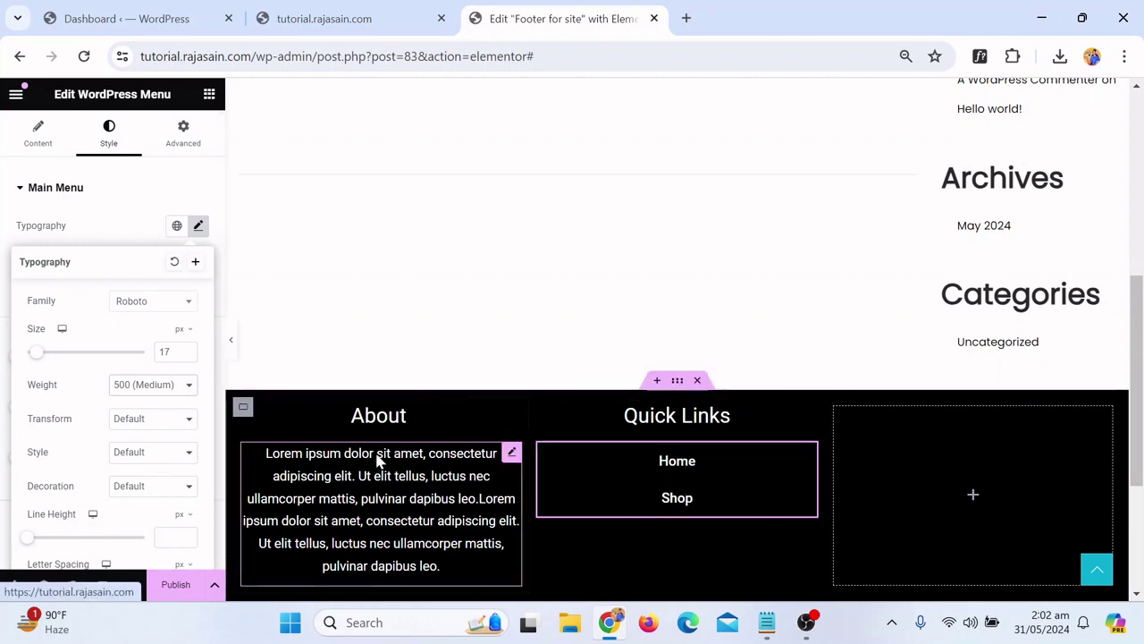
{"action": "left_click", "coordinate": [95, 199]}
{"action": "left_click", "coordinate": [102, 202]}
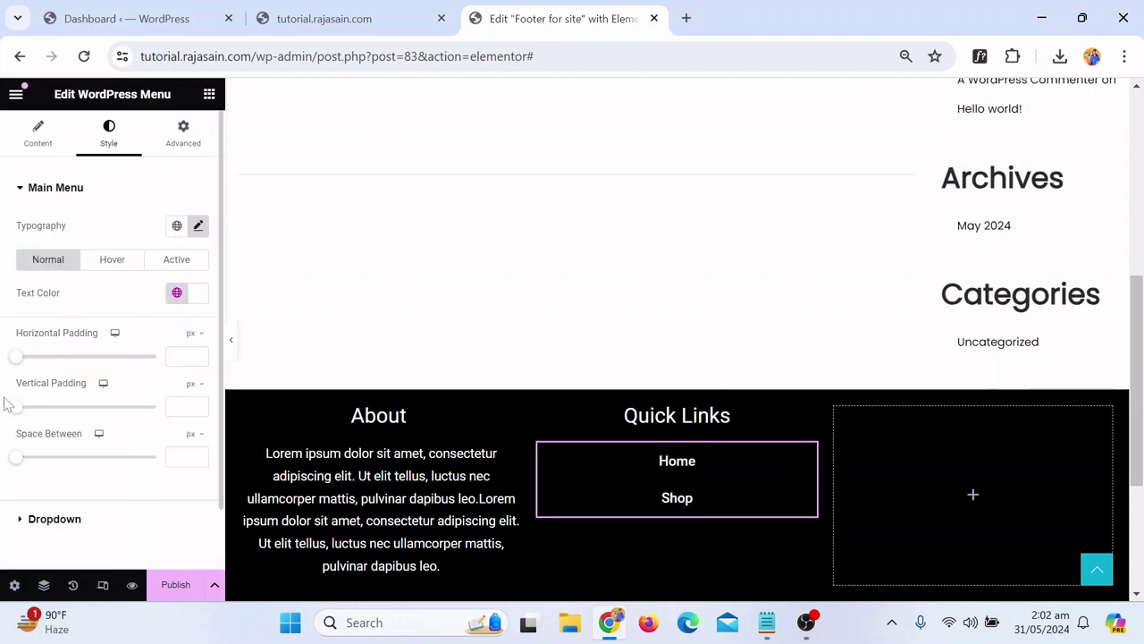
Set the menu's vertical padding to 7 px and its hover text color to the global teal #0AAED1
{"action": "left_click_drag", "start_coordinate": [14, 415], "coordinate": [30, 435]}
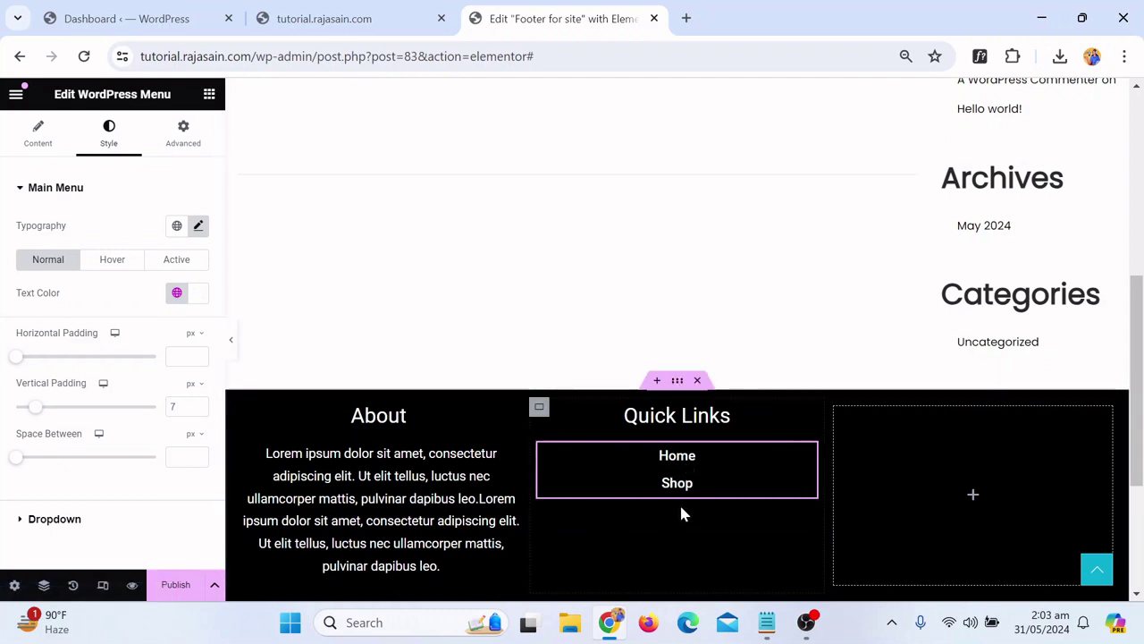
{"action": "left_click", "coordinate": [104, 261]}
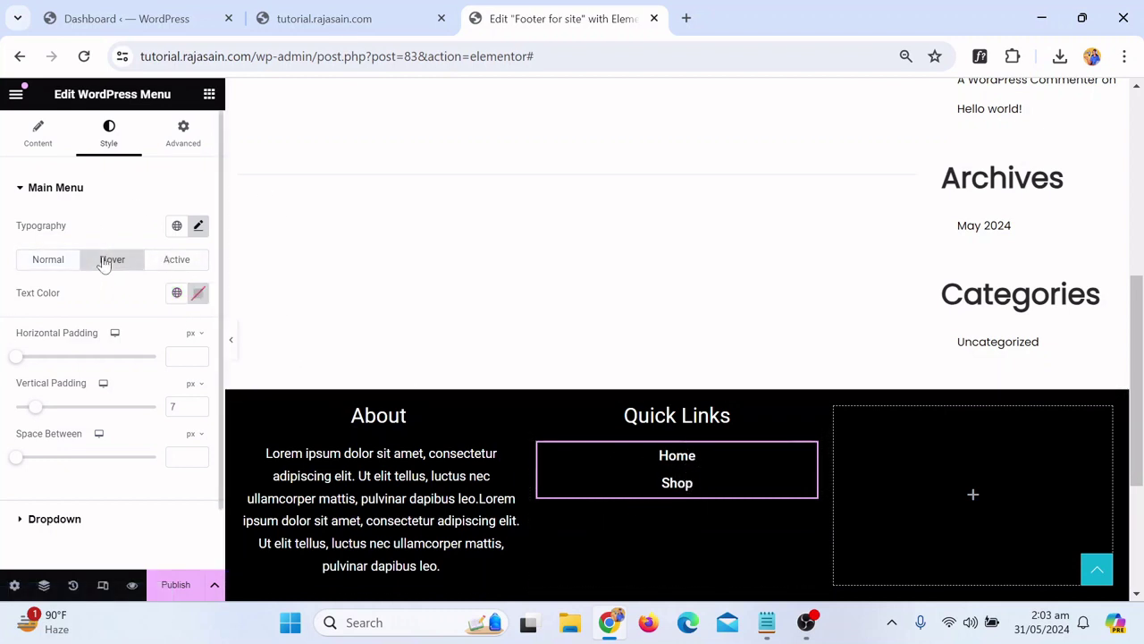
{"action": "left_click", "coordinate": [177, 295]}
{"action": "scroll", "coordinate": [72, 407], "scroll_direction": "down", "scroll_amount": 3}
{"action": "scroll", "coordinate": [74, 447], "scroll_direction": "up", "scroll_amount": 2}
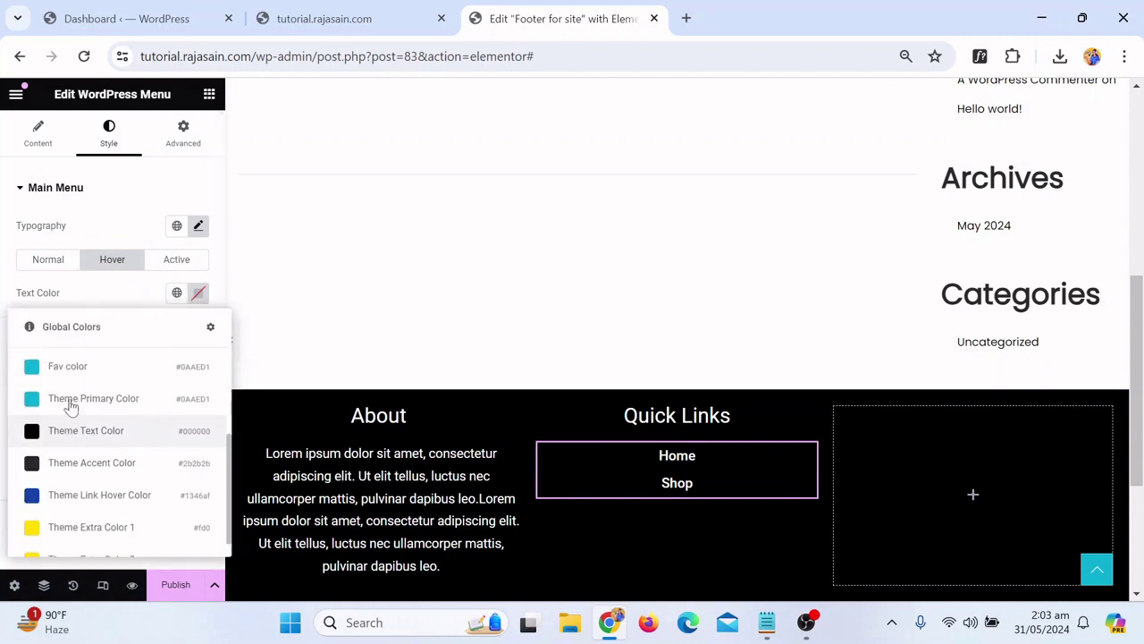
{"action": "left_click", "coordinate": [72, 435]}
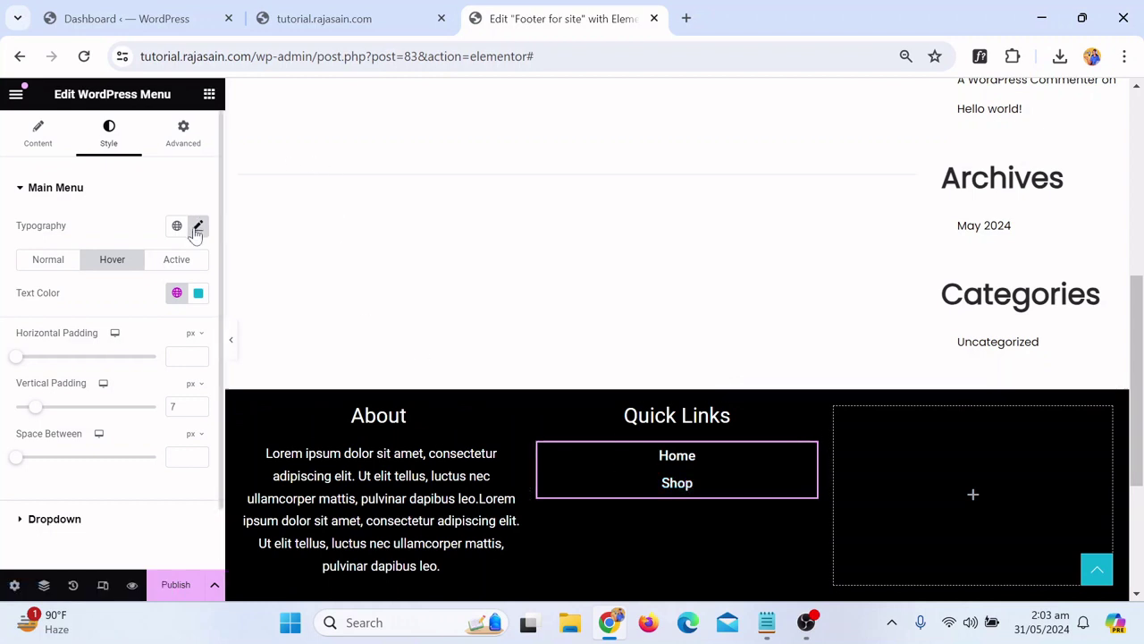
Duplicate the Quick Links heading and move the copy into the empty third footer column
{"action": "right_click", "coordinate": [716, 426]}
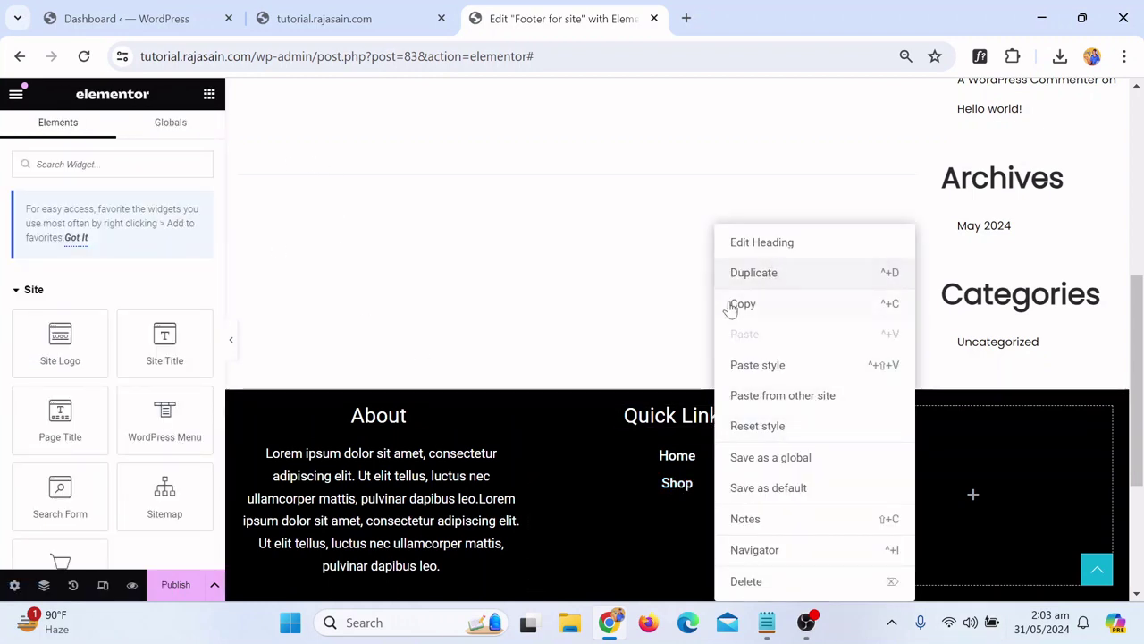
{"action": "left_click", "coordinate": [755, 277]}
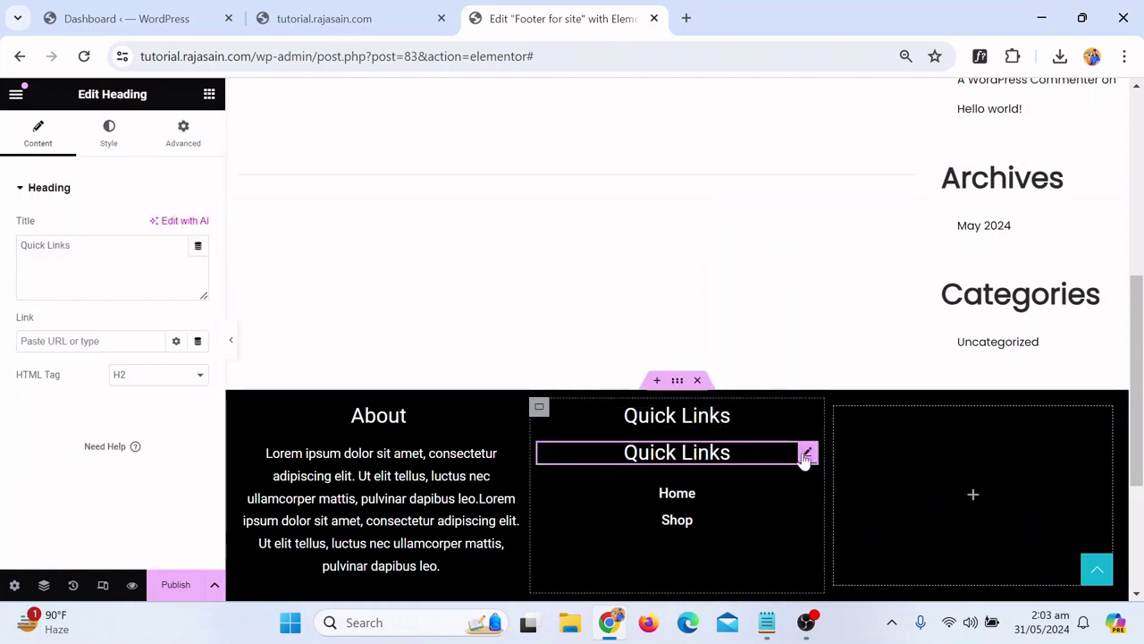
{"action": "left_click_drag", "start_coordinate": [805, 457], "coordinate": [789, 455]}
{"action": "left_click_drag", "start_coordinate": [888, 448], "coordinate": [945, 447]}
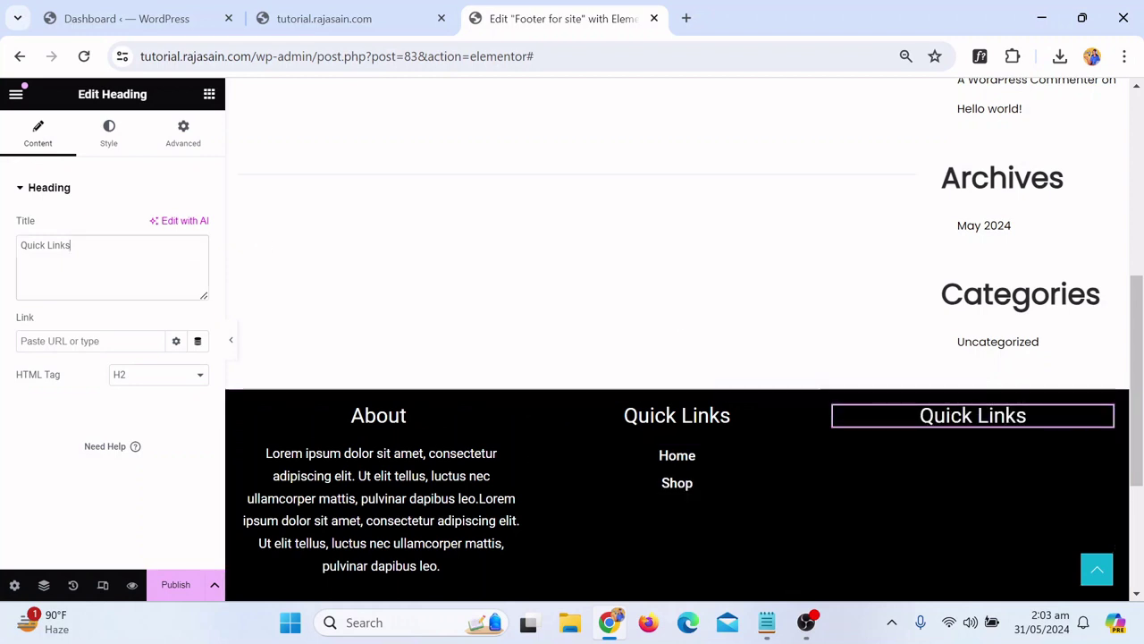
Change the third column heading's title to "Join Our Premium Club"
{"action": "key", "text": "ctrl+a"}
{"action": "key", "text": "BackSpace"}
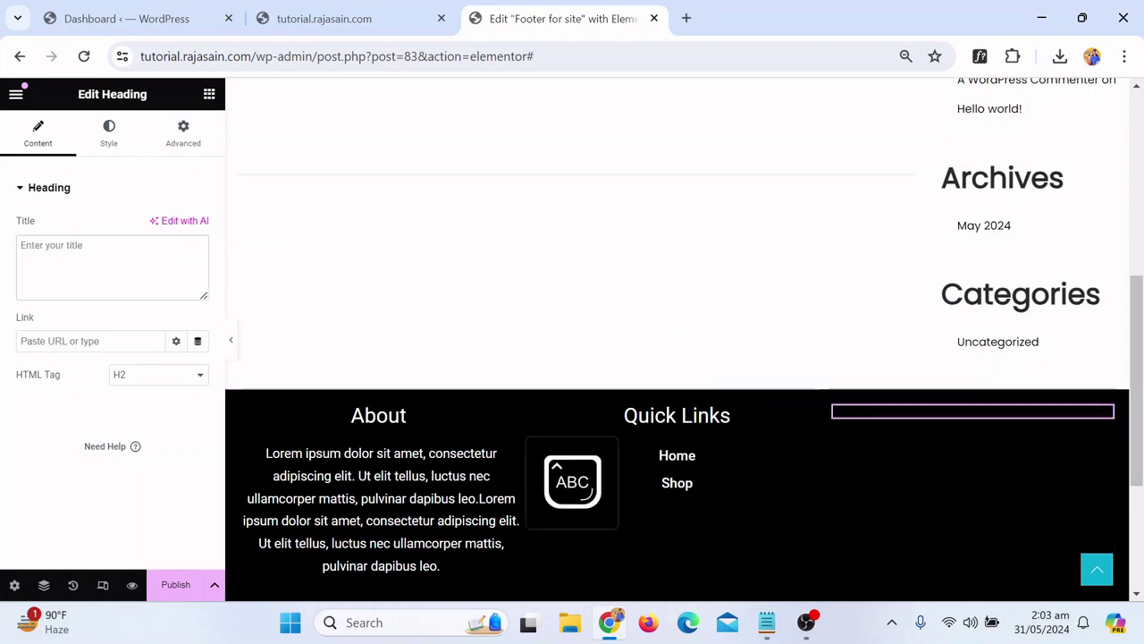
{"action": "type", "text": "Join Our "}
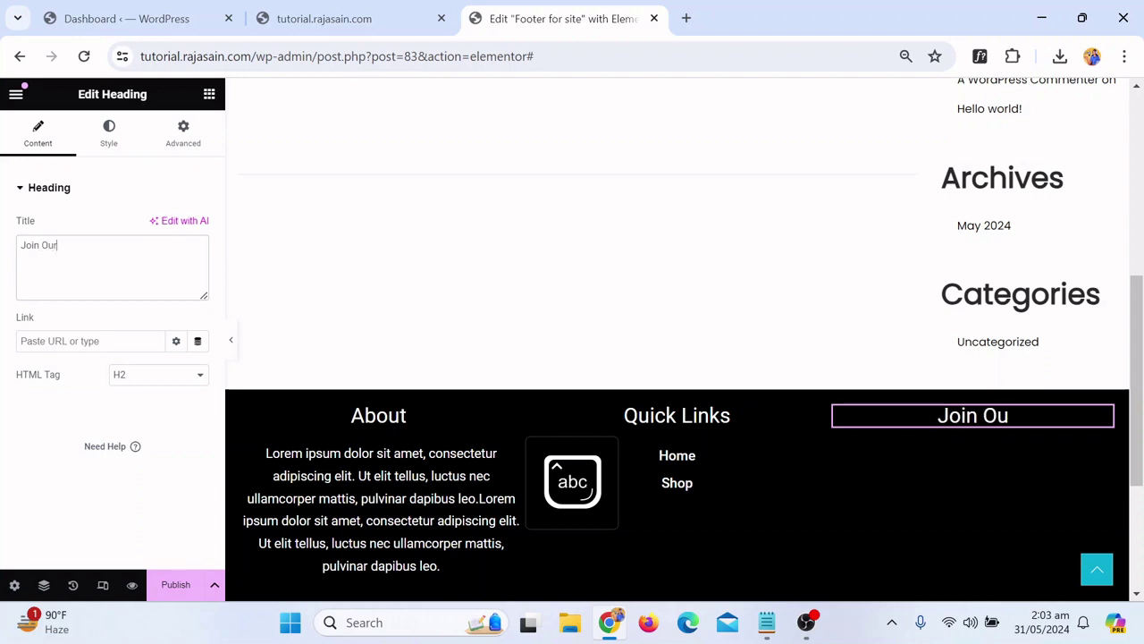
{"action": "type", "text": "Prme"}
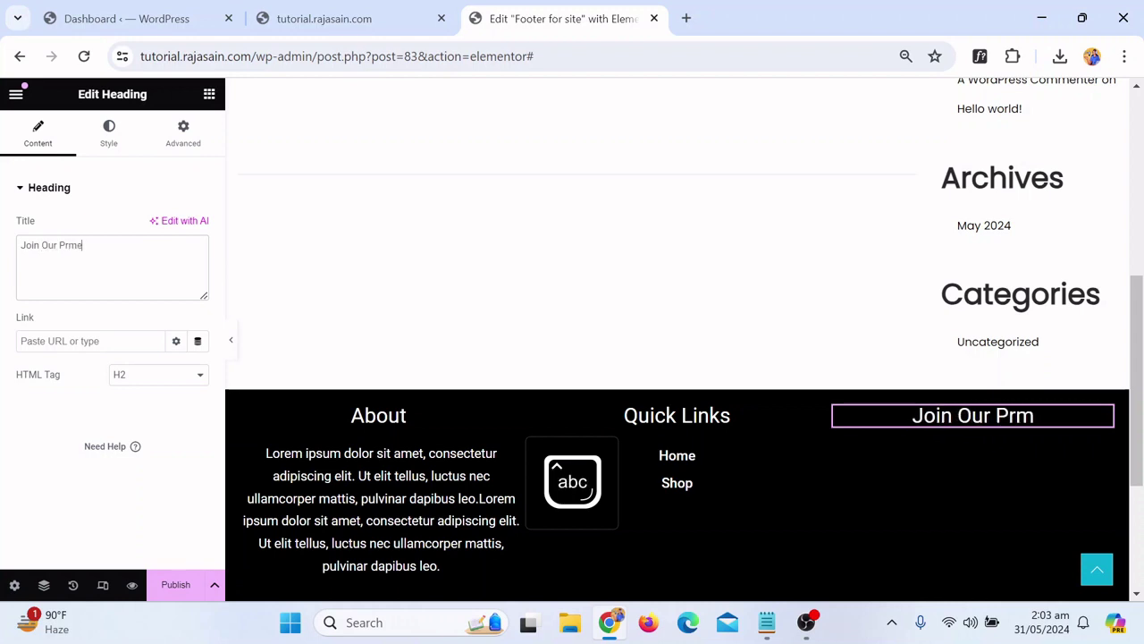
{"action": "key", "text": "BackSpace"}
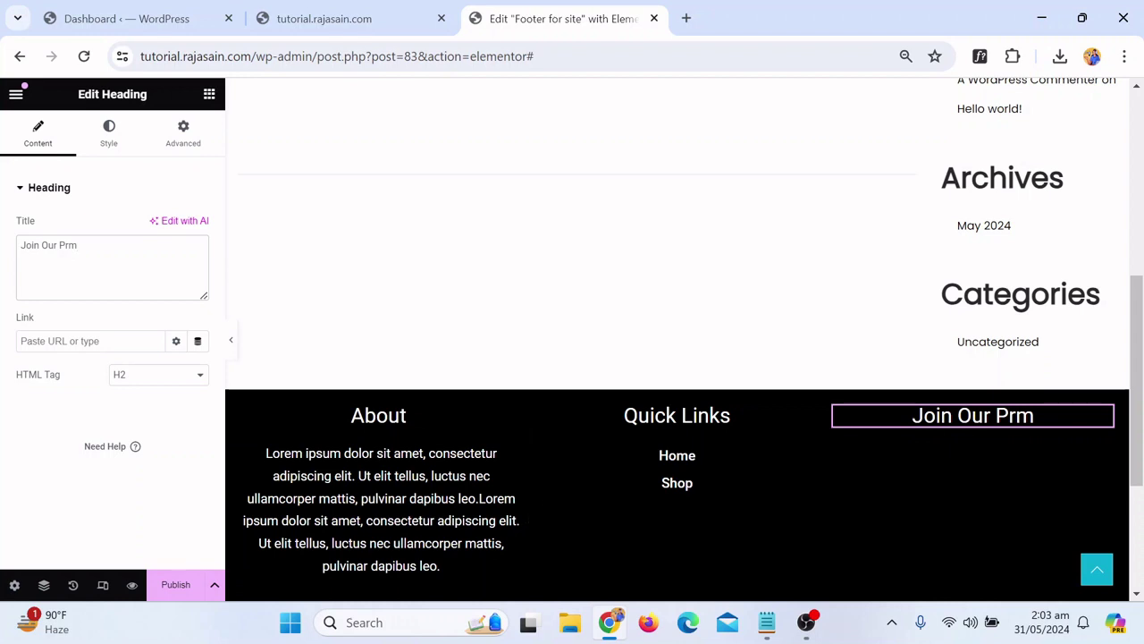
{"action": "key", "text": "BackSpace"}
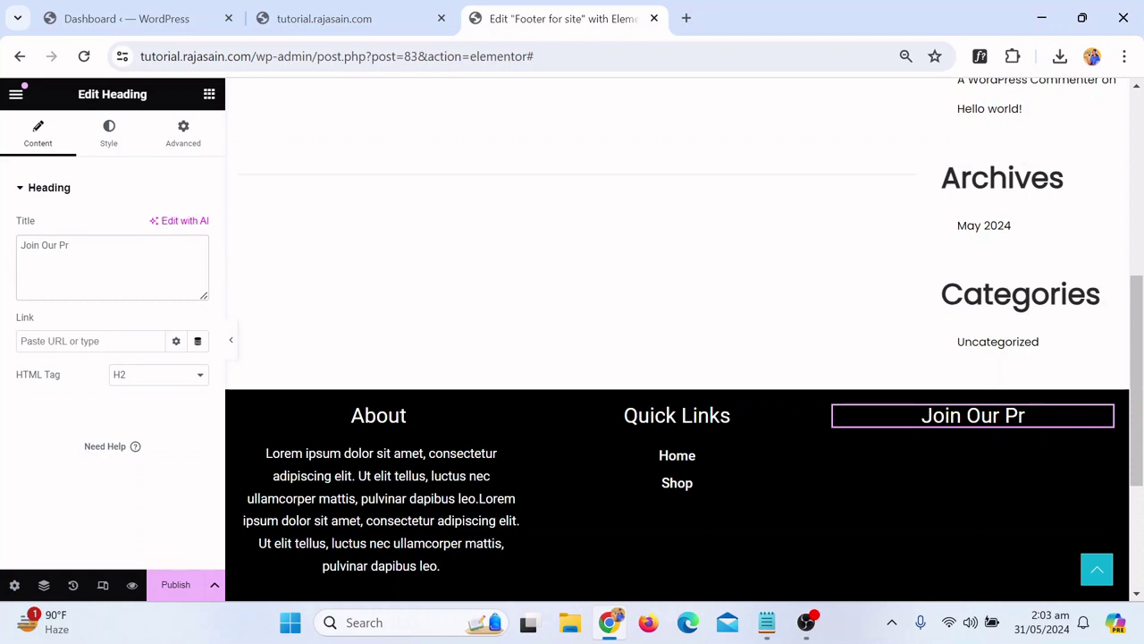
{"action": "type", "text": "rm"}
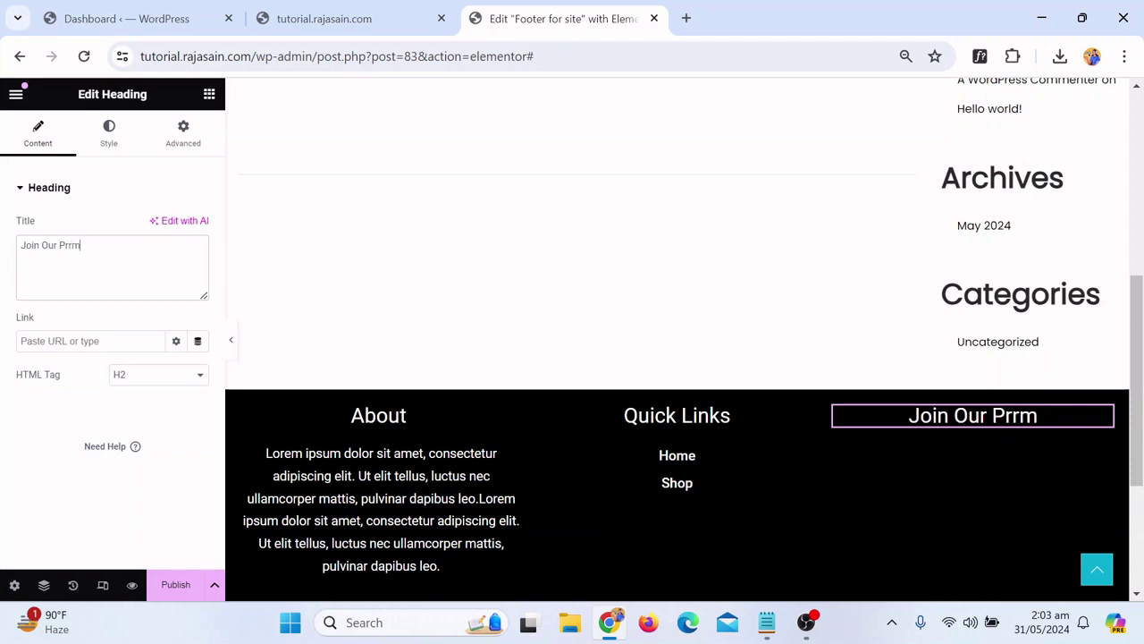
{"action": "key", "text": "BackSpace"}
{"action": "key", "text": "BackSpace"}
{"action": "type", "text": "r"}
{"action": "key", "text": "BackSpace"}
{"action": "type", "text": "e"}
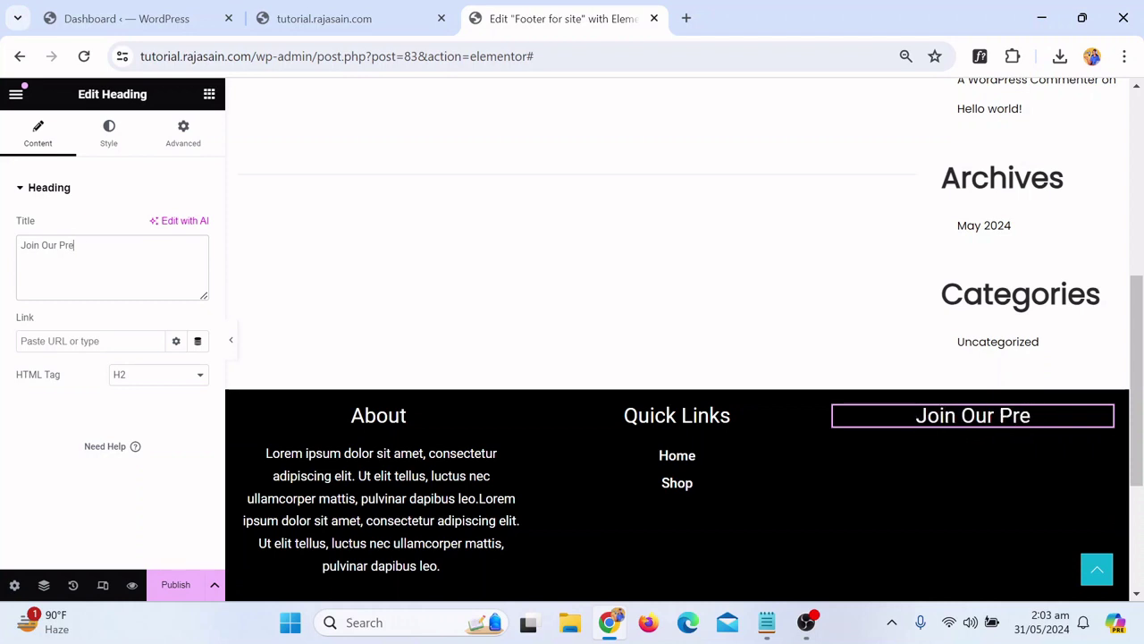
{"action": "type", "text": "mo"}
{"action": "key", "text": "BackSpace"}
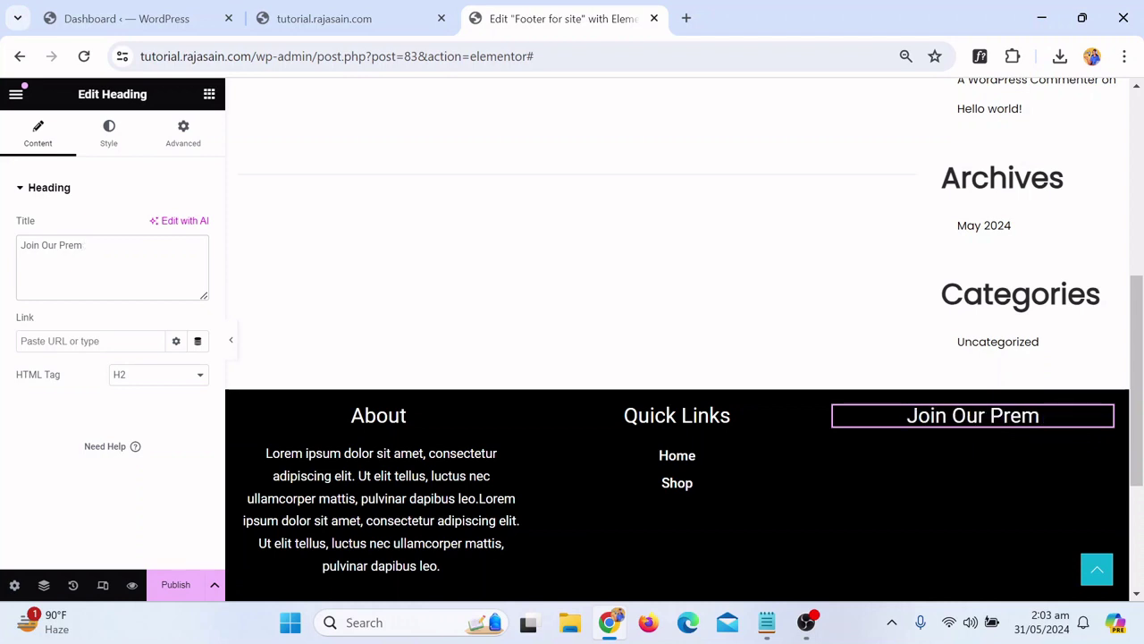
{"action": "type", "text": "ium"}
{"action": "key", "text": "Caps_Lock"}
{"action": "type", "text": "C"}
{"action": "key", "text": "Caps_Lock"}
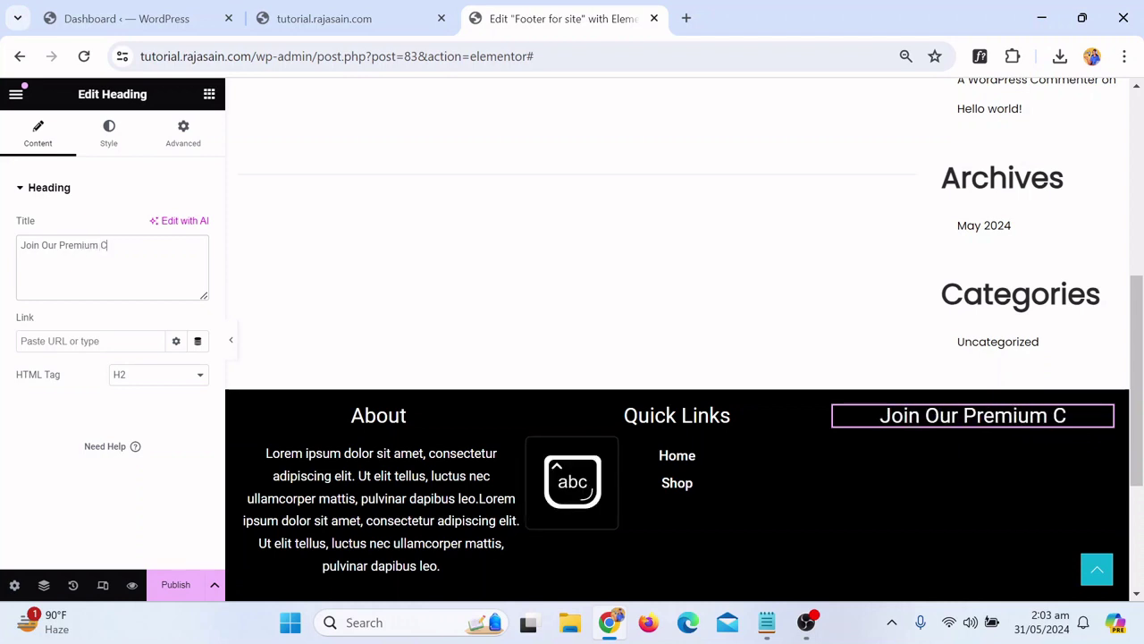
{"action": "type", "text": "lub"}
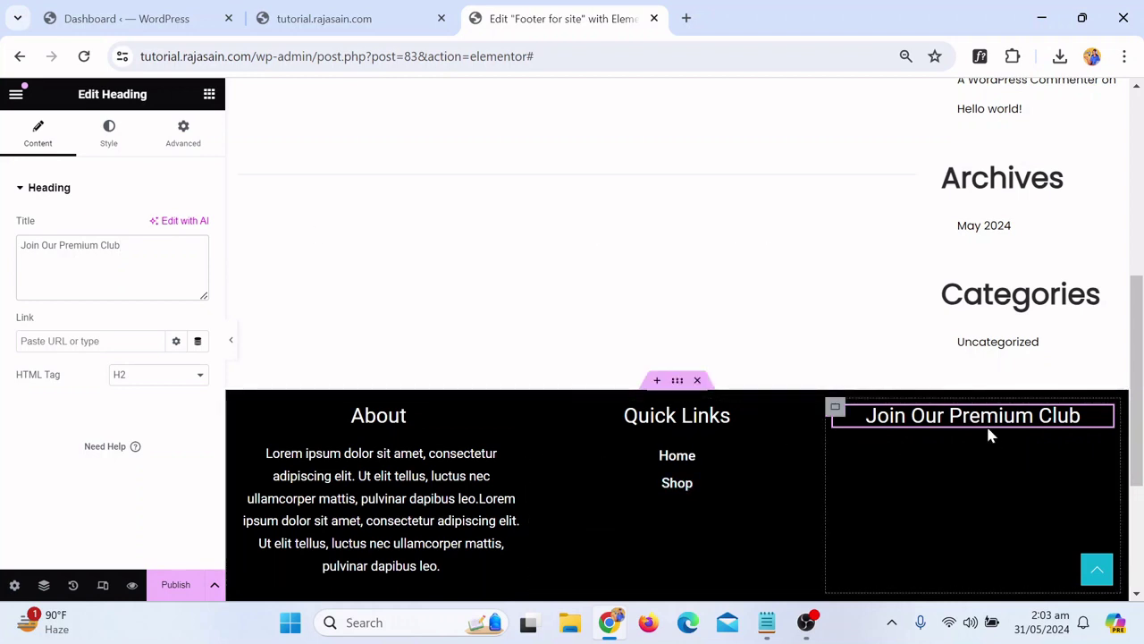
Duplicate the About paragraph and move the copy below the Join Our Premium Club heading
{"action": "left_click", "coordinate": [209, 95]}
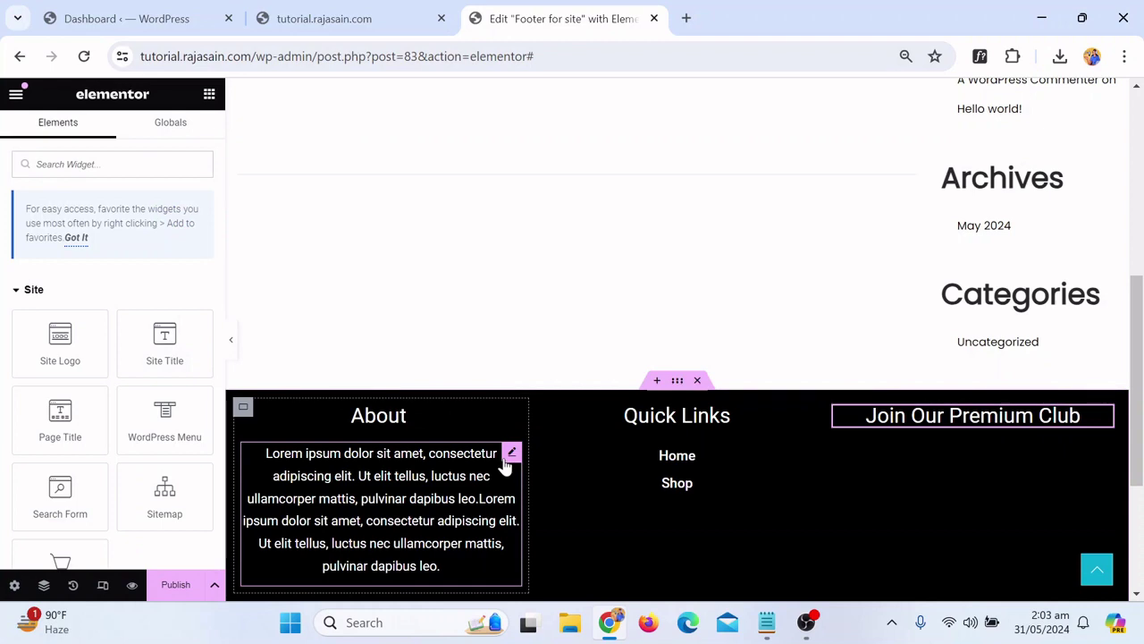
{"action": "right_click", "coordinate": [506, 467]}
{"action": "left_click", "coordinate": [555, 291]}
{"action": "scroll", "coordinate": [487, 494], "scroll_direction": "down", "scroll_amount": 1}
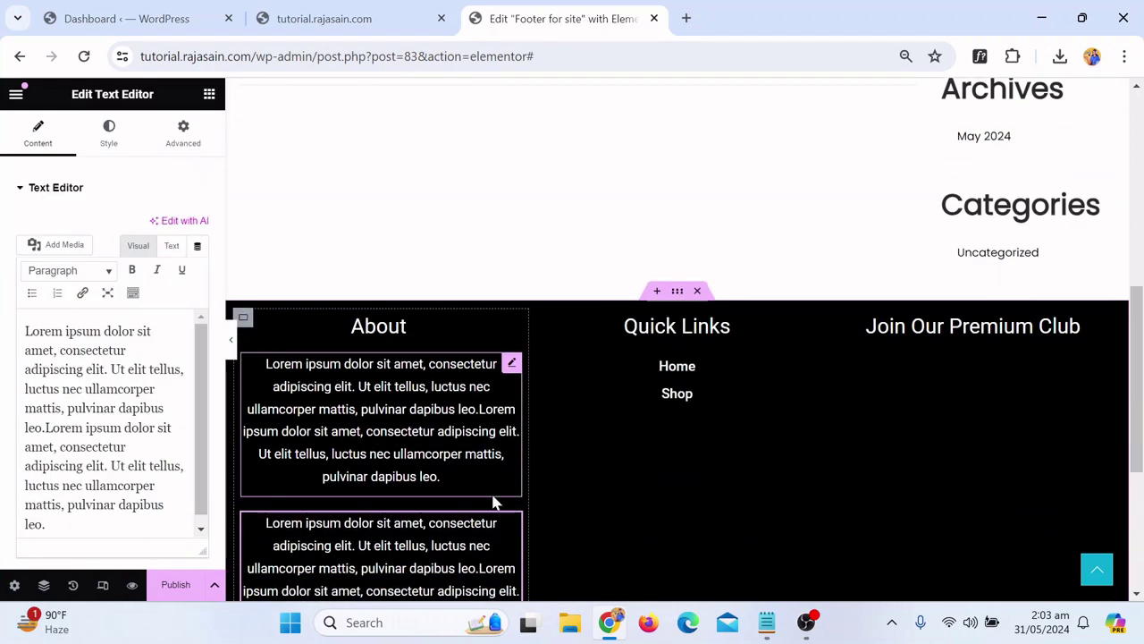
{"action": "left_click_drag", "start_coordinate": [510, 522], "coordinate": [935, 334]}
Switch to Notepad and copy the line "Subscribe to our newsletter for 10% OFF!"
{"action": "left_click", "coordinate": [767, 623]}
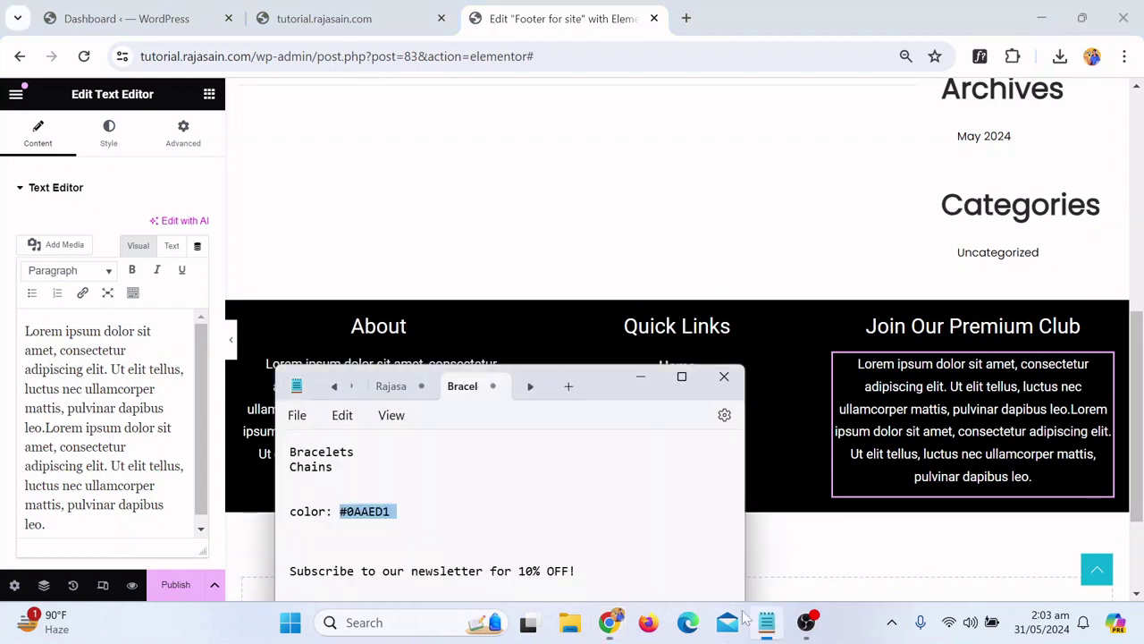
{"action": "left_click_drag", "start_coordinate": [575, 570], "coordinate": [289, 571]}
{"action": "key", "text": "ctrl+c"}
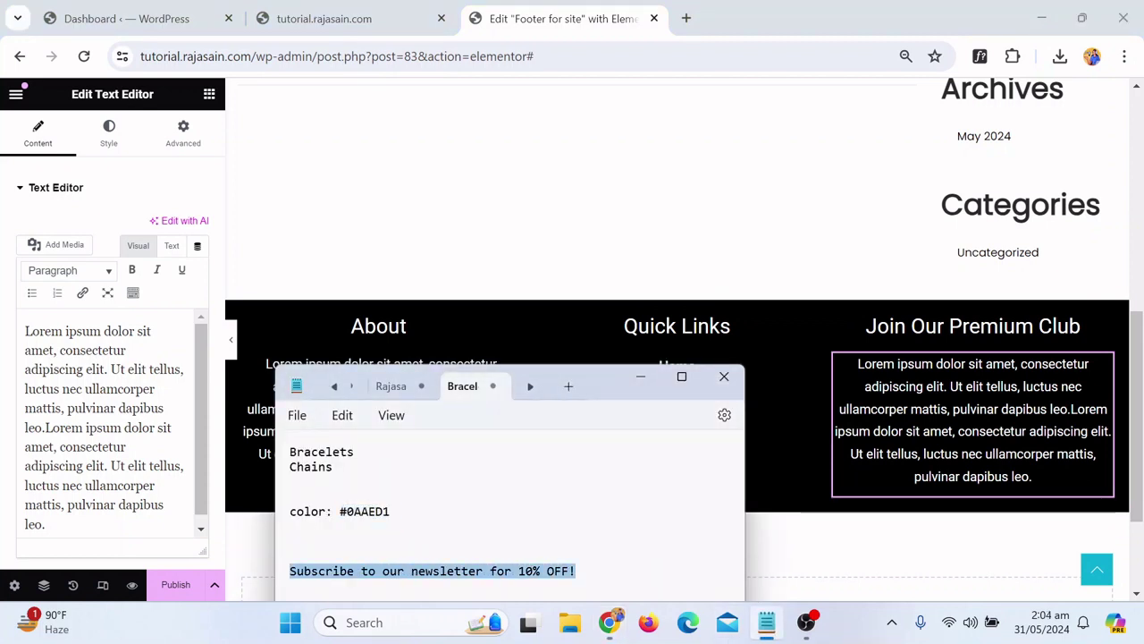
Replace the placeholder paragraph under Join Our Premium Club with the copied line "Subscribe to our newsletter for 10% OFF!"
{"action": "left_click", "coordinate": [640, 390]}
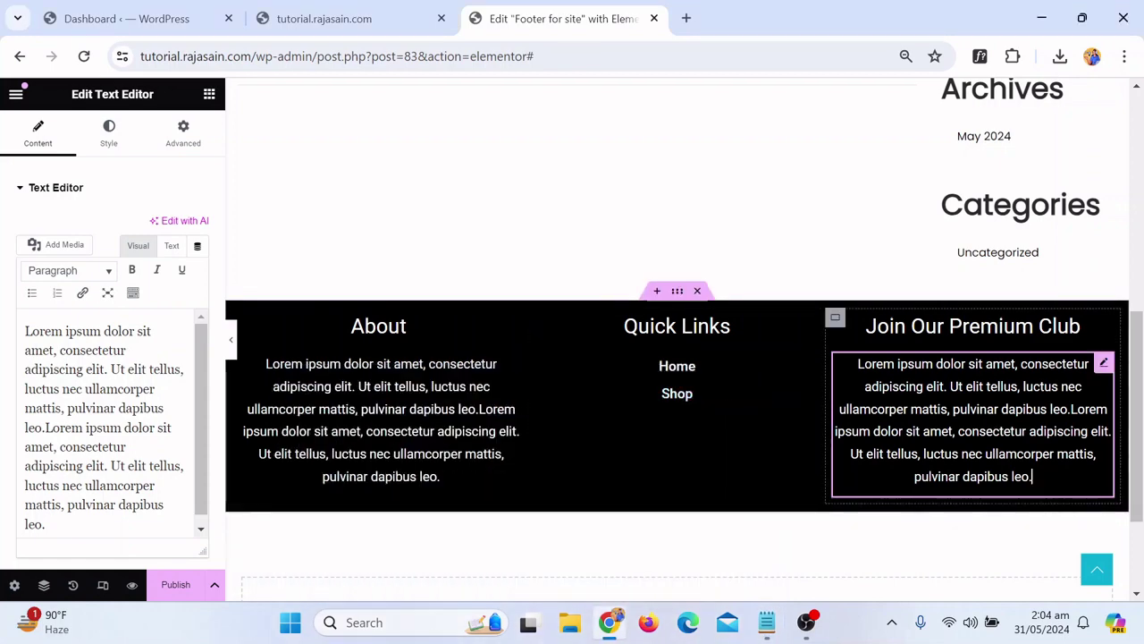
{"action": "left_click", "coordinate": [82, 526]}
{"action": "key", "text": "ctrl+a"}
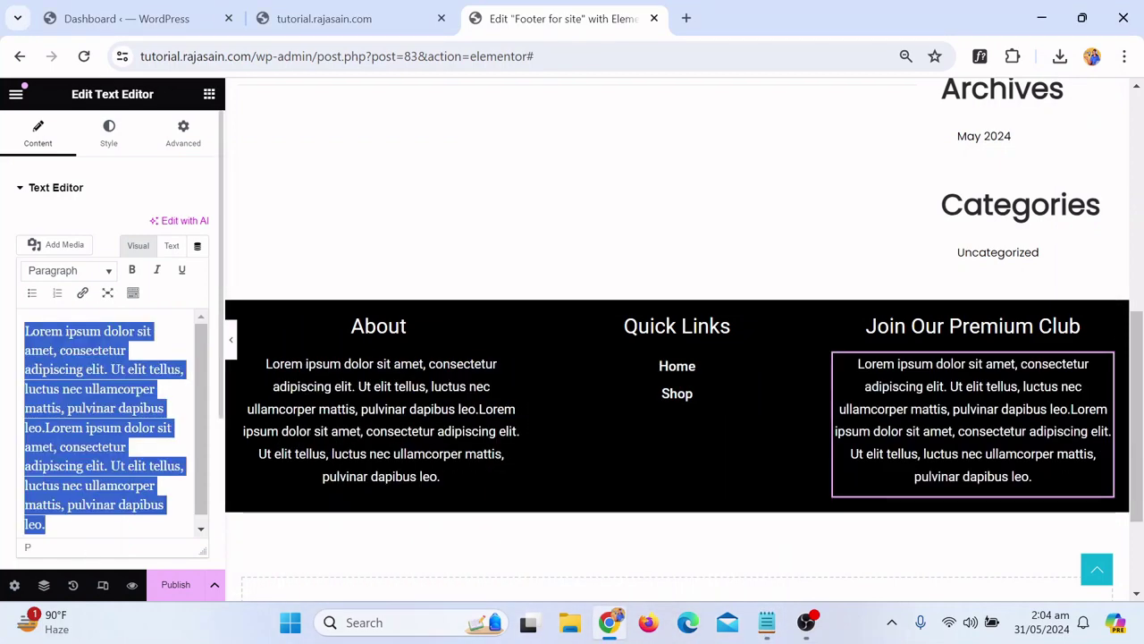
{"action": "key", "text": "BackSpace"}
{"action": "key", "text": "ctrl+v"}
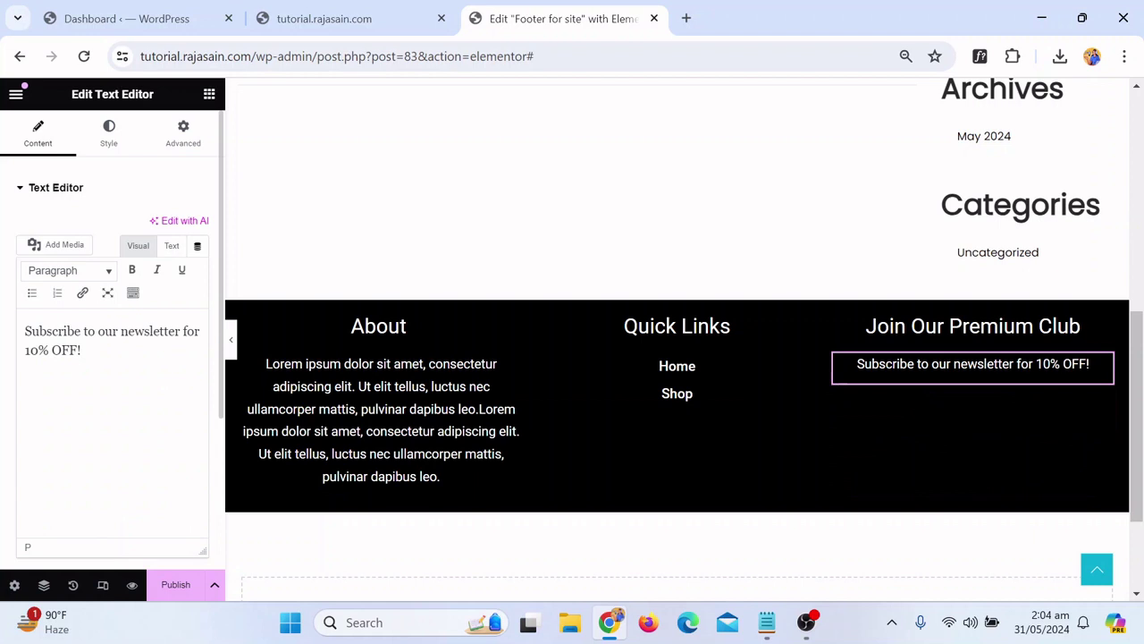
Try repeating the newsletter line twice more in the paragraph, then delete the third copy and the second copy's exclamation mark
{"action": "key", "text": "ctrl+v"}
{"action": "key", "text": "ctrl+v"}
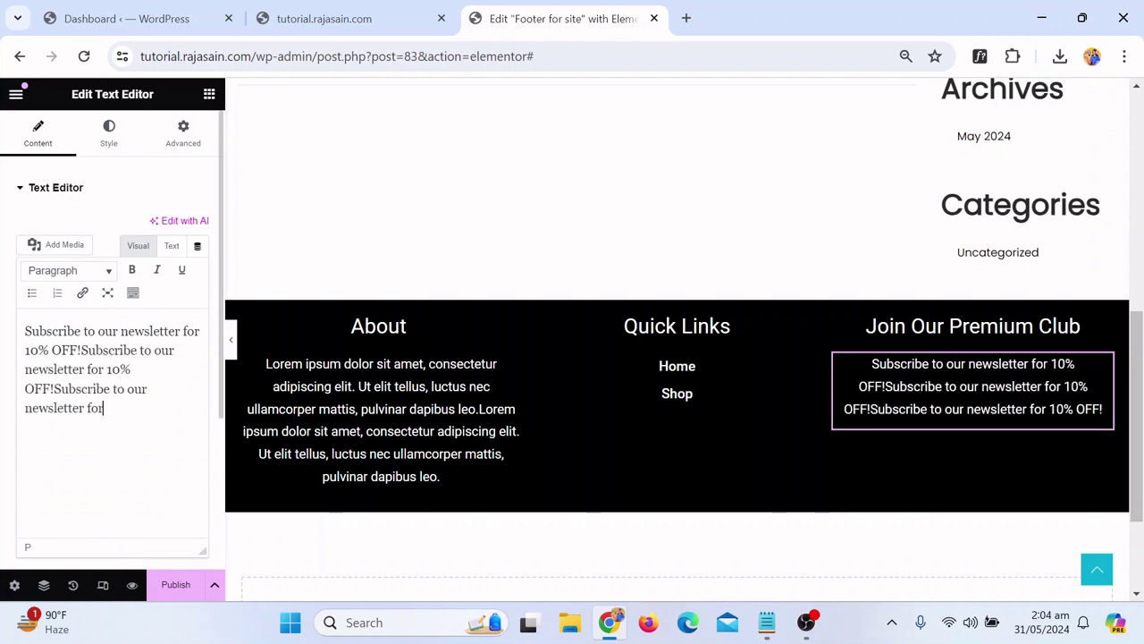
{"action": "key", "text": "BackSpace"}
{"action": "key", "text": "BackSpace"}
{"action": "key", "text": "BackSpace"}
{"action": "key", "text": "BackSpace"}
{"action": "key", "text": "BackSpace"}
{"action": "key", "text": "BackSpace"}
{"action": "key", "text": "BackSpace"}
{"action": "key", "text": "BackSpace"}
{"action": "key", "text": "BackSpace"}
{"action": "key", "text": "BackSpace"}
{"action": "key", "text": "BackSpace"}
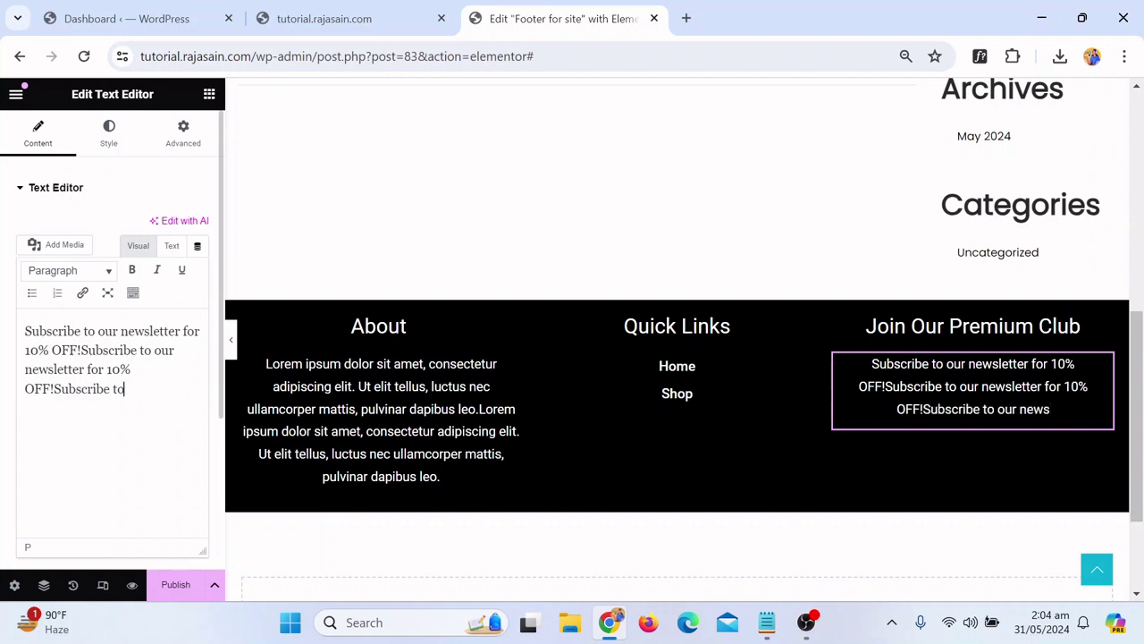
{"action": "key", "text": "BackSpace"}
{"action": "key", "text": "BackSpace"}
{"action": "key", "text": "BackSpace"}
{"action": "key", "text": "BackSpace"}
{"action": "key", "text": "BackSpace"}
{"action": "key", "text": "BackSpace"}
{"action": "key", "text": "BackSpace"}
{"action": "key", "text": "BackSpace"}
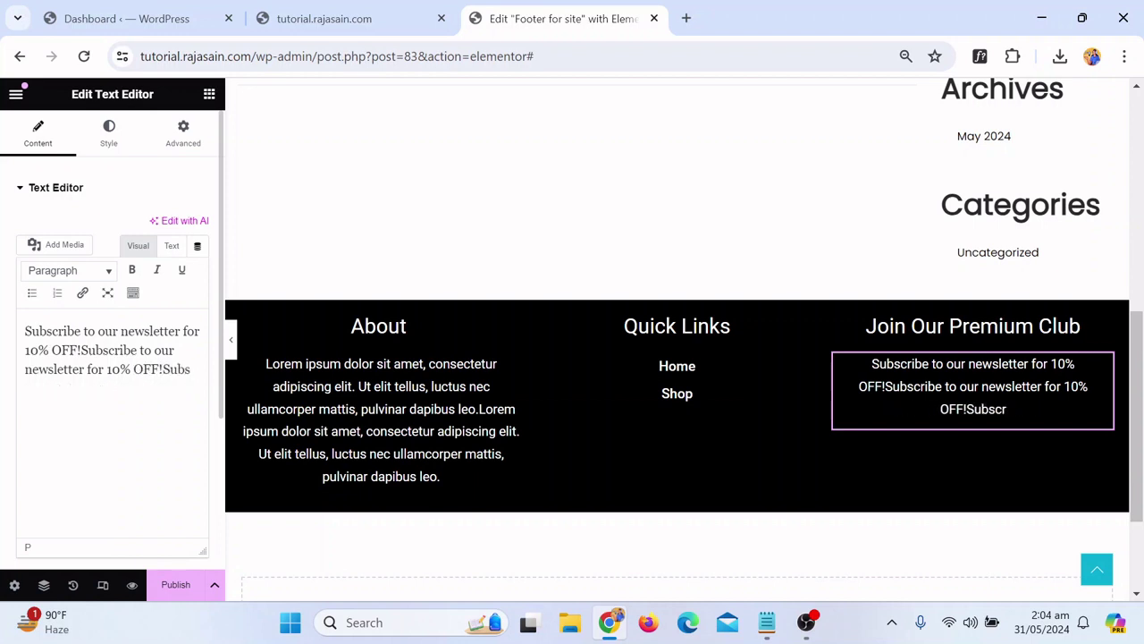
{"action": "key", "text": "BackSpace"}
{"action": "key", "text": "BackSpace"}
{"action": "key", "text": "BackSpace"}
{"action": "key", "text": "BackSpace"}
{"action": "key", "text": "BackSpace"}
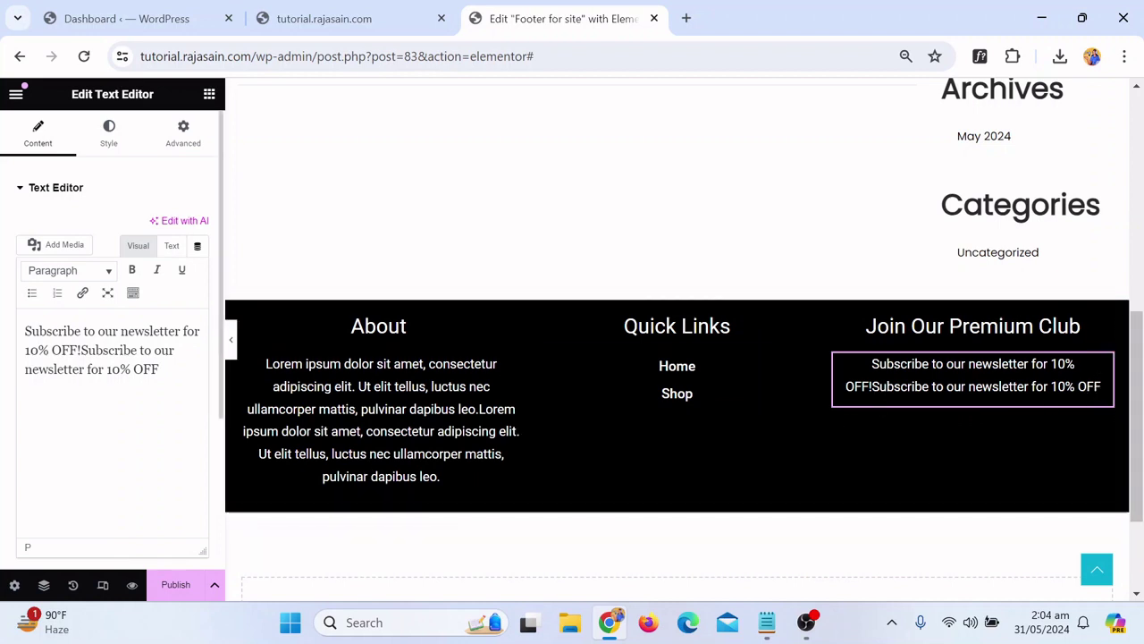
Remove the duplicated text so the third column paragraph reads "Subscribe to our newsletter for 10% OFF"
{"action": "left_click_drag", "start_coordinate": [159, 370], "coordinate": [52, 350]}
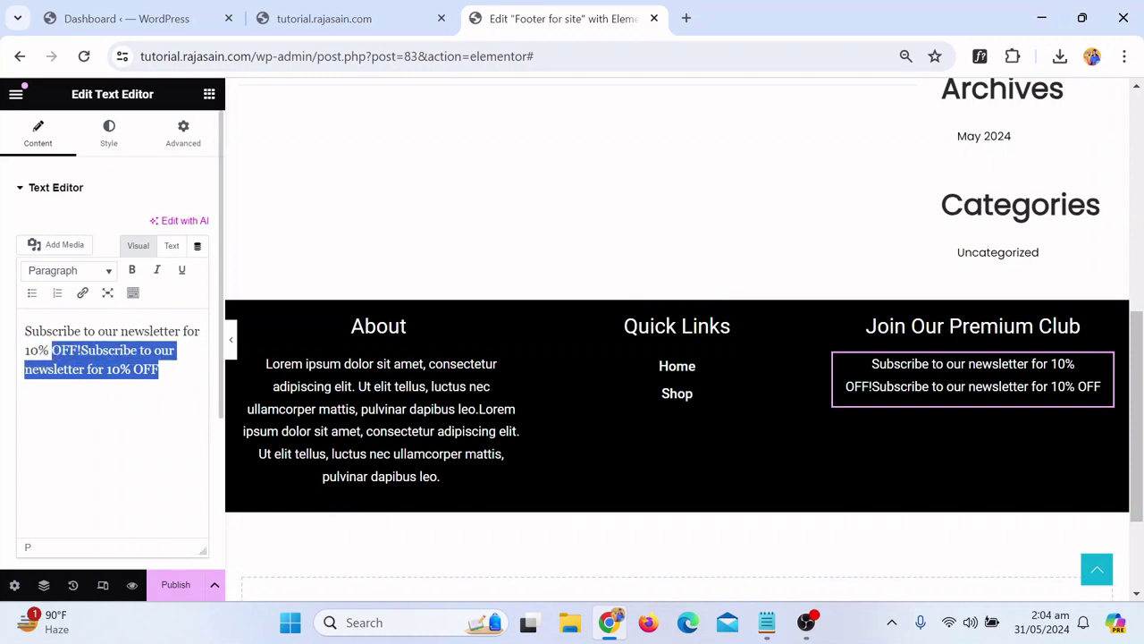
{"action": "key", "text": "BackSpace"}
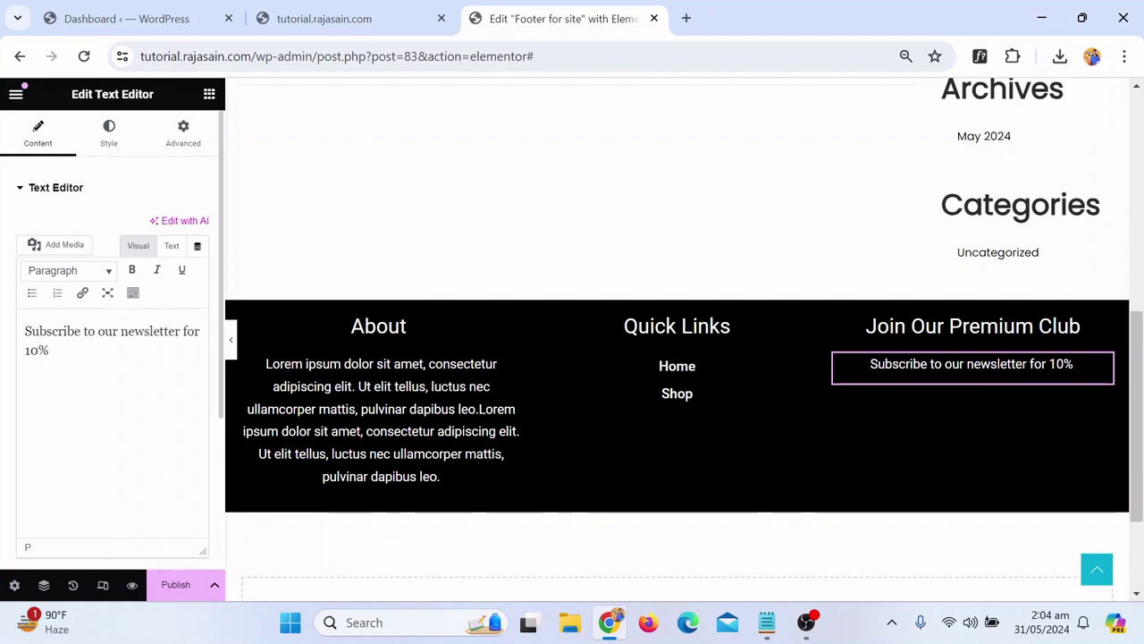
{"action": "key", "text": "Caps_Lock"}
{"action": "type", "text": "OFF"}
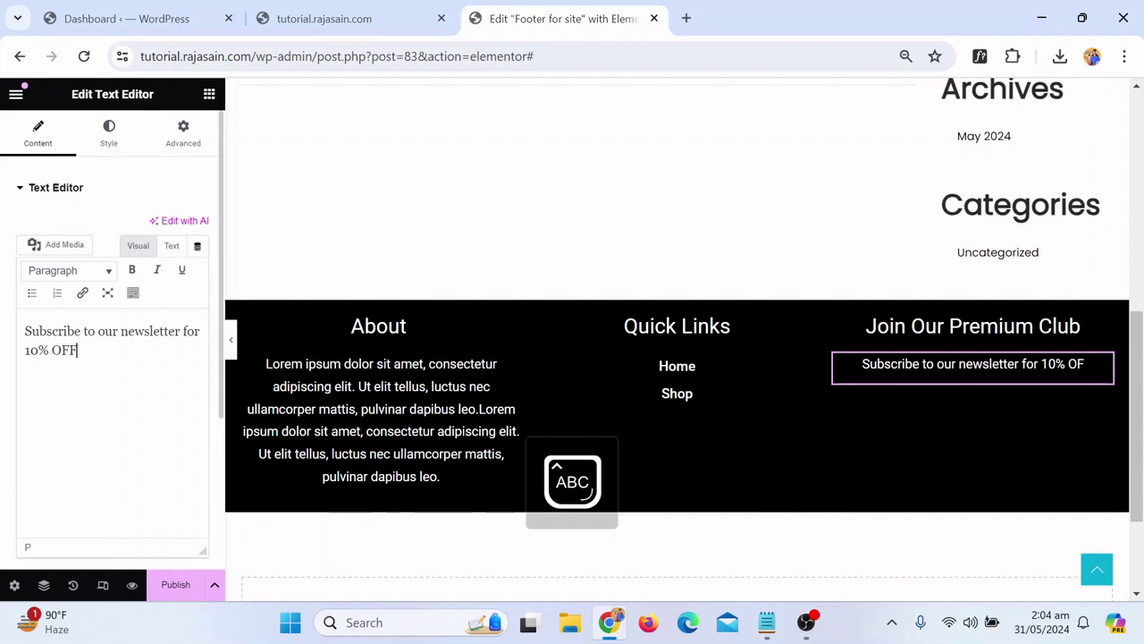
{"action": "key", "text": "Caps_Lock"}
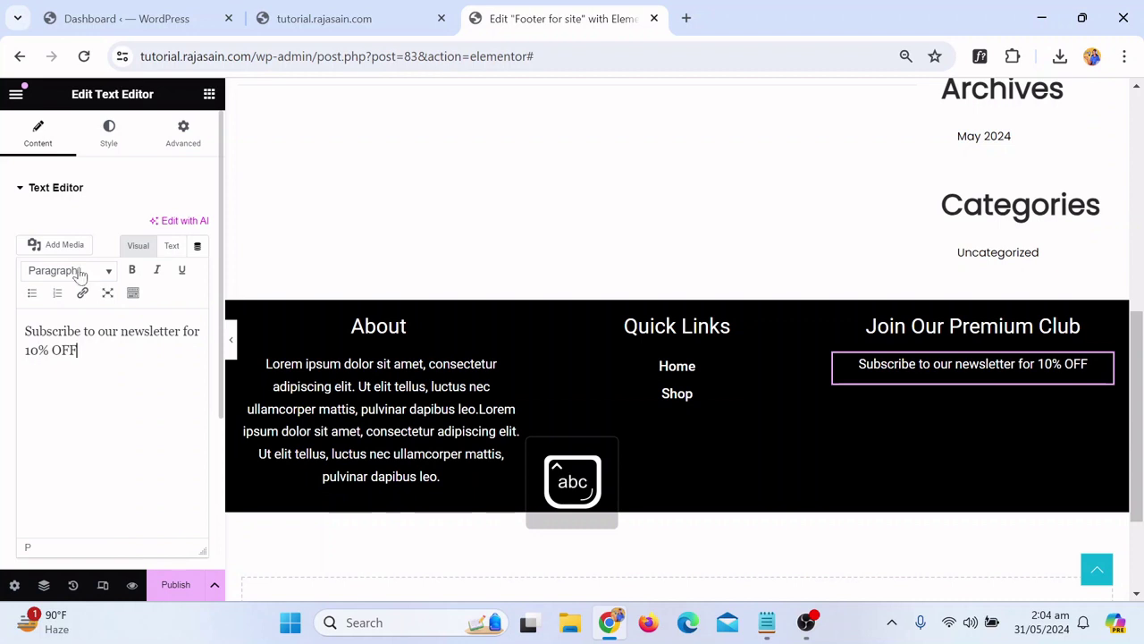
Find the Form widget and add it below the newsletter paragraph in the third footer column
{"action": "left_click", "coordinate": [209, 94]}
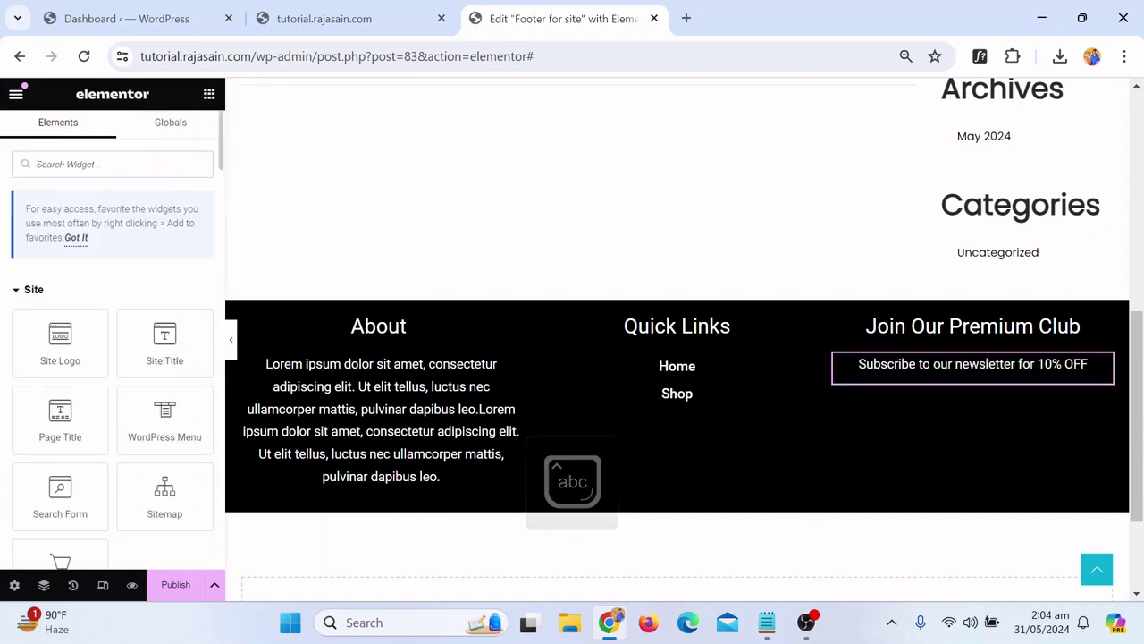
{"action": "type", "text": "fo"}
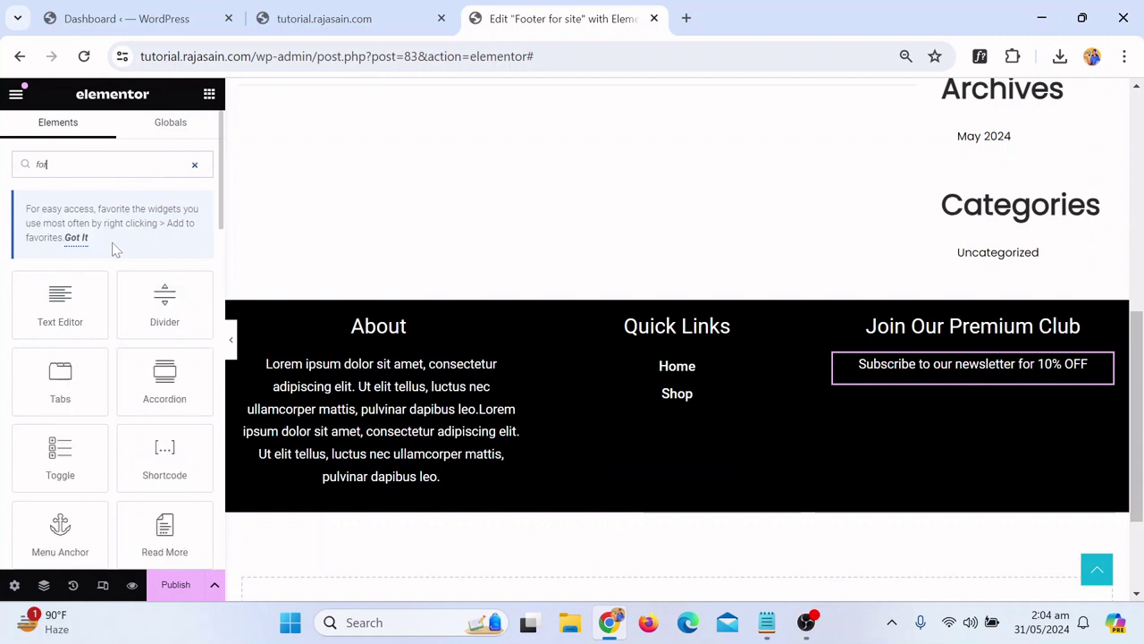
{"action": "type", "text": "rm"}
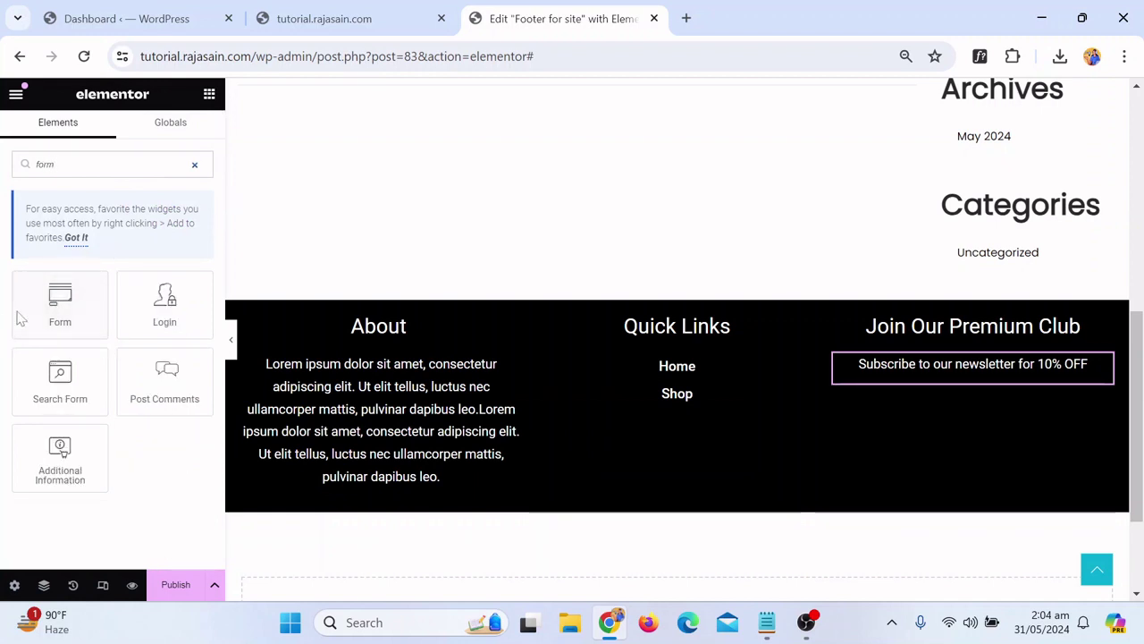
{"action": "left_click_drag", "start_coordinate": [69, 302], "coordinate": [995, 371]}
Remove the Message and Name fields from the footer form, keeping only the Email field
{"action": "scroll", "coordinate": [988, 430], "scroll_direction": "down", "scroll_amount": 3}
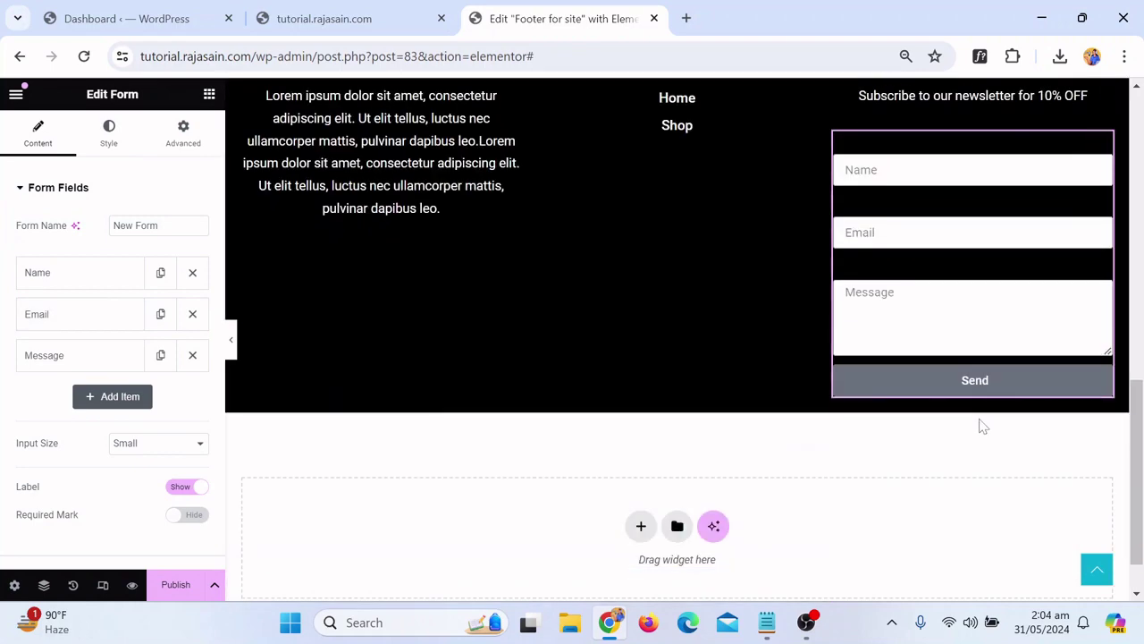
{"action": "scroll", "coordinate": [978, 424], "scroll_direction": "up", "scroll_amount": 2}
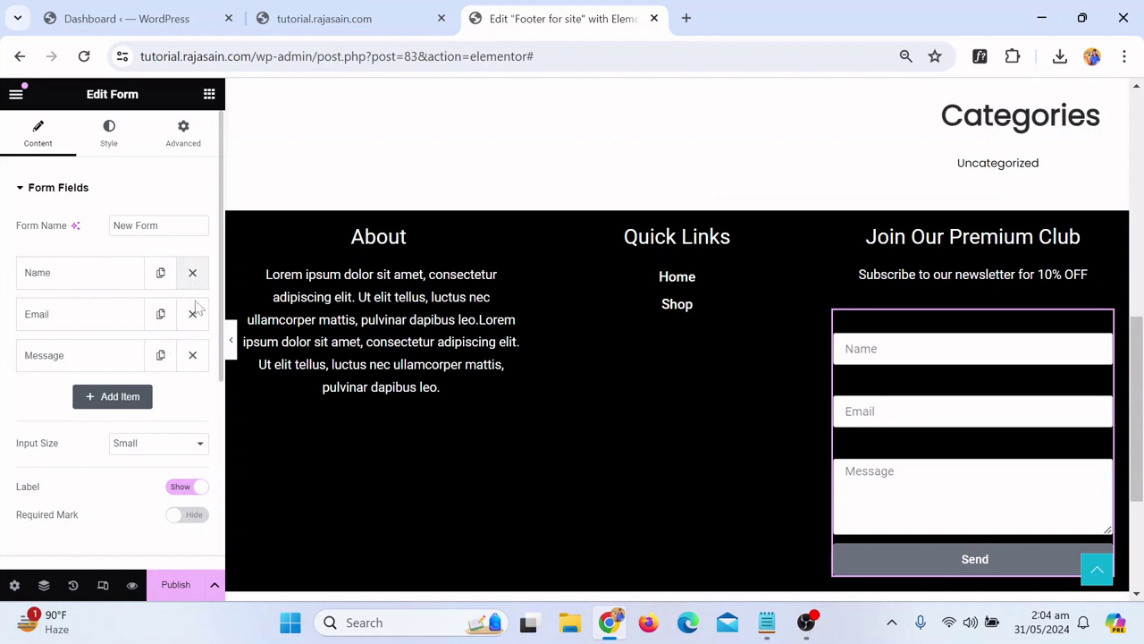
{"action": "left_click", "coordinate": [191, 355]}
{"action": "left_click", "coordinate": [192, 273]}
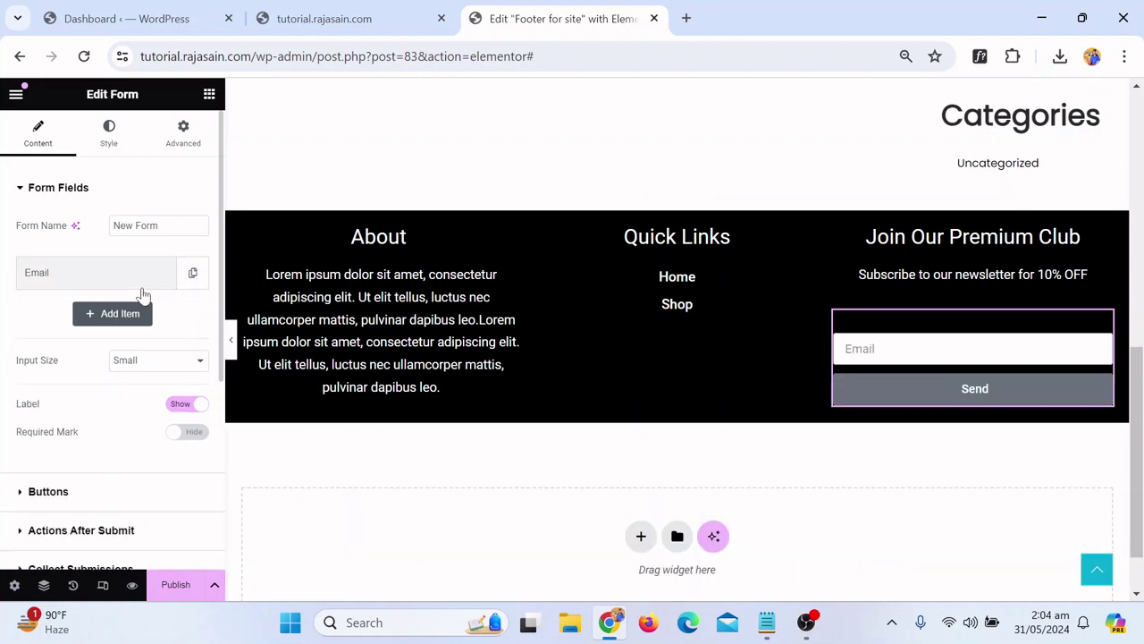
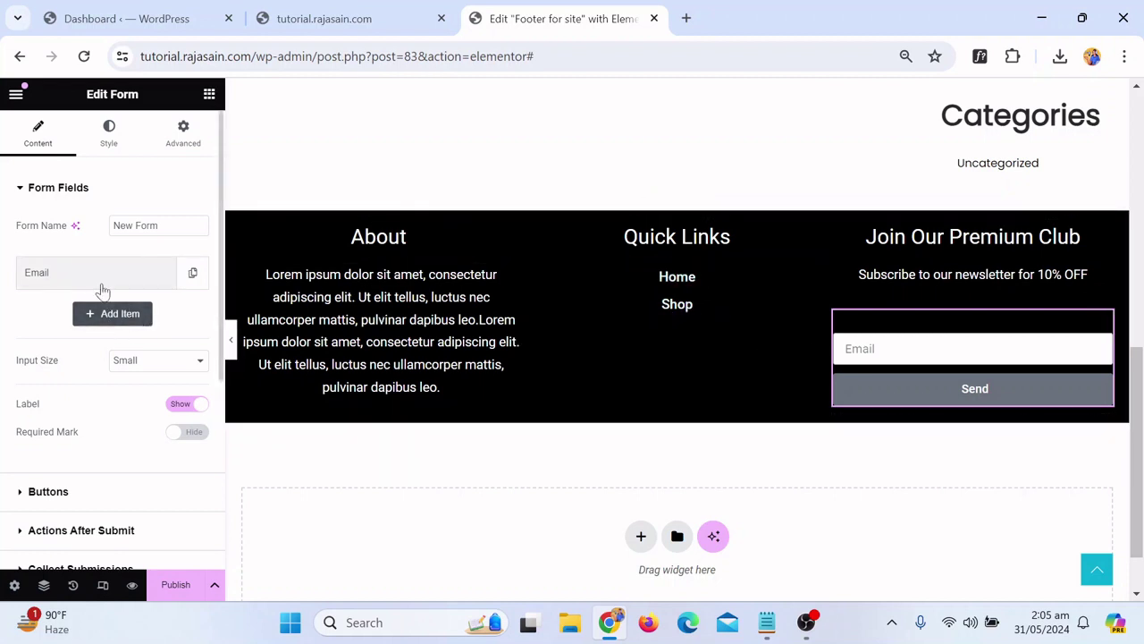
Set the form's submit button background to the global color Fav color in its normal state
{"action": "left_click", "coordinate": [110, 135]}
{"action": "scroll", "coordinate": [114, 297], "scroll_direction": "down", "scroll_amount": 2}
{"action": "scroll", "coordinate": [114, 297], "scroll_direction": "down", "scroll_amount": 2}
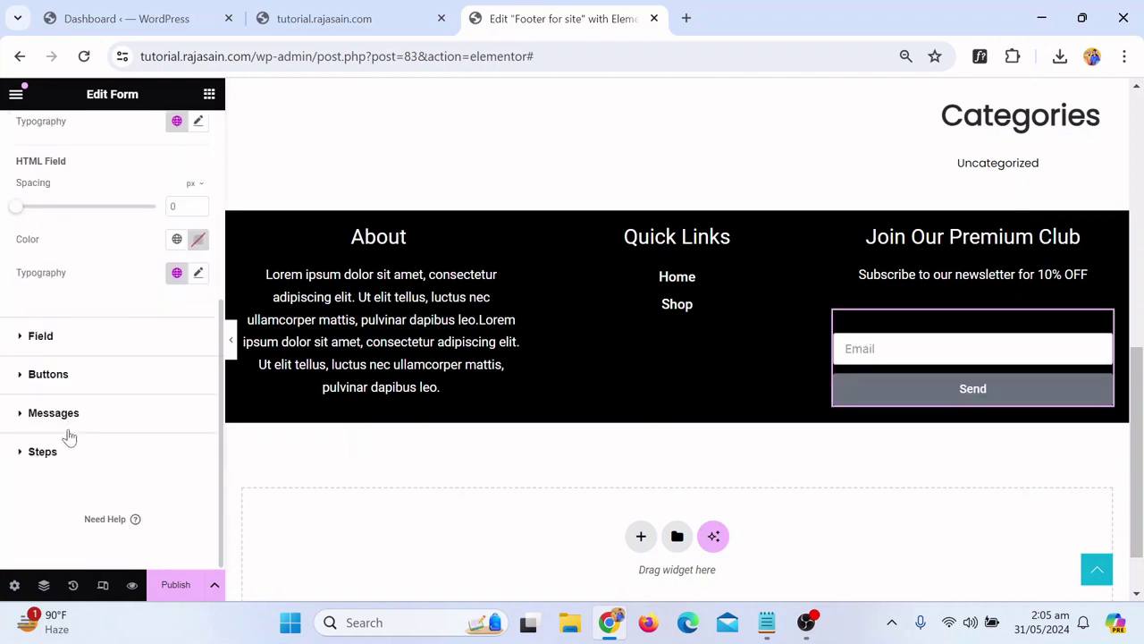
{"action": "left_click", "coordinate": [47, 375]}
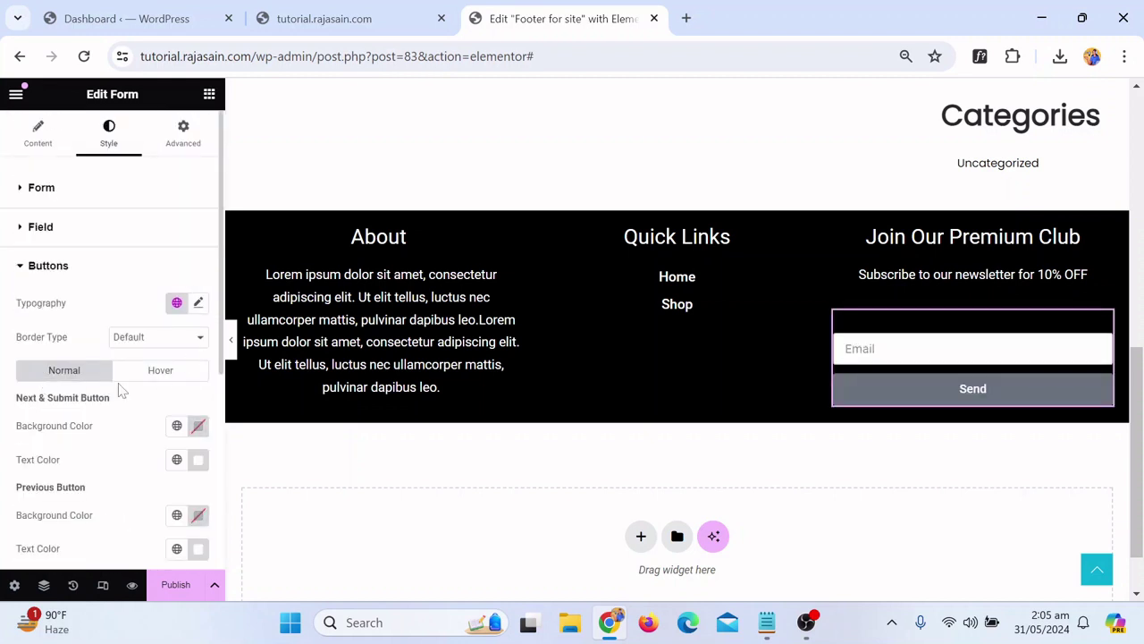
{"action": "scroll", "coordinate": [116, 394], "scroll_direction": "down", "scroll_amount": 1}
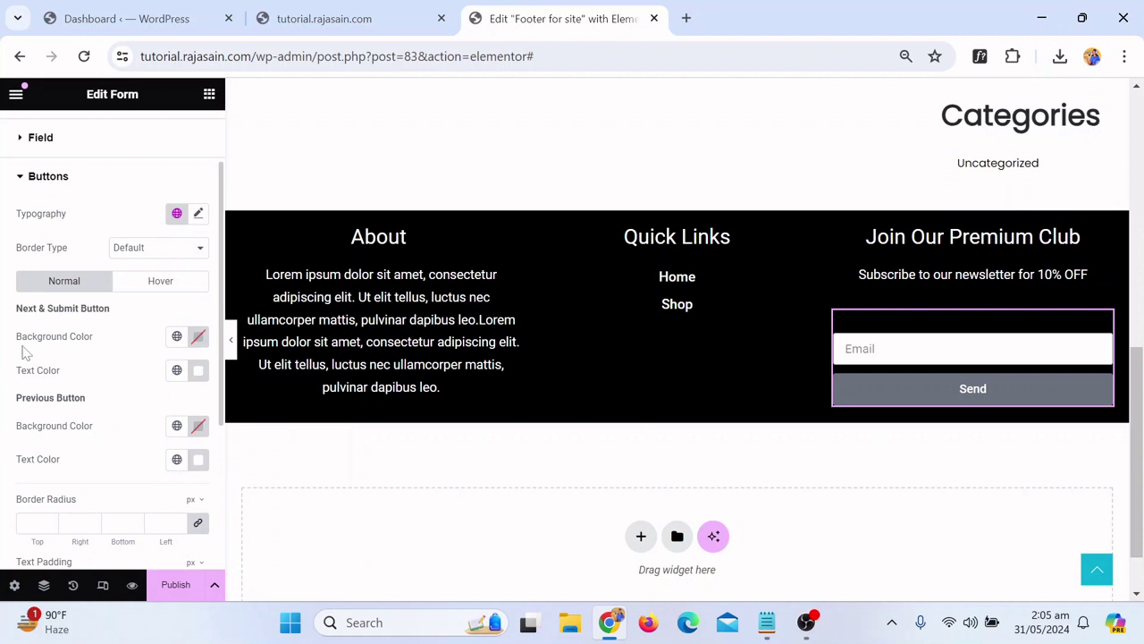
{"action": "left_click", "coordinate": [176, 336]}
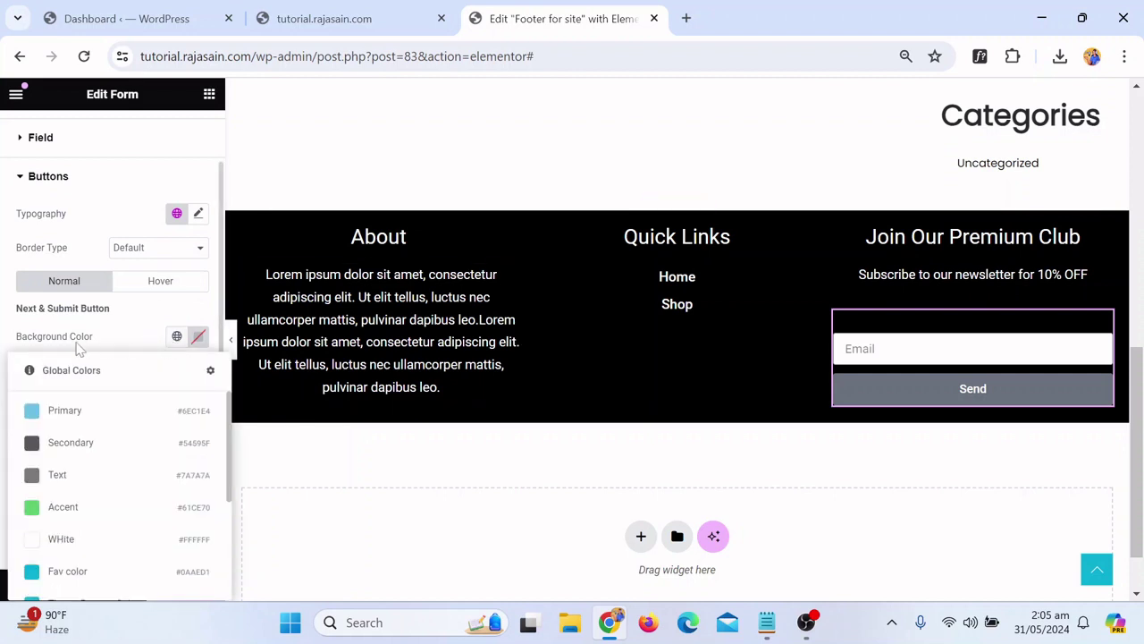
{"action": "left_click", "coordinate": [62, 572]}
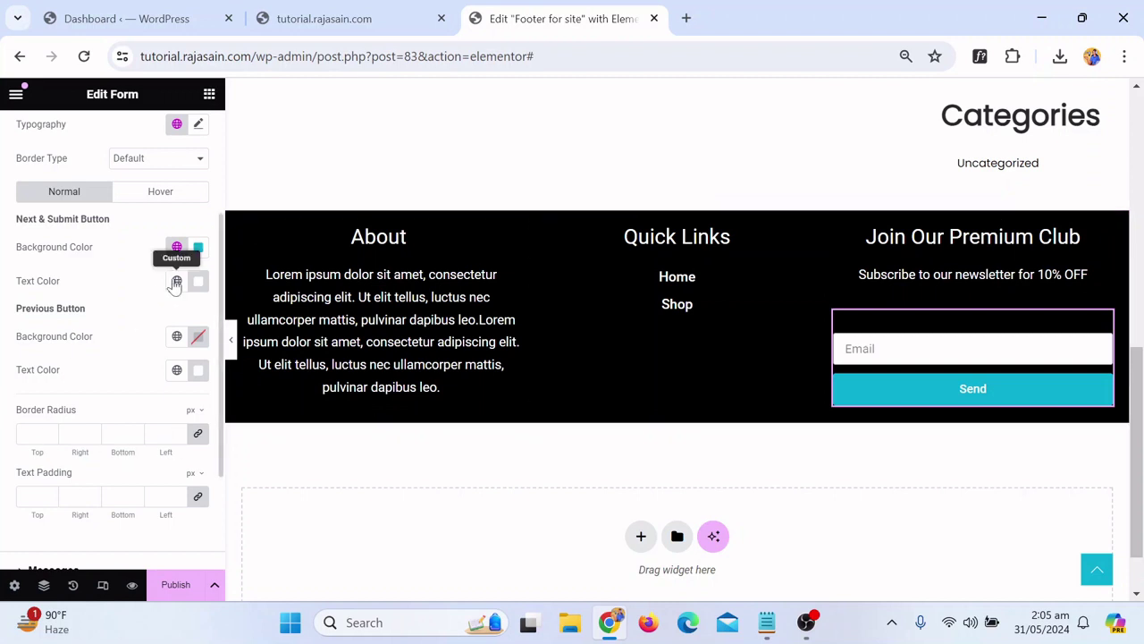
Try the Primary global color as the submit button's hover background
{"action": "left_click", "coordinate": [184, 193]}
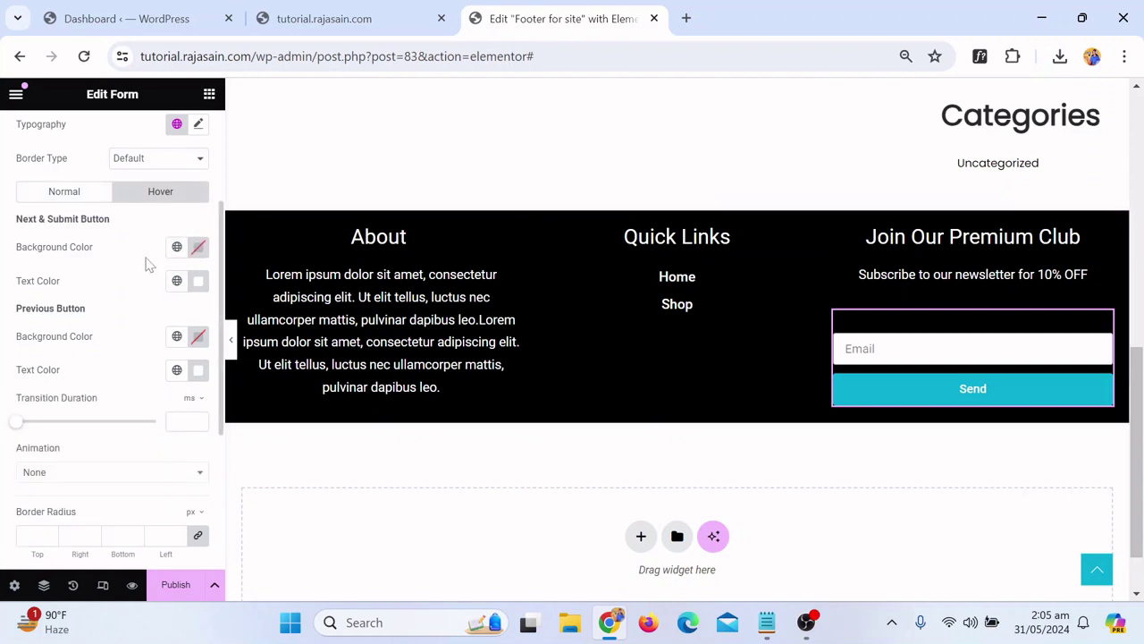
{"action": "left_click", "coordinate": [177, 247]}
{"action": "scroll", "coordinate": [103, 358], "scroll_direction": "down", "scroll_amount": 2}
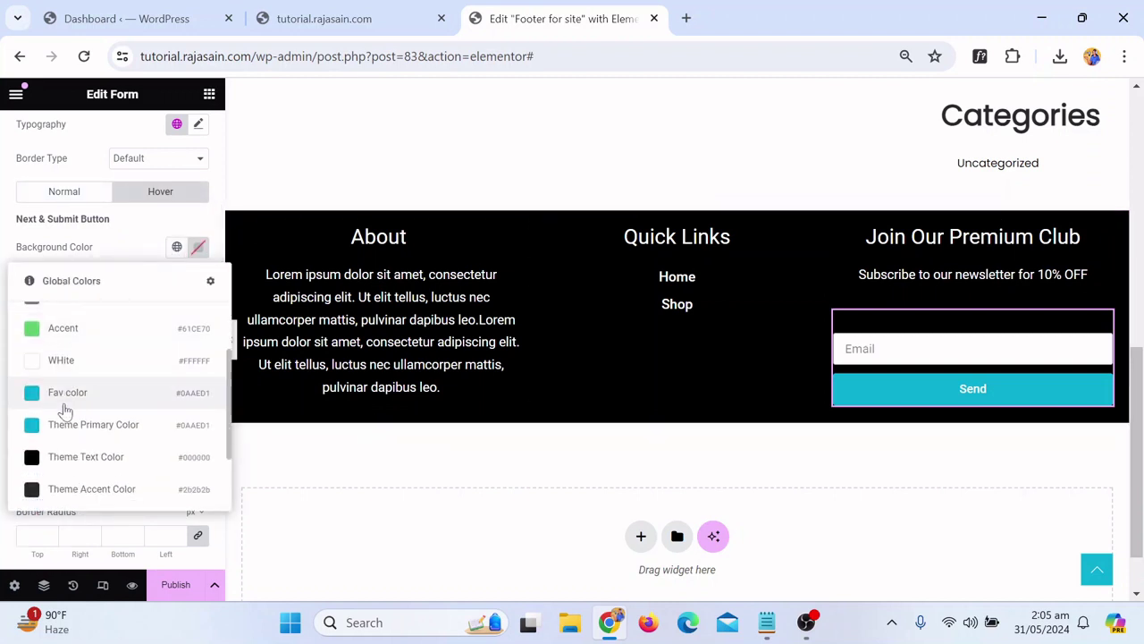
{"action": "scroll", "coordinate": [103, 429], "scroll_direction": "up", "scroll_amount": 3}
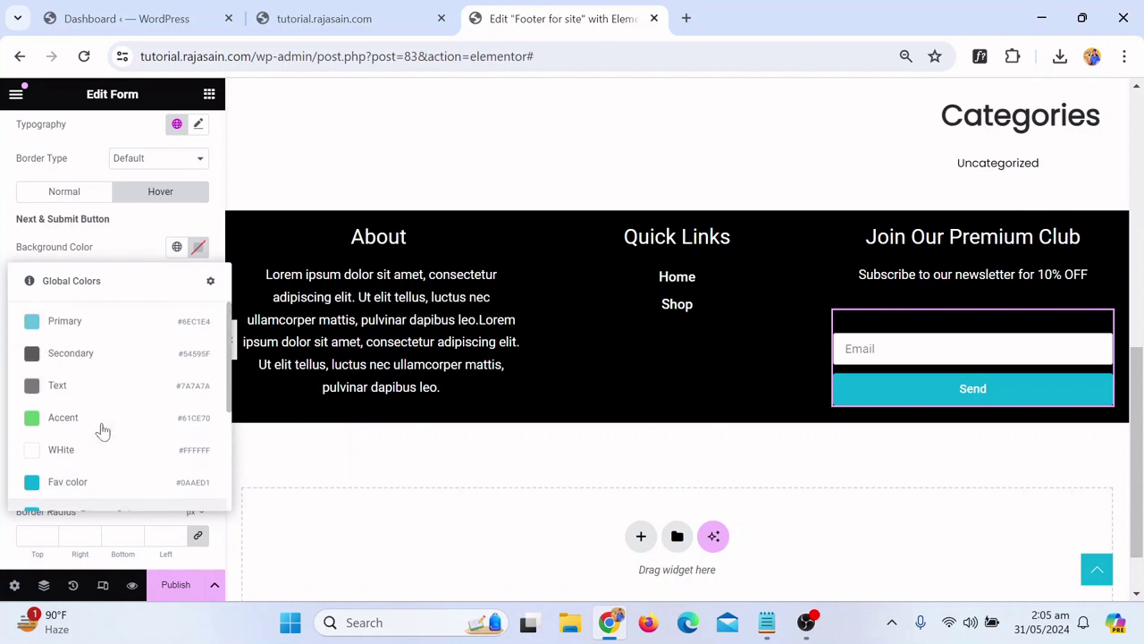
{"action": "left_click", "coordinate": [105, 319]}
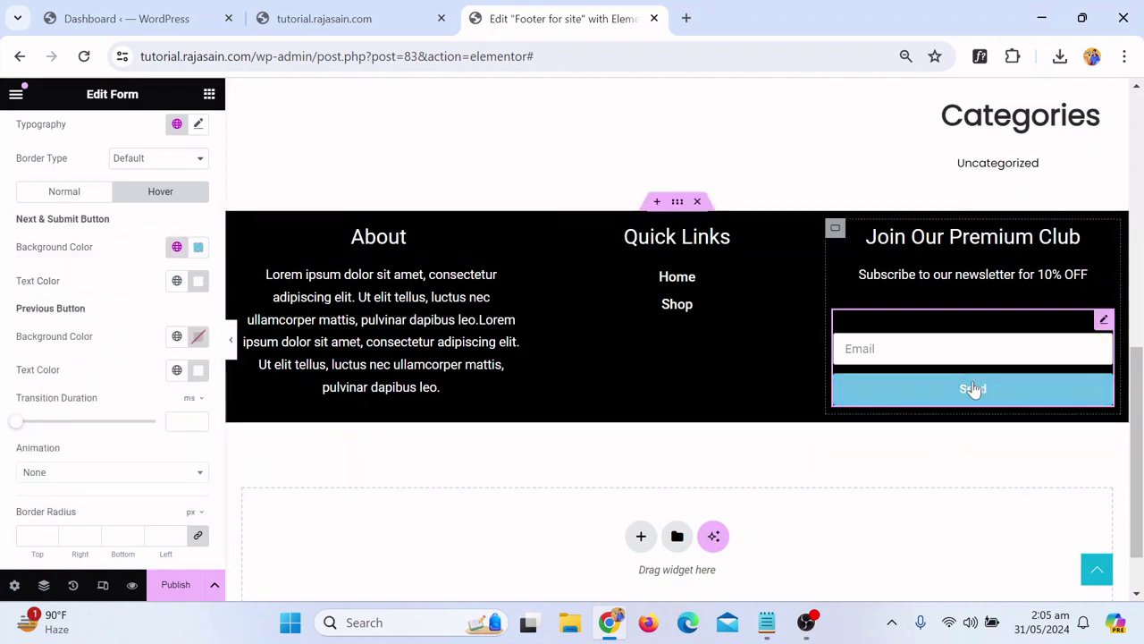
Base the submit button's hover background on Fav color, darken it to custom #0593B1, and preview the footer at full width
{"action": "left_click", "coordinate": [176, 247]}
{"action": "left_click", "coordinate": [69, 481]}
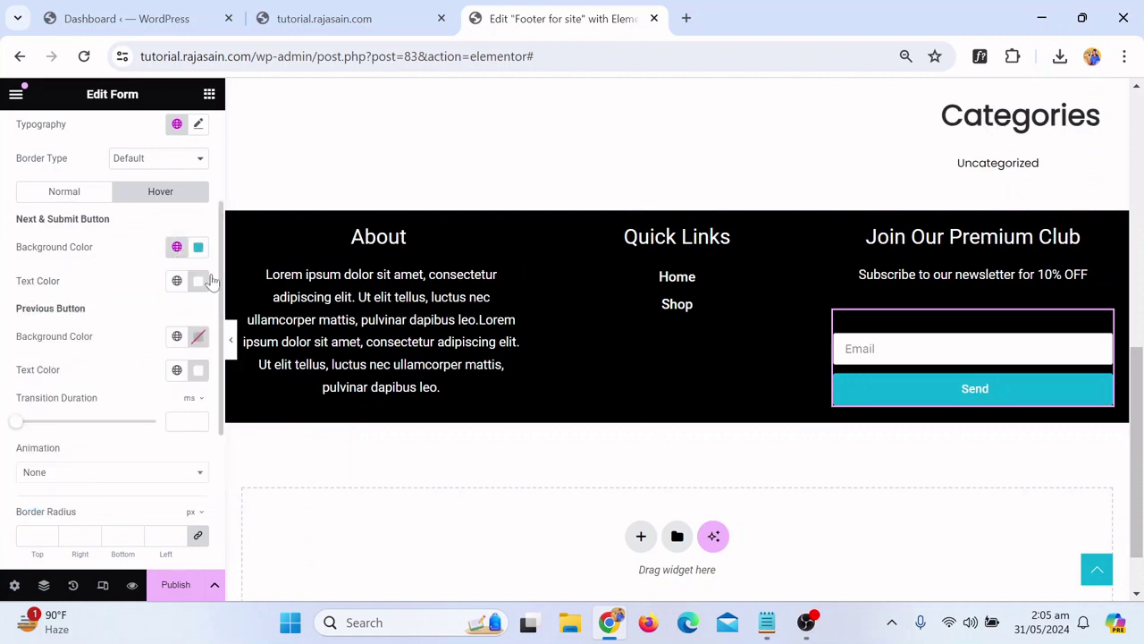
{"action": "left_click", "coordinate": [199, 249]}
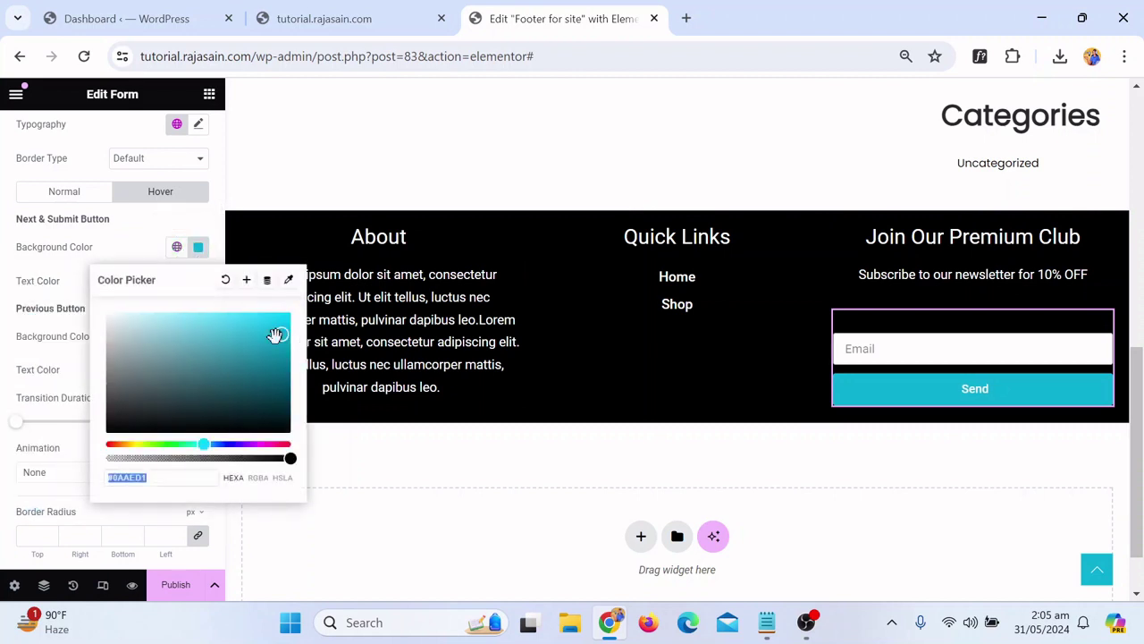
{"action": "left_click_drag", "start_coordinate": [276, 339], "coordinate": [282, 347]}
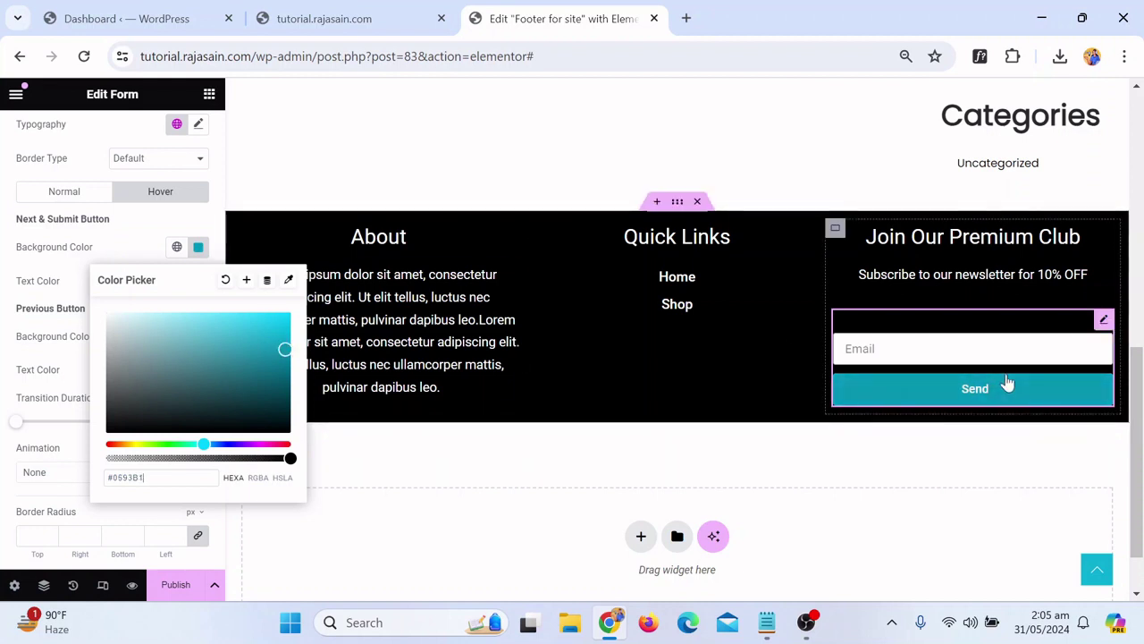
{"action": "left_click", "coordinate": [5, 400]}
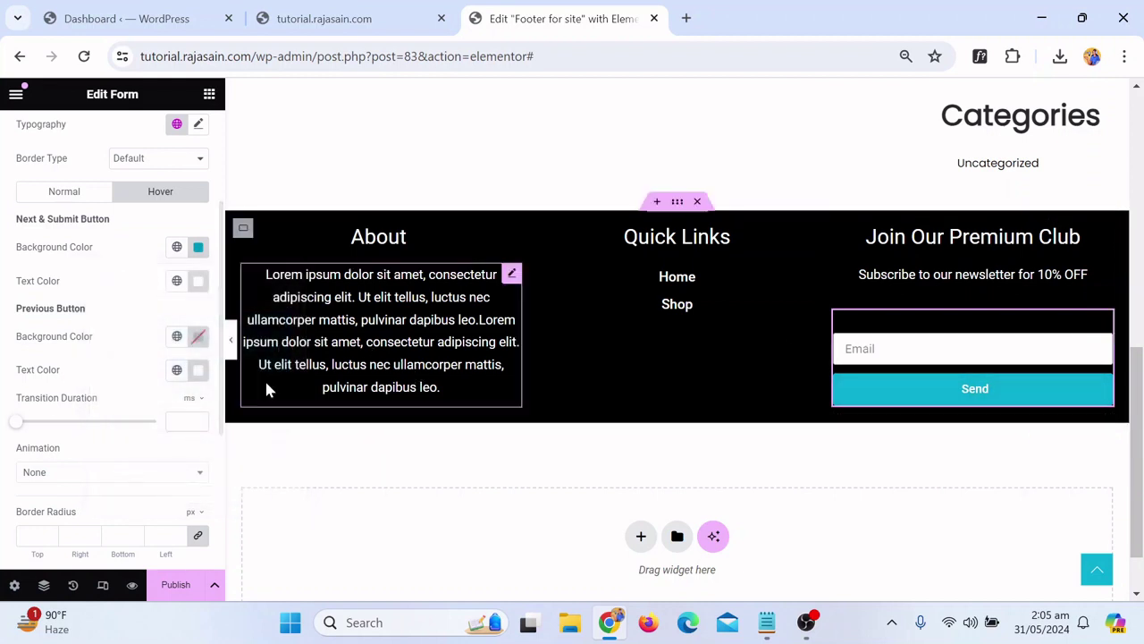
{"action": "left_click", "coordinate": [230, 335]}
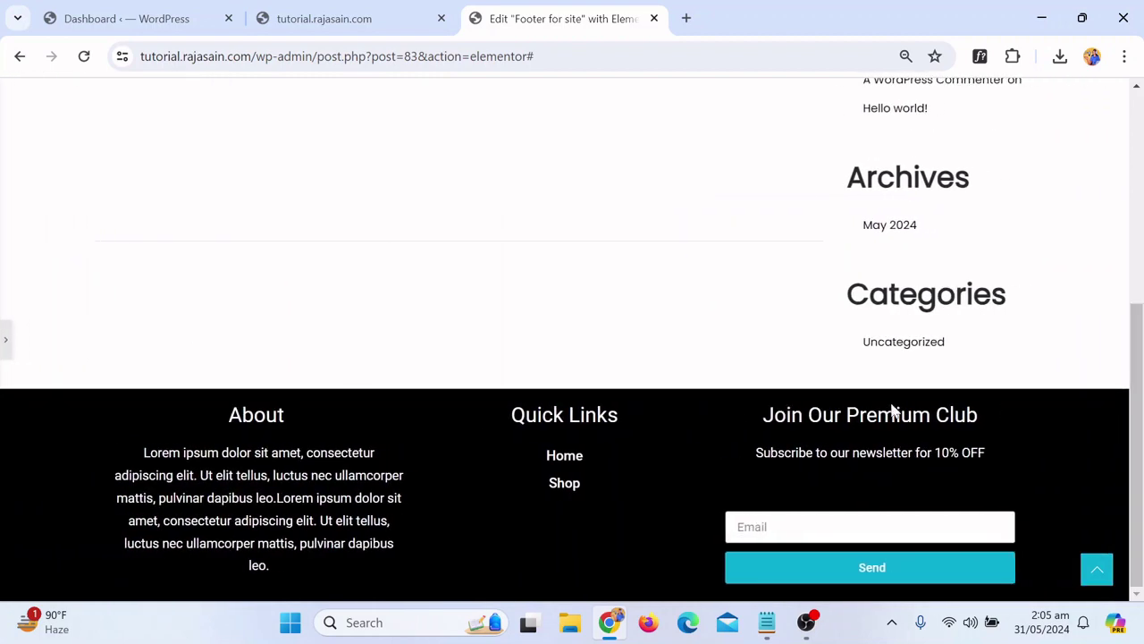
{"action": "left_click", "coordinate": [4, 342]}
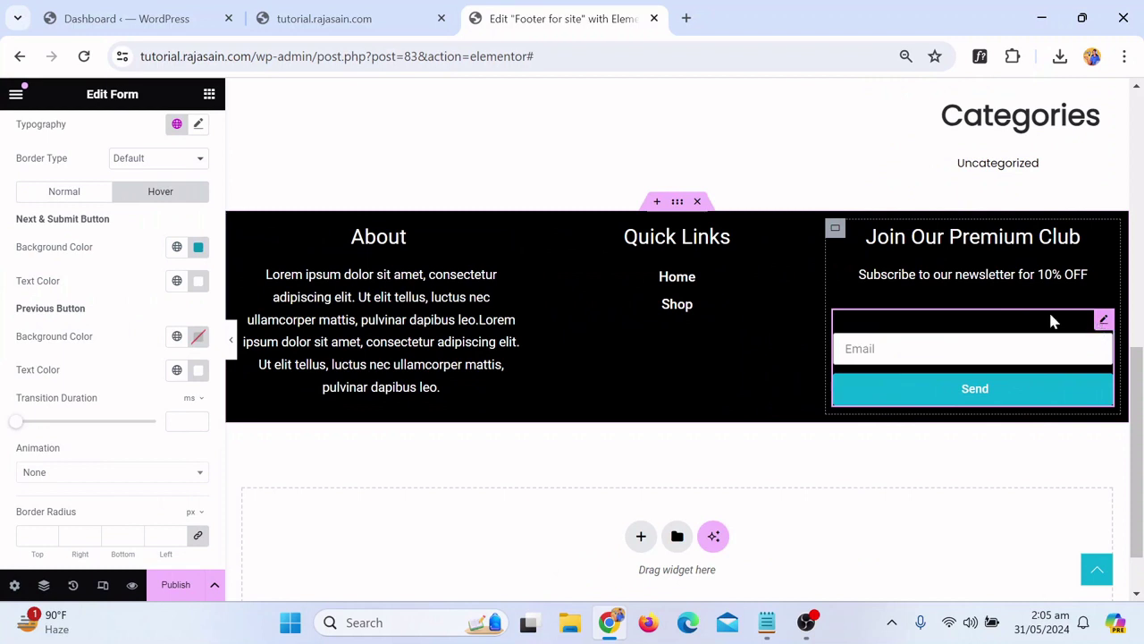
Remove the gaps between elements in the Join Our Premium Club column container by setting them to 0 px, and preview the footer at full width
{"action": "scroll", "coordinate": [192, 249], "scroll_direction": "up", "scroll_amount": 3}
{"action": "left_click", "coordinate": [203, 135]}
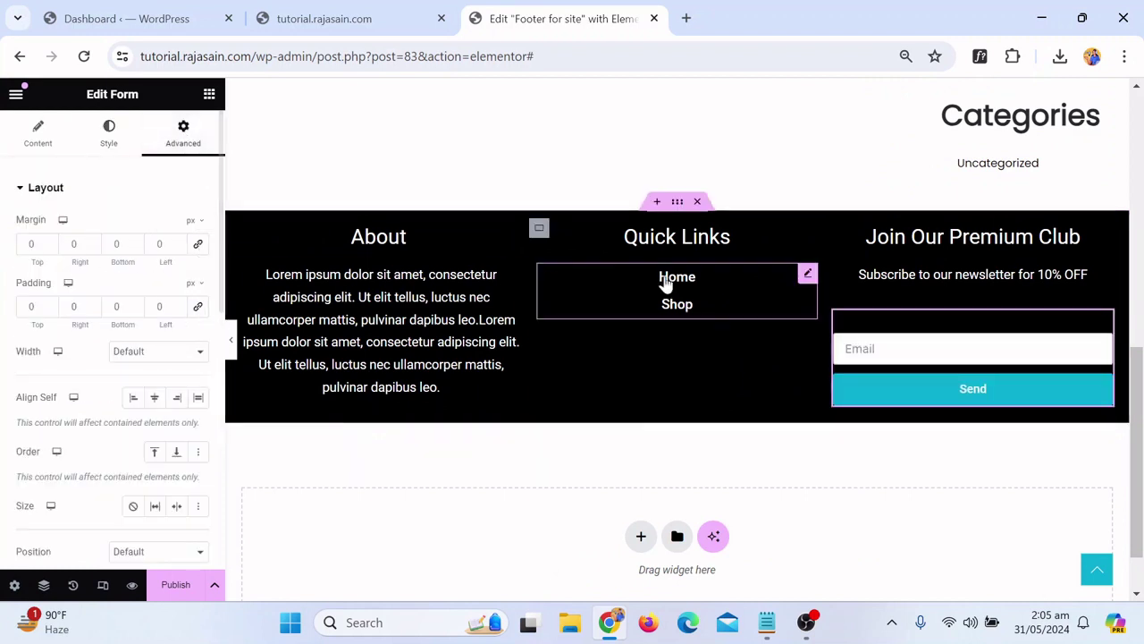
{"action": "left_click", "coordinate": [916, 279]}
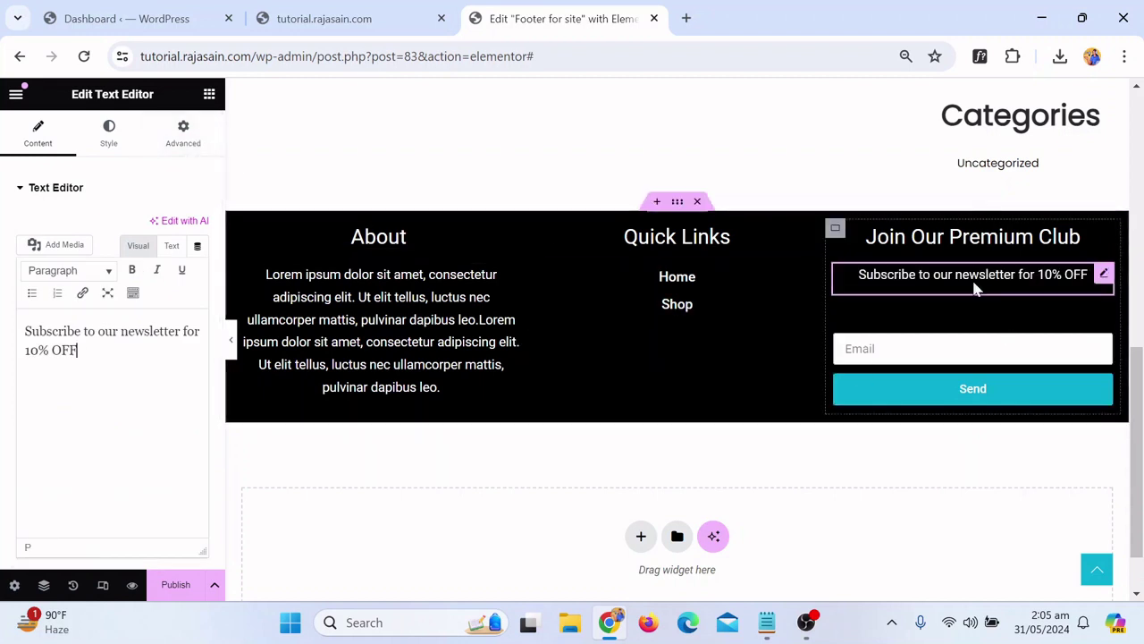
{"action": "left_click", "coordinate": [833, 230]}
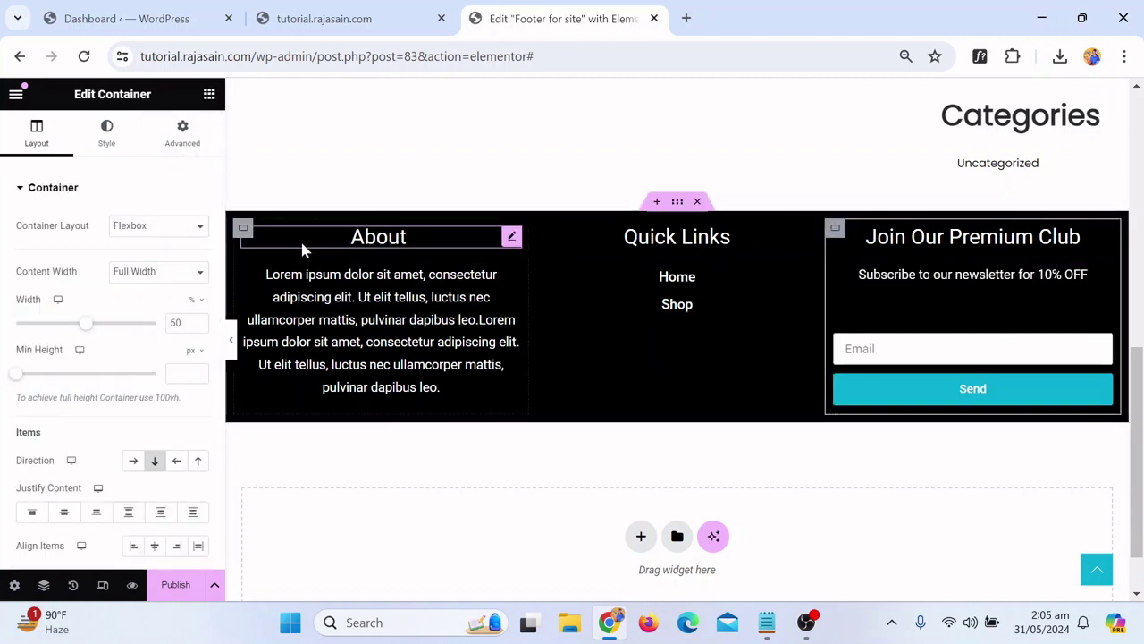
{"action": "scroll", "coordinate": [147, 332], "scroll_direction": "down", "scroll_amount": 2}
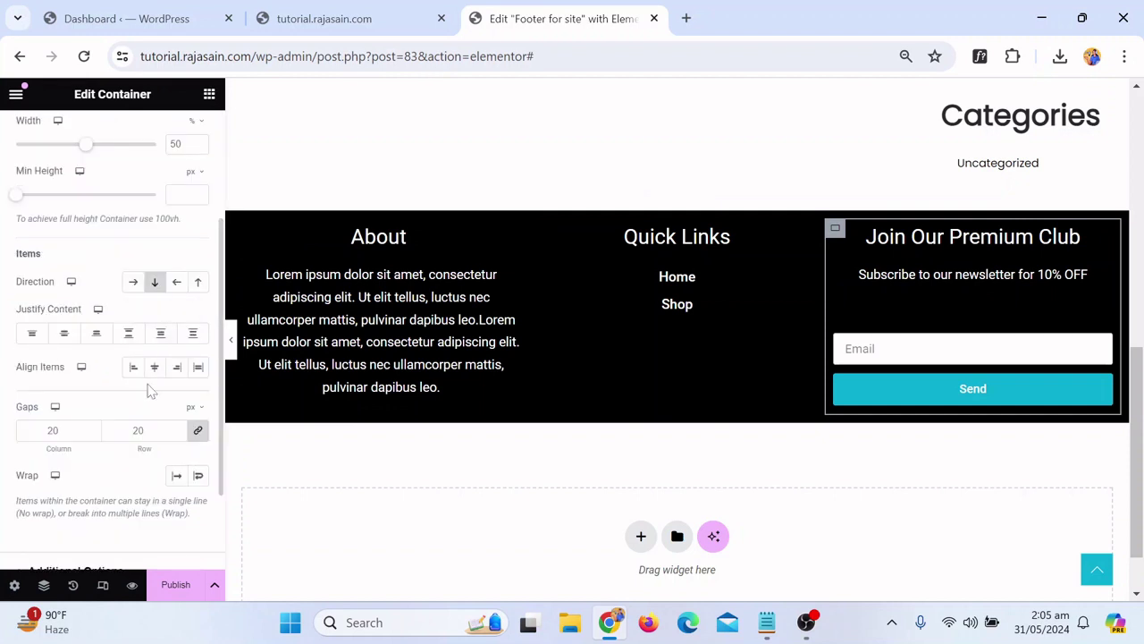
{"action": "scroll", "coordinate": [150, 391], "scroll_direction": "up", "scroll_amount": 2}
{"action": "scroll", "coordinate": [170, 464], "scroll_direction": "down", "scroll_amount": 3}
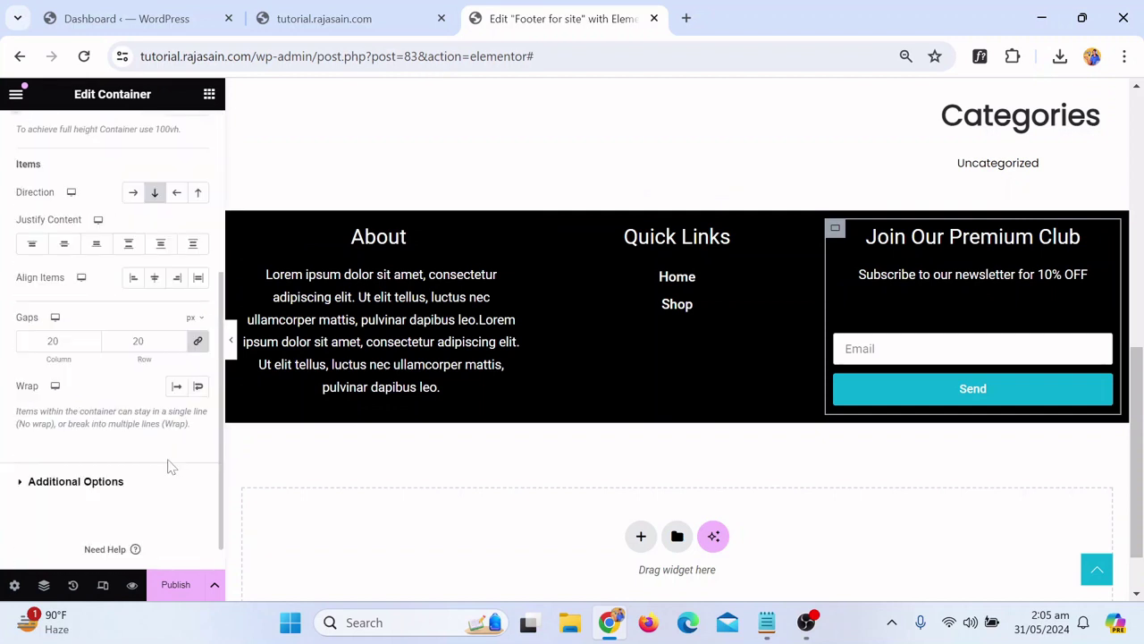
{"action": "left_click", "coordinate": [197, 341]}
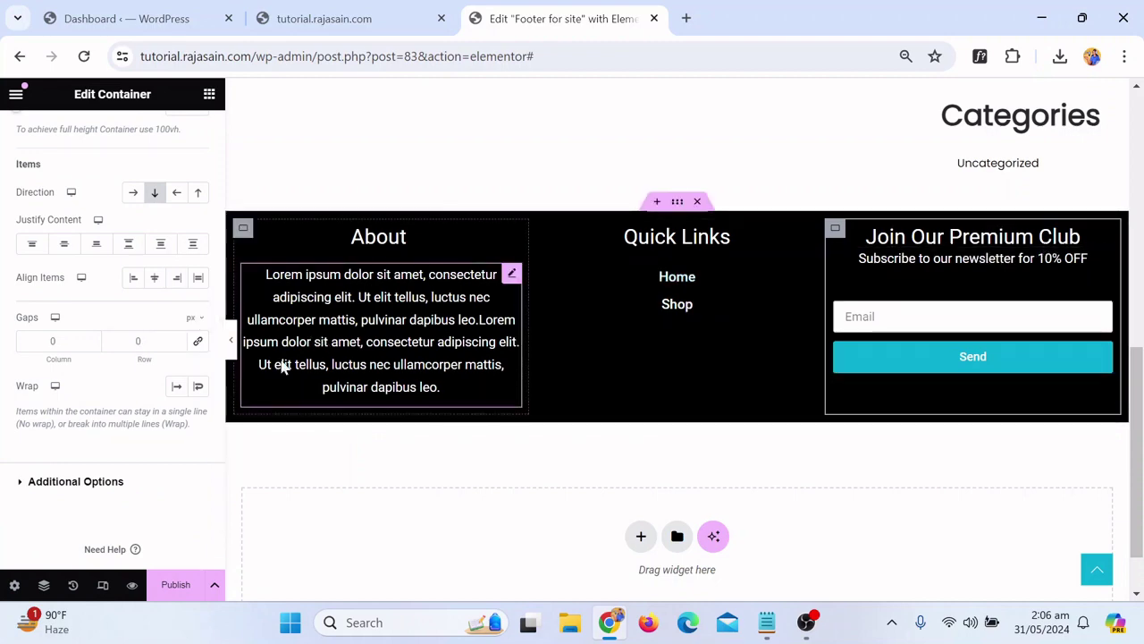
{"action": "left_click", "coordinate": [232, 348]}
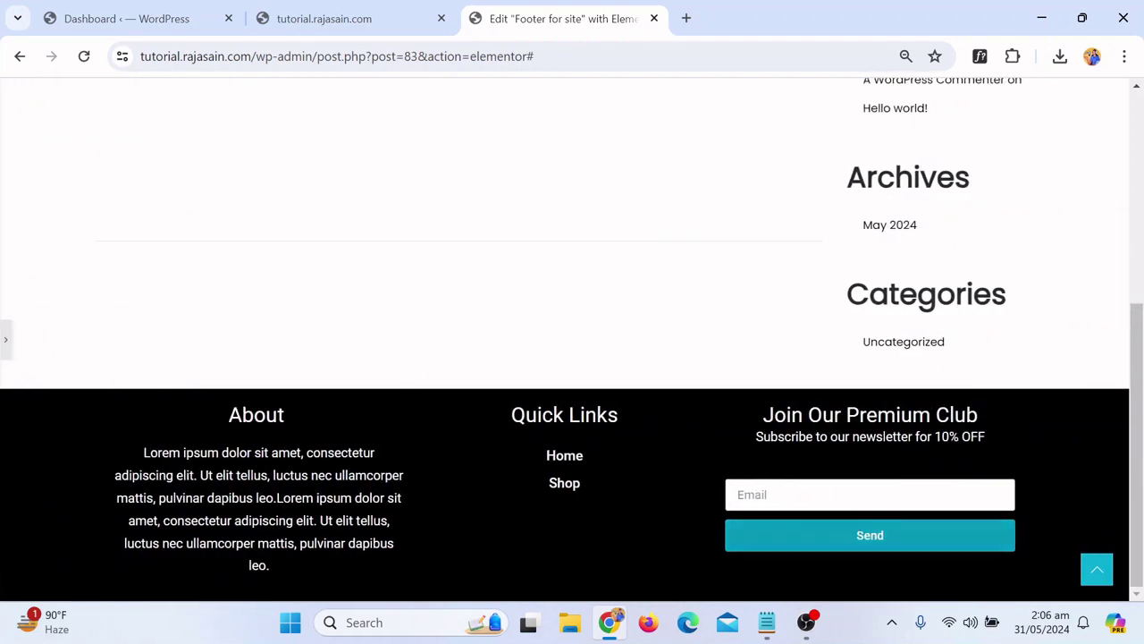
{"action": "scroll", "coordinate": [906, 484], "scroll_direction": "up", "scroll_amount": 1}
{"action": "scroll", "coordinate": [907, 477], "scroll_direction": "down", "scroll_amount": 1}
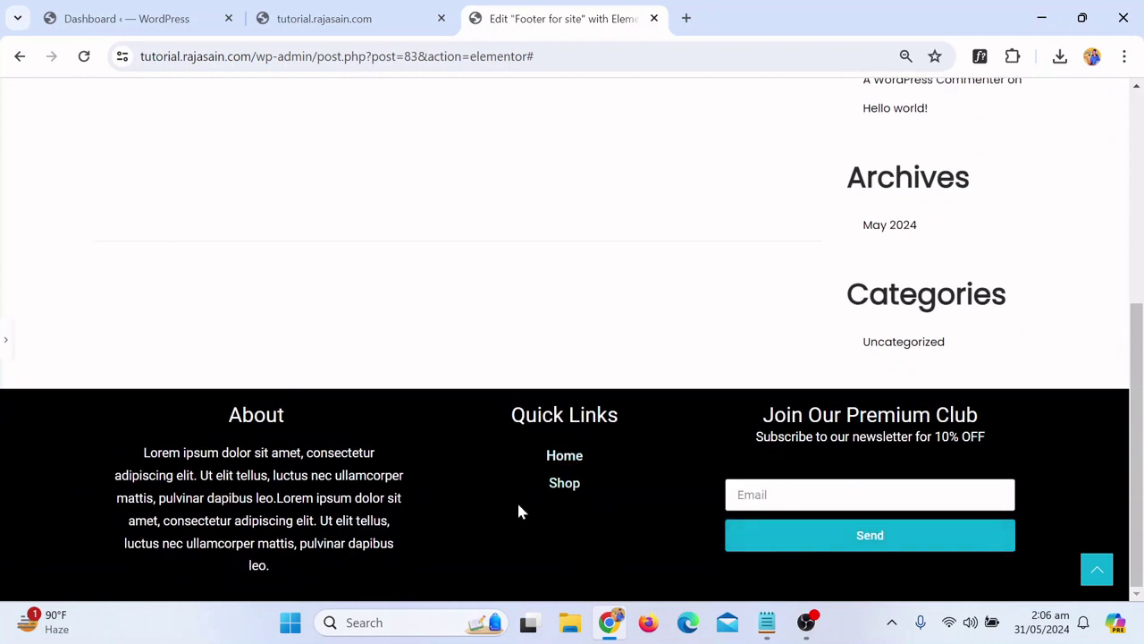
{"action": "left_click", "coordinate": [4, 331]}
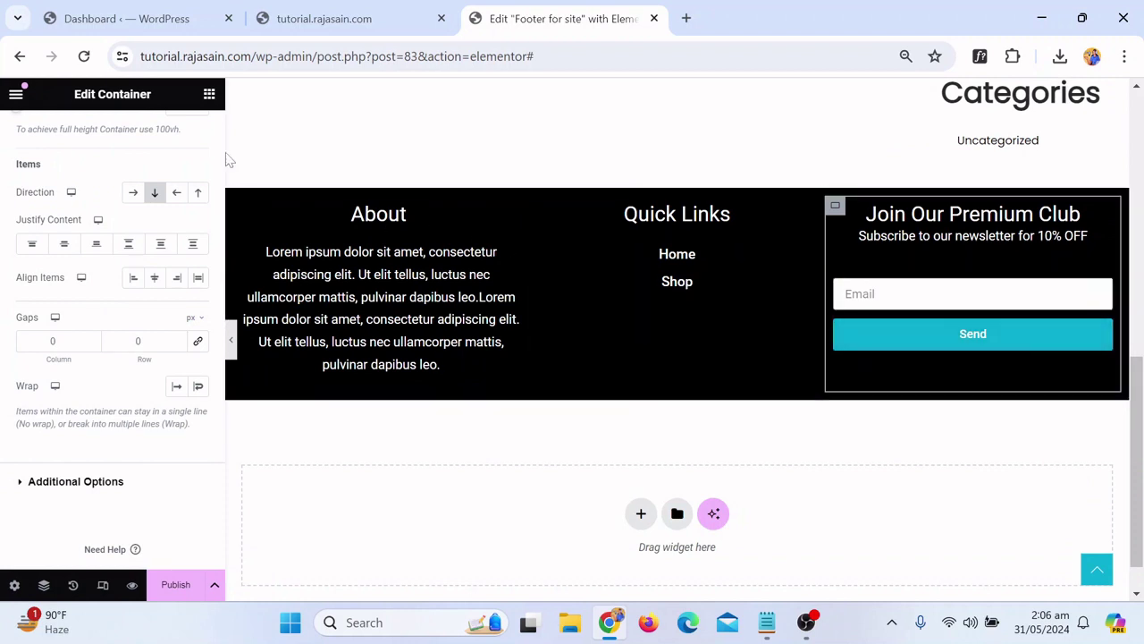
Add a Social Icons widget below the newsletter form's Send button and set its shape to Circle
{"action": "left_click", "coordinate": [209, 97]}
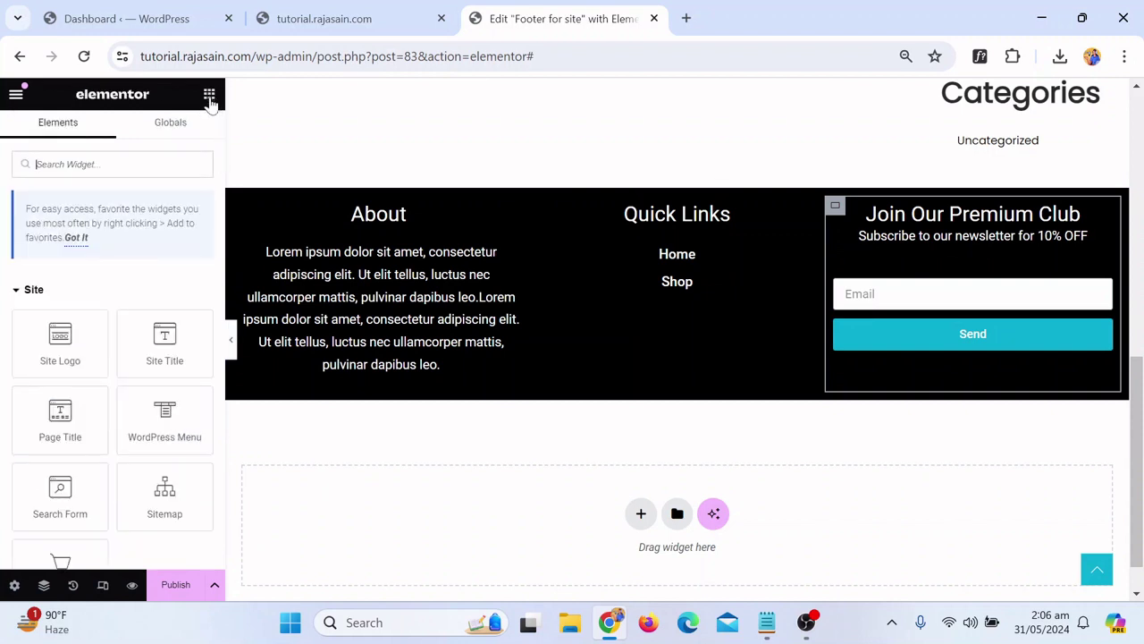
{"action": "type", "text": "soci"}
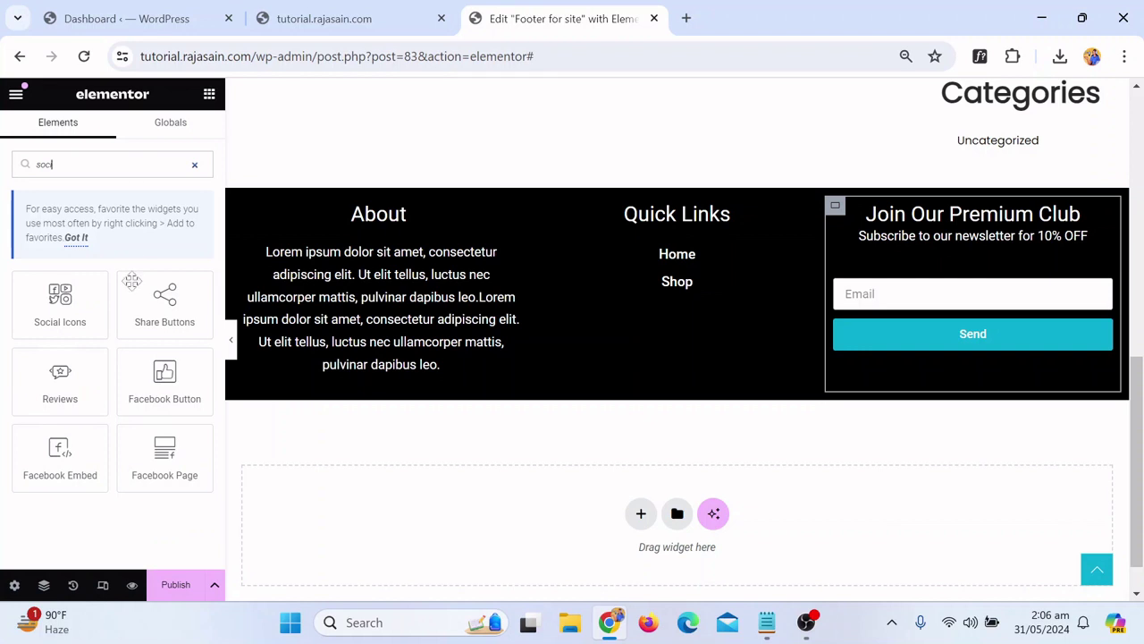
{"action": "left_click_drag", "start_coordinate": [63, 319], "coordinate": [969, 360]}
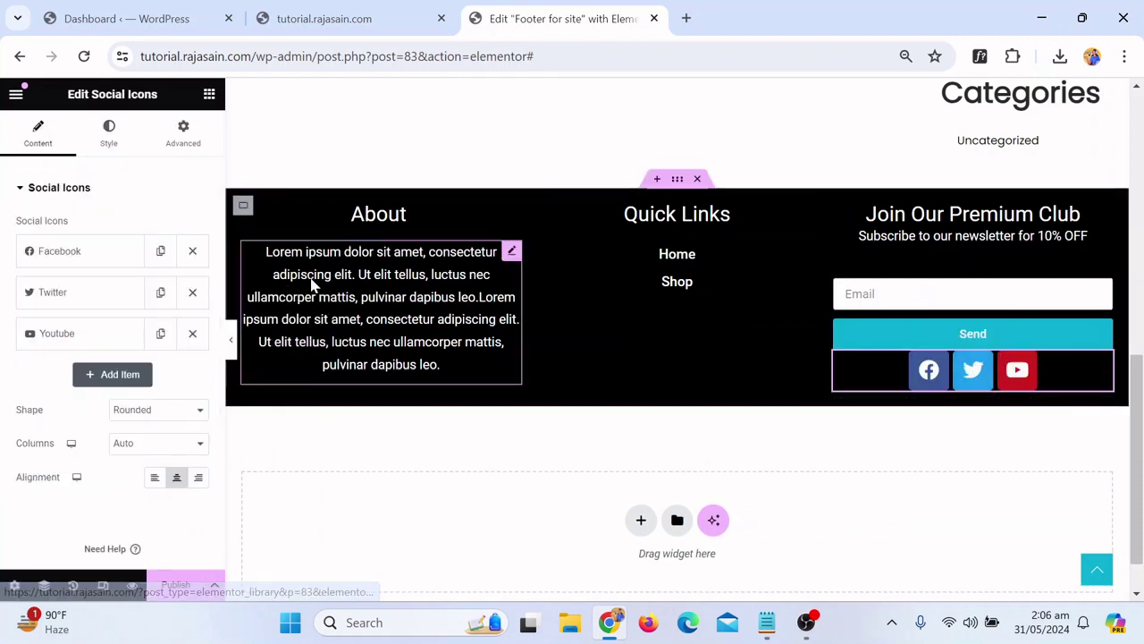
{"action": "left_click", "coordinate": [162, 414]}
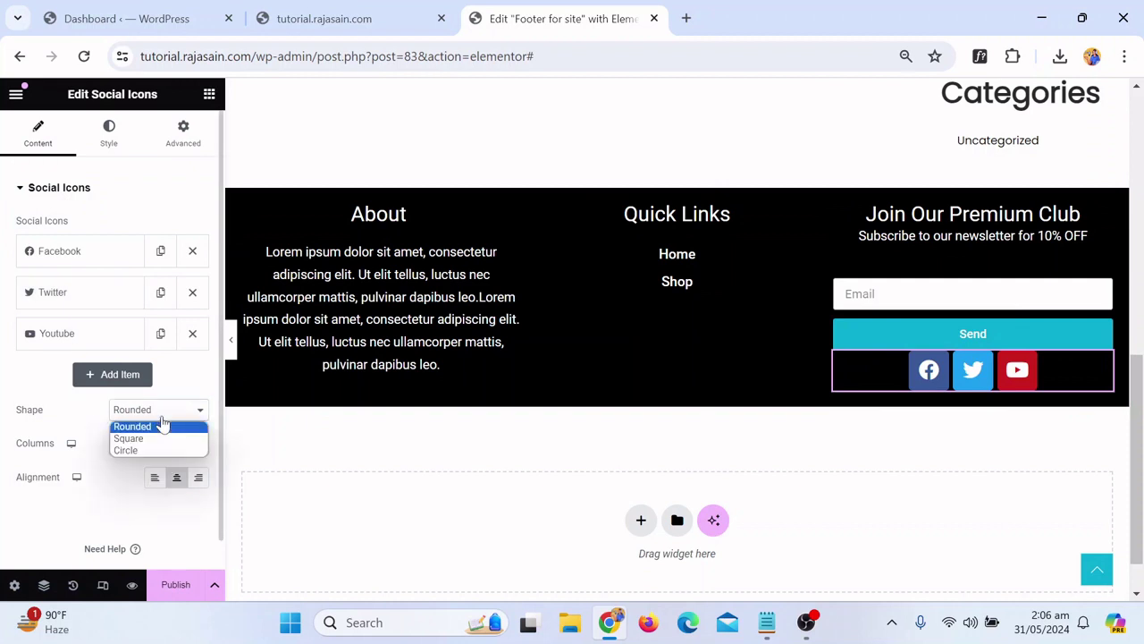
{"action": "left_click", "coordinate": [150, 451]}
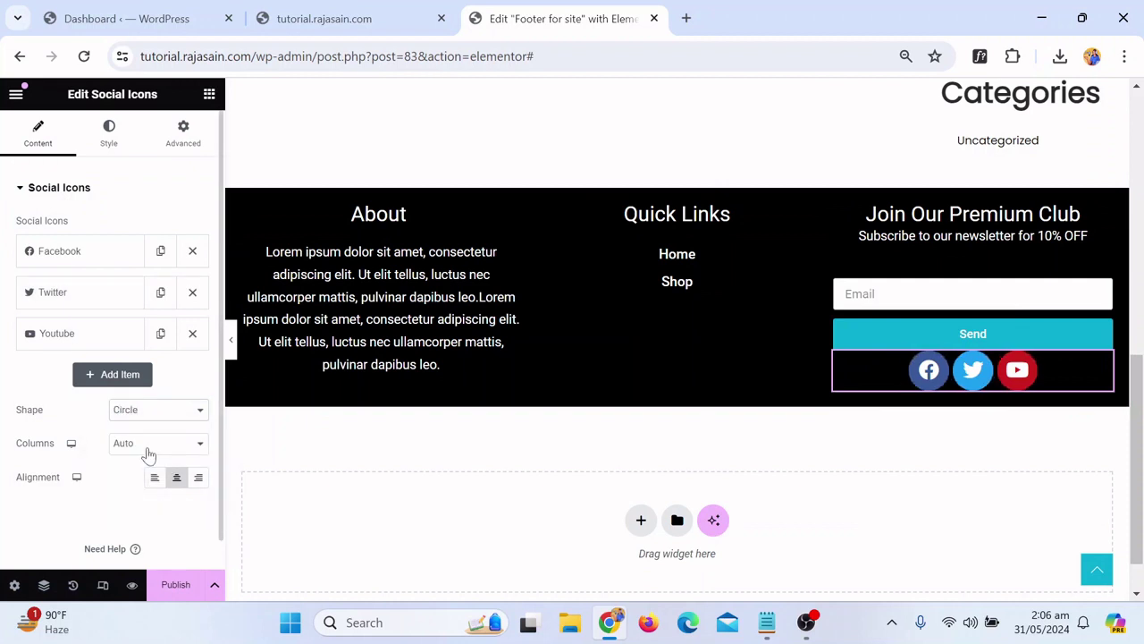
{"action": "left_click", "coordinate": [230, 345]}
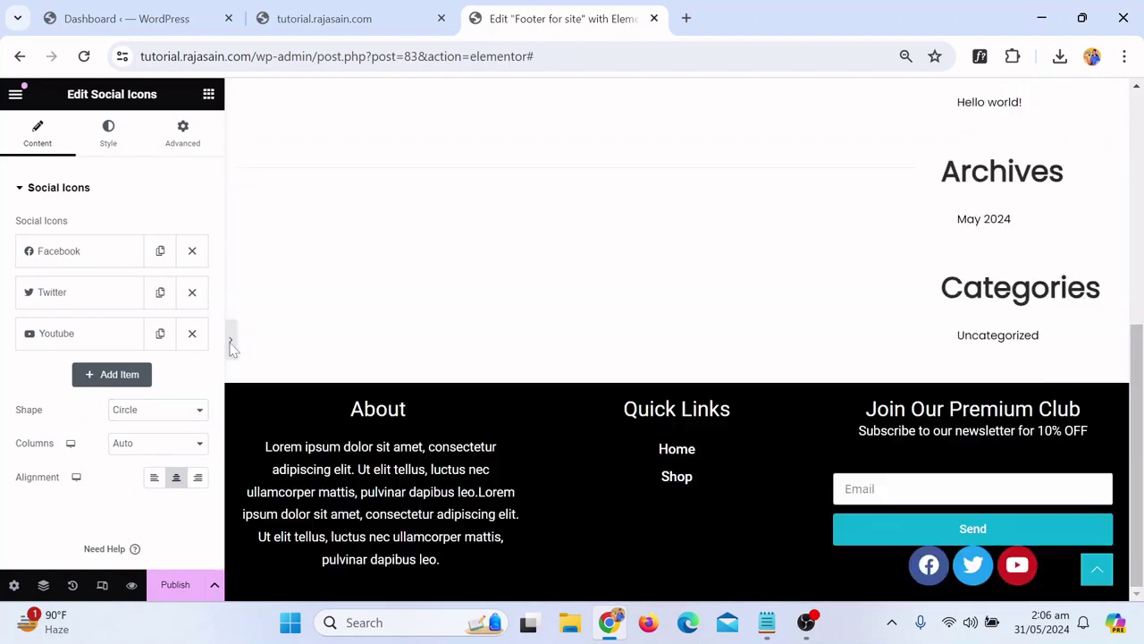
{"action": "left_click", "coordinate": [3, 336]}
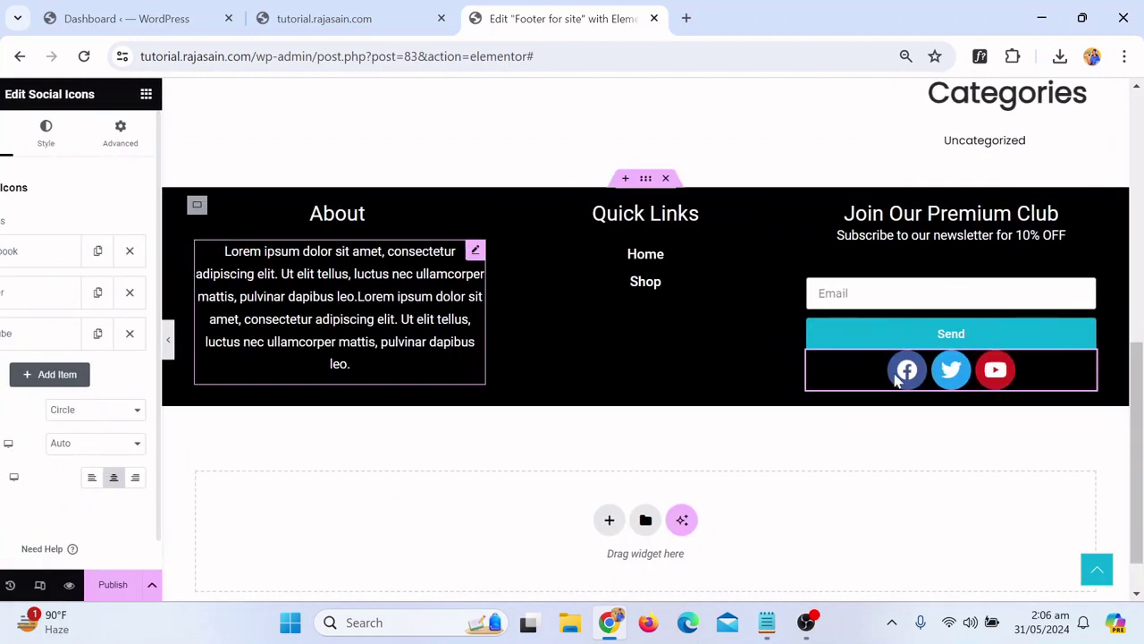
Set the row gap of the Join Our Premium Club column container to 20 px
{"action": "left_click", "coordinate": [834, 209]}
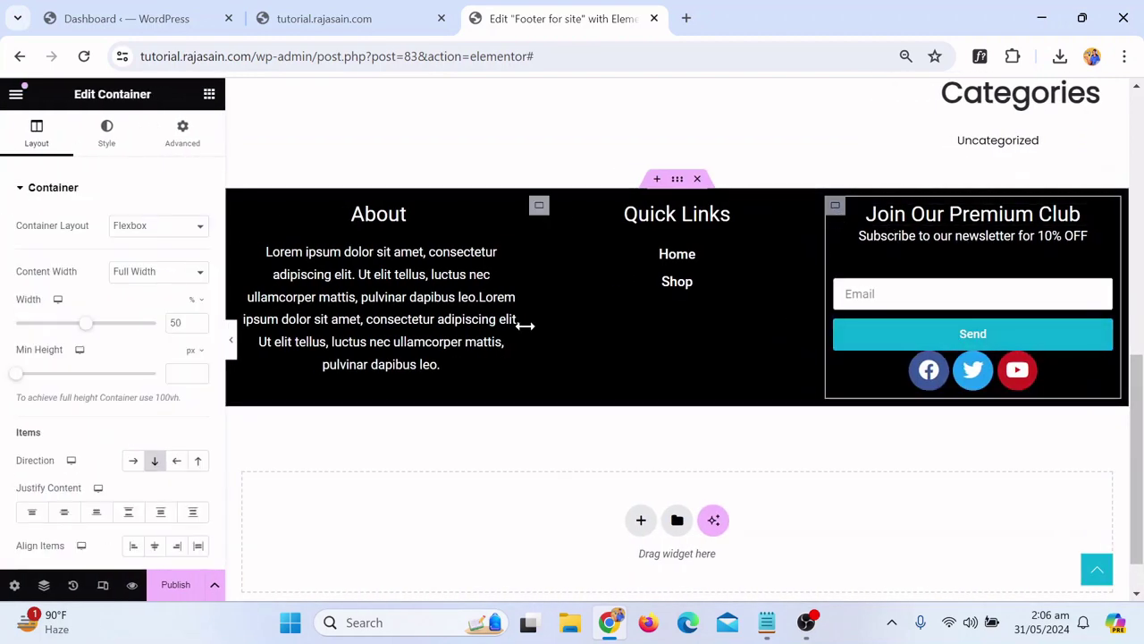
{"action": "scroll", "coordinate": [57, 461], "scroll_direction": "down", "scroll_amount": 2}
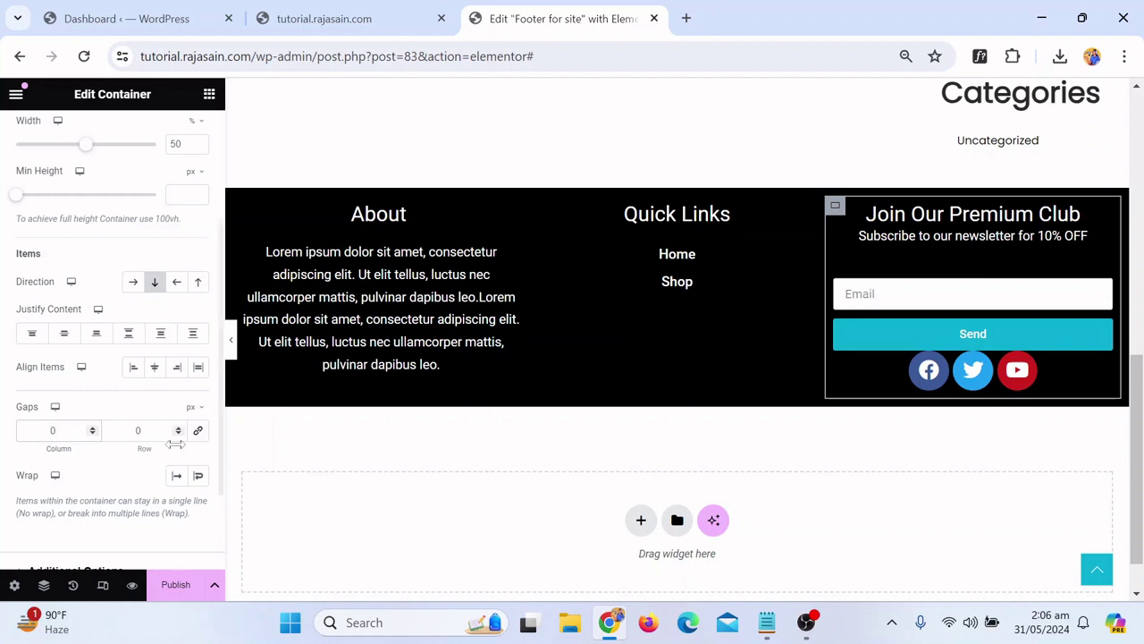
{"action": "type", "text": "1"}
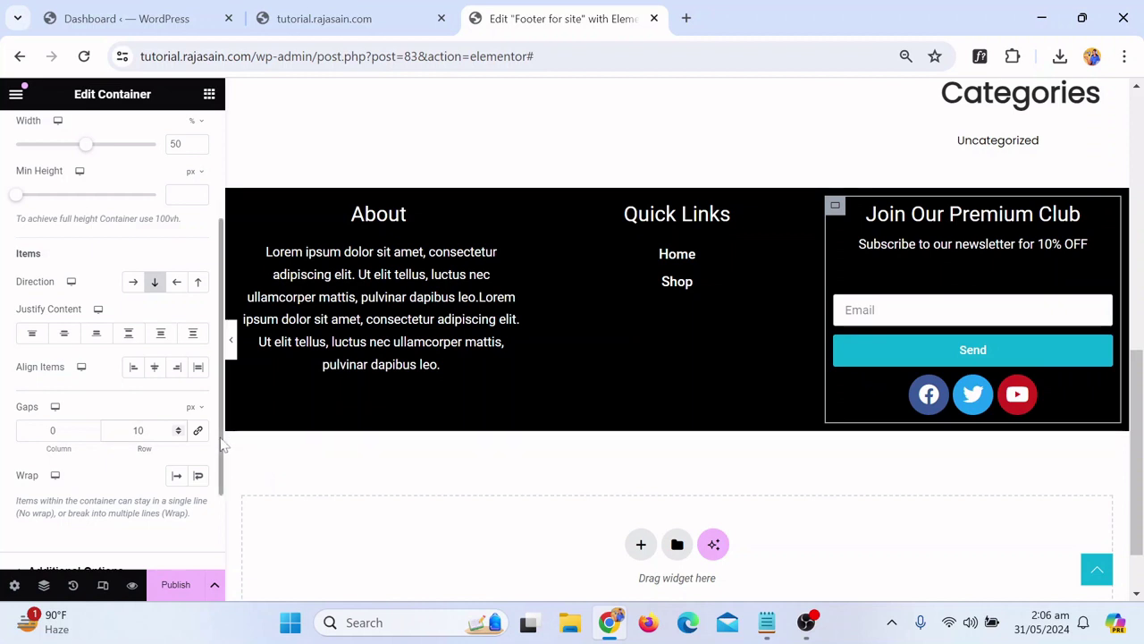
{"action": "key", "text": "BackSpace"}
{"action": "type", "text": "2"}
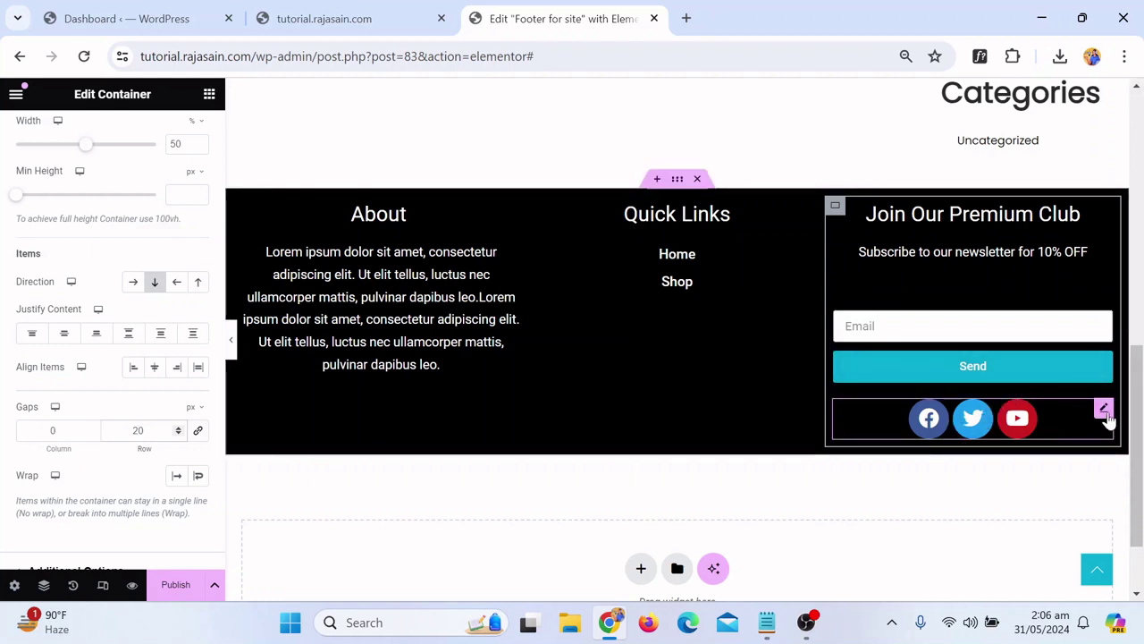
Switch the footer social icons to Custom color and use the global color Fav color as their primary color
{"action": "left_click", "coordinate": [1106, 413]}
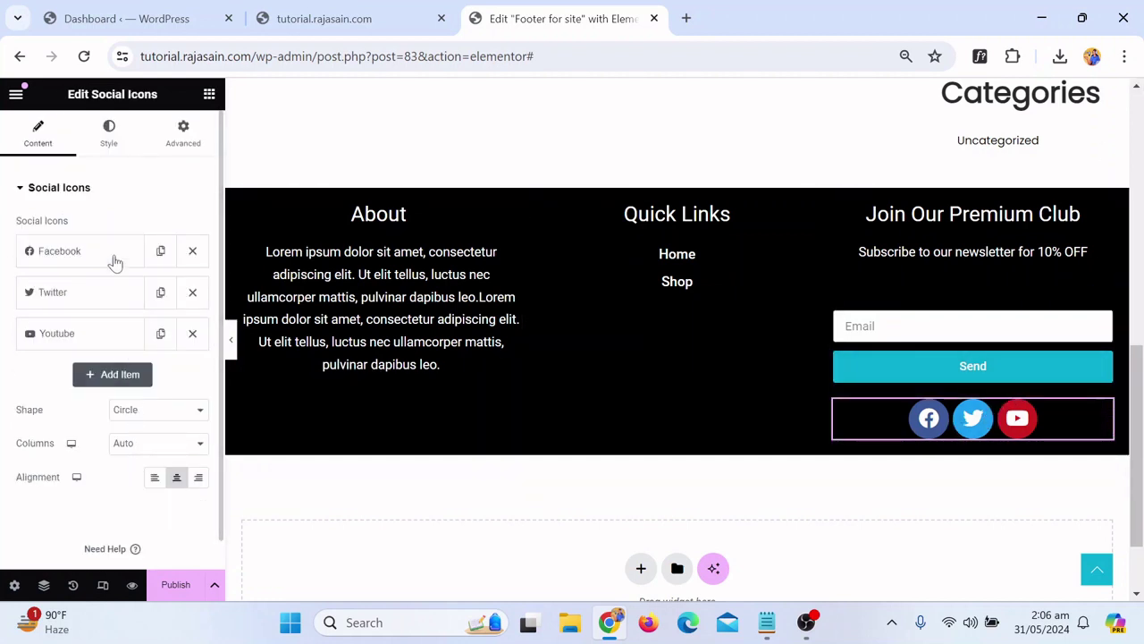
{"action": "left_click", "coordinate": [108, 136]}
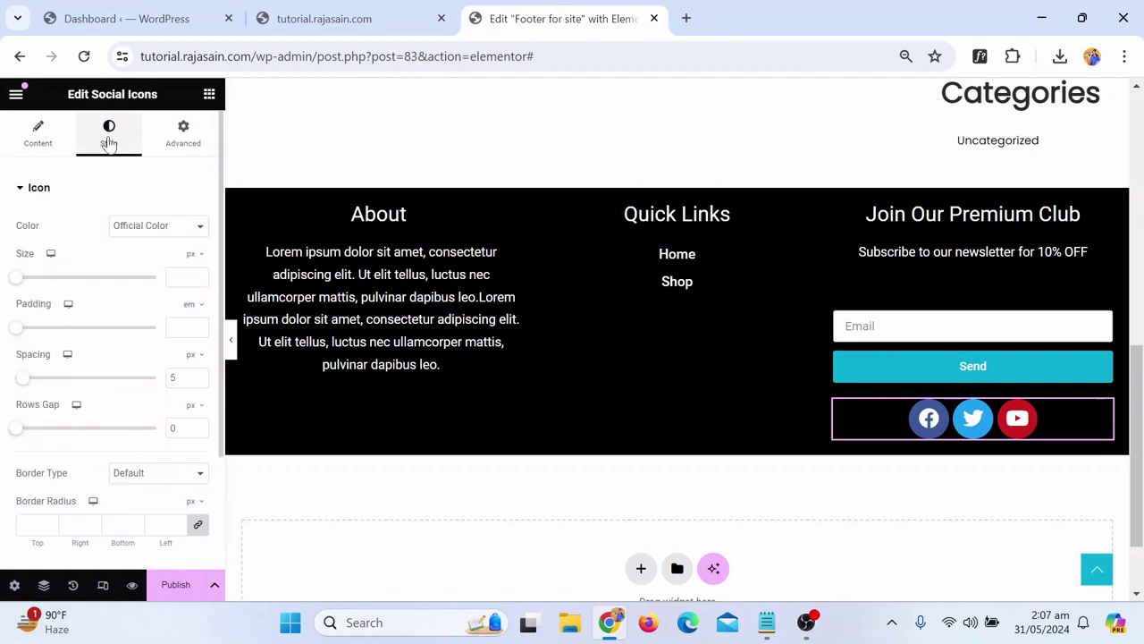
{"action": "left_click", "coordinate": [153, 225]}
{"action": "left_click", "coordinate": [159, 256]}
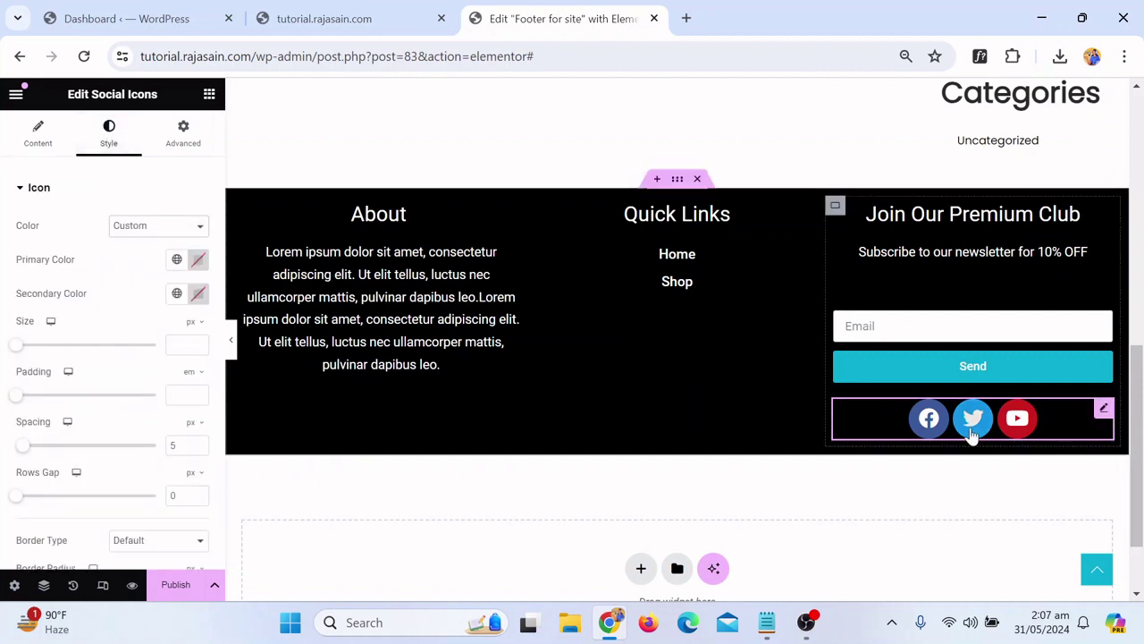
{"action": "left_click", "coordinate": [177, 260]}
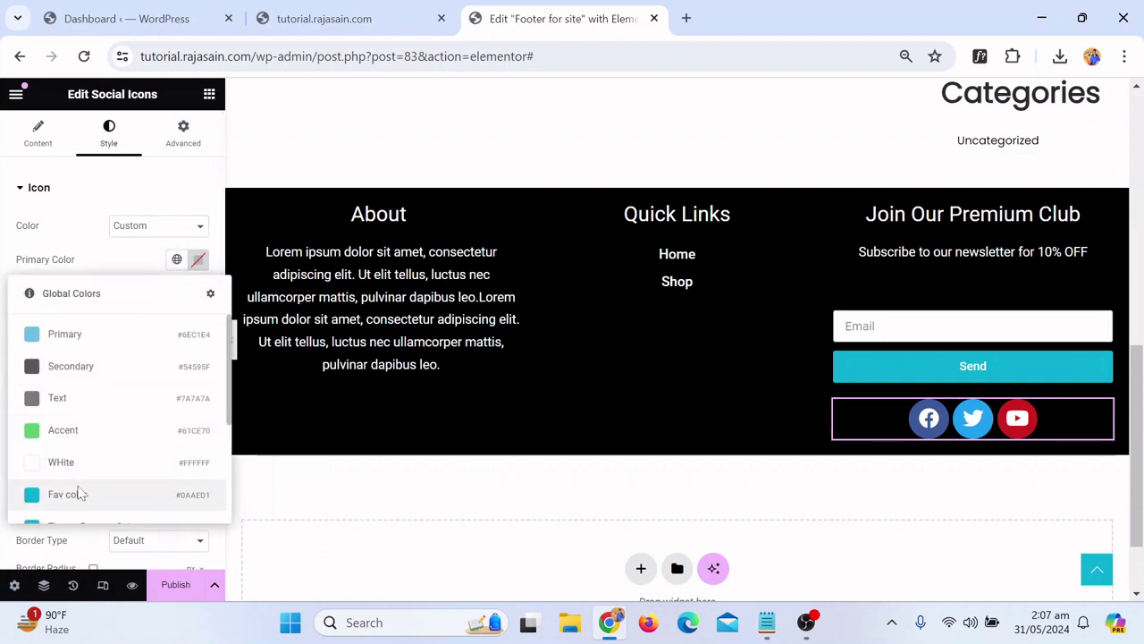
{"action": "left_click", "coordinate": [80, 493]}
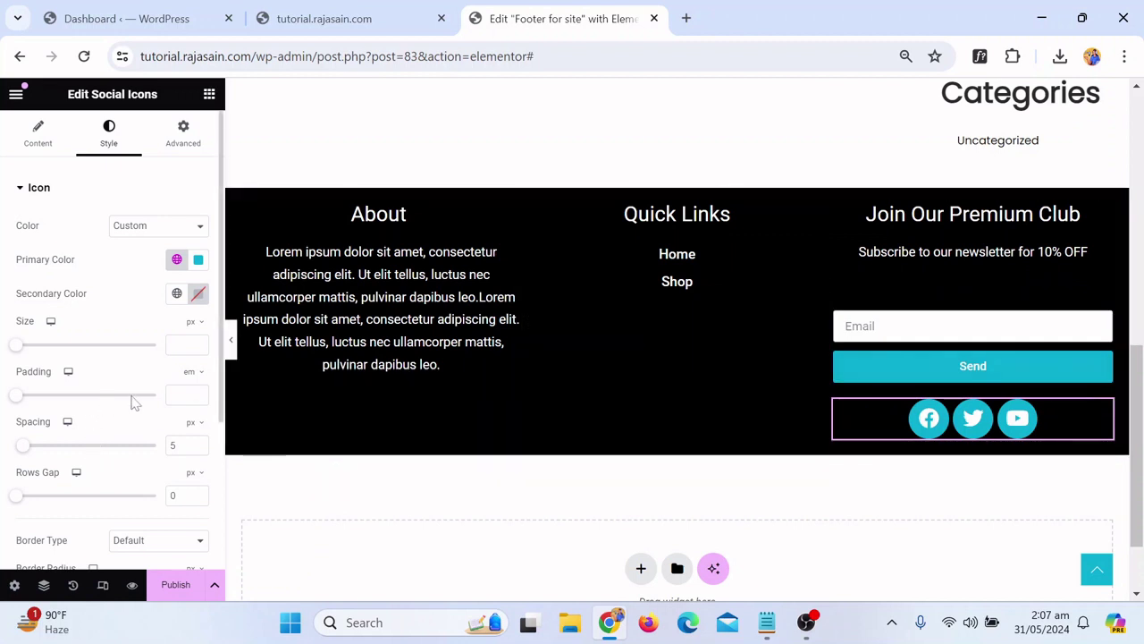
Set the size of the footer social icons to 16 px
{"action": "scroll", "coordinate": [93, 377], "scroll_direction": "down", "scroll_amount": 3}
{"action": "scroll", "coordinate": [94, 389], "scroll_direction": "up", "scroll_amount": 2}
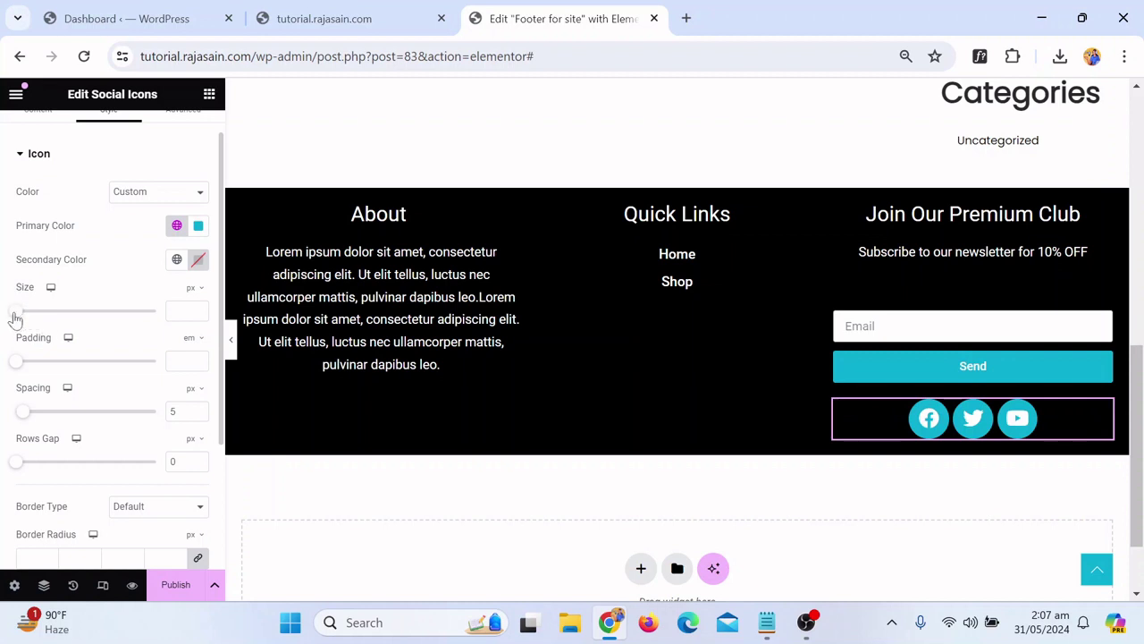
{"action": "mouse_move", "coordinate": [13, 318]}
{"action": "left_mouse_down"}
{"action": "mouse_move", "coordinate": [32, 312]}
{"action": "mouse_move", "coordinate": [13, 311]}
{"action": "left_mouse_up"}
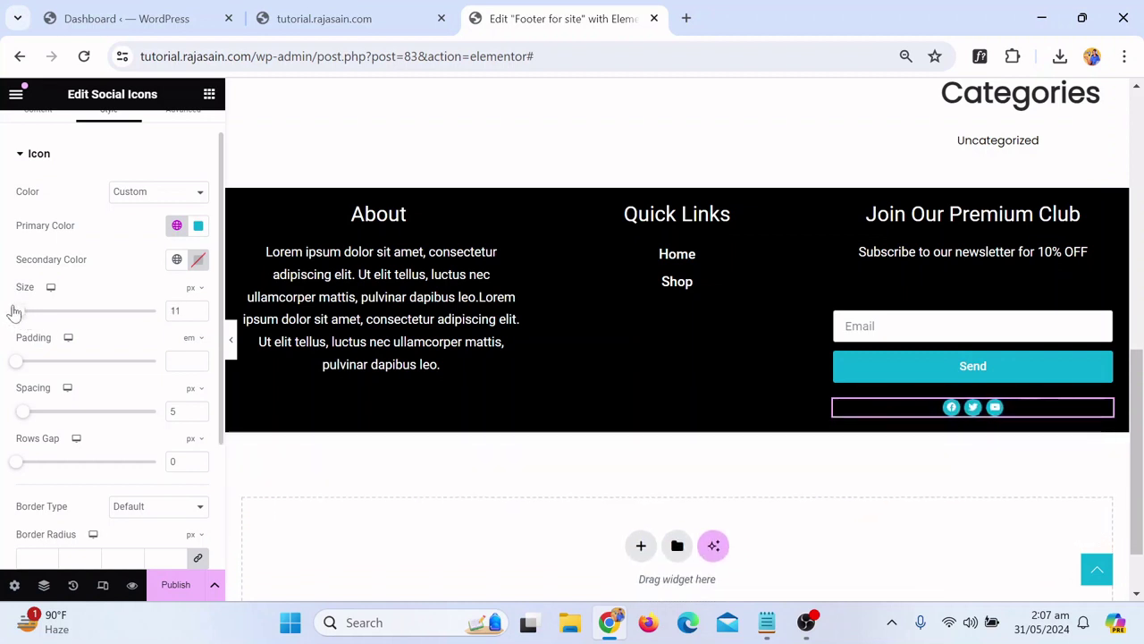
{"action": "key", "text": "Up"}
{"action": "key", "text": "Up"}
{"action": "key", "text": "Up"}
{"action": "key", "text": "Up"}
{"action": "key", "text": "Up"}
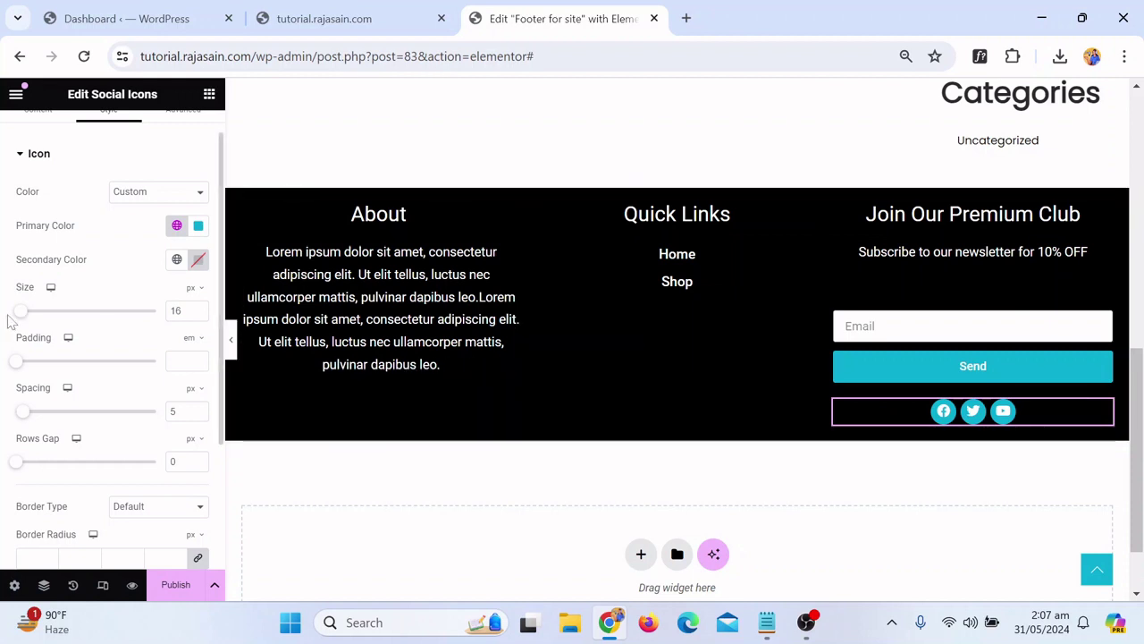
Add a fourth item to the footer's social icons after the Youtube icon
{"action": "left_click", "coordinate": [974, 425]}
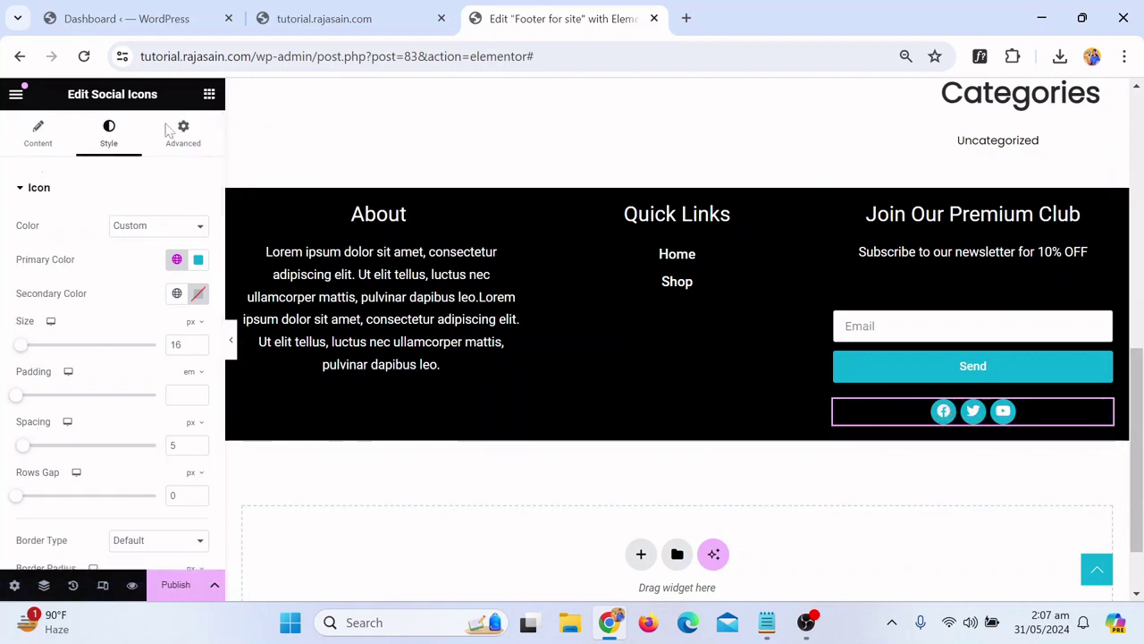
{"action": "left_click", "coordinate": [32, 143]}
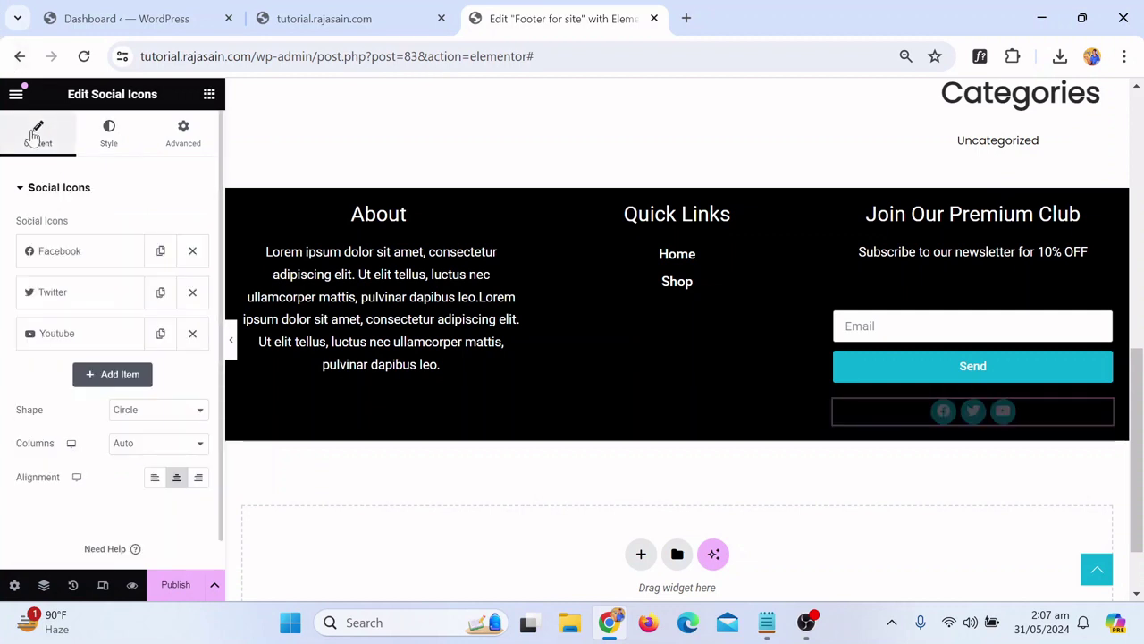
{"action": "left_click", "coordinate": [85, 254]}
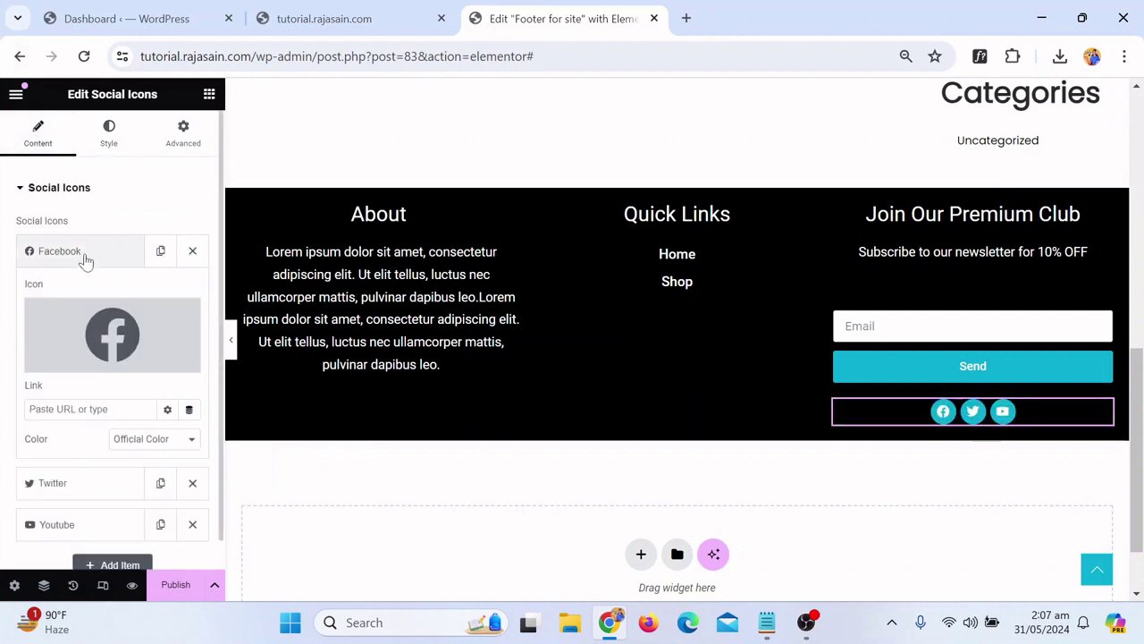
{"action": "left_click", "coordinate": [88, 256]}
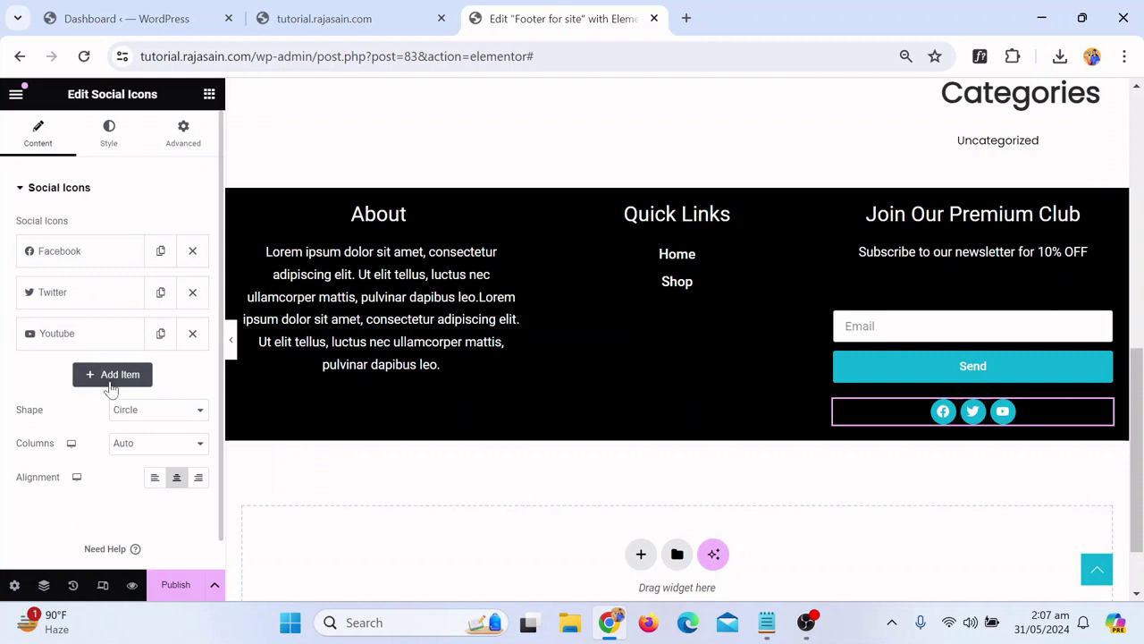
{"action": "left_click", "coordinate": [111, 375]}
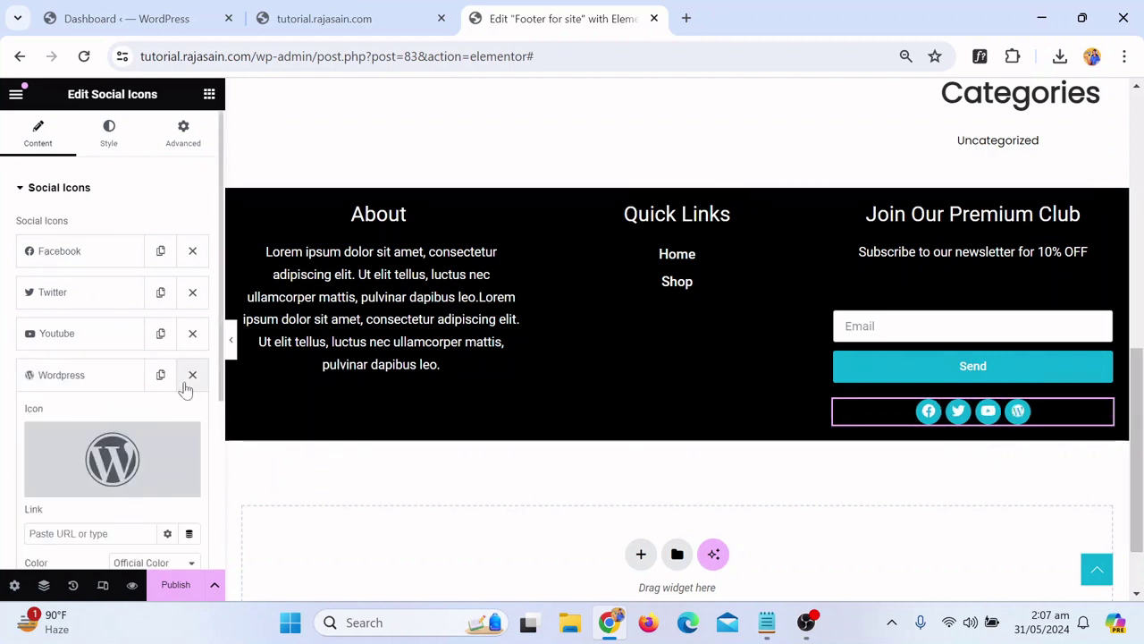
{"action": "scroll", "coordinate": [771, 374], "scroll_direction": "down", "scroll_amount": 1}
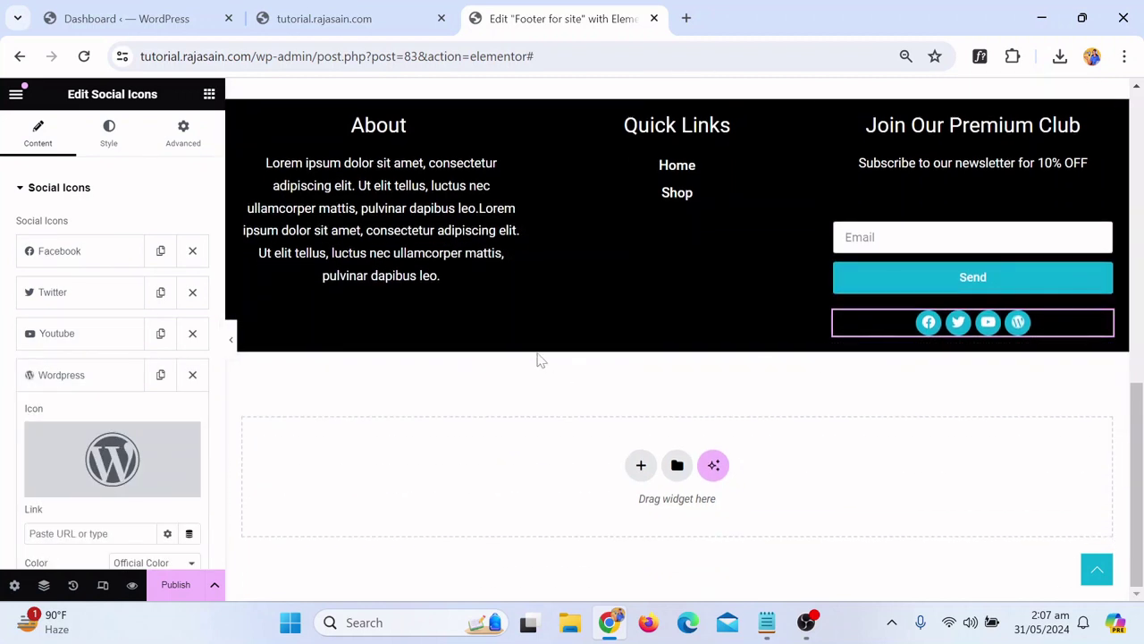
{"action": "scroll", "coordinate": [540, 357], "scroll_direction": "up", "scroll_amount": 1}
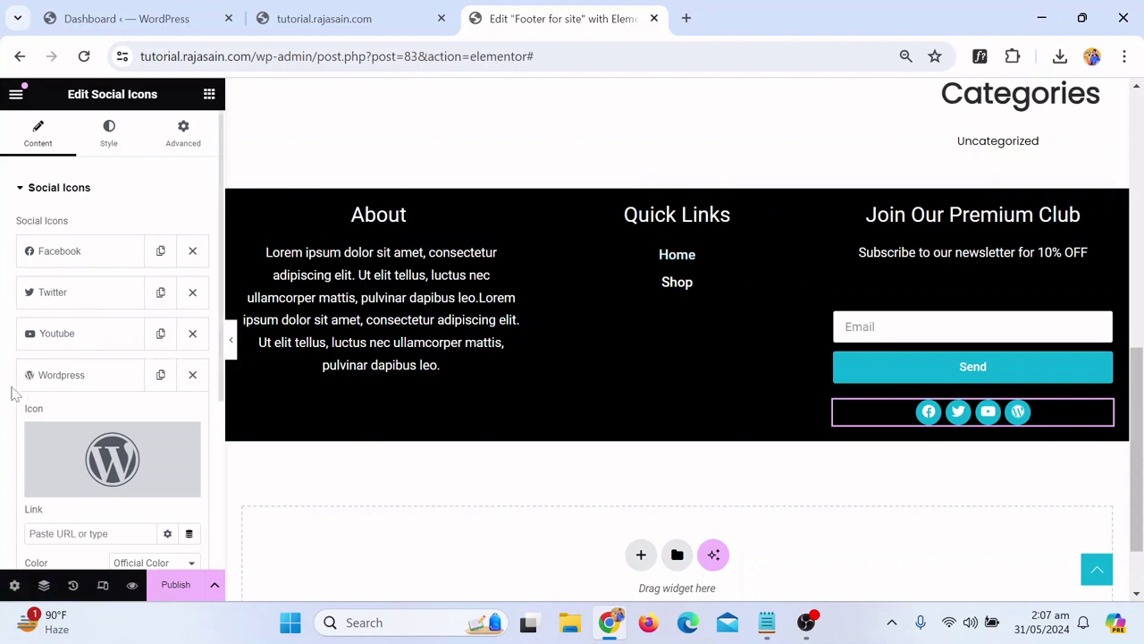
Preview the footer in the tablet portrait and mobile views, ending back in the desktop view
{"action": "left_click", "coordinate": [103, 585]}
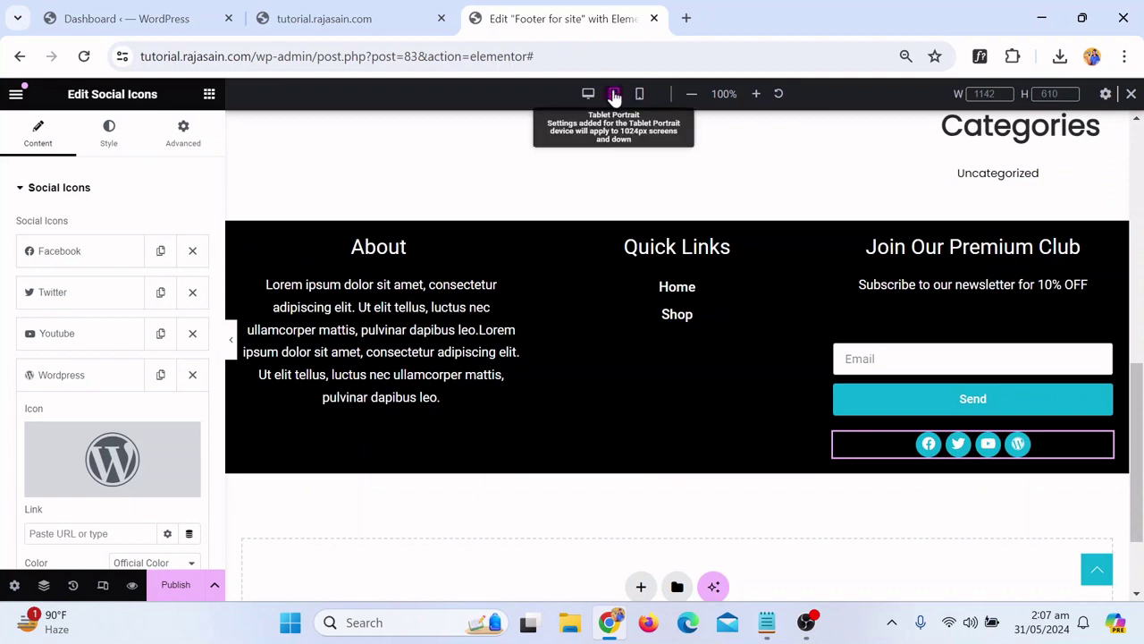
{"action": "left_click", "coordinate": [614, 95]}
{"action": "scroll", "coordinate": [656, 383], "scroll_direction": "down", "scroll_amount": 5}
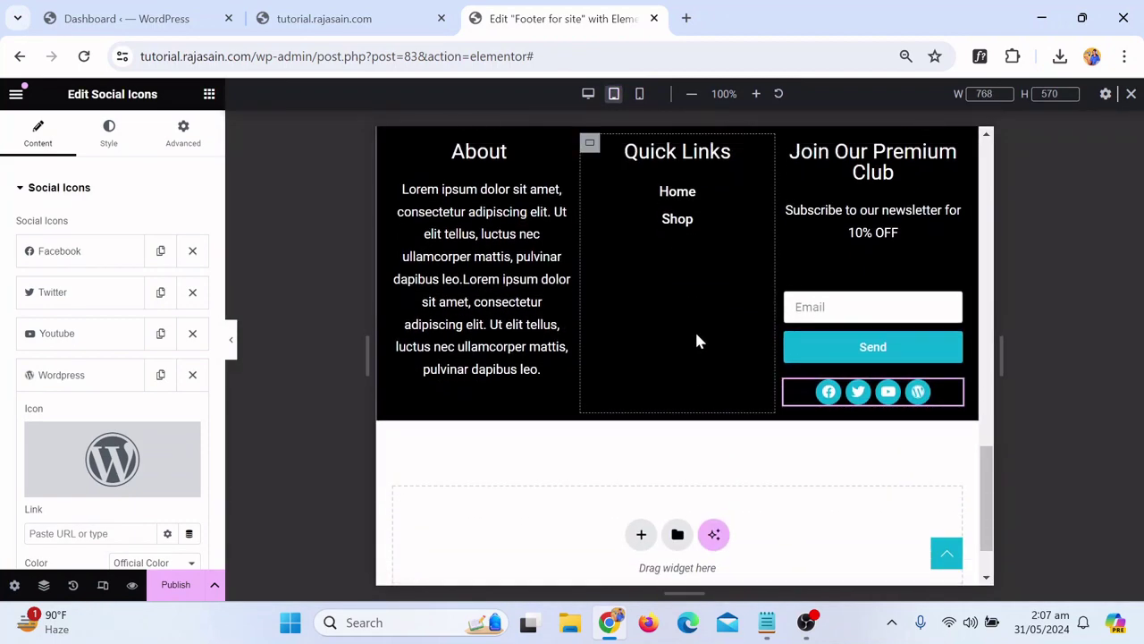
{"action": "scroll", "coordinate": [699, 341], "scroll_direction": "up", "scroll_amount": 1}
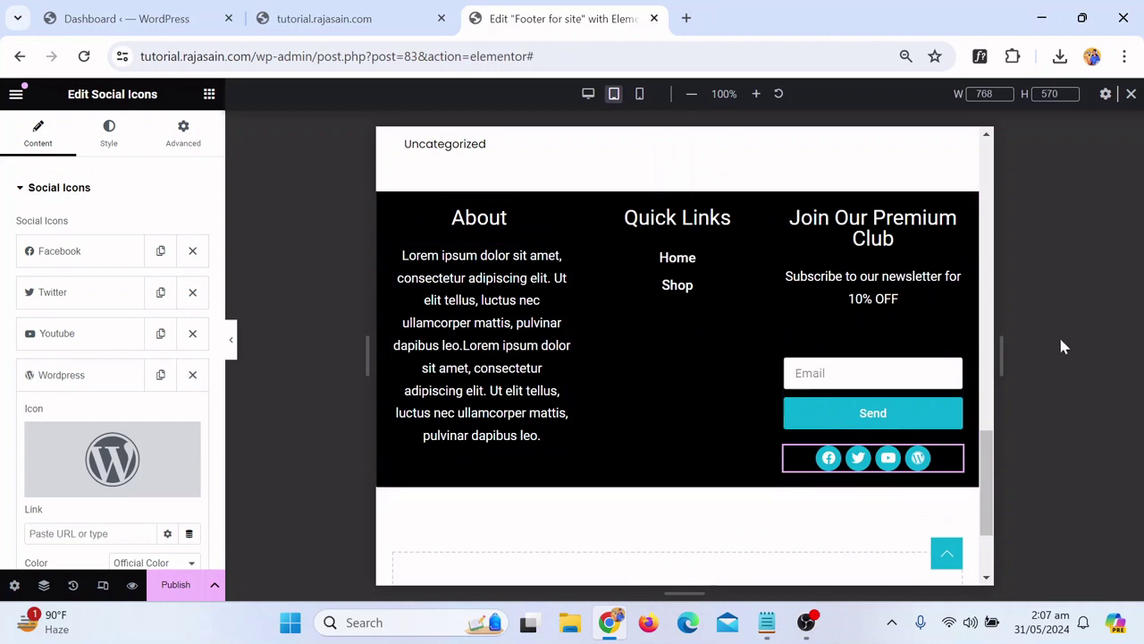
{"action": "left_click", "coordinate": [640, 95]}
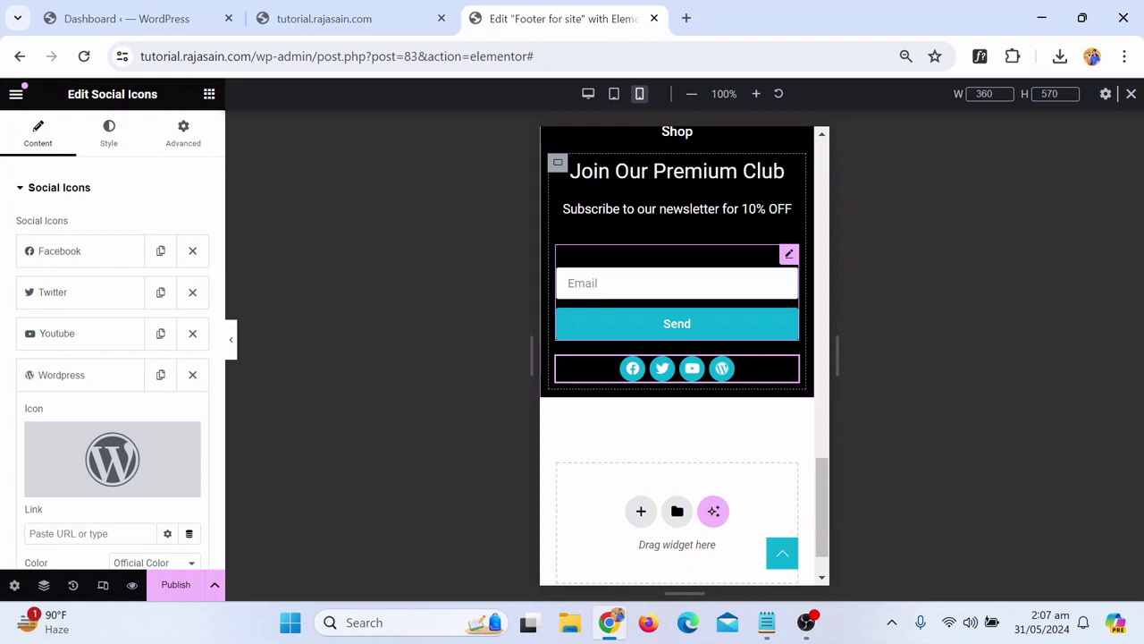
{"action": "left_click", "coordinate": [588, 95]}
Publish the footer template with a display condition that includes the Entire Site
{"action": "left_click", "coordinate": [175, 586]}
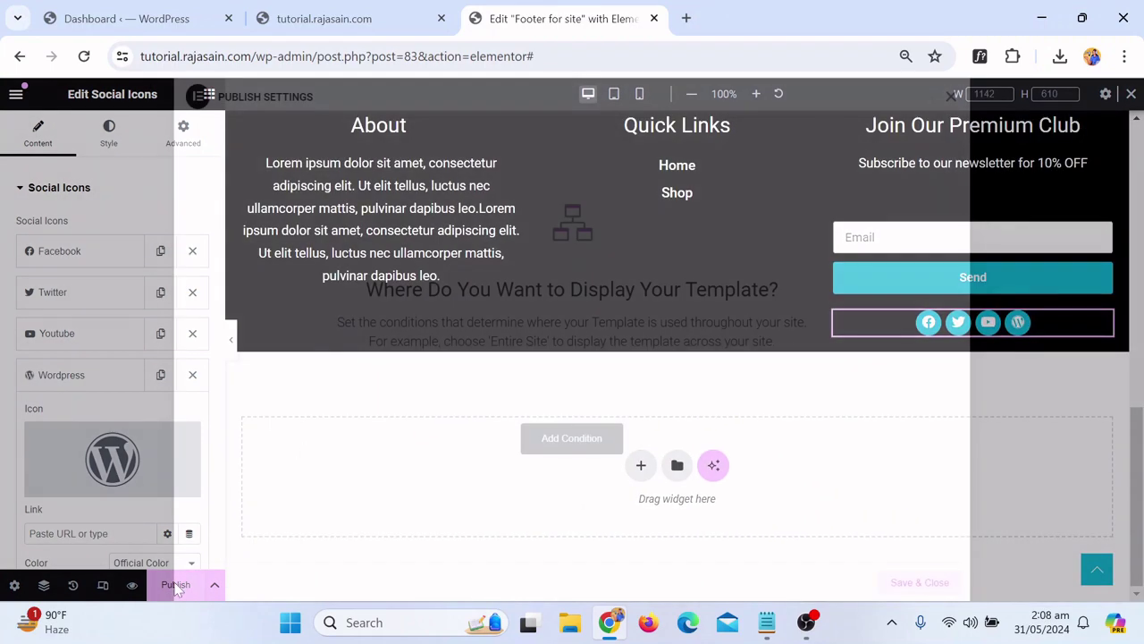
{"action": "left_click", "coordinate": [570, 438]}
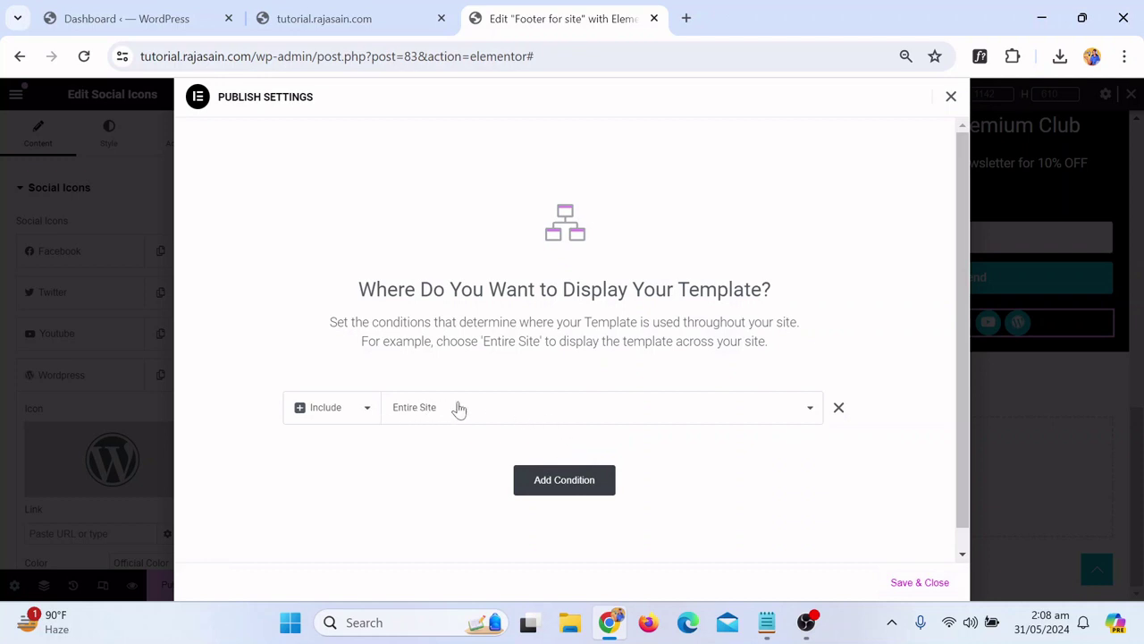
{"action": "scroll", "coordinate": [941, 413], "scroll_direction": "down", "scroll_amount": 1}
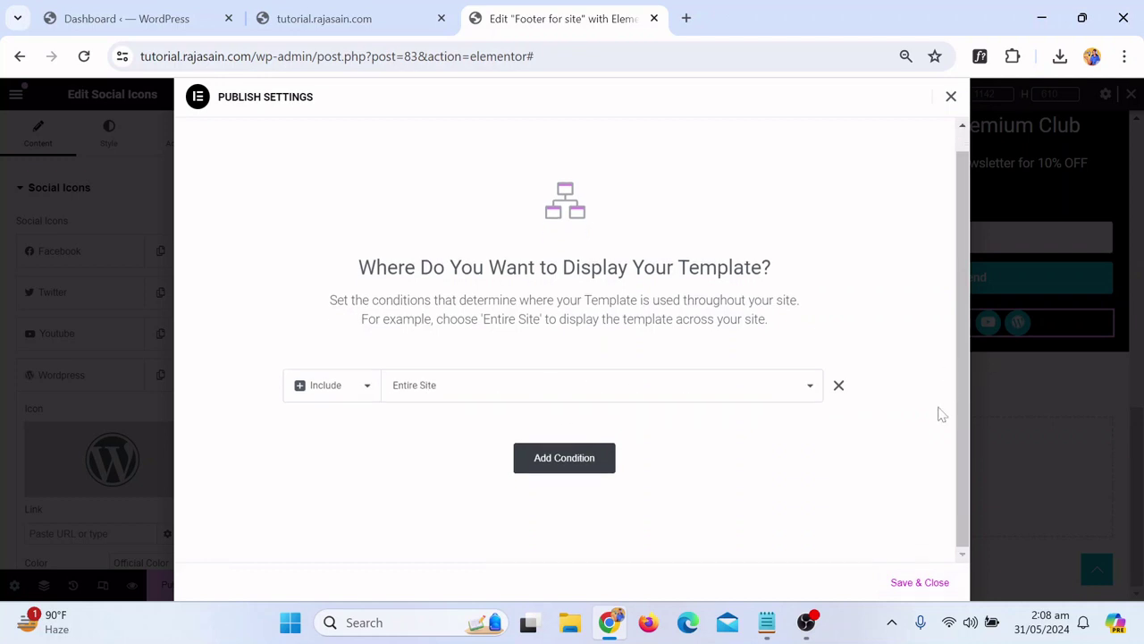
{"action": "left_click", "coordinate": [908, 592]}
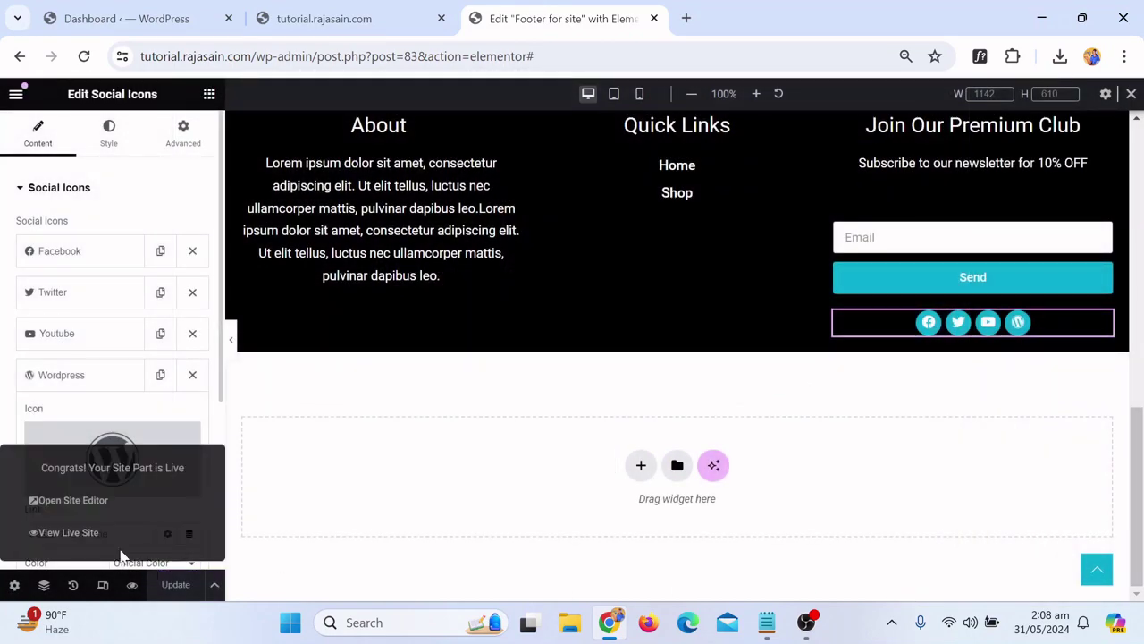
Exit the footer editor to the WordPress dashboard and close the two other browser tabs
{"action": "left_click", "coordinate": [16, 95]}
{"action": "left_click", "coordinate": [55, 479]}
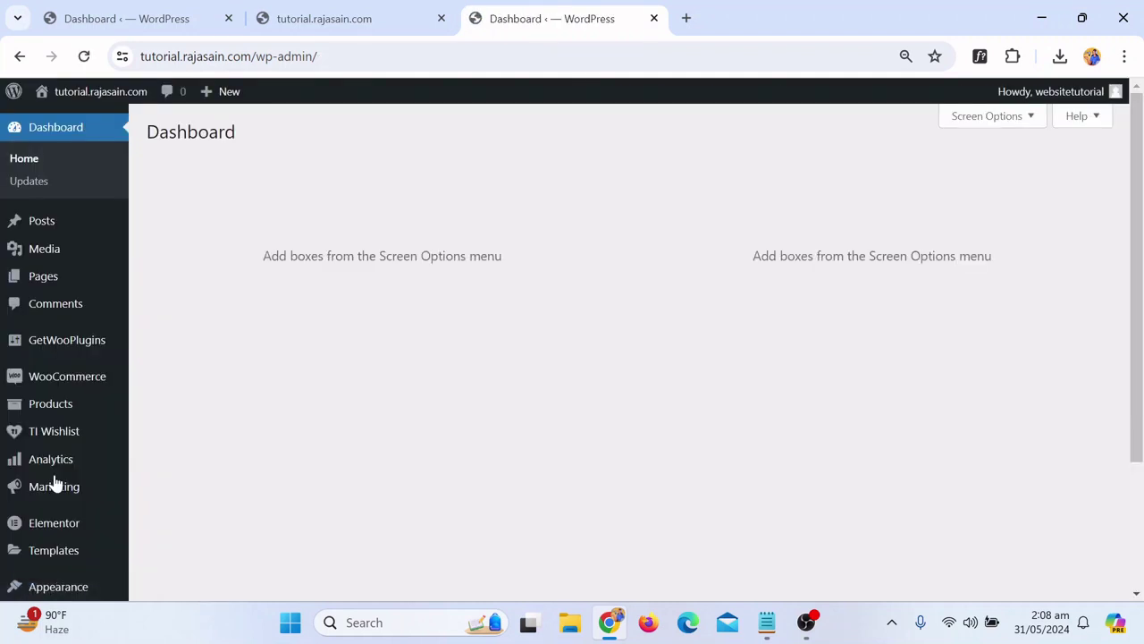
{"action": "left_click", "coordinate": [441, 18]}
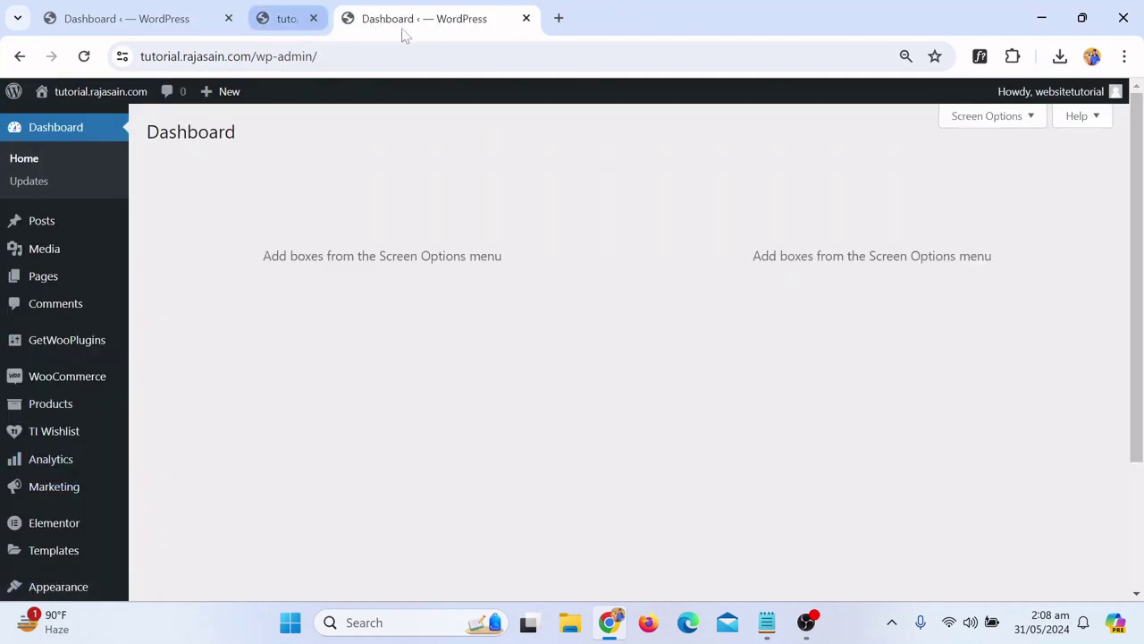
{"action": "left_click", "coordinate": [228, 19]}
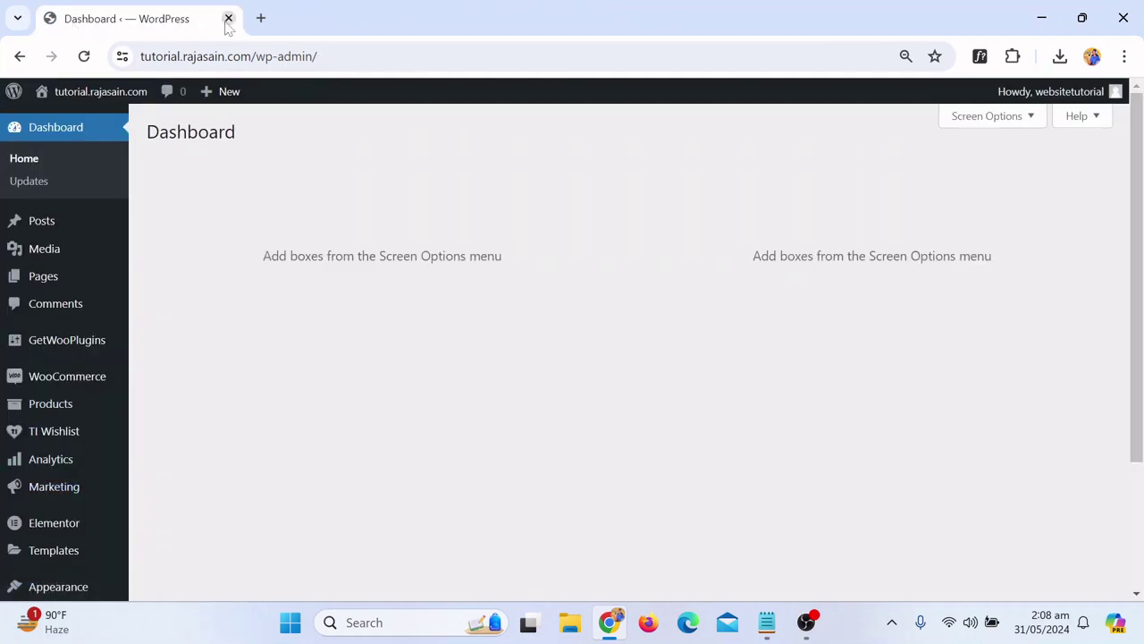
Visit the live site and examine the home page from the Latest Products section down to the footer
{"action": "left_click", "coordinate": [64, 121]}
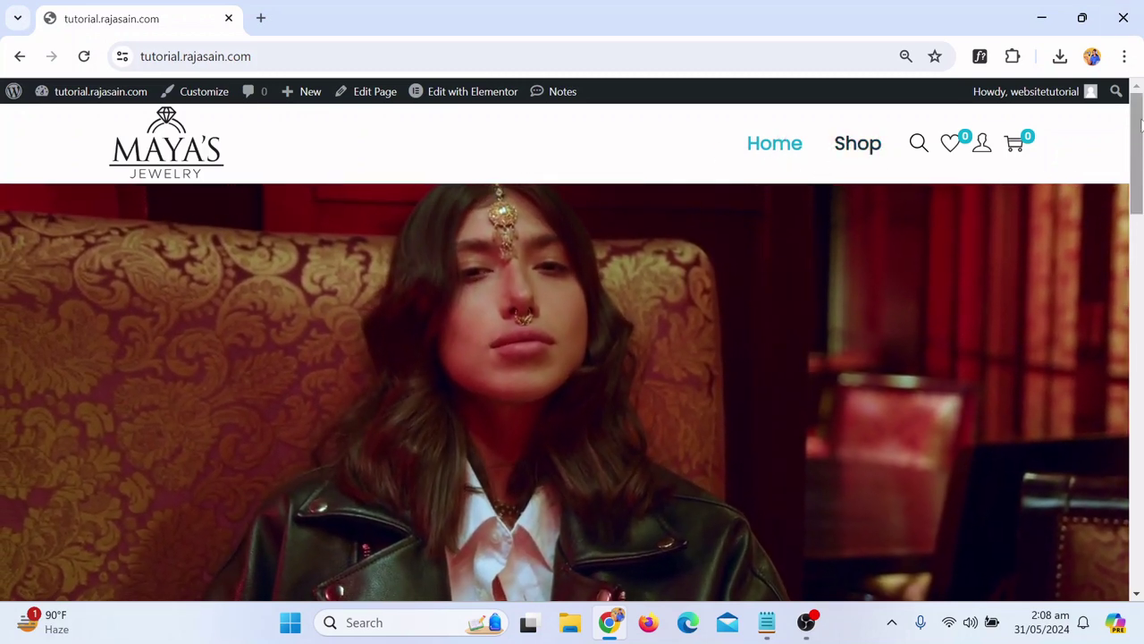
{"action": "scroll", "coordinate": [1140, 248], "scroll_direction": "down", "scroll_amount": 5}
{"action": "scroll", "coordinate": [1141, 249], "scroll_direction": "down", "scroll_amount": 1}
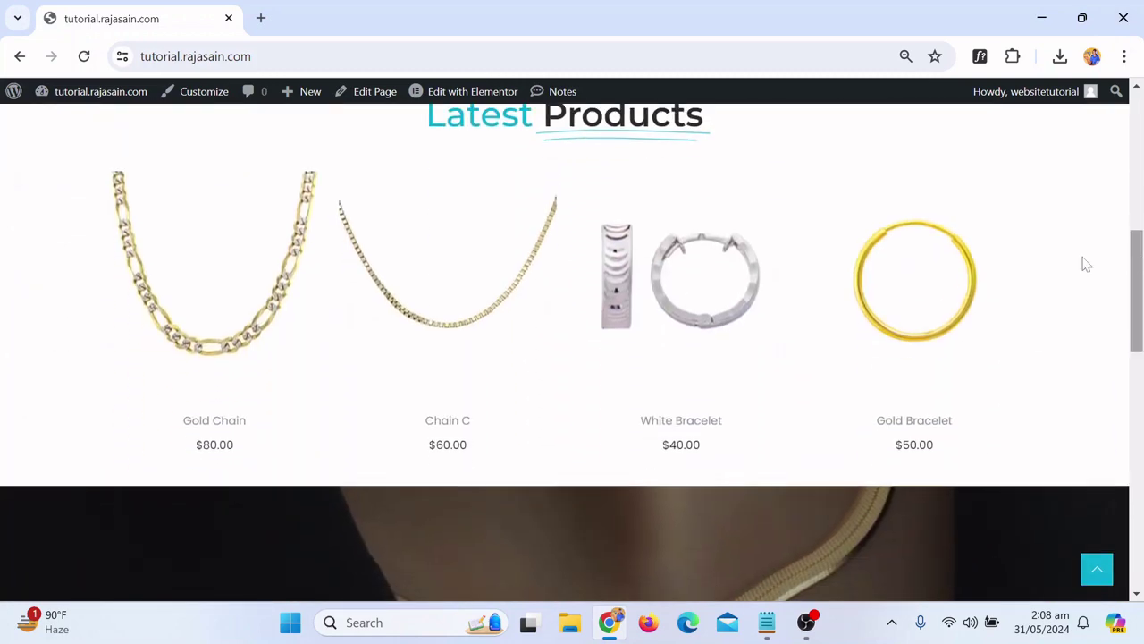
{"action": "mouse_move", "coordinate": [694, 291]}
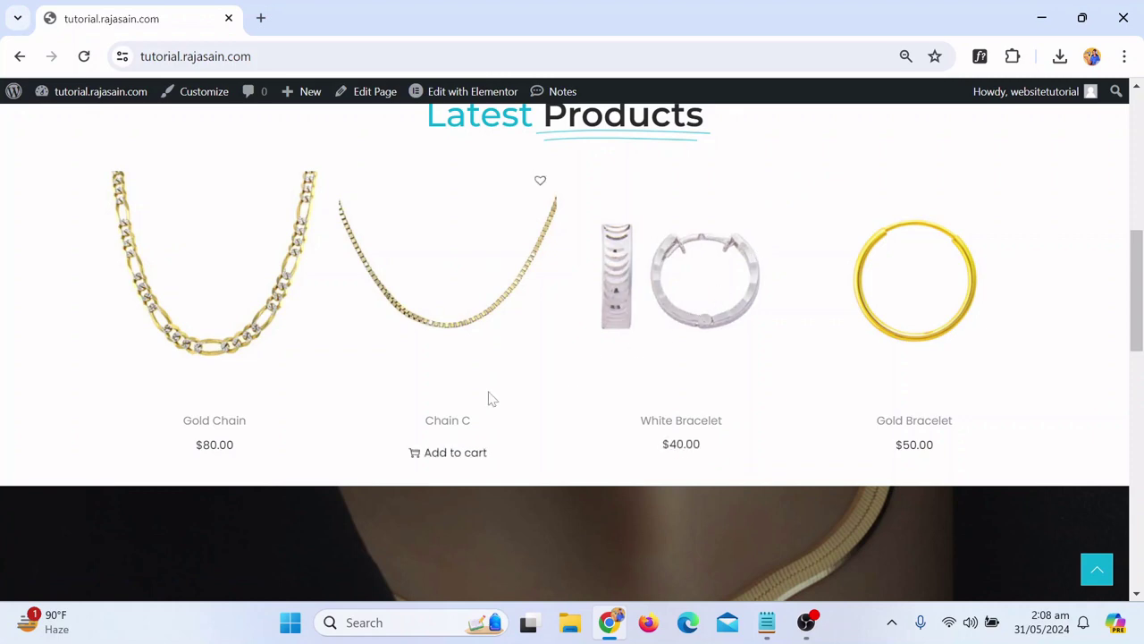
{"action": "mouse_move", "coordinate": [220, 297]}
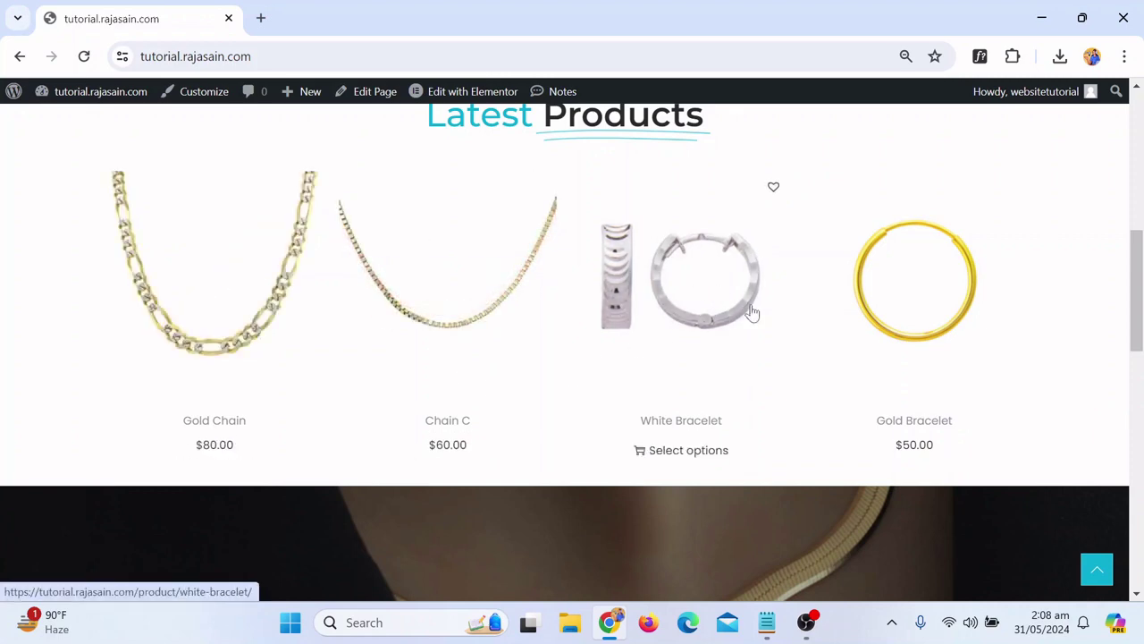
{"action": "scroll", "coordinate": [1139, 376], "scroll_direction": "down", "scroll_amount": 4}
{"action": "scroll", "coordinate": [1139, 375], "scroll_direction": "down", "scroll_amount": 6}
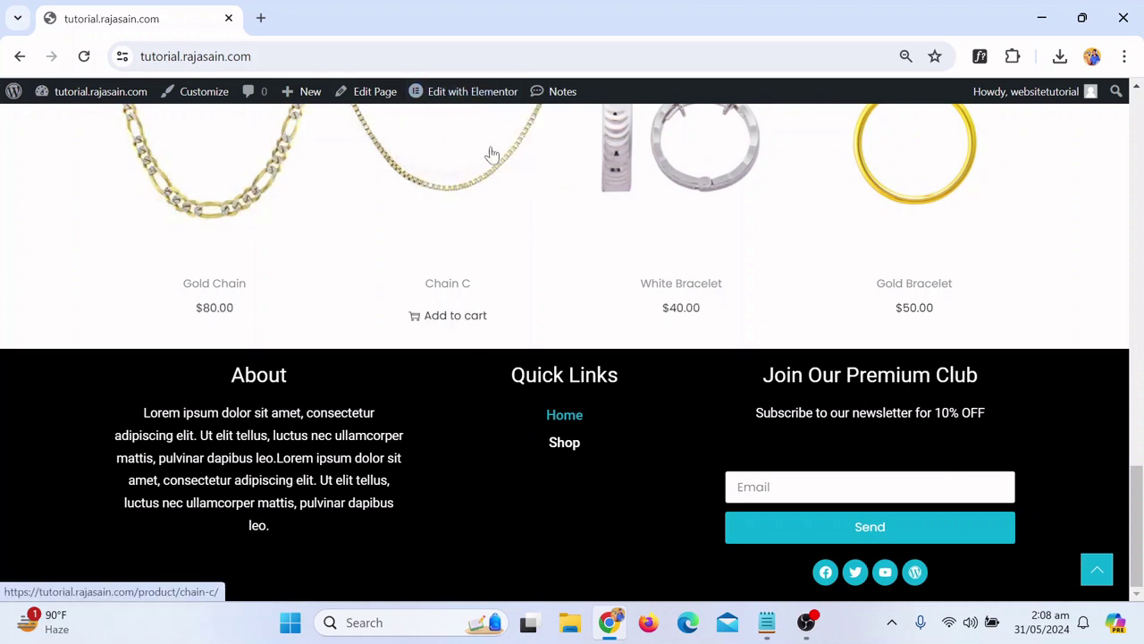
Reopen the Footer for site template in Elementor and set only the top padding of its outer container to 60 px, with the sides unlinked
{"action": "mouse_move", "coordinate": [476, 103]}
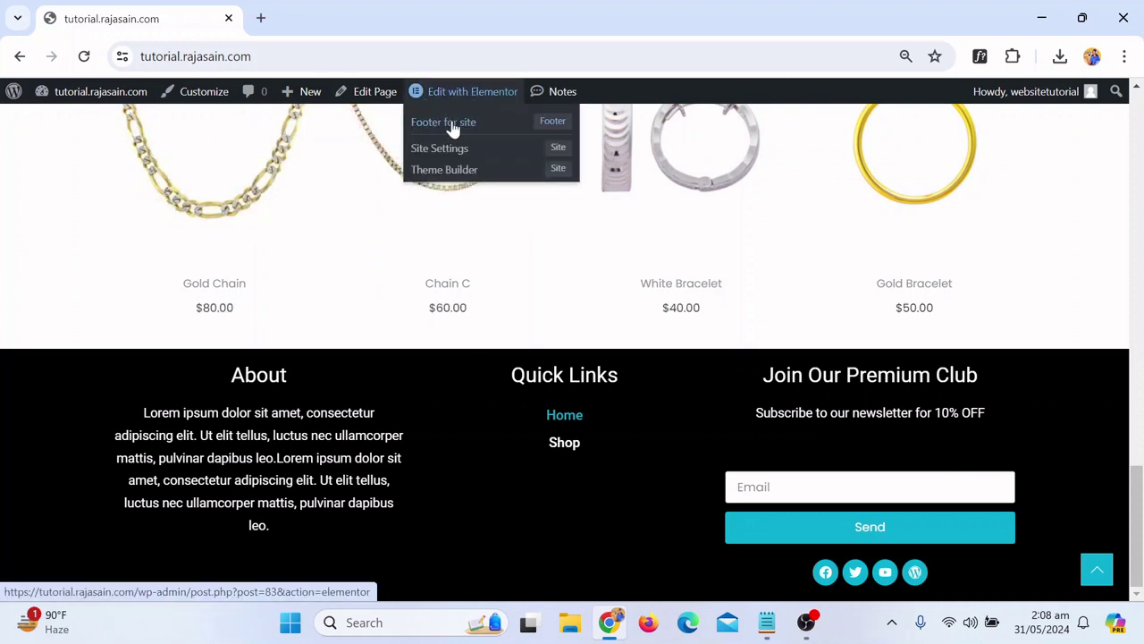
{"action": "left_click", "coordinate": [449, 129]}
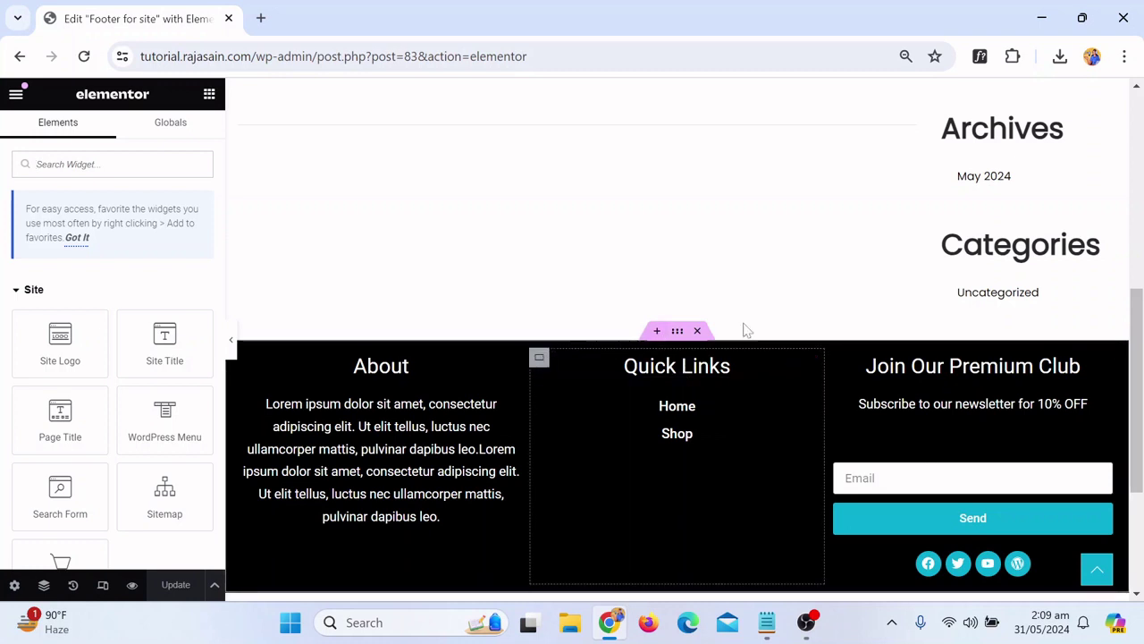
{"action": "mouse_move", "coordinate": [677, 354]}
{"action": "left_click", "coordinate": [675, 334]}
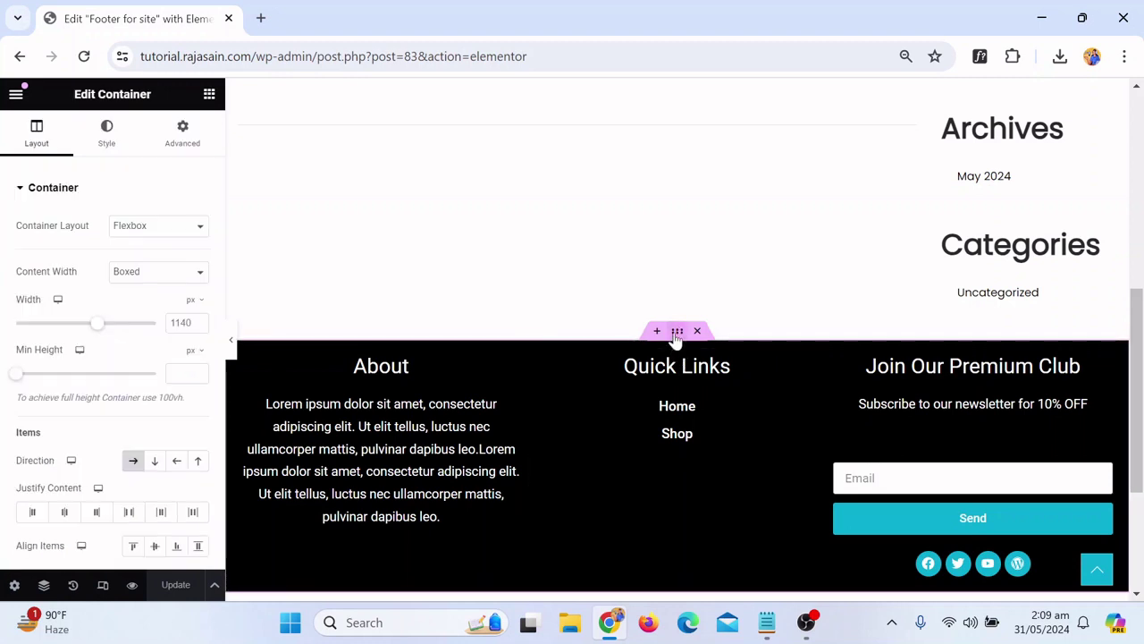
{"action": "left_click", "coordinate": [108, 131]}
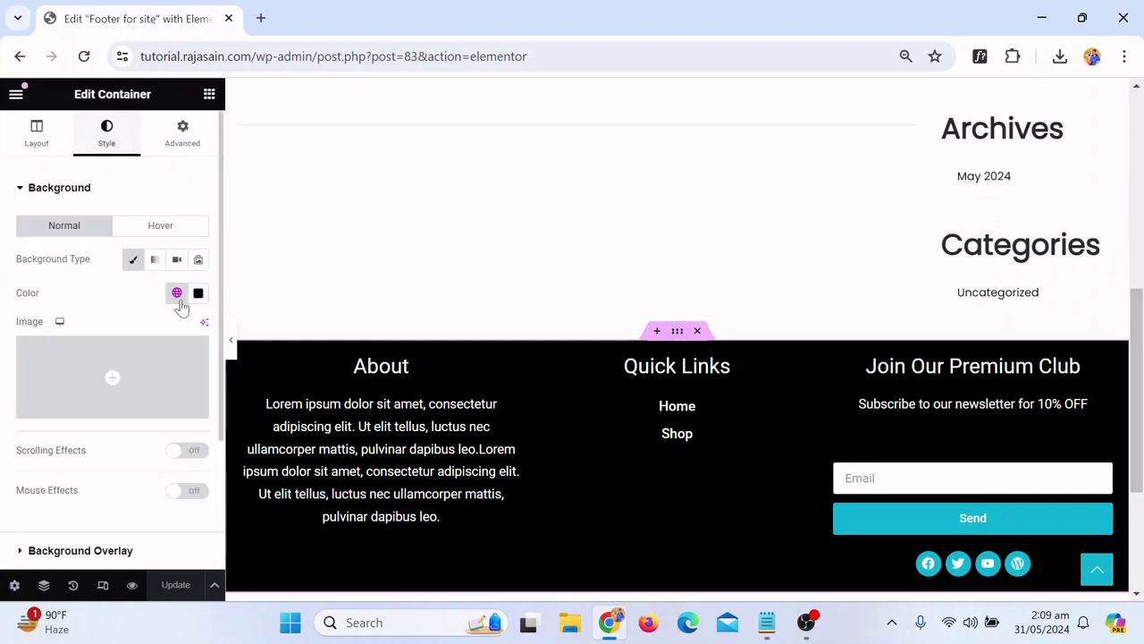
{"action": "left_click", "coordinate": [182, 143]}
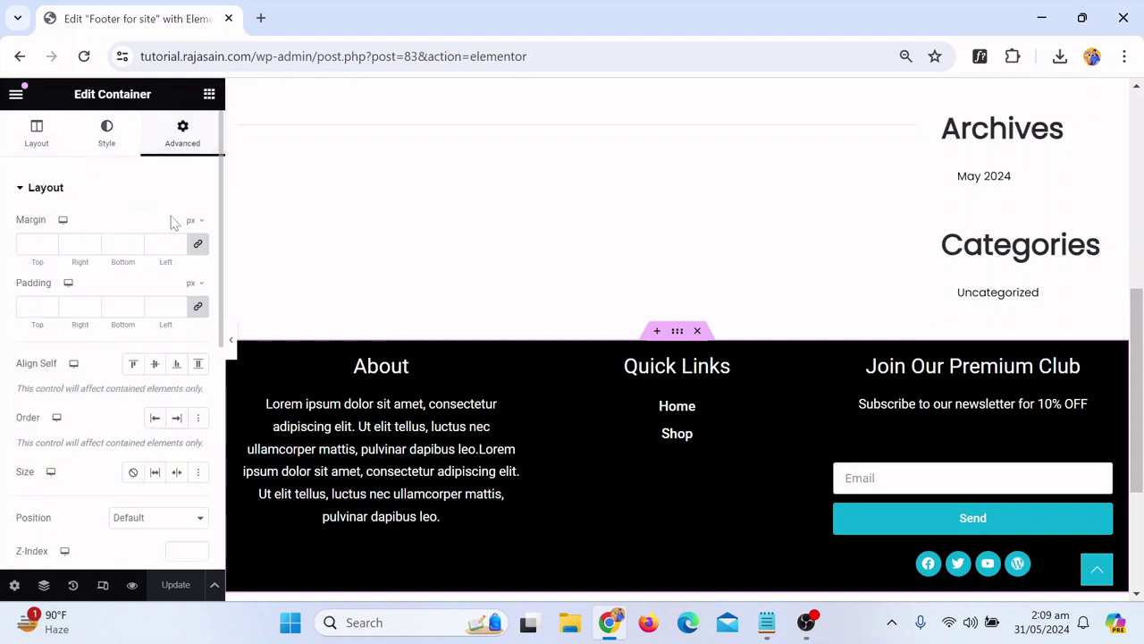
{"action": "left_click", "coordinate": [196, 308]}
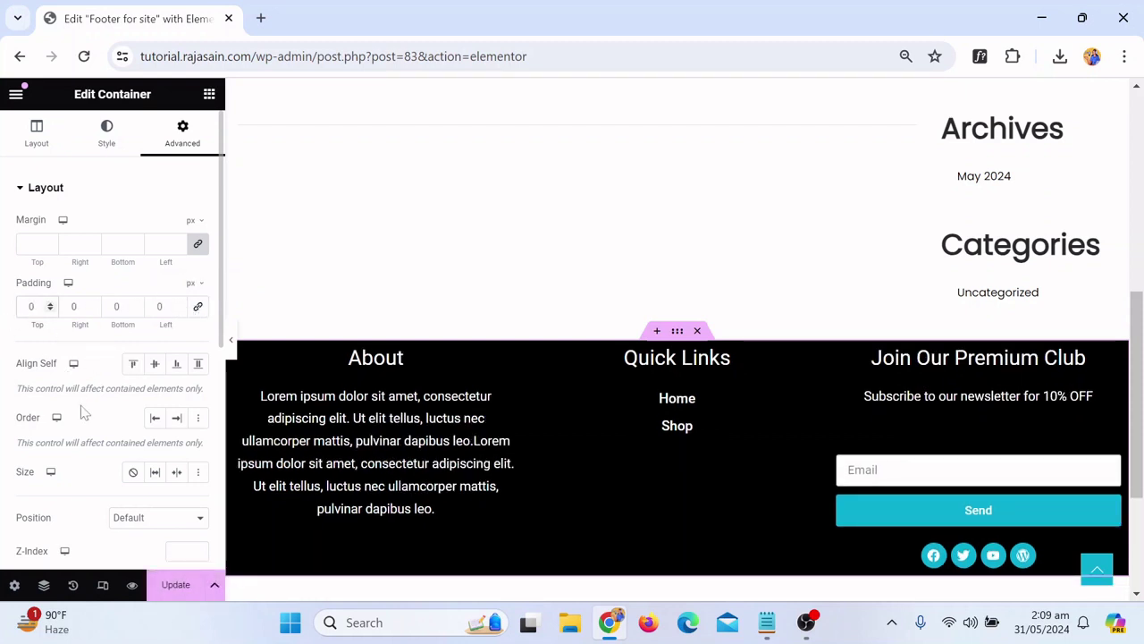
{"action": "type", "text": "5"}
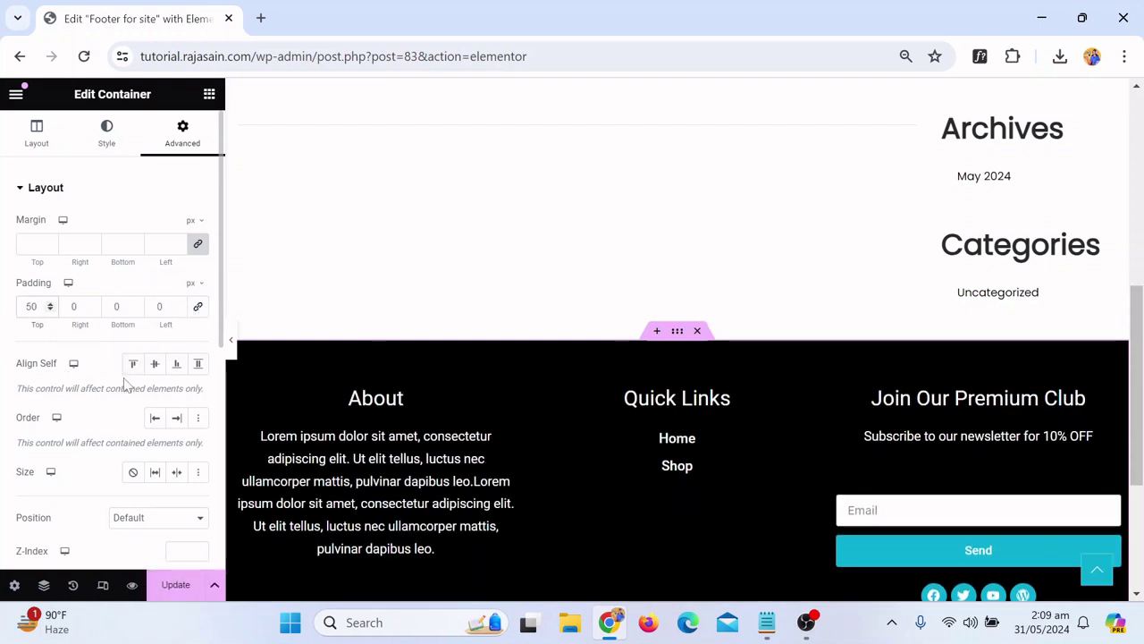
{"action": "key", "text": "BackSpace"}
{"action": "type", "text": "6"}
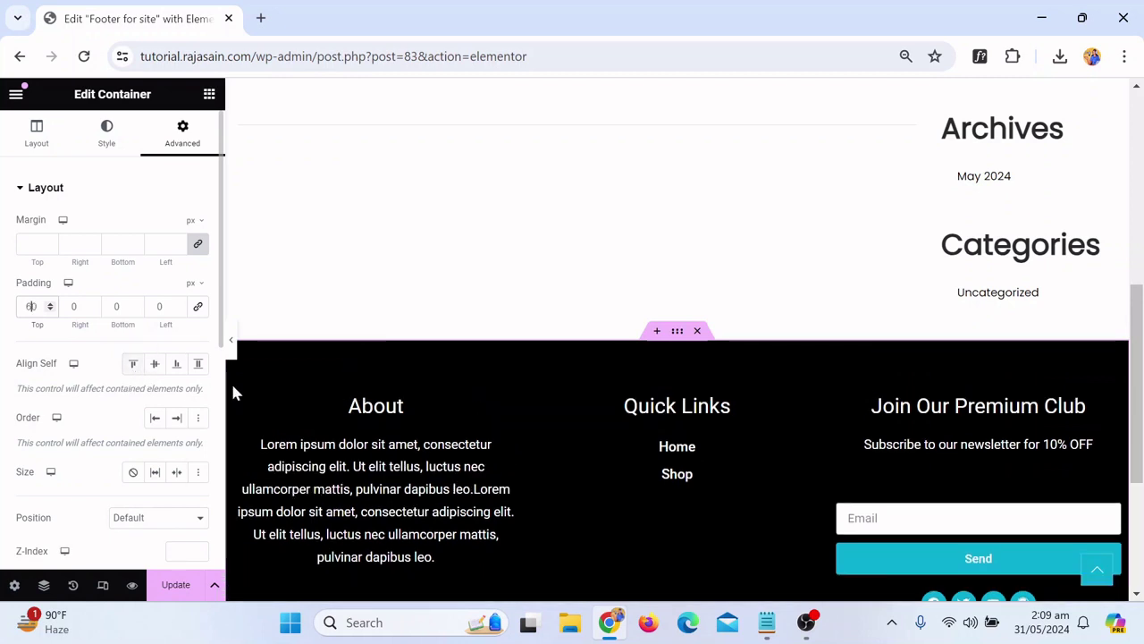
{"action": "scroll", "coordinate": [595, 402], "scroll_direction": "down", "scroll_amount": 2}
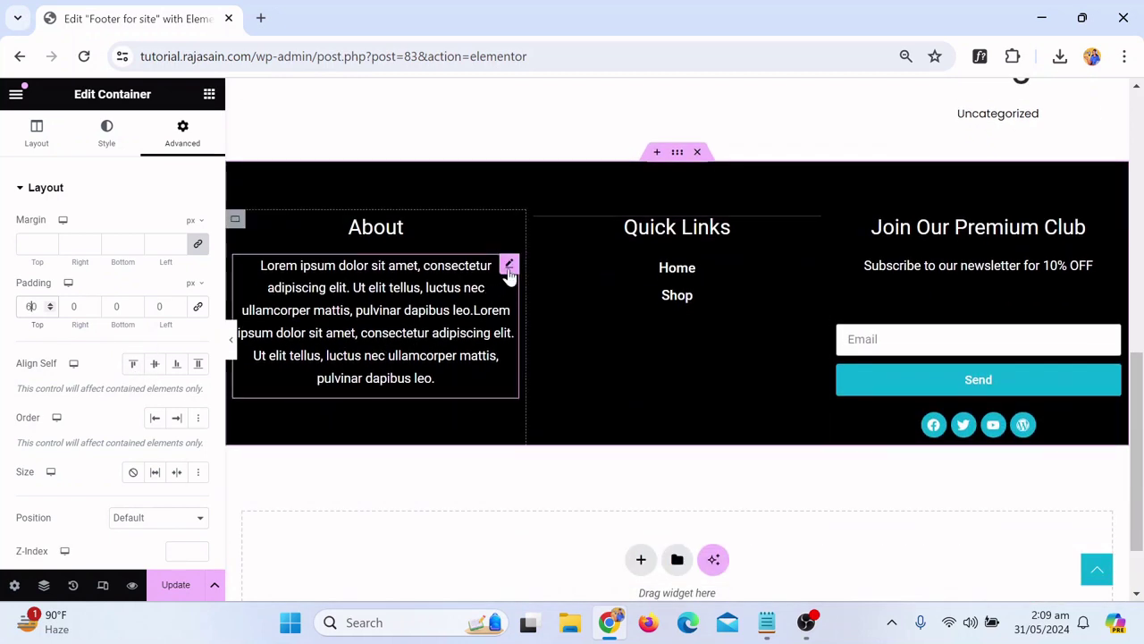
{"action": "left_click", "coordinate": [509, 266]}
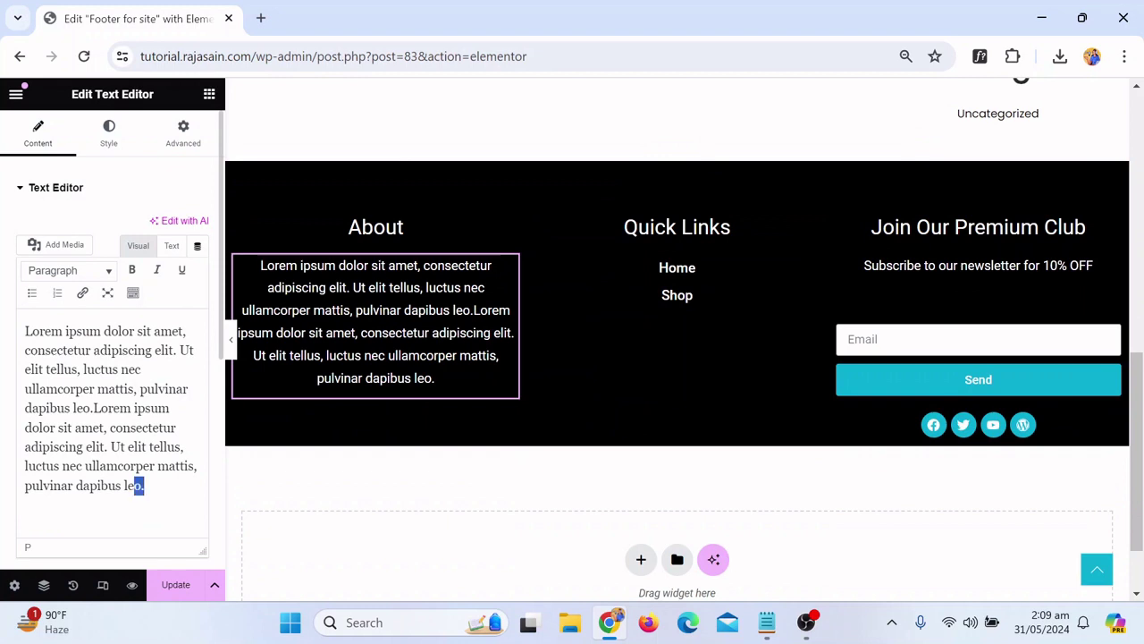
{"action": "left_click_drag", "start_coordinate": [135, 486], "coordinate": [84, 446]}
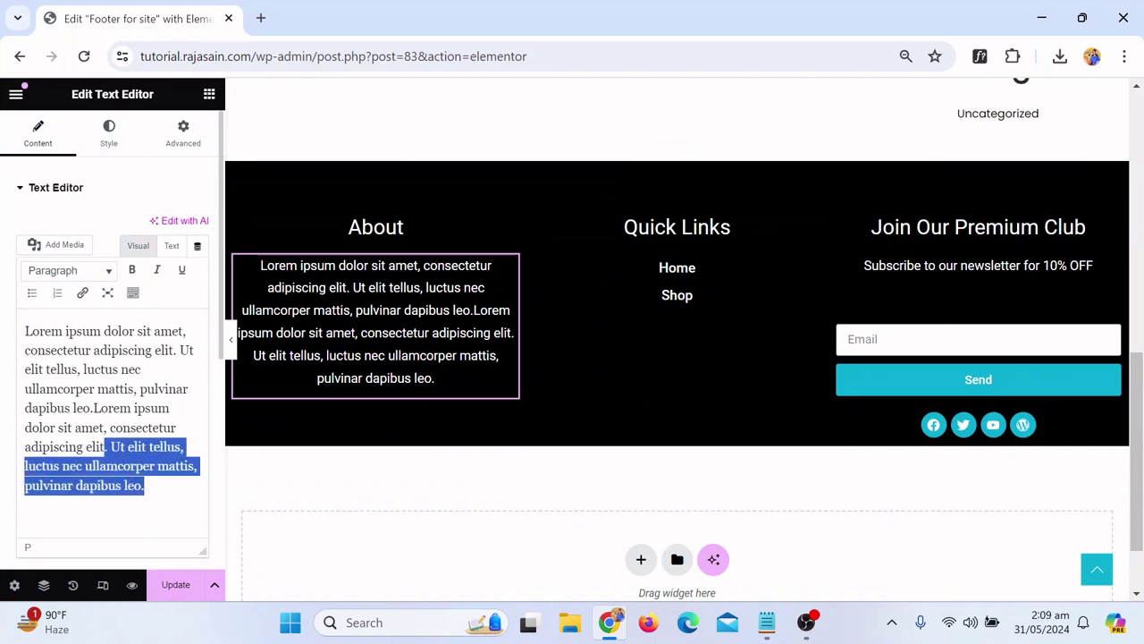
{"action": "left_click", "coordinate": [122, 486]}
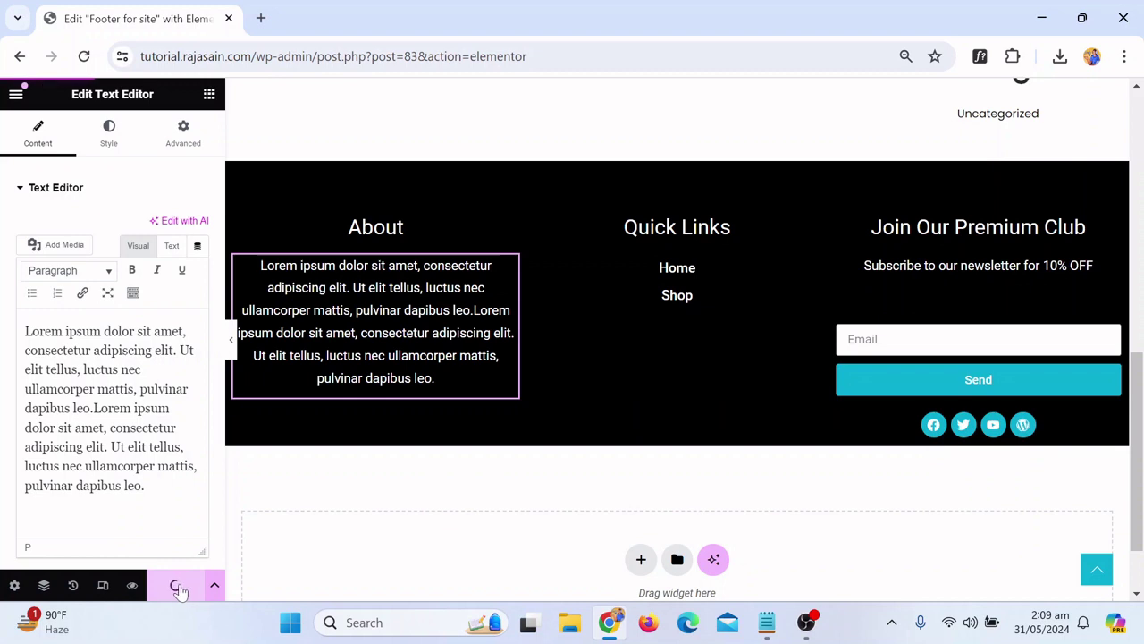
Exit the footer editor and return to the WordPress dashboard
{"action": "left_click", "coordinate": [15, 586]}
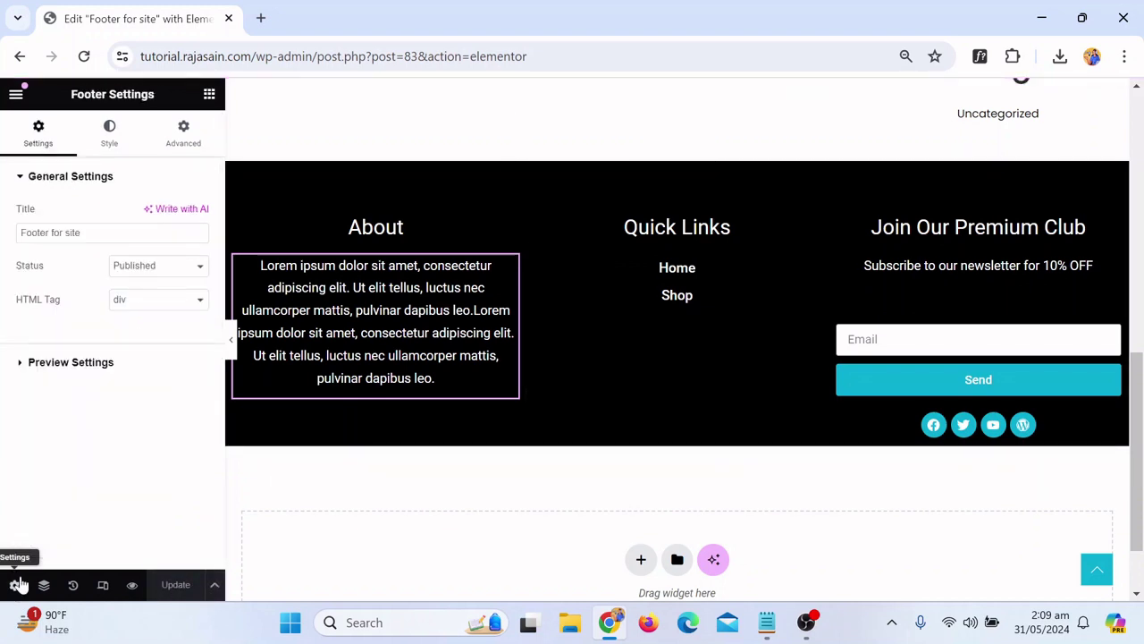
{"action": "left_click", "coordinate": [15, 96]}
{"action": "left_click", "coordinate": [54, 470]}
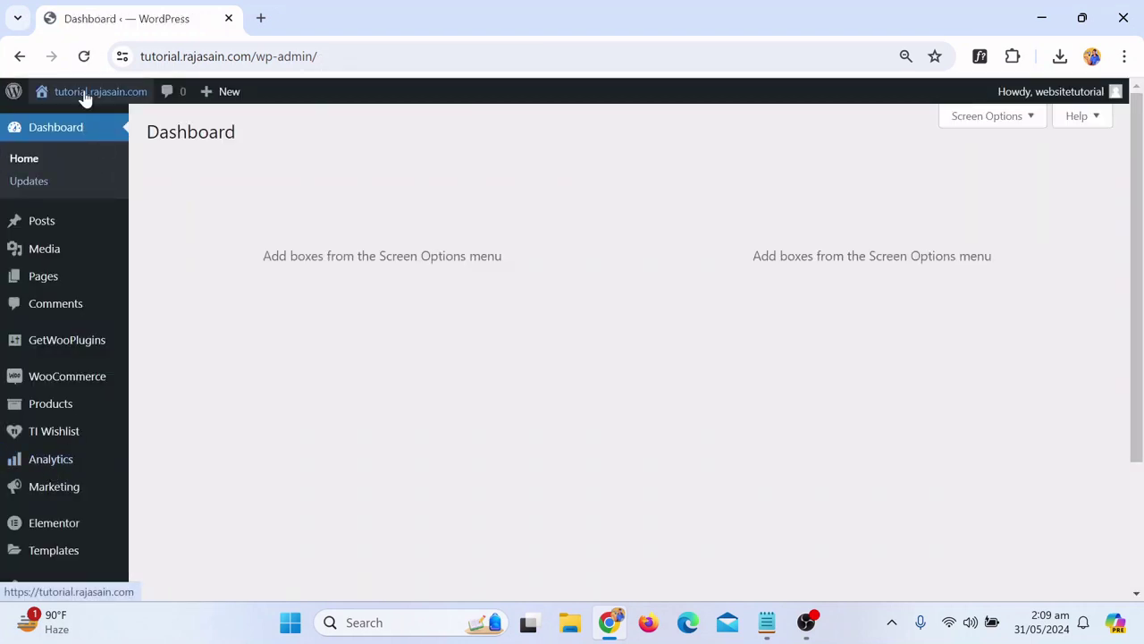
Visit the live site, check the footer's top spacing at the end of the home page and return to the page start
{"action": "mouse_move", "coordinate": [85, 93]}
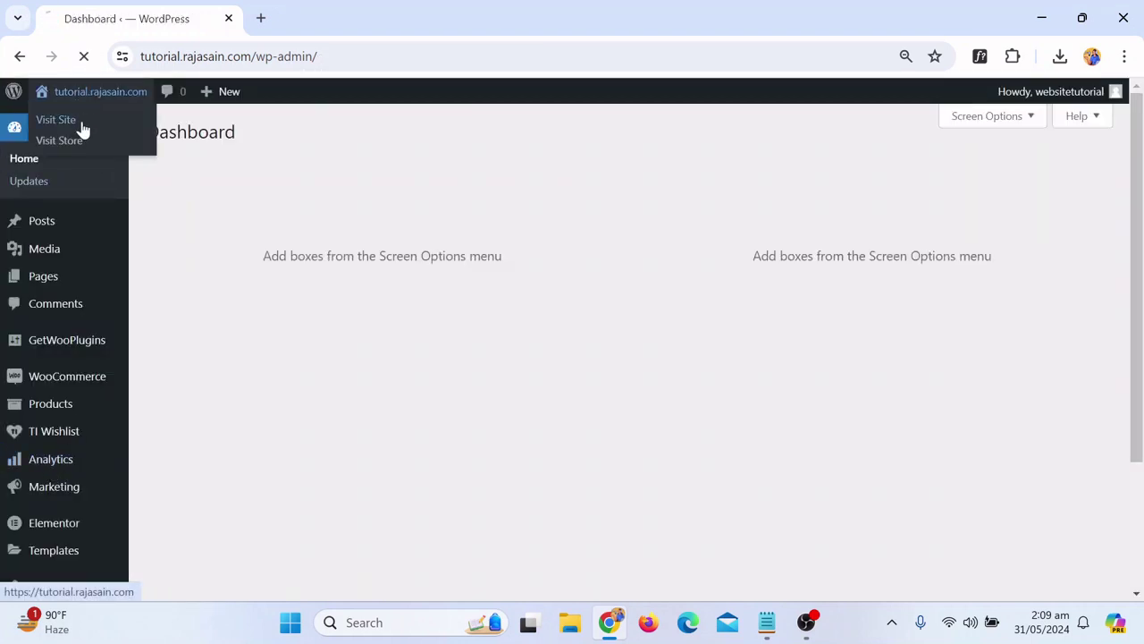
{"action": "left_click", "coordinate": [80, 132]}
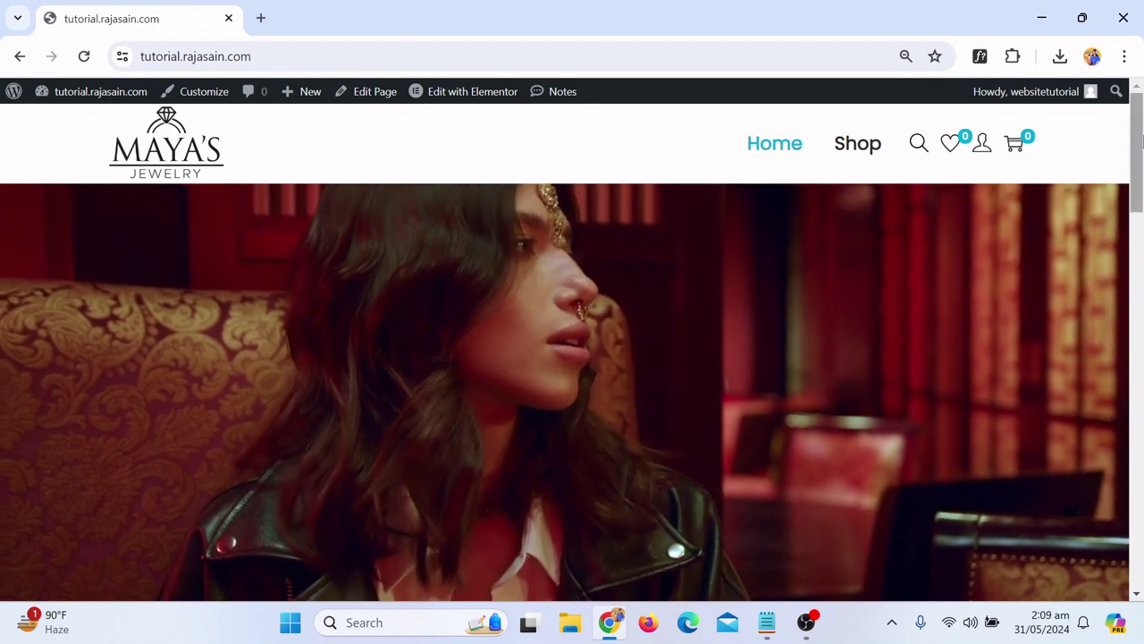
{"action": "scroll", "coordinate": [81, 131], "scroll_direction": "down", "scroll_amount": 10}
{"action": "scroll", "coordinate": [426, 337], "scroll_direction": "down", "scroll_amount": 8}
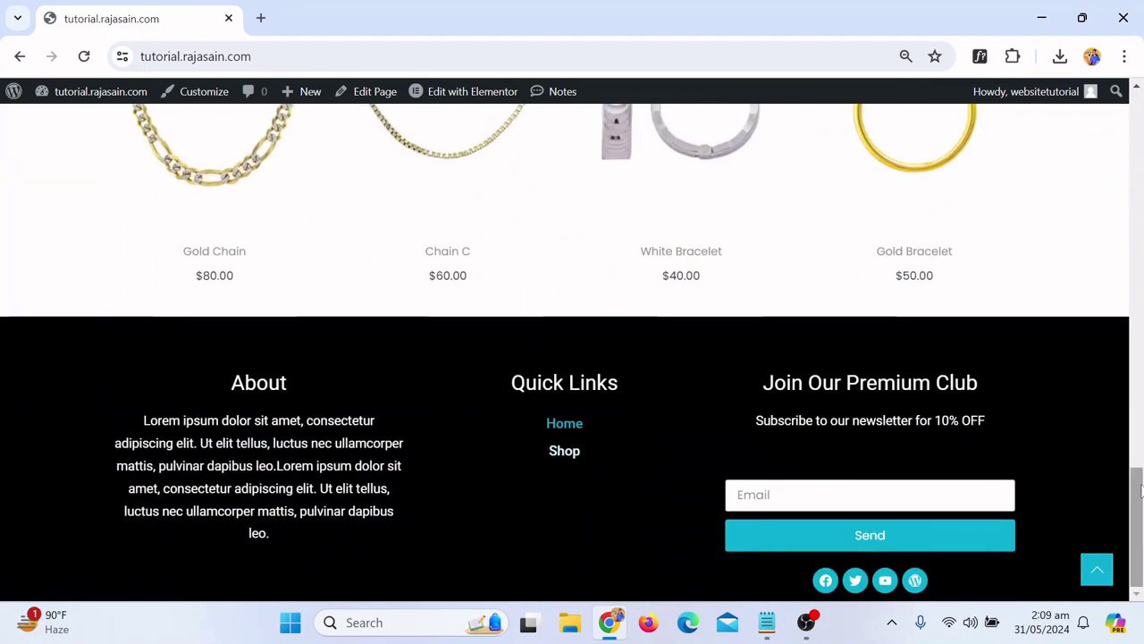
{"action": "left_click", "coordinate": [1097, 573]}
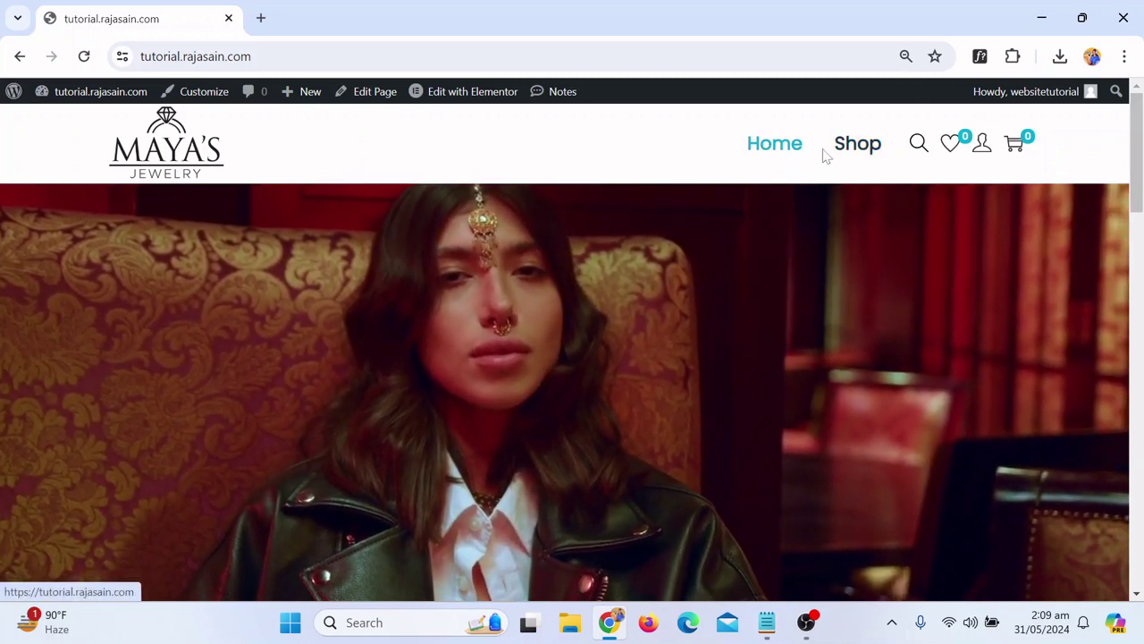
Open the home page in the theme customizer and set the primary menu's font weight to 400 in the typography settings
{"action": "left_click", "coordinate": [209, 93]}
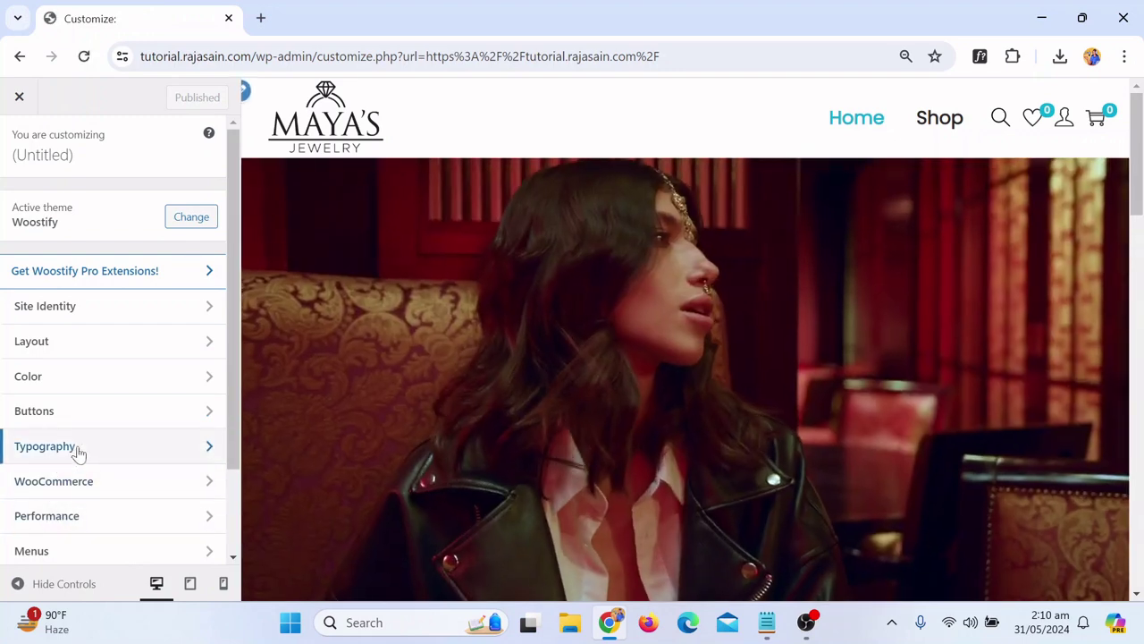
{"action": "left_click", "coordinate": [77, 452]}
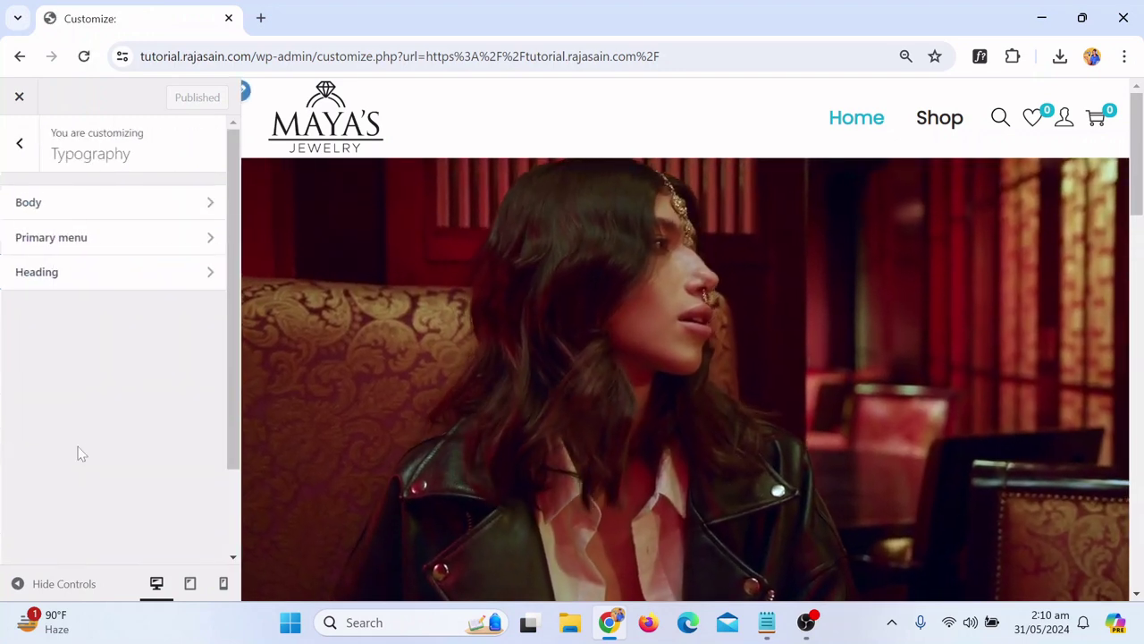
{"action": "left_click", "coordinate": [54, 236]}
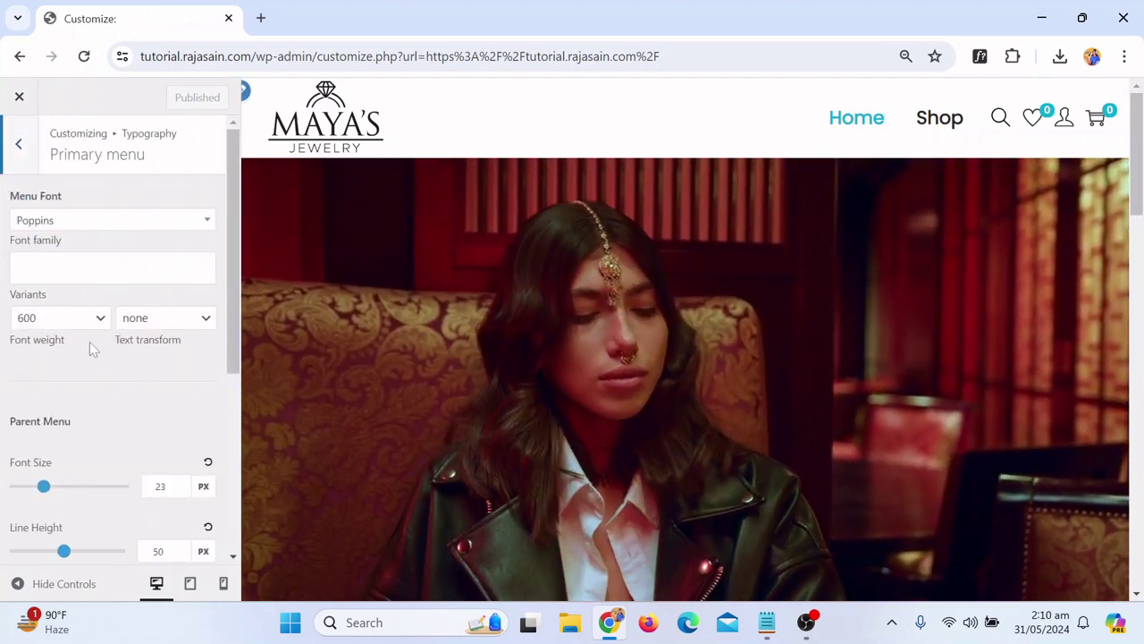
{"action": "scroll", "coordinate": [83, 379], "scroll_direction": "down", "scroll_amount": 3}
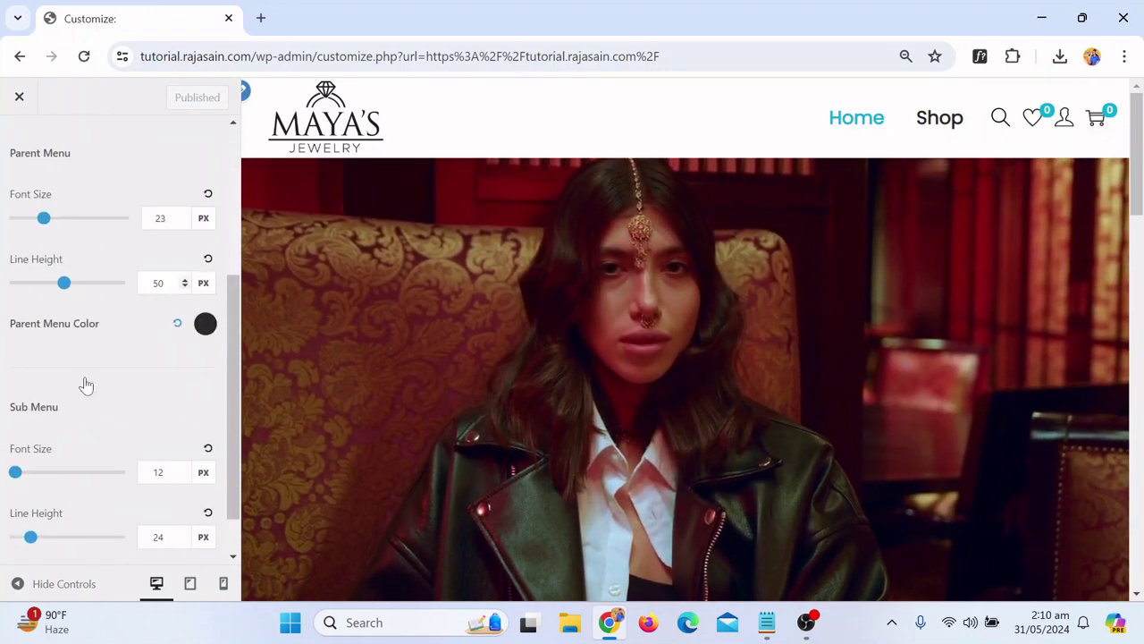
{"action": "scroll", "coordinate": [80, 379], "scroll_direction": "up", "scroll_amount": 2}
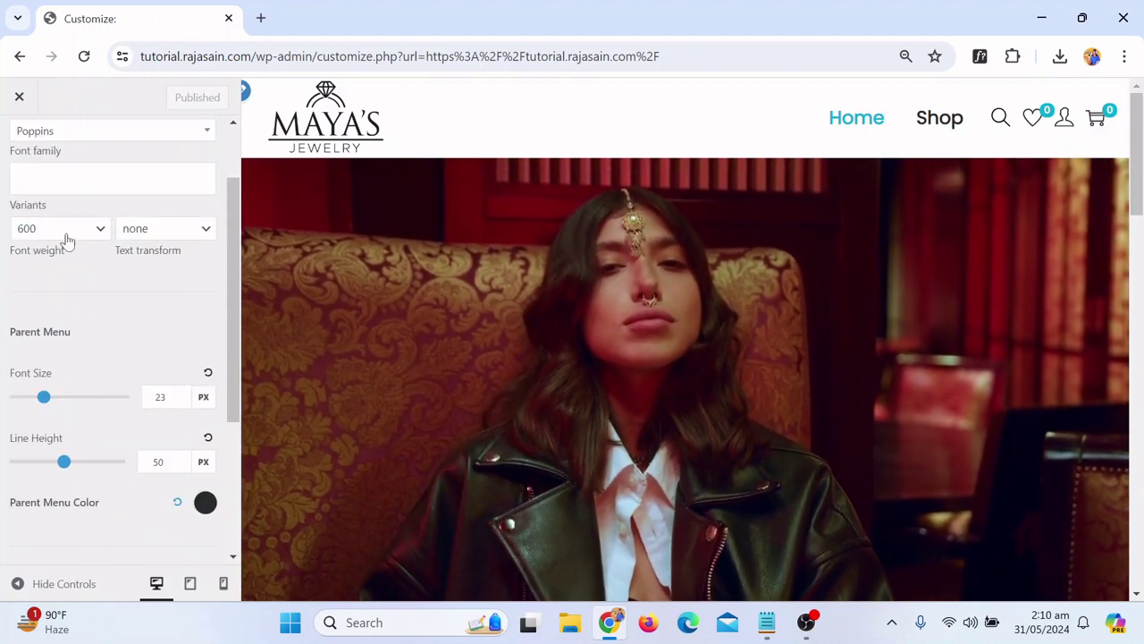
{"action": "left_click", "coordinate": [63, 234]}
{"action": "left_click", "coordinate": [57, 302]}
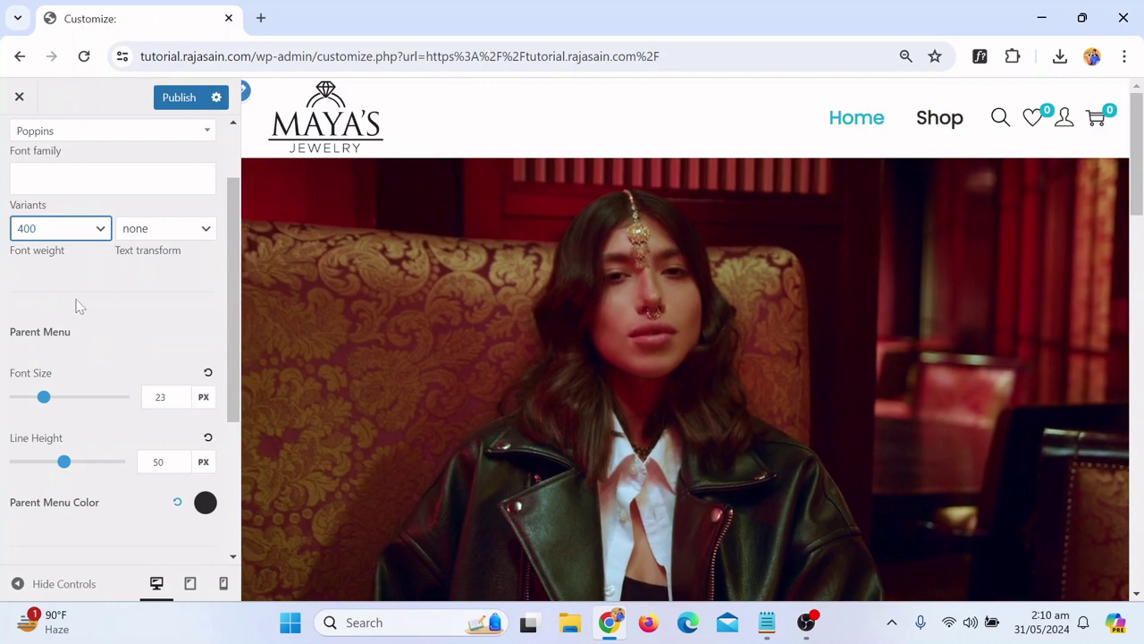
{"action": "left_click", "coordinate": [77, 307]}
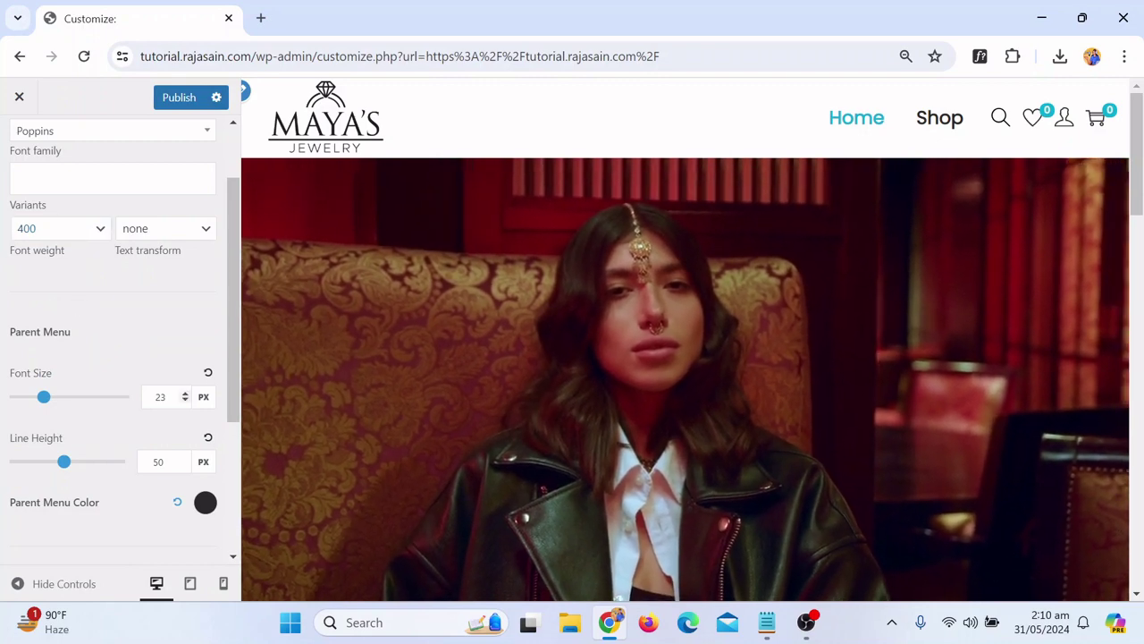
Set the parent menu's font size to 20 px after trying 21 px
{"action": "double_click", "coordinate": [160, 396]}
{"action": "type", "text": "21"}
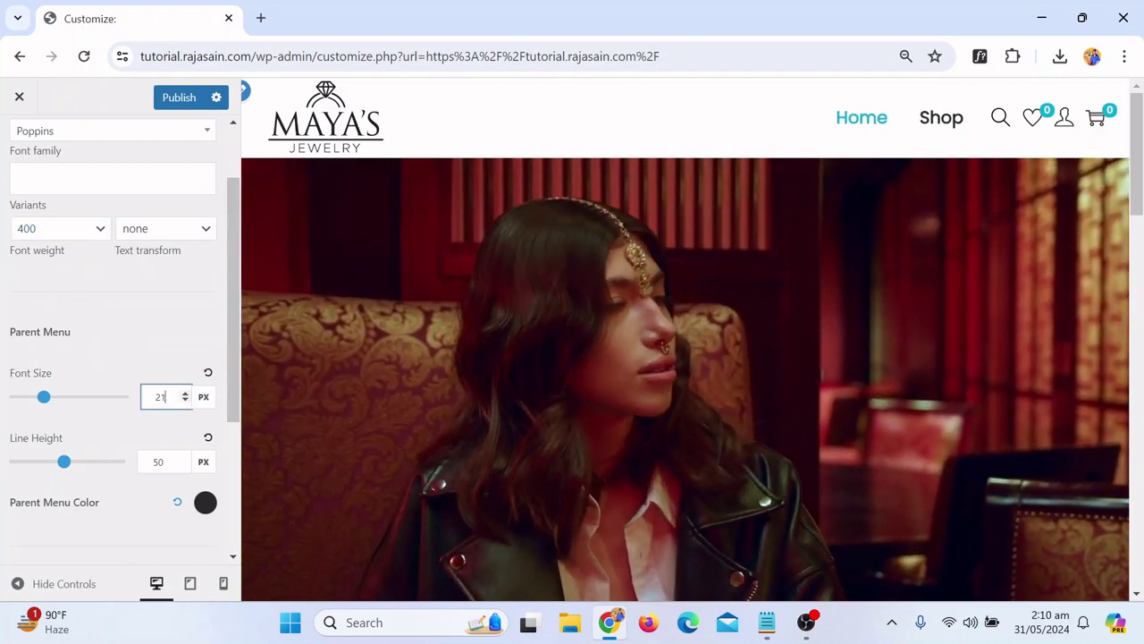
{"action": "key", "text": "BackSpace"}
{"action": "type", "text": "0"}
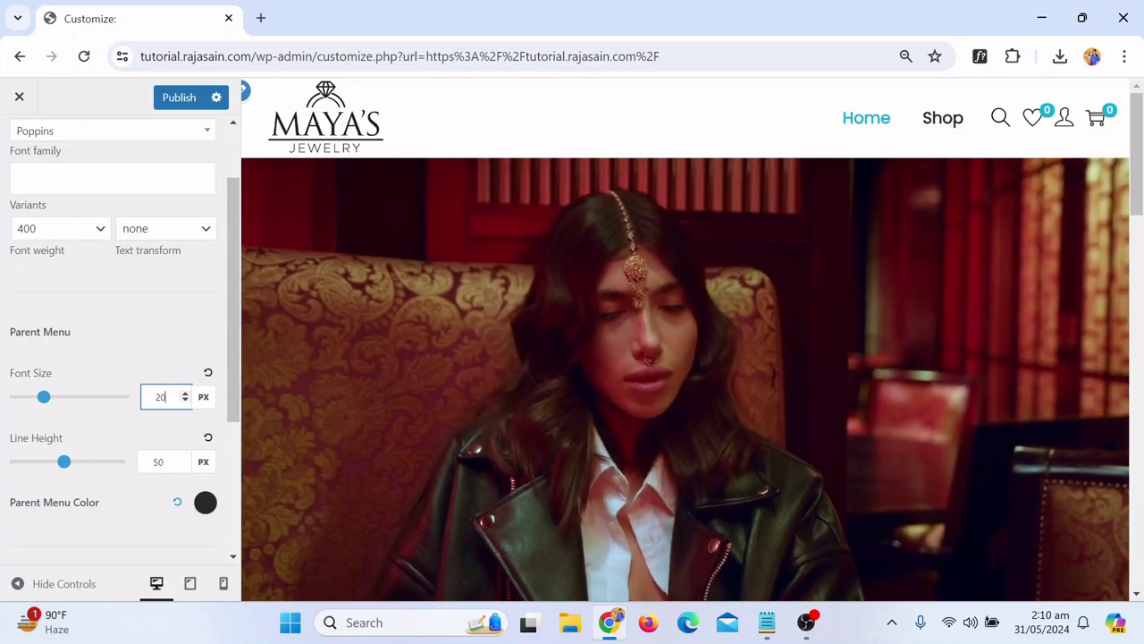
Set the primary menu's font weight to 300 after trying 200, and look over the remaining parent and sub menu settings
{"action": "scroll", "coordinate": [80, 346], "scroll_direction": "up", "scroll_amount": 2}
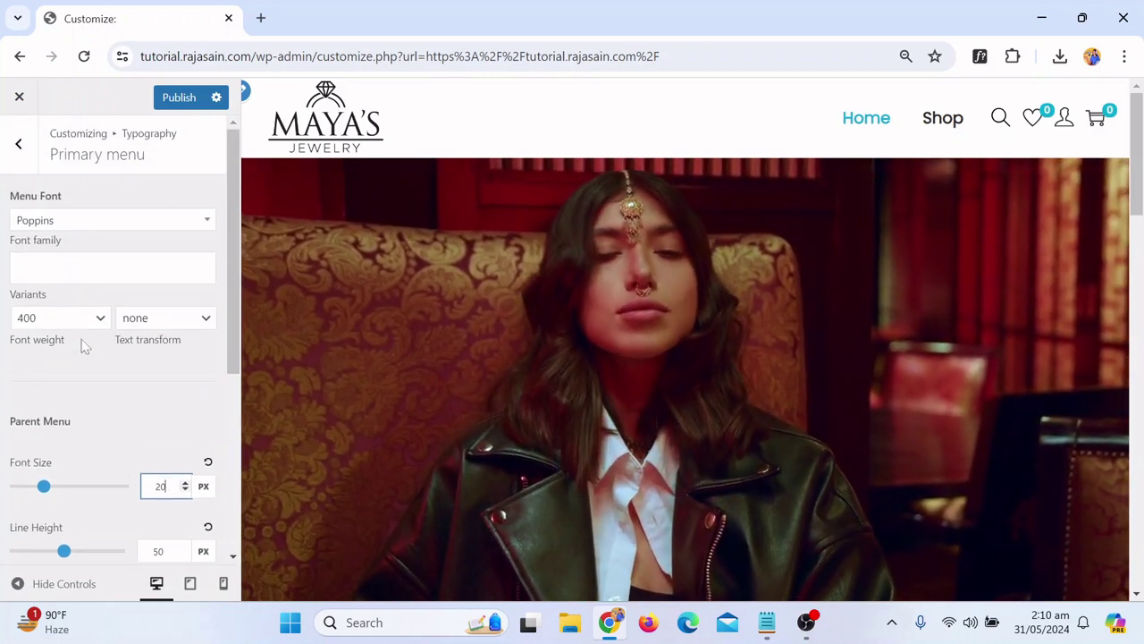
{"action": "left_click", "coordinate": [76, 318]}
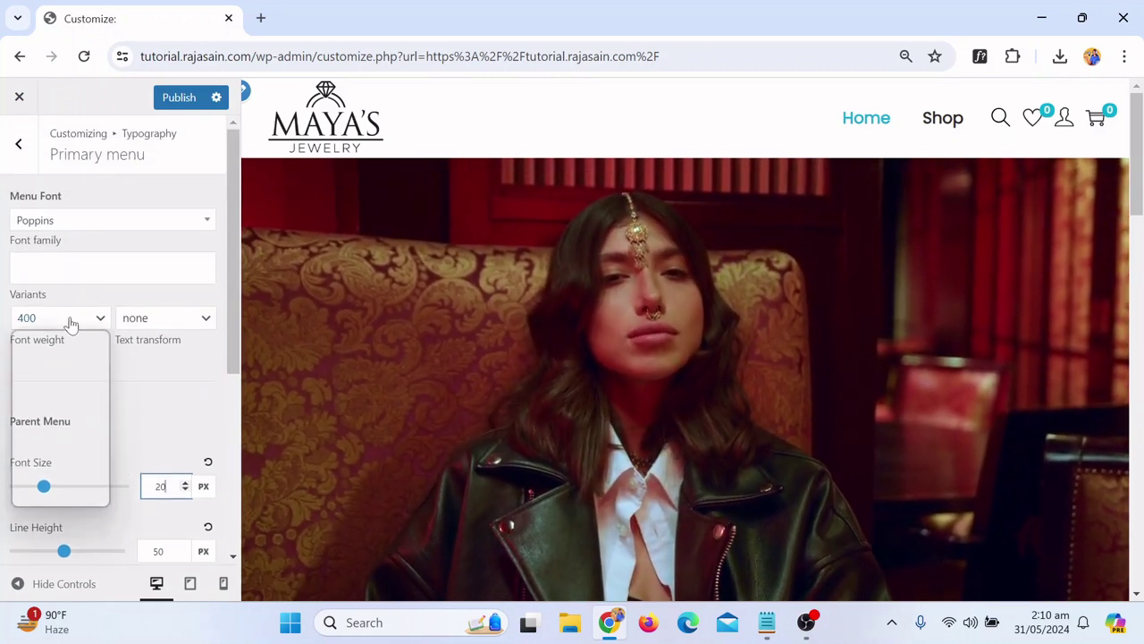
{"action": "left_click", "coordinate": [57, 360]}
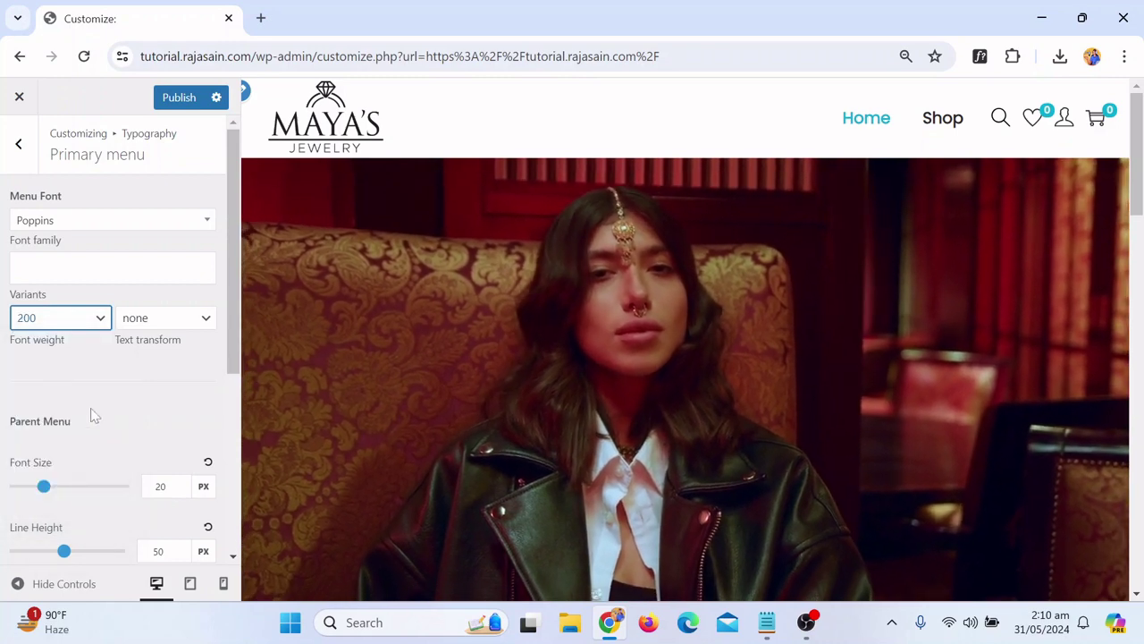
{"action": "left_click", "coordinate": [90, 411]}
{"action": "left_click", "coordinate": [56, 317]}
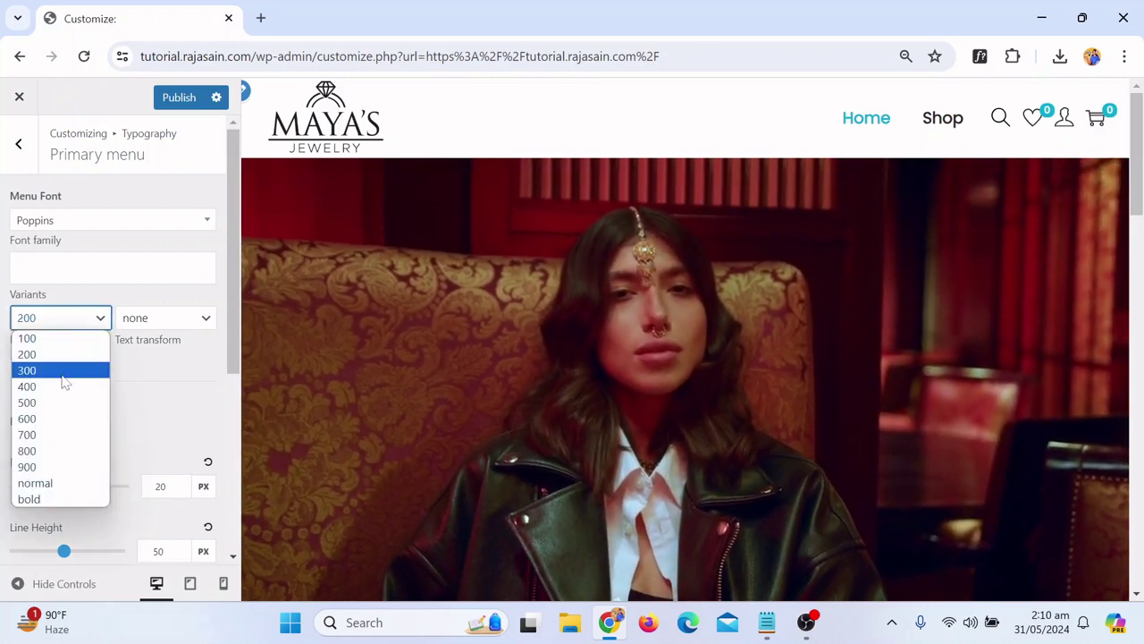
{"action": "left_click", "coordinate": [63, 371]}
{"action": "scroll", "coordinate": [100, 404], "scroll_direction": "down", "scroll_amount": 1}
{"action": "scroll", "coordinate": [107, 406], "scroll_direction": "down", "scroll_amount": 3}
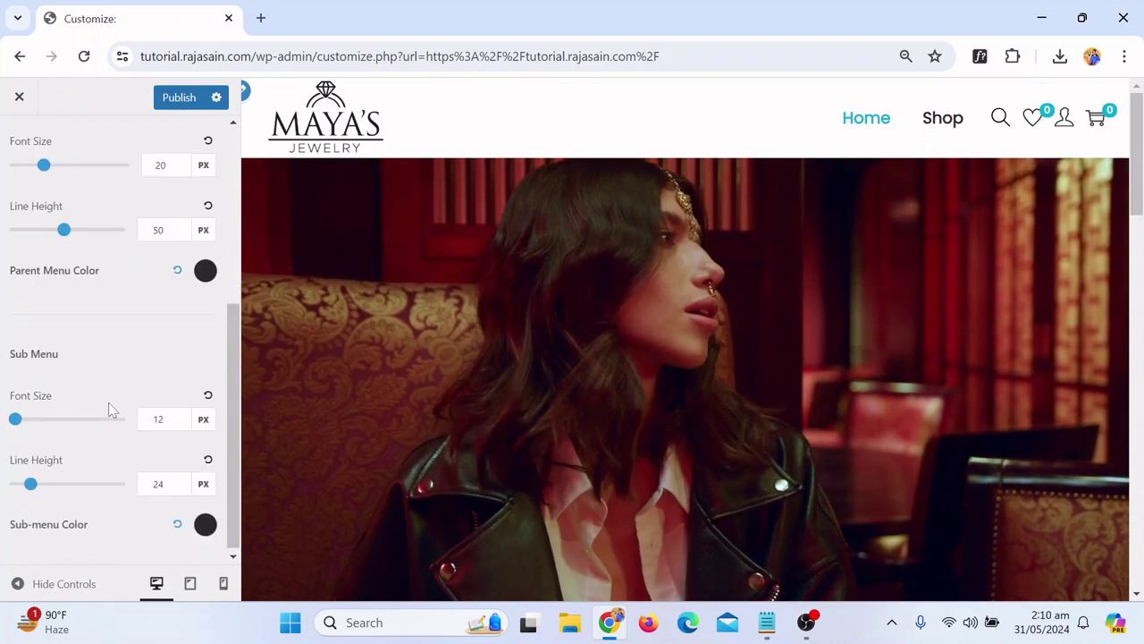
{"action": "scroll", "coordinate": [98, 420], "scroll_direction": "up", "scroll_amount": 4}
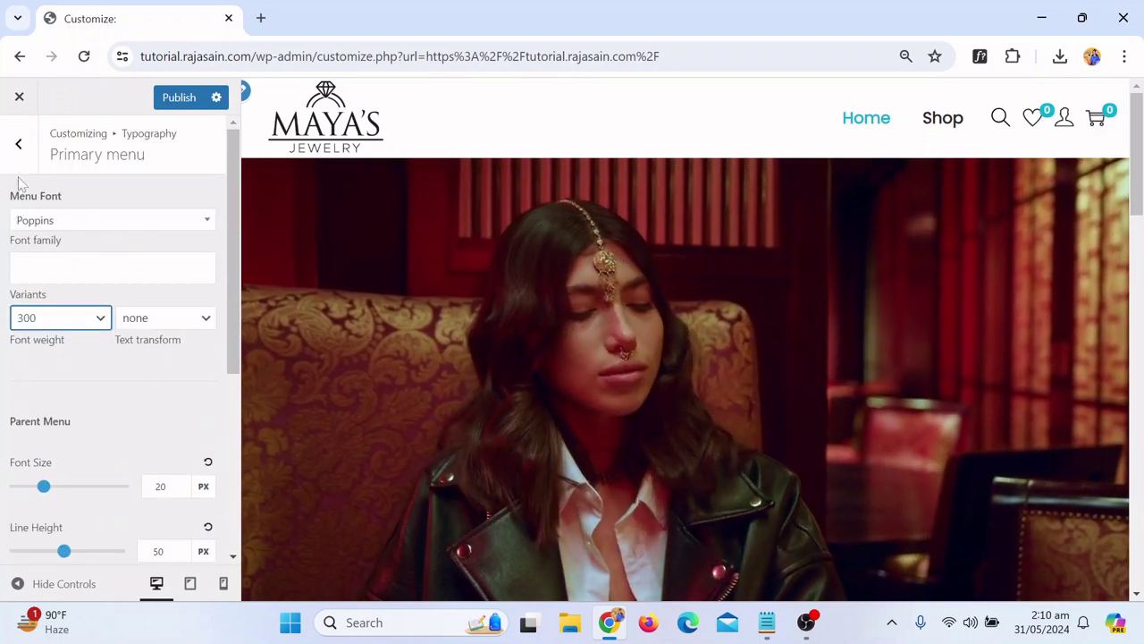
Review the Heading typography settings, publish the menu typography changes and close the customizer
{"action": "left_click", "coordinate": [18, 143]}
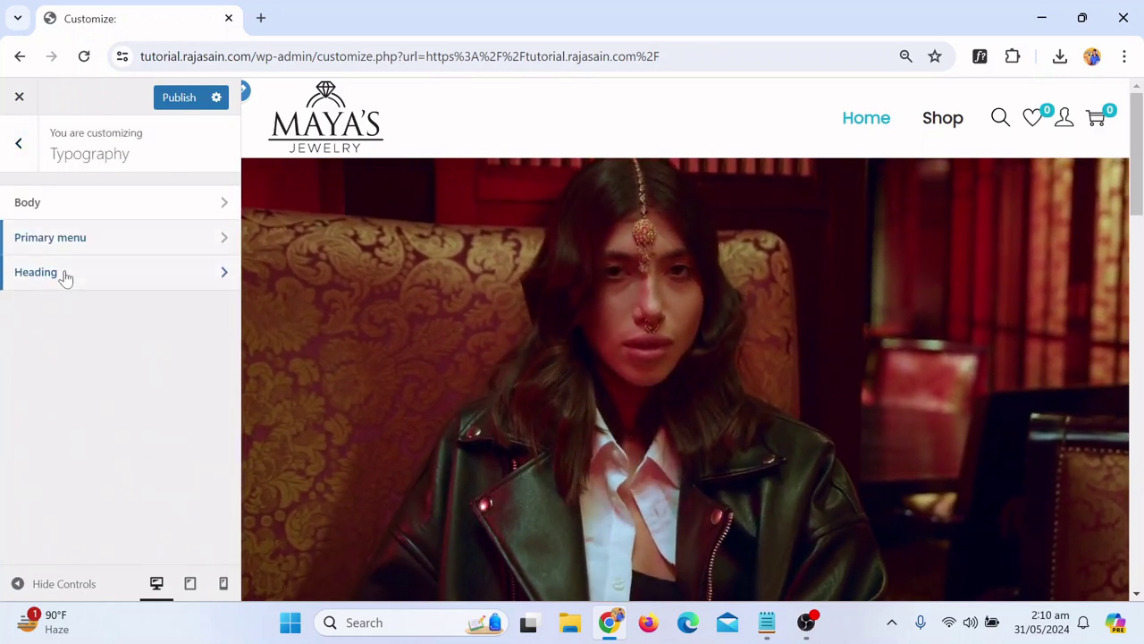
{"action": "left_click", "coordinate": [63, 272]}
{"action": "scroll", "coordinate": [56, 260], "scroll_direction": "down", "scroll_amount": 2}
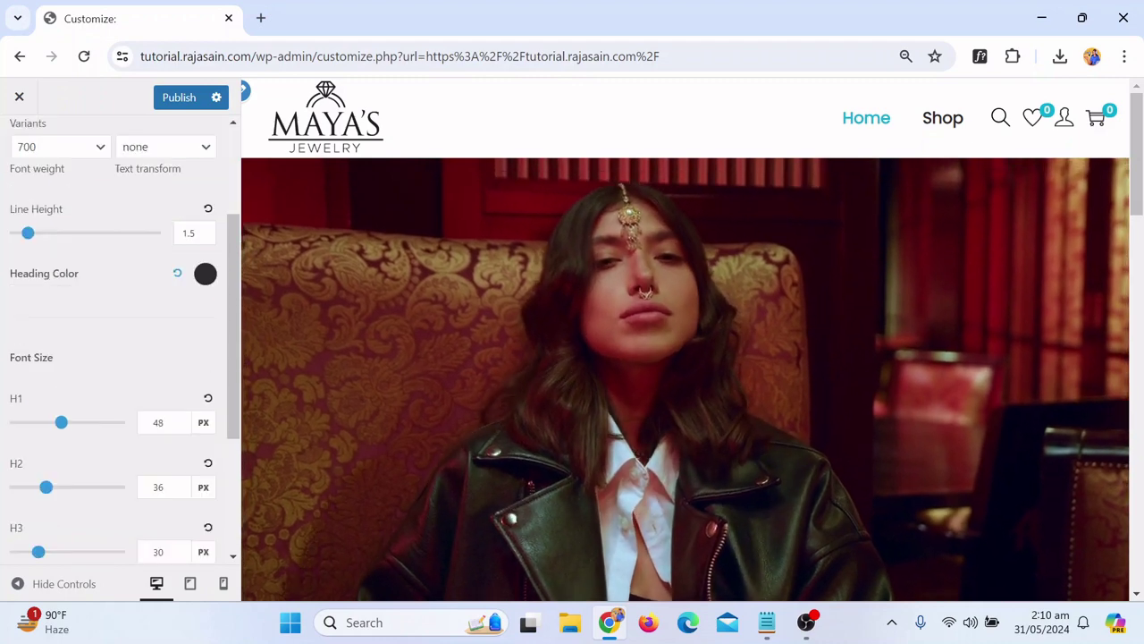
{"action": "scroll", "coordinate": [58, 272], "scroll_direction": "up", "scroll_amount": 2}
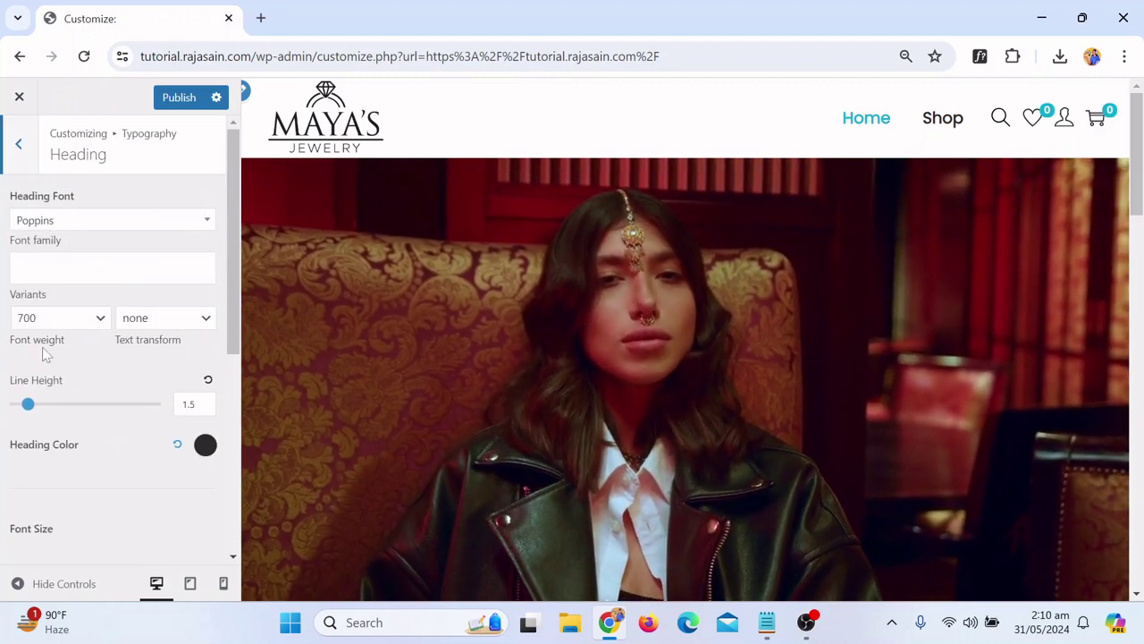
{"action": "scroll", "coordinate": [45, 357], "scroll_direction": "down", "scroll_amount": 2}
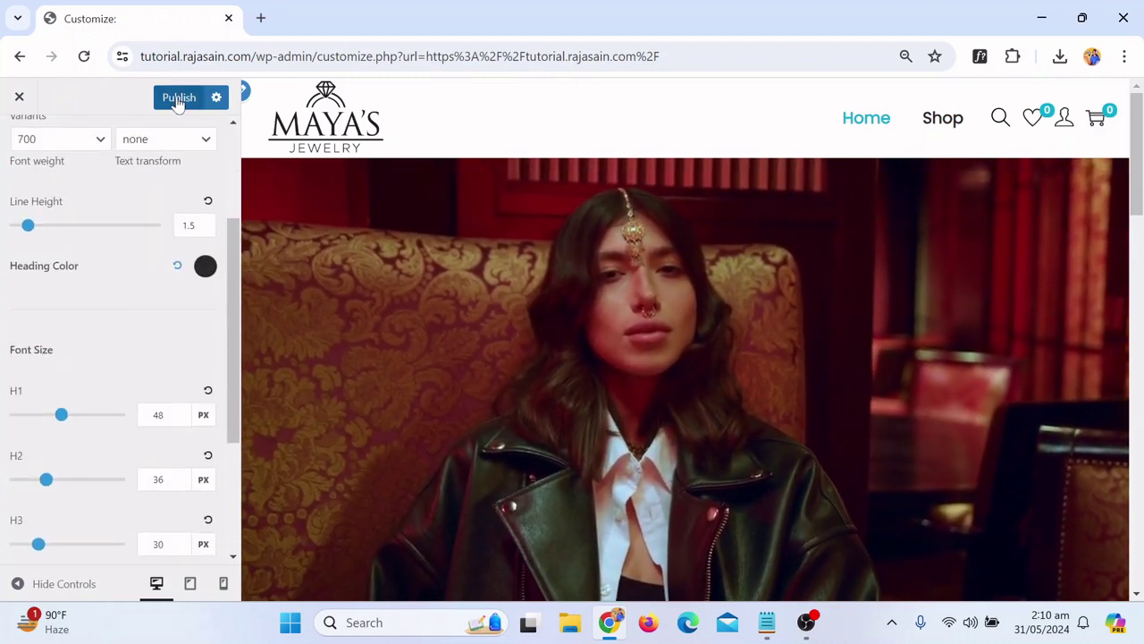
{"action": "left_click", "coordinate": [178, 97]}
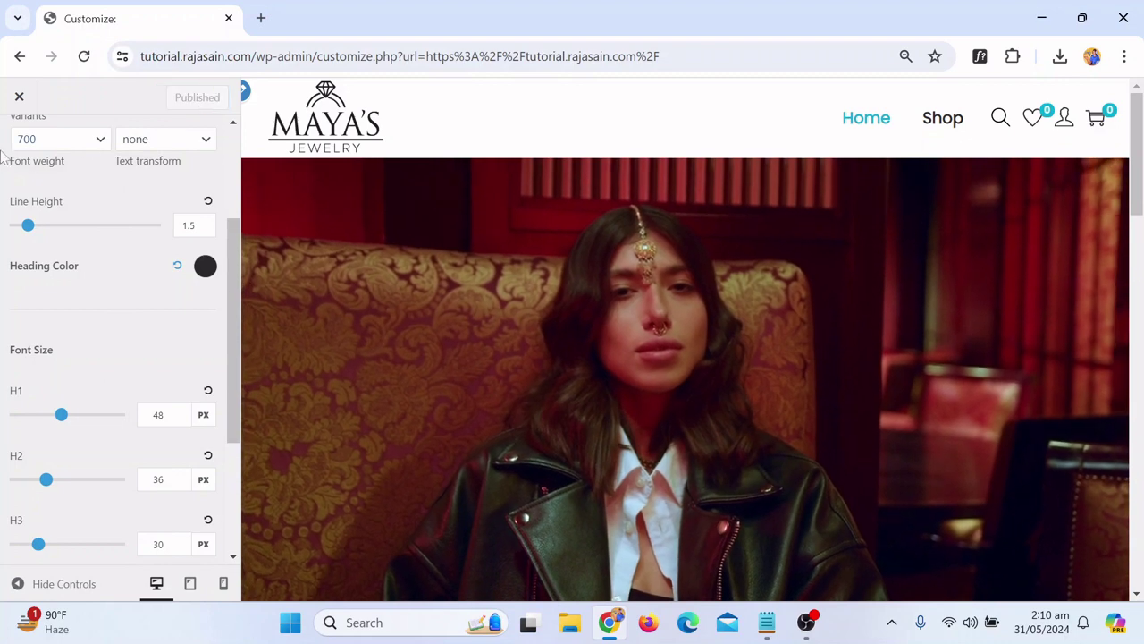
{"action": "left_click", "coordinate": [21, 98]}
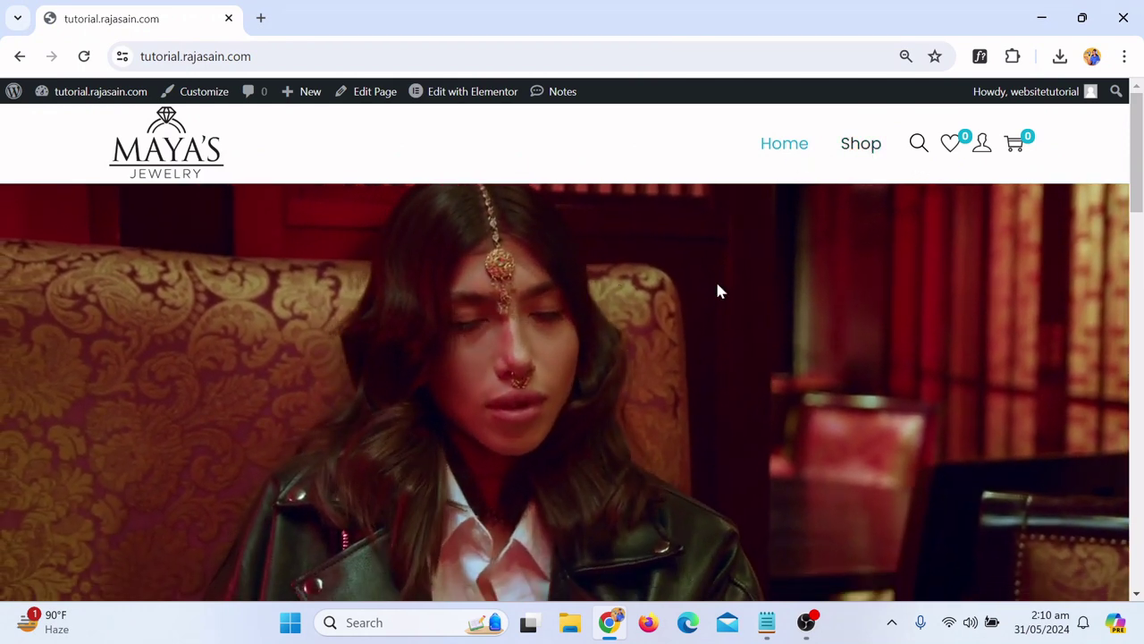
Visit the Shop page, examine its product grid and widget sidebar, and open the page in the theme customizer
{"action": "left_click", "coordinate": [864, 150]}
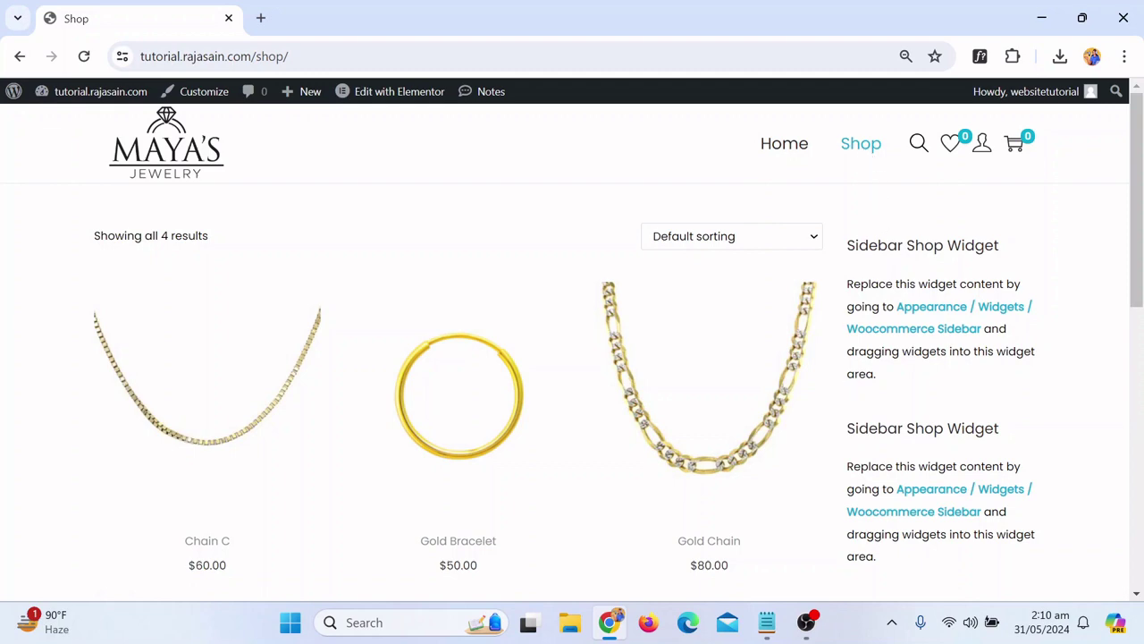
{"action": "scroll", "coordinate": [4, 536], "scroll_direction": "down", "scroll_amount": 5}
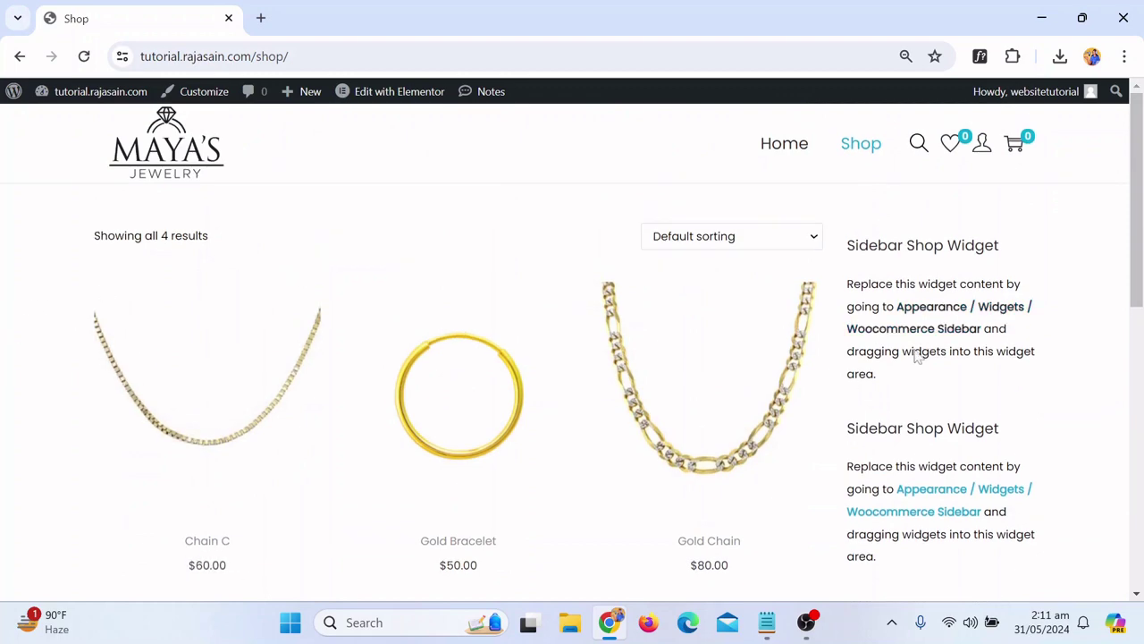
{"action": "scroll", "coordinate": [1035, 237], "scroll_direction": "down", "scroll_amount": 2}
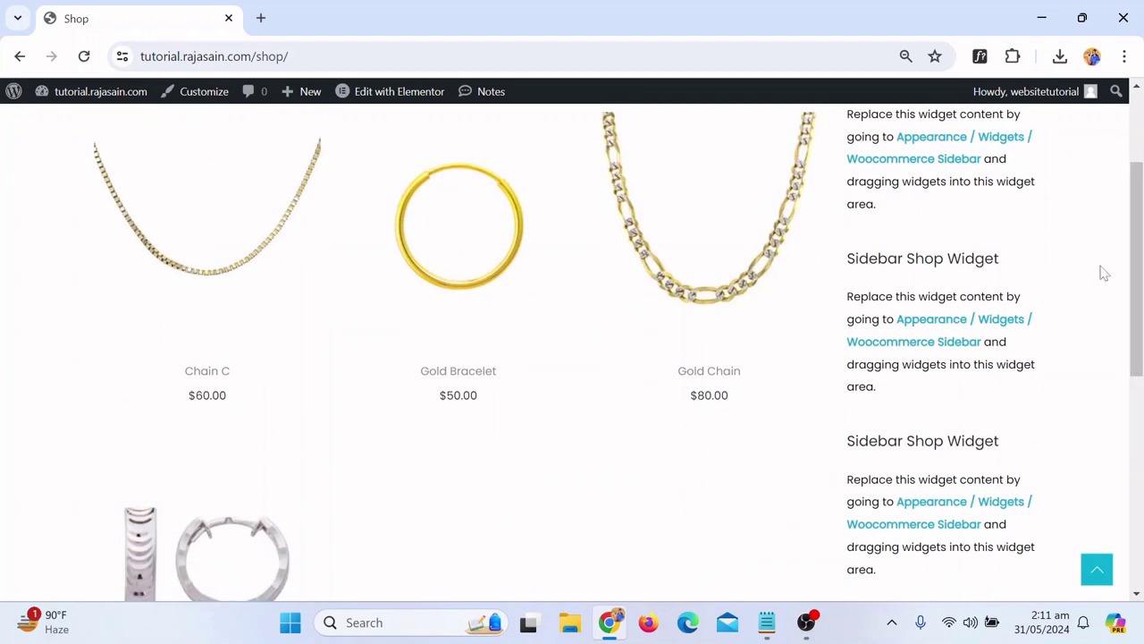
{"action": "scroll", "coordinate": [1138, 232], "scroll_direction": "up", "scroll_amount": 2}
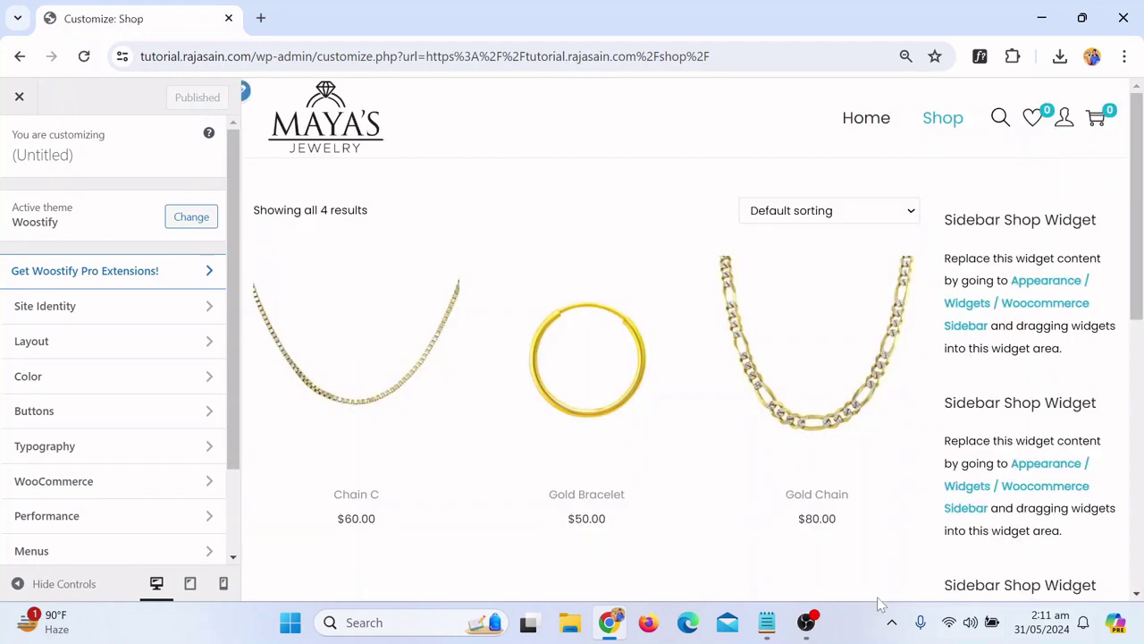
Set the Shop/Product Archive sidebar to Left sidebar in the customizer's layout settings
{"action": "left_click", "coordinate": [33, 345]}
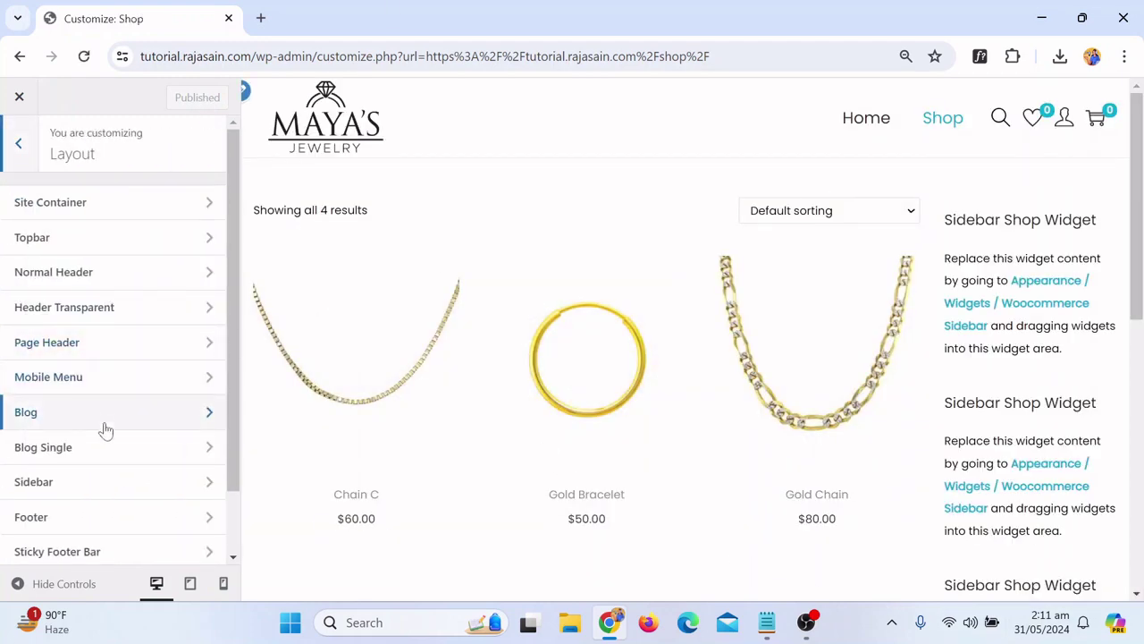
{"action": "left_click", "coordinate": [22, 496]}
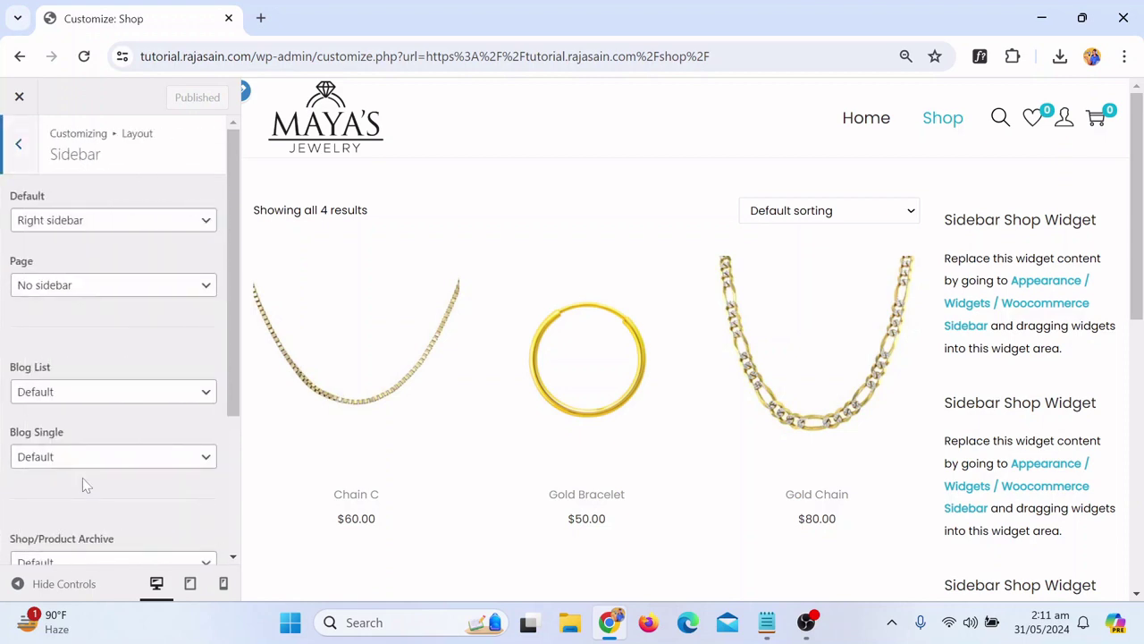
{"action": "scroll", "coordinate": [134, 355], "scroll_direction": "down", "scroll_amount": 2}
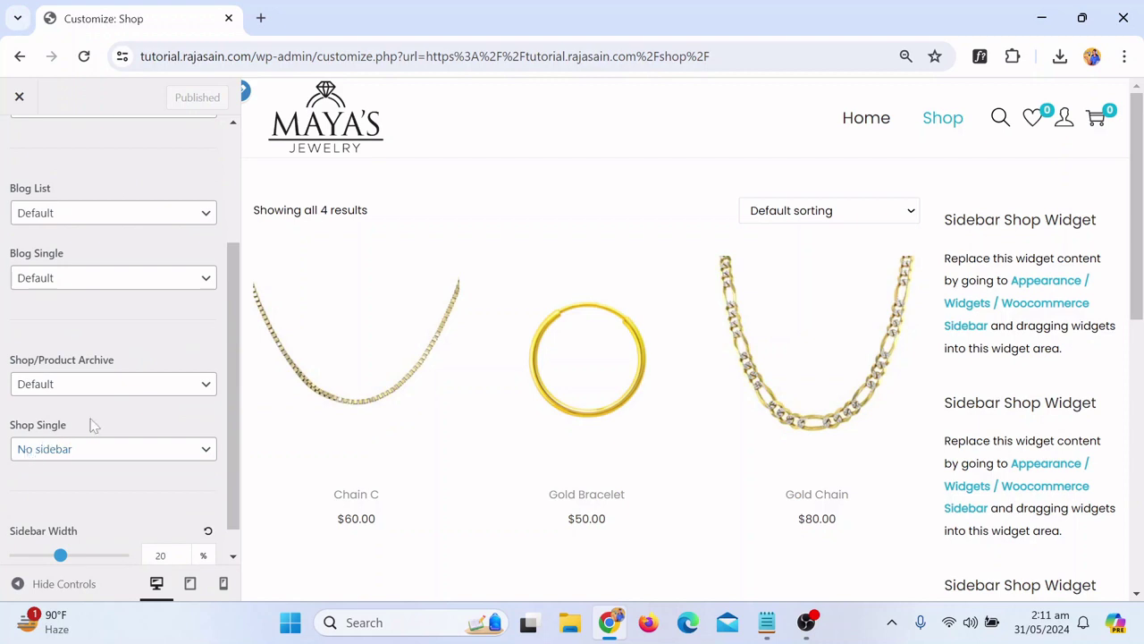
{"action": "left_click", "coordinate": [67, 385]}
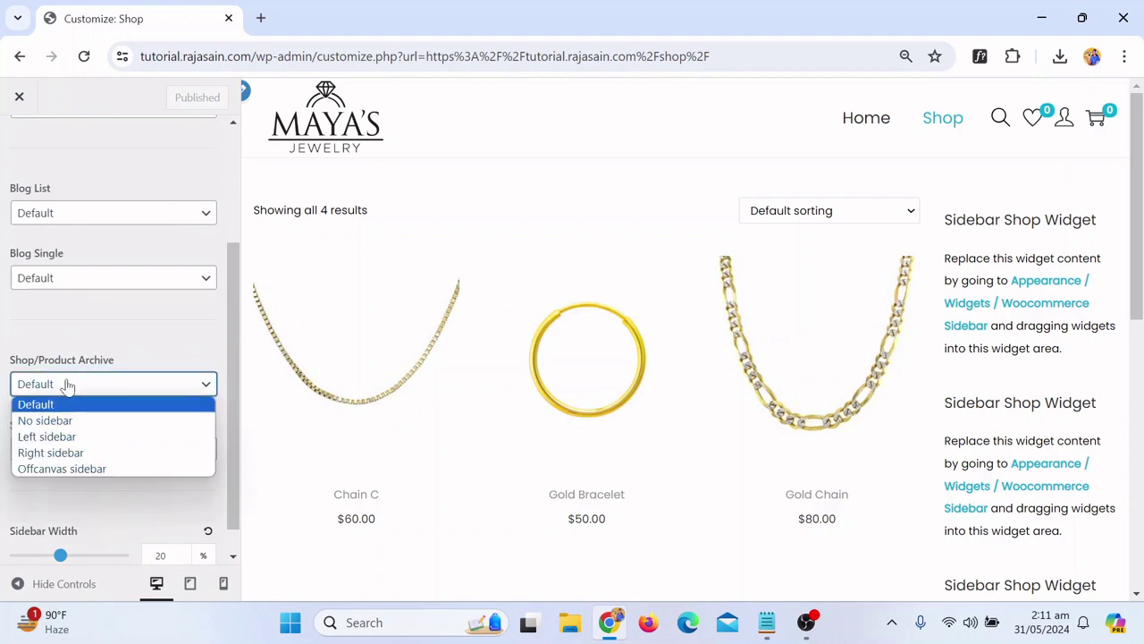
{"action": "left_click", "coordinate": [86, 436]}
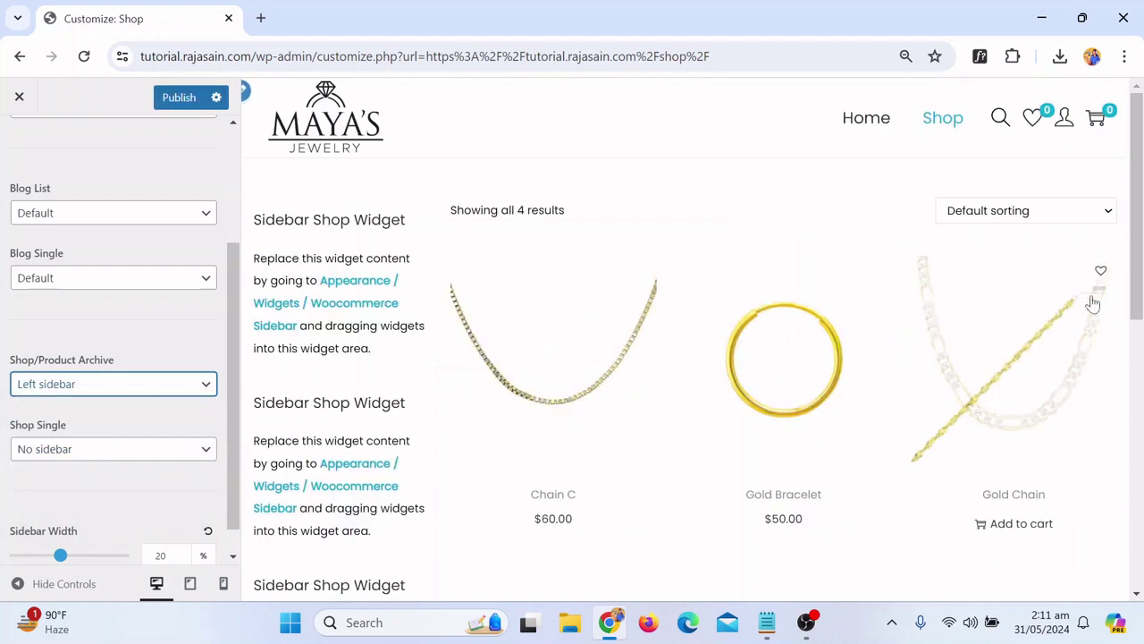
Preview the shop page with the customizer controls hidden, and bring the controls back
{"action": "scroll", "coordinate": [70, 456], "scroll_direction": "down", "scroll_amount": 1}
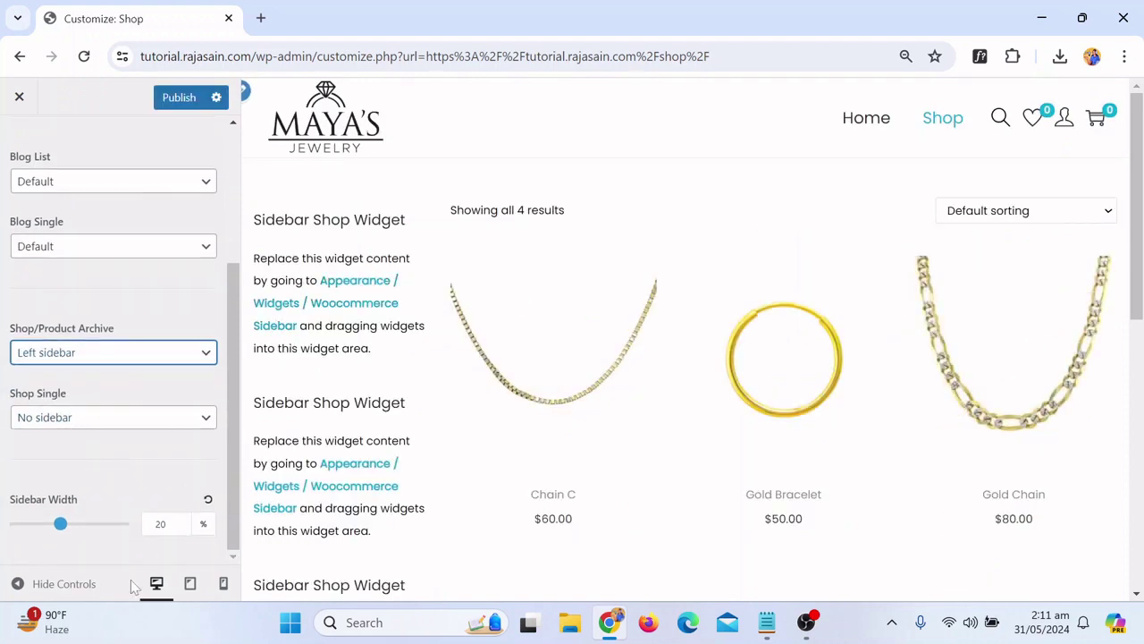
{"action": "left_click", "coordinate": [20, 583]}
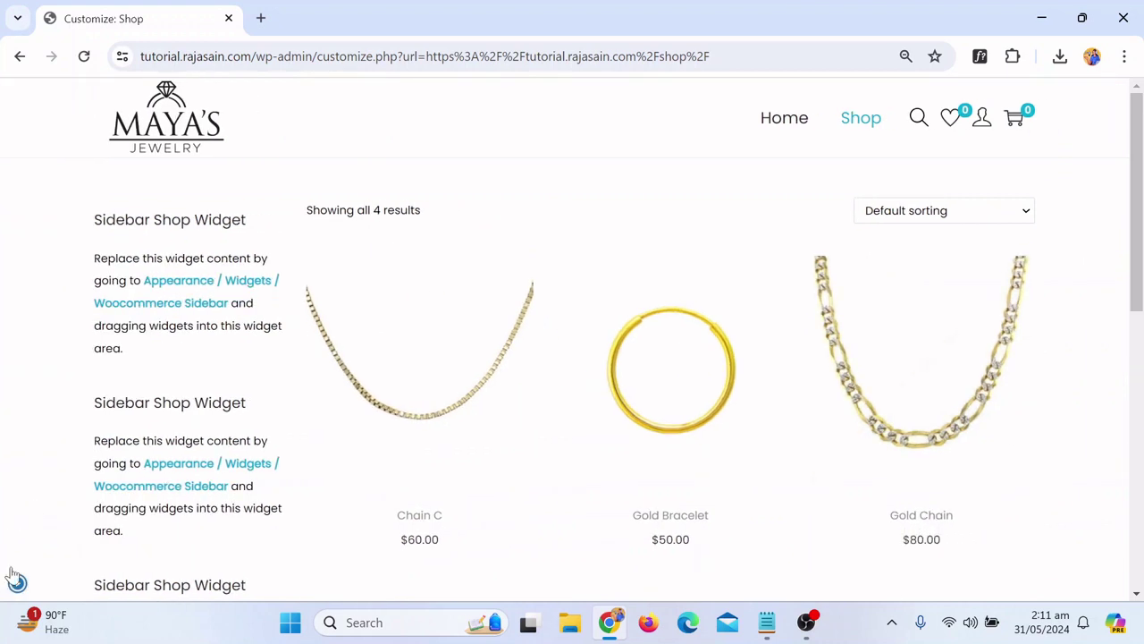
{"action": "left_click", "coordinate": [17, 581]}
{"action": "scroll", "coordinate": [125, 238], "scroll_direction": "up", "scroll_amount": 3}
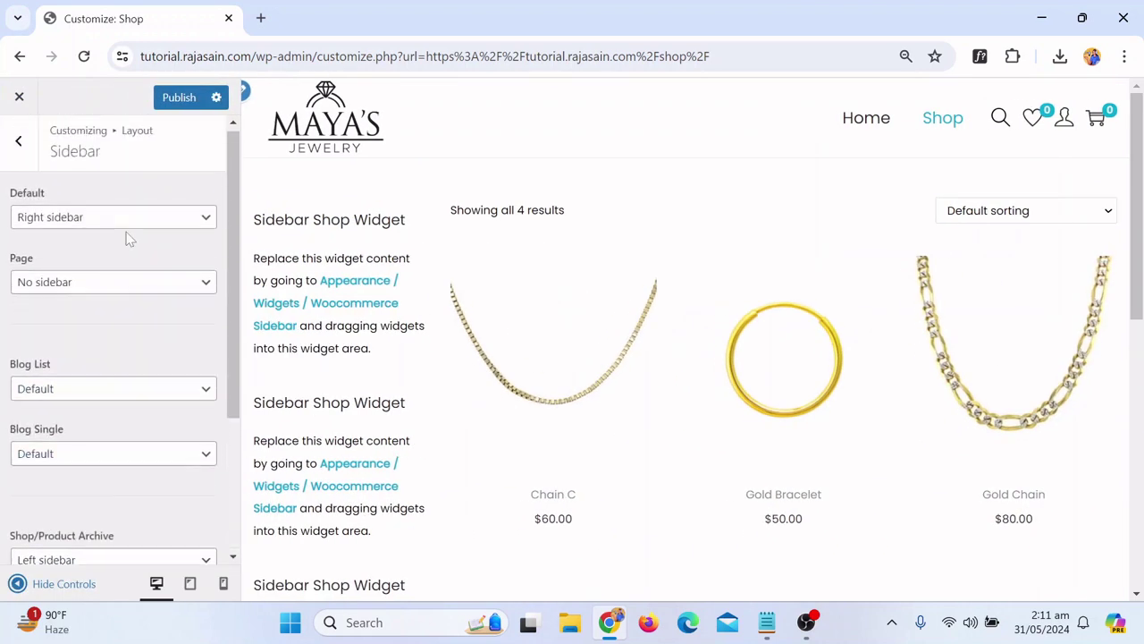
Look through the Layout and WooCommerce settings in the customizer, including the Shop Archive options, for sidebar content controls
{"action": "left_click", "coordinate": [8, 157]}
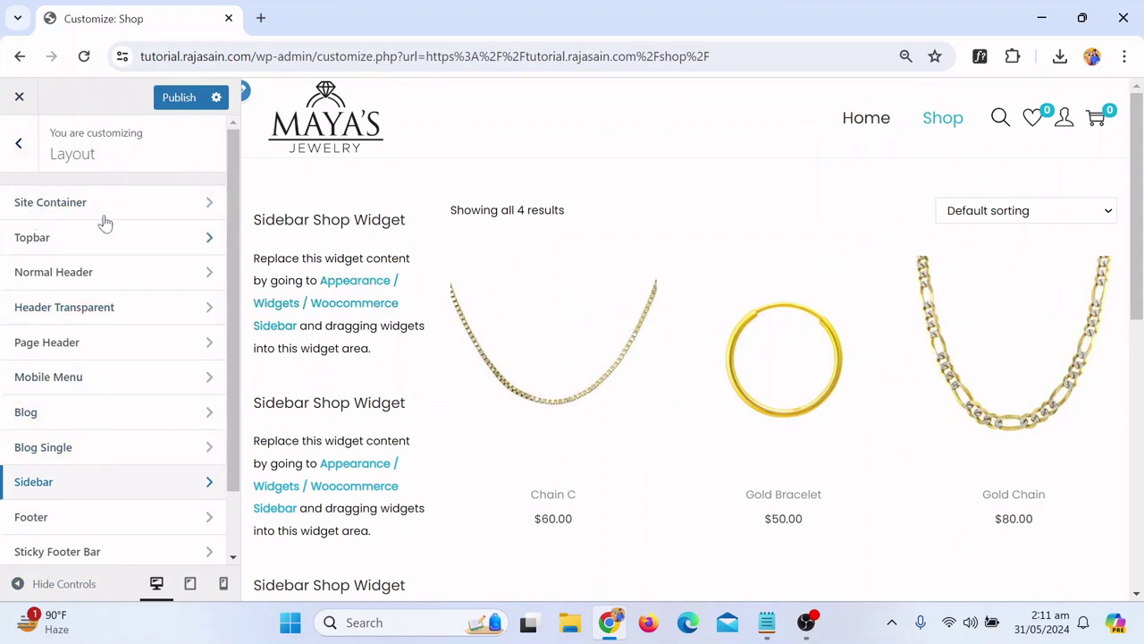
{"action": "left_click", "coordinate": [13, 153]}
{"action": "scroll", "coordinate": [107, 429], "scroll_direction": "down", "scroll_amount": 1}
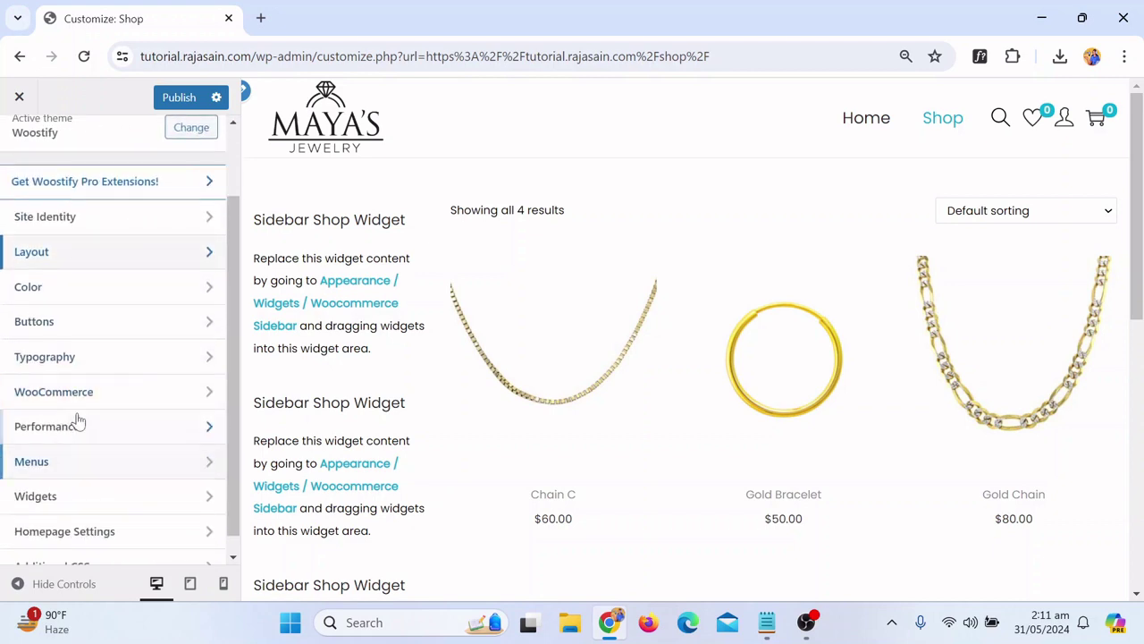
{"action": "left_click", "coordinate": [84, 399]}
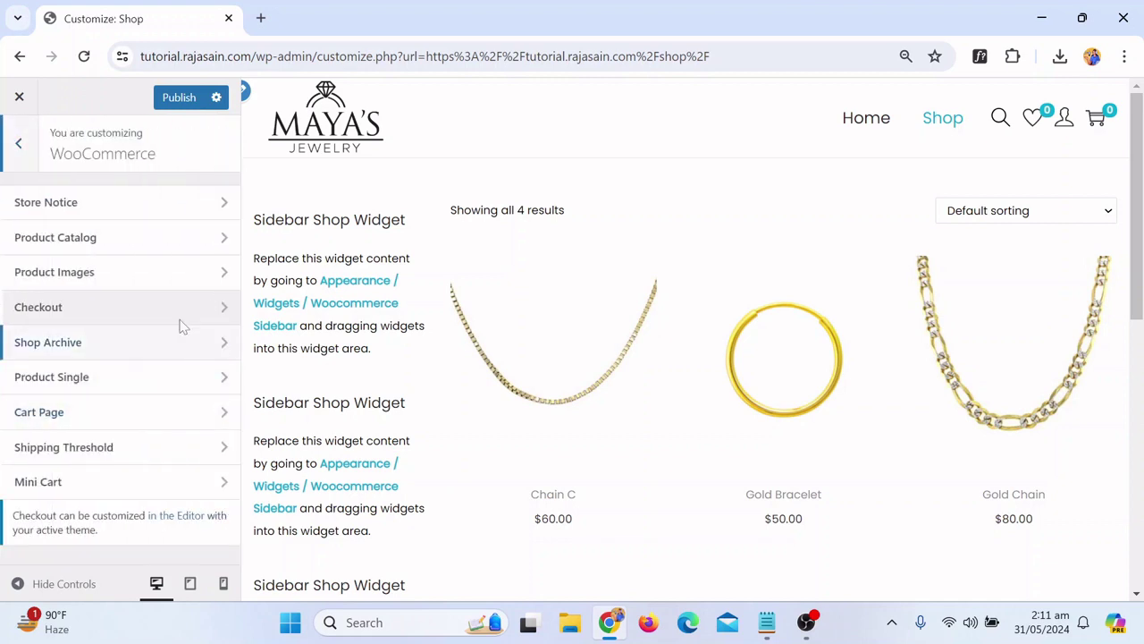
{"action": "left_click", "coordinate": [81, 351]}
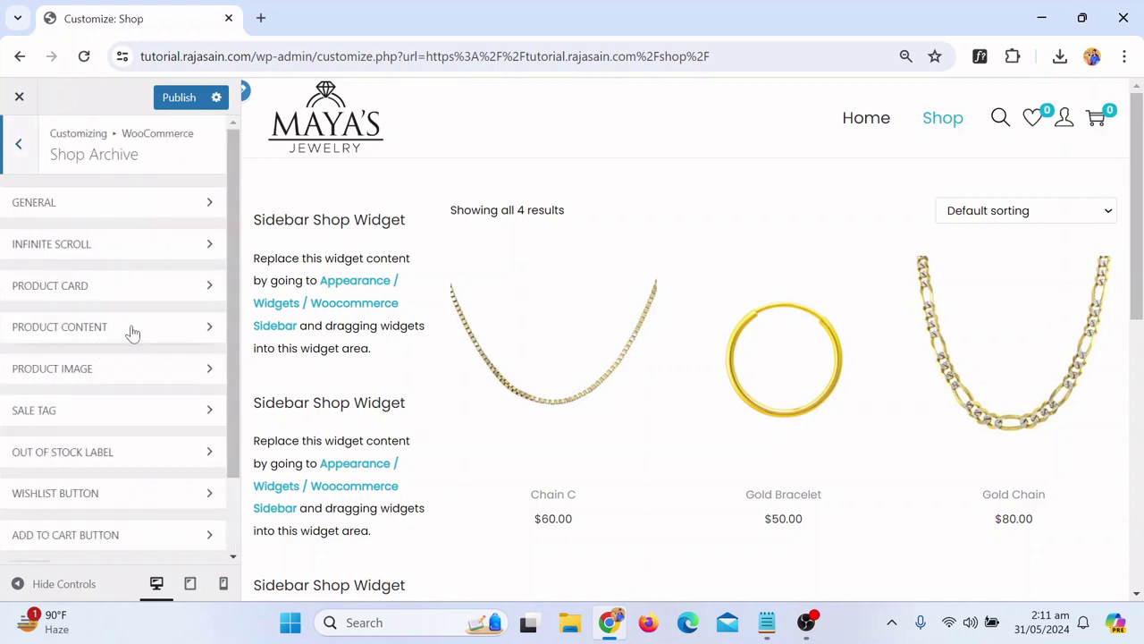
{"action": "scroll", "coordinate": [130, 331], "scroll_direction": "down", "scroll_amount": 2}
{"action": "scroll", "coordinate": [143, 348], "scroll_direction": "up", "scroll_amount": 2}
{"action": "left_click", "coordinate": [16, 146]}
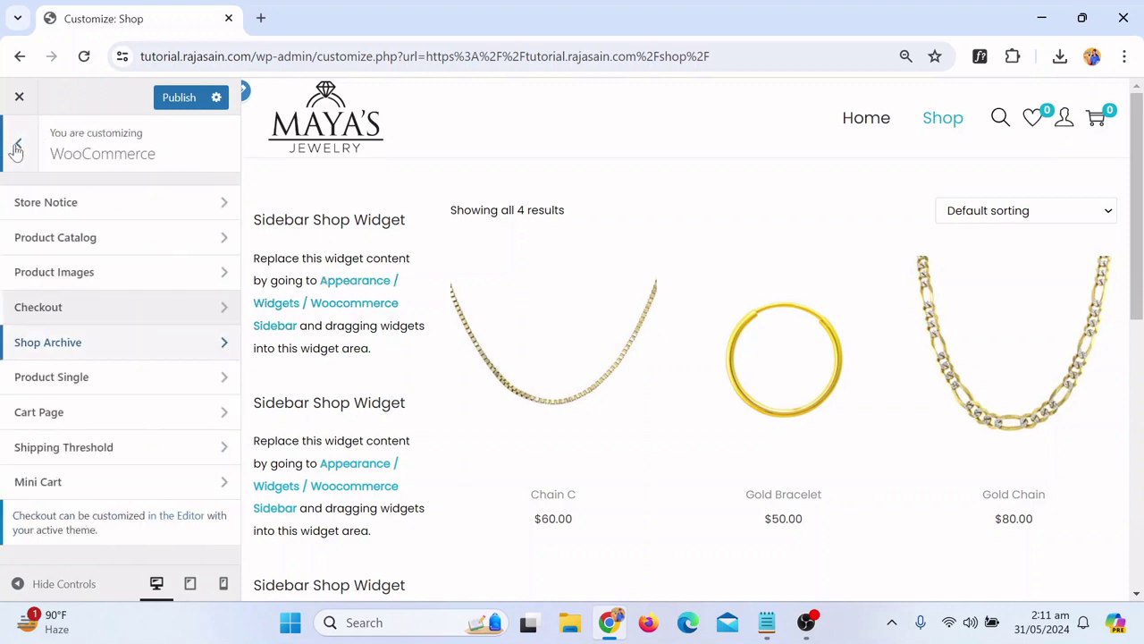
{"action": "left_click", "coordinate": [16, 146]}
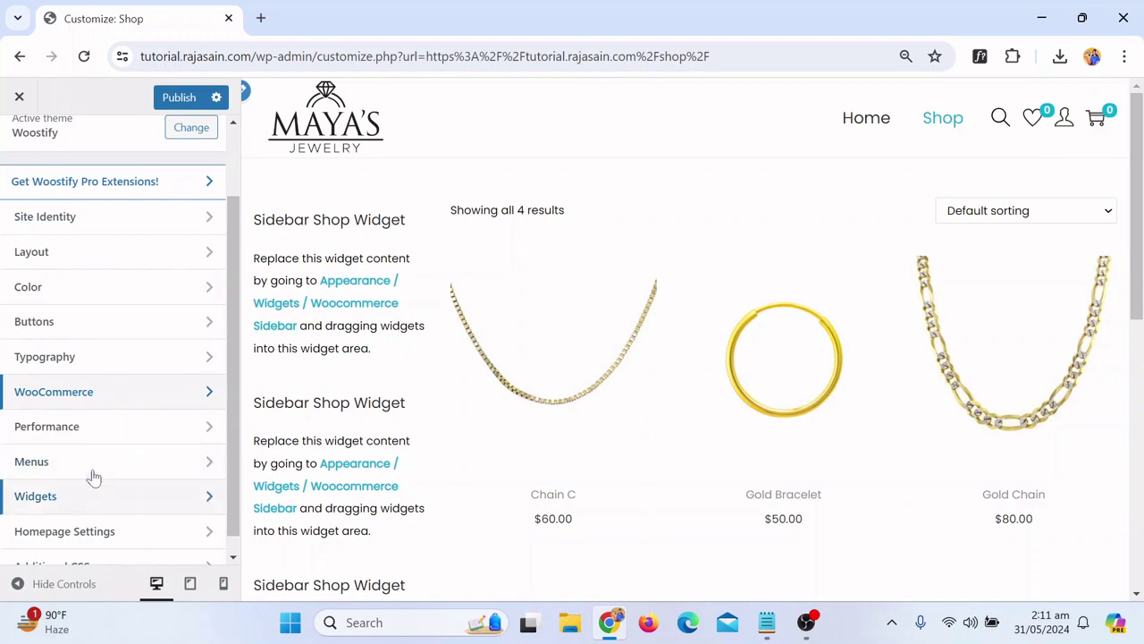
Add a Product Categories List block to the Woocommerce Sidebar widget area
{"action": "left_click", "coordinate": [74, 505]}
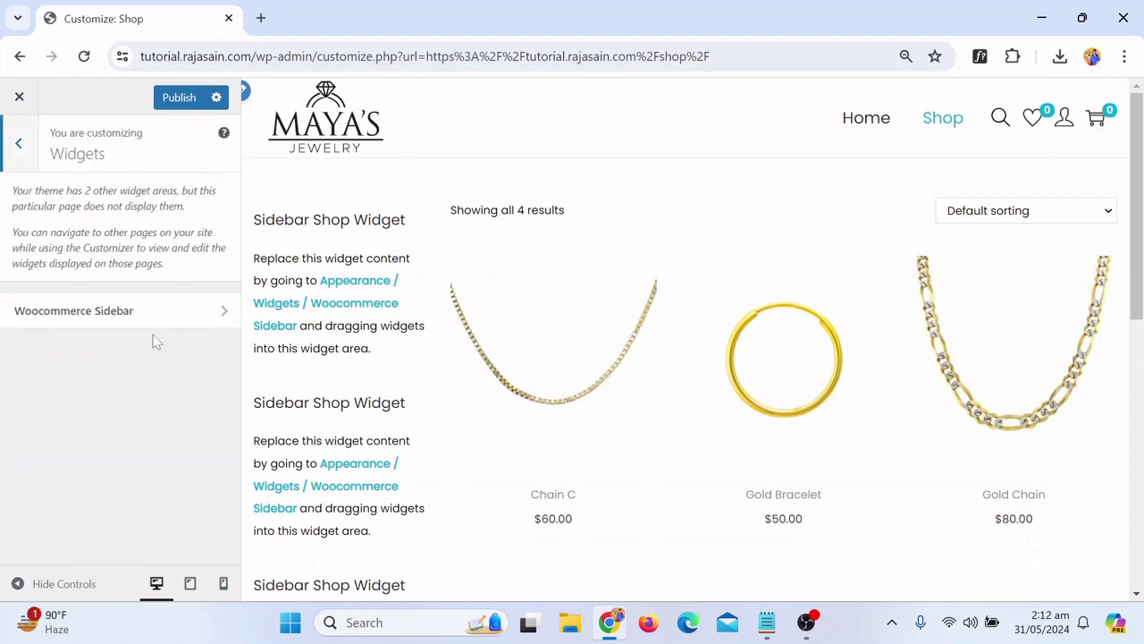
{"action": "left_click", "coordinate": [103, 320]}
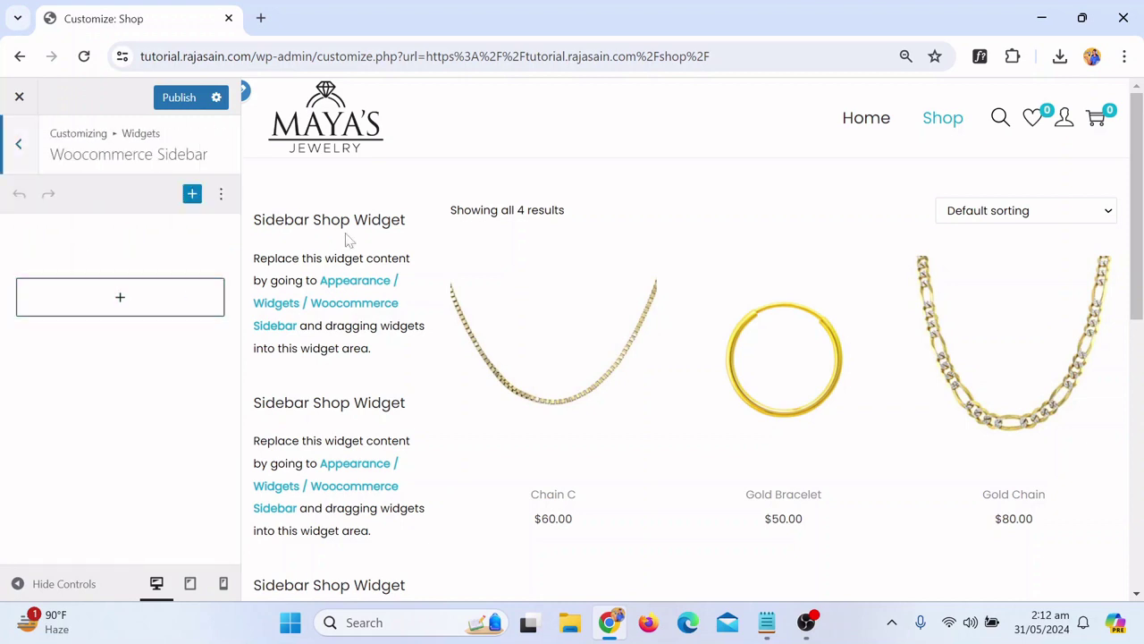
{"action": "left_click", "coordinate": [103, 312]}
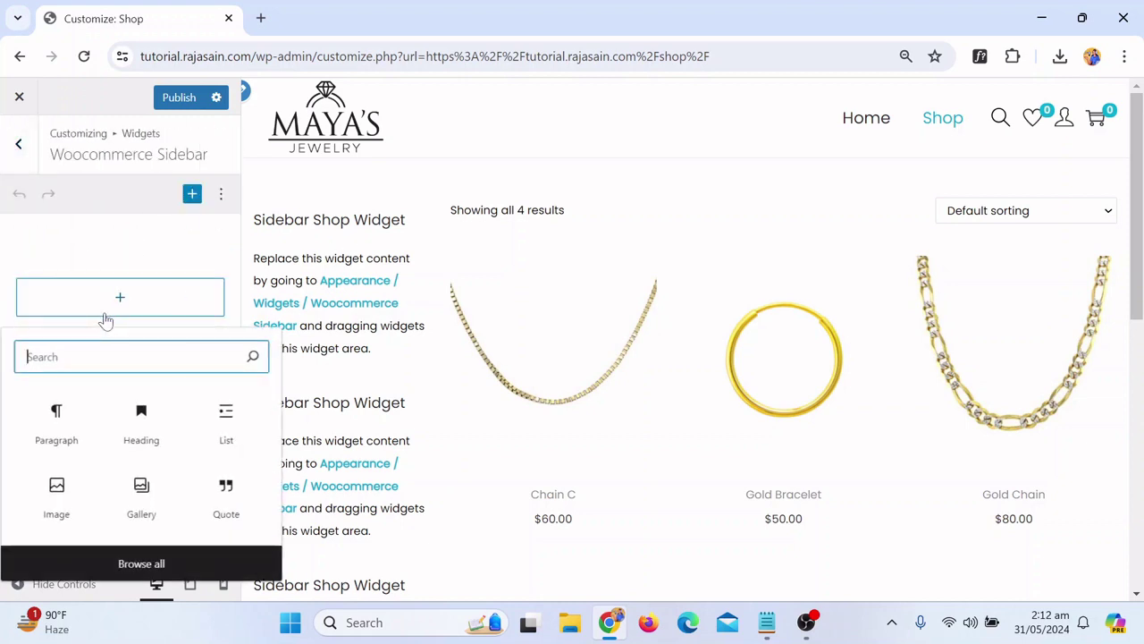
{"action": "left_click", "coordinate": [183, 231]}
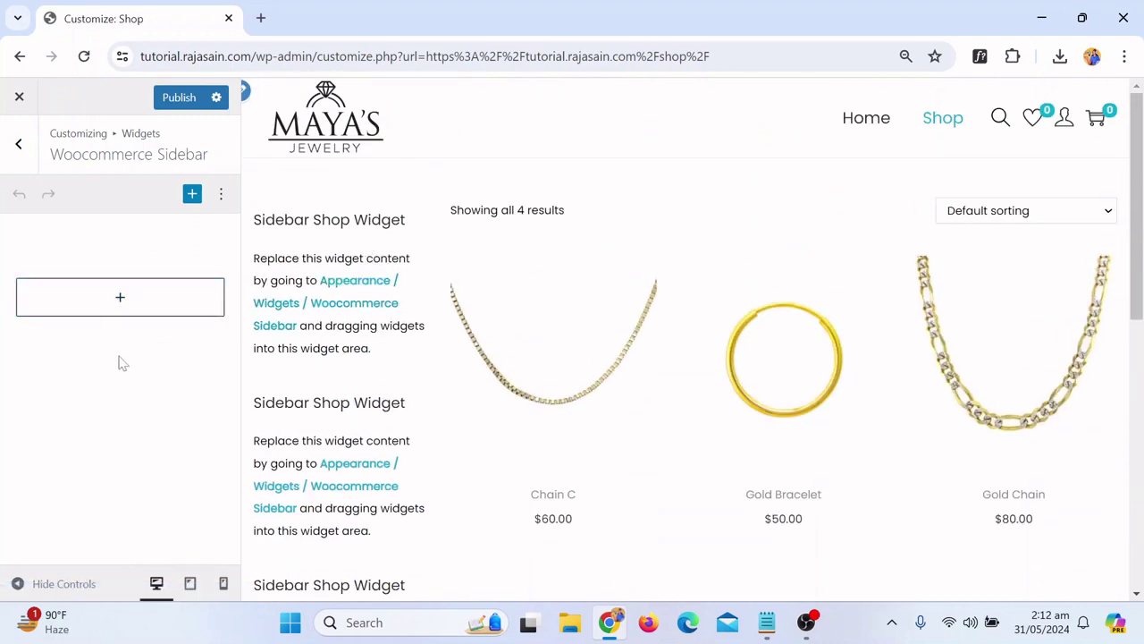
{"action": "left_click", "coordinate": [109, 308]}
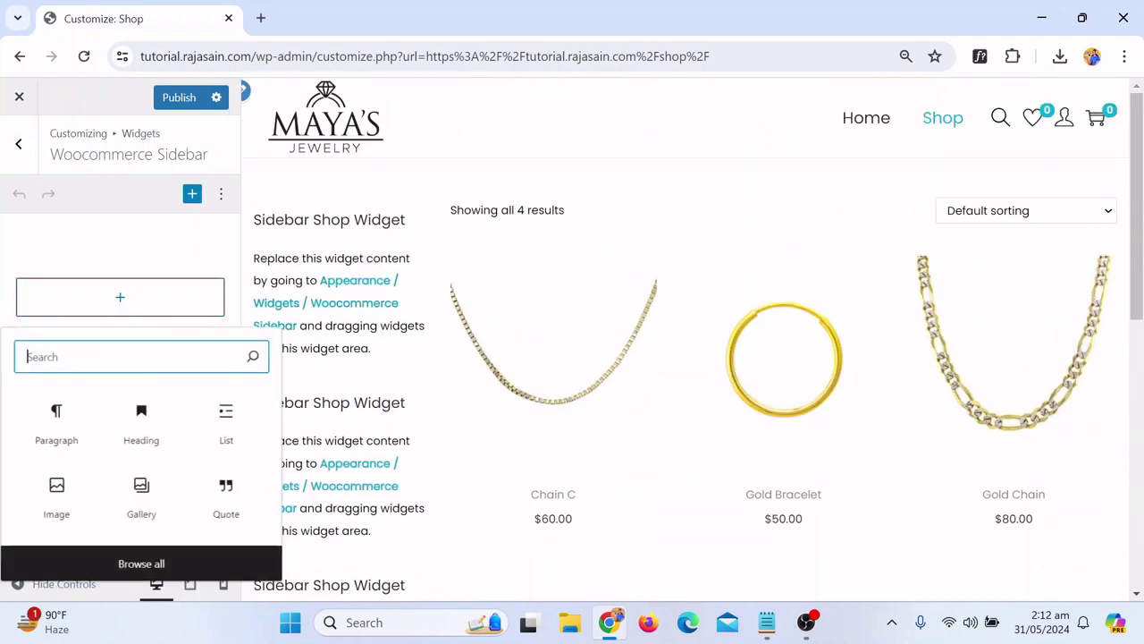
{"action": "type", "text": "s"}
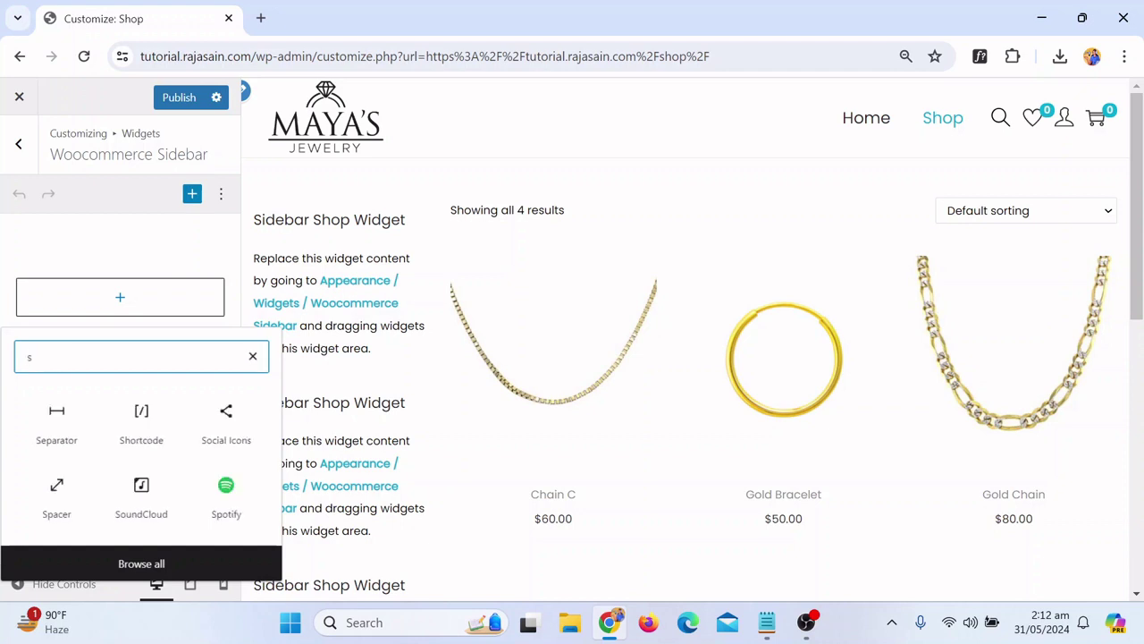
{"action": "key", "text": "BackSpace"}
{"action": "type", "text": "s"}
{"action": "key", "text": "BackSpace"}
{"action": "type", "text": "cate"}
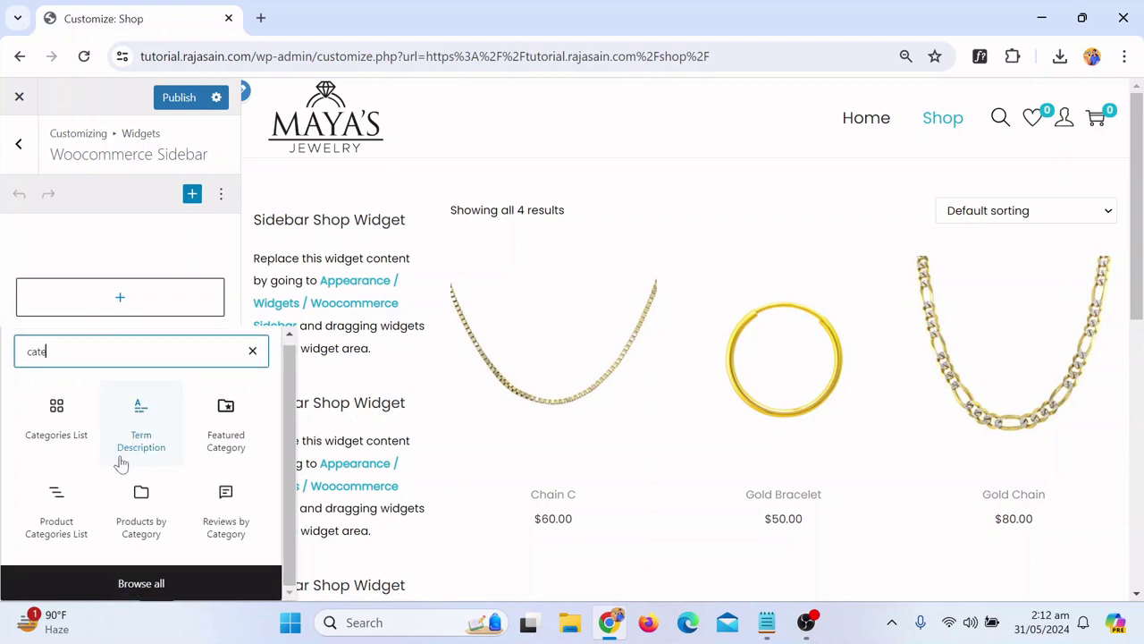
{"action": "left_click", "coordinate": [64, 512]}
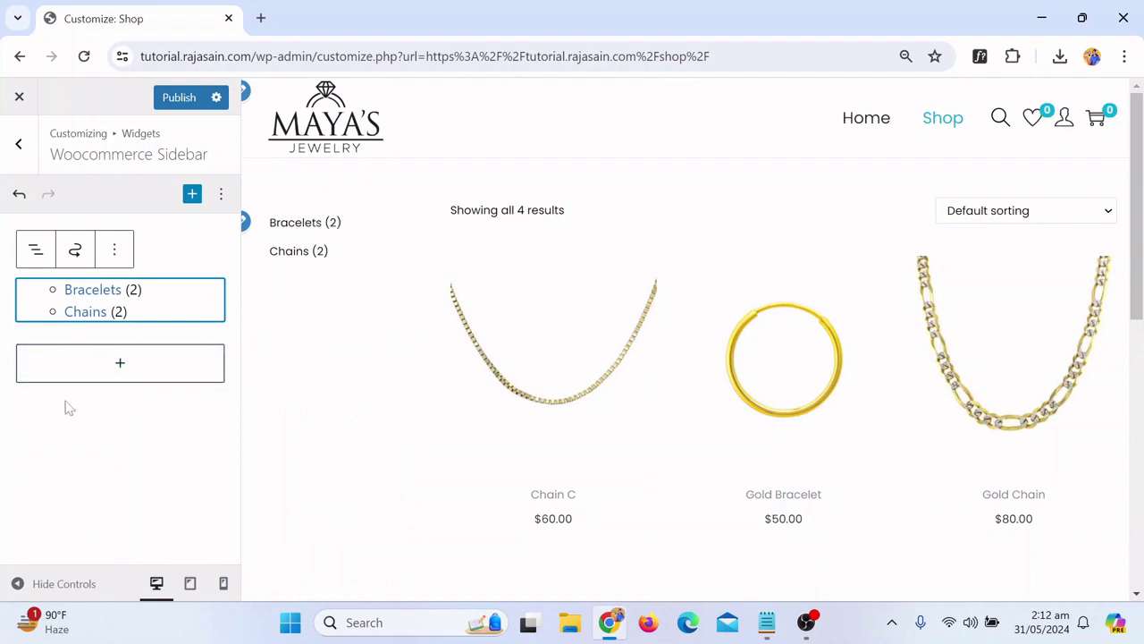
Add a Filter by Price block to the Woocommerce Sidebar and move it above the product categories list
{"action": "left_click", "coordinate": [111, 383]}
{"action": "left_click", "coordinate": [111, 382]}
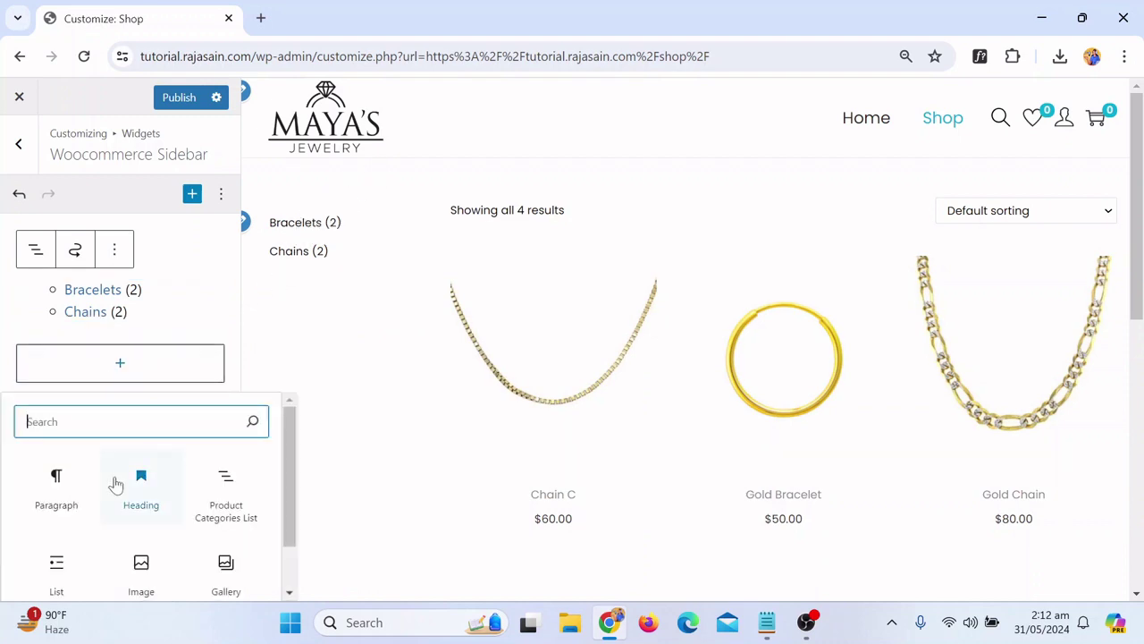
{"action": "type", "text": "price"}
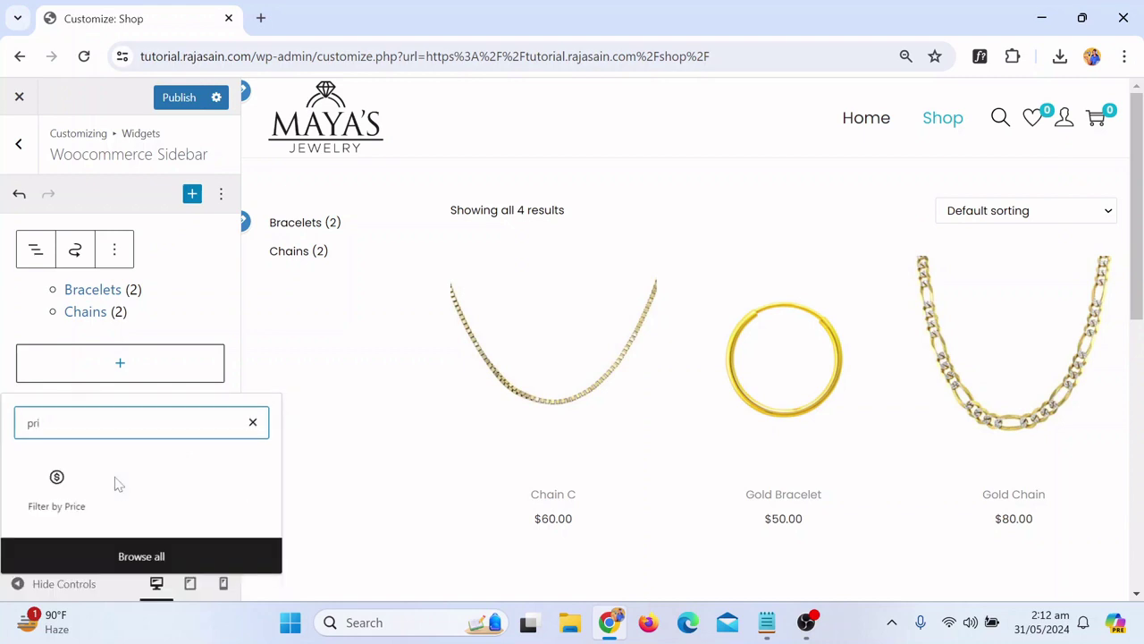
{"action": "left_click", "coordinate": [59, 476]}
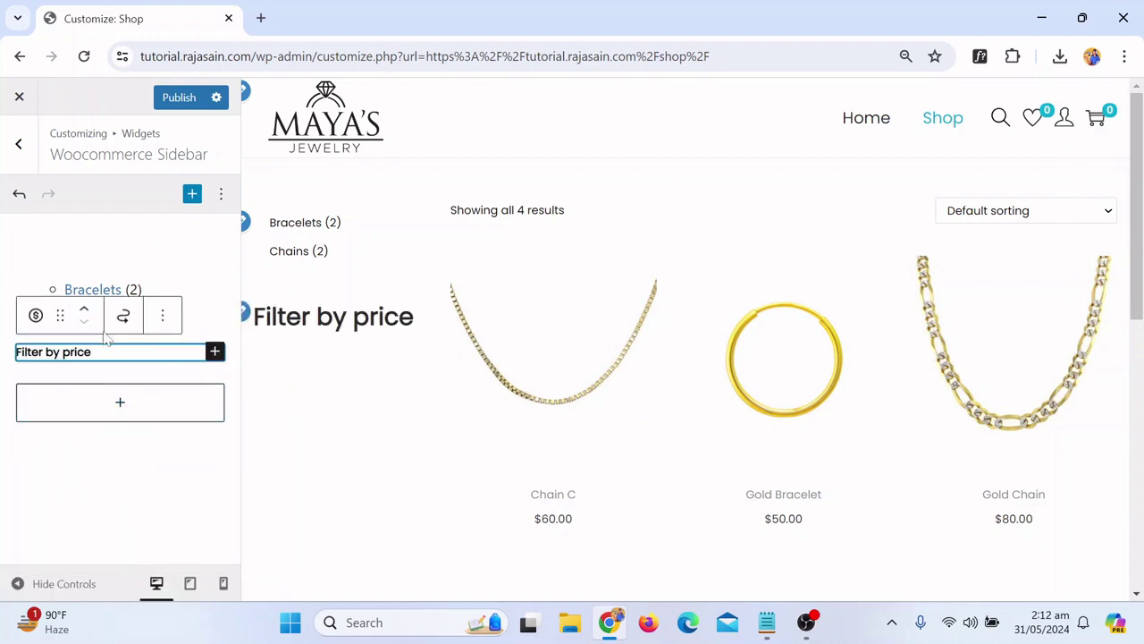
{"action": "left_click", "coordinate": [85, 313]}
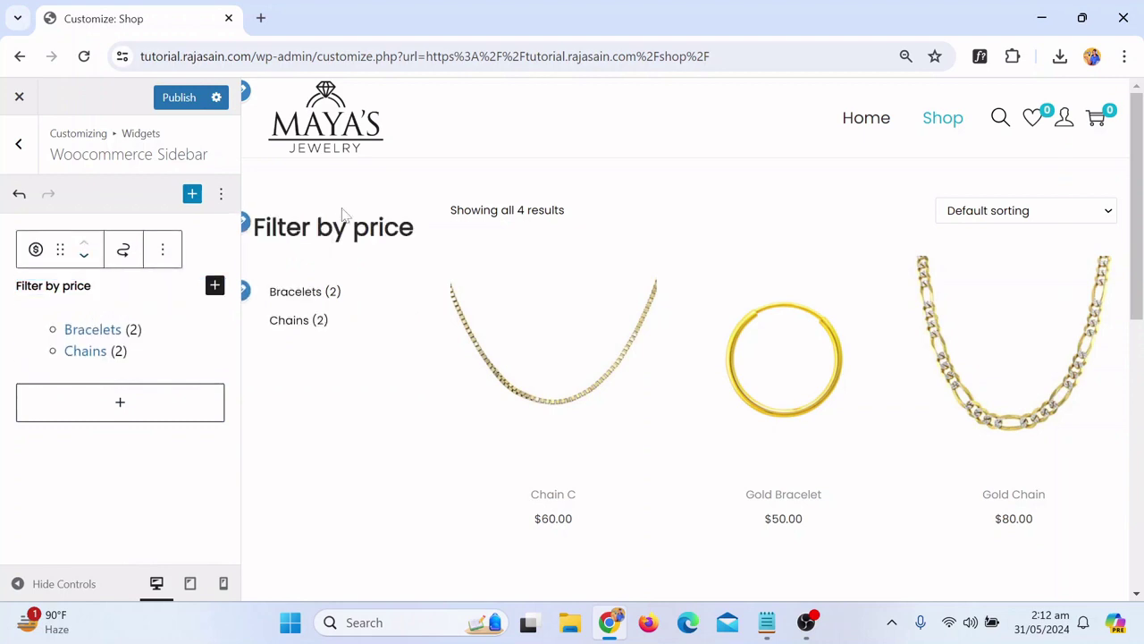
Preview the Filter by price heading and category links with the customizer controls hidden, and bring the controls back
{"action": "left_click", "coordinate": [17, 584]}
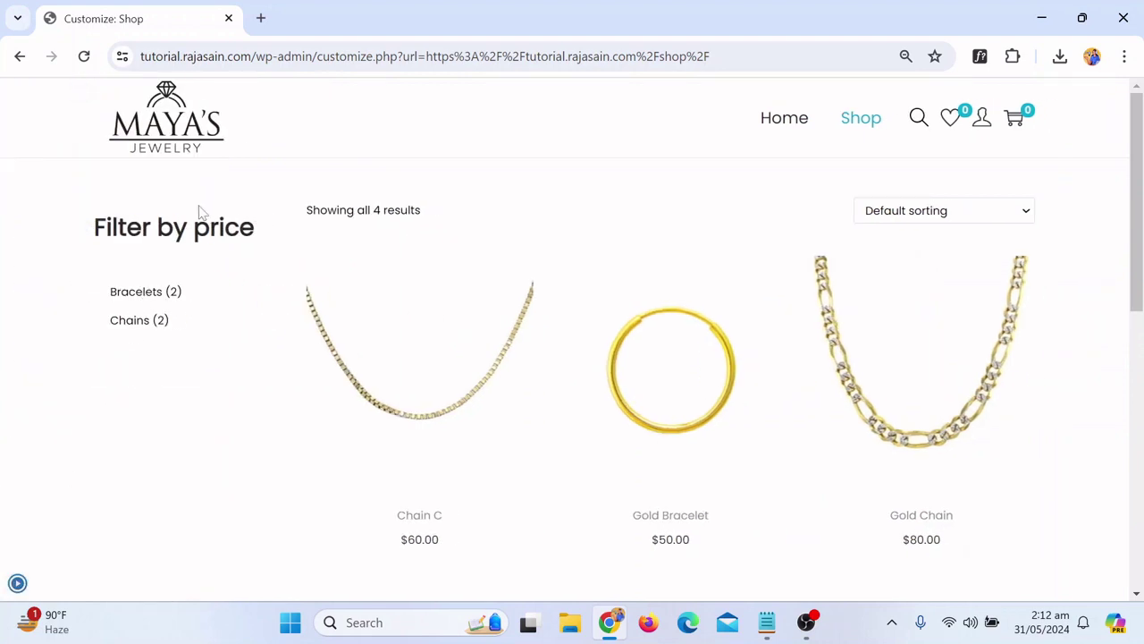
{"action": "left_click_drag", "start_coordinate": [95, 227], "coordinate": [268, 227]}
{"action": "left_click", "coordinate": [197, 253]}
{"action": "left_click_drag", "start_coordinate": [95, 227], "coordinate": [258, 227]}
{"action": "left_click", "coordinate": [99, 362]}
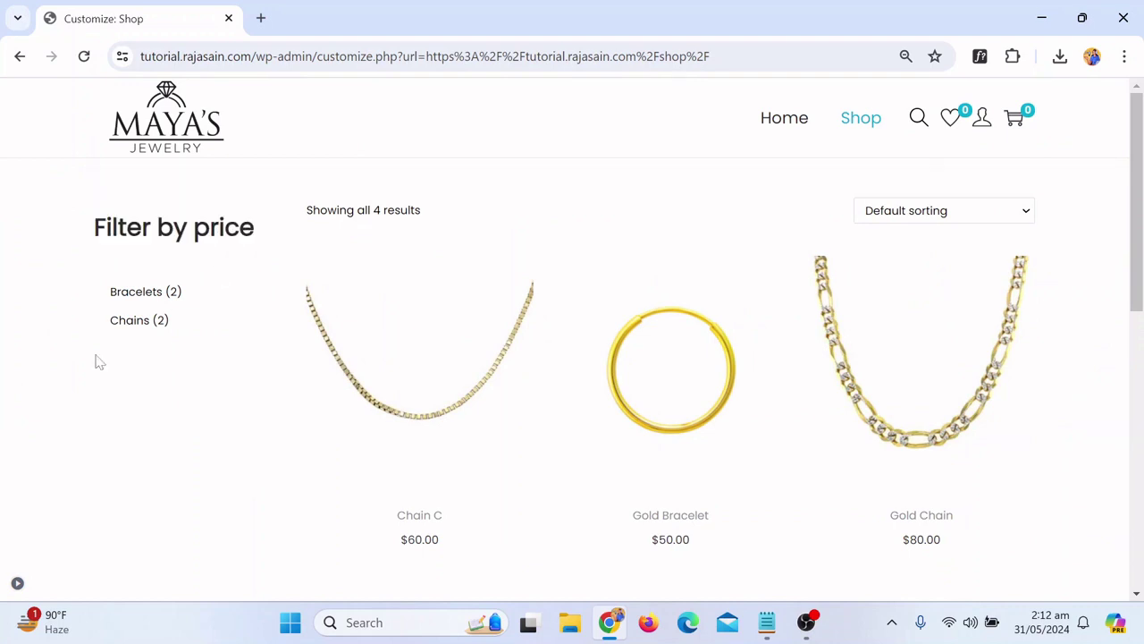
{"action": "left_click", "coordinate": [18, 582]}
Add a Product Search block to the Woocommerce Sidebar below the product categories list
{"action": "left_click", "coordinate": [135, 413]}
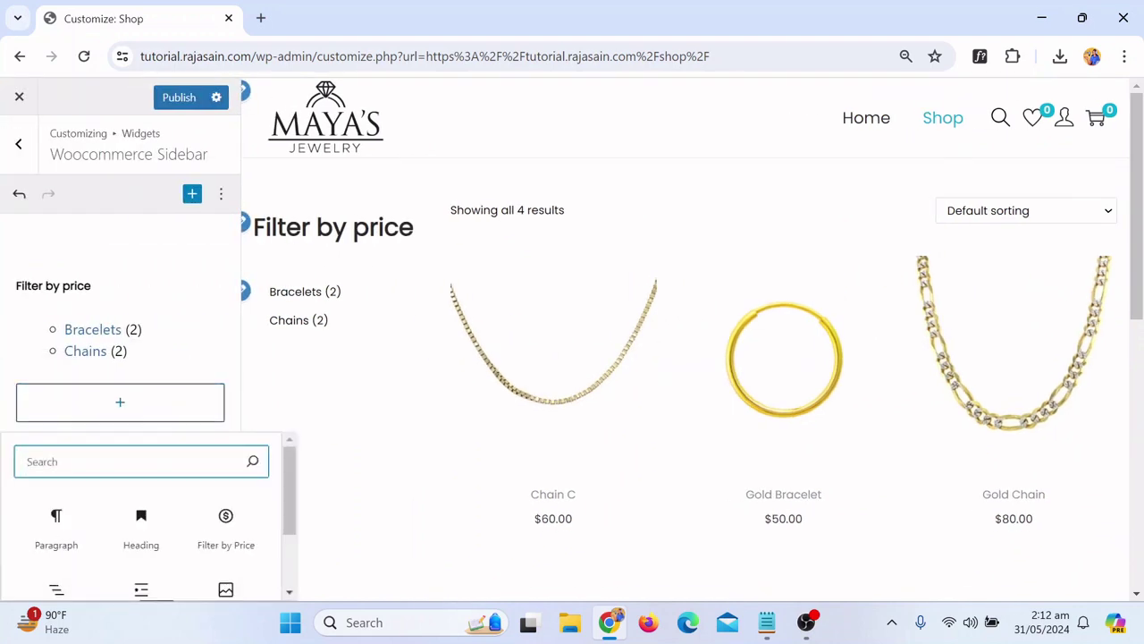
{"action": "type", "text": "sear"}
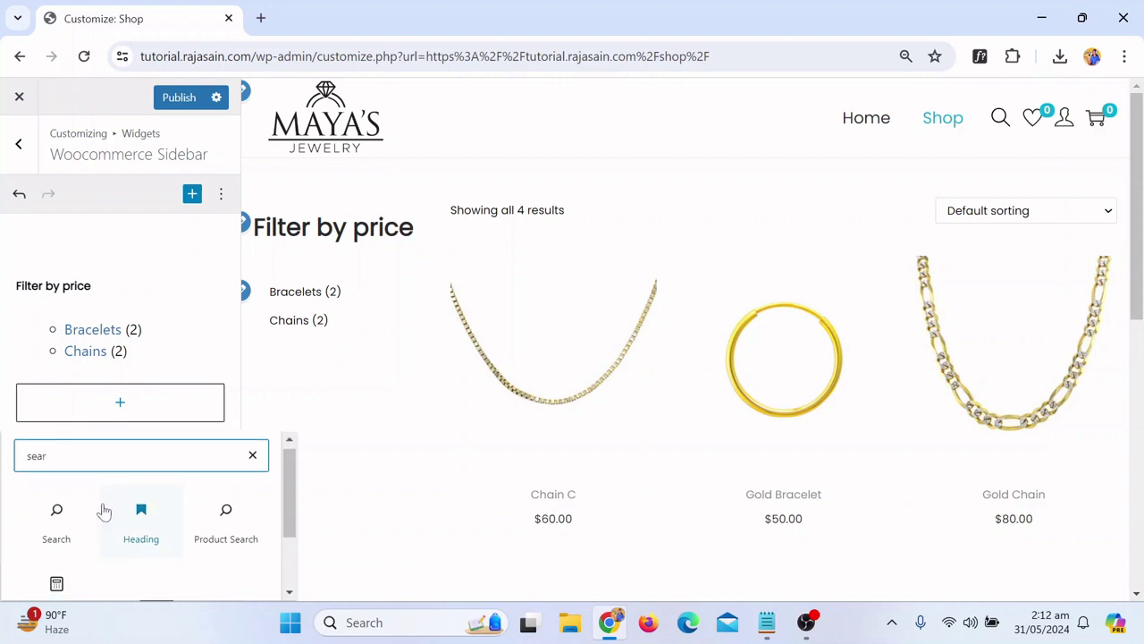
{"action": "scroll", "coordinate": [128, 512], "scroll_direction": "down", "scroll_amount": 1}
{"action": "left_click", "coordinate": [228, 460]}
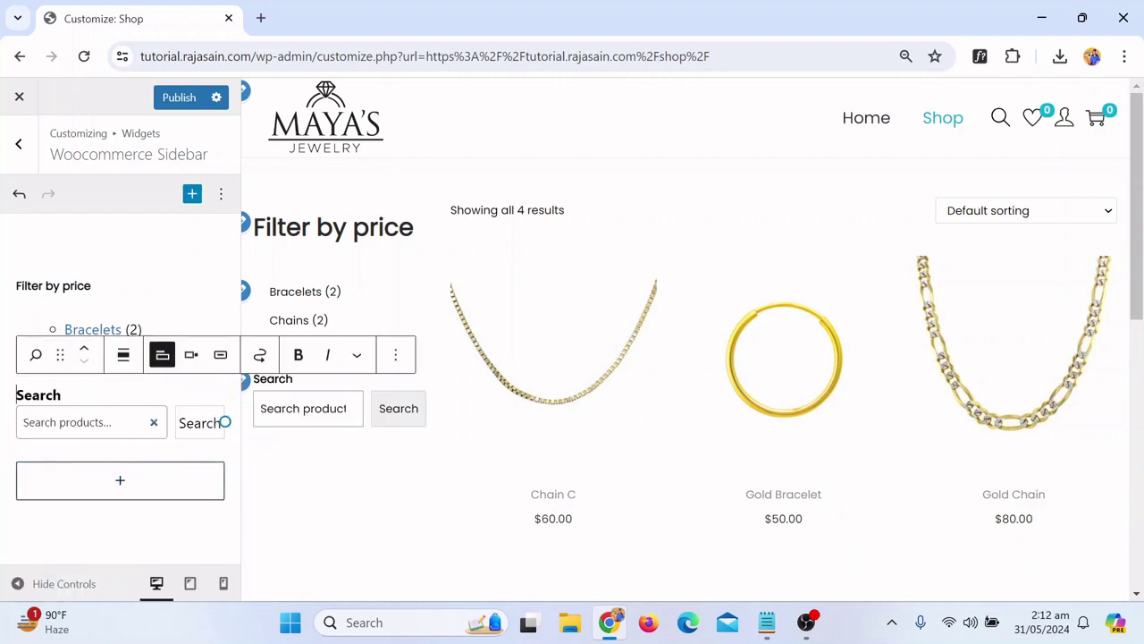
{"action": "left_click", "coordinate": [154, 307]}
{"action": "left_click", "coordinate": [154, 422]}
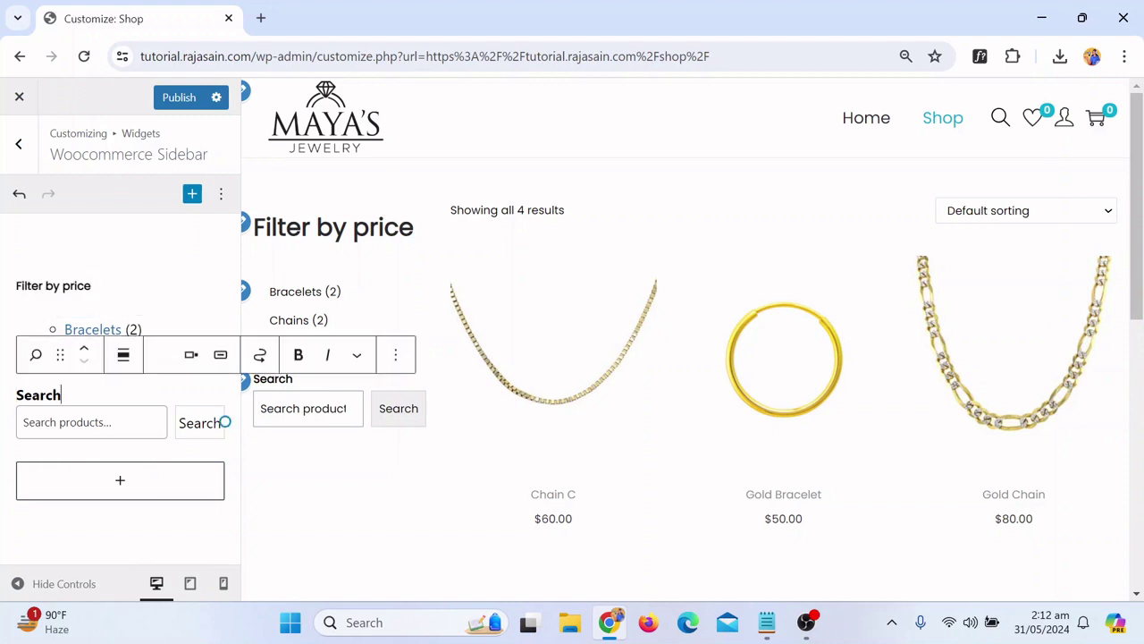
Move the product search block above Filter by price to the top of the sidebar, and publish the changes
{"action": "left_click", "coordinate": [90, 355]}
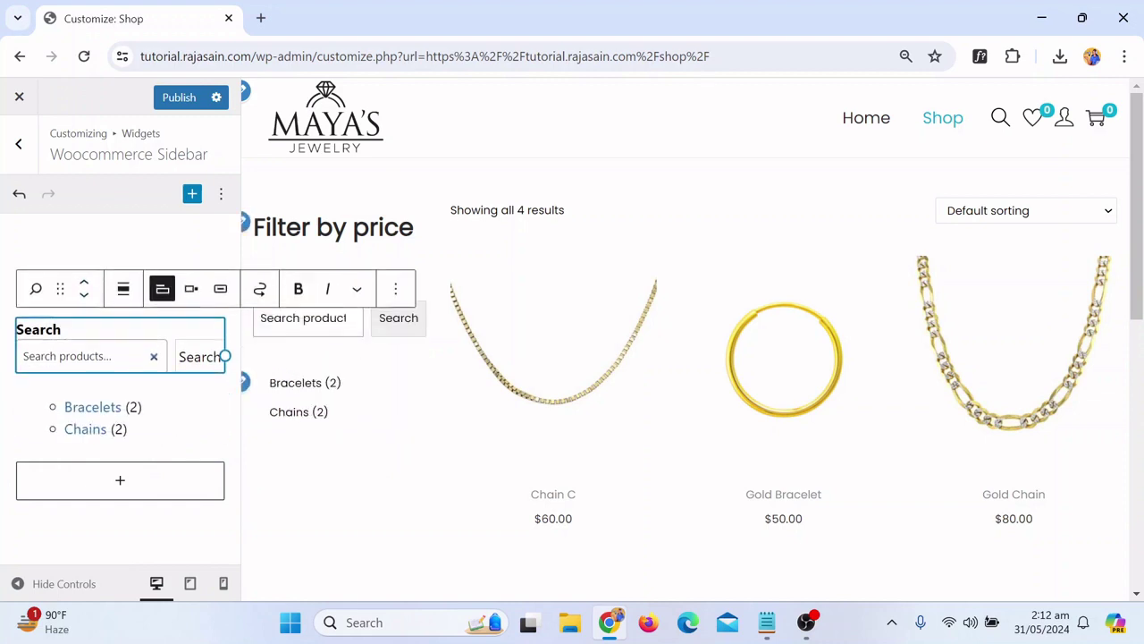
{"action": "left_click", "coordinate": [83, 289]}
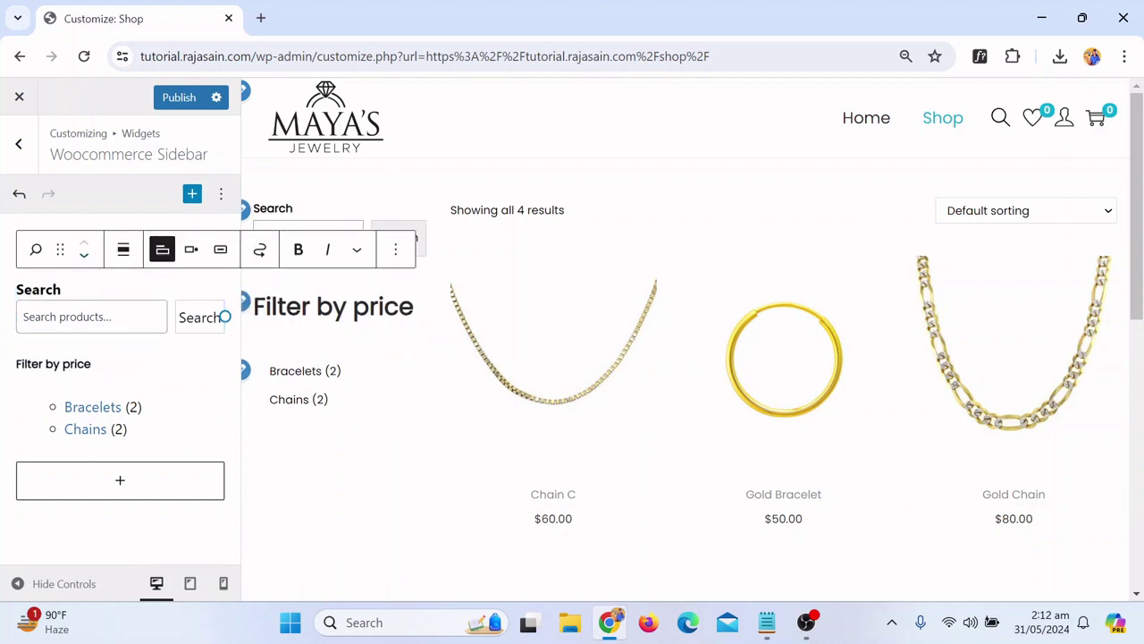
{"action": "left_click", "coordinate": [179, 103]}
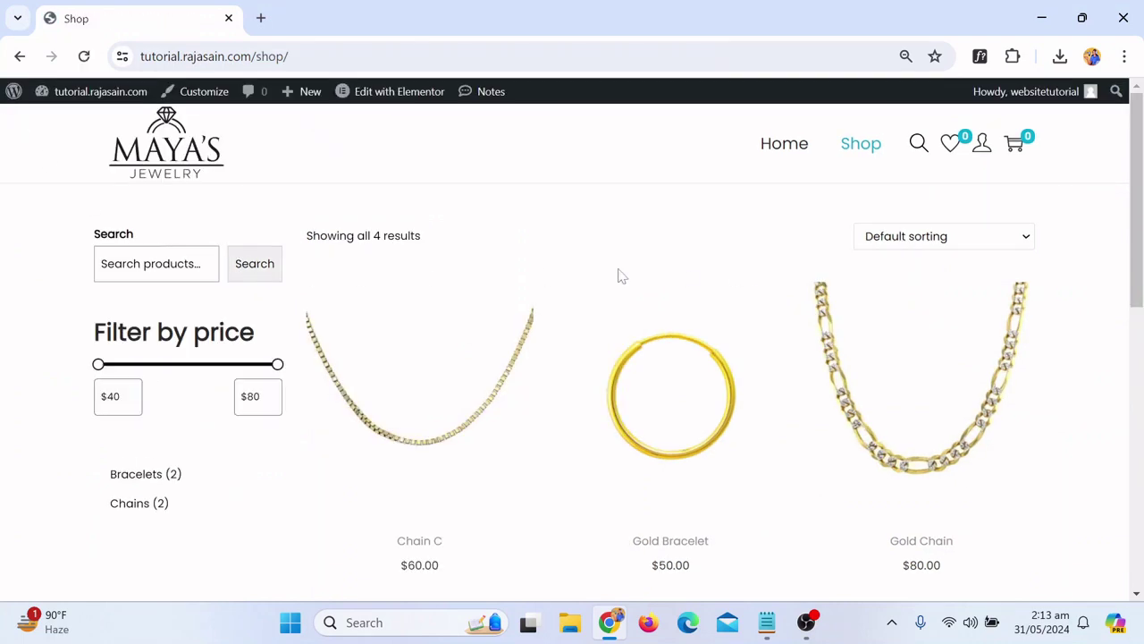
Examine the published Shop page's product grid and its search, price filter and category widgets, and reopen it in the customizer
{"action": "scroll", "coordinate": [617, 277], "scroll_direction": "down", "scroll_amount": 1}
{"action": "scroll", "coordinate": [358, 260], "scroll_direction": "up", "scroll_amount": 1}
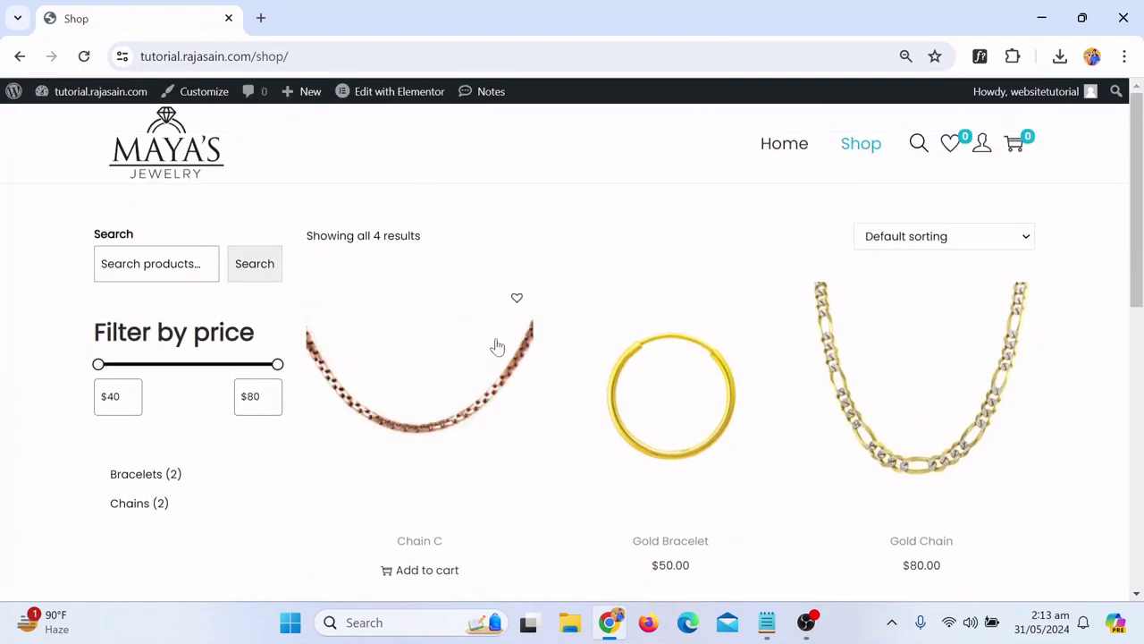
{"action": "scroll", "coordinate": [745, 319], "scroll_direction": "down", "scroll_amount": 2}
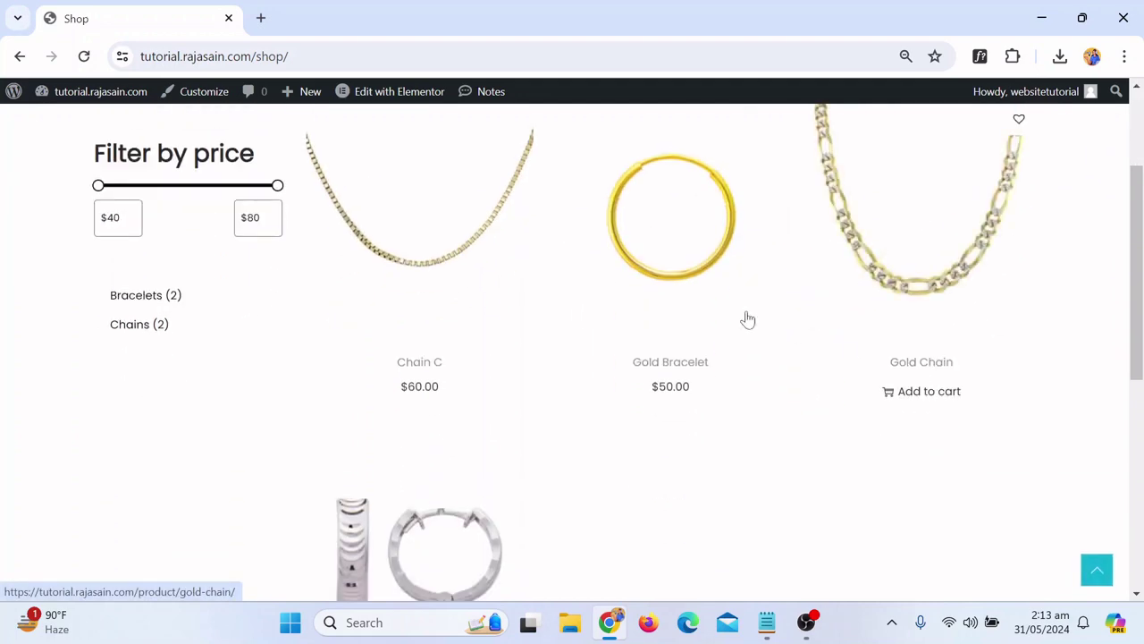
{"action": "scroll", "coordinate": [894, 475], "scroll_direction": "down", "scroll_amount": 3}
{"action": "scroll", "coordinate": [894, 476], "scroll_direction": "up", "scroll_amount": 5}
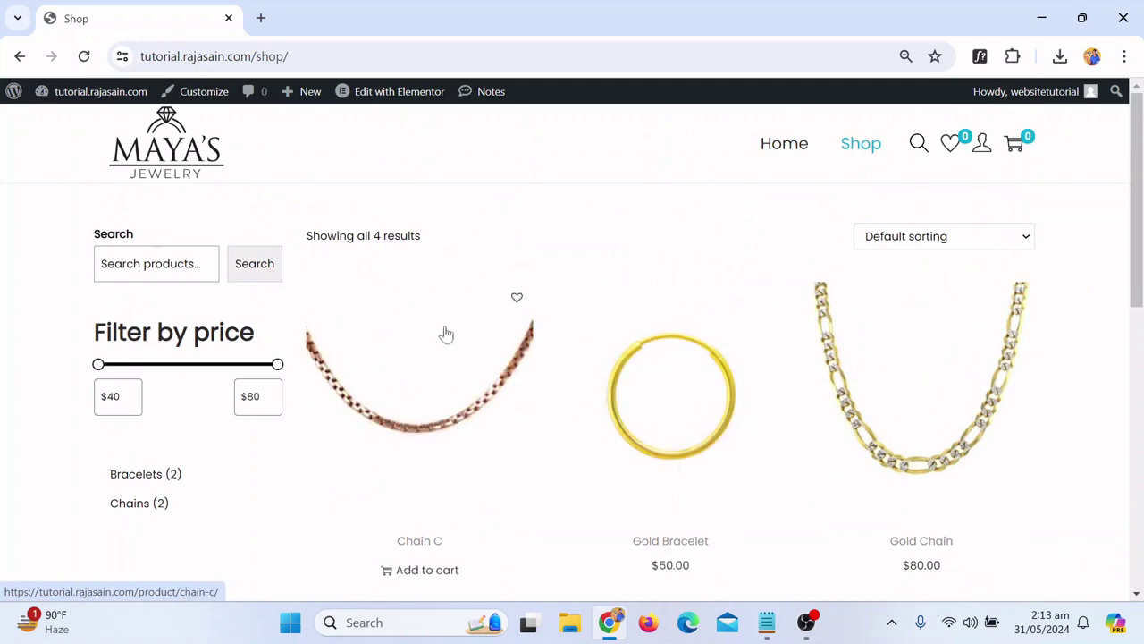
{"action": "scroll", "coordinate": [892, 384], "scroll_direction": "down", "scroll_amount": 2}
{"action": "scroll", "coordinate": [891, 384], "scroll_direction": "up", "scroll_amount": 2}
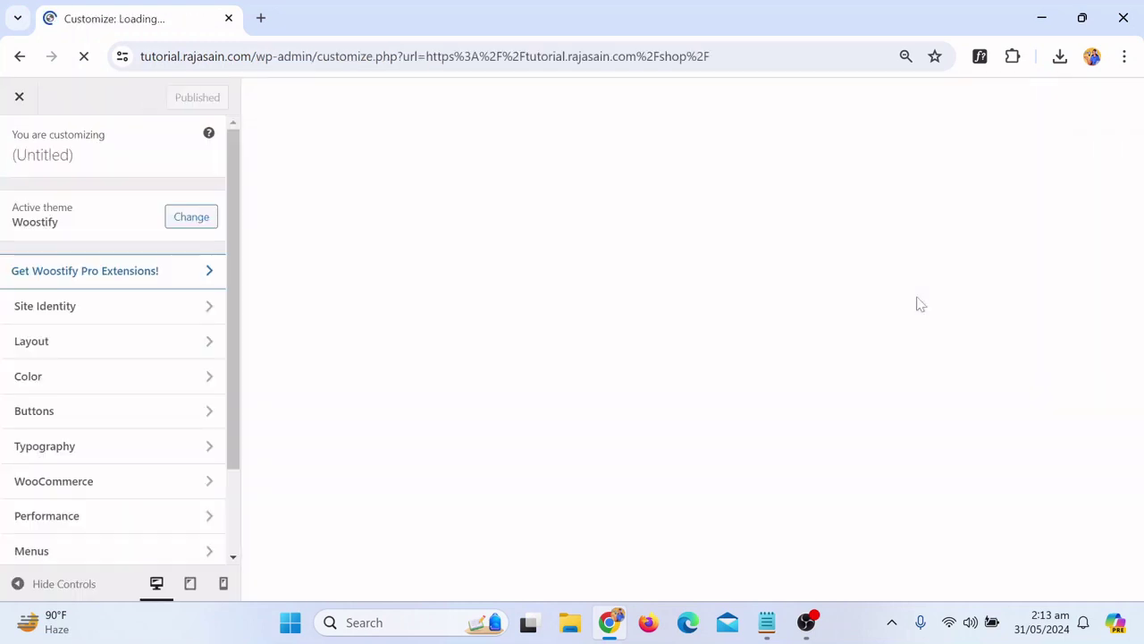
Switch the customizer preview to mobile and examine the shop page's filter control, sorting list and product layout
{"action": "left_click", "coordinate": [223, 585]}
{"action": "scroll", "coordinate": [768, 420], "scroll_direction": "down", "scroll_amount": 3}
{"action": "scroll", "coordinate": [718, 330], "scroll_direction": "up", "scroll_amount": 2}
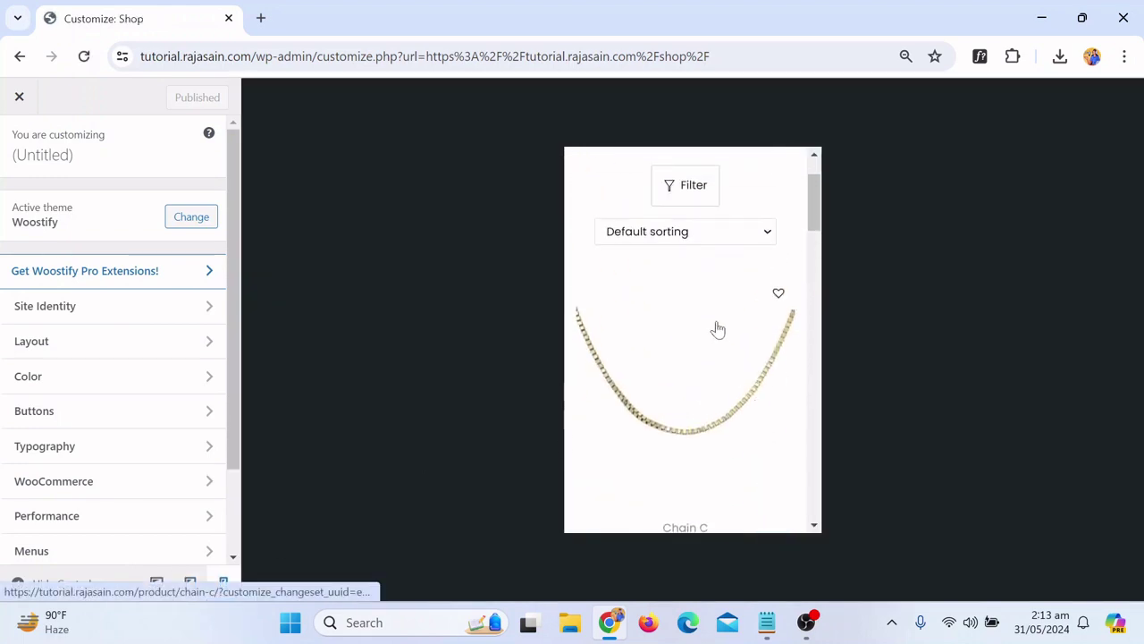
{"action": "scroll", "coordinate": [739, 426], "scroll_direction": "down", "scroll_amount": 2}
{"action": "scroll", "coordinate": [736, 421], "scroll_direction": "up", "scroll_amount": 3}
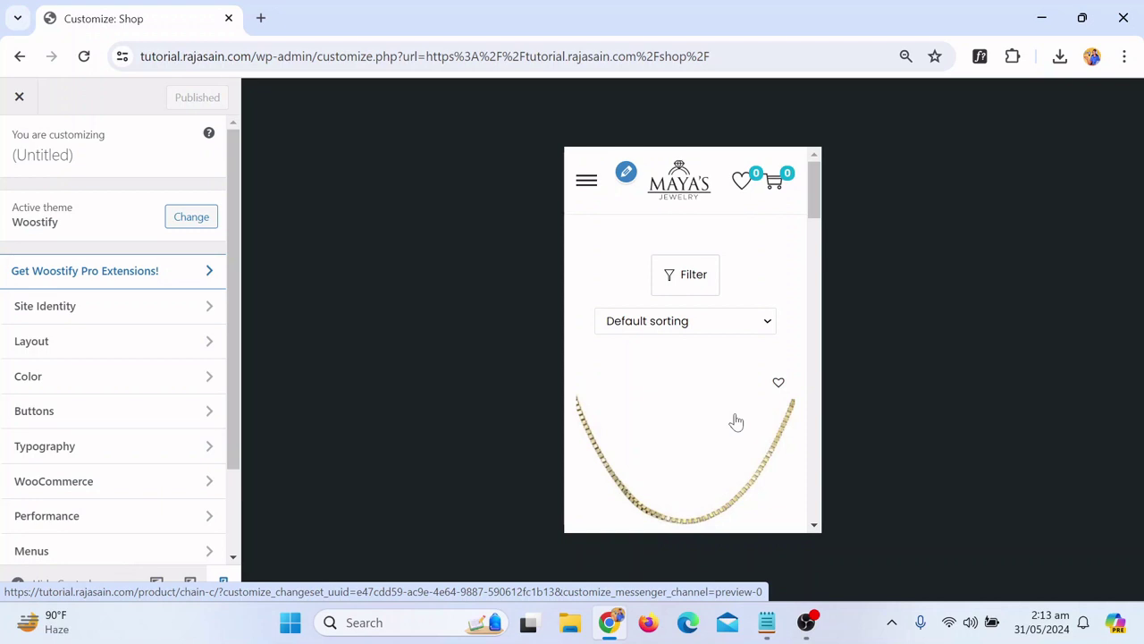
Set the WooCommerce Product Catalog's mobile Products Per Row to 2 and check the product layout in the preview
{"action": "left_click", "coordinate": [84, 482]}
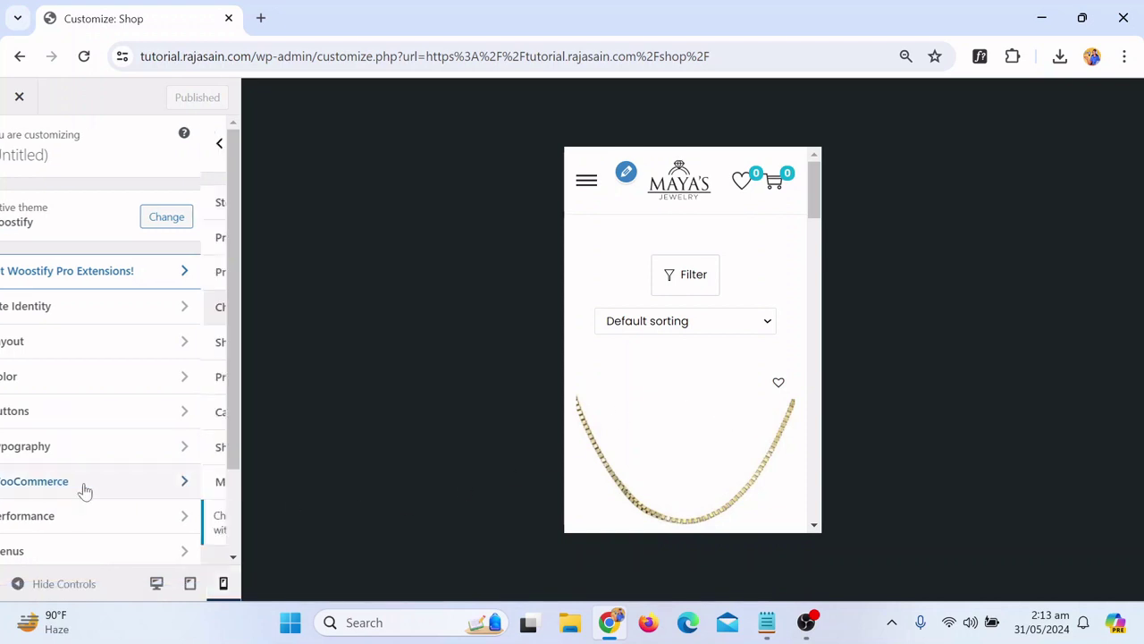
{"action": "left_click", "coordinate": [95, 240]}
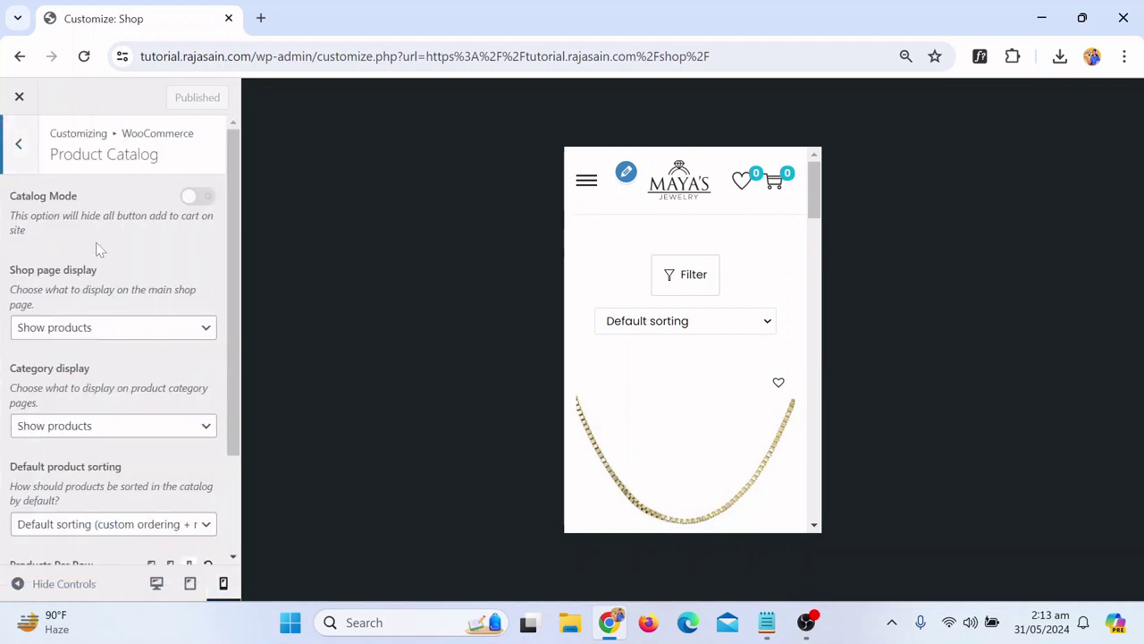
{"action": "scroll", "coordinate": [159, 370], "scroll_direction": "down", "scroll_amount": 3}
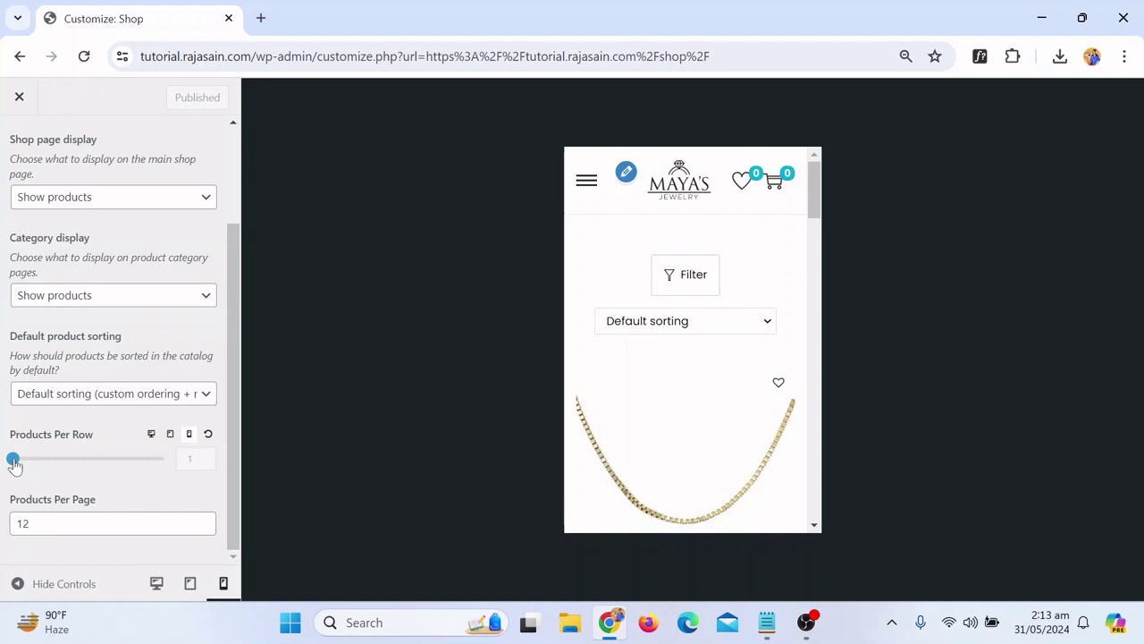
{"action": "left_click_drag", "start_coordinate": [14, 459], "coordinate": [93, 459]}
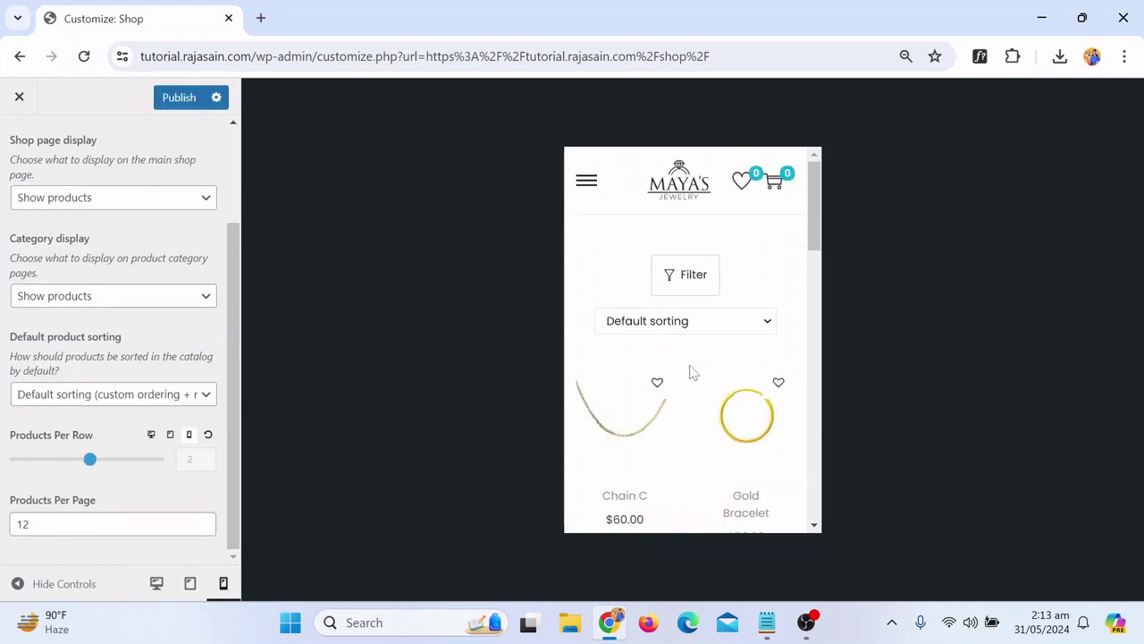
{"action": "scroll", "coordinate": [749, 416], "scroll_direction": "down", "scroll_amount": 2}
{"action": "scroll", "coordinate": [739, 307], "scroll_direction": "up", "scroll_amount": 1}
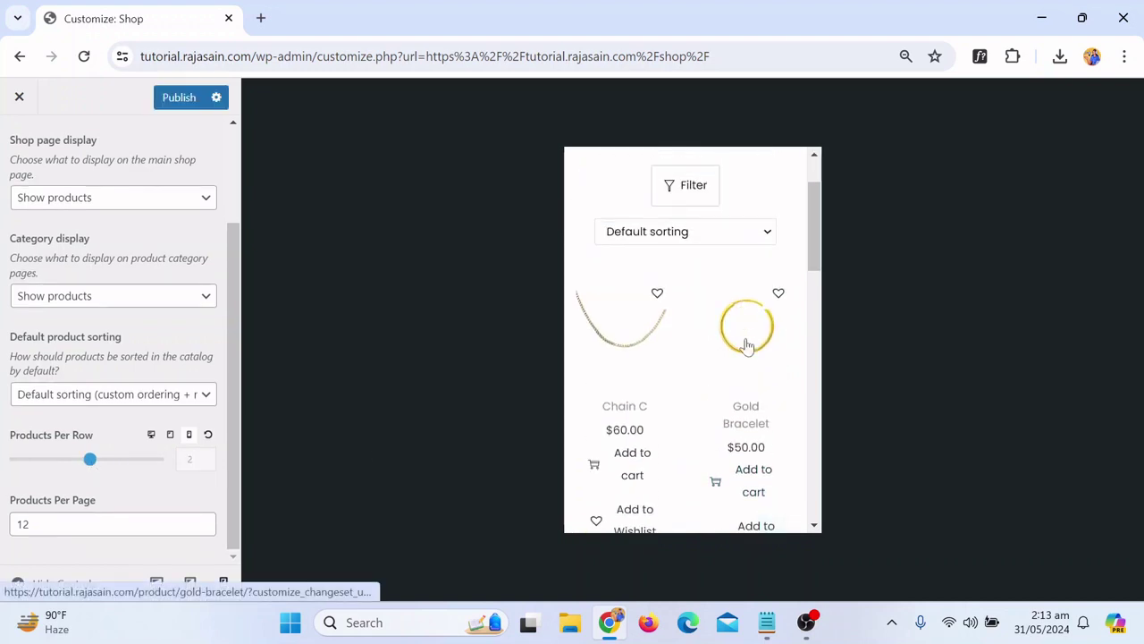
{"action": "scroll", "coordinate": [749, 375], "scroll_direction": "down", "scroll_amount": 2}
{"action": "scroll", "coordinate": [742, 380], "scroll_direction": "up", "scroll_amount": 4}
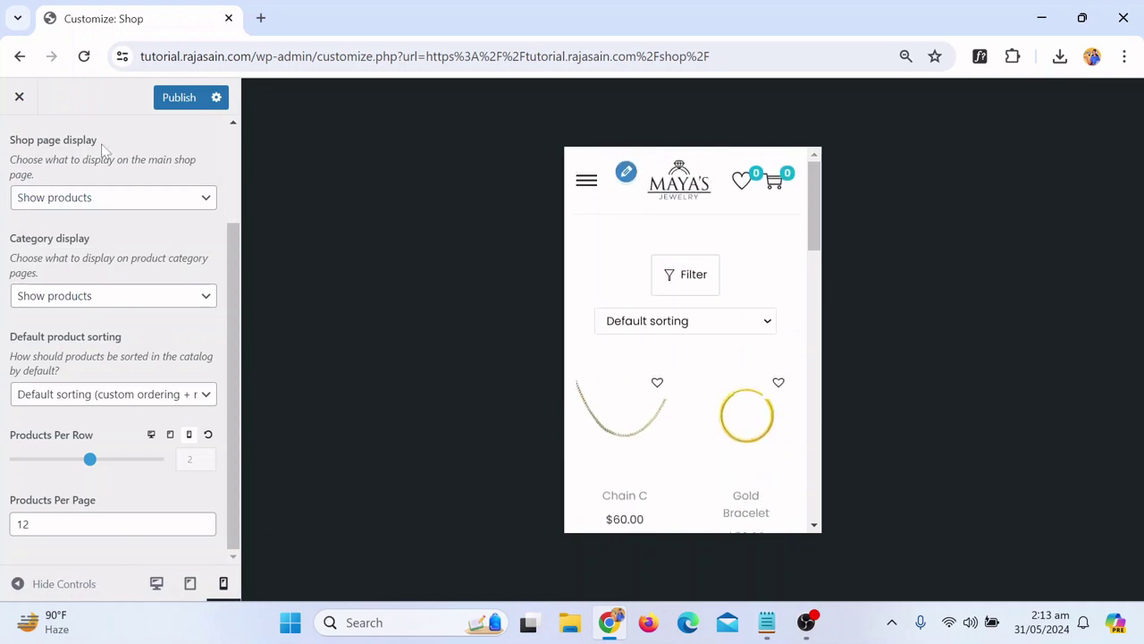
Publish the product catalog change and close the customizer to review the live Shop page
{"action": "left_click", "coordinate": [176, 97]}
{"action": "scroll", "coordinate": [667, 327], "scroll_direction": "down", "scroll_amount": 2}
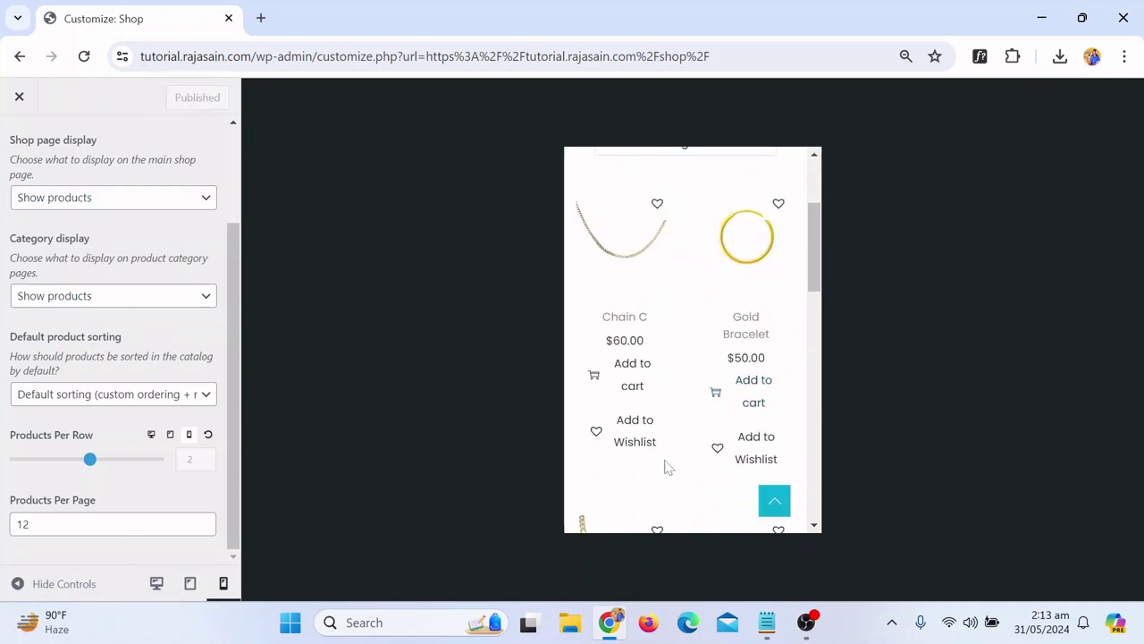
{"action": "left_click", "coordinate": [19, 98]}
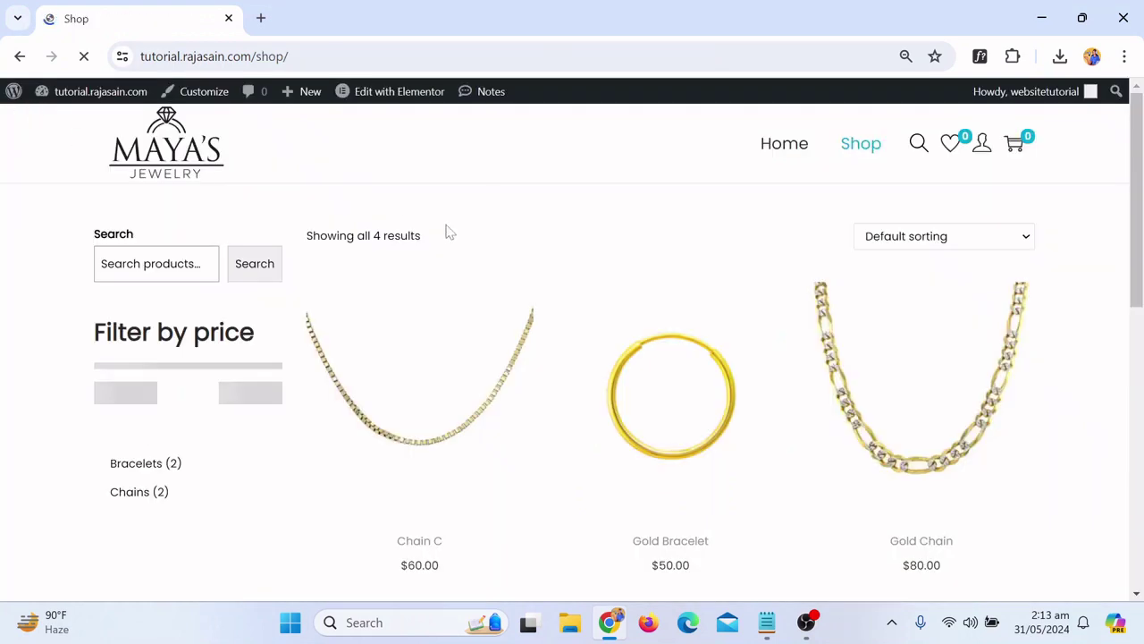
{"action": "scroll", "coordinate": [550, 262], "scroll_direction": "down", "scroll_amount": 3}
{"action": "scroll", "coordinate": [550, 262], "scroll_direction": "up", "scroll_amount": 3}
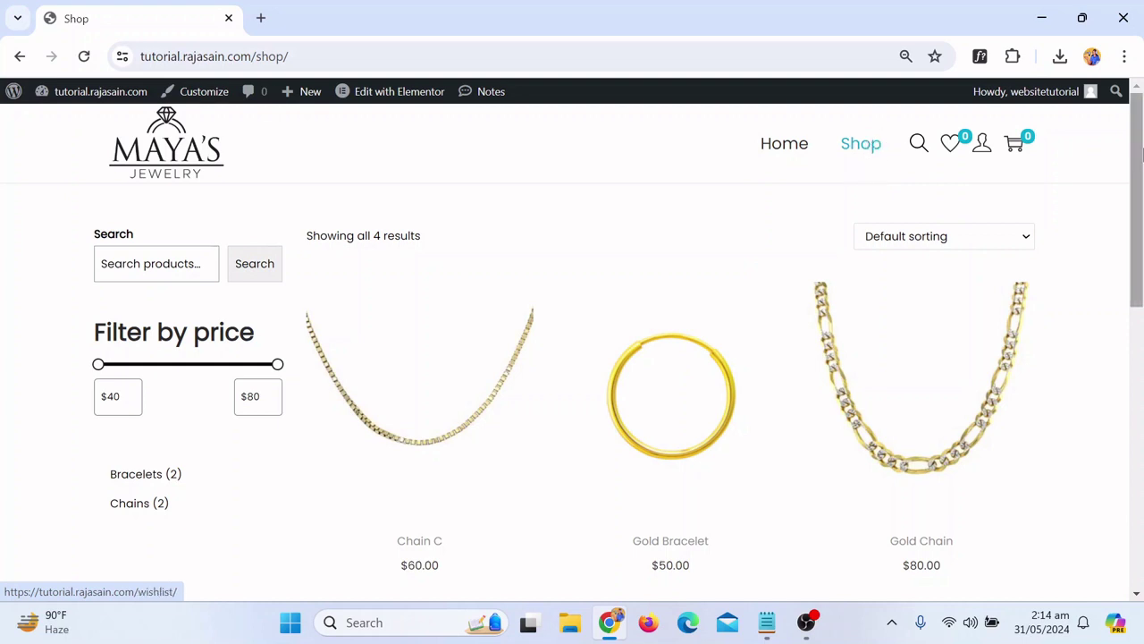
Go to the WordPress dashboard and open the Menus editor for the Primary Menu
{"action": "mouse_move", "coordinate": [83, 100]}
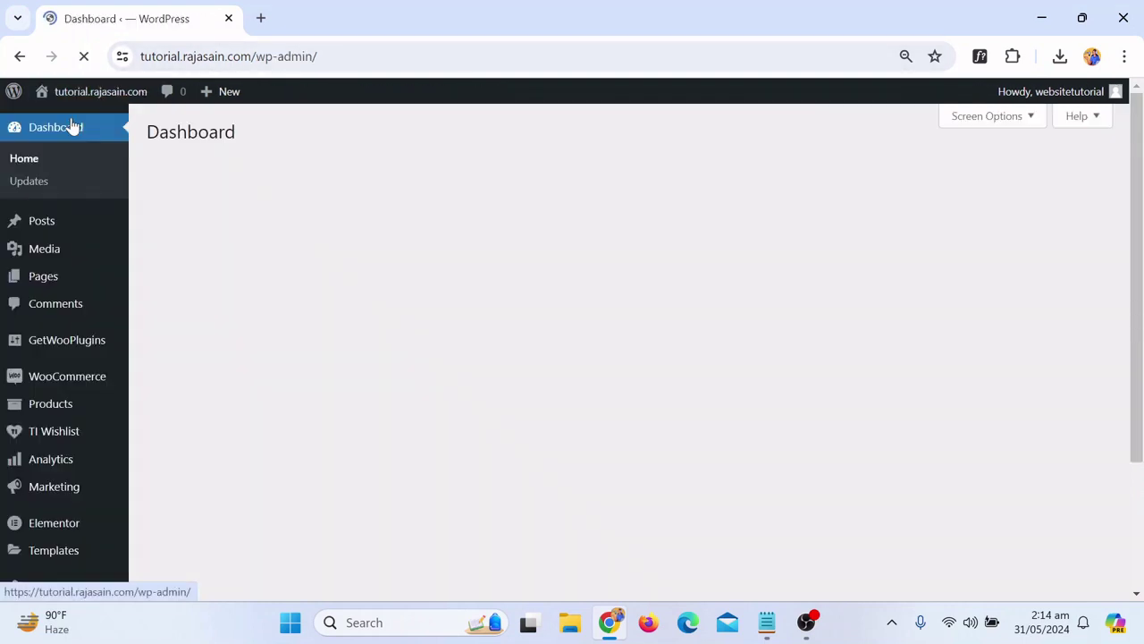
{"action": "scroll", "coordinate": [79, 441], "scroll_direction": "down", "scroll_amount": 1}
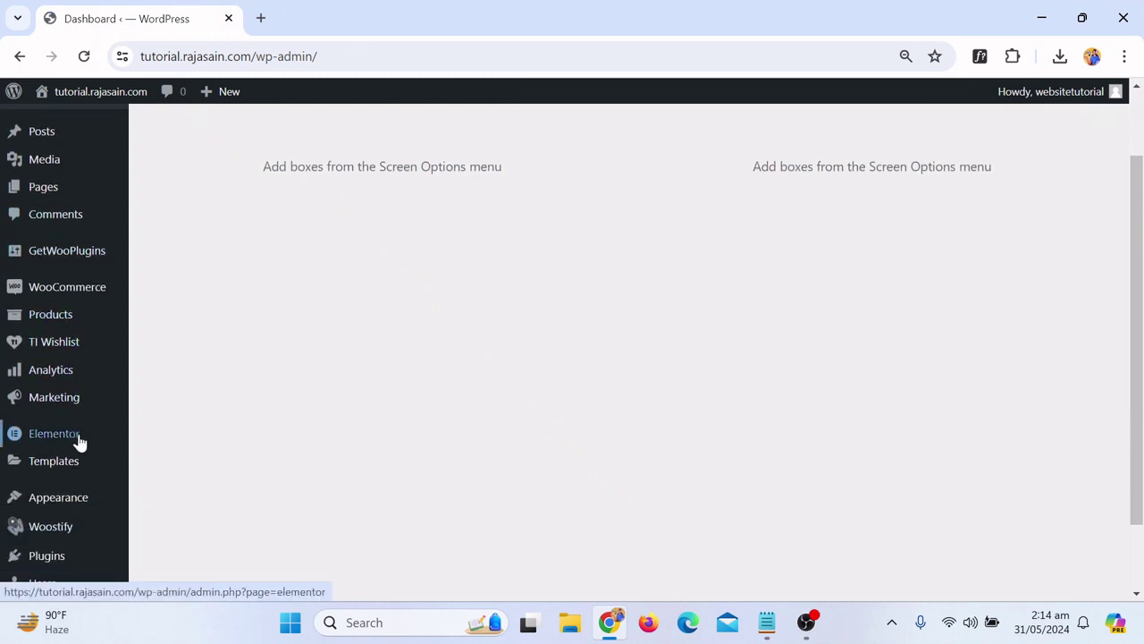
{"action": "mouse_move", "coordinate": [69, 498]}
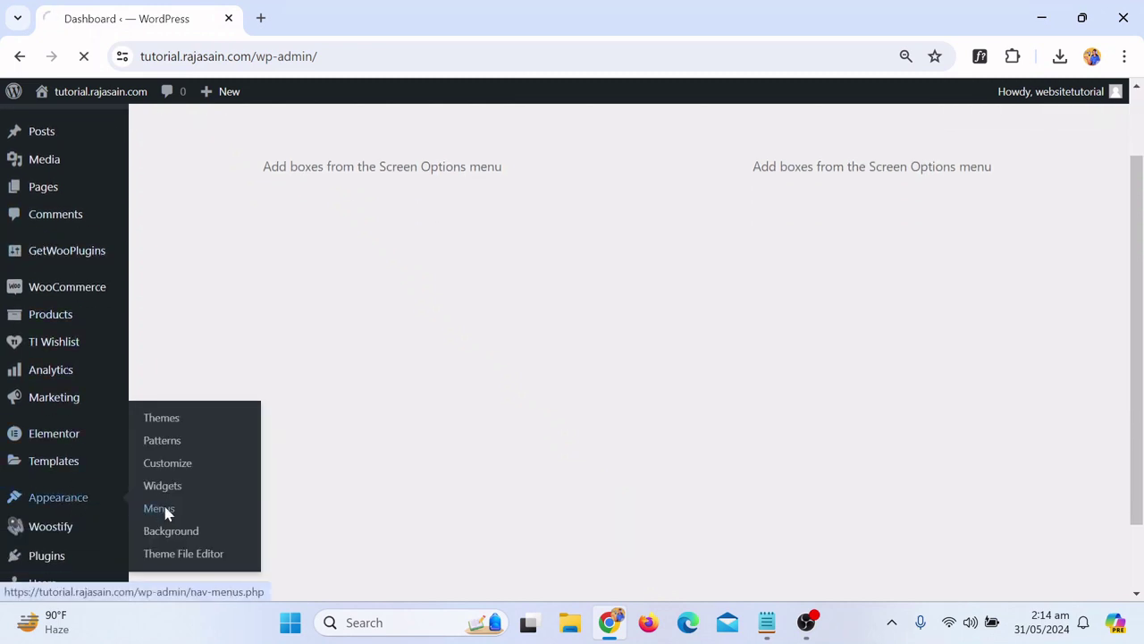
{"action": "scroll", "coordinate": [766, 473], "scroll_direction": "down", "scroll_amount": 2}
{"action": "scroll", "coordinate": [831, 234], "scroll_direction": "up", "scroll_amount": 2}
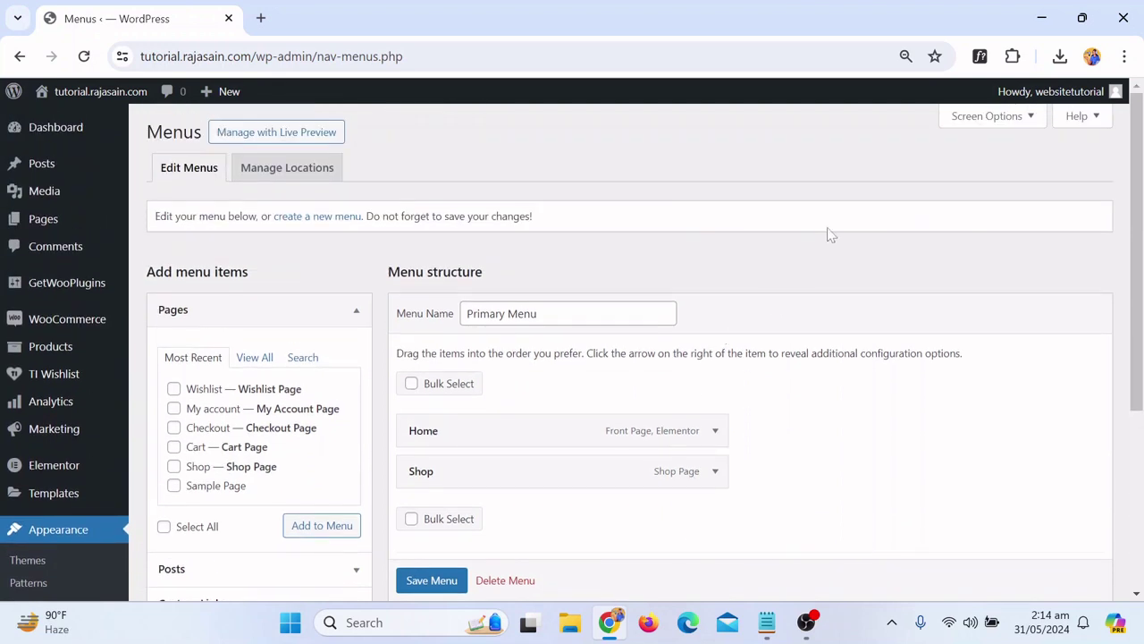
Enable Product categories in the Menus screen elements so they can be added as menu items
{"action": "left_click", "coordinate": [986, 118]}
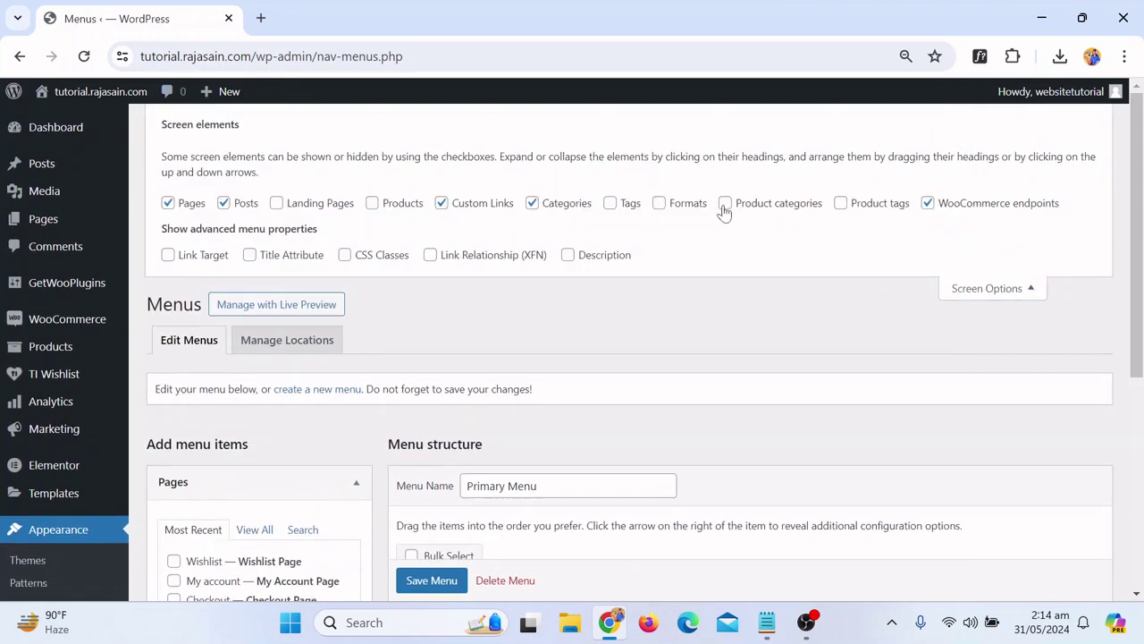
{"action": "left_click", "coordinate": [992, 290]}
{"action": "scroll", "coordinate": [626, 293], "scroll_direction": "down", "scroll_amount": 3}
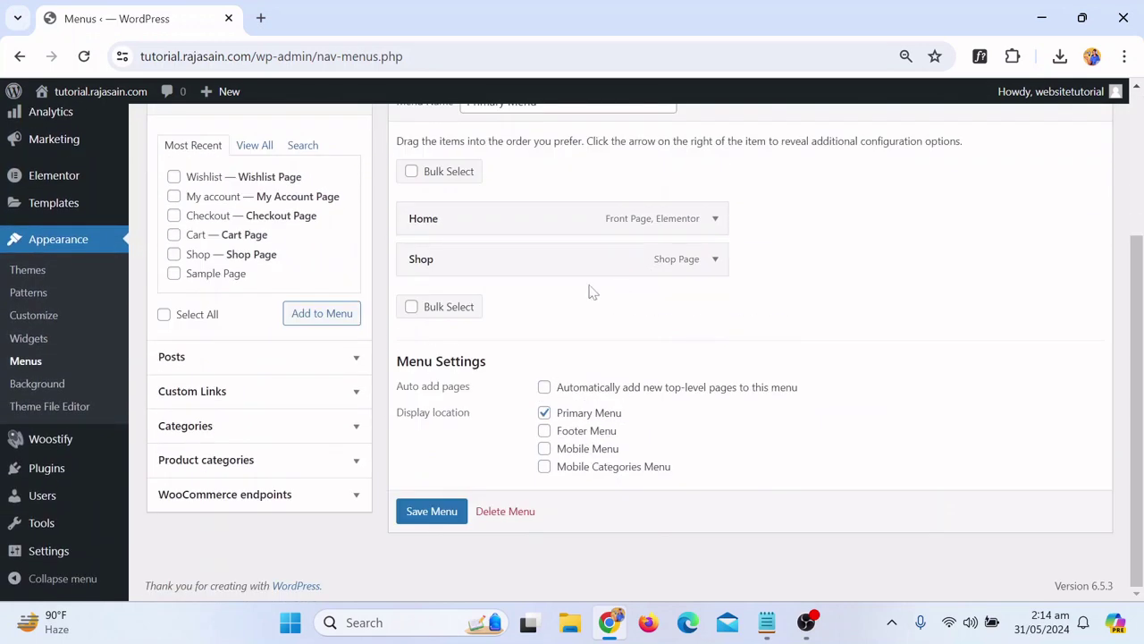
Add the Bracelets and Chains product categories to the Primary Menu as sub items of Shop, and save the menu
{"action": "left_click", "coordinate": [211, 470]}
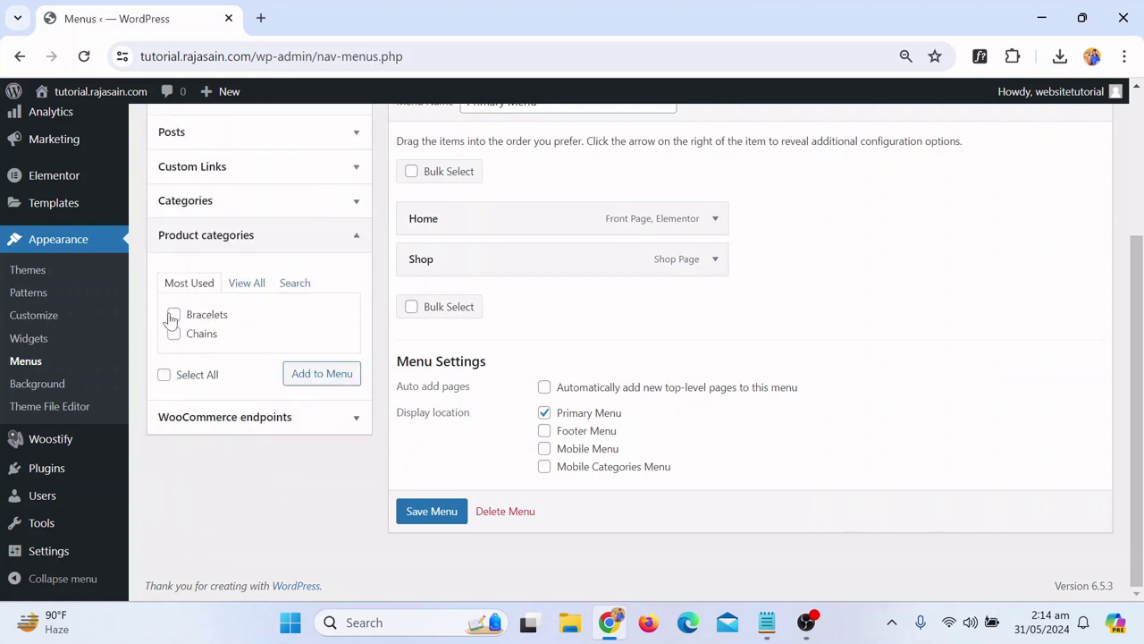
{"action": "left_click", "coordinate": [295, 373]}
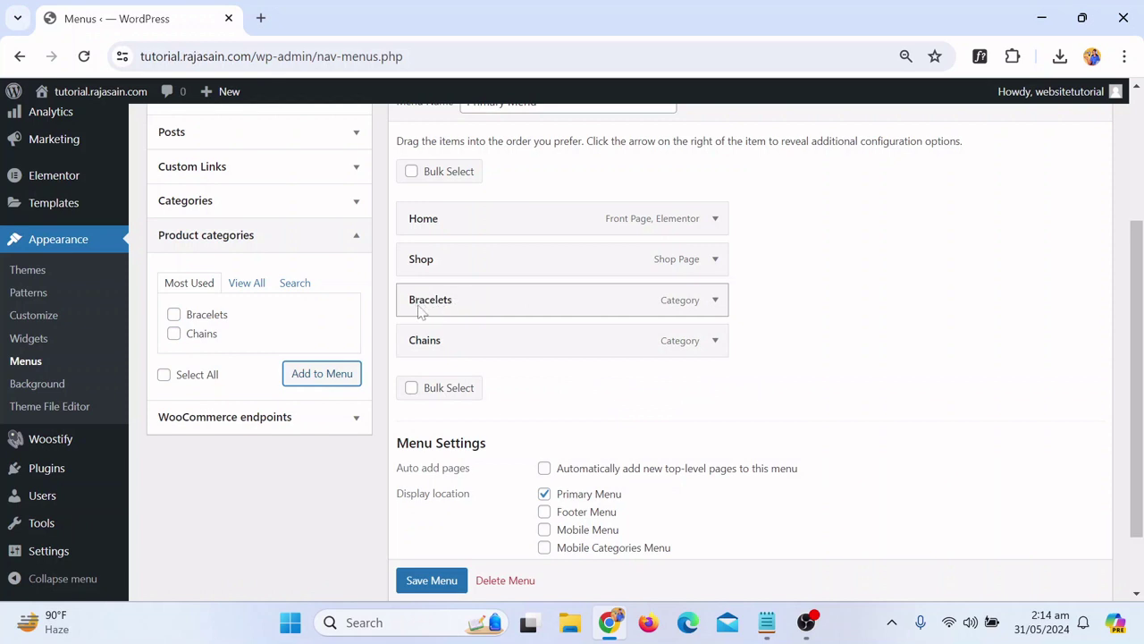
{"action": "left_click_drag", "start_coordinate": [420, 310], "coordinate": [447, 310]}
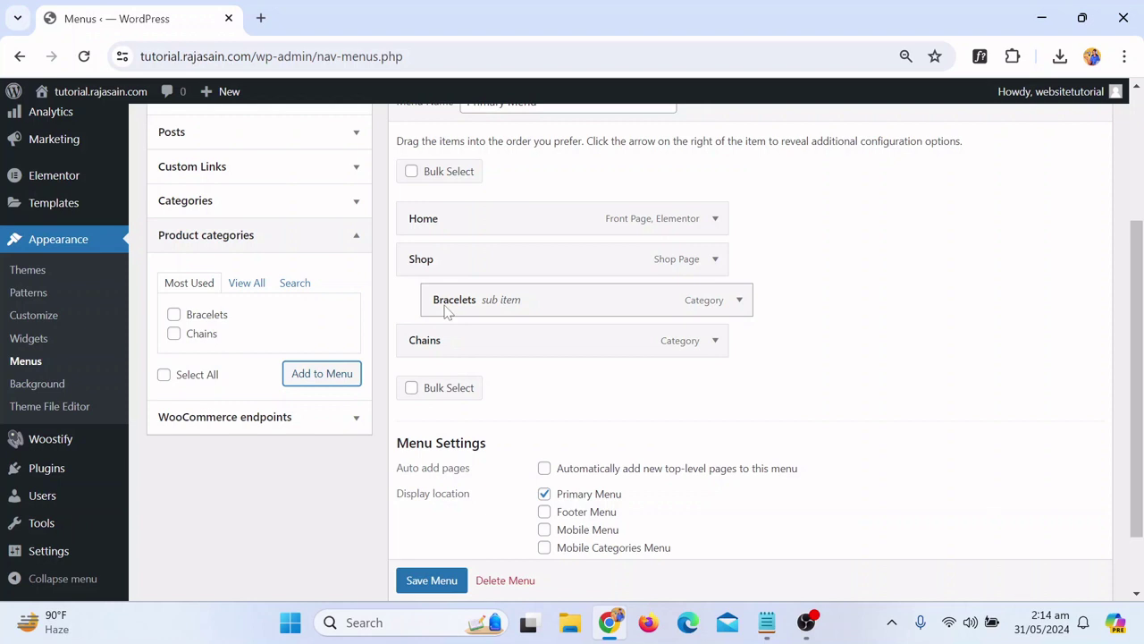
{"action": "left_click_drag", "start_coordinate": [442, 342], "coordinate": [475, 352]}
{"action": "scroll", "coordinate": [459, 462], "scroll_direction": "down", "scroll_amount": 2}
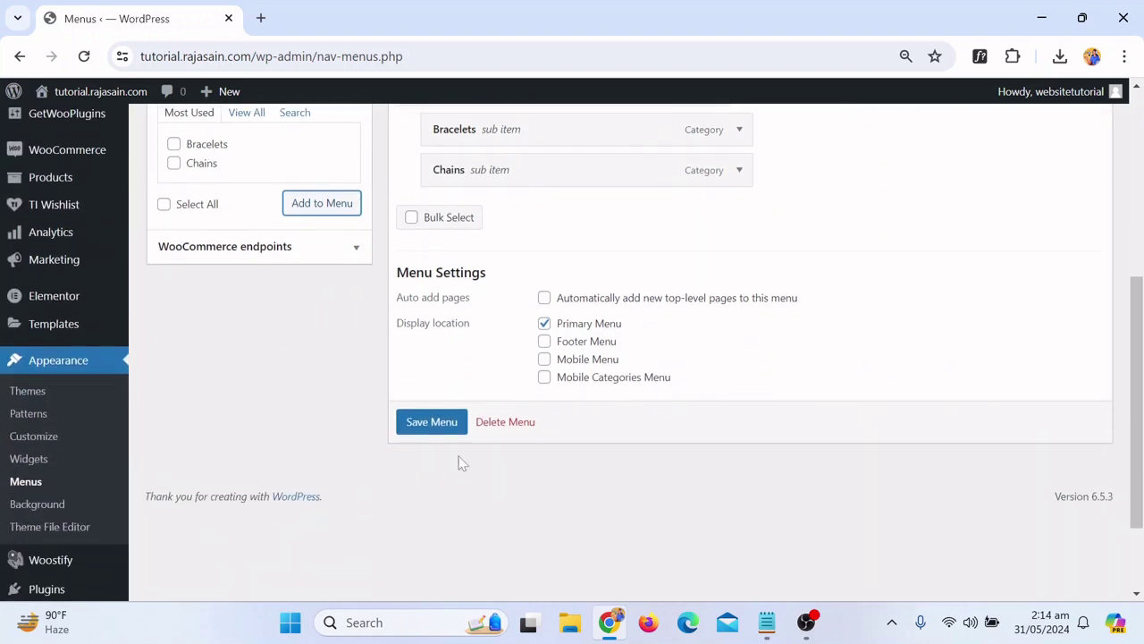
{"action": "left_click", "coordinate": [434, 421]}
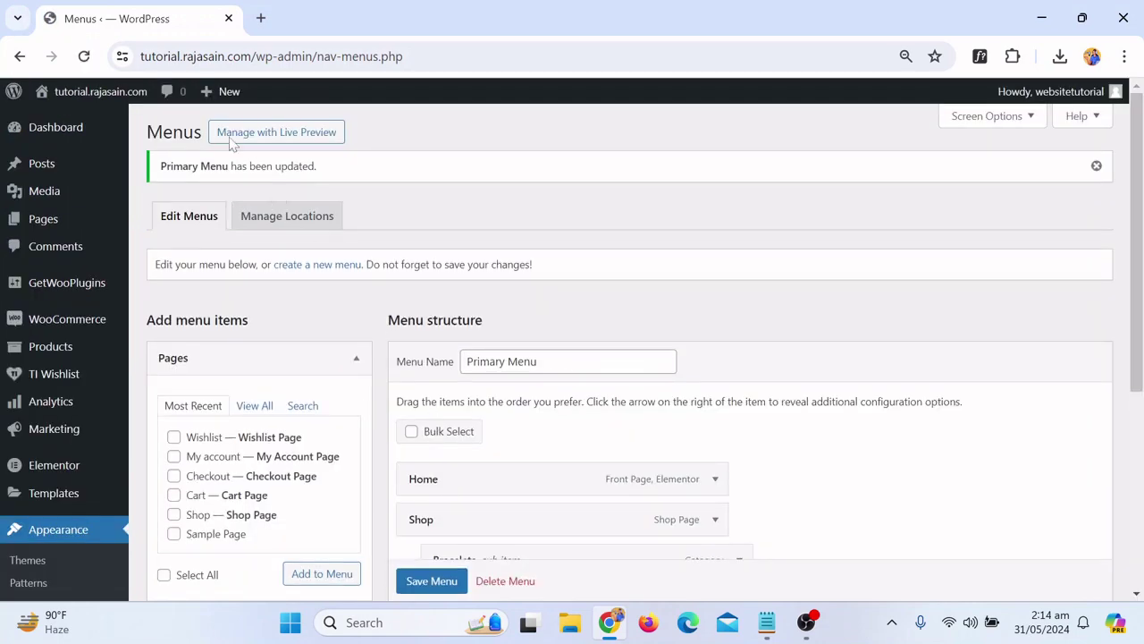
Visit the live site and examine the Bracelets category page reached through the Shop submenu in the header
{"action": "left_click", "coordinate": [57, 121]}
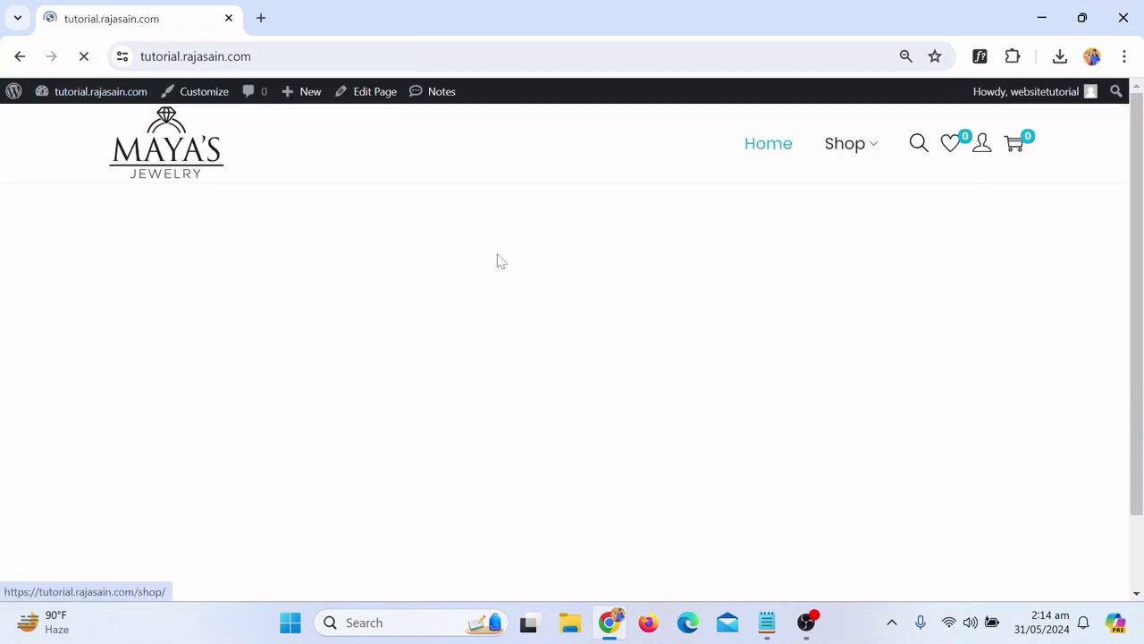
{"action": "mouse_move", "coordinate": [860, 150]}
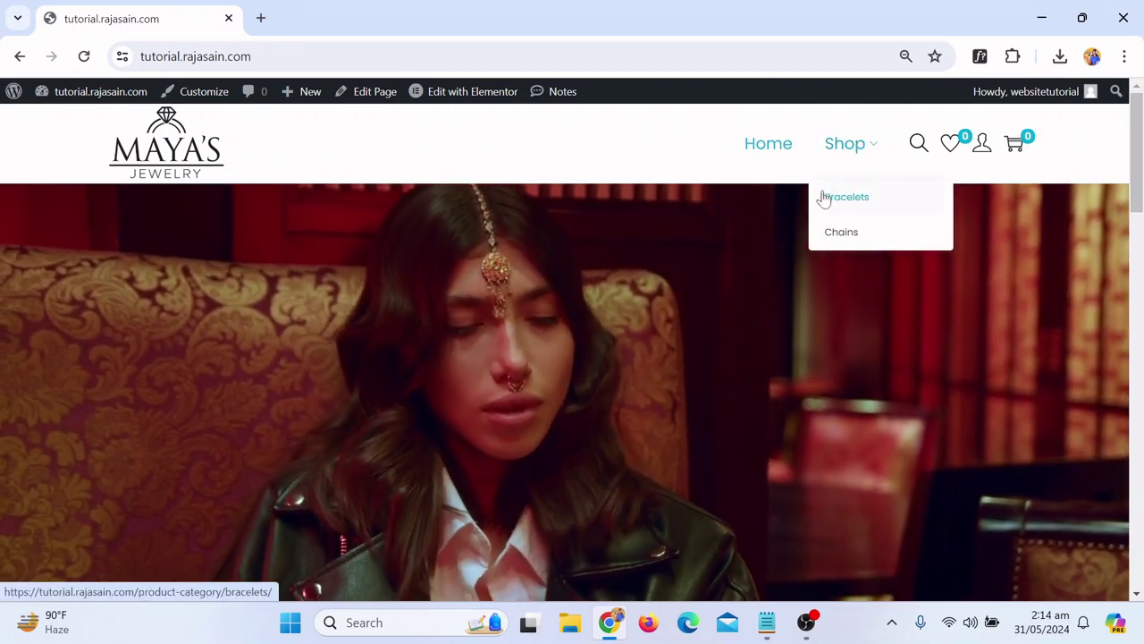
{"action": "left_click", "coordinate": [849, 204]}
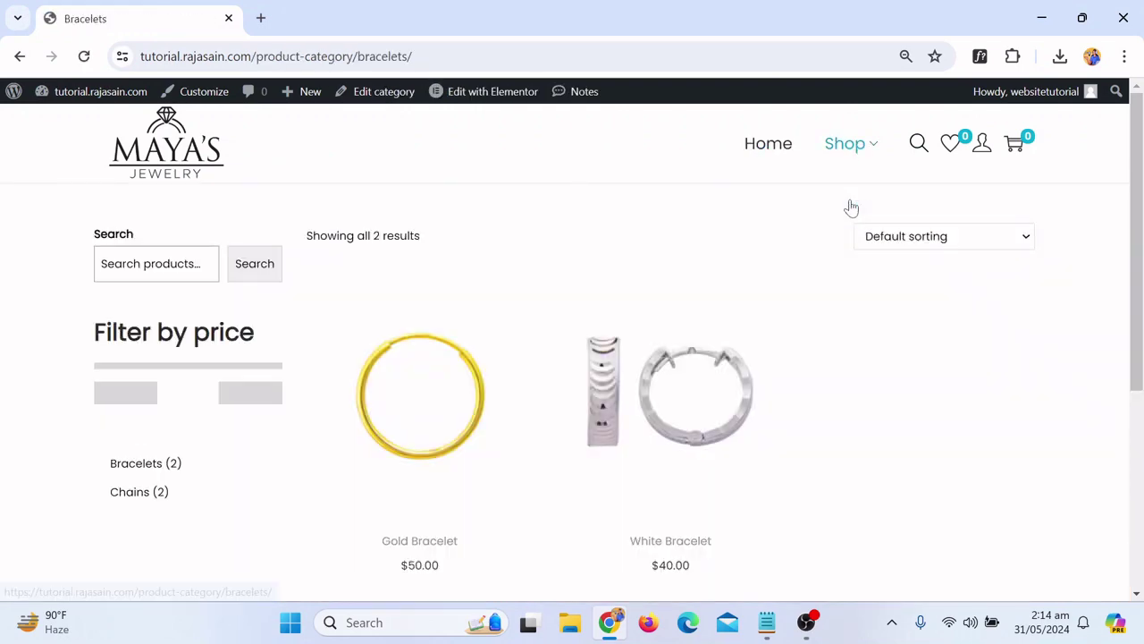
{"action": "scroll", "coordinate": [581, 393], "scroll_direction": "down", "scroll_amount": 1}
{"action": "scroll", "coordinate": [1091, 370], "scroll_direction": "down", "scroll_amount": 3}
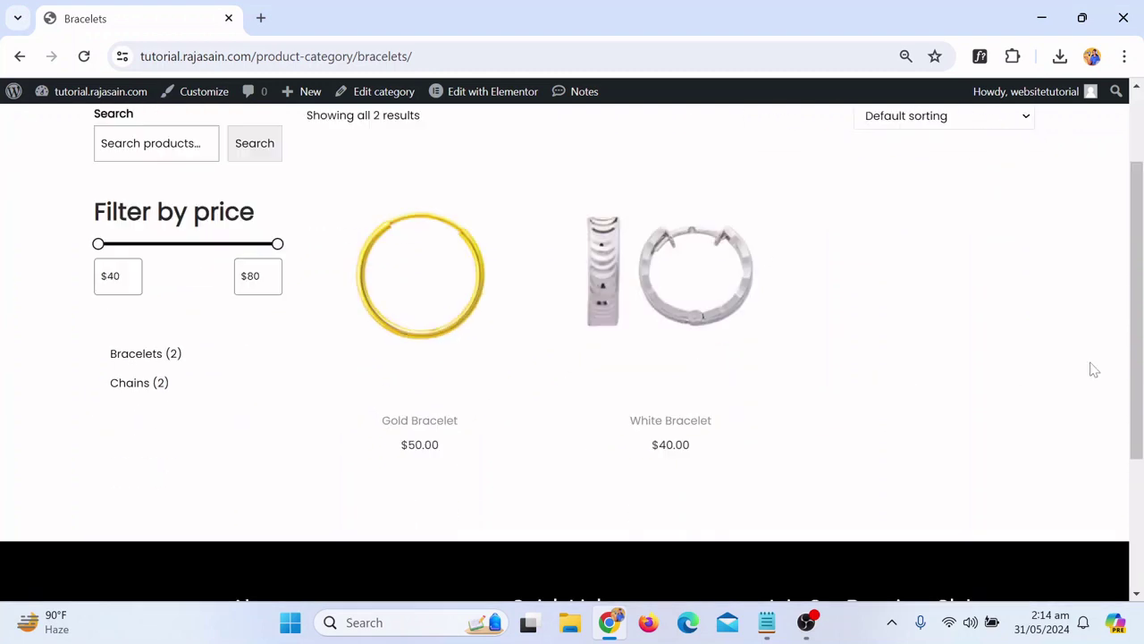
Examine the Shop submenu under Quick Links in the footer of the Bracelets page
{"action": "left_click_drag", "start_coordinate": [1141, 374], "coordinate": [478, 531]}
{"action": "mouse_move", "coordinate": [574, 452]}
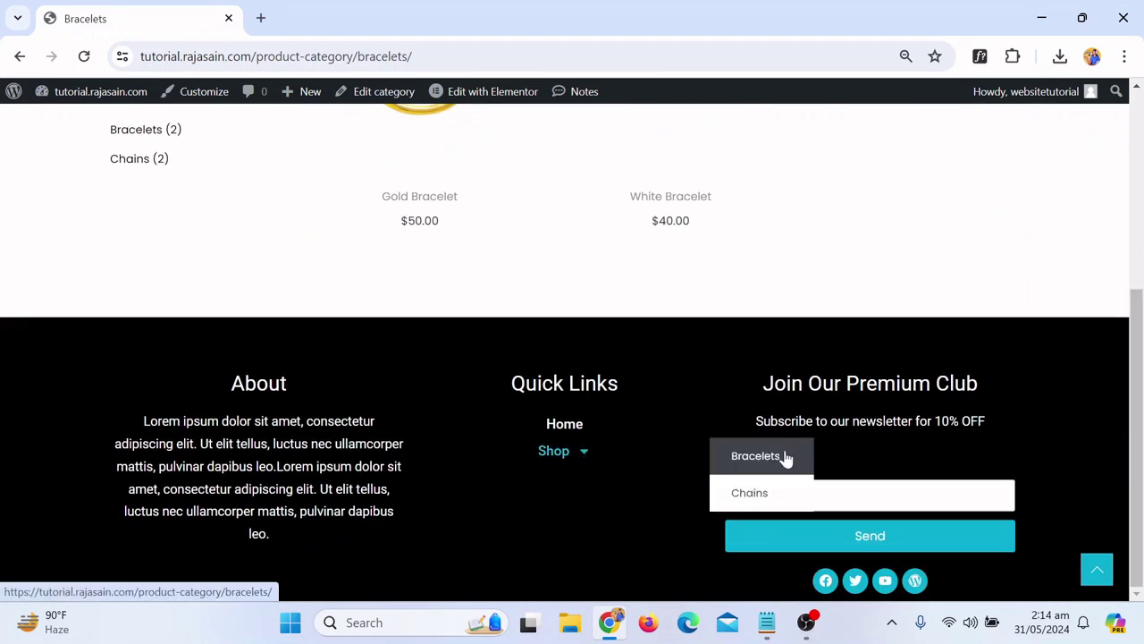
{"action": "scroll", "coordinate": [584, 455], "scroll_direction": "up", "scroll_amount": 10}
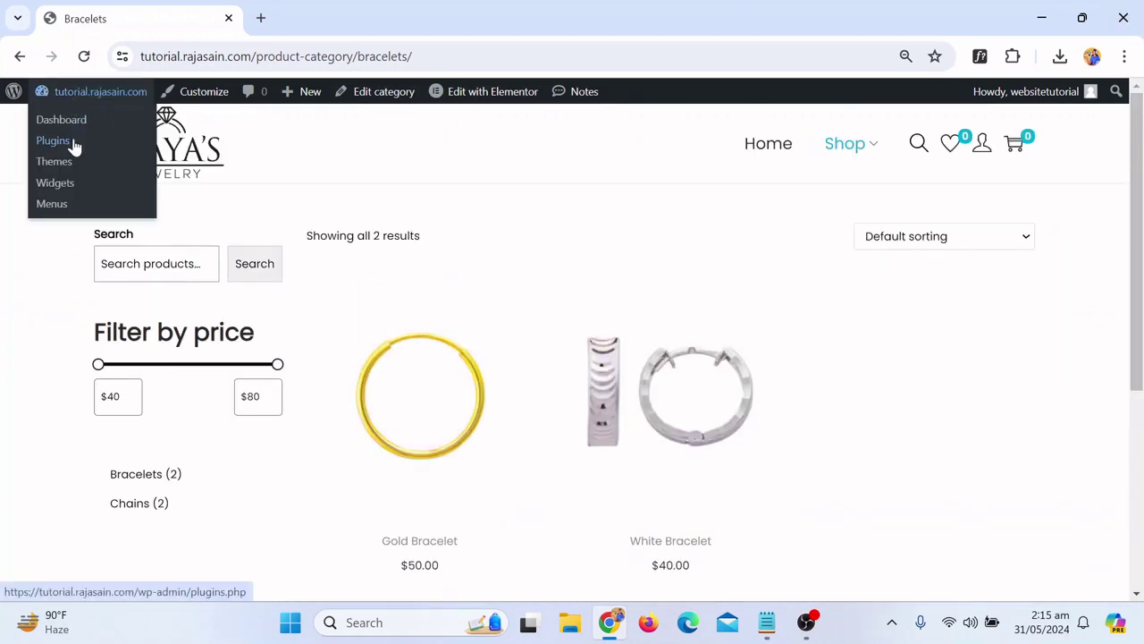
{"action": "scroll", "coordinate": [1051, 470], "scroll_direction": "down", "scroll_amount": 4}
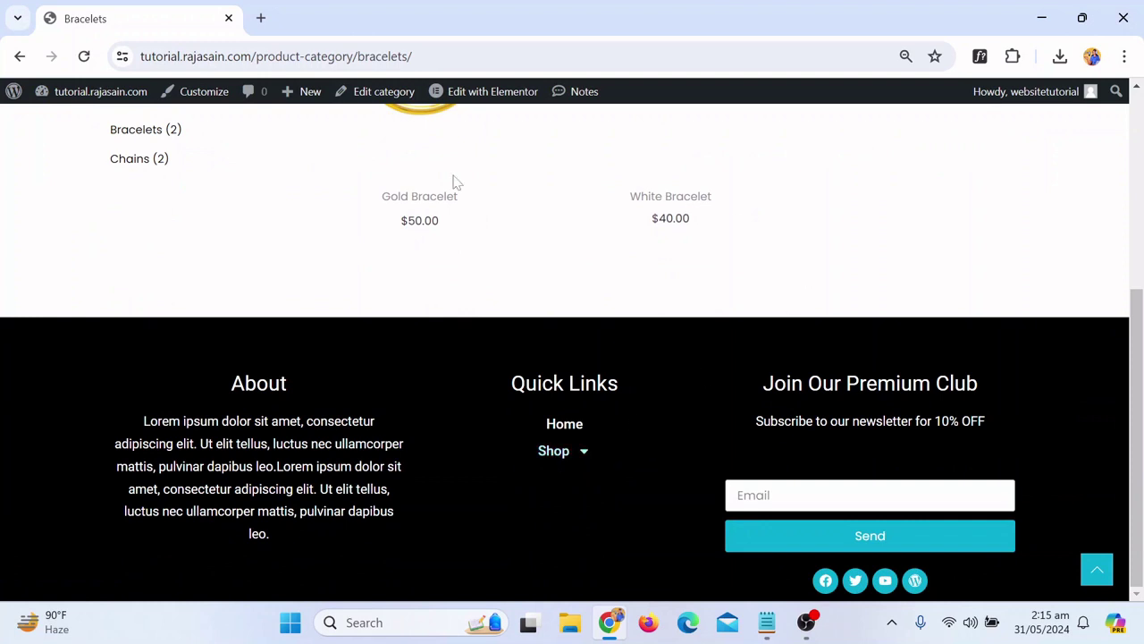
{"action": "double_click", "coordinate": [531, 384]}
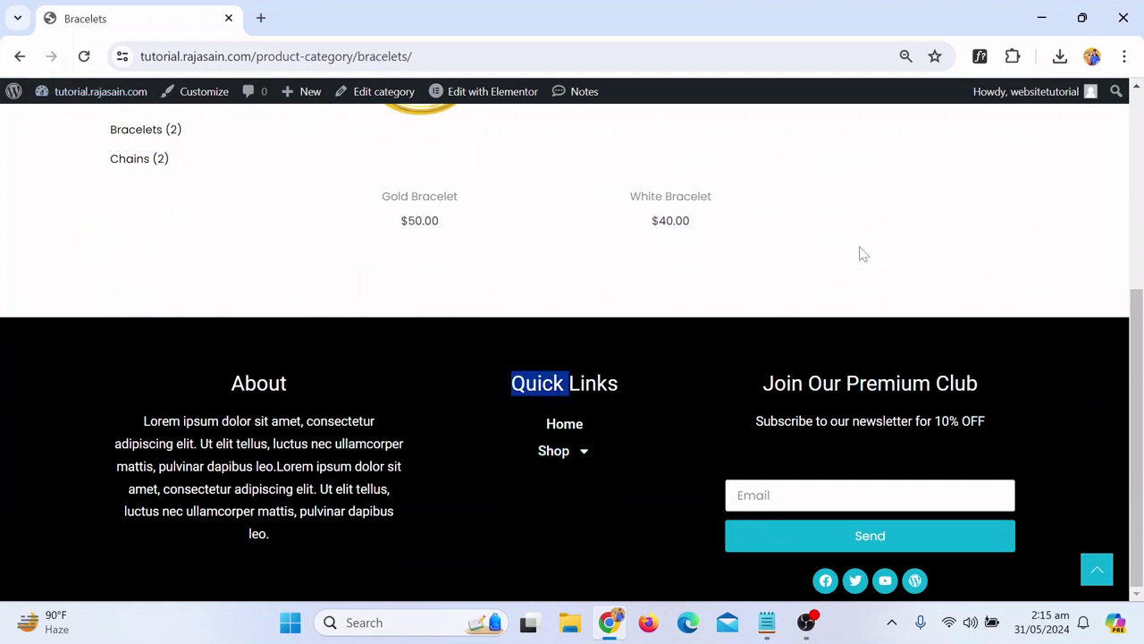
{"action": "left_click", "coordinate": [861, 253]}
{"action": "scroll", "coordinate": [161, 149], "scroll_direction": "up", "scroll_amount": 4}
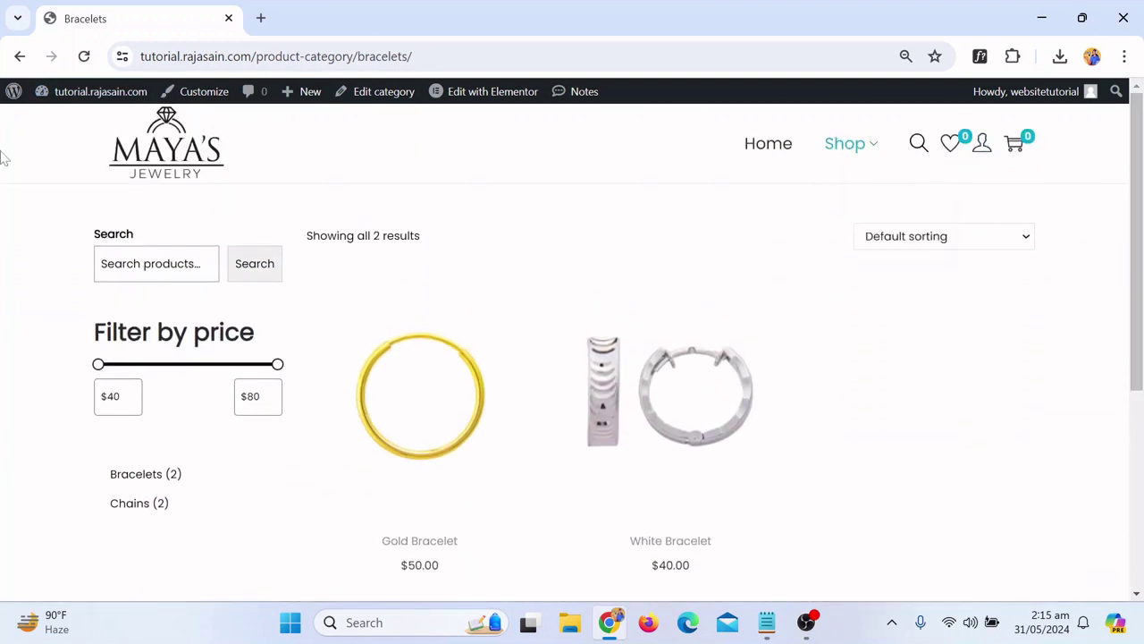
Create and publish a new page titled "About" from the WordPress dashboard, and view the live page
{"action": "mouse_move", "coordinate": [119, 105]}
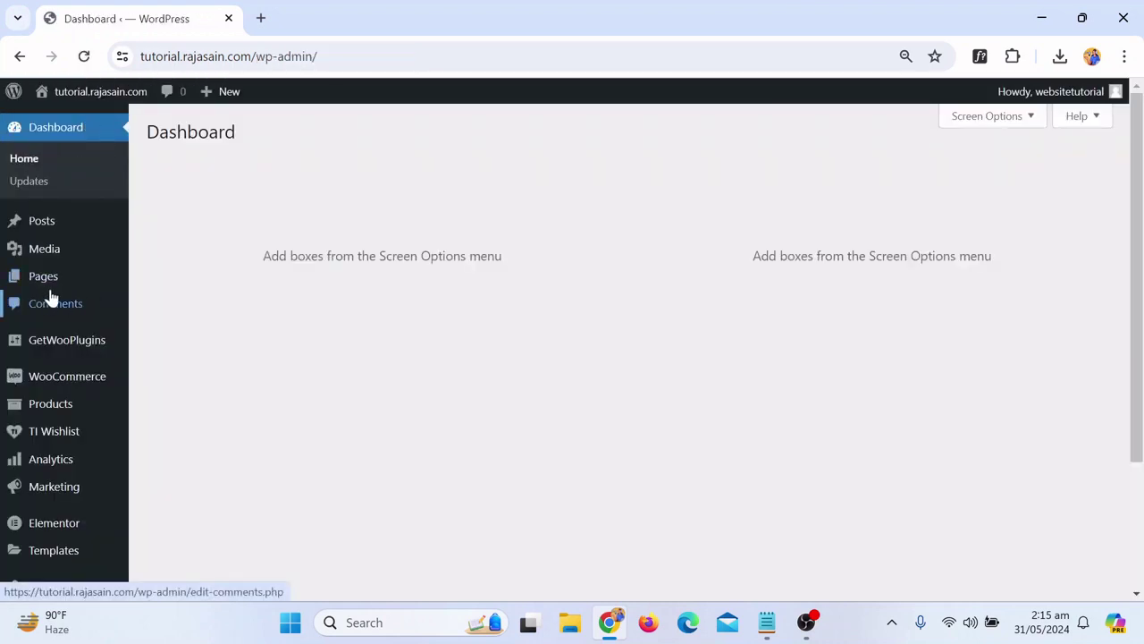
{"action": "mouse_move", "coordinate": [35, 285]}
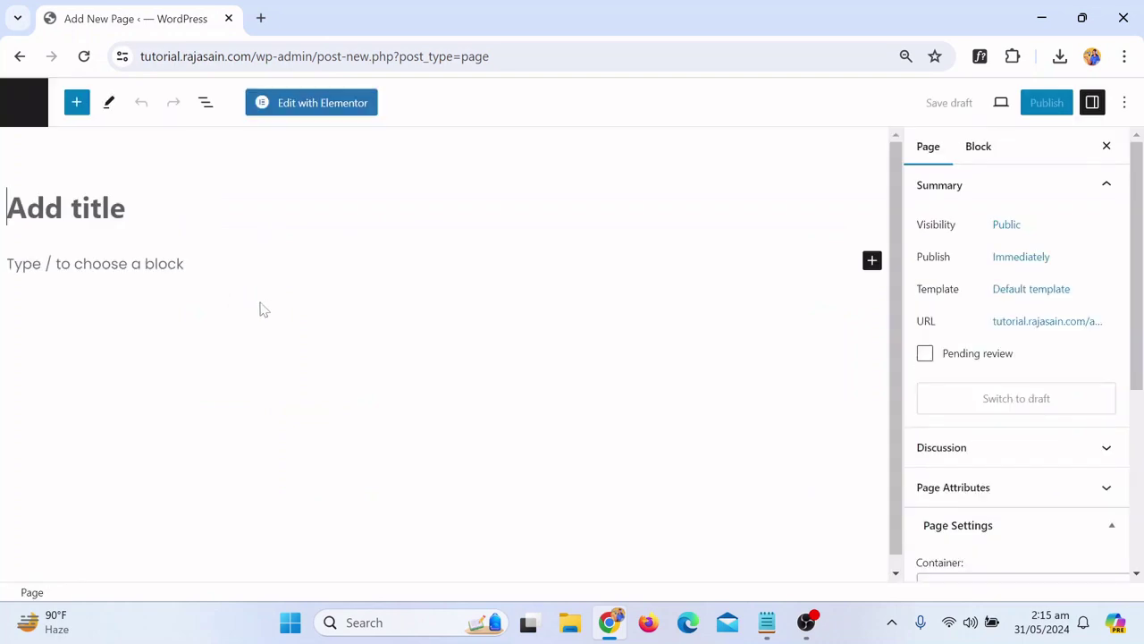
{"action": "type", "text": "About"}
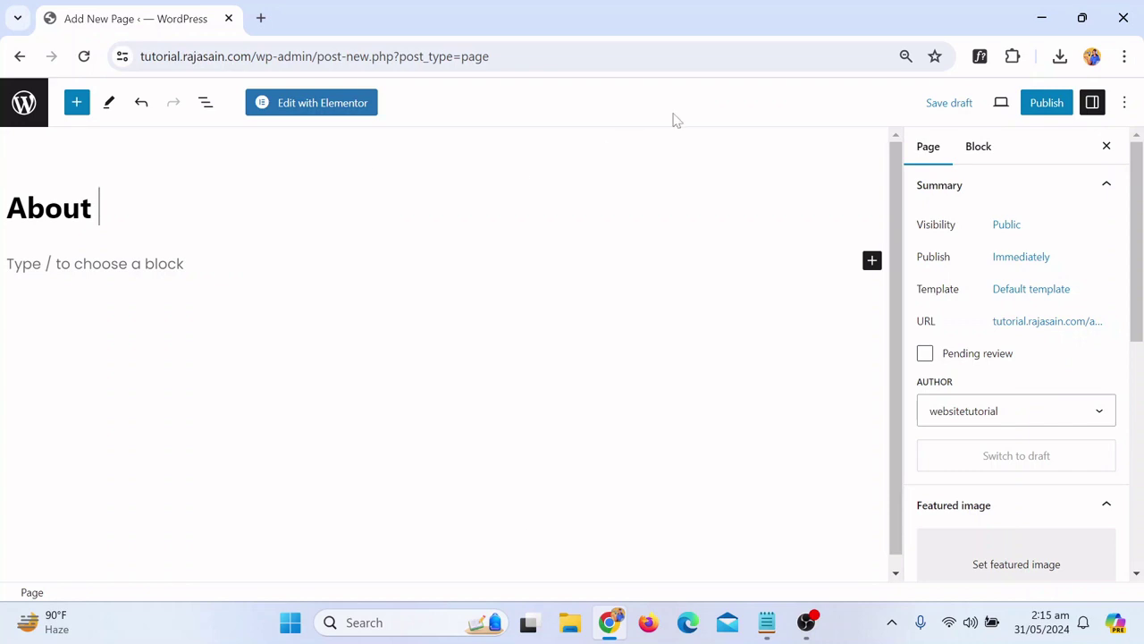
{"action": "left_click", "coordinate": [1027, 113]}
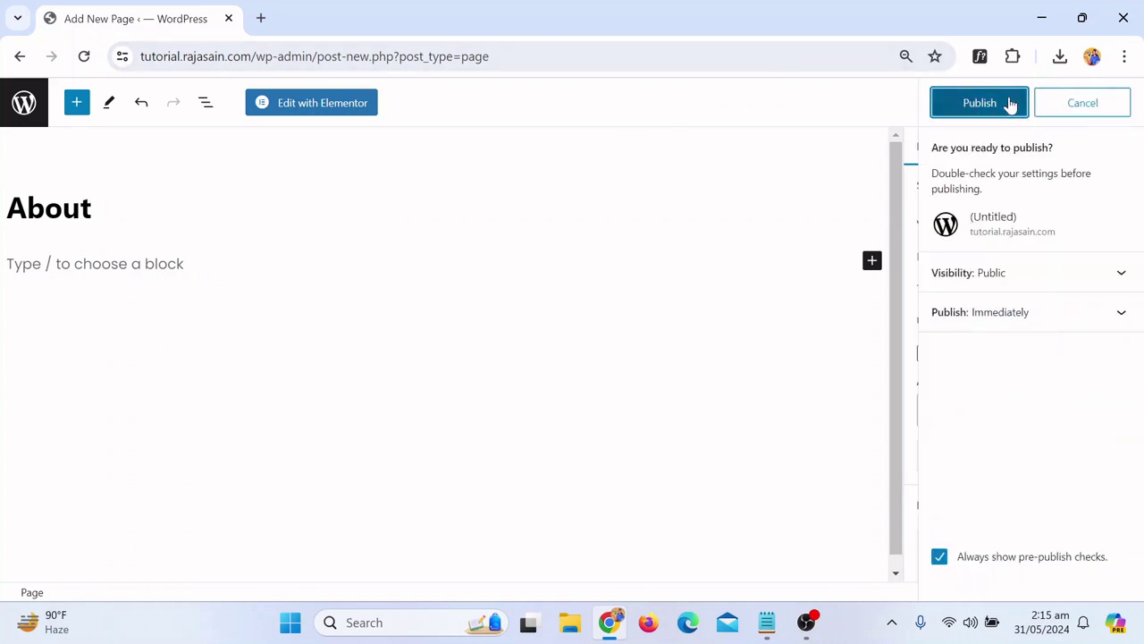
{"action": "left_click", "coordinate": [1010, 103]}
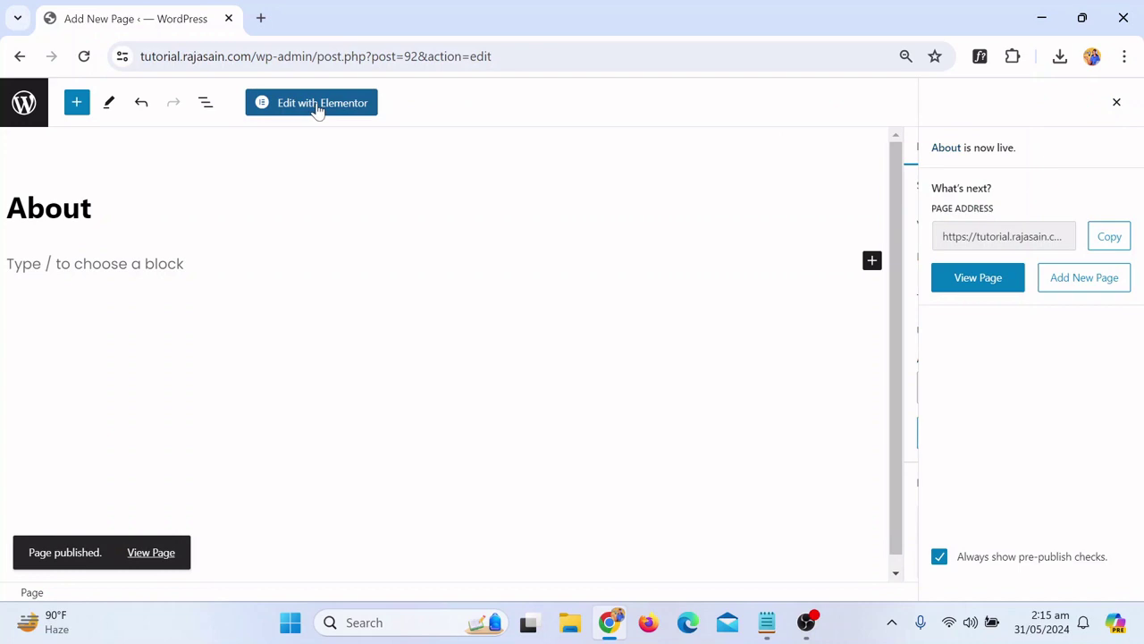
{"action": "left_click", "coordinate": [152, 553]}
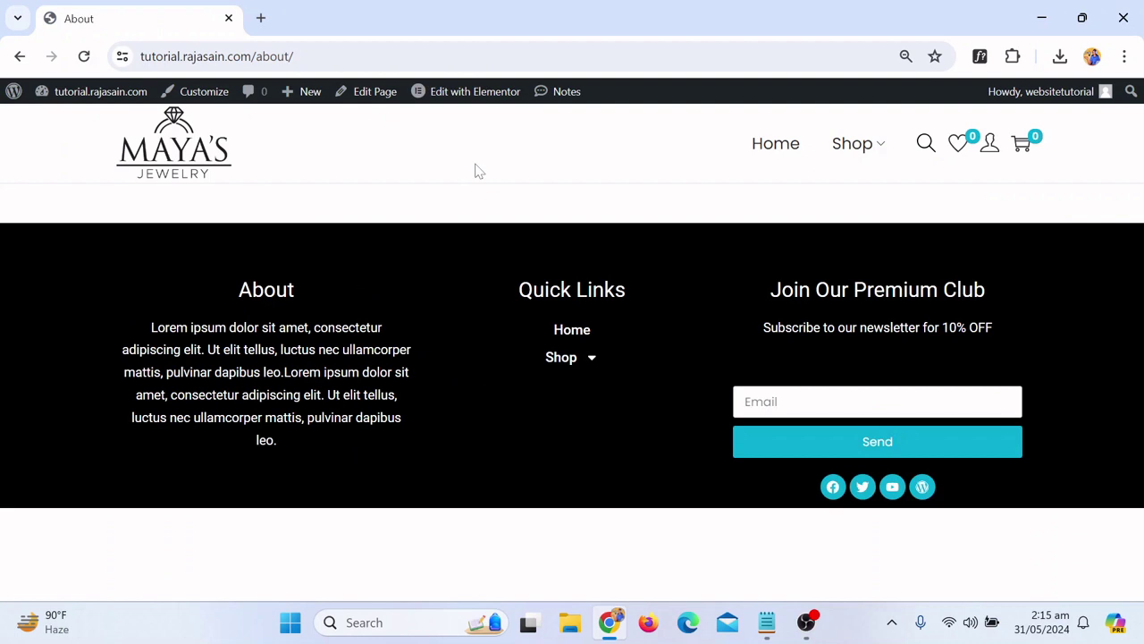
{"action": "mouse_move", "coordinate": [508, 98]}
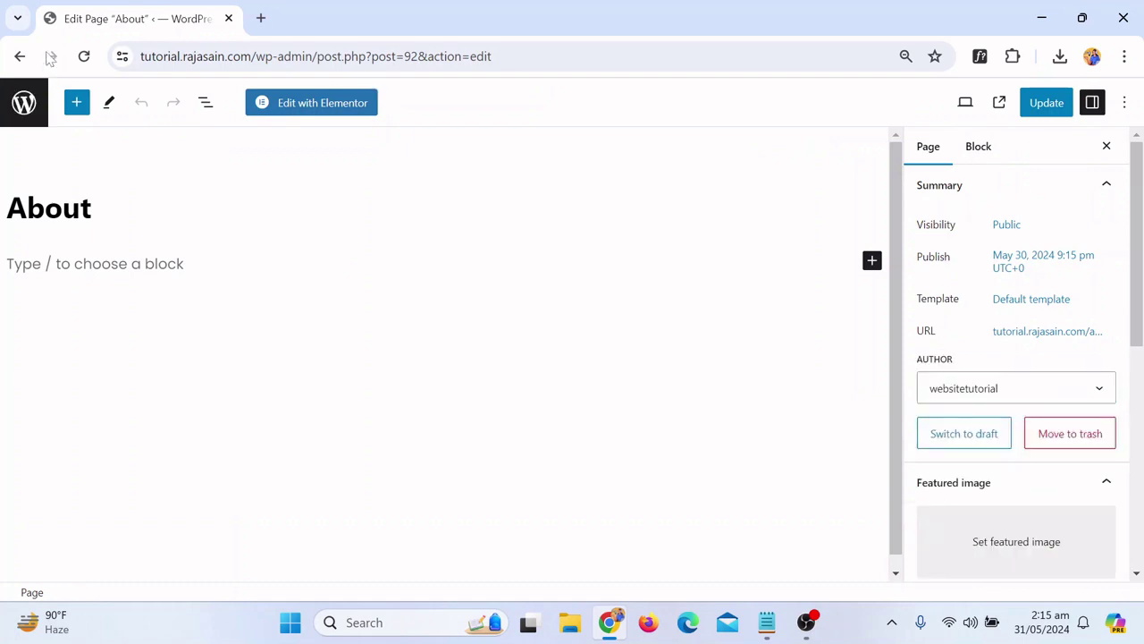
{"action": "left_click", "coordinate": [18, 56]}
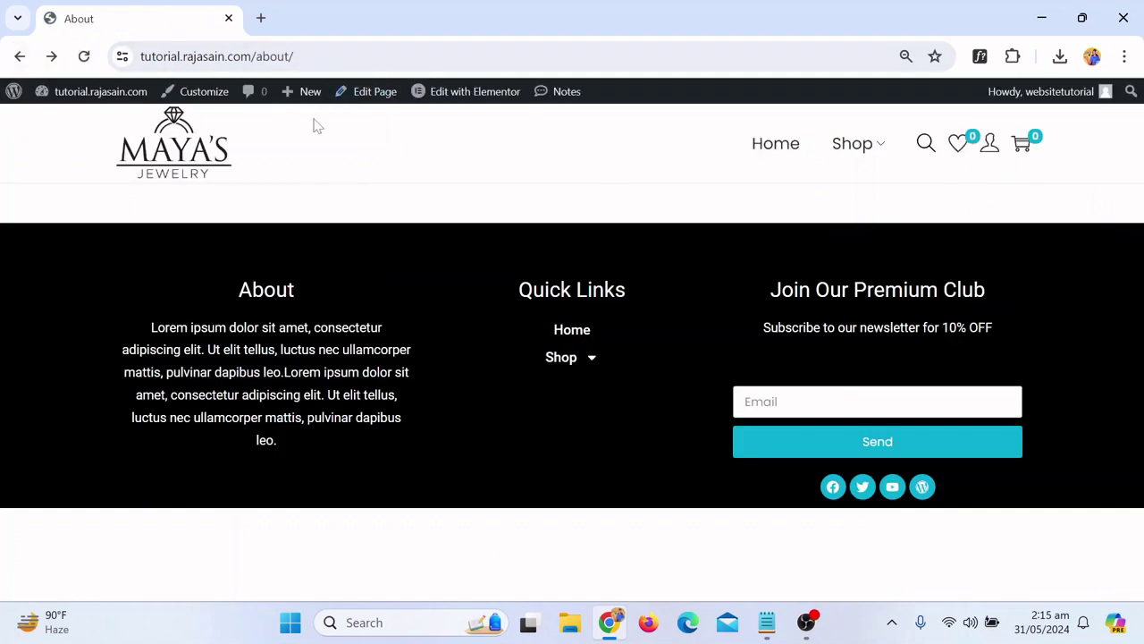
Create and publish another new page titled "Contact", and view the live page
{"action": "mouse_move", "coordinate": [302, 94]}
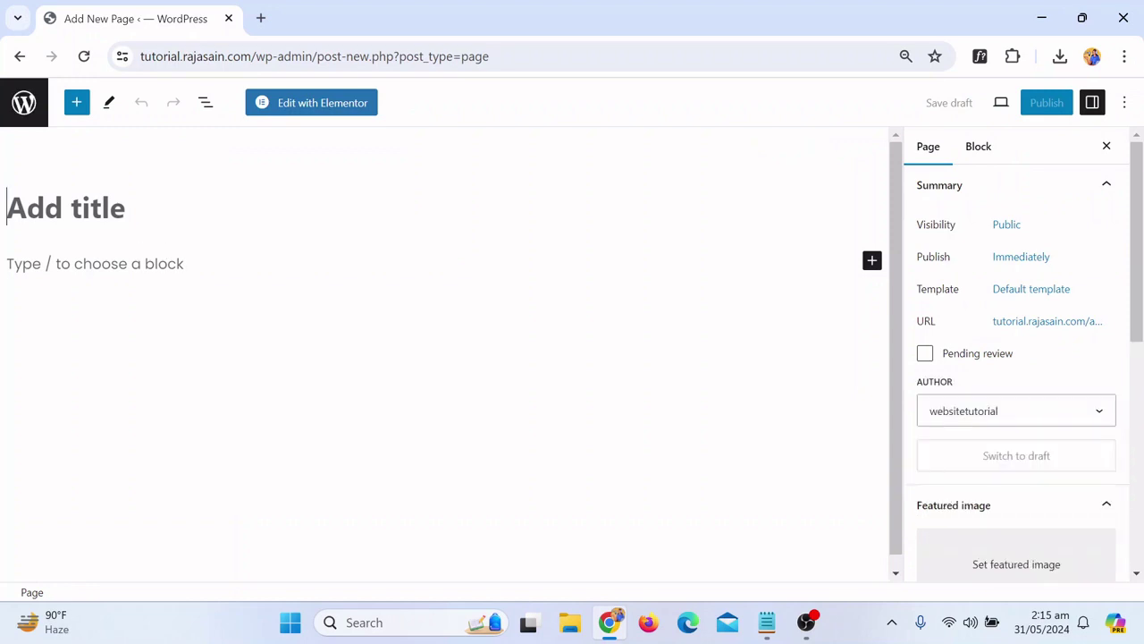
{"action": "key", "text": "Caps_Lock"}
{"action": "type", "text": "Contact"}
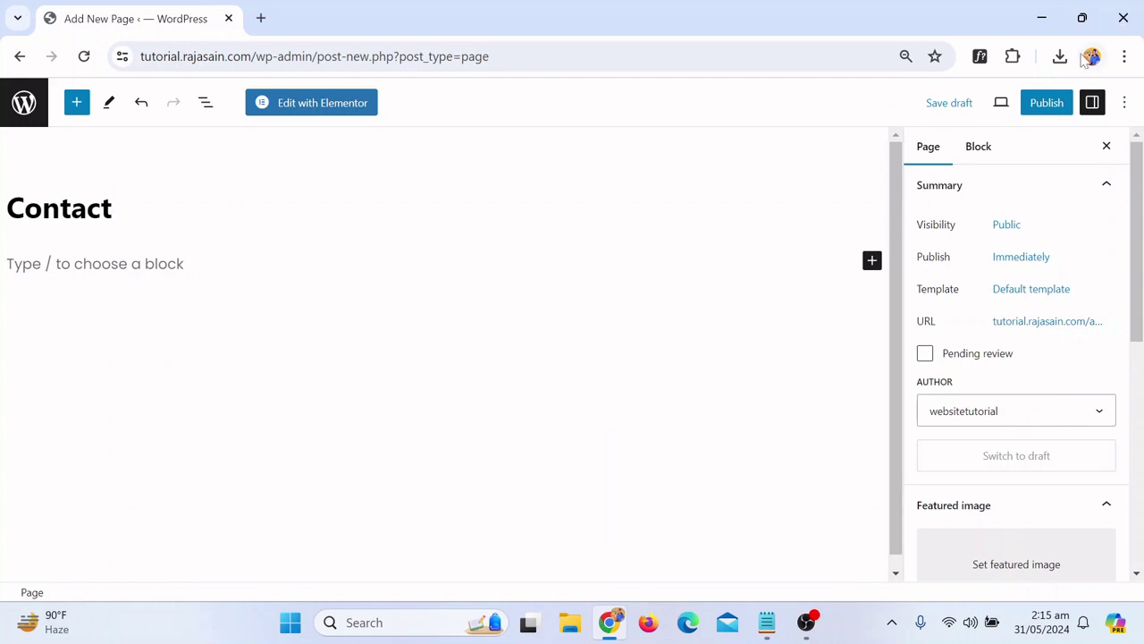
{"action": "left_click", "coordinate": [1058, 109]}
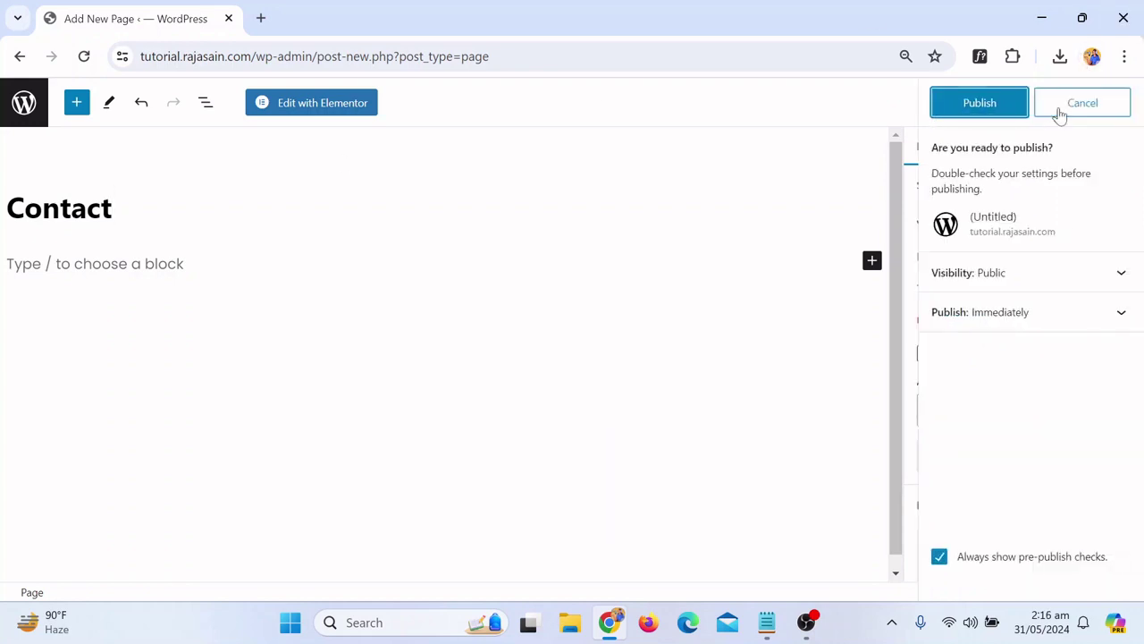
{"action": "left_click", "coordinate": [996, 109]}
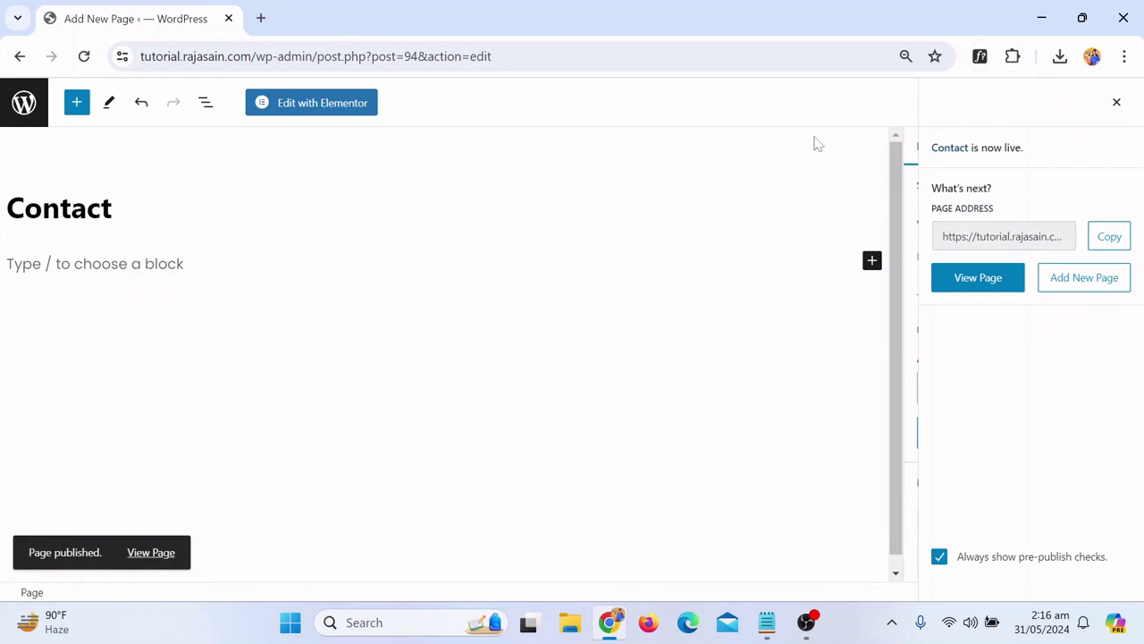
{"action": "left_click", "coordinate": [143, 553]}
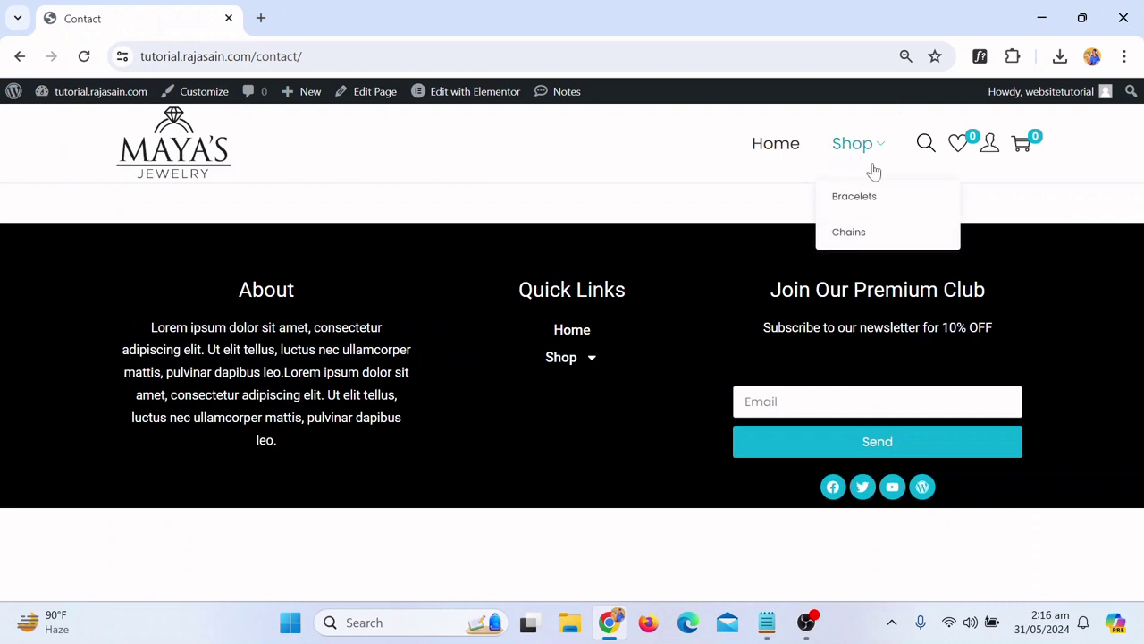
{"action": "mouse_move", "coordinate": [877, 166]}
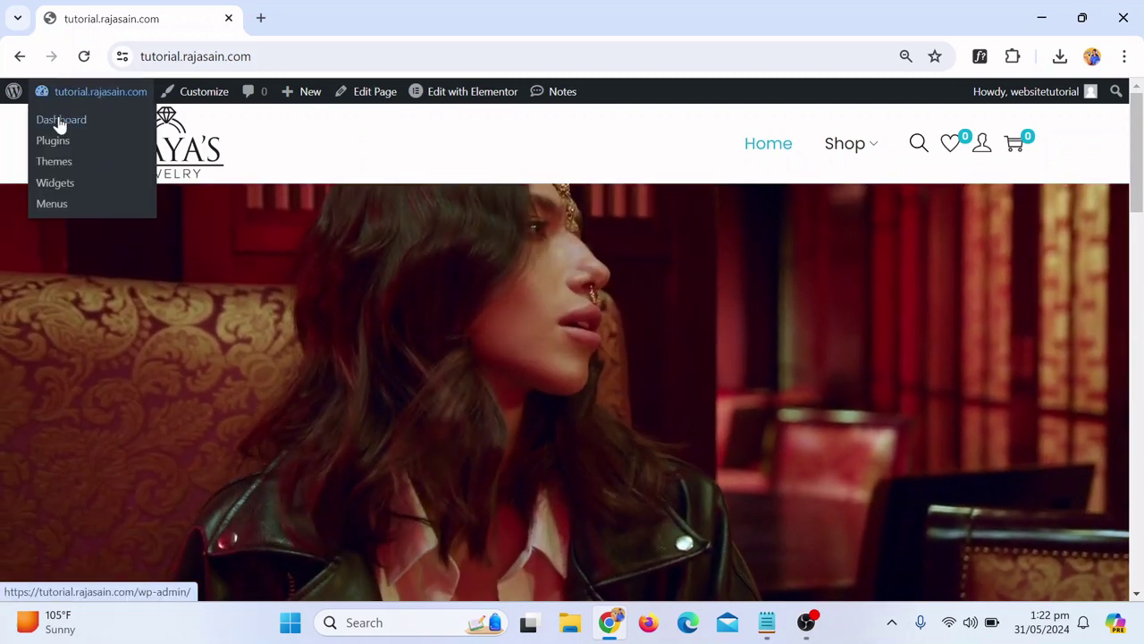
Add the Contact and About pages to the site's Primary Menu in the menu editor
{"action": "left_click", "coordinate": [59, 122]}
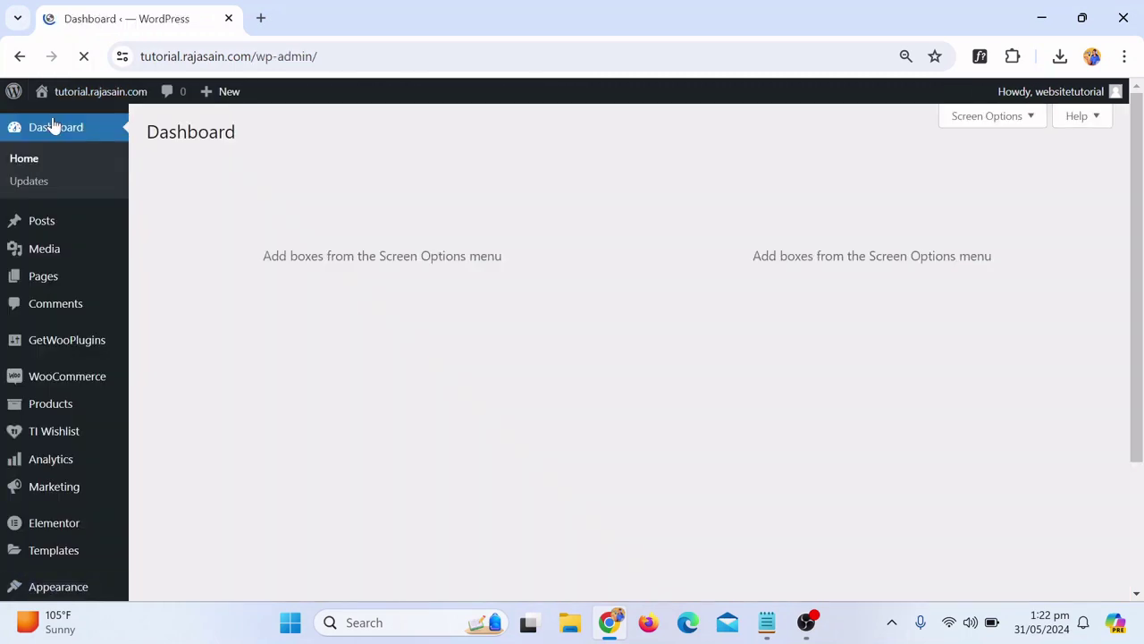
{"action": "scroll", "coordinate": [64, 358], "scroll_direction": "down", "scroll_amount": 2}
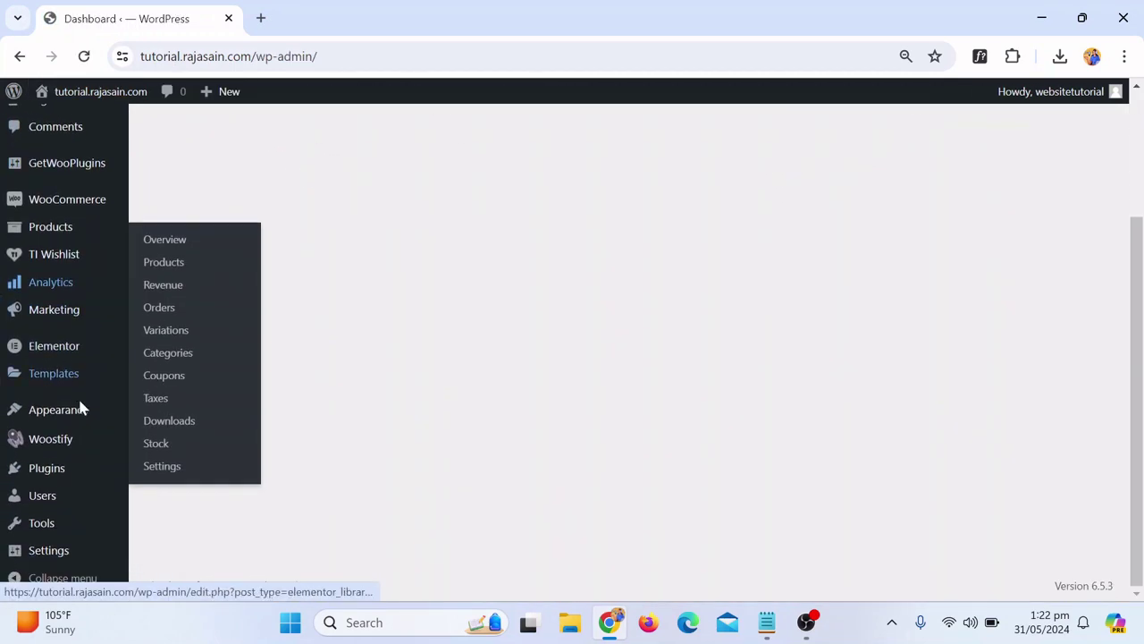
{"action": "mouse_move", "coordinate": [34, 408]}
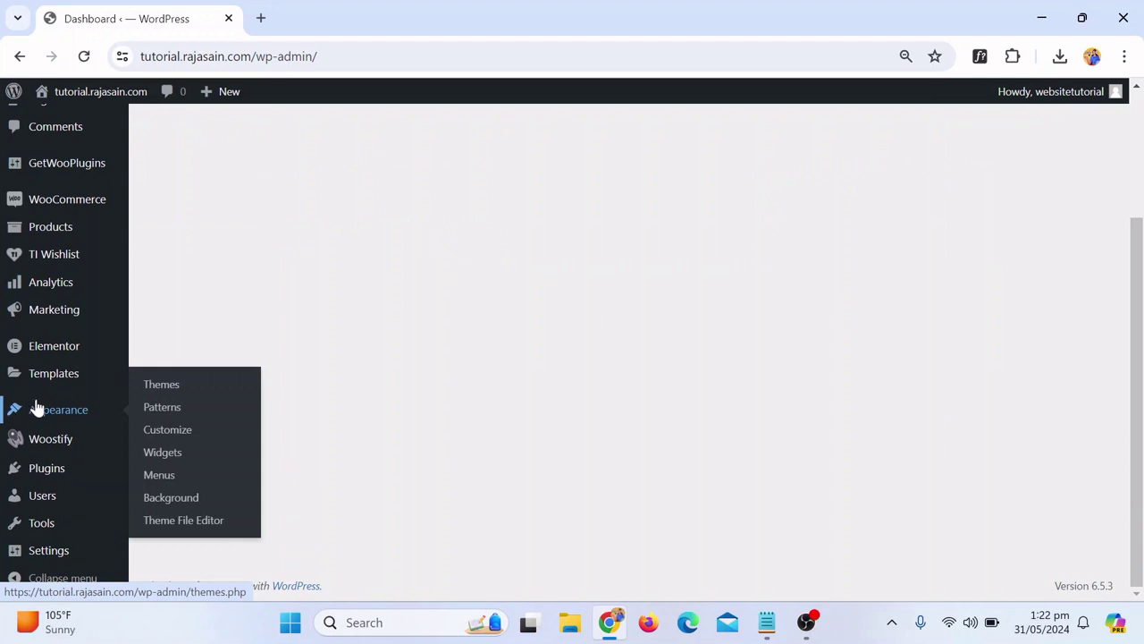
{"action": "left_click", "coordinate": [155, 481]}
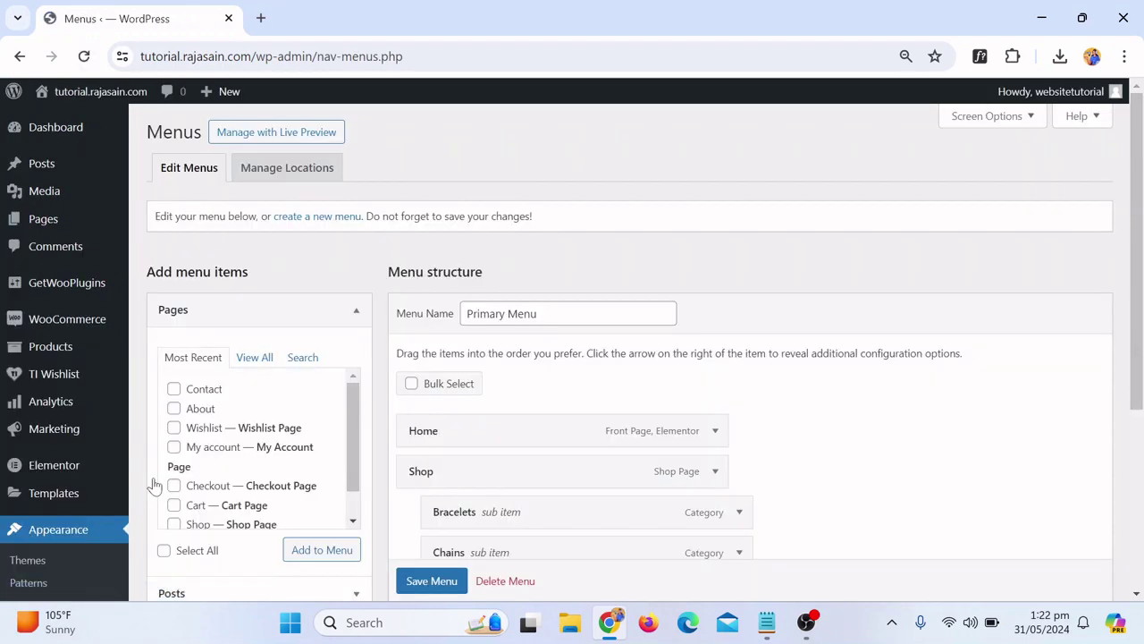
{"action": "scroll", "coordinate": [702, 471], "scroll_direction": "down", "scroll_amount": 1}
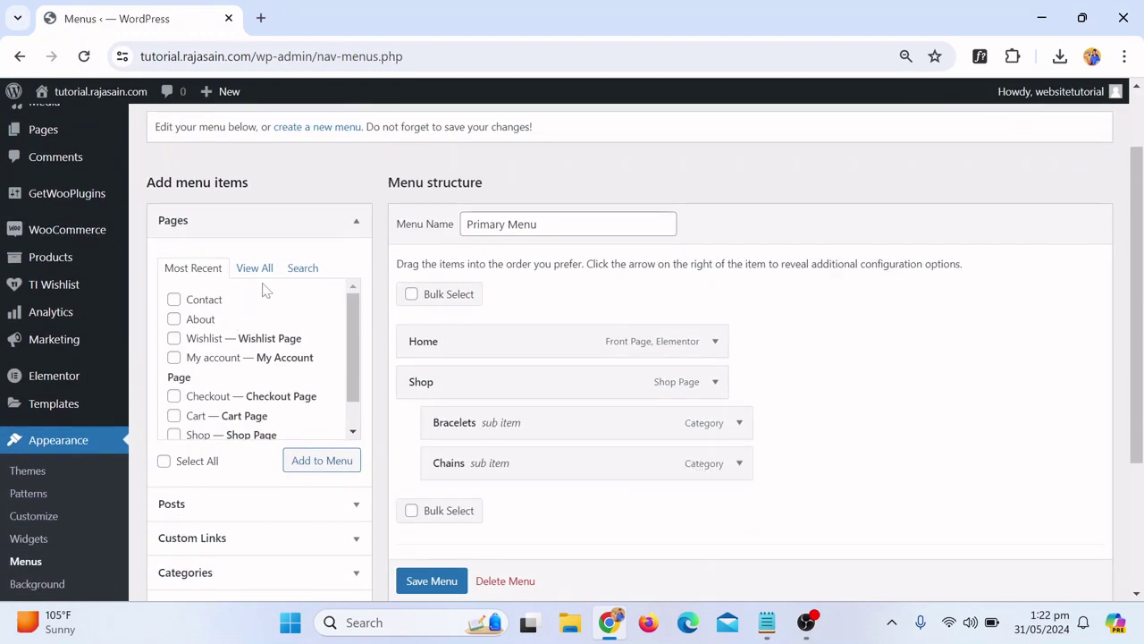
{"action": "left_click", "coordinate": [173, 301]}
{"action": "left_click", "coordinate": [175, 320]}
{"action": "left_click", "coordinate": [306, 463]}
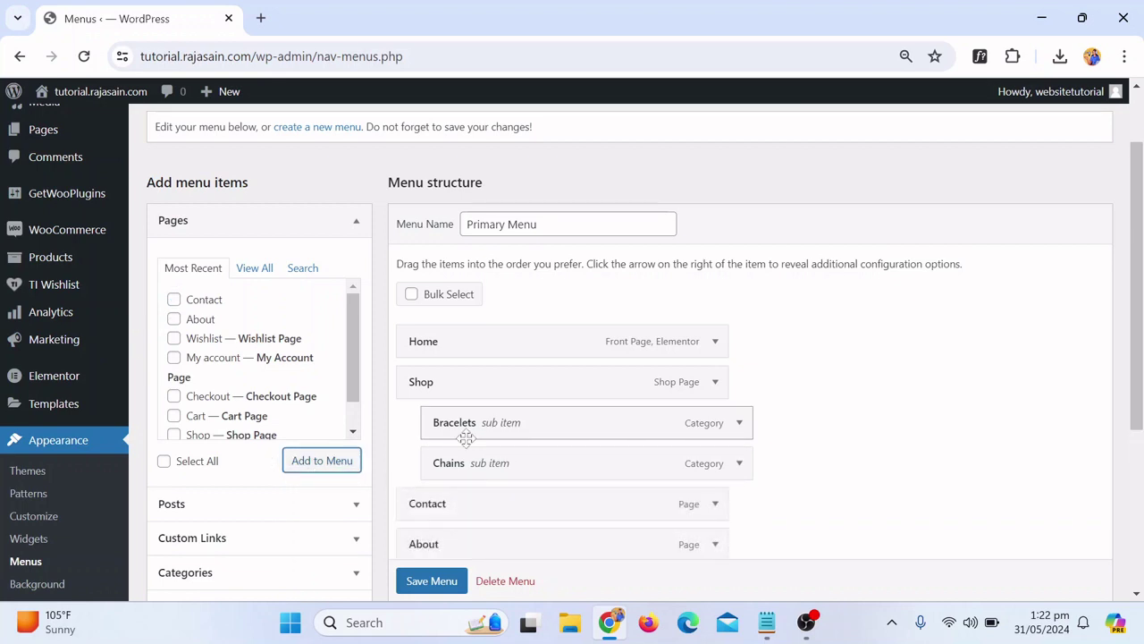
Reorder the Primary Menu so About comes directly before Contact, and save the menu
{"action": "scroll", "coordinate": [490, 478], "scroll_direction": "down", "scroll_amount": 1}
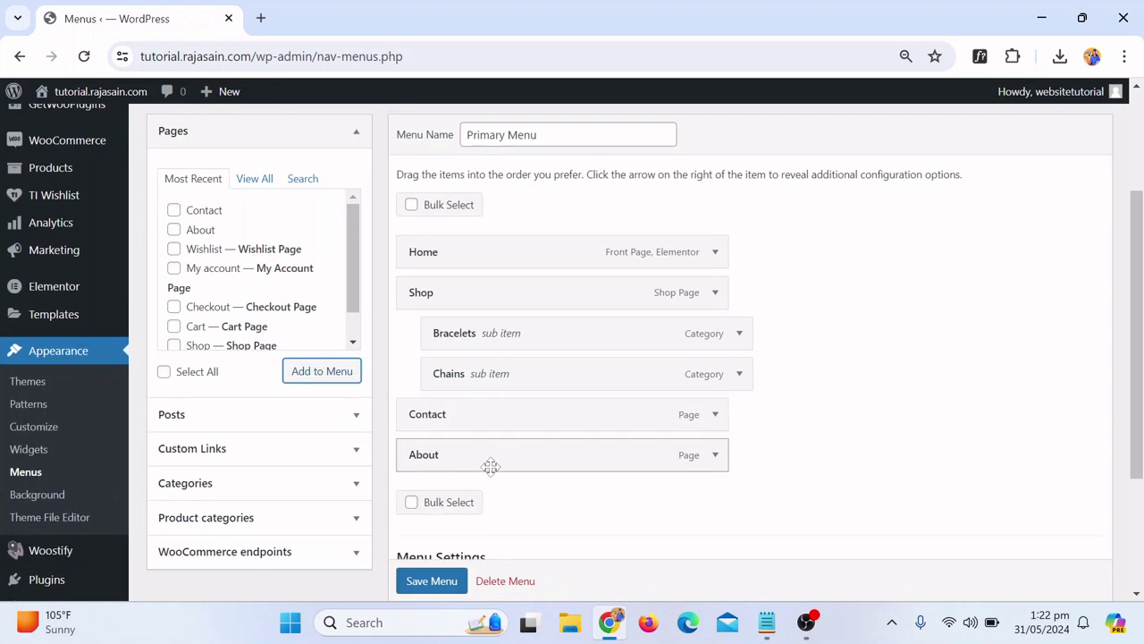
{"action": "left_click_drag", "start_coordinate": [490, 466], "coordinate": [489, 429]}
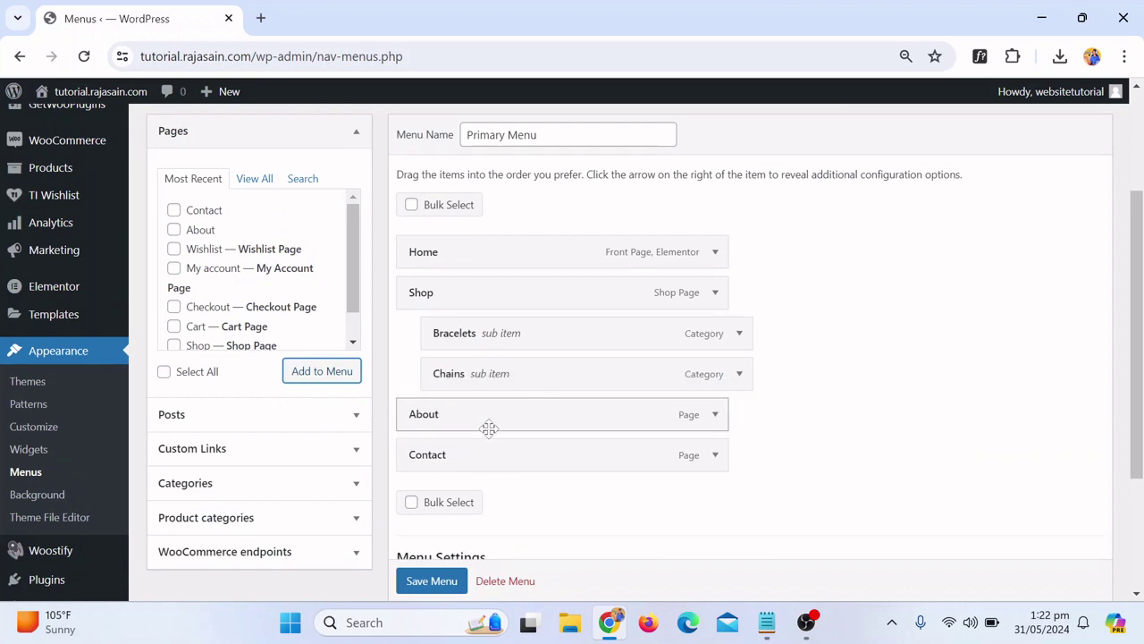
{"action": "scroll", "coordinate": [670, 524], "scroll_direction": "down", "scroll_amount": 2}
{"action": "left_click", "coordinate": [439, 533]}
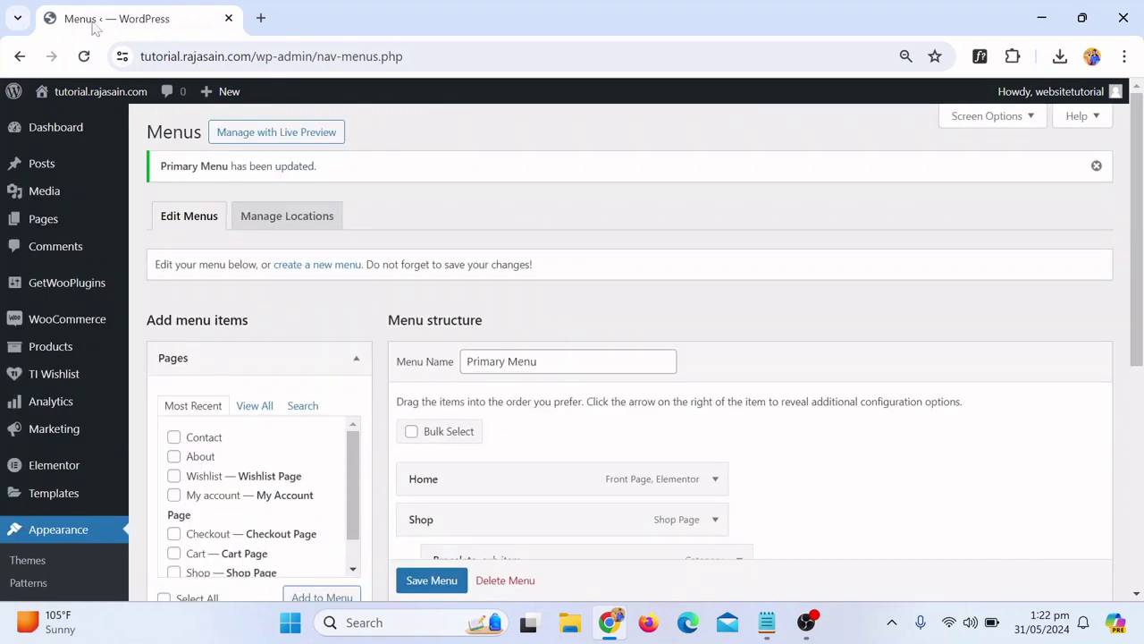
Open the live site's home page in a new browser tab to check the navigation menu
{"action": "mouse_move", "coordinate": [85, 91]}
{"action": "right_click", "coordinate": [71, 120]}
{"action": "left_click", "coordinate": [128, 134]}
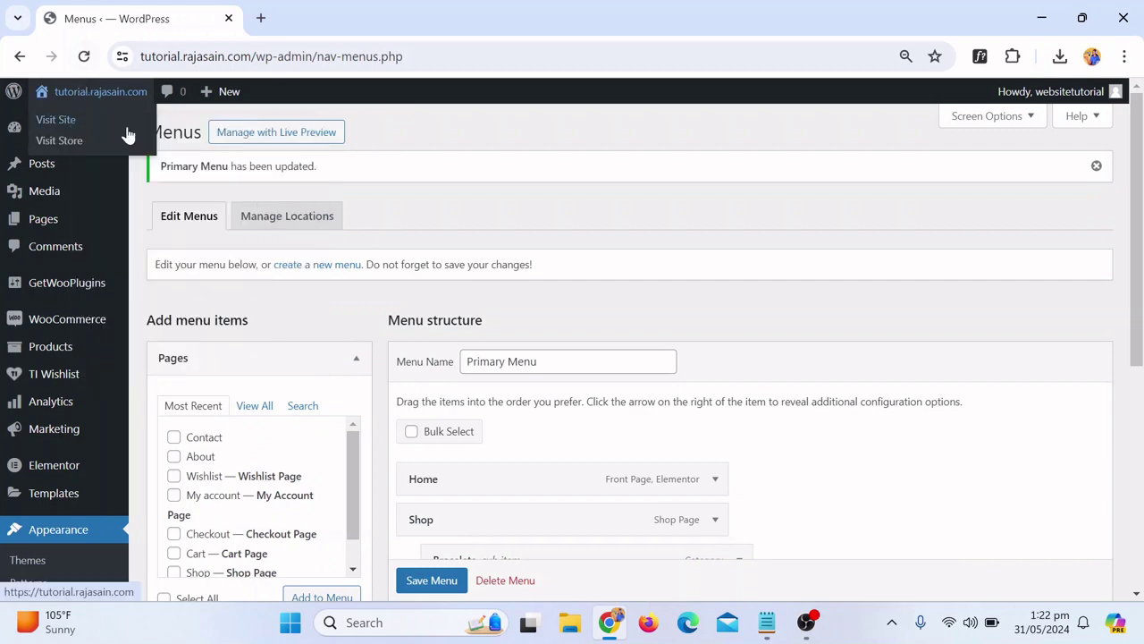
{"action": "left_click", "coordinate": [301, 16]}
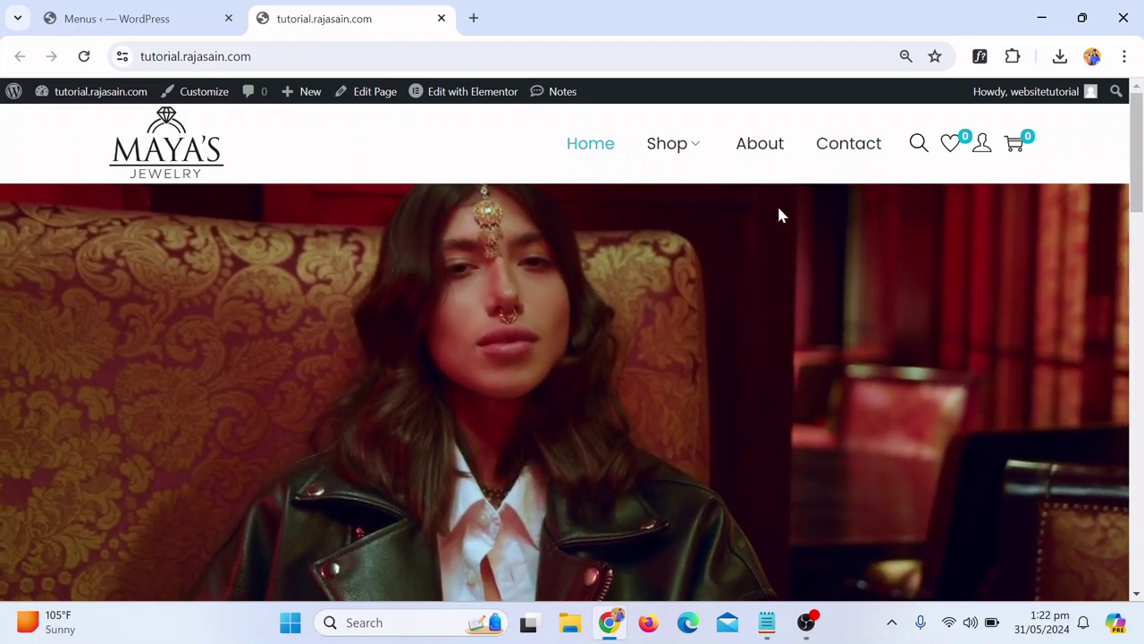
Open the About page for editing in Elementor and add a single flexbox container with horizontal direction
{"action": "left_click", "coordinate": [761, 147]}
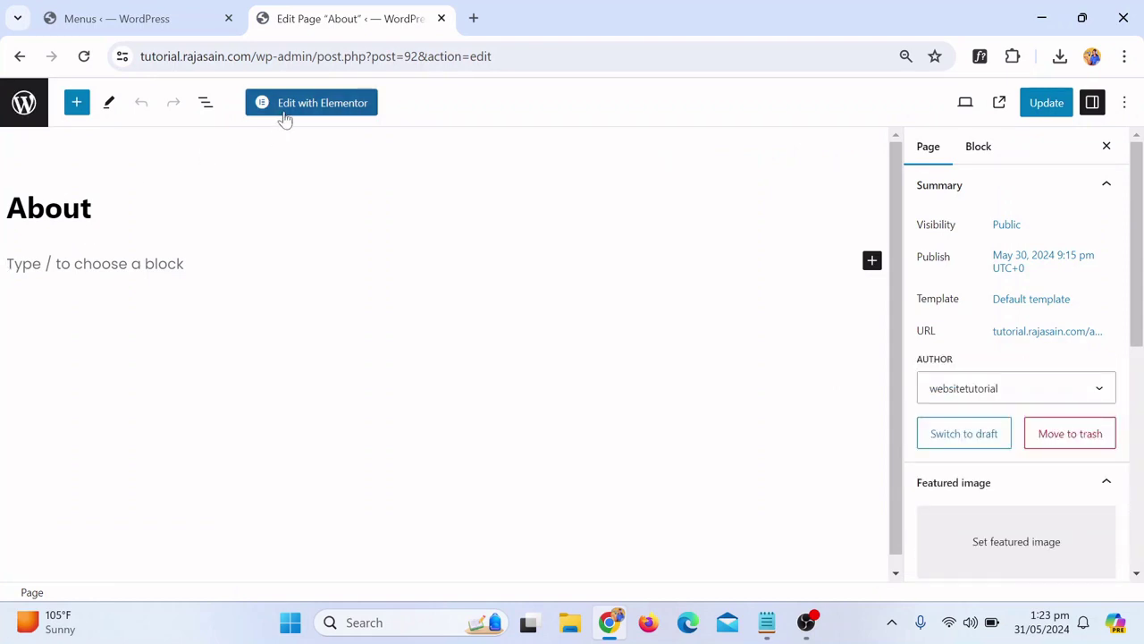
{"action": "left_click", "coordinate": [321, 116]}
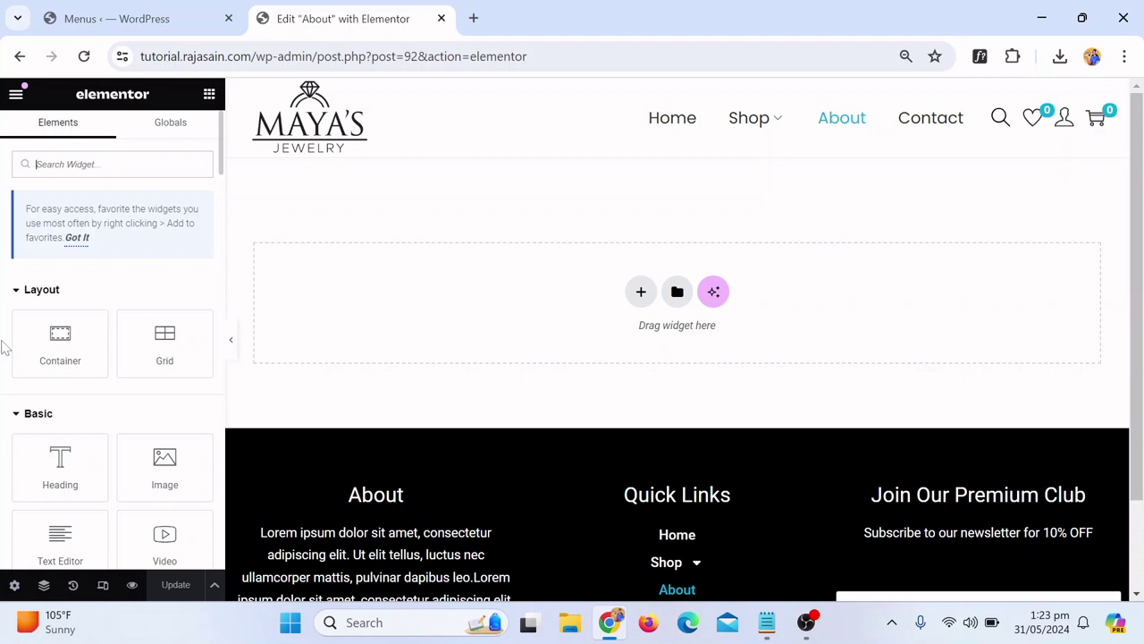
{"action": "left_click", "coordinate": [640, 292]}
{"action": "left_click", "coordinate": [596, 359]}
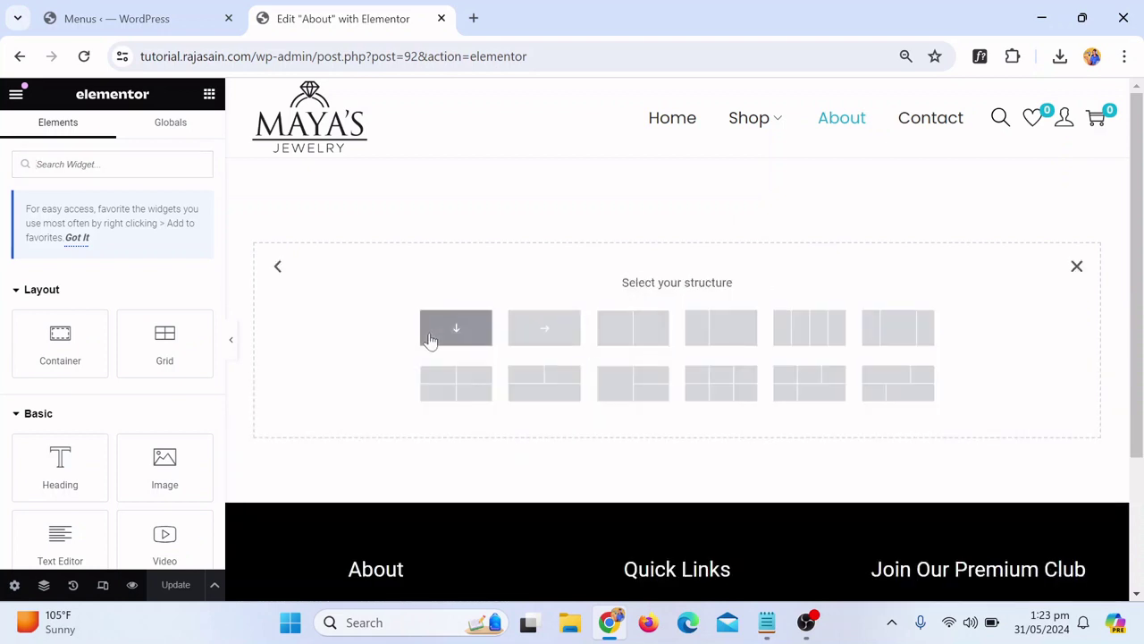
{"action": "left_click", "coordinate": [566, 339]}
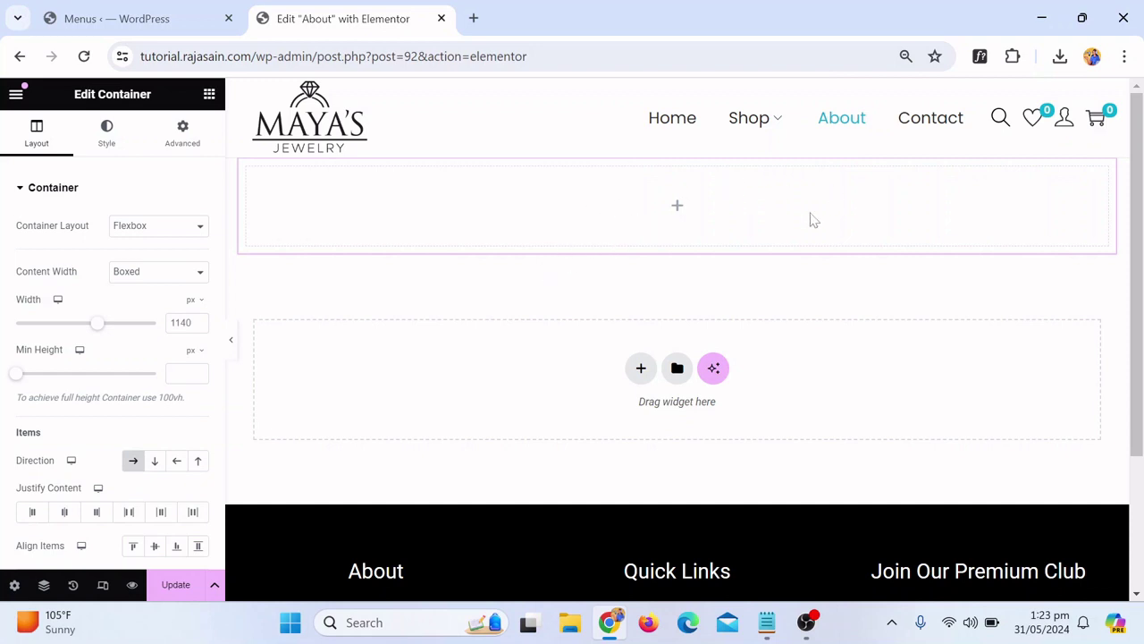
Select the empty container in the page structure and set its normal background type to Classic
{"action": "left_click", "coordinate": [46, 587]}
{"action": "right_click", "coordinate": [44, 586]}
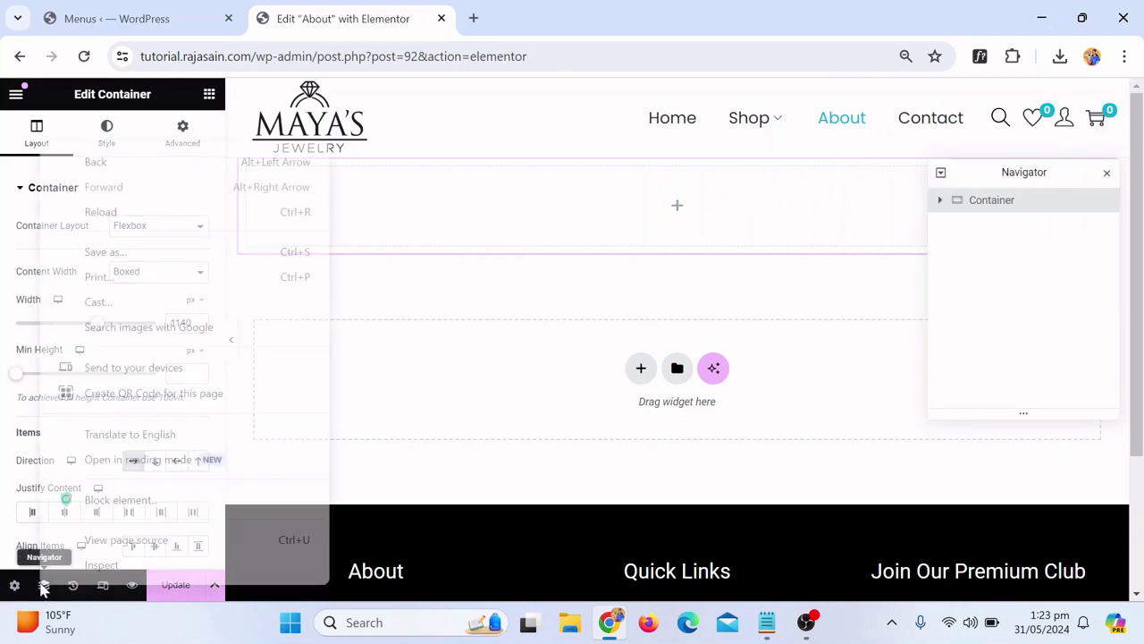
{"action": "left_click", "coordinate": [1025, 207]}
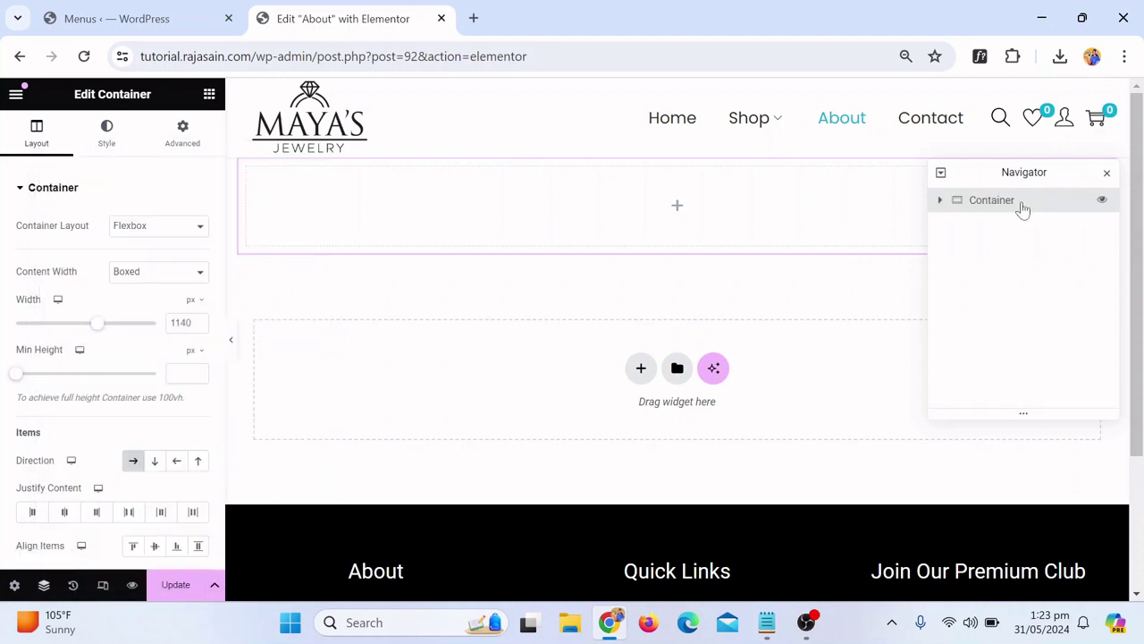
{"action": "left_click", "coordinate": [108, 141]}
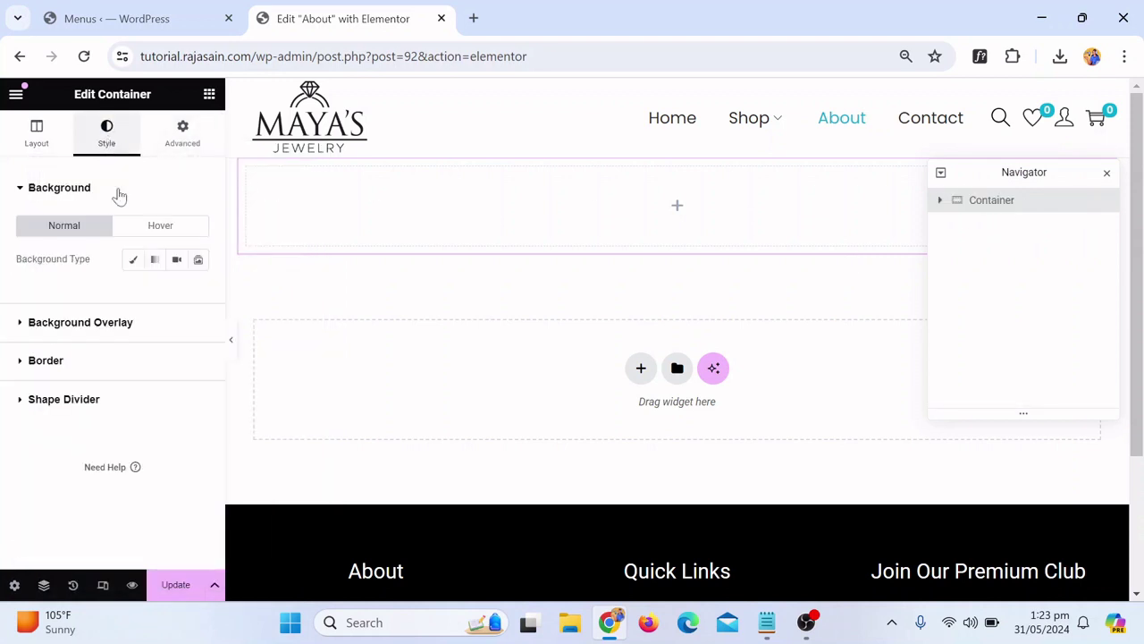
{"action": "left_click", "coordinate": [134, 261]}
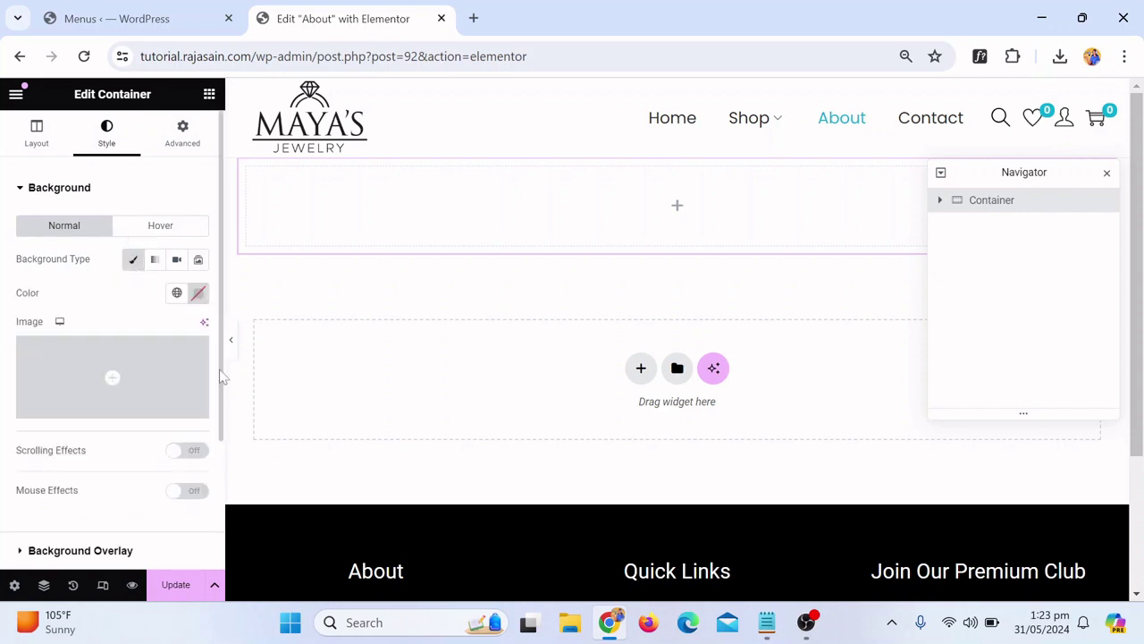
Upload the ring photo pexels-lanophotography-168927 and set it as the container's background image
{"action": "left_click", "coordinate": [83, 394]}
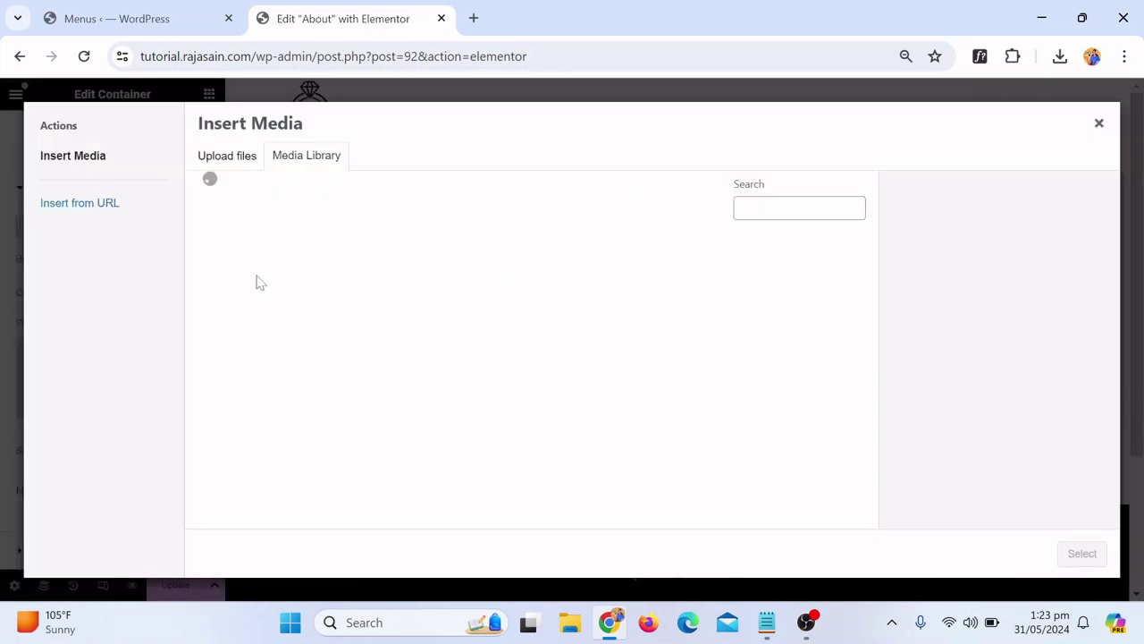
{"action": "left_click", "coordinate": [239, 156]}
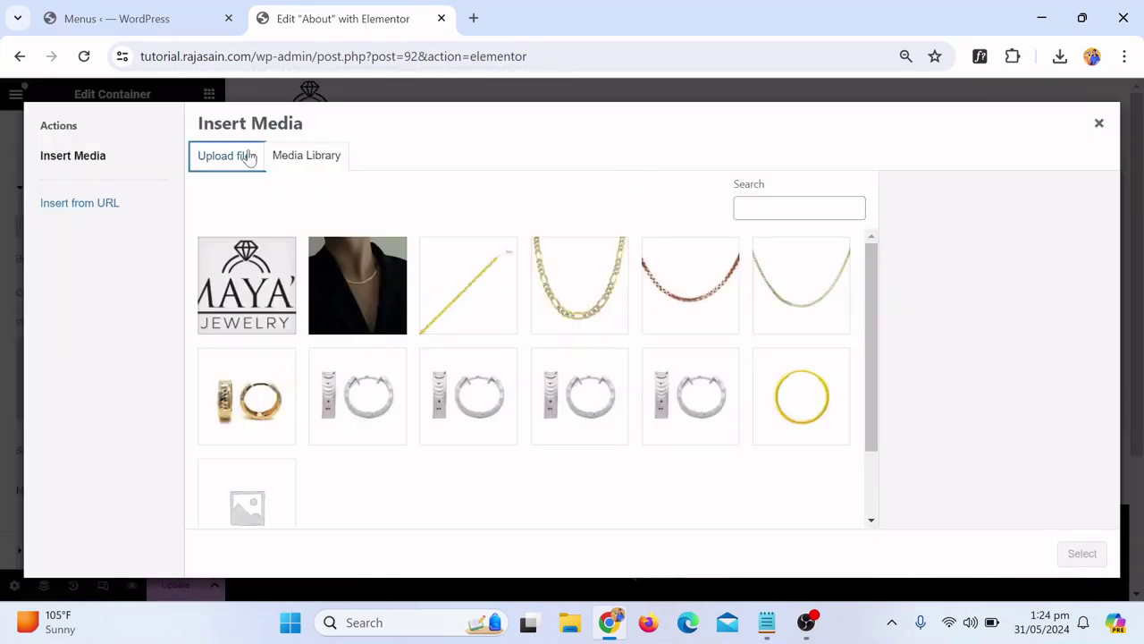
{"action": "left_click", "coordinate": [623, 350]}
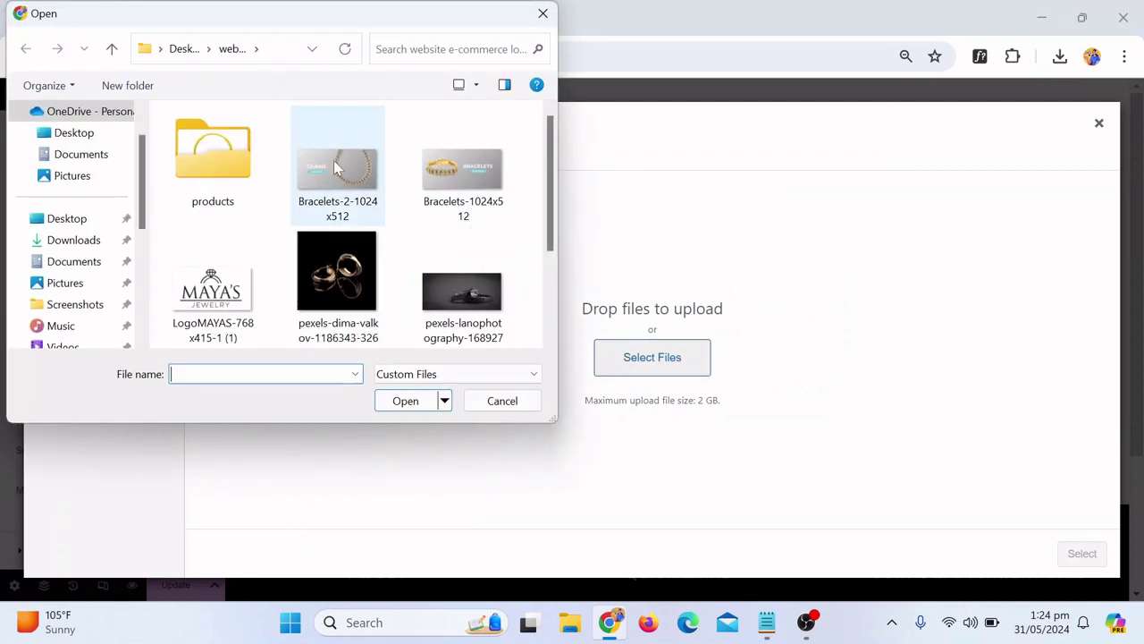
{"action": "scroll", "coordinate": [396, 210], "scroll_direction": "down", "scroll_amount": 1}
{"action": "scroll", "coordinate": [396, 210], "scroll_direction": "down", "scroll_amount": 2}
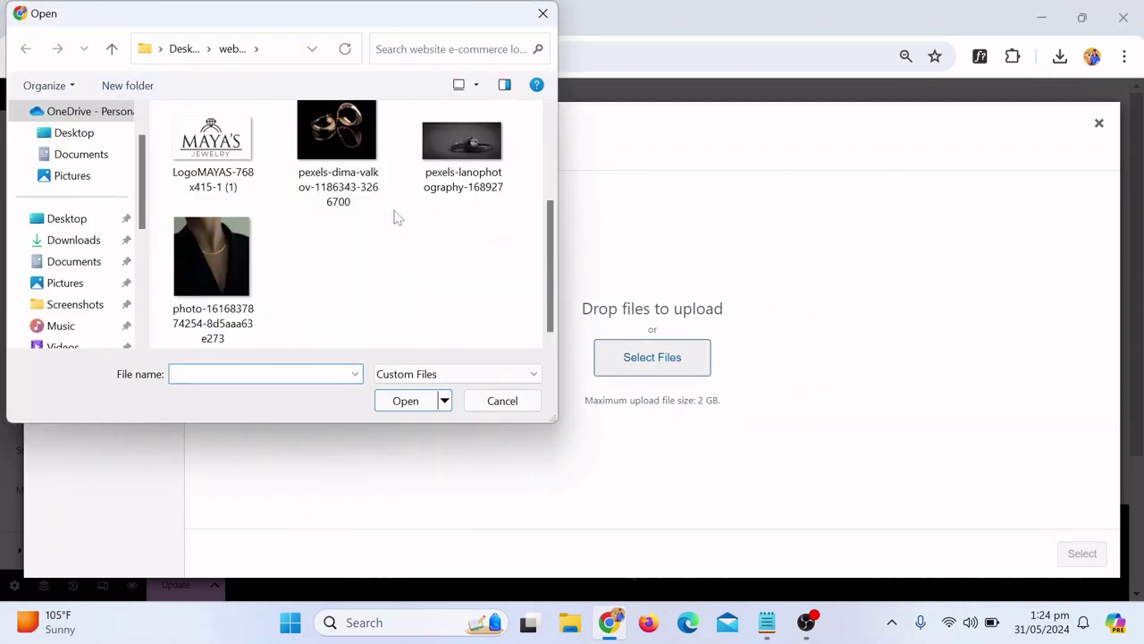
{"action": "scroll", "coordinate": [398, 222], "scroll_direction": "up", "scroll_amount": 1}
{"action": "left_click", "coordinate": [354, 175]}
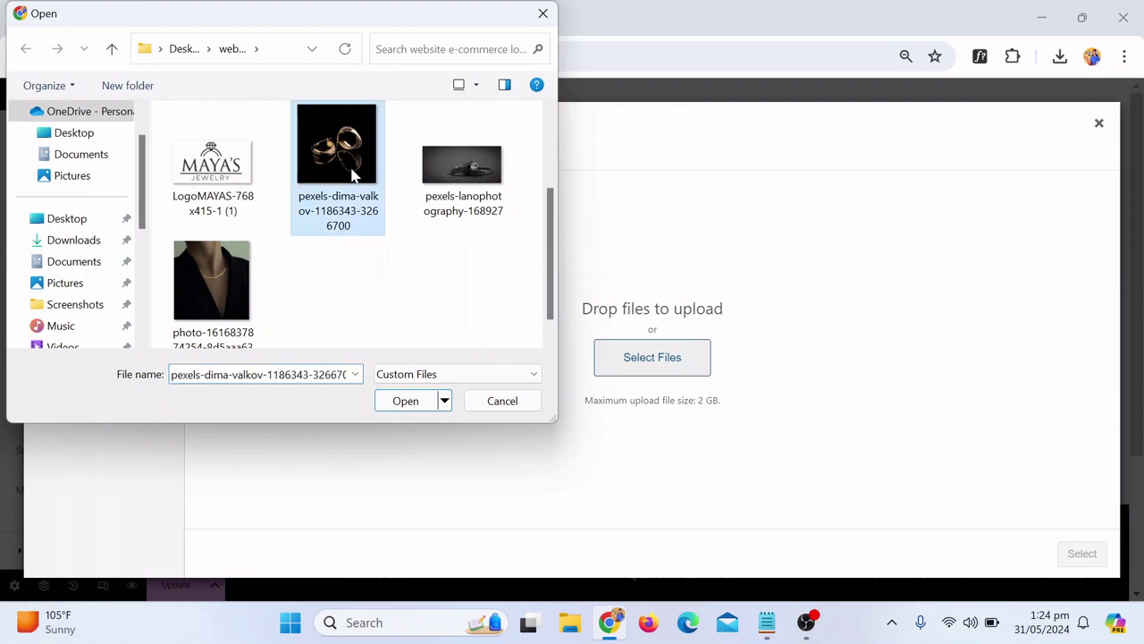
{"action": "left_click", "coordinate": [453, 195]}
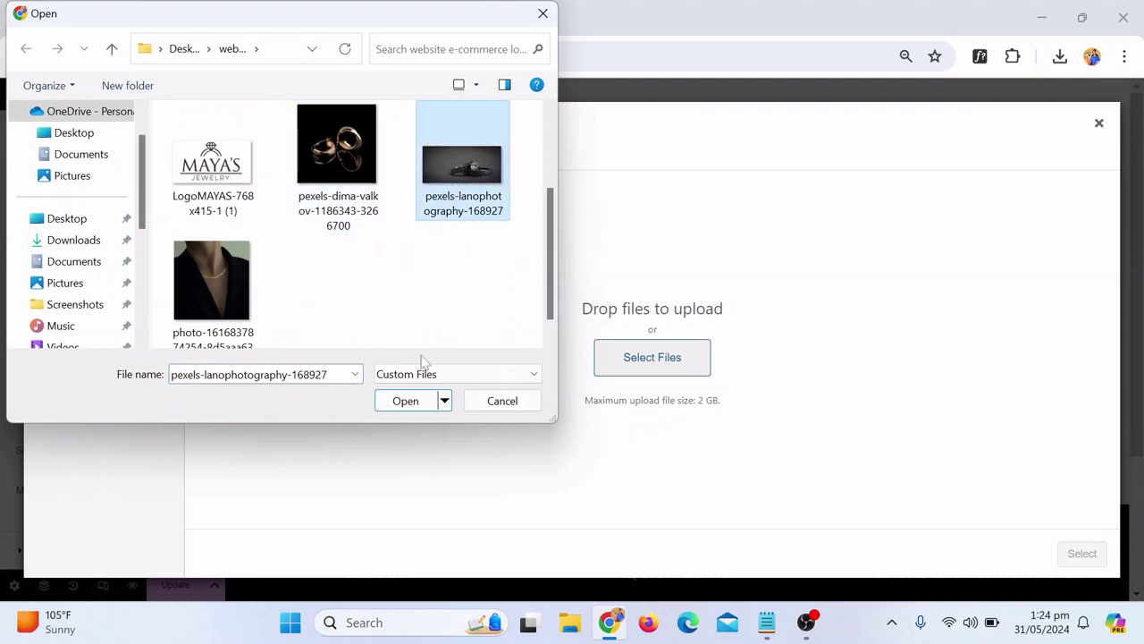
{"action": "left_click", "coordinate": [402, 400]}
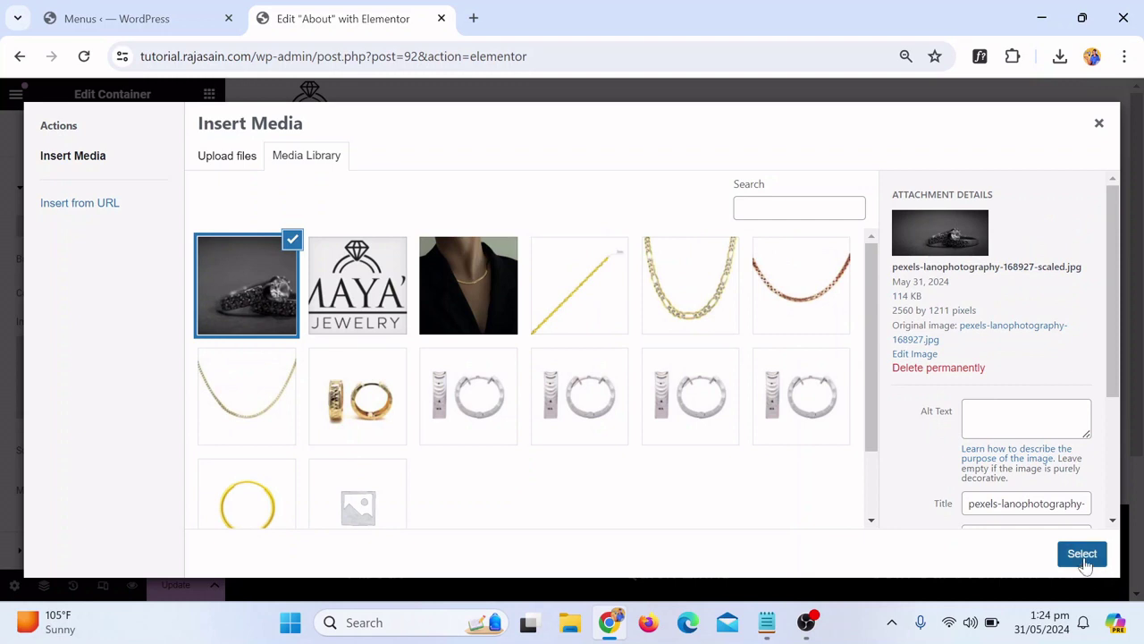
{"action": "left_click", "coordinate": [1082, 555]}
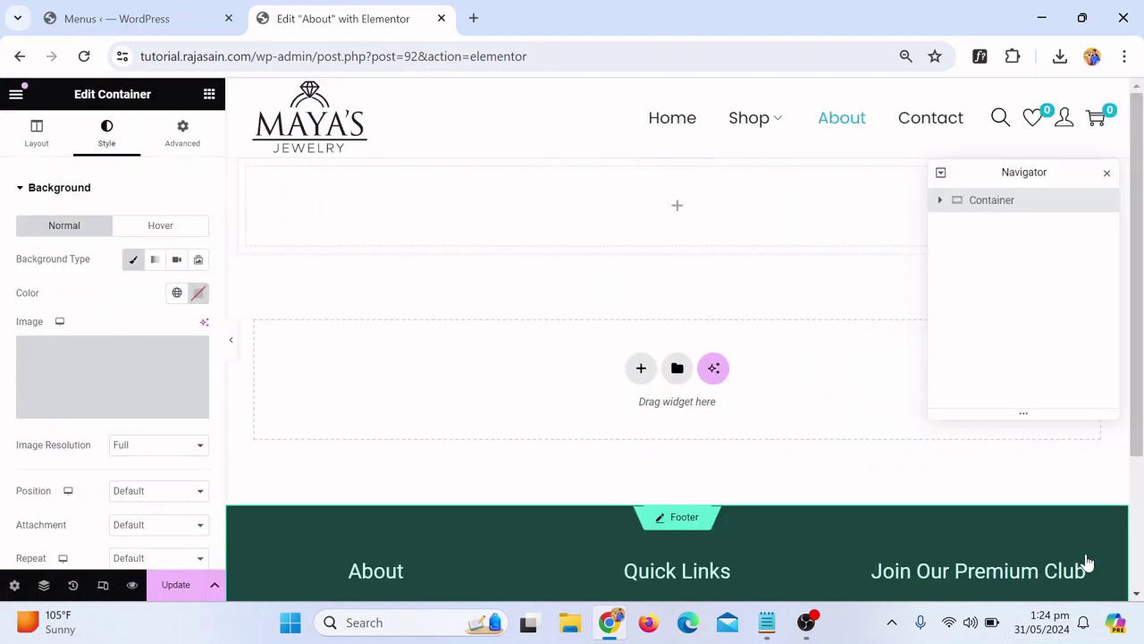
{"action": "left_click", "coordinate": [1107, 175]}
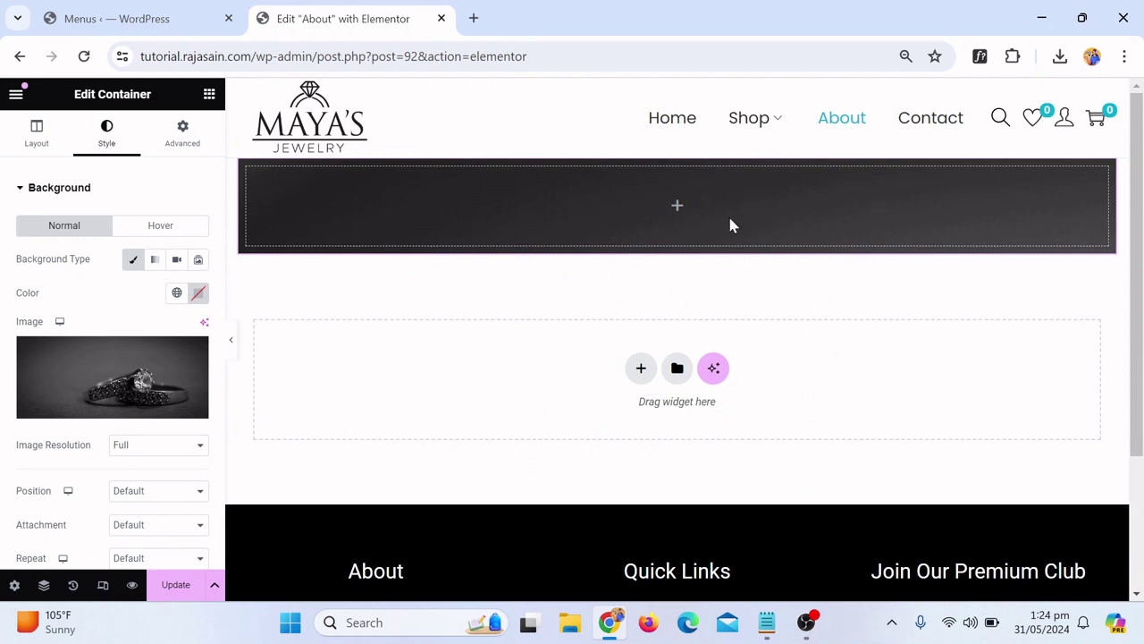
Set the container's background image position to Center Center and its display size to Cover
{"action": "scroll", "coordinate": [107, 436], "scroll_direction": "down", "scroll_amount": 1}
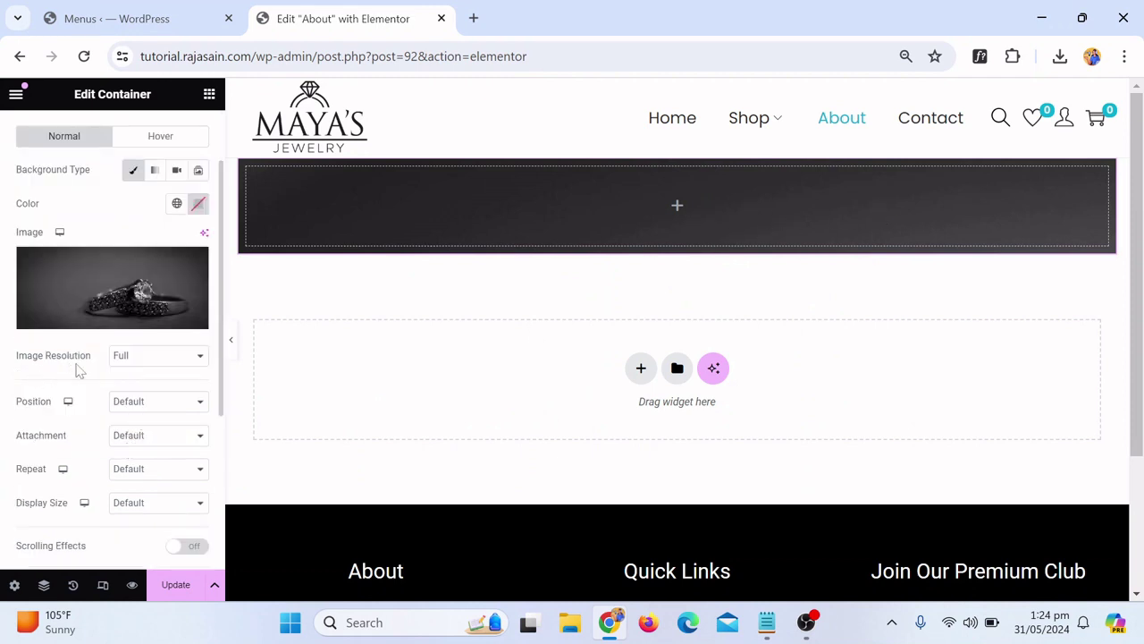
{"action": "left_click", "coordinate": [125, 406]}
{"action": "left_click", "coordinate": [134, 430]}
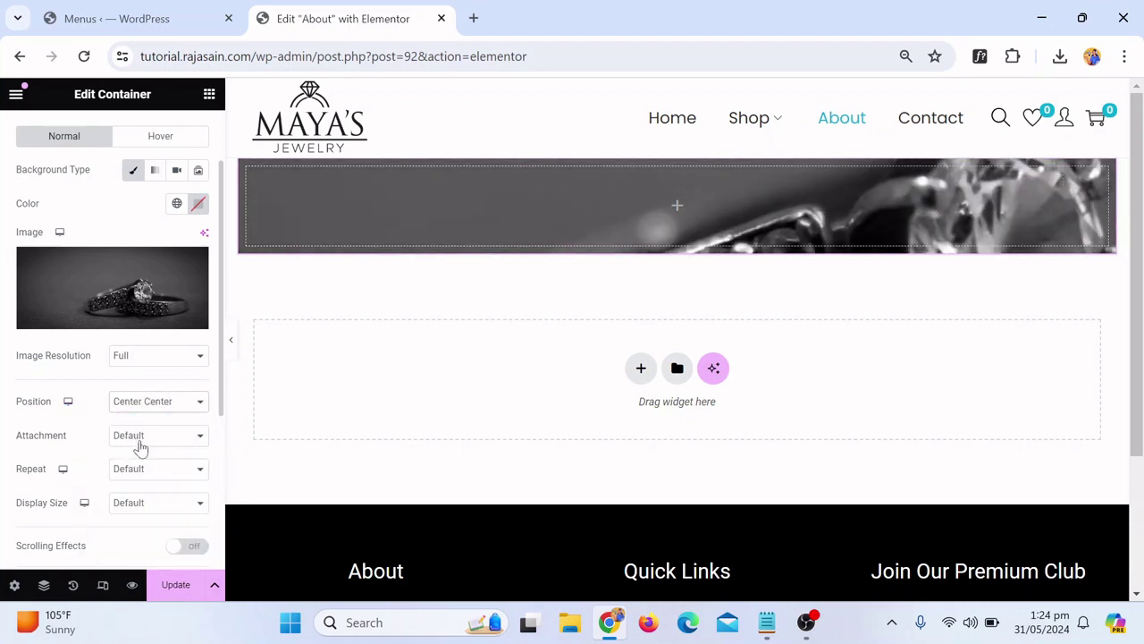
{"action": "left_click", "coordinate": [141, 506]}
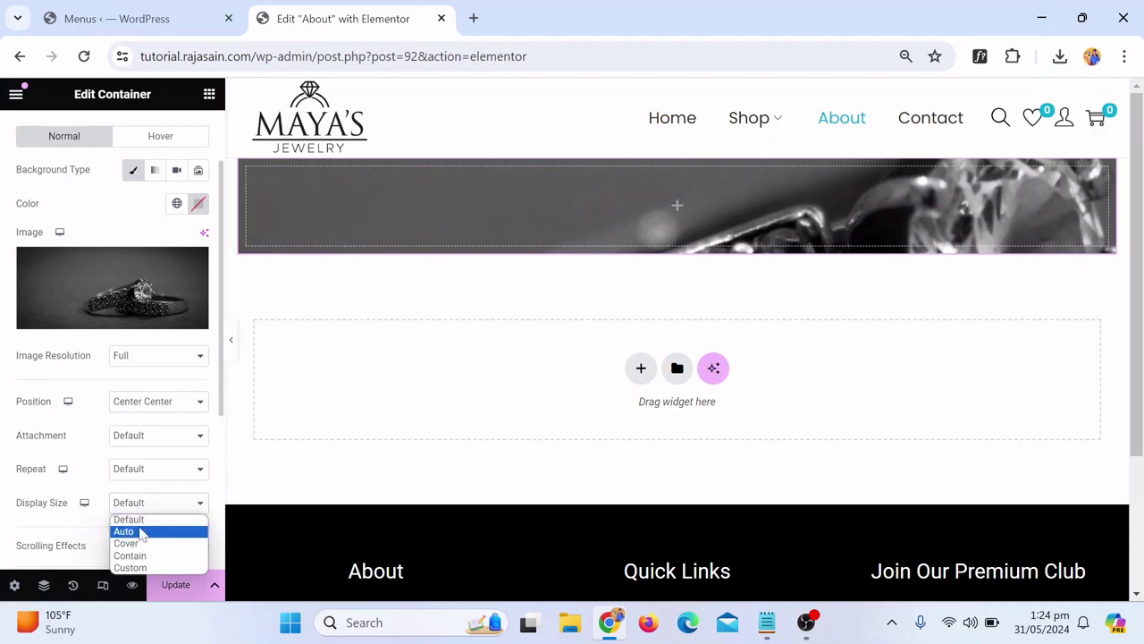
{"action": "left_click", "coordinate": [141, 543]}
{"action": "scroll", "coordinate": [156, 467], "scroll_direction": "up", "scroll_amount": 2}
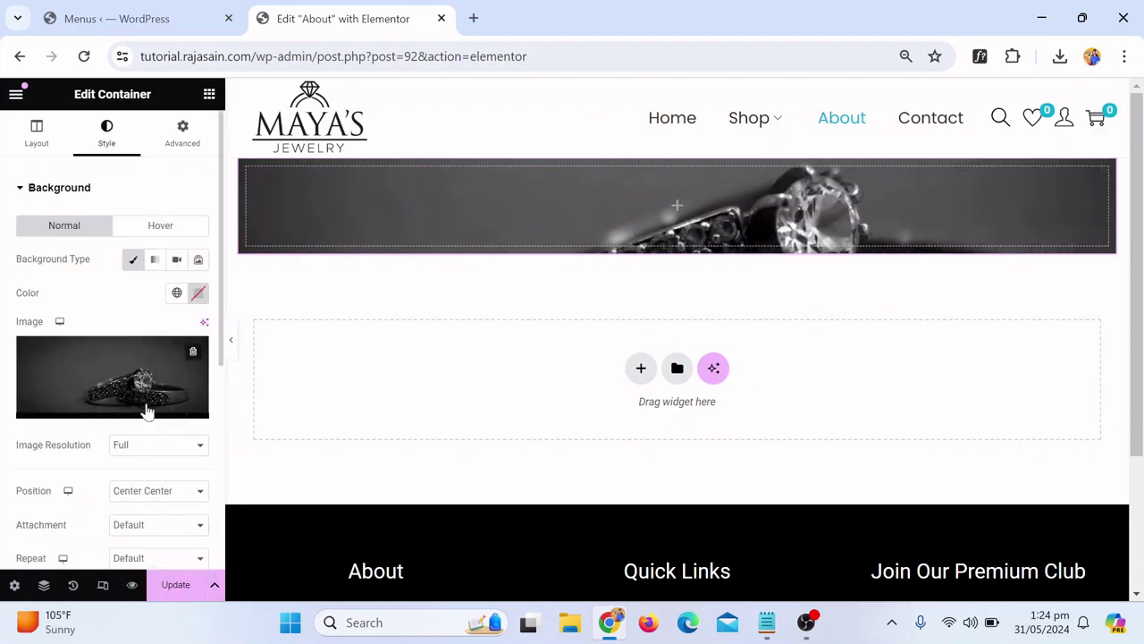
Set the container's minimum height to 380 px and preview the banner without the editing panel
{"action": "left_click", "coordinate": [16, 141]}
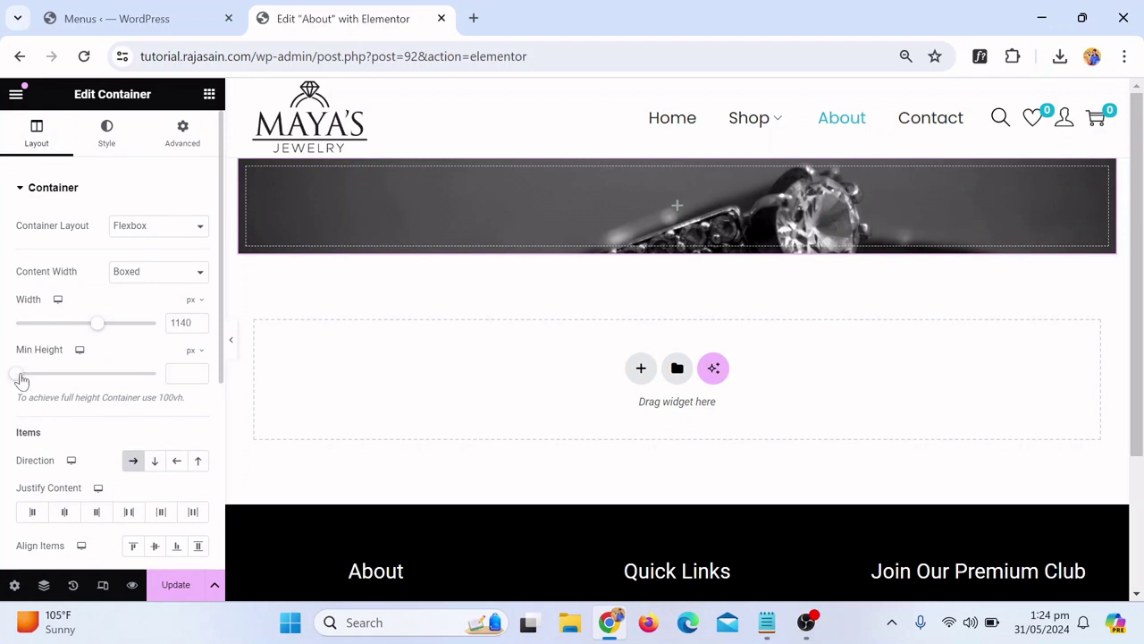
{"action": "left_click_drag", "start_coordinate": [21, 379], "coordinate": [55, 375]}
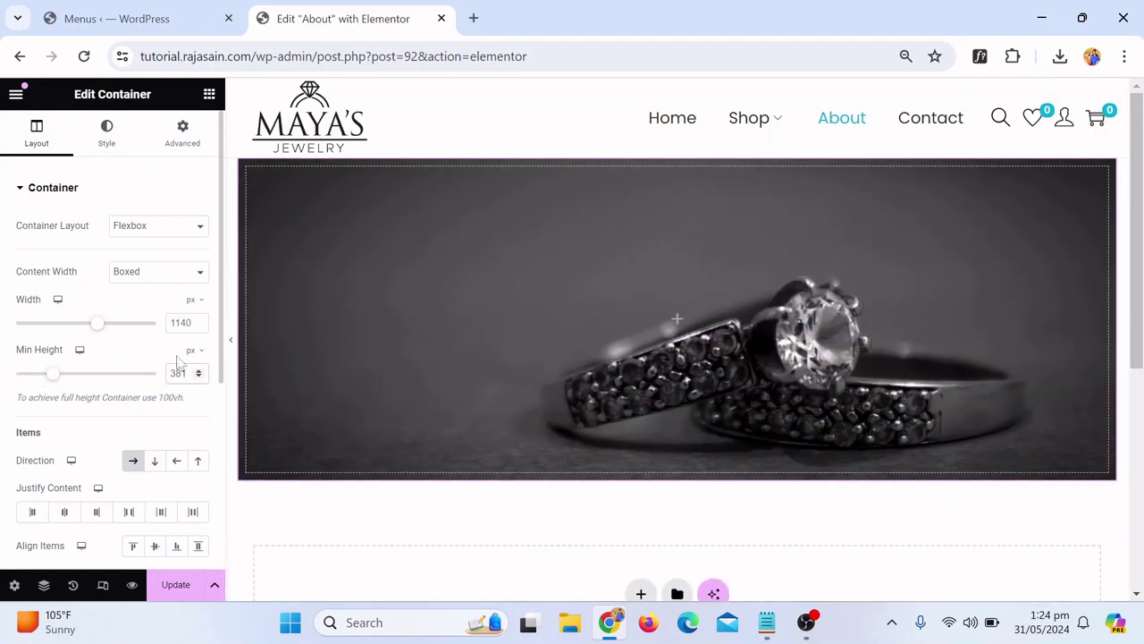
{"action": "key", "text": "Down"}
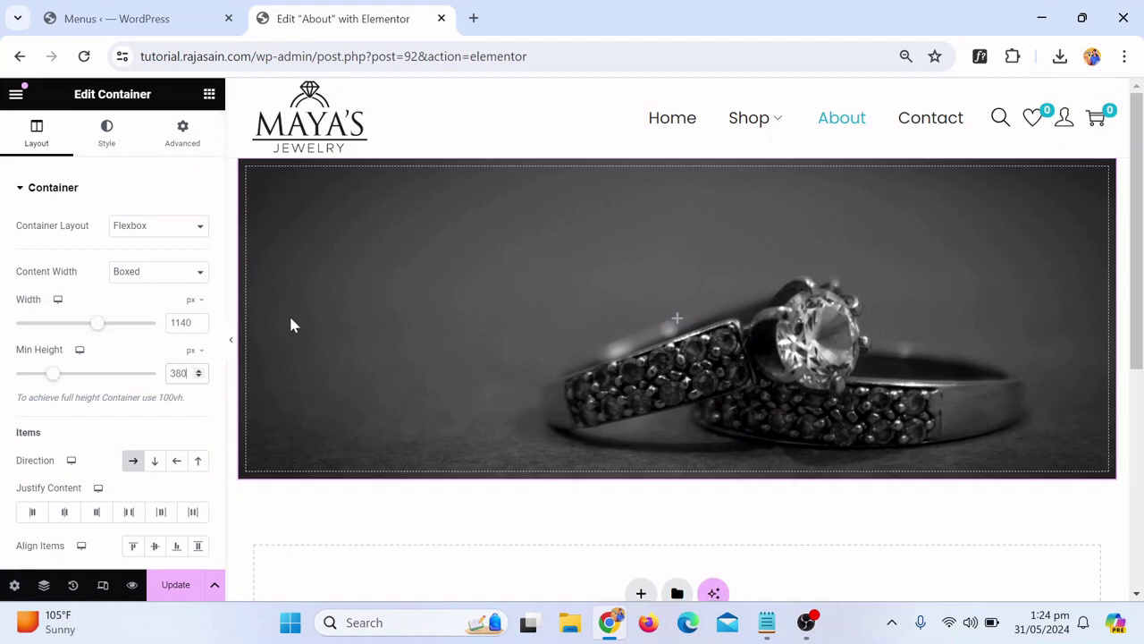
{"action": "left_click", "coordinate": [231, 338]}
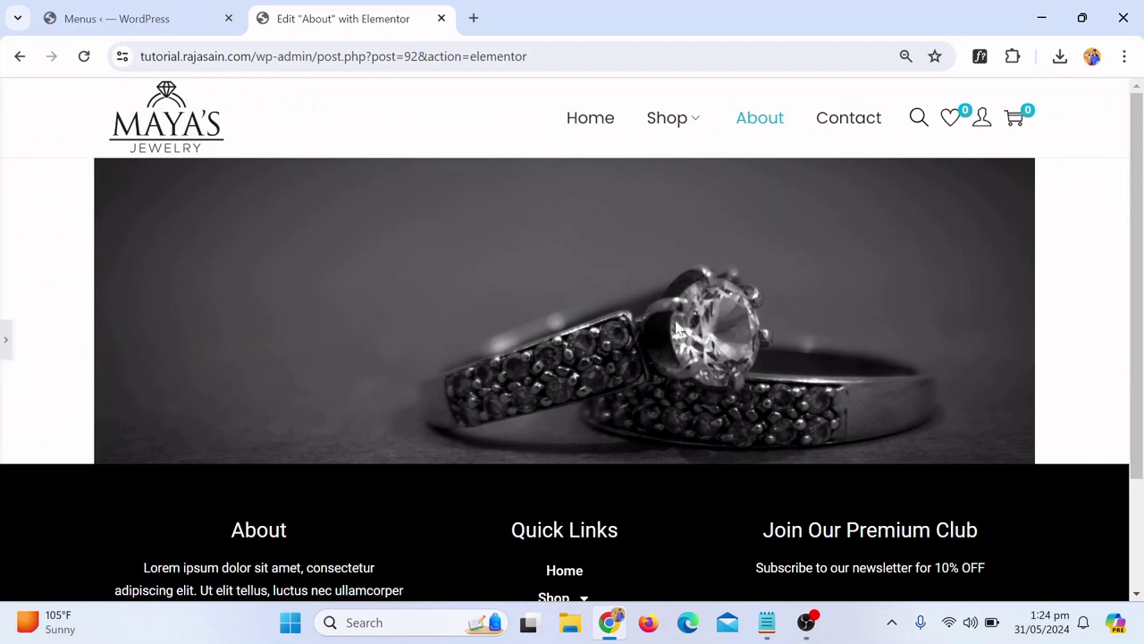
{"action": "left_click", "coordinate": [3, 343]}
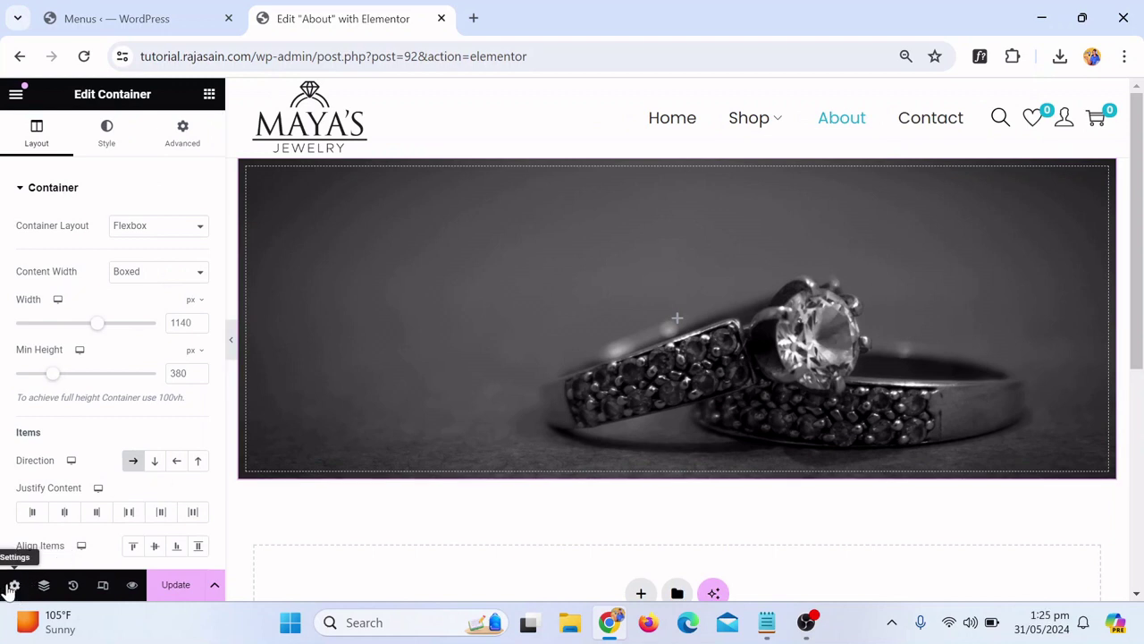
Change the About page's layout to Elementor Full Width, update the page and preview the banner at full width
{"action": "left_click", "coordinate": [14, 588]}
{"action": "scroll", "coordinate": [92, 506], "scroll_direction": "down", "scroll_amount": 1}
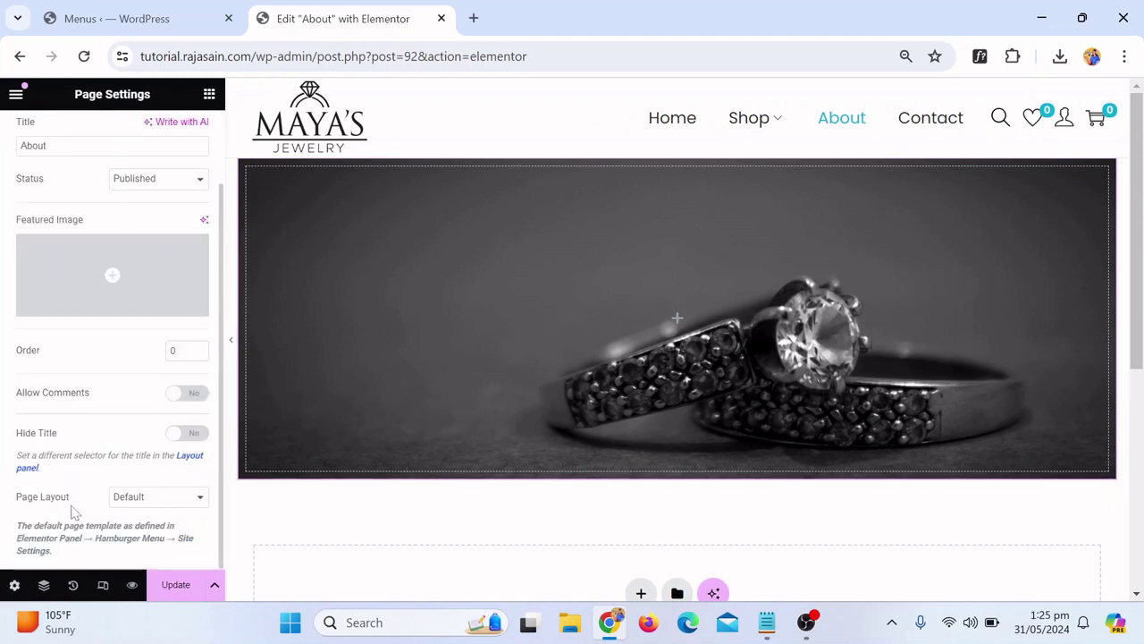
{"action": "left_click", "coordinate": [138, 503]}
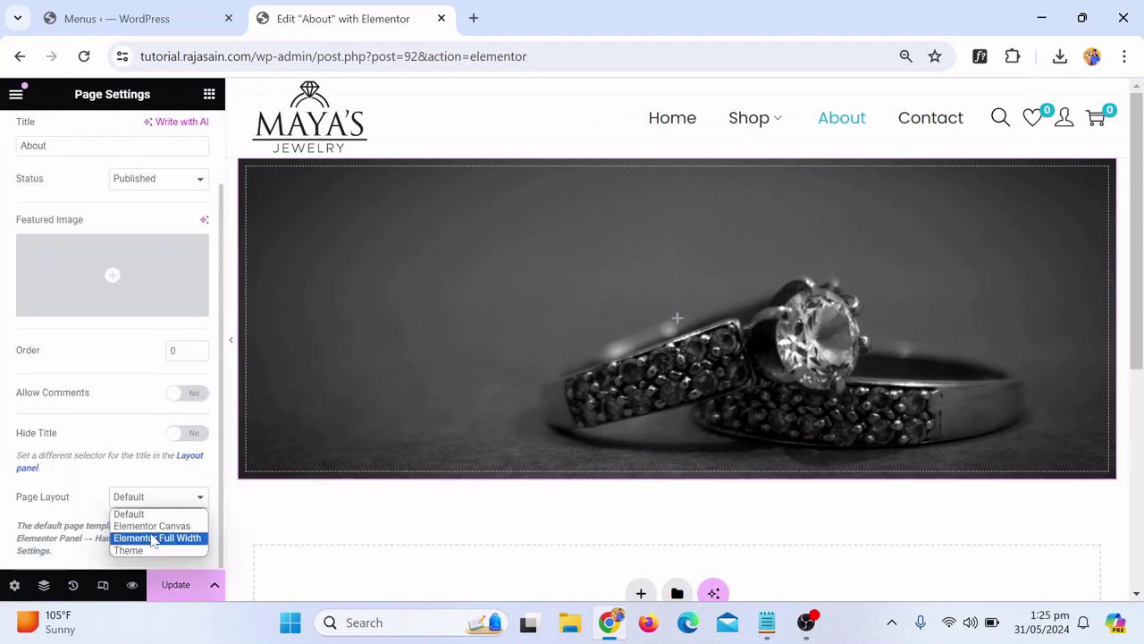
{"action": "left_click", "coordinate": [157, 537]}
{"action": "left_click", "coordinate": [161, 591]}
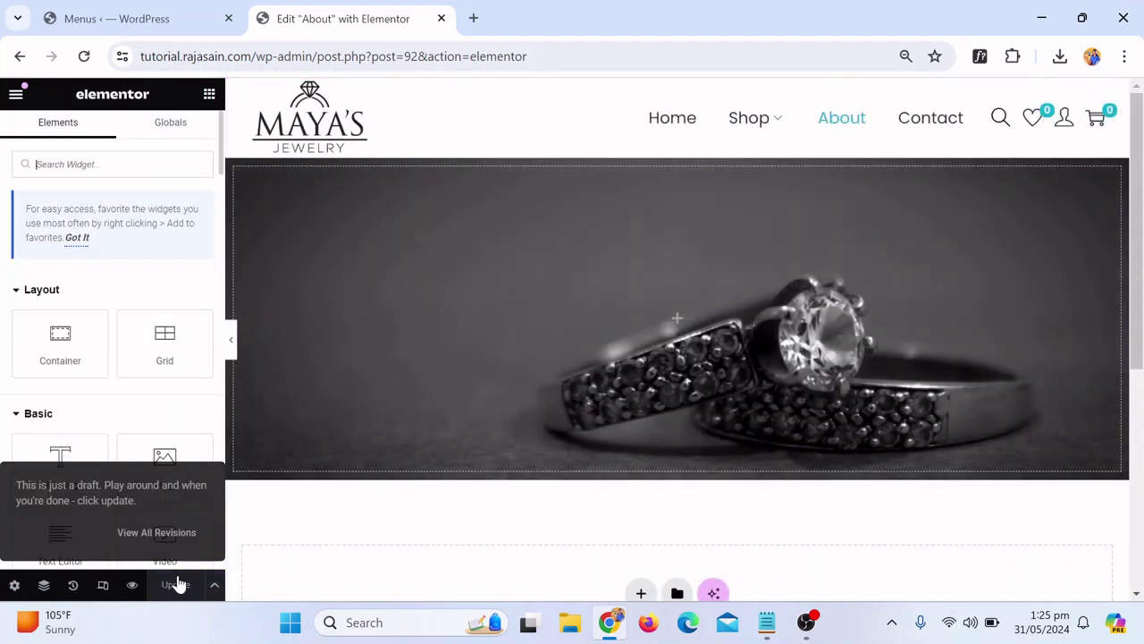
{"action": "left_click", "coordinate": [231, 338]}
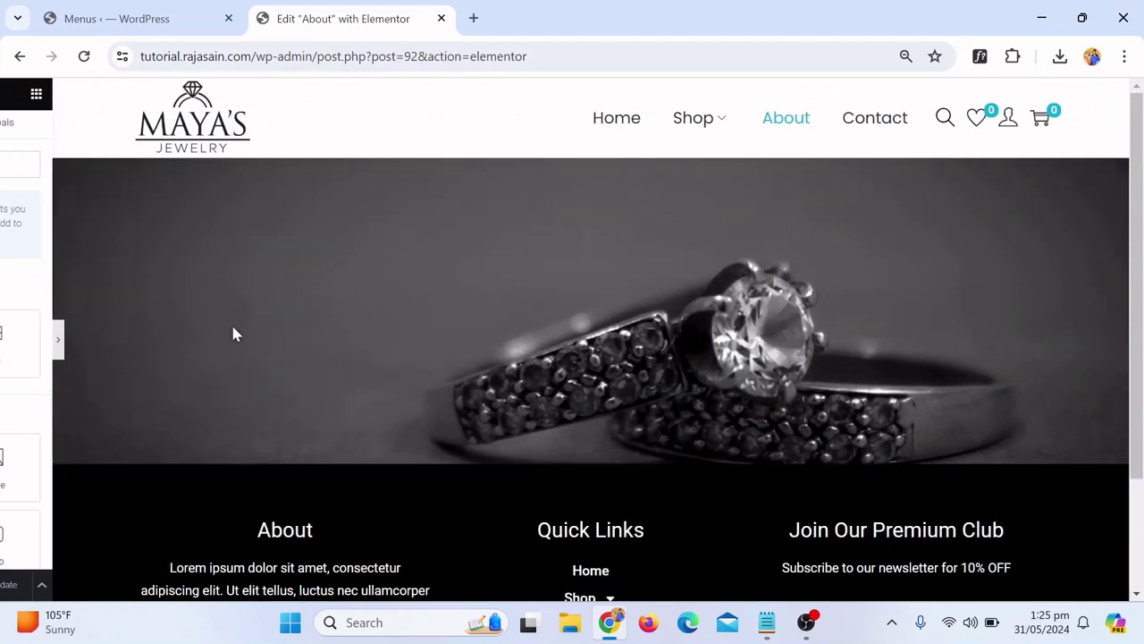
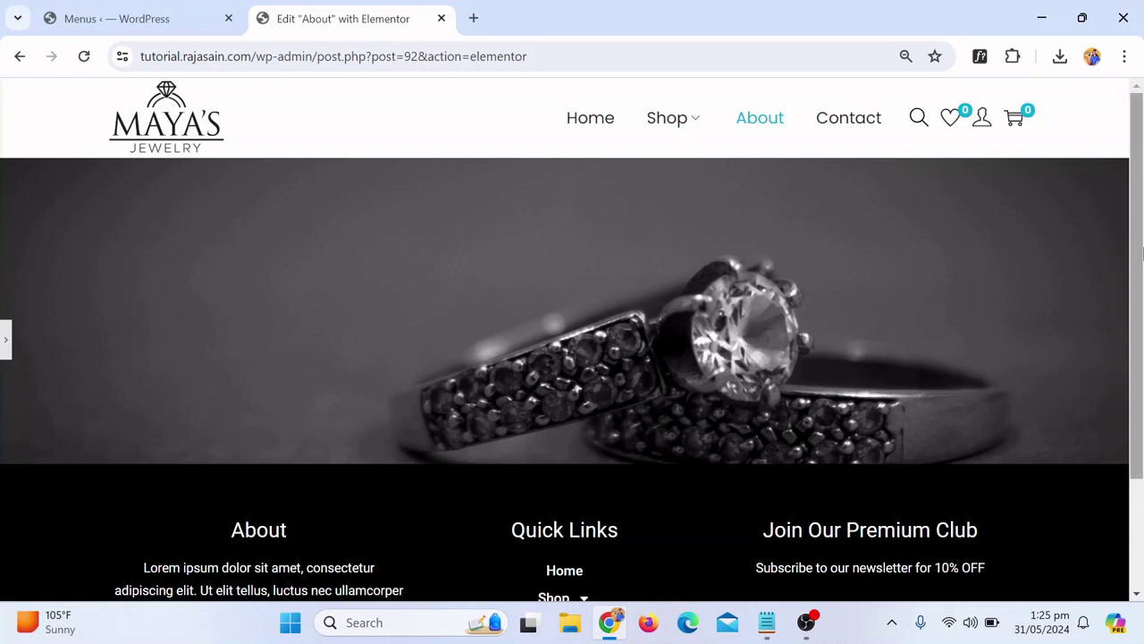
{"action": "left_click", "coordinate": [5, 341]}
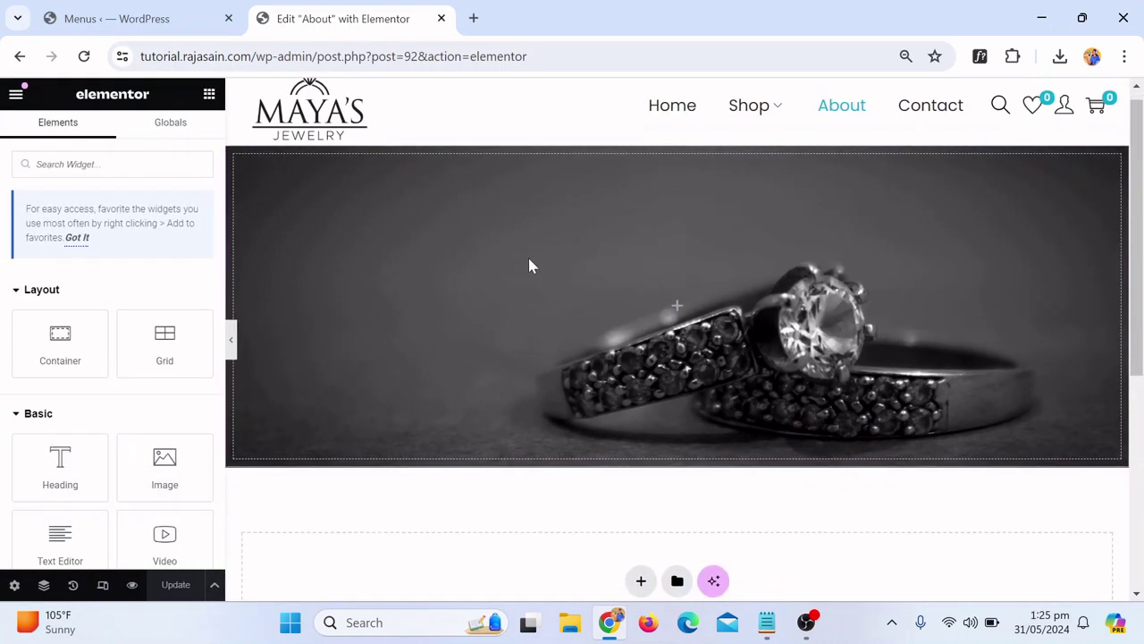
Add a Heading widget inside the banner container
{"action": "scroll", "coordinate": [528, 254], "scroll_direction": "down", "scroll_amount": 2}
{"action": "scroll", "coordinate": [689, 286], "scroll_direction": "up", "scroll_amount": 2}
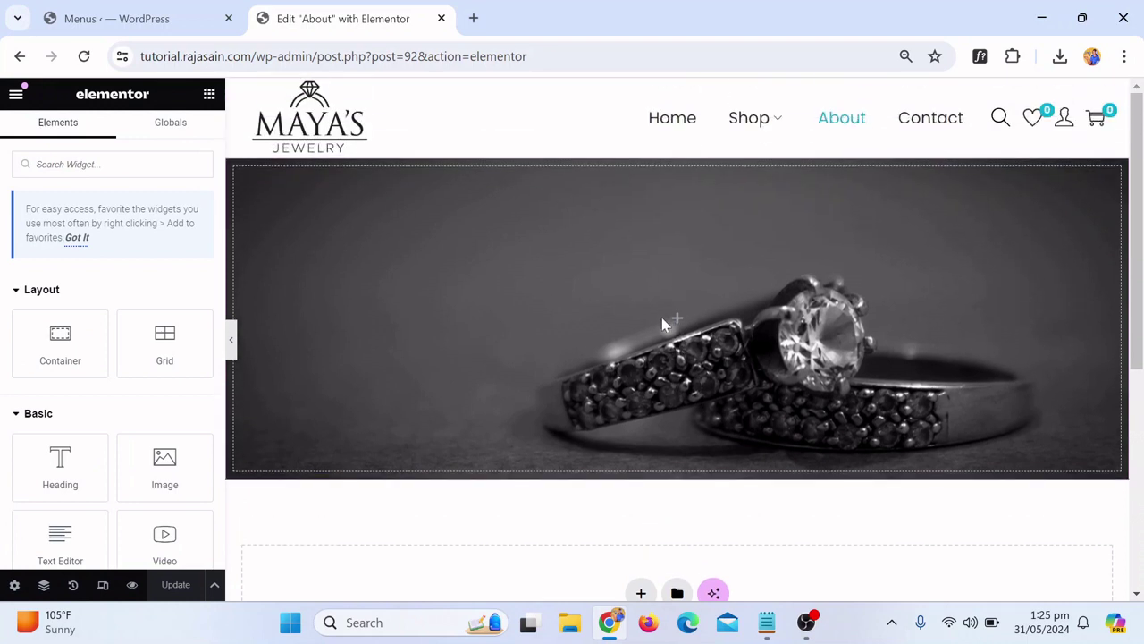
{"action": "left_click_drag", "start_coordinate": [61, 456], "coordinate": [730, 315]}
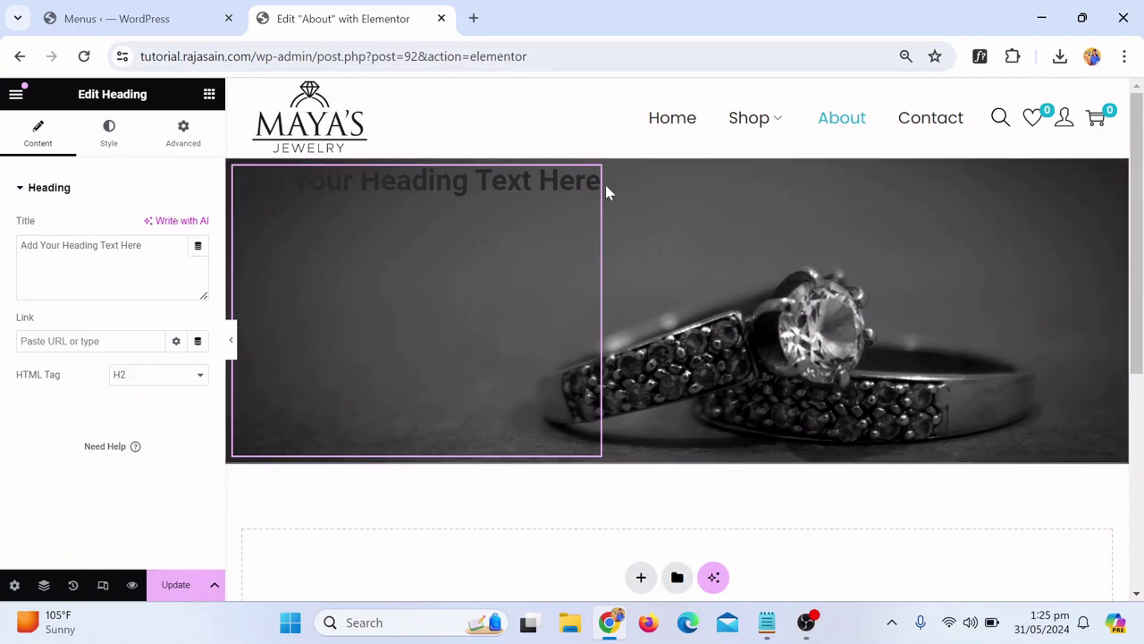
Center the heading within the banner container by setting both Justify Content and Align Items to Center
{"action": "left_click", "coordinate": [42, 587]}
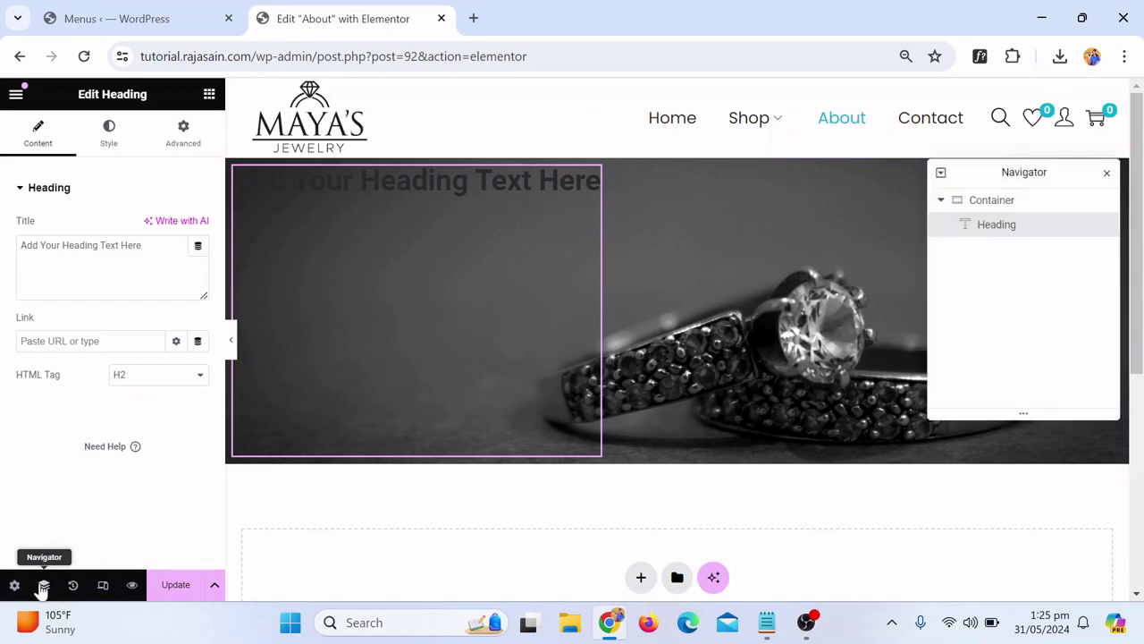
{"action": "left_click", "coordinate": [991, 201]}
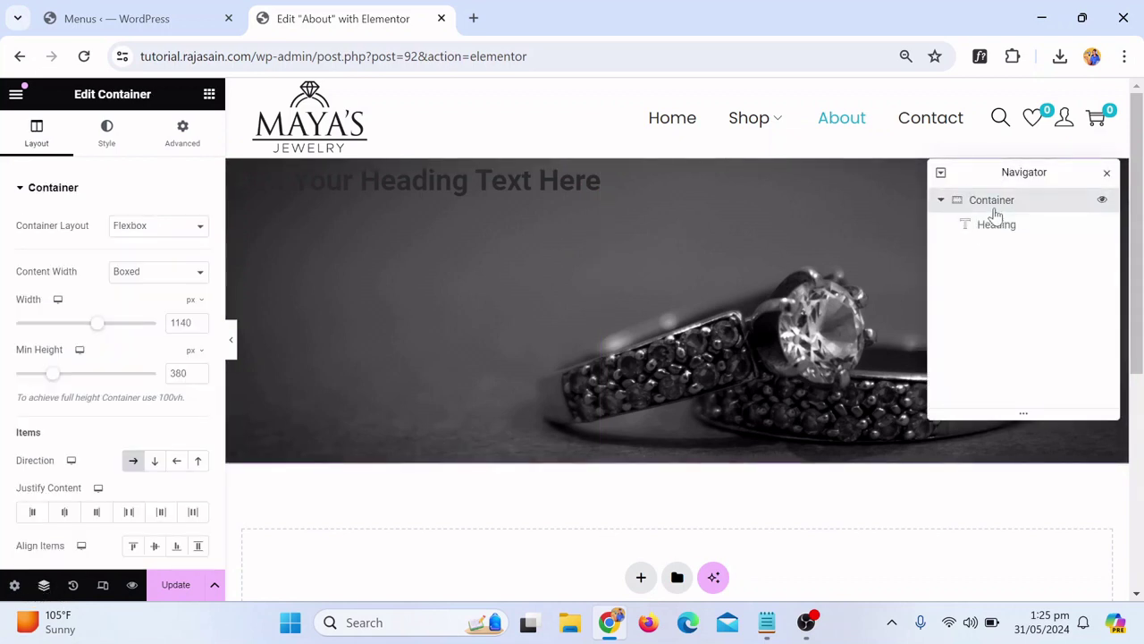
{"action": "left_click", "coordinate": [64, 512]}
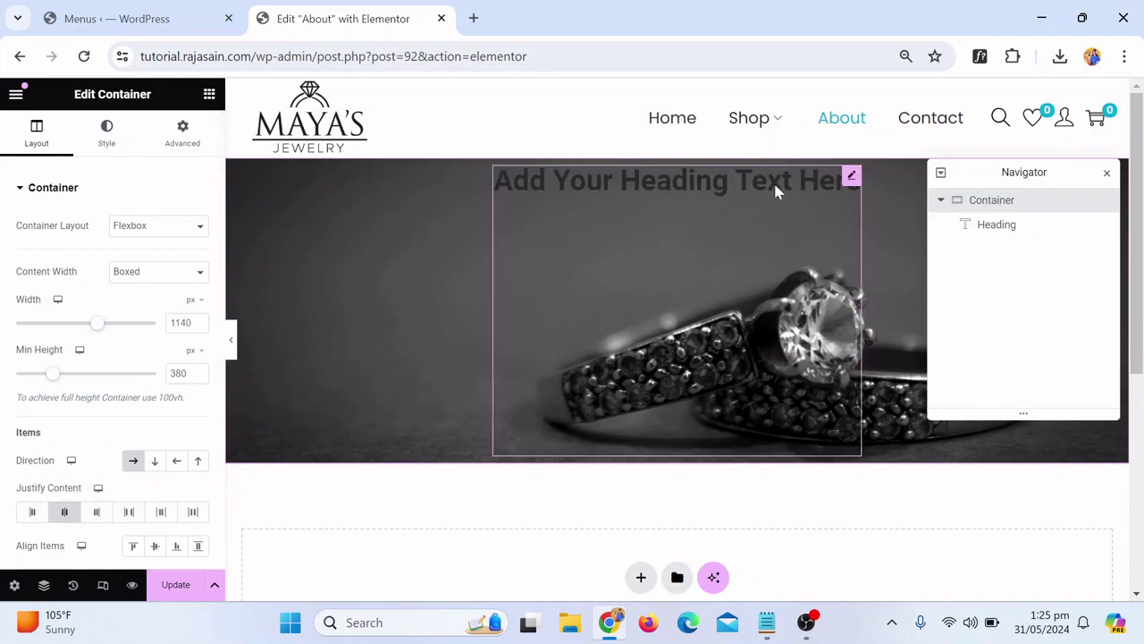
{"action": "left_click", "coordinate": [152, 546]}
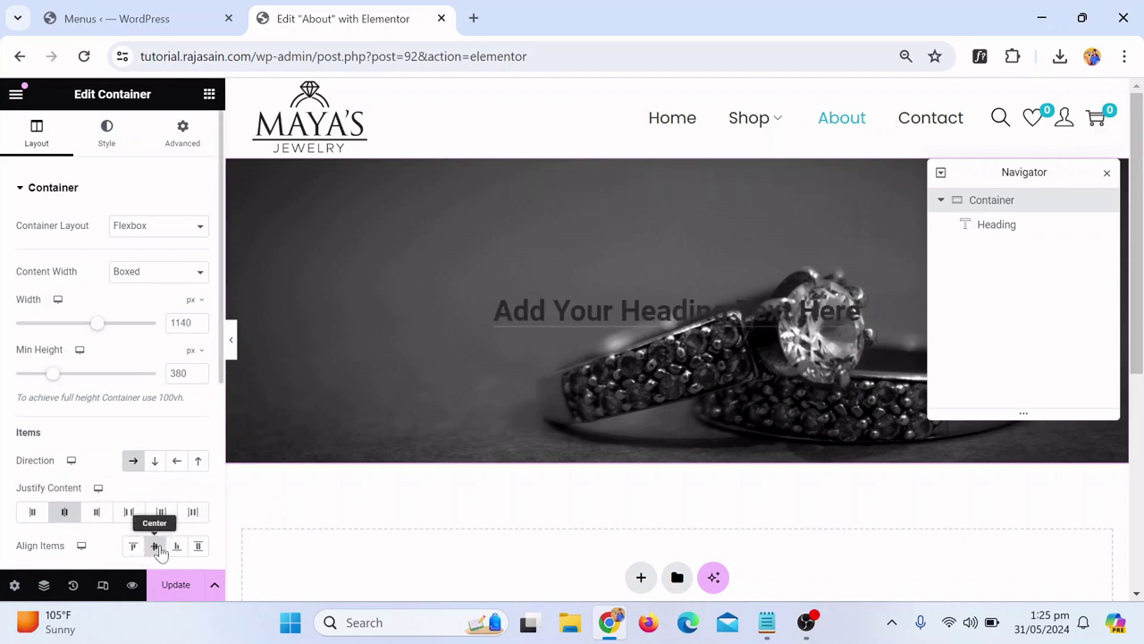
{"action": "right_click", "coordinate": [159, 551]}
{"action": "left_click", "coordinate": [93, 555]}
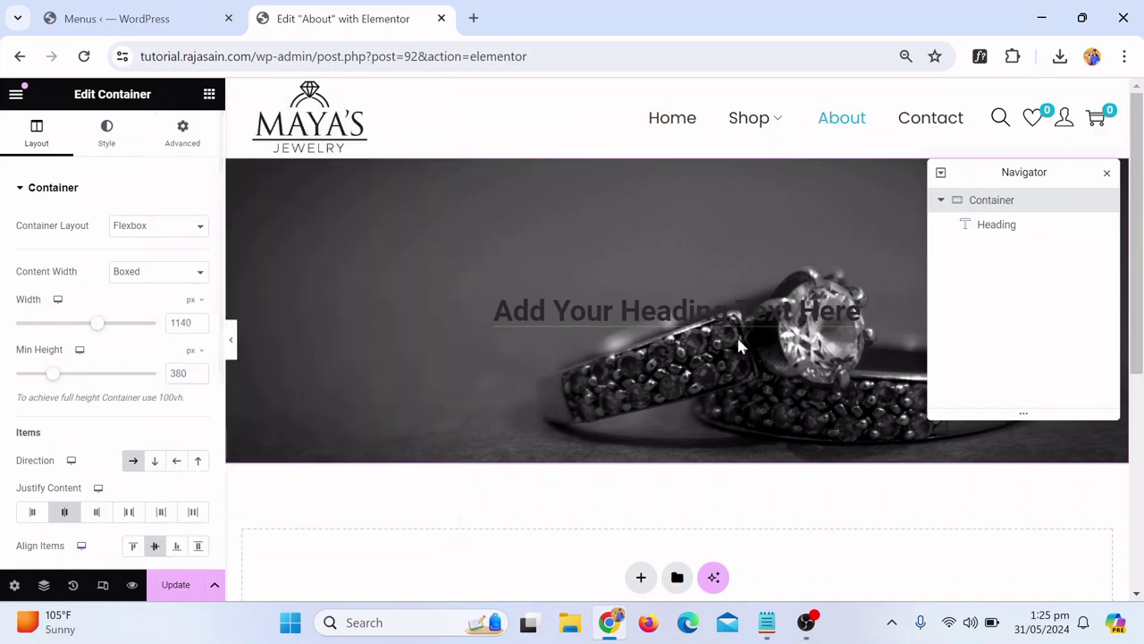
Replace the banner heading's placeholder title with "About us"
{"action": "left_click", "coordinate": [845, 308]}
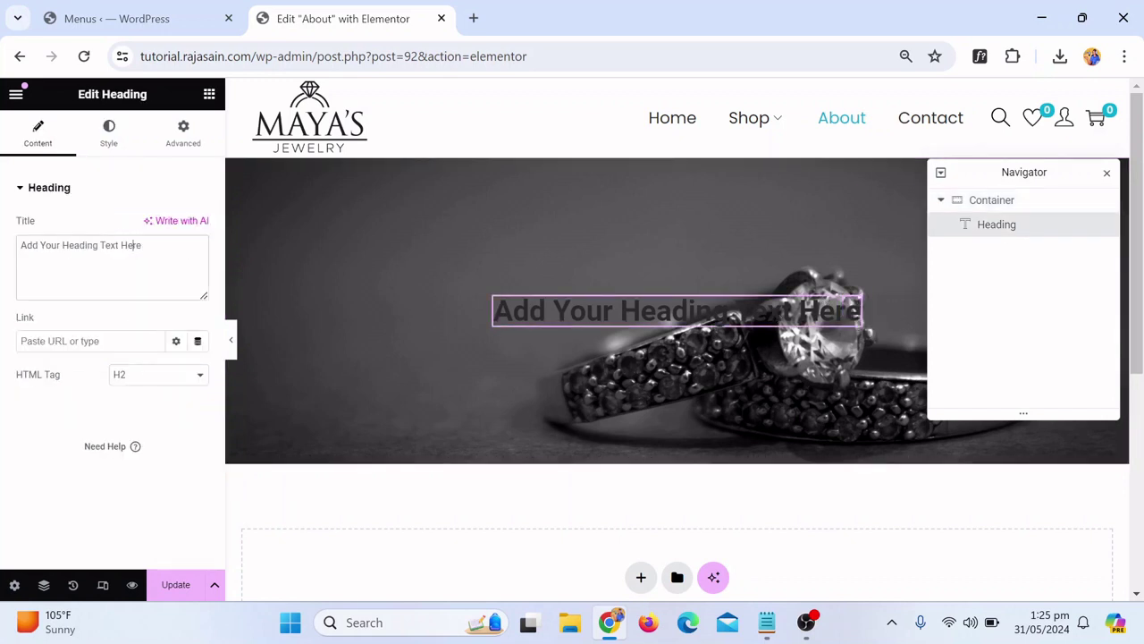
{"action": "key", "text": "ctrl+a"}
{"action": "key", "text": "BackSpace"}
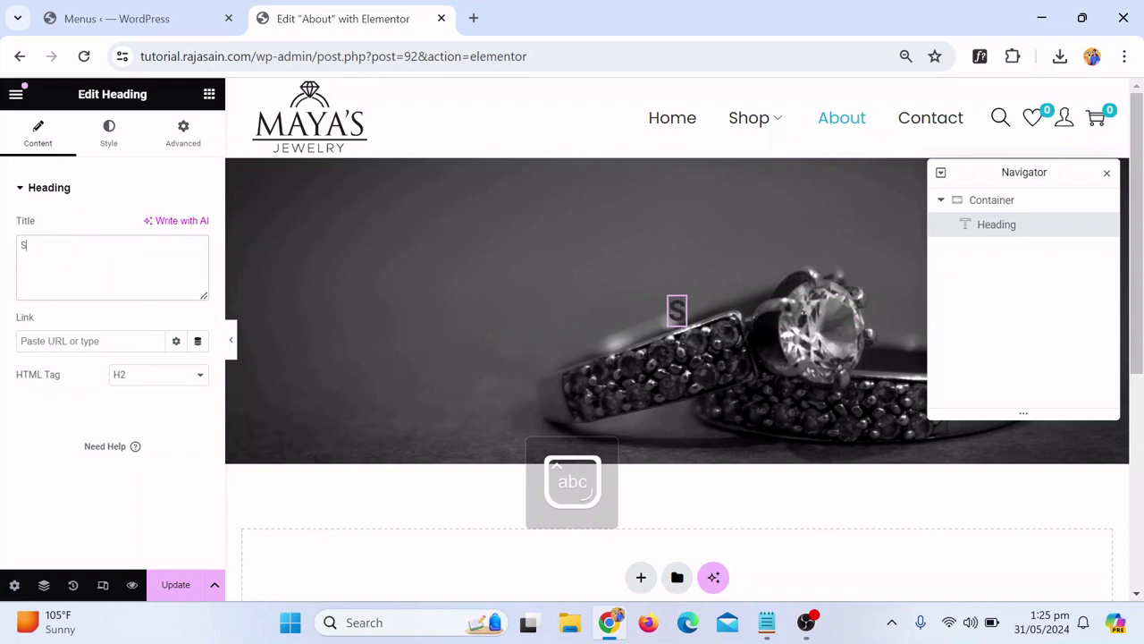
{"action": "type", "text": "Abo"}
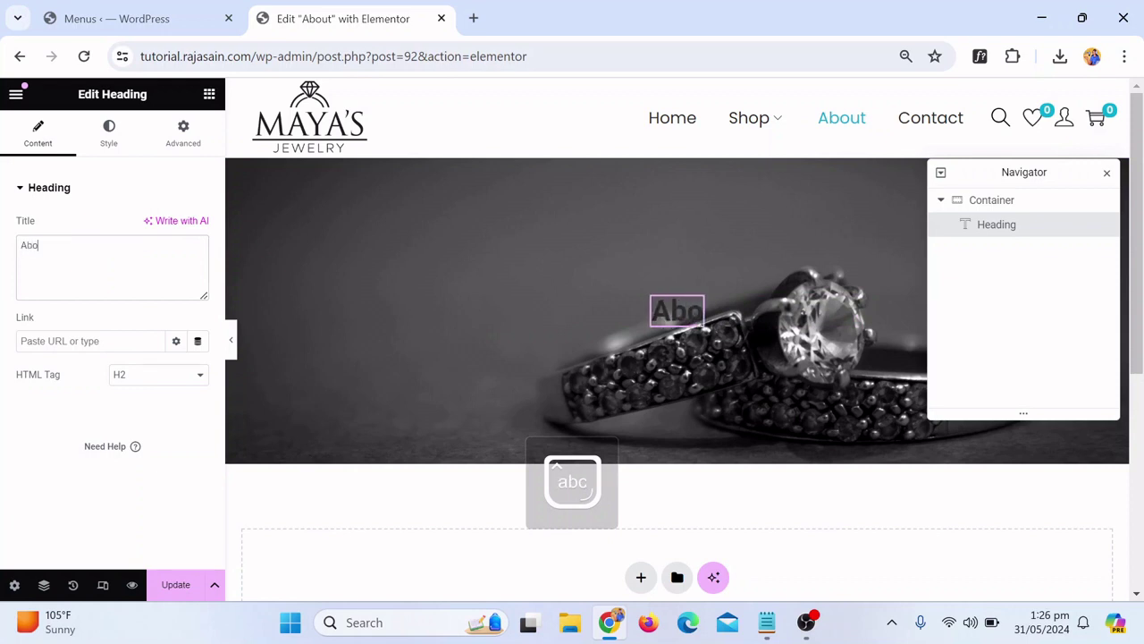
{"action": "type", "text": "ut"}
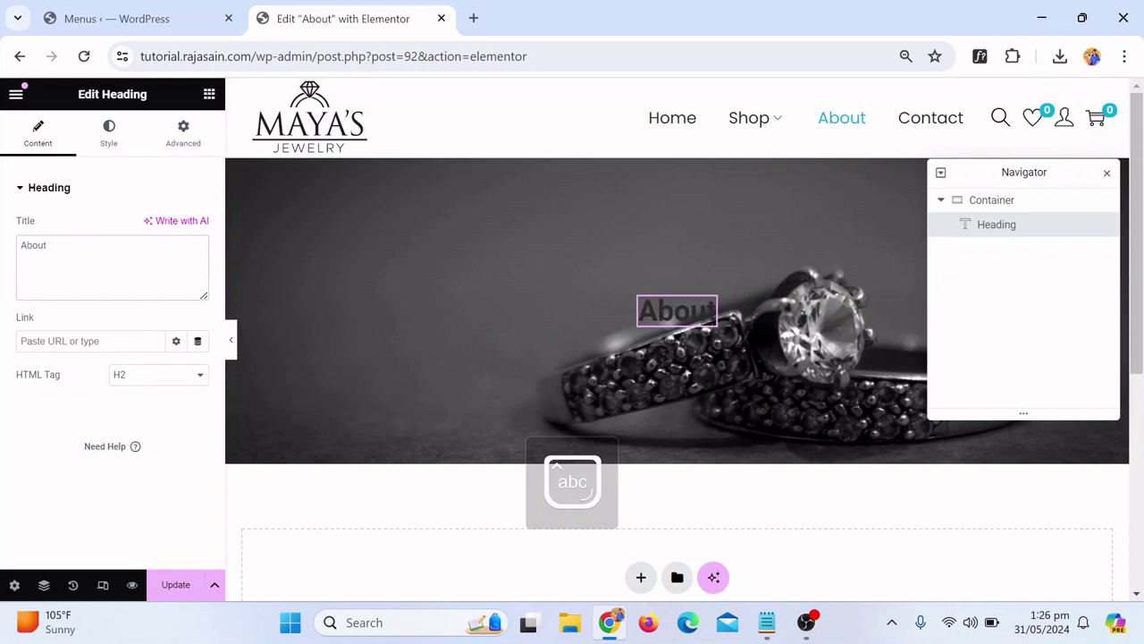
{"action": "type", "text": " us"}
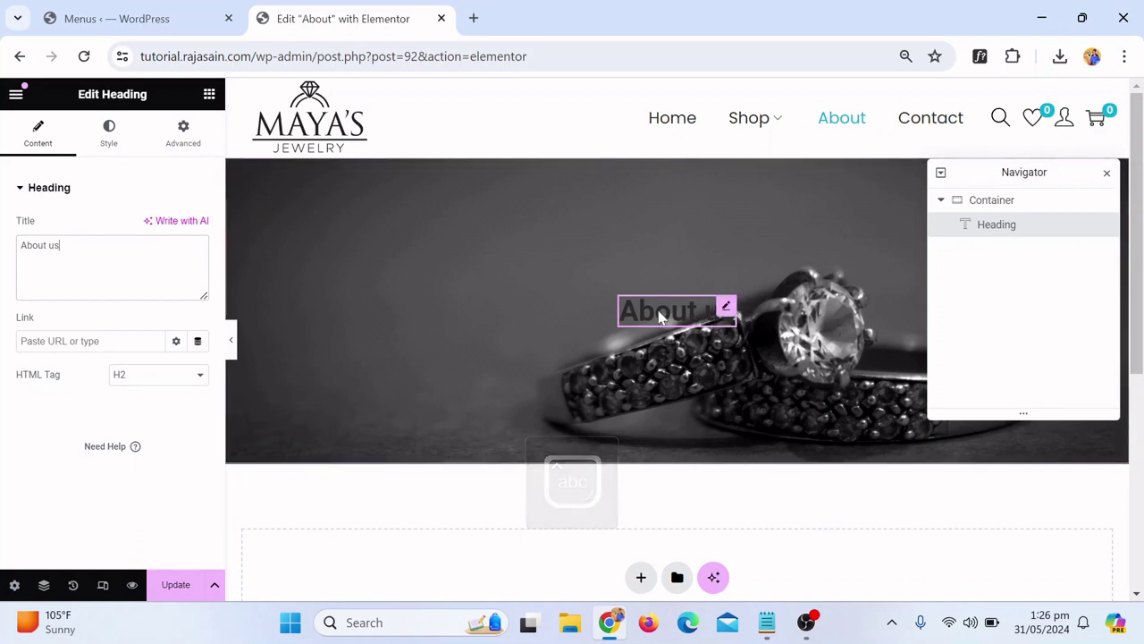
Set the "About us" heading's text color to the global color WHite (#FFFFFF)
{"action": "left_click", "coordinate": [103, 134]}
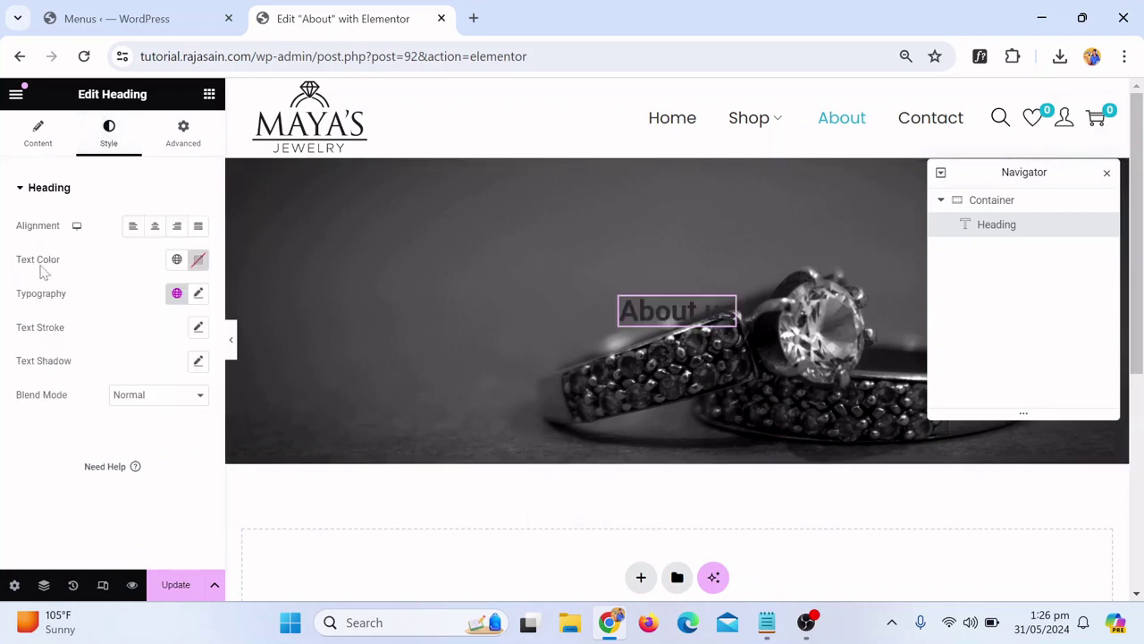
{"action": "left_click", "coordinate": [177, 259]}
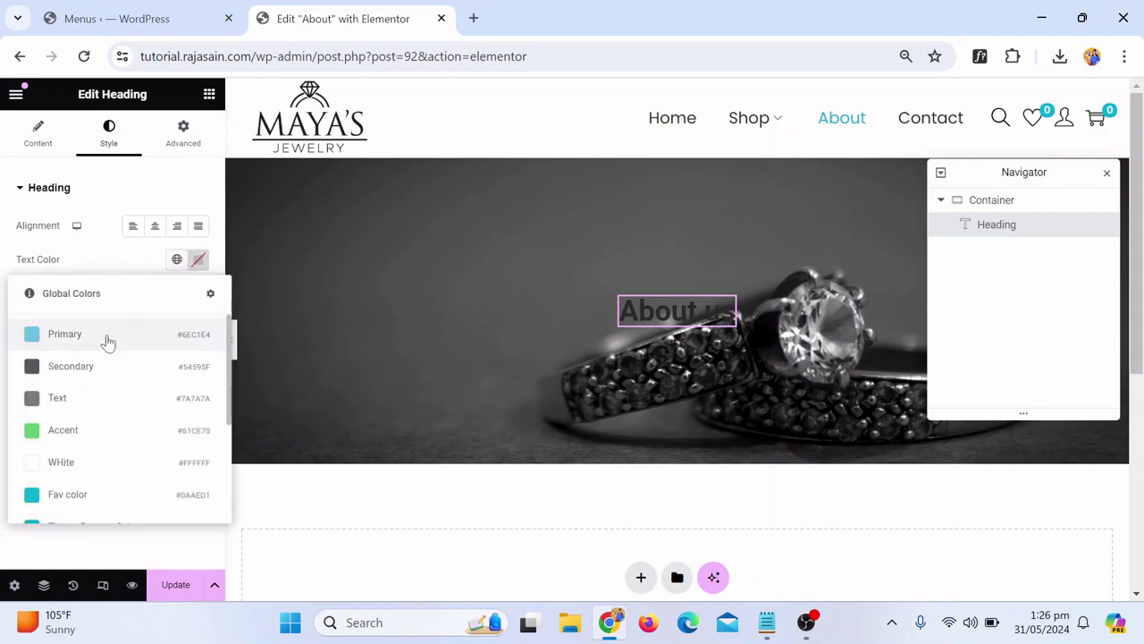
{"action": "left_click", "coordinate": [77, 462]}
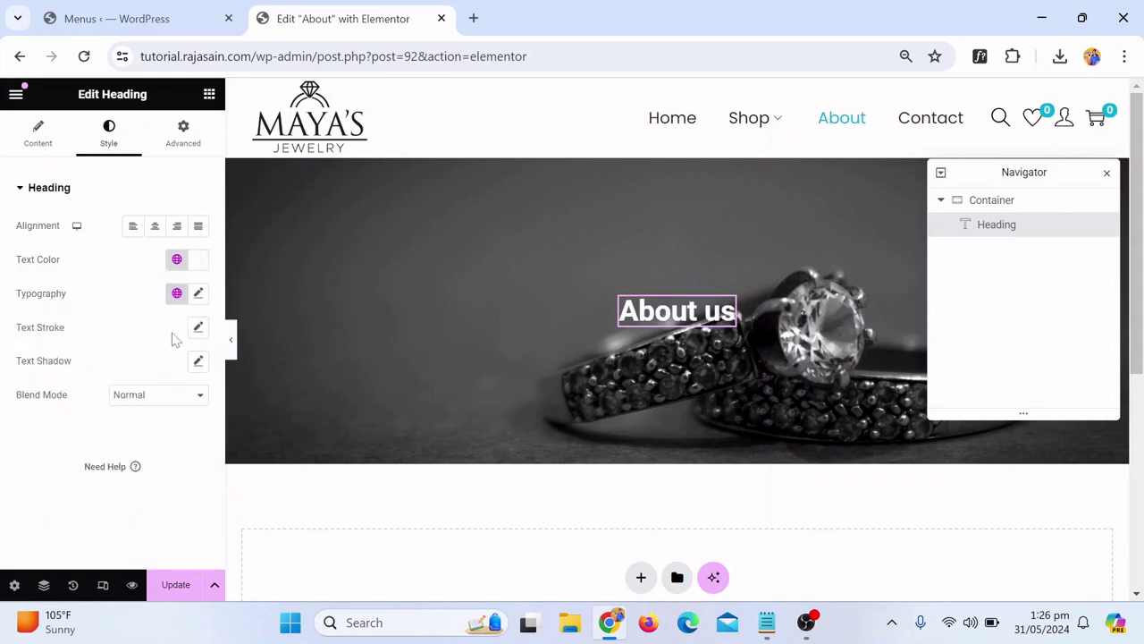
Change the "About us" heading's font family to Montserrat
{"action": "left_click", "coordinate": [198, 295]}
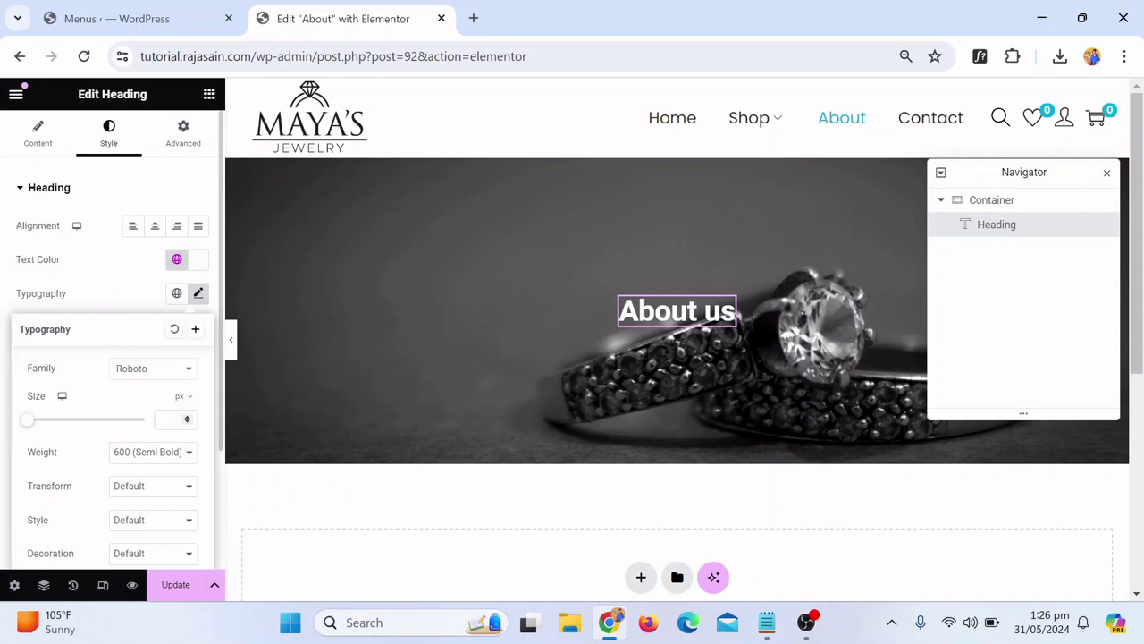
{"action": "left_click", "coordinate": [153, 372]}
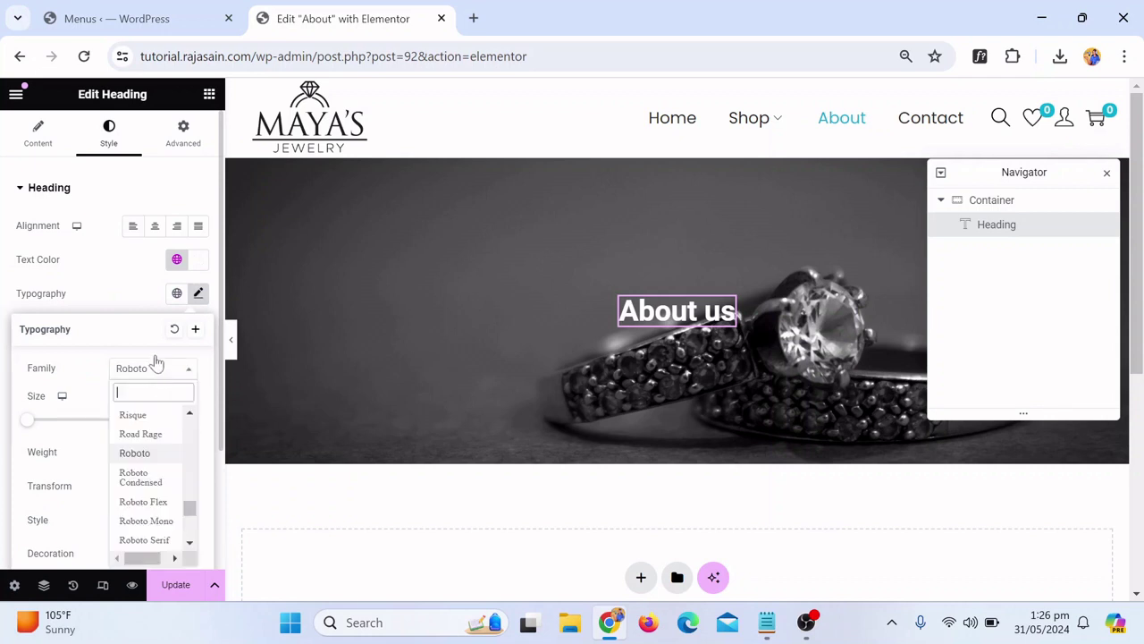
{"action": "left_click", "coordinate": [153, 372]}
{"action": "left_click", "coordinate": [153, 372]}
{"action": "type", "text": "mont"}
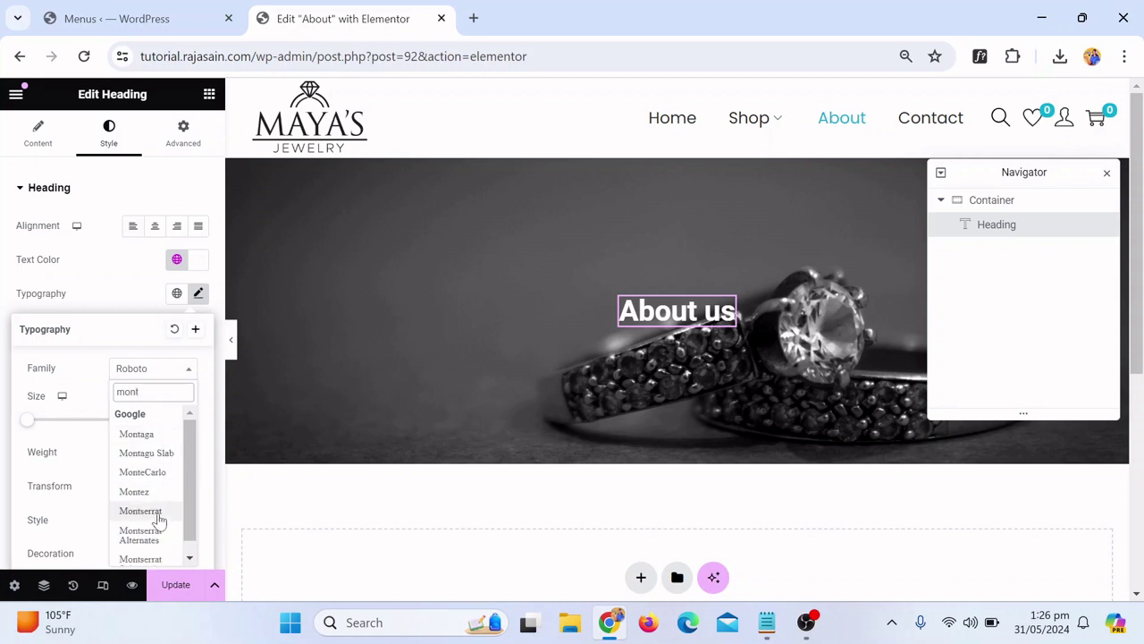
{"action": "left_click", "coordinate": [141, 512]}
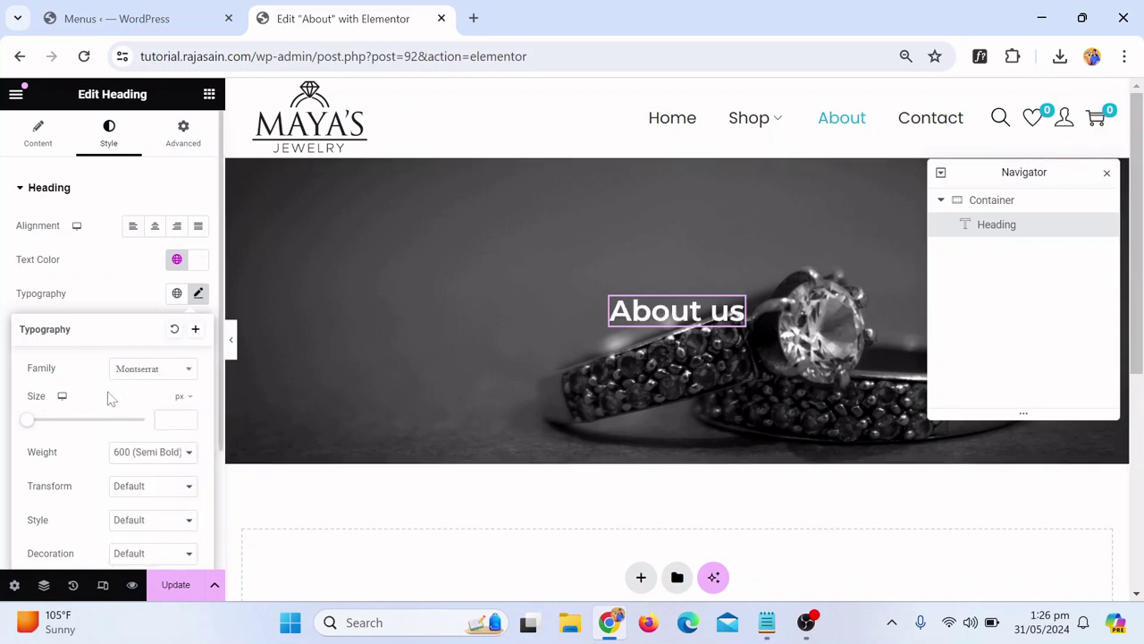
Set the "About us" heading's font size to 45 px and preview the banner without the editing panel
{"action": "left_click_drag", "start_coordinate": [27, 420], "coordinate": [55, 399]}
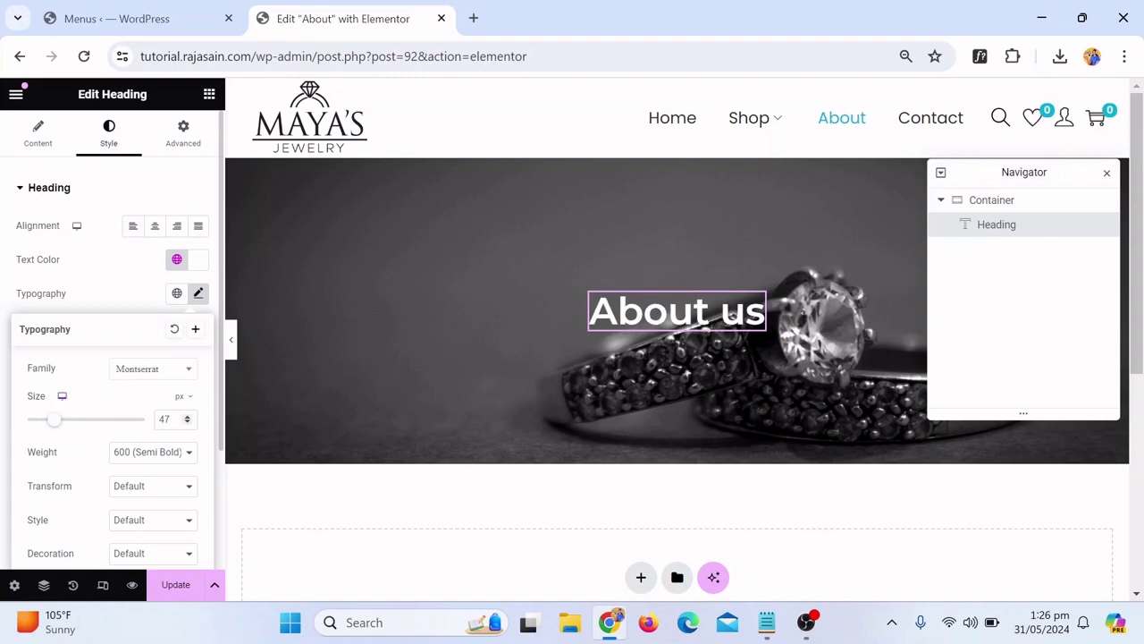
{"action": "key", "text": "Down"}
{"action": "key", "text": "Down"}
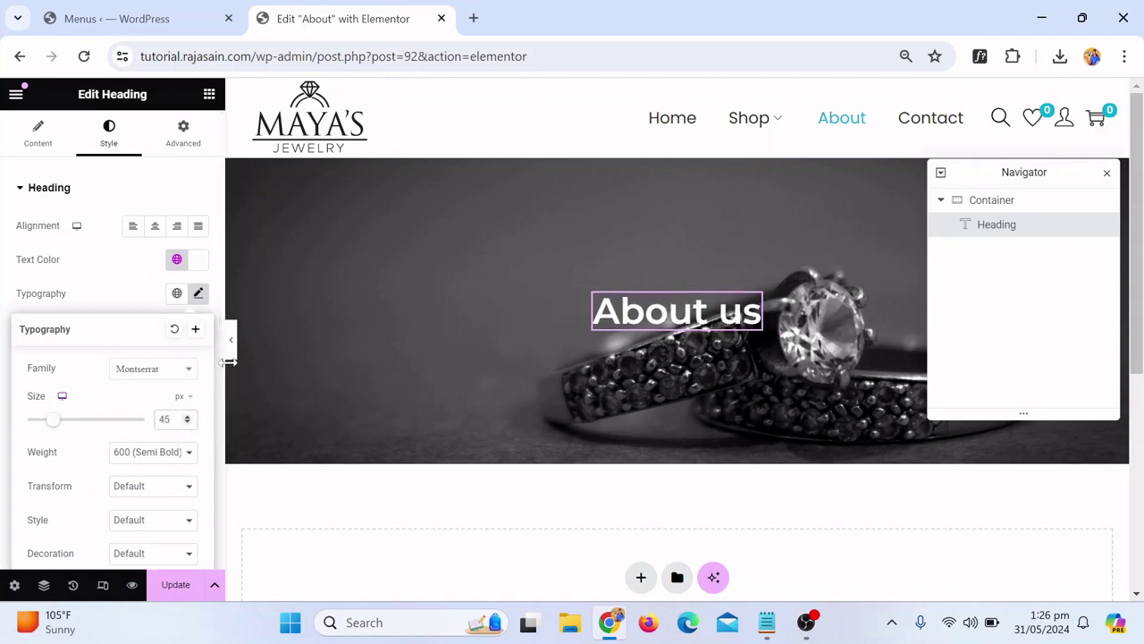
{"action": "left_click", "coordinate": [231, 344]}
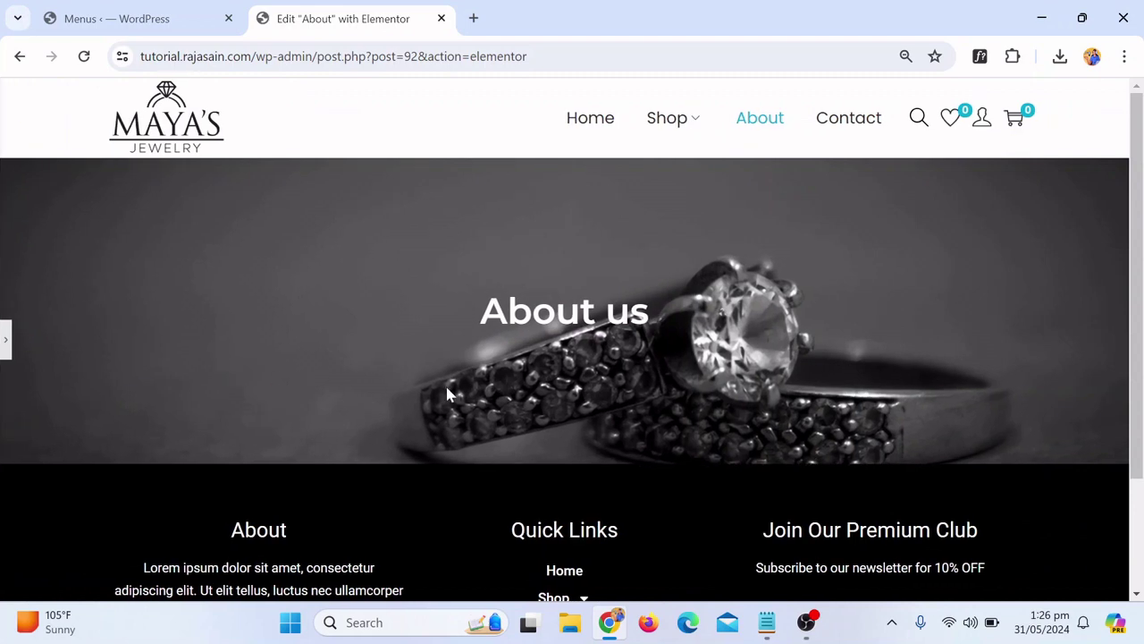
{"action": "left_click", "coordinate": [5, 335]}
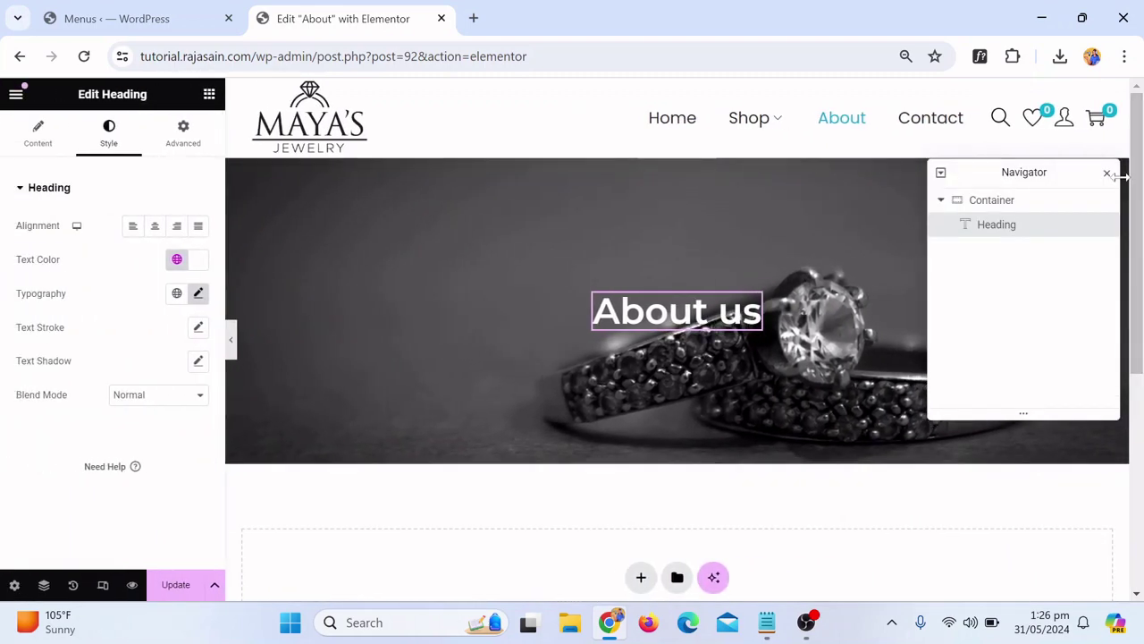
Close the Navigator and add a Flexbox container with two equal columns below the banner
{"action": "left_click", "coordinate": [1106, 176]}
{"action": "scroll", "coordinate": [843, 312], "scroll_direction": "down", "scroll_amount": 3}
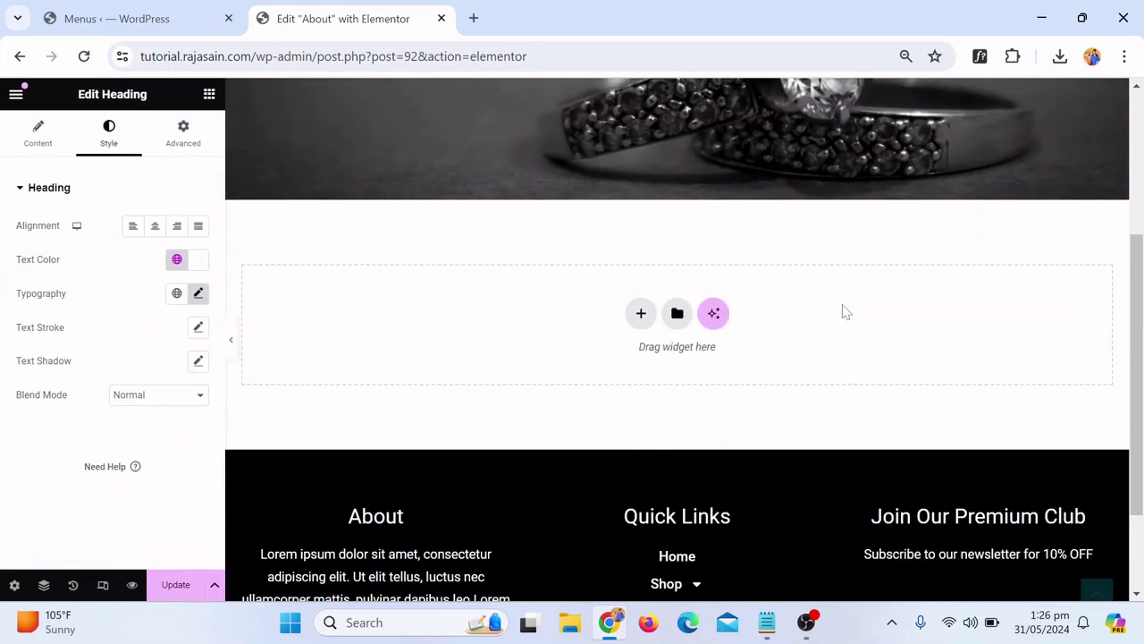
{"action": "left_click", "coordinate": [640, 309]}
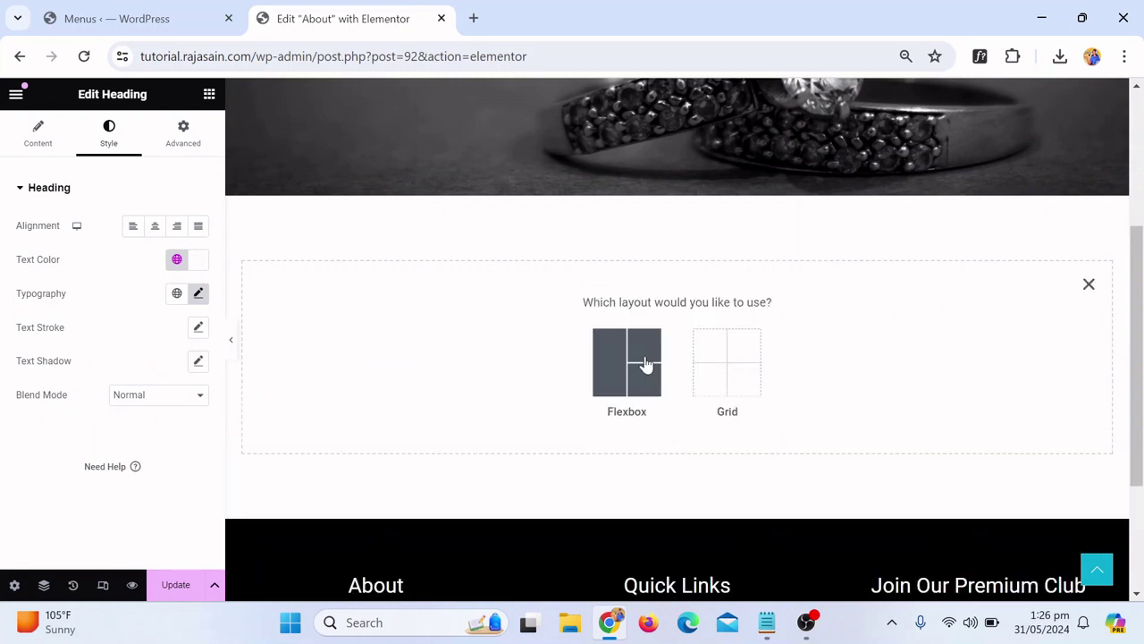
{"action": "left_click", "coordinate": [646, 363]}
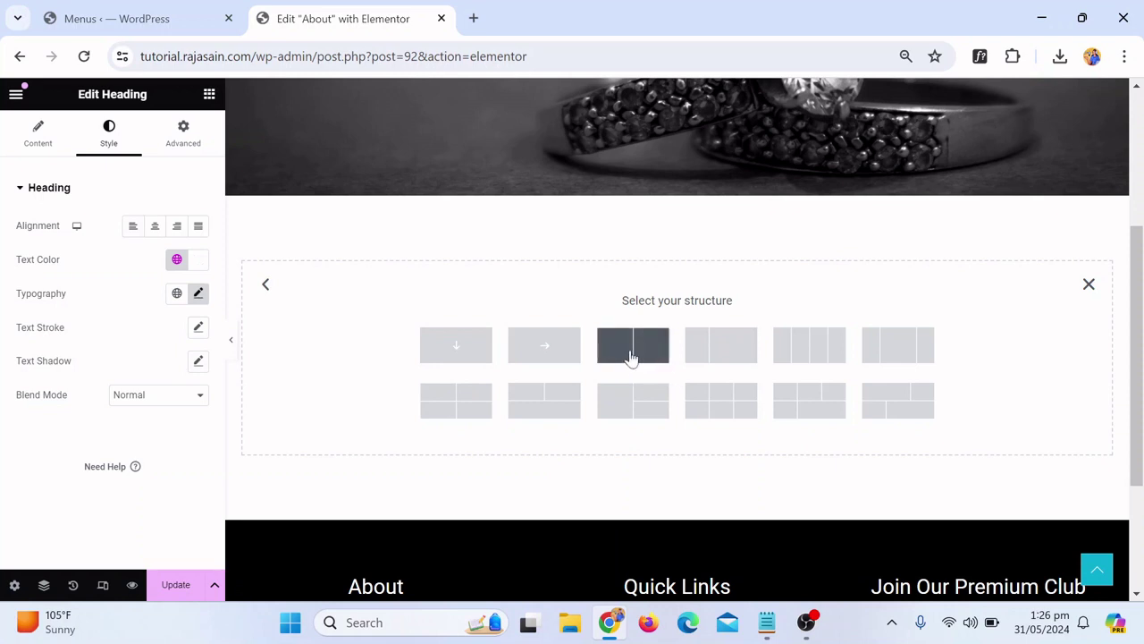
{"action": "left_click", "coordinate": [661, 358]}
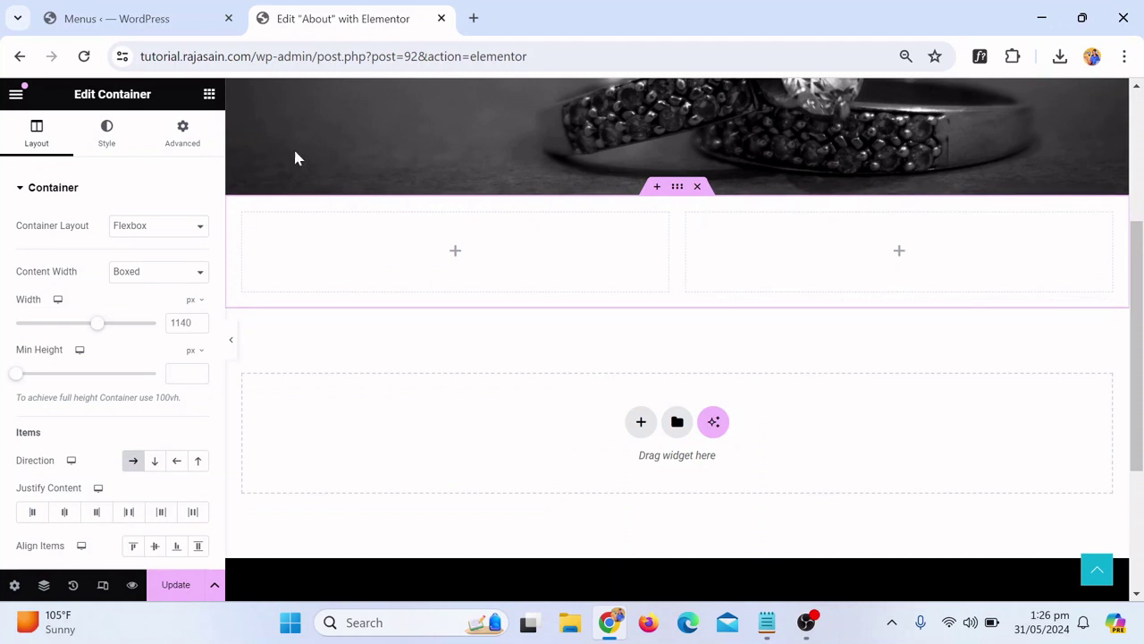
Add an Image widget to the left column and fill it with the media library photo of the gold necklace worn with a black blazer
{"action": "left_click", "coordinate": [208, 95]}
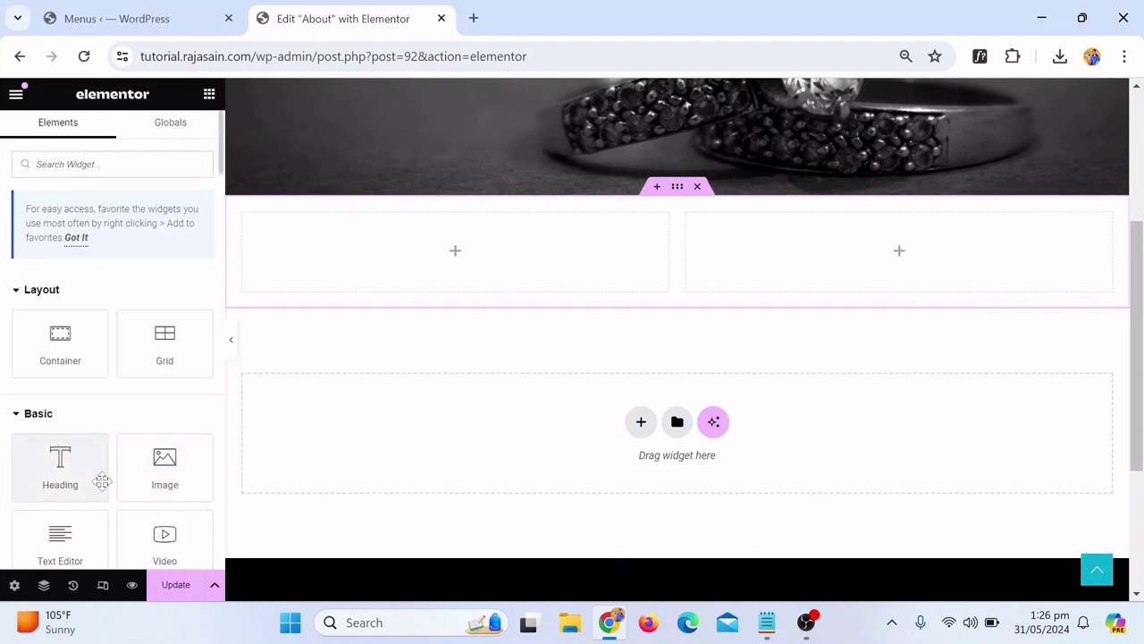
{"action": "left_click_drag", "start_coordinate": [166, 457], "coordinate": [445, 276]}
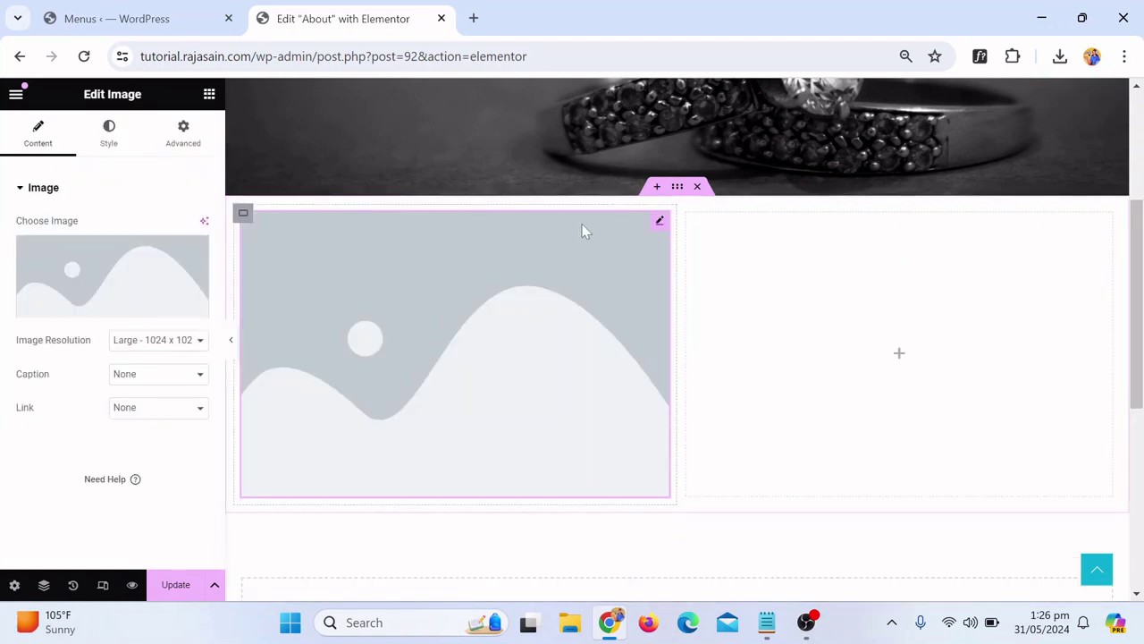
{"action": "left_click", "coordinate": [101, 312]}
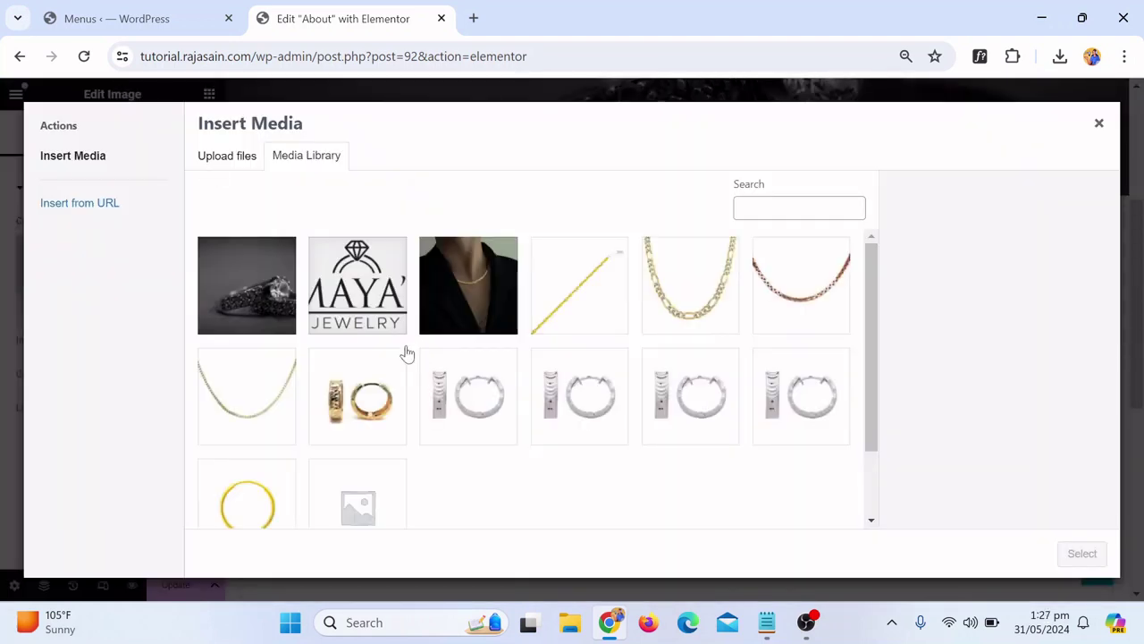
{"action": "left_click", "coordinate": [490, 280]}
{"action": "left_click", "coordinate": [1082, 553]}
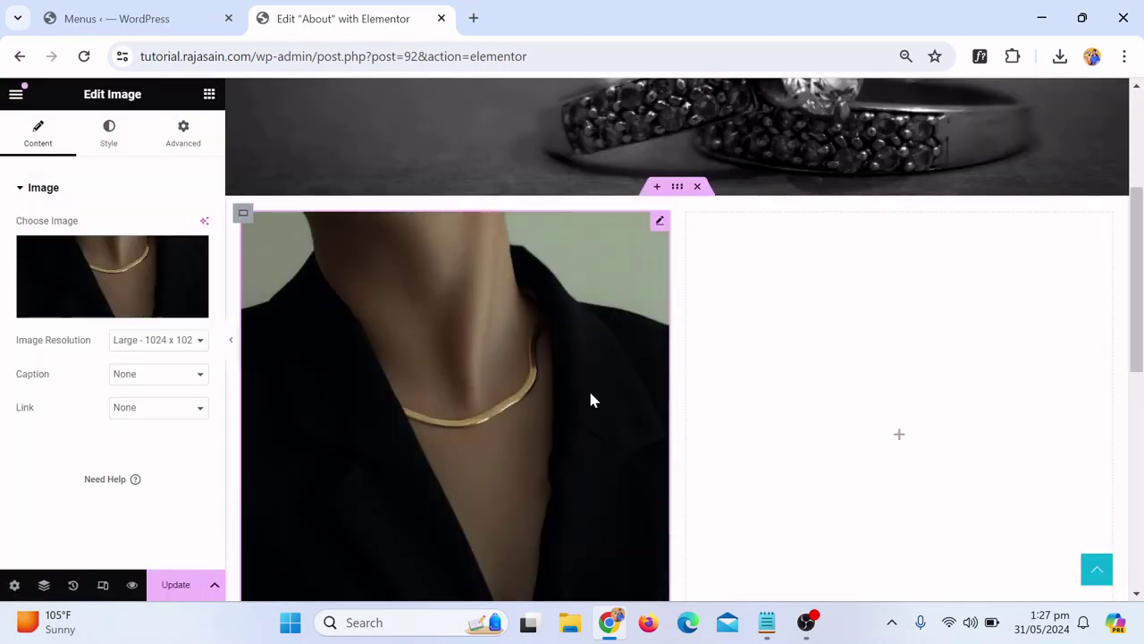
{"action": "scroll", "coordinate": [590, 399], "scroll_direction": "down", "scroll_amount": 3}
{"action": "scroll", "coordinate": [613, 401], "scroll_direction": "up", "scroll_amount": 3}
Add a Heading widget to the empty right column beside the necklace image
{"action": "left_click", "coordinate": [210, 93]}
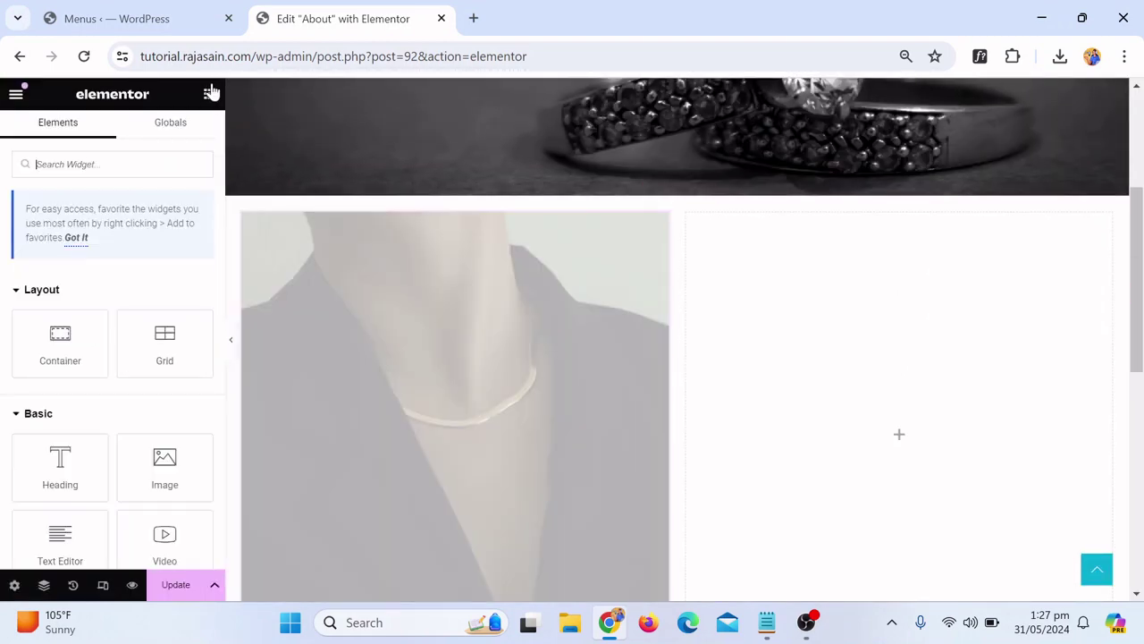
{"action": "left_click_drag", "start_coordinate": [72, 465], "coordinate": [906, 351]}
{"action": "left_click_drag", "start_coordinate": [59, 457], "coordinate": [939, 335]}
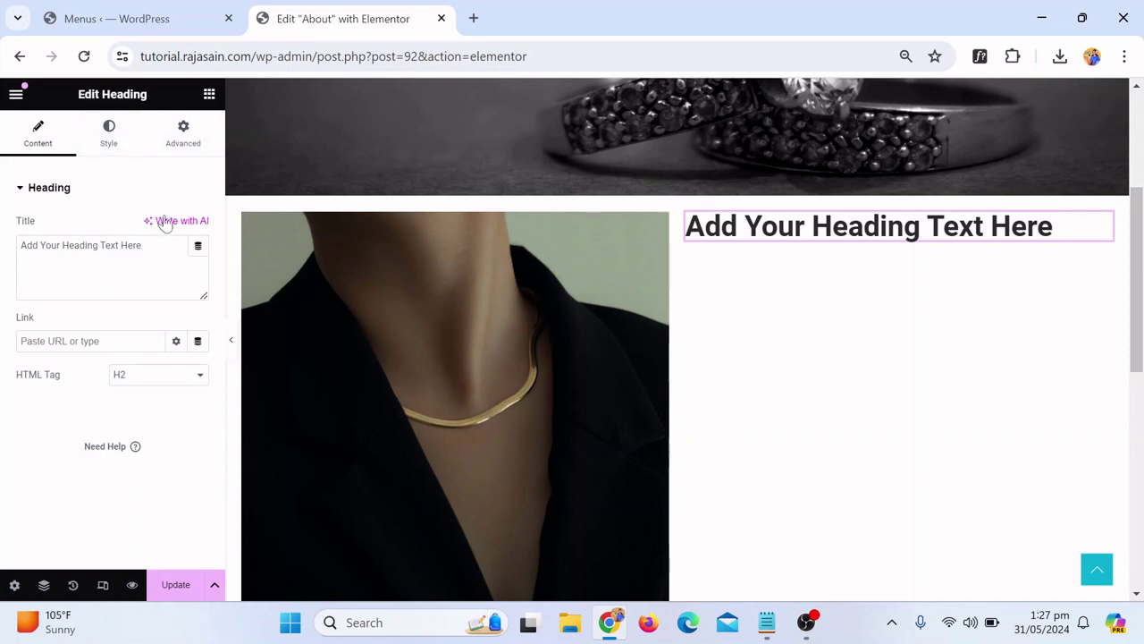
Apply the global color Fav color (#0AAED1) to the right column's heading and center-align its text
{"action": "left_click", "coordinate": [115, 139]}
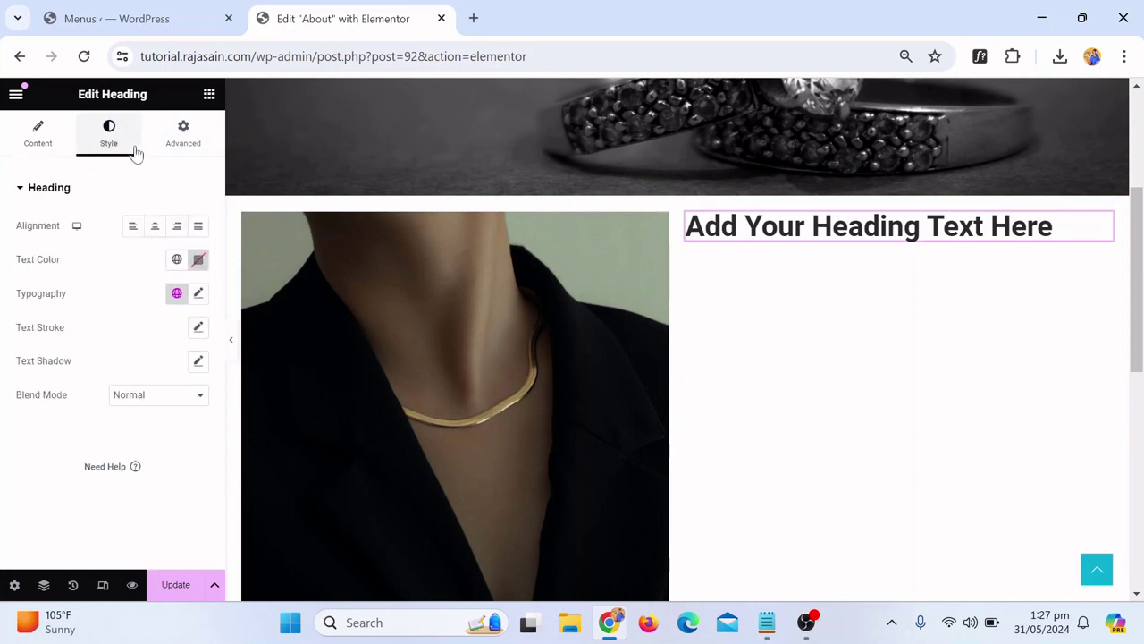
{"action": "left_click", "coordinate": [177, 260]}
{"action": "scroll", "coordinate": [71, 384], "scroll_direction": "down", "scroll_amount": 3}
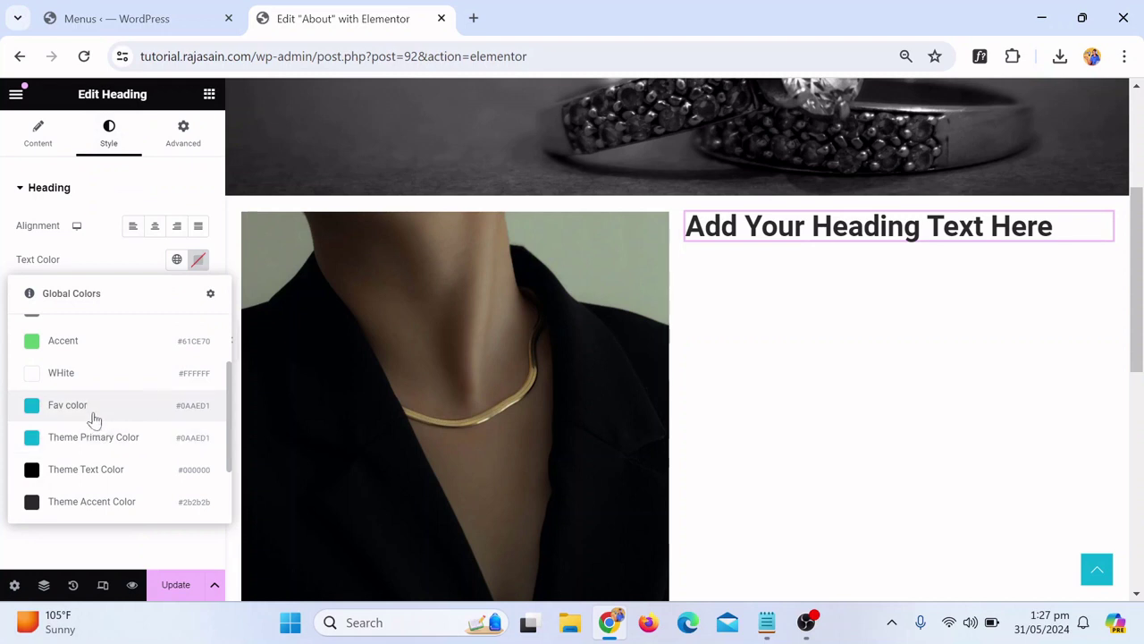
{"action": "left_click", "coordinate": [95, 419]}
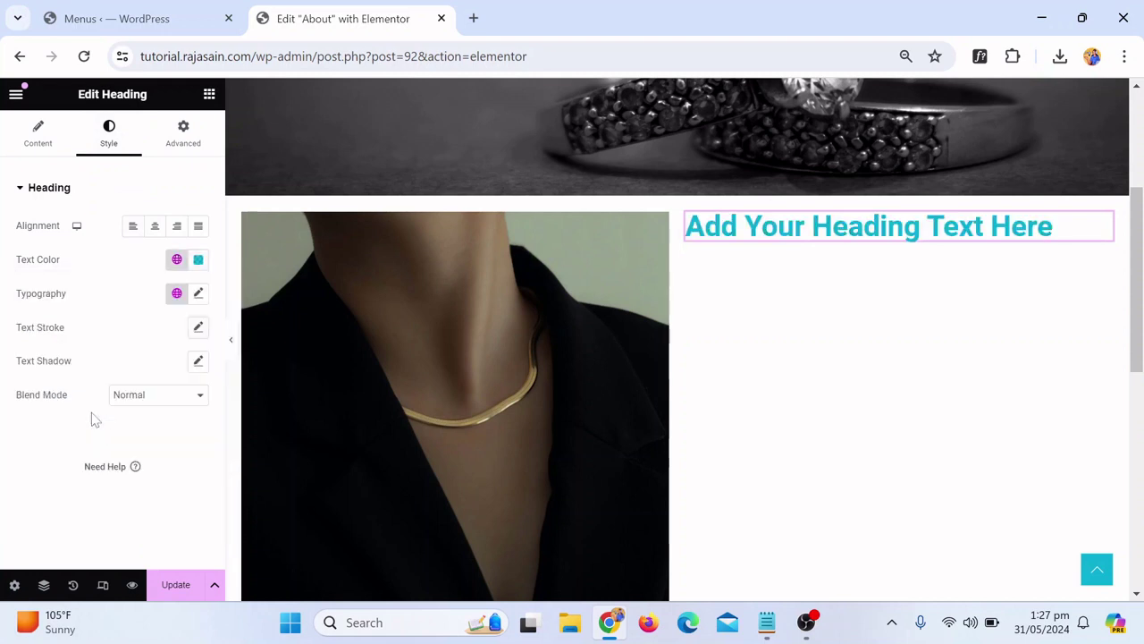
{"action": "left_click", "coordinate": [154, 226]}
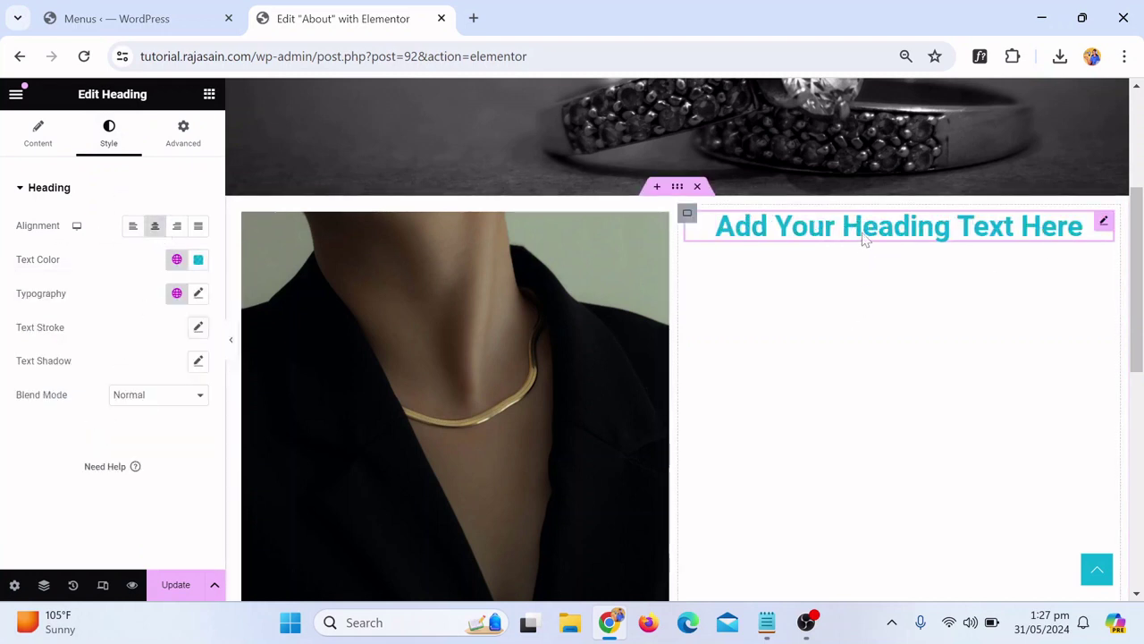
Replace the right column heading's placeholder title with "About Company"
{"action": "left_click", "coordinate": [36, 143]}
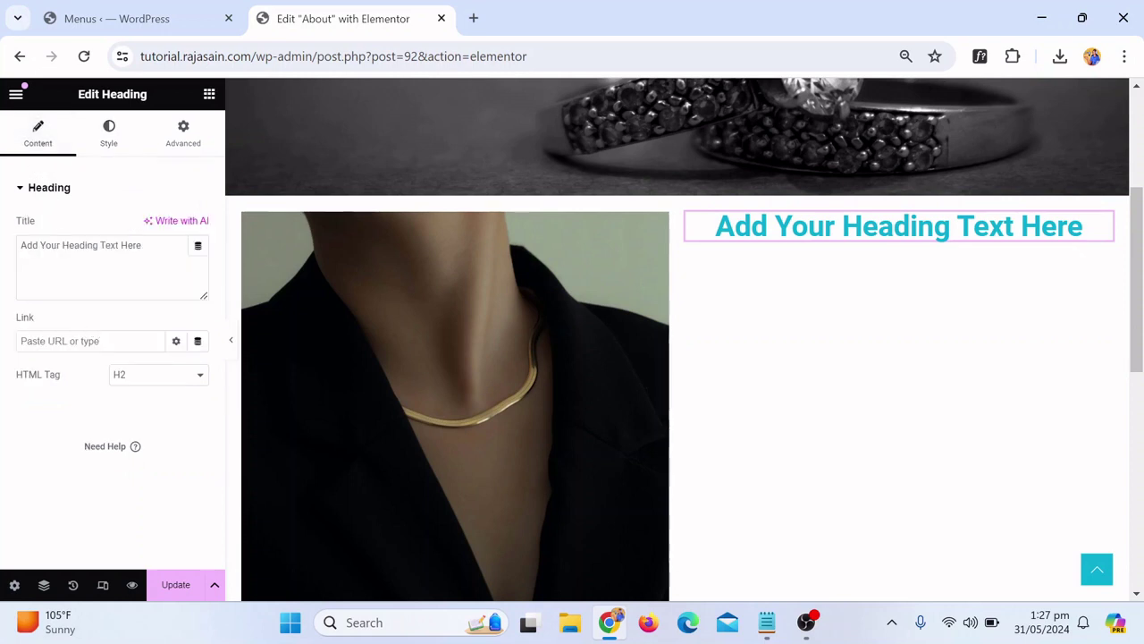
{"action": "triple_click", "coordinate": [99, 245]}
{"action": "type", "text": "S"}
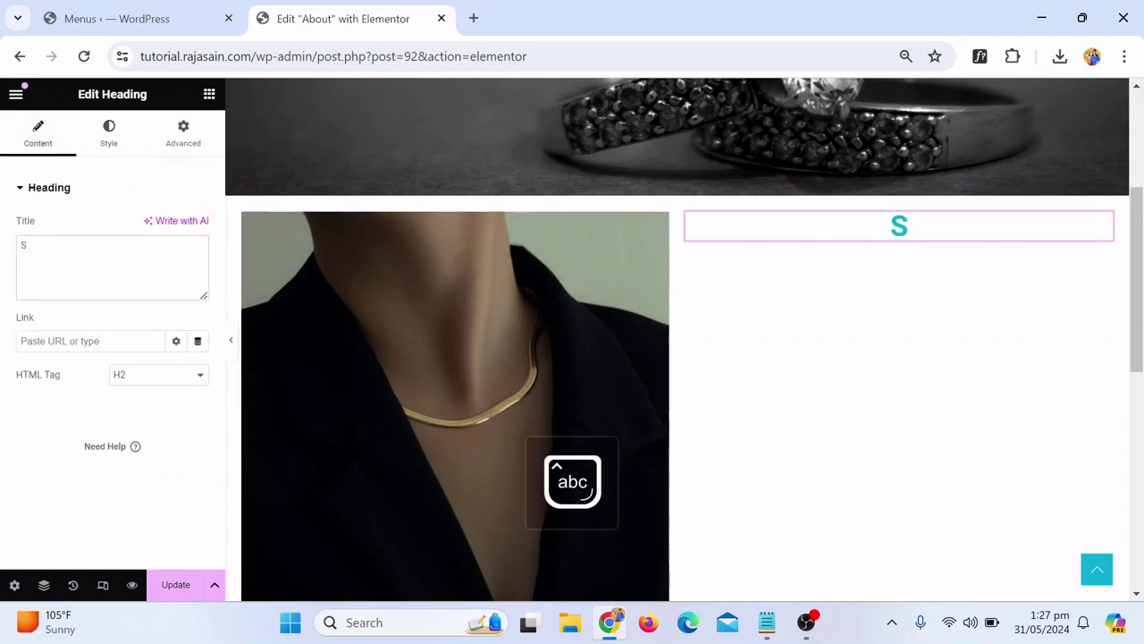
{"action": "type", "text": "a"}
{"action": "key", "text": "BackSpace"}
{"action": "key", "text": "BackSpace"}
{"action": "type", "text": "About"}
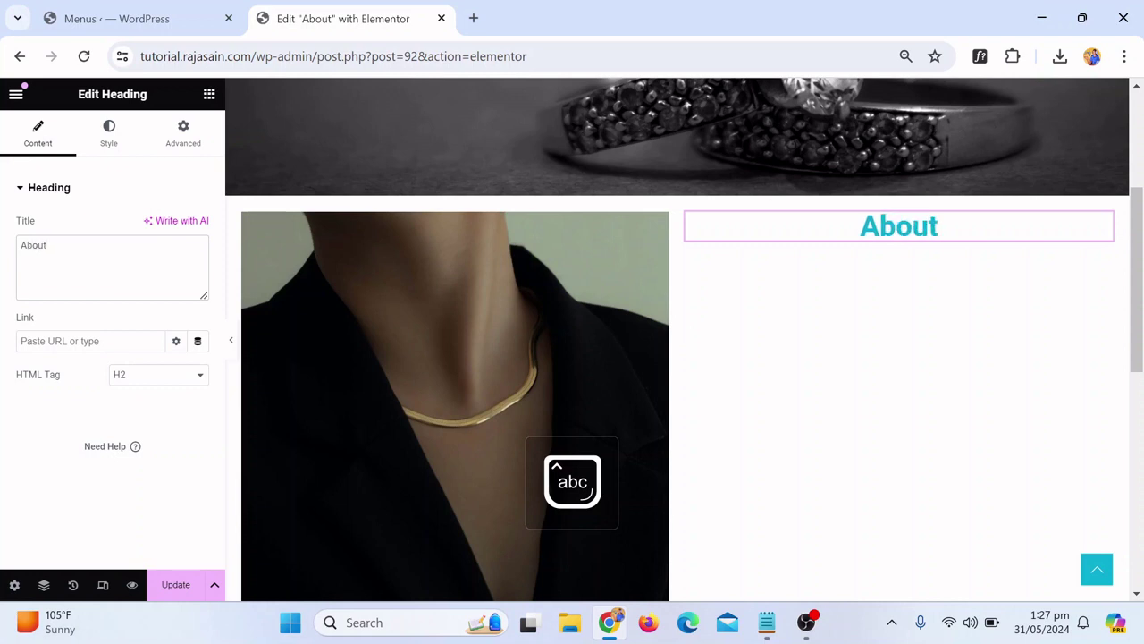
{"action": "type", "text": " C"}
{"action": "key", "text": "Caps_Lock"}
{"action": "type", "text": "om"}
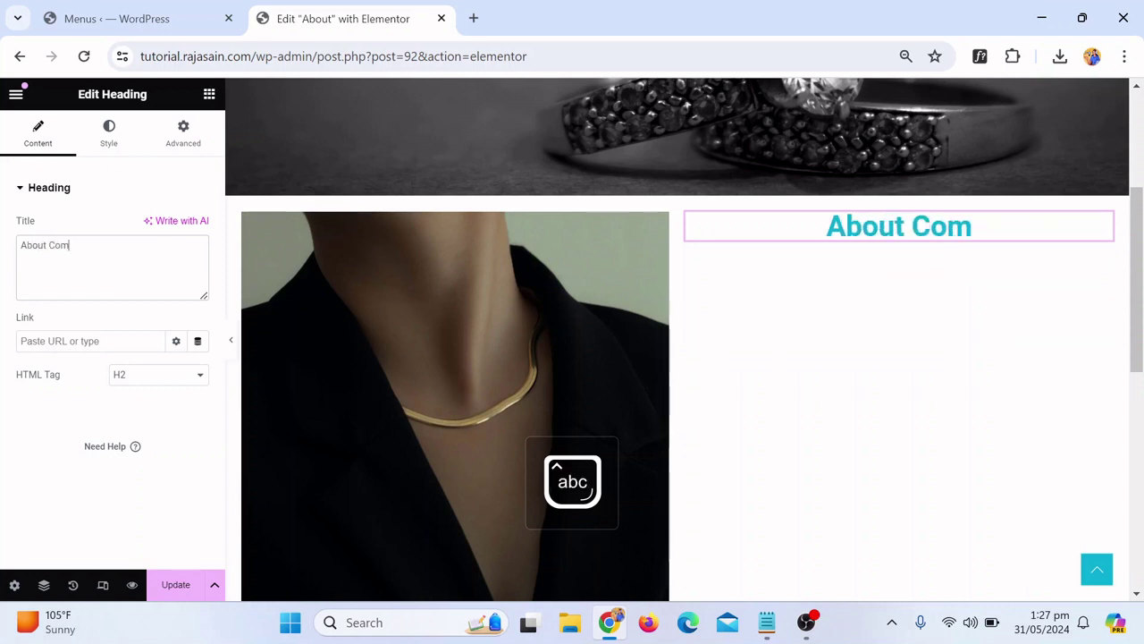
{"action": "type", "text": "pany"}
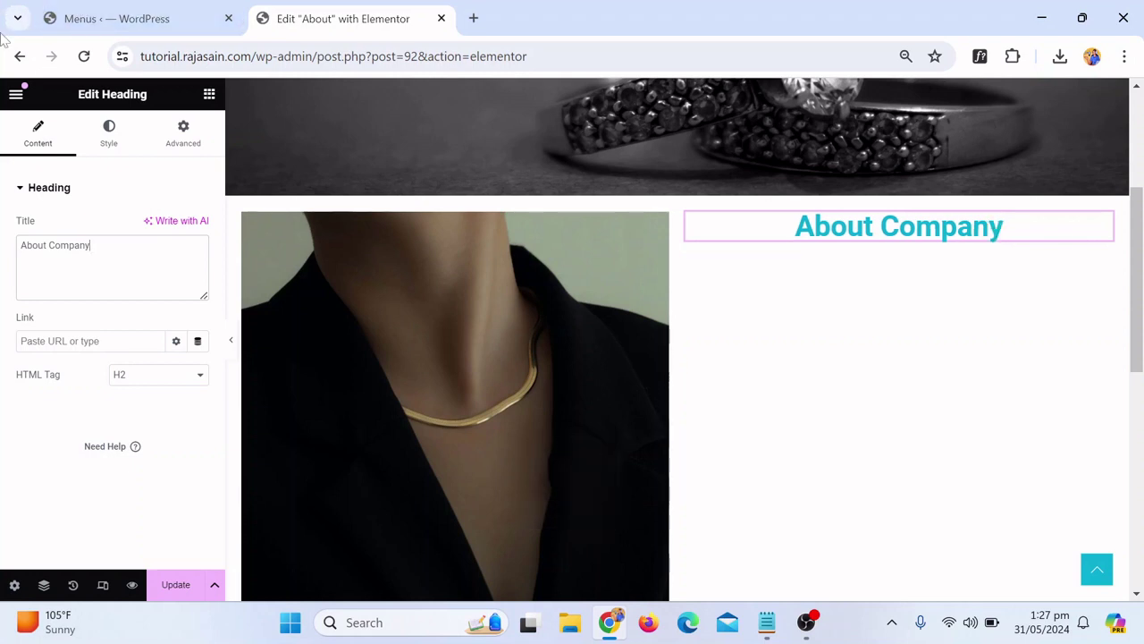
Add a Text Editor widget below the "About Company" heading in the right column
{"action": "left_click", "coordinate": [210, 103]}
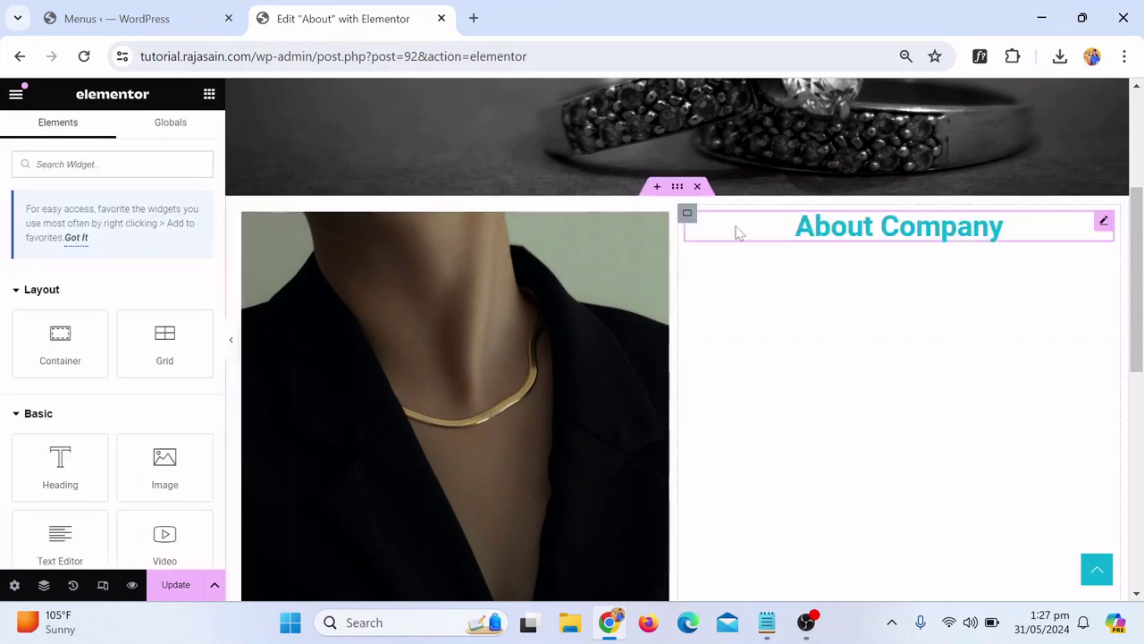
{"action": "scroll", "coordinate": [161, 293], "scroll_direction": "down", "scroll_amount": 1}
{"action": "scroll", "coordinate": [159, 290], "scroll_direction": "down", "scroll_amount": 3}
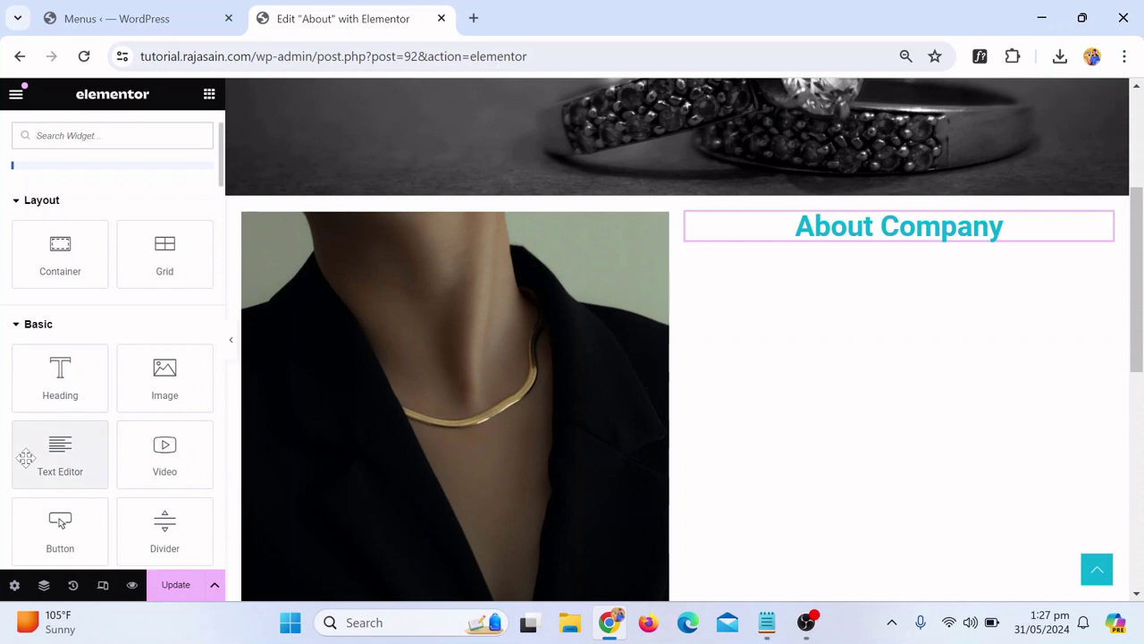
{"action": "left_click_drag", "start_coordinate": [25, 457], "coordinate": [915, 235]}
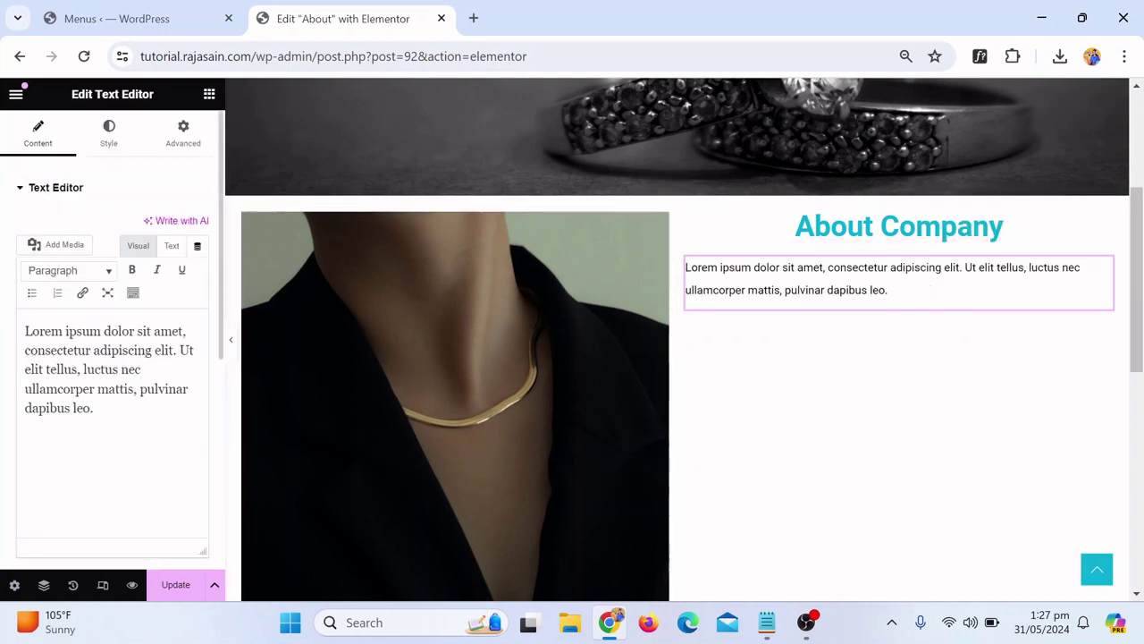
Lengthen the company description by repeating its Lorem ipsum placeholder text until it holds eight consecutive copies
{"action": "key", "text": "ctrl+a"}
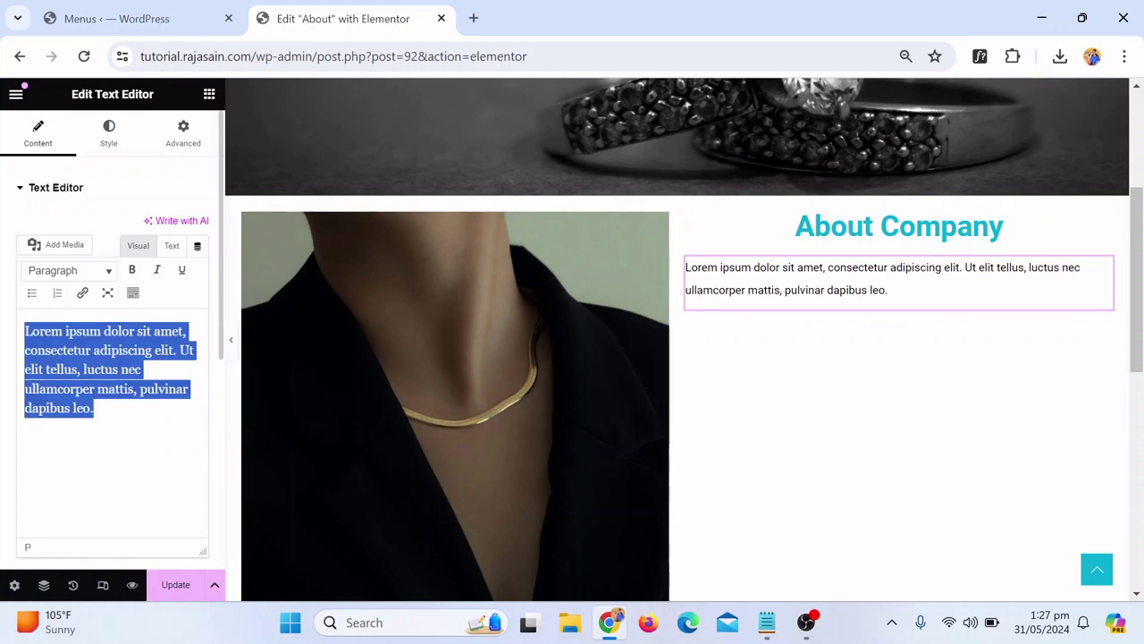
{"action": "key", "text": "ctrl+c"}
{"action": "key", "text": "Right"}
{"action": "key", "text": "ctrl+v"}
{"action": "key", "text": "ctrl+v"}
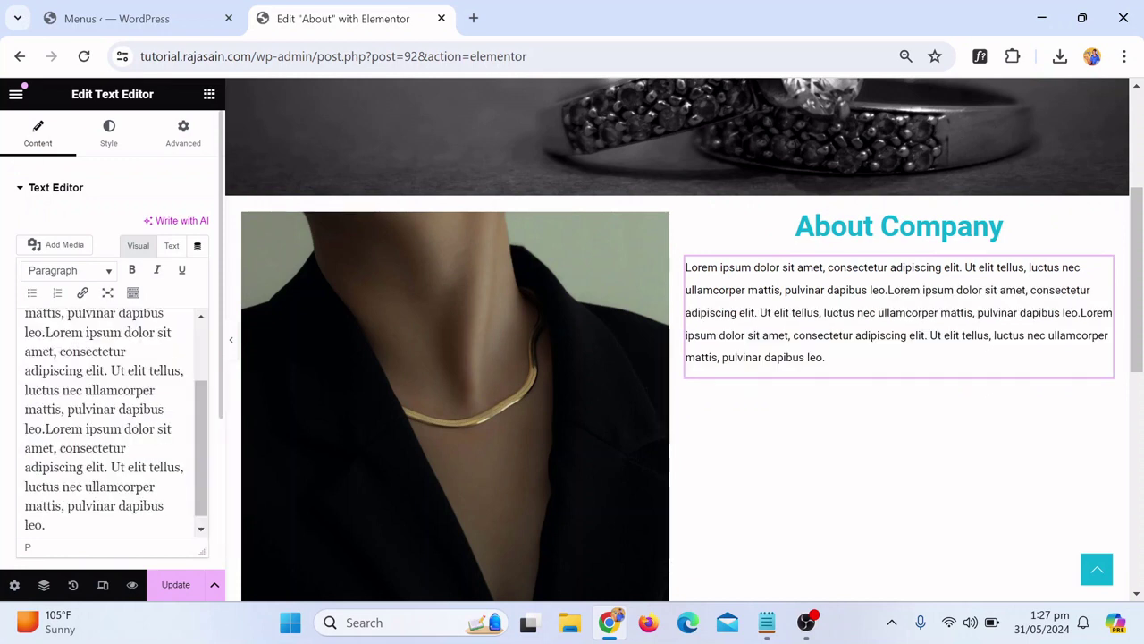
{"action": "key", "text": "ctrl+v"}
{"action": "key", "text": "ctrl+v"}
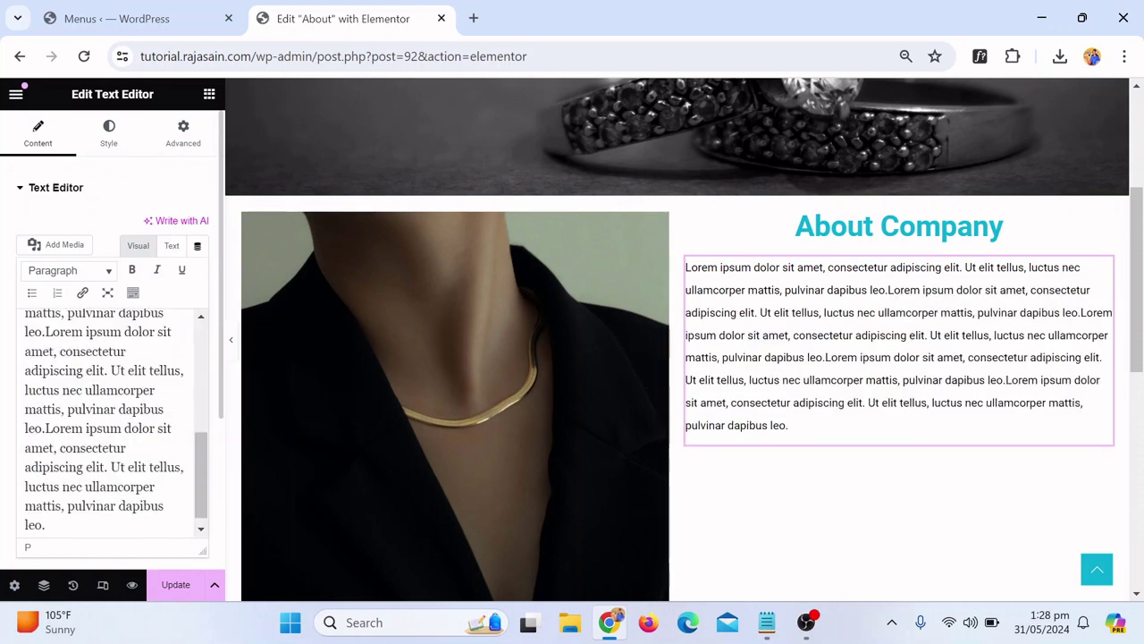
{"action": "key", "text": "ctrl+v"}
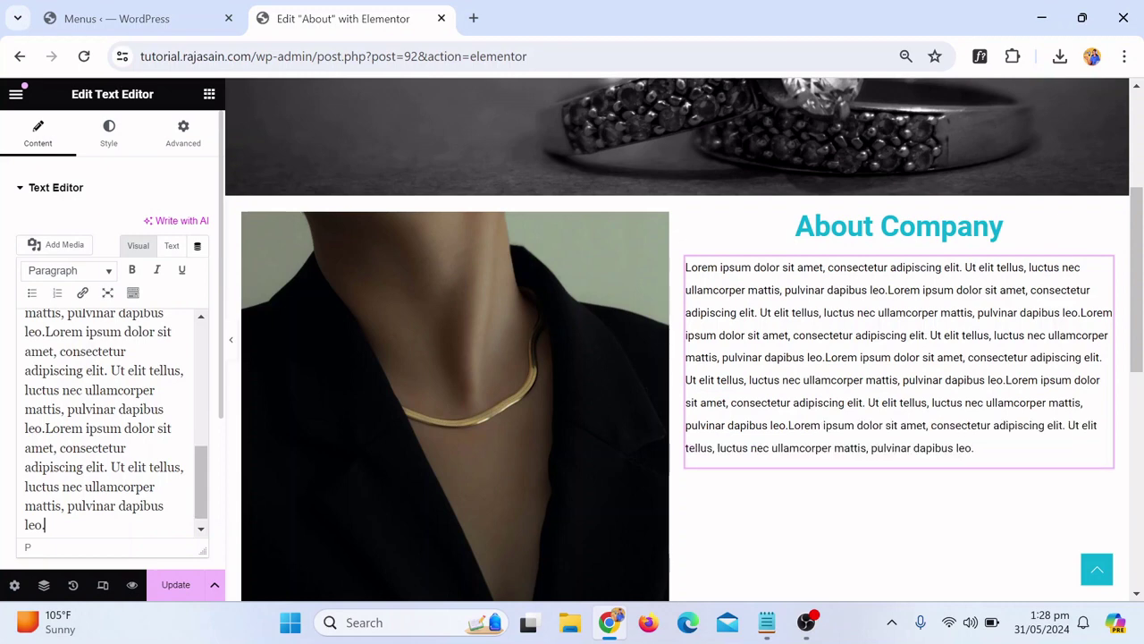
{"action": "key", "text": "ctrl+v"}
{"action": "key", "text": "ctrl+v"}
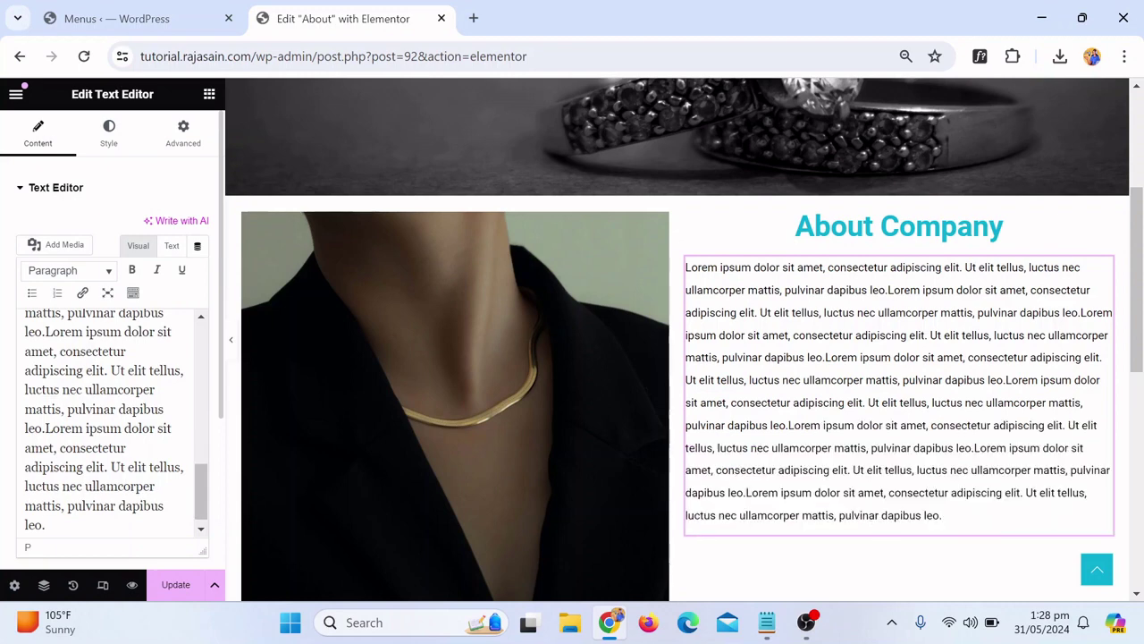
Set the company description's typography size to 17 px and check it at full page width
{"action": "left_click", "coordinate": [109, 134]}
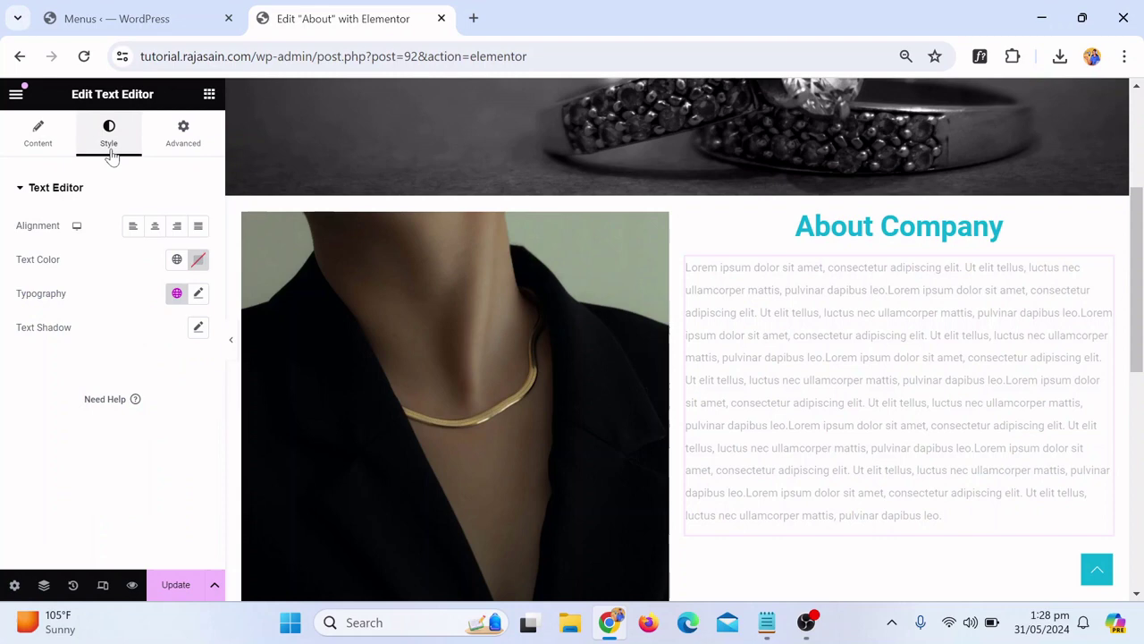
{"action": "left_click", "coordinate": [198, 293]}
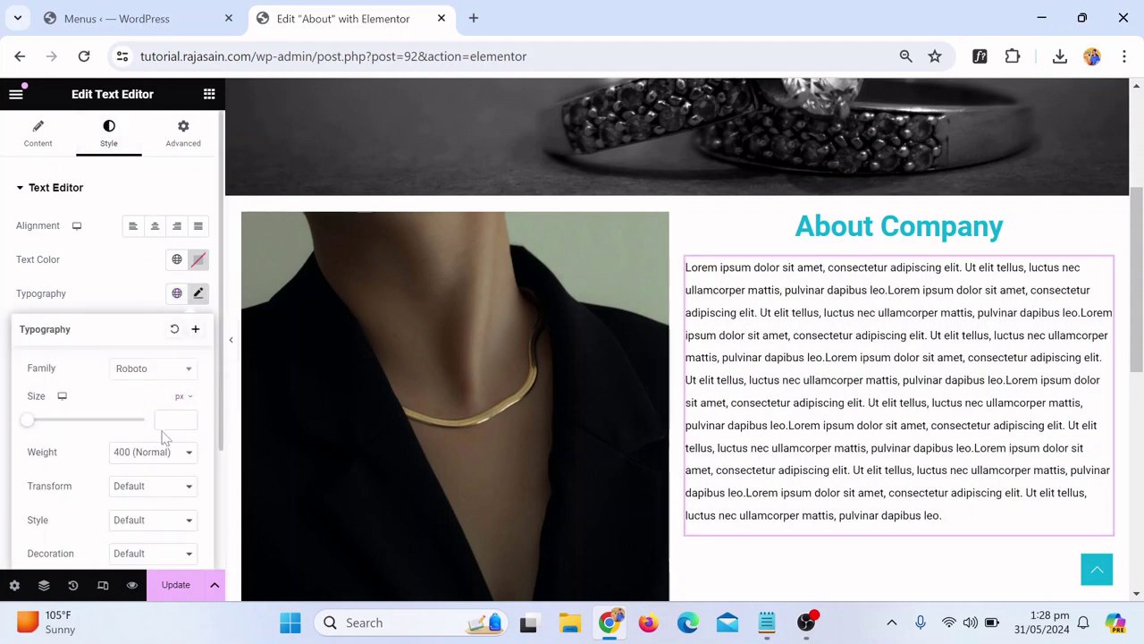
{"action": "left_click", "coordinate": [168, 419]}
{"action": "type", "text": "17"}
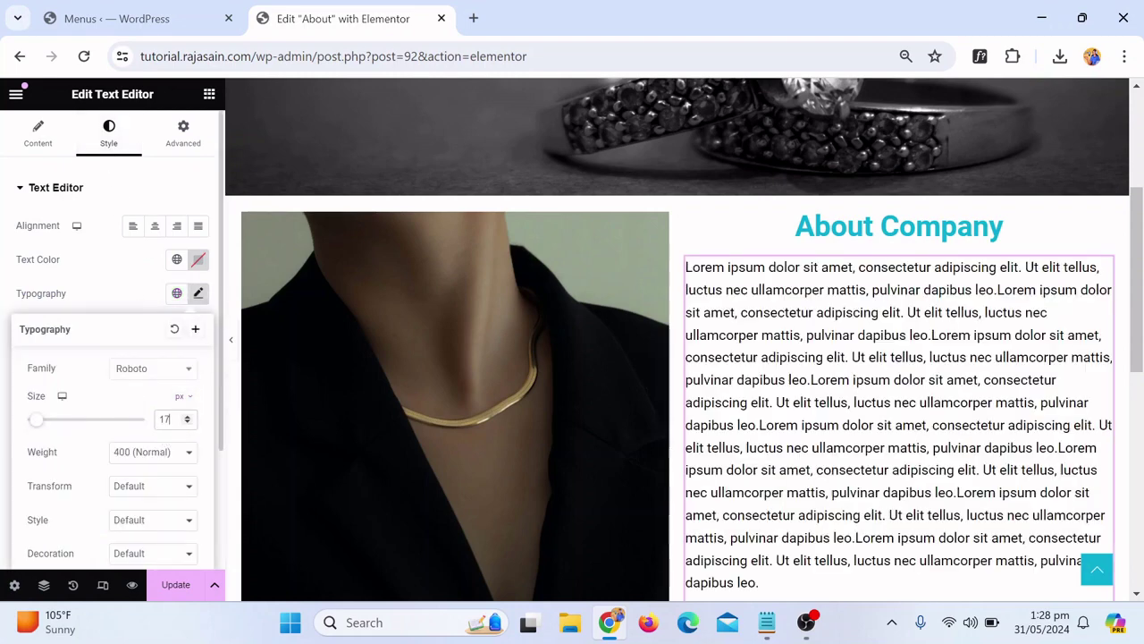
{"action": "left_click", "coordinate": [231, 340]}
{"action": "left_click", "coordinate": [4, 344]}
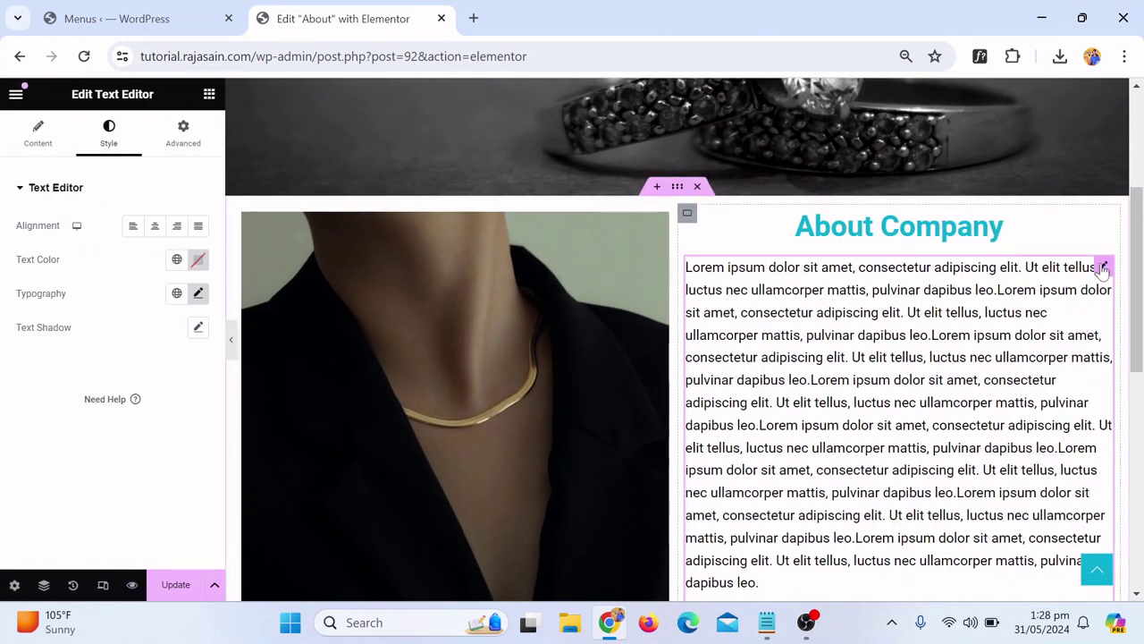
Center-align the company description text and check the section at full page width
{"action": "left_click", "coordinate": [155, 227]}
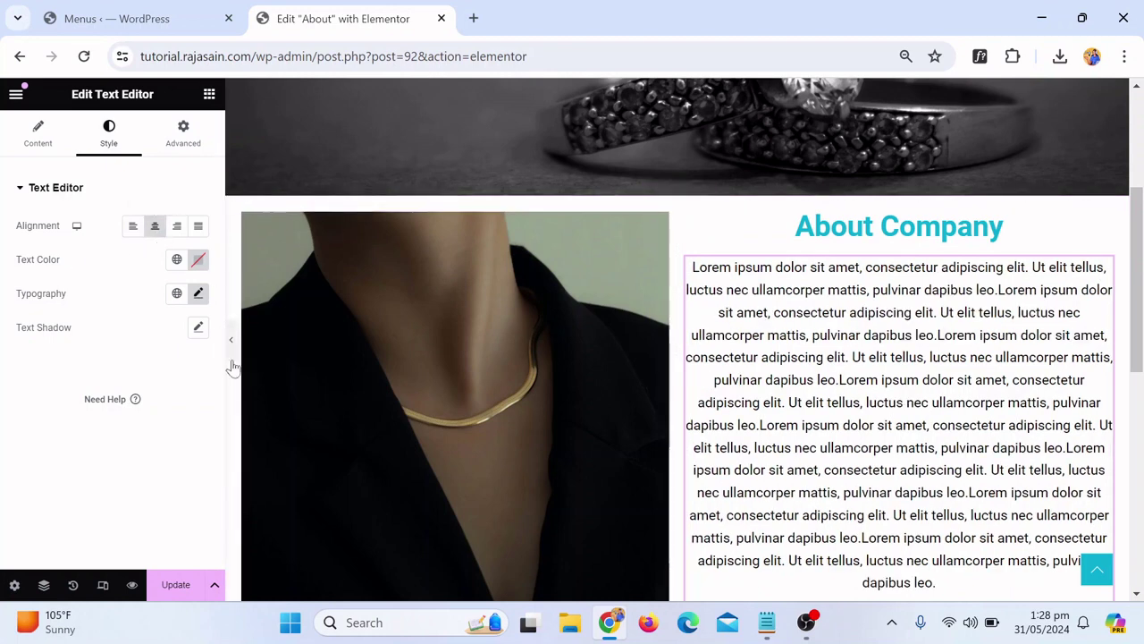
{"action": "left_click", "coordinate": [230, 353]}
{"action": "scroll", "coordinate": [907, 404], "scroll_direction": "down", "scroll_amount": 3}
{"action": "scroll", "coordinate": [914, 403], "scroll_direction": "up", "scroll_amount": 4}
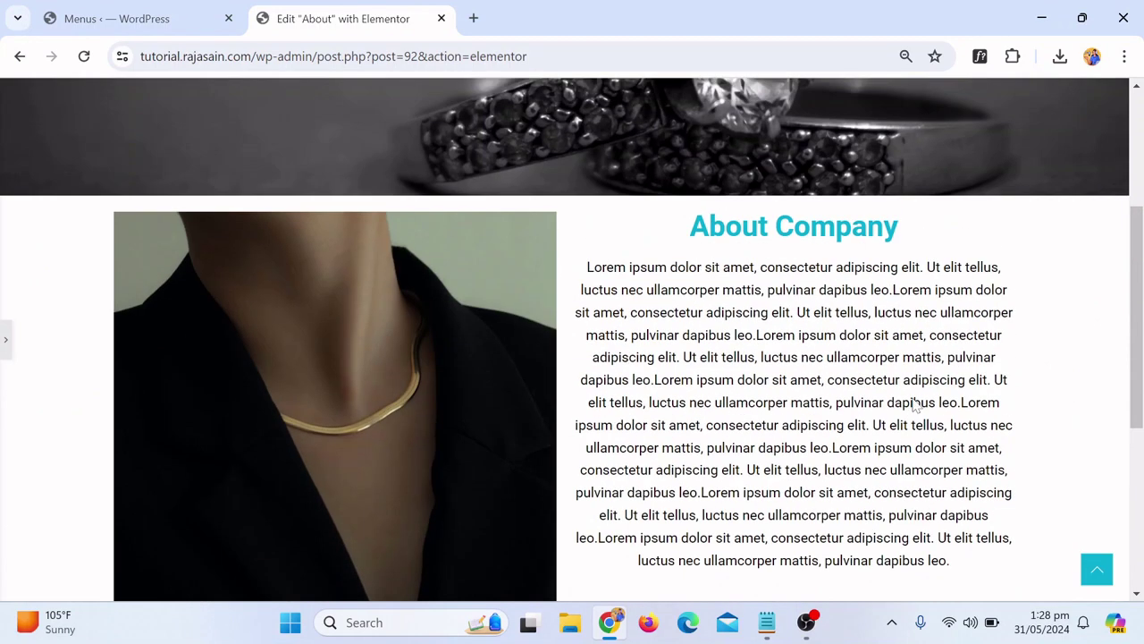
{"action": "left_click", "coordinate": [4, 353]}
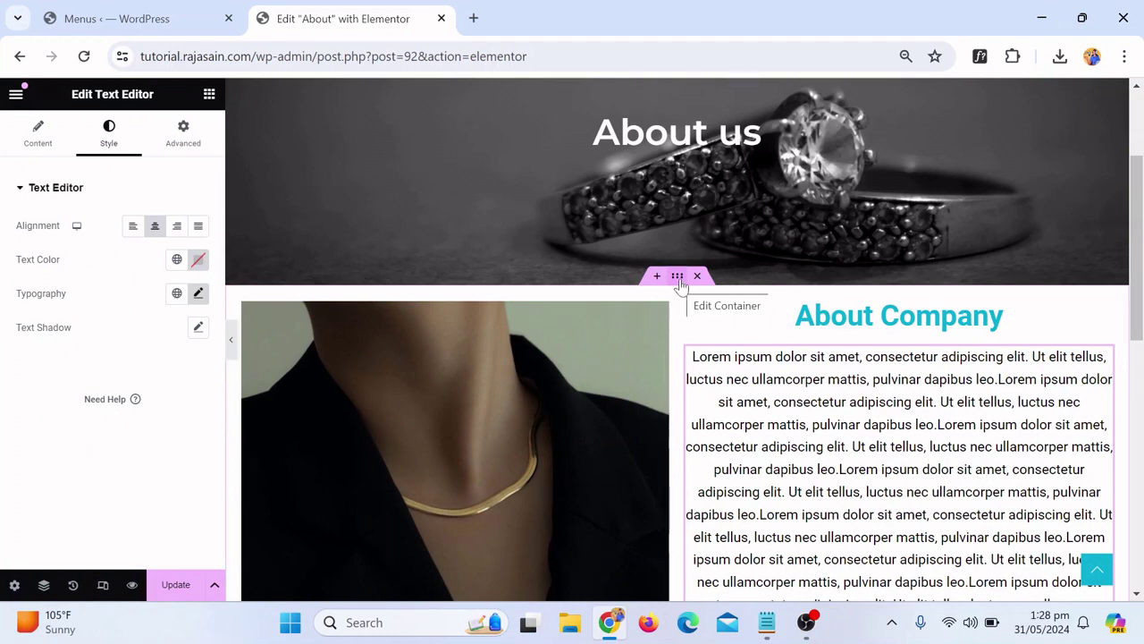
Unlink the padding of the two-column container and set its top and bottom padding to 50 px each
{"action": "left_click", "coordinate": [679, 279]}
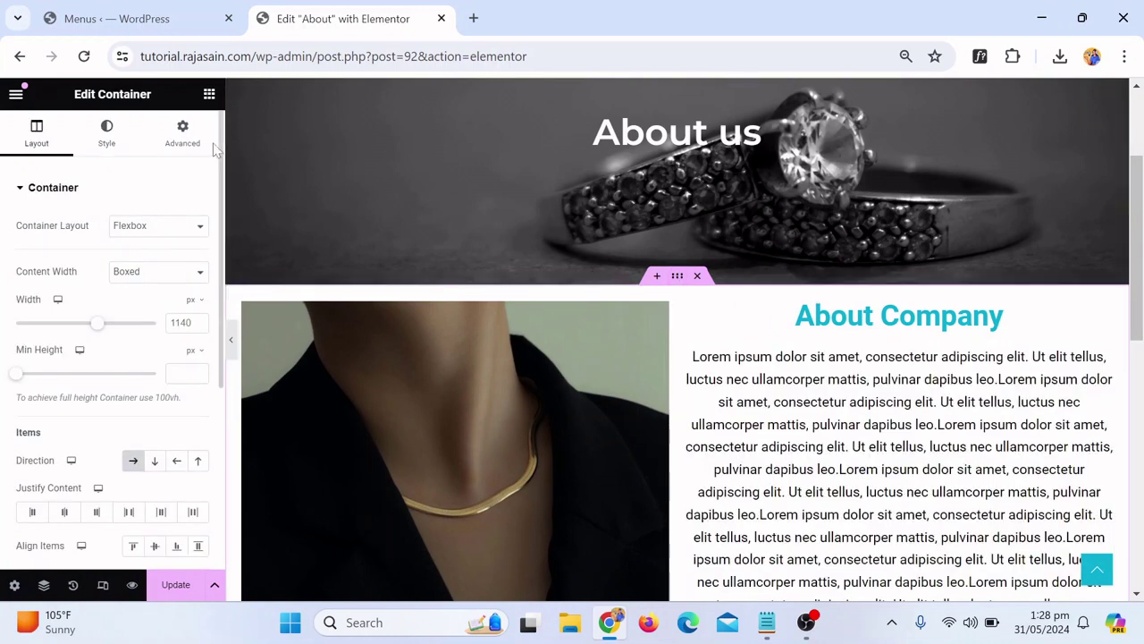
{"action": "left_click", "coordinate": [179, 137]}
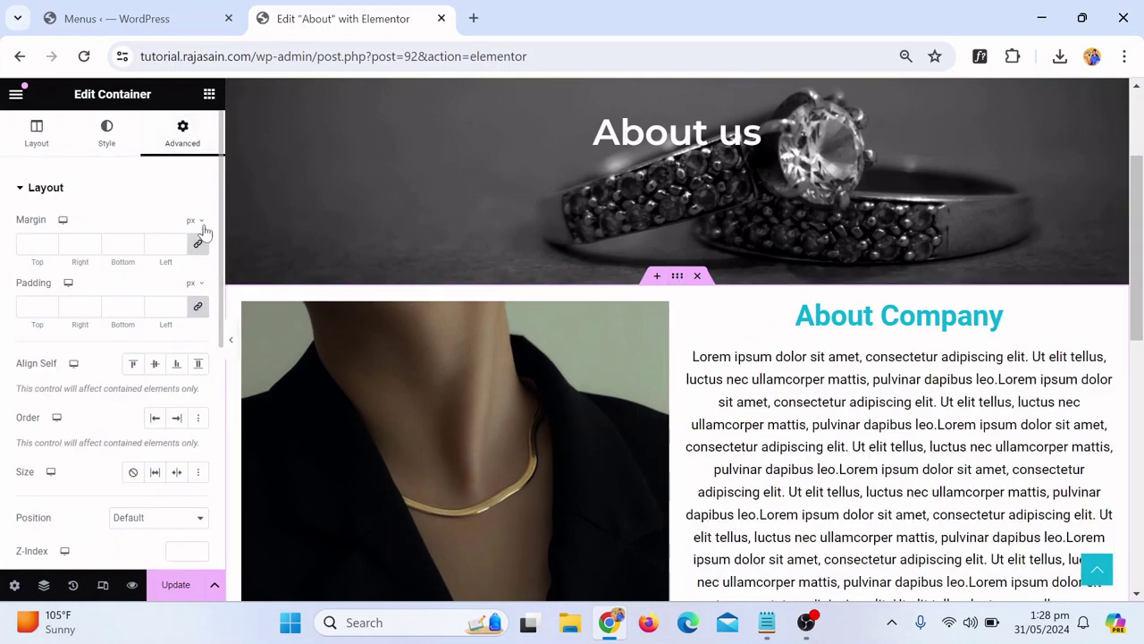
{"action": "left_click", "coordinate": [198, 306]}
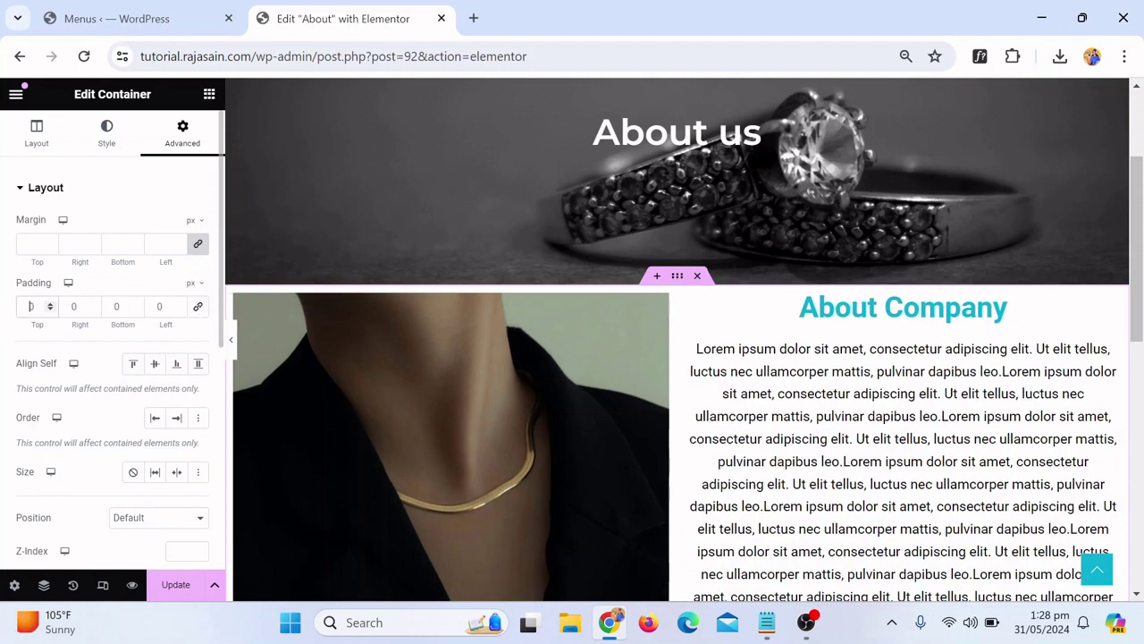
{"action": "type", "text": "30"}
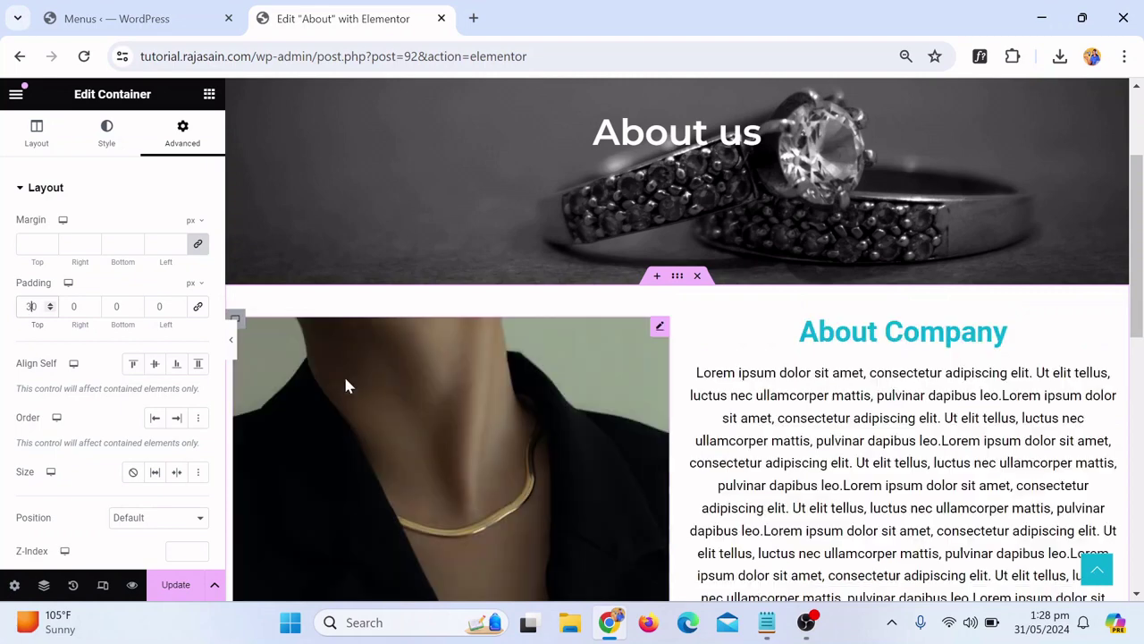
{"action": "key", "text": "BackSpace"}
{"action": "key", "text": "BackSpace"}
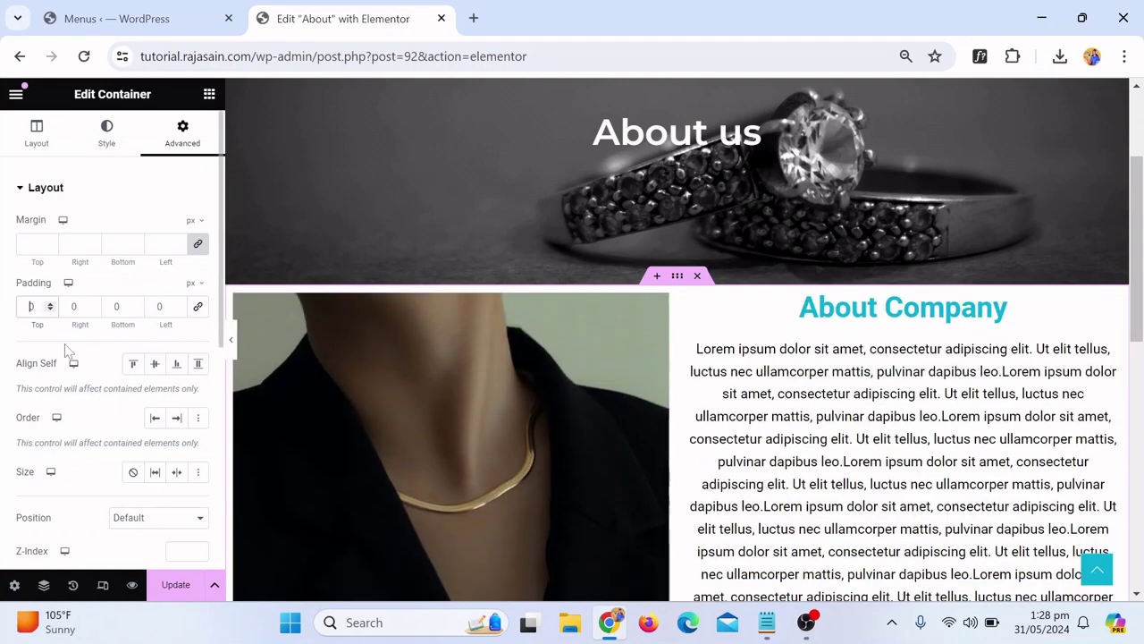
{"action": "type", "text": "50"}
{"action": "scroll", "coordinate": [635, 465], "scroll_direction": "down", "scroll_amount": 3}
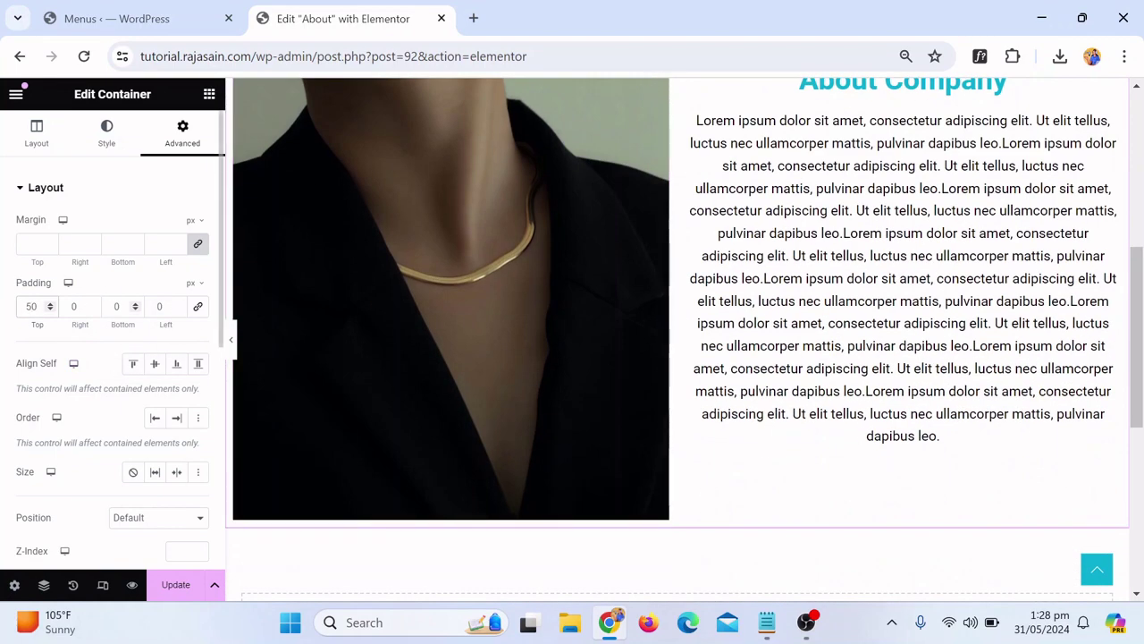
{"action": "scroll", "coordinate": [550, 453], "scroll_direction": "down", "scroll_amount": 2}
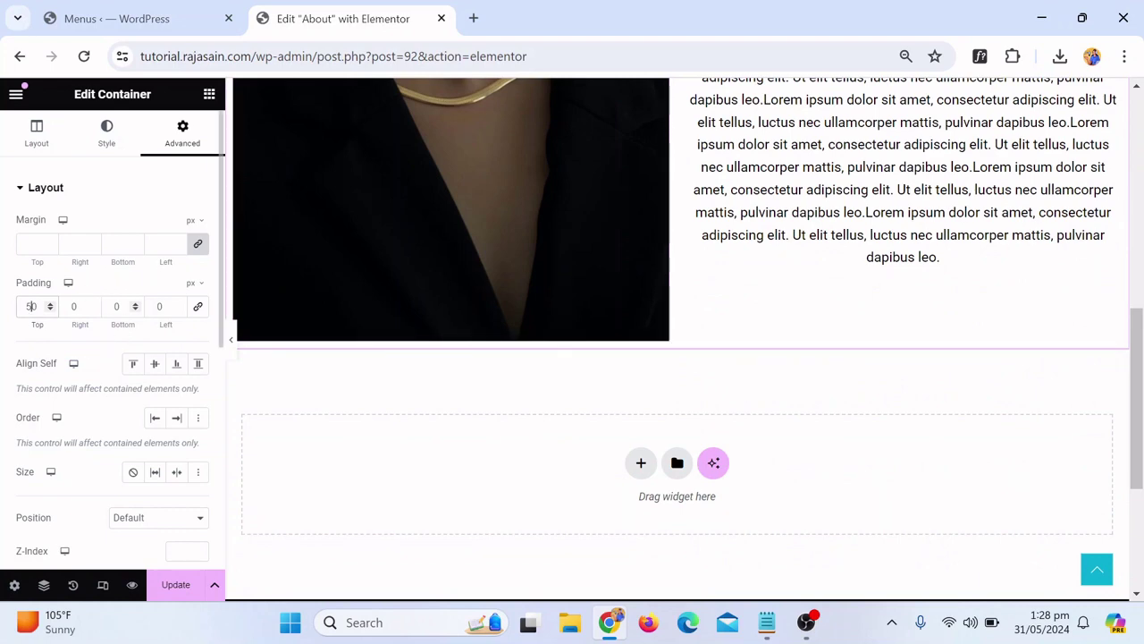
{"action": "type", "text": "50"}
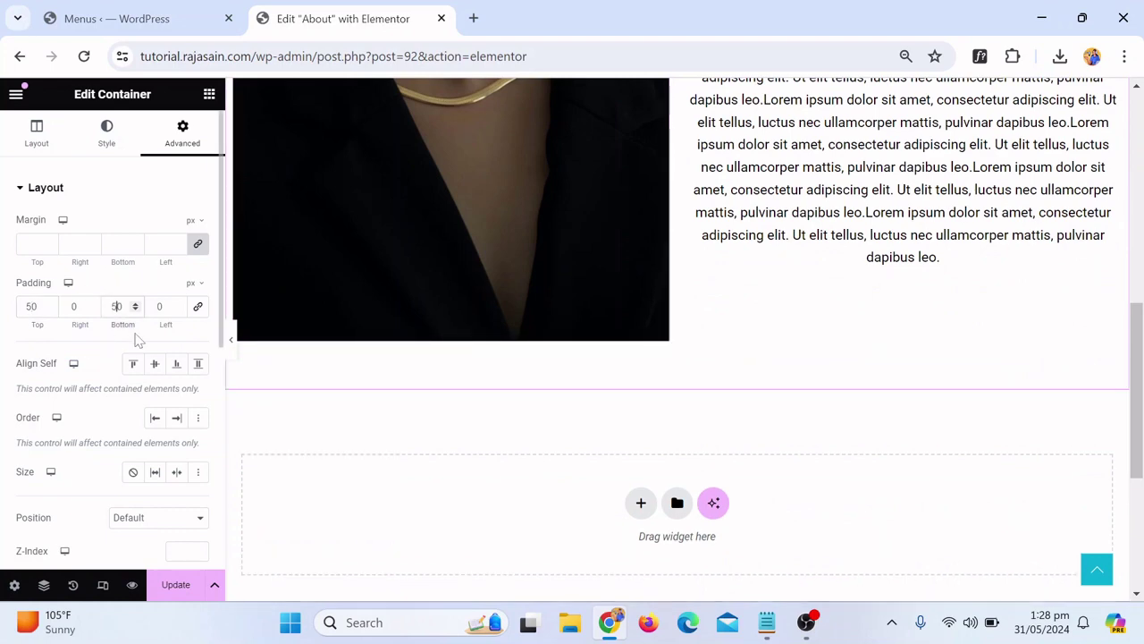
Examine the whole About page at full width, from the banner to the footer, for section spacing
{"action": "left_click", "coordinate": [231, 340]}
{"action": "scroll", "coordinate": [449, 438], "scroll_direction": "up", "scroll_amount": 1}
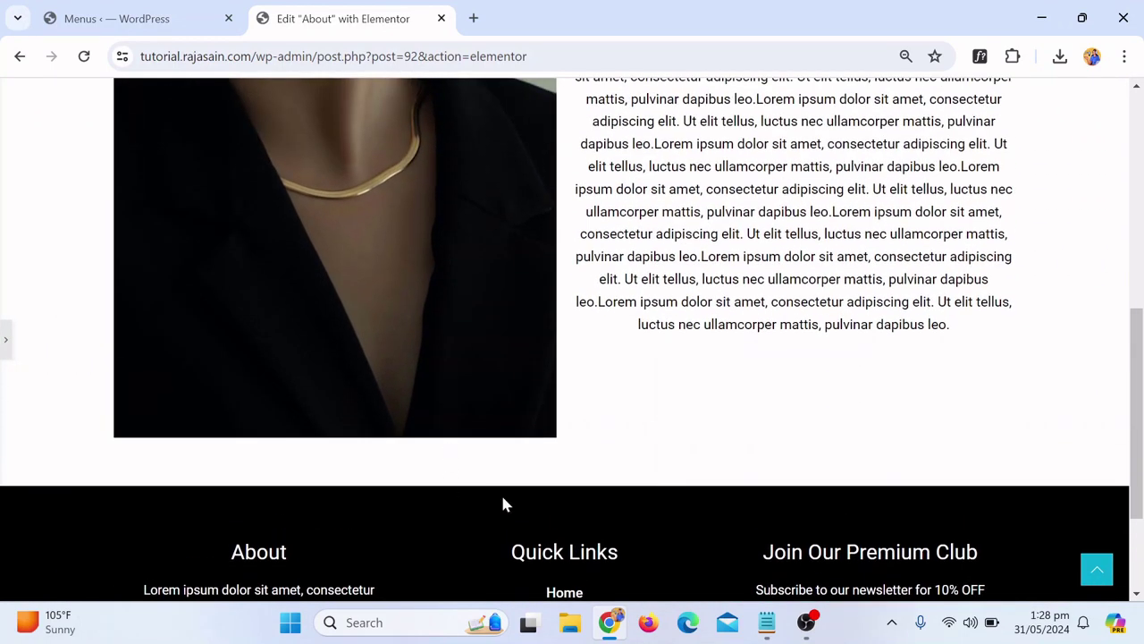
{"action": "scroll", "coordinate": [504, 505], "scroll_direction": "up", "scroll_amount": 4}
{"action": "scroll", "coordinate": [511, 501], "scroll_direction": "down", "scroll_amount": 1}
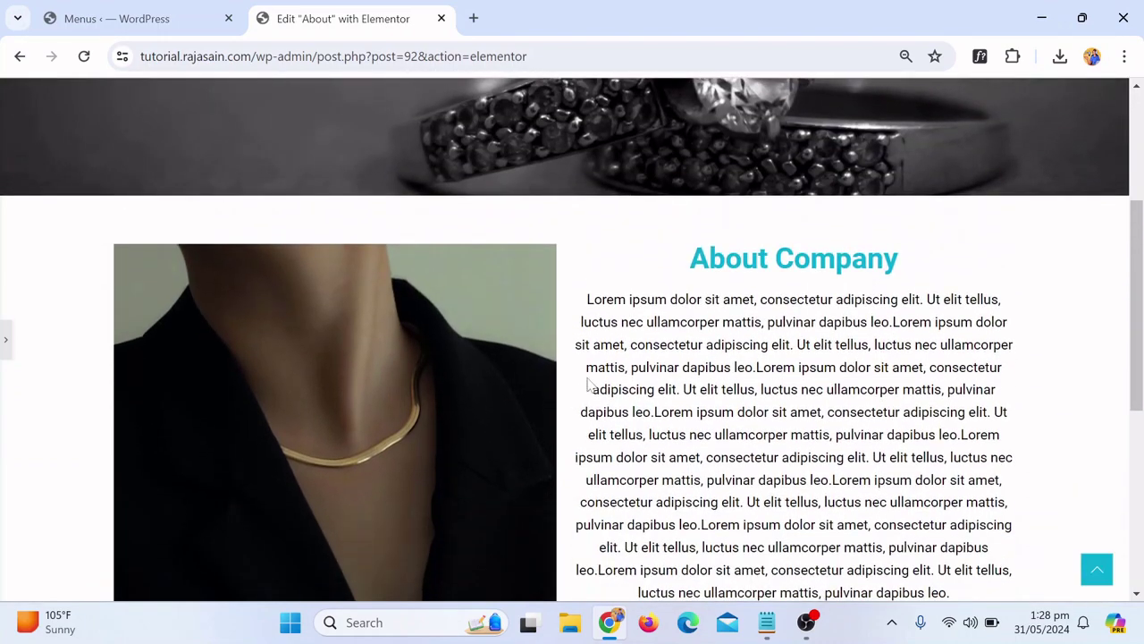
{"action": "scroll", "coordinate": [599, 393], "scroll_direction": "down", "scroll_amount": 3}
{"action": "scroll", "coordinate": [544, 463], "scroll_direction": "up", "scroll_amount": 6}
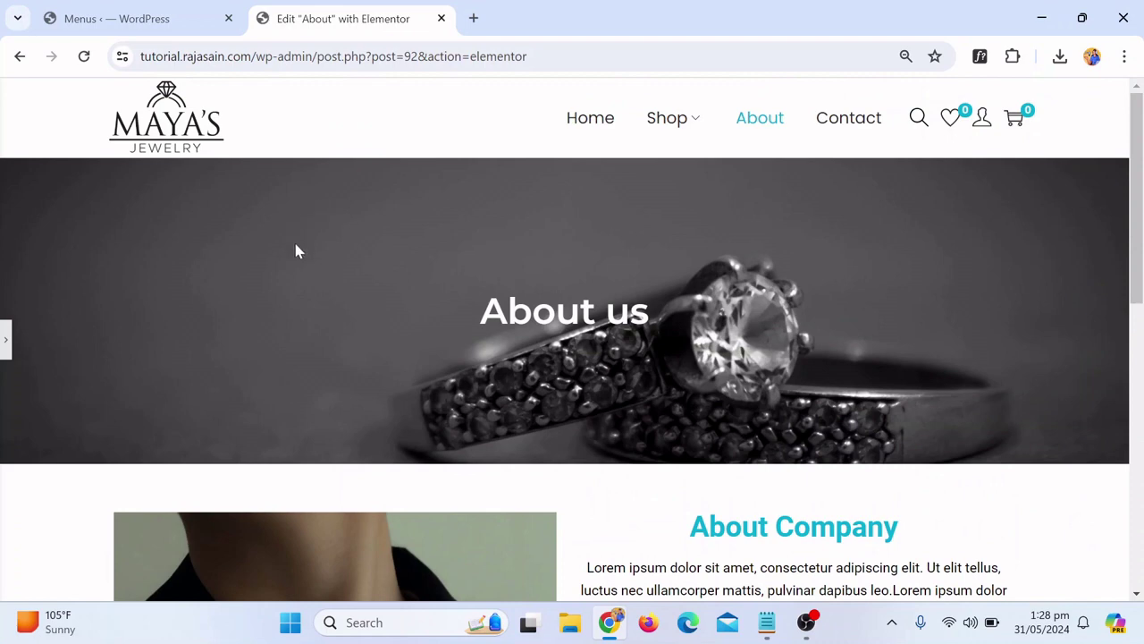
{"action": "left_click", "coordinate": [4, 340]}
{"action": "scroll", "coordinate": [322, 542], "scroll_direction": "down", "scroll_amount": 1}
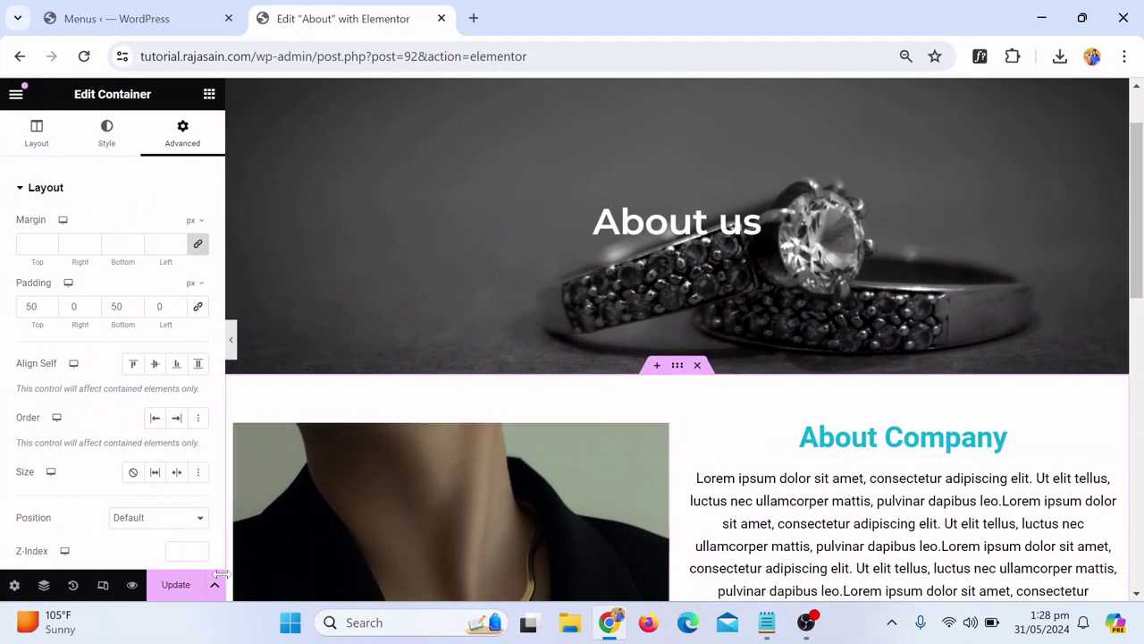
Save the About page changes, look over the page settings and exit Elementor to the WordPress dashboard
{"action": "left_click", "coordinate": [175, 587]}
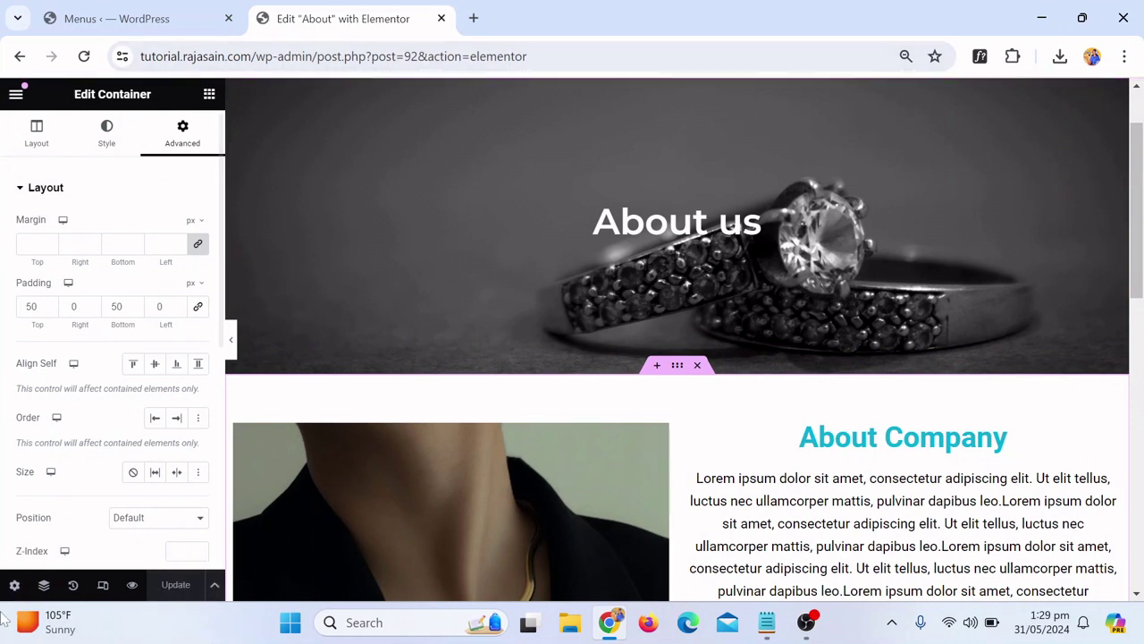
{"action": "left_click", "coordinate": [15, 584]}
{"action": "scroll", "coordinate": [117, 511], "scroll_direction": "down", "scroll_amount": 1}
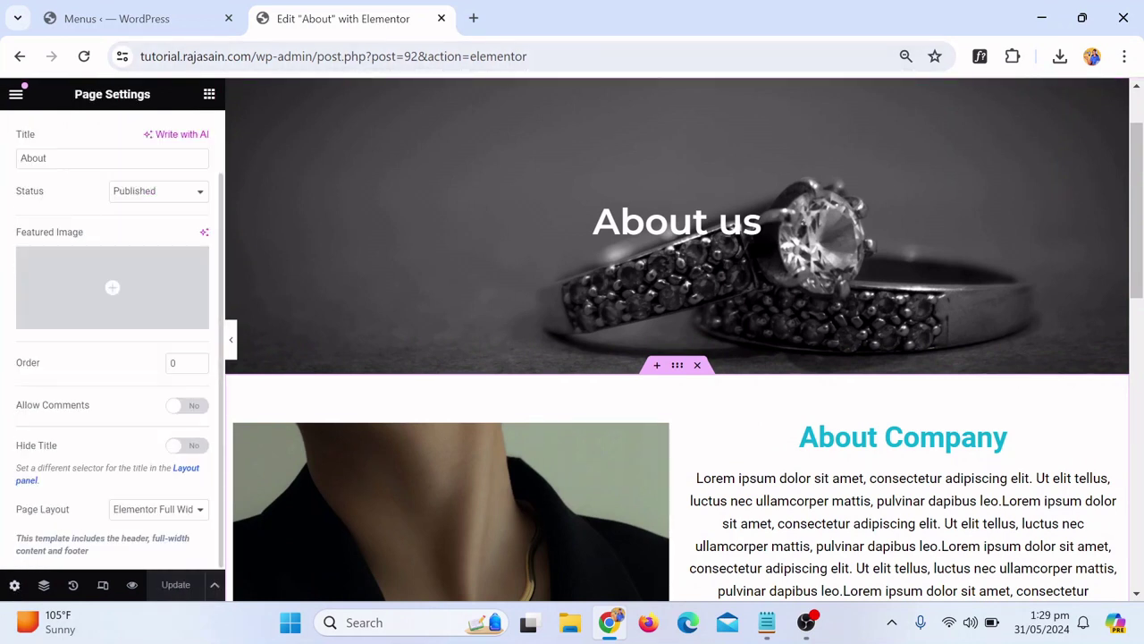
{"action": "left_click", "coordinate": [15, 96]}
{"action": "left_click", "coordinate": [89, 468]}
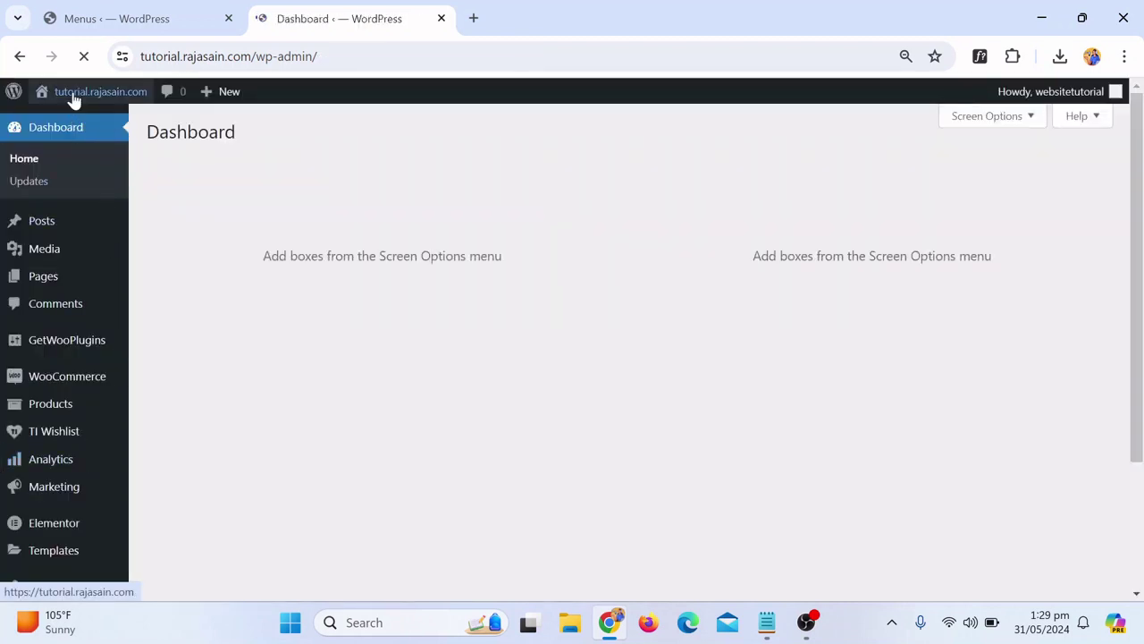
Visit the live site's About page and examine its banner, company section and footer
{"action": "mouse_move", "coordinate": [75, 98]}
{"action": "left_click", "coordinate": [58, 120]}
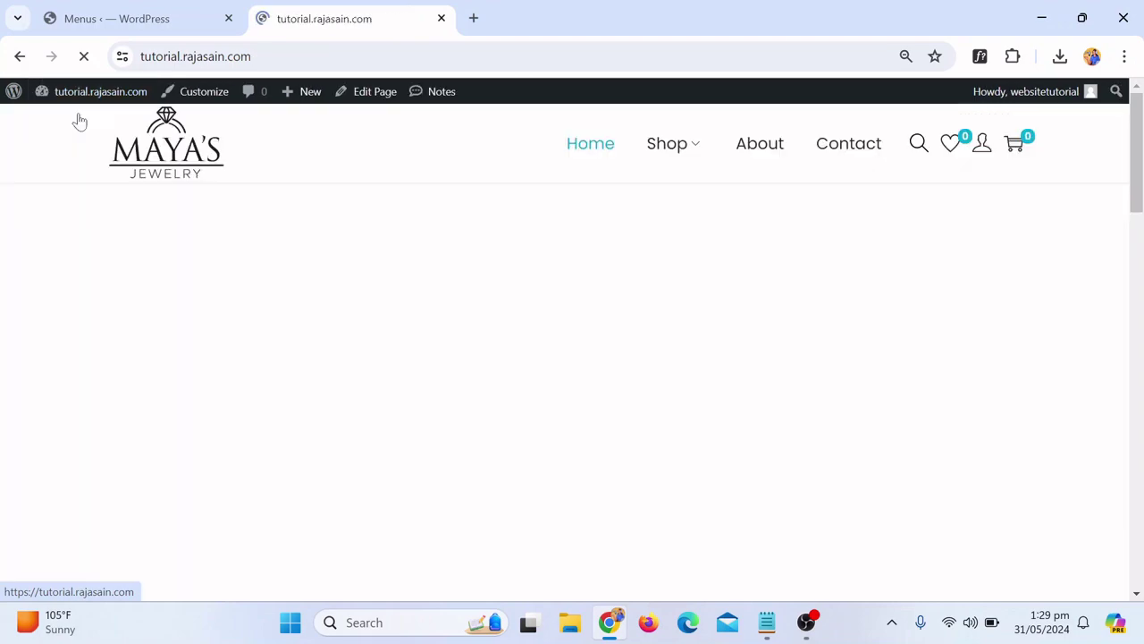
{"action": "left_click", "coordinate": [761, 148]}
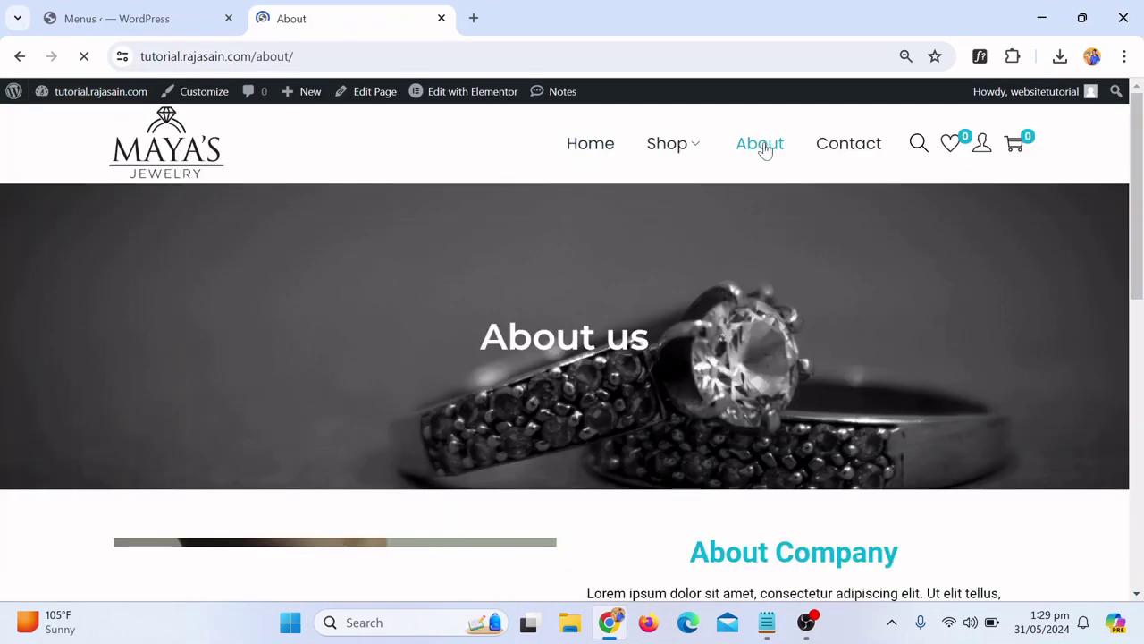
{"action": "scroll", "coordinate": [471, 423], "scroll_direction": "down", "scroll_amount": 3}
{"action": "scroll", "coordinate": [542, 370], "scroll_direction": "up", "scroll_amount": 2}
{"action": "scroll", "coordinate": [650, 345], "scroll_direction": "down", "scroll_amount": 6}
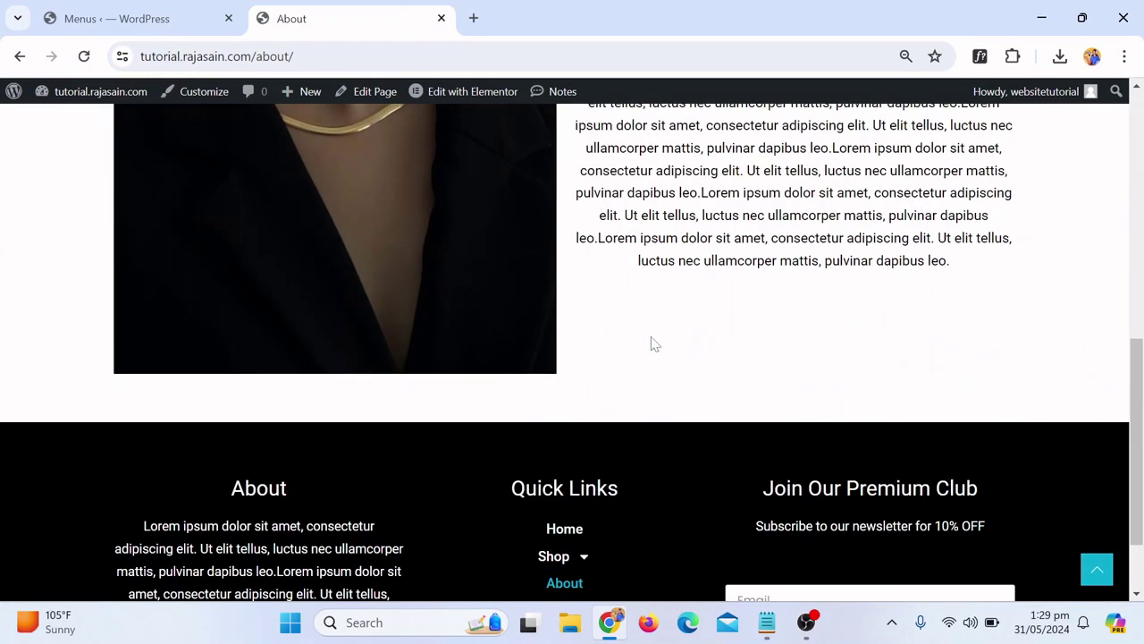
Go to the live site's Contact page and open it for editing in the WordPress page editor
{"action": "scroll", "coordinate": [651, 352], "scroll_direction": "up", "scroll_amount": 9}
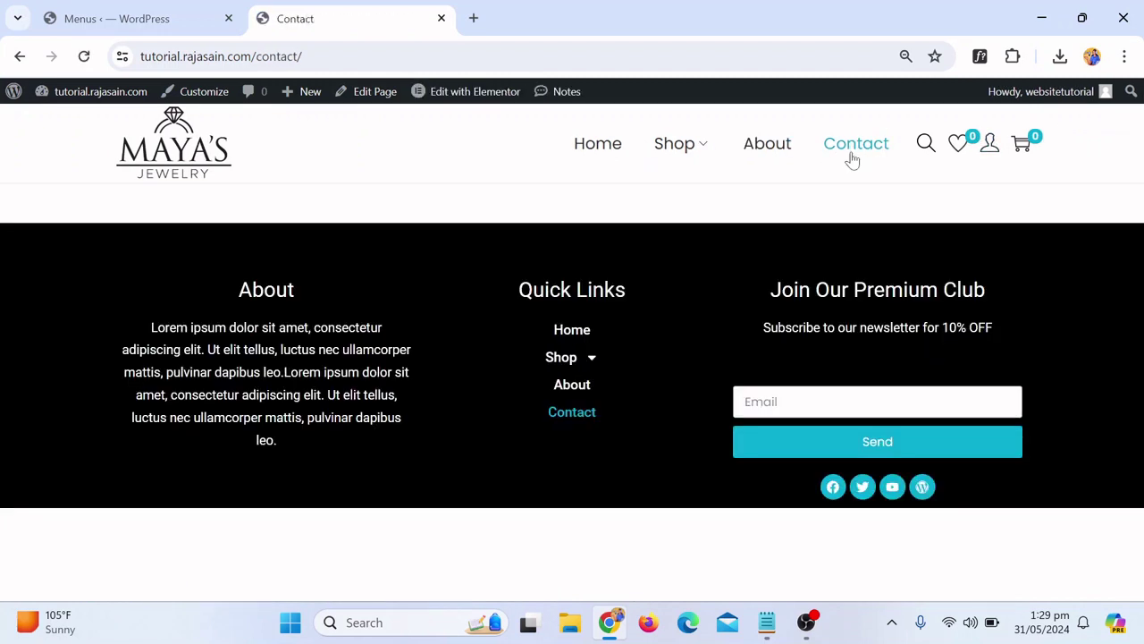
{"action": "left_click", "coordinate": [383, 93]}
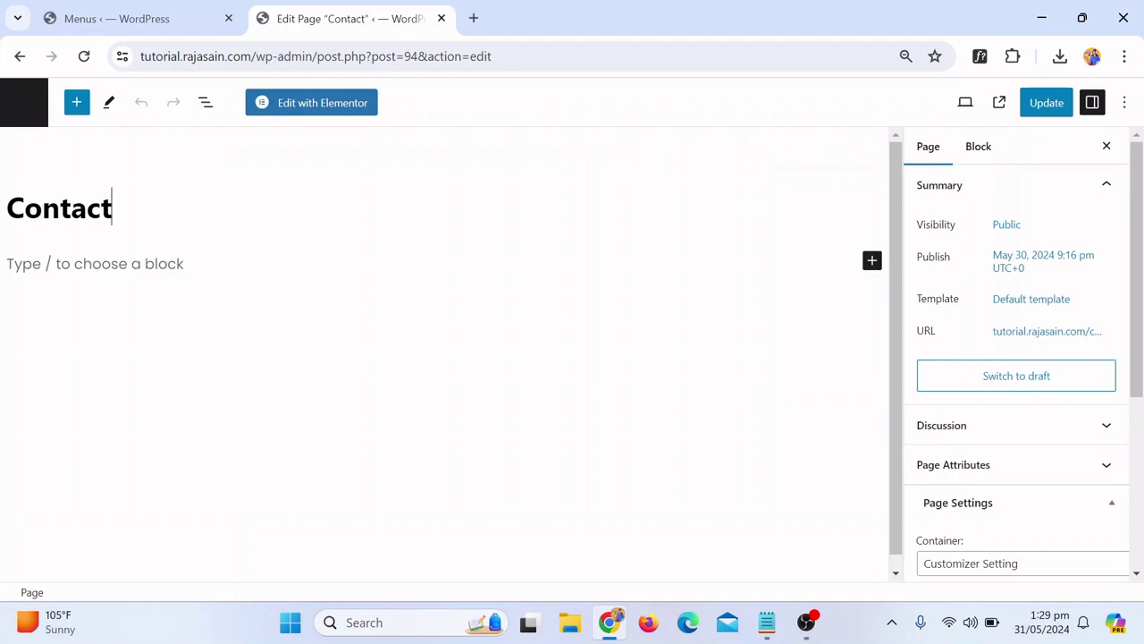
Open the Contact page in Elementor and add a single container with row direction
{"action": "left_click", "coordinate": [322, 105]}
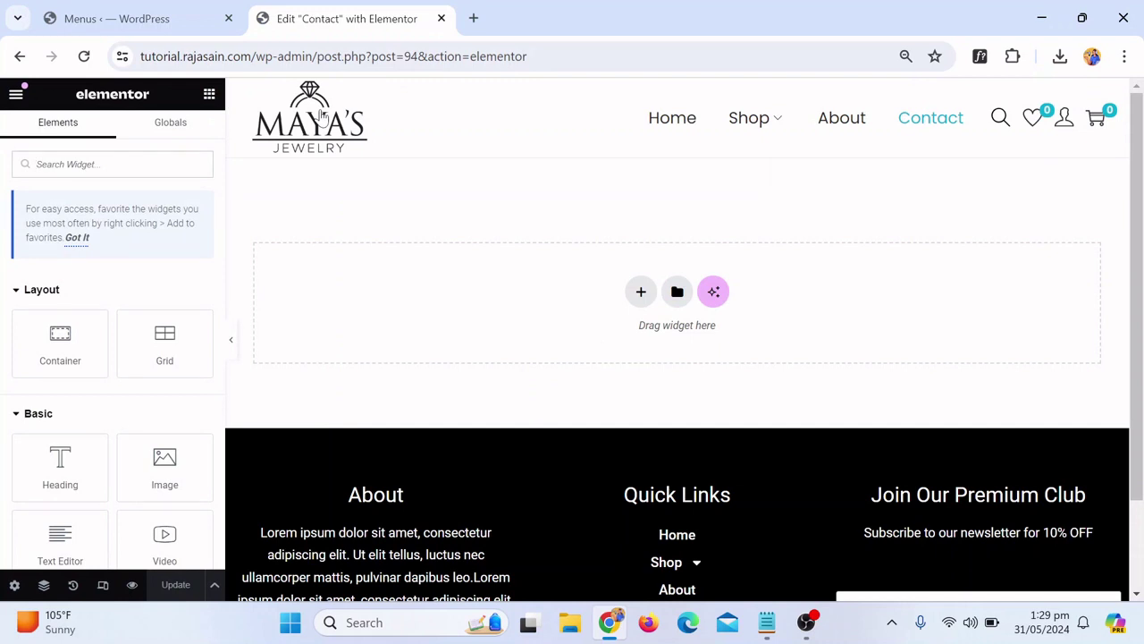
{"action": "left_click", "coordinate": [641, 295]}
{"action": "left_click", "coordinate": [639, 353]}
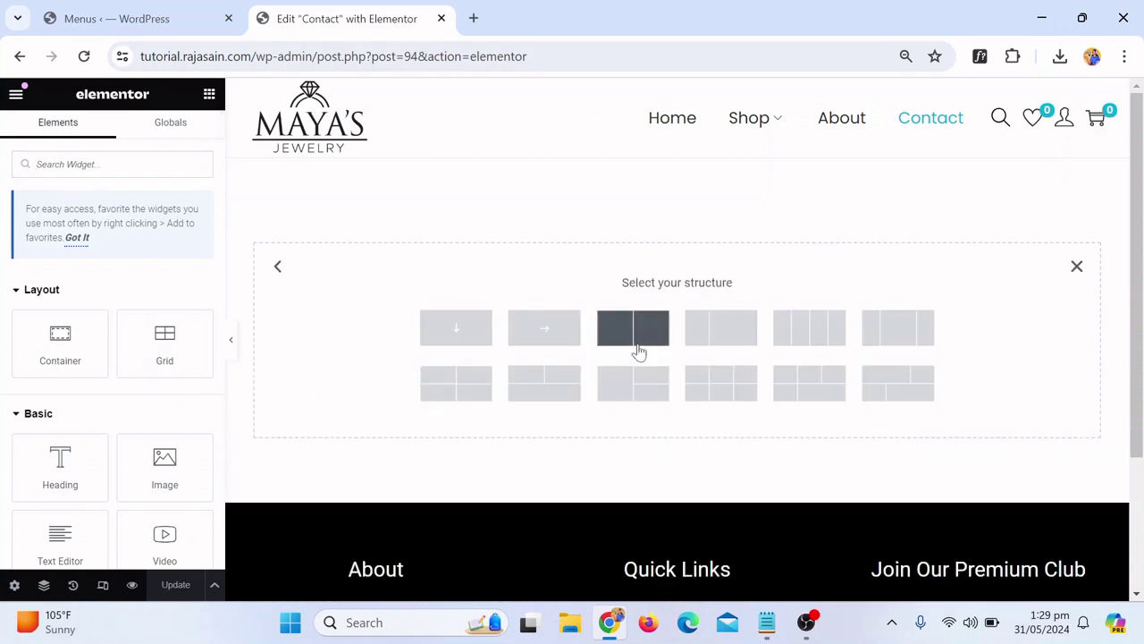
{"action": "left_click", "coordinate": [546, 332]}
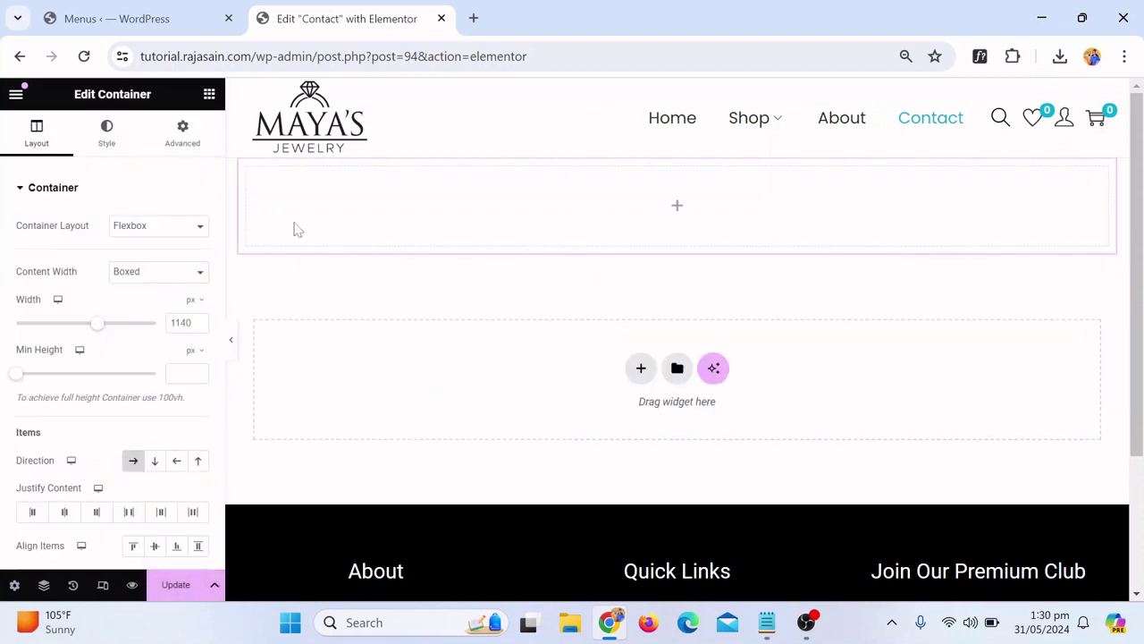
Upload pexels-lanophotography-168927 and set the media library's black ring photo as the container's classic background image
{"action": "left_click", "coordinate": [43, 586]}
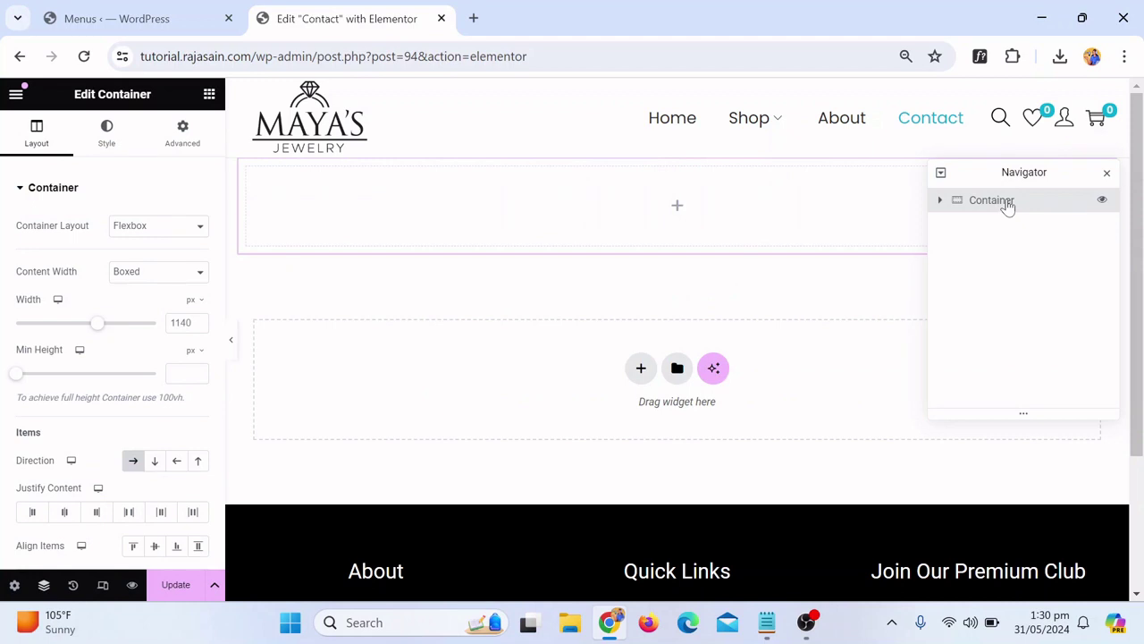
{"action": "left_click", "coordinate": [106, 133]}
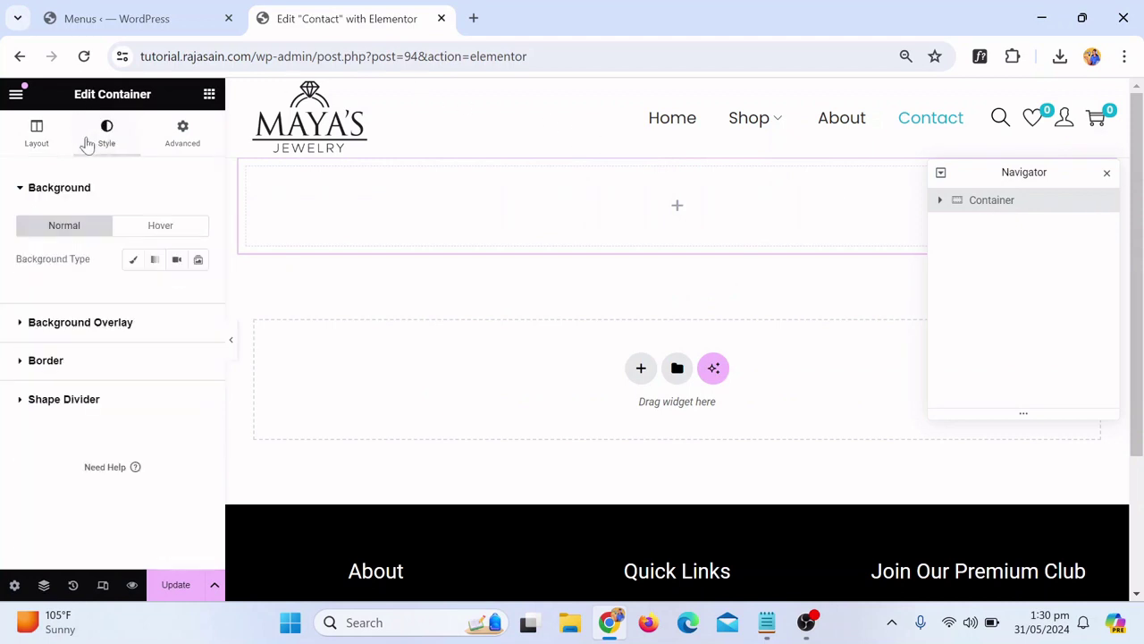
{"action": "left_click", "coordinate": [132, 259]}
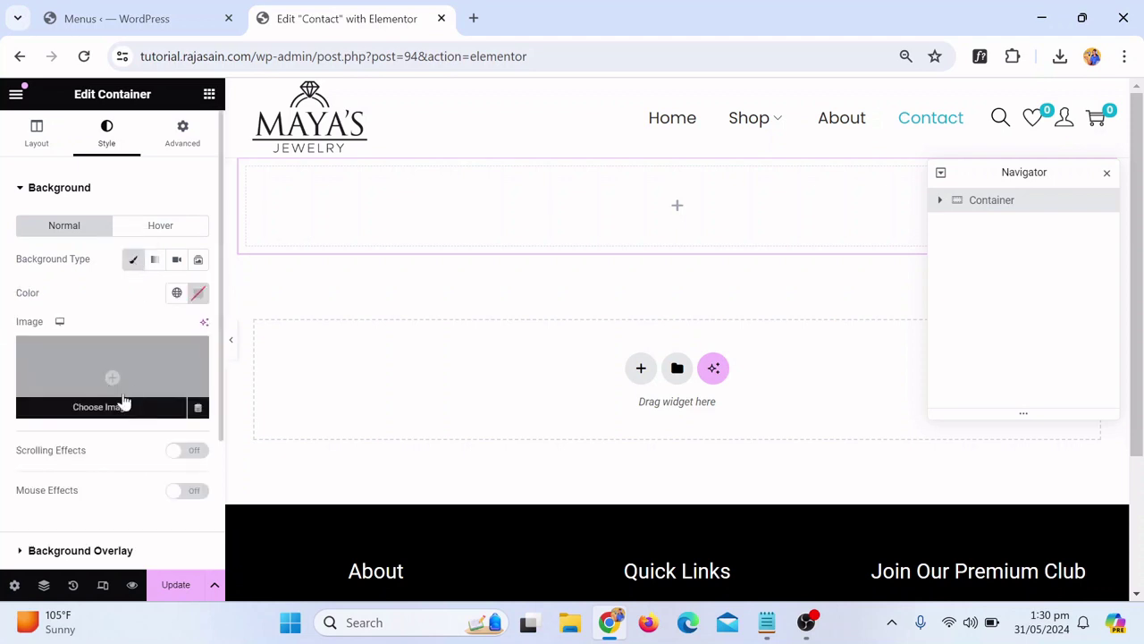
{"action": "left_click", "coordinate": [122, 411]}
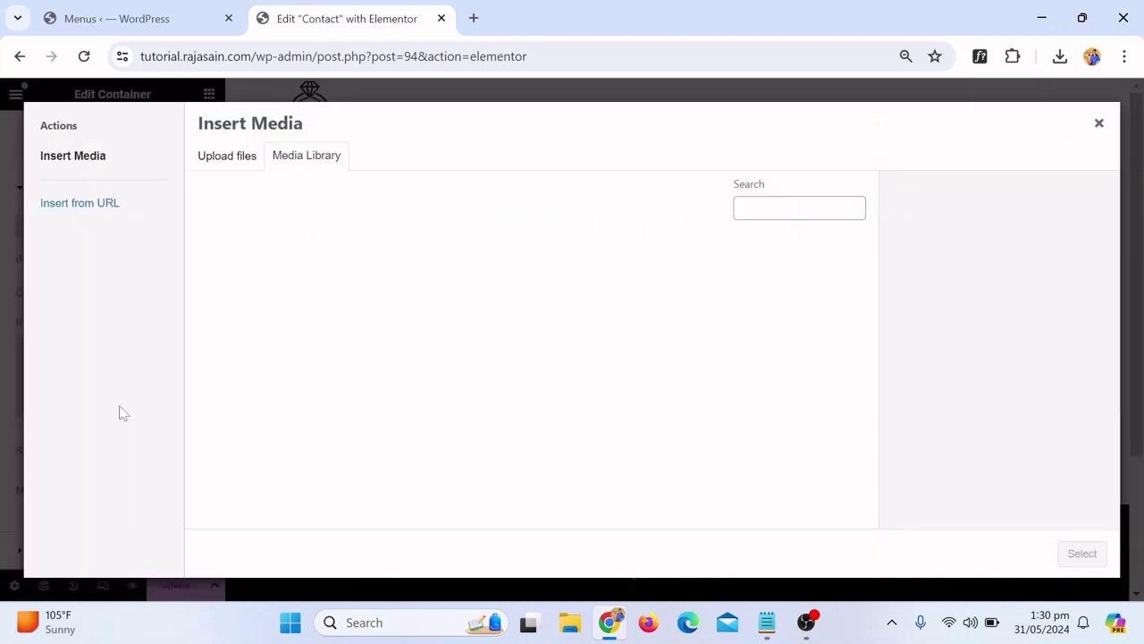
{"action": "left_click", "coordinate": [234, 159]}
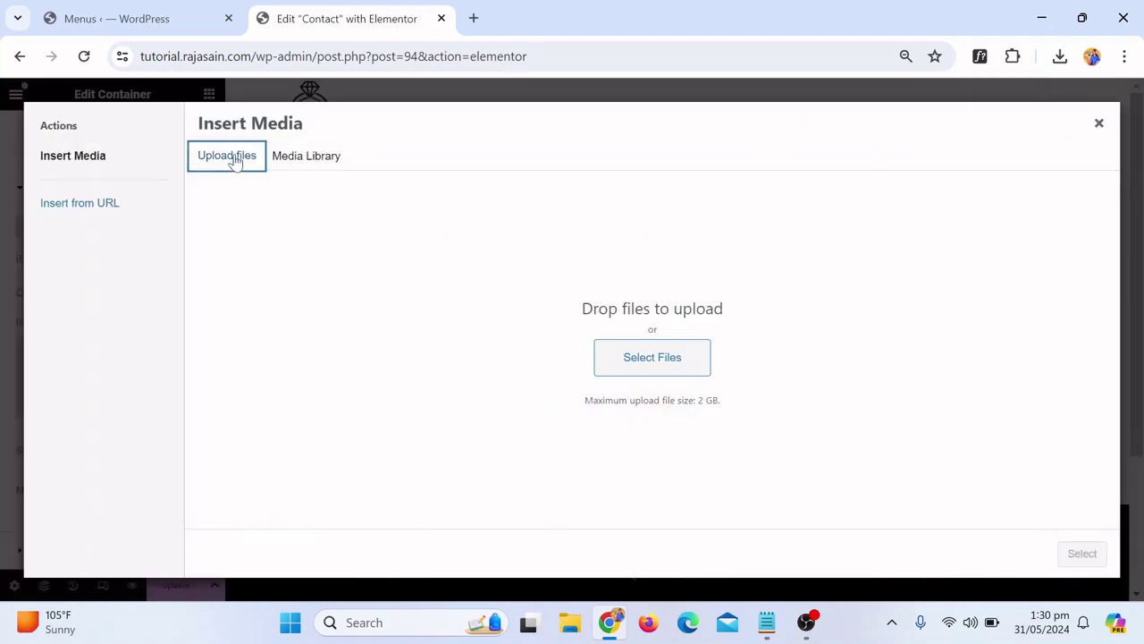
{"action": "left_click", "coordinate": [643, 375]}
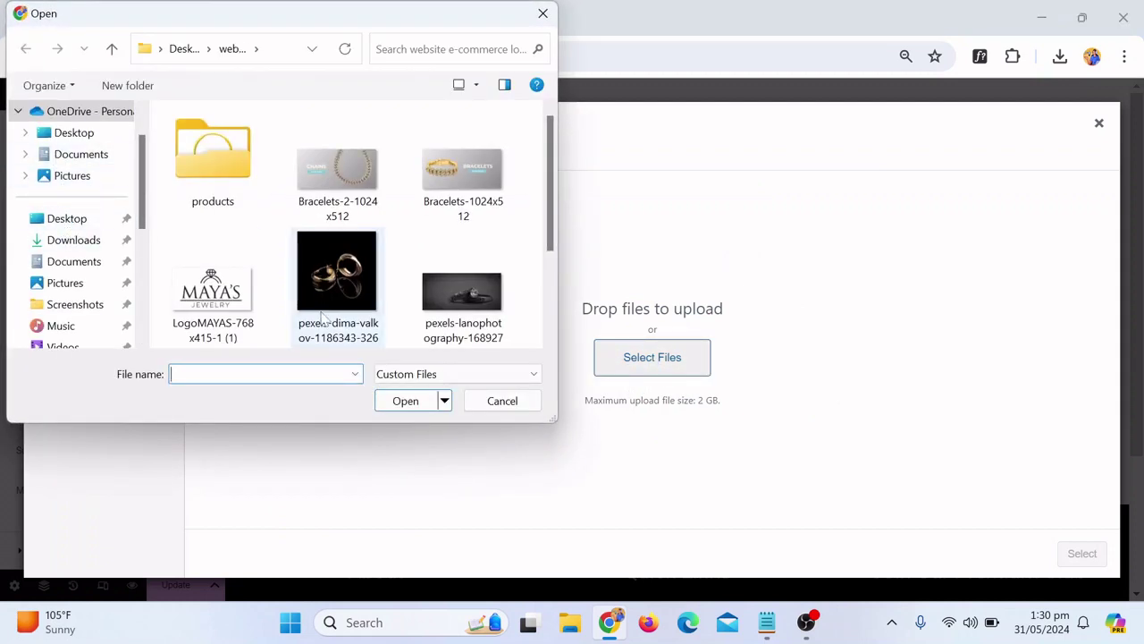
{"action": "scroll", "coordinate": [450, 281], "scroll_direction": "down", "scroll_amount": 2}
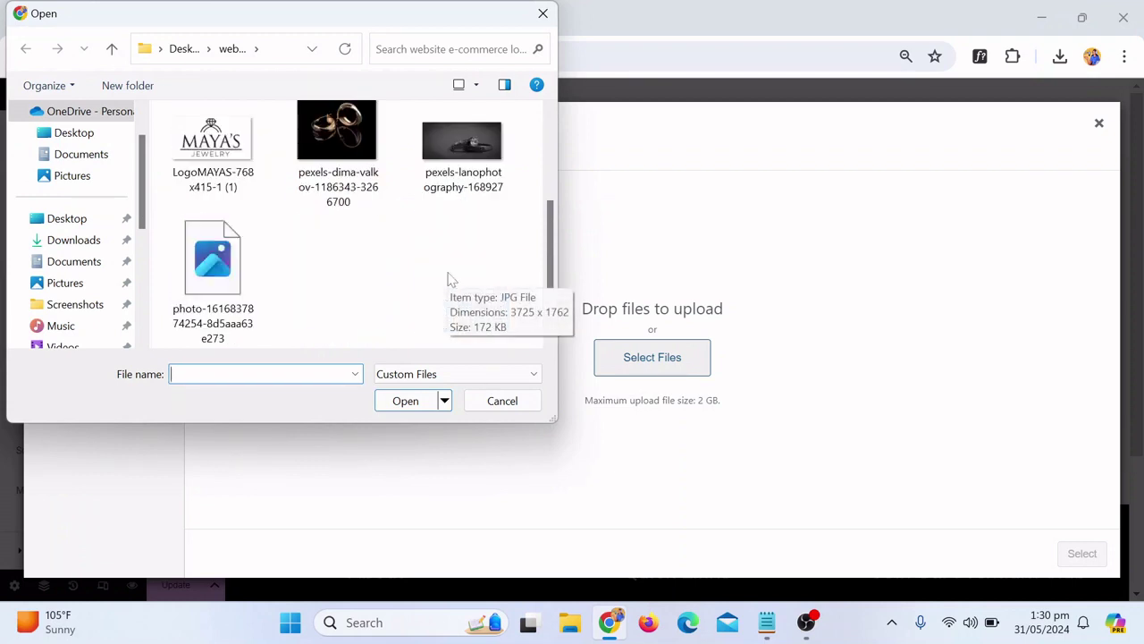
{"action": "left_click", "coordinate": [456, 179]}
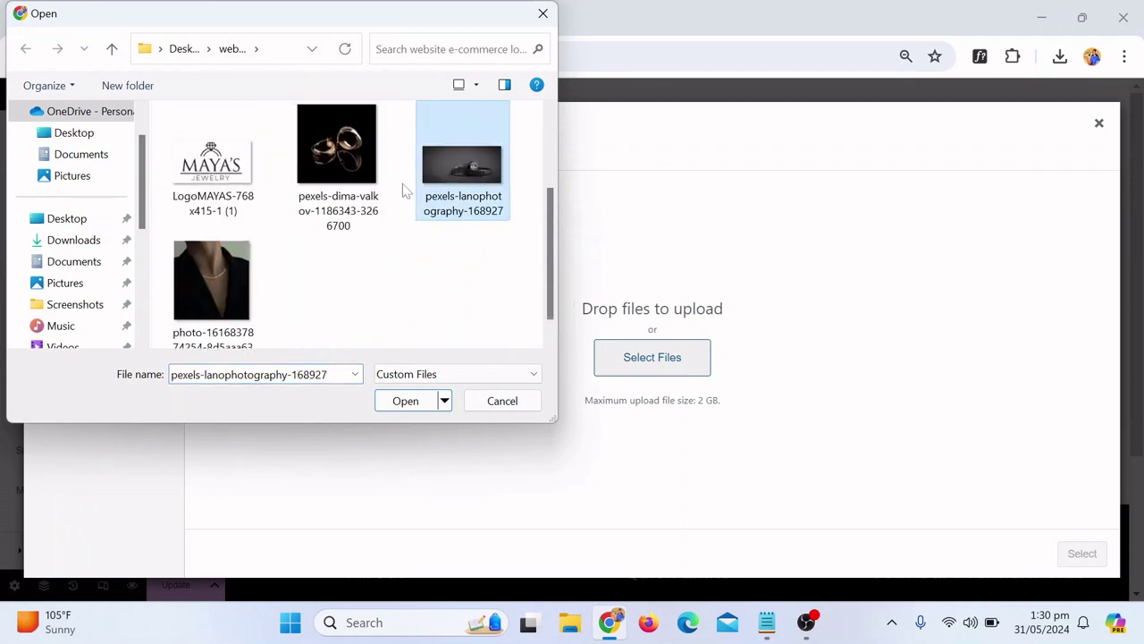
{"action": "left_click", "coordinate": [403, 401]}
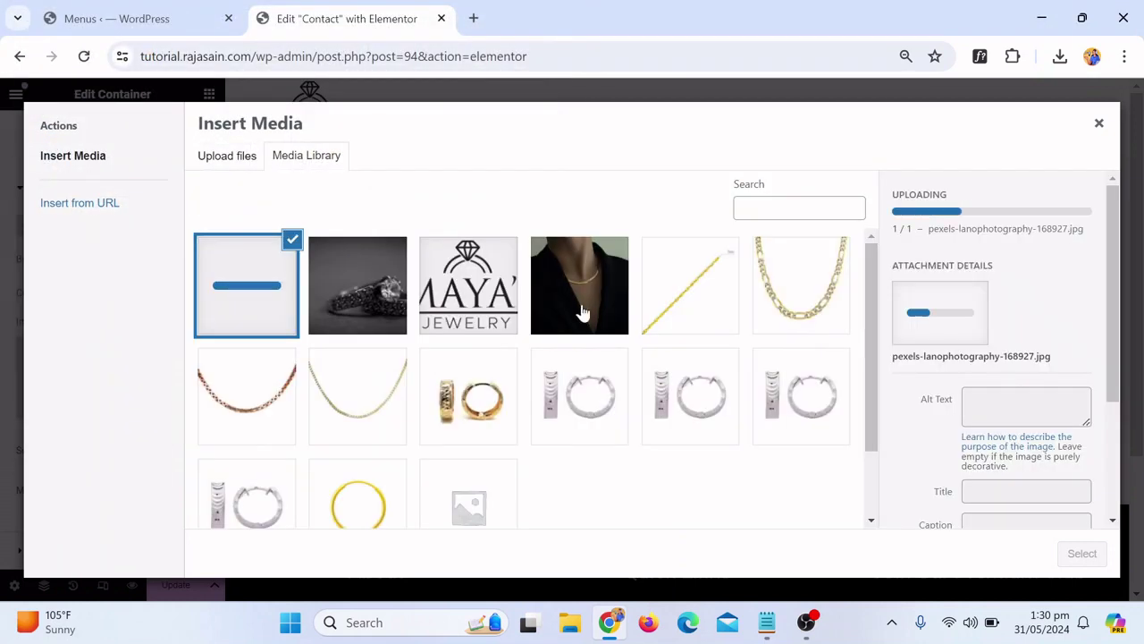
{"action": "left_click", "coordinate": [370, 302]}
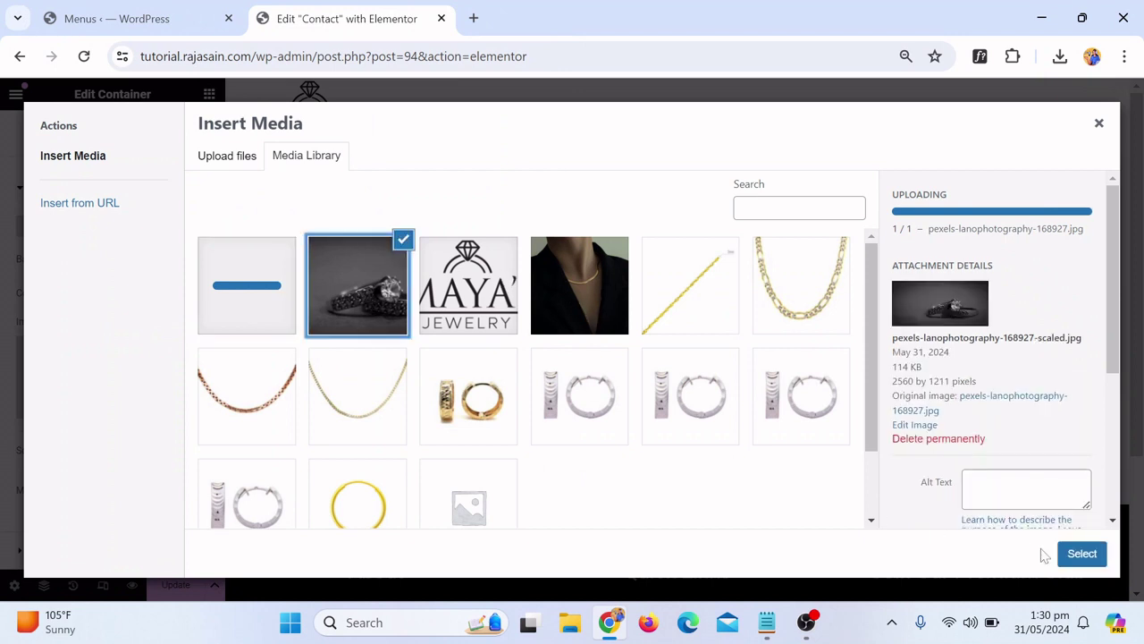
{"action": "left_click", "coordinate": [1084, 554]}
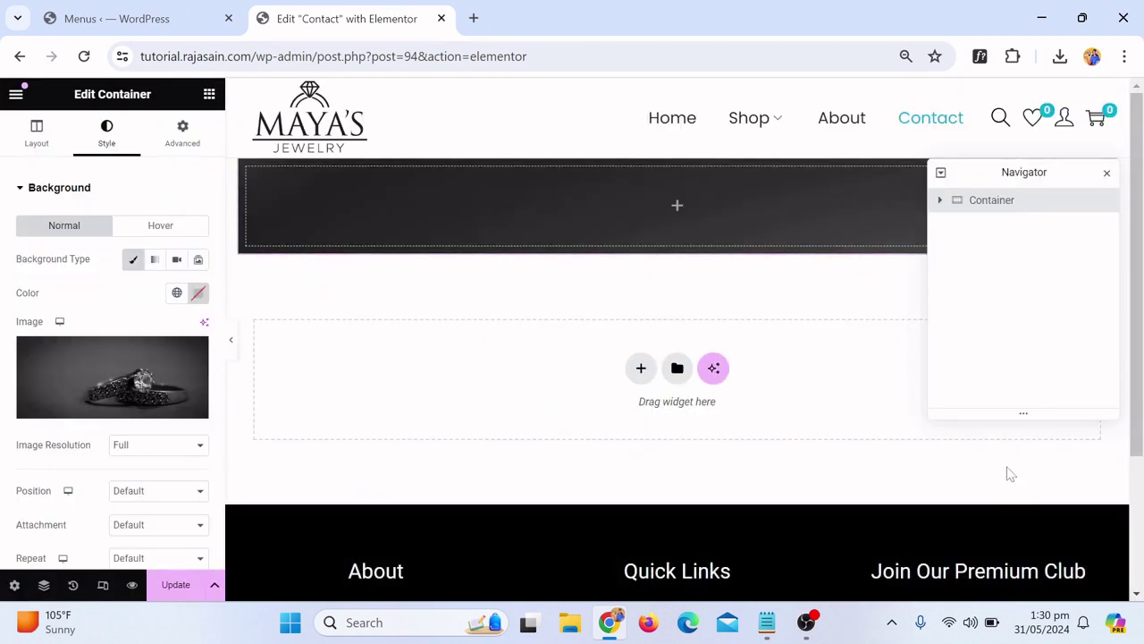
Preview the page without the editing panels and set the container's minimum height to 356 px
{"action": "left_click", "coordinate": [1107, 173]}
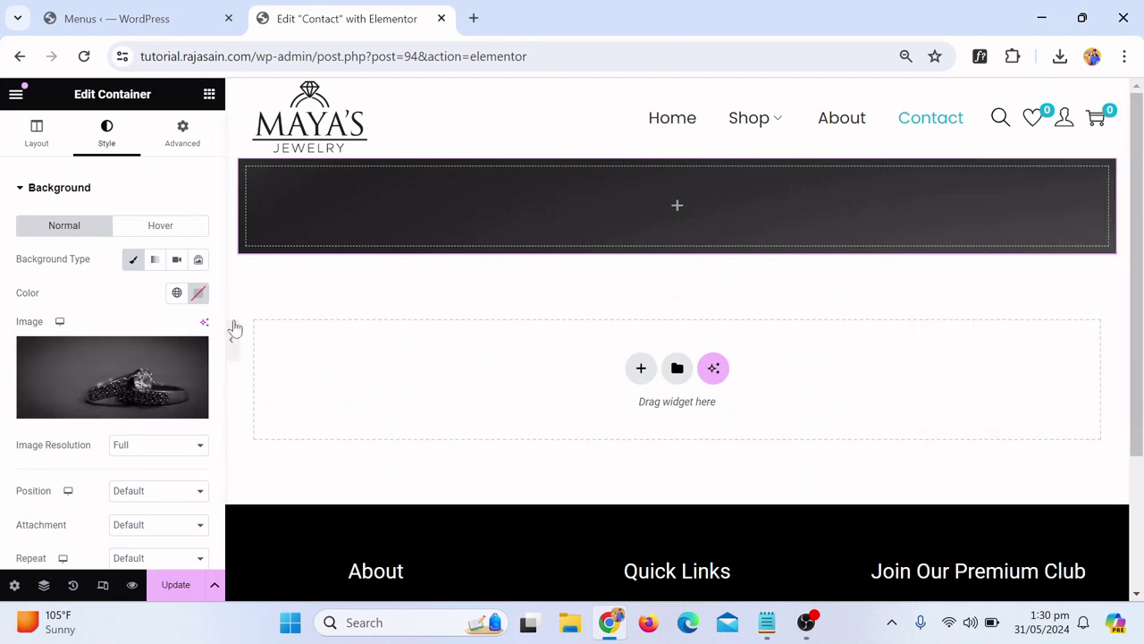
{"action": "left_click", "coordinate": [231, 356]}
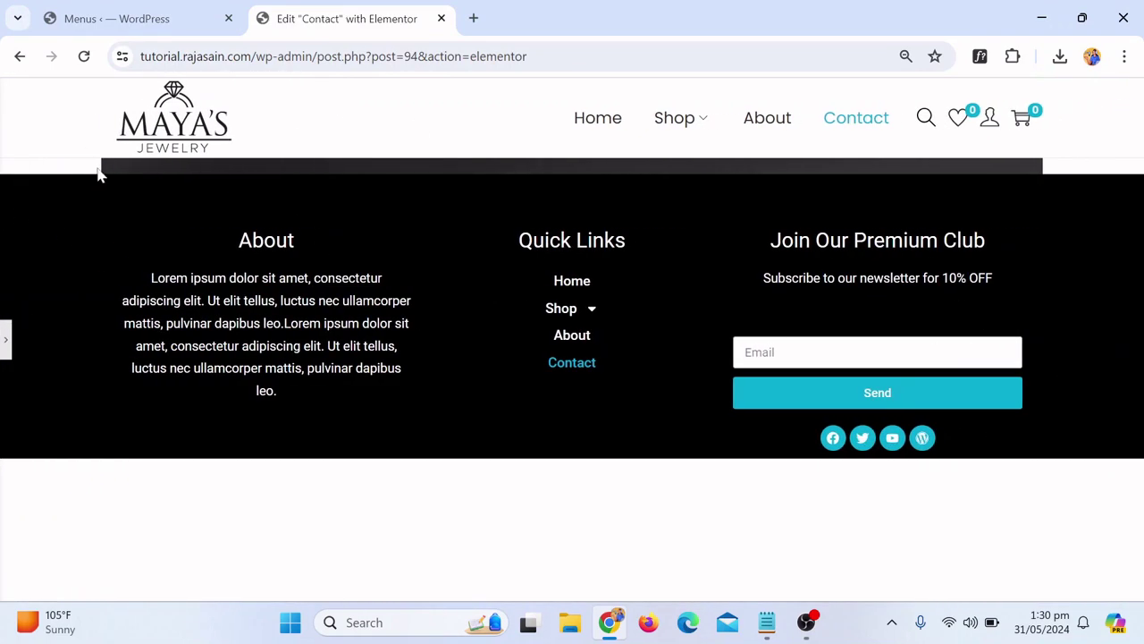
{"action": "left_click", "coordinate": [6, 340]}
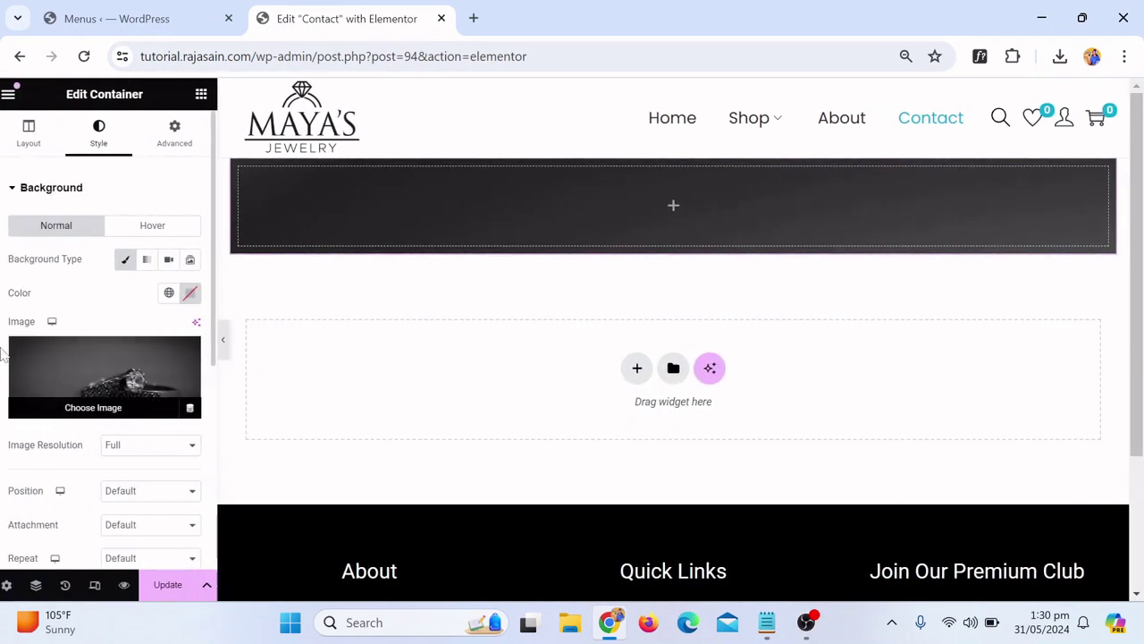
{"action": "left_click", "coordinate": [40, 146]}
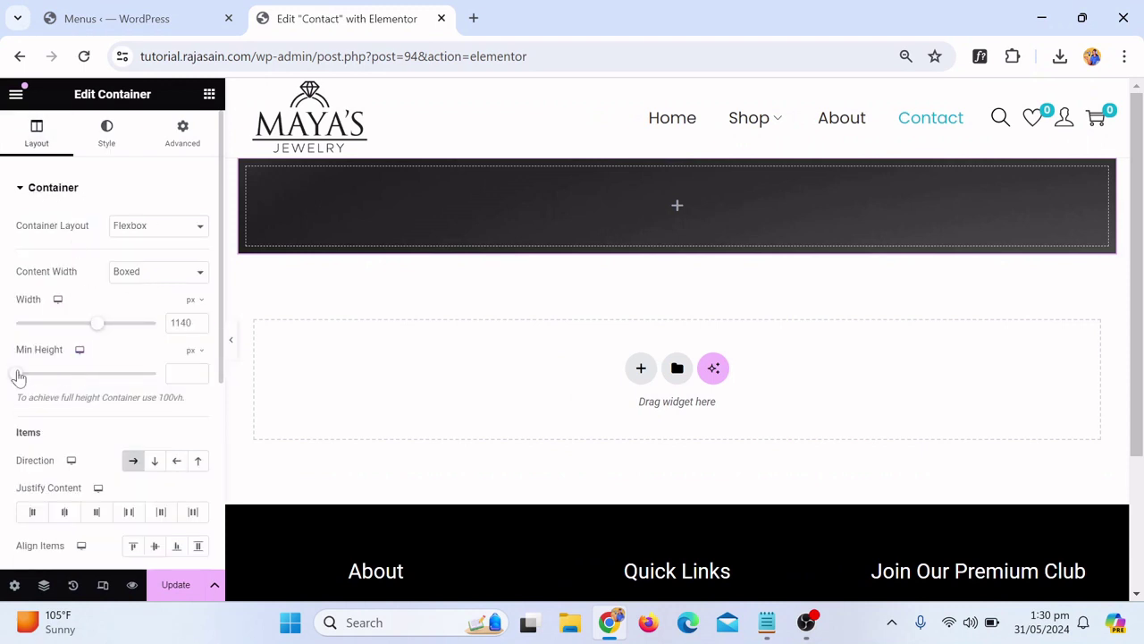
{"action": "left_click_drag", "start_coordinate": [18, 379], "coordinate": [52, 373]}
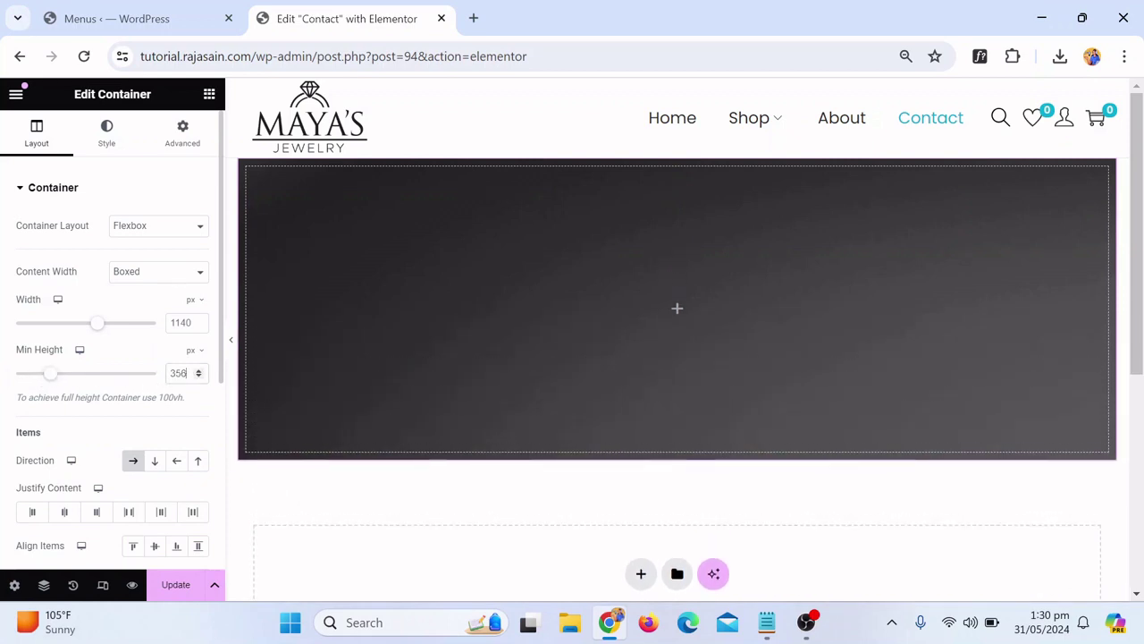
Set the container's background image position to Center Center and its display size to Cover
{"action": "left_click", "coordinate": [97, 150]}
{"action": "scroll", "coordinate": [106, 535], "scroll_direction": "down", "scroll_amount": 1}
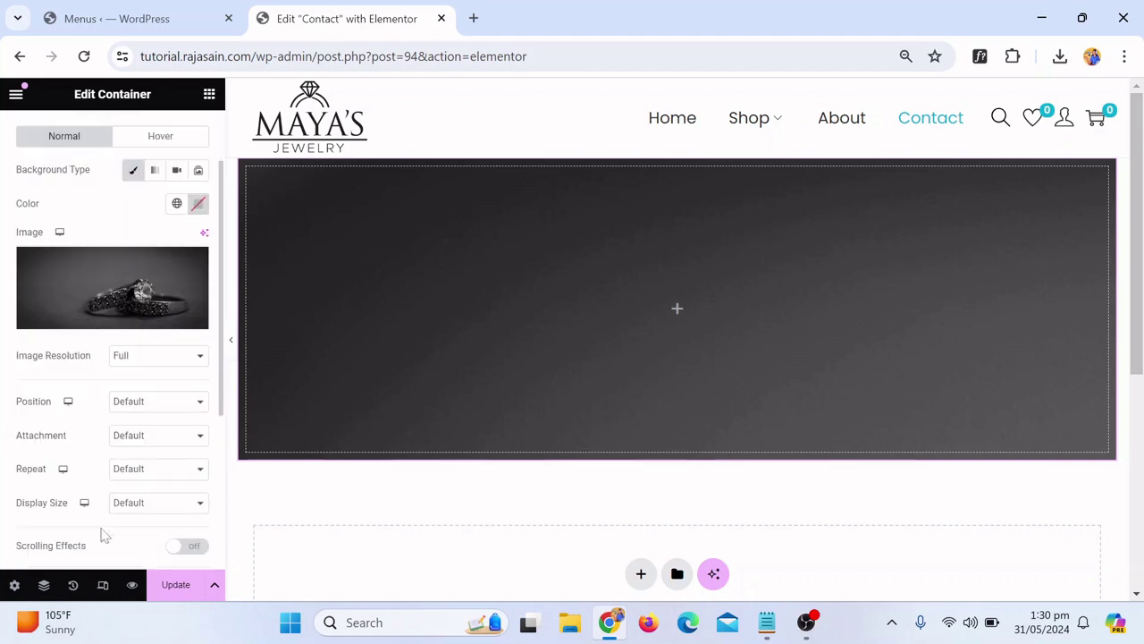
{"action": "left_click", "coordinate": [134, 407]}
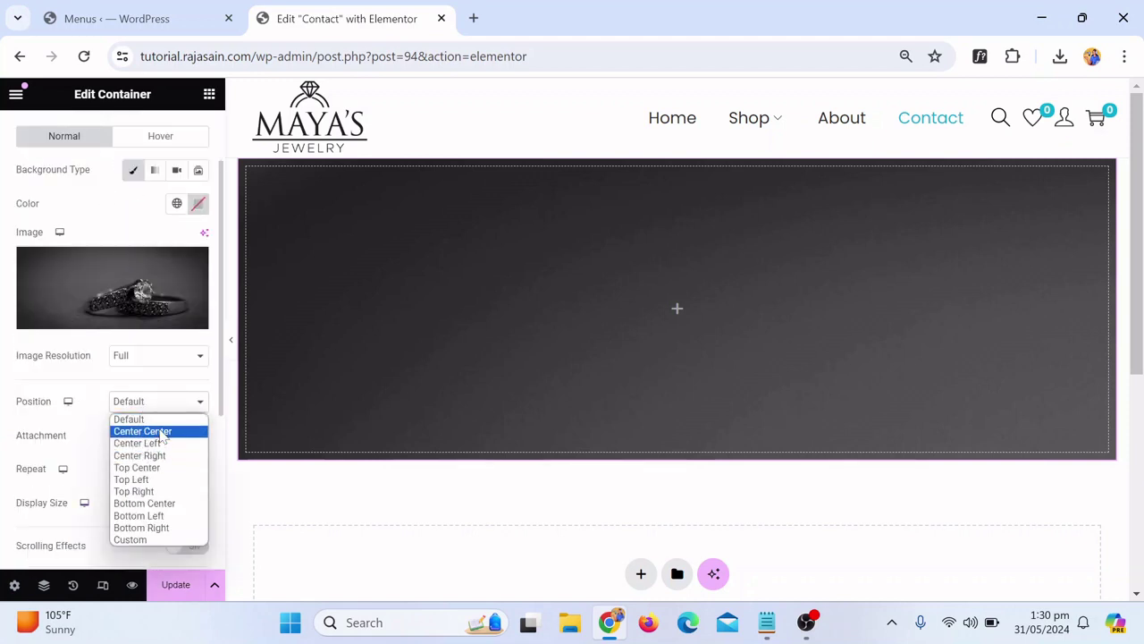
{"action": "left_click", "coordinate": [139, 432]}
{"action": "scroll", "coordinate": [133, 444], "scroll_direction": "down", "scroll_amount": 1}
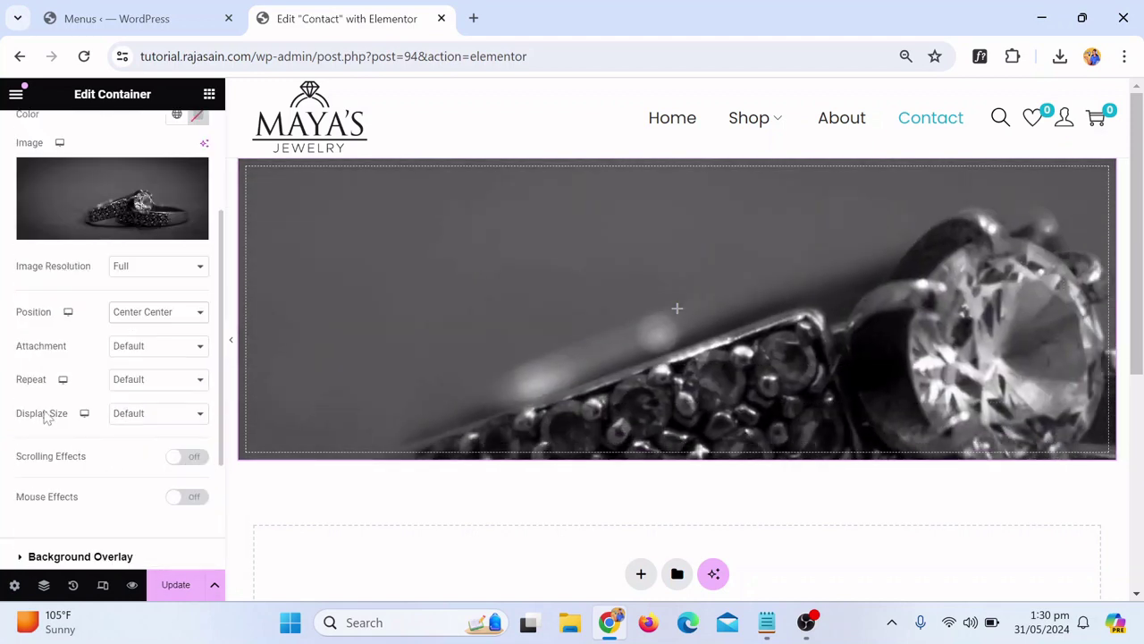
{"action": "left_click", "coordinate": [115, 418]}
{"action": "left_click", "coordinate": [125, 454]}
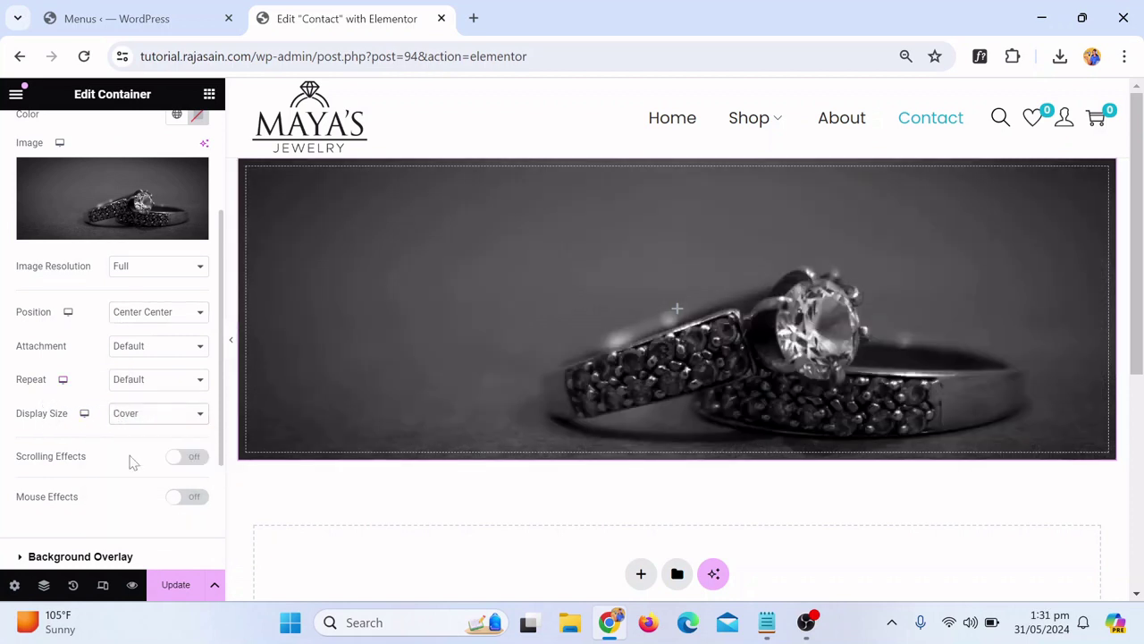
Change the Contact page's layout to Elementor Full Width and preview the banner across the full page
{"action": "left_click", "coordinate": [14, 587]}
{"action": "scroll", "coordinate": [125, 447], "scroll_direction": "down", "scroll_amount": 1}
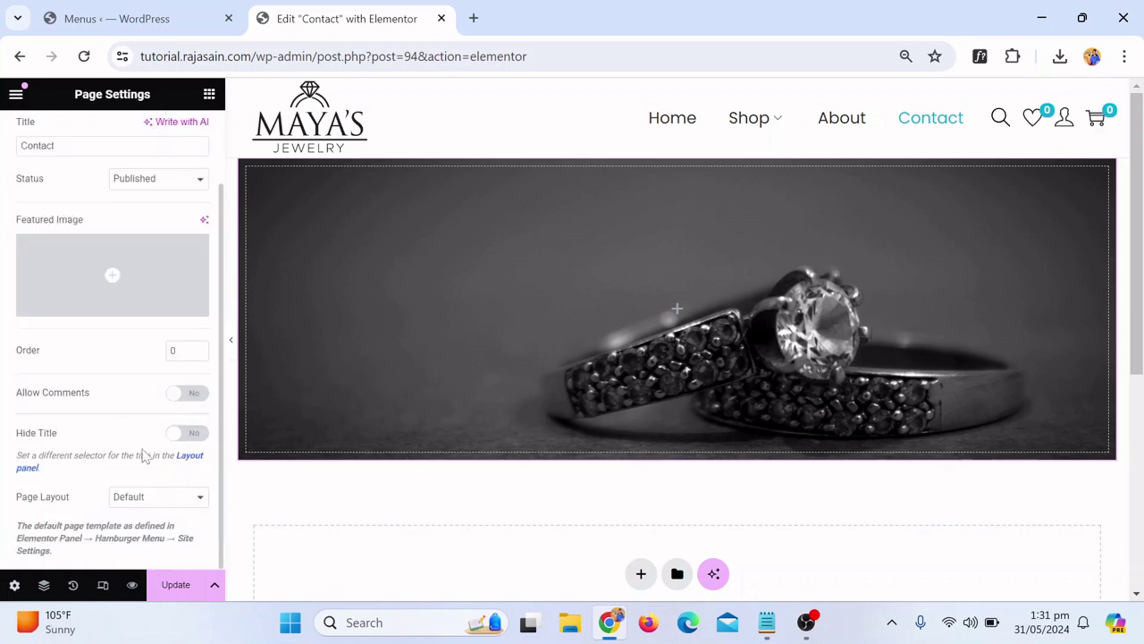
{"action": "left_click", "coordinate": [160, 502]}
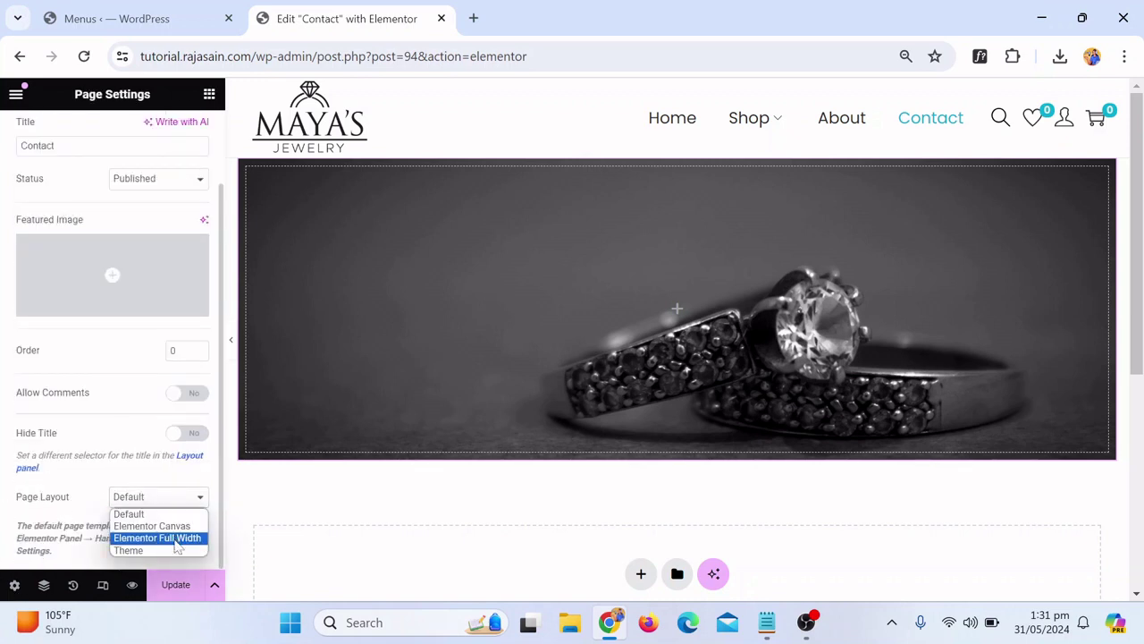
{"action": "left_click", "coordinate": [157, 537]}
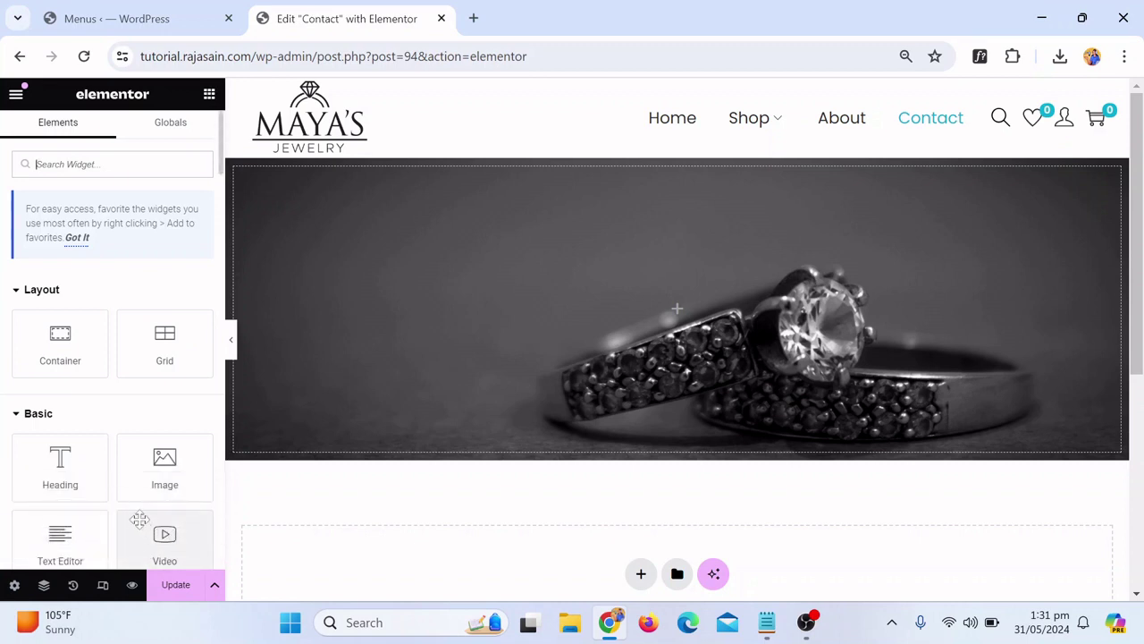
{"action": "left_click", "coordinate": [231, 349]}
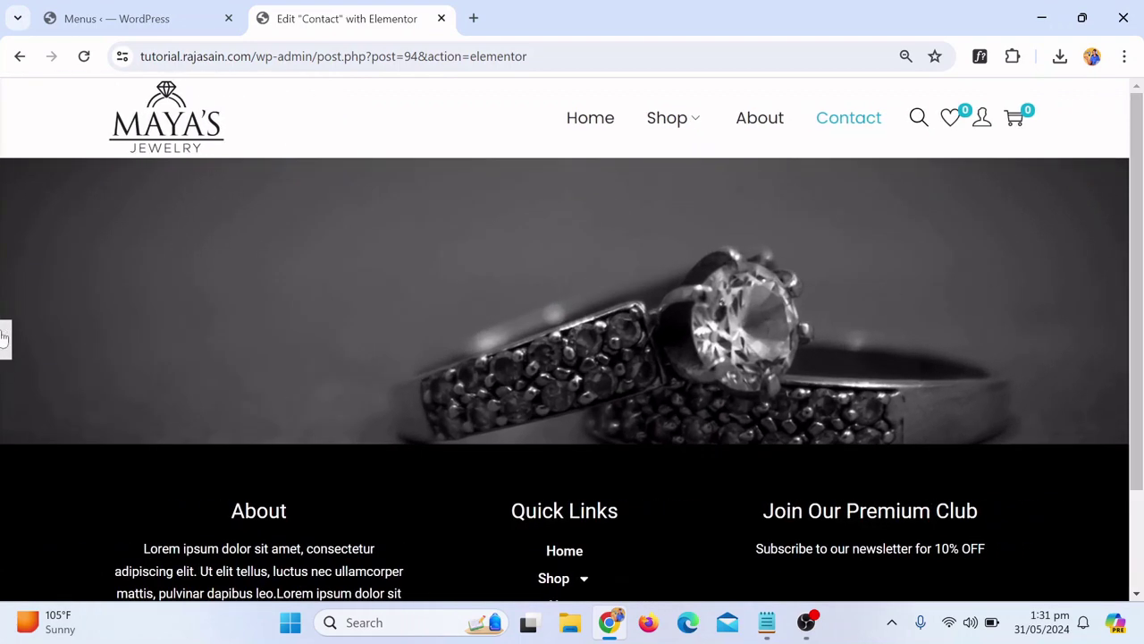
{"action": "left_click", "coordinate": [5, 338]}
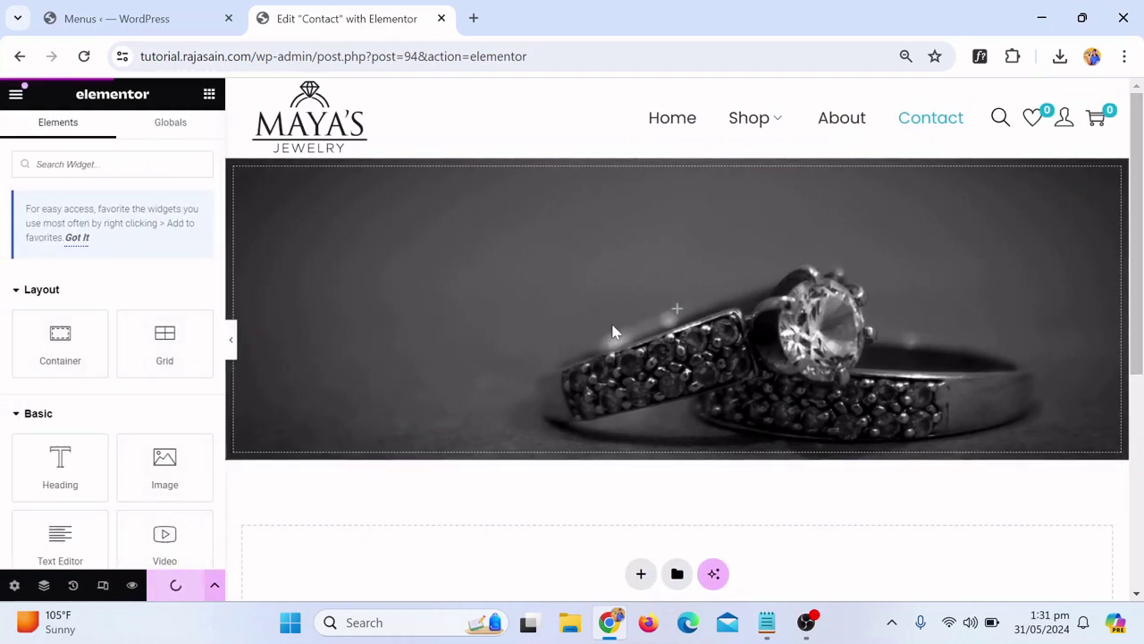
Add a Heading widget inside the ring banner container and apply center alignment to its text
{"action": "left_click_drag", "start_coordinate": [63, 465], "coordinate": [599, 320]}
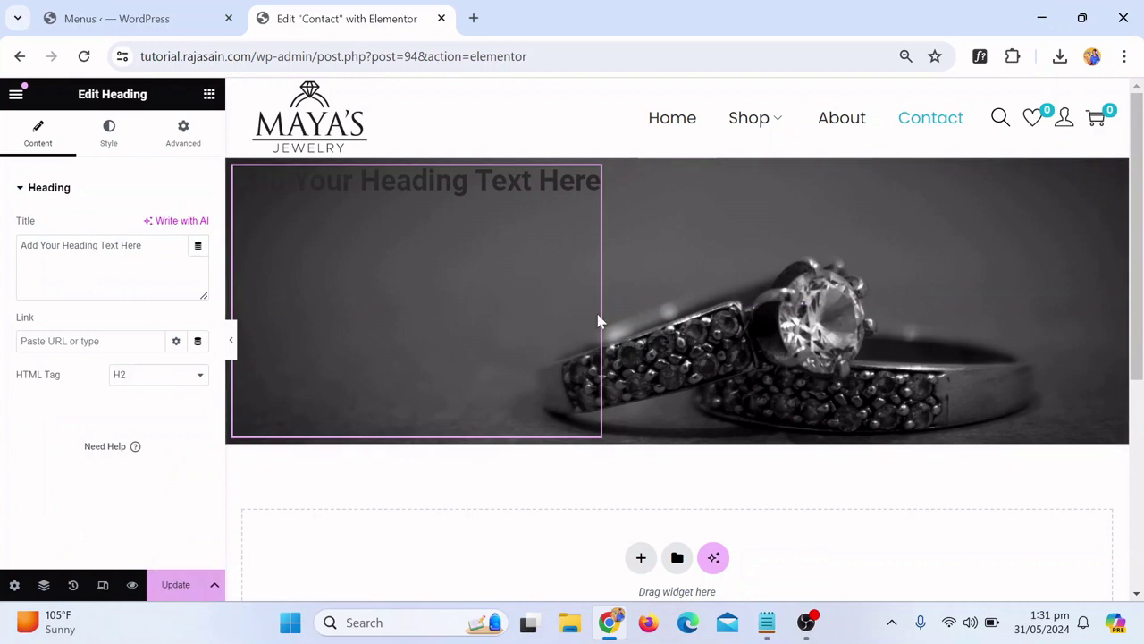
{"action": "left_click", "coordinate": [110, 141]}
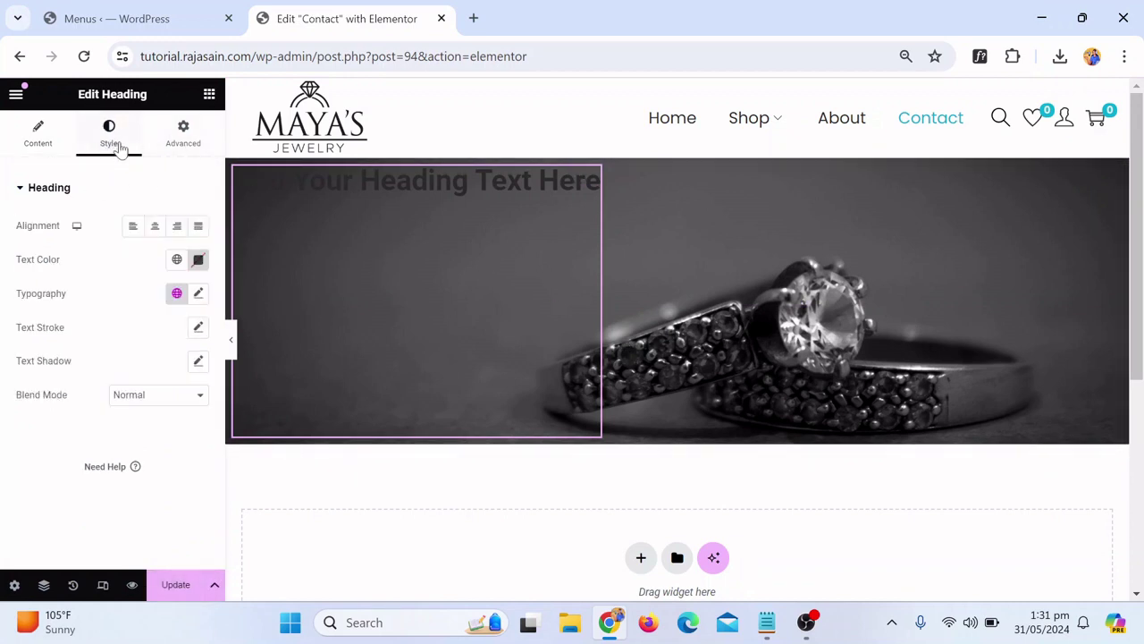
{"action": "left_click", "coordinate": [152, 226]}
Center the heading in the banner by setting the container's Justify Content and Align Items to Center
{"action": "left_click", "coordinate": [44, 584]}
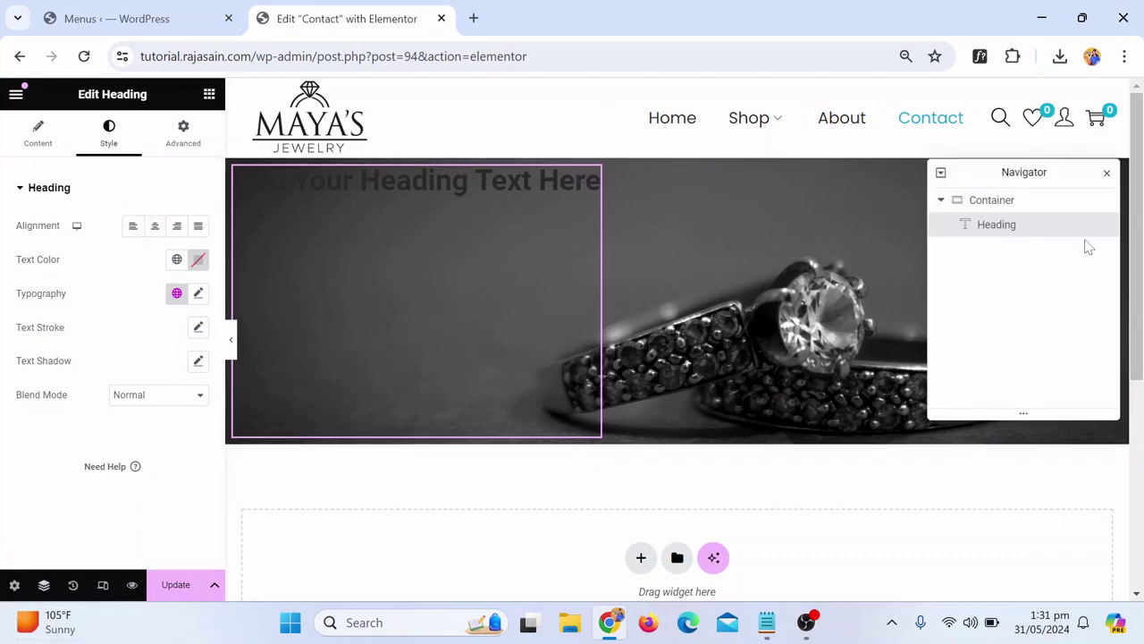
{"action": "left_click", "coordinate": [1019, 204]}
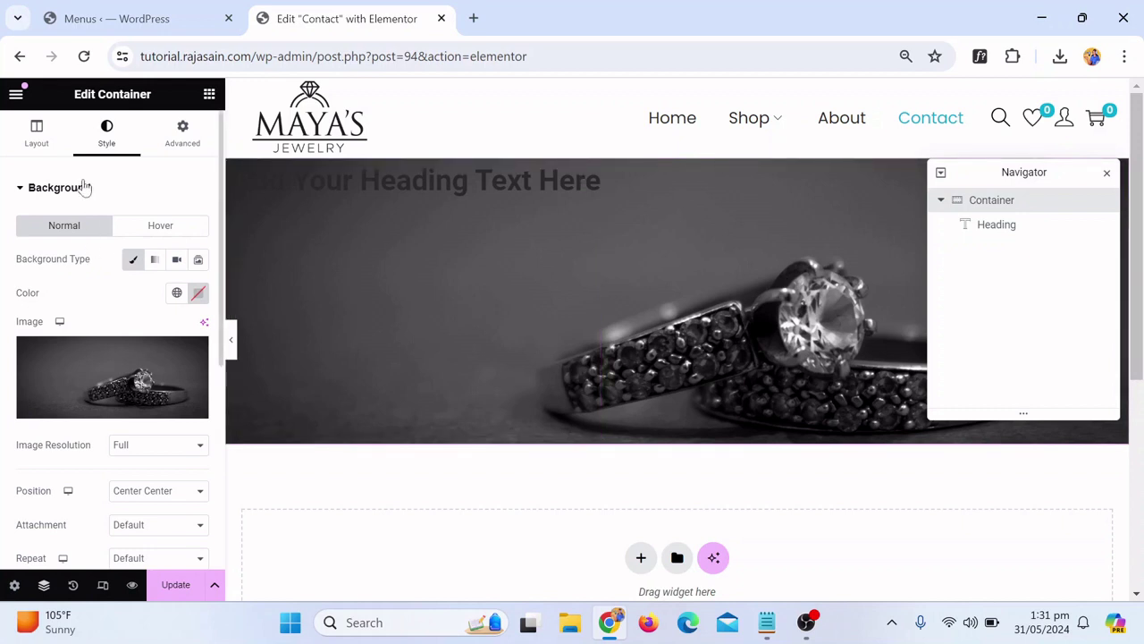
{"action": "left_click", "coordinate": [20, 141]}
{"action": "scroll", "coordinate": [62, 358], "scroll_direction": "down", "scroll_amount": 2}
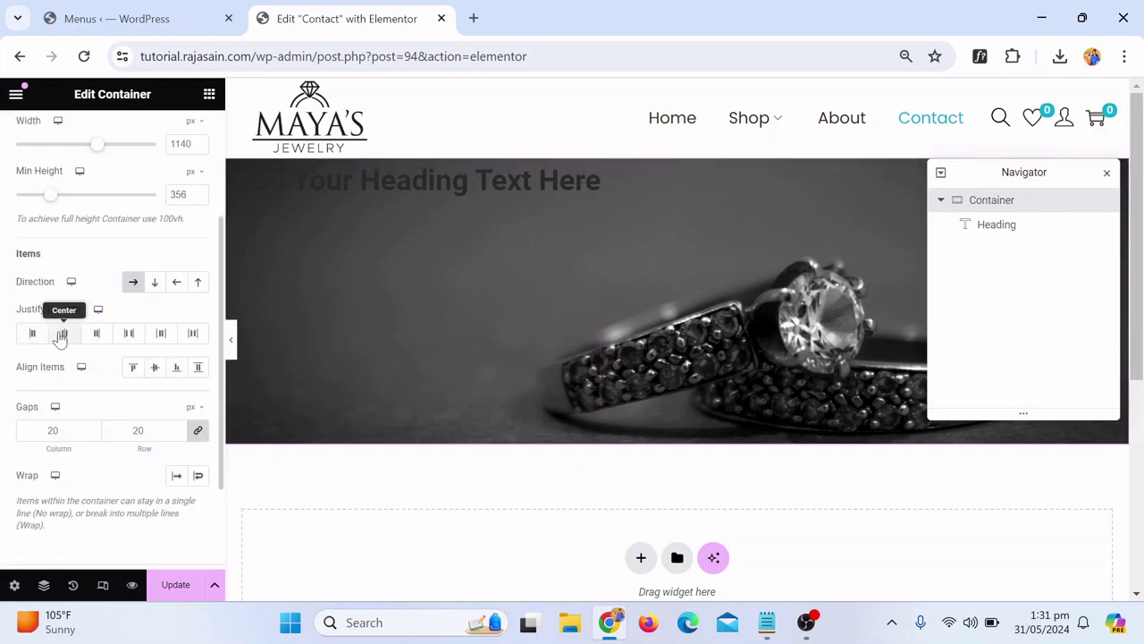
{"action": "left_click", "coordinate": [61, 334]}
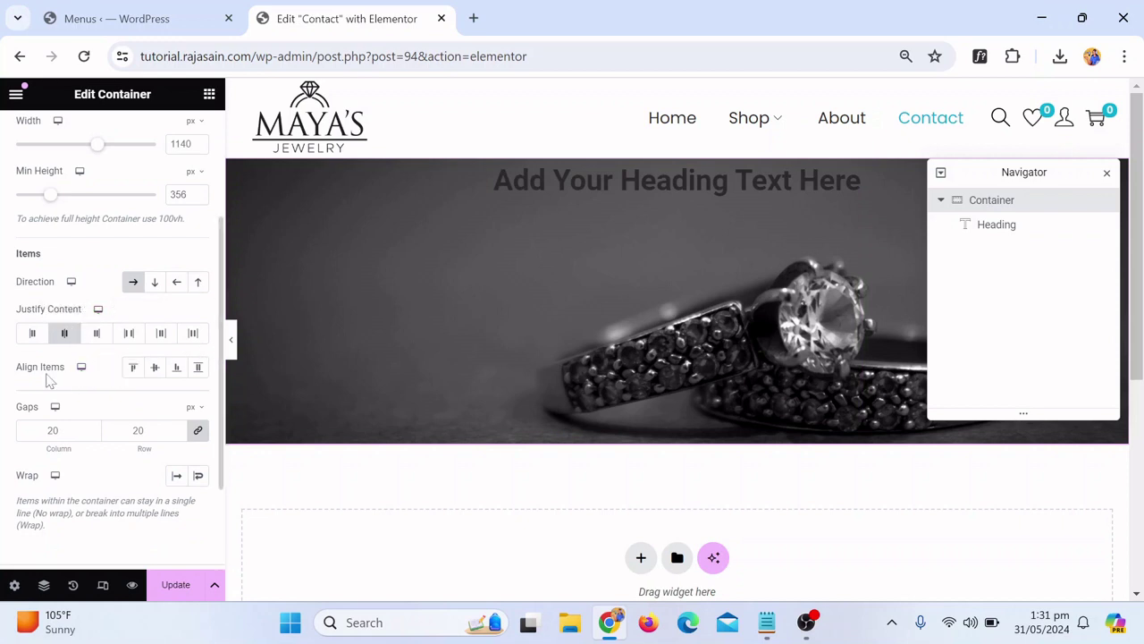
{"action": "left_click", "coordinate": [154, 370]}
{"action": "right_click", "coordinate": [154, 374]}
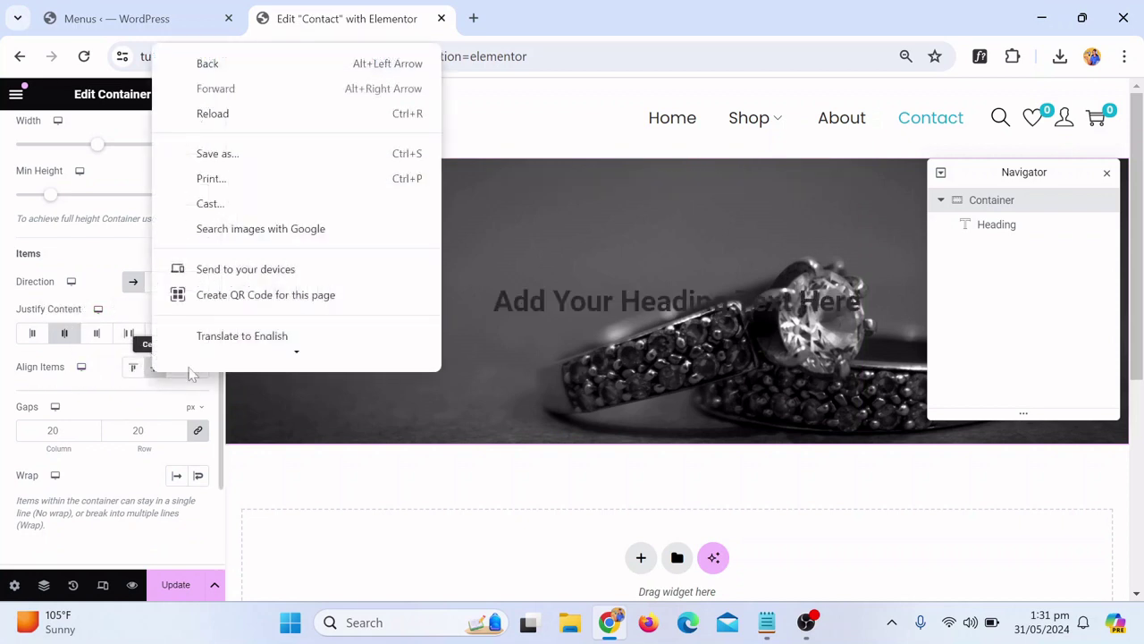
Replace the banner heading's placeholder text with "Contac Us"
{"action": "left_click", "coordinate": [639, 309]}
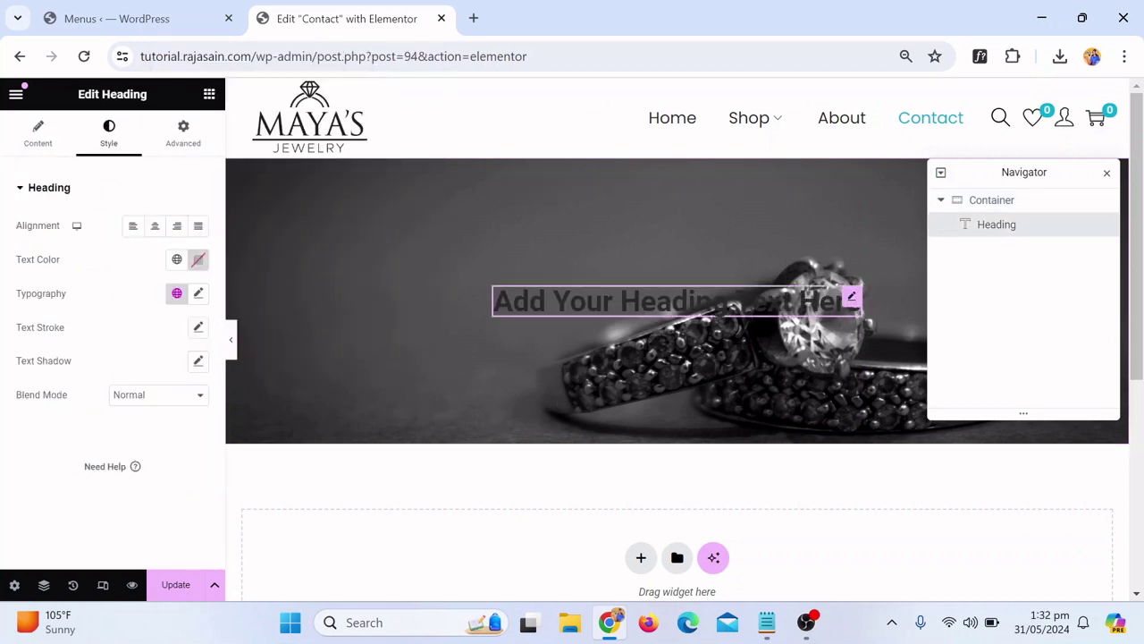
{"action": "left_click", "coordinate": [39, 134]}
{"action": "left_click", "coordinate": [142, 245]}
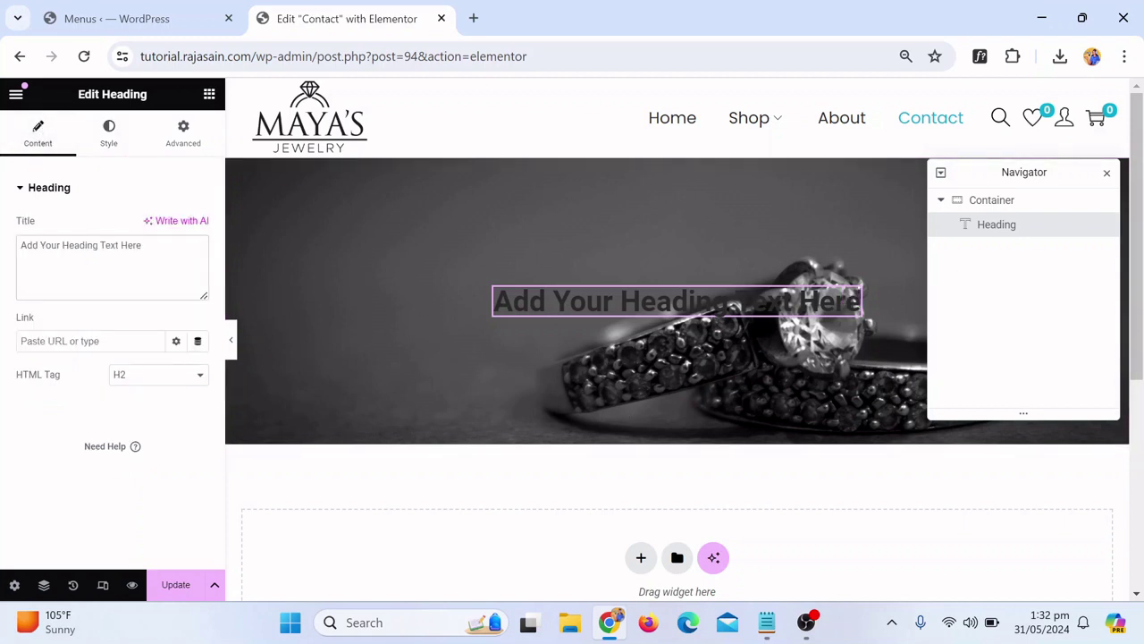
{"action": "key", "text": "ctrl+a"}
{"action": "type", "text": "Con"}
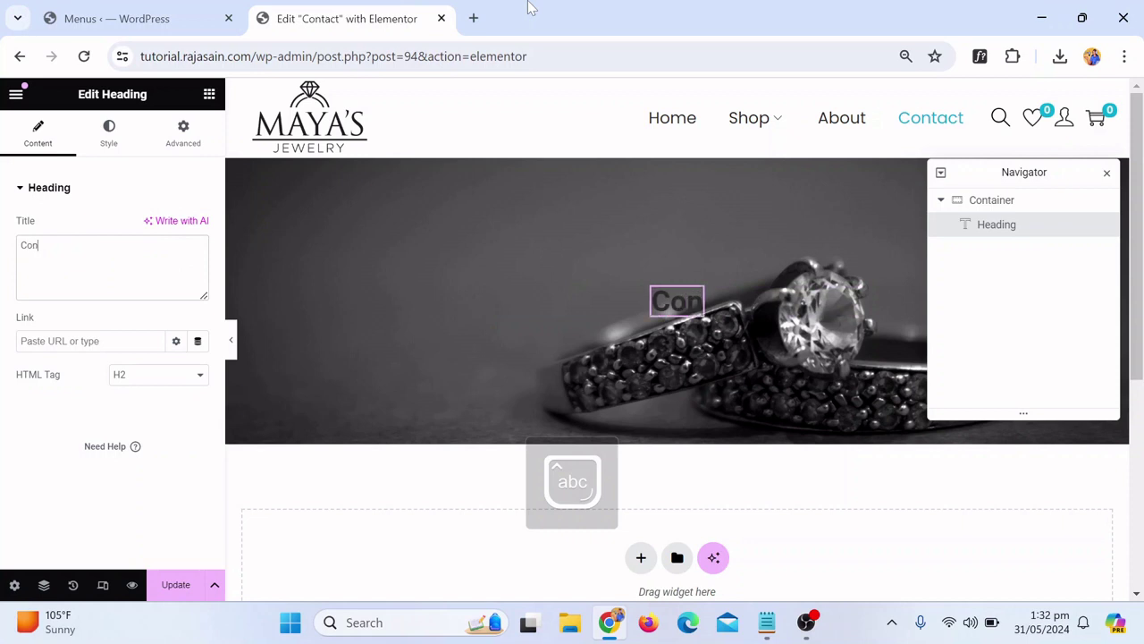
{"action": "type", "text": "tac Us"}
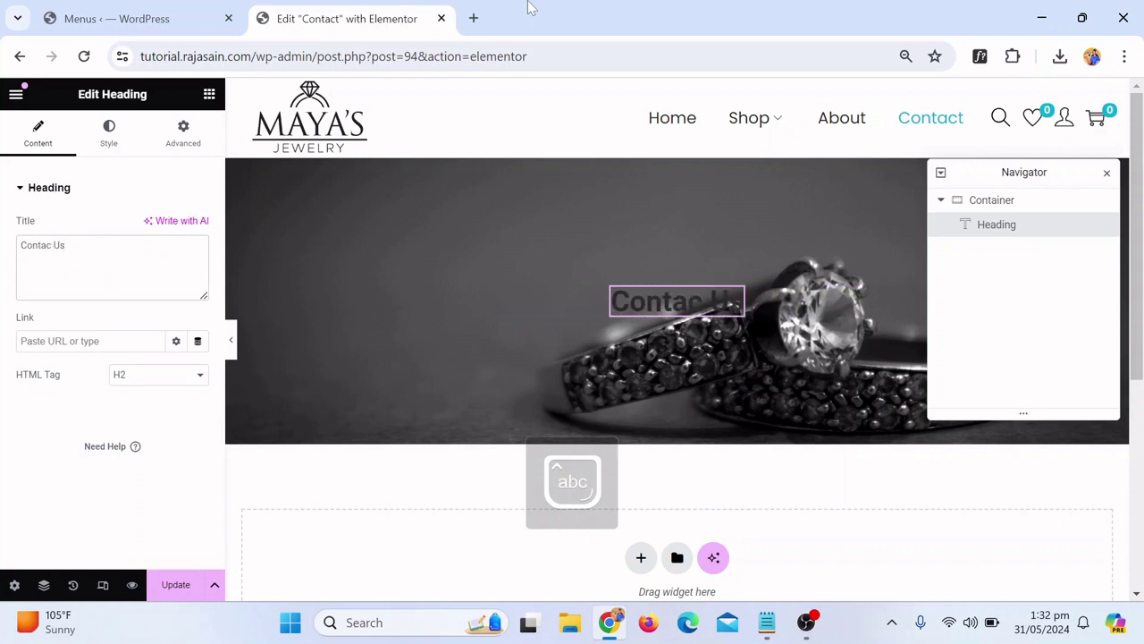
Set the banner heading's text color to the global color WHite (#FFFFFF)
{"action": "left_click", "coordinate": [99, 143]}
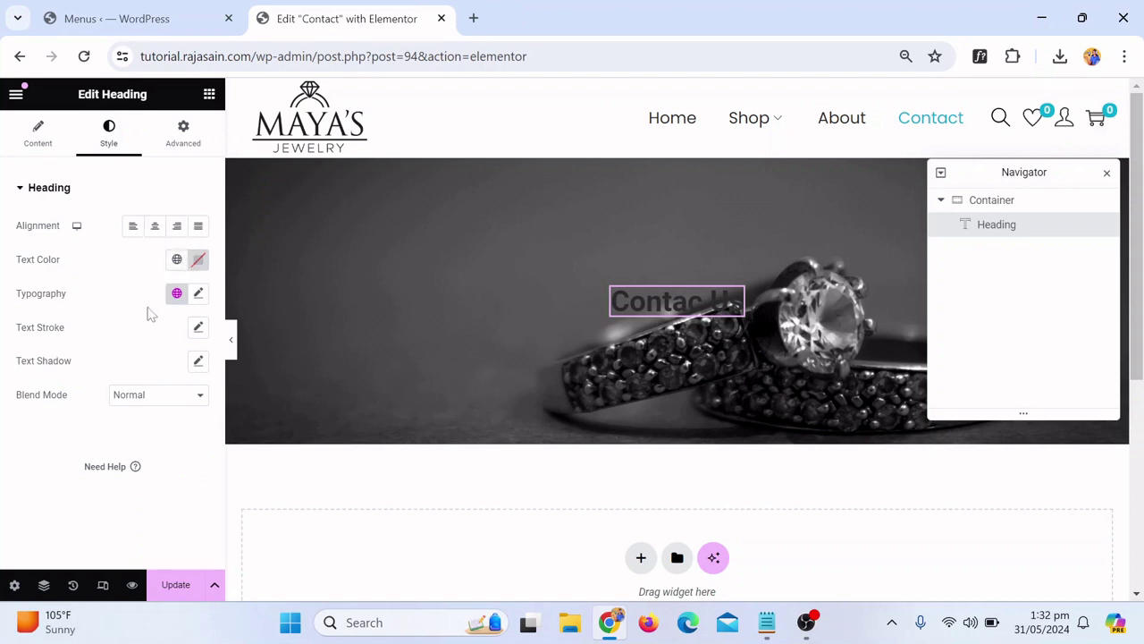
{"action": "left_click", "coordinate": [176, 260]}
{"action": "scroll", "coordinate": [141, 334], "scroll_direction": "down", "scroll_amount": 3}
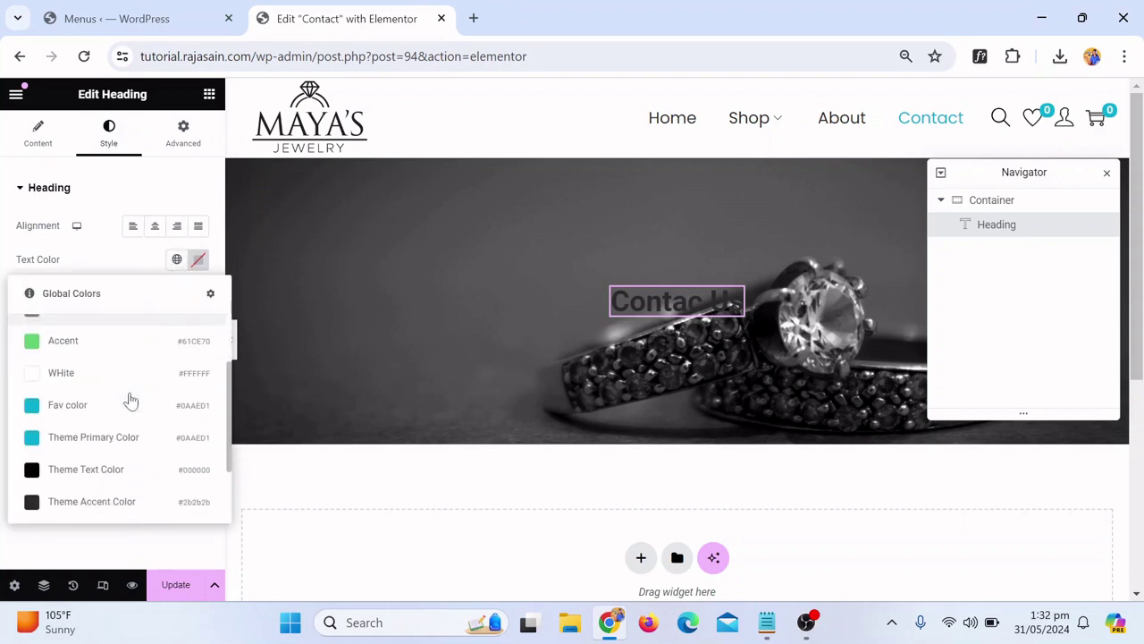
{"action": "left_click", "coordinate": [113, 379]}
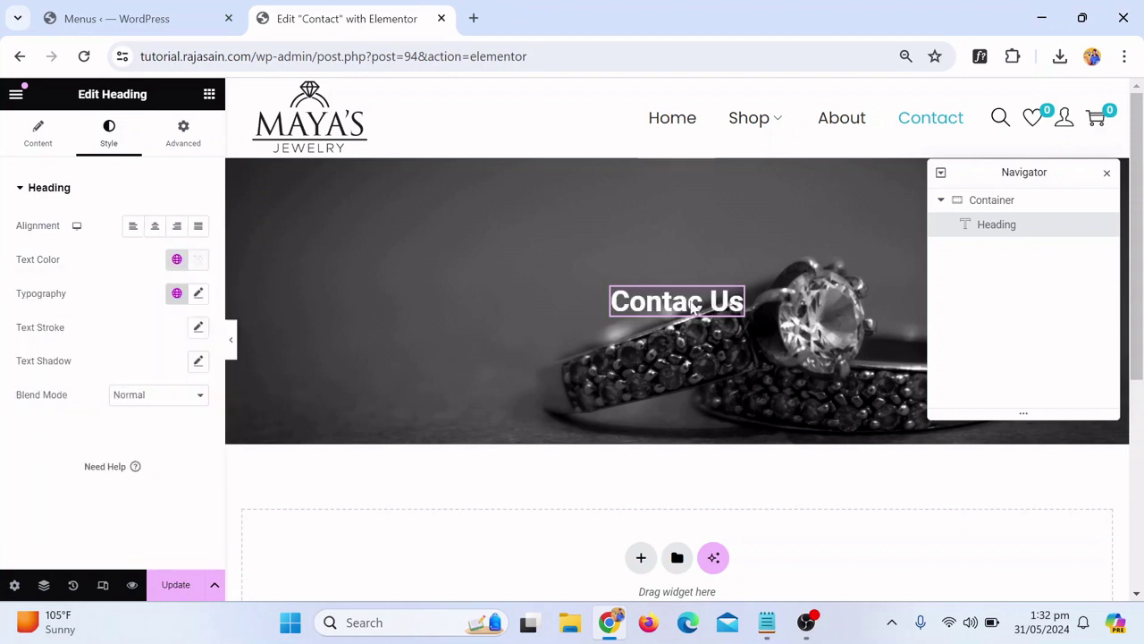
Change the banner heading's typography to the Montserrat font family at a size of 41 px
{"action": "left_click", "coordinate": [198, 294]}
{"action": "left_click", "coordinate": [157, 370]}
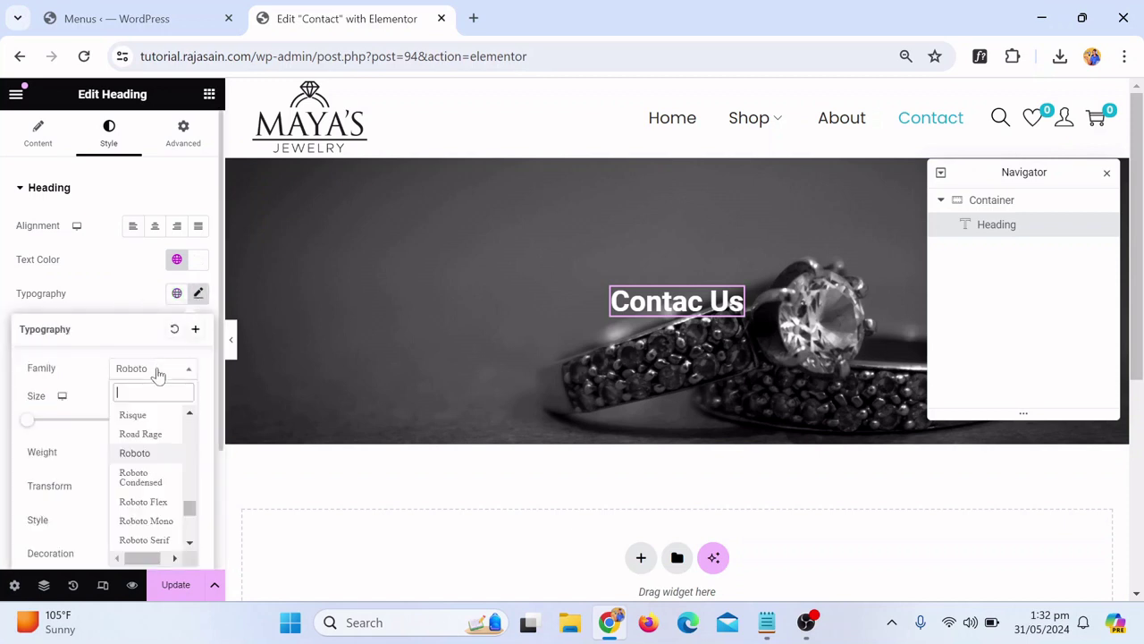
{"action": "type", "text": "mo"}
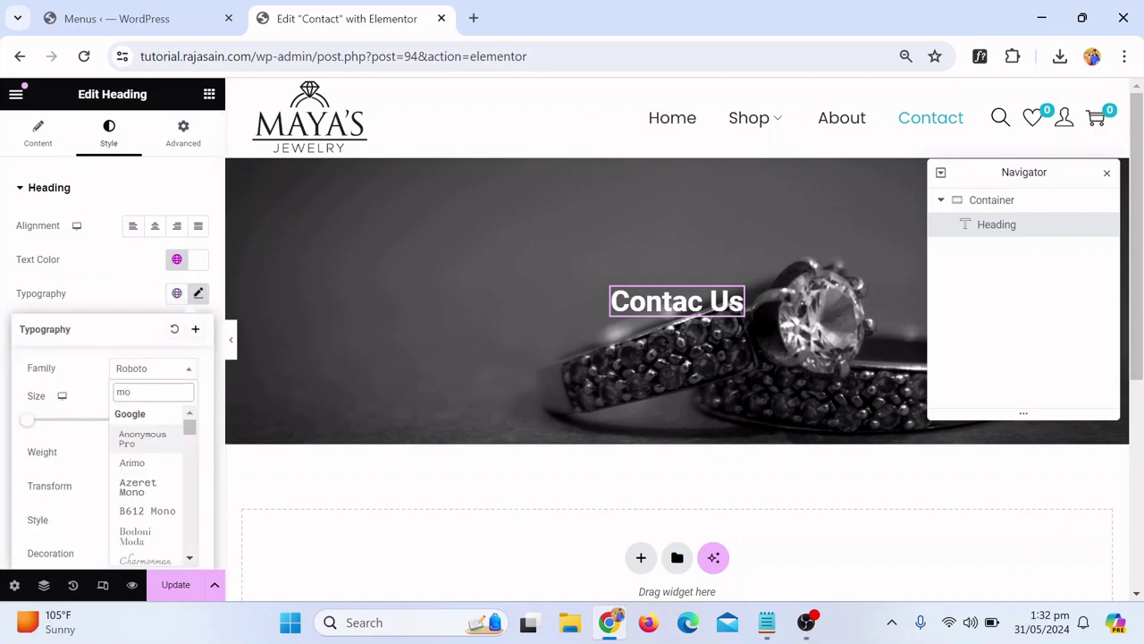
{"action": "type", "text": "ns"}
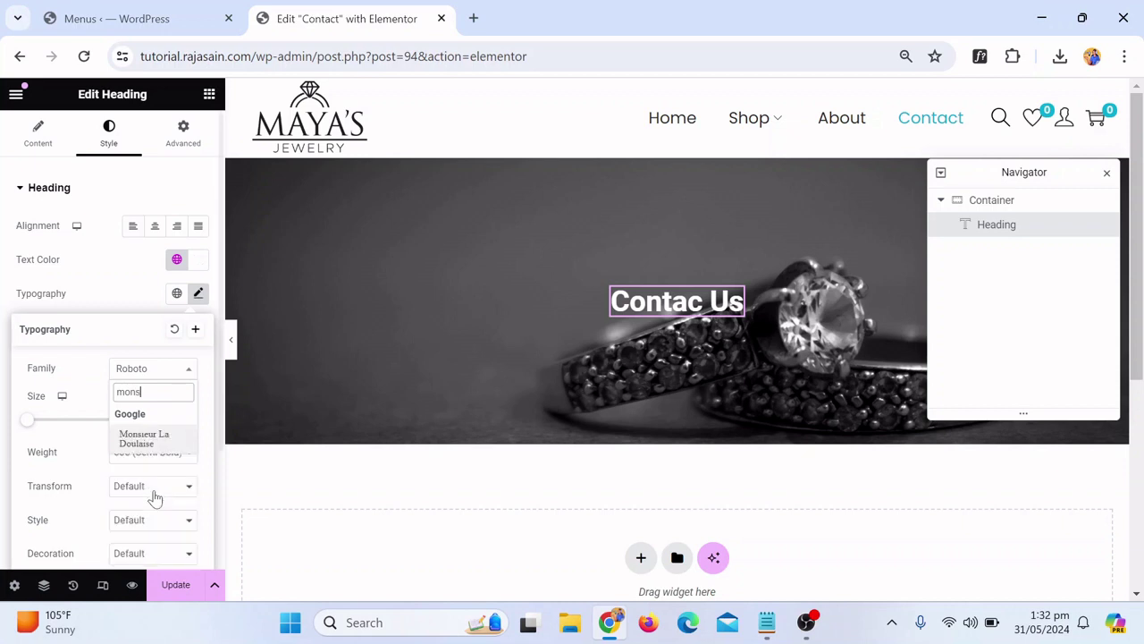
{"action": "key", "text": "BackSpace"}
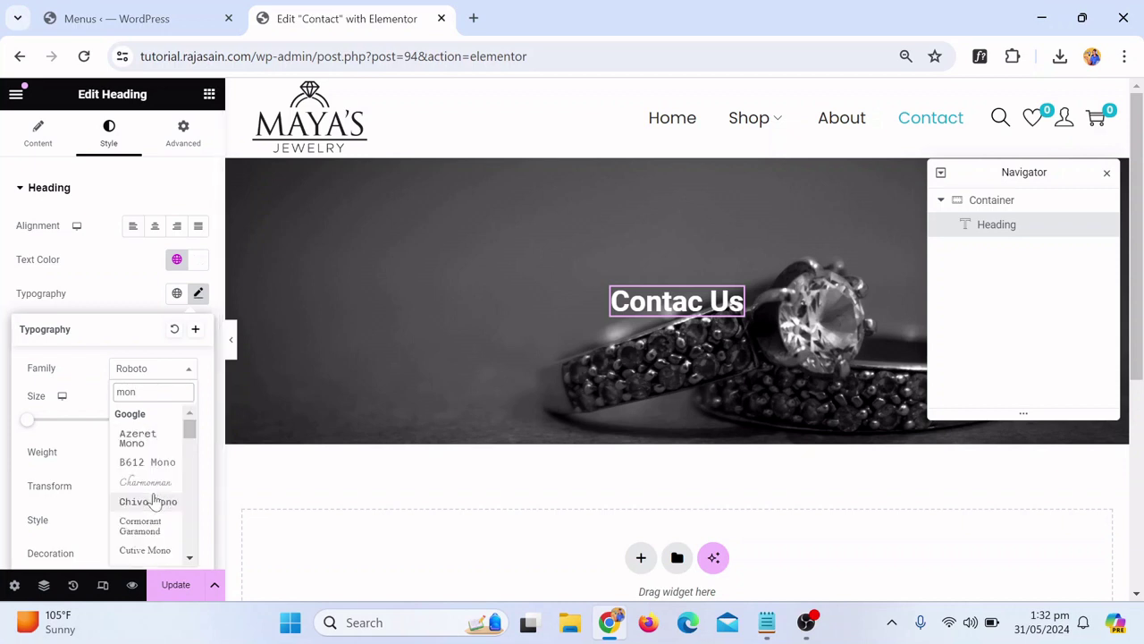
{"action": "type", "text": "t"}
{"action": "left_click", "coordinate": [152, 512]}
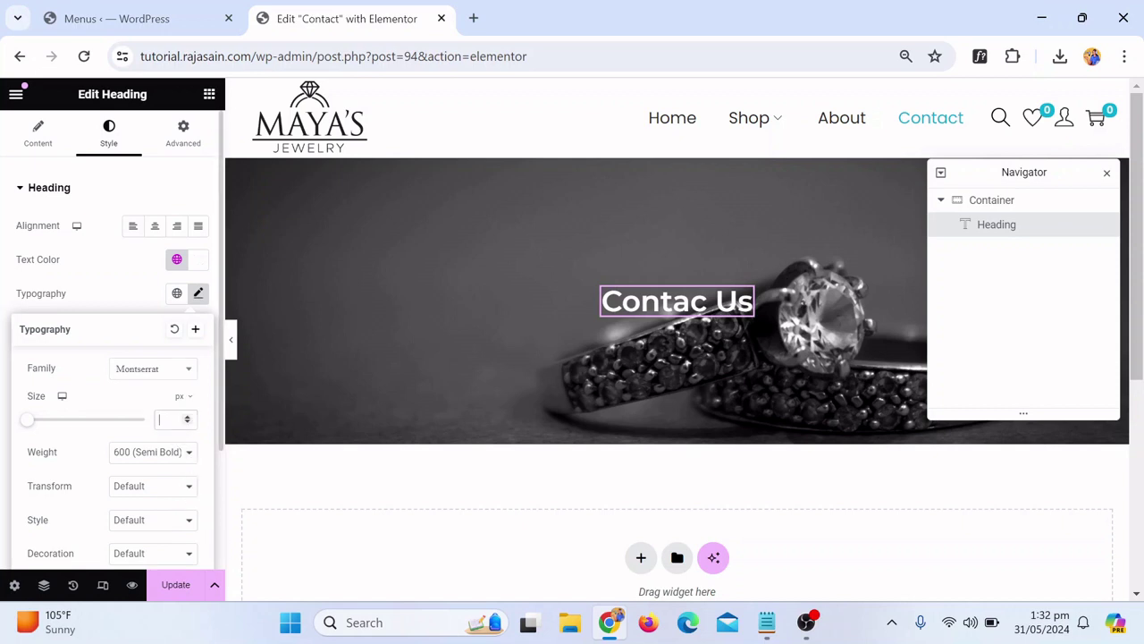
{"action": "type", "text": "41"}
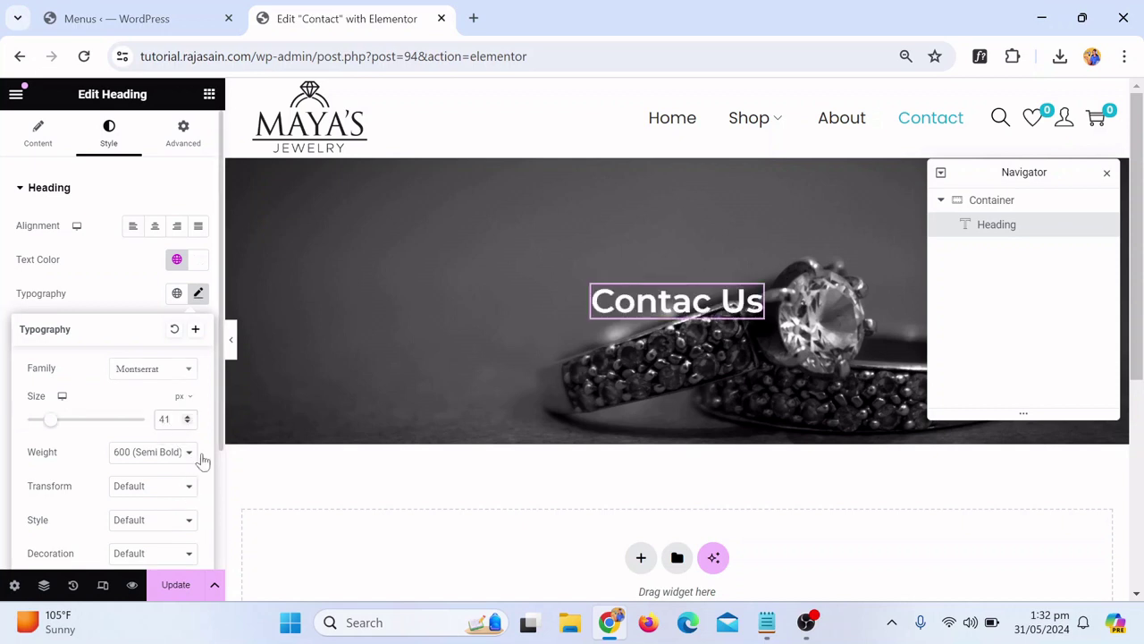
Close the Navigator and add a Flexbox container with two equal columns below the banner
{"action": "left_click", "coordinate": [1107, 175]}
{"action": "scroll", "coordinate": [727, 309], "scroll_direction": "down", "scroll_amount": 1}
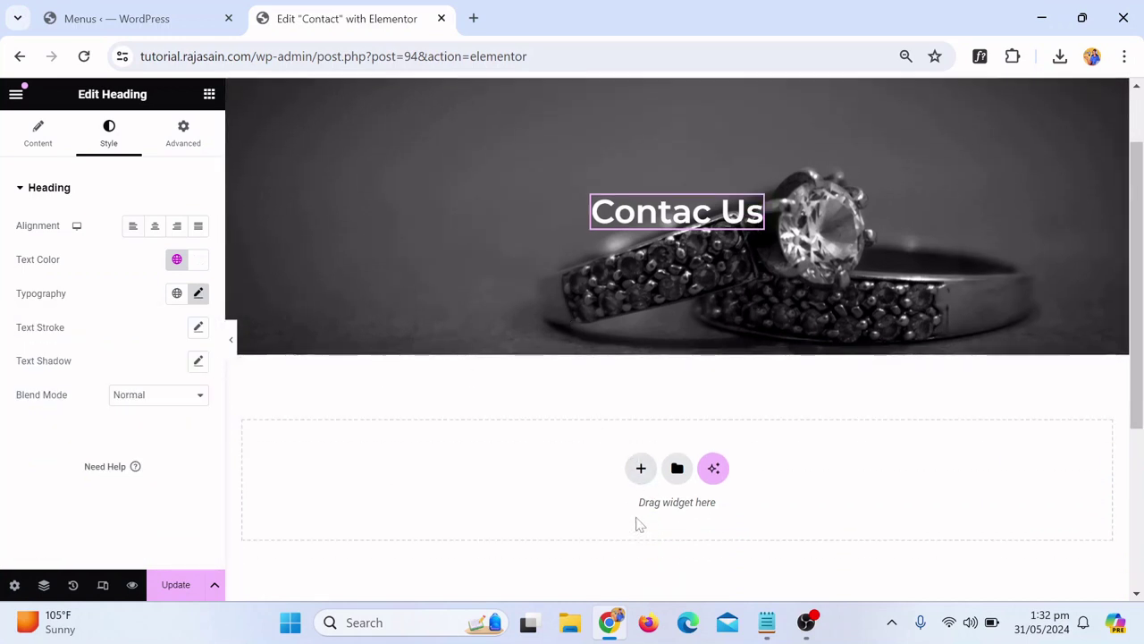
{"action": "left_click", "coordinate": [640, 468]}
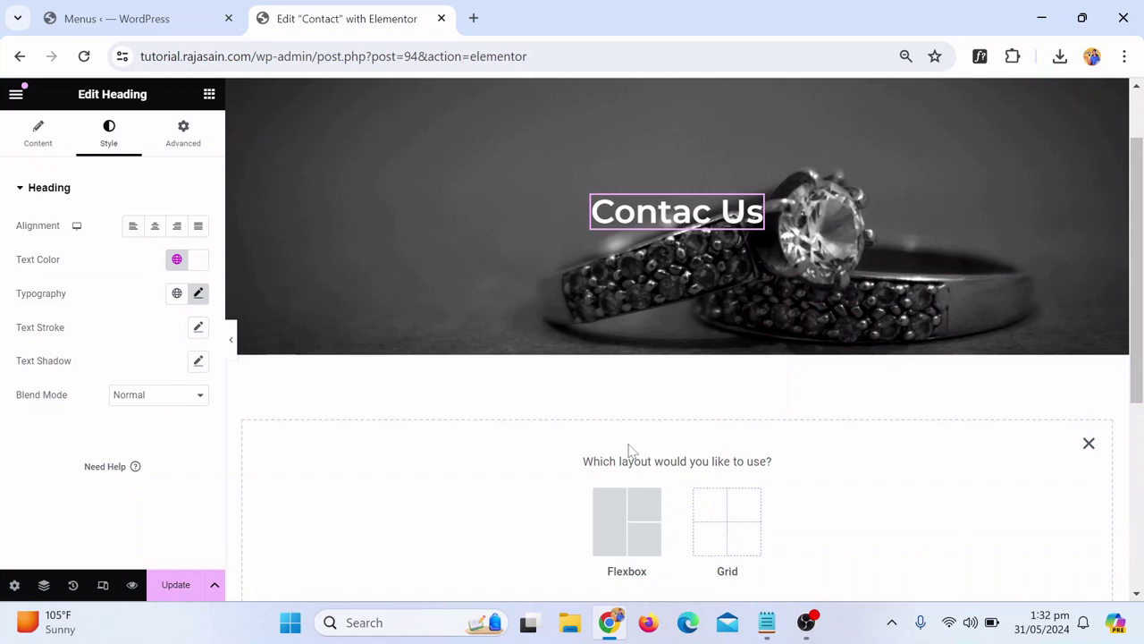
{"action": "left_click", "coordinate": [642, 516]}
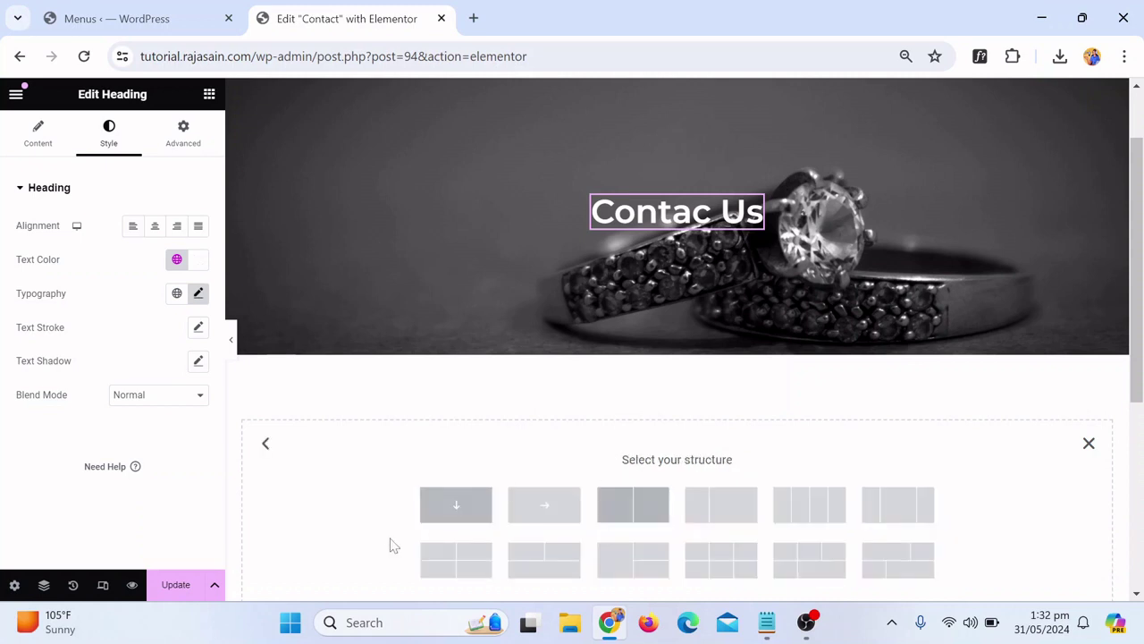
{"action": "left_click", "coordinate": [626, 510]}
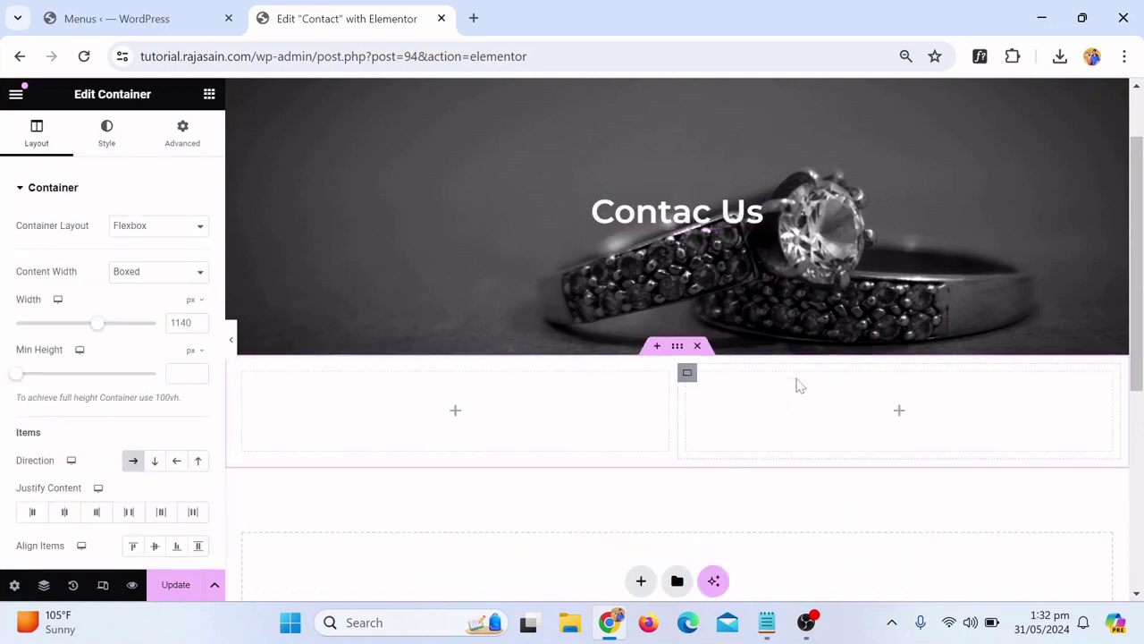
Add a Heading widget to the right column of the new container with the title "Message Us Here"
{"action": "left_click", "coordinate": [209, 93]}
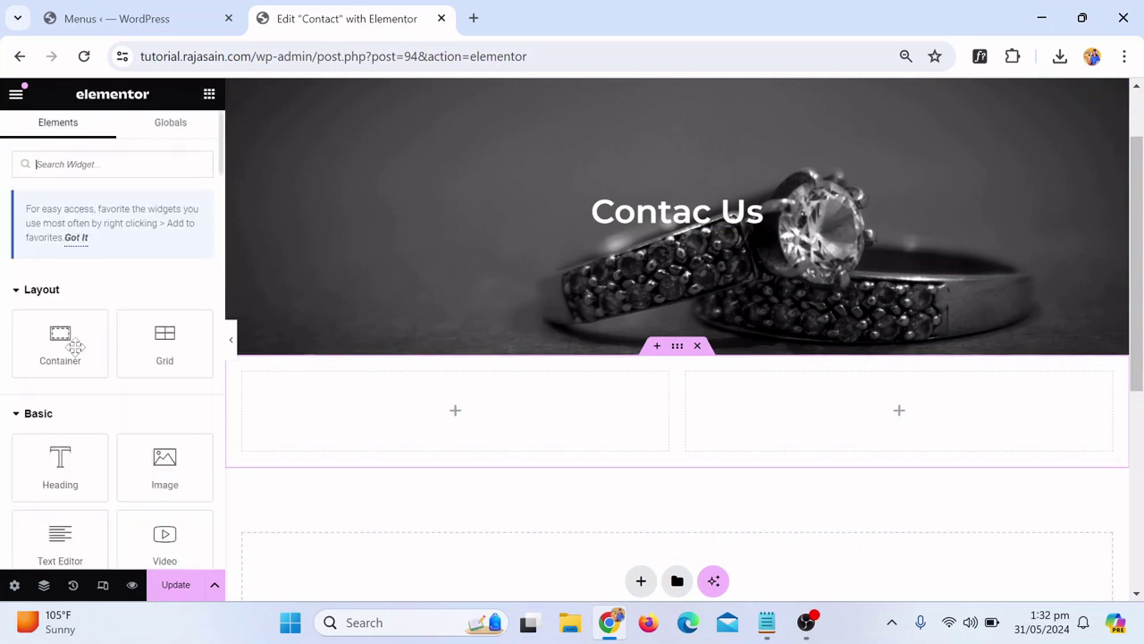
{"action": "left_click_drag", "start_coordinate": [75, 473], "coordinate": [940, 414]}
{"action": "left_click", "coordinate": [111, 245]}
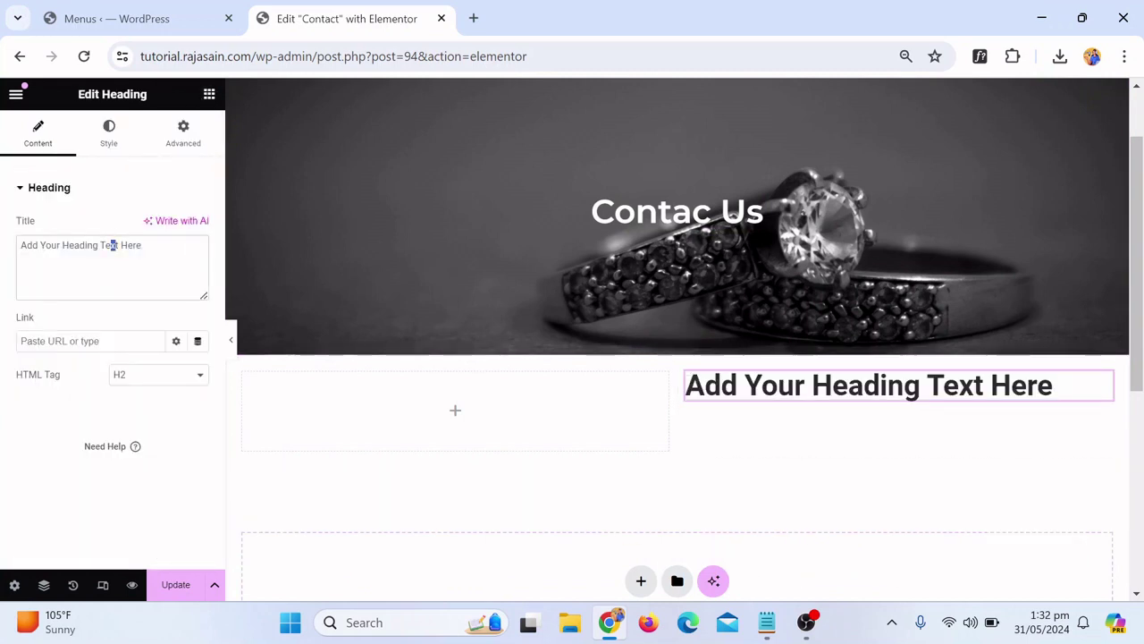
{"action": "key", "text": "ctrl+a"}
{"action": "key", "text": "BackSpace"}
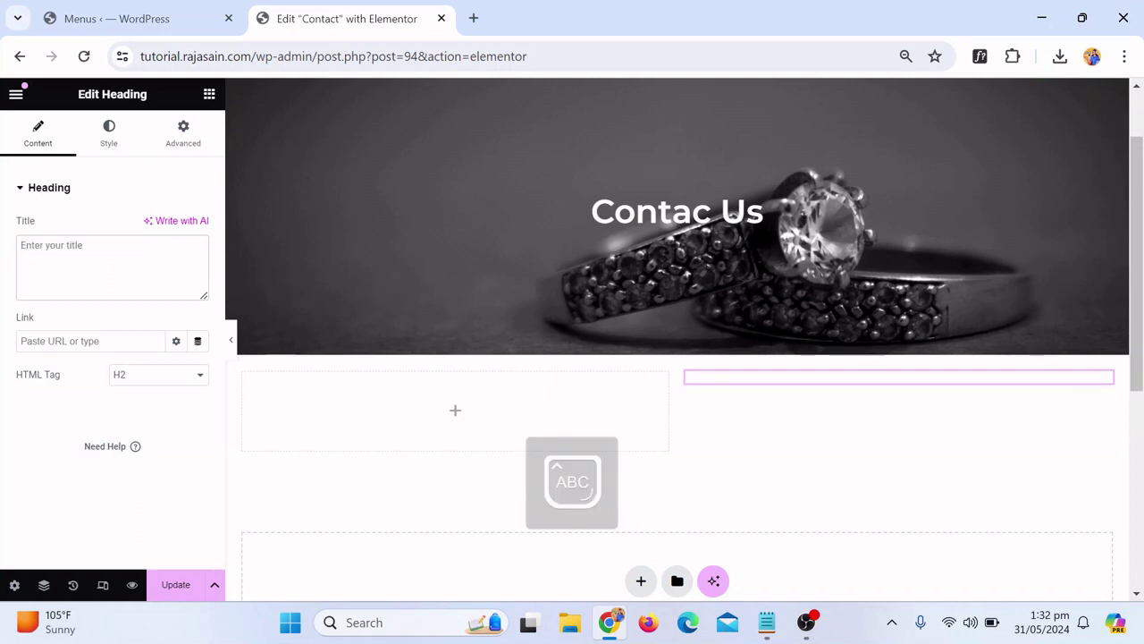
{"action": "type", "text": "Message"}
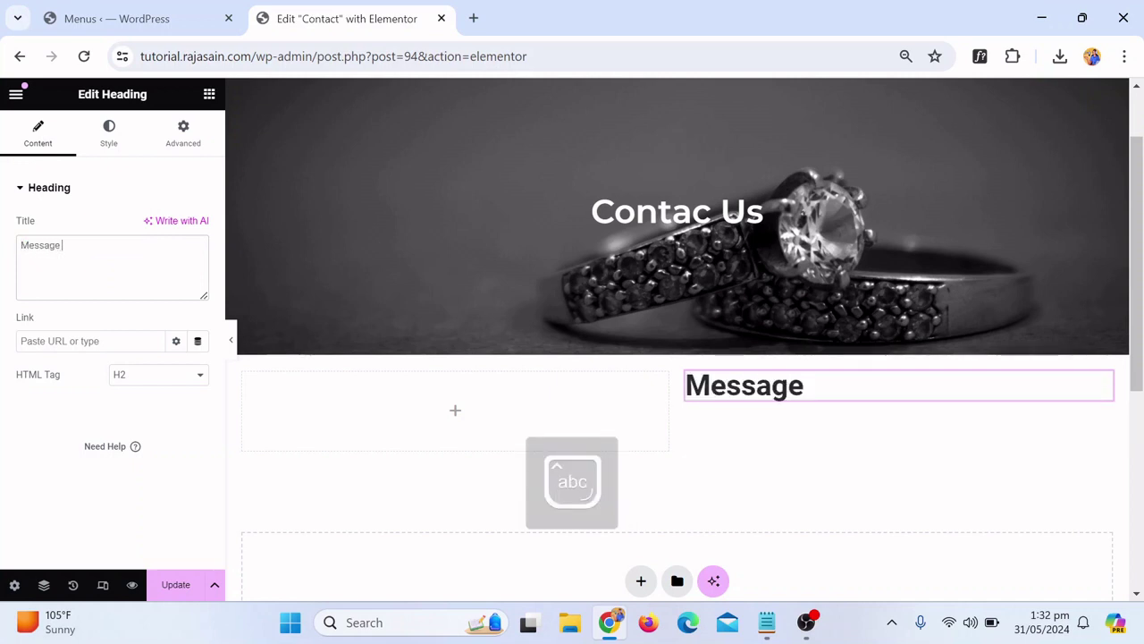
{"action": "type", "text": " Us Here"}
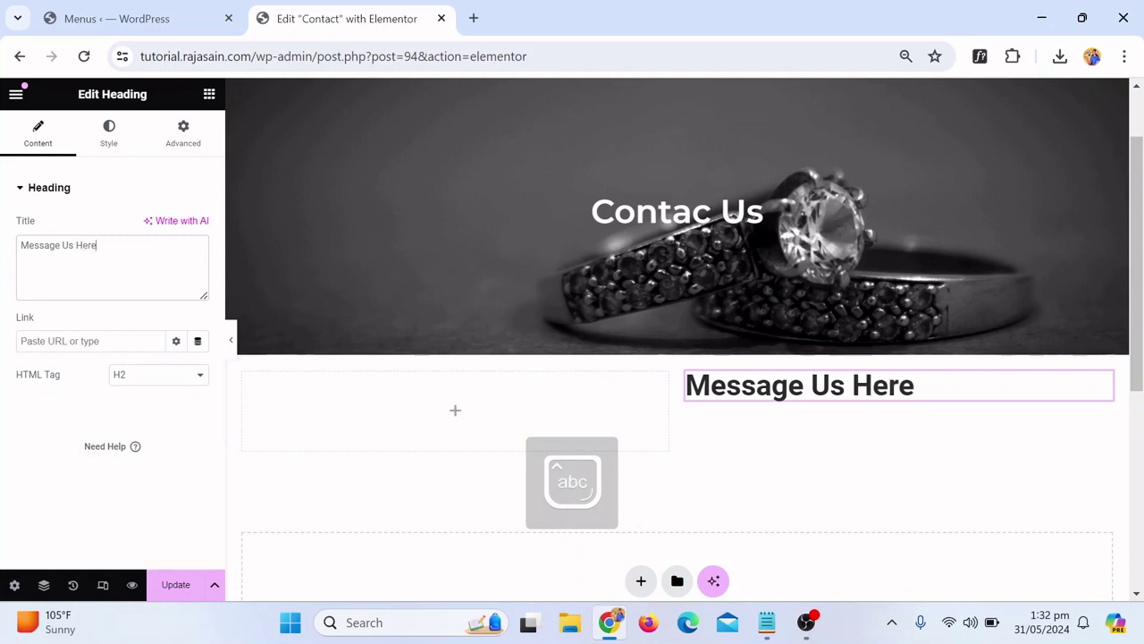
Find the Form widget and place it directly below the "Message Us Here" heading in the right column
{"action": "left_click", "coordinate": [208, 95]}
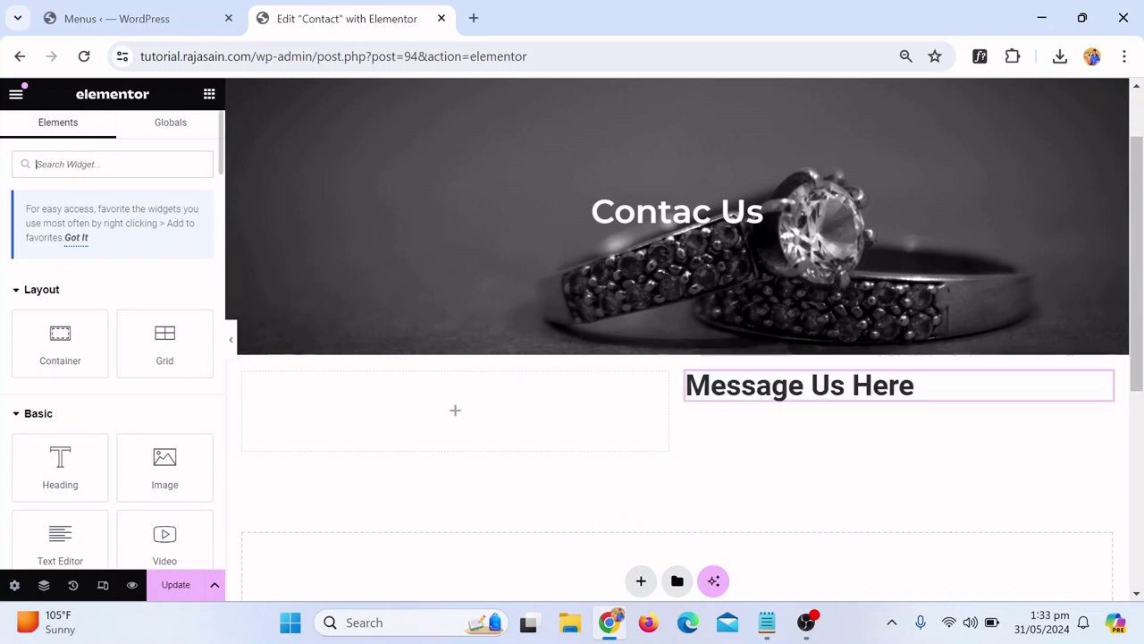
{"action": "type", "text": "form"}
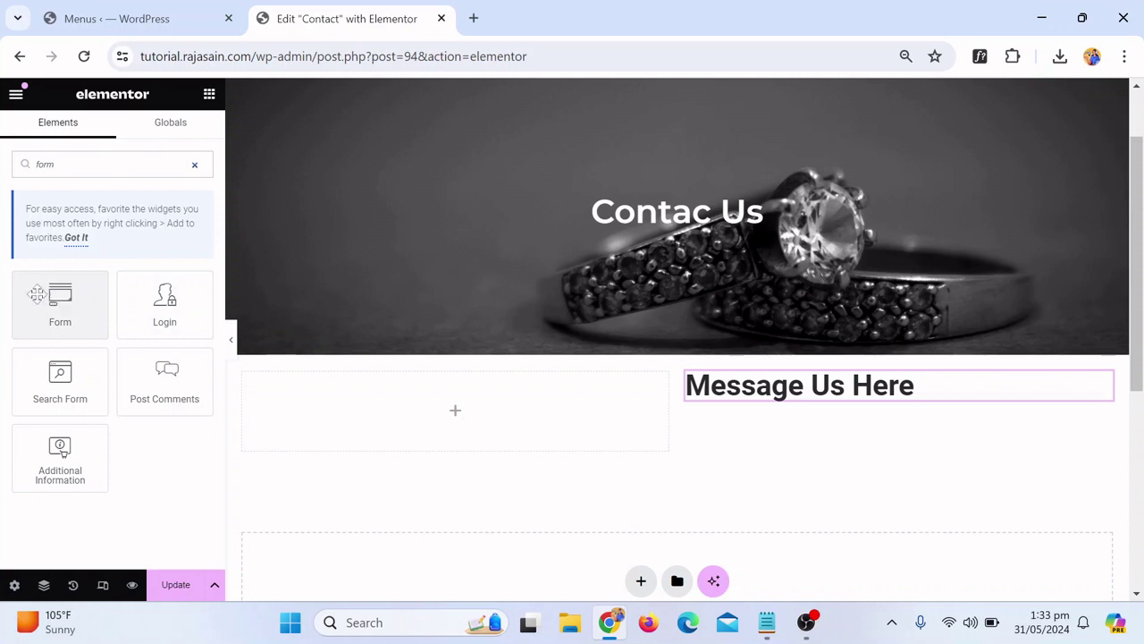
{"action": "left_click_drag", "start_coordinate": [54, 299], "coordinate": [901, 391]}
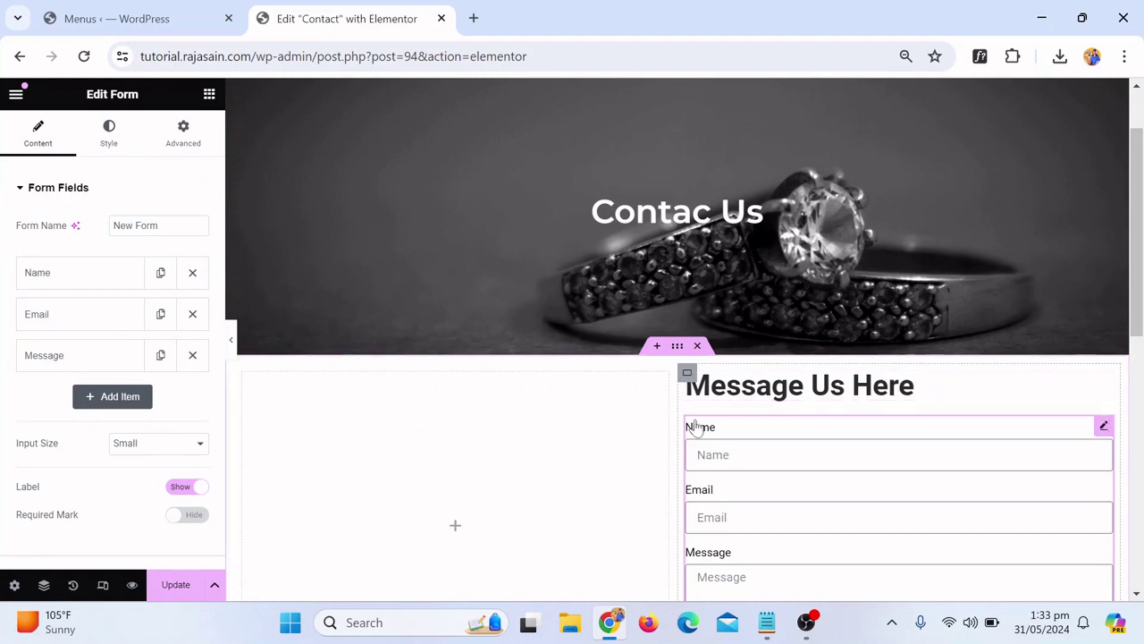
{"action": "scroll", "coordinate": [843, 501], "scroll_direction": "down", "scroll_amount": 3}
{"action": "scroll", "coordinate": [843, 501], "scroll_direction": "up", "scroll_amount": 2}
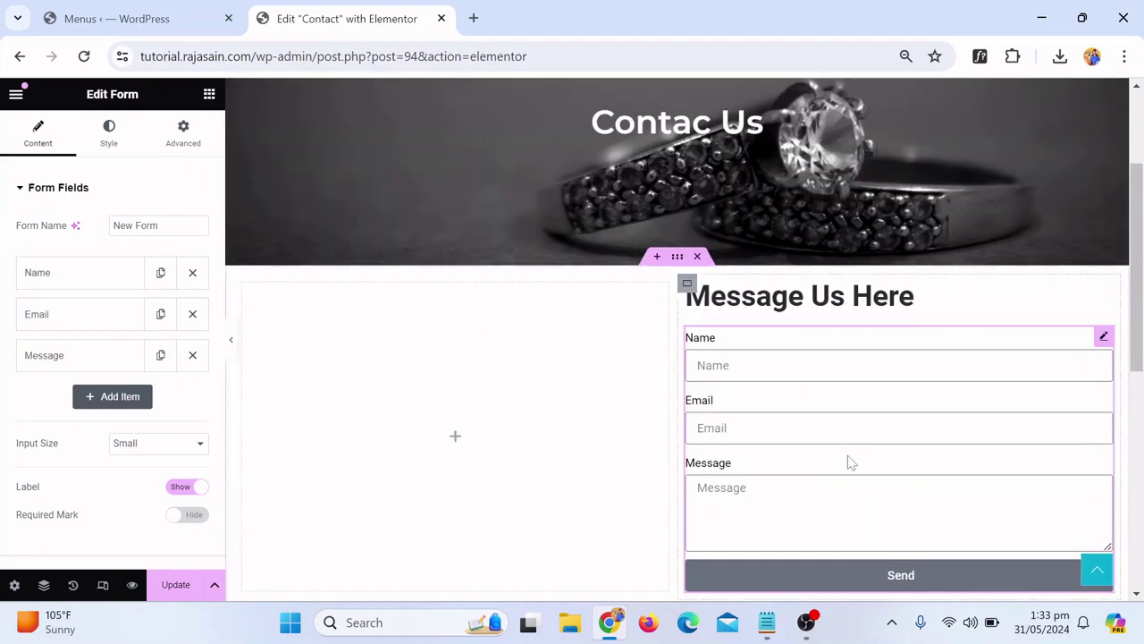
{"action": "scroll", "coordinate": [849, 462], "scroll_direction": "down", "scroll_amount": 1}
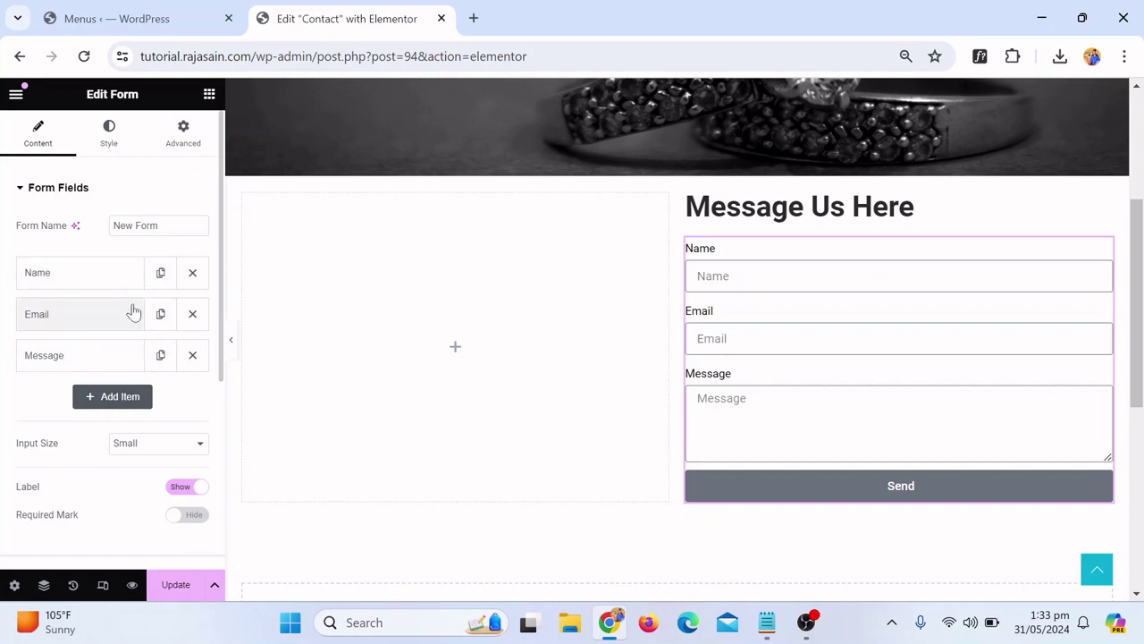
{"action": "left_click", "coordinate": [160, 273]}
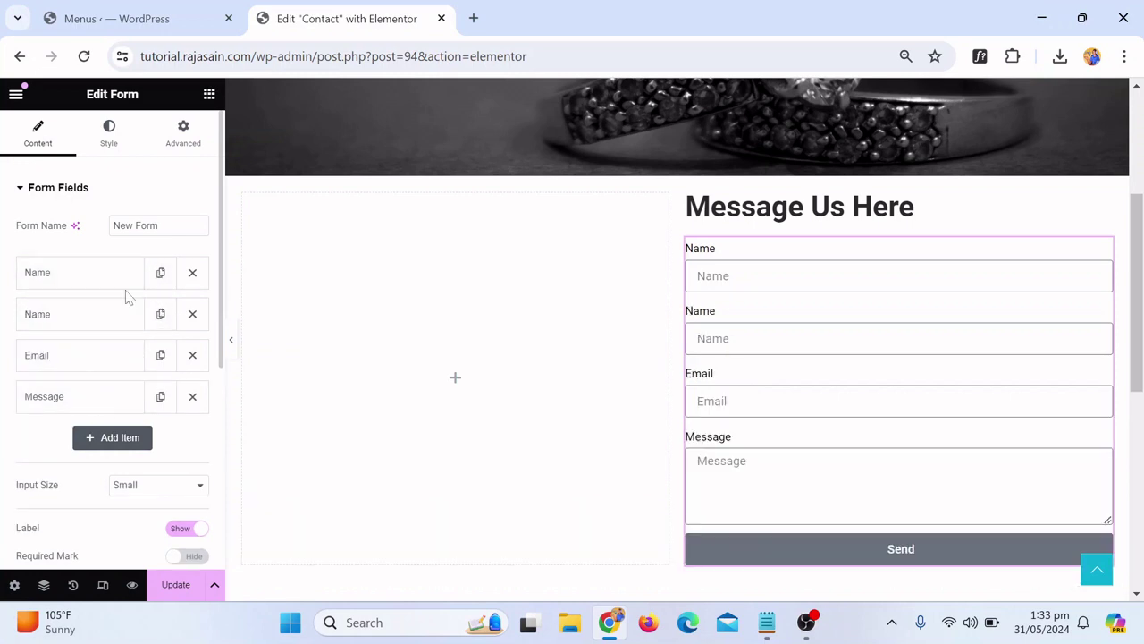
{"action": "left_click_drag", "start_coordinate": [102, 322], "coordinate": [104, 363]}
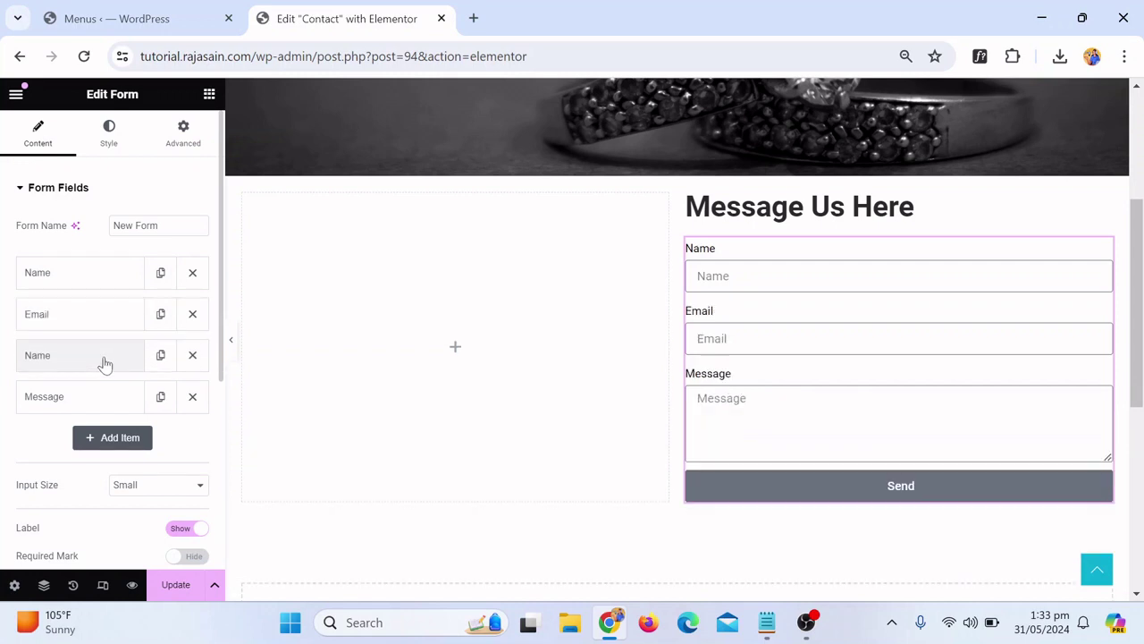
{"action": "left_click", "coordinate": [193, 355]}
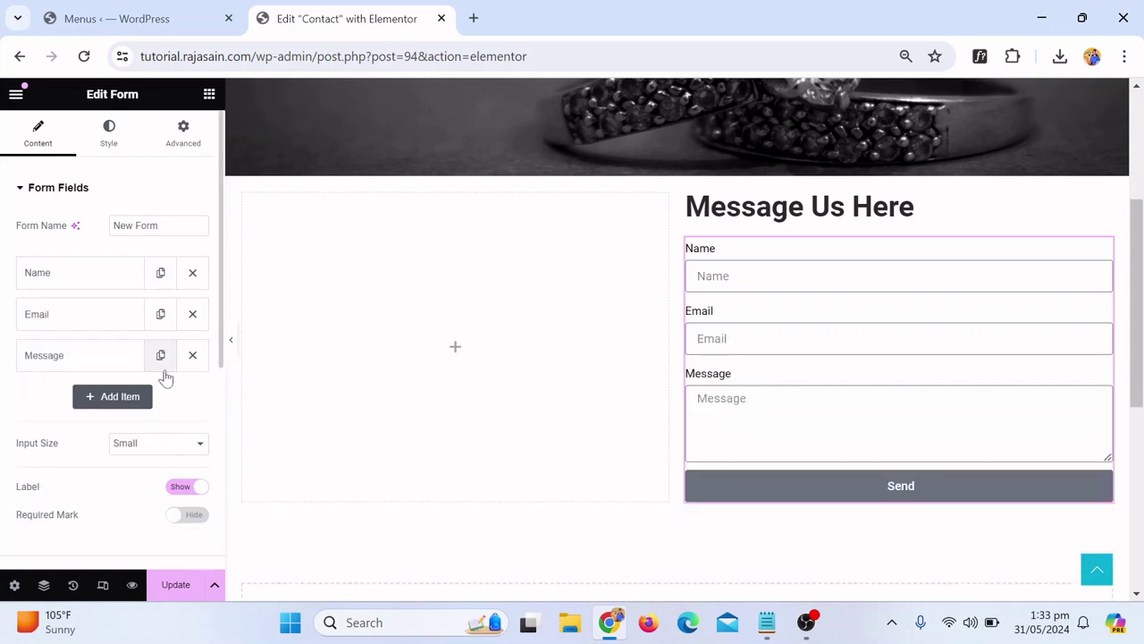
Add a new item to the contact form, keep its type as Text, and label it "Number"
{"action": "left_click", "coordinate": [112, 397]}
{"action": "left_click", "coordinate": [117, 400]}
{"action": "left_click", "coordinate": [117, 401]}
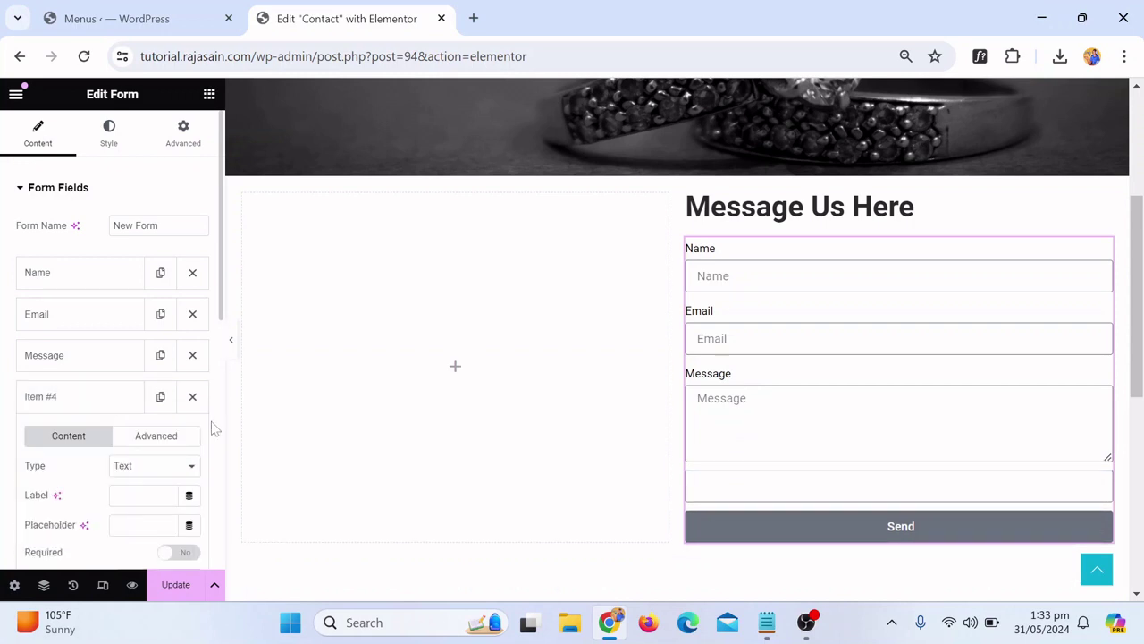
{"action": "left_click", "coordinate": [120, 474]}
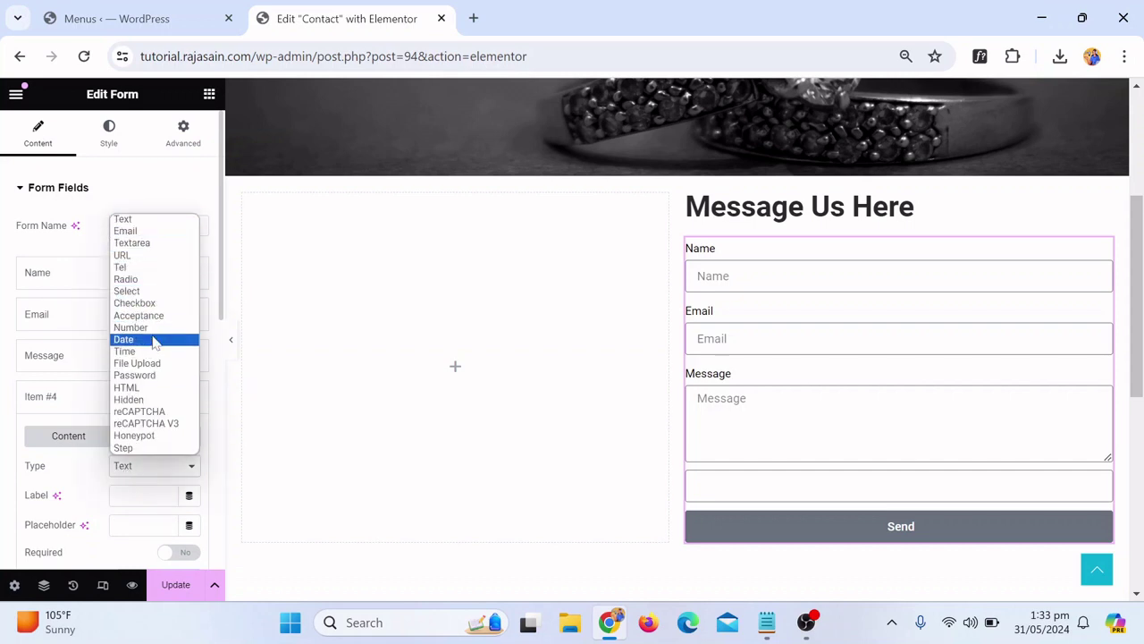
{"action": "left_click", "coordinate": [16, 441]}
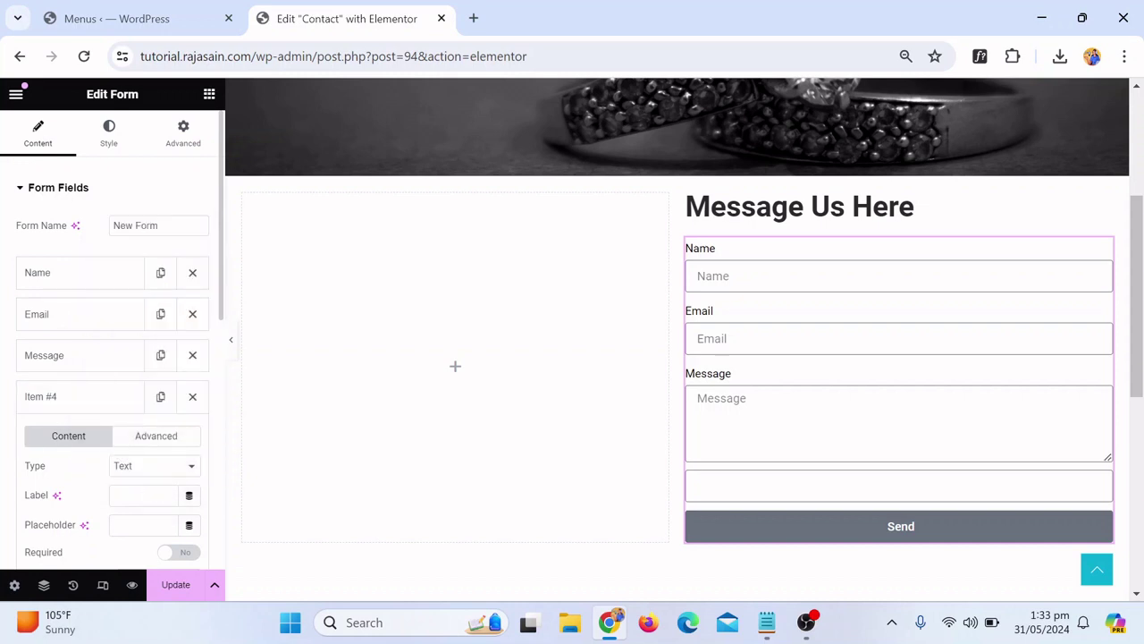
{"action": "left_click", "coordinate": [143, 494]}
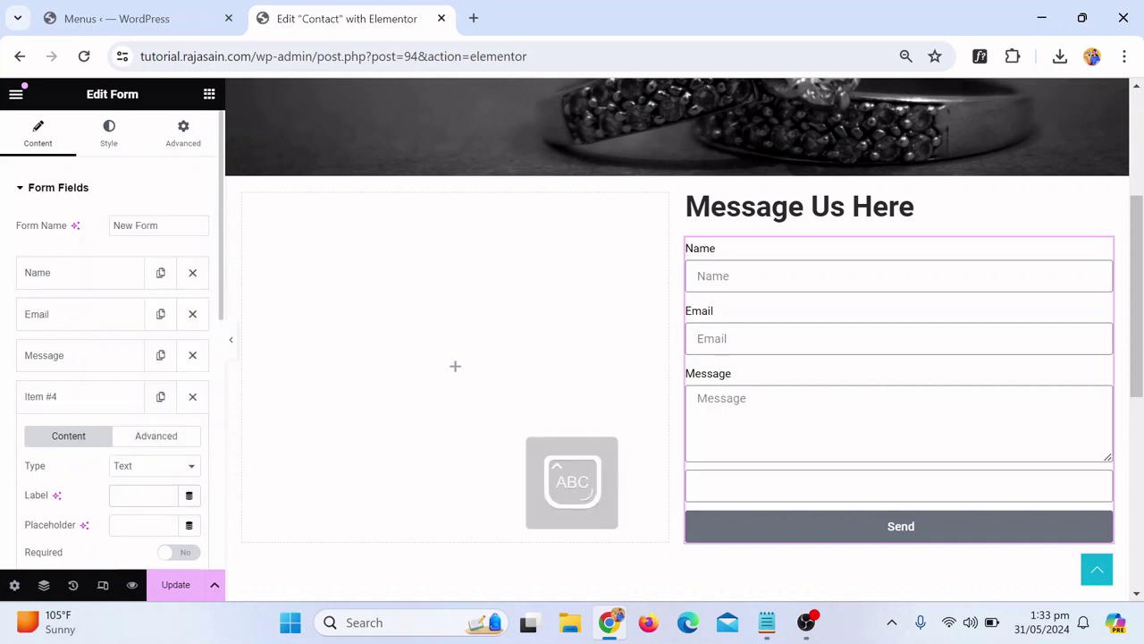
{"action": "type", "text": "Number"}
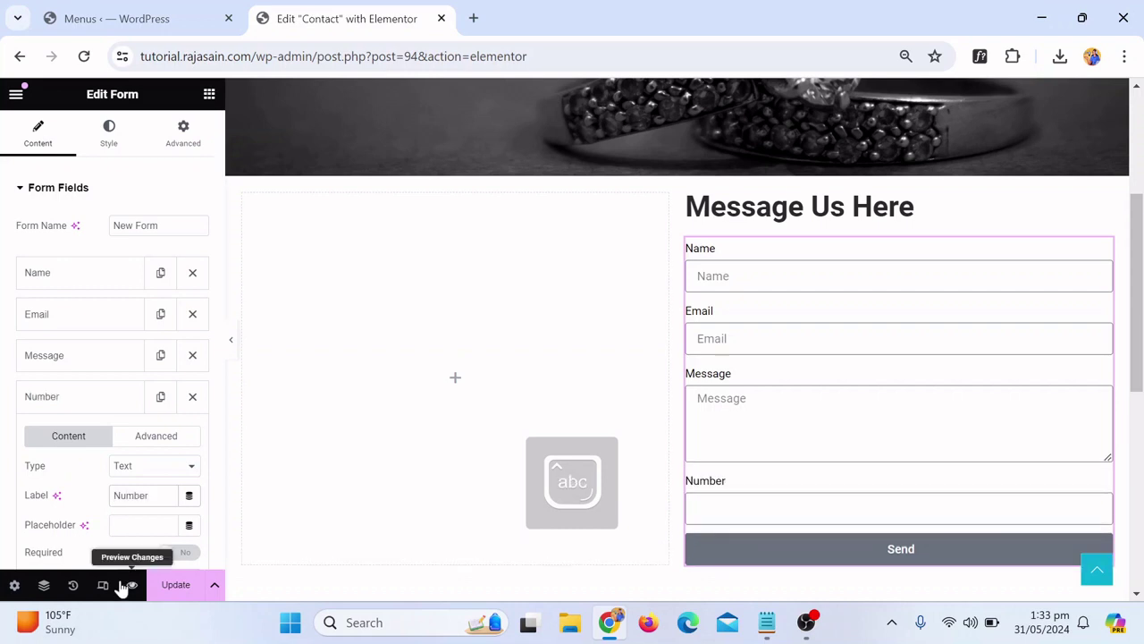
Change the label of the new contact form item to "Phone Number"
{"action": "key", "text": "ctrl+a"}
{"action": "type", "text": "Phone Num"}
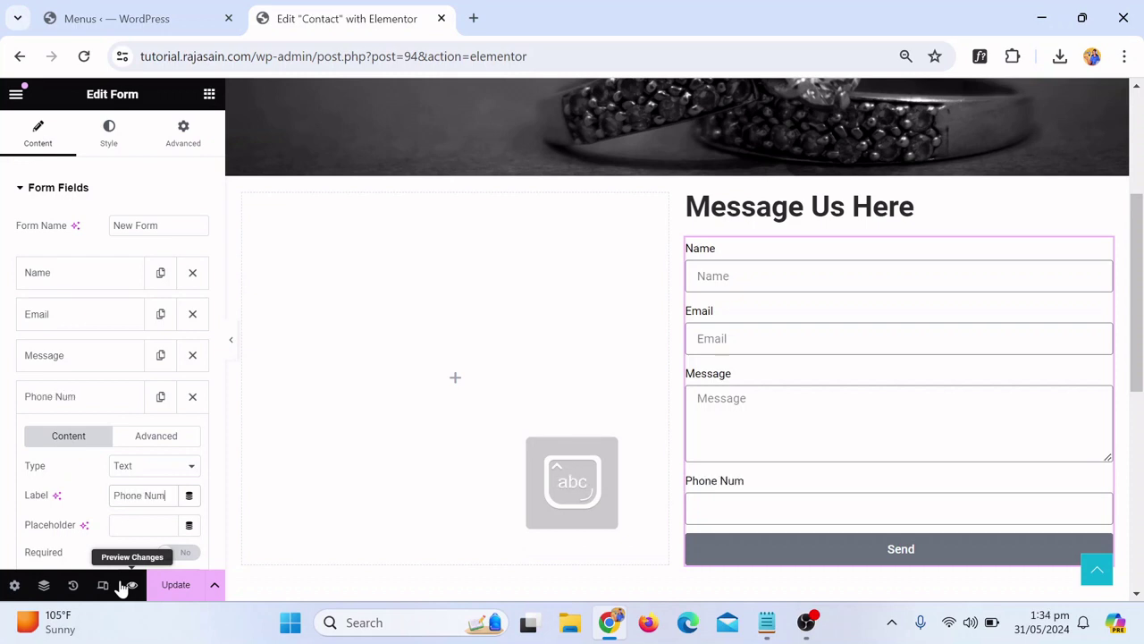
{"action": "type", "text": "ber"}
Copy the label "Phone Number" into the item's placeholder and move the item above the Message field in the form
{"action": "left_click", "coordinate": [115, 525]}
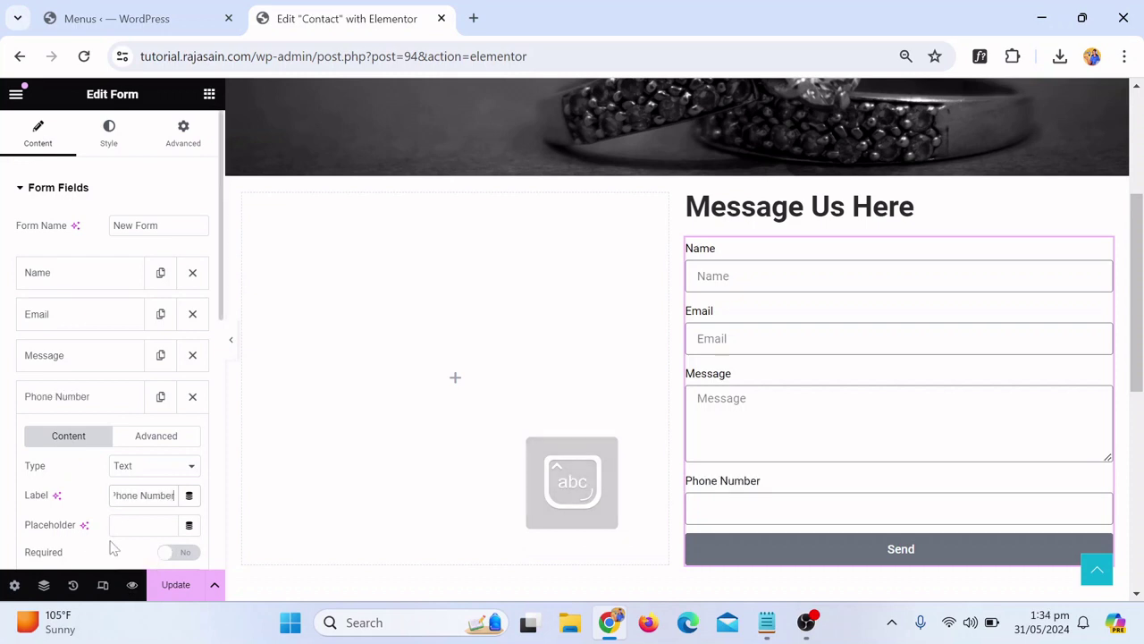
{"action": "triple_click", "coordinate": [166, 495]}
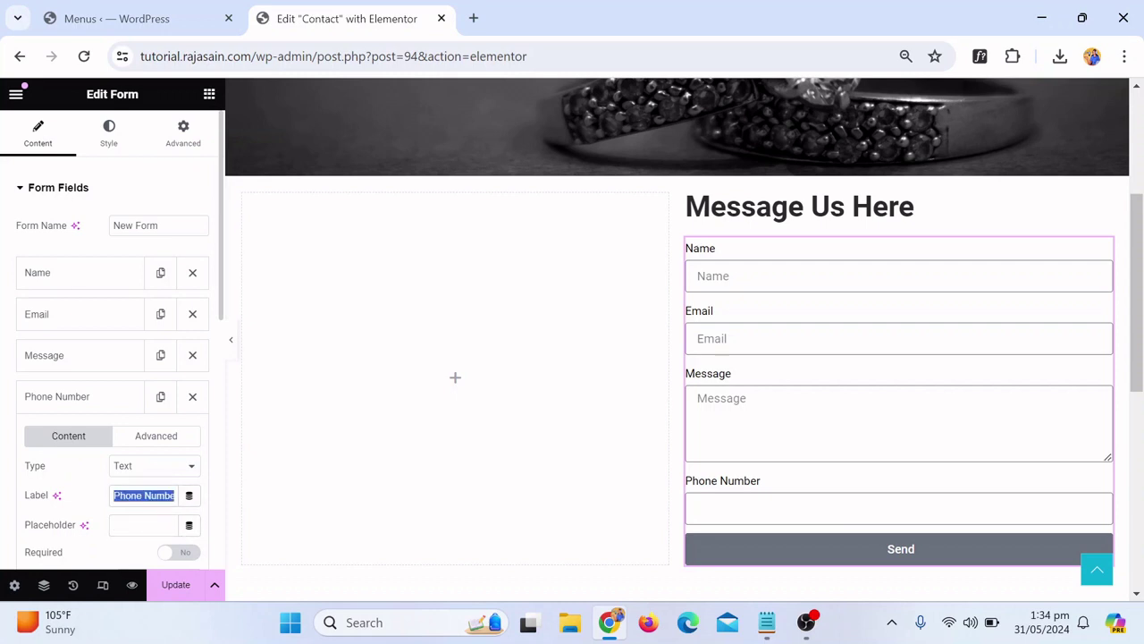
{"action": "key", "text": "ctrl+c"}
{"action": "left_click", "coordinate": [143, 525]}
{"action": "key", "text": "ctrl+v"}
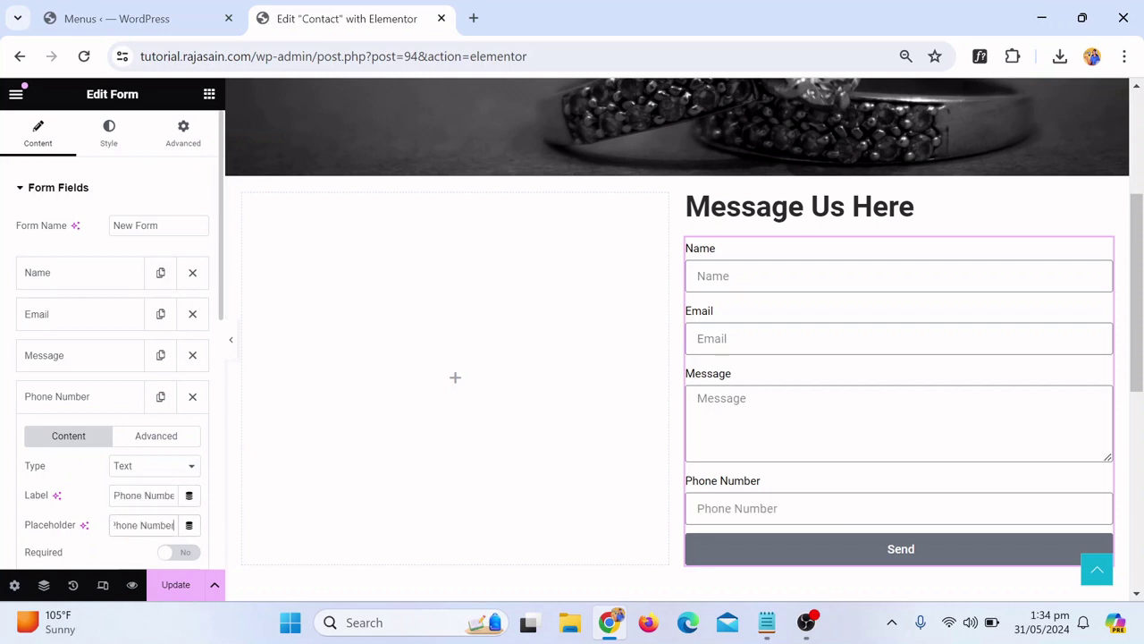
{"action": "left_click", "coordinate": [68, 406]}
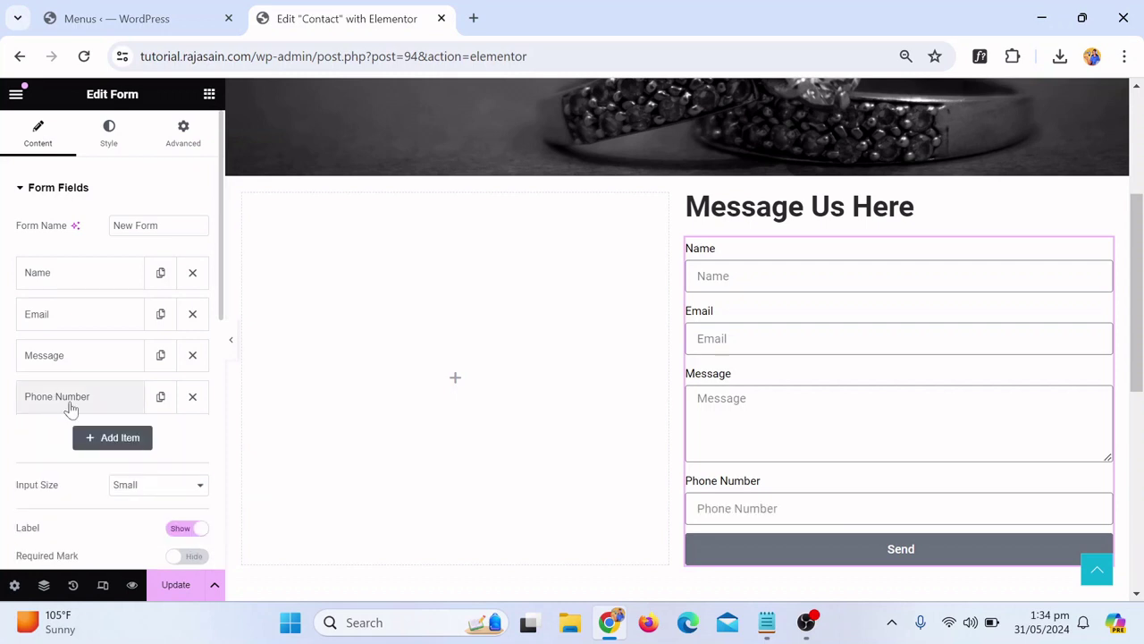
{"action": "left_click_drag", "start_coordinate": [75, 407], "coordinate": [47, 376]}
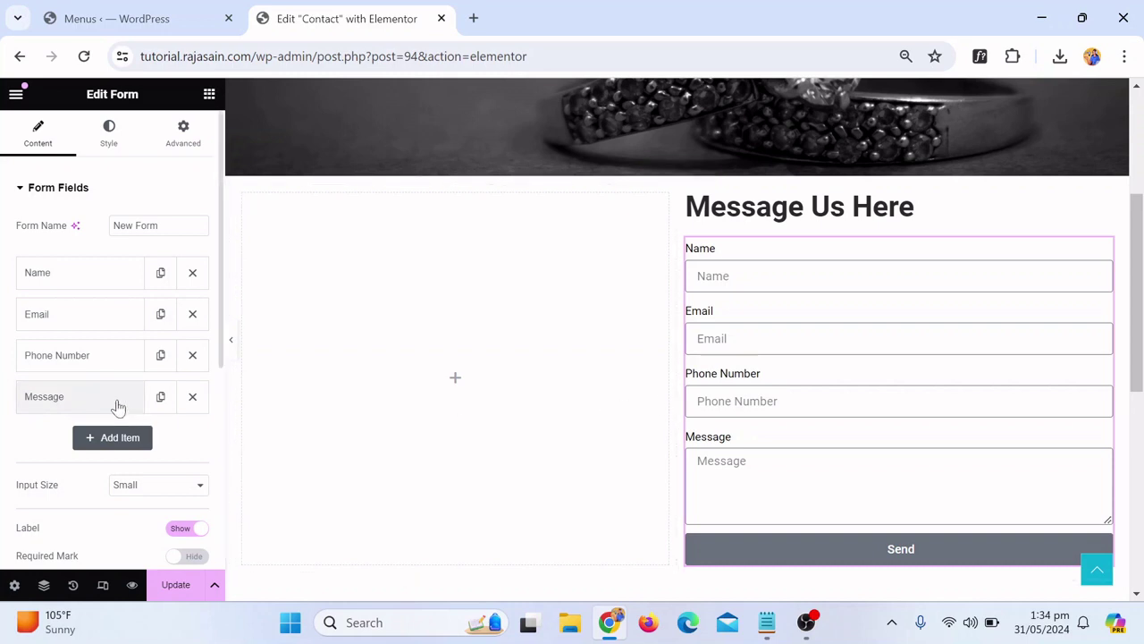
Open the form's Email settings and check the recipient address that submissions are sent to
{"action": "scroll", "coordinate": [87, 425], "scroll_direction": "down", "scroll_amount": 1}
{"action": "scroll", "coordinate": [81, 443], "scroll_direction": "down", "scroll_amount": 1}
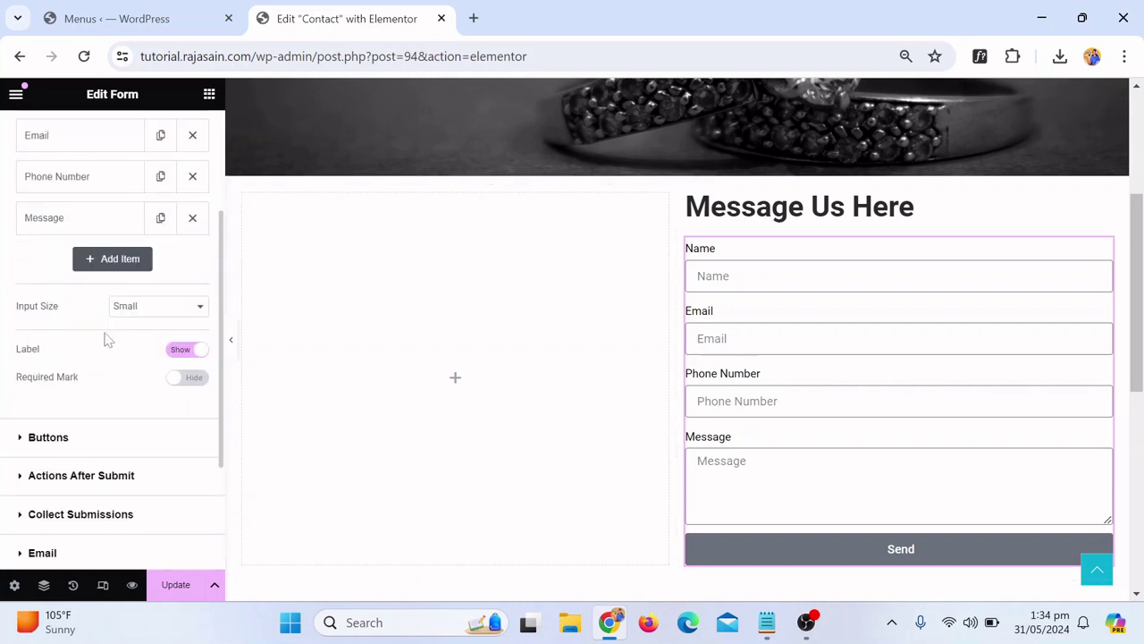
{"action": "scroll", "coordinate": [105, 366], "scroll_direction": "down", "scroll_amount": 1}
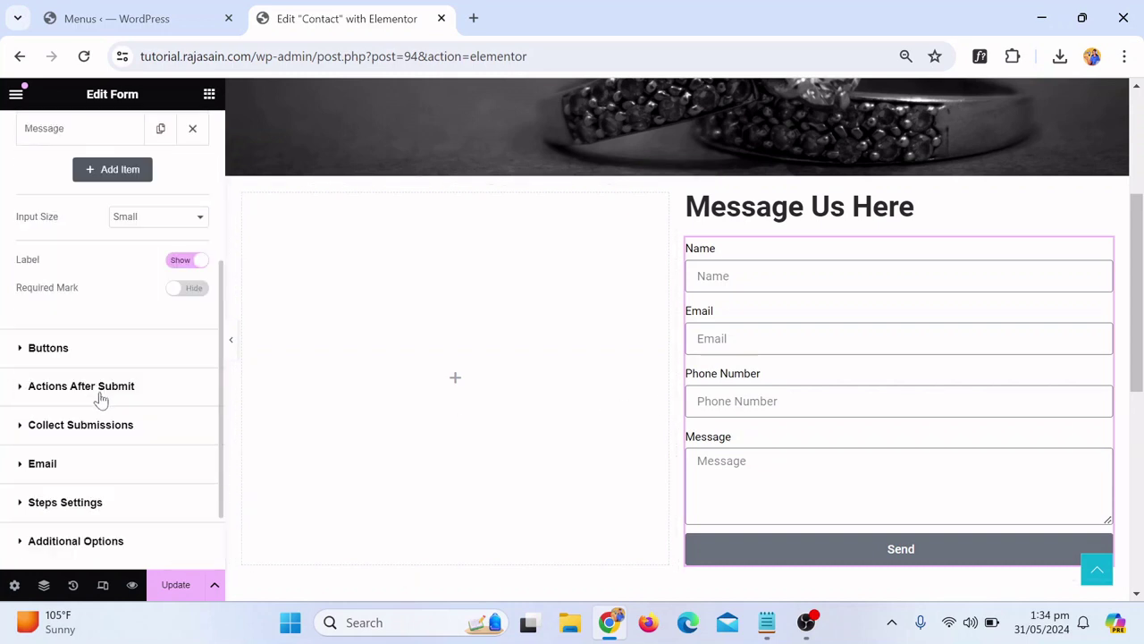
{"action": "left_click", "coordinate": [42, 463]}
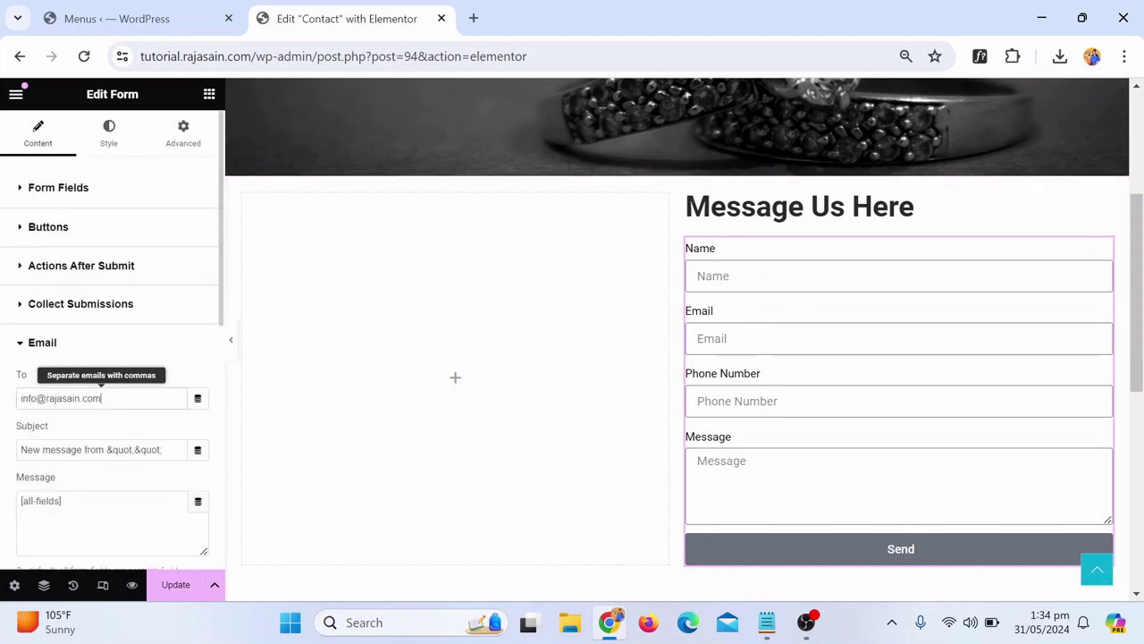
{"action": "left_click_drag", "start_coordinate": [114, 399], "coordinate": [4, 407]}
{"action": "left_click", "coordinate": [102, 397]}
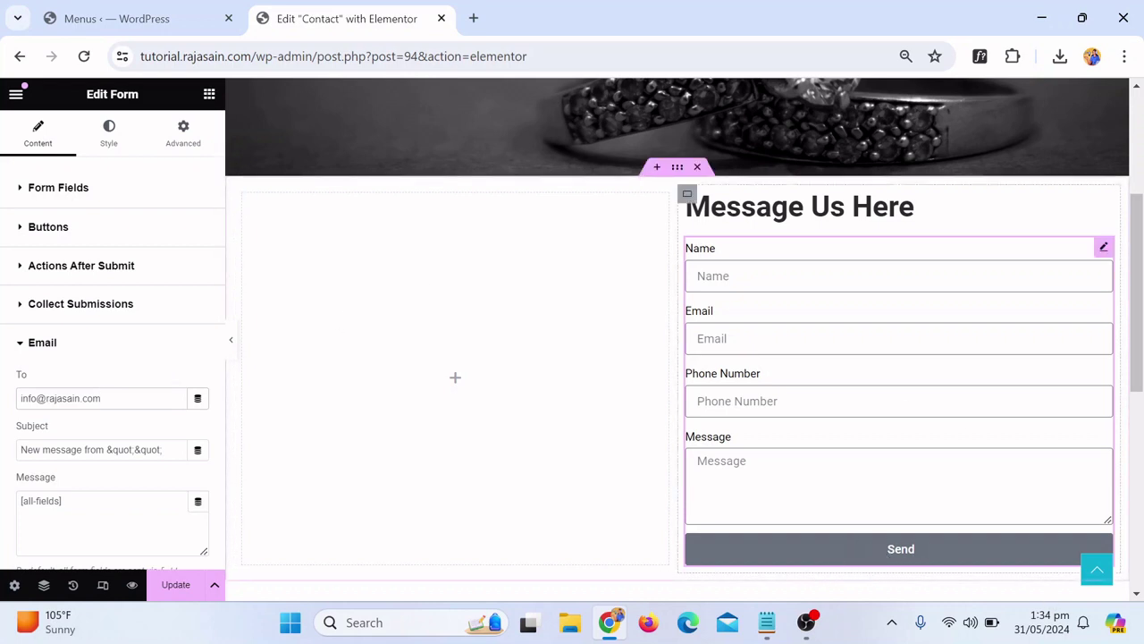
Set the normal background color of the form's Send button to the global color "Fav color"
{"action": "left_click", "coordinate": [113, 148]}
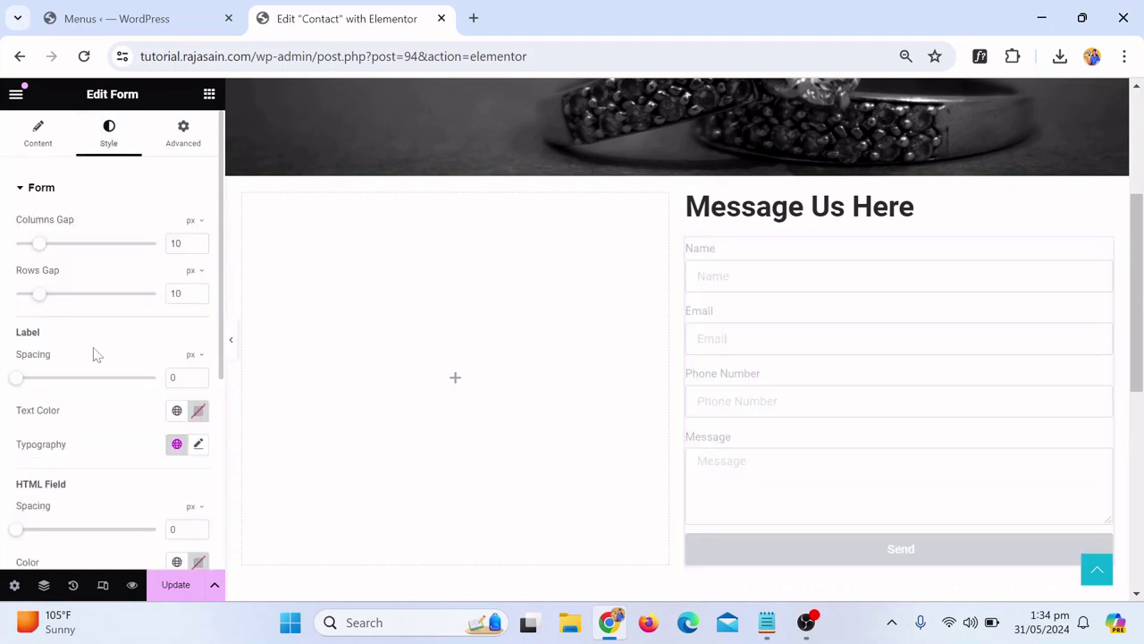
{"action": "scroll", "coordinate": [95, 358], "scroll_direction": "down", "scroll_amount": 3}
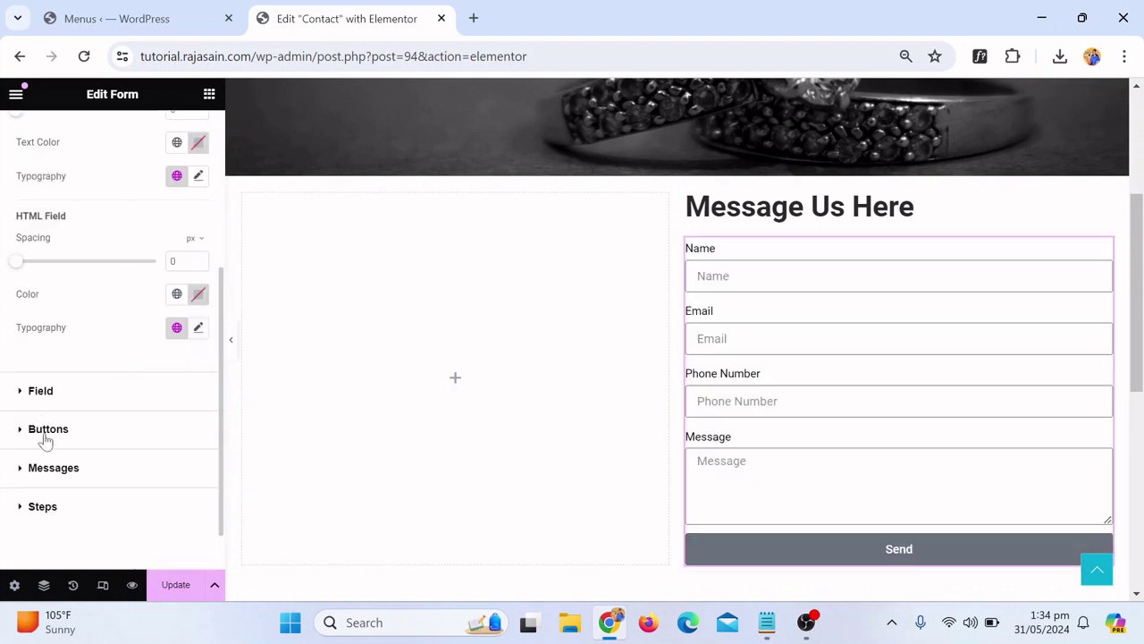
{"action": "left_click", "coordinate": [45, 431]}
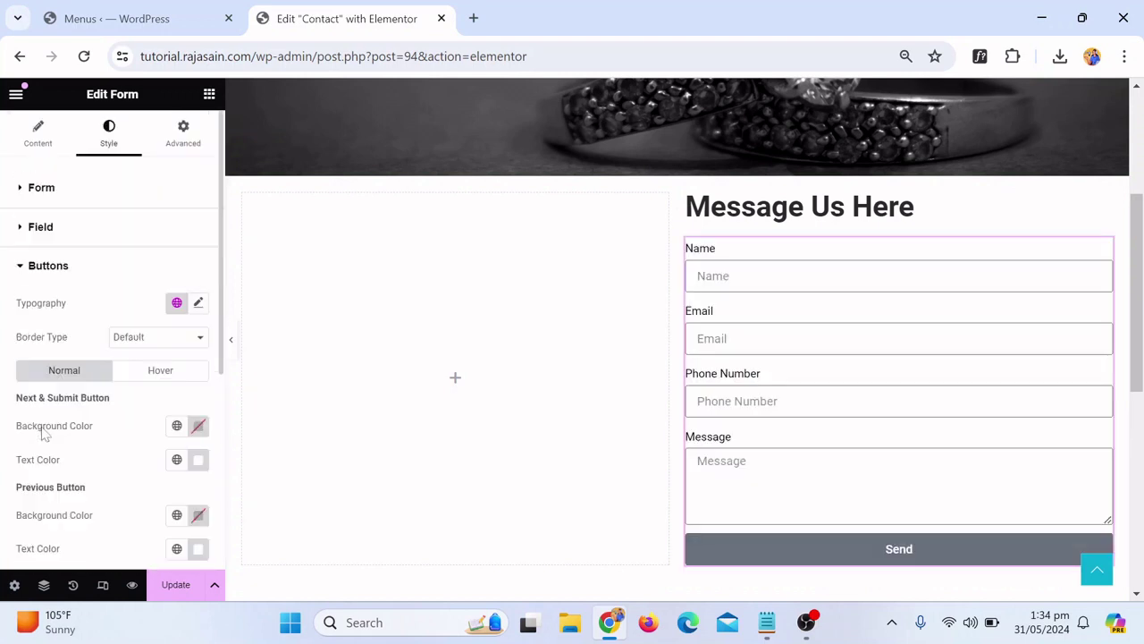
{"action": "left_click", "coordinate": [177, 427]}
{"action": "left_click", "coordinate": [107, 388]}
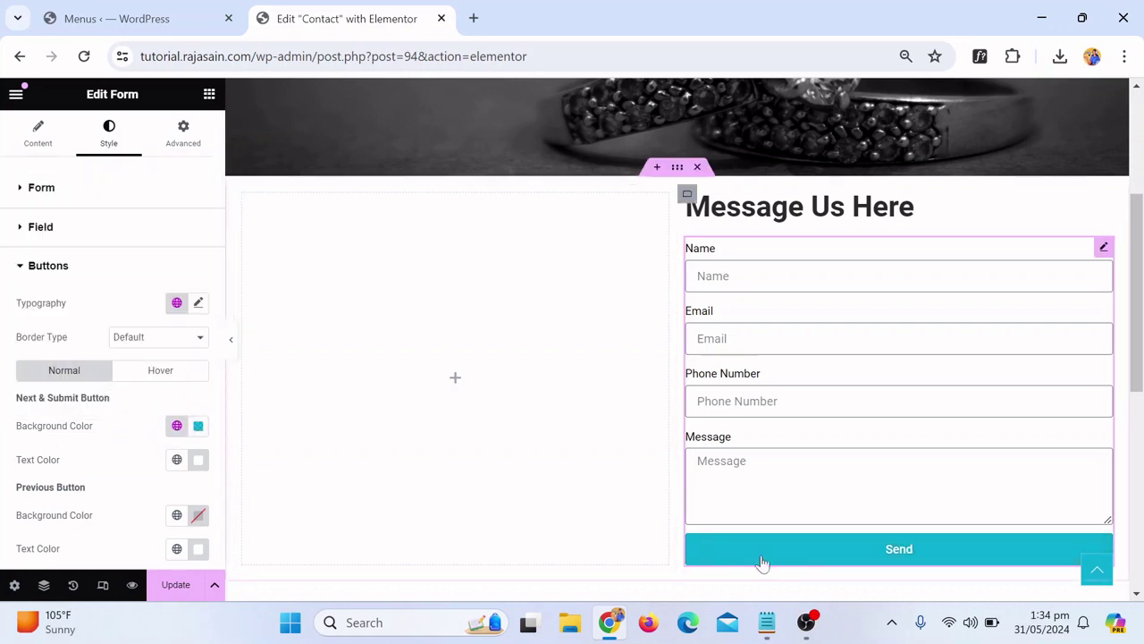
Set the Send button's hover background to #0395B5, a darker shade of Fav color, and preview the form without the editing panel
{"action": "left_click", "coordinate": [160, 370]}
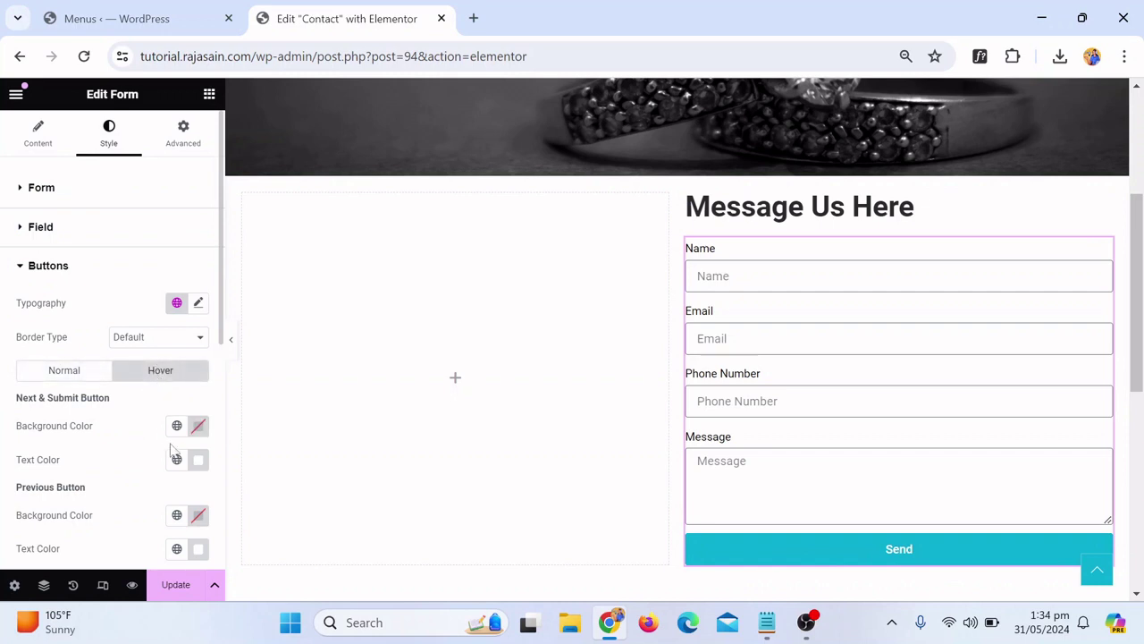
{"action": "left_click", "coordinate": [176, 426]}
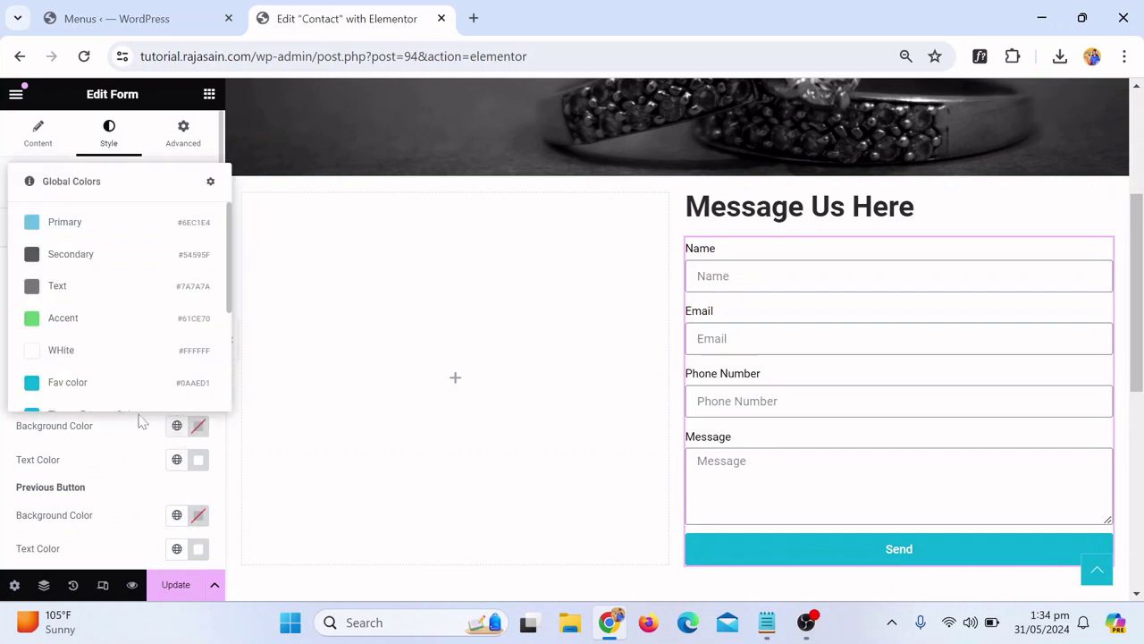
{"action": "left_click", "coordinate": [102, 385]}
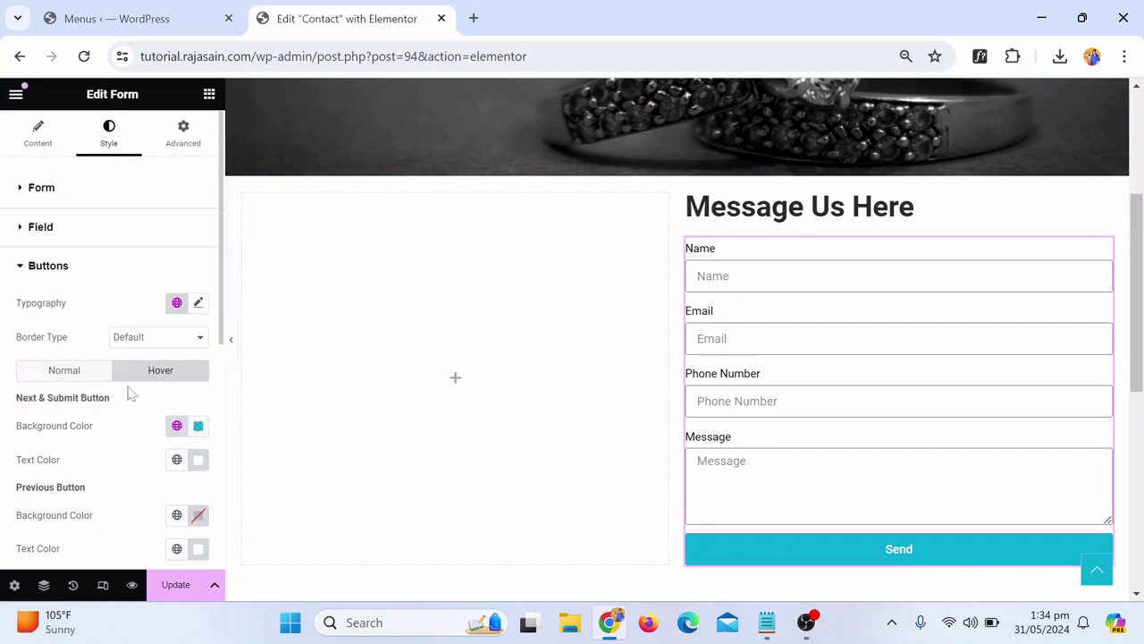
{"action": "left_click", "coordinate": [198, 426]}
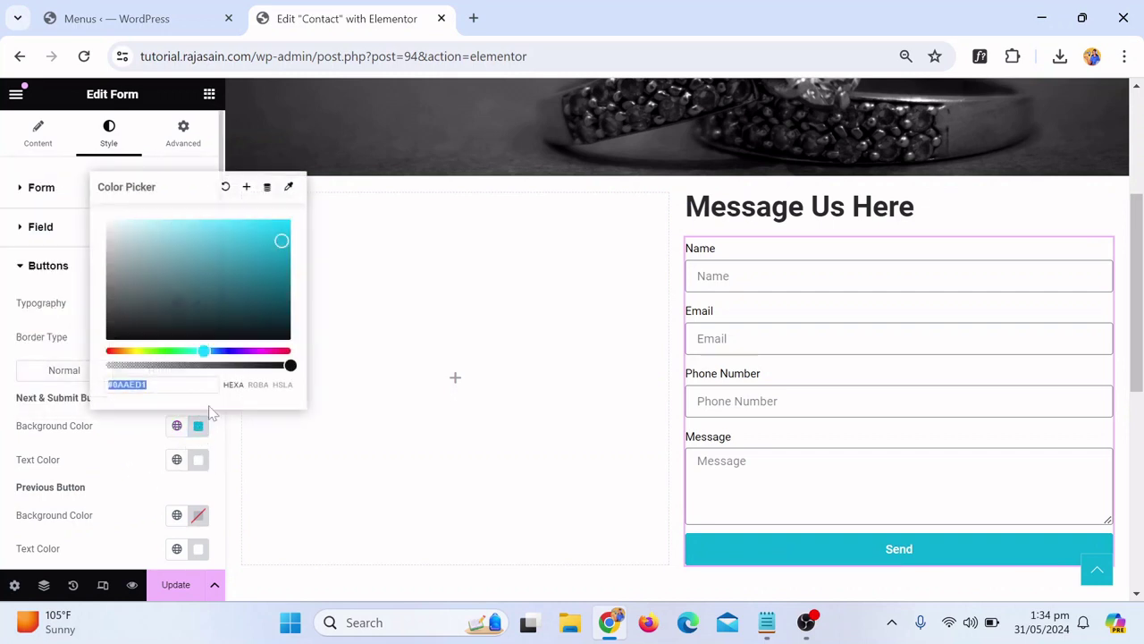
{"action": "left_click", "coordinate": [286, 248]}
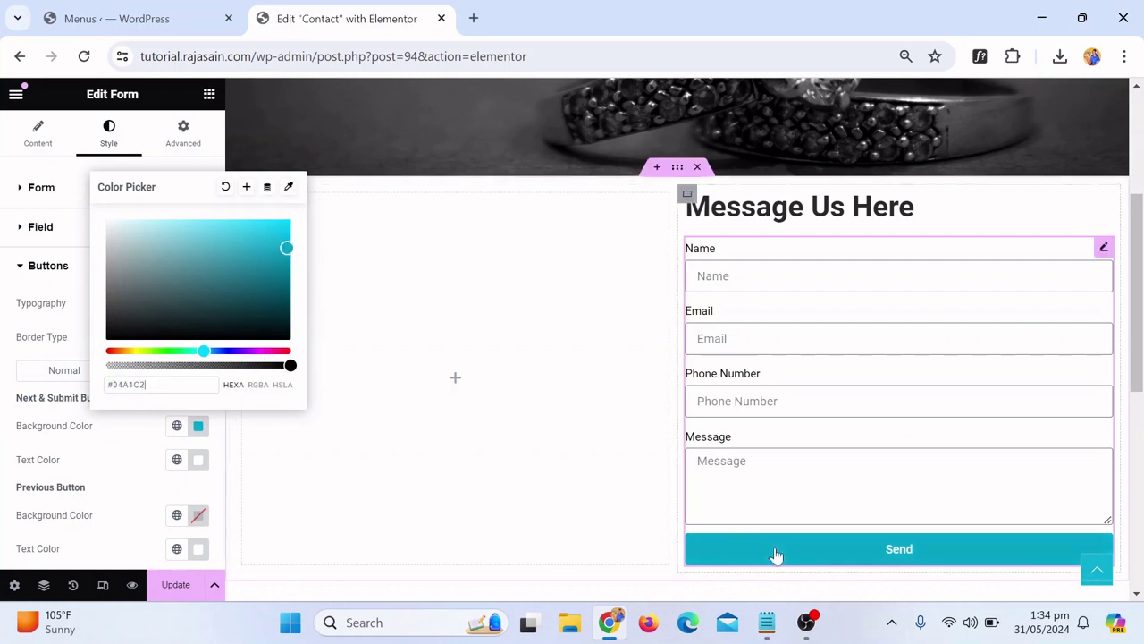
{"action": "left_click", "coordinate": [287, 254]}
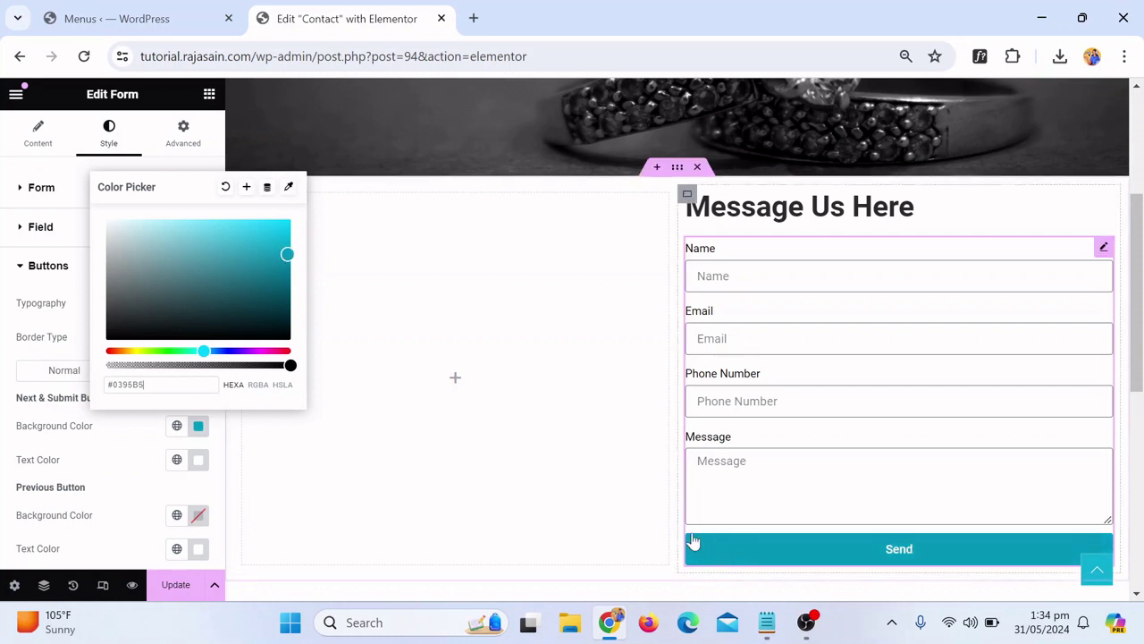
{"action": "left_click", "coordinate": [7, 308]}
{"action": "left_click", "coordinate": [230, 341]}
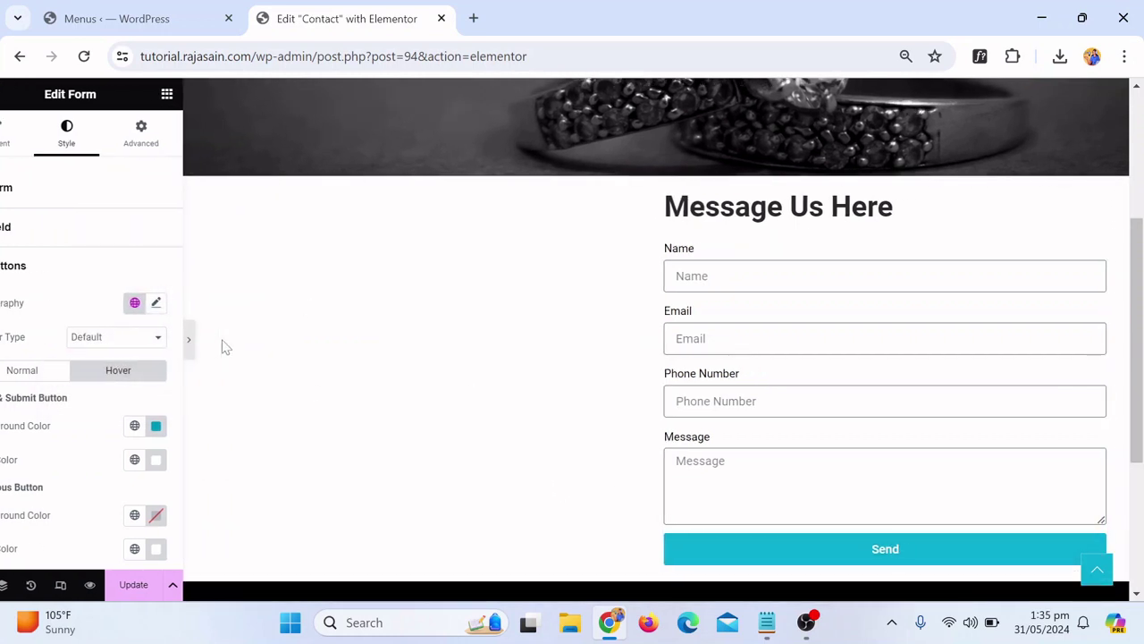
{"action": "scroll", "coordinate": [983, 363], "scroll_direction": "down", "scroll_amount": 1}
{"action": "scroll", "coordinate": [1046, 313], "scroll_direction": "up", "scroll_amount": 1}
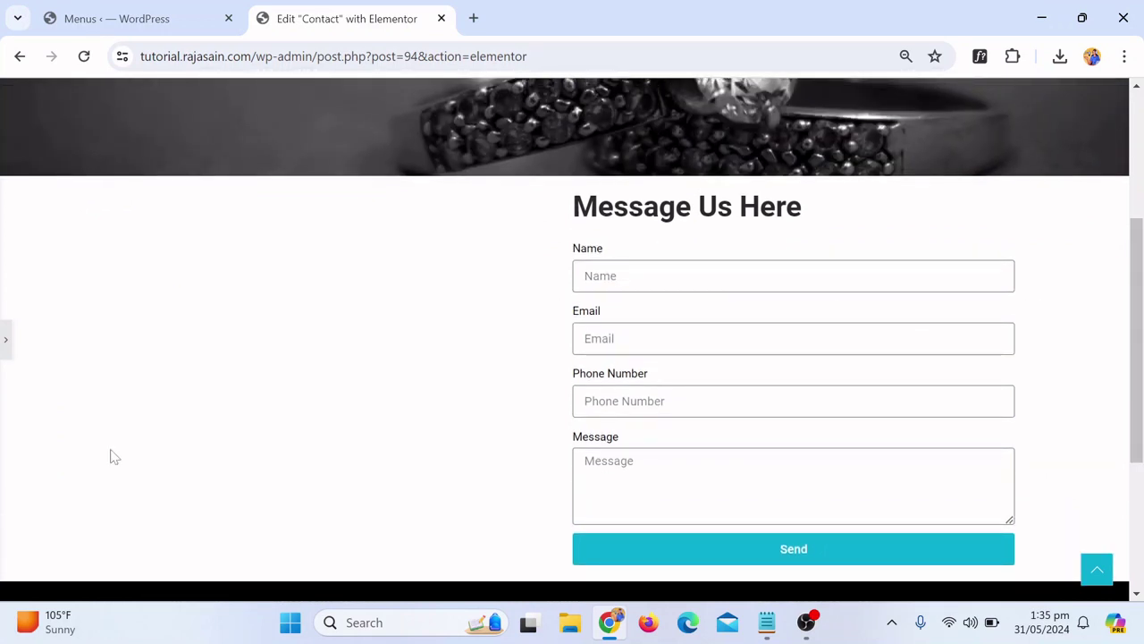
{"action": "left_click", "coordinate": [6, 333]}
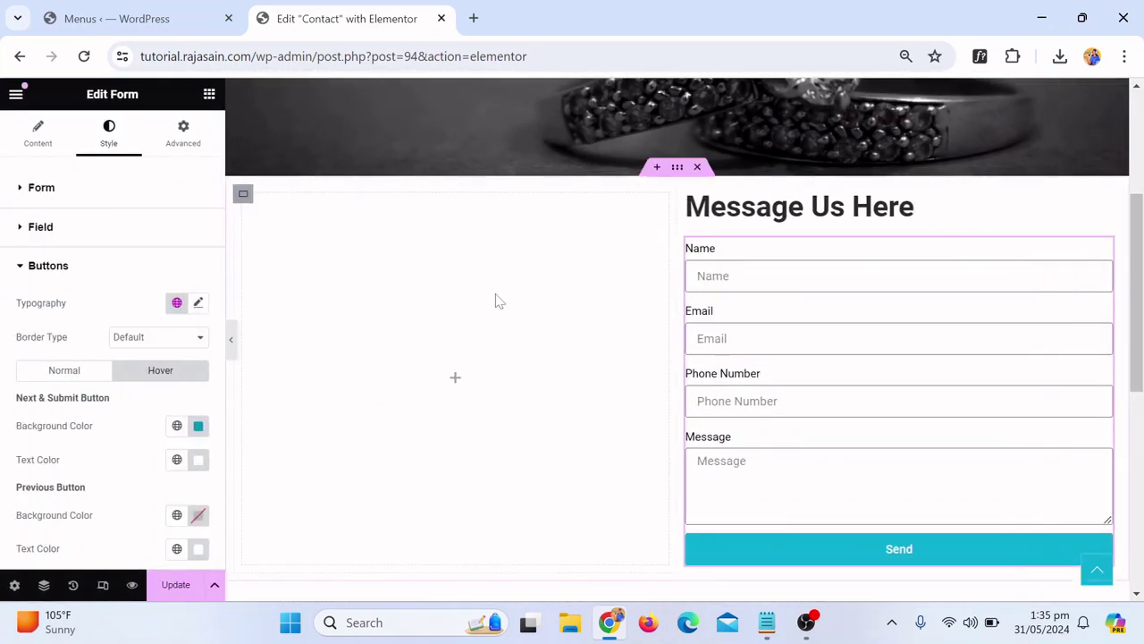
Add a Heading widget to the empty left column with the title "Our Location"
{"action": "left_click", "coordinate": [208, 94]}
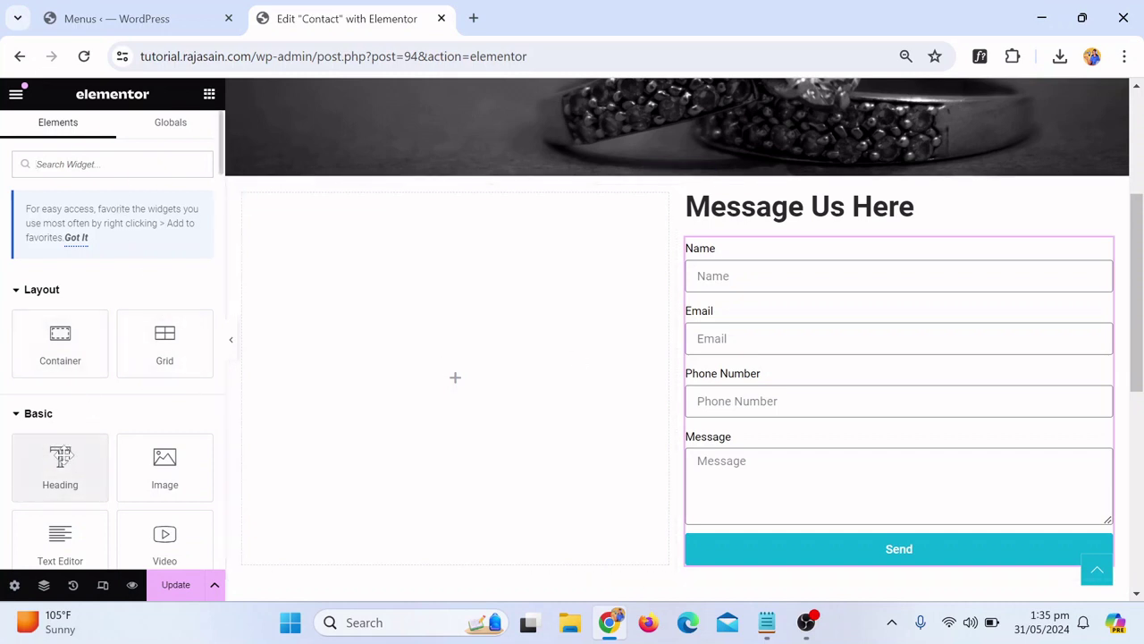
{"action": "left_click_drag", "start_coordinate": [61, 457], "coordinate": [304, 362]}
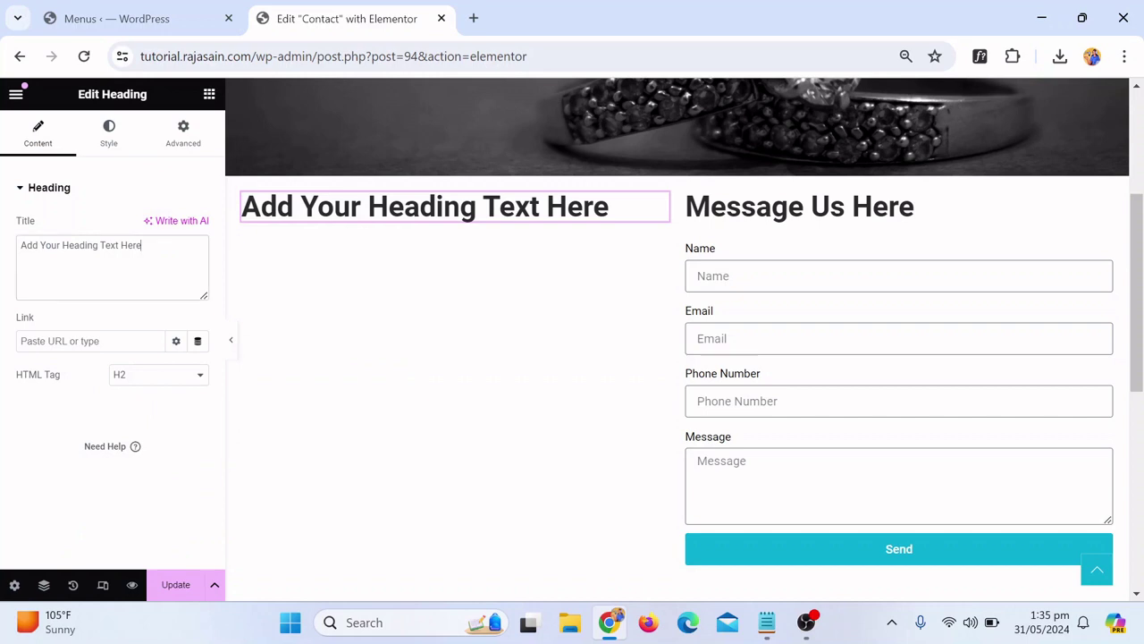
{"action": "key", "text": "ctrl+a"}
{"action": "key", "text": "BackSpace"}
{"action": "type", "text": "Ou"}
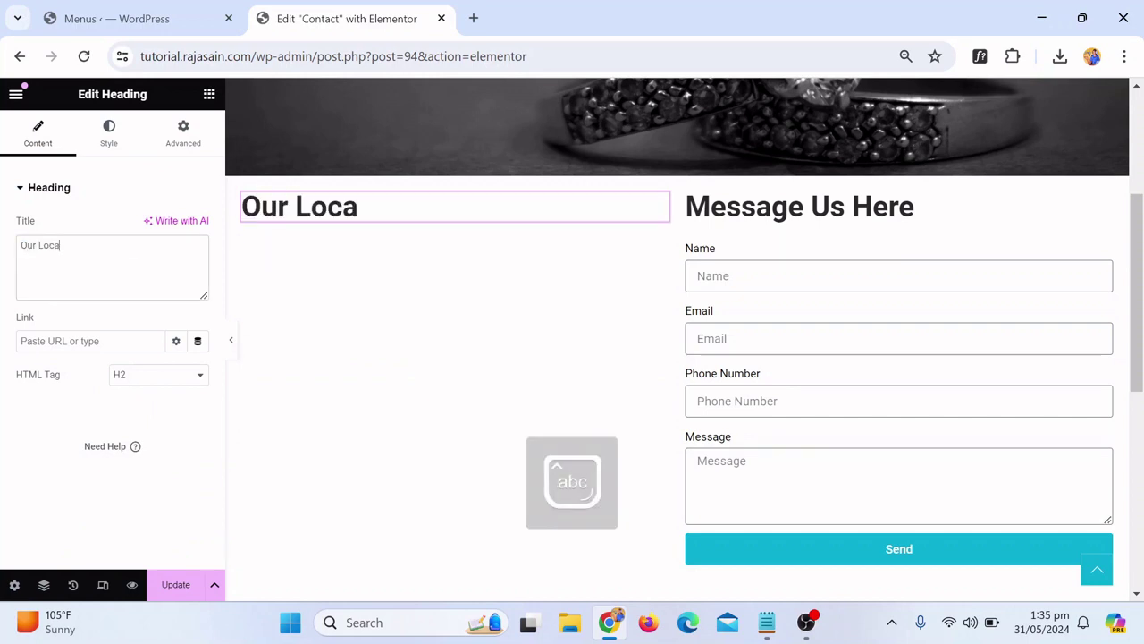
{"action": "type", "text": "r Location"}
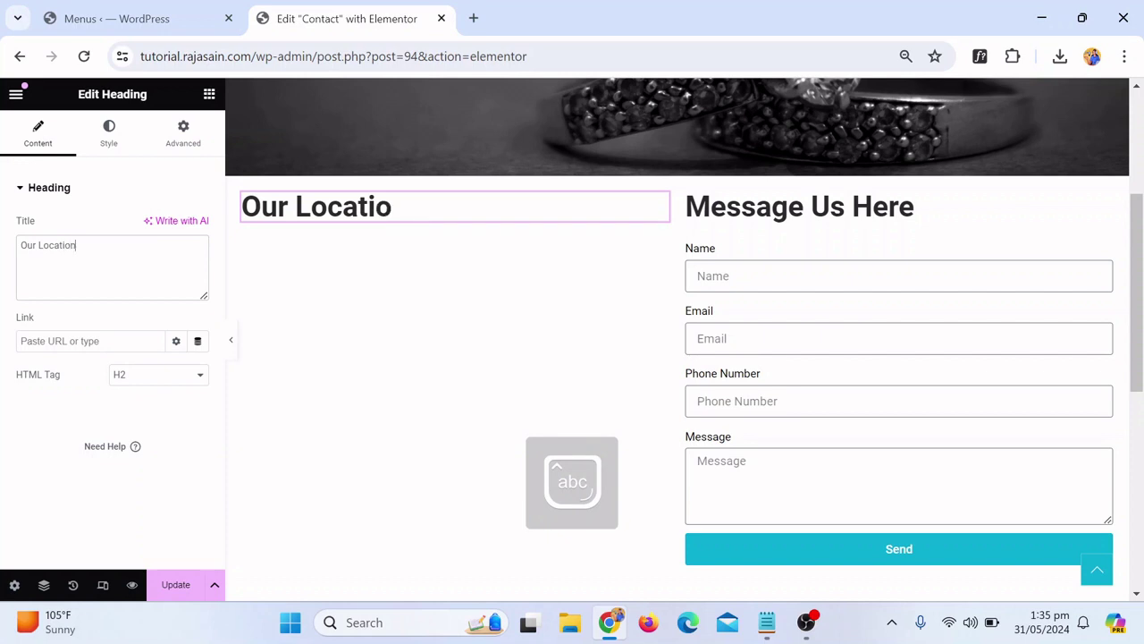
Delete the left column's container and set the remaining form container's width to 100%
{"action": "right_click", "coordinate": [244, 198]}
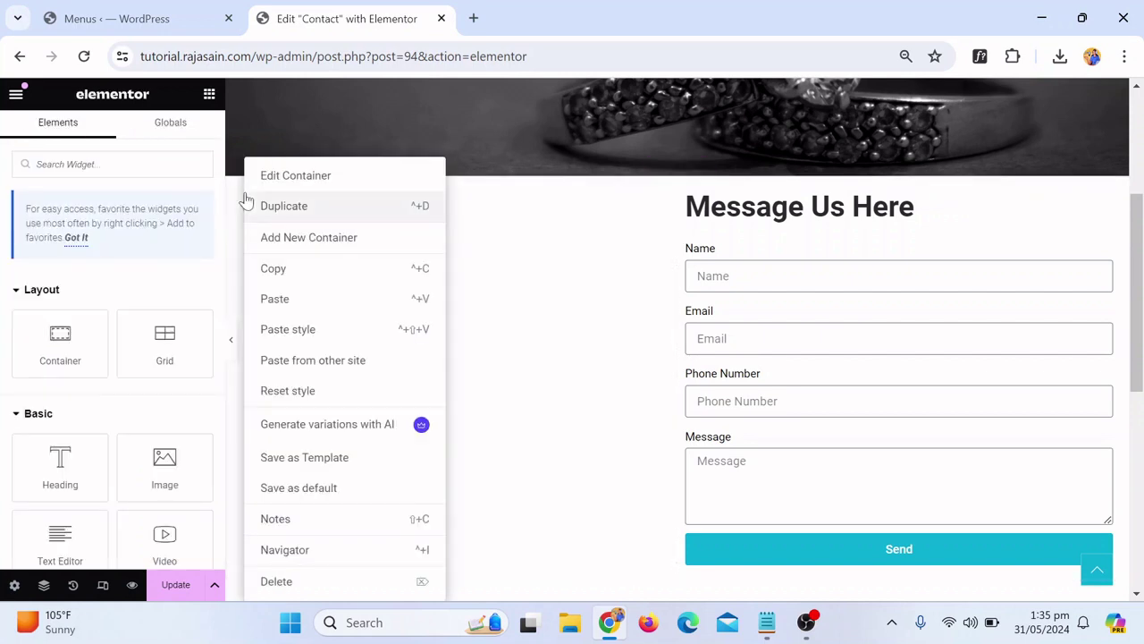
{"action": "left_click", "coordinate": [336, 583]}
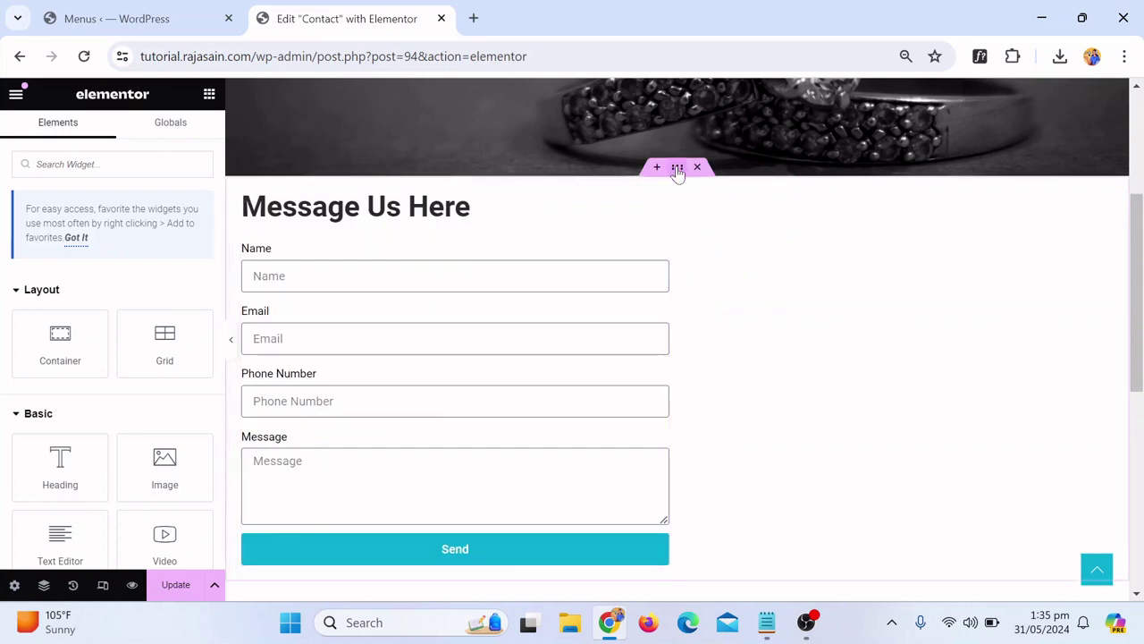
{"action": "left_click", "coordinate": [242, 195]}
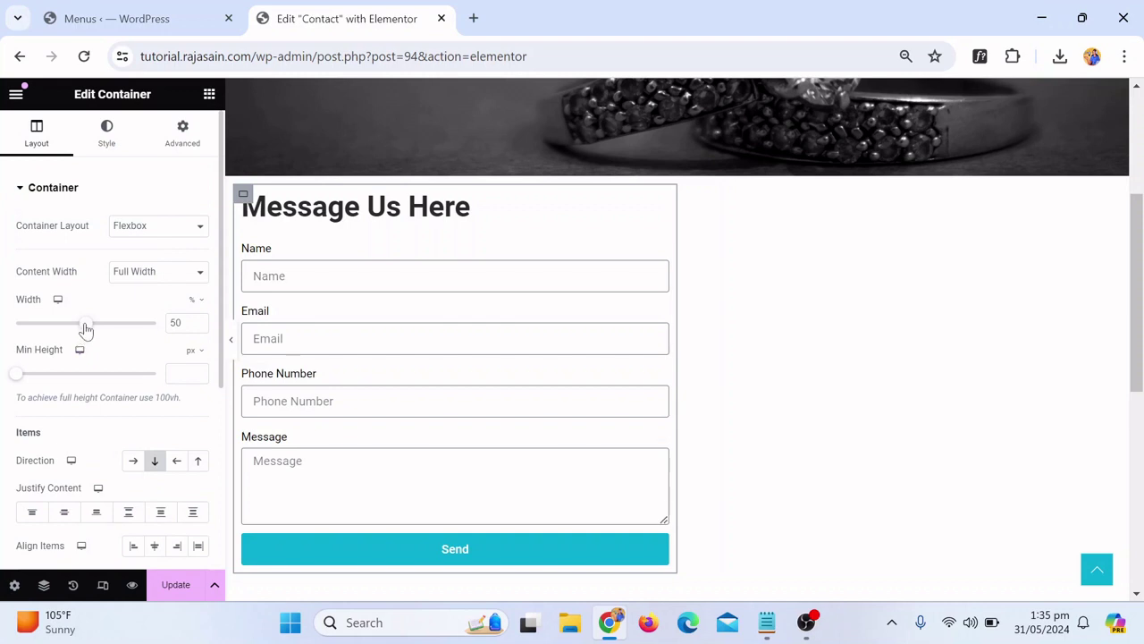
{"action": "left_click_drag", "start_coordinate": [86, 329], "coordinate": [93, 323]}
{"action": "double_click", "coordinate": [175, 322]}
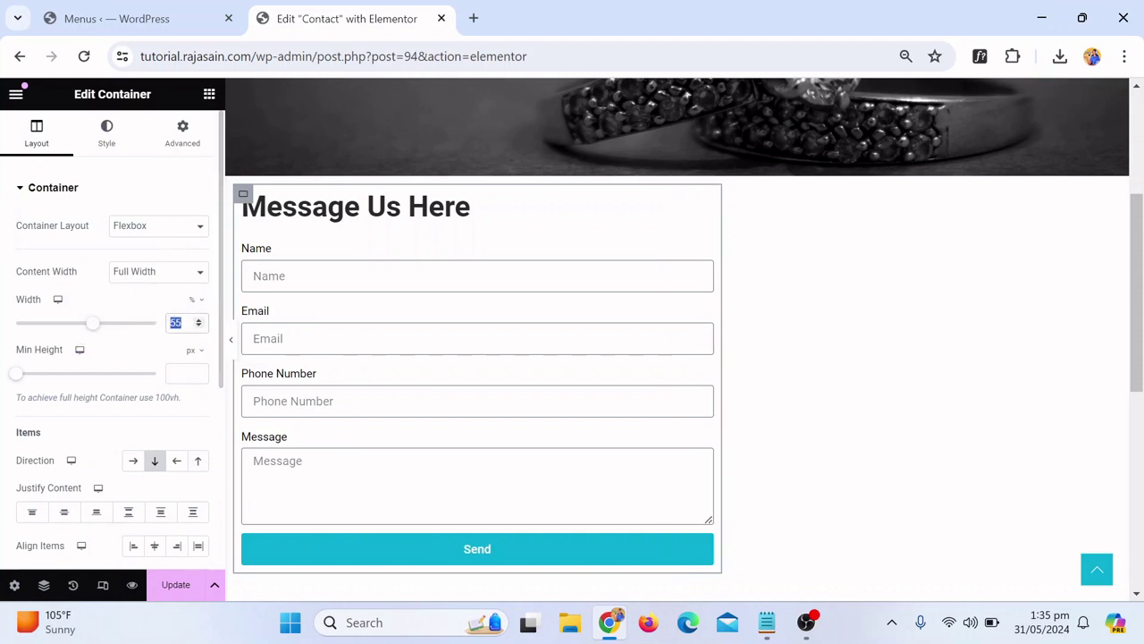
{"action": "left_click_drag", "start_coordinate": [94, 326], "coordinate": [171, 332]}
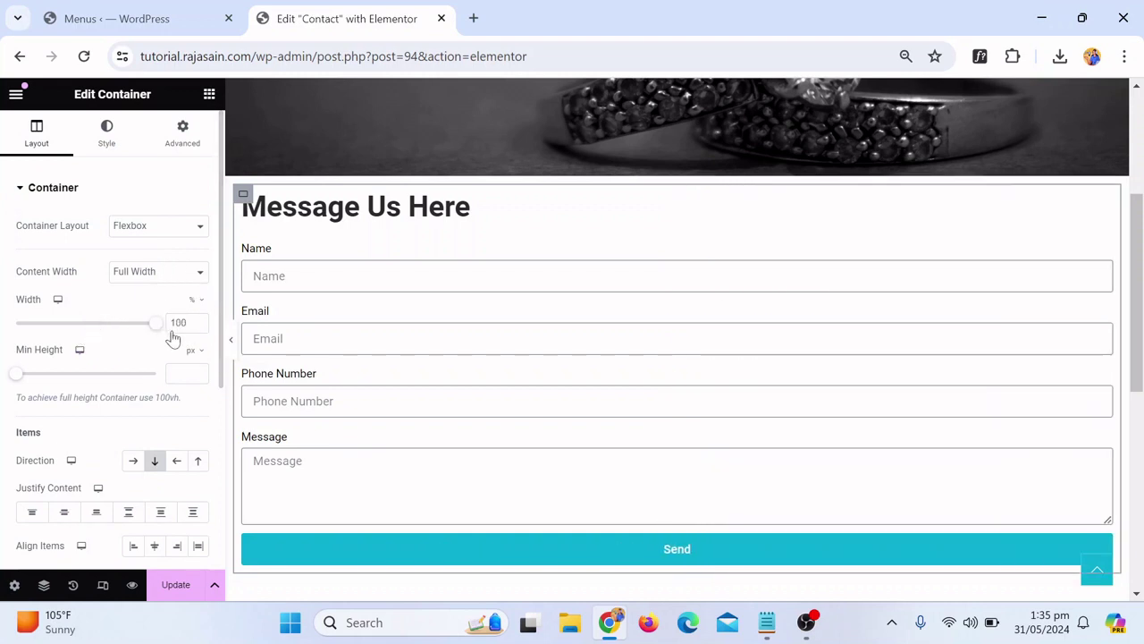
{"action": "left_click", "coordinate": [230, 340]}
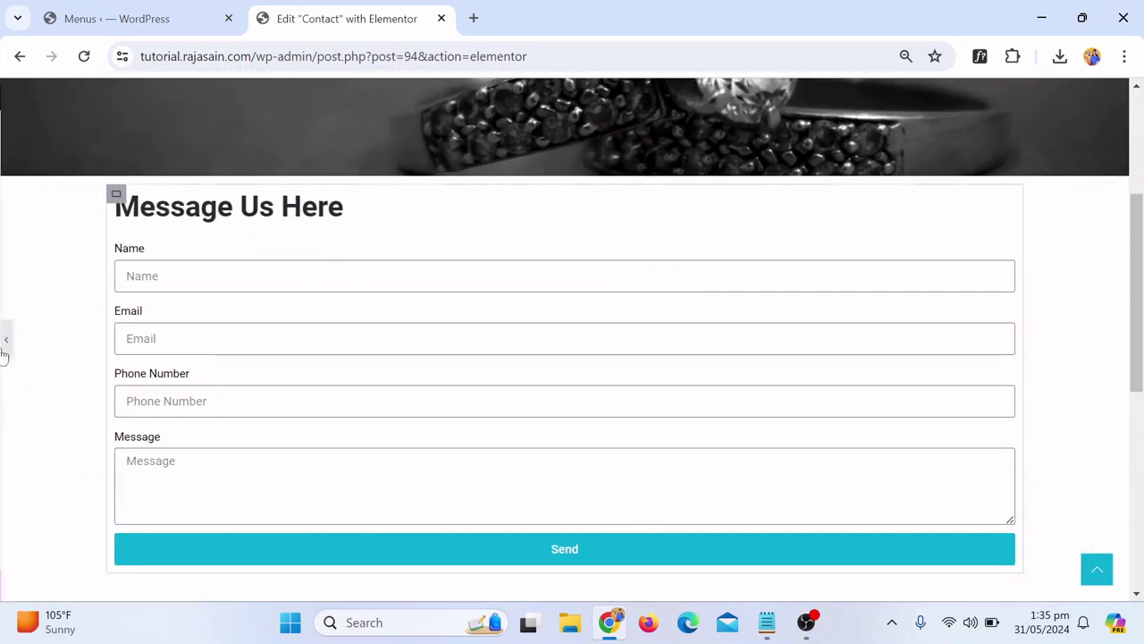
{"action": "left_click", "coordinate": [5, 342]}
Center-align the "Message Us Here" heading above the contact form
{"action": "left_click", "coordinate": [235, 205]}
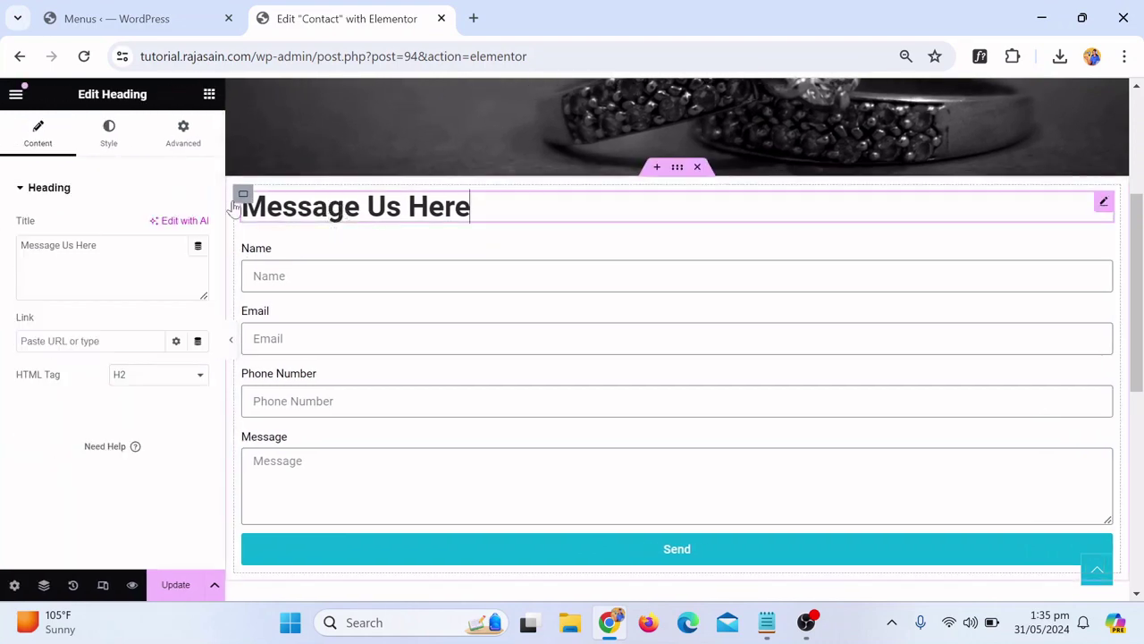
{"action": "left_click", "coordinate": [108, 136]}
{"action": "left_click", "coordinate": [156, 227]}
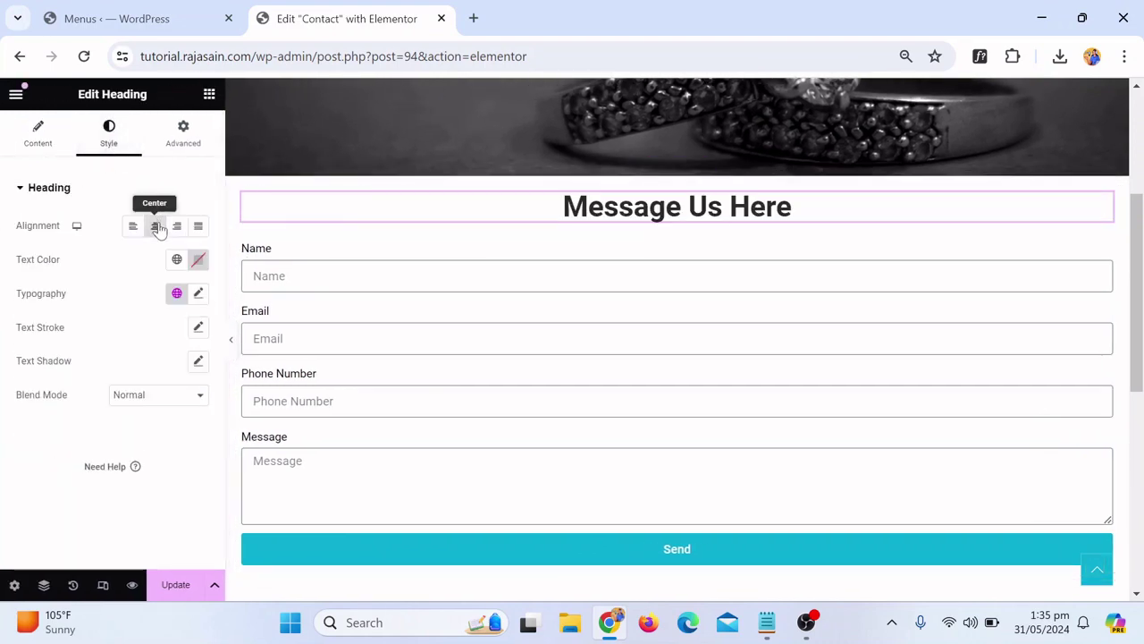
Preview the Contact page's centered heading and full-width form without the editing panel, and bring the panel back
{"action": "left_click", "coordinate": [235, 340]}
{"action": "scroll", "coordinate": [674, 278], "scroll_direction": "down", "scroll_amount": 3}
{"action": "scroll", "coordinate": [674, 276], "scroll_direction": "up", "scroll_amount": 3}
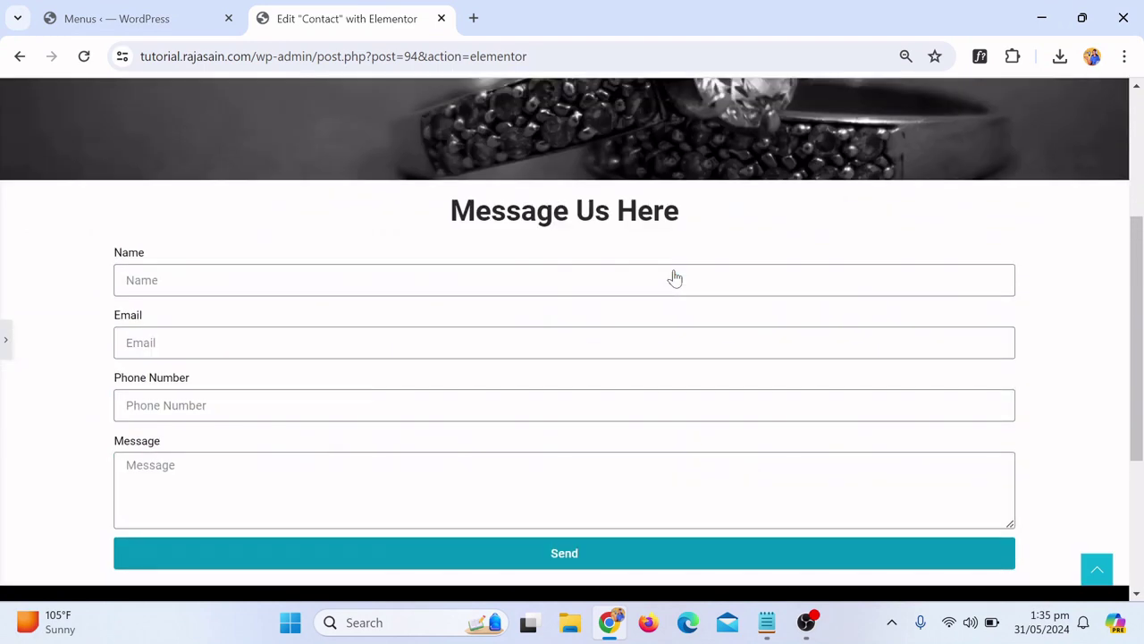
{"action": "scroll", "coordinate": [573, 339], "scroll_direction": "down", "scroll_amount": 1}
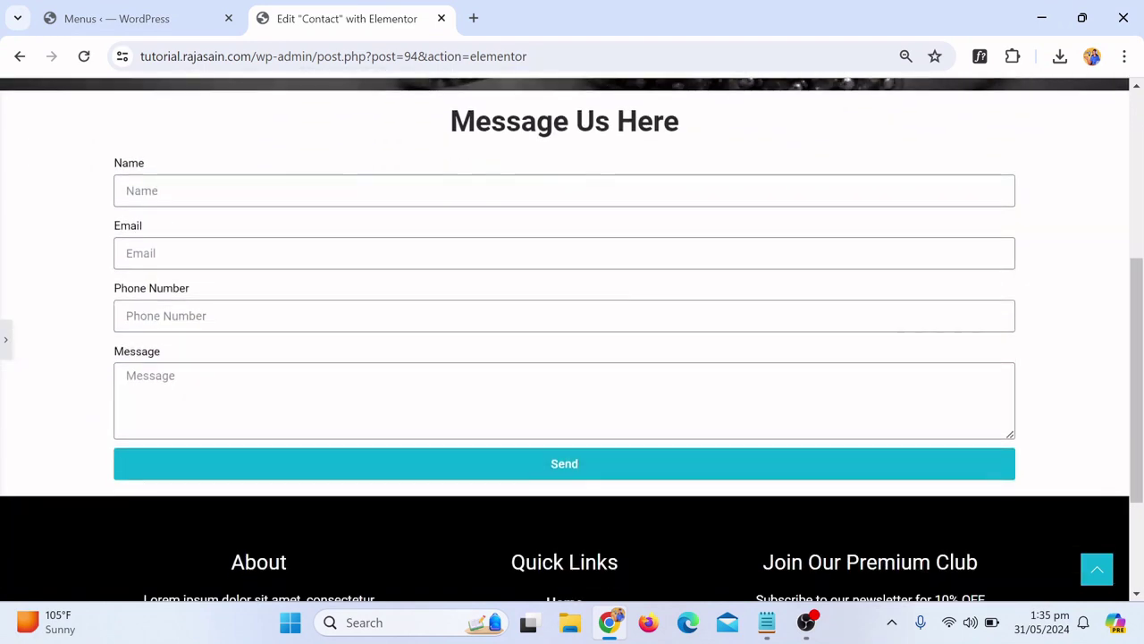
{"action": "left_click", "coordinate": [4, 342]}
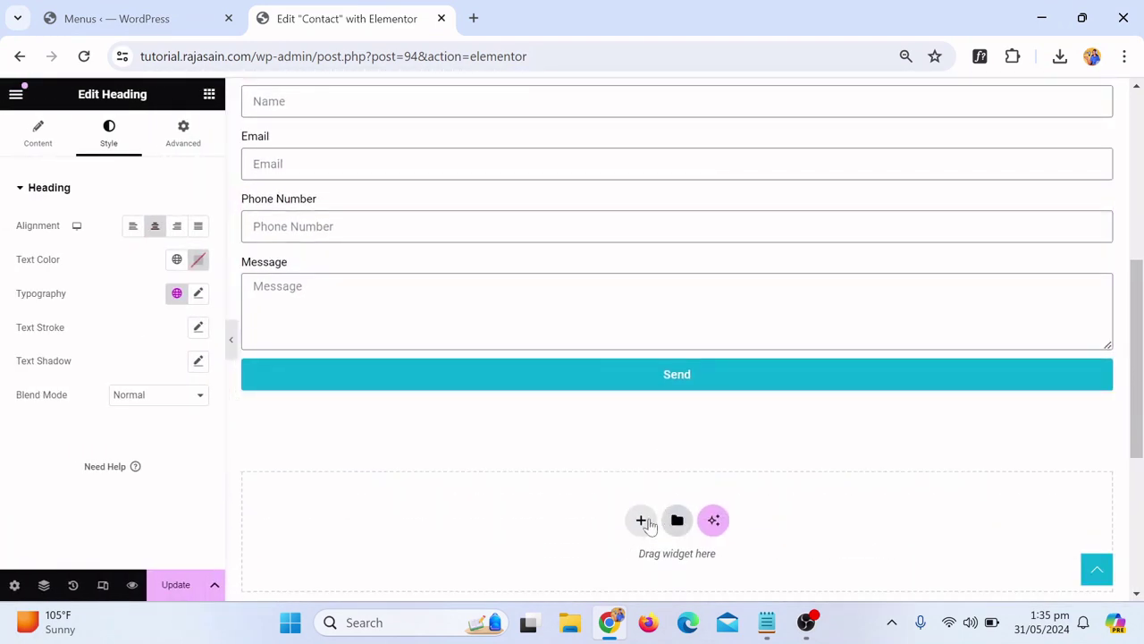
{"action": "left_click", "coordinate": [641, 522]}
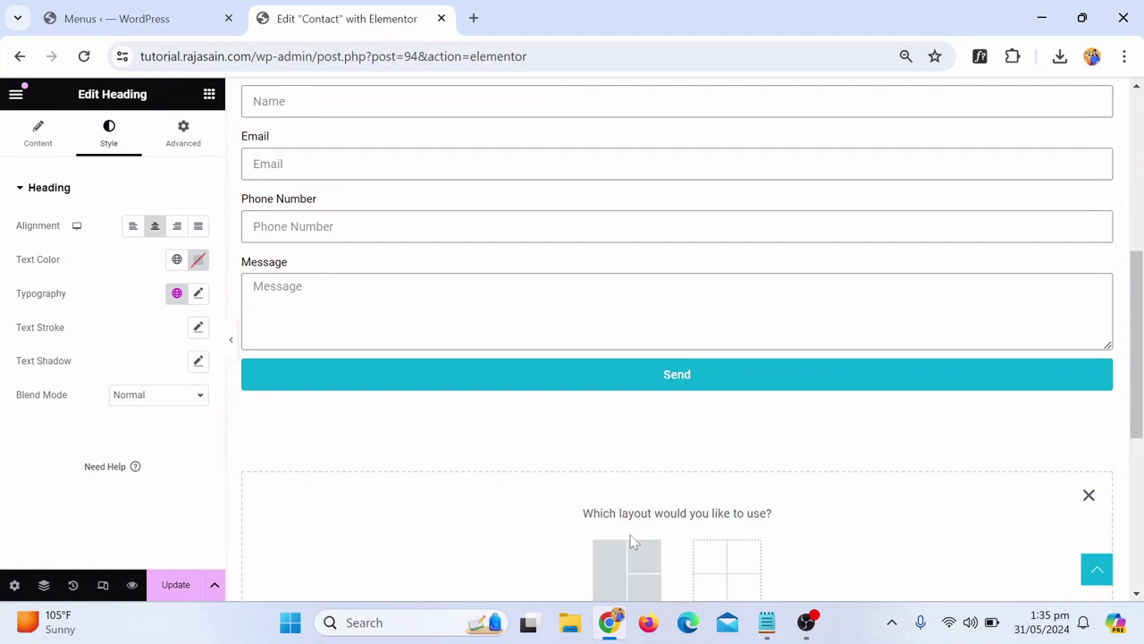
{"action": "scroll", "coordinate": [631, 541], "scroll_direction": "down", "scroll_amount": 1}
{"action": "left_click", "coordinate": [627, 487]}
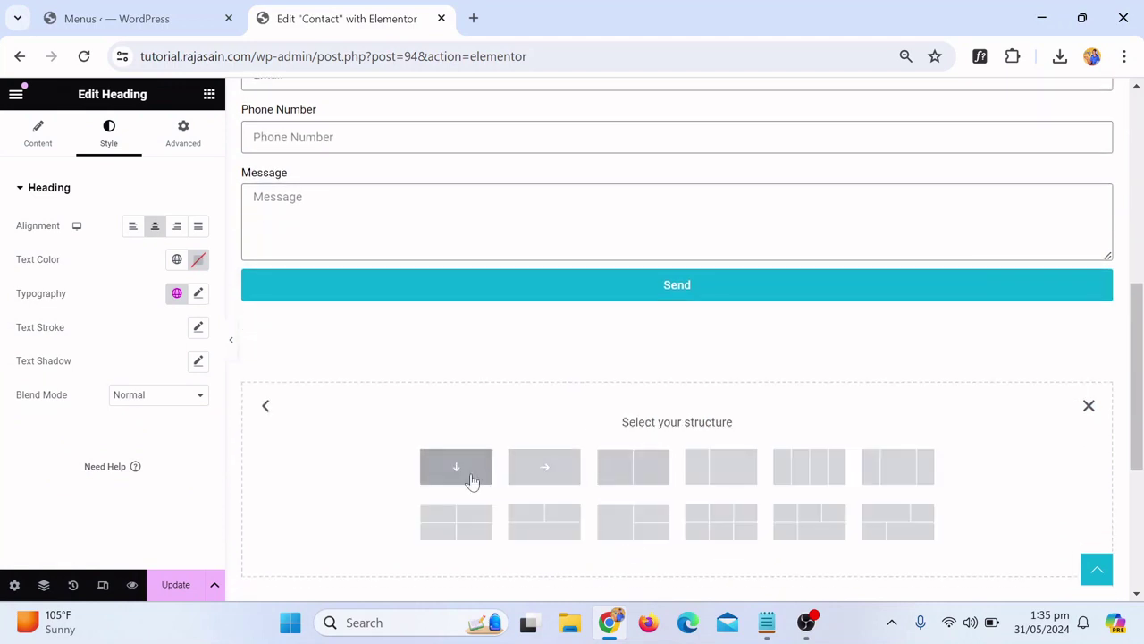
{"action": "left_click", "coordinate": [1090, 407]}
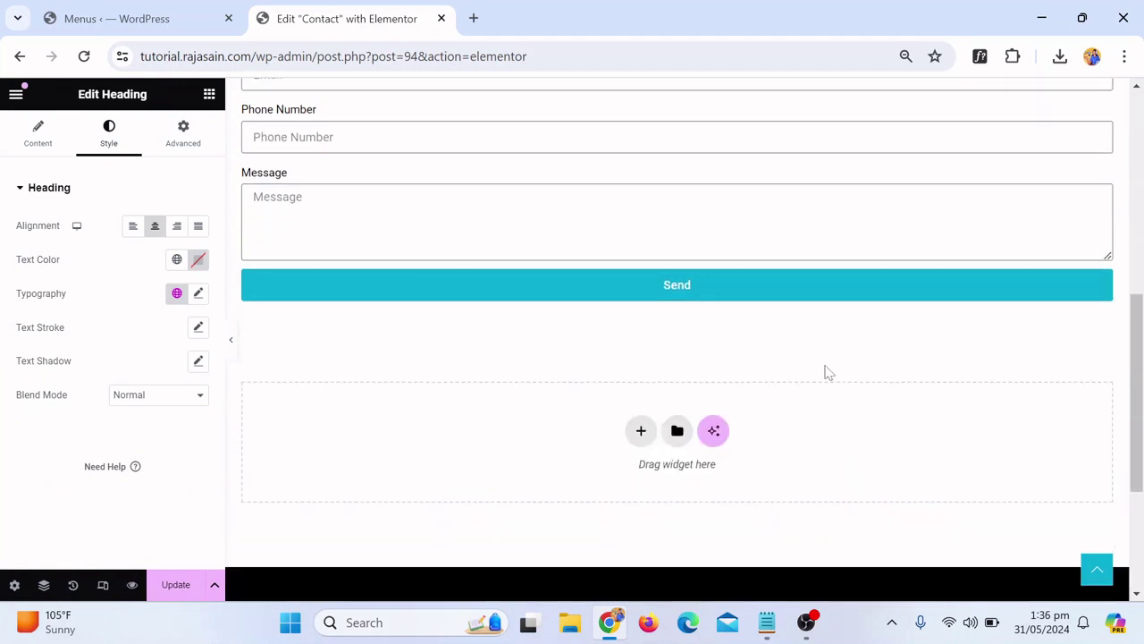
Save the Contact page, open the site's home page at tutorial.rajasain.com and check the Quick Links in its footer
{"action": "scroll", "coordinate": [841, 394], "scroll_direction": "down", "scroll_amount": 1}
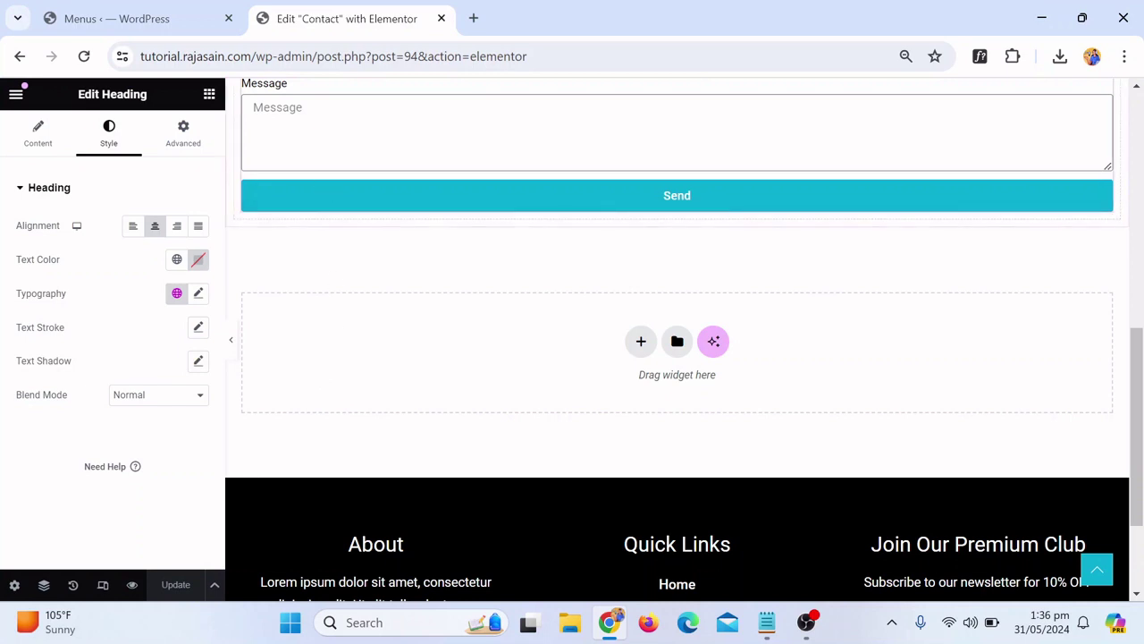
{"action": "left_click_drag", "start_coordinate": [291, 57], "coordinate": [1139, 107]}
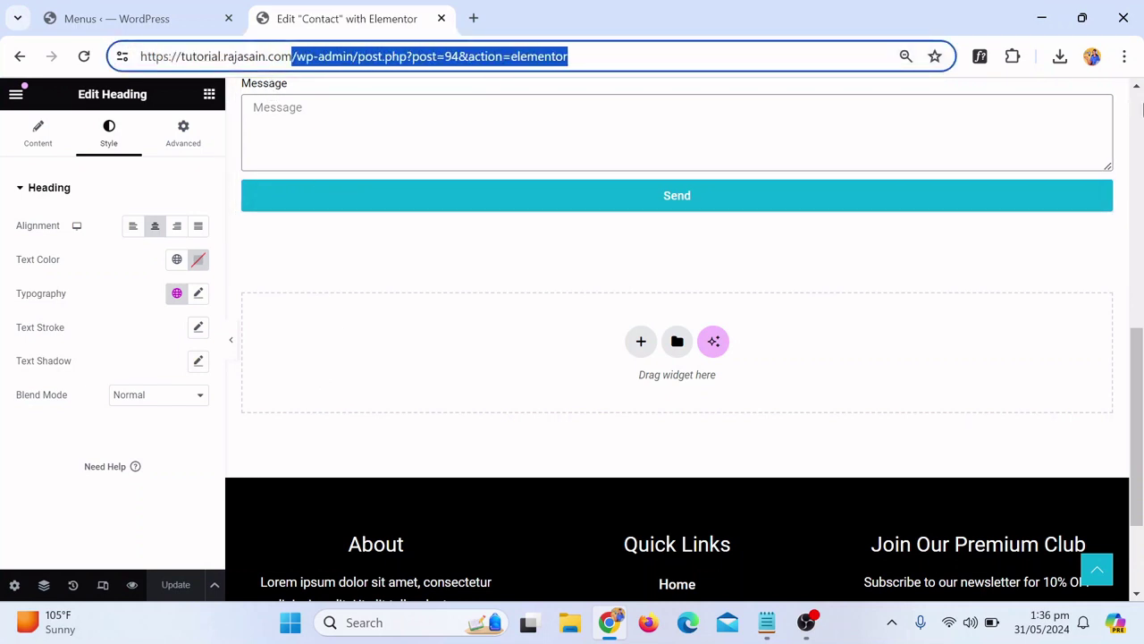
{"action": "key", "text": "BackSpace"}
{"action": "key", "text": "Return"}
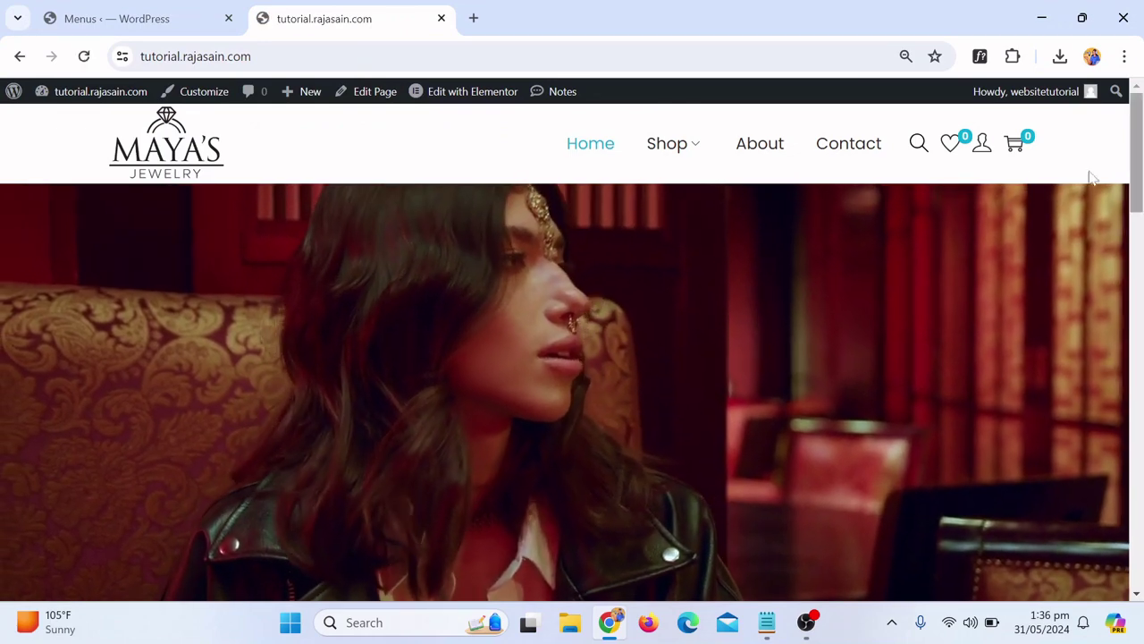
{"action": "left_click_drag", "start_coordinate": [1135, 147], "coordinate": [1139, 525]}
{"action": "mouse_move", "coordinate": [586, 467]}
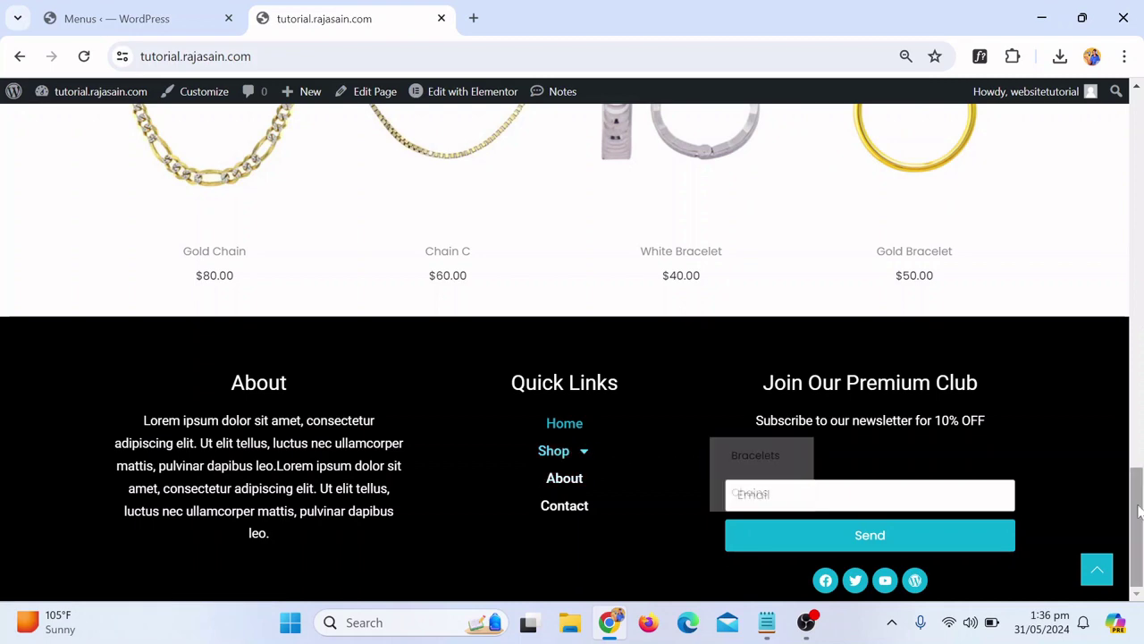
{"action": "left_click_drag", "start_coordinate": [1140, 509], "coordinate": [1139, 103]}
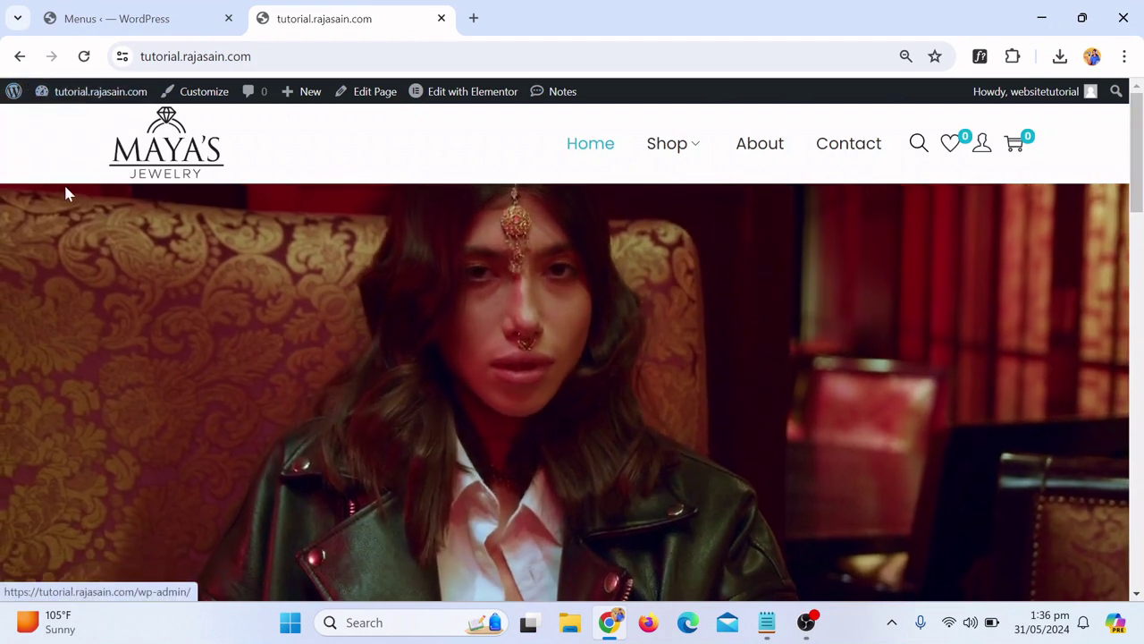
Open the site's Menus management page and create a new menu named "Footer New"
{"action": "mouse_move", "coordinate": [51, 91]}
{"action": "left_click", "coordinate": [67, 205]}
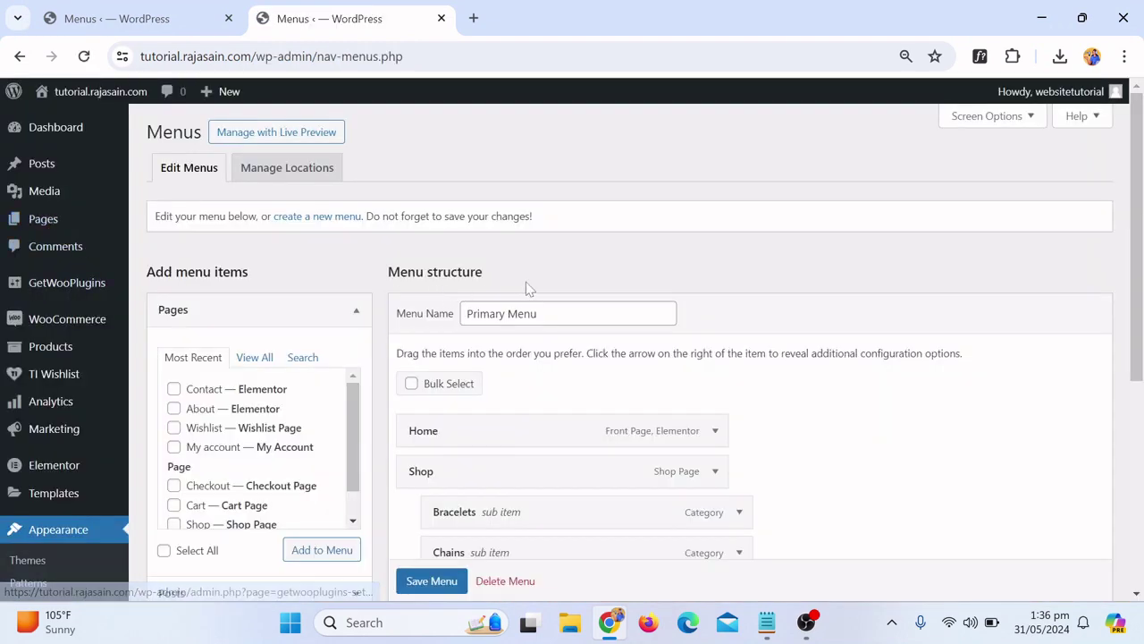
{"action": "scroll", "coordinate": [527, 288], "scroll_direction": "down", "scroll_amount": 3}
{"action": "scroll", "coordinate": [629, 285], "scroll_direction": "up", "scroll_amount": 2}
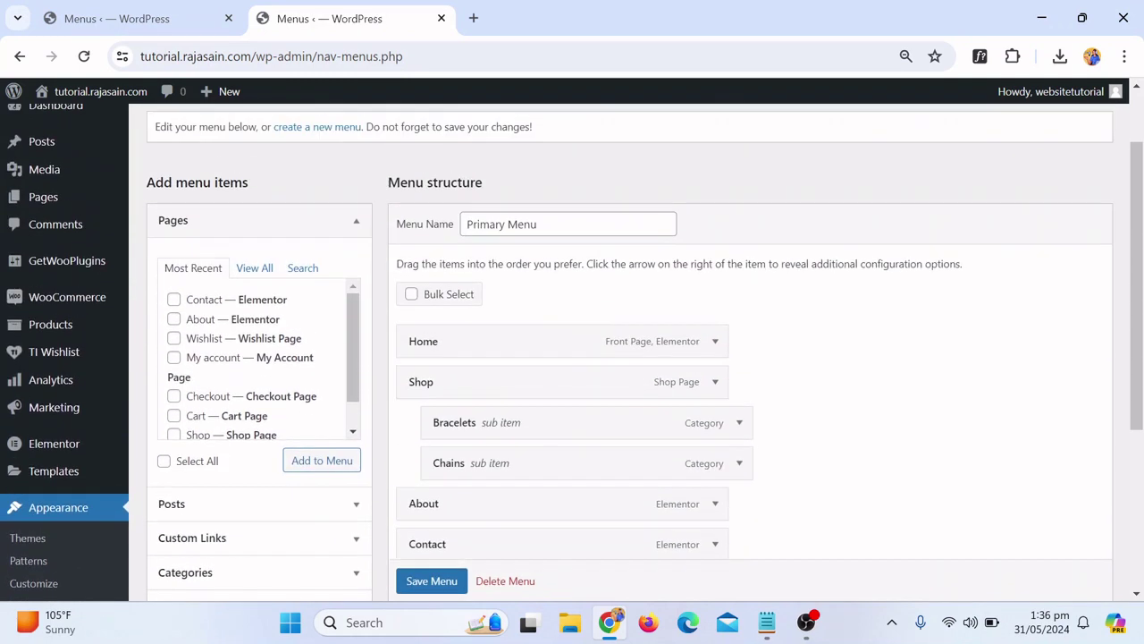
{"action": "scroll", "coordinate": [375, 288], "scroll_direction": "up", "scroll_amount": 1}
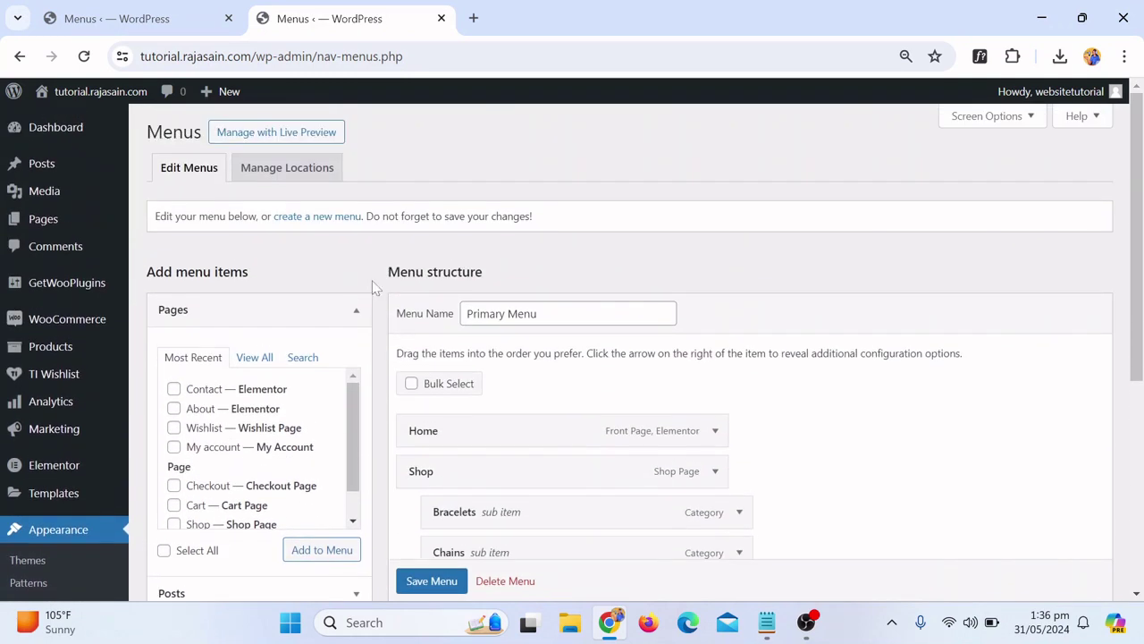
{"action": "left_click", "coordinate": [305, 222]}
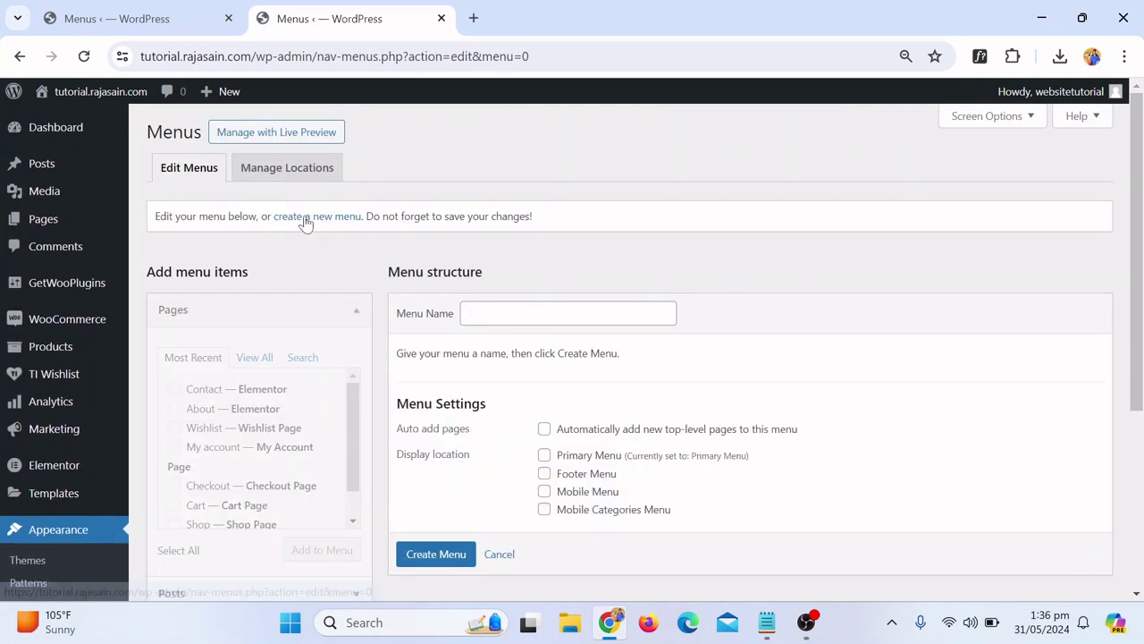
{"action": "left_click", "coordinate": [536, 313]}
{"action": "type", "text": "Footer New"}
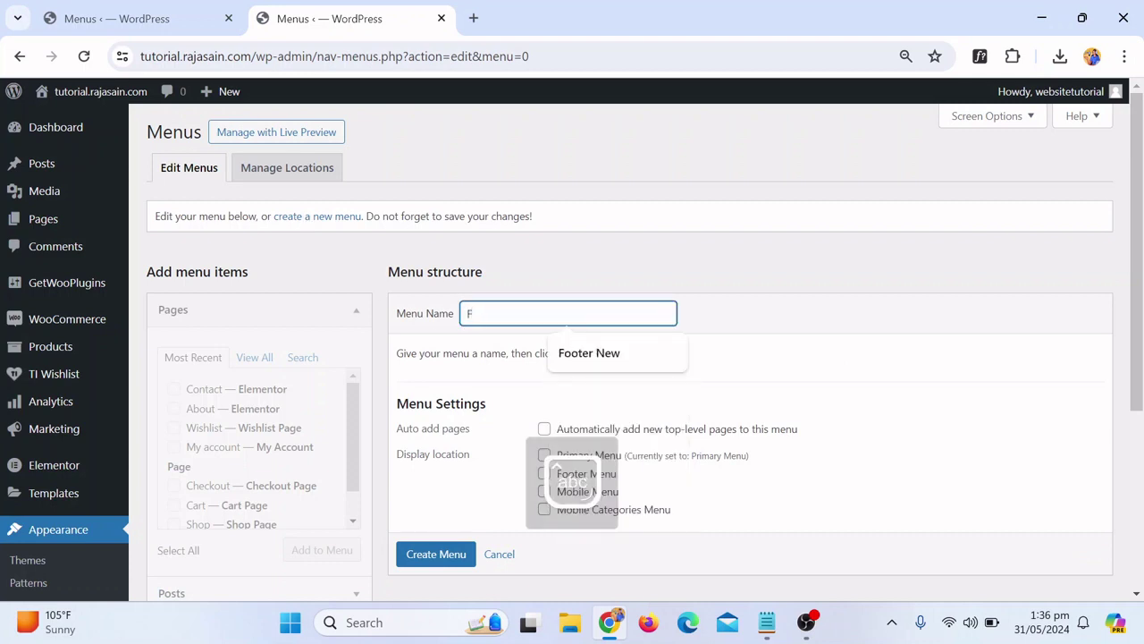
{"action": "left_click", "coordinate": [592, 354]}
{"action": "scroll", "coordinate": [432, 563], "scroll_direction": "down", "scroll_amount": 1}
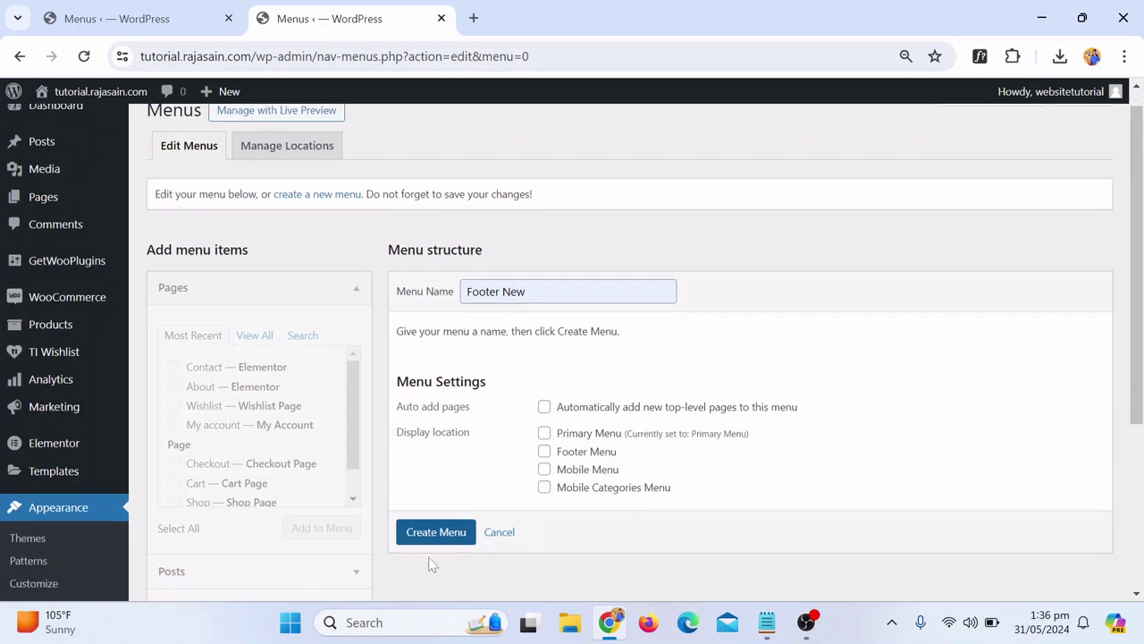
{"action": "left_click", "coordinate": [437, 534]}
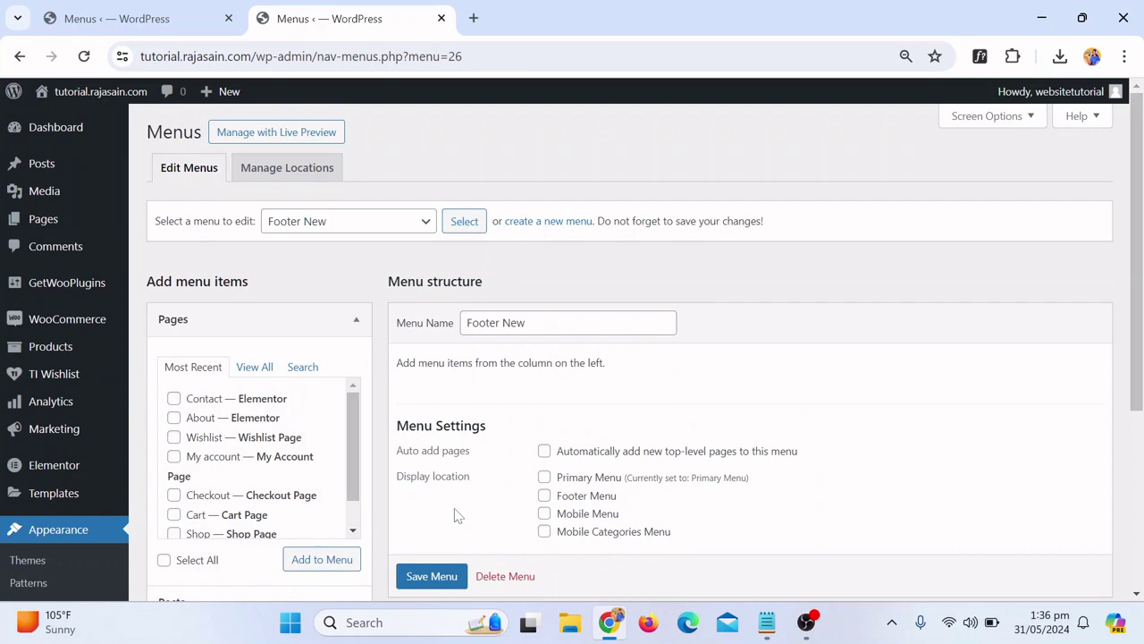
Add the About, Contact, My account and Shop pages to the Footer New menu
{"action": "left_click", "coordinate": [377, 232]}
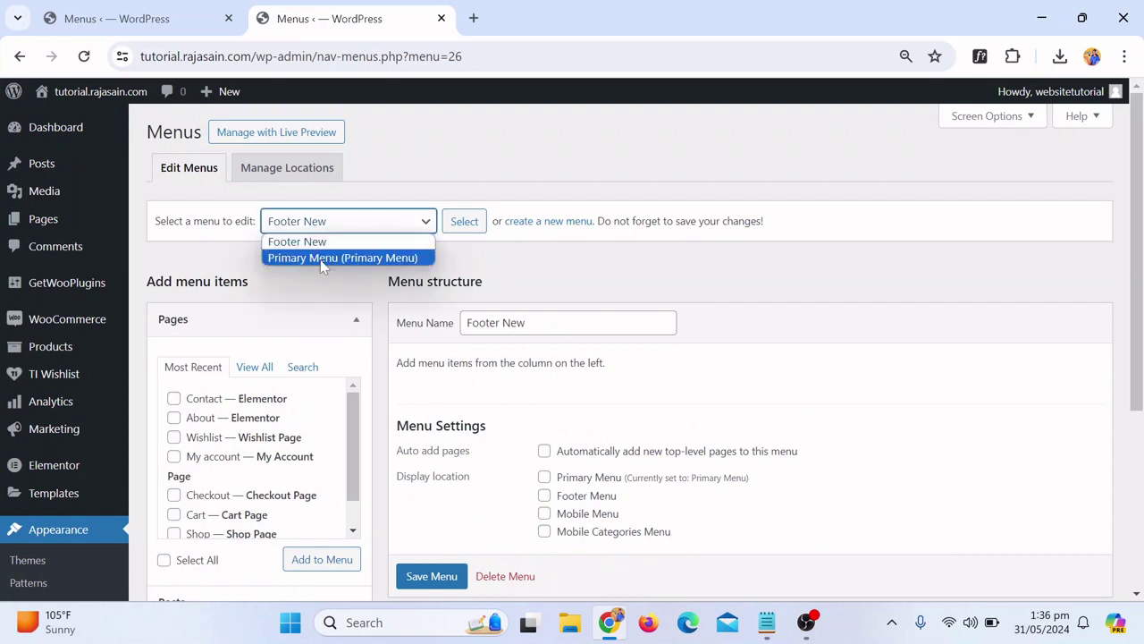
{"action": "left_click", "coordinate": [284, 319]}
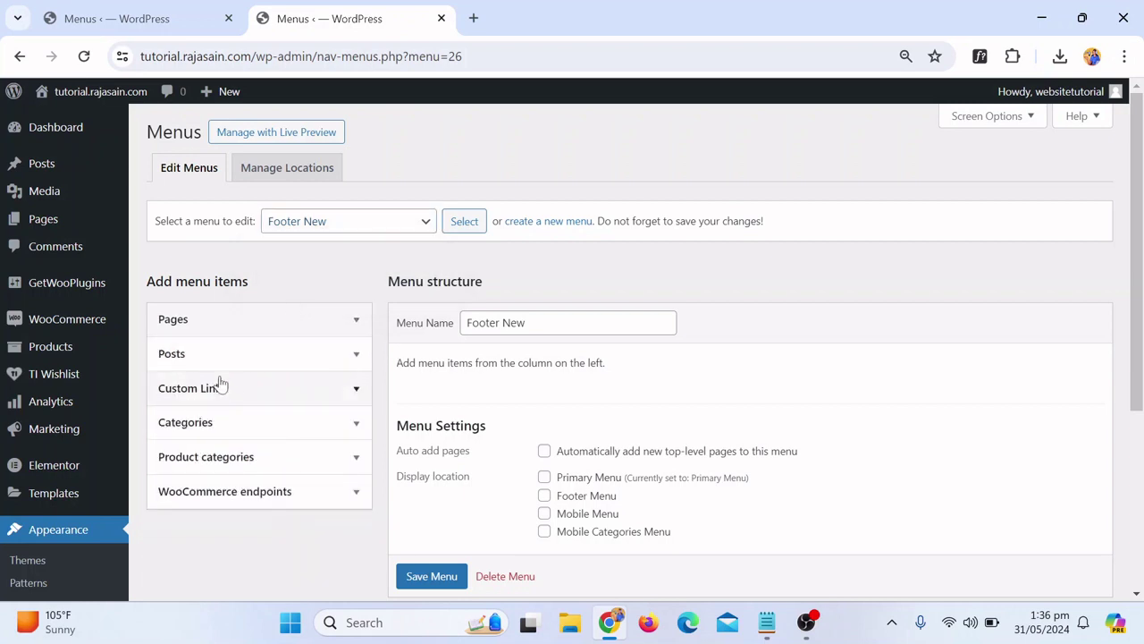
{"action": "left_click", "coordinate": [281, 320]}
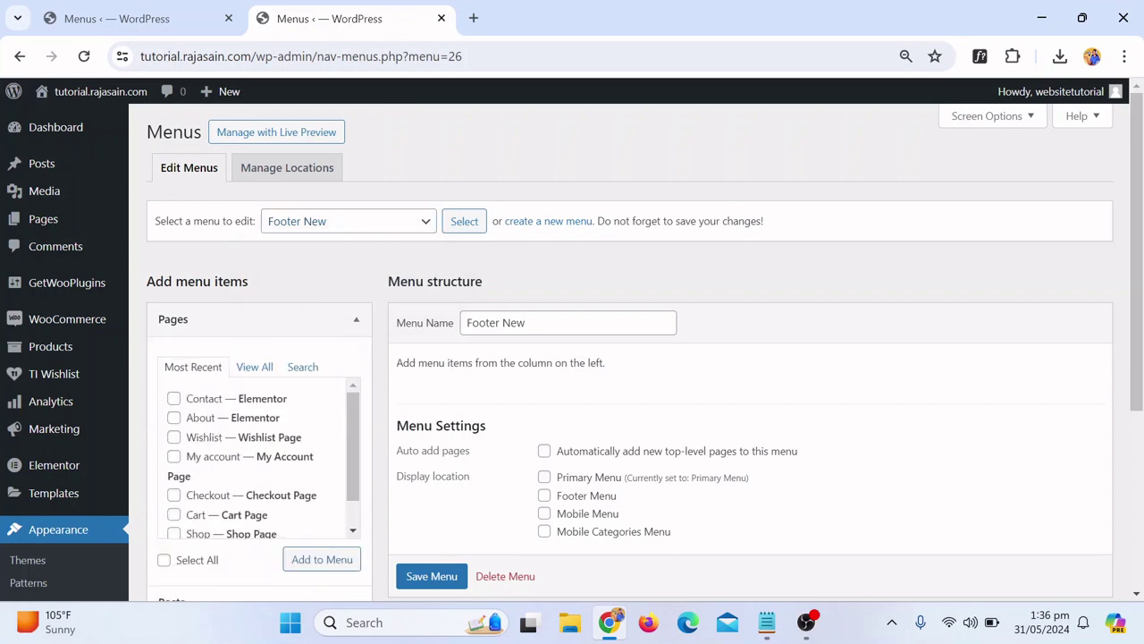
{"action": "left_click", "coordinate": [258, 368]}
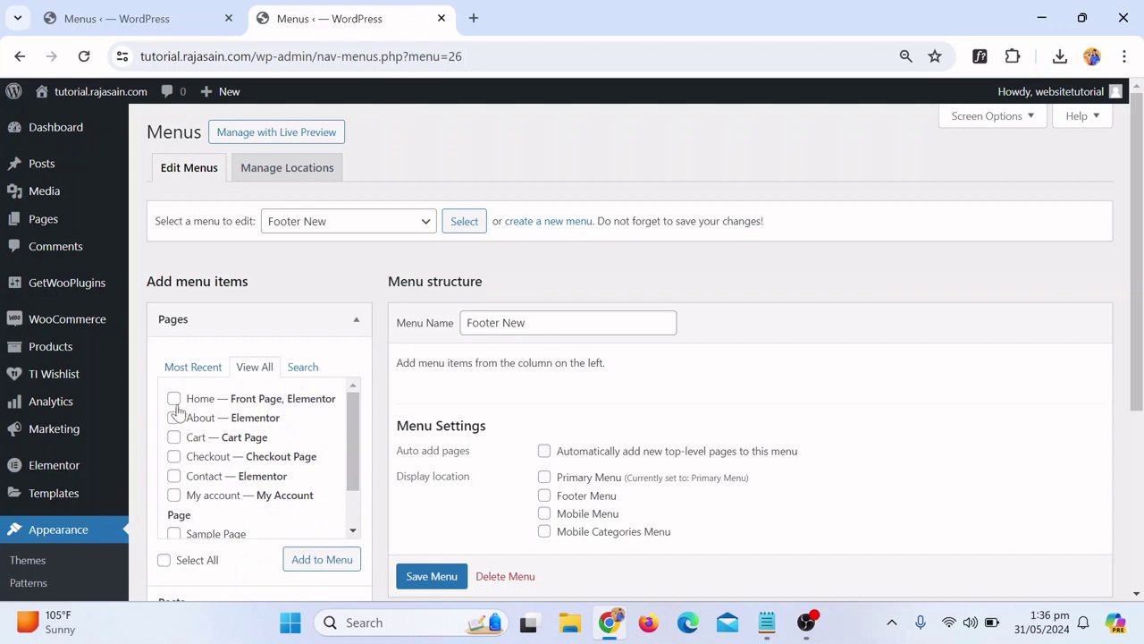
{"action": "scroll", "coordinate": [220, 447], "scroll_direction": "down", "scroll_amount": 1}
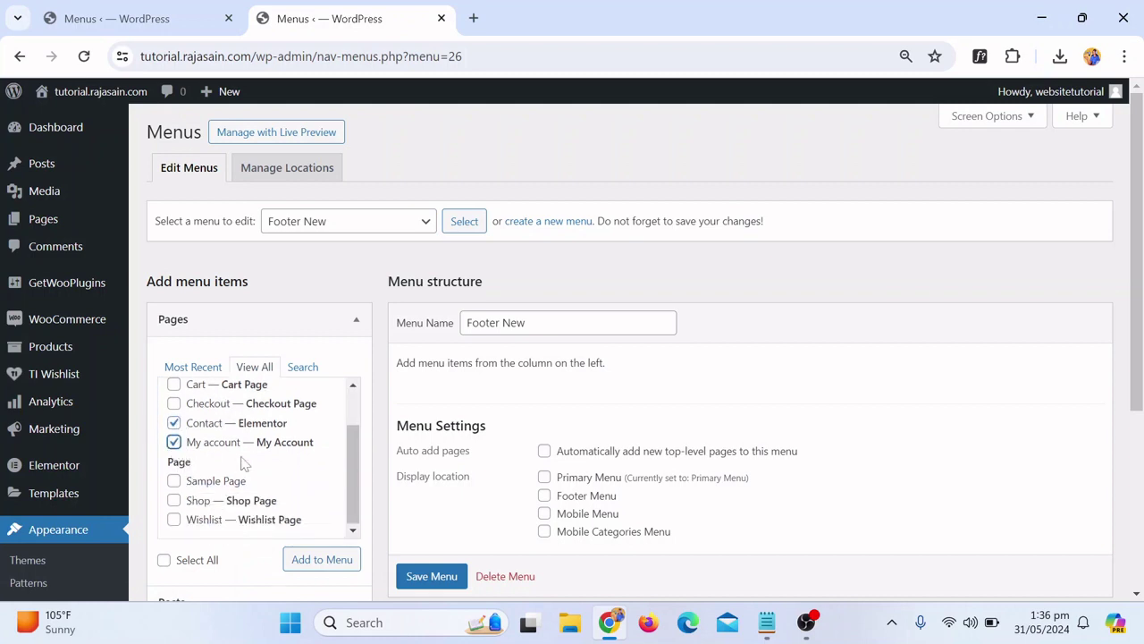
{"action": "scroll", "coordinate": [279, 447], "scroll_direction": "down", "scroll_amount": 1}
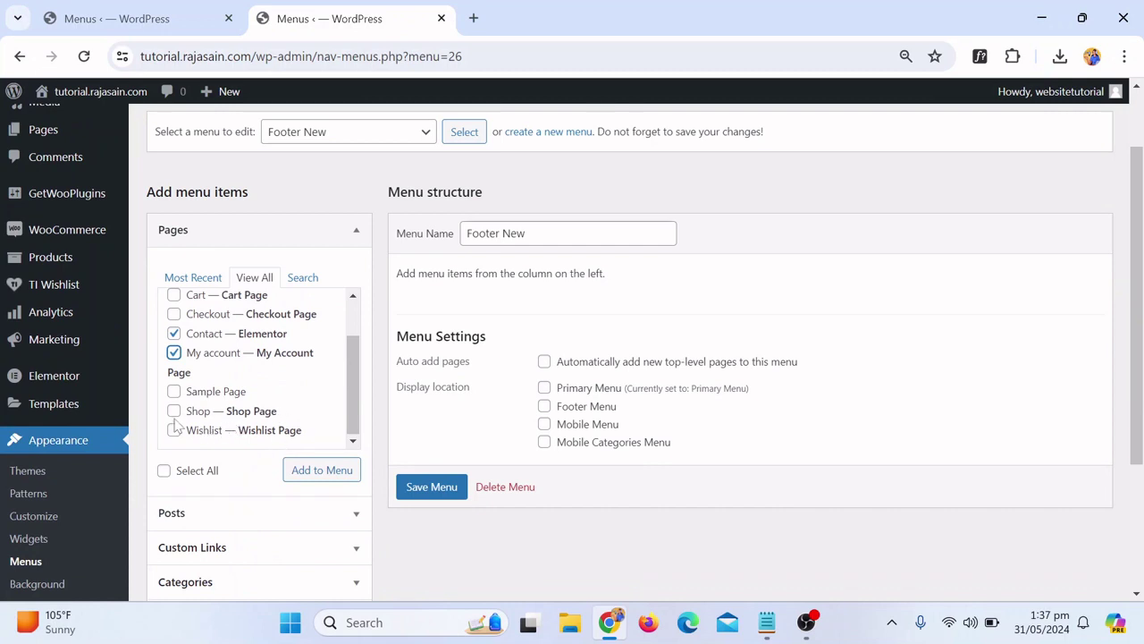
{"action": "scroll", "coordinate": [251, 375], "scroll_direction": "up", "scroll_amount": 1}
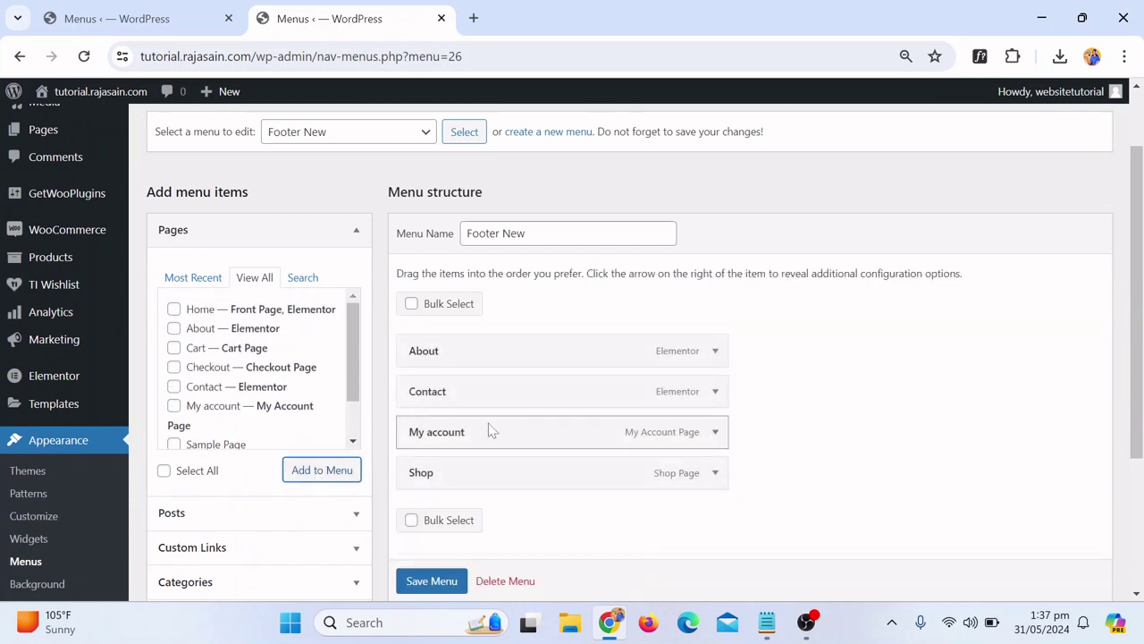
Reorder the Footer New menu items to Shop, About, My account, Contact and save the menu
{"action": "left_click_drag", "start_coordinate": [524, 460], "coordinate": [524, 336]}
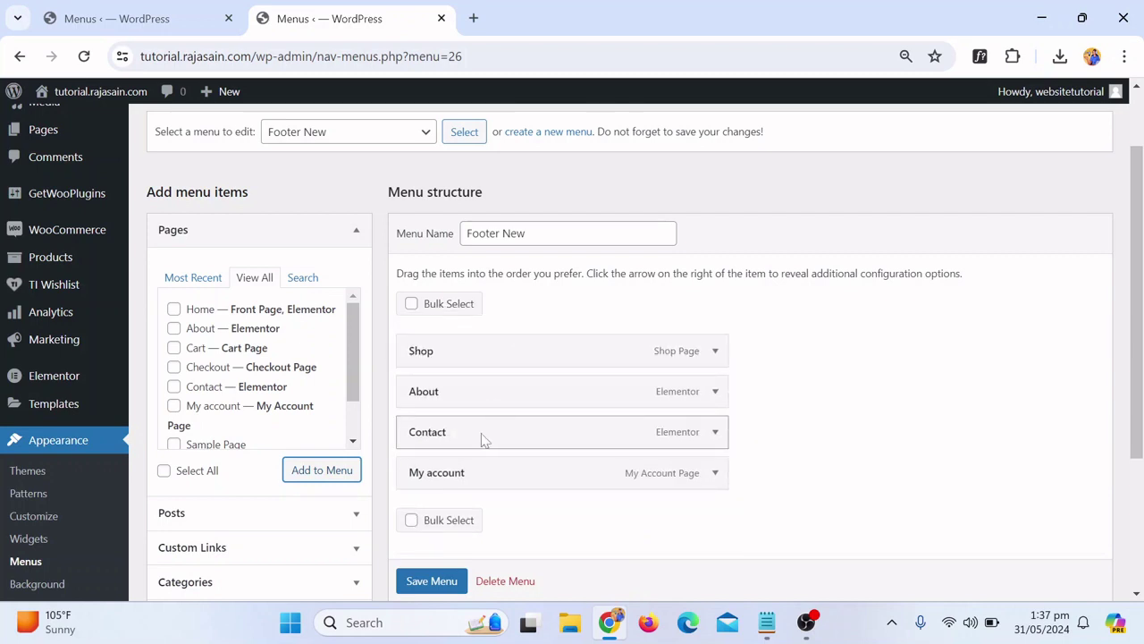
{"action": "left_click_drag", "start_coordinate": [483, 438], "coordinate": [485, 477]}
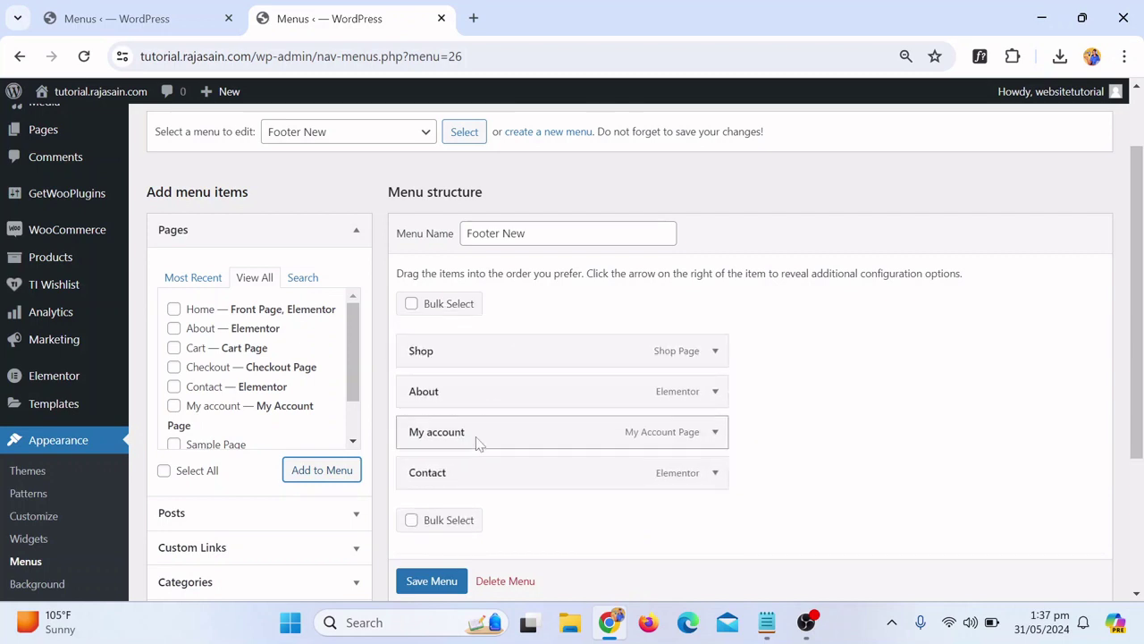
{"action": "scroll", "coordinate": [416, 590], "scroll_direction": "down", "scroll_amount": 1}
{"action": "left_click", "coordinate": [419, 586]}
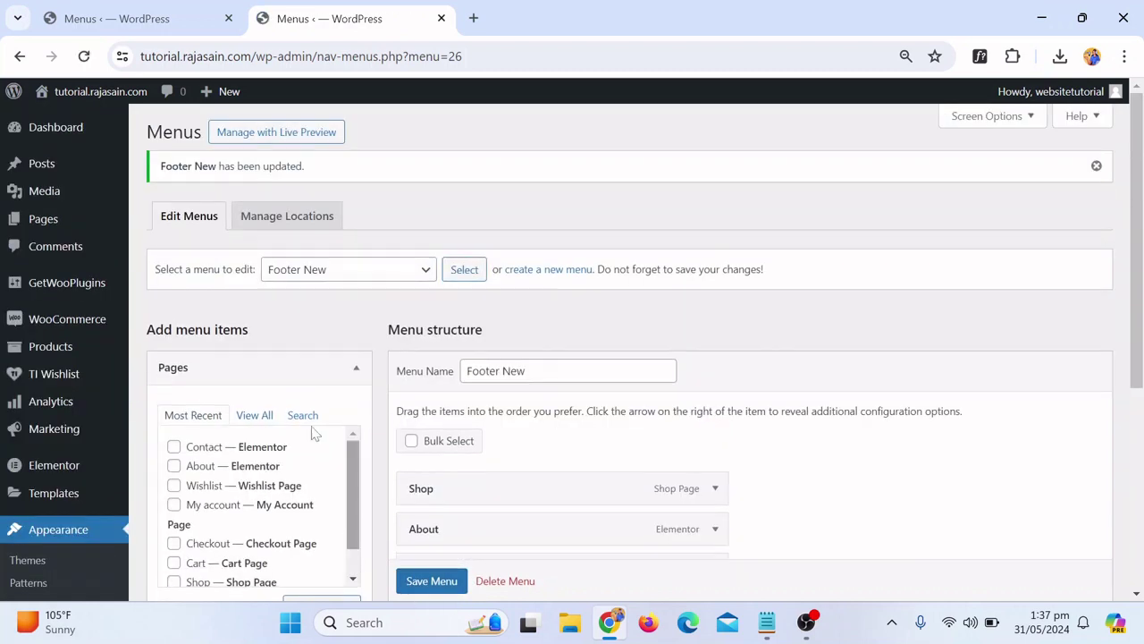
Visit the site's home page, check its footer and open the "Footer for site" template for editing in Elementor
{"action": "mouse_move", "coordinate": [60, 106]}
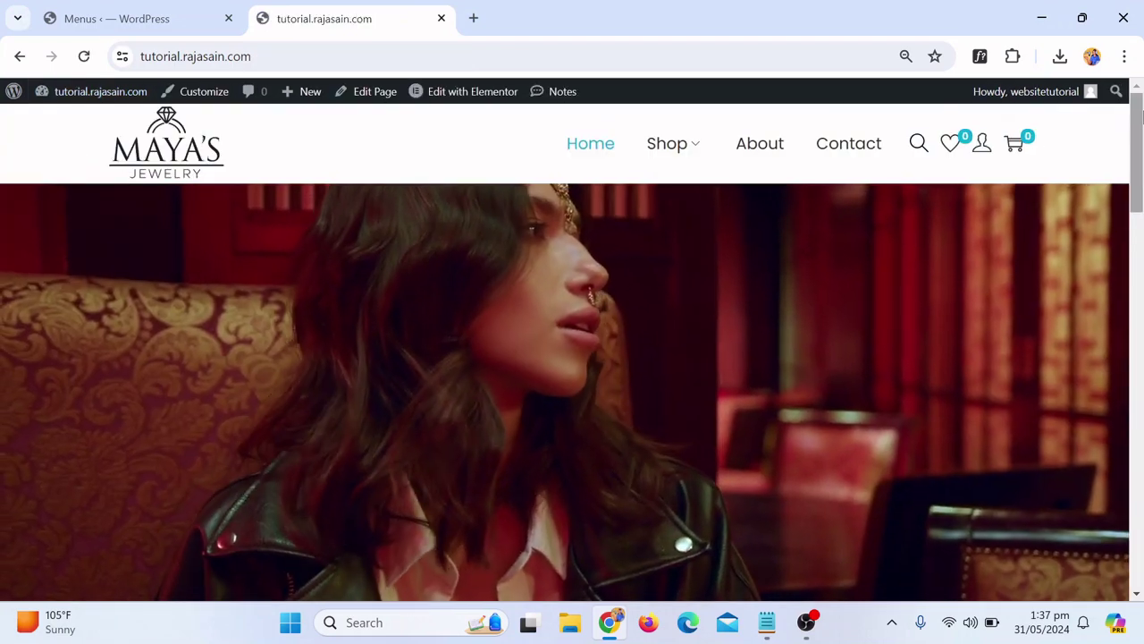
{"action": "scroll", "coordinate": [1142, 274], "scroll_direction": "down", "scroll_amount": 5}
{"action": "left_click_drag", "start_coordinate": [1141, 274], "coordinate": [1129, 488]}
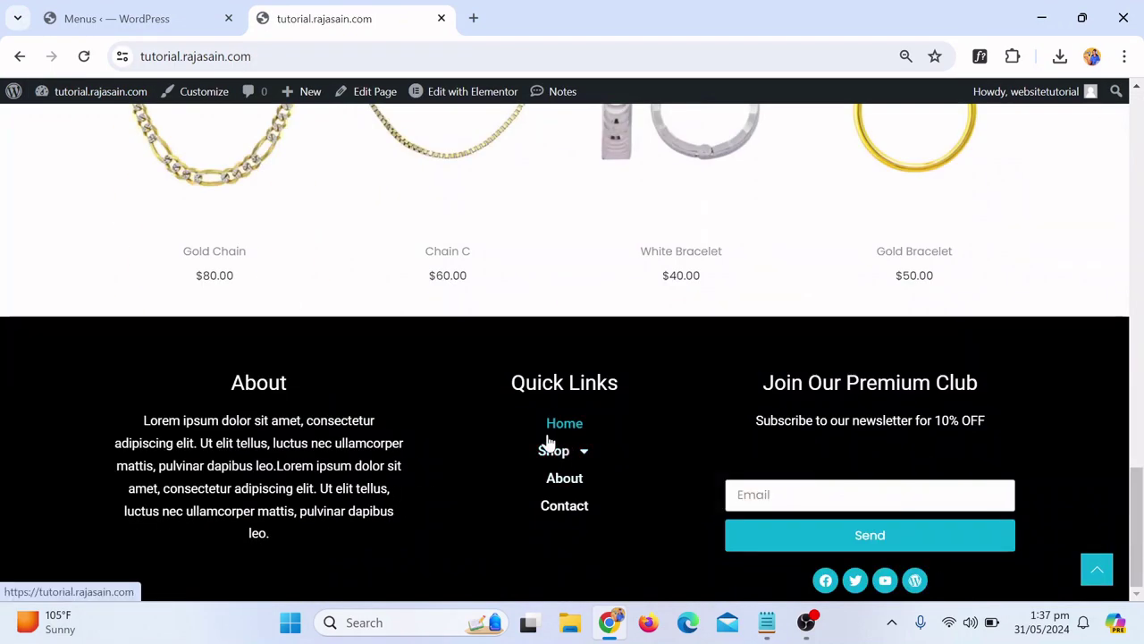
{"action": "mouse_move", "coordinate": [457, 105]}
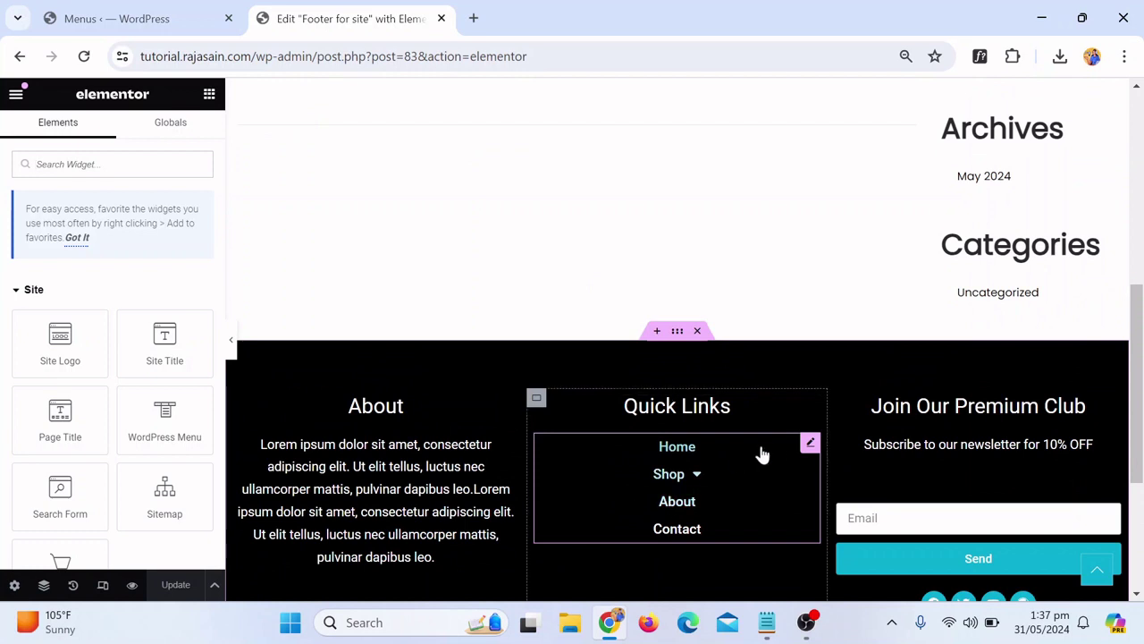
Set the WordPress Menu widget under Quick Links to use the Footer New menu and update the footer template
{"action": "left_click", "coordinate": [812, 445]}
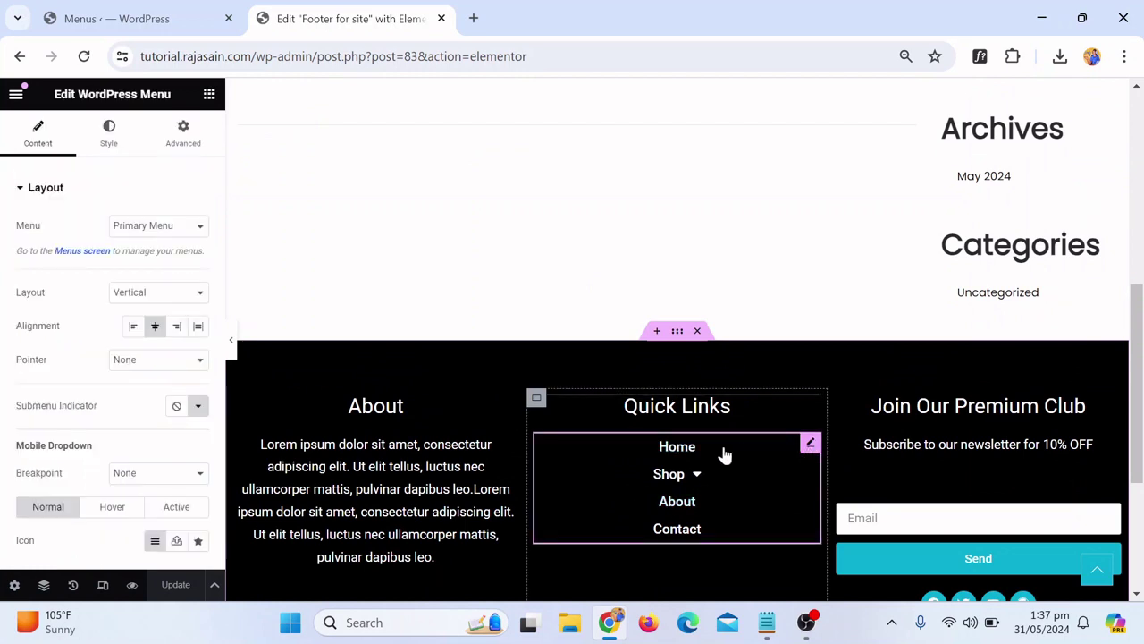
{"action": "left_click", "coordinate": [134, 232]}
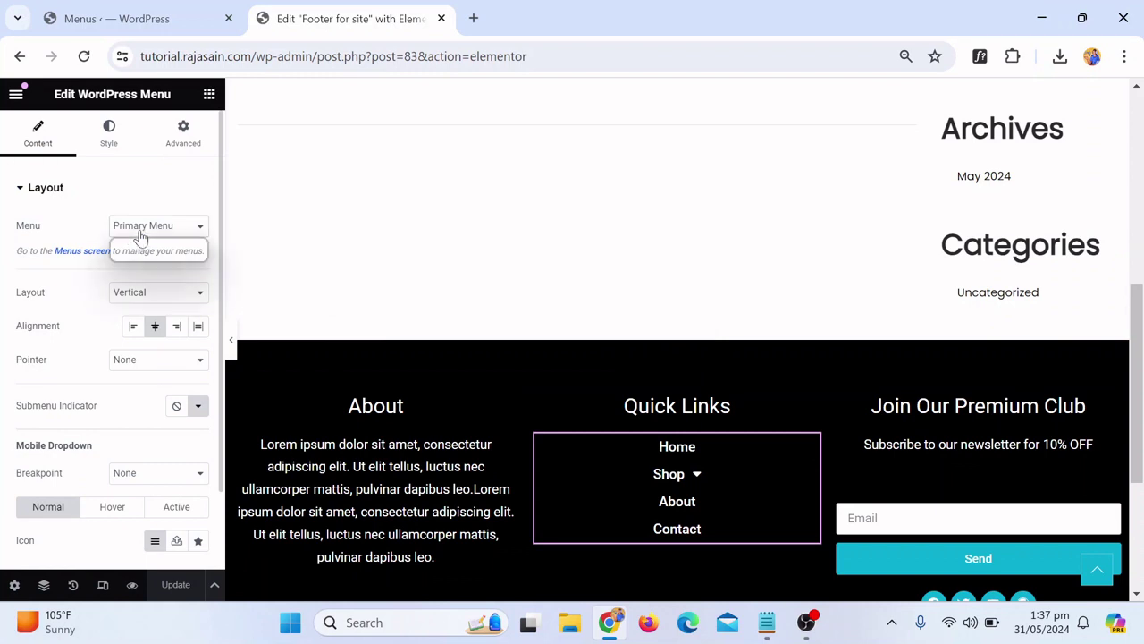
{"action": "left_click", "coordinate": [140, 242]}
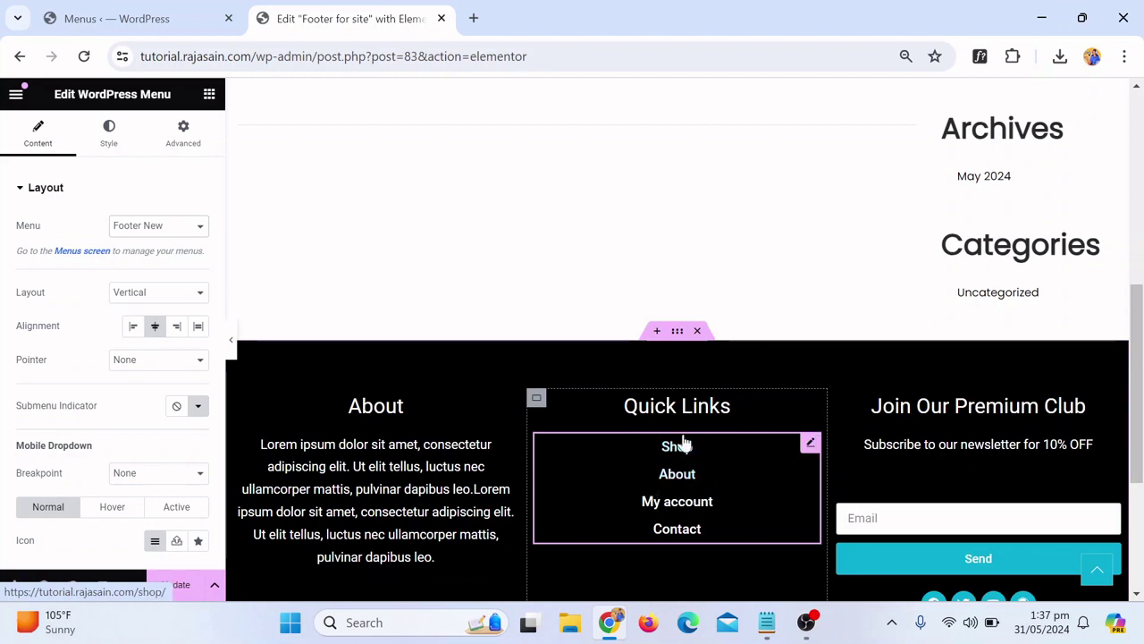
{"action": "left_click", "coordinate": [177, 586]}
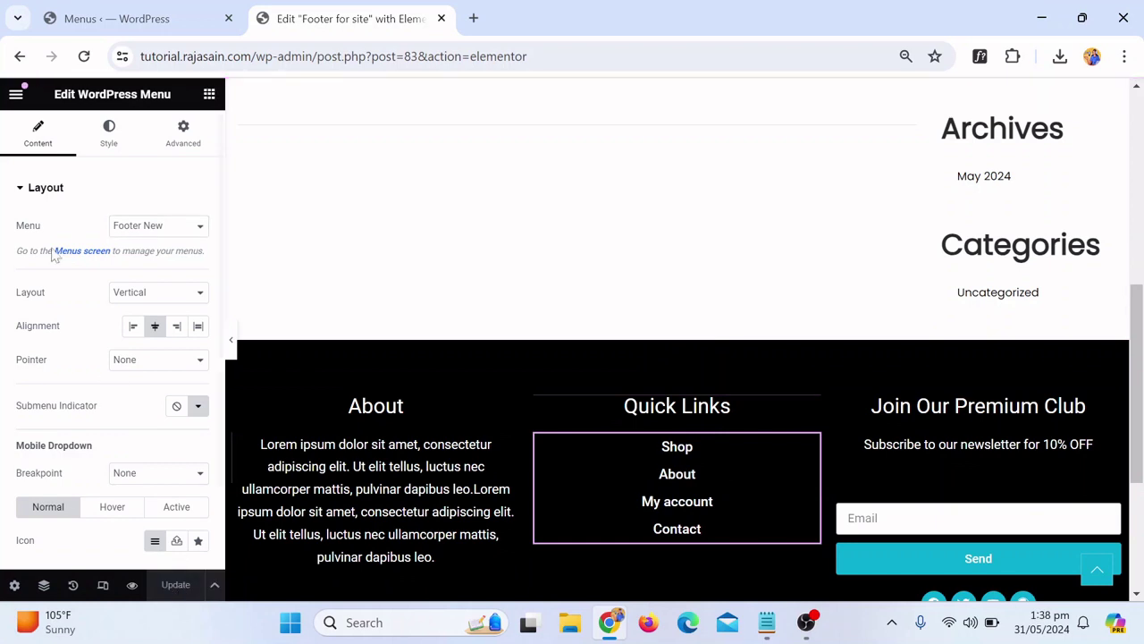
Exit the footer editor, visit the site's home page and check the Quick Links menu in its footer
{"action": "left_click", "coordinate": [16, 94]}
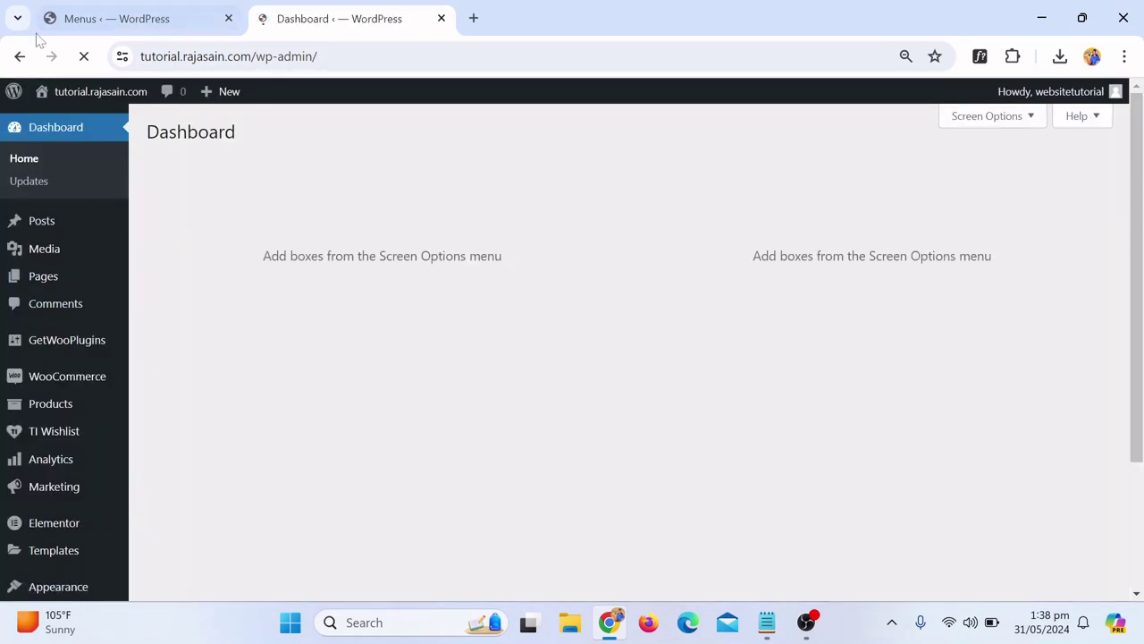
{"action": "mouse_move", "coordinate": [69, 91]}
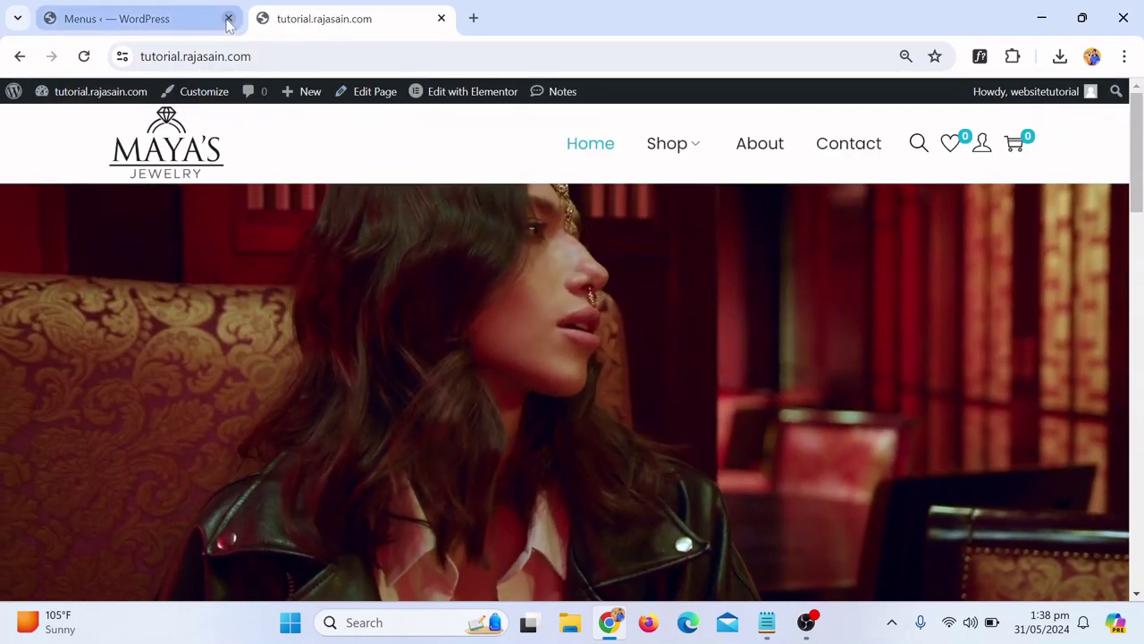
{"action": "left_click", "coordinate": [228, 18]}
{"action": "scroll", "coordinate": [868, 161], "scroll_direction": "down", "scroll_amount": 2}
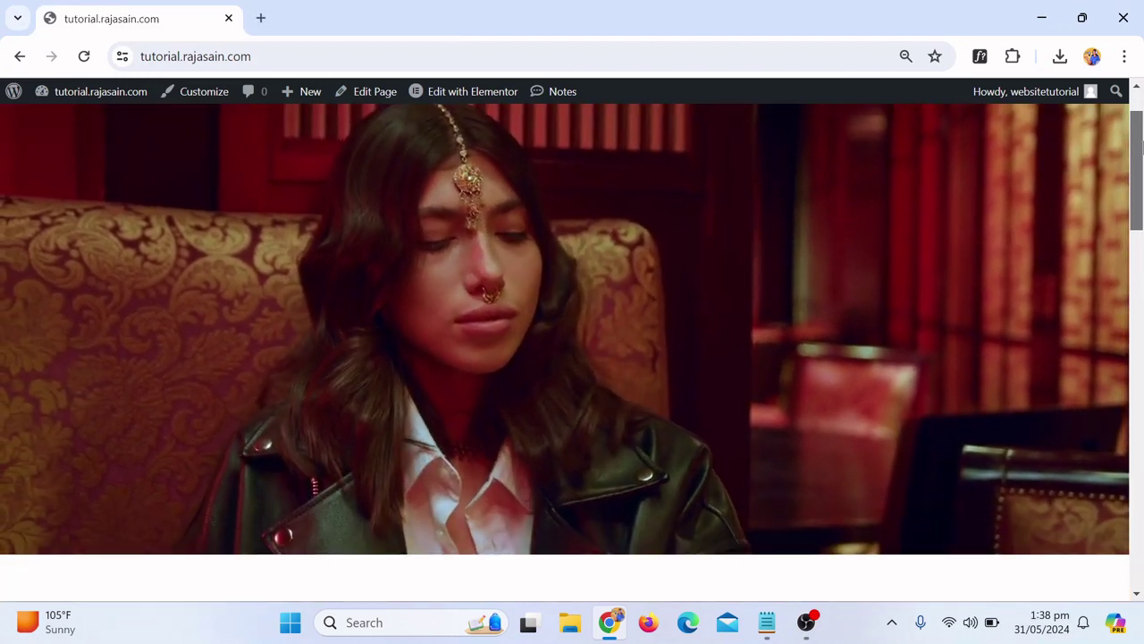
{"action": "left_click_drag", "start_coordinate": [1140, 152], "coordinate": [1140, 518]}
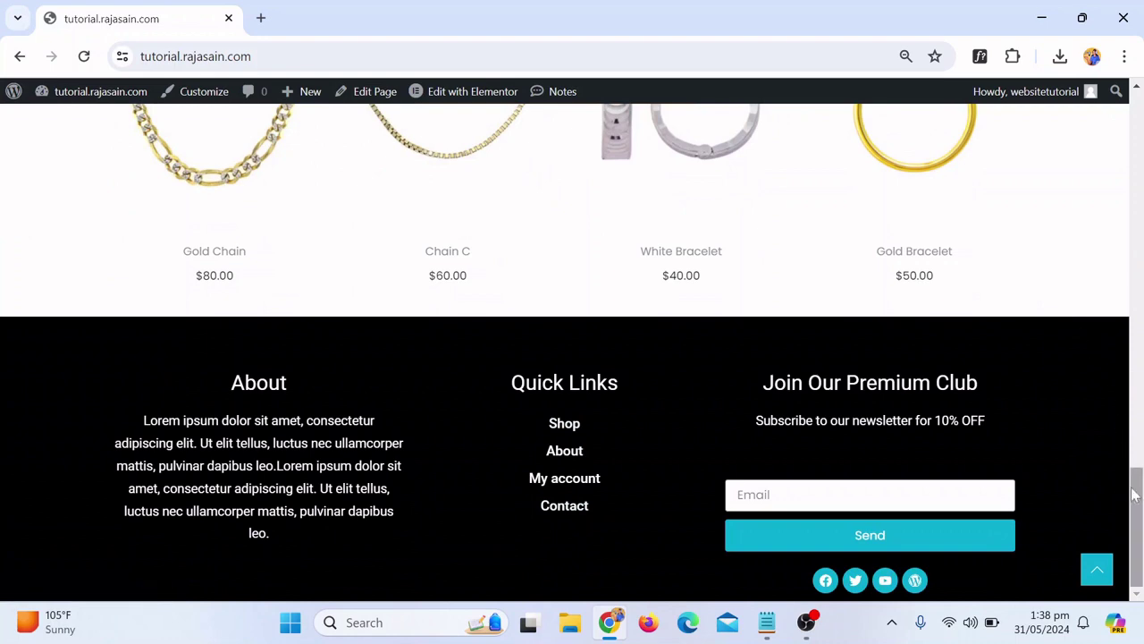
{"action": "left_click_drag", "start_coordinate": [1136, 497], "coordinate": [1108, 78]}
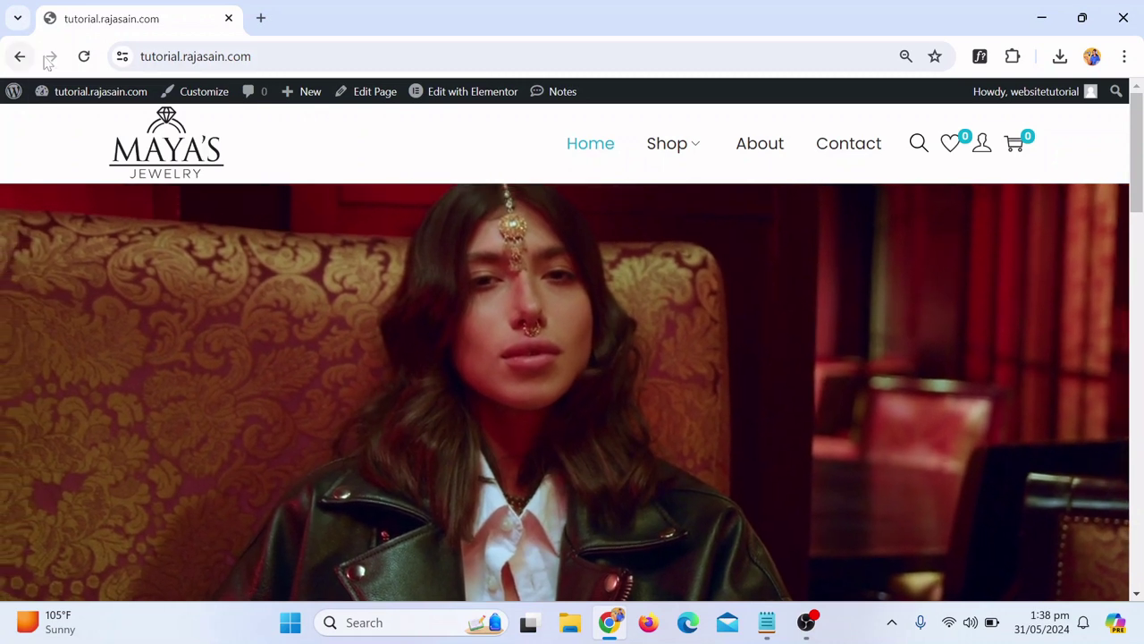
Open the WooCommerce general settings and review the store address fields and the selling and shipping location options
{"action": "mouse_move", "coordinate": [66, 94]}
{"action": "left_click", "coordinate": [76, 122]}
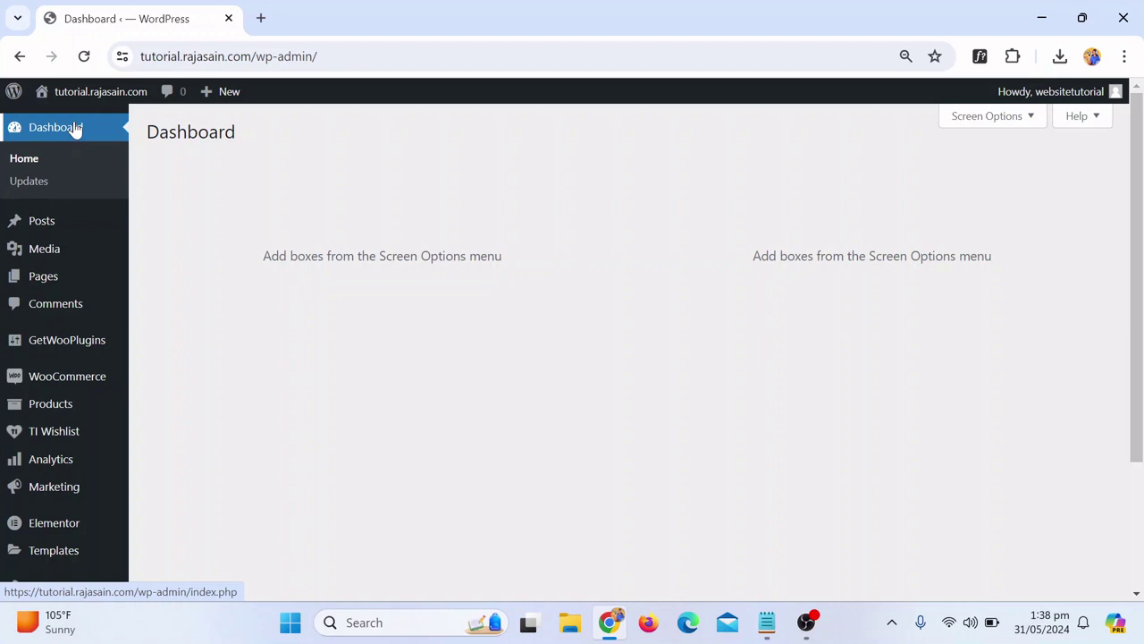
{"action": "mouse_move", "coordinate": [48, 386]}
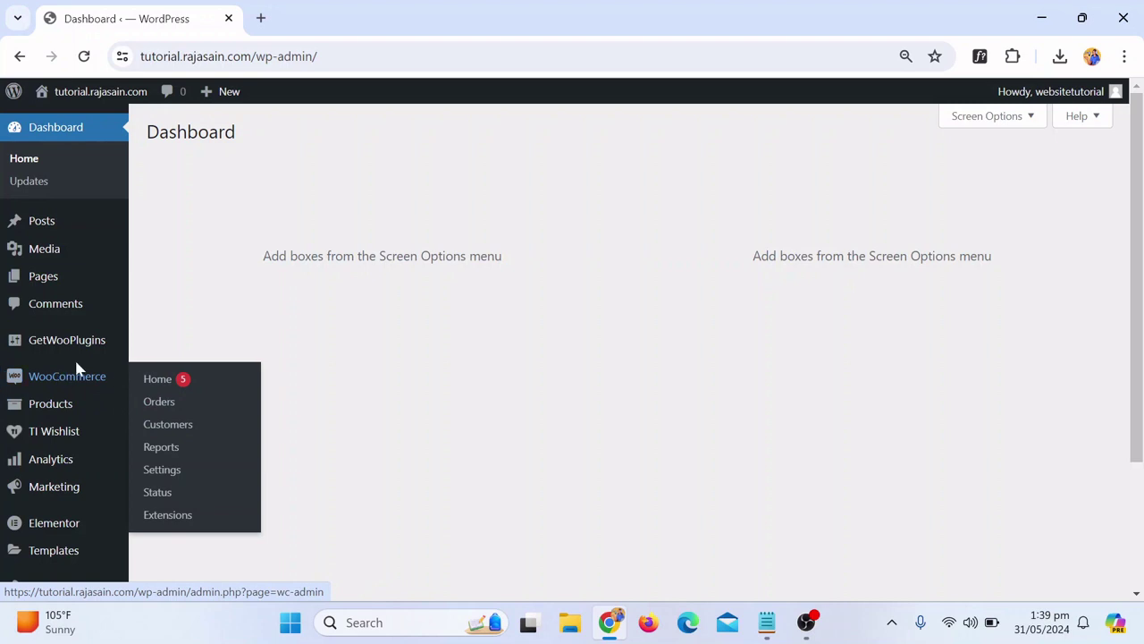
{"action": "mouse_move", "coordinate": [114, 381]}
{"action": "left_click", "coordinate": [182, 481]}
{"action": "mouse_move", "coordinate": [128, 450]}
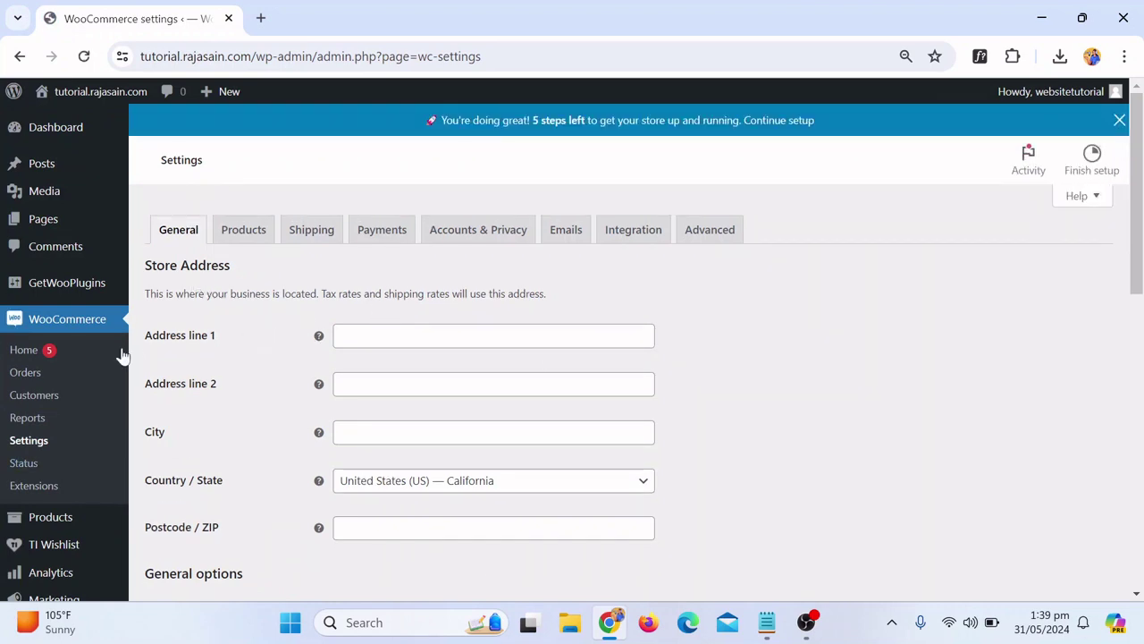
{"action": "scroll", "coordinate": [289, 435], "scroll_direction": "down", "scroll_amount": 1}
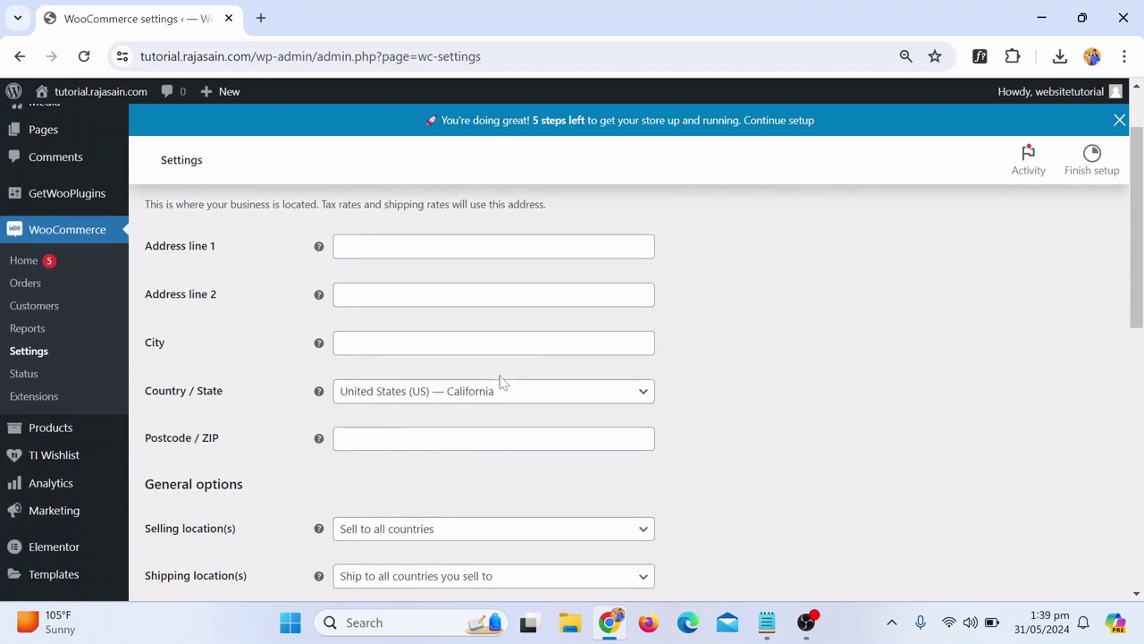
{"action": "scroll", "coordinate": [403, 420], "scroll_direction": "down", "scroll_amount": 1}
{"action": "scroll", "coordinate": [572, 268], "scroll_direction": "down", "scroll_amount": 1}
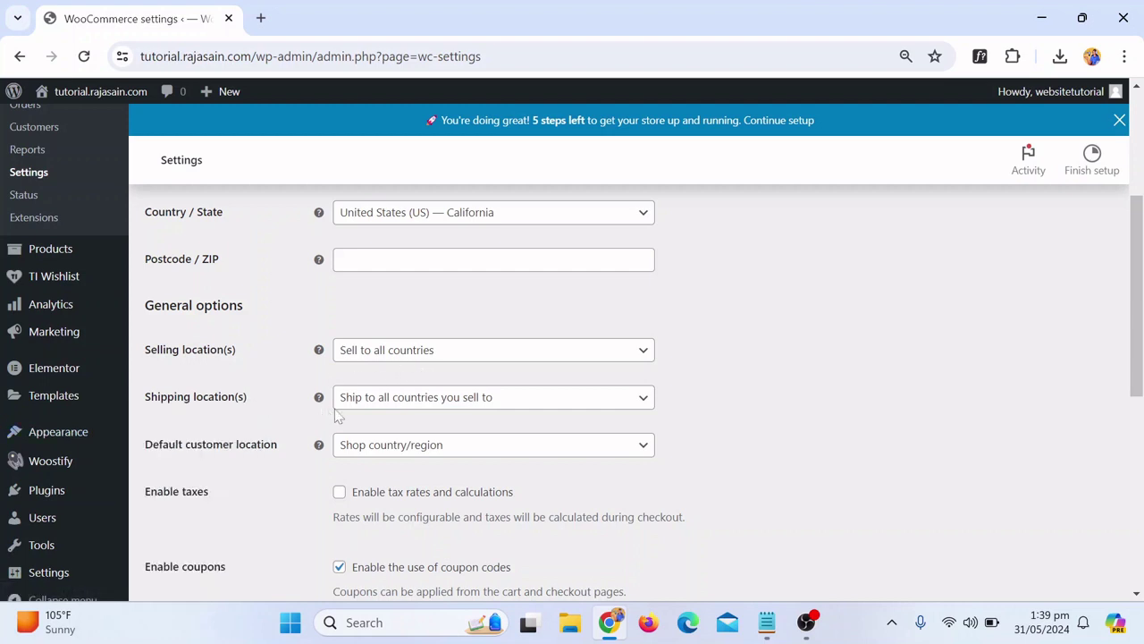
{"action": "left_click", "coordinate": [394, 398]}
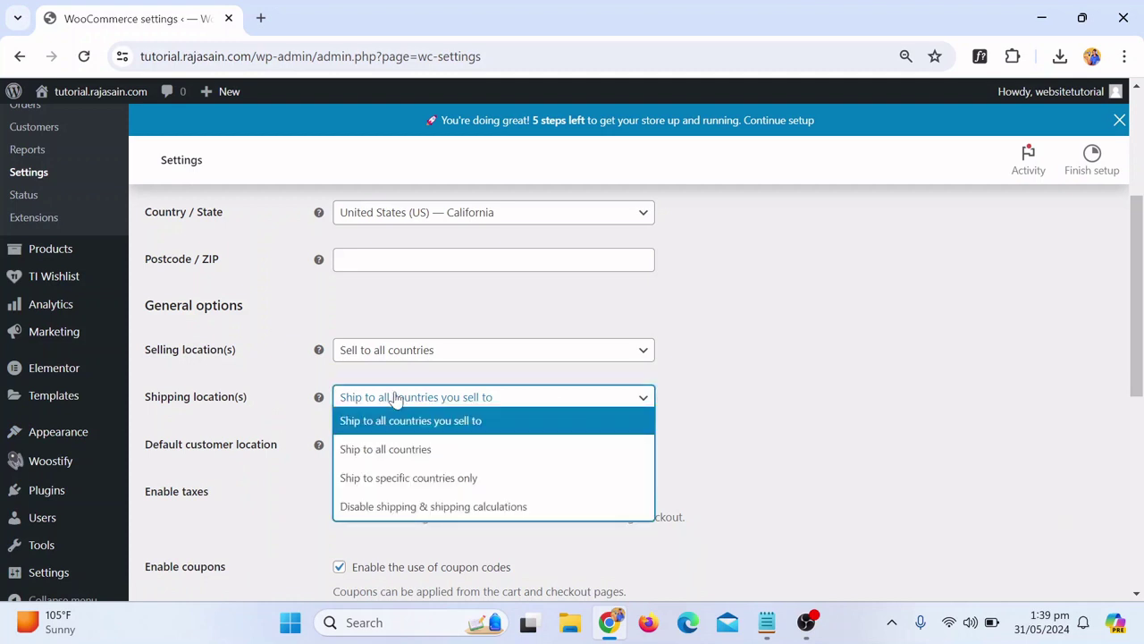
{"action": "left_click", "coordinate": [872, 377]}
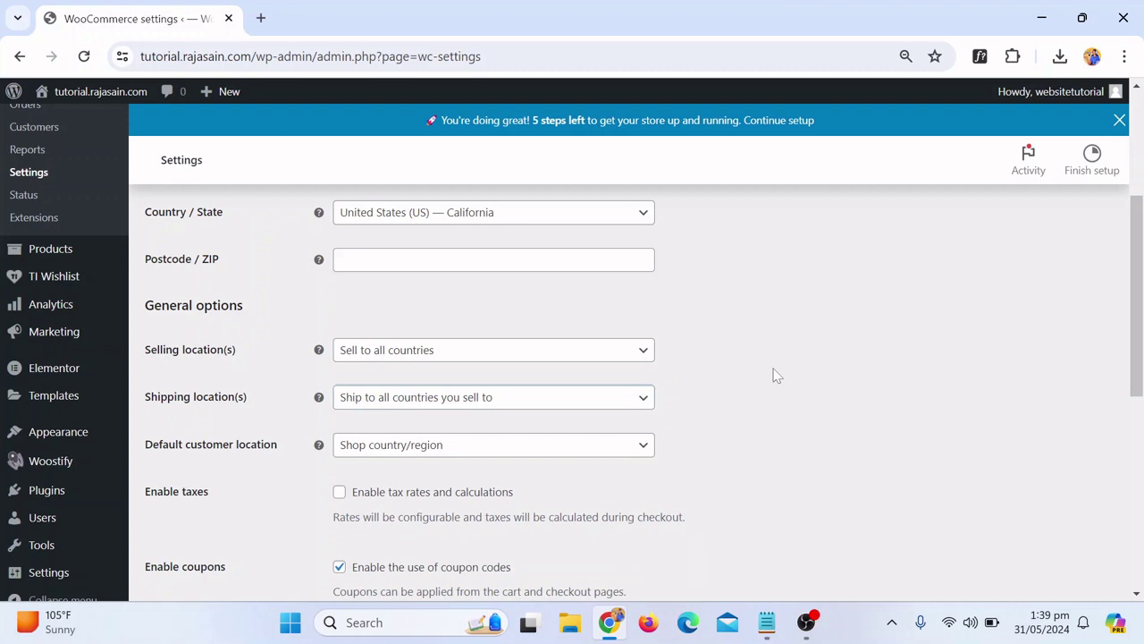
Review the currency choices, keep United States (US) dollar ($) — USD and save the general settings
{"action": "scroll", "coordinate": [776, 376], "scroll_direction": "down", "scroll_amount": 5}
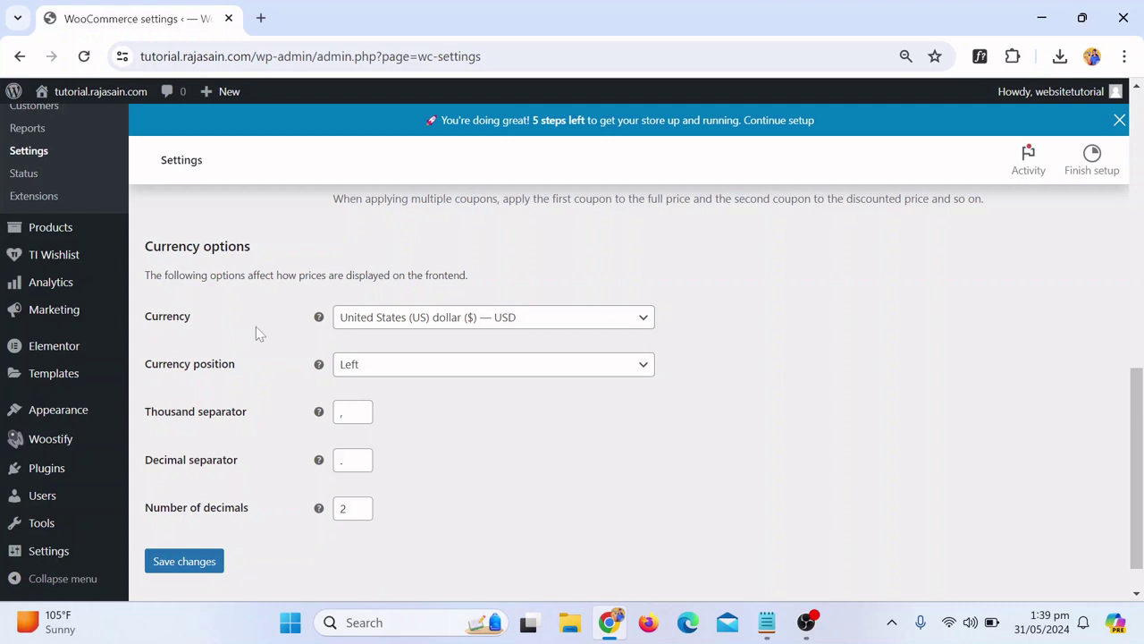
{"action": "left_click", "coordinate": [465, 319]}
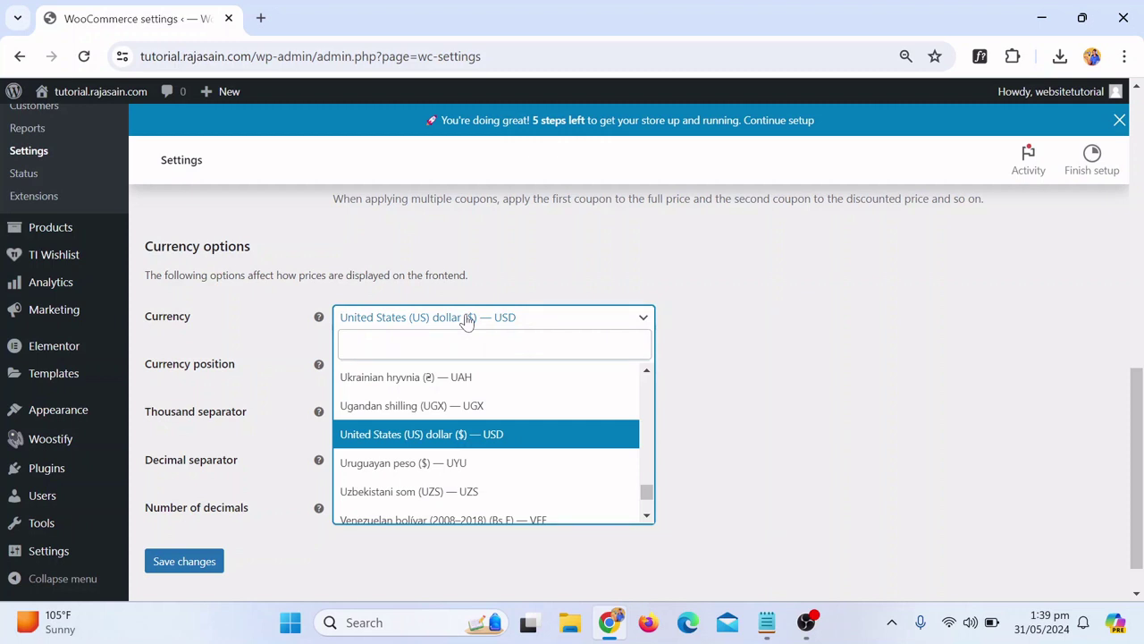
{"action": "left_click", "coordinate": [858, 399]}
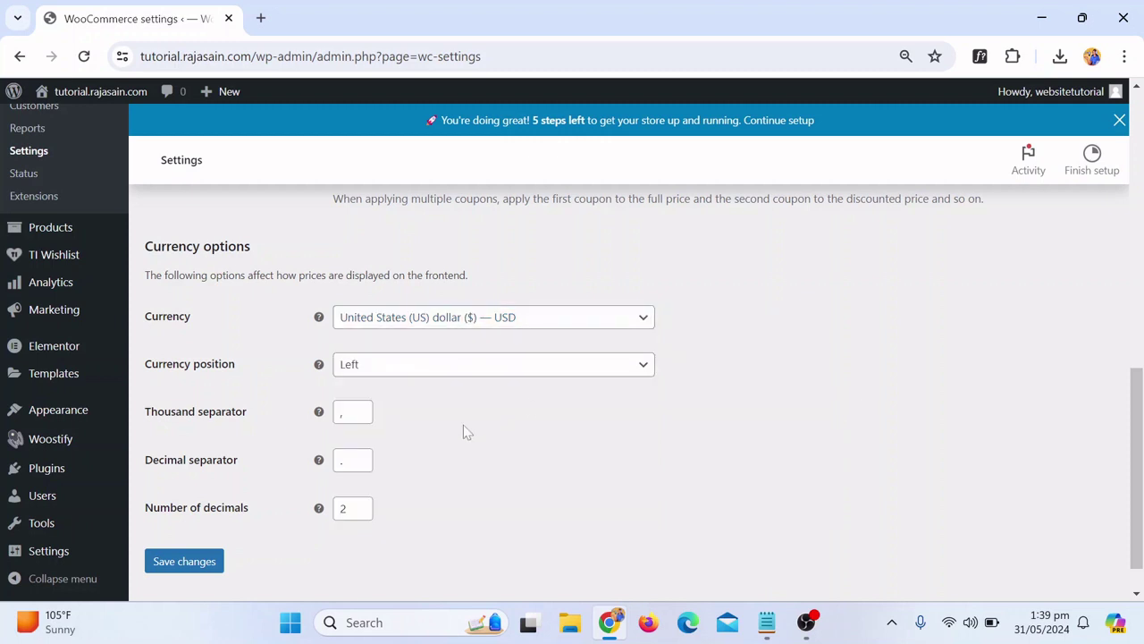
{"action": "left_click", "coordinate": [189, 559]}
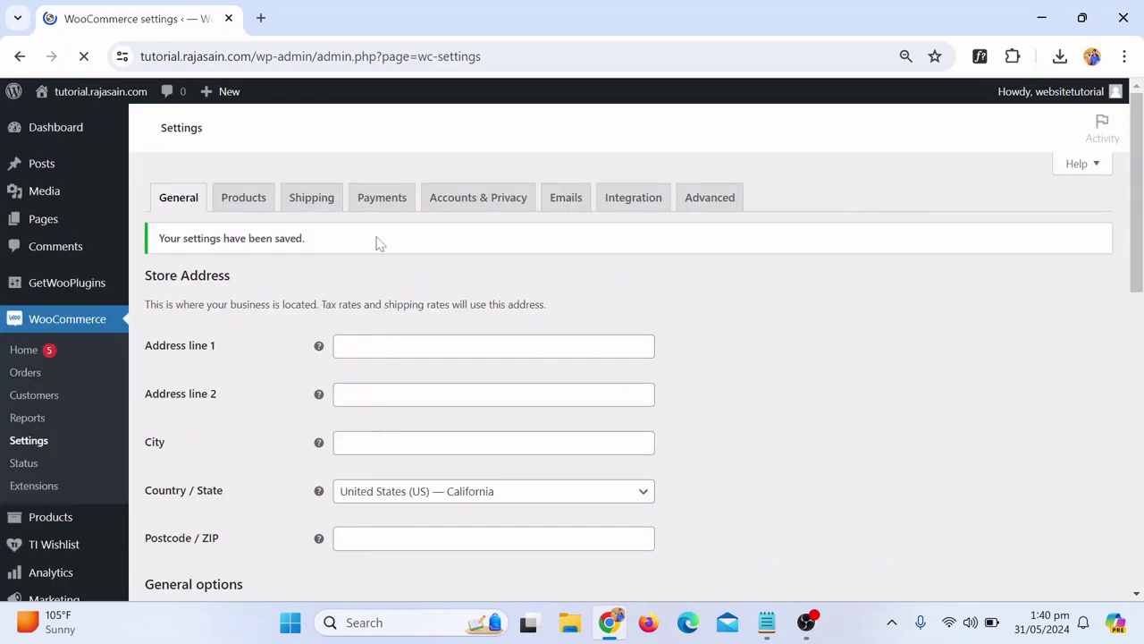
Examine the WooCommerce shipping zones settings and the option for adding a shipping zone
{"action": "left_click", "coordinate": [315, 208]}
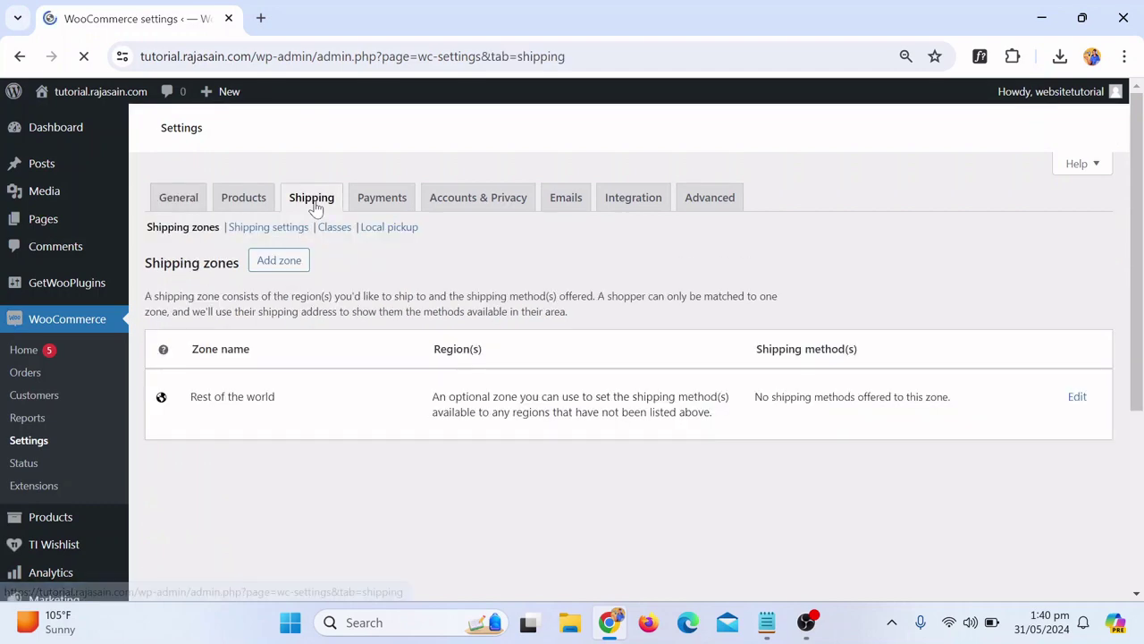
{"action": "scroll", "coordinate": [501, 386], "scroll_direction": "down", "scroll_amount": 2}
{"action": "scroll", "coordinate": [319, 452], "scroll_direction": "down", "scroll_amount": 1}
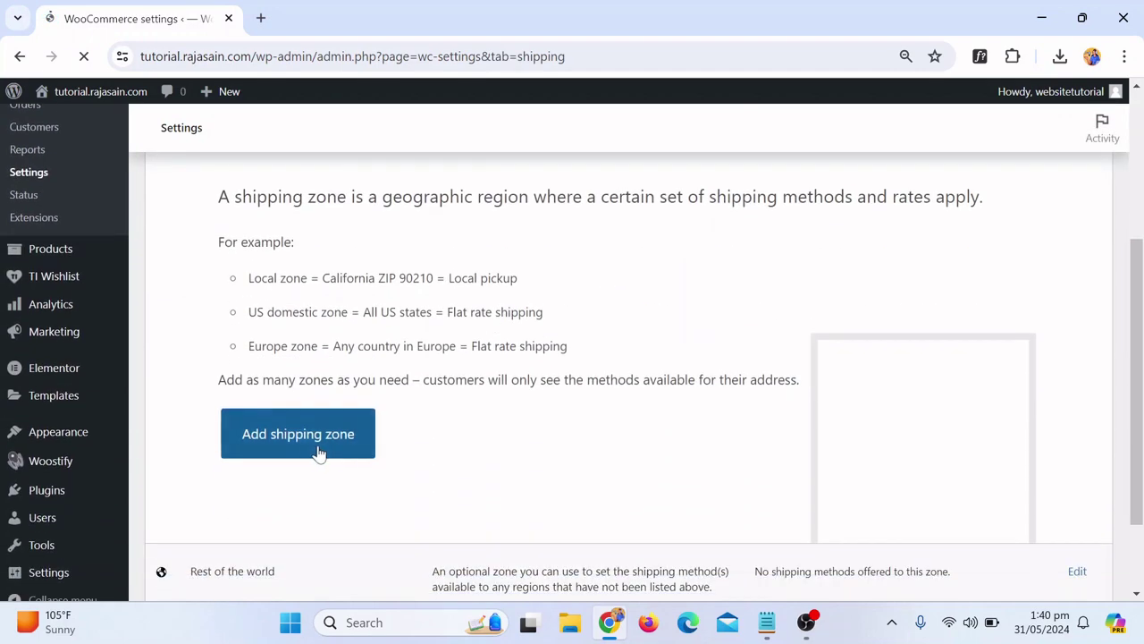
{"action": "scroll", "coordinate": [304, 451], "scroll_direction": "down", "scroll_amount": 1}
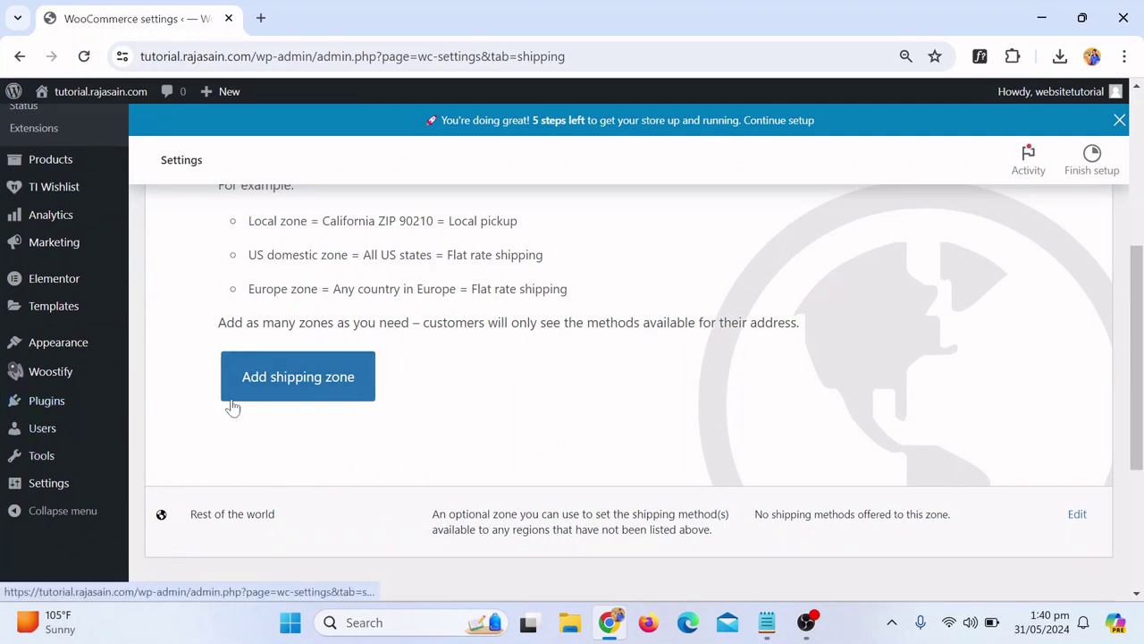
{"action": "scroll", "coordinate": [299, 406], "scroll_direction": "up", "scroll_amount": 2}
{"action": "scroll", "coordinate": [299, 407], "scroll_direction": "up", "scroll_amount": 2}
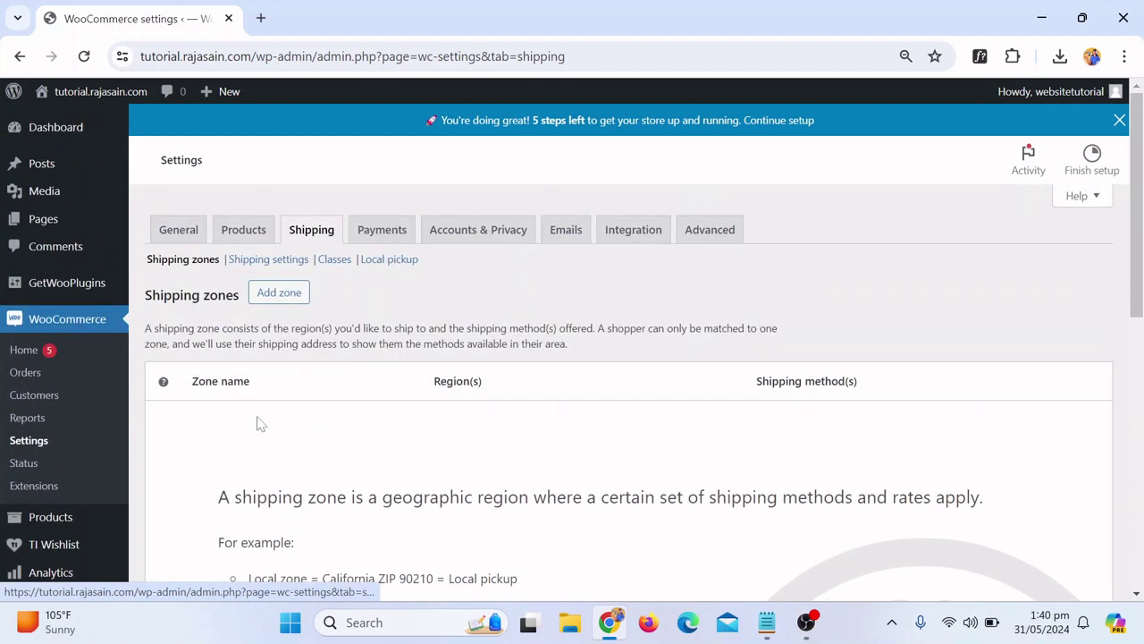
Examine the available payment methods and recommended payment providers in the WooCommerce payment settings
{"action": "left_click", "coordinate": [386, 232]}
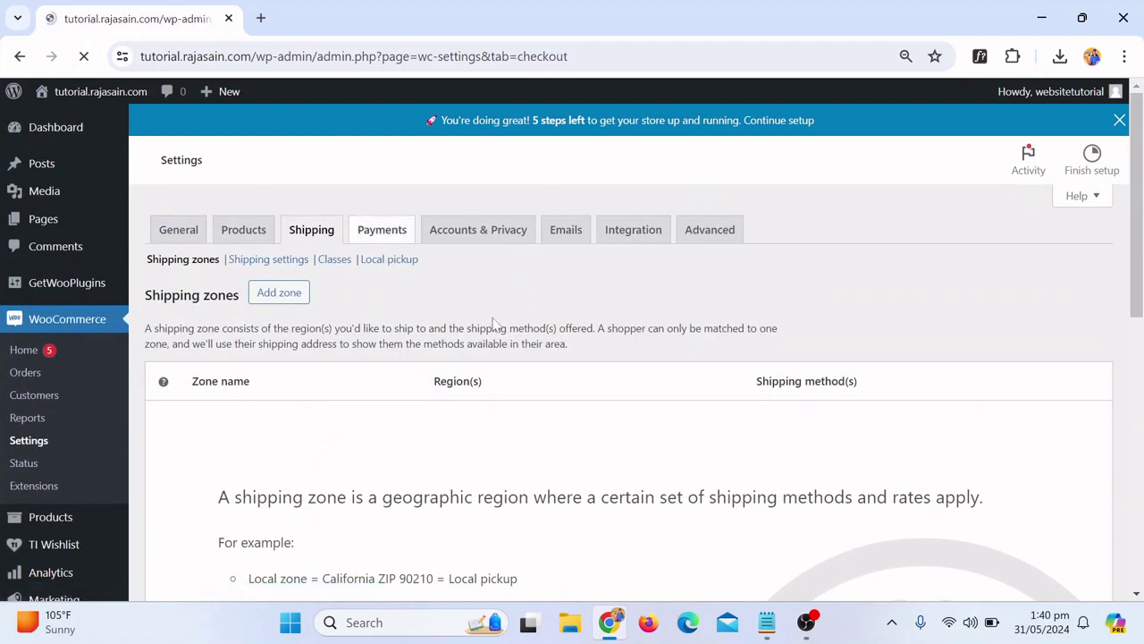
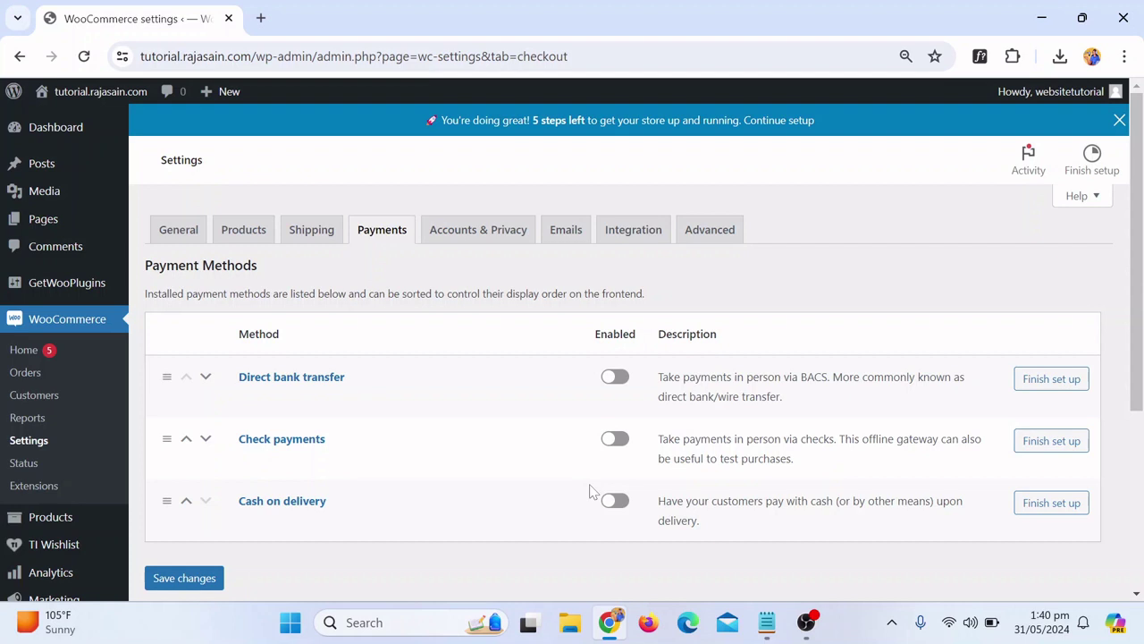
{"action": "scroll", "coordinate": [563, 473], "scroll_direction": "down", "scroll_amount": 3}
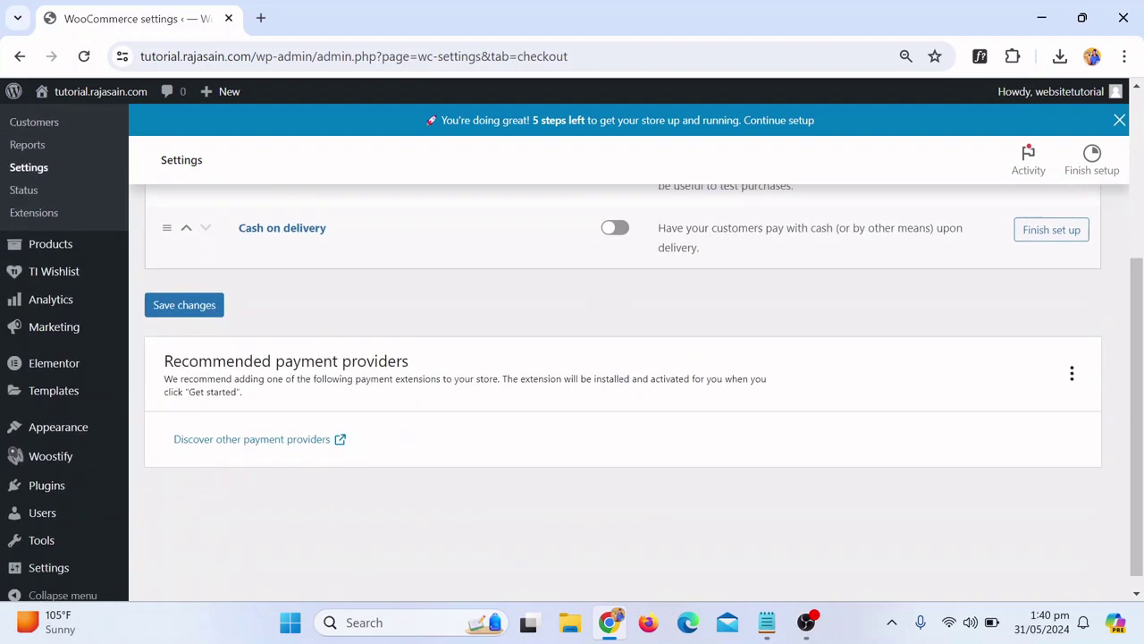
{"action": "scroll", "coordinate": [556, 476], "scroll_direction": "up", "scroll_amount": 1}
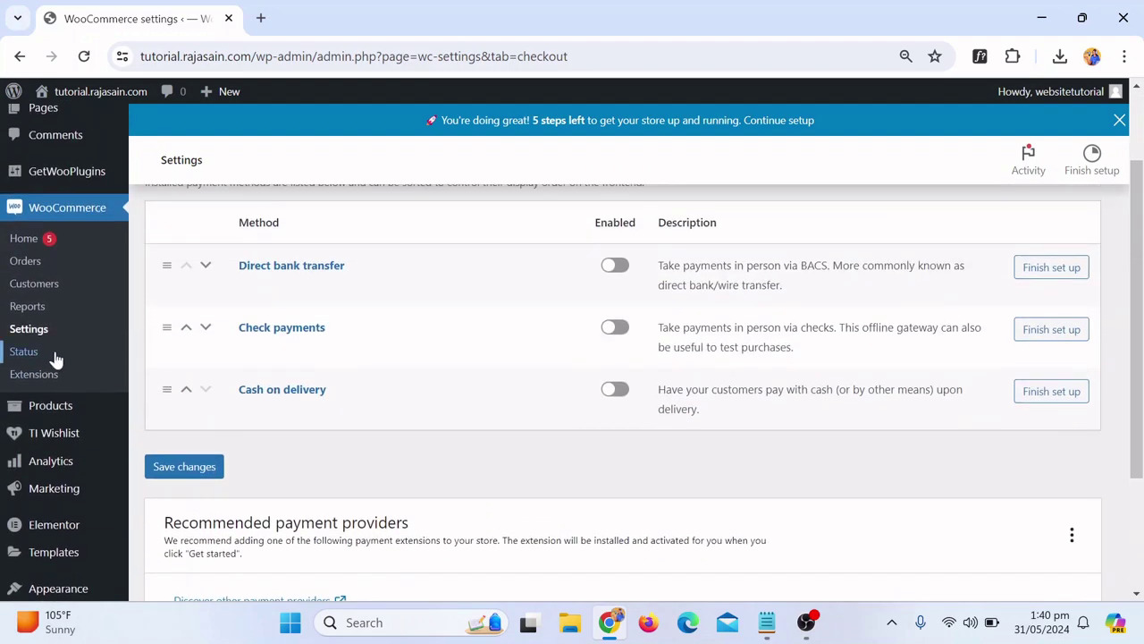
{"action": "scroll", "coordinate": [90, 259], "scroll_direction": "up", "scroll_amount": 1}
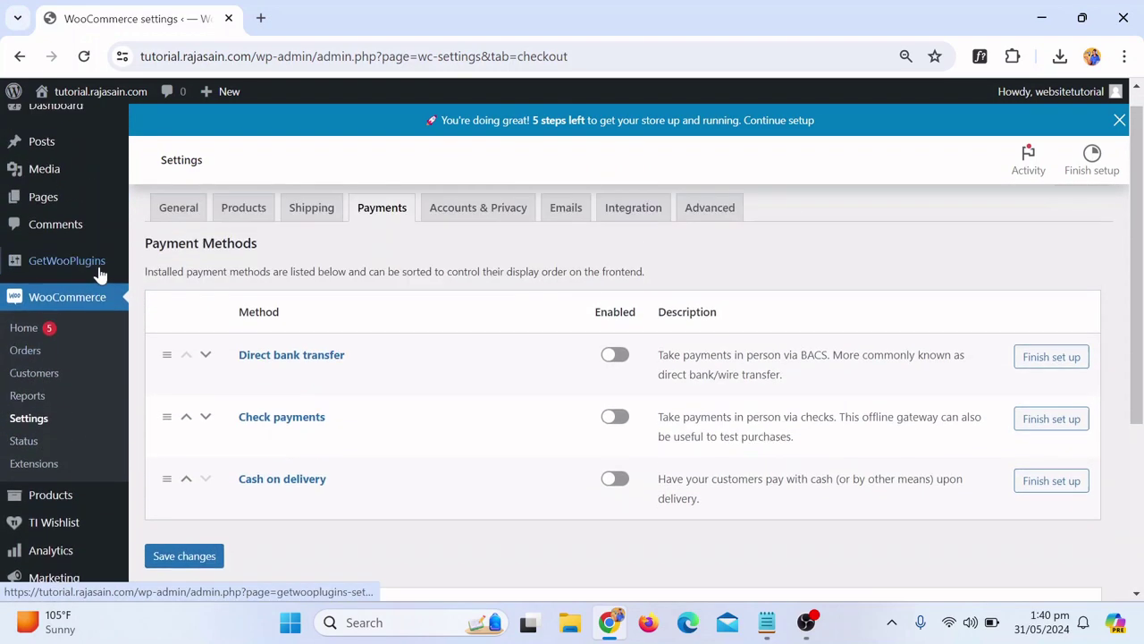
Go to the page for adding new plugins and search for "paypal"
{"action": "scroll", "coordinate": [105, 329], "scroll_direction": "down", "scroll_amount": 2}
{"action": "mouse_move", "coordinate": [111, 340]}
{"action": "scroll", "coordinate": [115, 331], "scroll_direction": "down", "scroll_amount": 1}
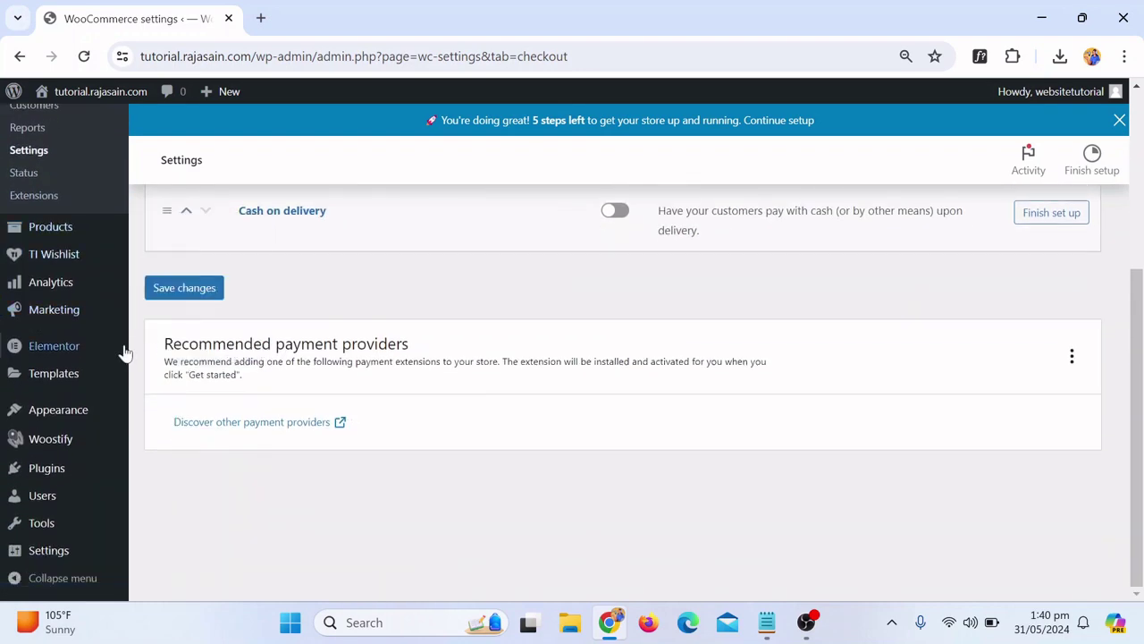
{"action": "mouse_move", "coordinate": [40, 489]}
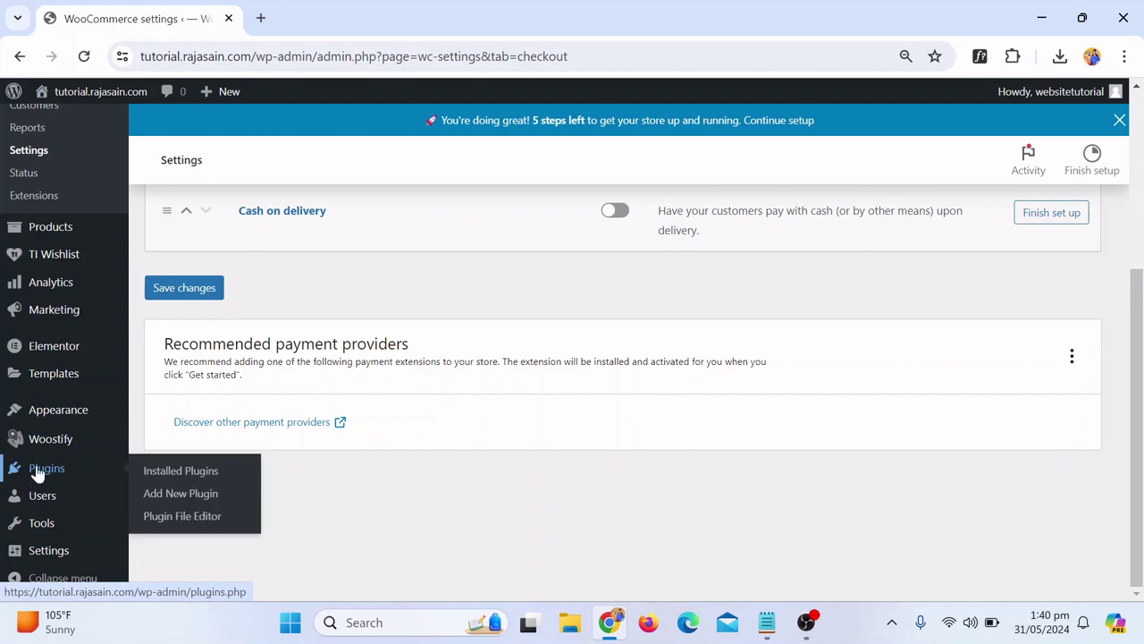
{"action": "left_click", "coordinate": [182, 502]}
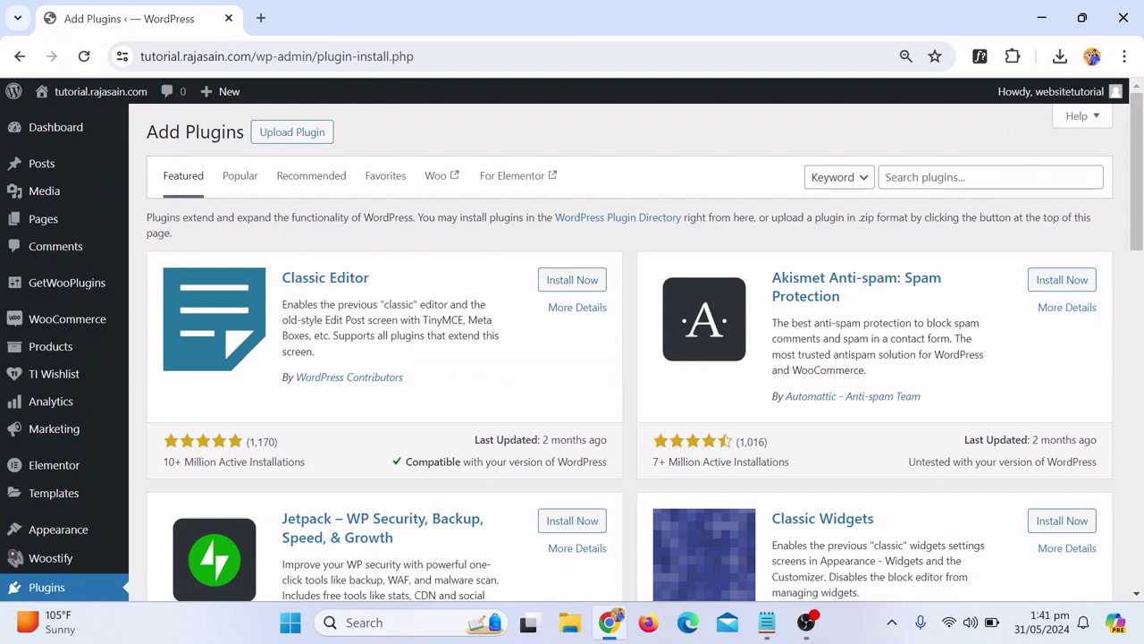
{"action": "left_click", "coordinate": [948, 177]}
{"action": "type", "text": "pa"}
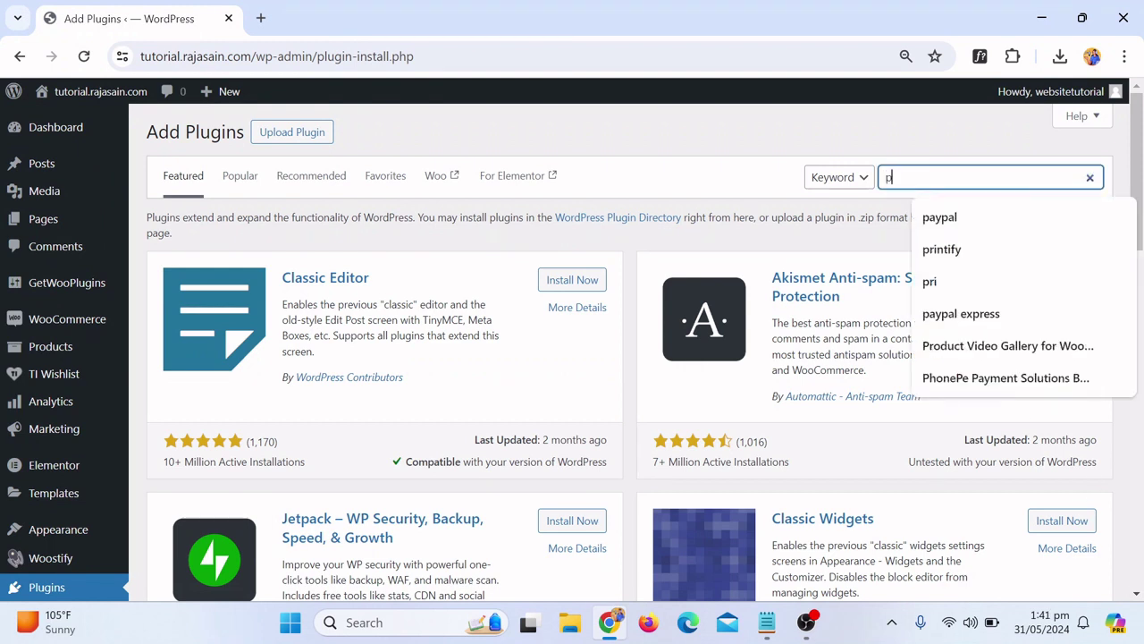
{"action": "key", "text": "Down"}
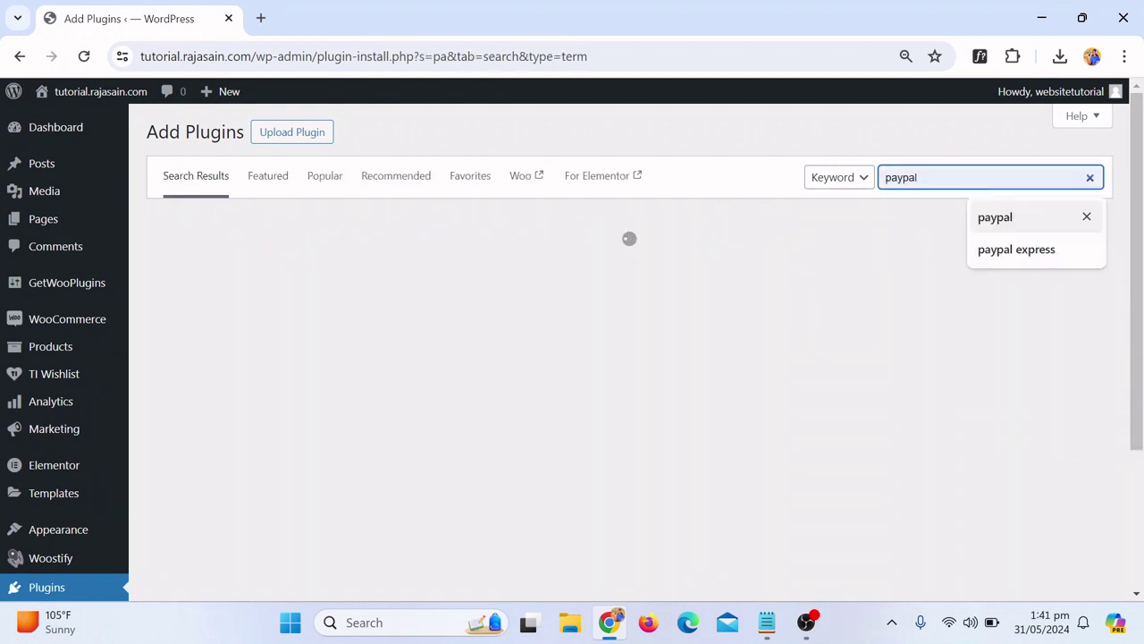
{"action": "key", "text": "Return"}
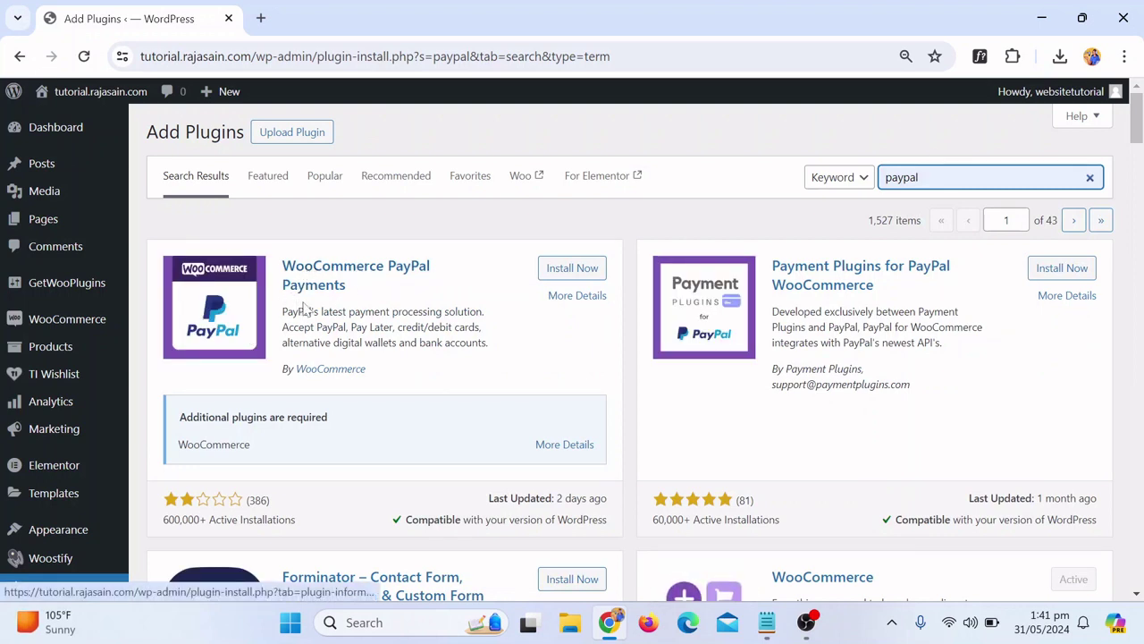
Install and activate the WooCommerce PayPal Payments plugin, and return to the WooCommerce settings
{"action": "left_click", "coordinate": [573, 271]}
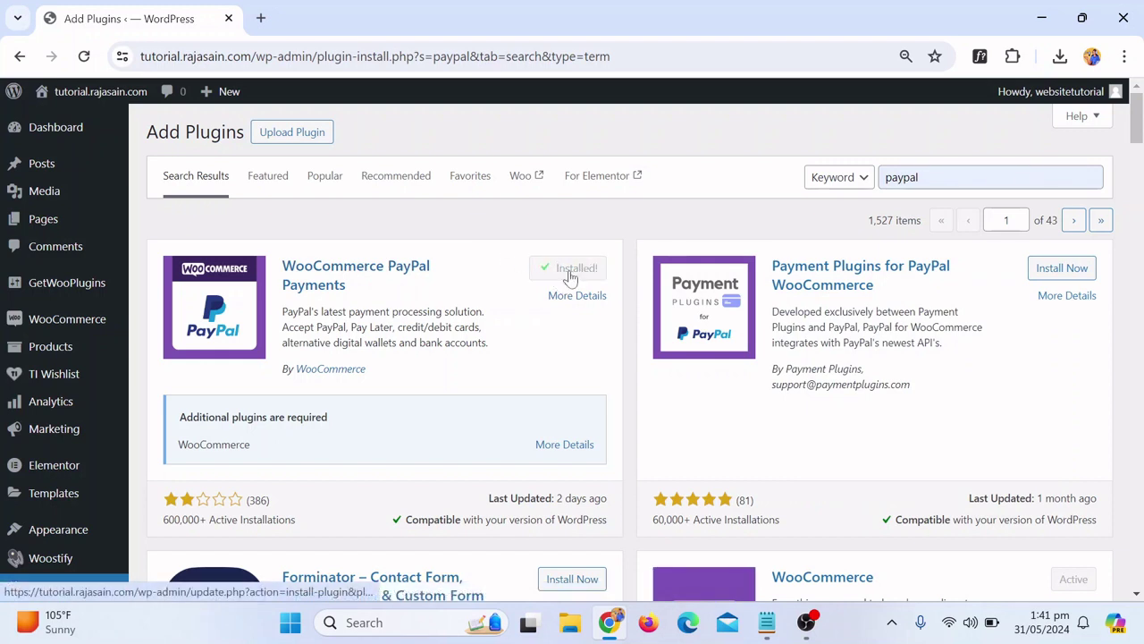
{"action": "left_click", "coordinate": [597, 274]}
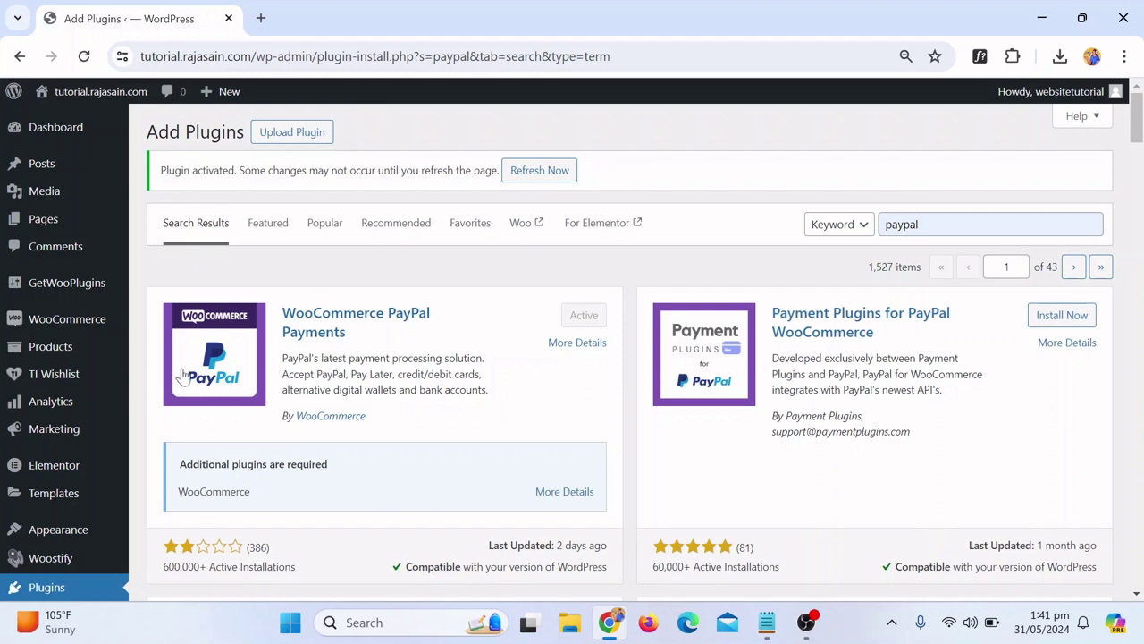
{"action": "mouse_move", "coordinate": [69, 328]}
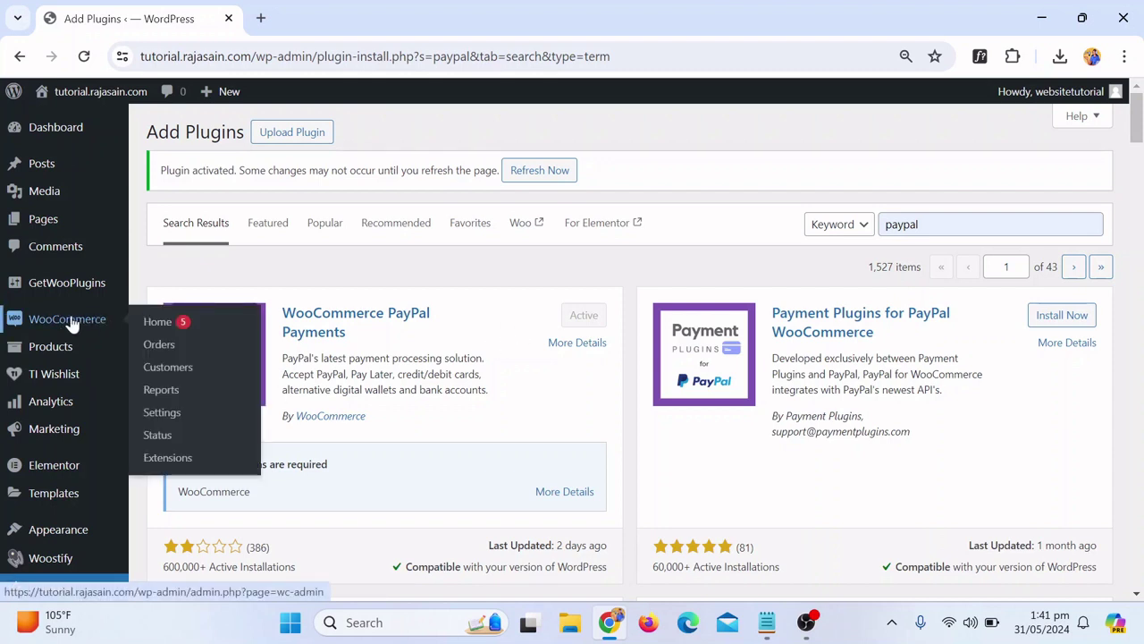
{"action": "left_click", "coordinate": [187, 414]}
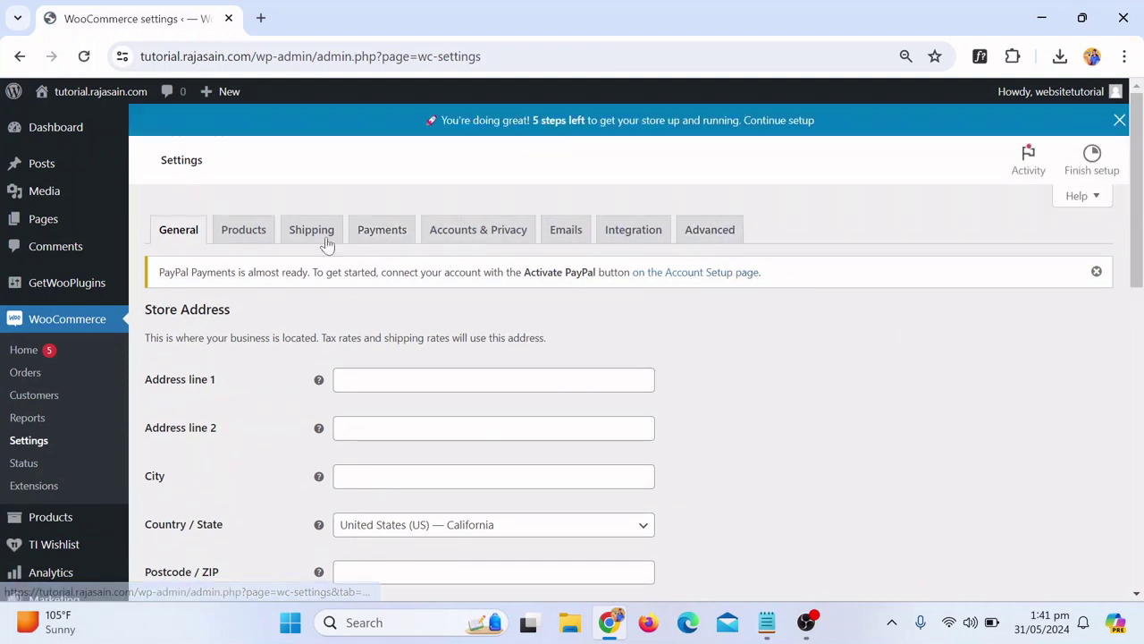
Open the account setup of the PayPal payment method from the WooCommerce payment settings
{"action": "left_click", "coordinate": [380, 234]}
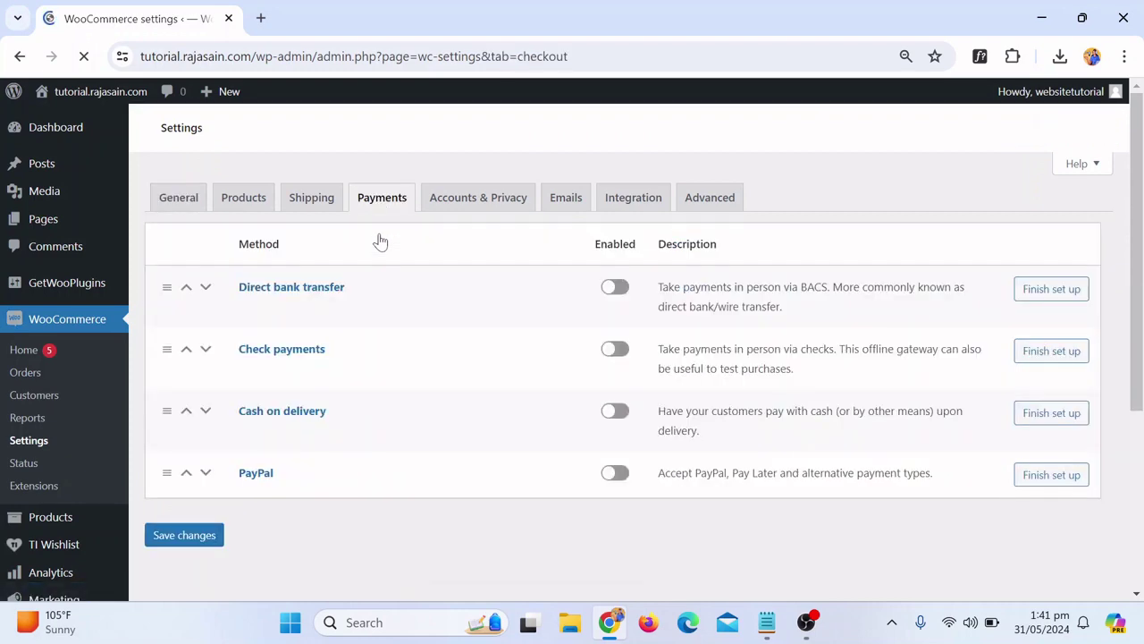
{"action": "scroll", "coordinate": [396, 301], "scroll_direction": "down", "scroll_amount": 3}
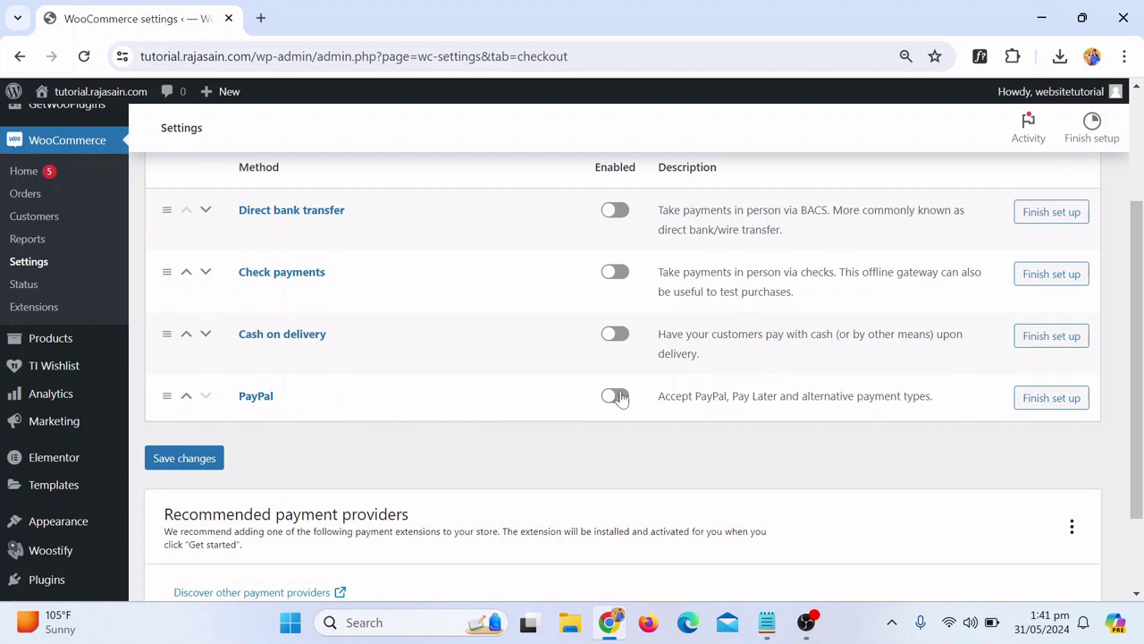
{"action": "left_click", "coordinate": [617, 430]}
{"action": "scroll", "coordinate": [646, 417], "scroll_direction": "down", "scroll_amount": 1}
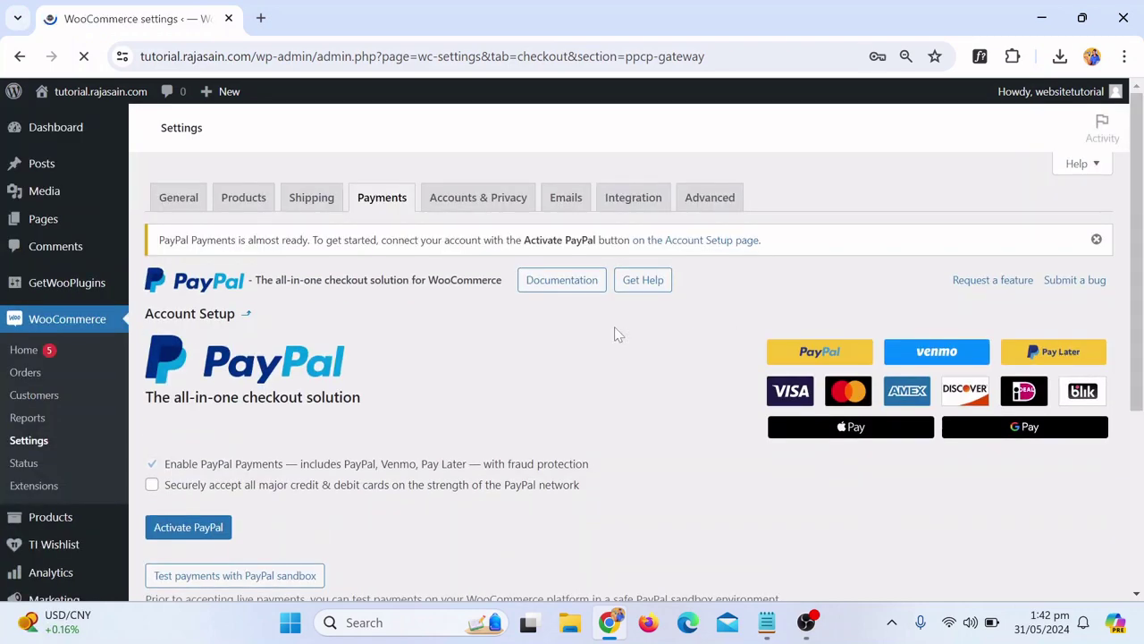
{"action": "scroll", "coordinate": [615, 326], "scroll_direction": "down", "scroll_amount": 3}
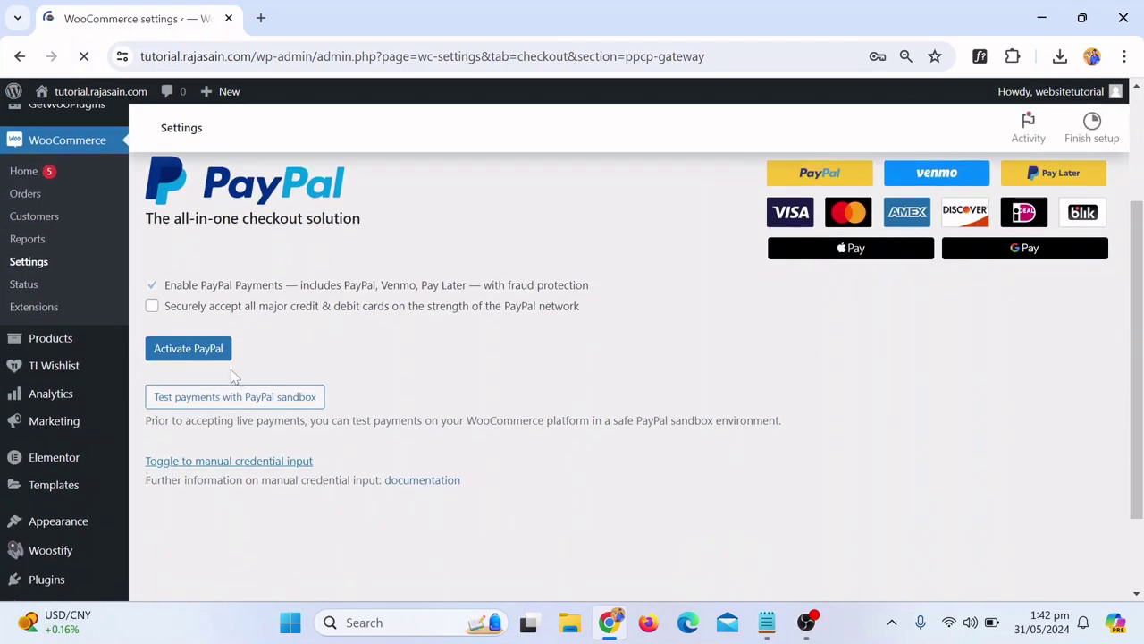
{"action": "mouse_move", "coordinate": [165, 348]}
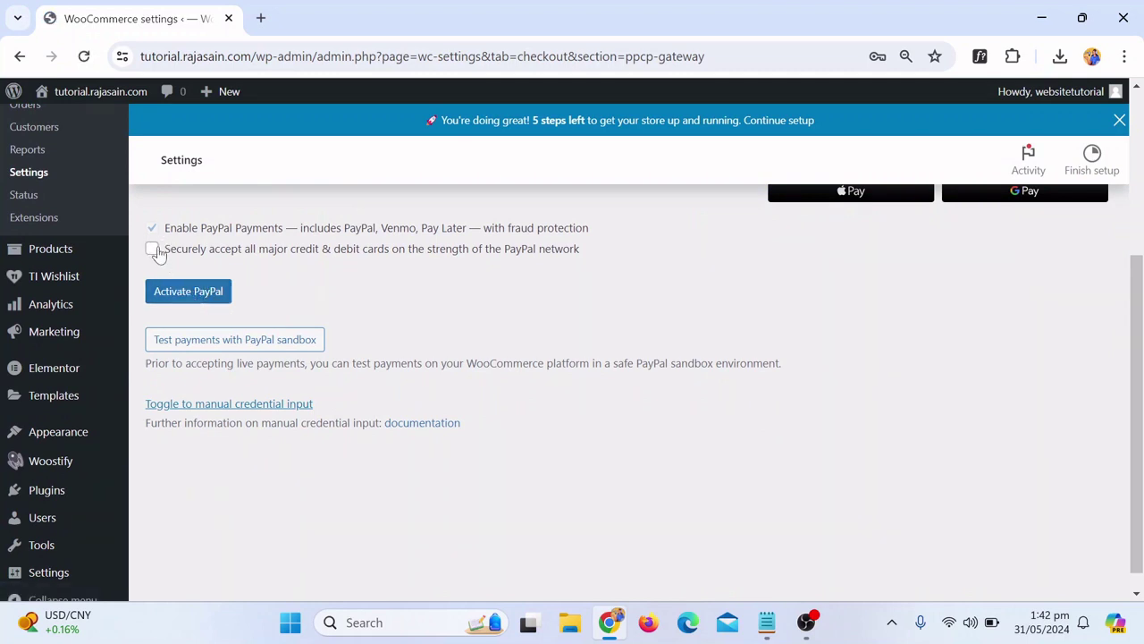
Turn on secure acceptance of all major credit and debit cards, try to activate PayPal, and close the PayPal sign-up window
{"action": "left_click", "coordinate": [152, 249]}
{"action": "scroll", "coordinate": [358, 323], "scroll_direction": "down", "scroll_amount": 2}
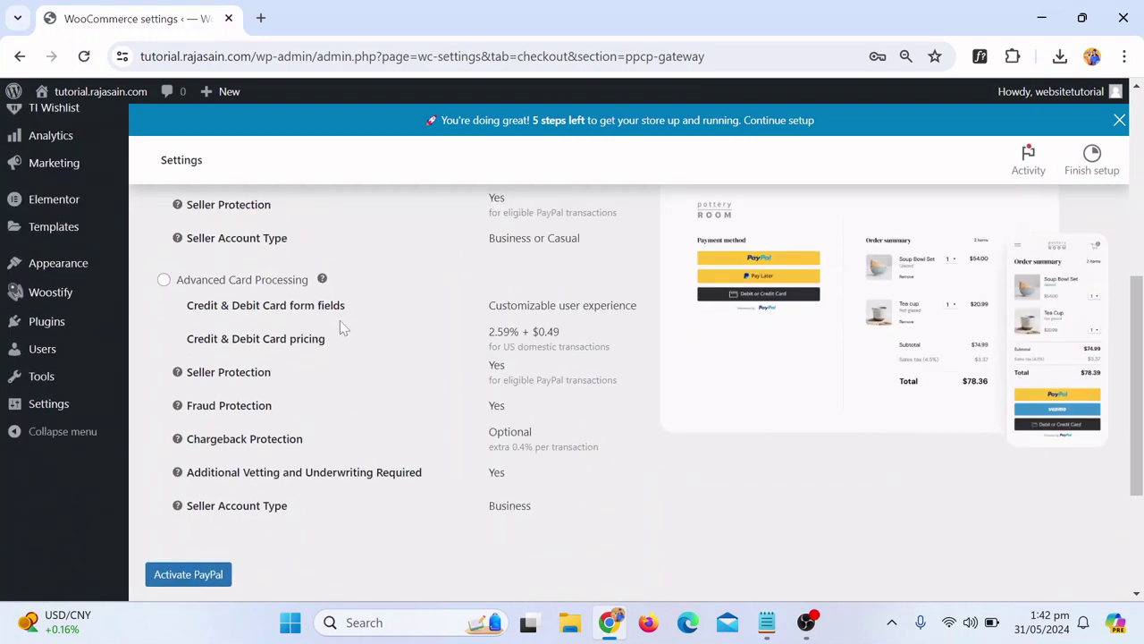
{"action": "scroll", "coordinate": [340, 324], "scroll_direction": "down", "scroll_amount": 2}
{"action": "left_click", "coordinate": [193, 391]}
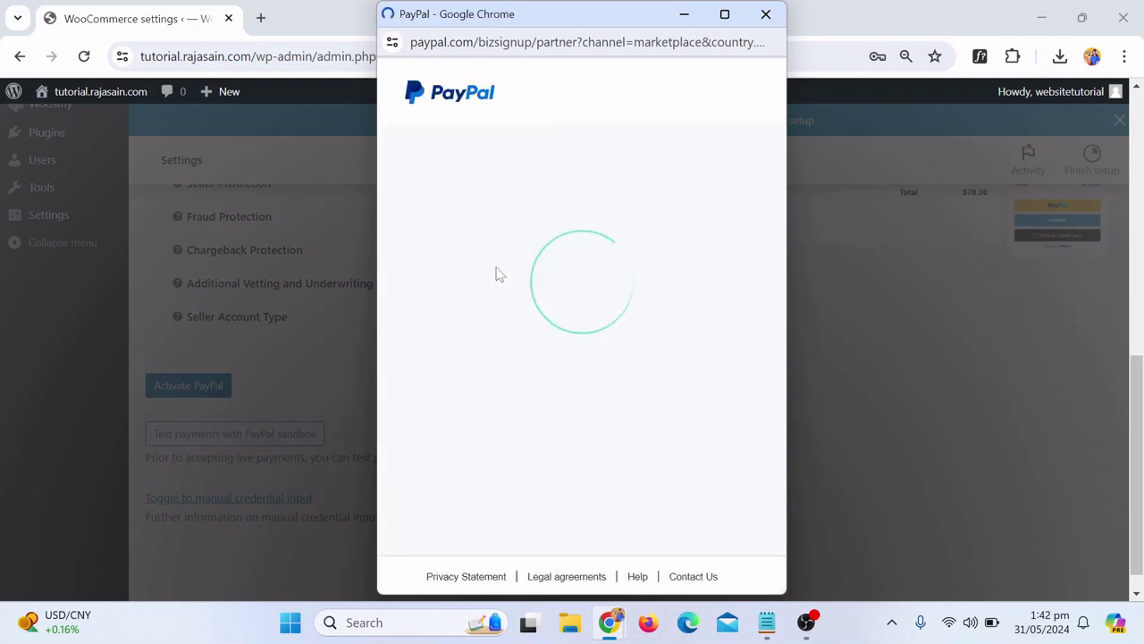
{"action": "left_click", "coordinate": [760, 16]}
{"action": "scroll", "coordinate": [644, 268], "scroll_direction": "up", "scroll_amount": 10}
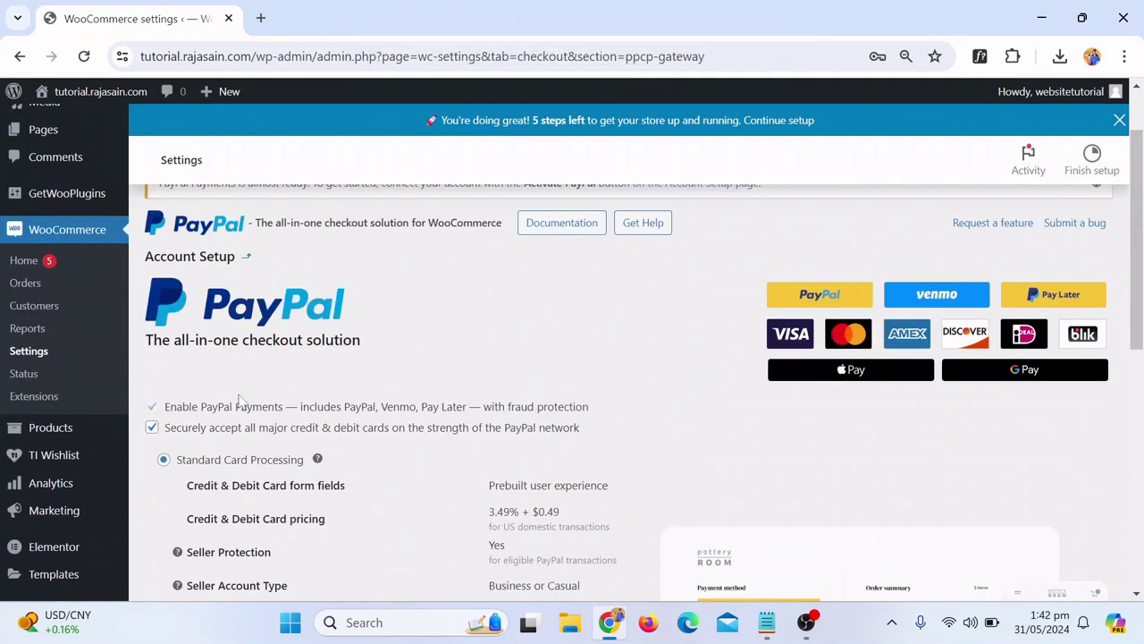
{"action": "scroll", "coordinate": [54, 411], "scroll_direction": "down", "scroll_amount": 3}
{"action": "scroll", "coordinate": [63, 438], "scroll_direction": "down", "scroll_amount": 1}
Search for "stripe" among new plugins and look through the available Stripe payment plugins
{"action": "mouse_move", "coordinate": [54, 413]}
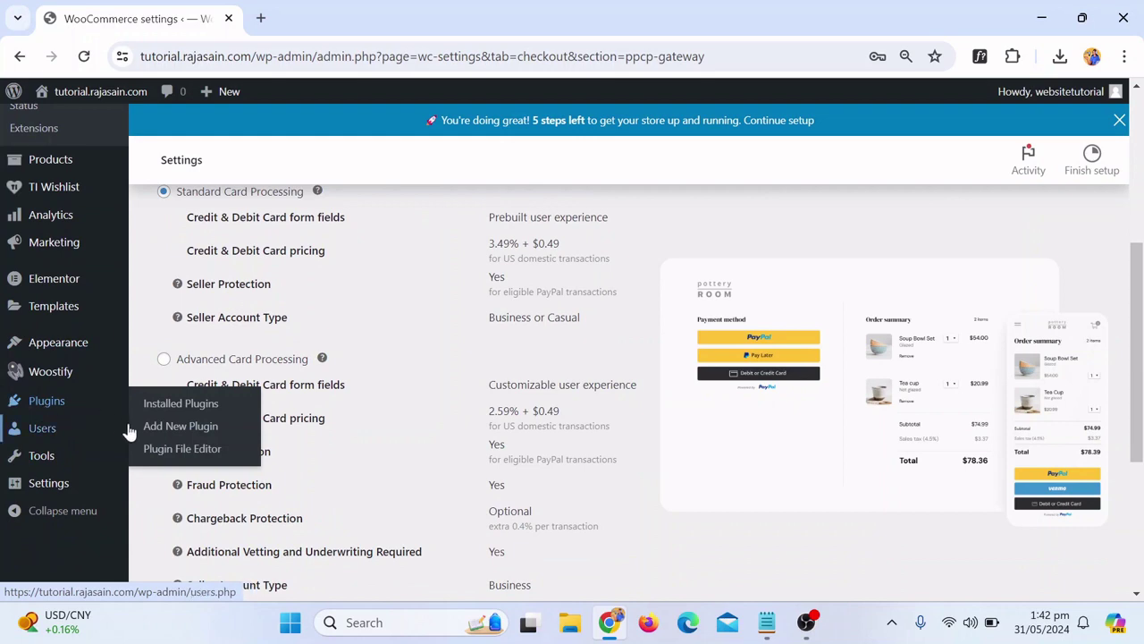
{"action": "left_click", "coordinate": [163, 428]}
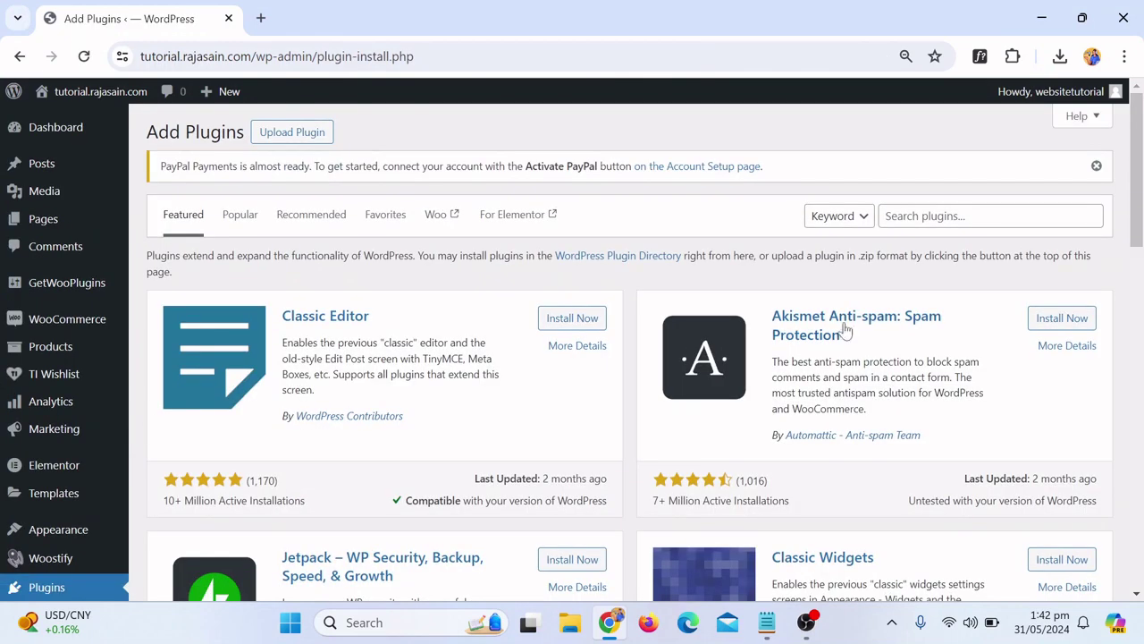
{"action": "left_click", "coordinate": [912, 219]}
{"action": "type", "text": "st"}
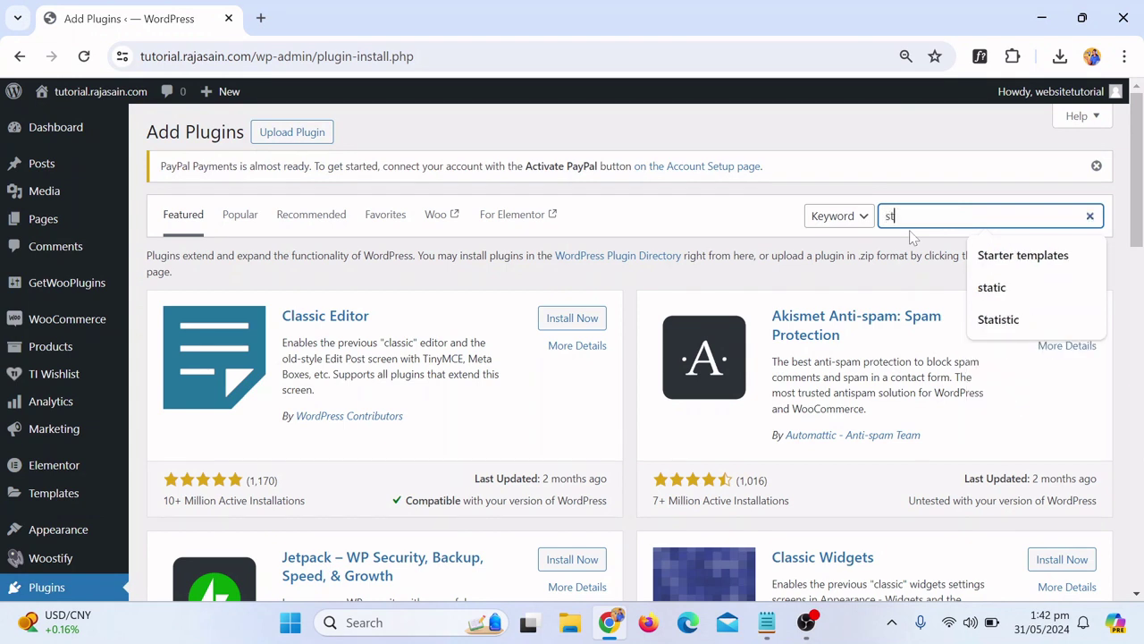
{"action": "type", "text": "ripe"}
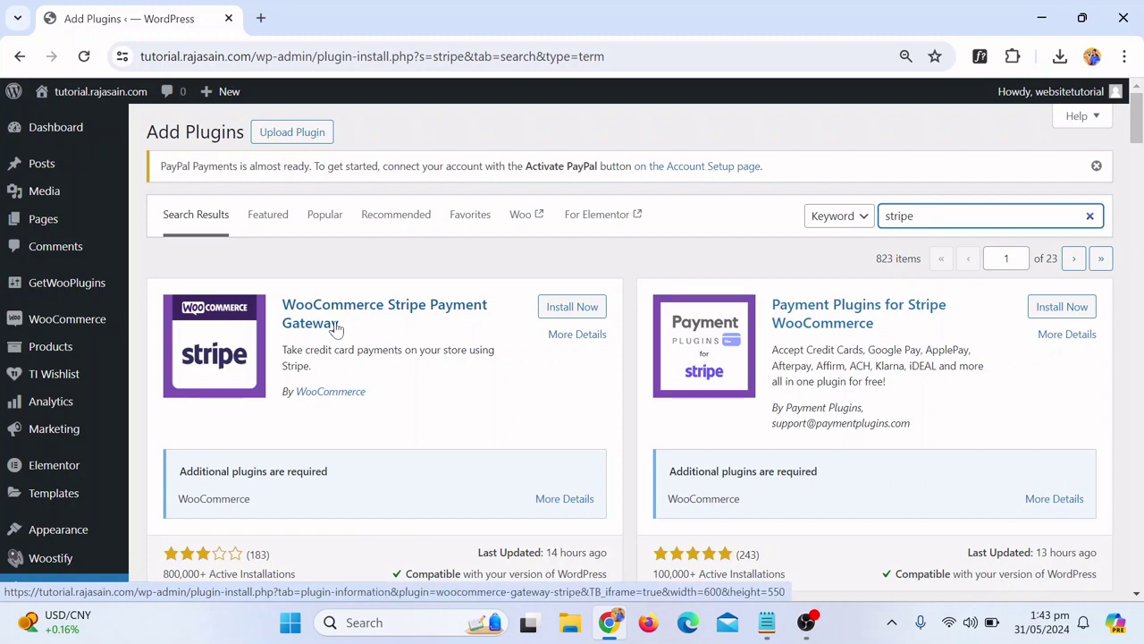
{"action": "scroll", "coordinate": [745, 299], "scroll_direction": "down", "scroll_amount": 2}
{"action": "scroll", "coordinate": [572, 352], "scroll_direction": "down", "scroll_amount": 3}
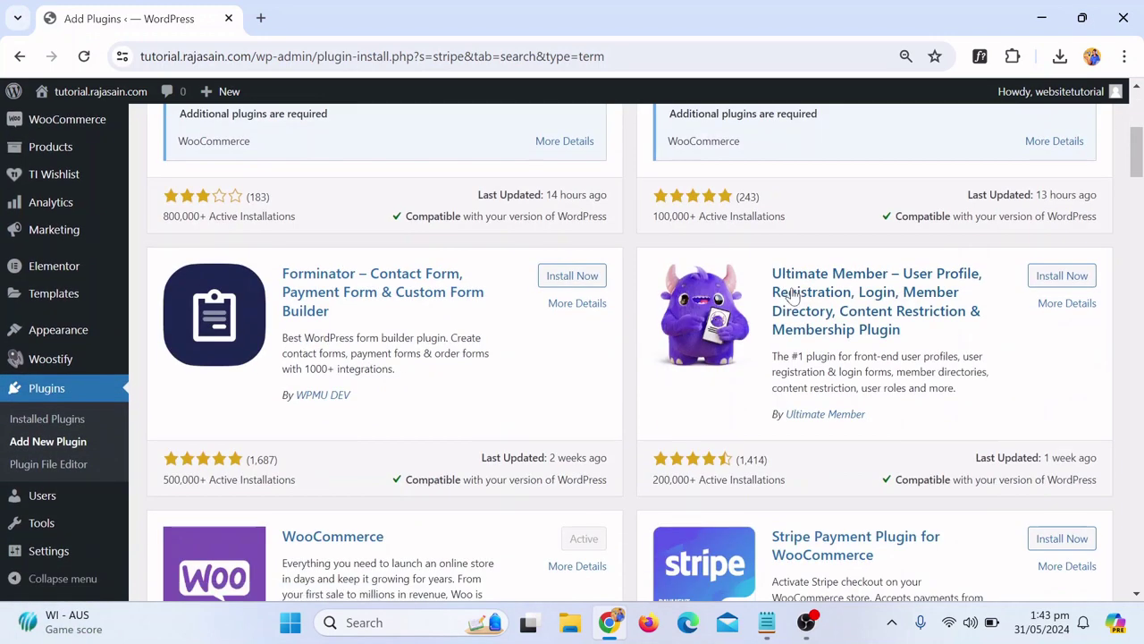
Allow anyone to register in the WordPress general settings and save the changes
{"action": "mouse_move", "coordinate": [101, 560]}
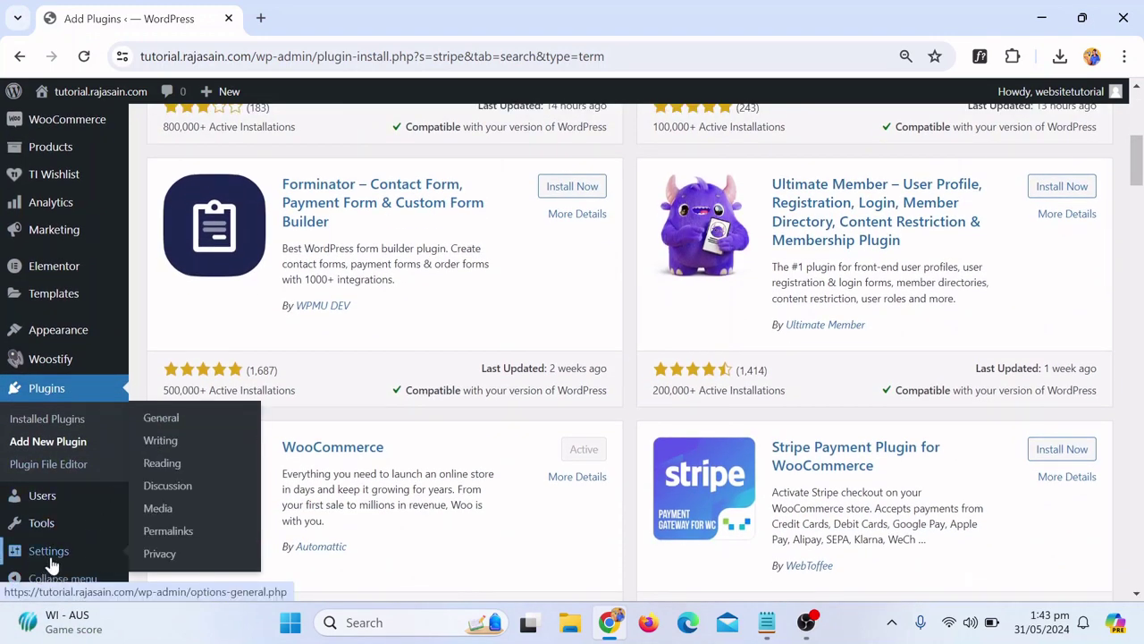
{"action": "left_click", "coordinate": [174, 420]}
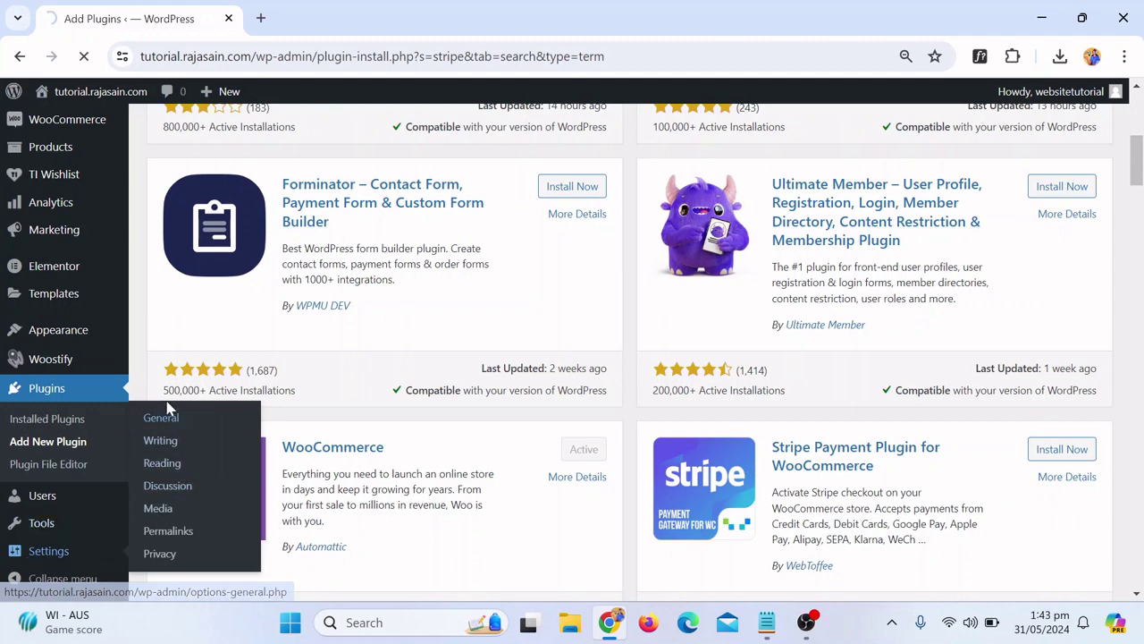
{"action": "scroll", "coordinate": [286, 384], "scroll_direction": "down", "scroll_amount": 3}
{"action": "scroll", "coordinate": [349, 326], "scroll_direction": "down", "scroll_amount": 2}
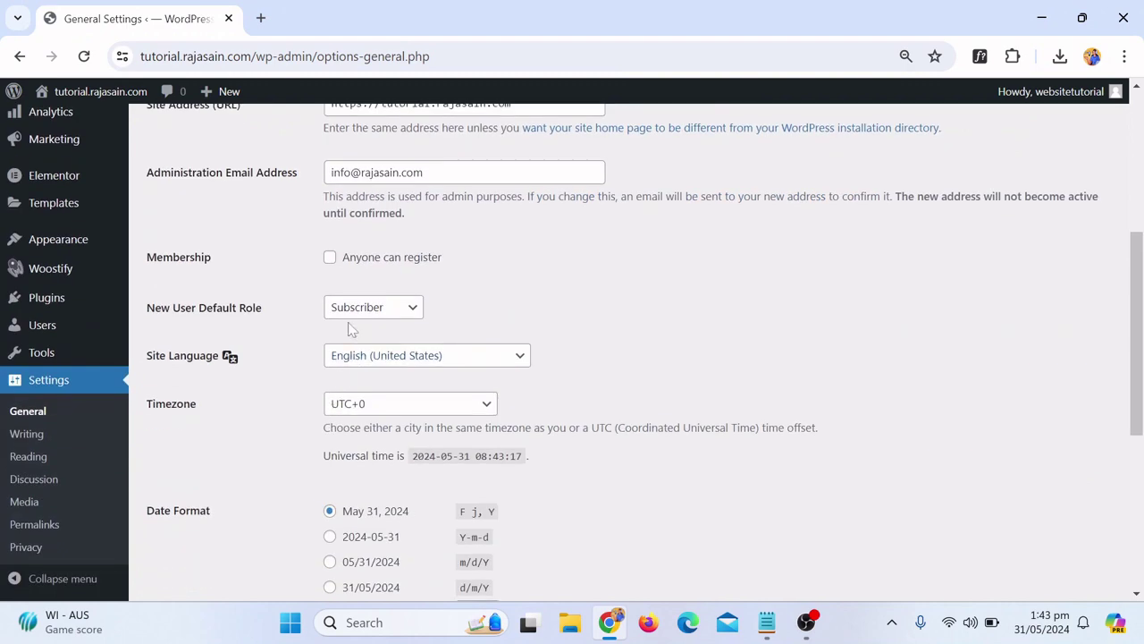
{"action": "left_click", "coordinate": [330, 257]}
{"action": "scroll", "coordinate": [551, 308], "scroll_direction": "down", "scroll_amount": 5}
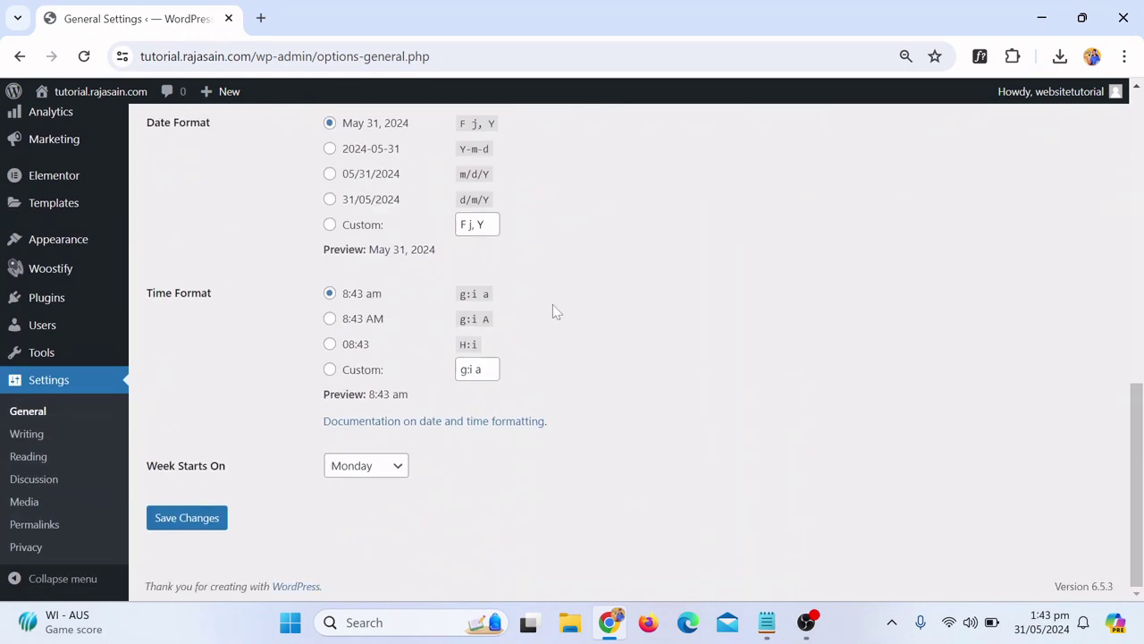
{"action": "left_click", "coordinate": [204, 517]}
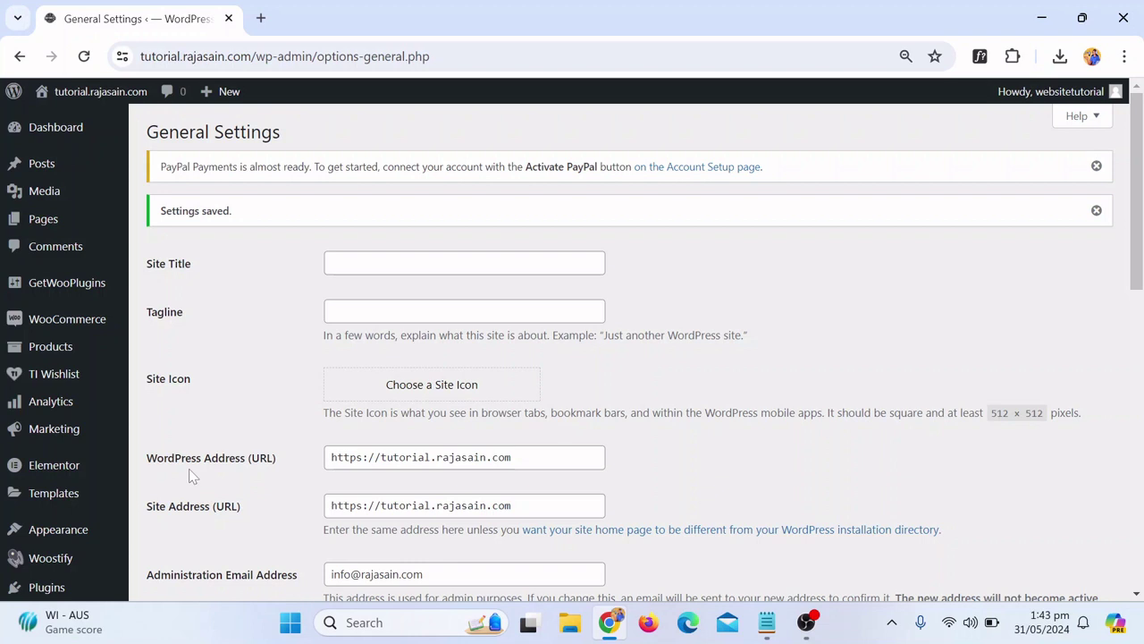
In the WooCommerce accounts and privacy settings, allow customers to log into an existing account and create an account during checkout
{"action": "mouse_move", "coordinate": [41, 327]}
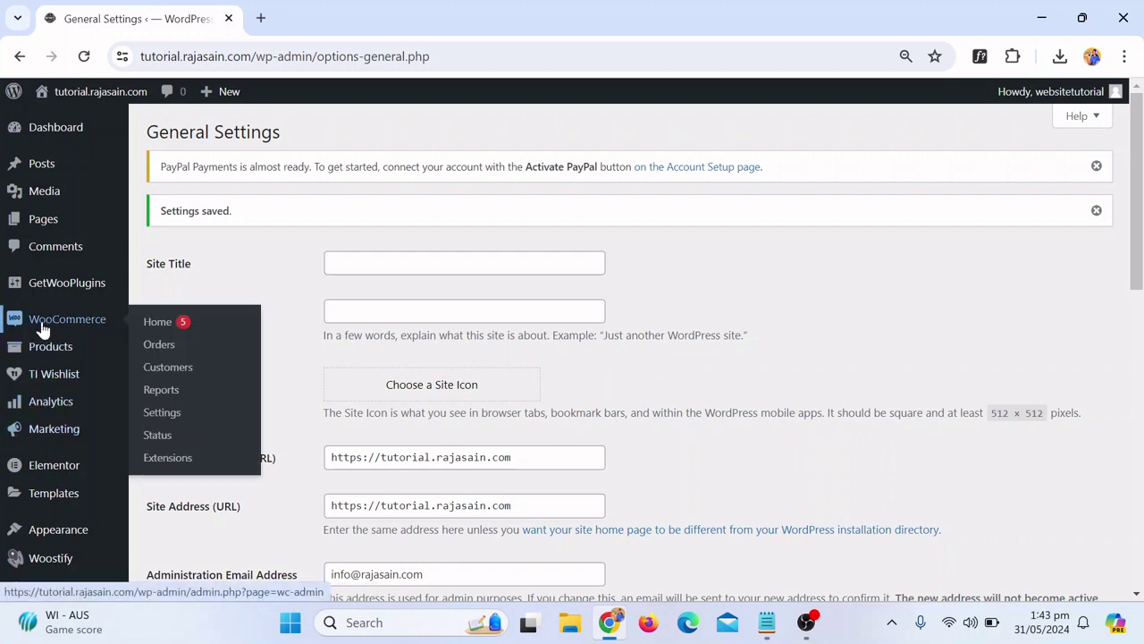
{"action": "left_click", "coordinate": [180, 422]}
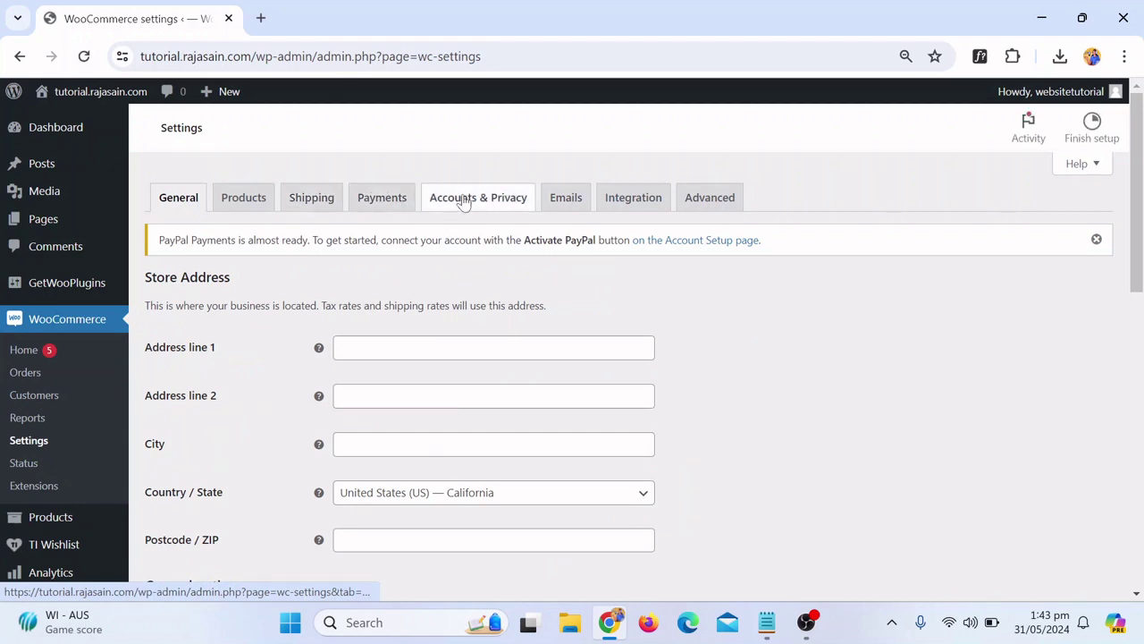
{"action": "left_click", "coordinate": [479, 237]}
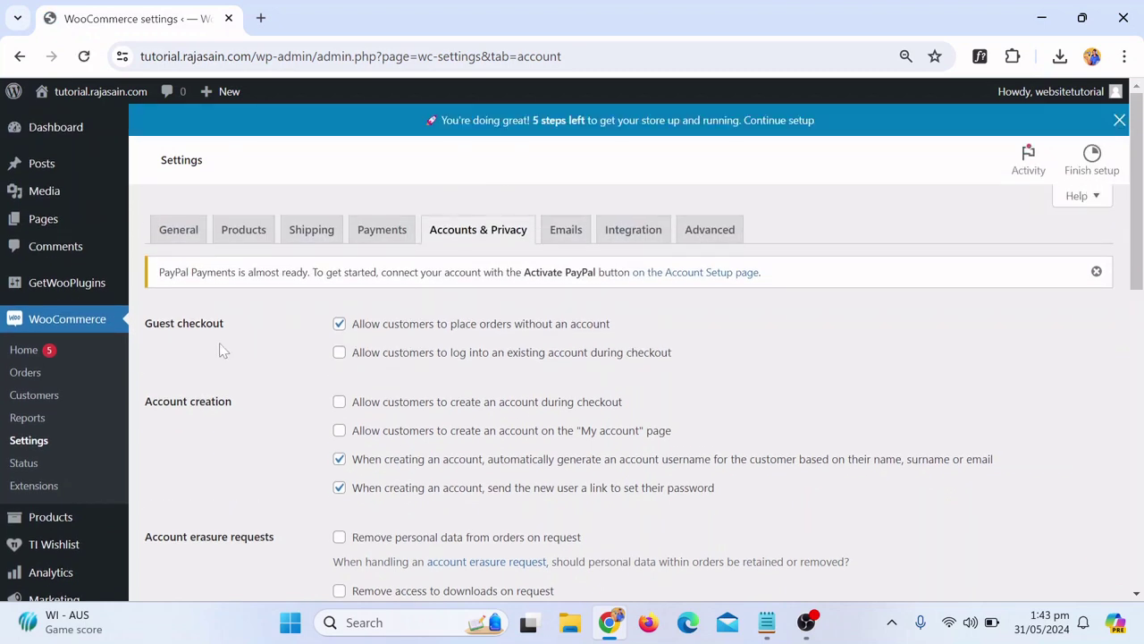
{"action": "left_click", "coordinate": [339, 354]}
{"action": "left_click", "coordinate": [339, 403]}
Allow account creation on the "My account" page, turn off automatic username generation, and save the account settings
{"action": "scroll", "coordinate": [483, 426], "scroll_direction": "down", "scroll_amount": 5}
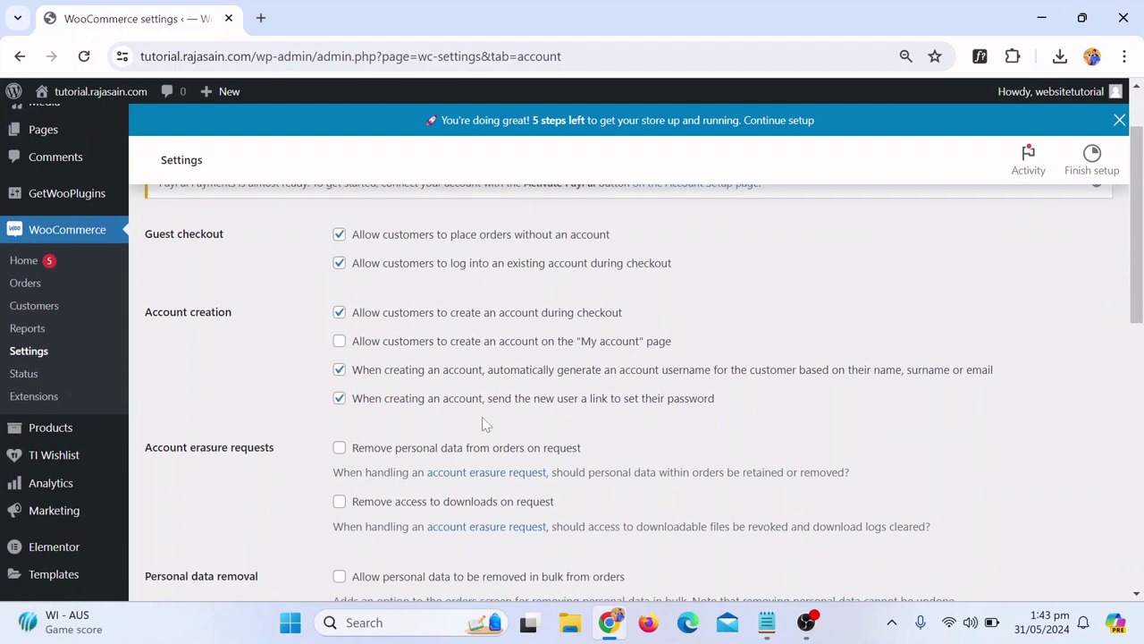
{"action": "scroll", "coordinate": [490, 421], "scroll_direction": "down", "scroll_amount": 5}
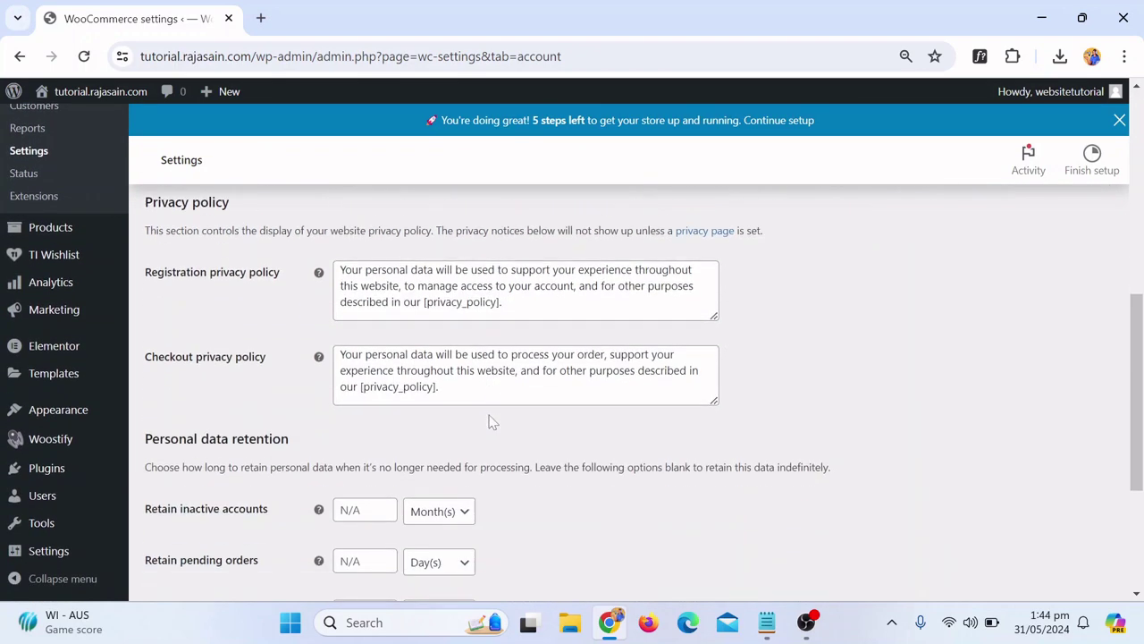
{"action": "scroll", "coordinate": [490, 422], "scroll_direction": "up", "scroll_amount": 5}
{"action": "scroll", "coordinate": [447, 402], "scroll_direction": "up", "scroll_amount": 3}
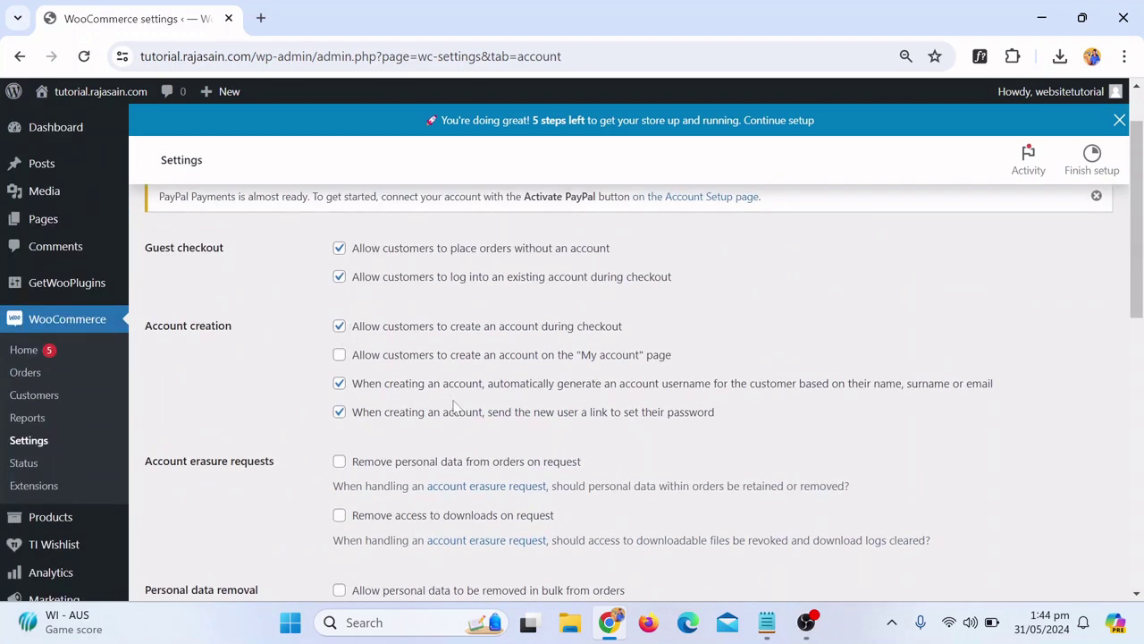
{"action": "left_click", "coordinate": [340, 354]}
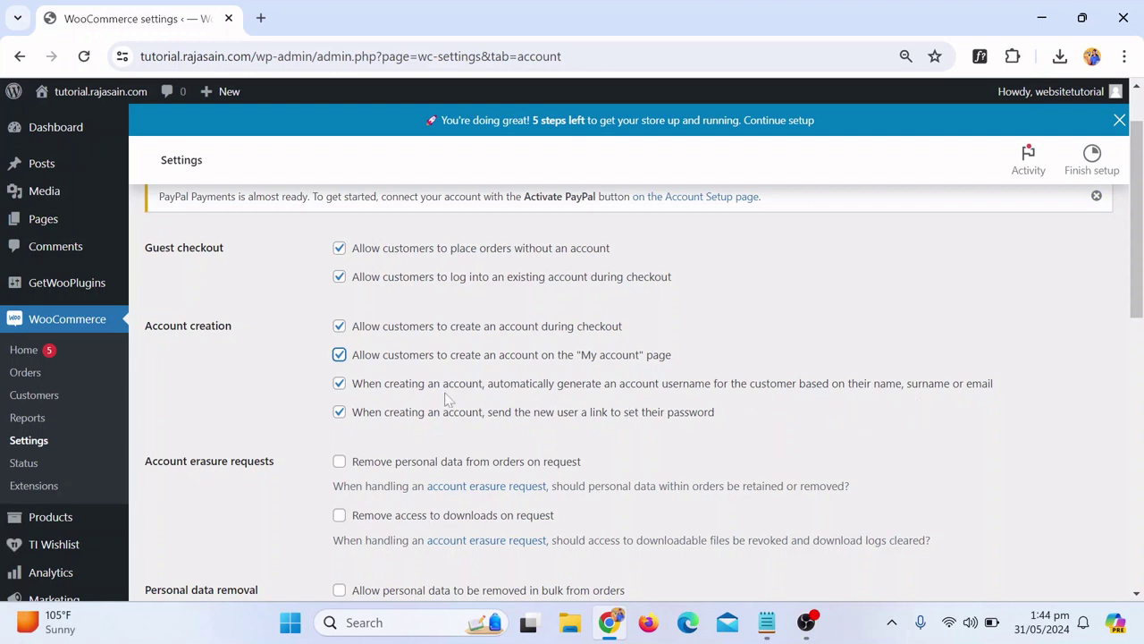
{"action": "left_click", "coordinate": [338, 384]}
{"action": "scroll", "coordinate": [500, 385], "scroll_direction": "down", "scroll_amount": 12}
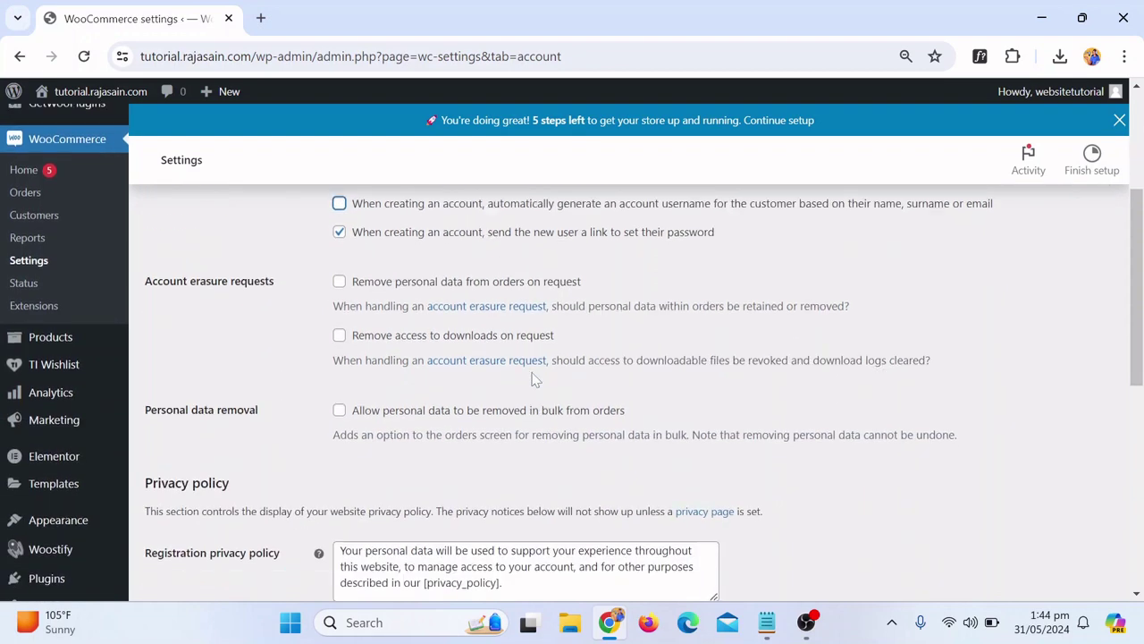
{"action": "left_click", "coordinate": [184, 512]}
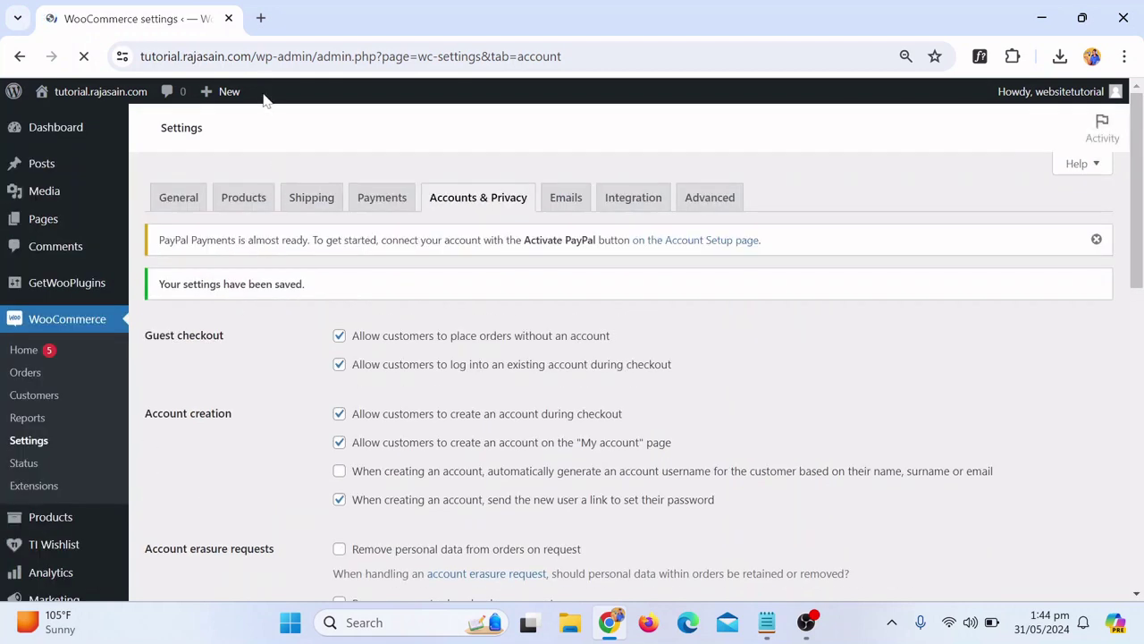
Copy the site's base address and open the store's home page in a new Incognito window
{"action": "left_click_drag", "start_coordinate": [251, 57], "coordinate": [88, 77]}
{"action": "key", "text": "ctrl+c"}
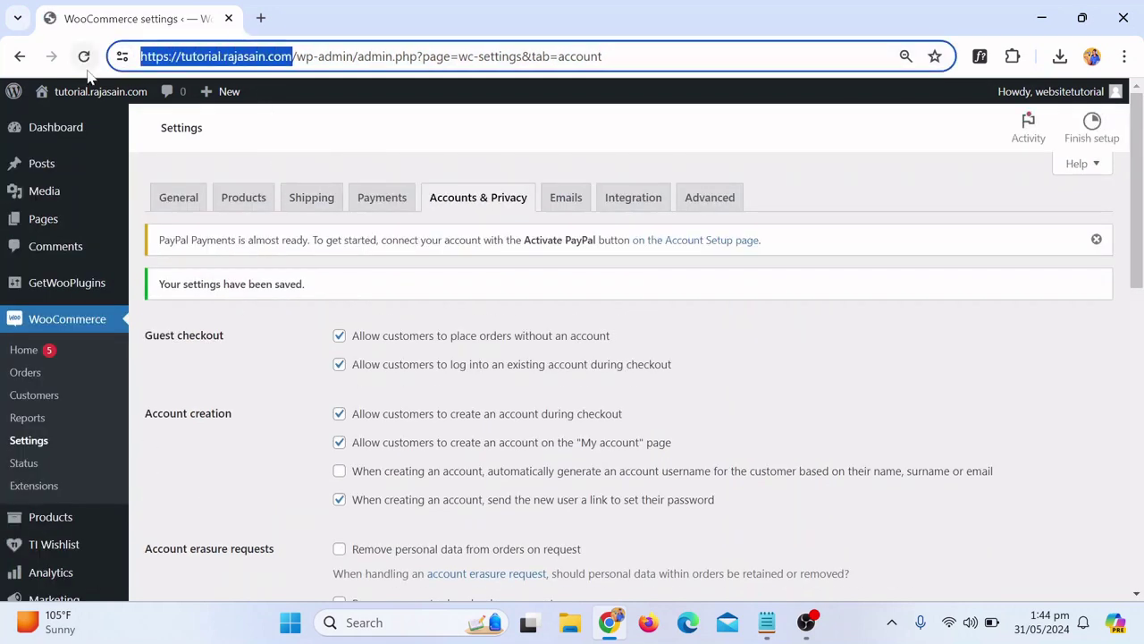
{"action": "left_click", "coordinate": [1124, 56]}
{"action": "left_click", "coordinate": [995, 148]}
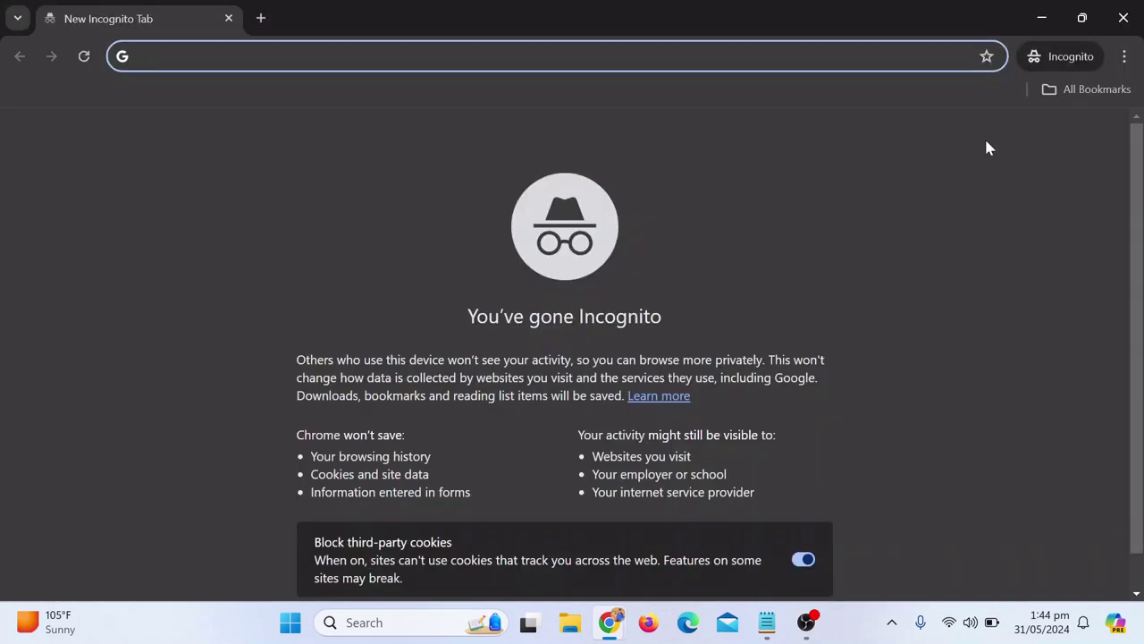
{"action": "key", "text": "ctrl+v"}
{"action": "key", "text": "Return"}
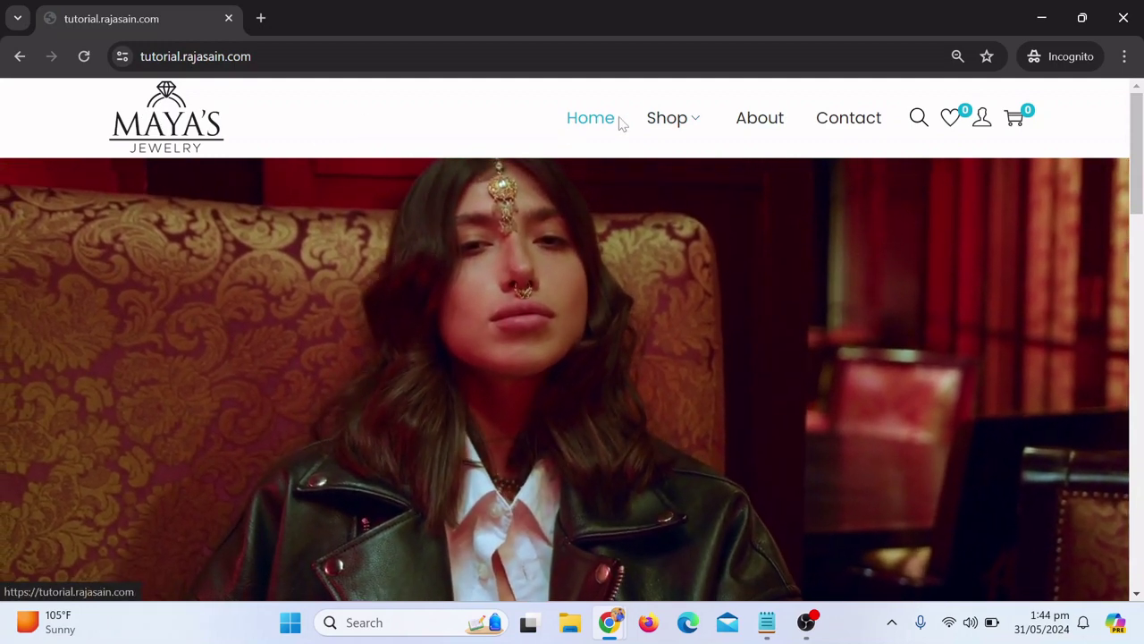
Open the Gold Chain product from the Latest Products section, review its page, and add one to the cart
{"action": "mouse_move", "coordinate": [711, 127]}
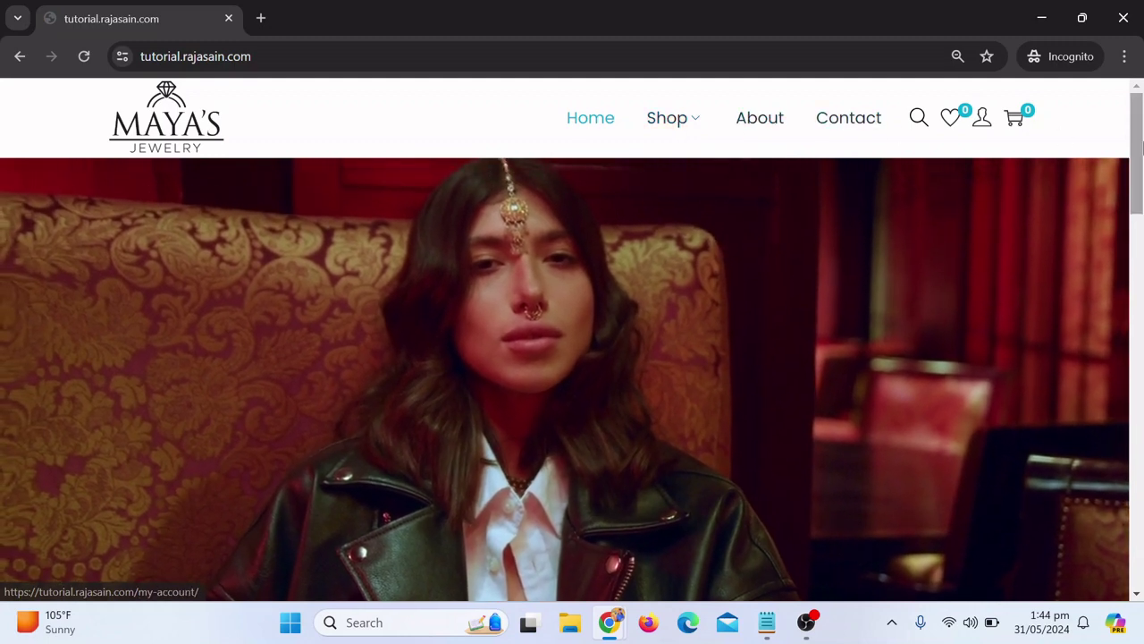
{"action": "left_click_drag", "start_coordinate": [1138, 152], "coordinate": [1140, 290]}
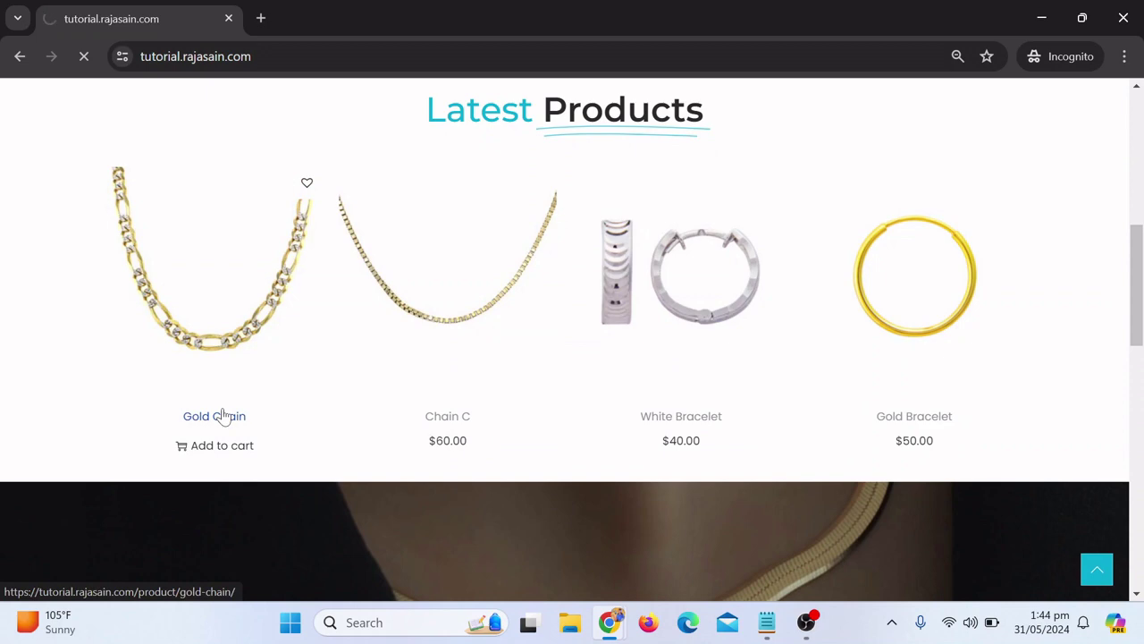
{"action": "scroll", "coordinate": [424, 326], "scroll_direction": "down", "scroll_amount": 2}
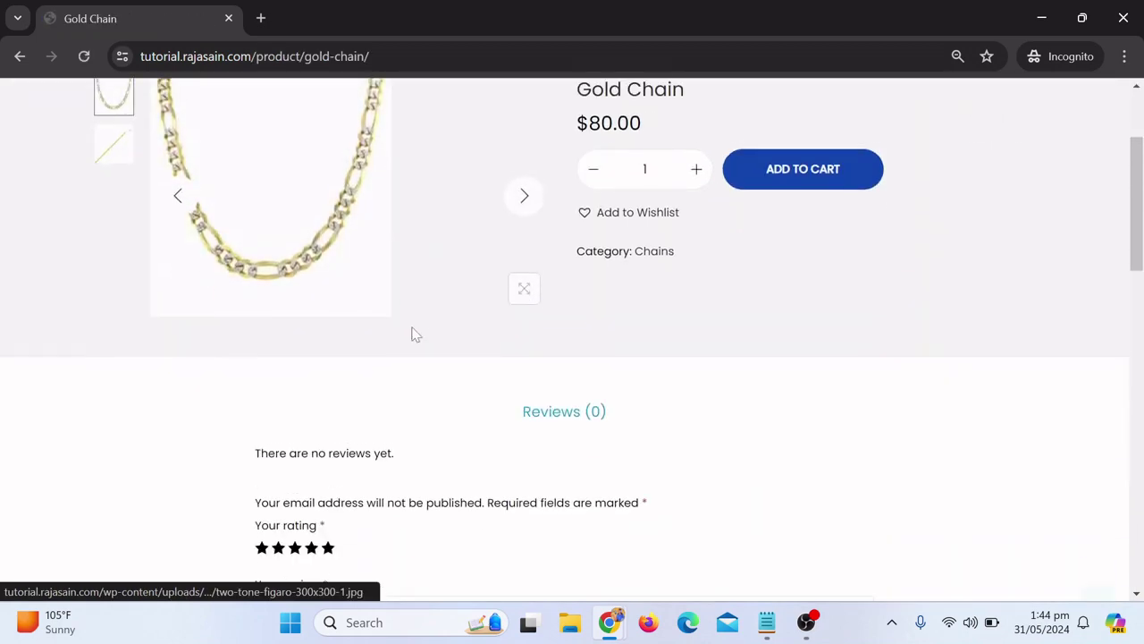
{"action": "scroll", "coordinate": [420, 336], "scroll_direction": "down", "scroll_amount": 10}
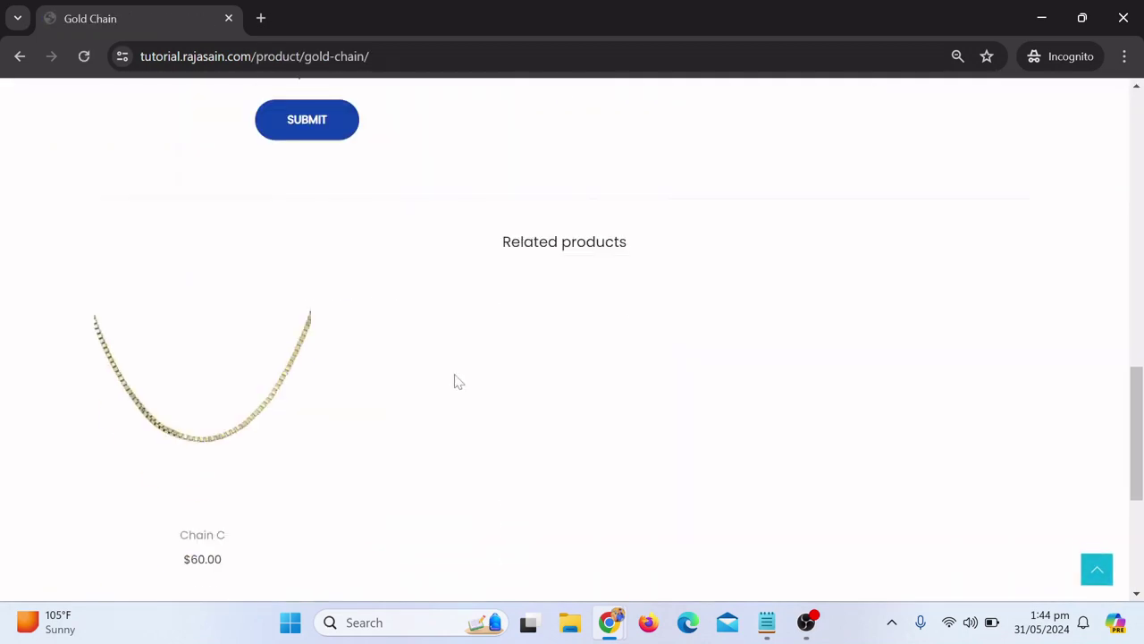
{"action": "scroll", "coordinate": [456, 382], "scroll_direction": "down", "scroll_amount": 3}
{"action": "scroll", "coordinate": [457, 385], "scroll_direction": "up", "scroll_amount": 15}
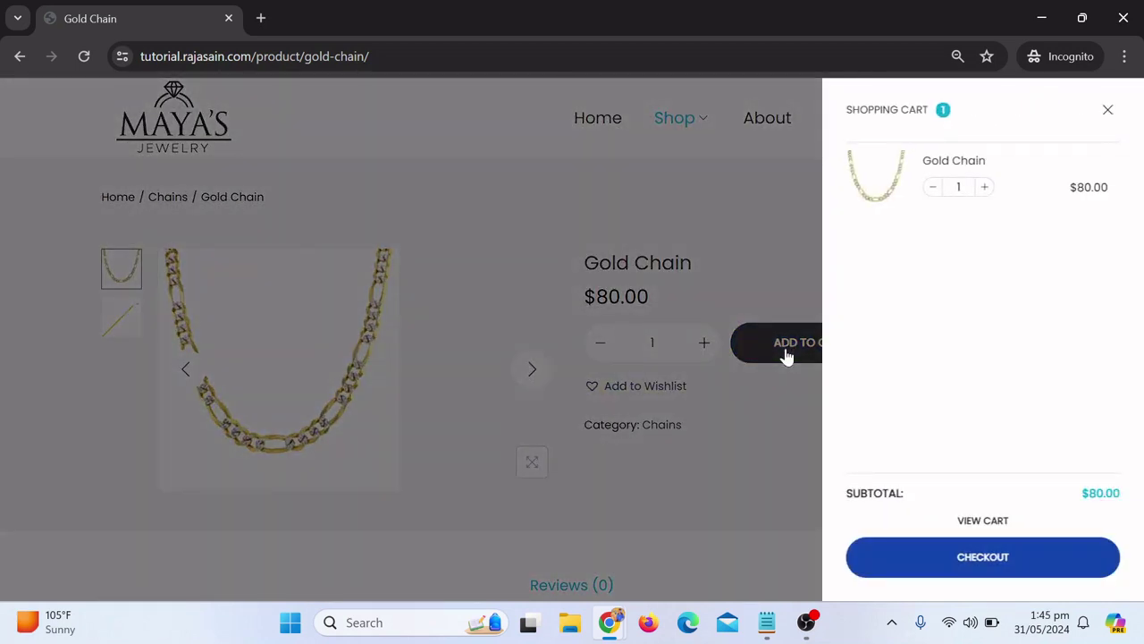
Proceed to checkout with the Gold Chain and review the contact, billing address and payment sections of the checkout page
{"action": "left_click", "coordinate": [975, 568]}
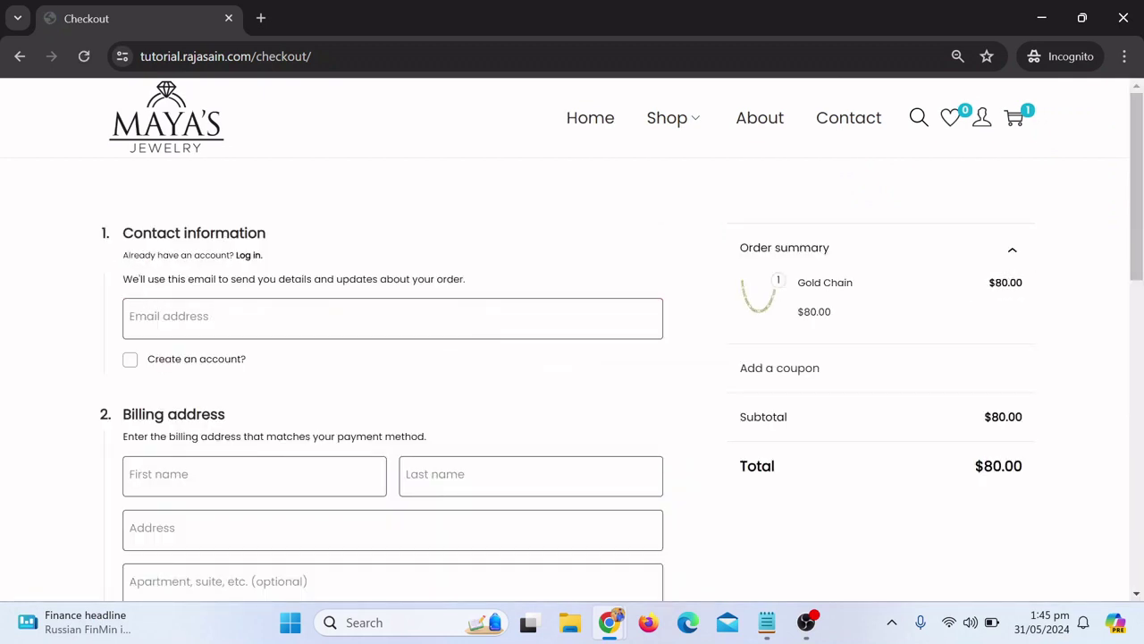
{"action": "scroll", "coordinate": [498, 352], "scroll_direction": "down", "scroll_amount": 6}
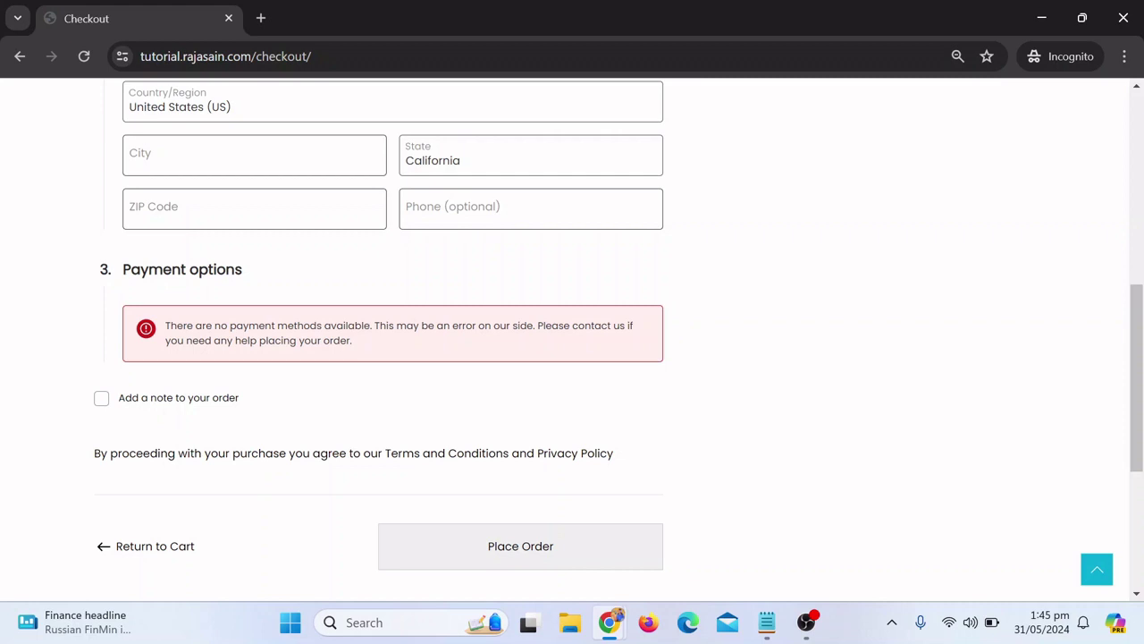
{"action": "scroll", "coordinate": [567, 505], "scroll_direction": "up", "scroll_amount": 12}
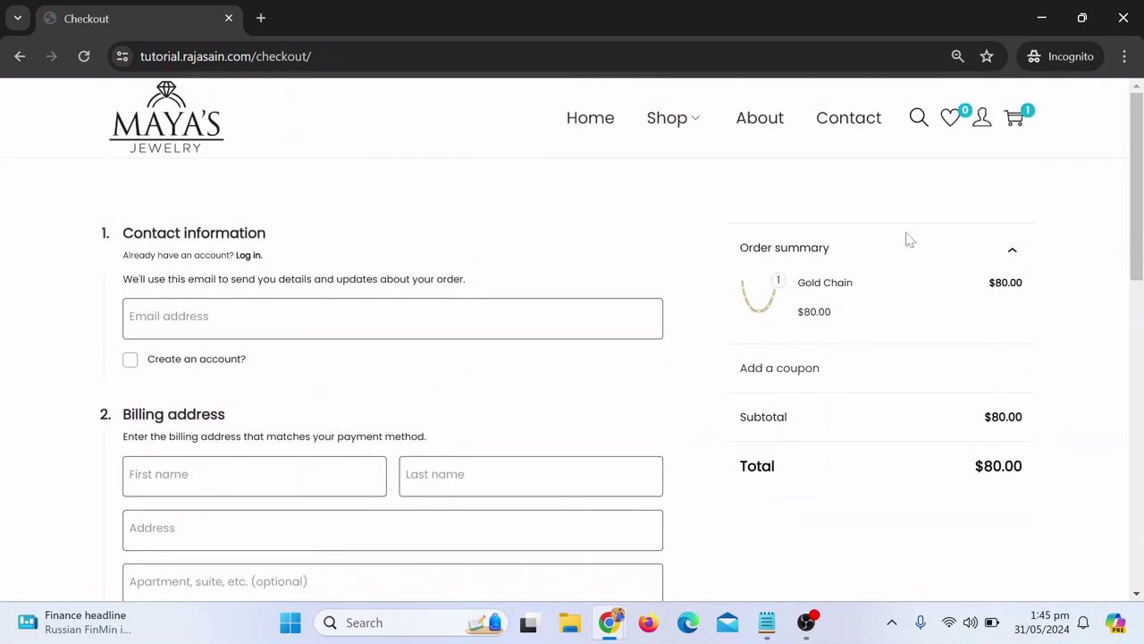
Open the visitor's account page and examine its Login form and the fields and privacy text of its Register form
{"action": "mouse_move", "coordinate": [983, 118]}
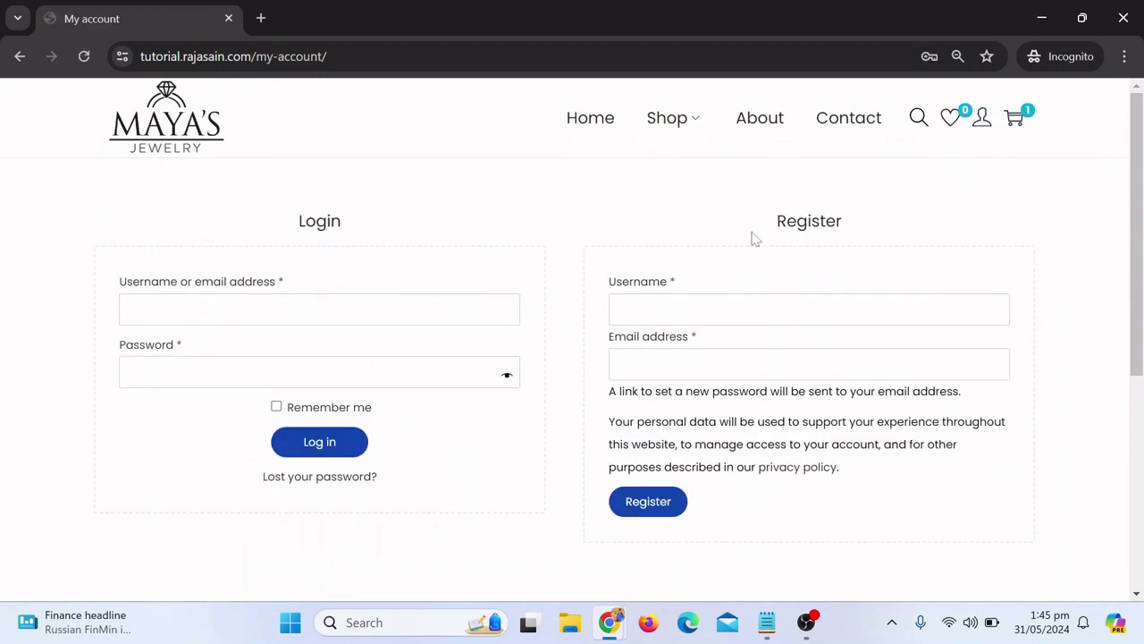
{"action": "left_click", "coordinate": [179, 362]}
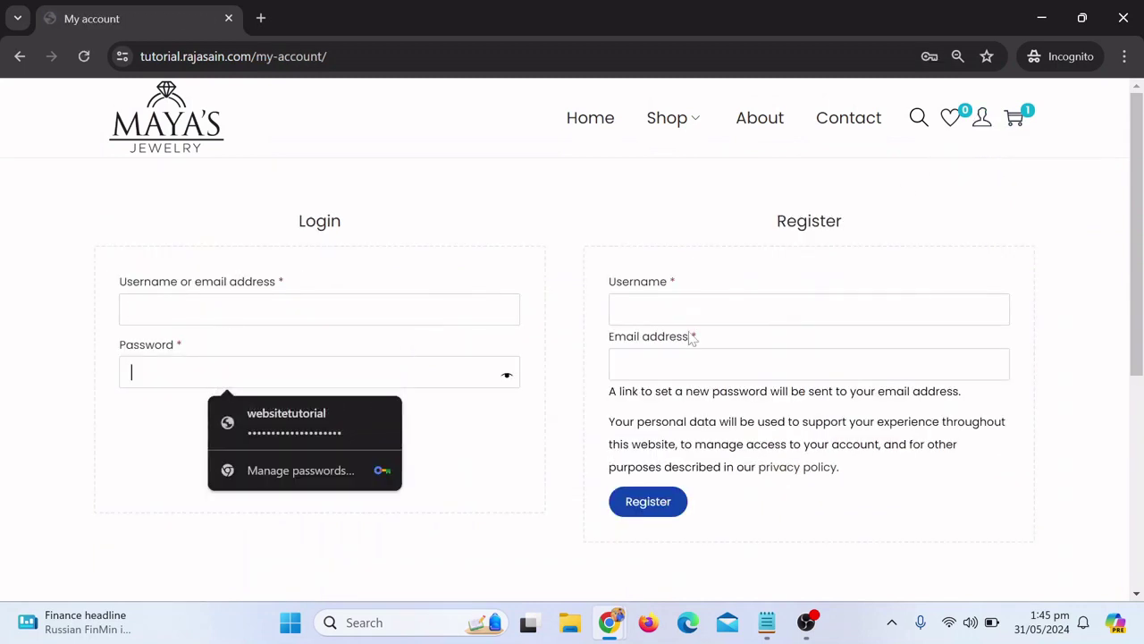
{"action": "left_click_drag", "start_coordinate": [606, 336], "coordinate": [735, 425]}
{"action": "left_click", "coordinate": [775, 492]}
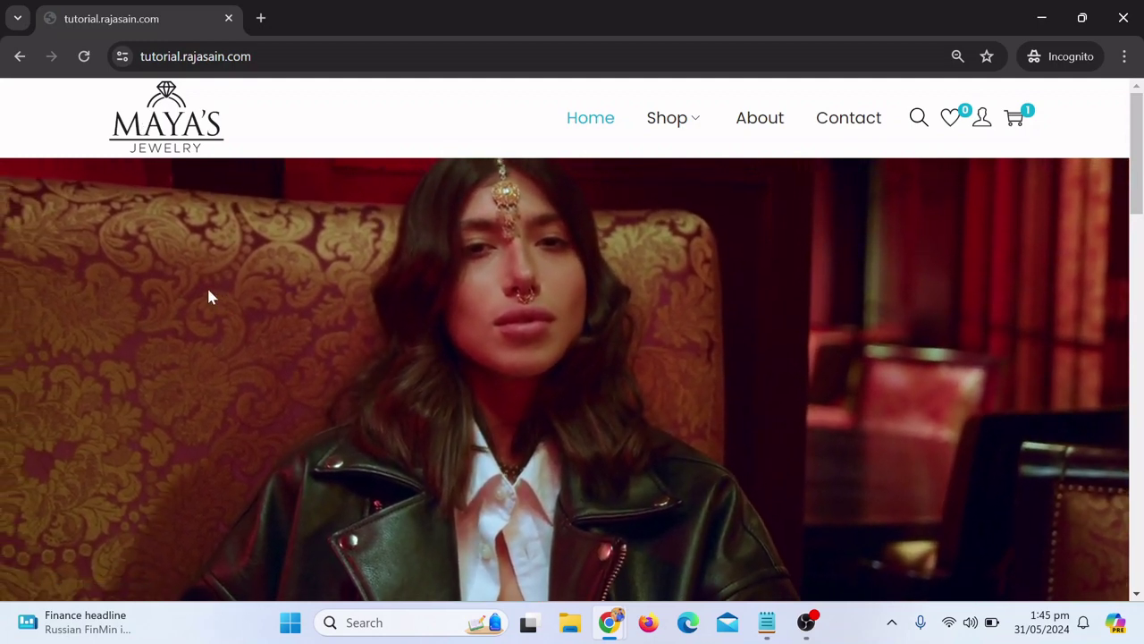
Review the store's home page from the hero banner through Latest Products, Discover Premium Products and Our Best Seller to the footer
{"action": "scroll", "coordinate": [206, 285], "scroll_direction": "down", "scroll_amount": 2}
{"action": "scroll", "coordinate": [208, 291], "scroll_direction": "up", "scroll_amount": 2}
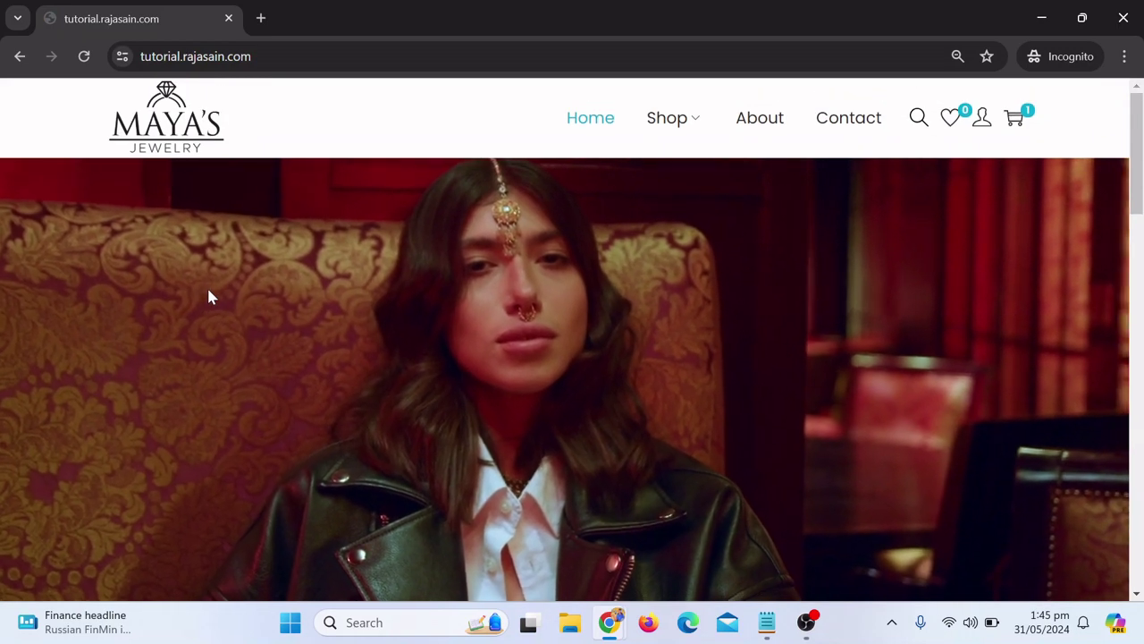
{"action": "scroll", "coordinate": [208, 297], "scroll_direction": "down", "scroll_amount": 2}
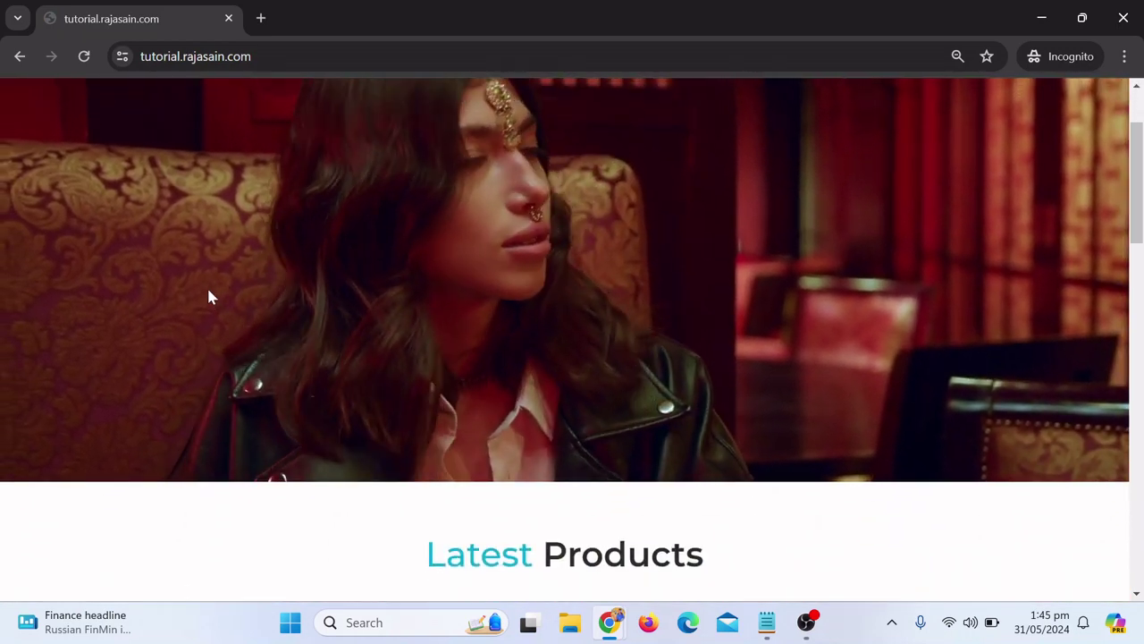
{"action": "scroll", "coordinate": [209, 295], "scroll_direction": "down", "scroll_amount": 3}
{"action": "scroll", "coordinate": [208, 297], "scroll_direction": "down", "scroll_amount": 3}
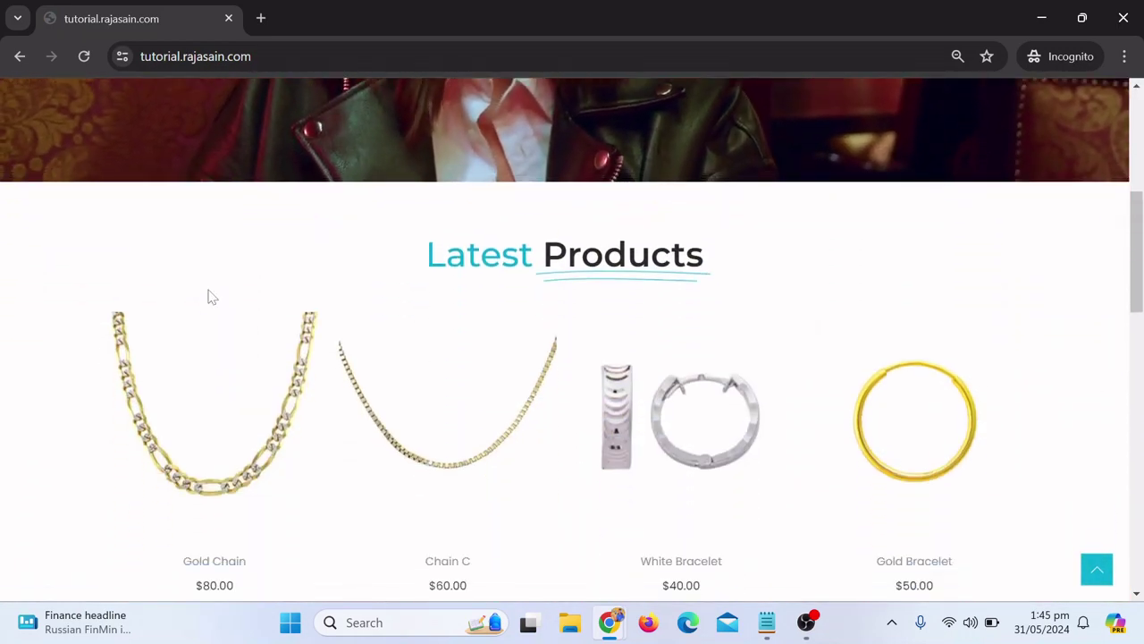
{"action": "scroll", "coordinate": [208, 295], "scroll_direction": "down", "scroll_amount": 3}
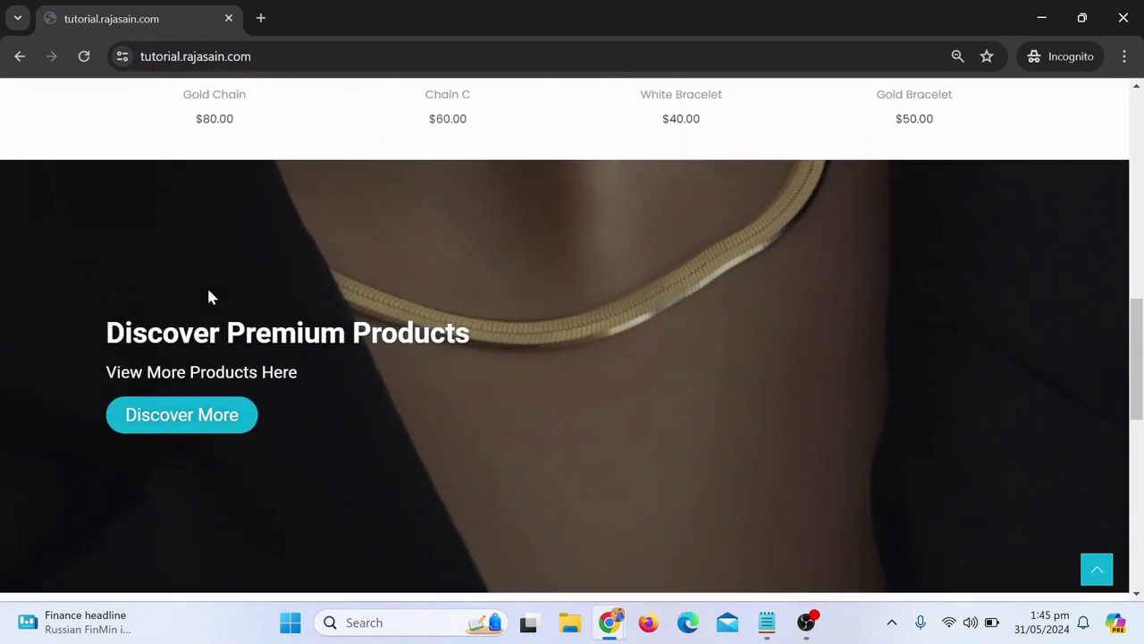
{"action": "scroll", "coordinate": [209, 295], "scroll_direction": "down", "scroll_amount": 2}
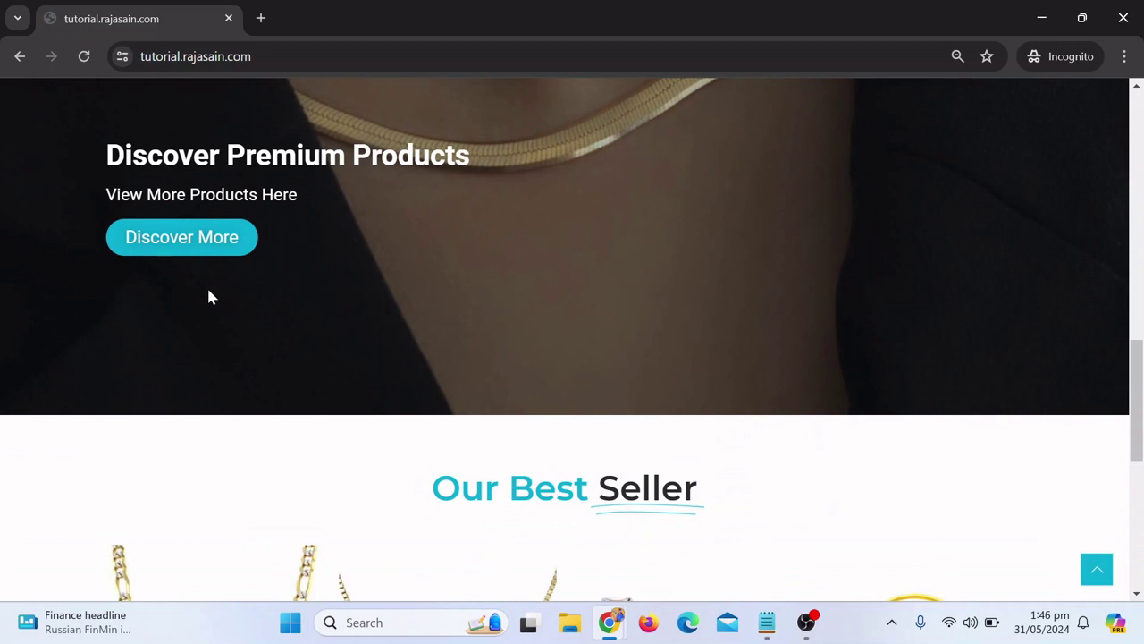
{"action": "scroll", "coordinate": [209, 297], "scroll_direction": "down", "scroll_amount": 6}
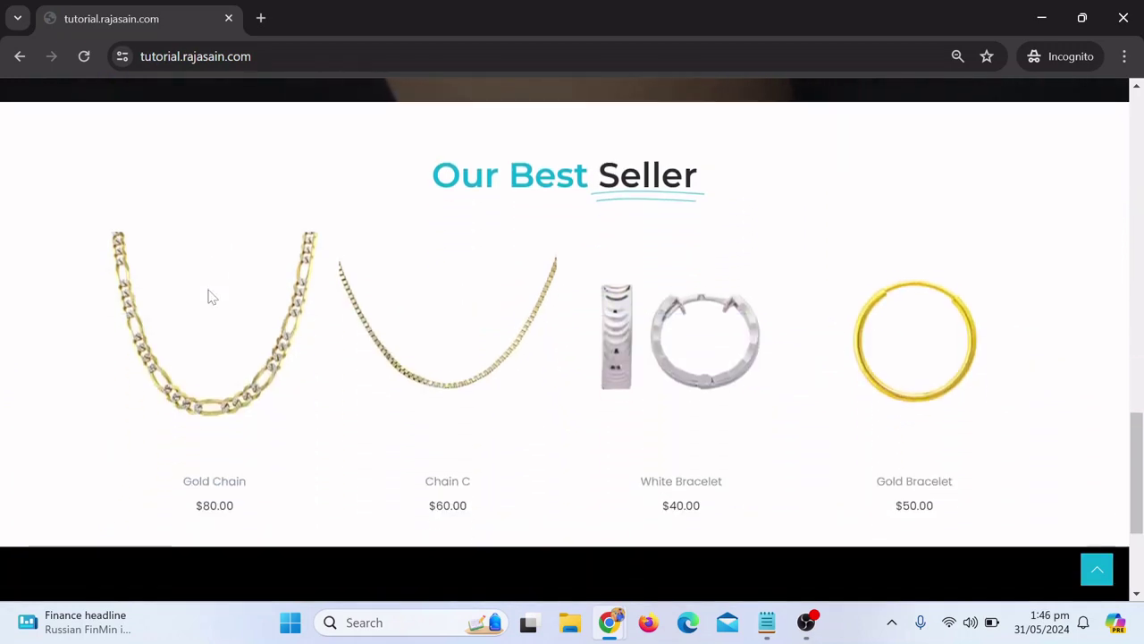
{"action": "scroll", "coordinate": [208, 297], "scroll_direction": "down", "scroll_amount": 1}
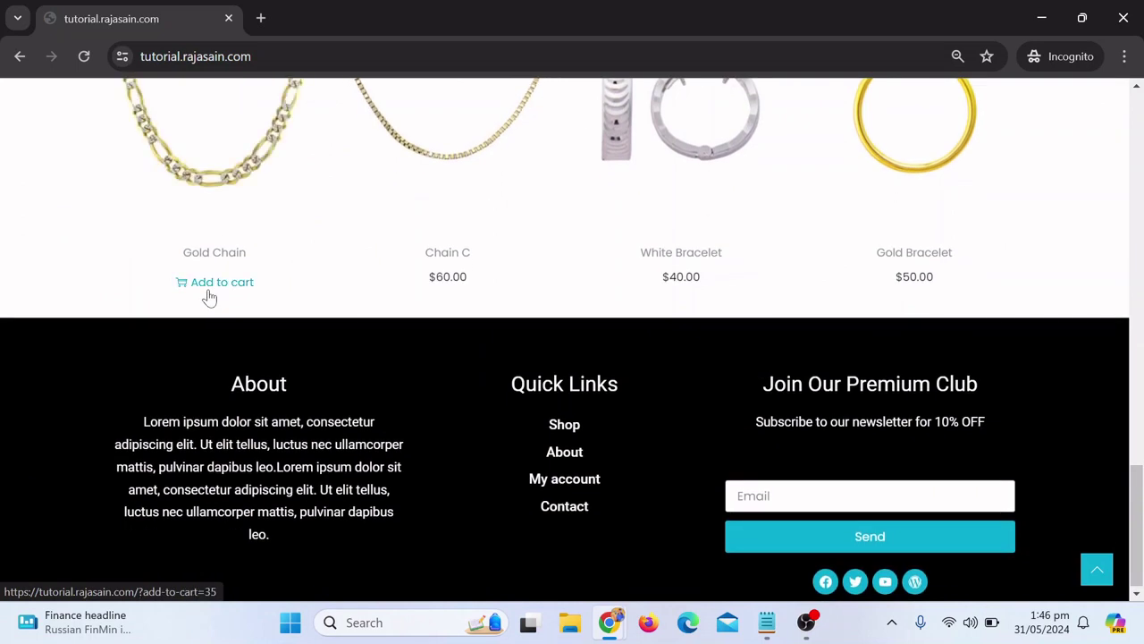